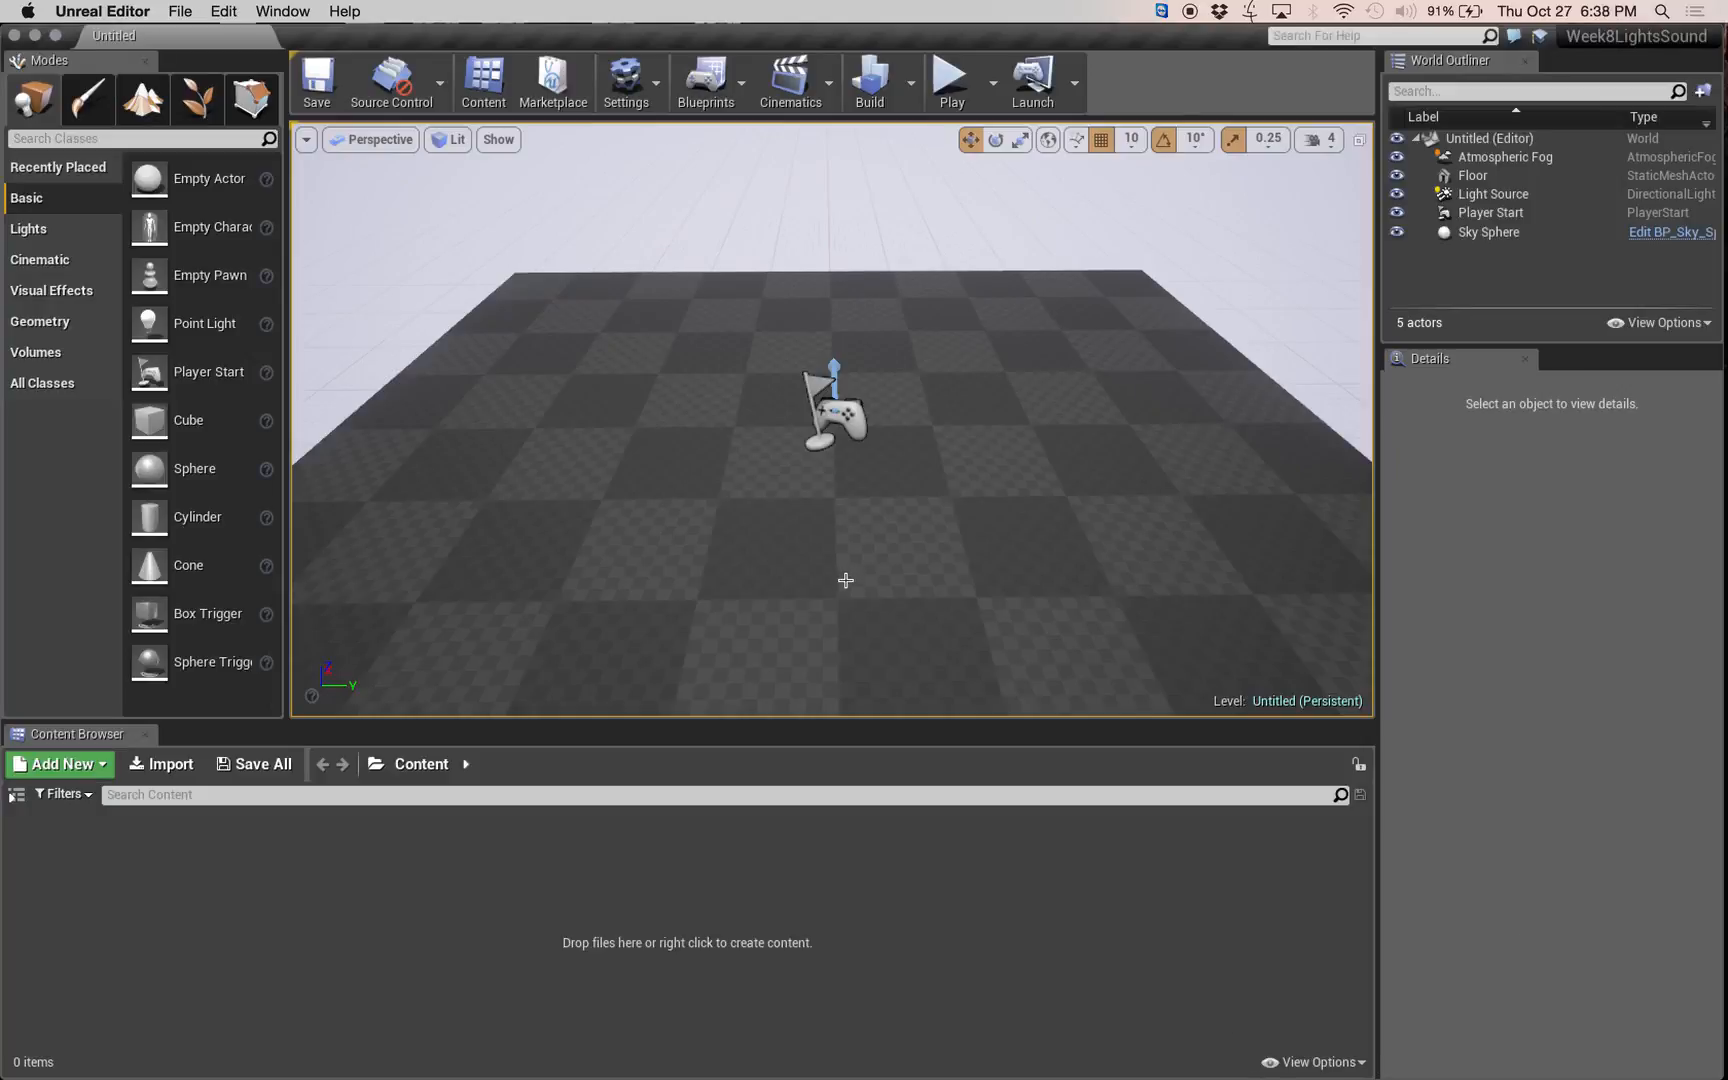
Delete the Light Source, Atmospheric Fog and Sky Sphere actors from the level.
{"action": "mouse_move", "coordinate": [845, 580]}
{"action": "right_mouse_down"}
{"action": "mouse_move", "coordinate": [857, 502]}
{"action": "mouse_move", "coordinate": [800, 430]}
{"action": "mouse_move", "coordinate": [863, 604]}
{"action": "right_mouse_up"}
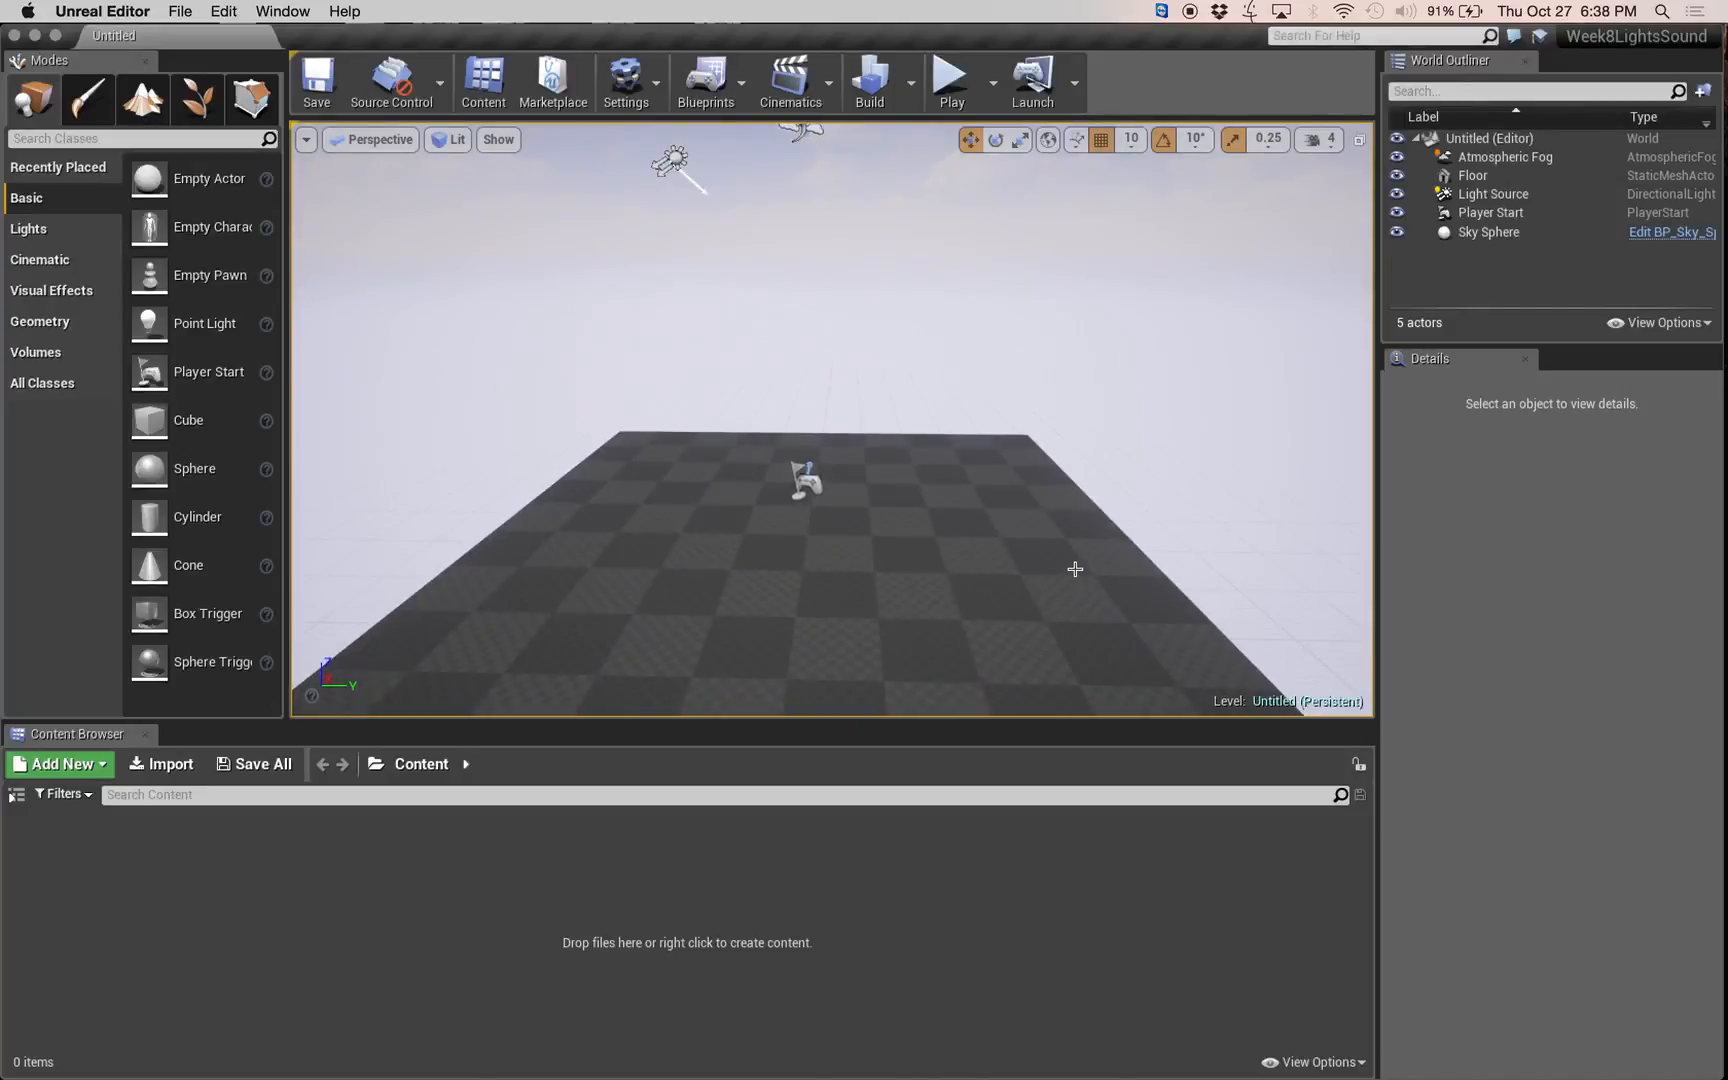
{"action": "left_click", "coordinate": [1530, 195]}
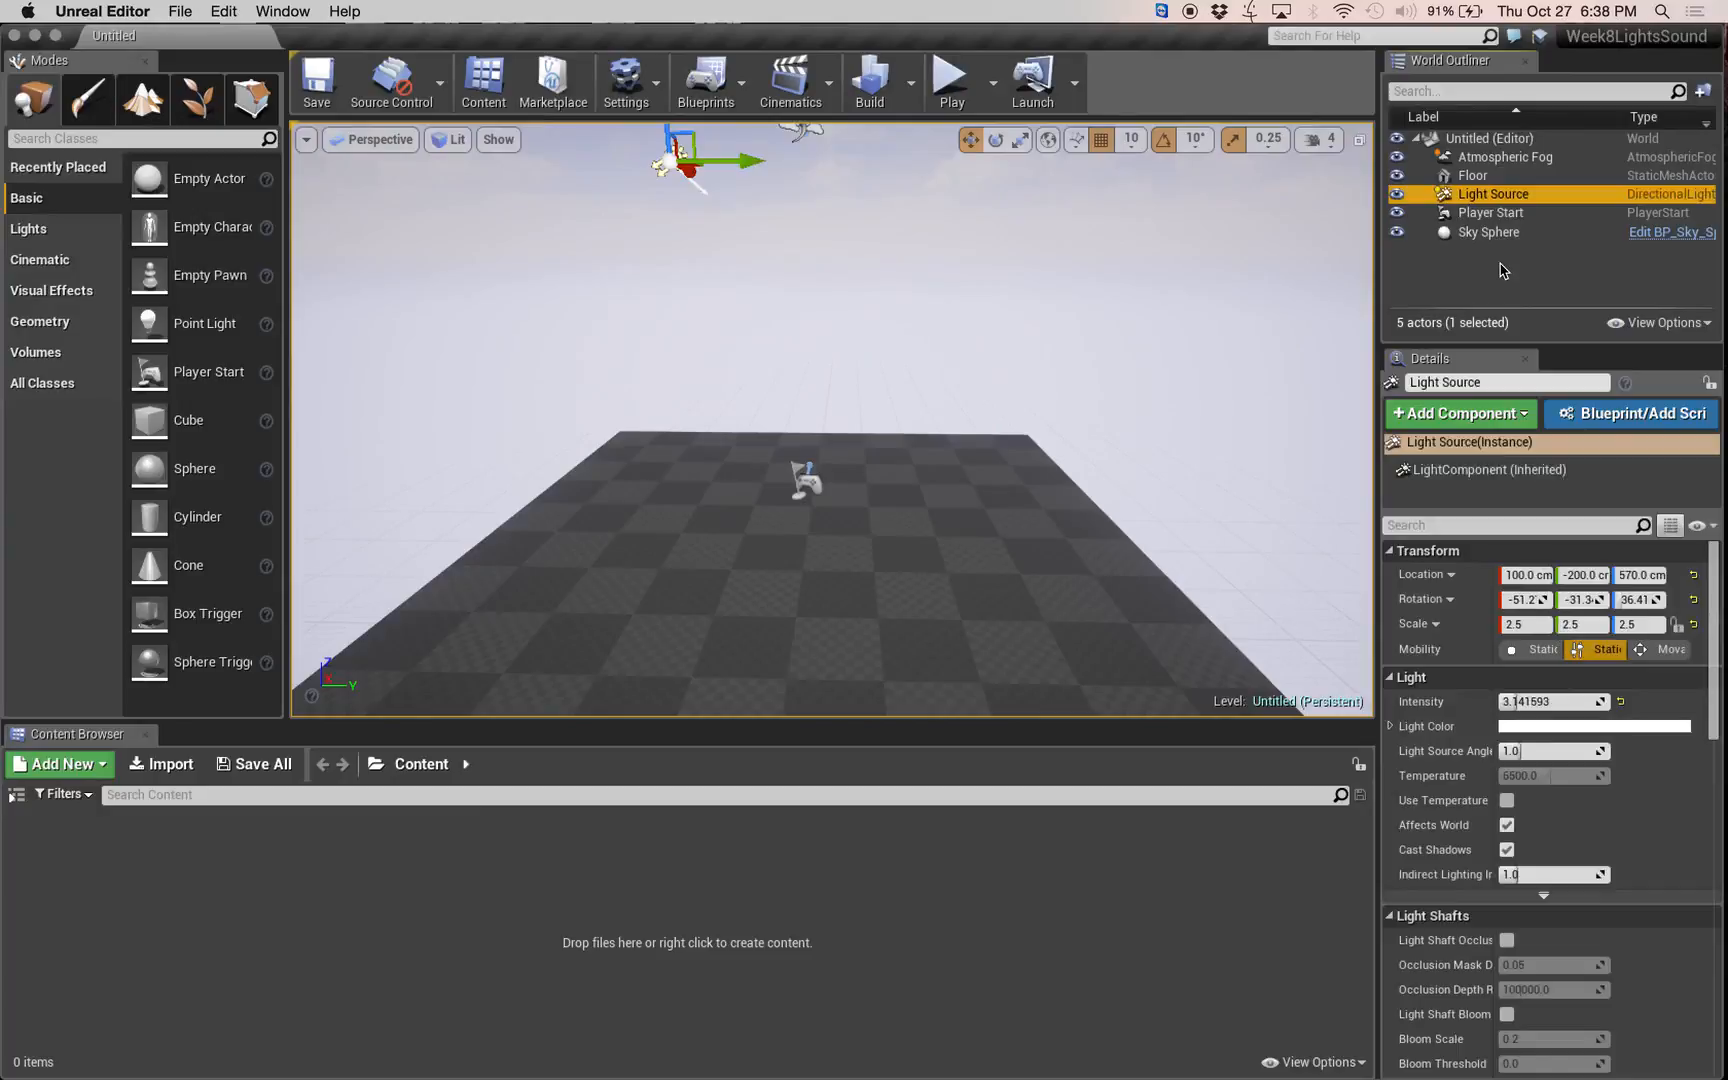
{"action": "left_click", "coordinate": [1510, 160], "text": "ctrl"}
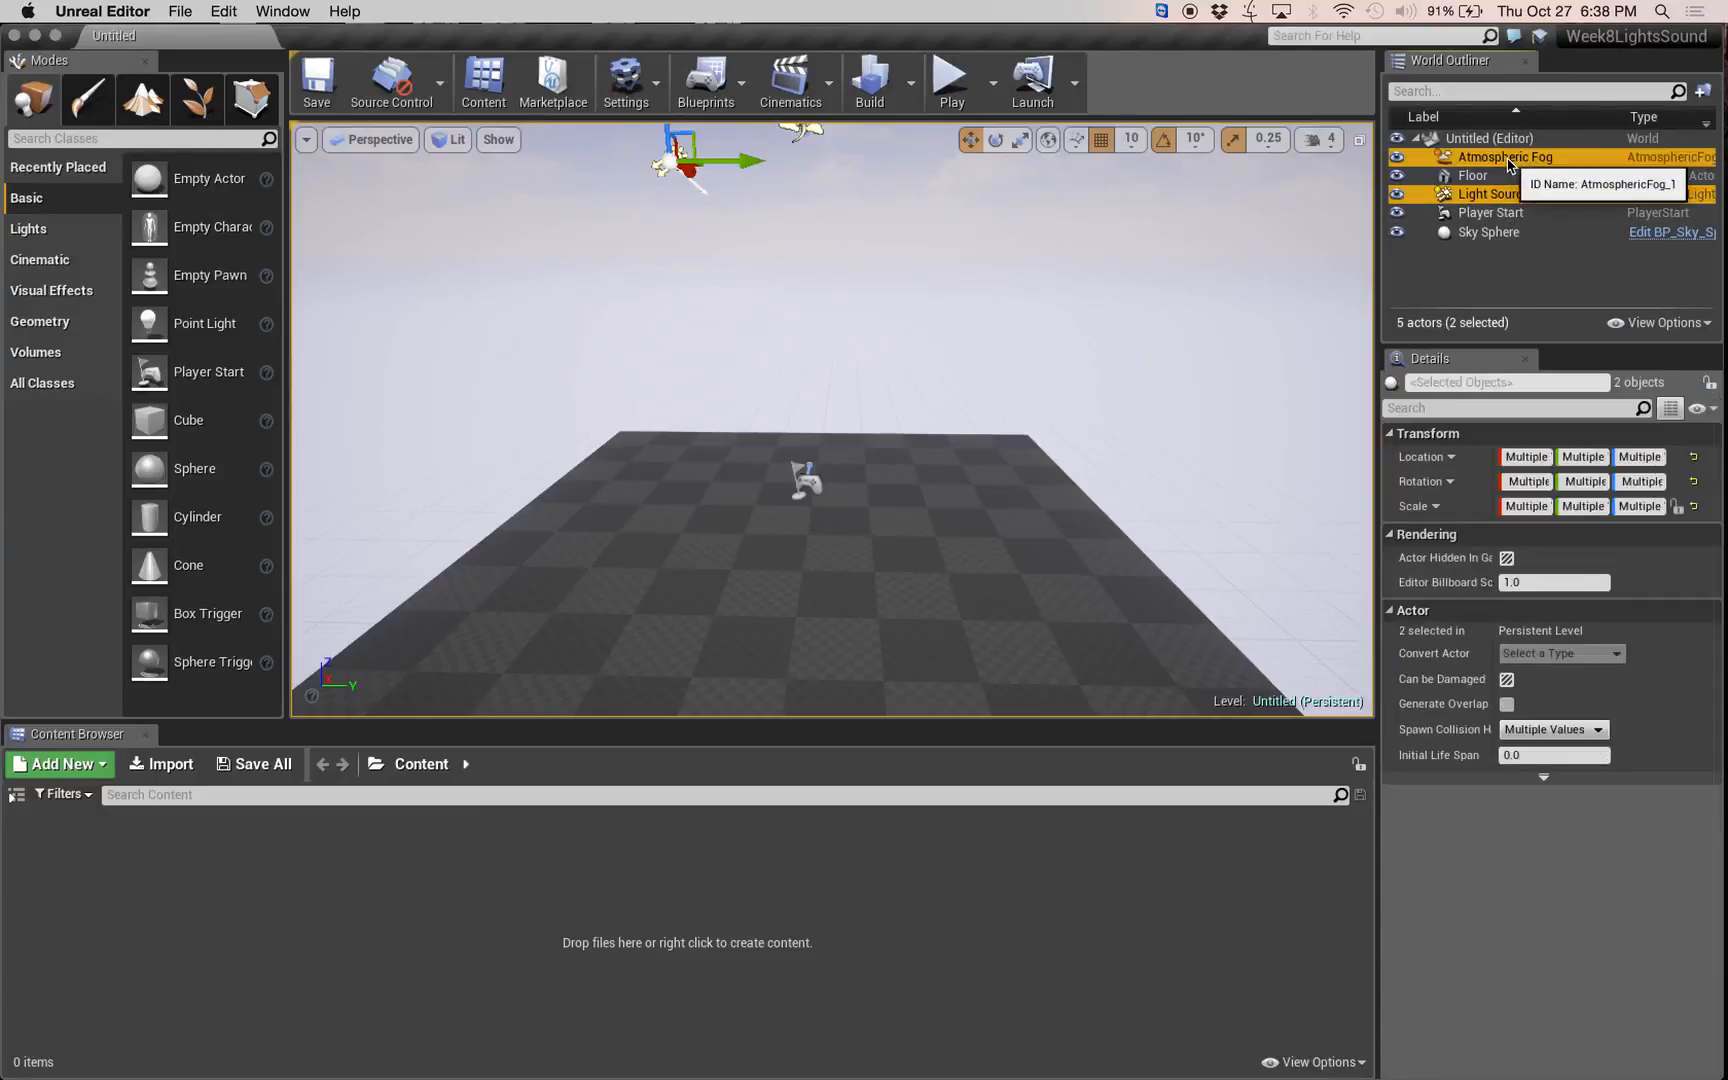
{"action": "key", "text": "Delete"}
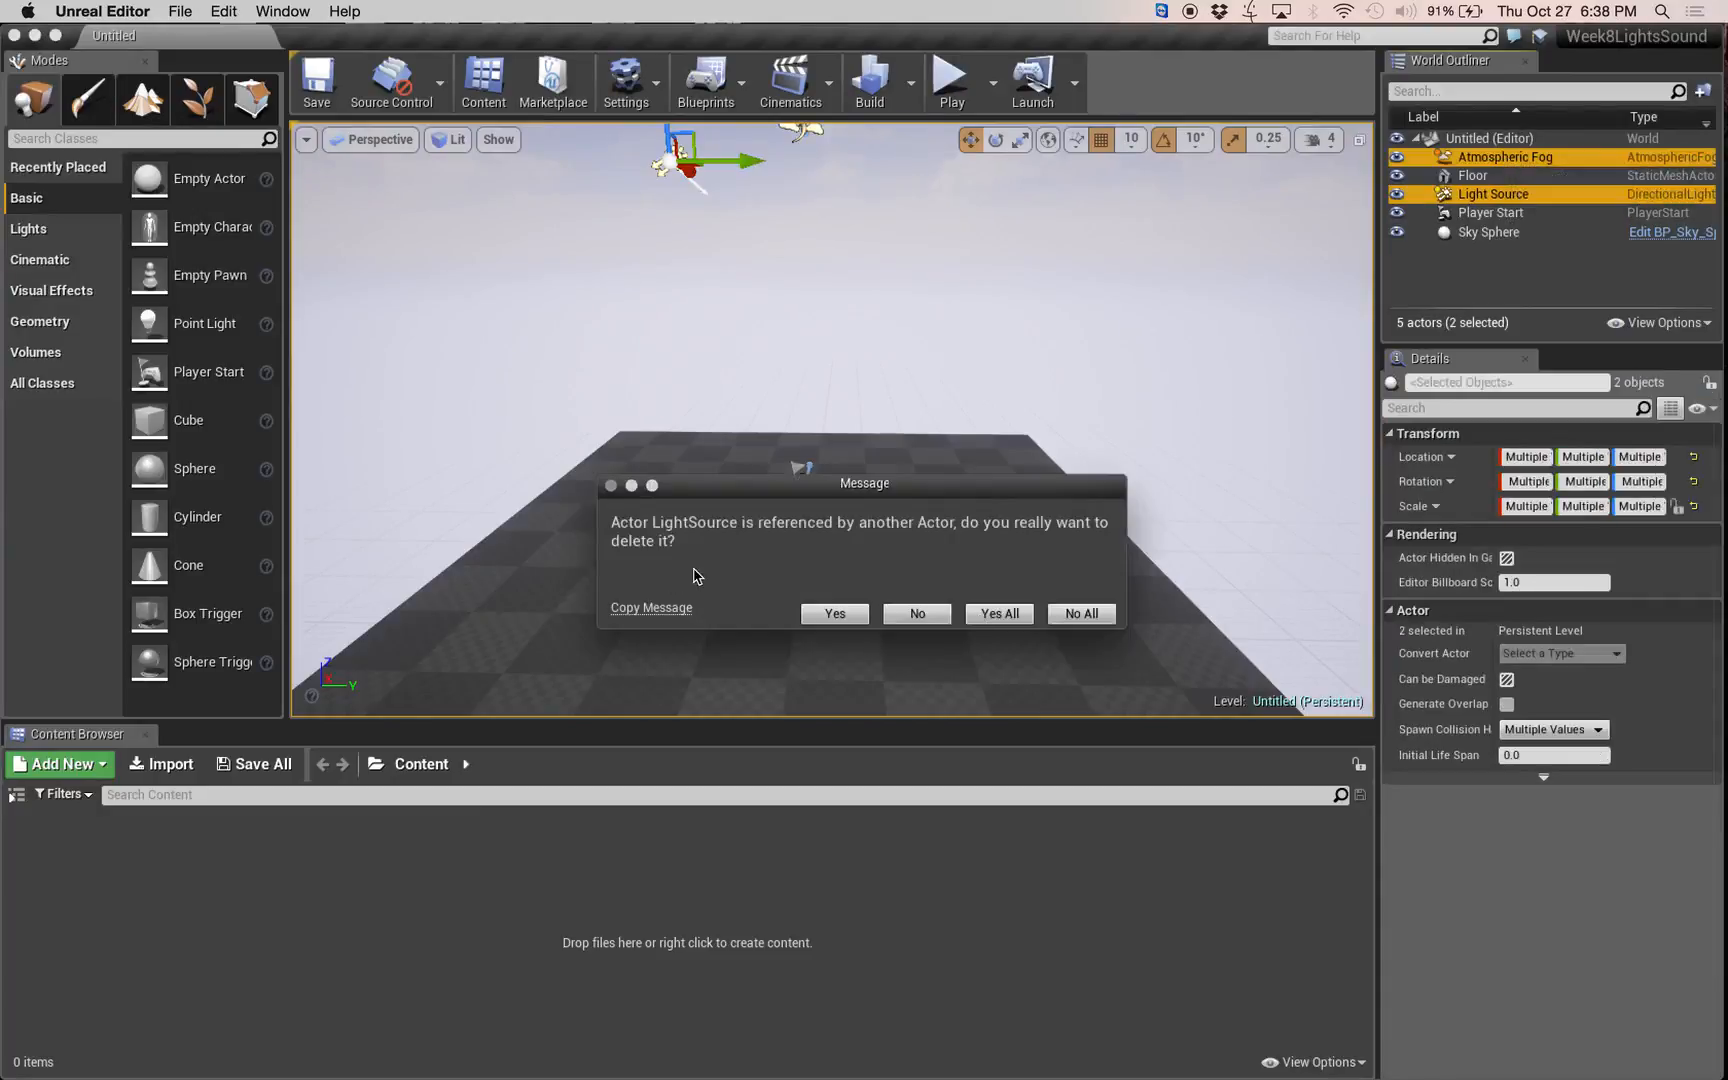
{"action": "left_click", "coordinate": [835, 613]}
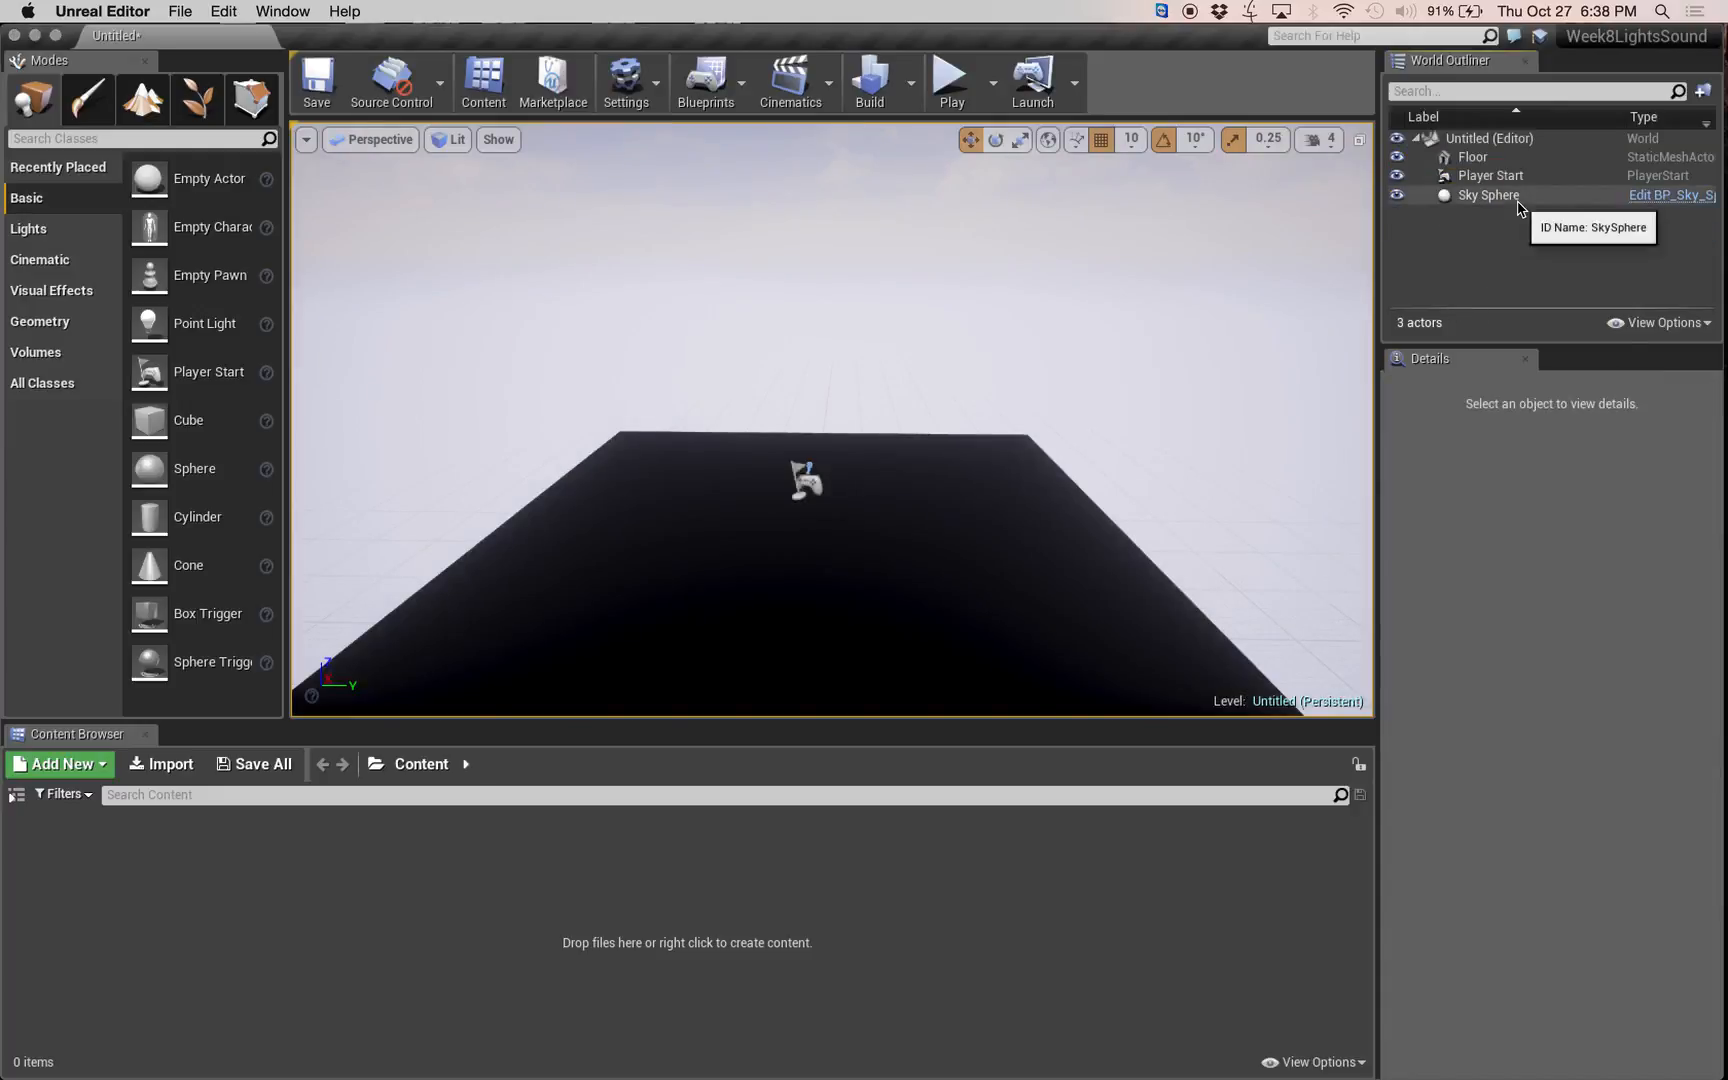
{"action": "left_click", "coordinate": [1521, 196]}
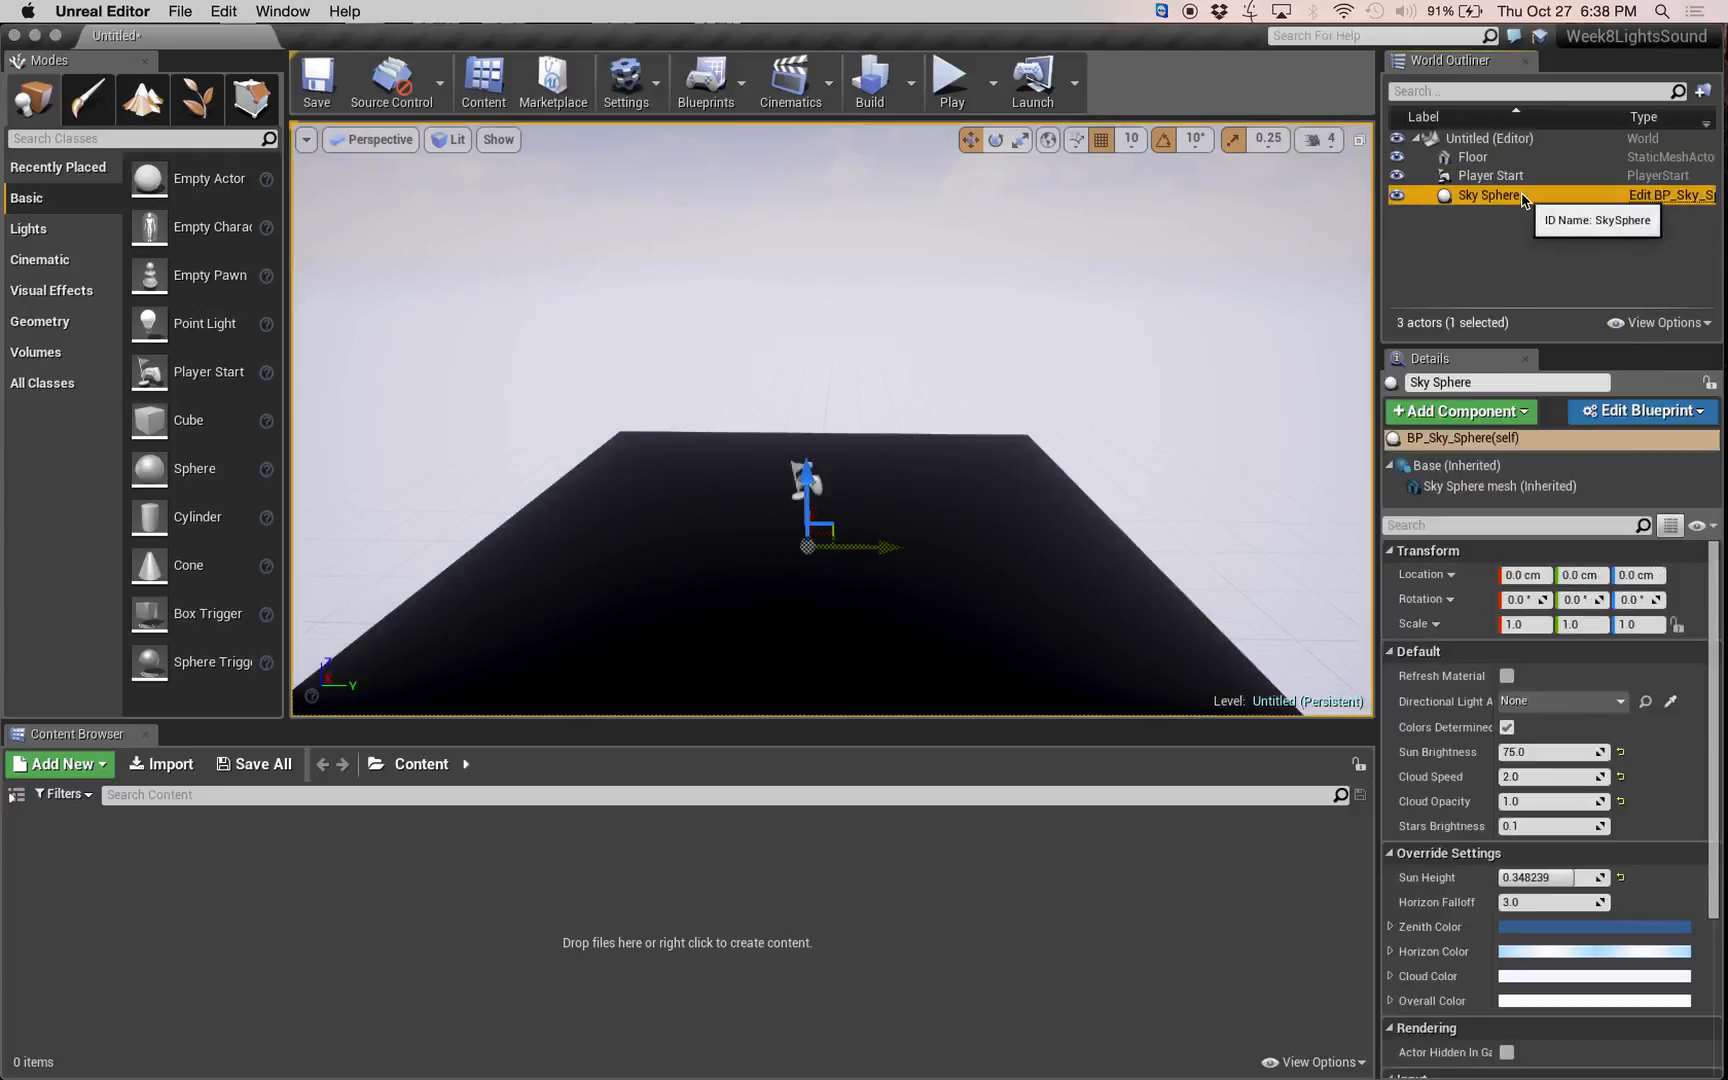
{"action": "key", "text": "Delete"}
Add a point light at X 70, Y -60, Z 70 cm and a directional light at X -40, Y 190, Z 70 cm.
{"action": "mouse_move", "coordinate": [923, 411]}
{"action": "right_mouse_down"}
{"action": "mouse_move", "coordinate": [1060, 413]}
{"action": "mouse_move", "coordinate": [923, 411]}
{"action": "right_mouse_up"}
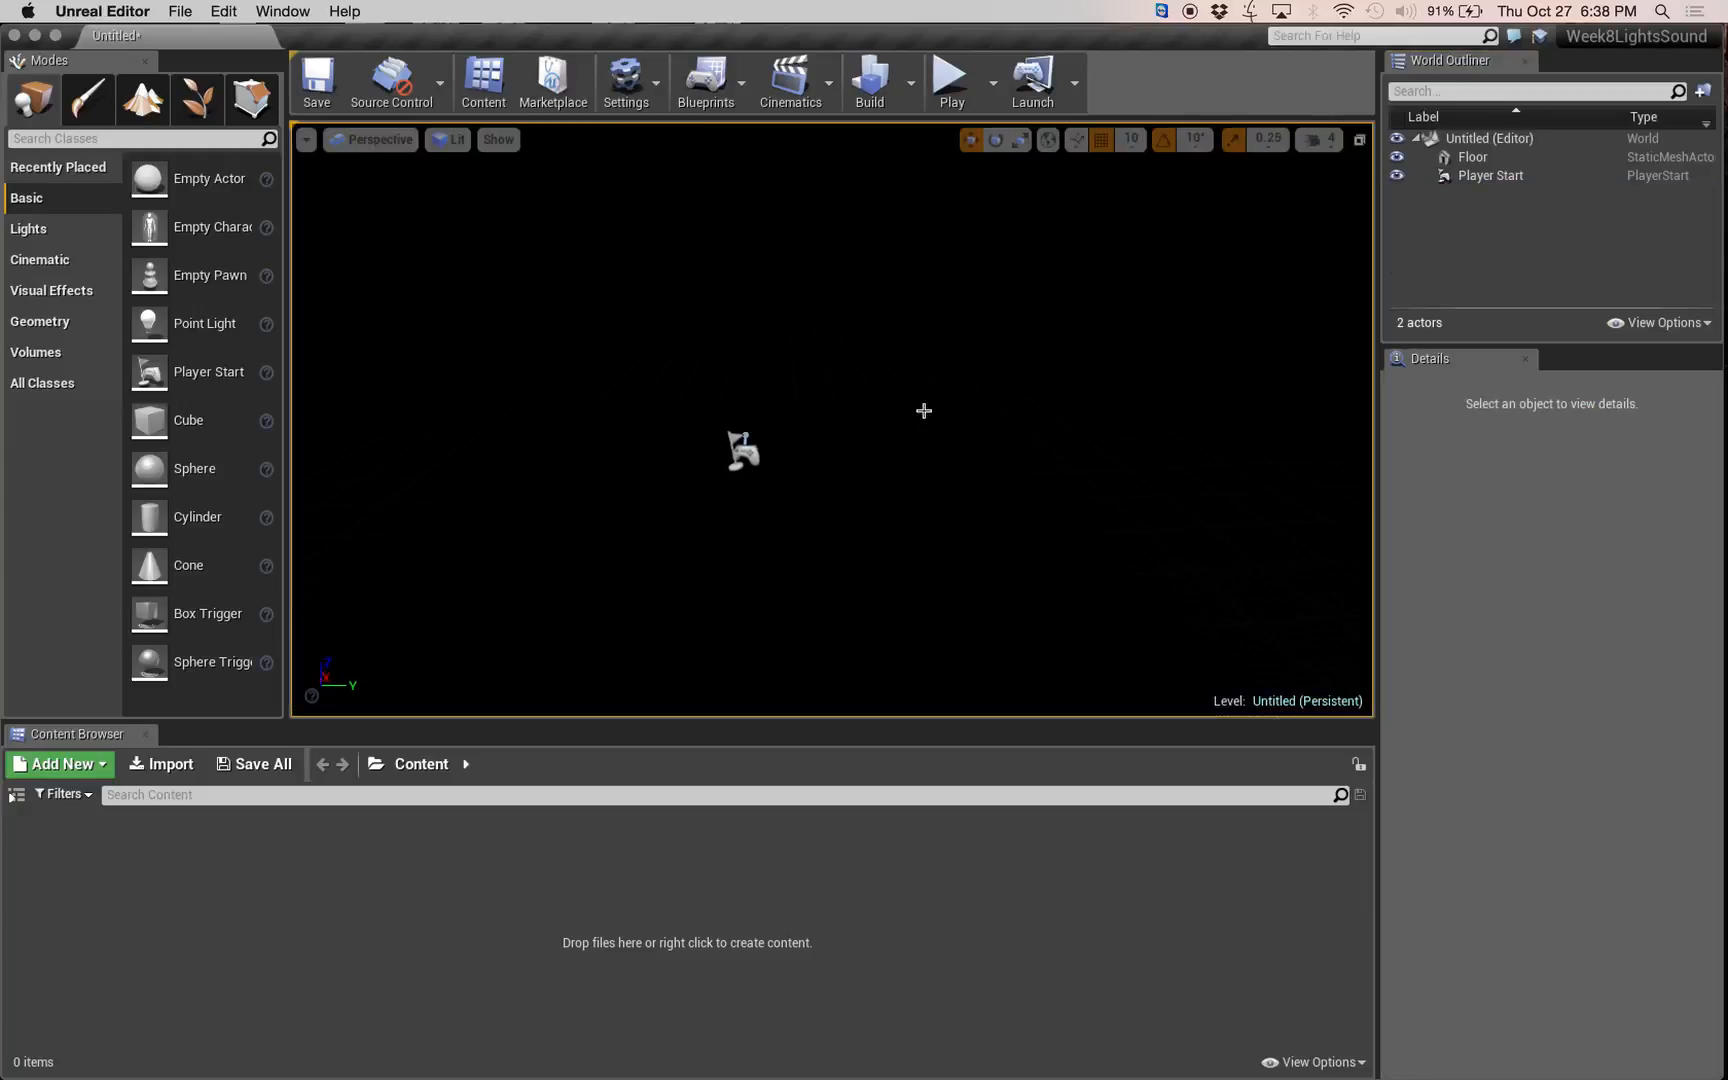
{"action": "left_click", "coordinate": [73, 232]}
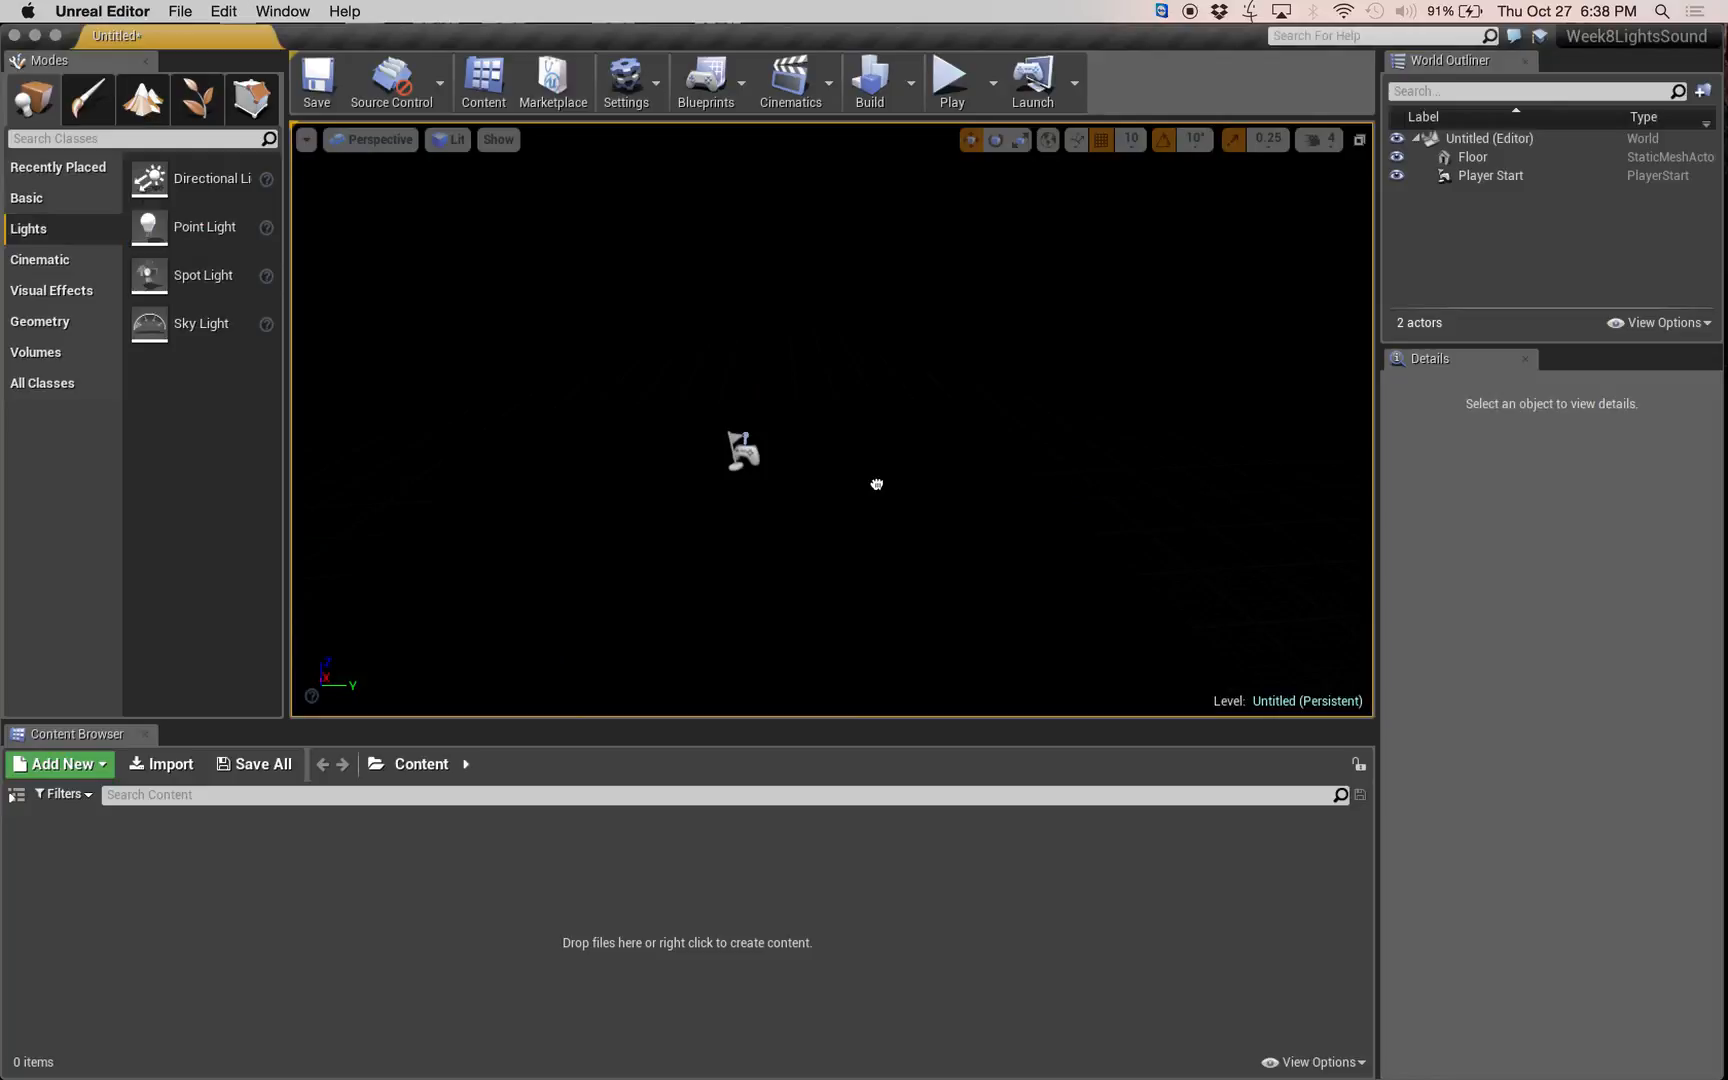
{"action": "left_click_drag", "start_coordinate": [877, 484], "coordinate": [825, 465]}
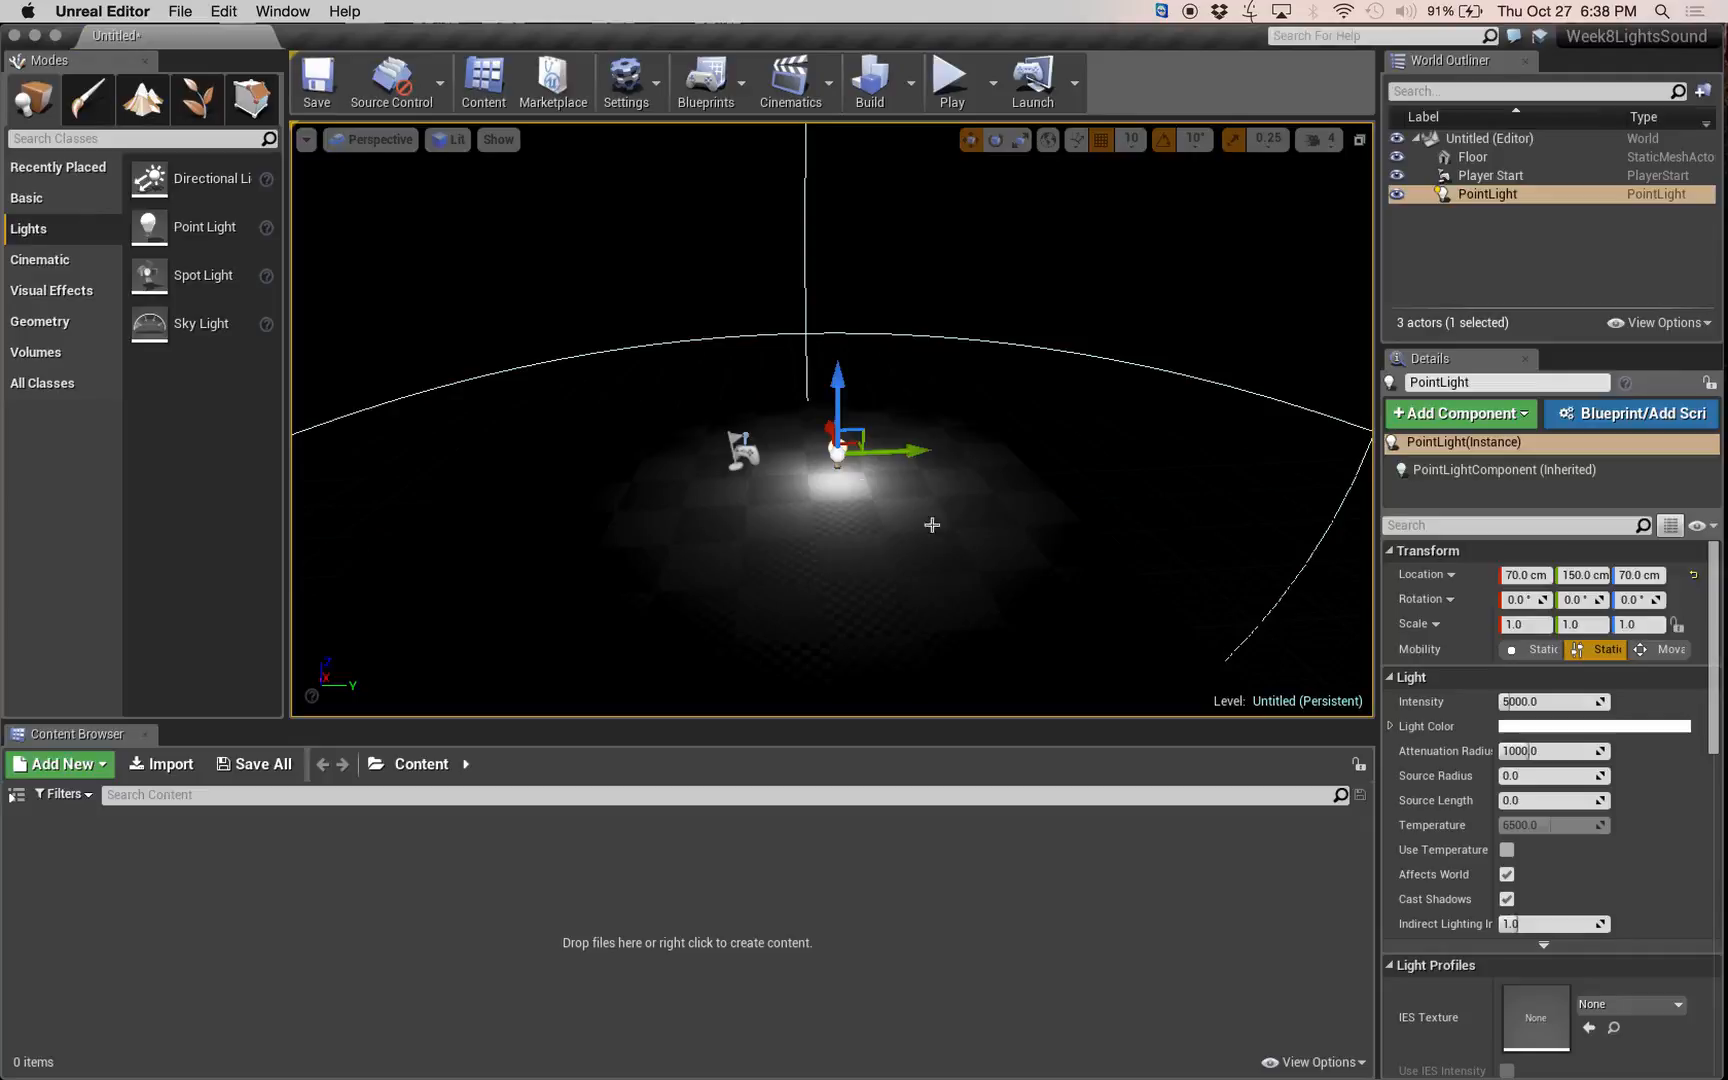
{"action": "left_click_drag", "start_coordinate": [920, 456], "coordinate": [800, 540]}
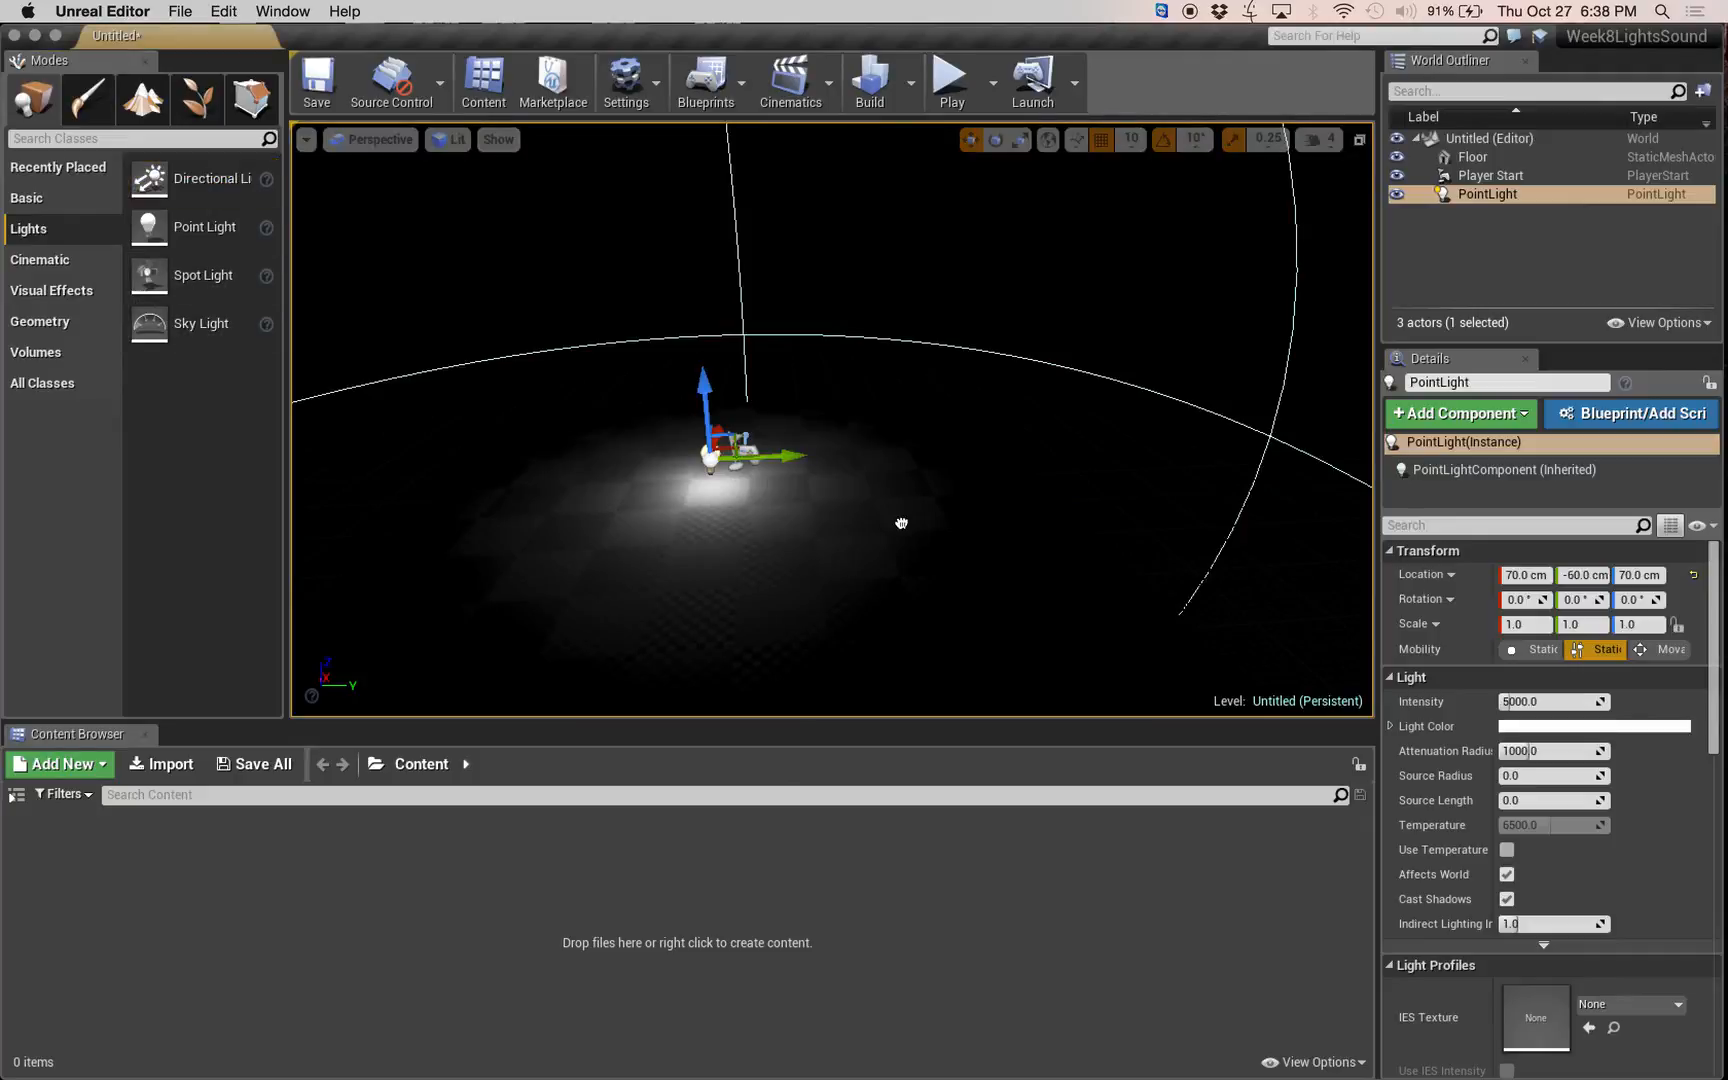
{"action": "left_click_drag", "start_coordinate": [873, 511], "coordinate": [871, 510]}
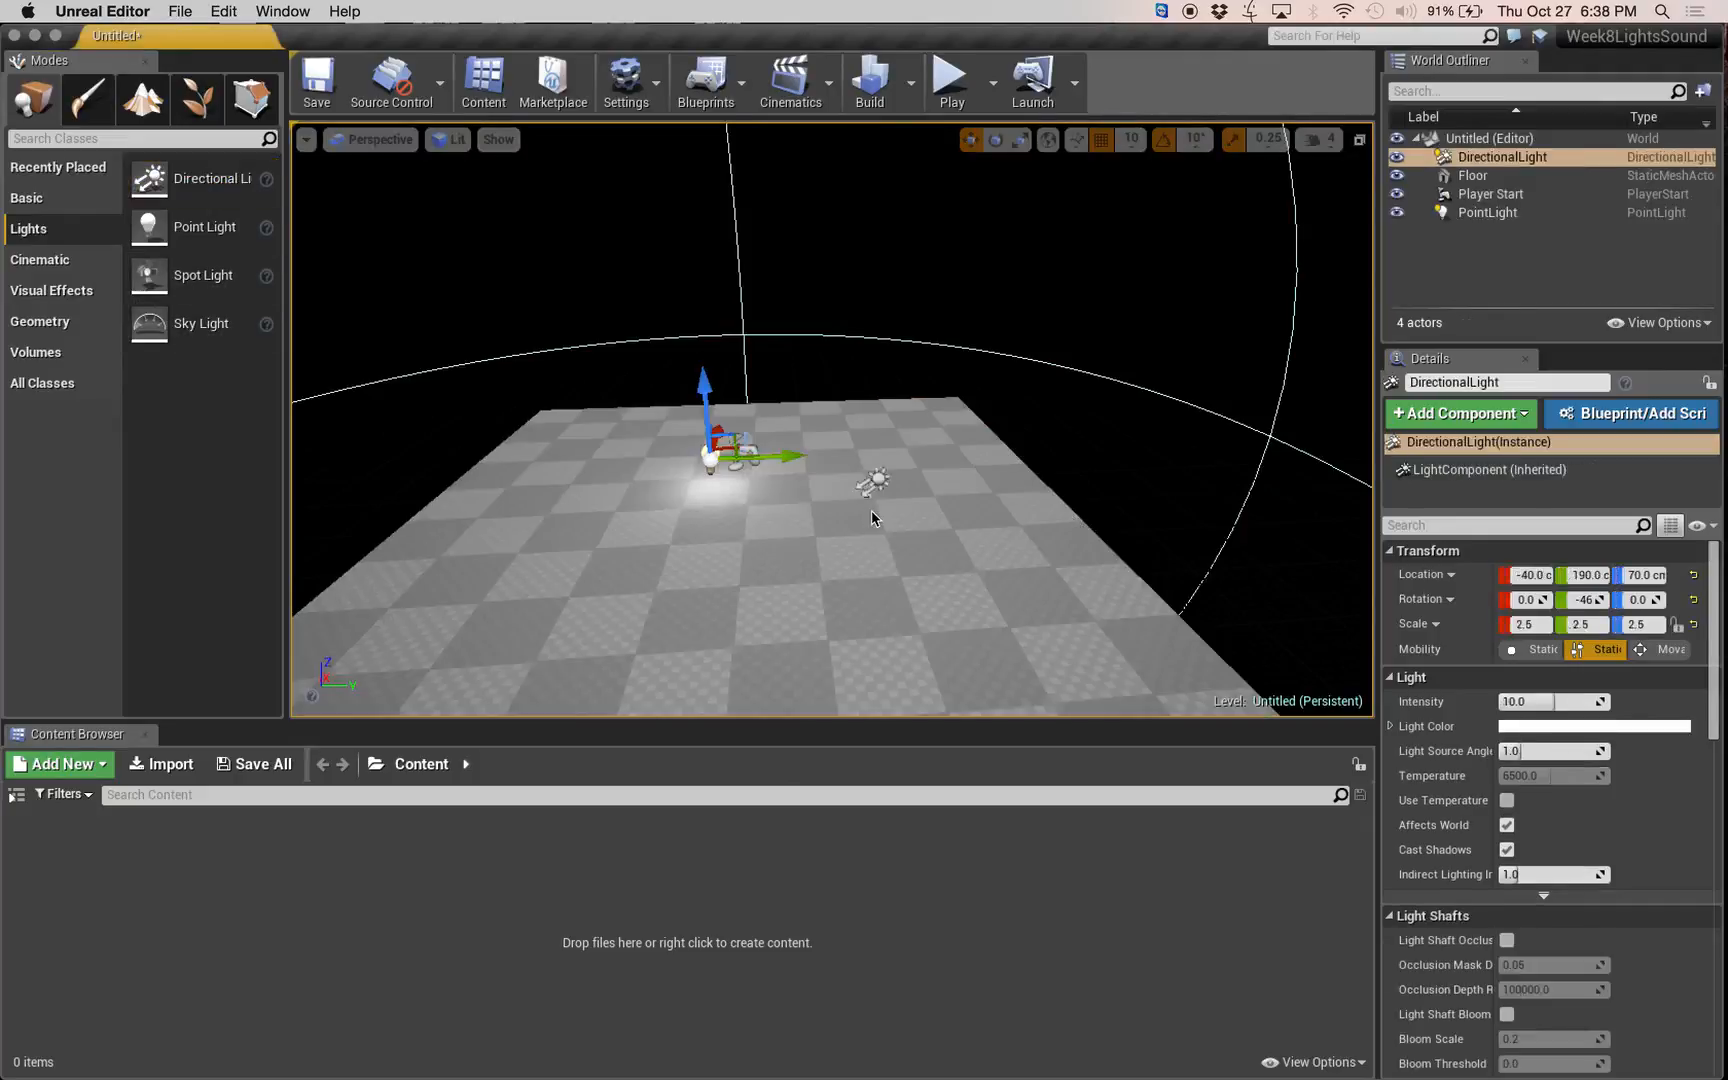
Turn off the point light's visibility in its rendering settings.
{"action": "left_click", "coordinate": [710, 459]}
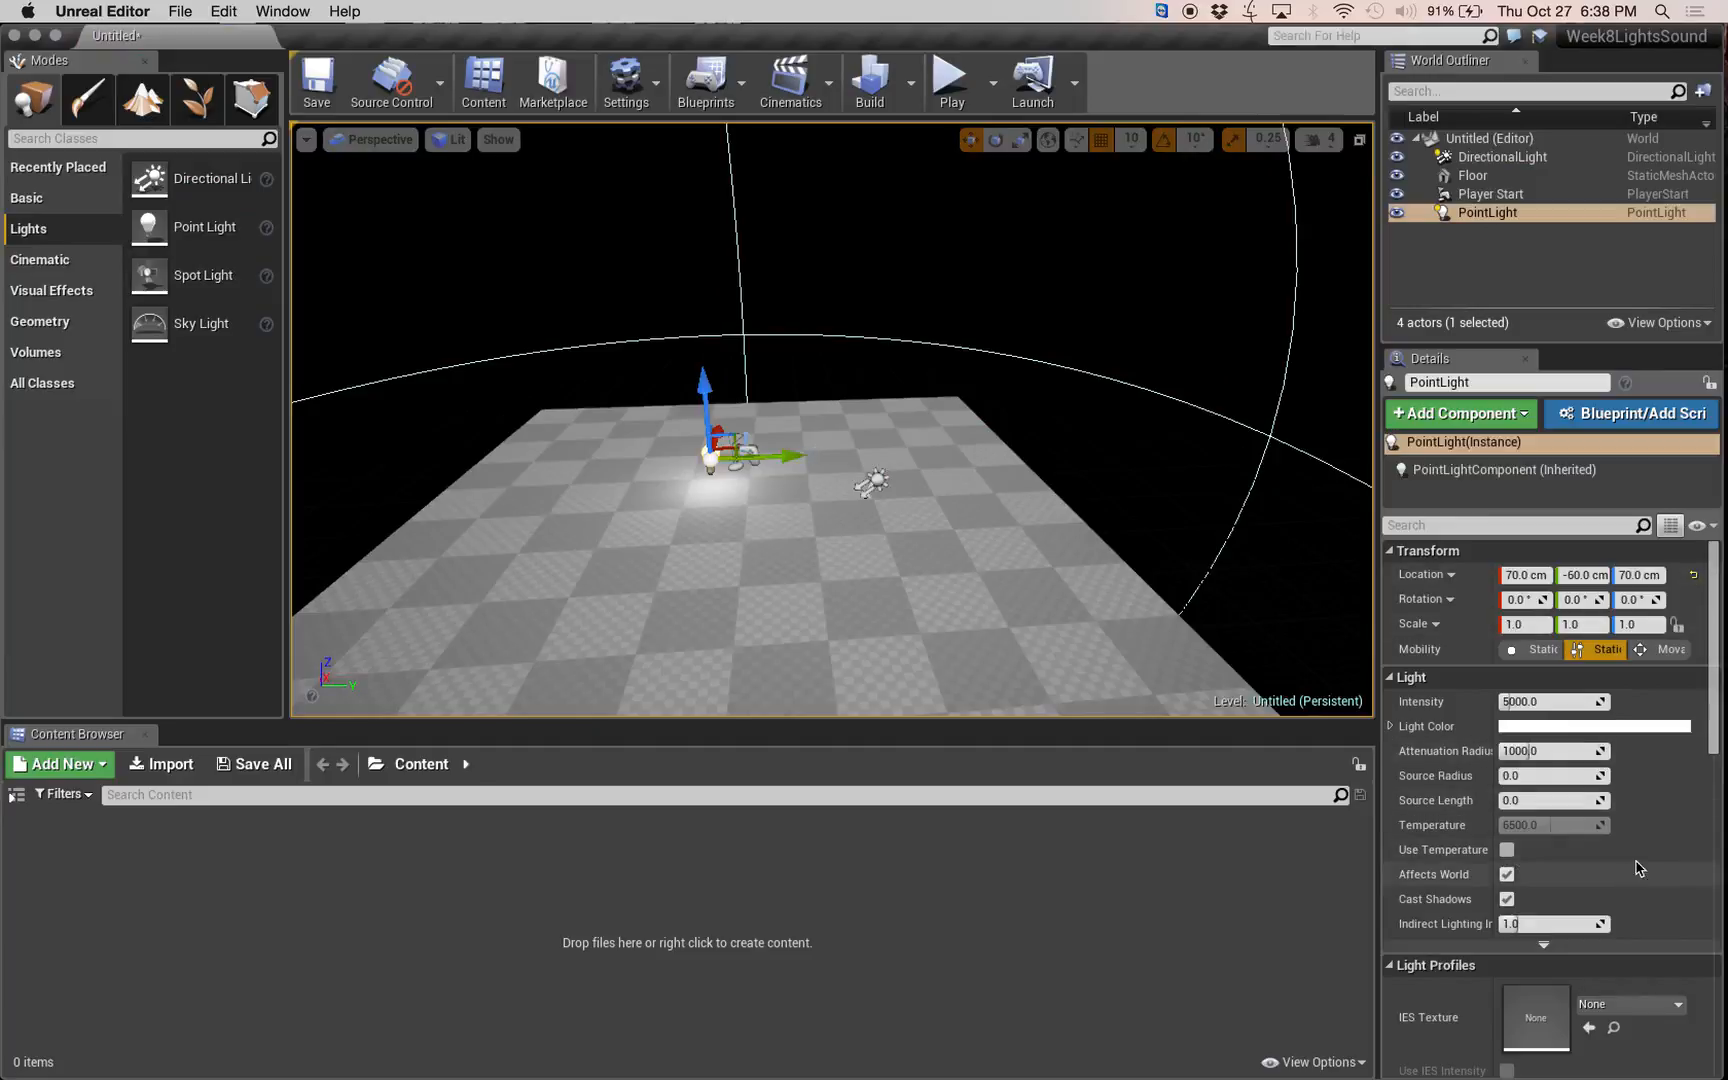
{"action": "scroll", "coordinate": [1638, 784], "scroll_direction": "down", "scroll_amount": 4}
{"action": "scroll", "coordinate": [1638, 784], "scroll_direction": "down", "scroll_amount": 5}
{"action": "left_click", "coordinate": [1506, 732]}
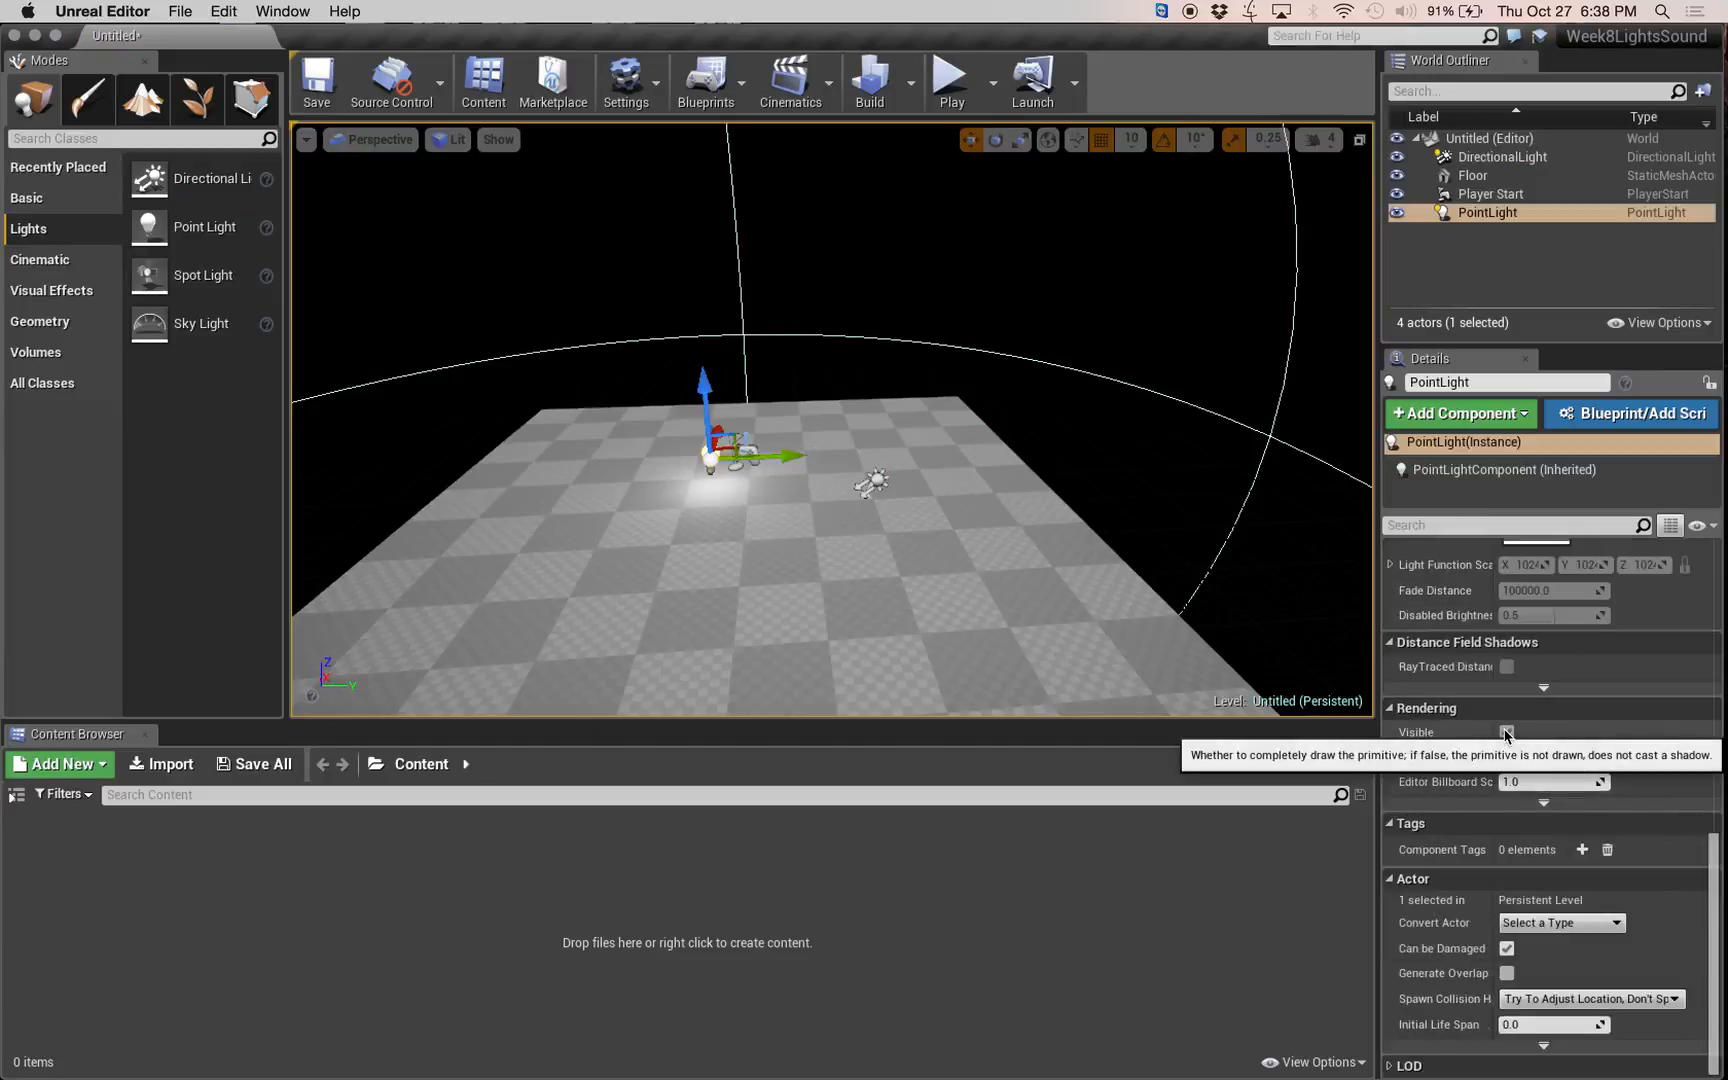
Raise the directional light to Z 190 cm and switch to the rotate tool.
{"action": "left_click", "coordinate": [876, 480]}
{"action": "left_click_drag", "start_coordinate": [874, 440], "coordinate": [840, 317]}
{"action": "left_click", "coordinate": [997, 140]}
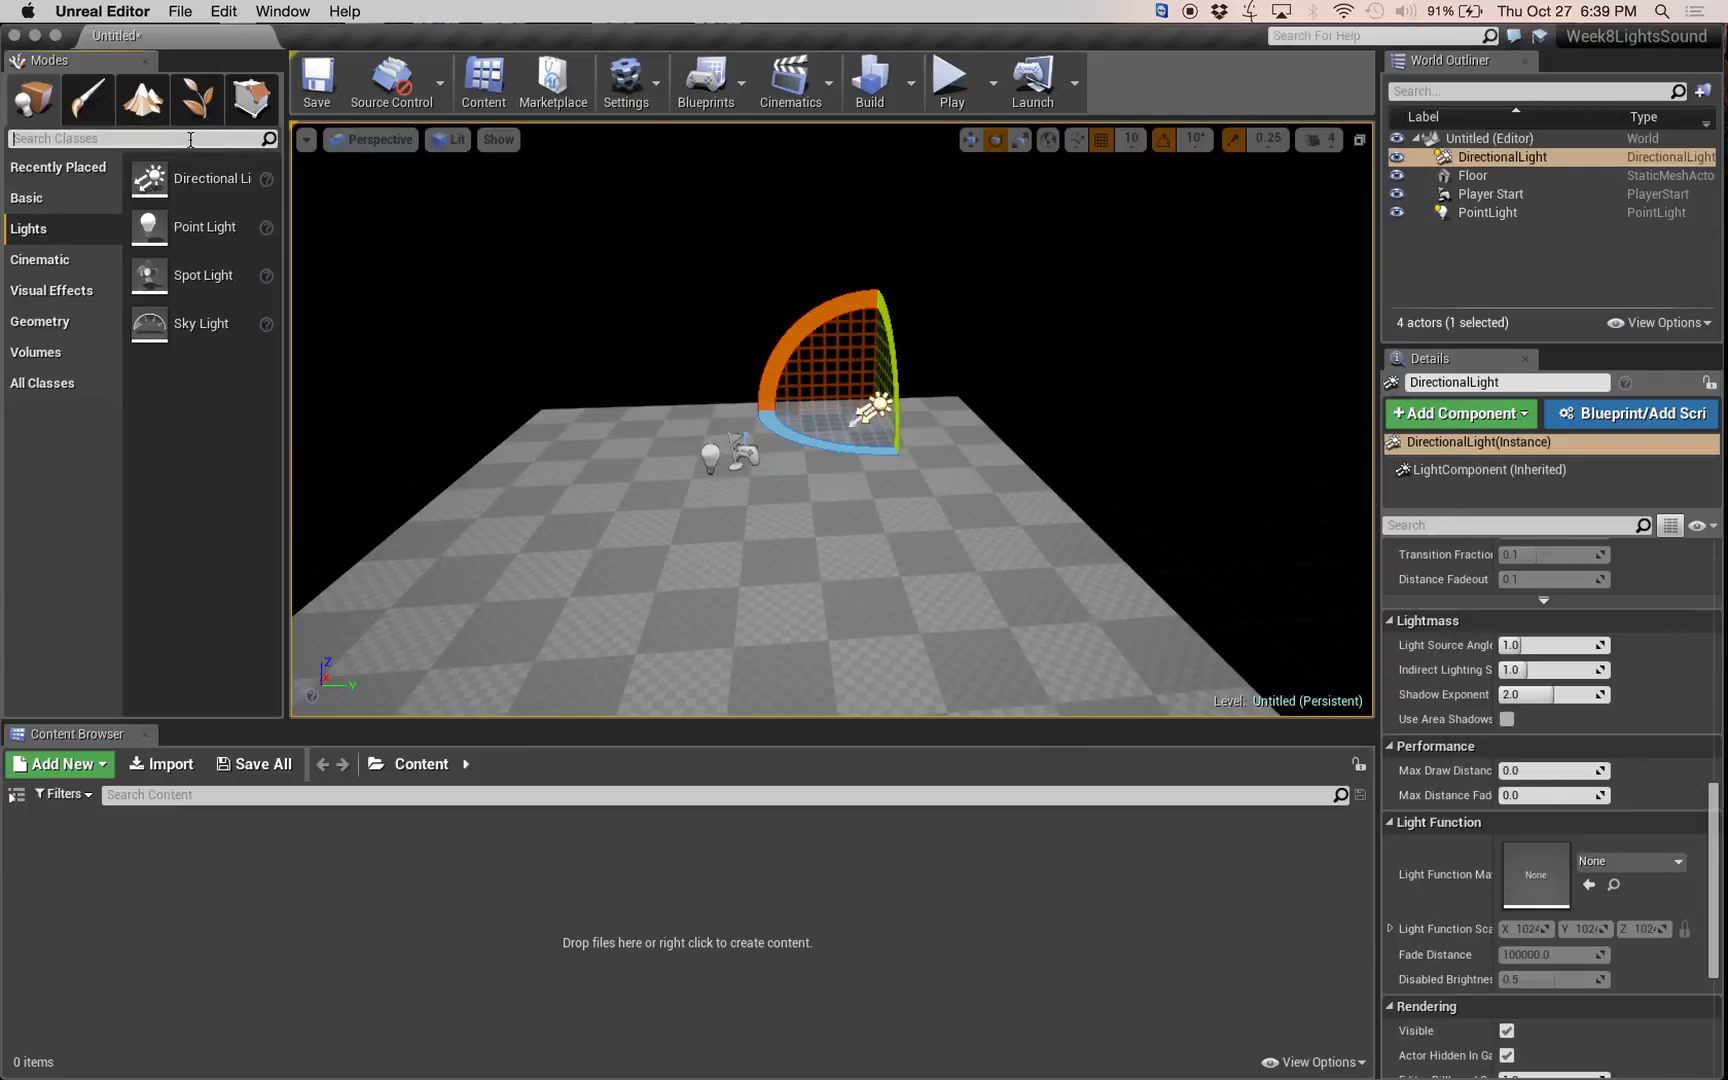
{"action": "type", "text": "box"}
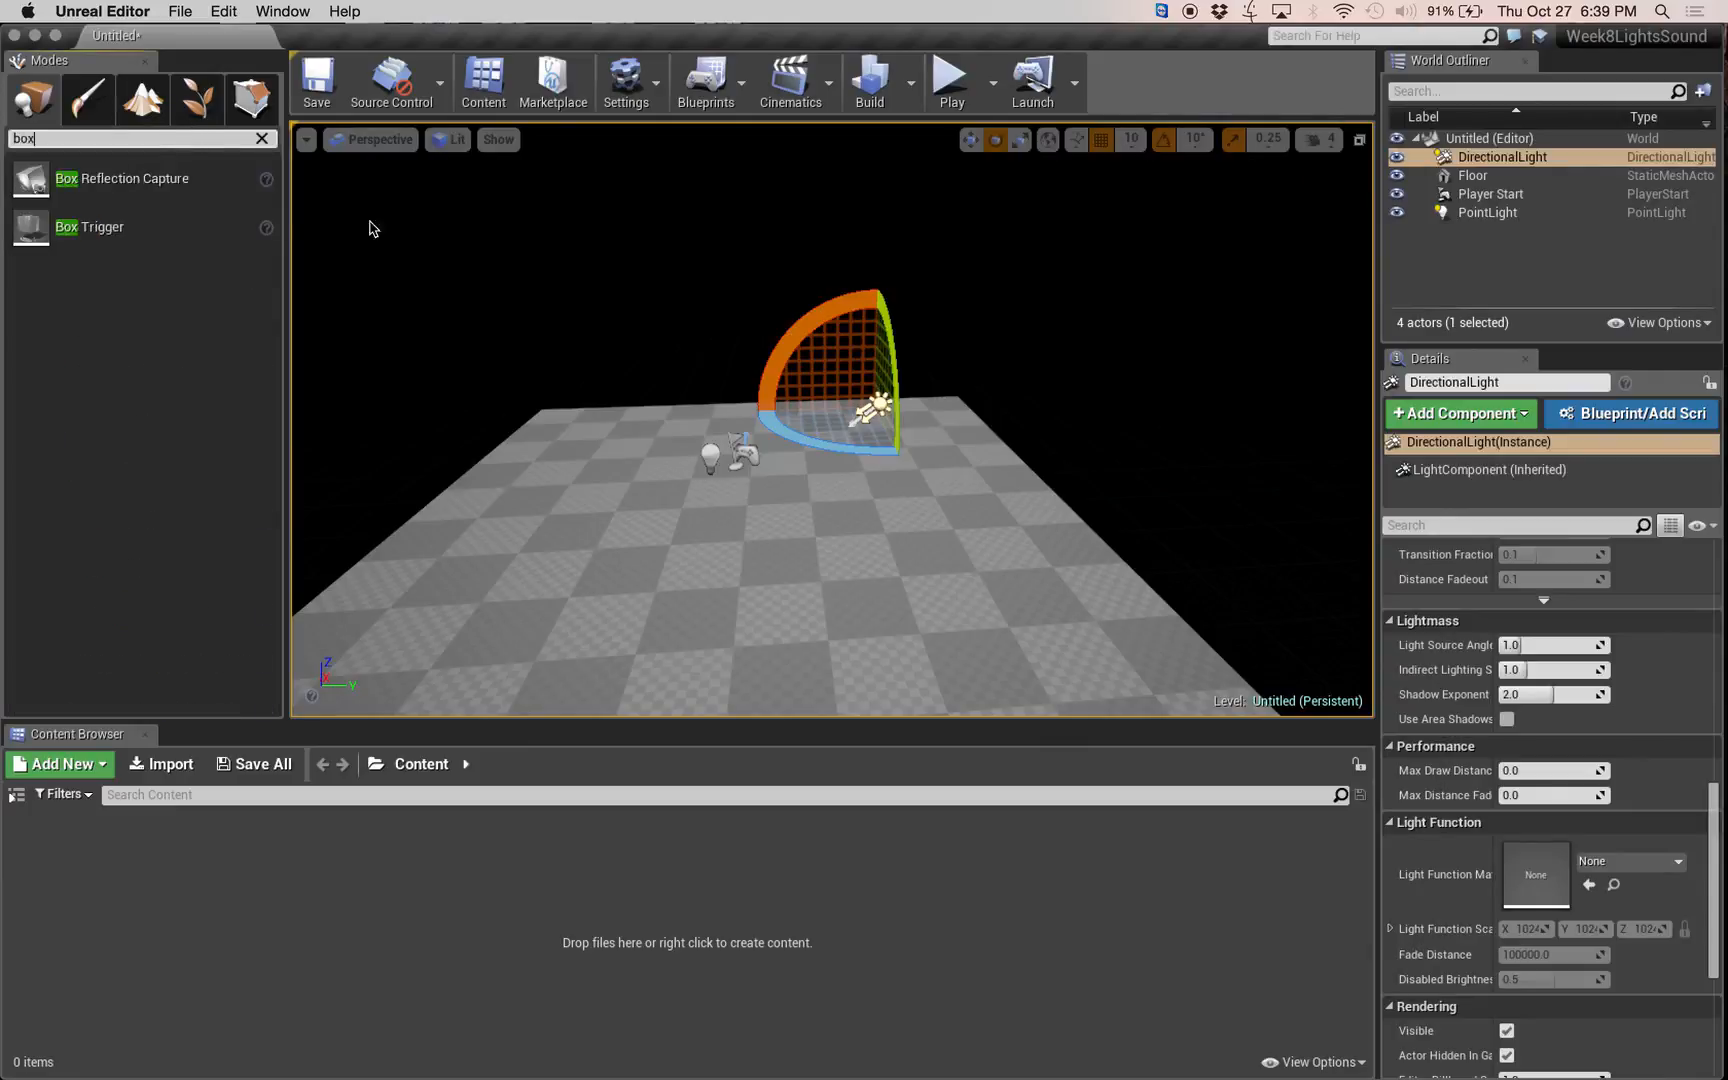
{"action": "left_click", "coordinate": [261, 138]}
{"action": "left_click", "coordinate": [137, 138]}
{"action": "type", "text": "cube"}
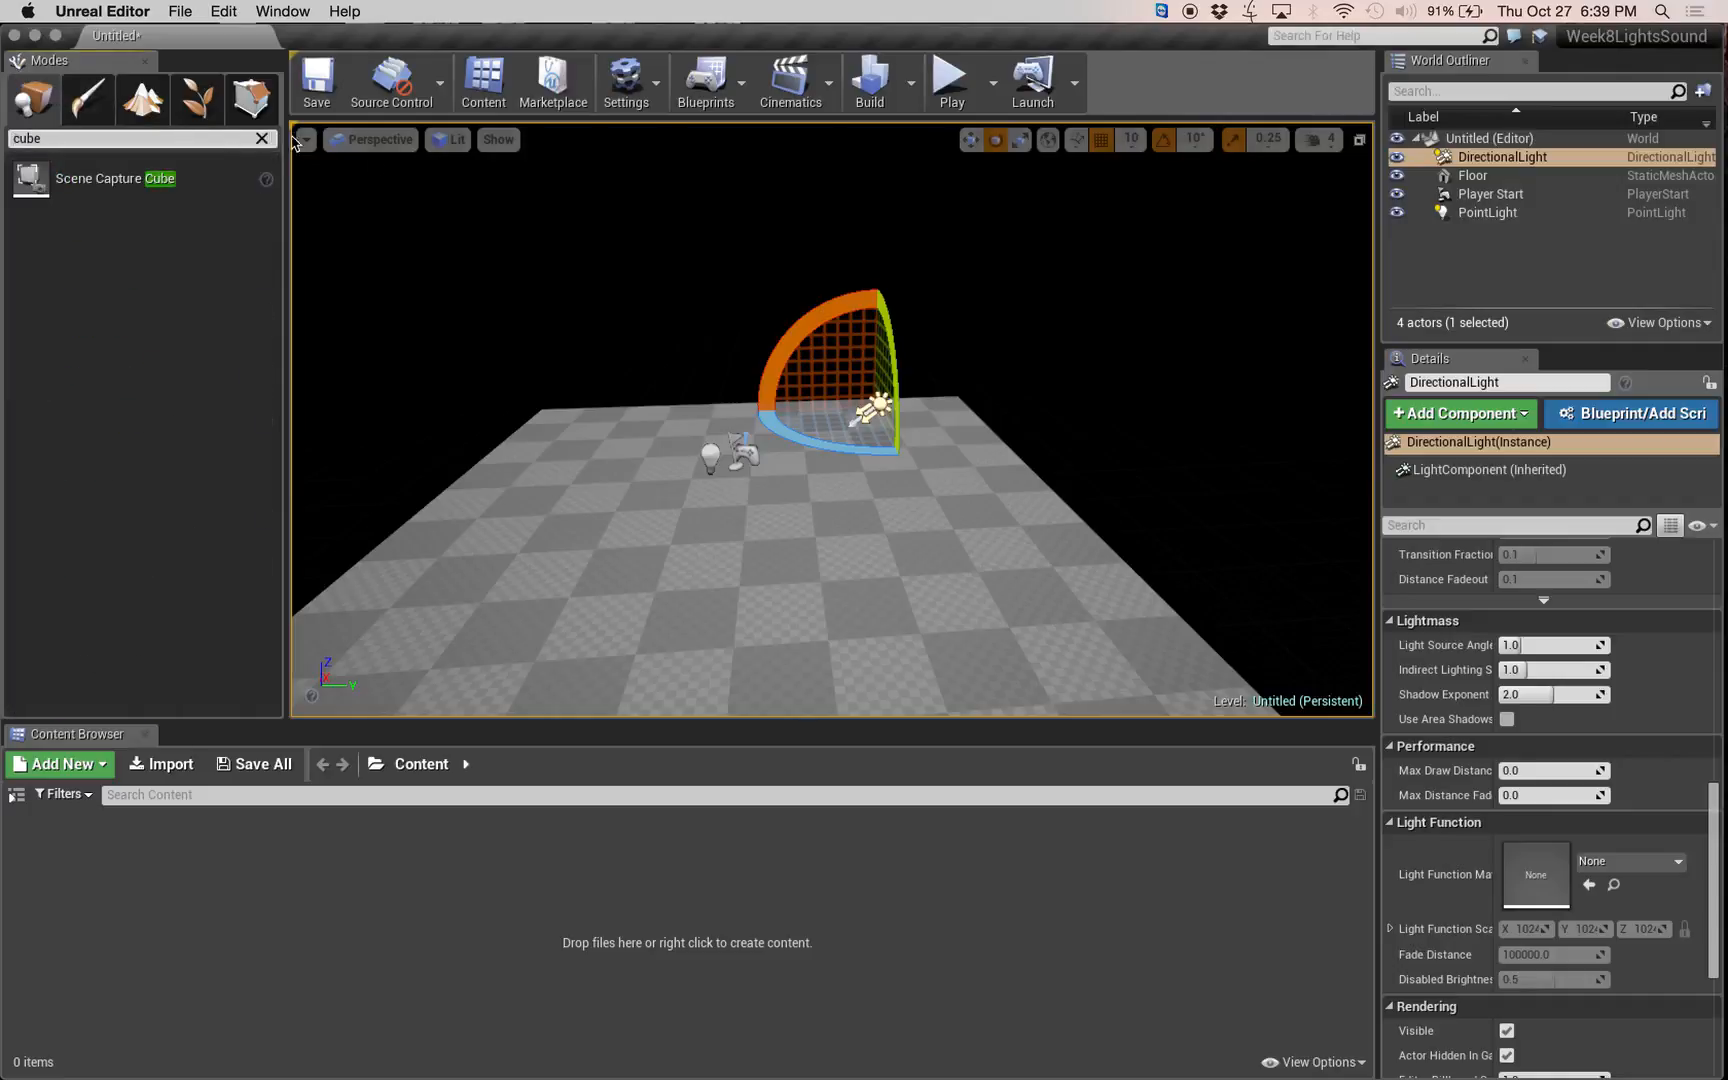
{"action": "left_click", "coordinate": [262, 139]}
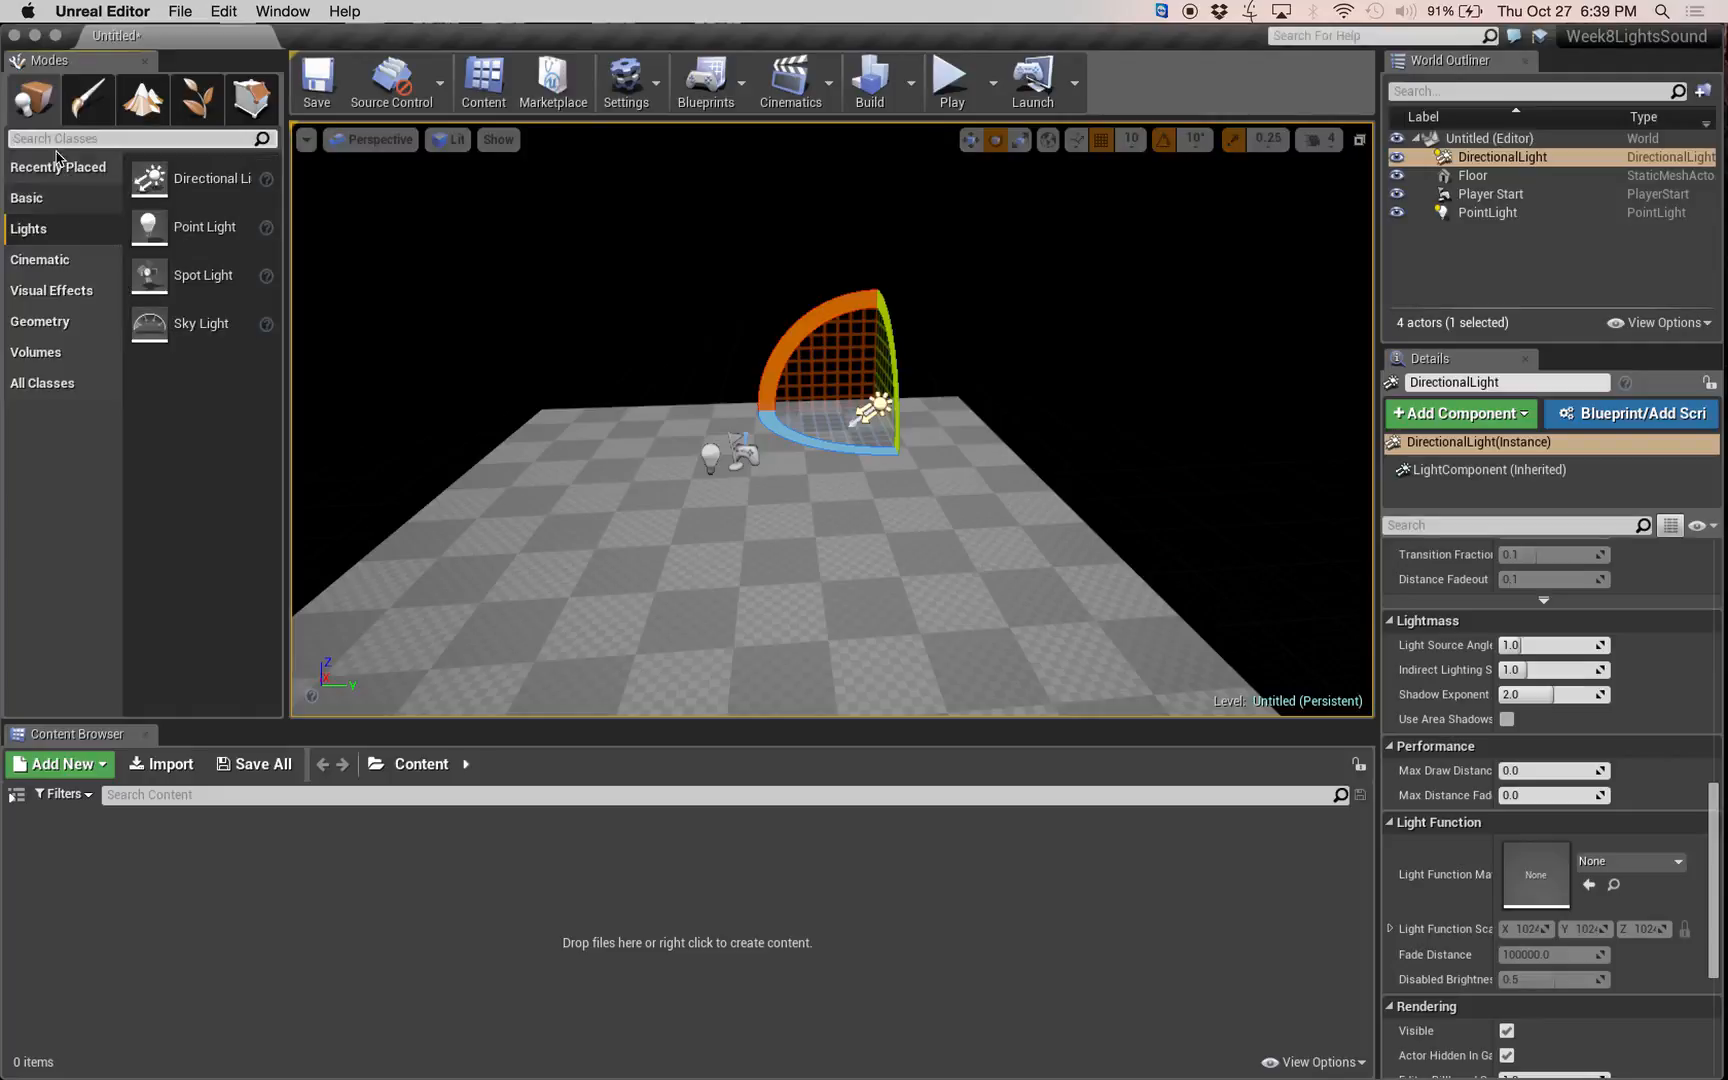
Place a basic cube near the floor's far edge and make a copy moved along Y to the opposite side.
{"action": "left_click", "coordinate": [52, 199]}
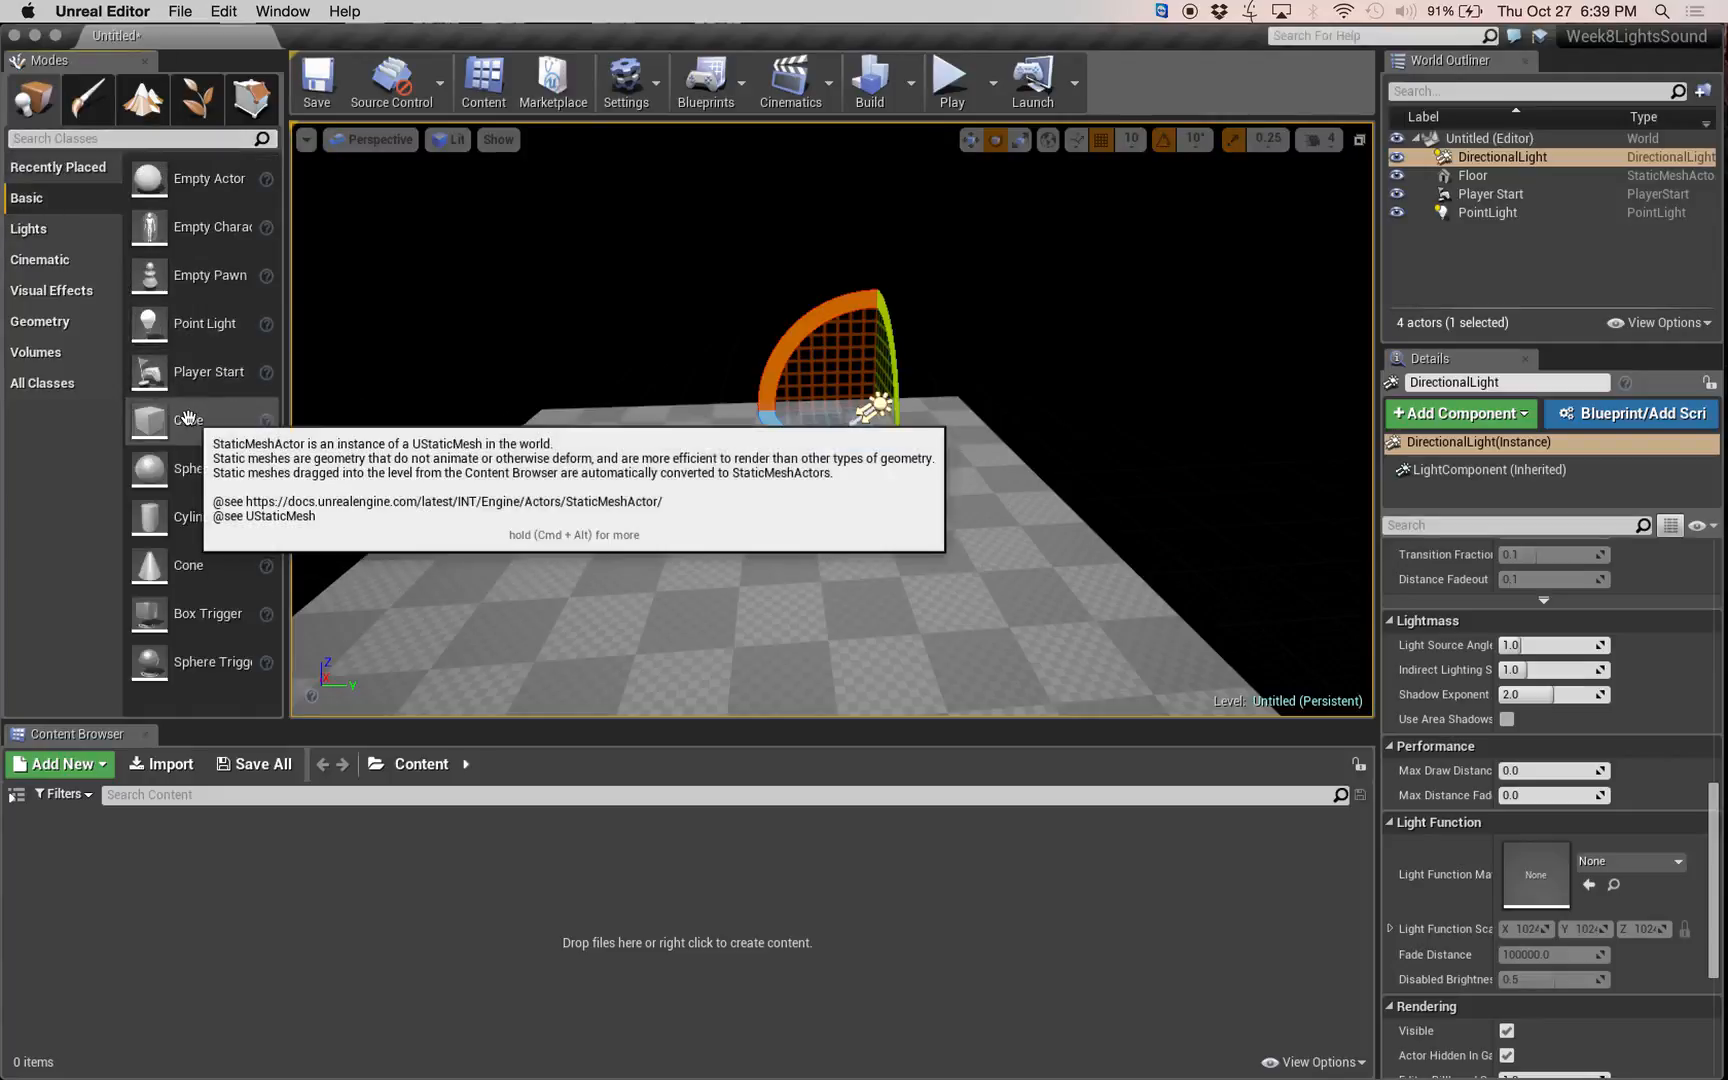
{"action": "left_click_drag", "start_coordinate": [190, 420], "coordinate": [955, 497]}
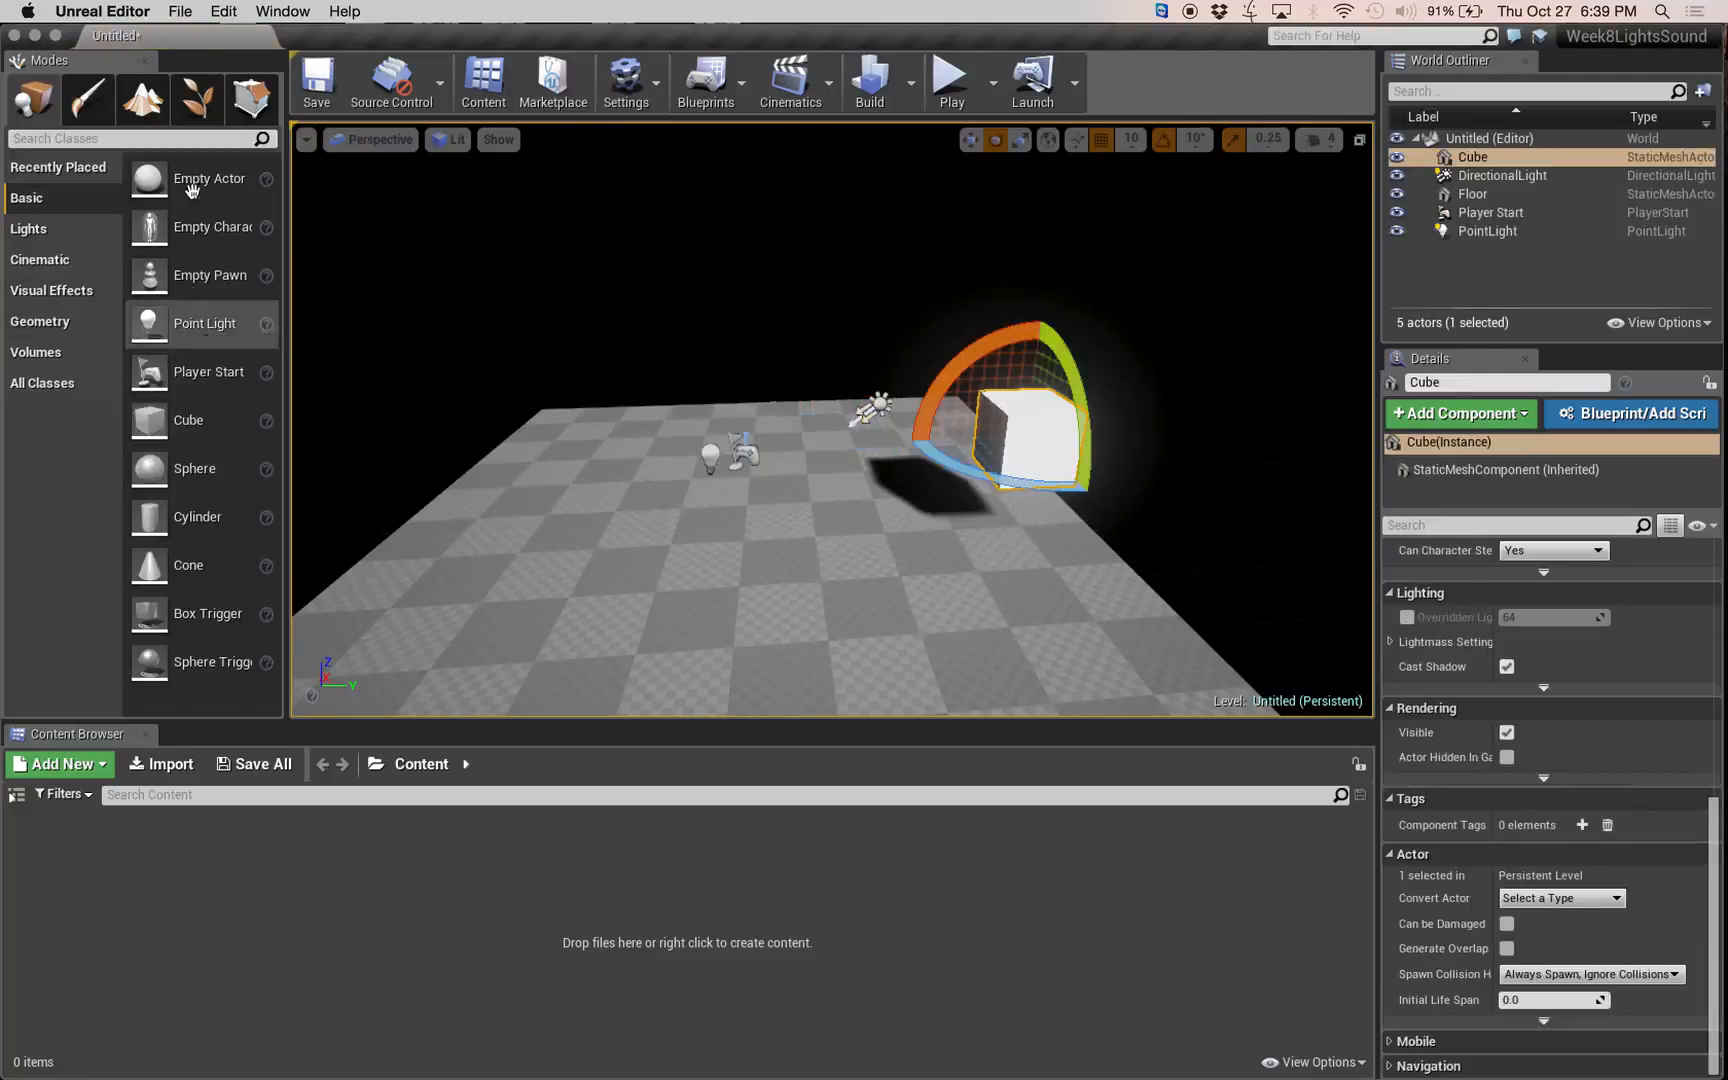
{"action": "left_click", "coordinate": [970, 139]}
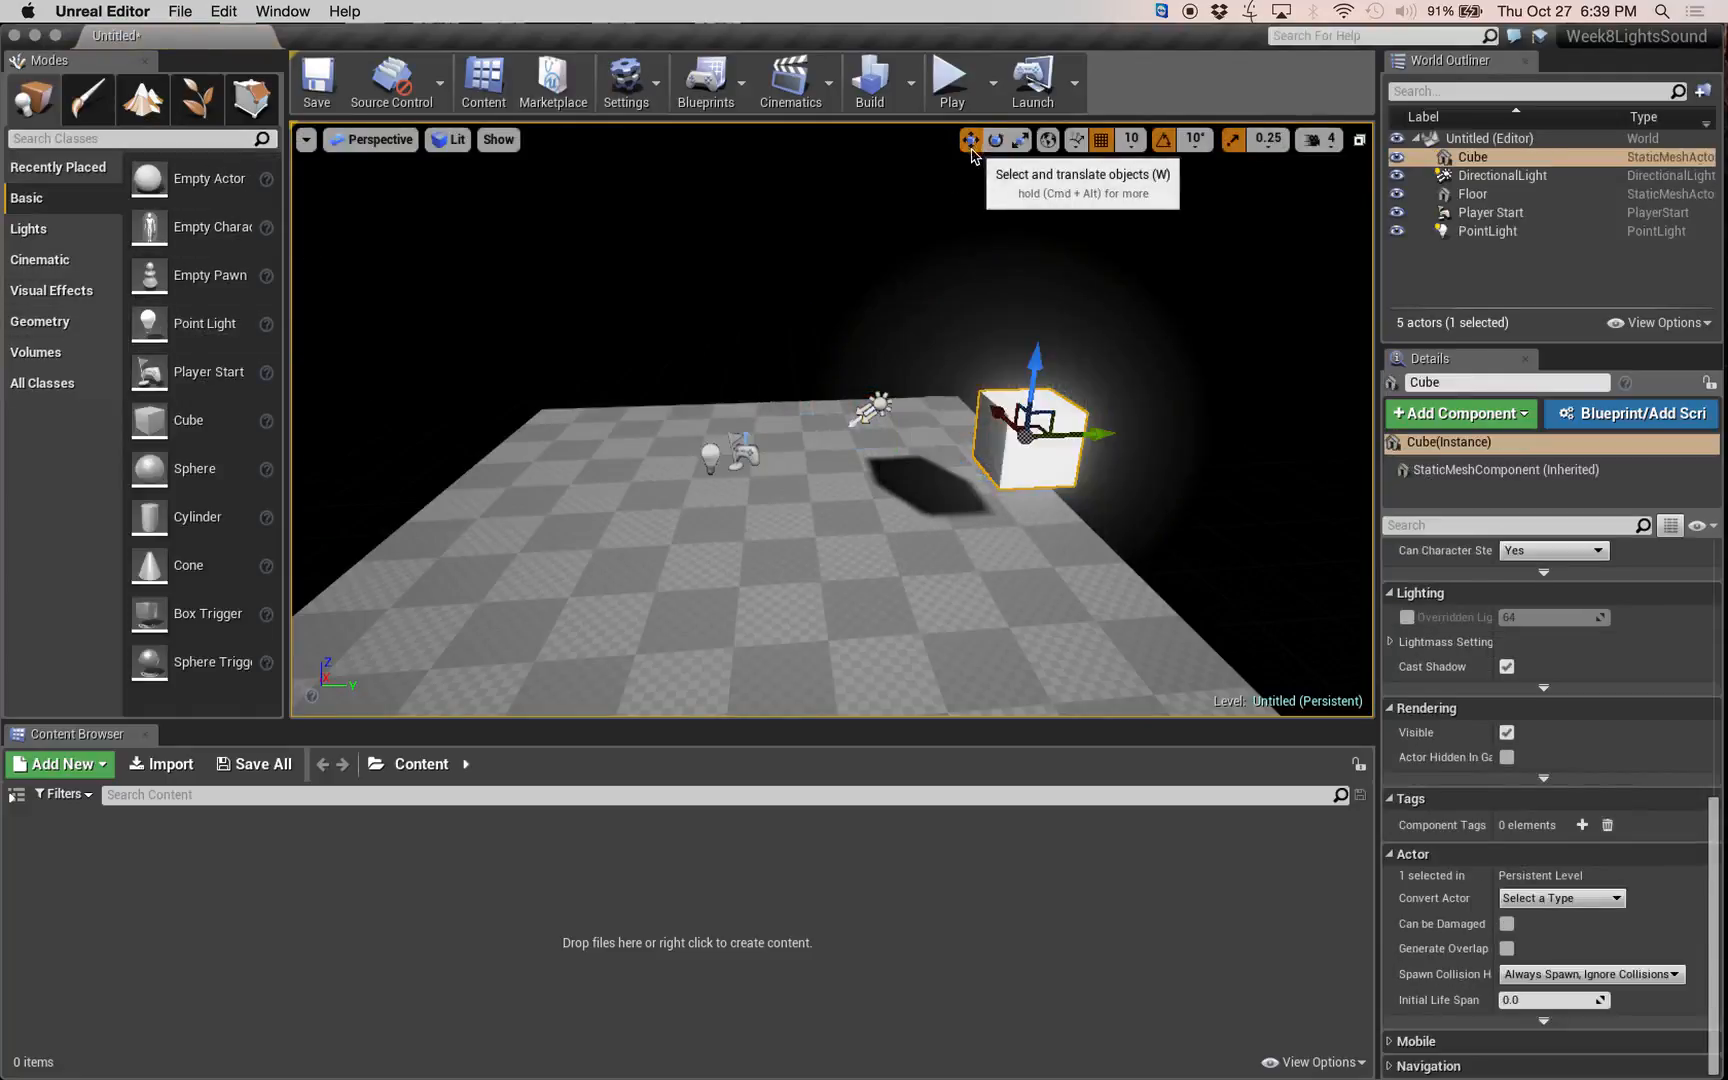
{"action": "left_click_drag", "start_coordinate": [1102, 426], "coordinate": [632, 426], "text": "alt"}
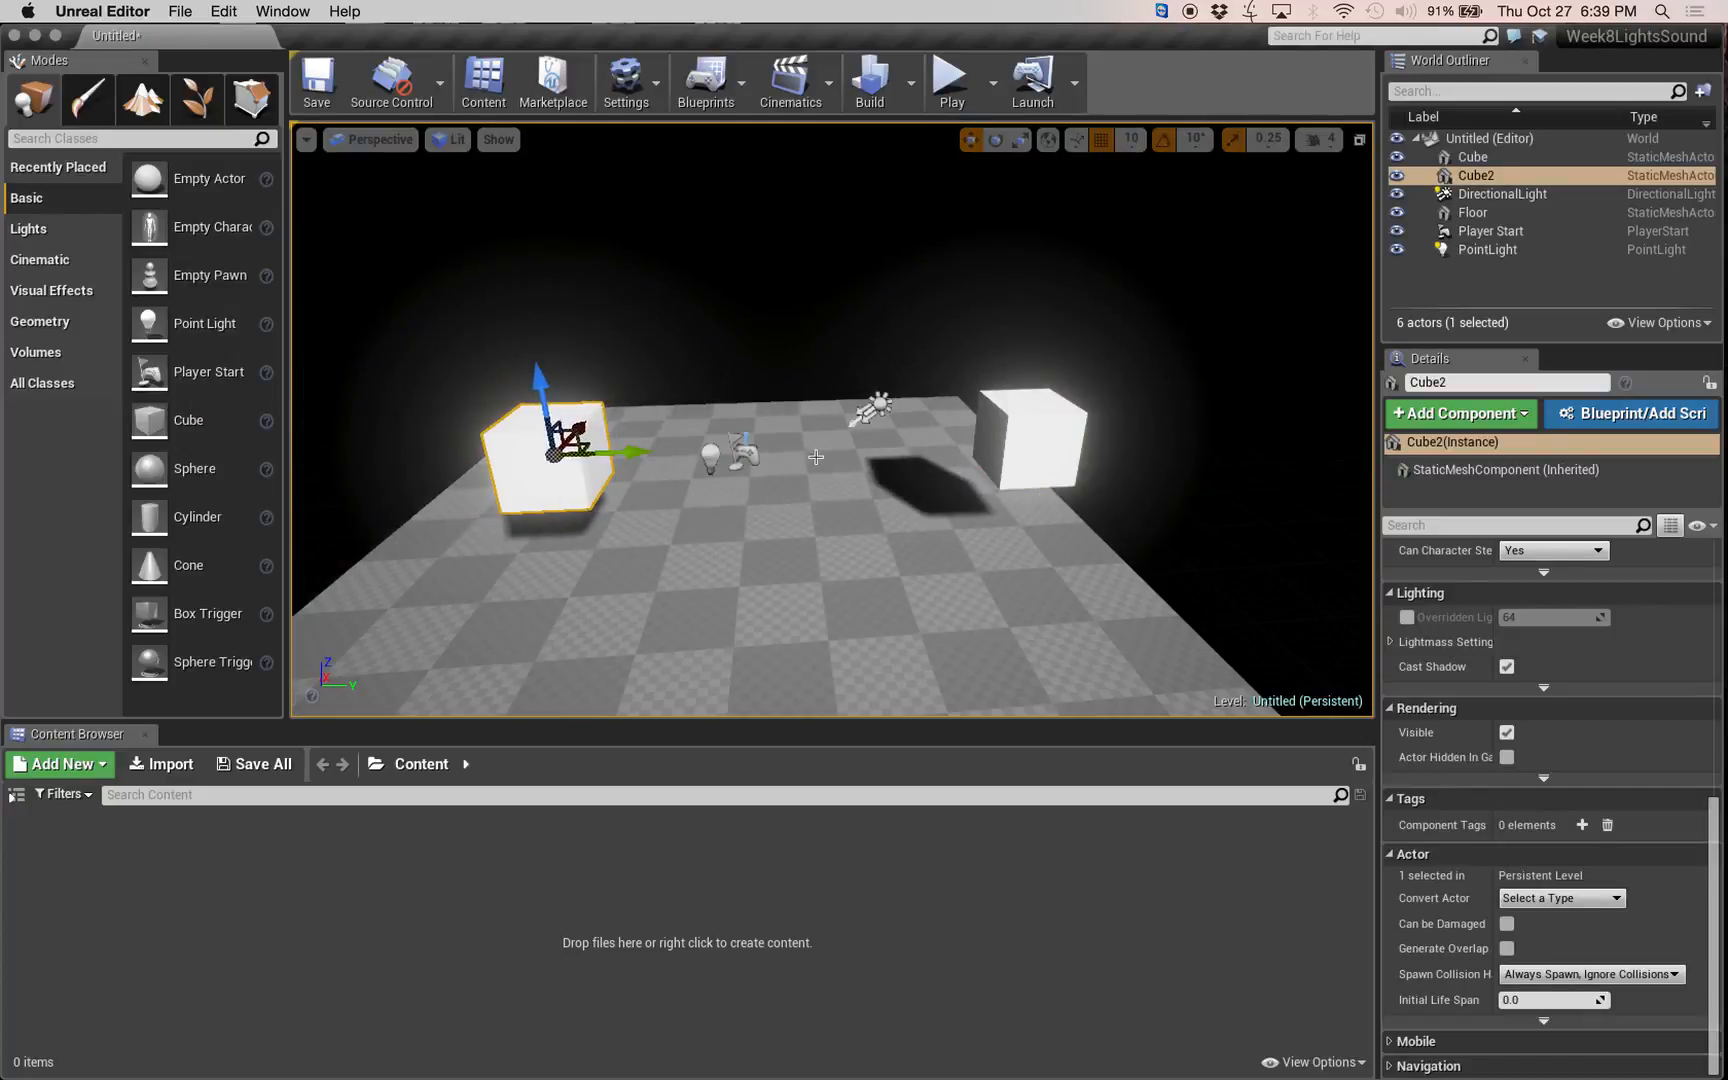
Rotate the directional light to about X 27.65°, Y -42.5°, Z -19.5° to redirect the cubes' shadows.
{"action": "left_click", "coordinate": [873, 405]}
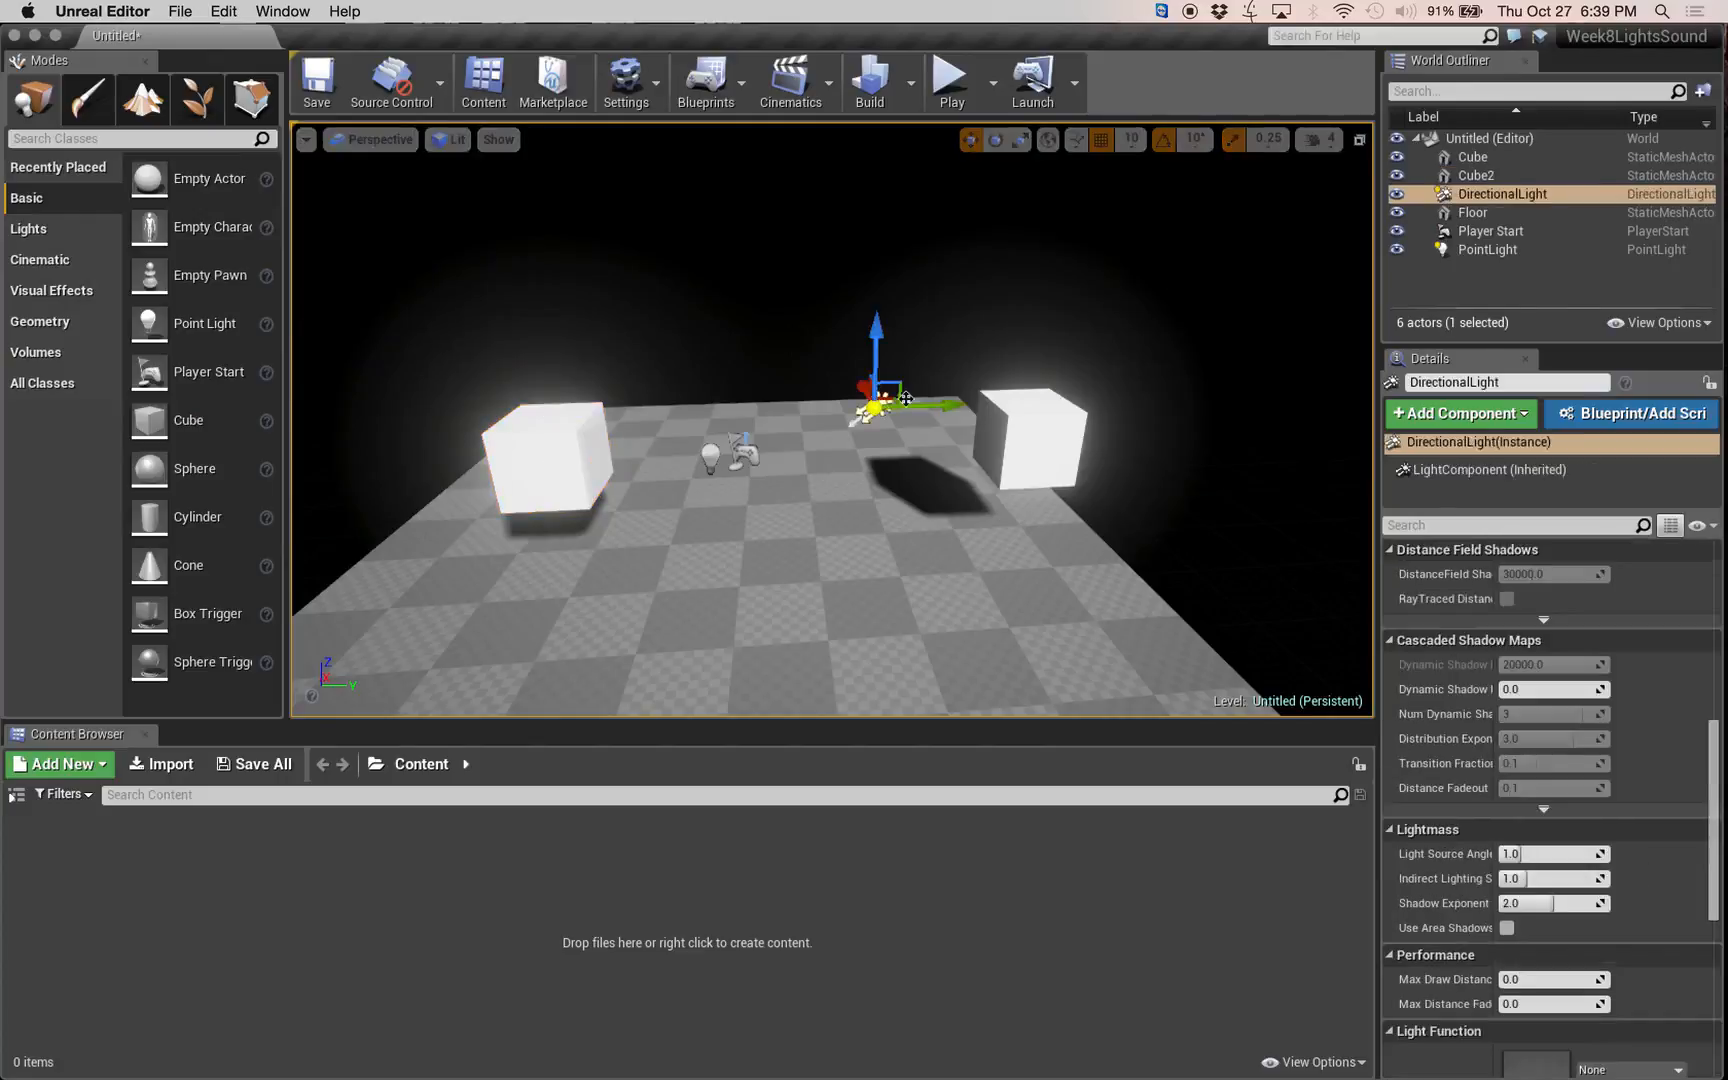
{"action": "left_click", "coordinate": [995, 139]}
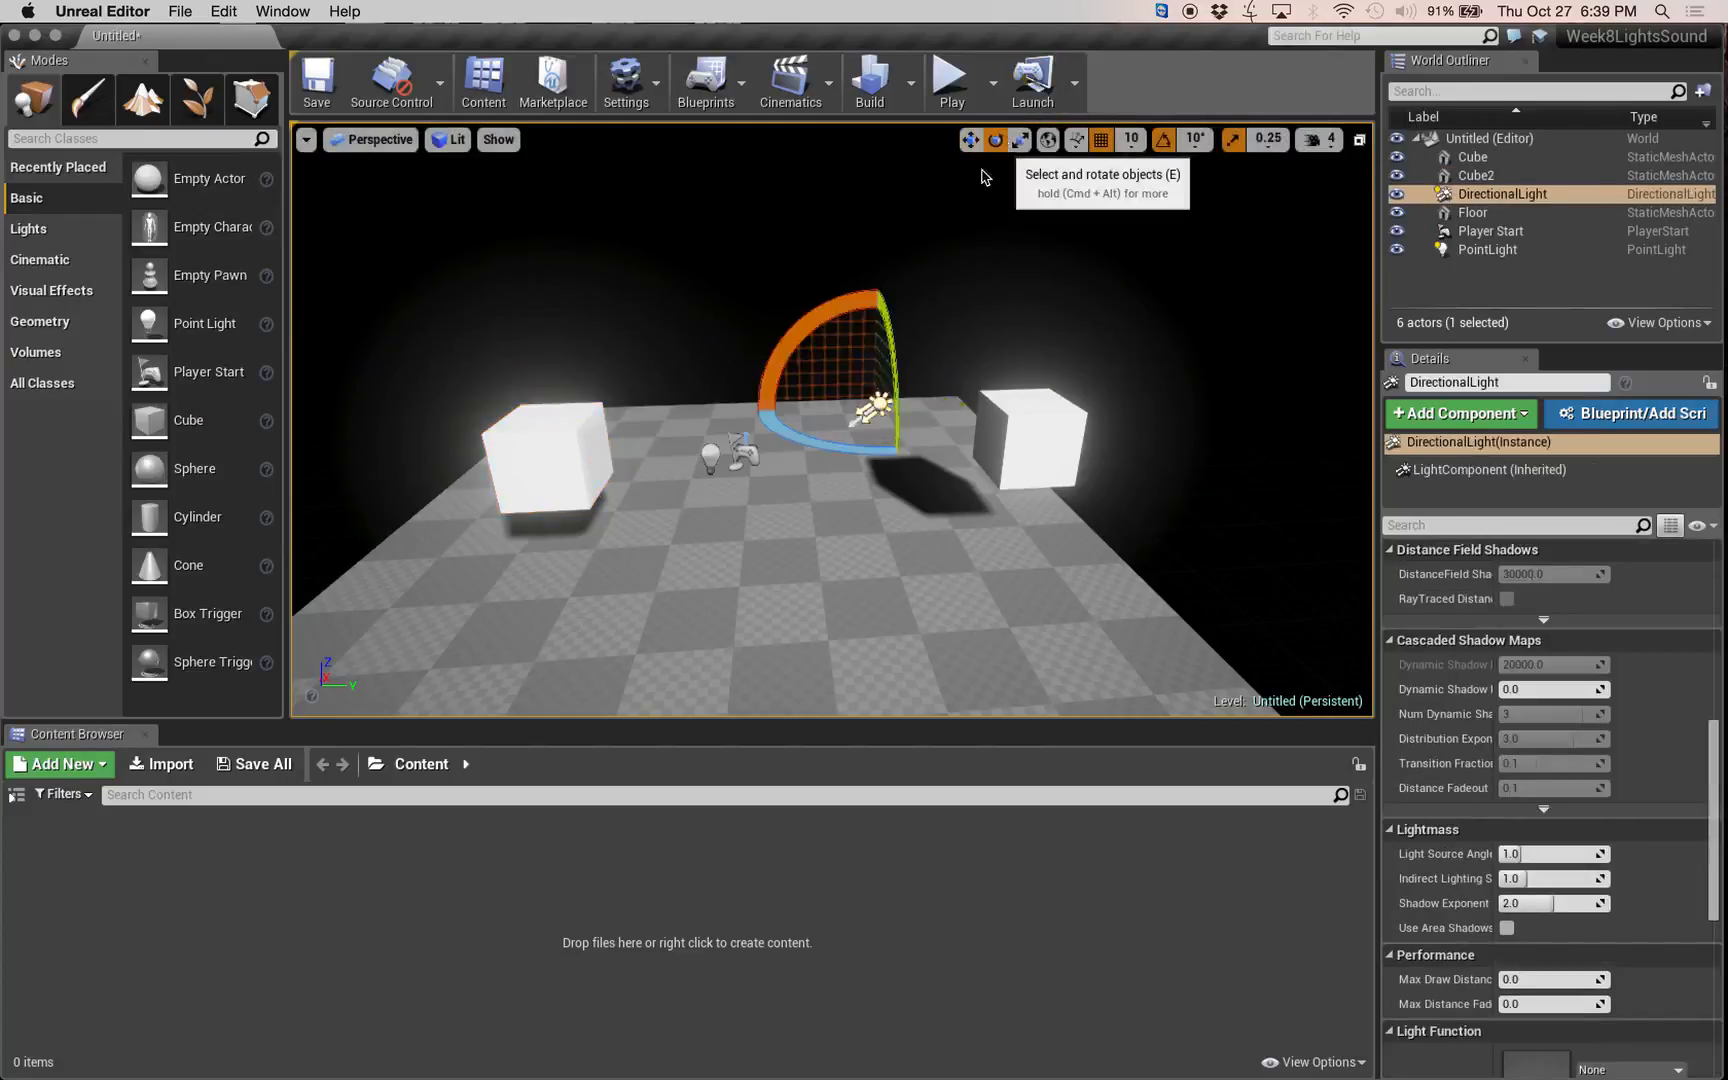
{"action": "left_click_drag", "start_coordinate": [880, 300], "coordinate": [823, 345]}
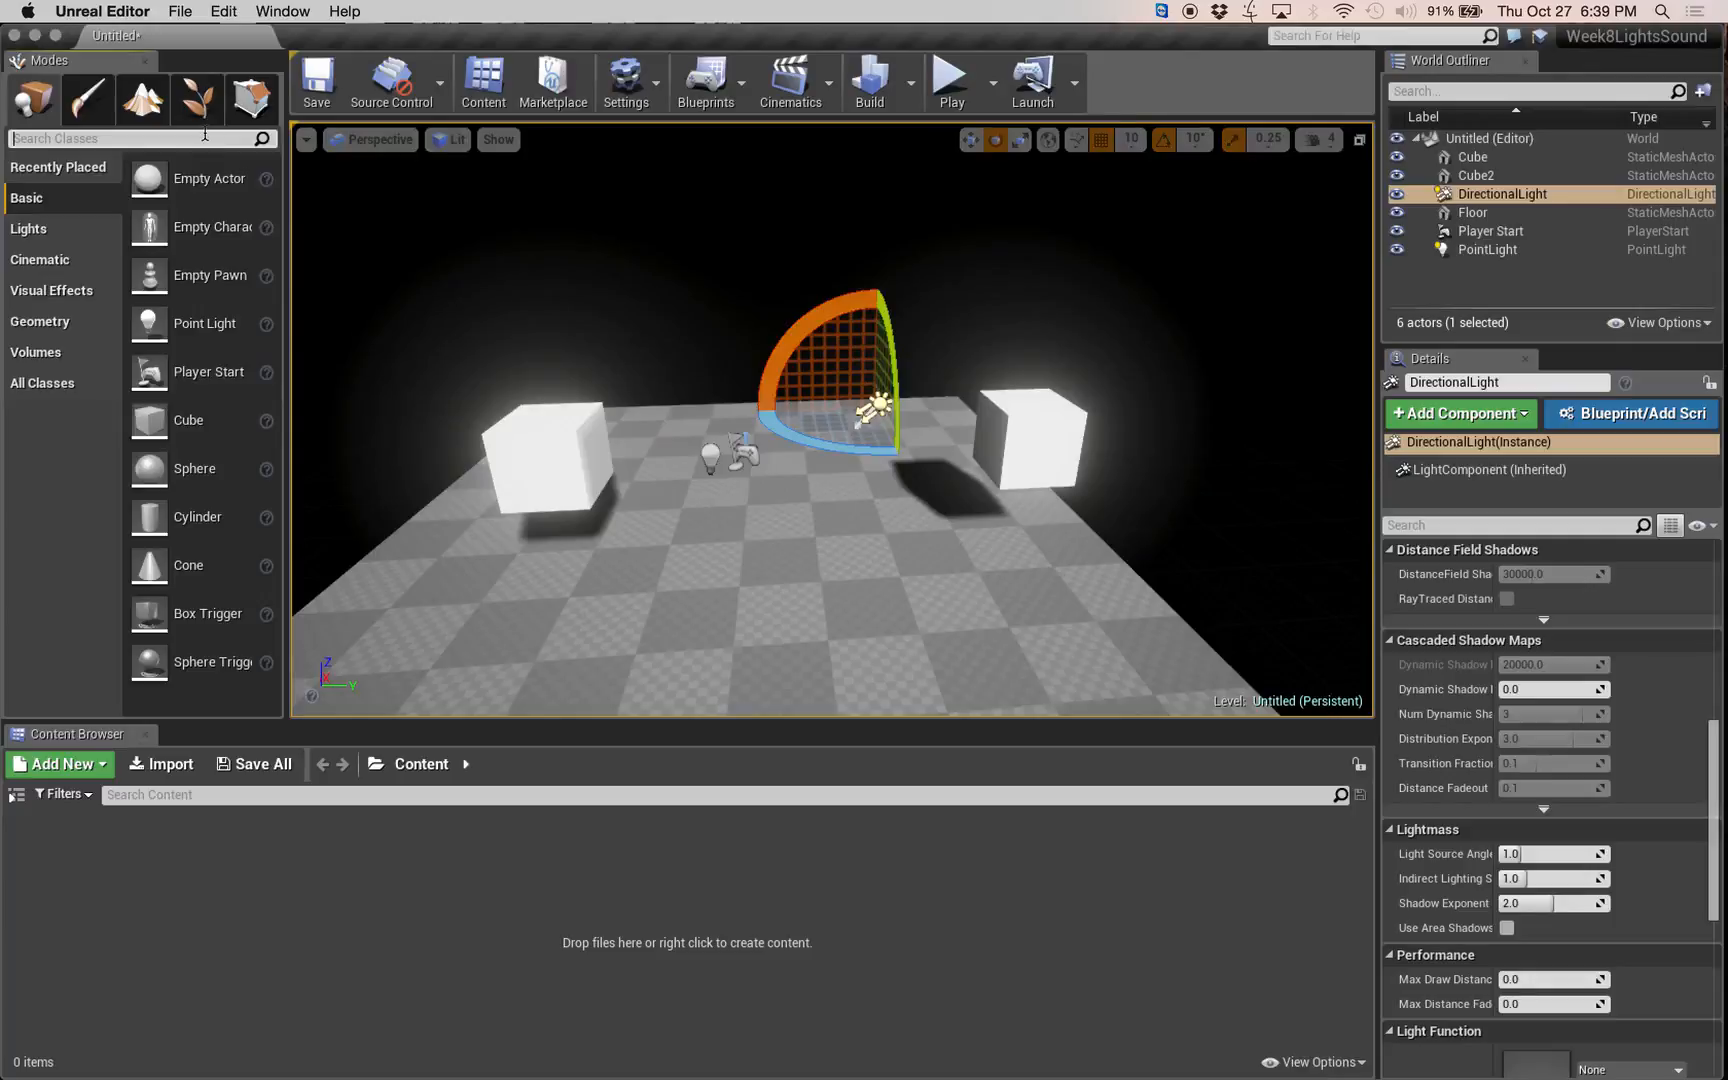
Add a spot light between the two cubes and raise it above the floor.
{"action": "type", "text": "spot"}
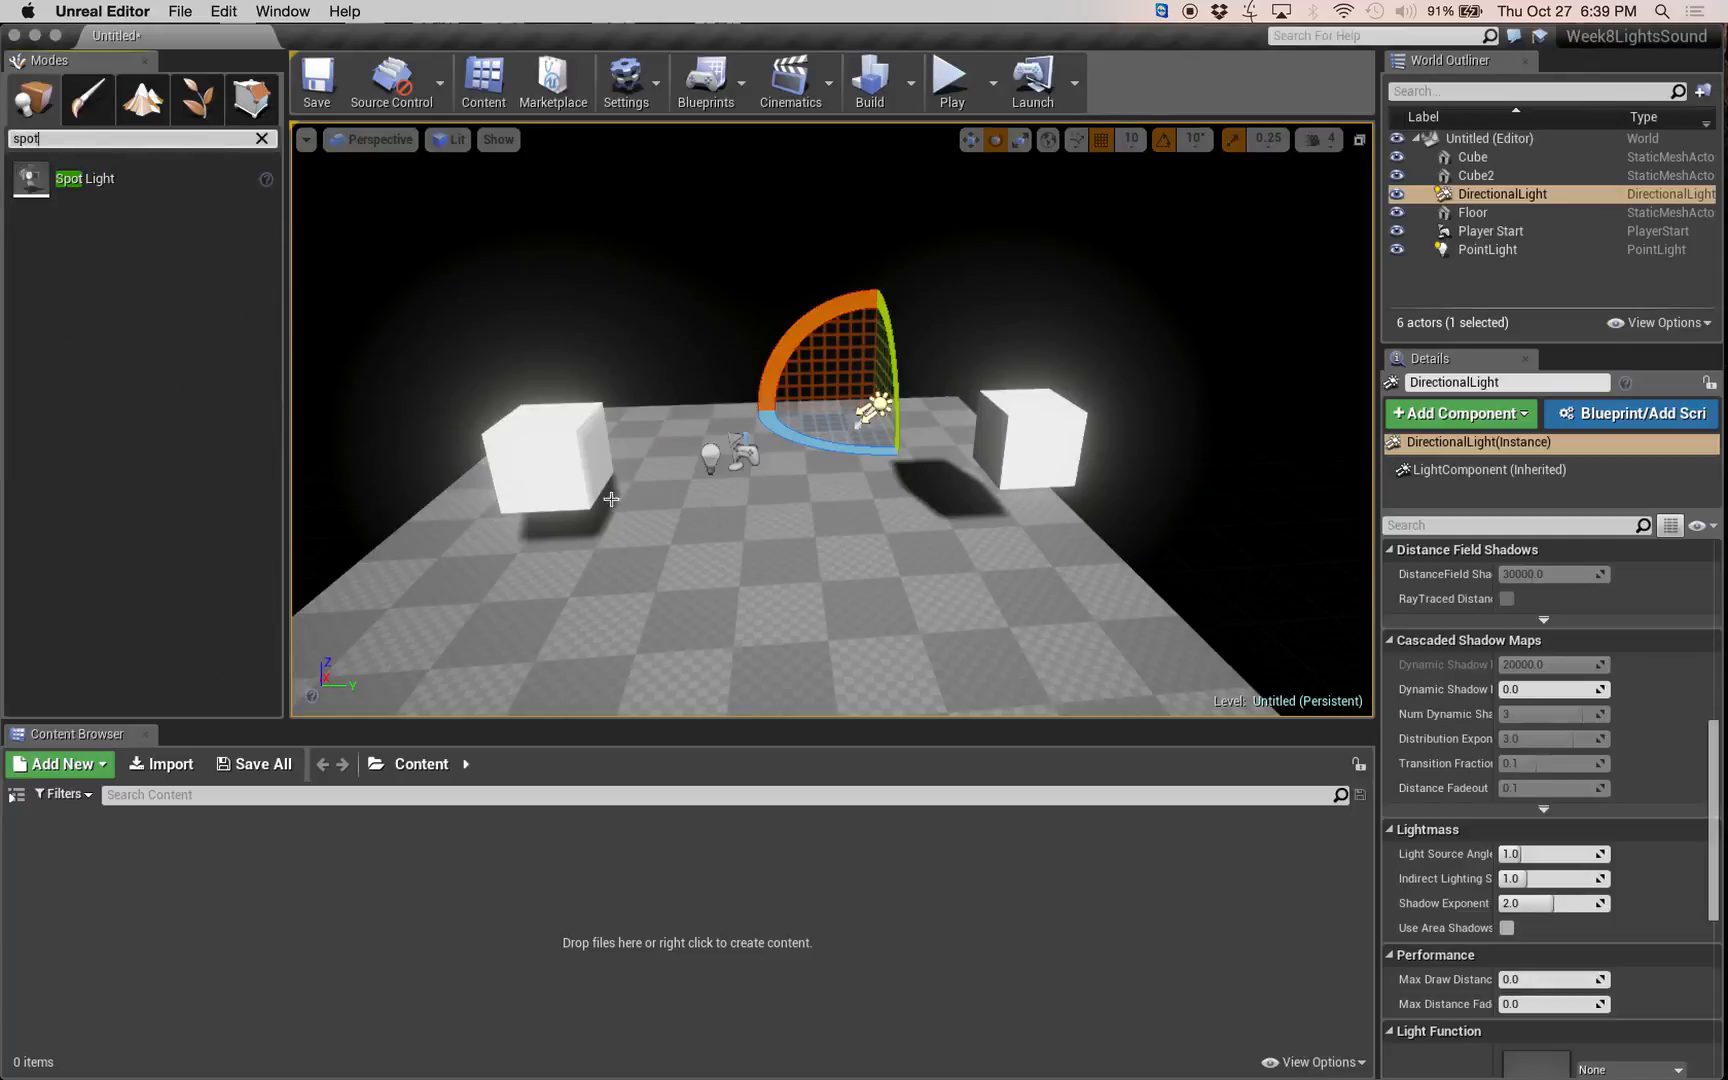
{"action": "left_click_drag", "start_coordinate": [85, 179], "coordinate": [721, 566]}
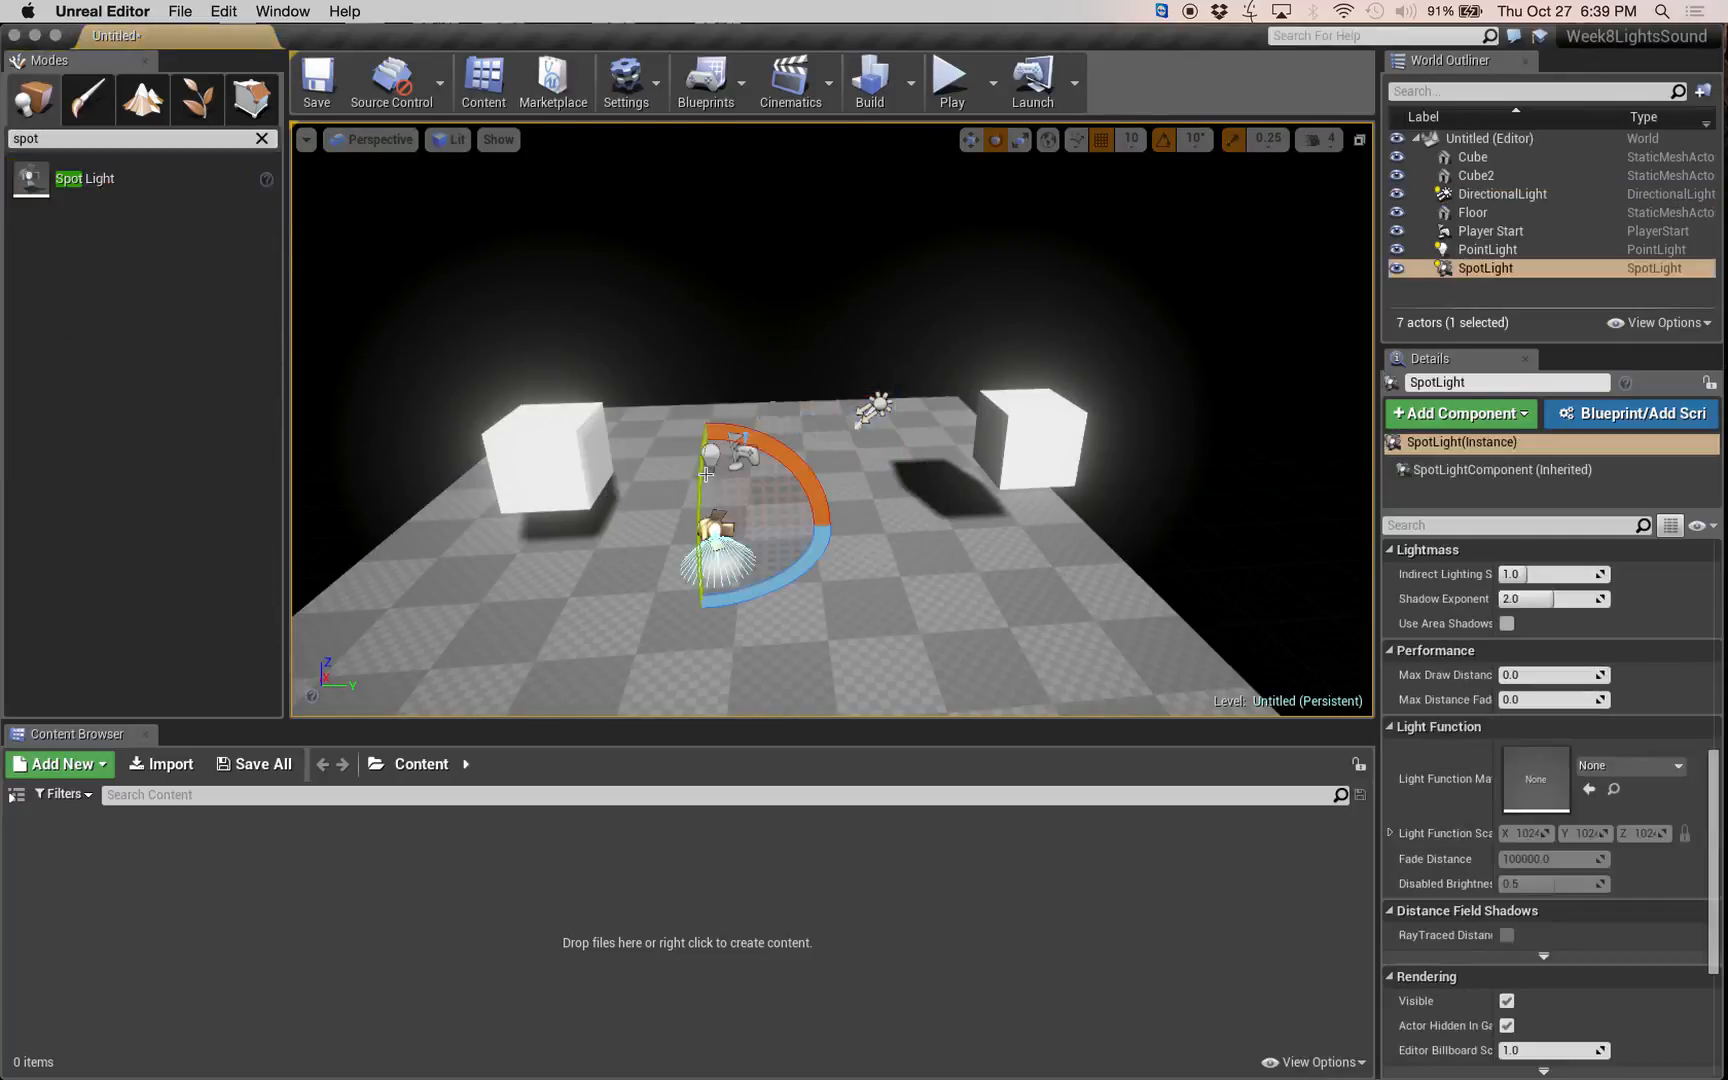
{"action": "left_click", "coordinate": [979, 140]}
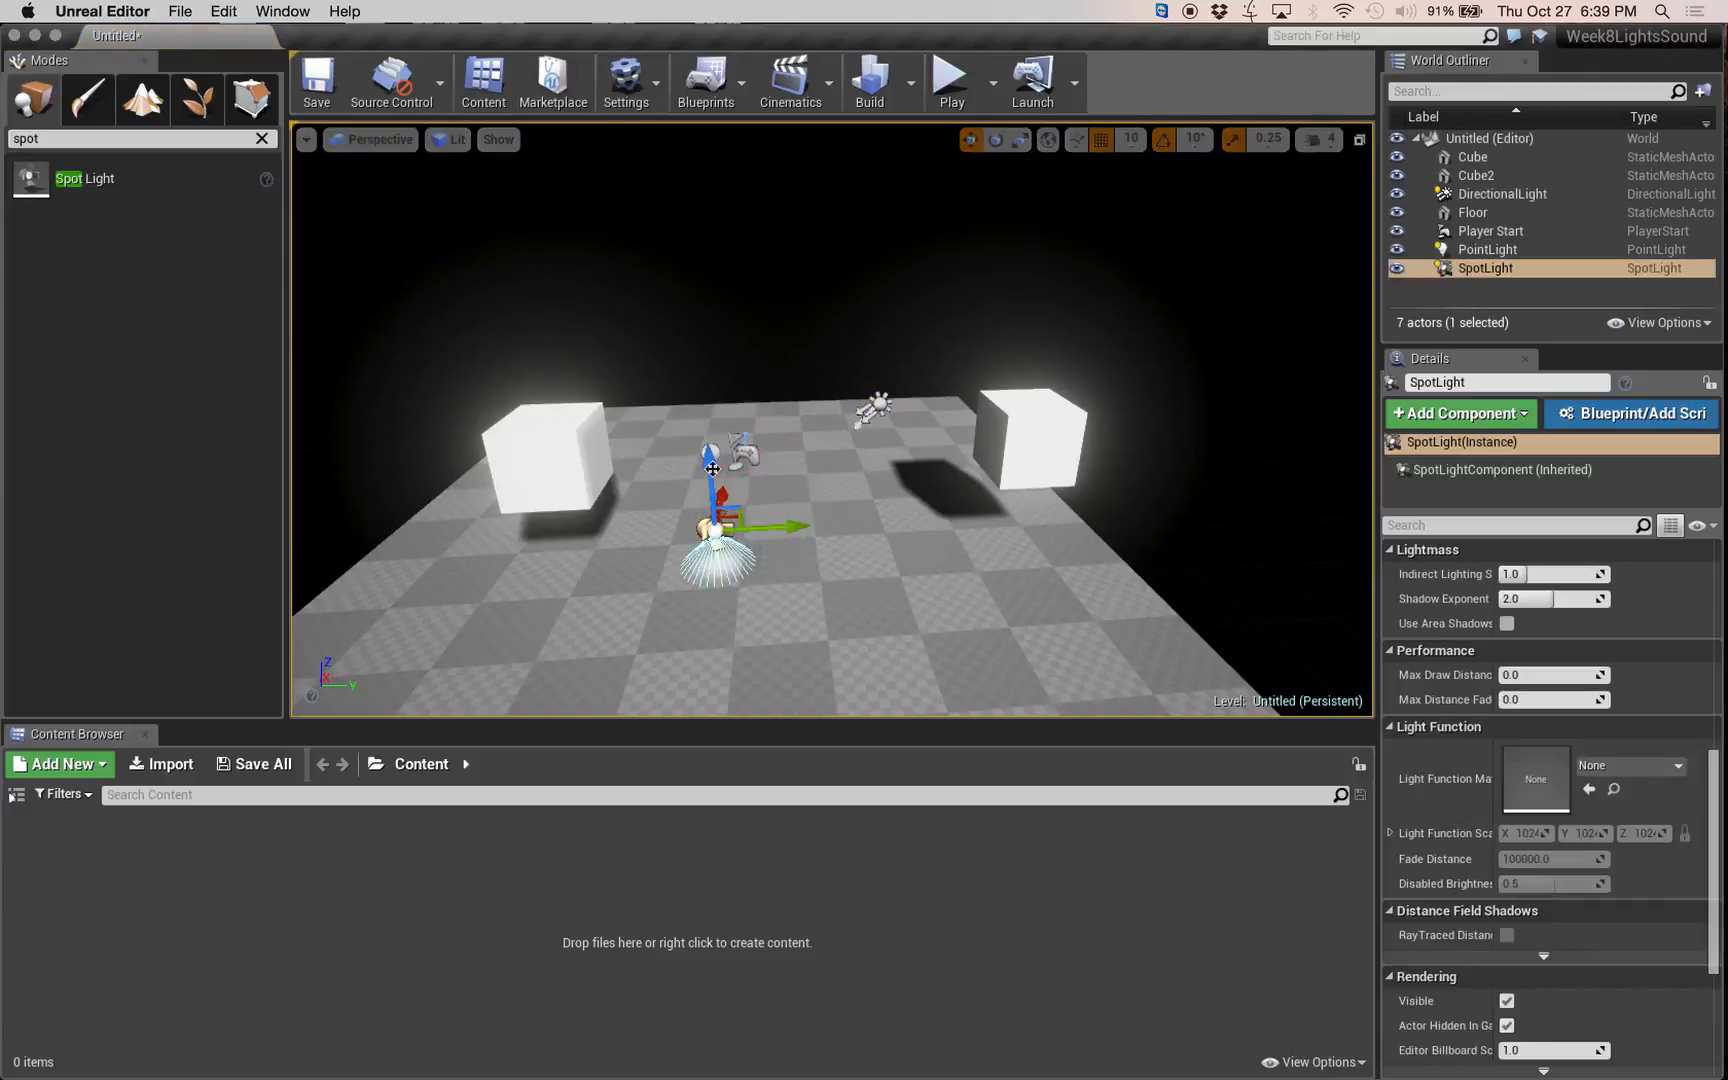
{"action": "left_click_drag", "start_coordinate": [716, 468], "coordinate": [725, 245]}
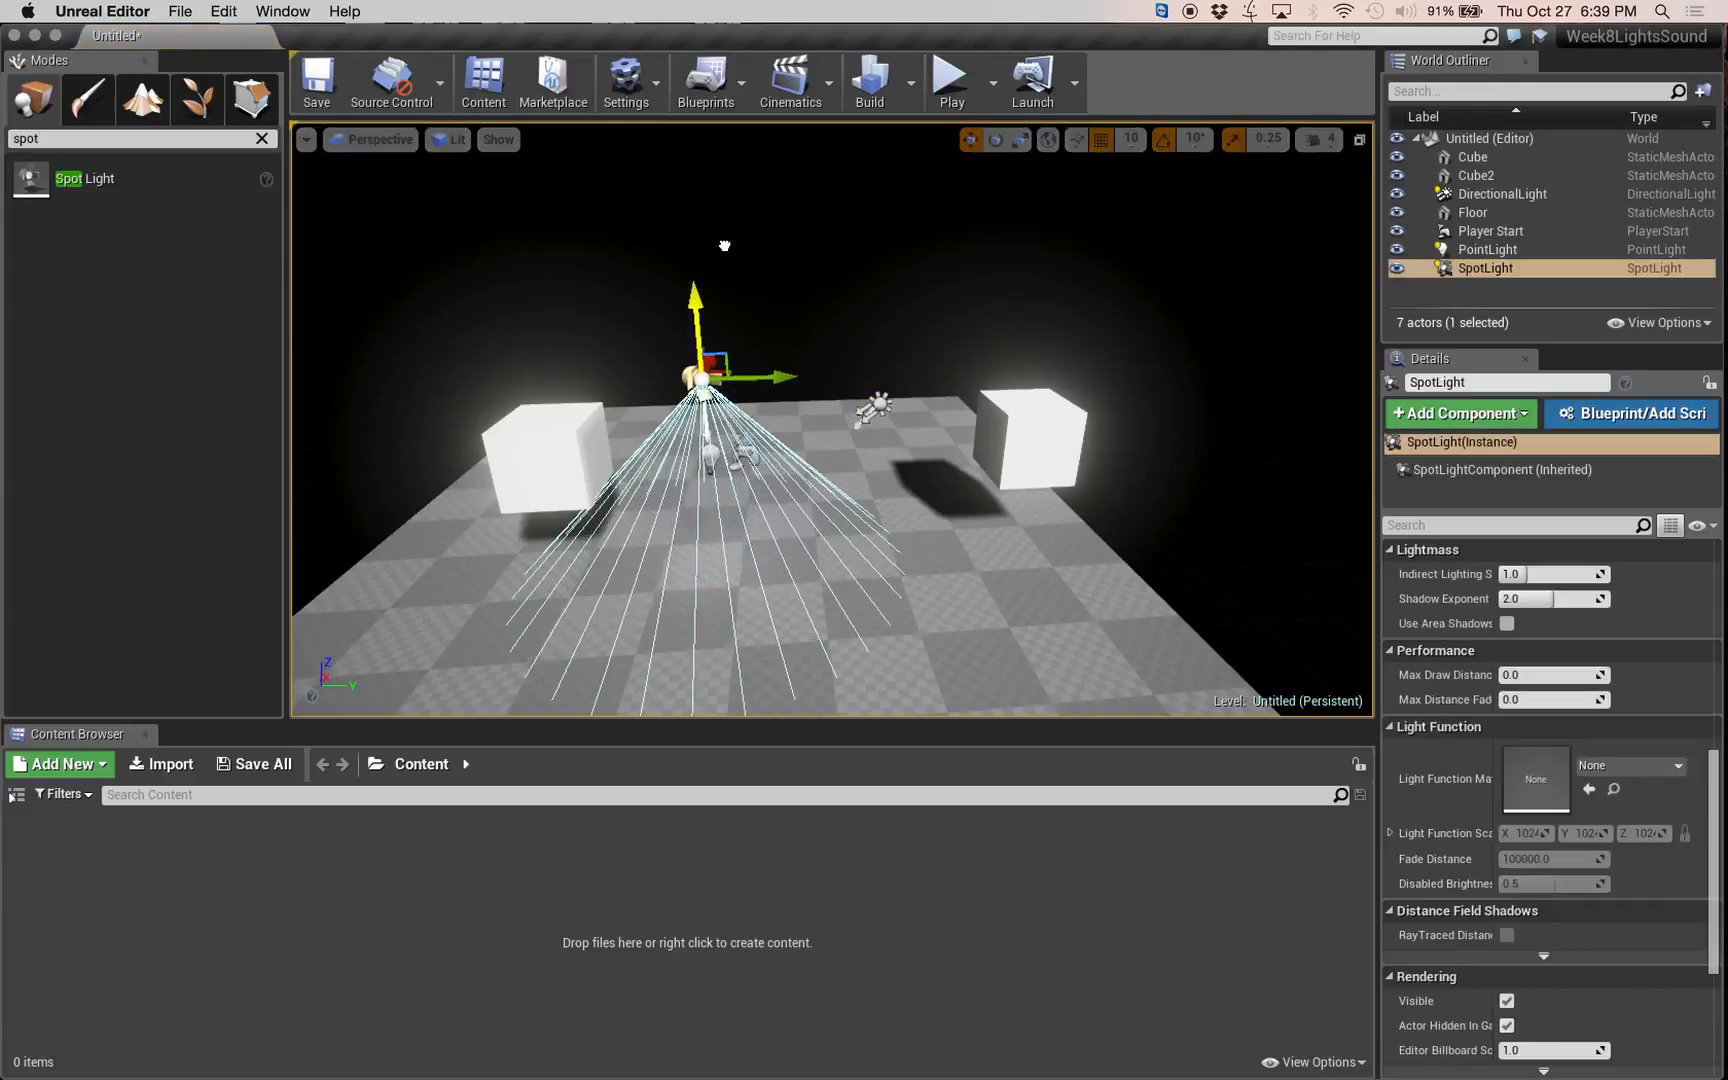
Turn off the directional light's visibility in its rendering settings.
{"action": "left_click", "coordinate": [874, 408]}
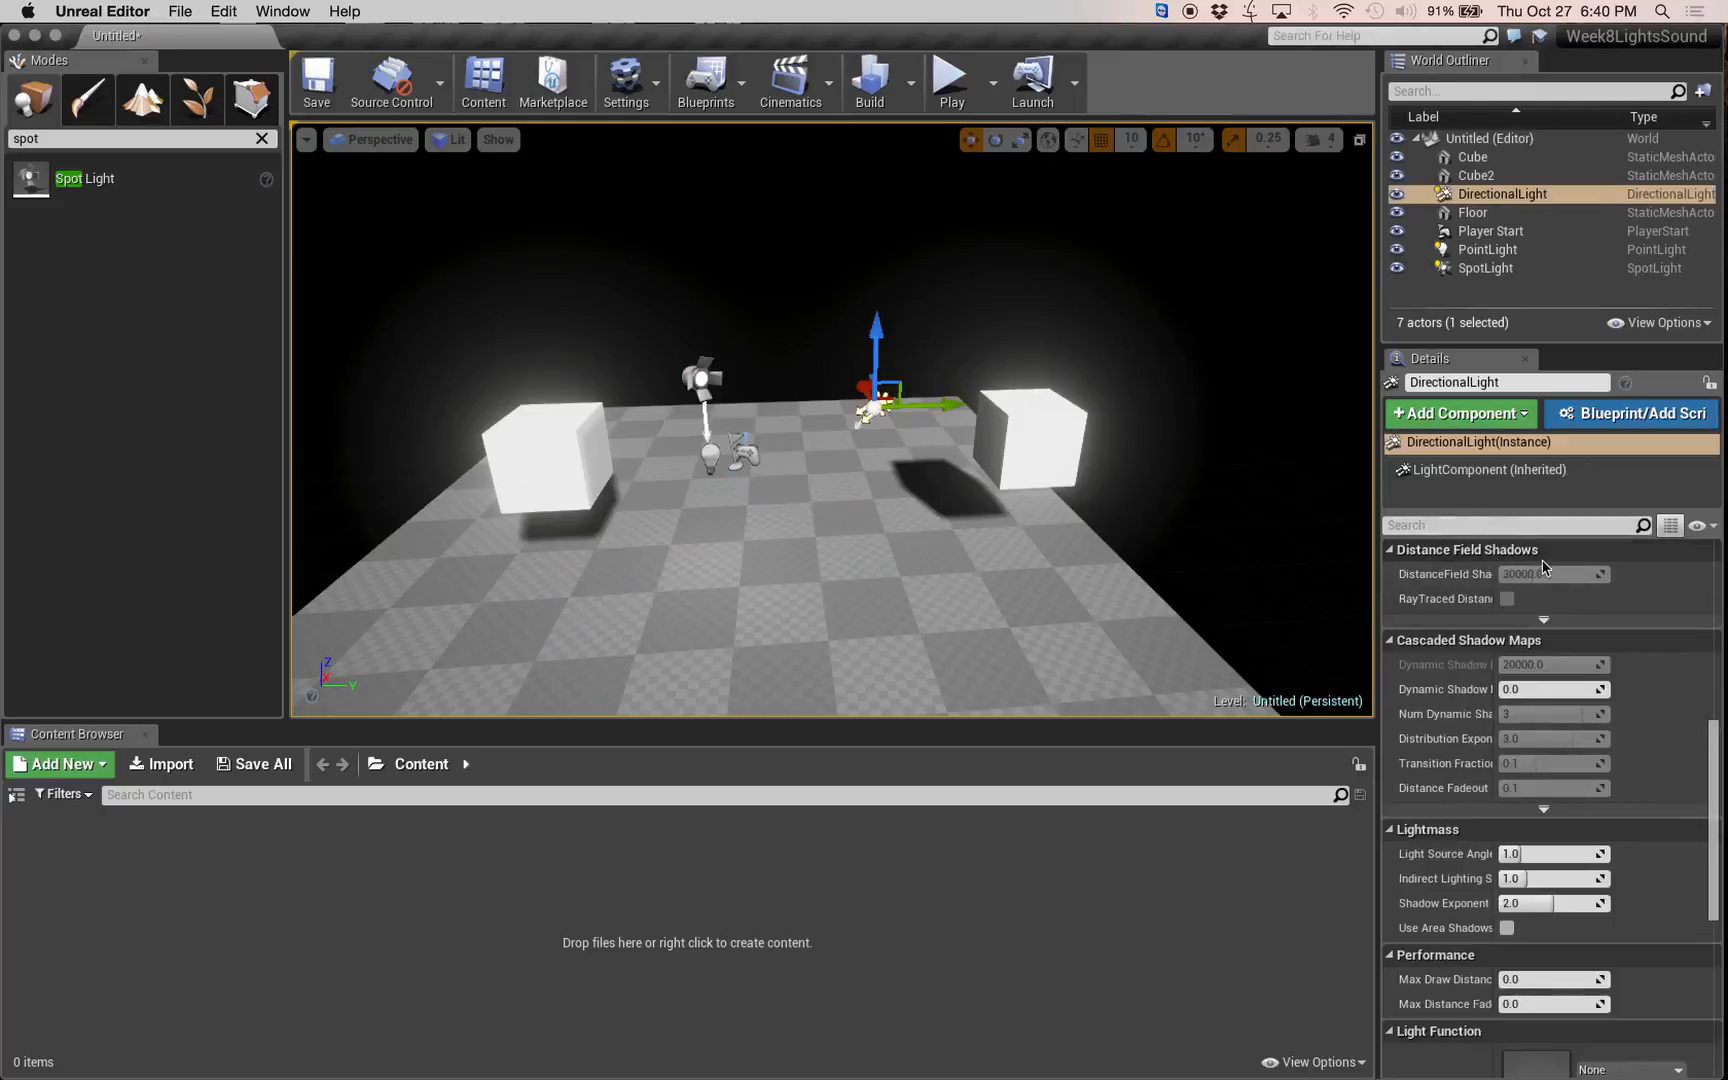
{"action": "scroll", "coordinate": [1500, 600], "scroll_direction": "down", "scroll_amount": 5}
{"action": "scroll", "coordinate": [1560, 700], "scroll_direction": "up", "scroll_amount": 15}
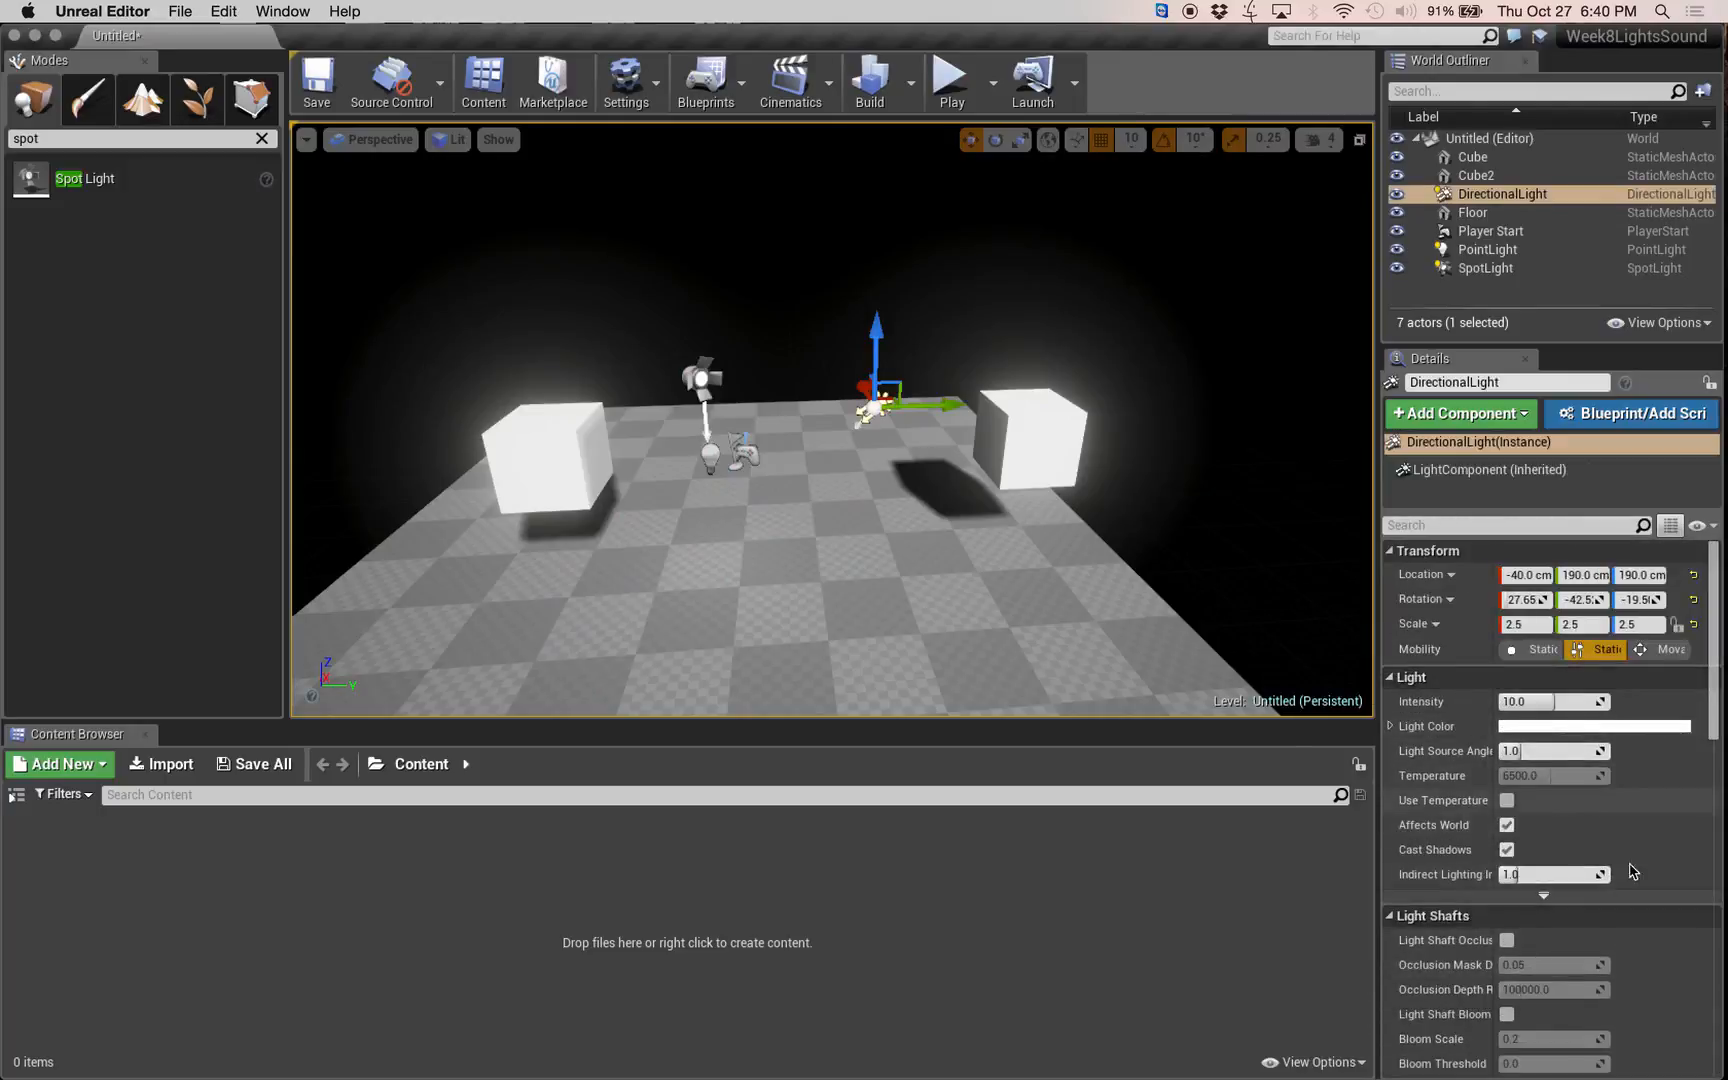
{"action": "scroll", "coordinate": [1520, 880], "scroll_direction": "down", "scroll_amount": 8}
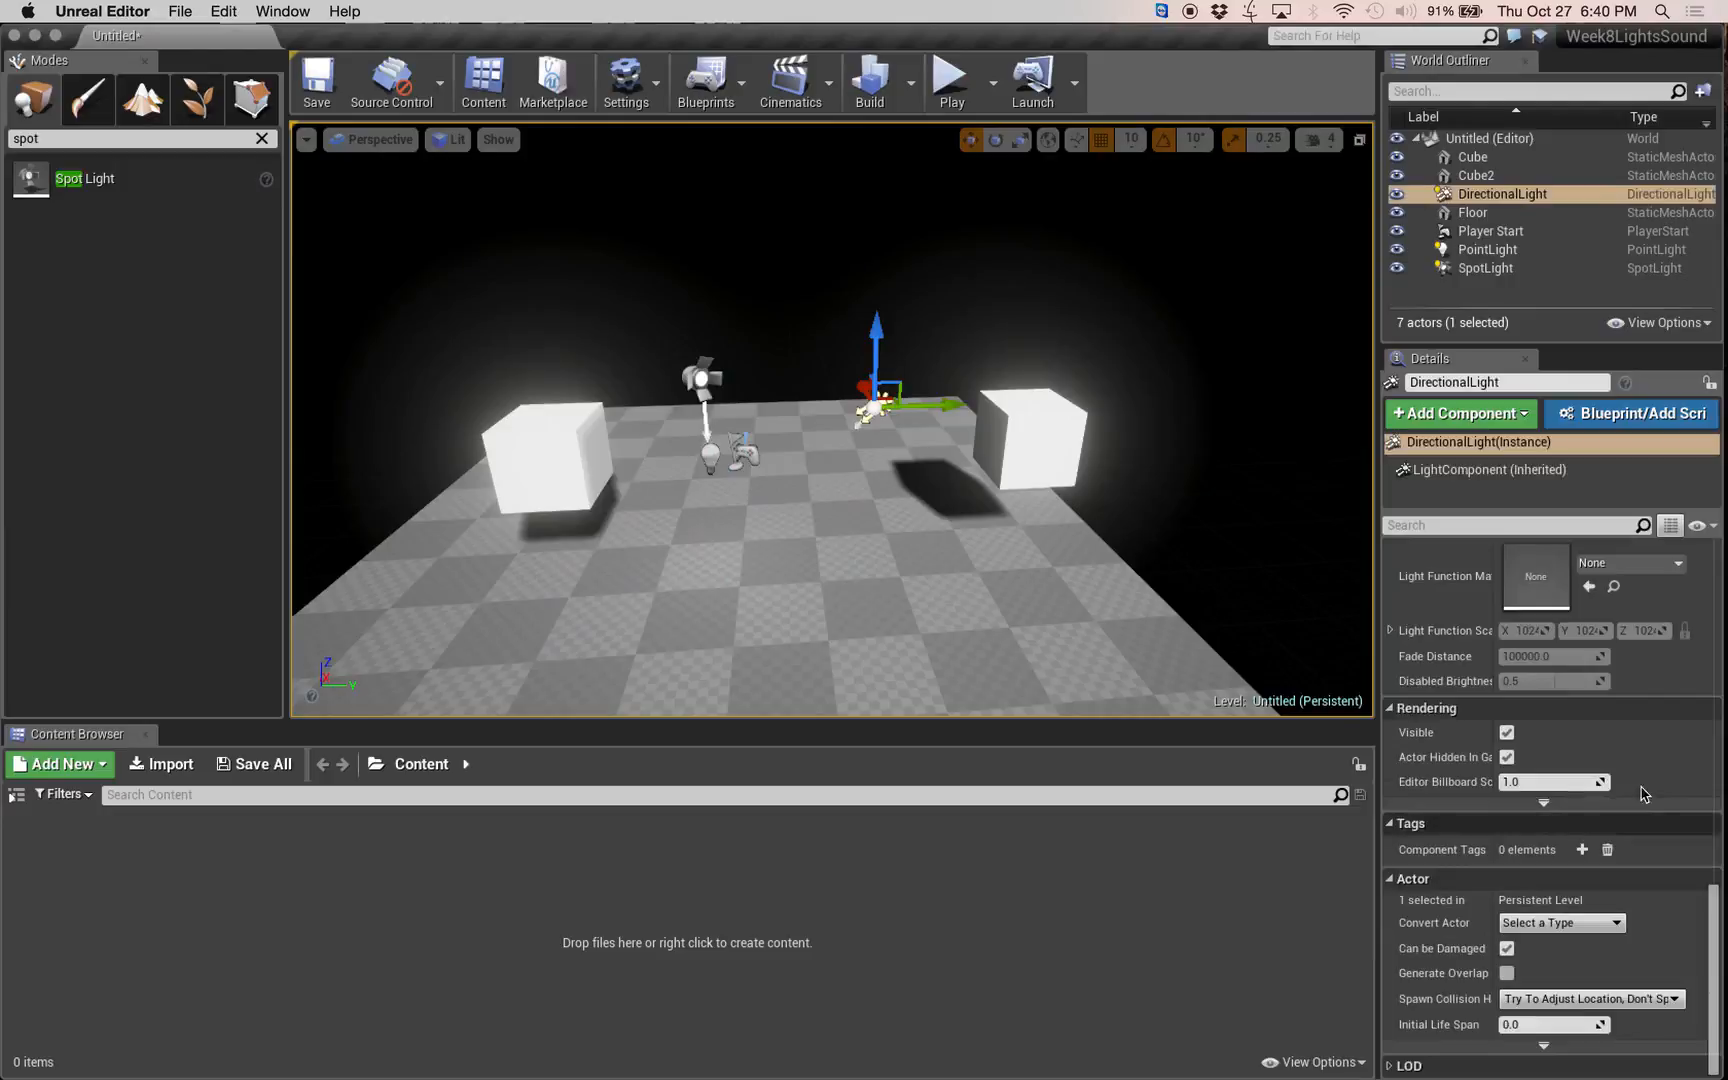
{"action": "left_click", "coordinate": [1506, 732]}
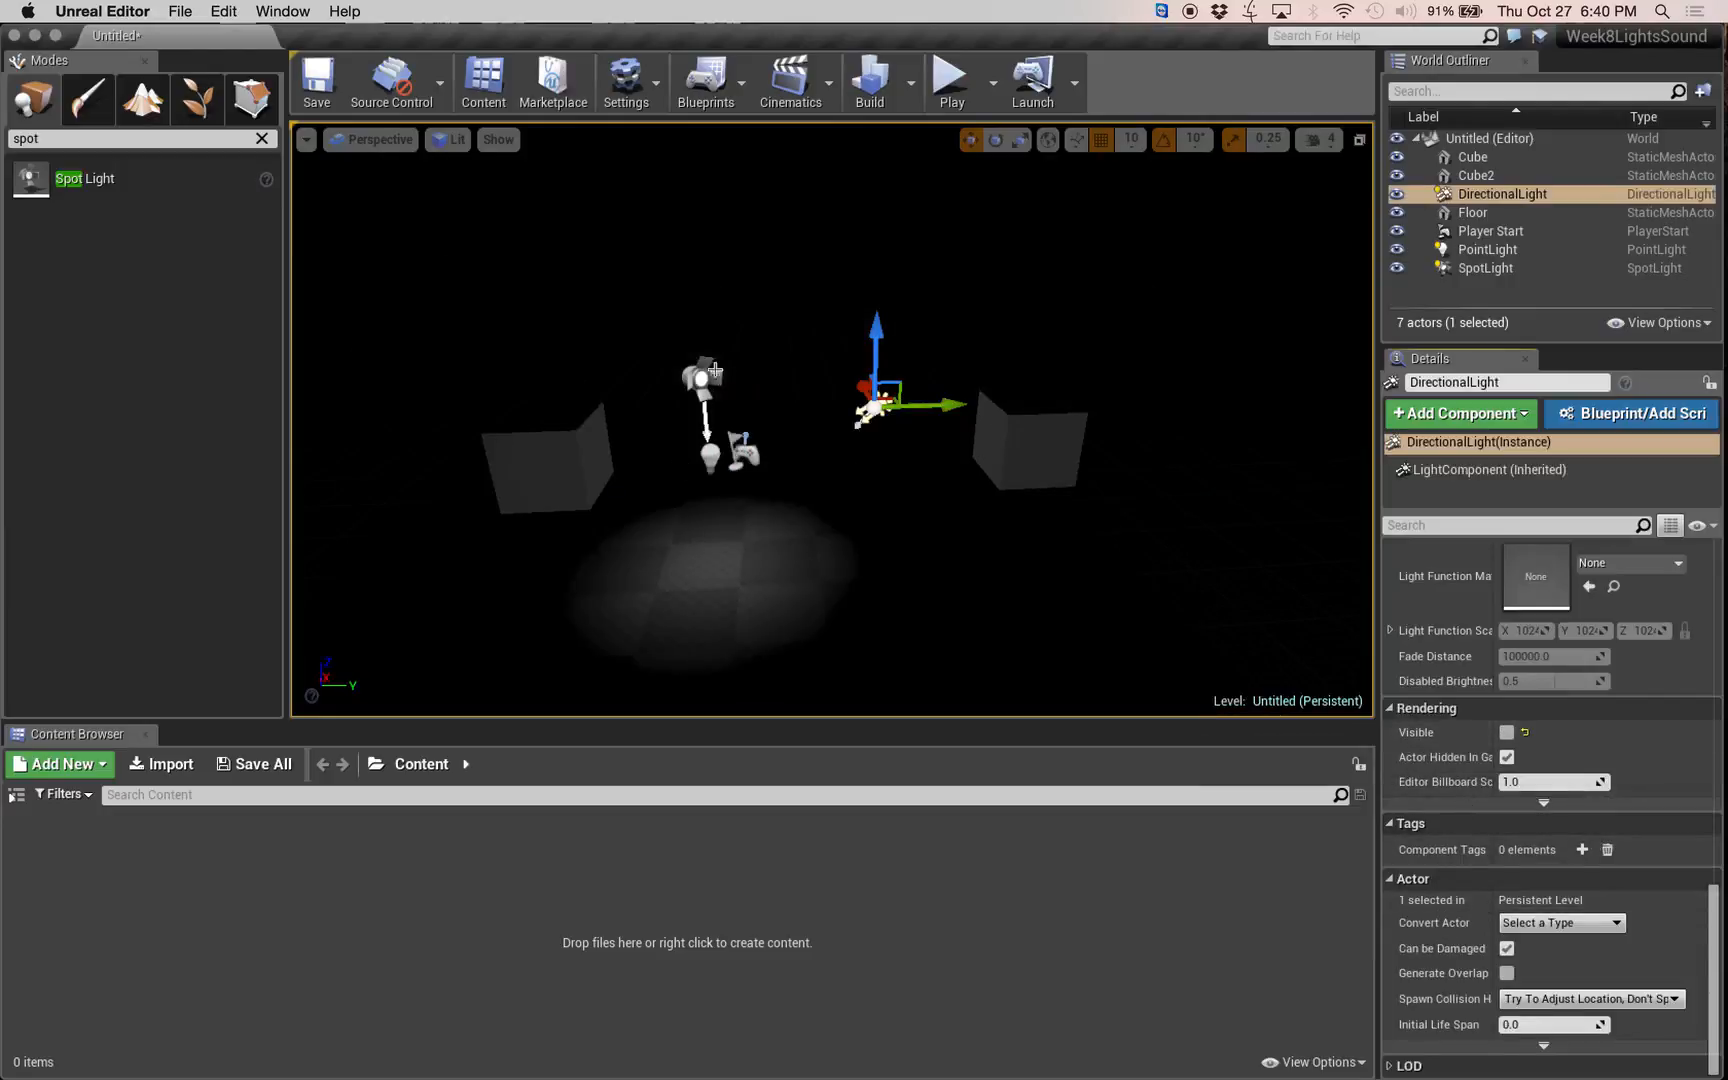
Adjust the spot light's height to Z 210 cm and bring up its light intensity settings.
{"action": "left_click", "coordinate": [699, 377]}
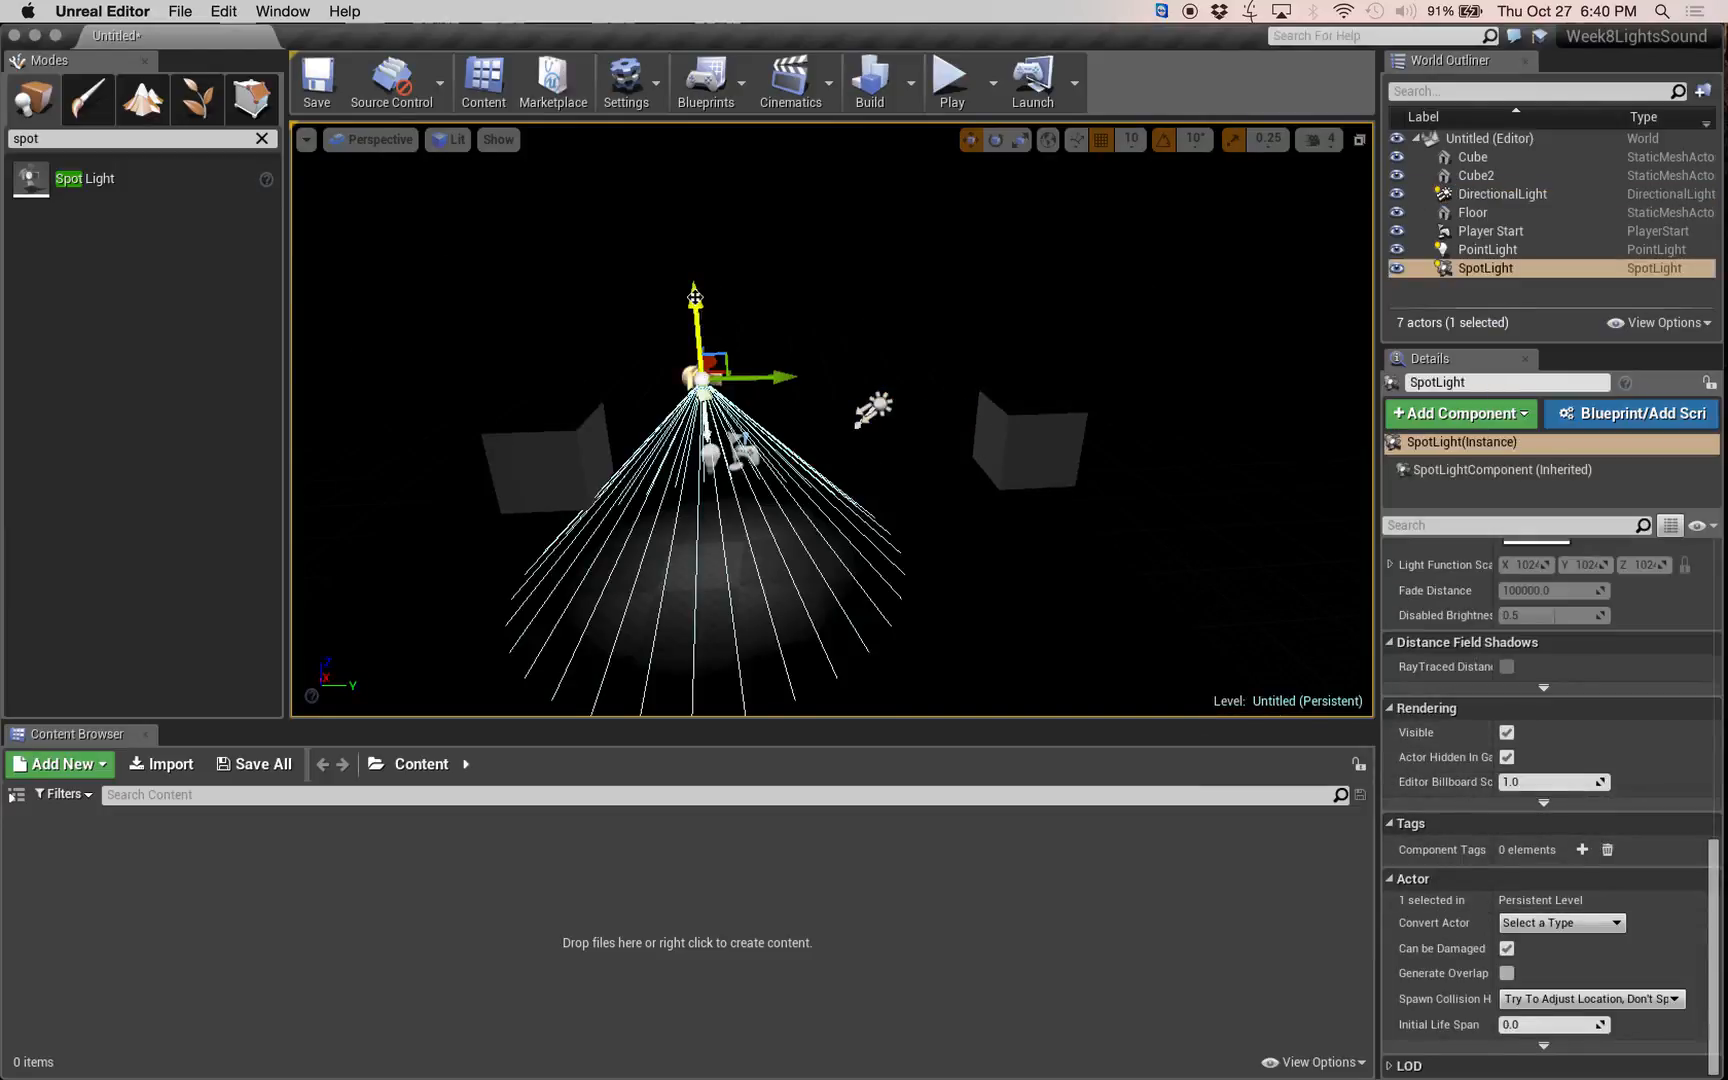
{"action": "left_click_drag", "start_coordinate": [695, 298], "coordinate": [721, 359]}
{"action": "right_click_drag", "start_coordinate": [868, 457], "coordinate": [776, 532]}
{"action": "key", "text": "s"}
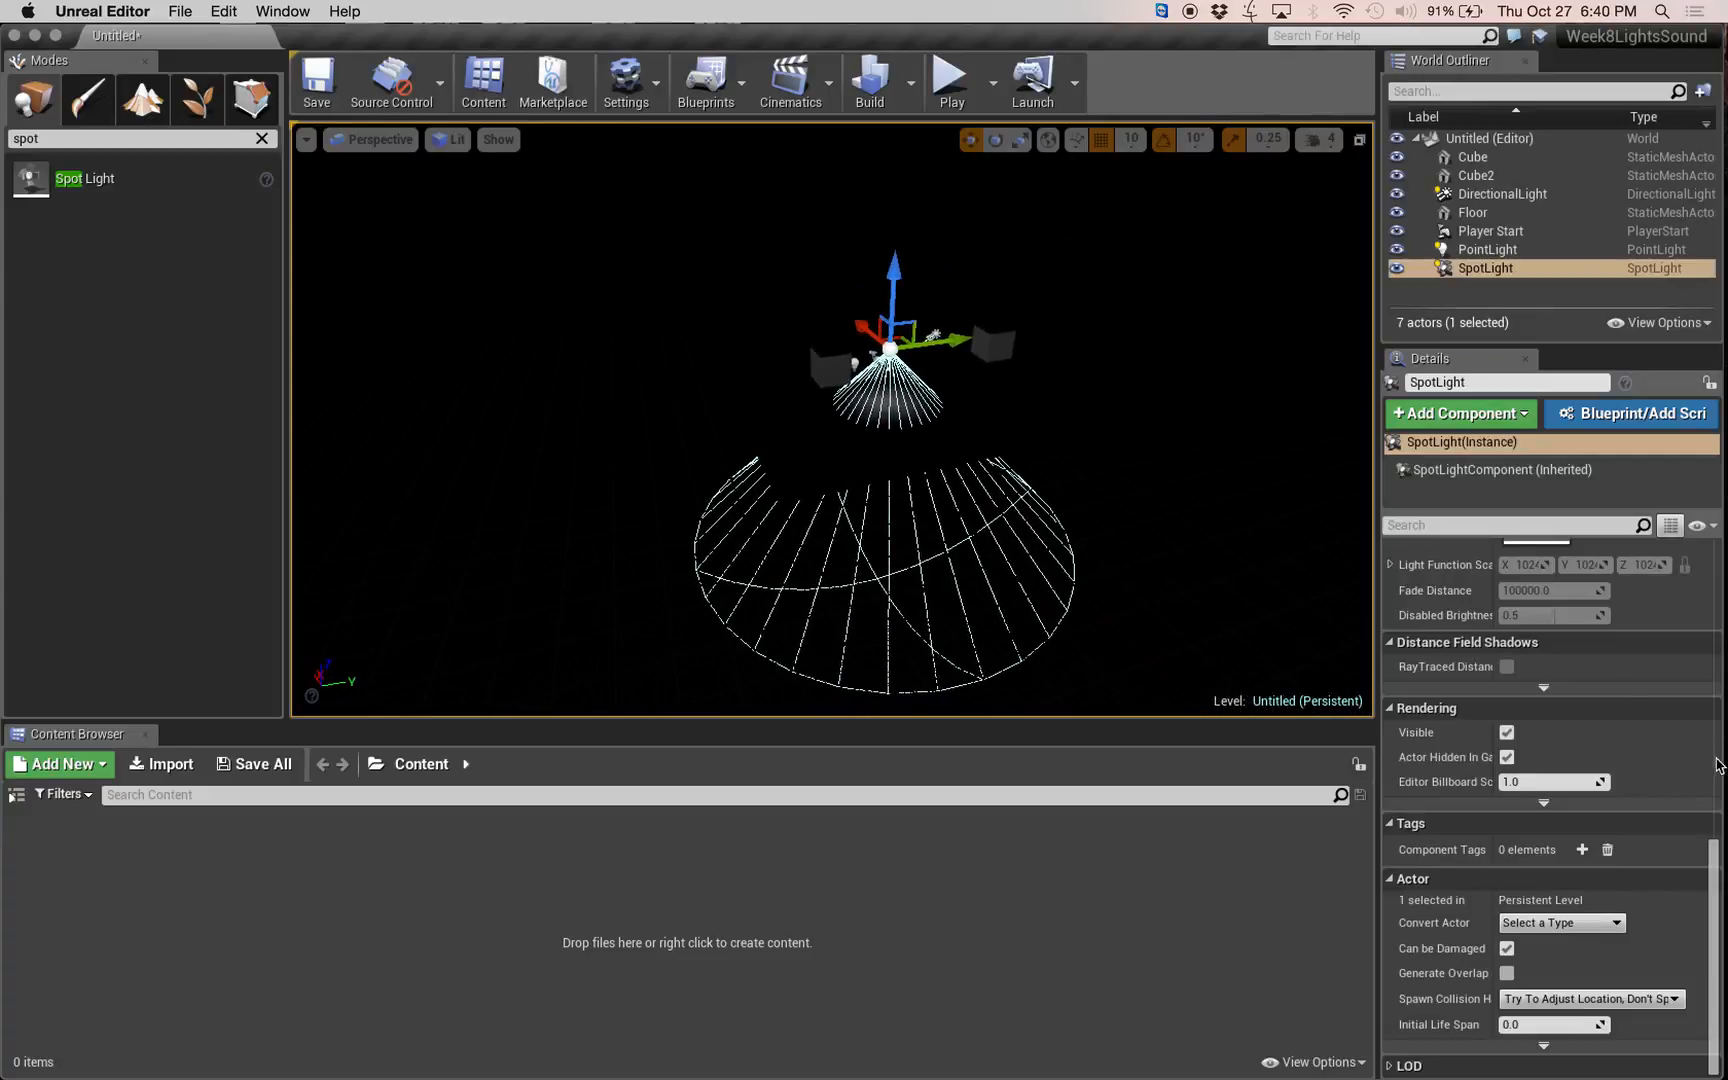
{"action": "left_click_drag", "start_coordinate": [1716, 860], "coordinate": [1716, 548]}
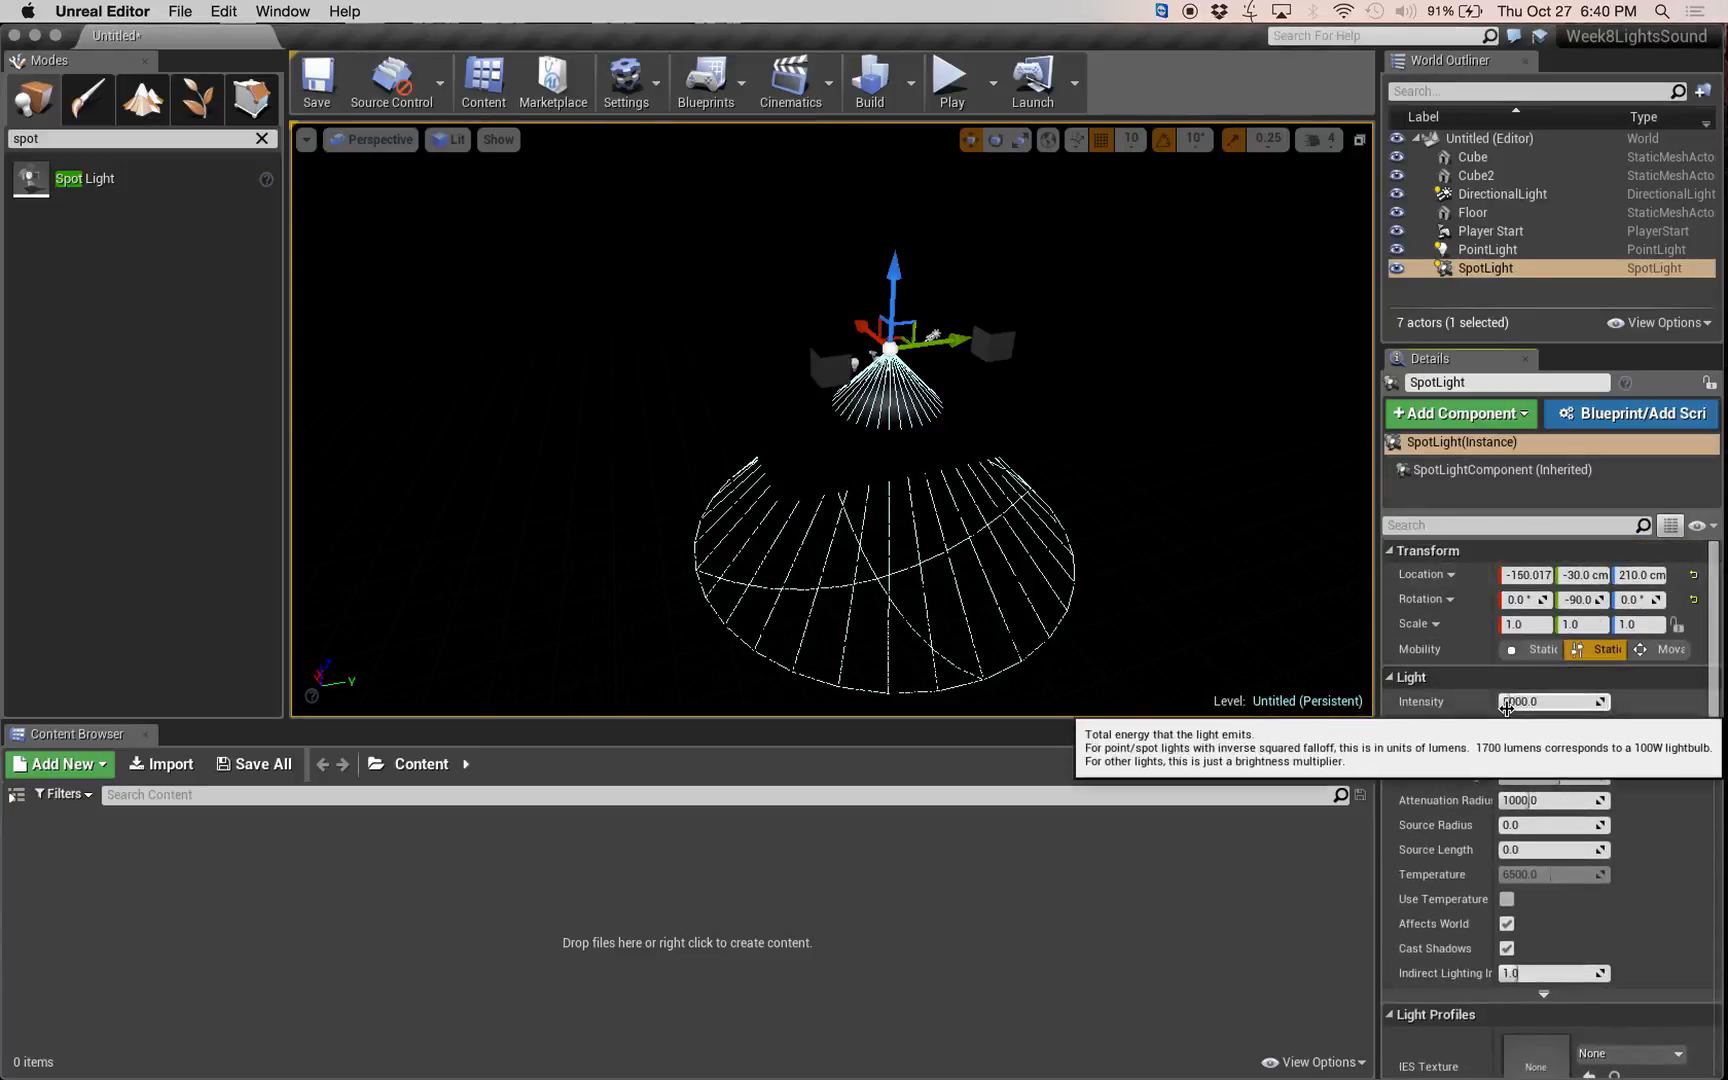
Raise the spot light's intensity to 100000.
{"action": "left_click_drag", "start_coordinate": [1517, 703], "coordinate": [1608, 703]}
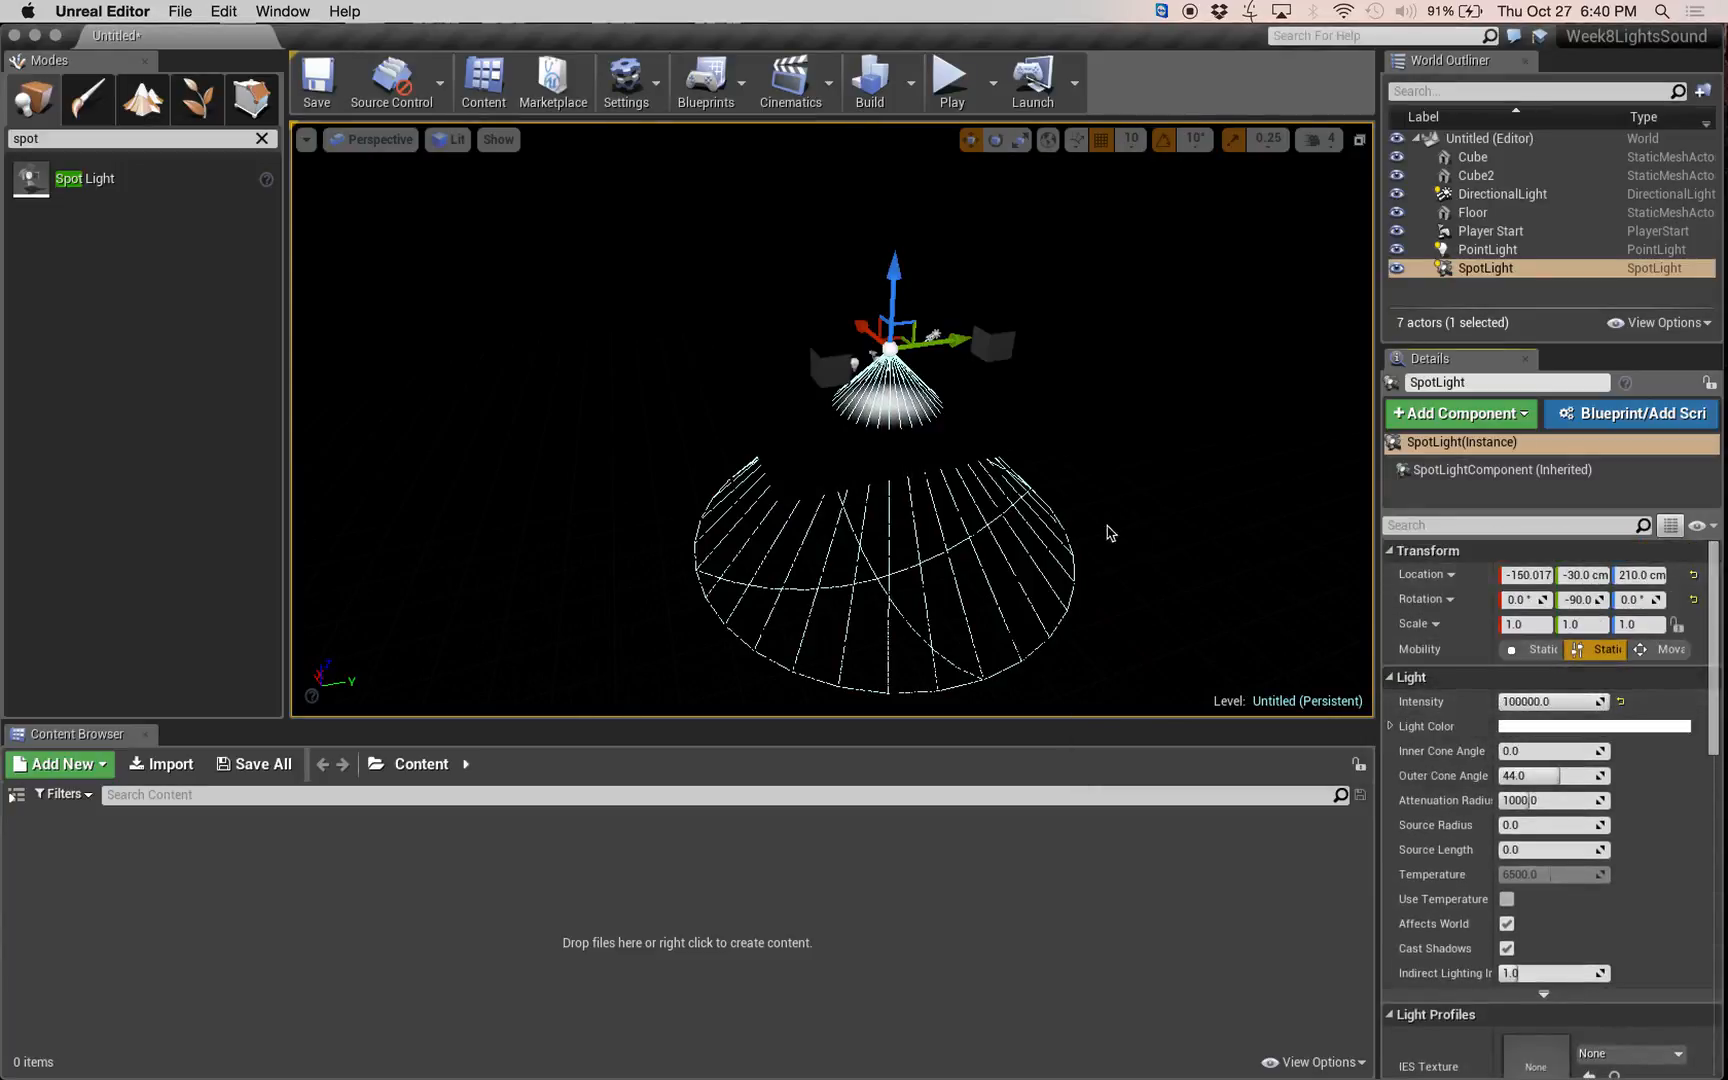
{"action": "key", "text": "w"}
{"action": "mouse_move", "coordinate": [1107, 533]}
{"action": "right_mouse_down"}
{"action": "mouse_move", "coordinate": [1122, 525]}
{"action": "mouse_move", "coordinate": [1110, 506]}
{"action": "right_mouse_up"}
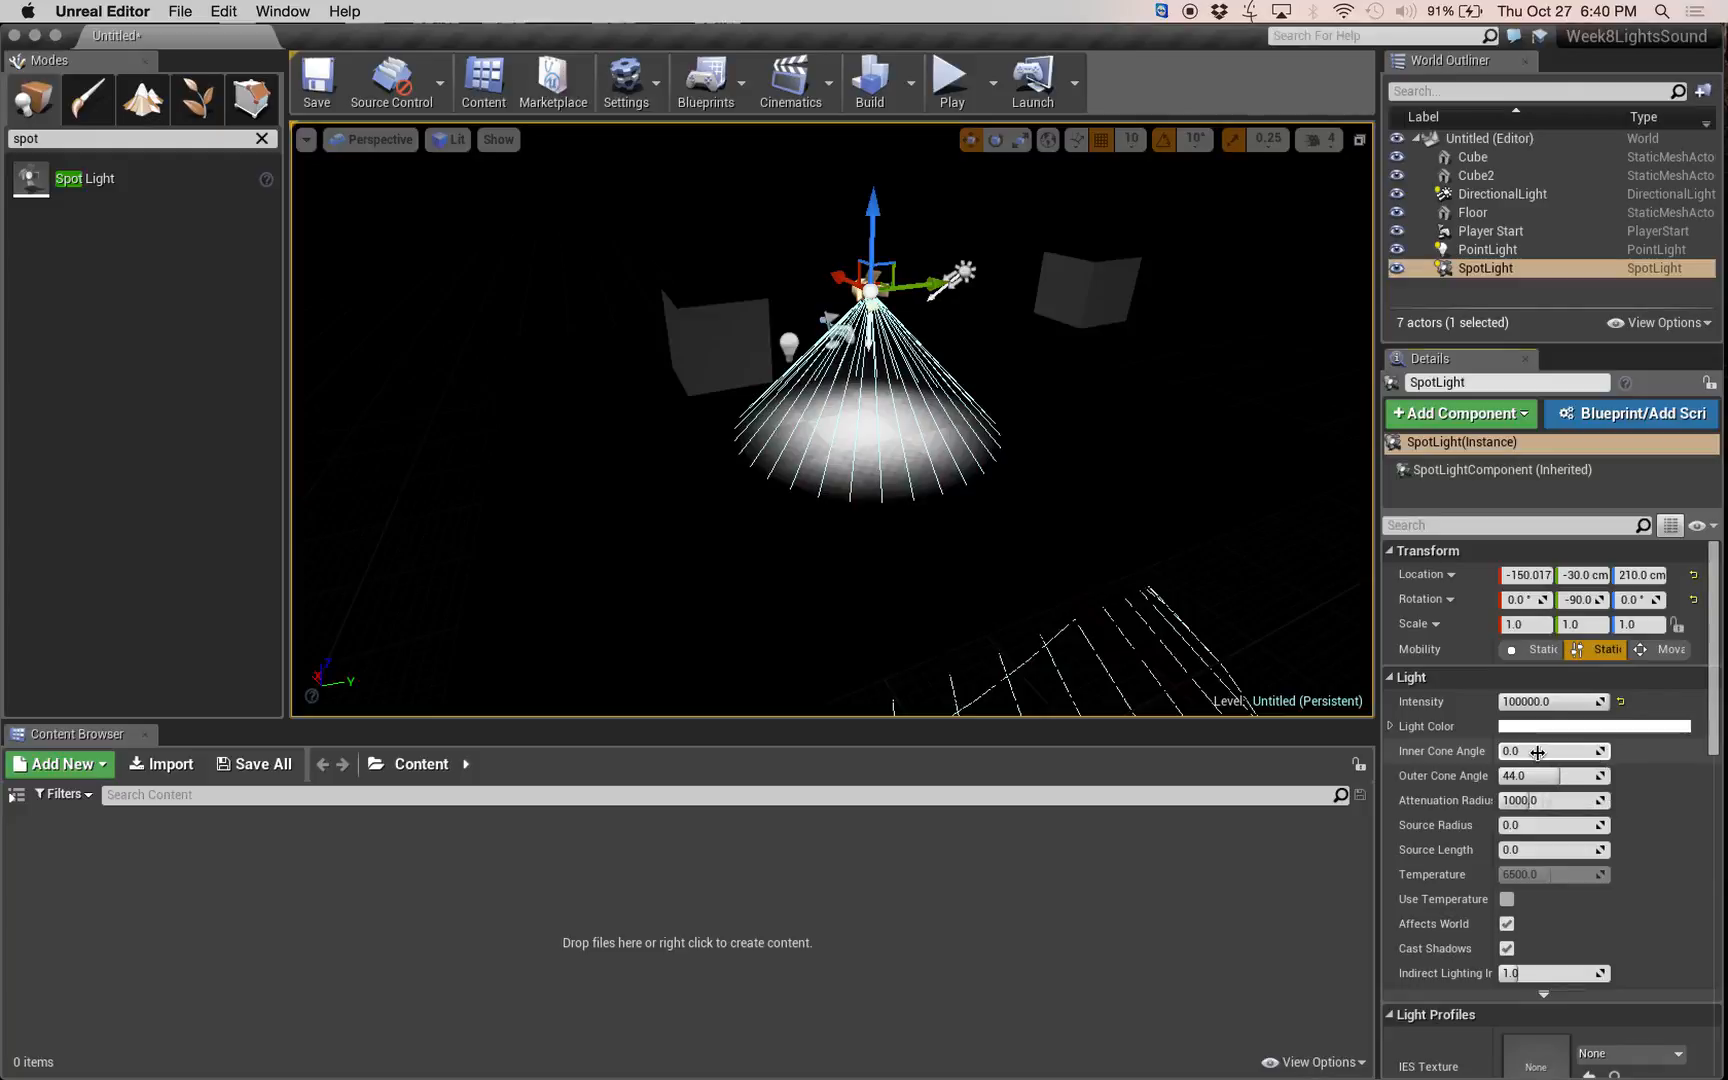
Set the spot light's inner cone angle to about 20.57 and lower its intensity to about 7630.
{"action": "mouse_move", "coordinate": [1535, 757]}
{"action": "left_mouse_down"}
{"action": "mouse_move", "coordinate": [1512, 751]}
{"action": "mouse_move", "coordinate": [1526, 751]}
{"action": "left_mouse_up"}
{"action": "right_click_drag", "start_coordinate": [903, 506], "coordinate": [930, 506]}
{"action": "key", "text": "w"}
{"action": "right_click_drag", "start_coordinate": [1198, 572], "coordinate": [1170, 551]}
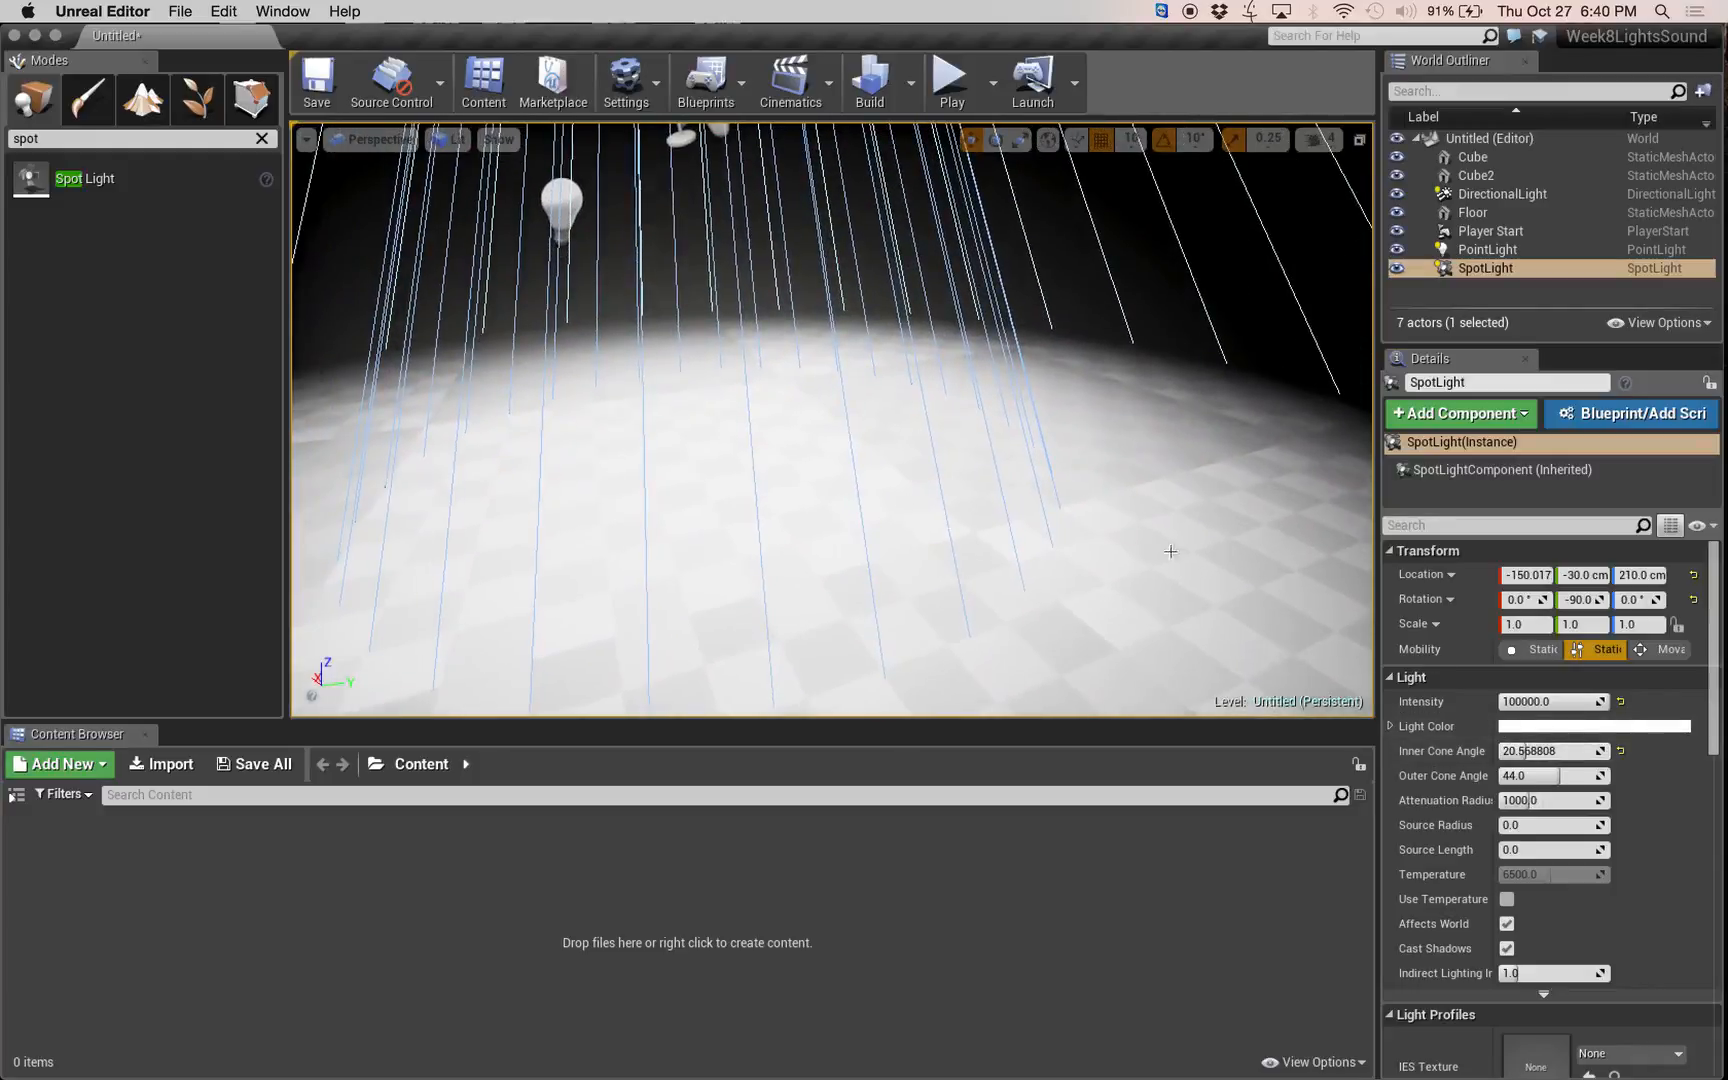
{"action": "left_click_drag", "start_coordinate": [1560, 701], "coordinate": [1515, 701]}
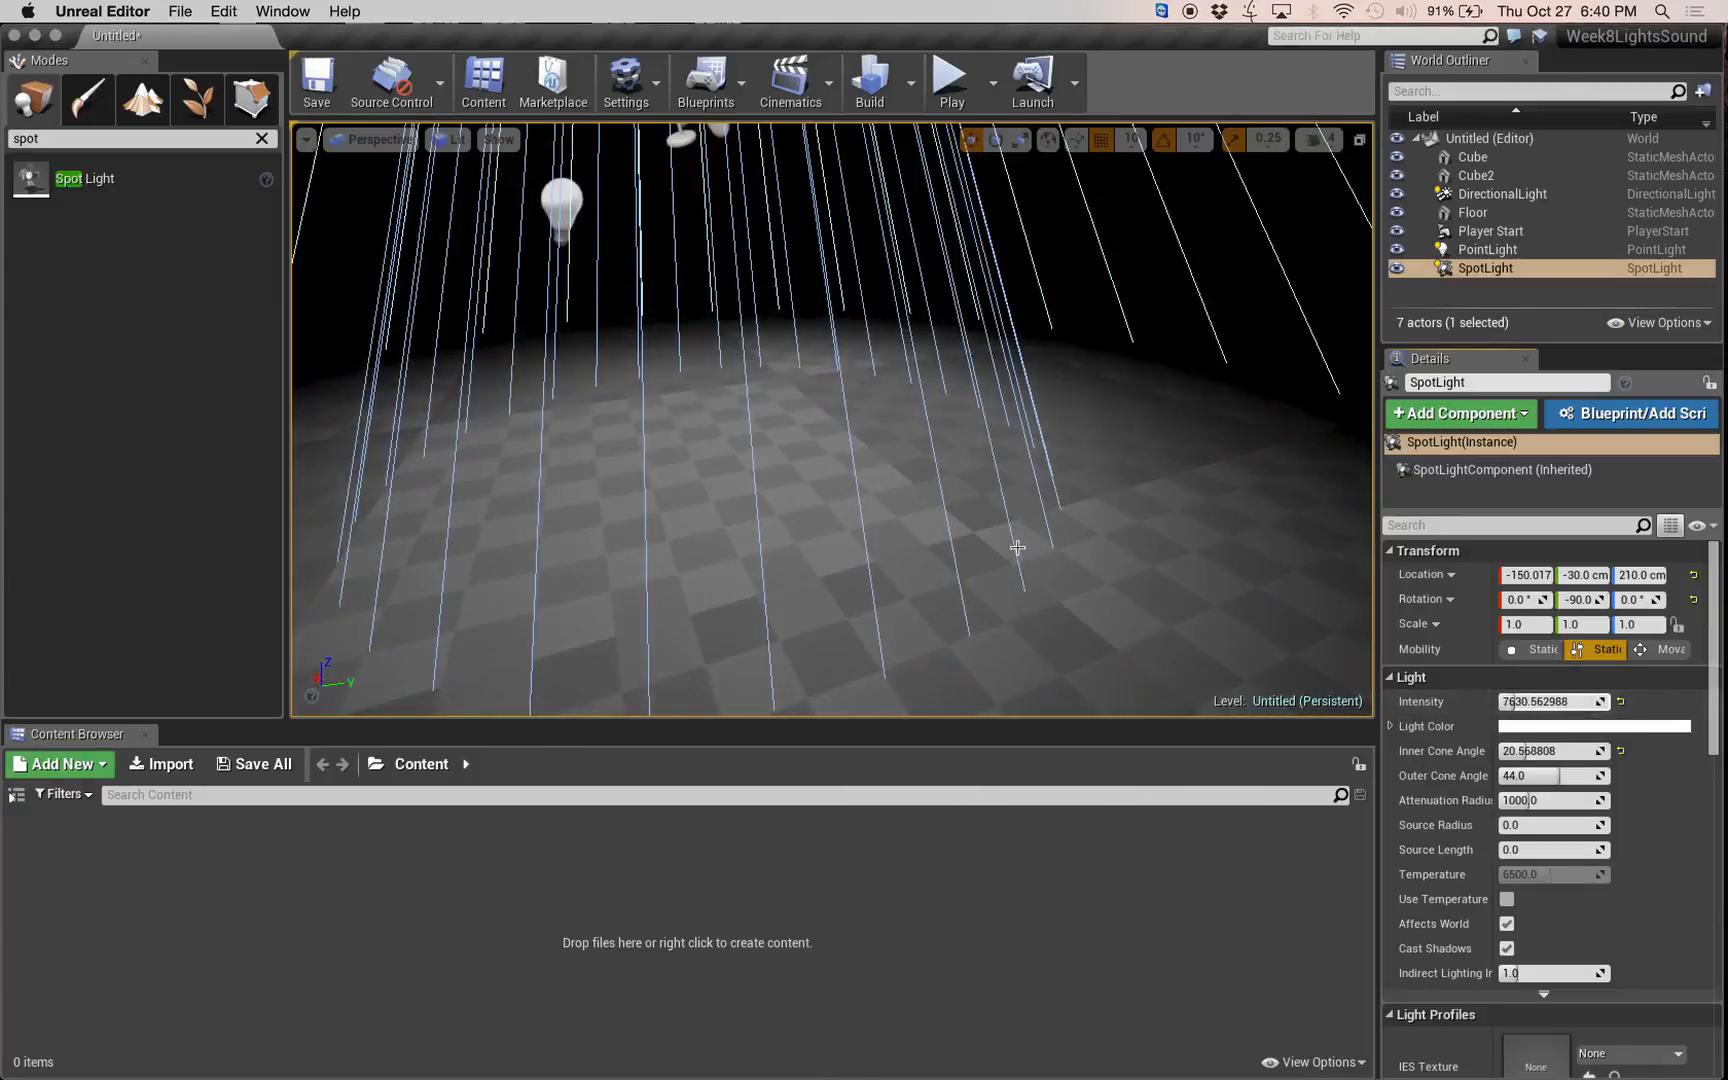
{"action": "key", "text": "f"}
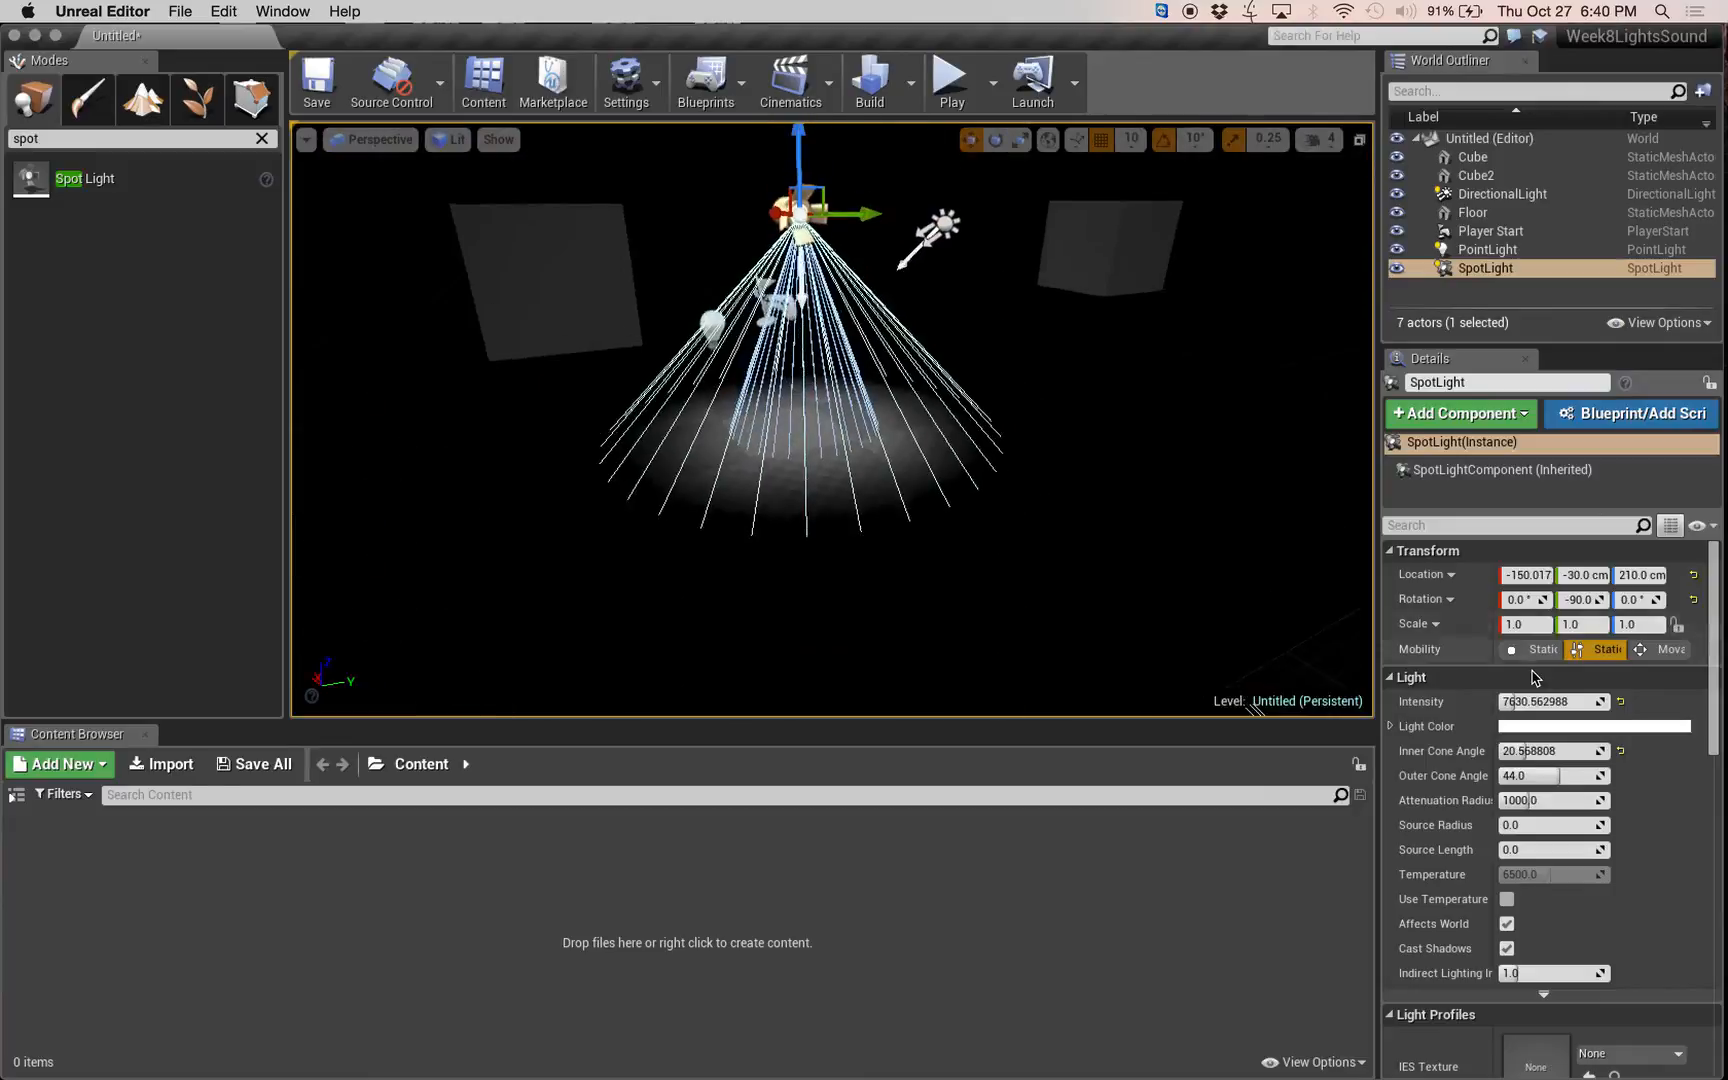
Widen the spot light's outer cone angle to about 54.87 and reduce its attenuation radius to about 562.6.
{"action": "left_click_drag", "start_coordinate": [1558, 776], "coordinate": [1576, 776]}
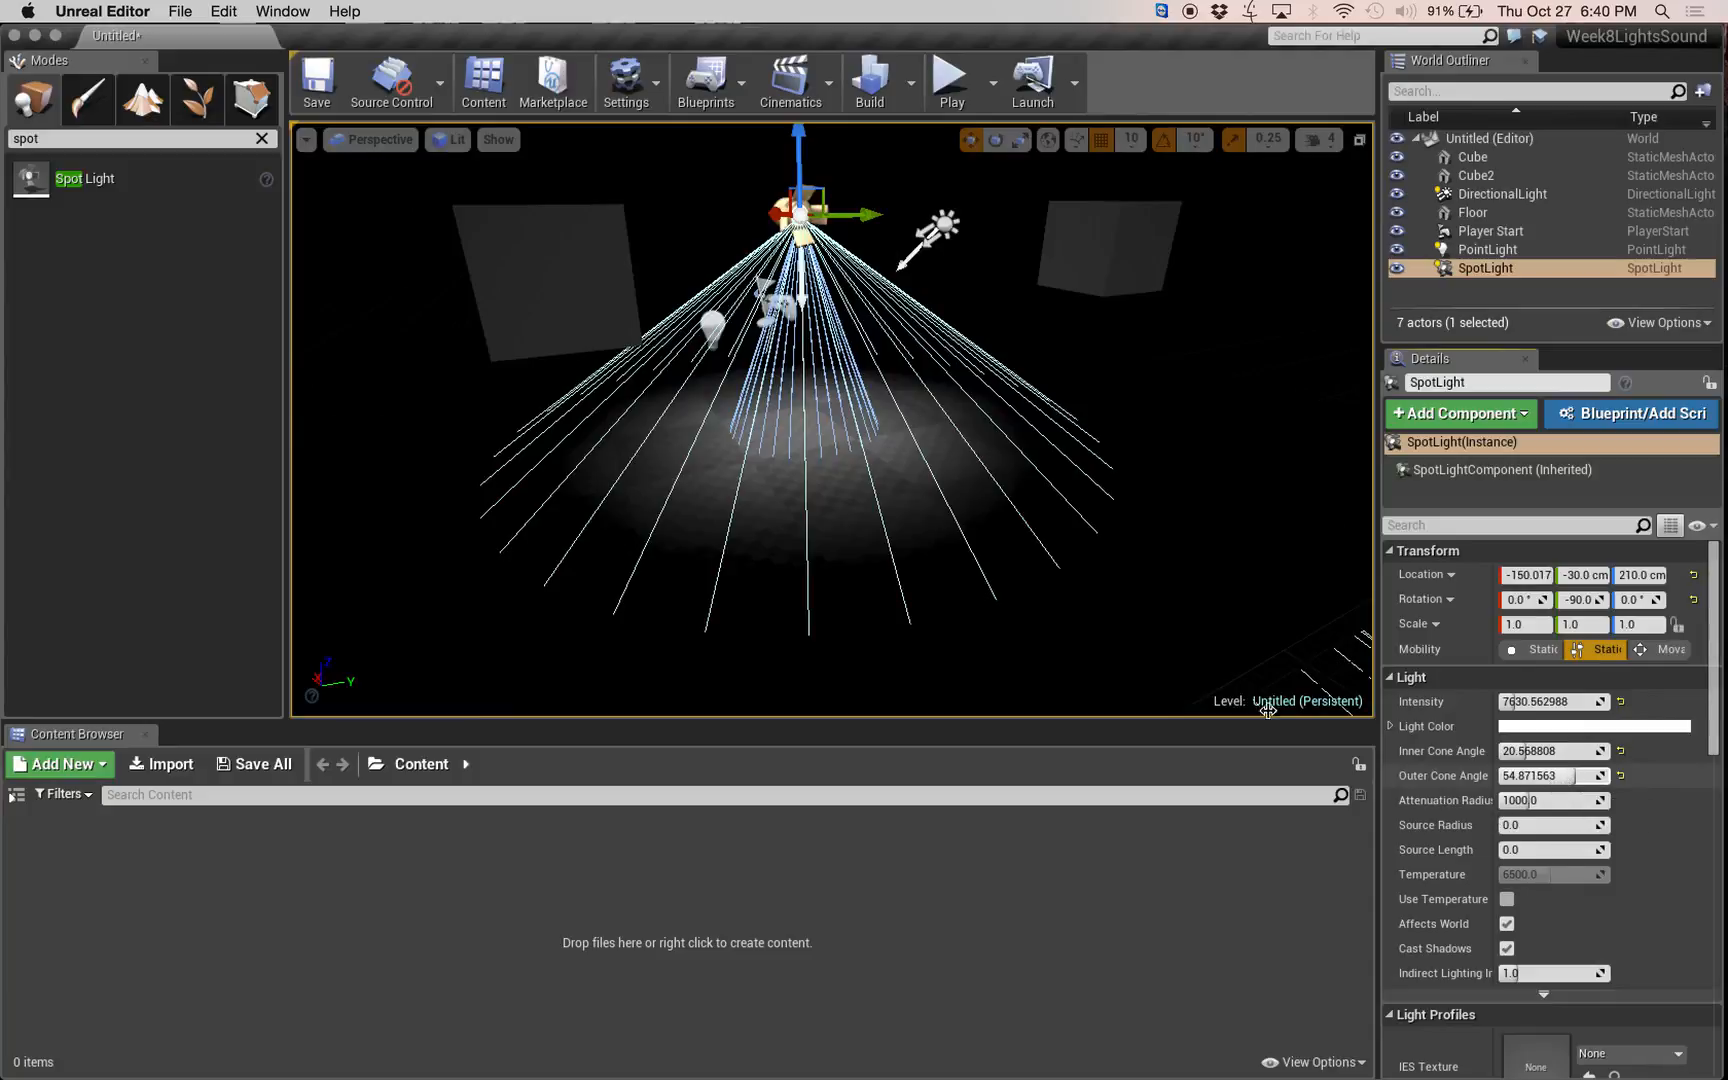
{"action": "left_click_drag", "start_coordinate": [830, 420], "coordinate": [830, 520]}
{"action": "scroll", "coordinate": [832, 420], "scroll_direction": "down", "scroll_amount": 5}
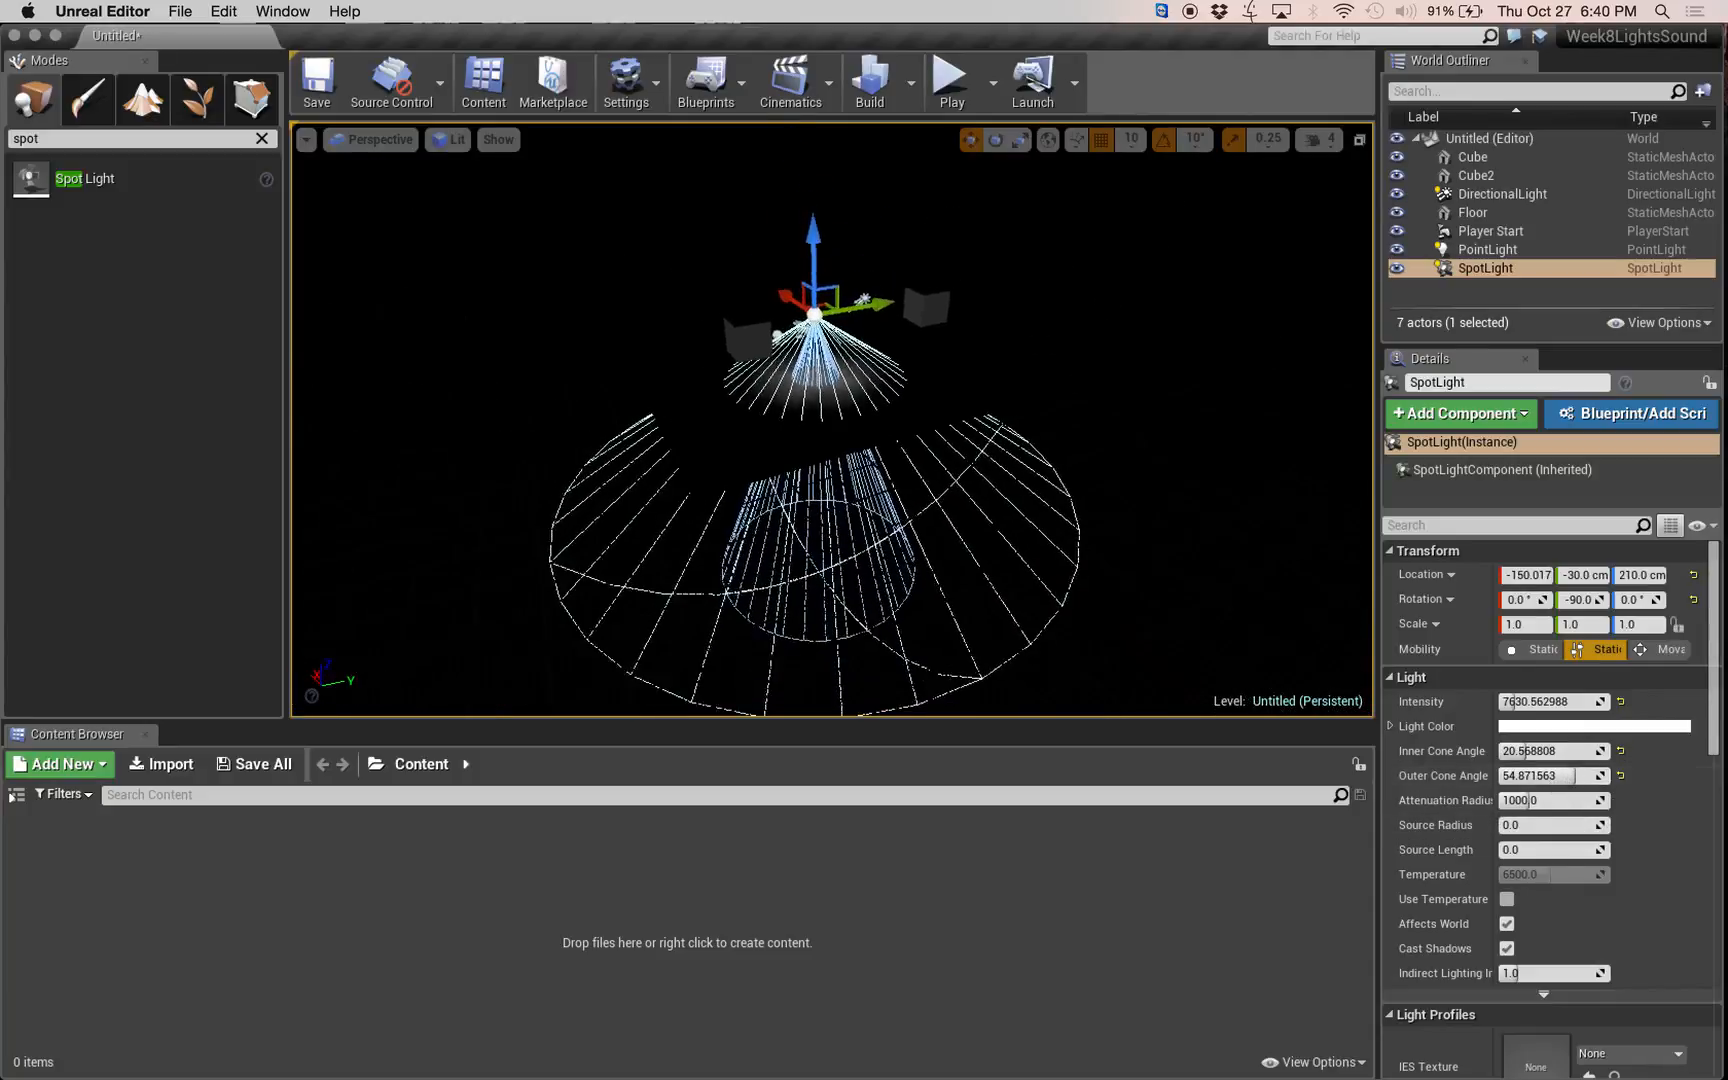
{"action": "mouse_move", "coordinate": [1526, 805]}
{"action": "left_mouse_down"}
{"action": "mouse_move", "coordinate": [1590, 805]}
{"action": "mouse_move", "coordinate": [1490, 800]}
{"action": "mouse_move", "coordinate": [1517, 800]}
{"action": "left_mouse_up"}
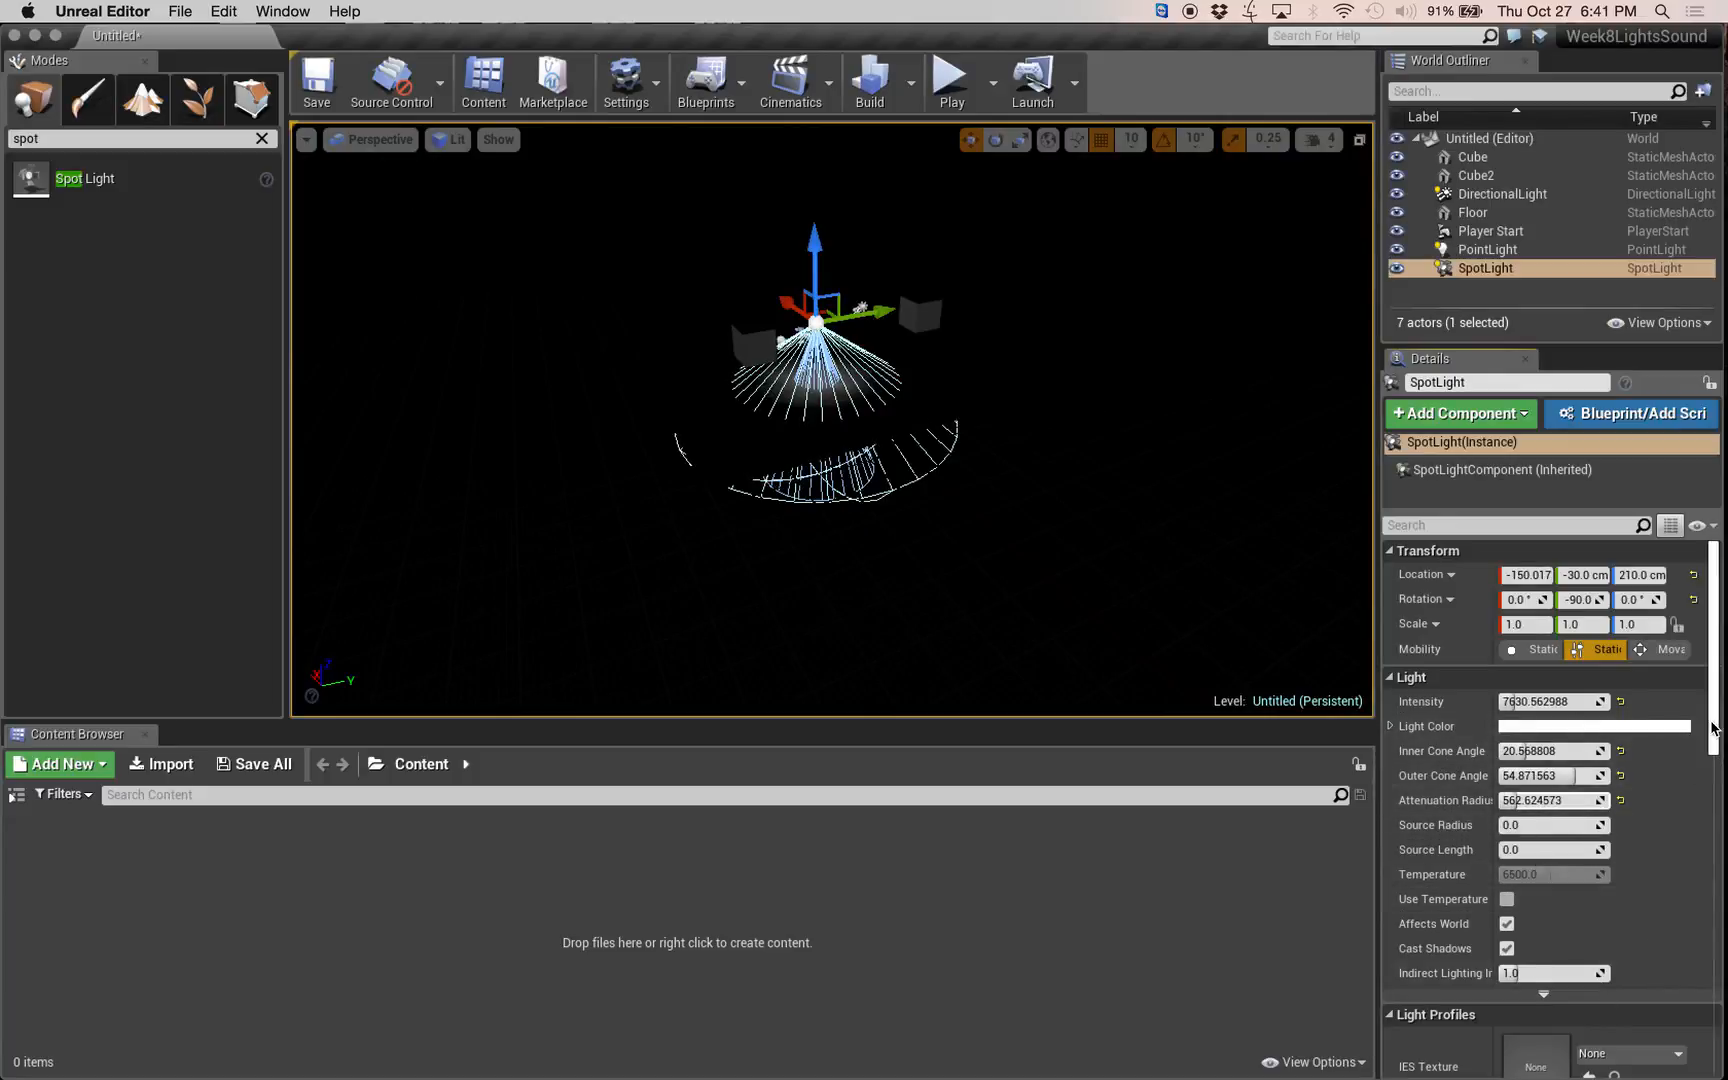
Turn off the spot light's visibility in its rendering settings.
{"action": "mouse_move", "coordinate": [1716, 742]}
{"action": "left_mouse_down"}
{"action": "mouse_move", "coordinate": [1713, 962]}
{"action": "mouse_move", "coordinate": [1713, 715]}
{"action": "left_mouse_up"}
{"action": "right_click_drag", "start_coordinate": [1032, 425], "coordinate": [1024, 380]}
{"action": "key", "text": "w"}
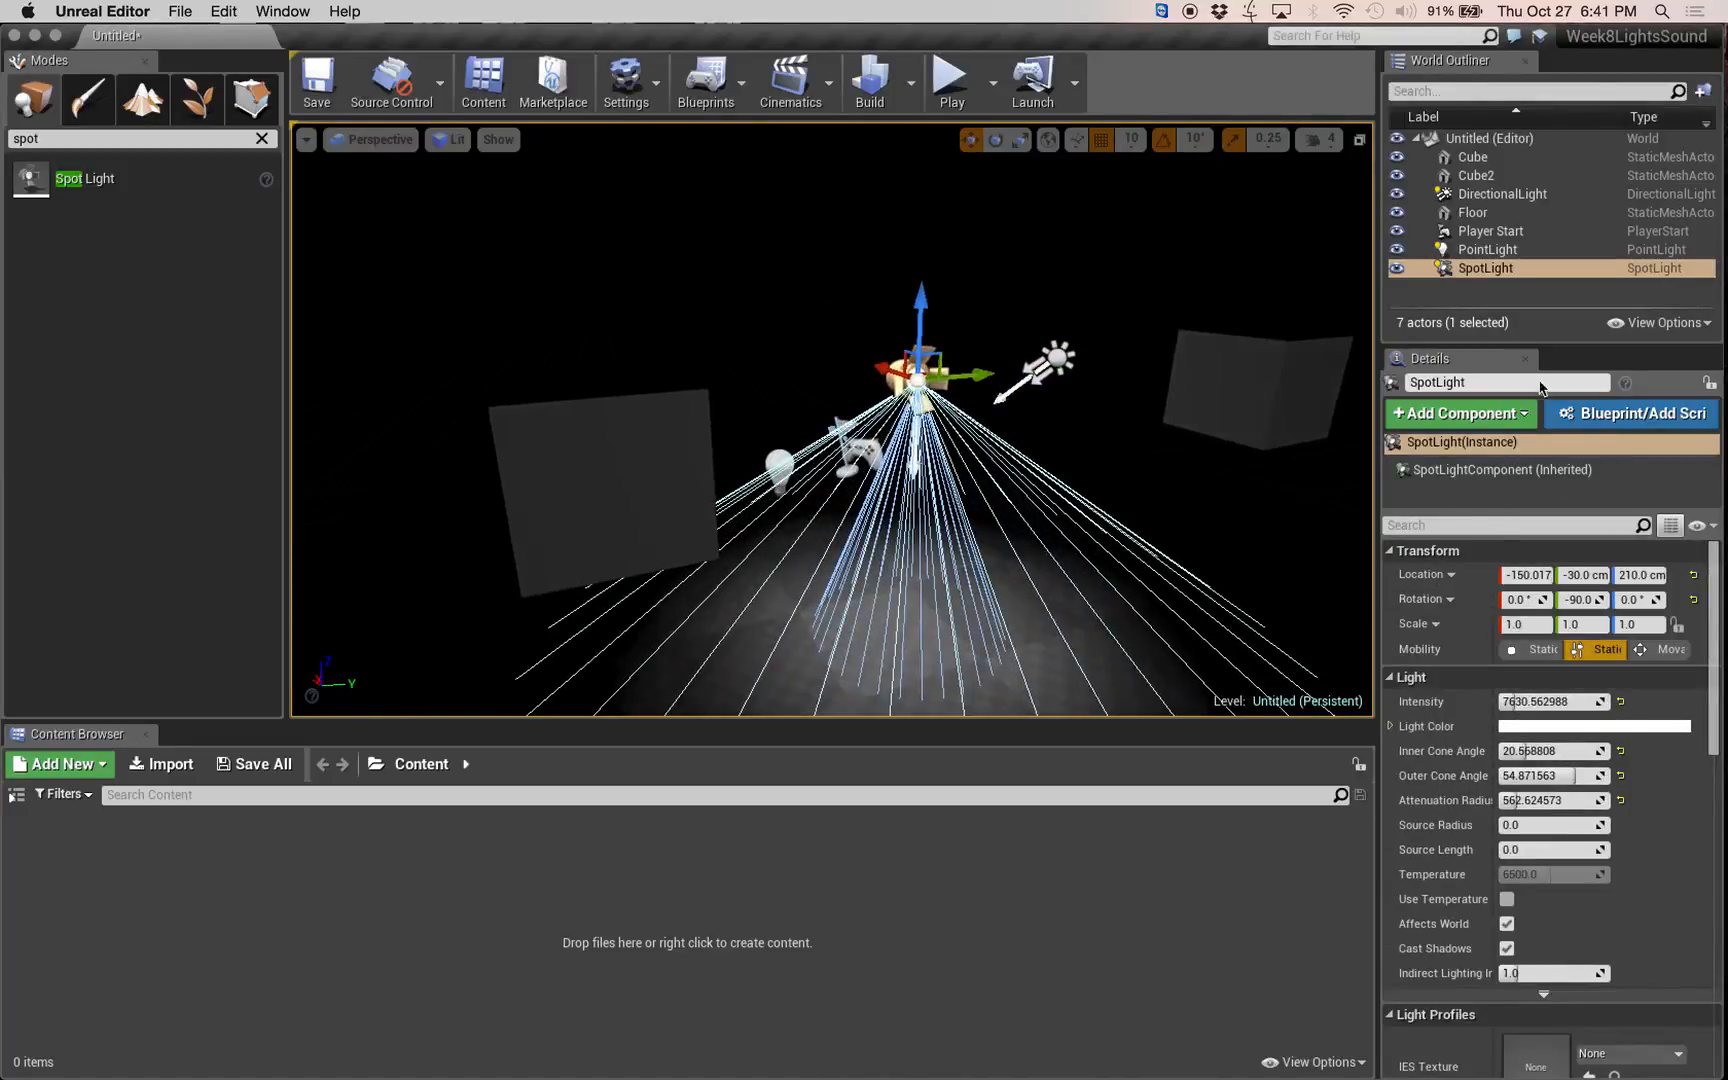
{"action": "left_click_drag", "start_coordinate": [1714, 745], "coordinate": [1712, 1072]}
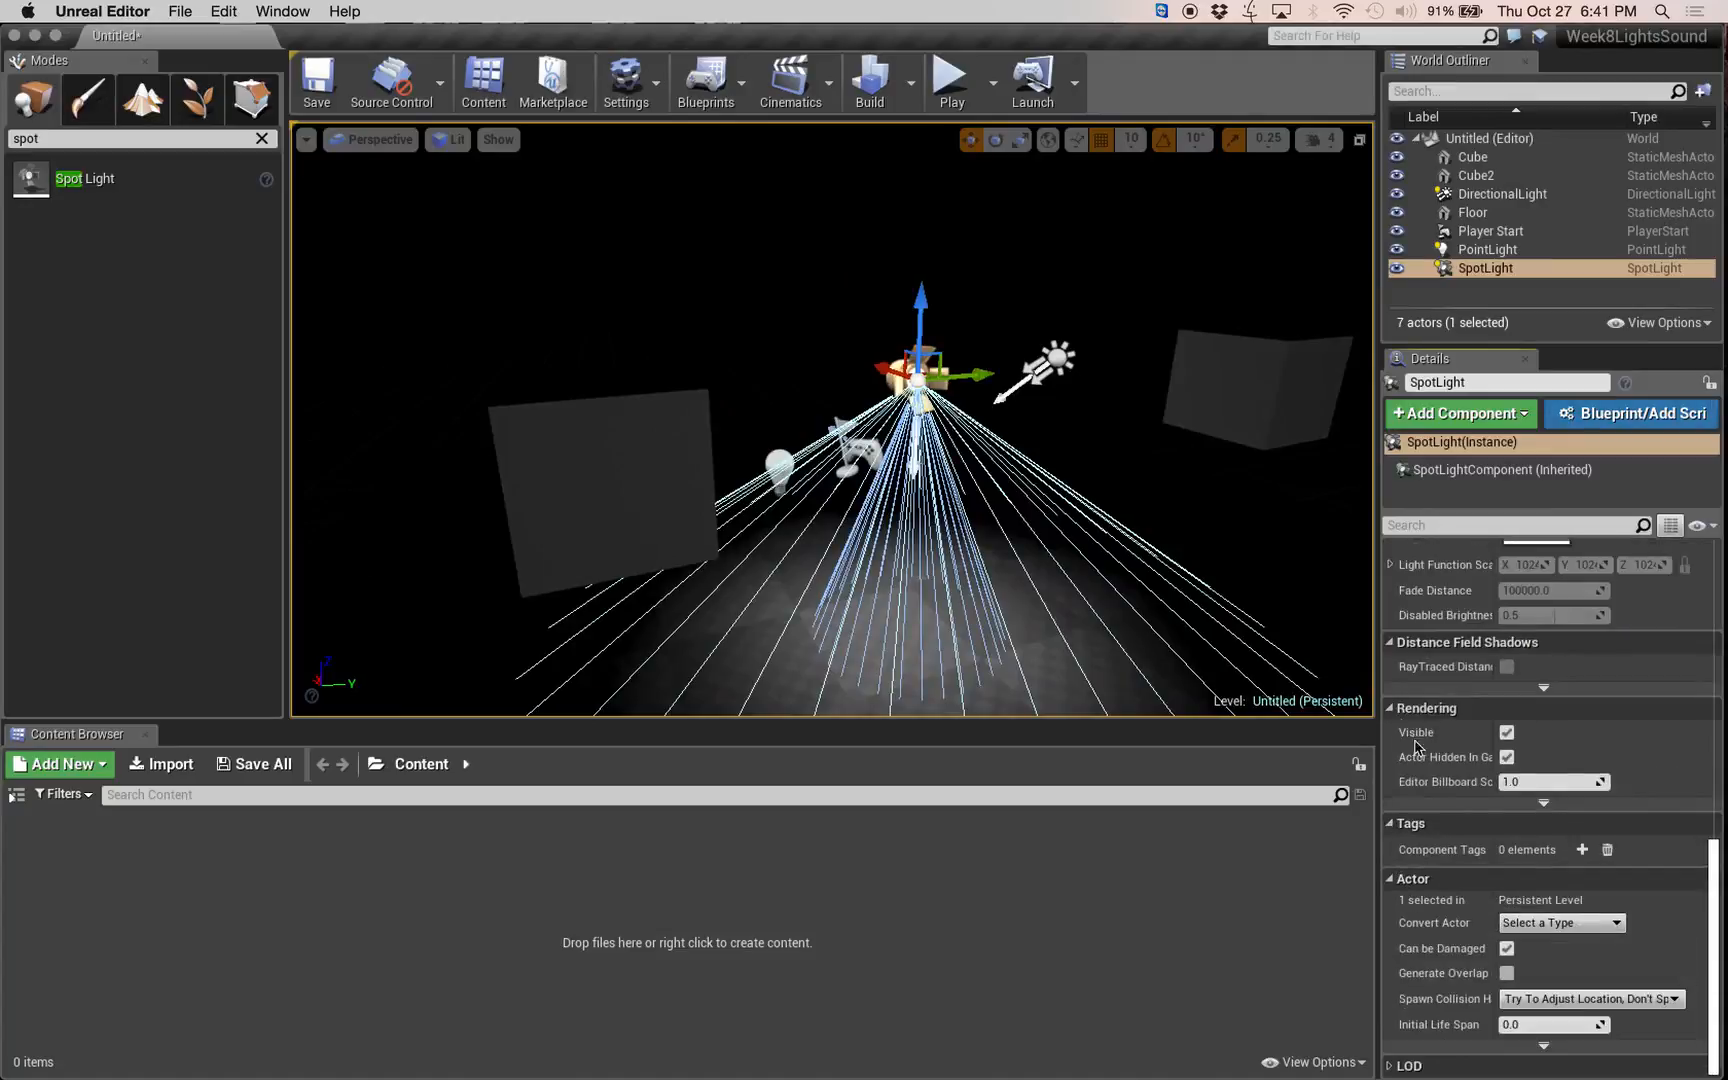
{"action": "left_click", "coordinate": [1506, 732]}
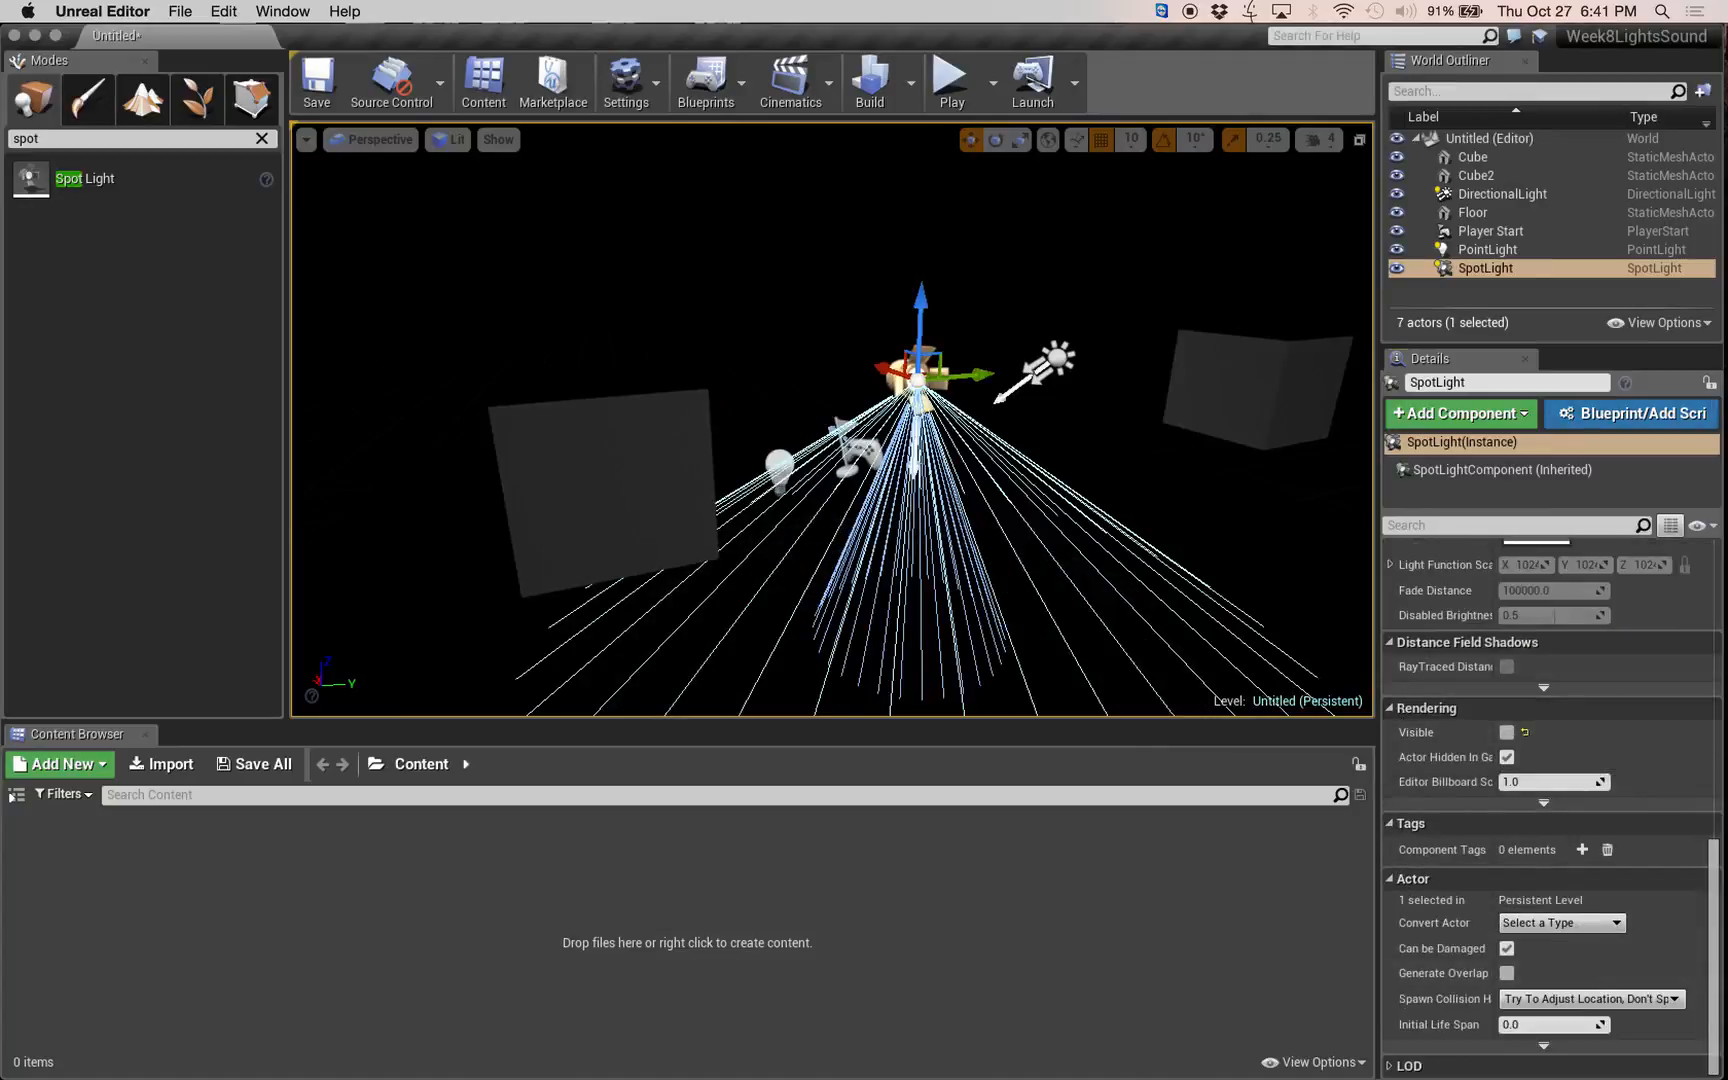
Turn the point light's visibility back on in its rendering settings.
{"action": "left_click", "coordinate": [779, 465]}
{"action": "left_click_drag", "start_coordinate": [920, 491], "coordinate": [936, 580]}
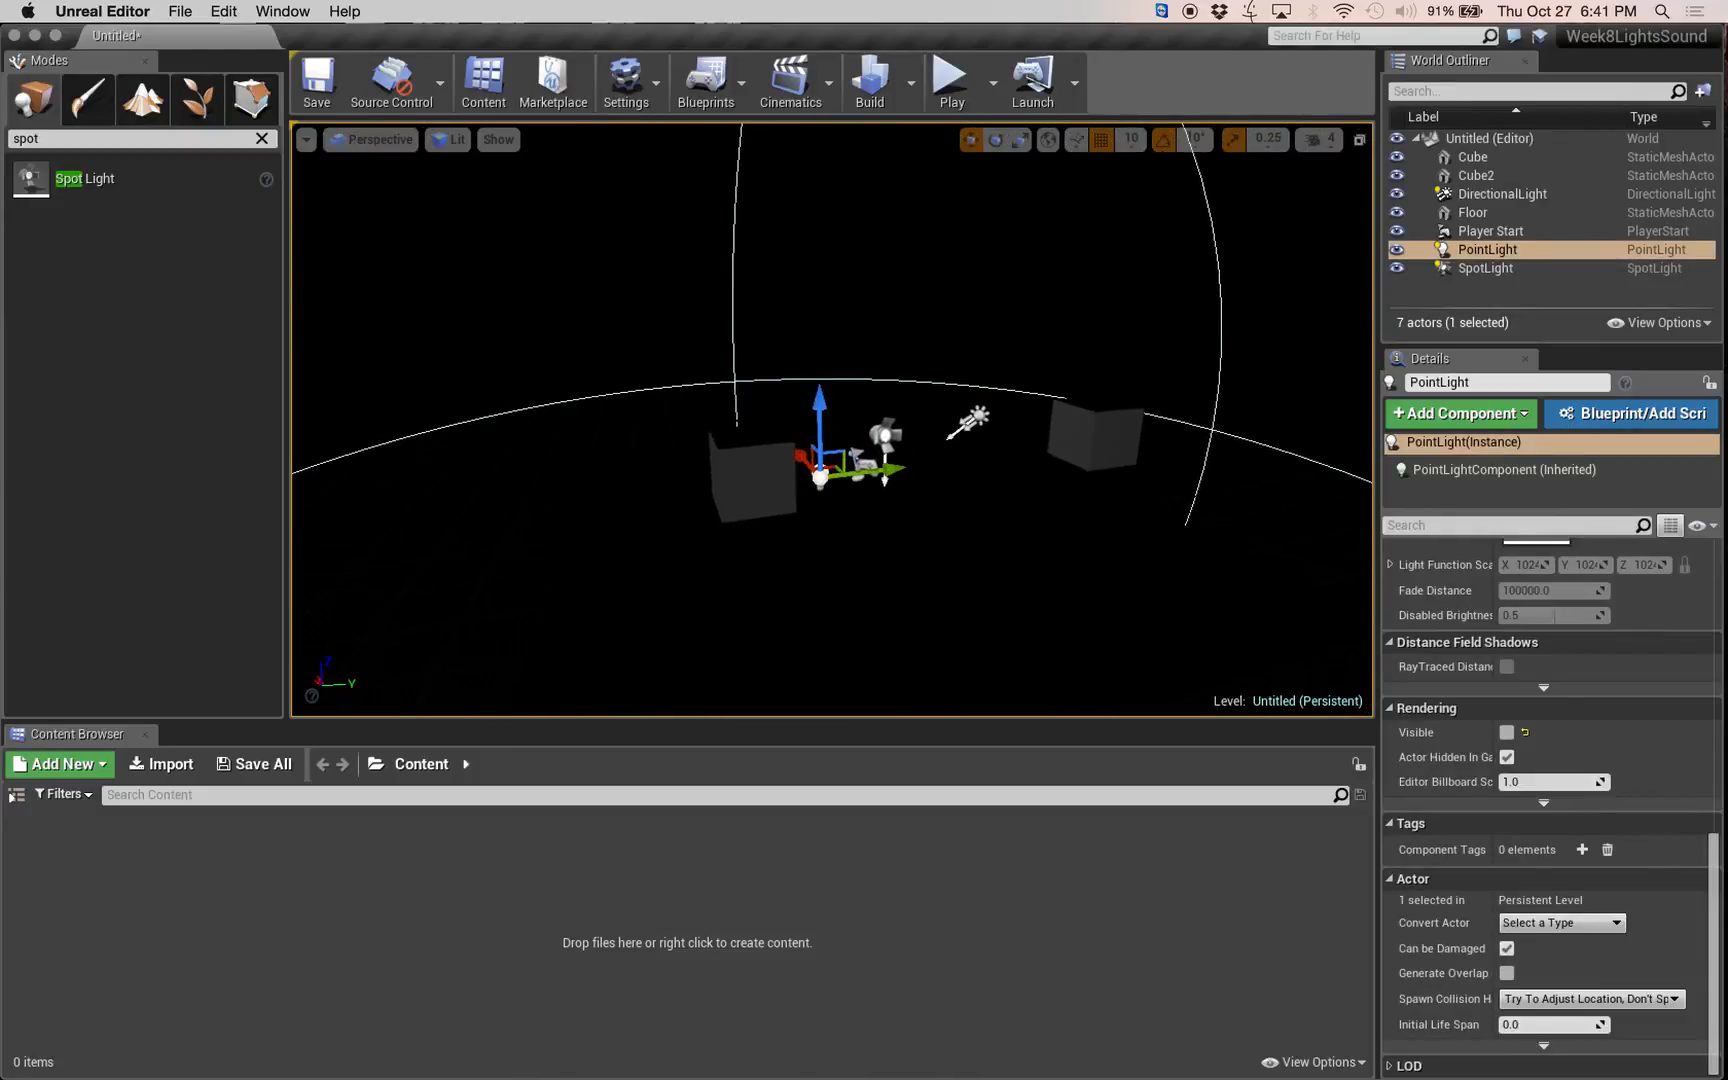
{"action": "left_click", "coordinate": [1506, 732]}
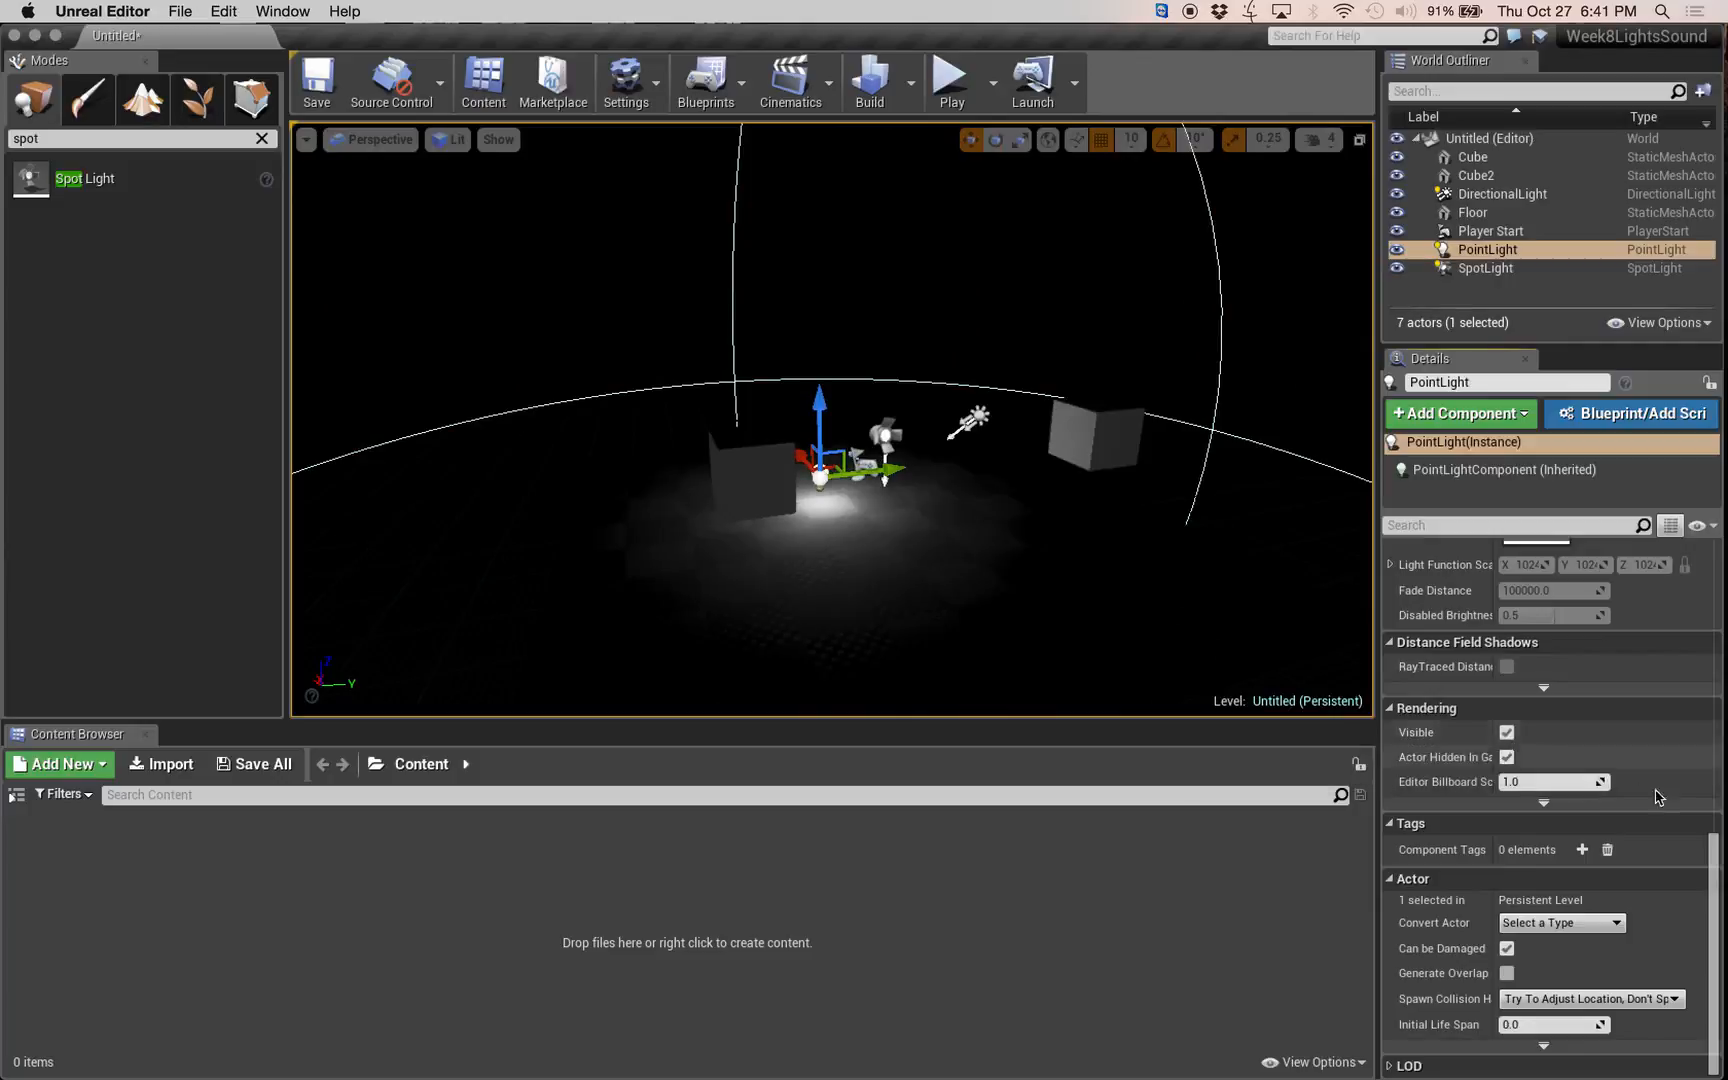
Raise the point light's intensity to about 19650 and set its attenuation radius to about 839.4.
{"action": "left_click_drag", "start_coordinate": [1714, 845], "coordinate": [1723, 562]}
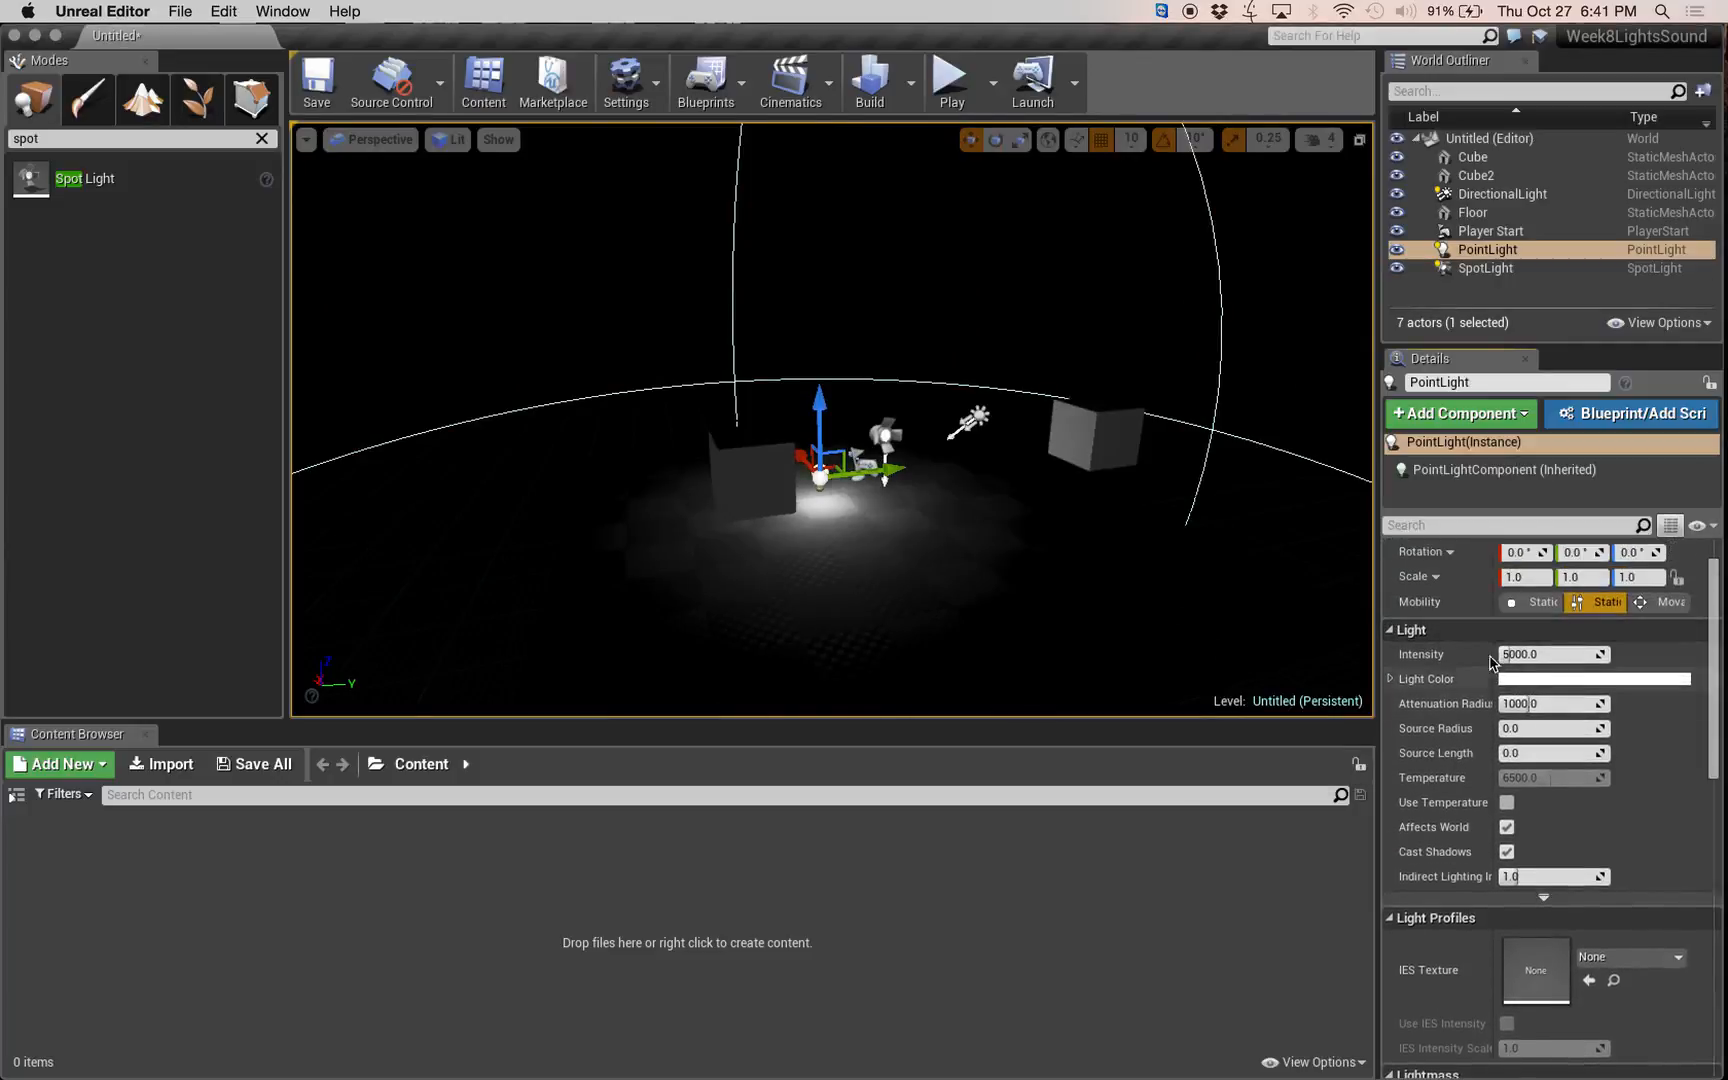
{"action": "left_click_drag", "start_coordinate": [1506, 655], "coordinate": [1536, 657]}
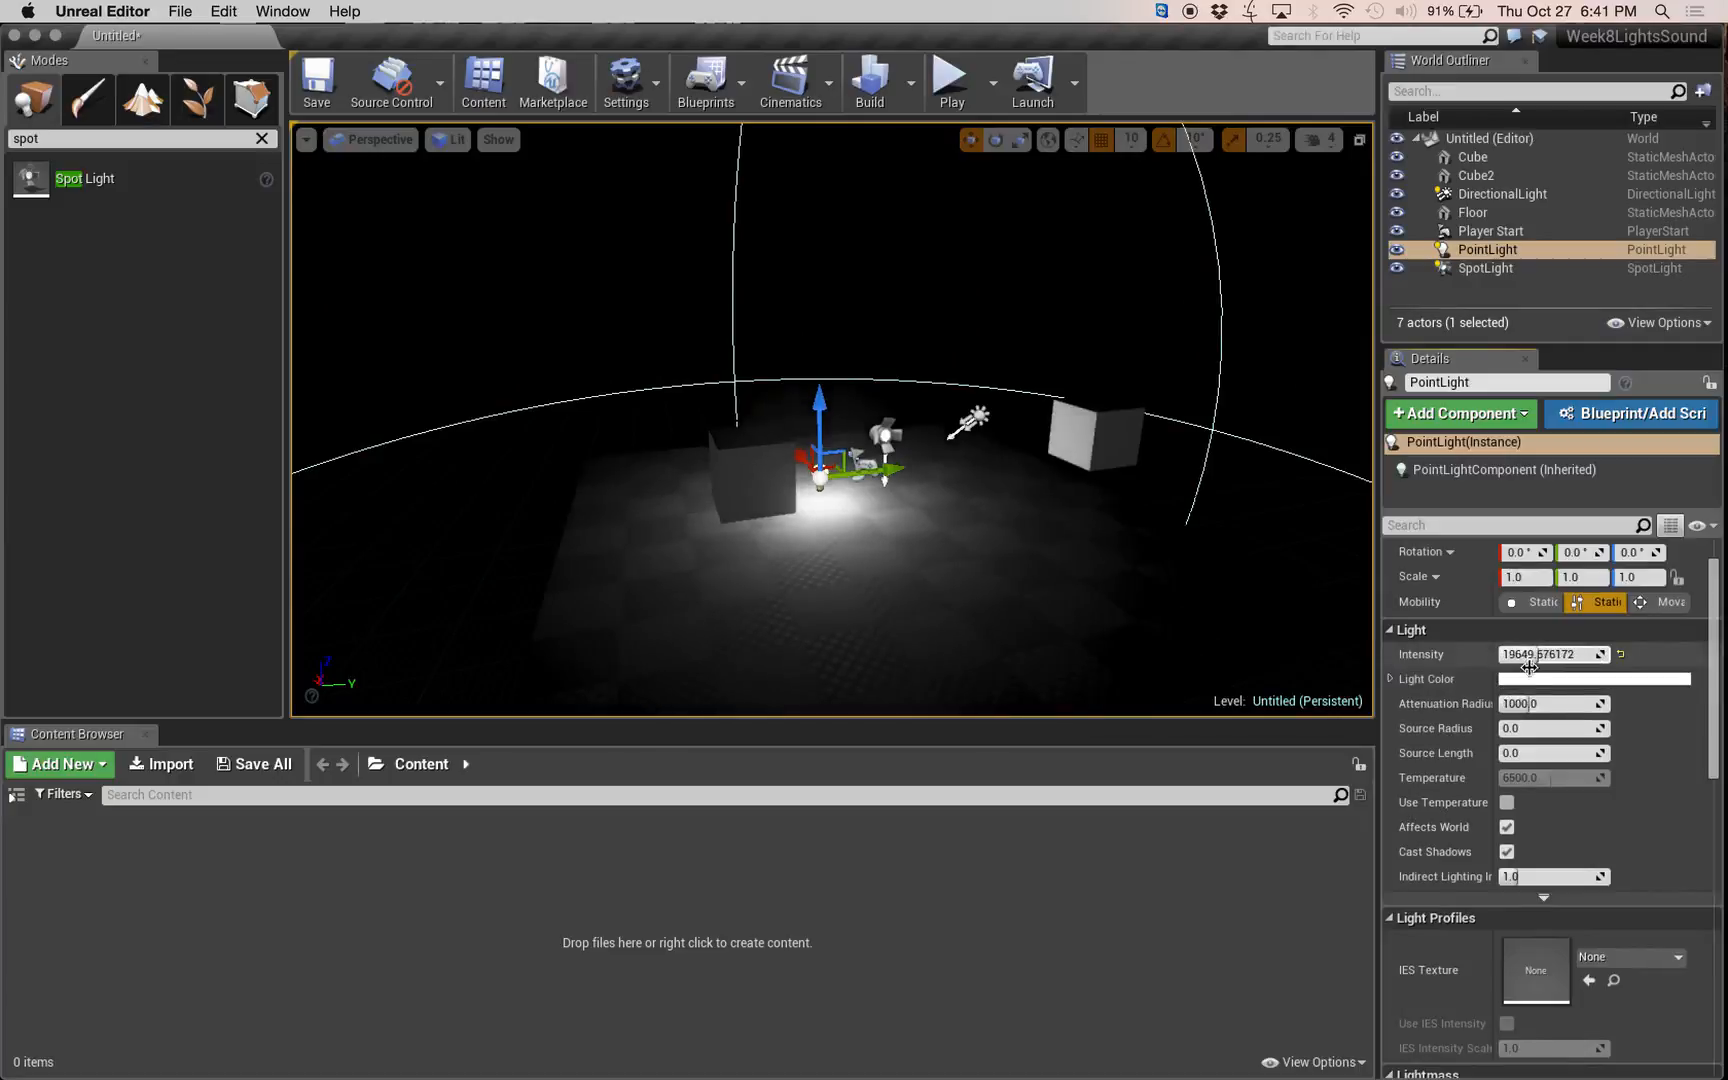
{"action": "scroll", "coordinate": [1716, 713], "scroll_direction": "down", "scroll_amount": 1}
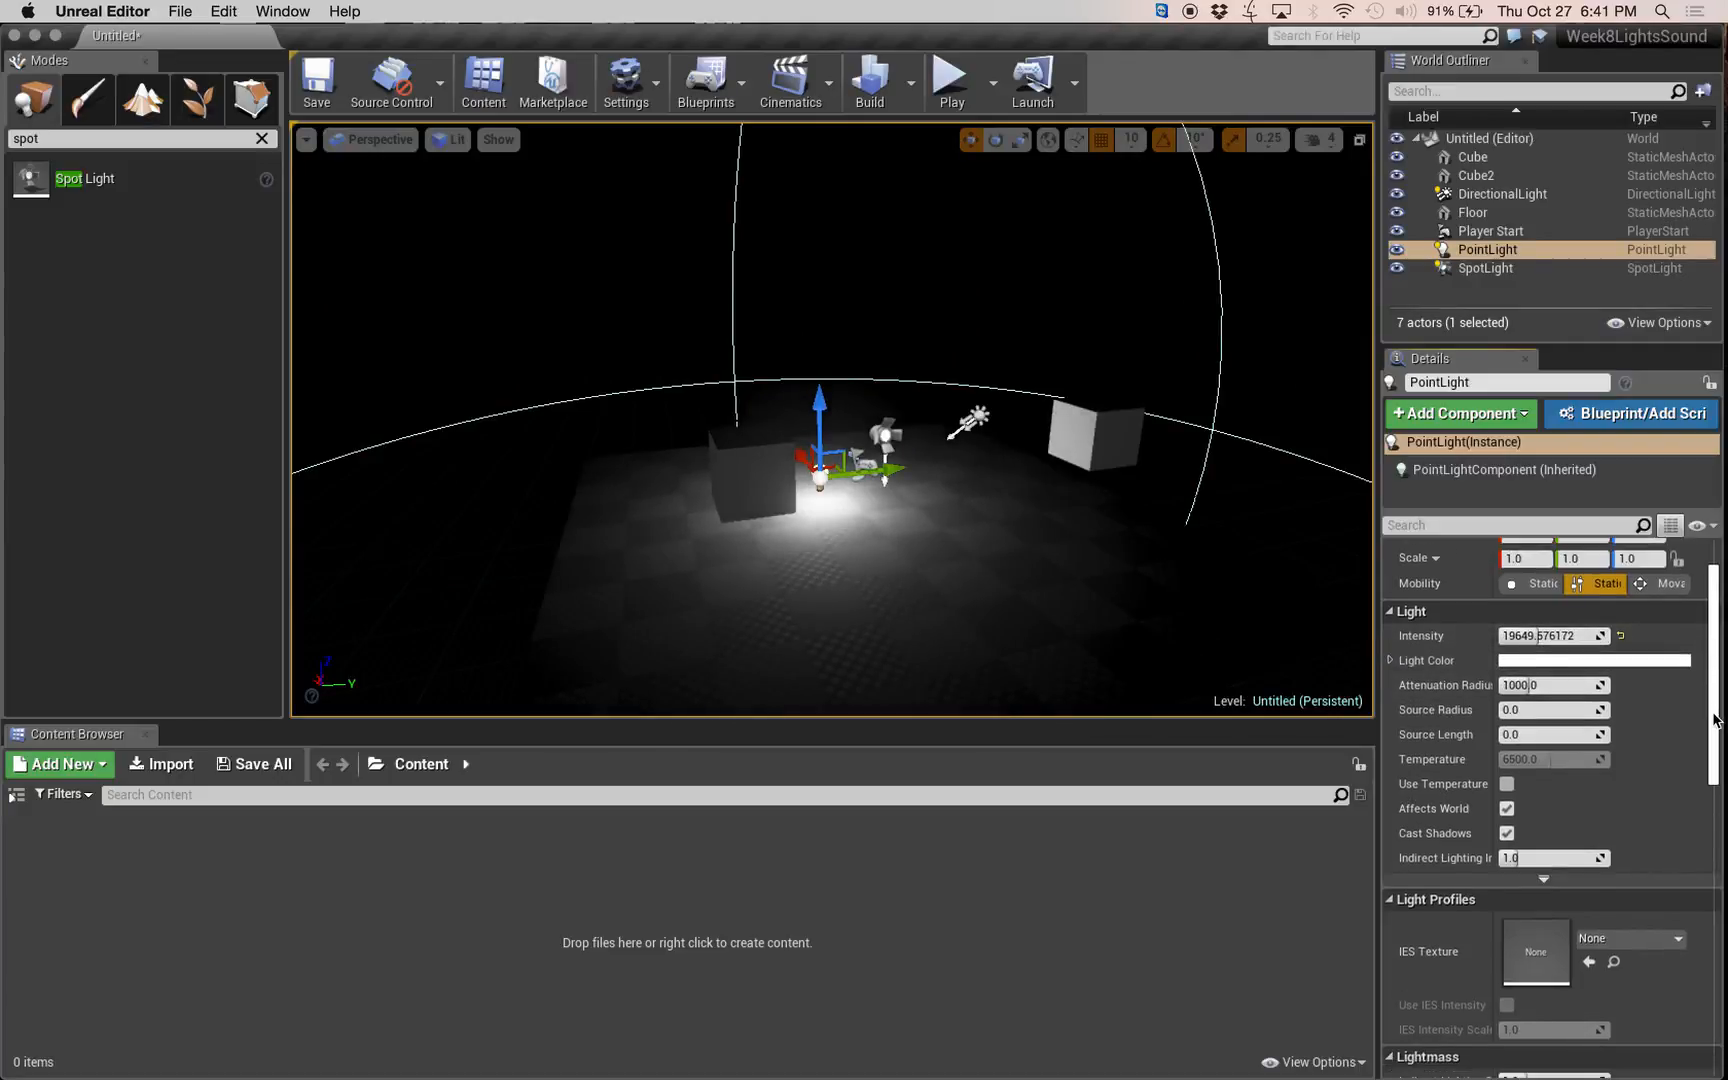
{"action": "left_click_drag", "start_coordinate": [1520, 685], "coordinate": [1562, 686]}
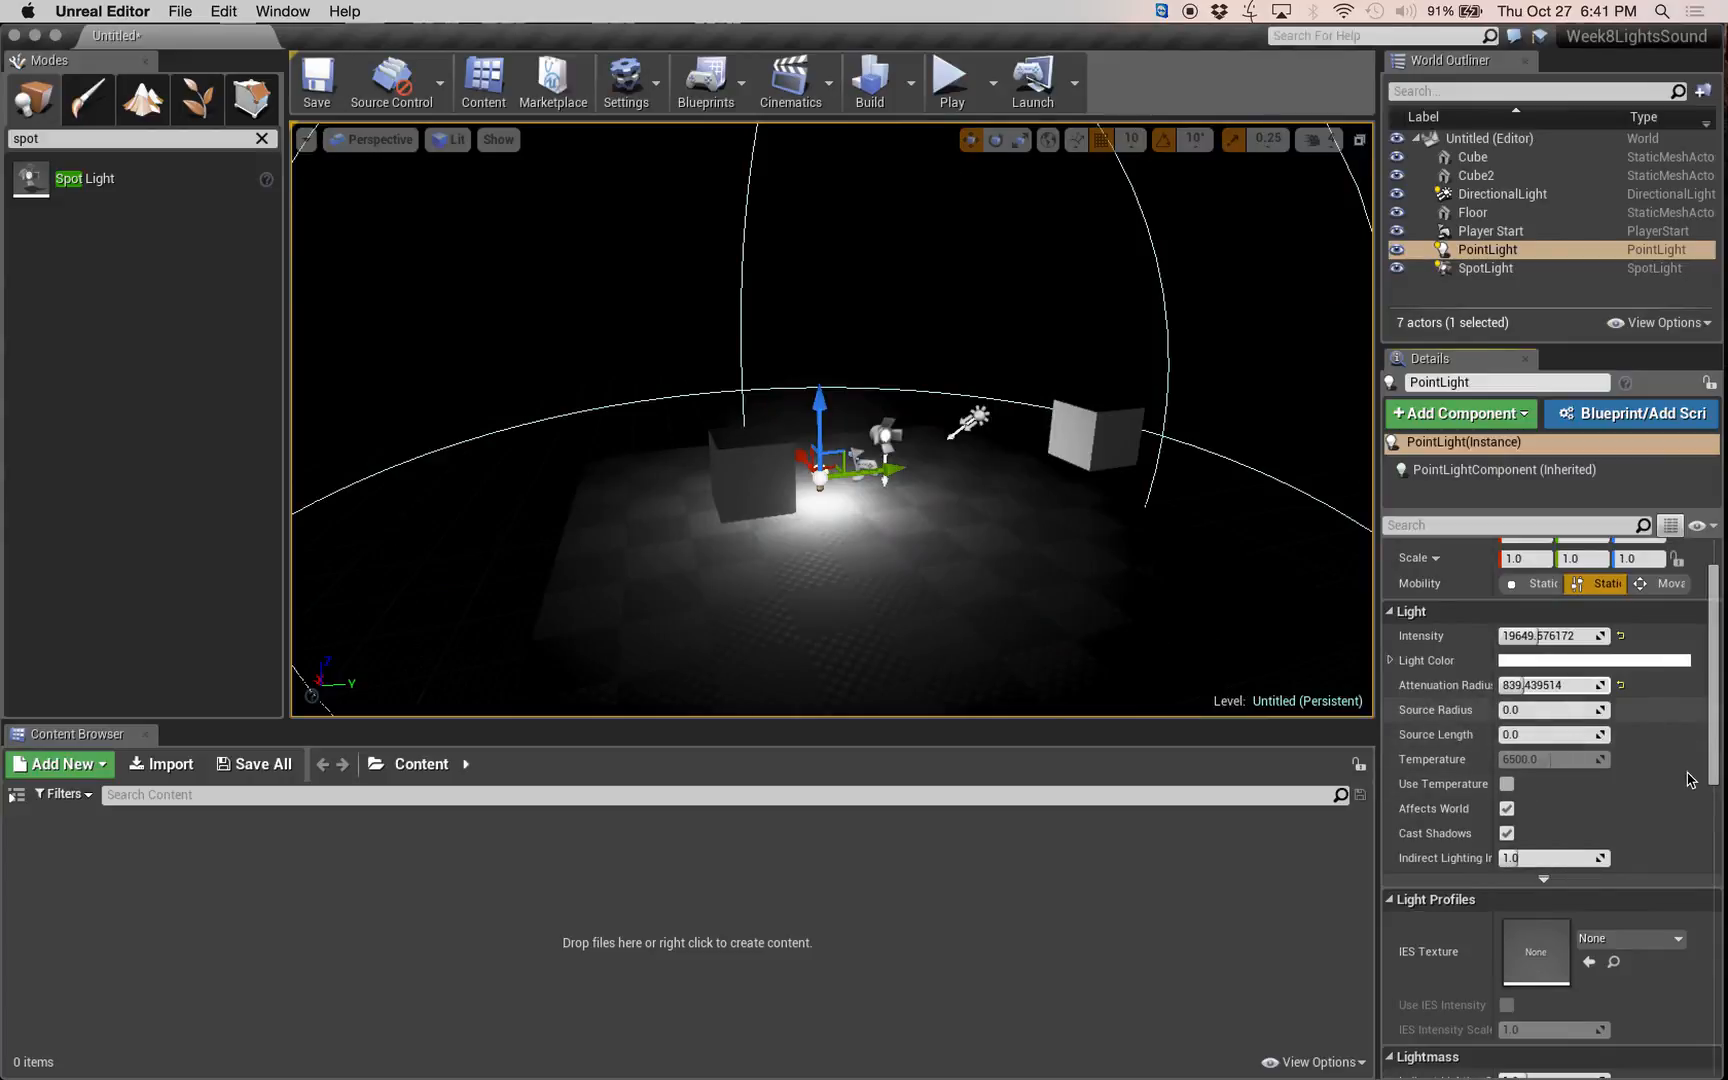
Try blue and violet tints for the point light's colour and discard the colour change.
{"action": "left_click", "coordinate": [1566, 660]}
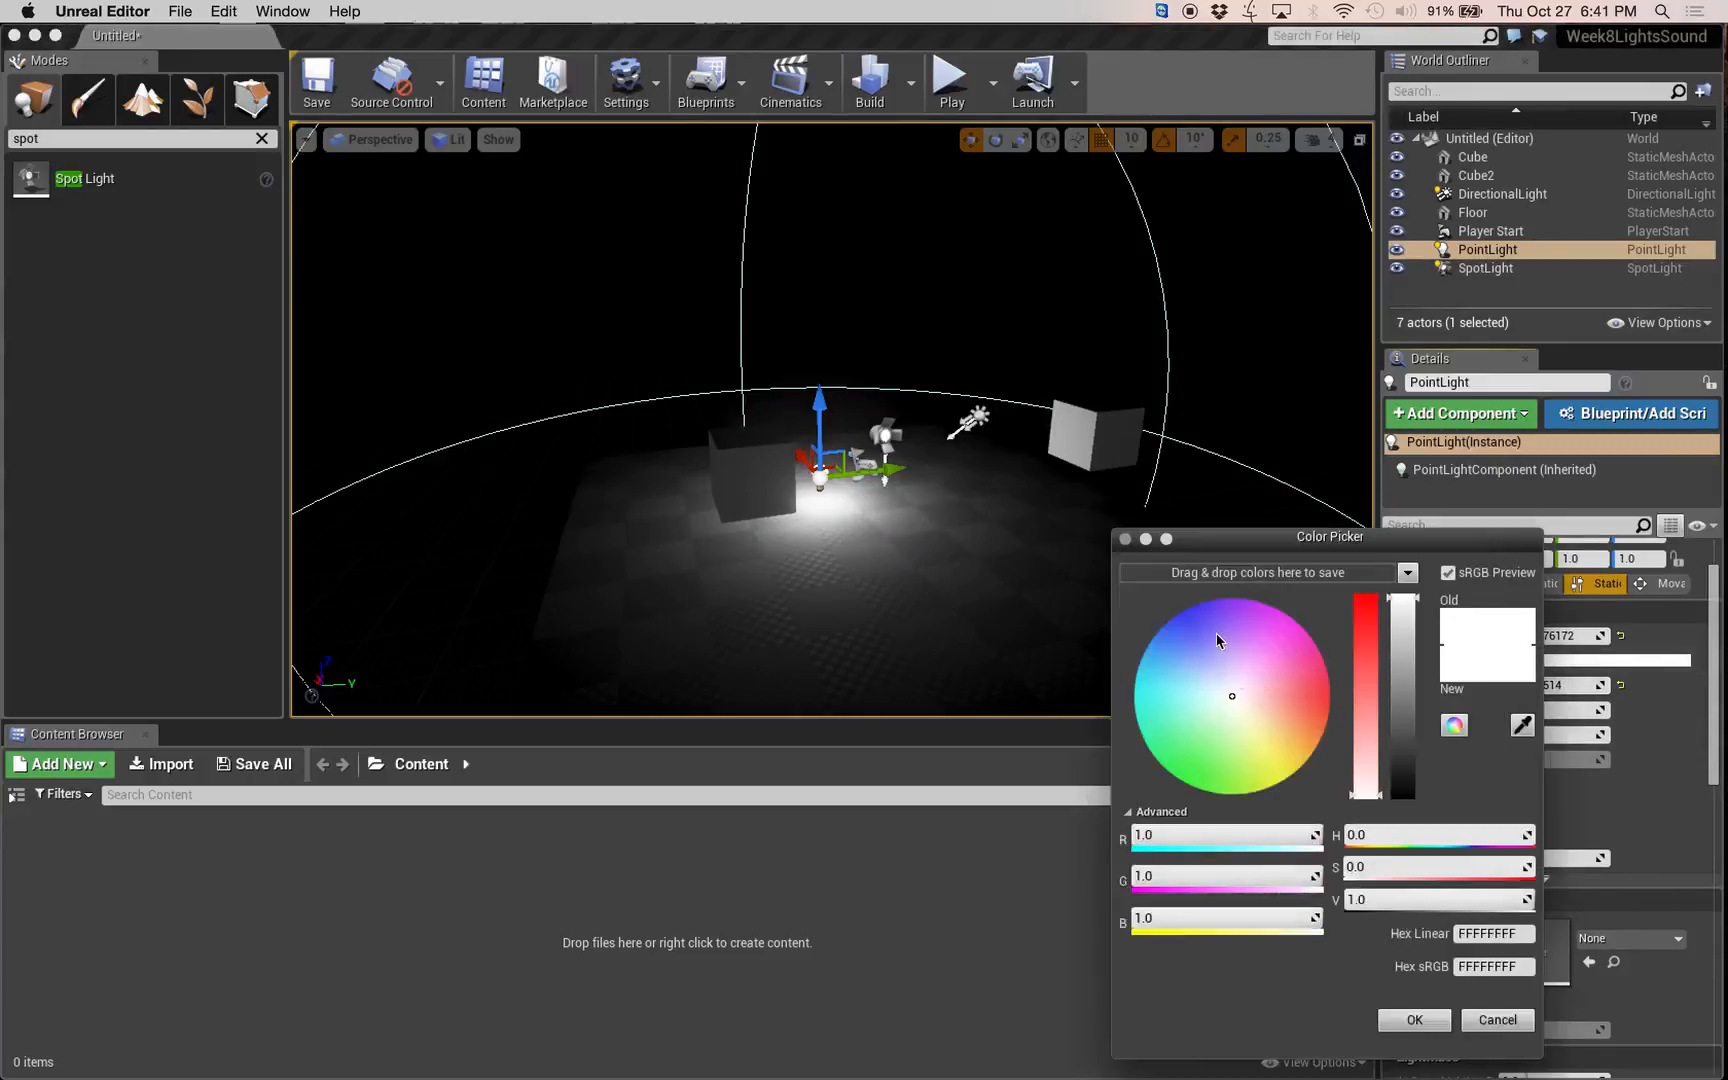
{"action": "mouse_move", "coordinate": [1216, 633]}
{"action": "left_mouse_down"}
{"action": "mouse_move", "coordinate": [1285, 765]}
{"action": "mouse_move", "coordinate": [1206, 600]}
{"action": "left_mouse_up"}
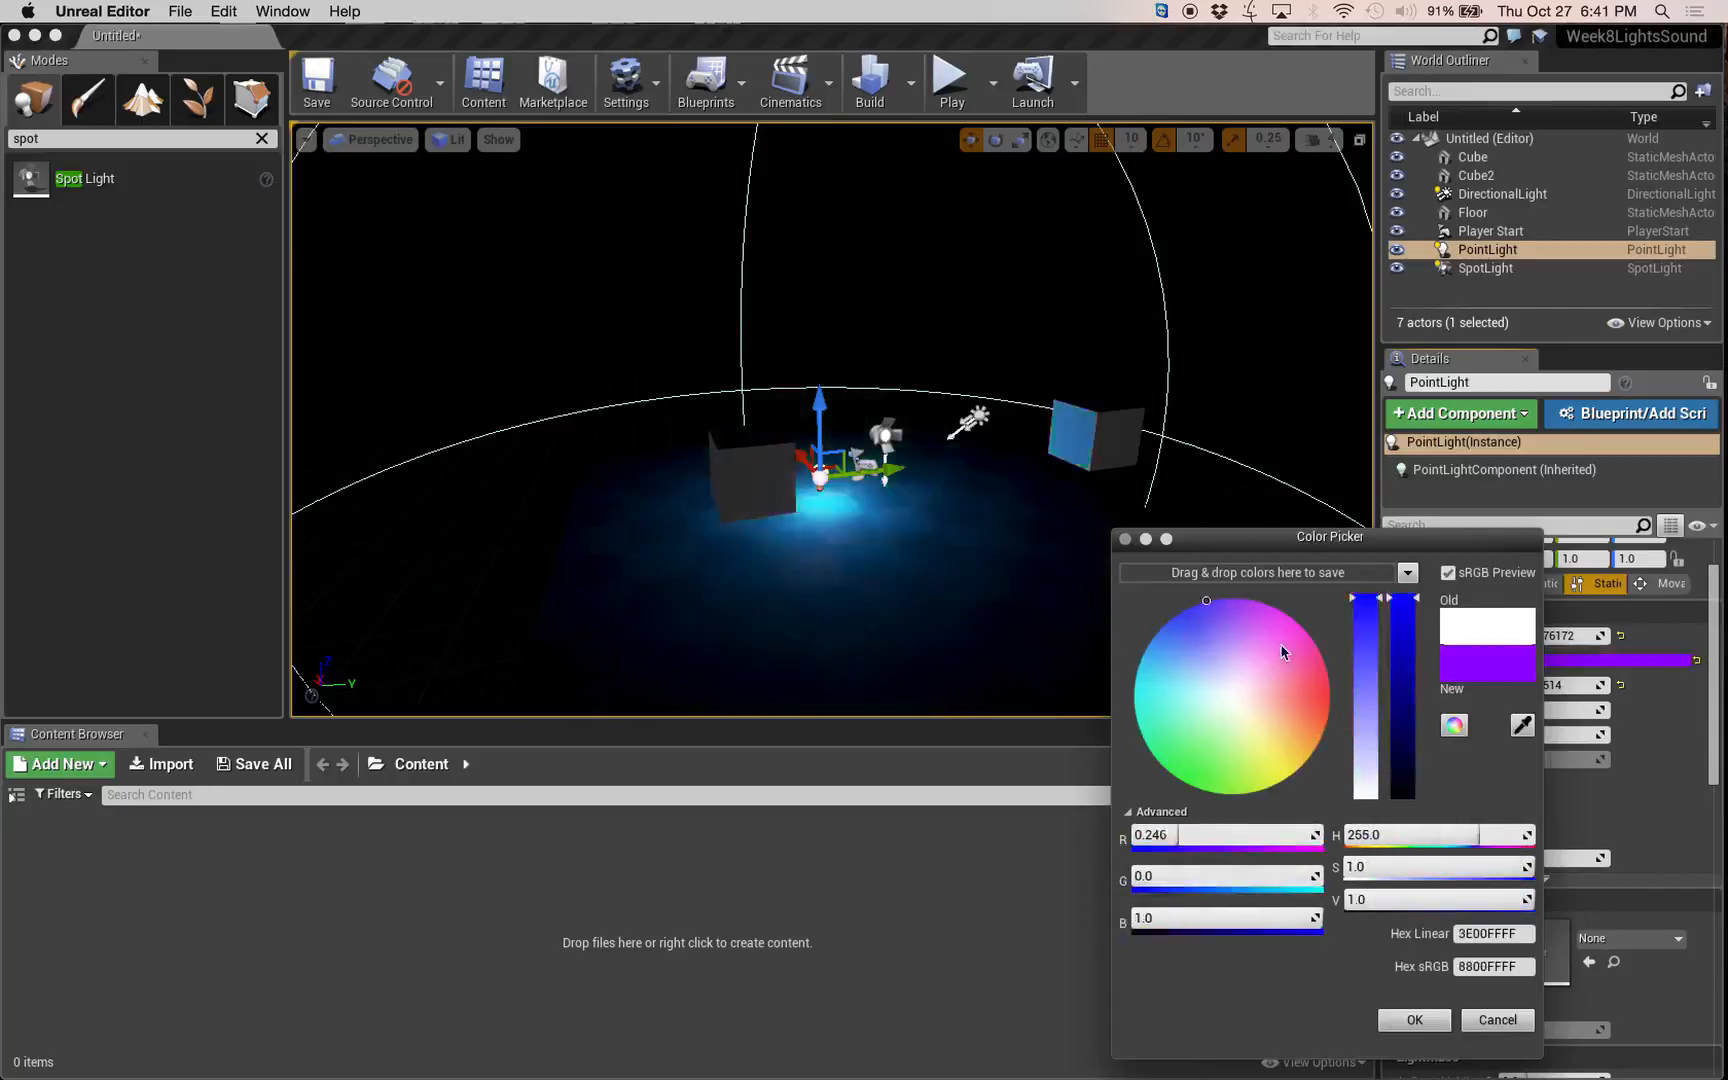
{"action": "left_click_drag", "start_coordinate": [1282, 652], "coordinate": [1229, 690]}
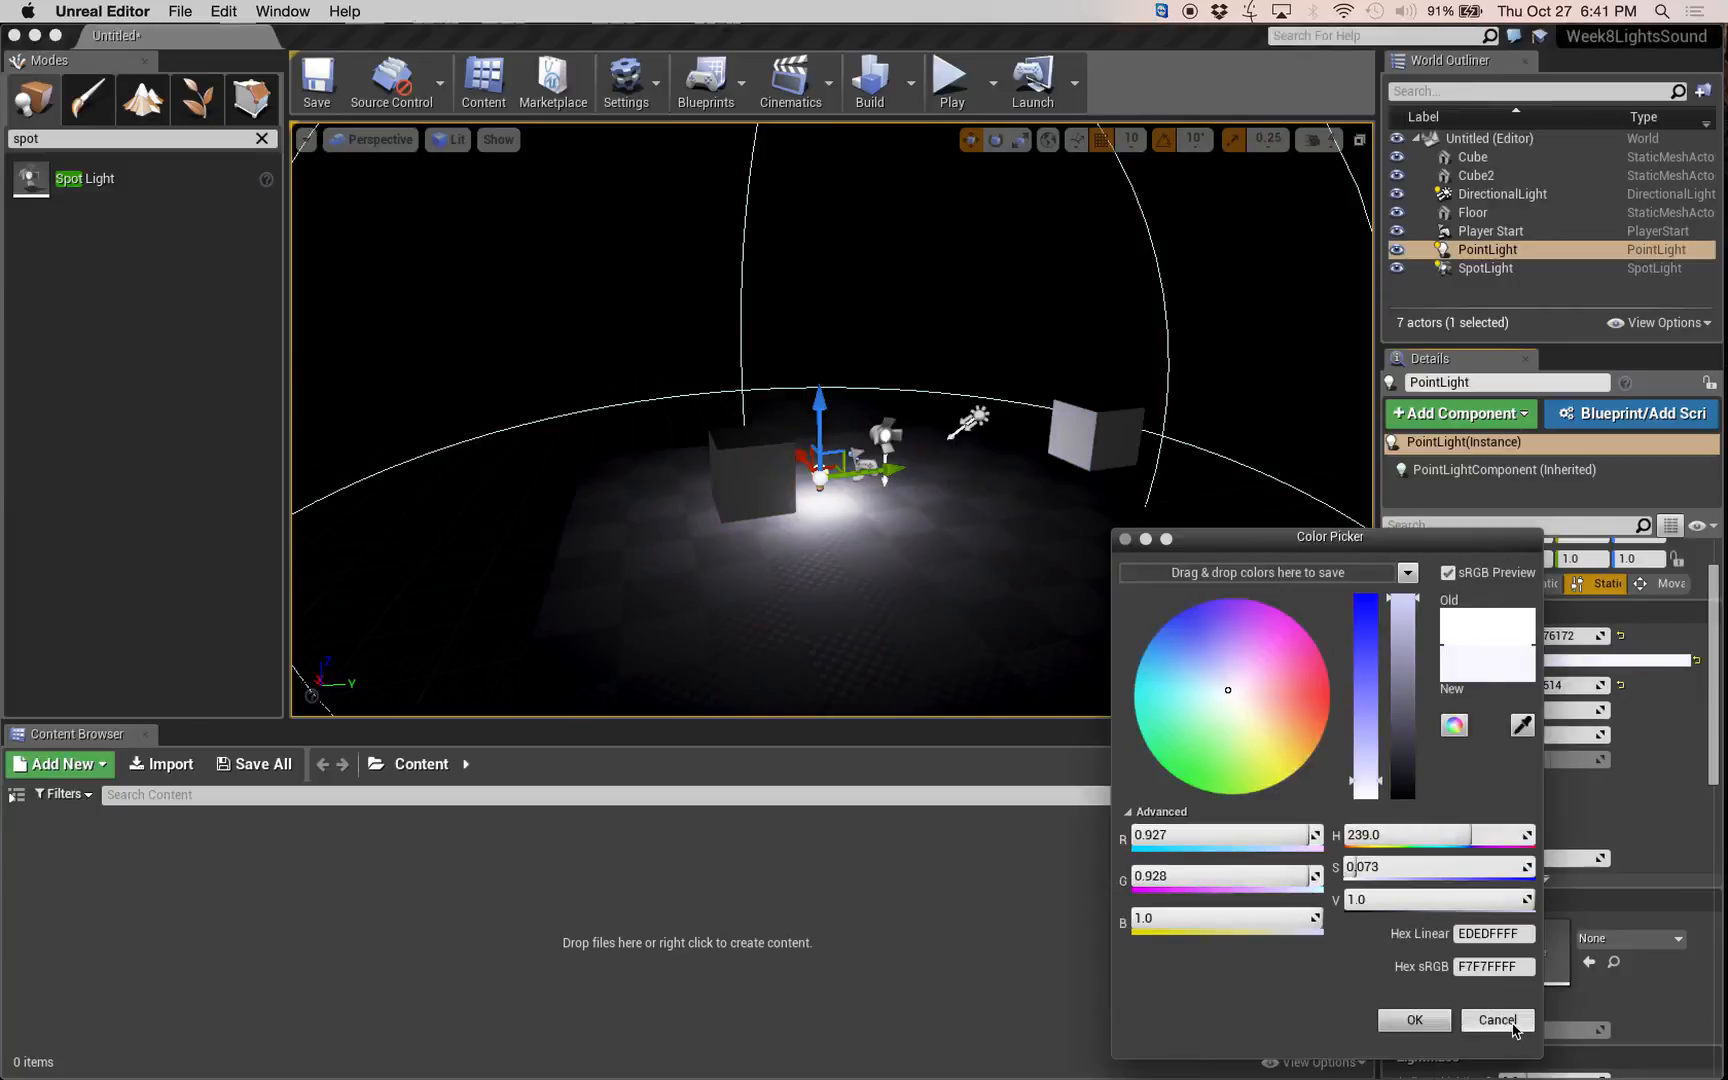
{"action": "left_click", "coordinate": [1497, 1020]}
Set the point light's mobility to Movable.
{"action": "key", "text": "w"}
{"action": "right_click_drag", "start_coordinate": [905, 492], "coordinate": [773, 412]}
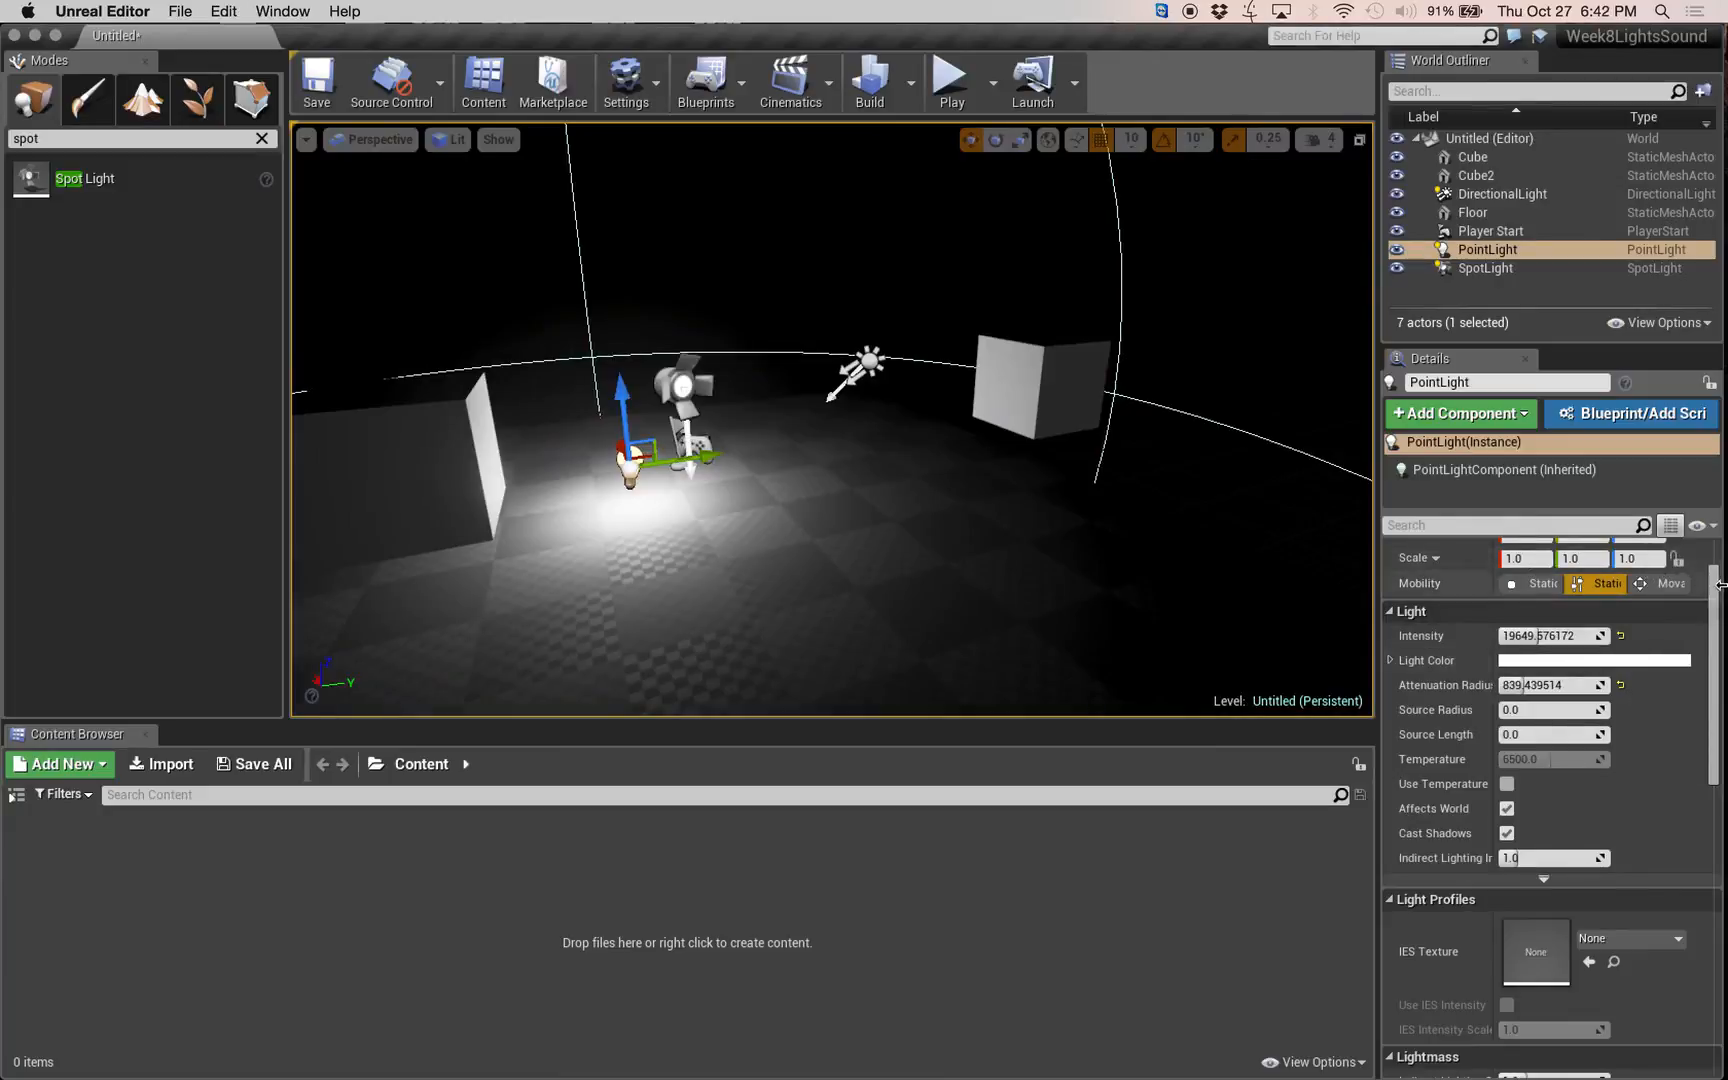
{"action": "scroll", "coordinate": [1719, 585], "scroll_direction": "up", "scroll_amount": 2}
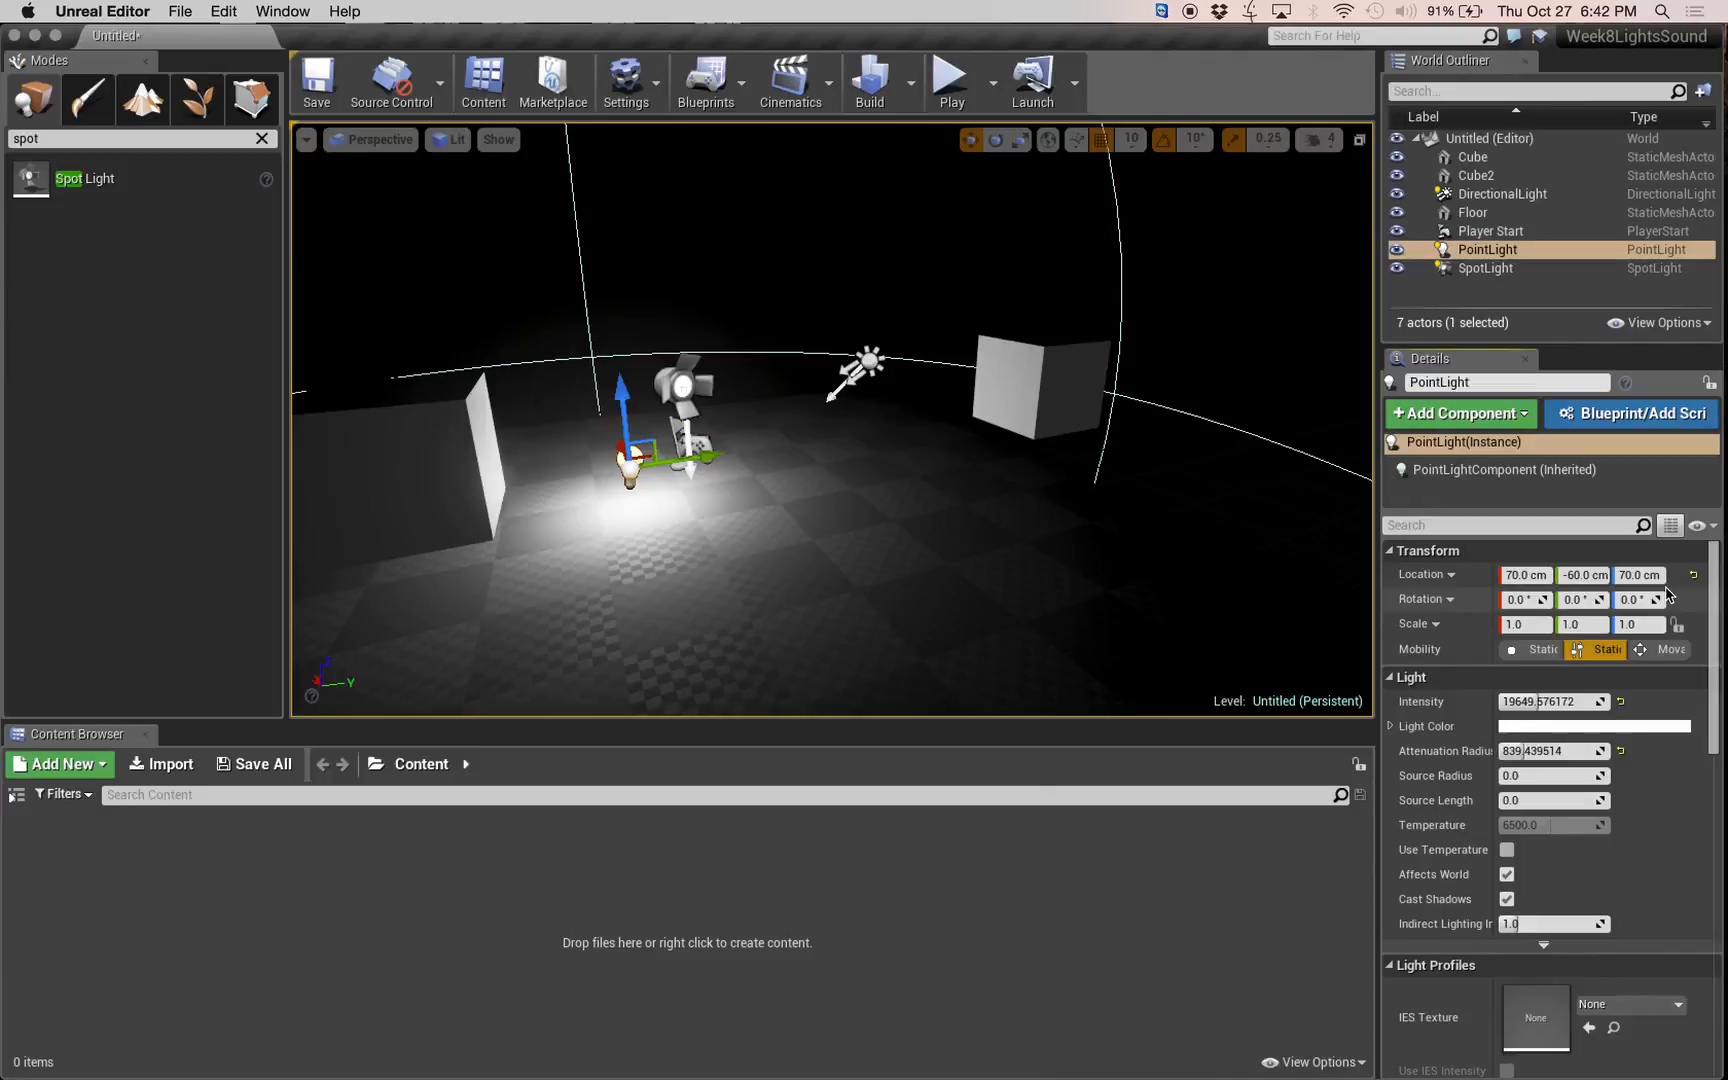
{"action": "left_click", "coordinate": [1664, 649]}
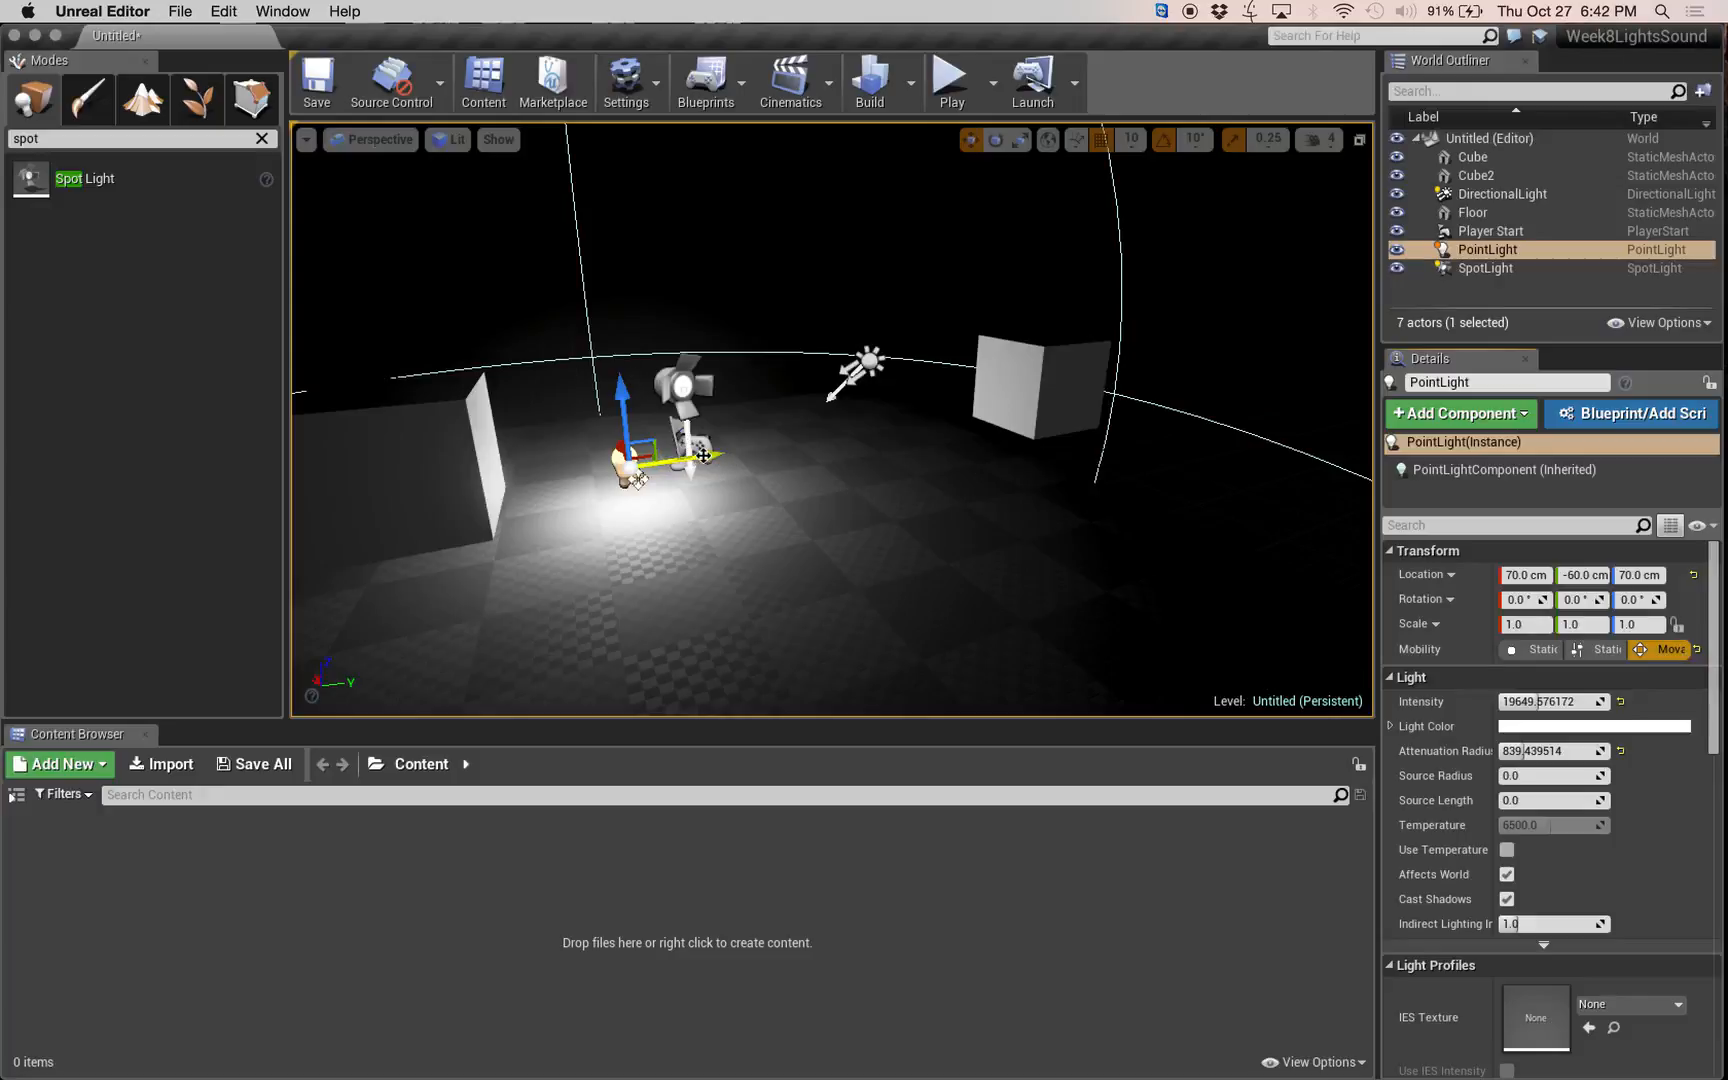
Duplicate the point light three times, placing copies at Y 210 cm, at X -140, Y 210 cm, and at X -140, Y -100 cm.
{"action": "left_click_drag", "start_coordinate": [704, 456], "coordinate": [897, 556], "text": "alt"}
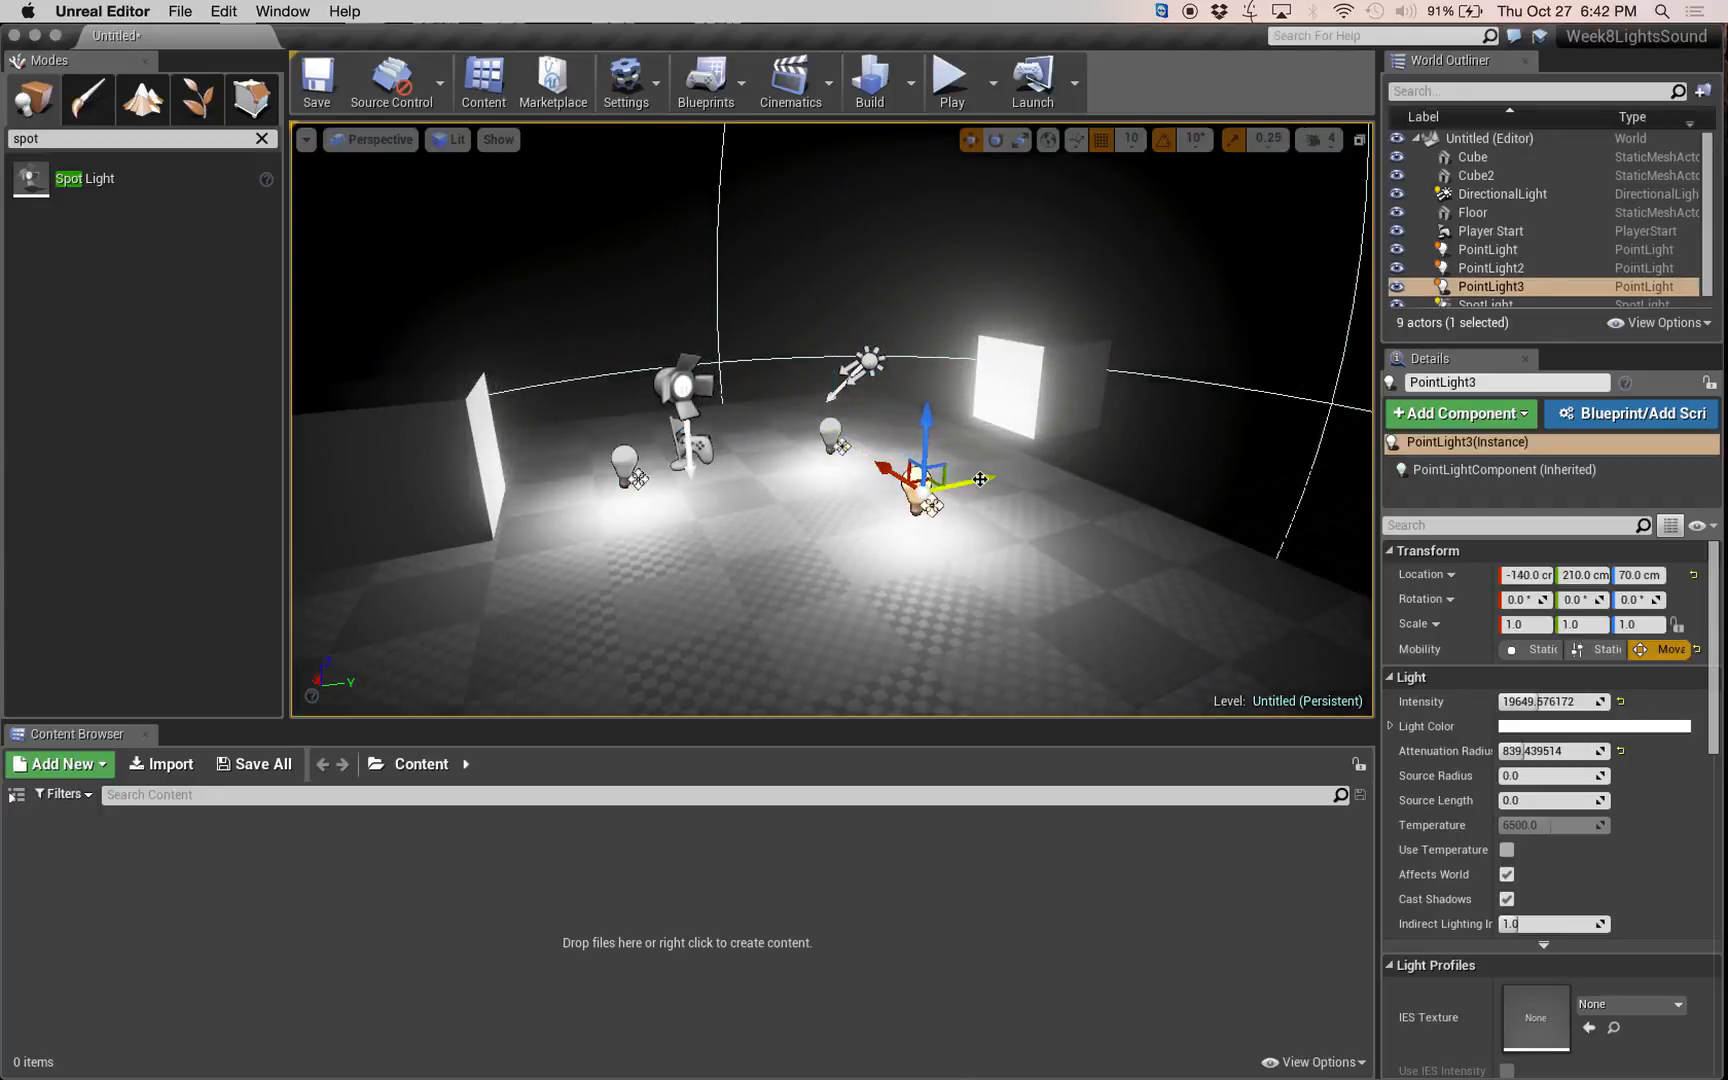
{"action": "left_click_drag", "start_coordinate": [981, 479], "coordinate": [708, 528], "text": "alt"}
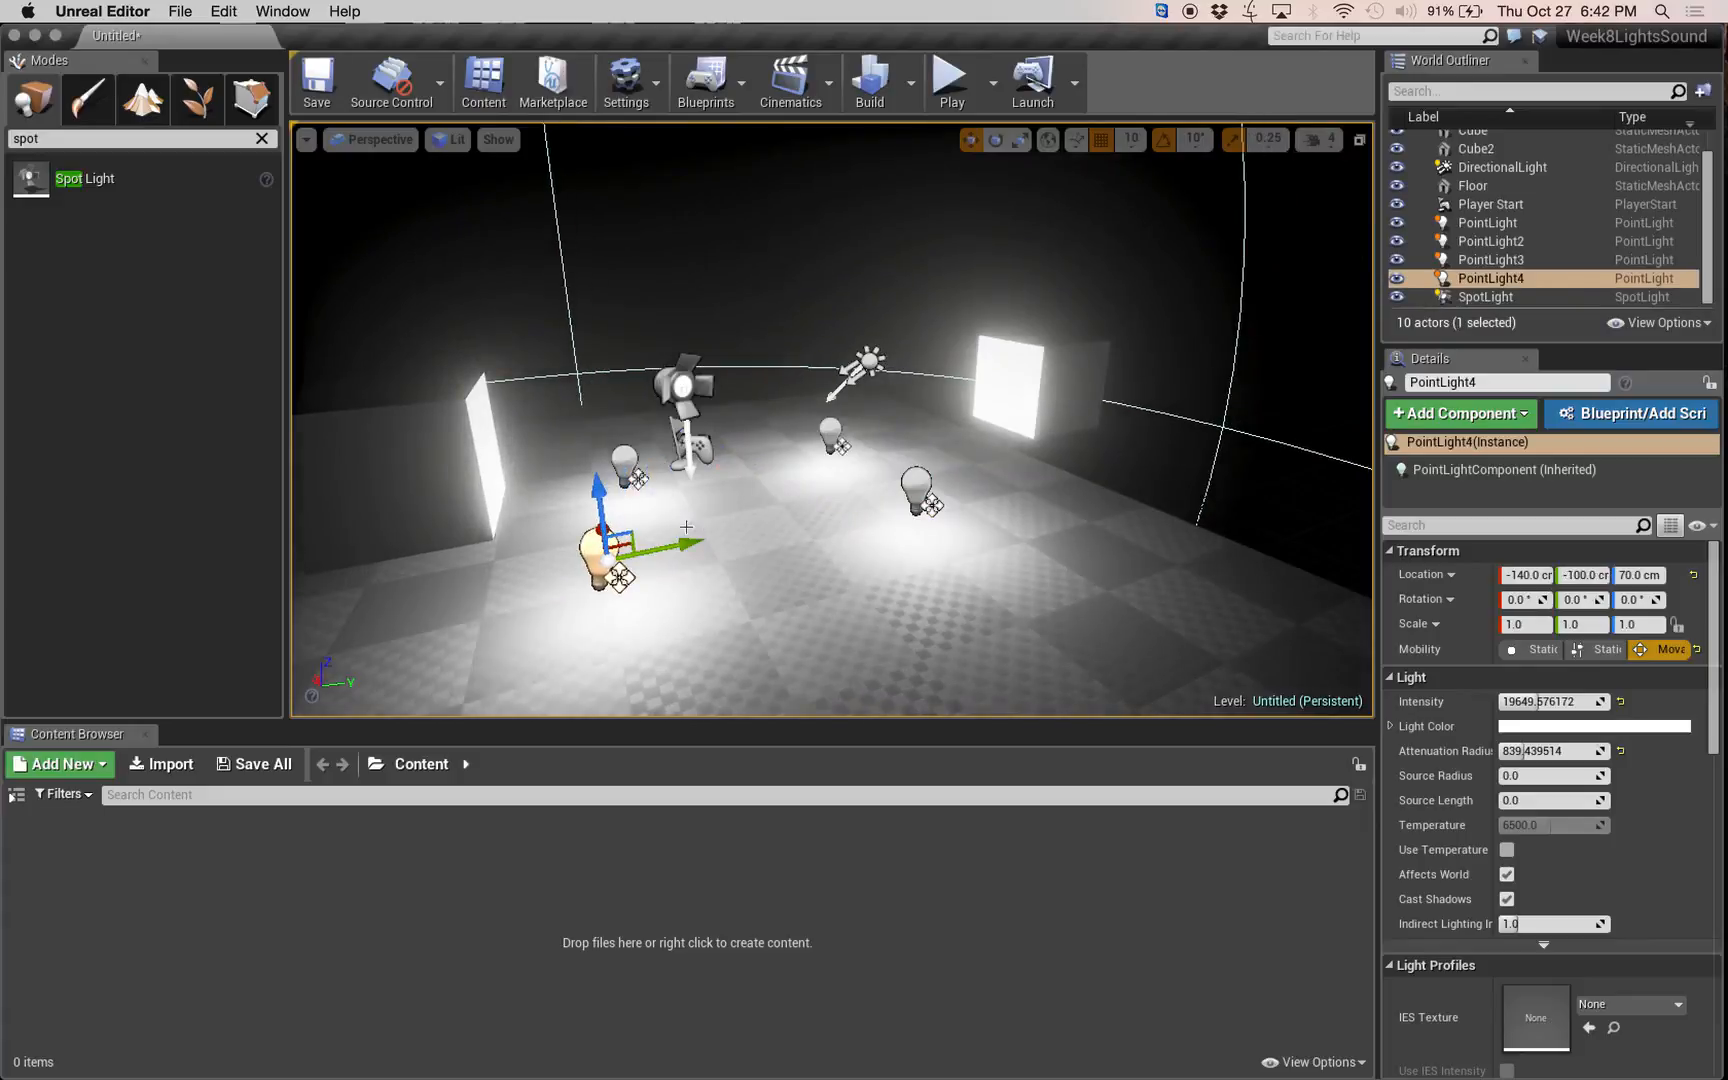
Add two more point light copies on the open floor, at X -290, Y -100 cm and X -300, Y 210 cm.
{"action": "right_click_drag", "start_coordinate": [685, 588], "coordinate": [741, 541]}
{"action": "key", "text": "a"}
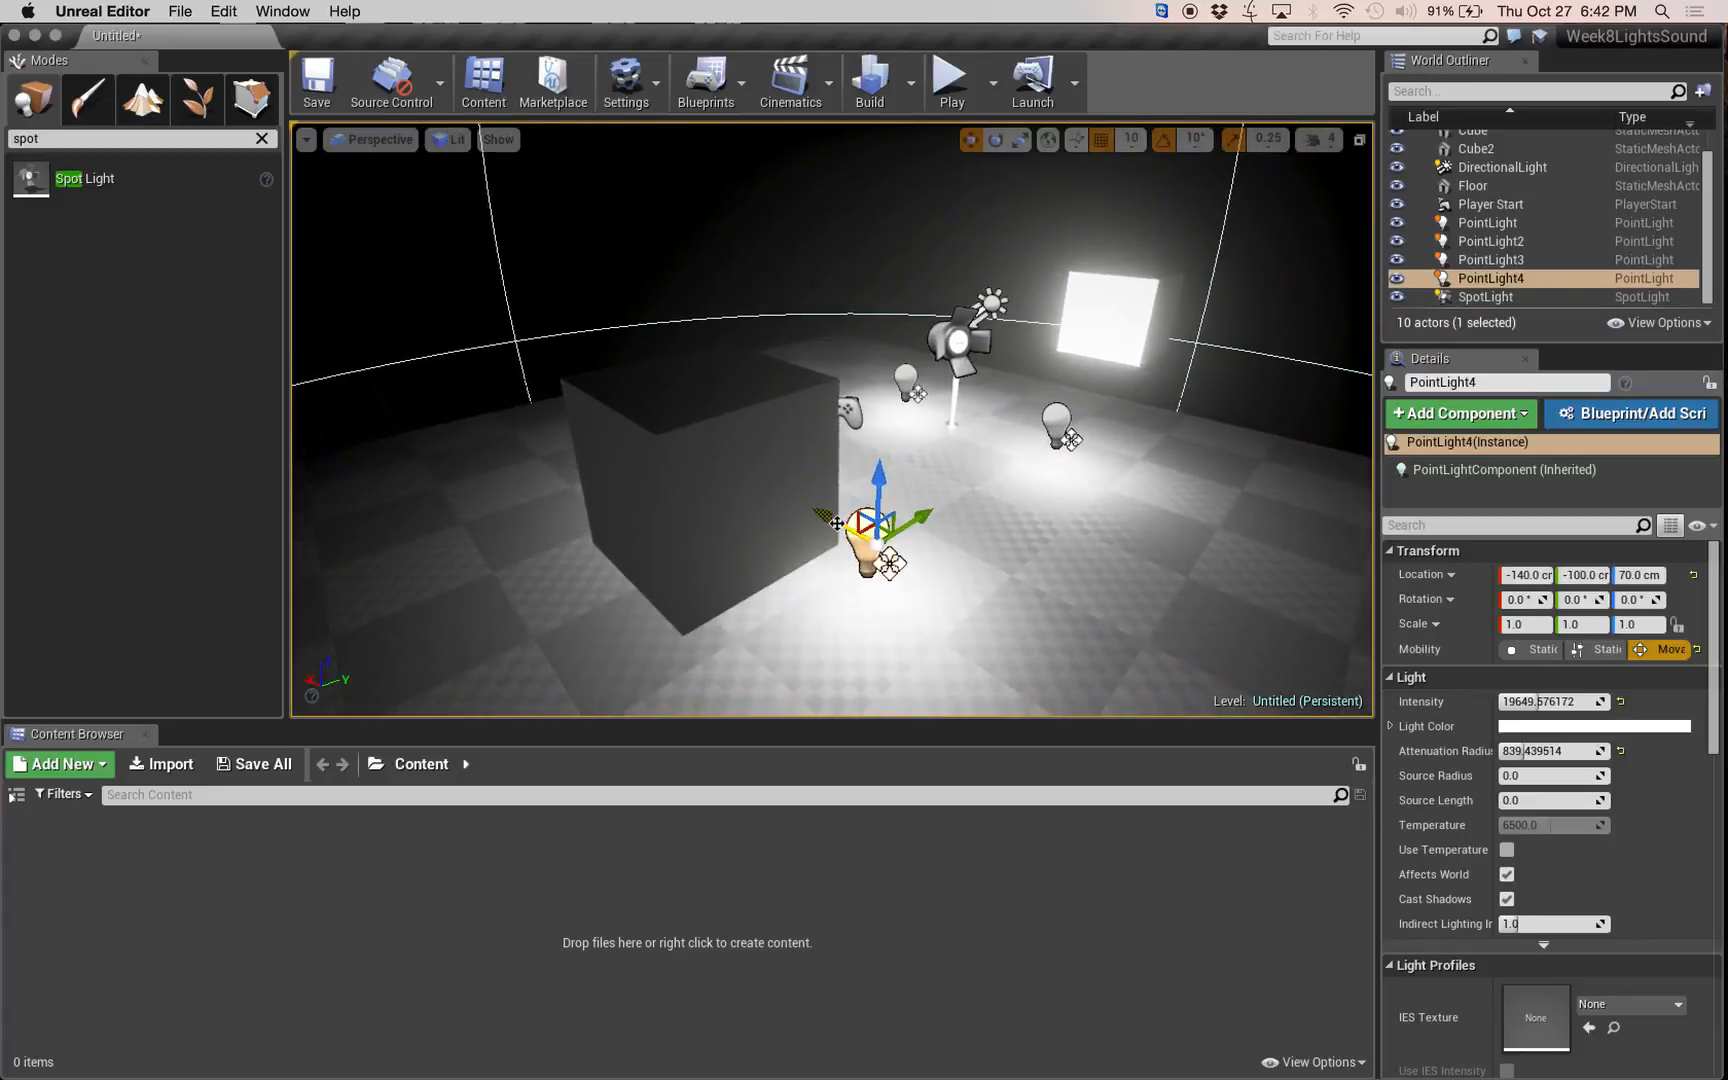
{"action": "left_click_drag", "start_coordinate": [836, 524], "coordinate": [1013, 652], "text": "alt"}
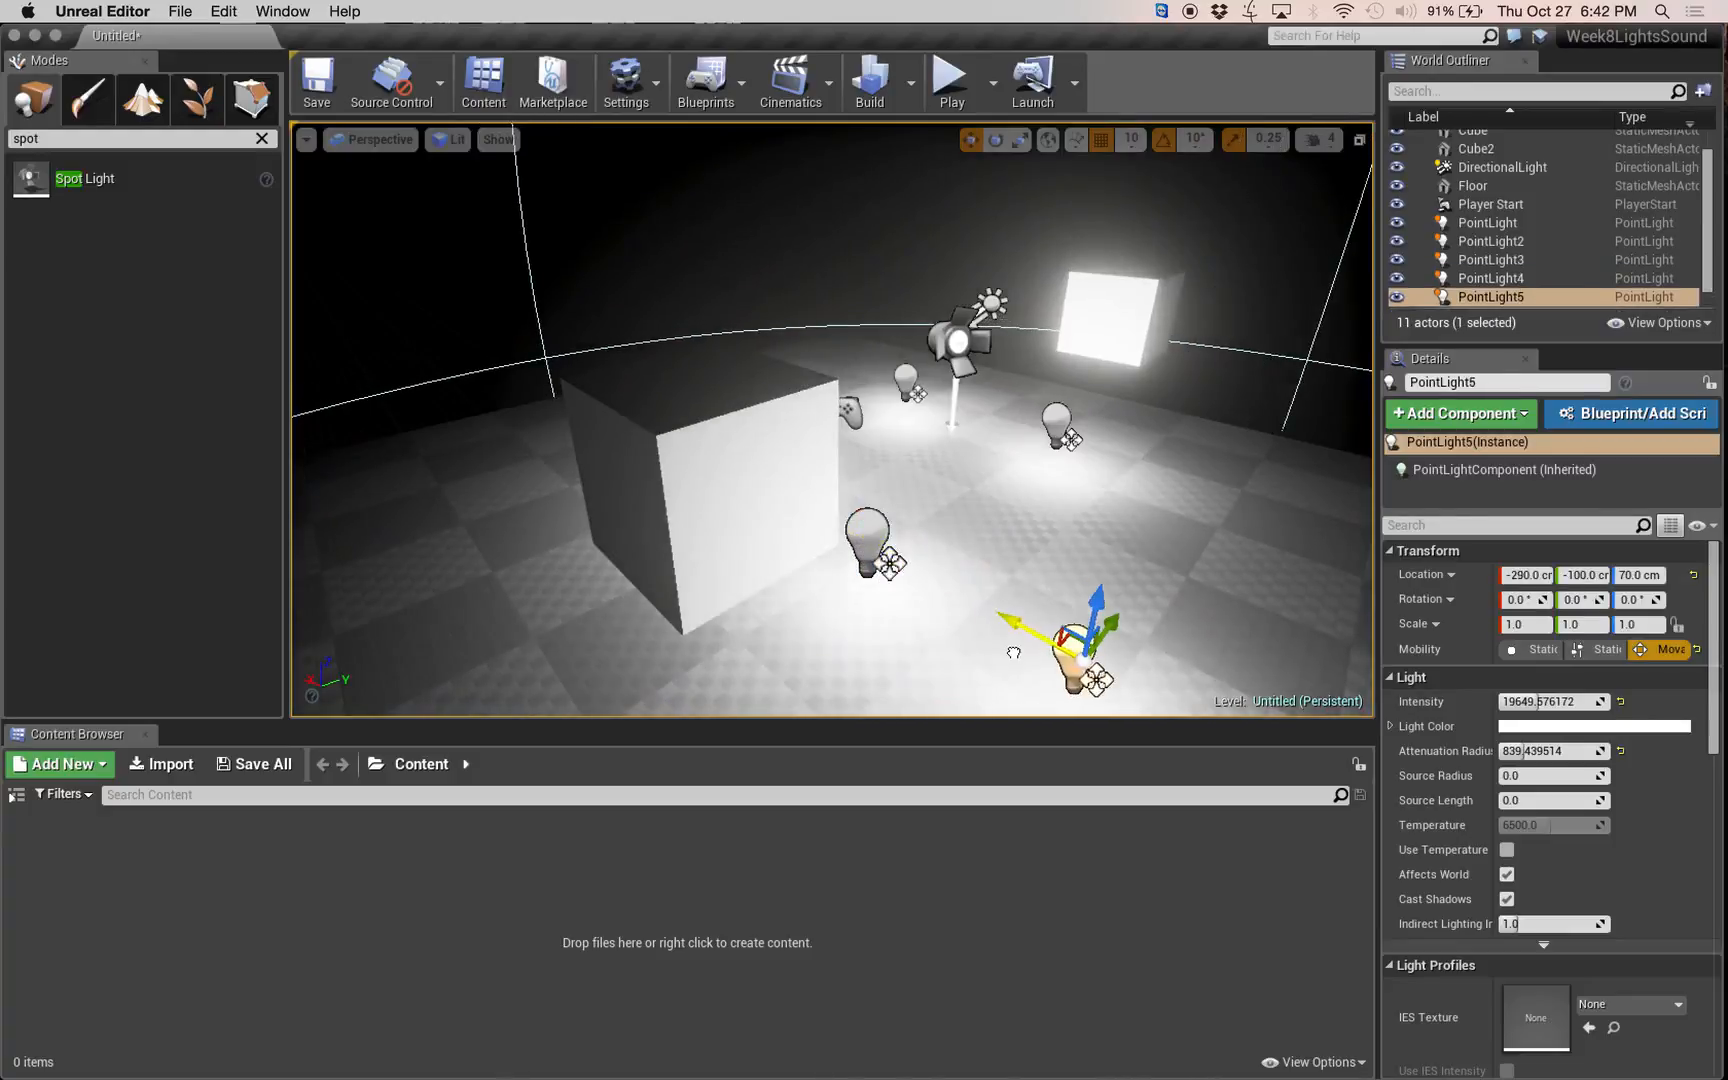
{"action": "left_click", "coordinate": [1054, 424]}
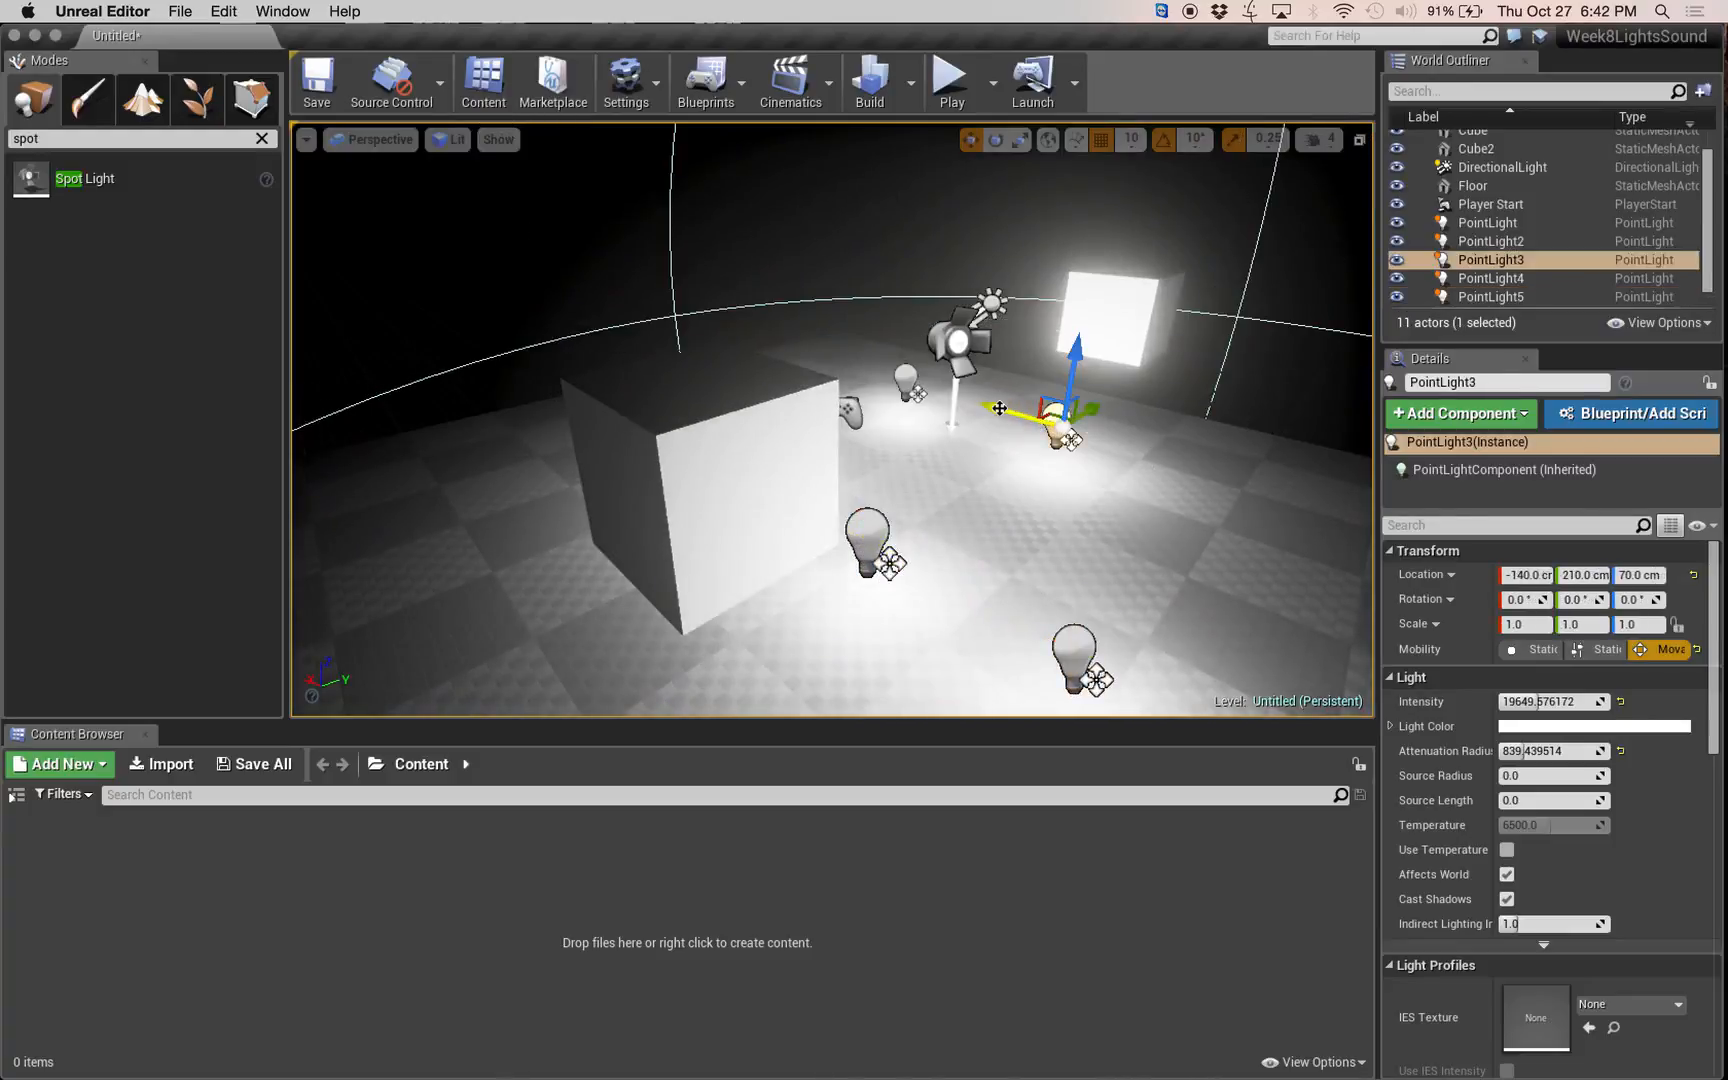
{"action": "left_click_drag", "start_coordinate": [1019, 413], "coordinate": [1048, 459], "text": "alt"}
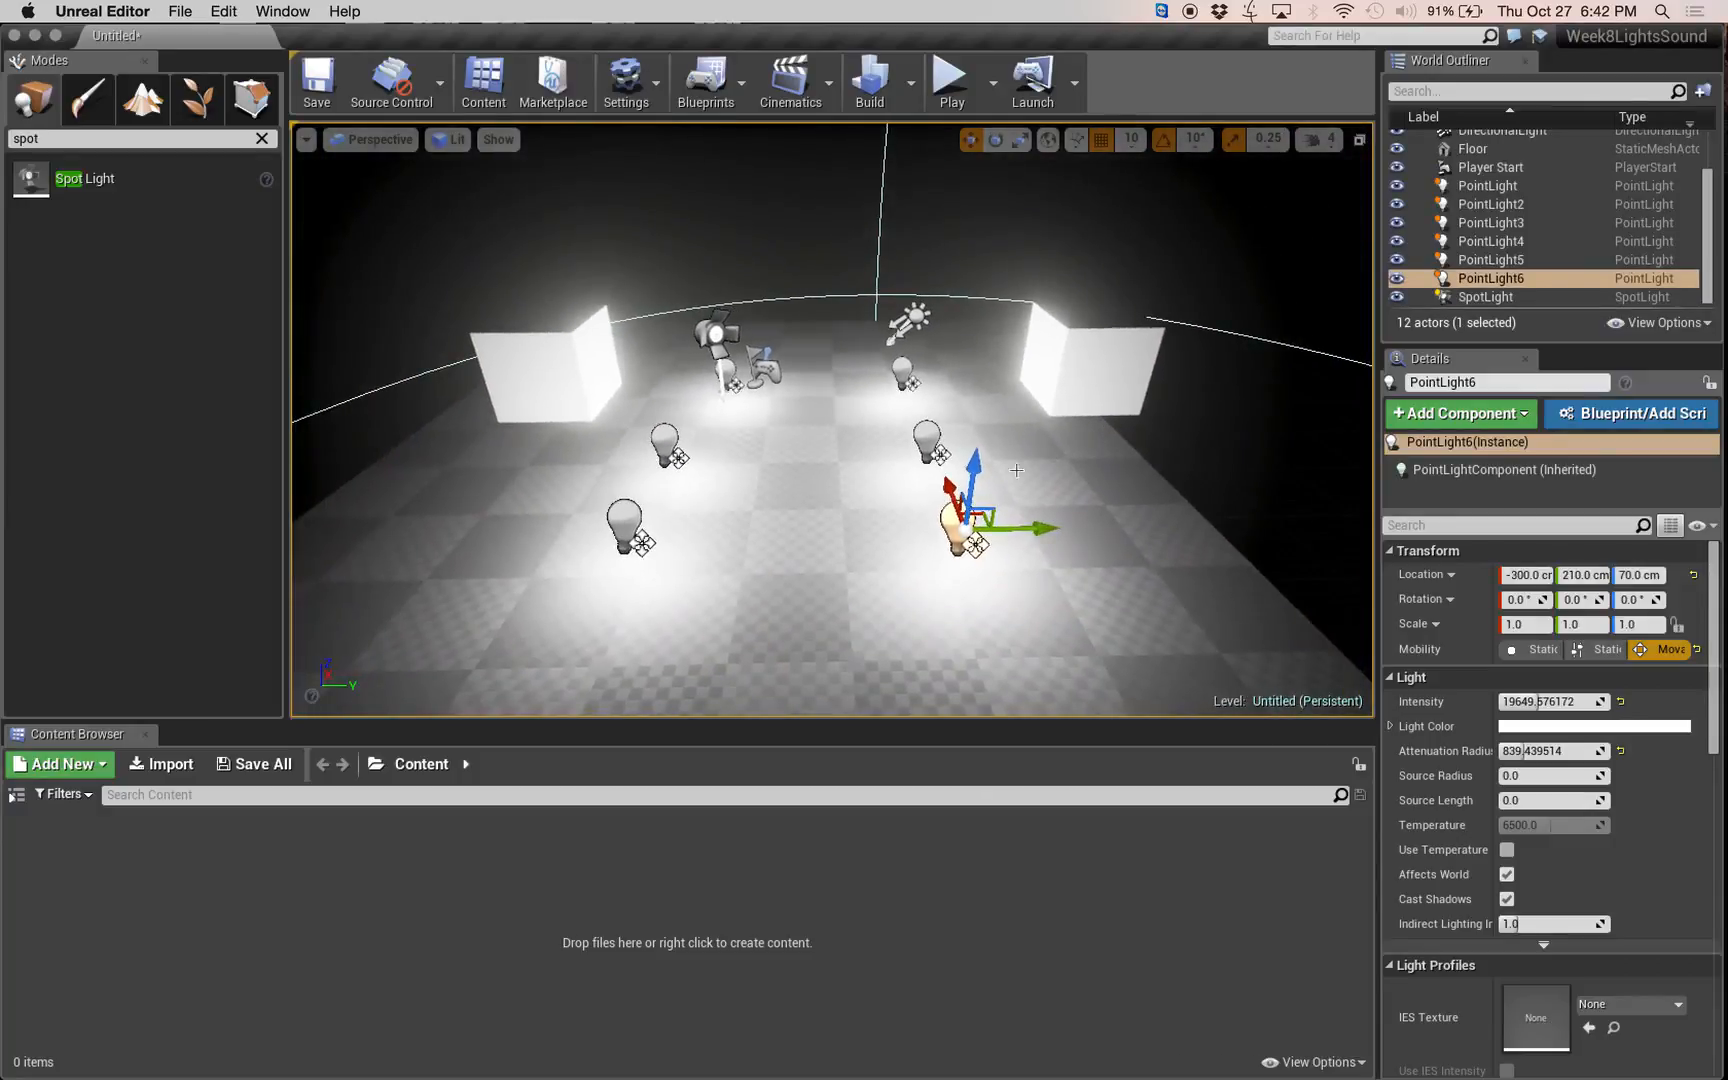
Duplicate the row of three point lights at Y 210 cm and move the copies to Y 460 cm.
{"action": "left_click", "coordinate": [927, 432]}
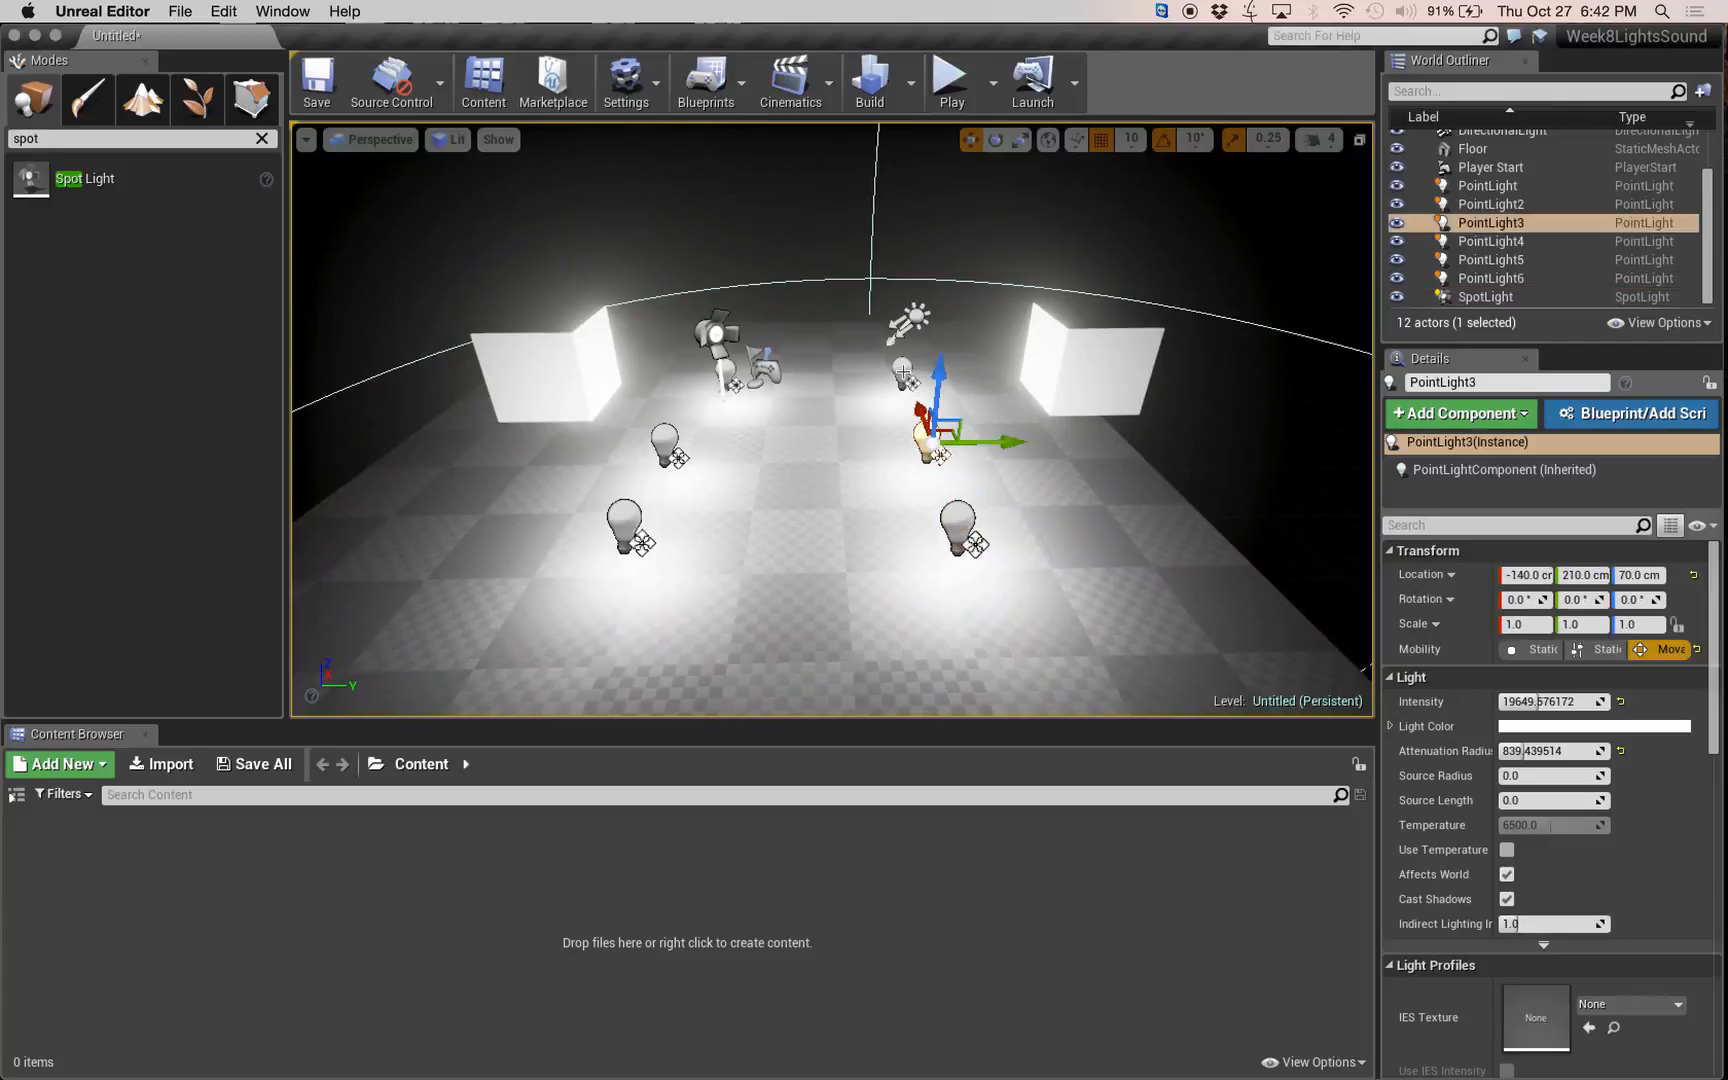
{"action": "left_click", "coordinate": [903, 371], "text": "ctrl"}
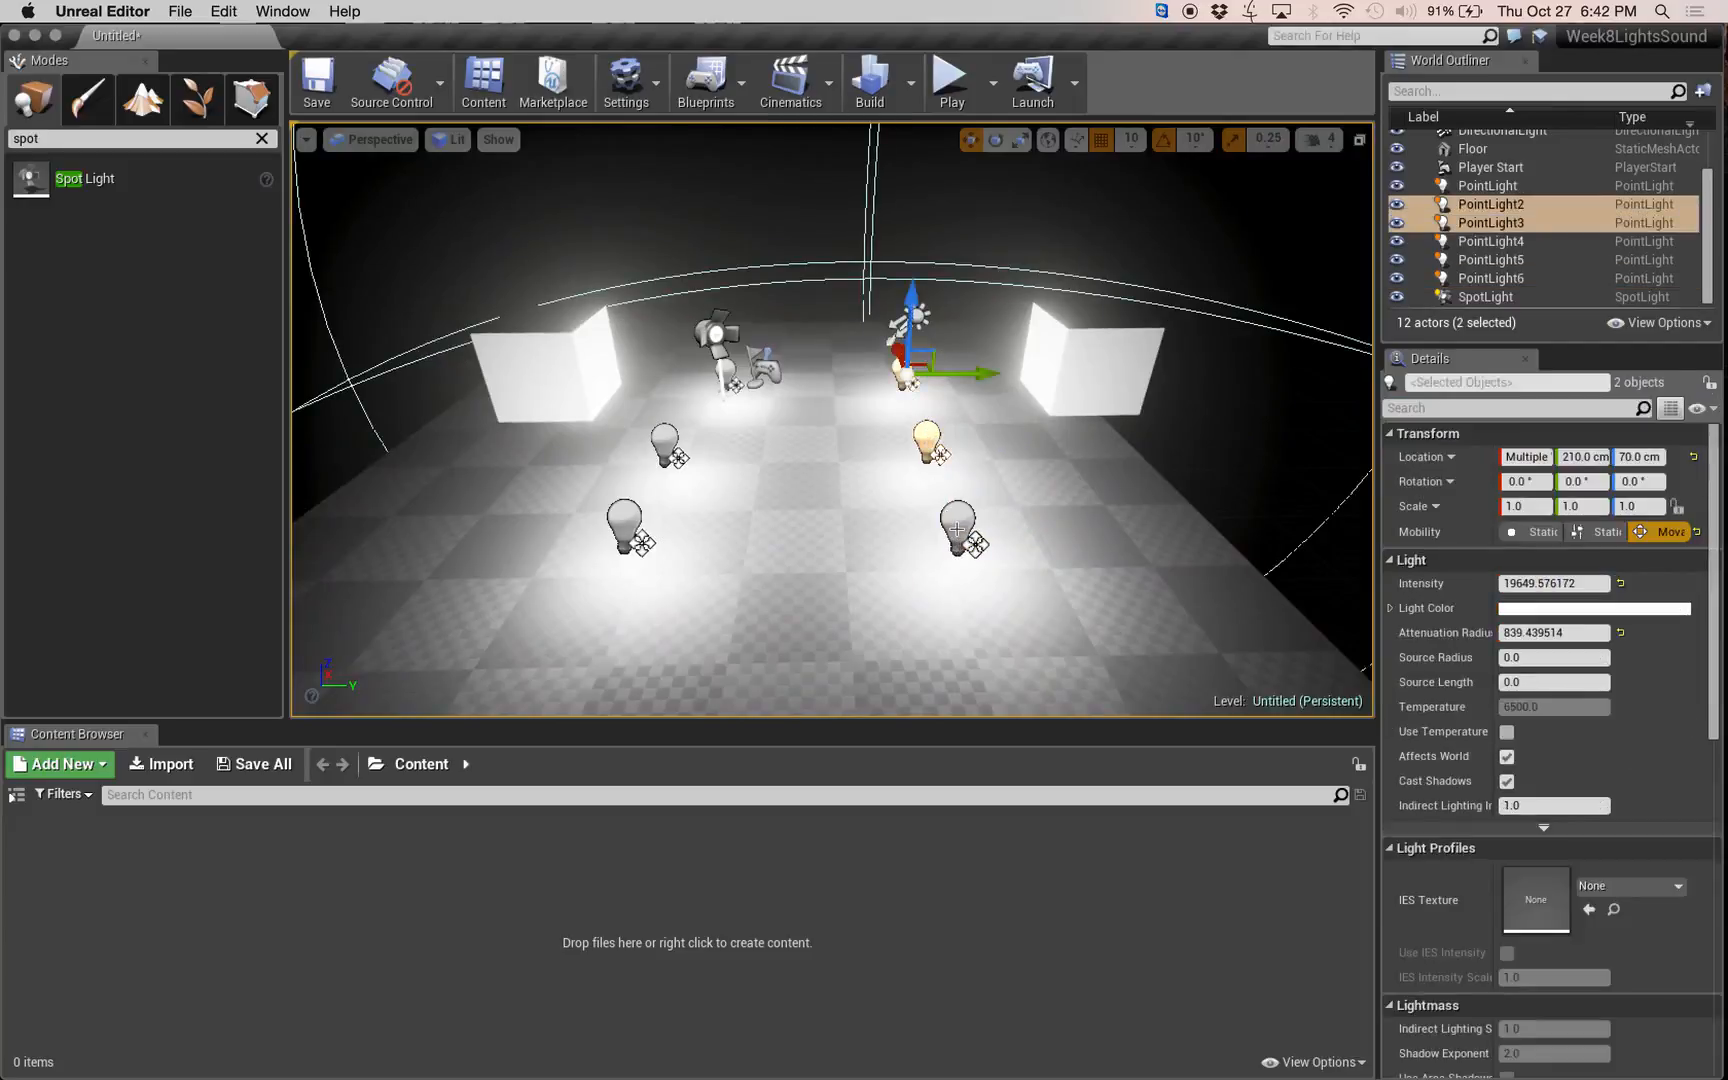
{"action": "left_click", "coordinate": [957, 529], "text": "ctrl"}
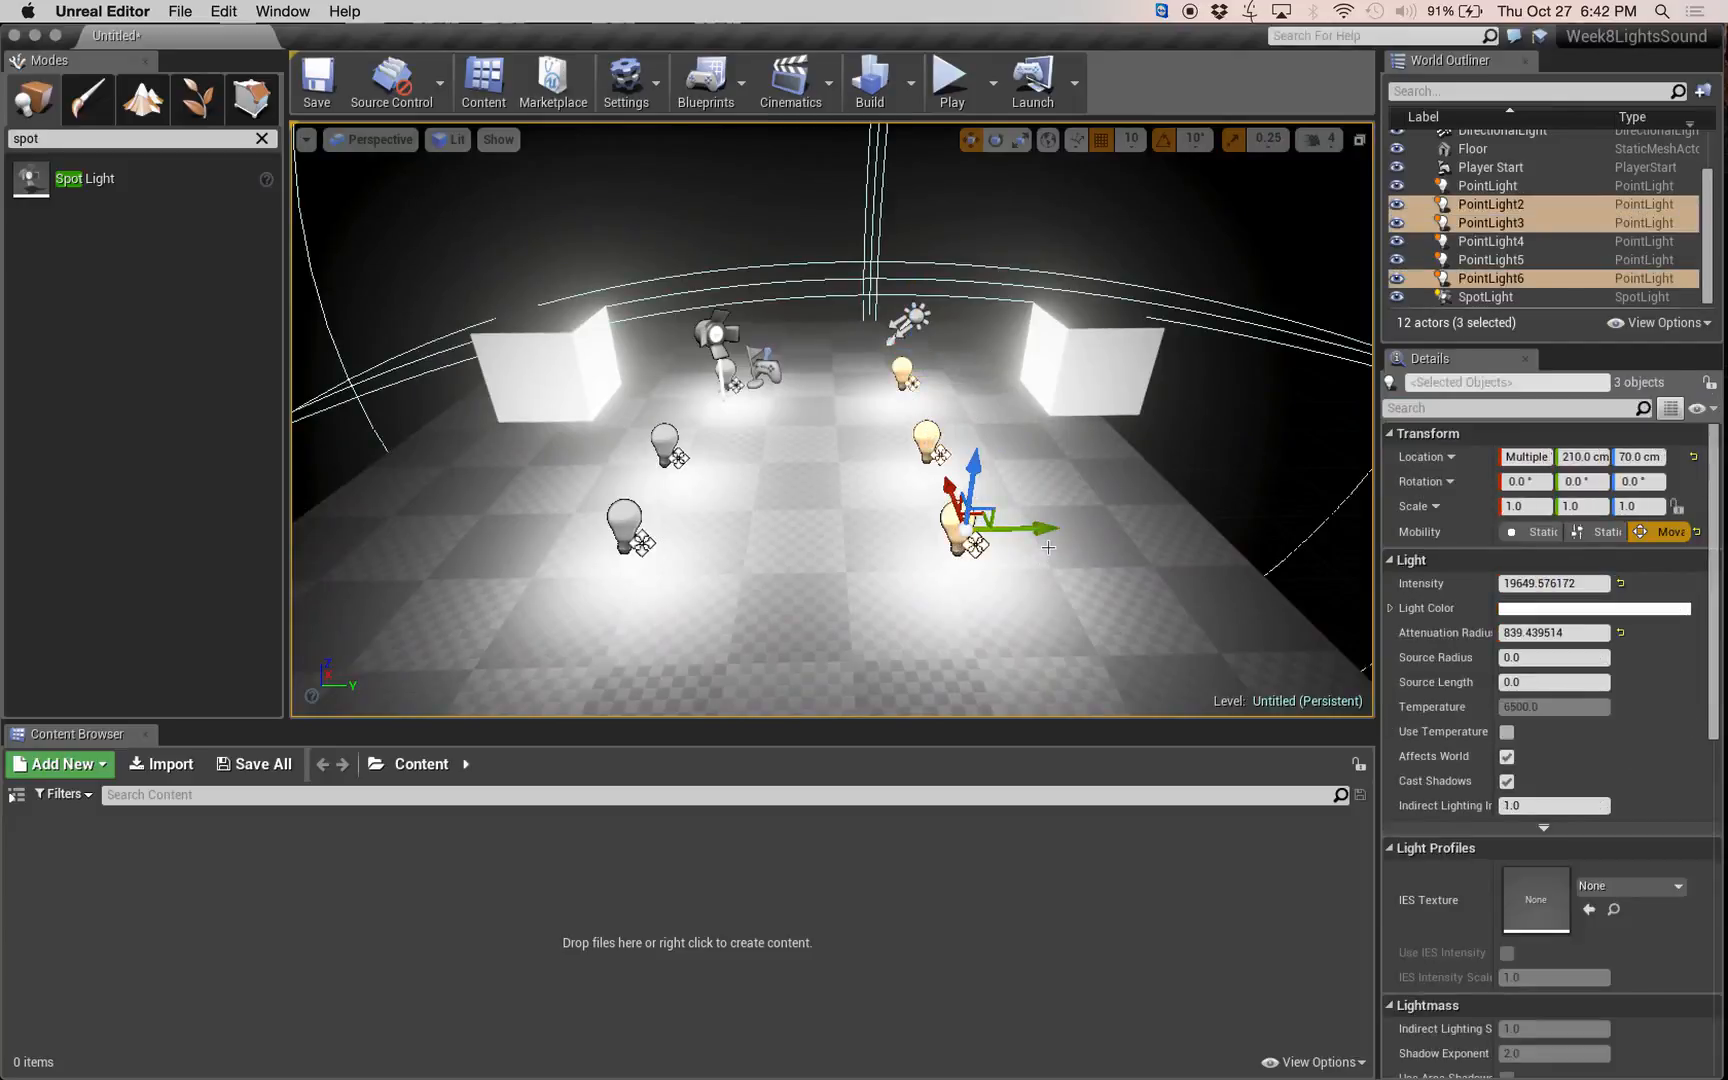
{"action": "left_click_drag", "start_coordinate": [1048, 528], "coordinate": [1311, 523], "text": "alt"}
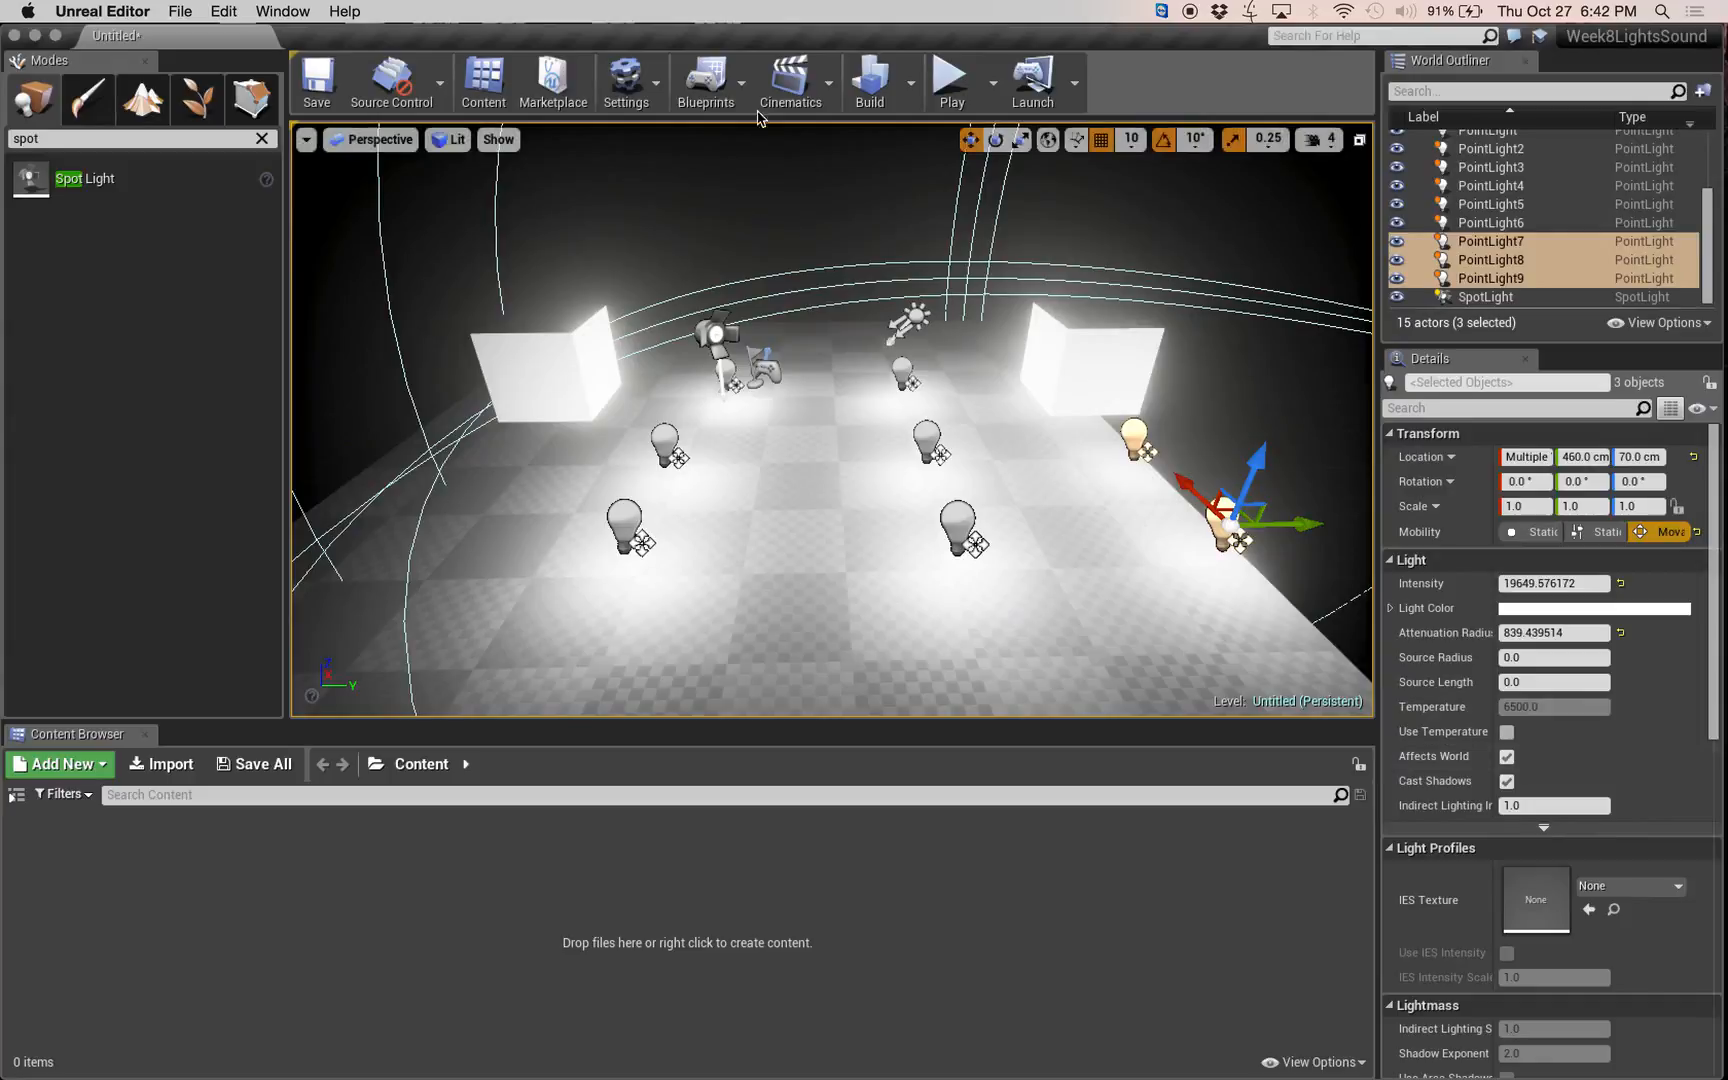
{"action": "left_click", "coordinate": [916, 100]}
{"action": "left_click", "coordinate": [963, 150]}
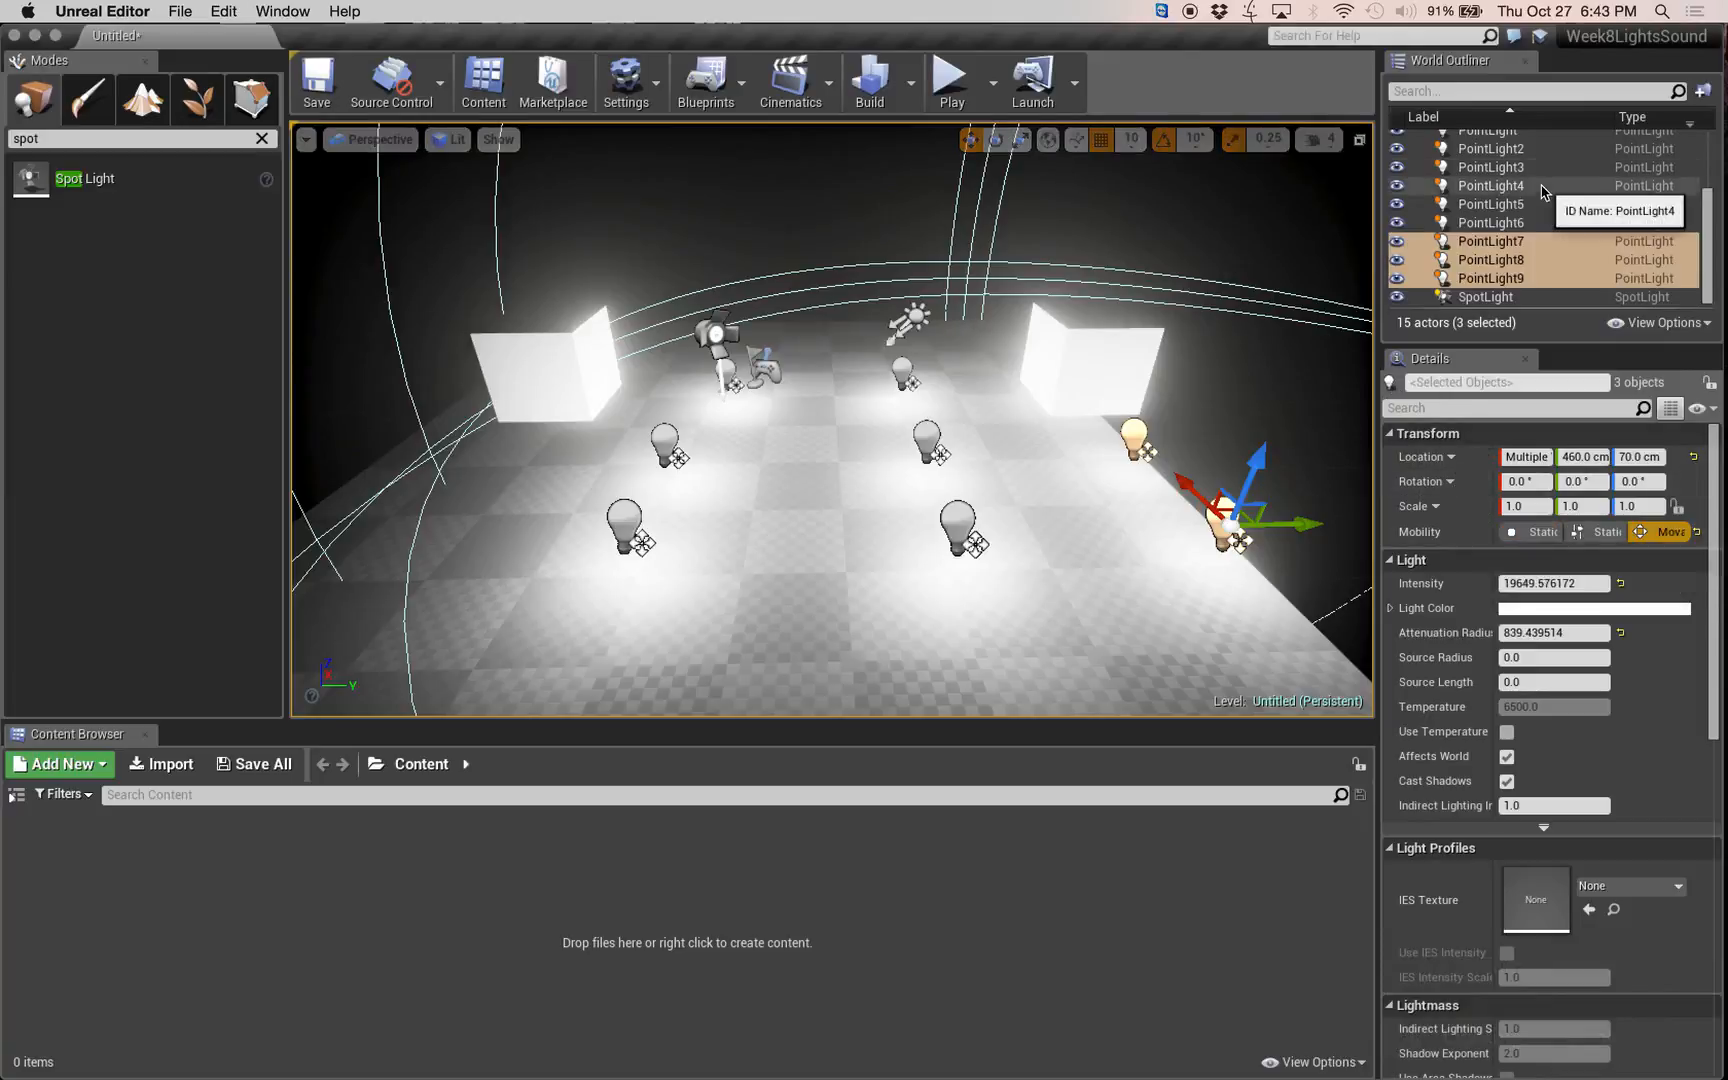
{"action": "scroll", "coordinate": [1711, 126], "scroll_direction": "up", "scroll_amount": 5}
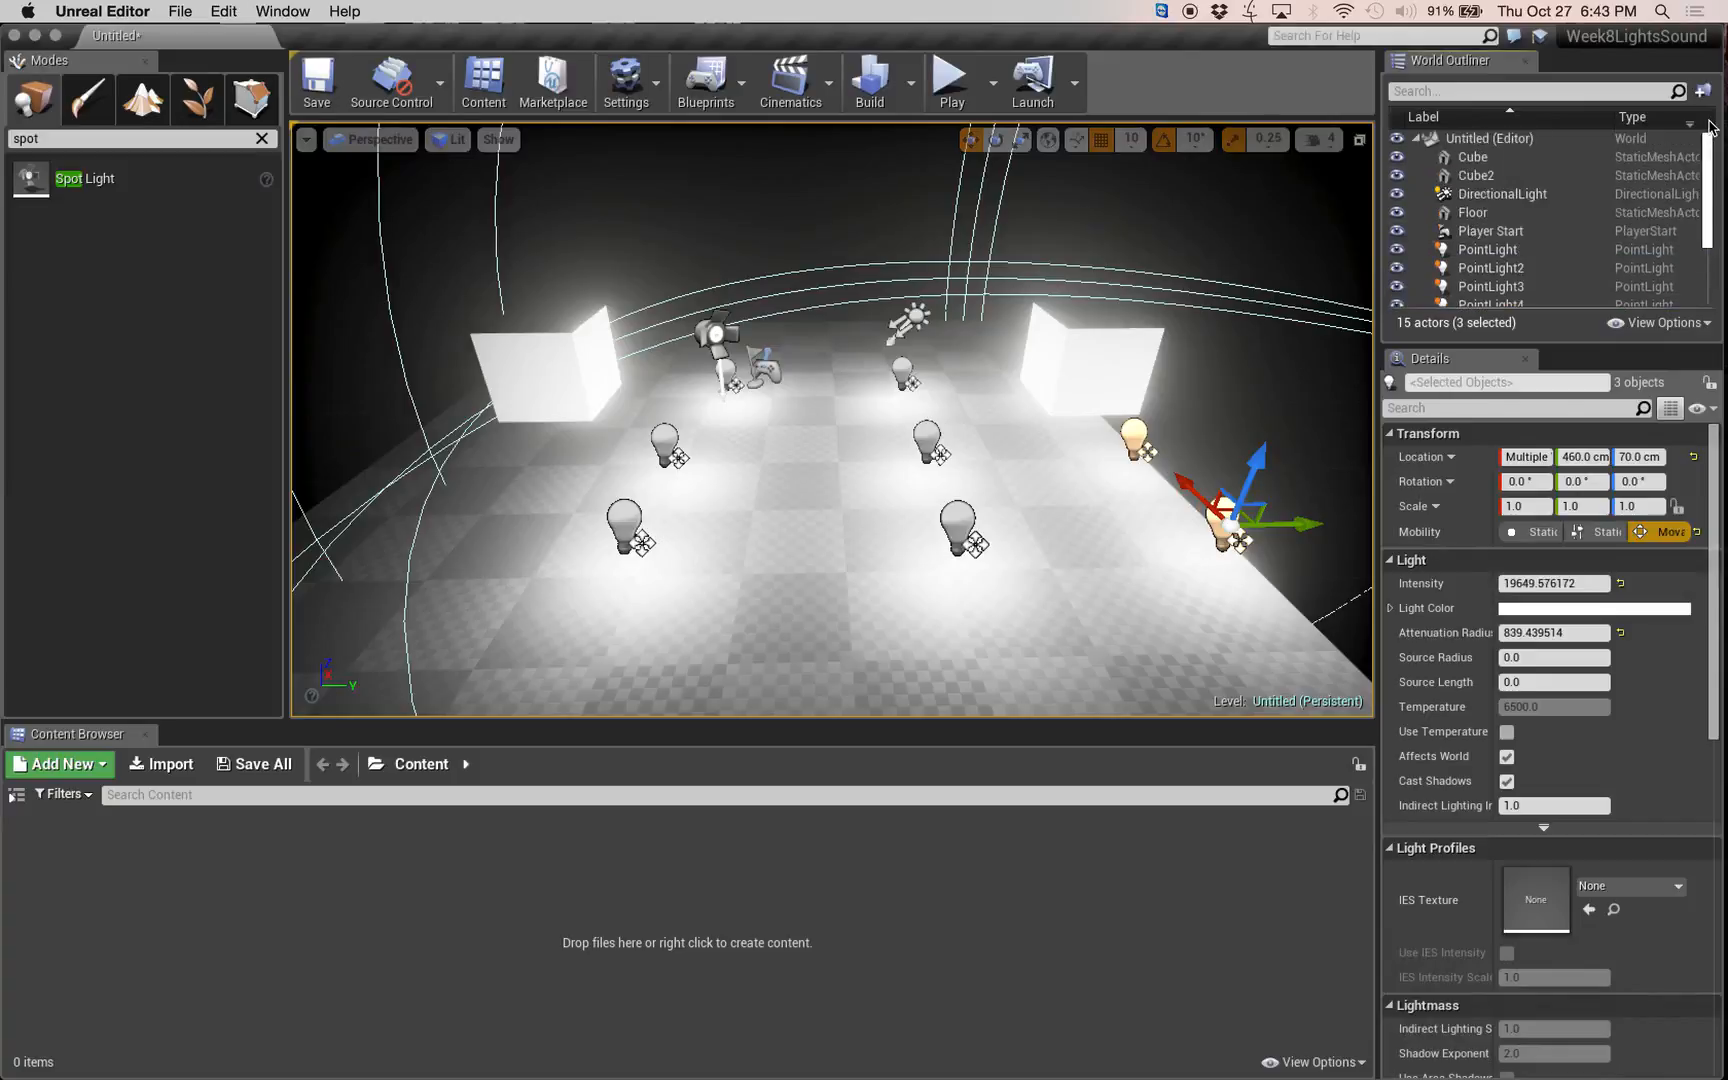
Select all nine point lights together and set their mobility to Static.
{"action": "left_click", "coordinate": [1560, 250]}
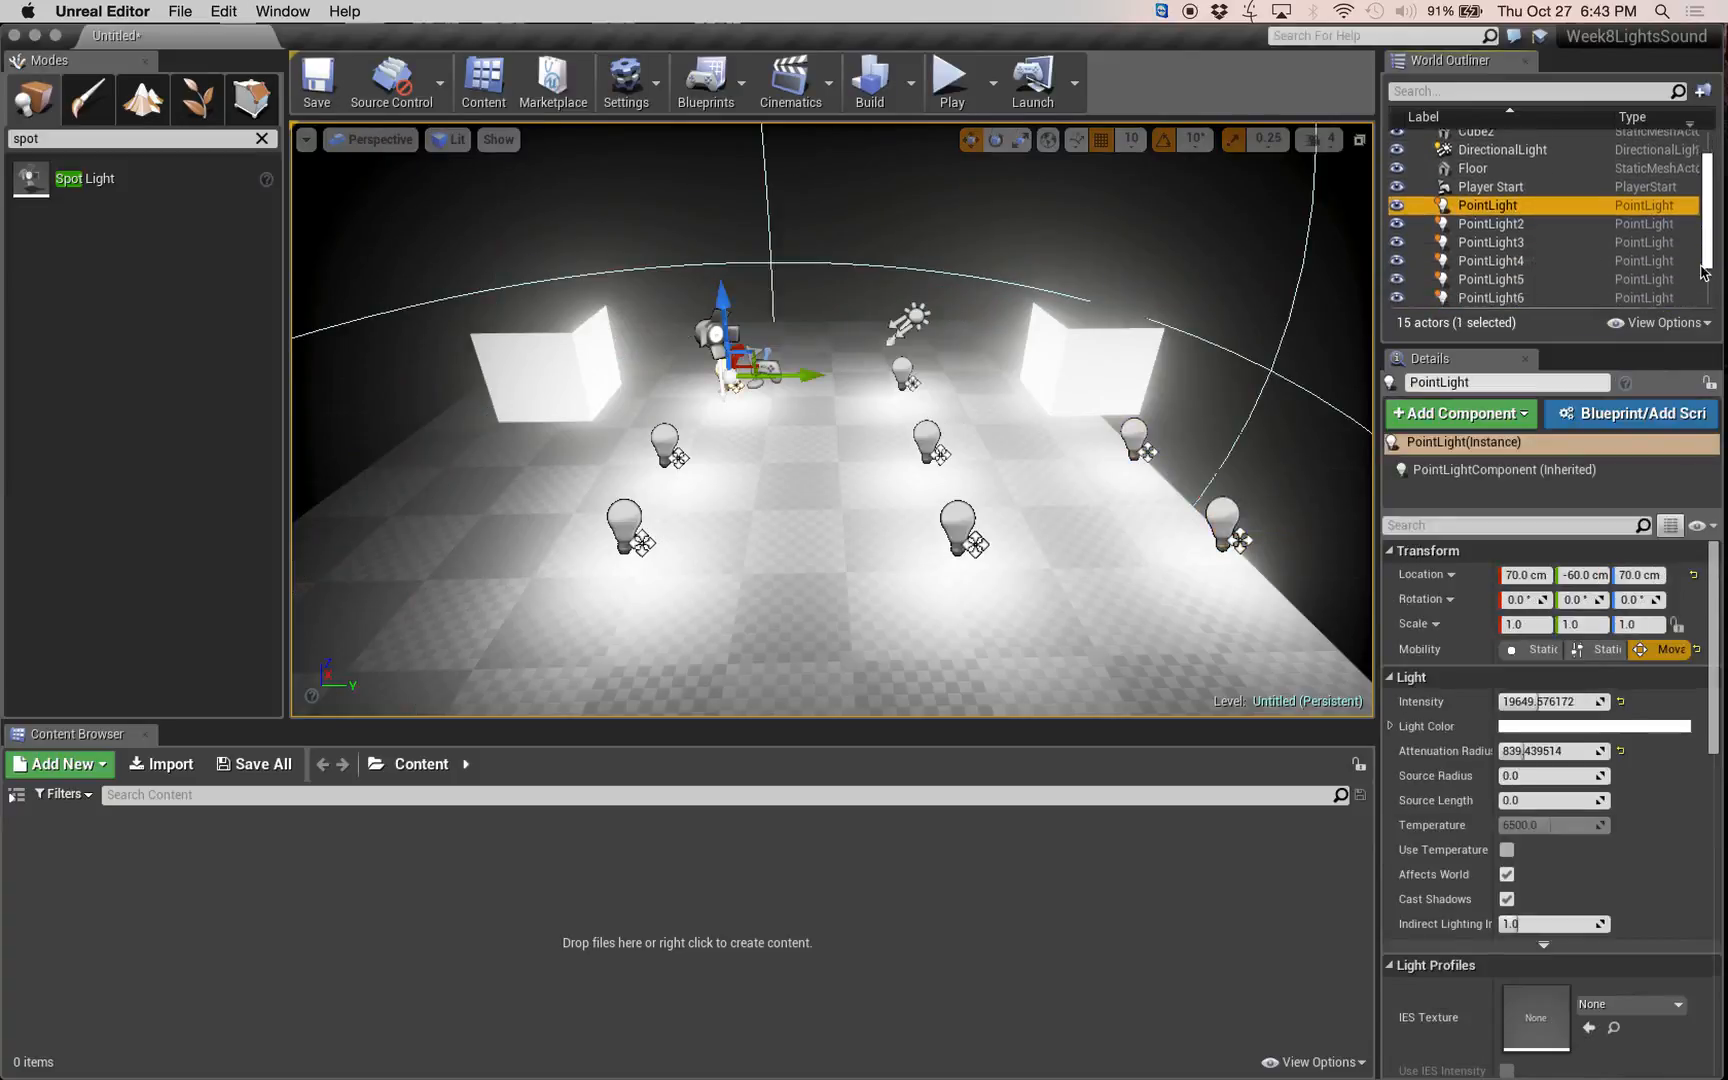
{"action": "scroll", "coordinate": [1700, 222], "scroll_direction": "down", "scroll_amount": 3}
{"action": "left_click", "coordinate": [1540, 280], "text": "shift"}
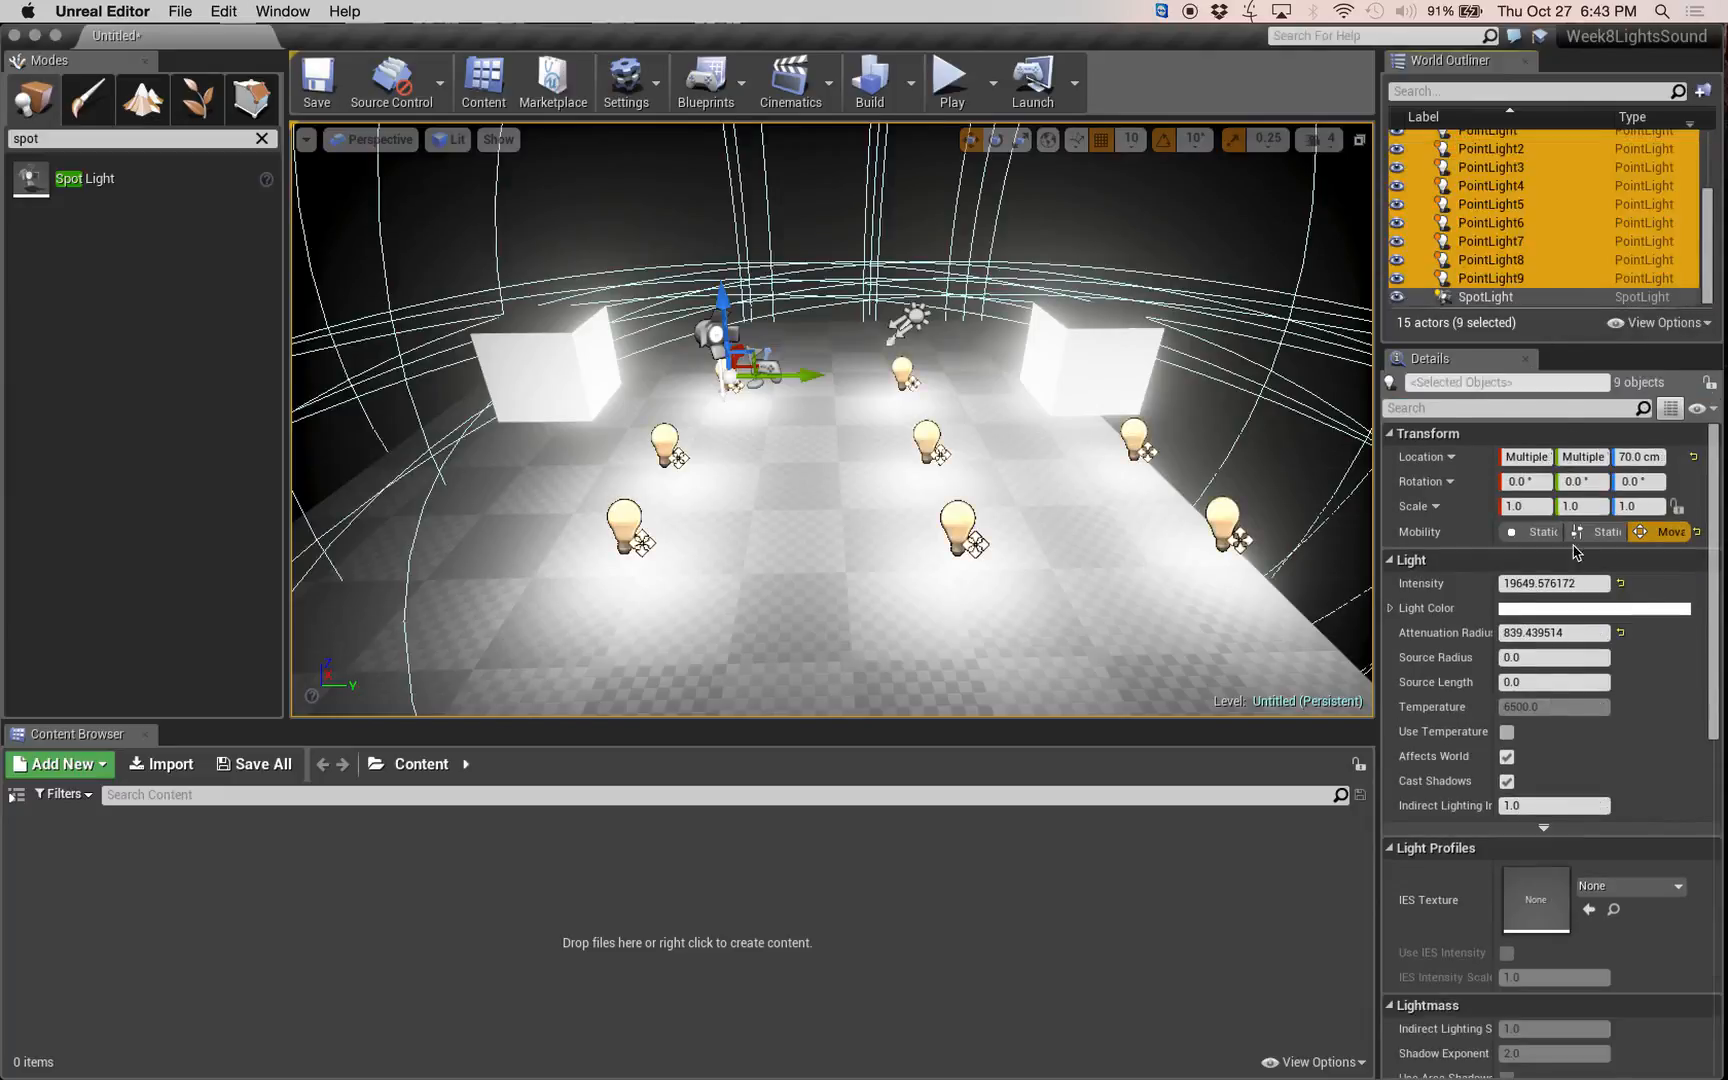
{"action": "left_click", "coordinate": [1540, 531]}
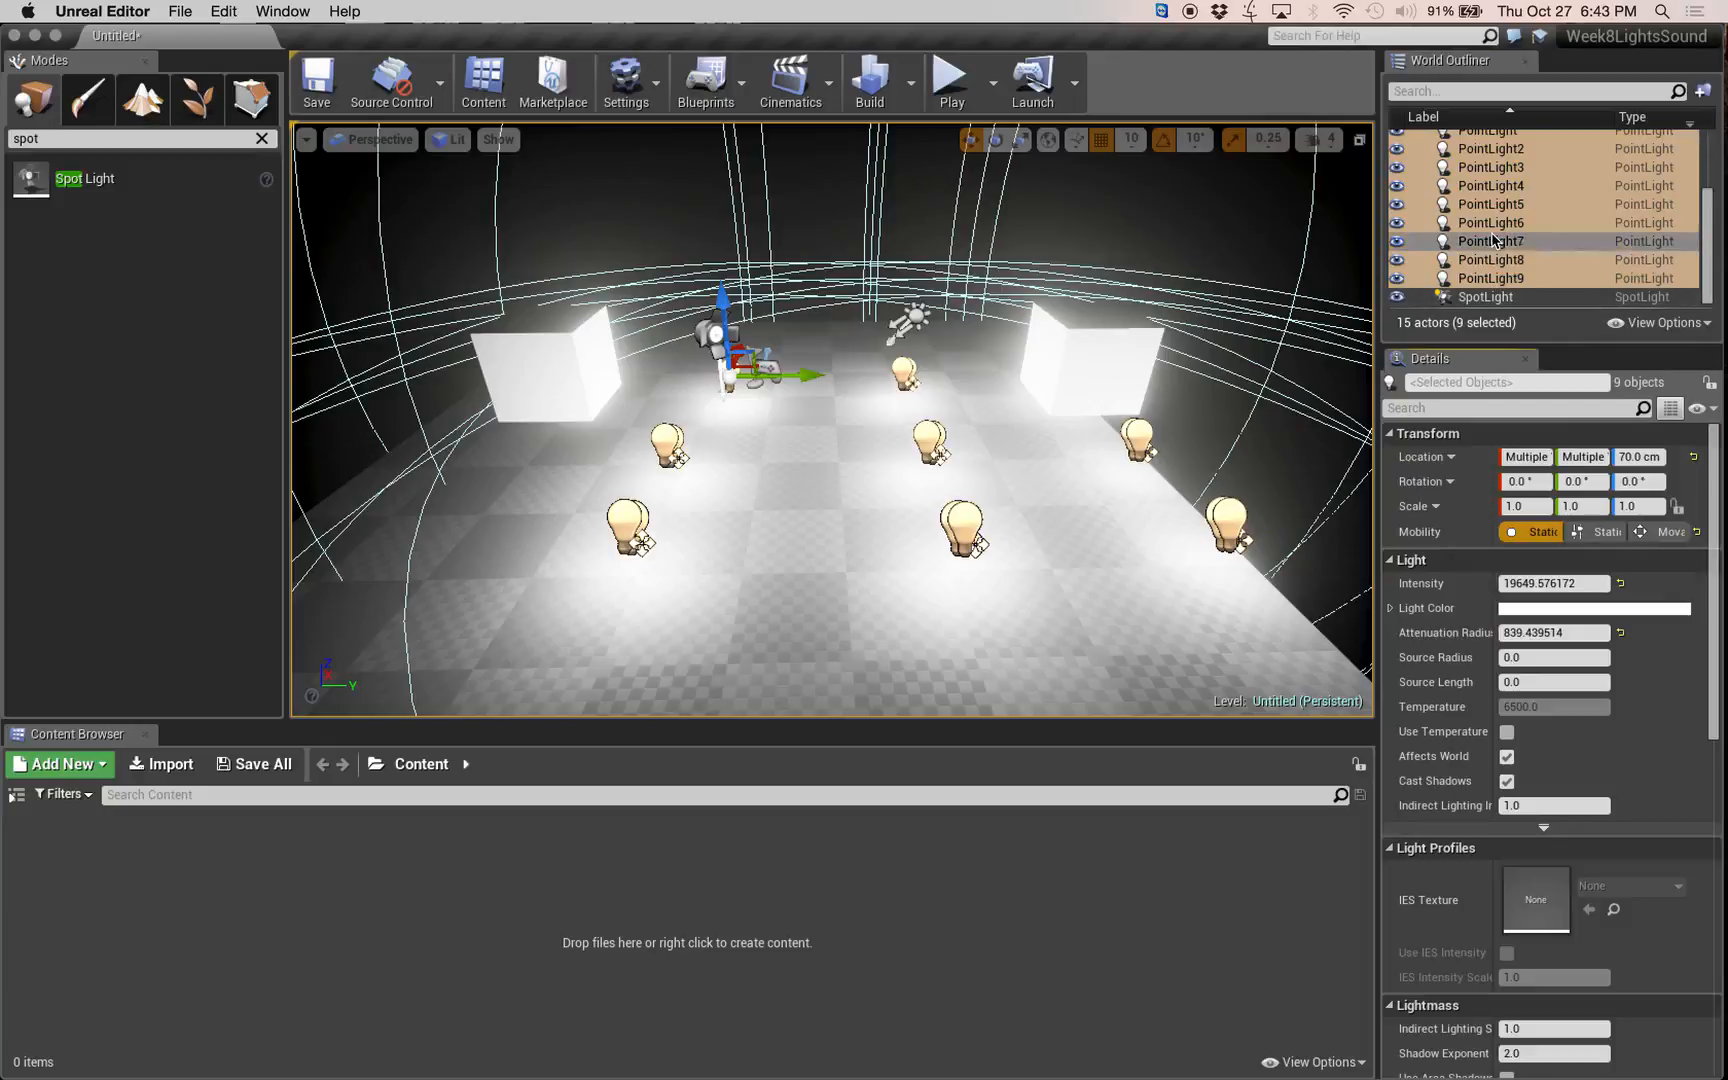
{"action": "scroll", "coordinate": [1508, 220], "scroll_direction": "up", "scroll_amount": 5}
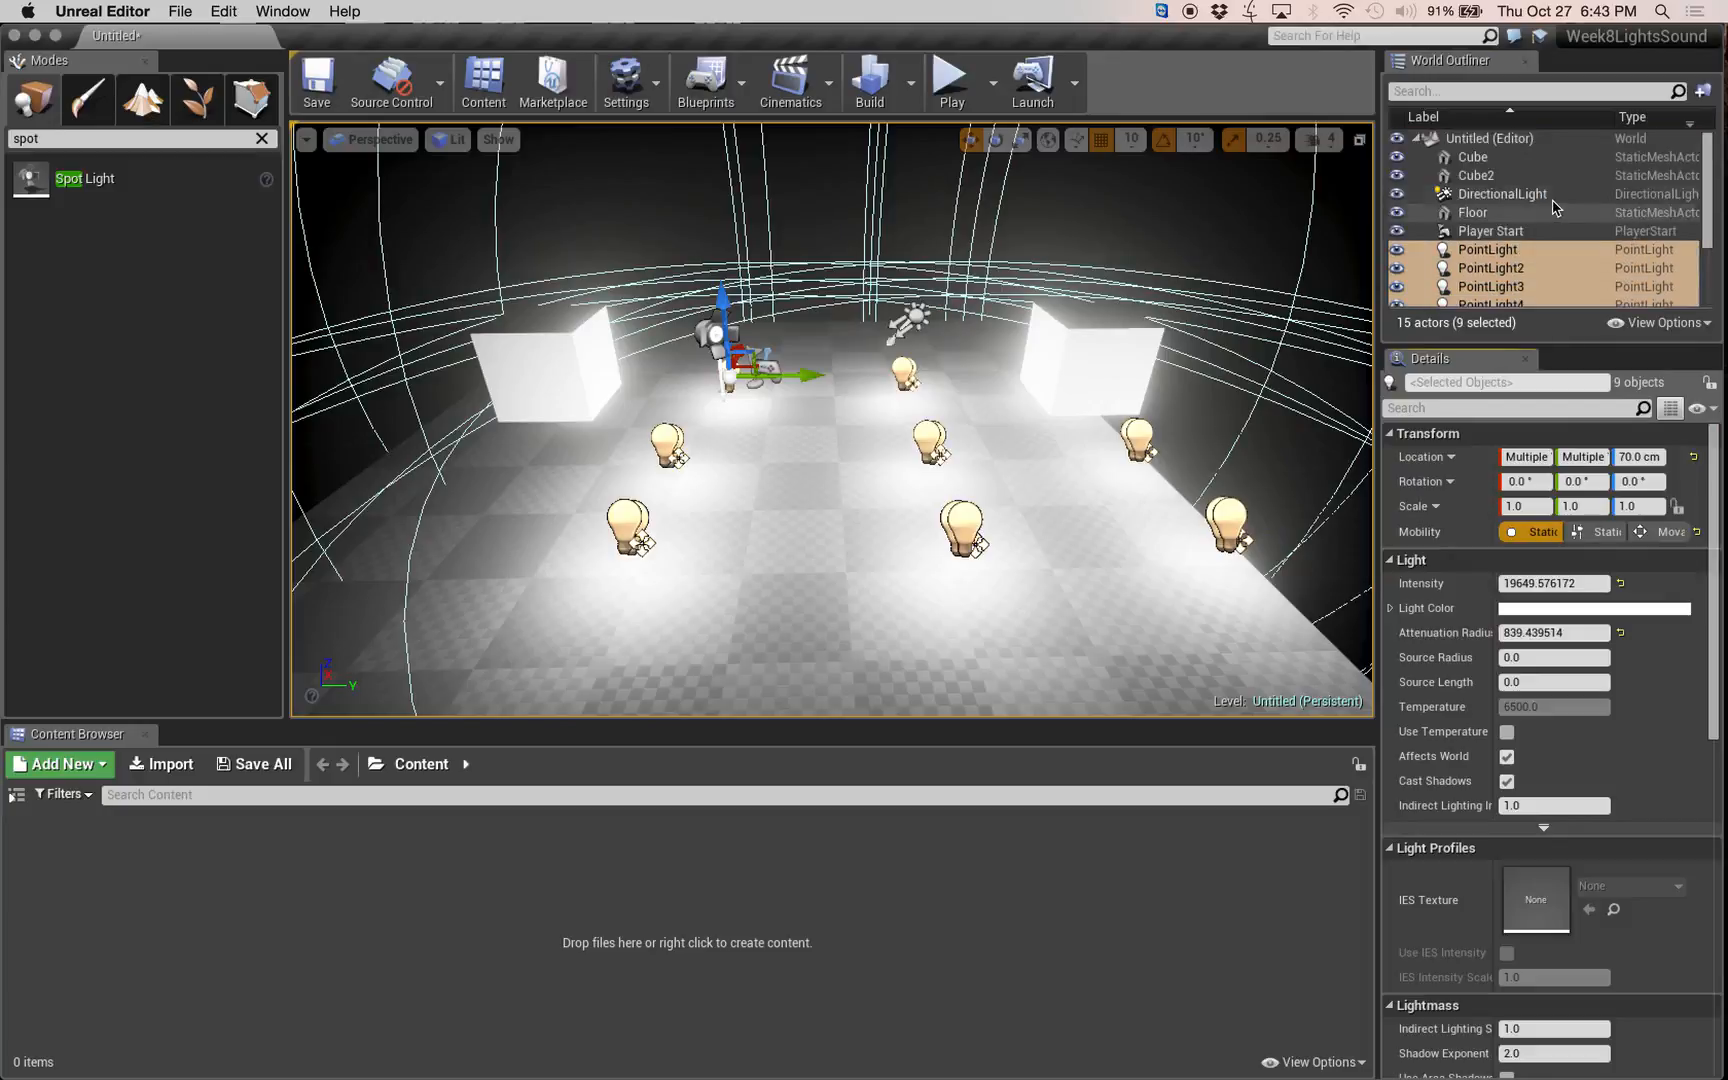
{"action": "scroll", "coordinate": [1508, 220], "scroll_direction": "down", "scroll_amount": 4}
{"action": "scroll", "coordinate": [1508, 220], "scroll_direction": "up", "scroll_amount": 2}
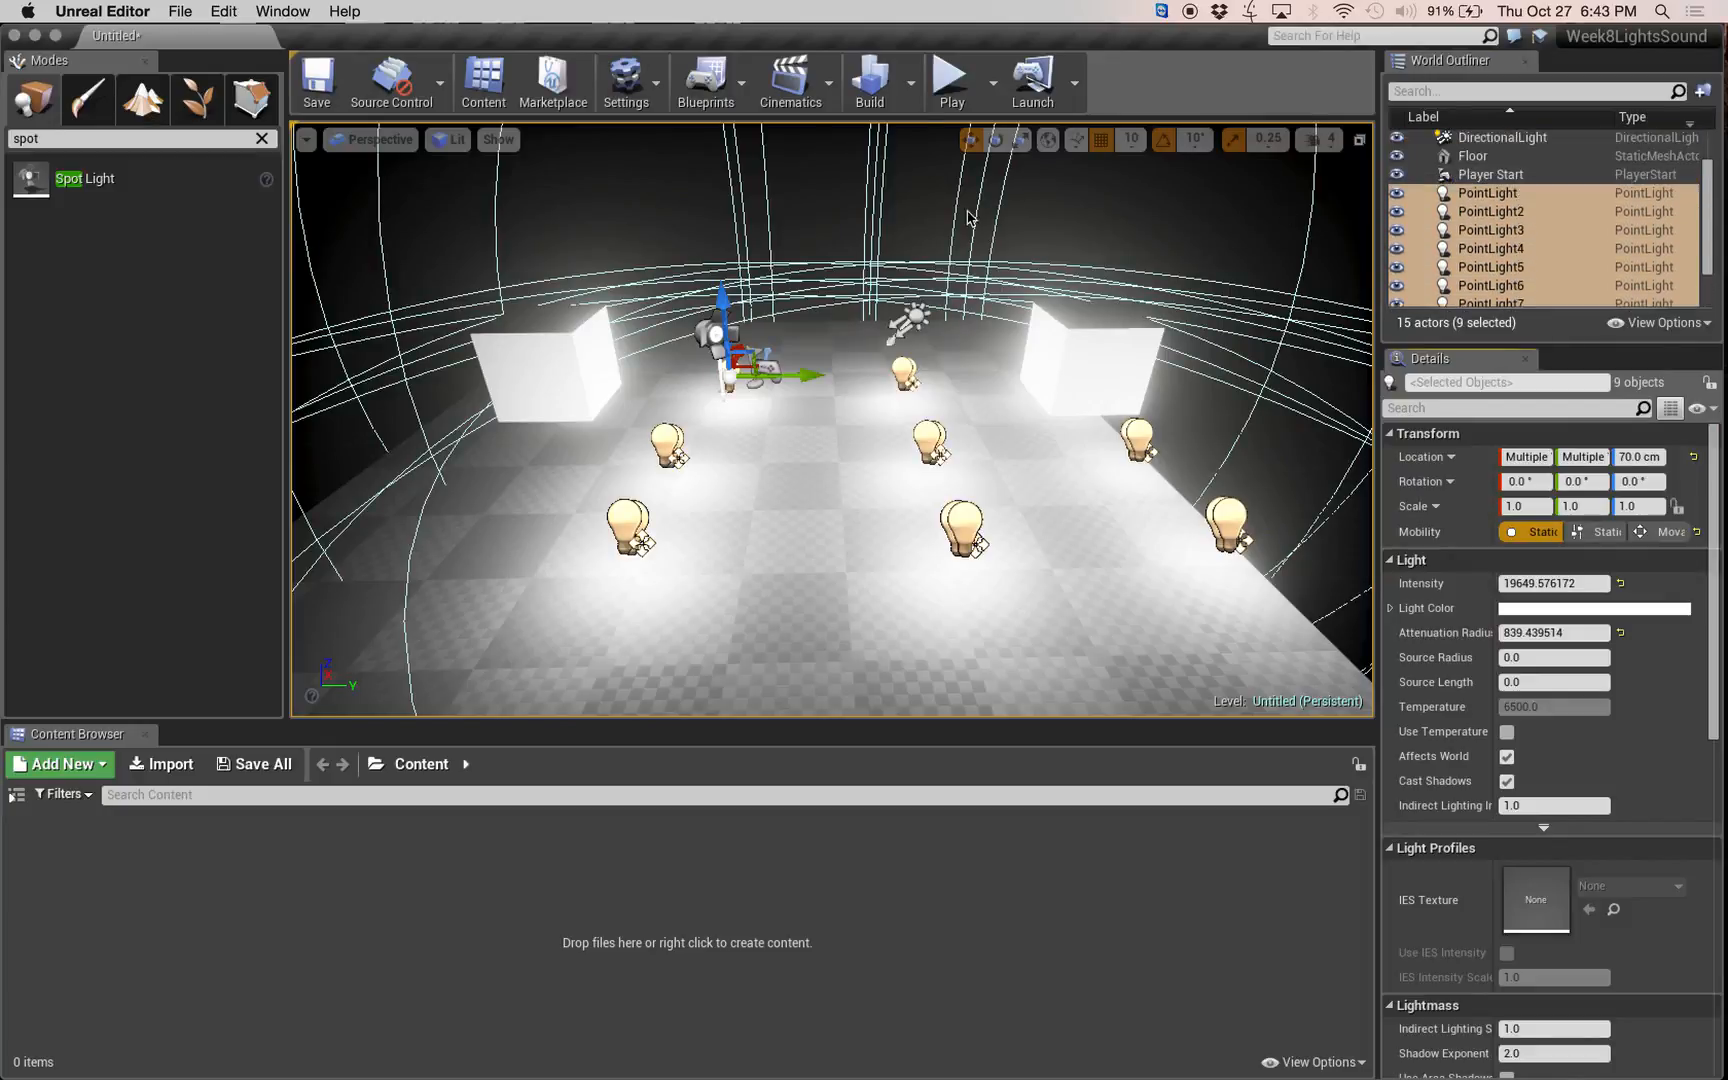
Build only the lighting to bake the static point lights, and look over the lit floor.
{"action": "left_click", "coordinate": [911, 76]}
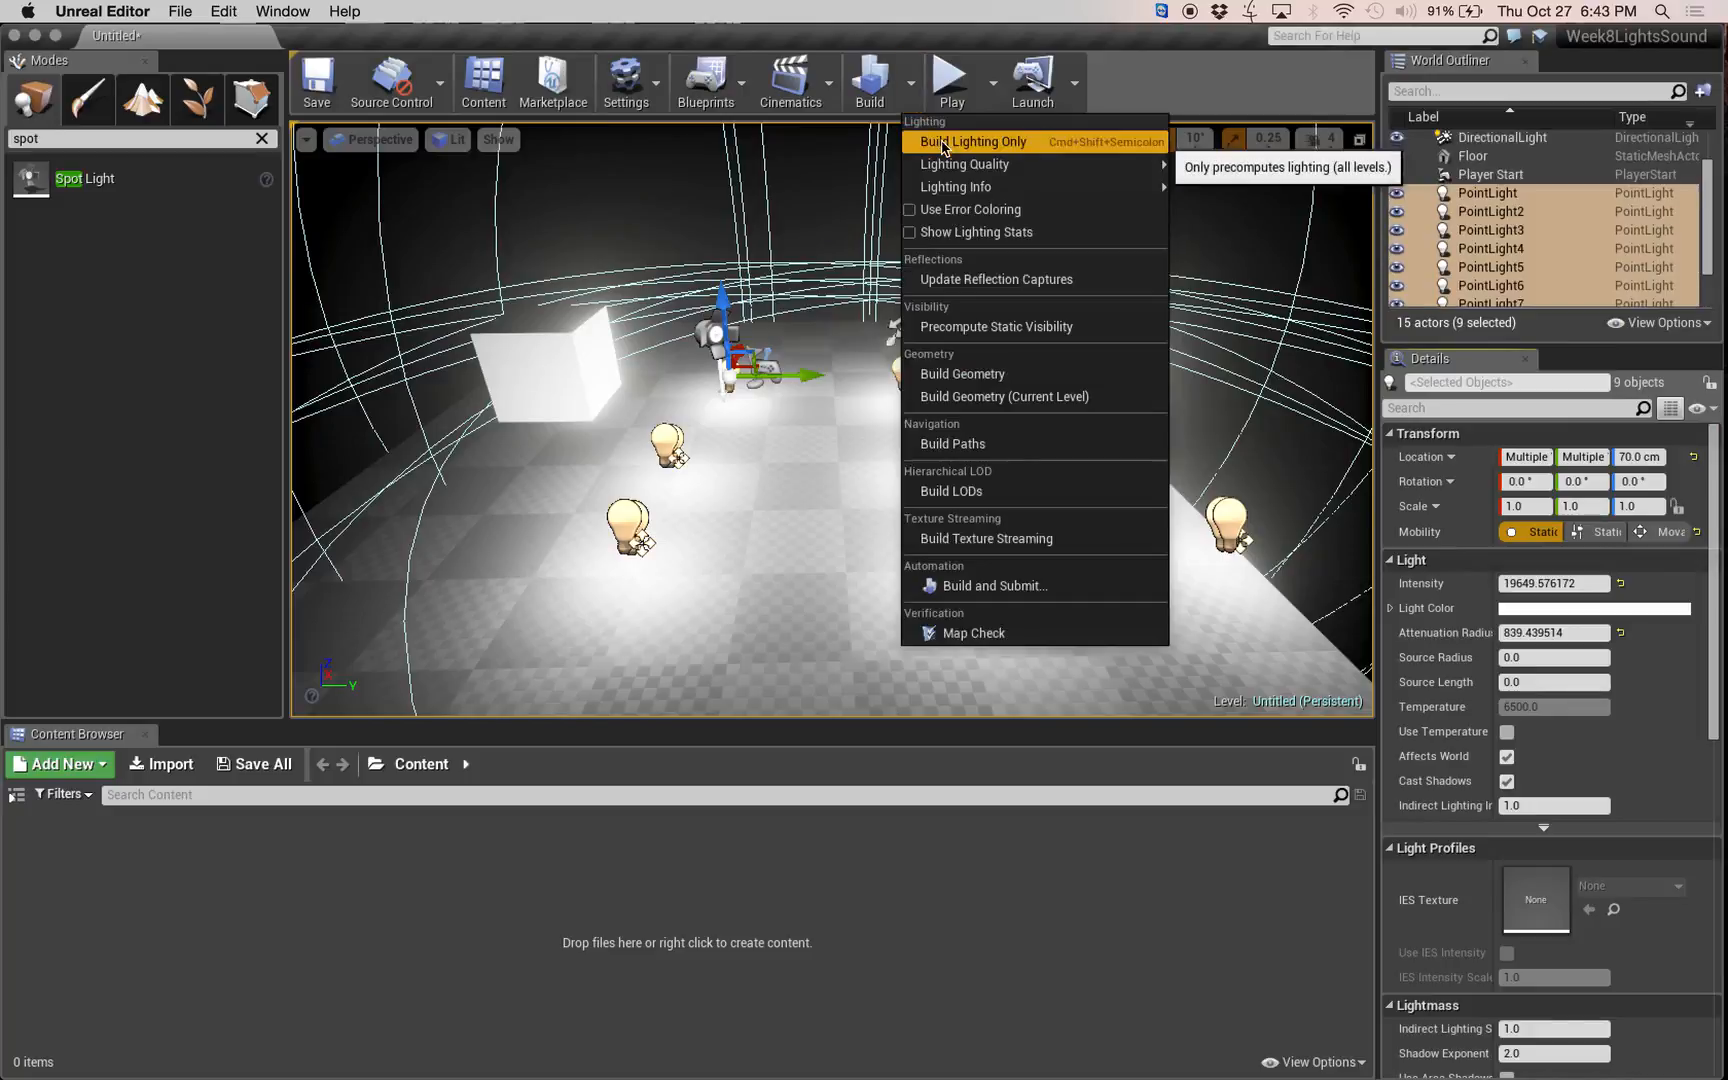
{"action": "left_click", "coordinate": [937, 143]}
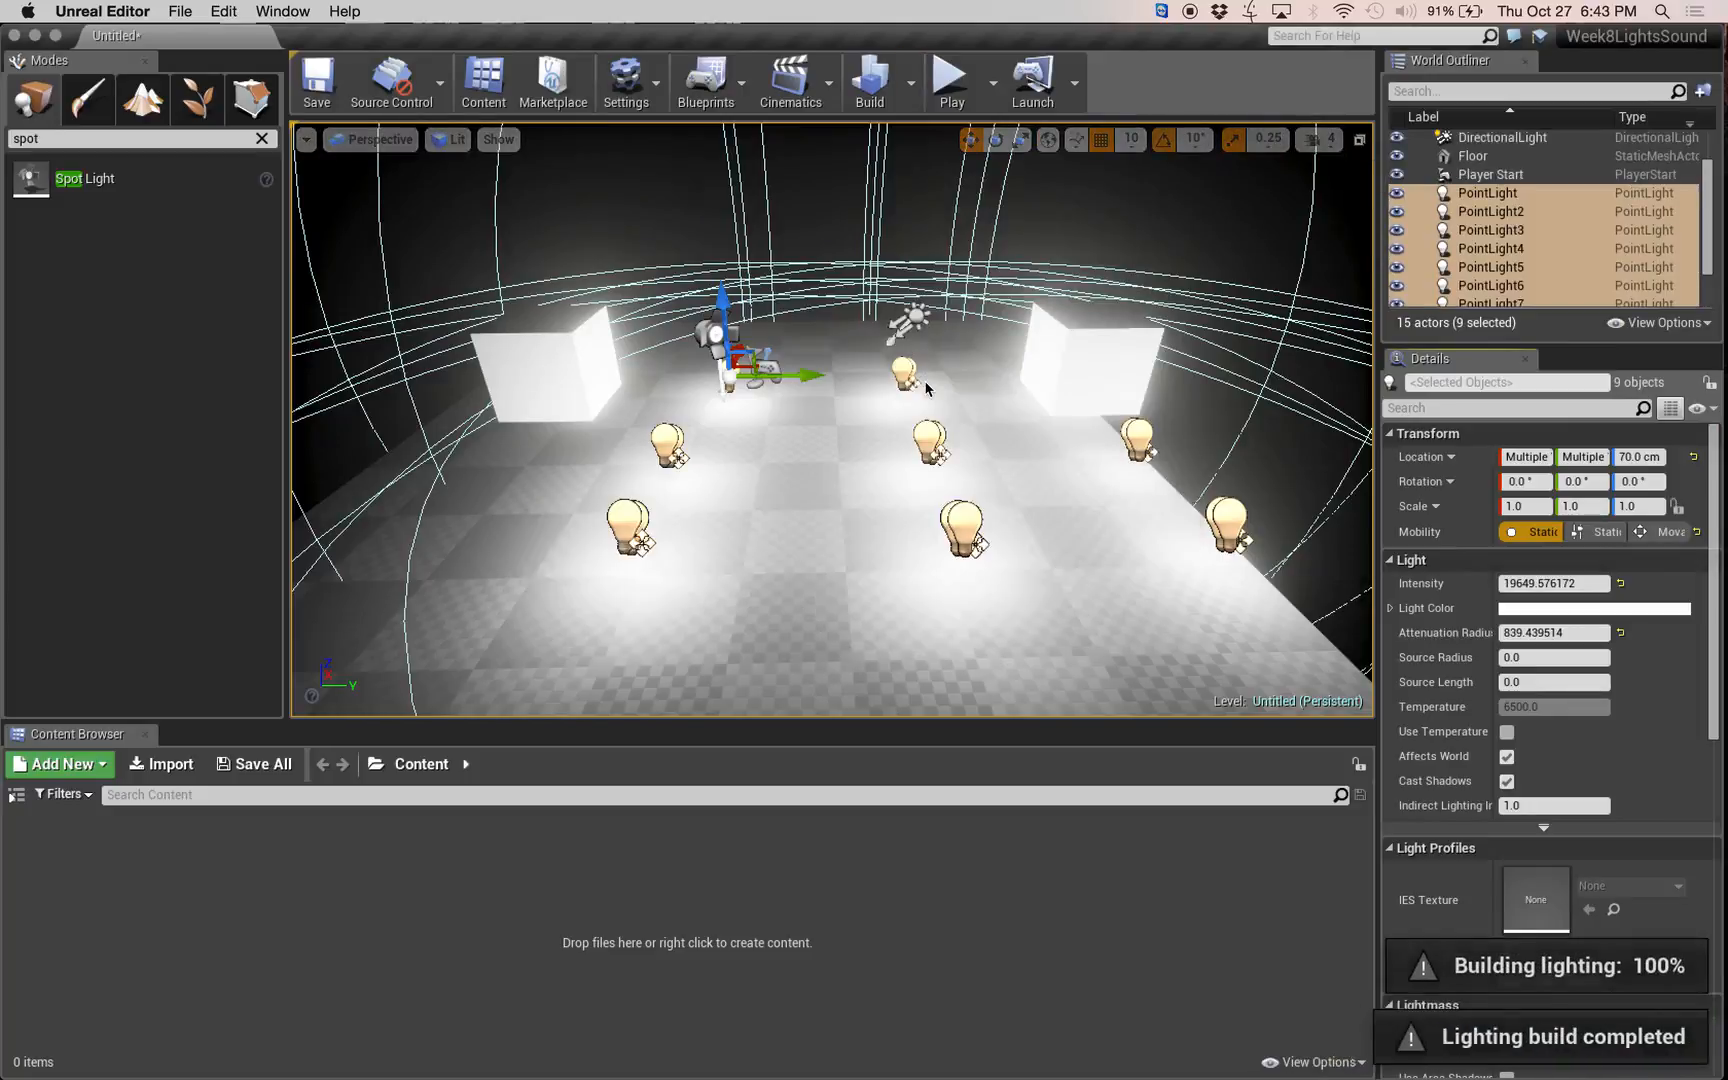
{"action": "scroll", "coordinate": [1041, 505], "scroll_direction": "down", "scroll_amount": 6}
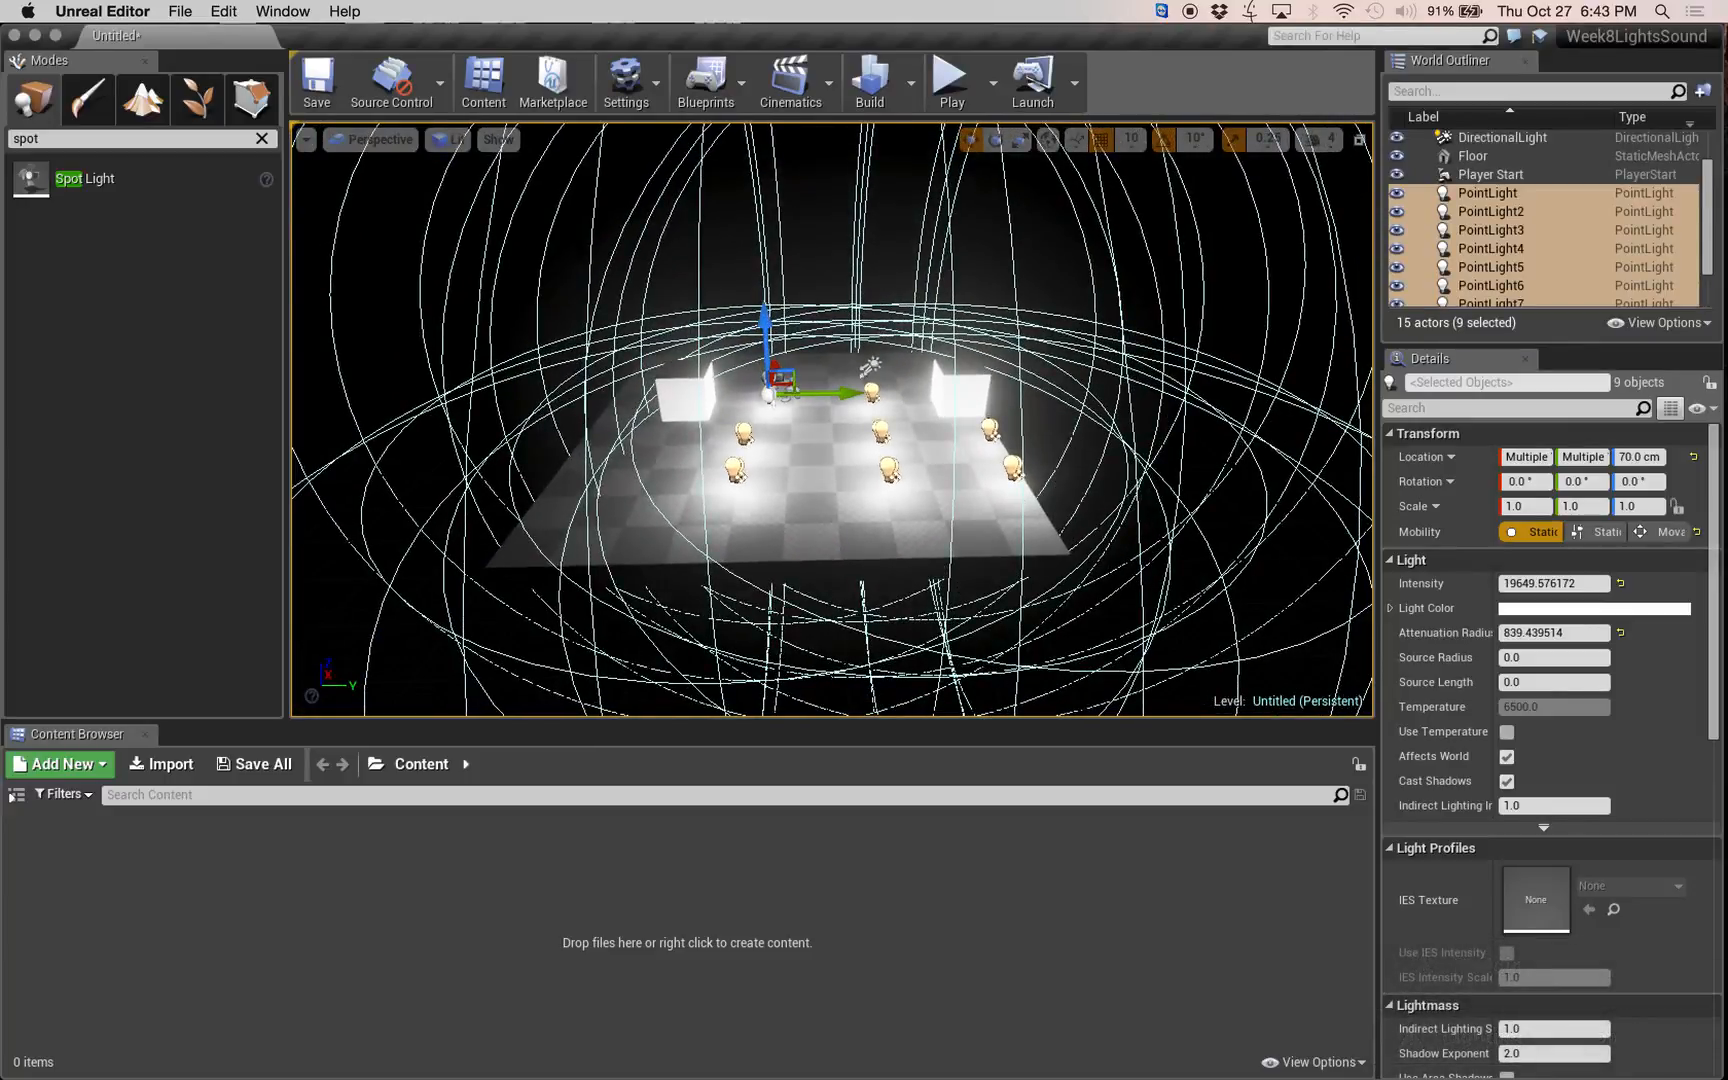
{"action": "mouse_move", "coordinate": [1041, 505]}
{"action": "right_mouse_down"}
{"action": "mouse_move", "coordinate": [1100, 498]}
{"action": "mouse_move", "coordinate": [990, 532]}
{"action": "mouse_move", "coordinate": [1050, 532]}
{"action": "right_mouse_up"}
{"action": "key", "text": "w"}
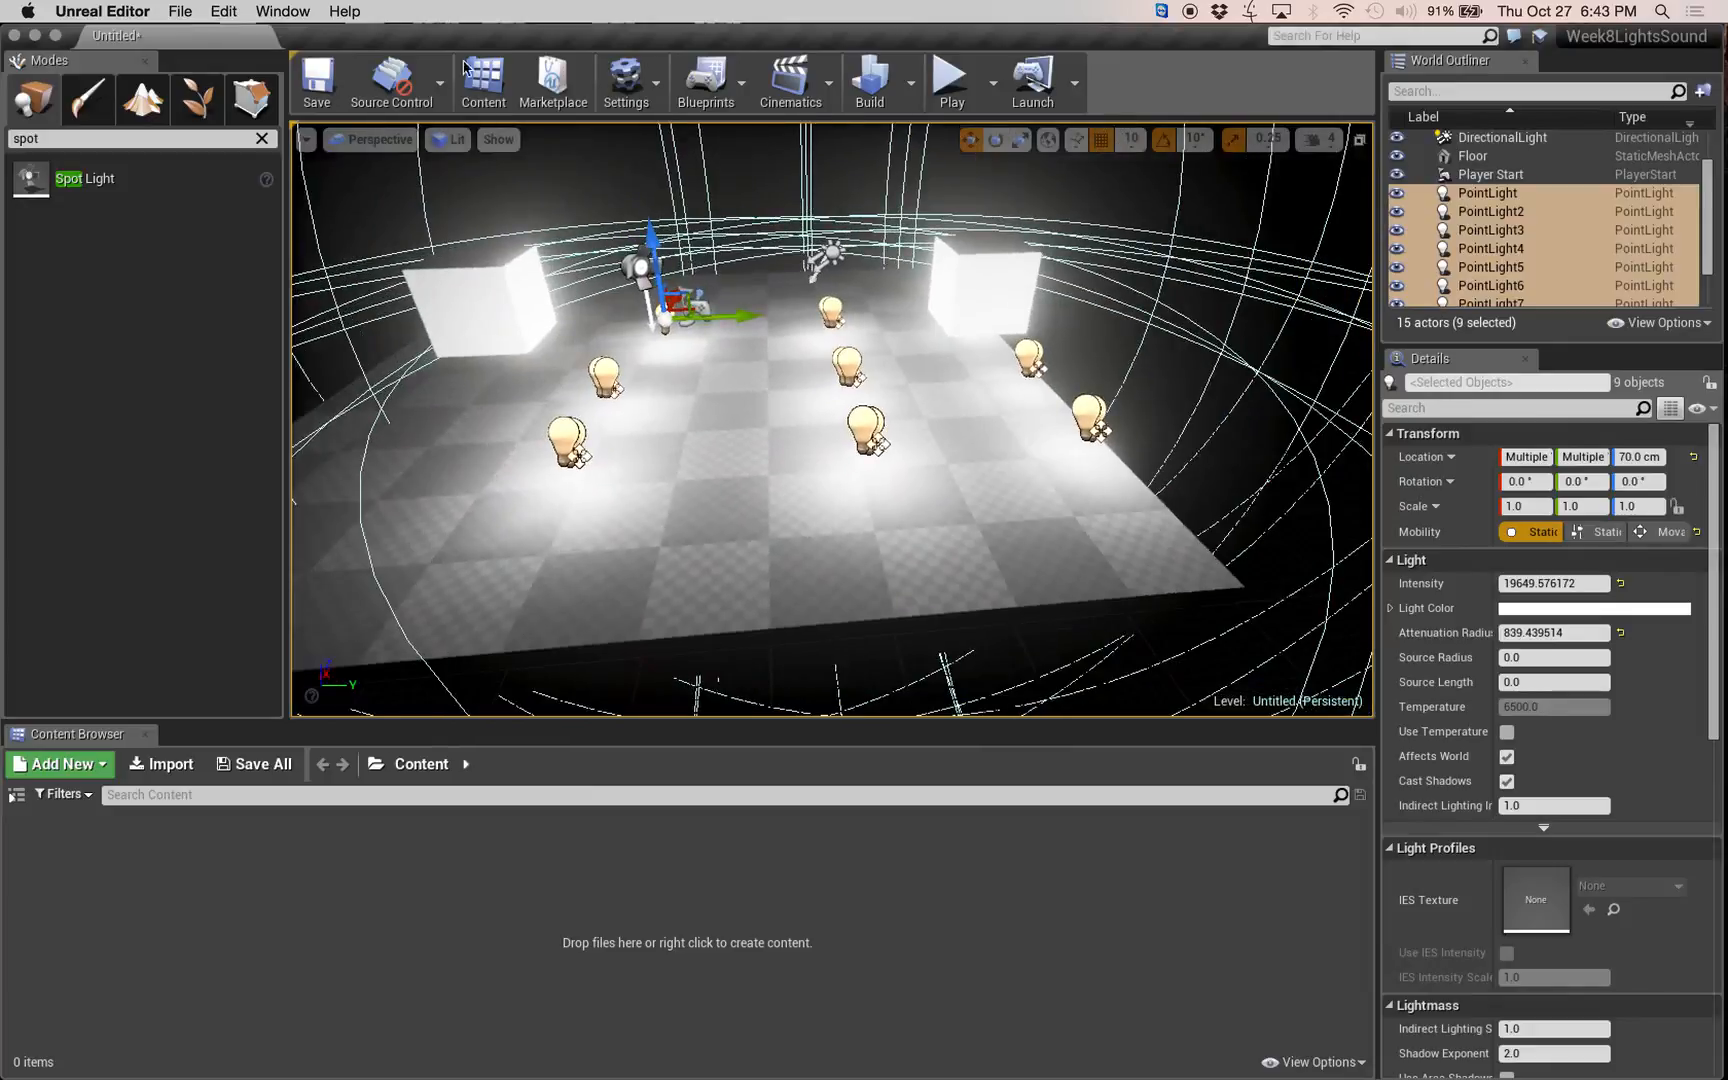
Lower Cube2 to Z 80 cm, closer to the floor.
{"action": "left_click_drag", "start_coordinate": [612, 34], "coordinate": [571, 10]}
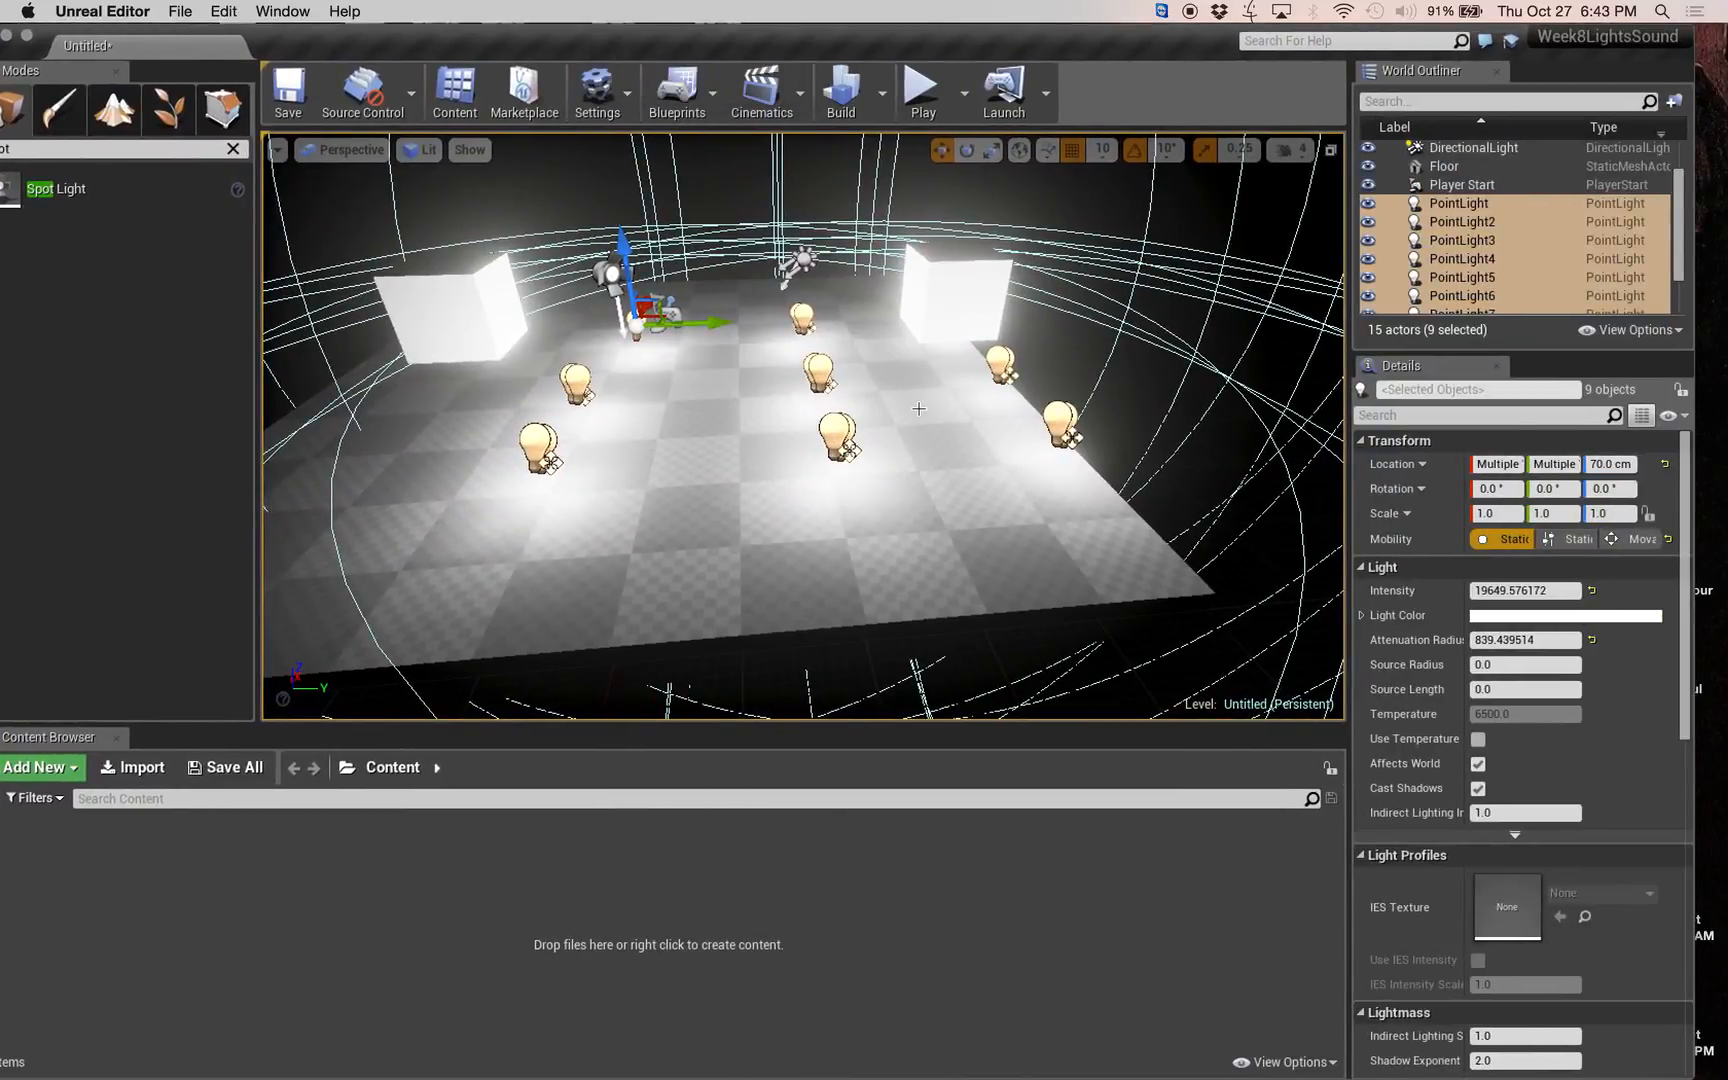
{"action": "left_click", "coordinate": [497, 344]}
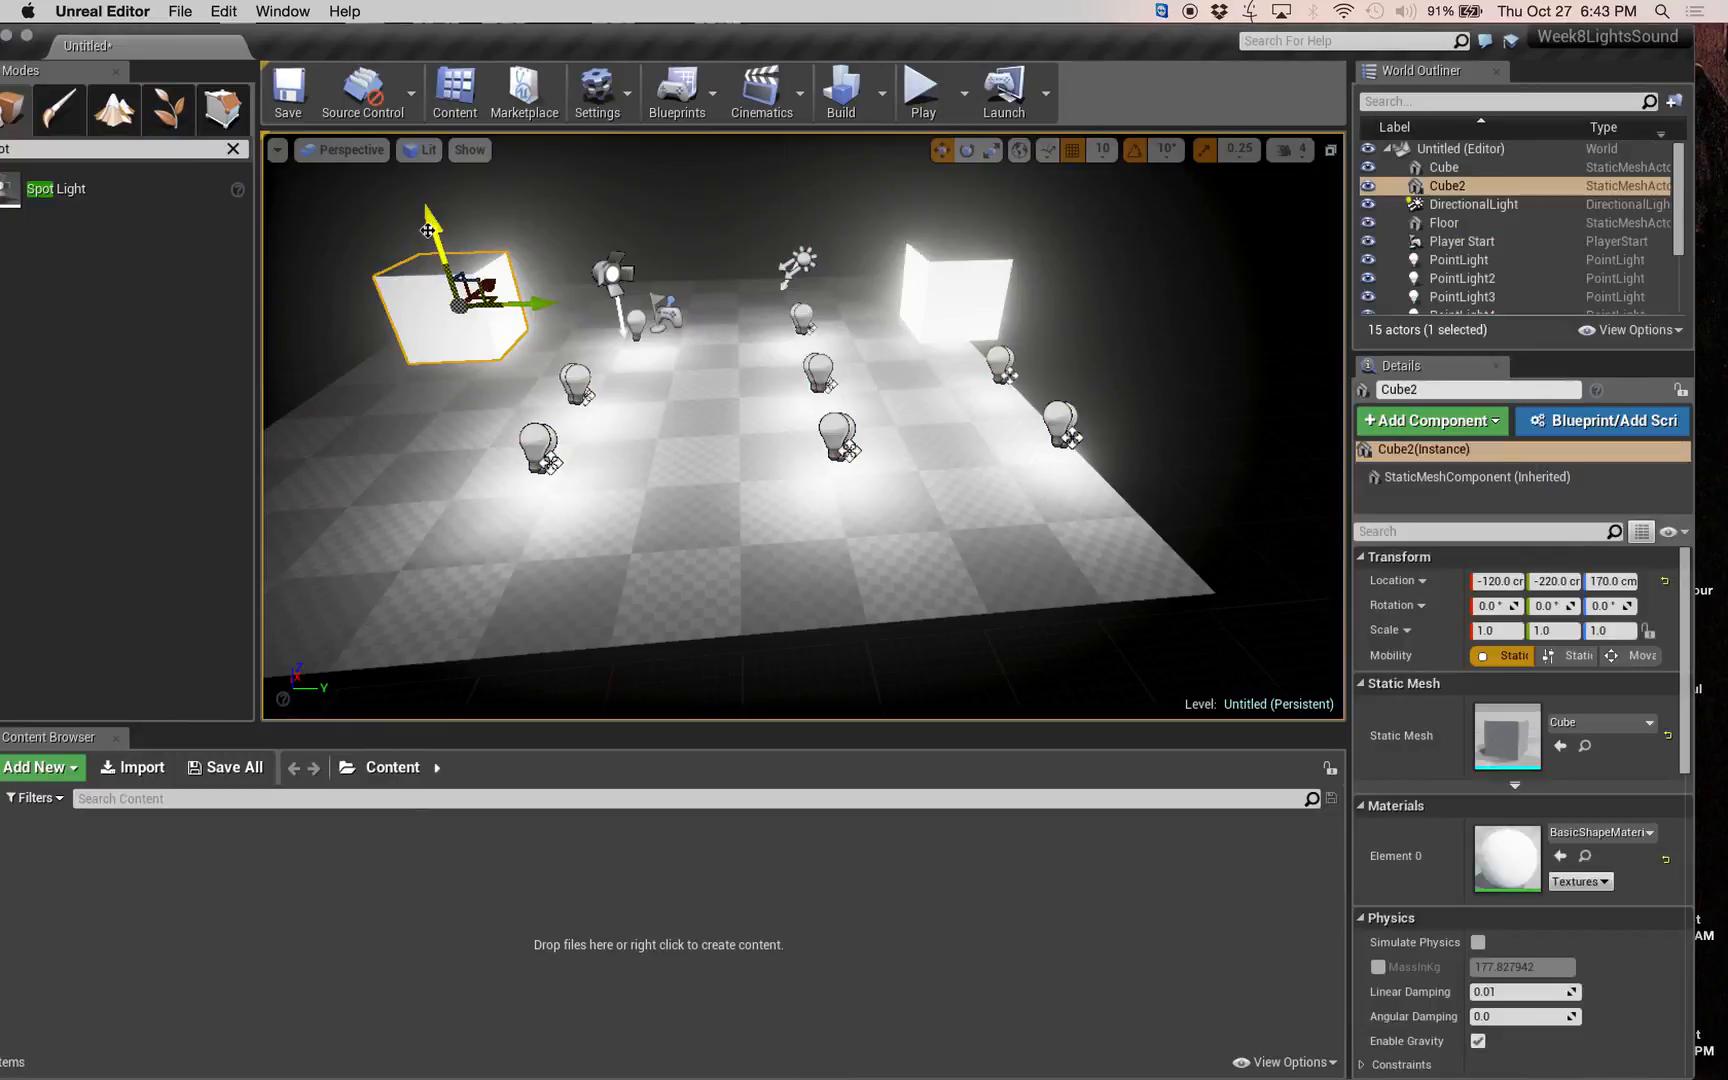
{"action": "left_click_drag", "start_coordinate": [437, 226], "coordinate": [447, 300]}
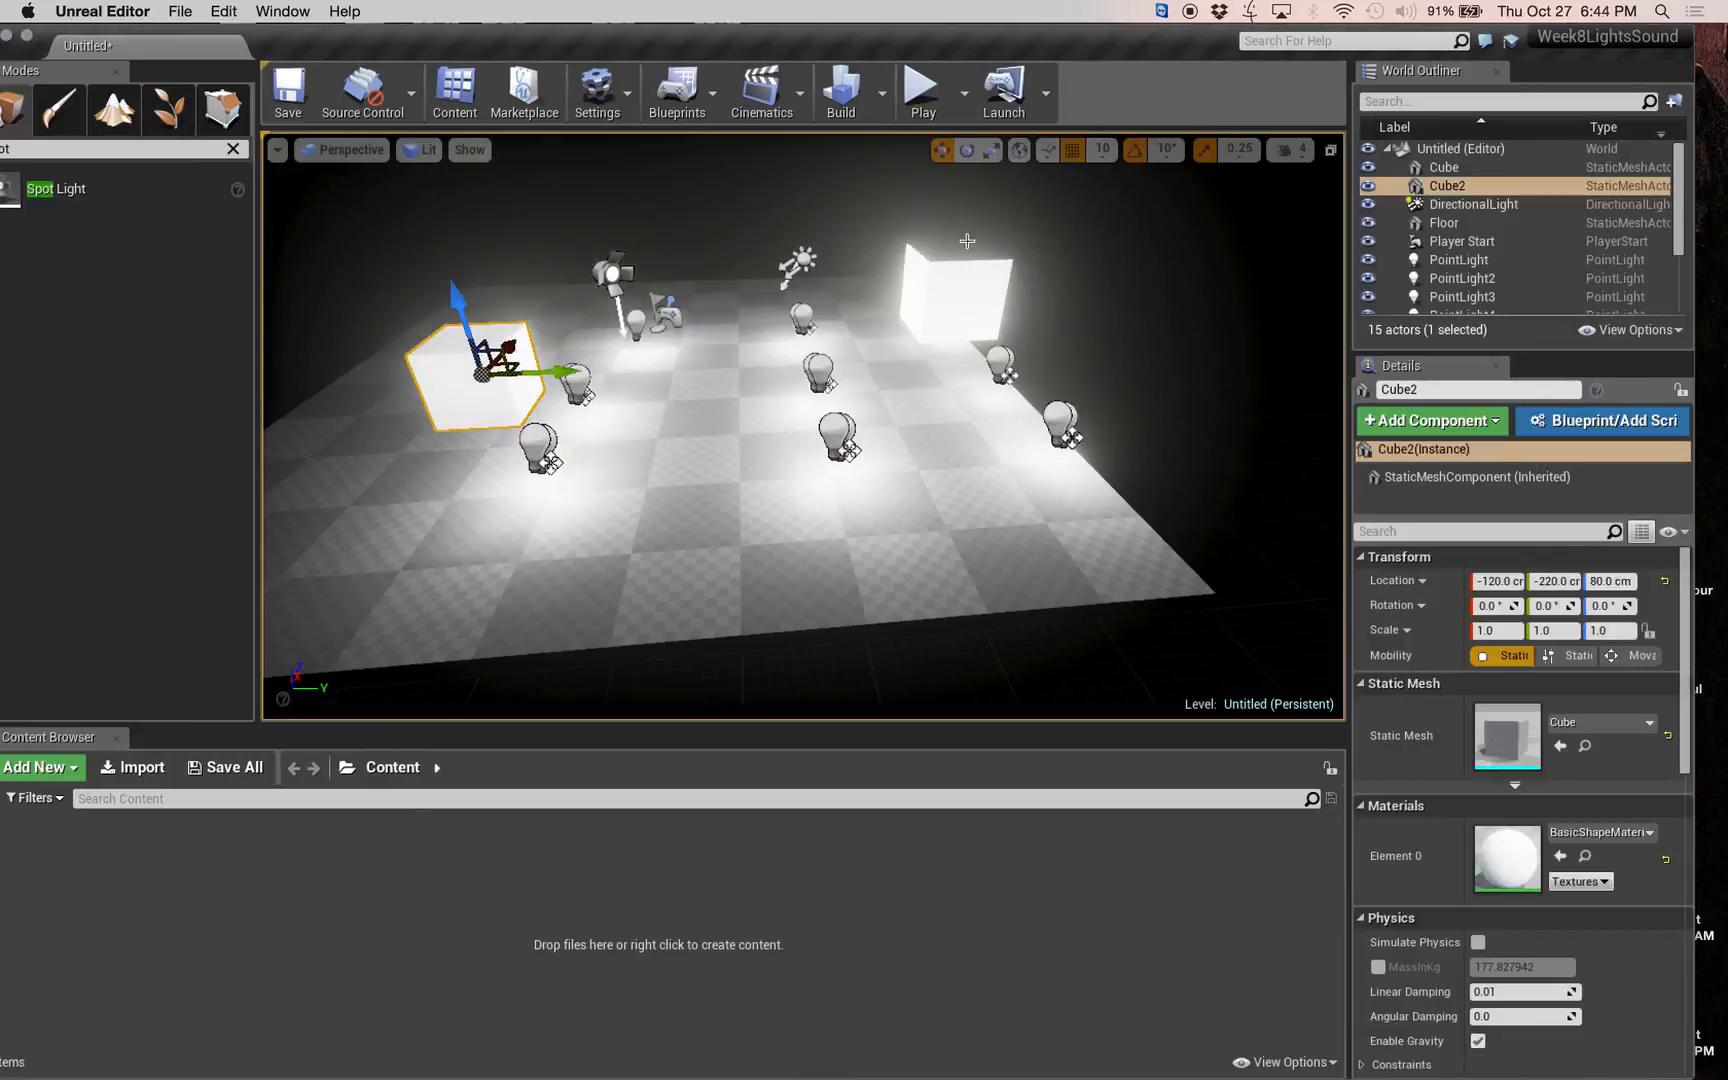
Select all nine point lights and raise them together to Z 270 cm.
{"action": "left_click", "coordinate": [1458, 260]}
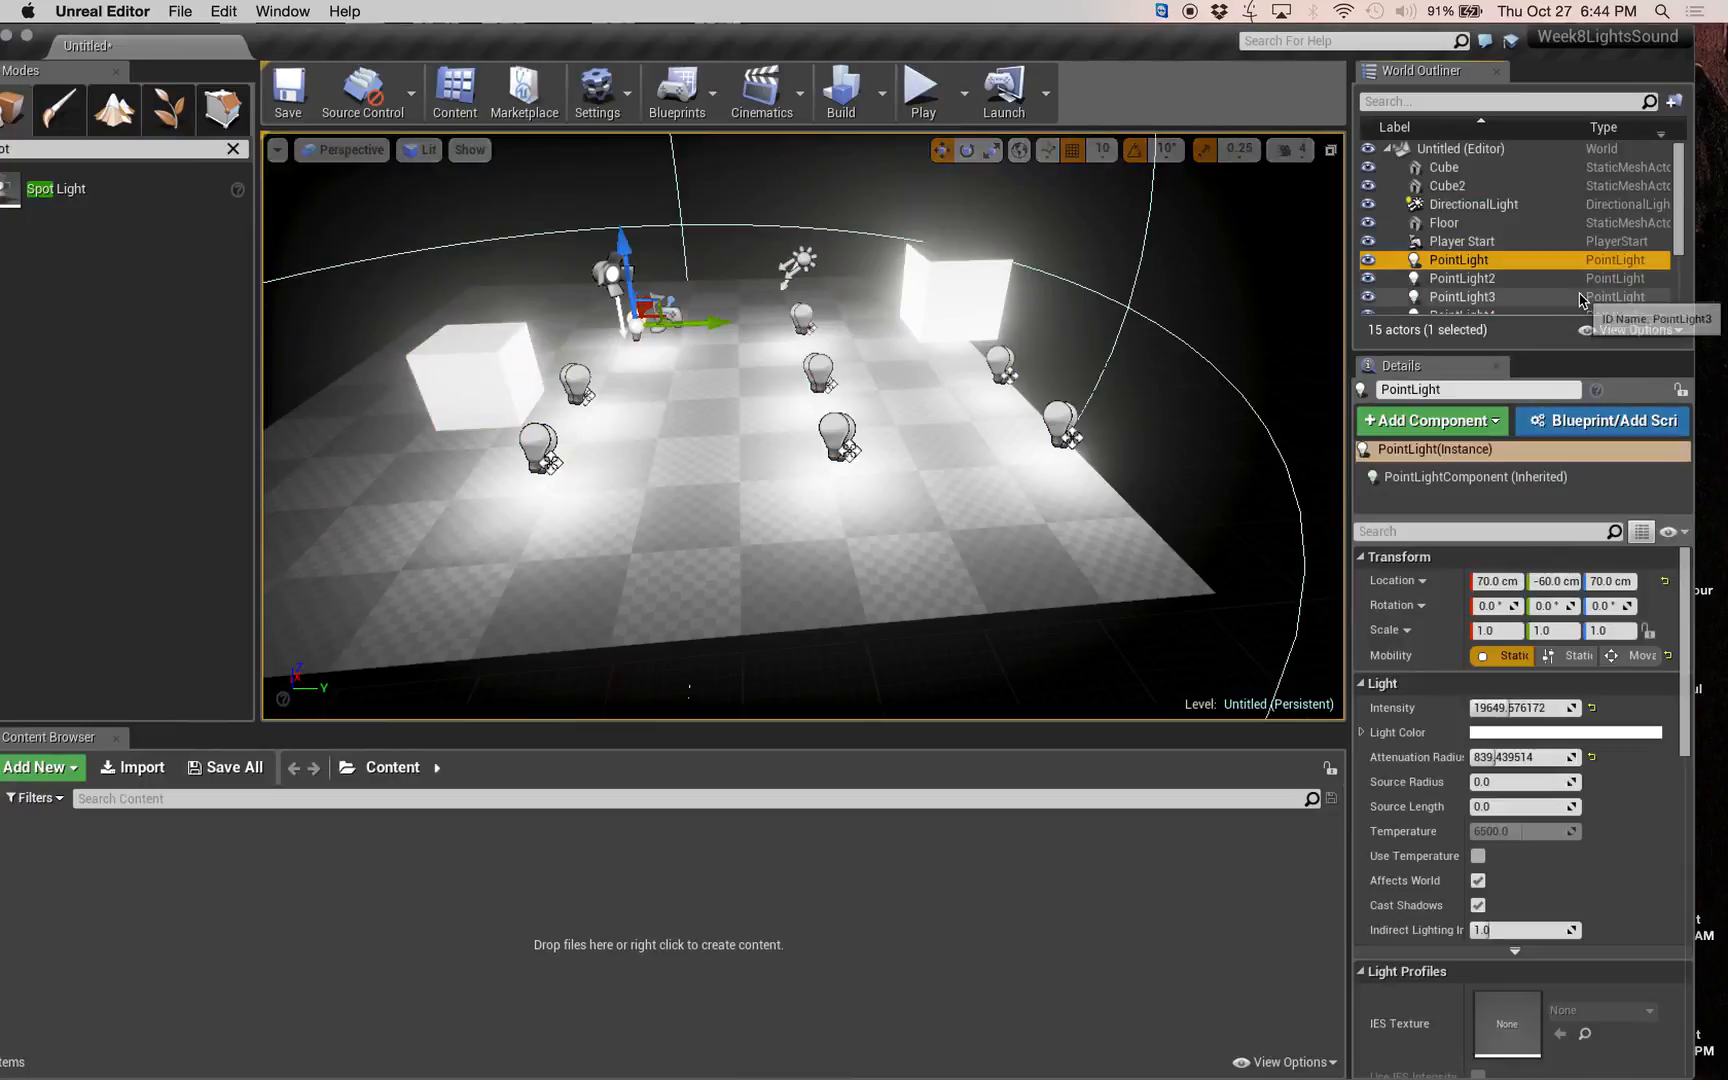
{"action": "scroll", "coordinate": [1470, 290], "scroll_direction": "down", "scroll_amount": 3}
{"action": "left_click", "coordinate": [1468, 287], "text": "shift"}
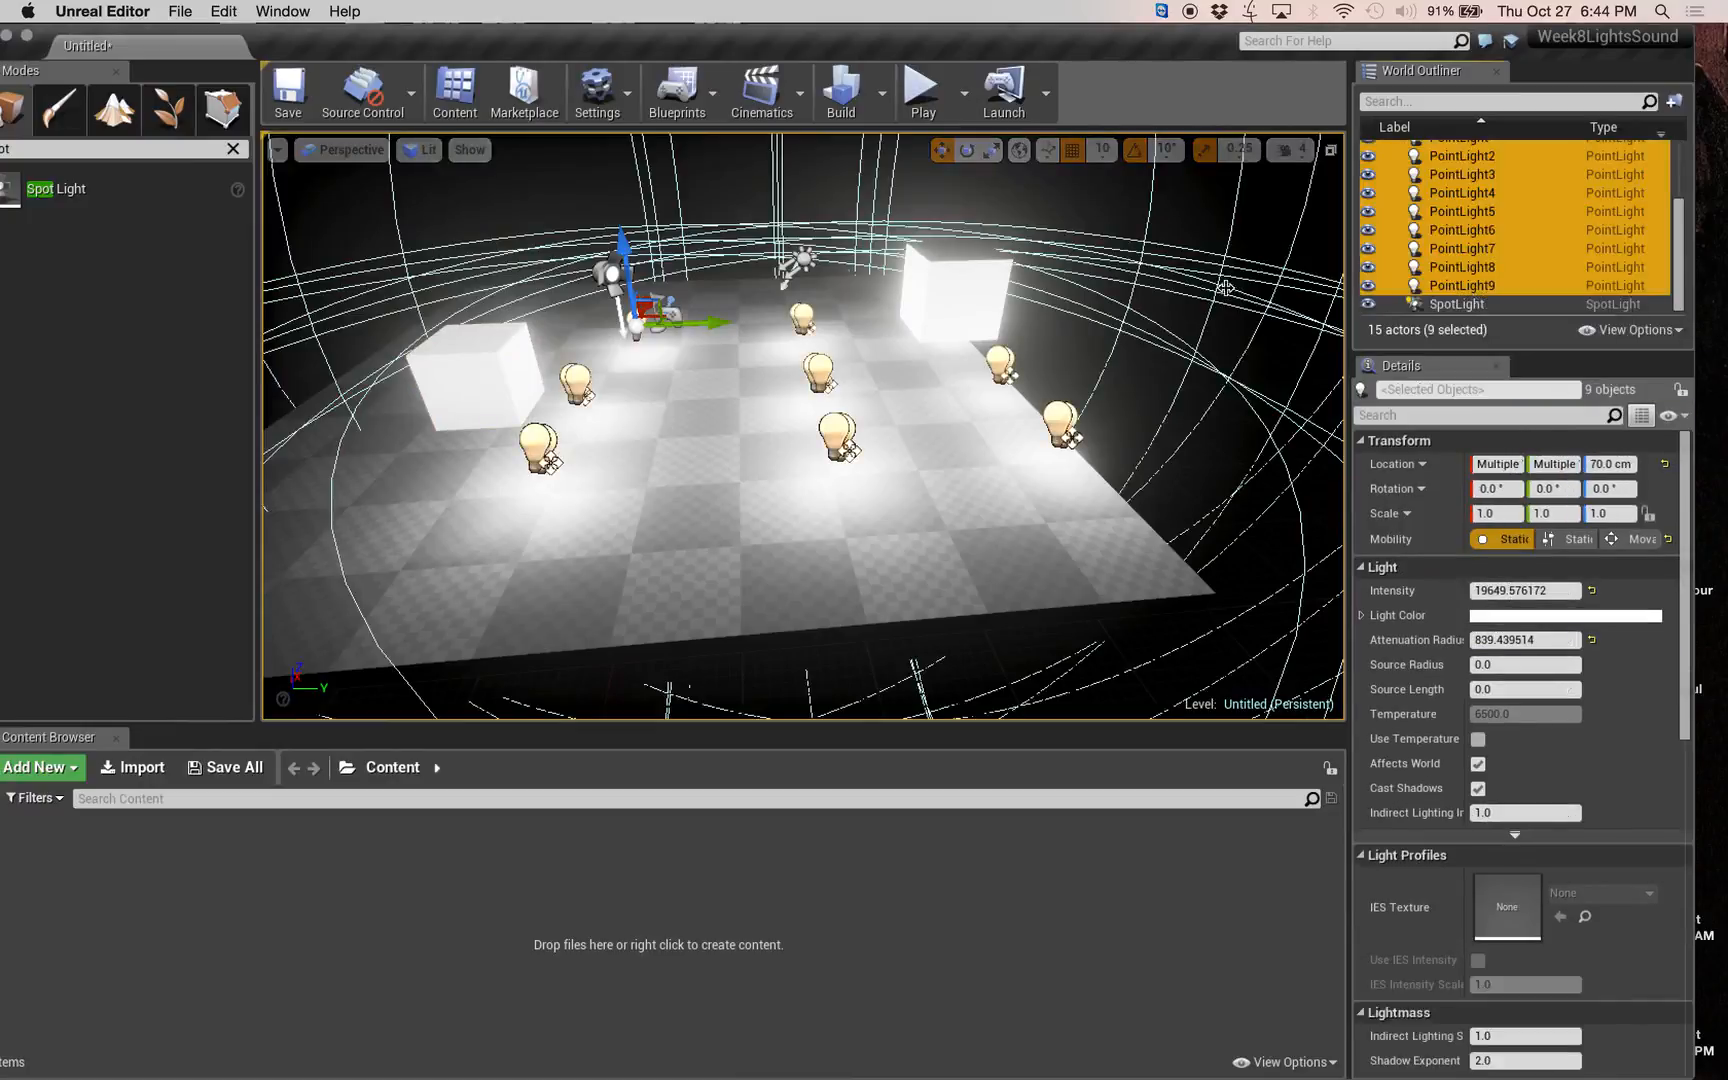
{"action": "mouse_move", "coordinate": [621, 244]}
{"action": "left_mouse_down"}
{"action": "mouse_move", "coordinate": [607, 150]}
{"action": "mouse_move", "coordinate": [628, 212]}
{"action": "left_mouse_up"}
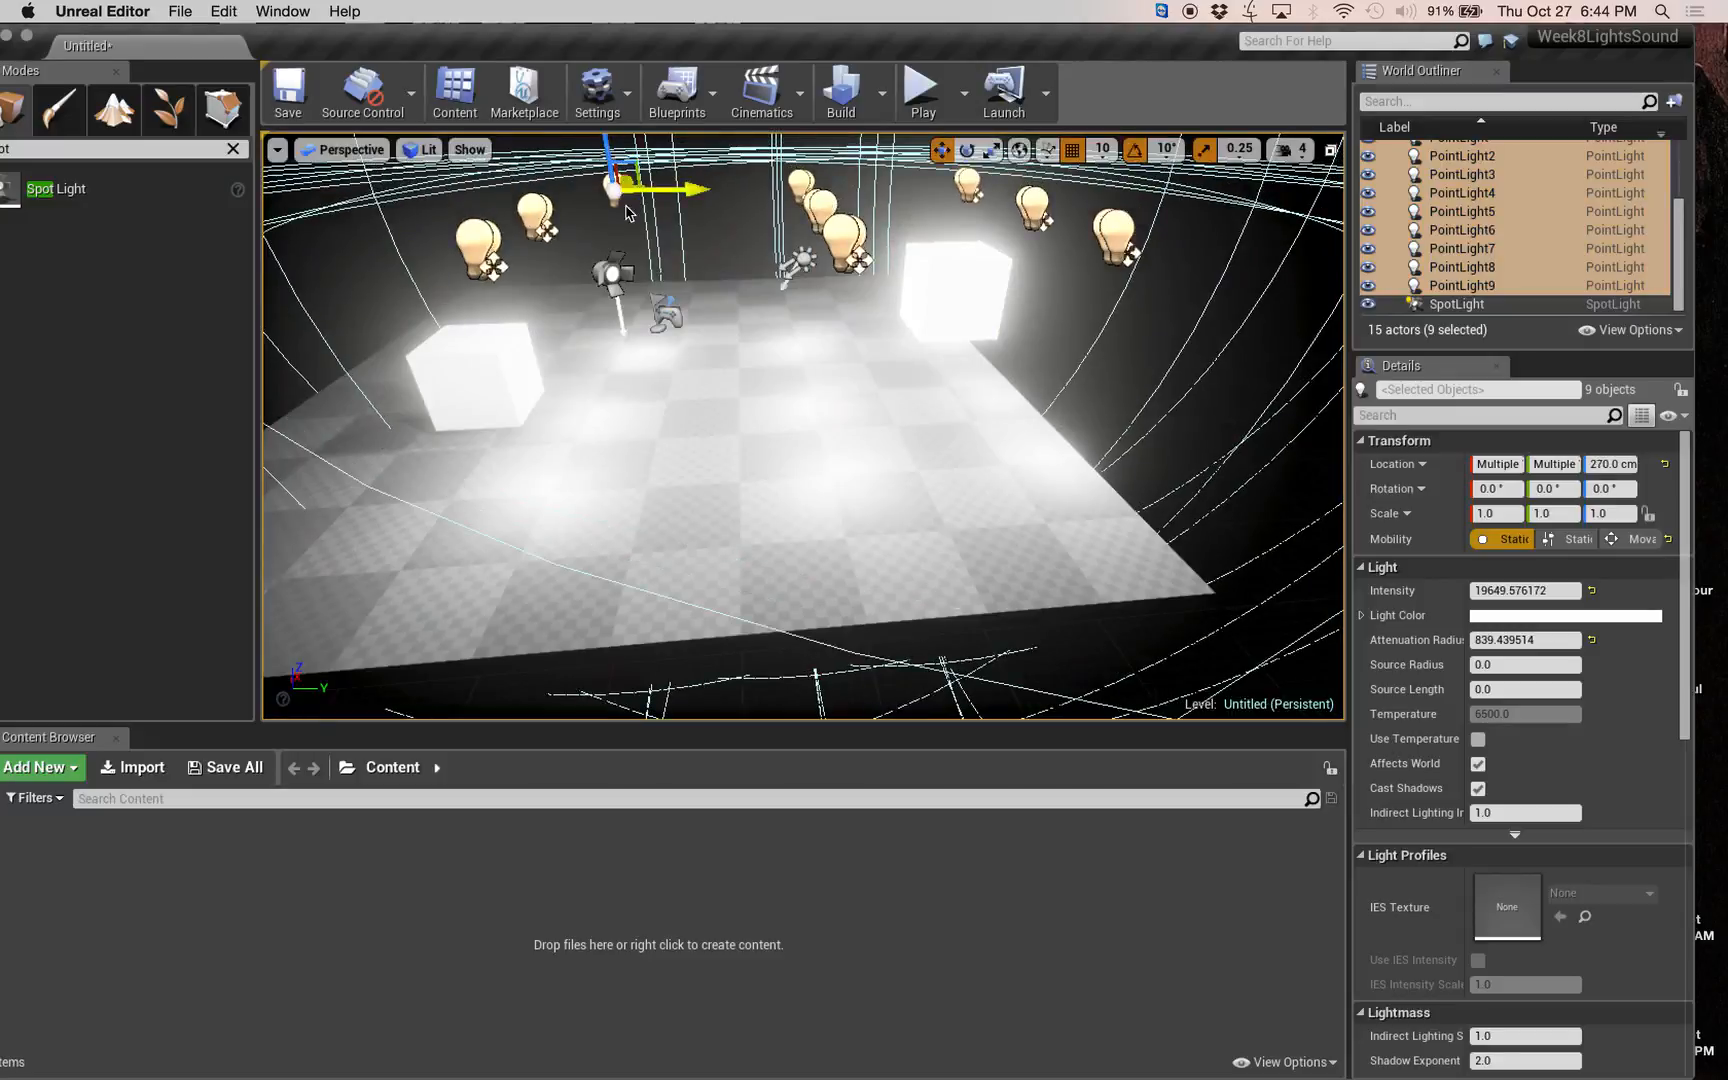
Rebuild only the lighting with the point lights at their raised height.
{"action": "right_click_drag", "start_coordinate": [720, 400], "coordinate": [604, 530]}
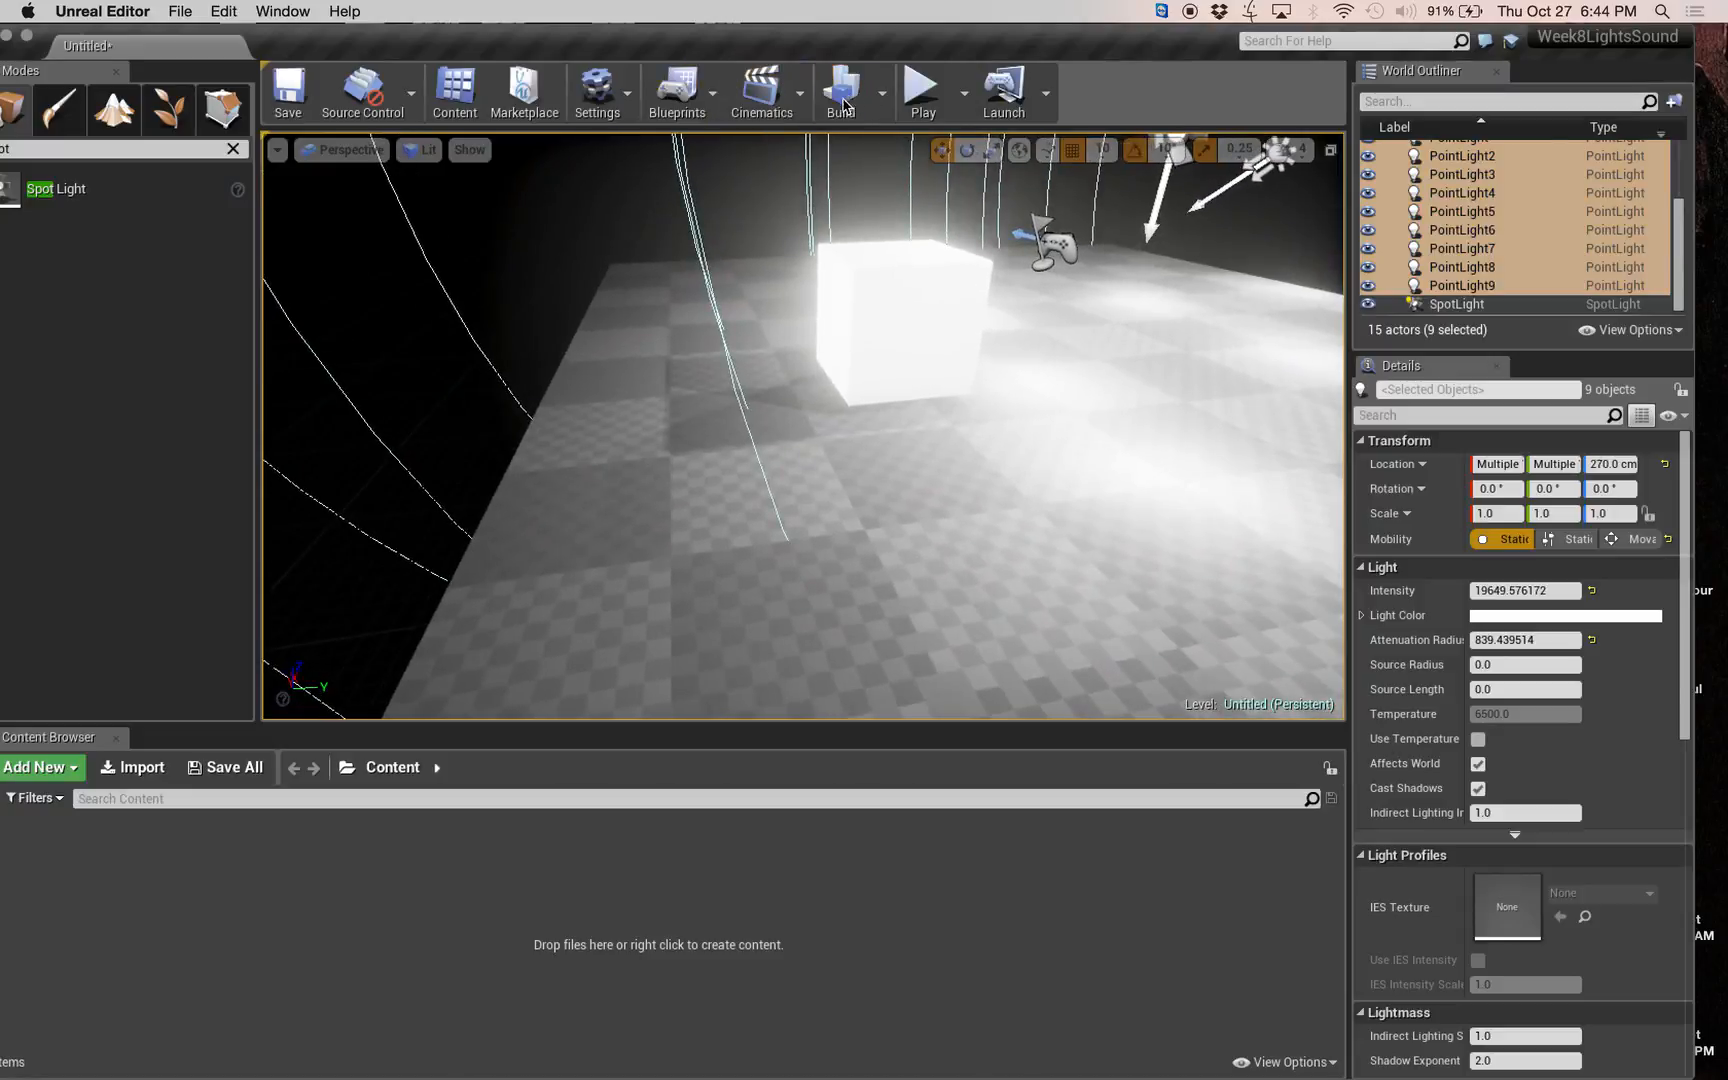
{"action": "left_click", "coordinate": [885, 100]}
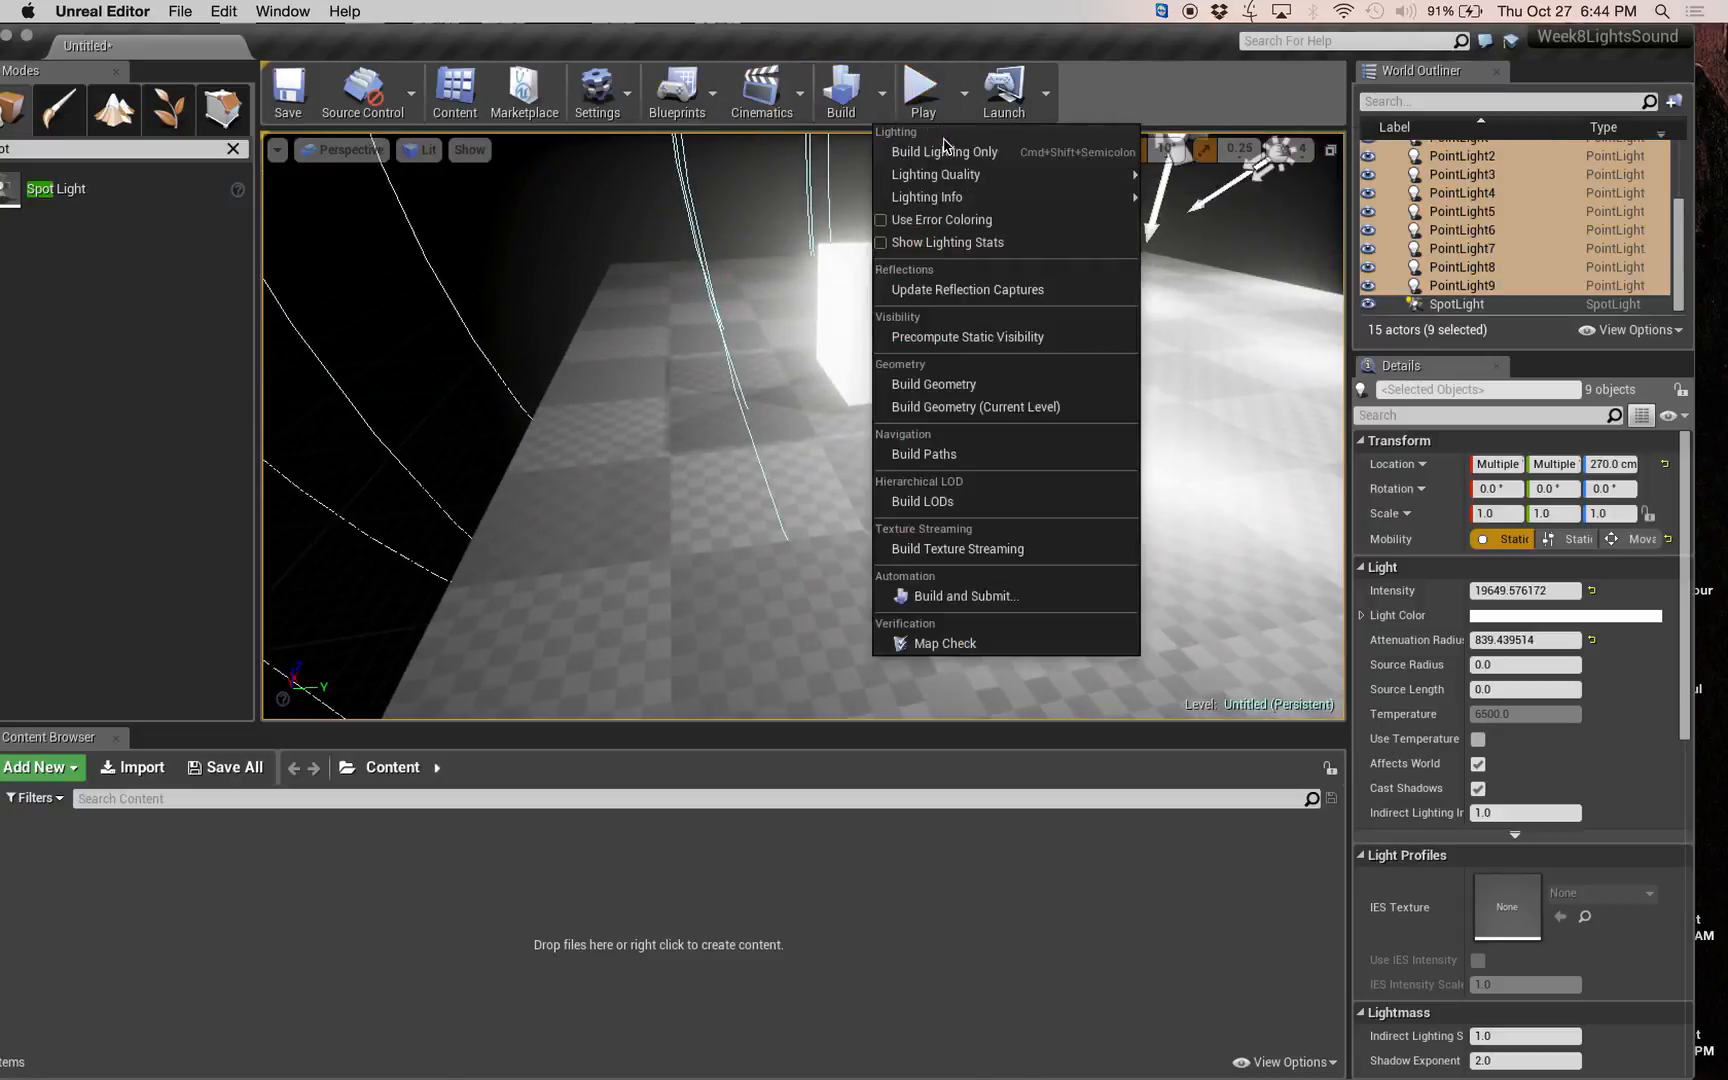
{"action": "left_click", "coordinate": [941, 155]}
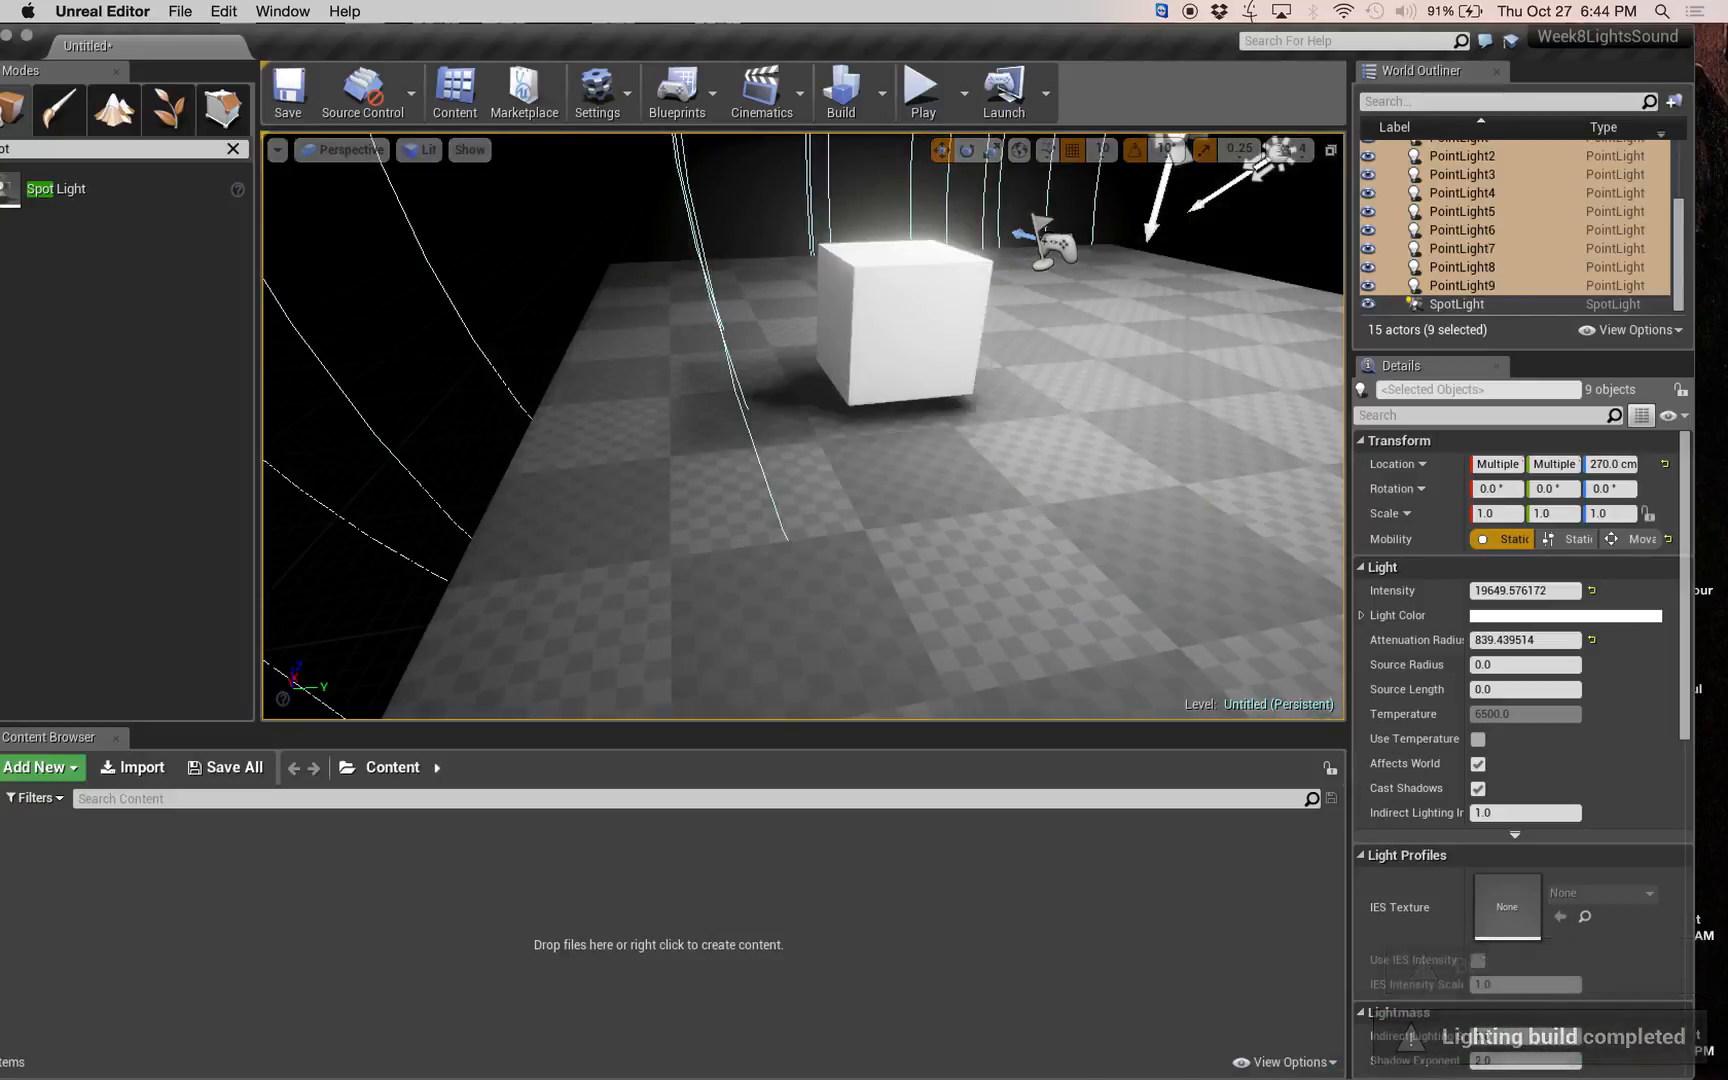
{"action": "key", "text": "Escape"}
Raise Cube2 away from its baked shadow, first to Z 200 cm and finally to Z 300 cm.
{"action": "left_click", "coordinate": [911, 240]}
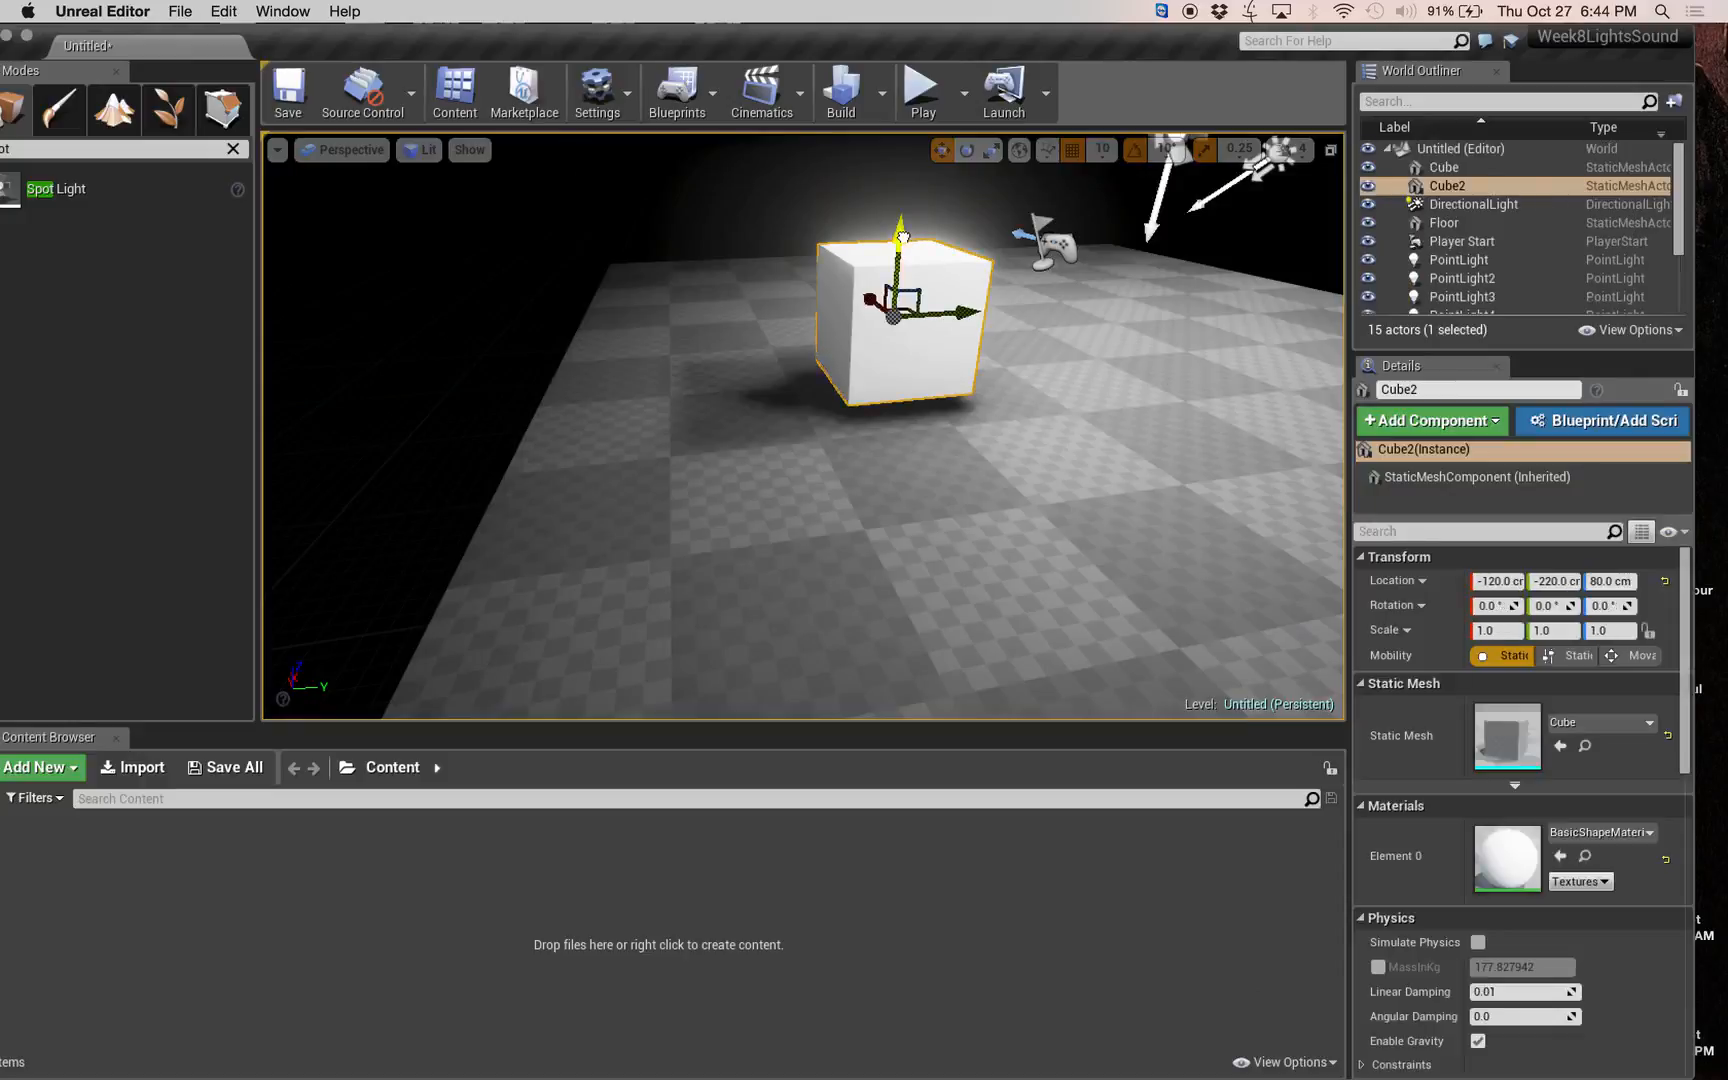
{"action": "left_click_drag", "start_coordinate": [911, 240], "coordinate": [910, 82]}
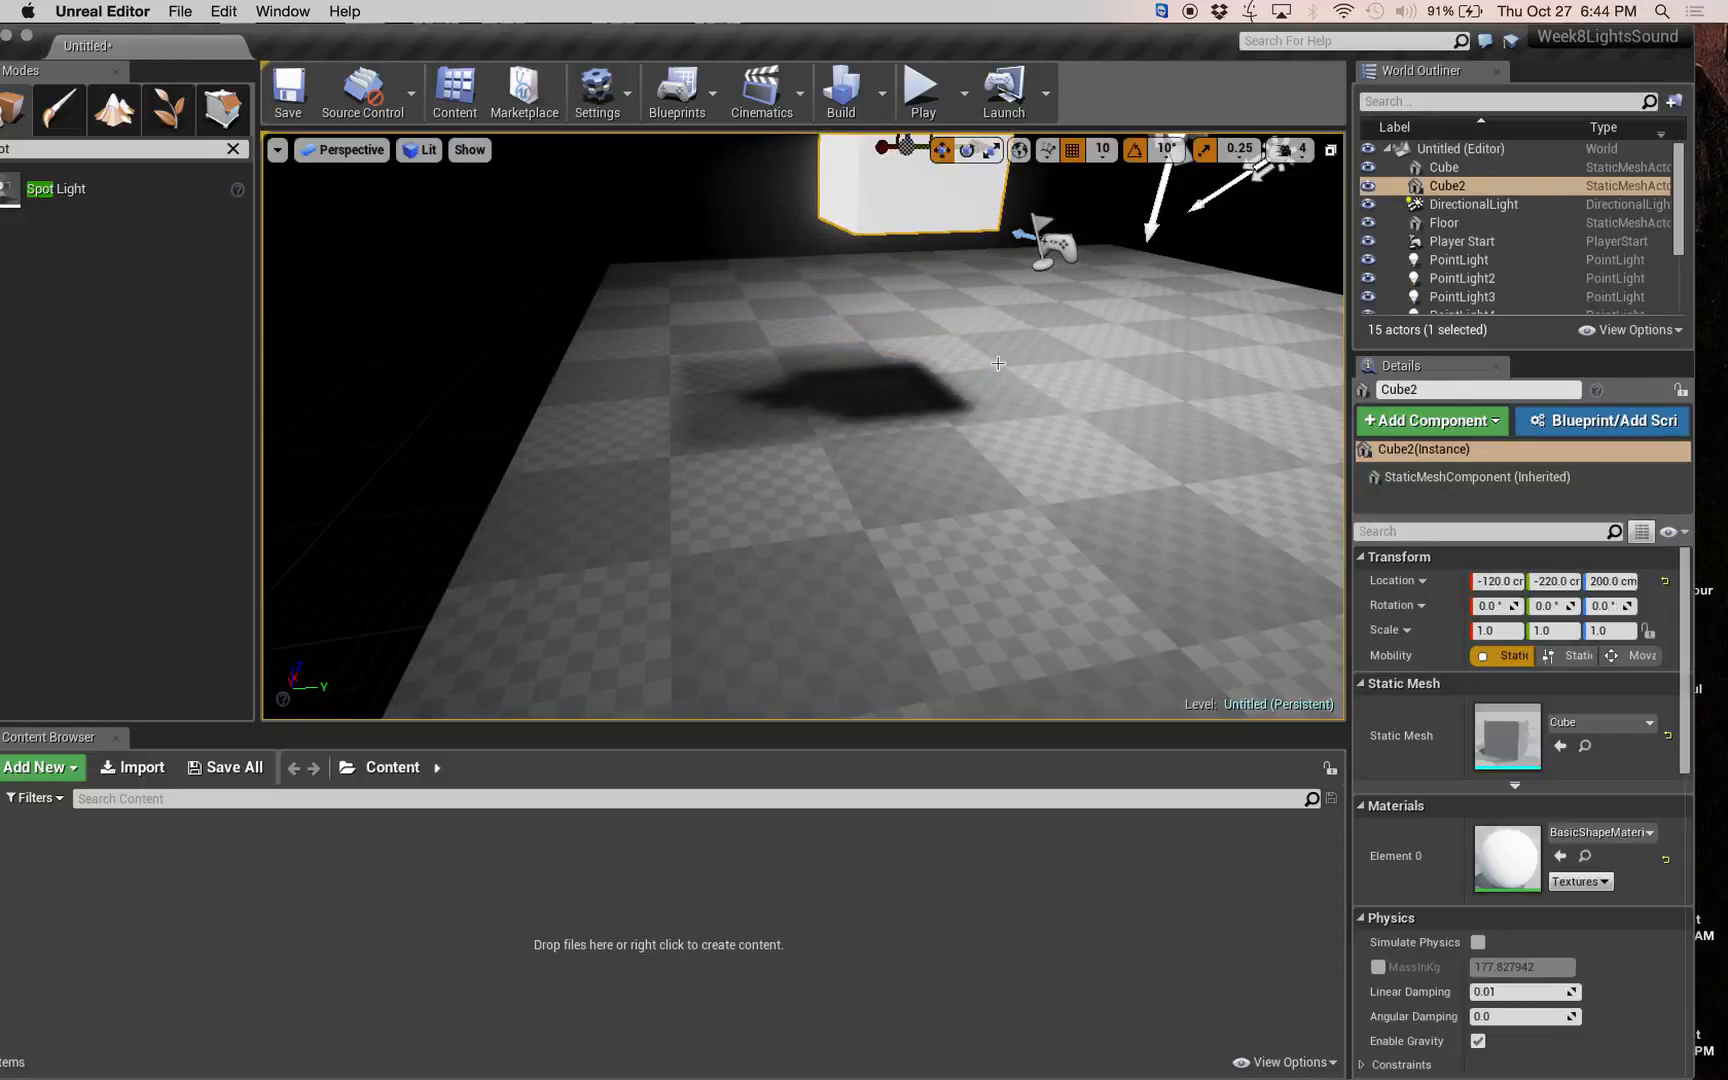
{"action": "right_click_drag", "start_coordinate": [997, 361], "coordinate": [897, 379]}
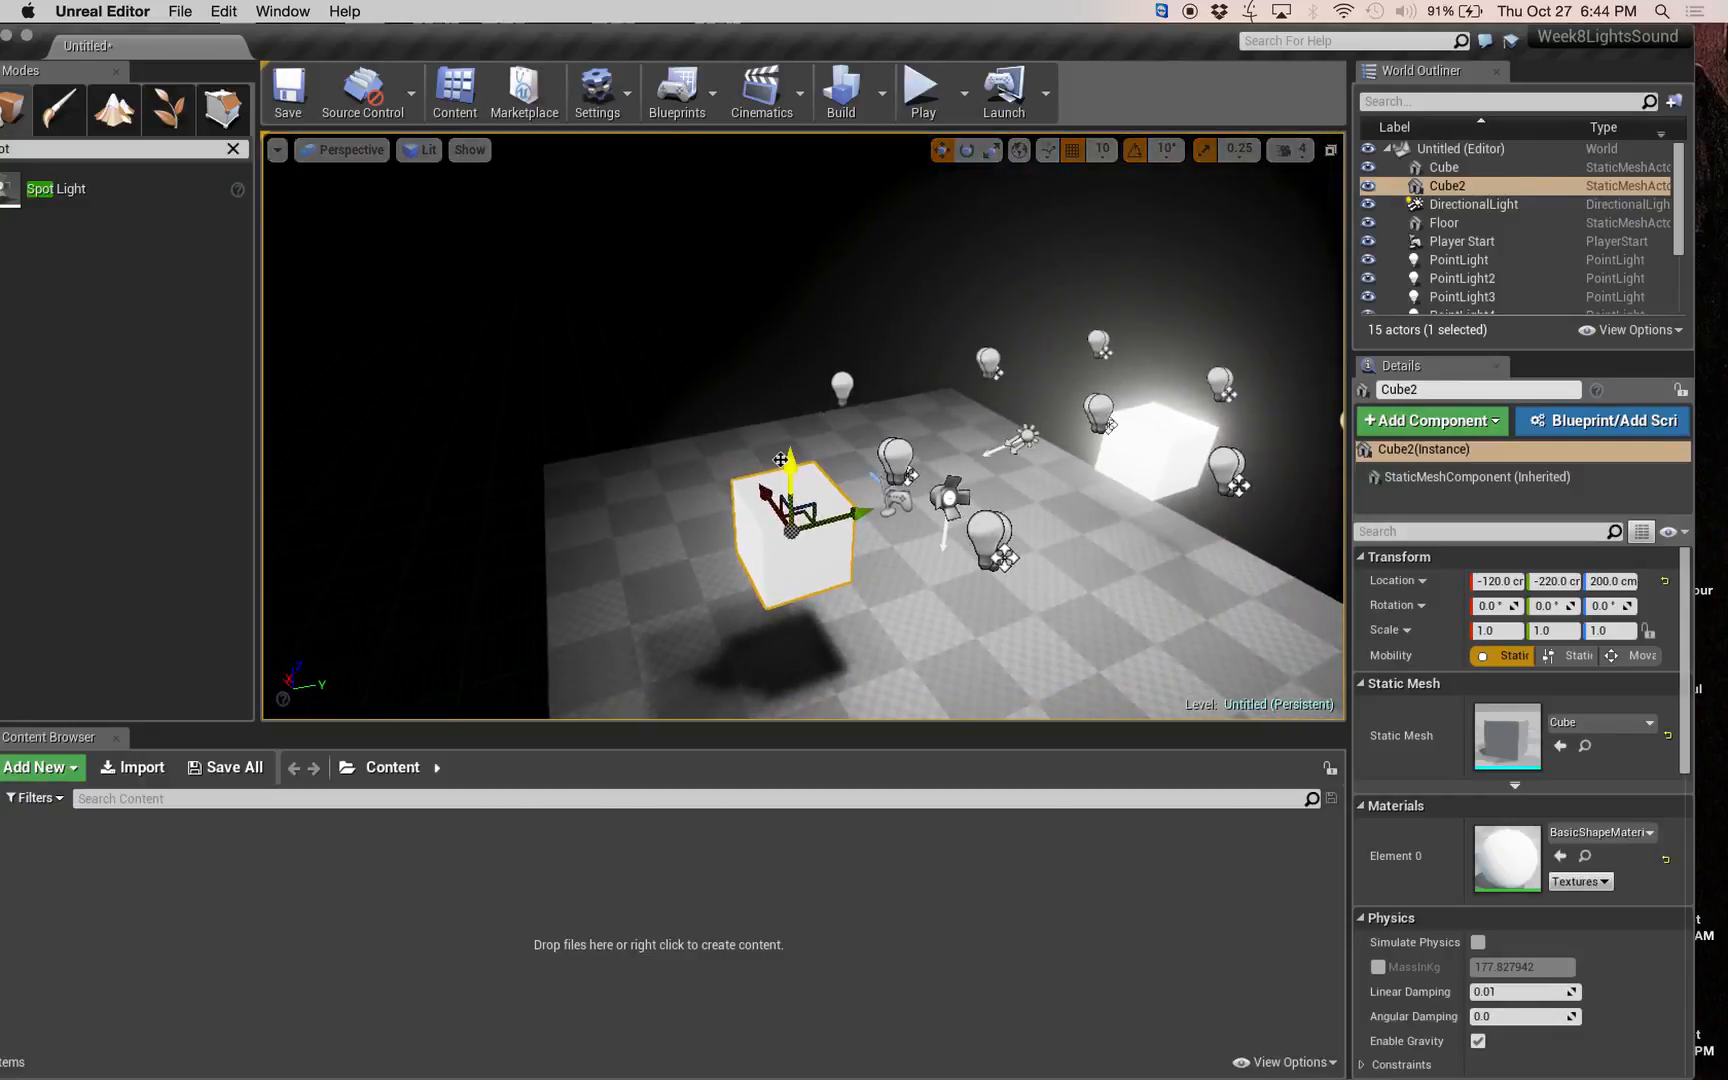
{"action": "left_click_drag", "start_coordinate": [792, 462], "coordinate": [790, 378]}
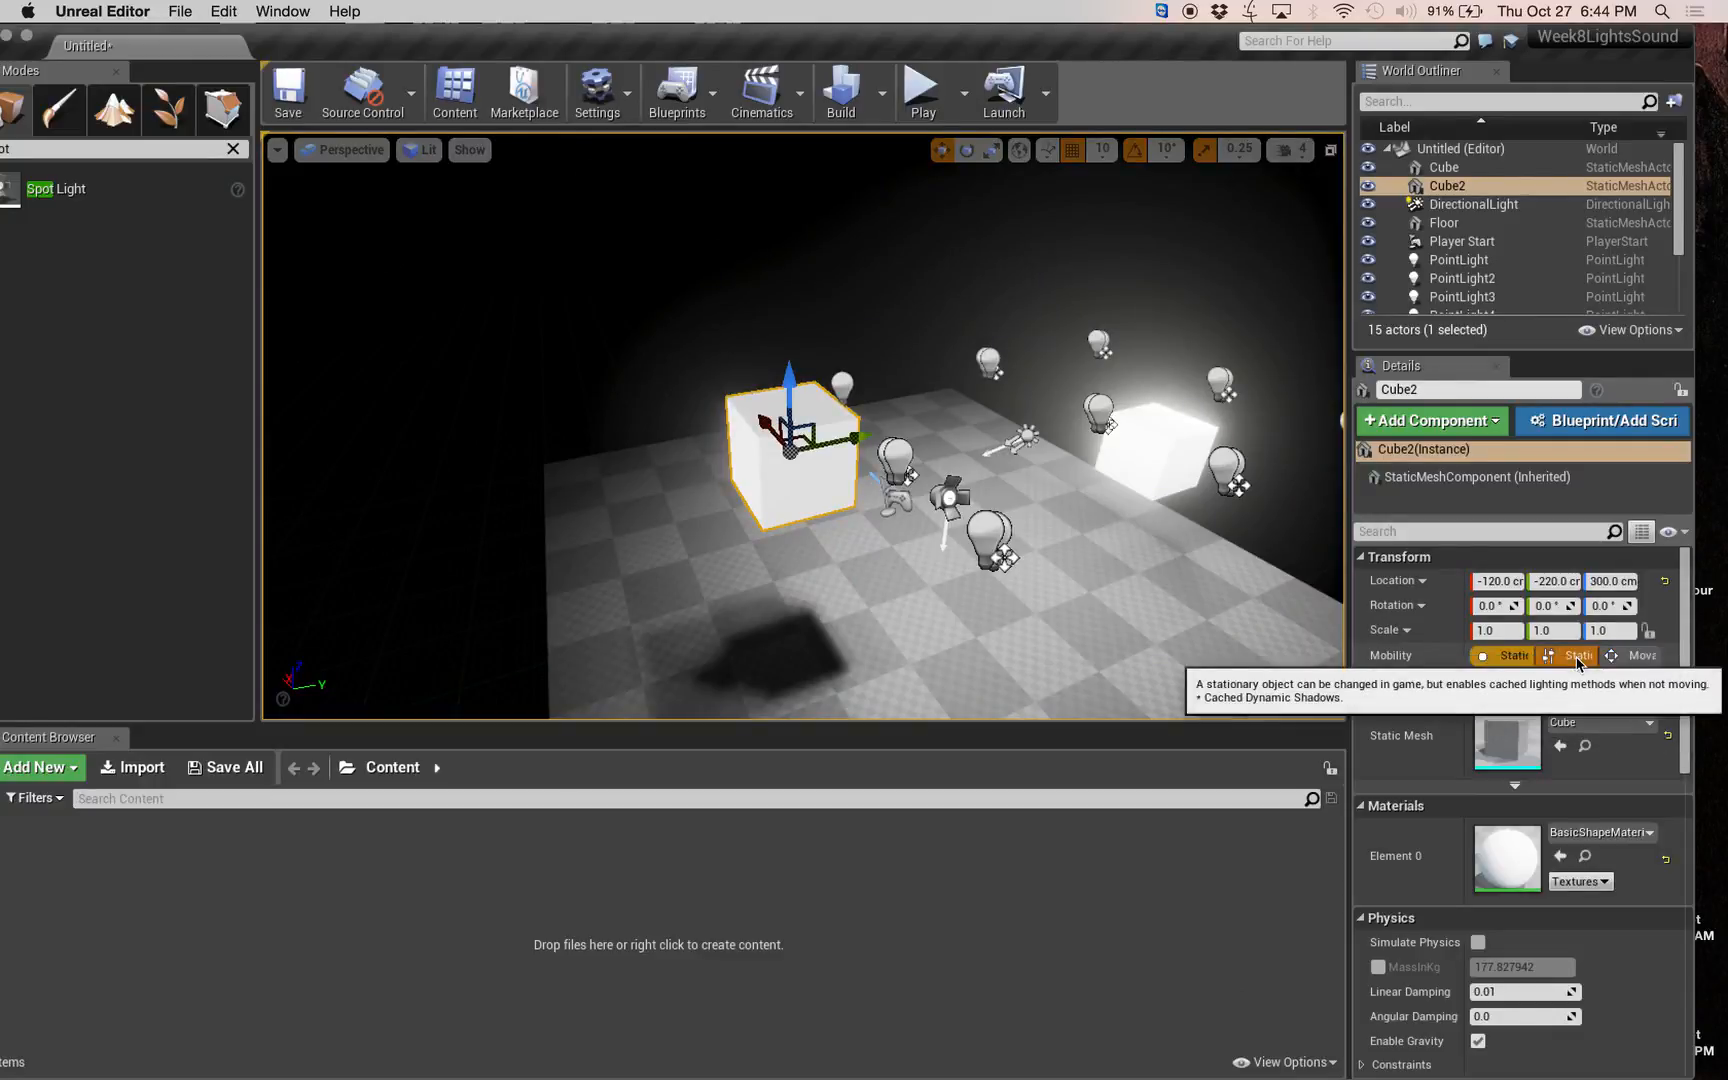
Move the editor window aside to read the lighting topics in the notes behind it.
{"action": "right_click_drag", "start_coordinate": [1051, 548], "coordinate": [885, 534]}
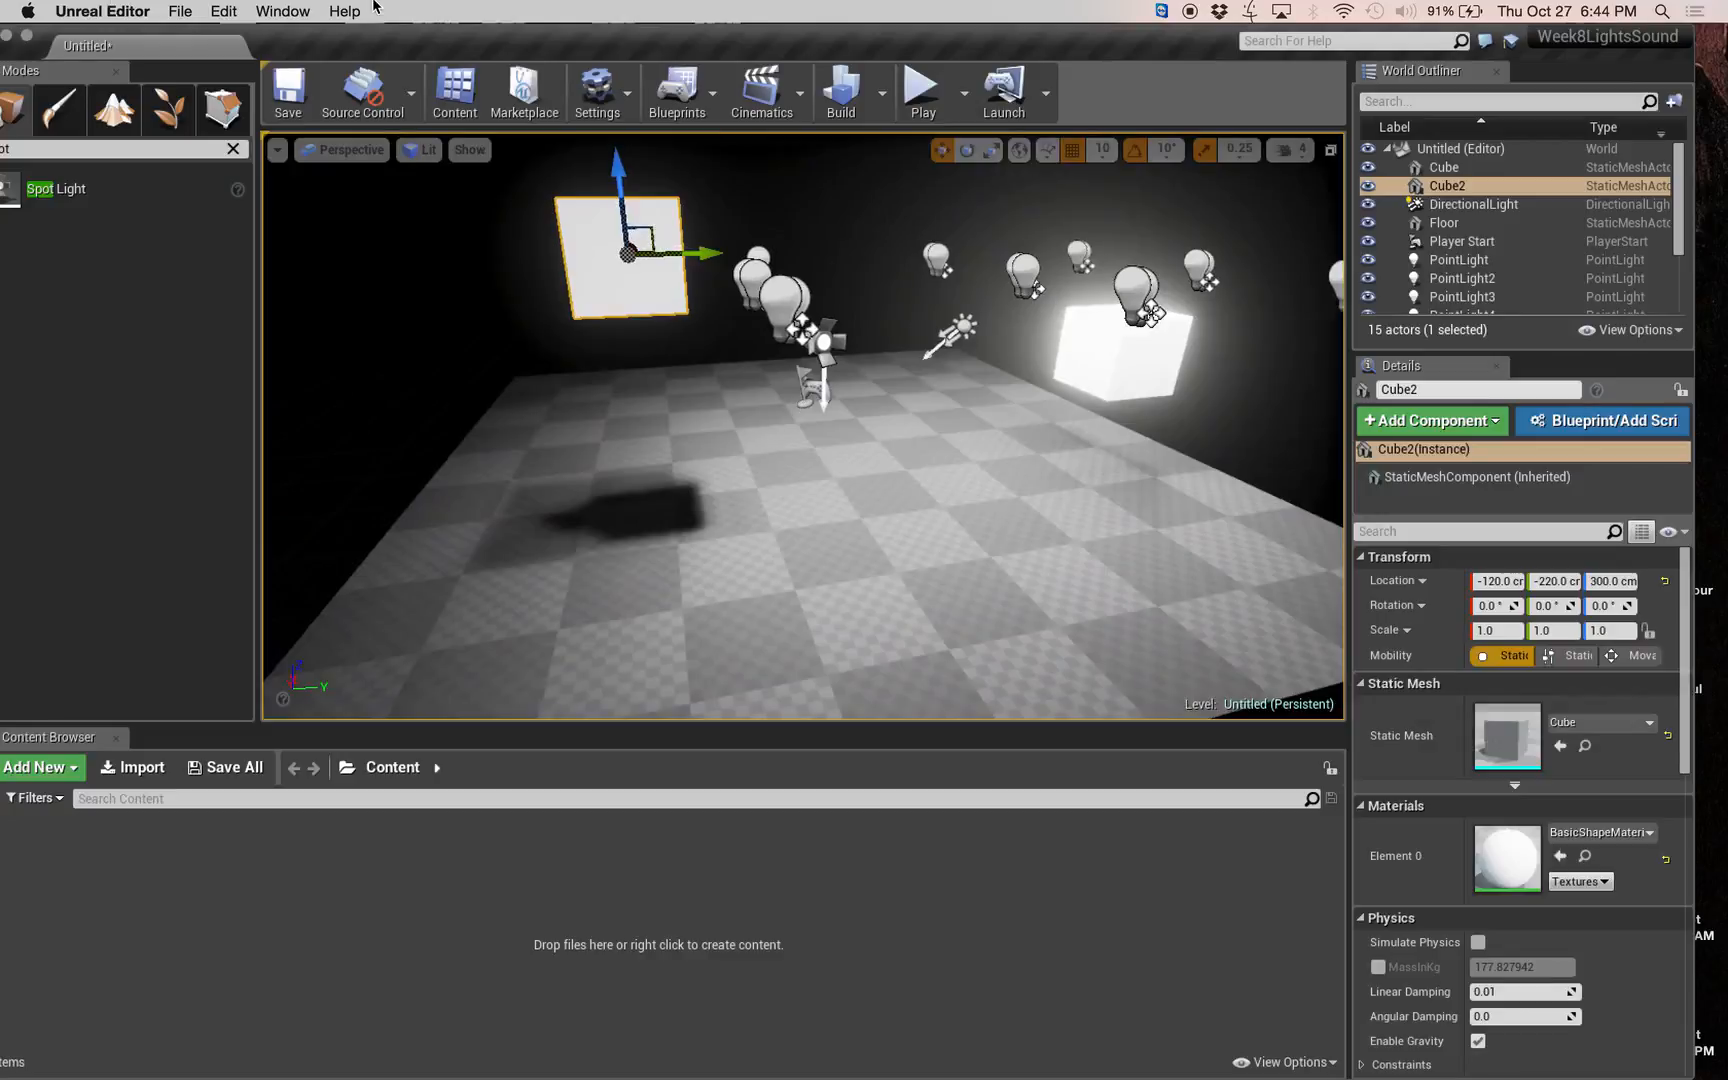
{"action": "left_click_drag", "start_coordinate": [400, 45], "coordinate": [790, 42]}
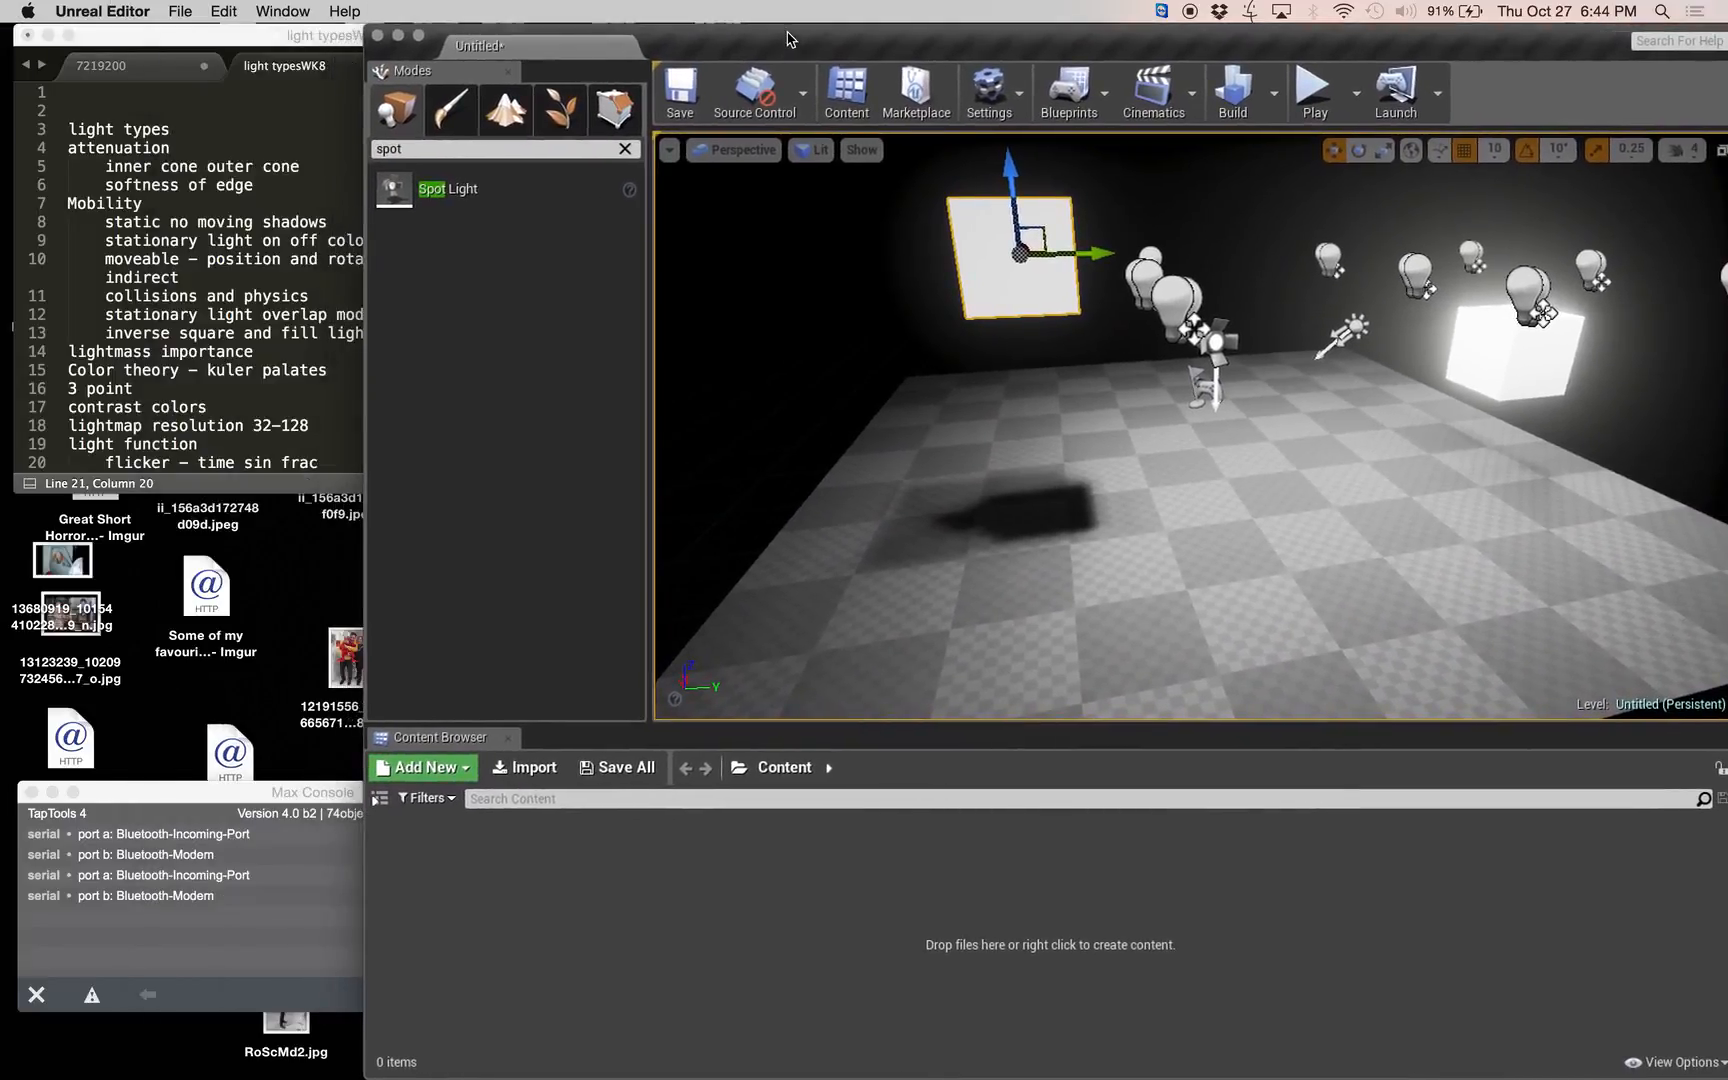
{"action": "left_click_drag", "start_coordinate": [787, 38], "coordinate": [610, 38]}
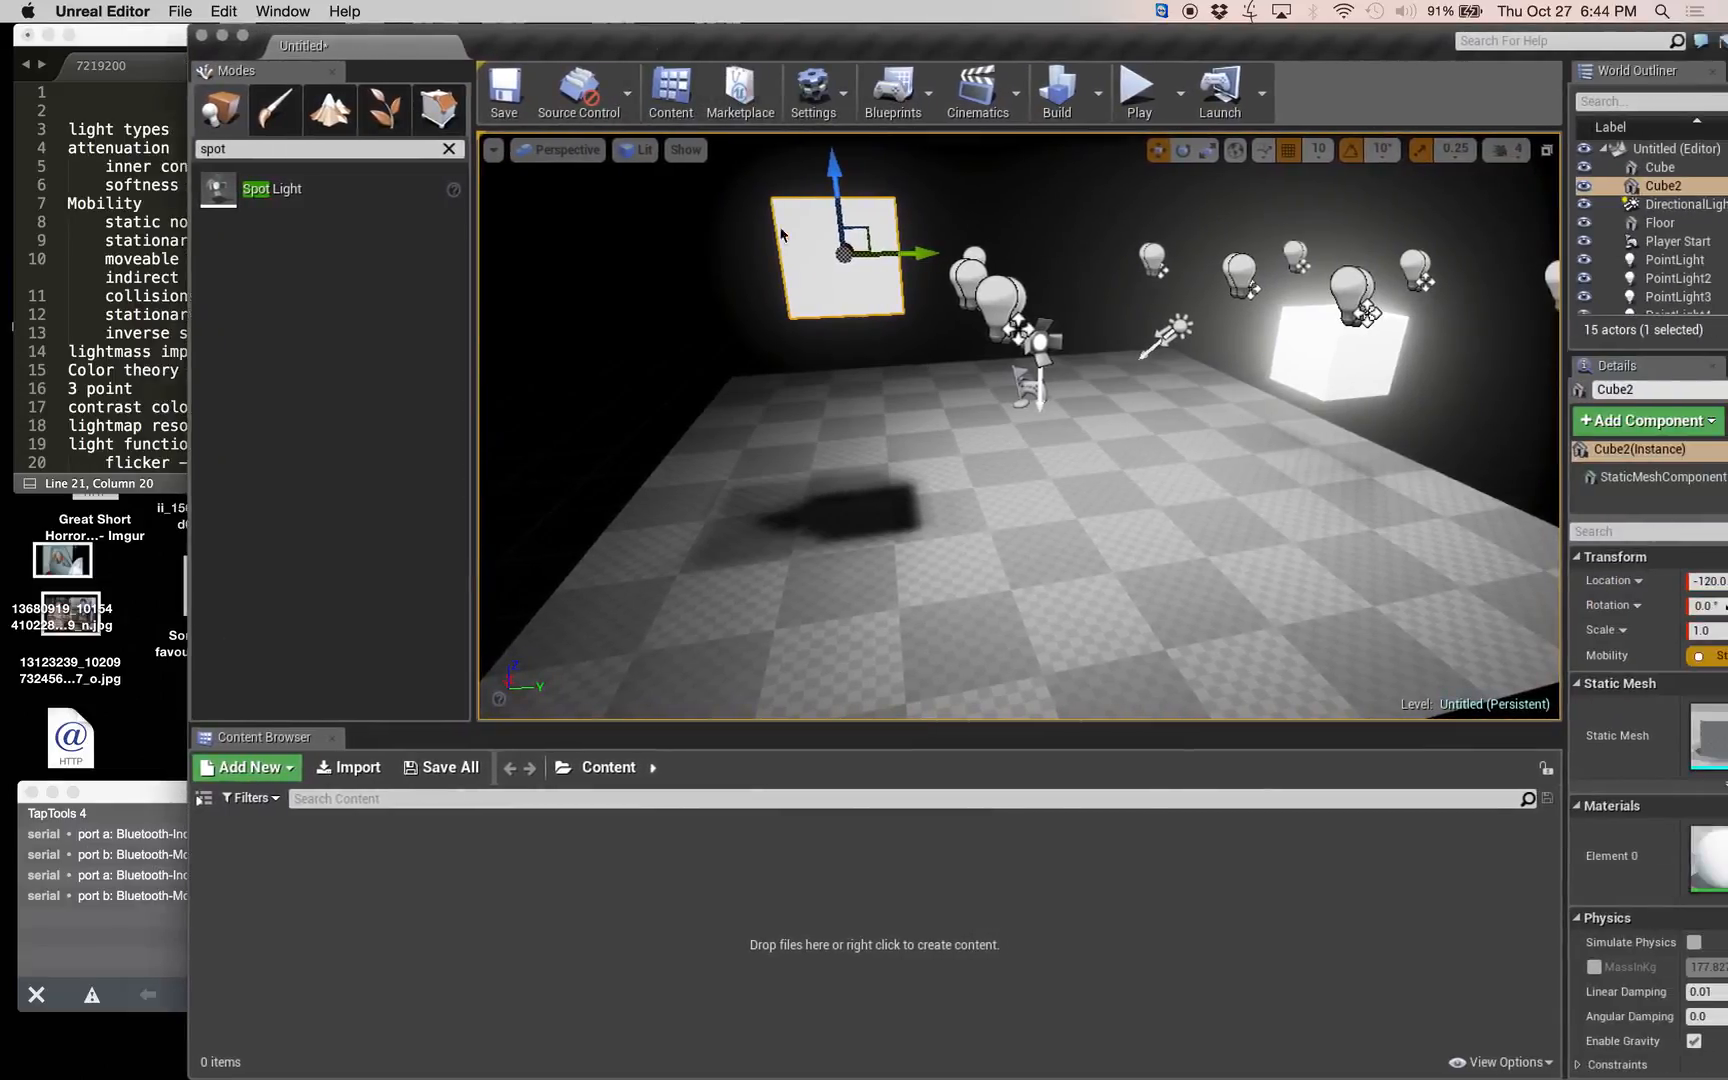
Find the Lightmass Importance Volume among the placeable classes and place one at the middle of the floor.
{"action": "right_click_drag", "start_coordinate": [781, 235], "coordinate": [960, 325]}
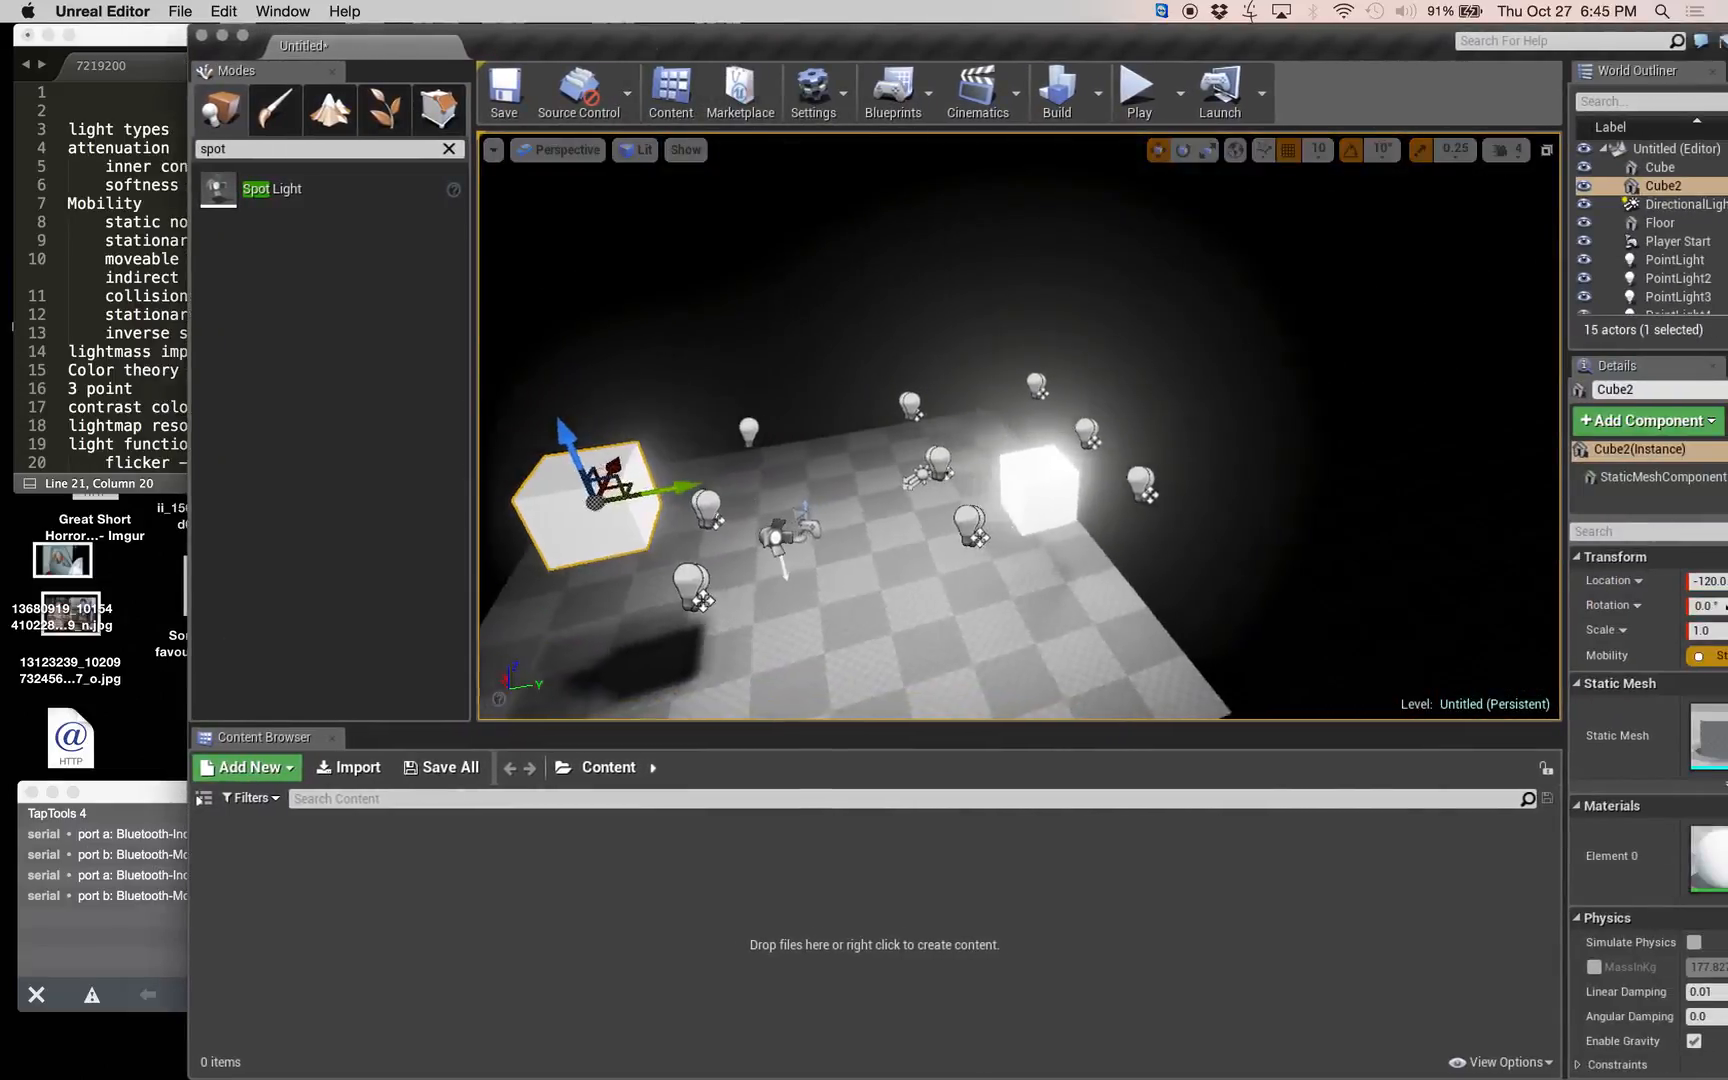
{"action": "right_click_drag", "start_coordinate": [1195, 495], "coordinate": [1122, 512]}
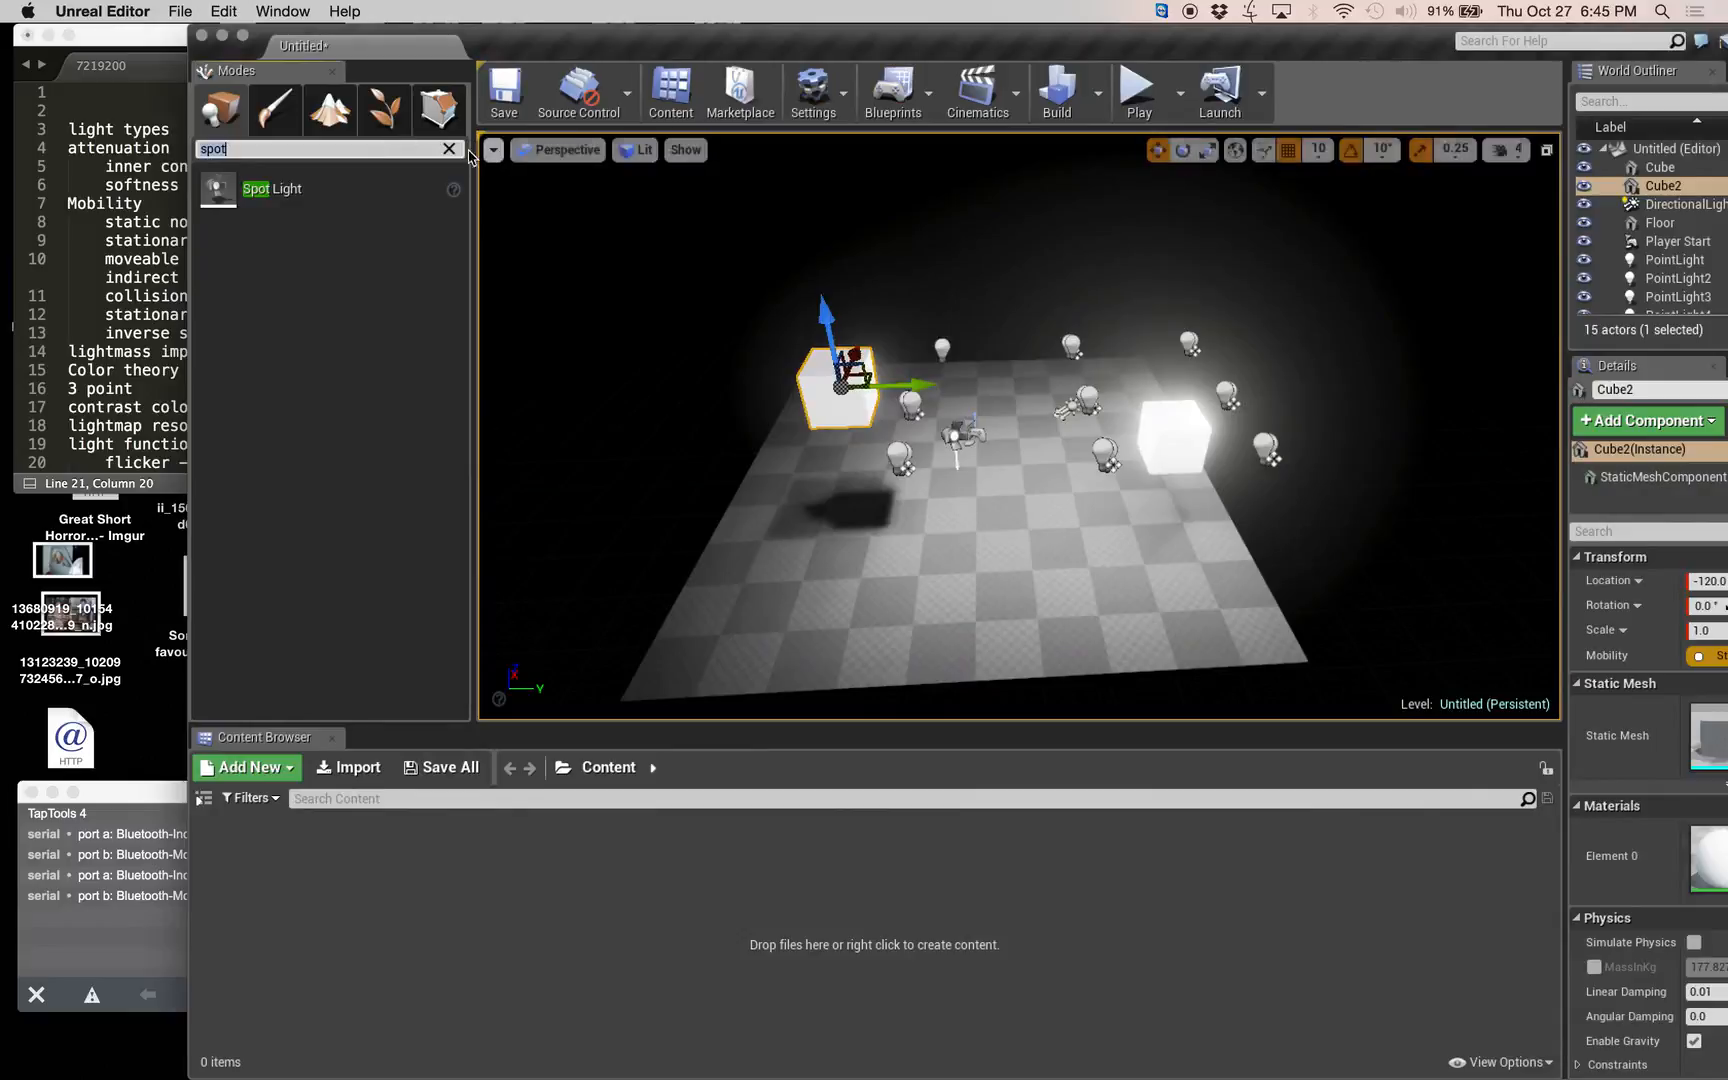
{"action": "left_click", "coordinate": [449, 151]}
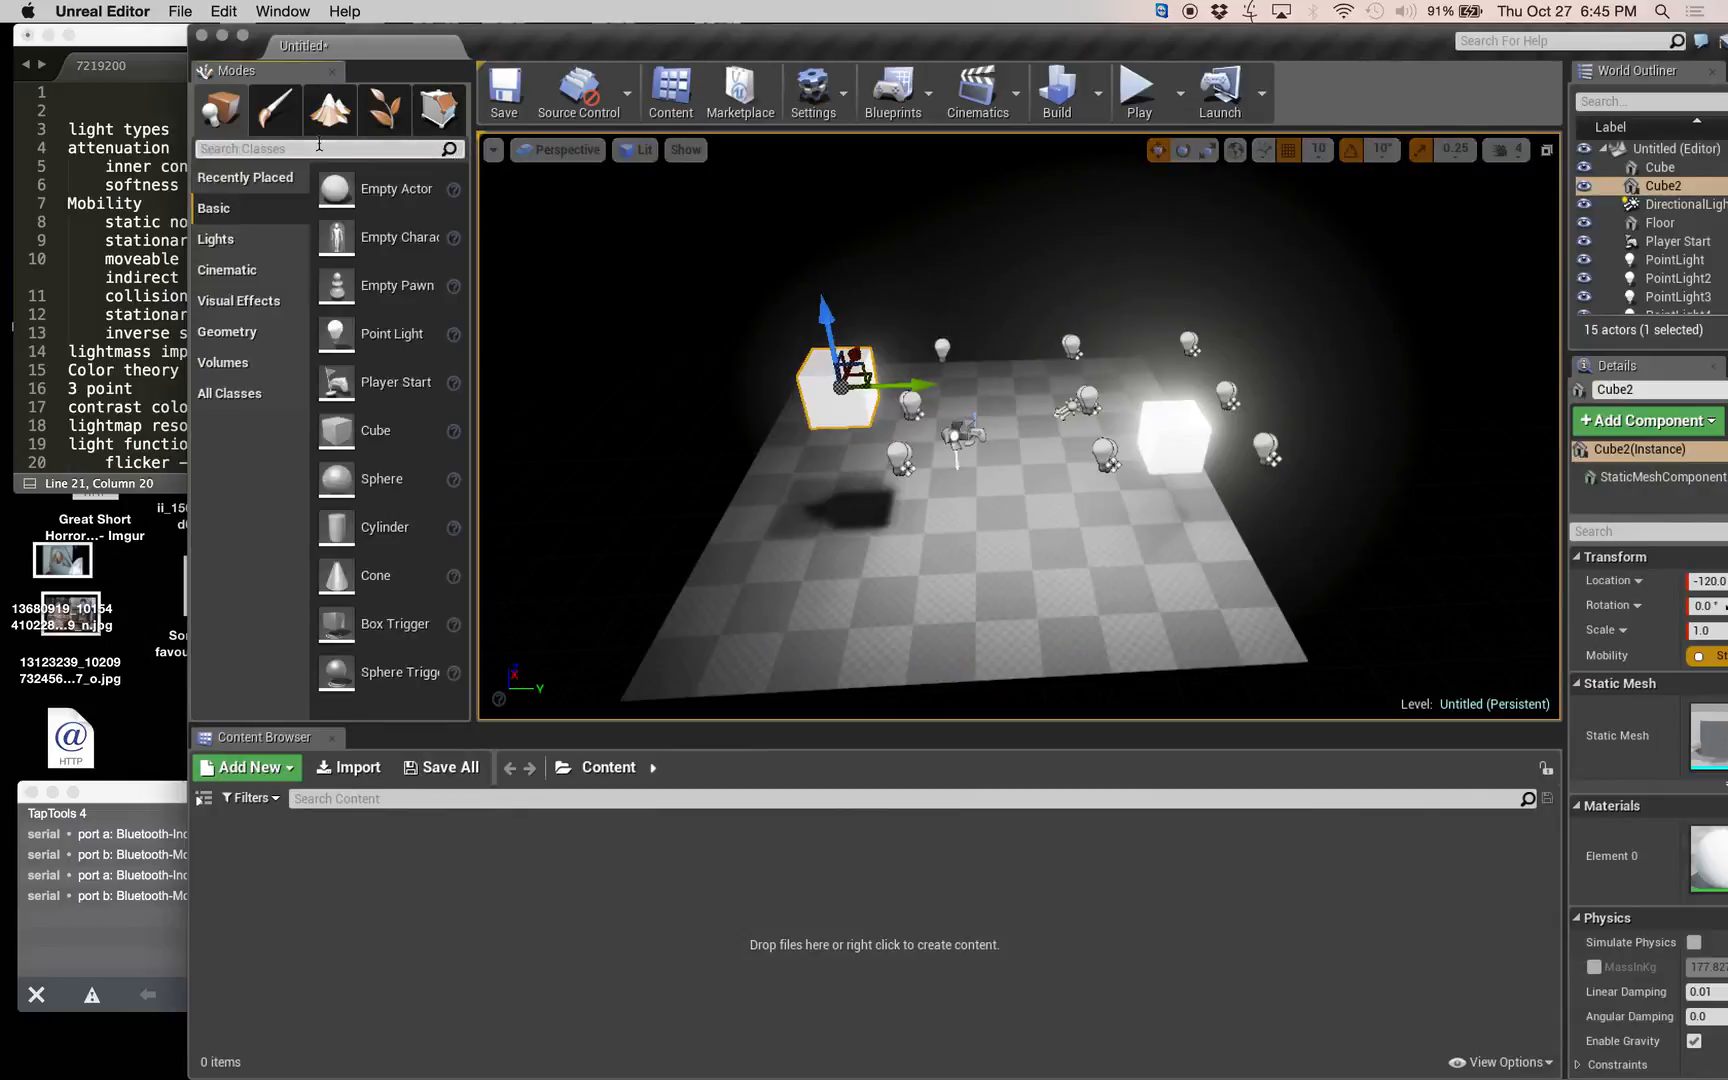
{"action": "type", "text": "lightmassimpo"}
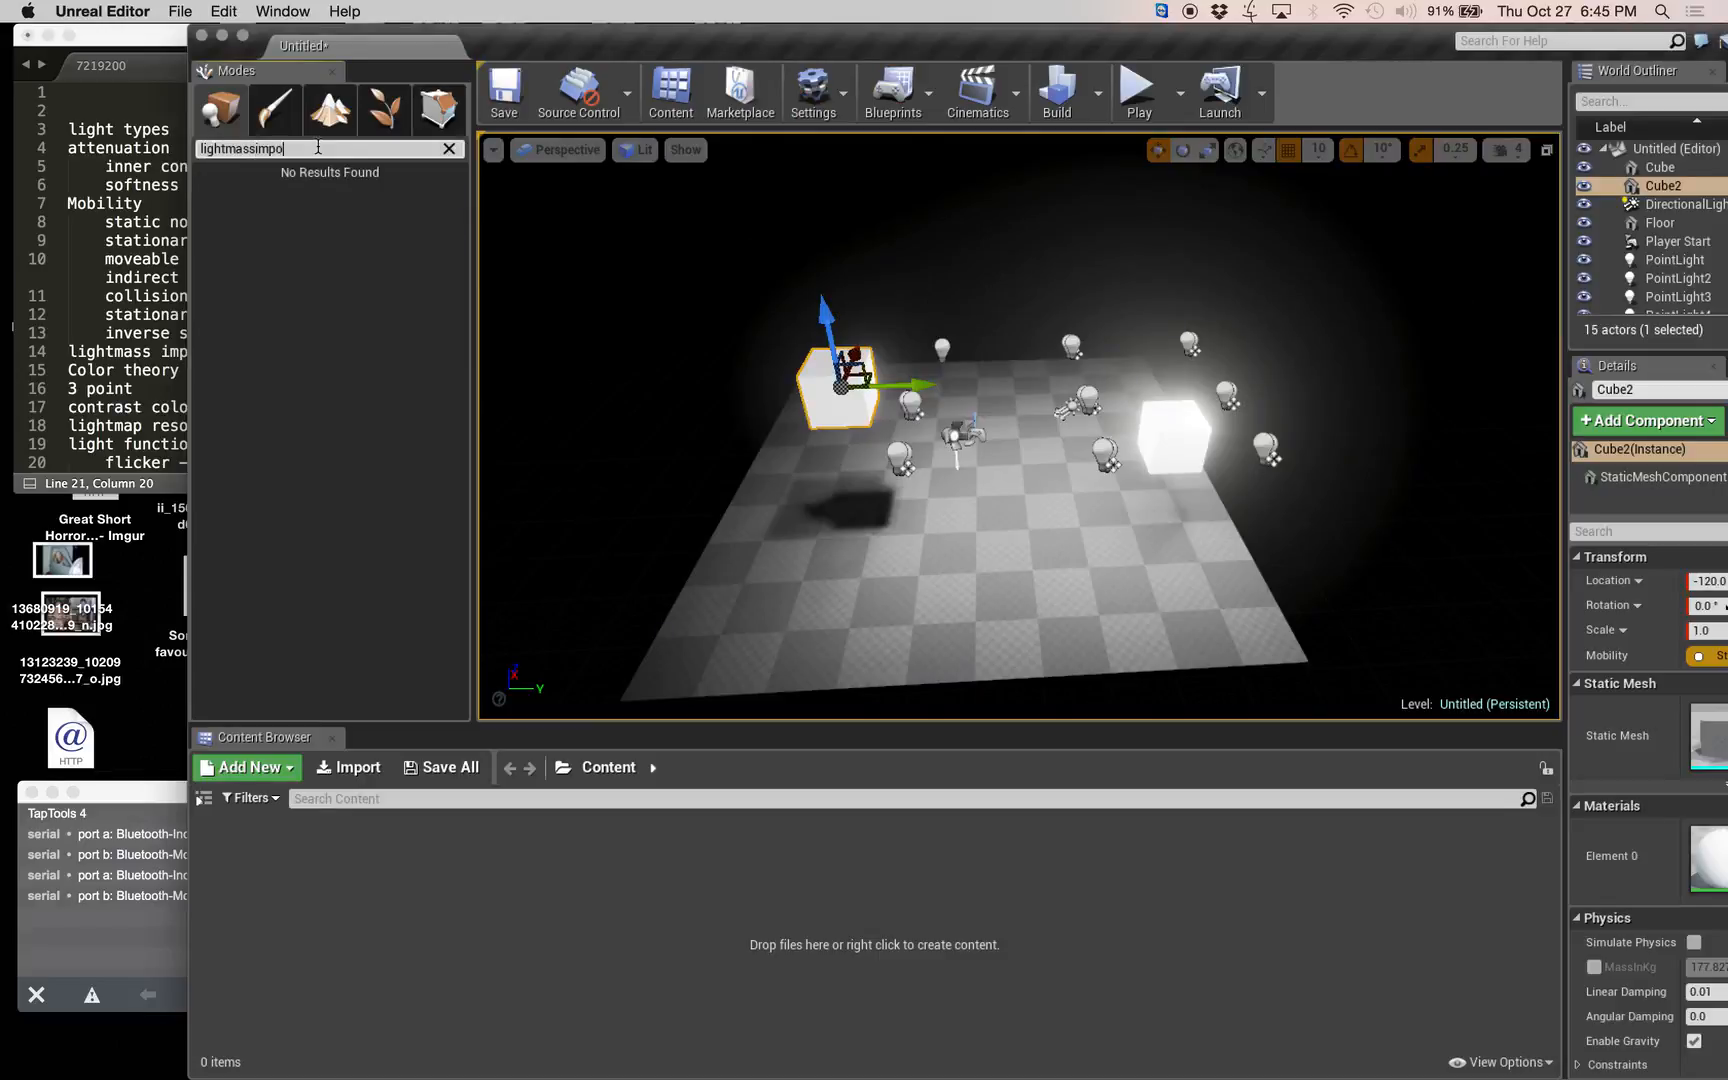
{"action": "key", "text": "BackSpace"}
{"action": "key", "text": "BackSpace"}
{"action": "key", "text": "BackSpace"}
{"action": "key", "text": "BackSpace"}
{"action": "key", "text": "BackSpace"}
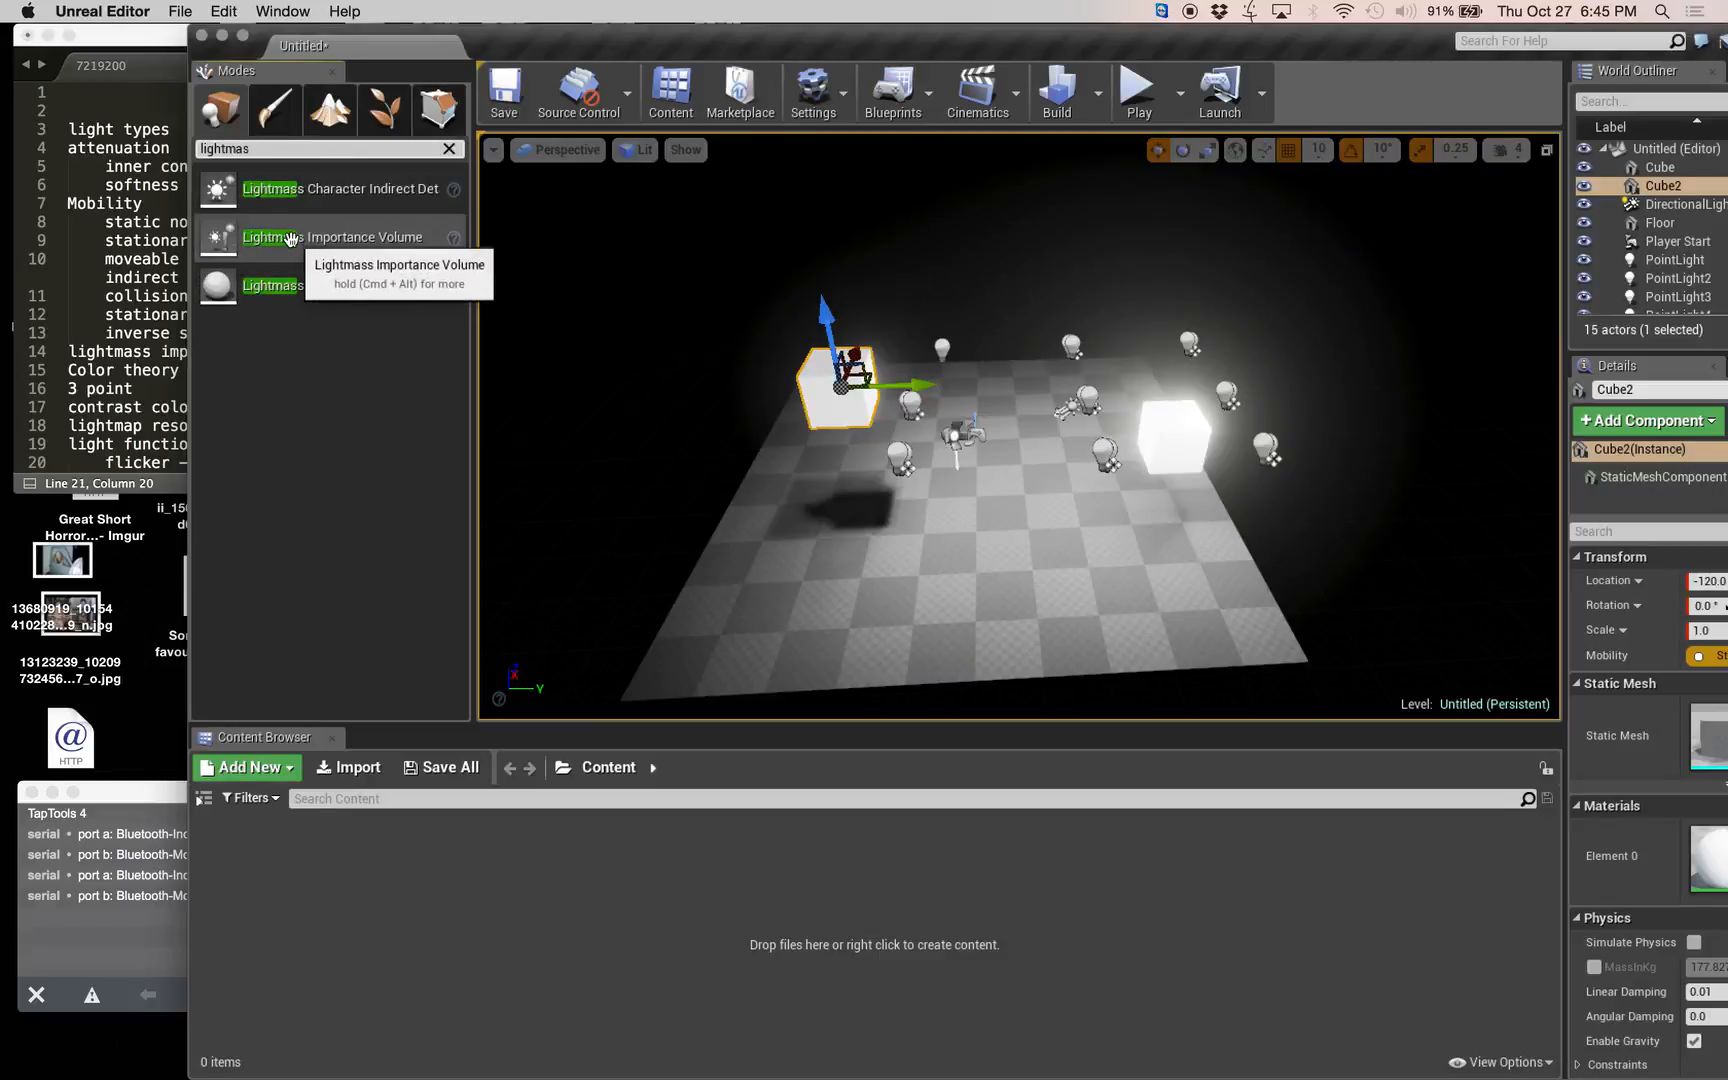
{"action": "left_click_drag", "start_coordinate": [300, 237], "coordinate": [985, 494]}
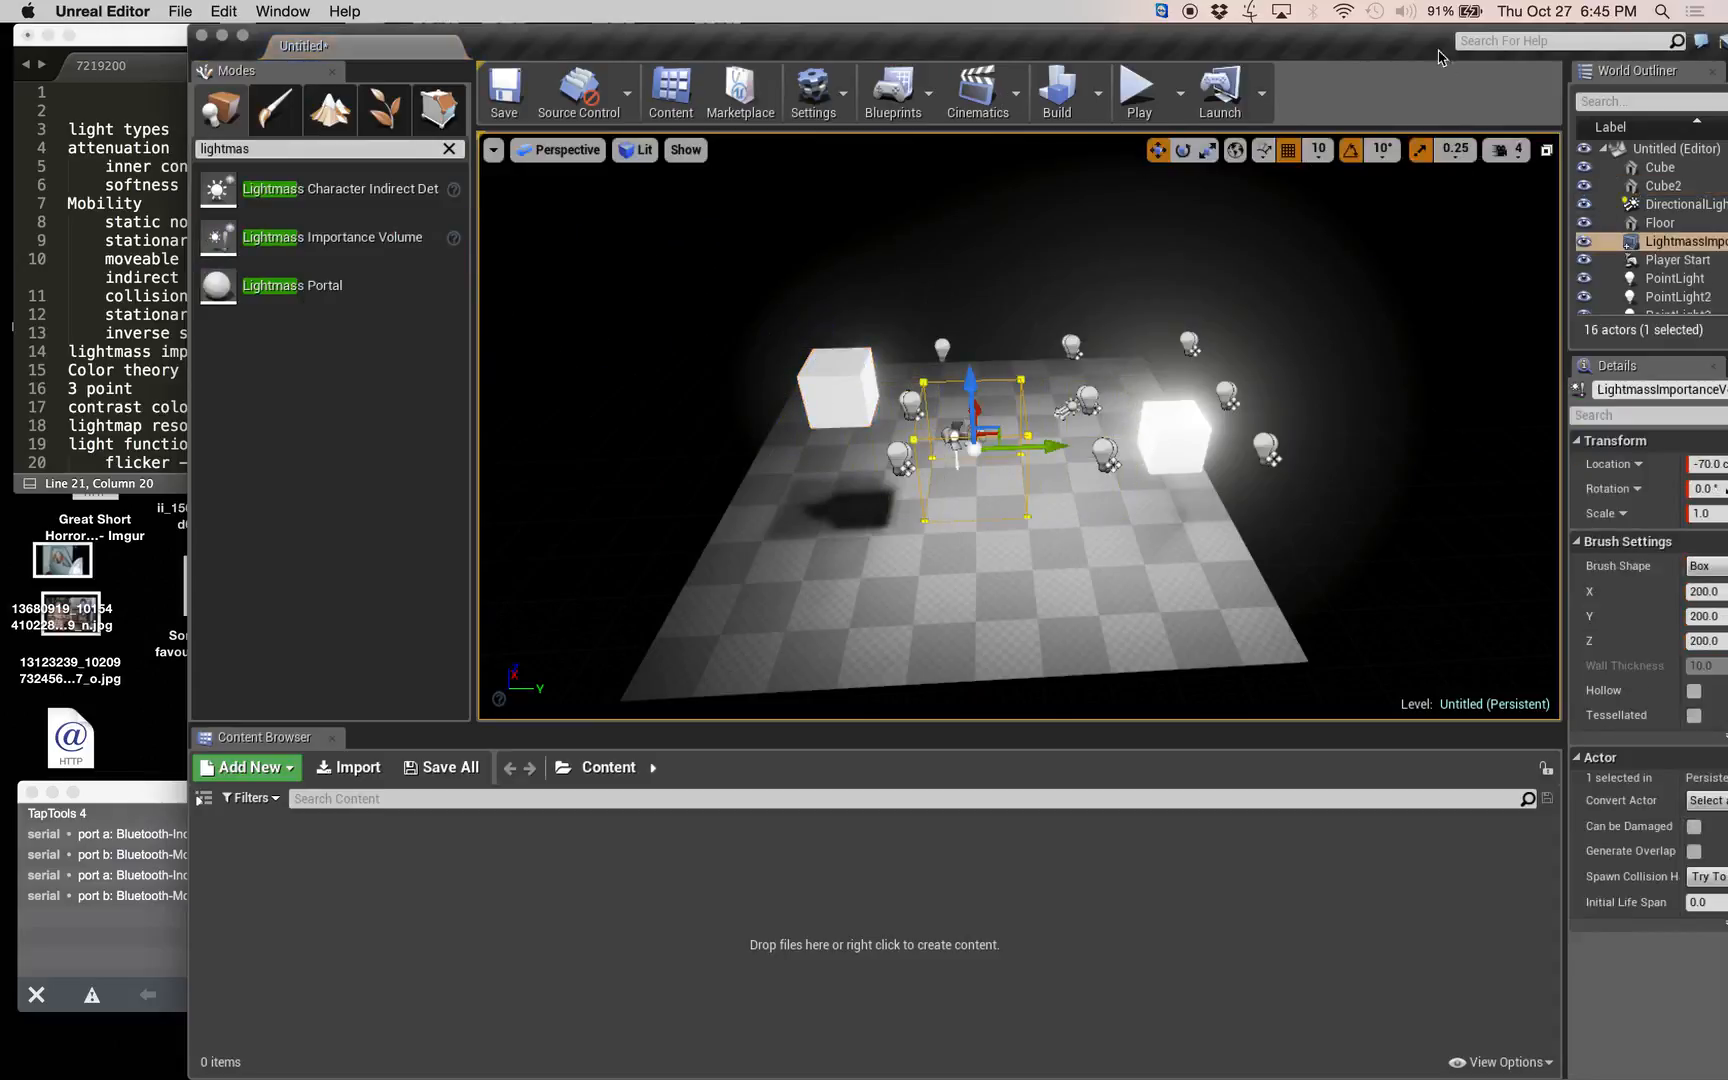
Enlarge the Lightmass Importance Volume's box brush to X 10000, Y 100000 and Z 10000.
{"action": "key", "text": "w"}
{"action": "mouse_move", "coordinate": [1030, 638]}
{"action": "right_mouse_down"}
{"action": "mouse_move", "coordinate": [1110, 645]}
{"action": "mouse_move", "coordinate": [1055, 645]}
{"action": "right_mouse_up"}
{"action": "key", "text": "s"}
{"action": "right_click_drag", "start_coordinate": [960, 570], "coordinate": [954, 569]}
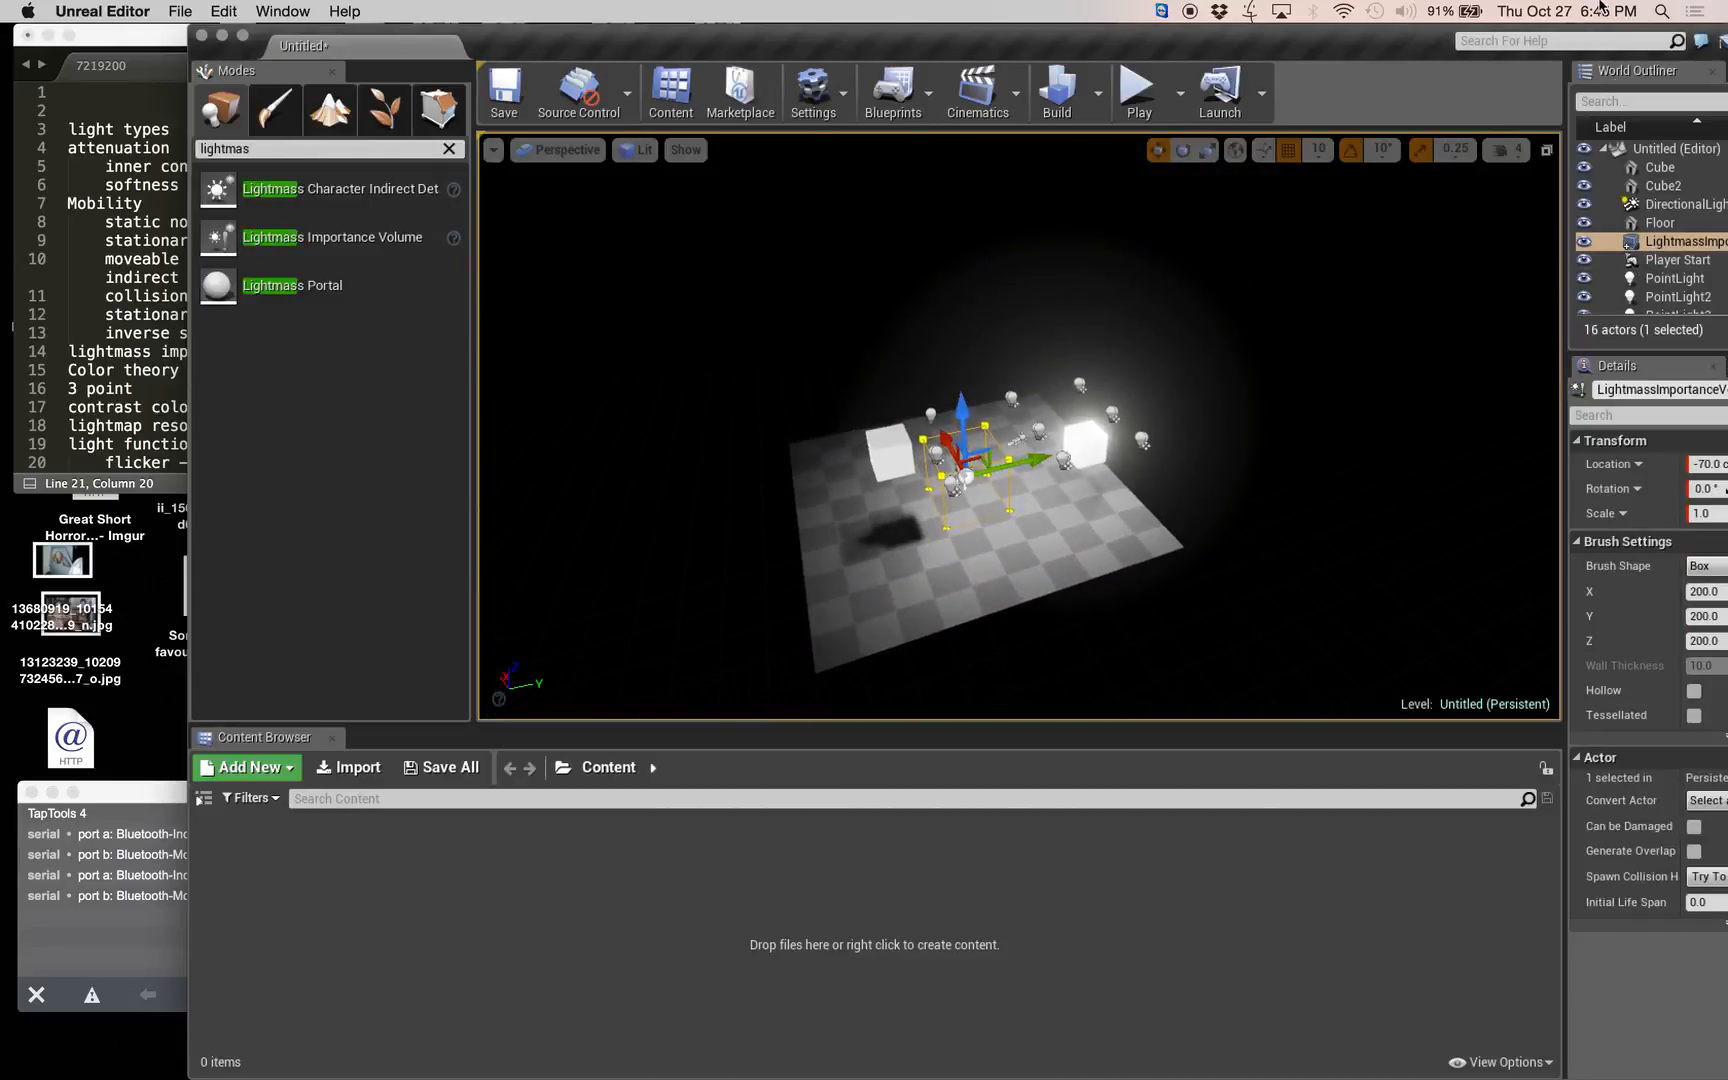
{"action": "left_click_drag", "start_coordinate": [1360, 45], "coordinate": [1188, 45]}
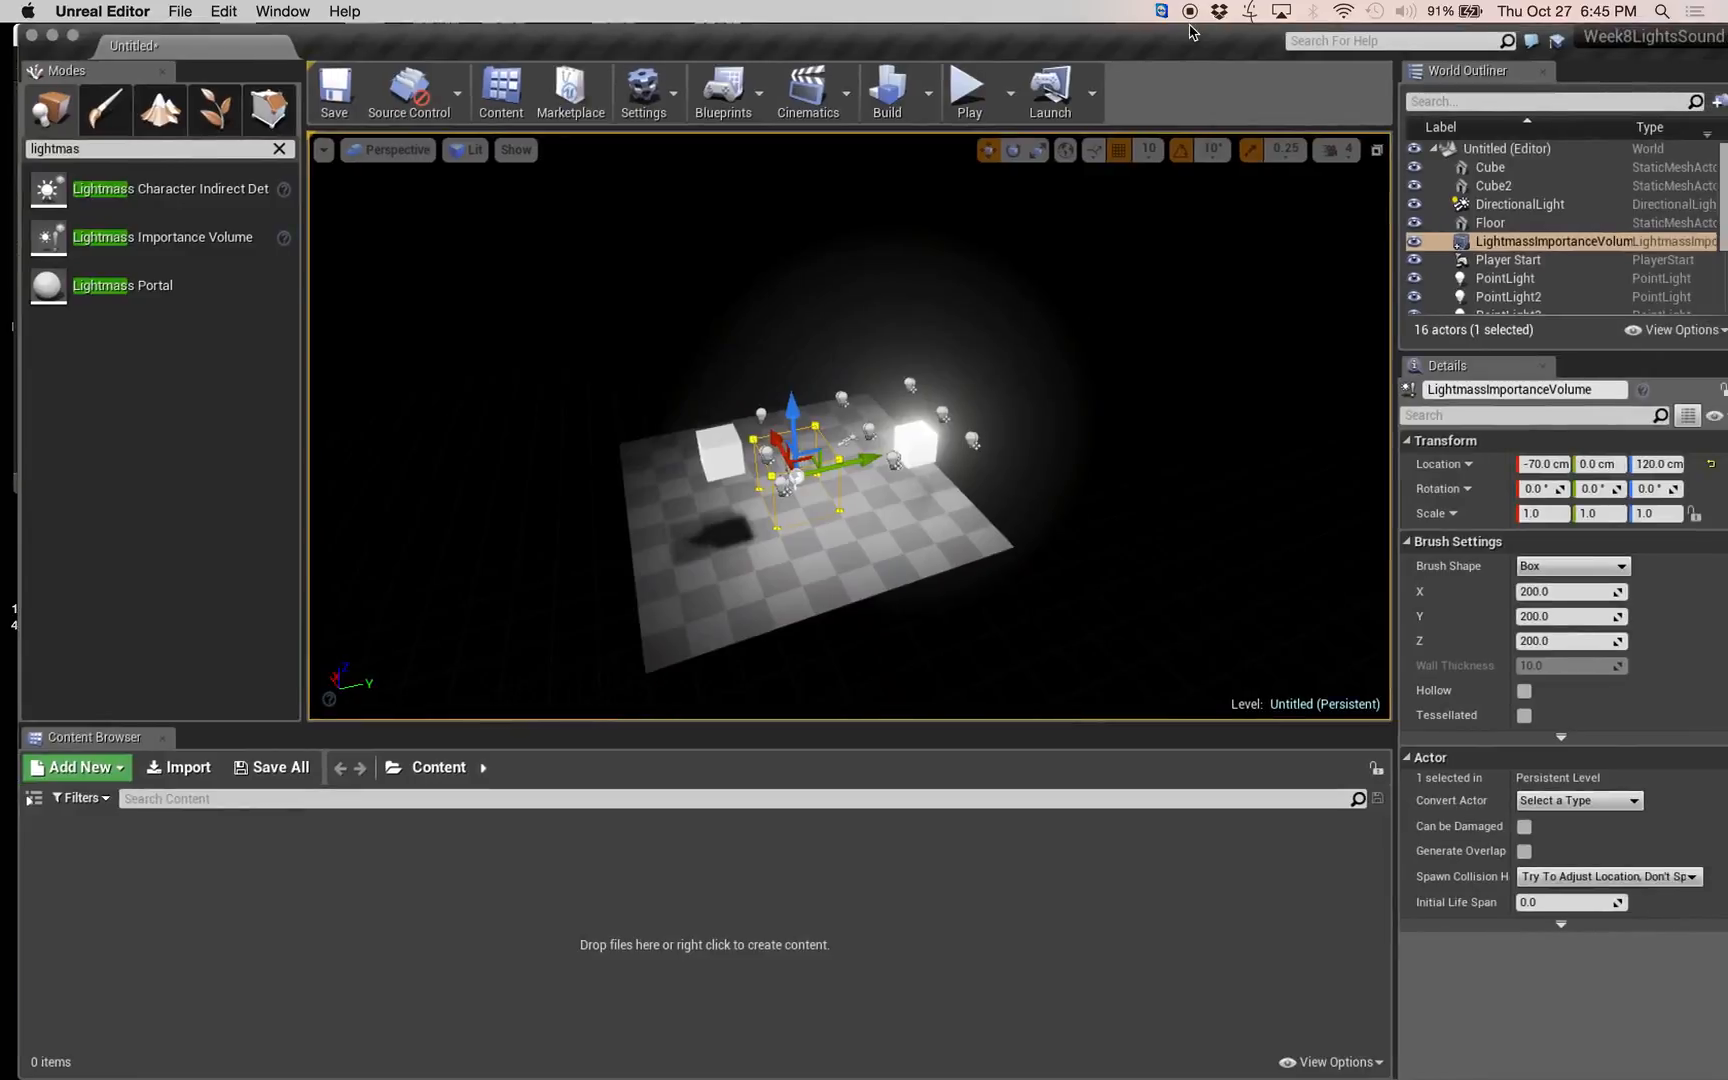
{"action": "left_click", "coordinate": [1567, 590]}
{"action": "type", "text": "1"}
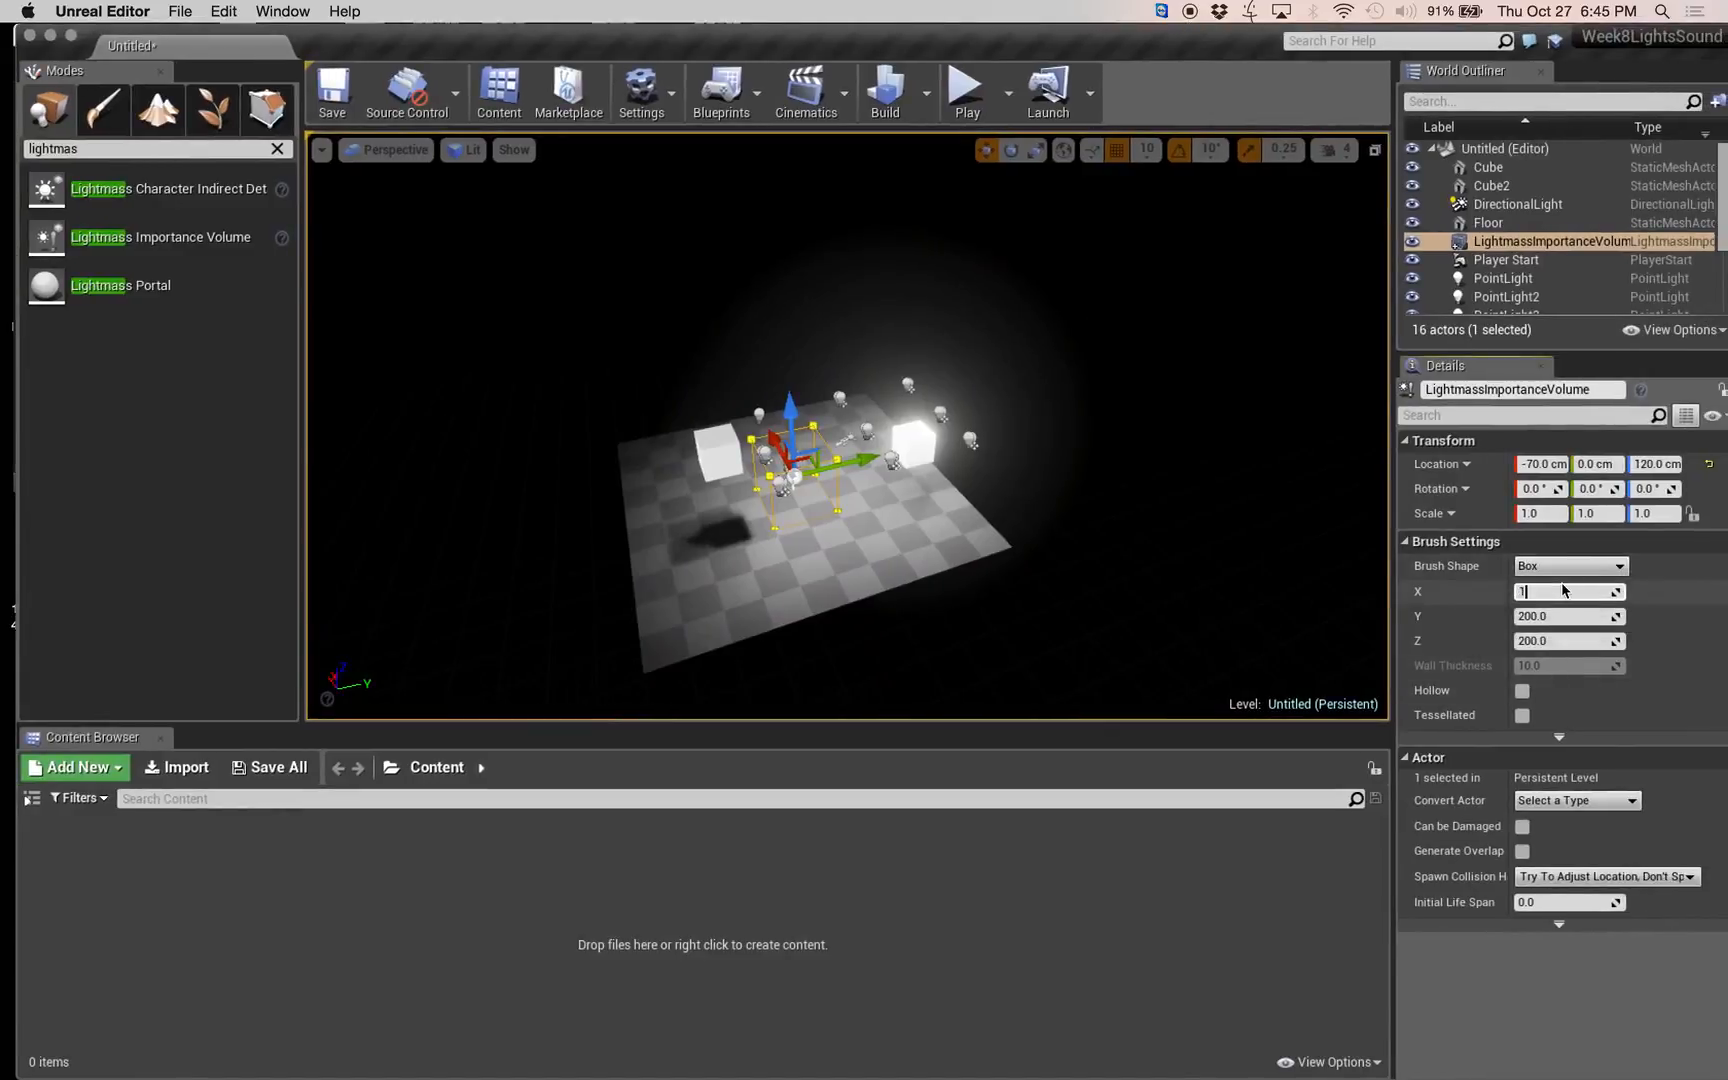
{"action": "type", "text": "0000"}
{"action": "key", "text": "Tab"}
{"action": "type", "text": "1"}
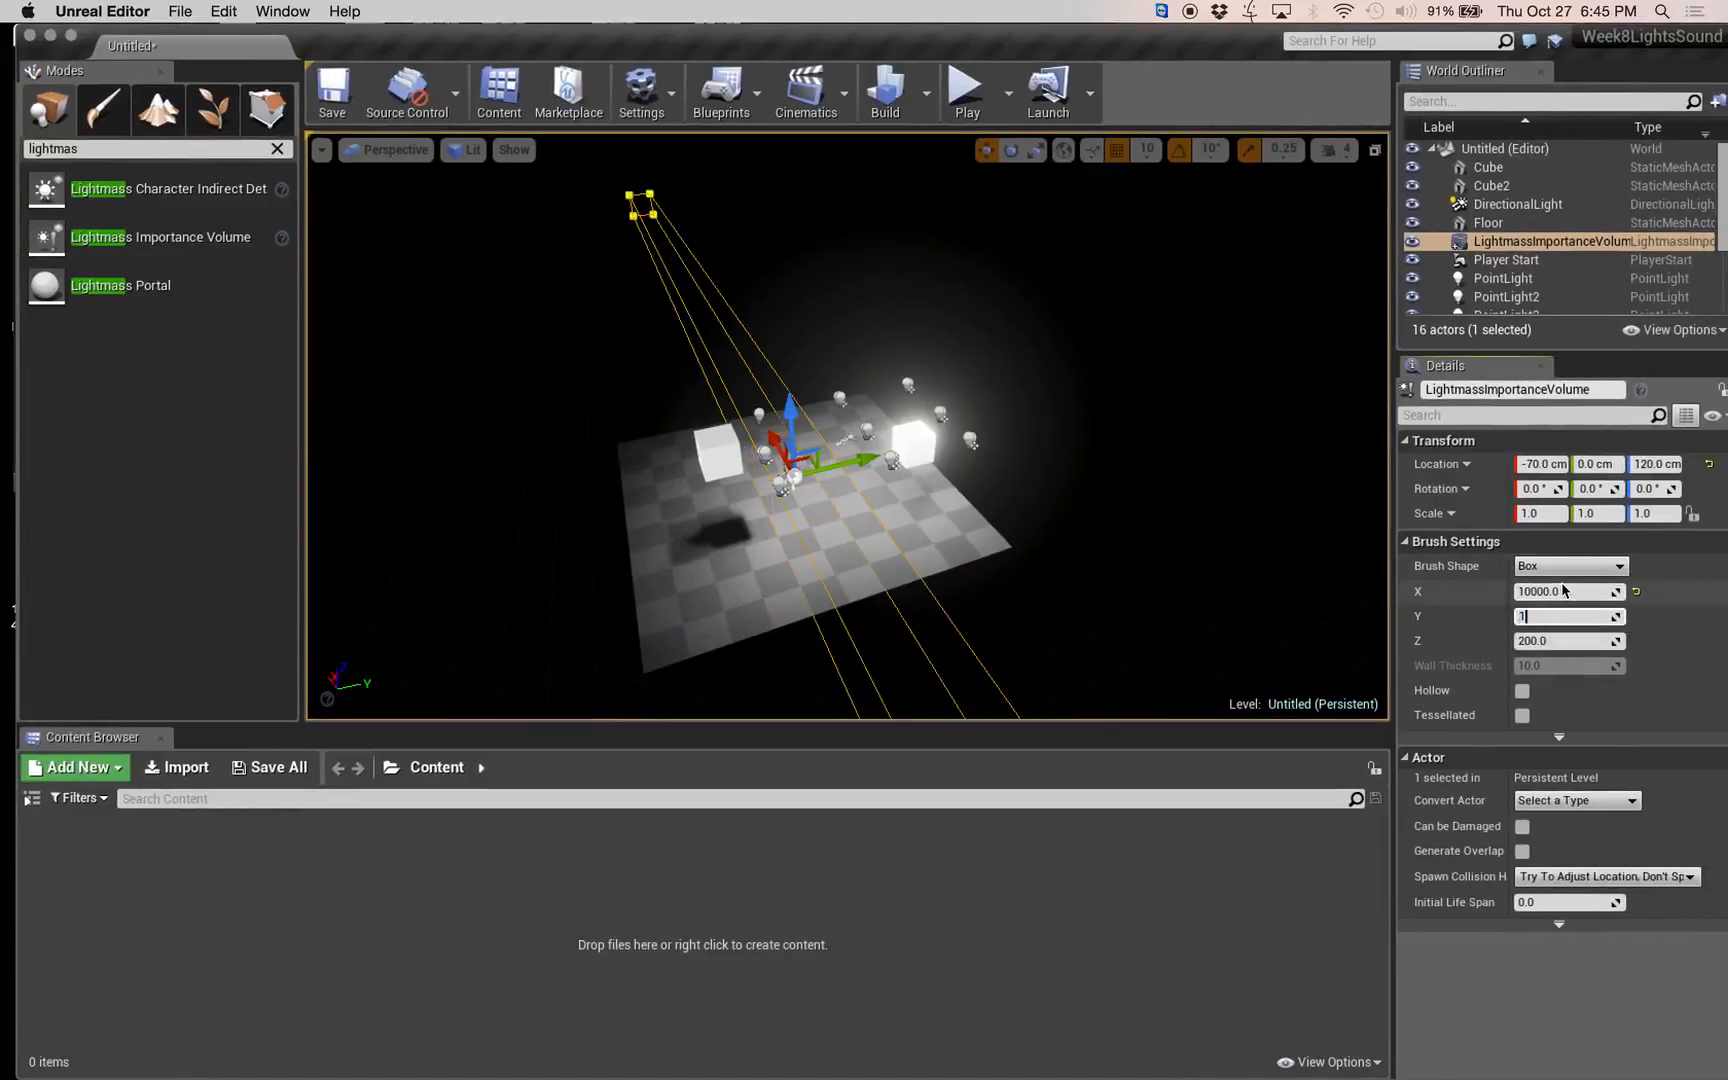
{"action": "type", "text": "00000"}
{"action": "key", "text": "Tab"}
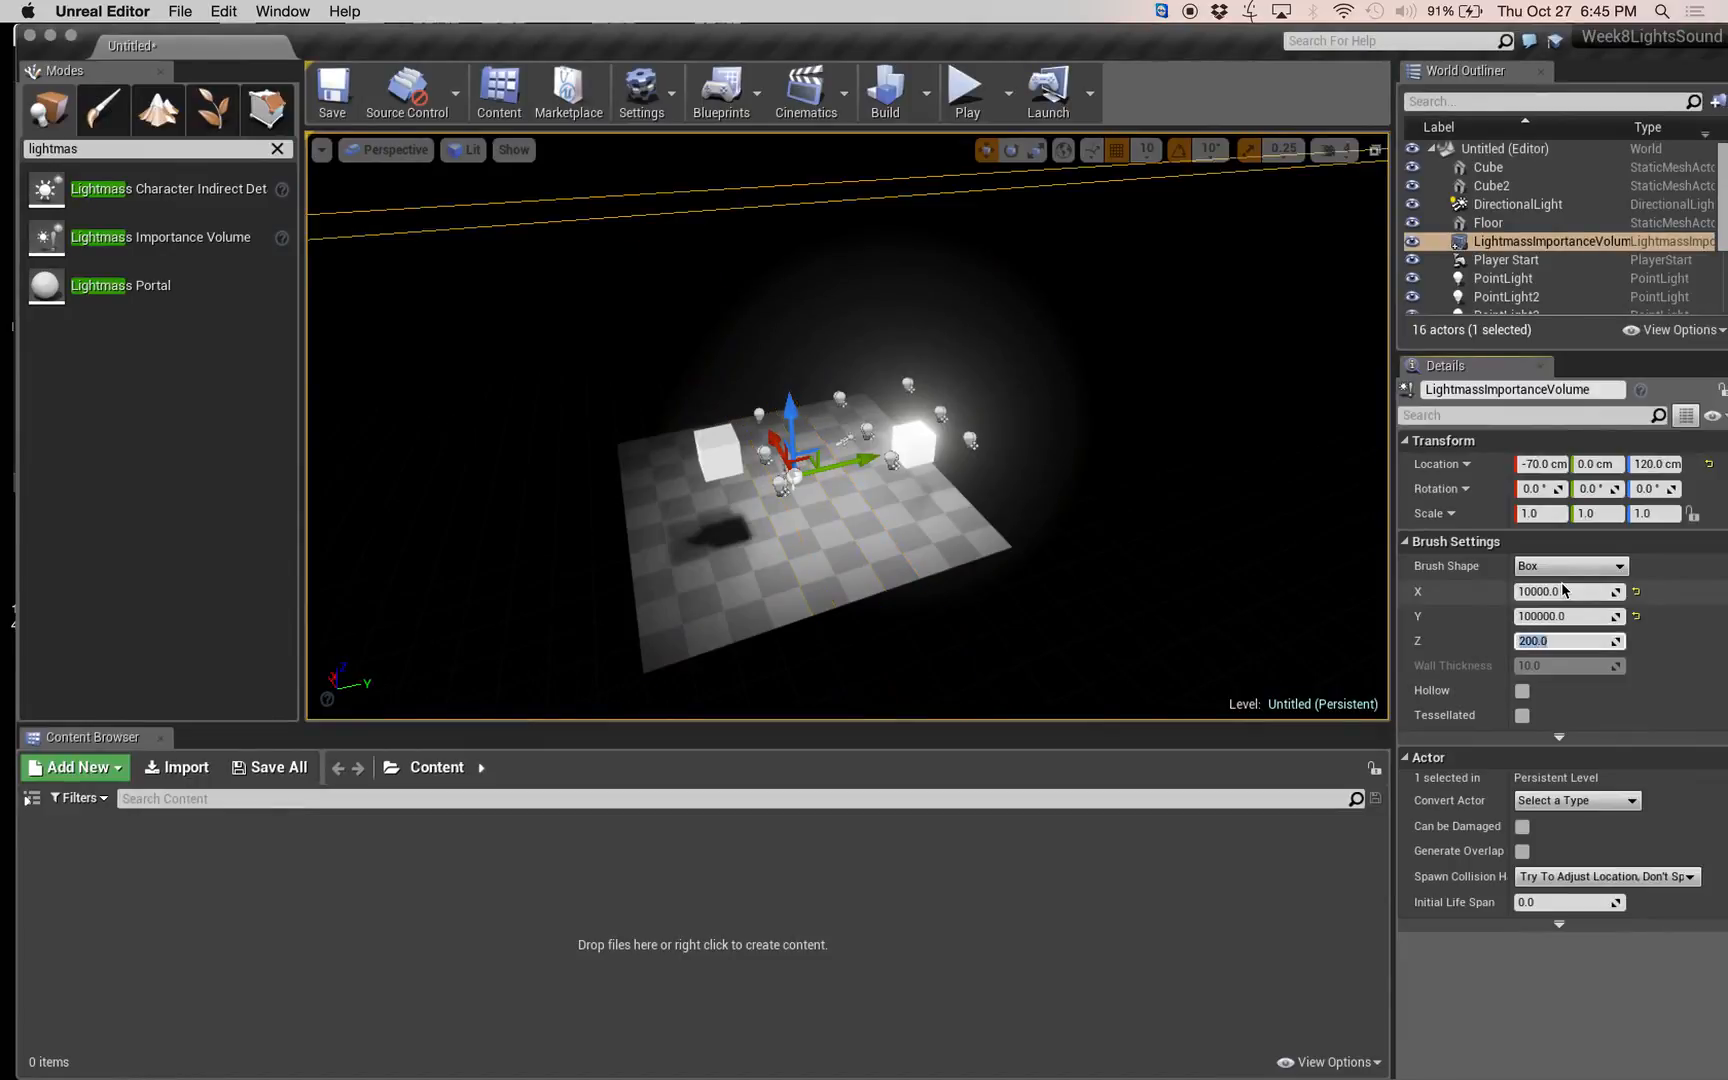
{"action": "type", "text": "1"}
{"action": "key", "text": "Return"}
Correct the importance volume's Y brush size to 10000.
{"action": "left_click", "coordinate": [1580, 616]}
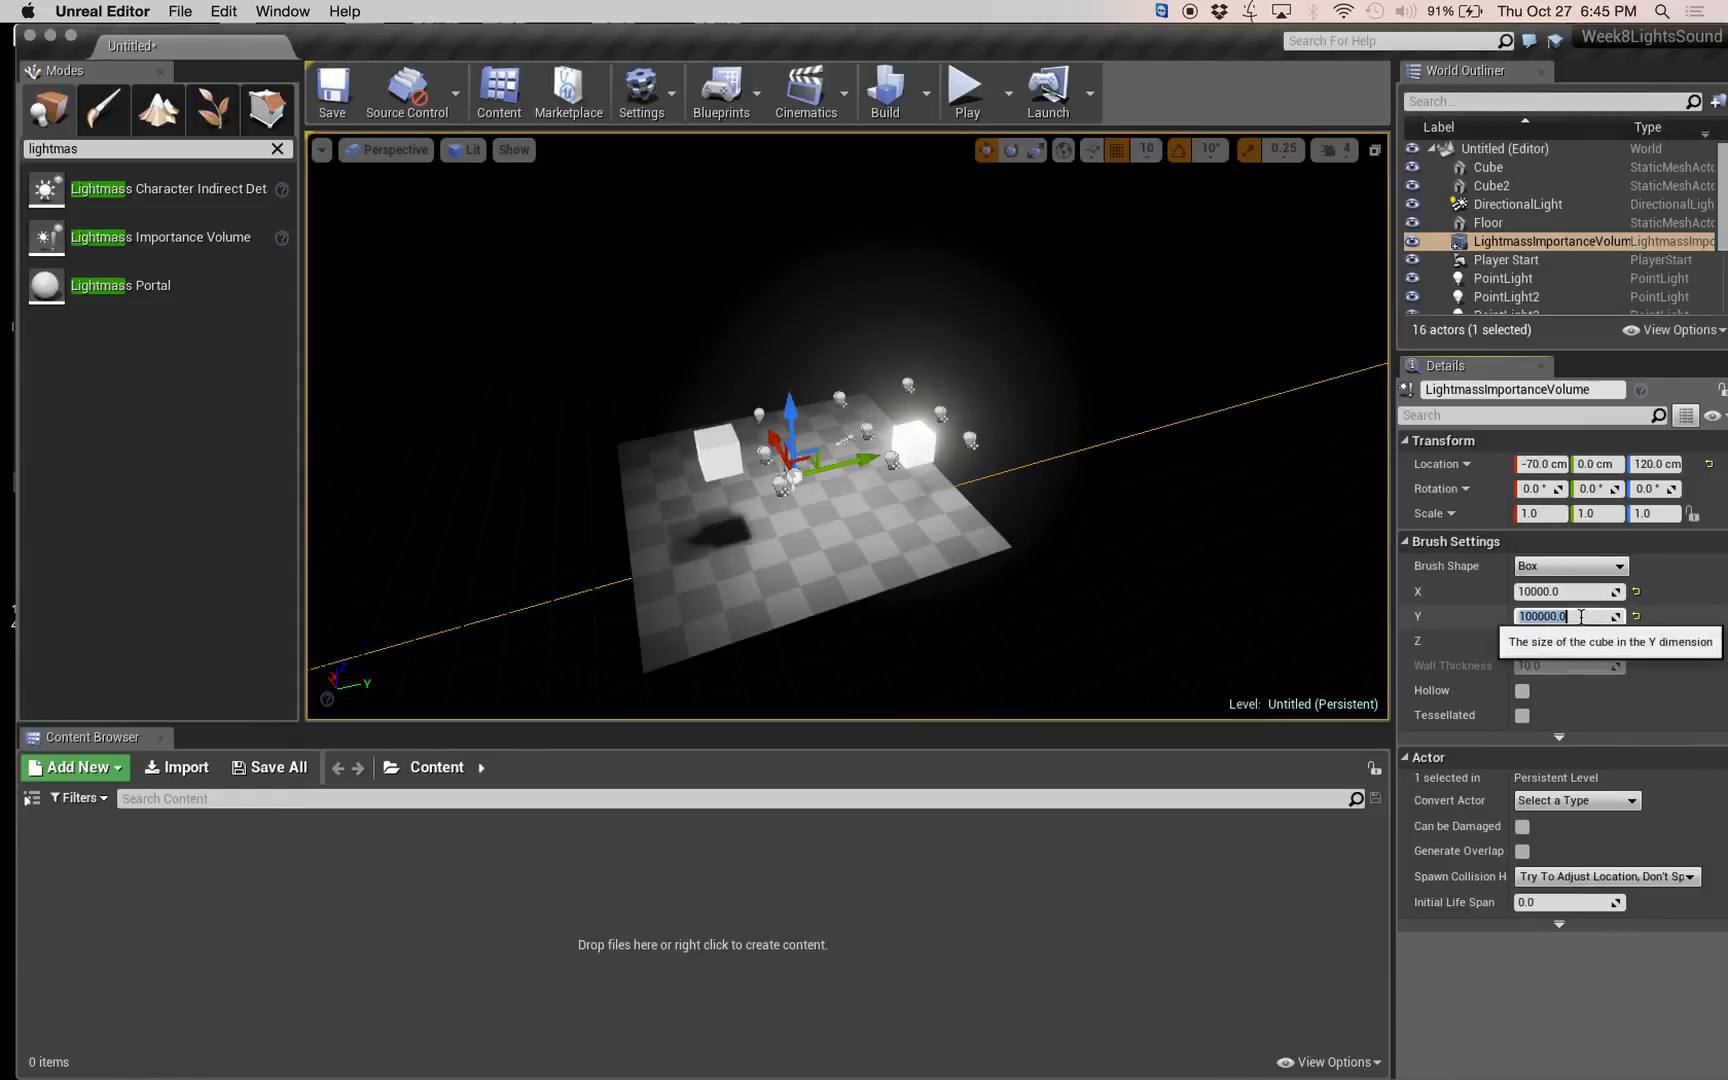
{"action": "left_click", "coordinate": [1580, 616]}
{"action": "key", "text": "Tab"}
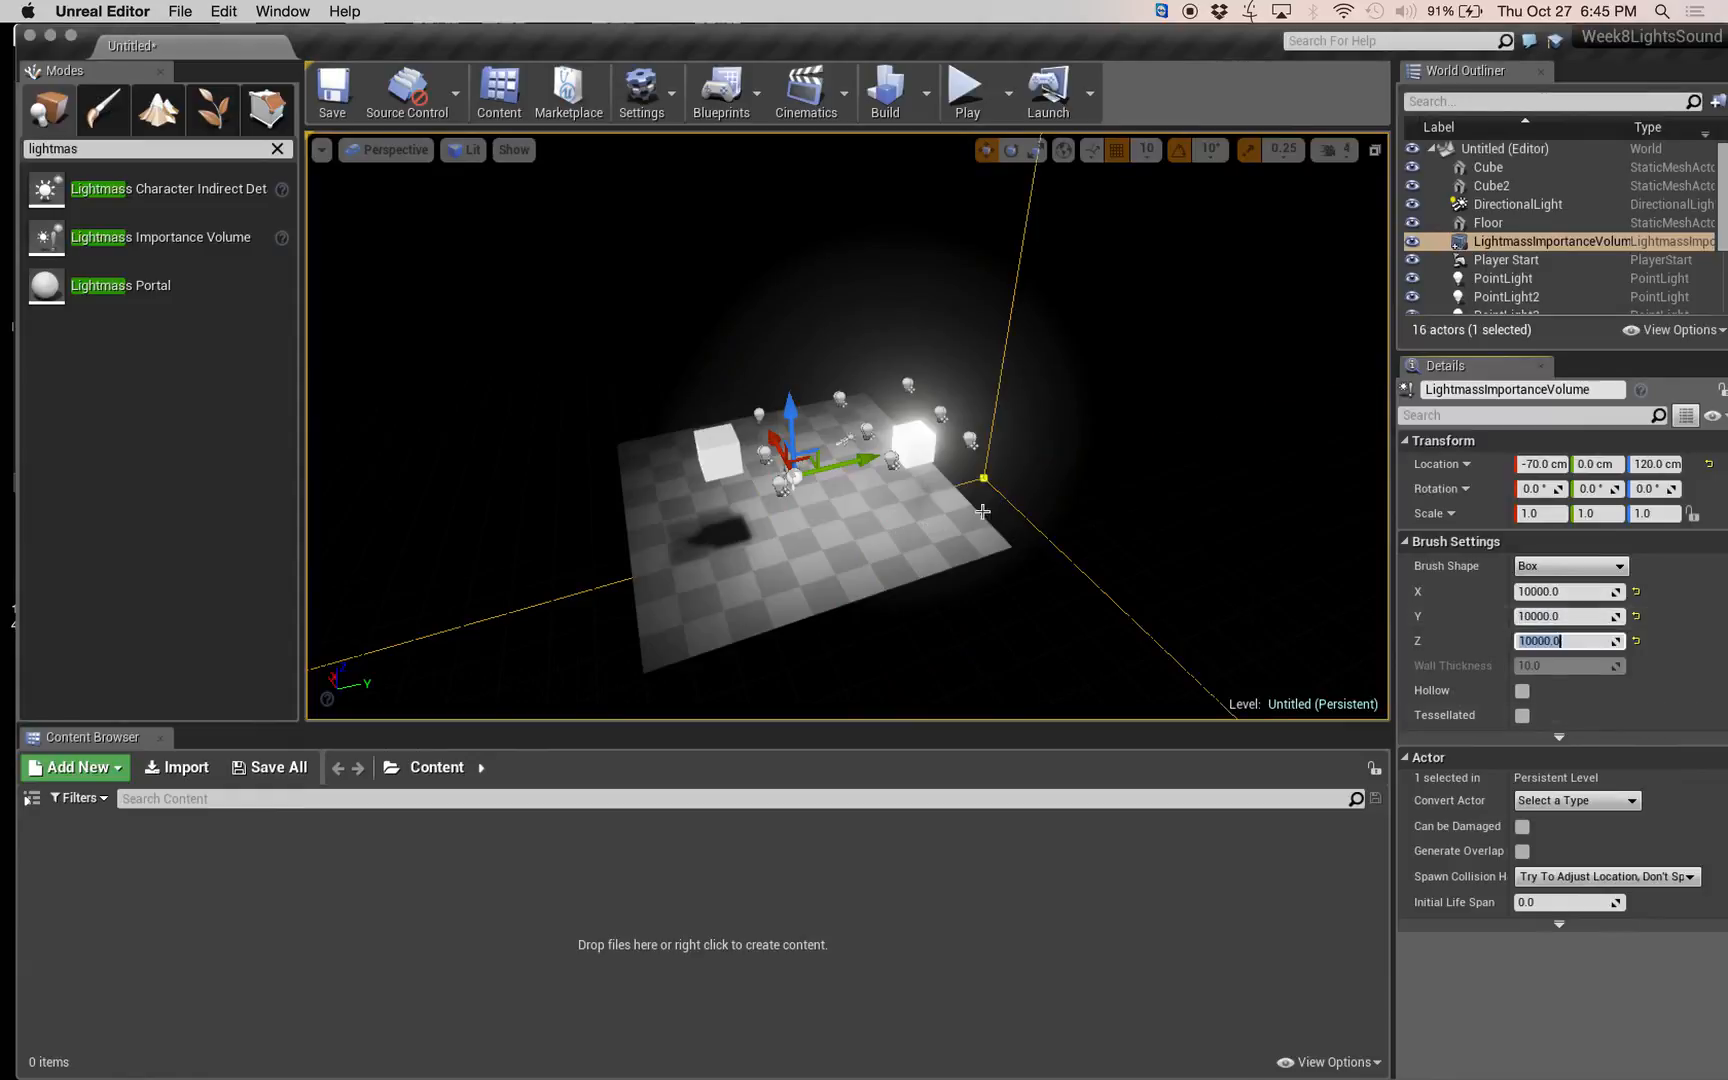
Rebuild only the lighting with the enlarged importance volume surrounding the scene.
{"action": "mouse_move", "coordinate": [978, 506]}
{"action": "right_mouse_down"}
{"action": "mouse_move", "coordinate": [845, 502]}
{"action": "mouse_move", "coordinate": [834, 327]}
{"action": "mouse_move", "coordinate": [830, 454]}
{"action": "right_mouse_up"}
{"action": "key", "text": "s"}
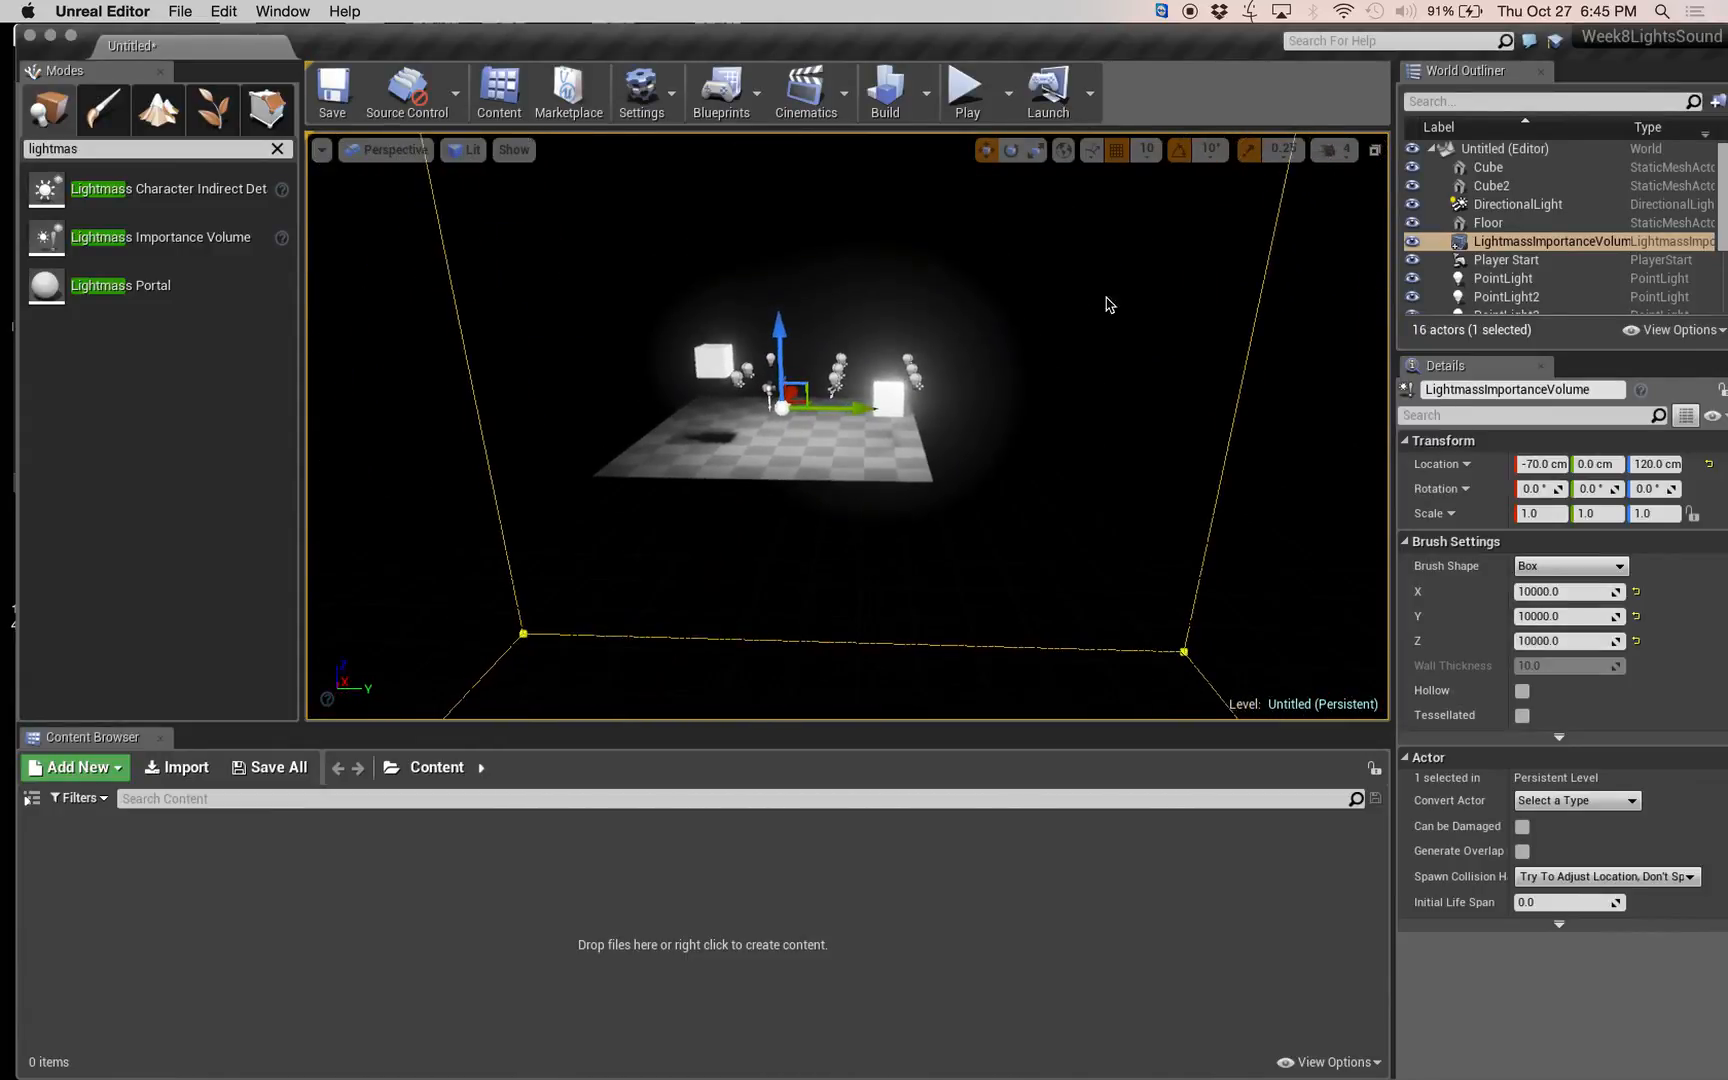
{"action": "left_click", "coordinate": [927, 98]}
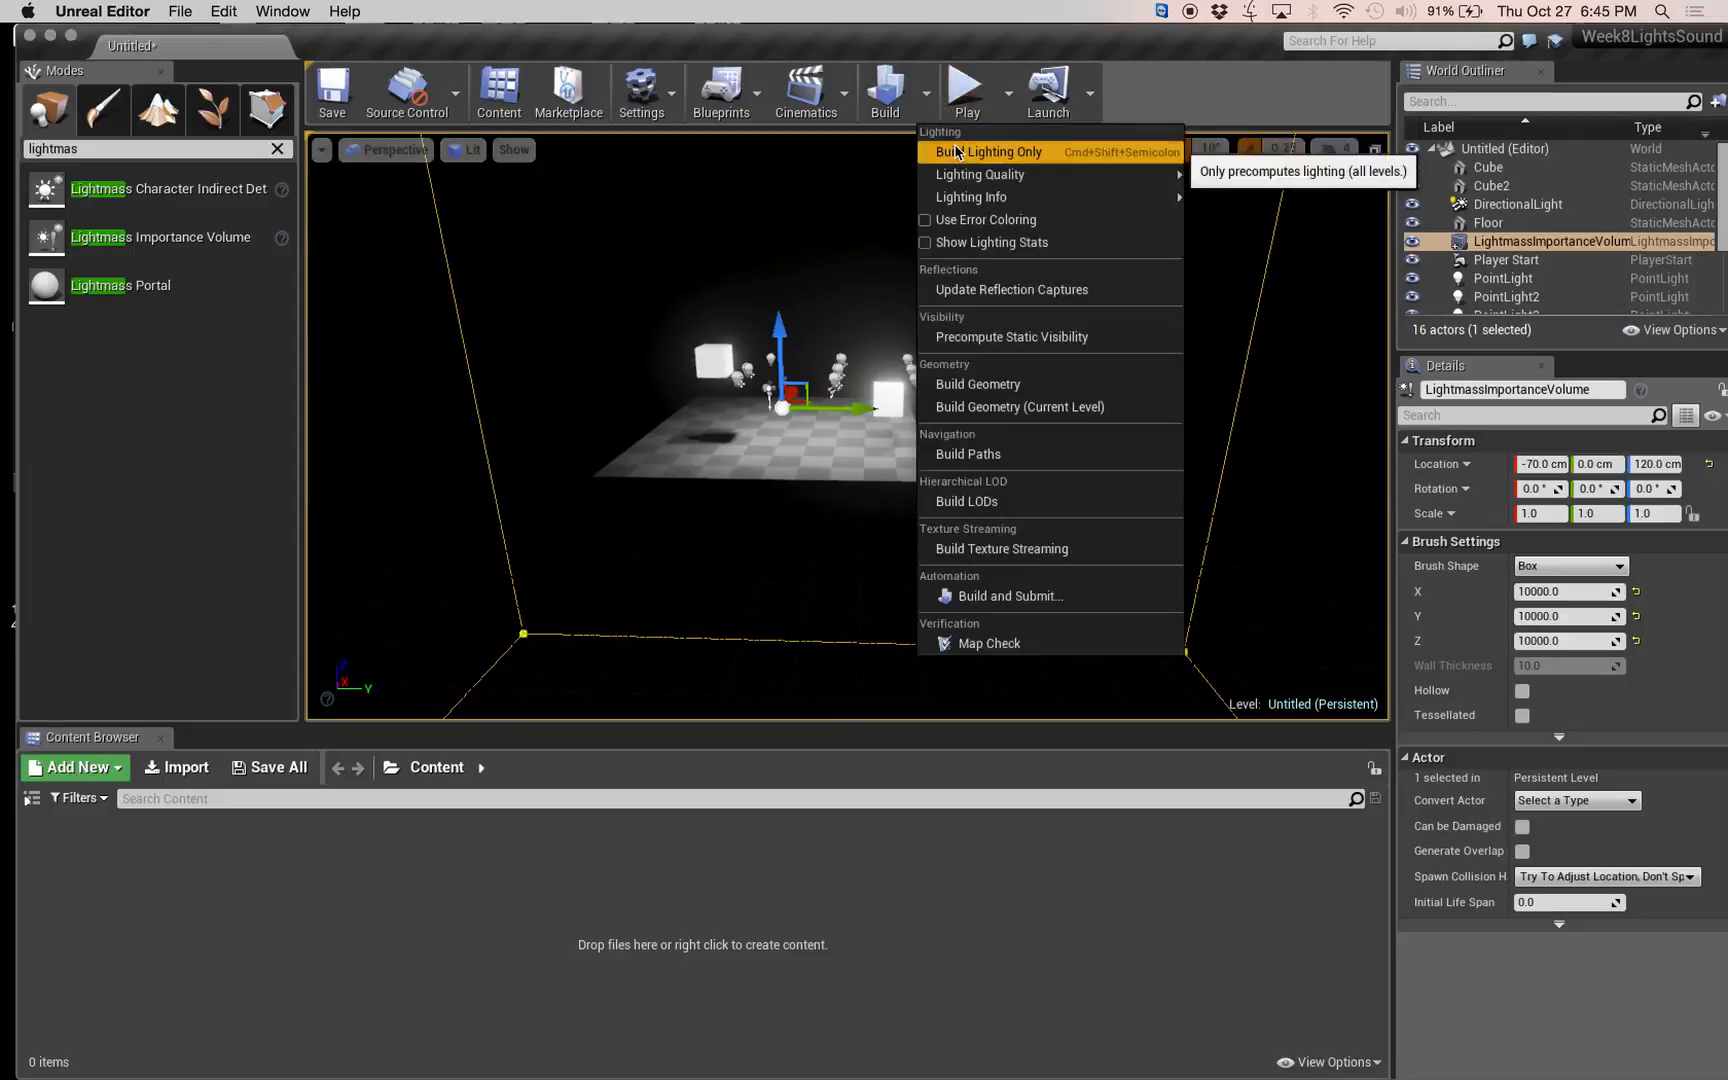
{"action": "left_click", "coordinate": [985, 151]}
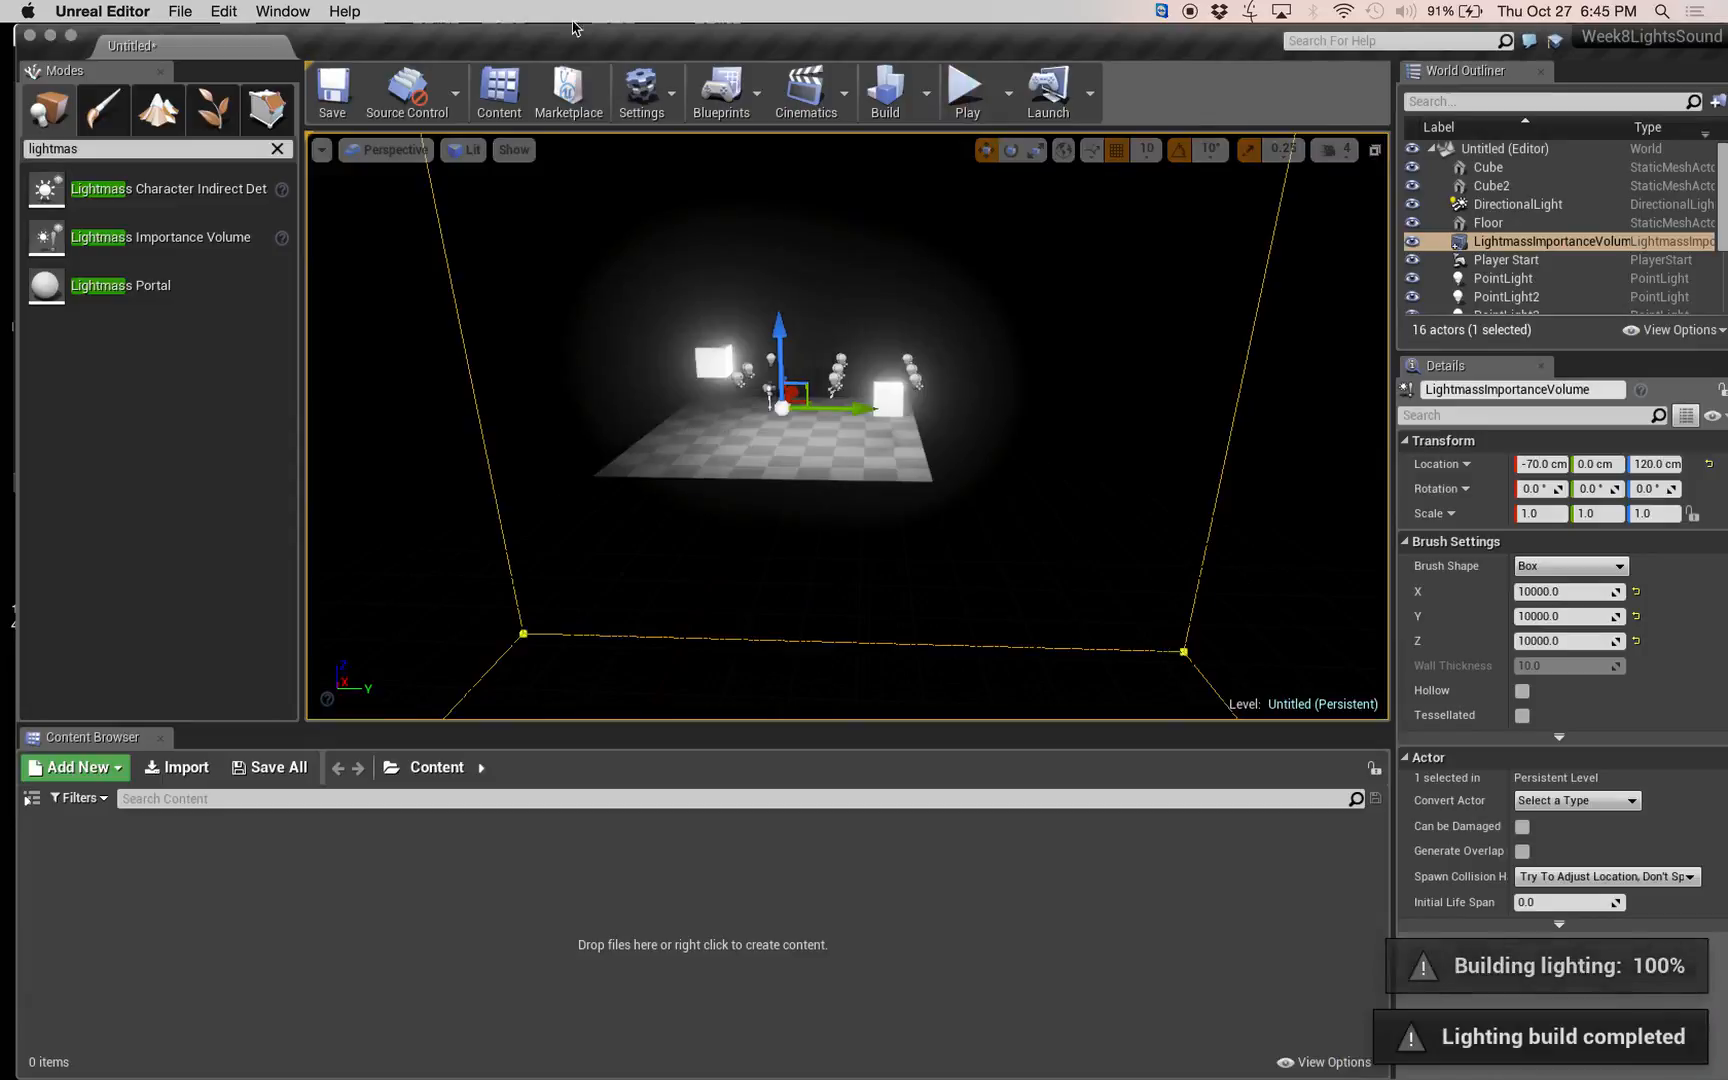
Check the topics in the lighting notes behind the editor, and examine the relit cubes and floor up close.
{"action": "left_click_drag", "start_coordinate": [603, 37], "coordinate": [941, 37]}
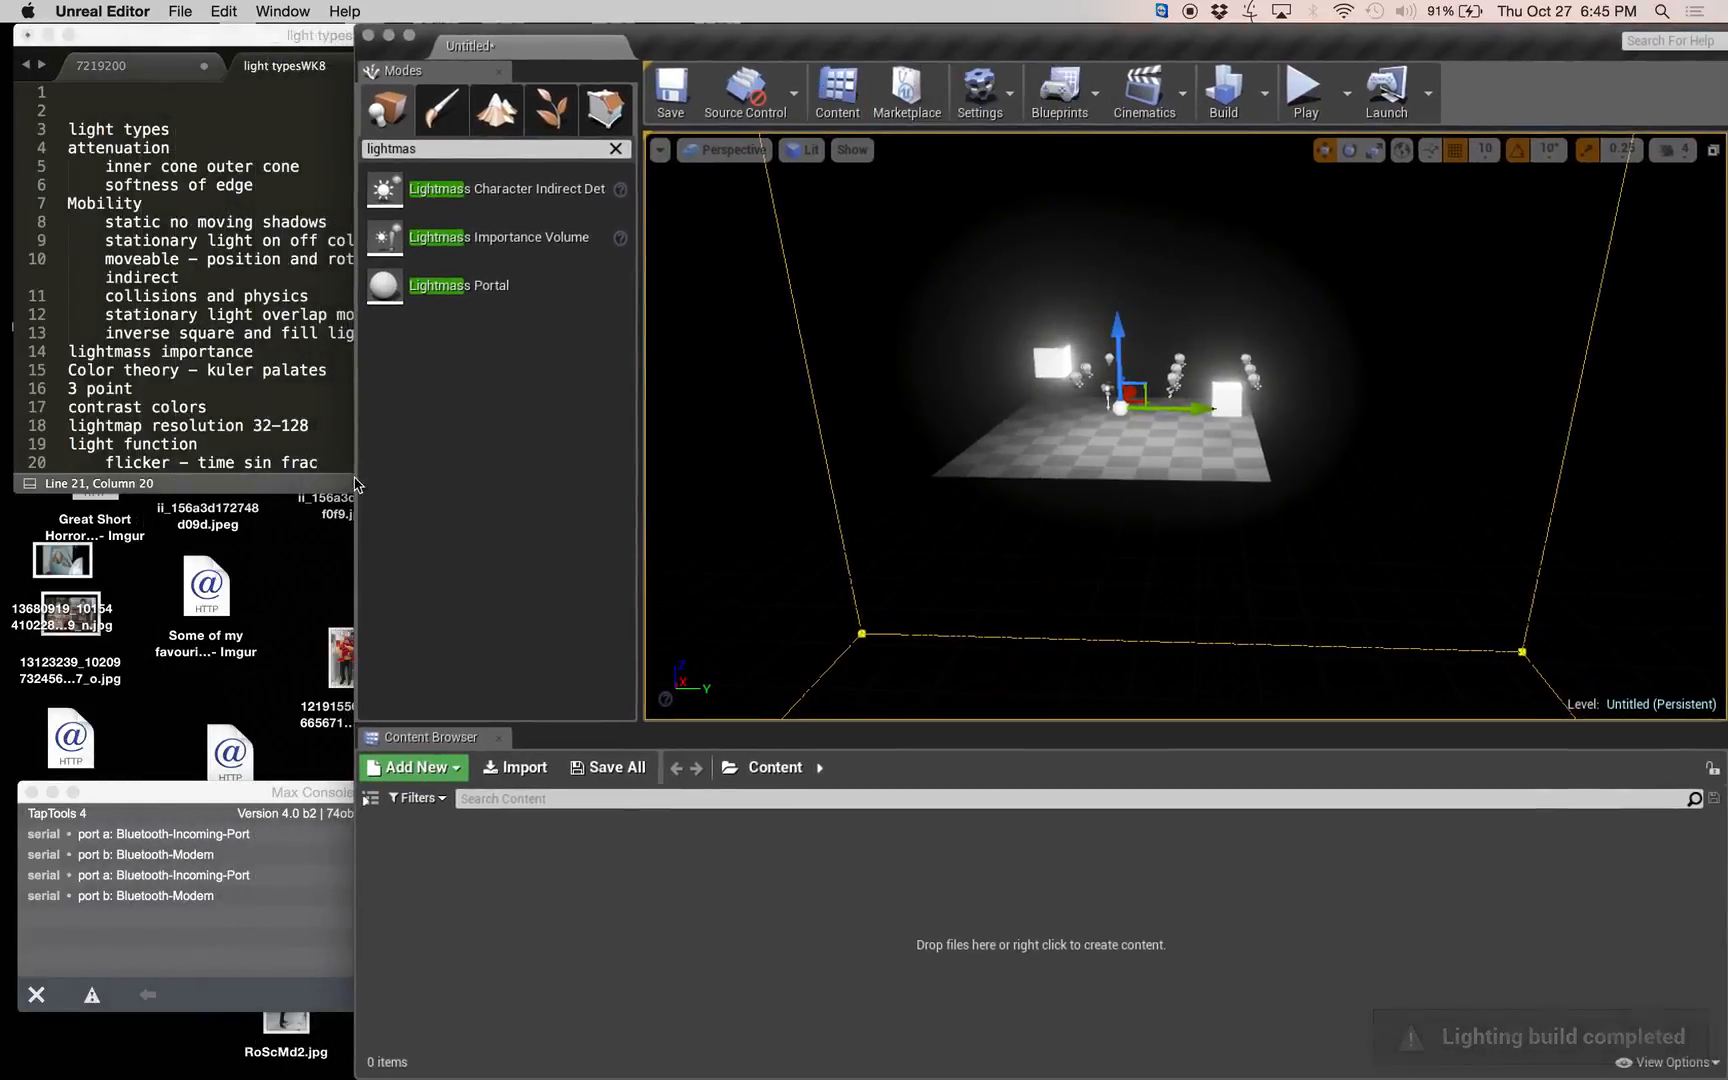
{"action": "left_click", "coordinate": [210, 333]}
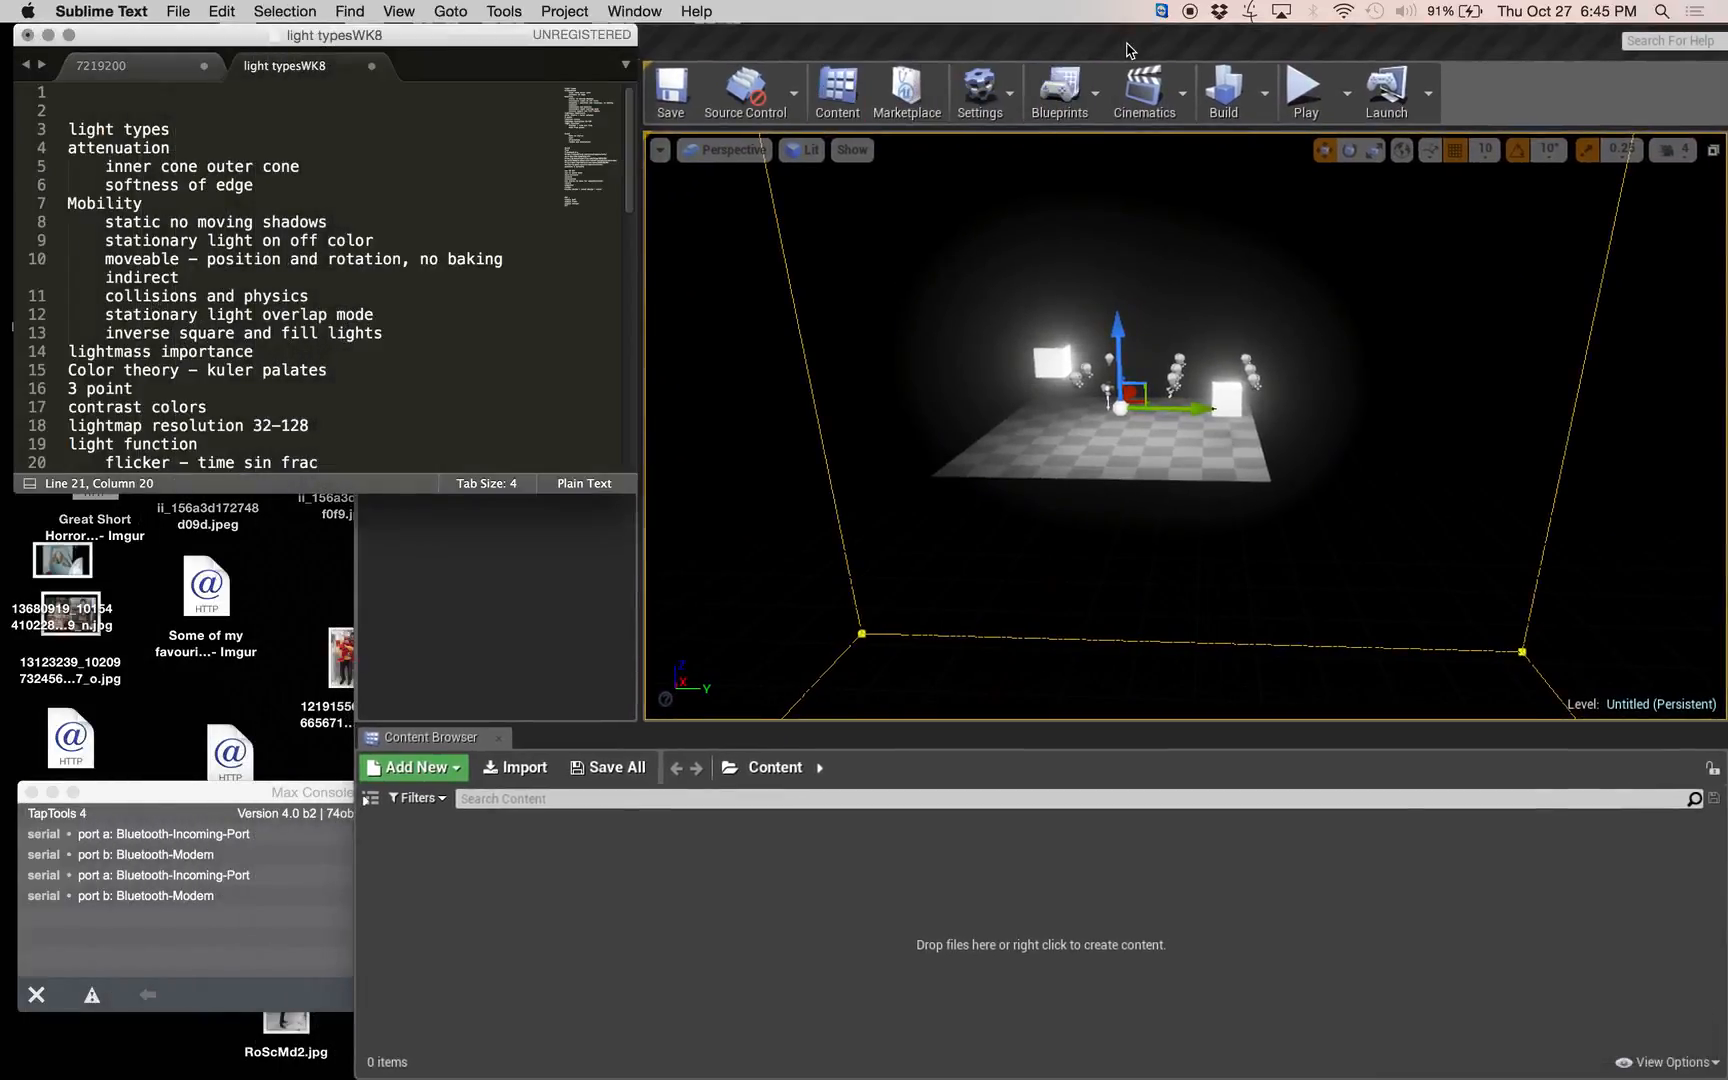
{"action": "left_click_drag", "start_coordinate": [1127, 50], "coordinate": [753, 50]}
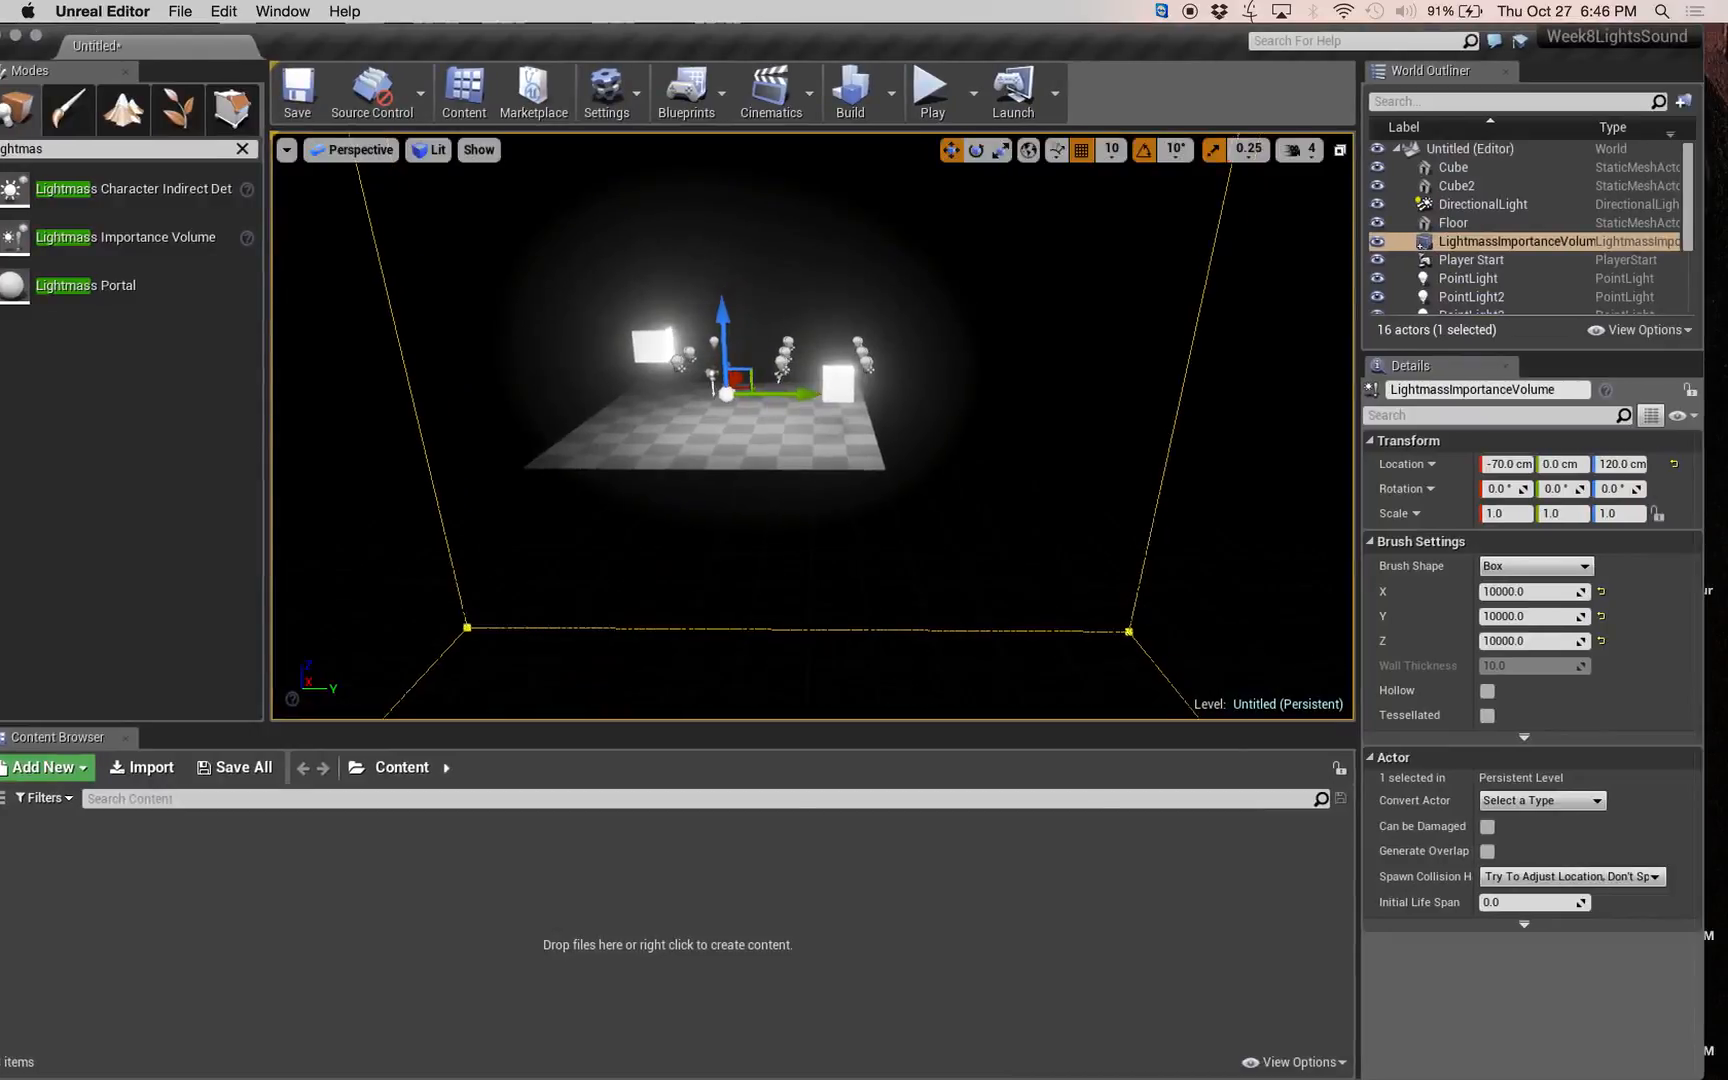
{"action": "key", "text": "w"}
{"action": "right_click_drag", "start_coordinate": [812, 427], "coordinate": [760, 460]}
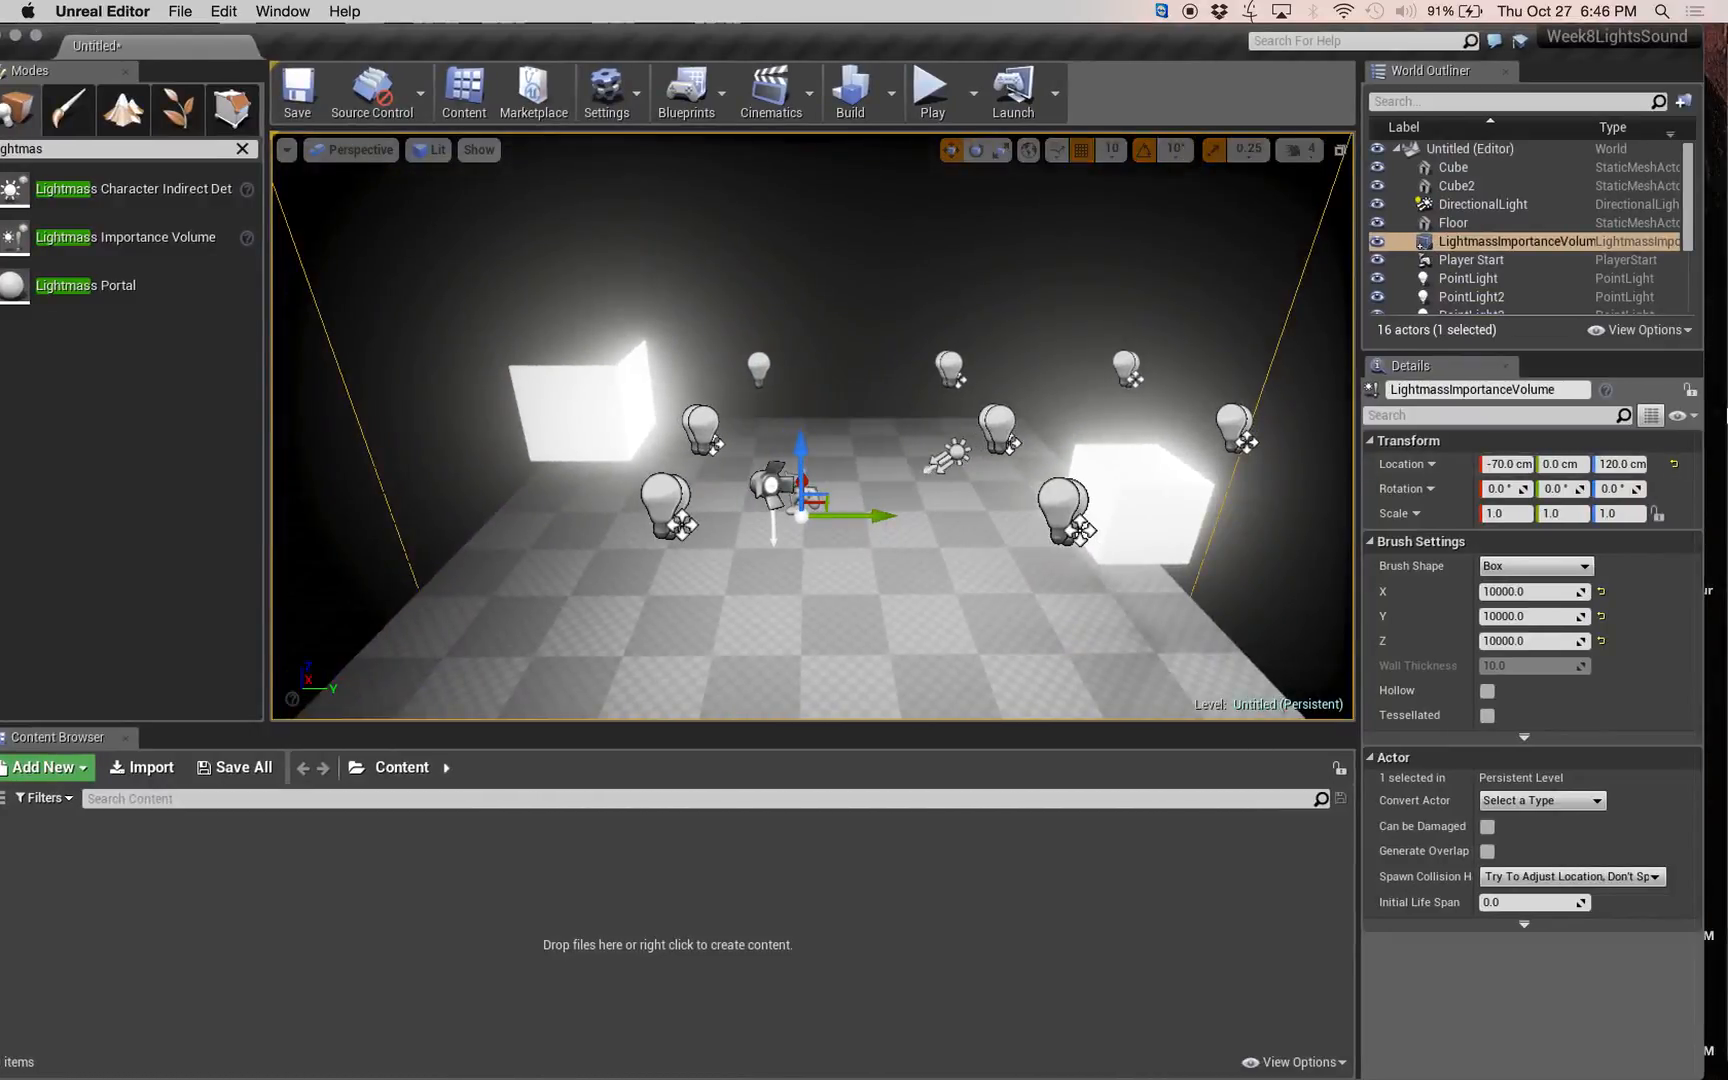
Switch to Chrome, search the web for kuler in a new tab and open the Adobe Kuler color wheel.
{"action": "mouse_move", "coordinate": [1712, 247]}
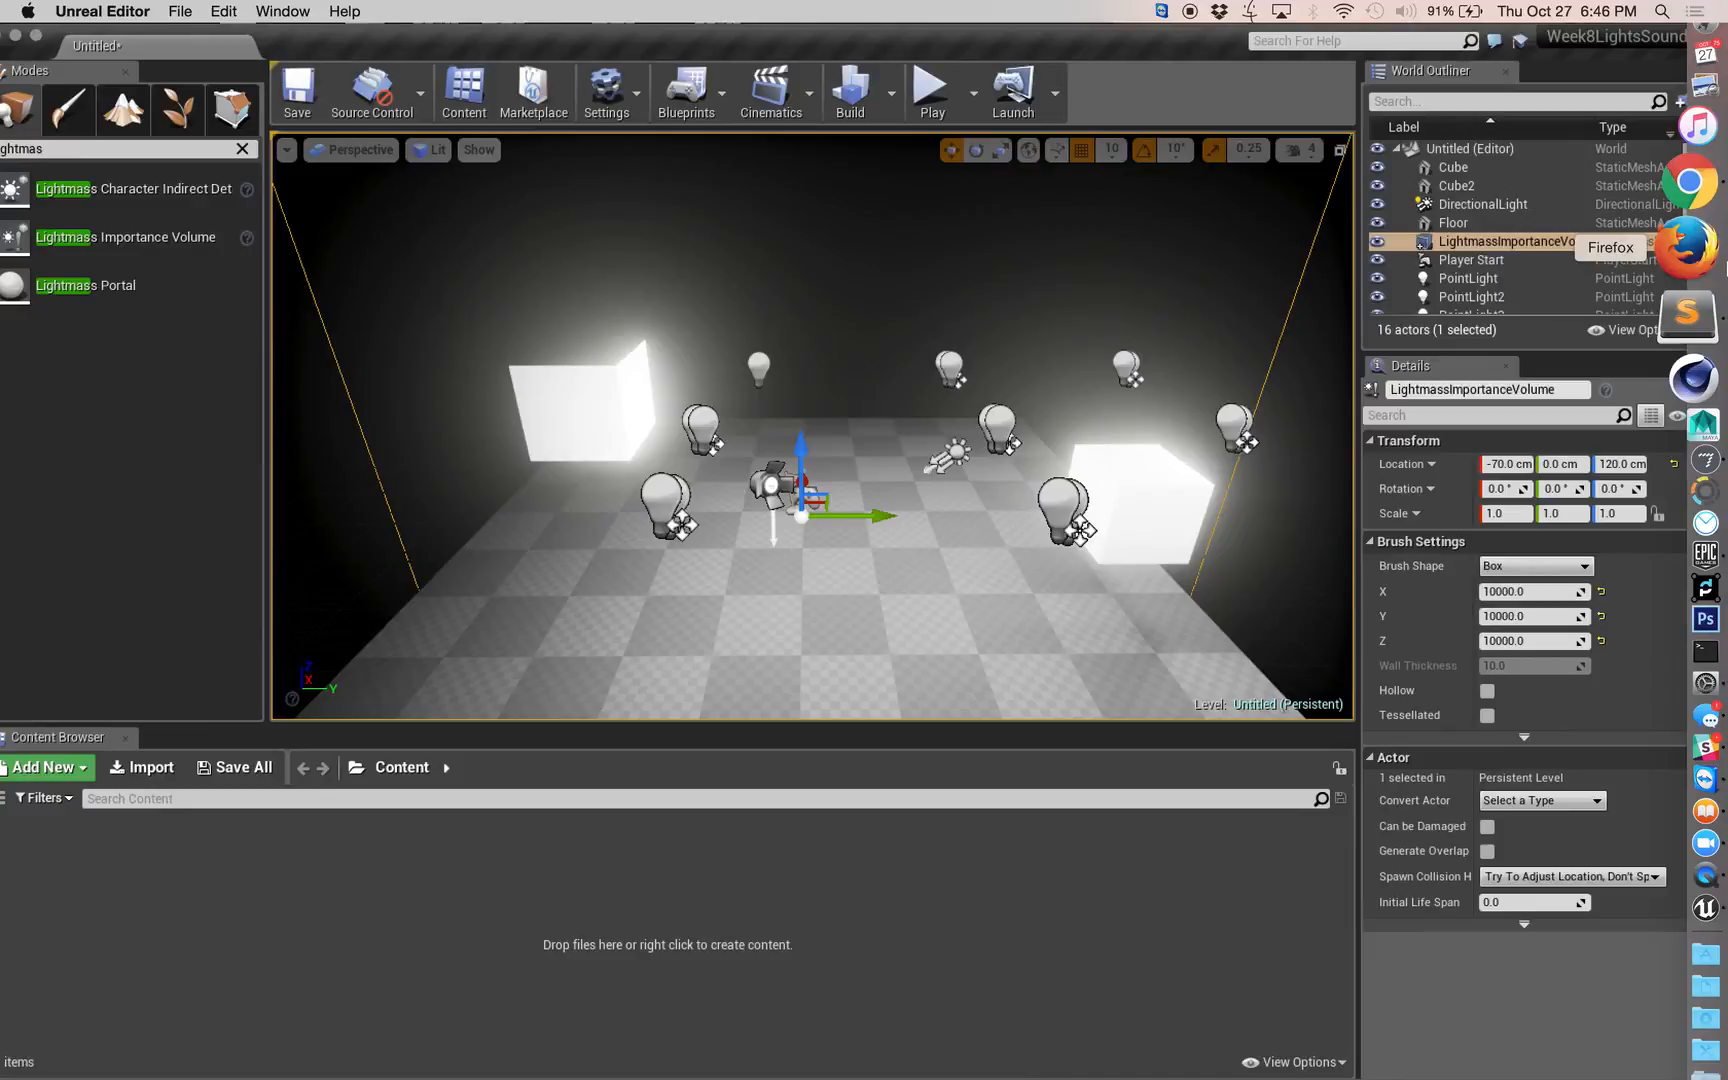
{"action": "left_click", "coordinate": [1690, 183]}
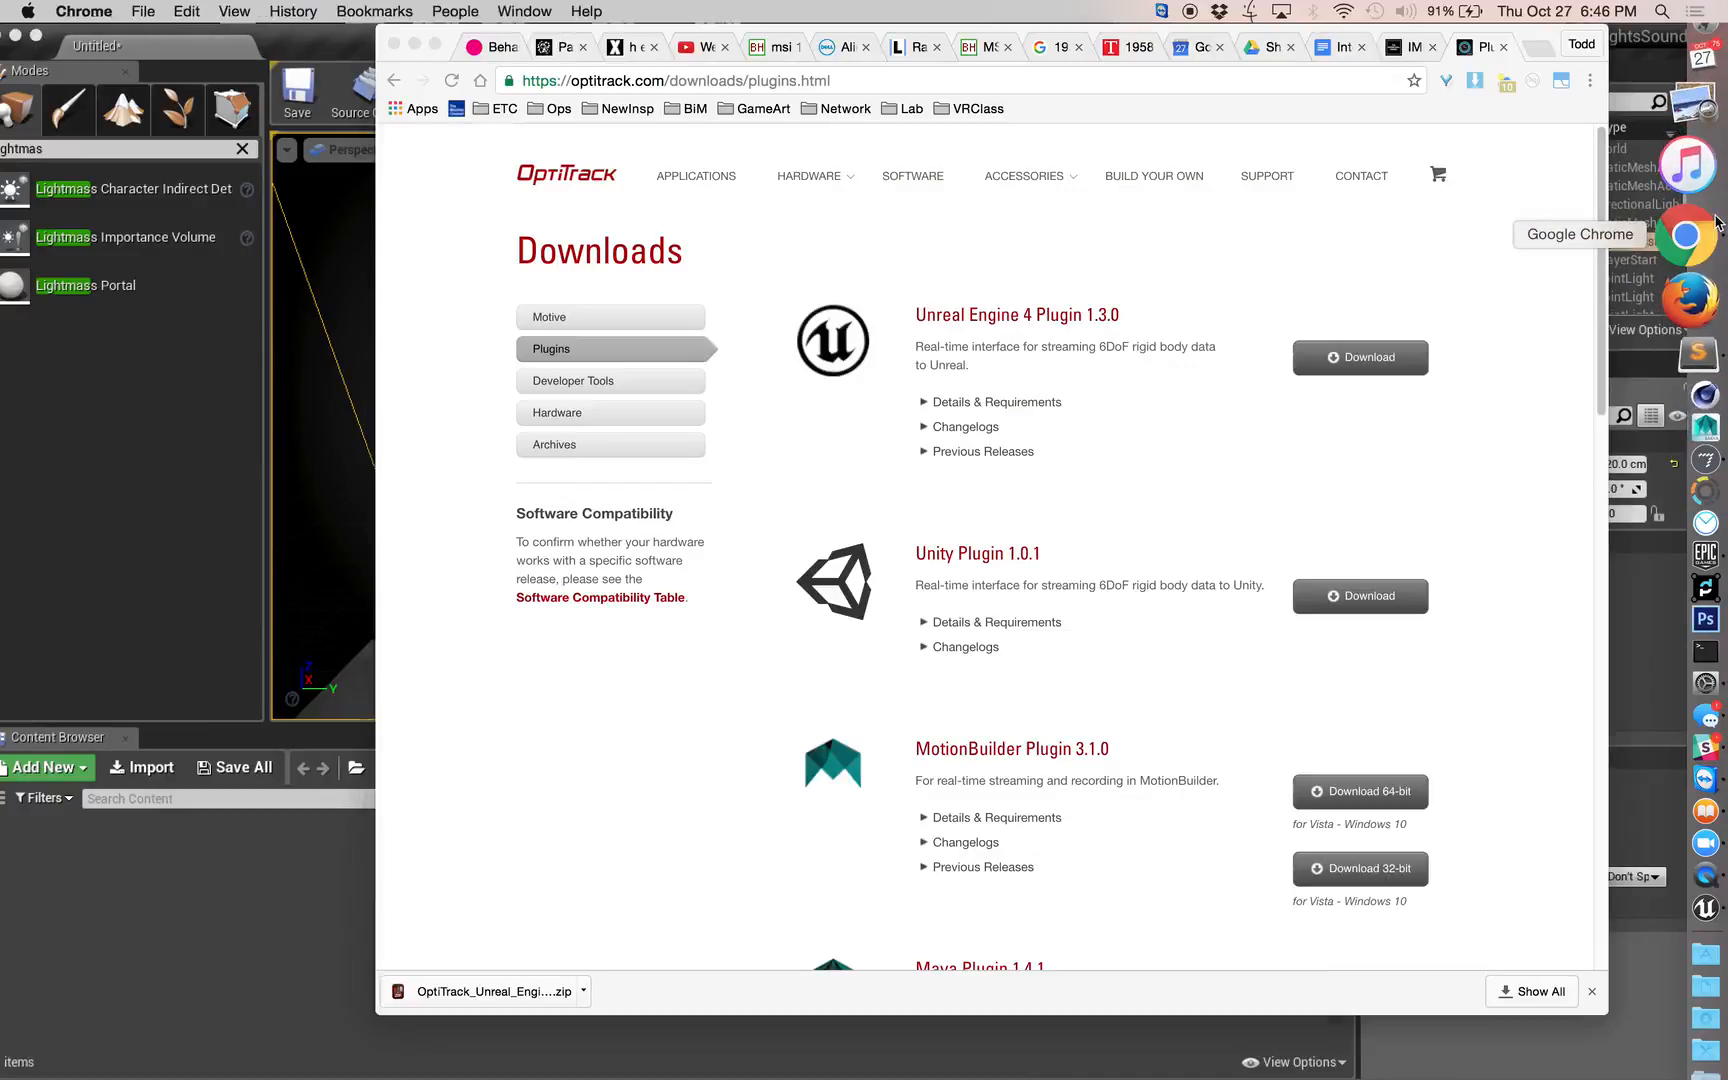
{"action": "left_click", "coordinate": [1535, 50]}
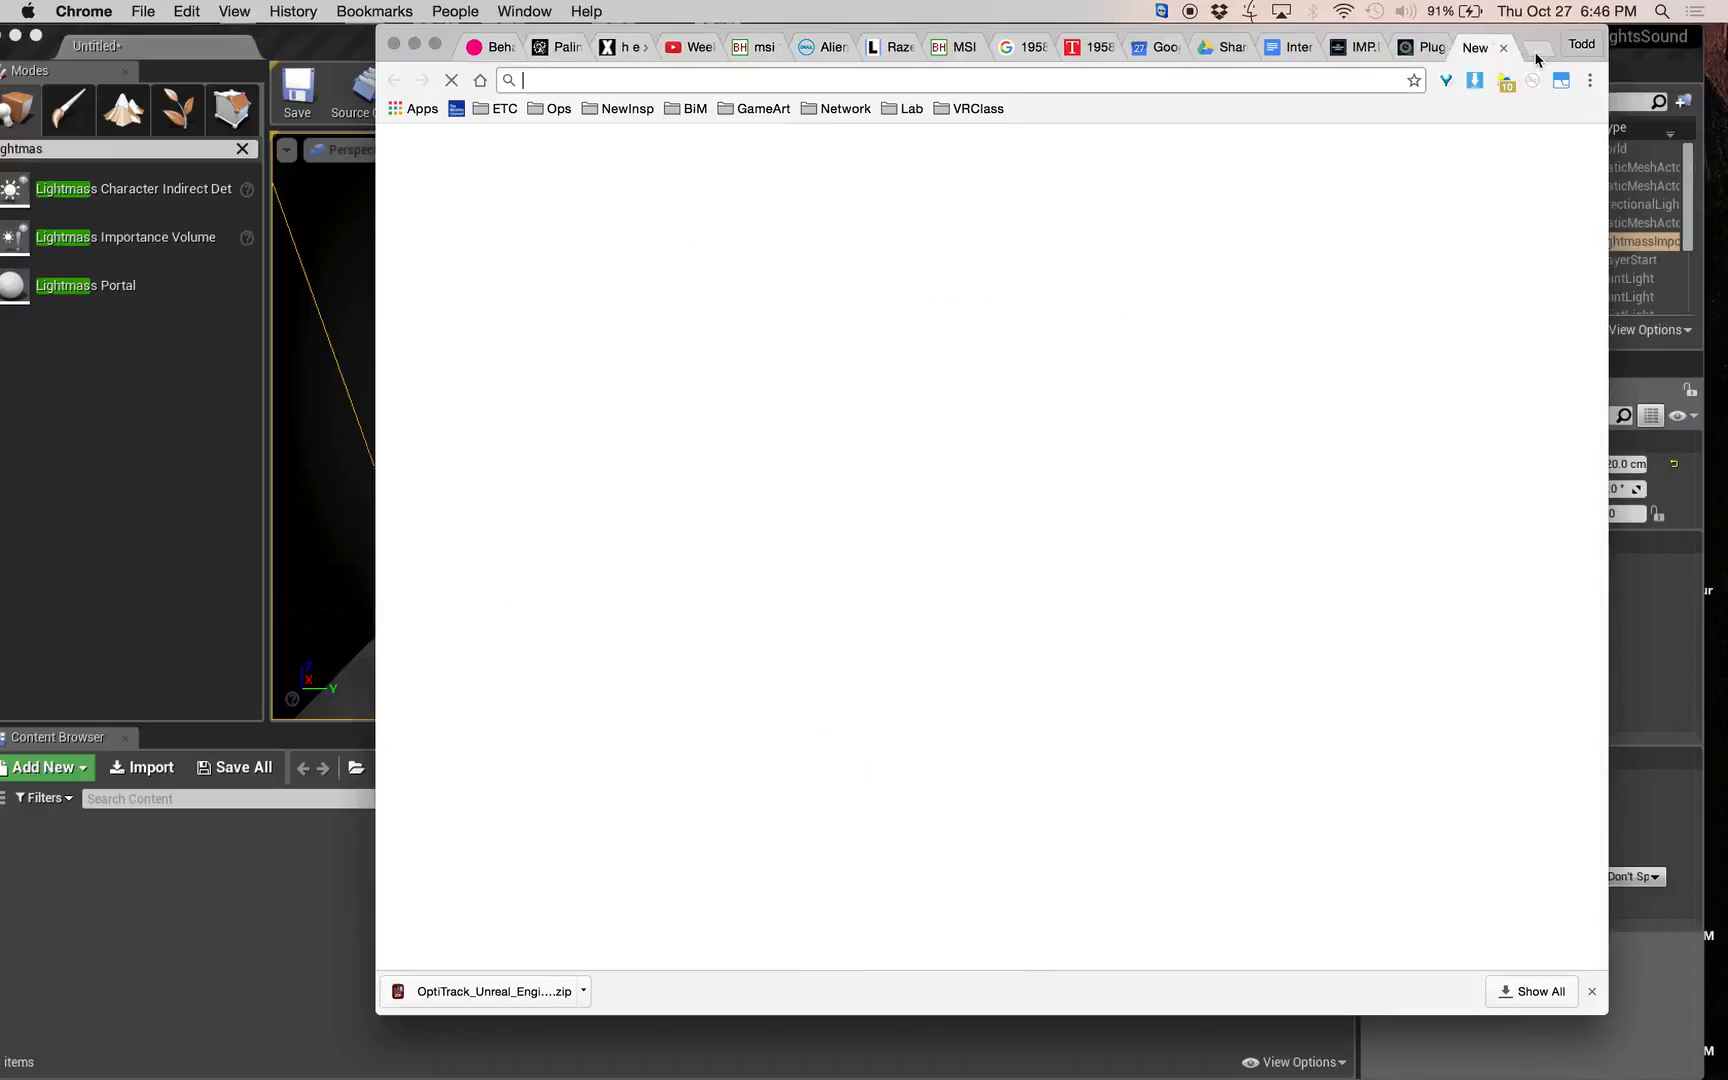
{"action": "type", "text": "kul"}
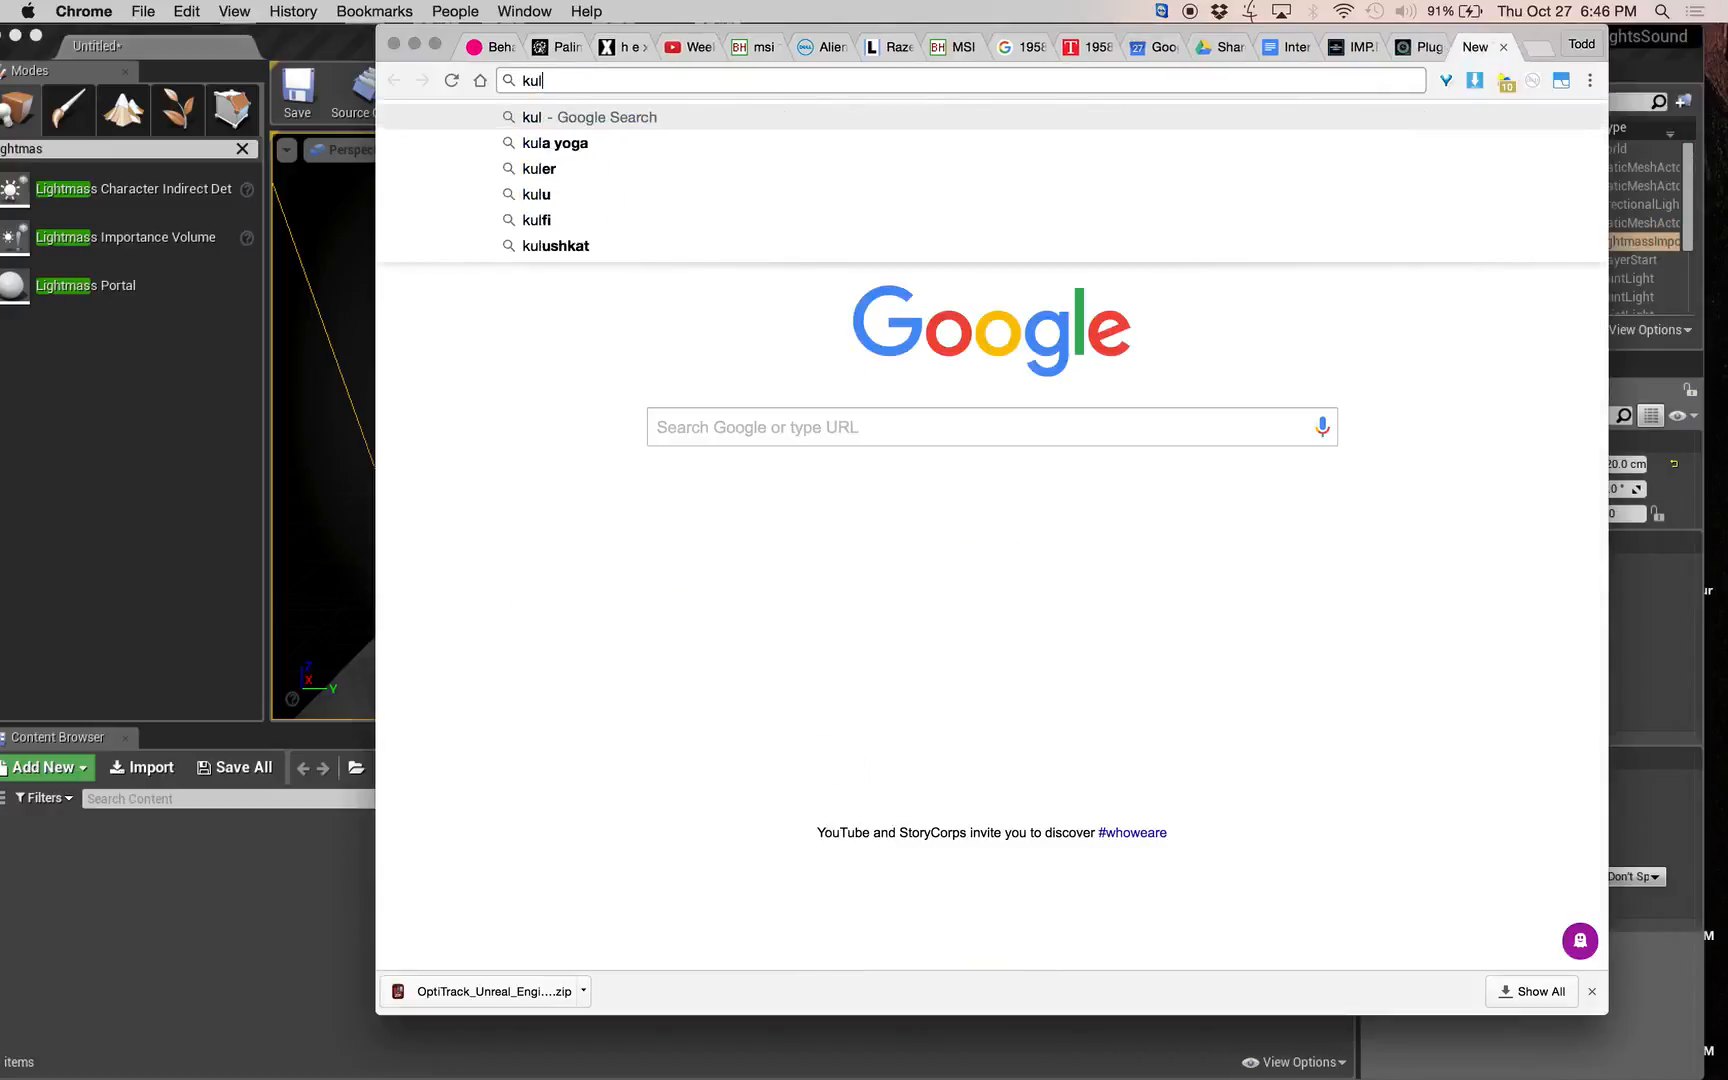
{"action": "type", "text": "er."}
{"action": "key", "text": "BackSpace"}
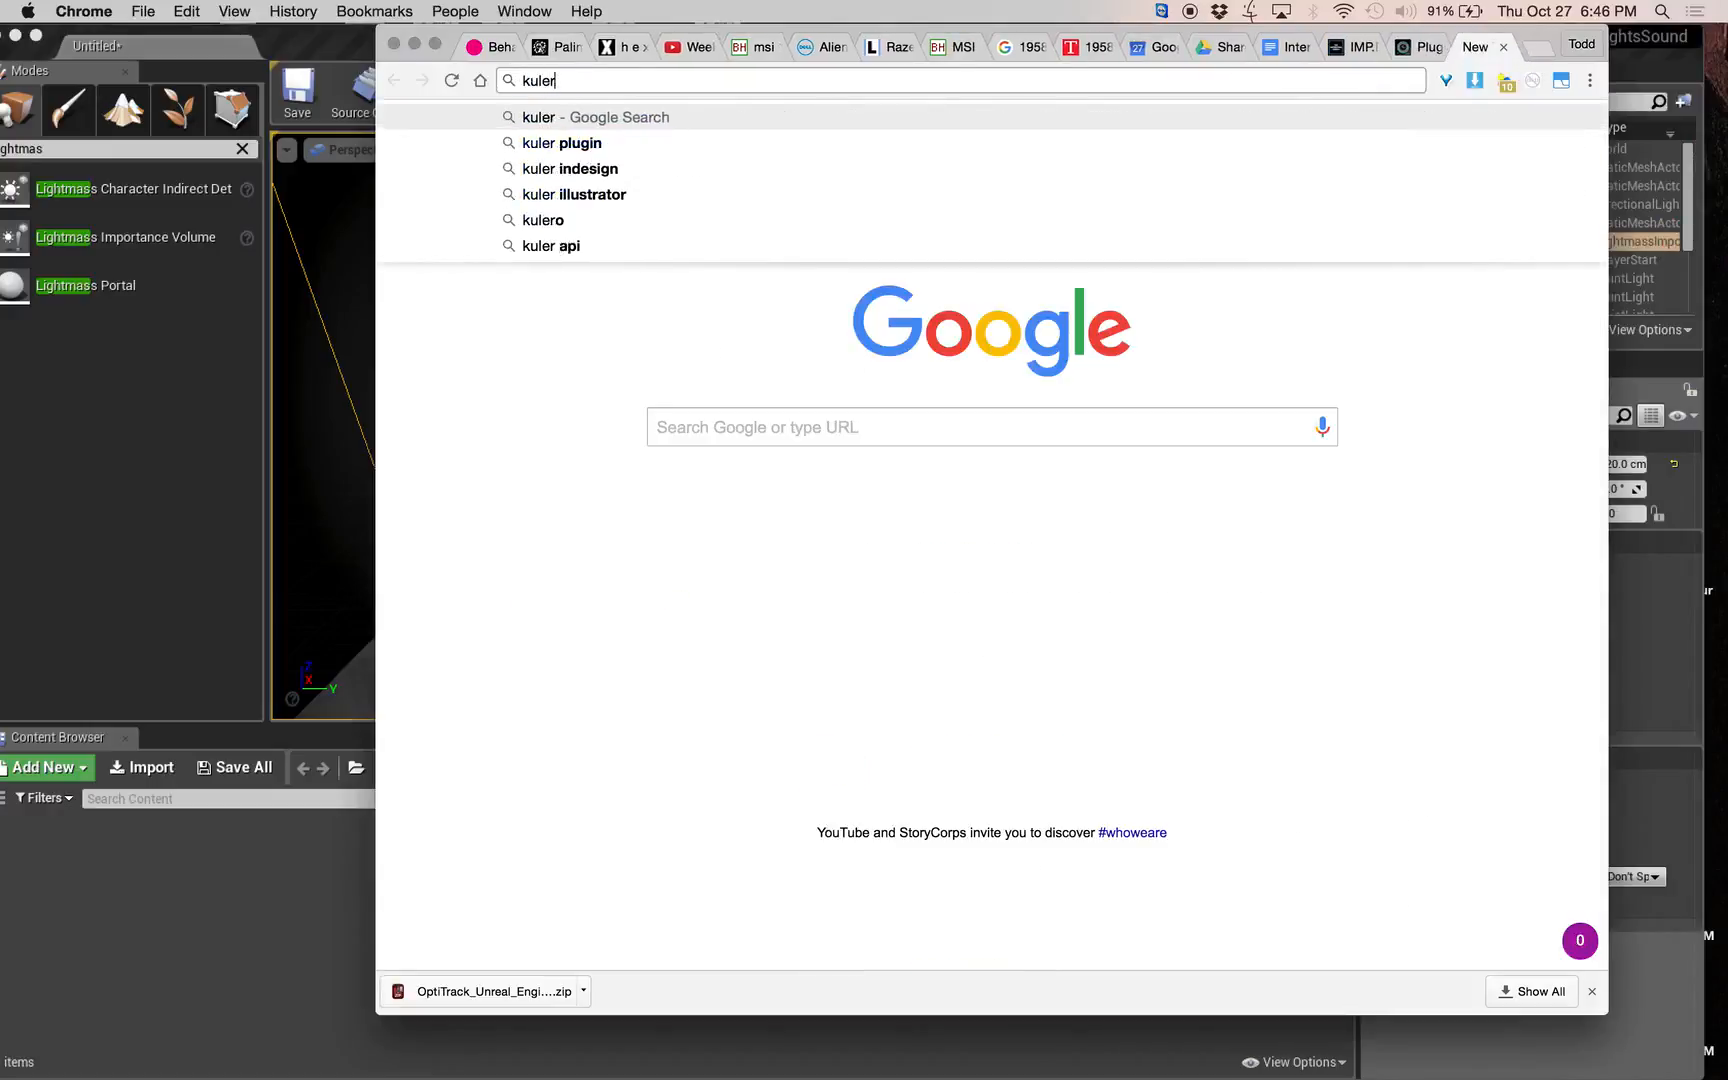
{"action": "key", "text": "Return"}
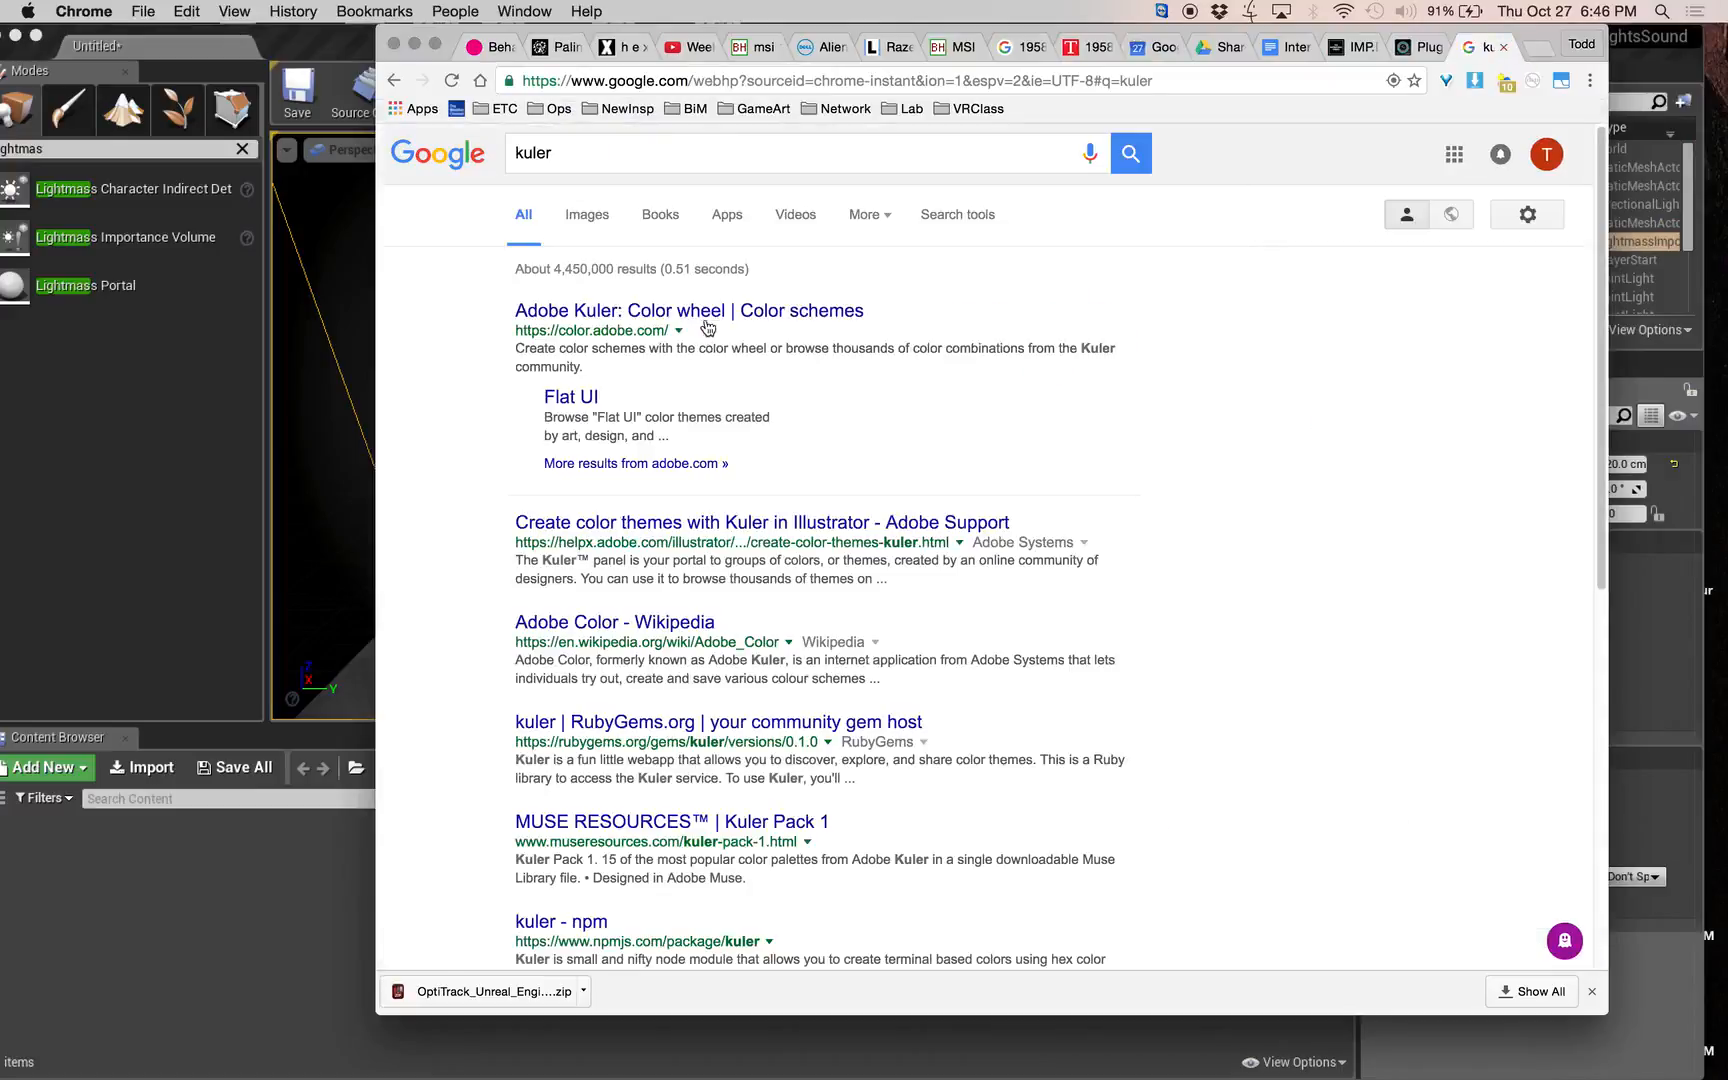
{"action": "left_click", "coordinate": [706, 318]}
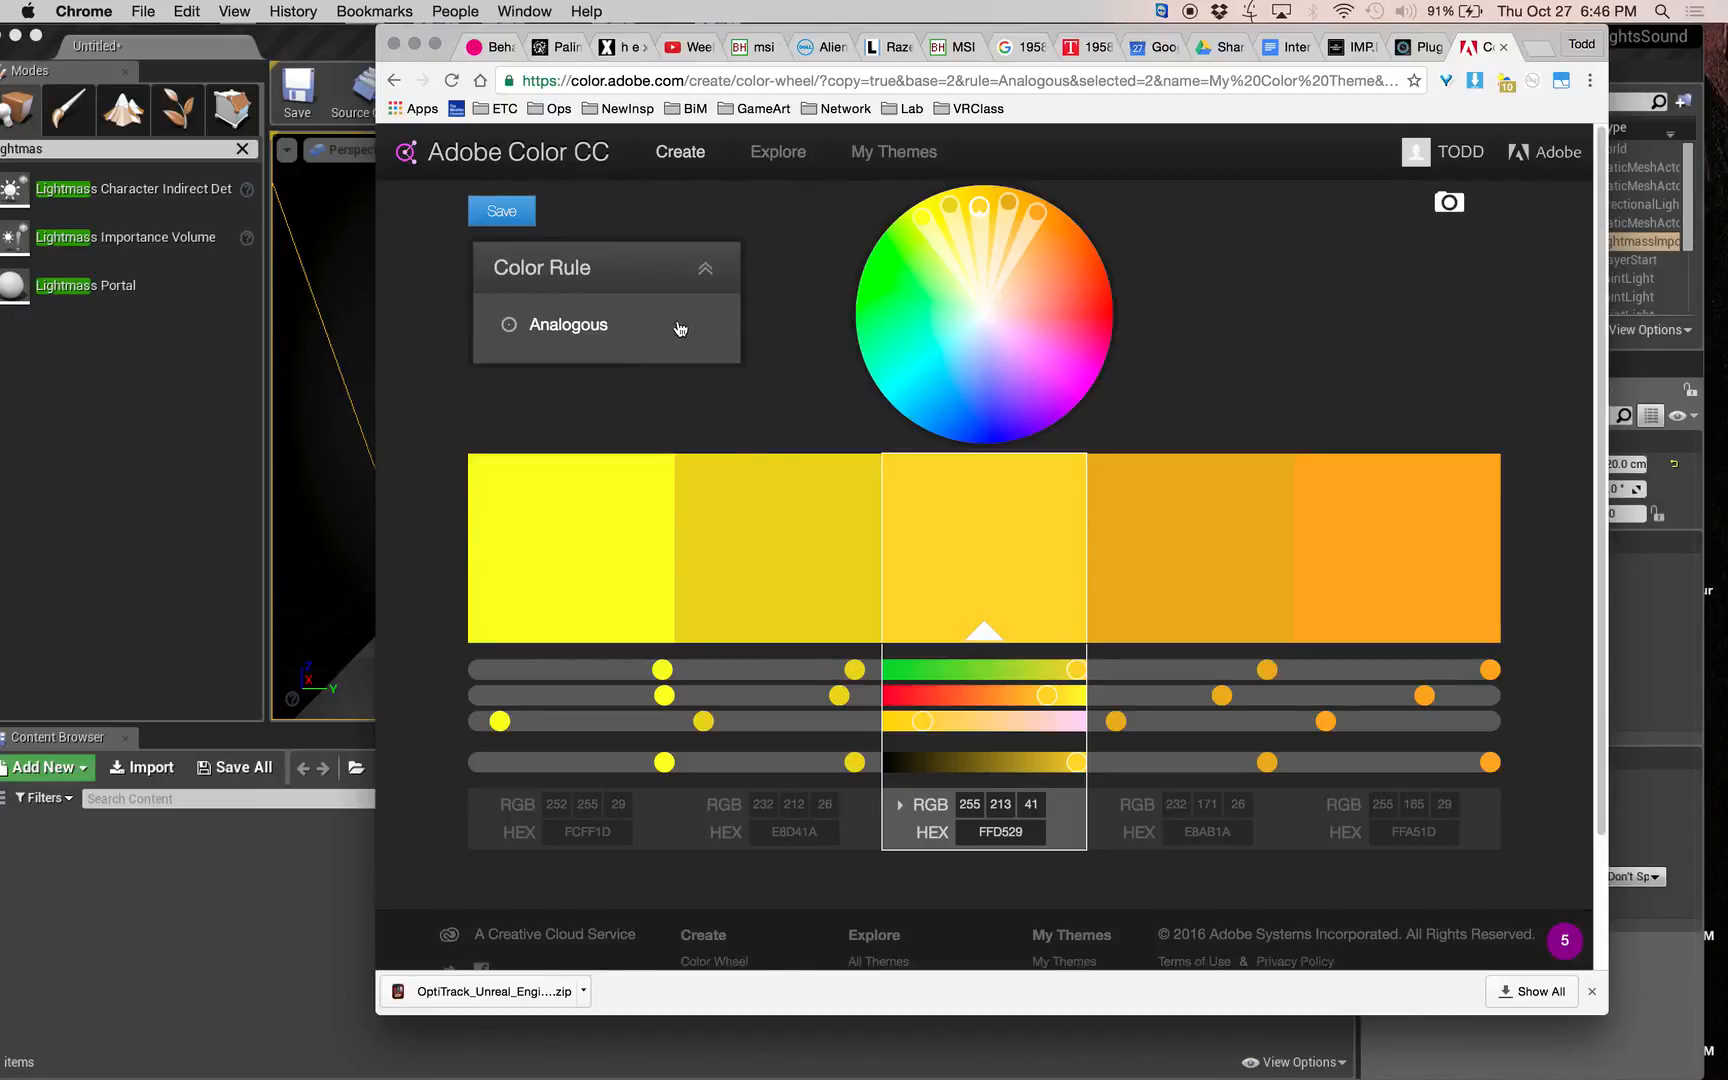
Try the Complementary color rule, switch to Triad, and rotate the wheel's magenta handle to crimson CC003F.
{"action": "left_click", "coordinate": [675, 331]}
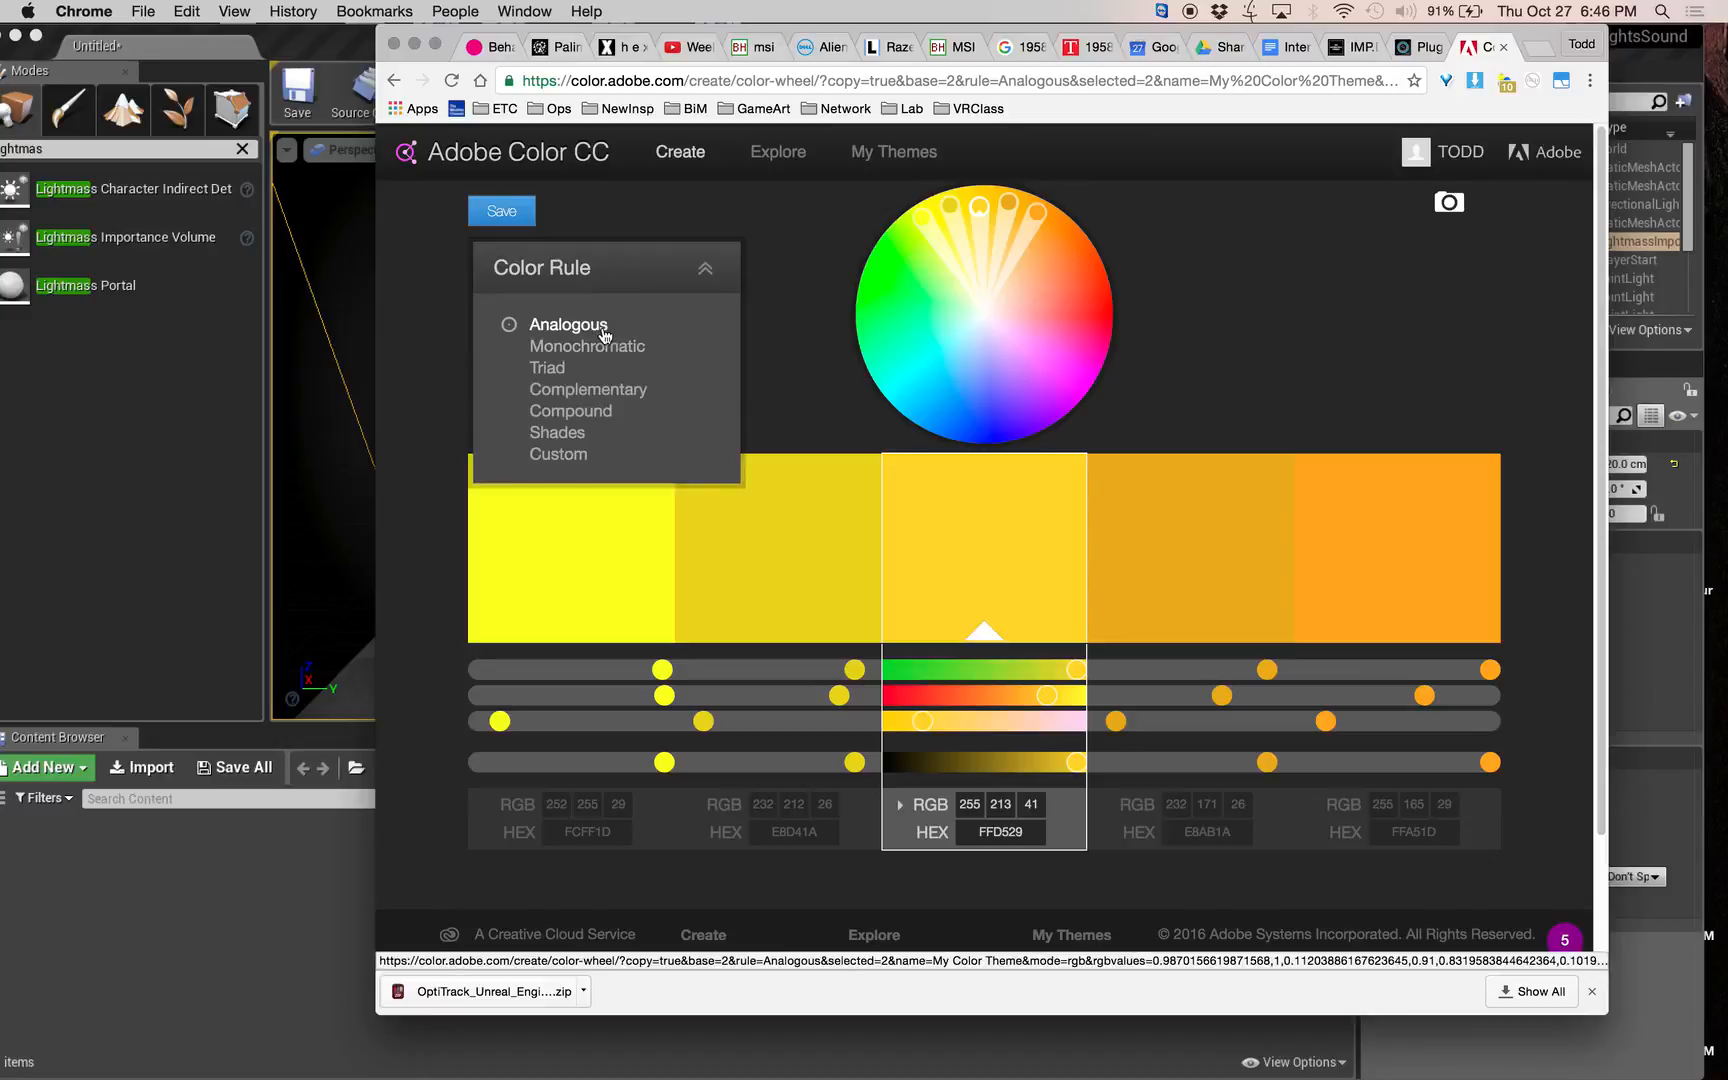
{"action": "left_click", "coordinate": [598, 389]}
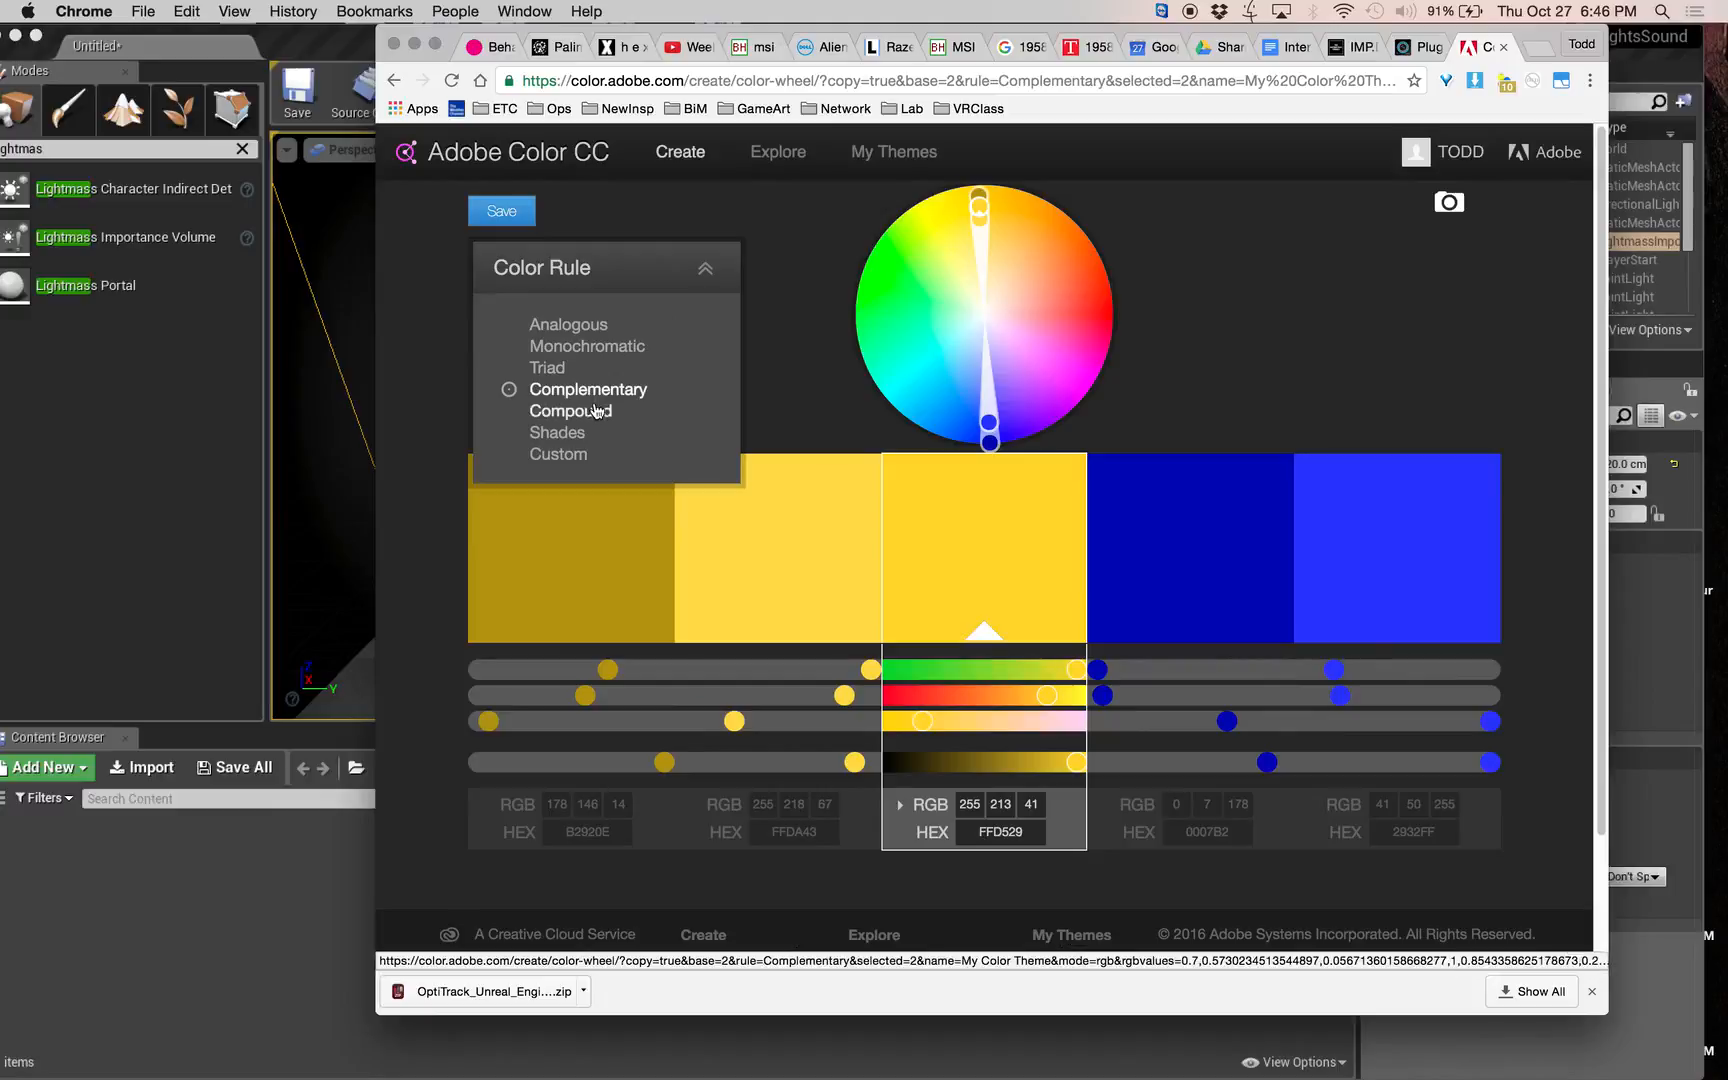
{"action": "left_click", "coordinate": [558, 368]}
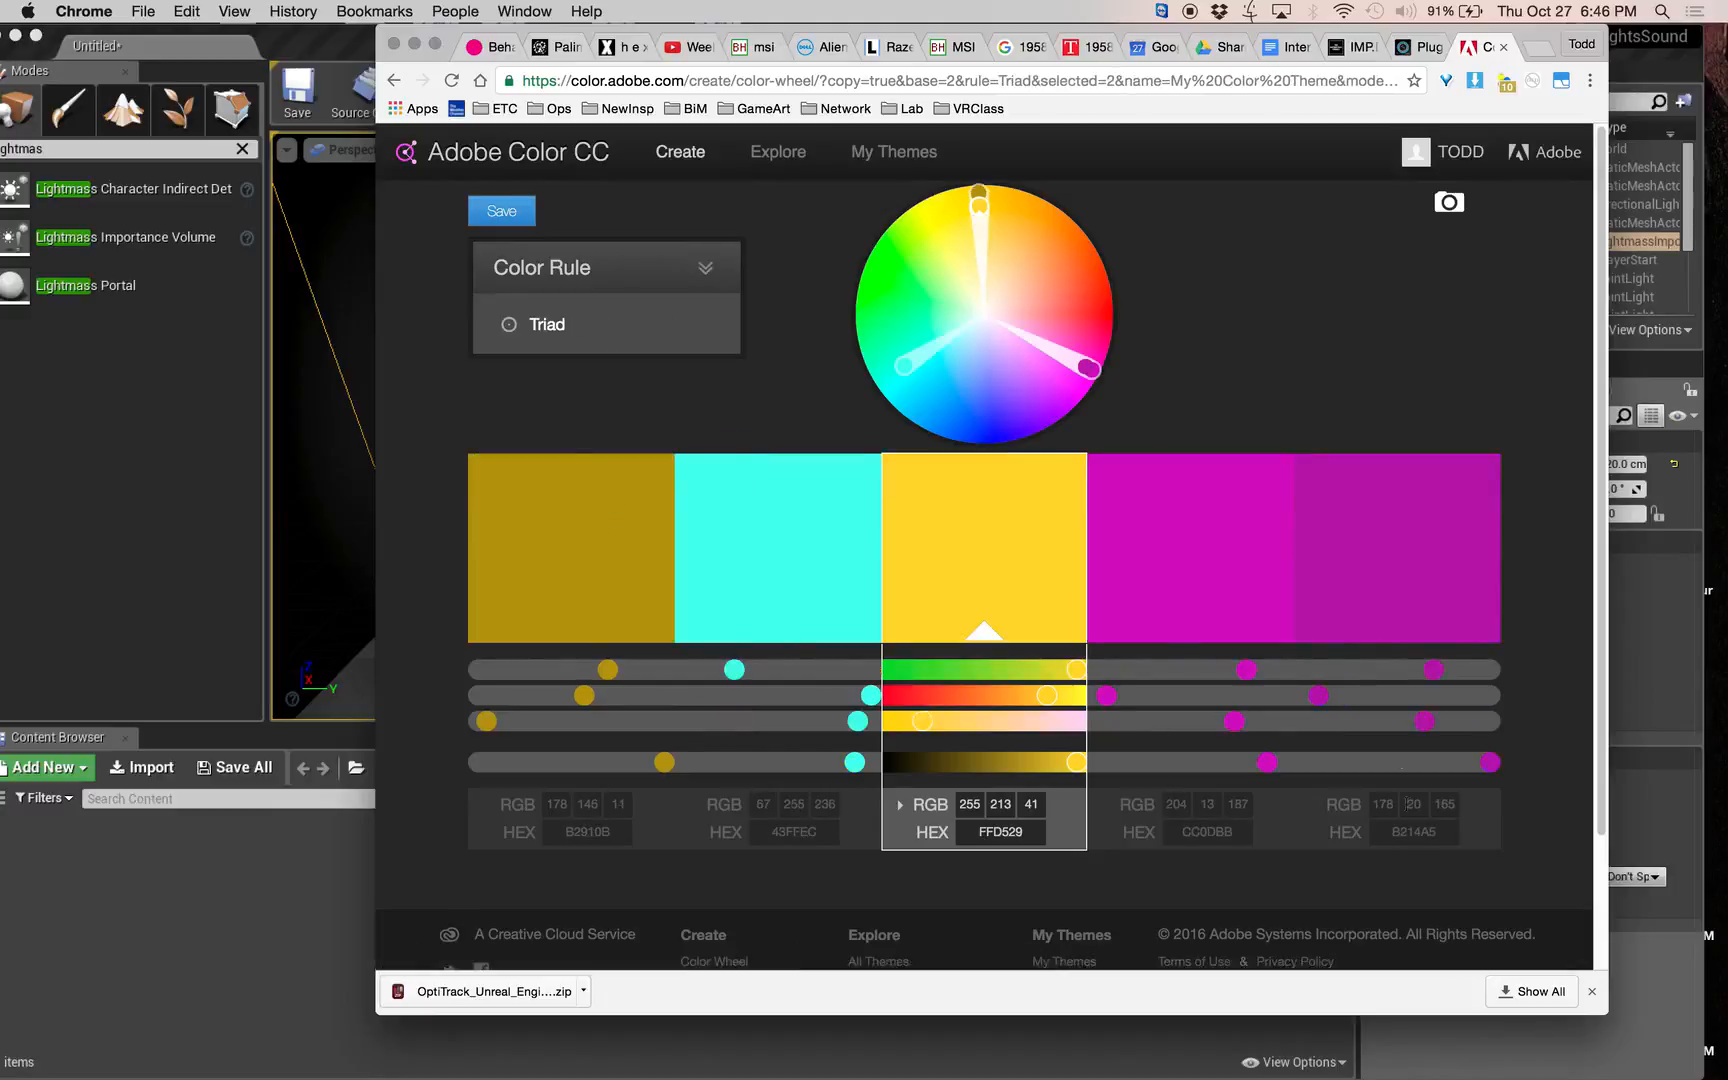
{"action": "left_click_drag", "start_coordinate": [1099, 369], "coordinate": [971, 335]}
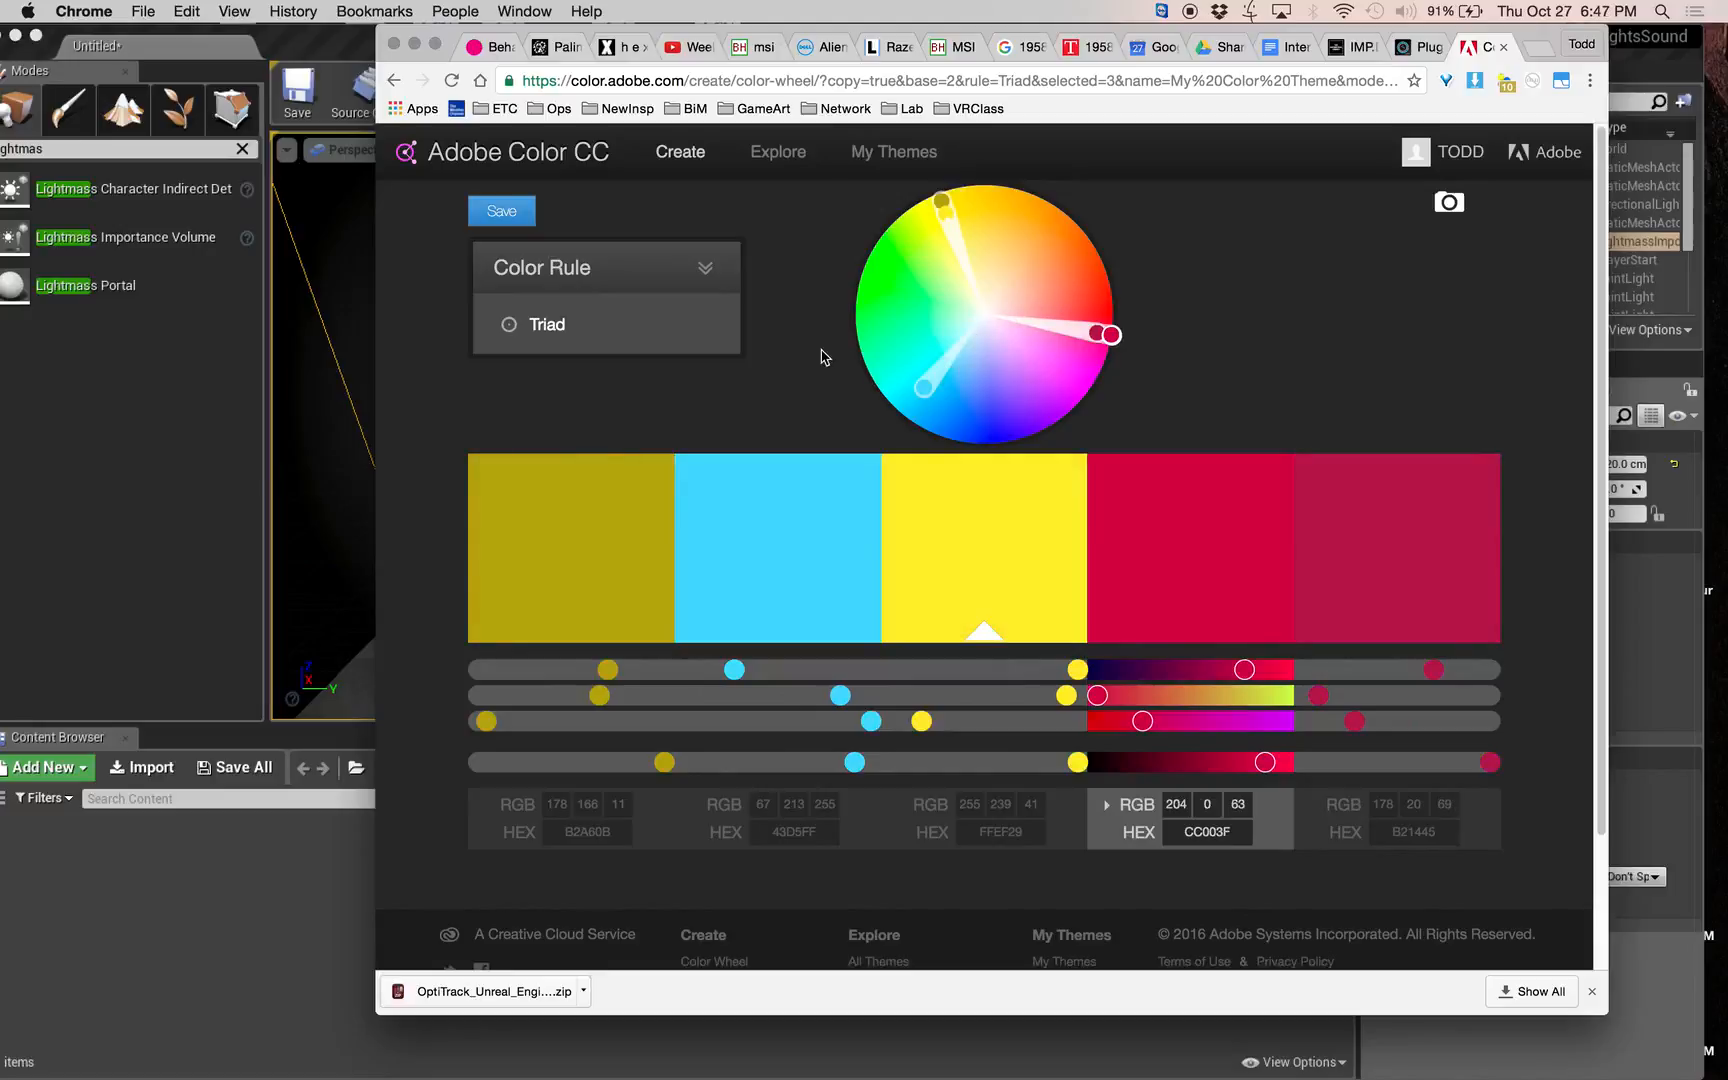
Explore the shared color themes and list the Most Popular ones.
{"action": "left_click", "coordinate": [778, 152]}
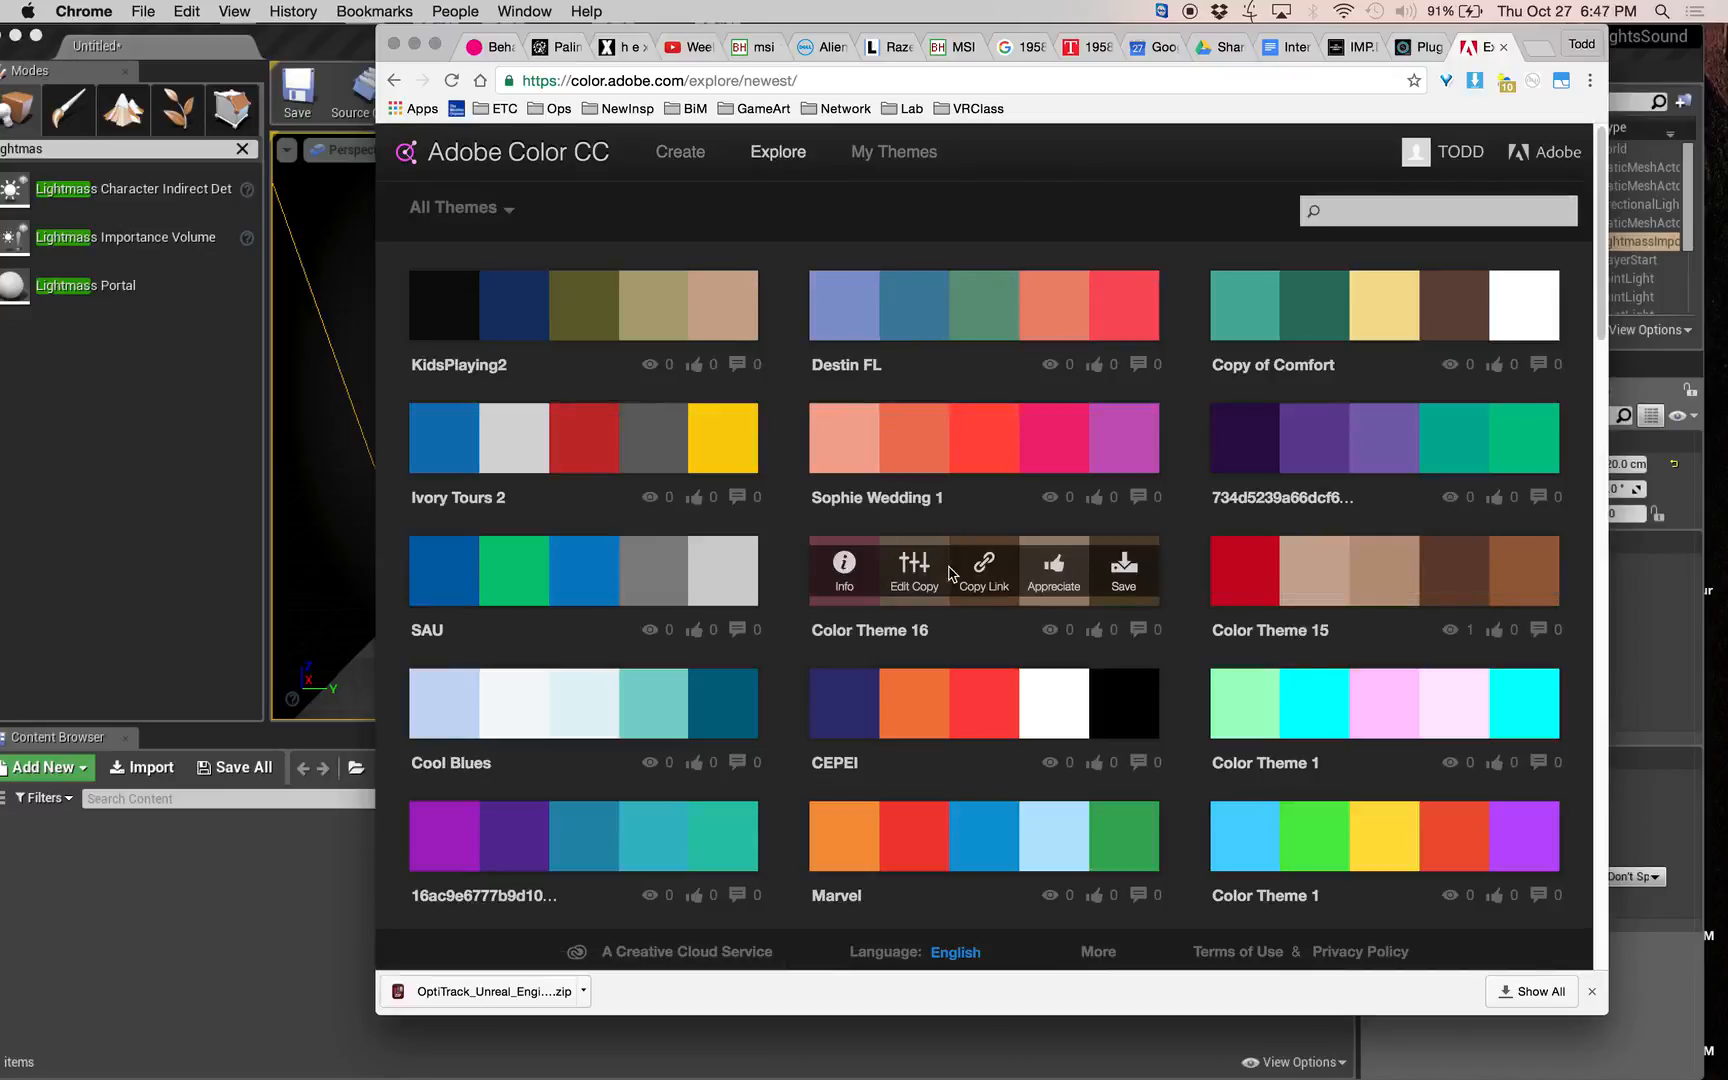
{"action": "left_click", "coordinate": [491, 218]}
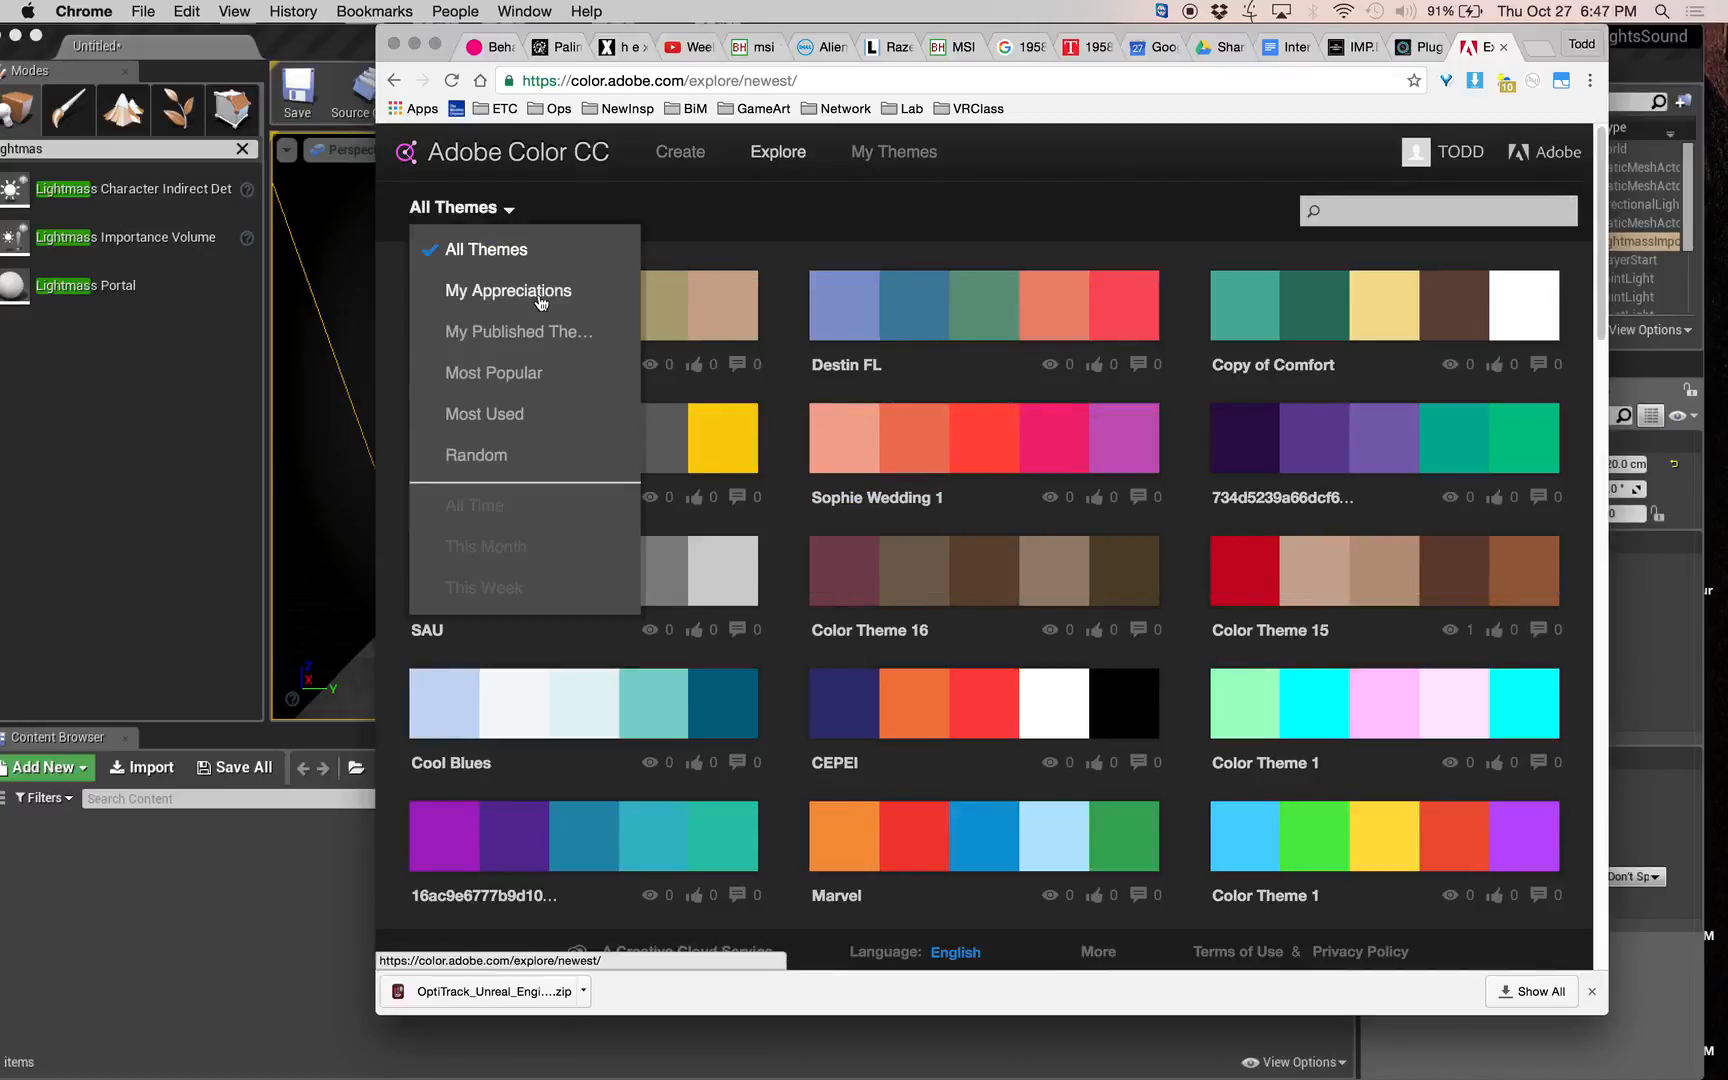
{"action": "left_click", "coordinate": [541, 372]}
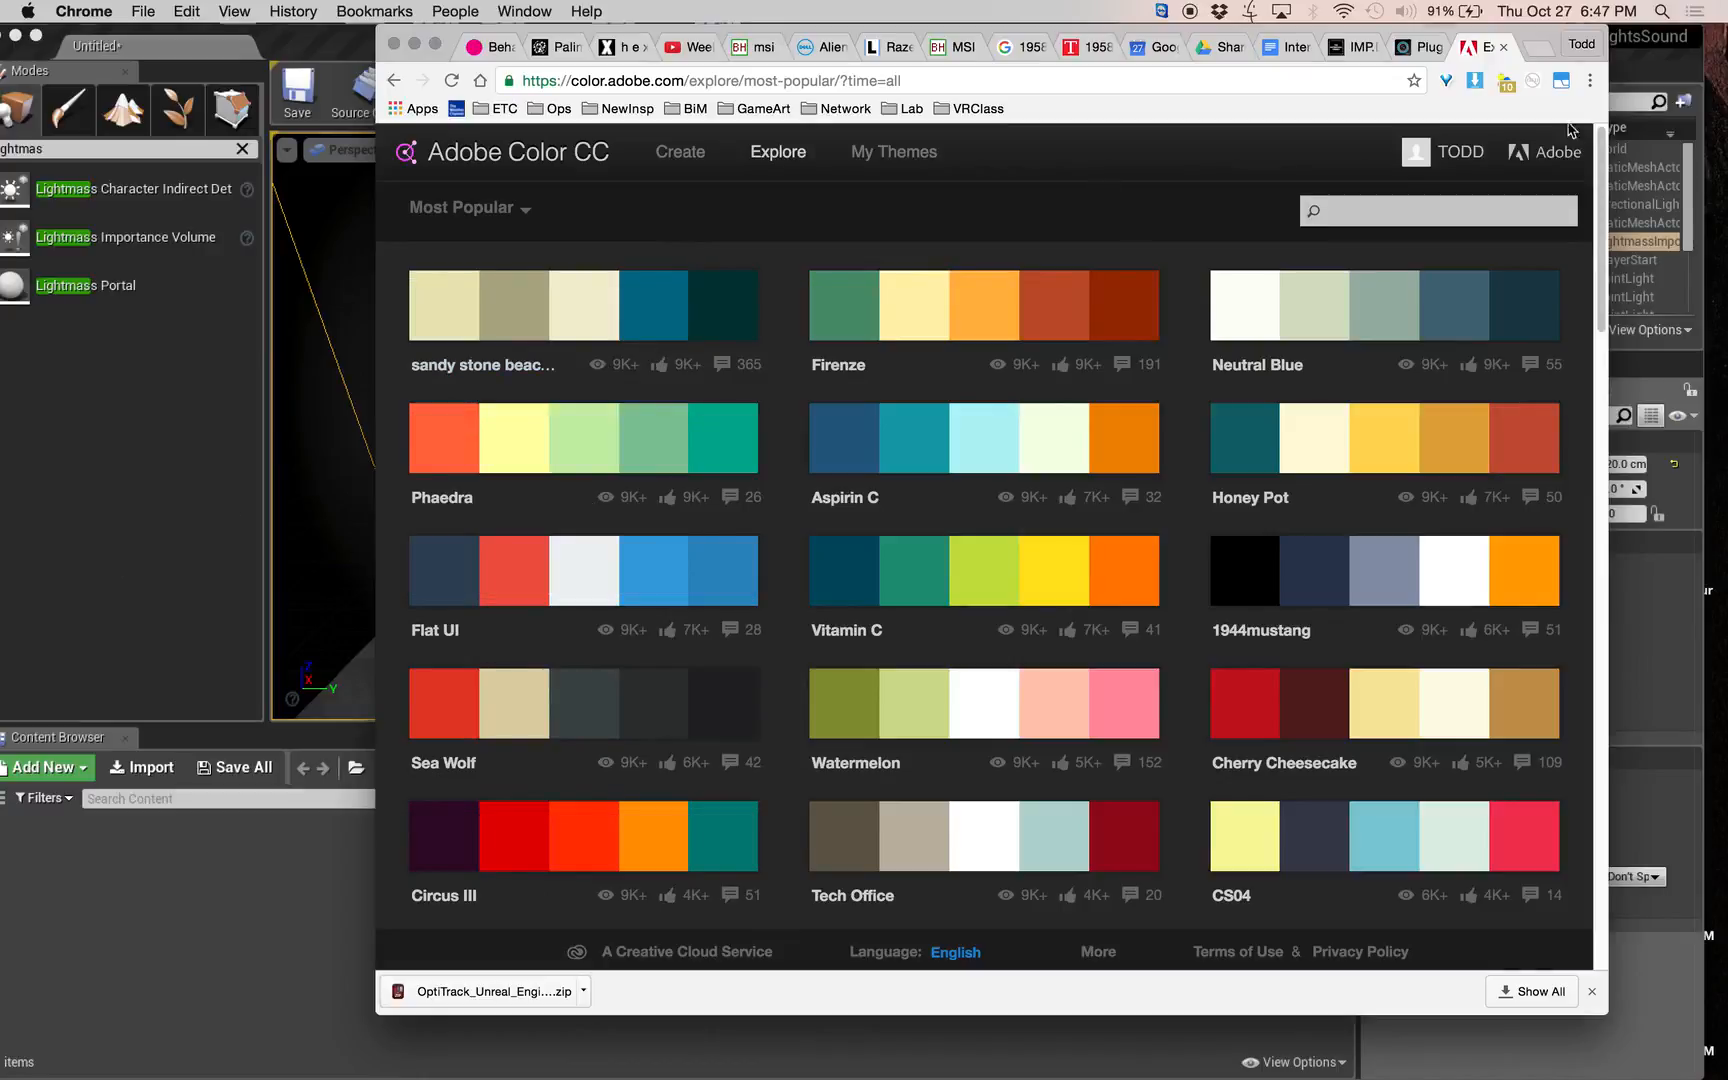
Search the web for "blue orange lighting movies" and look through the Priceonomics article "Why Every Movie Looks Sort of Orange and Blue".
{"action": "left_click", "coordinate": [1215, 80]}
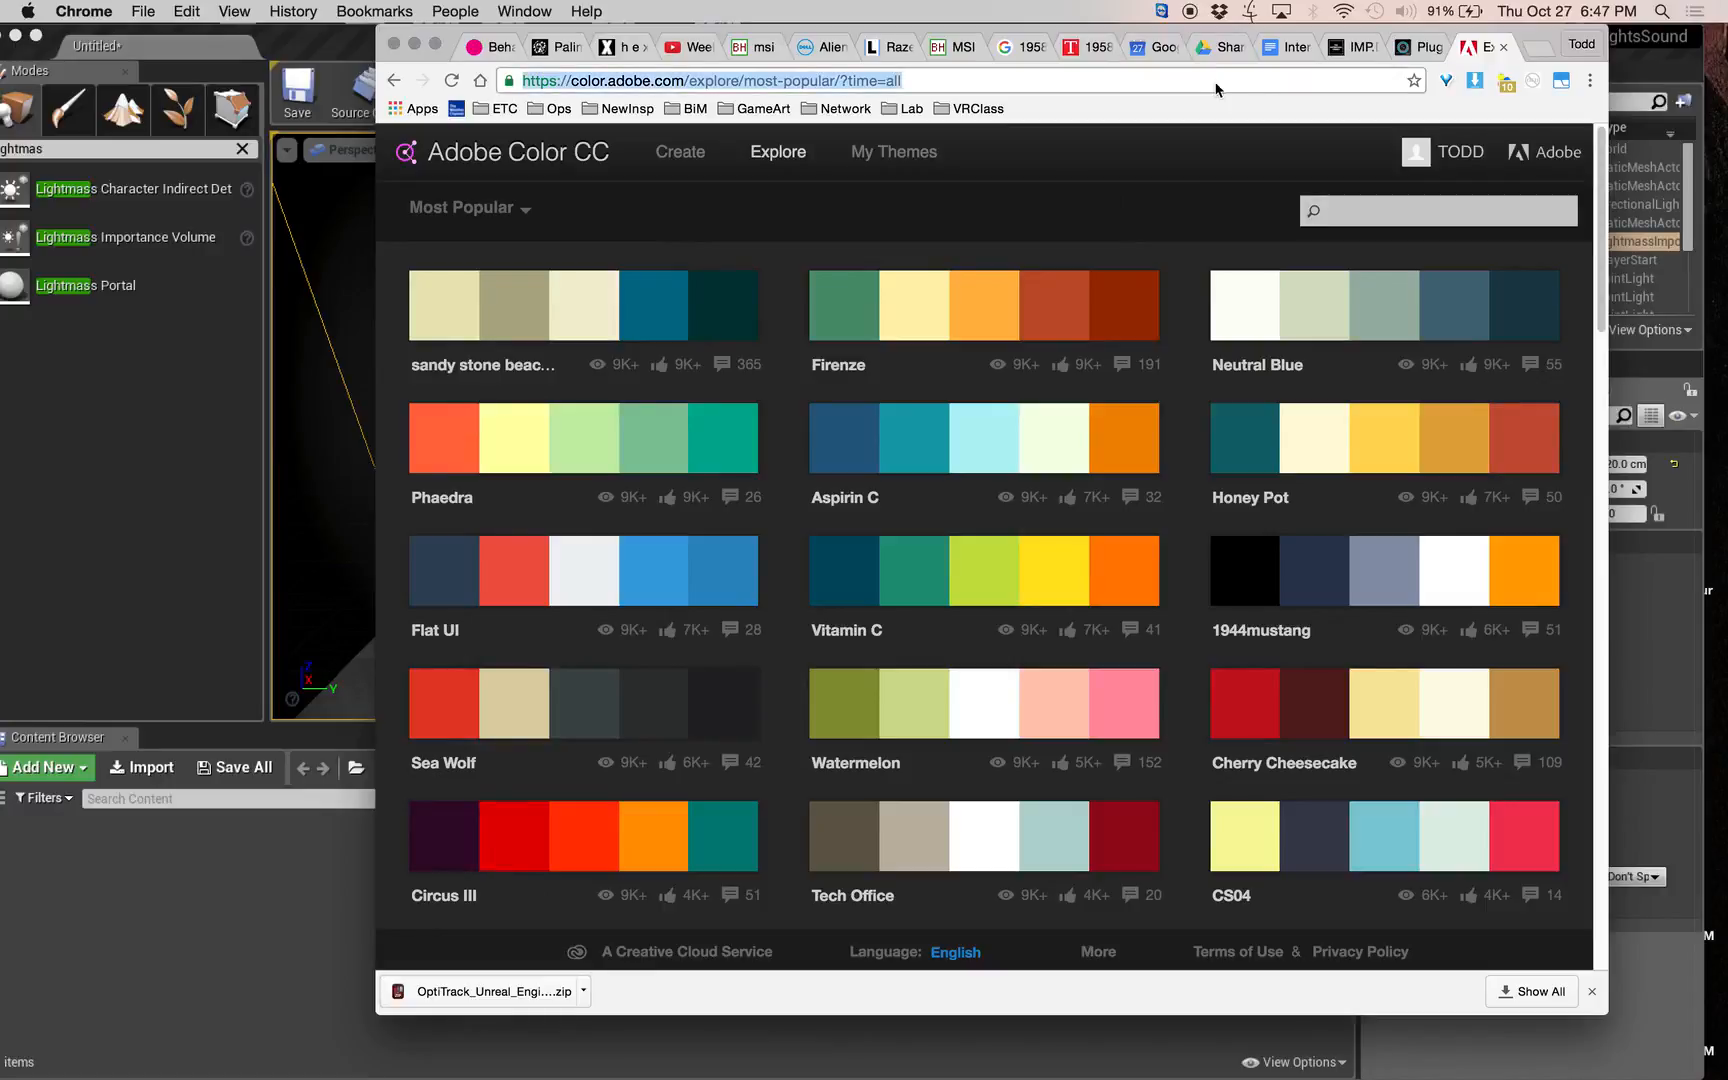
{"action": "type", "text": "blue oran"}
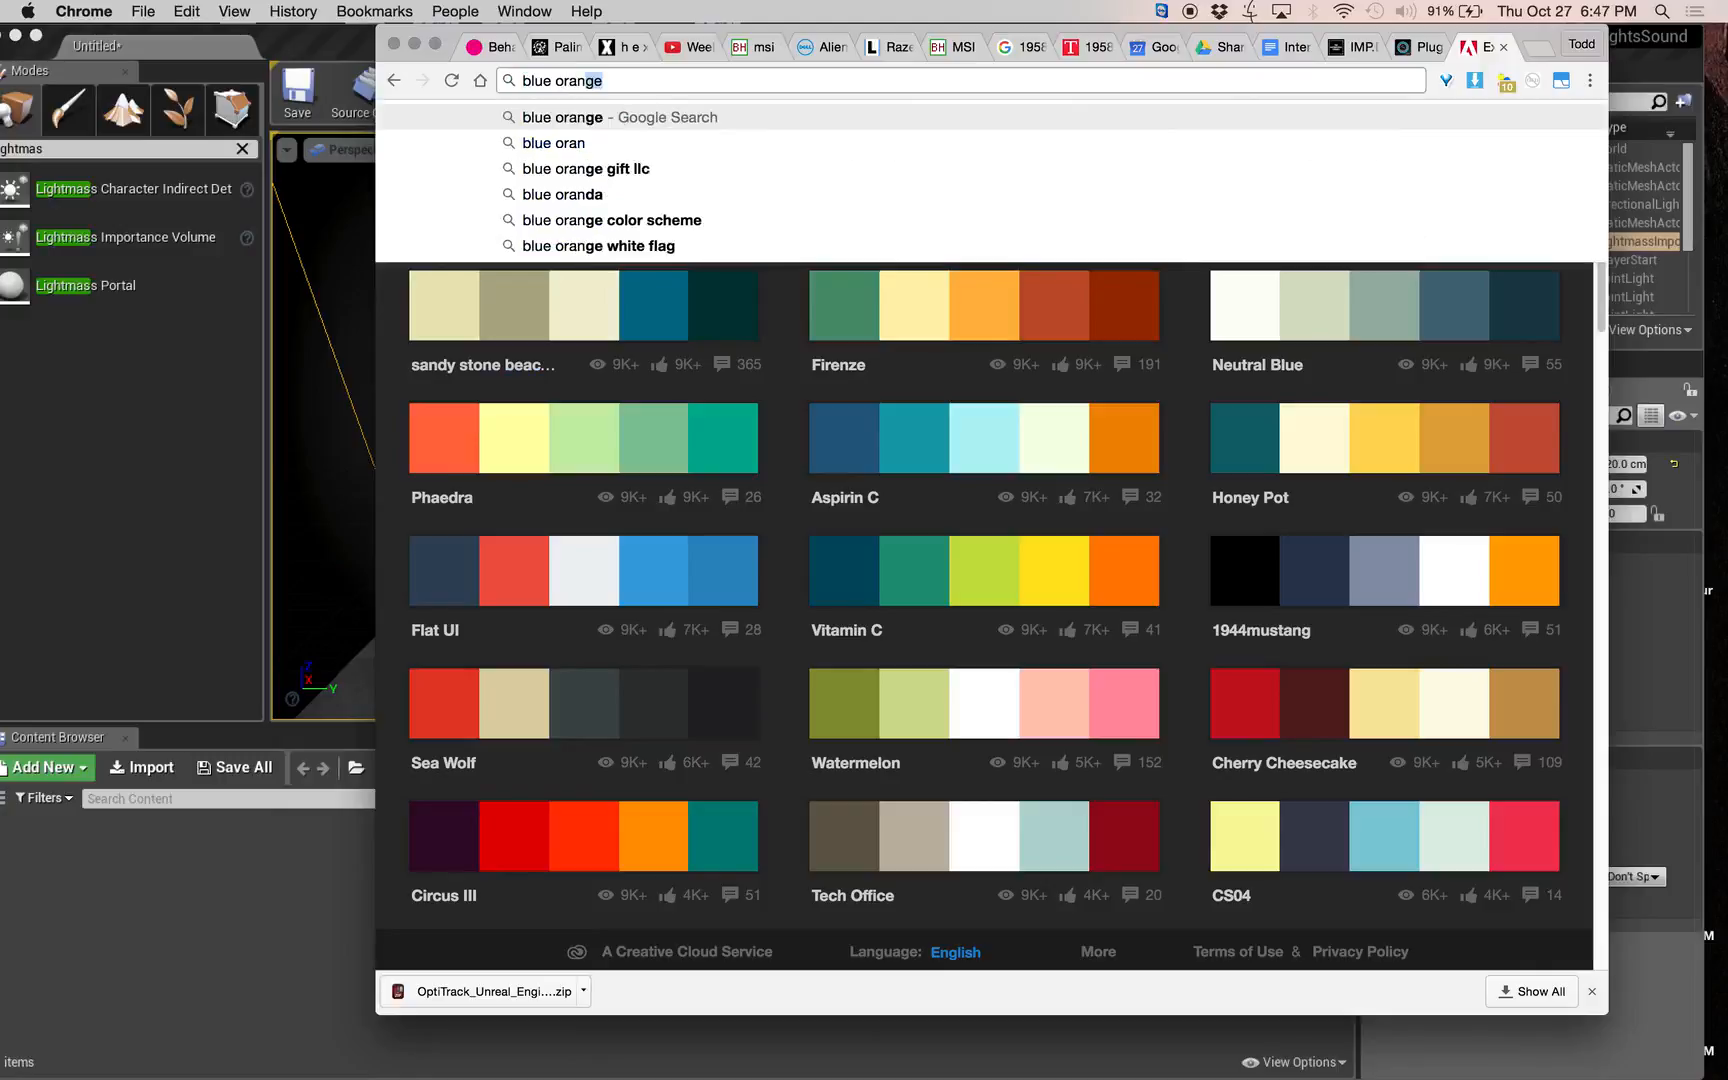
{"action": "type", "text": "ge lighting m"}
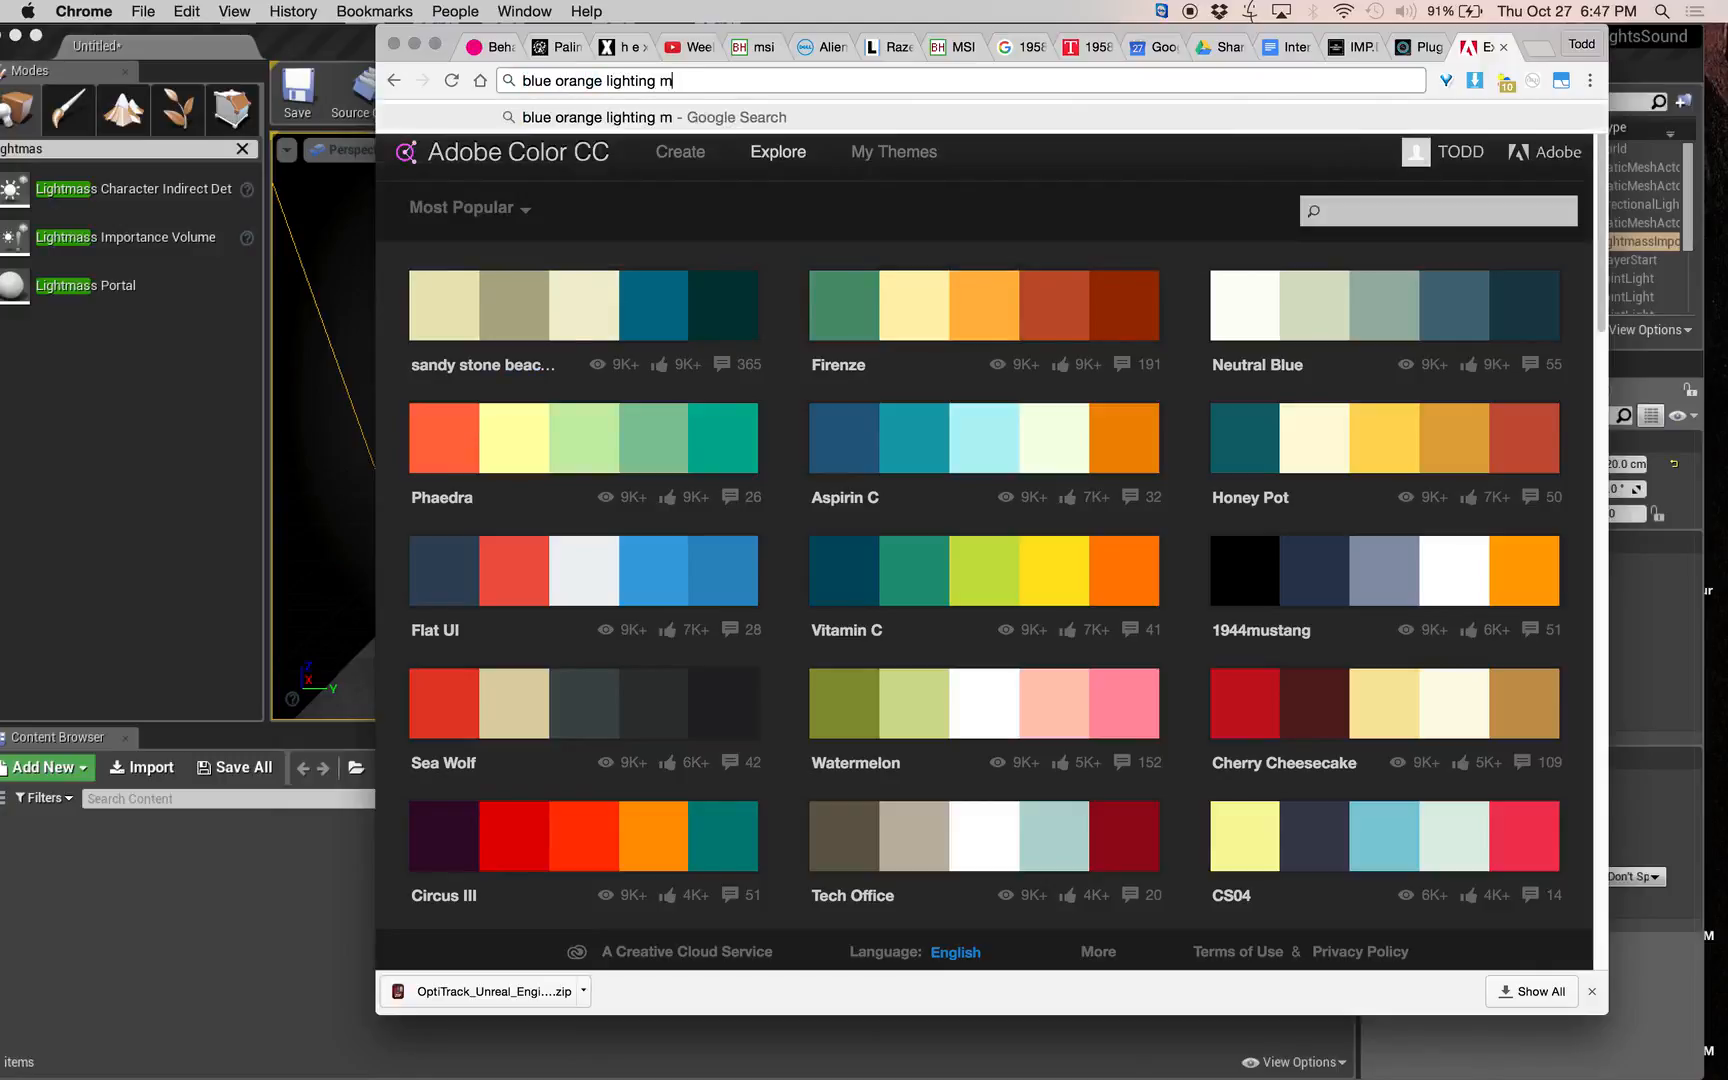
{"action": "type", "text": "ovies"}
{"action": "key", "text": "Return"}
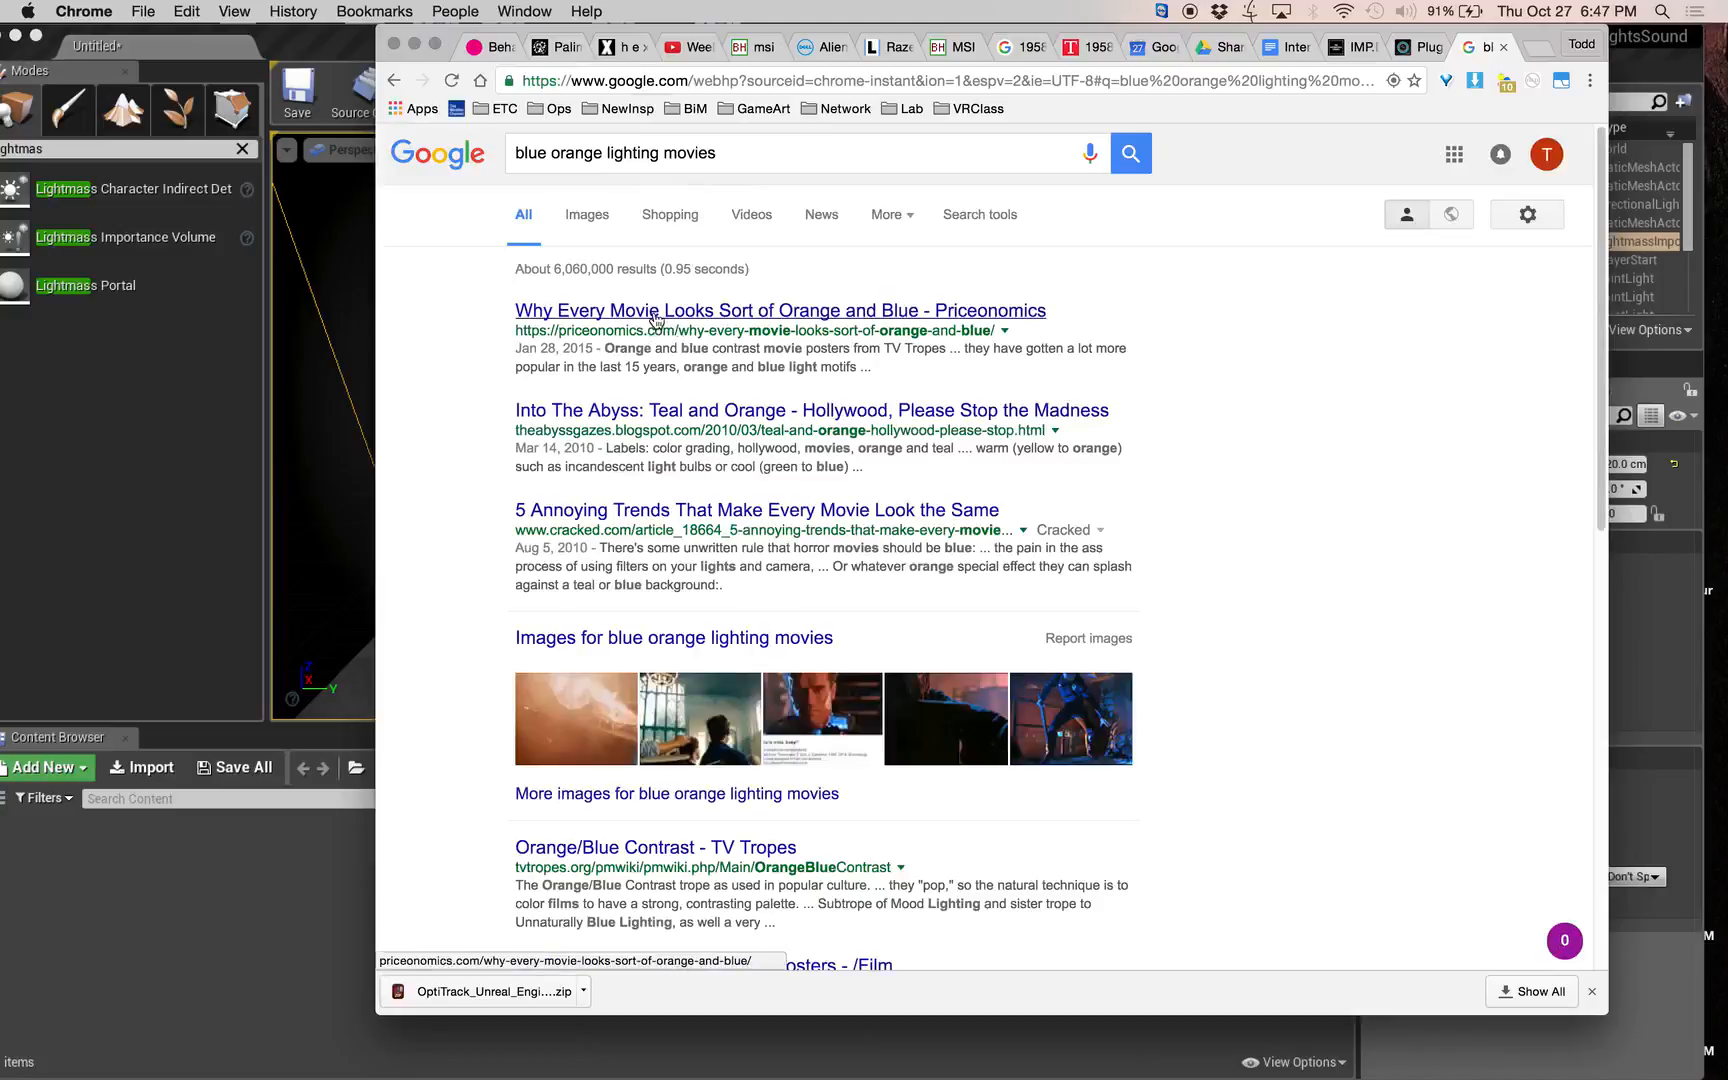
{"action": "left_click", "coordinate": [656, 312]}
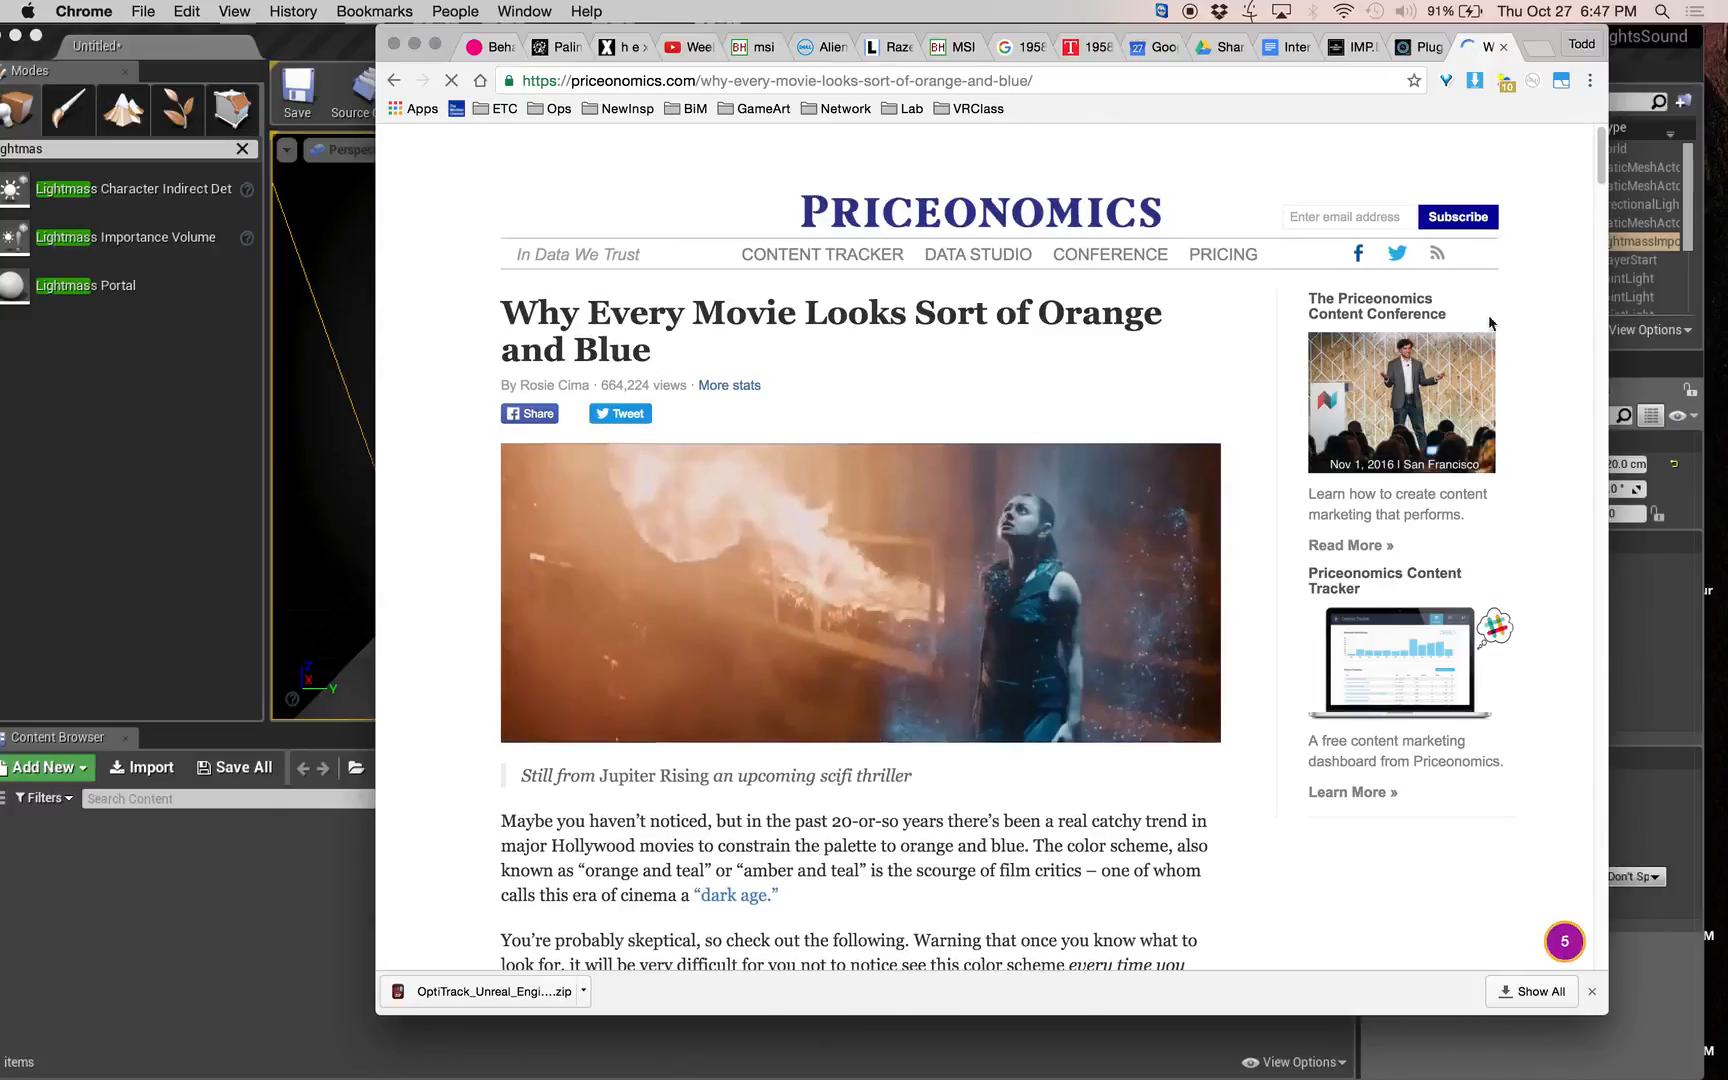
{"action": "left_click_drag", "start_coordinate": [1600, 173], "coordinate": [1611, 392]}
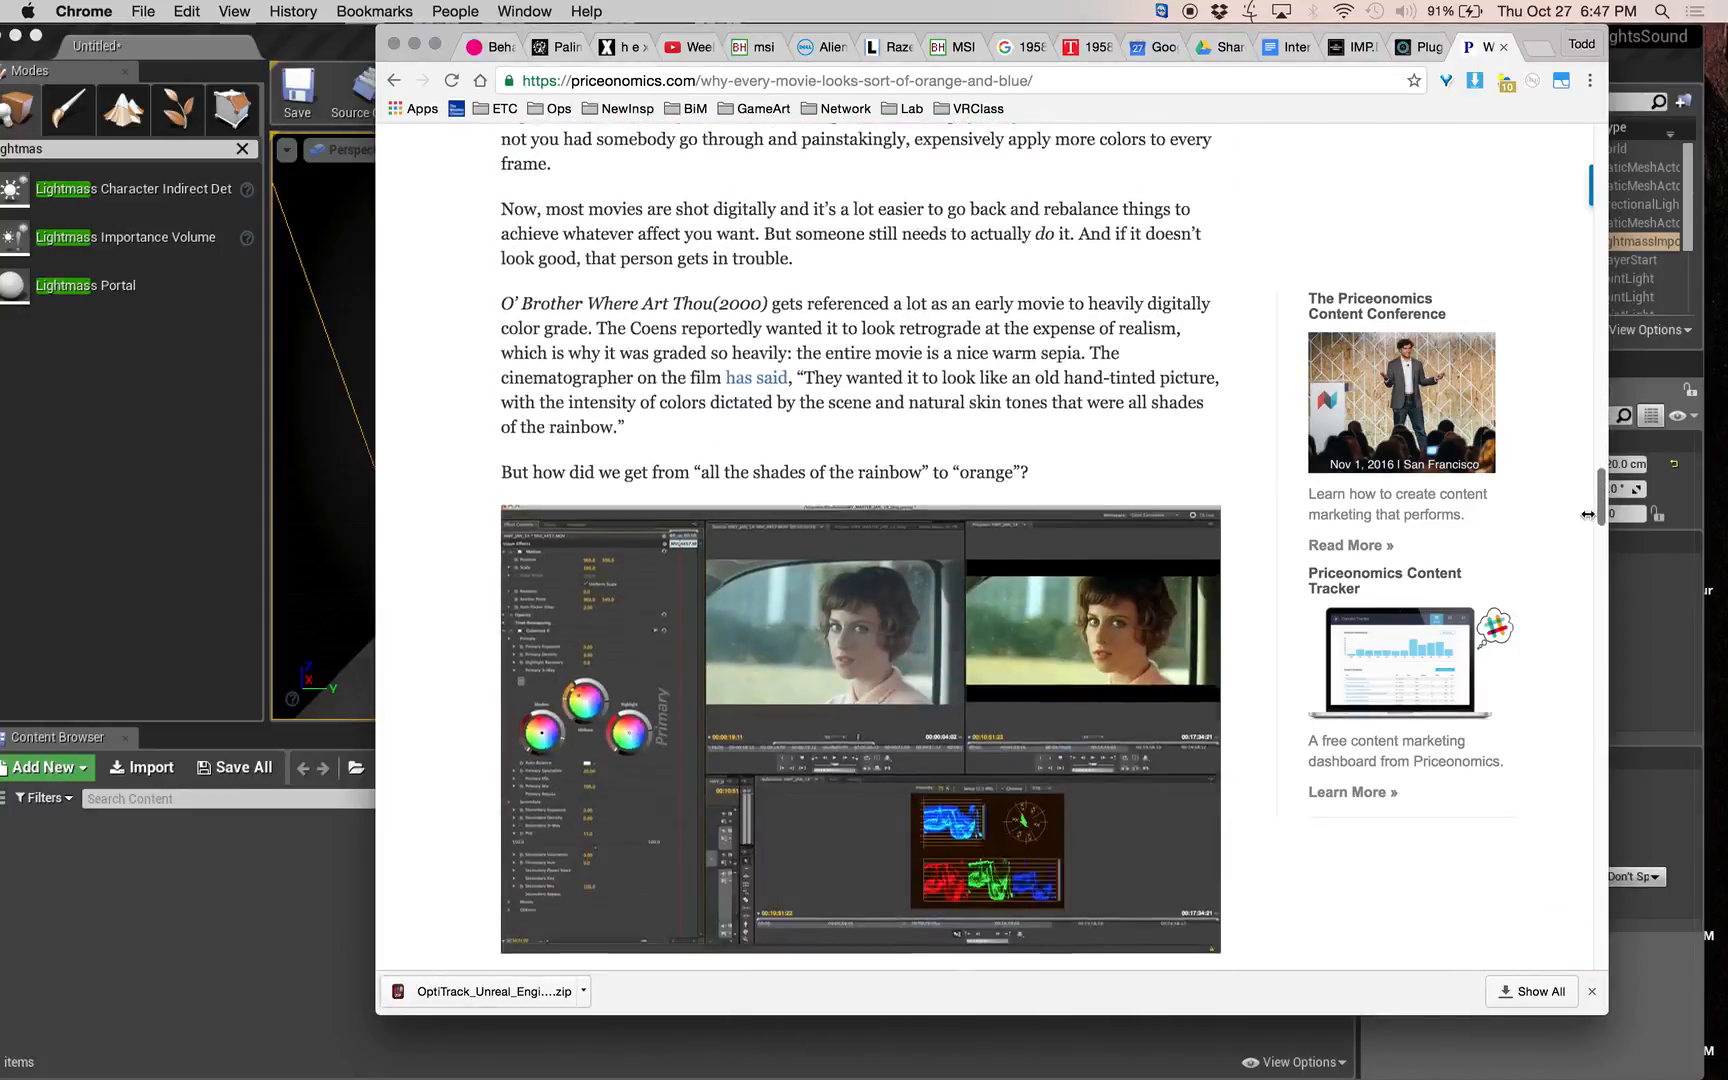
{"action": "left_click_drag", "start_coordinate": [1588, 514], "coordinate": [1588, 537]}
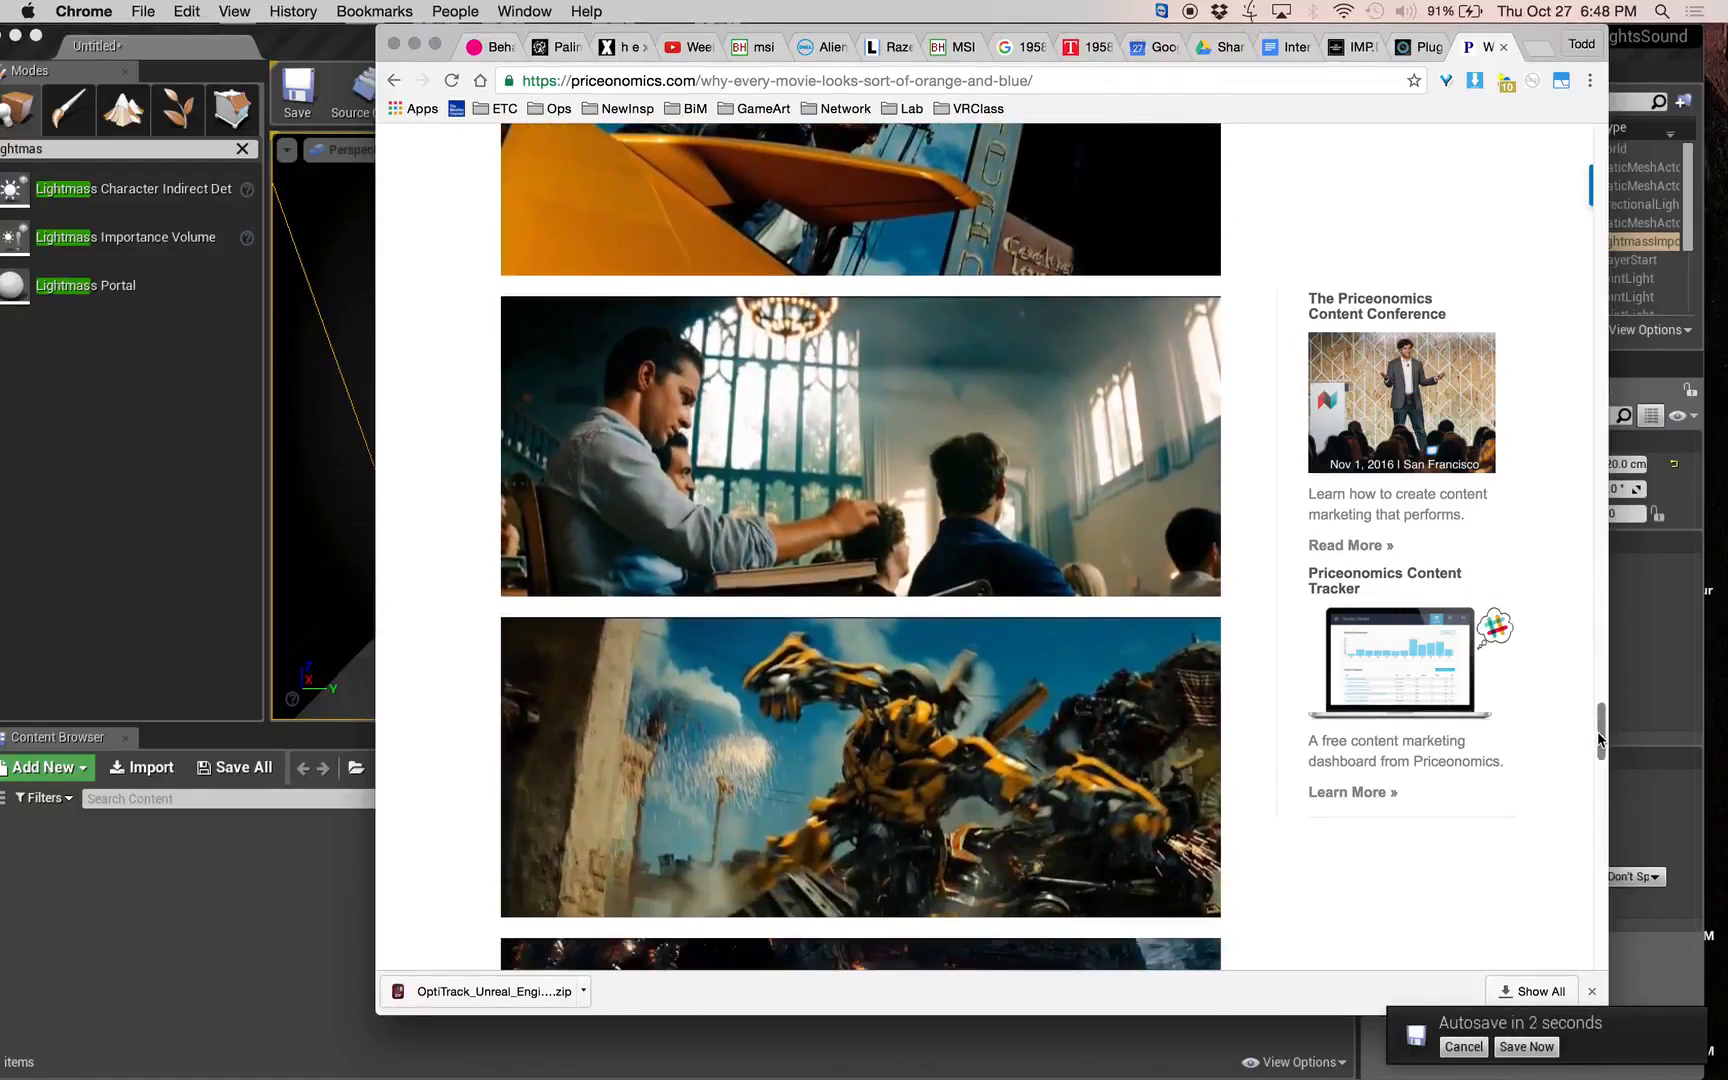
Skim the rest of the orange-and-blue movie article to its end and switch back to Unreal Editor.
{"action": "left_click_drag", "start_coordinate": [1598, 738], "coordinate": [1585, 888]}
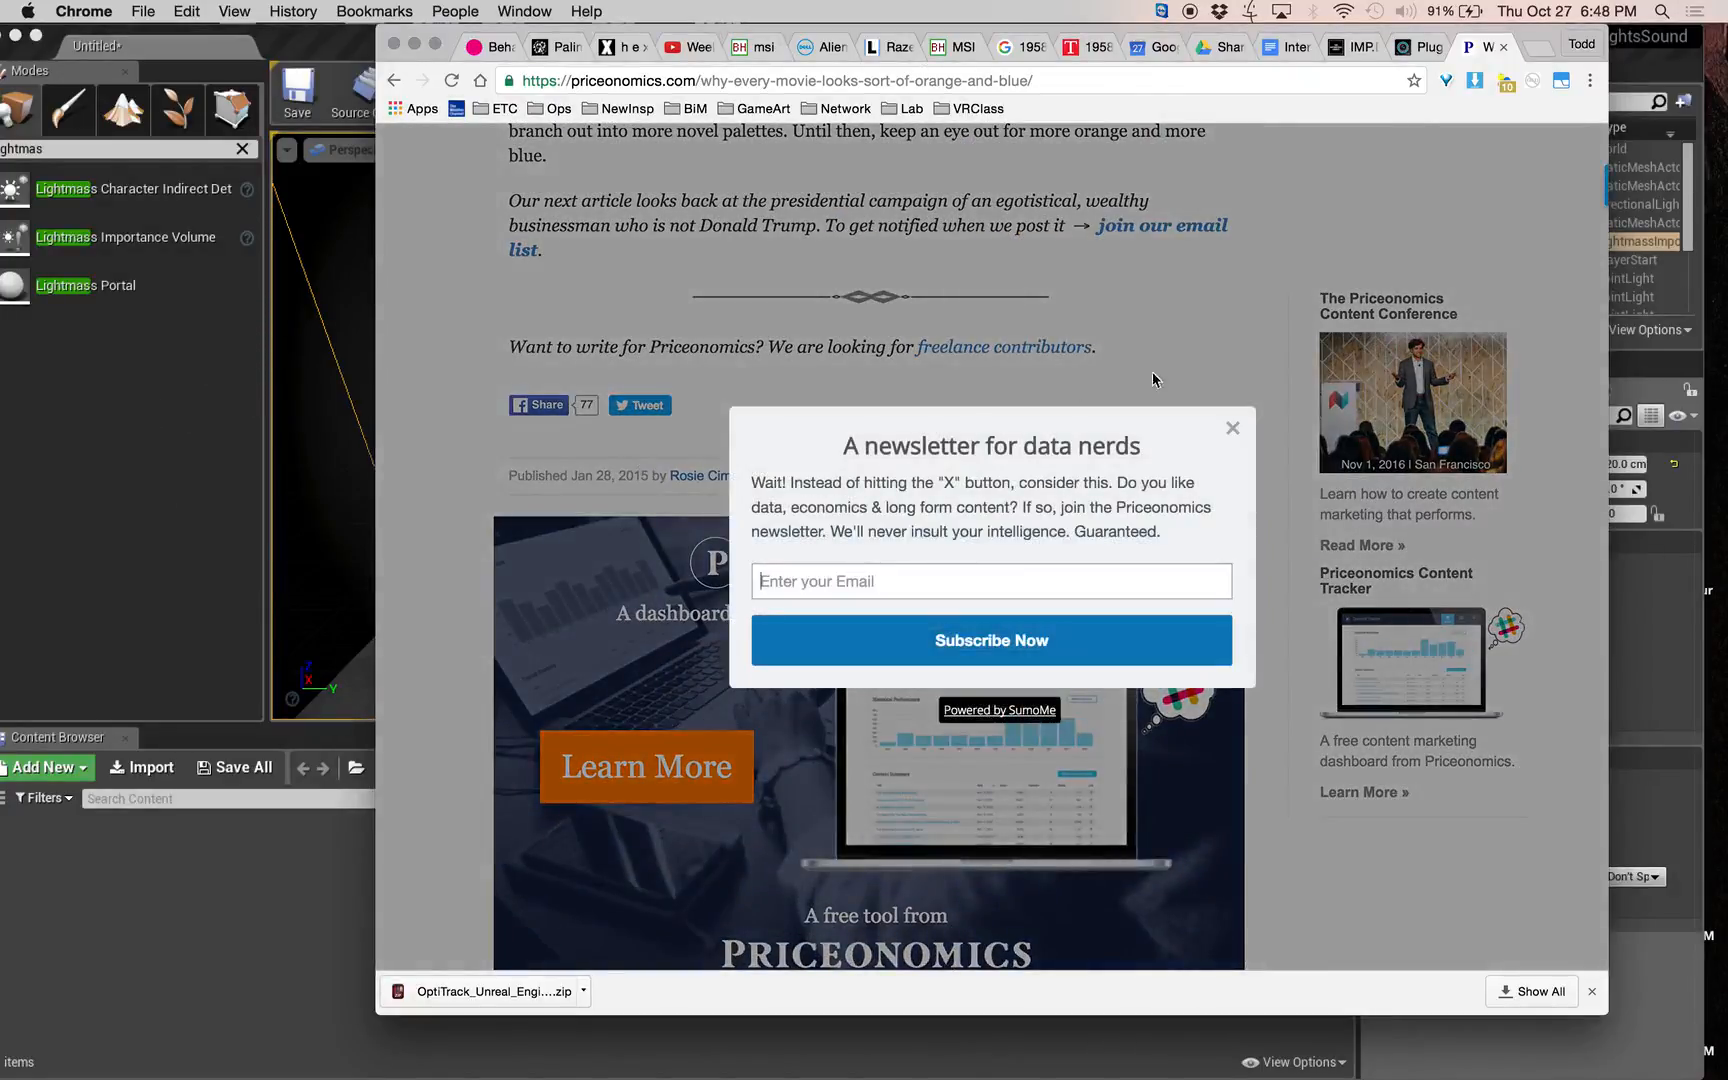
{"action": "left_click", "coordinate": [978, 589]}
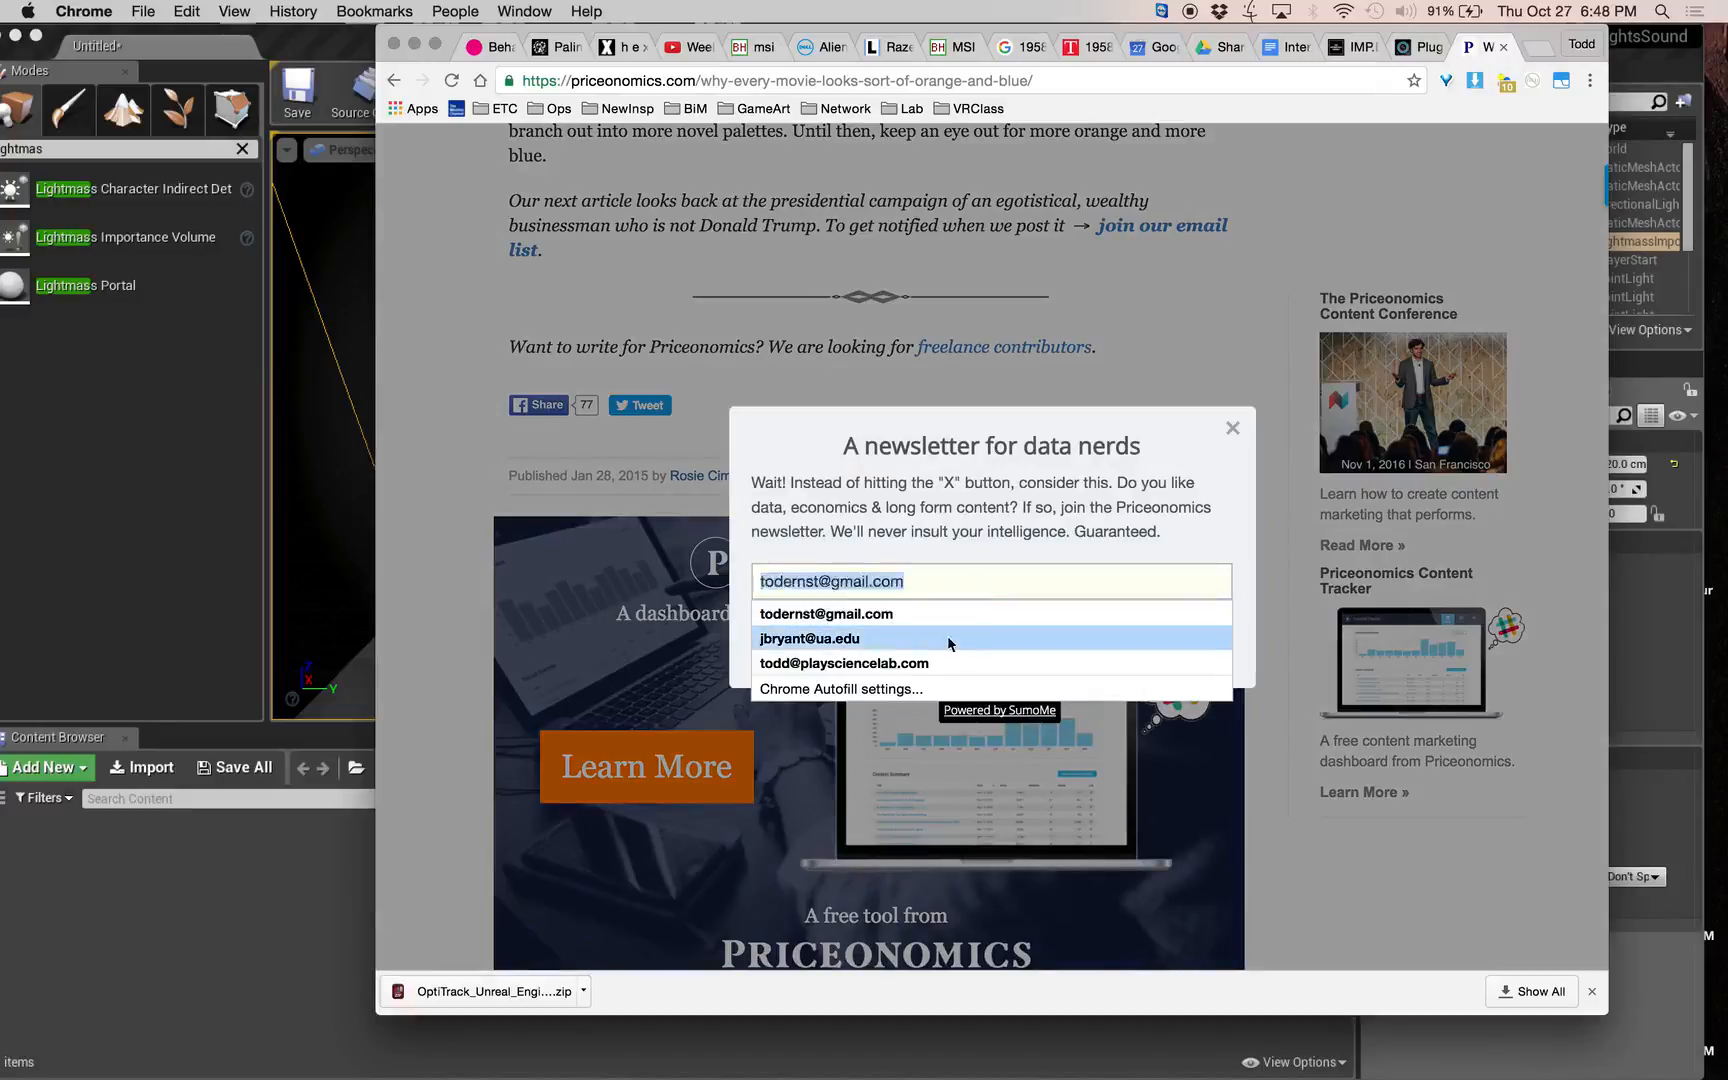
{"action": "left_click", "coordinate": [393, 353]}
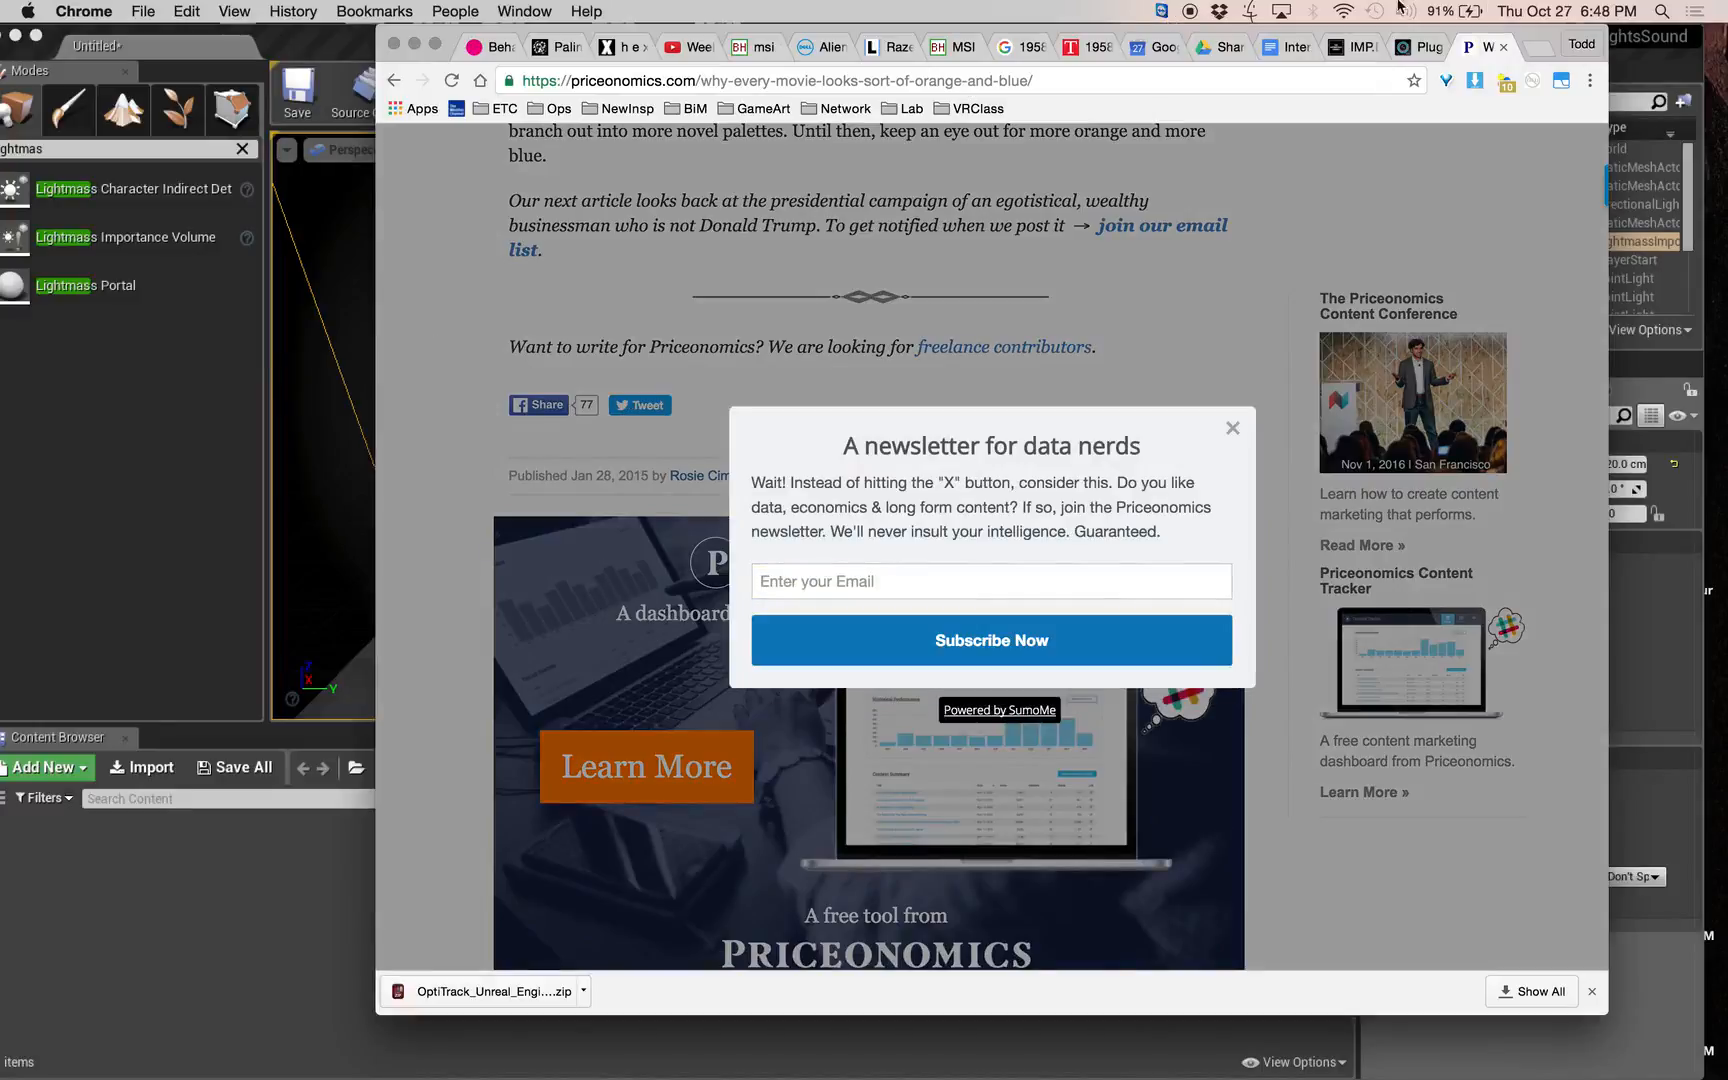
{"action": "left_click", "coordinate": [170, 360]}
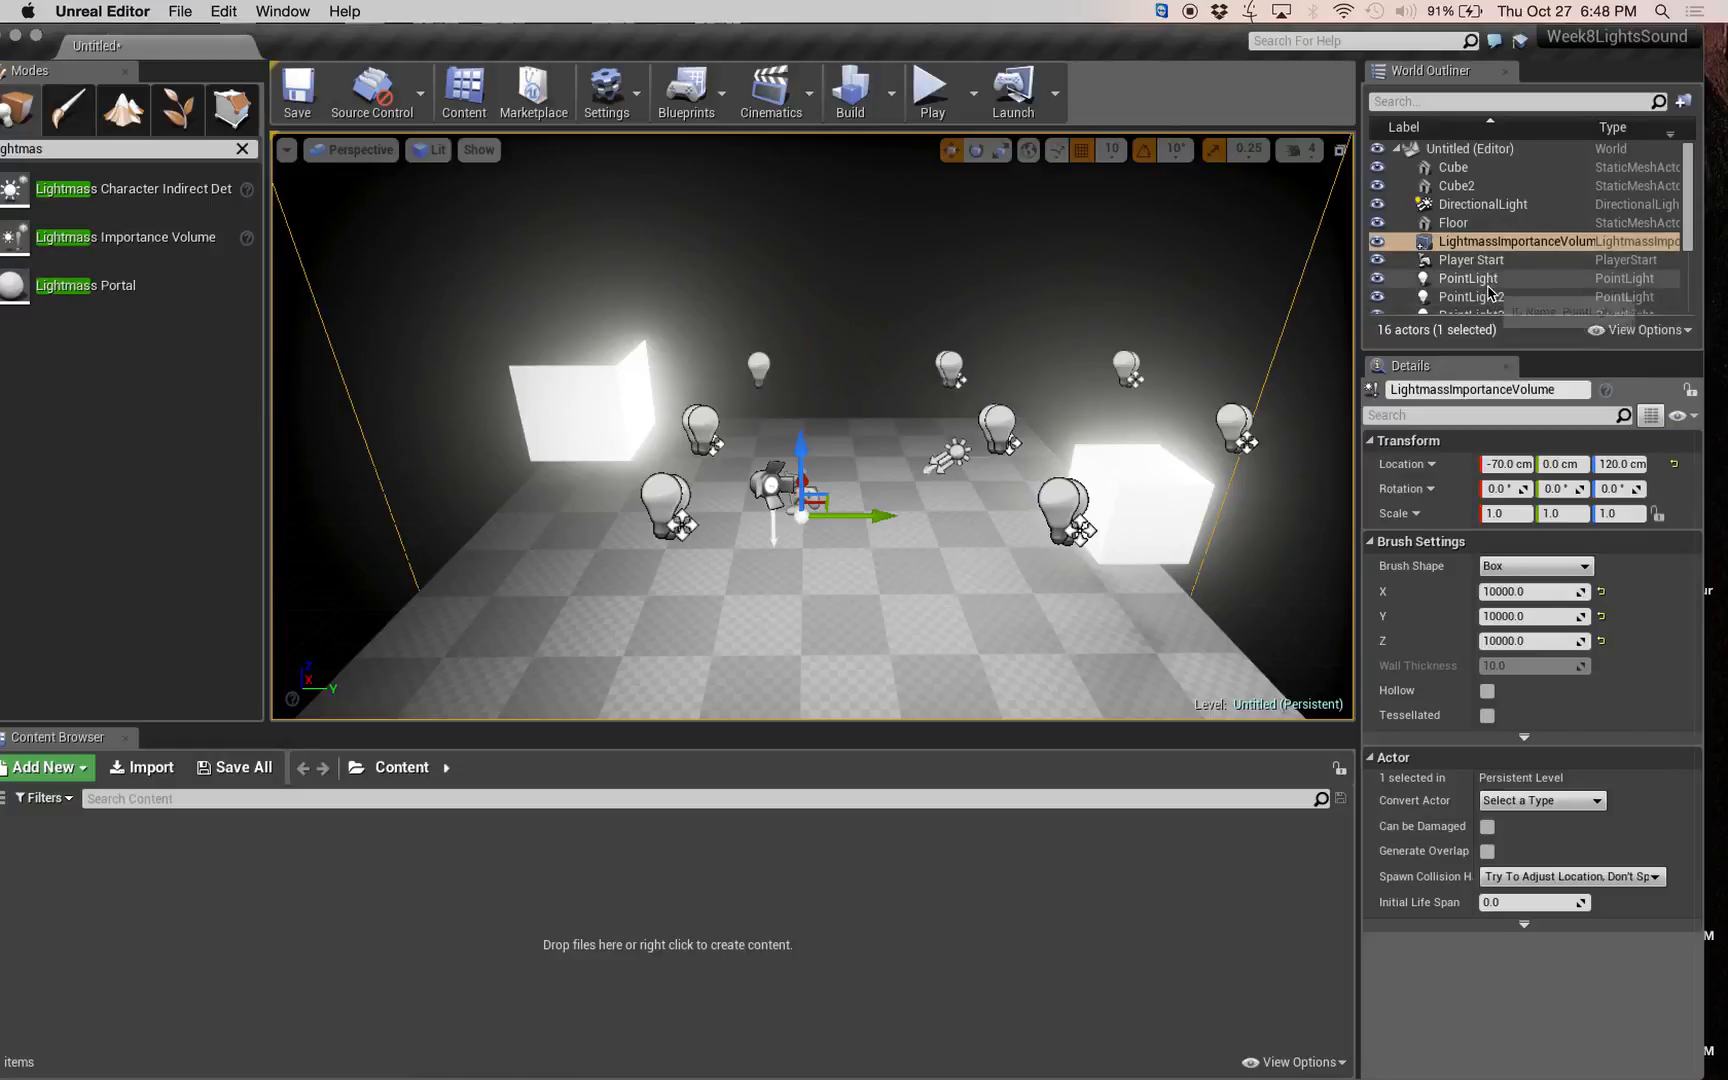
Delete all nine point lights, PointLight through PointLight9, from the level.
{"action": "left_click", "coordinate": [1540, 280]}
{"action": "scroll", "coordinate": [1543, 296], "scroll_direction": "down", "scroll_amount": 3}
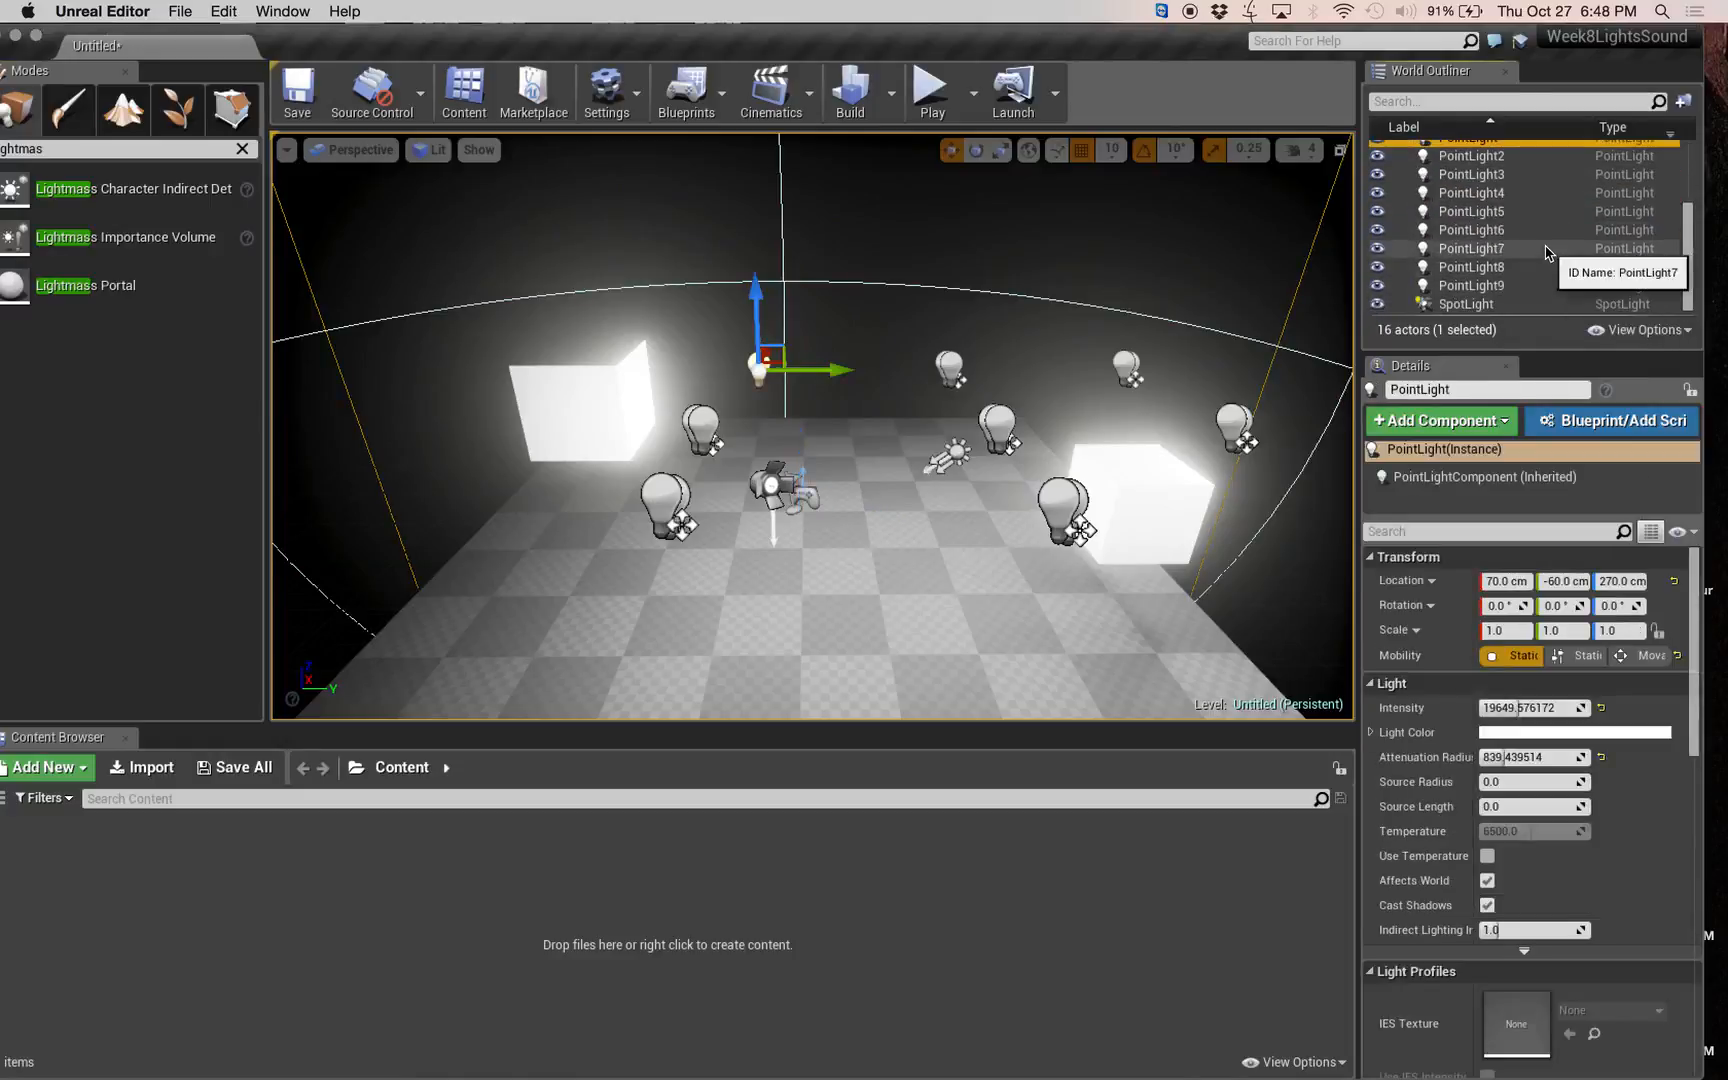
{"action": "left_click", "coordinate": [1506, 290], "text": "shift"}
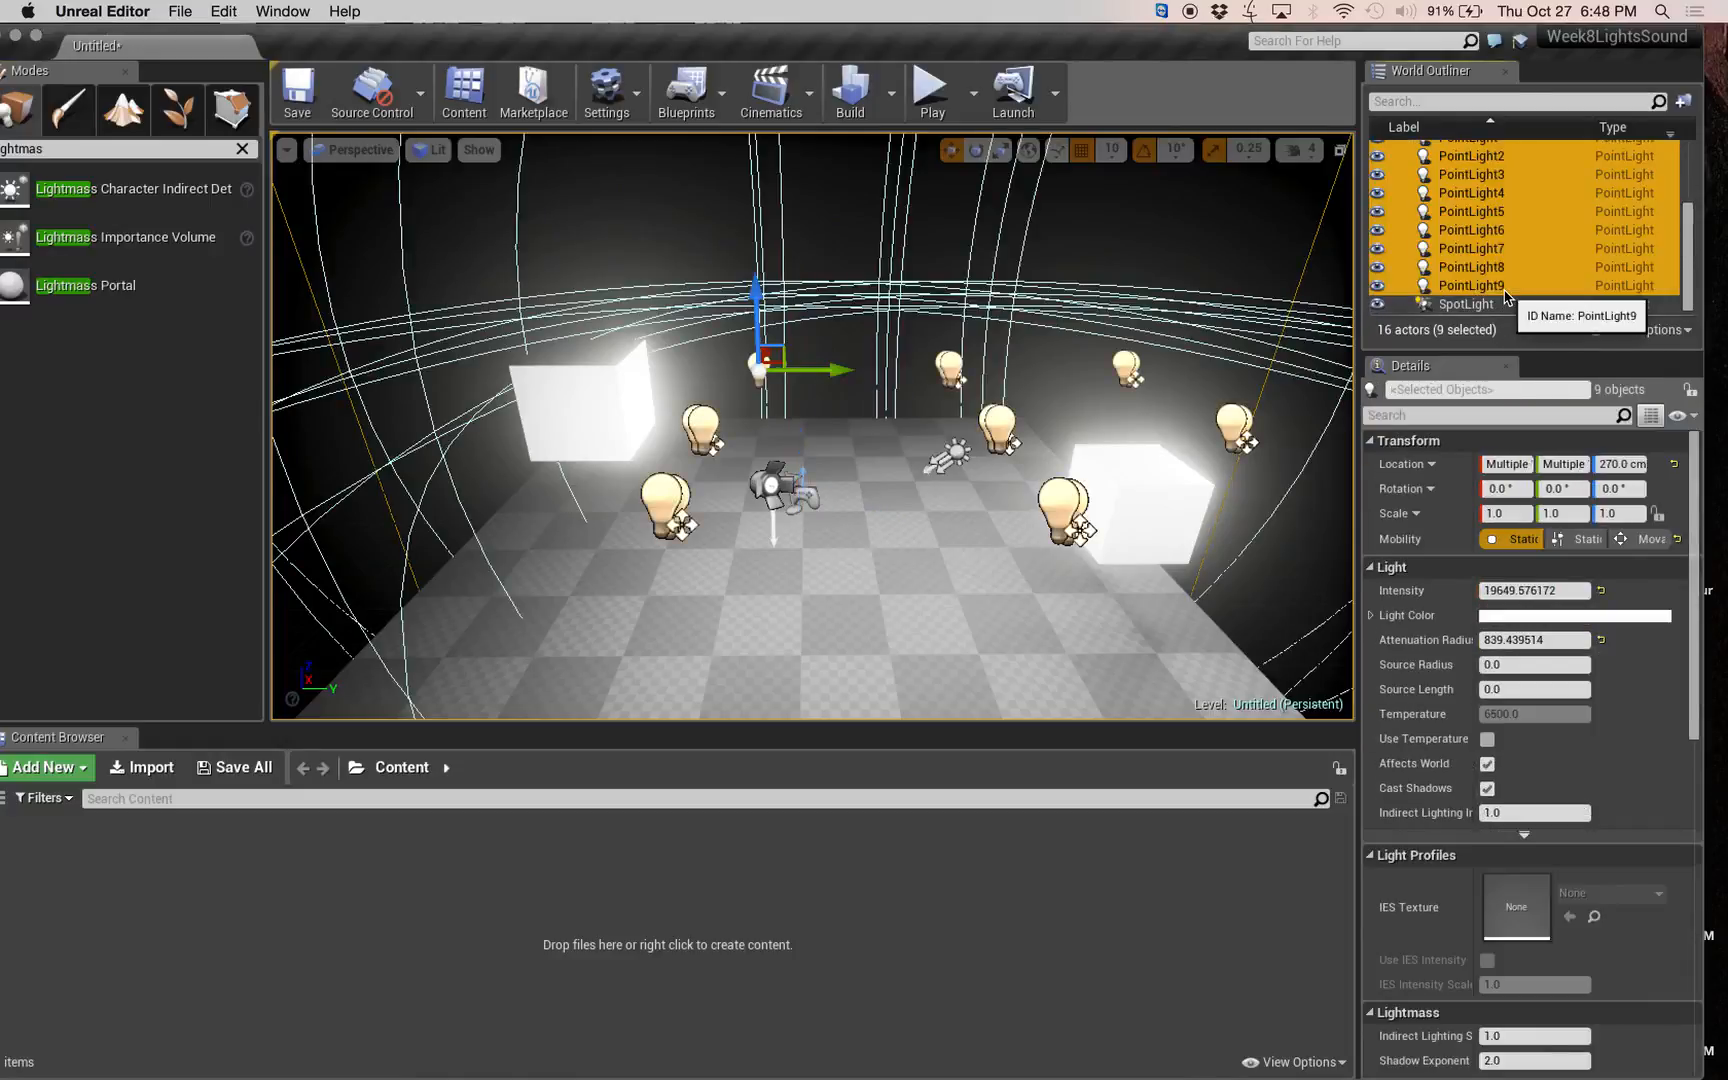
{"action": "key", "text": "Delete"}
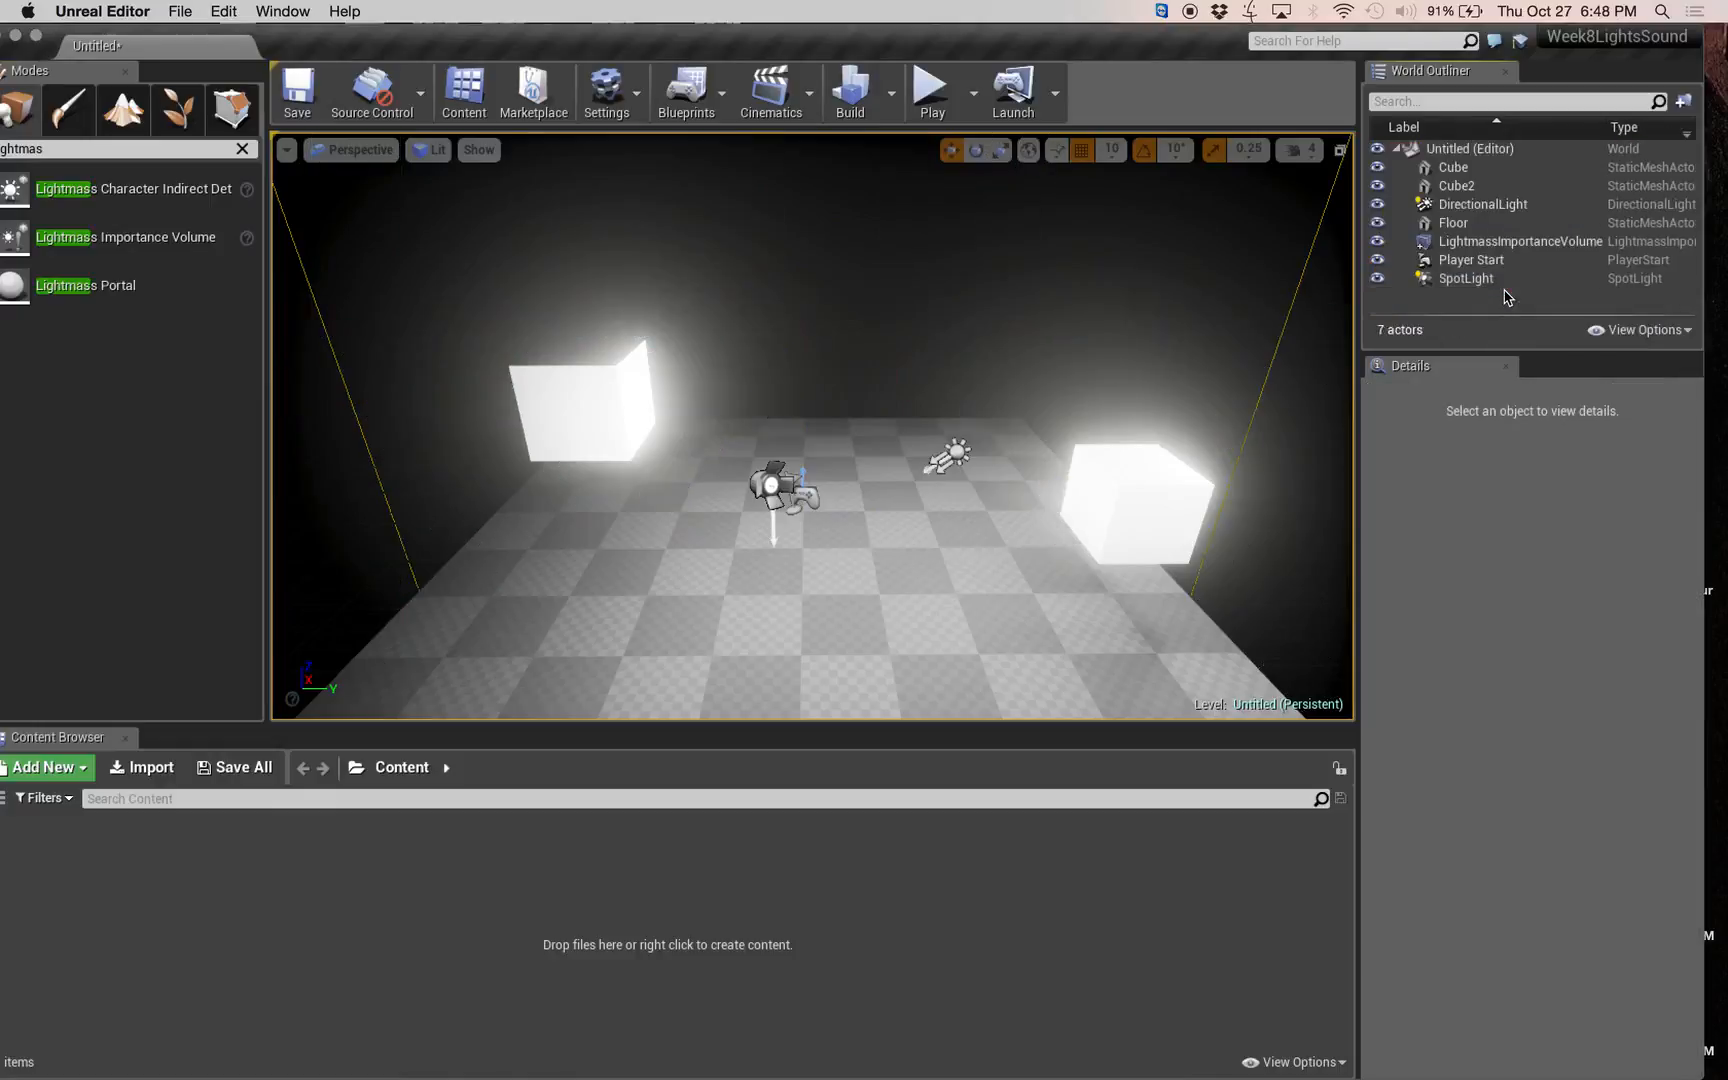
Delete both glowing cubes from the scene.
{"action": "left_click", "coordinate": [541, 378]}
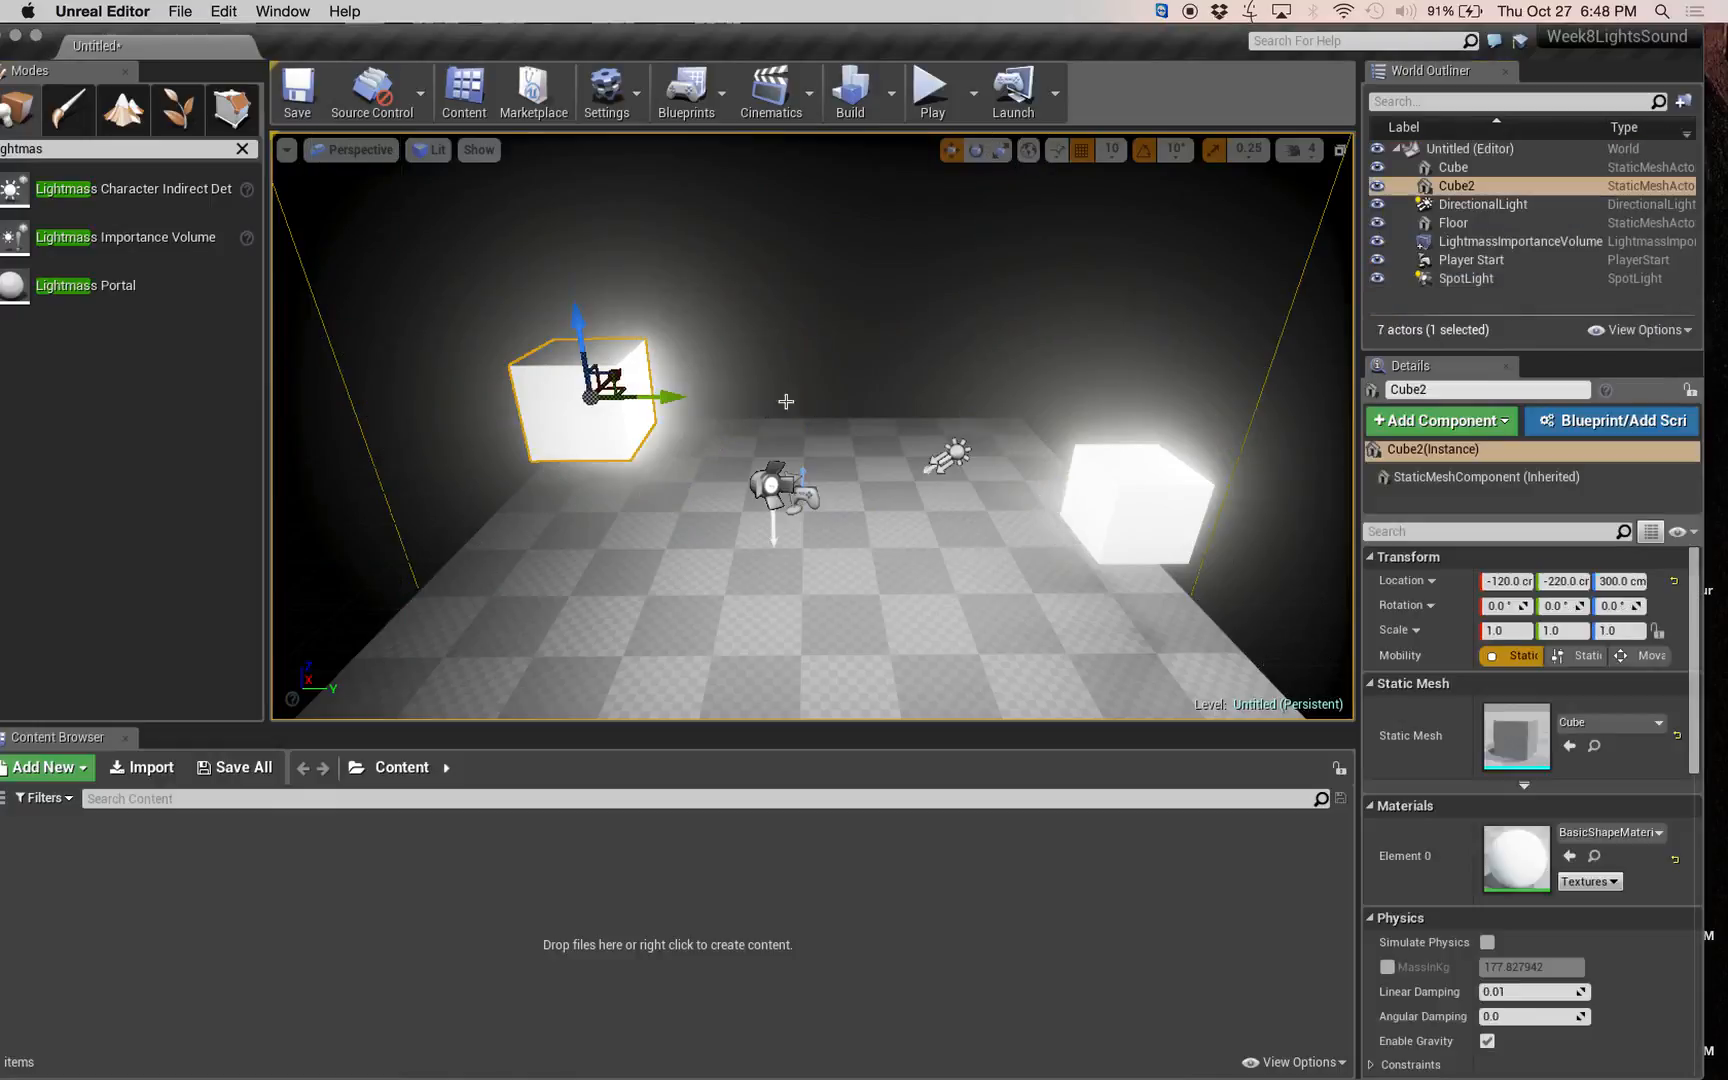
{"action": "key", "text": "Delete"}
{"action": "left_click", "coordinate": [1135, 500]}
{"action": "key", "text": "Delete"}
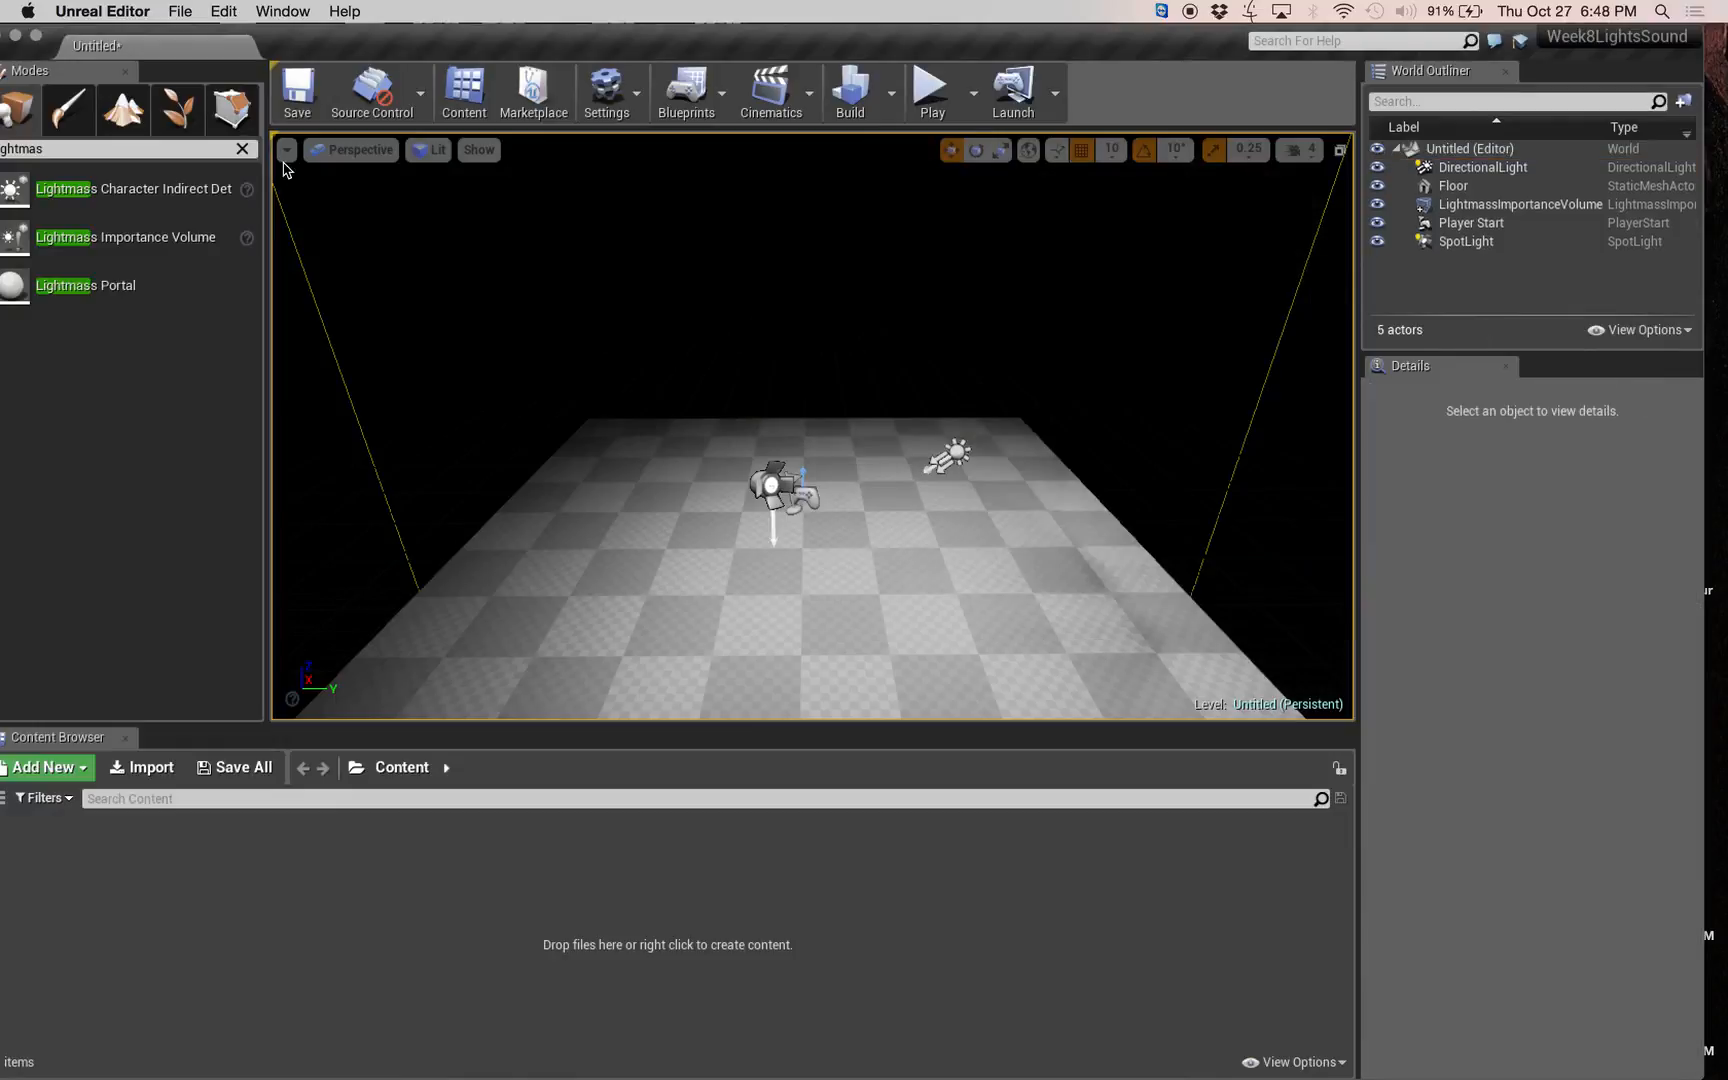
Clear the class search and place a basic Sphere near the middle of the floor.
{"action": "left_click", "coordinate": [242, 148]}
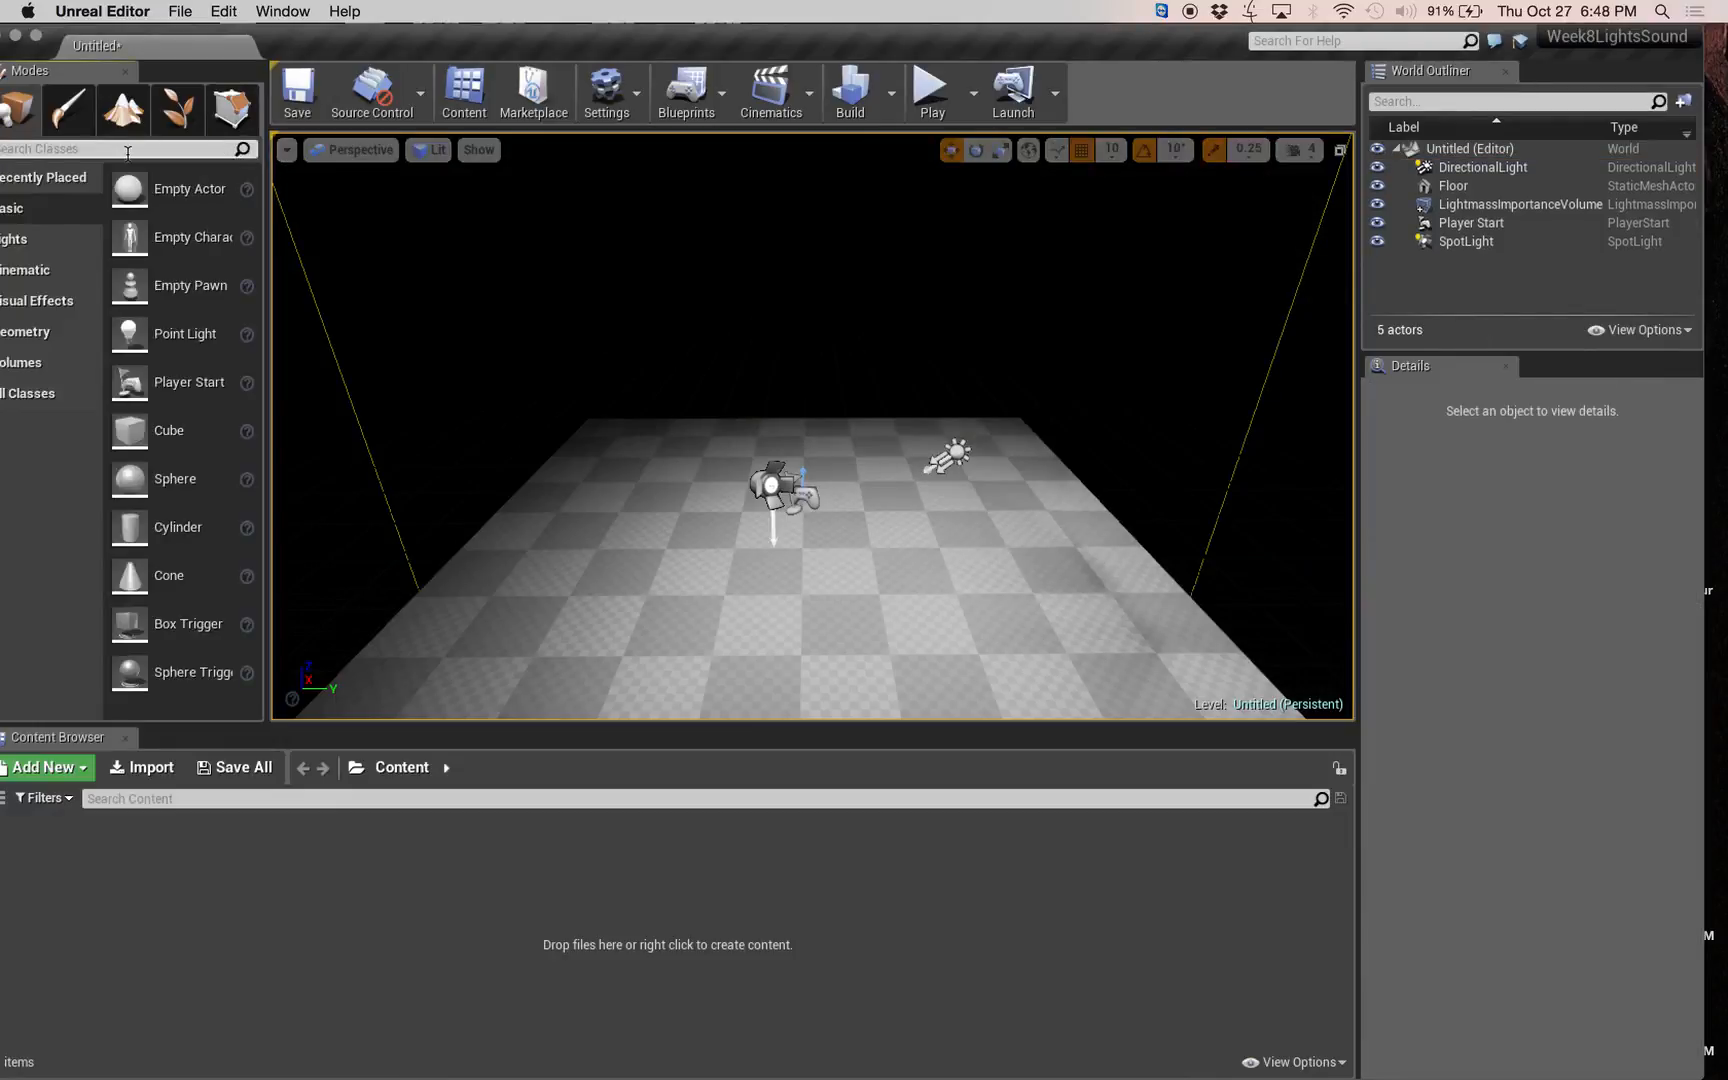
{"action": "left_click", "coordinate": [128, 150]}
{"action": "type", "text": "sphere"}
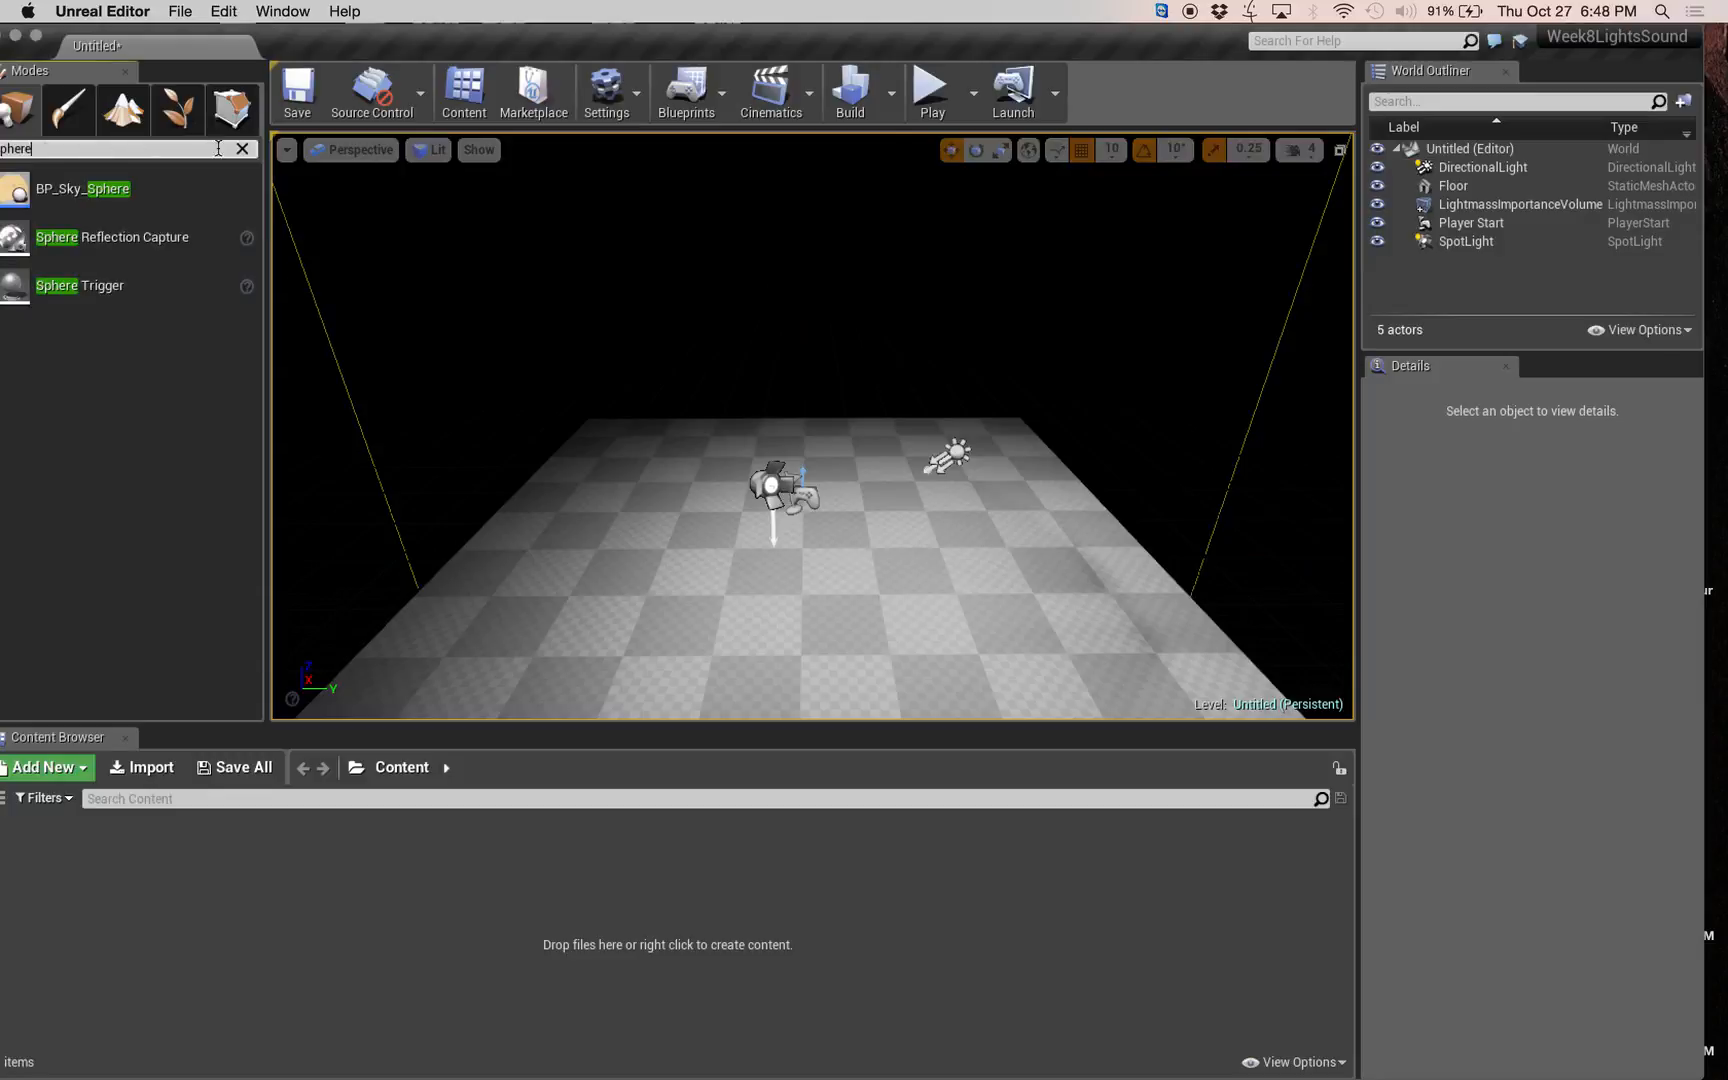
{"action": "double_click", "coordinate": [311, 31]}
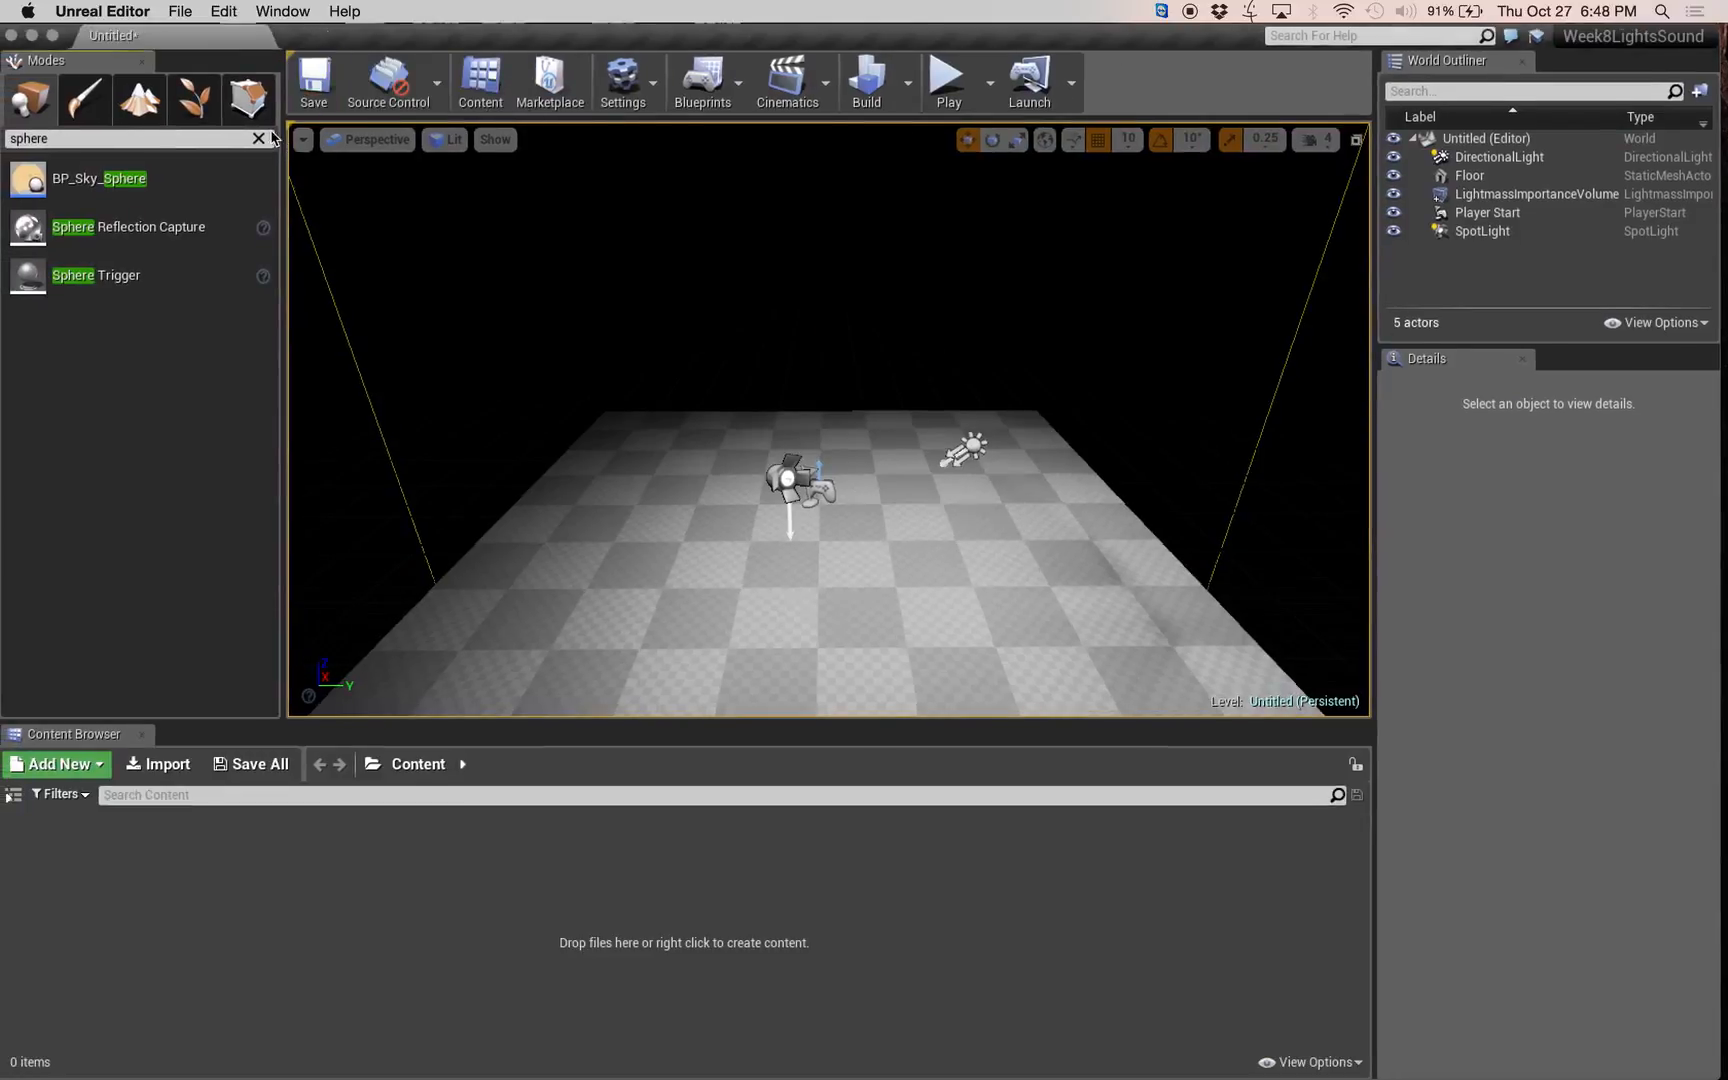
{"action": "left_click", "coordinate": [259, 139]}
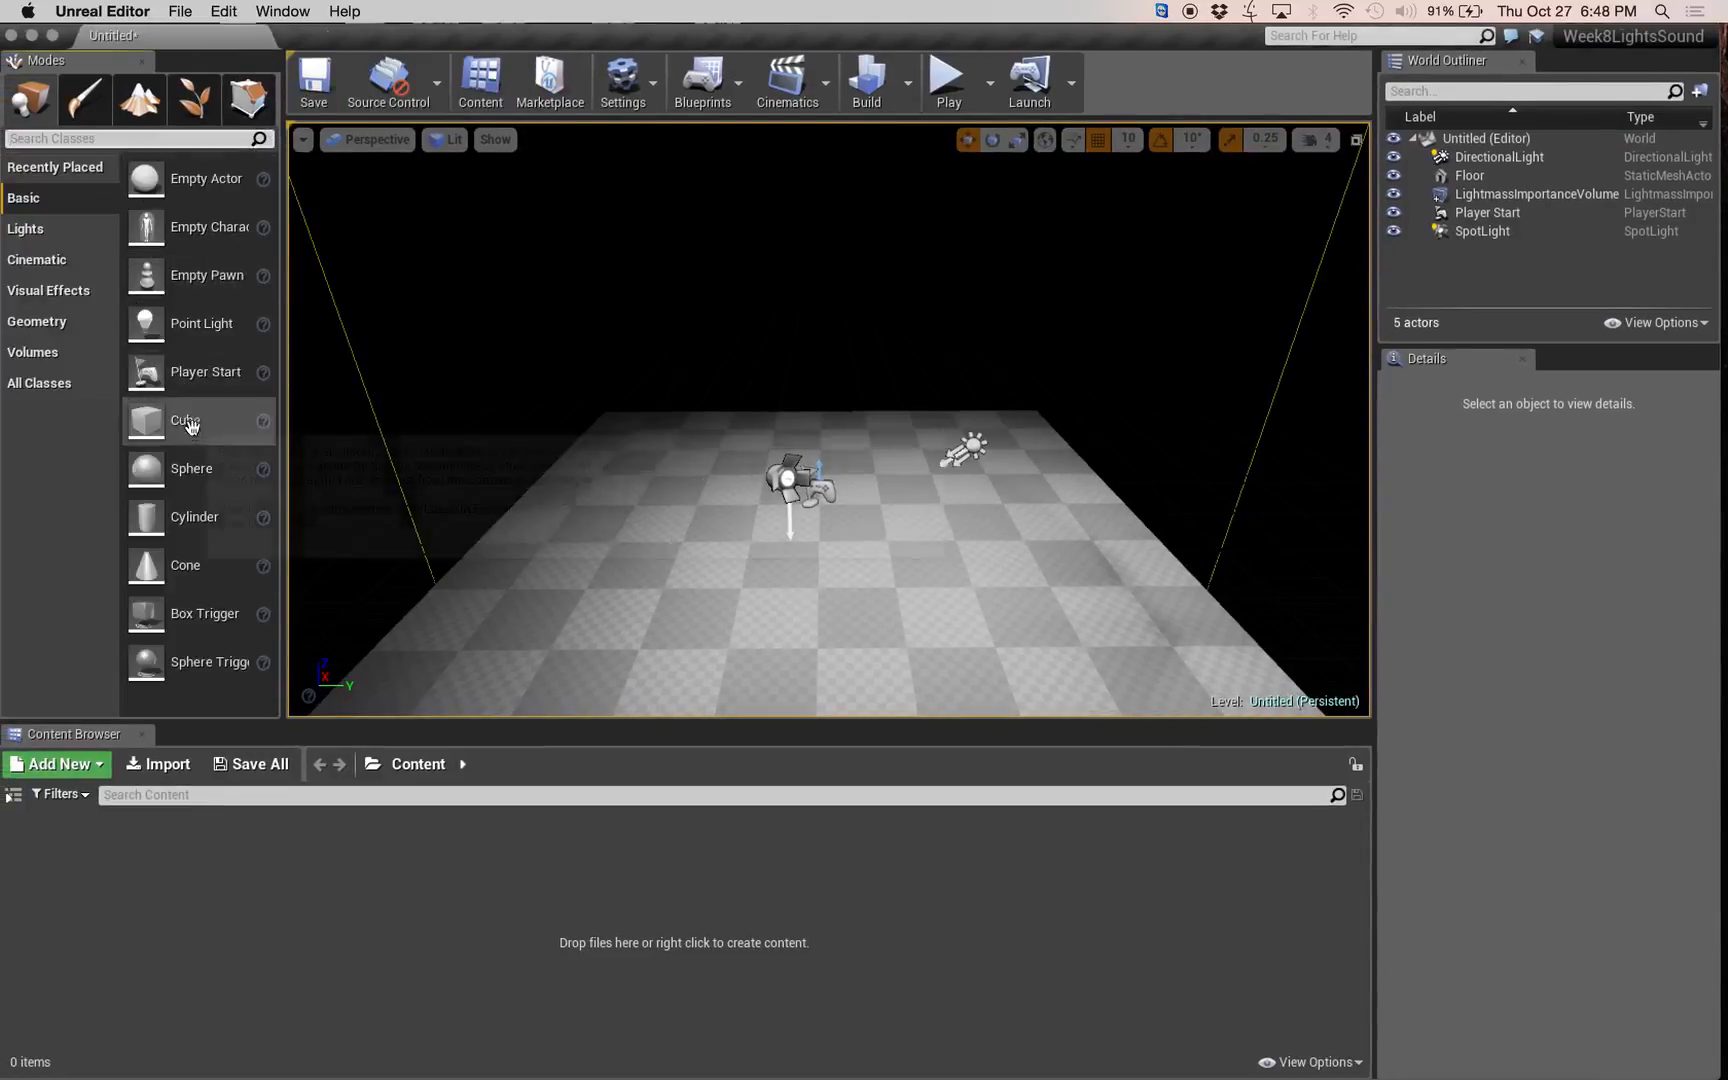
{"action": "left_click_drag", "start_coordinate": [165, 468], "coordinate": [803, 515]}
Delete the remaining spot light and directional light from the level.
{"action": "left_click", "coordinate": [795, 472]}
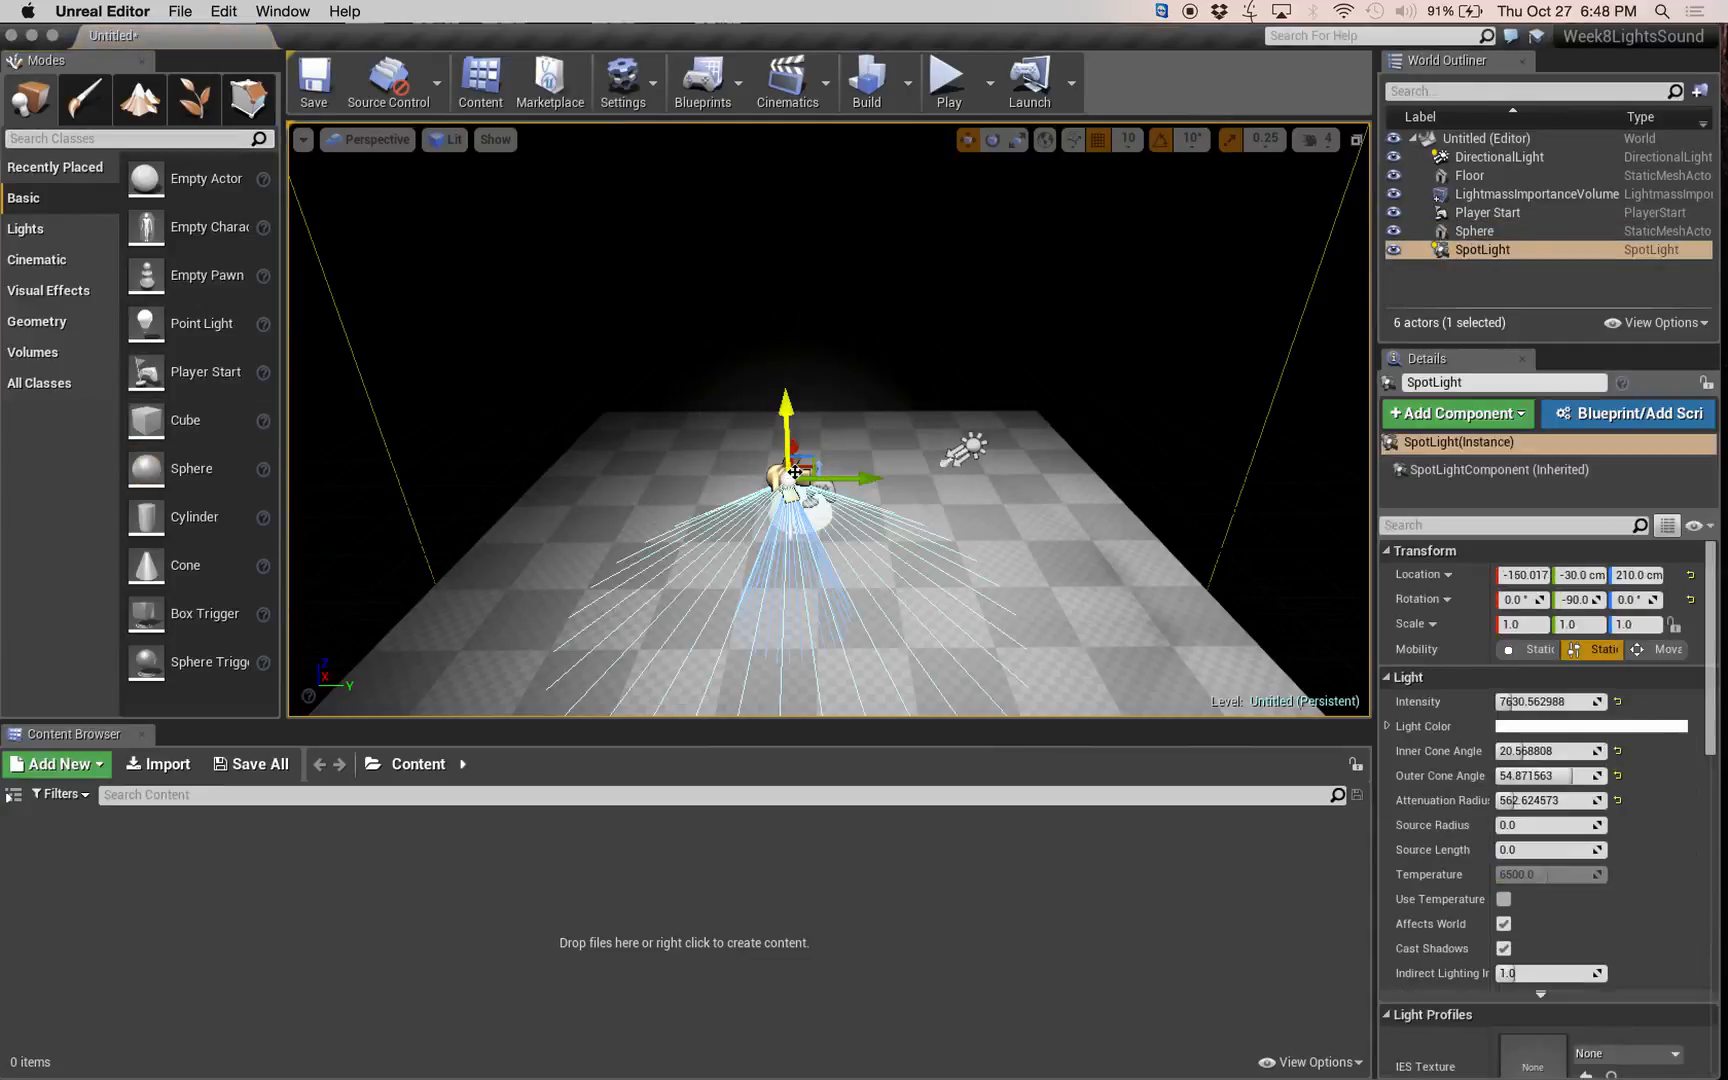
{"action": "key", "text": "Delete"}
{"action": "left_click", "coordinate": [975, 450]}
{"action": "key", "text": "Delete"}
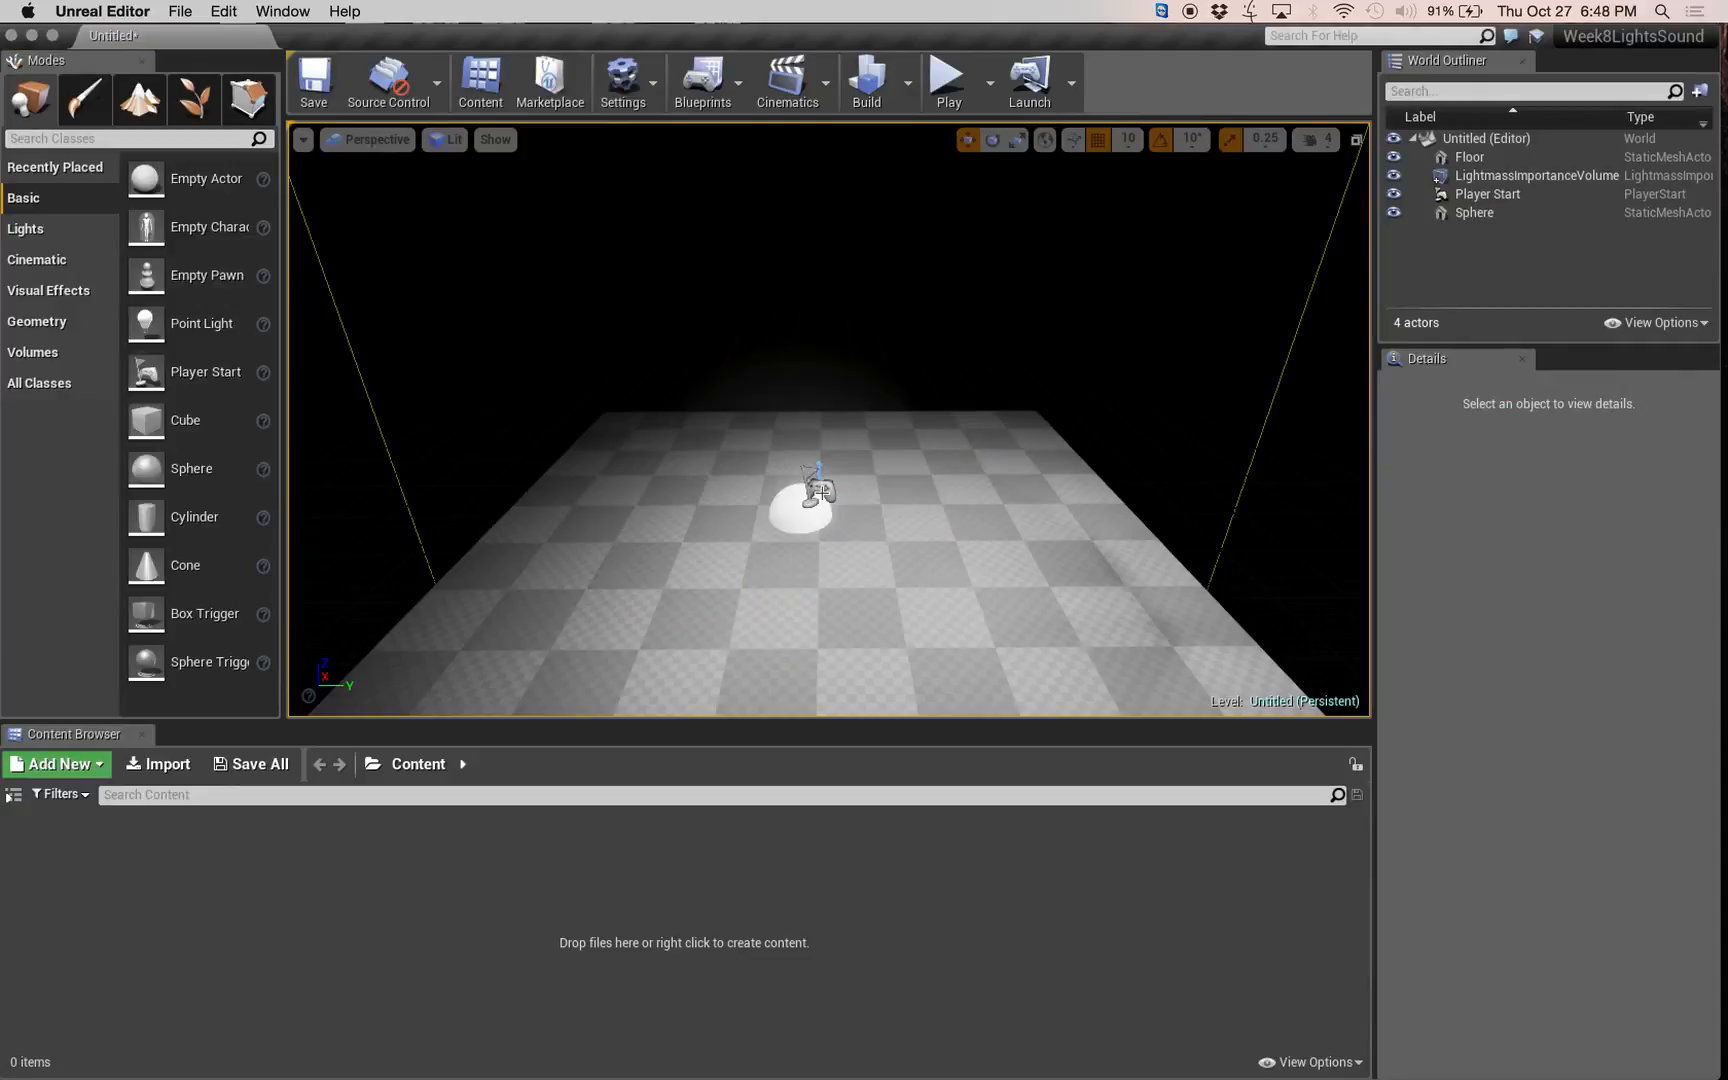
Move the Player Start along X away from the sphere and raise the sphere to a Z location of 160 cm.
{"action": "mouse_move", "coordinate": [821, 491]}
{"action": "left_mouse_down"}
{"action": "mouse_move", "coordinate": [864, 505]}
{"action": "mouse_move", "coordinate": [855, 440]}
{"action": "mouse_move", "coordinate": [795, 430]}
{"action": "mouse_move", "coordinate": [790, 408]}
{"action": "mouse_move", "coordinate": [822, 491]}
{"action": "left_mouse_up"}
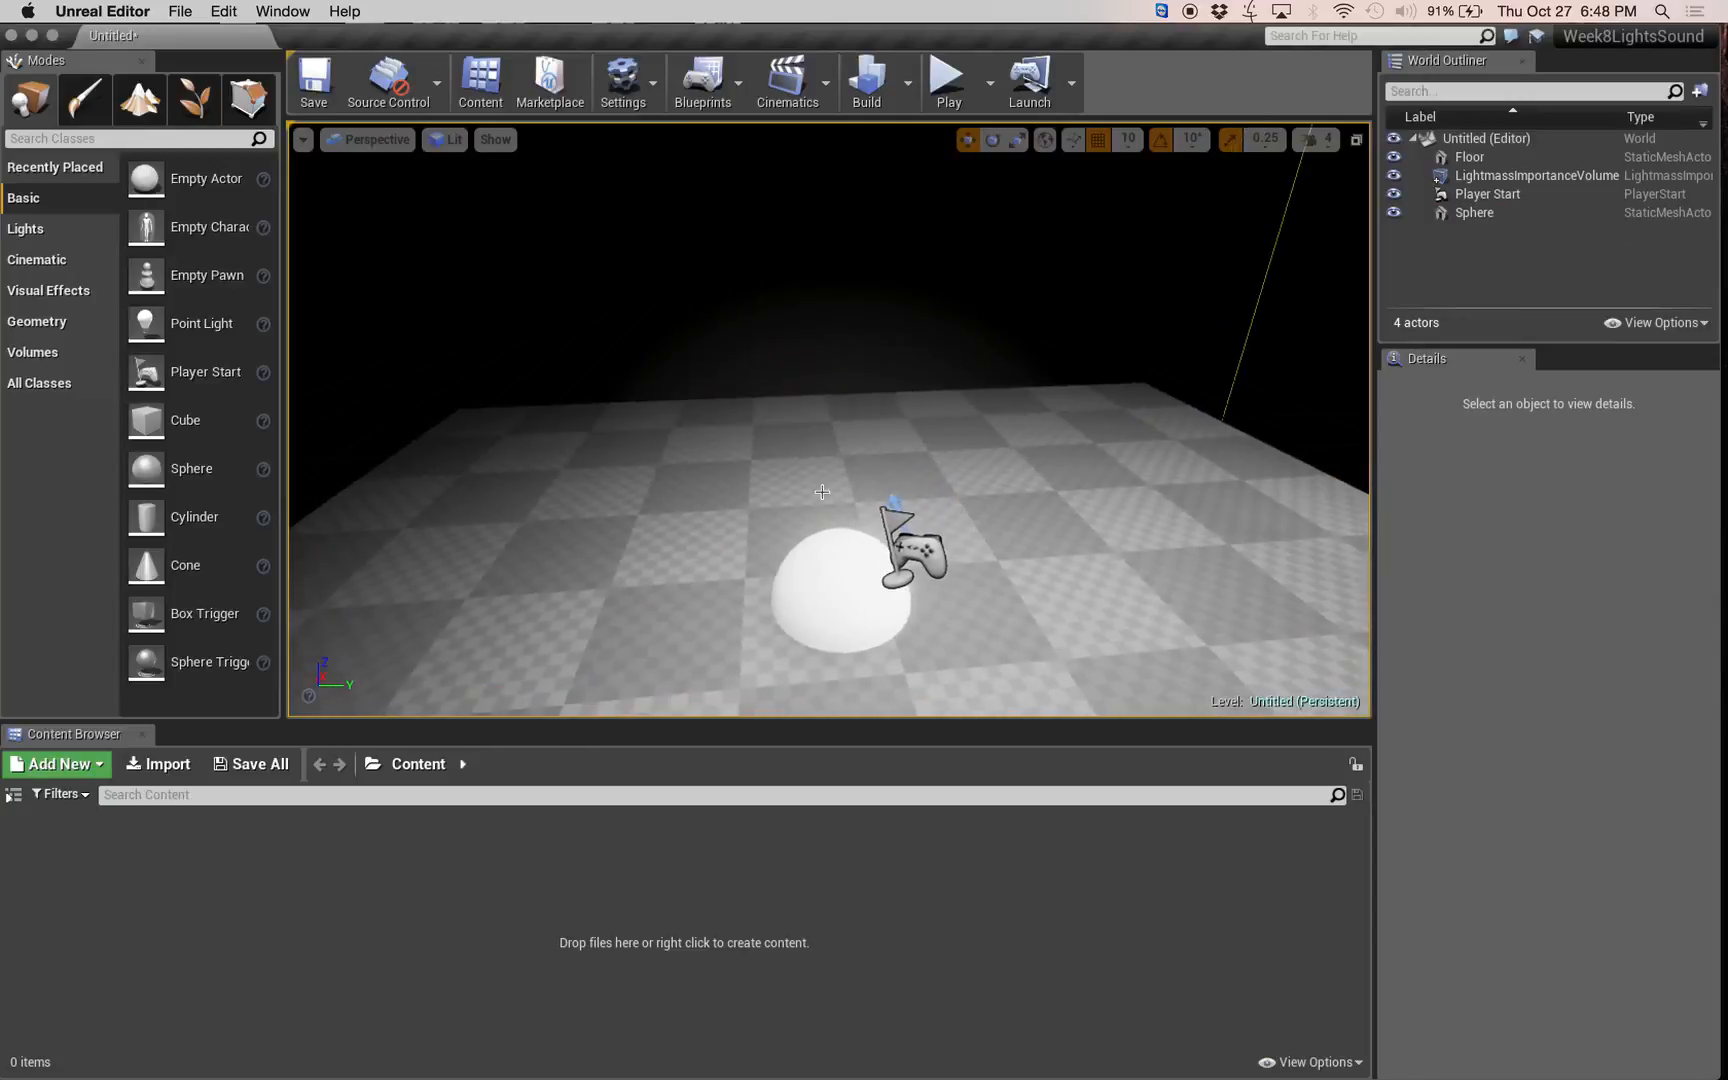
{"action": "left_click", "coordinate": [910, 548]}
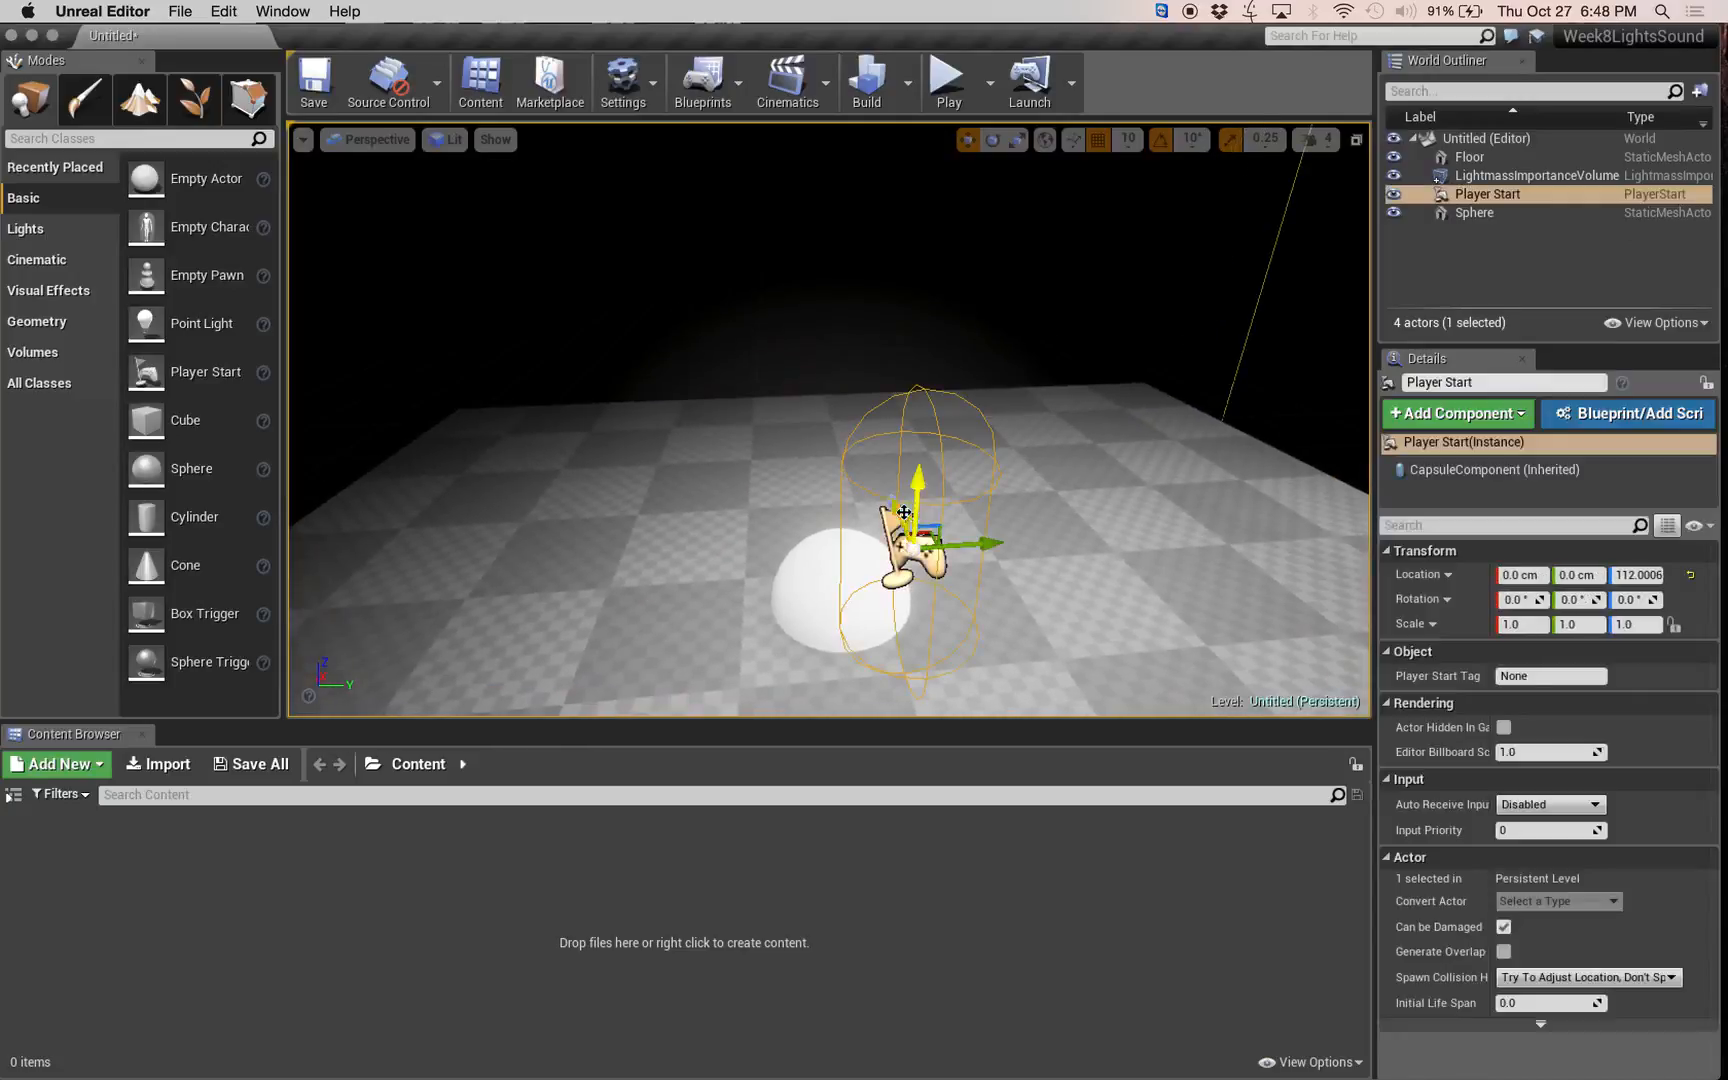
{"action": "left_click_drag", "start_coordinate": [898, 508], "coordinate": [1010, 700]}
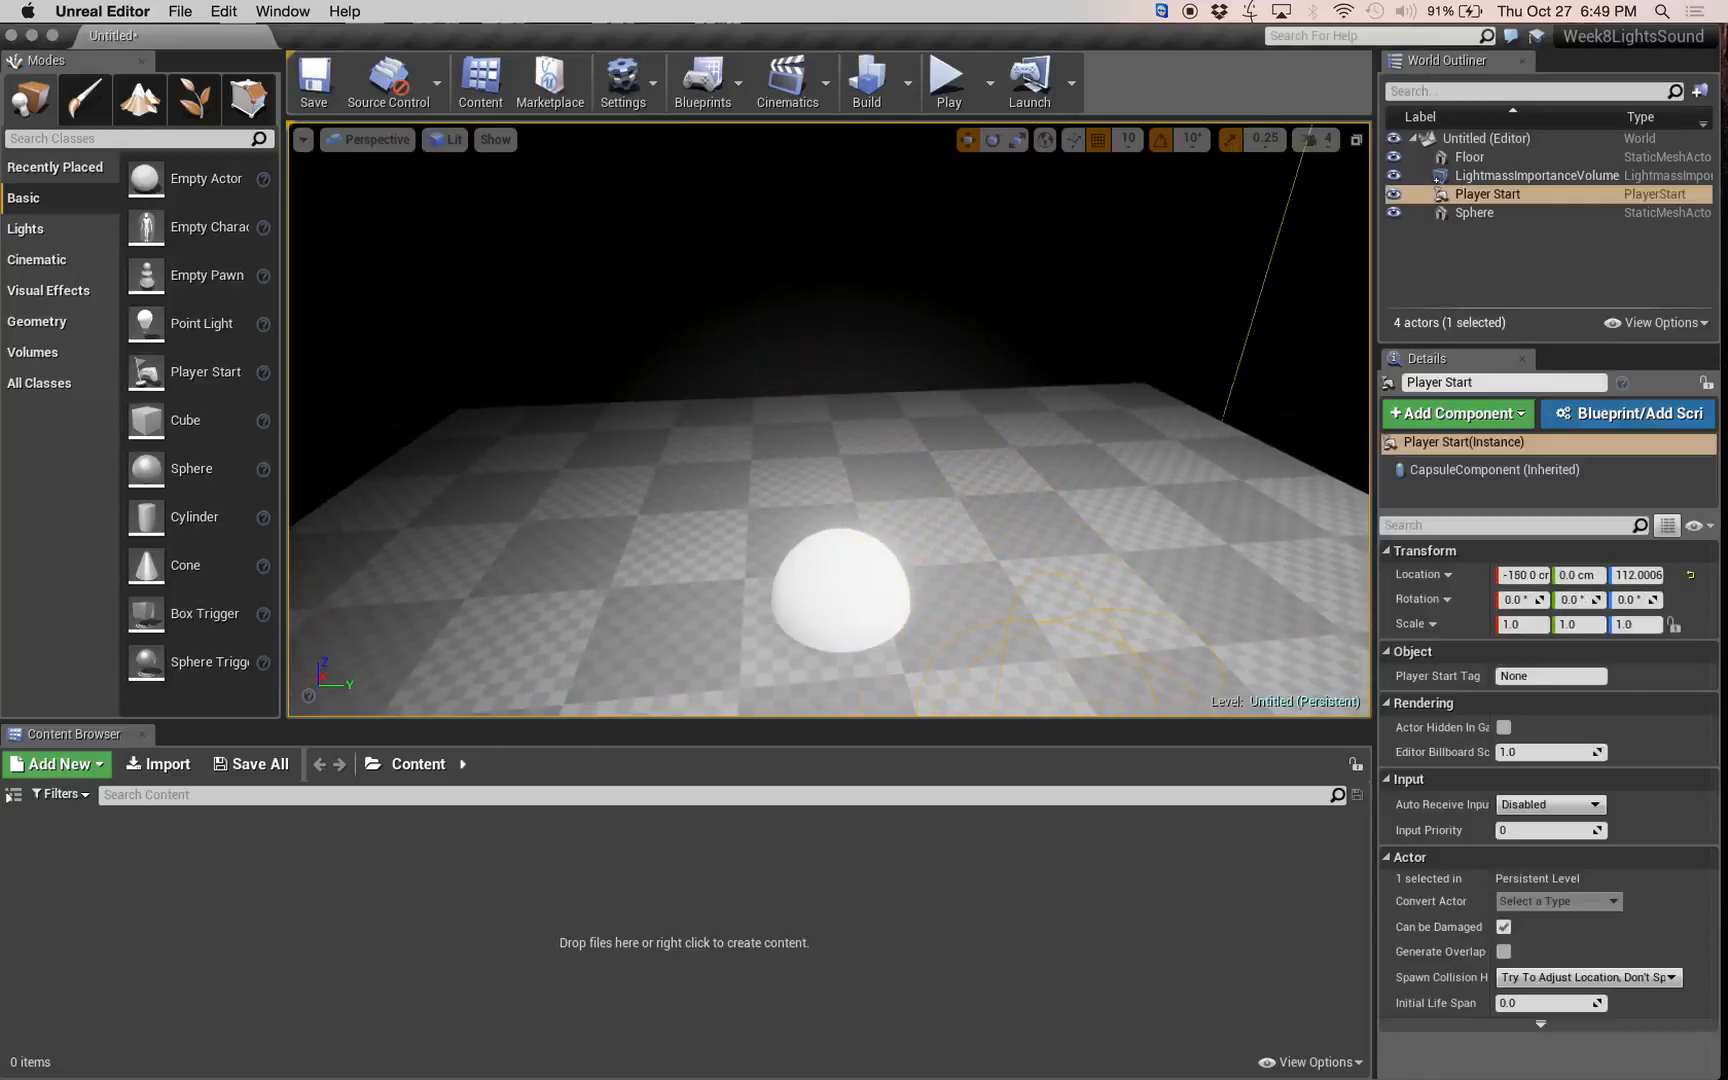
{"action": "left_click", "coordinate": [860, 607]}
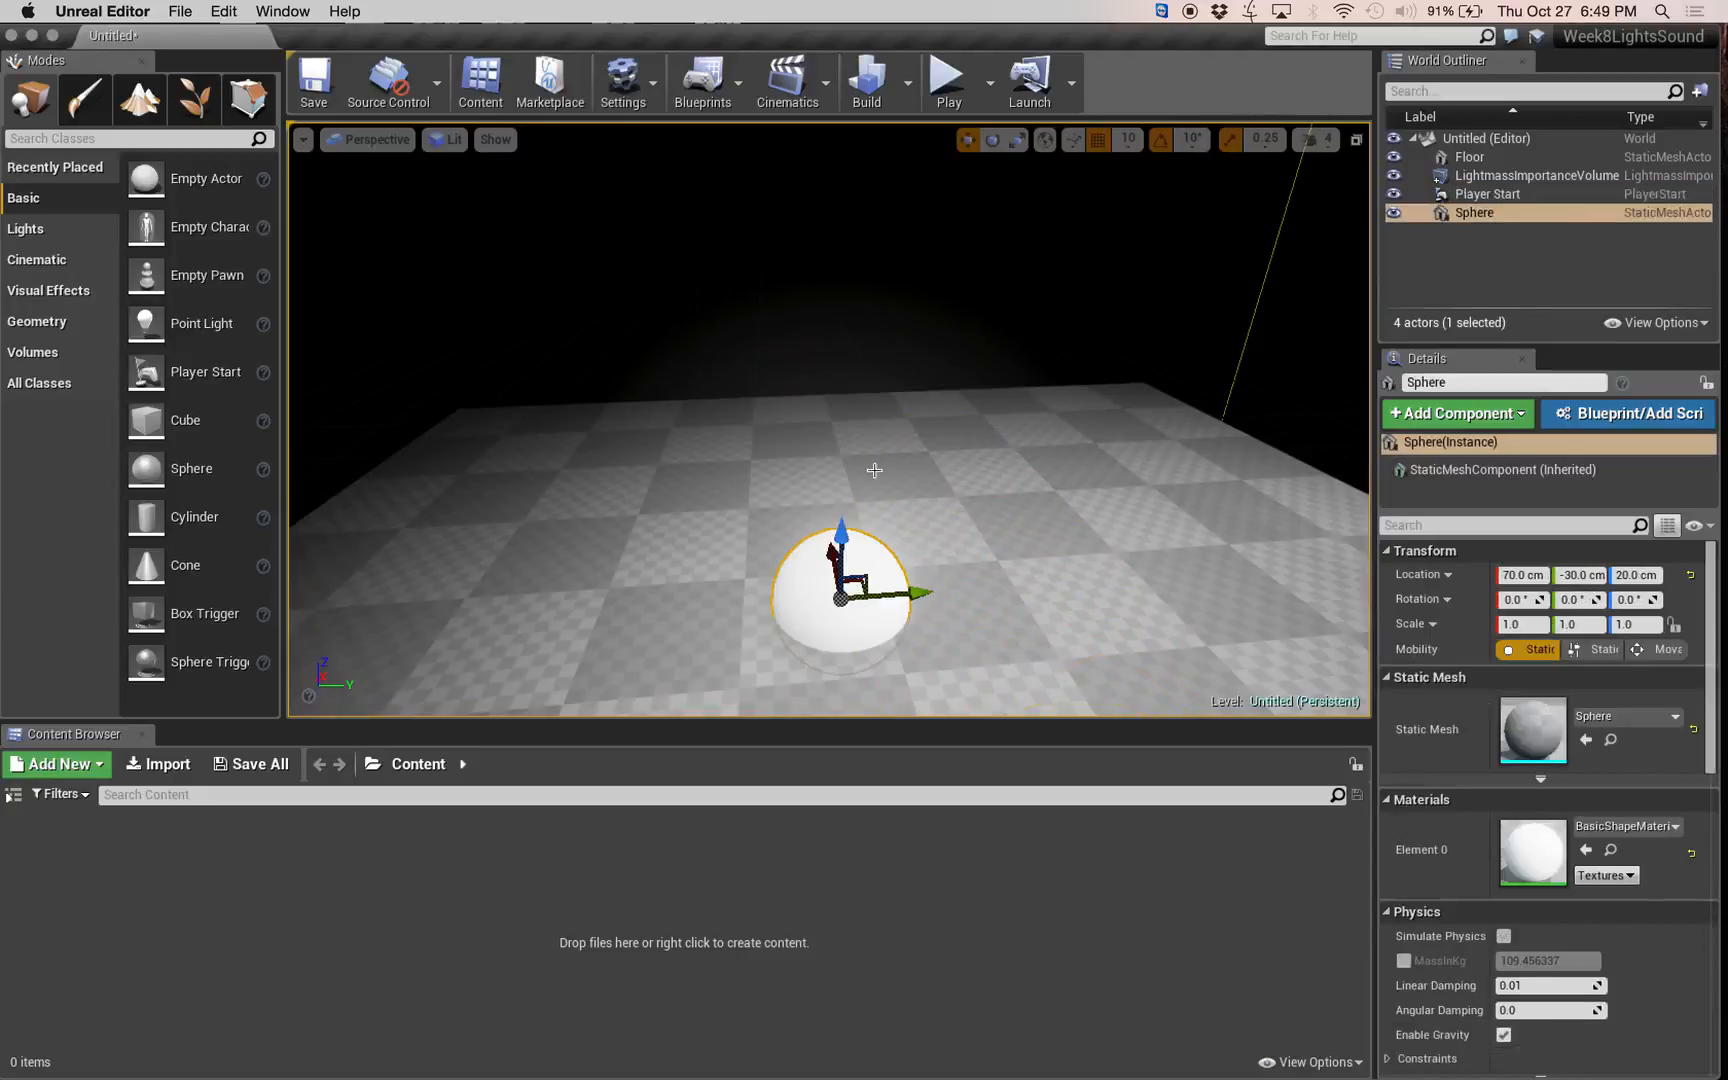
{"action": "left_click_drag", "start_coordinate": [843, 537], "coordinate": [851, 299]}
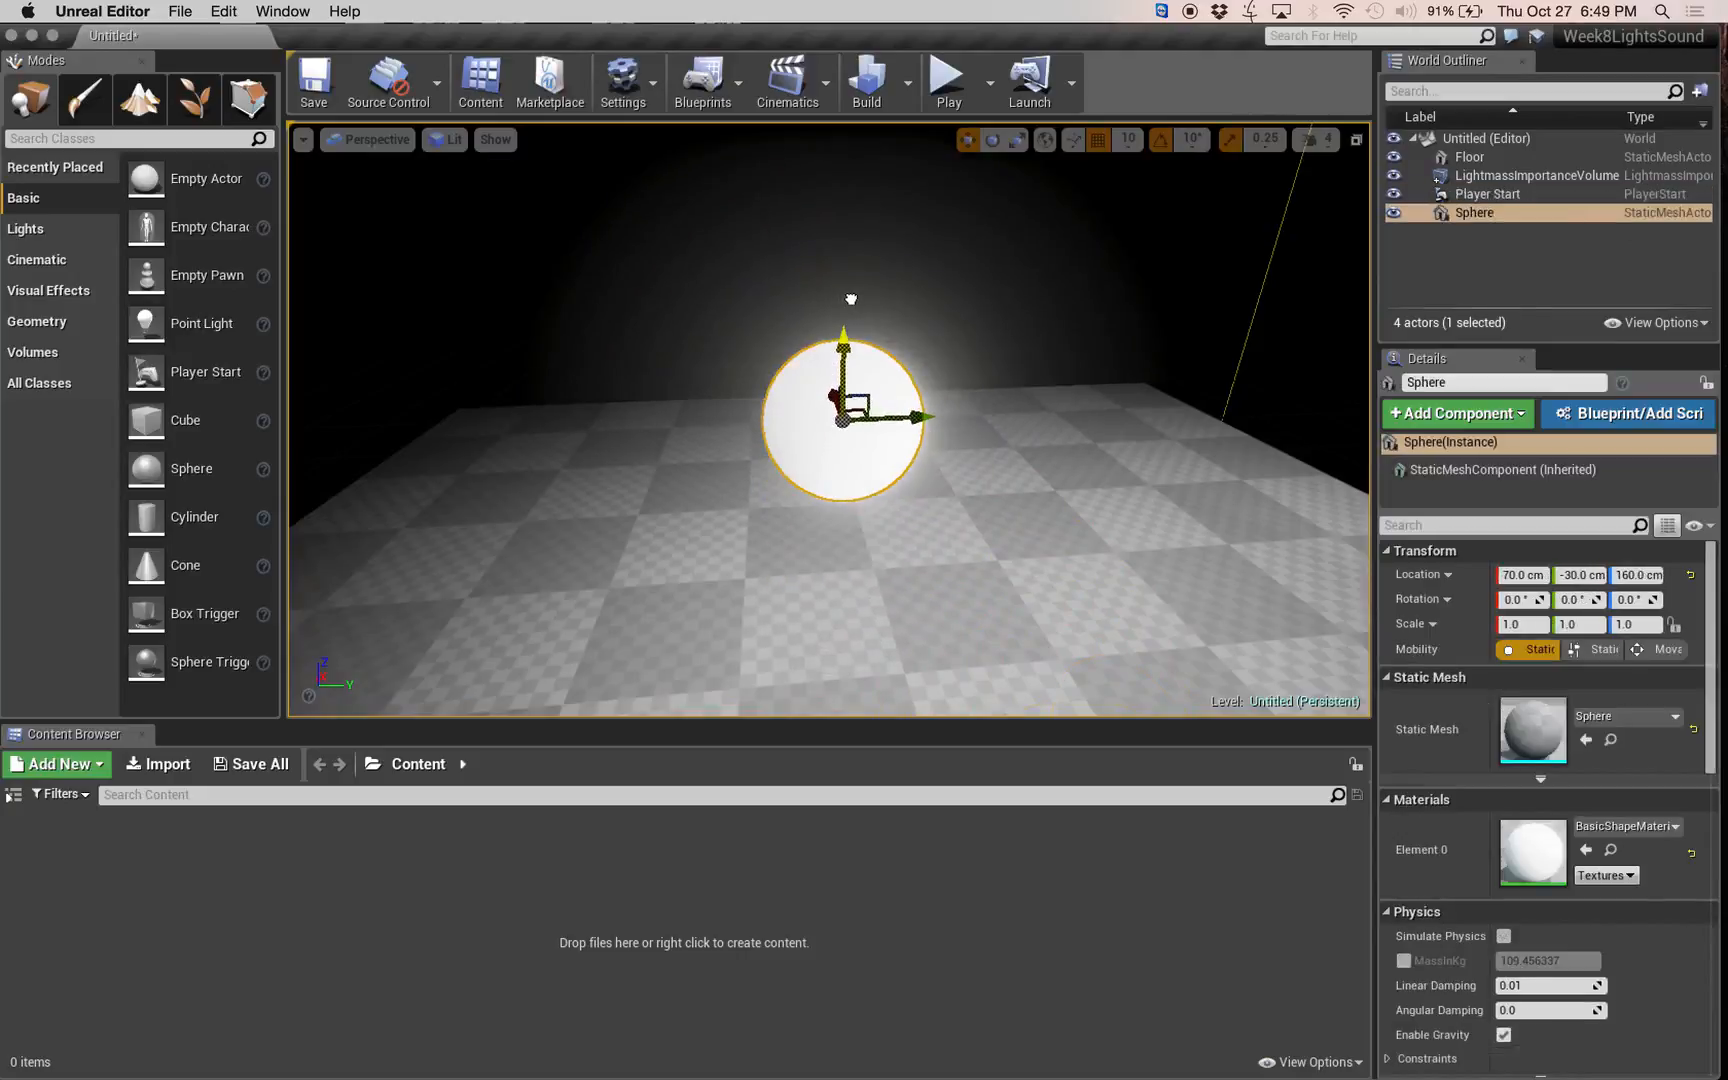
Build the lighting for the level without any lights.
{"action": "mouse_move", "coordinate": [967, 508]}
{"action": "right_mouse_down"}
{"action": "mouse_move", "coordinate": [947, 497]}
{"action": "mouse_move", "coordinate": [967, 508]}
{"action": "right_mouse_up"}
{"action": "left_click", "coordinate": [907, 83]}
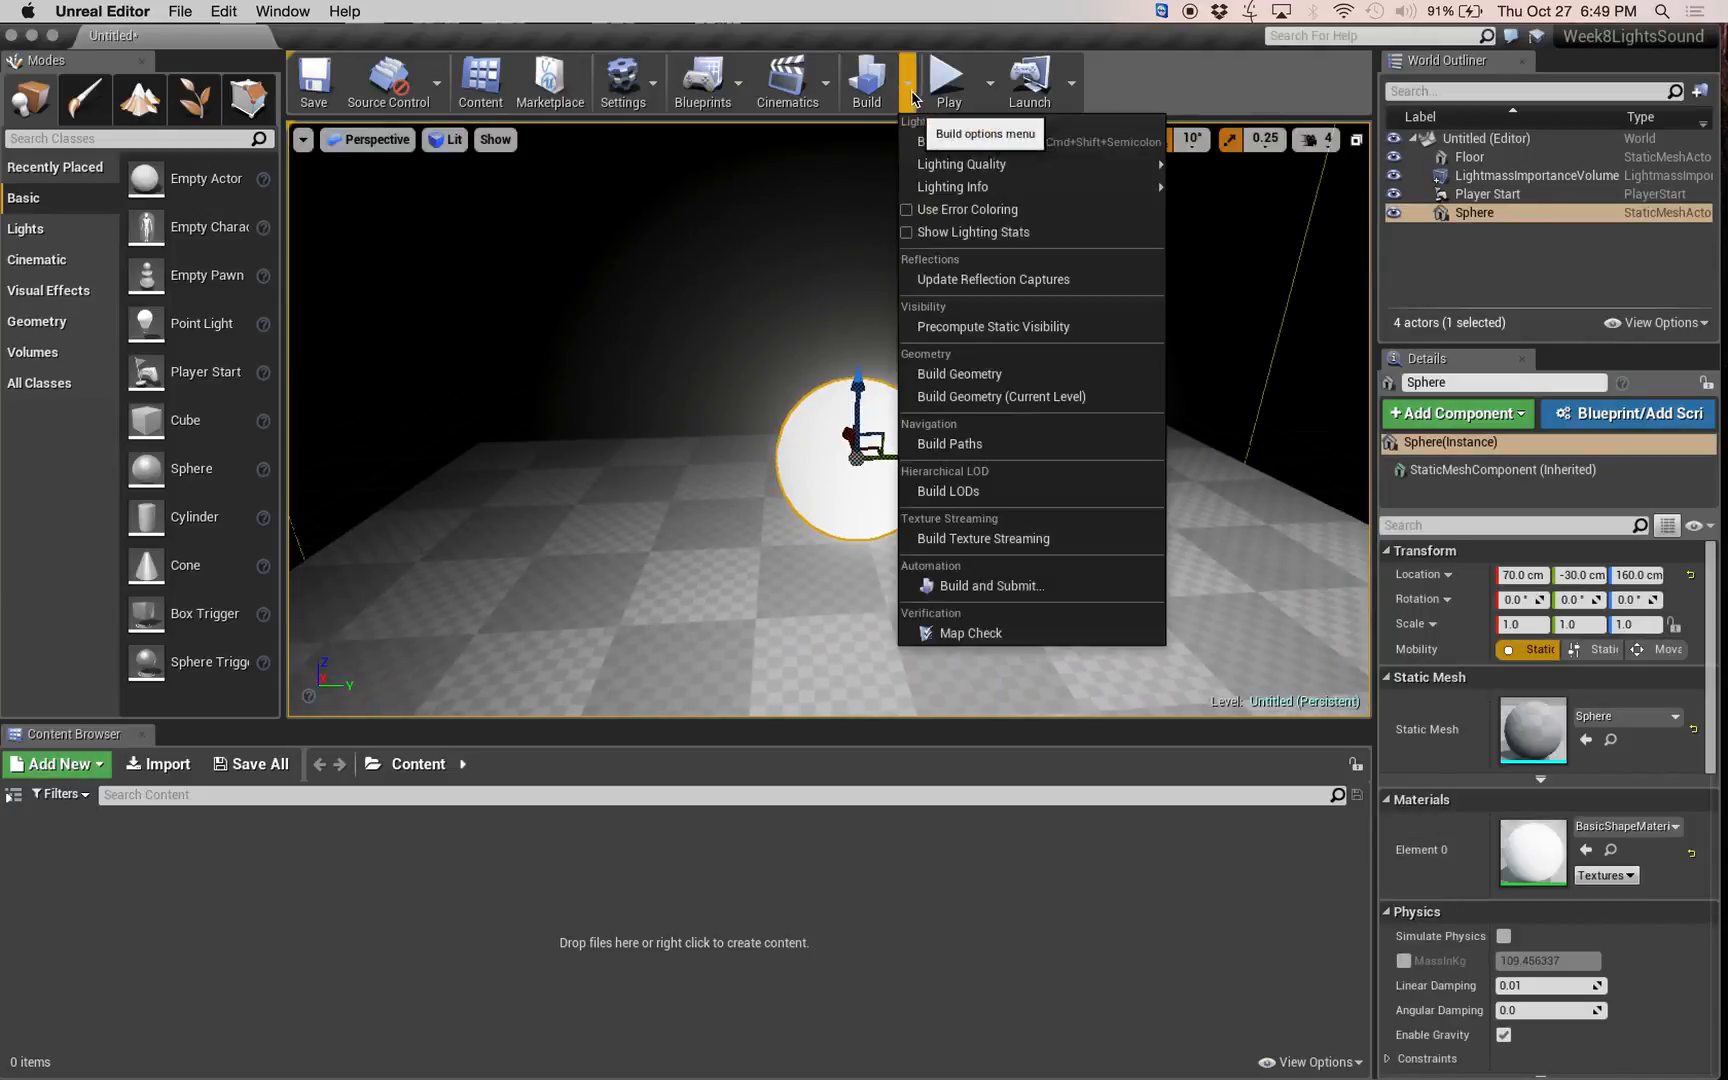
{"action": "left_click", "coordinate": [930, 147]}
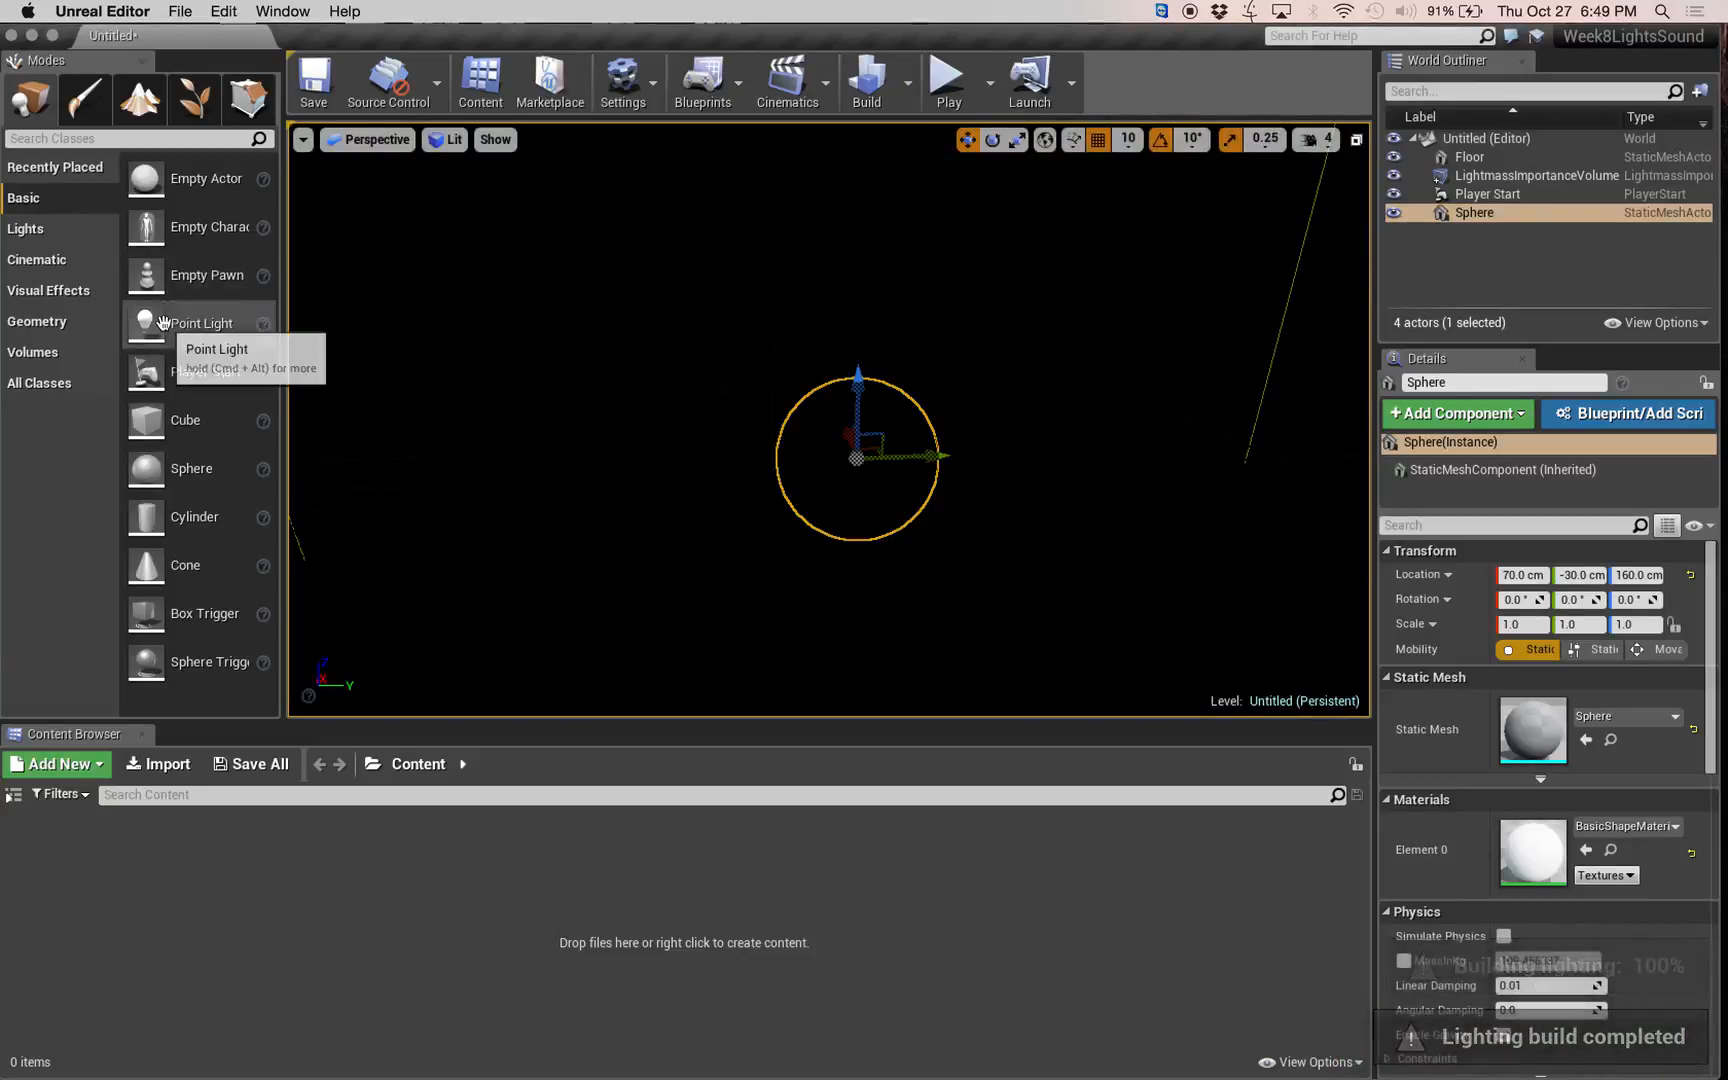
Place a point light on each side of the sphere and move the first one to about X 160, Y -170, Z 70 cm.
{"action": "left_click_drag", "start_coordinate": [193, 324], "coordinate": [585, 430]}
{"action": "mouse_move", "coordinate": [683, 484]}
{"action": "left_mouse_down"}
{"action": "mouse_move", "coordinate": [692, 445]}
{"action": "mouse_move", "coordinate": [690, 468]}
{"action": "left_mouse_up"}
{"action": "left_click_drag", "start_coordinate": [192, 325], "coordinate": [1082, 598]}
{"action": "left_click", "coordinate": [686, 454]}
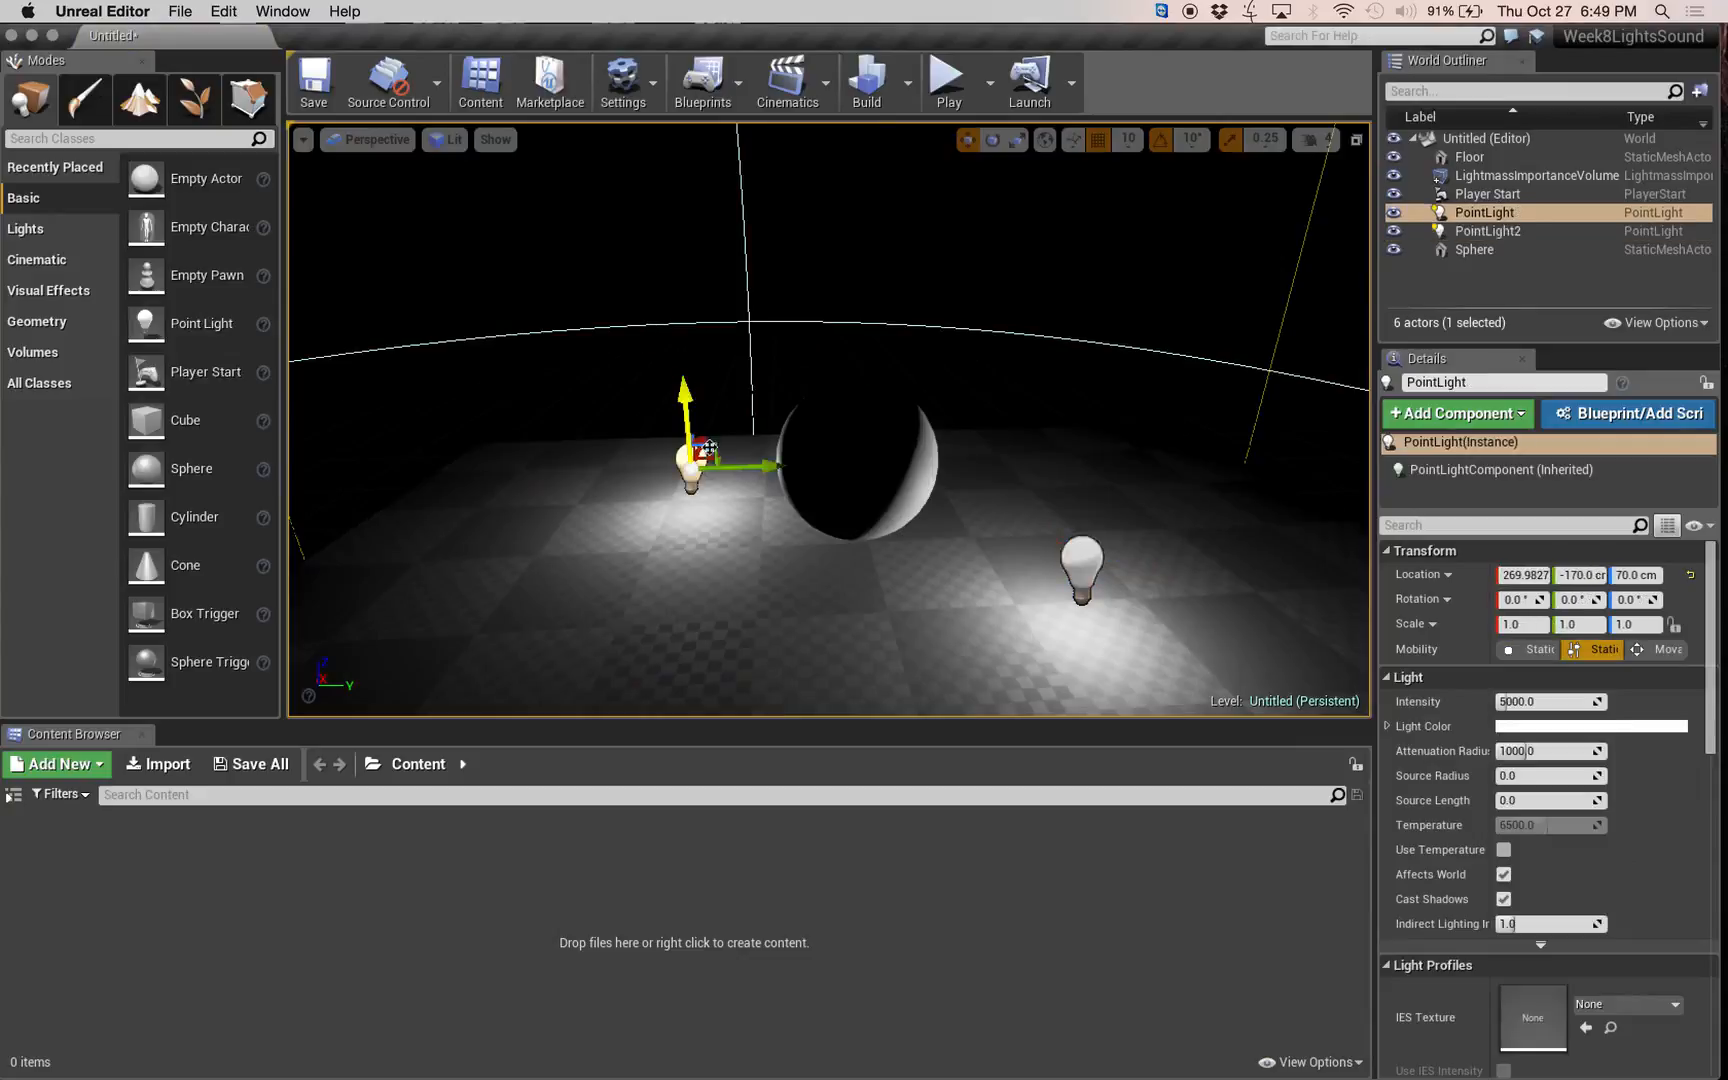
{"action": "left_click_drag", "start_coordinate": [708, 437], "coordinate": [694, 478]}
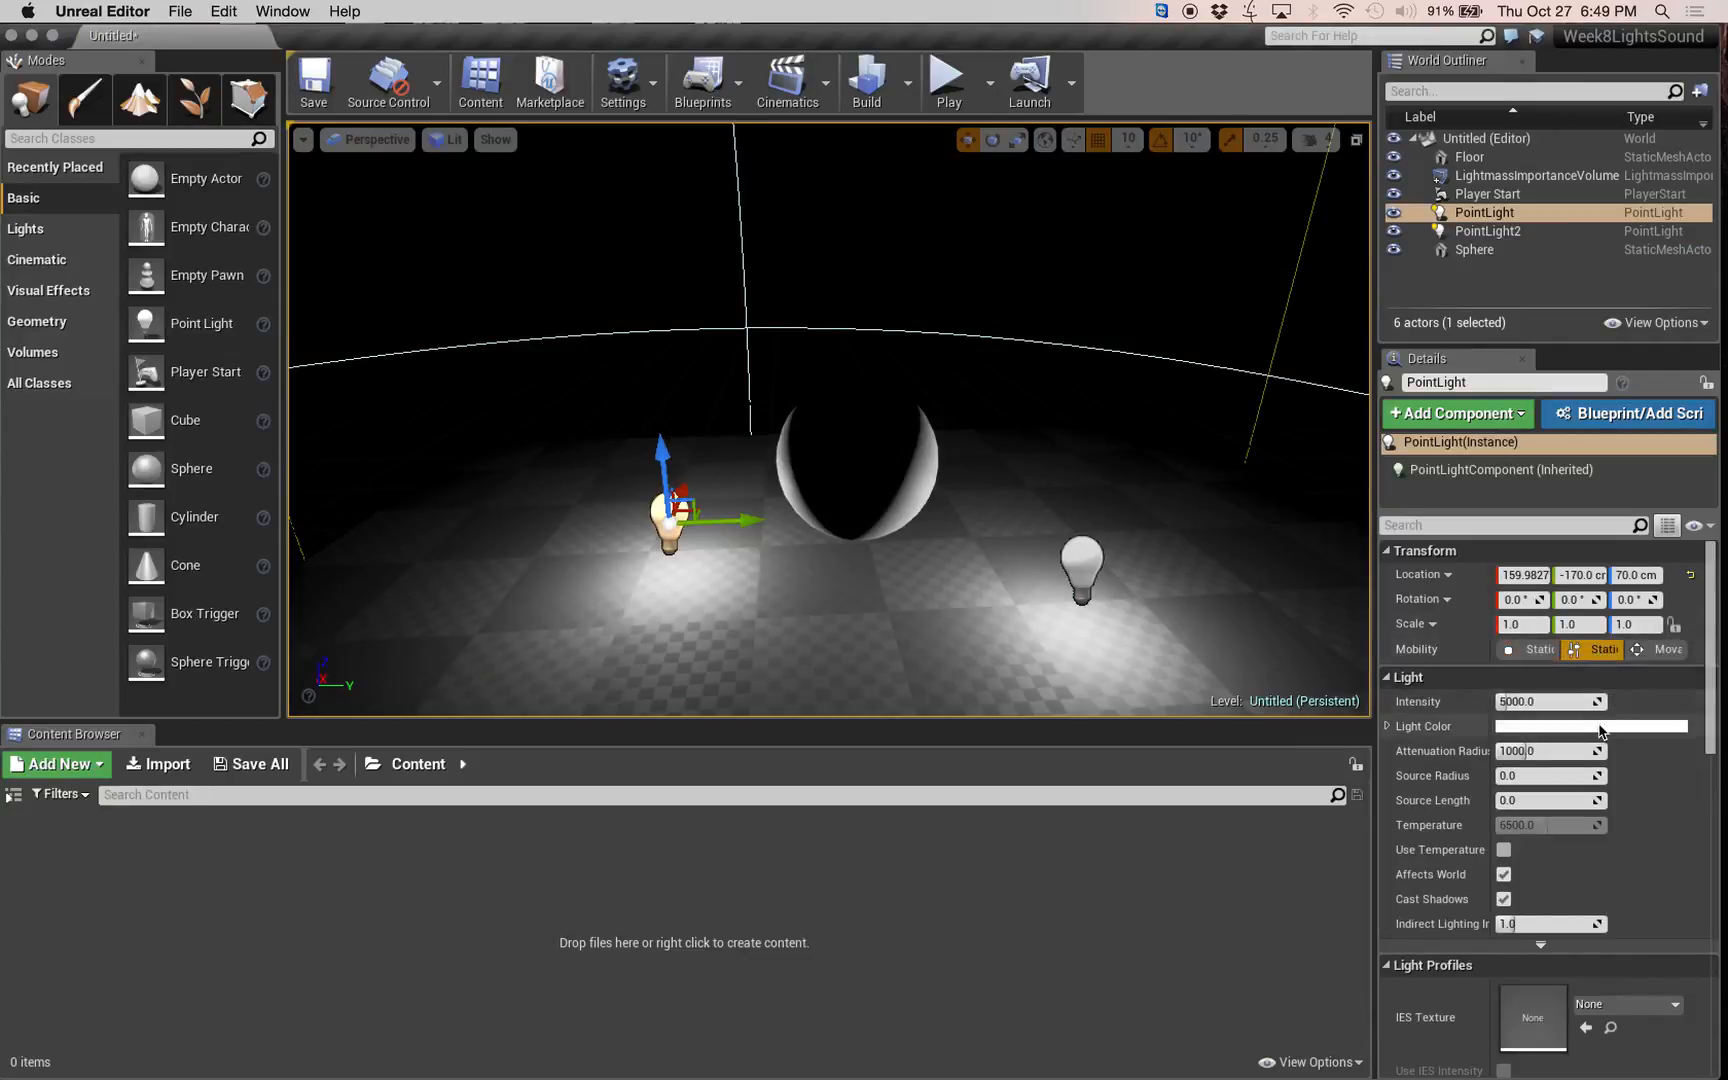
Set the first point light's colour to a light cyan-blue, about hue 194 and saturation 0.846.
{"action": "left_click", "coordinate": [1560, 726]}
{"action": "left_click", "coordinate": [1180, 687]}
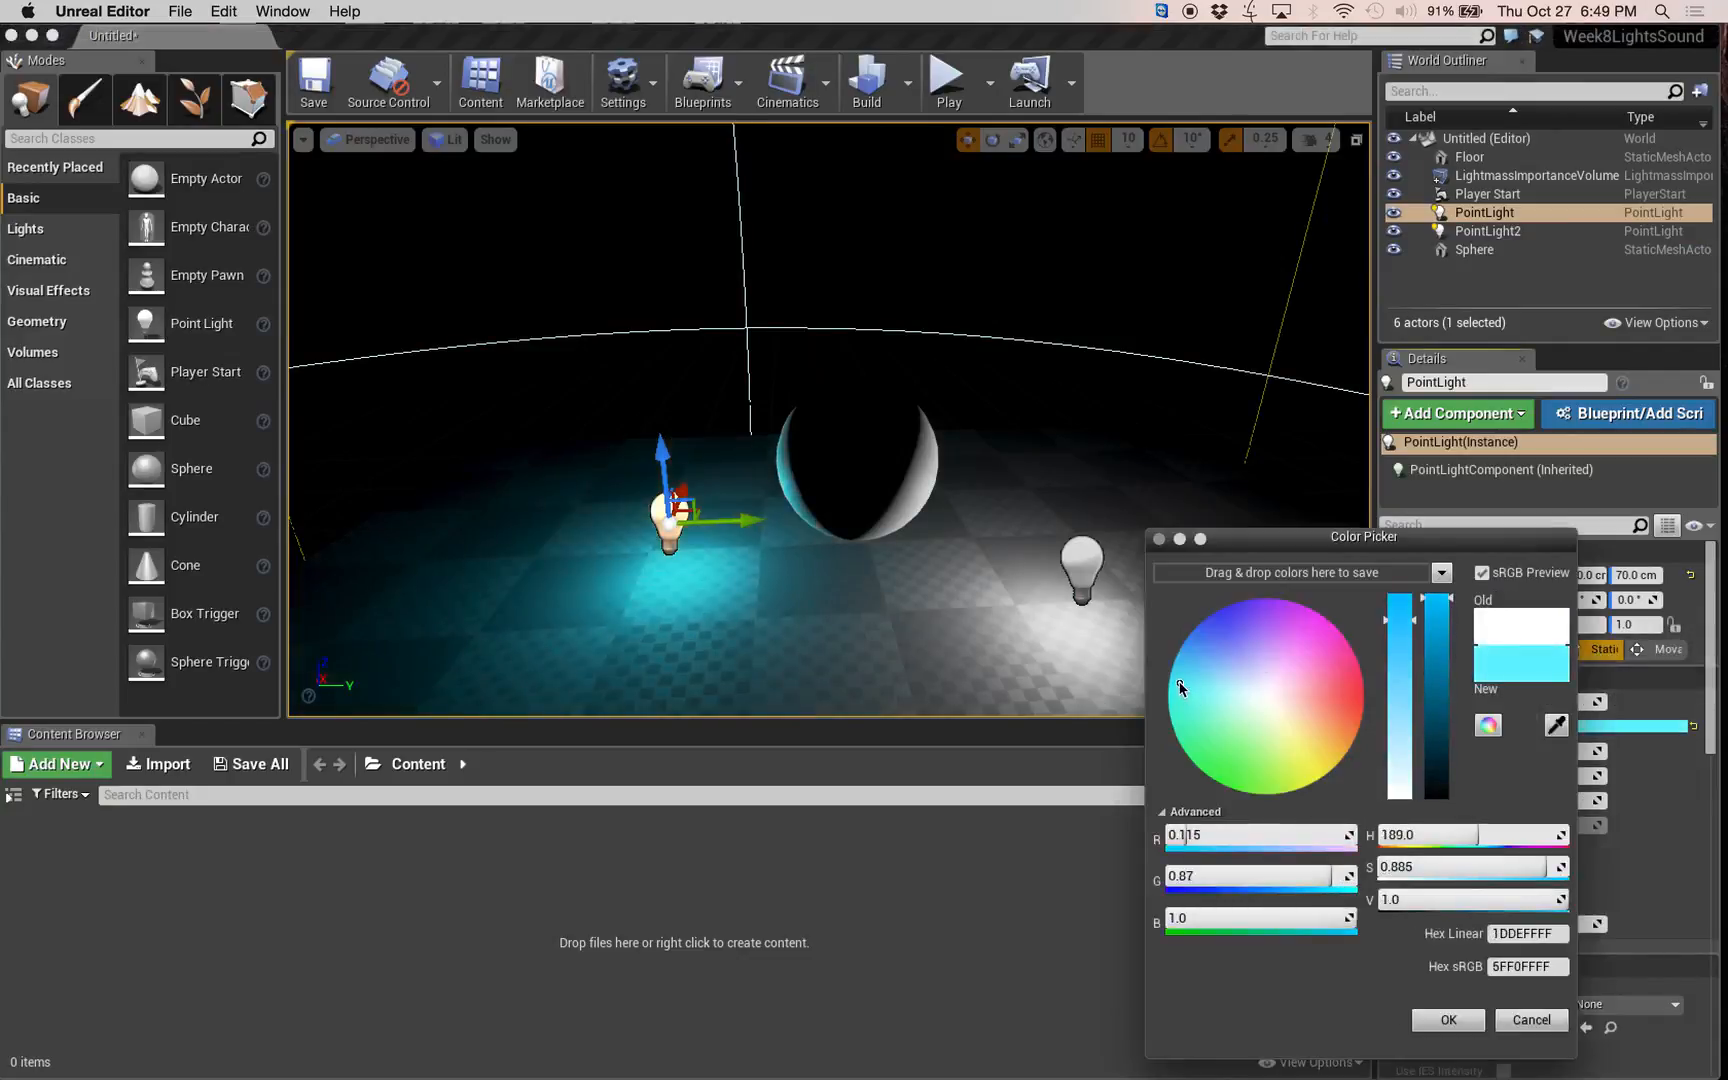
{"action": "mouse_move", "coordinate": [1180, 685]}
{"action": "left_mouse_down"}
{"action": "mouse_move", "coordinate": [1186, 662]}
{"action": "mouse_move", "coordinate": [1185, 676]}
{"action": "left_mouse_up"}
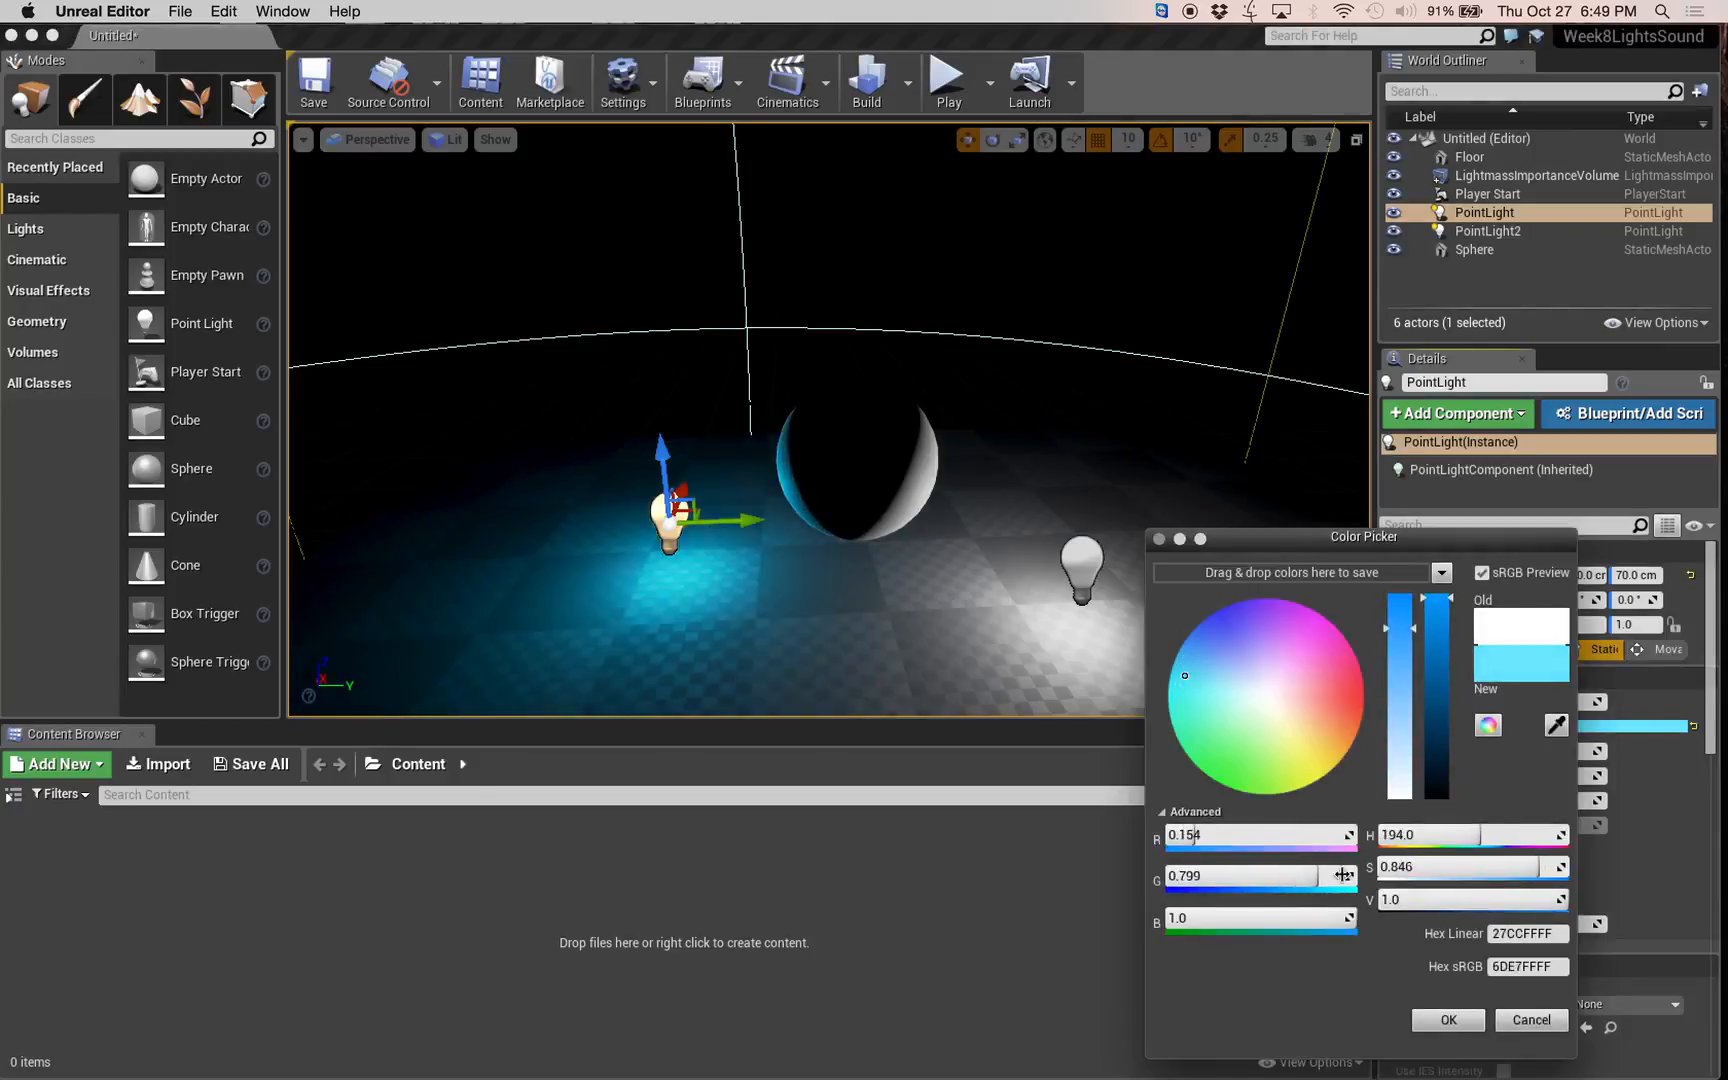
{"action": "left_click", "coordinate": [1075, 554]}
Set PointLight2's colour to a warm orange, about hue 31 and saturation 0.83.
{"action": "left_click", "coordinate": [1075, 554]}
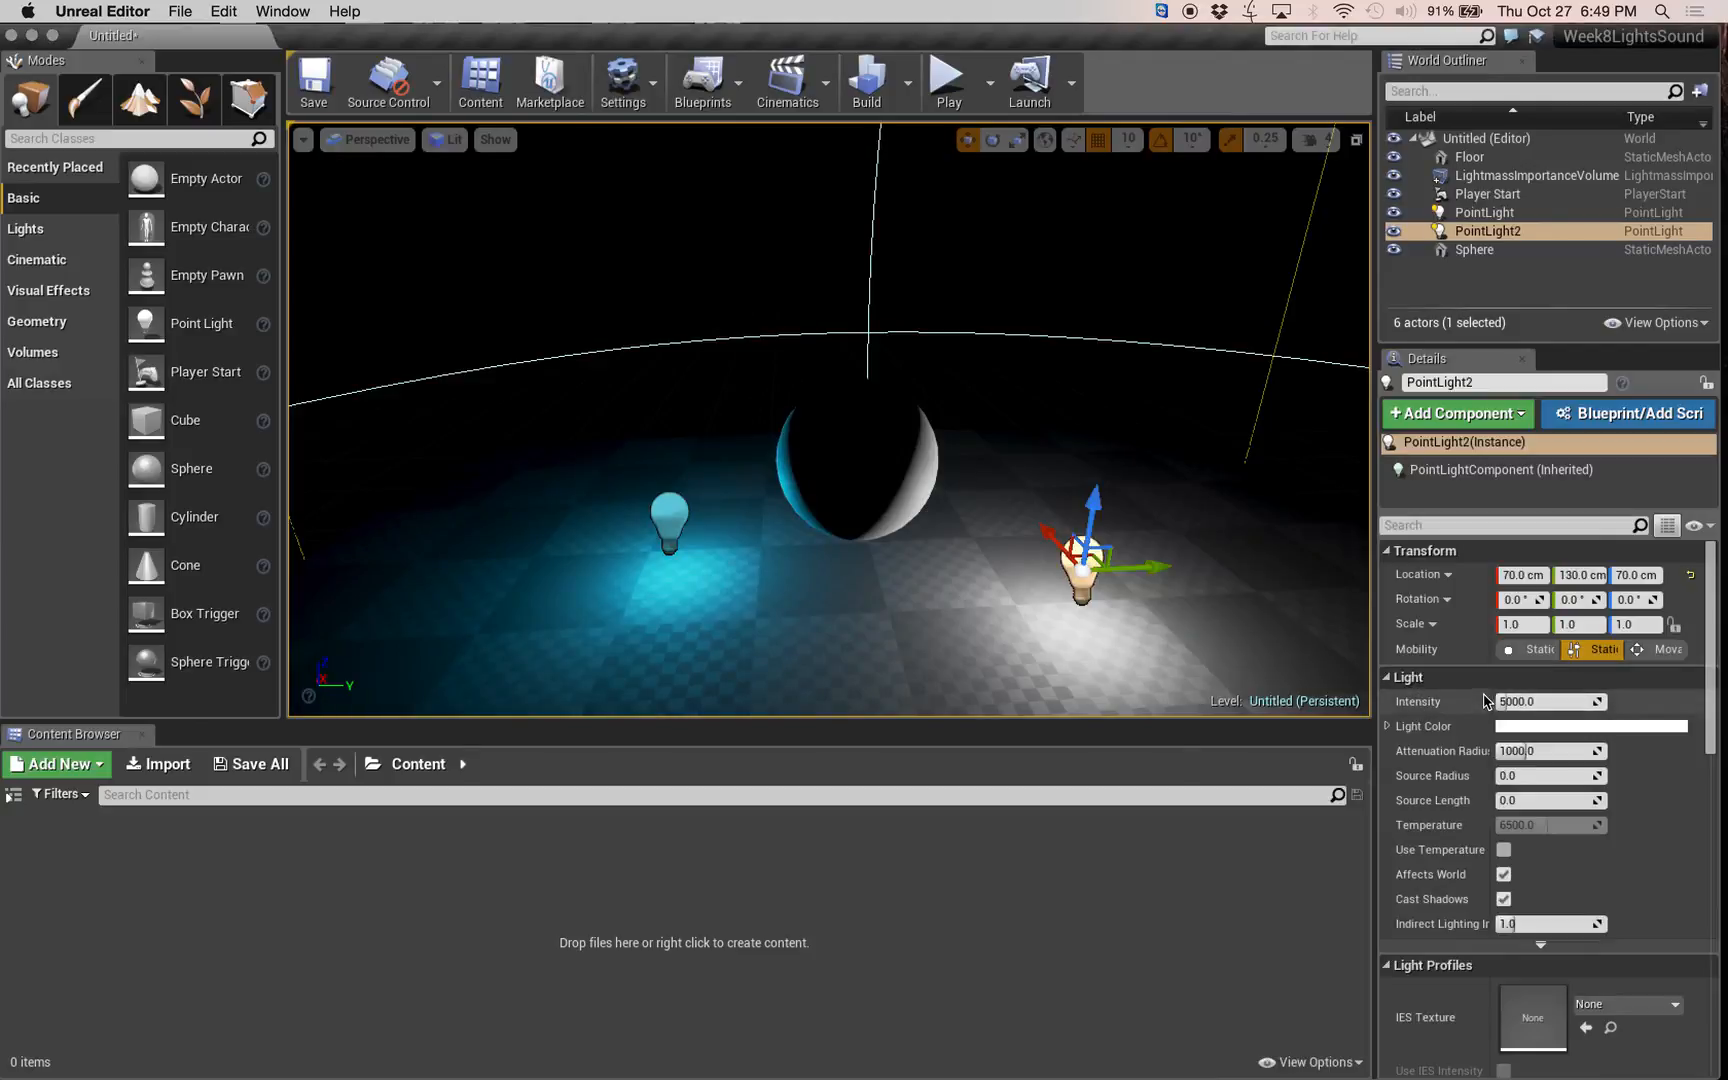
{"action": "left_click", "coordinate": [1563, 728]}
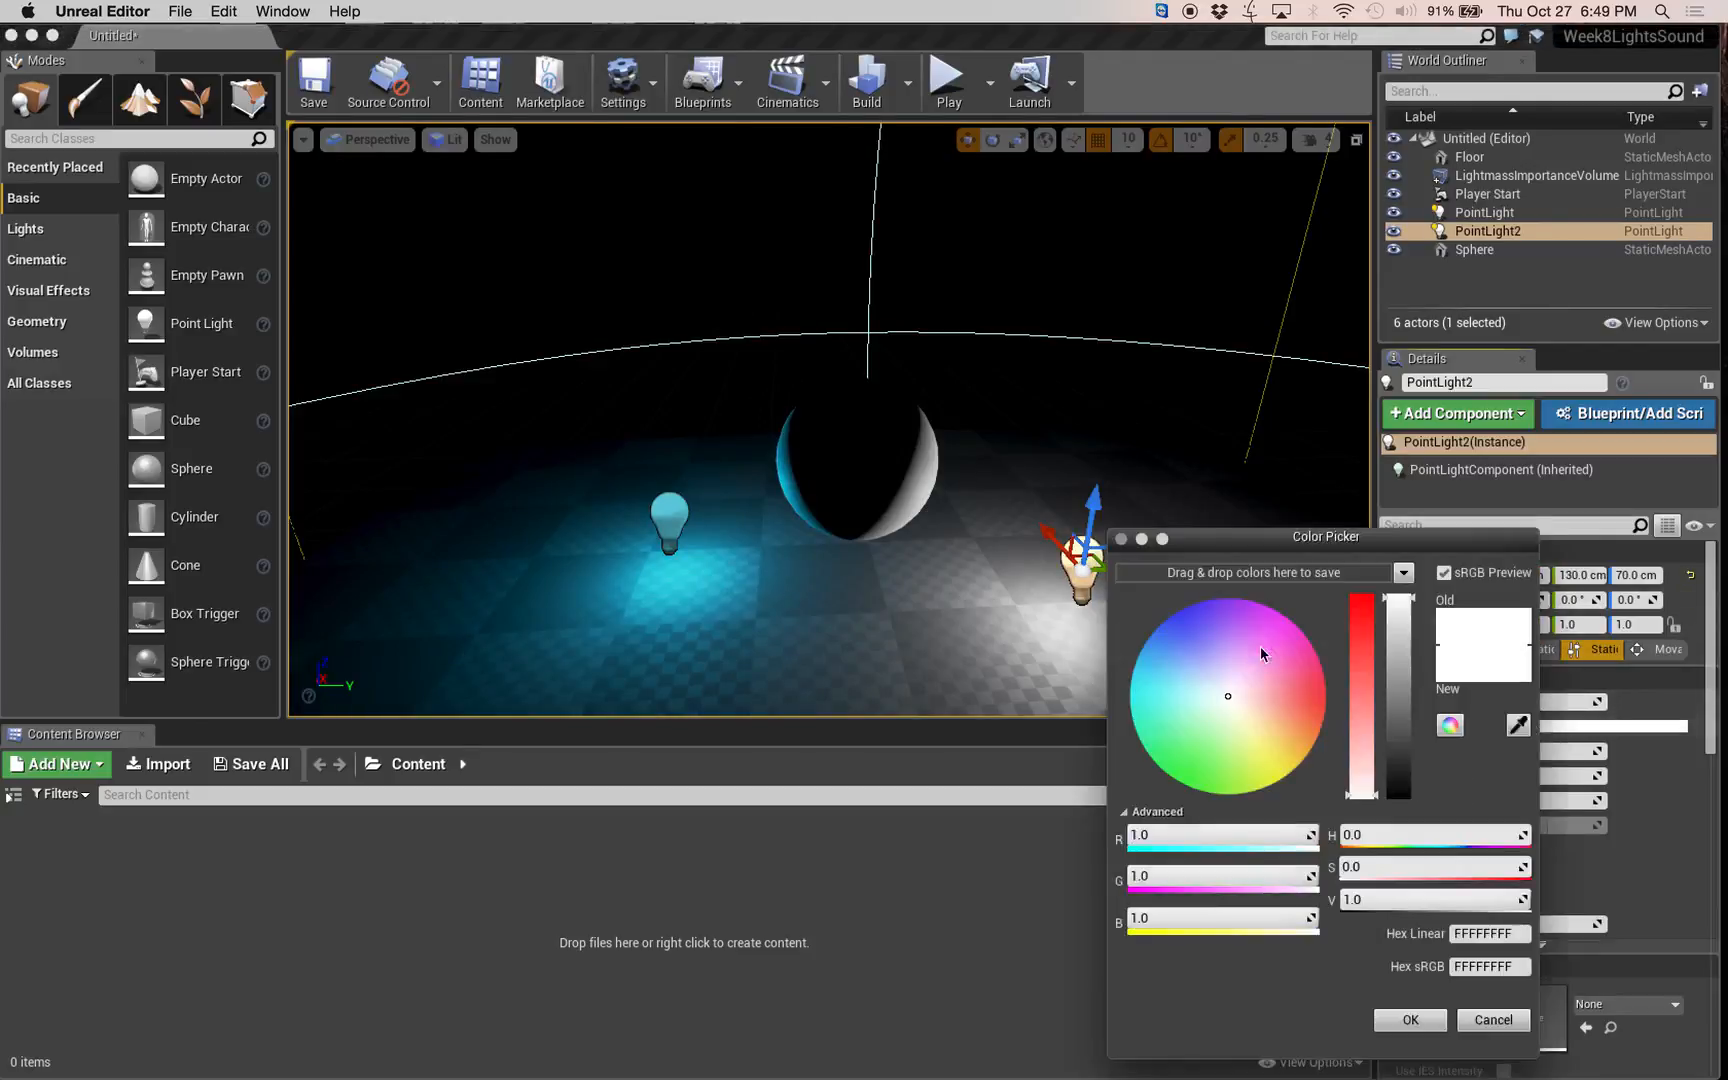
{"action": "left_click_drag", "start_coordinate": [1229, 700], "coordinate": [1305, 745]}
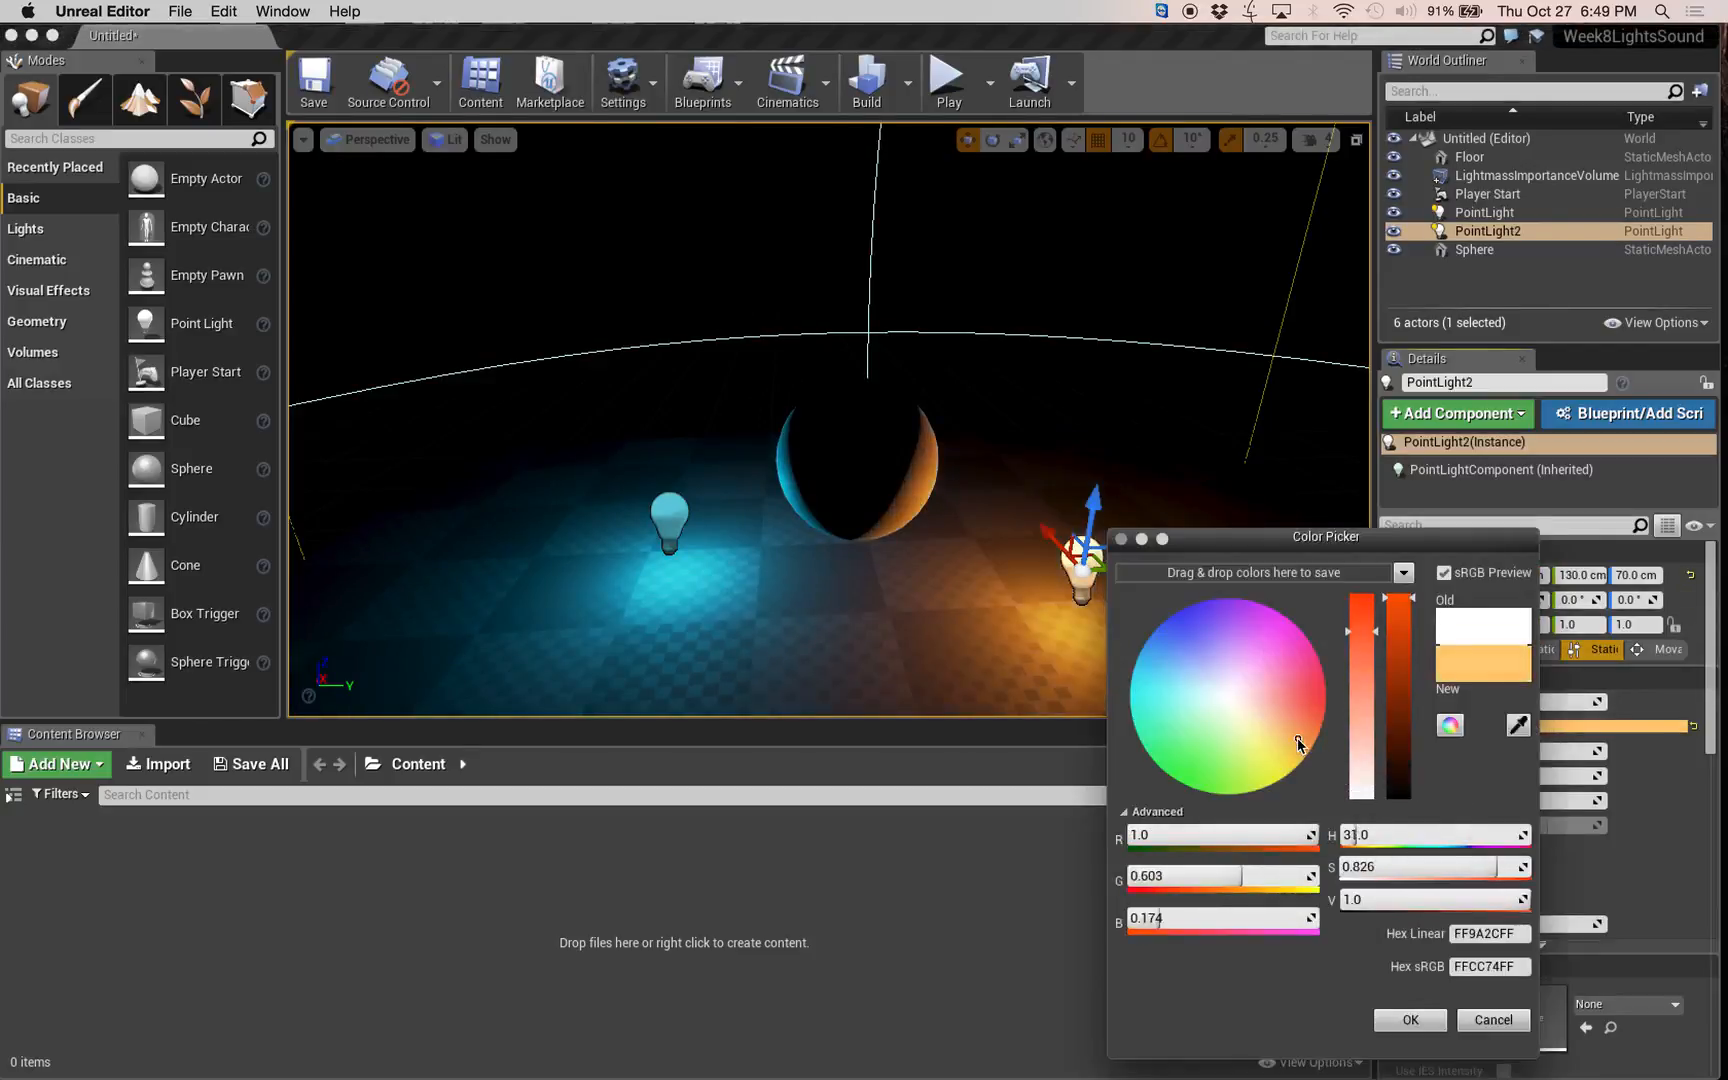
{"action": "left_click", "coordinate": [1410, 1020]}
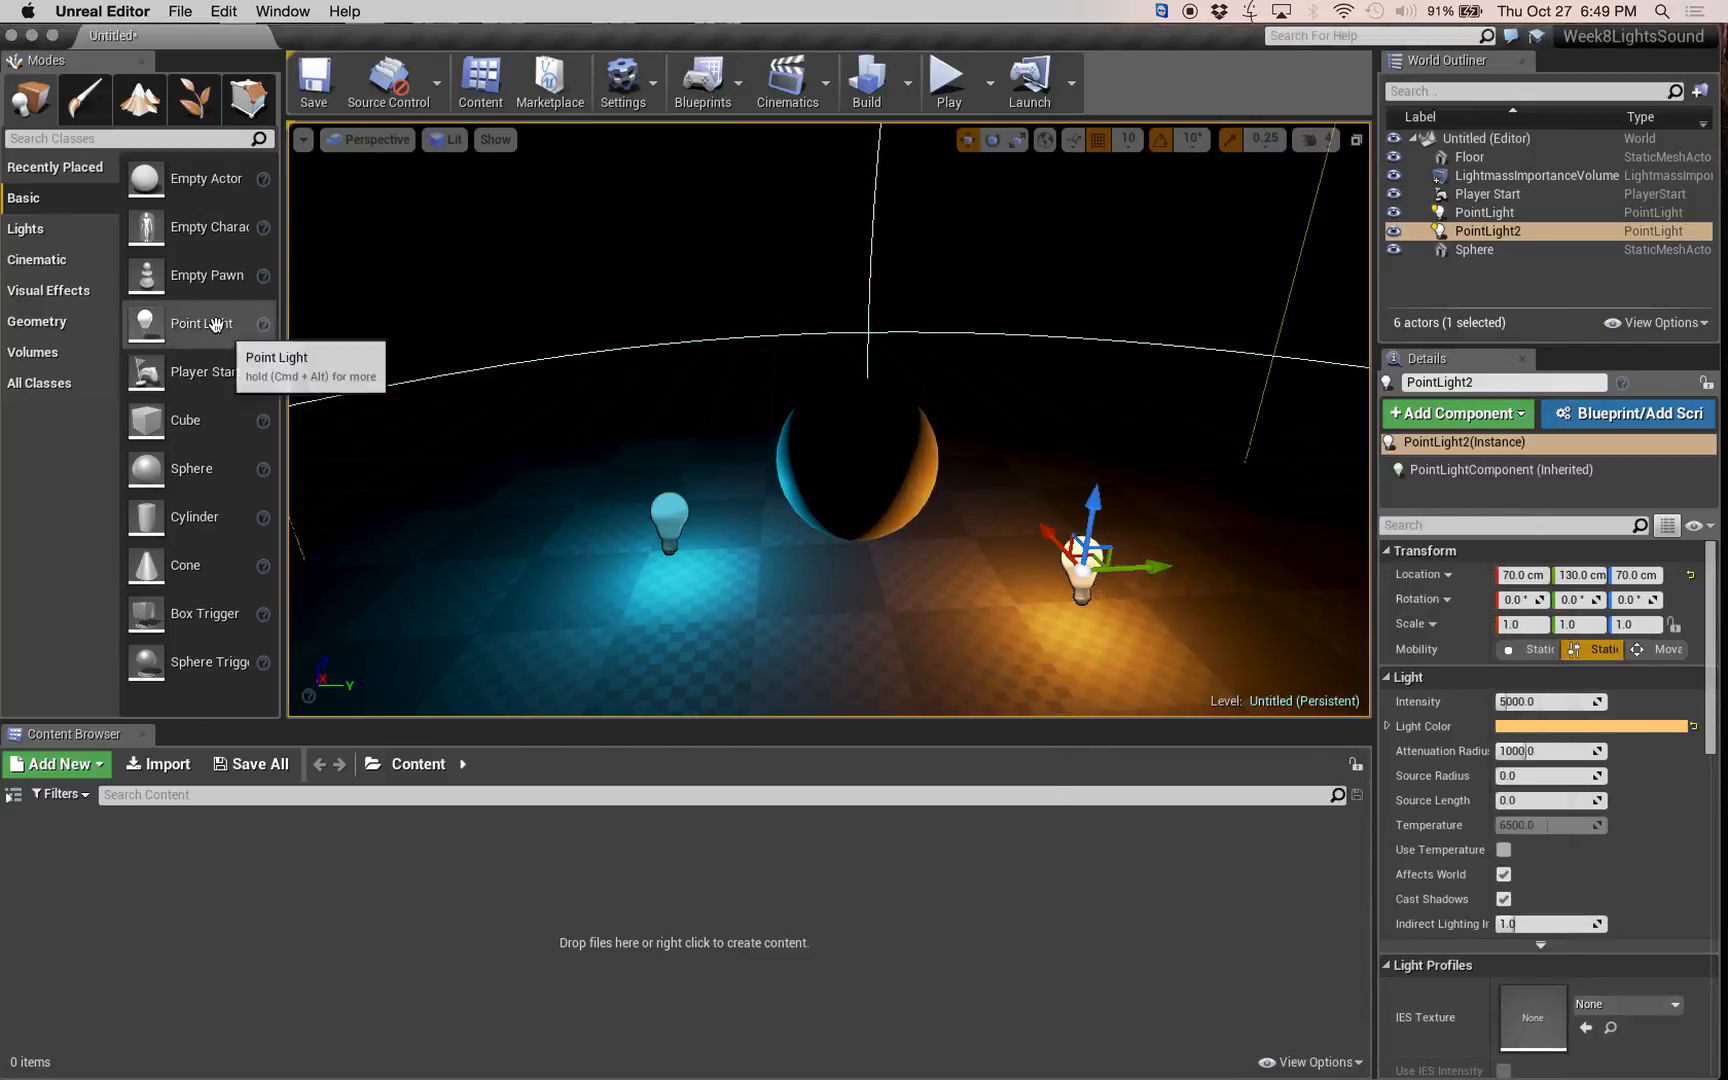
Add a third point light in front of the sphere and raise all three point lights to a Z location of 130 cm.
{"action": "left_click_drag", "start_coordinate": [148, 333], "coordinate": [873, 636]}
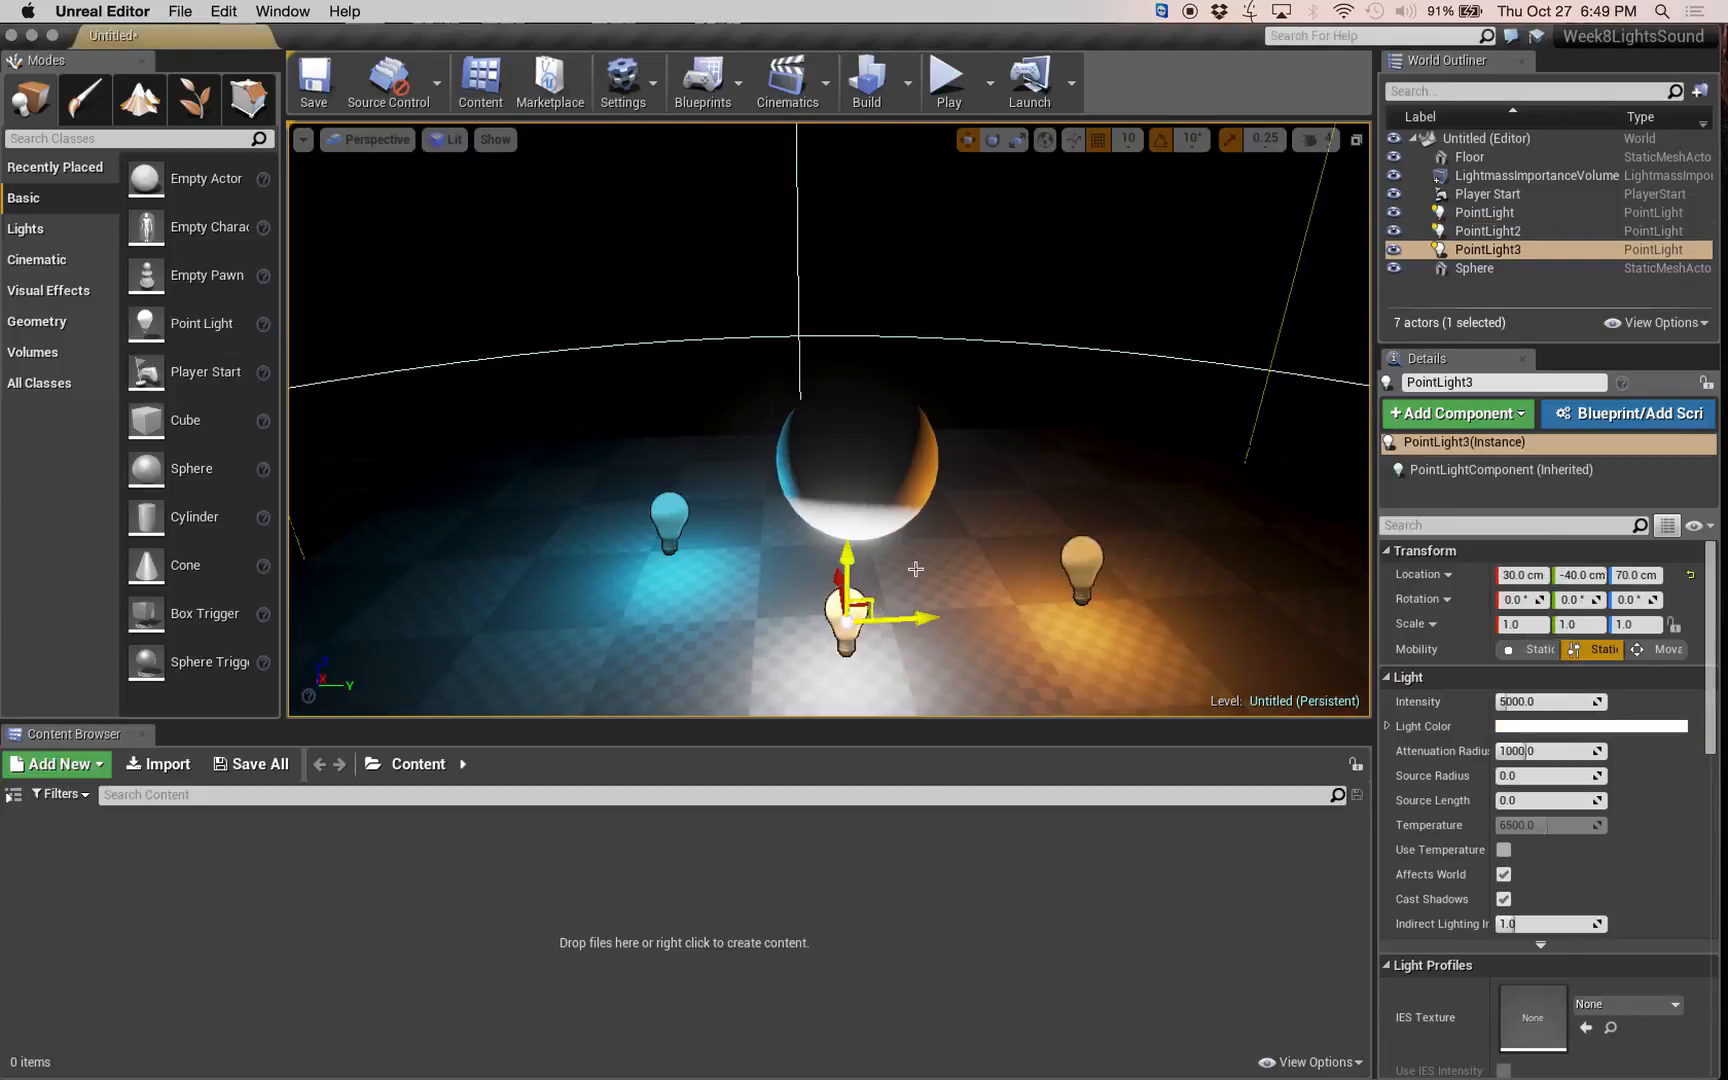
{"action": "left_click", "coordinate": [1486, 215], "text": "shift"}
{"action": "left_click", "coordinate": [1482, 290]}
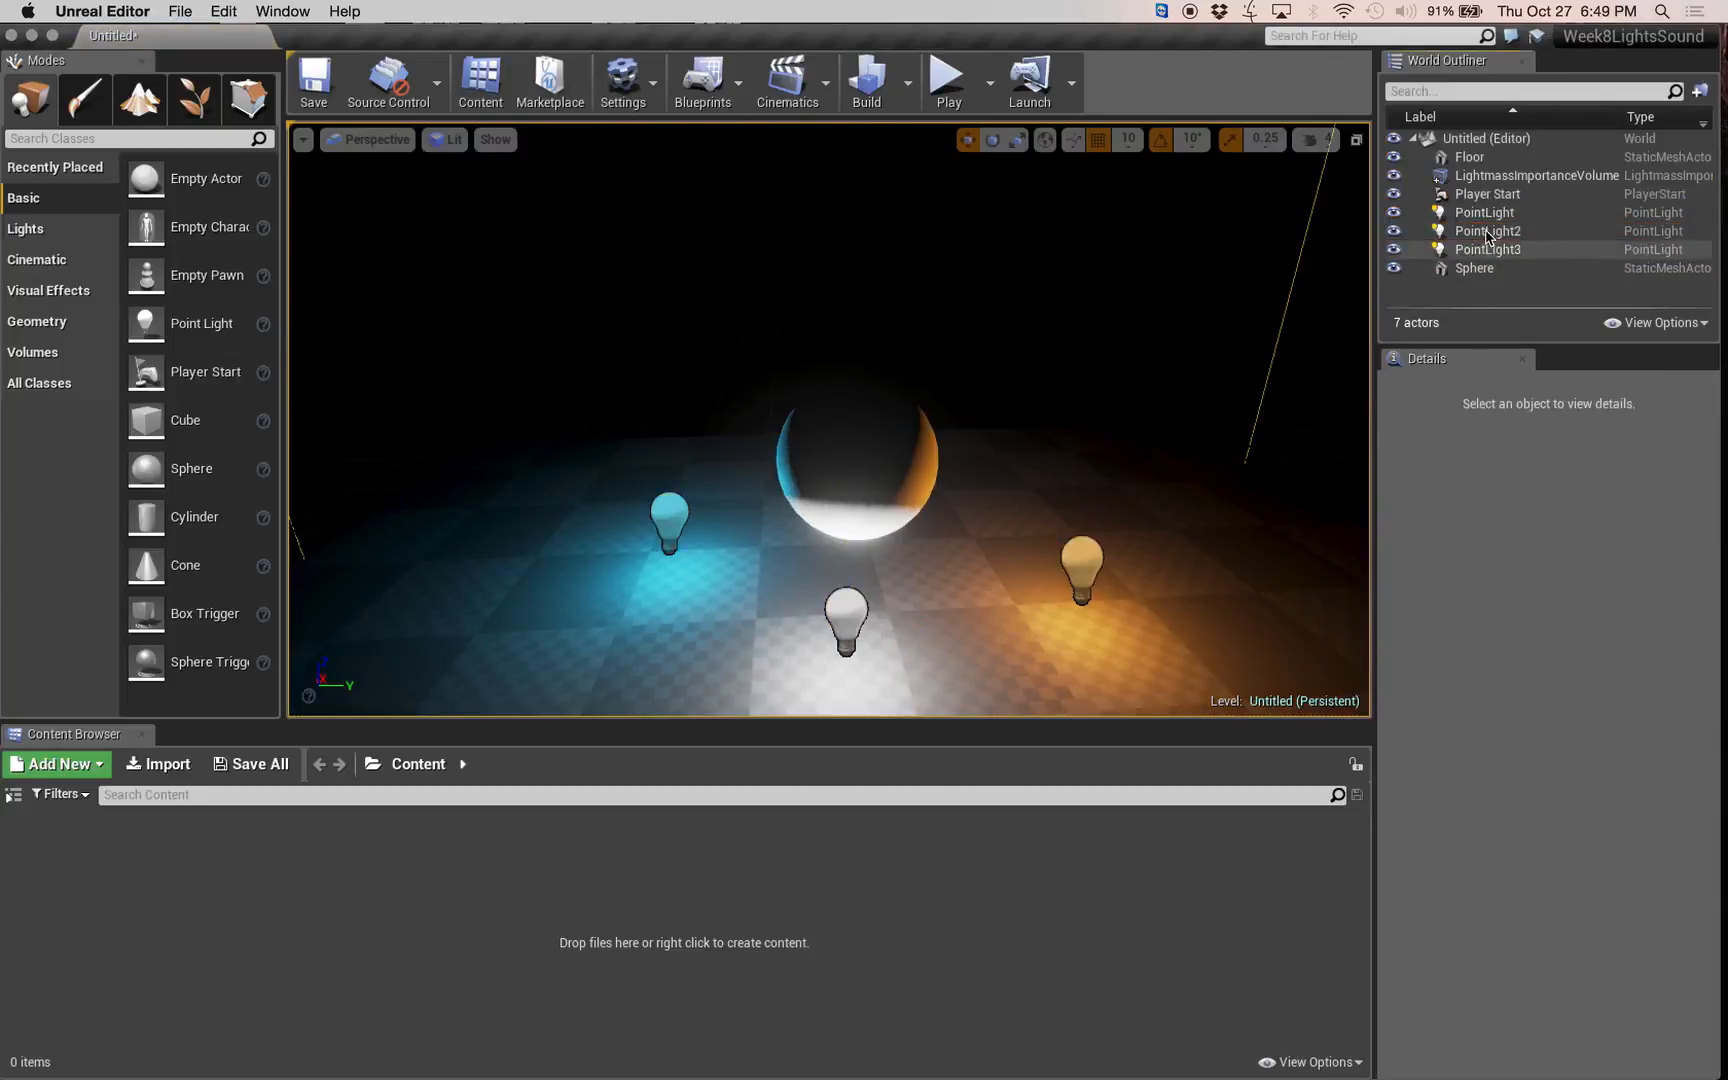
{"action": "left_click", "coordinate": [1488, 218]}
{"action": "left_click", "coordinate": [1488, 249], "text": "shift"}
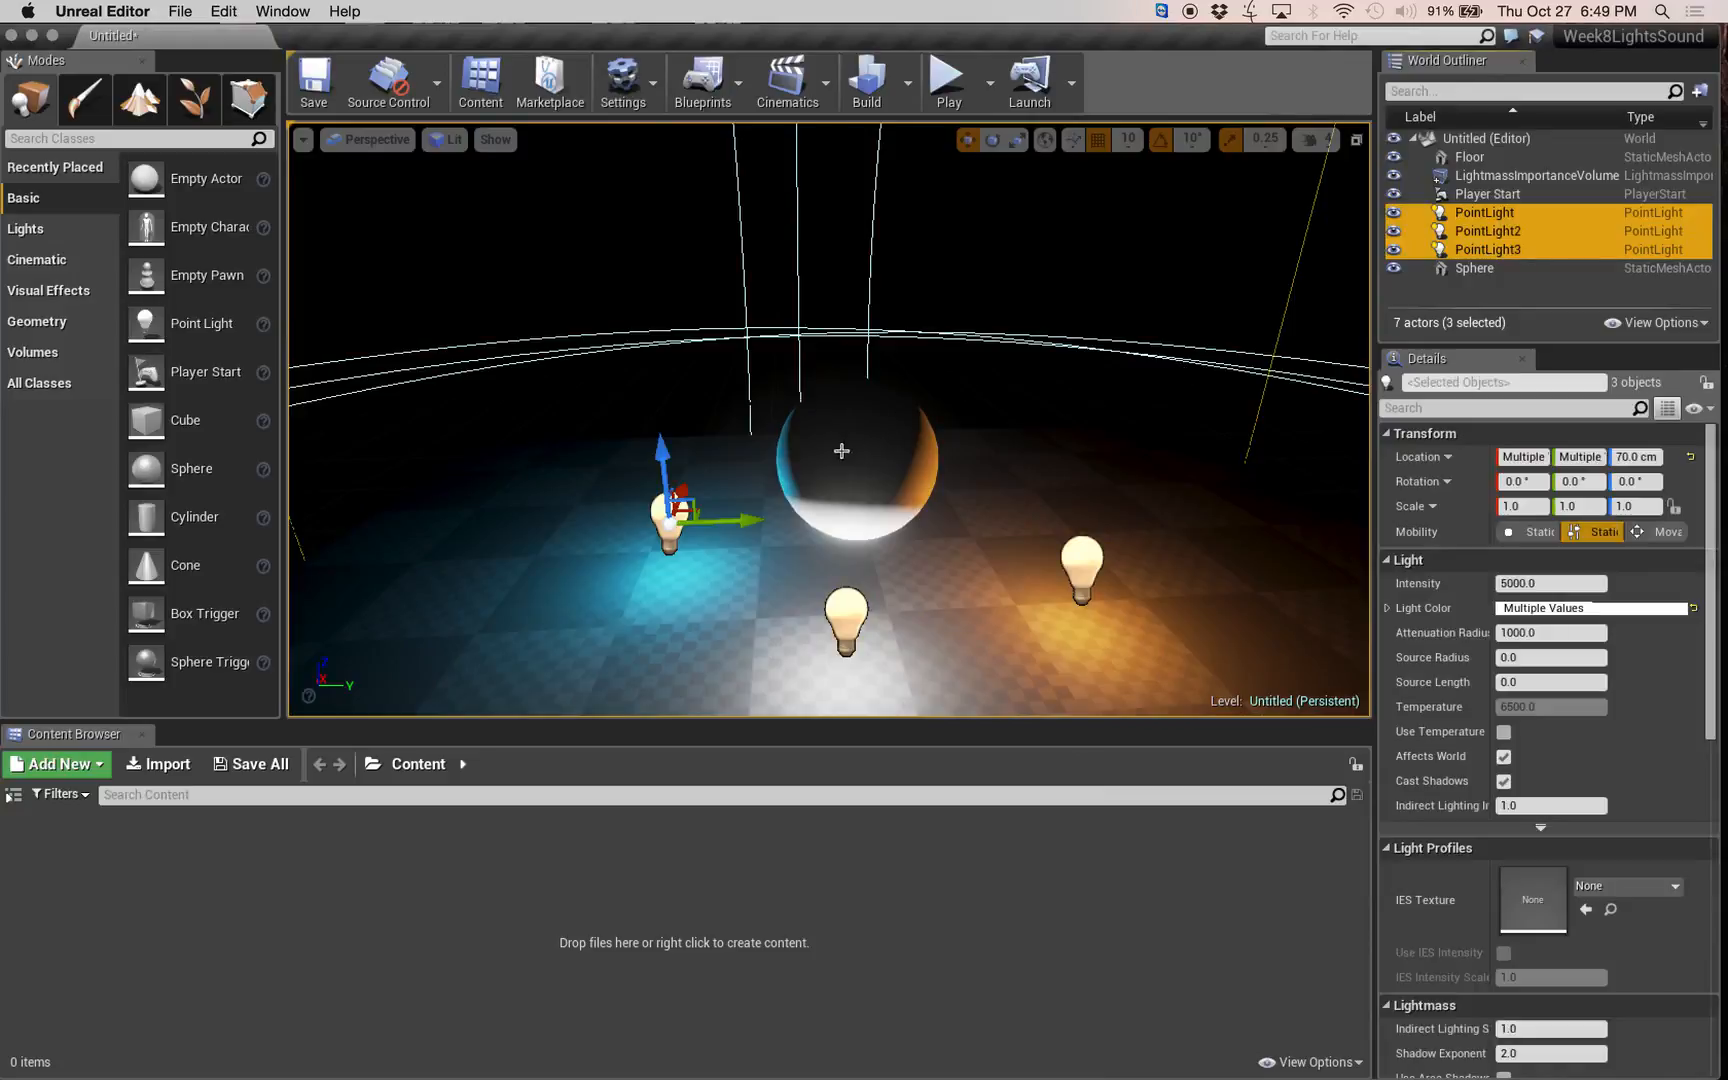
{"action": "left_click_drag", "start_coordinate": [666, 440], "coordinate": [681, 358]}
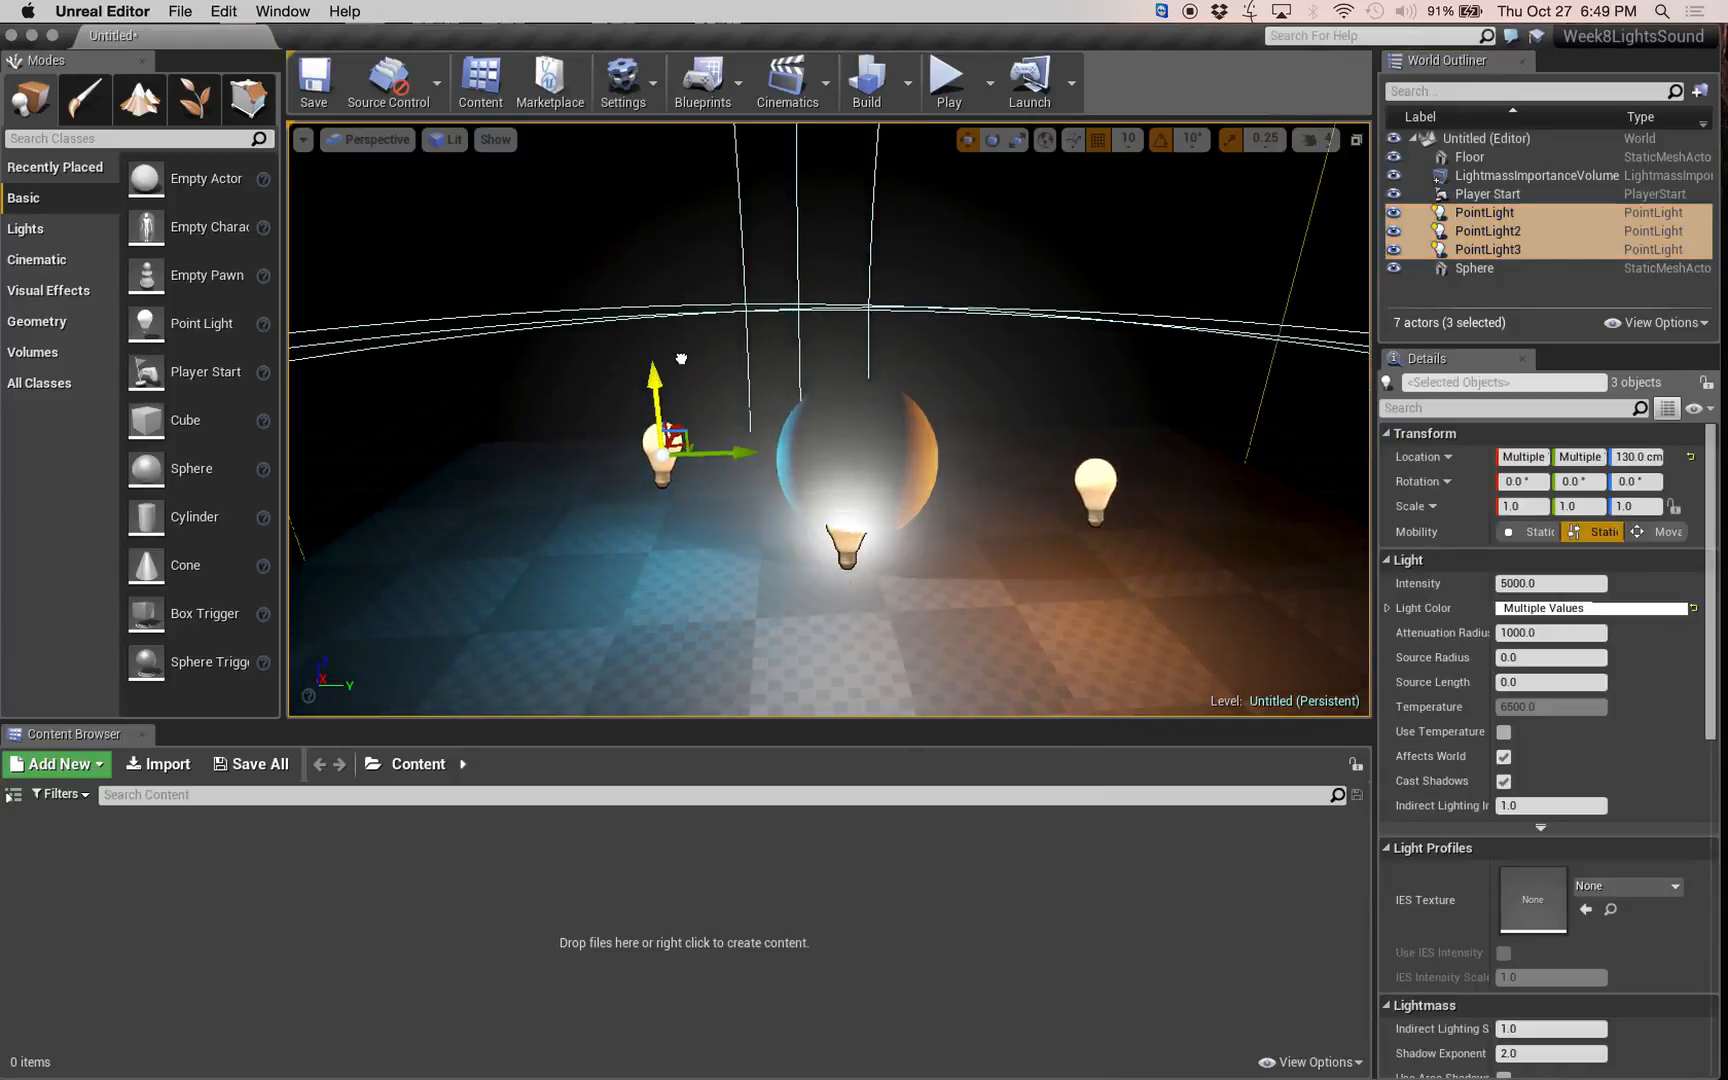
Move PointLight3 forward, away from the front of the sphere, to an X location of -160 cm.
{"action": "right_click_drag", "start_coordinate": [702, 495], "coordinate": [855, 421]}
{"action": "left_click", "coordinate": [1038, 340]}
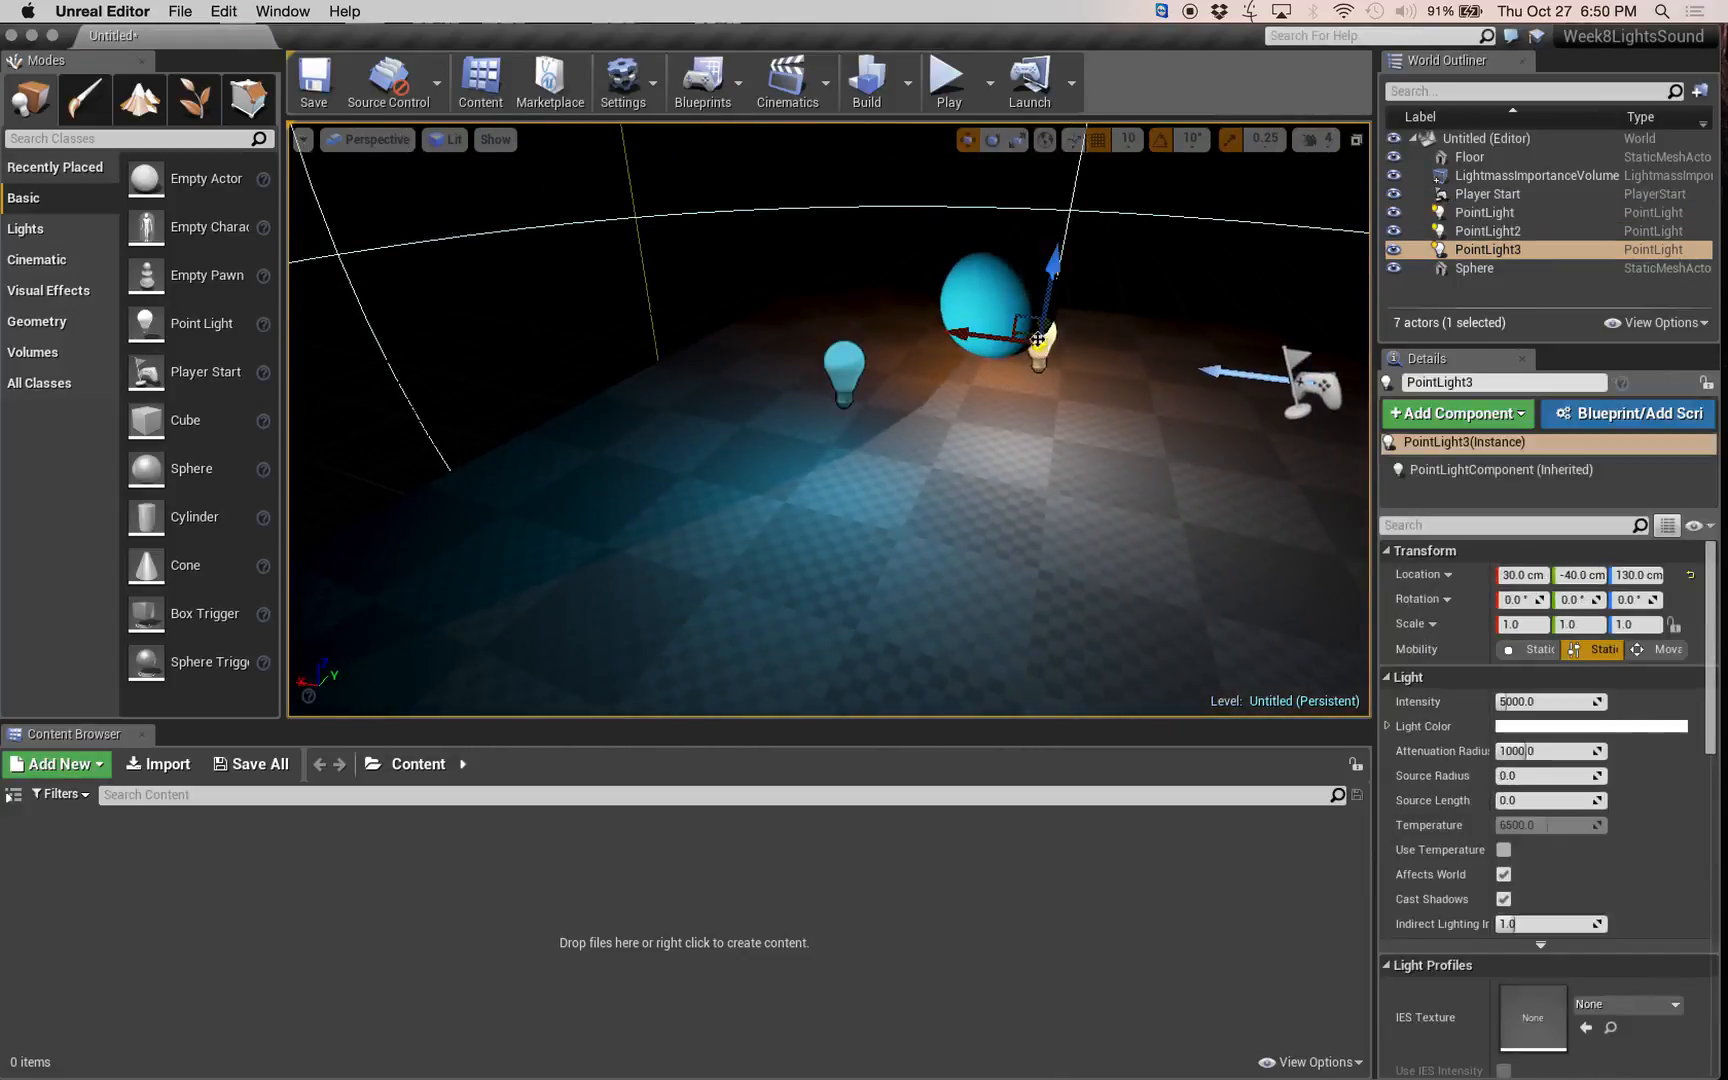
{"action": "left_click_drag", "start_coordinate": [968, 335], "coordinate": [1173, 418]}
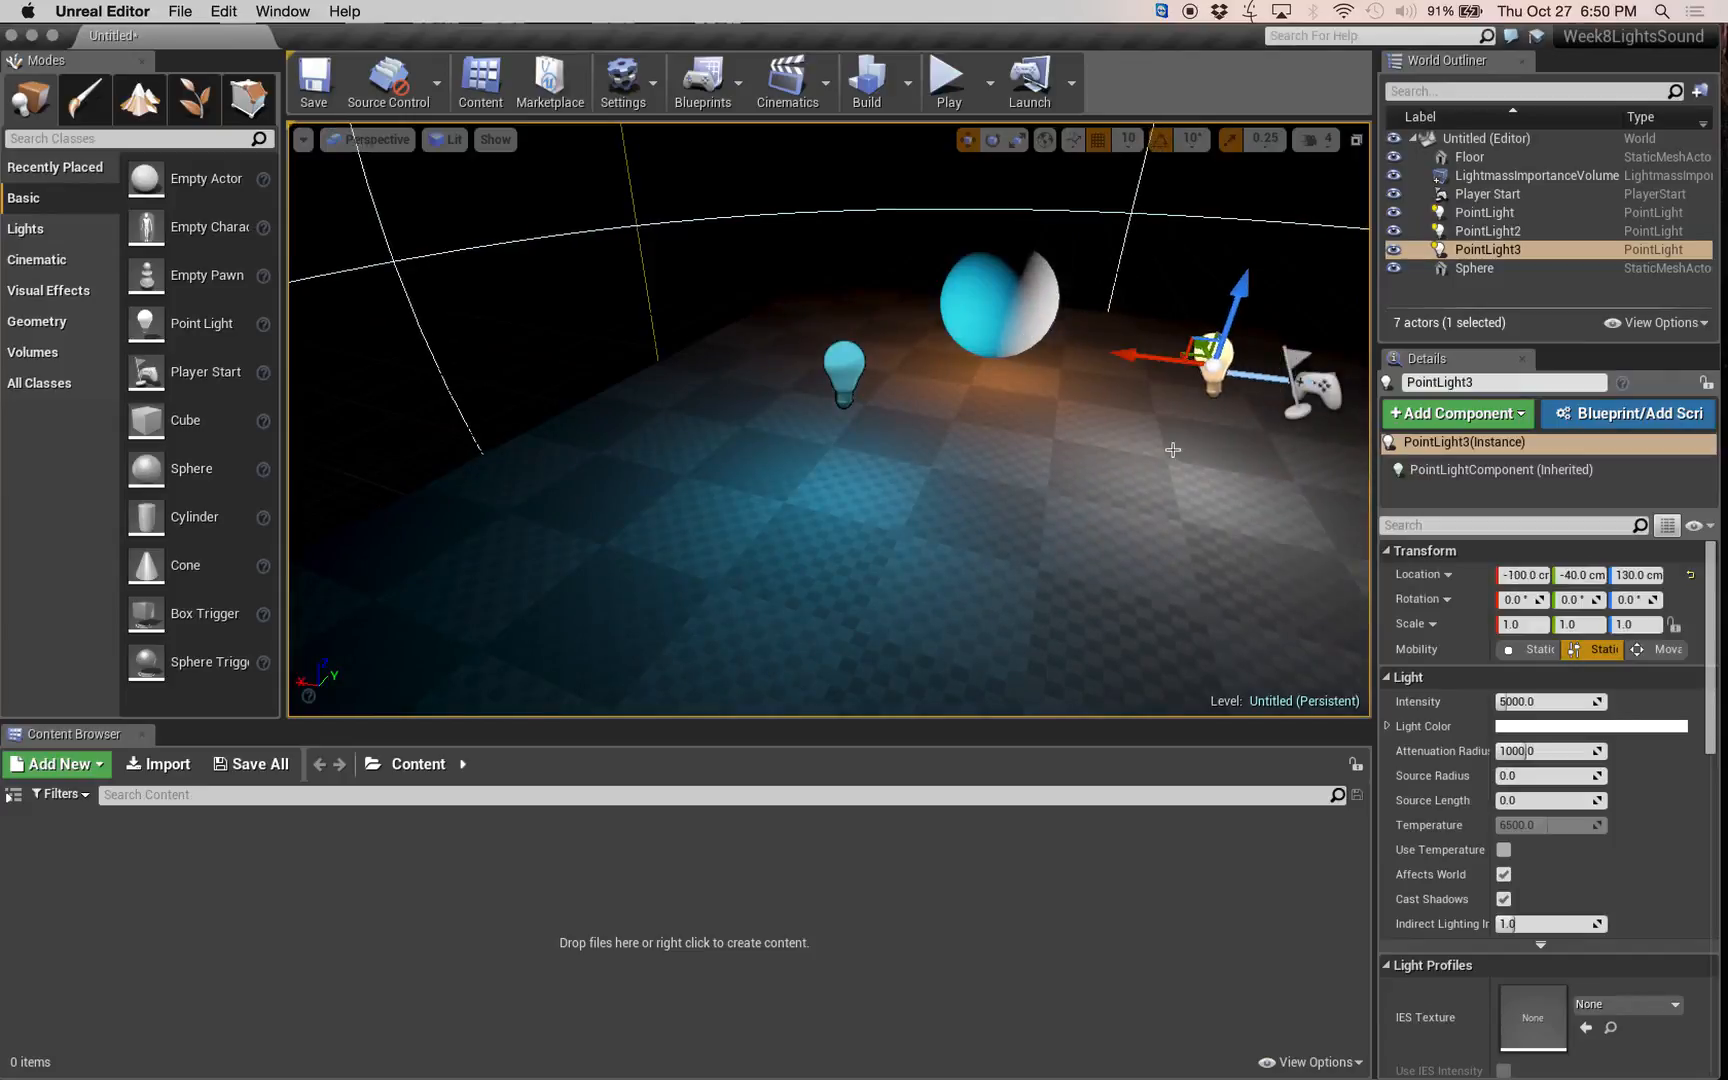
{"action": "mouse_move", "coordinate": [1113, 468]}
{"action": "right_mouse_down"}
{"action": "mouse_move", "coordinate": [825, 446]}
{"action": "mouse_move", "coordinate": [1145, 464]}
{"action": "right_mouse_up"}
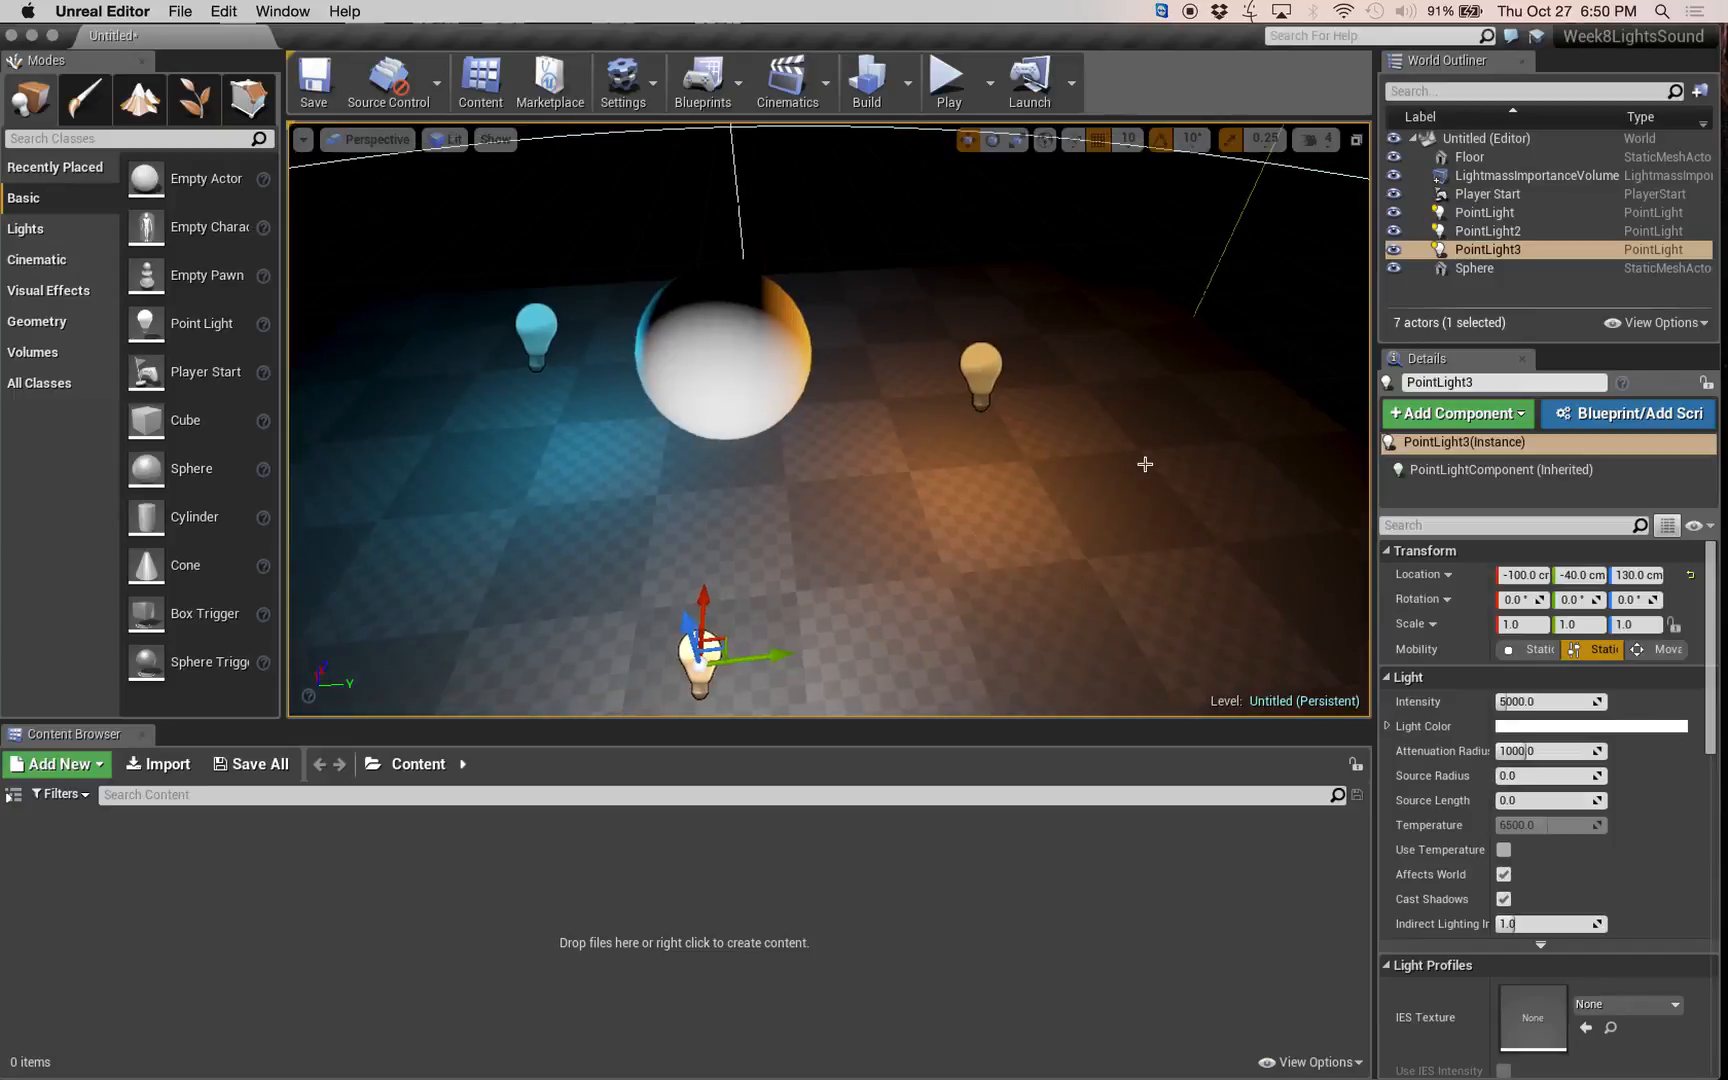
{"action": "right_click_drag", "start_coordinate": [948, 458], "coordinate": [850, 415]}
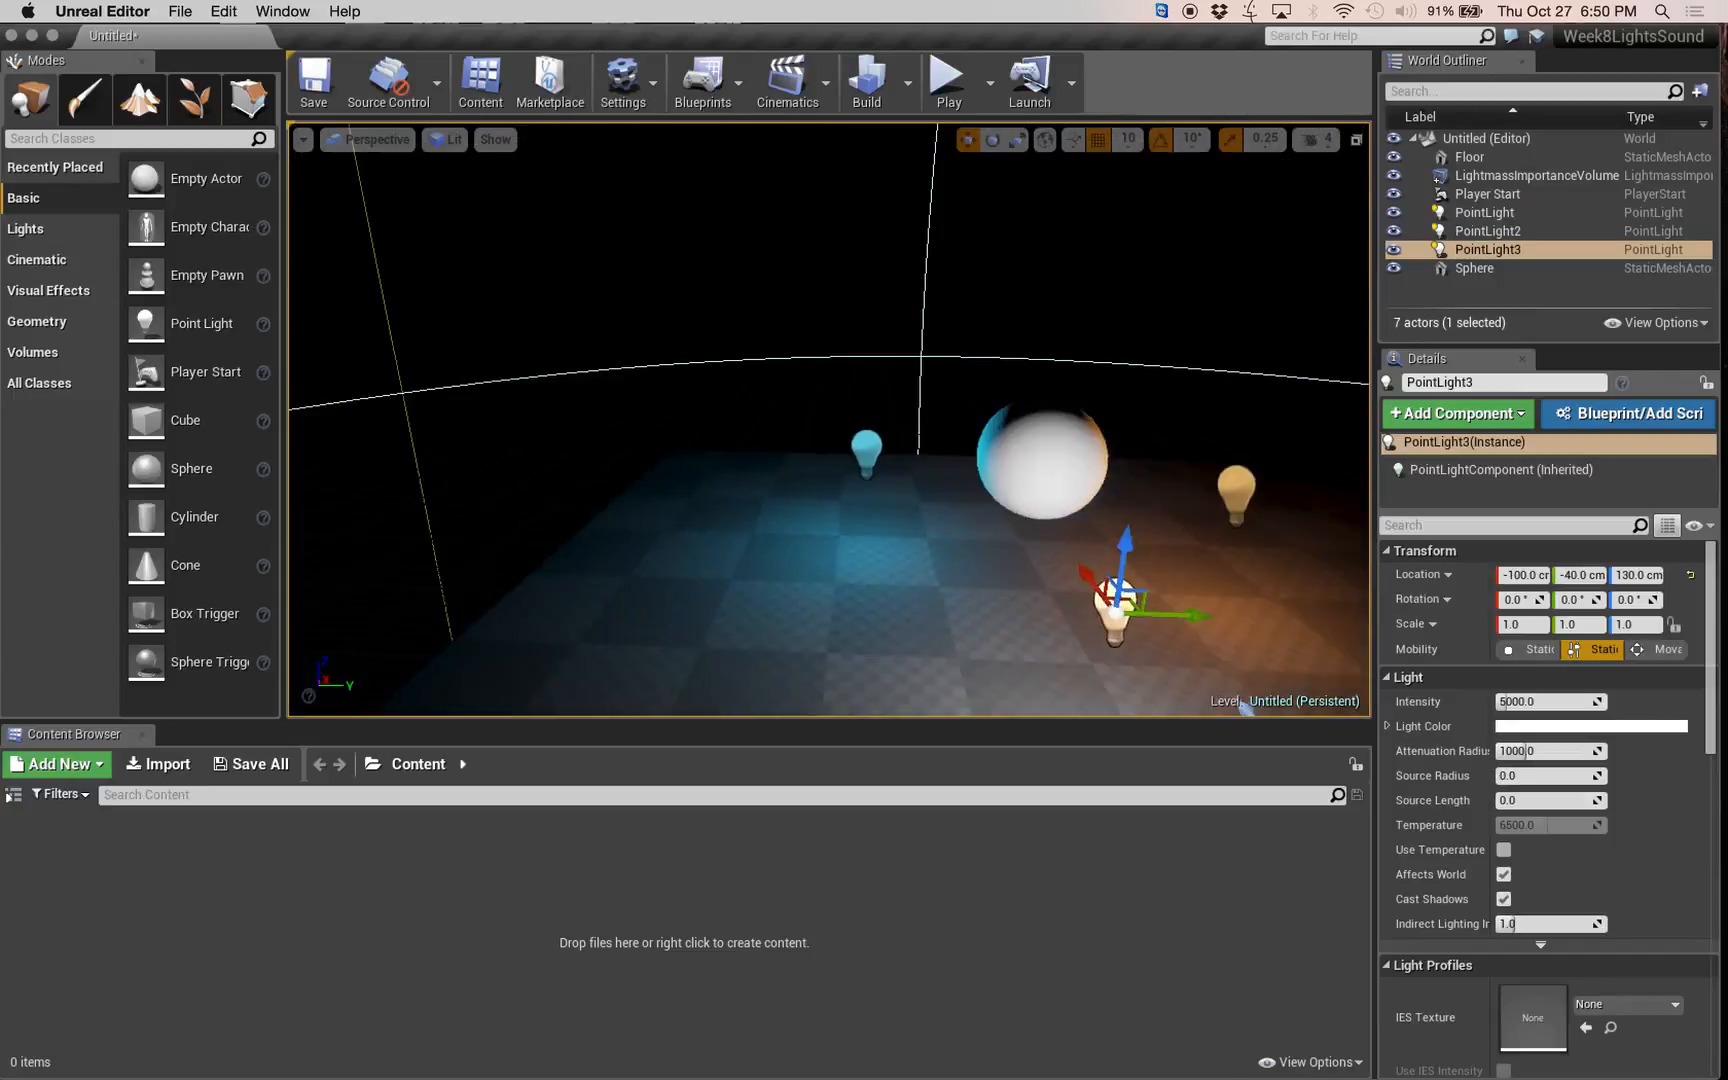
{"action": "key", "text": "d"}
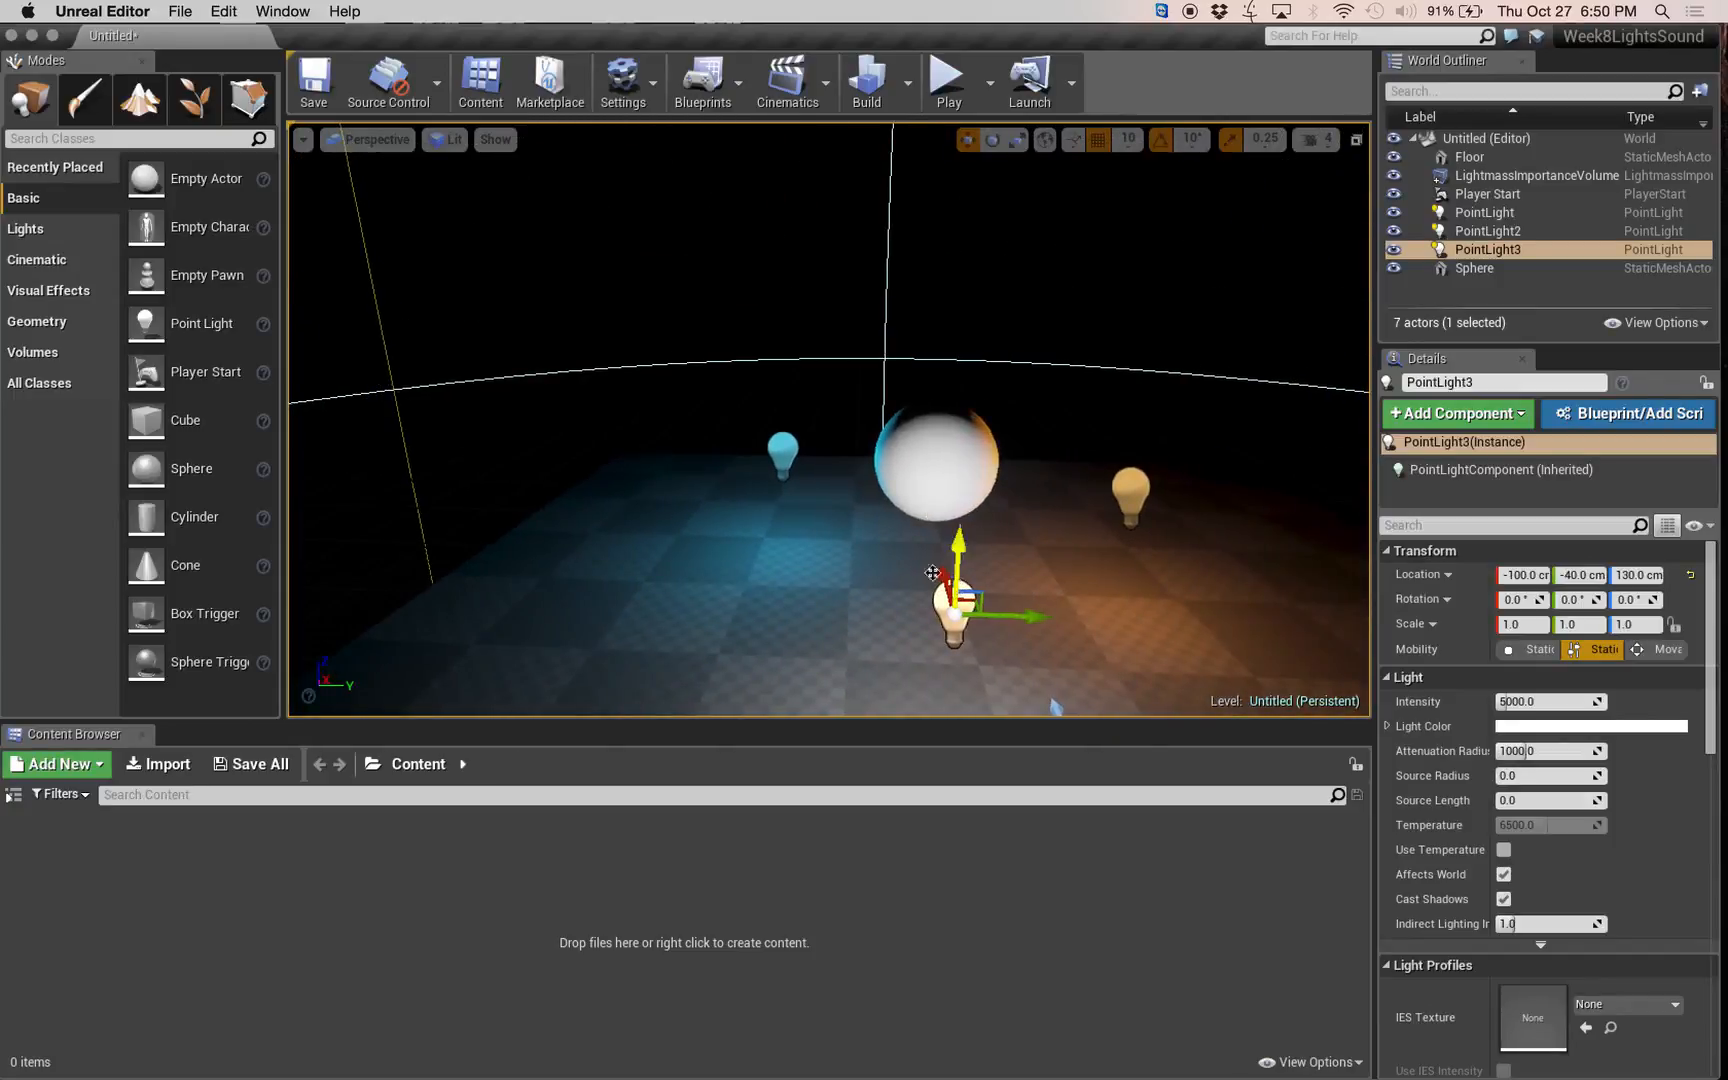
{"action": "left_click_drag", "start_coordinate": [941, 584], "coordinate": [953, 644]}
{"action": "key", "text": "a"}
{"action": "mouse_move", "coordinate": [955, 644]}
{"action": "right_mouse_down"}
{"action": "mouse_move", "coordinate": [1118, 656]}
{"action": "mouse_move", "coordinate": [838, 656]}
{"action": "mouse_move", "coordinate": [975, 658]}
{"action": "mouse_move", "coordinate": [950, 662]}
{"action": "right_mouse_up"}
{"action": "key", "text": "w"}
{"action": "key", "text": "d"}
{"action": "key", "text": "d"}
{"action": "key", "text": "a"}
{"action": "key", "text": "s"}
{"action": "key", "text": "d"}
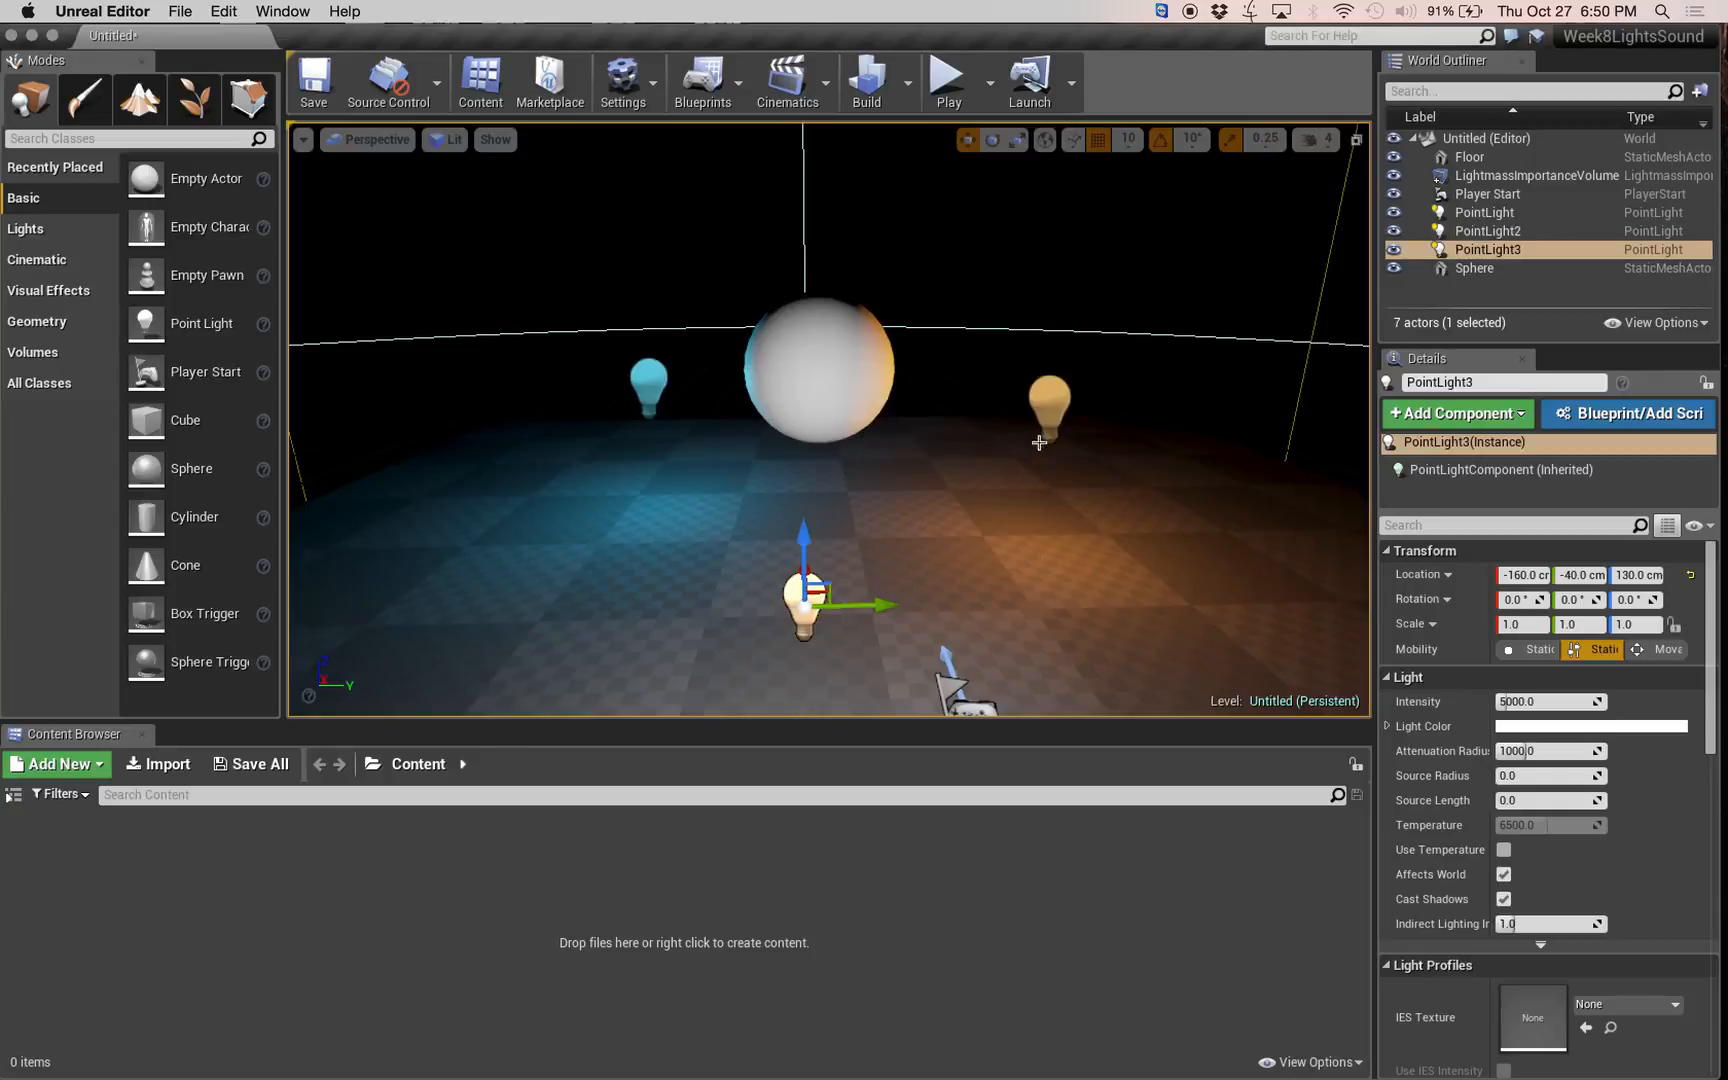
Move the orange PointLight2 forward along its X axis to an X location of -30 cm.
{"action": "left_click", "coordinate": [1047, 390]}
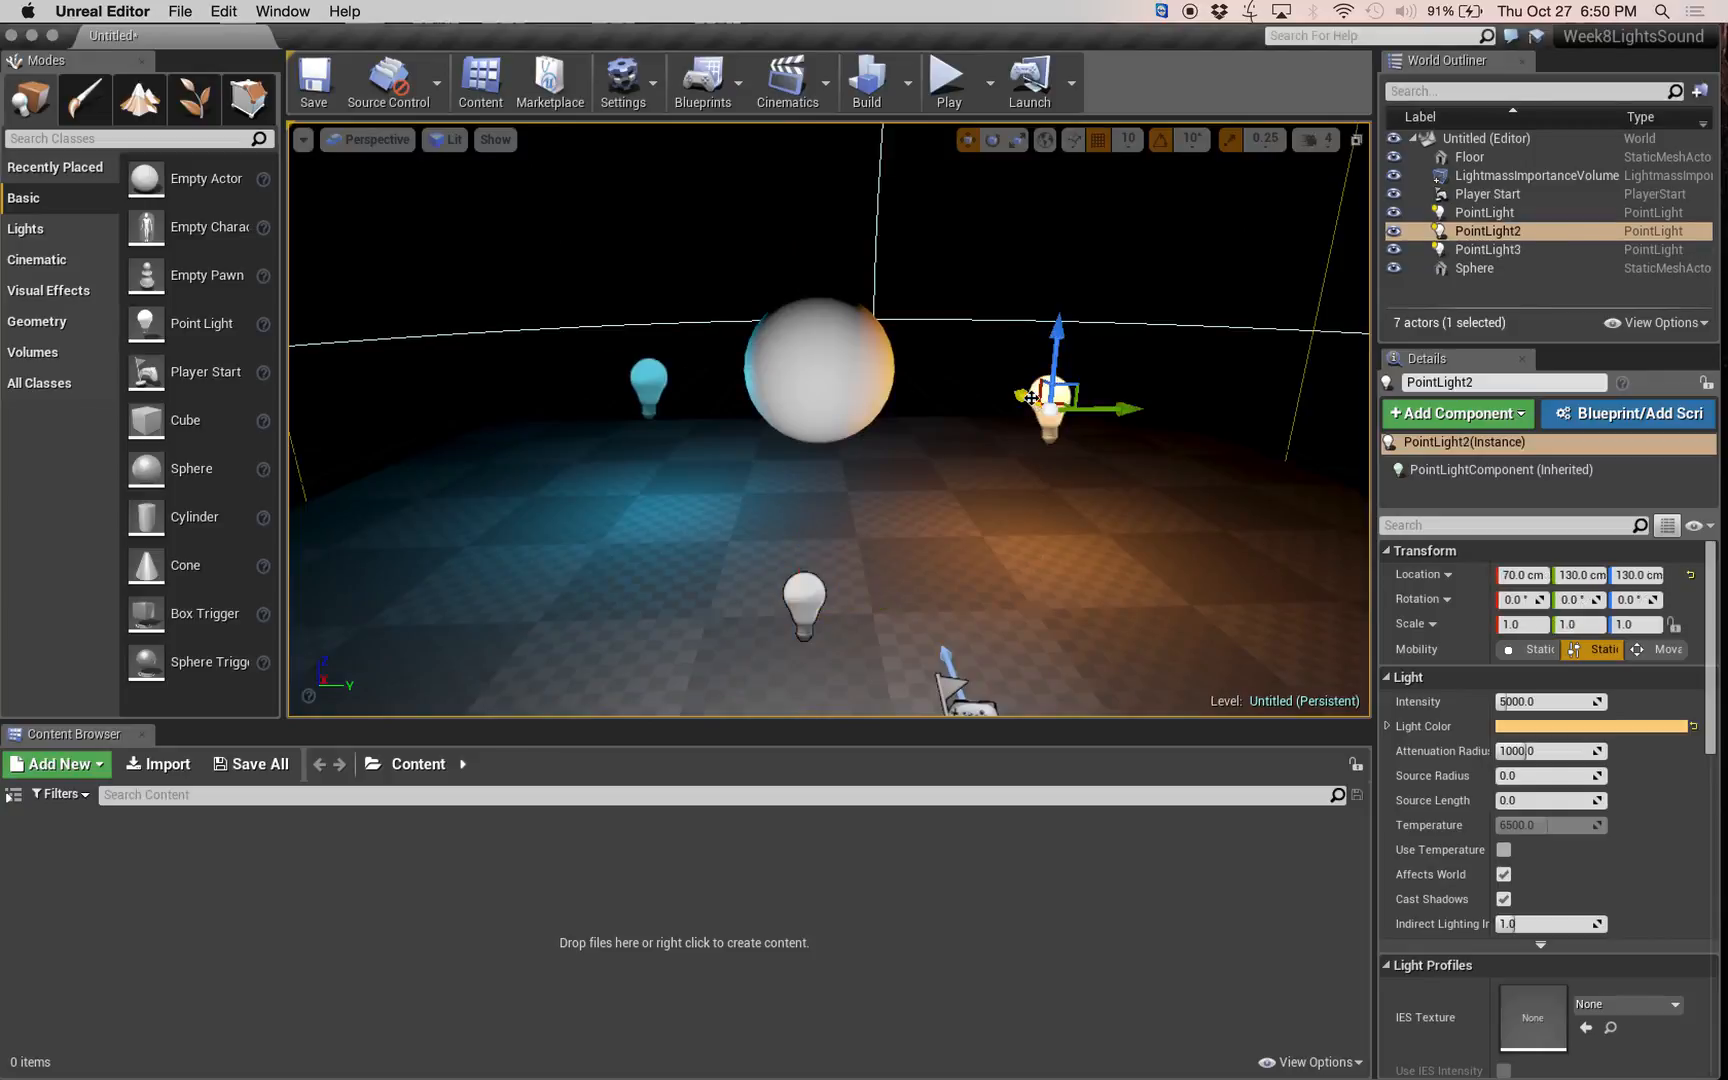
{"action": "left_click_drag", "start_coordinate": [1032, 393], "coordinate": [1064, 466]}
{"action": "right_click", "coordinate": [945, 505]}
{"action": "key", "text": "Escape"}
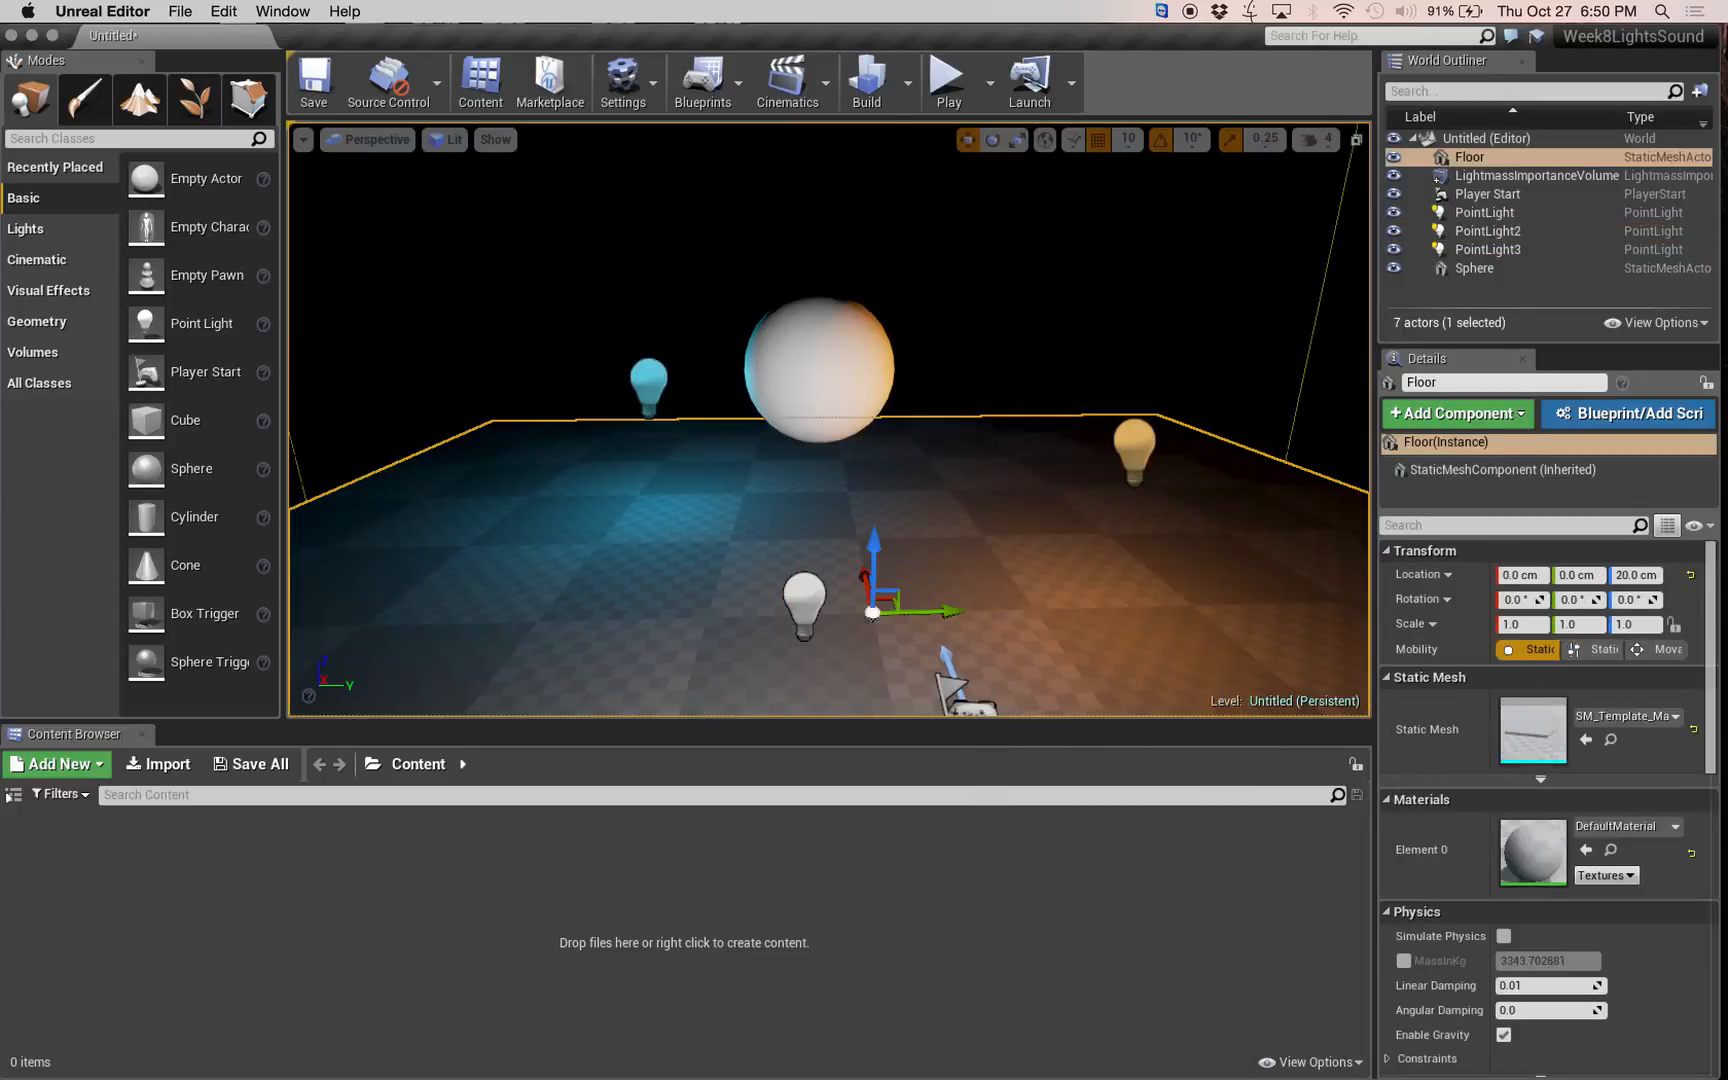
Select all three point lights and switch Use Area Shadows on and back off for them.
{"action": "left_click", "coordinate": [1138, 447]}
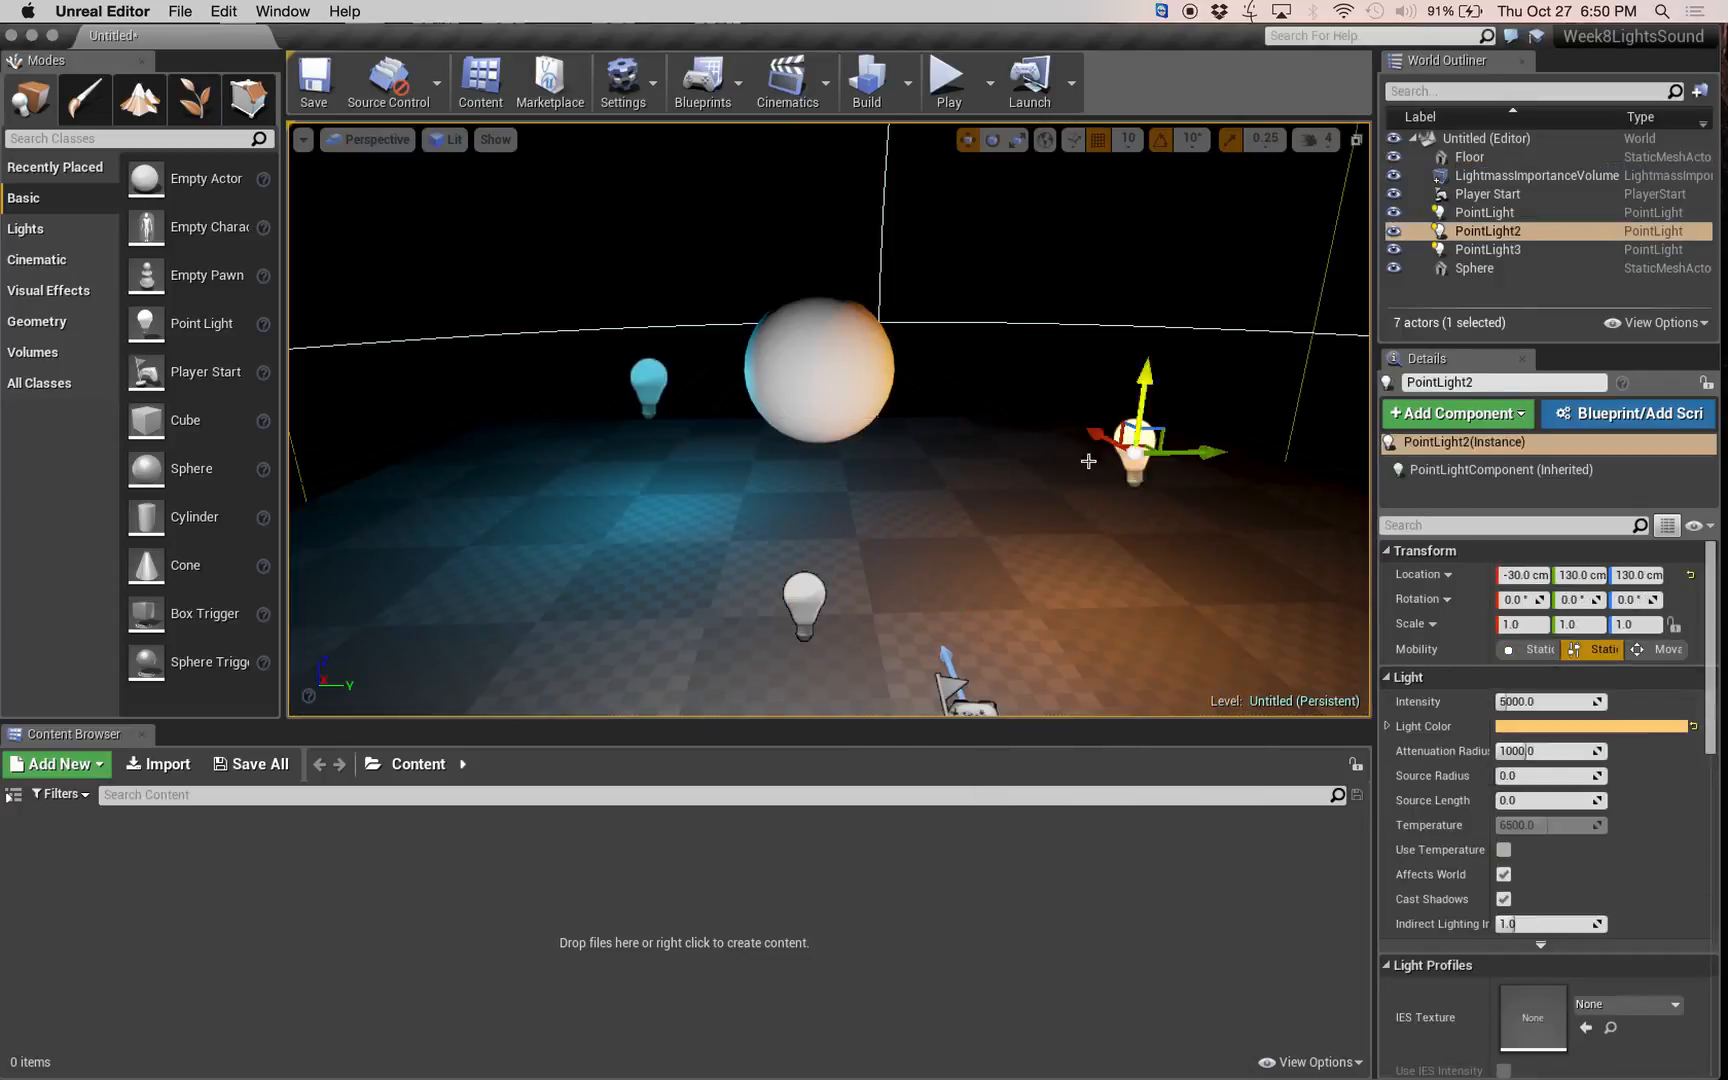
{"action": "left_click", "coordinate": [786, 602], "text": "ctrl"}
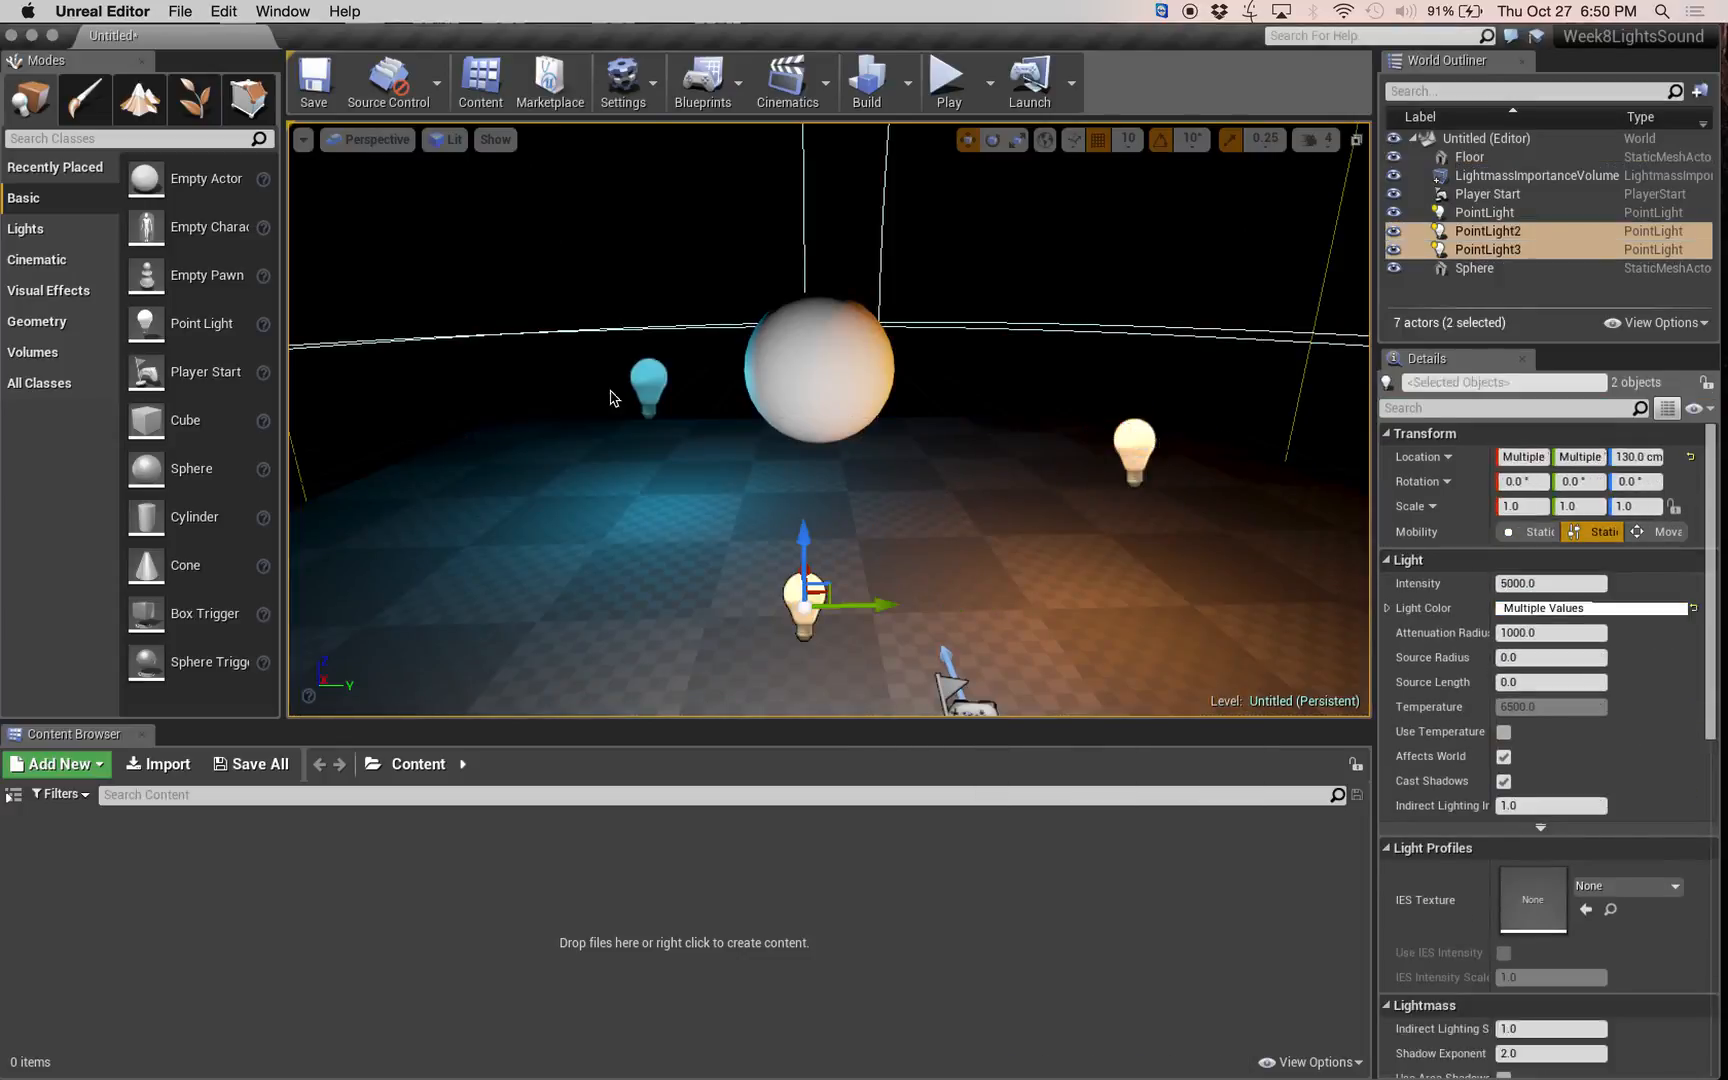
{"action": "left_click", "coordinate": [657, 373], "text": "ctrl"}
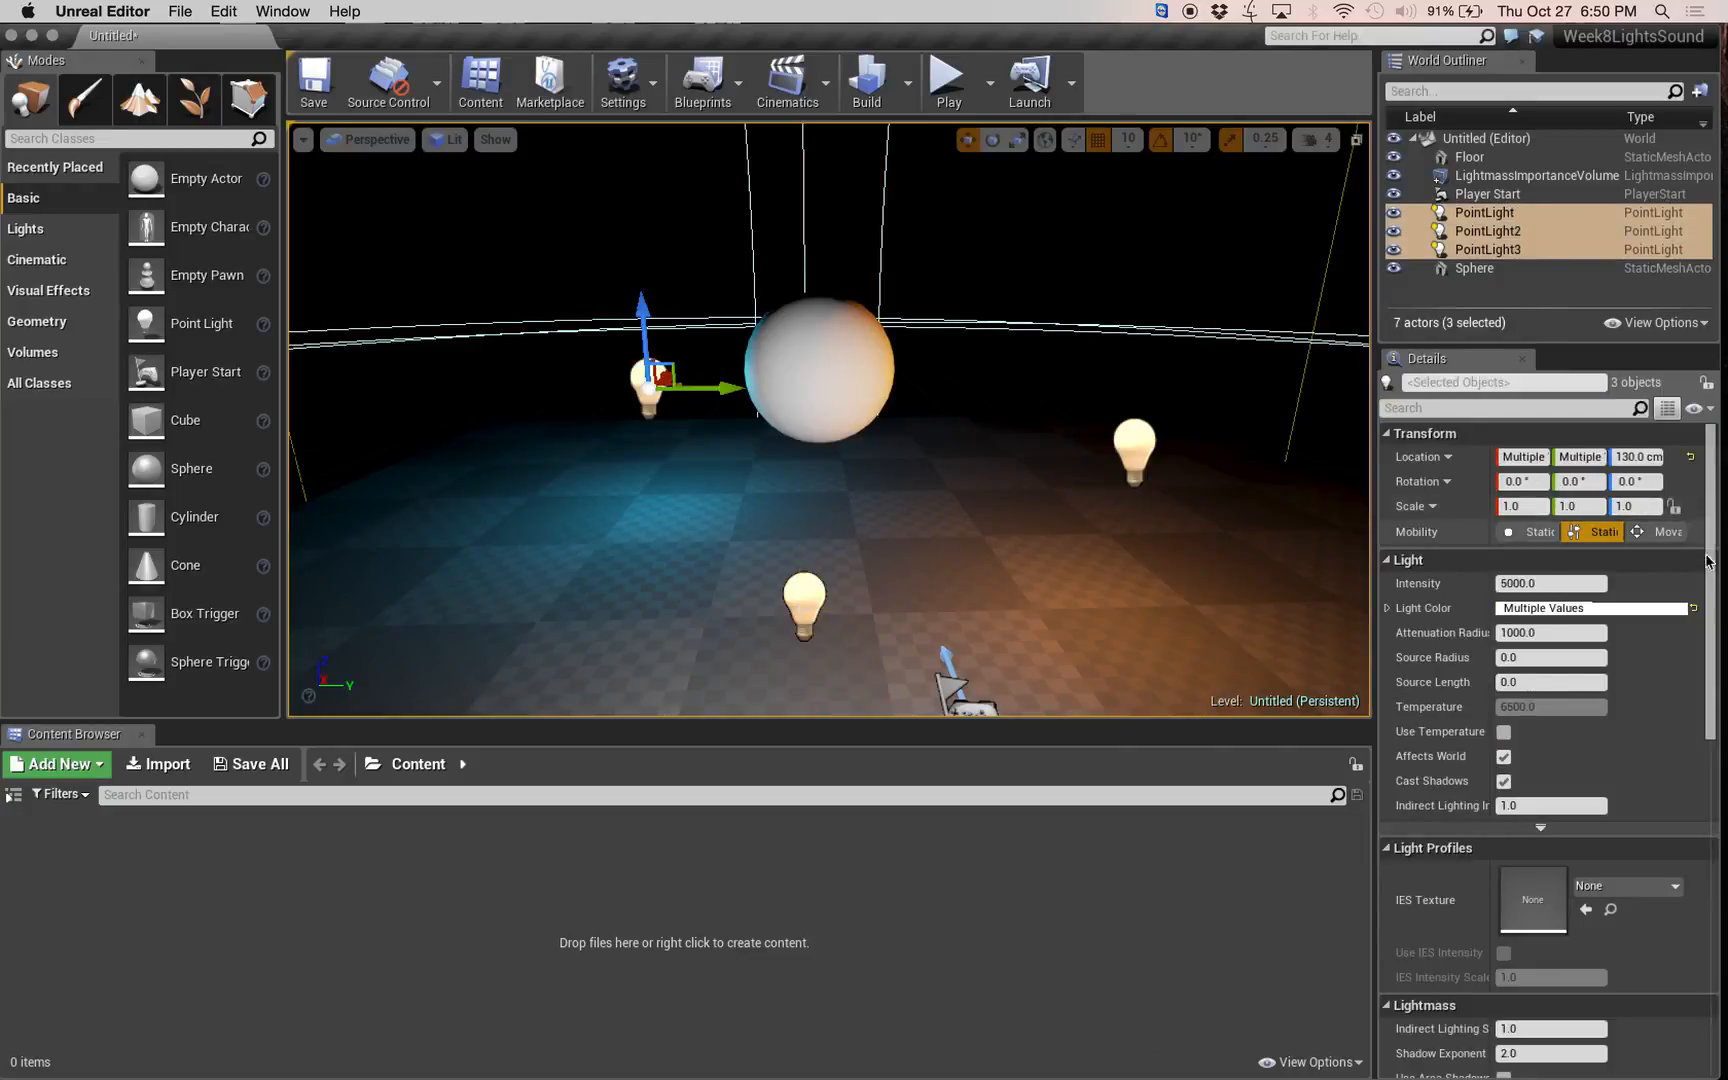
{"action": "left_click_drag", "start_coordinate": [1709, 562], "coordinate": [1711, 717]}
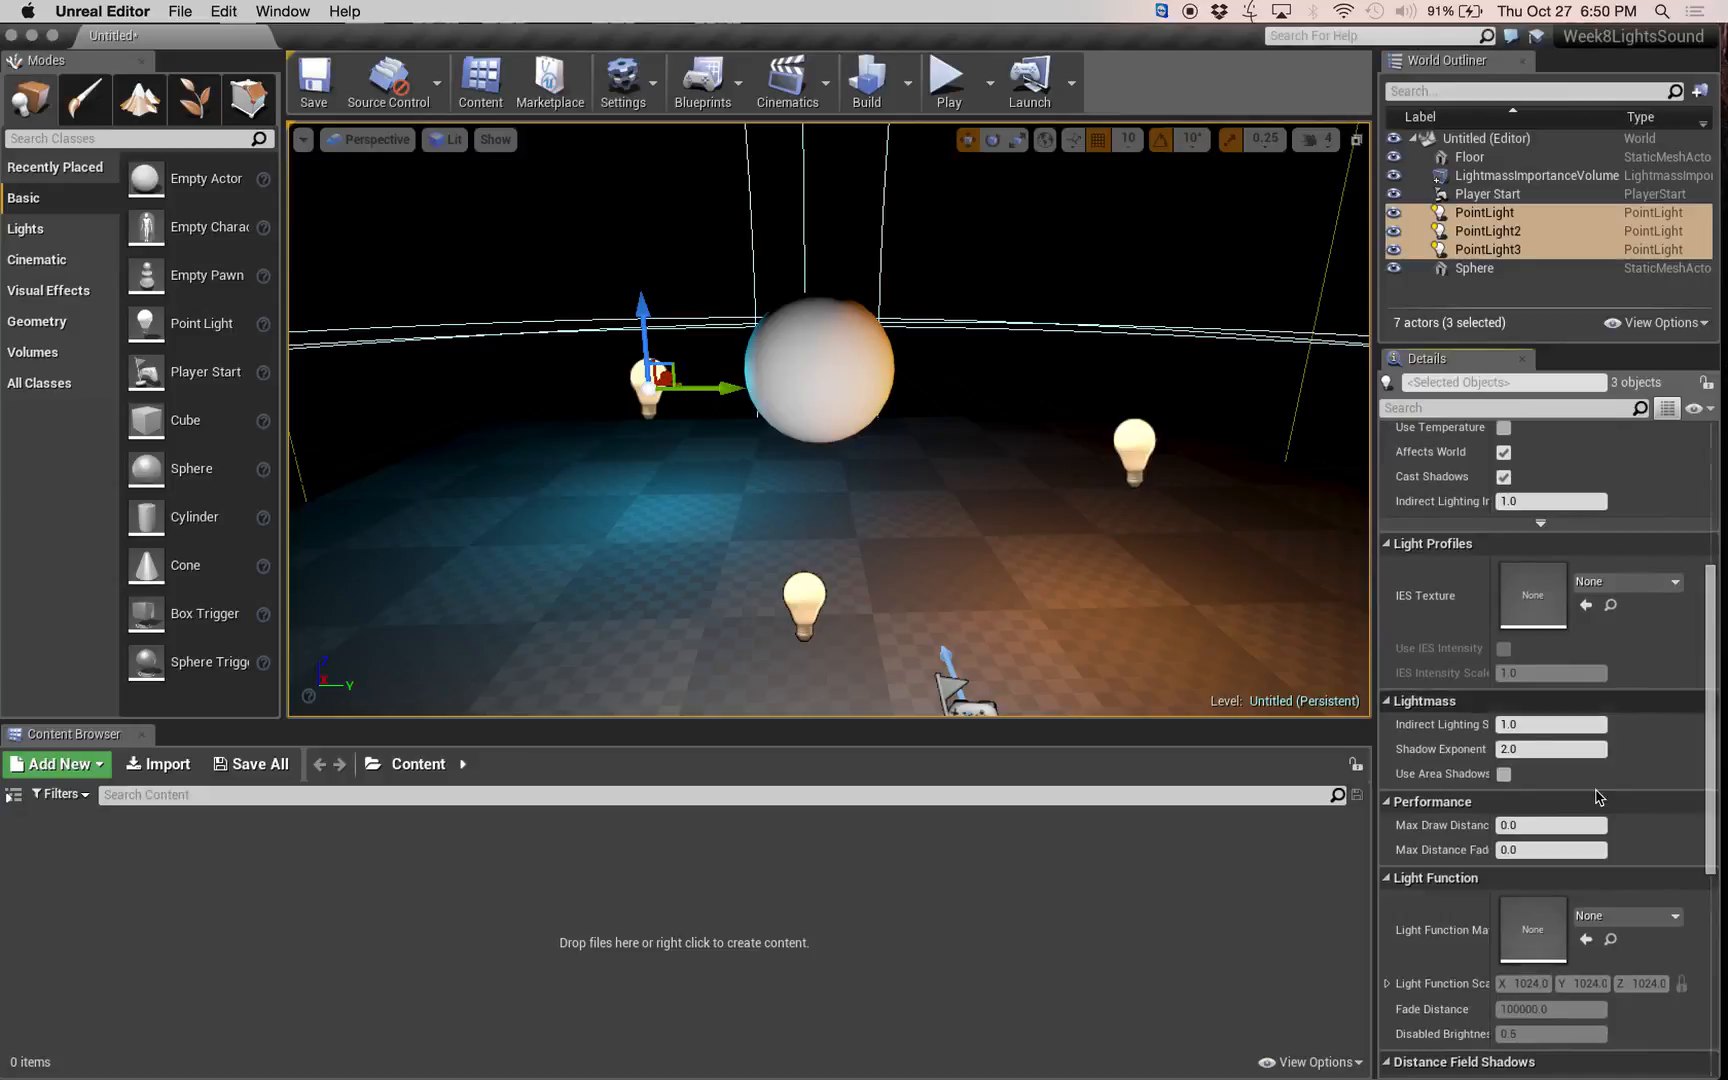
{"action": "left_click", "coordinate": [1504, 775]}
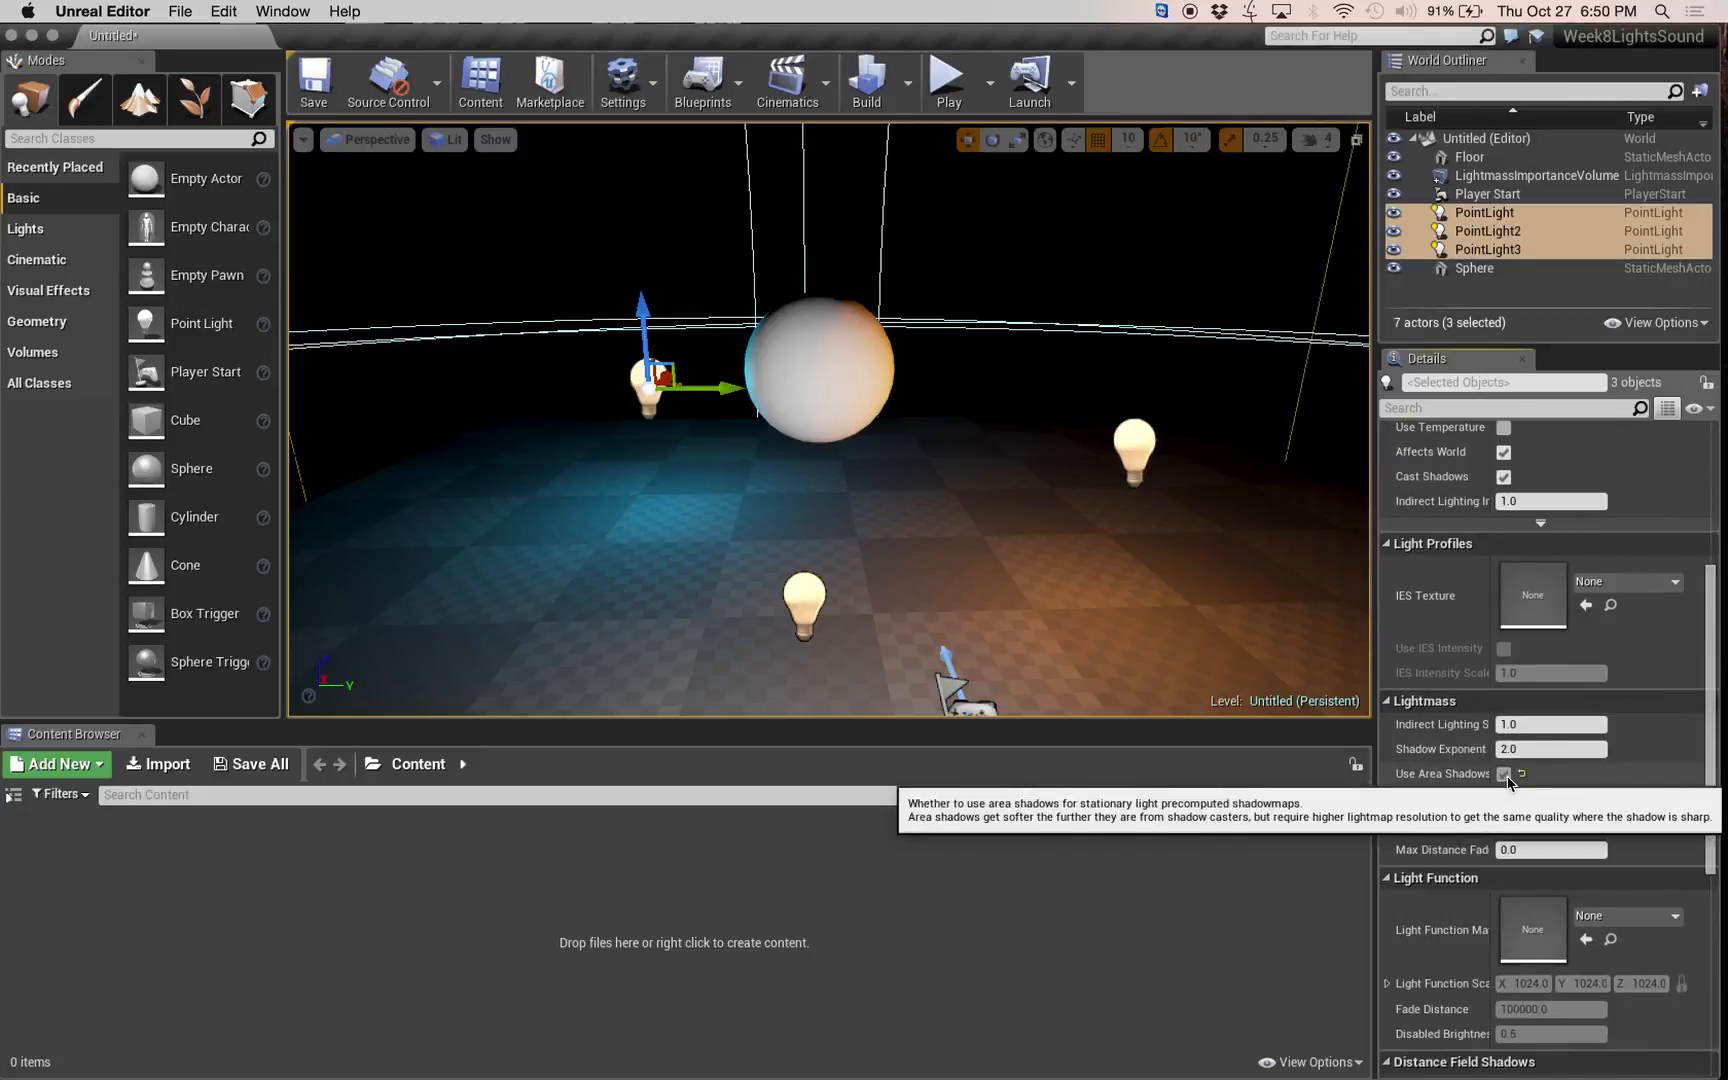
{"action": "left_click", "coordinate": [1505, 775]}
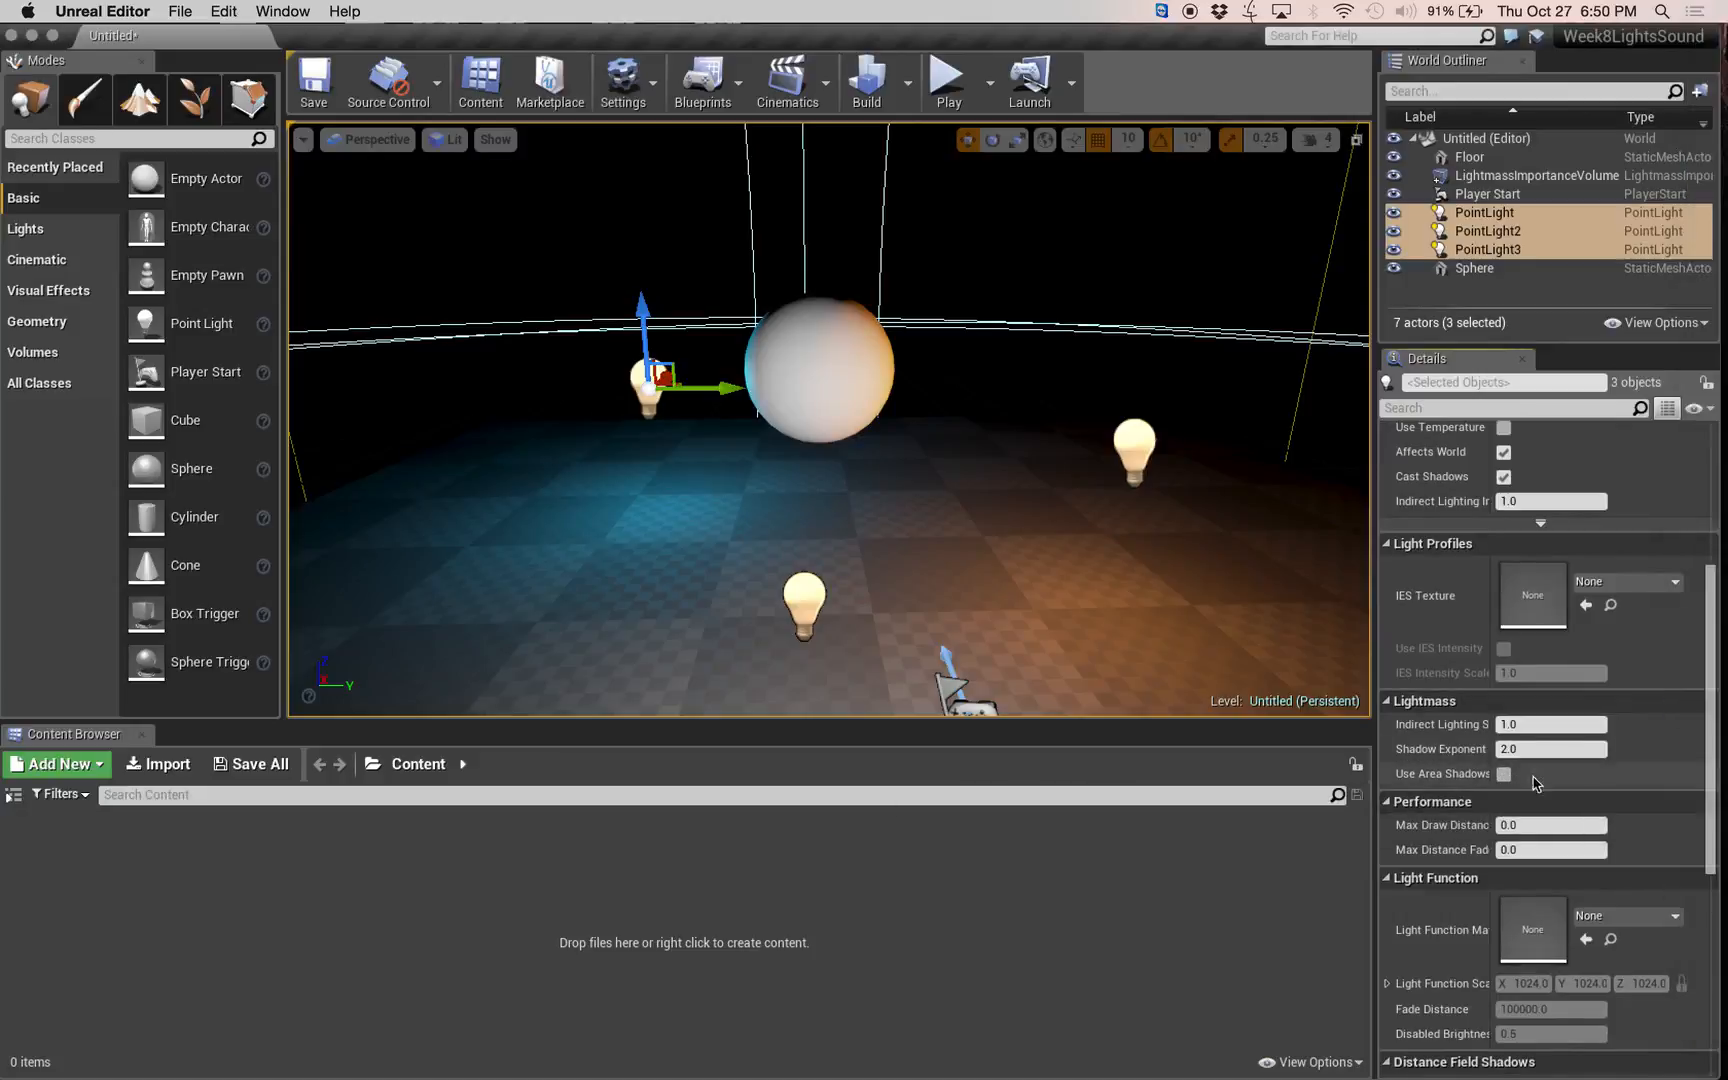
For all three point lights, enable Use Temperature, switch Affects World off and back on, and disable Cast Shadows.
{"action": "left_click_drag", "start_coordinate": [1709, 766], "coordinate": [1720, 689]}
{"action": "left_click", "coordinate": [1504, 590]}
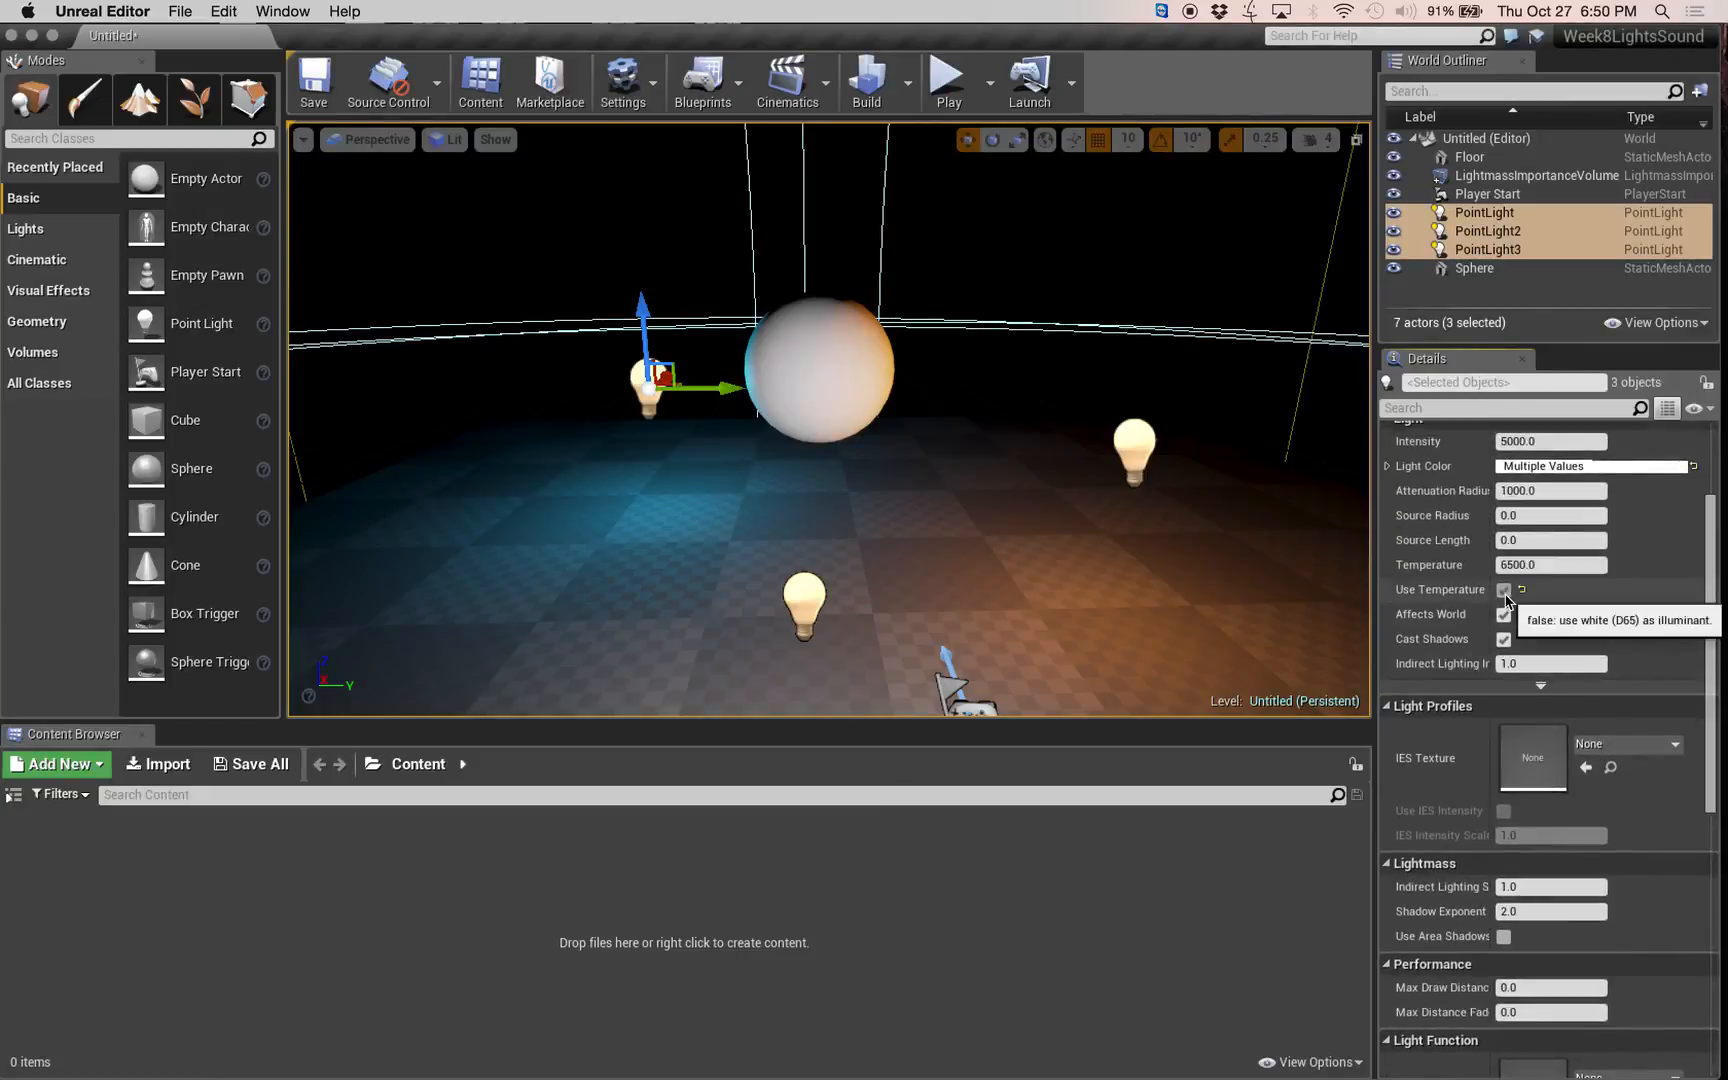
{"action": "left_click", "coordinate": [1505, 615]}
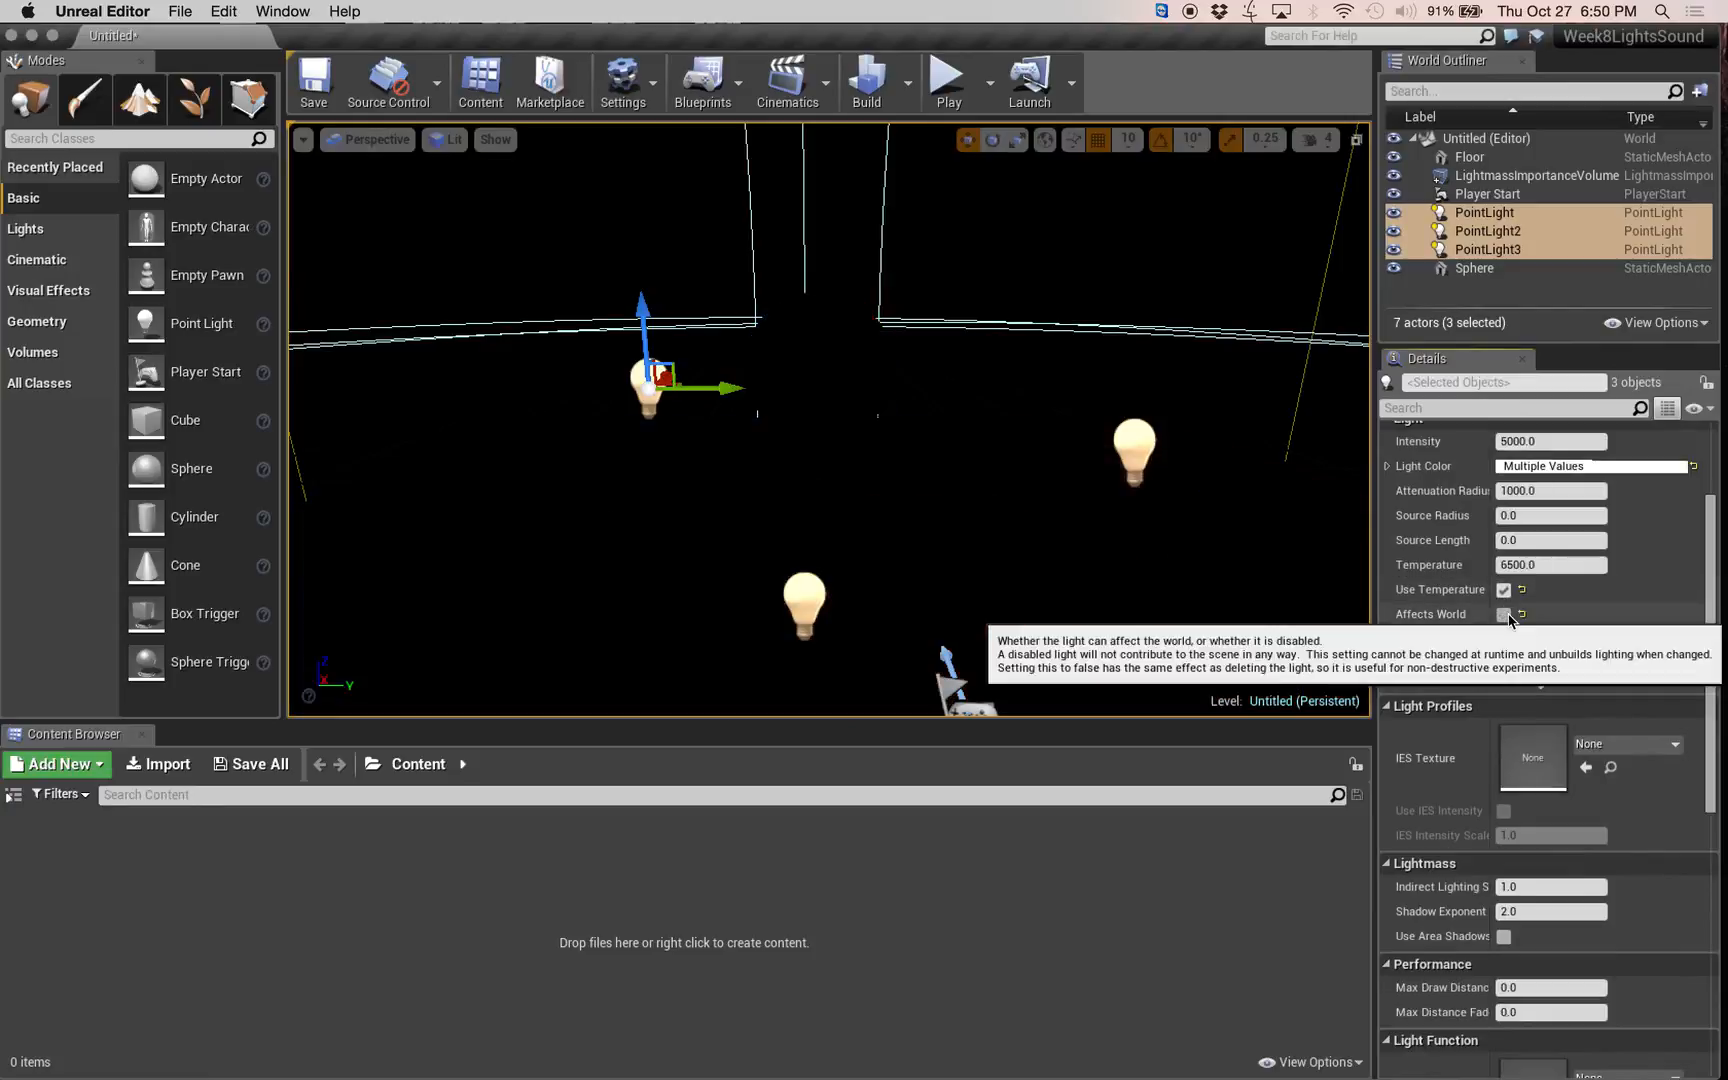
{"action": "left_click", "coordinate": [1505, 615]}
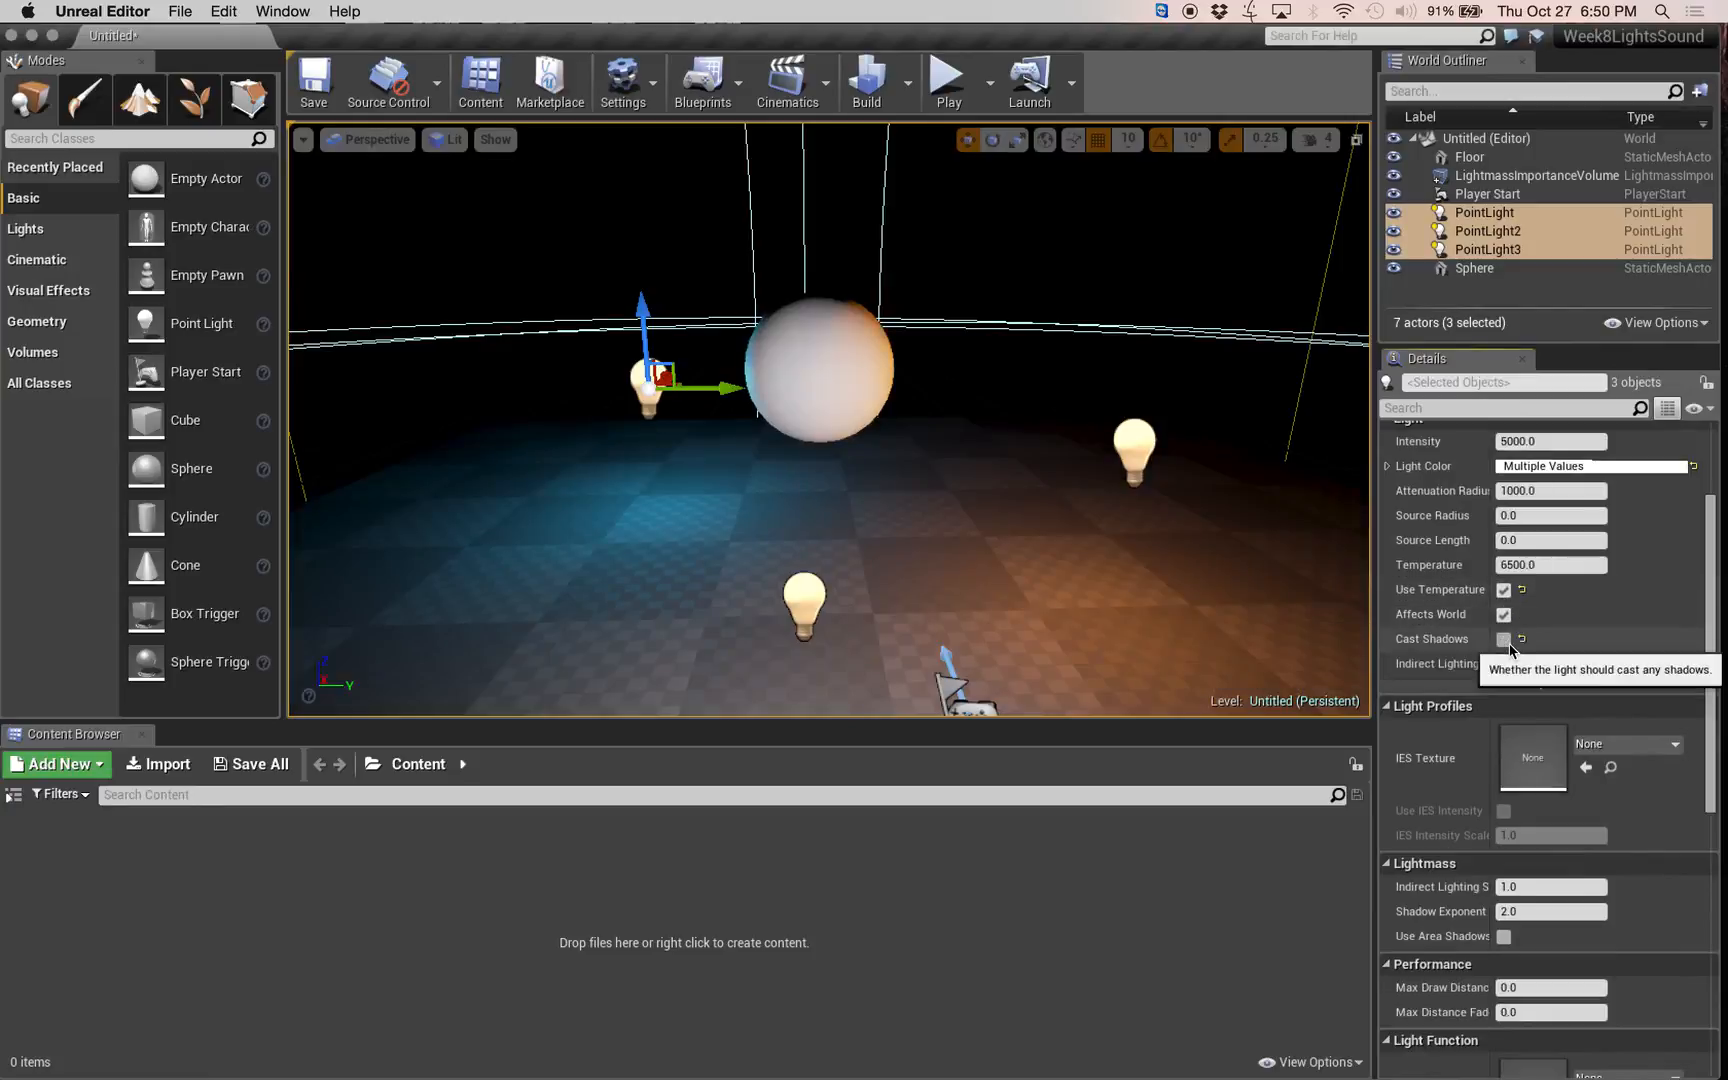
{"action": "right_click_drag", "start_coordinate": [829, 420], "coordinate": [884, 482]}
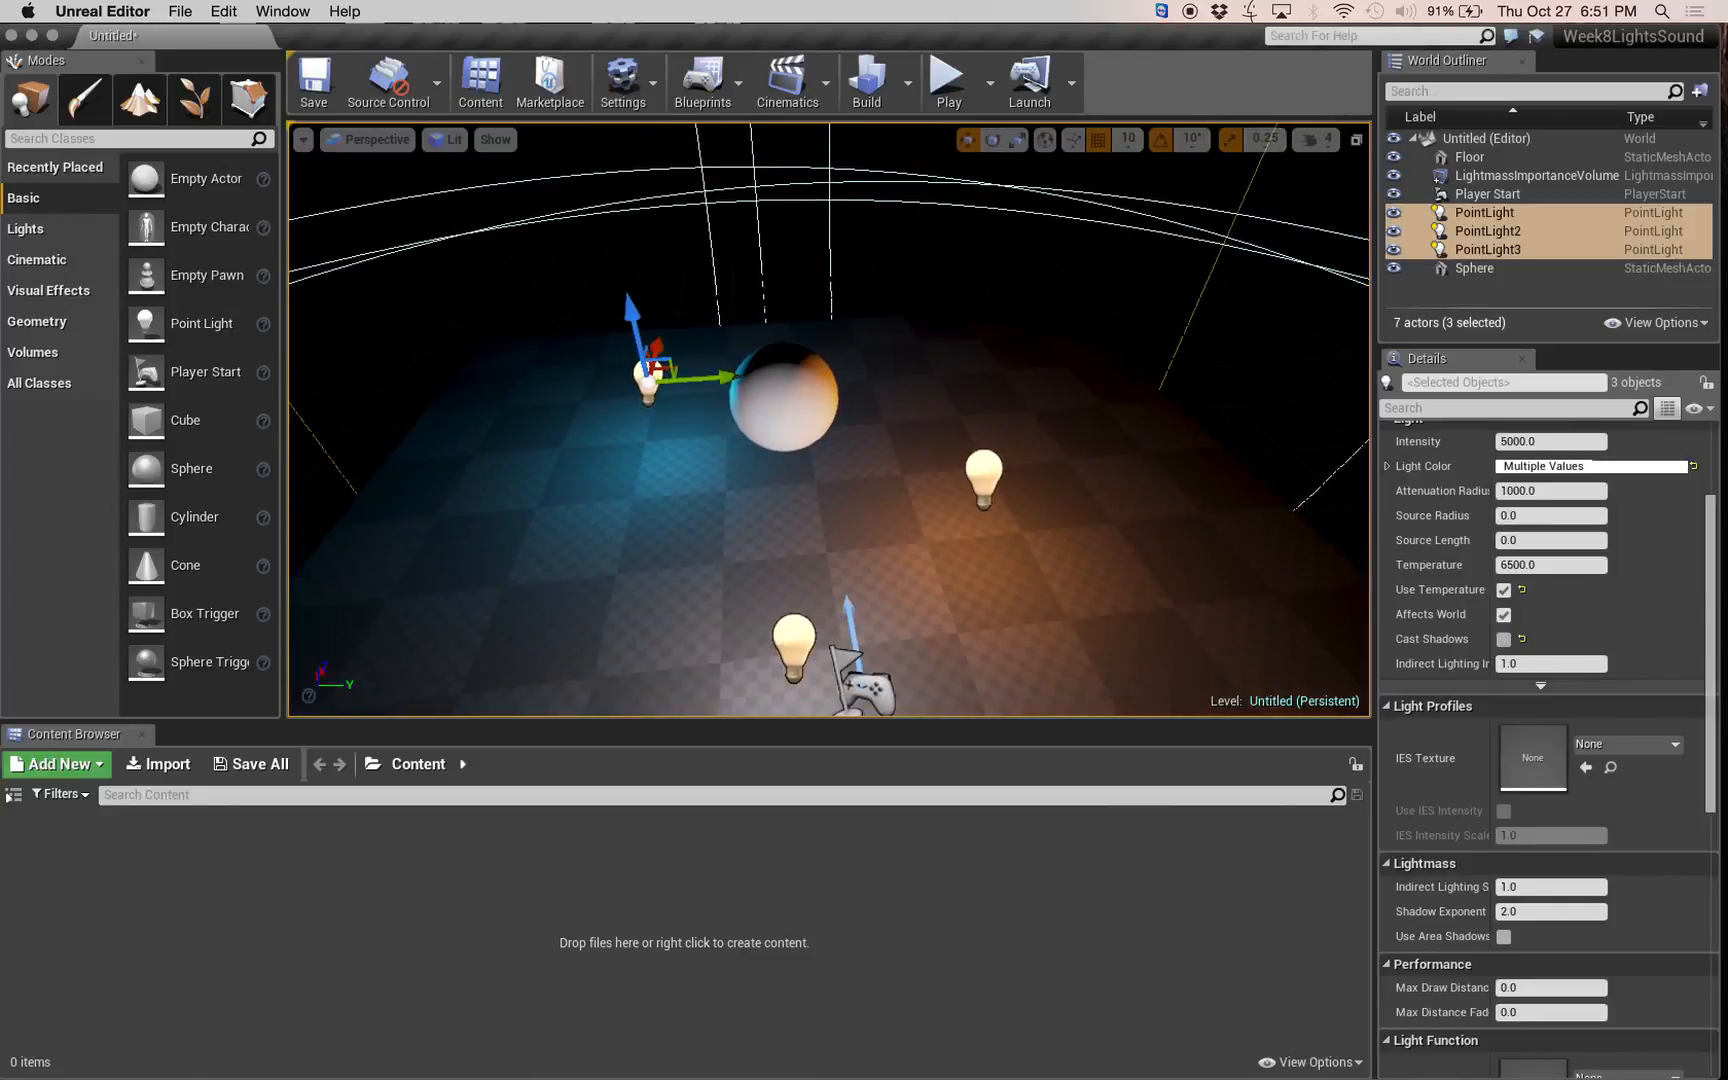
{"action": "left_click", "coordinate": [993, 456], "text": "ctrl"}
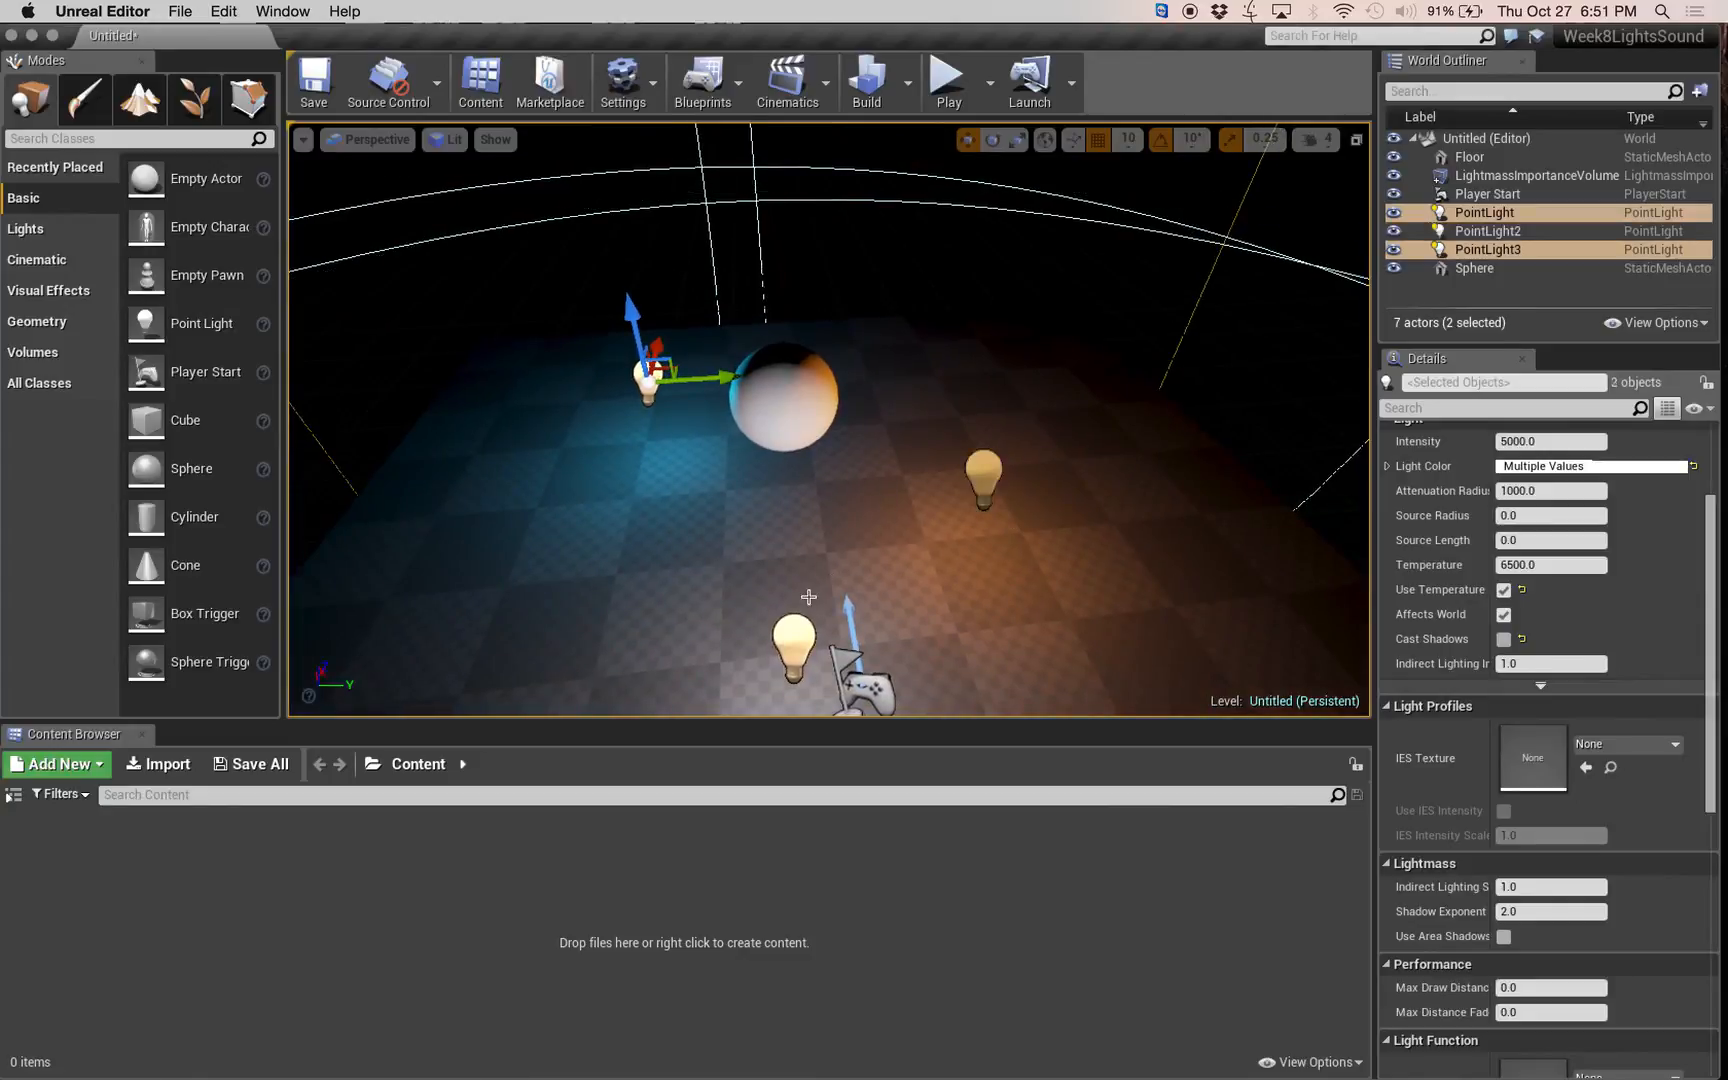
{"action": "left_click", "coordinate": [991, 473], "text": "ctrl"}
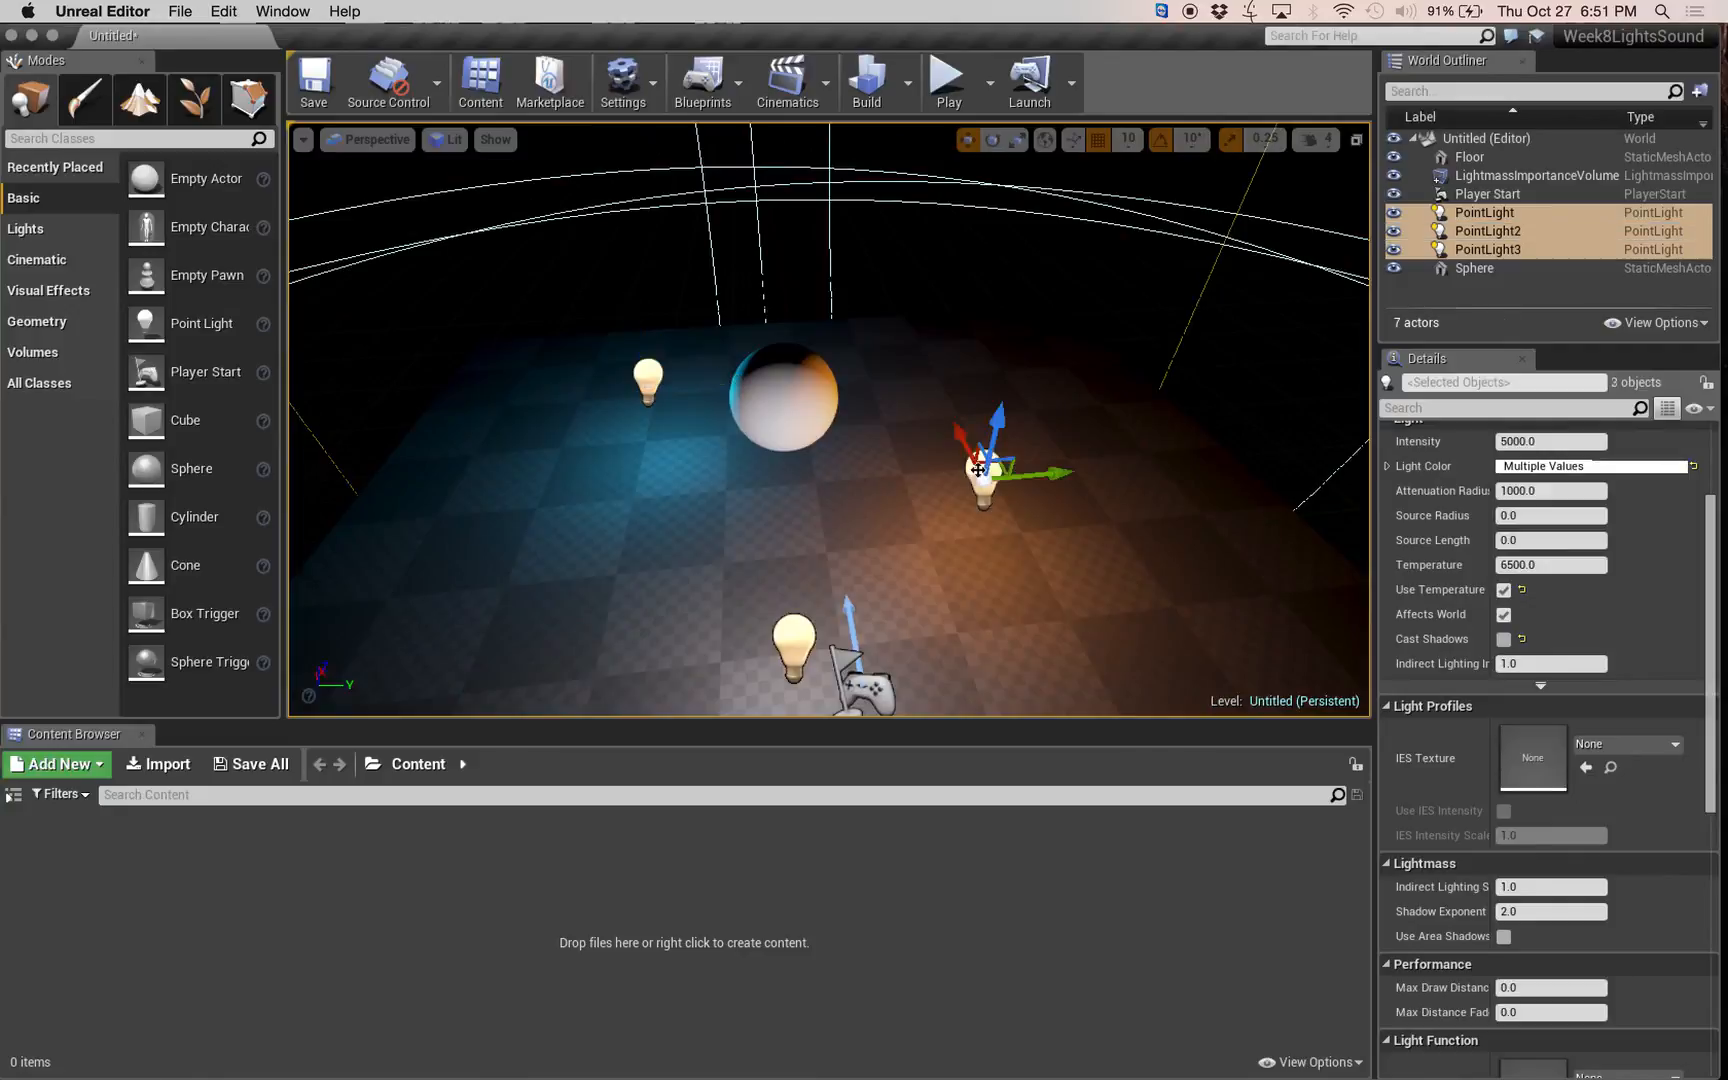
Open the Level Blueprint and add references to the three selected point lights to its Event Graph.
{"action": "left_click", "coordinate": [706, 88]}
{"action": "left_click", "coordinate": [802, 257]}
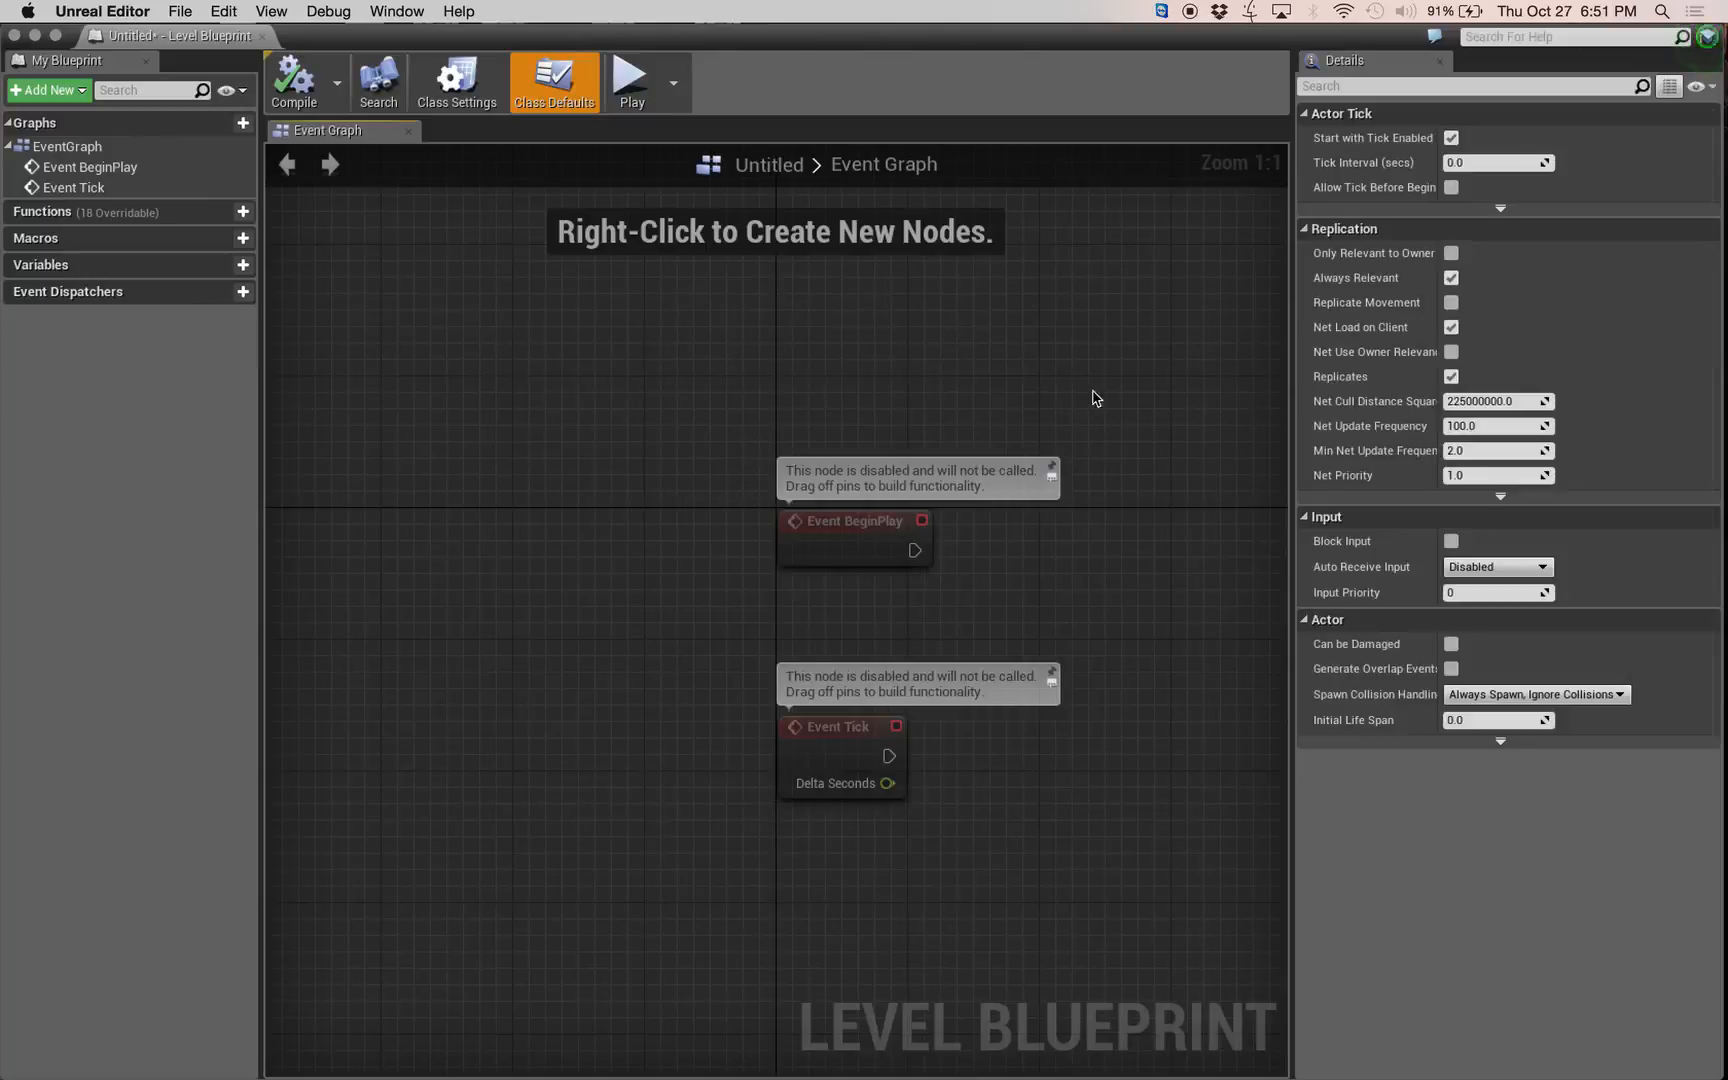
{"action": "right_click_drag", "start_coordinate": [1086, 518], "coordinate": [621, 328]}
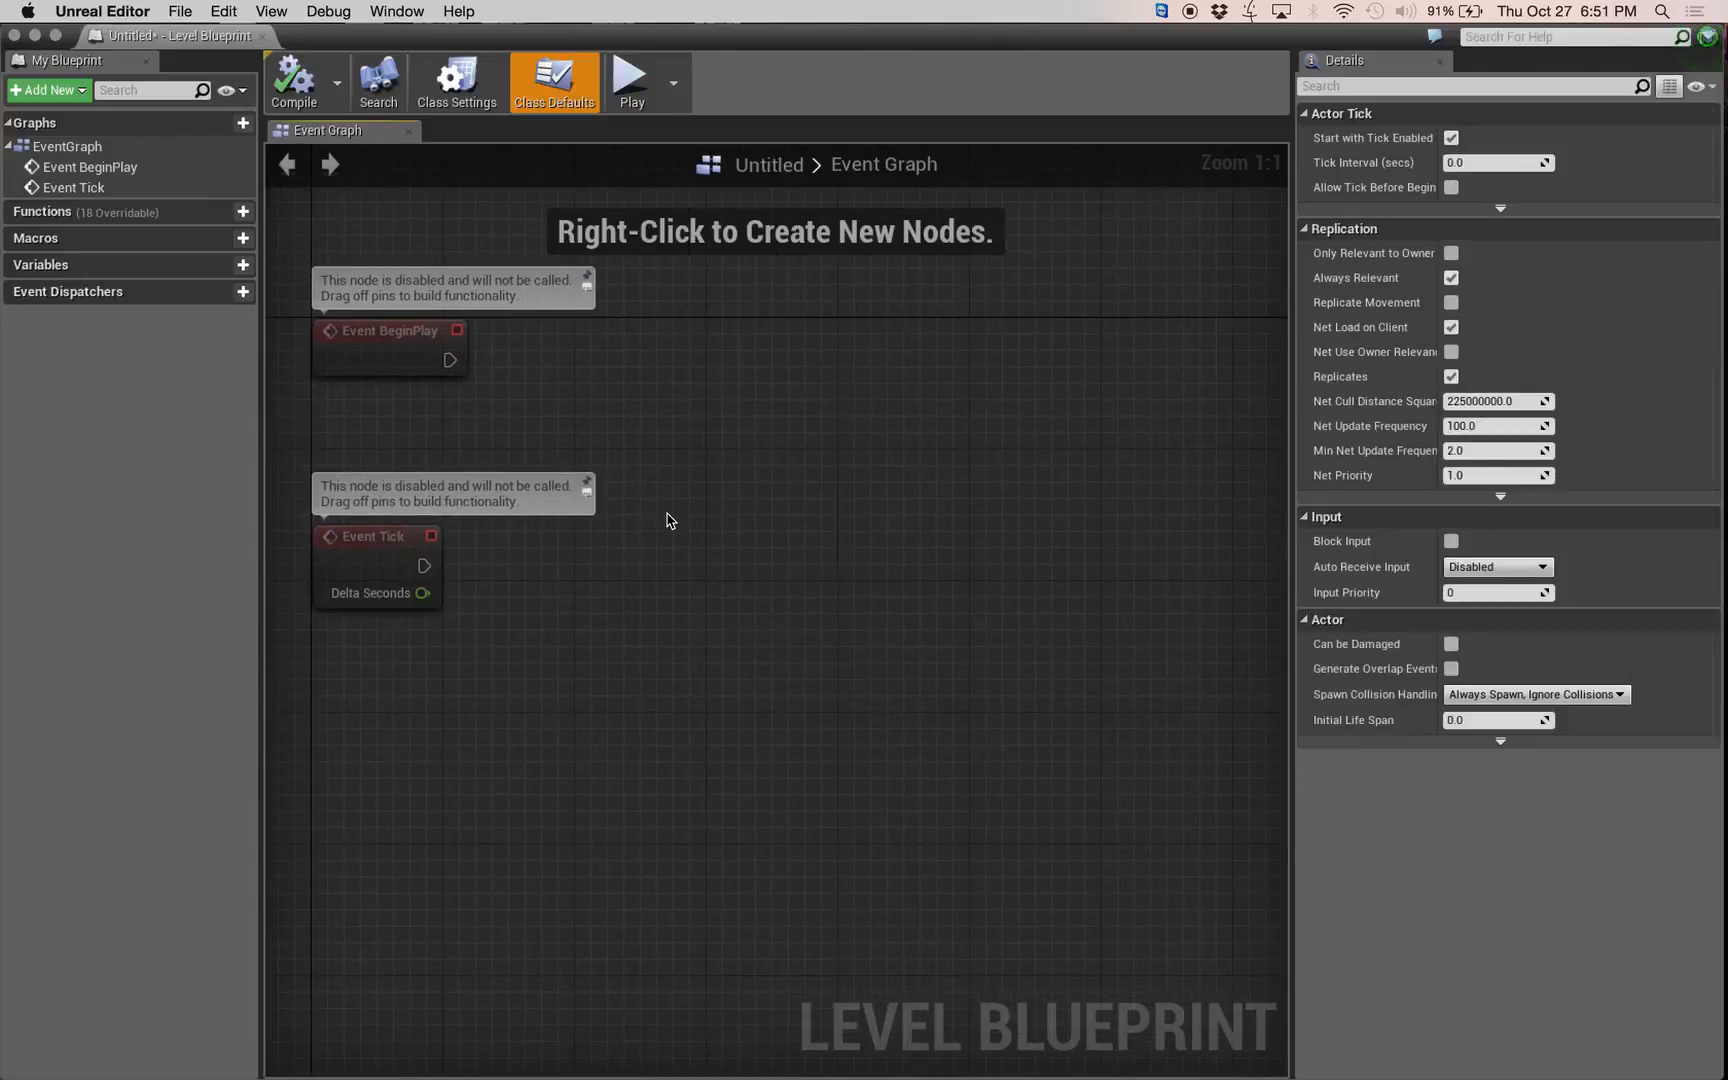
{"action": "right_click_drag", "start_coordinate": [804, 553], "coordinate": [791, 560]}
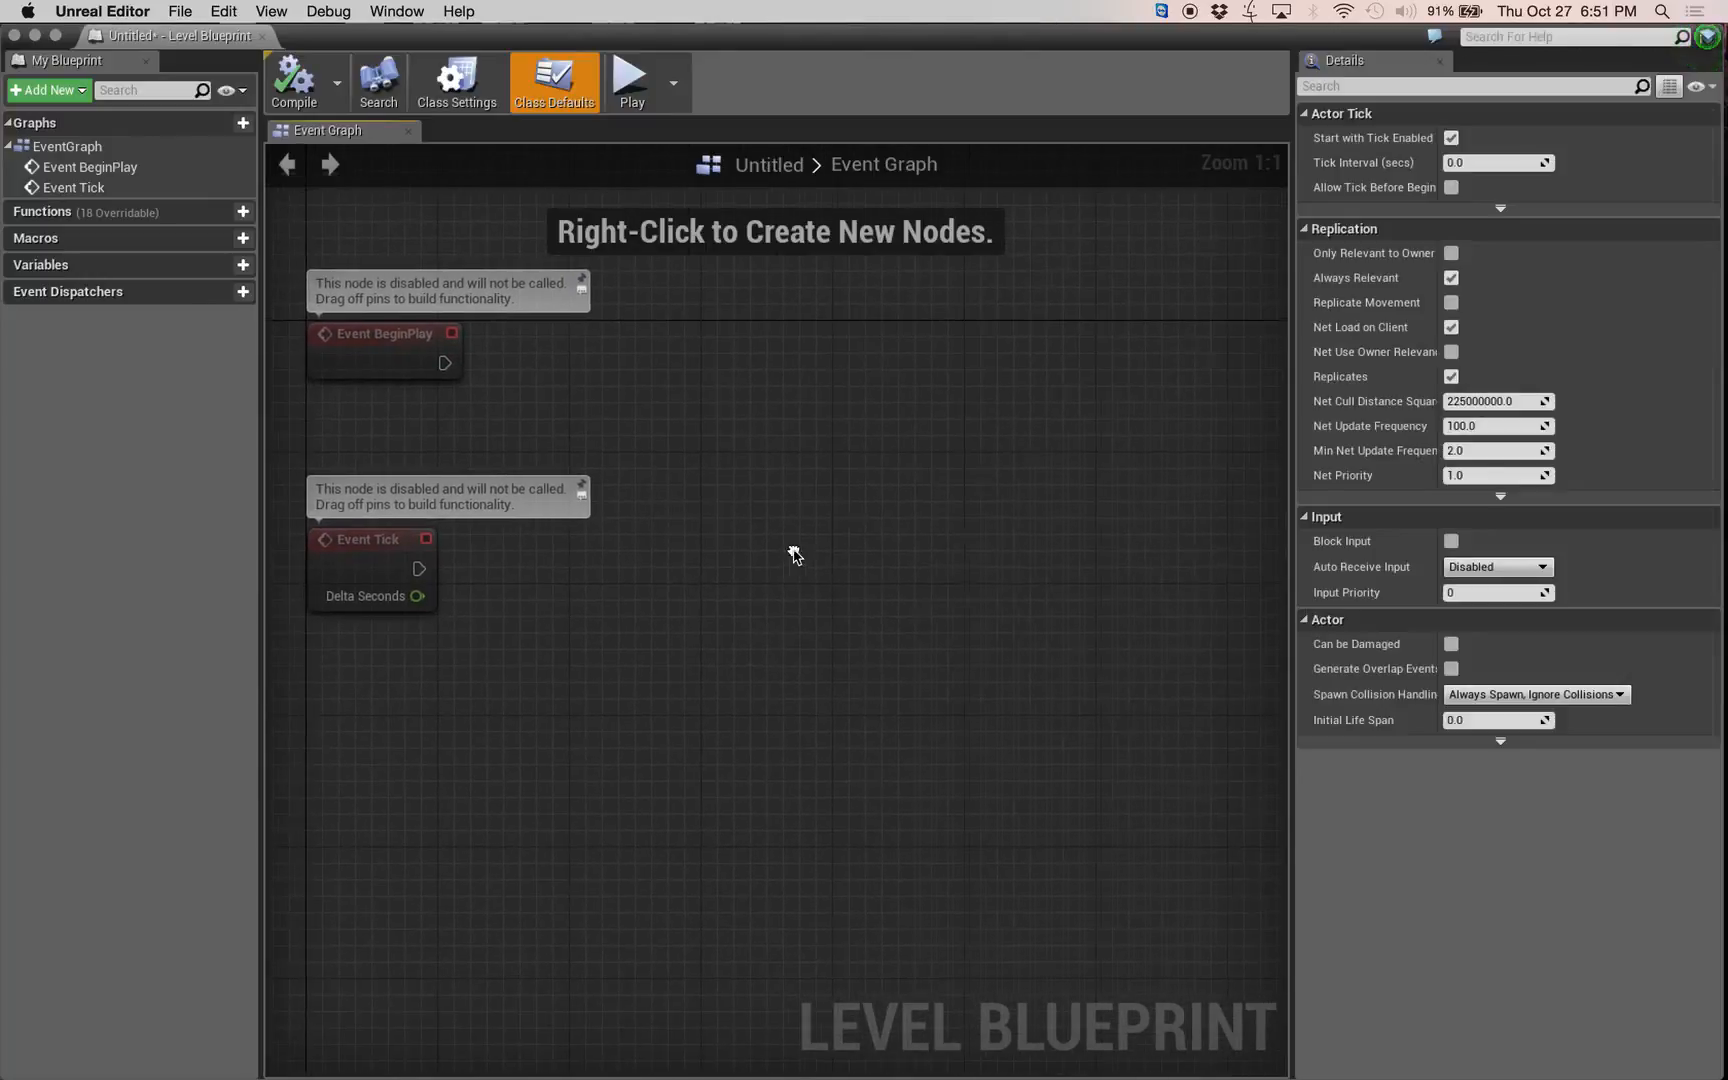
{"action": "right_click", "coordinate": [785, 481]}
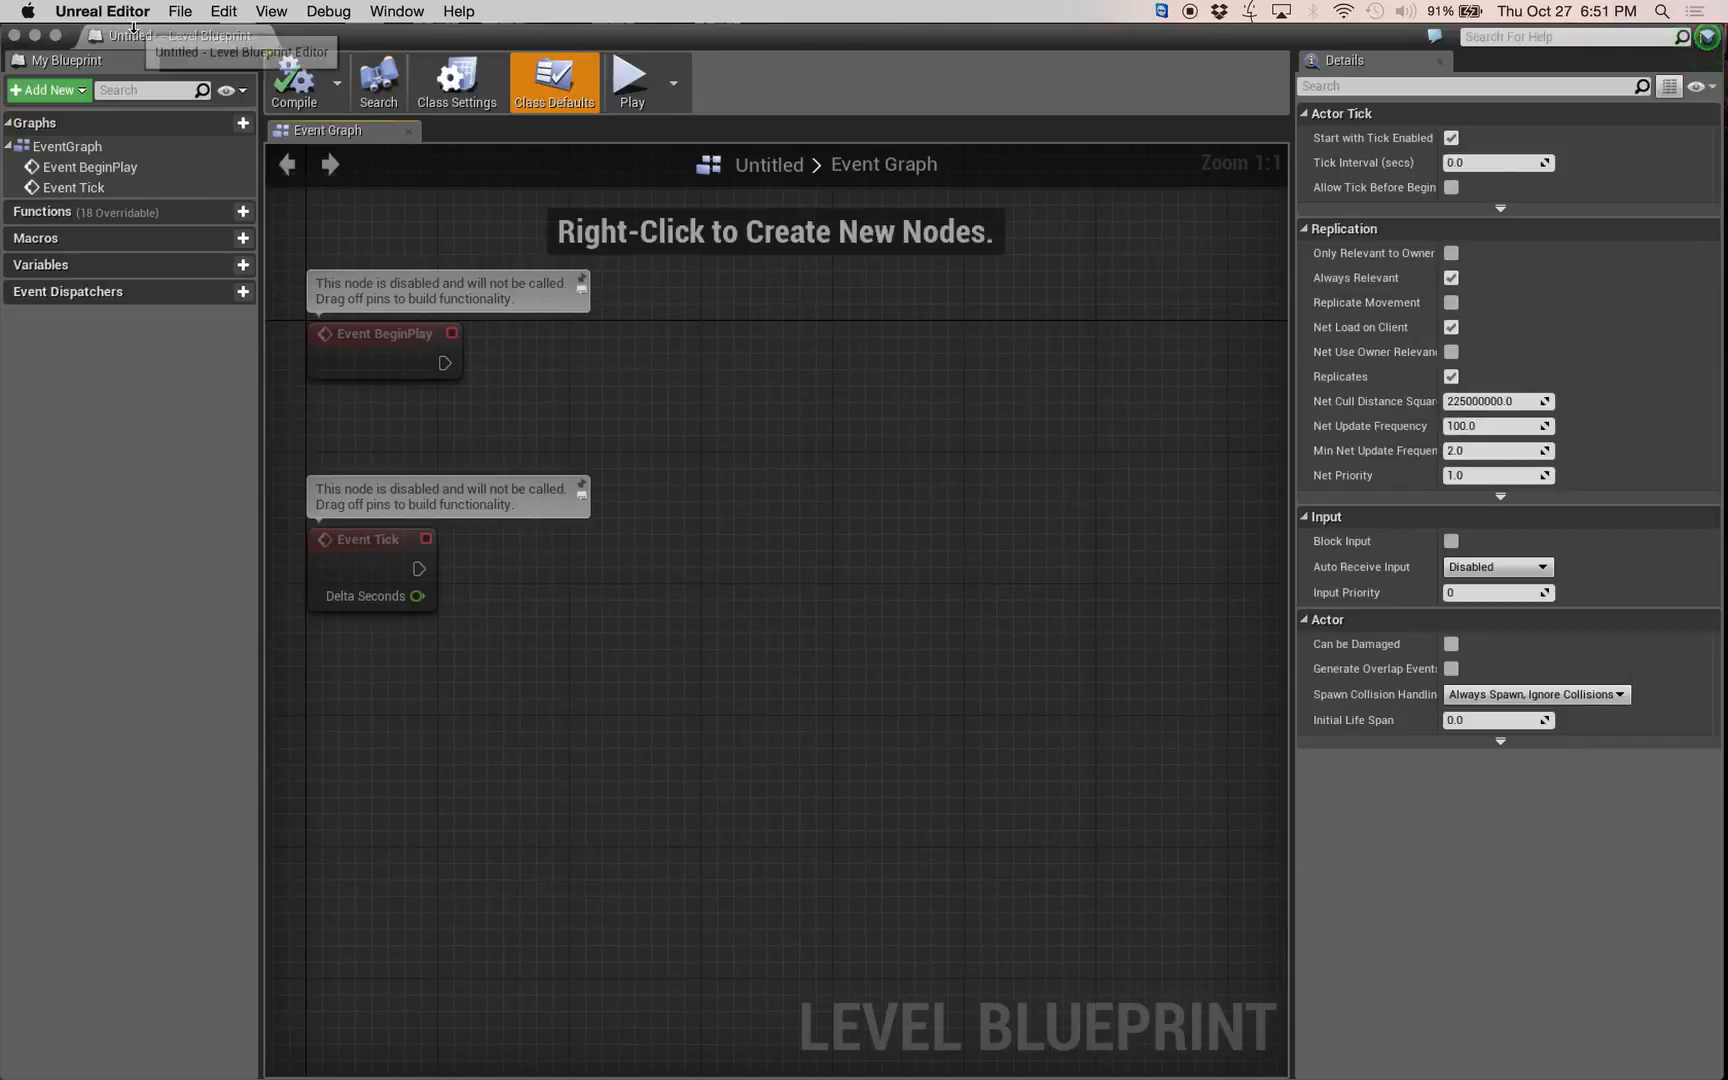
{"action": "left_click_drag", "start_coordinate": [130, 34], "coordinate": [439, 421]}
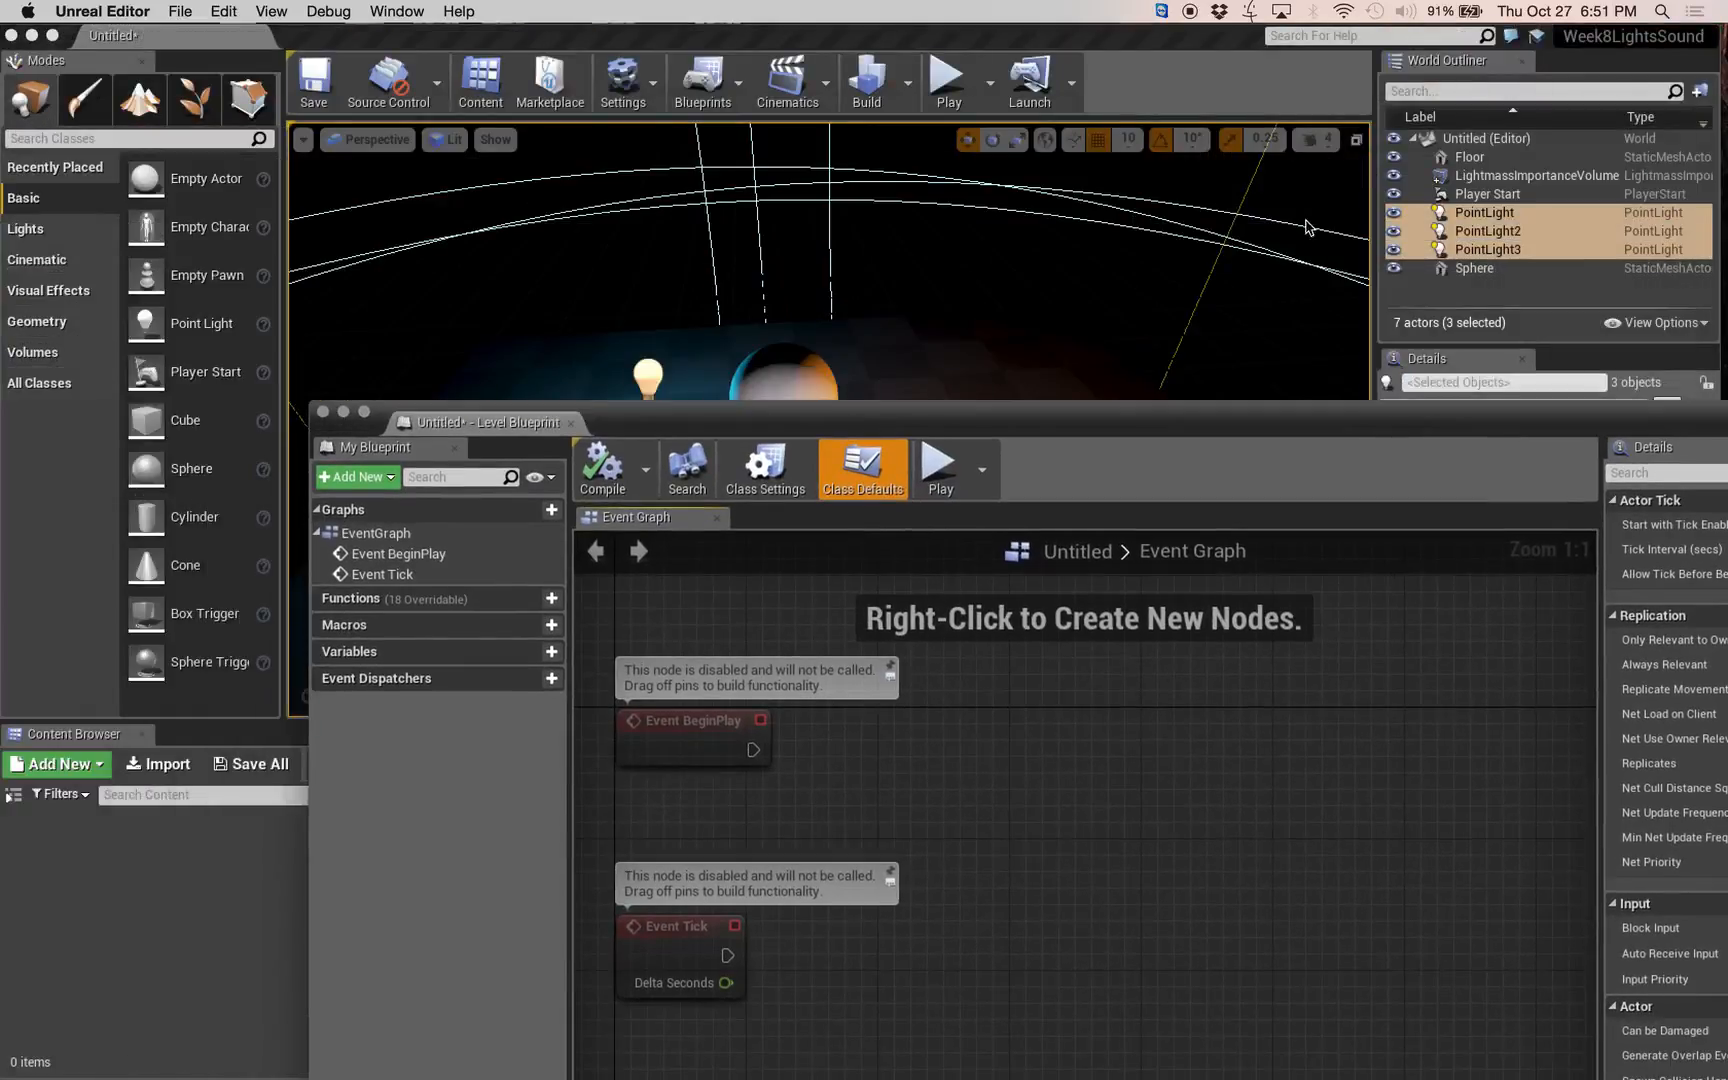
{"action": "left_click_drag", "start_coordinate": [1497, 230], "coordinate": [1120, 800]}
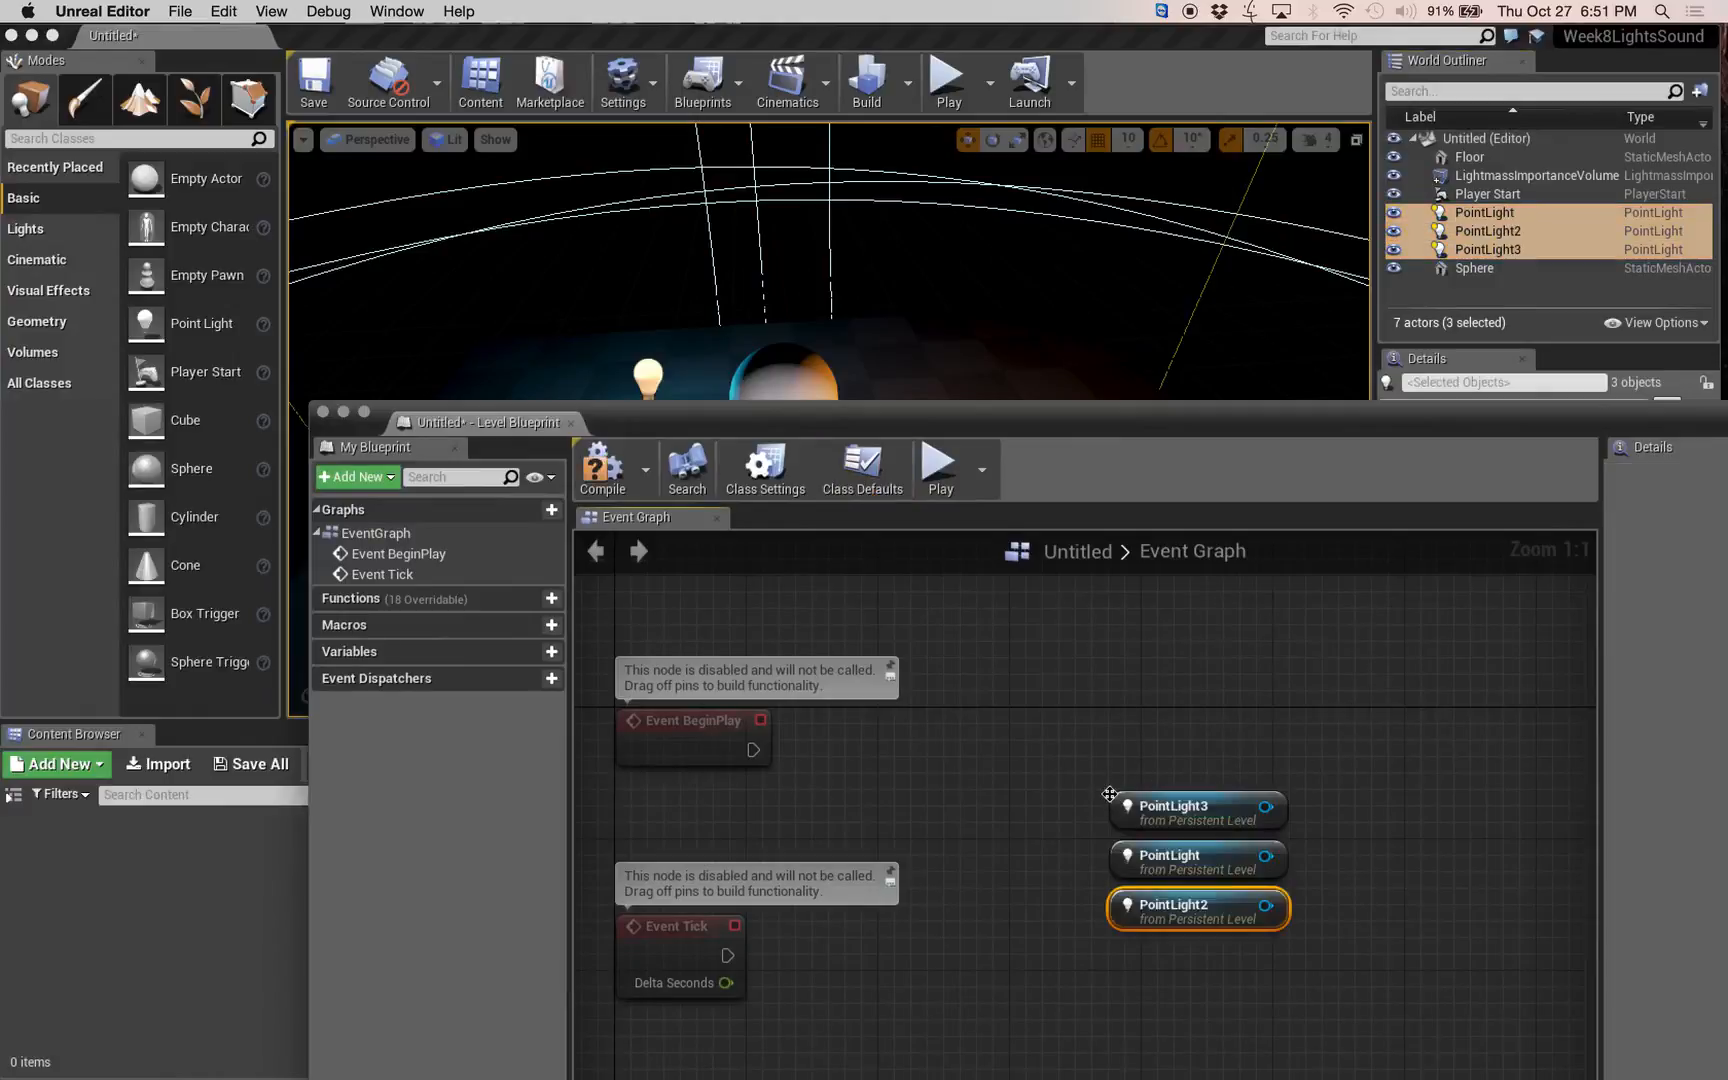
Reposition the three point light reference nodes together, delete them and close the Level Blueprint.
{"action": "left_click_drag", "start_coordinate": [1064, 440], "coordinate": [926, 64]}
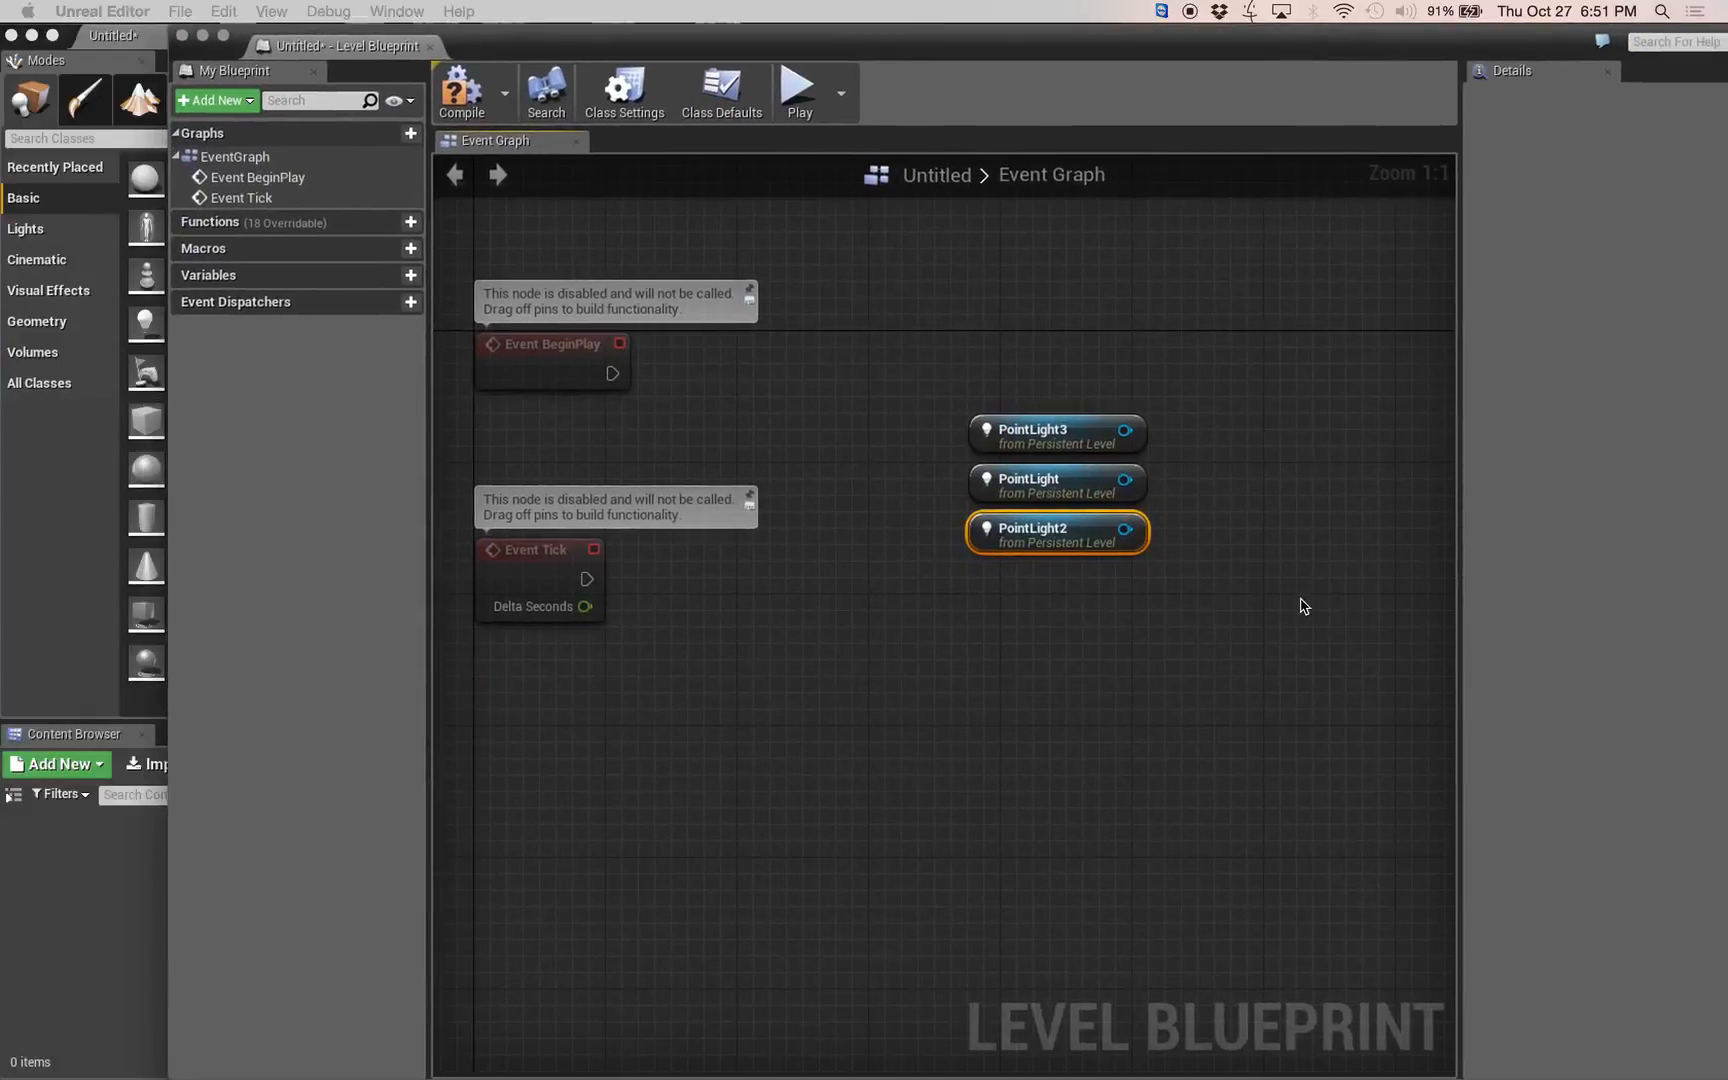
{"action": "right_click_drag", "start_coordinate": [1300, 602], "coordinate": [1182, 392]}
{"action": "left_click_drag", "start_coordinate": [1050, 278], "coordinate": [972, 645]}
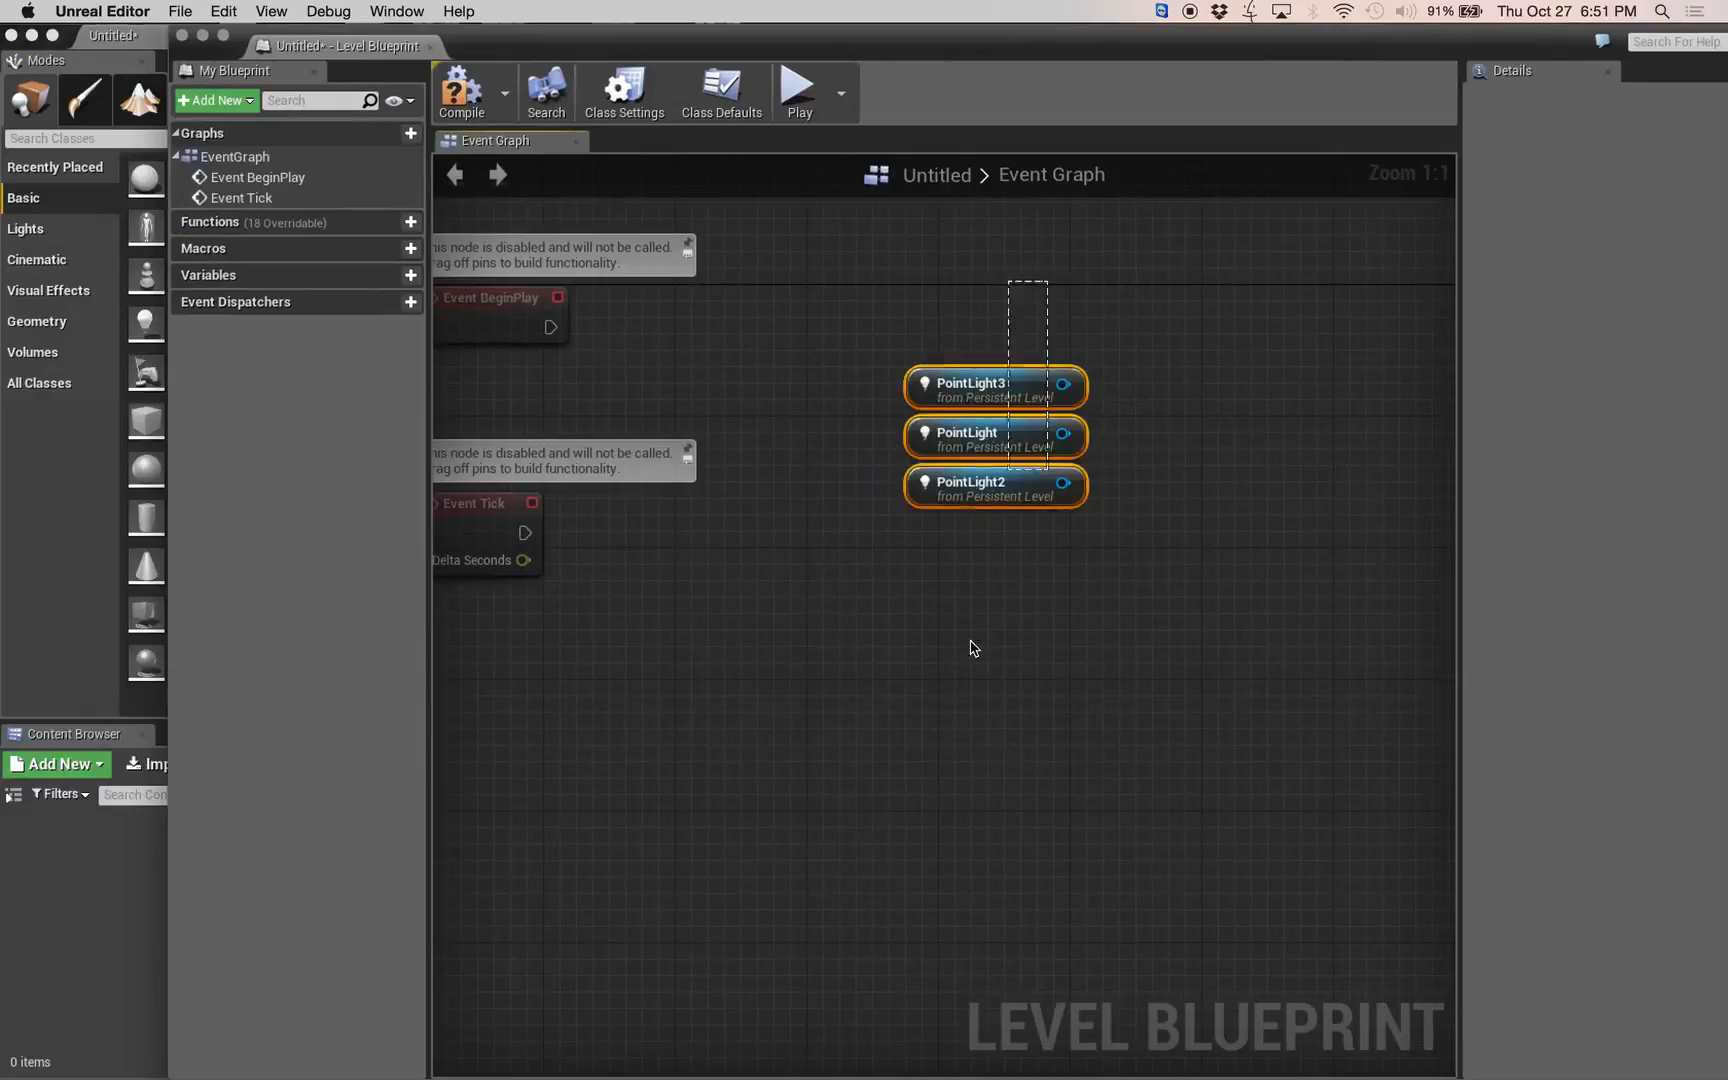
{"action": "left_click_drag", "start_coordinate": [978, 410], "coordinate": [864, 381]}
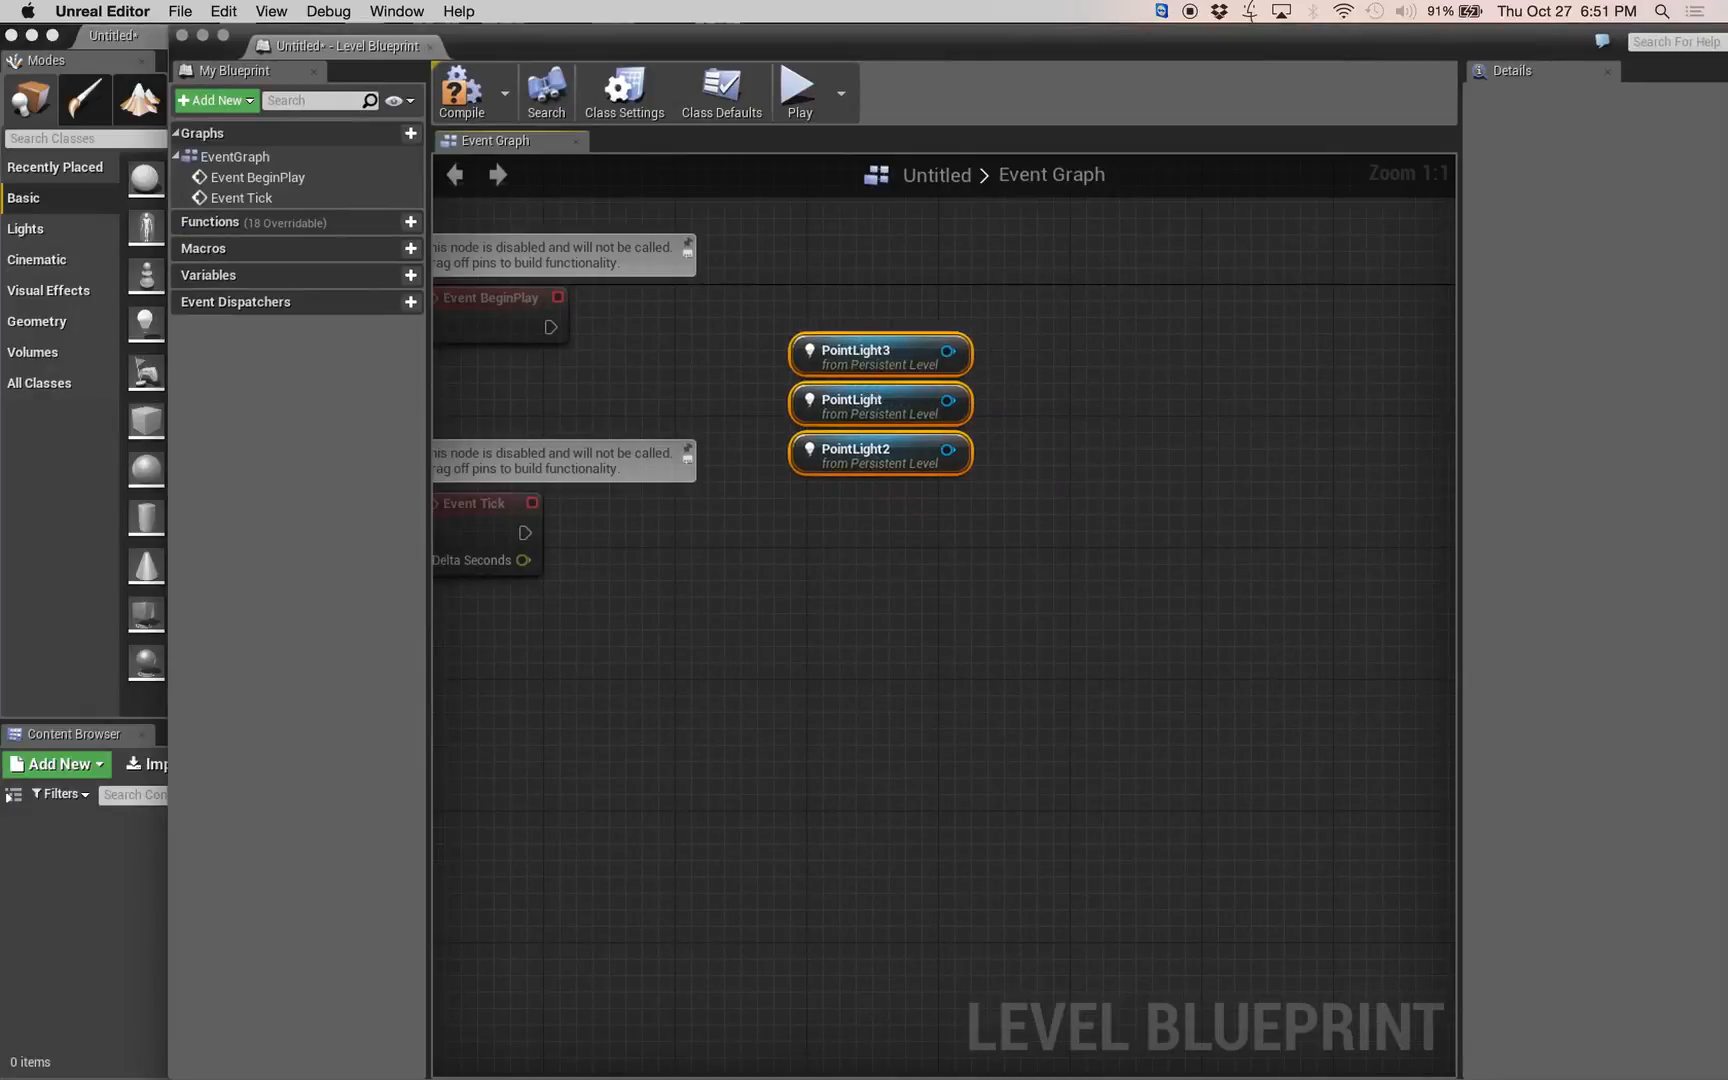
{"action": "right_click_drag", "start_coordinate": [908, 606], "coordinate": [1122, 688]}
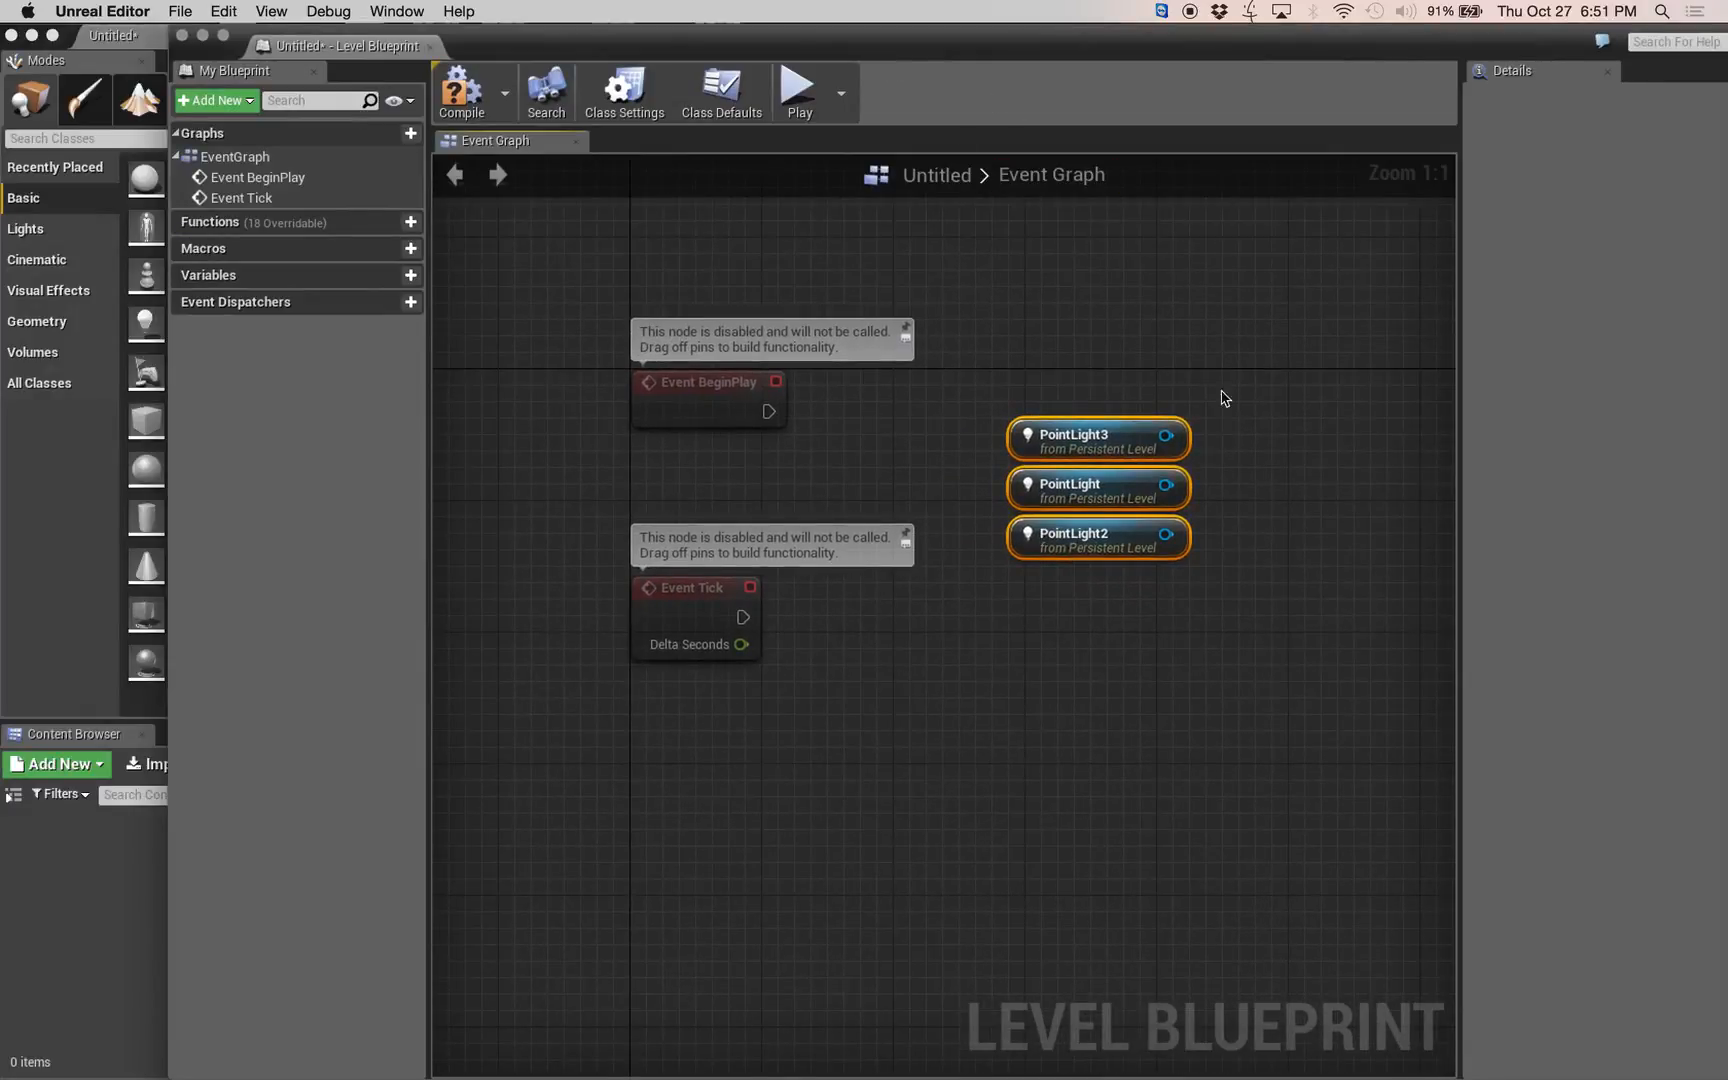
{"action": "key", "text": "Delete"}
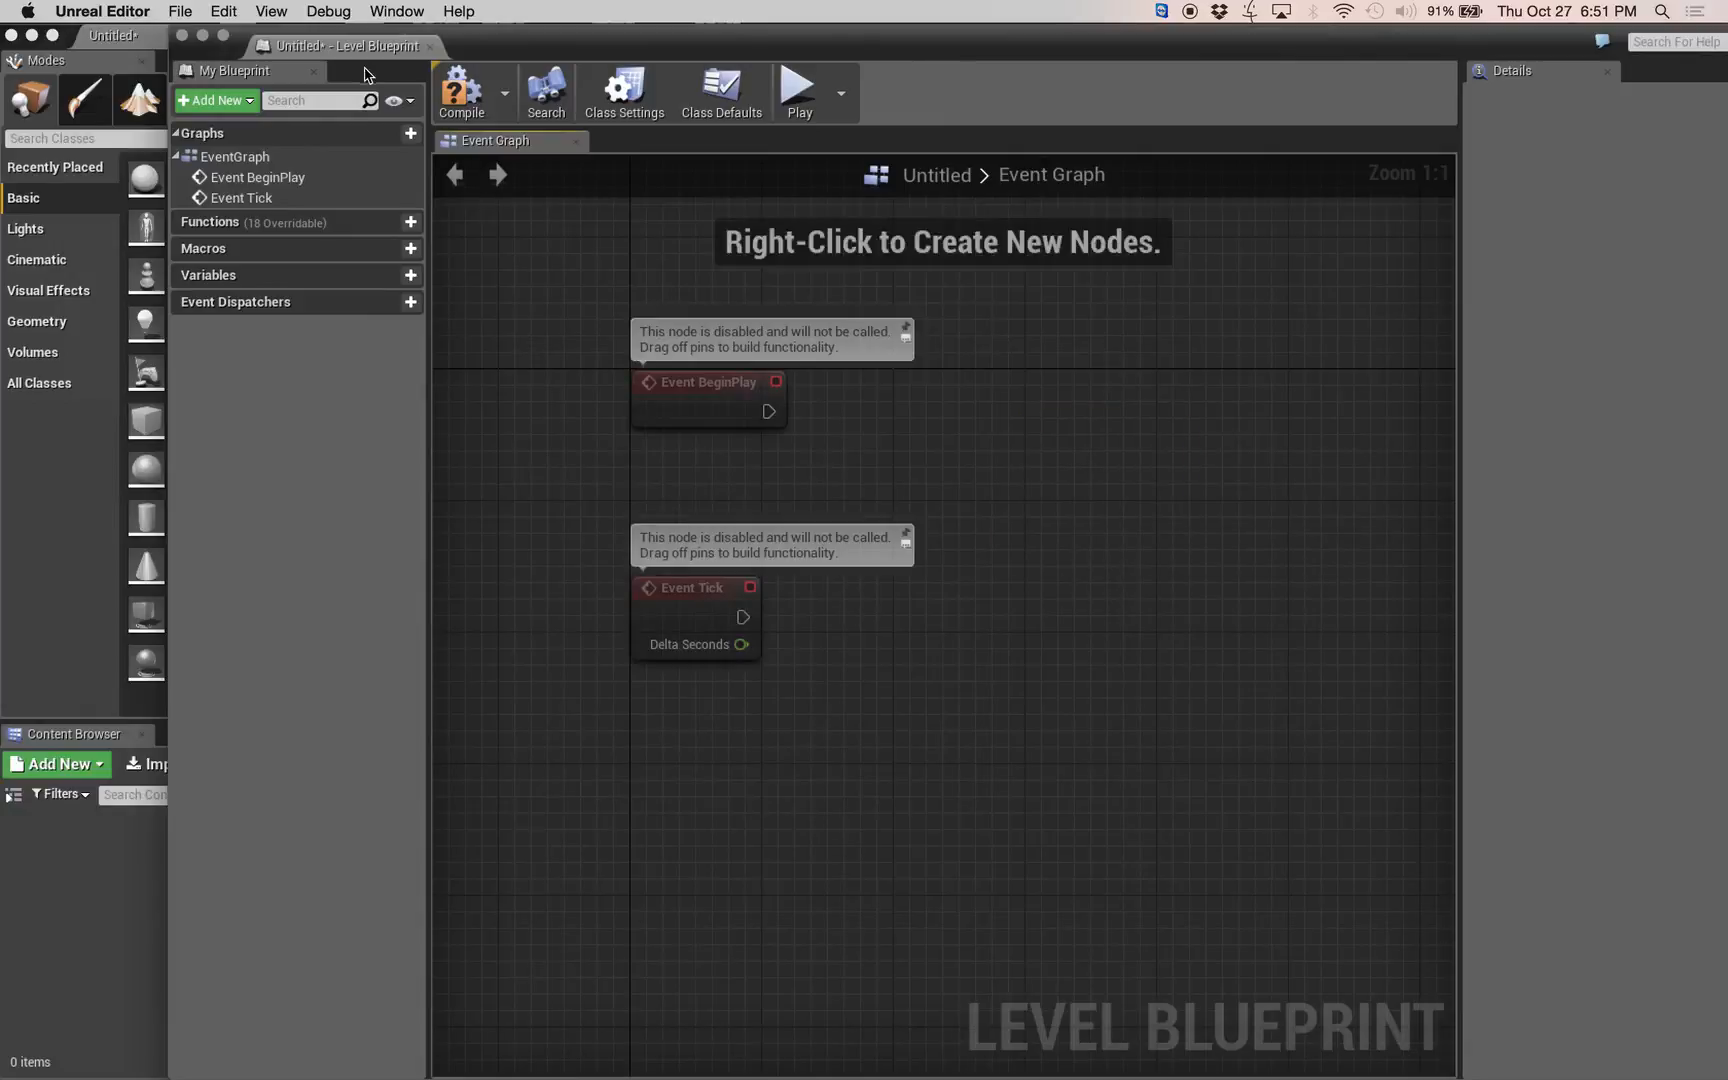
{"action": "left_click", "coordinate": [430, 47]}
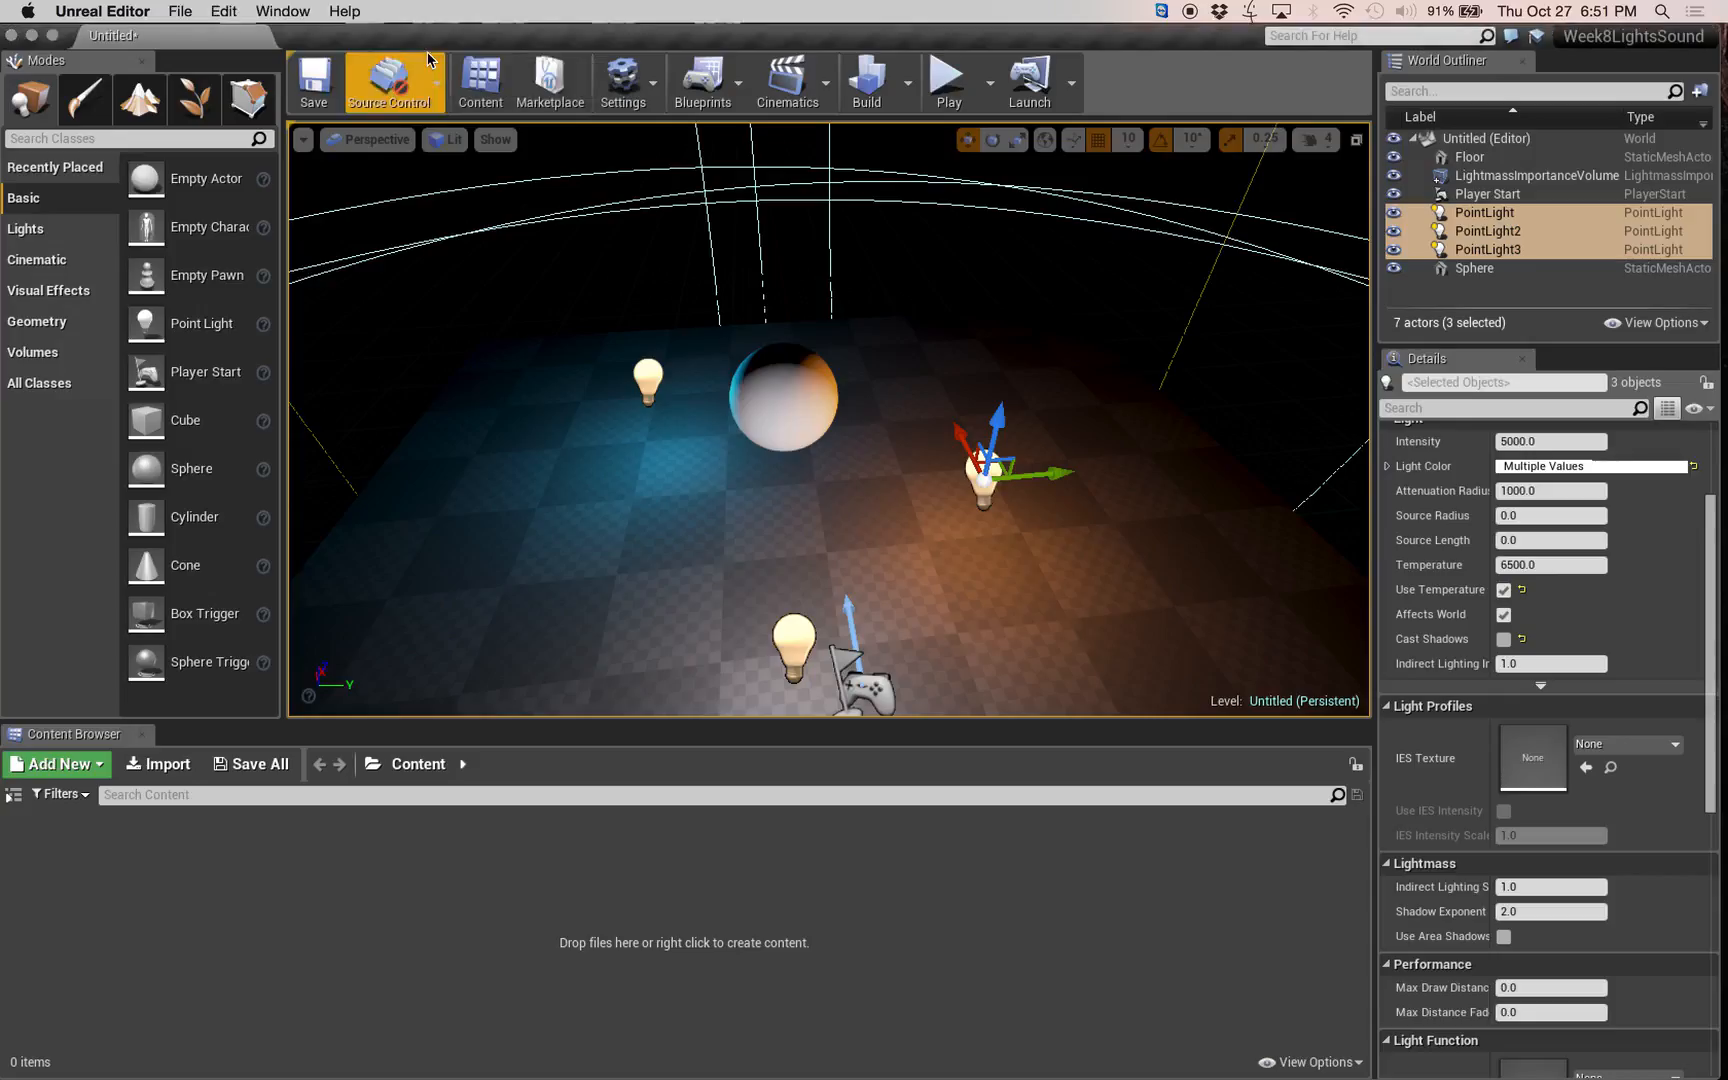
Save the level as NewMap in the Content folder and shift the editor window to uncover the lesson notes.
{"action": "left_click", "coordinate": [313, 85]}
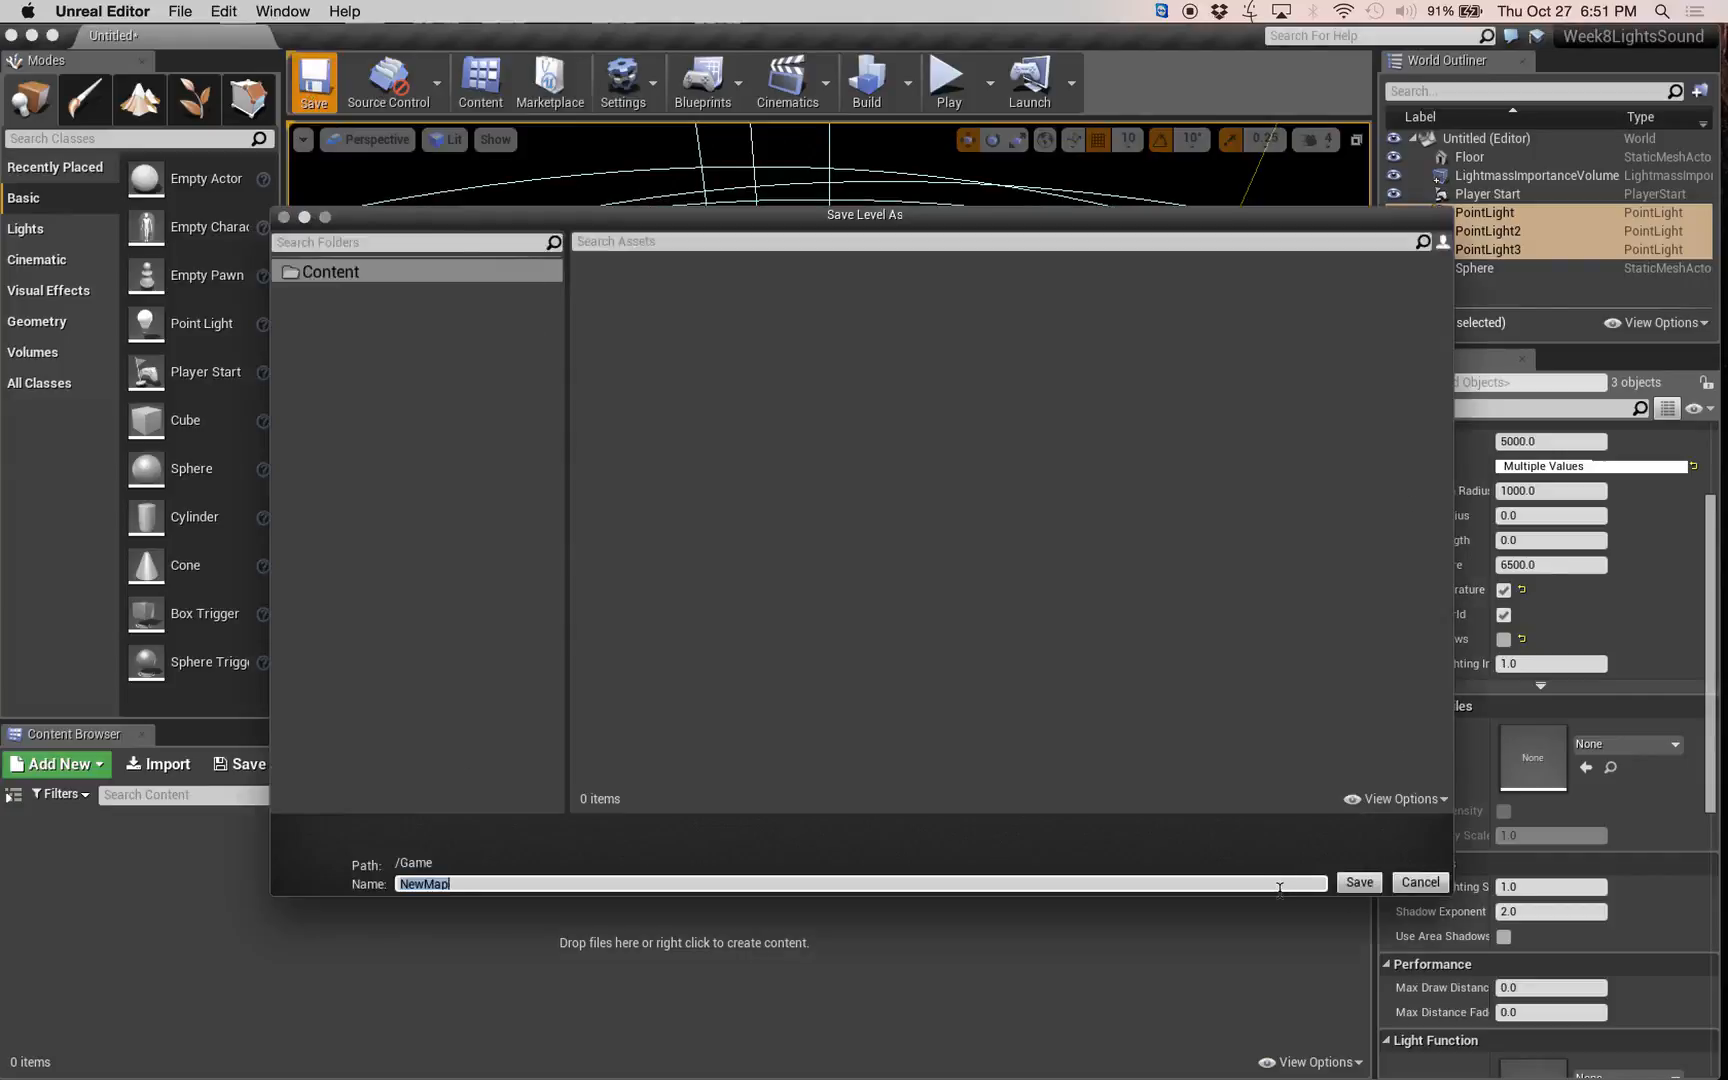
{"action": "left_click", "coordinate": [1354, 884]}
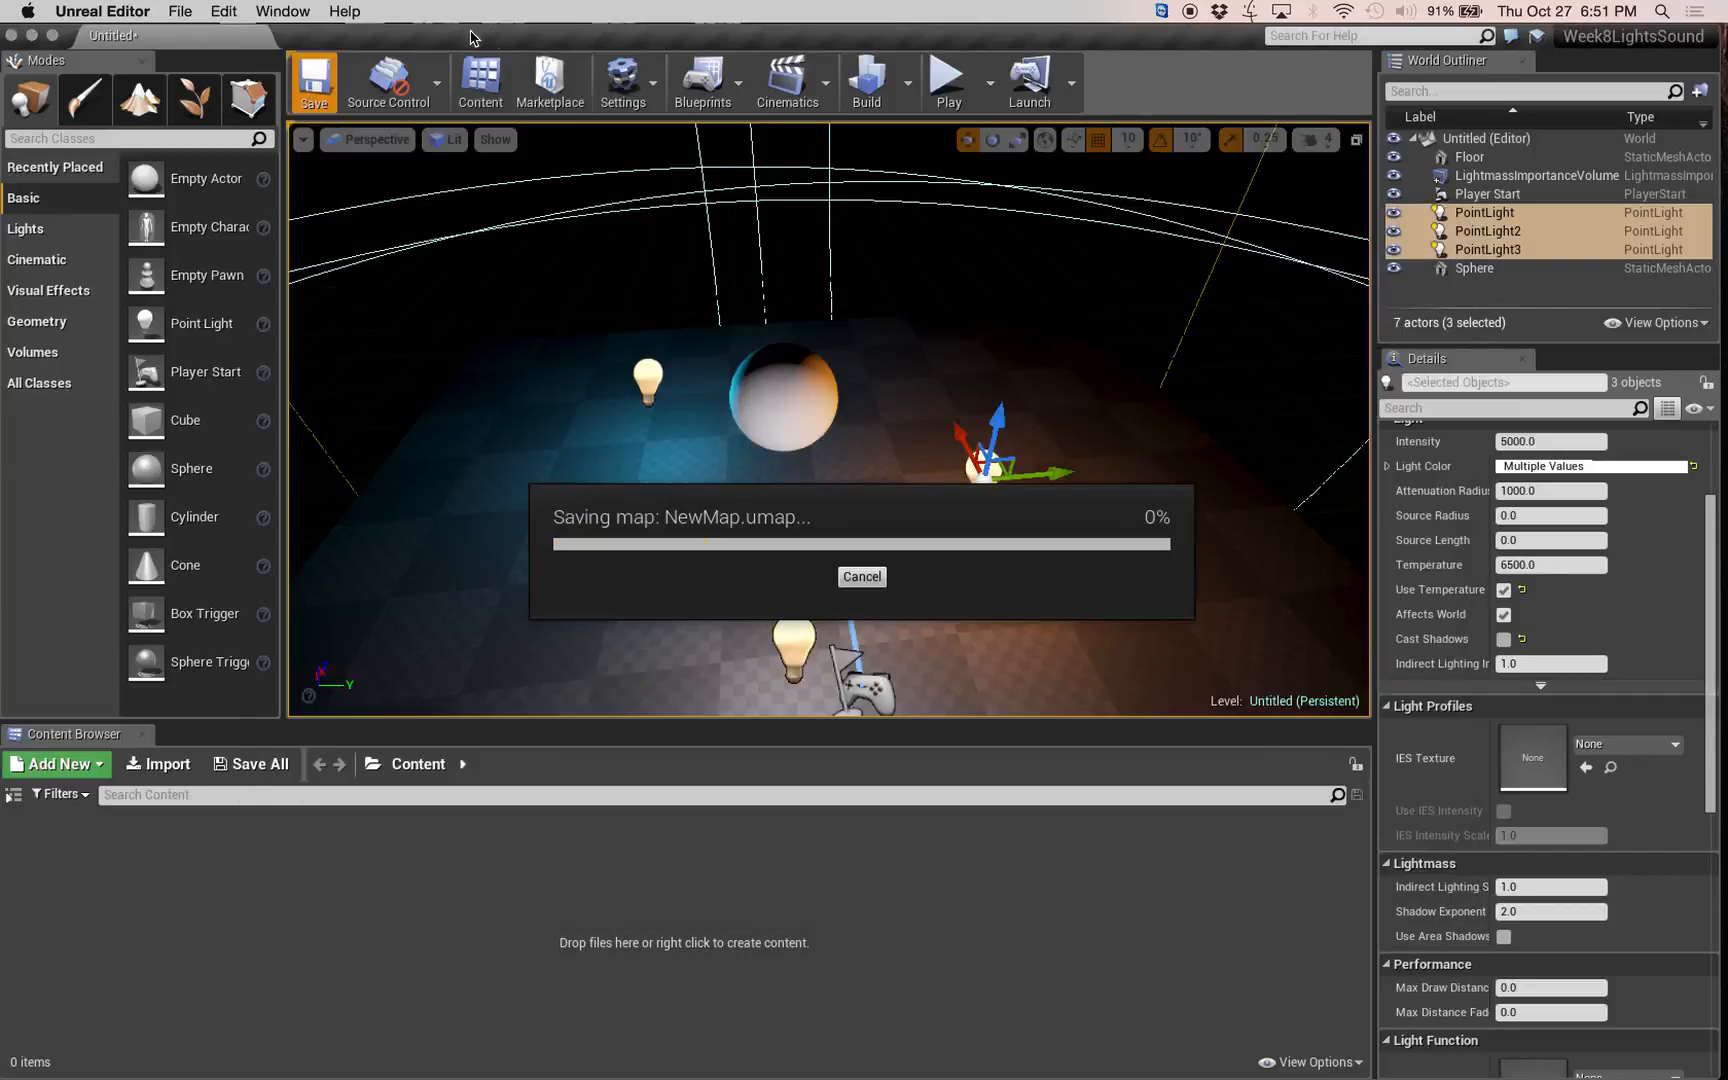
{"action": "left_click_drag", "start_coordinate": [470, 37], "coordinate": [948, 68]}
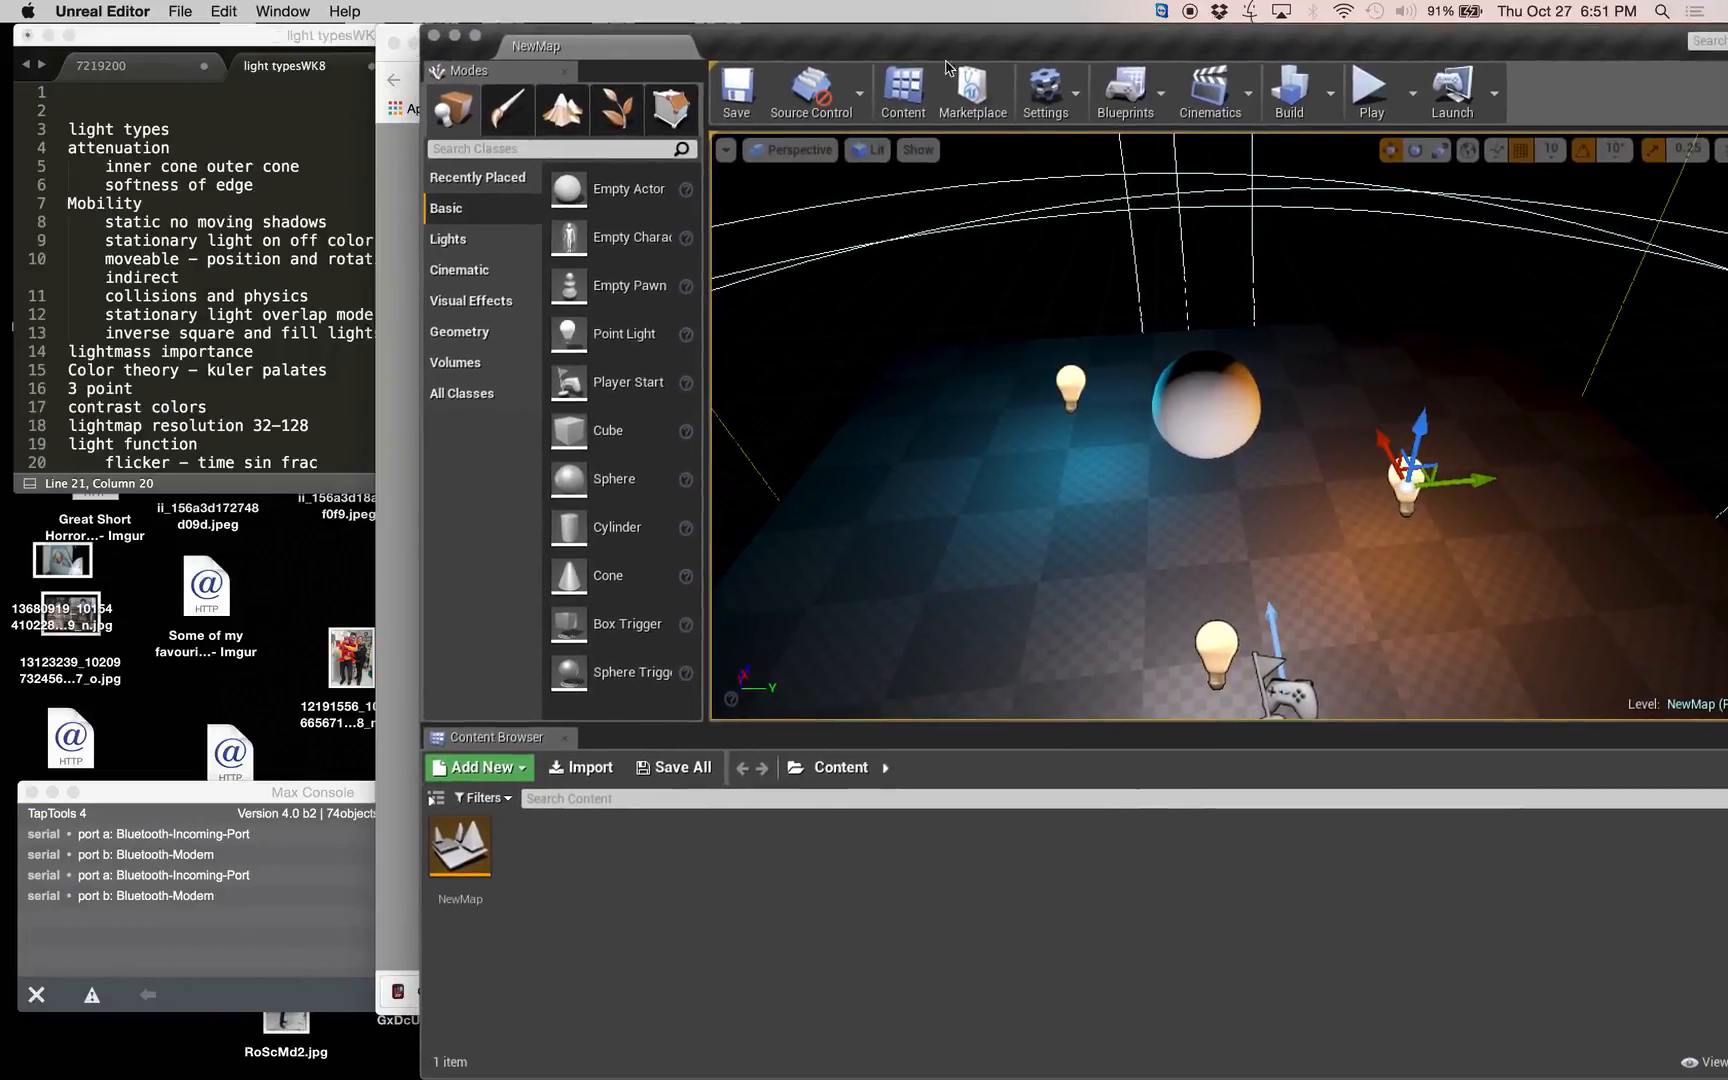
Review the lesson notes through the Sound section and move the Unreal Editor window back over them.
{"action": "left_click", "coordinate": [174, 422]}
{"action": "scroll", "coordinate": [182, 404], "scroll_direction": "down", "scroll_amount": 2}
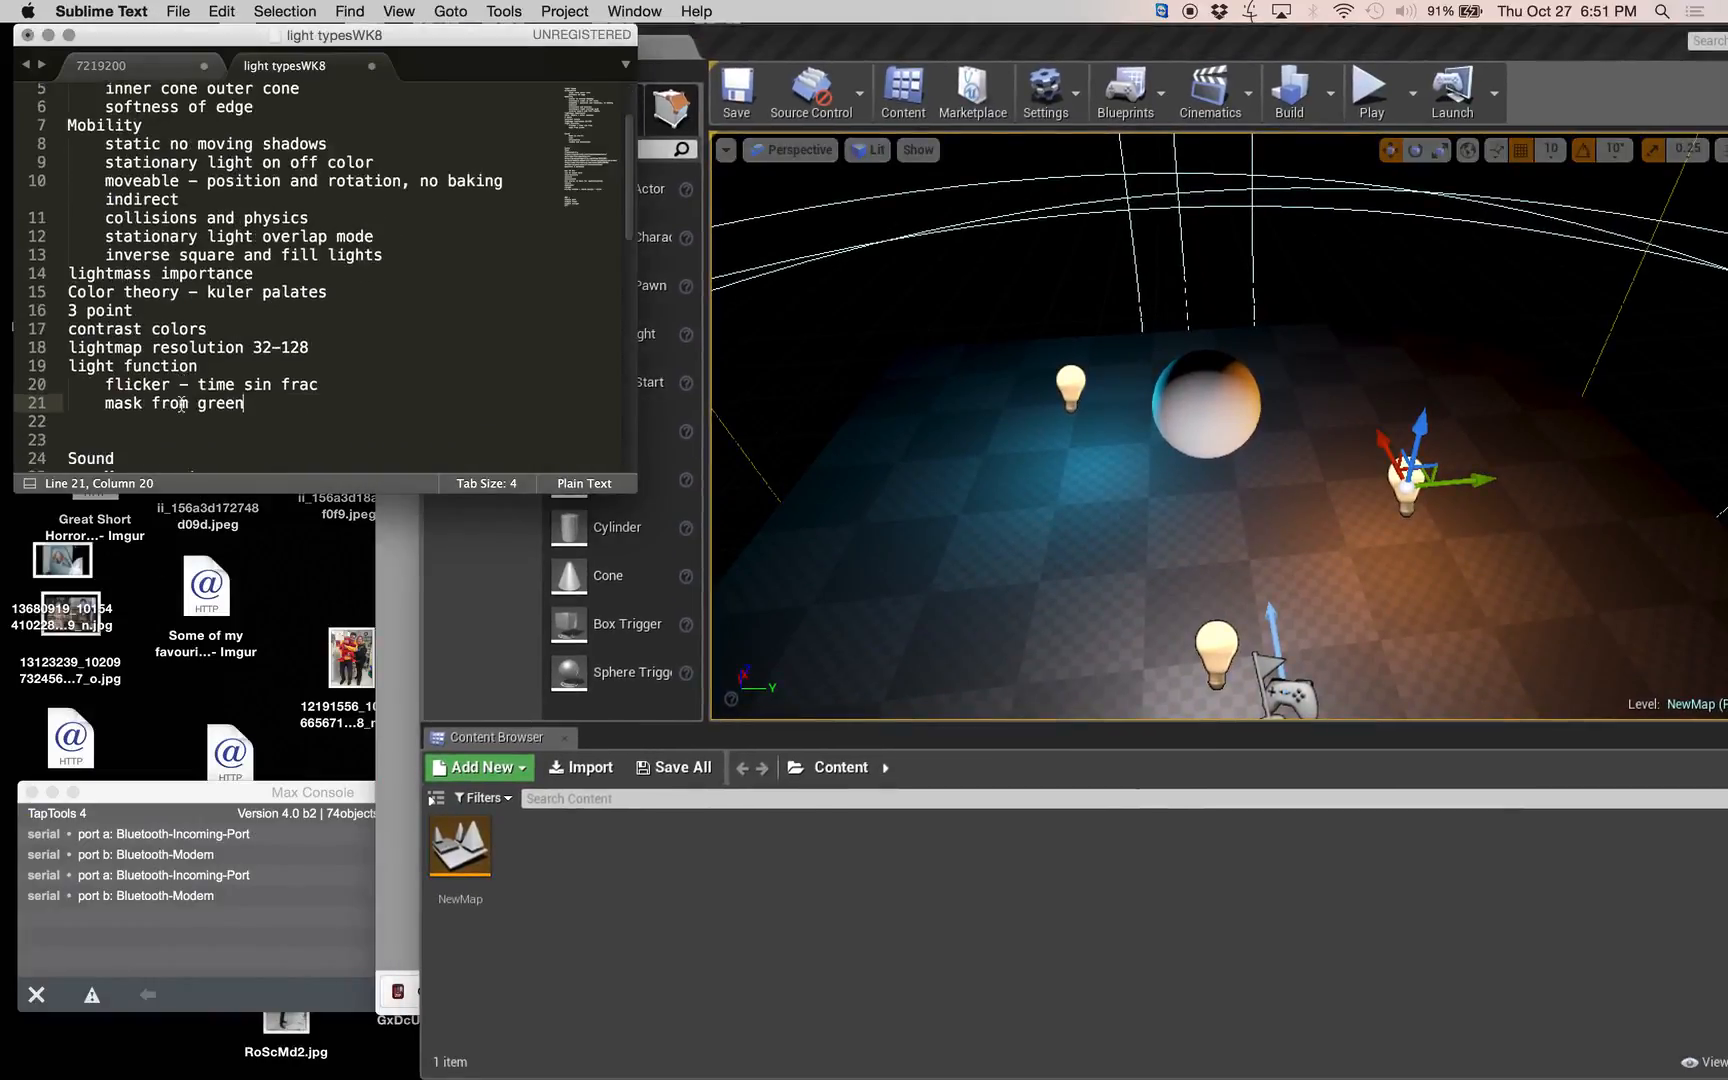
{"action": "scroll", "coordinate": [182, 404], "scroll_direction": "down", "scroll_amount": 3}
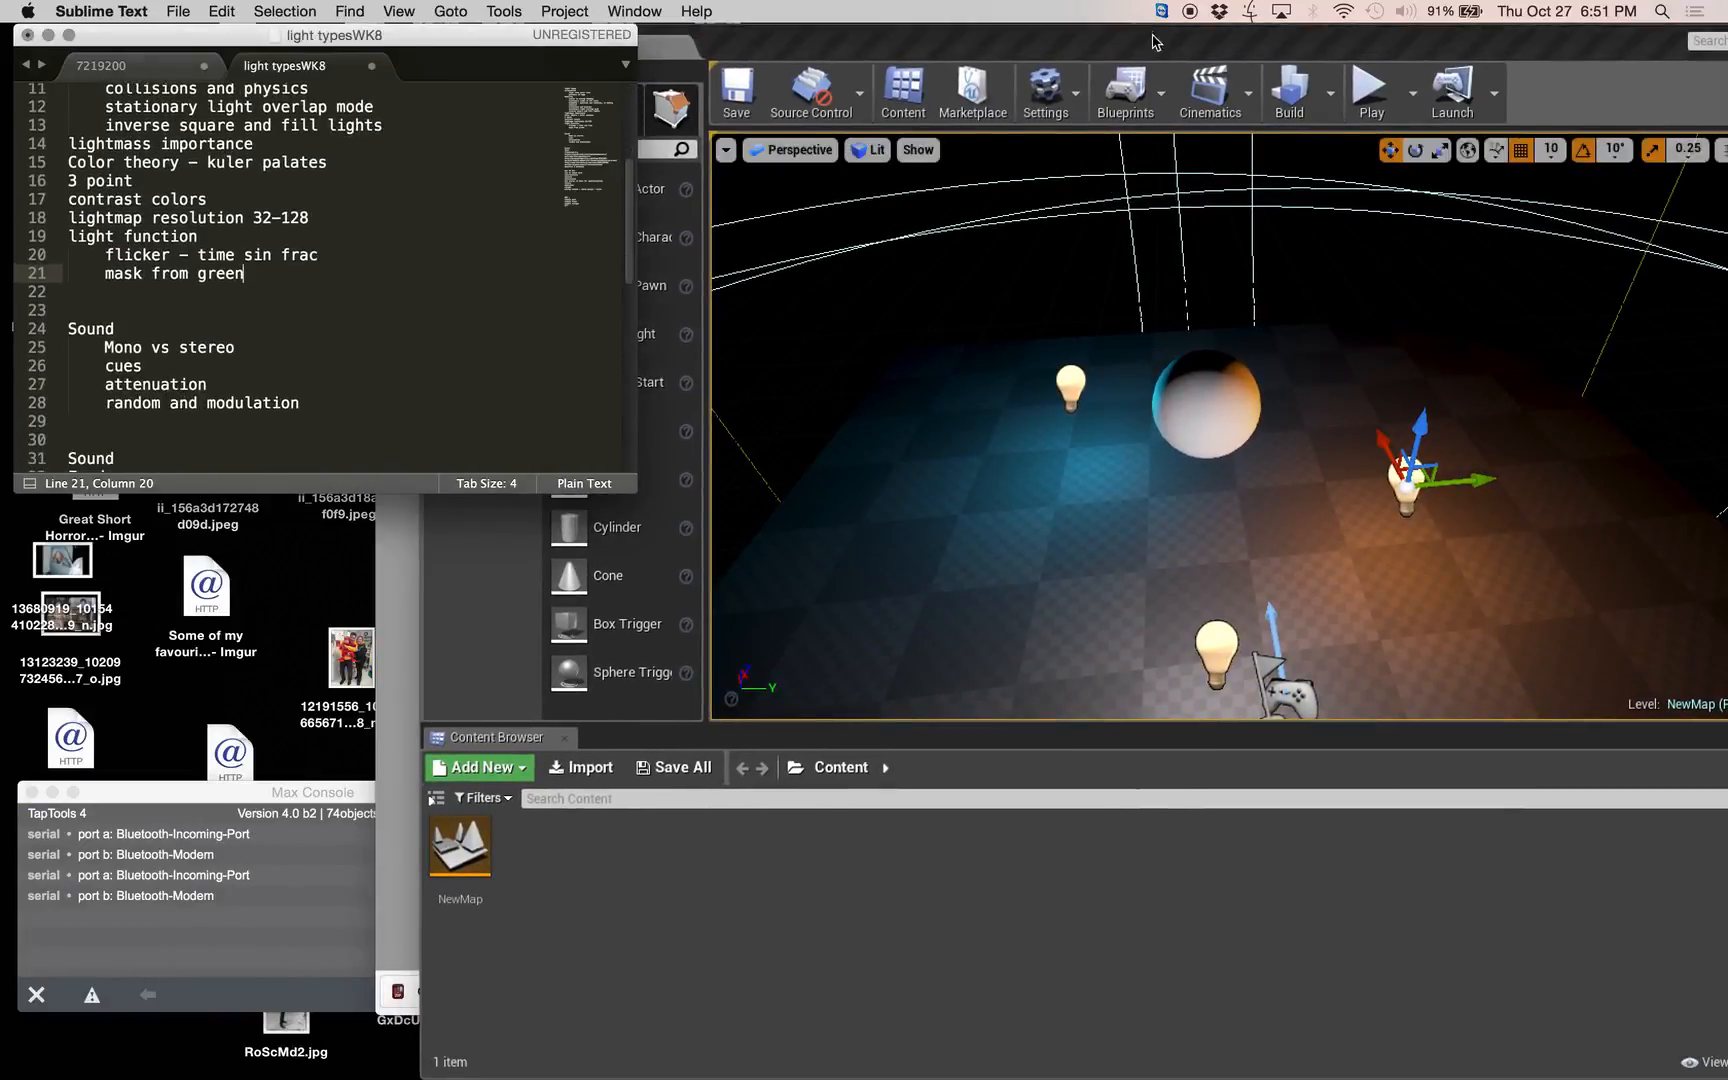
{"action": "left_click_drag", "start_coordinate": [1155, 42], "coordinate": [690, 8]}
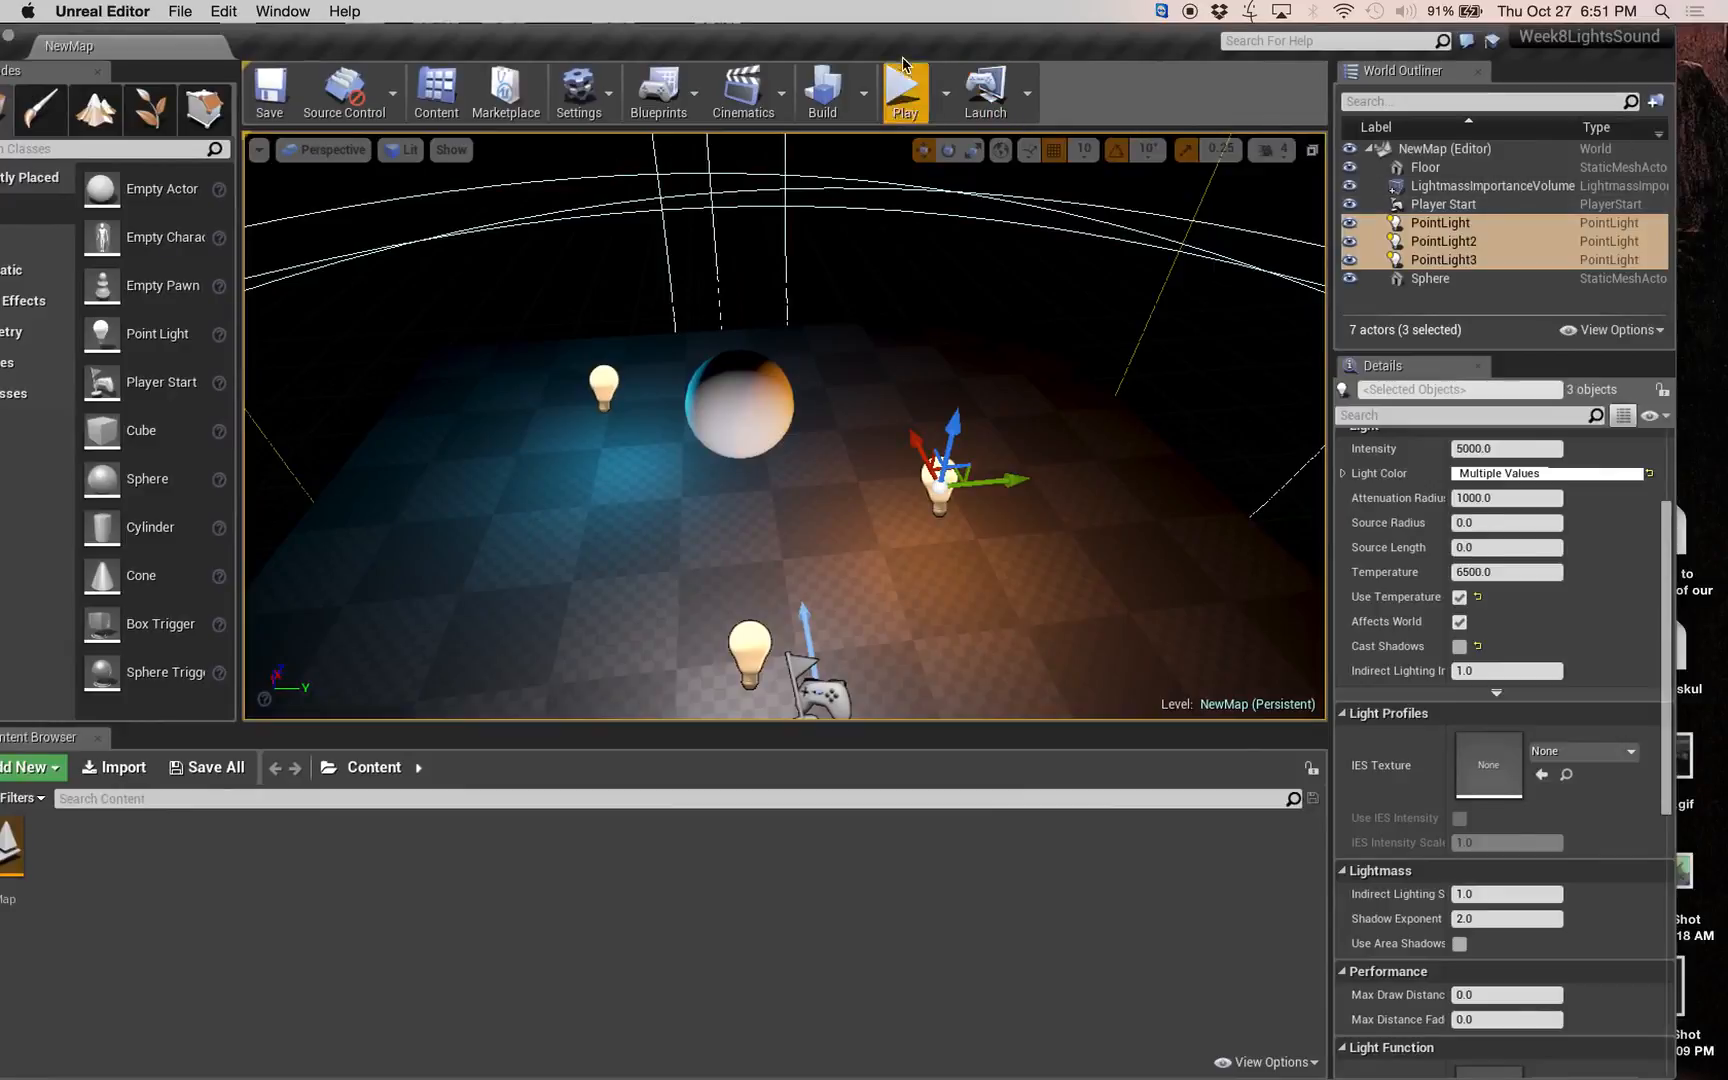
{"action": "left_click_drag", "start_coordinate": [900, 45], "coordinate": [1027, 45]}
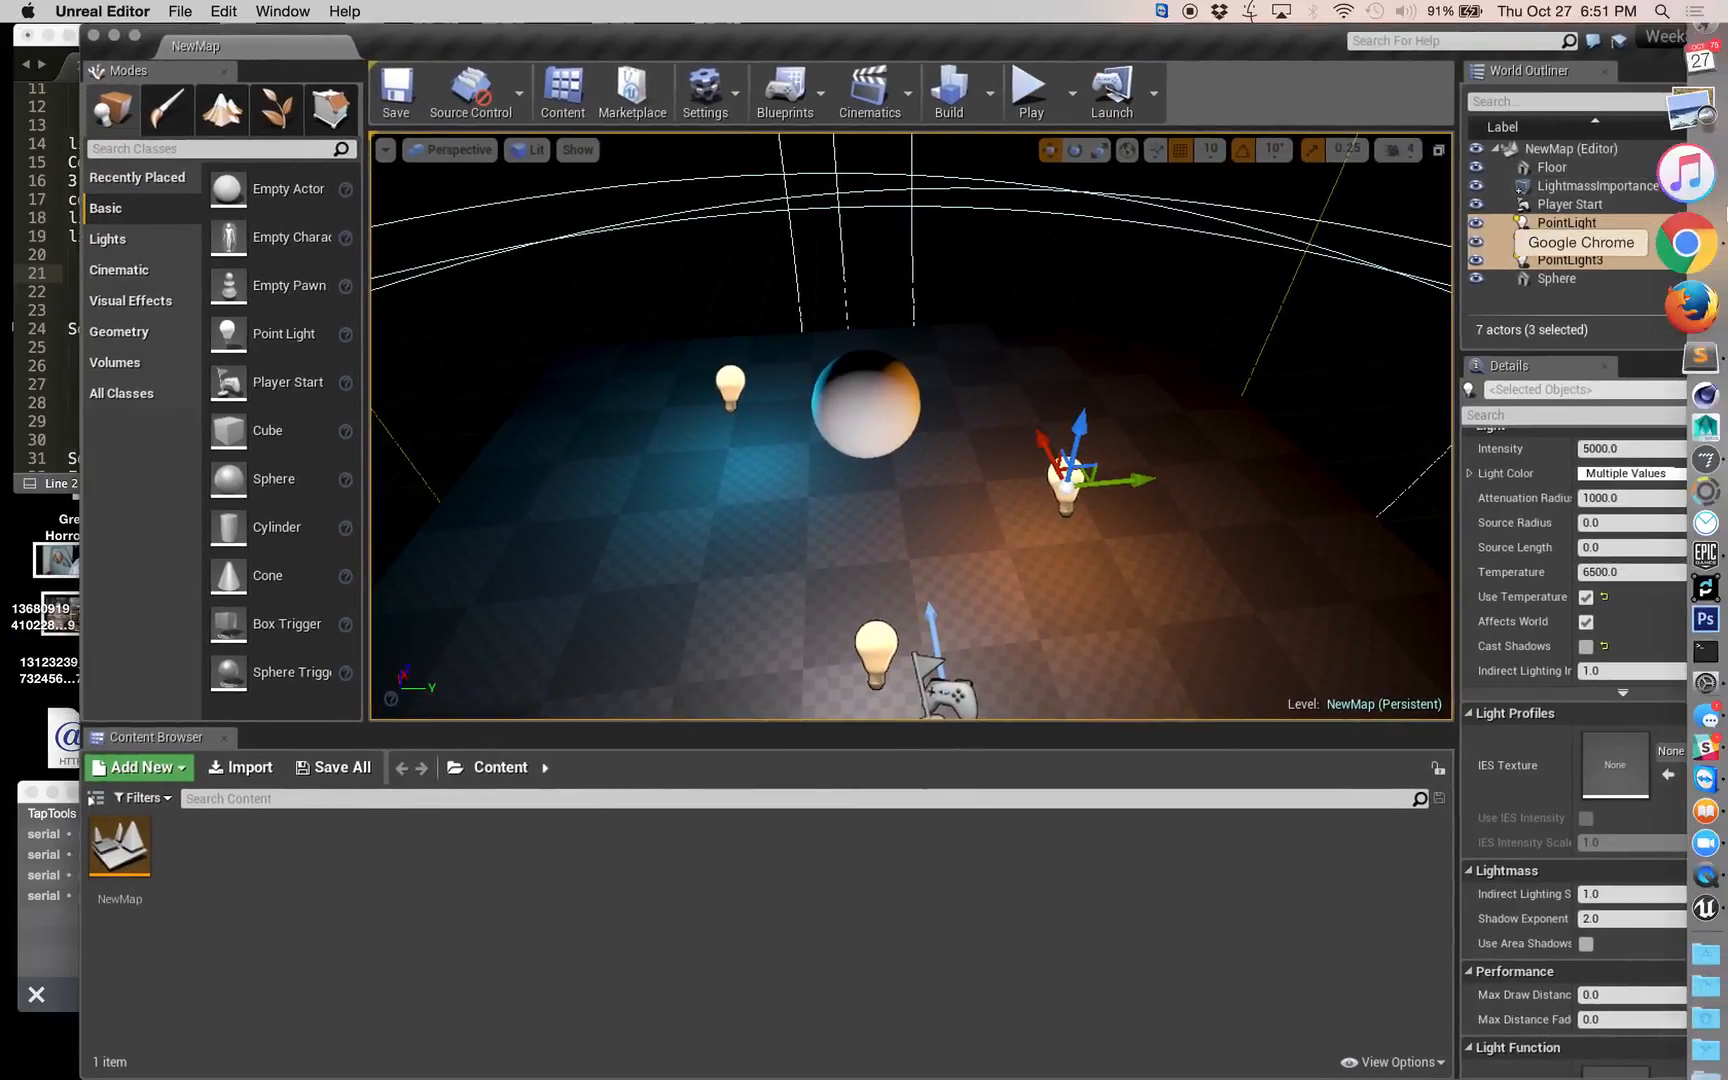
Switch to Chrome and load freesounds.org in place of the open article.
{"action": "left_click", "coordinate": [1688, 243]}
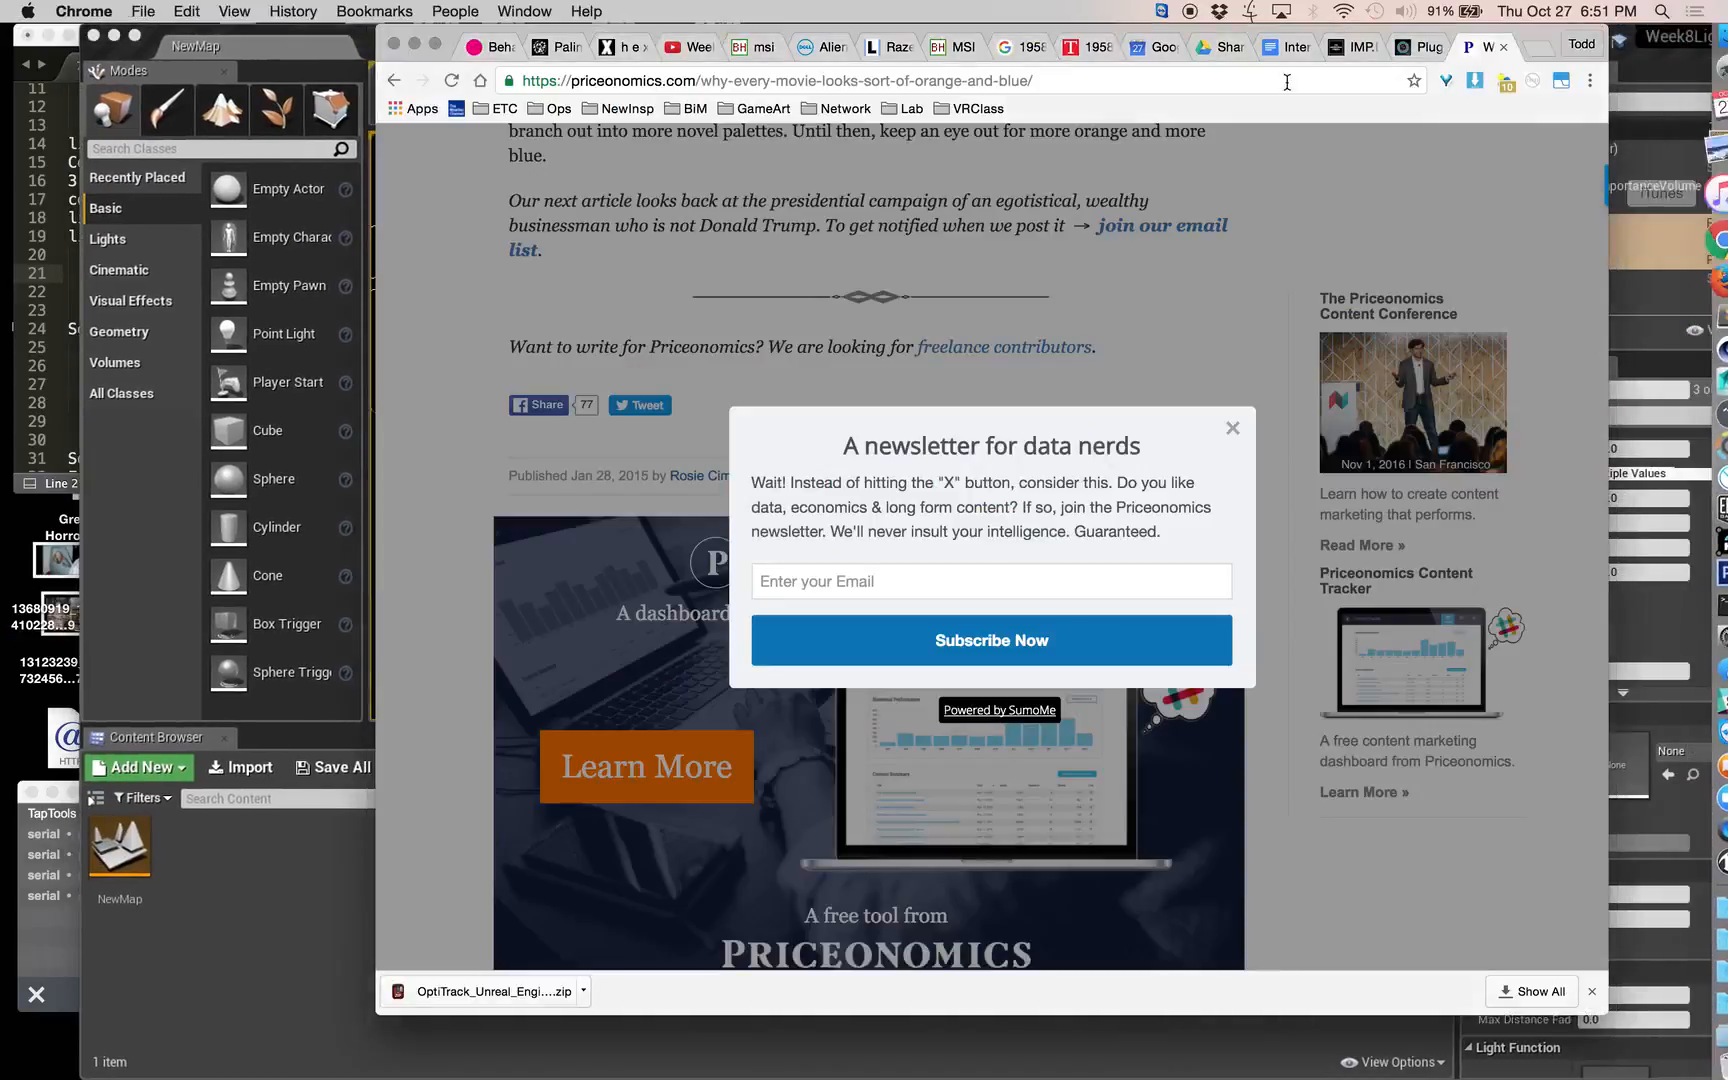
{"action": "left_click", "coordinate": [1238, 82]}
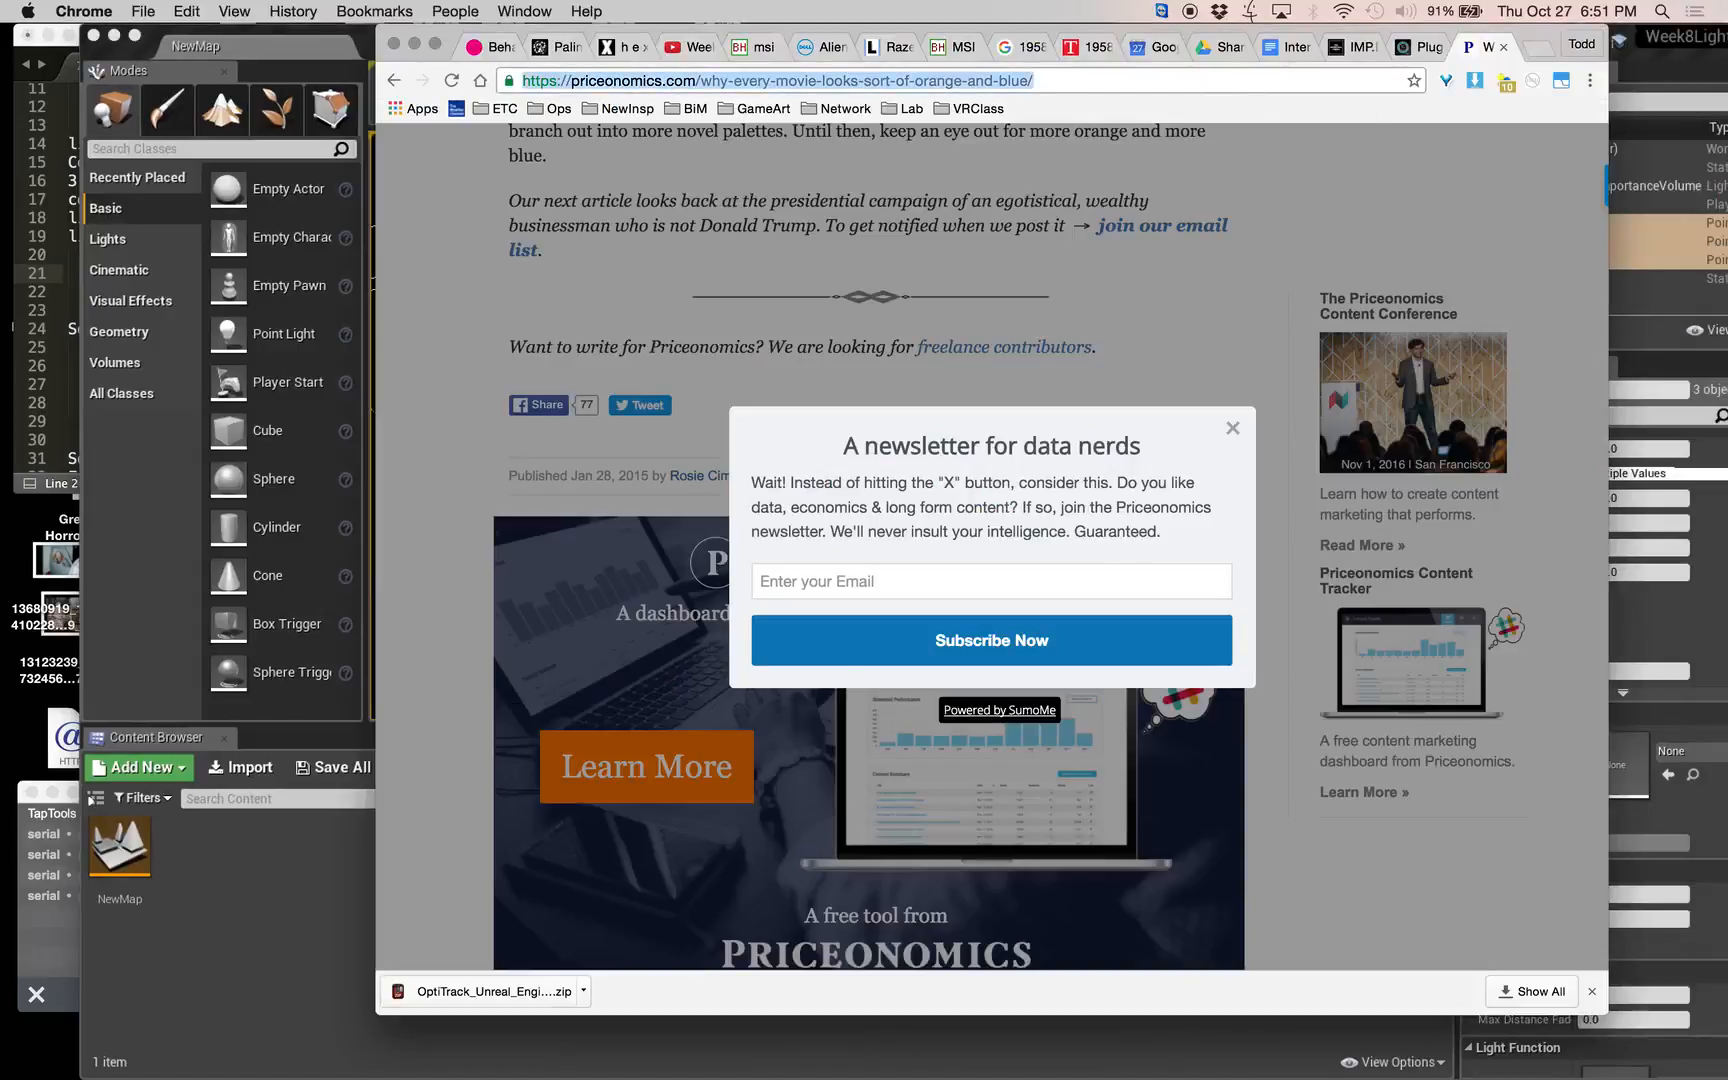
{"action": "type", "text": "freesounds"}
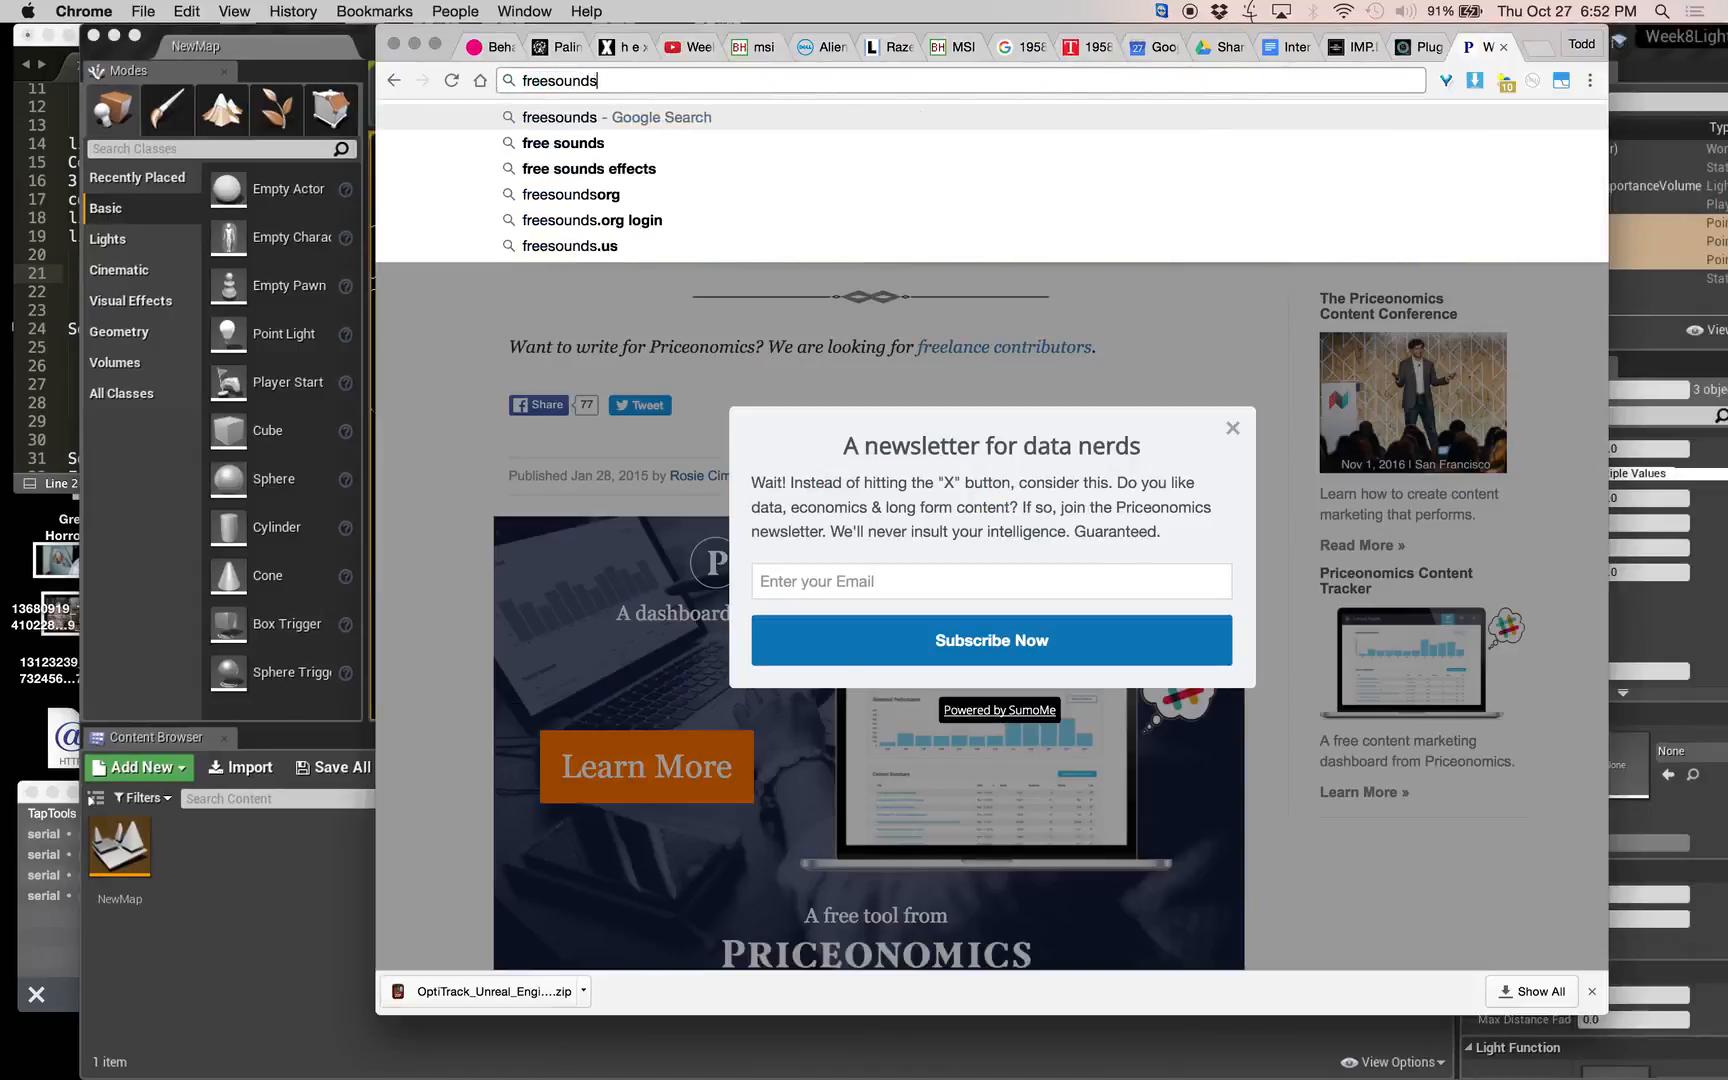
{"action": "type", "text": "o"}
{"action": "key", "text": "BackSpace"}
{"action": "type", "text": ".org"}
{"action": "key", "text": "Return"}
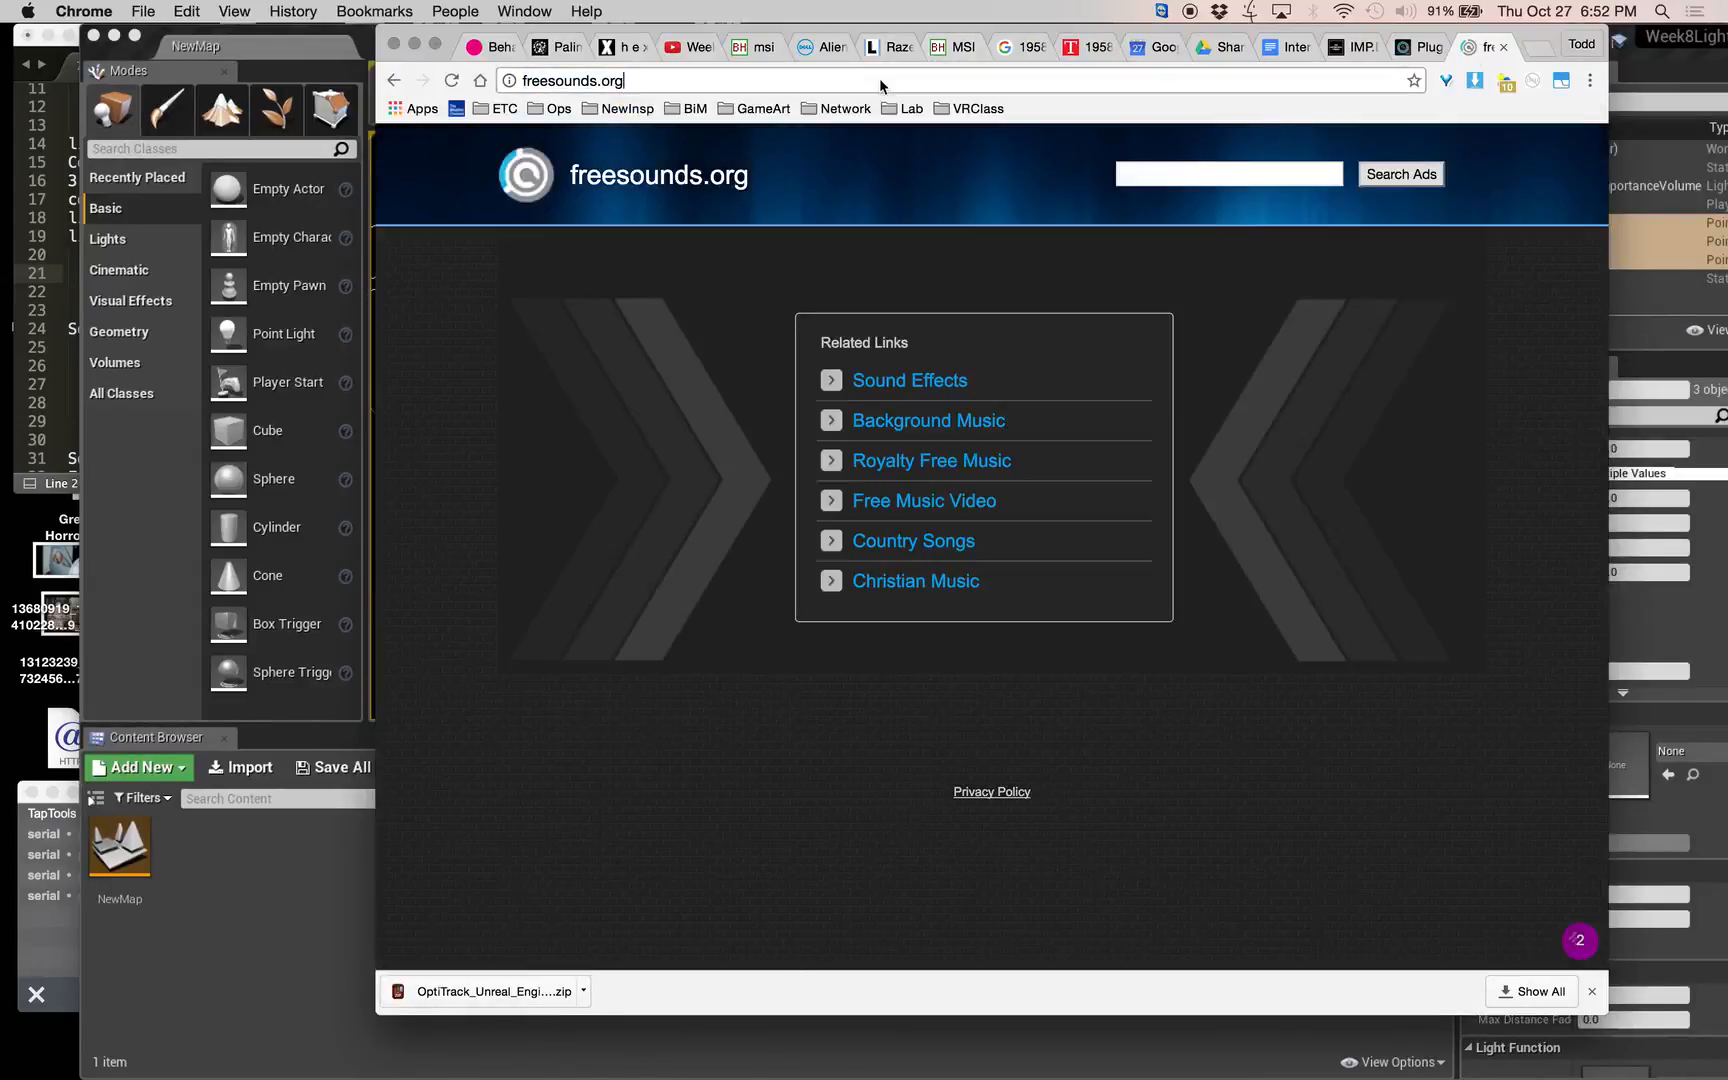
Correct the web address to freesound.org and load the site.
{"action": "left_click", "coordinate": [879, 79]}
{"action": "key", "text": "Right"}
{"action": "key", "text": "Left"}
{"action": "key", "text": "Left"}
{"action": "key", "text": "Left"}
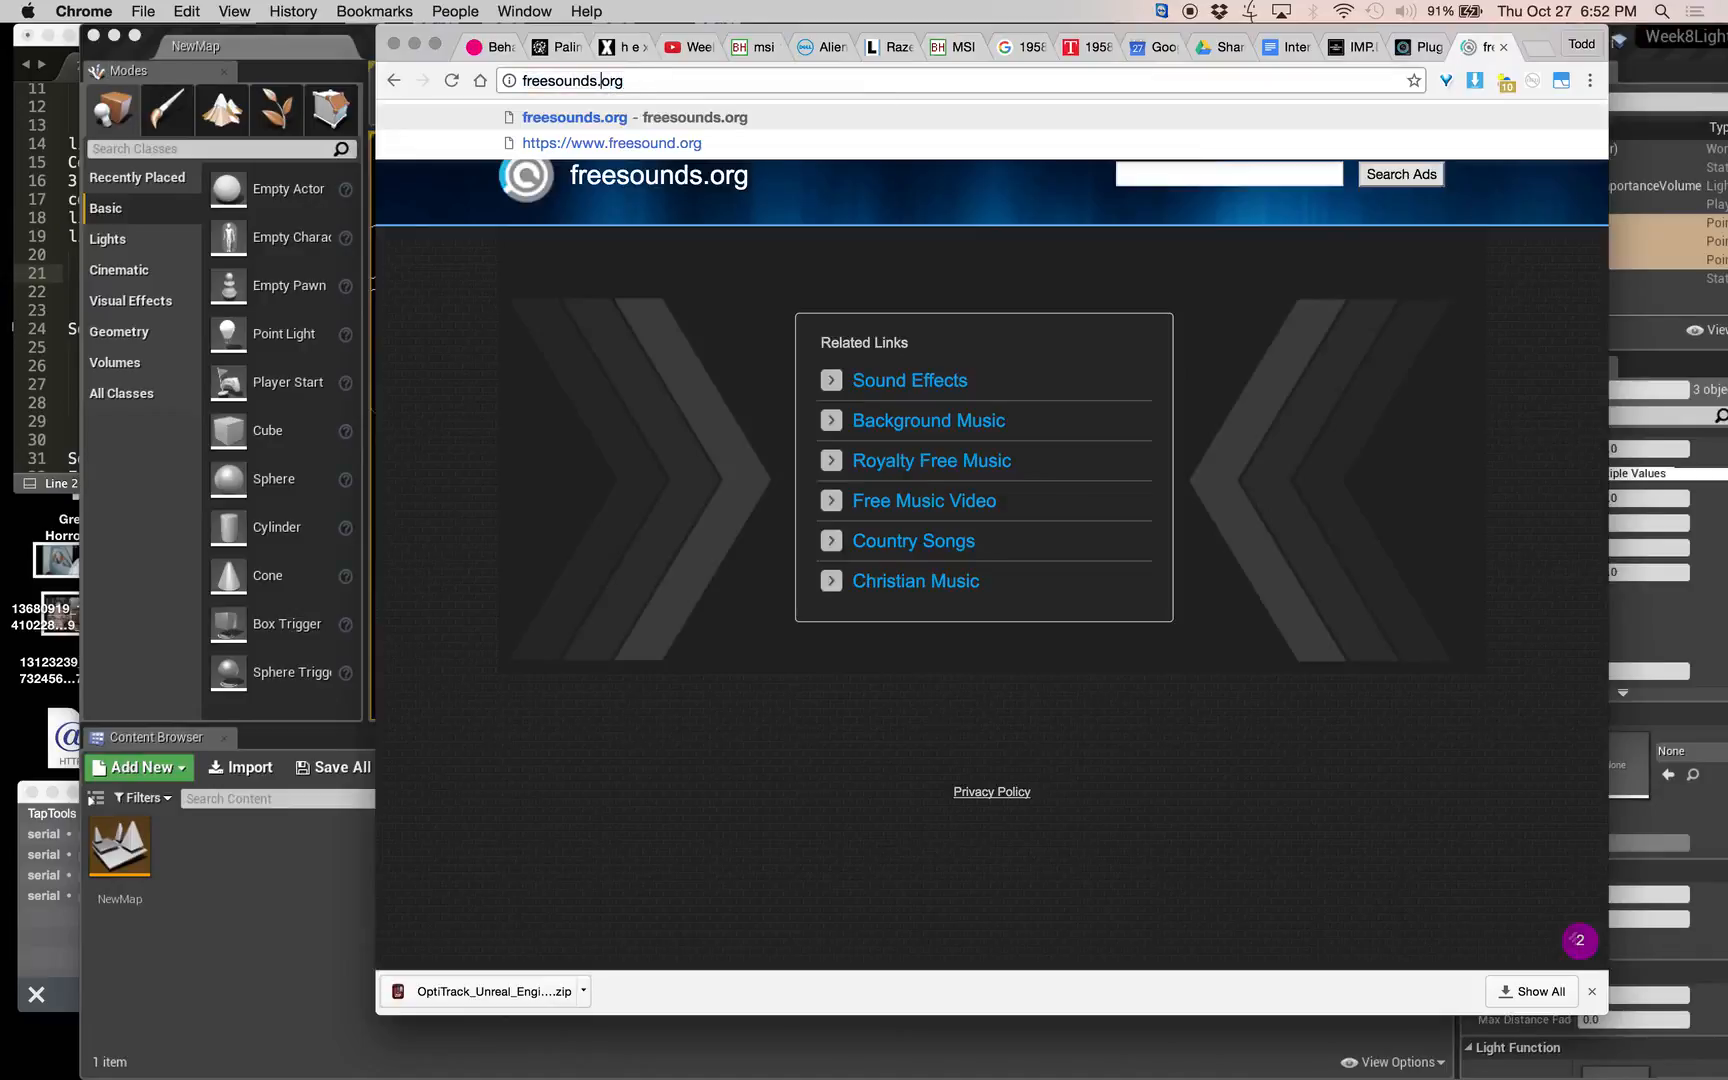
{"action": "key", "text": "BackSpace"}
{"action": "key", "text": "Return"}
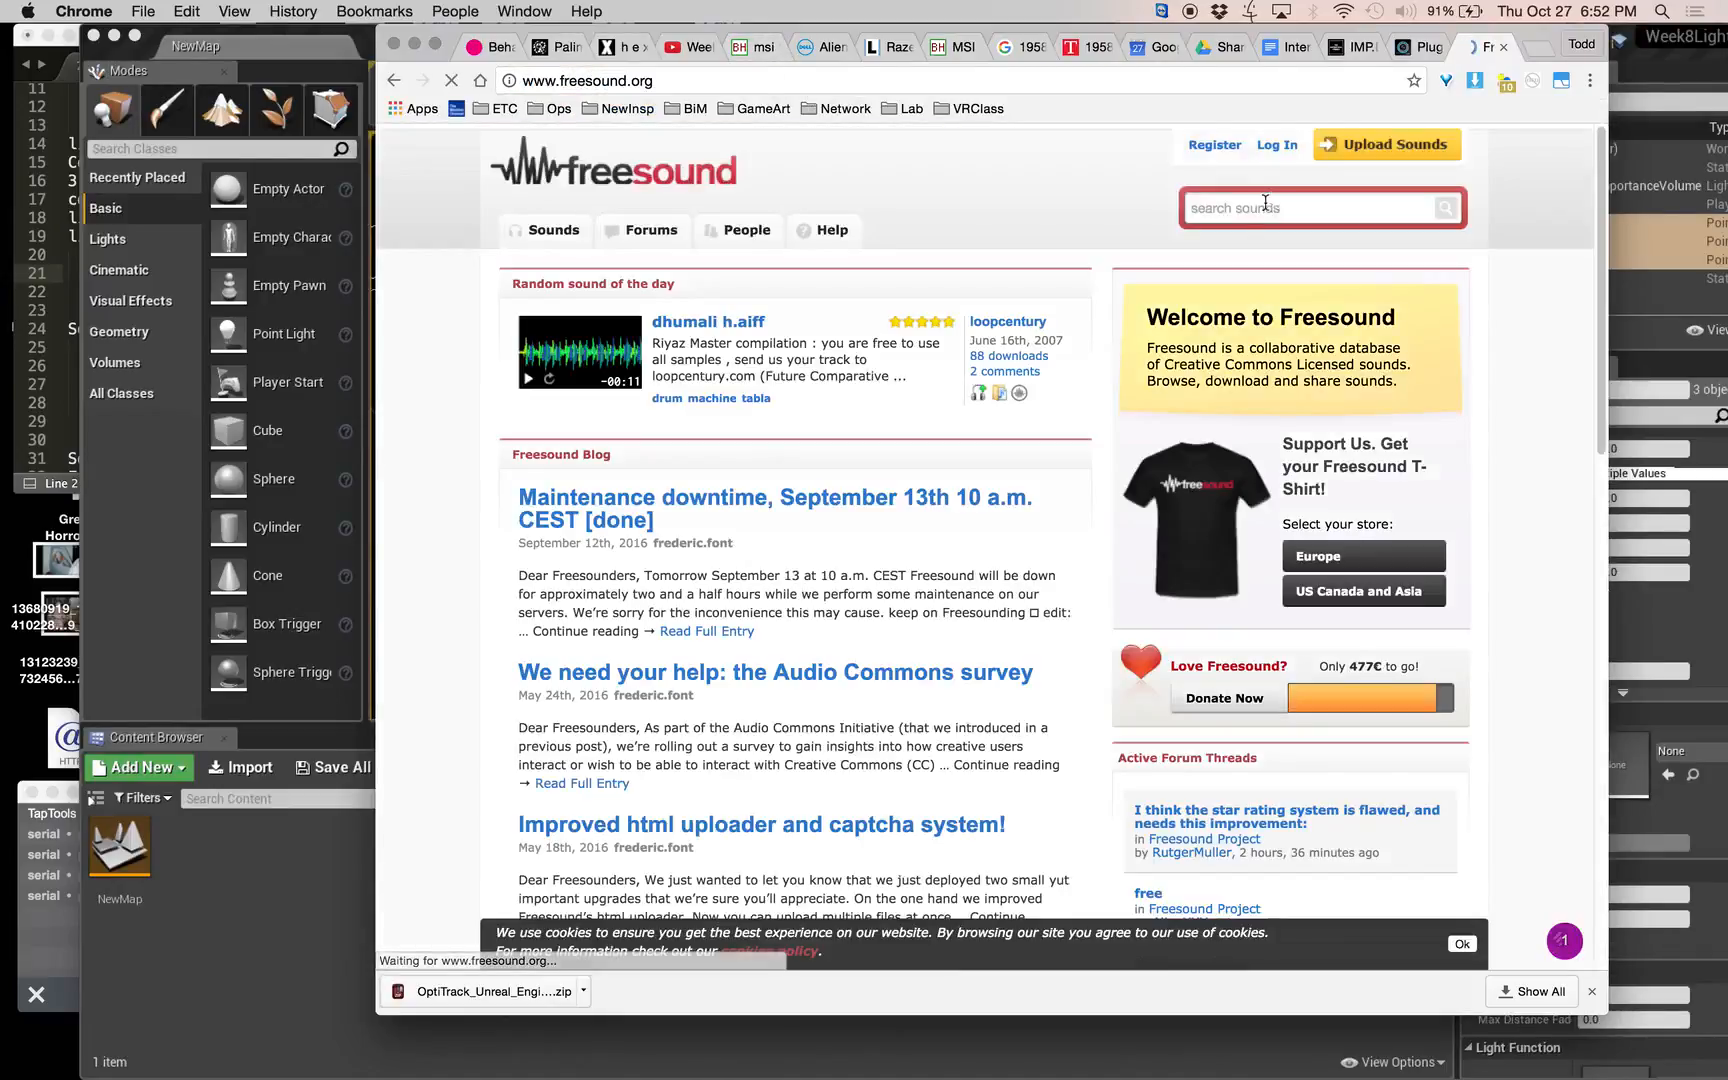
Log in to Freesound with the account username and password, and let the browser save the password.
{"action": "left_click", "coordinate": [1277, 145]}
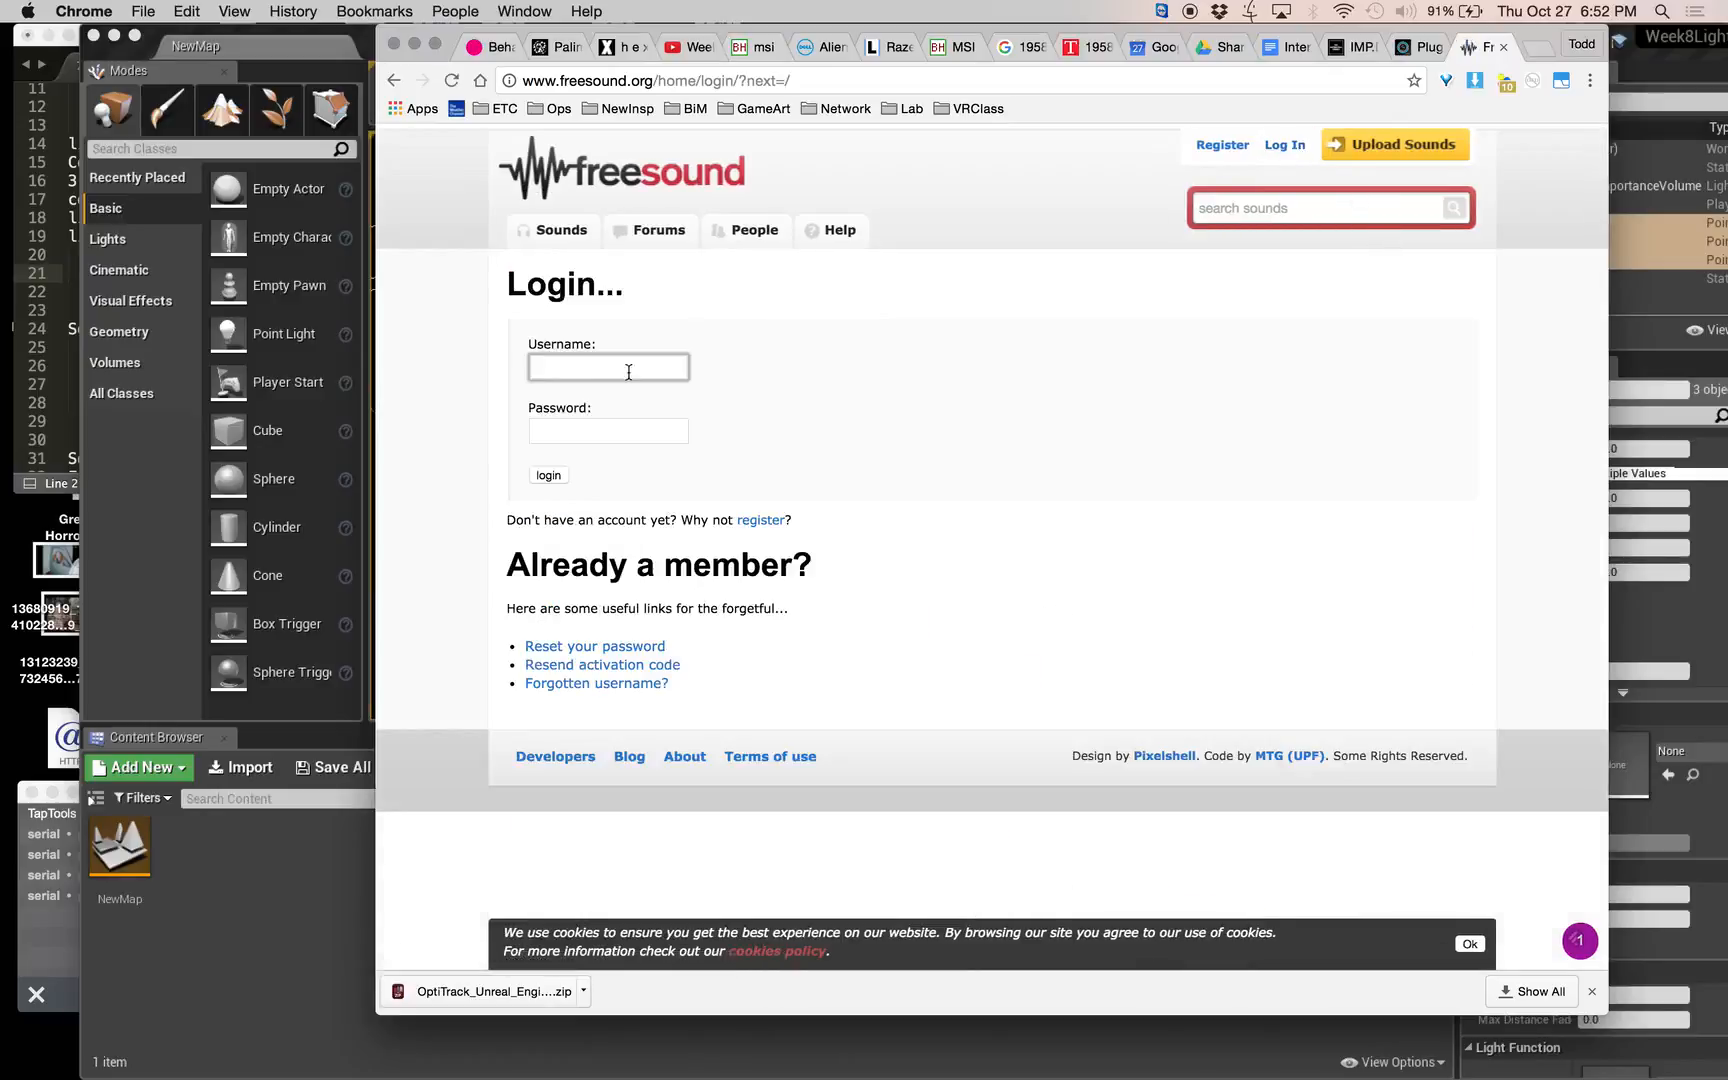
{"action": "left_click", "coordinate": [565, 372]}
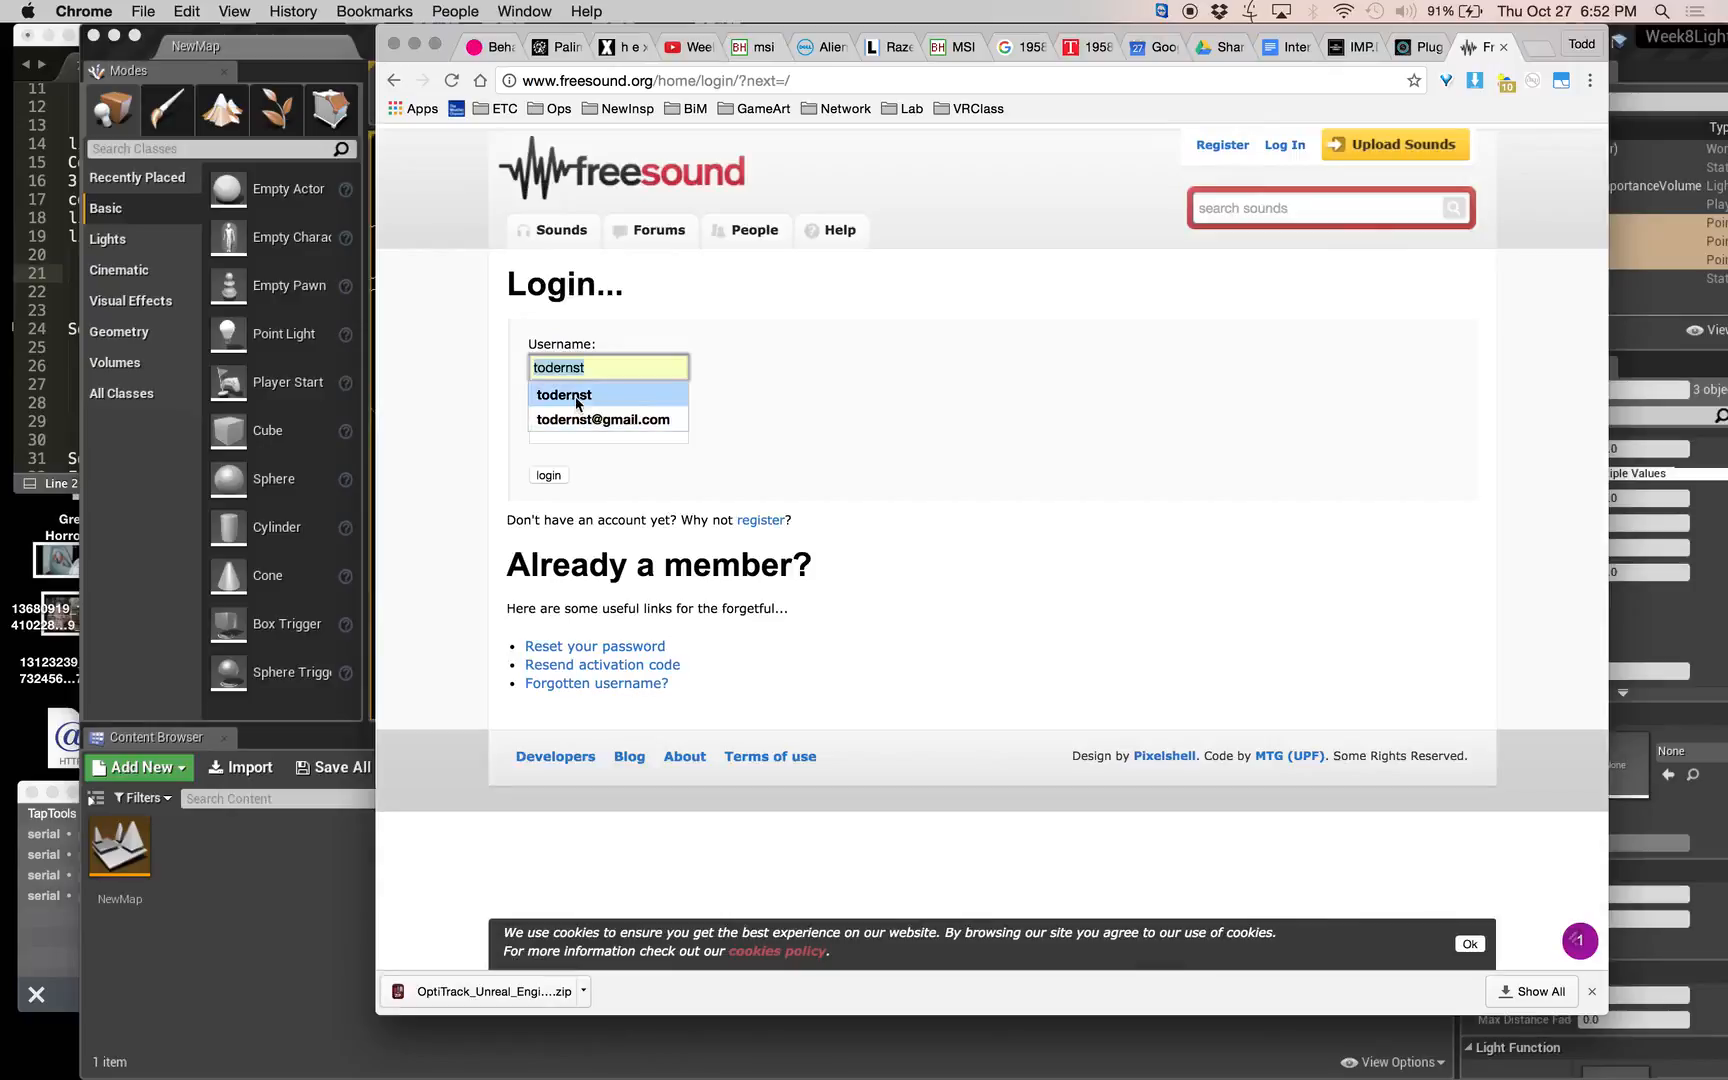
{"action": "left_click", "coordinate": [565, 395]}
{"action": "left_click", "coordinate": [579, 428]}
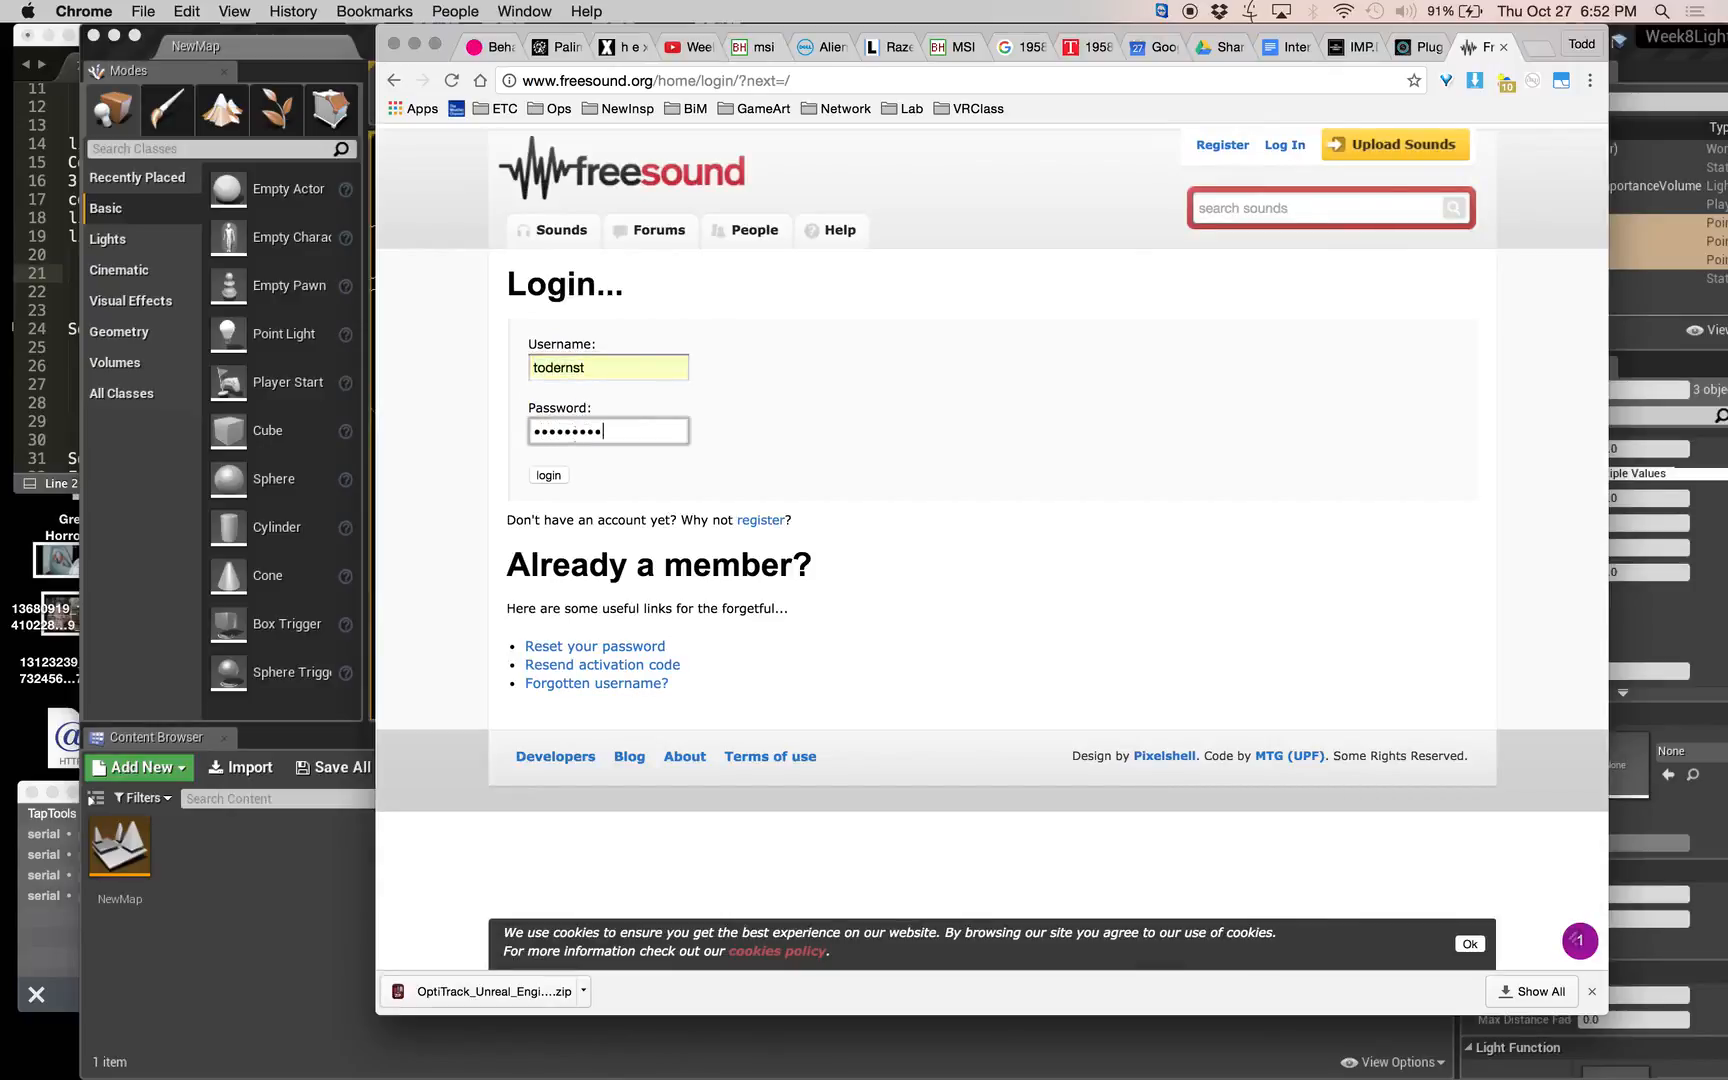
{"action": "left_click", "coordinate": [540, 476]}
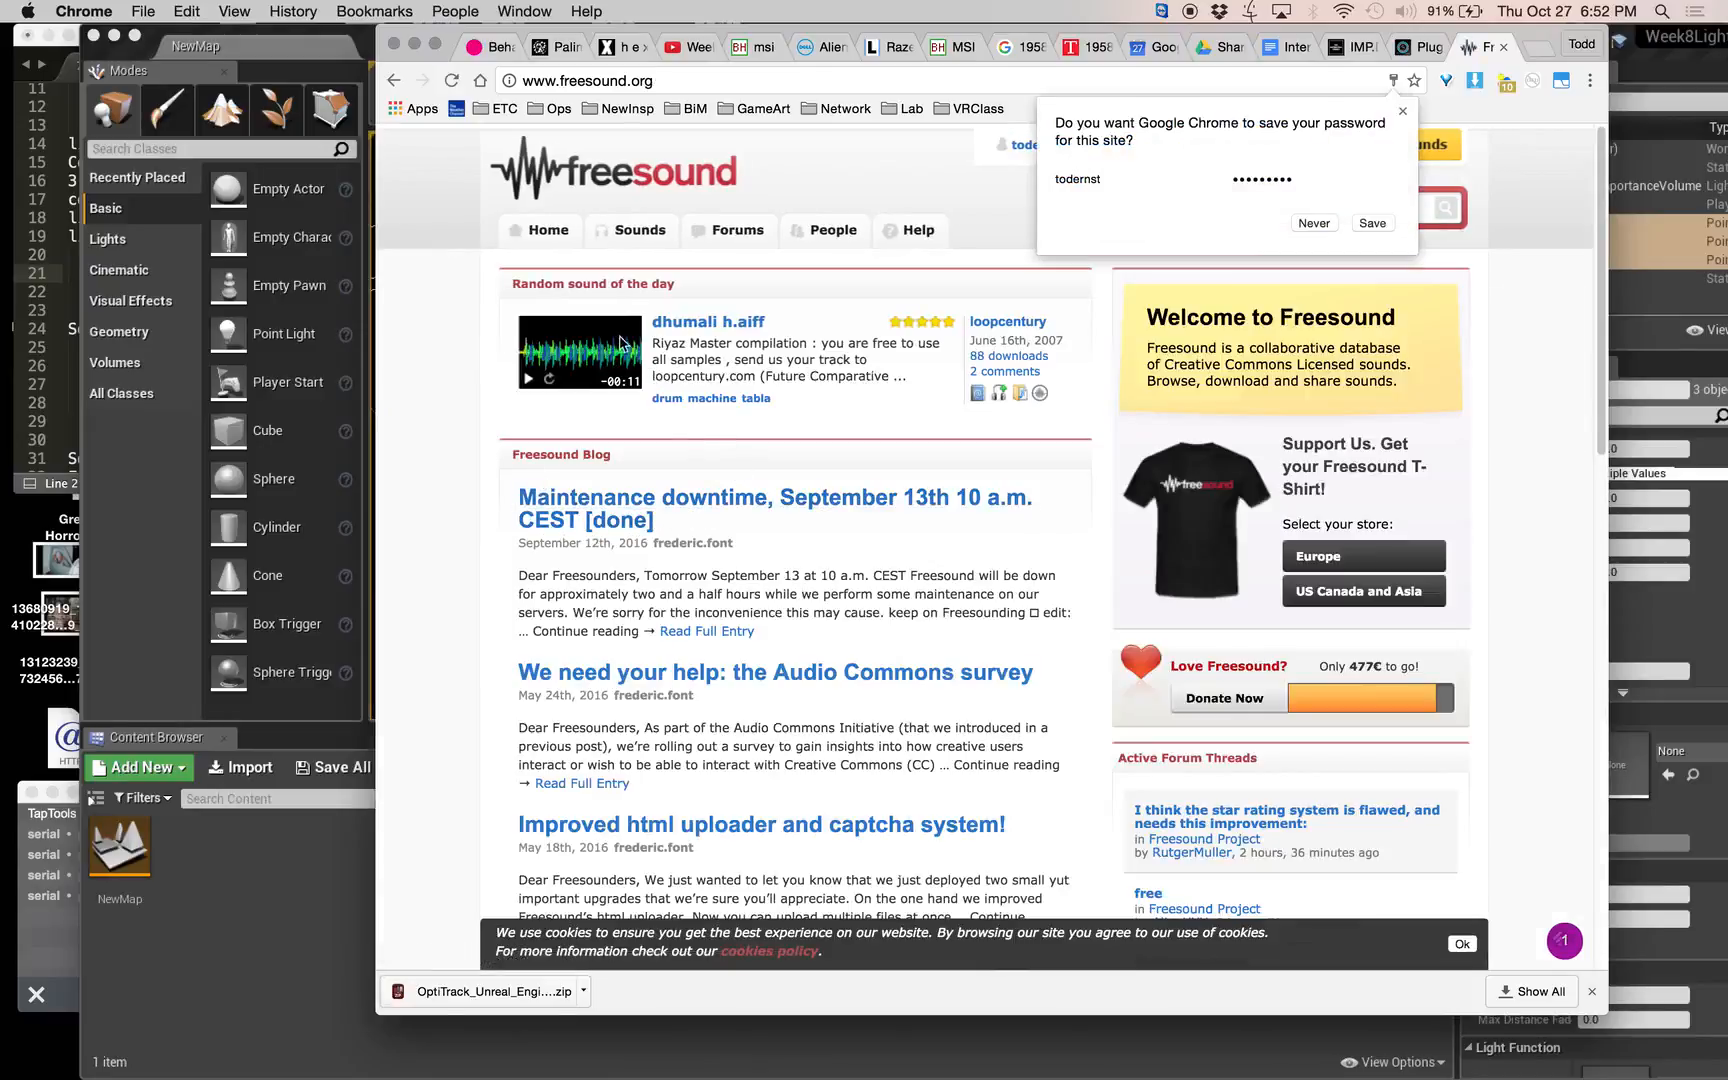
{"action": "left_click", "coordinate": [1378, 224]}
Search the sound library for helicopter and play the helicopter fx2.wav preview with the volume raised.
{"action": "left_click", "coordinate": [1333, 214]}
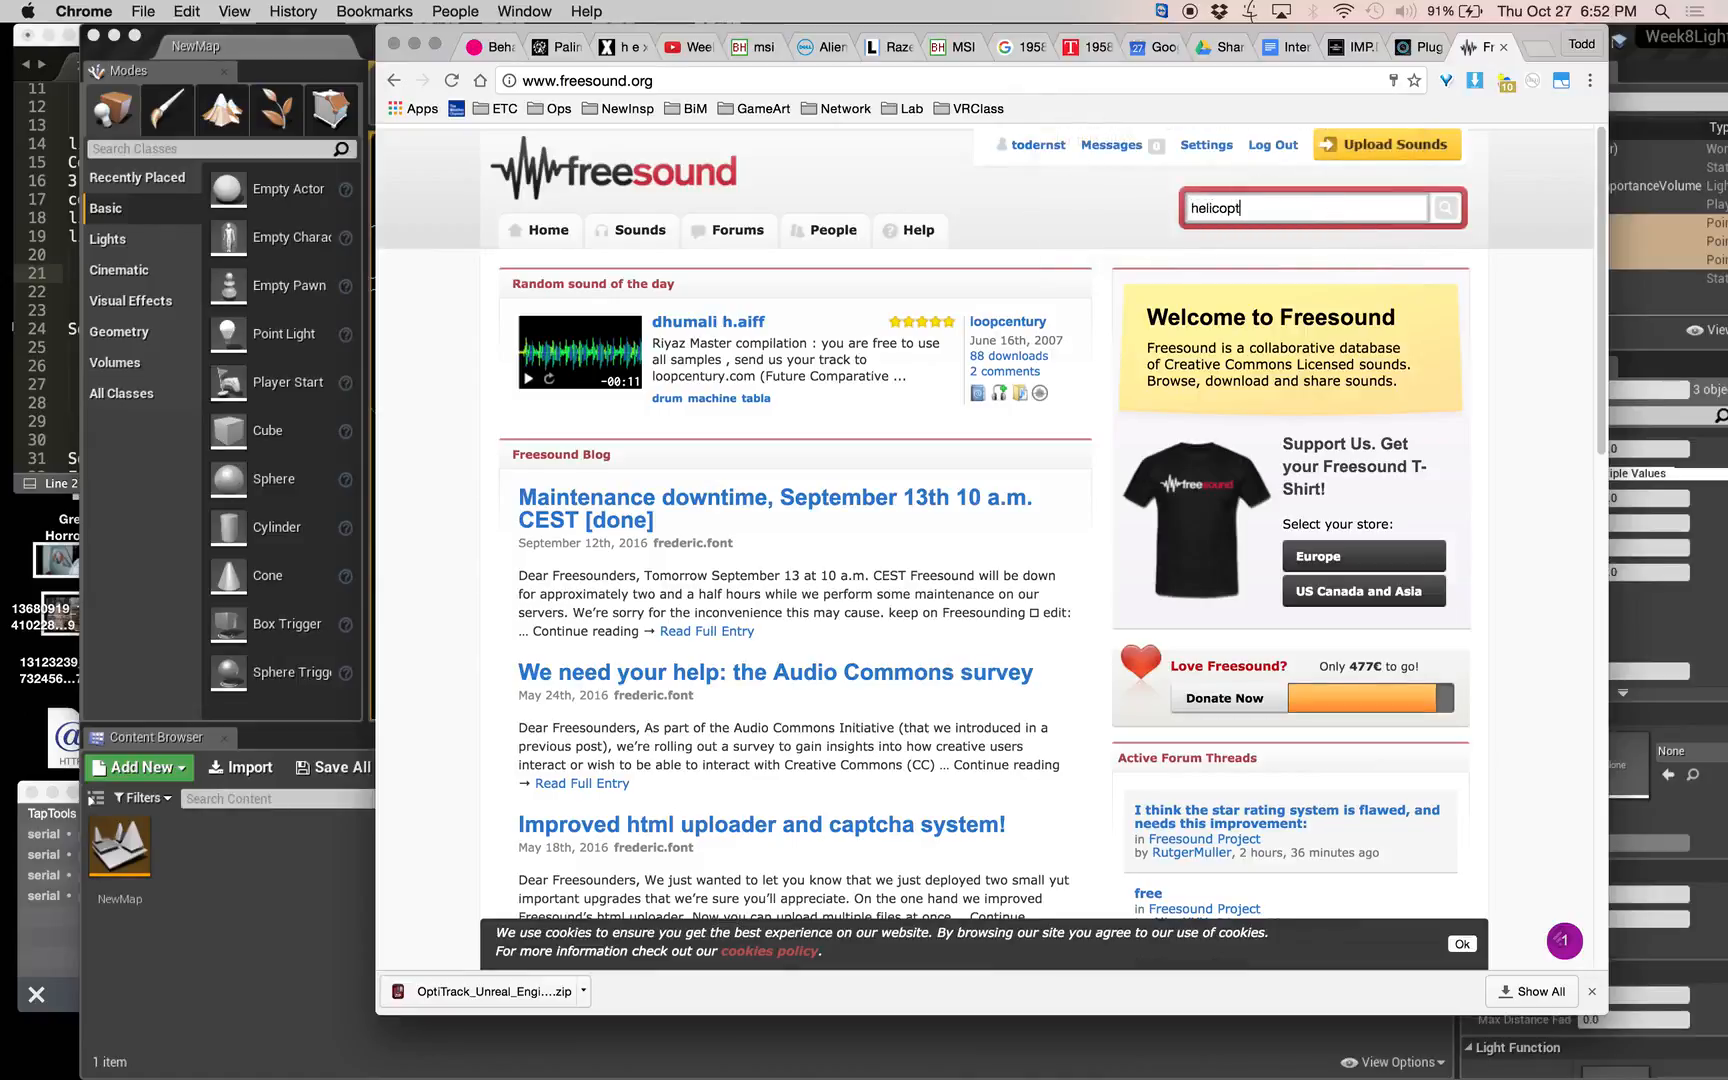
{"action": "key", "text": "Return"}
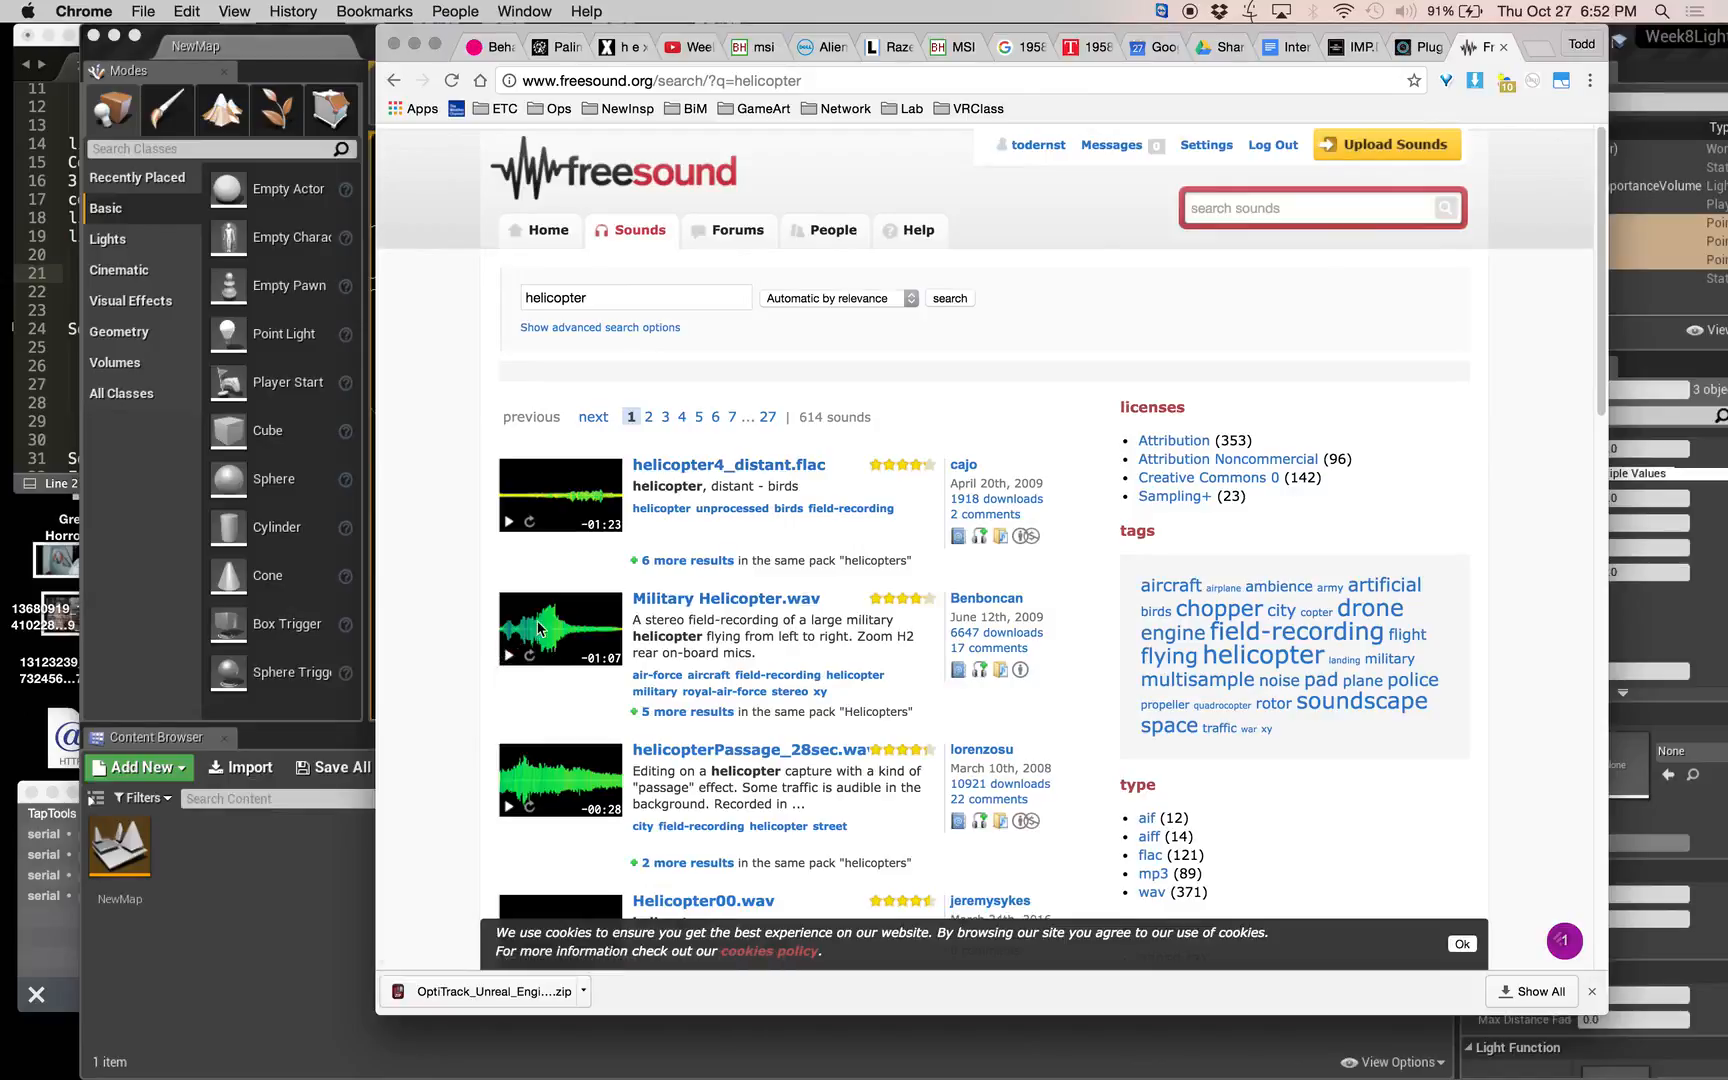
{"action": "scroll", "coordinate": [570, 716], "scroll_direction": "down", "scroll_amount": 5}
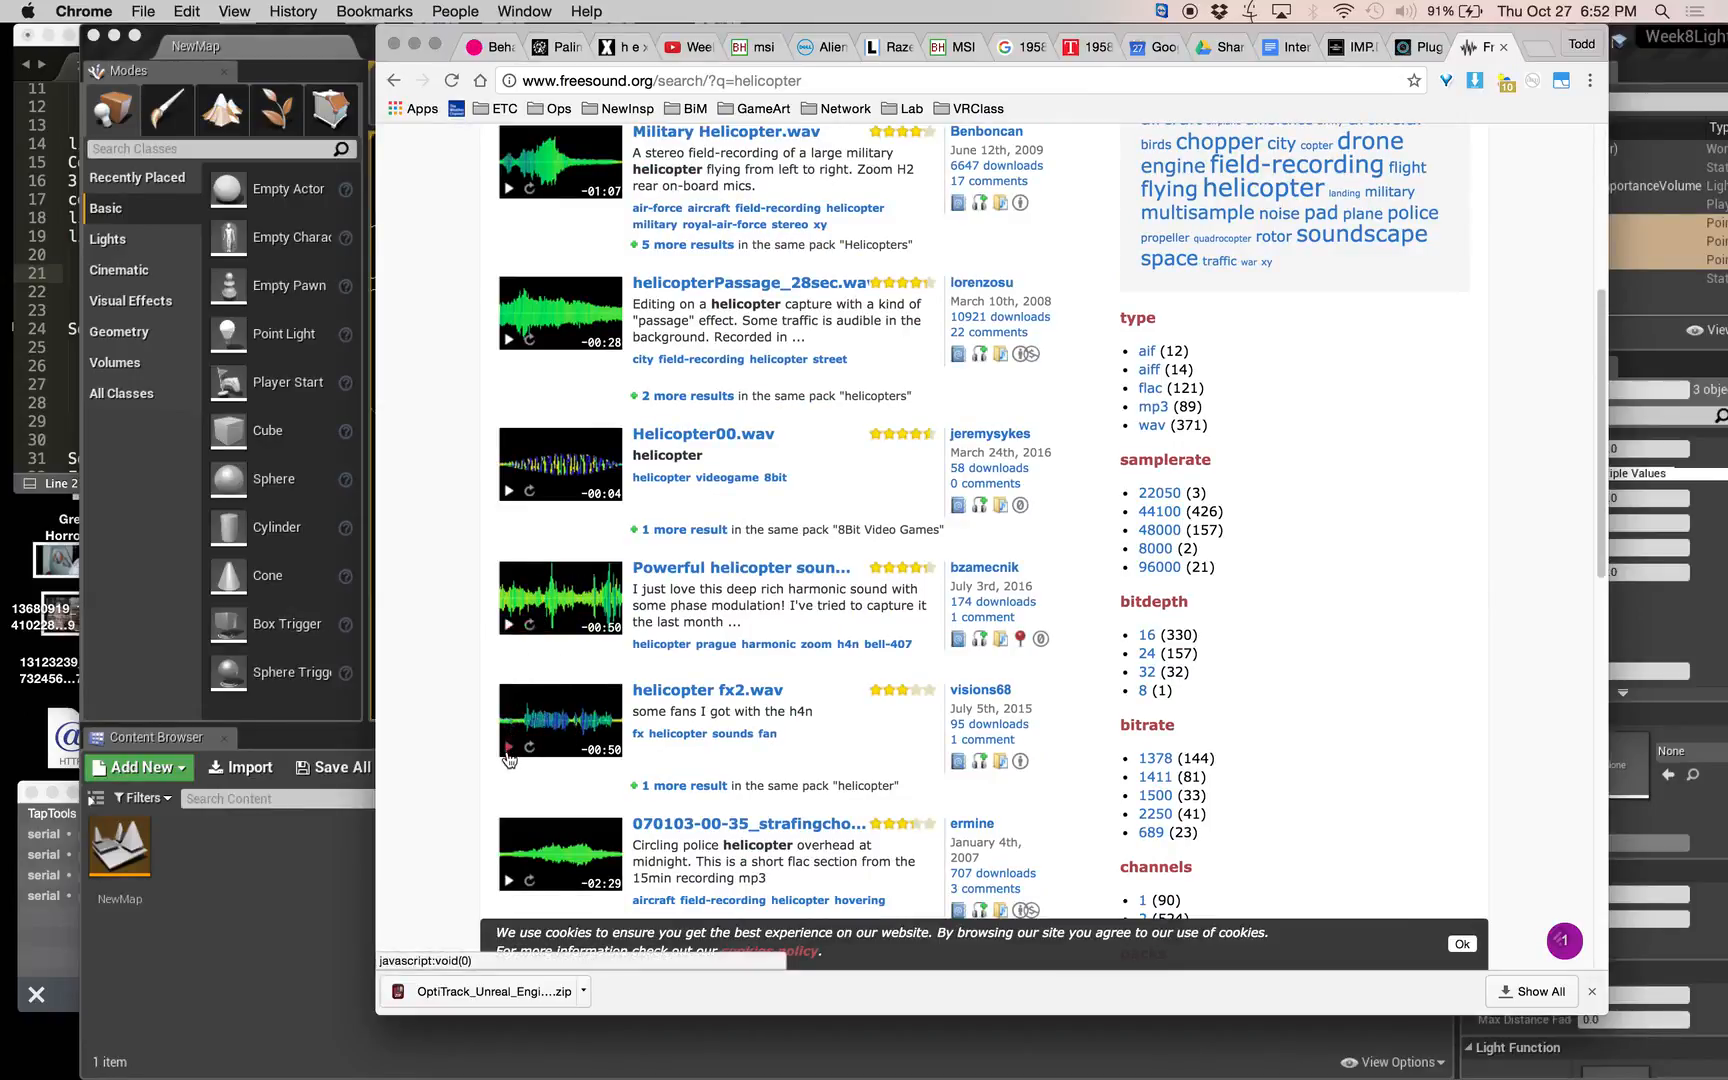
{"action": "left_click", "coordinate": [509, 750]}
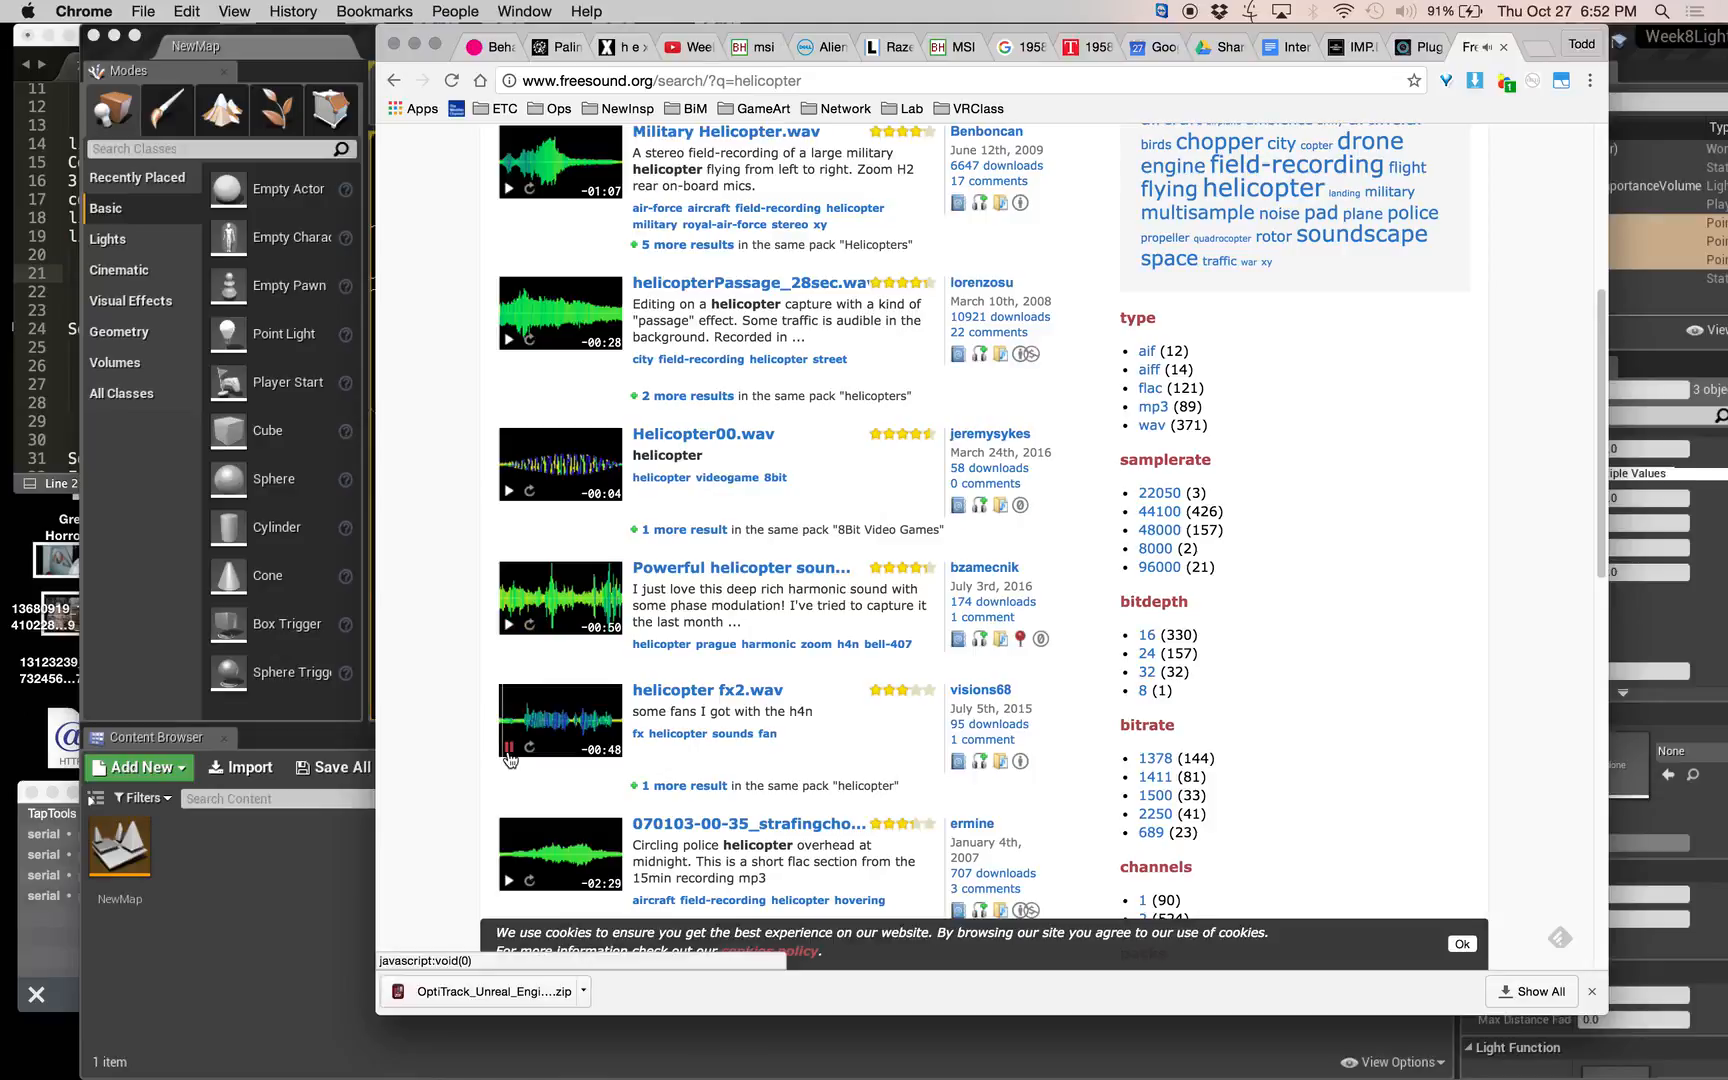
{"action": "key", "text": "XF86AudioRaiseVolume"}
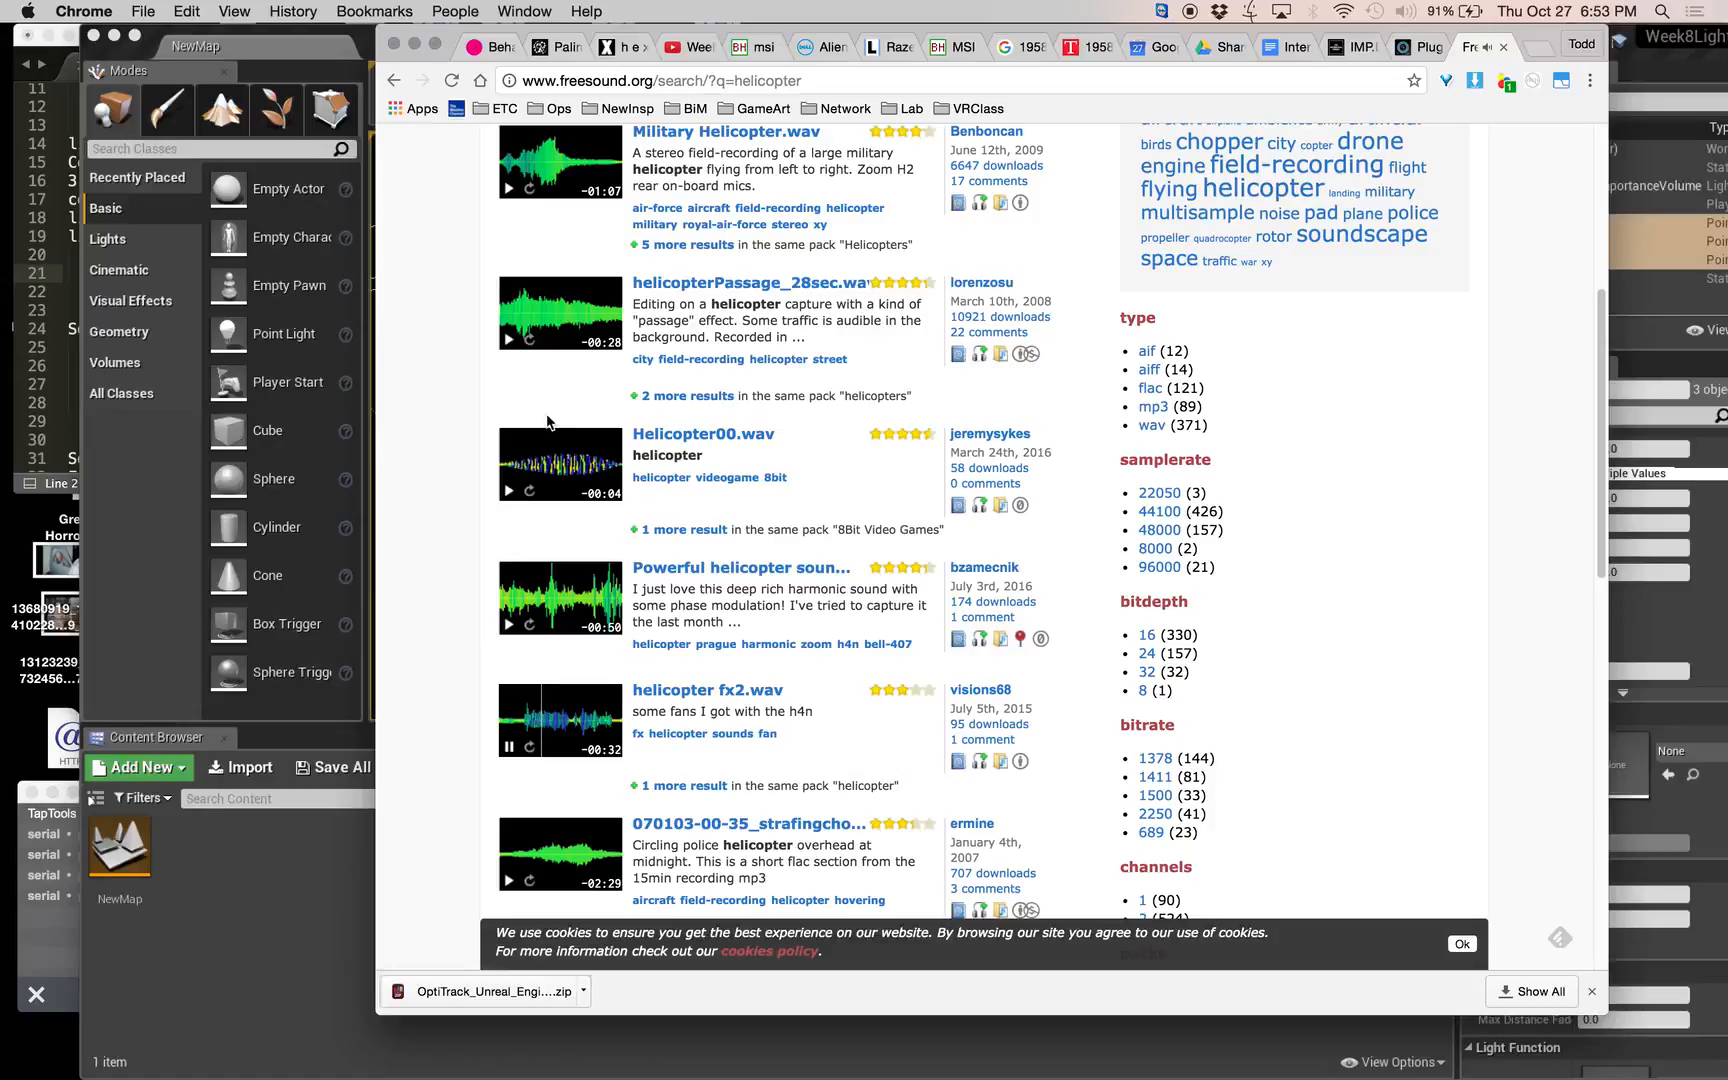
Preview the Toy helicopter recording and the monotone synthesized Helicopter sound from the helicopter results, stopping each one.
{"action": "scroll", "coordinate": [420, 720], "scroll_direction": "up", "scroll_amount": 5}
{"action": "scroll", "coordinate": [440, 708], "scroll_direction": "down", "scroll_amount": 4}
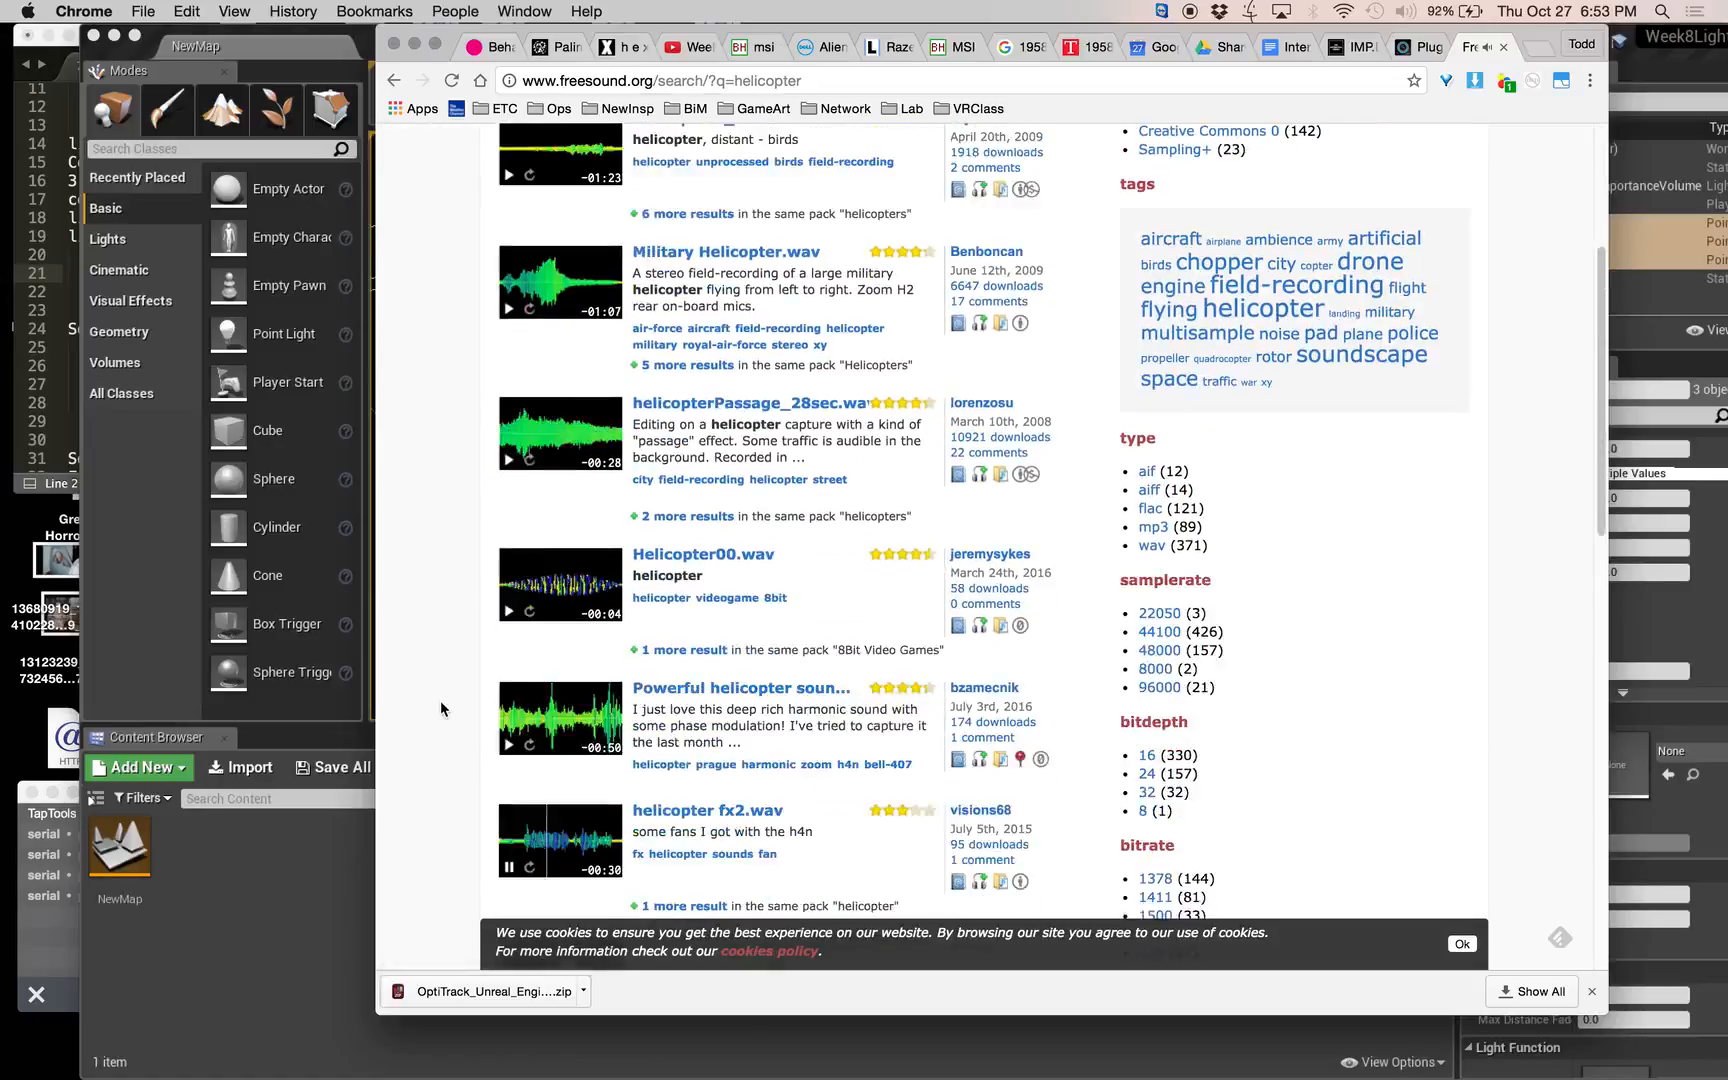
{"action": "scroll", "coordinate": [443, 697], "scroll_direction": "down", "scroll_amount": 10}
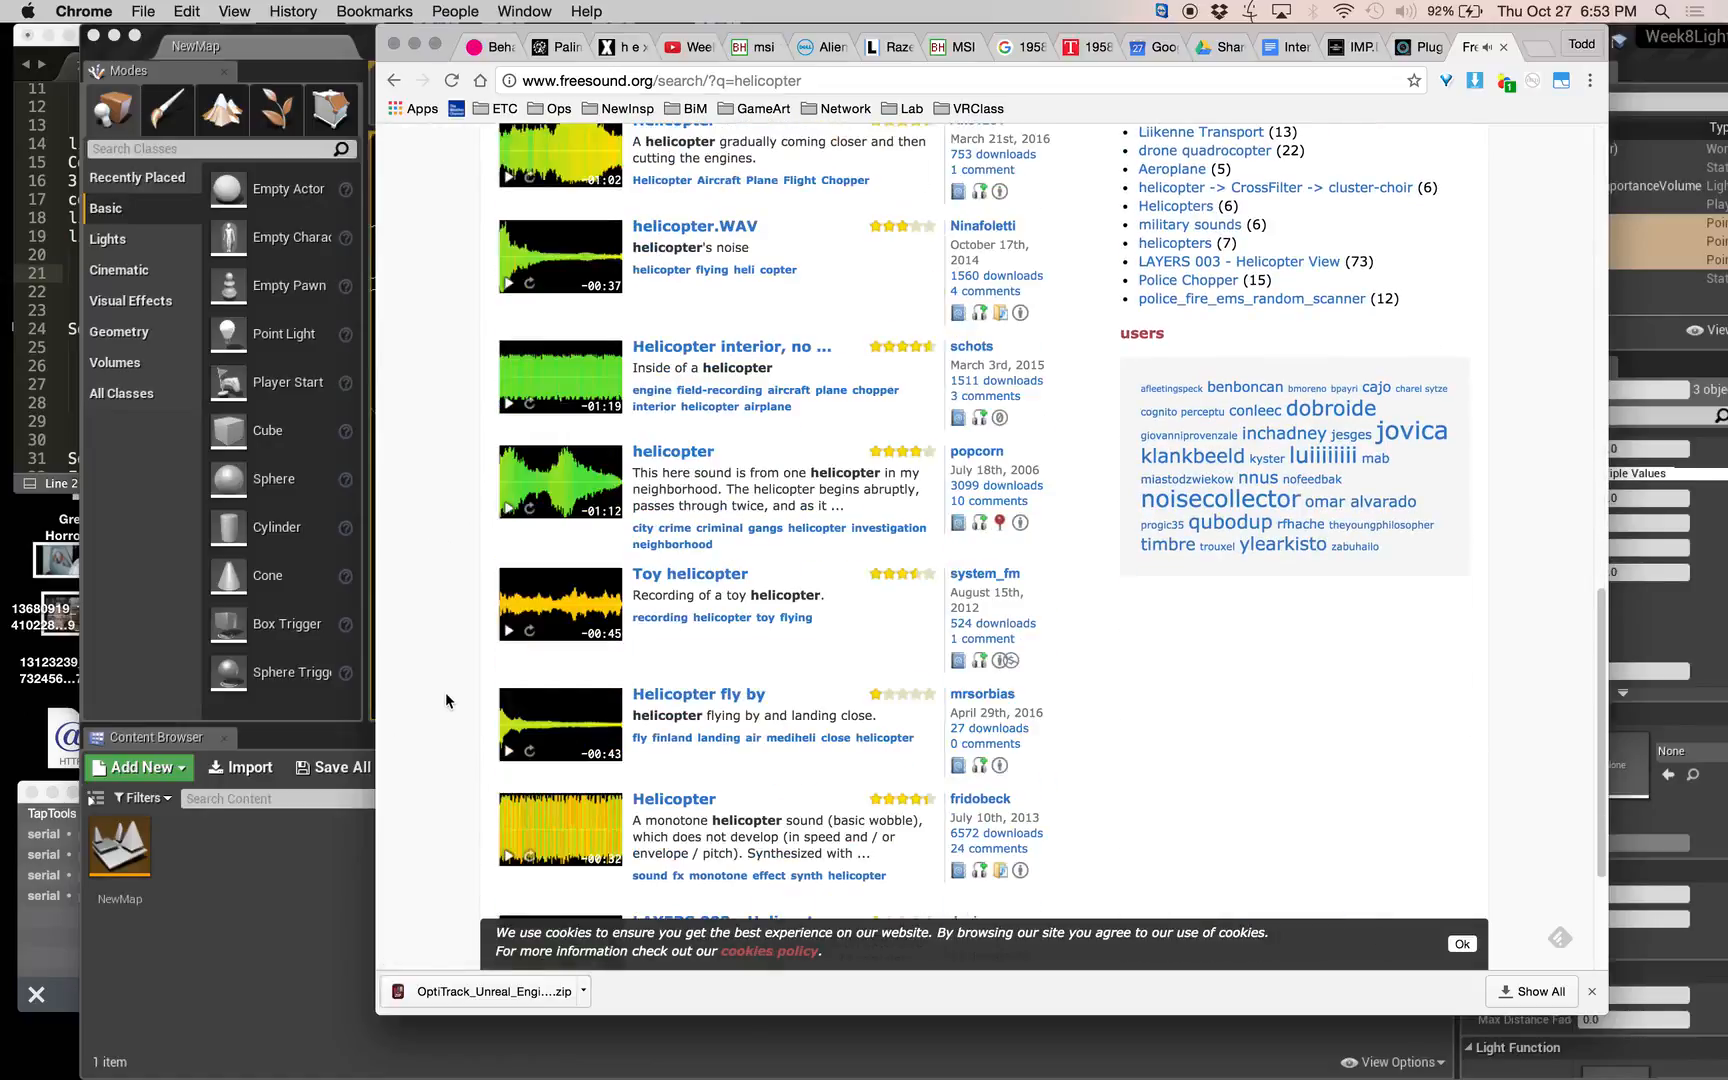
{"action": "left_click", "coordinate": [509, 633]}
{"action": "scroll", "coordinate": [560, 580], "scroll_direction": "down", "scroll_amount": 10}
{"action": "scroll", "coordinate": [597, 557], "scroll_direction": "down", "scroll_amount": 10}
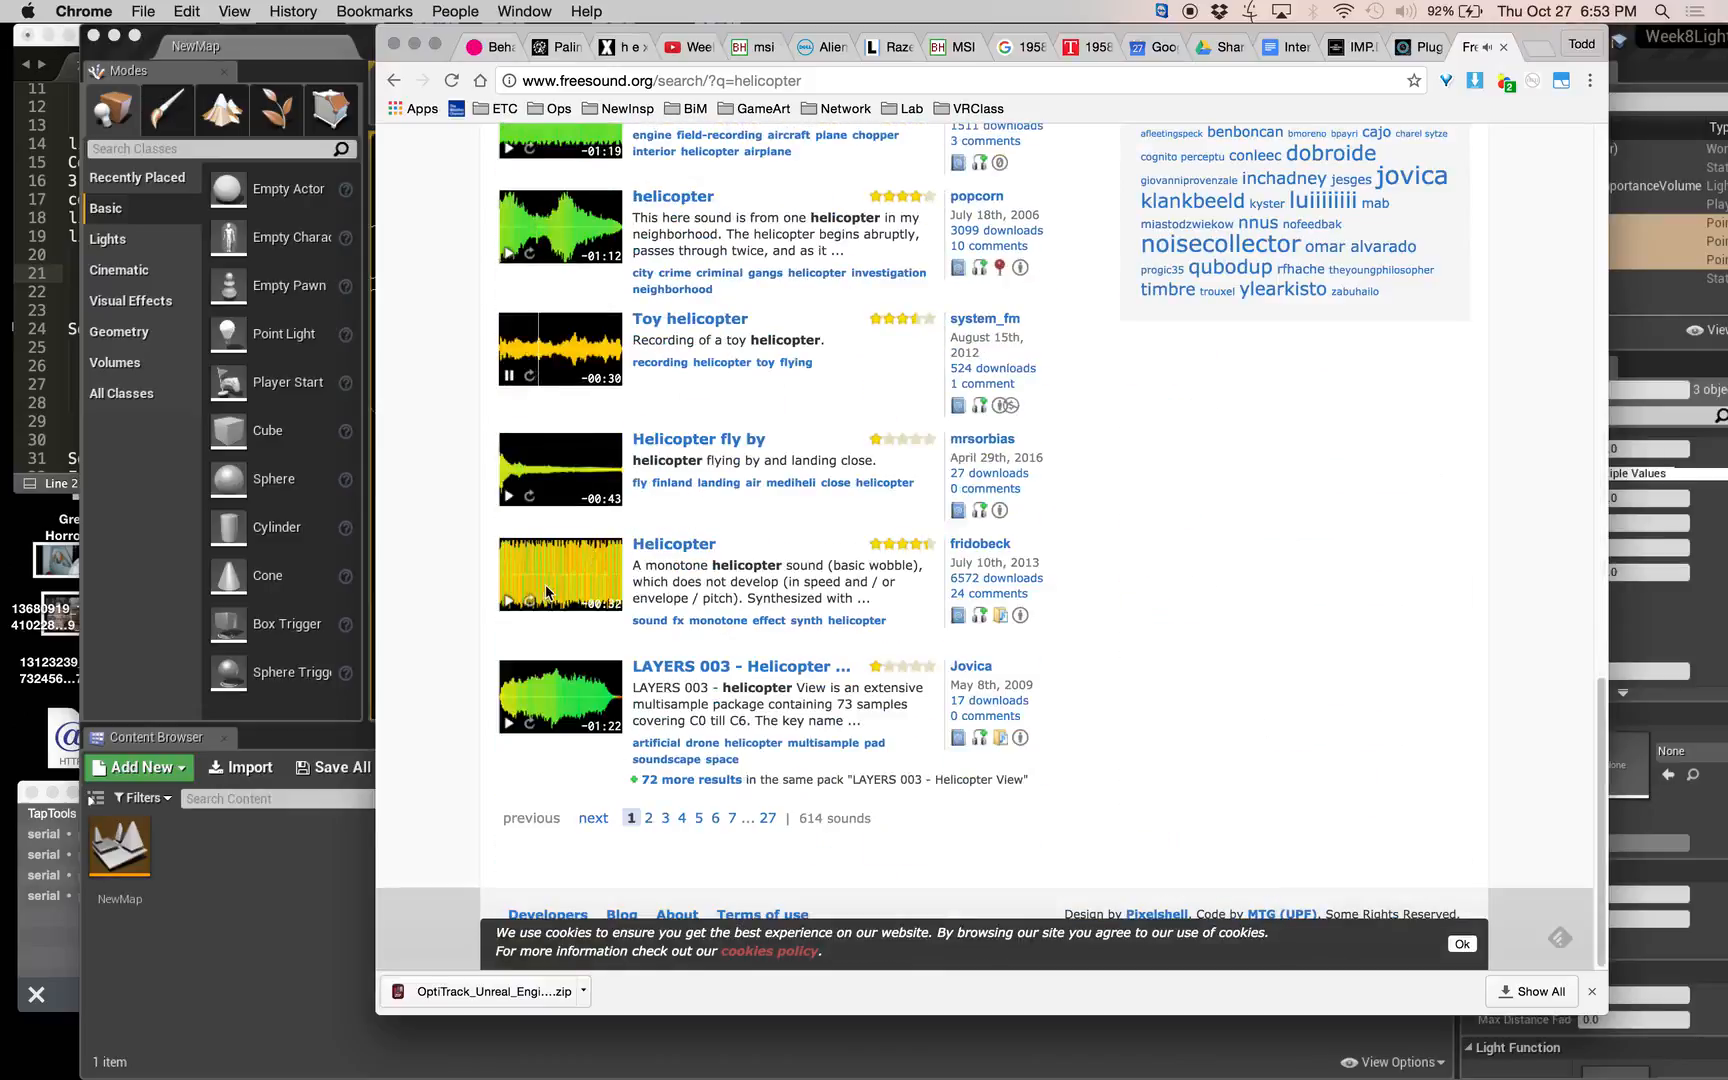
{"action": "left_click", "coordinate": [509, 376]}
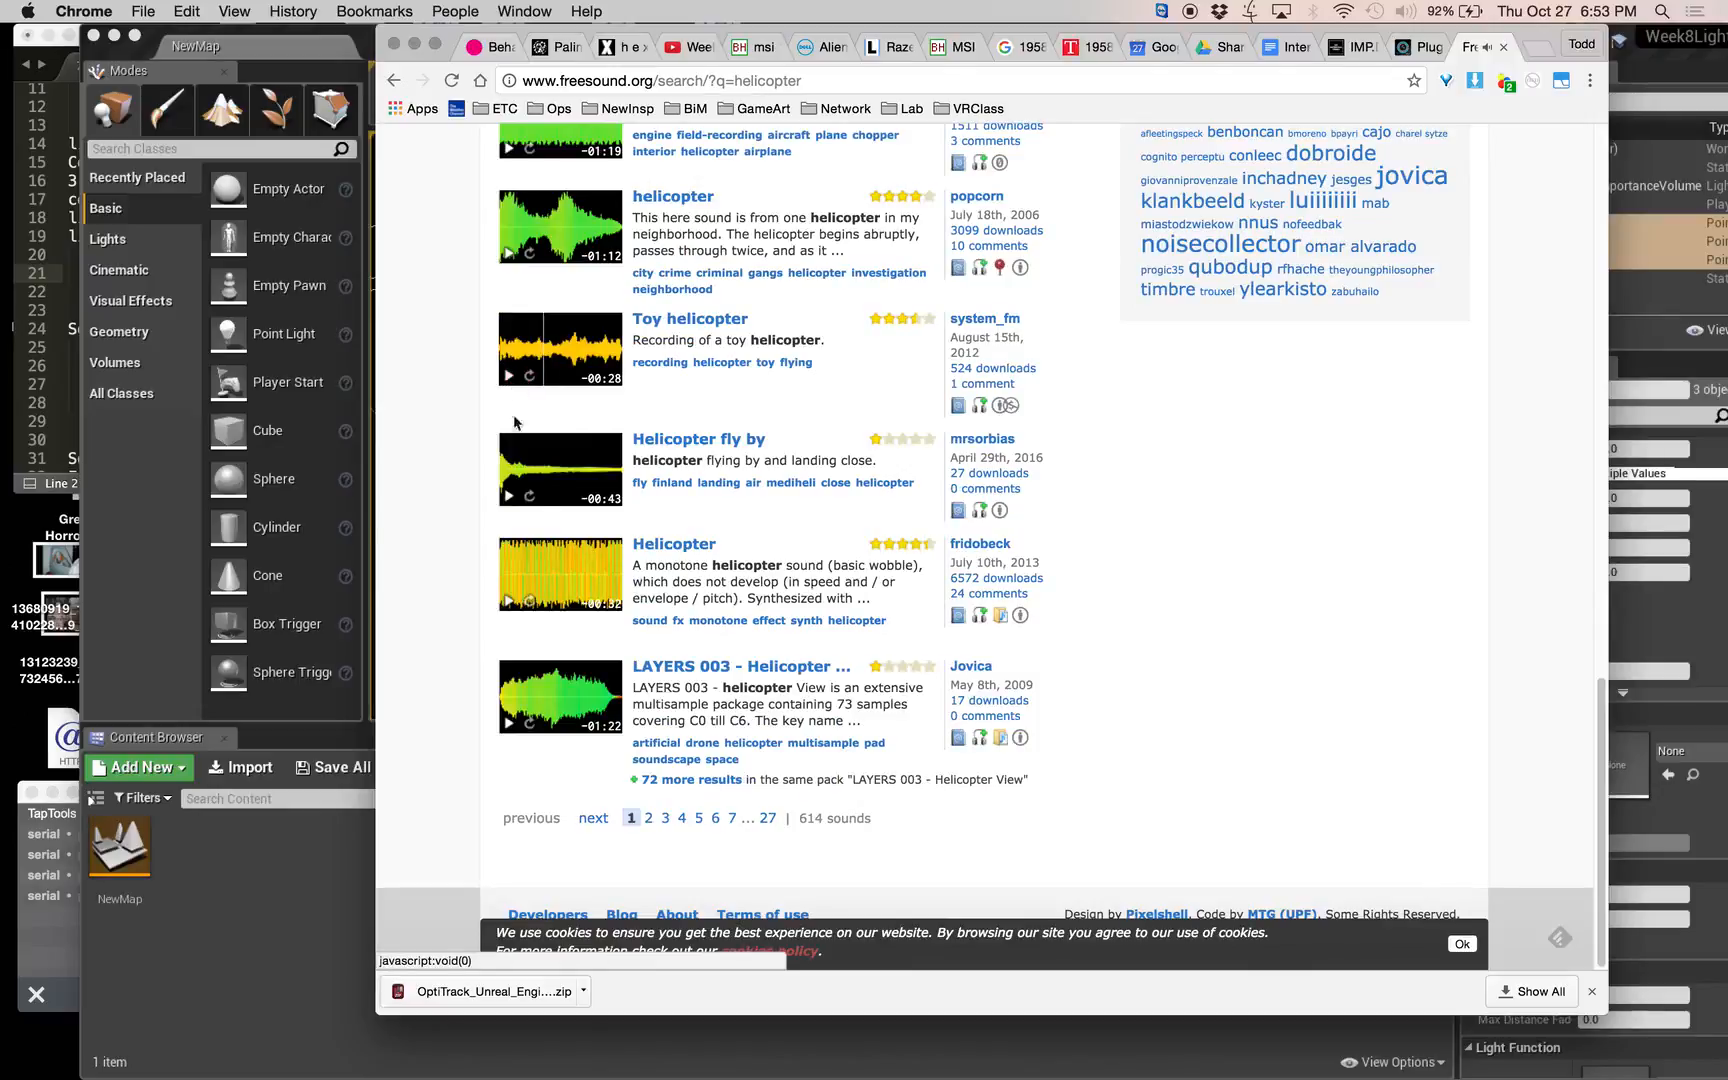
{"action": "left_click", "coordinate": [510, 602]}
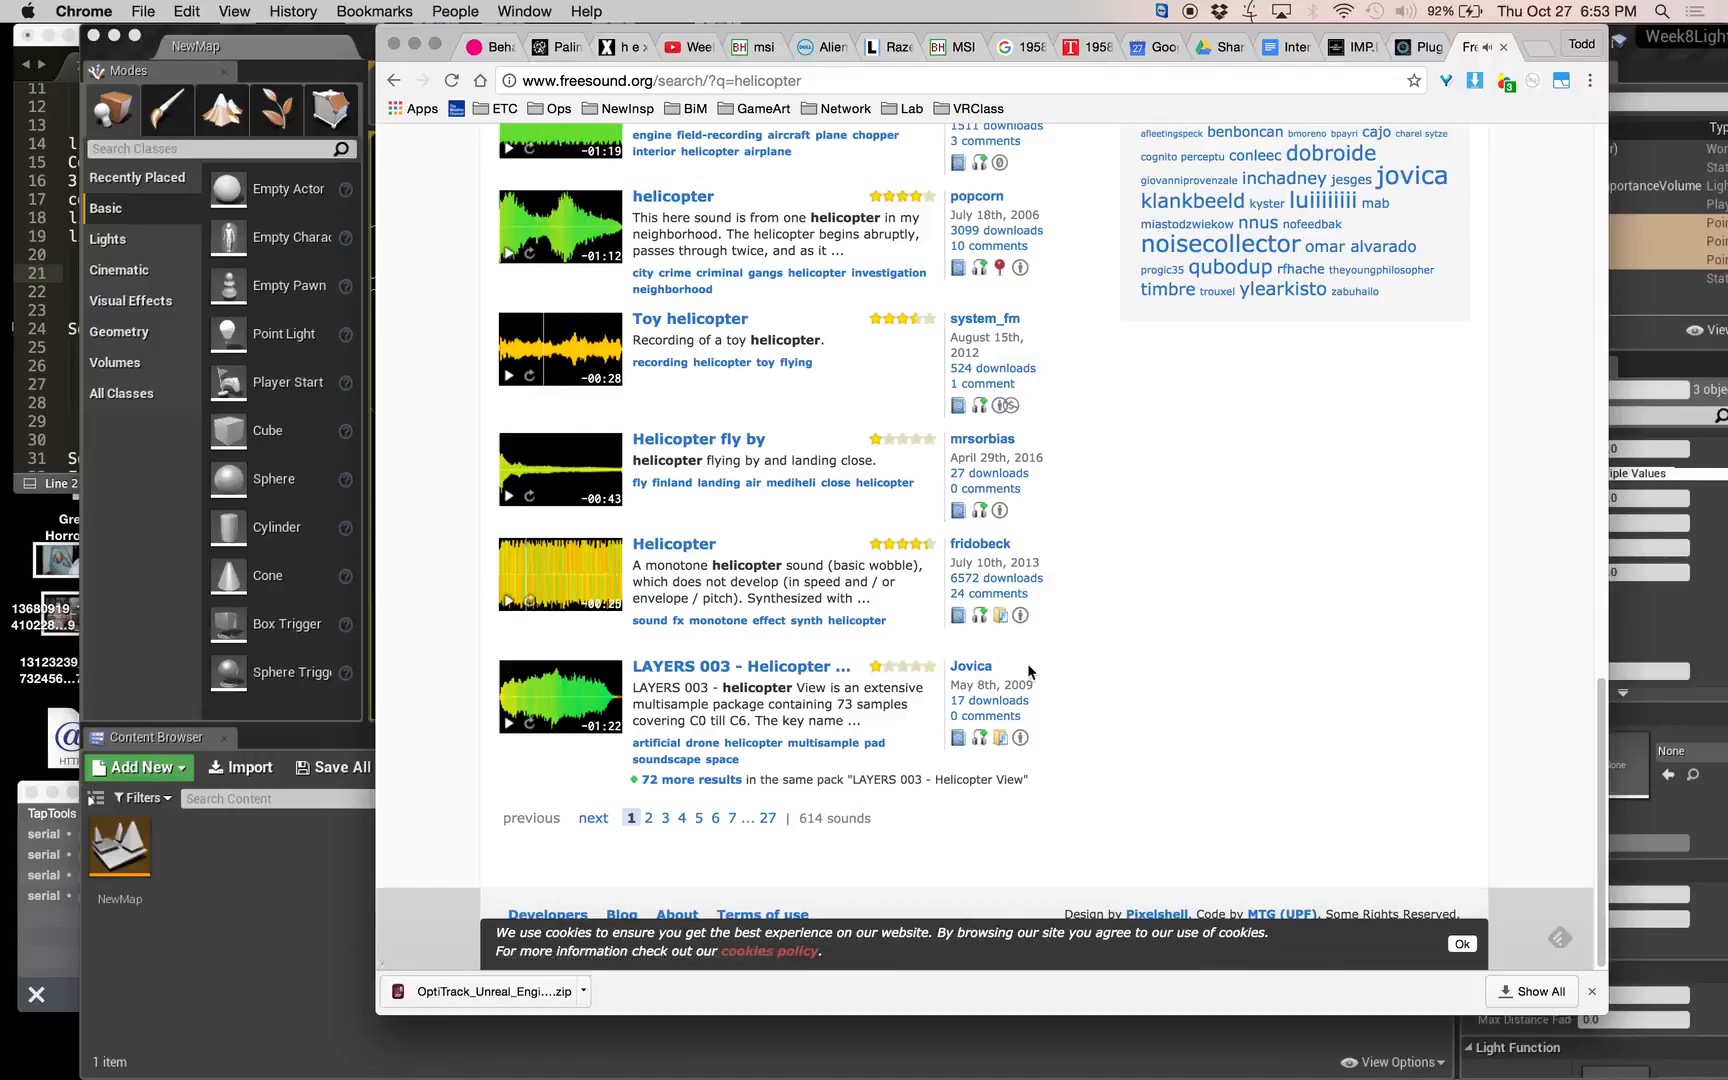
Search the sound library for "doves crying", play the Gardens of the Royal Alc... recording and stop it.
{"action": "scroll", "coordinate": [1028, 670], "scroll_direction": "up", "scroll_amount": 20}
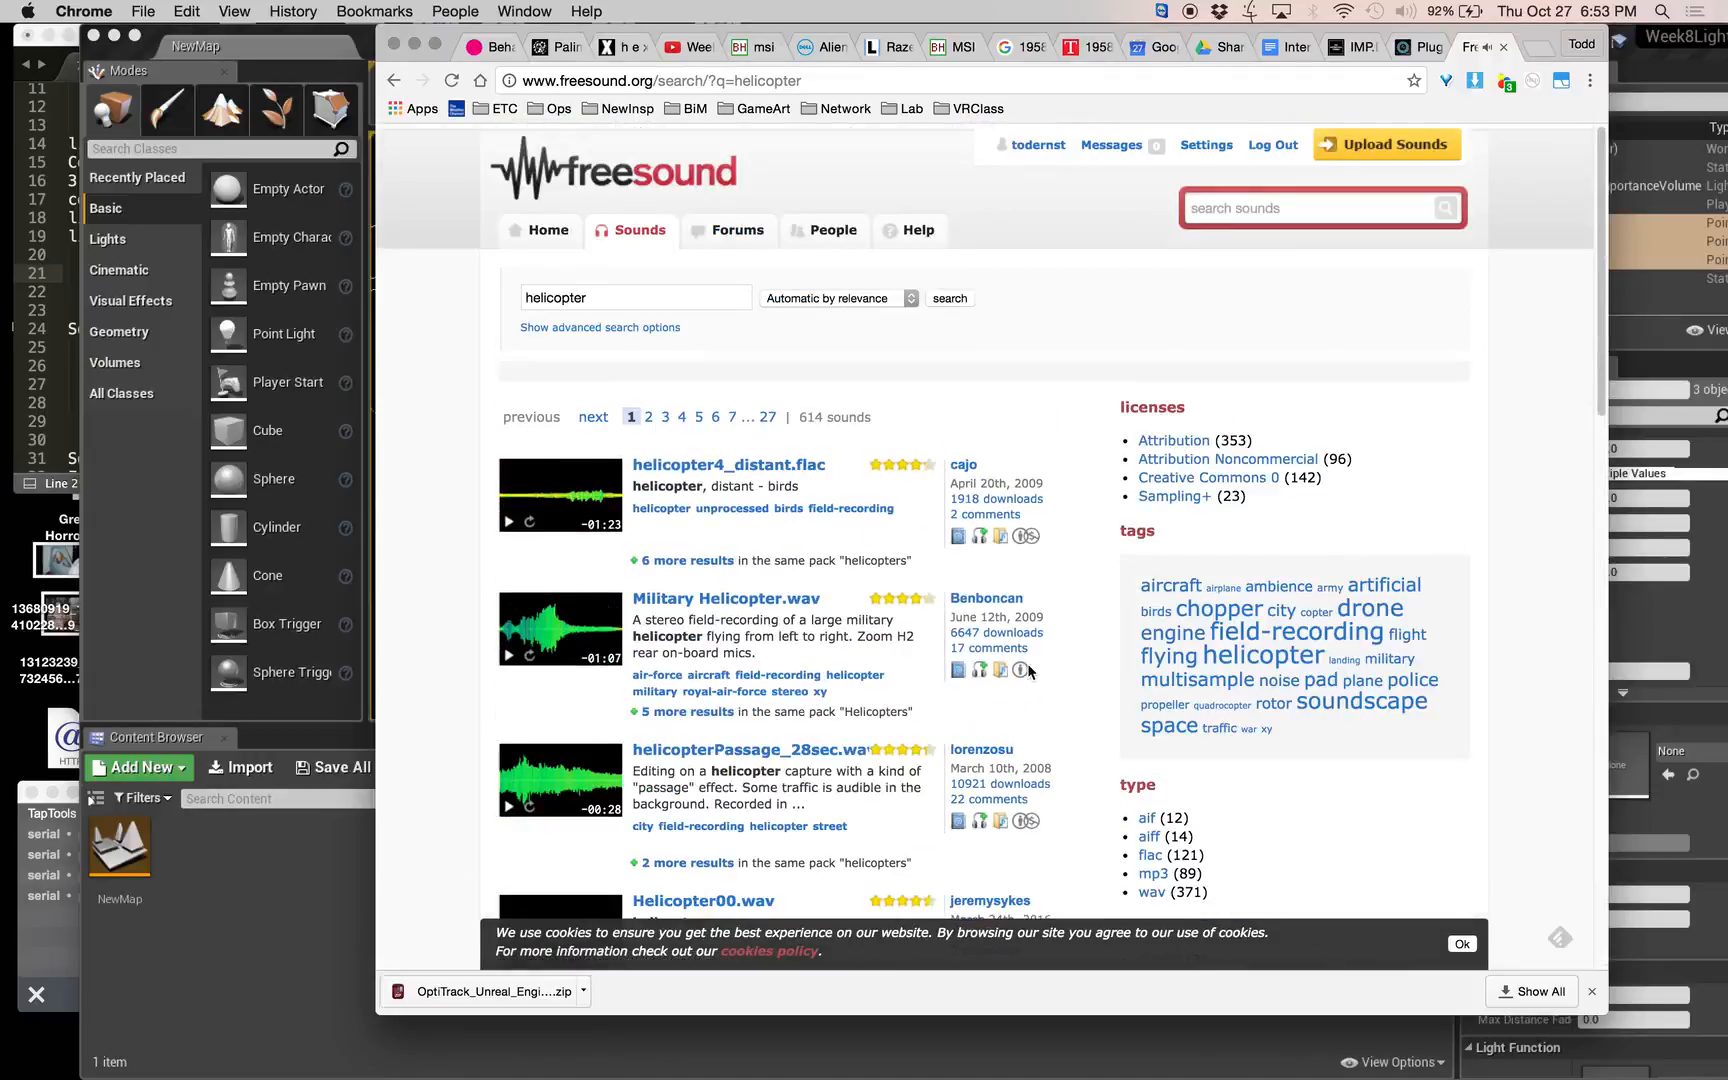
{"action": "mouse_move", "coordinate": [1027, 663]}
{"action": "left_click", "coordinate": [1320, 212]}
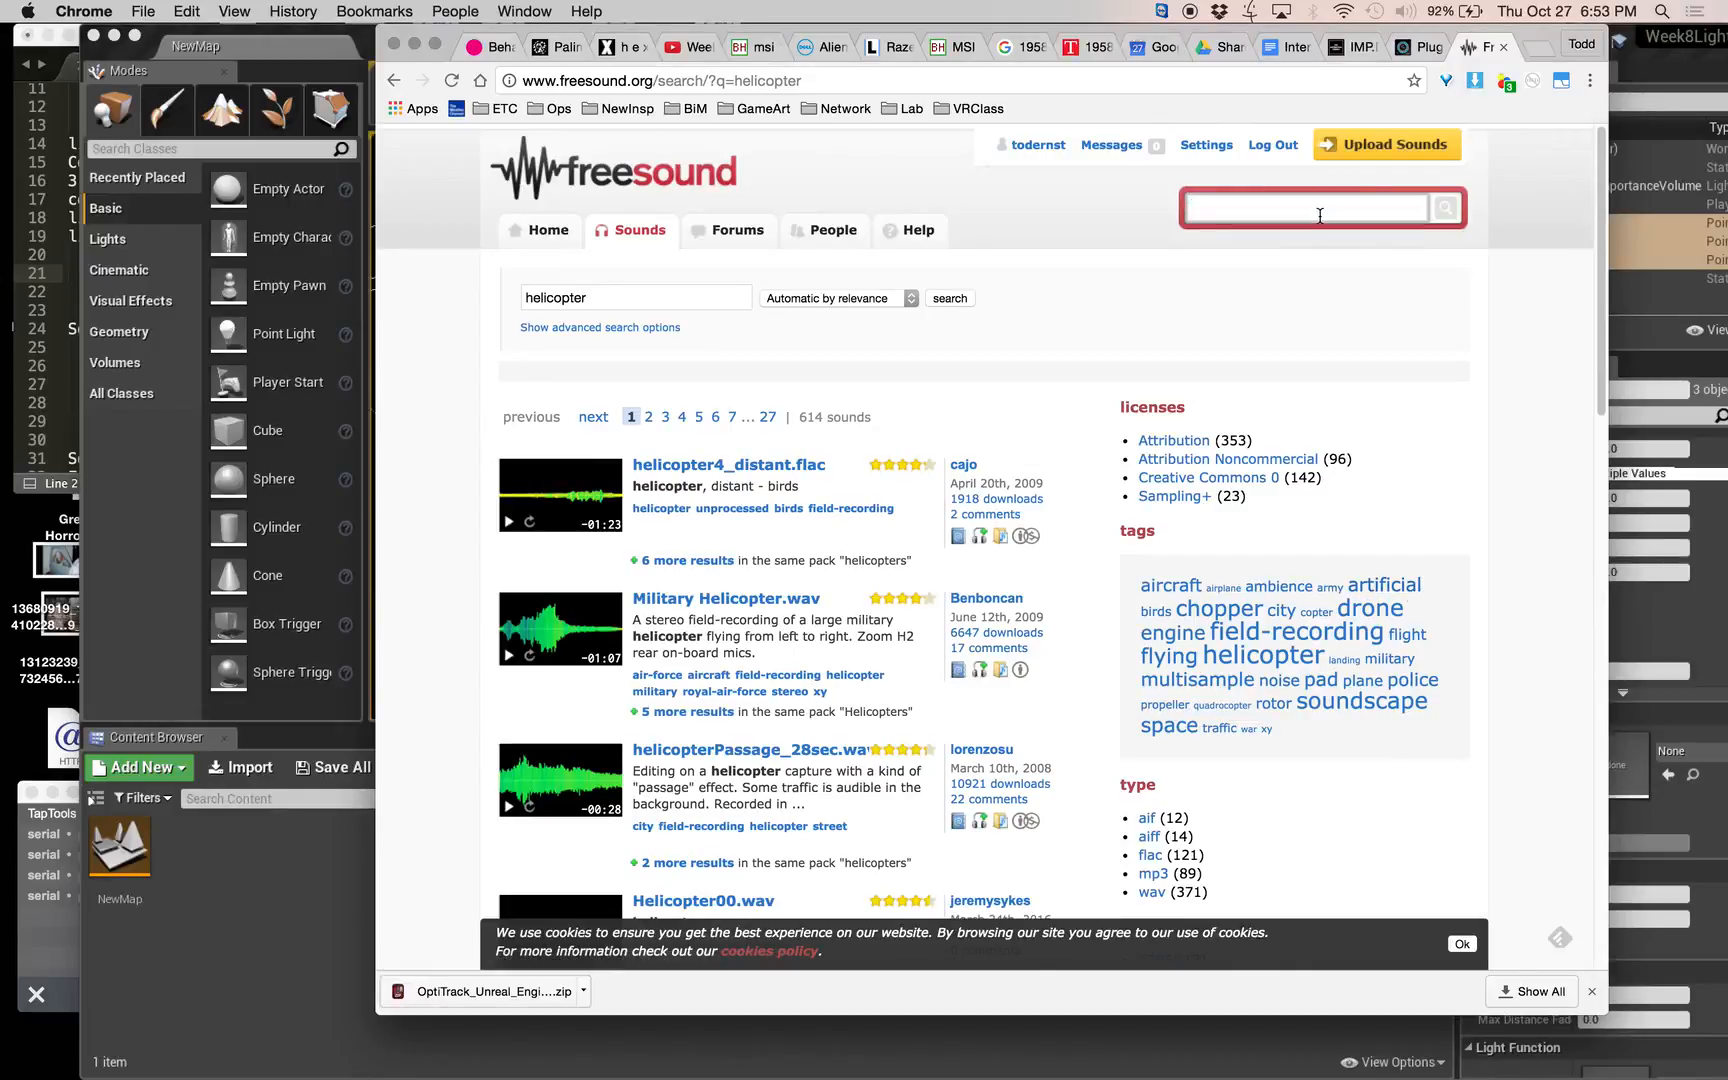
{"action": "type", "text": "doves crying"}
{"action": "key", "text": "Return"}
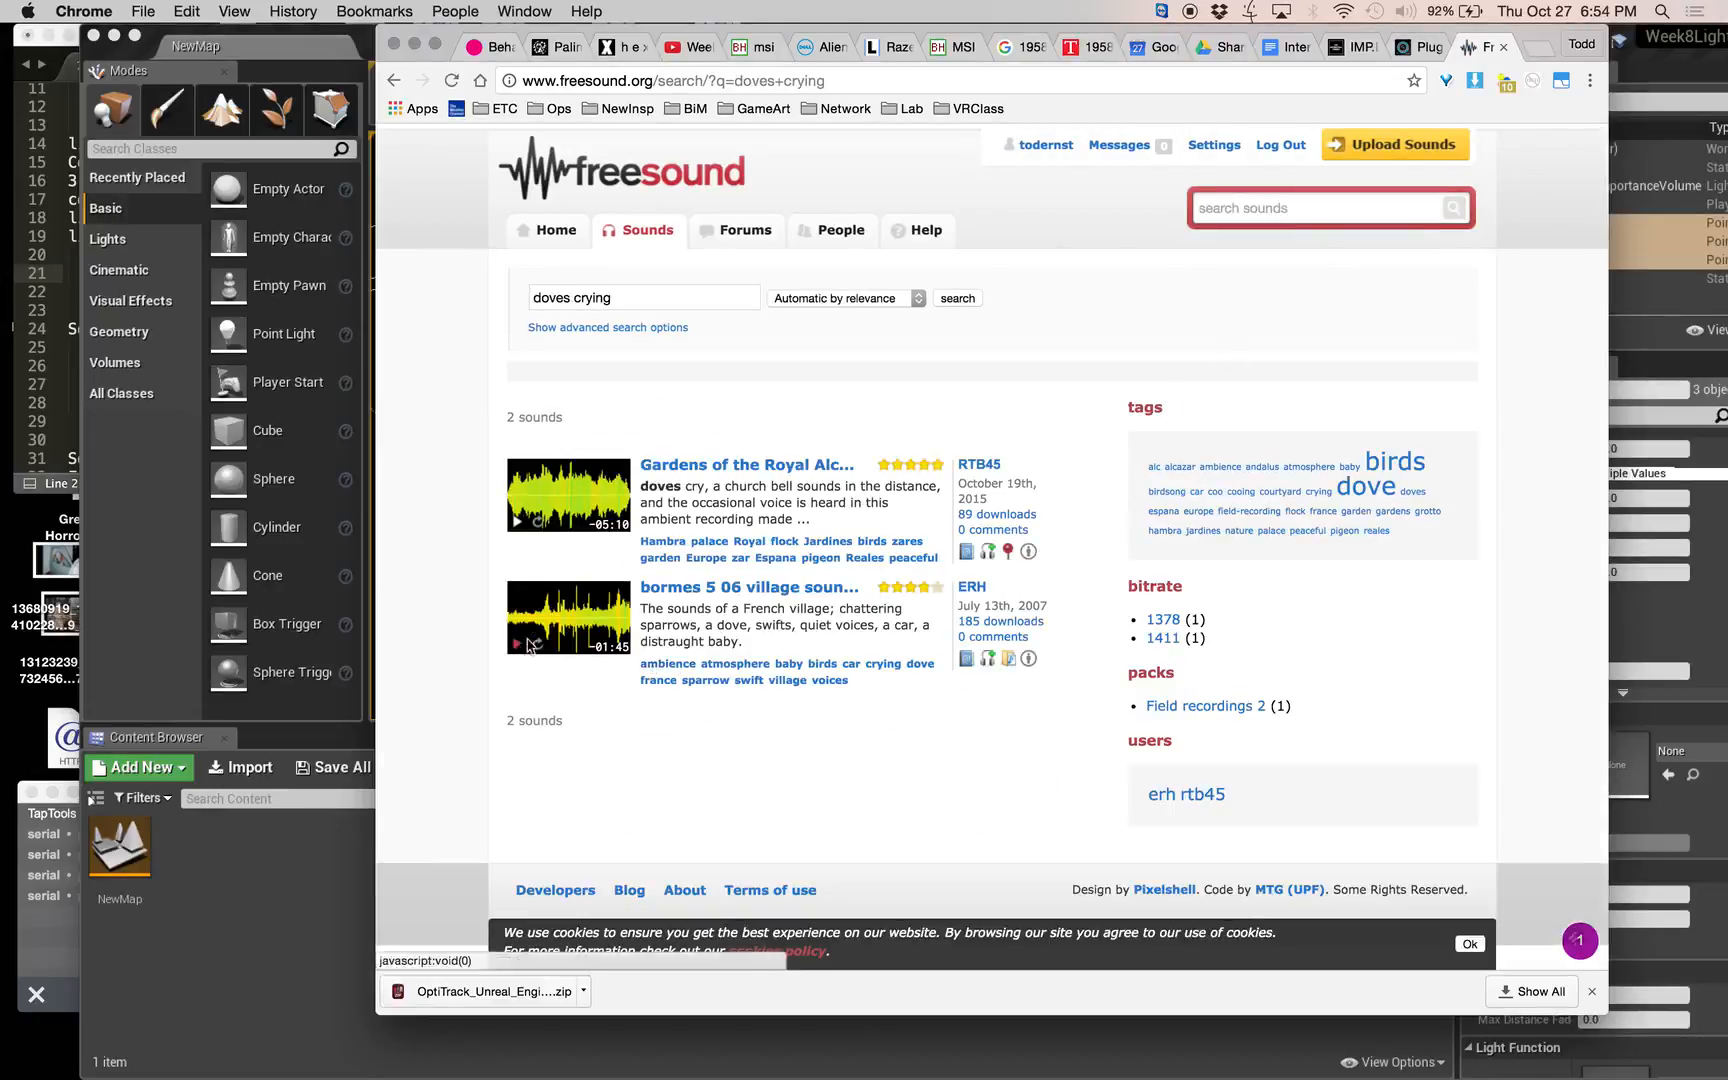
{"action": "left_click", "coordinate": [514, 527]}
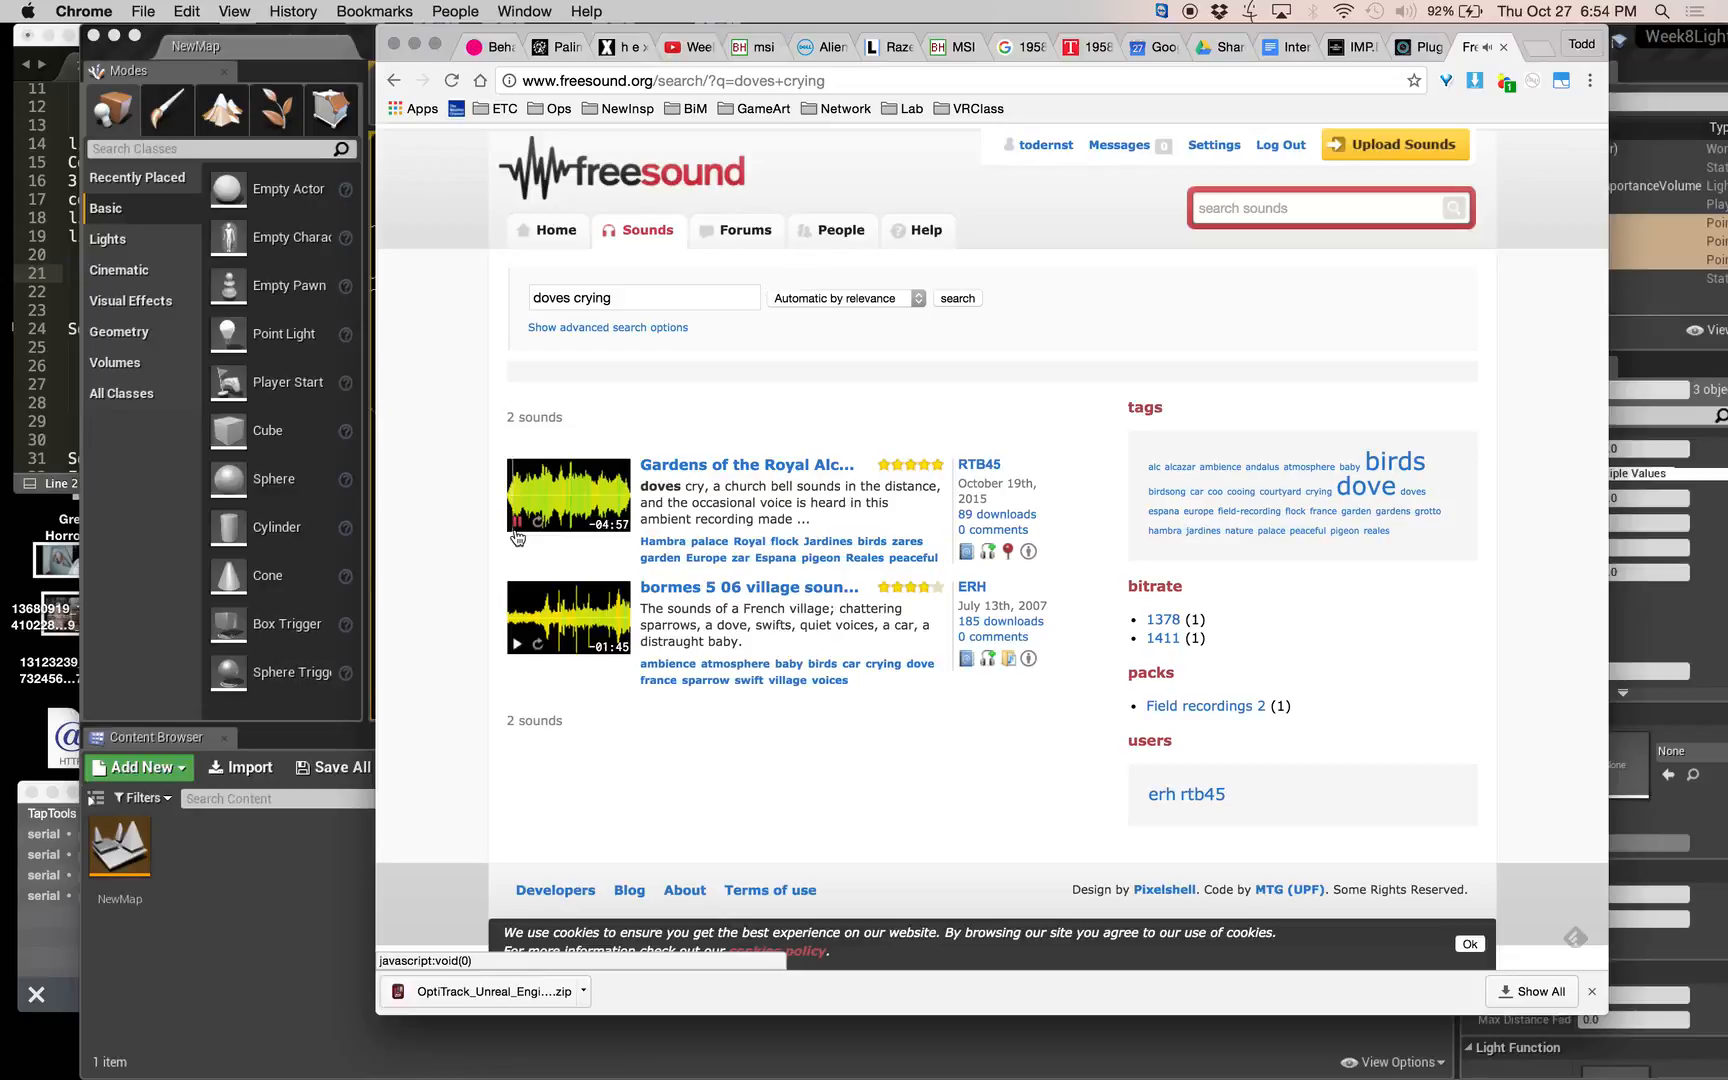
{"action": "left_click", "coordinate": [516, 522]}
Search the sound library for "one hand clapping" and play the clap.wav preview.
{"action": "left_click", "coordinate": [1347, 204]}
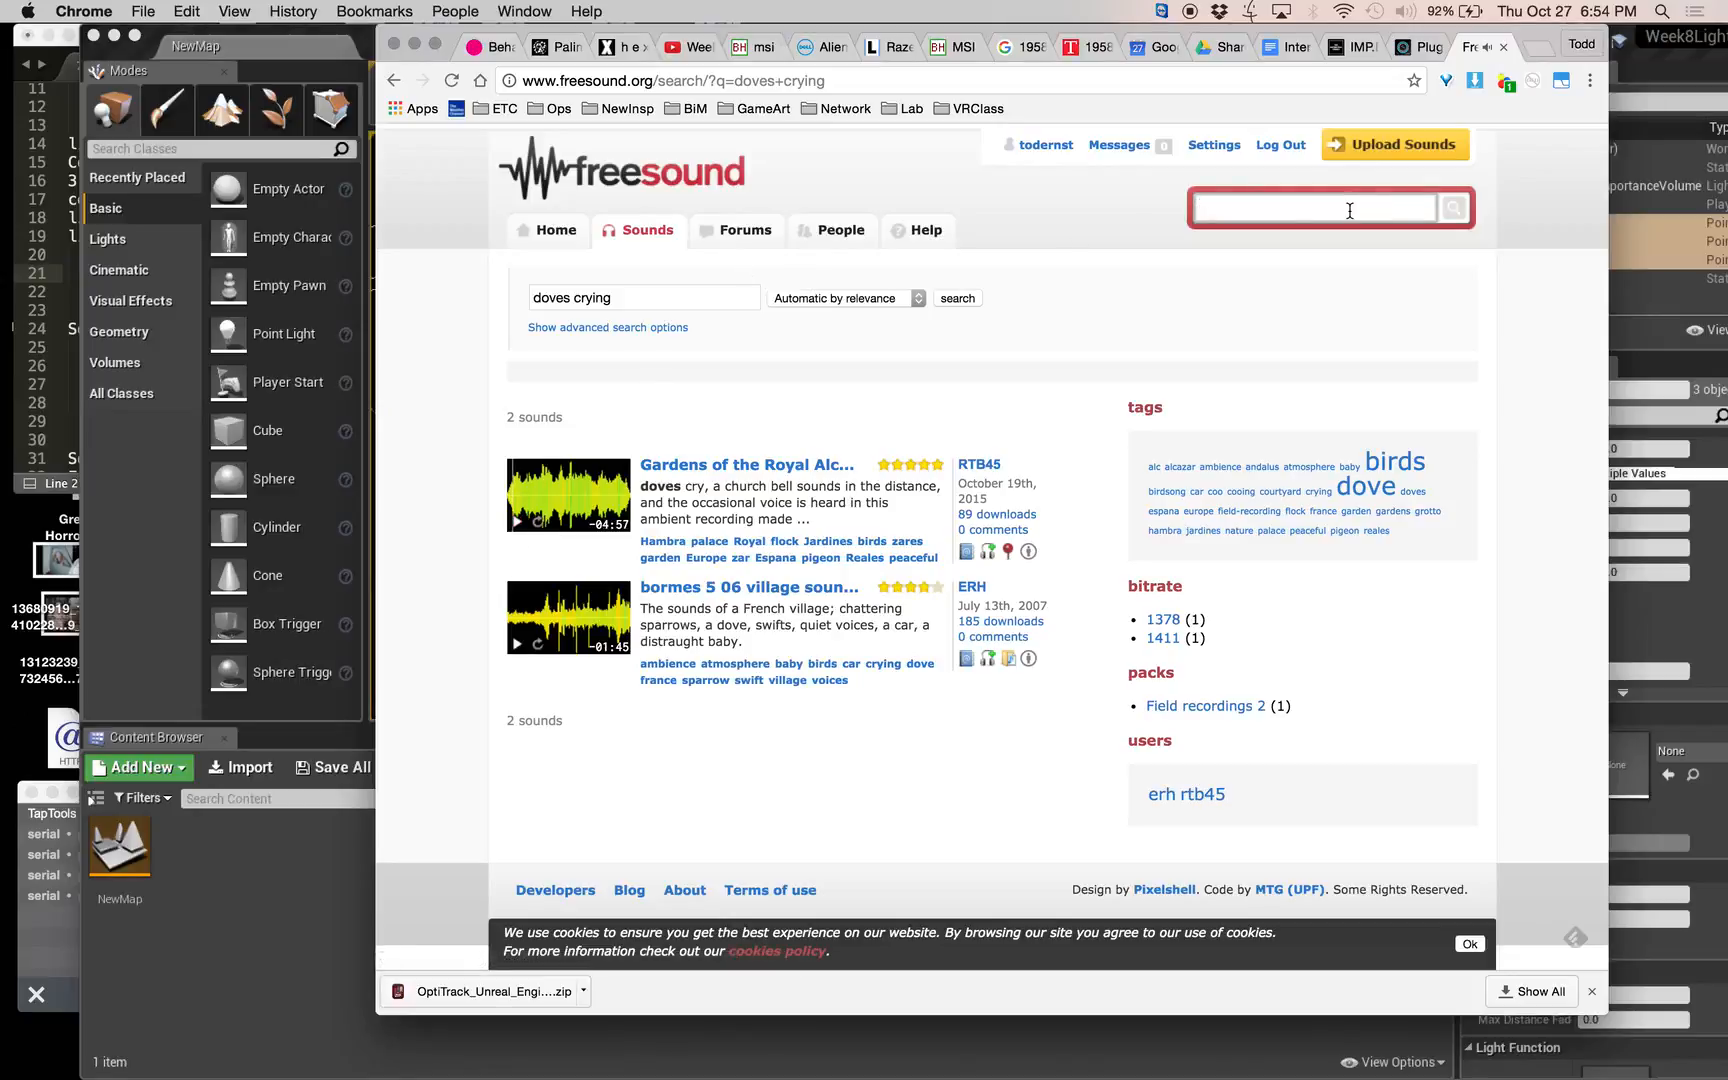
{"action": "type", "text": "one hand clapping"}
{"action": "key", "text": "Return"}
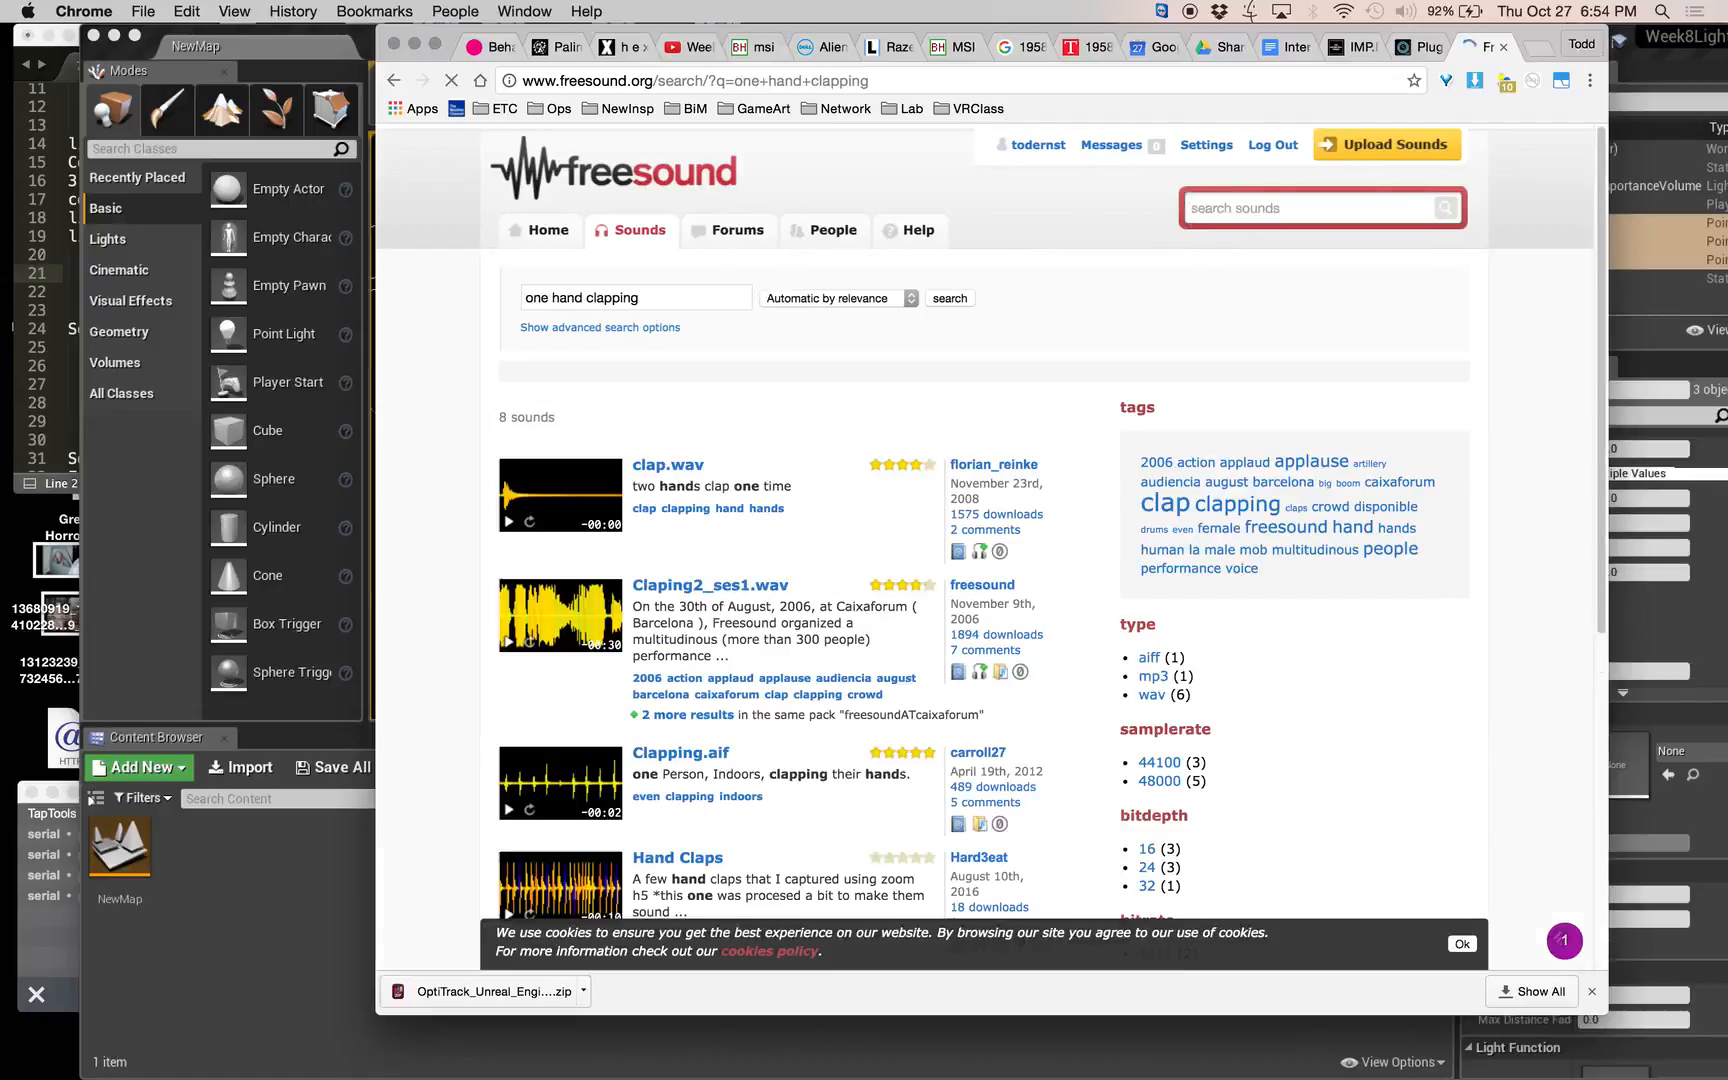
{"action": "left_click", "coordinate": [508, 524]}
Search the sound library for "tree falls in the woods" and for "white noise", and browse the white noise results.
{"action": "left_click", "coordinate": [1231, 213]}
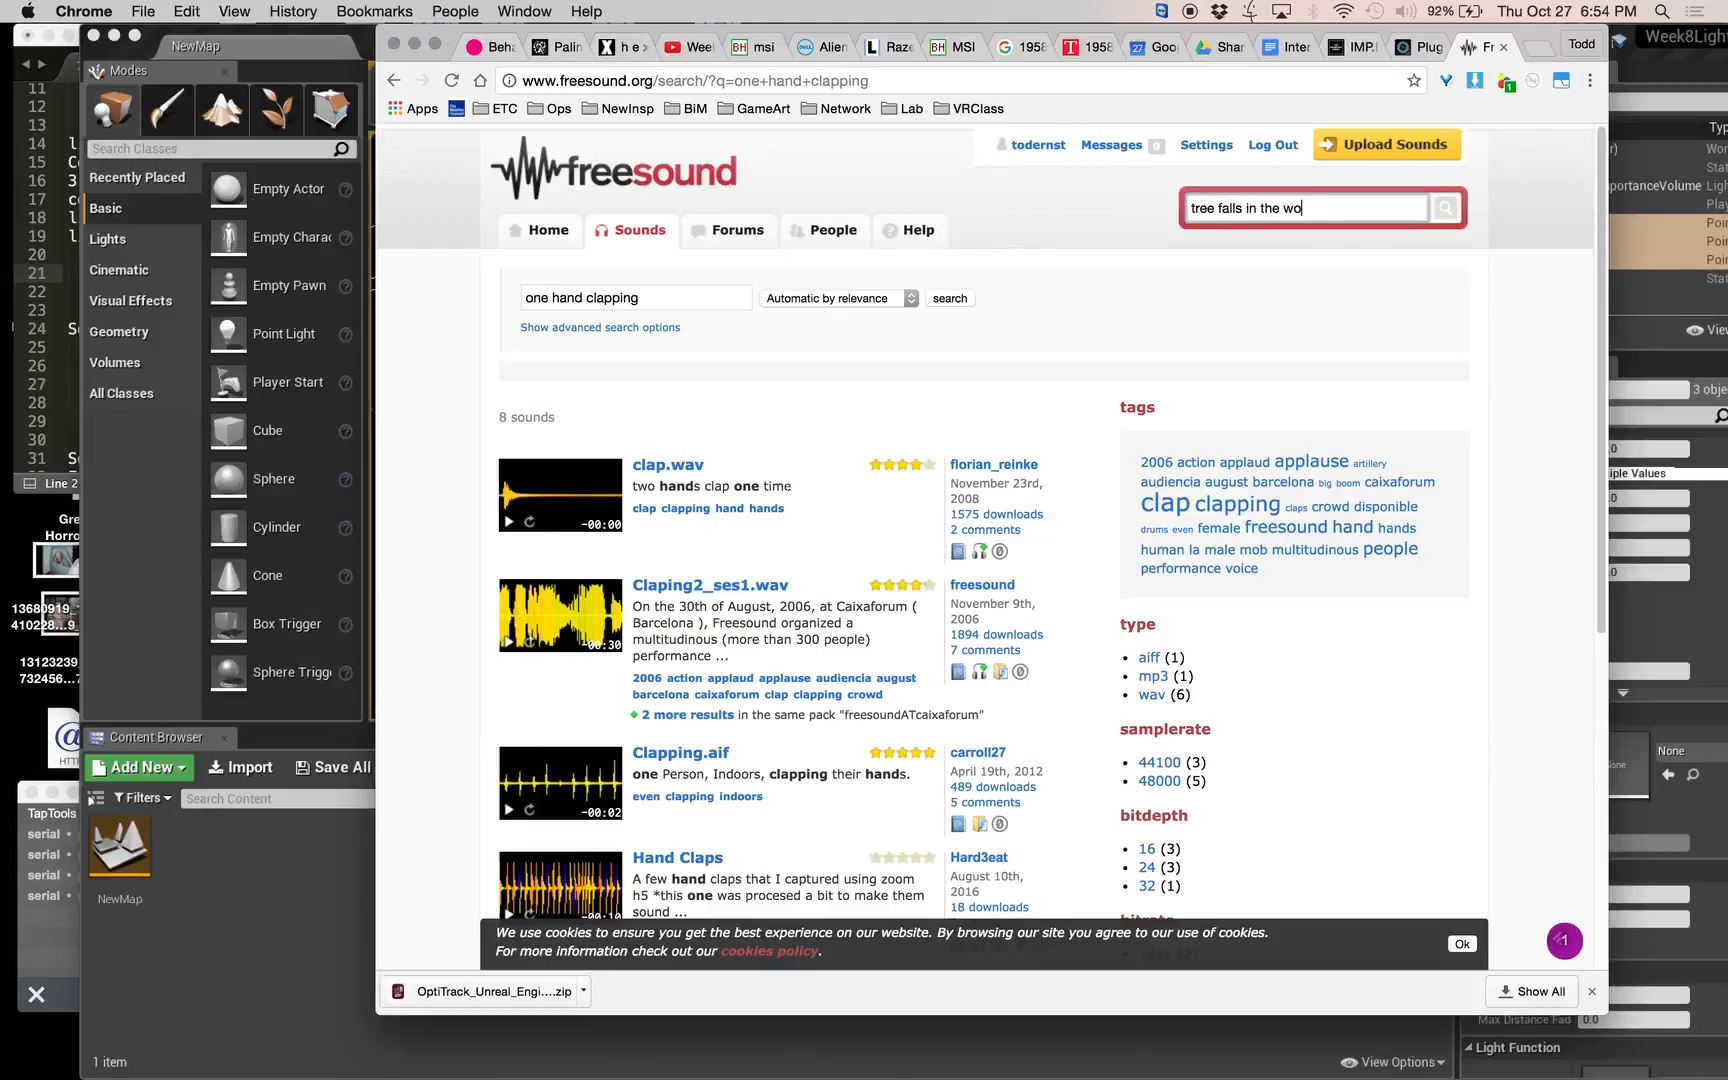
{"action": "key", "text": "Return"}
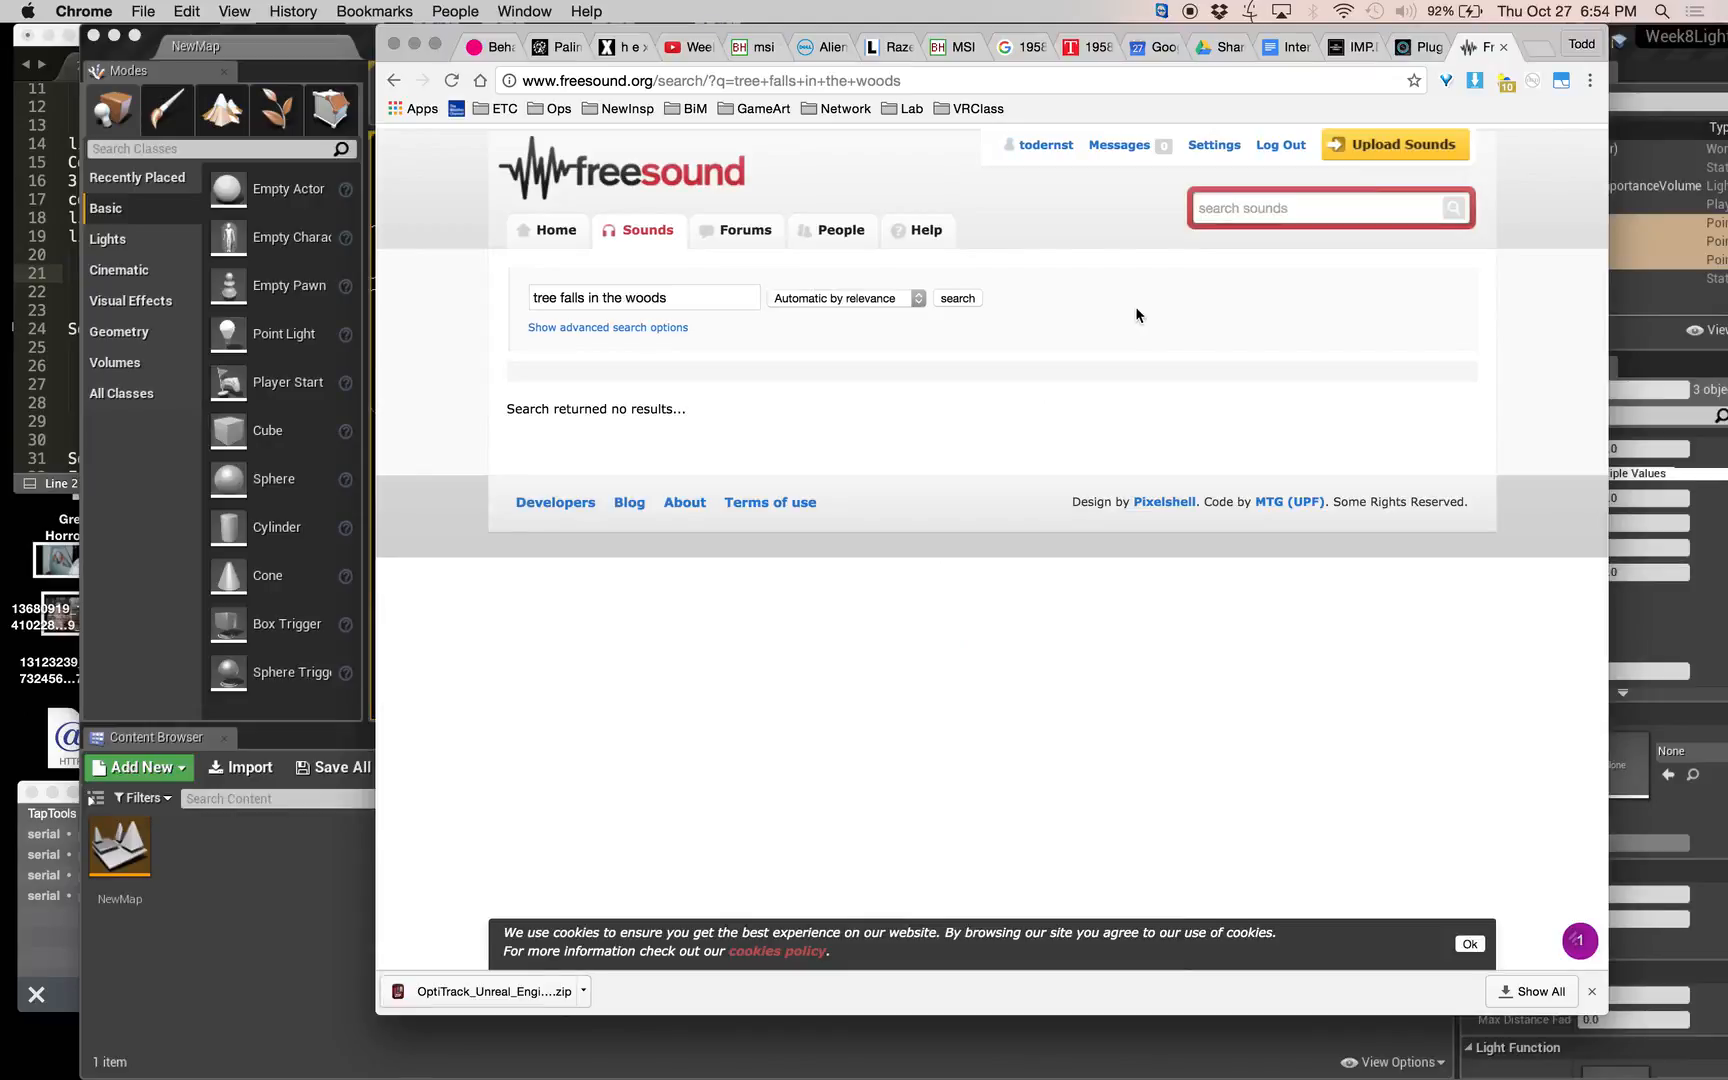
{"action": "left_click", "coordinate": [1279, 210]}
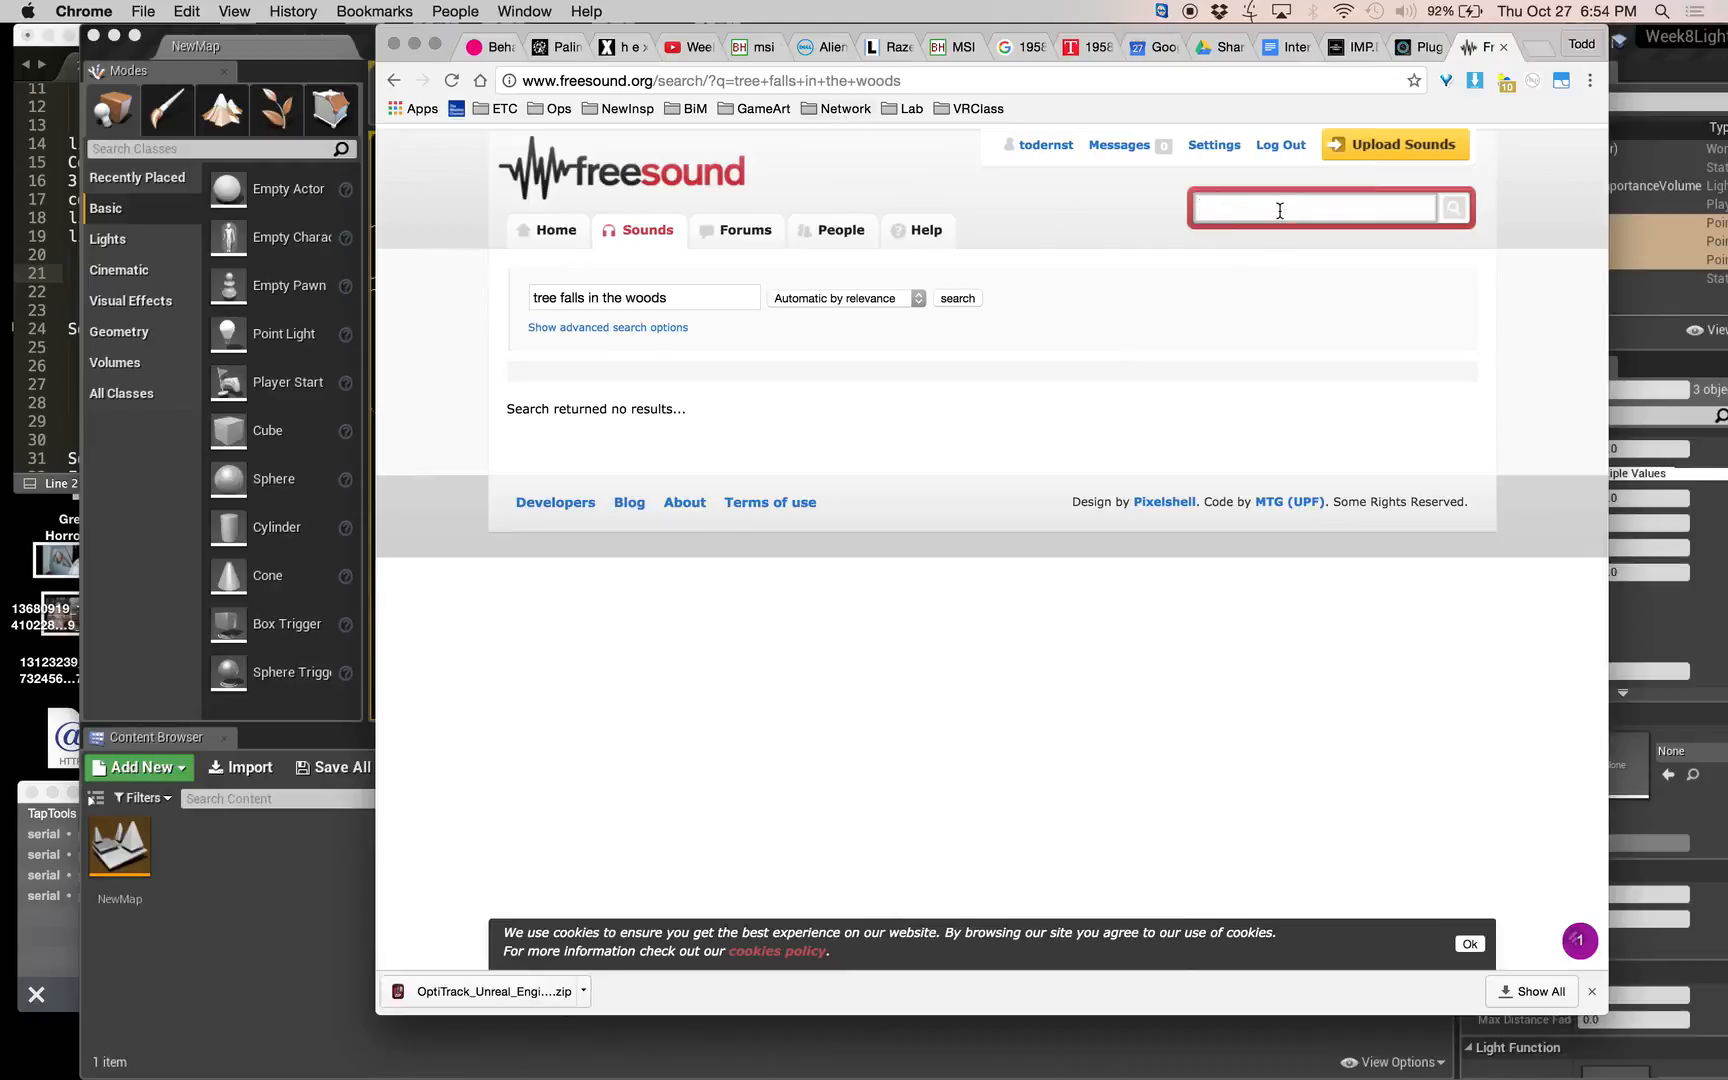
{"action": "type", "text": "white noise"}
{"action": "key", "text": "Return"}
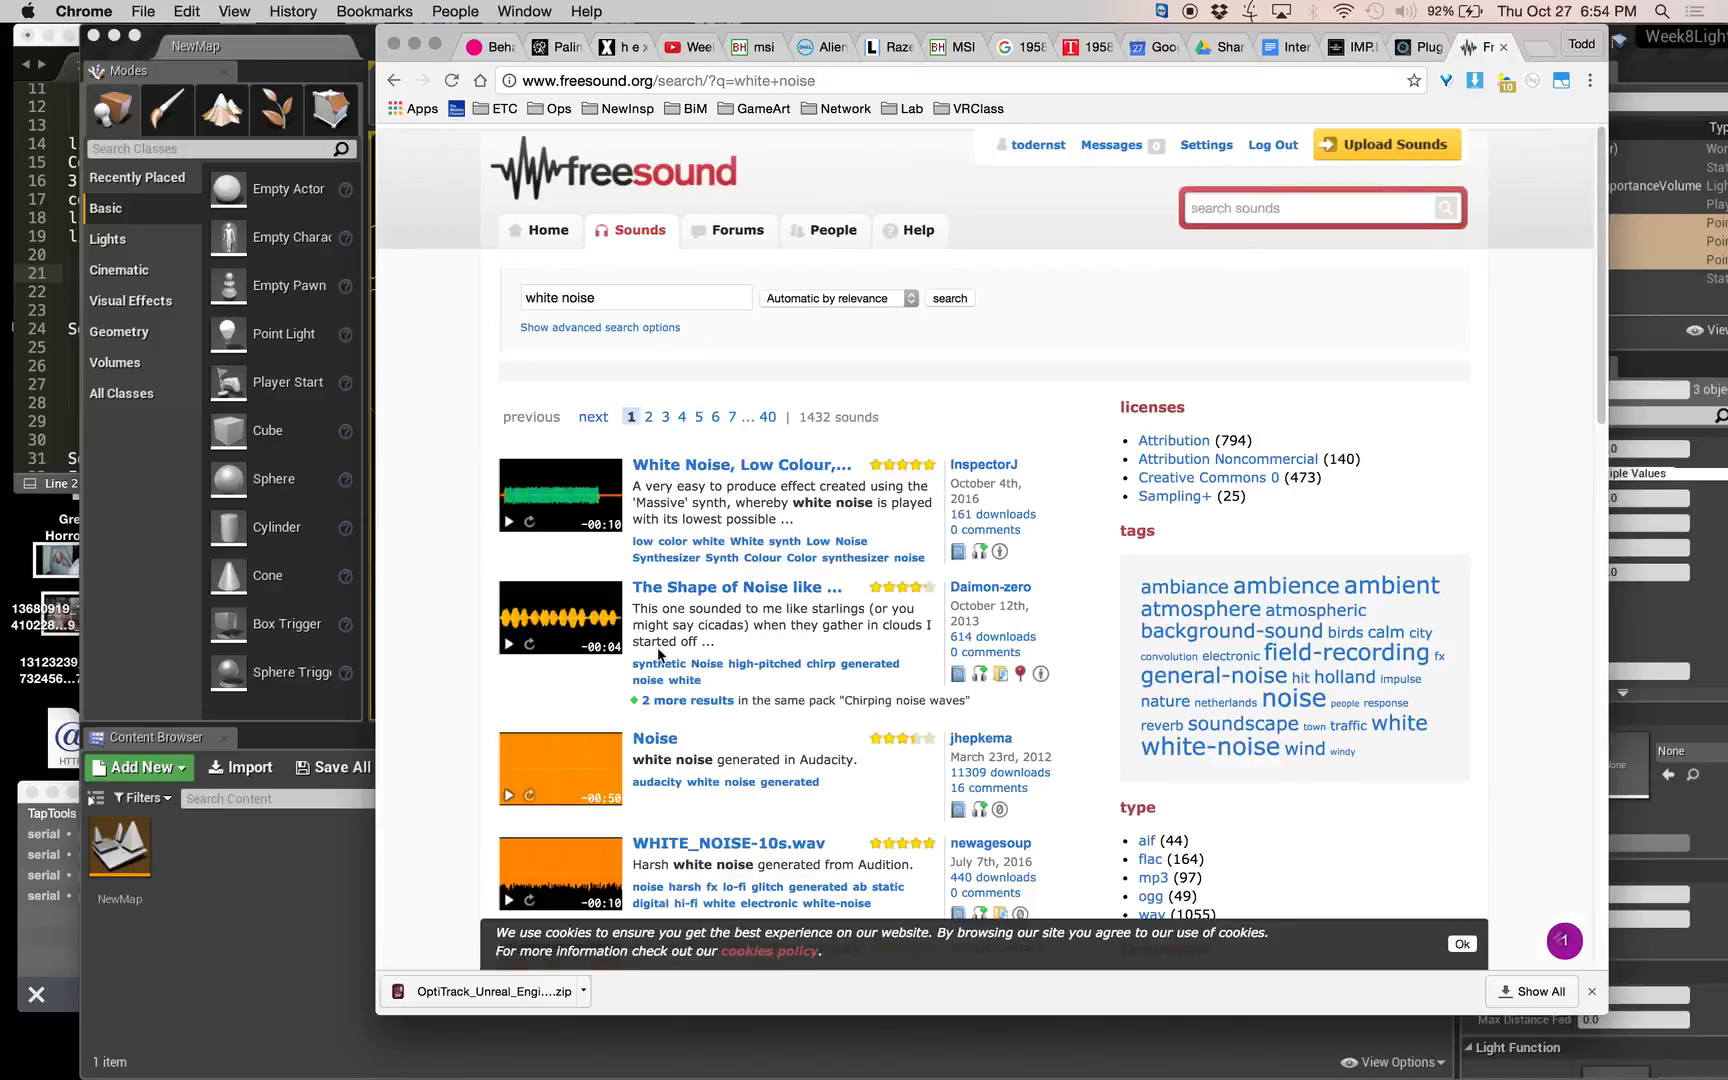
{"action": "scroll", "coordinate": [768, 757], "scroll_direction": "down", "scroll_amount": 4}
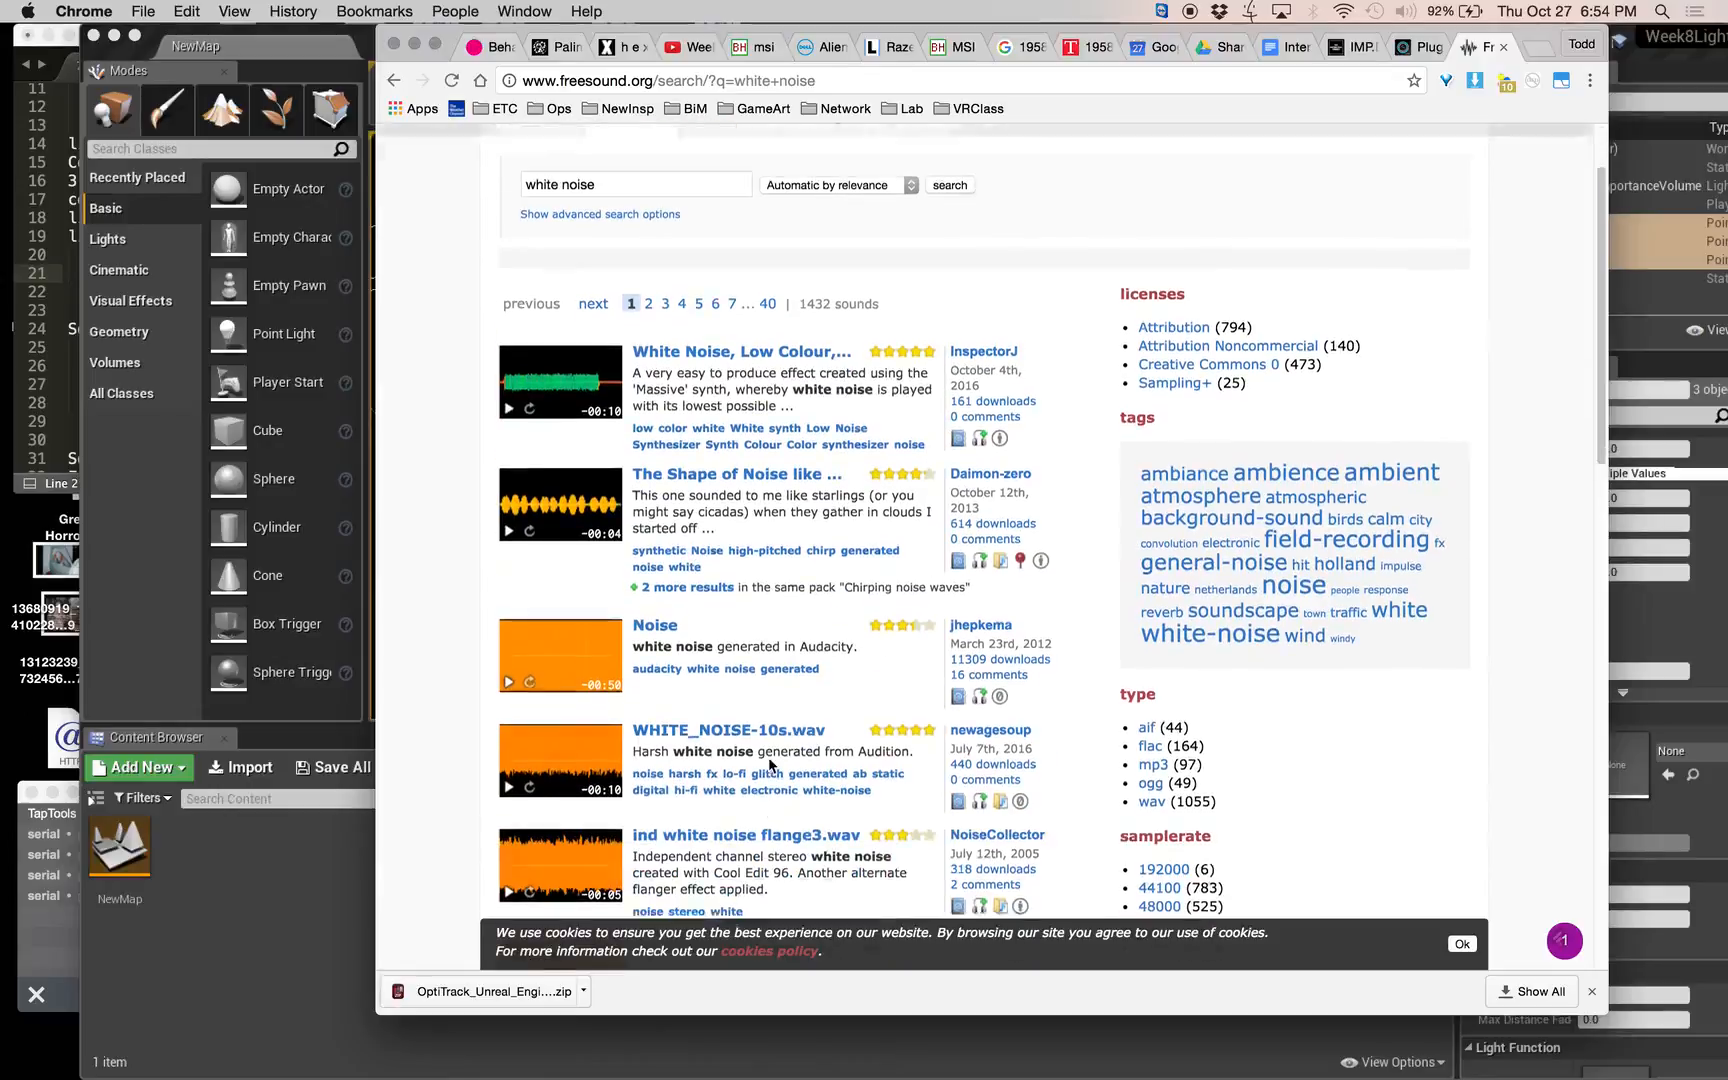
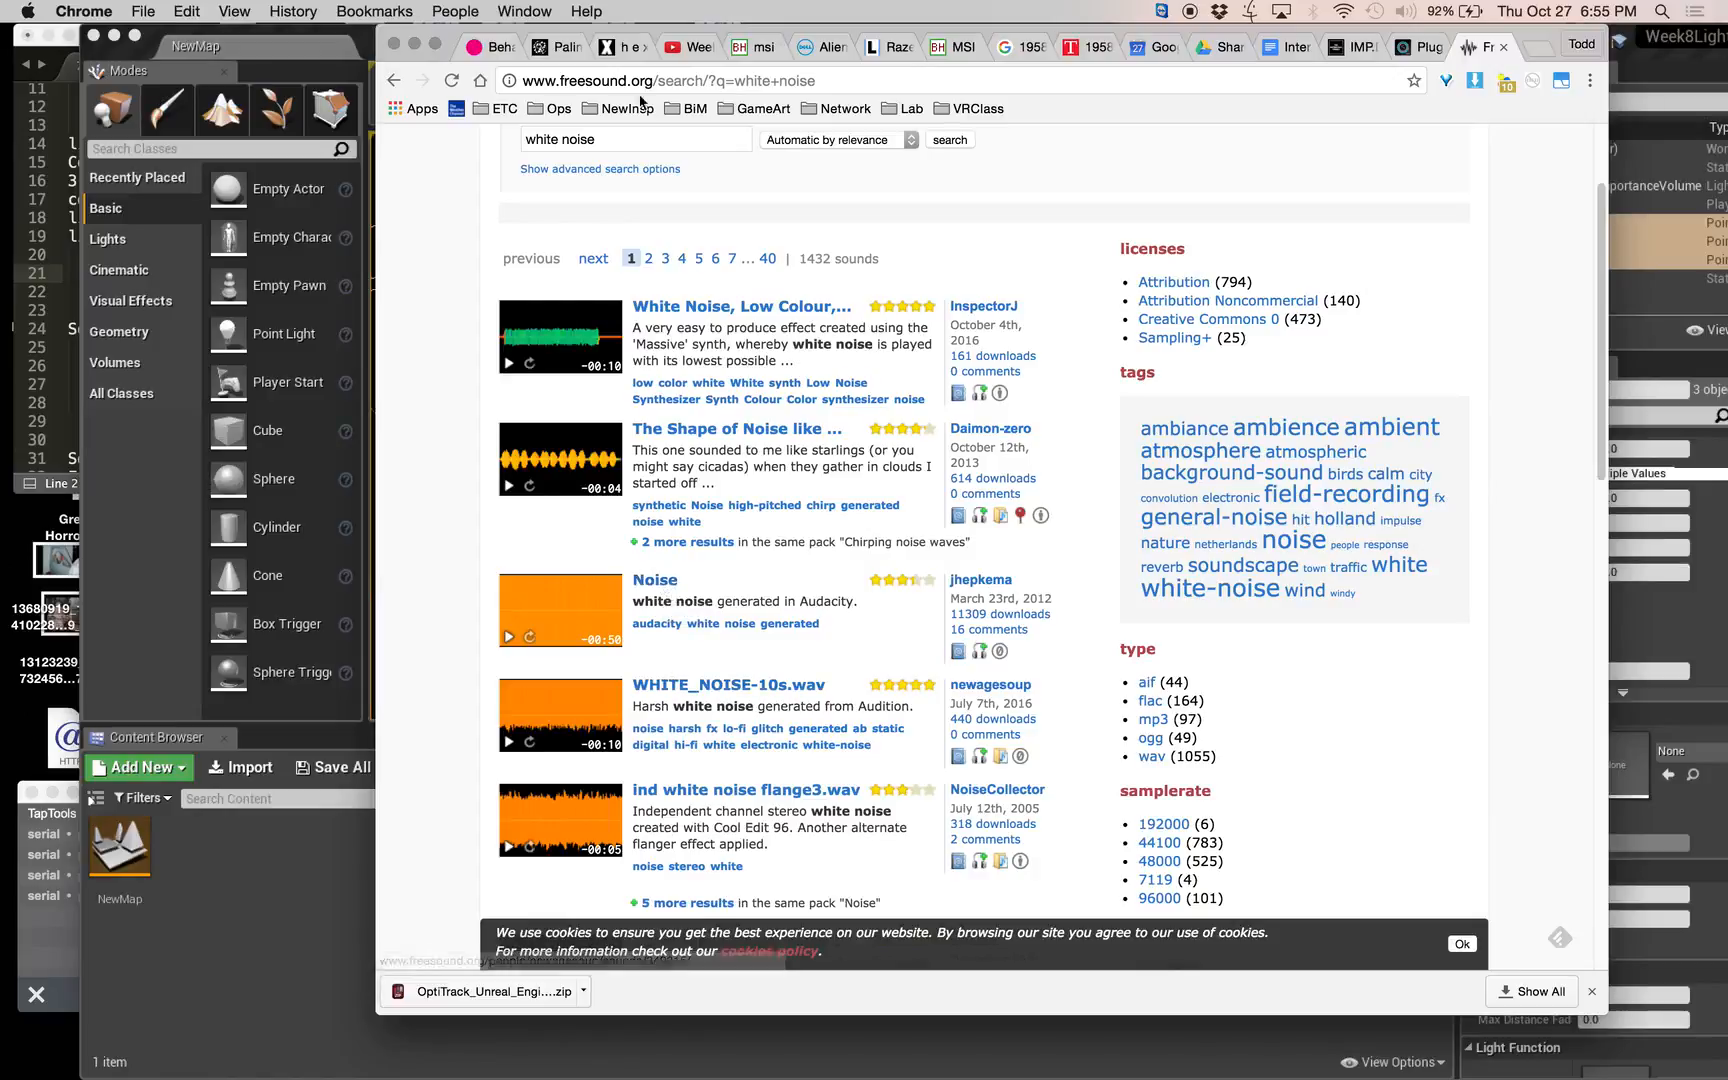
Download the Noise recording generated in Audacity from the white noise results and show the MP3 in Finder.
{"action": "left_click", "coordinate": [655, 582]}
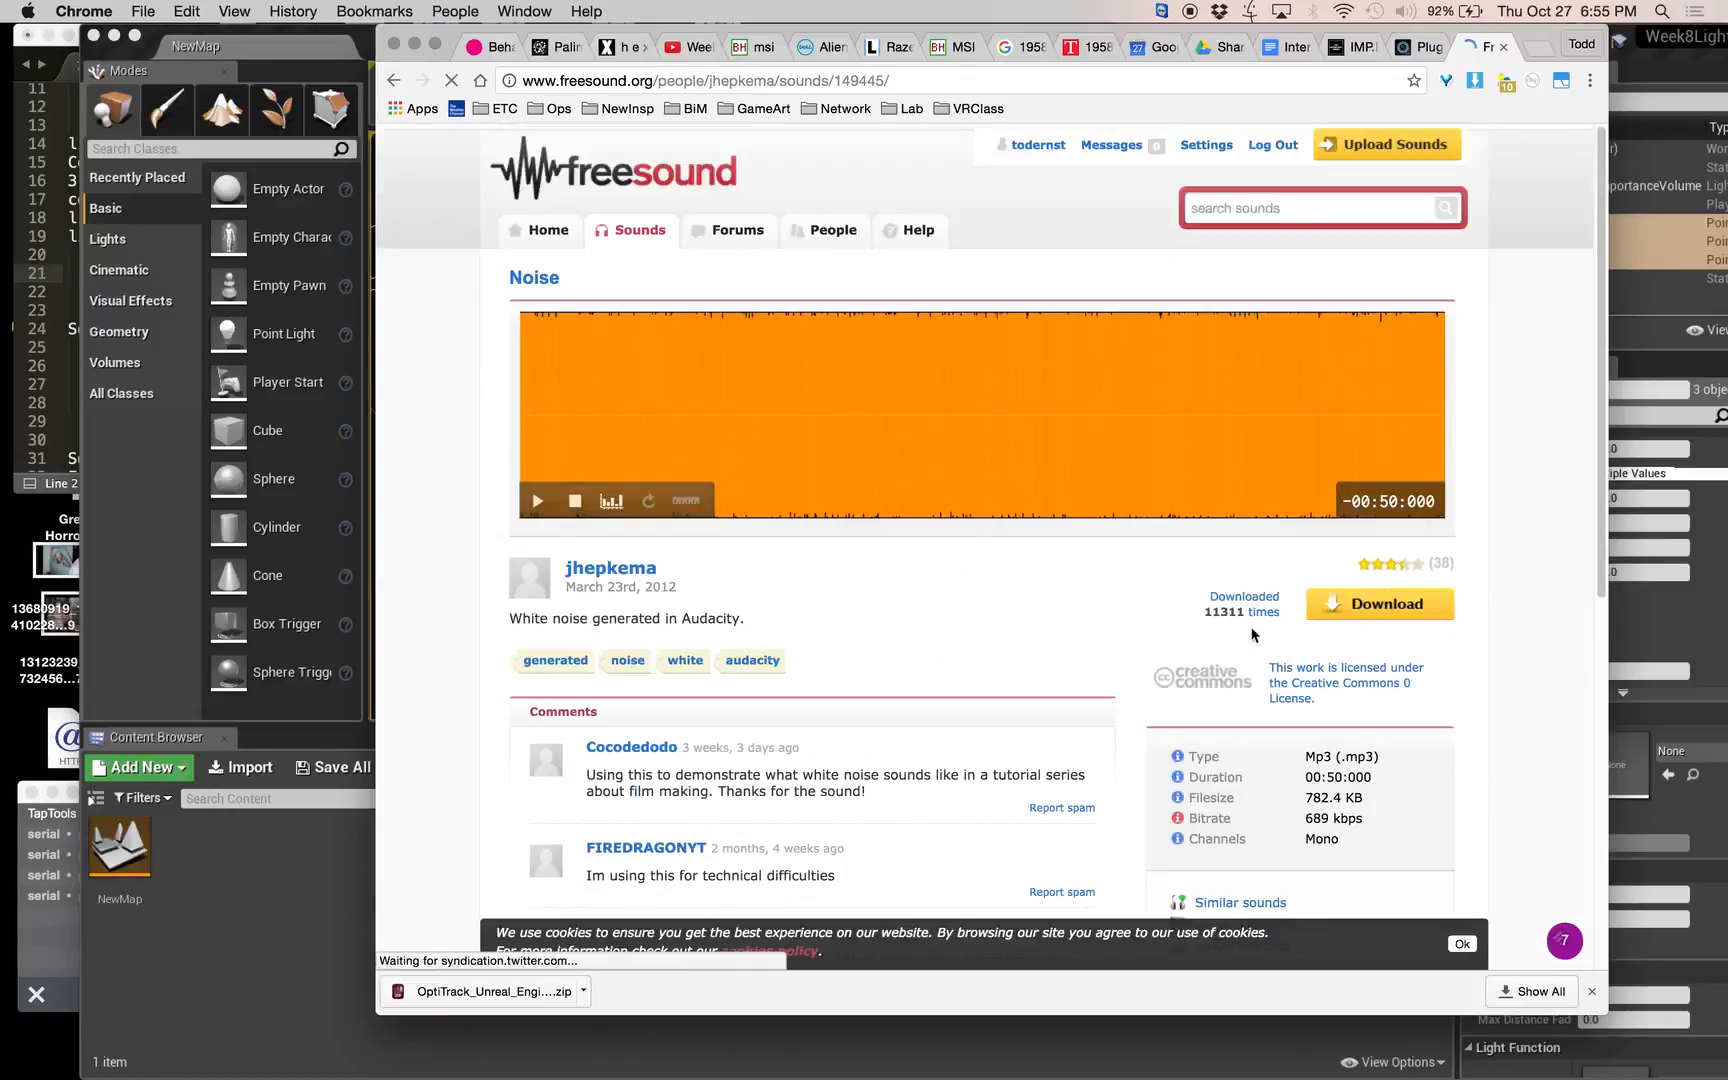
{"action": "left_click", "coordinate": [1397, 607]}
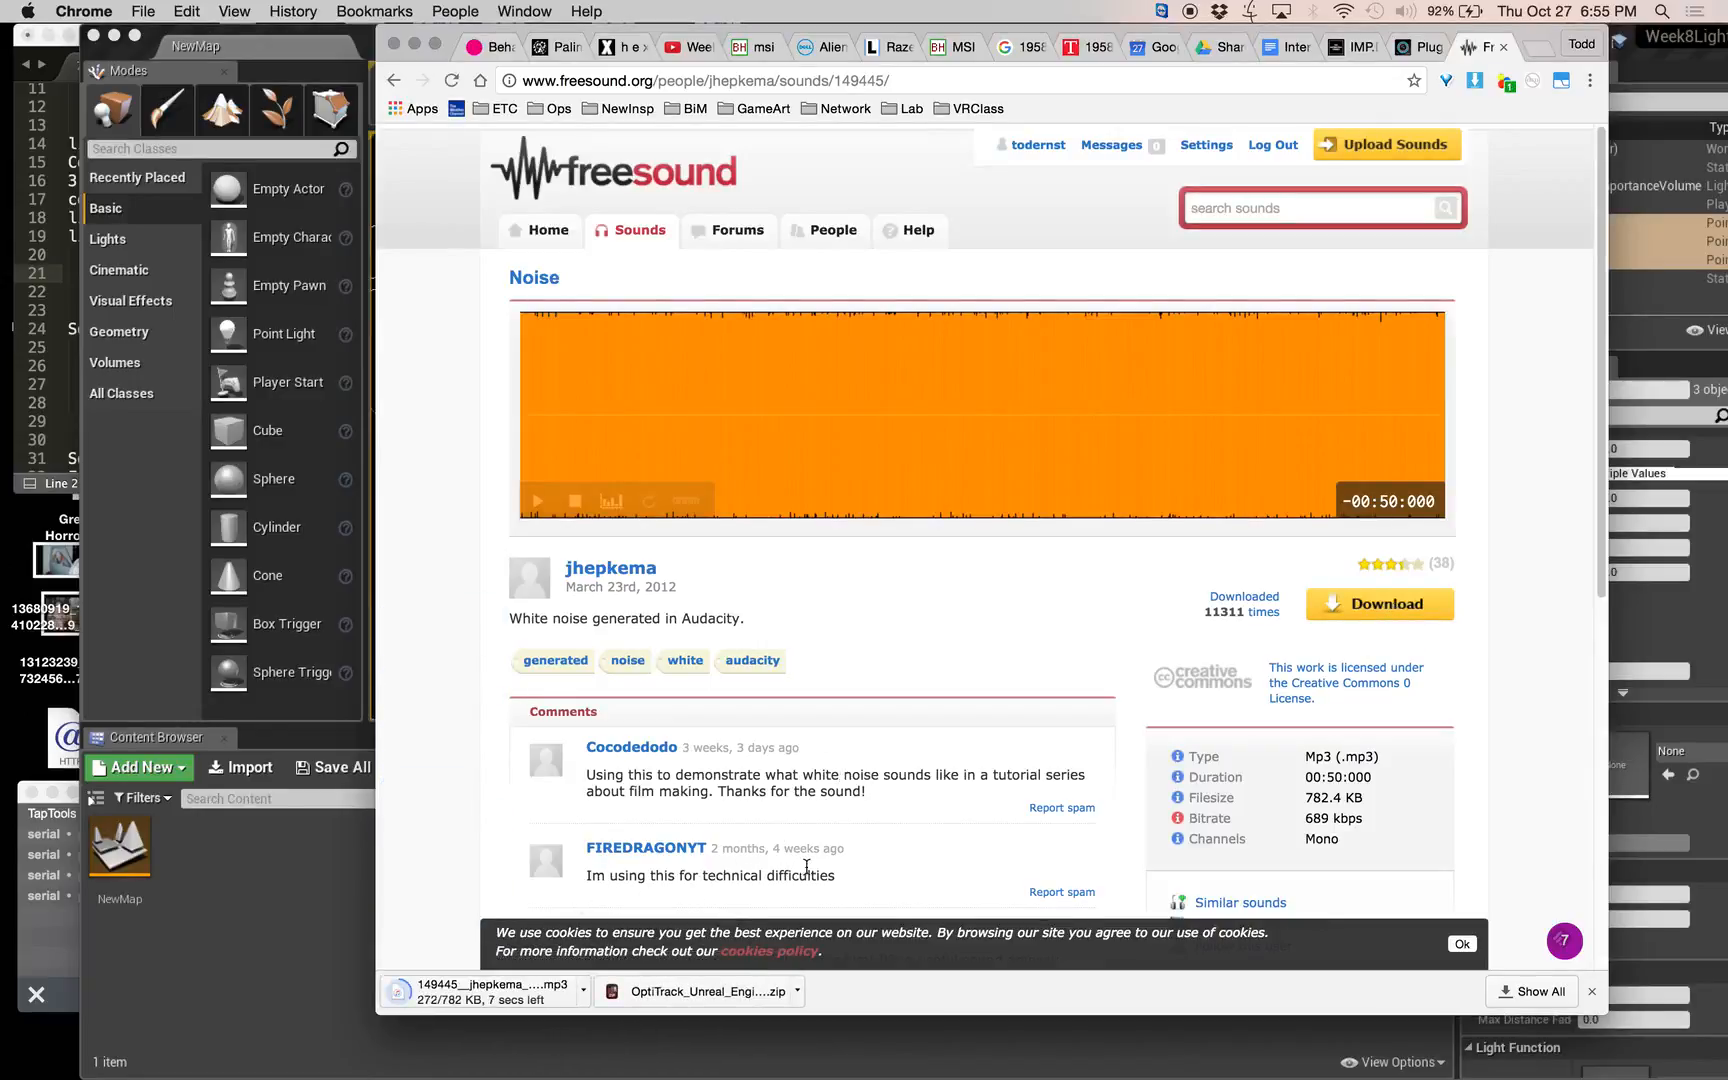
{"action": "scroll", "coordinate": [806, 866], "scroll_direction": "down", "scroll_amount": 5}
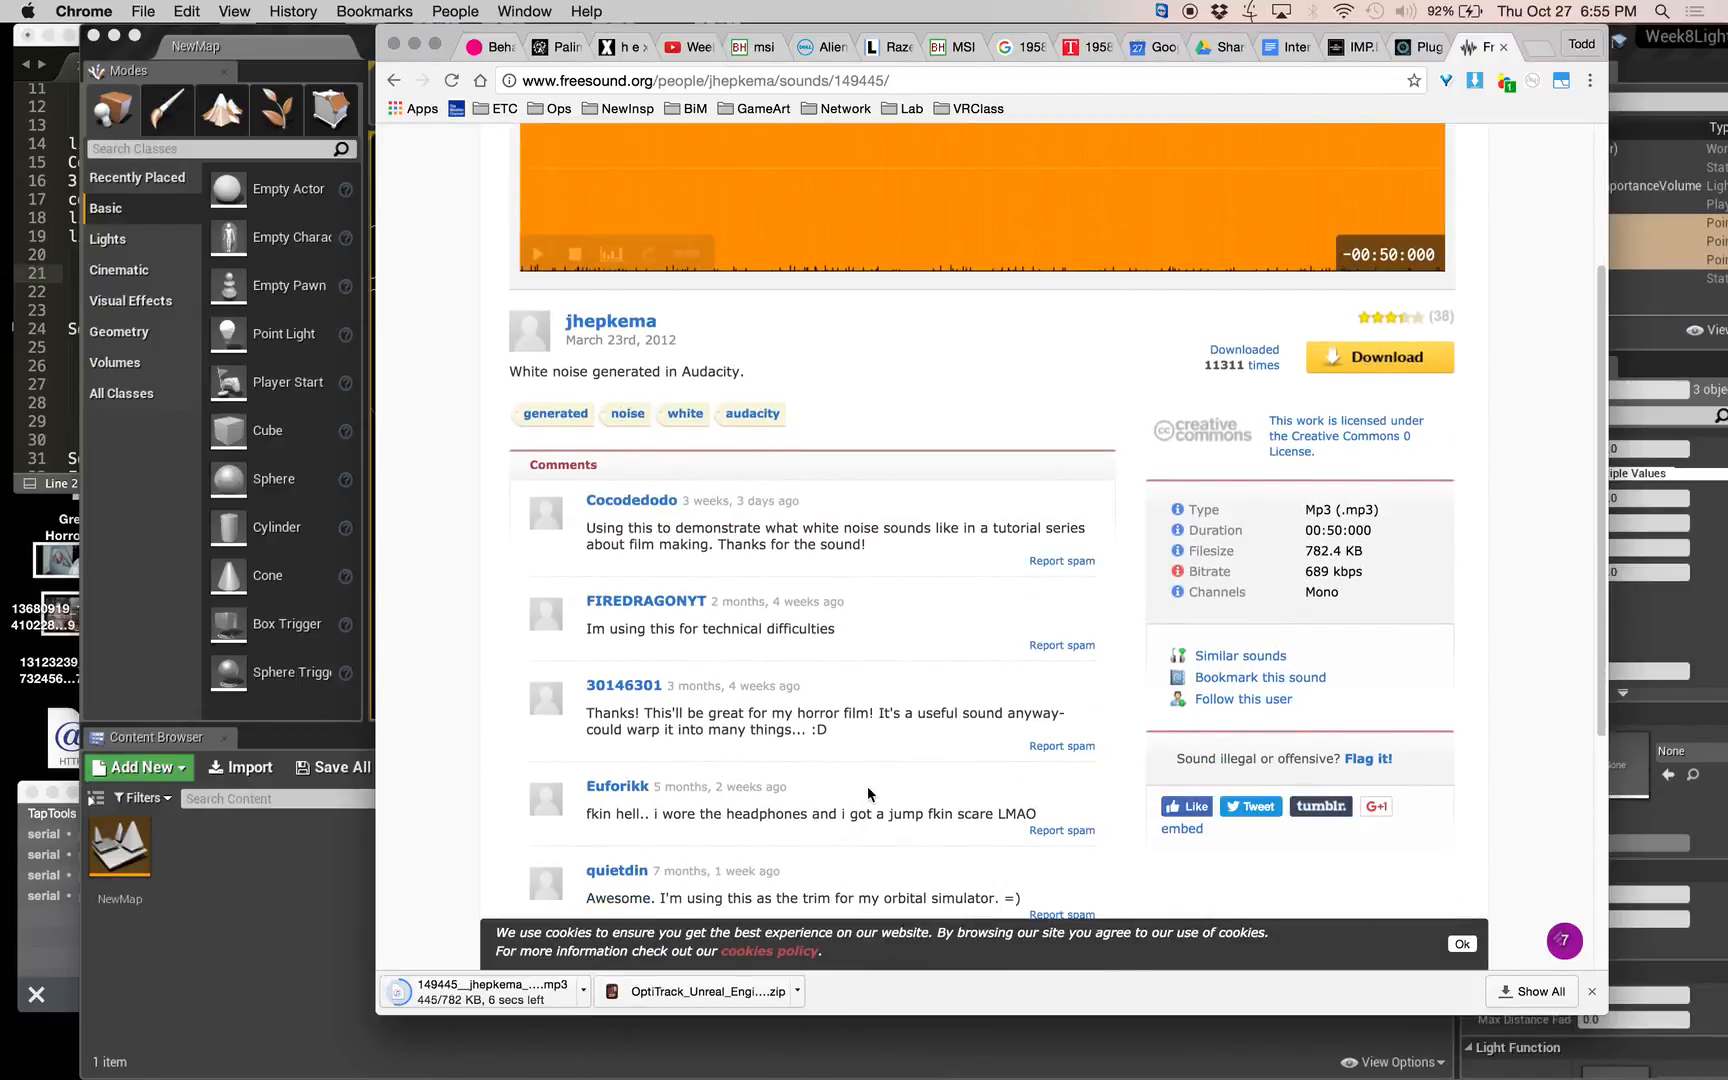
{"action": "scroll", "coordinate": [867, 789], "scroll_direction": "down", "scroll_amount": 7}
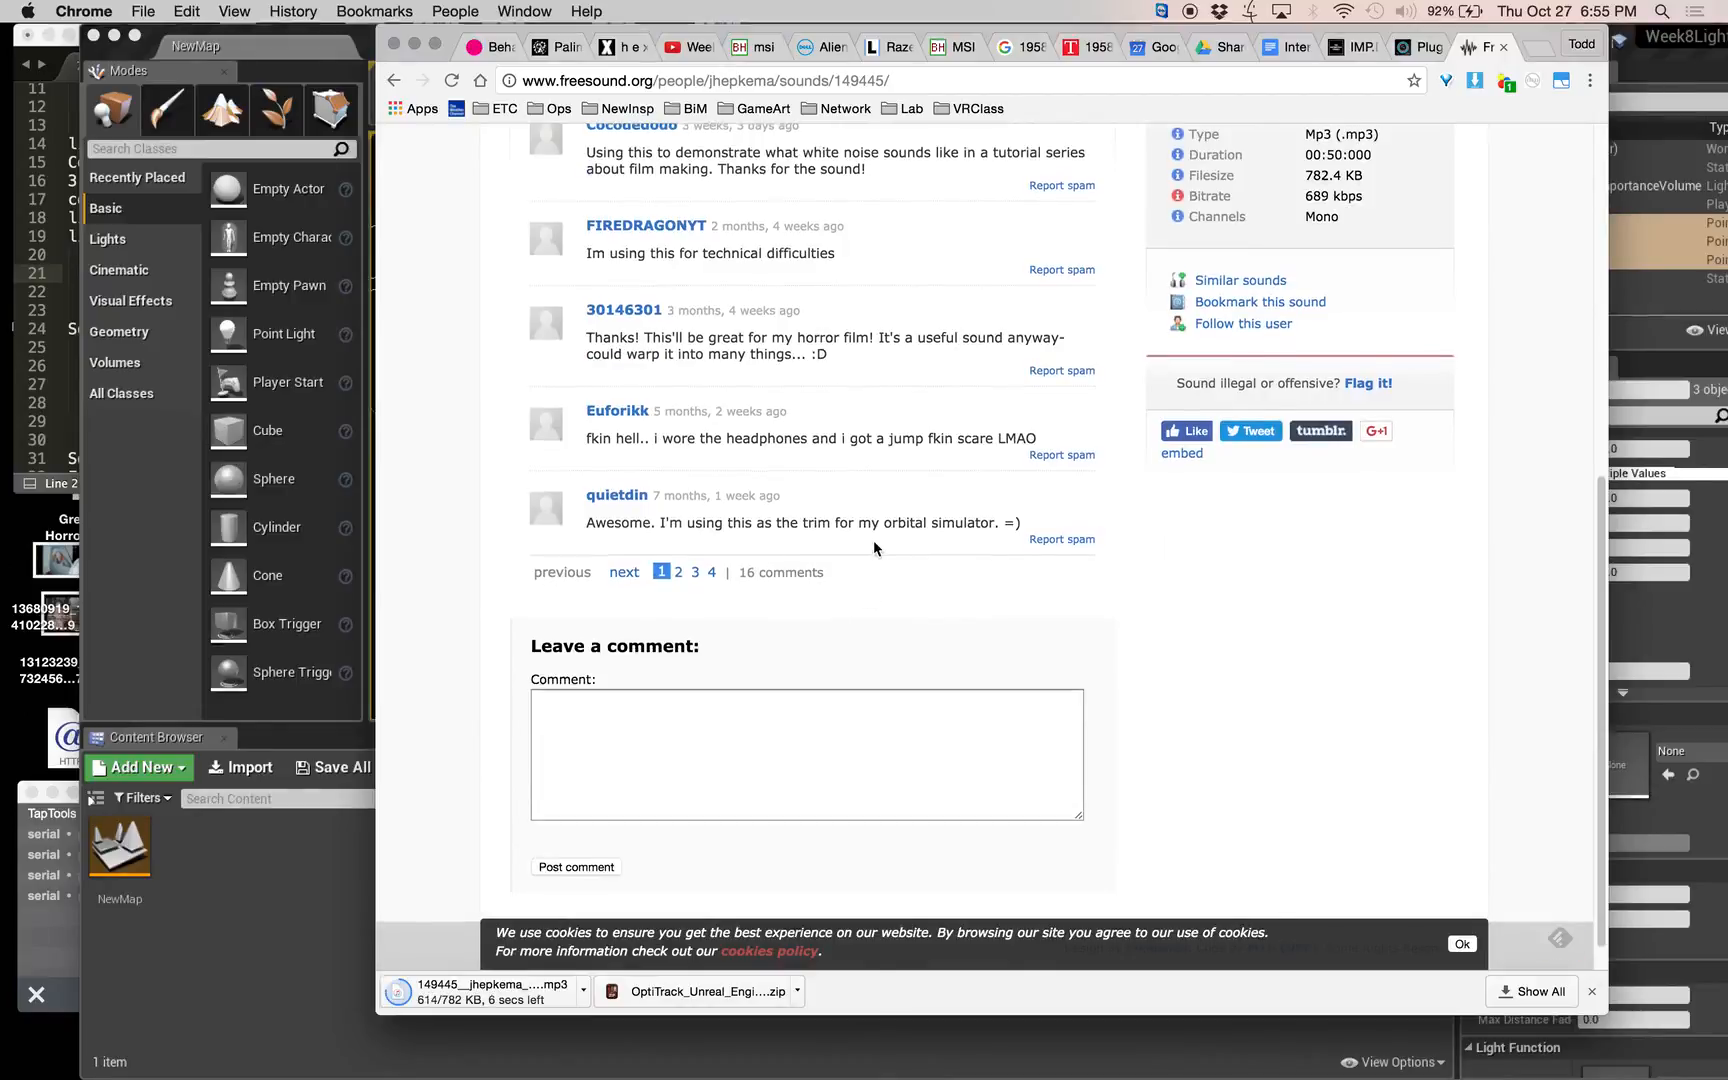
{"action": "scroll", "coordinate": [873, 540], "scroll_direction": "up", "scroll_amount": 8}
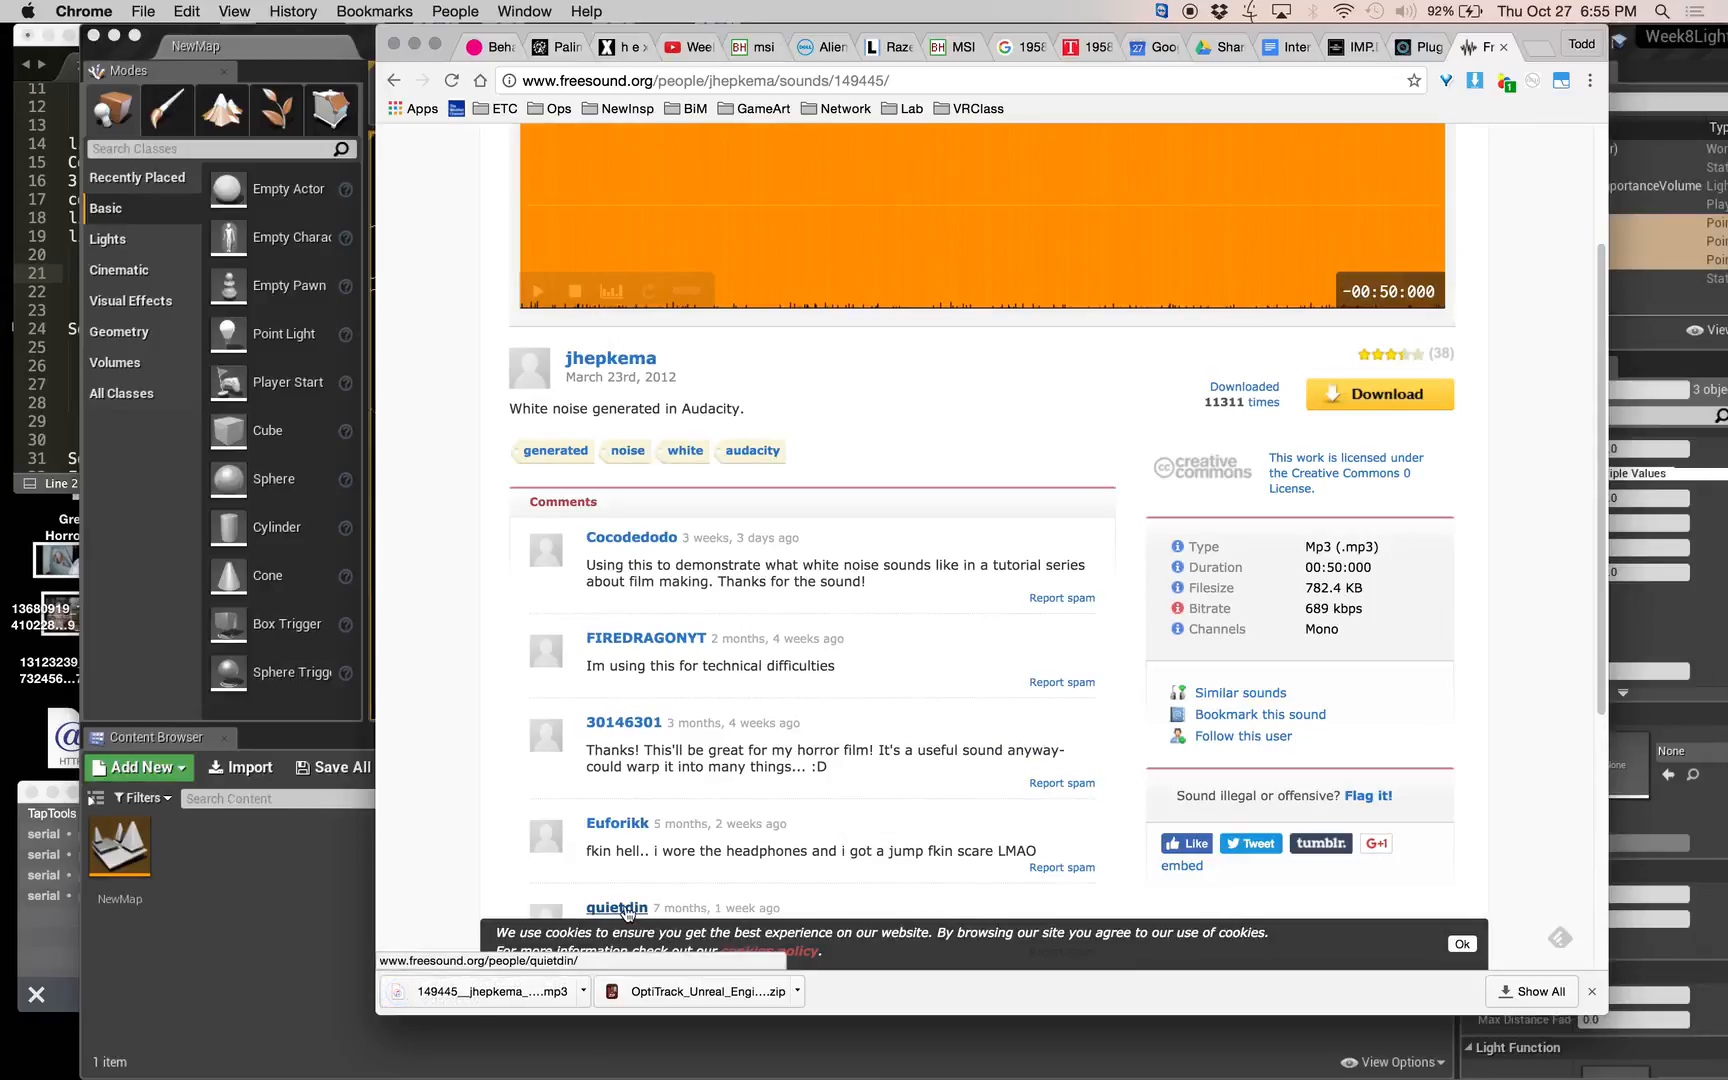
{"action": "left_click", "coordinate": [584, 991]}
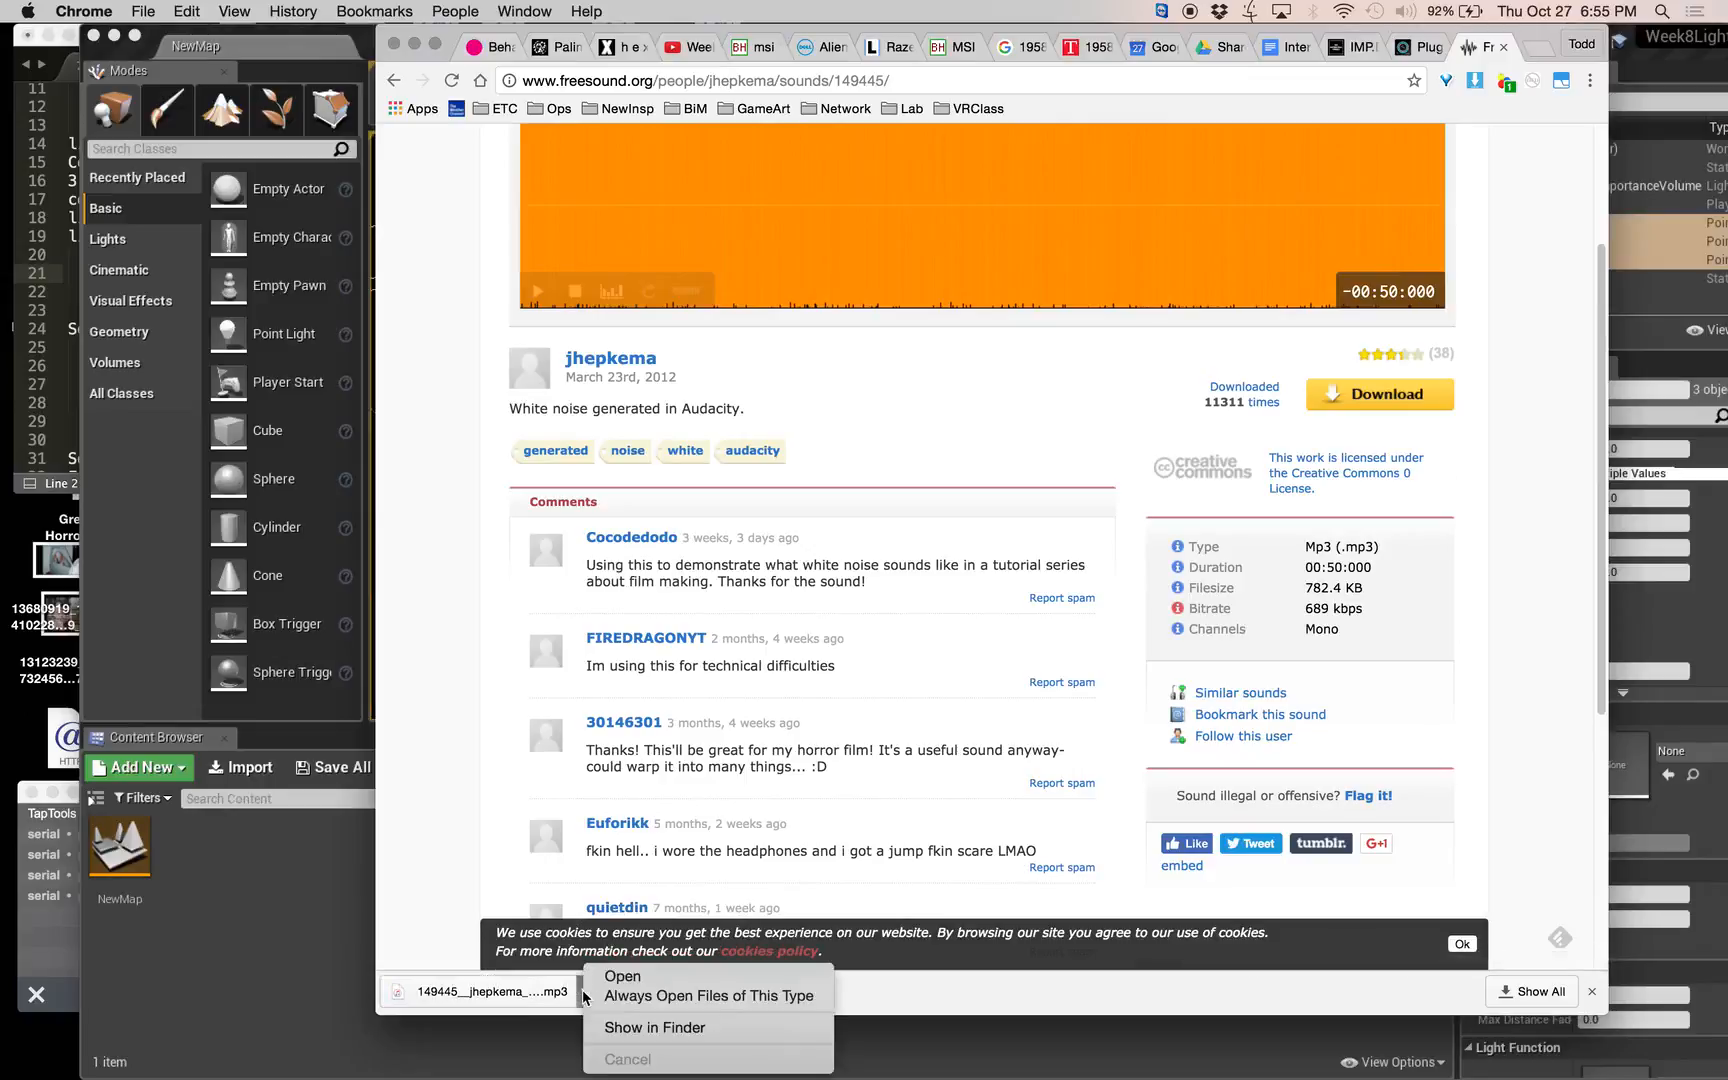
{"action": "left_click", "coordinate": [654, 1027]}
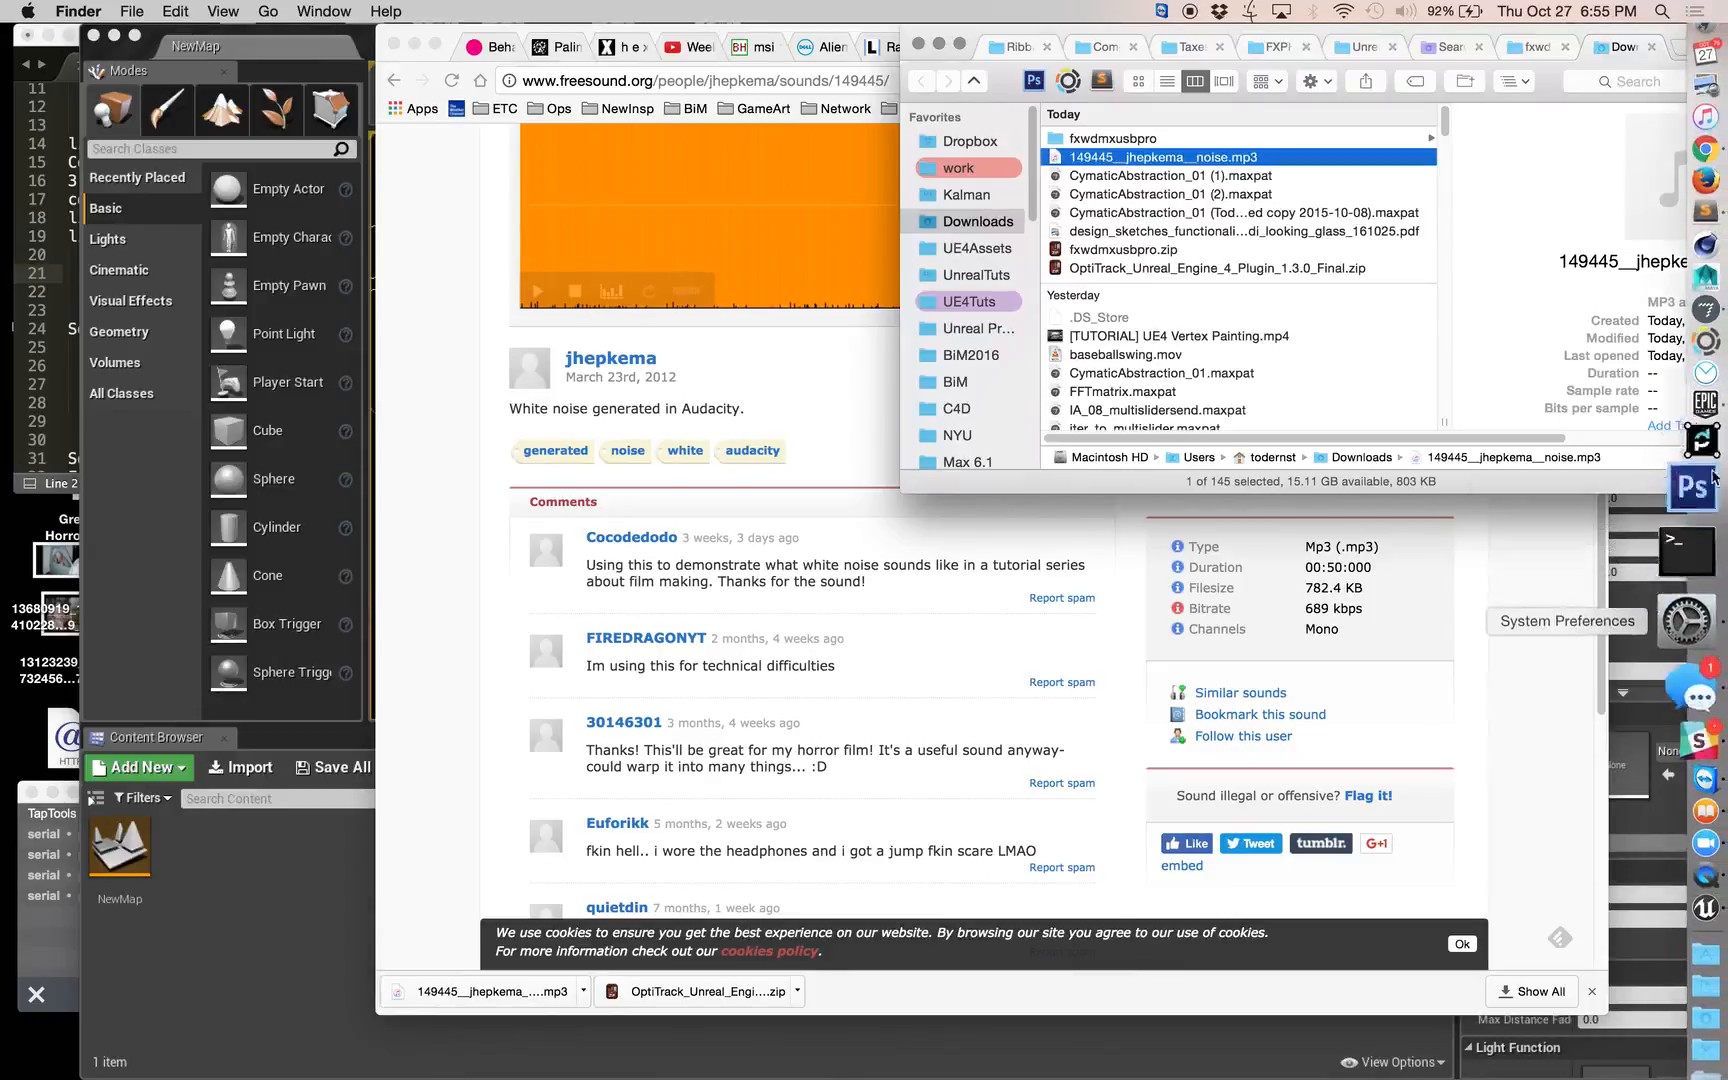
Search the computer for "audition" and launch Adobe Audition.
{"action": "left_click", "coordinate": [1662, 11]}
{"action": "type", "text": "audi"}
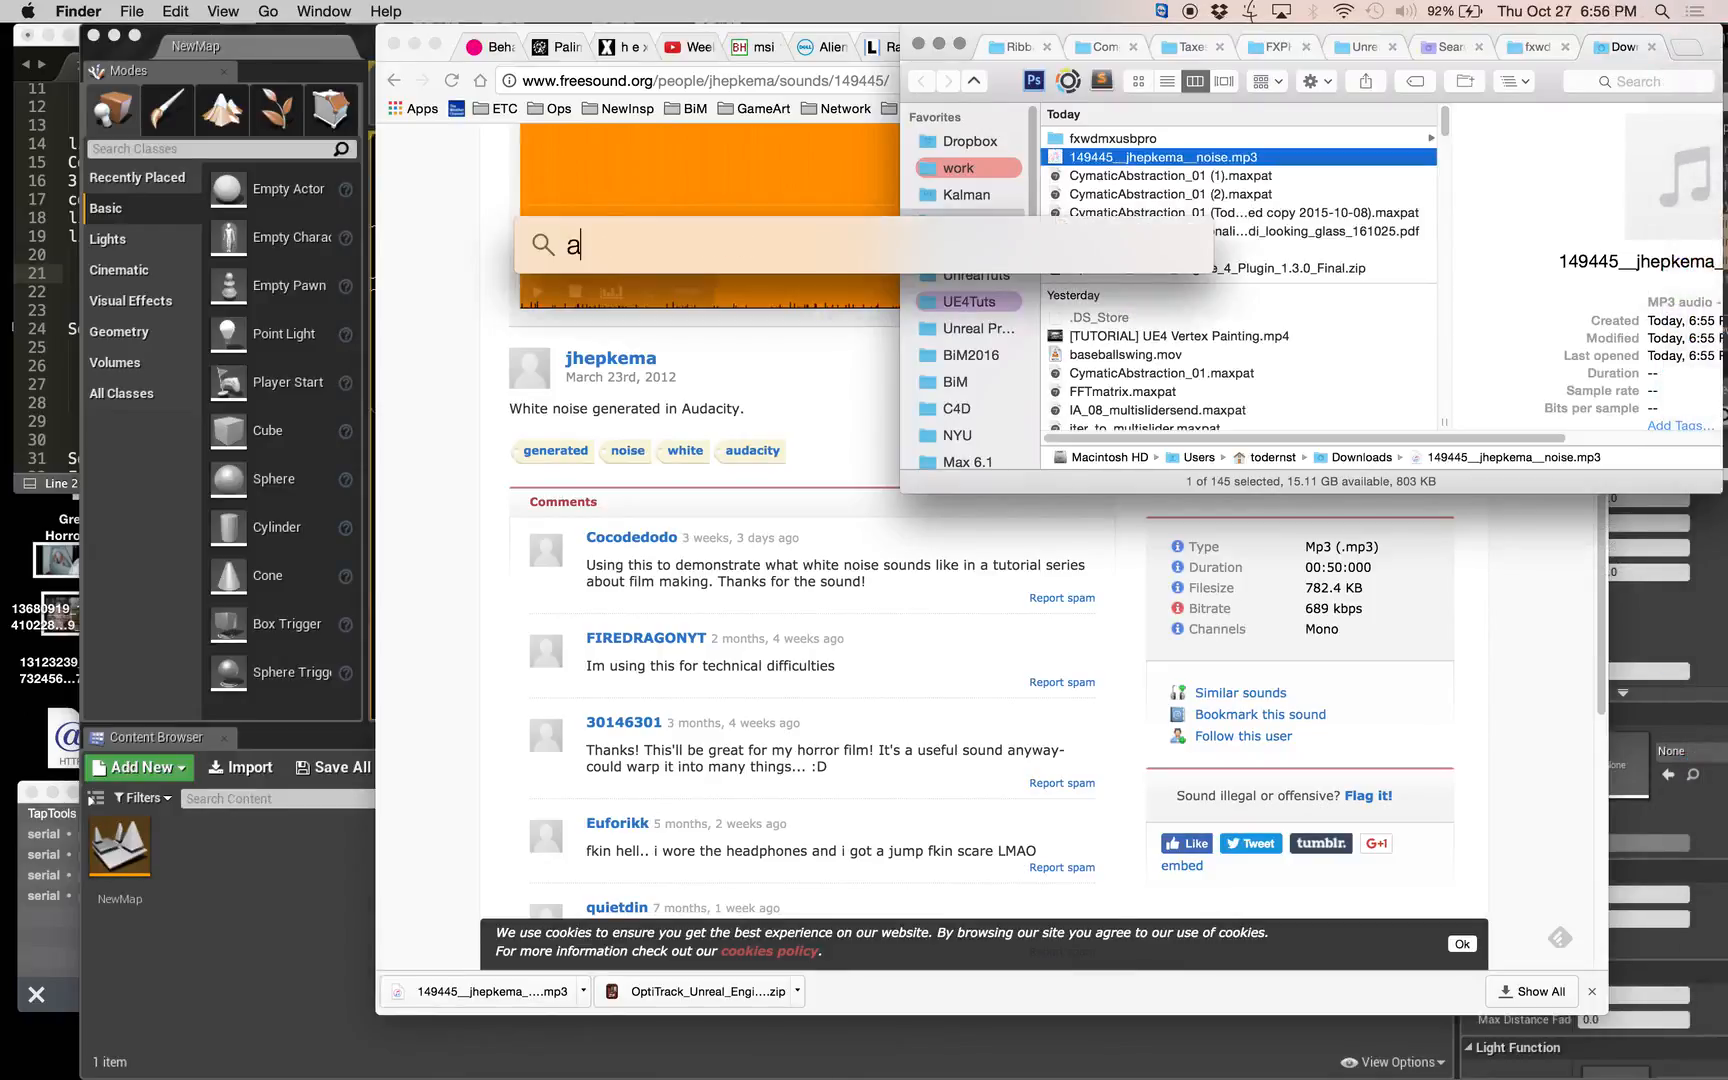
{"action": "type", "text": "tion"}
{"action": "key", "text": "Return"}
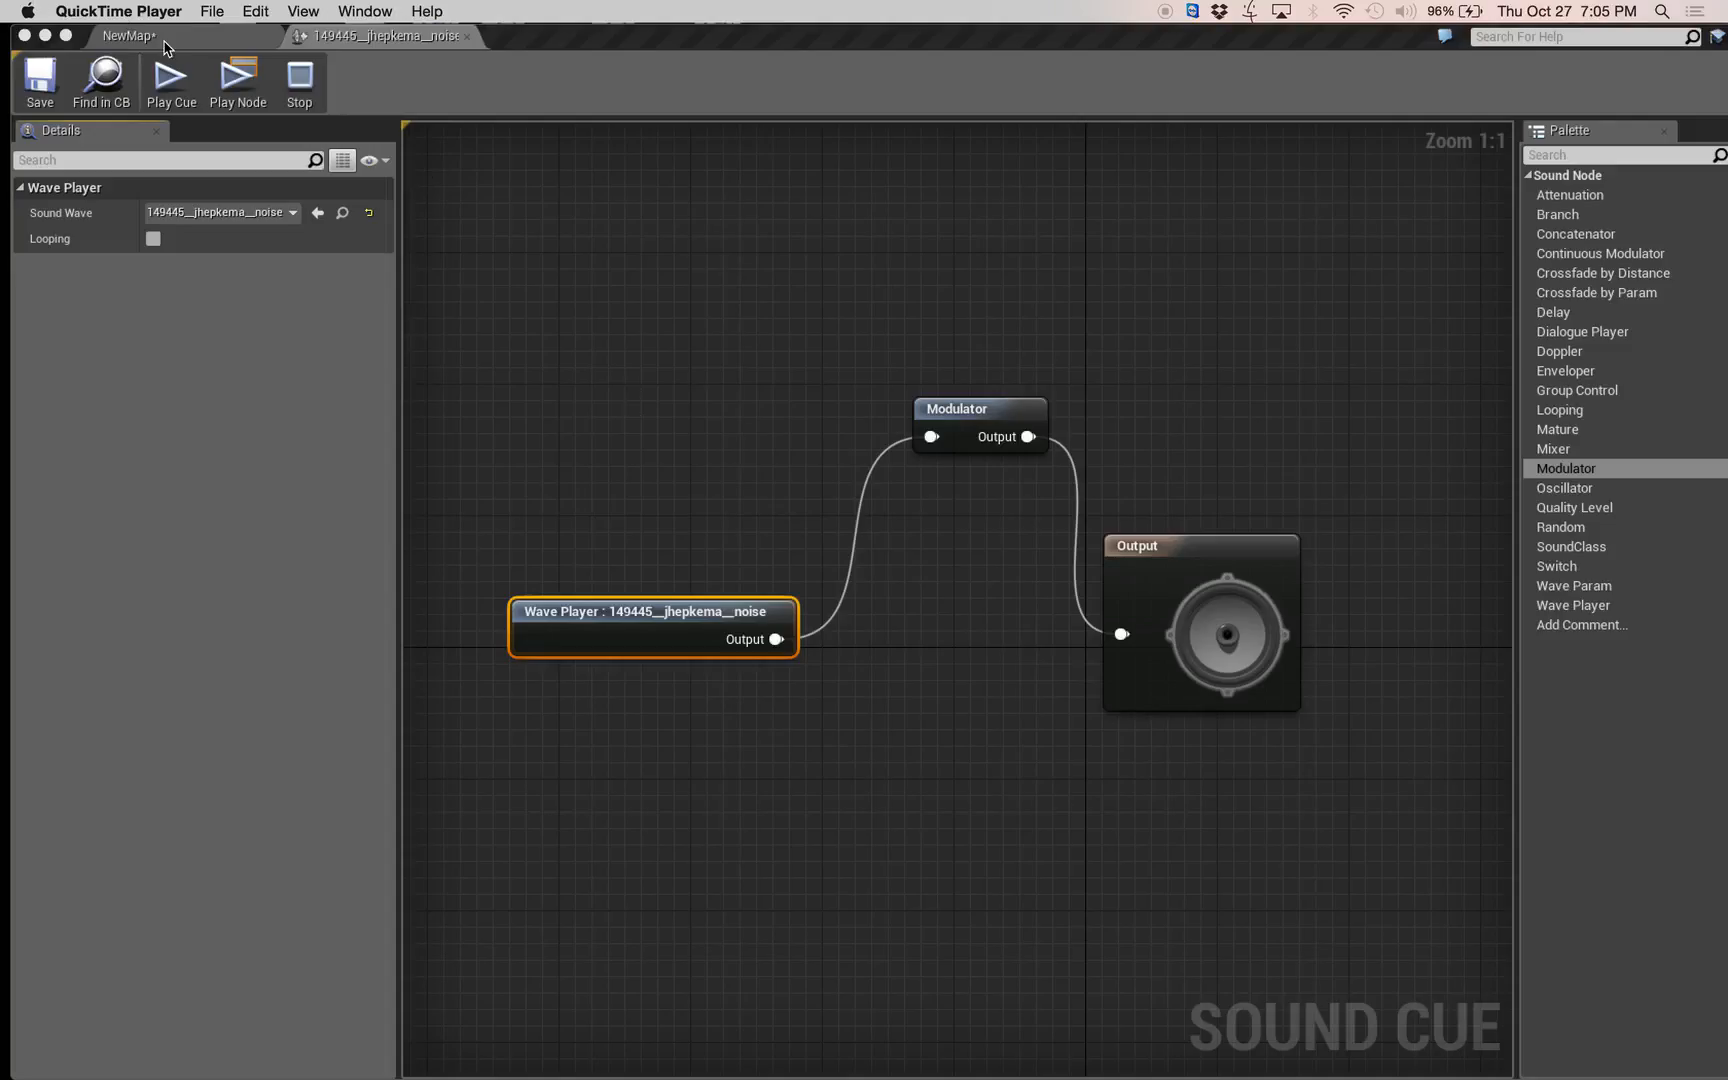
Return to the NewMap level, look at the Footsteps, Puddles, D.wav page in Chrome, and select the downloaded footsteps file in Finder.
{"action": "left_click", "coordinate": [164, 42]}
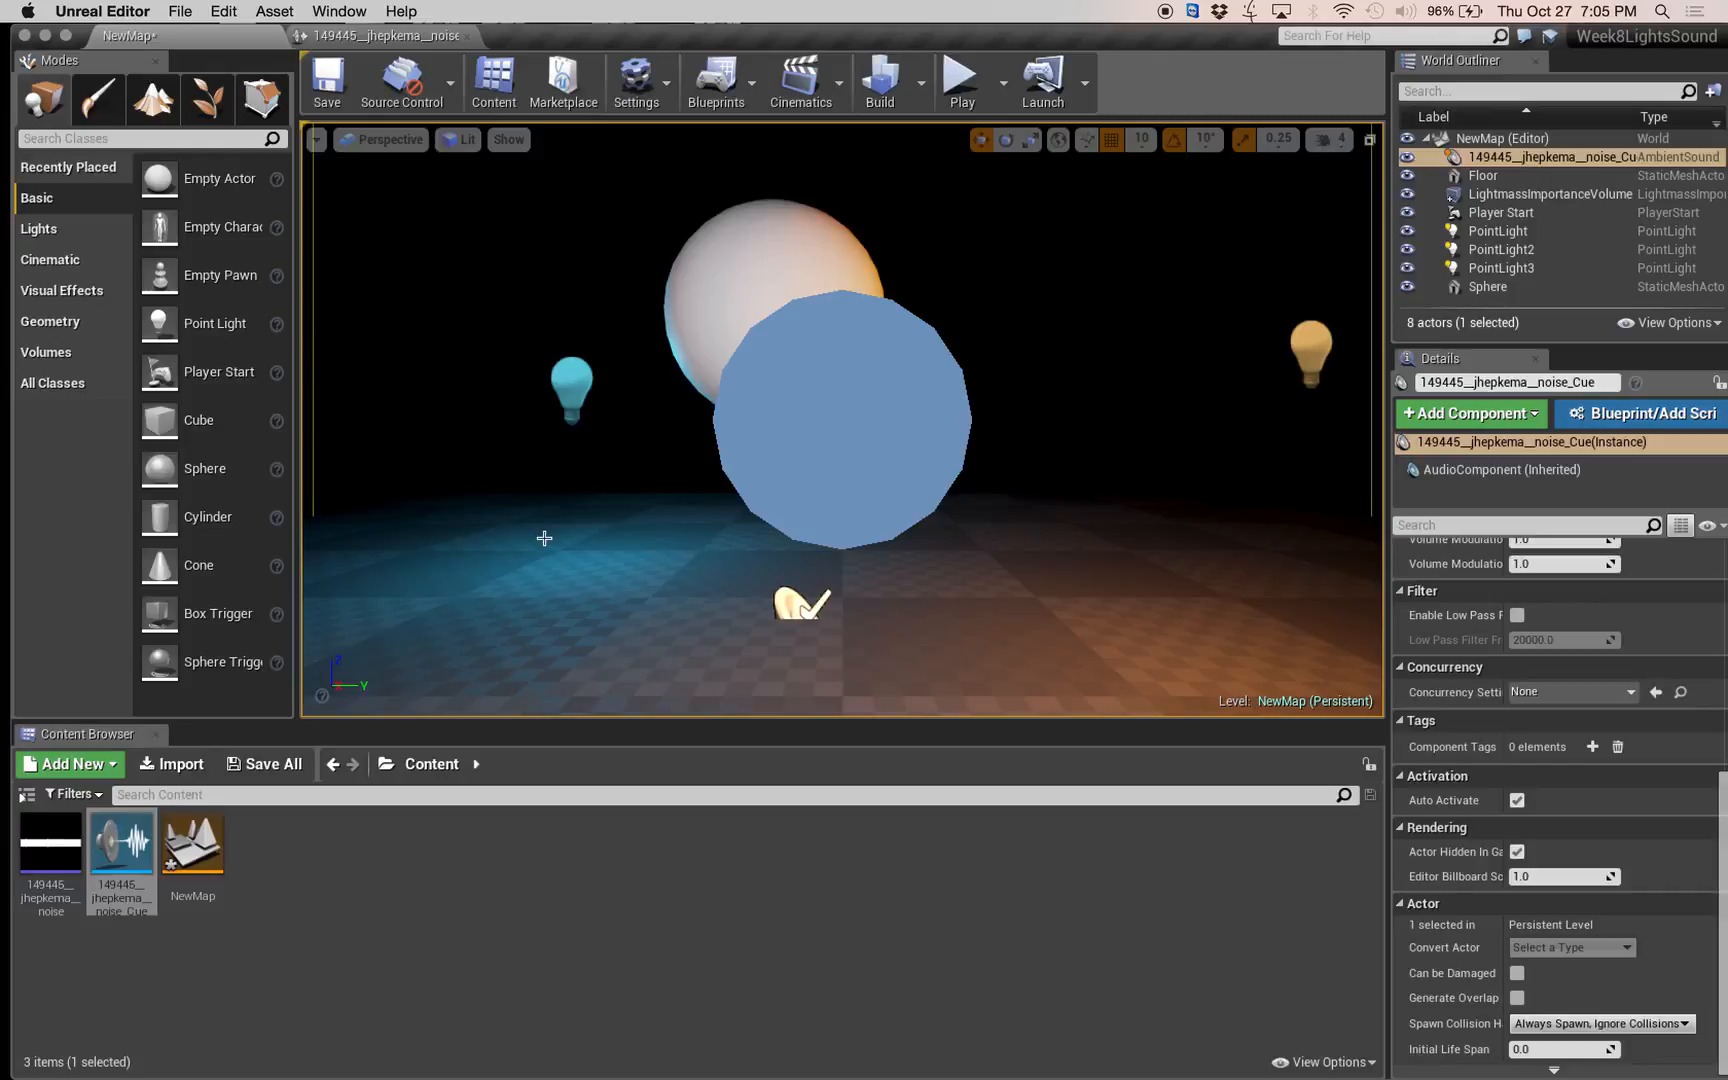
{"action": "mouse_move", "coordinate": [1705, 270]}
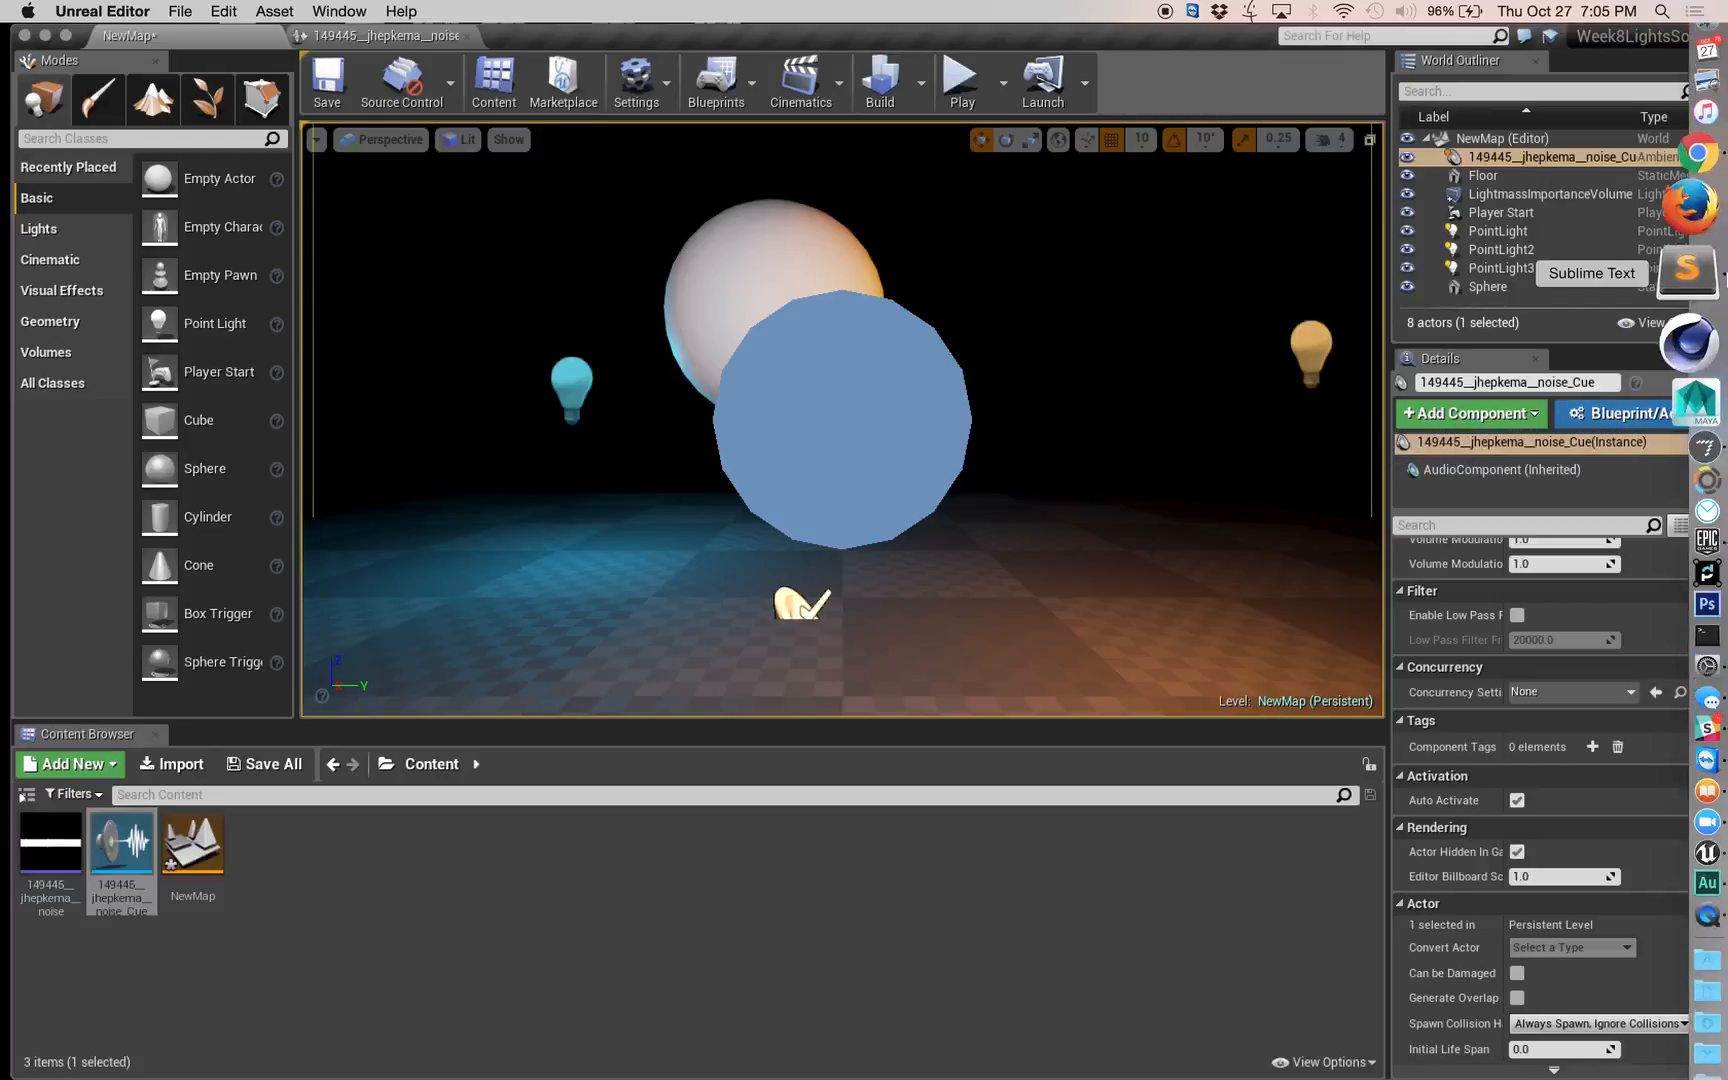
{"action": "left_click", "coordinate": [1700, 212]}
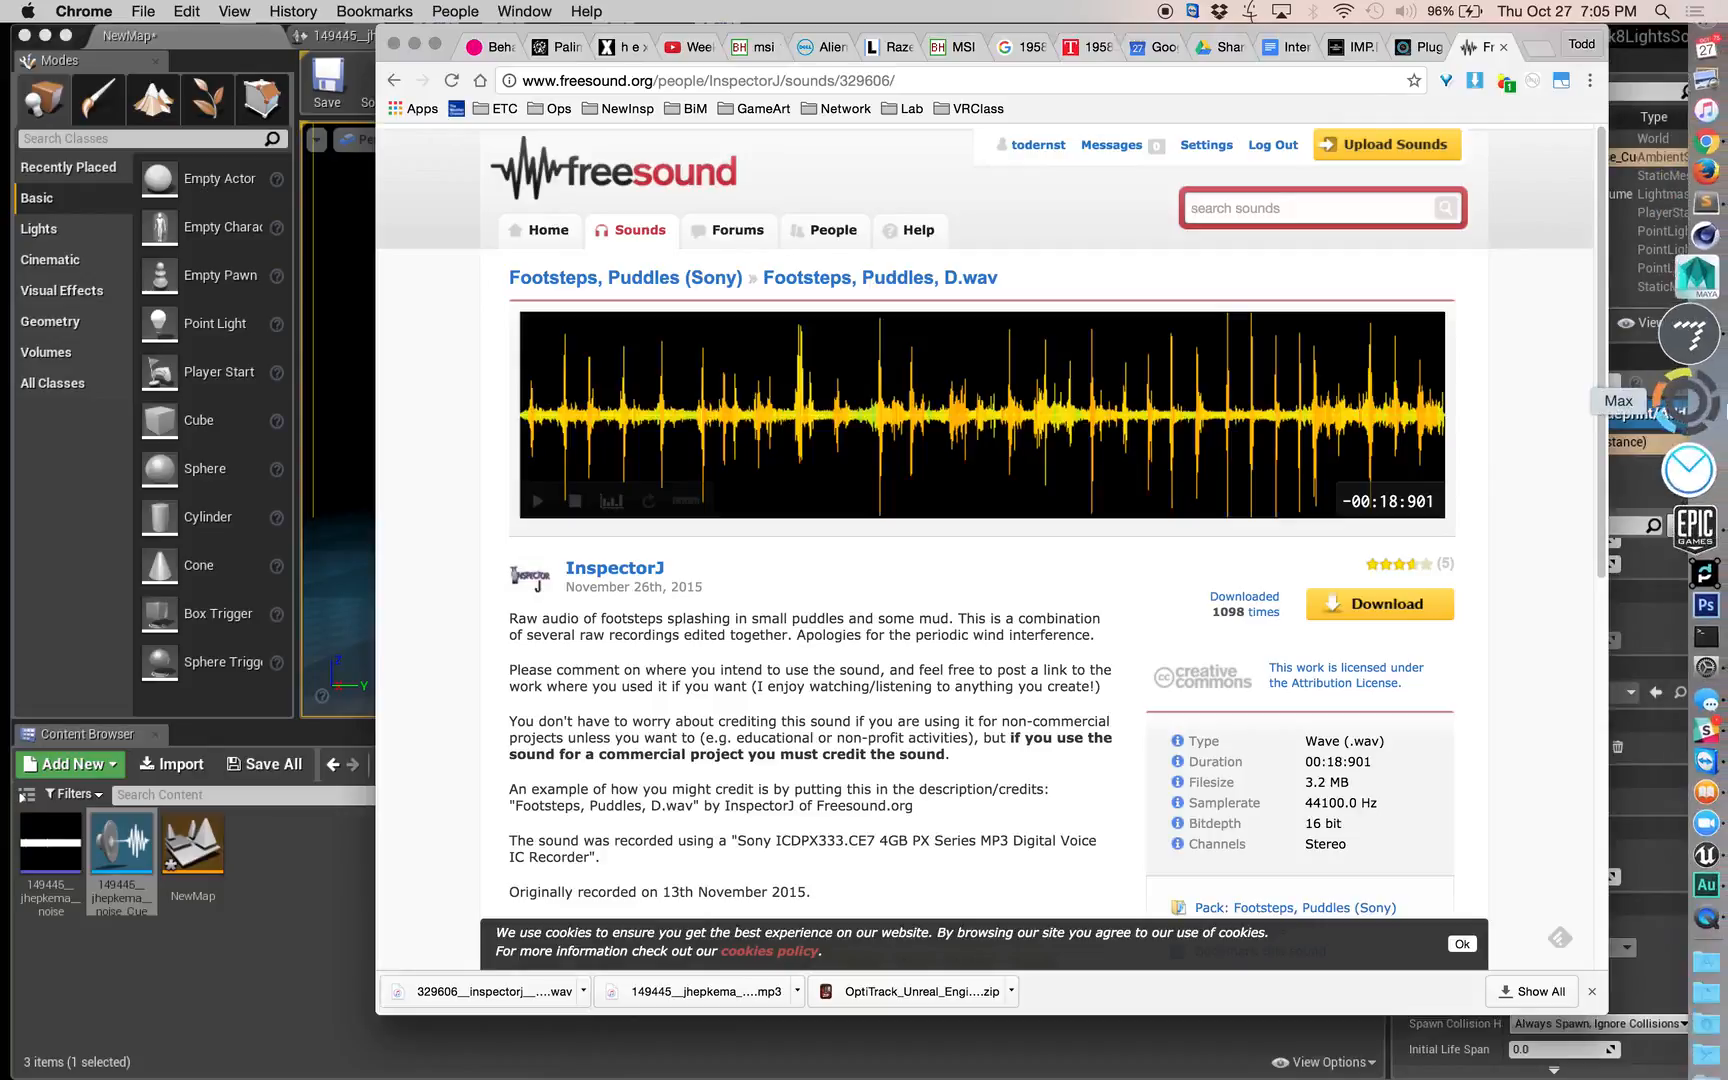
{"action": "left_click", "coordinate": [1716, 68]}
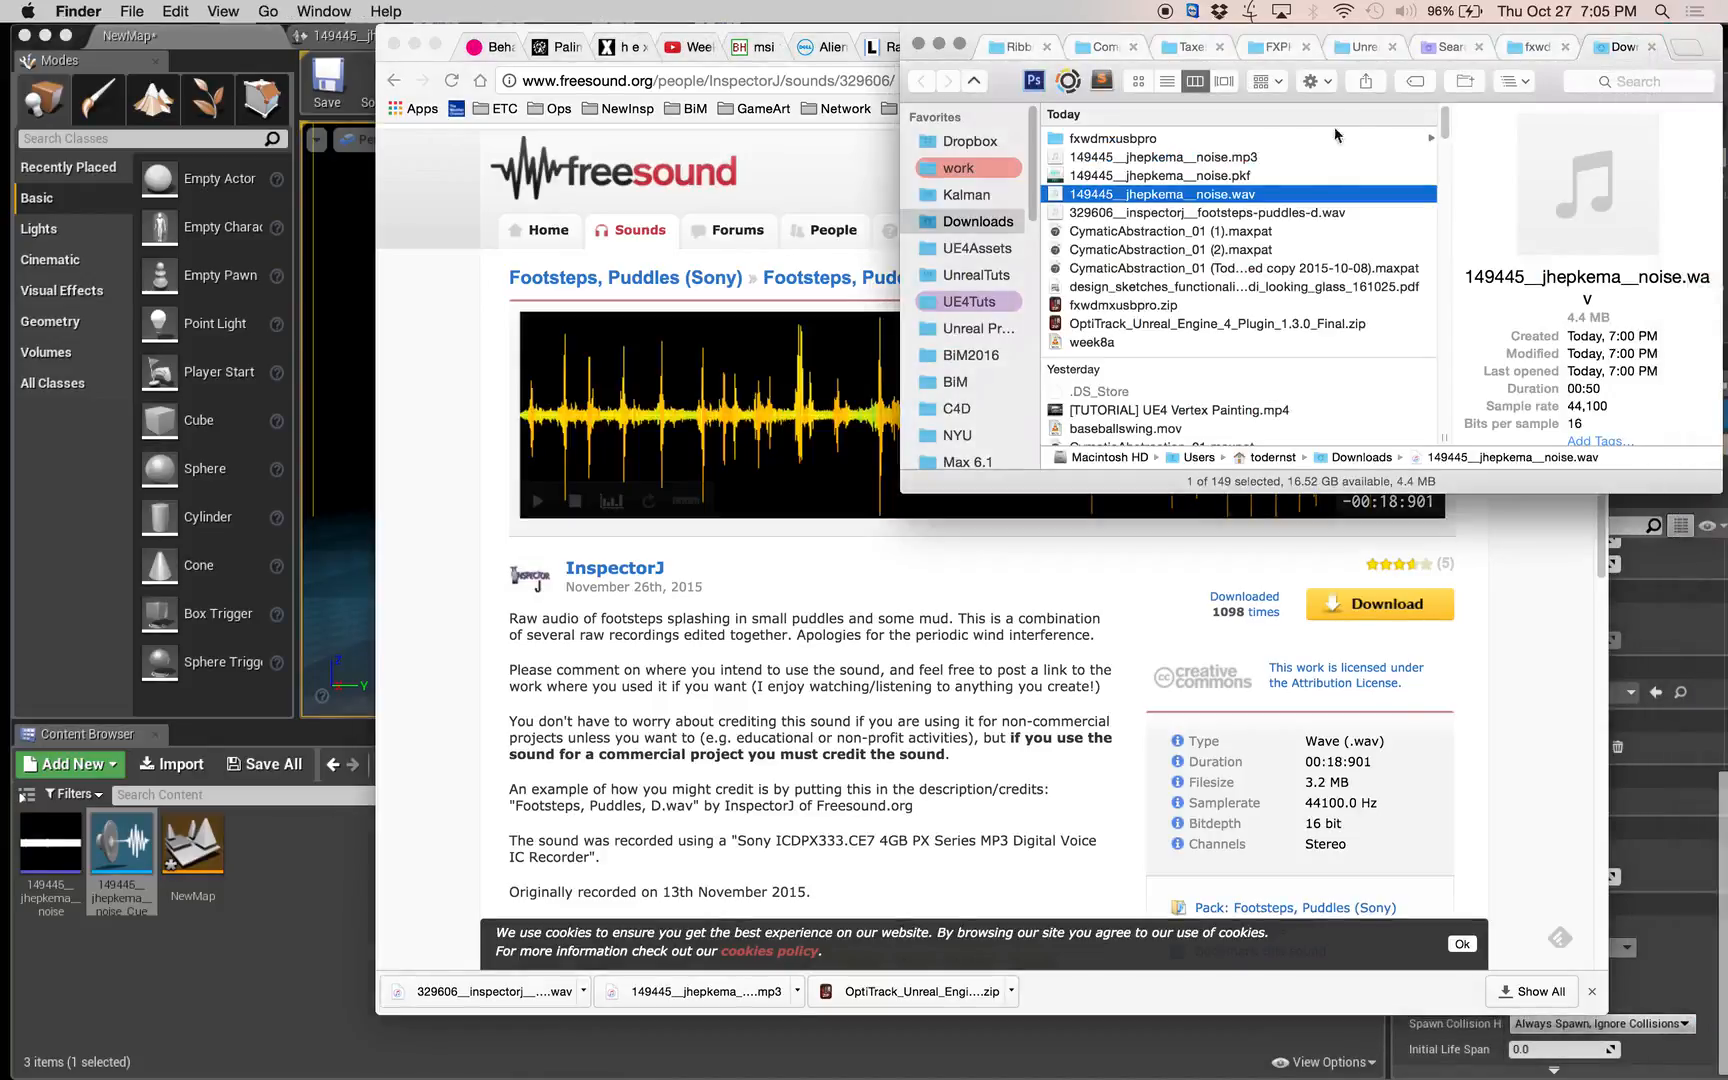
{"action": "left_click", "coordinate": [1280, 212]}
Switch to Adobe Audition and import 329606__inspectorj__footsteps-puddles-d.wav from the Downloads folder into its file list.
{"action": "mouse_move", "coordinate": [1720, 740]}
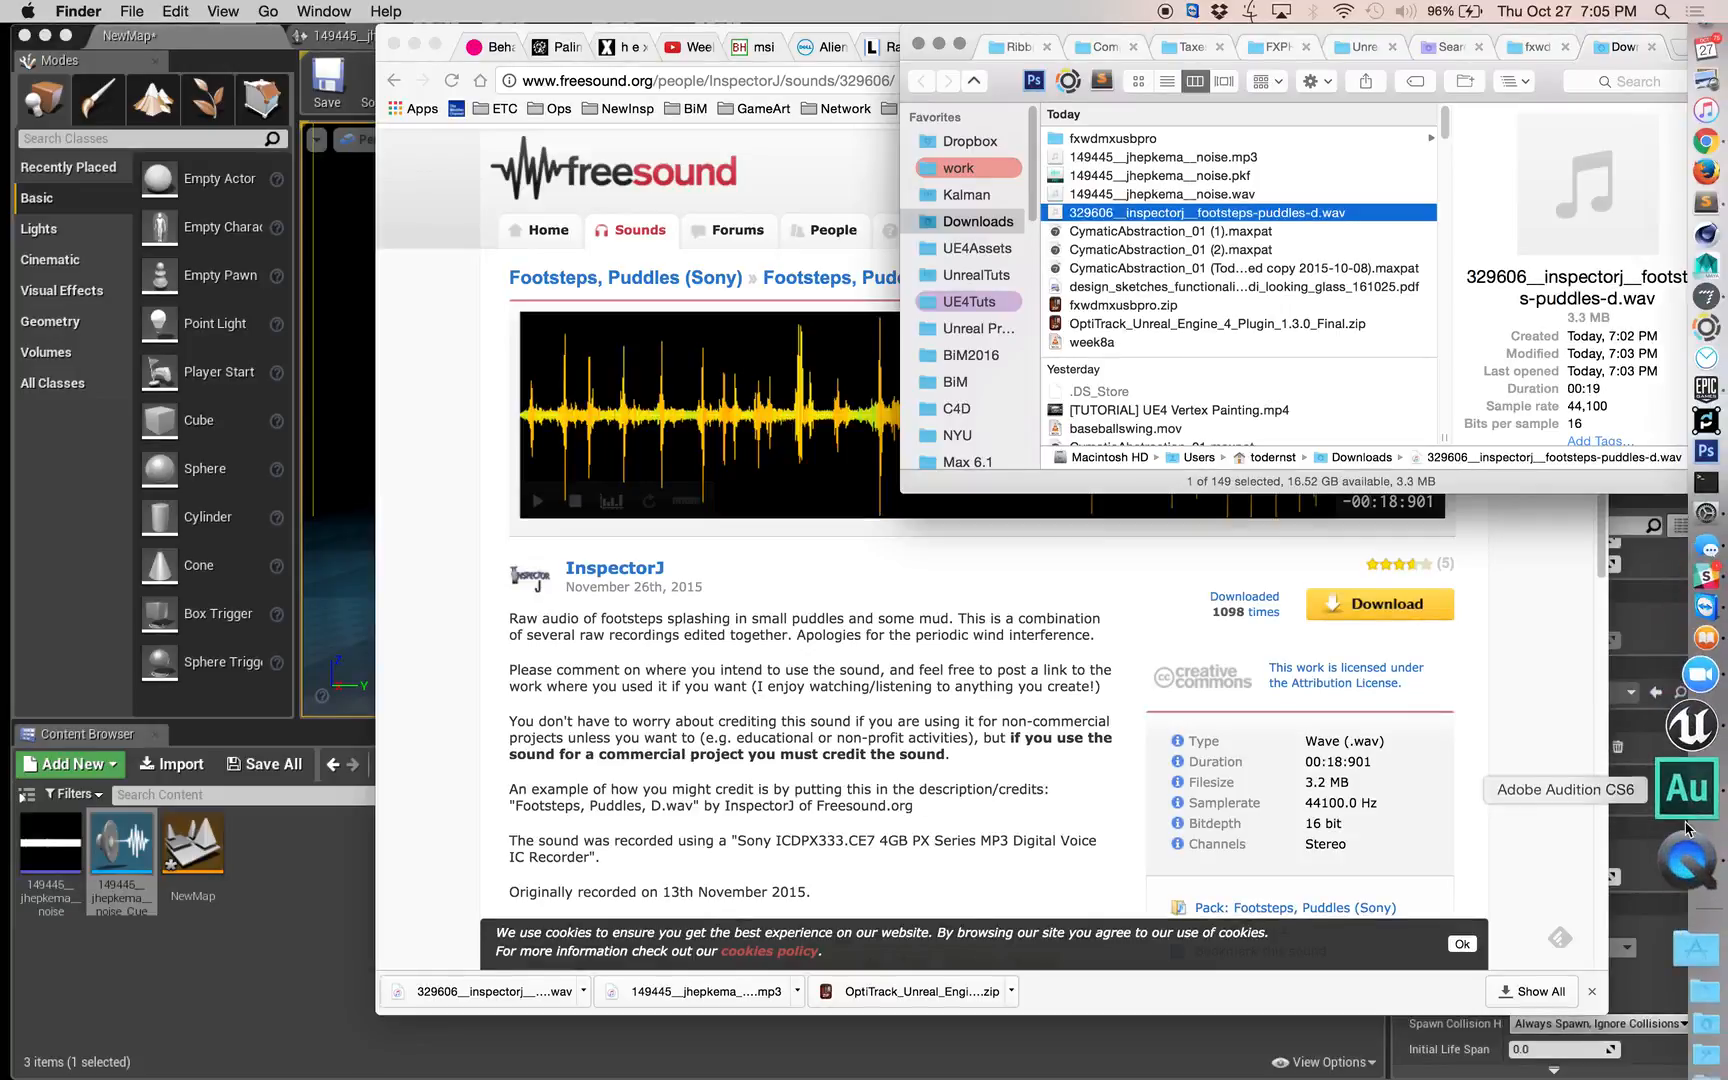
{"action": "left_click", "coordinate": [1690, 818]}
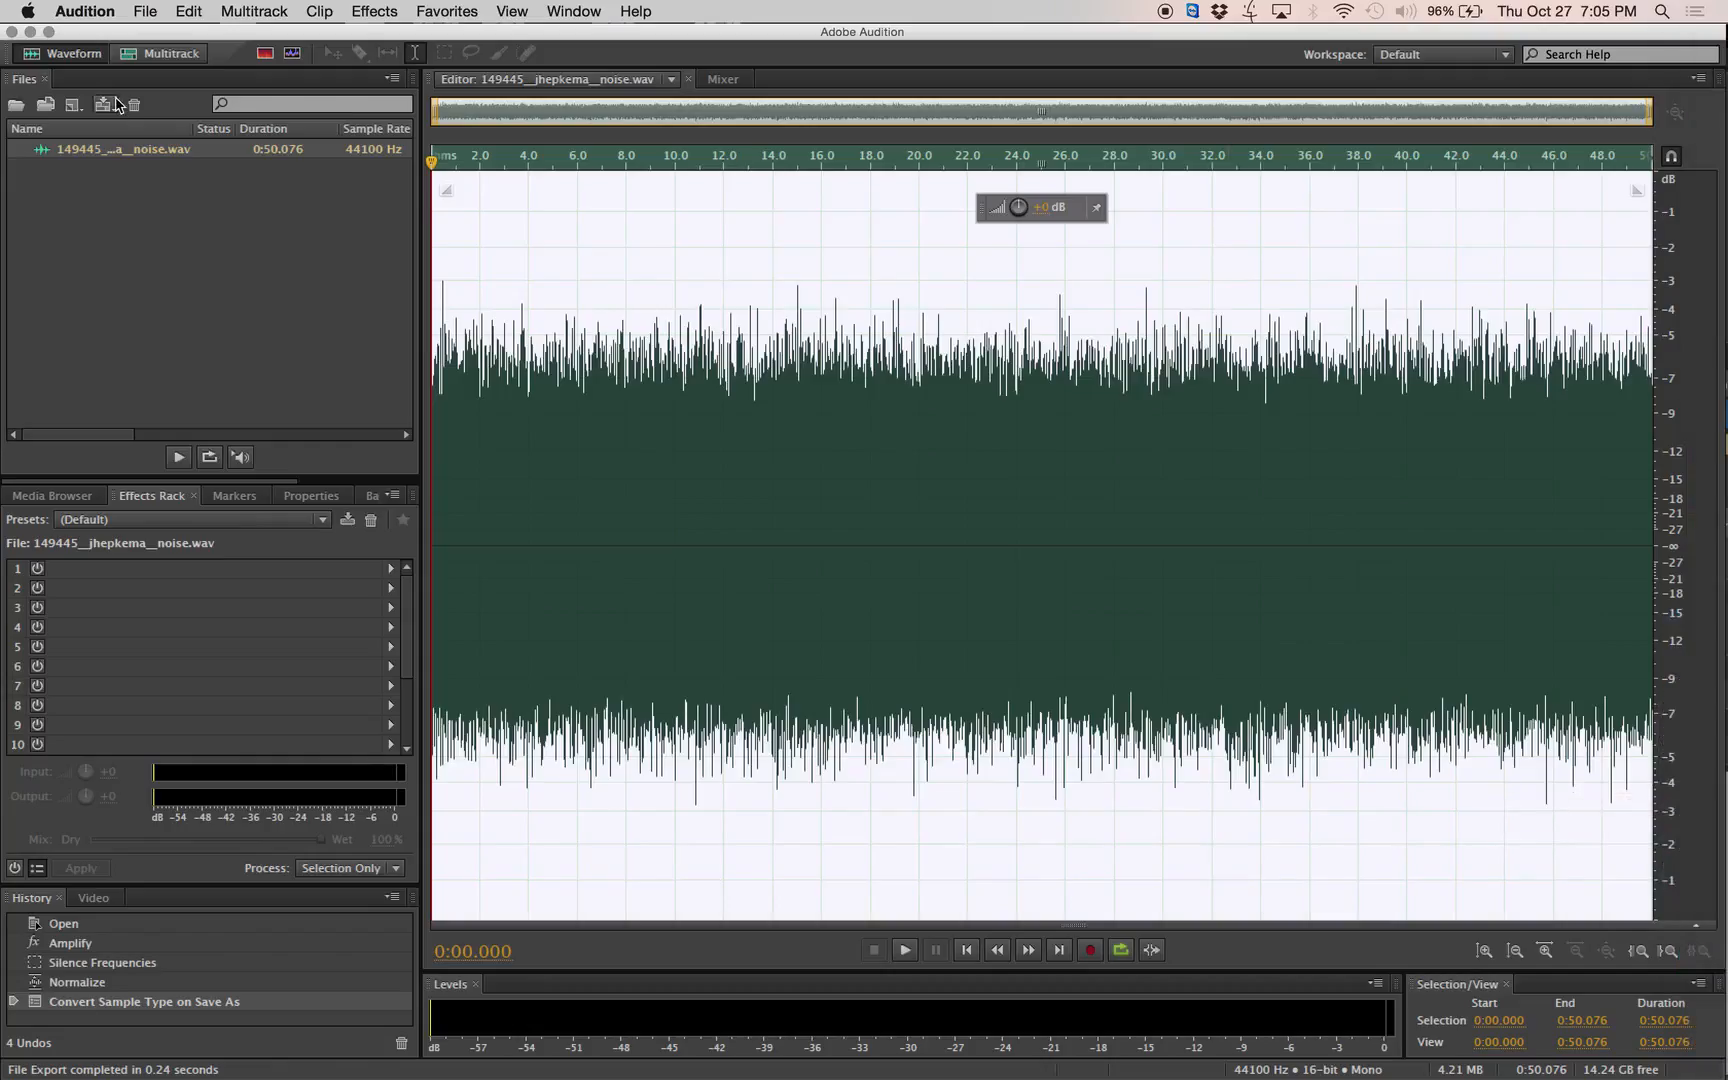
{"action": "left_click", "coordinate": [1696, 46]}
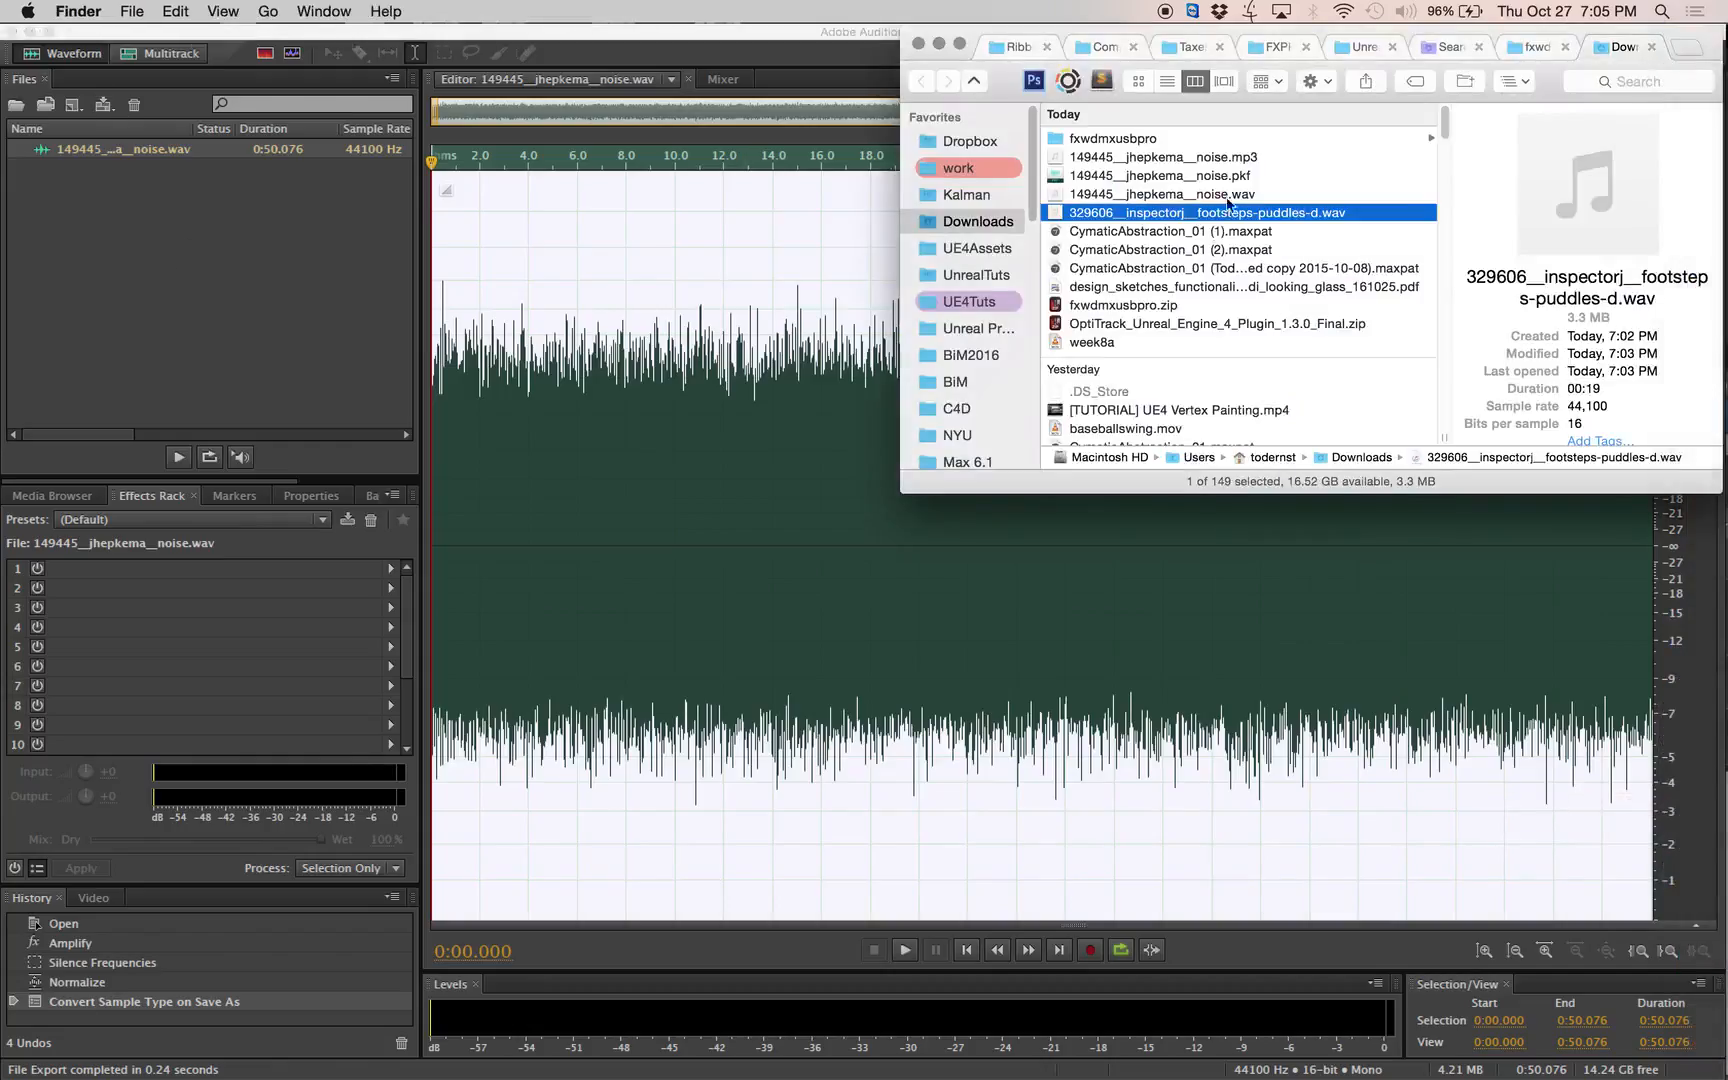
{"action": "left_click_drag", "start_coordinate": [1208, 218], "coordinate": [158, 282]}
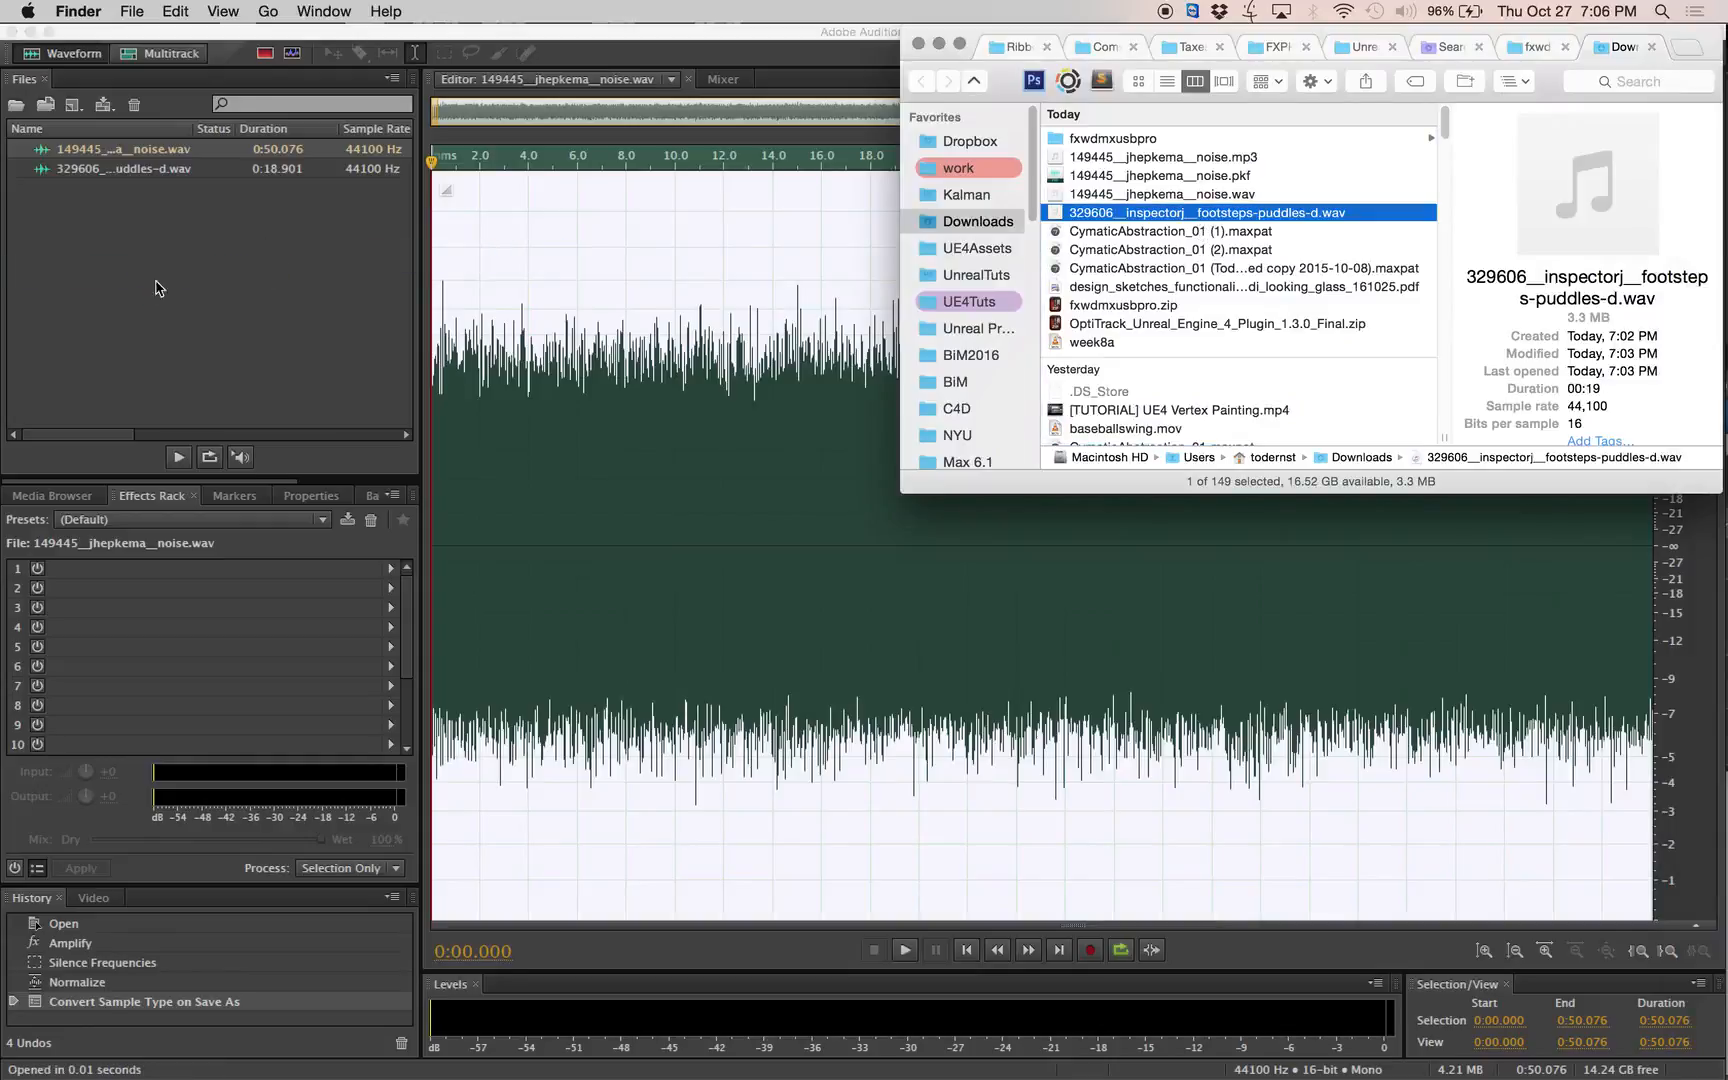
Open the footsteps-puddles recording in the waveform editor, play its beginning and stop playback.
{"action": "left_click", "coordinate": [172, 188]}
{"action": "double_click", "coordinate": [173, 181]}
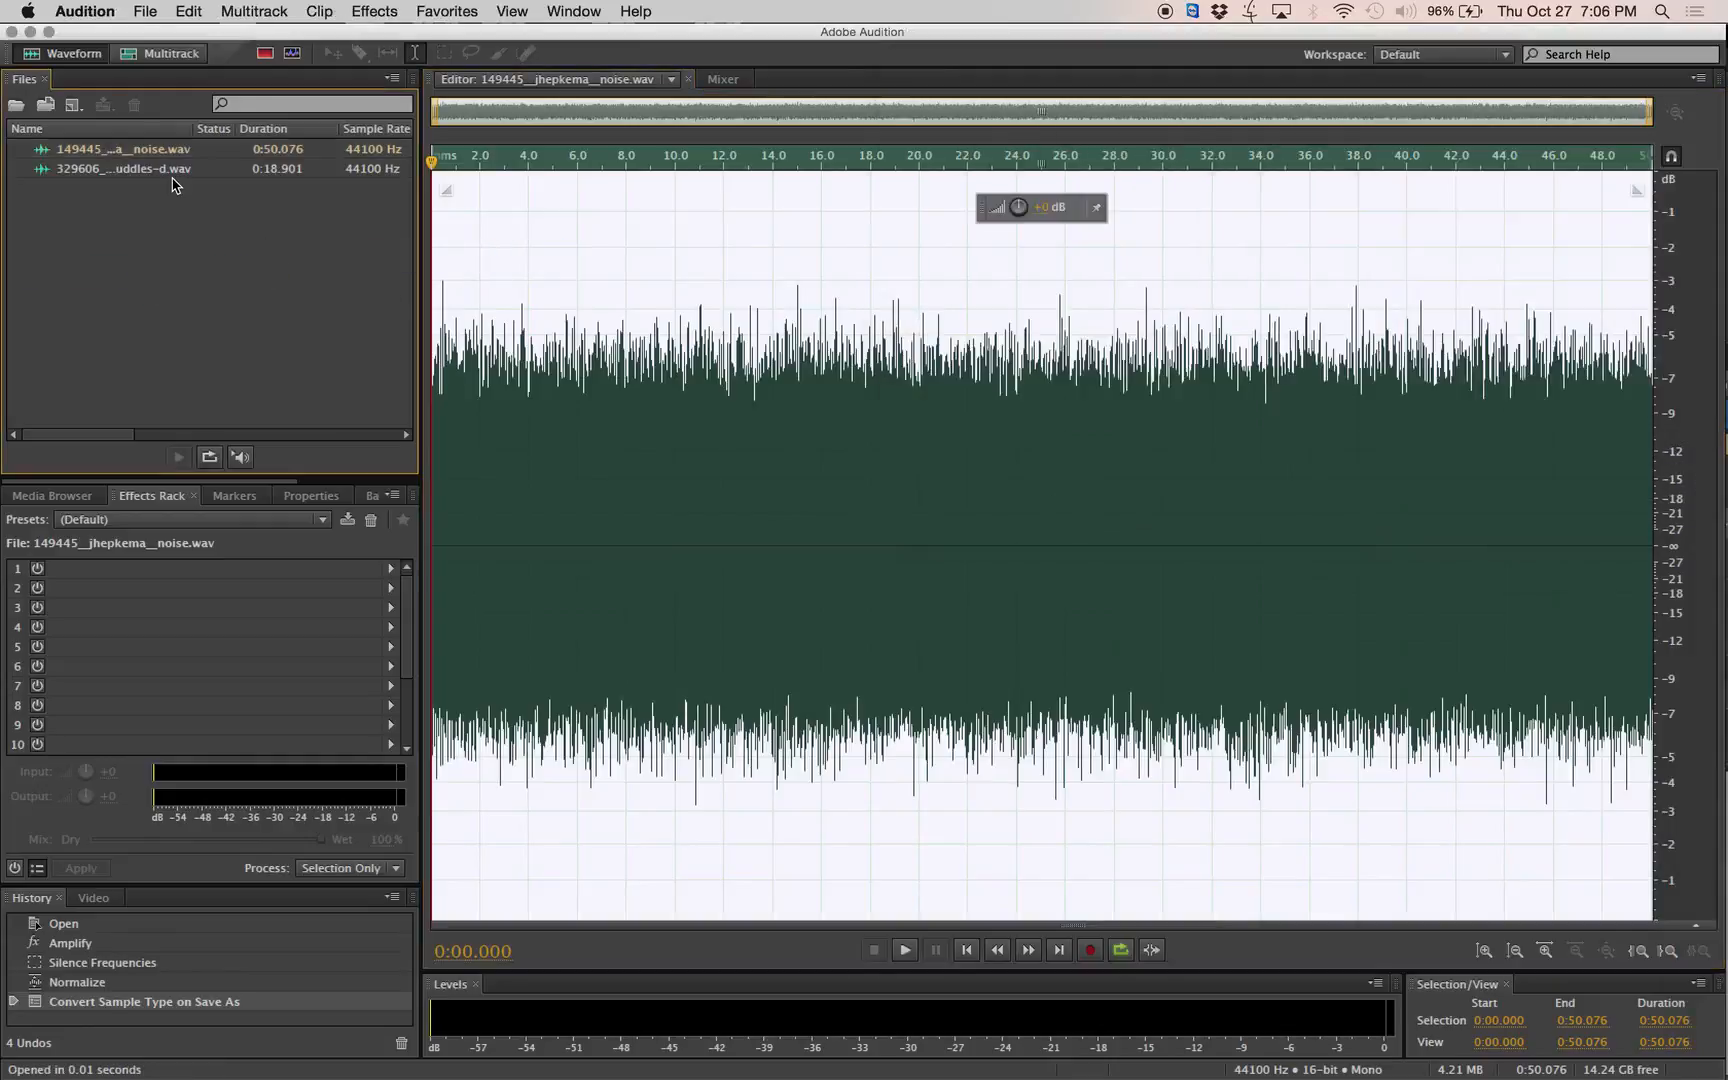
{"action": "left_click", "coordinate": [1096, 660]}
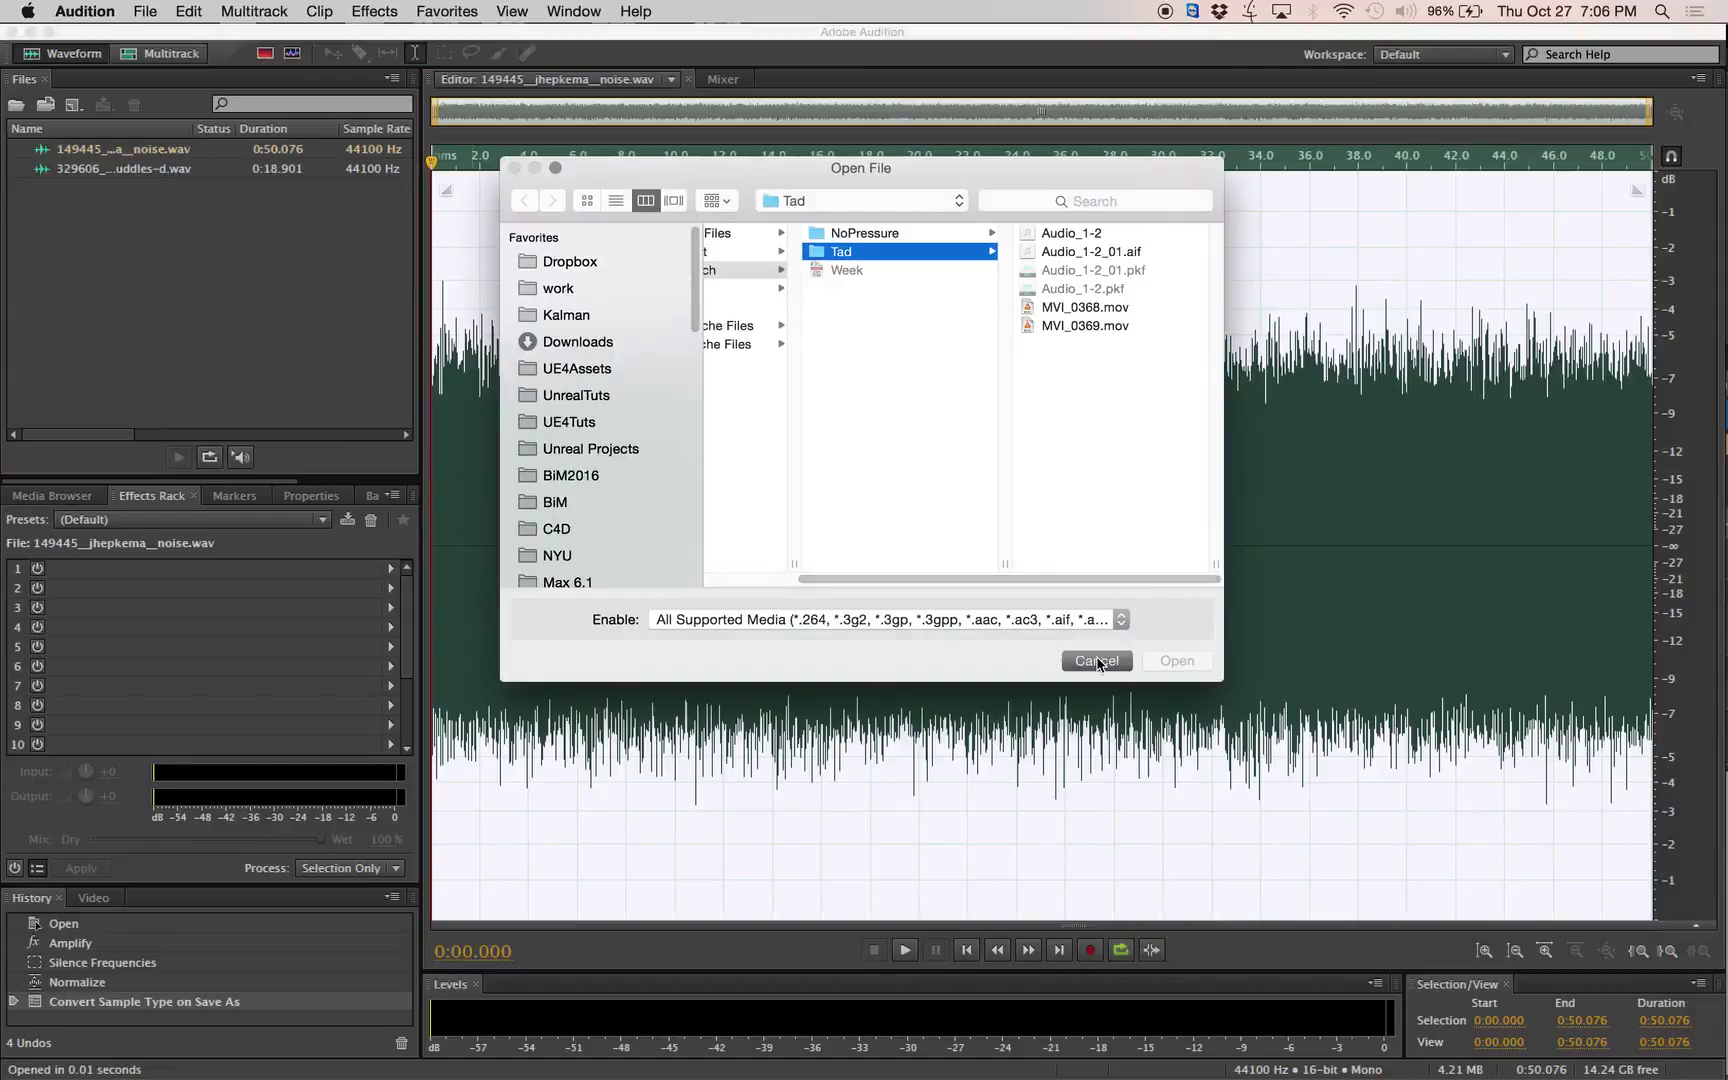
{"action": "double_click", "coordinate": [166, 172]}
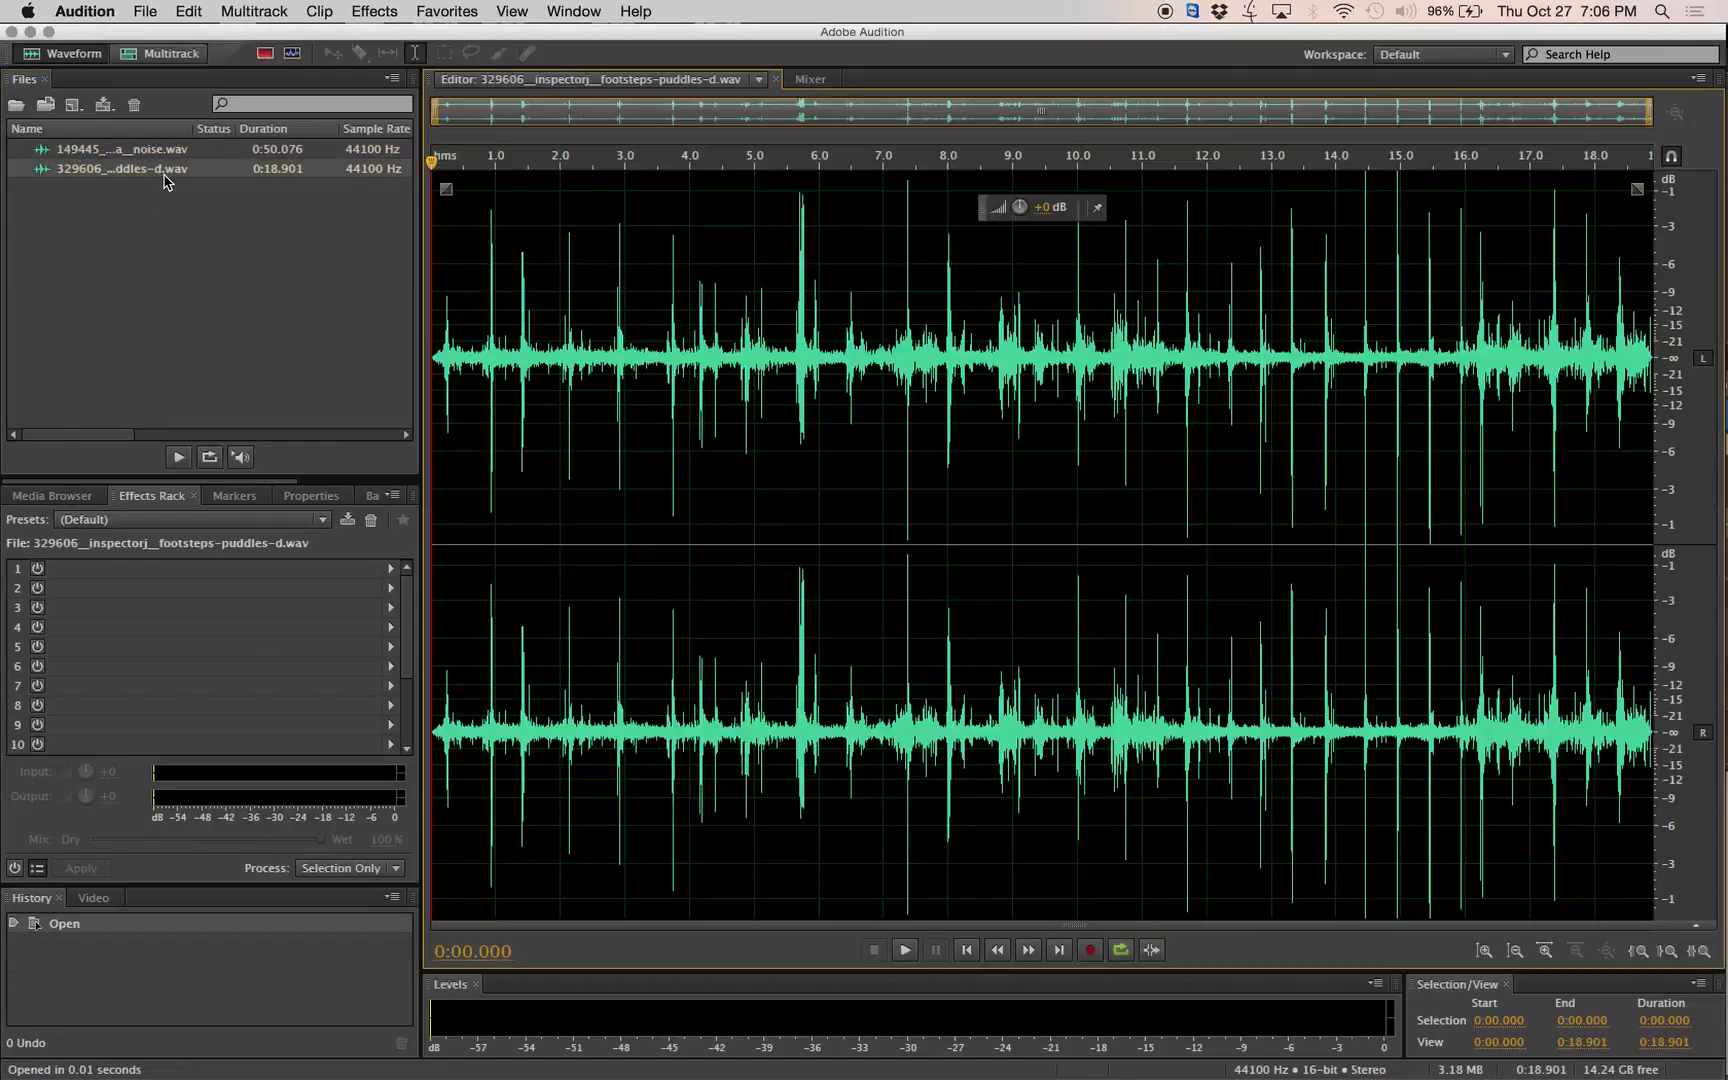
{"action": "key", "text": "space"}
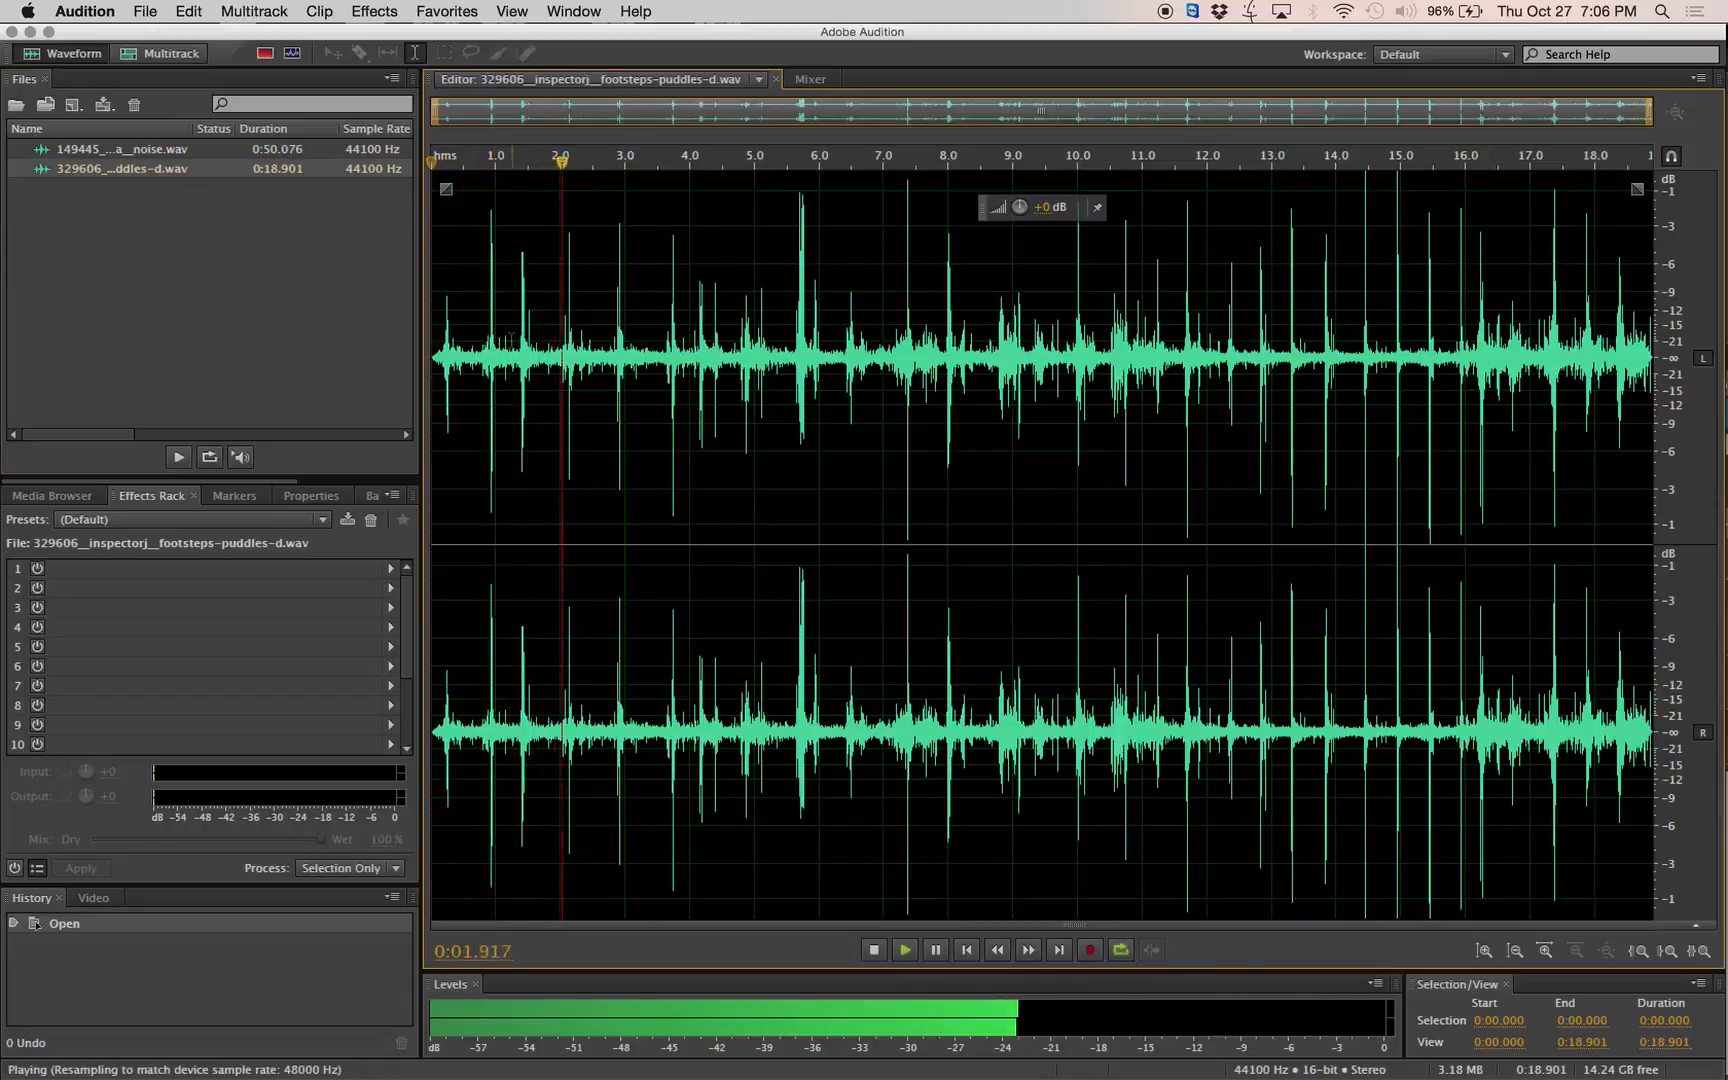
{"action": "key", "text": "space"}
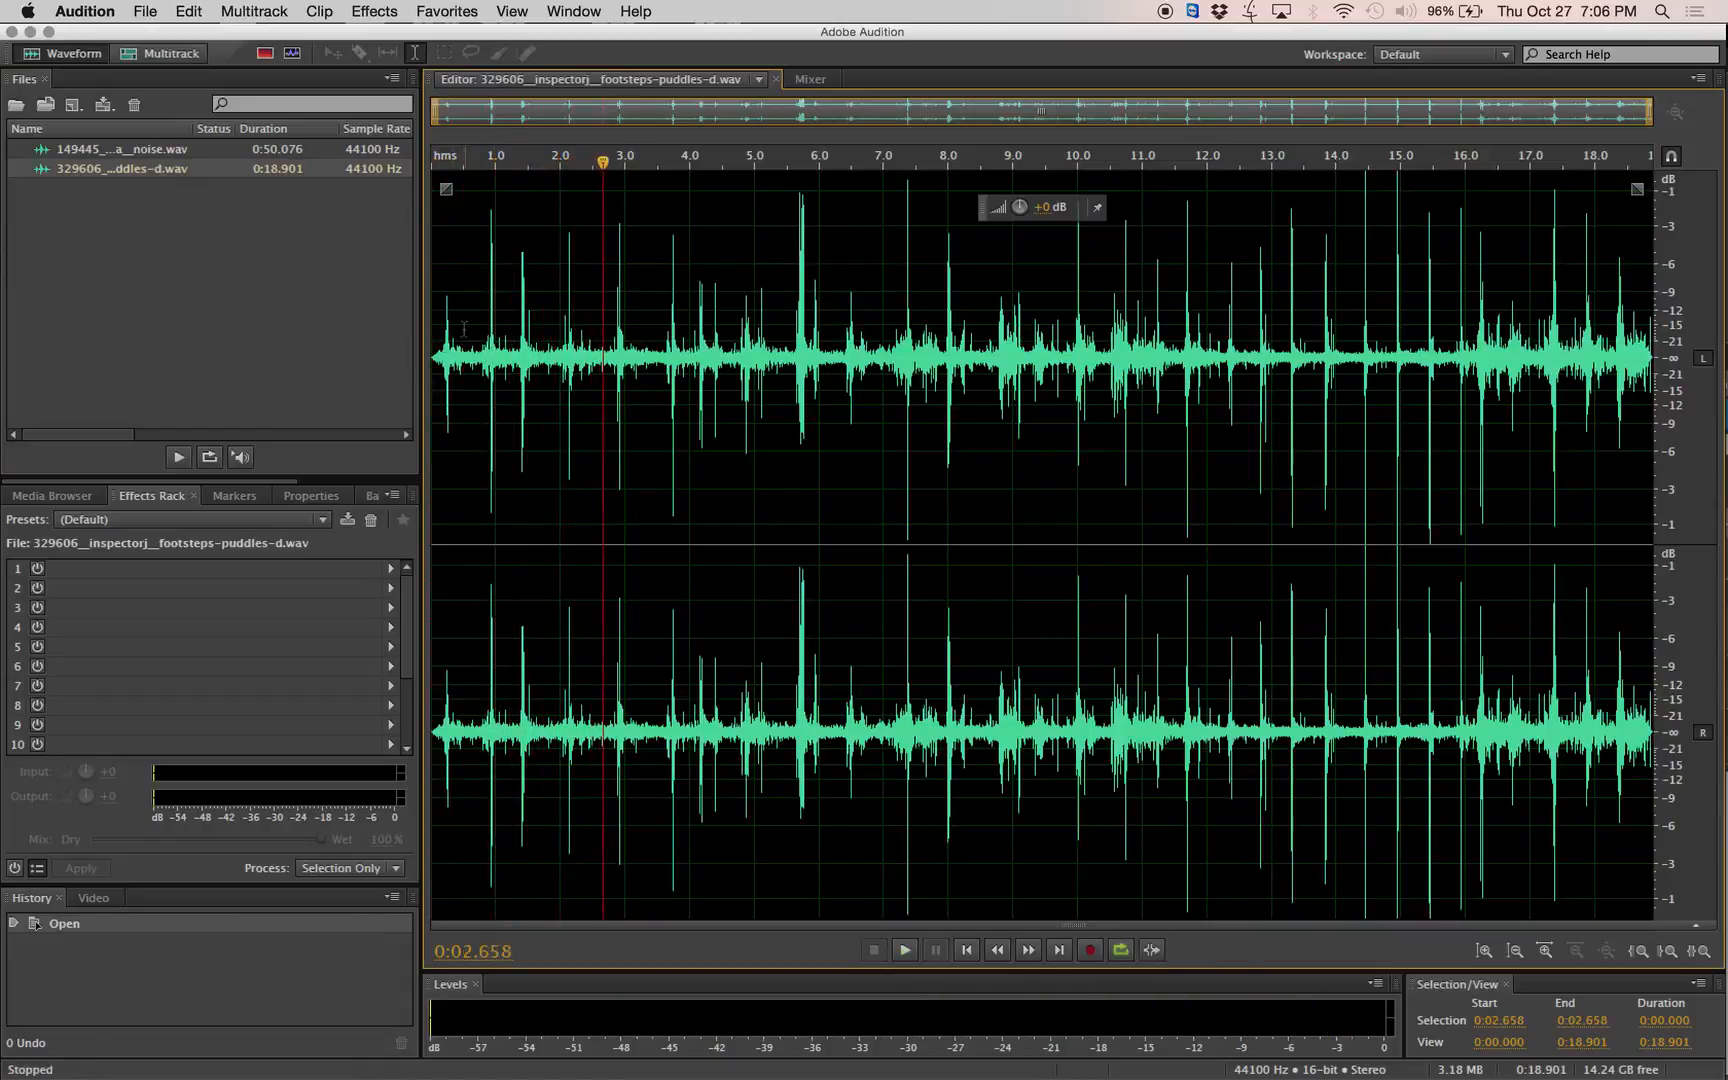
Copy the first footstep, about the first 0.62 s of the recording, to a new audio file.
{"action": "left_click_drag", "start_coordinate": [470, 325], "coordinate": [382, 317]}
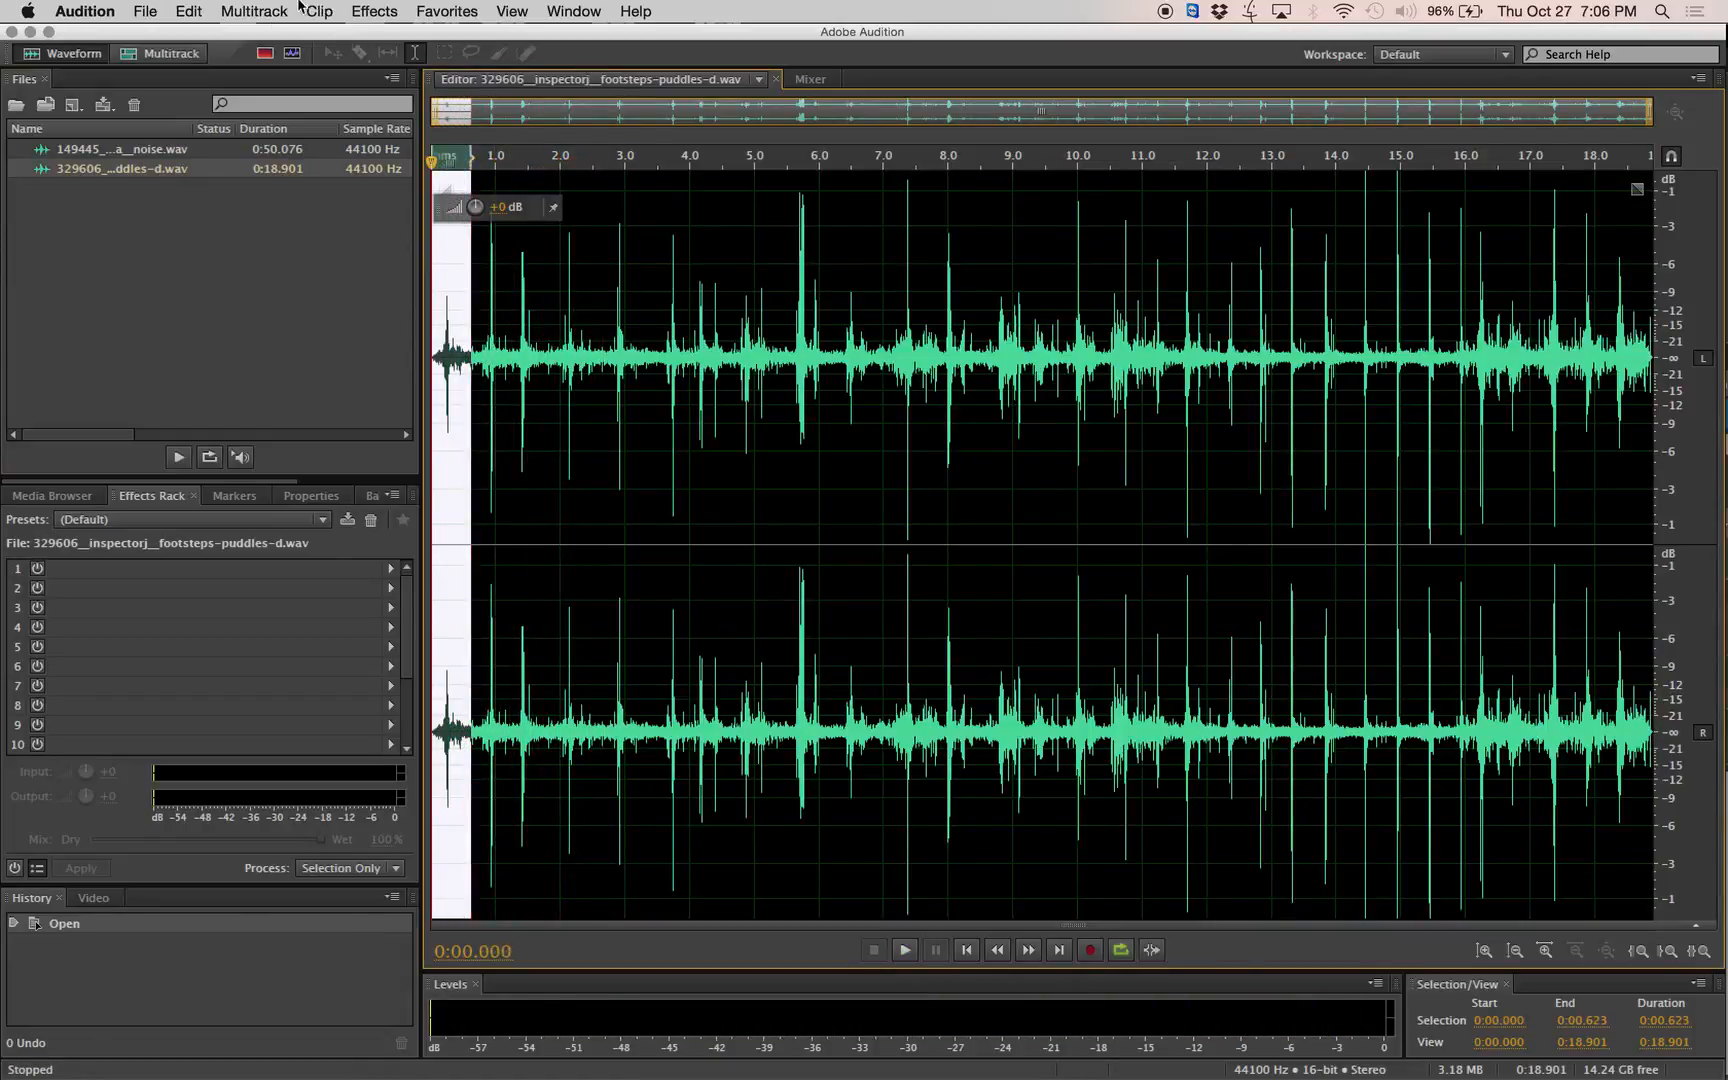
{"action": "left_click", "coordinate": [254, 11]}
{"action": "mouse_move", "coordinate": [136, 12]}
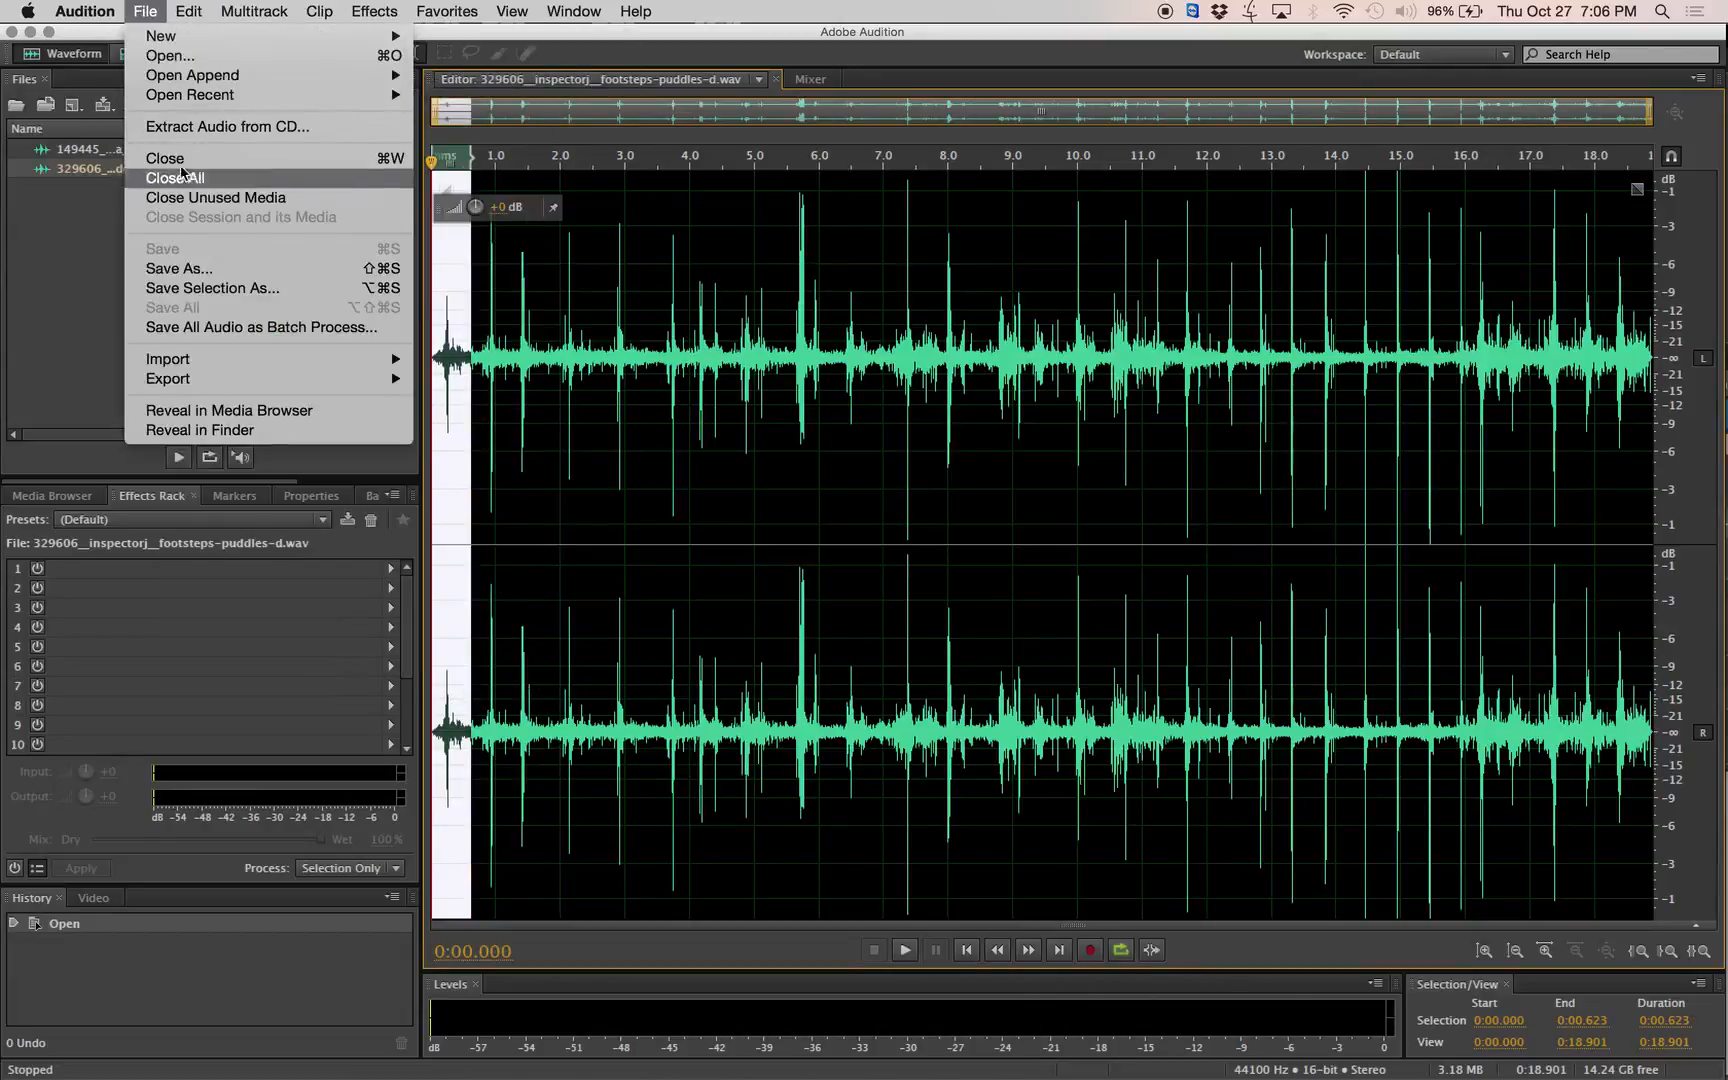
{"action": "mouse_move", "coordinate": [200, 12]}
{"action": "left_click", "coordinate": [252, 229]}
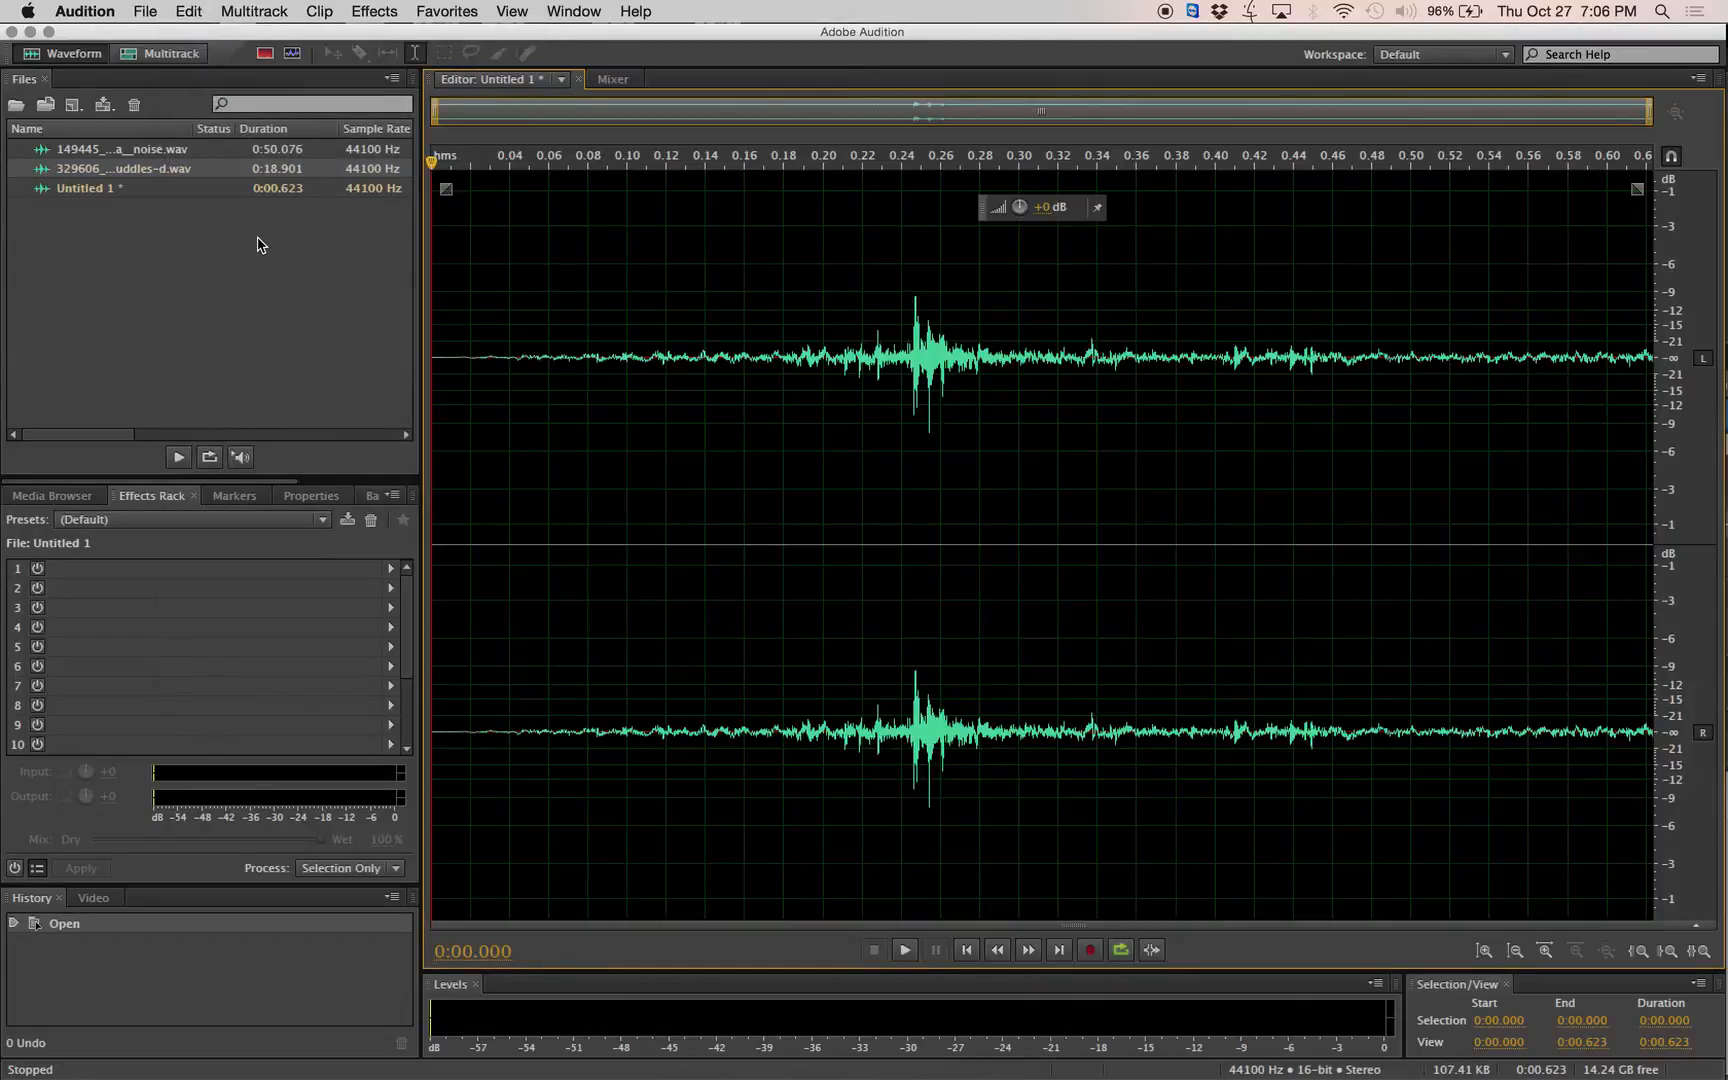
Reopen the footsteps recording and copy the second footstep, from about 0.53 to 1.14 s, to a new audio file.
{"action": "left_click", "coordinate": [128, 178]}
{"action": "double_click", "coordinate": [126, 170]}
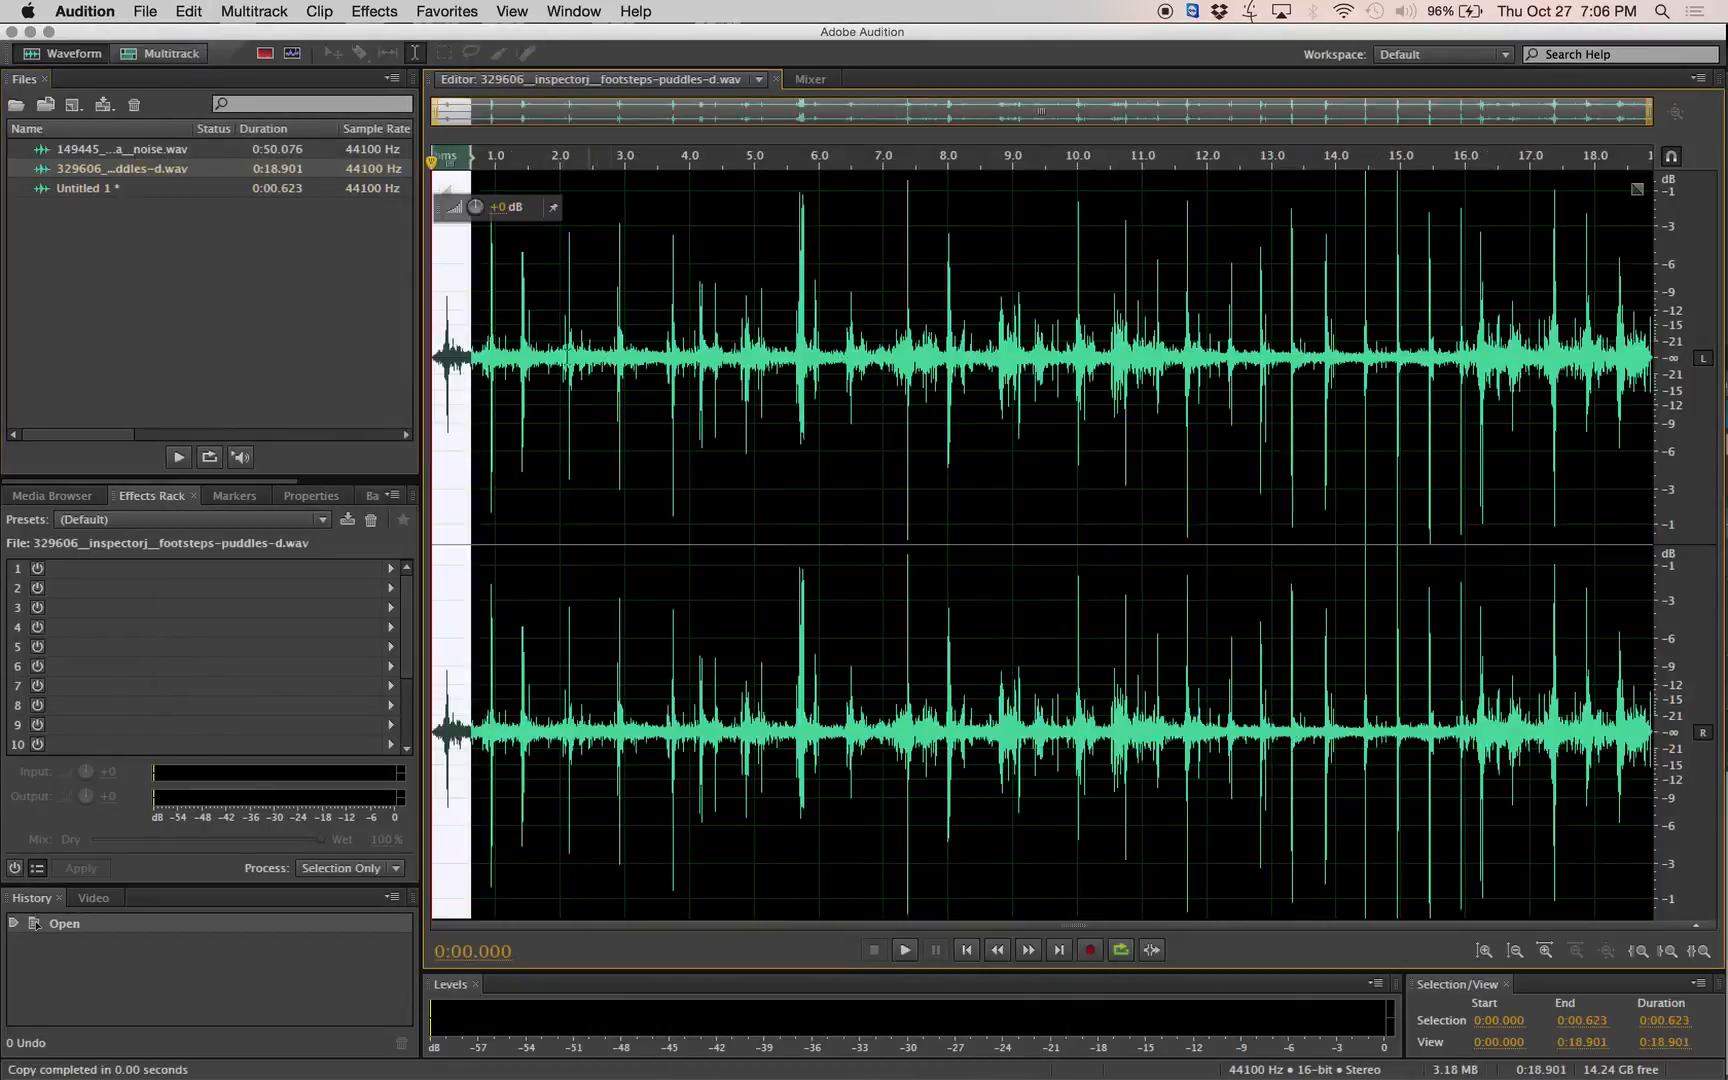
{"action": "left_click_drag", "start_coordinate": [505, 360], "coordinate": [465, 363]}
{"action": "left_click", "coordinate": [146, 14]}
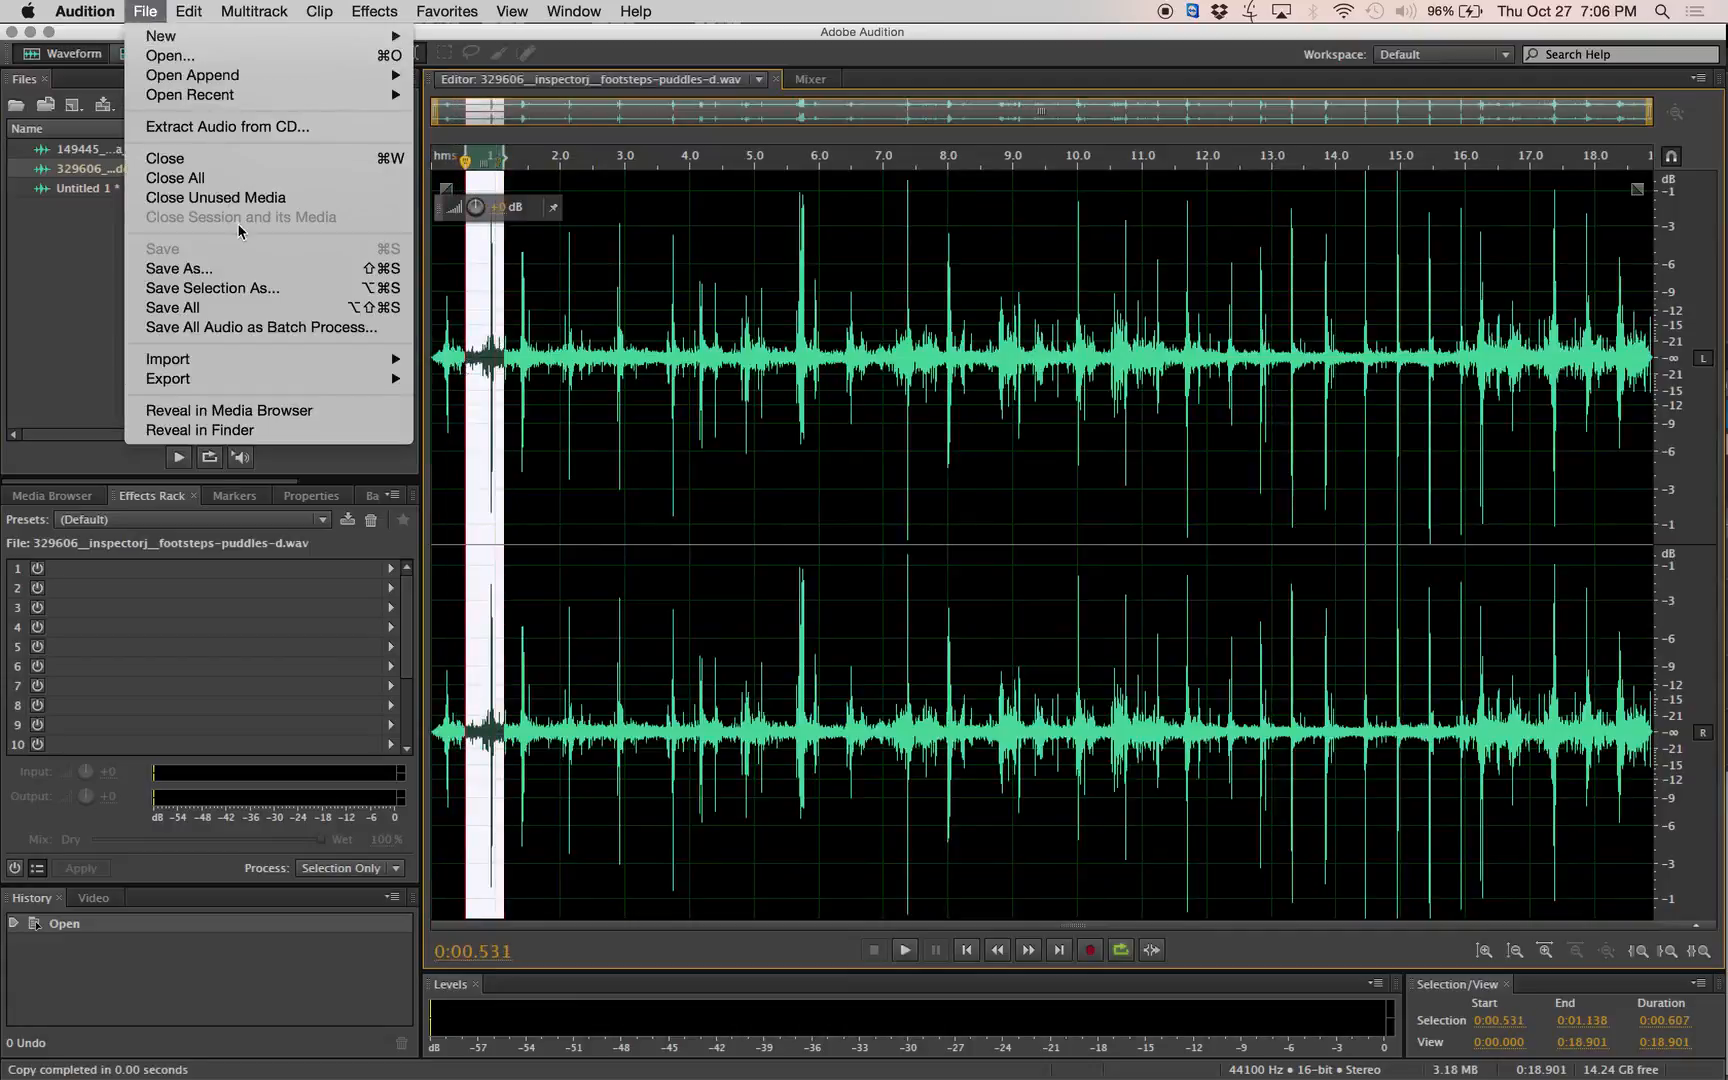
{"action": "mouse_move", "coordinate": [189, 11]}
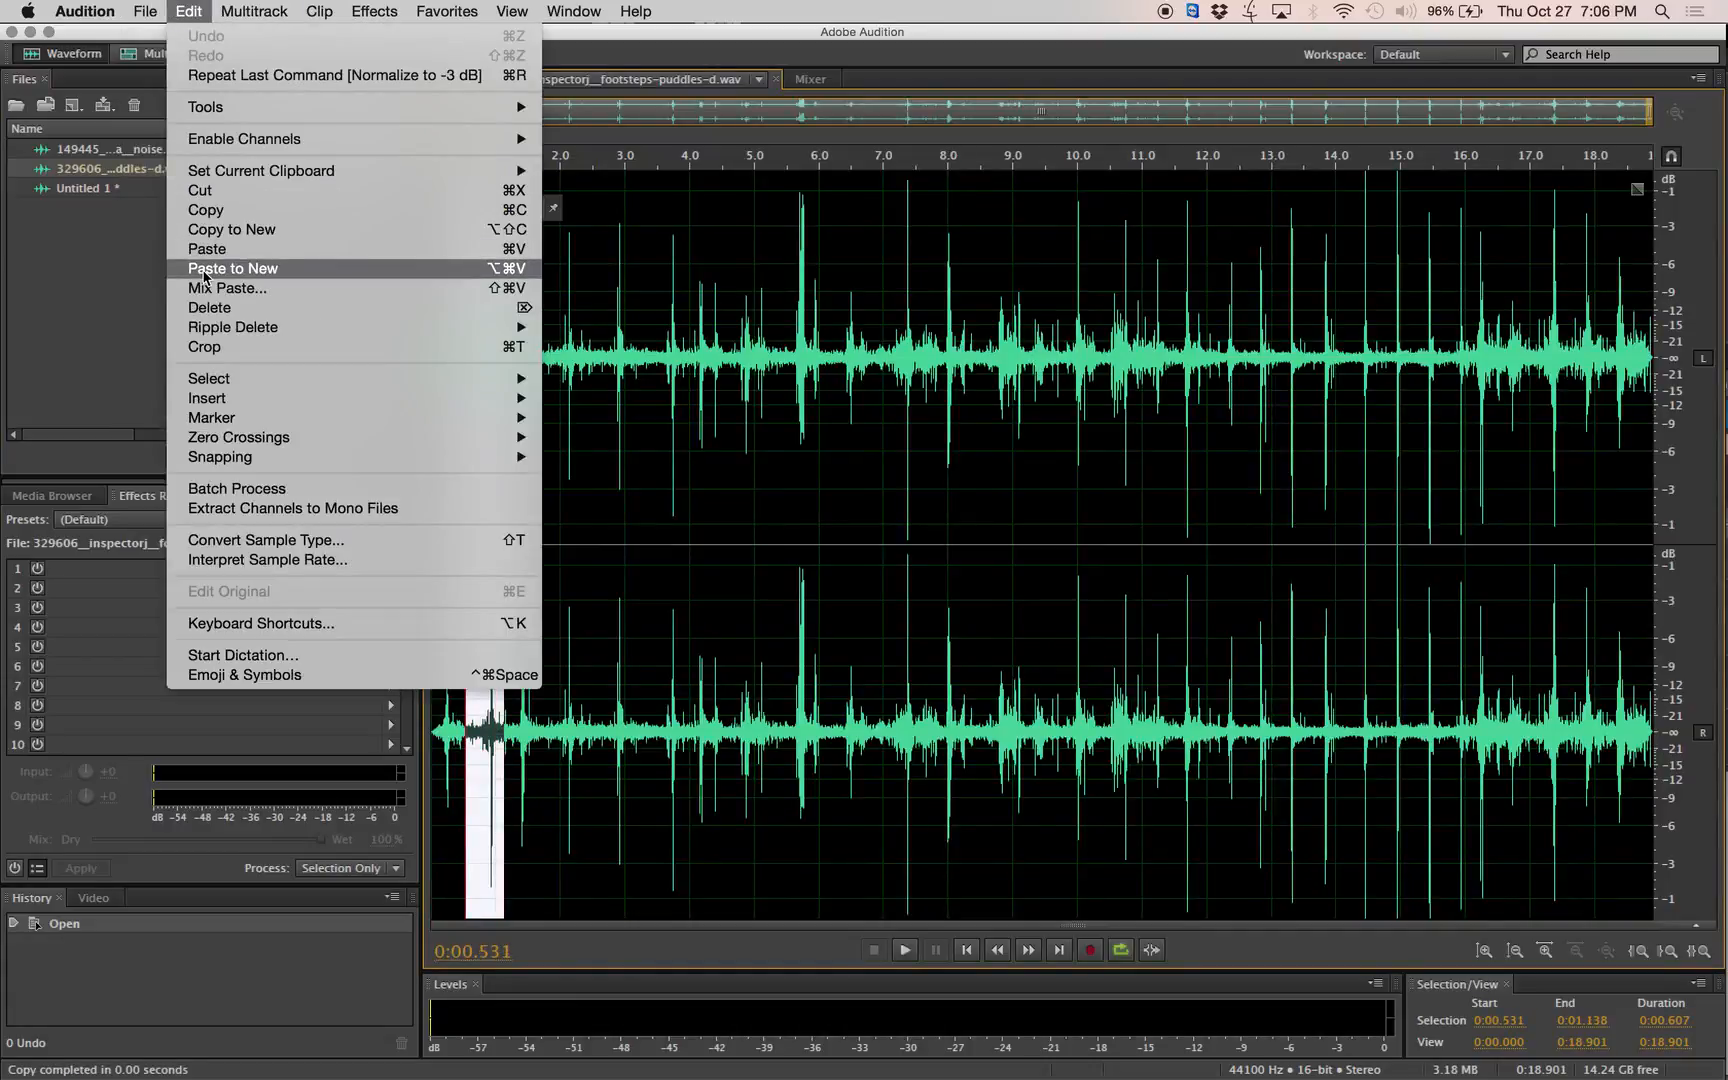
{"action": "left_click", "coordinate": [220, 232]}
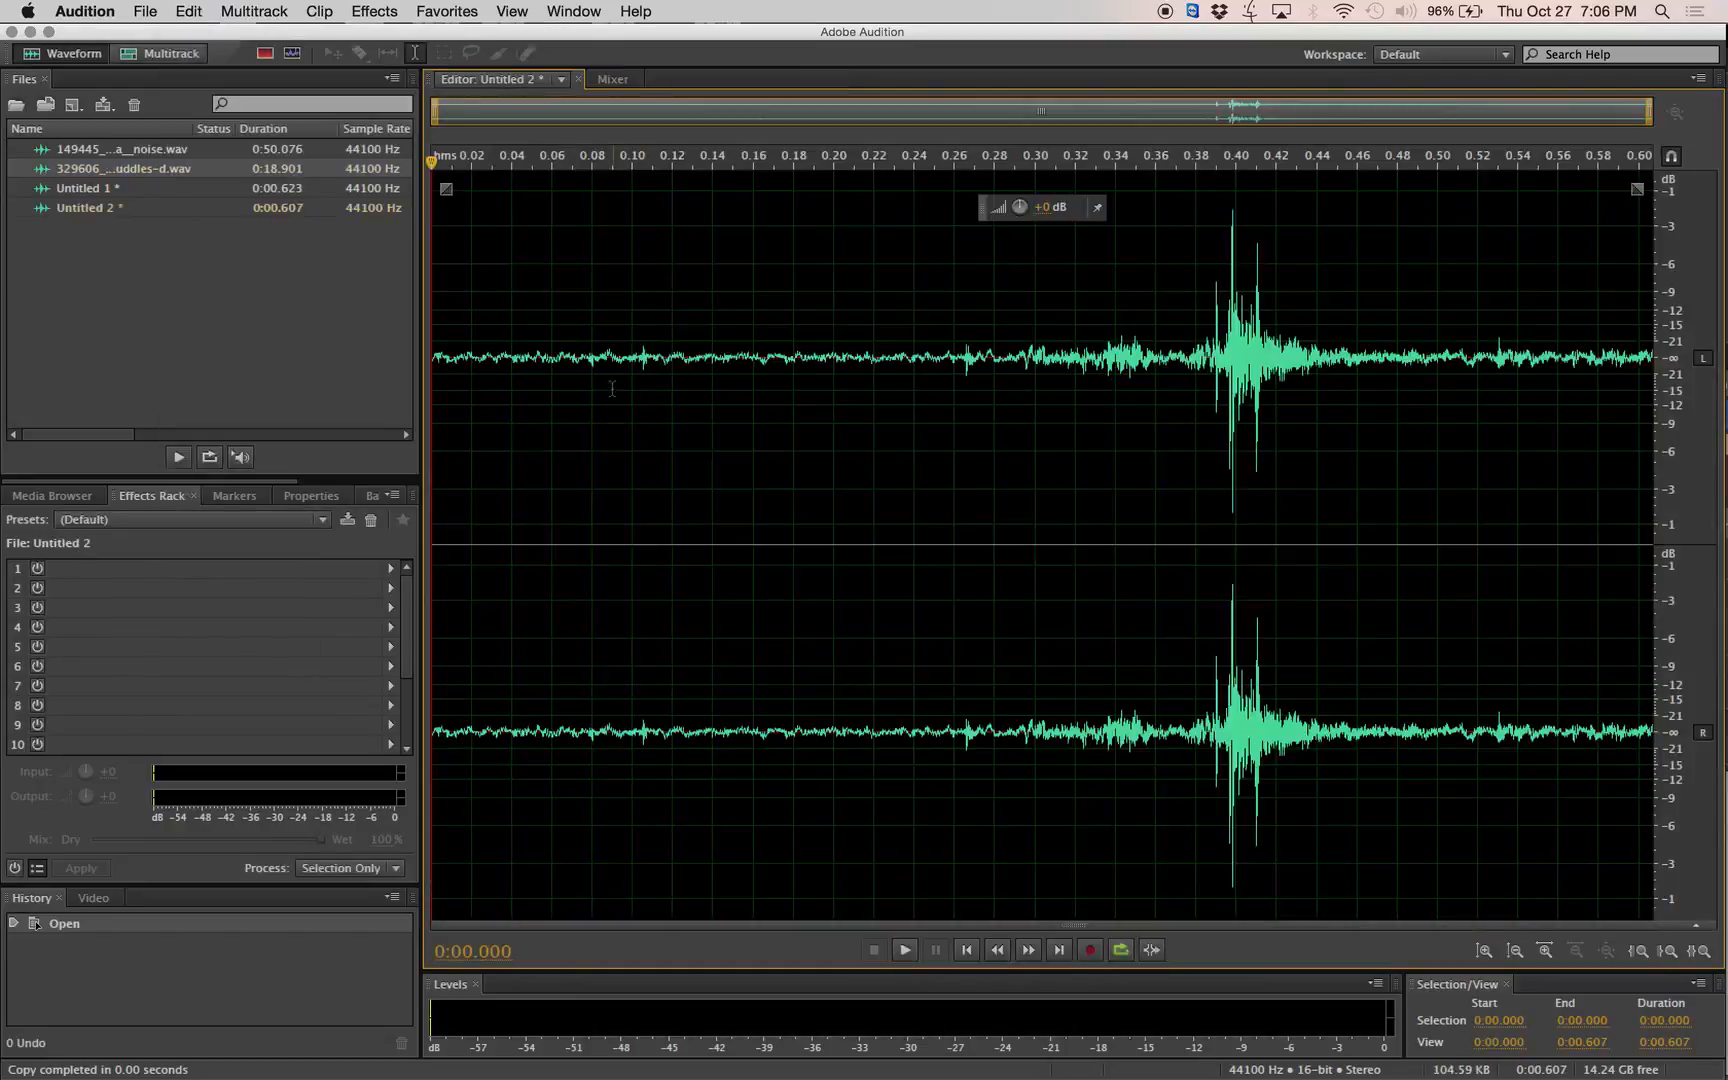
Reopen the footsteps recording and copy the third footstep, from about 1.25 to 1.80 s, to a new audio file.
{"action": "left_click", "coordinate": [113, 165]}
{"action": "double_click", "coordinate": [113, 168]}
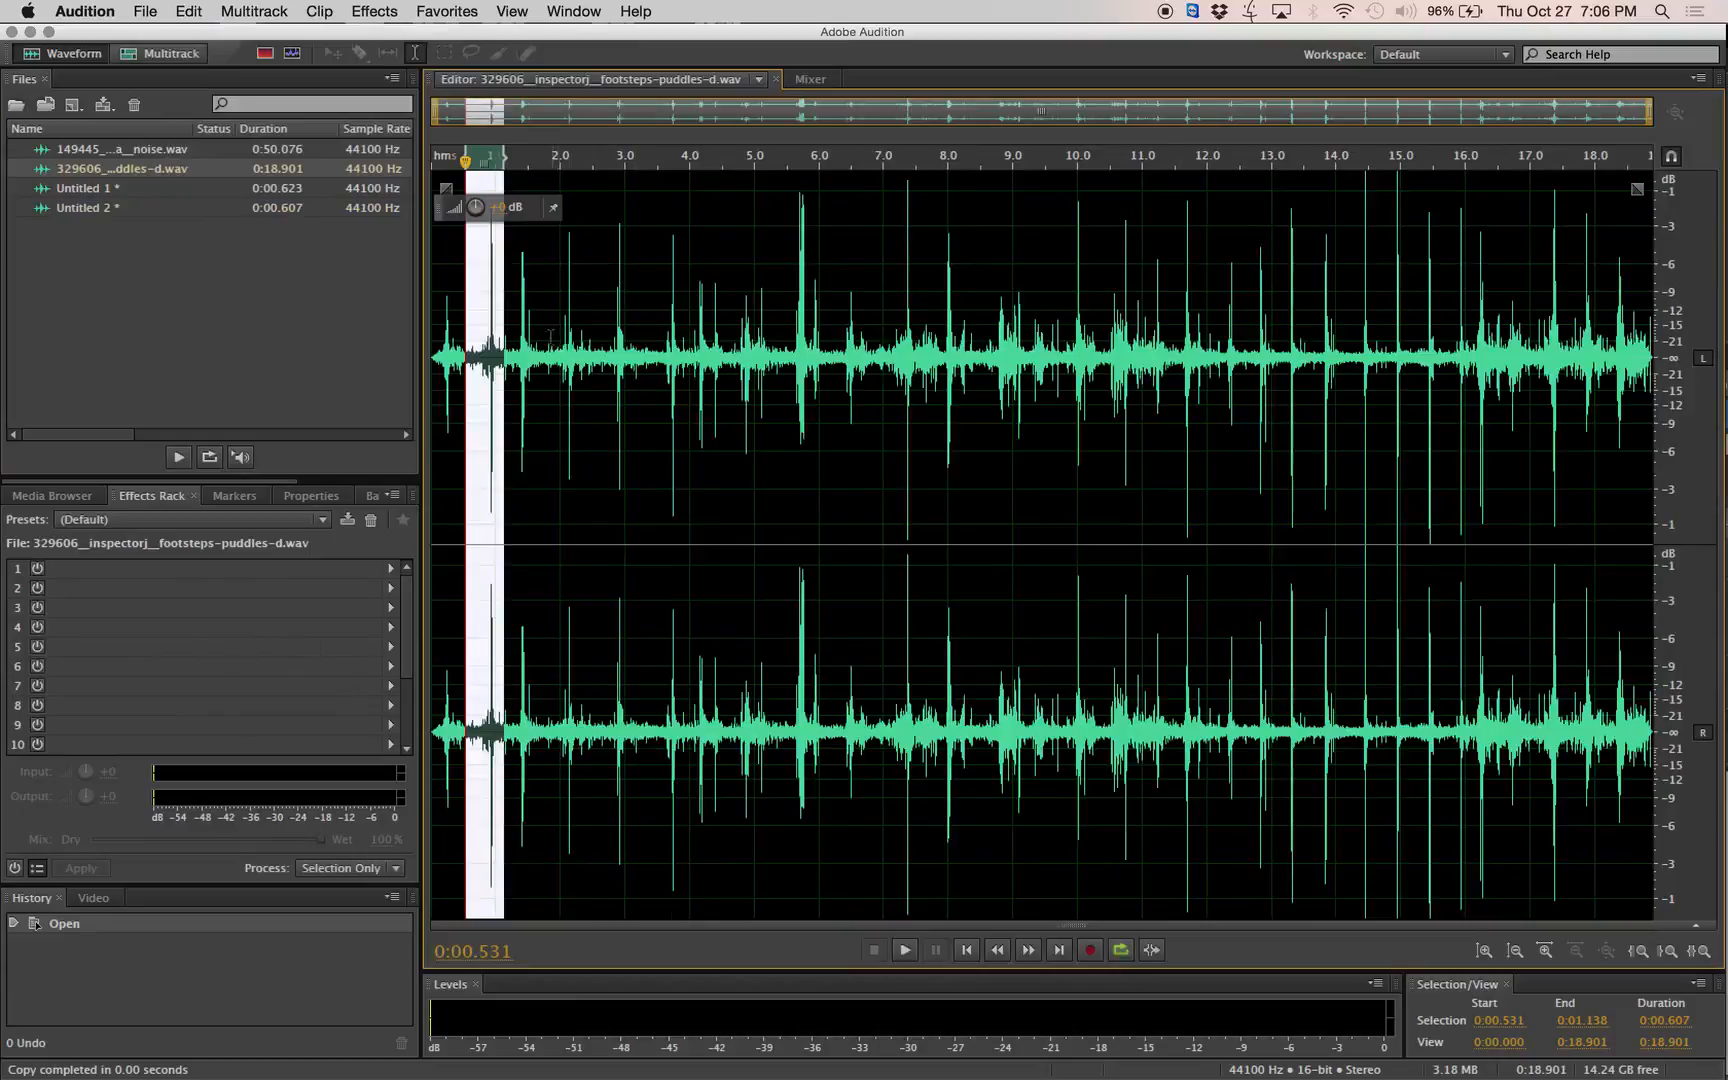
{"action": "left_click_drag", "start_coordinate": [548, 335], "coordinate": [511, 335]}
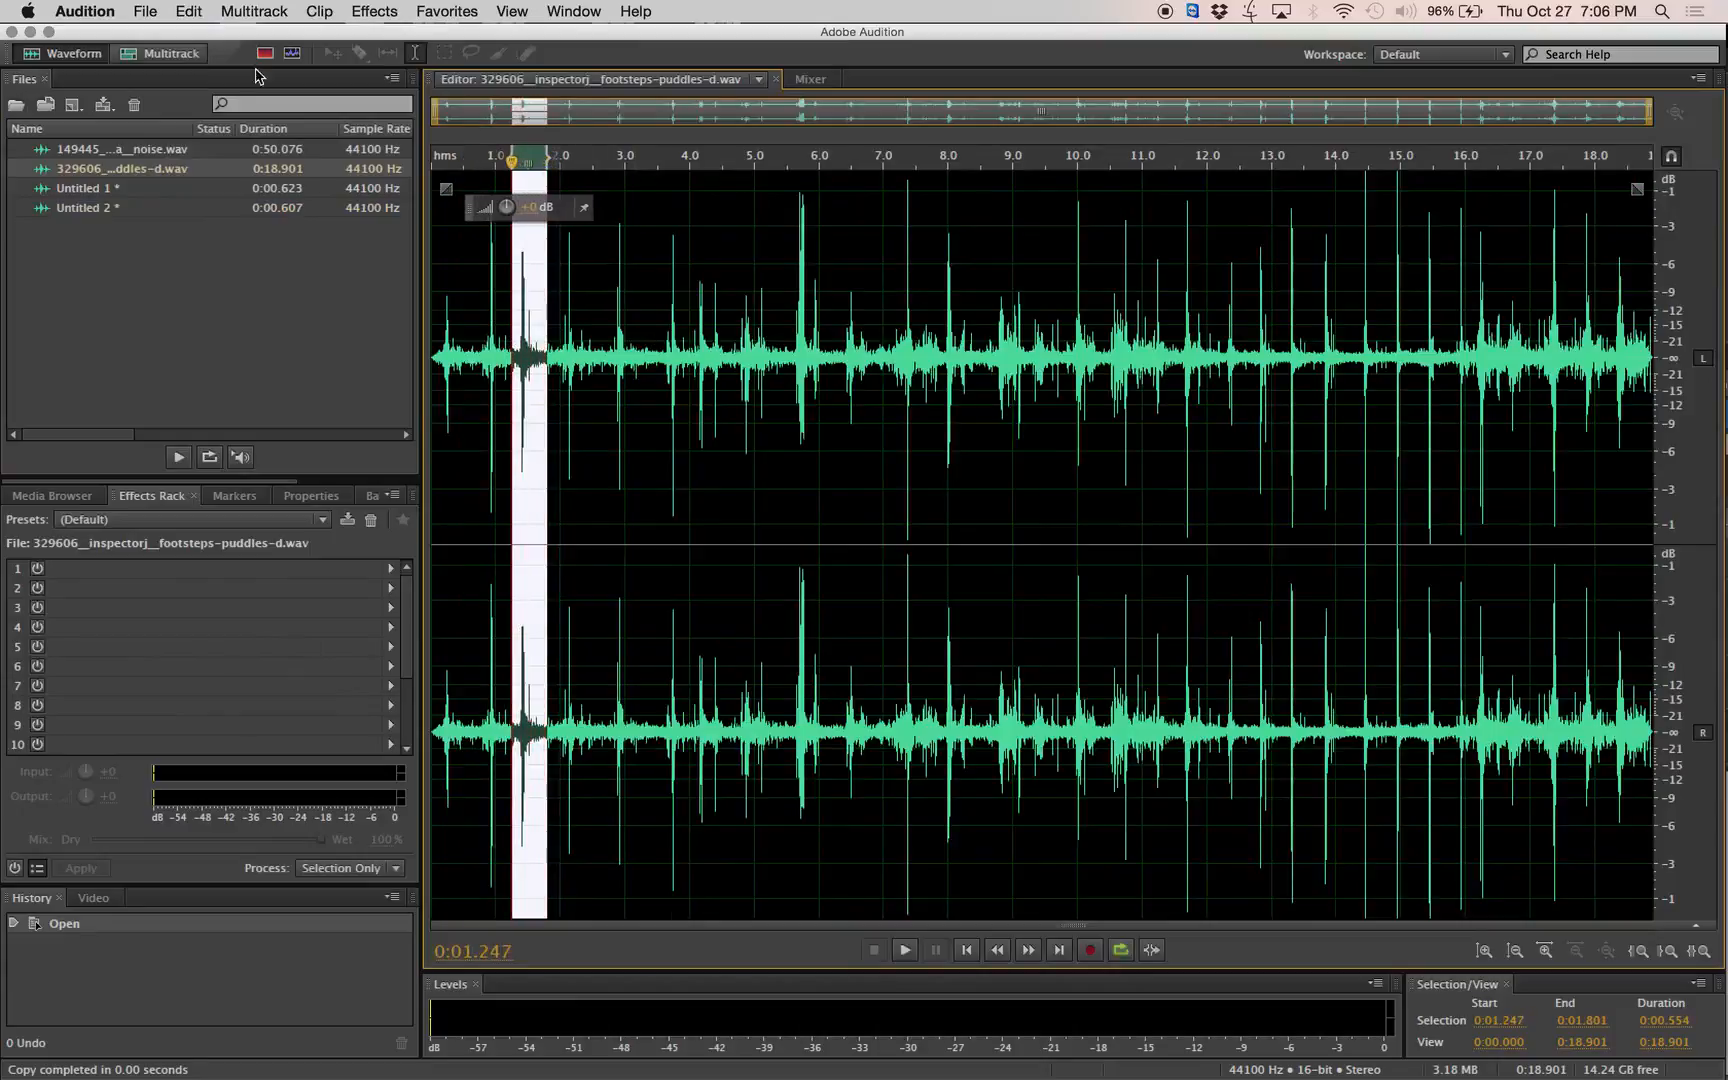
{"action": "left_click", "coordinate": [163, 14]}
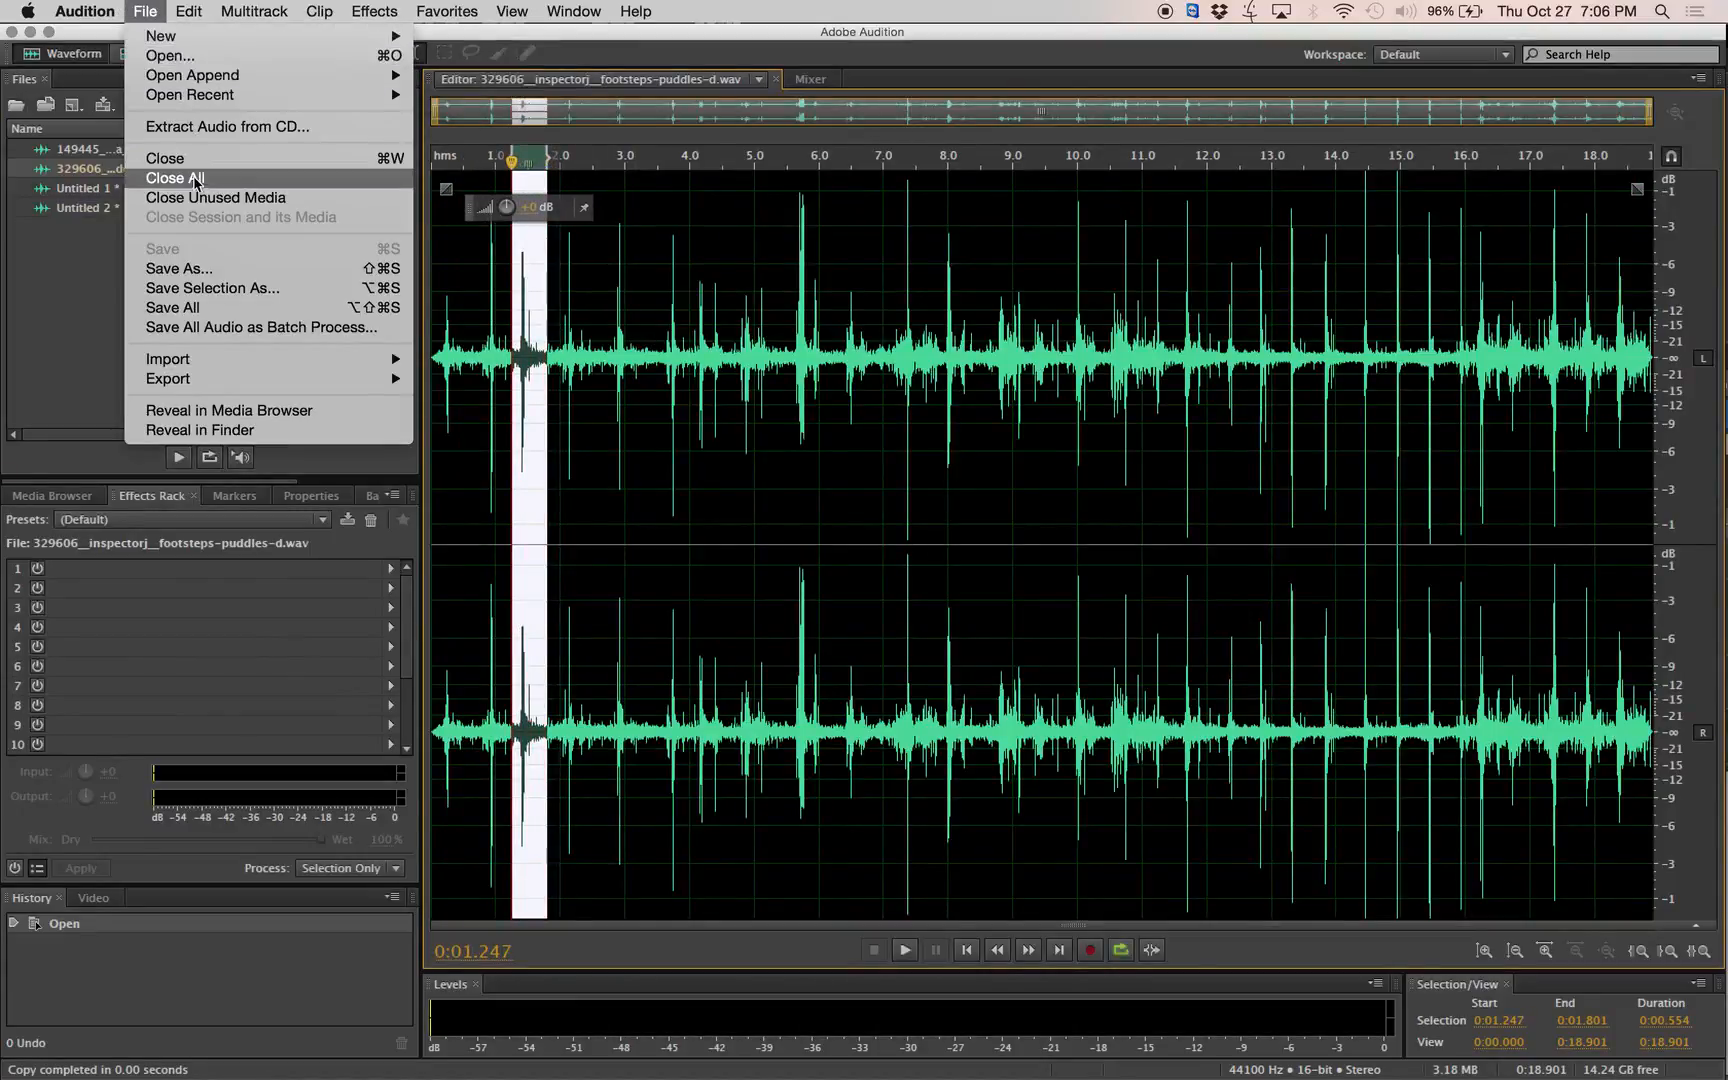
{"action": "mouse_move", "coordinate": [208, 9]}
{"action": "left_click", "coordinate": [232, 229]}
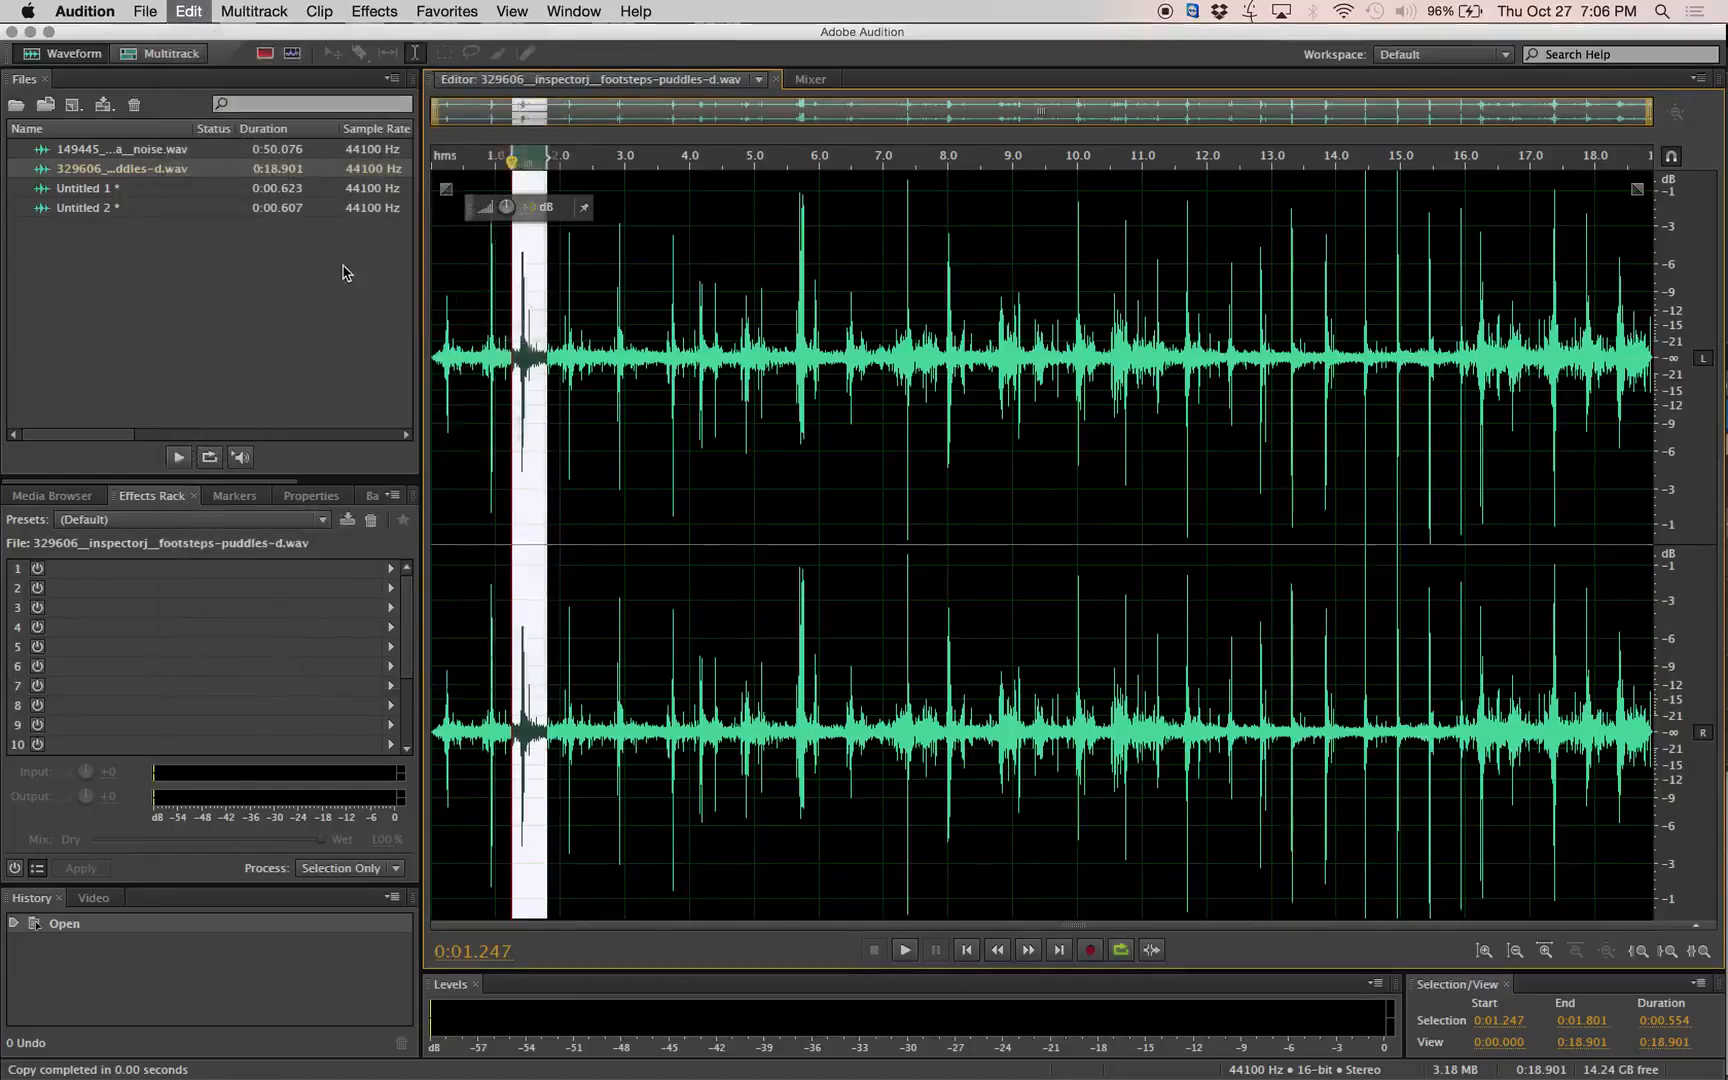
Reopen the footsteps recording and copy the fourth footstep, from about 2.00 to 2.52 s, to a new audio file.
{"action": "double_click", "coordinate": [150, 170]}
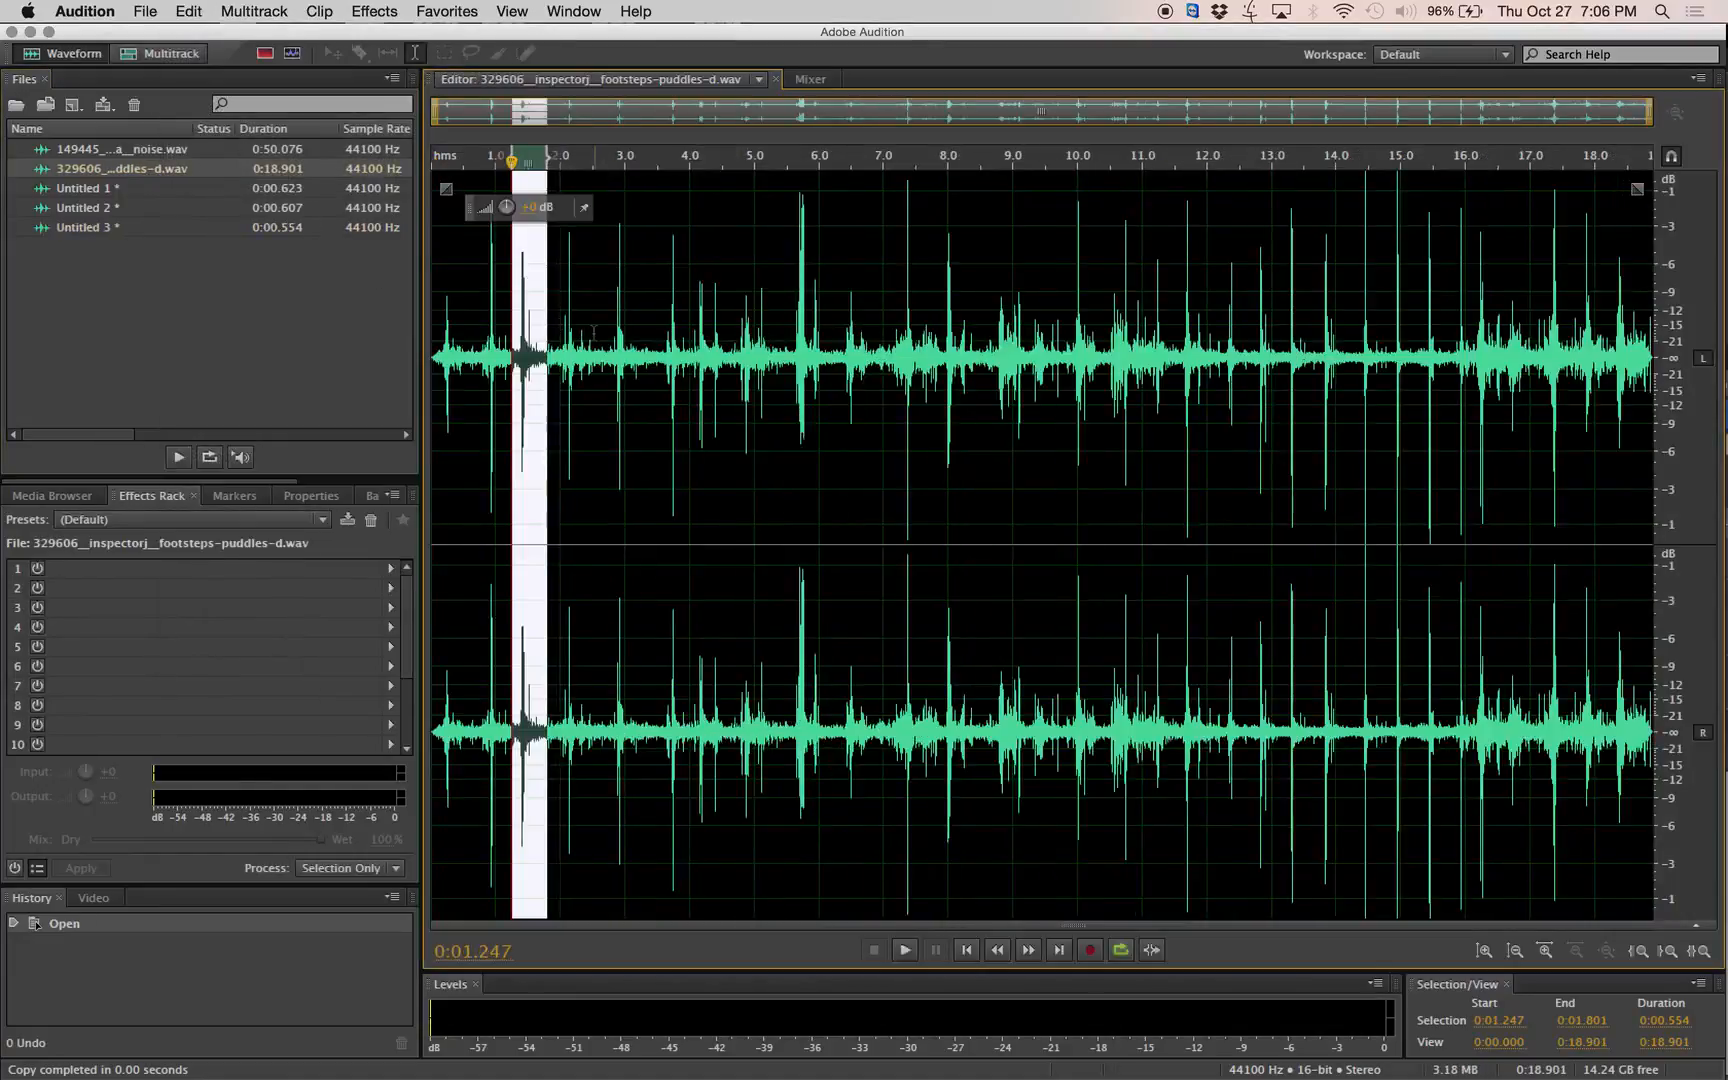
{"action": "left_click_drag", "start_coordinate": [594, 332], "coordinate": [558, 328]}
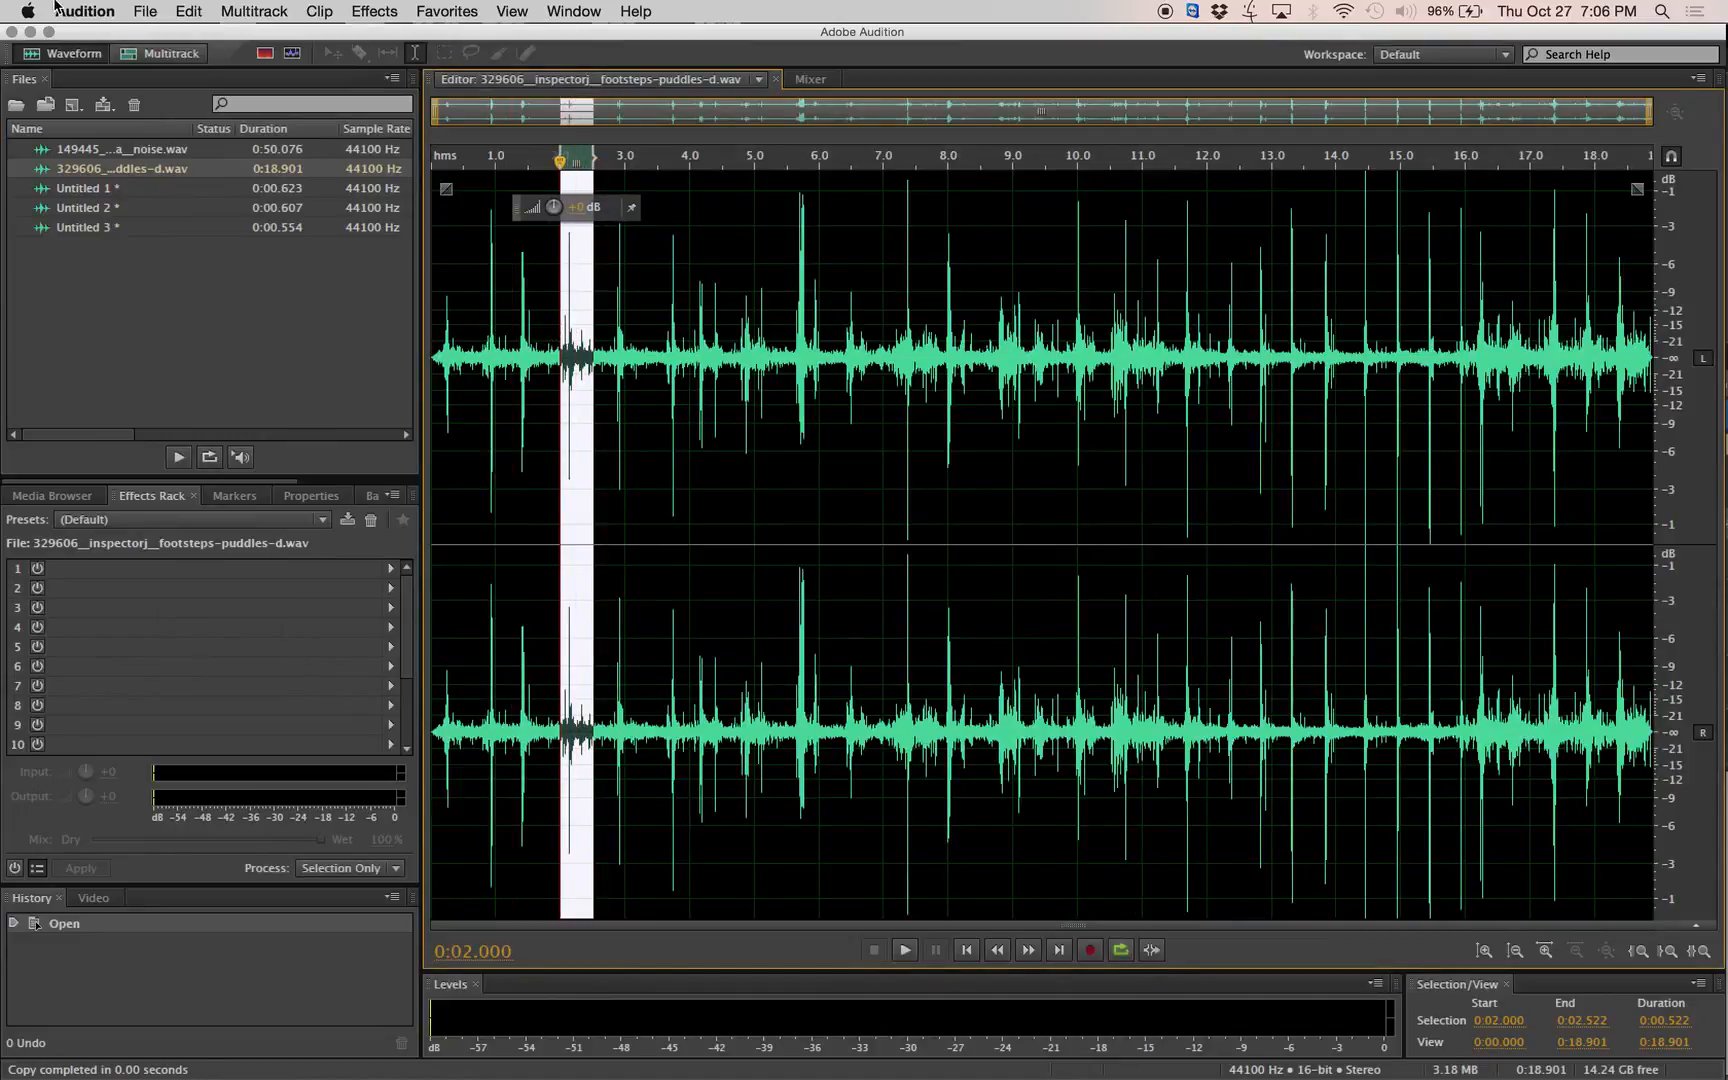
{"action": "left_click", "coordinate": [146, 12]}
{"action": "mouse_move", "coordinate": [189, 11]}
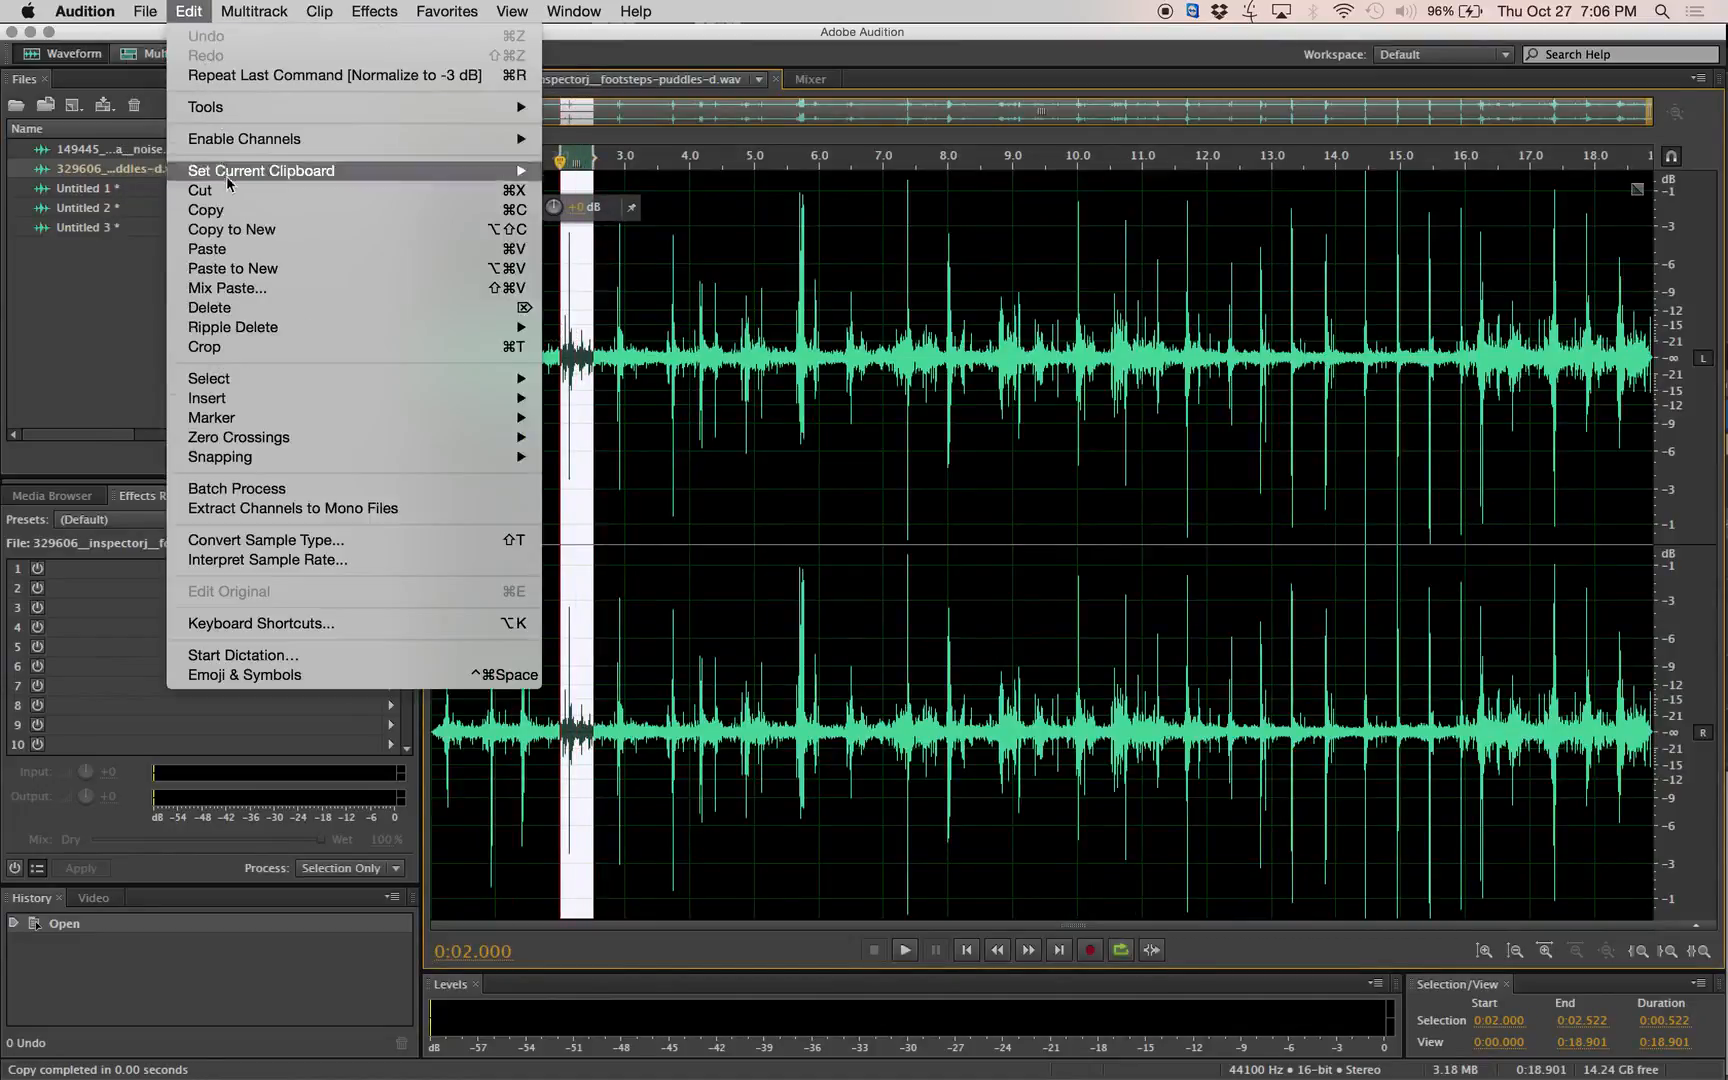
{"action": "left_click", "coordinate": [245, 229]}
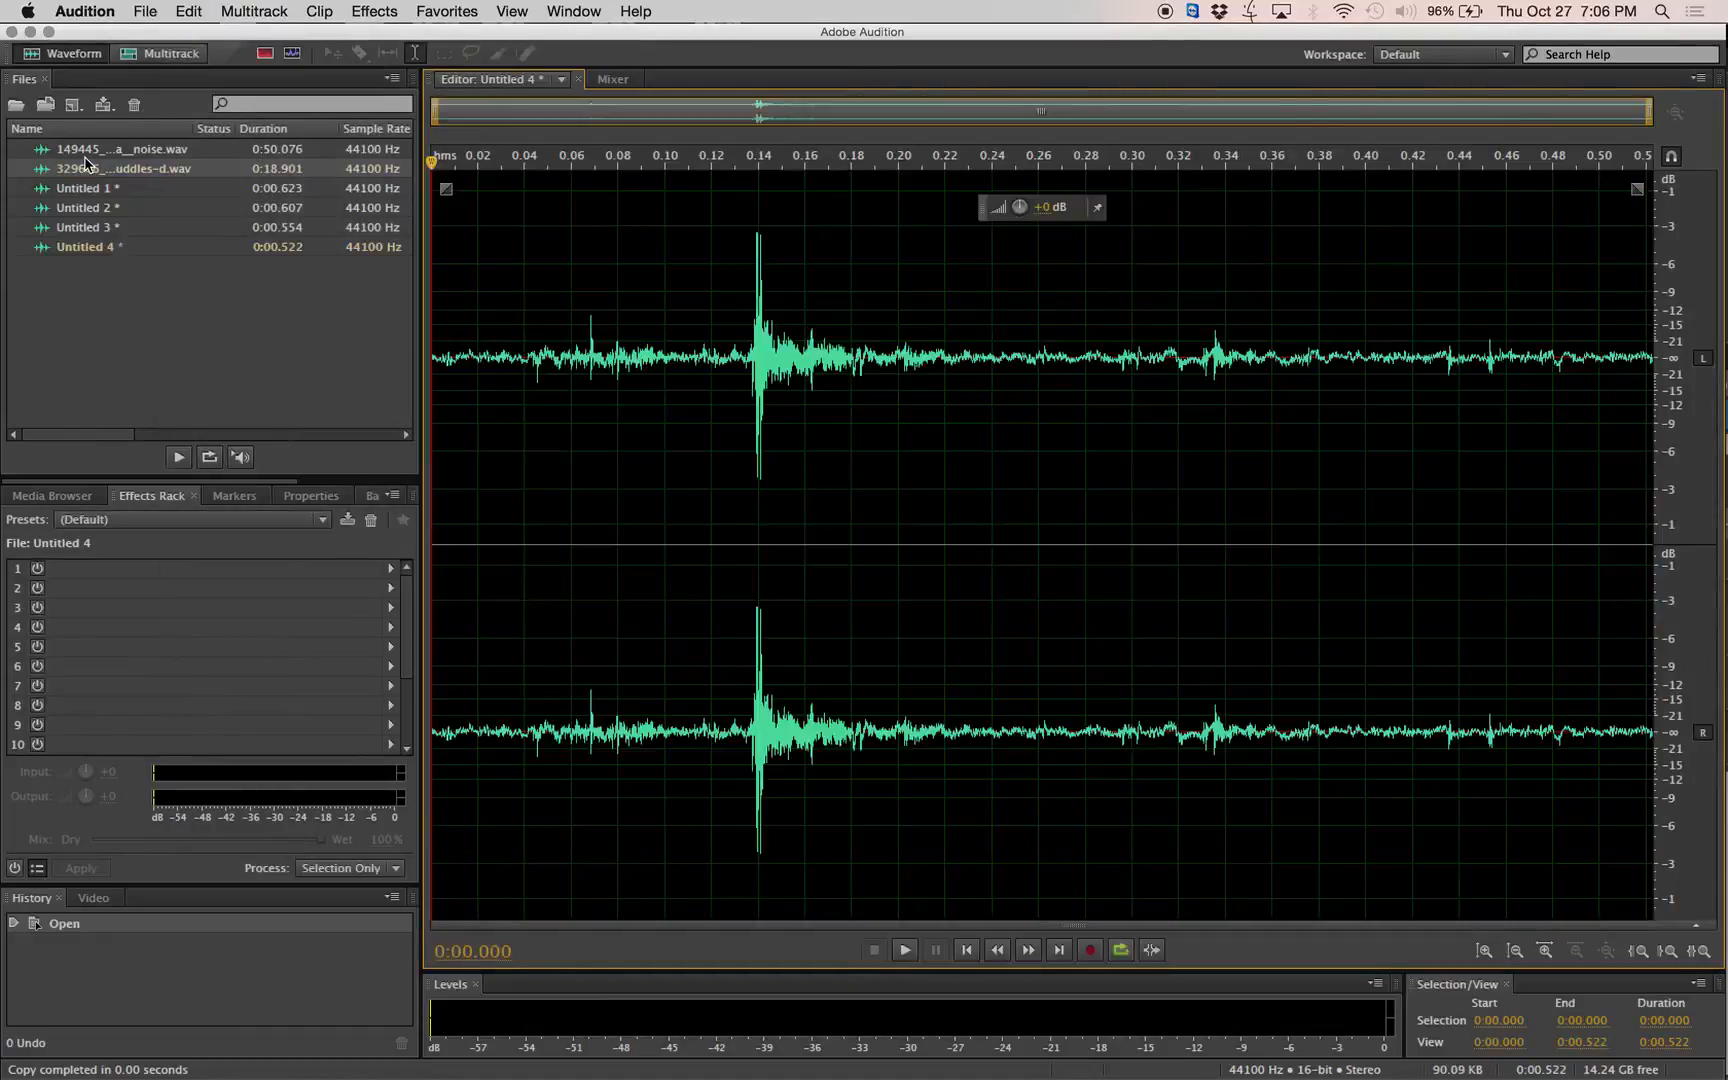
Open the first footstep clip, Untitled 1, and save it as foot1.wav in the Downloads folder.
{"action": "left_click", "coordinate": [105, 190]}
{"action": "double_click", "coordinate": [105, 190]}
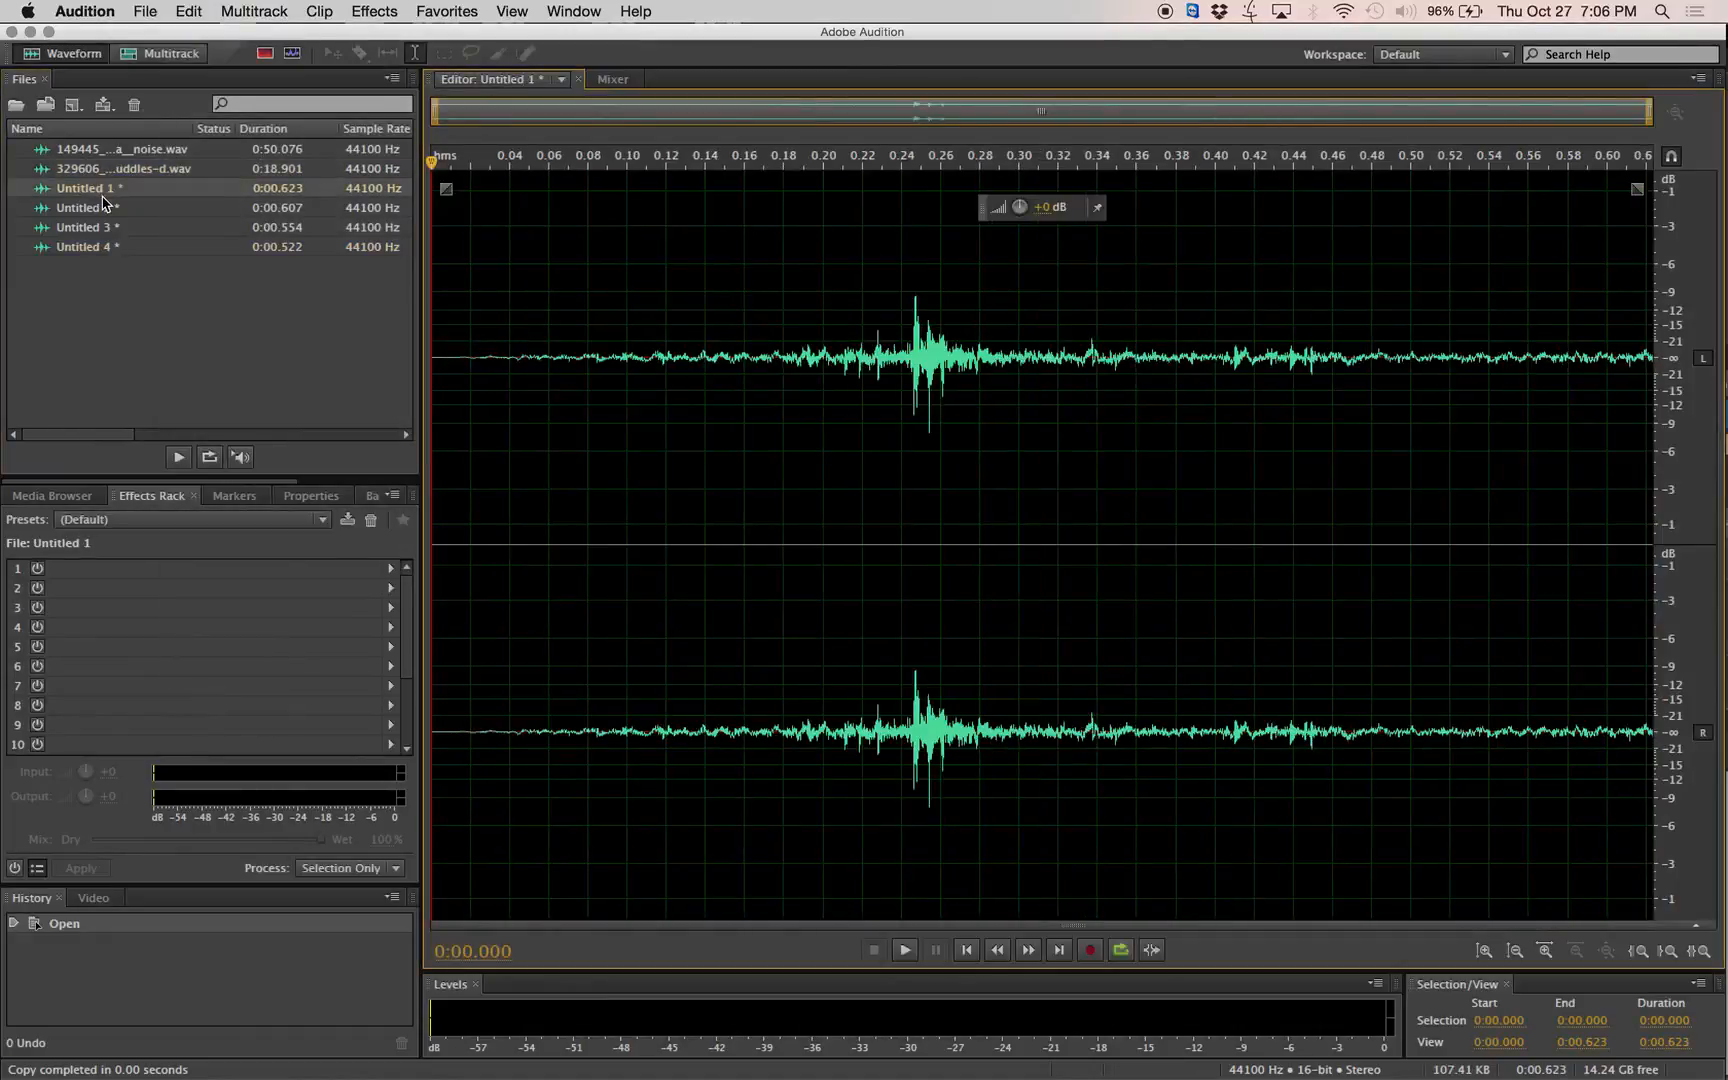
{"action": "left_click", "coordinate": [146, 12]}
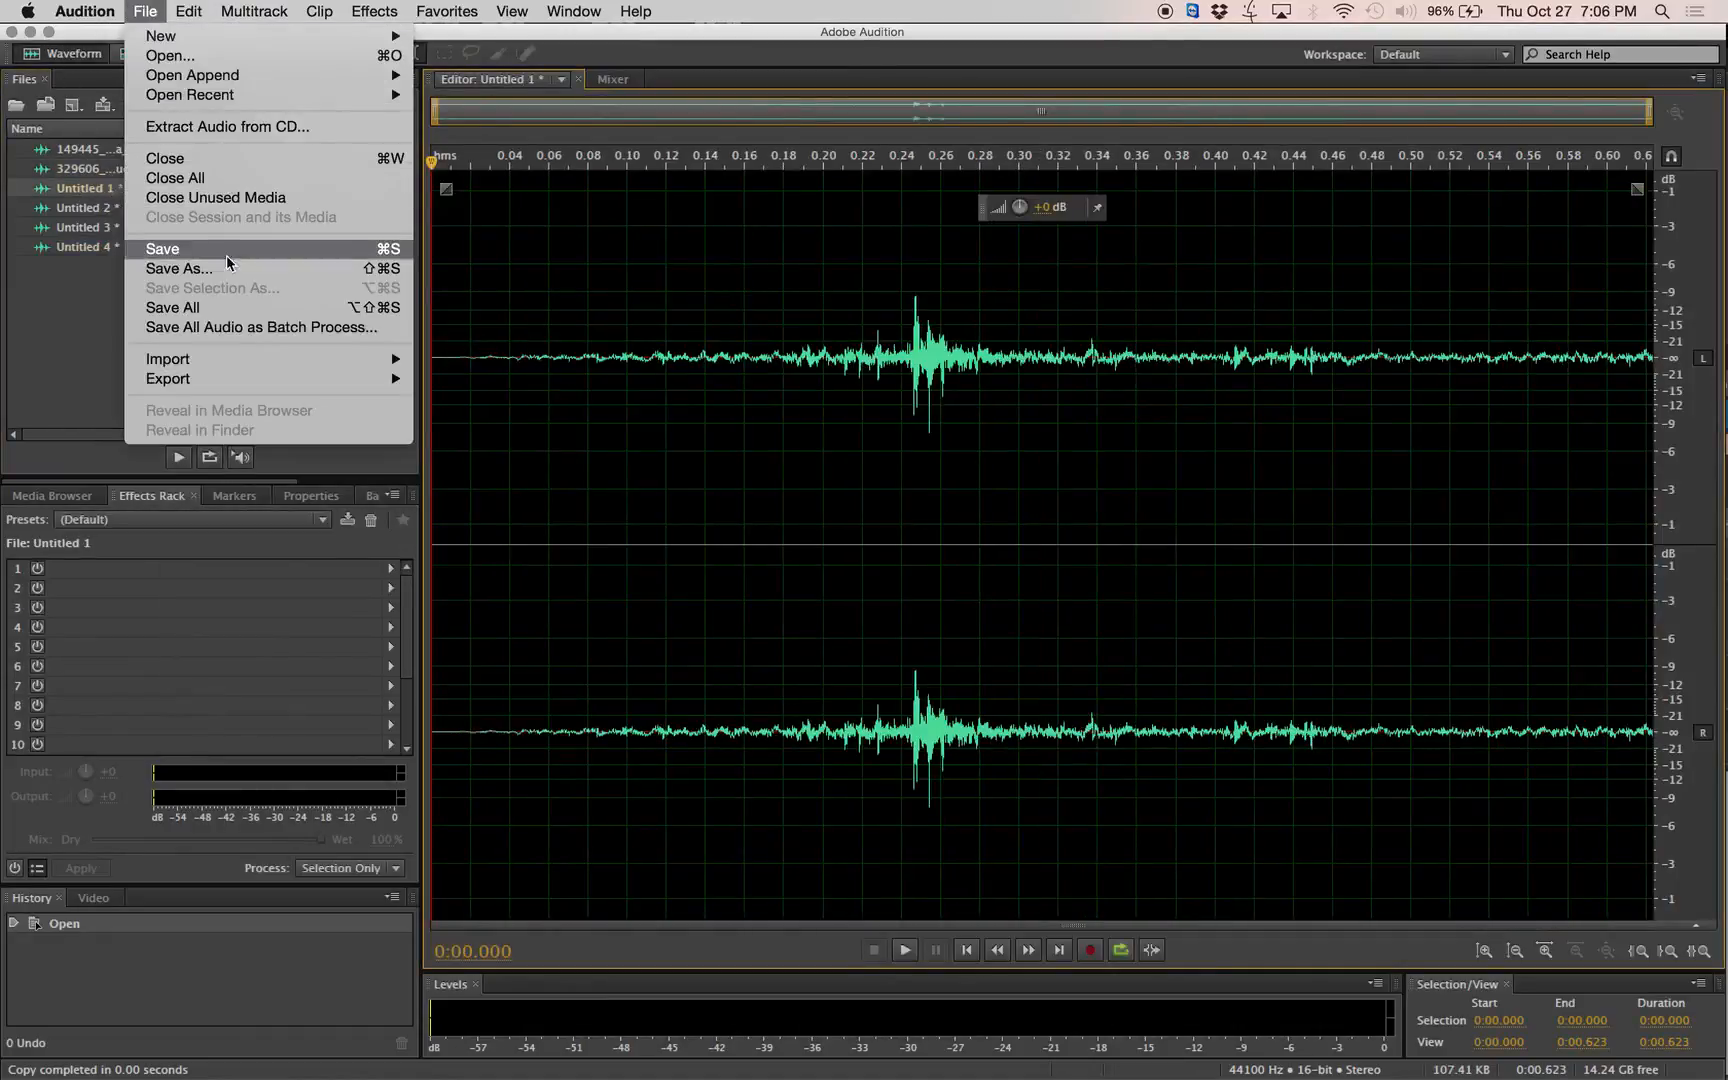
{"action": "left_click", "coordinate": [178, 268]}
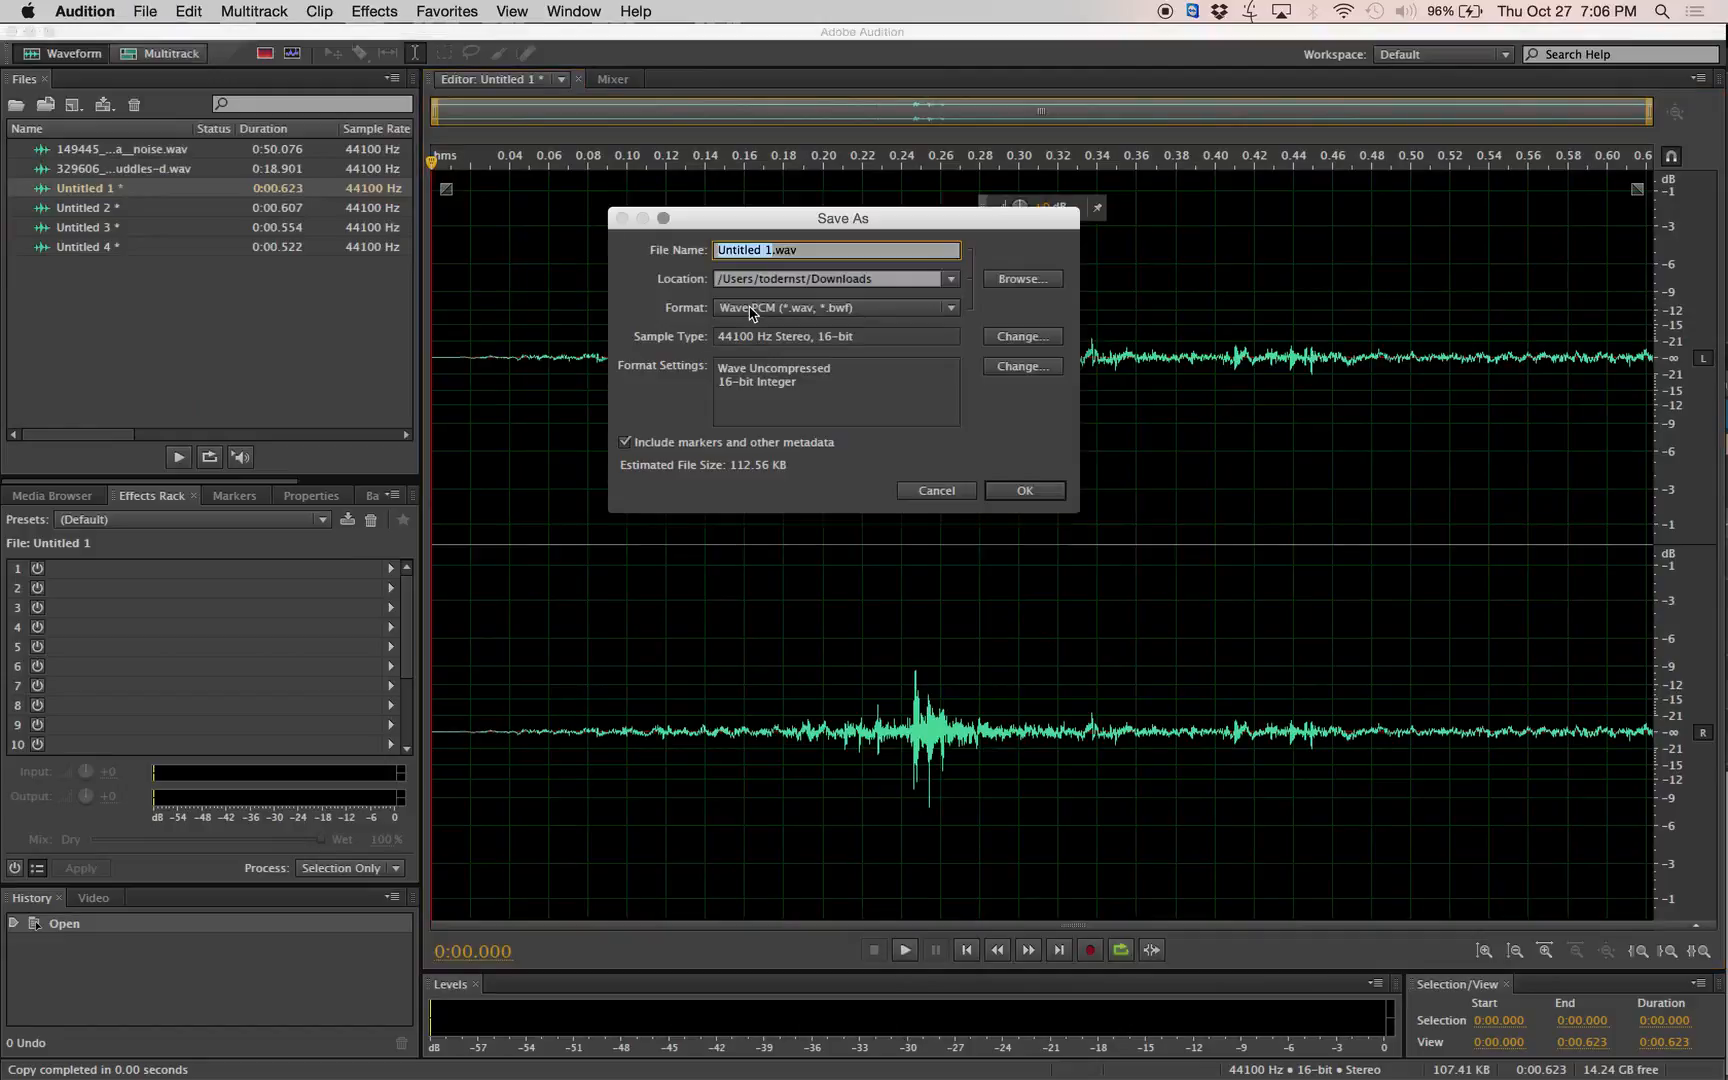
{"action": "type", "text": "foot1"}
{"action": "left_click", "coordinate": [1043, 493]}
Open the second footstep clip, Untitled 2, and save it as foot2.wav in the Downloads folder.
{"action": "double_click", "coordinate": [86, 211]}
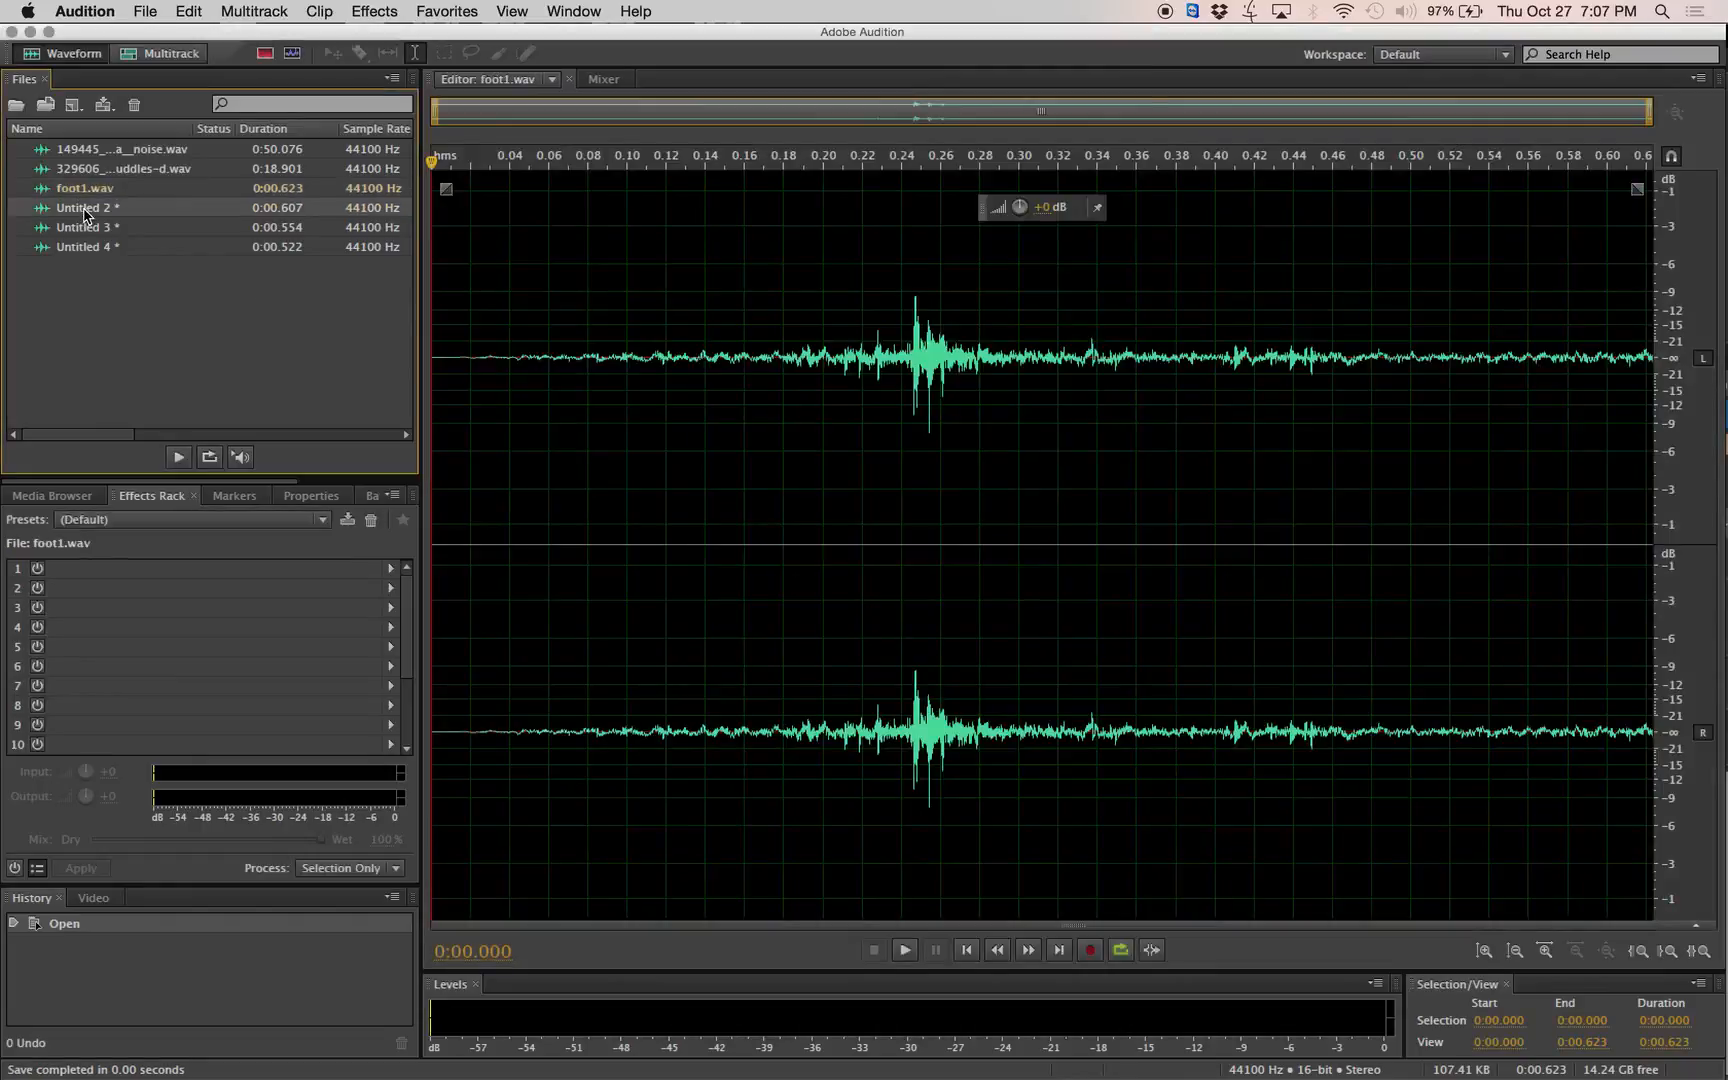
{"action": "left_click", "coordinate": [144, 11]}
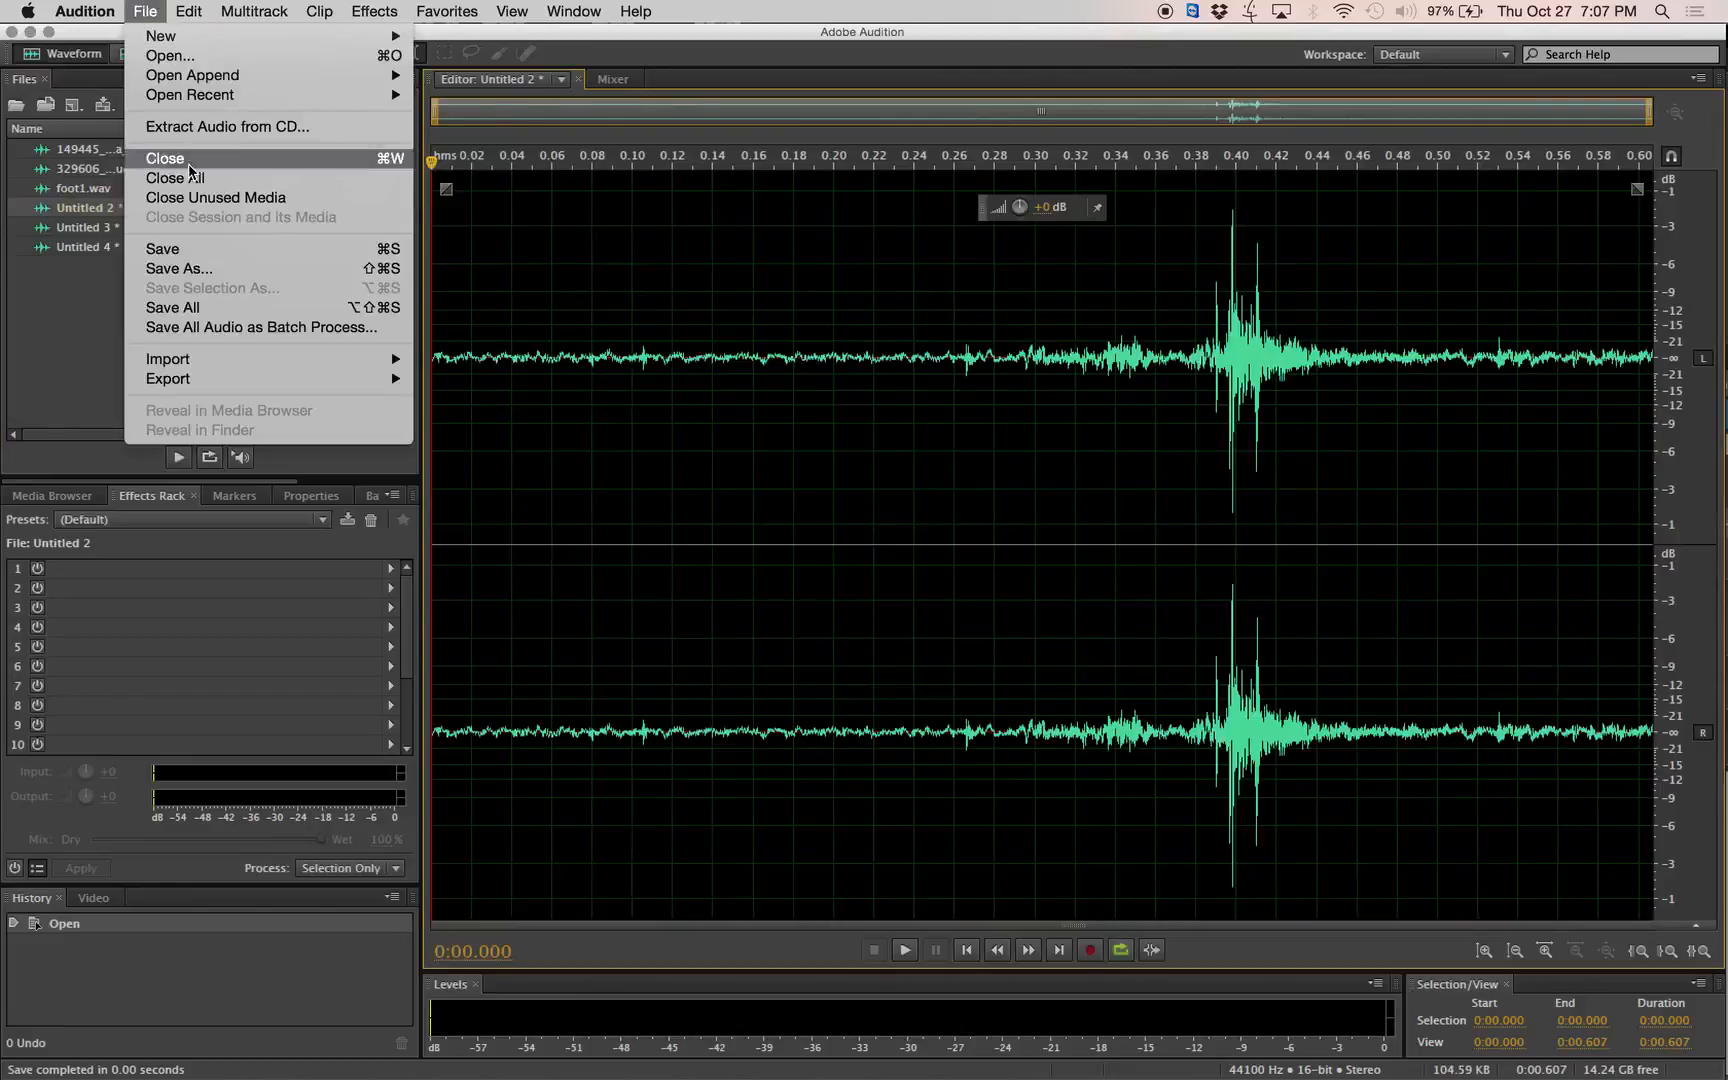
{"action": "left_click", "coordinate": [190, 268]}
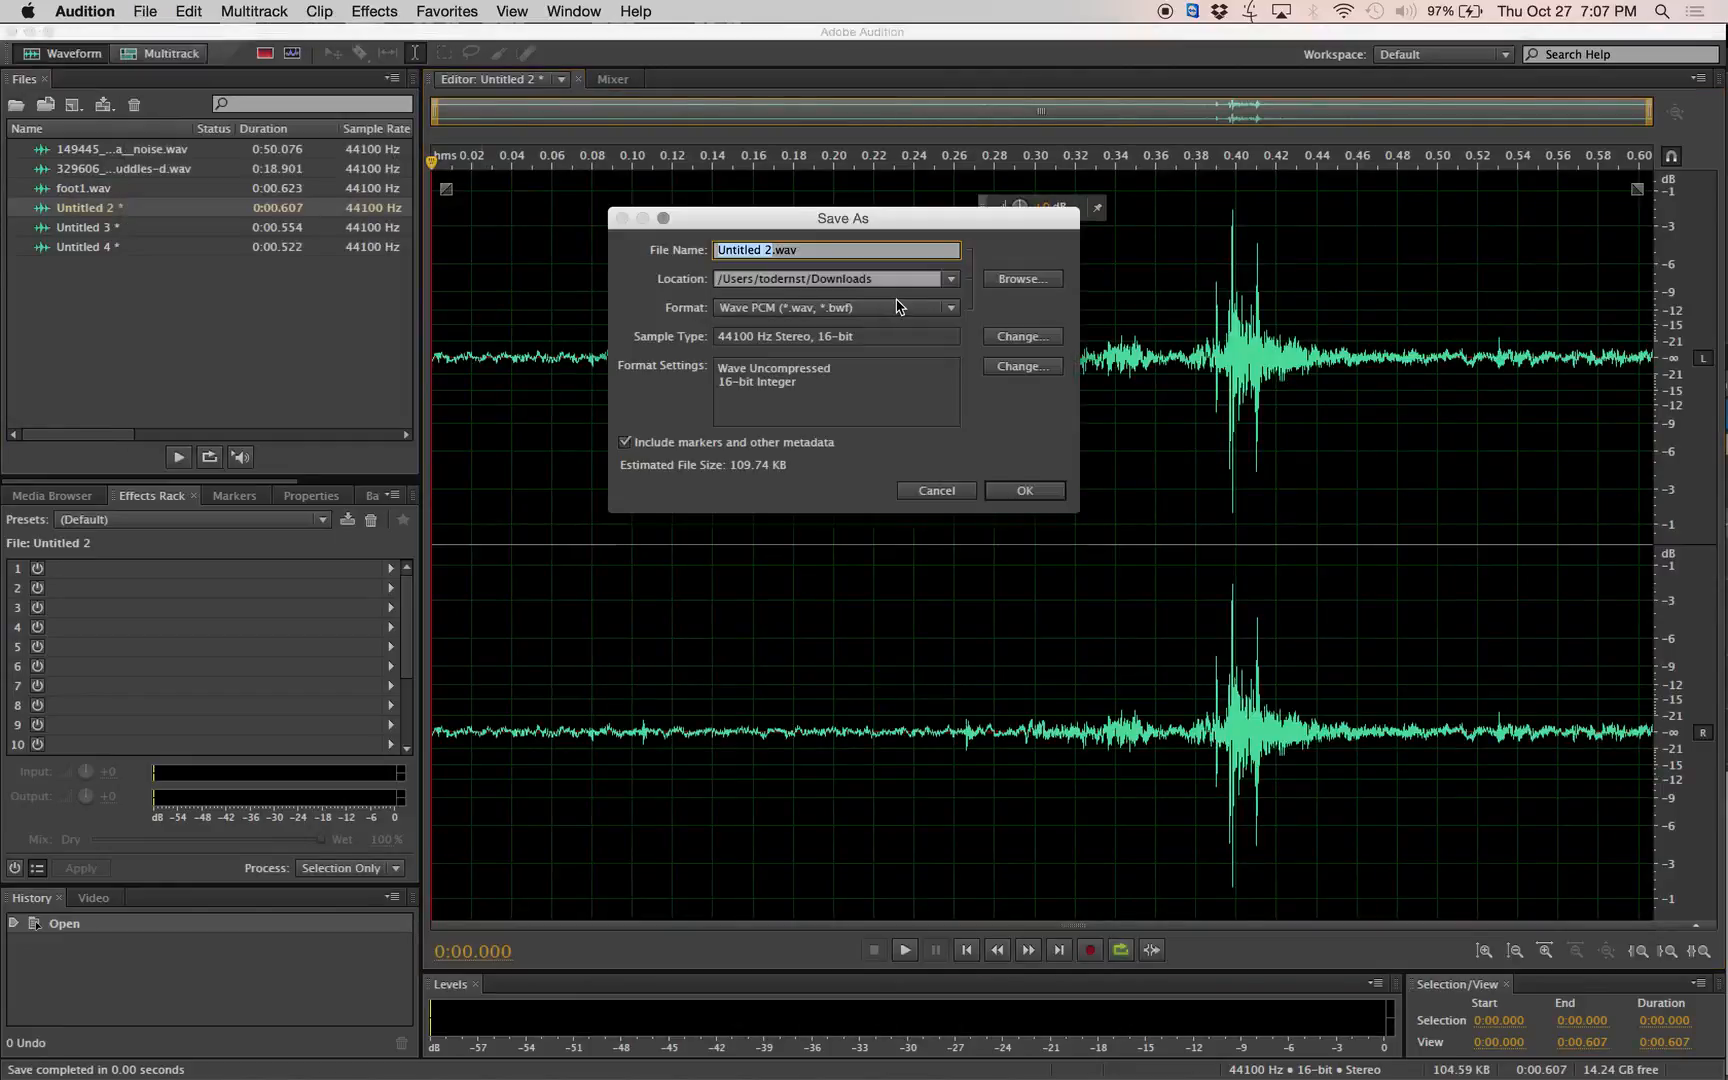
{"action": "type", "text": "foot2"}
{"action": "key", "text": "Return"}
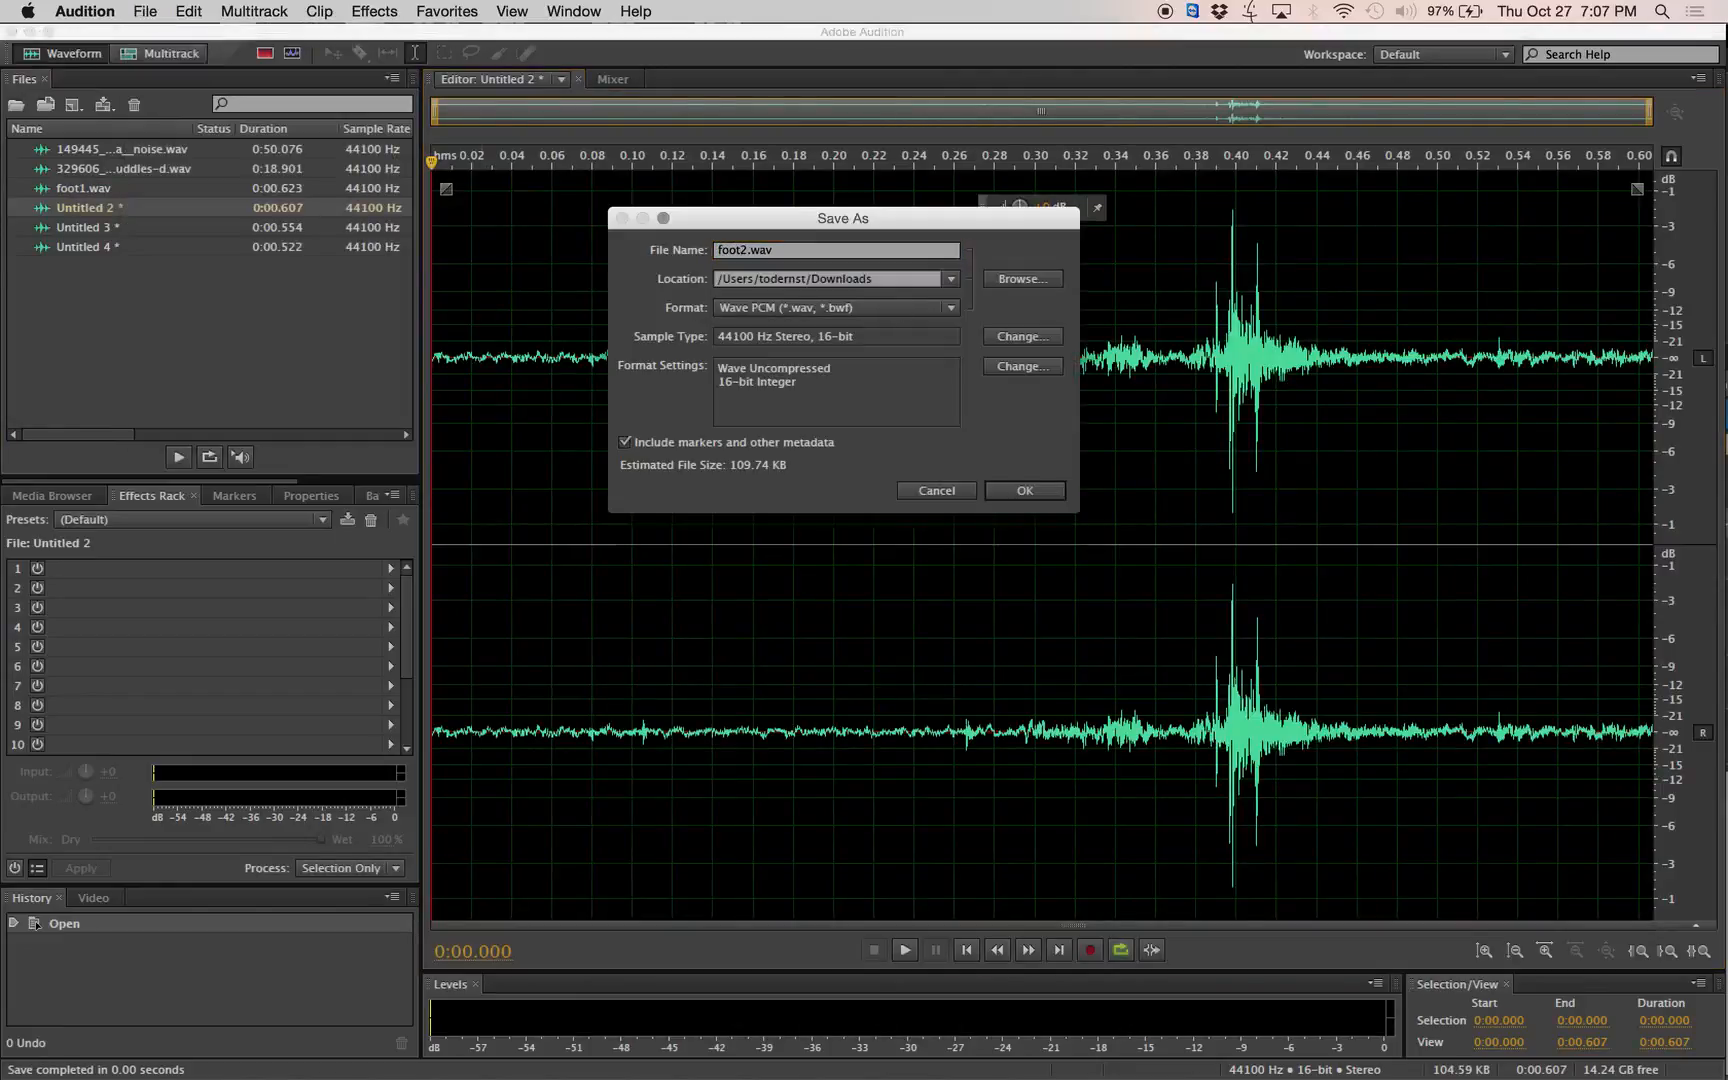
{"action": "left_click", "coordinate": [1058, 493]}
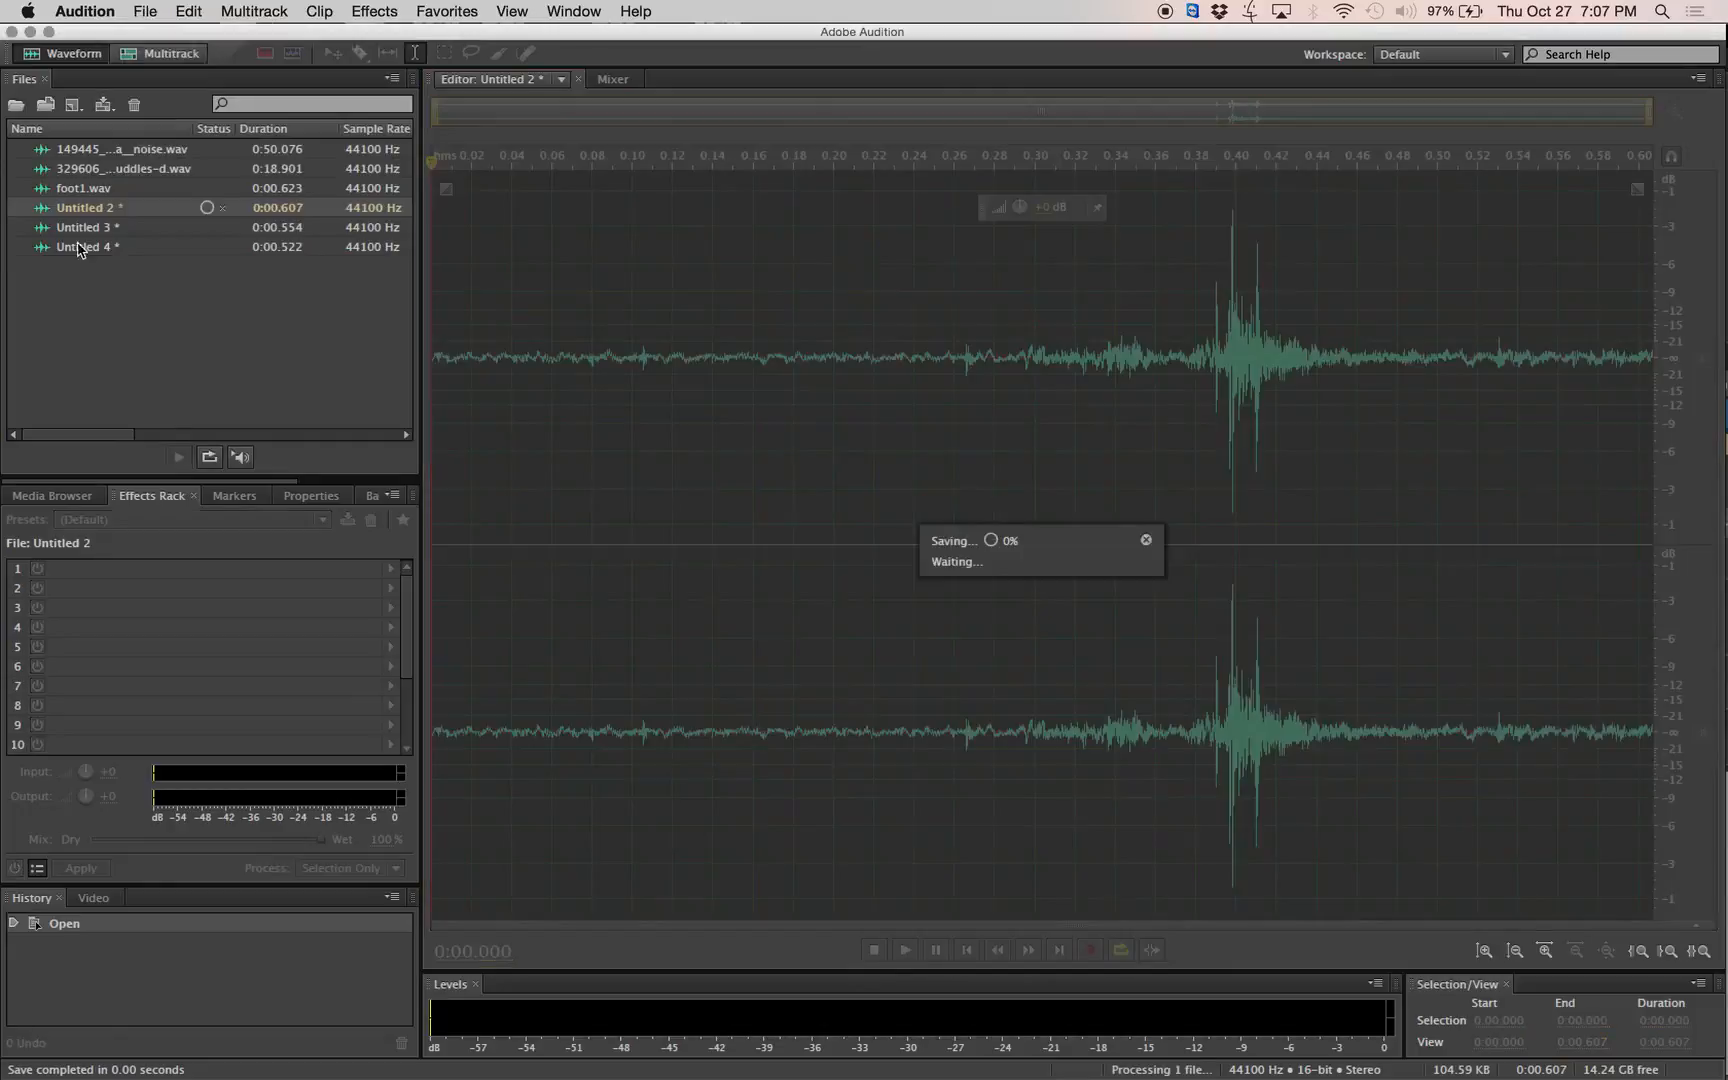
Open the third footstep clip, Untitled 3, and save it as foot3.wav in the Downloads folder.
{"action": "left_click", "coordinate": [85, 227]}
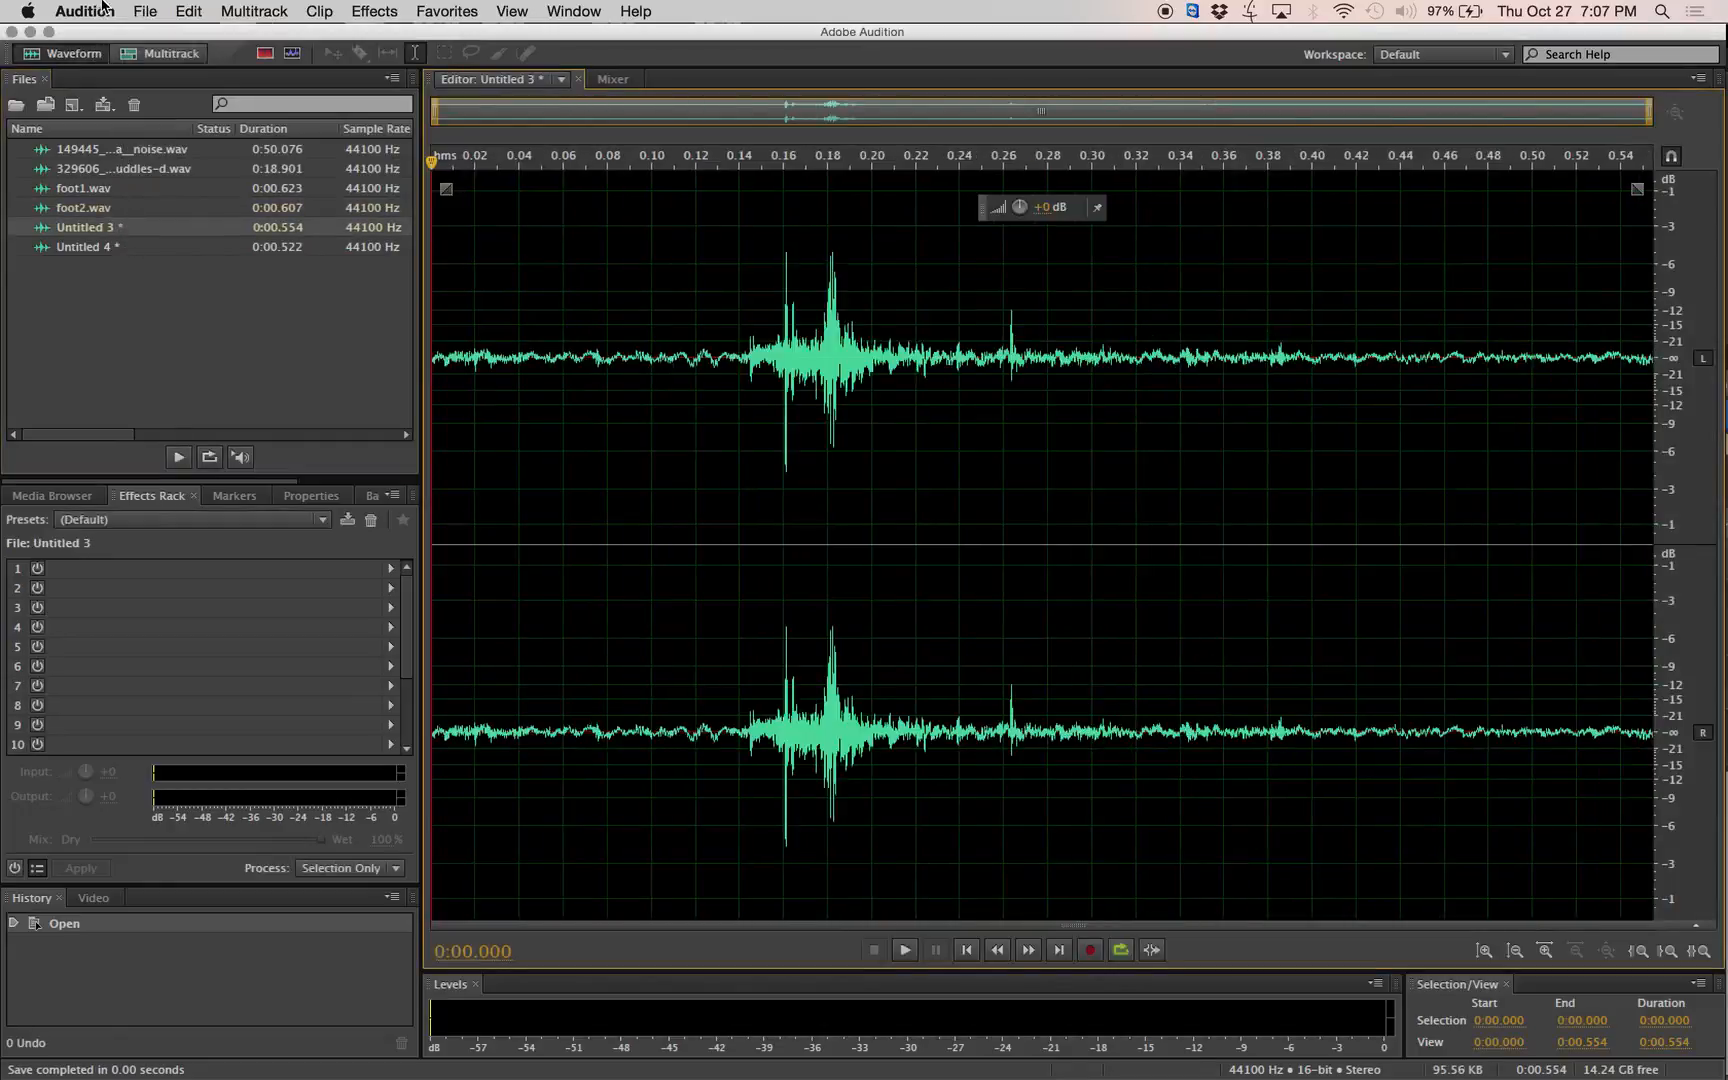
{"action": "left_click", "coordinate": [145, 11]}
{"action": "left_click", "coordinate": [225, 266]}
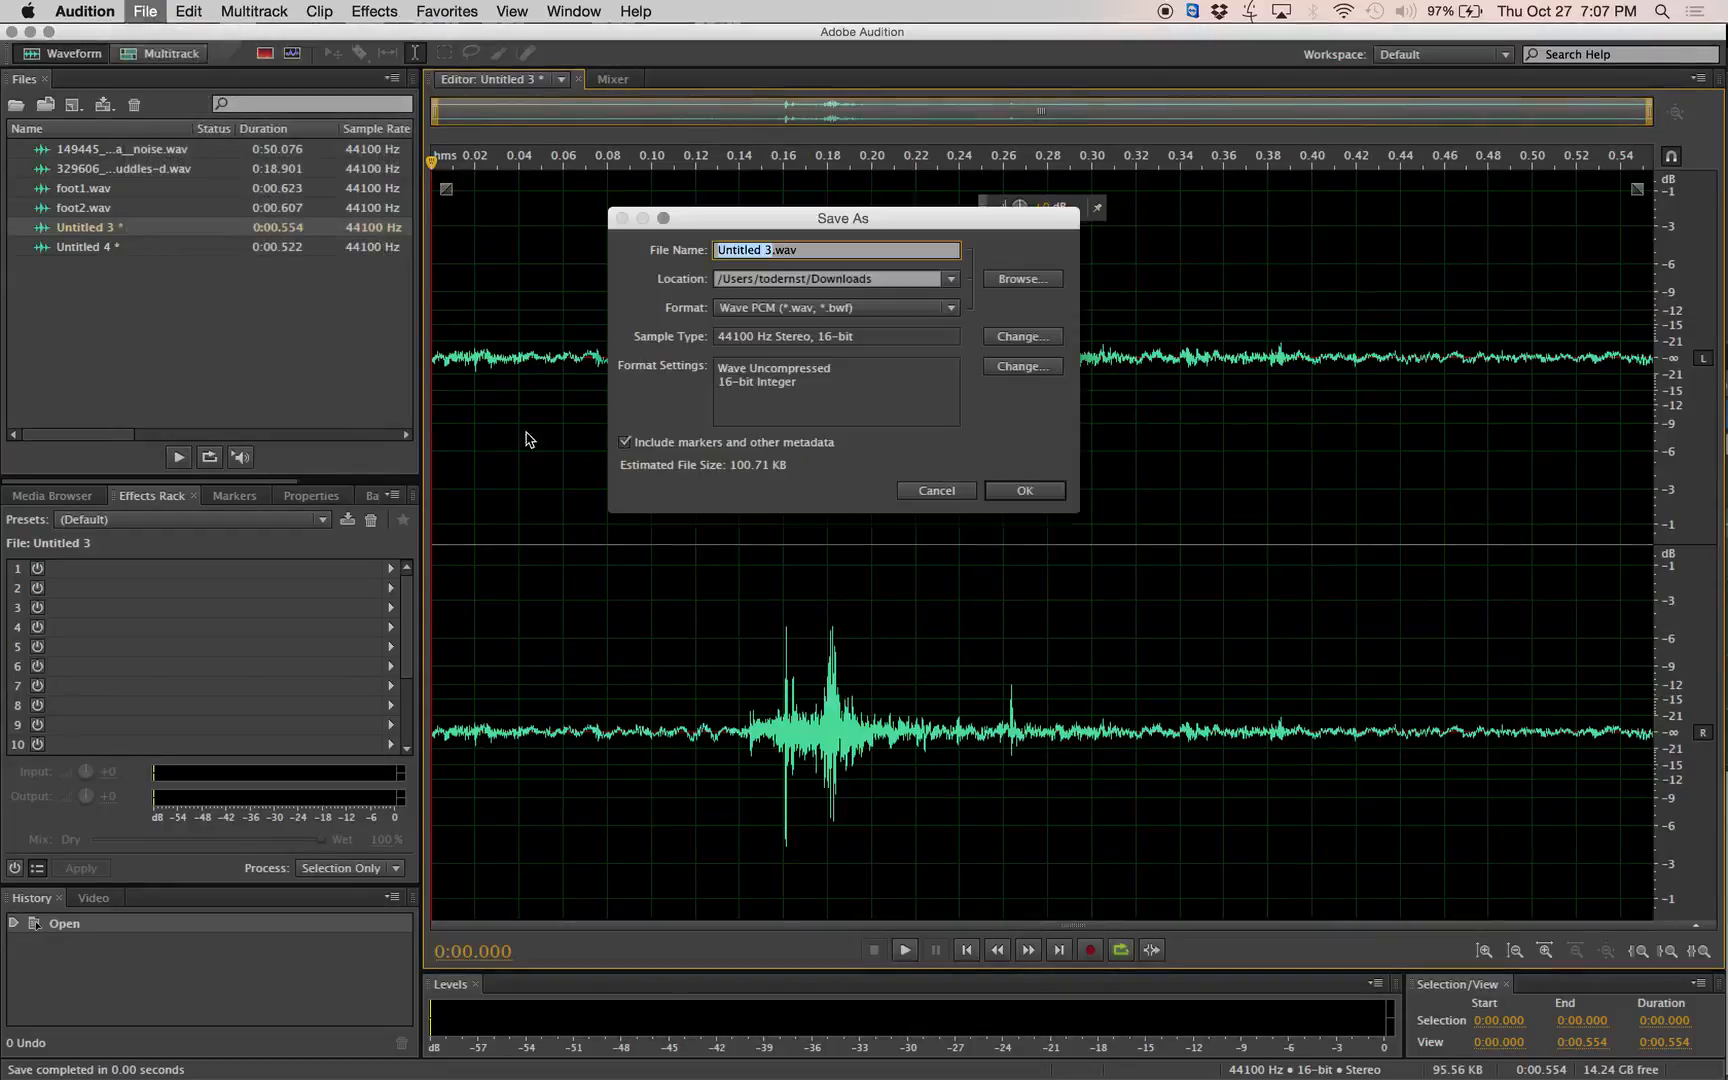
{"action": "type", "text": "a"}
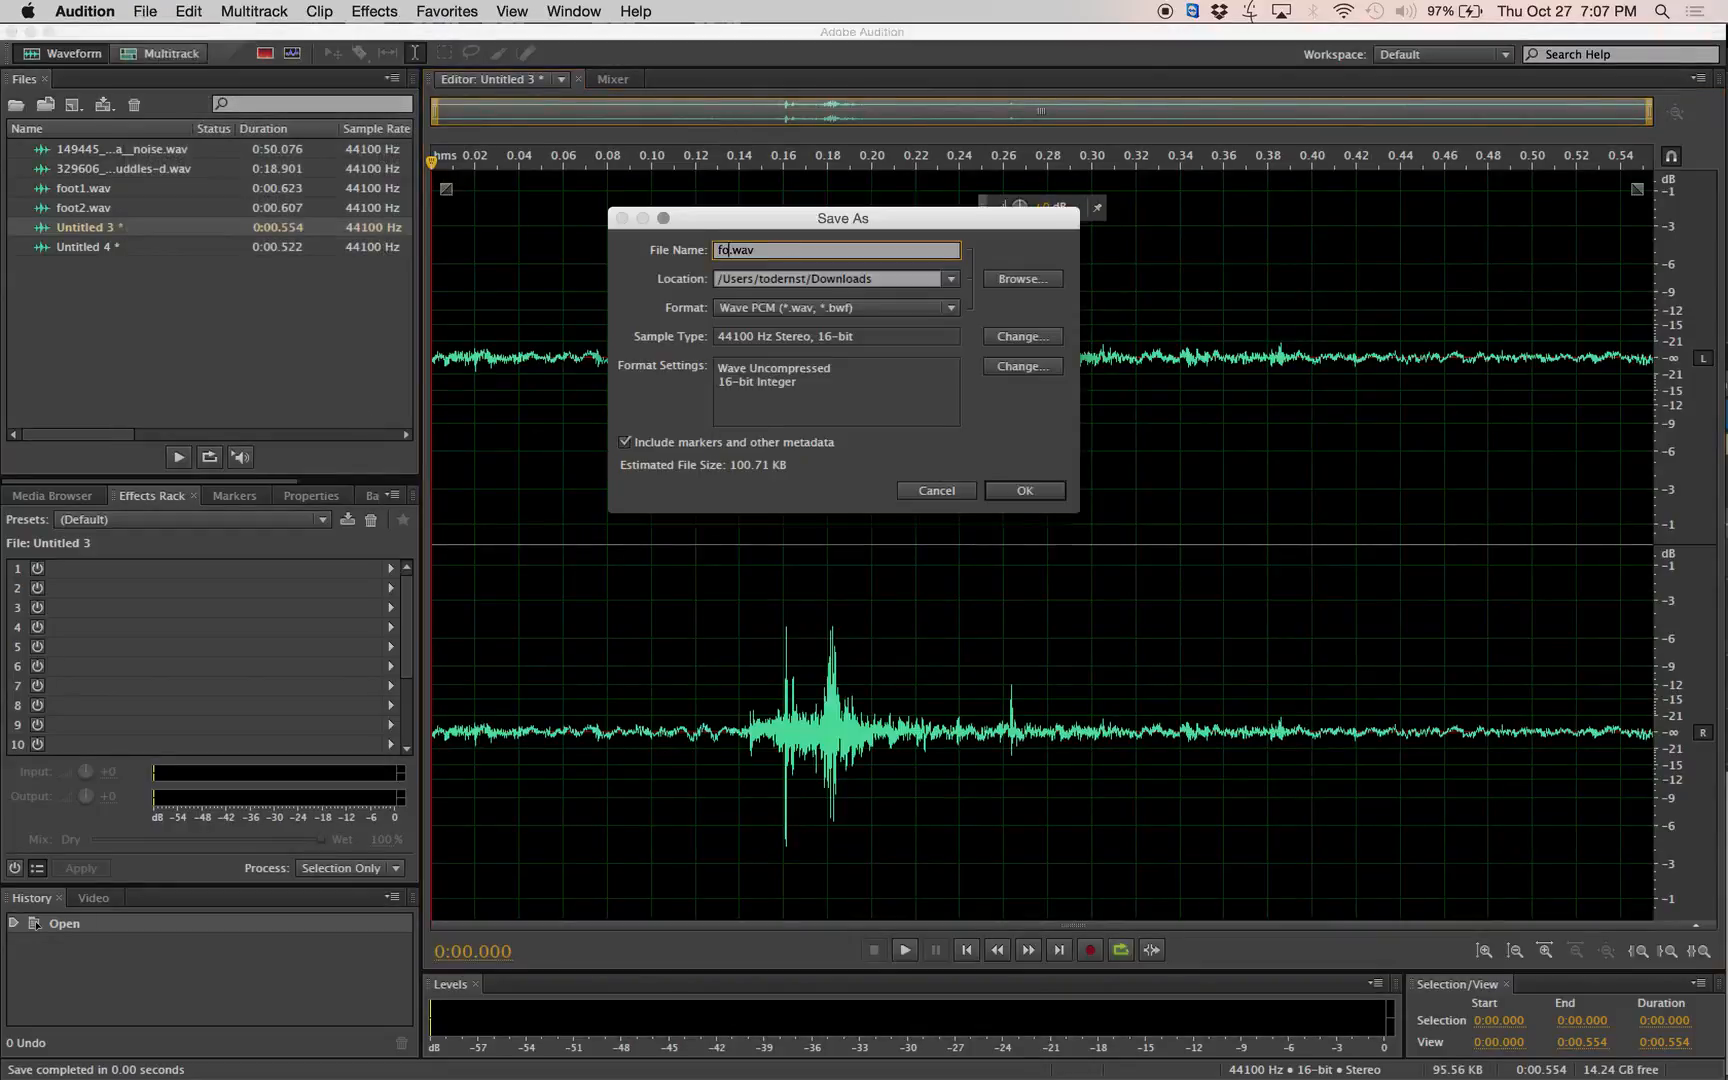
{"action": "type", "text": "oot3"}
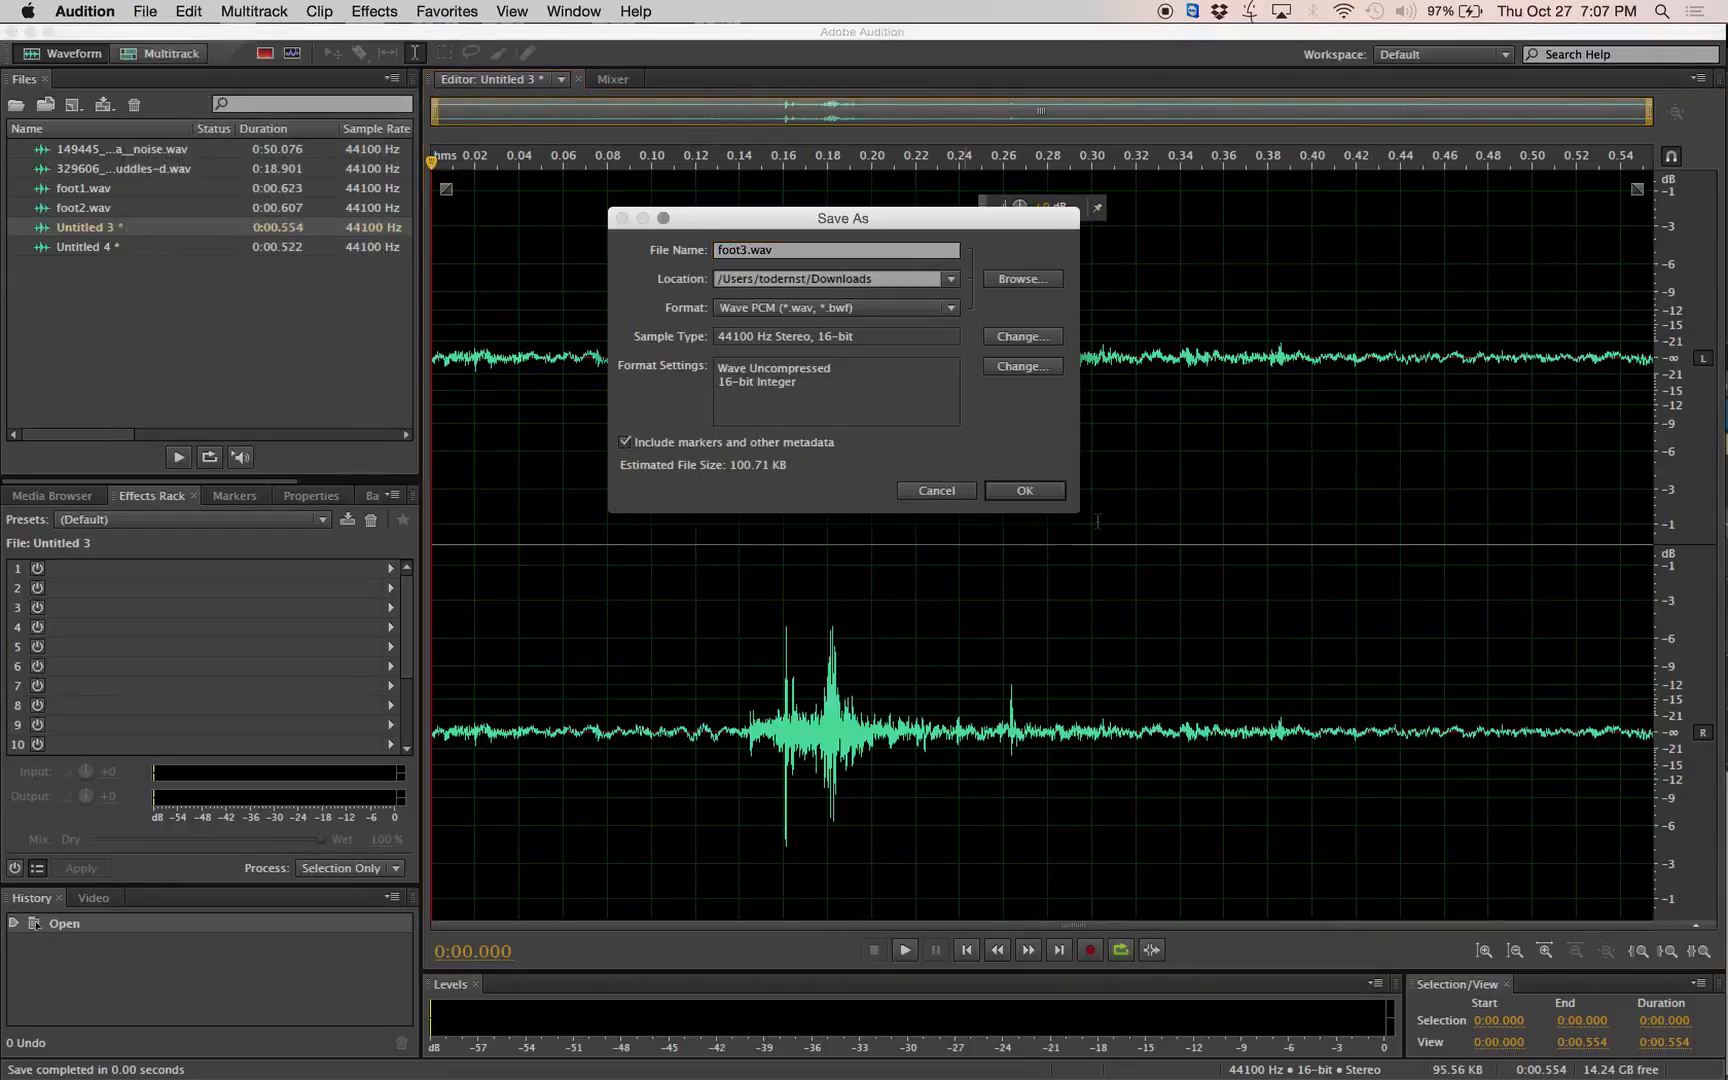
{"action": "left_click", "coordinate": [1024, 490]}
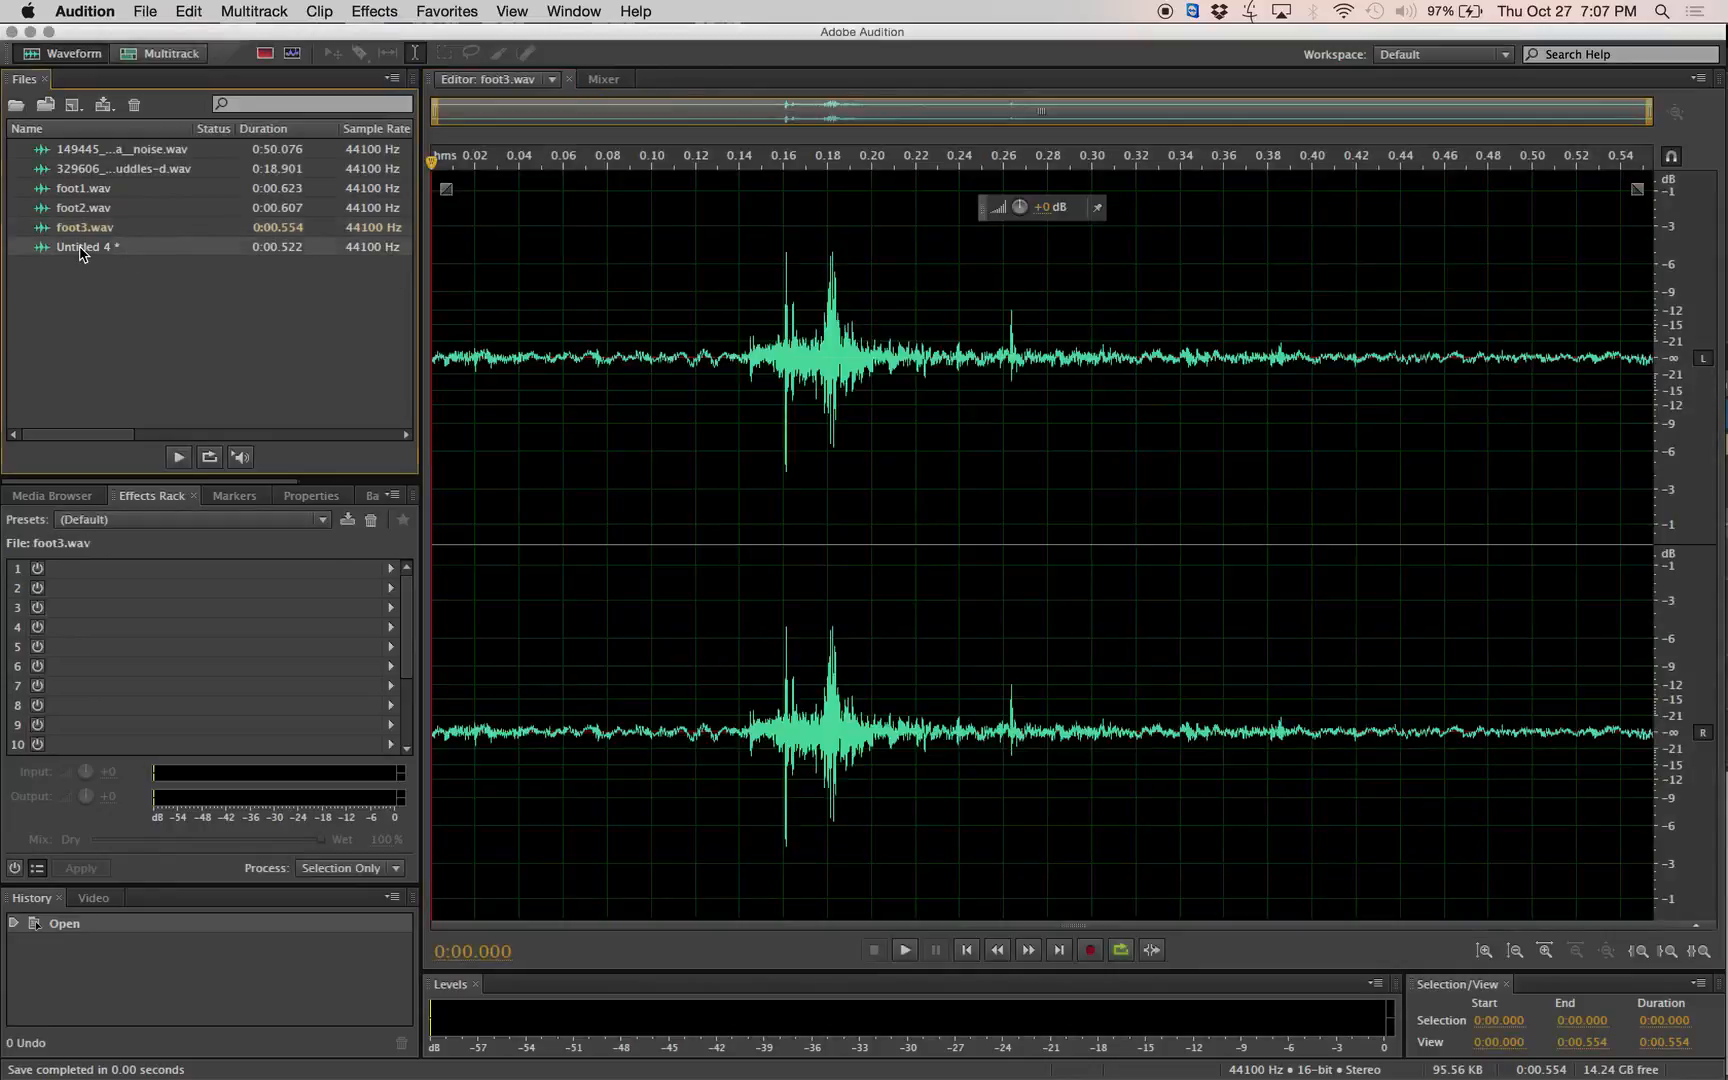
Open the fourth footstep clip, Untitled 4, and save it as foot4.wav in the Downloads folder.
{"action": "left_click", "coordinate": [145, 12]}
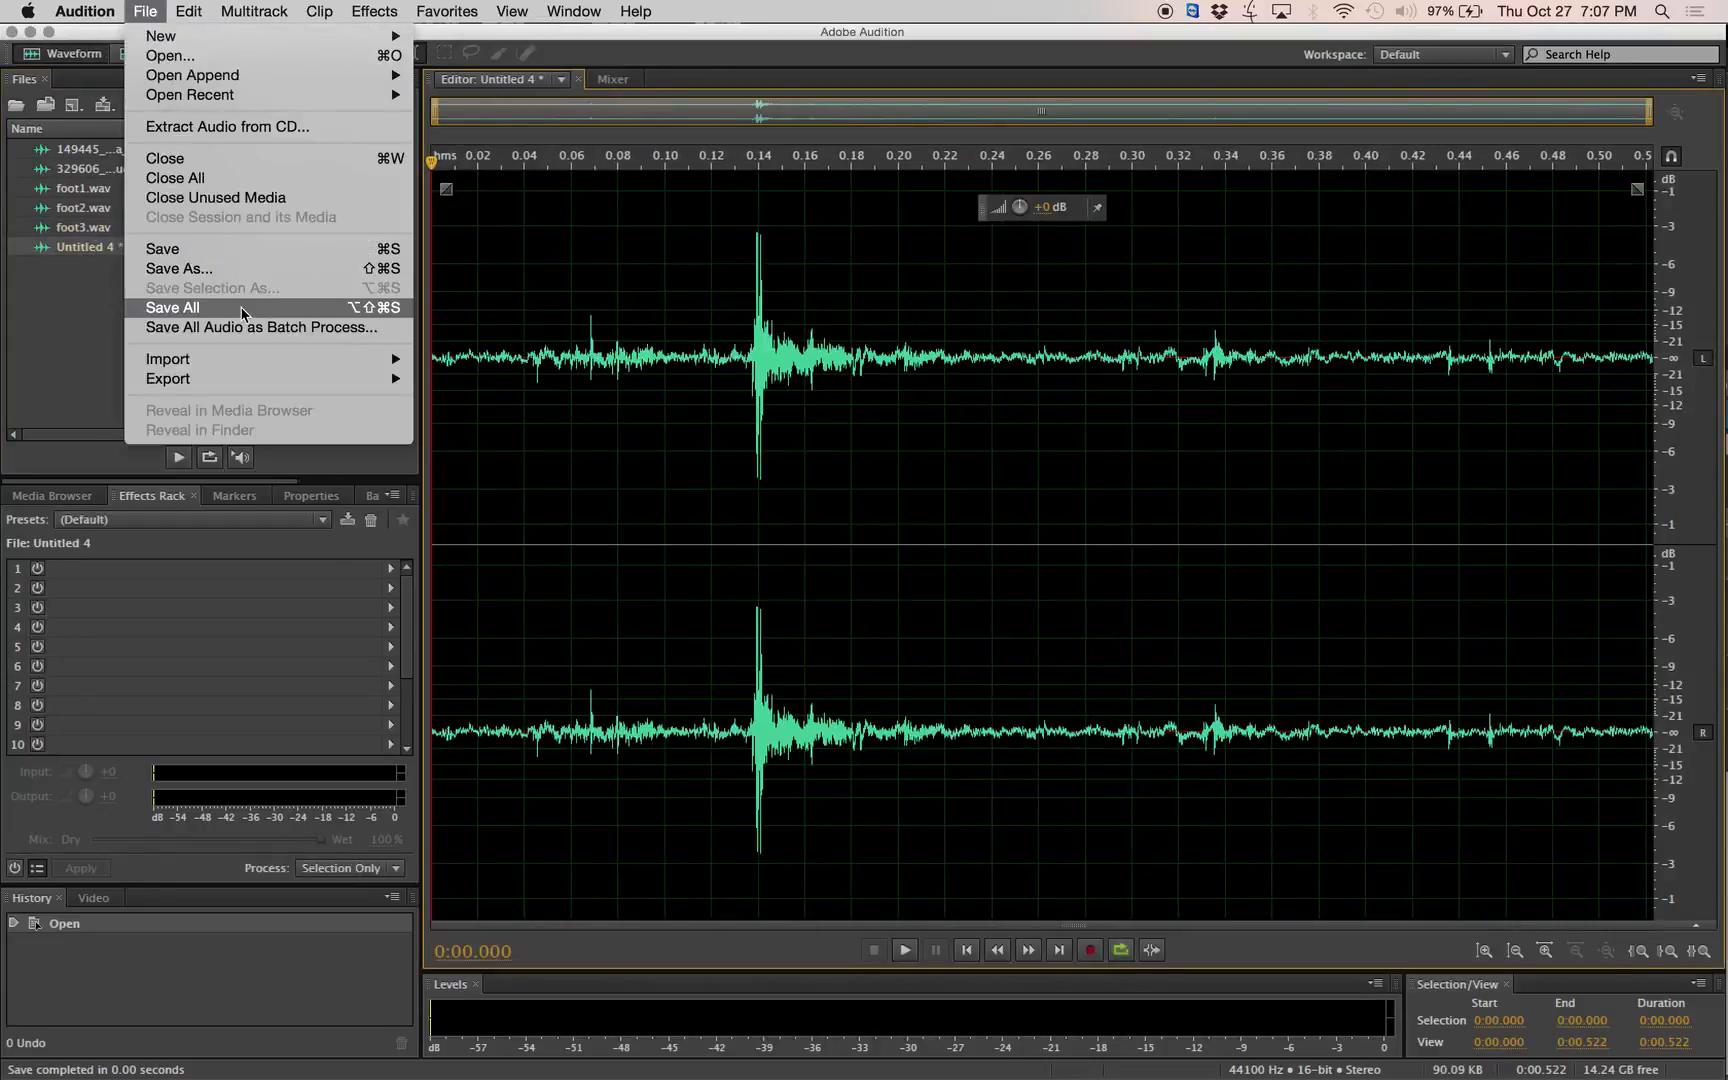
{"action": "left_click", "coordinate": [230, 264]}
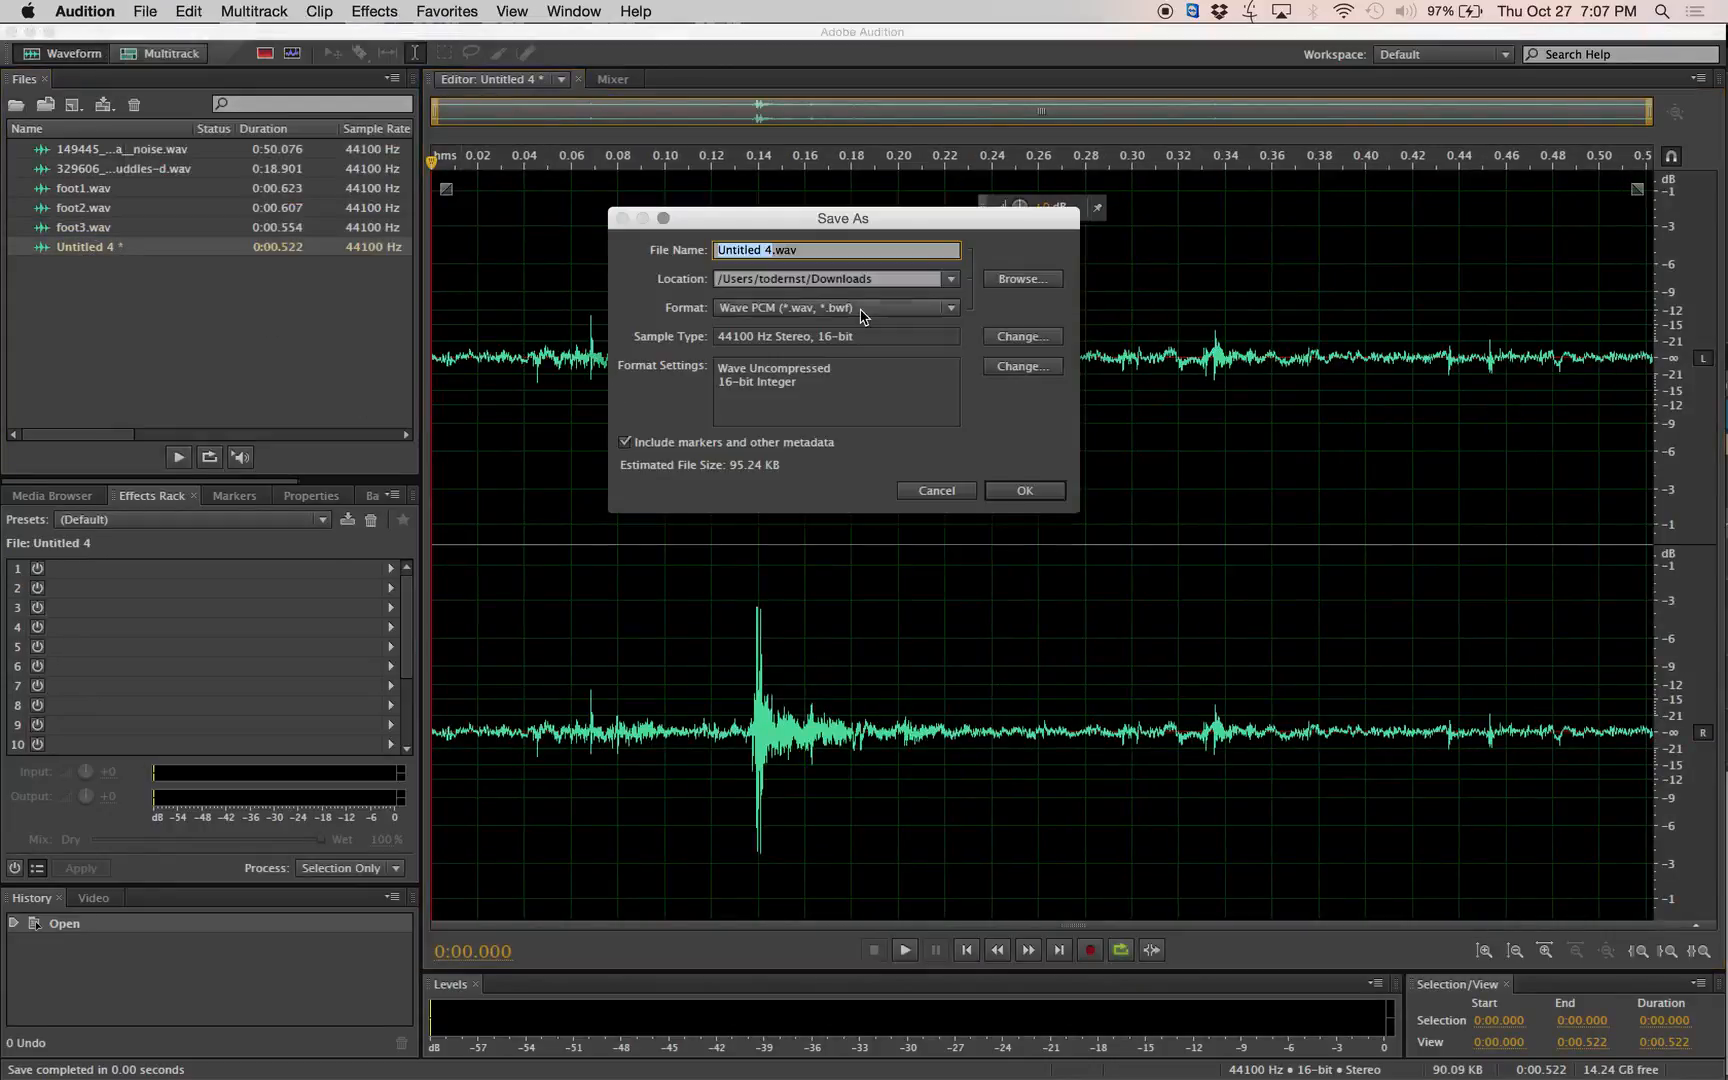
{"action": "type", "text": "fp"}
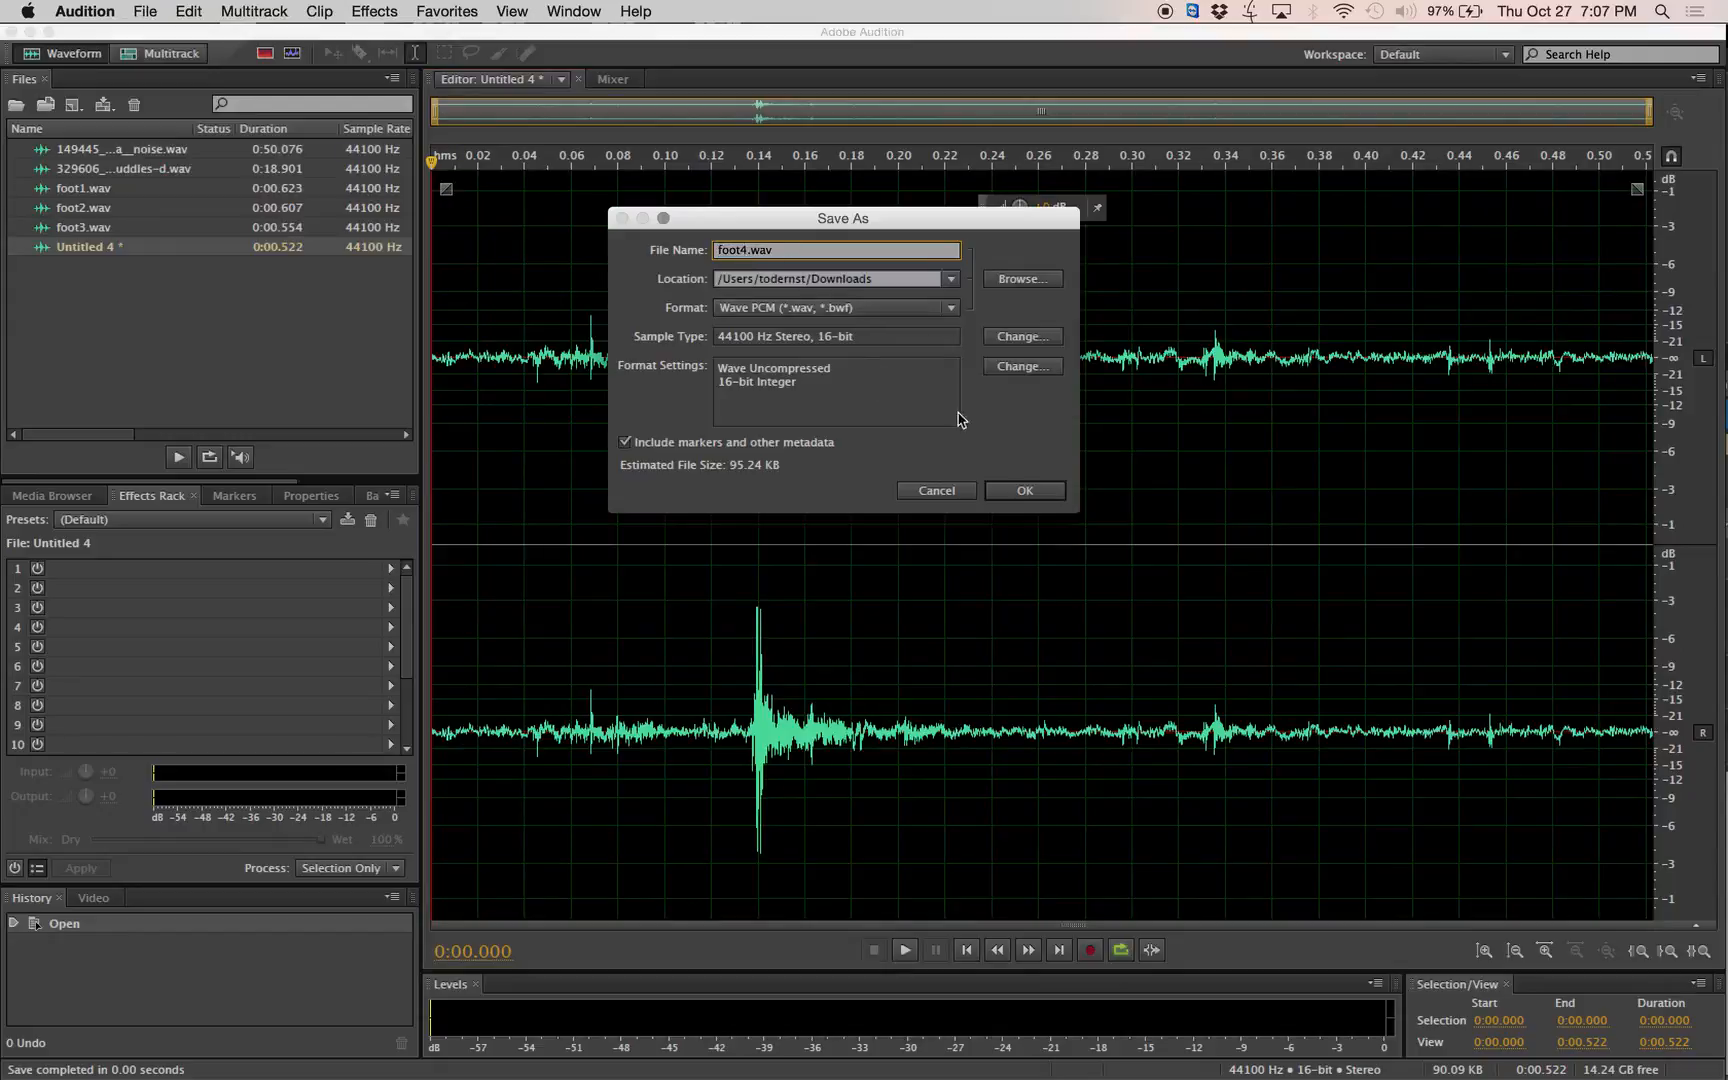
{"action": "left_click", "coordinate": [1025, 489]}
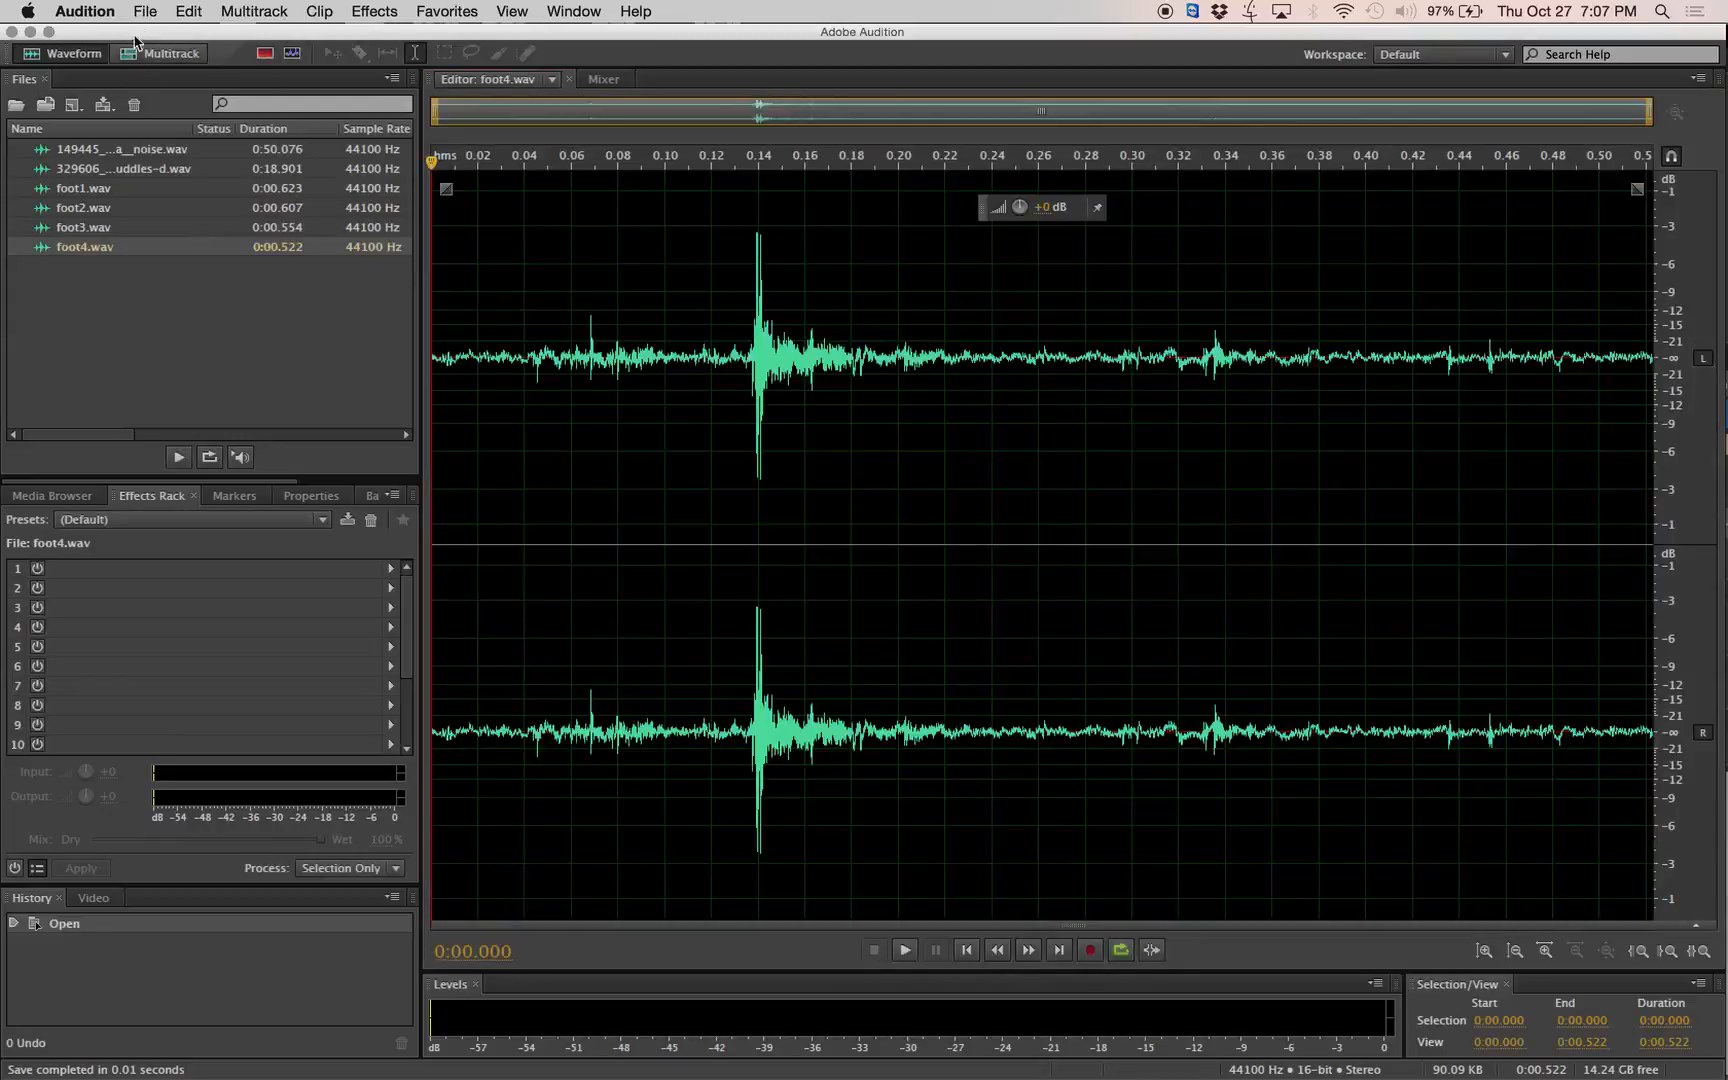
Hide Audition and import foot1.wav to foot4.wav from the Finder's Downloads folder into the Unreal project's Content folder.
{"action": "left_click", "coordinate": [78, 8]}
{"action": "left_click", "coordinate": [112, 131]}
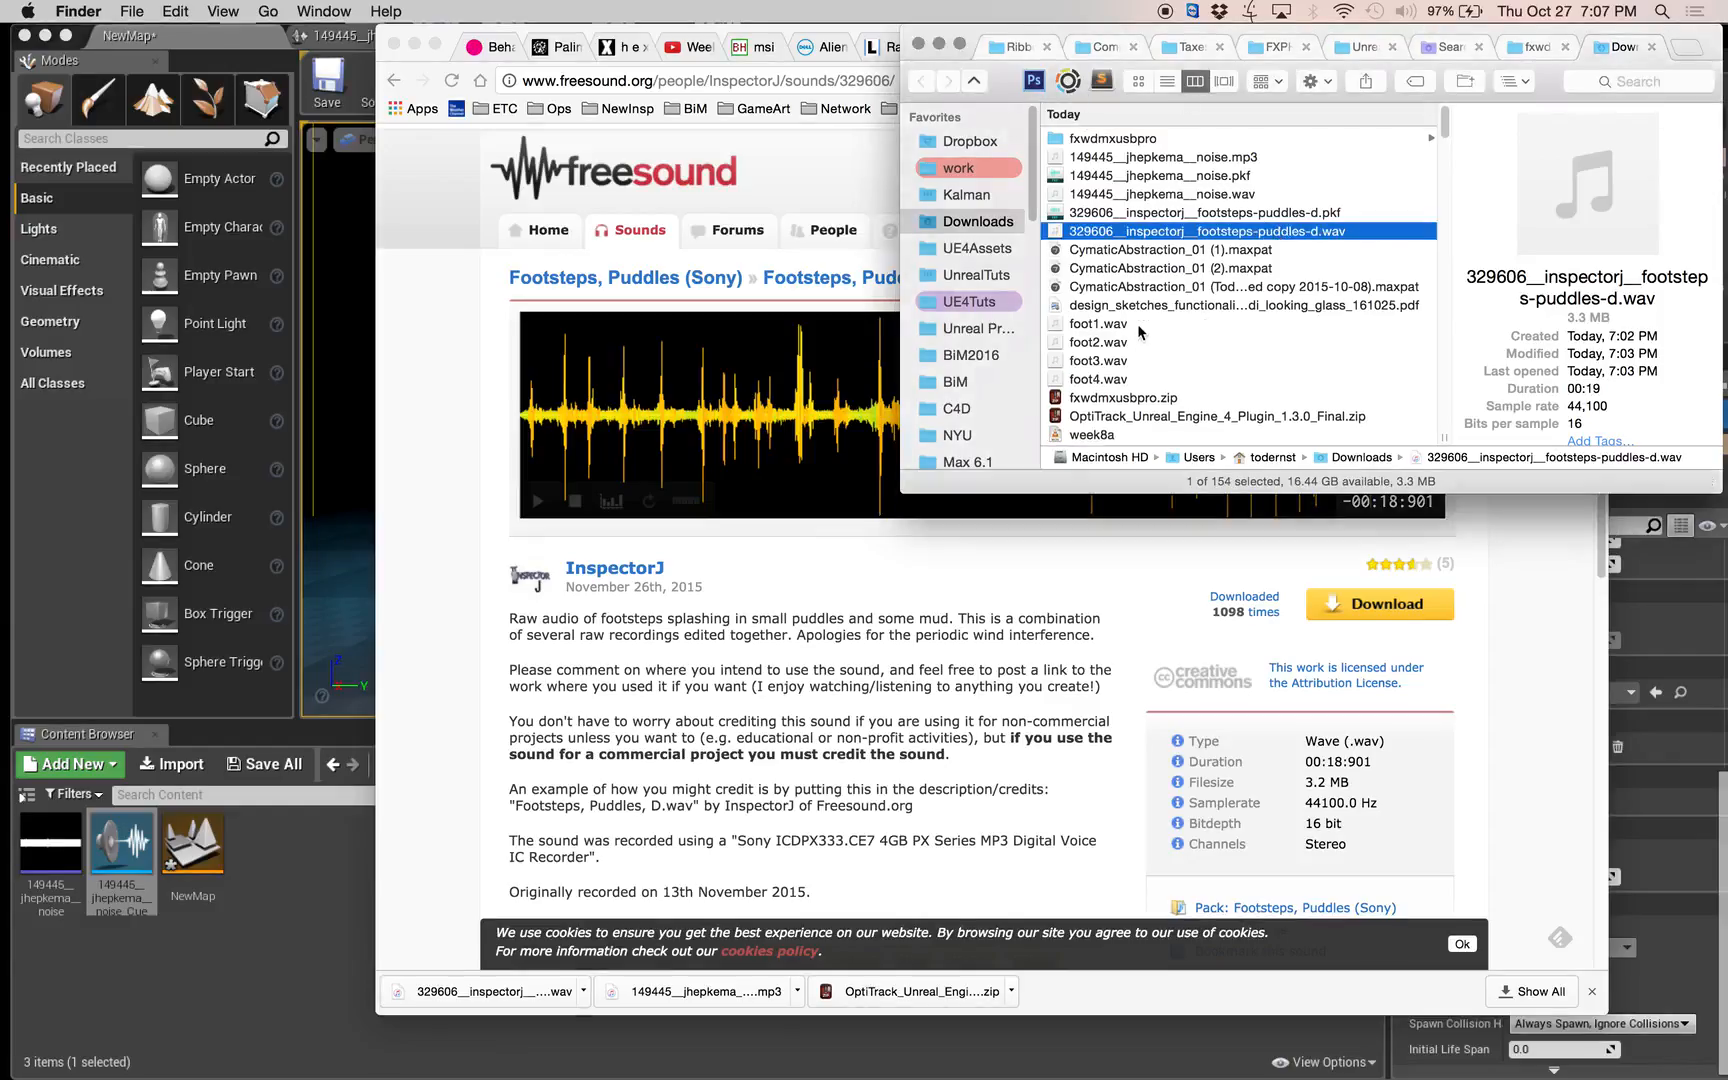
{"action": "left_click", "coordinate": [1139, 327]}
{"action": "left_click", "coordinate": [1133, 378], "text": "shift"}
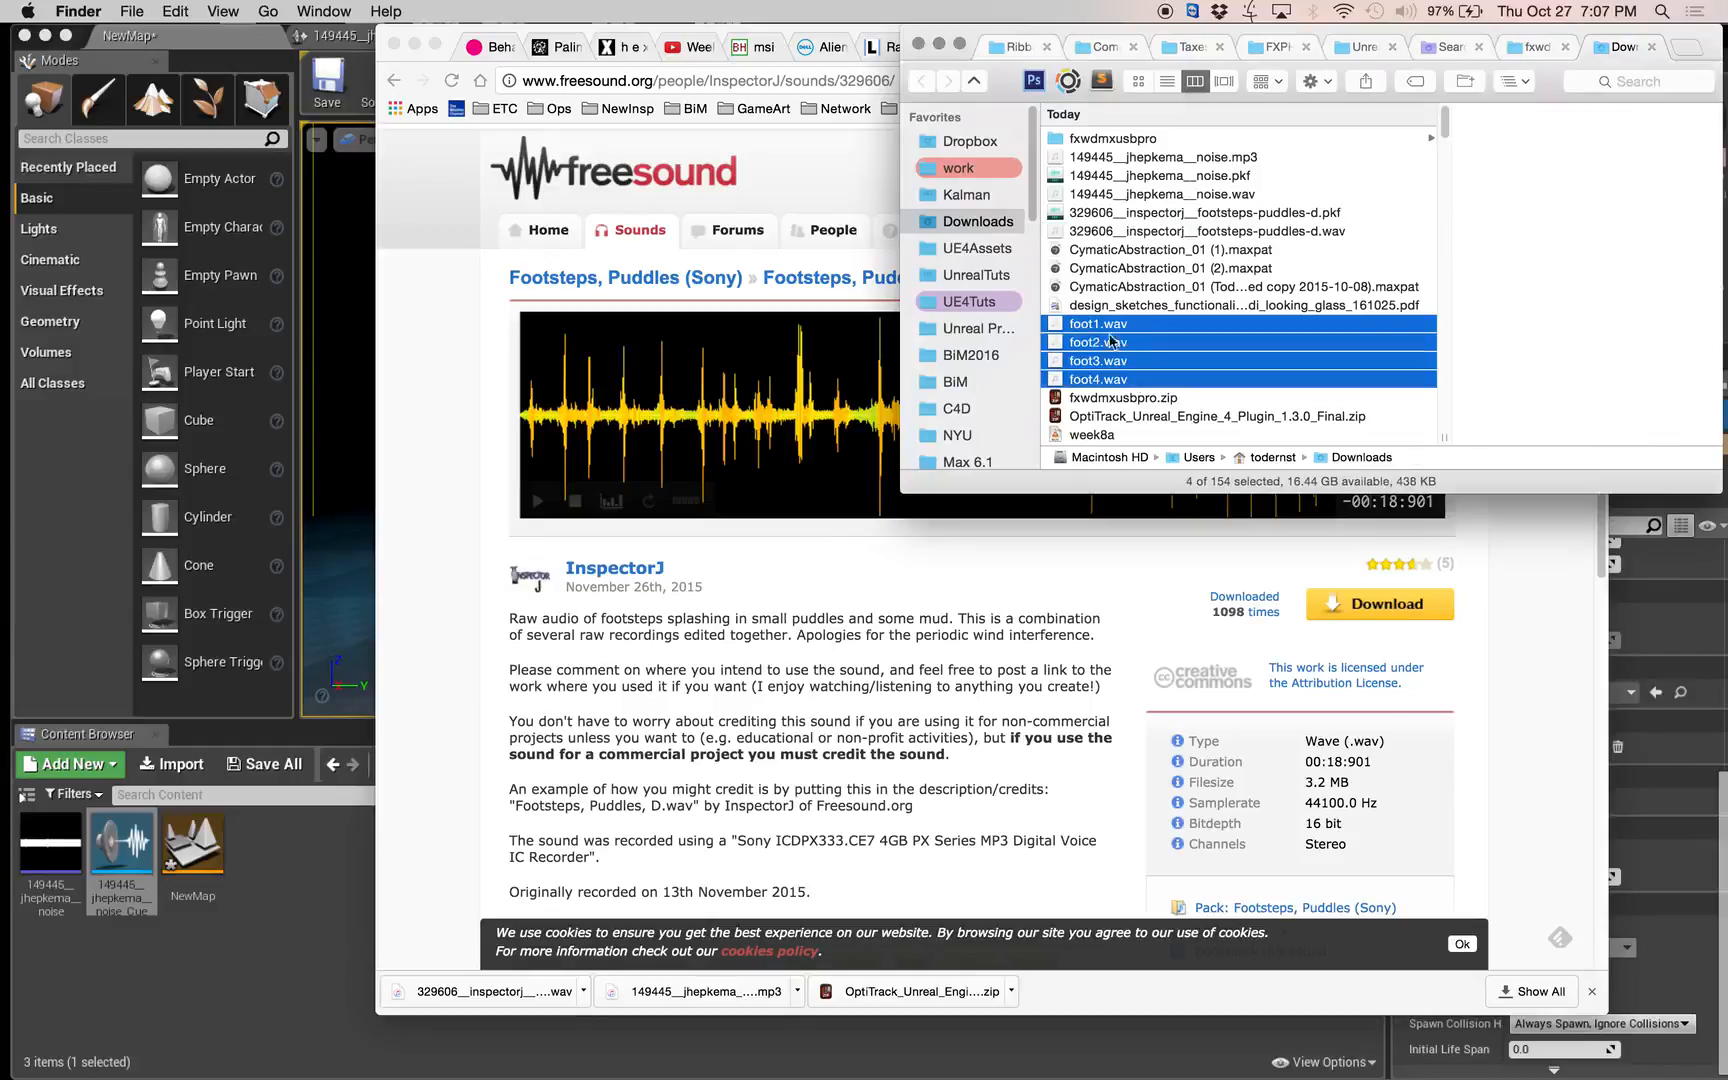
{"action": "left_click_drag", "start_coordinate": [1110, 341], "coordinate": [305, 1020]}
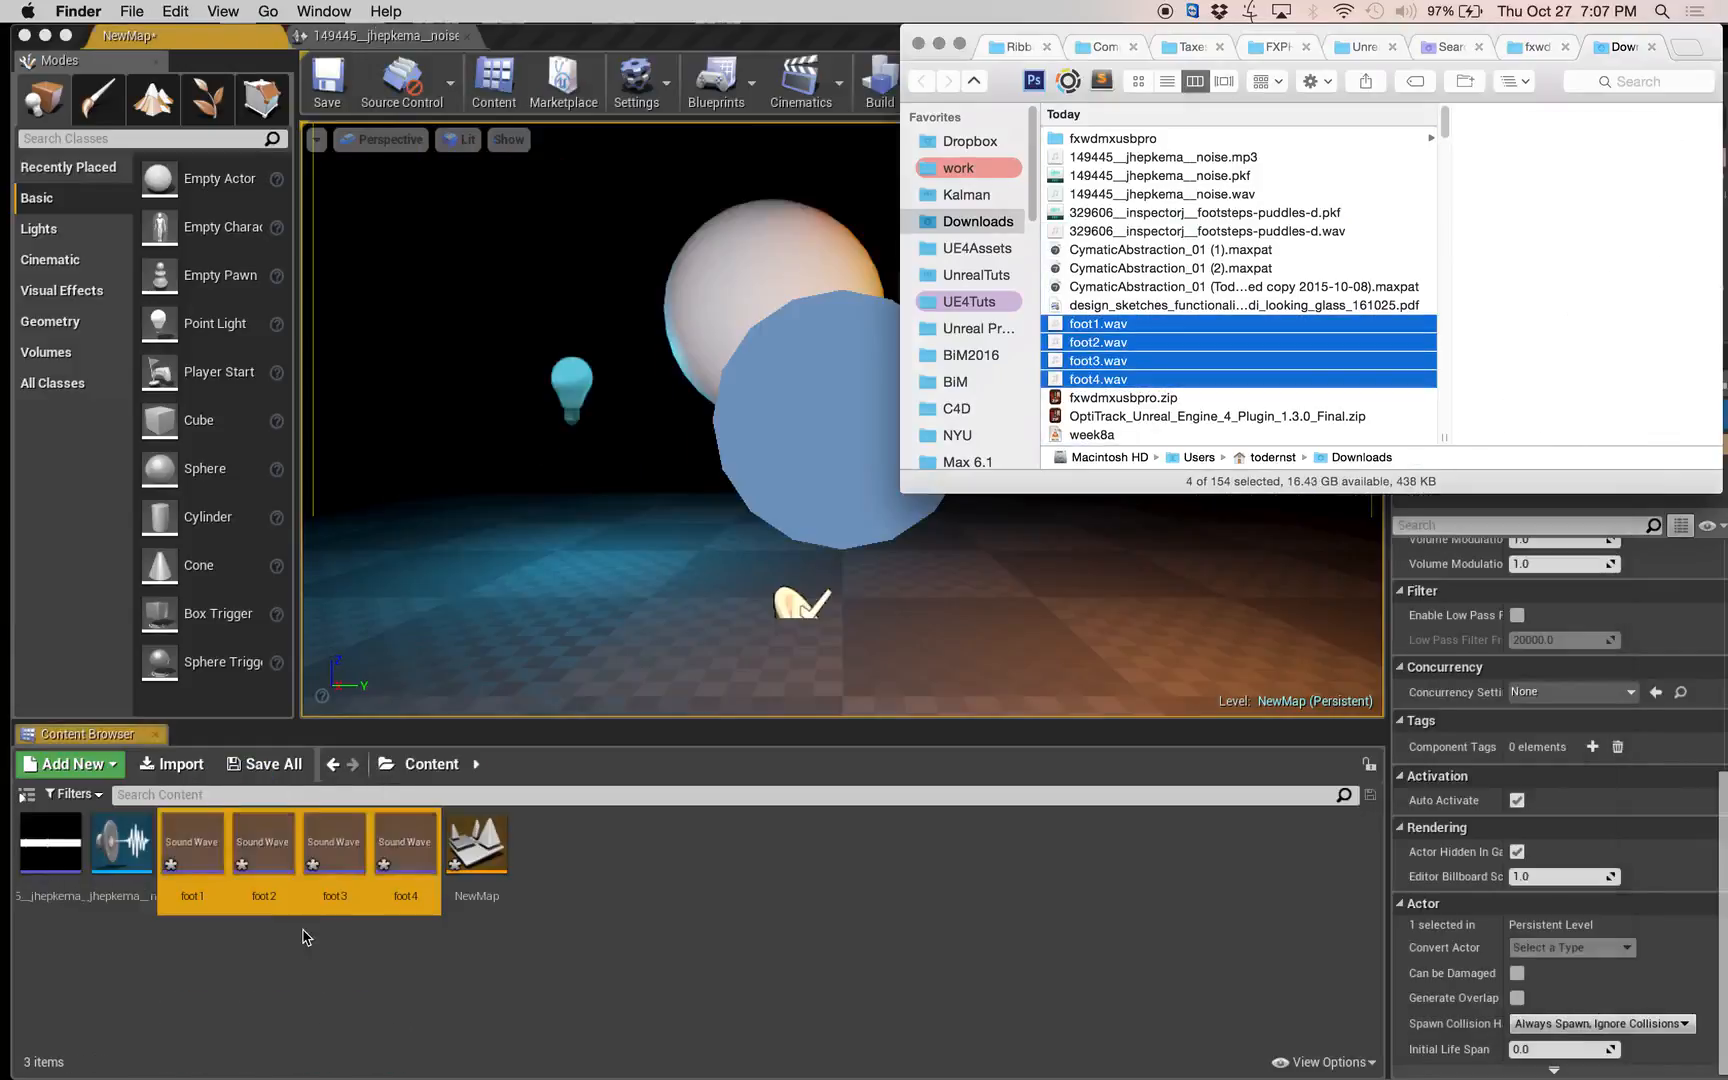
{"action": "left_click", "coordinate": [536, 949]}
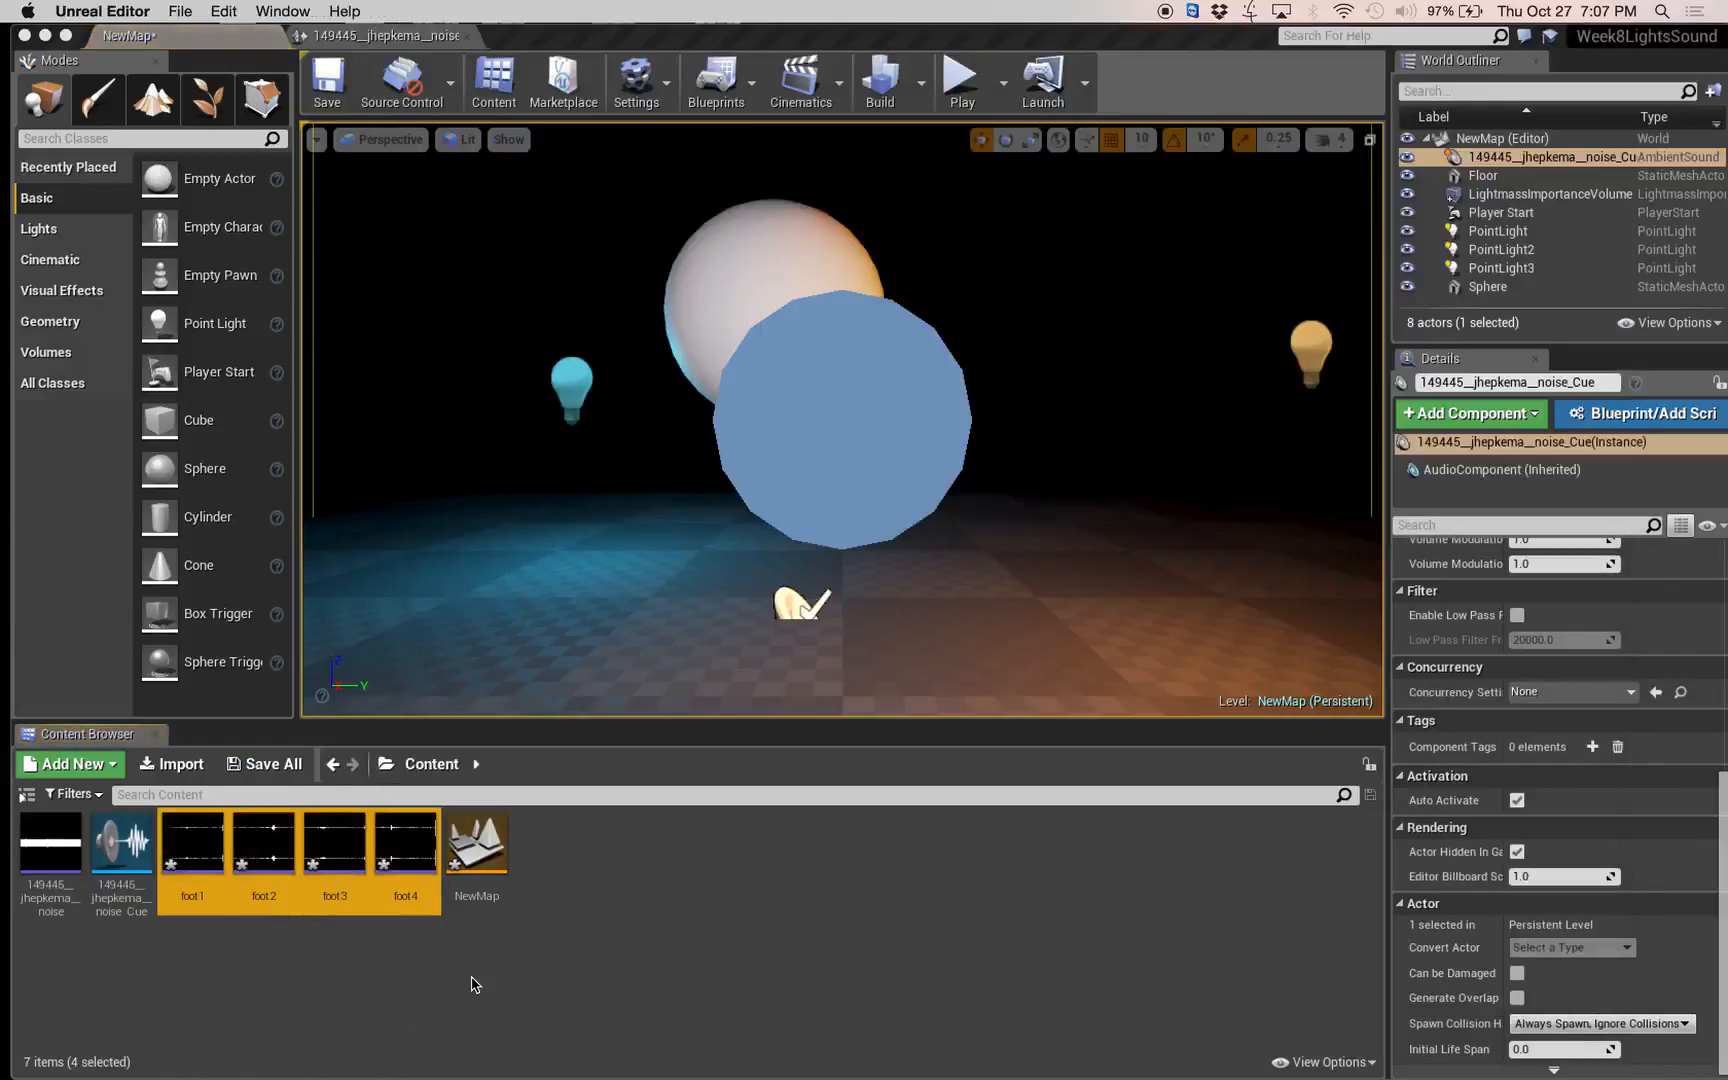
Create a new Sound Cue asset named Feets in the Content folder.
{"action": "right_click", "coordinate": [642, 858]}
{"action": "mouse_move", "coordinate": [753, 818]}
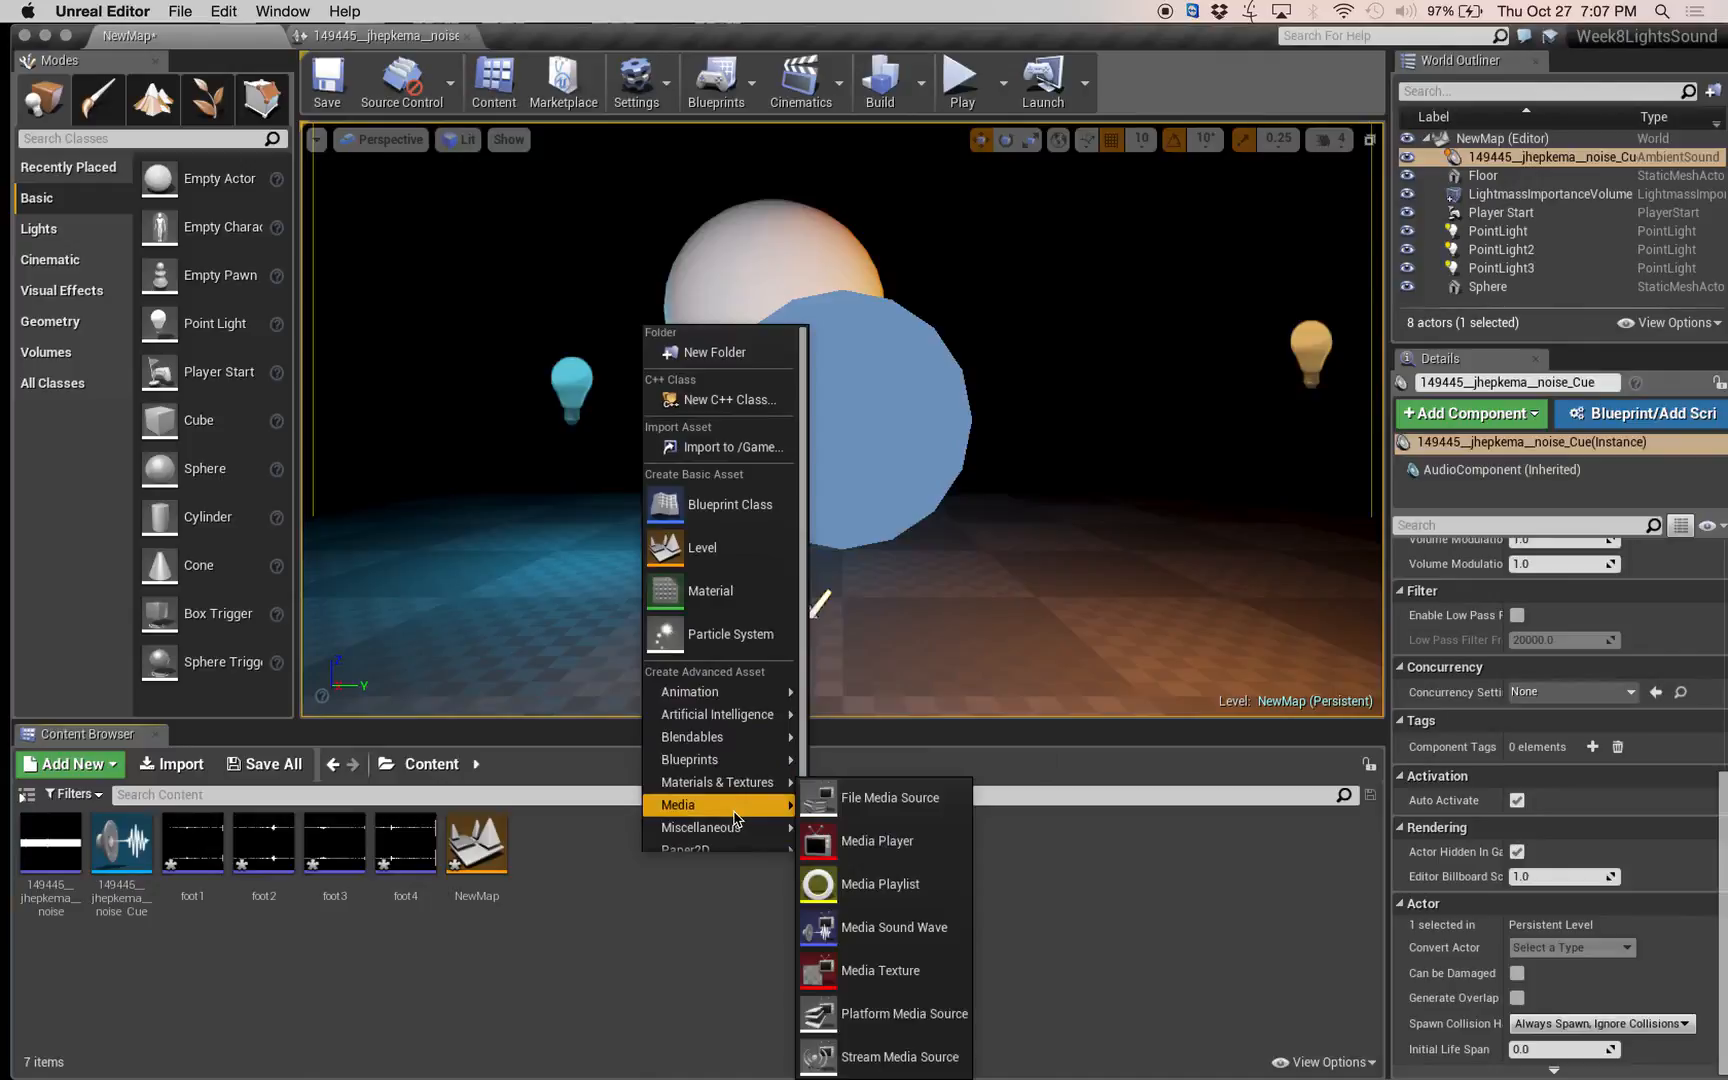
{"action": "mouse_move", "coordinate": [732, 762]}
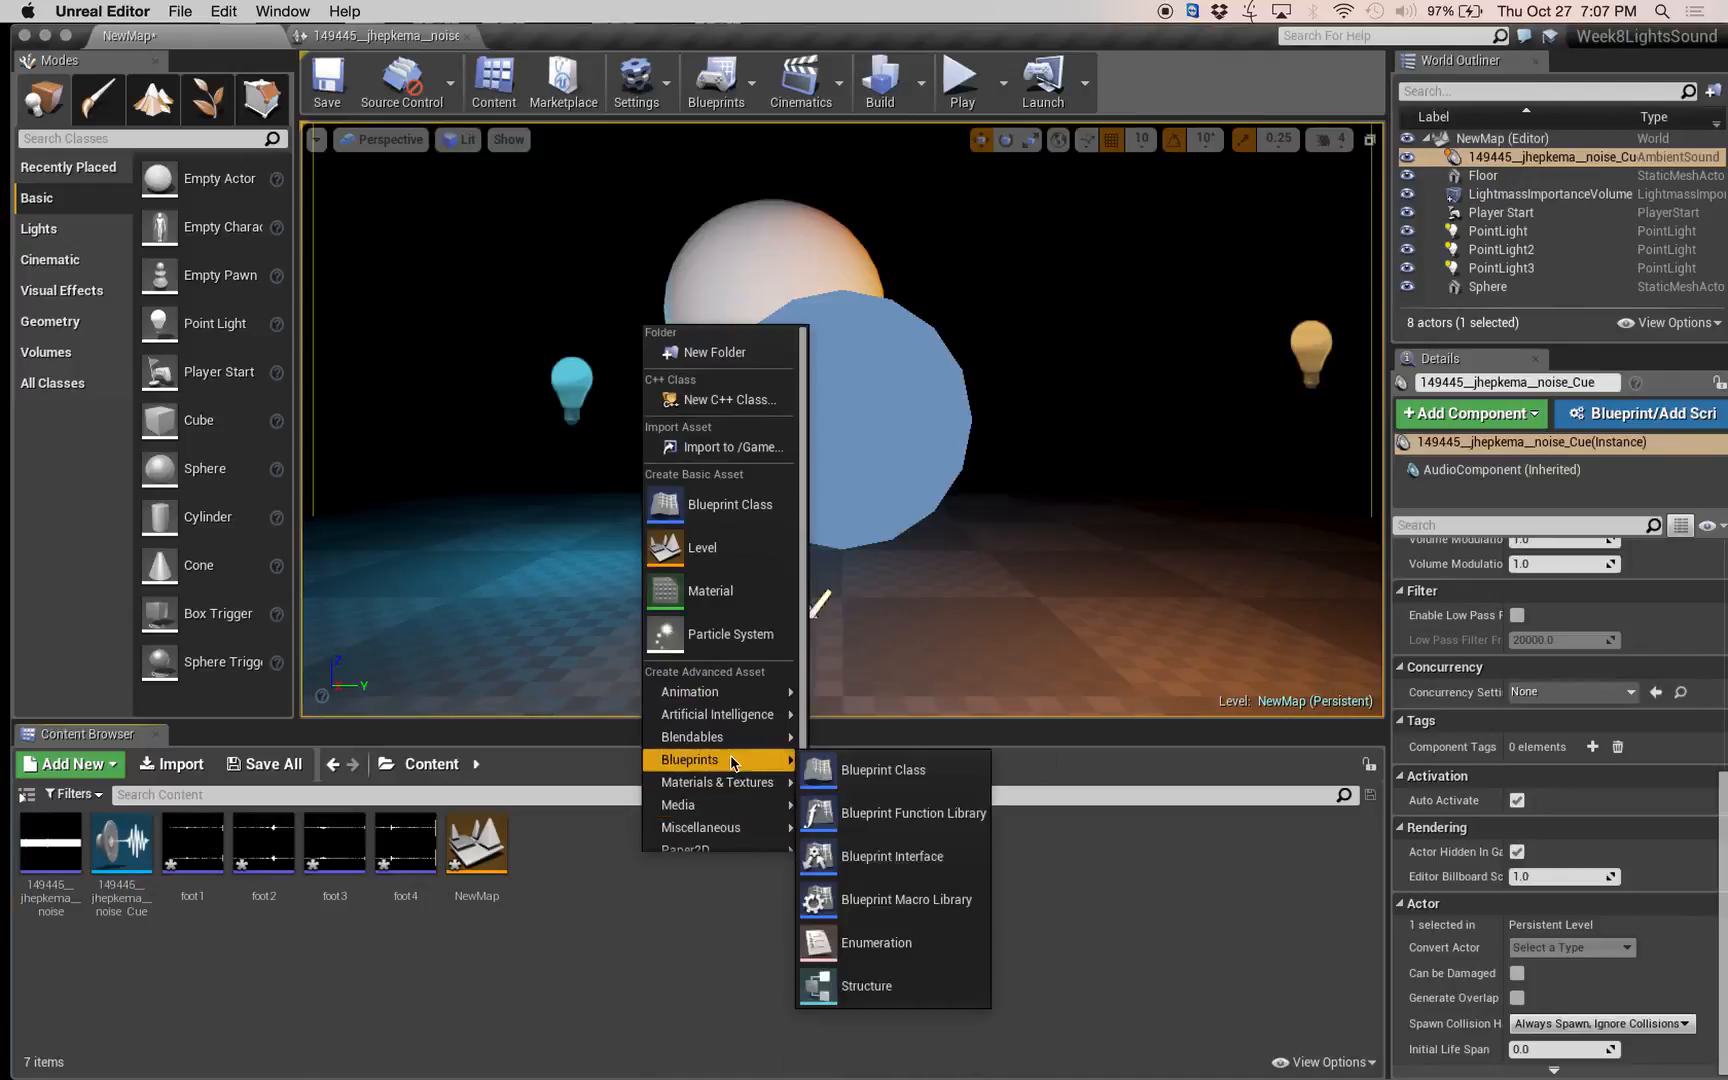
{"action": "scroll", "coordinate": [736, 790], "scroll_direction": "down", "scroll_amount": 2}
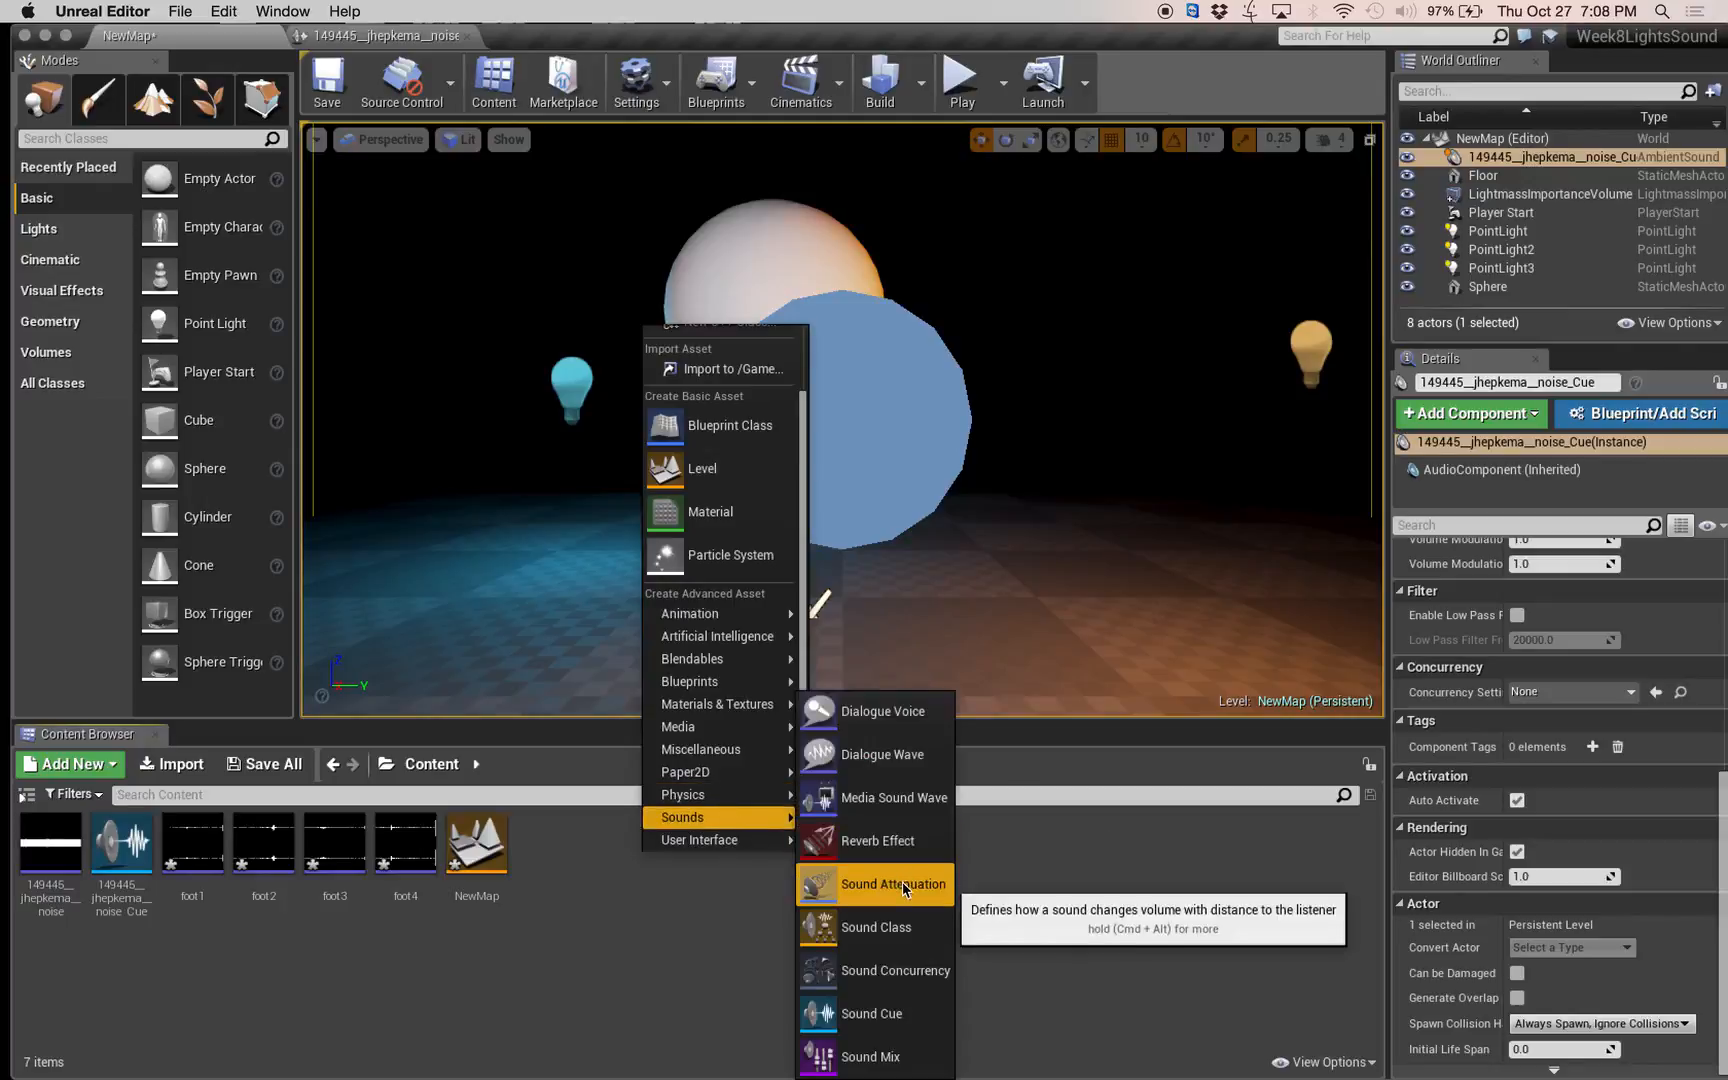
{"action": "left_click", "coordinate": [872, 1013]}
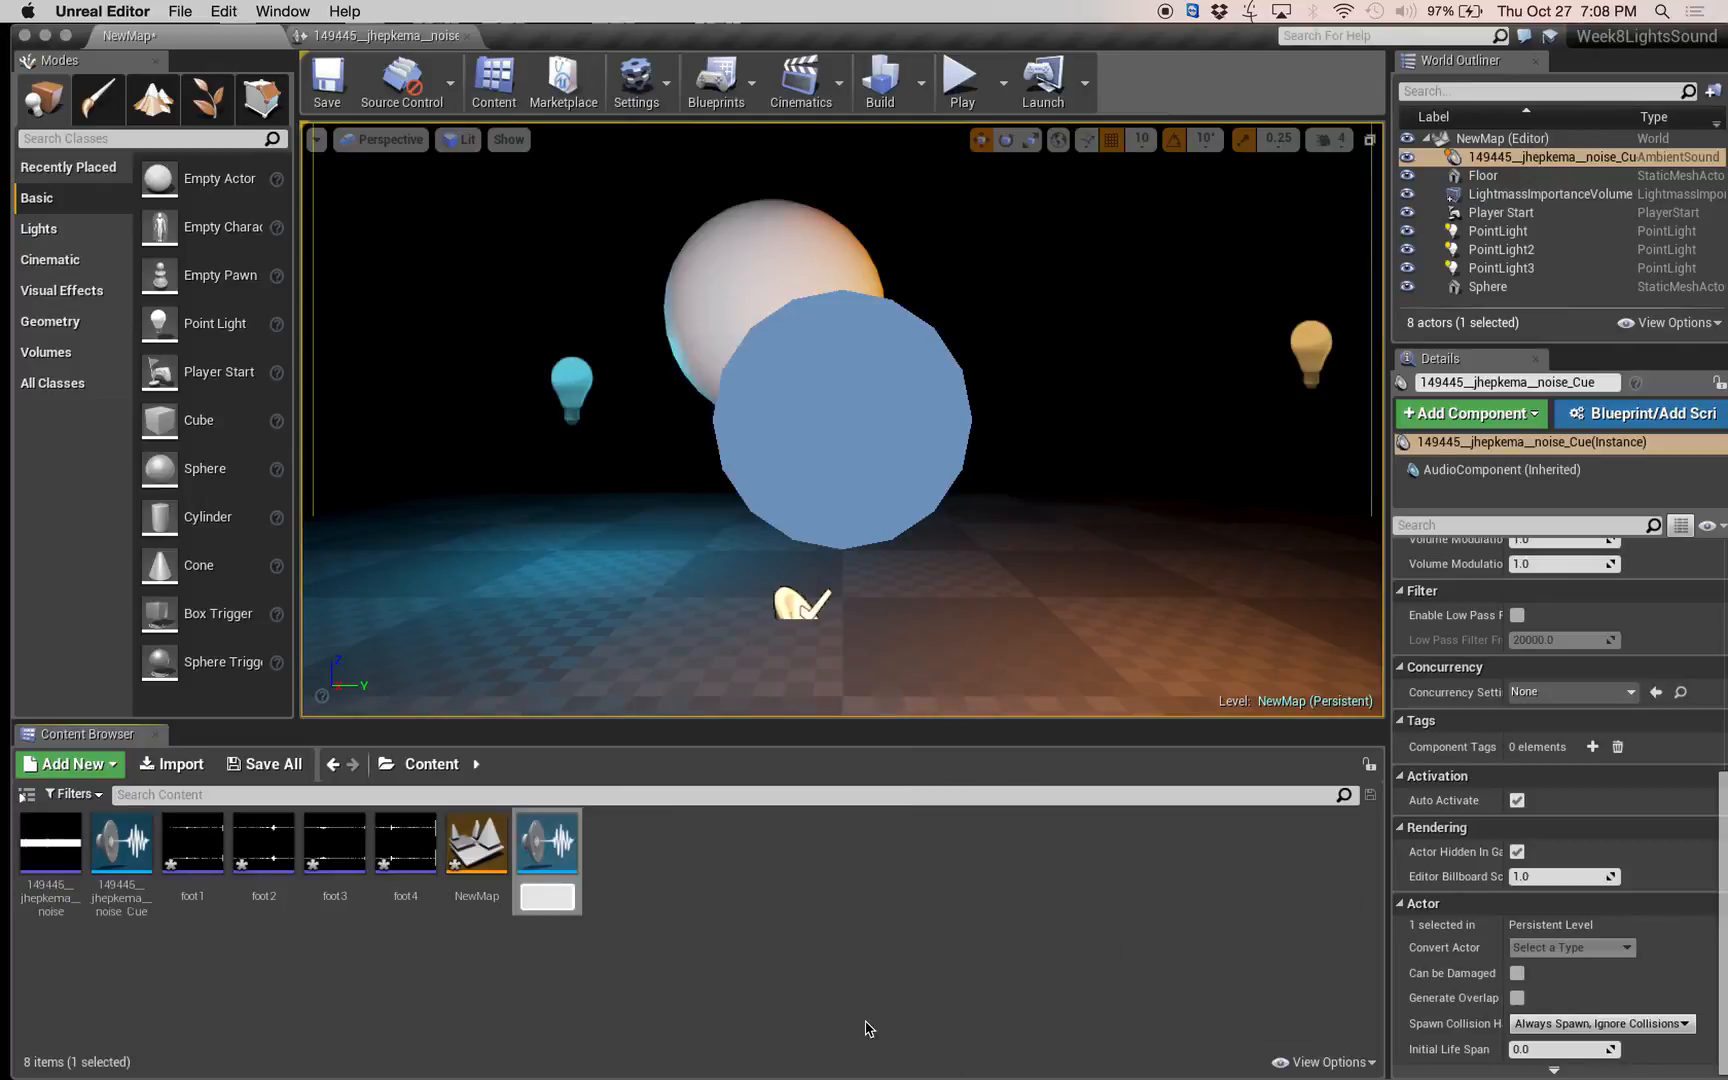
{"action": "type", "text": "Feets"}
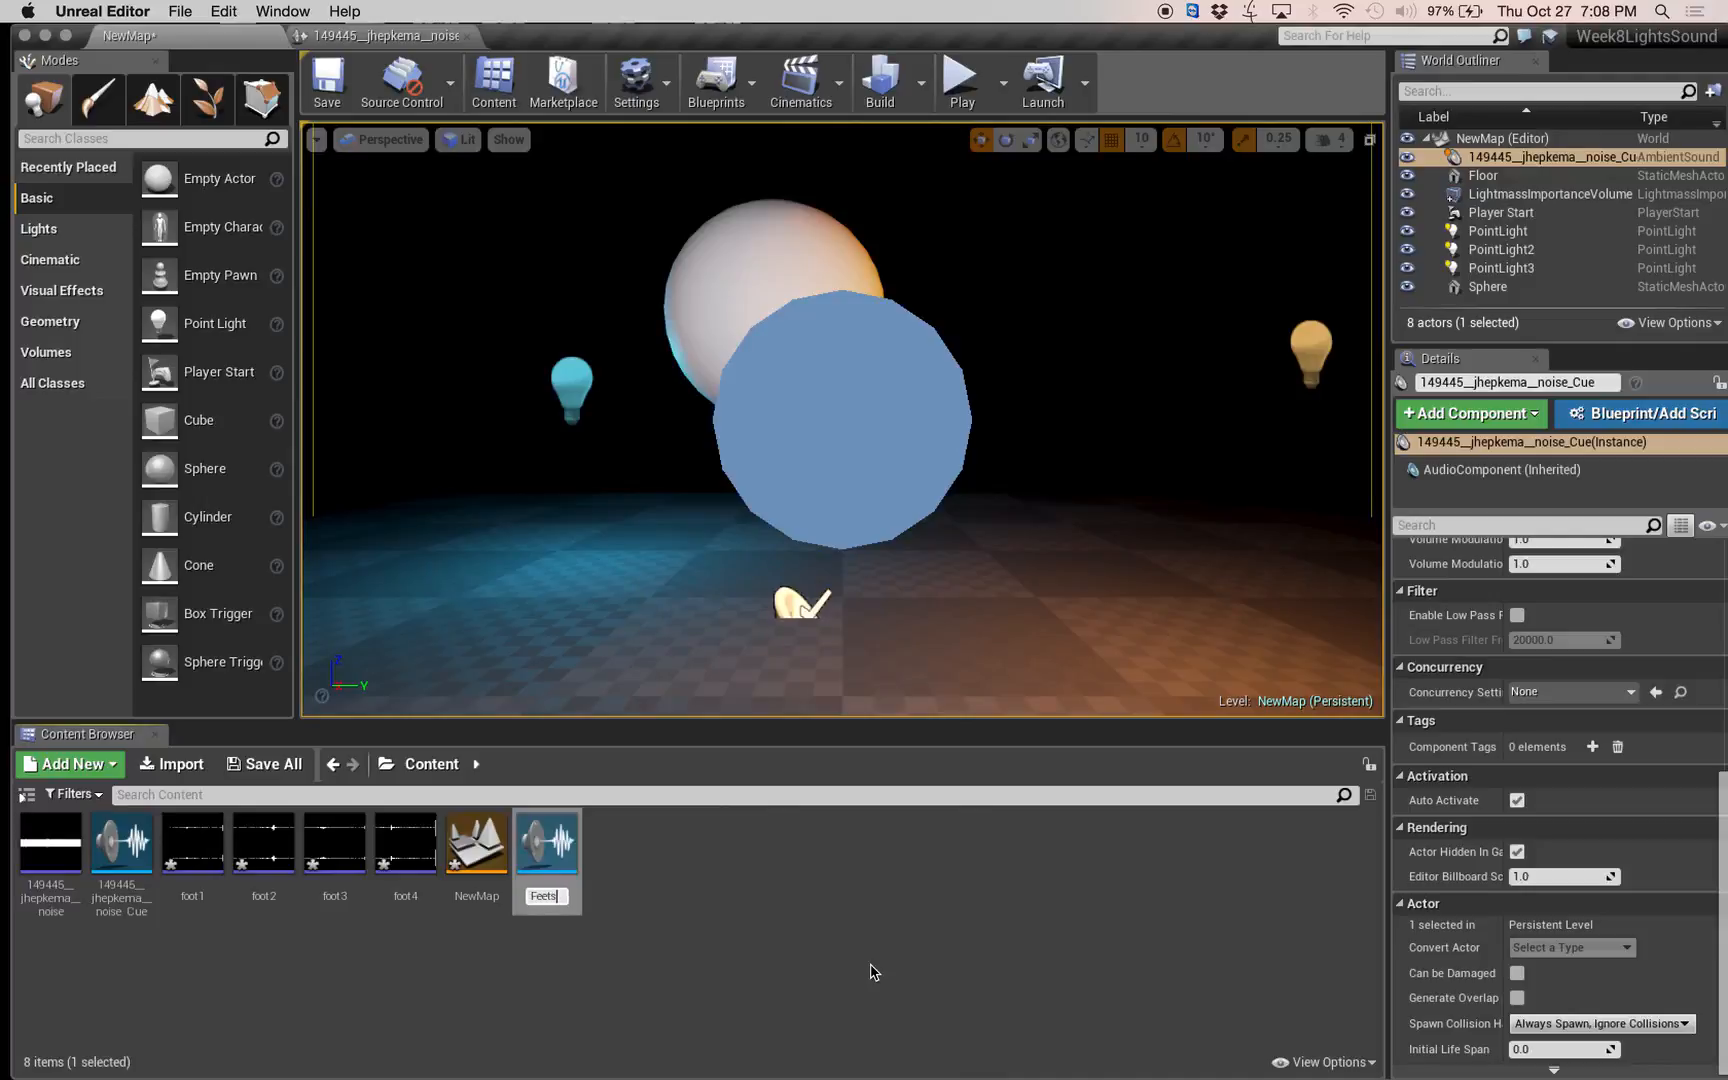
{"action": "key", "text": "Return"}
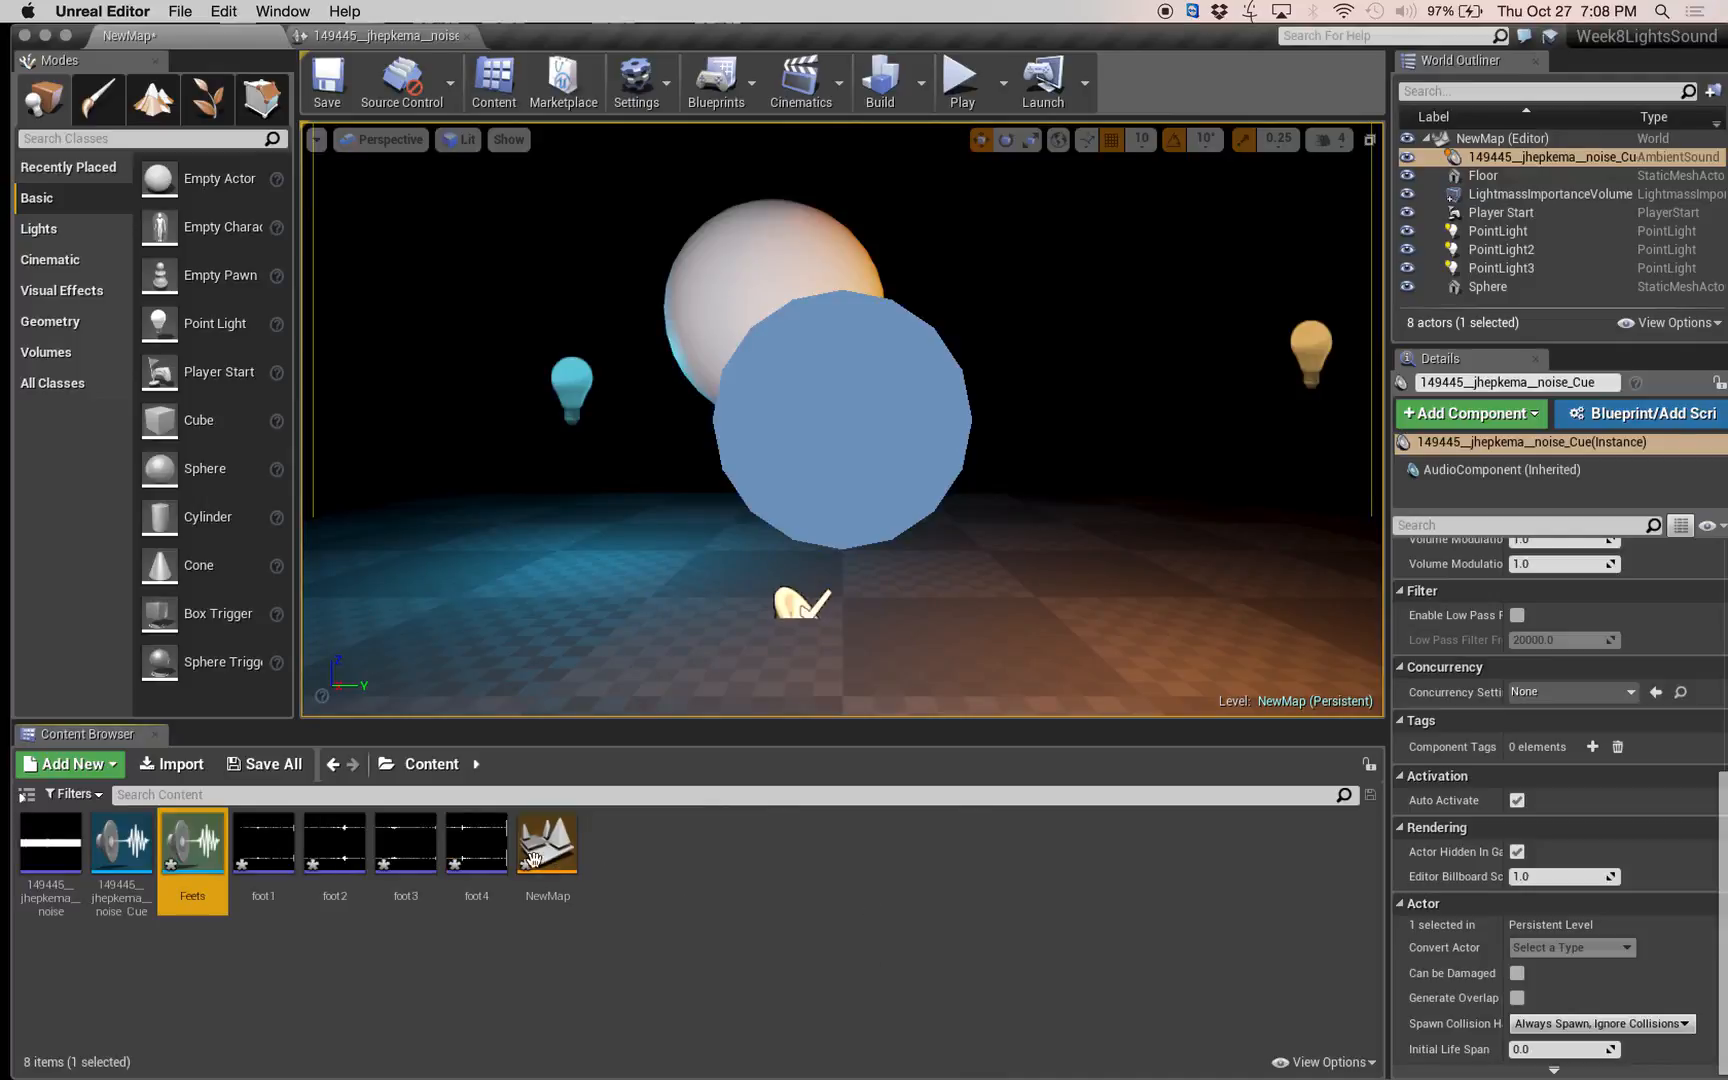
Open the Feets sound cue, move its editor window clear of the content assets, and save all changes.
{"action": "double_click", "coordinate": [207, 840]}
{"action": "left_click_drag", "start_coordinate": [592, 44], "coordinate": [1084, 157]}
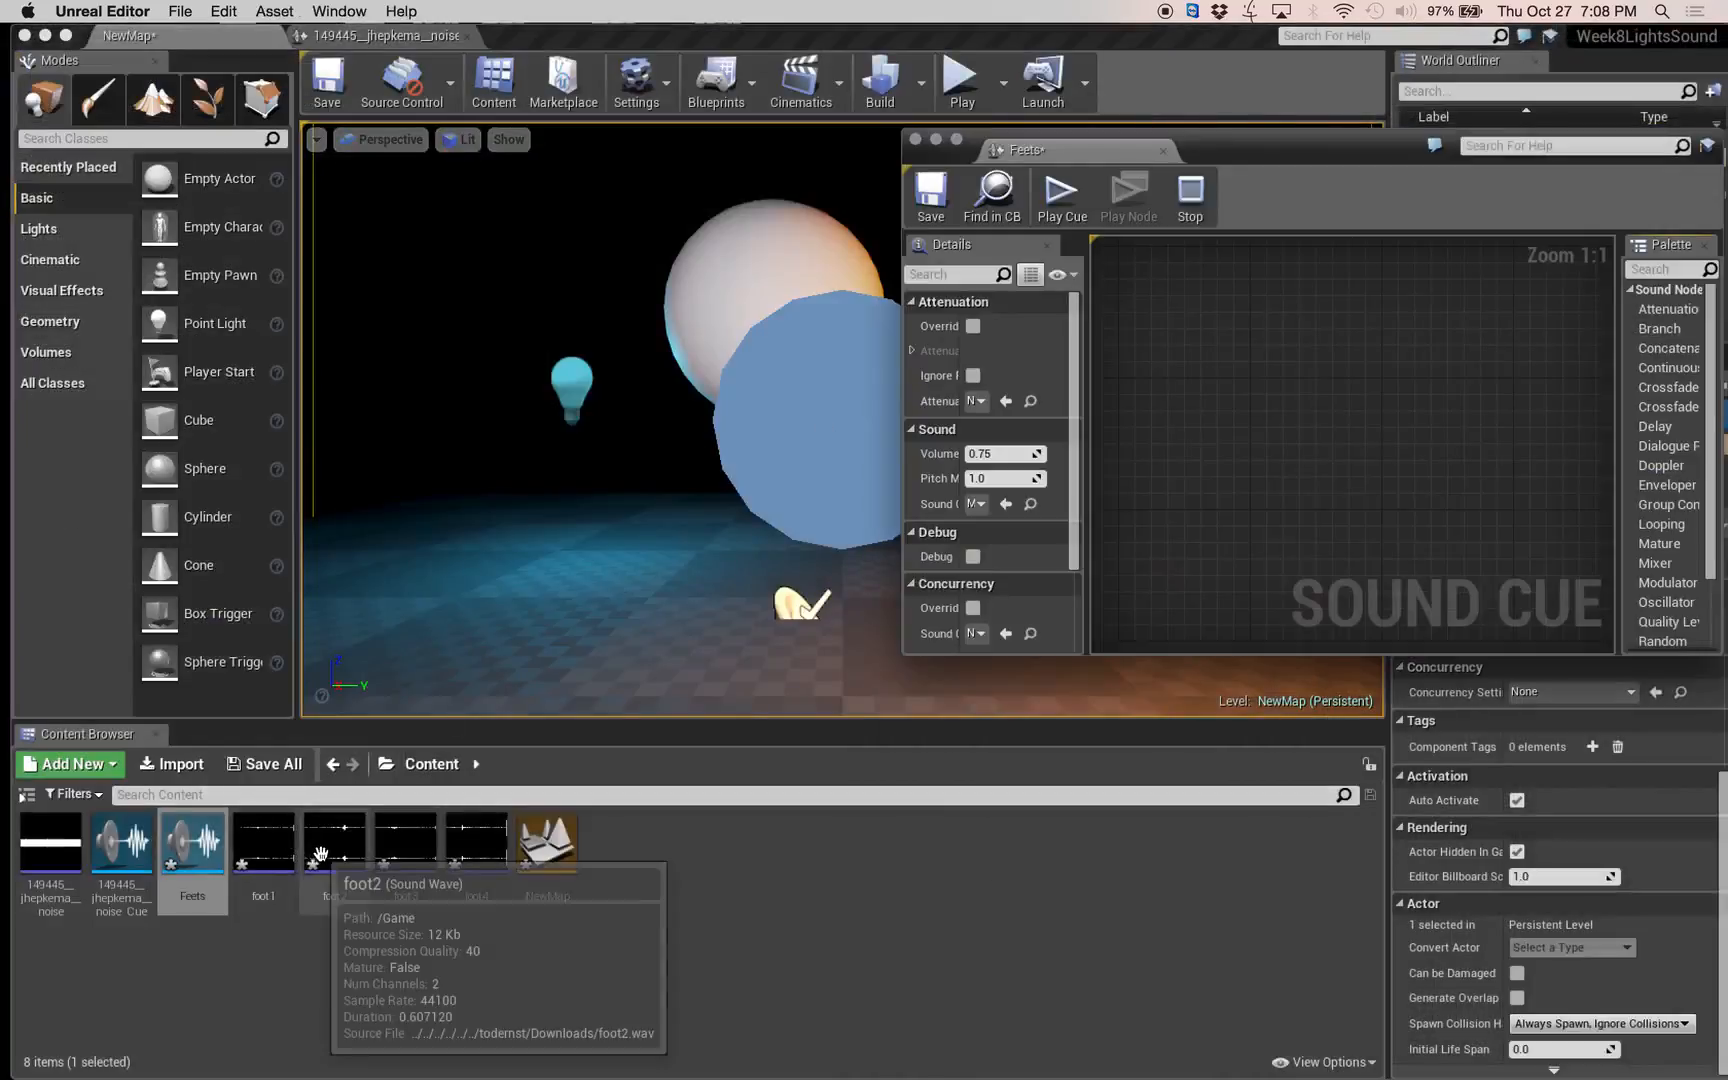
{"action": "key", "text": "super+shift+s"}
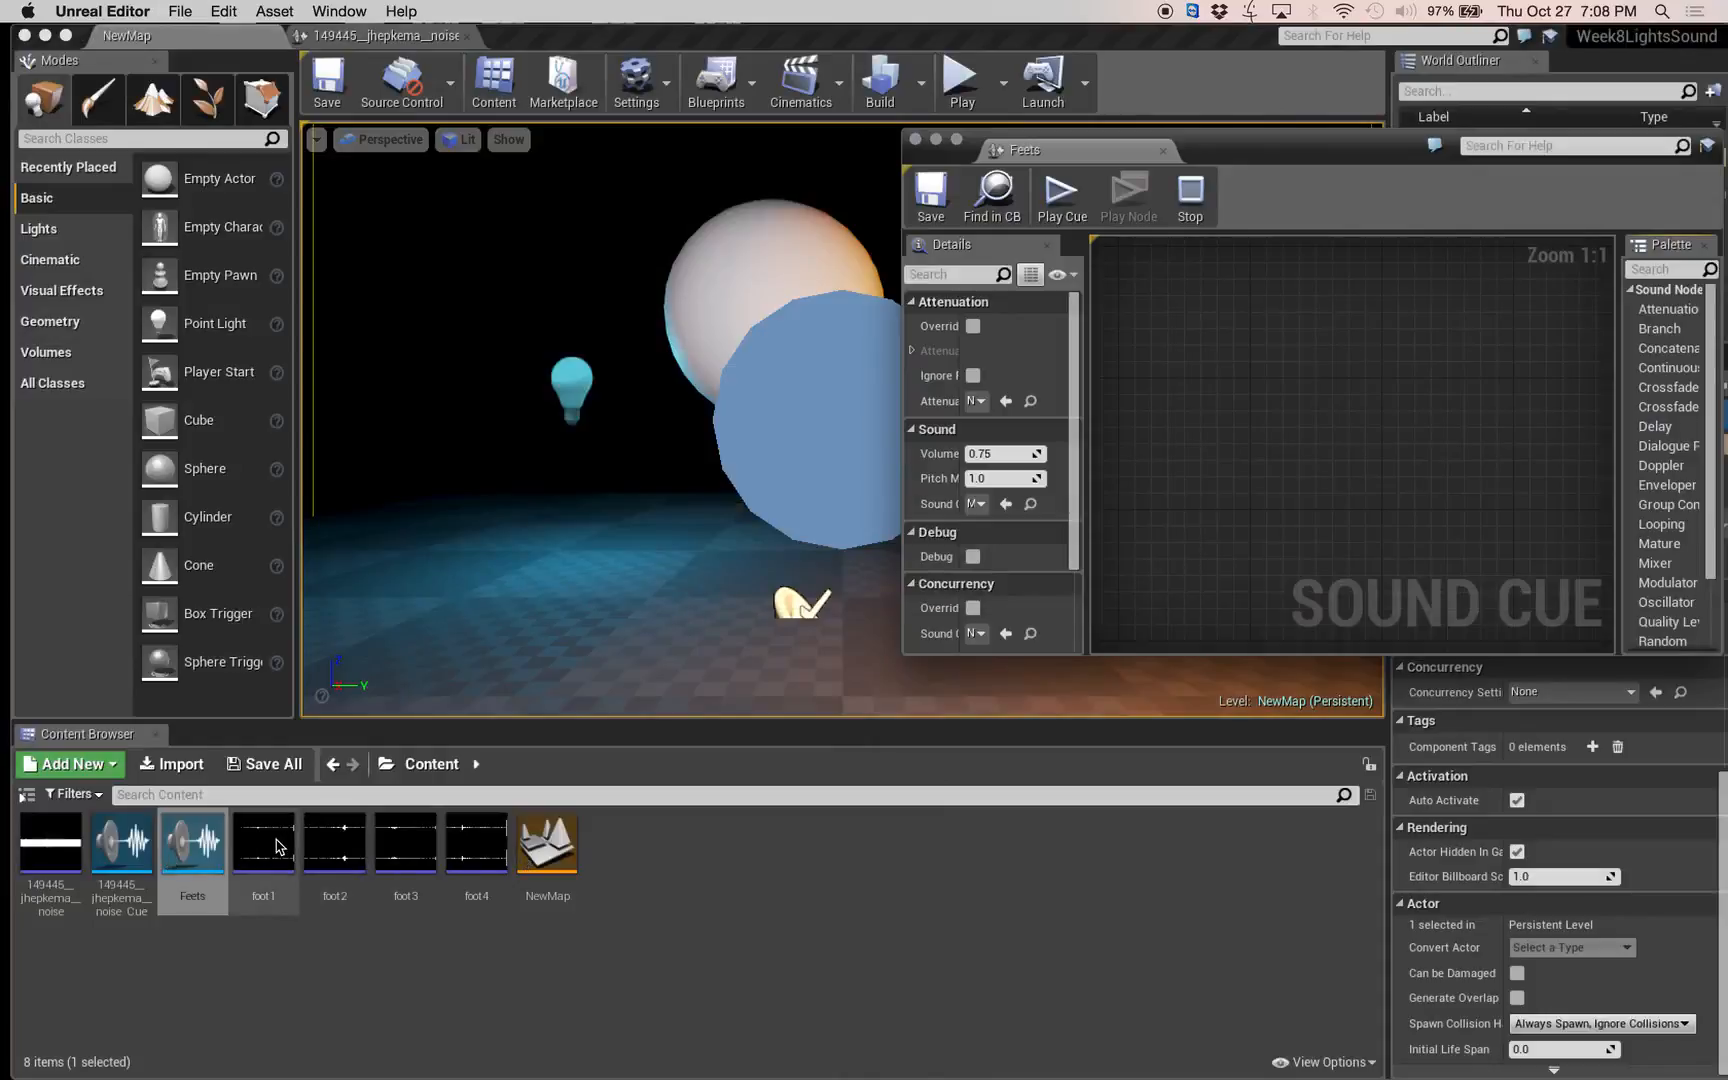
Select the foot1 to foot4 sound waves and add them as Wave Player nodes to the Feets sound cue graph.
{"action": "left_click", "coordinate": [262, 842]}
{"action": "left_click", "coordinate": [501, 847], "text": "shift"}
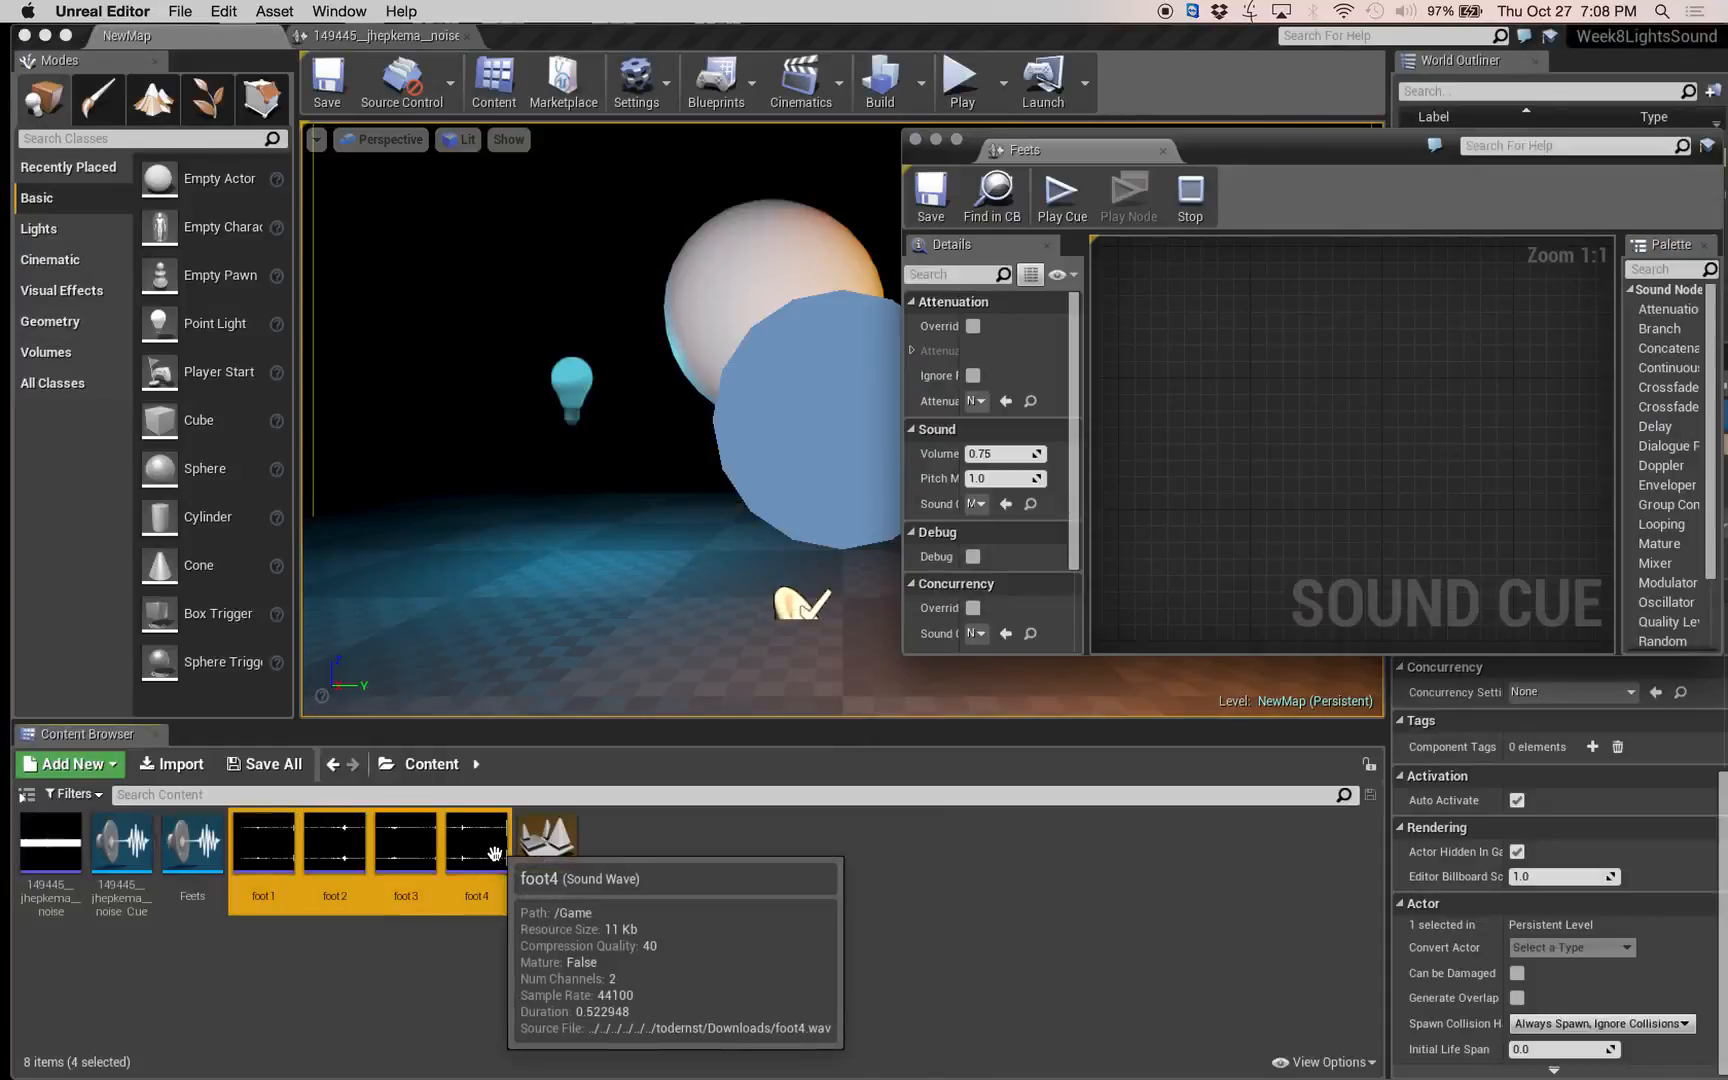
{"action": "left_click_drag", "start_coordinate": [1270, 414], "coordinate": [628, 846]}
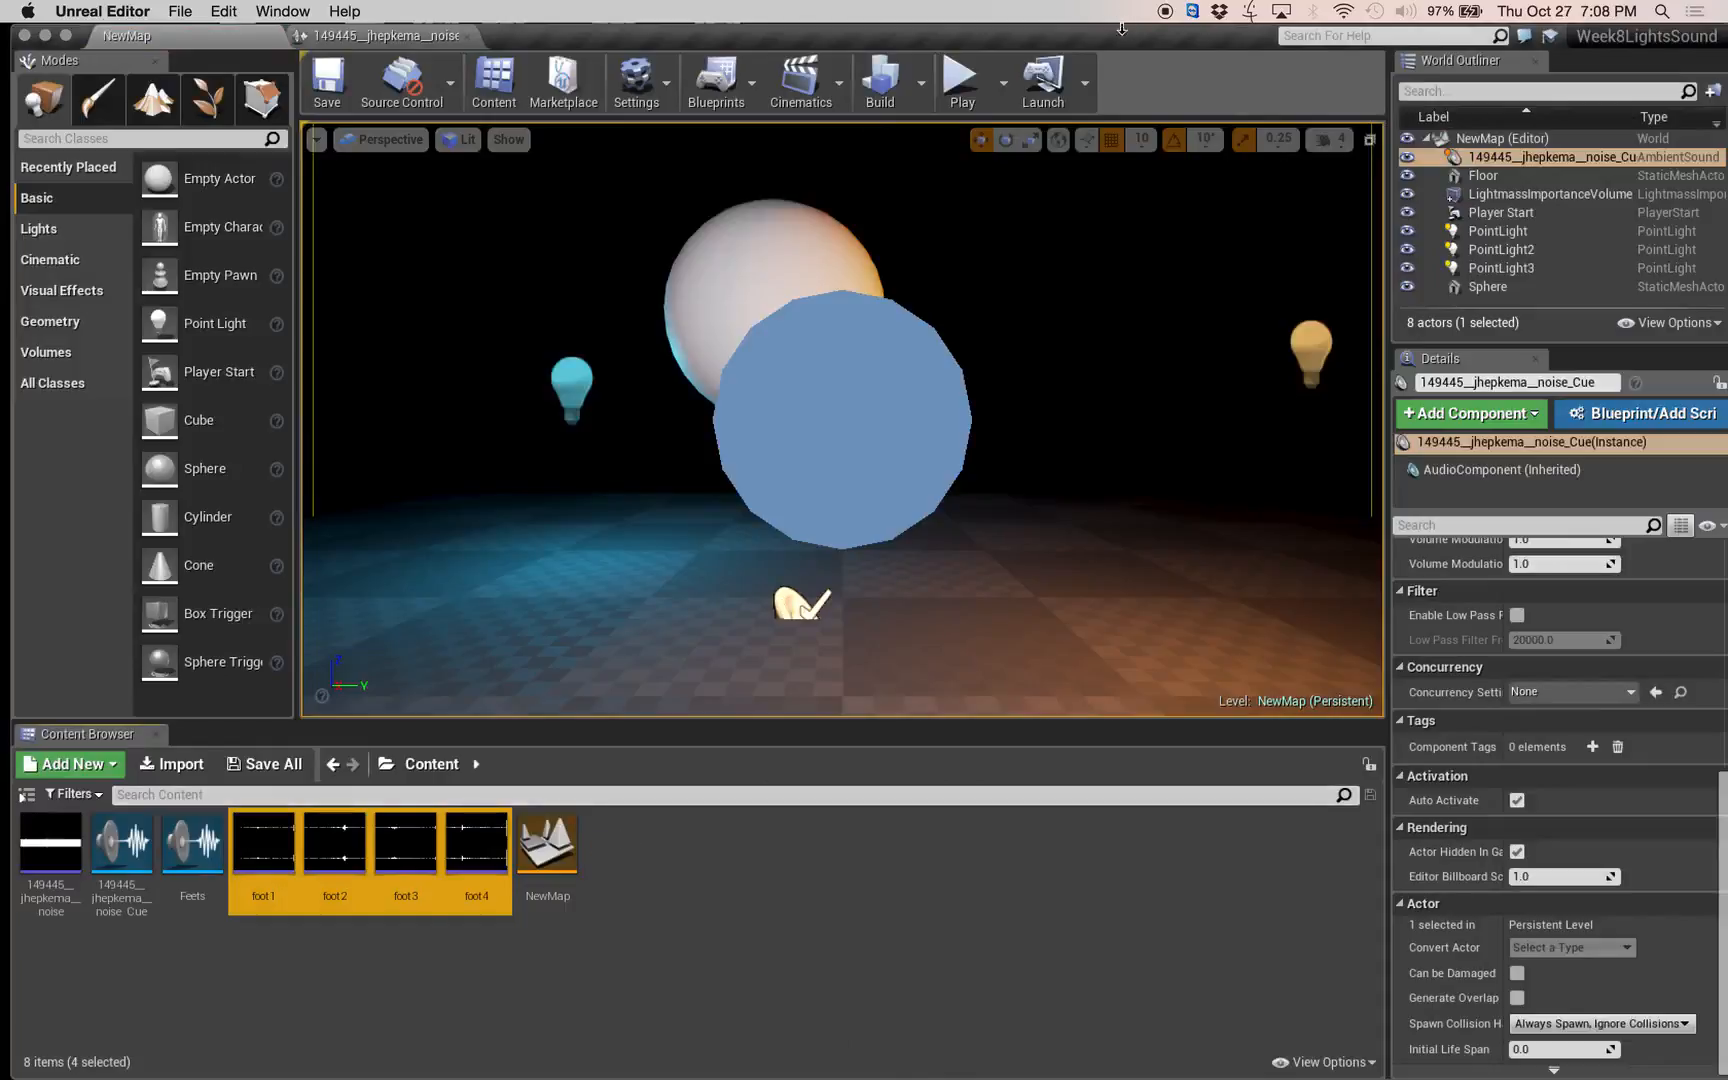
{"action": "left_click_drag", "start_coordinate": [1127, 36], "coordinate": [896, 466]}
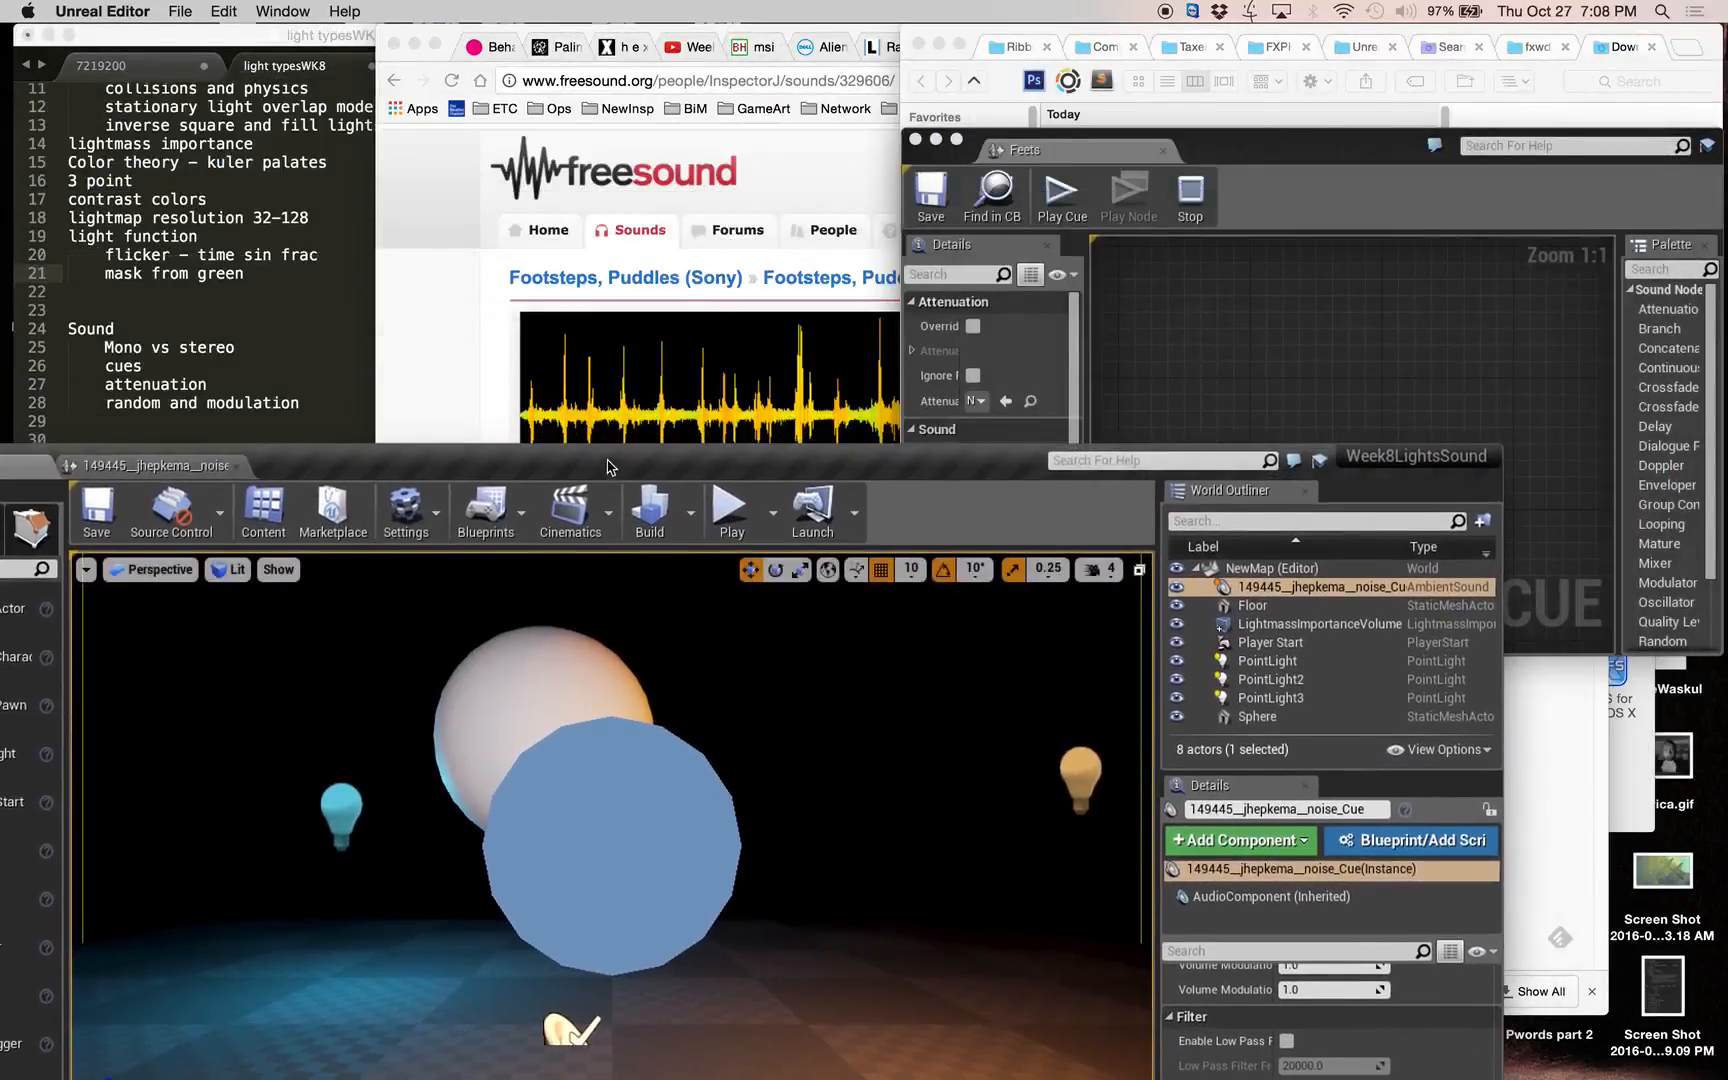
{"action": "left_click_drag", "start_coordinate": [612, 466], "coordinate": [514, 80]}
{"action": "left_click_drag", "start_coordinate": [128, 888], "coordinate": [1497, 410]}
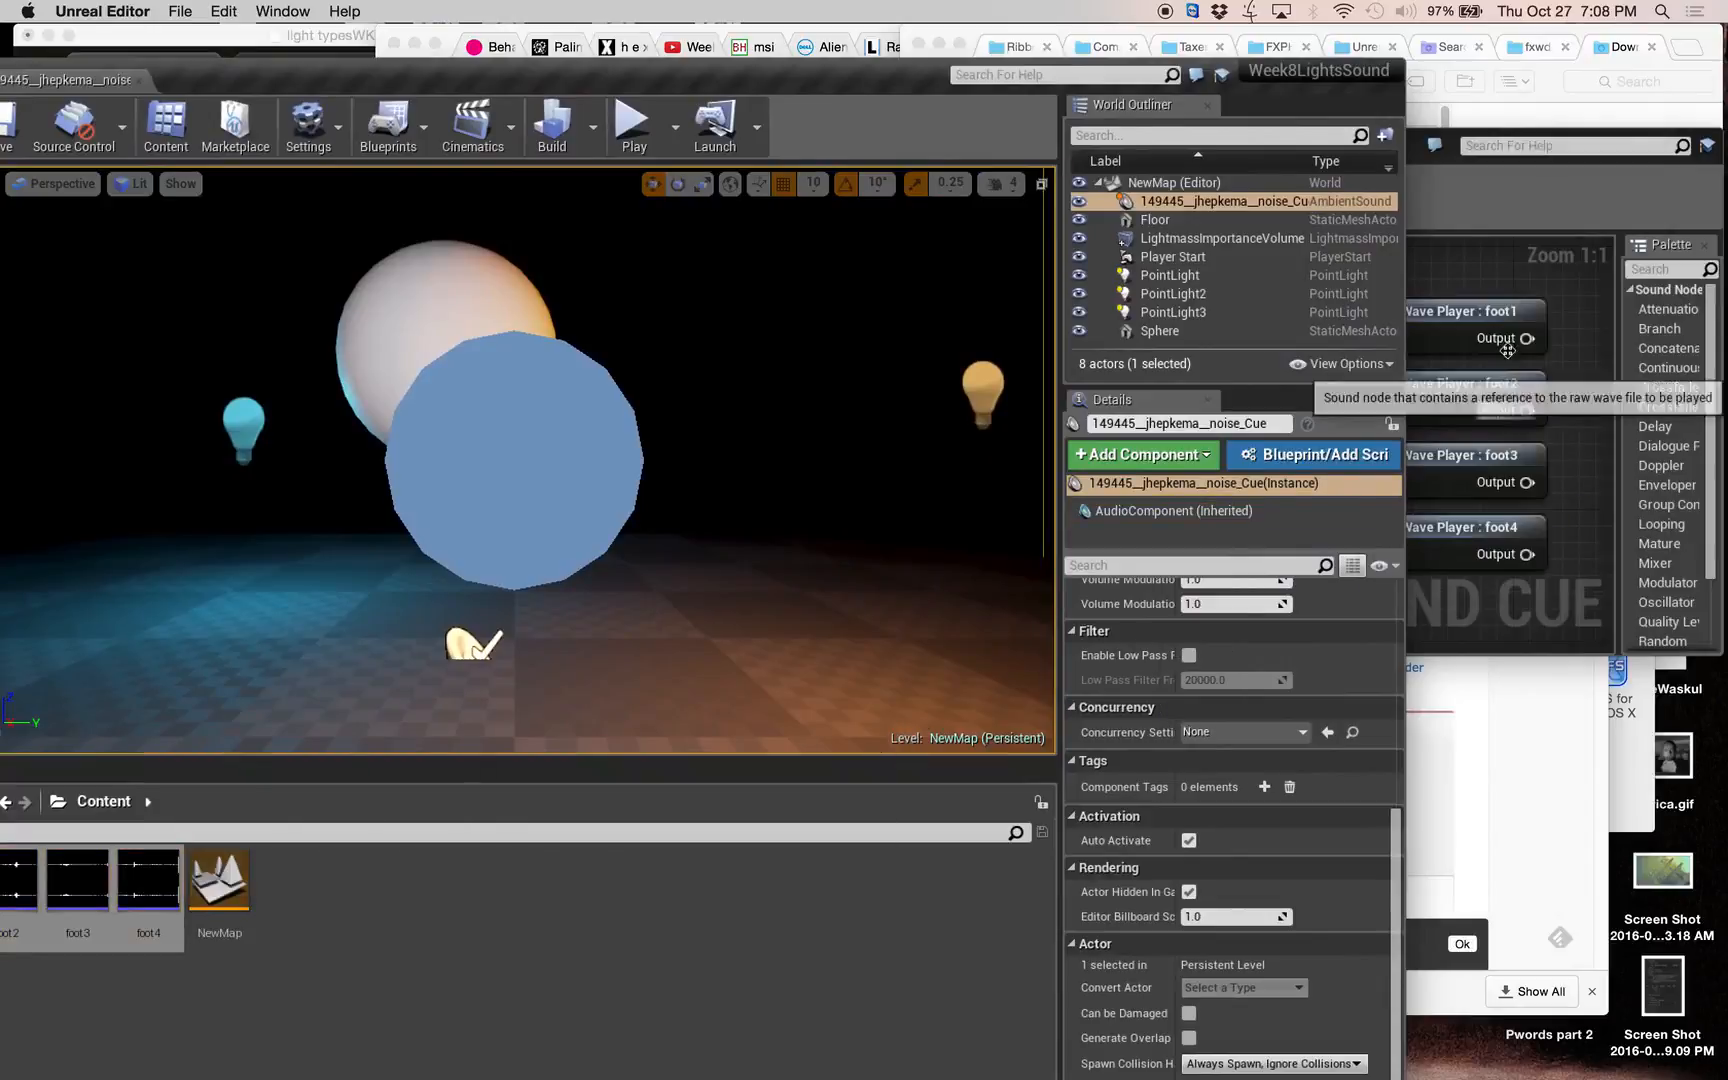
Dock the Feets sound cue editor as a tab in the main editor window beside the level and noise cue tabs.
{"action": "left_click", "coordinate": [1451, 210]}
{"action": "left_click_drag", "start_coordinate": [1380, 158], "coordinate": [601, 252]}
{"action": "left_click_drag", "start_coordinate": [530, 75], "coordinate": [867, 374]}
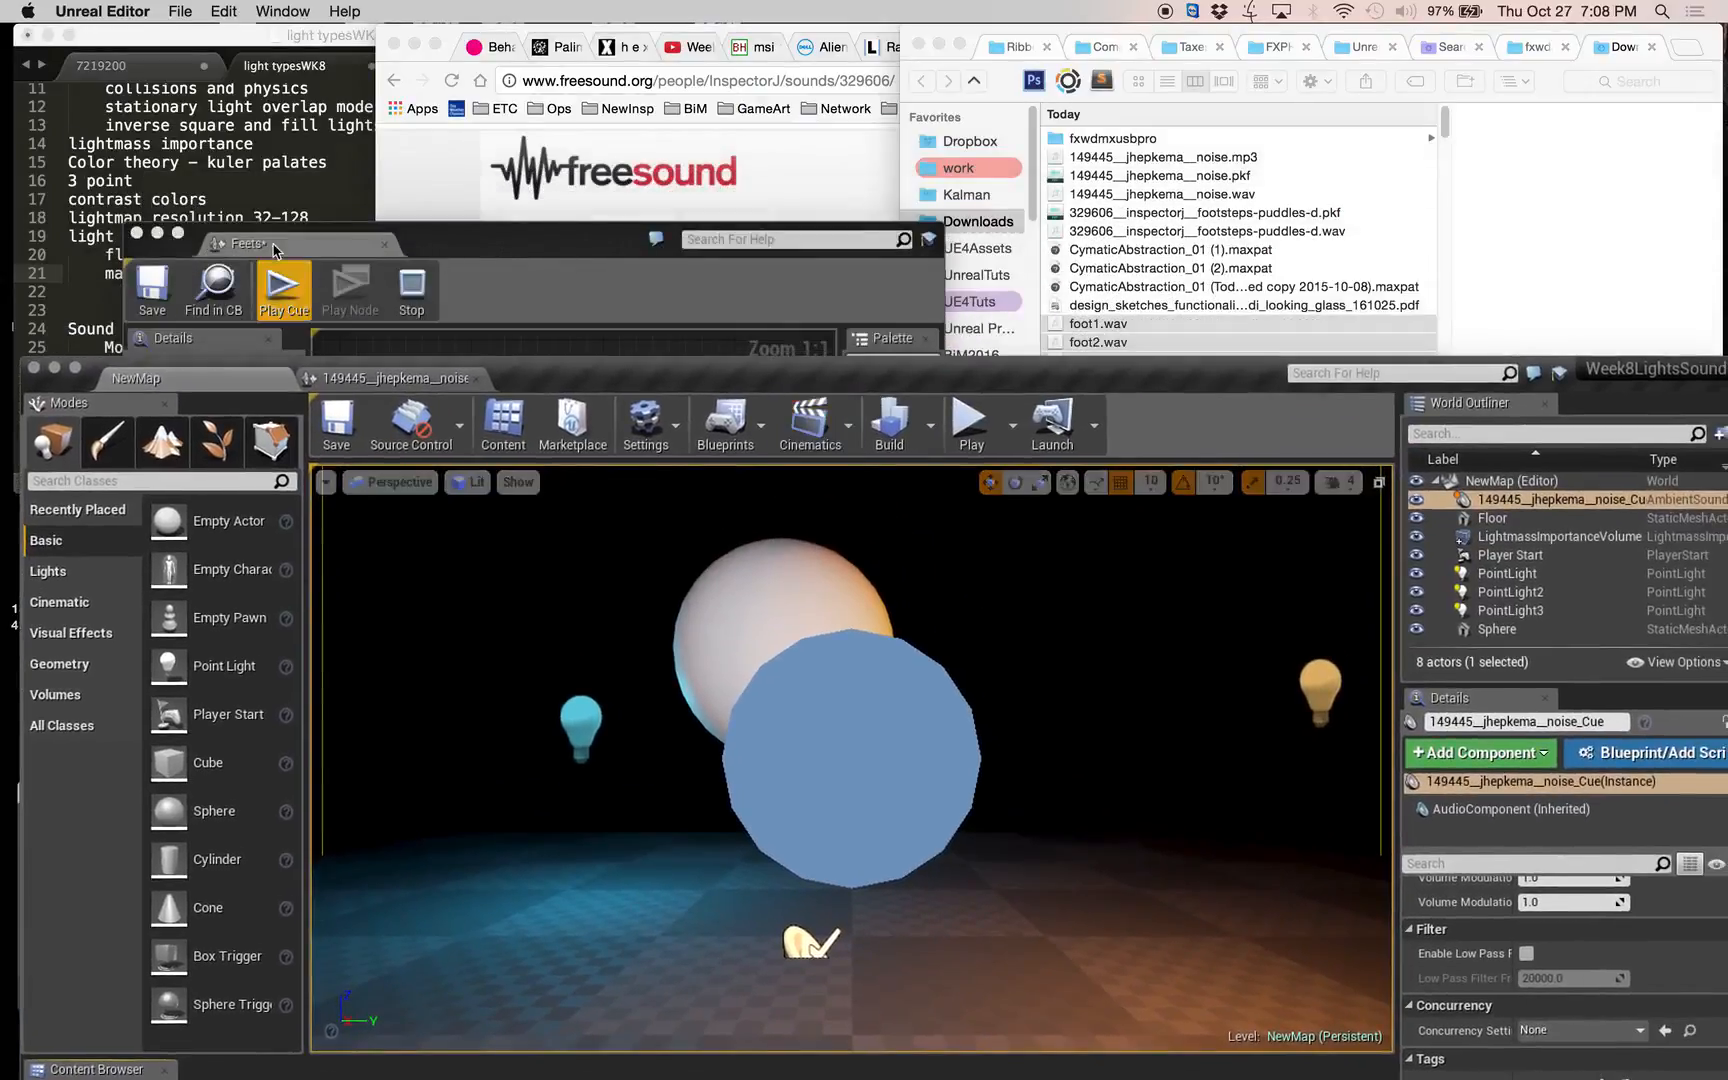
{"action": "left_click_drag", "start_coordinate": [258, 244], "coordinate": [600, 380]}
{"action": "left_click_drag", "start_coordinate": [784, 384], "coordinate": [729, 51]}
Move the four Wave Player nodes together to sit beside the Output node's input side, then deselect them.
{"action": "left_click_drag", "start_coordinate": [878, 195], "coordinate": [663, 521]}
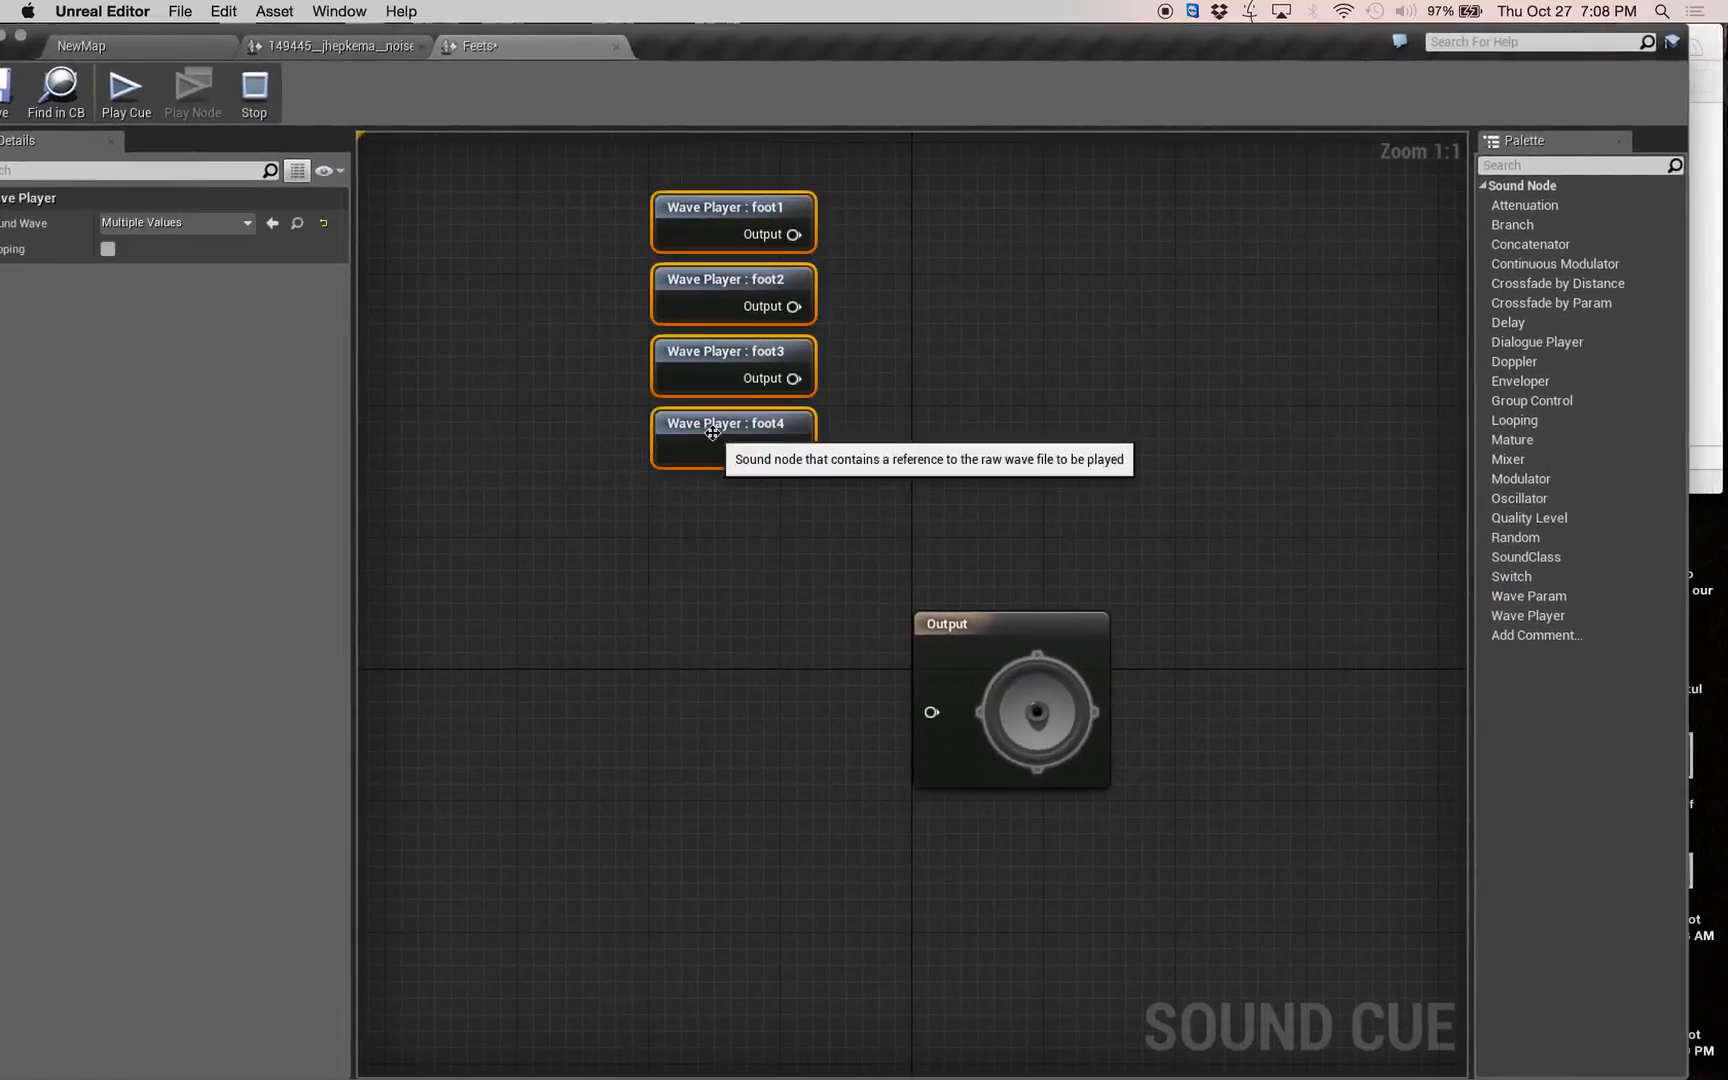
{"action": "left_click_drag", "start_coordinate": [708, 445], "coordinate": [557, 843]}
{"action": "left_click", "coordinate": [793, 566]}
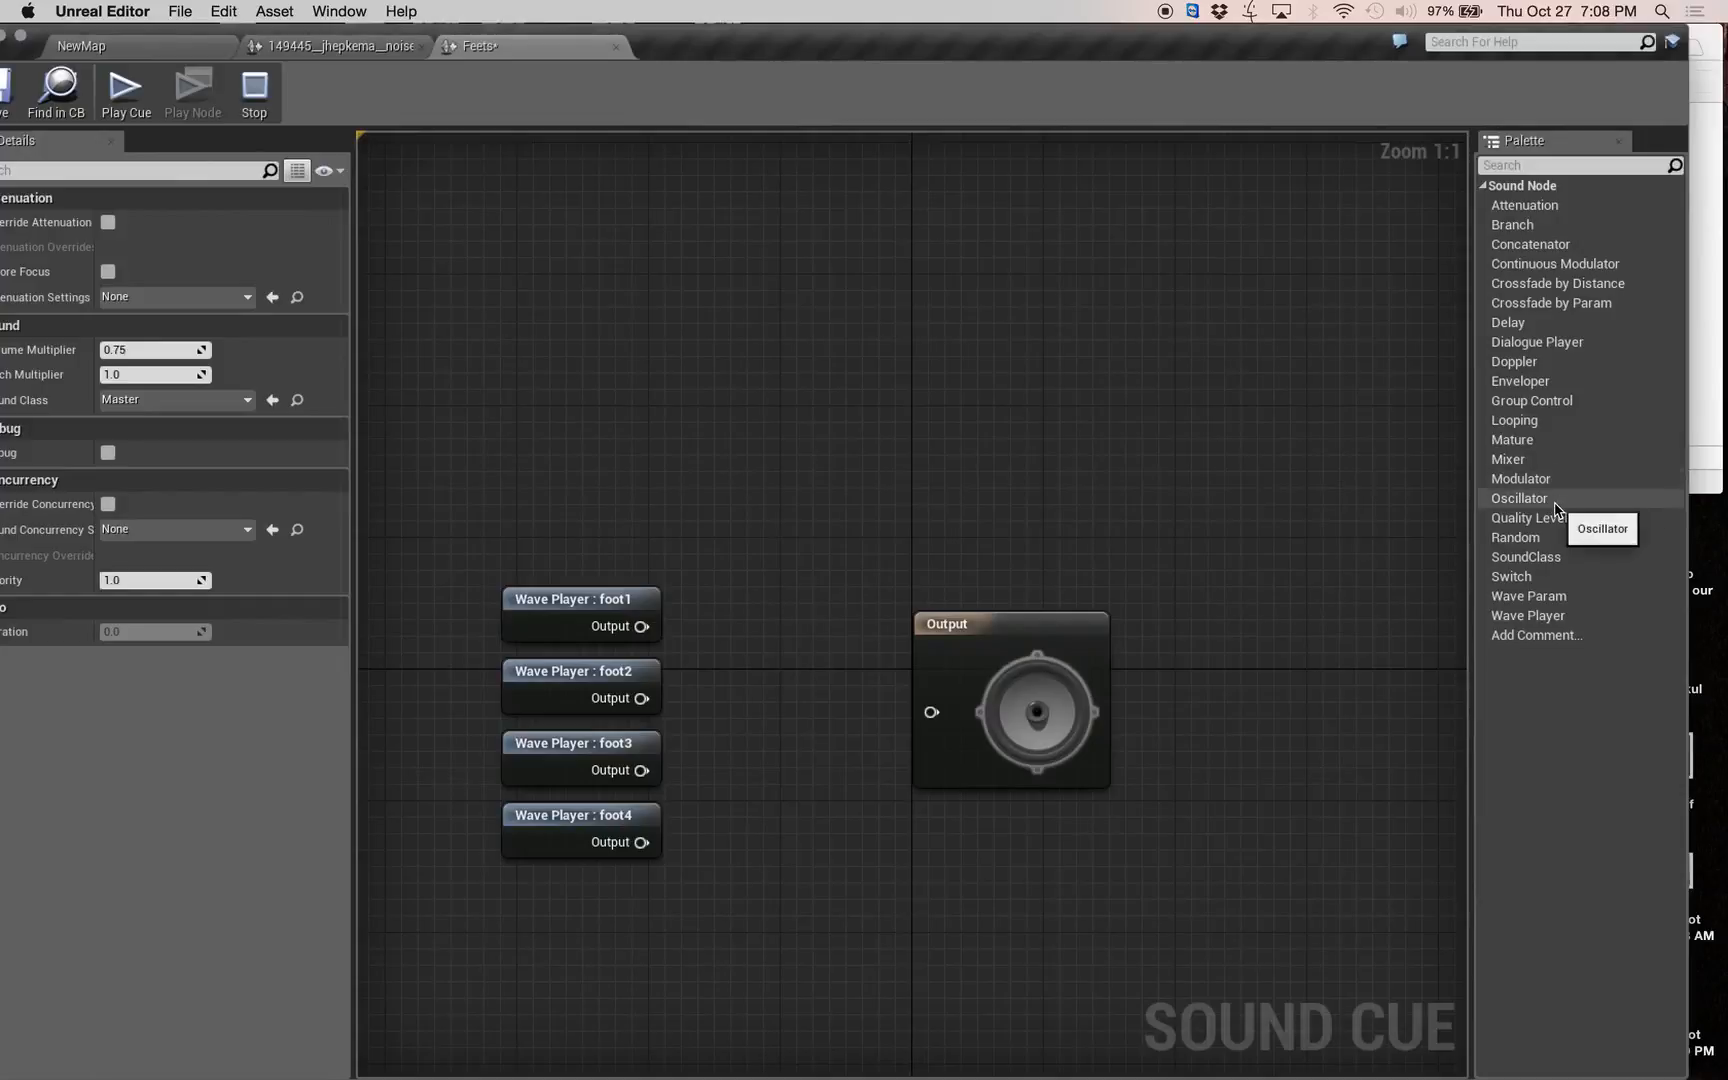
Add a Random node between the Wave Players and the Output node, and extend it to four inputs.
{"action": "left_click_drag", "start_coordinate": [1548, 540], "coordinate": [745, 605]}
{"action": "left_click_drag", "start_coordinate": [935, 628], "coordinate": [1016, 618]}
{"action": "left_click", "coordinate": [795, 645]}
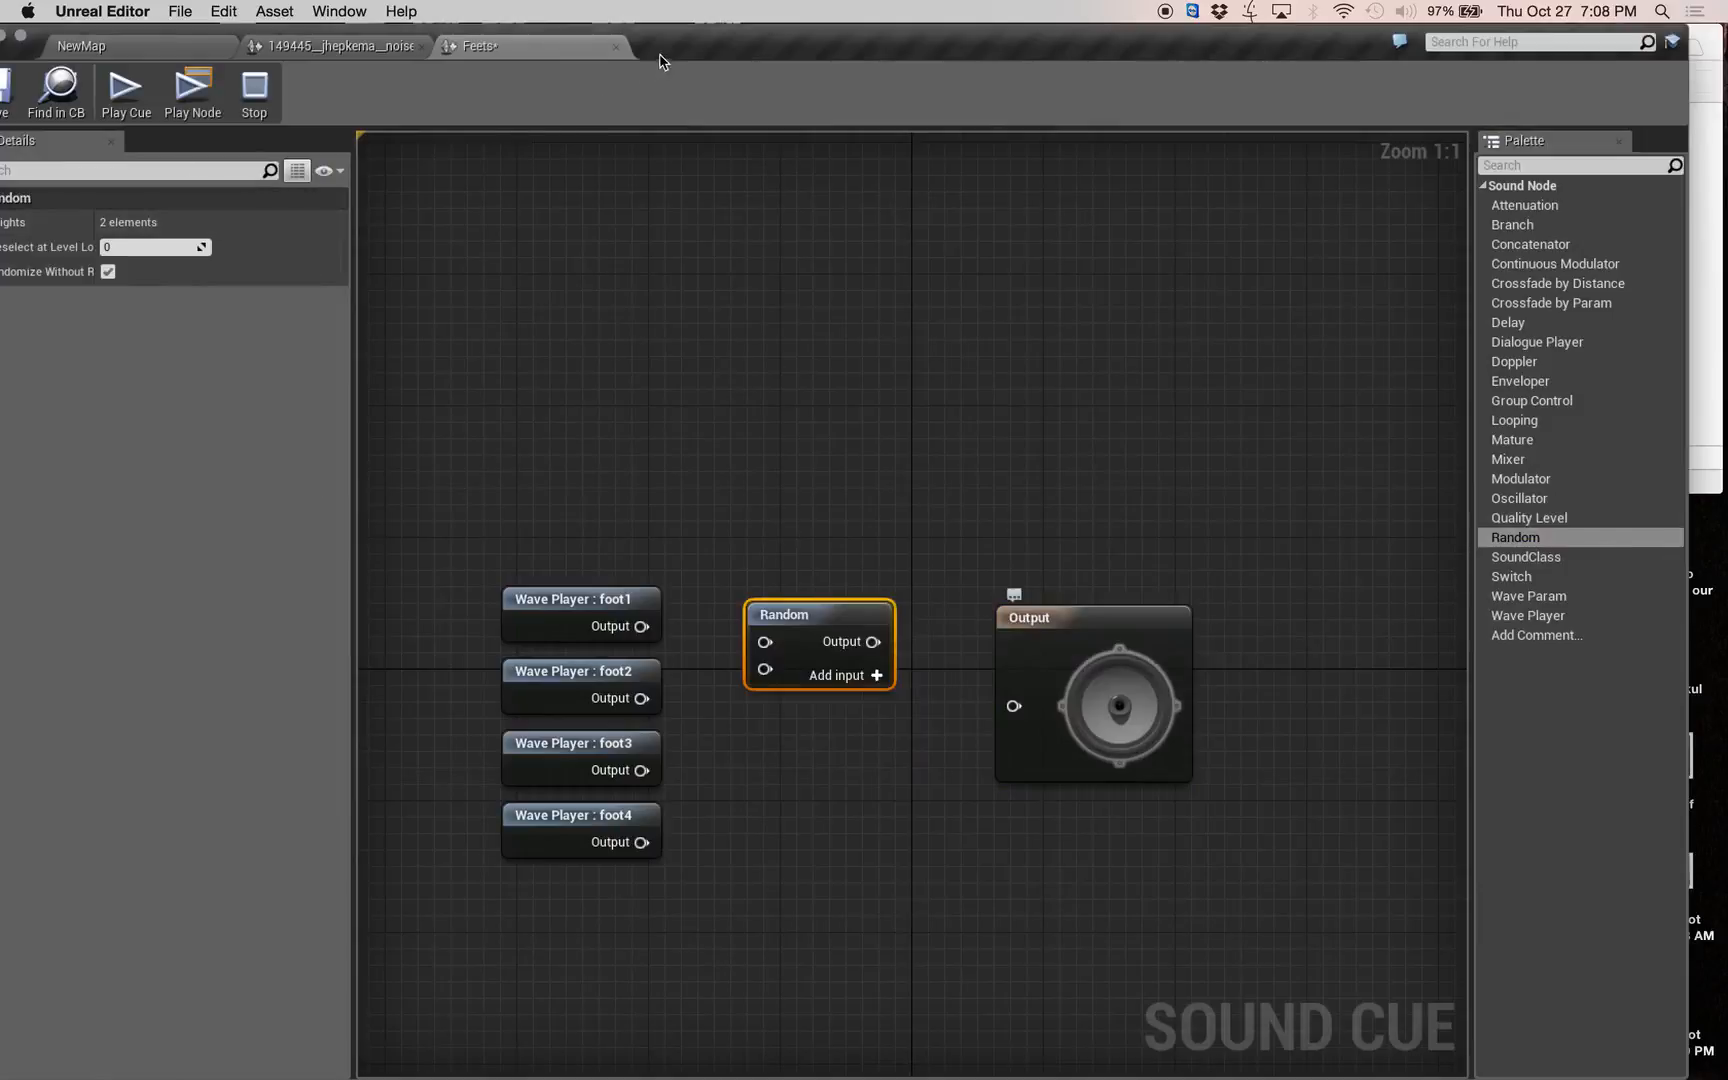
{"action": "left_click_drag", "start_coordinate": [659, 62], "coordinate": [736, 46]}
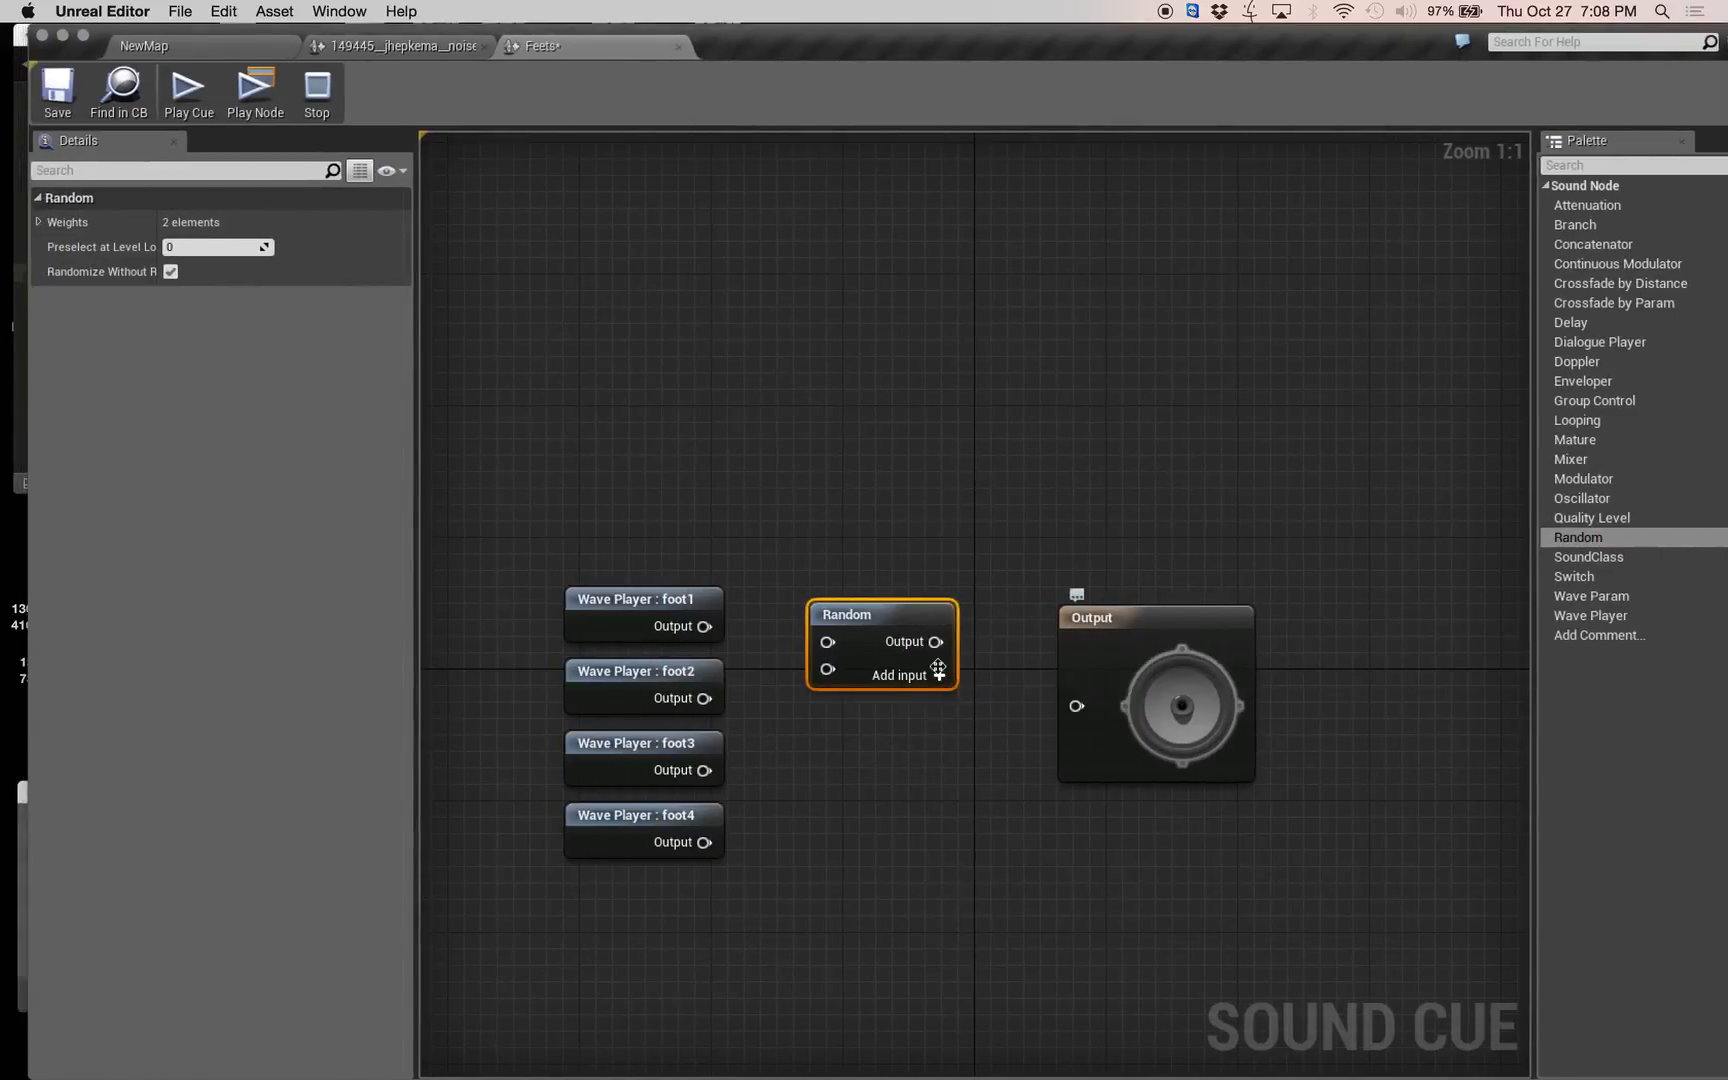
{"action": "left_click", "coordinate": [938, 674]}
{"action": "left_click", "coordinate": [938, 674]}
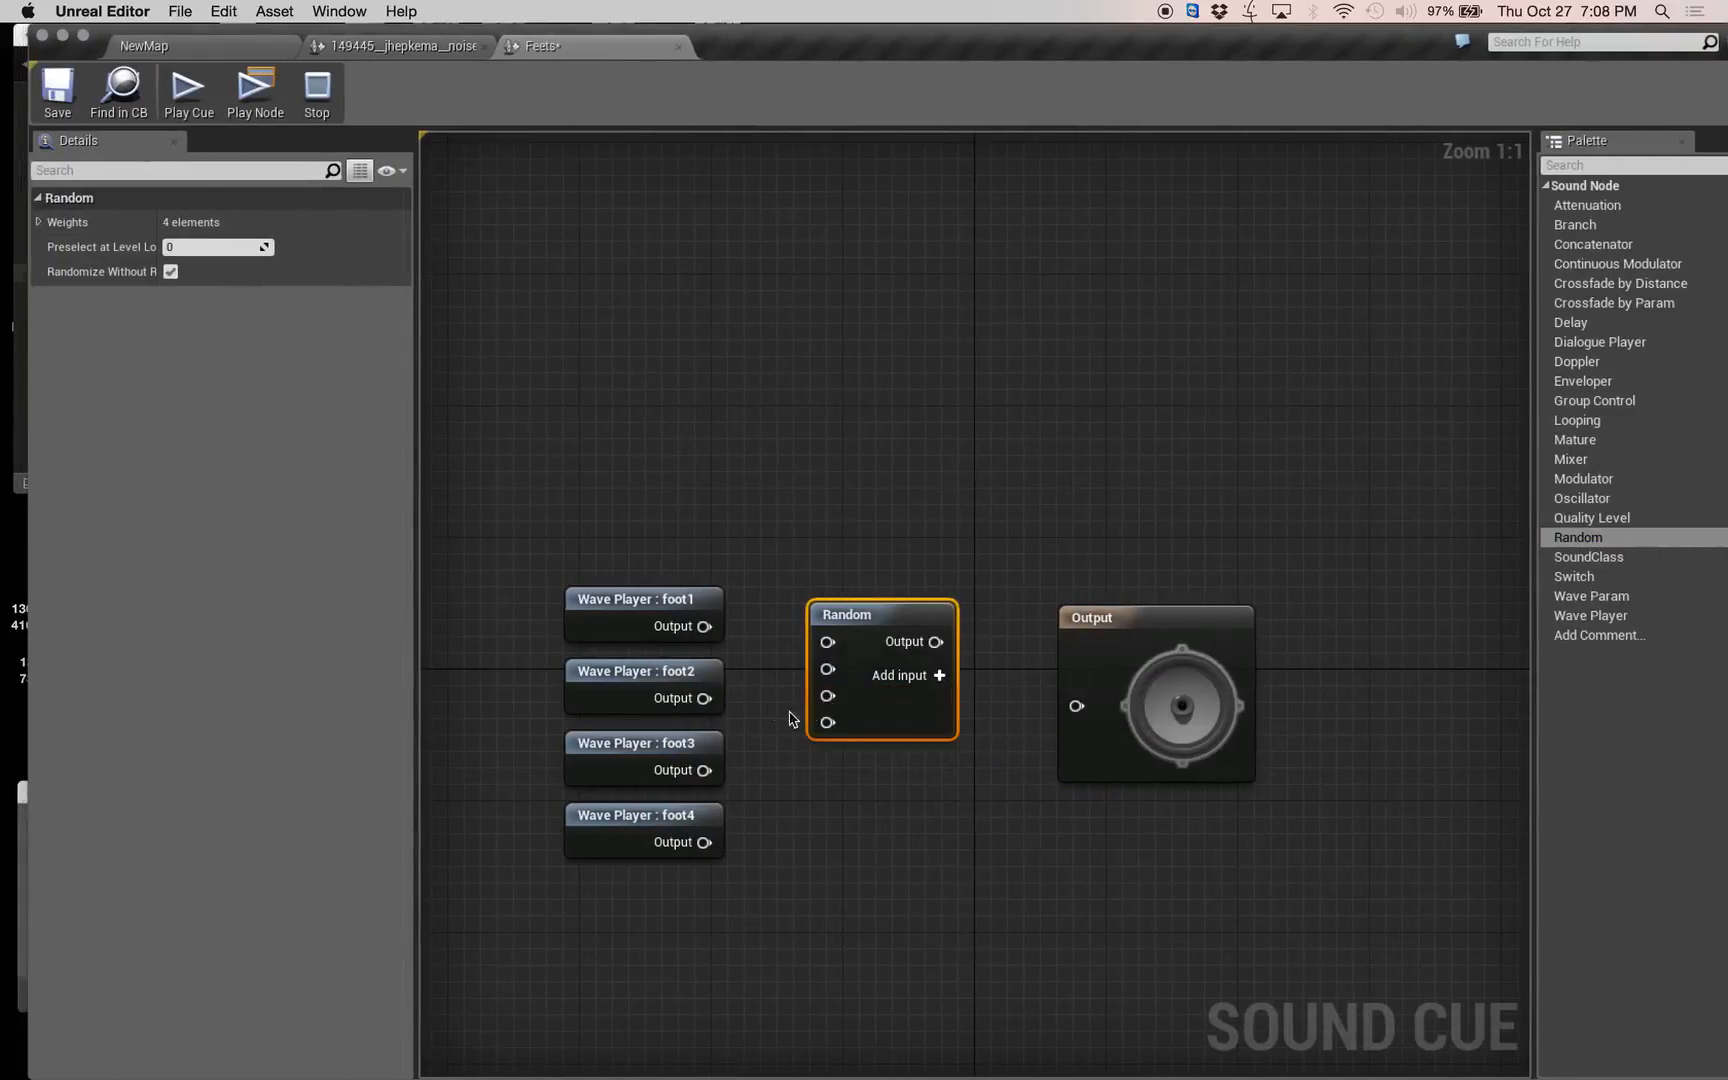
Connect the foot1, foot2, foot3 and foot4 Wave Player outputs to separate inputs of the Random node.
{"action": "left_click_drag", "start_coordinate": [704, 626], "coordinate": [827, 642]}
{"action": "left_click_drag", "start_coordinate": [704, 698], "coordinate": [827, 669]}
{"action": "left_click_drag", "start_coordinate": [683, 780], "coordinate": [827, 669]}
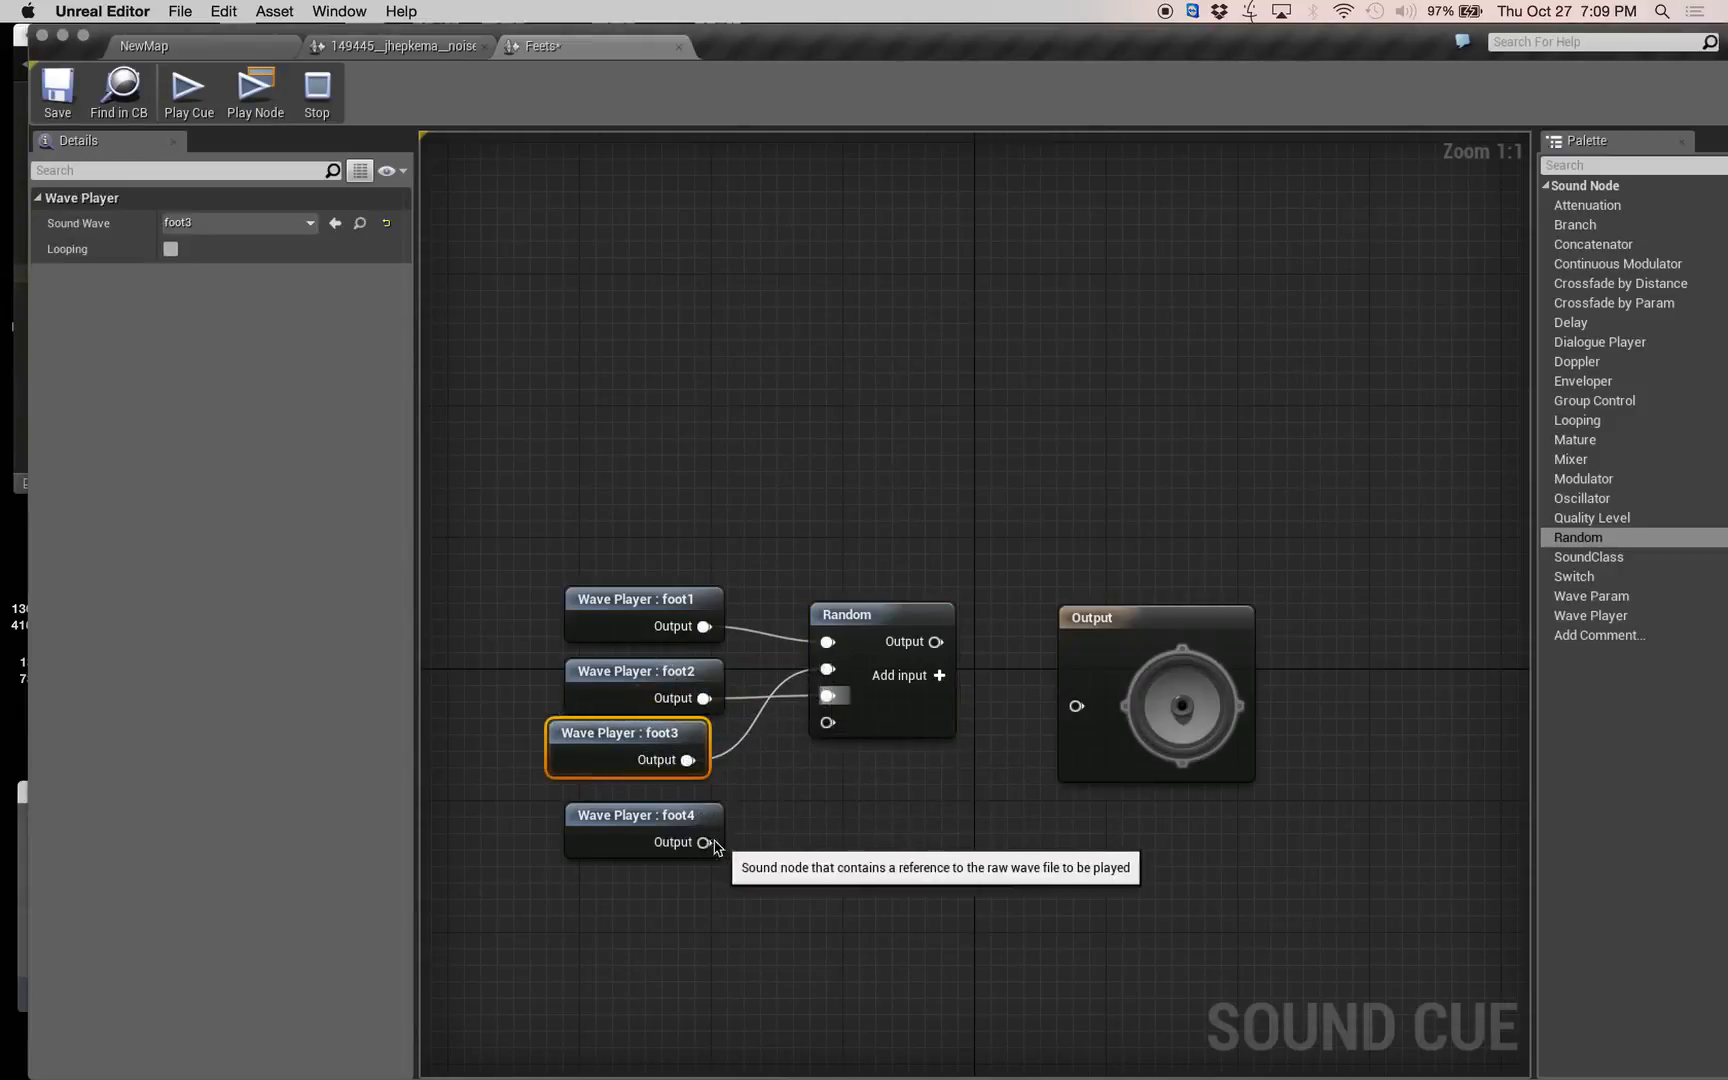
{"action": "left_click_drag", "start_coordinate": [704, 842], "coordinate": [827, 722]}
Make room before the Output node and wire a Modulator node between the Random and Output nodes.
{"action": "left_click_drag", "start_coordinate": [1130, 640], "coordinate": [1242, 590]}
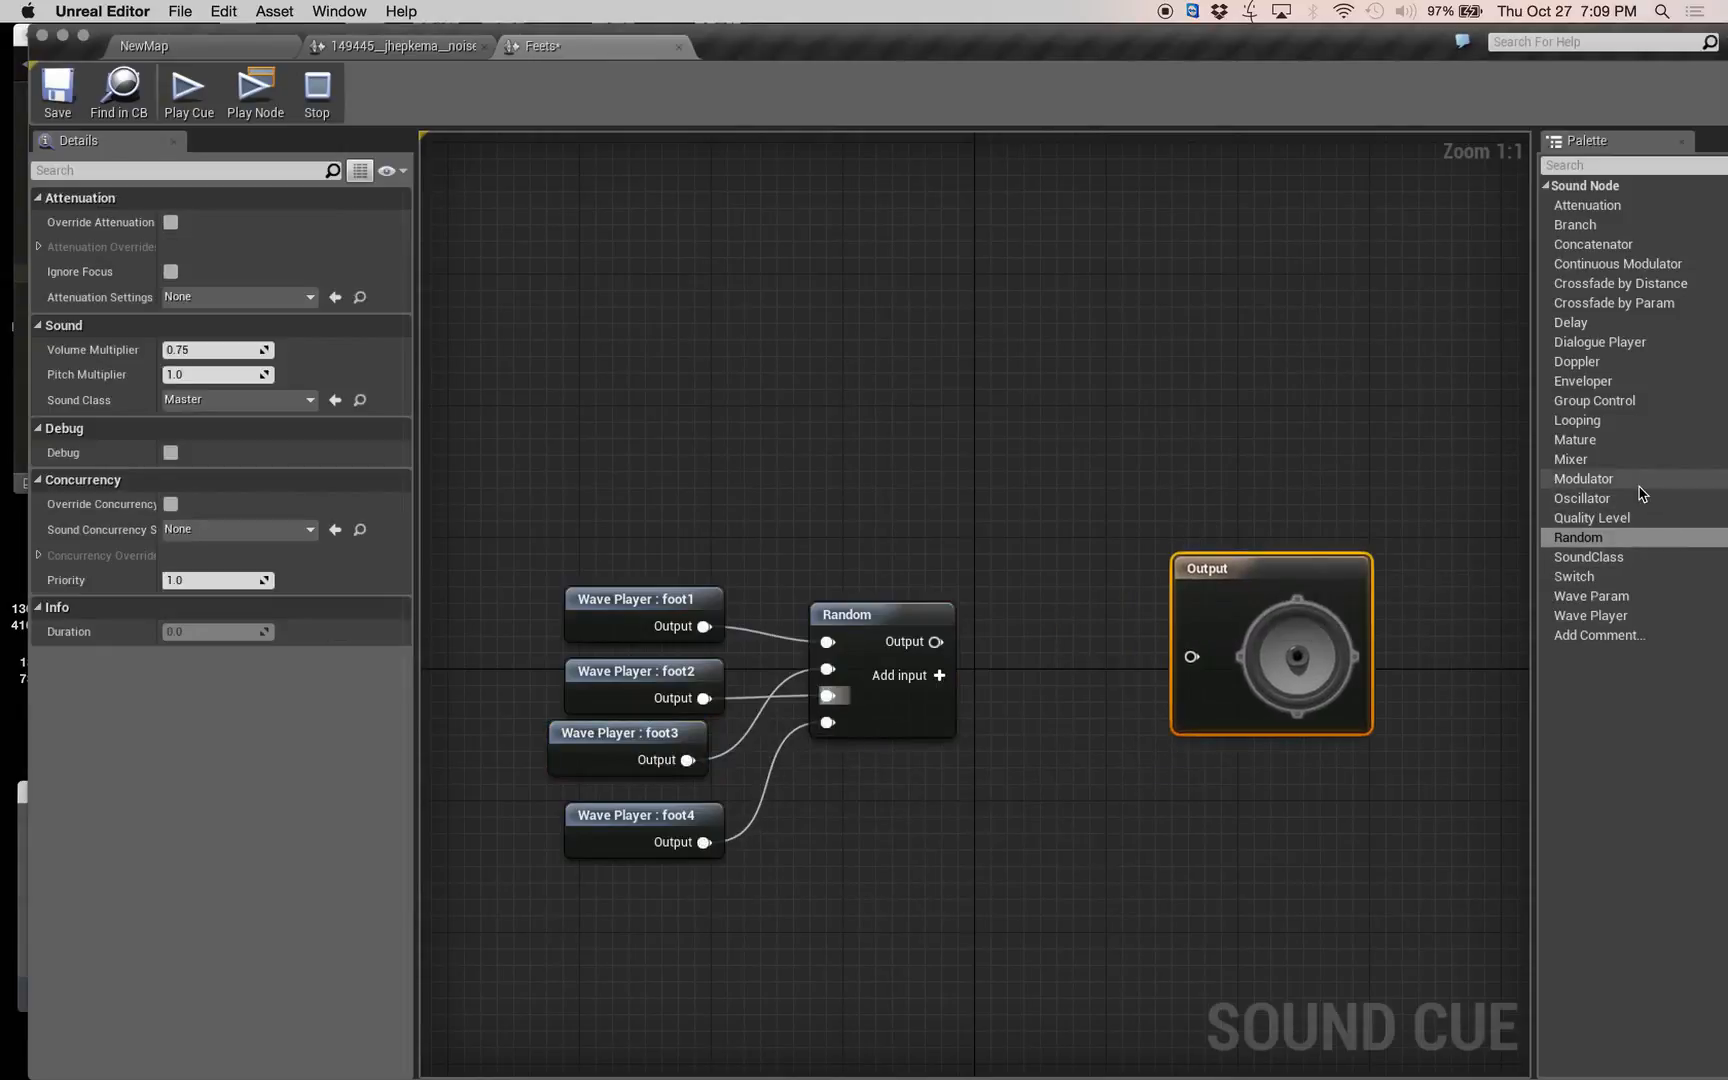
{"action": "left_click_drag", "start_coordinate": [1640, 480], "coordinate": [996, 702]}
{"action": "left_click_drag", "start_coordinate": [932, 645], "coordinate": [1077, 651]}
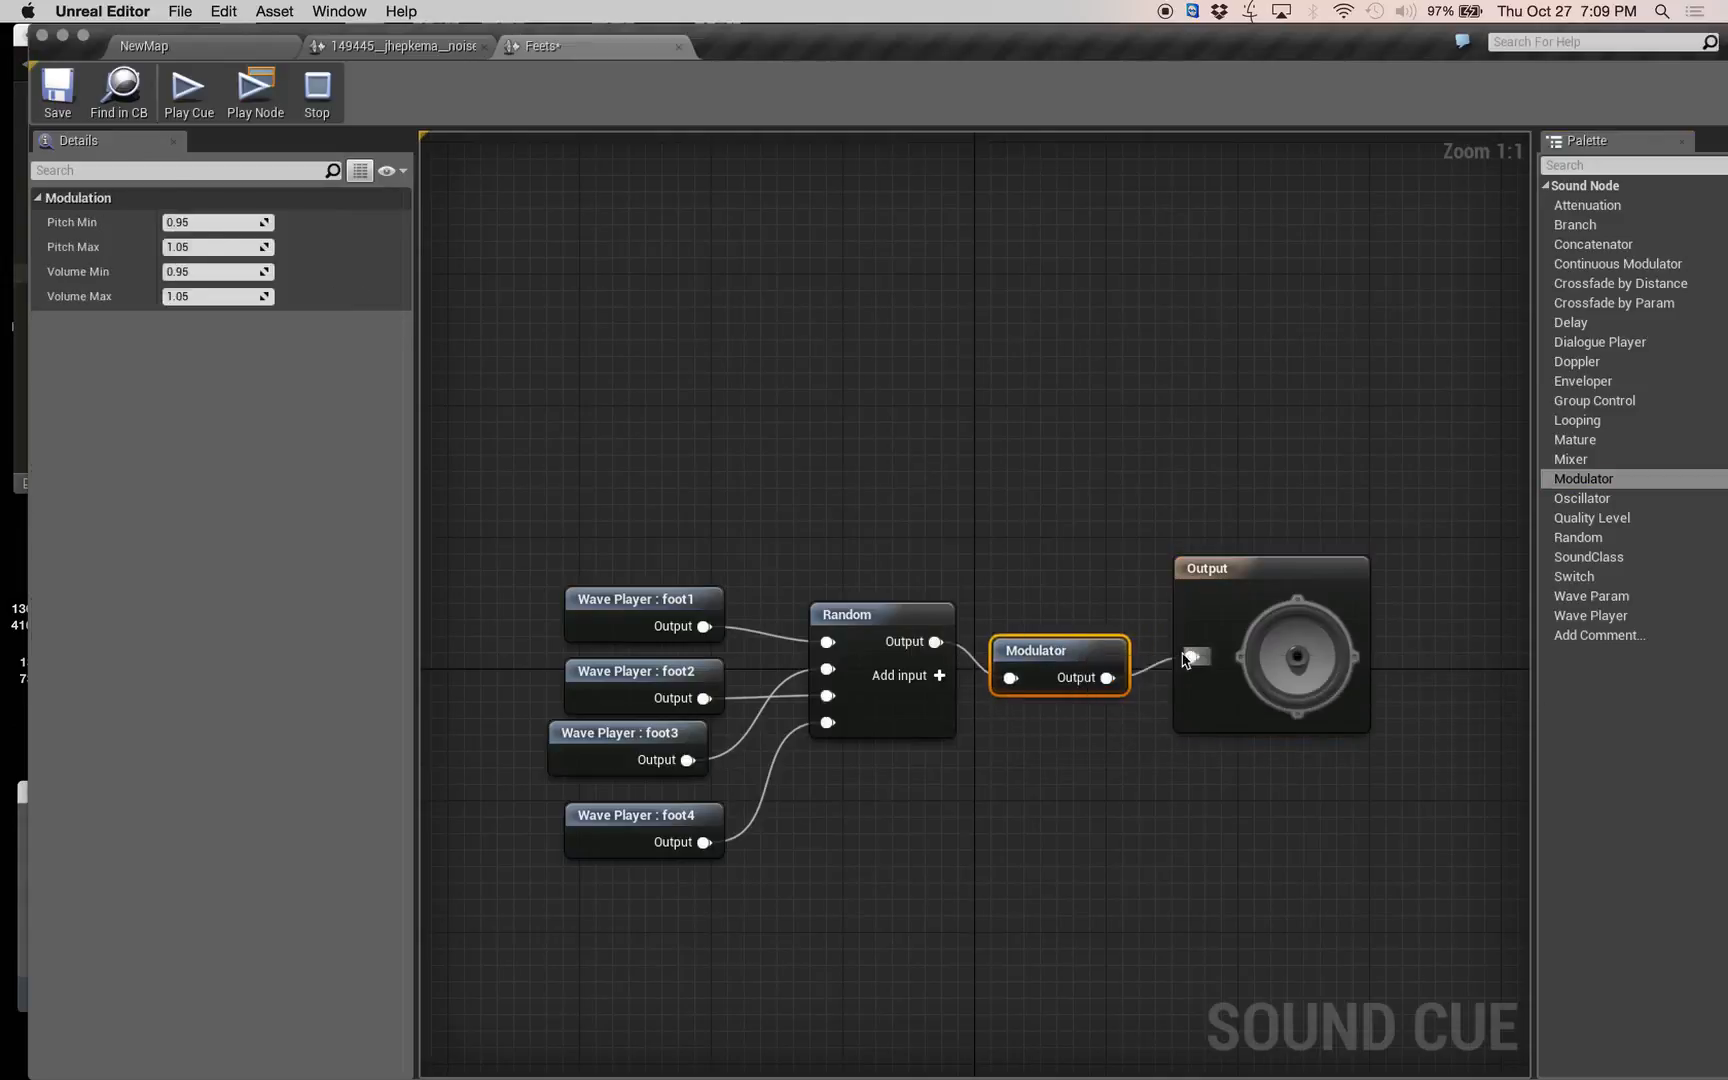
Set the Modulator's Pitch Min to 0.8, enter a new Pitch Max, and save the Feets sound cue.
{"action": "left_click", "coordinate": [205, 222]}
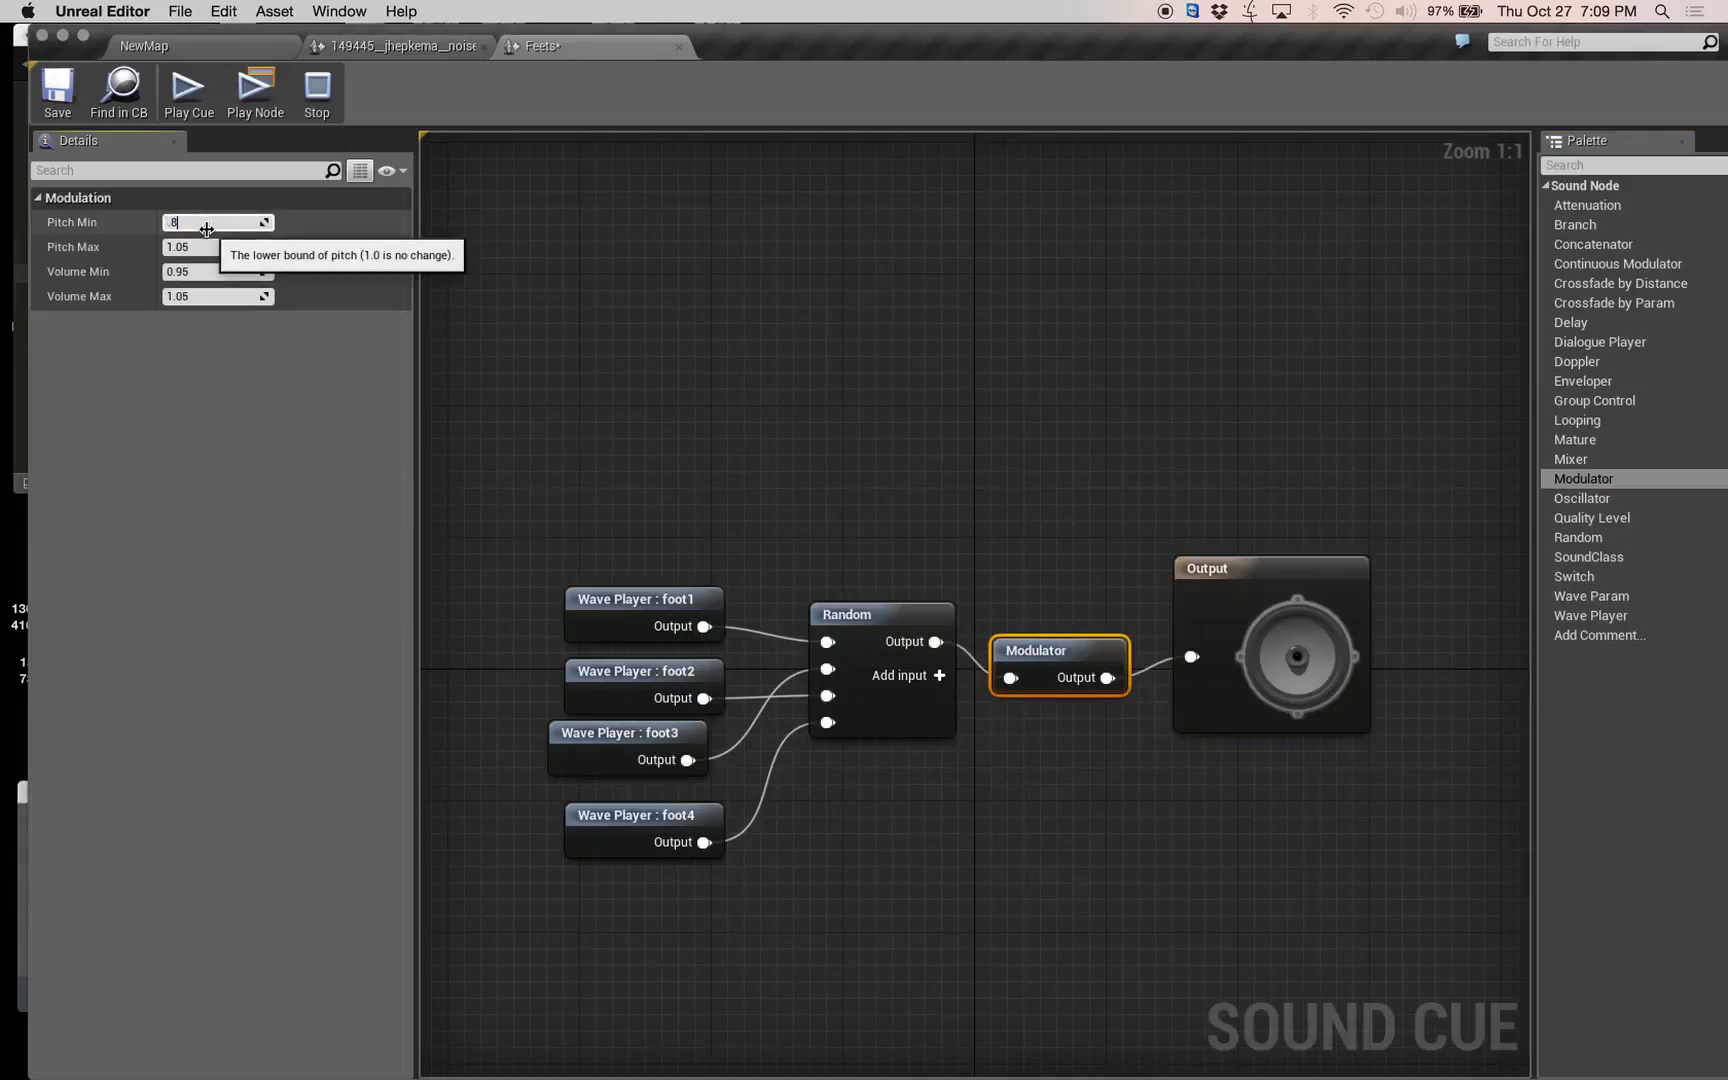
{"action": "left_click", "coordinate": [236, 245]}
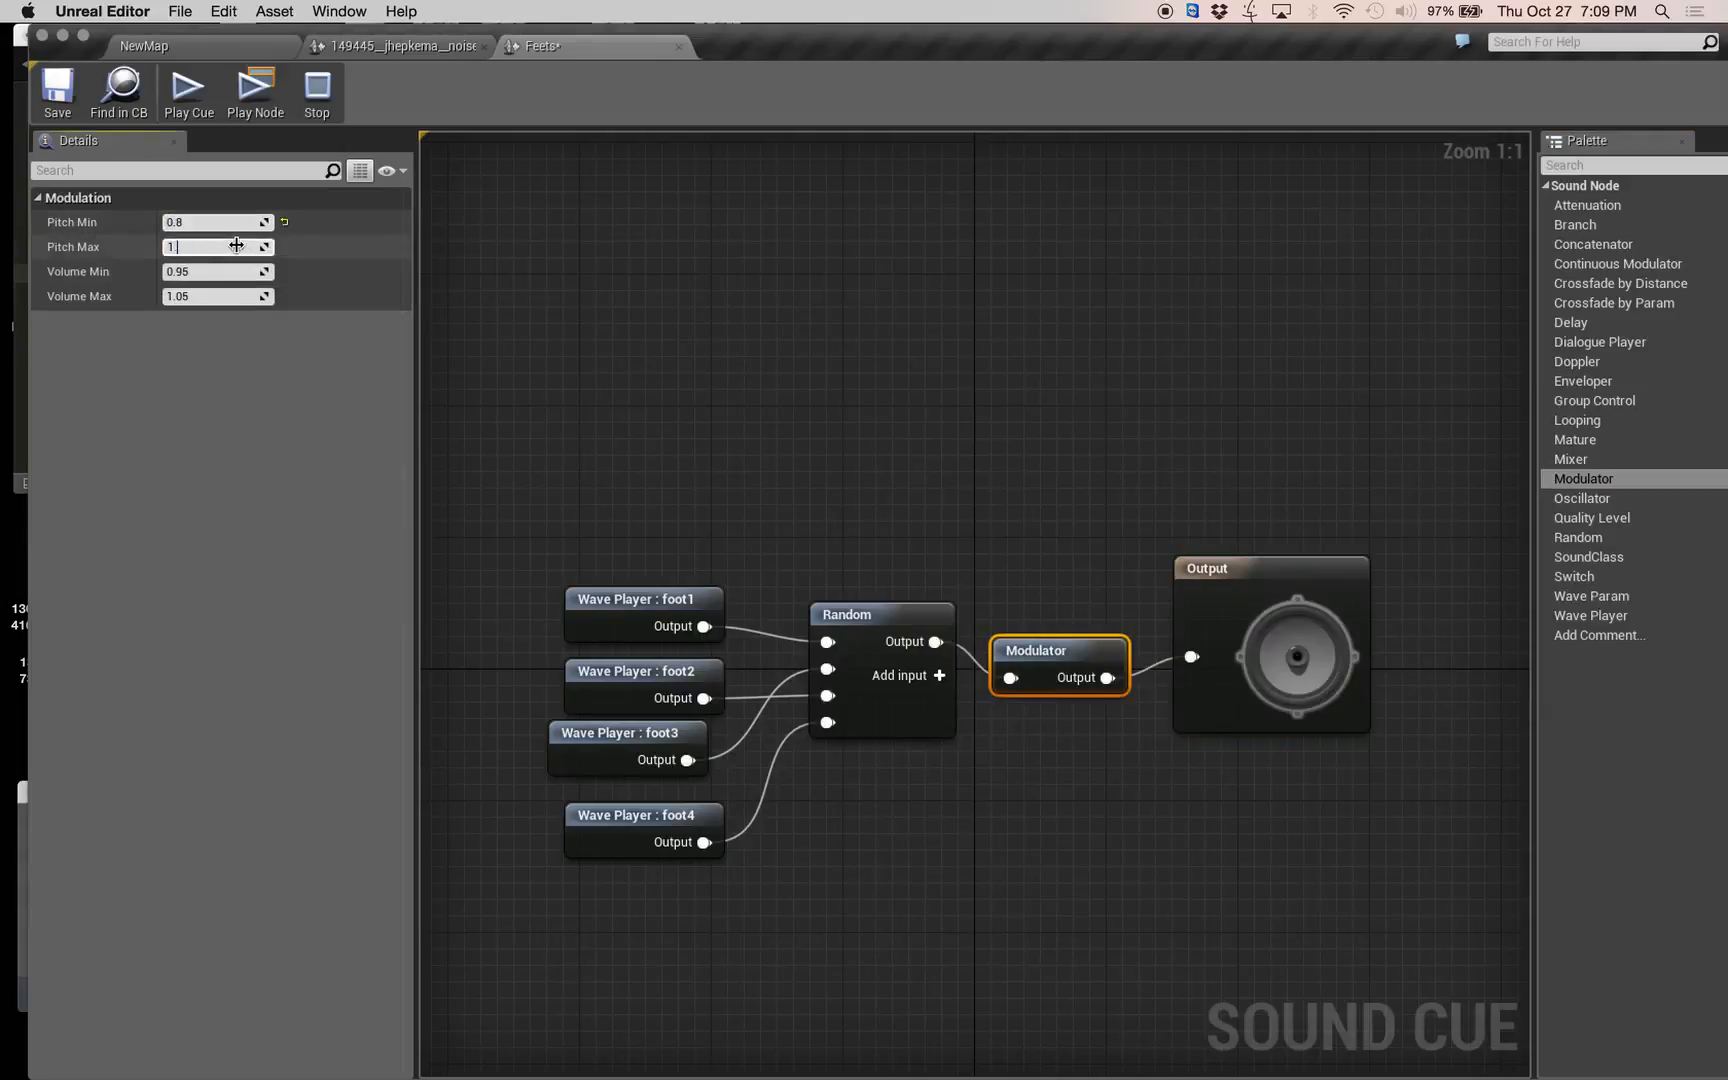
{"action": "left_click", "coordinate": [670, 345]}
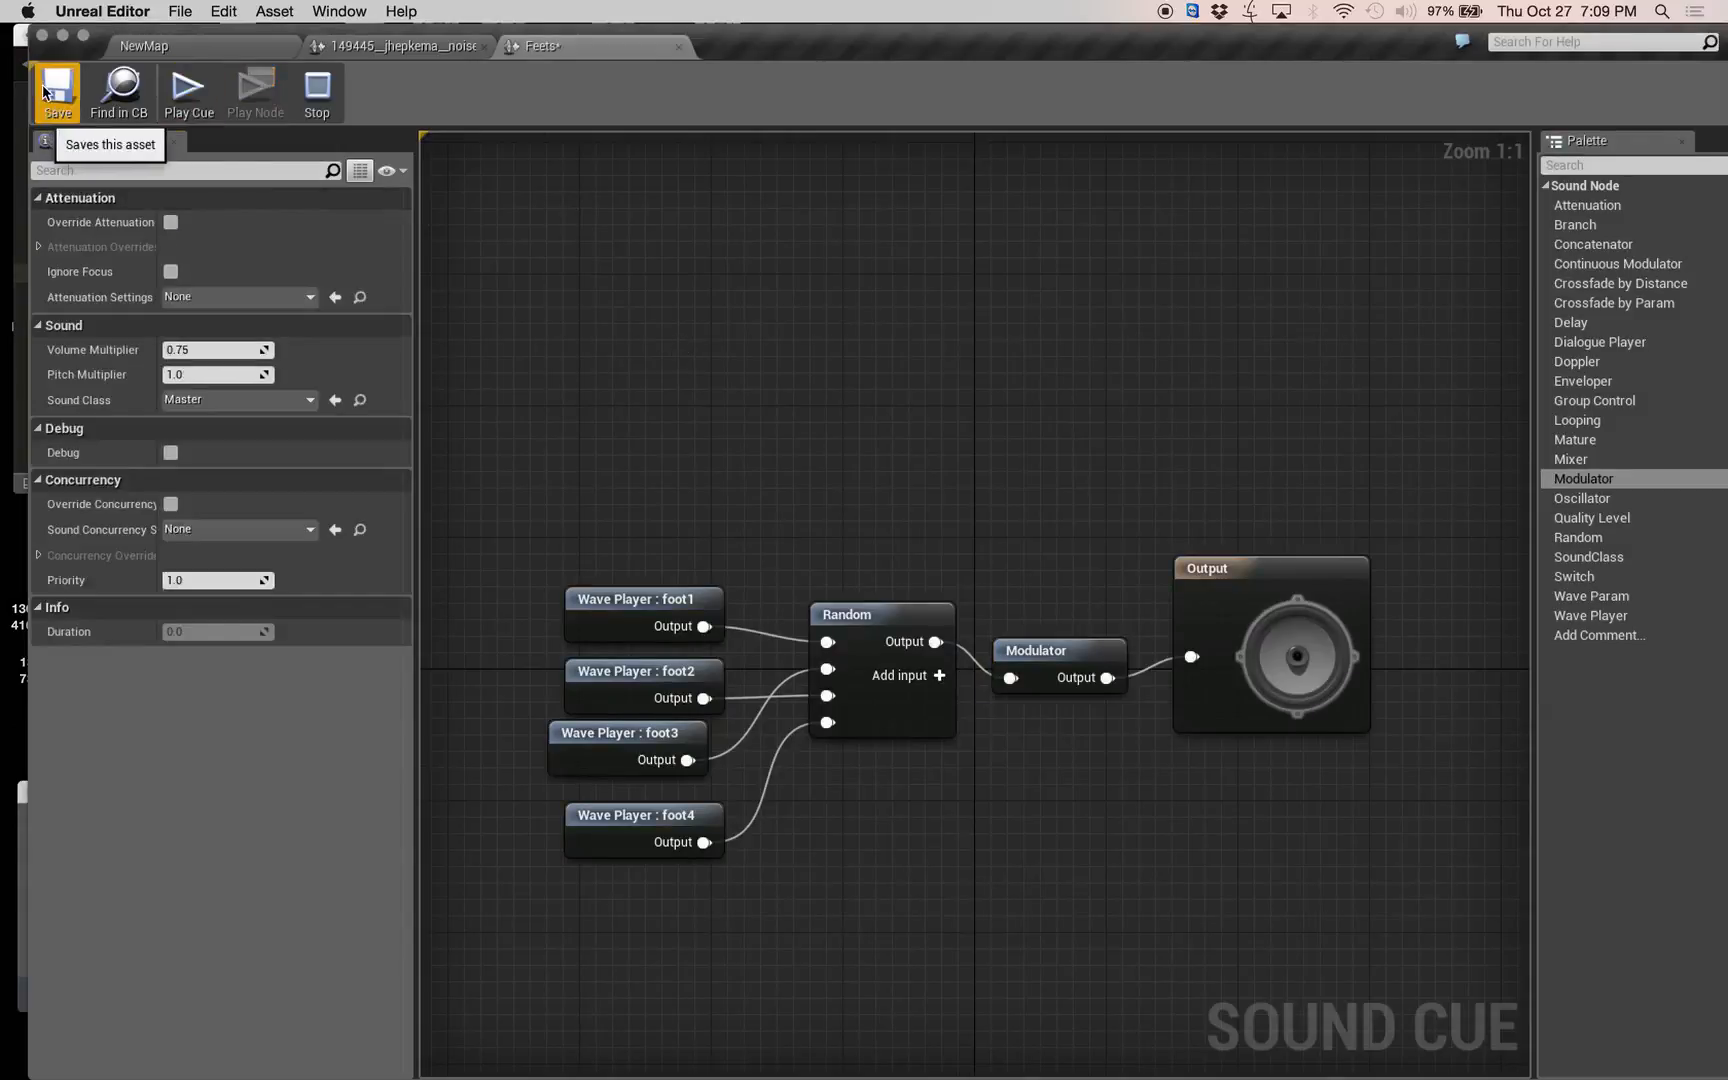
Play the Feets sound cue repeatedly to hear the randomized and modulated footsteps.
{"action": "left_click", "coordinate": [188, 97]}
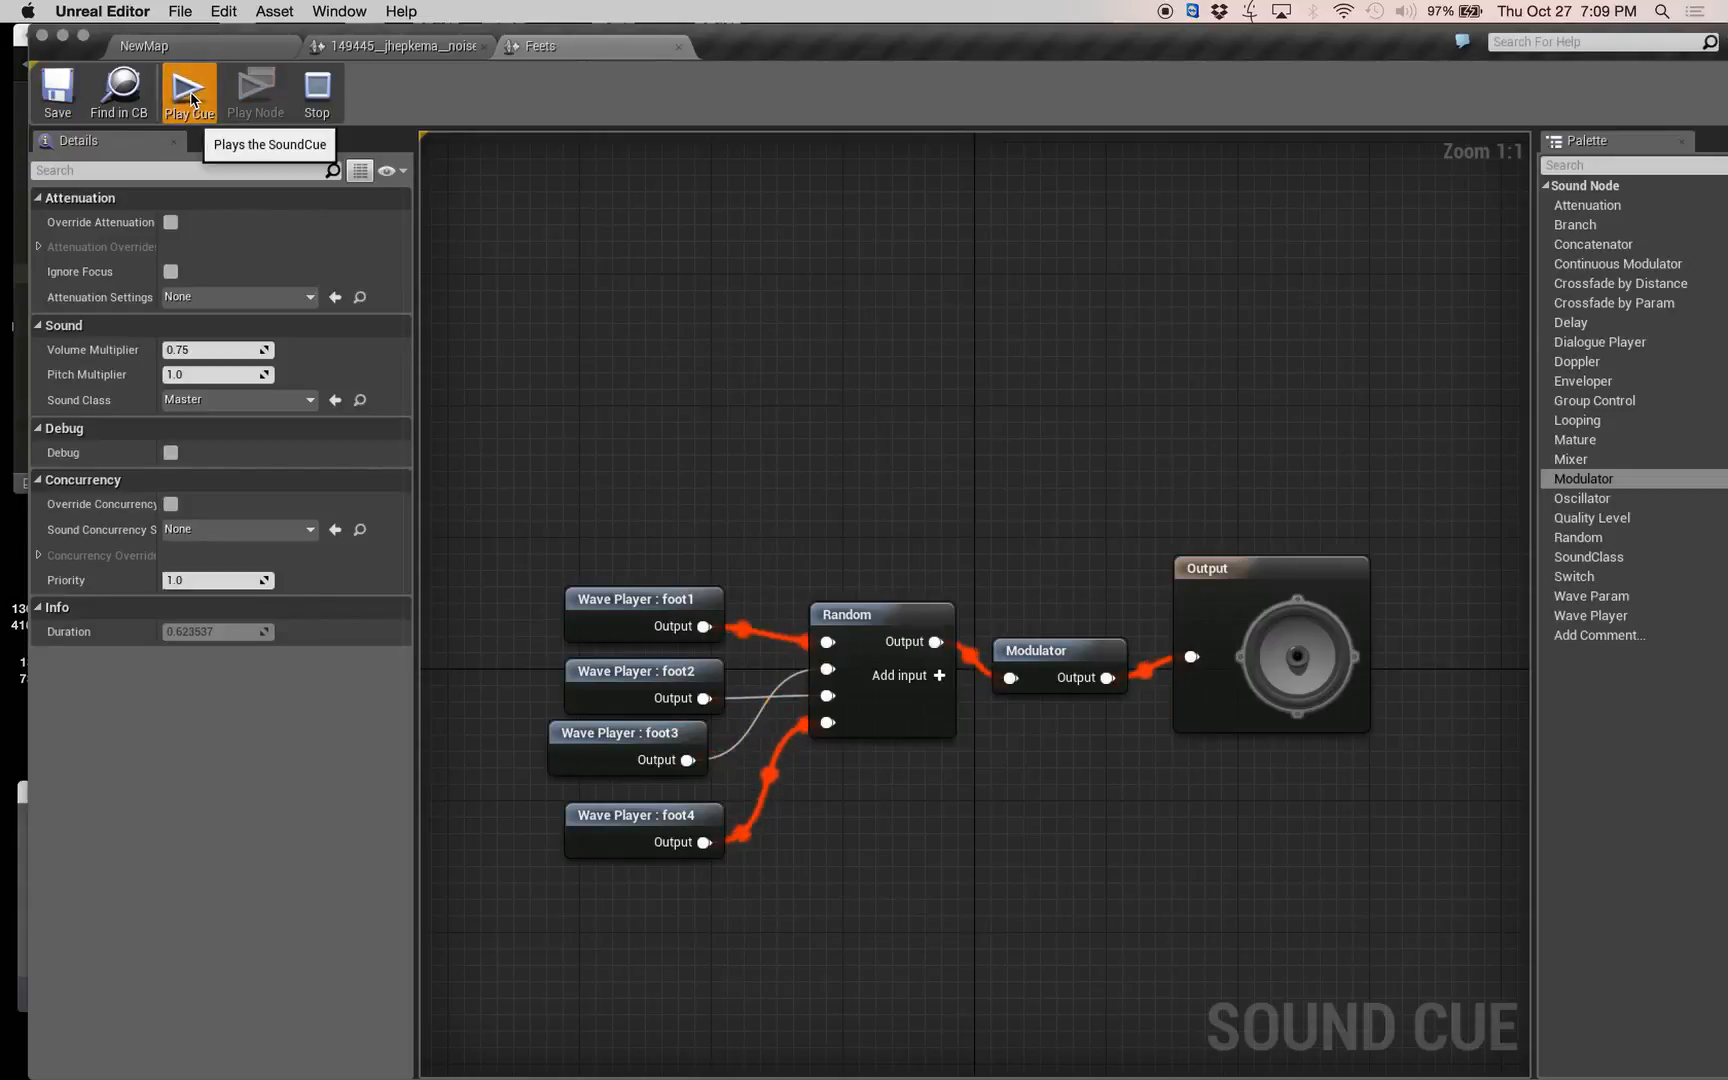
{"action": "left_click", "coordinate": [190, 103]}
{"action": "left_click", "coordinate": [190, 103]}
{"action": "left_click", "coordinate": [190, 103]}
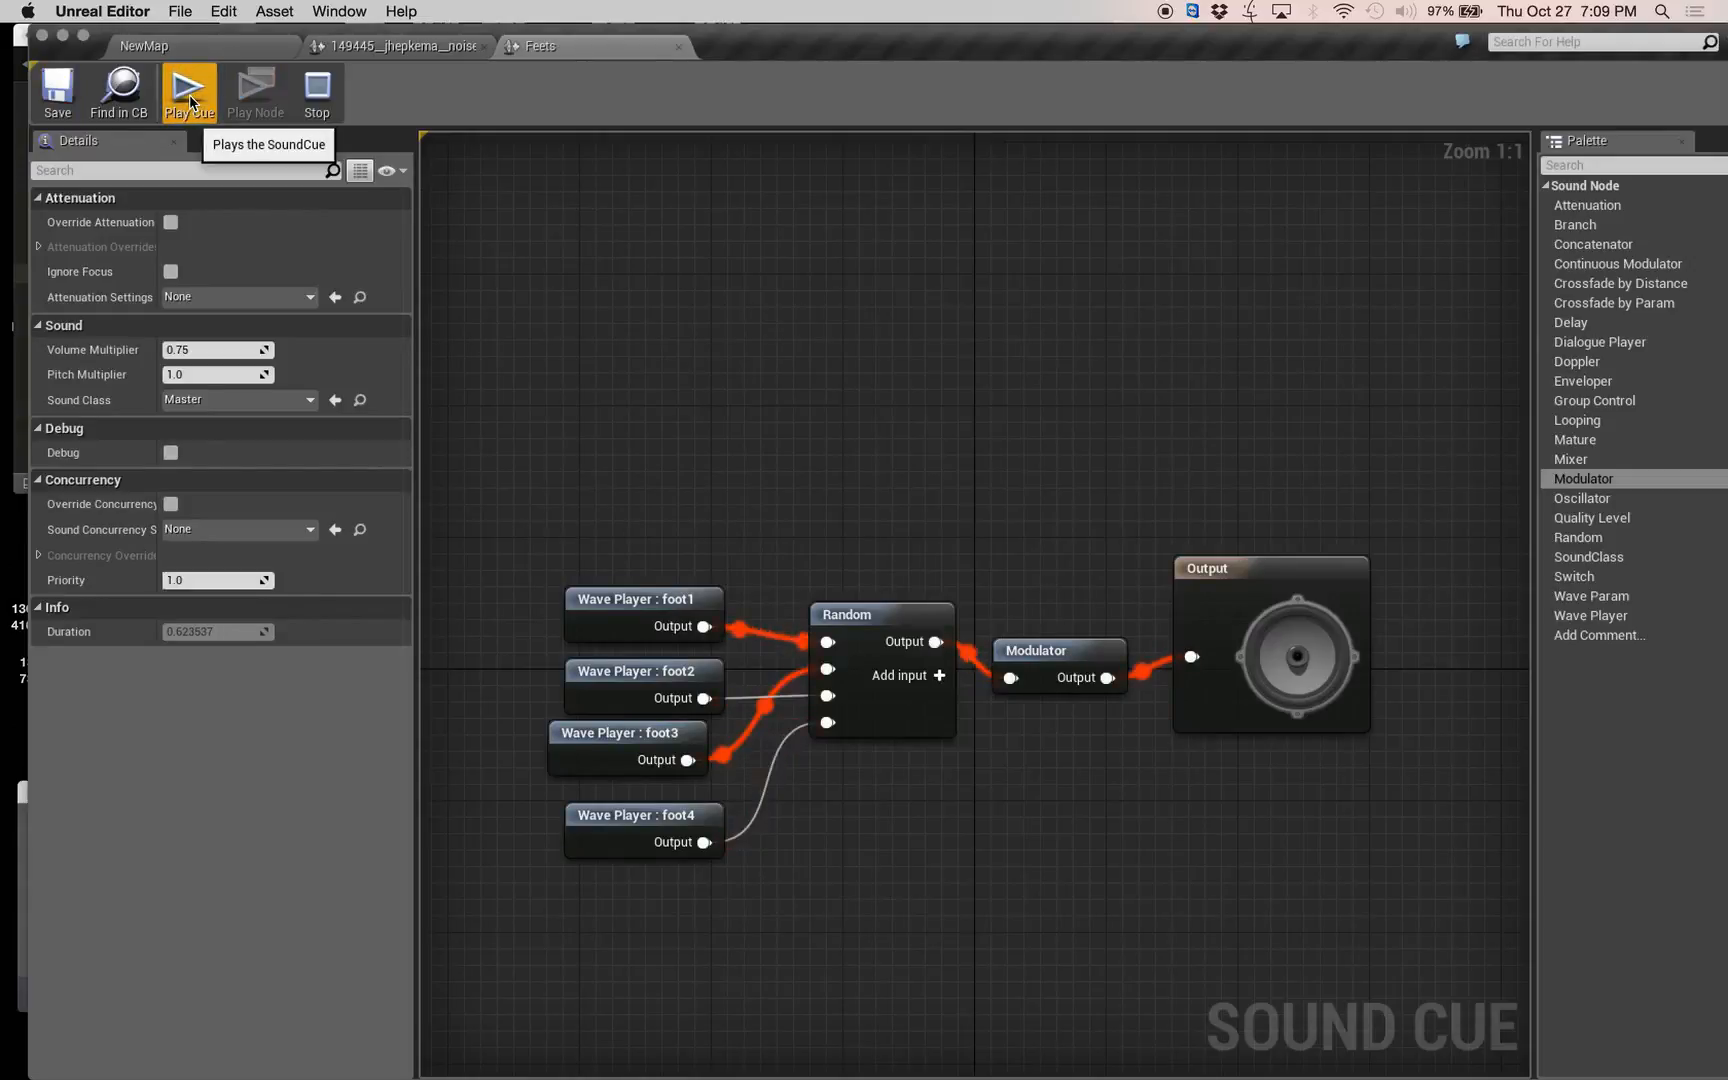
{"action": "left_click", "coordinate": [190, 103]}
{"action": "left_click", "coordinate": [190, 103]}
{"action": "left_click", "coordinate": [190, 103]}
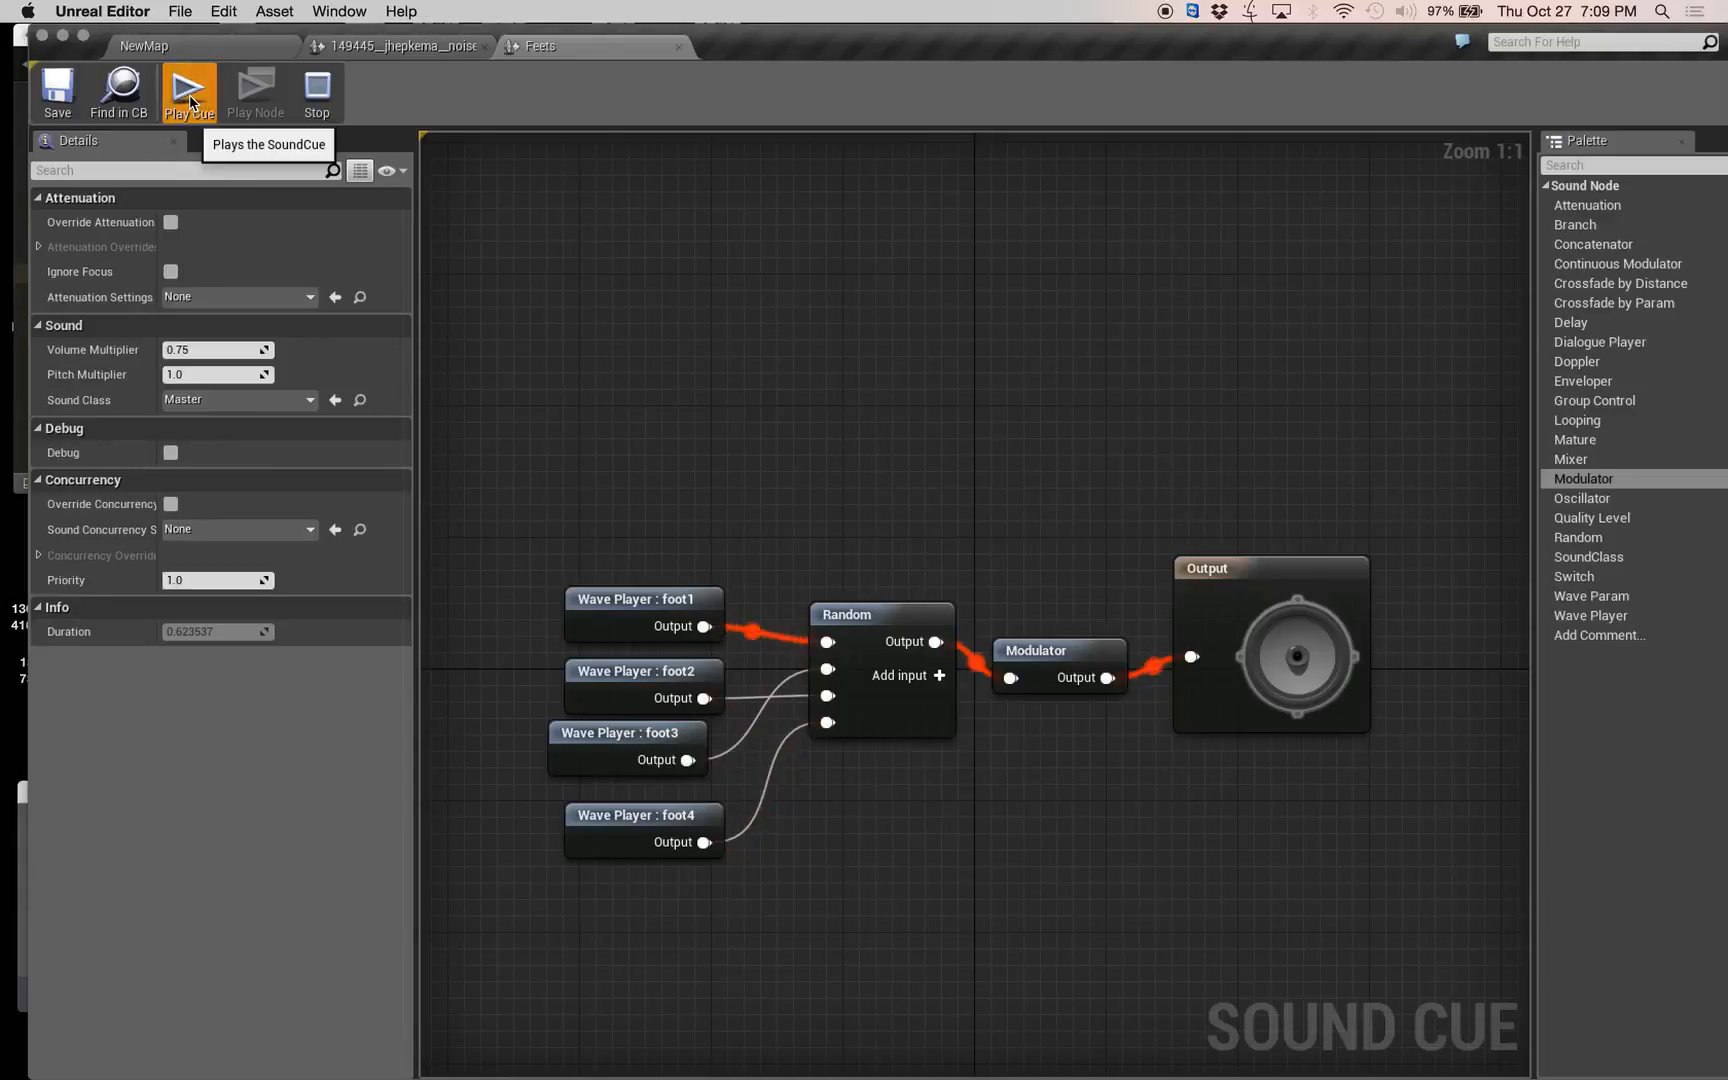
{"action": "left_click", "coordinate": [190, 103]}
{"action": "left_click", "coordinate": [190, 103]}
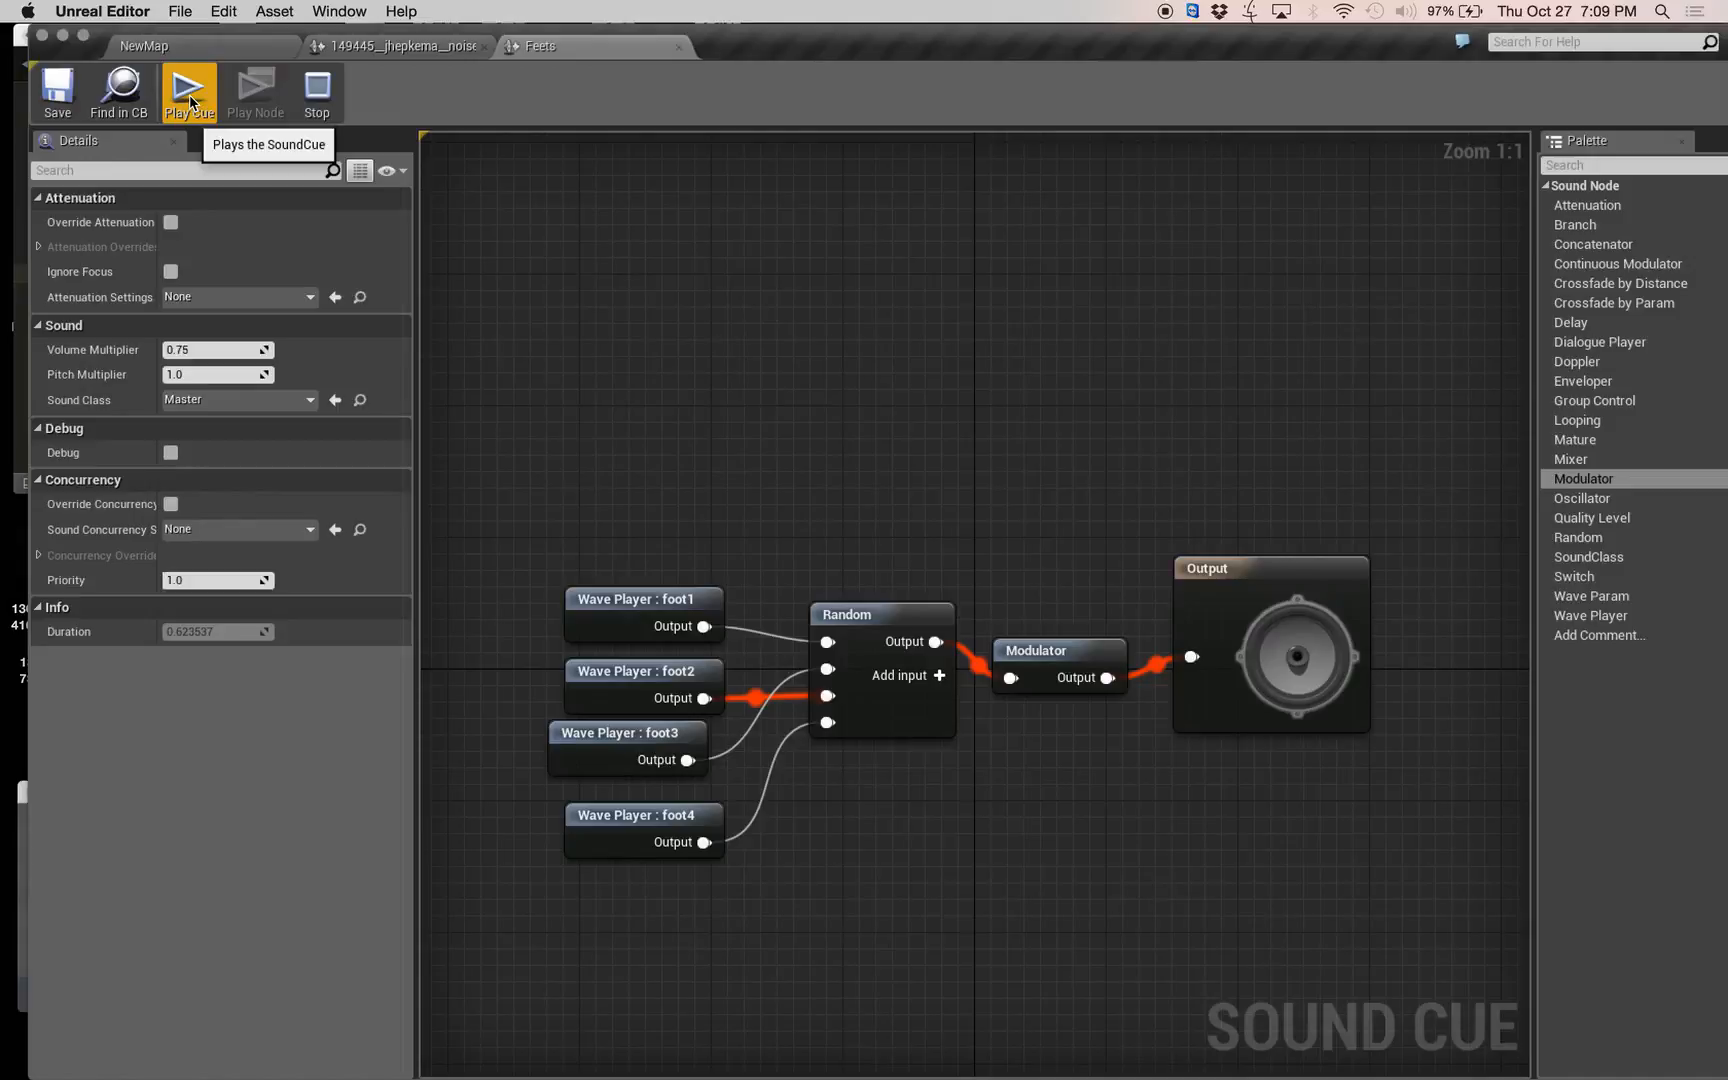
Return to the NewMap level and create a new level asset with the default name in the Content folder.
{"action": "left_click", "coordinate": [181, 47]}
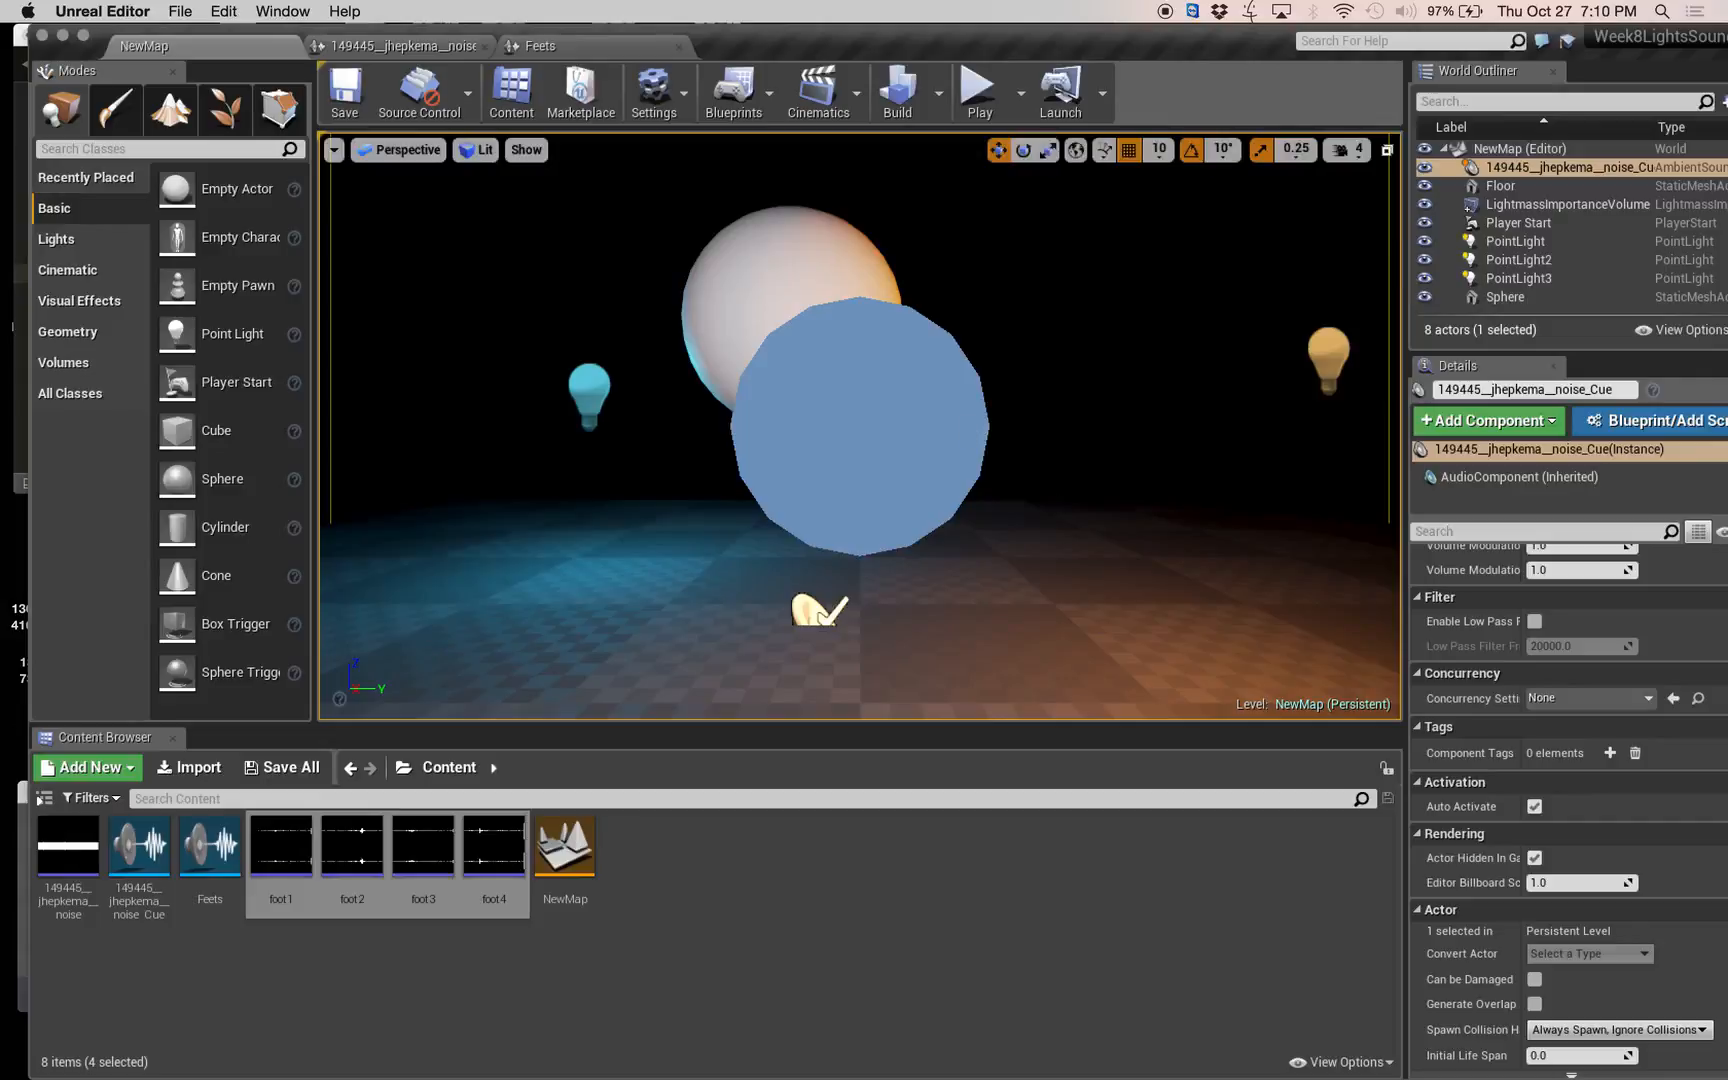
{"action": "right_click_drag", "start_coordinate": [972, 428], "coordinate": [996, 590]}
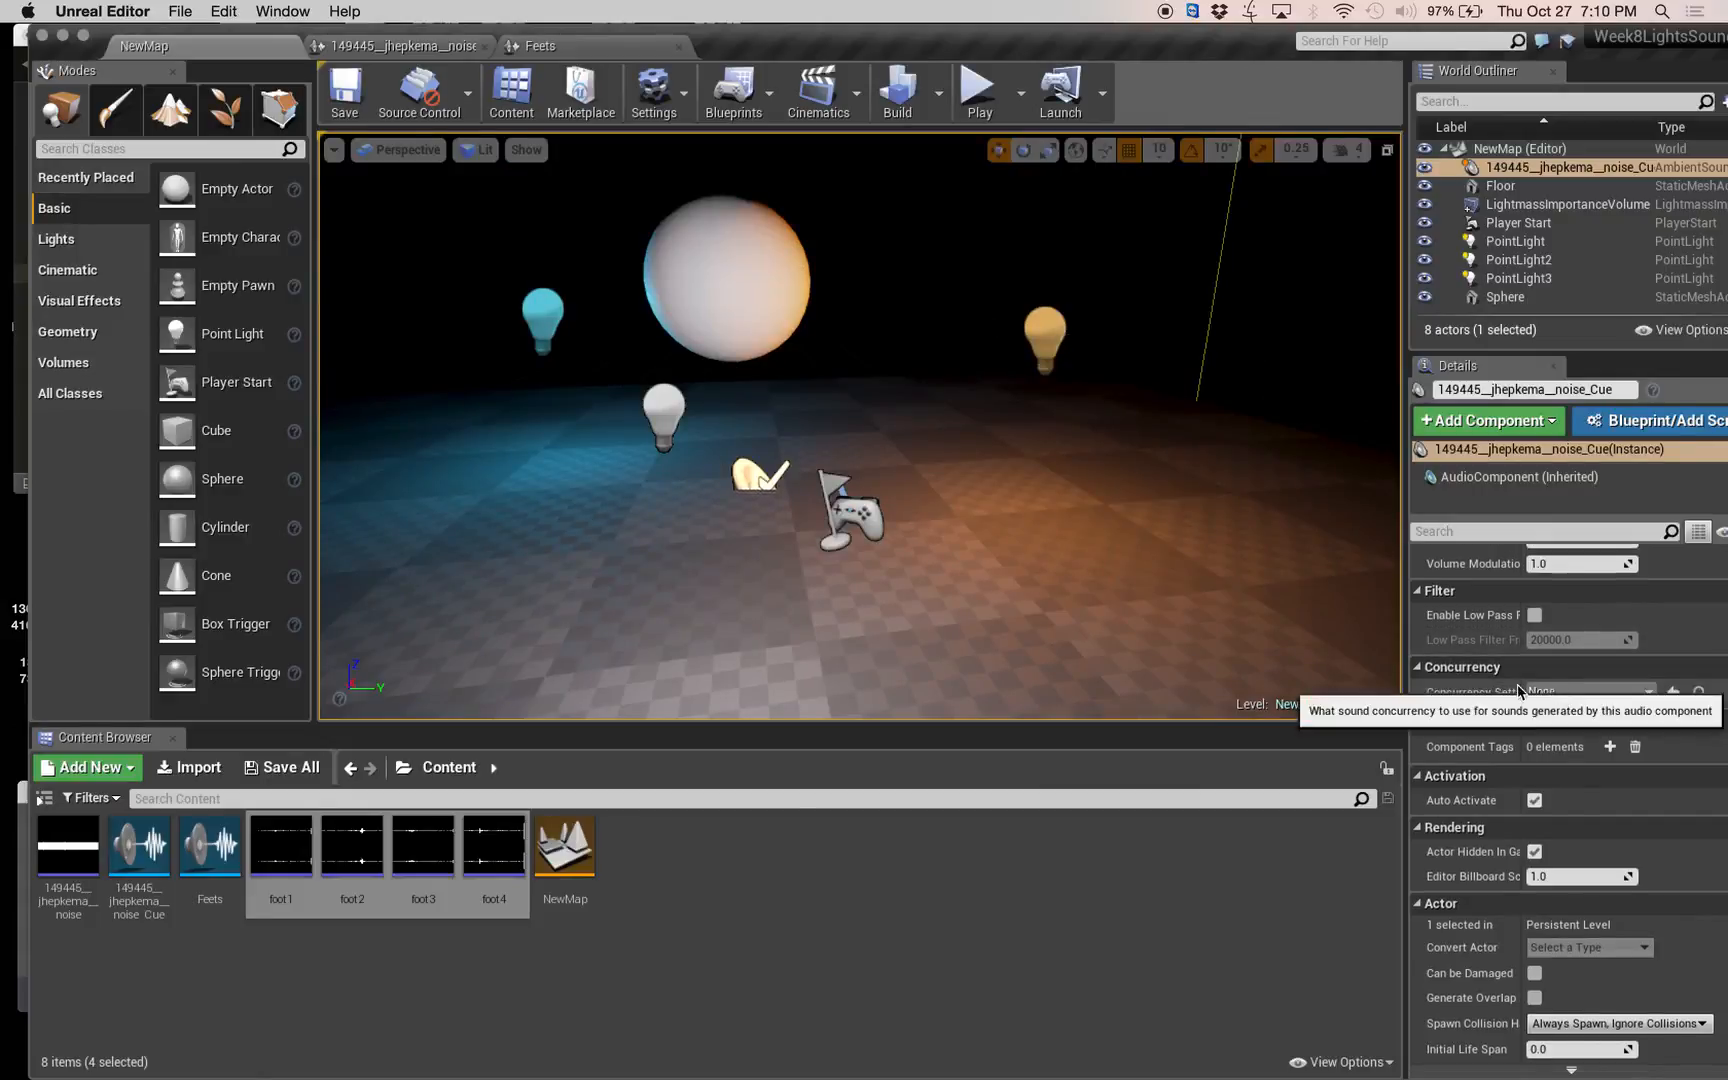
{"action": "scroll", "coordinate": [1551, 690], "scroll_direction": "up", "scroll_amount": 10}
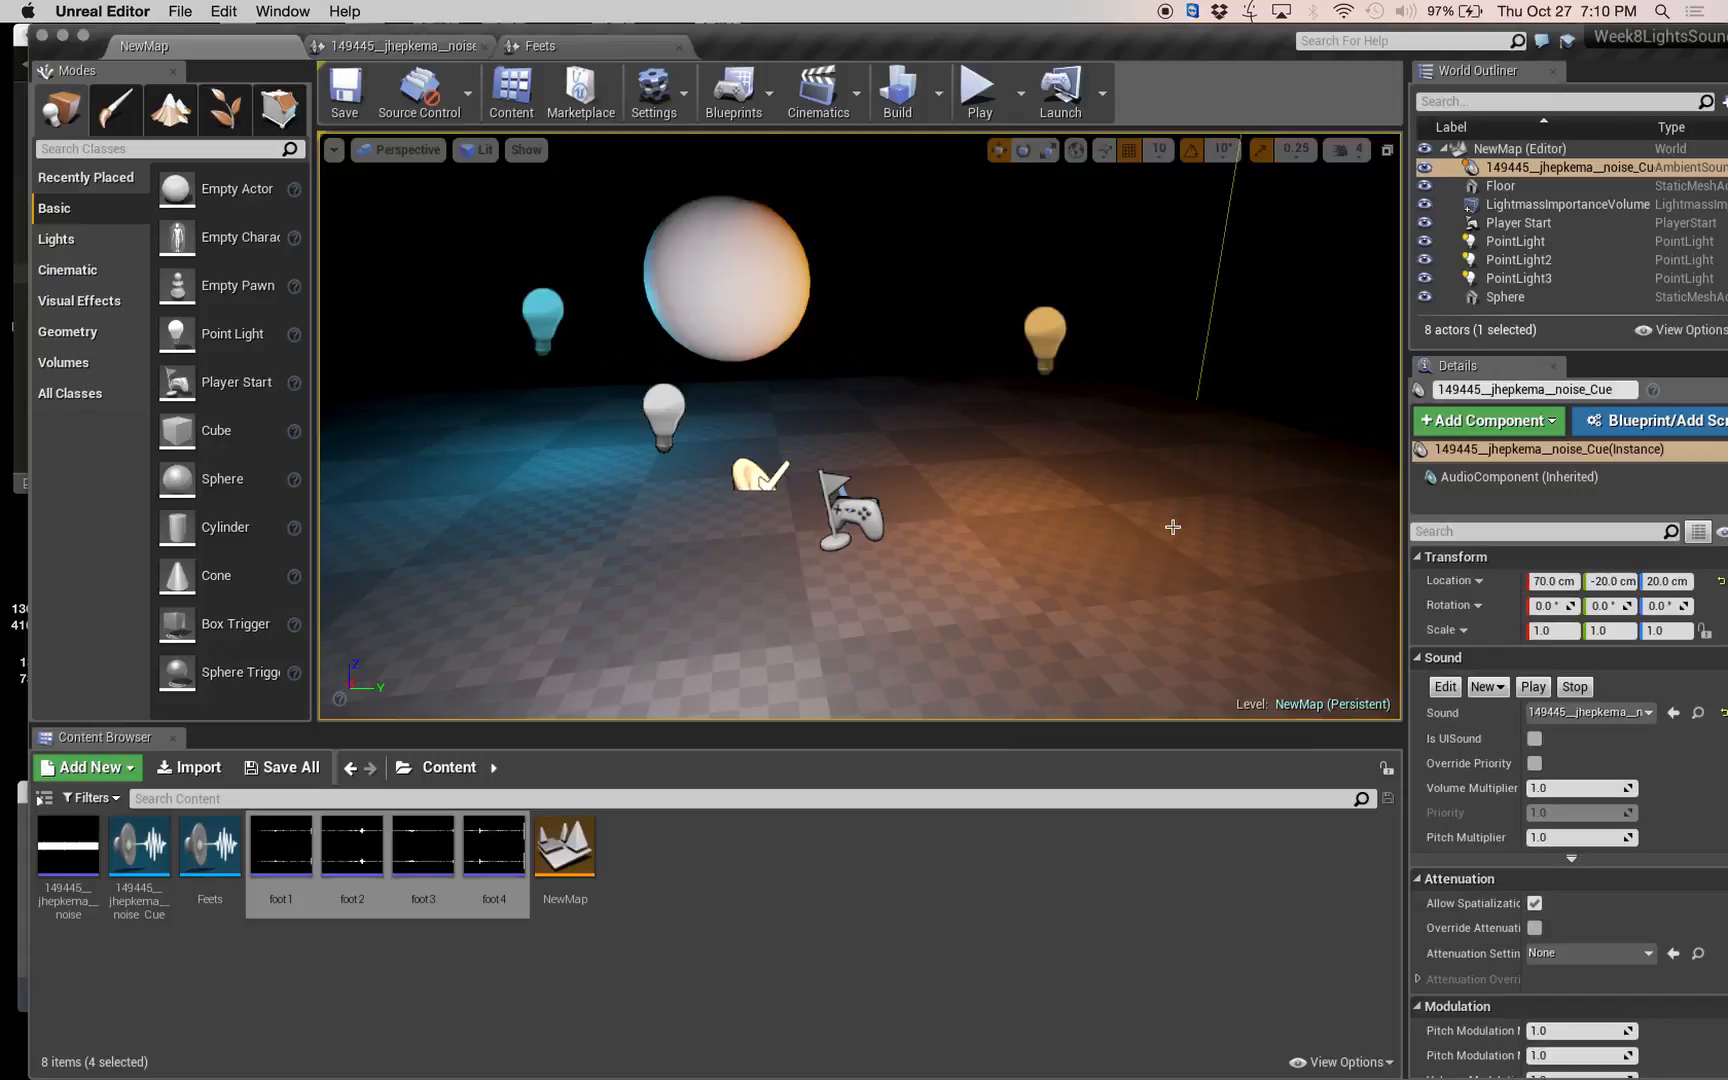
{"action": "left_click", "coordinate": [660, 851]}
{"action": "right_click", "coordinate": [660, 851]}
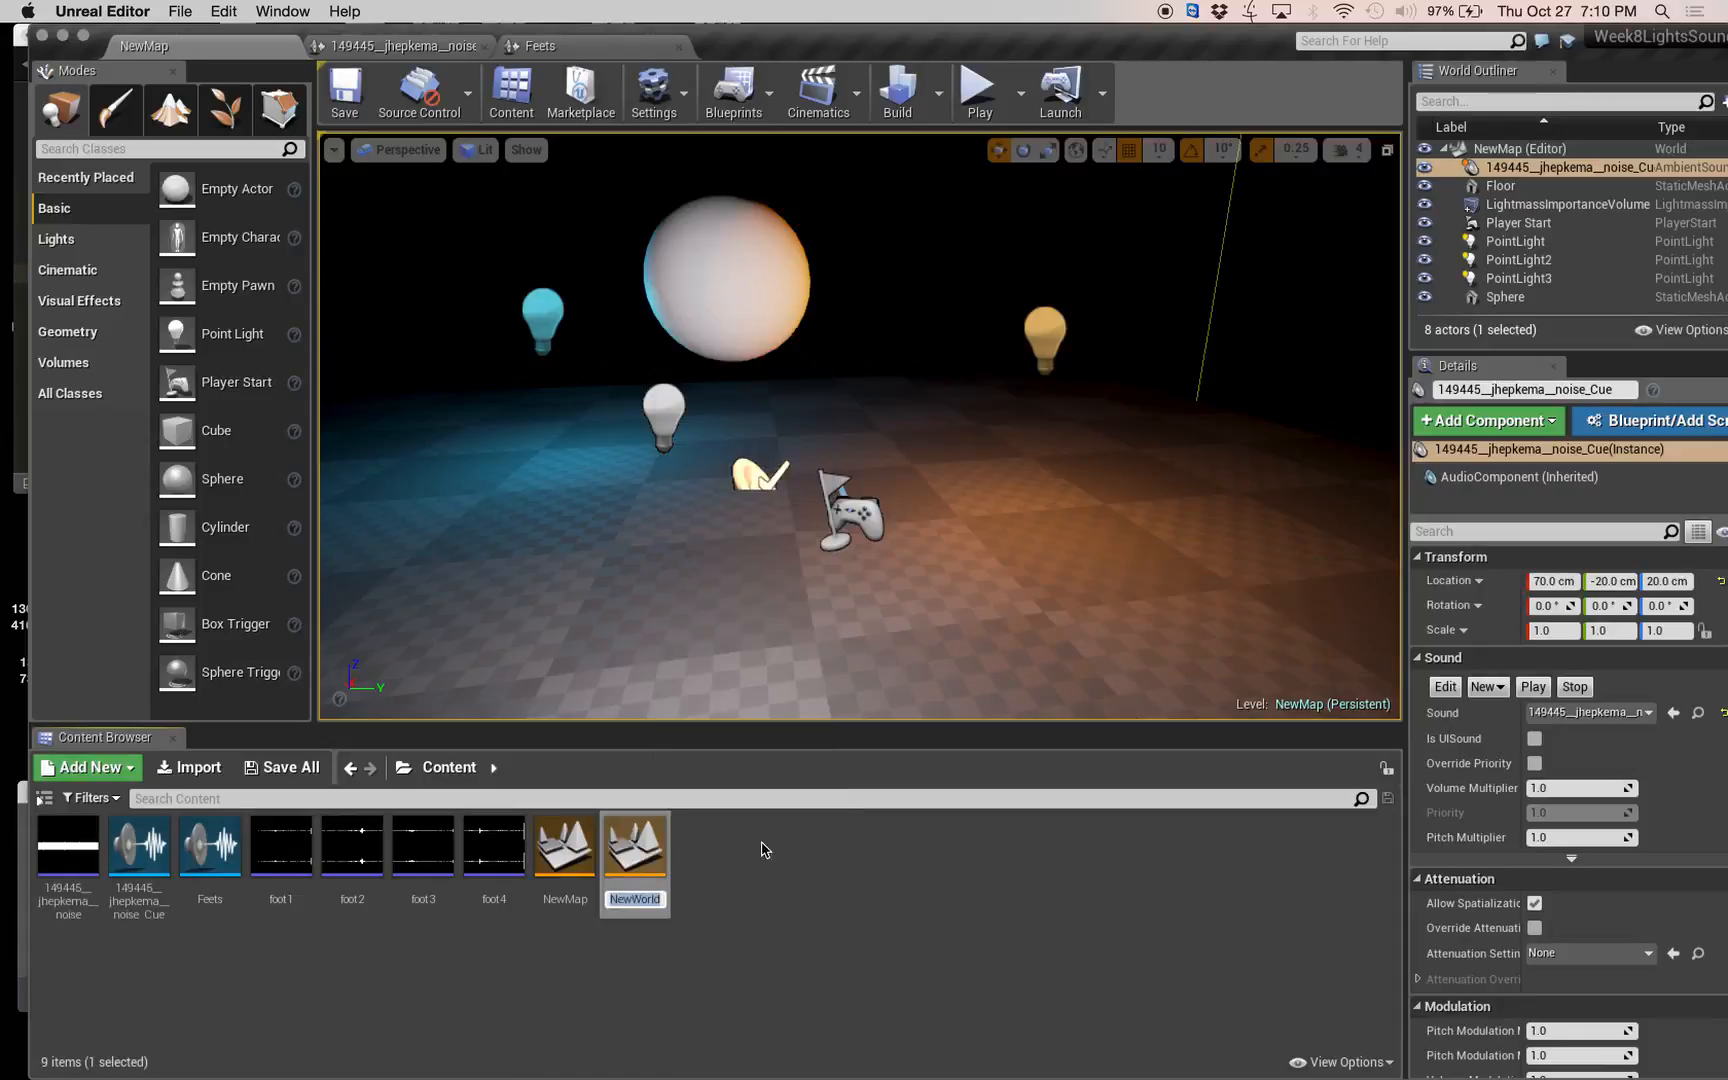
{"action": "left_click", "coordinate": [622, 838]}
{"action": "left_click", "coordinate": [690, 861]}
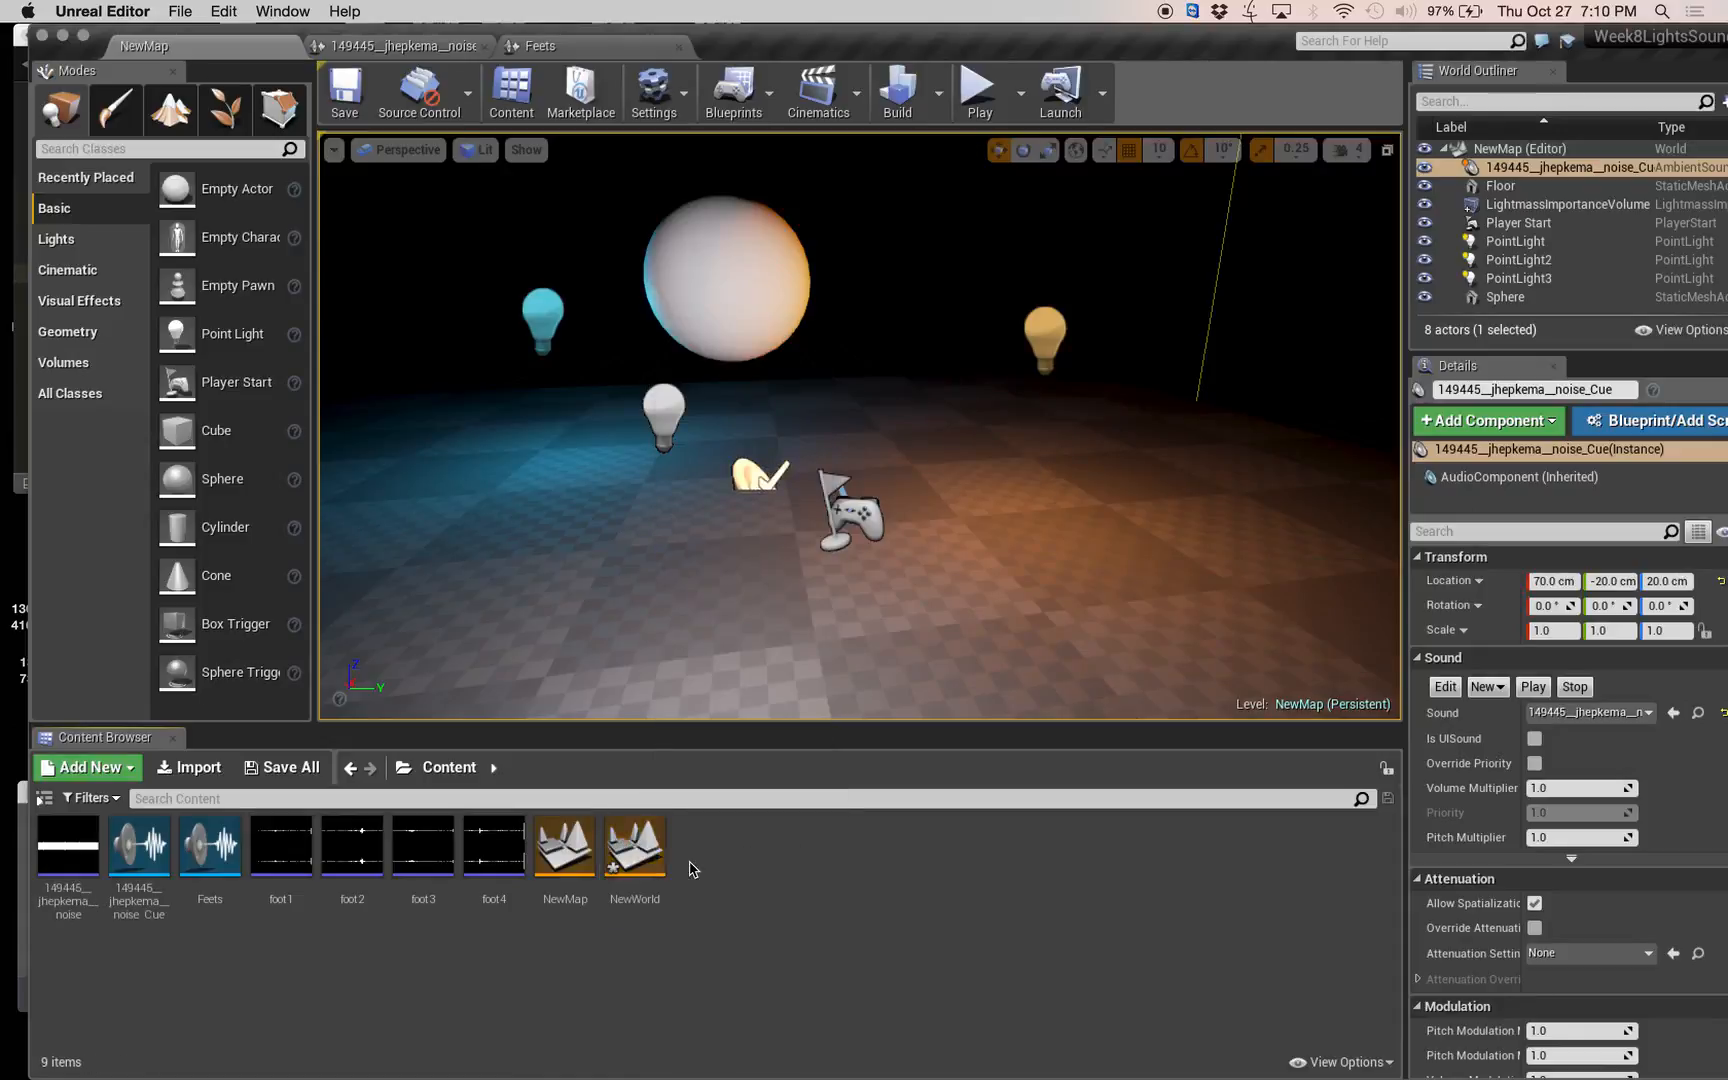
Open the NewWorld level from the Content folder without saving pending content.
{"action": "left_click", "coordinate": [651, 845]}
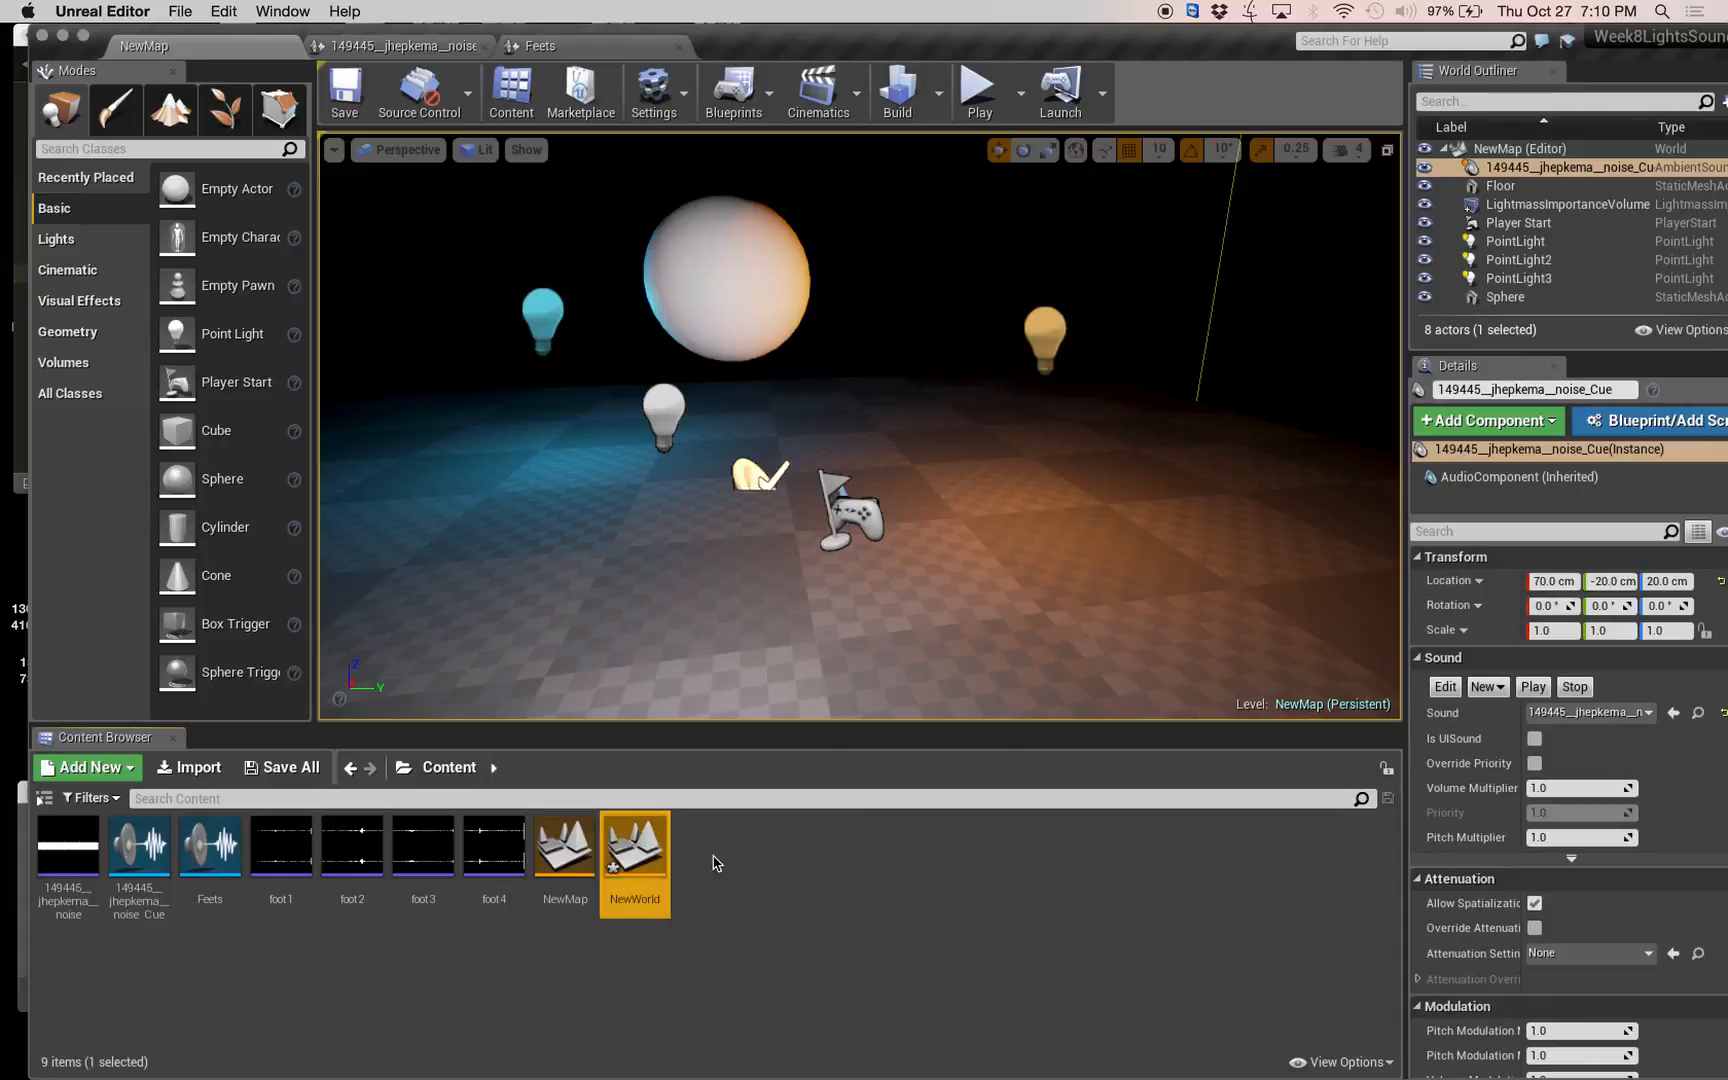
{"action": "double_click", "coordinate": [628, 848]}
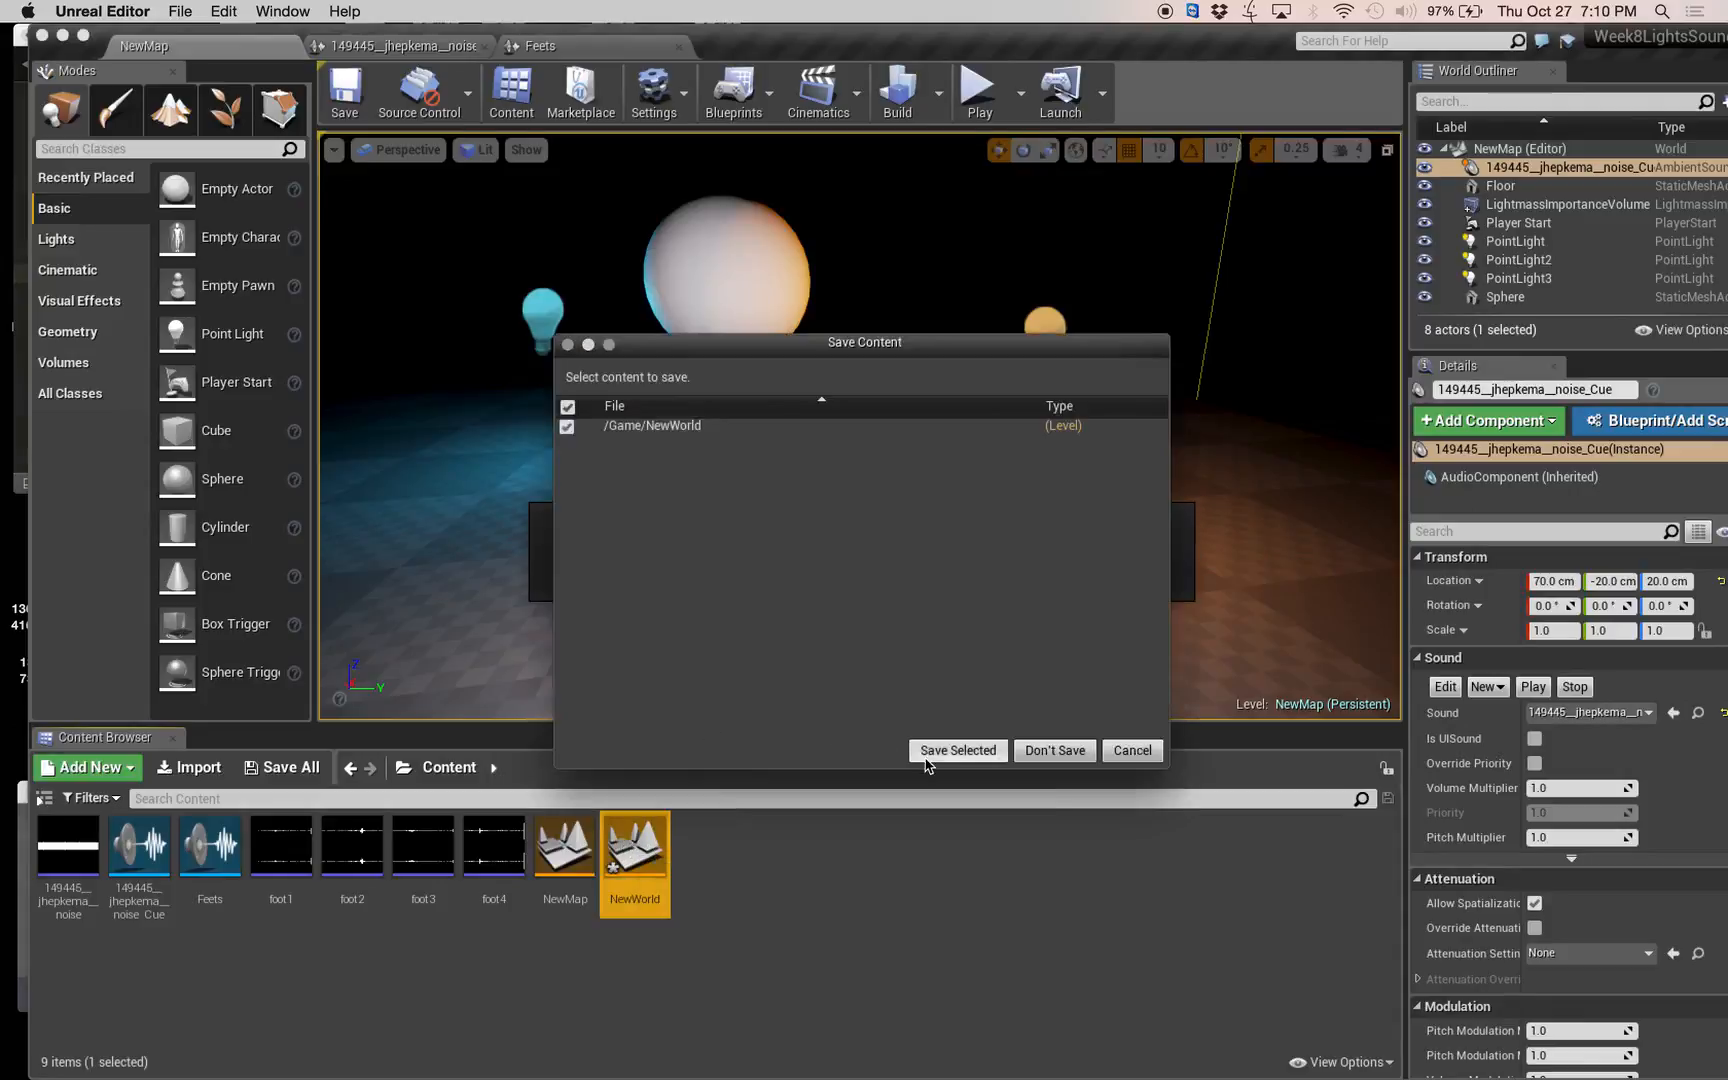
{"action": "left_click", "coordinate": [1026, 752]}
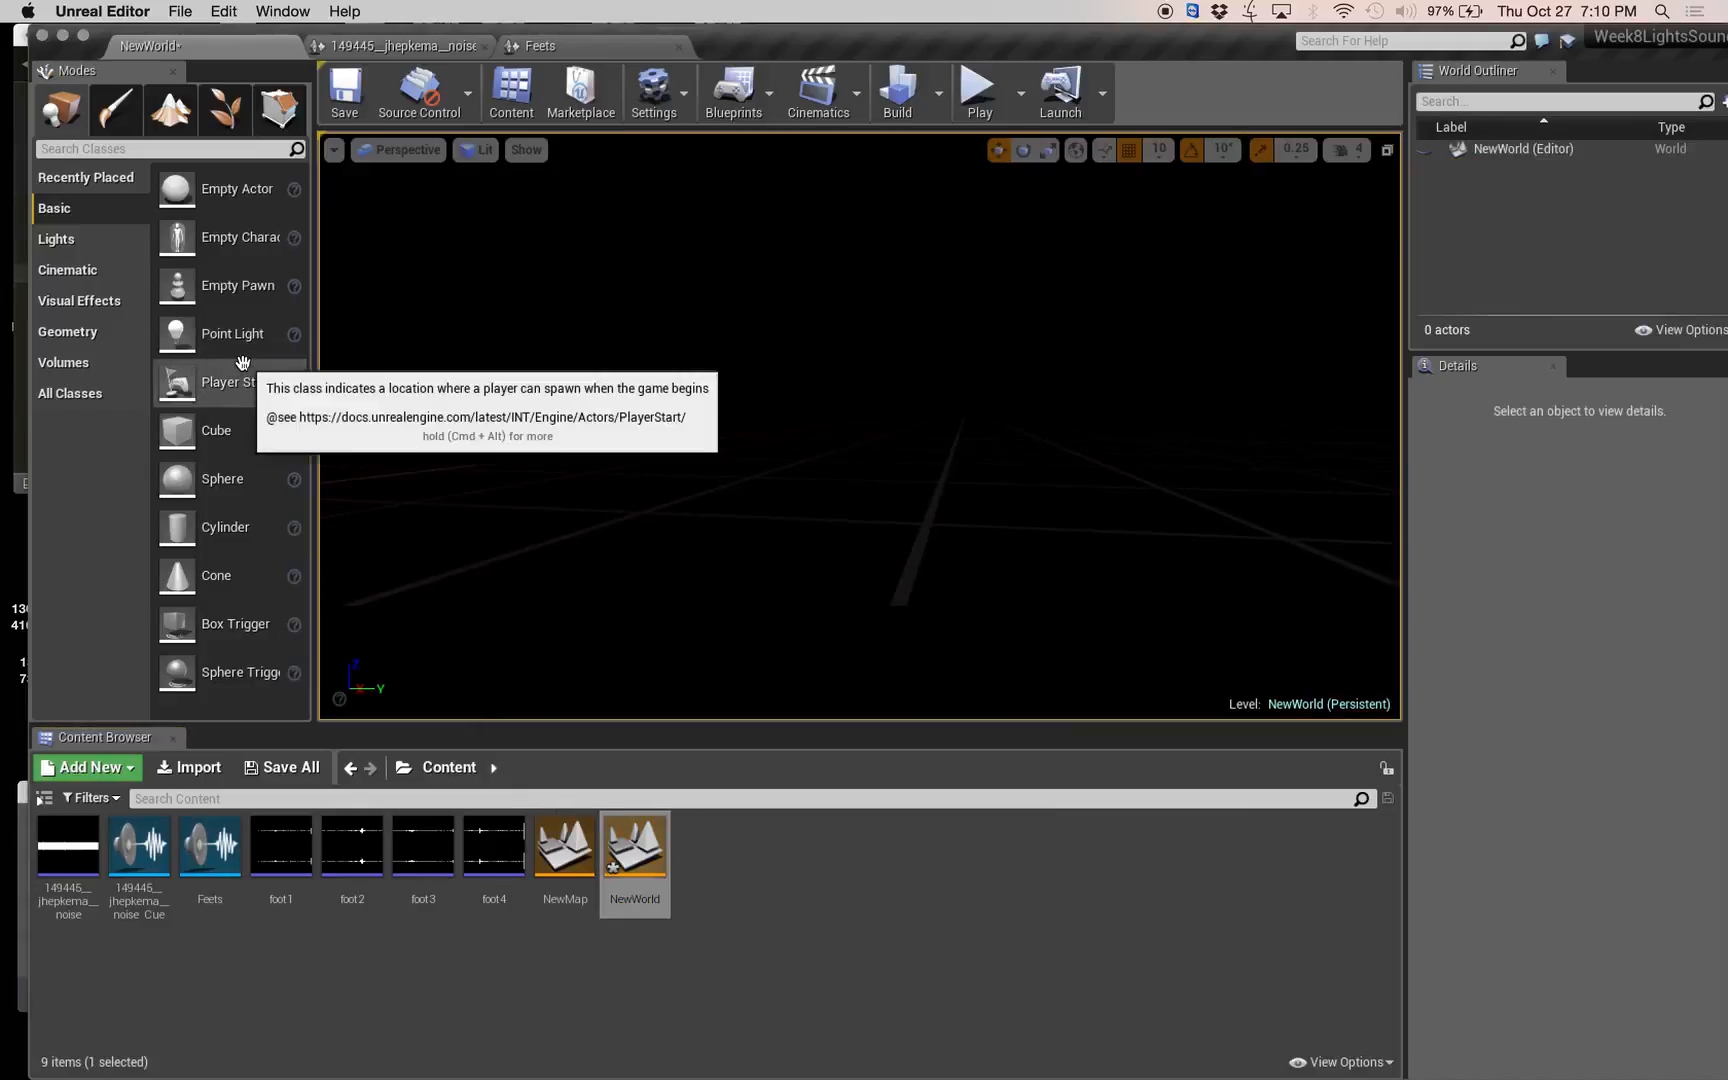
Place a cube in the empty level, set its X and Y scale to 10, and save the level.
{"action": "left_click_drag", "start_coordinate": [203, 449], "coordinate": [850, 548]}
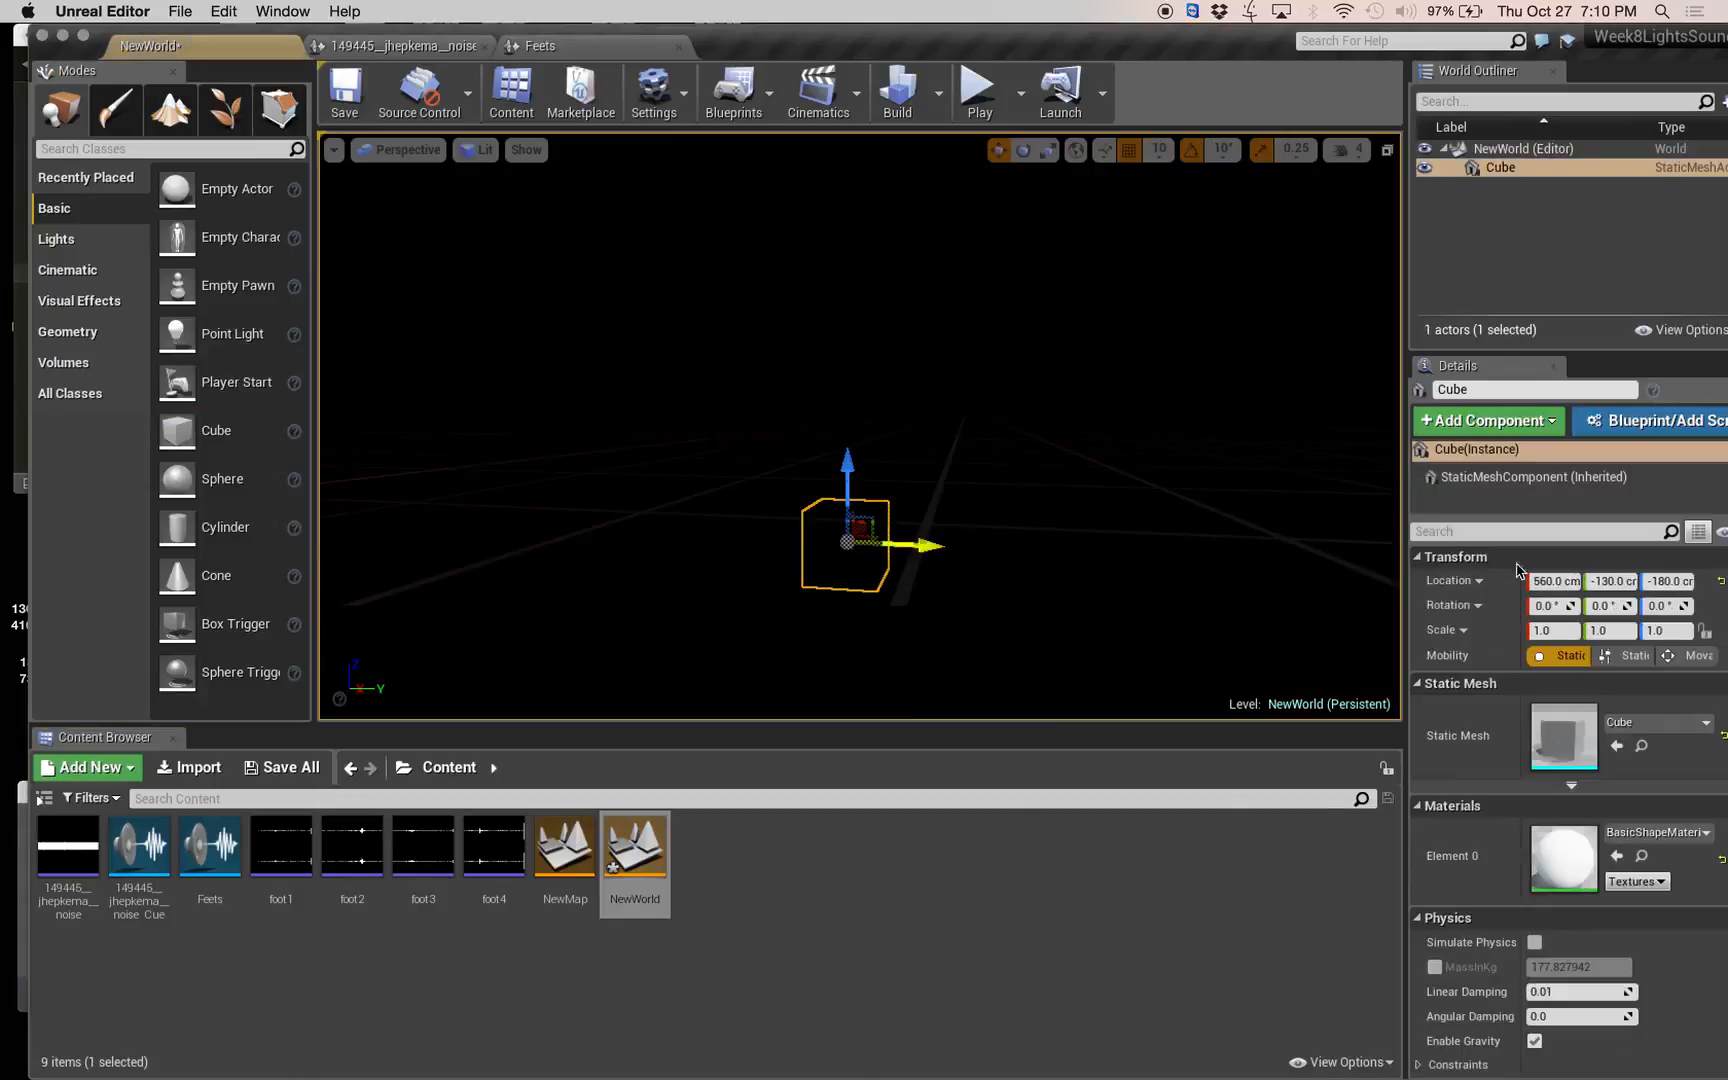
{"action": "left_click", "coordinate": [1579, 632]}
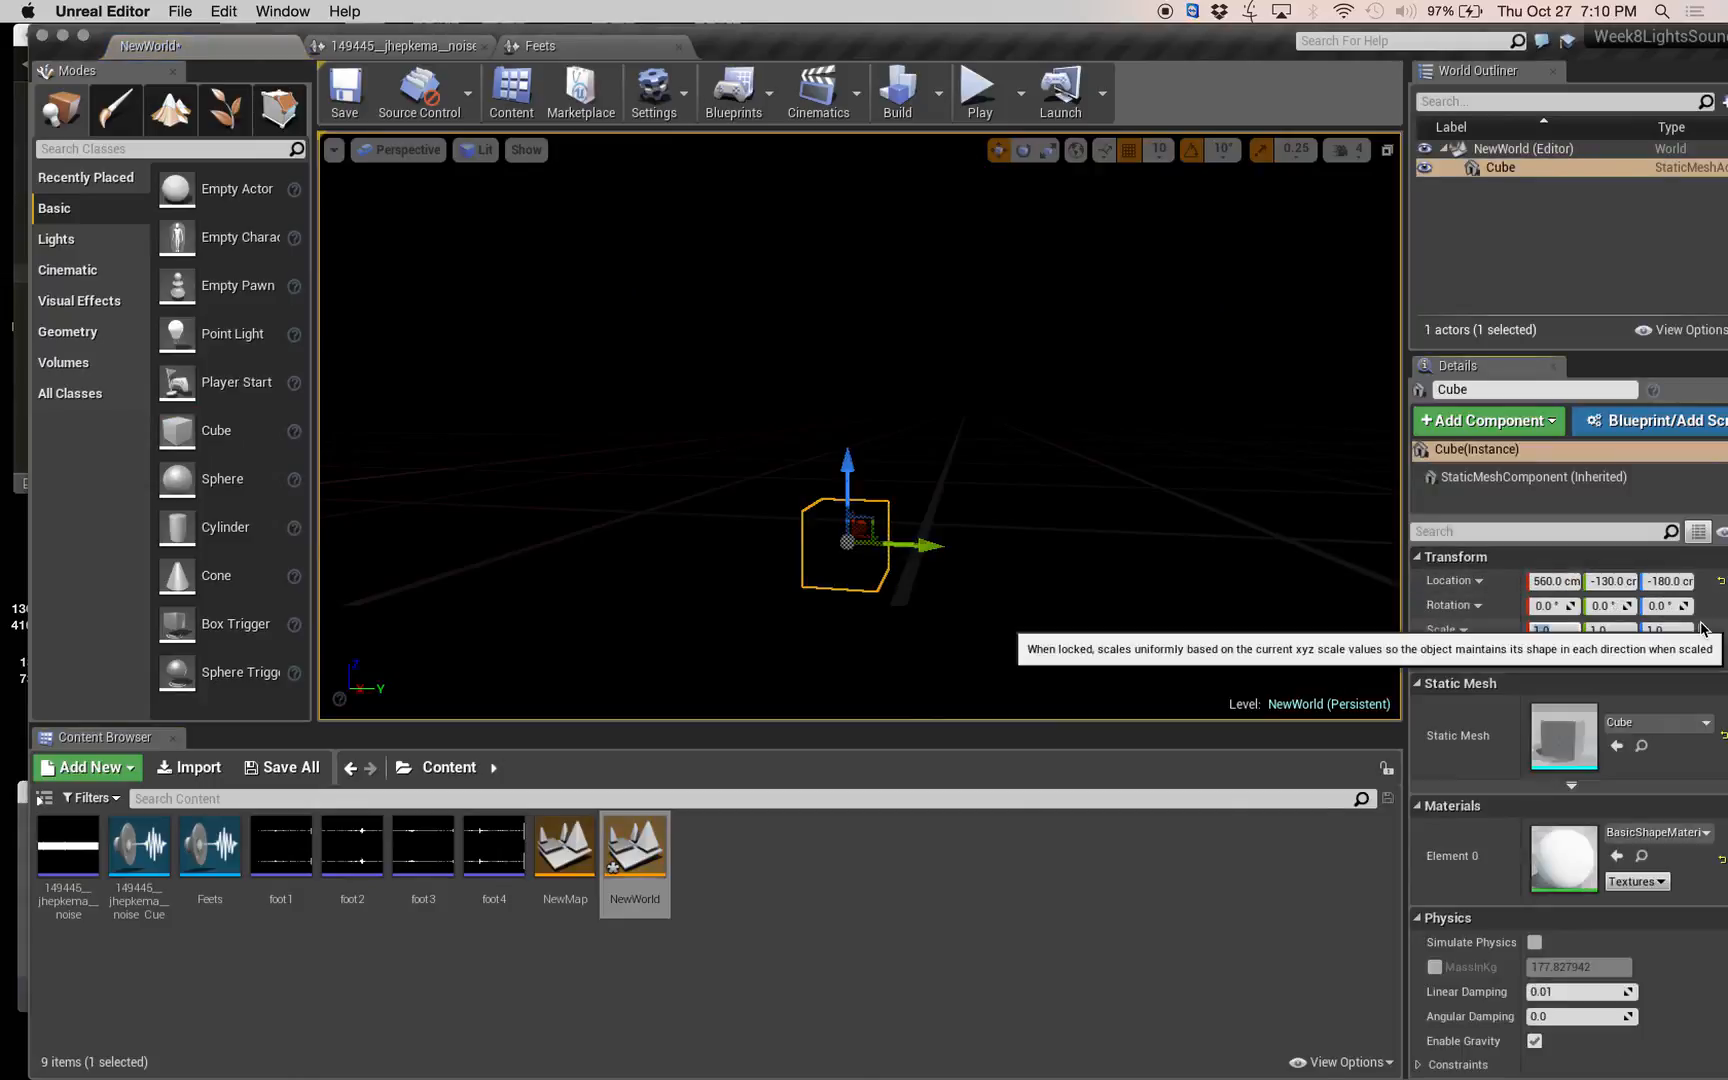
{"action": "type", "text": "10"}
{"action": "key", "text": "Tab"}
{"action": "type", "text": "10"}
{"action": "key", "text": "Tab"}
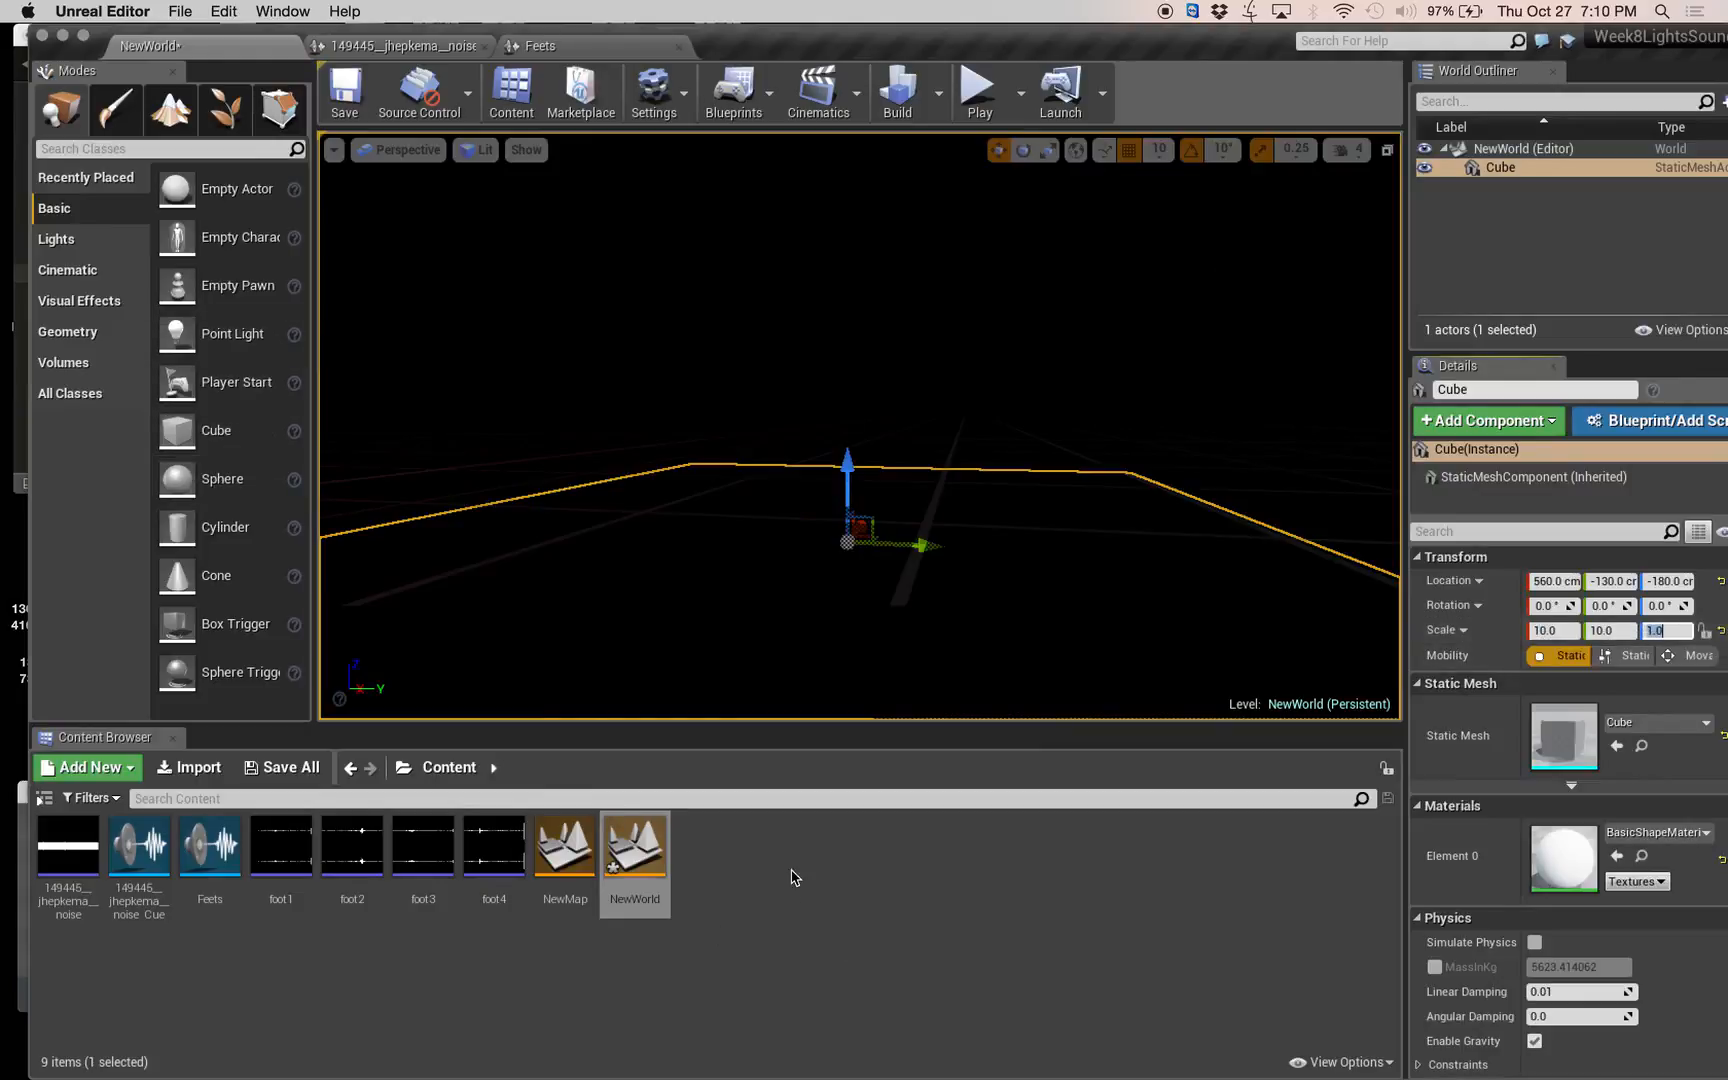
{"action": "key", "text": "super+s"}
Create a Blueprint class with Actor as parent in the Content folder and name it BP_Hellalight.
{"action": "left_click", "coordinate": [756, 853]}
{"action": "right_click", "coordinate": [756, 853]}
{"action": "left_click", "coordinate": [845, 504]}
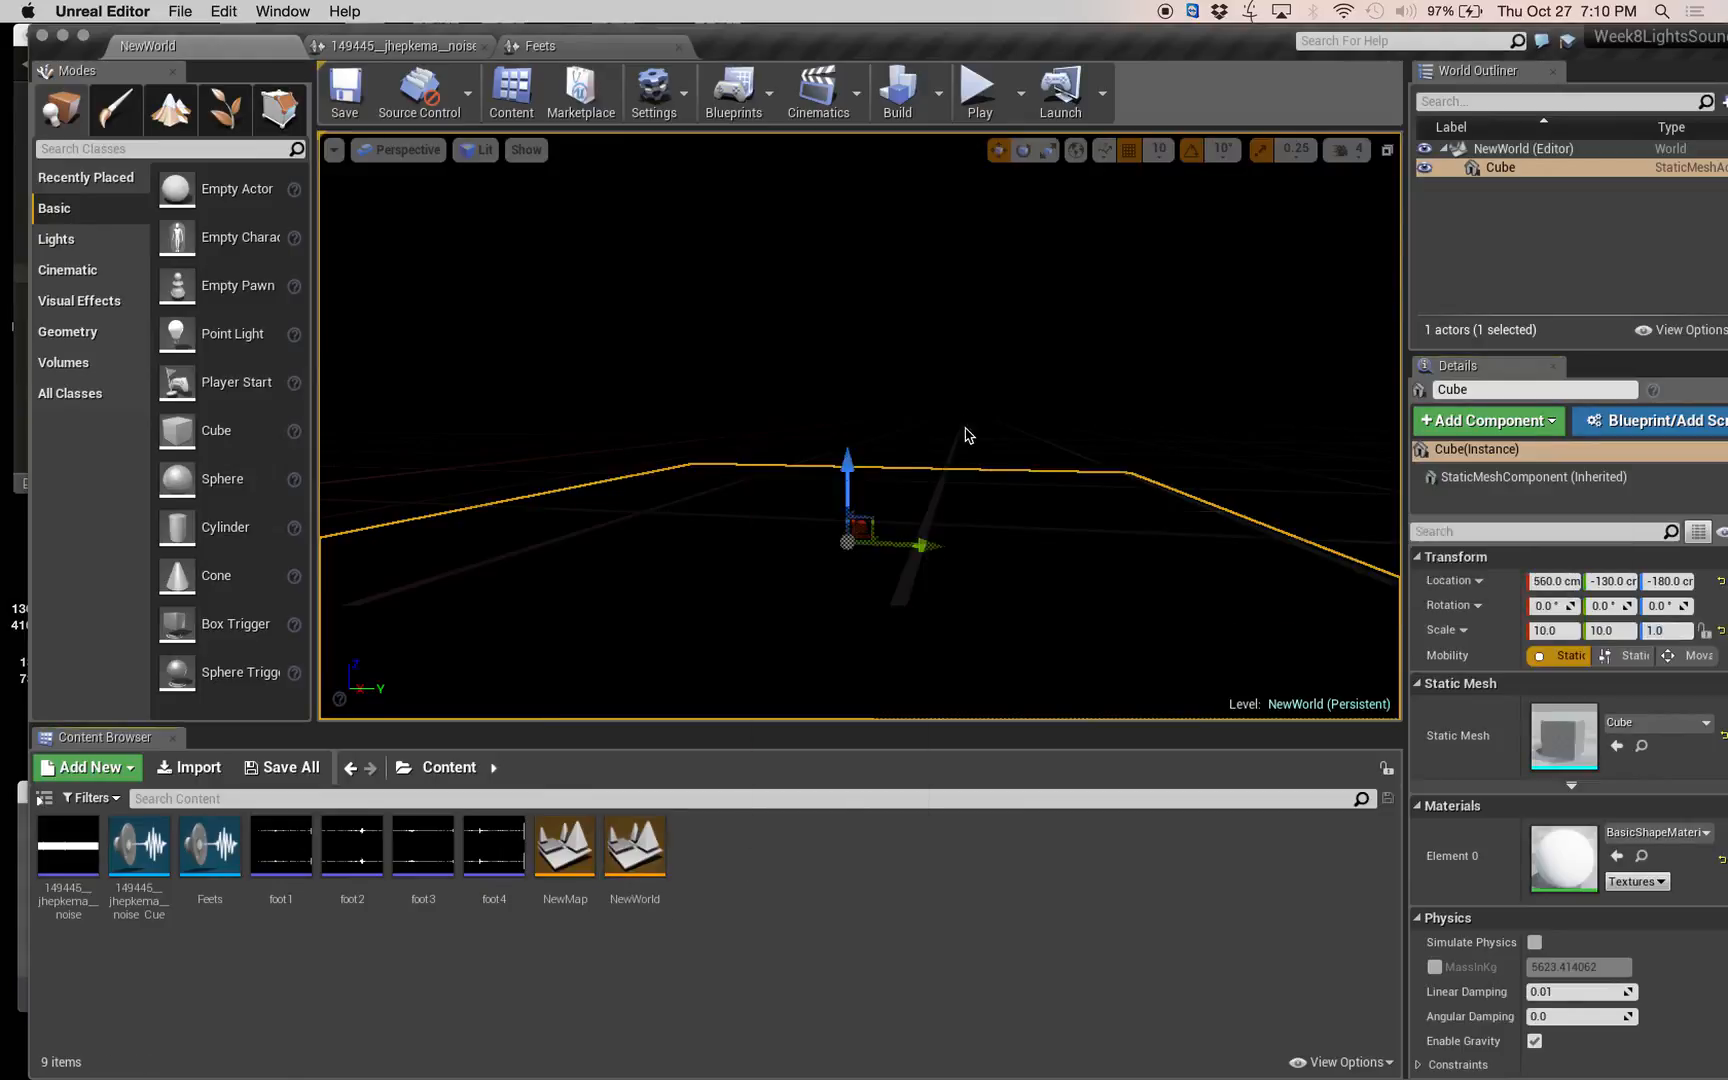
{"action": "left_click", "coordinate": [684, 368]}
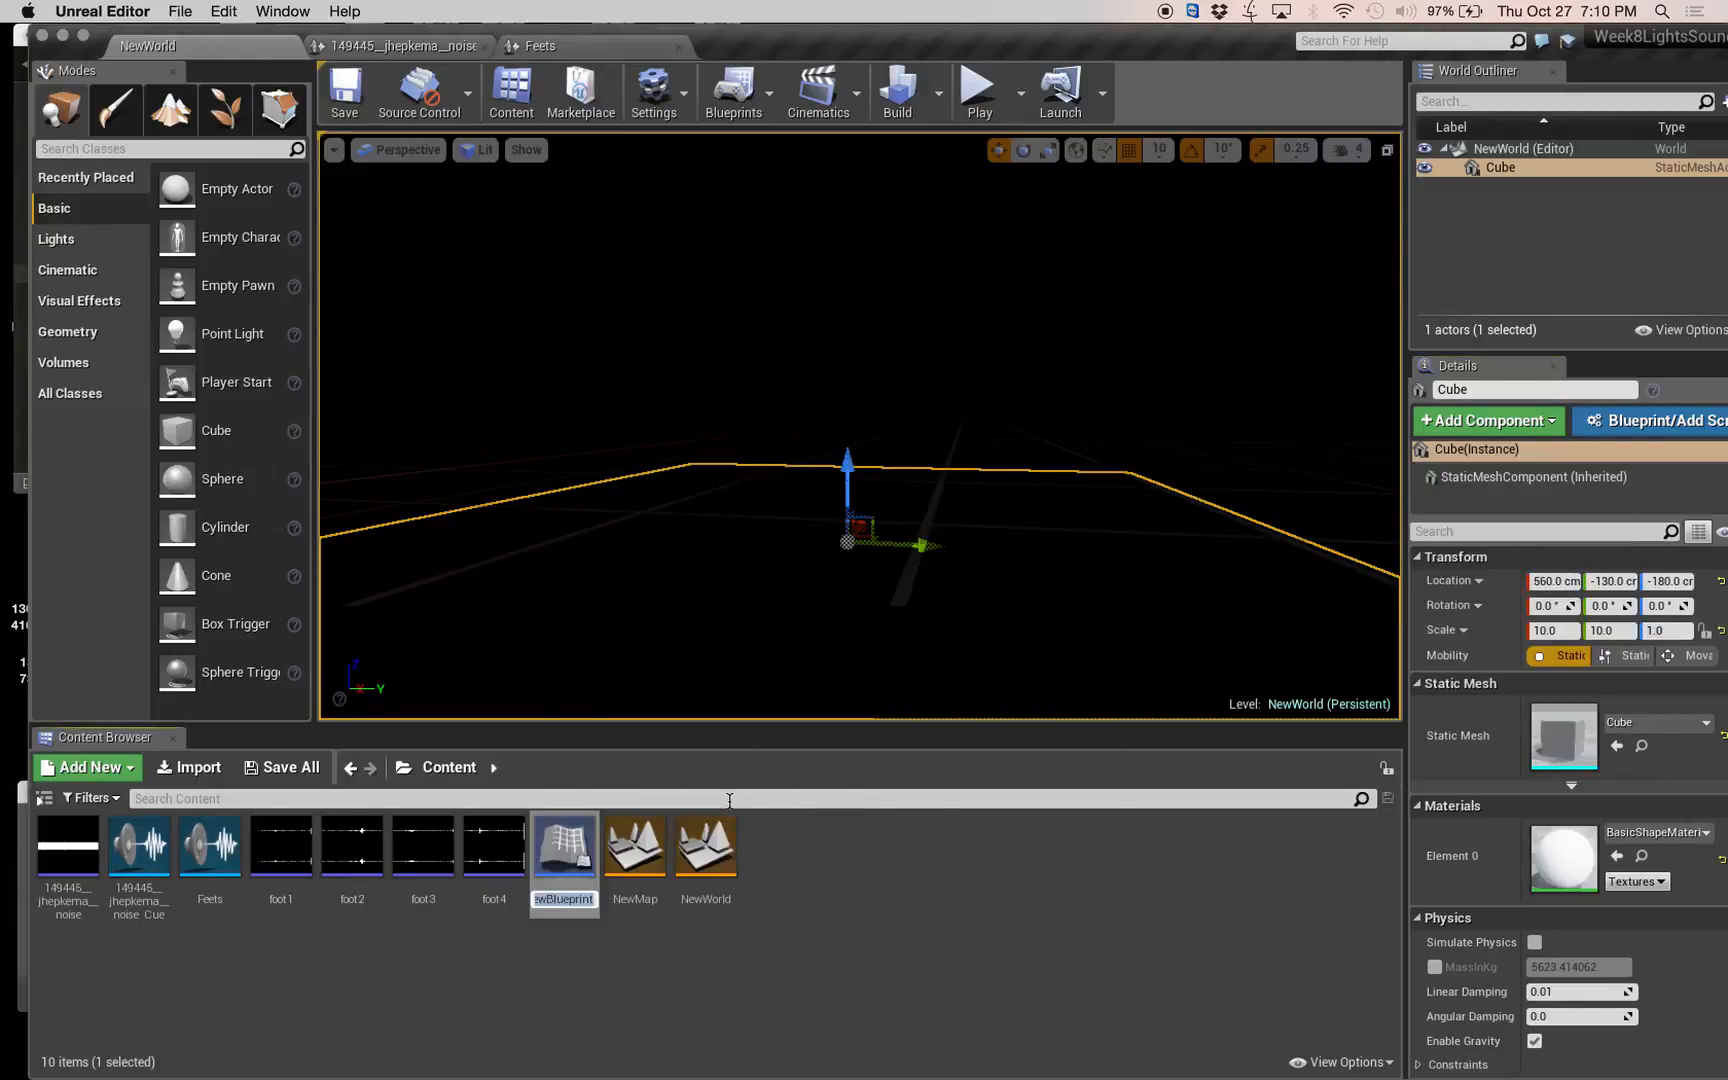
{"action": "left_click", "coordinate": [865, 880]}
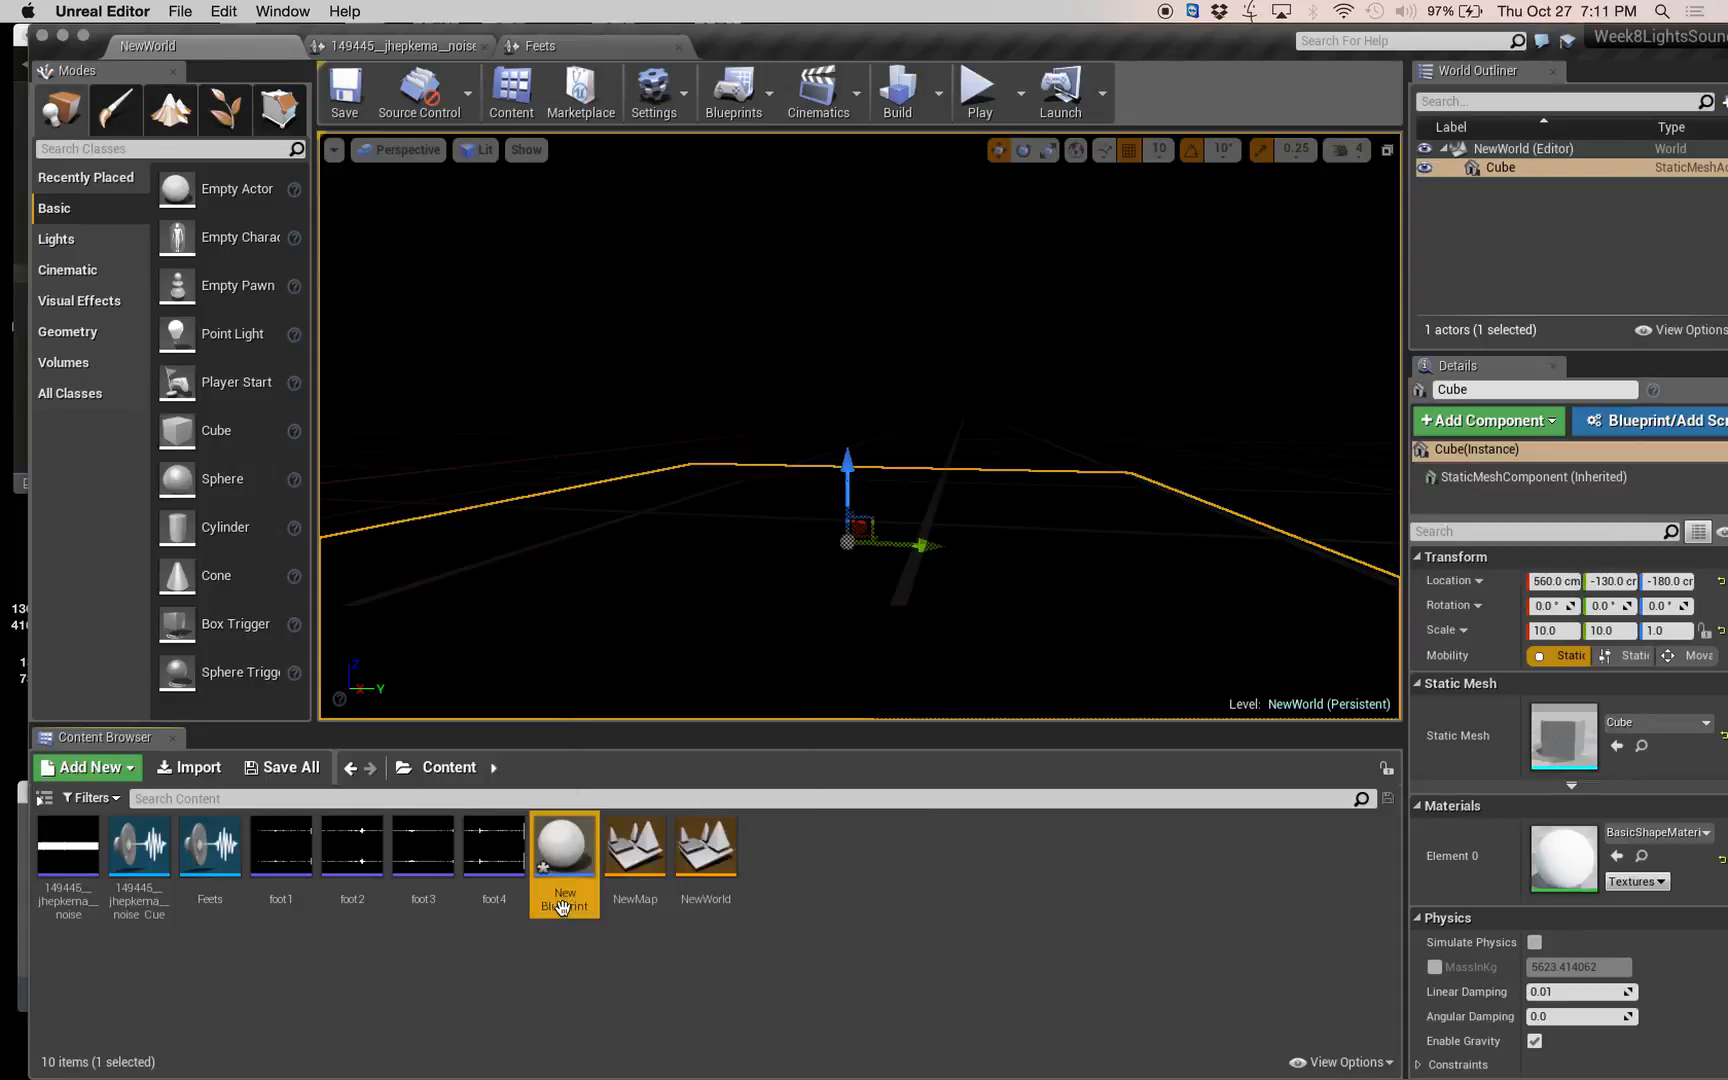
{"action": "left_click", "coordinate": [562, 906]}
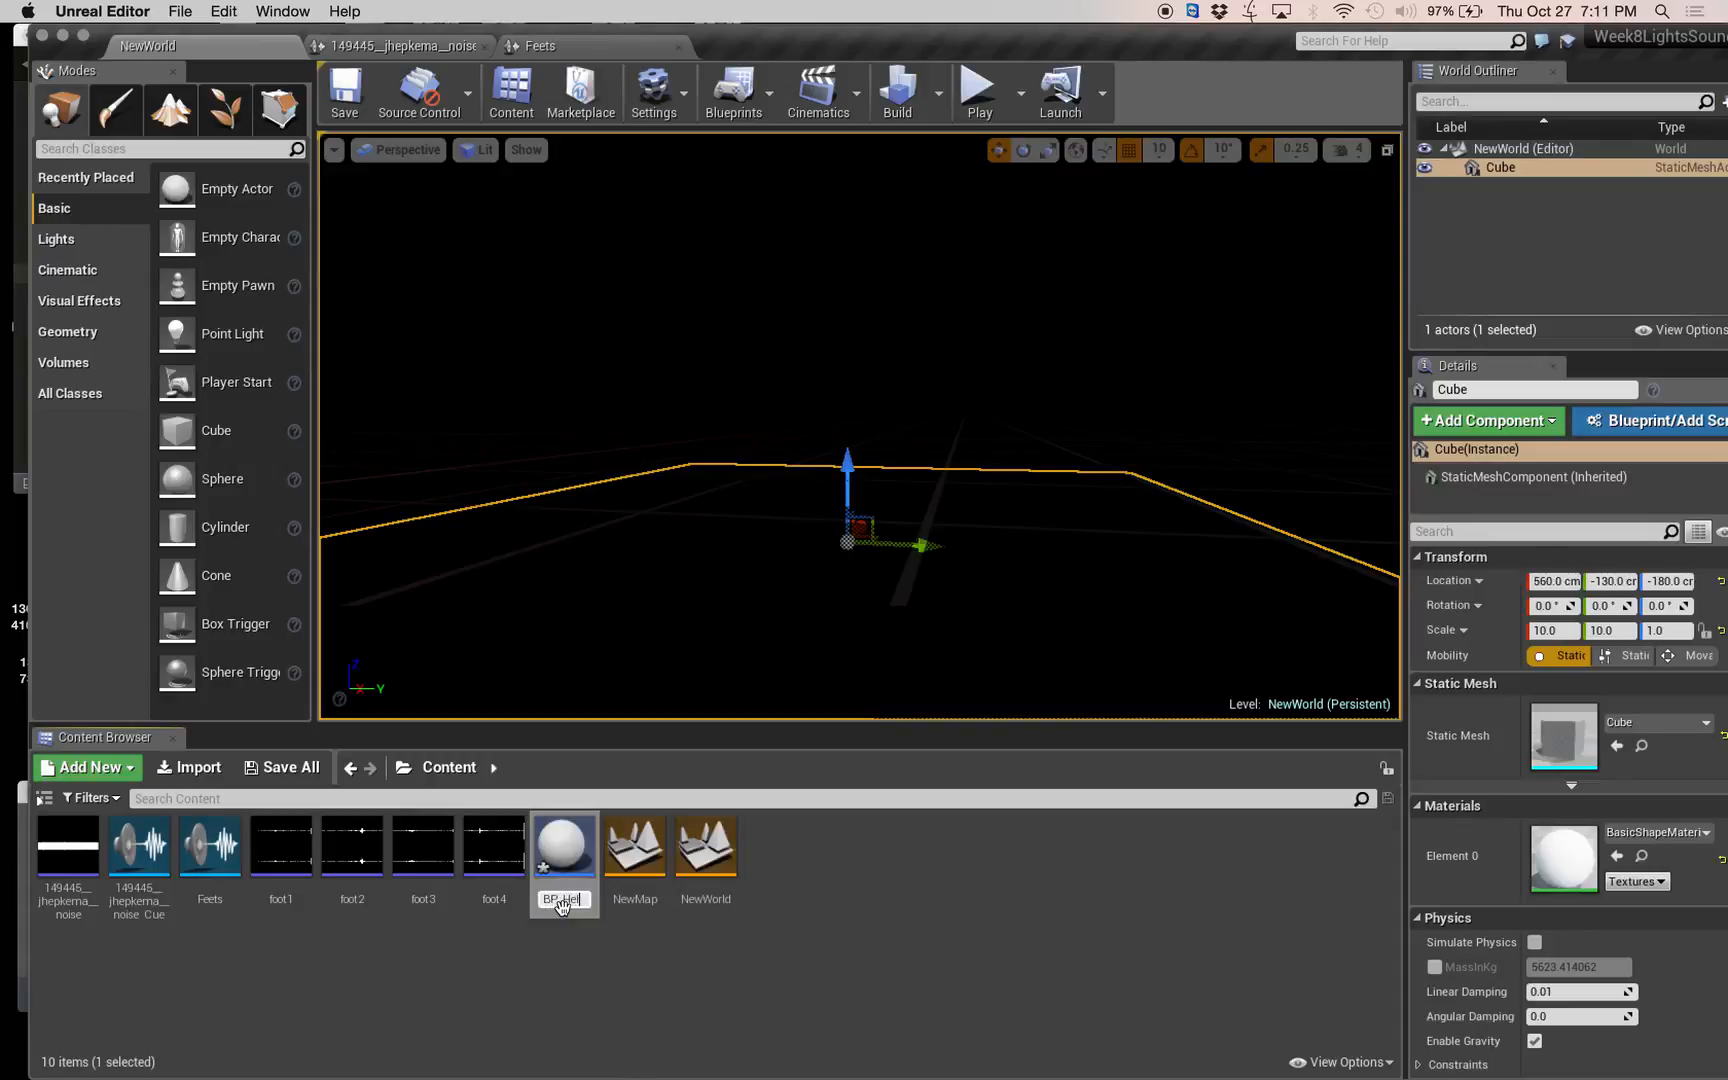
{"action": "type", "text": "BP_Hellalight"}
{"action": "key", "text": "Return"}
Open the BP_Hellalight Blueprint and add a Spot Light component under its DefaultSceneRoot.
{"action": "double_click", "coordinate": [219, 849]}
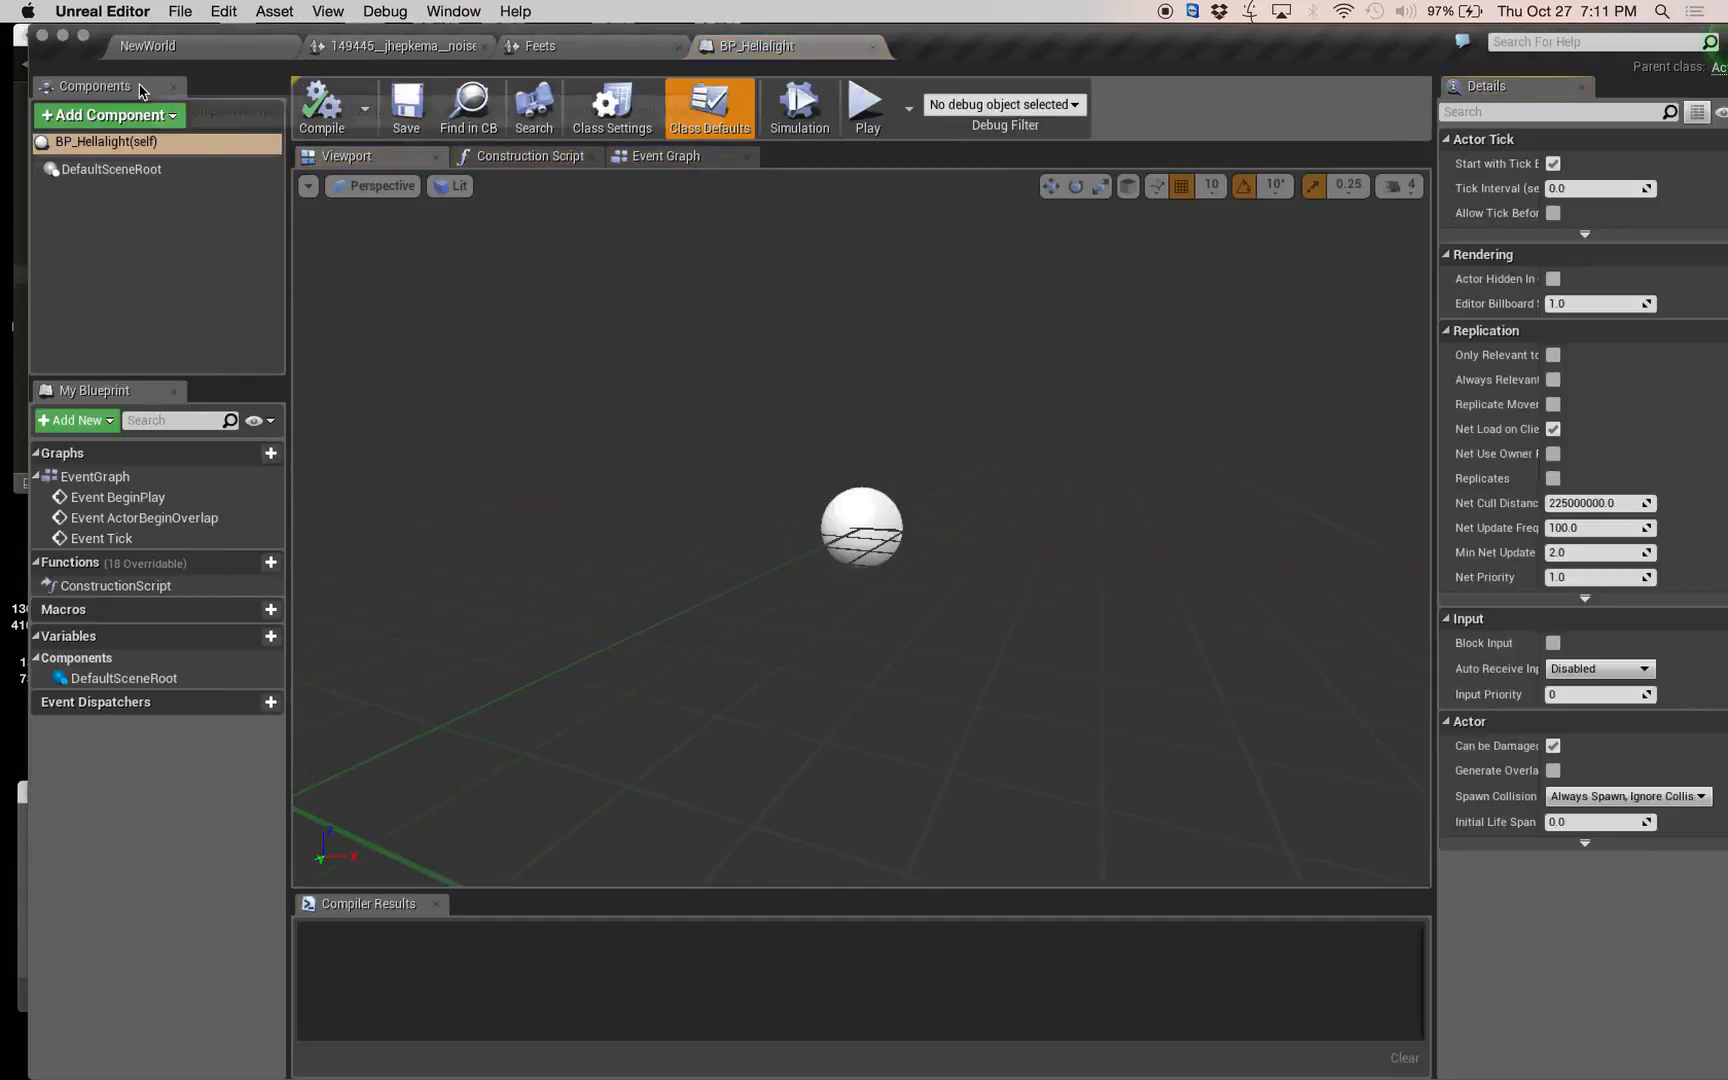
{"action": "left_click", "coordinate": [130, 170]}
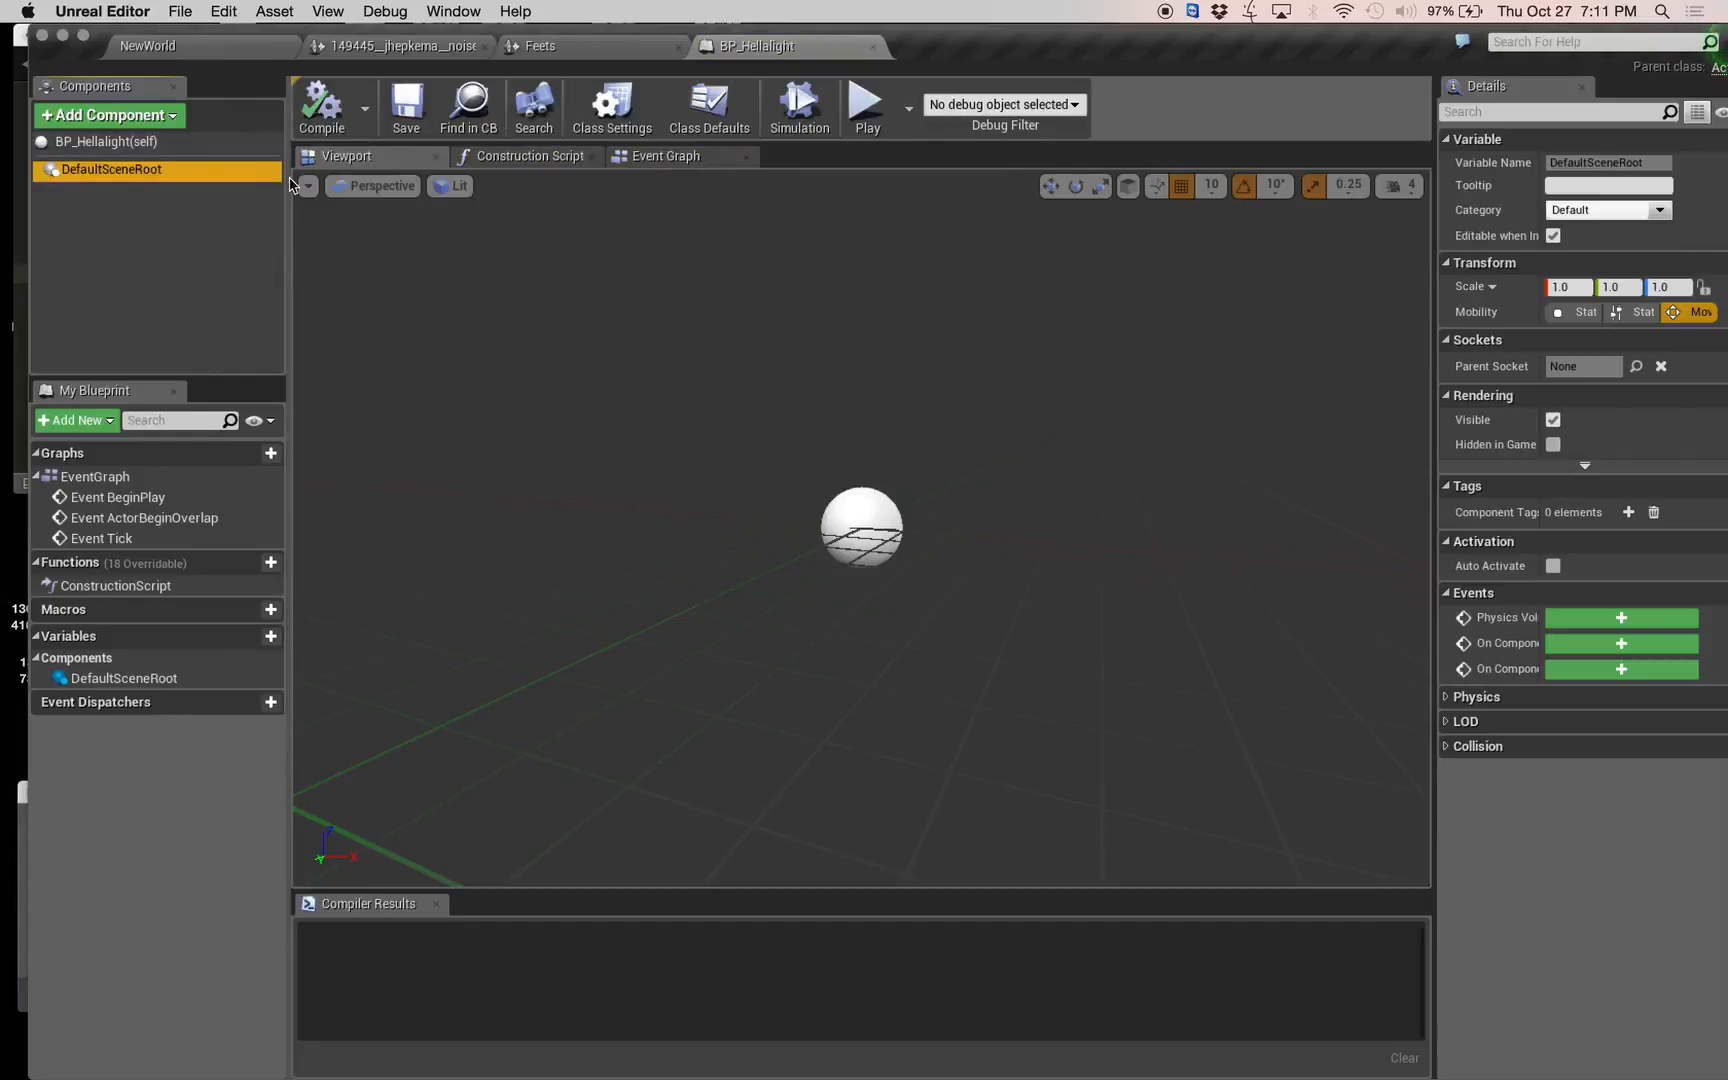
{"action": "left_click", "coordinate": [160, 116]}
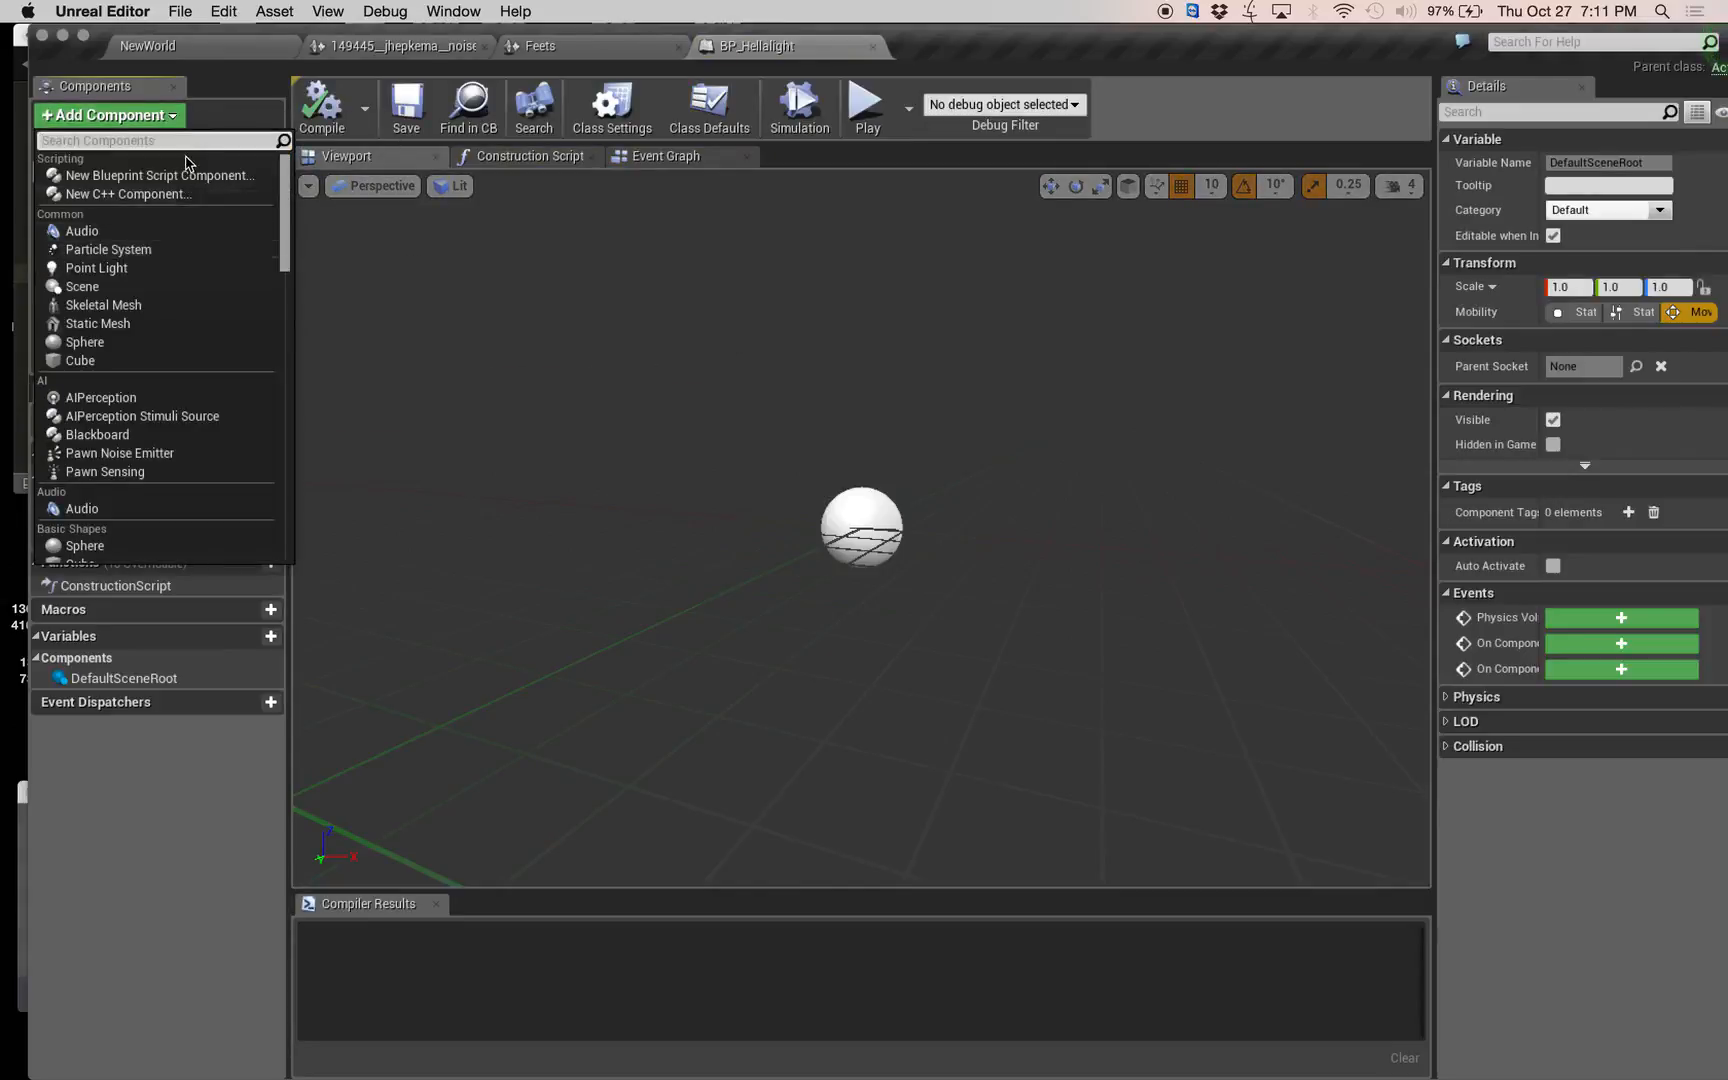
{"action": "type", "text": "spotl"}
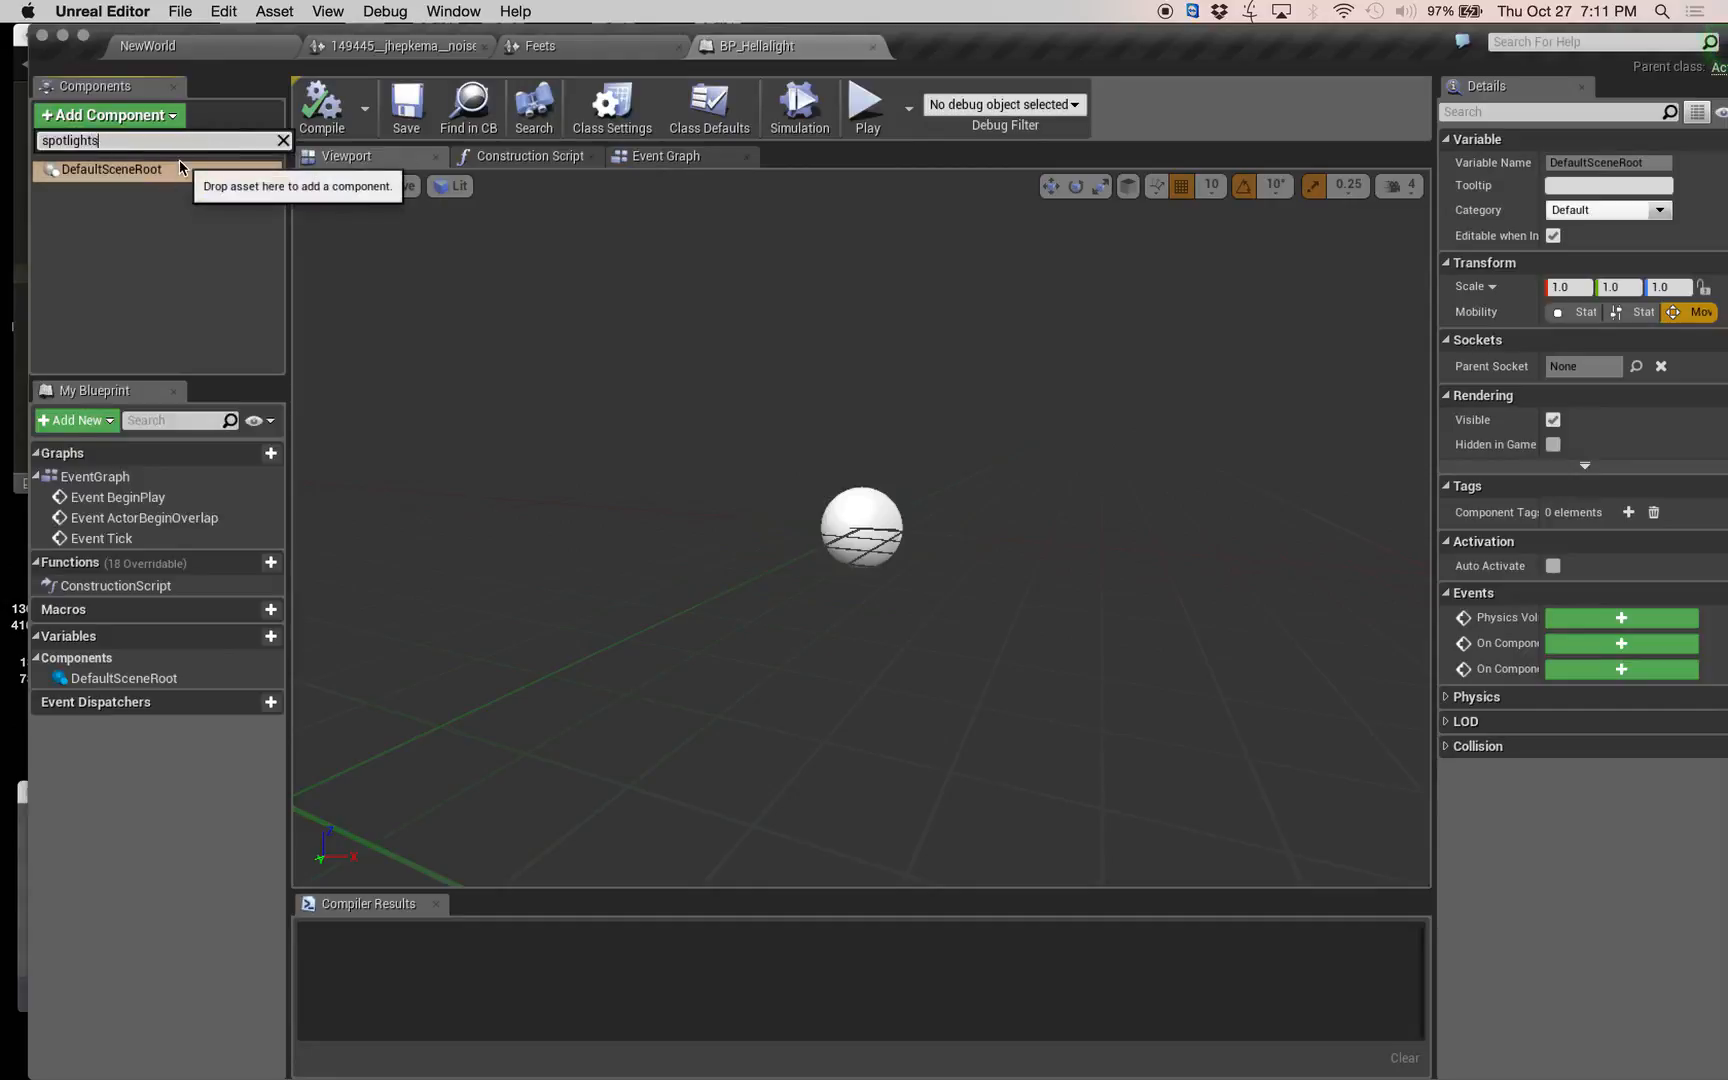
{"action": "type", "text": "ig"}
{"action": "key", "text": "BackSpace"}
{"action": "key", "text": "BackSpace"}
{"action": "key", "text": "BackSpace"}
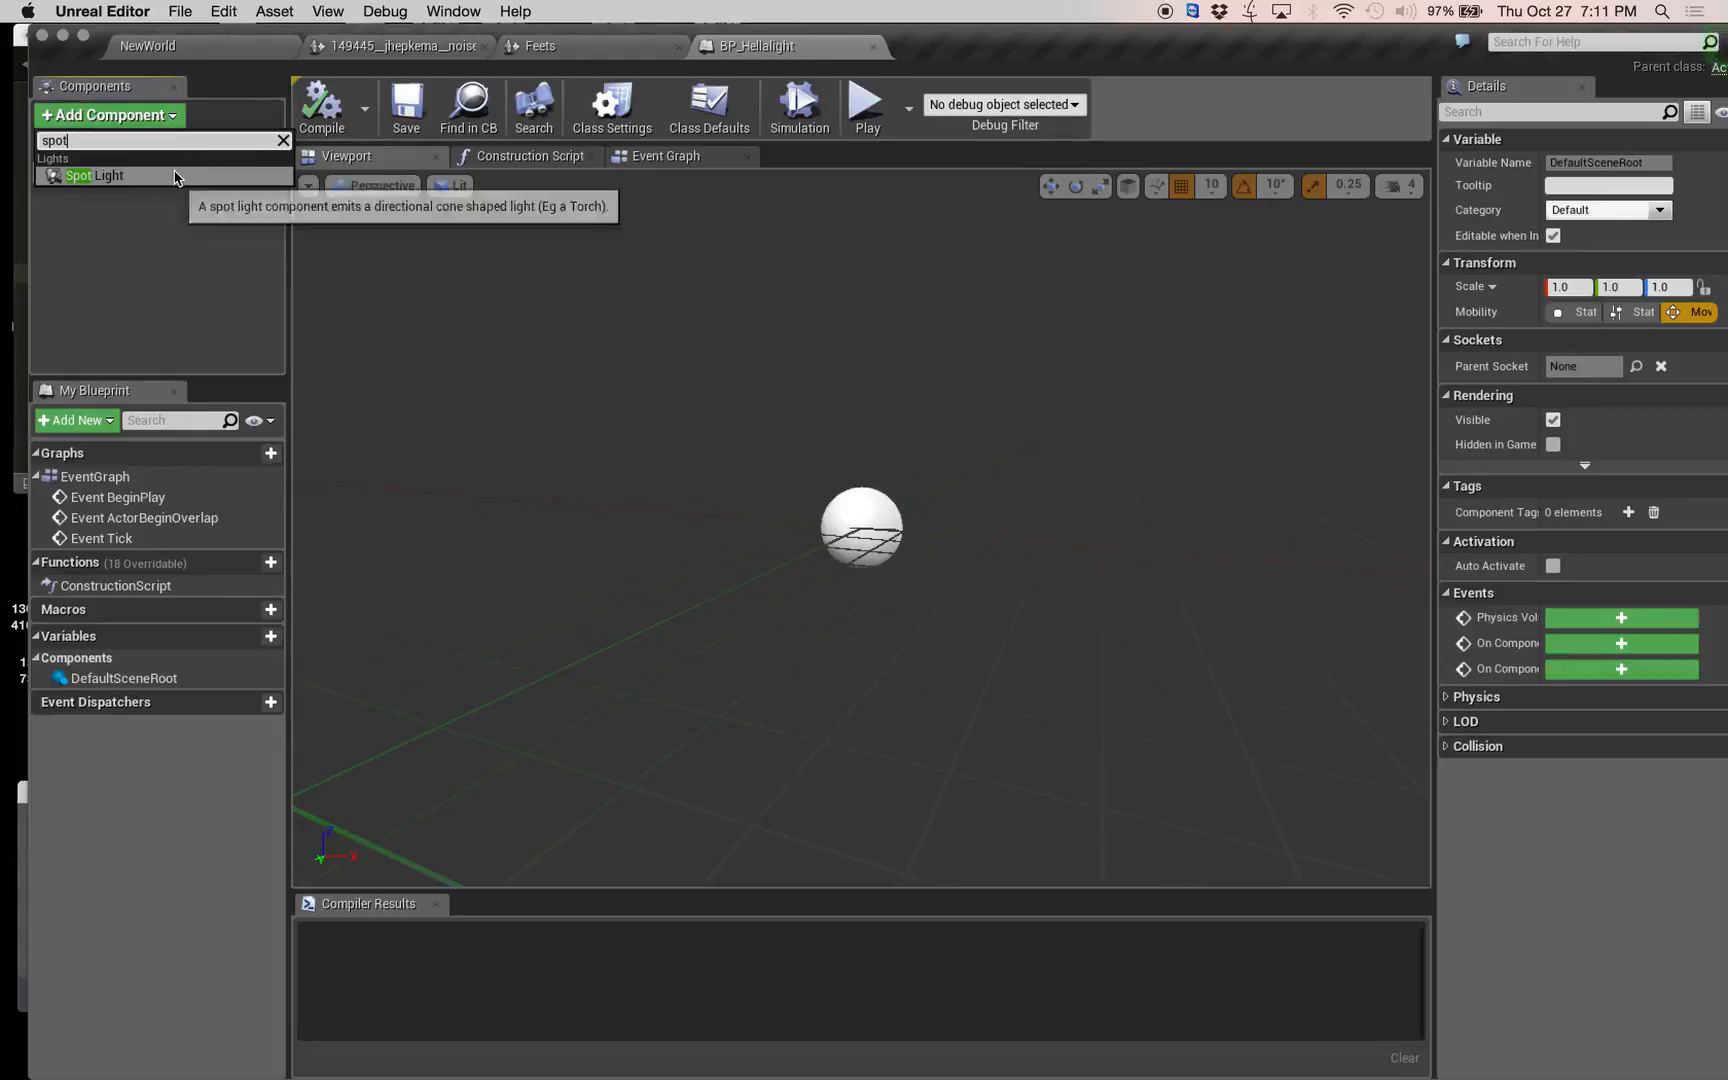
{"action": "left_click", "coordinate": [178, 175]}
{"action": "left_click", "coordinate": [155, 250]}
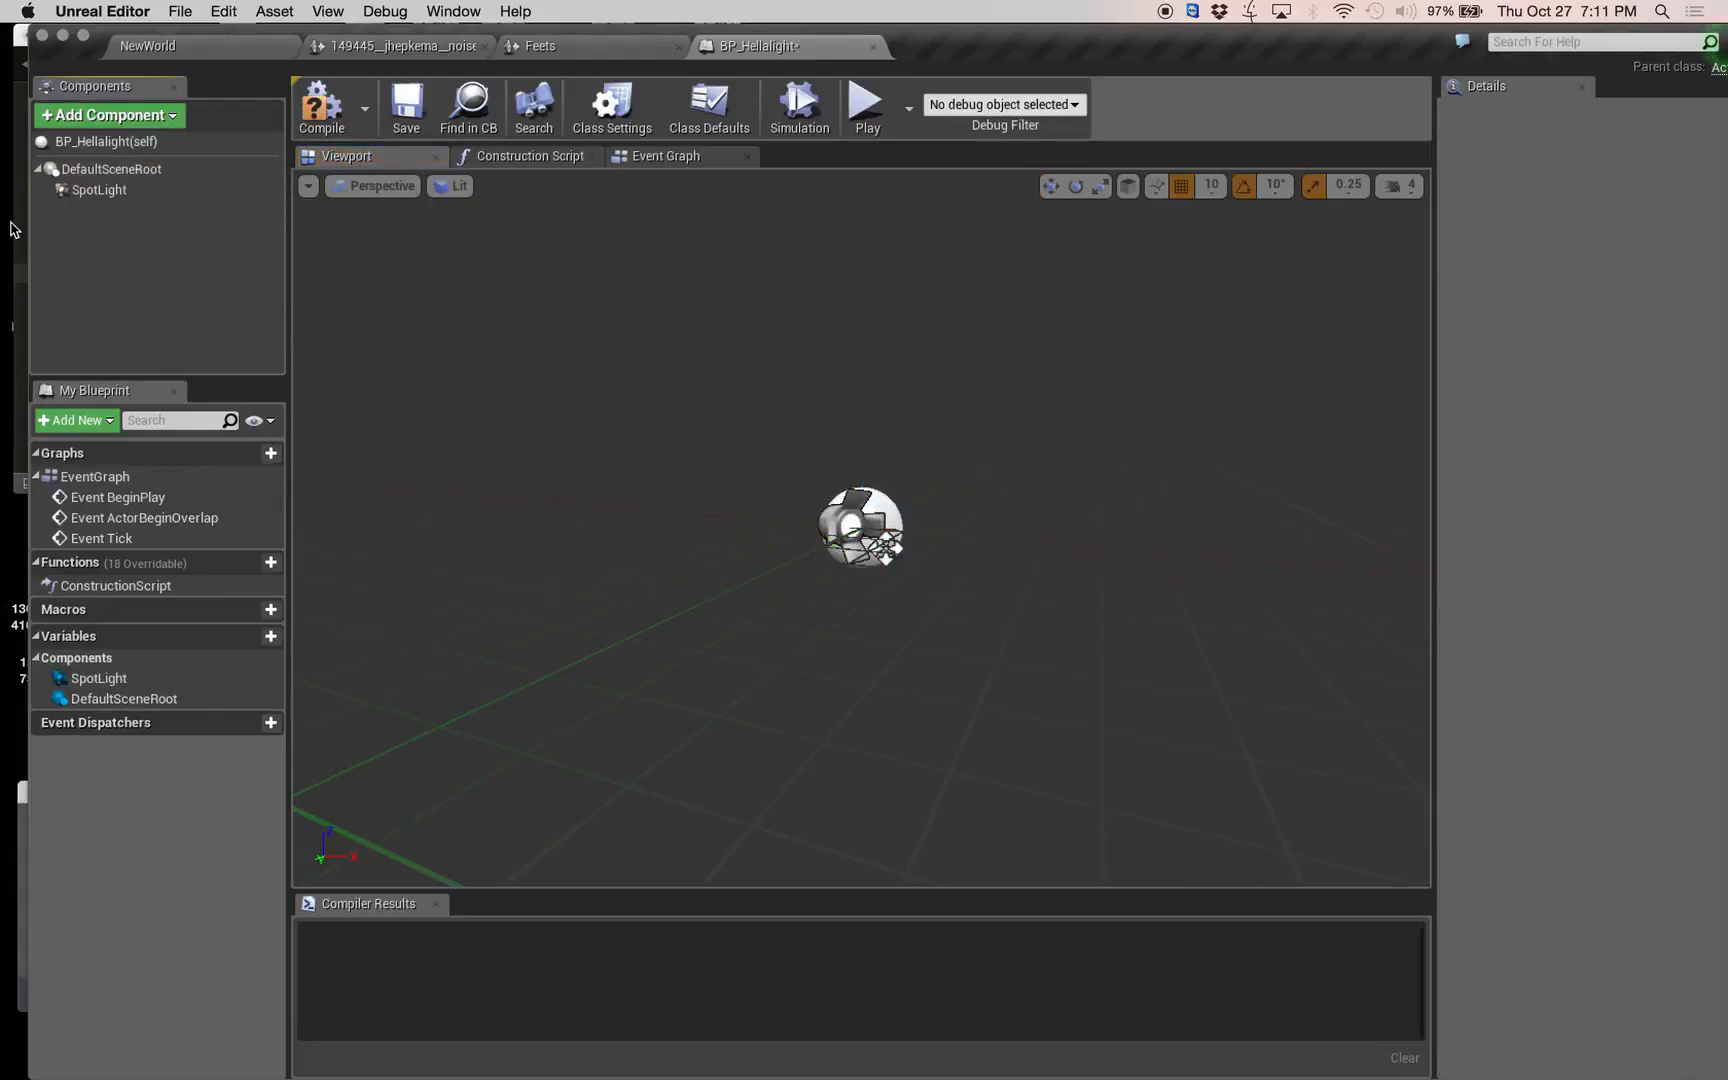
Rotate the spotlight component to -90 degrees about the Y axis so that it points straight down.
{"action": "left_click", "coordinate": [100, 190]}
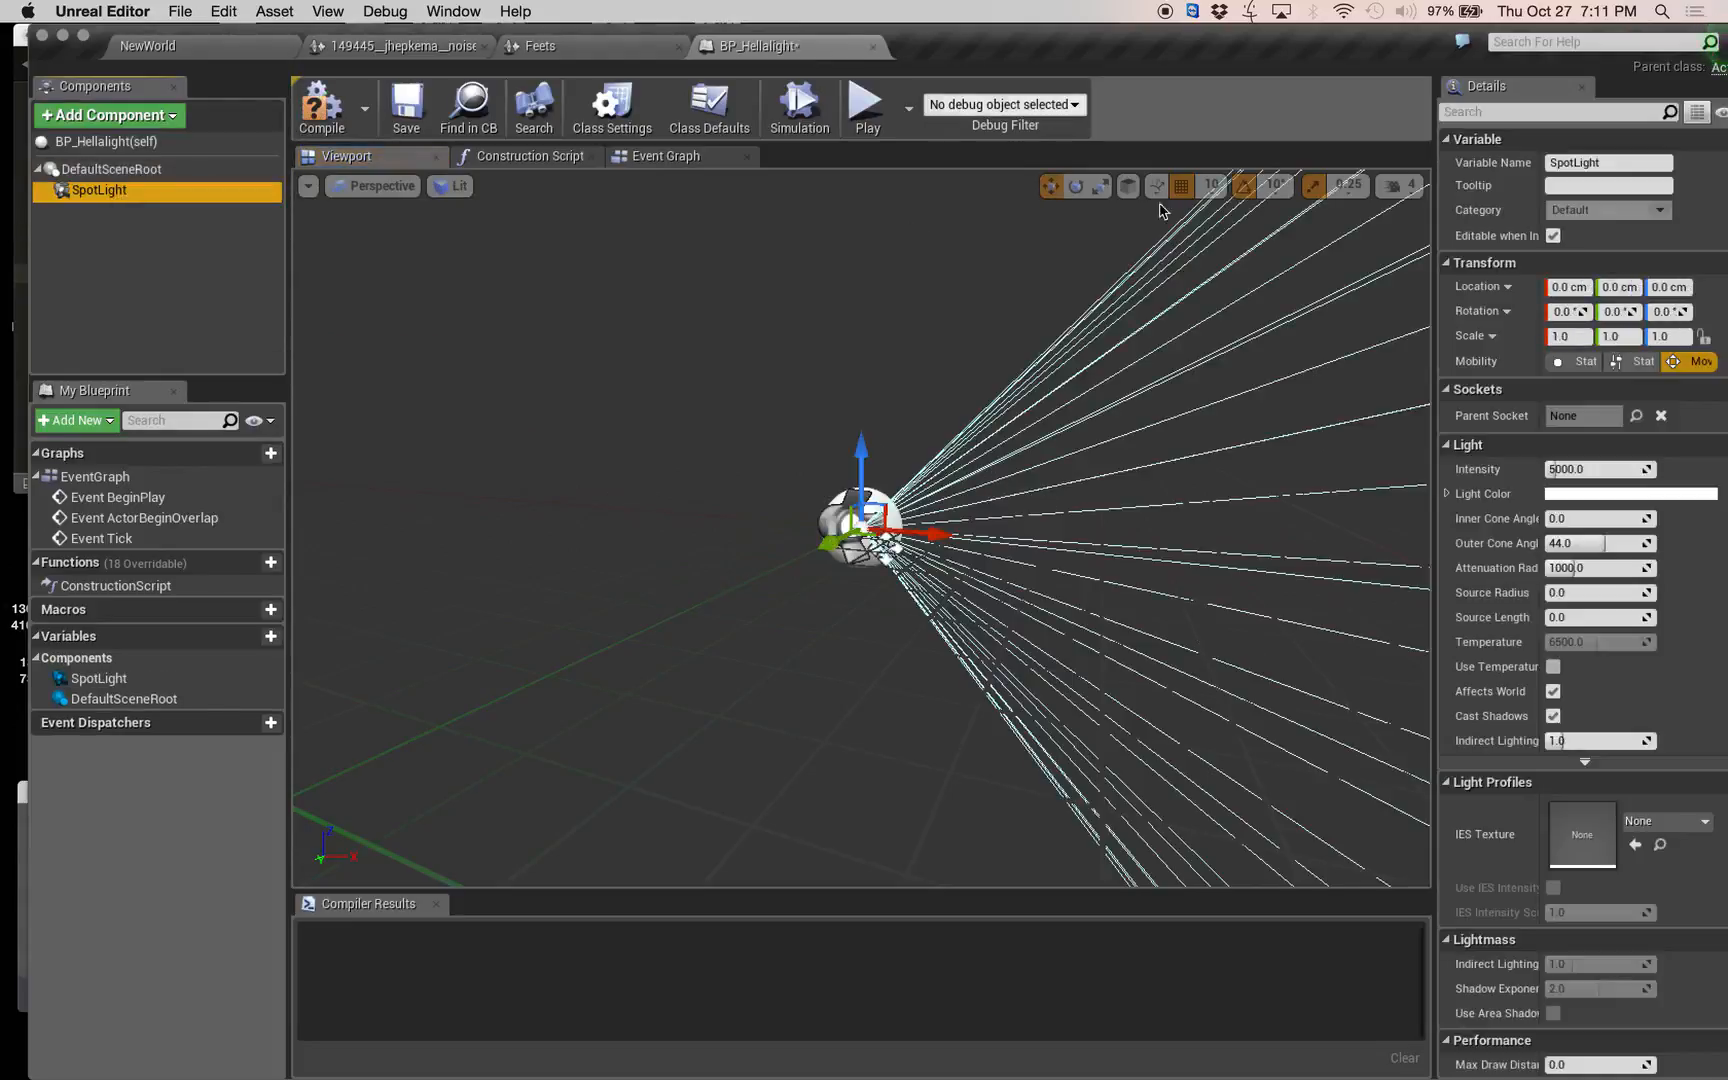
{"action": "left_click", "coordinate": [1077, 188]}
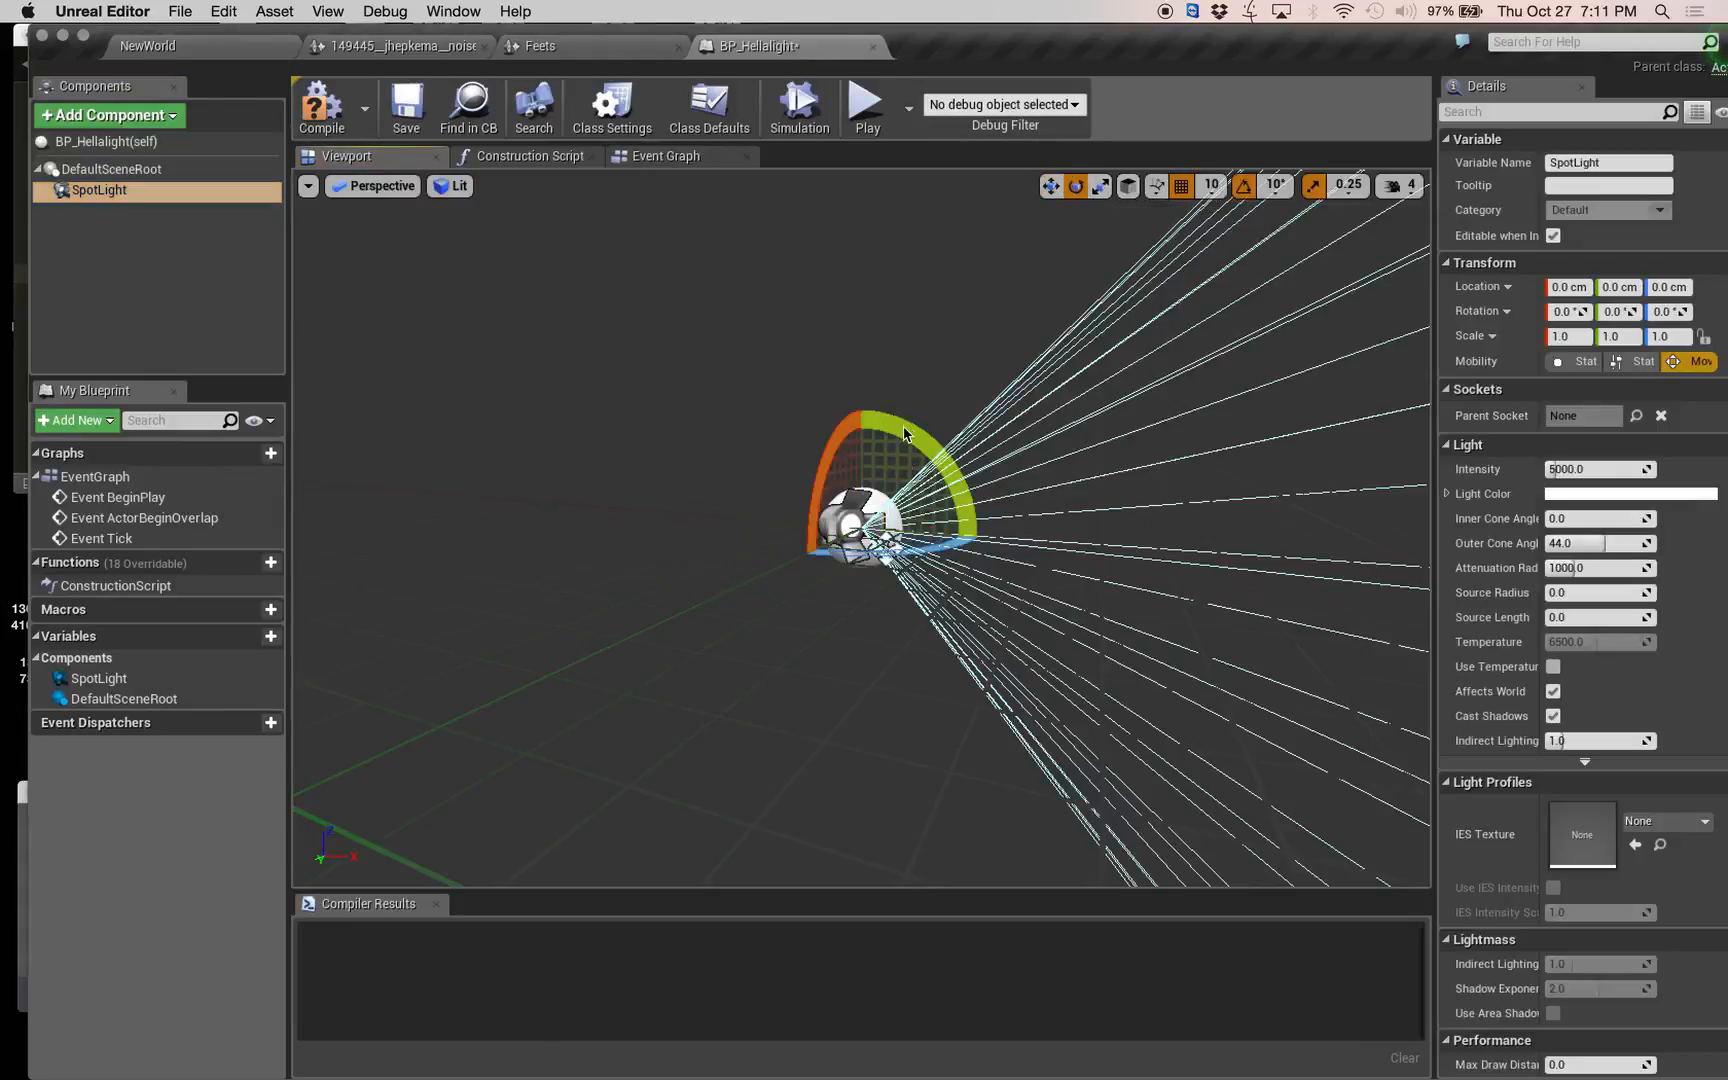
{"action": "left_click_drag", "start_coordinate": [898, 411], "coordinate": [1005, 465]}
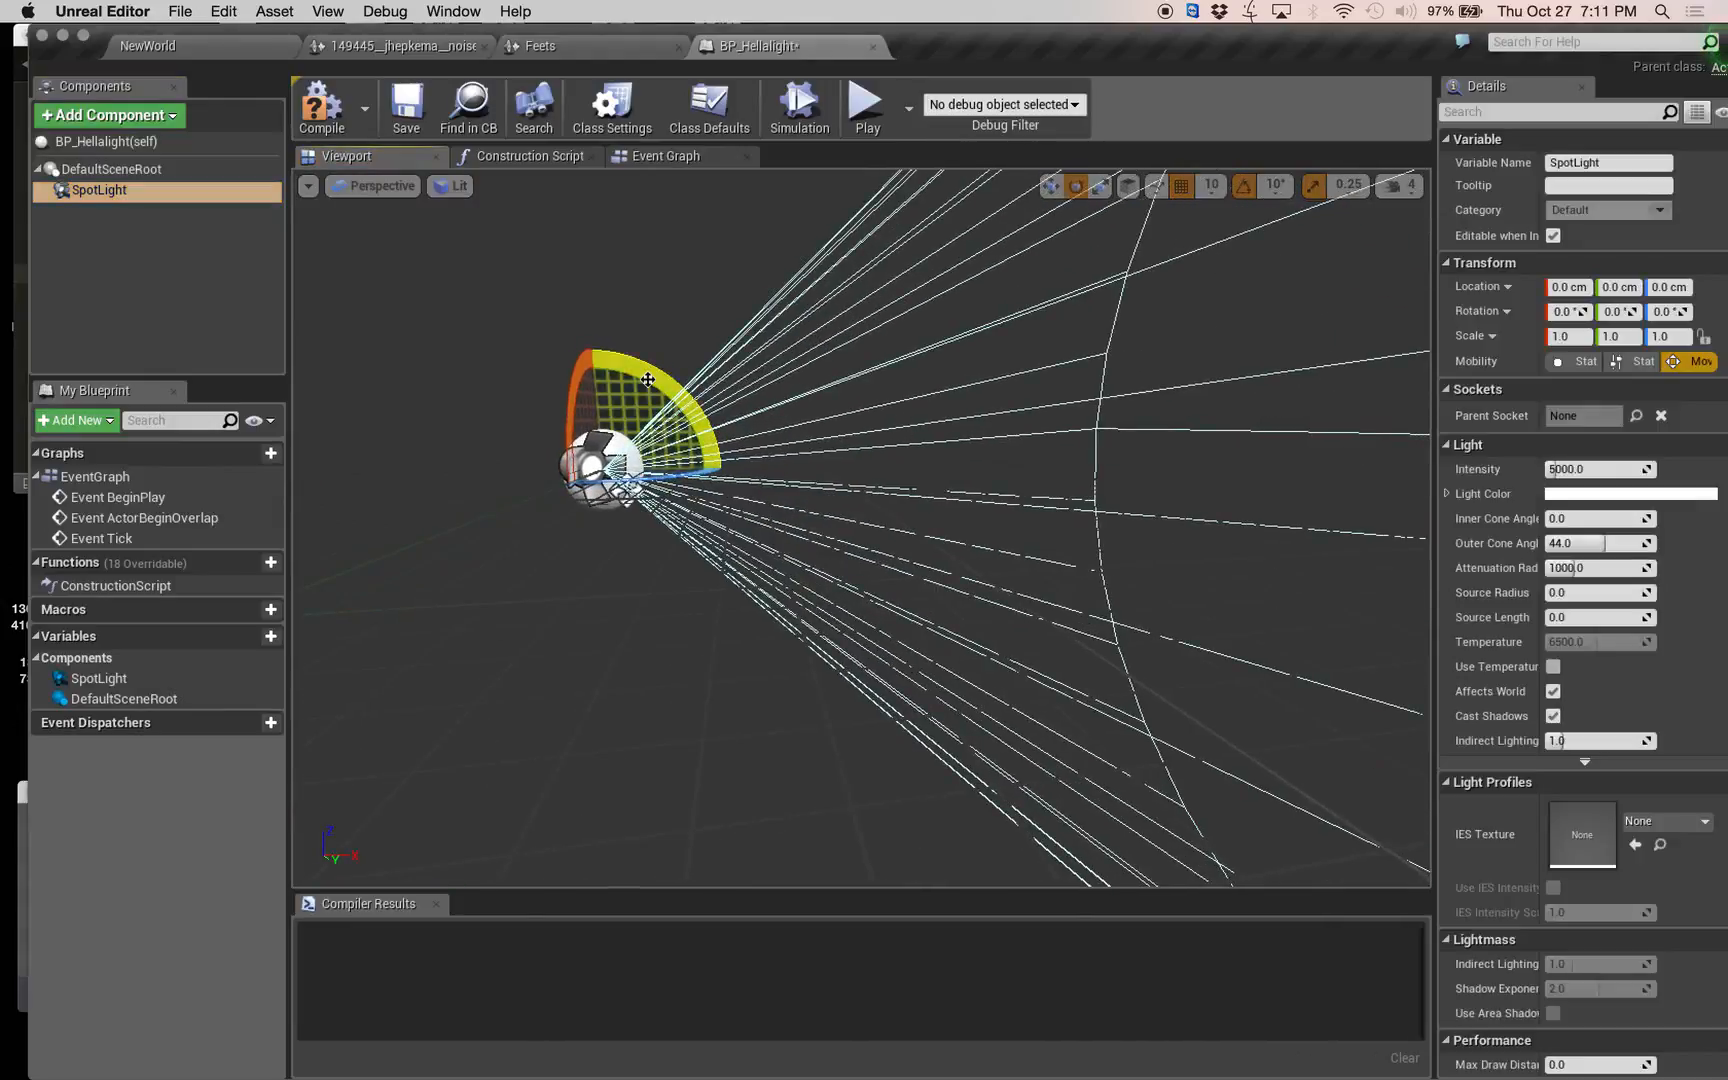
{"action": "left_click_drag", "start_coordinate": [648, 380], "coordinate": [612, 590]}
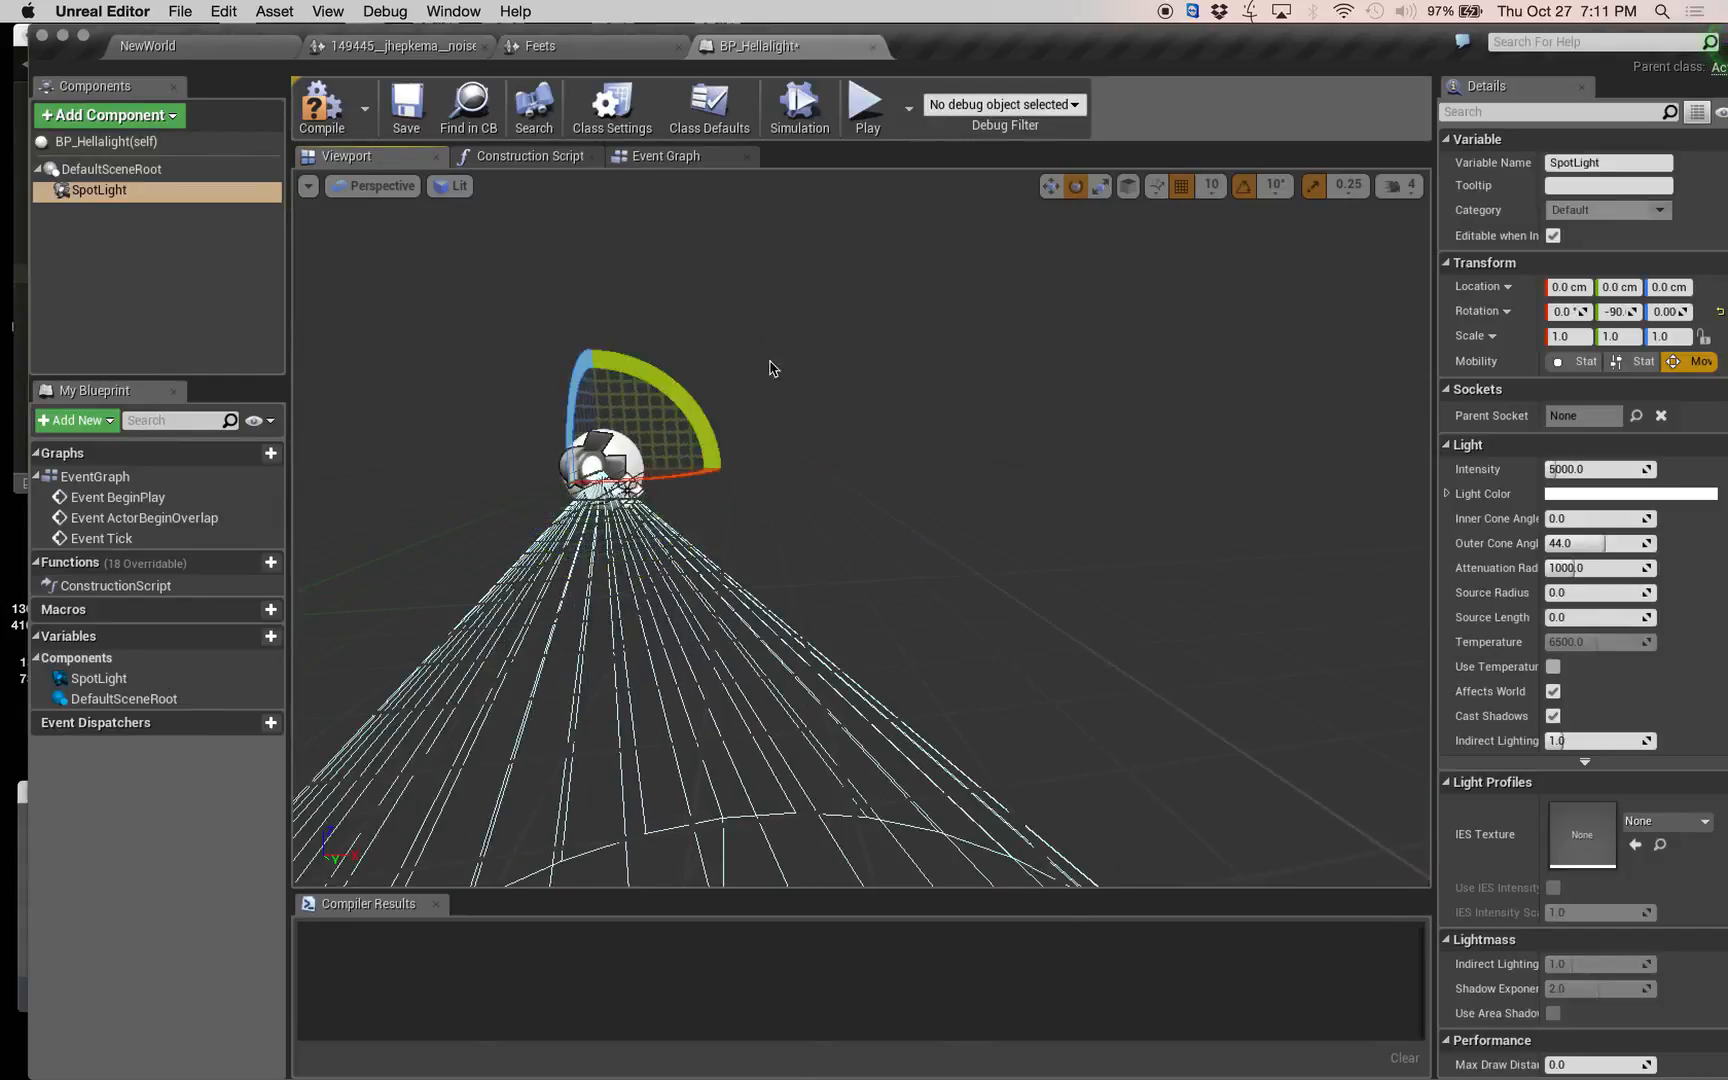
{"action": "right_click_drag", "start_coordinate": [843, 386], "coordinate": [852, 440]}
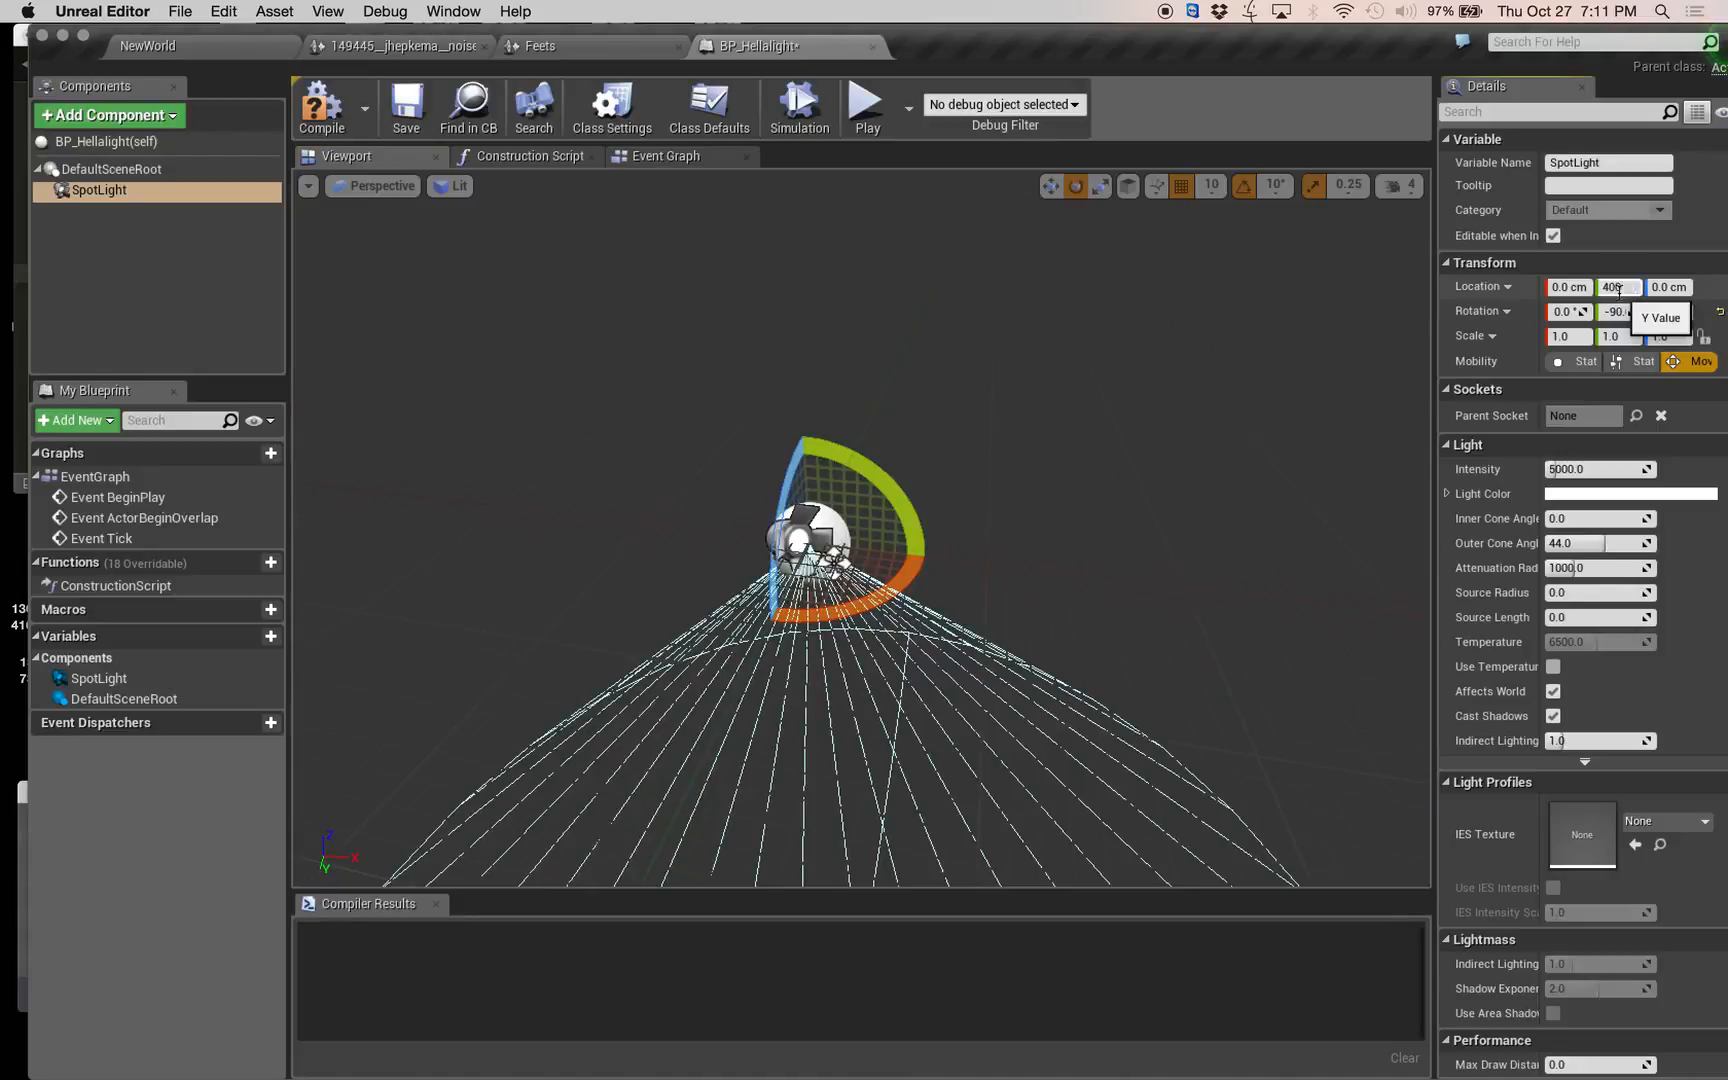
Set the spotlight component's Y location to 400 cm.
{"action": "left_click", "coordinate": [1619, 287]}
{"action": "type", "text": "400"}
{"action": "key", "text": "Tab"}
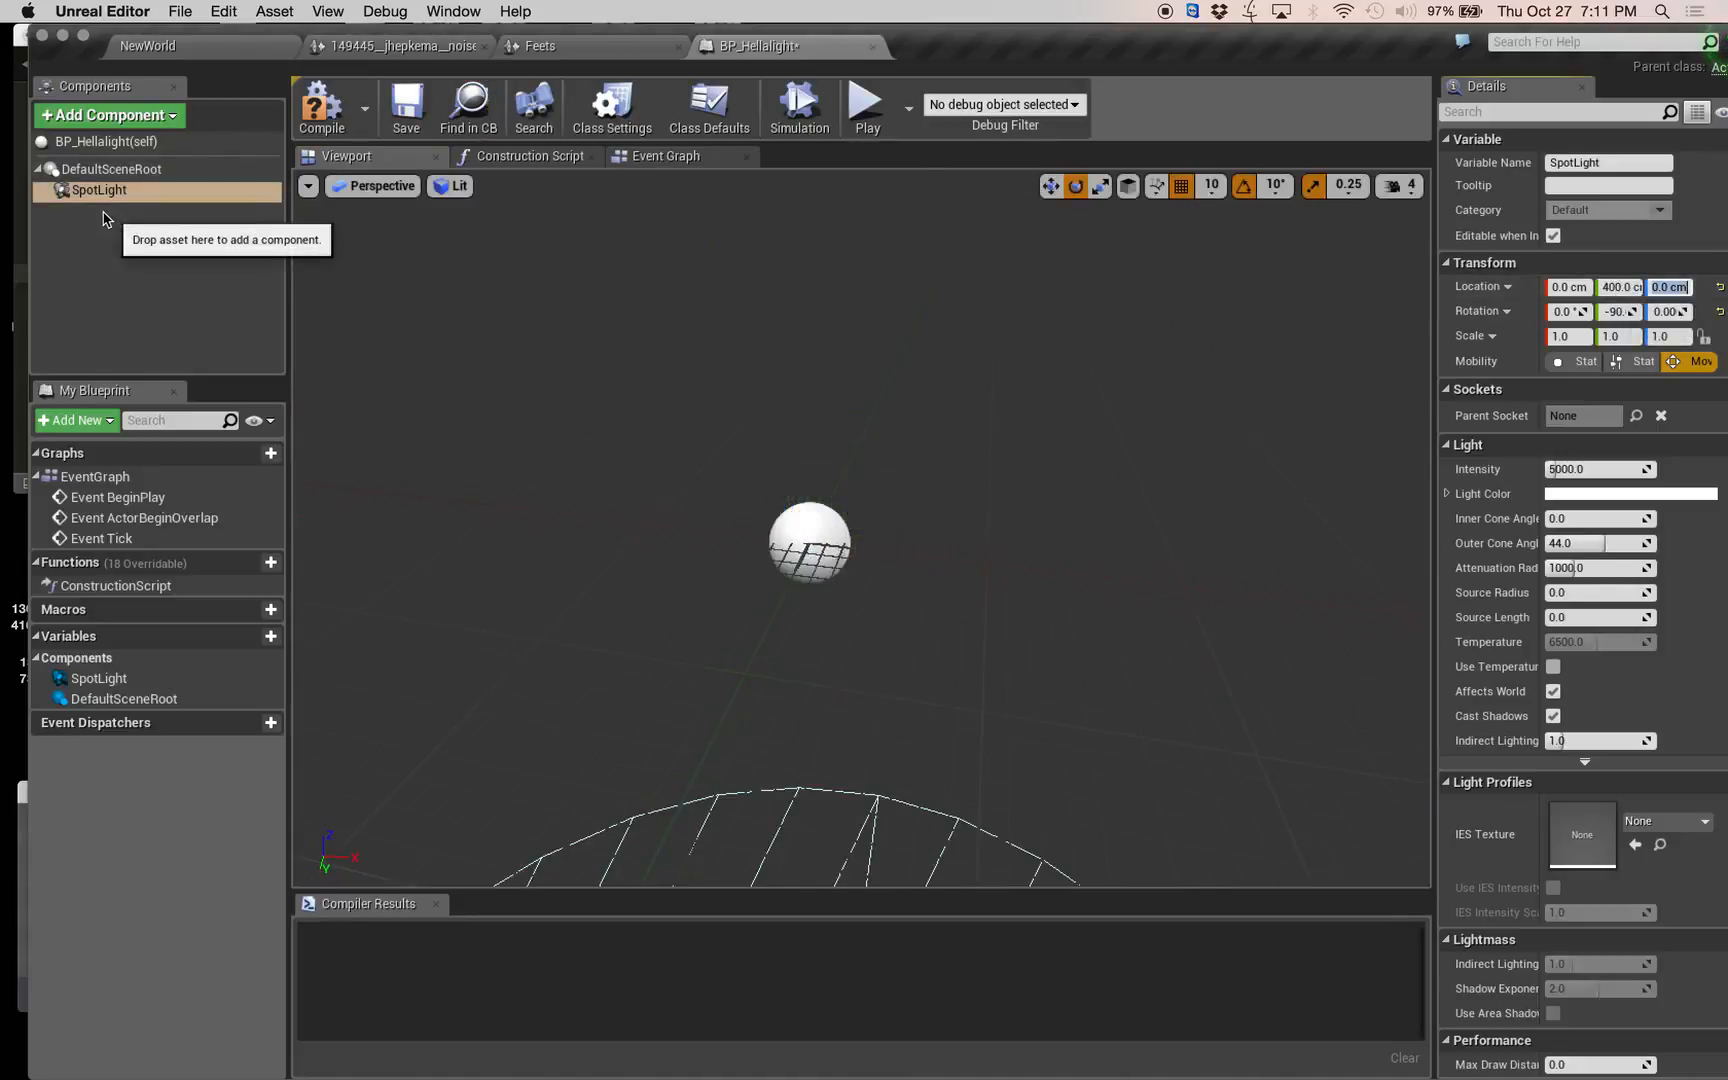
Duplicate the spotlight component and set the copy's Y location to -400 cm.
{"action": "left_click", "coordinate": [110, 250]}
{"action": "left_click", "coordinate": [117, 196]}
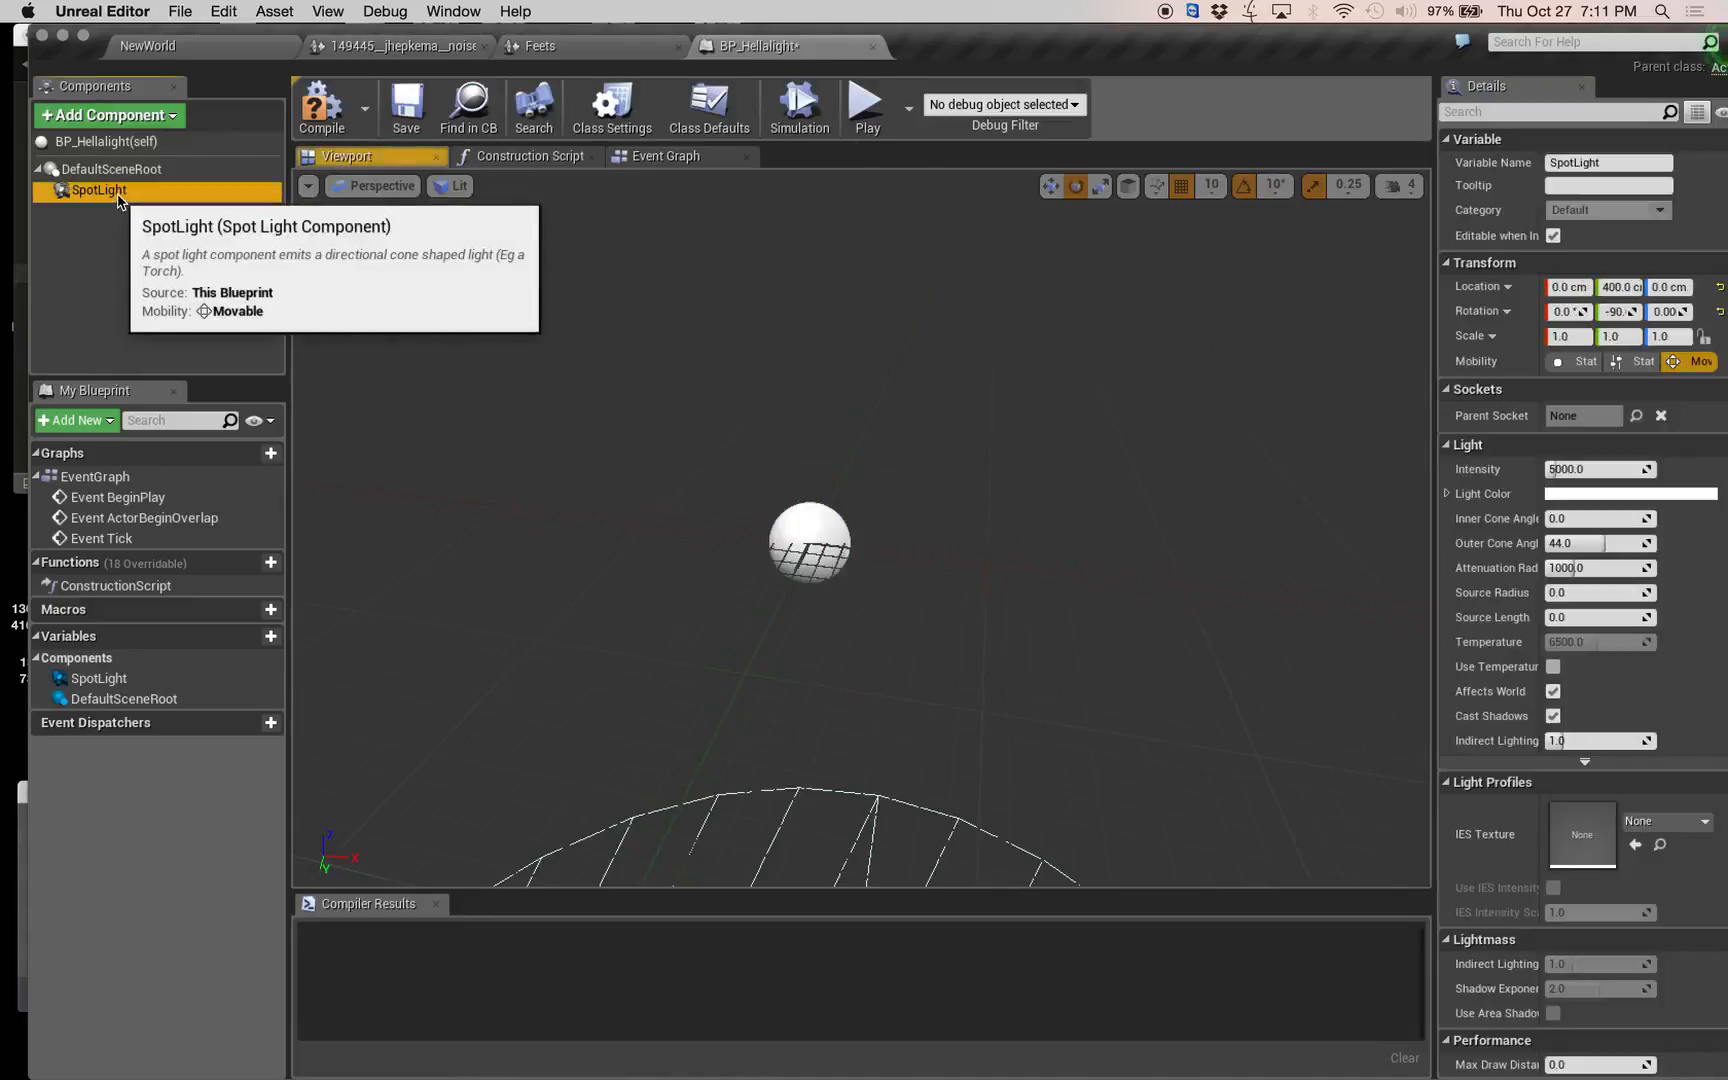
{"action": "key", "text": "super+w"}
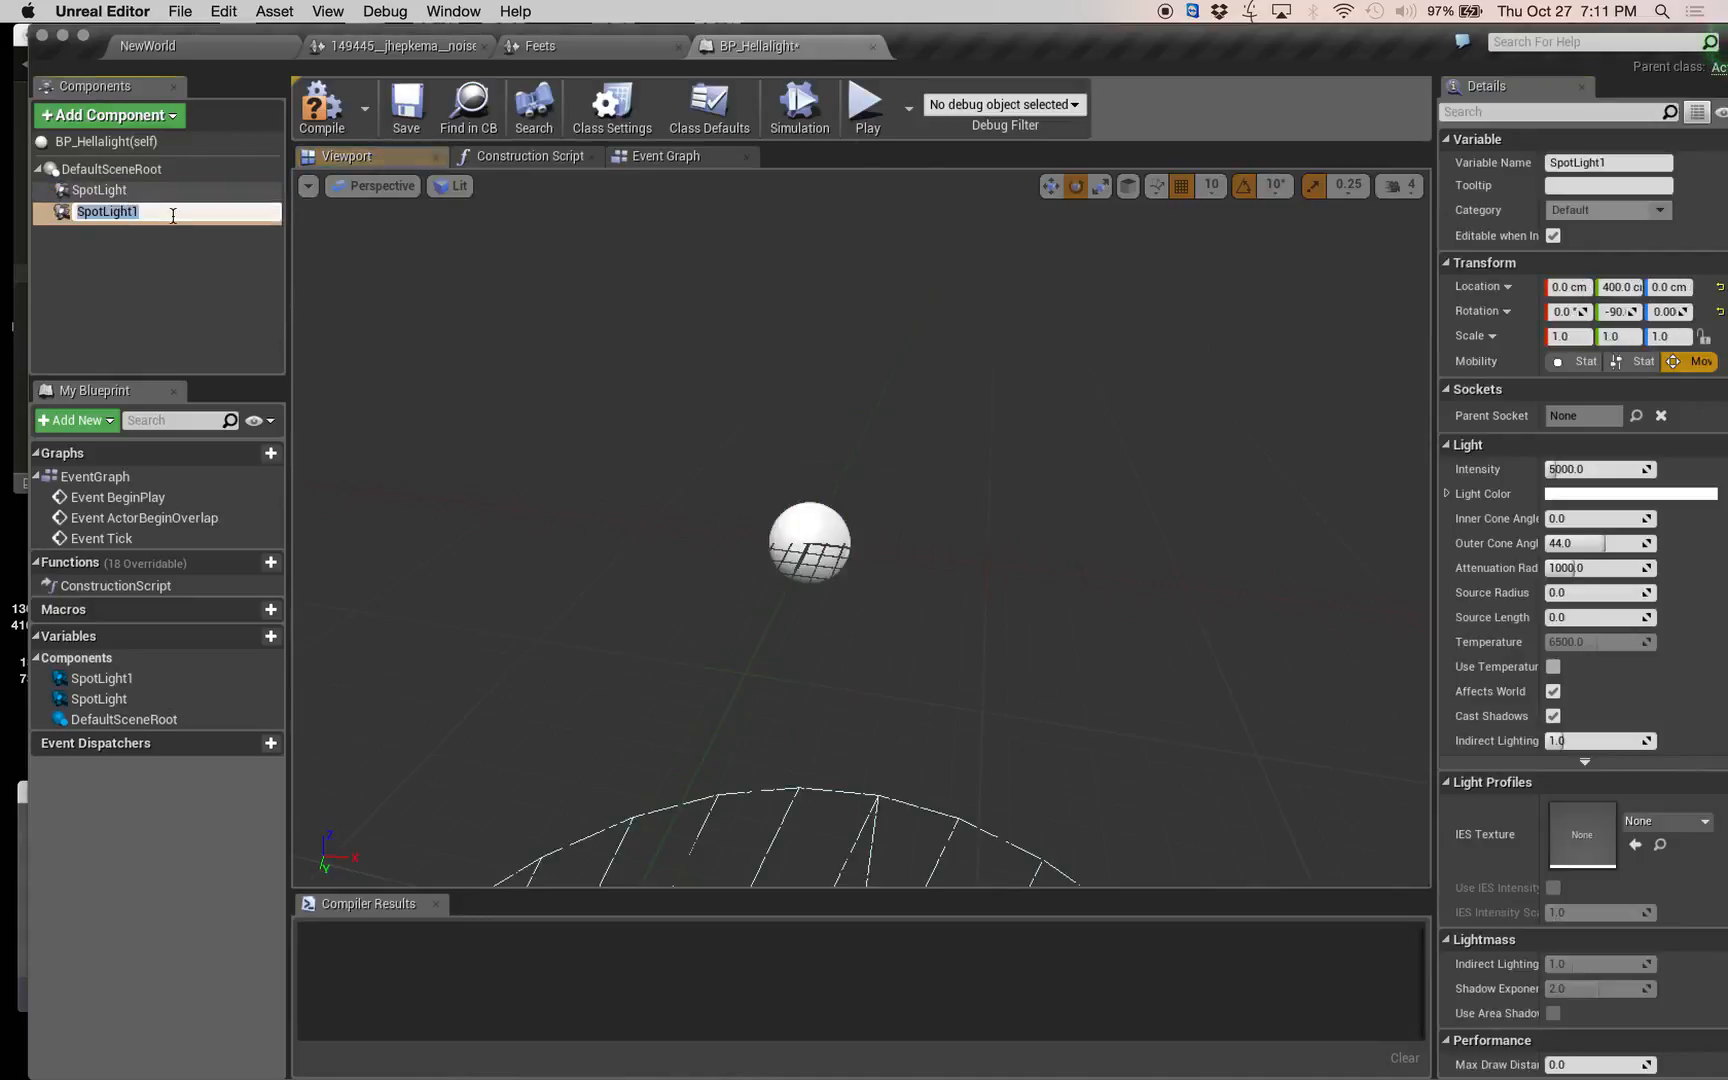
{"action": "left_click", "coordinate": [1620, 288]}
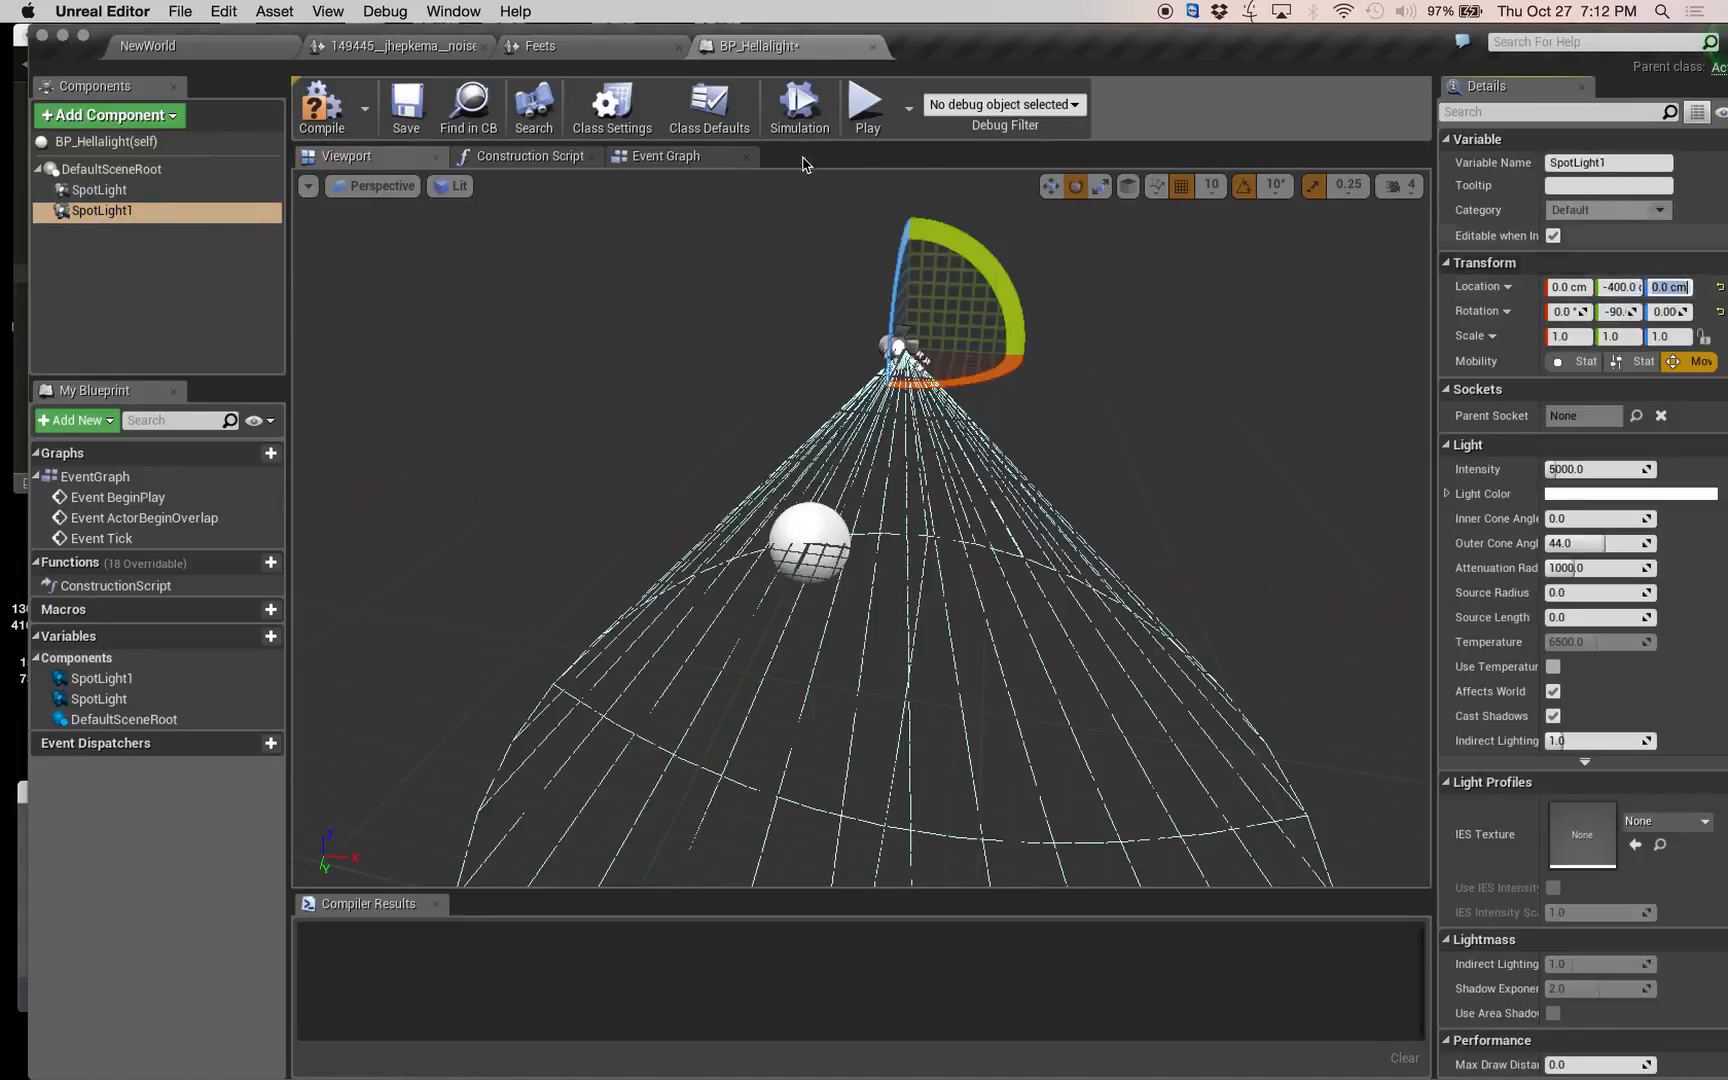
Duplicate both spotlight components together to make a second pair.
{"action": "left_click", "coordinate": [120, 221]}
{"action": "left_click", "coordinate": [118, 211]}
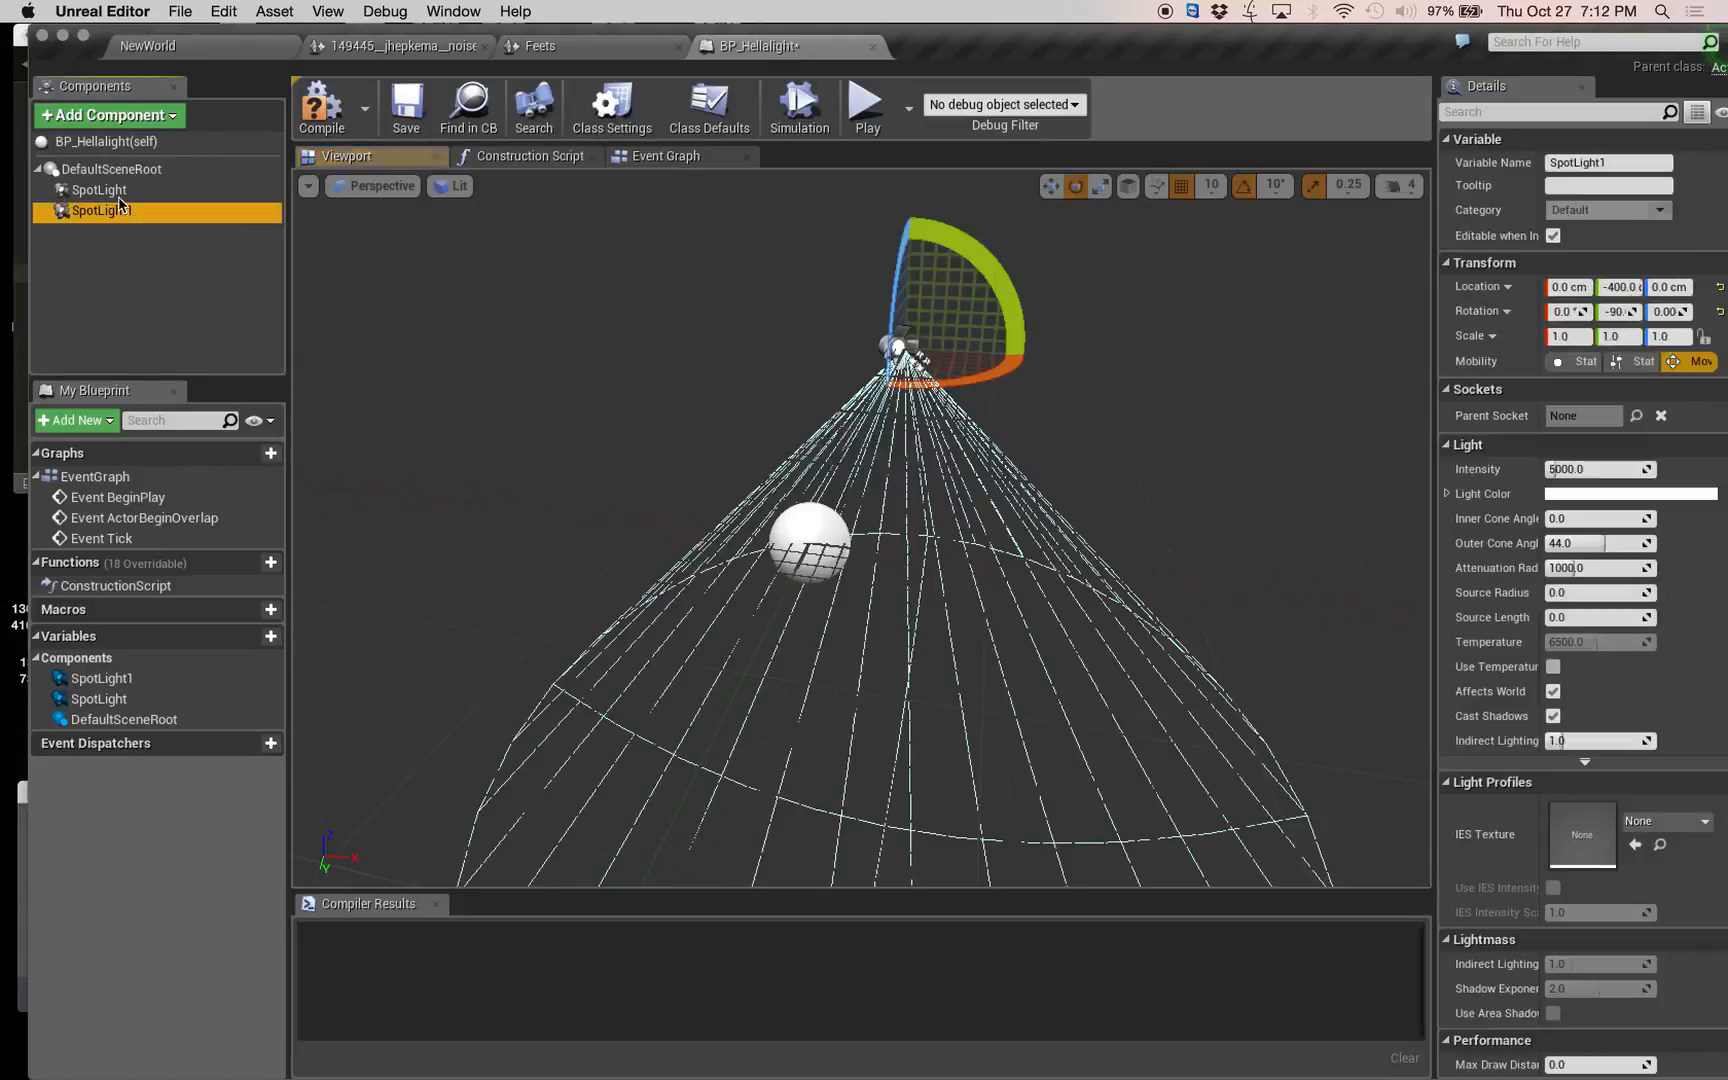
{"action": "left_click", "coordinate": [118, 196], "text": "shift"}
{"action": "key", "text": "super+w"}
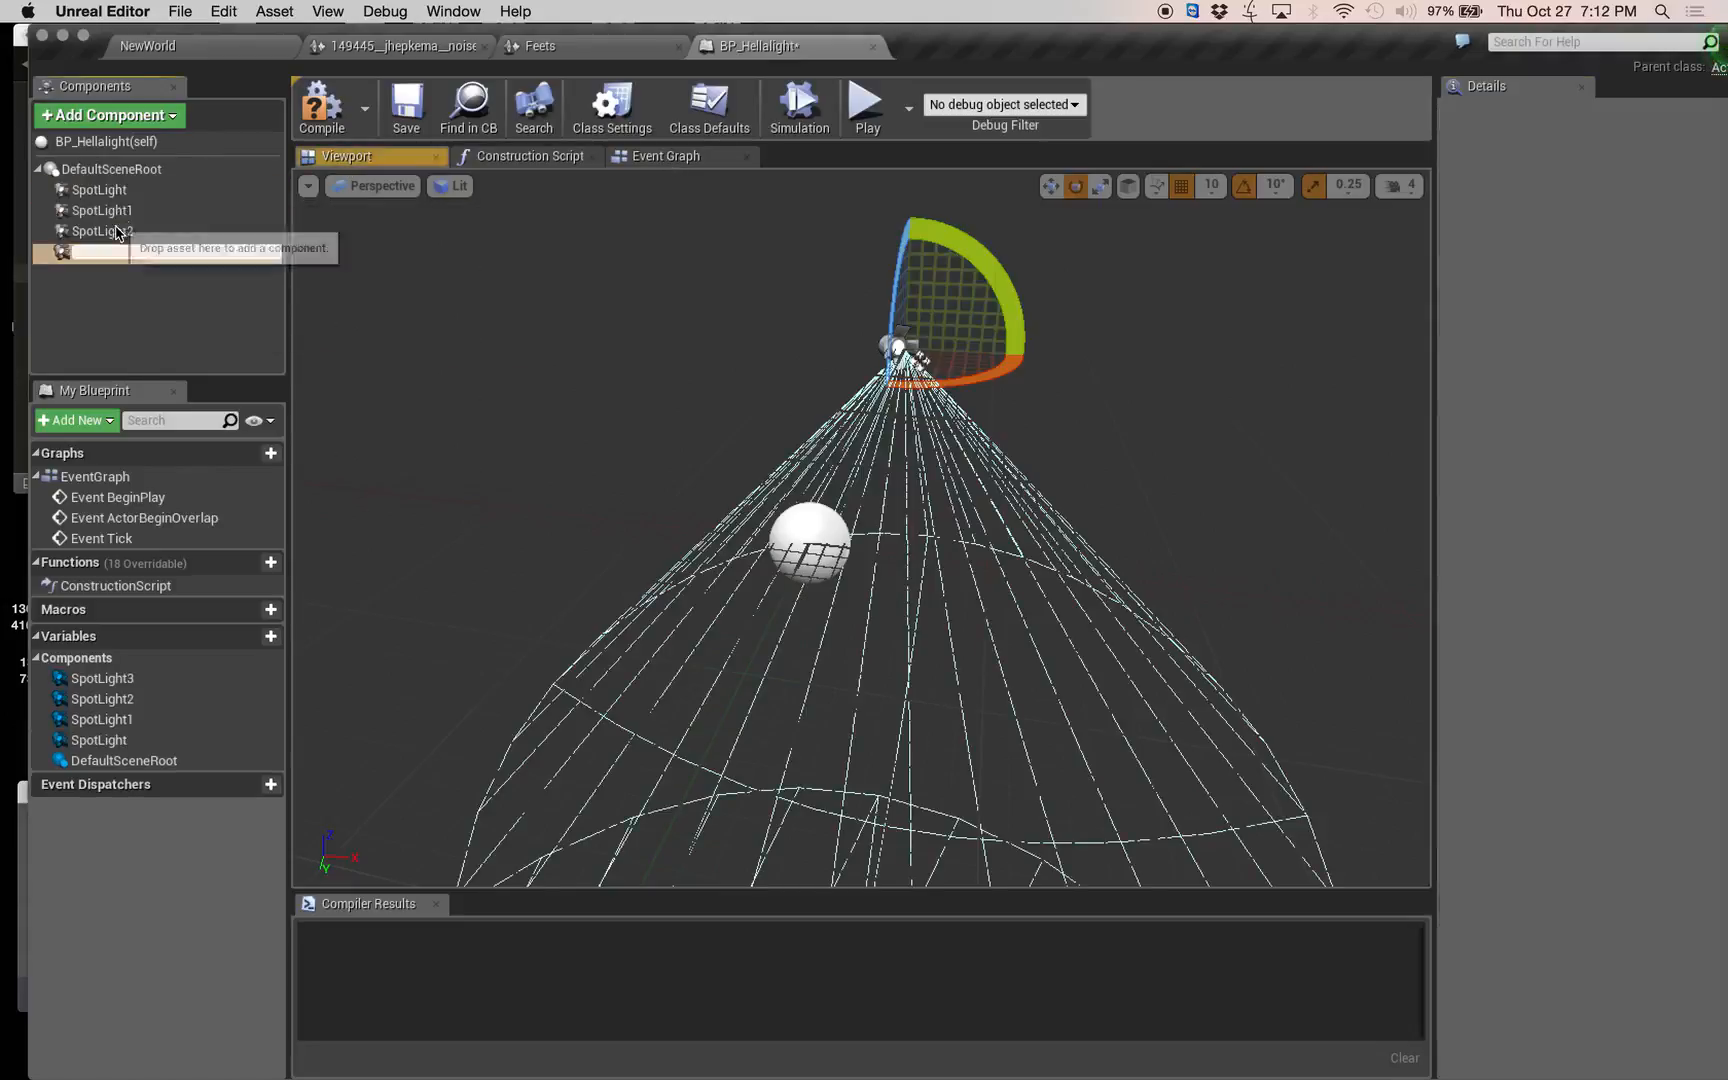
{"action": "left_click", "coordinate": [123, 315]}
Set the location of SpotLight2 to X 400 cm and Y 0 cm.
{"action": "left_click", "coordinate": [125, 231]}
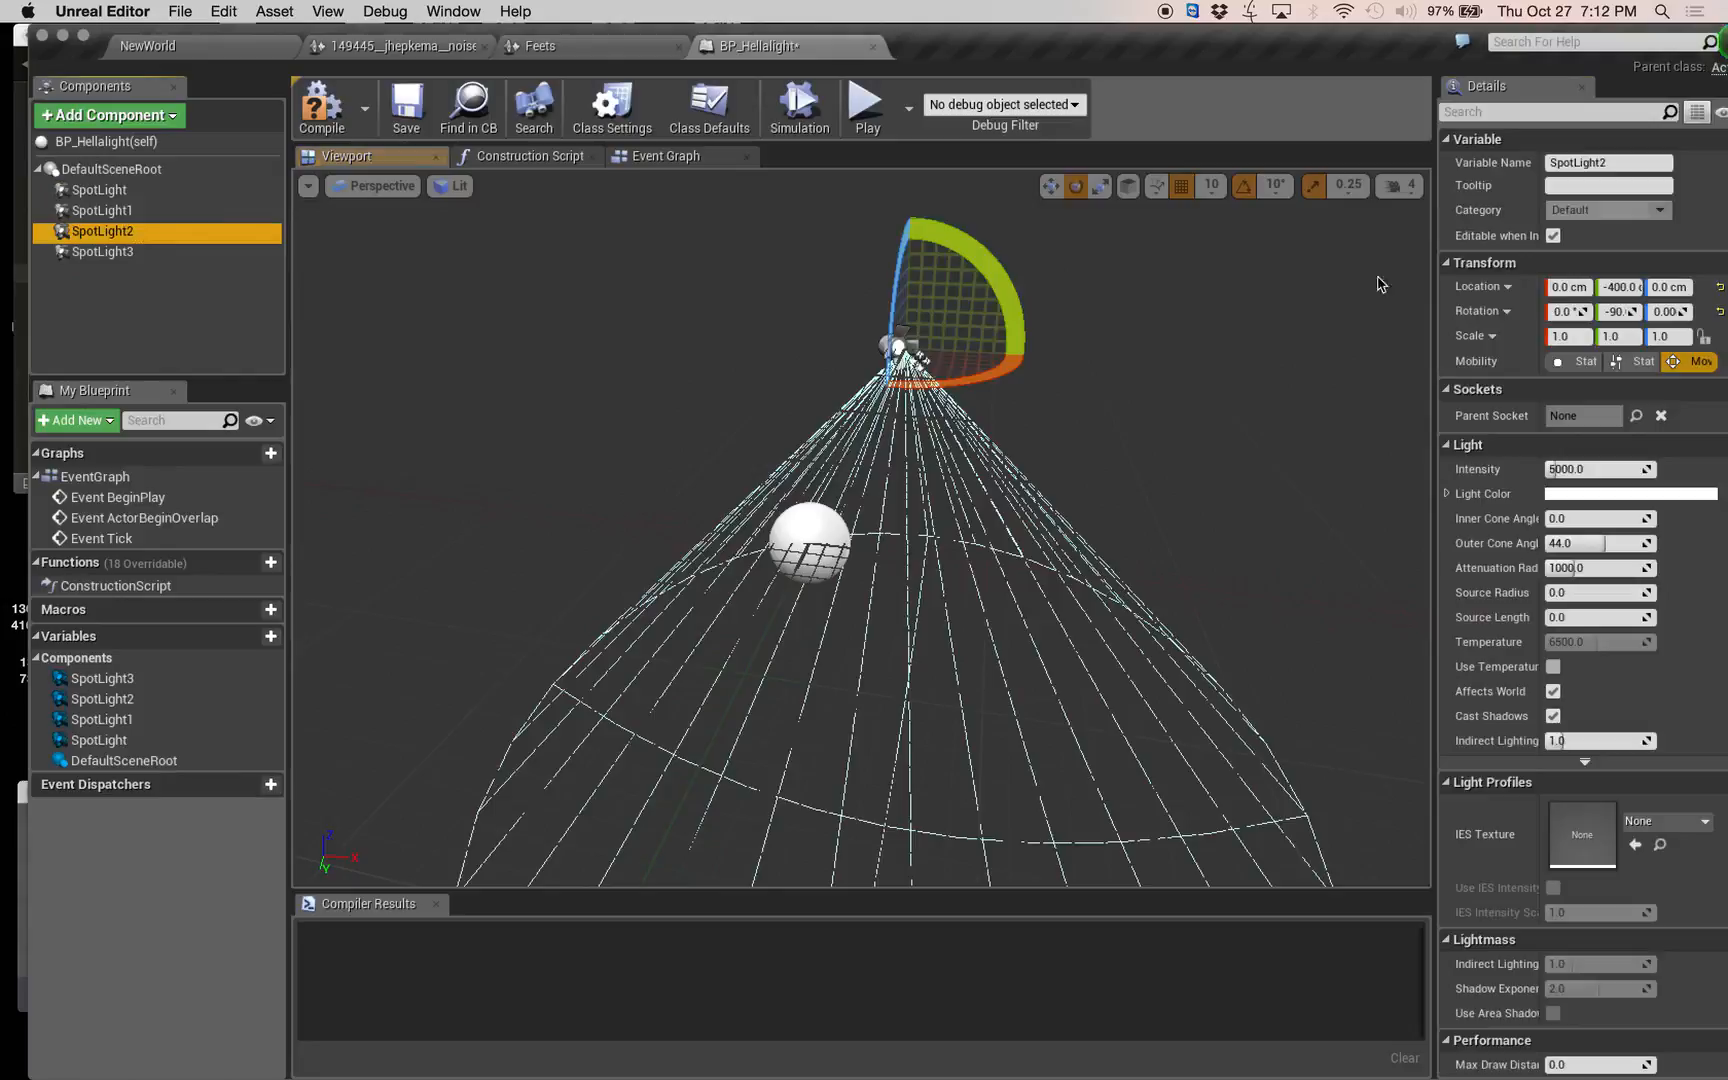
{"action": "left_click", "coordinate": [1572, 288]}
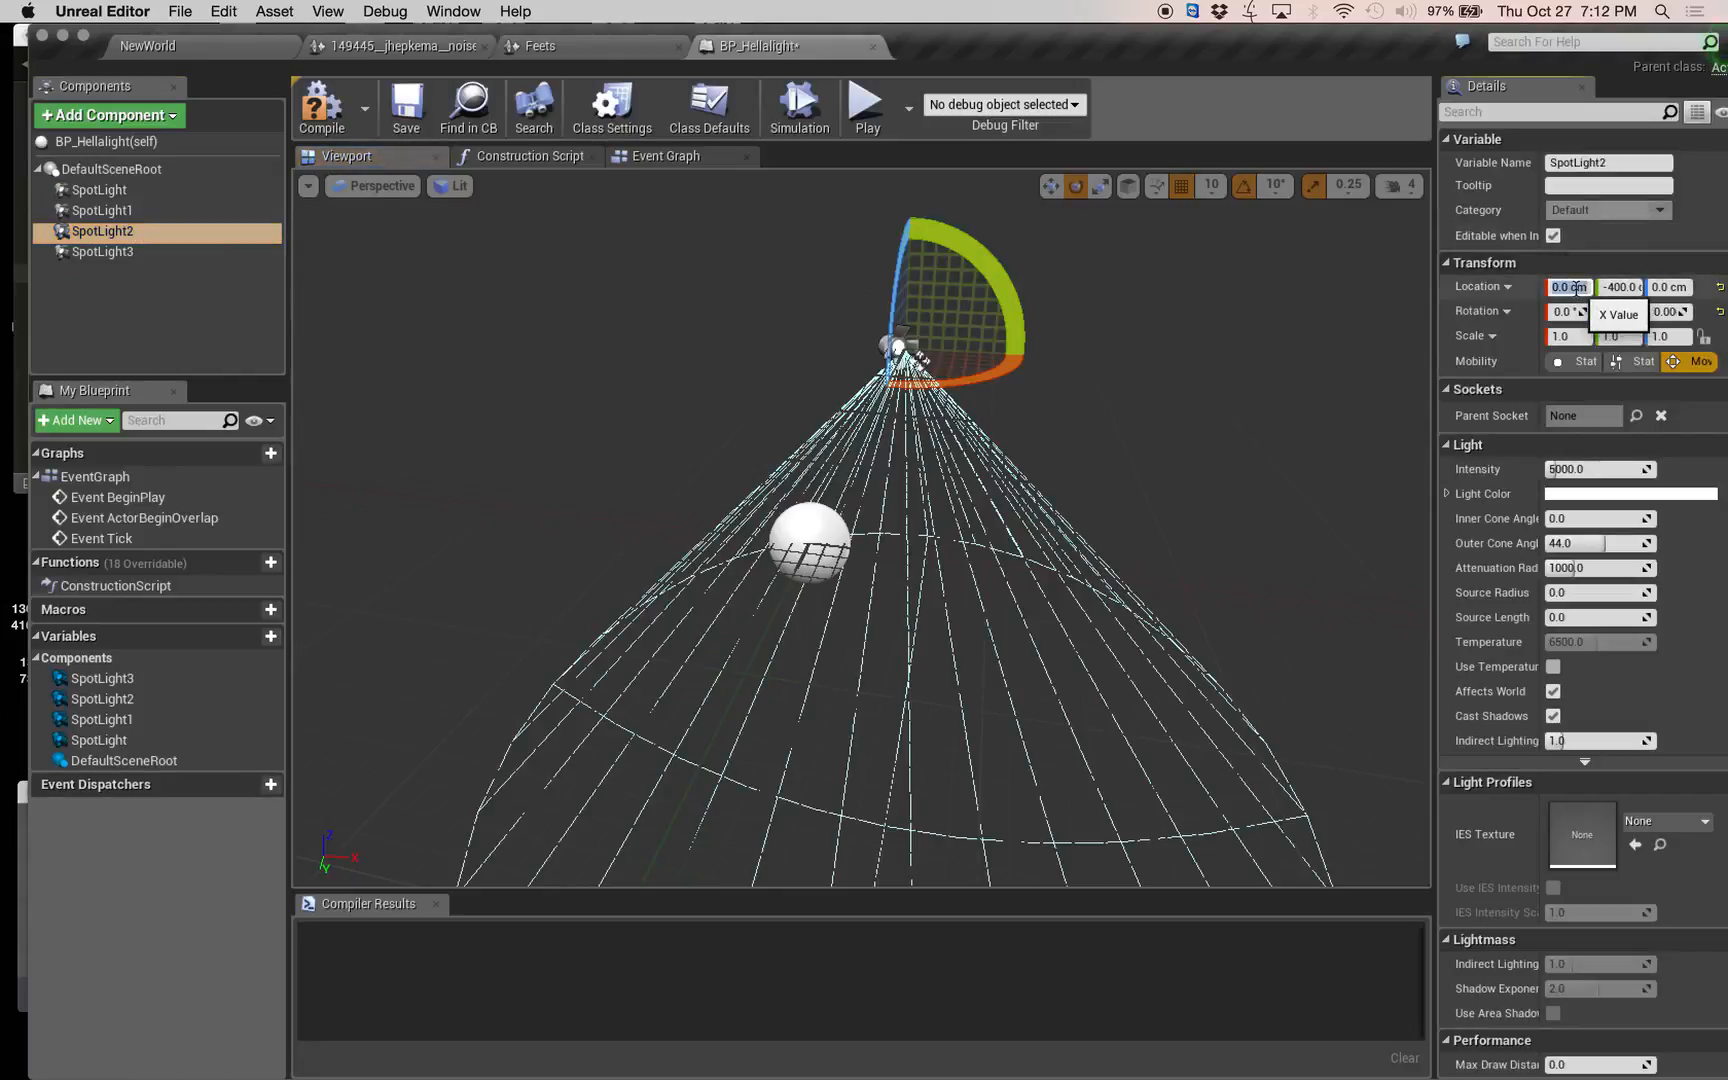
{"action": "type", "text": "400"}
{"action": "key", "text": "Tab"}
{"action": "type", "text": "0"}
{"action": "key", "text": "Tab"}
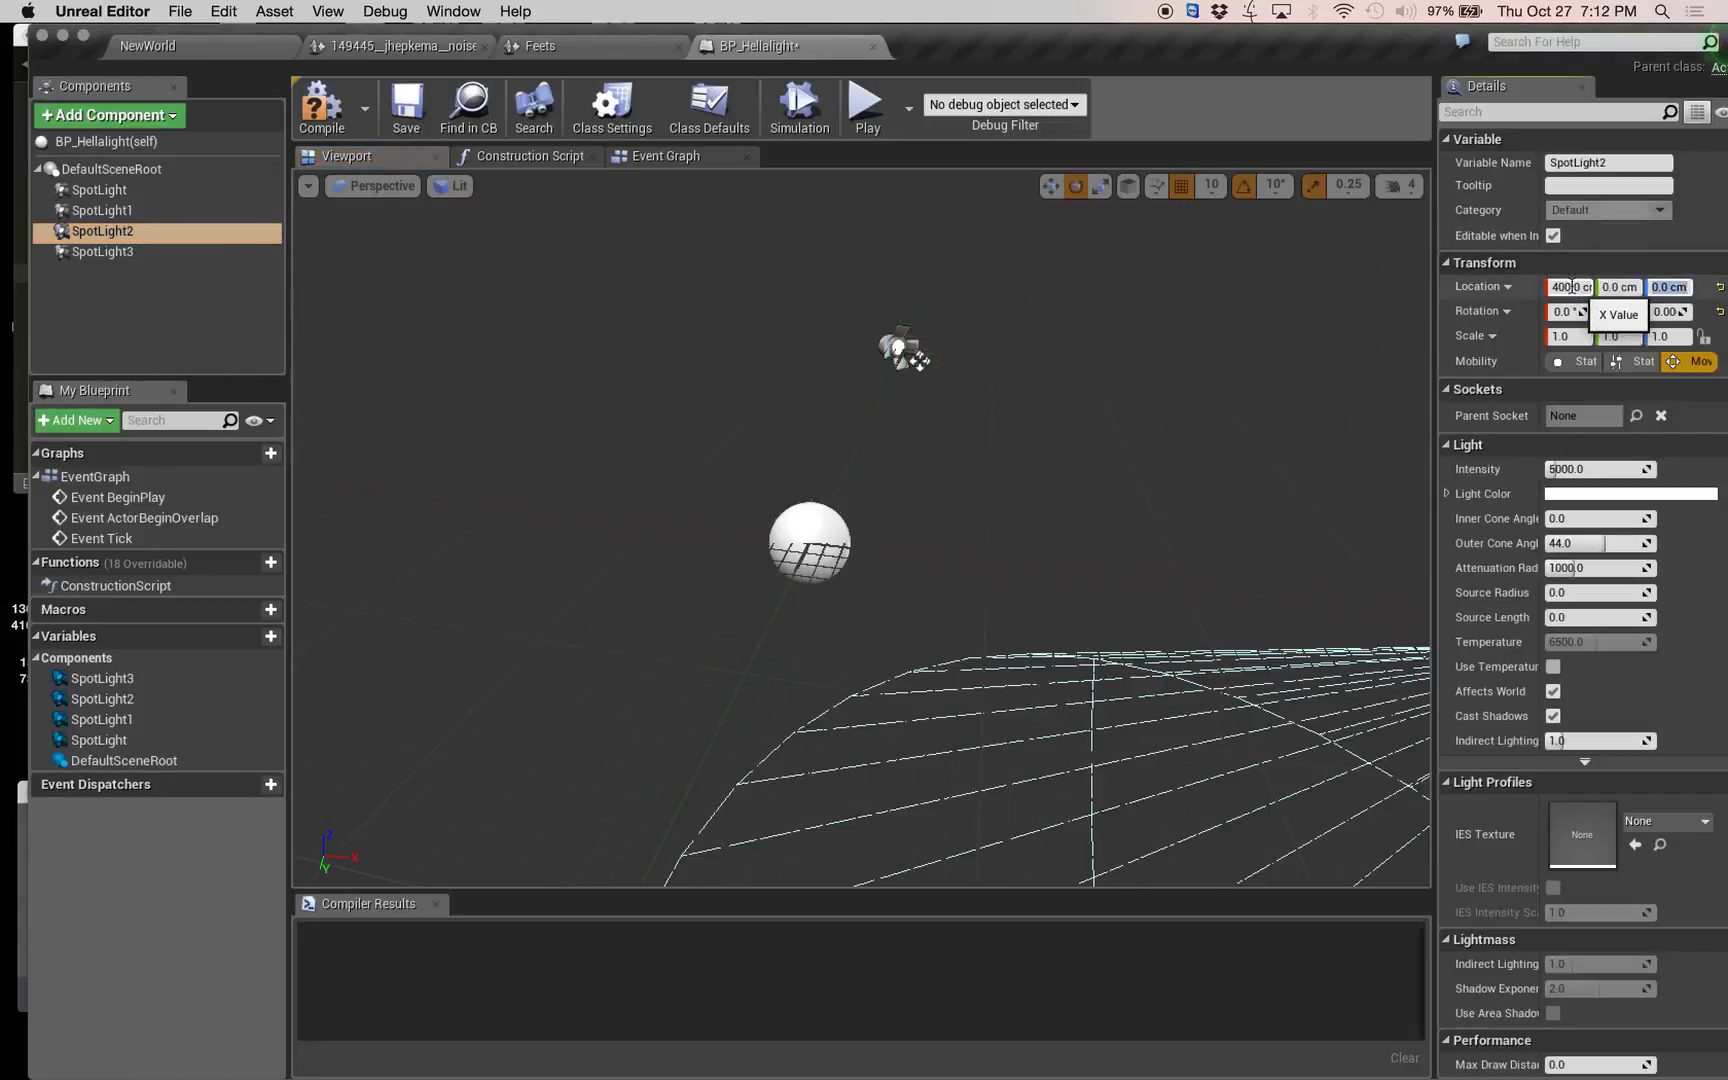
Set the location of SpotLight3 to X -400 cm and Y 0 cm.
{"action": "left_click", "coordinate": [100, 251]}
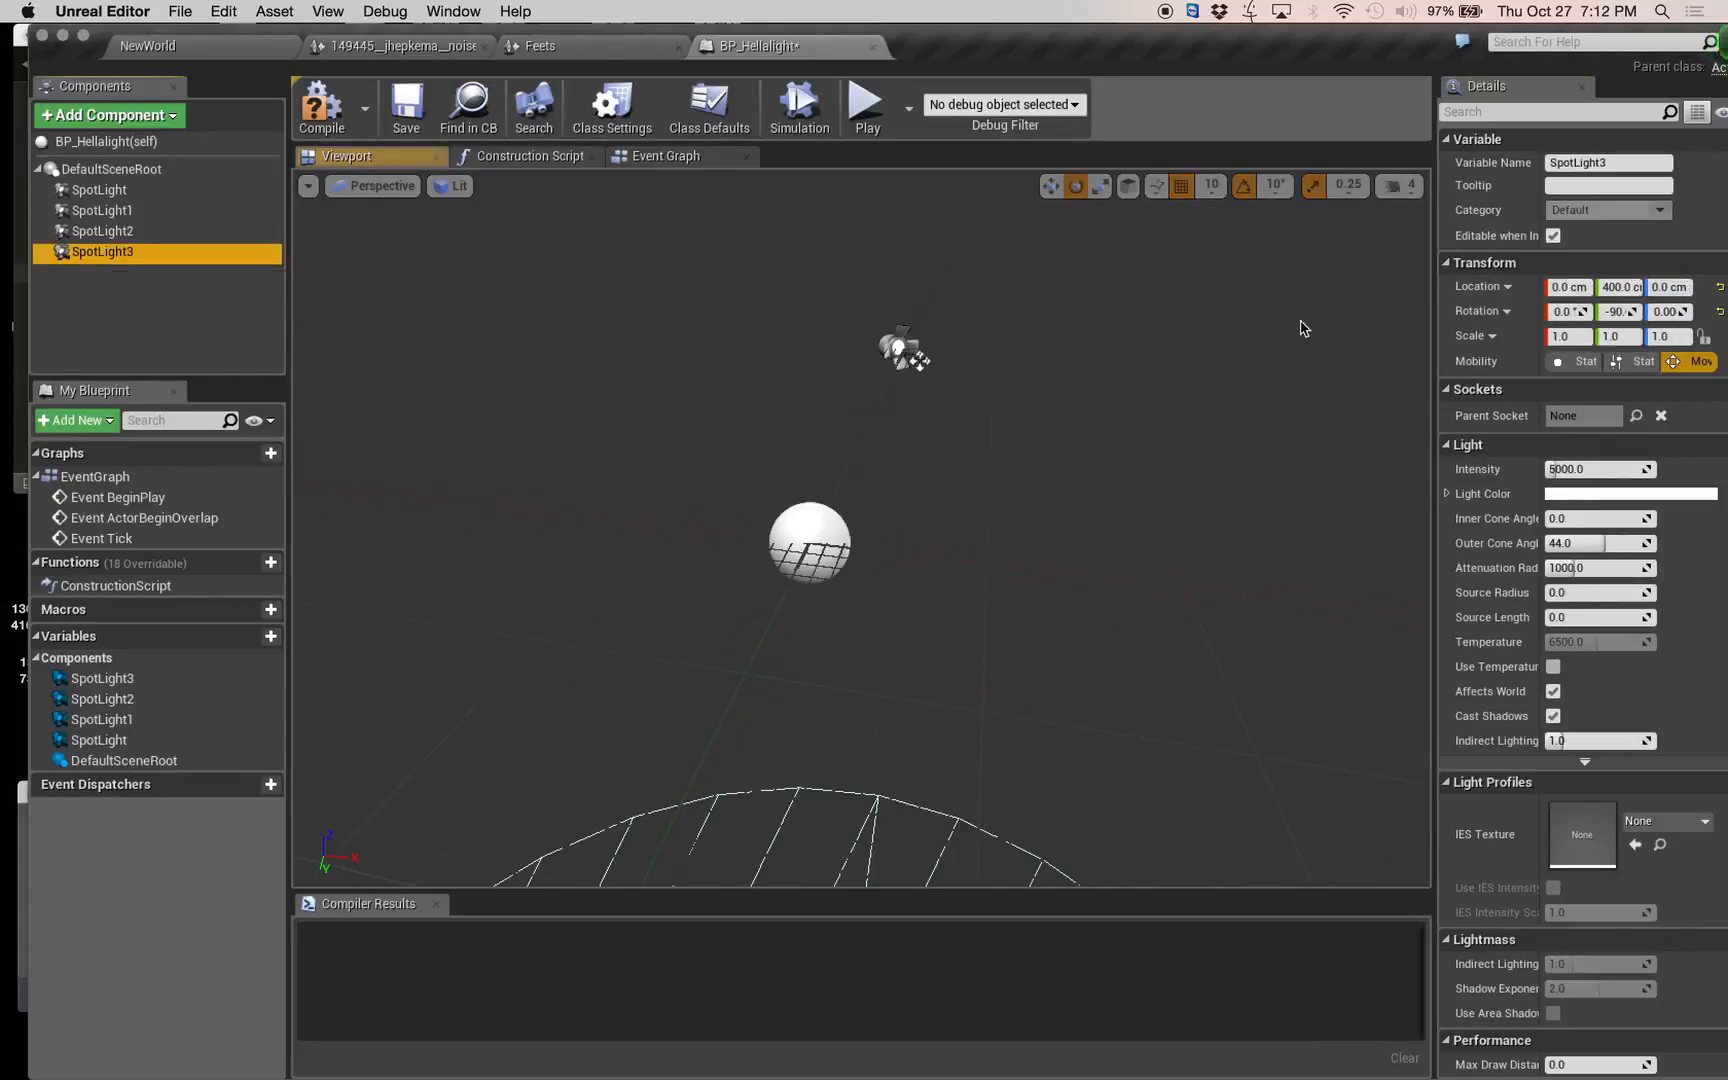
{"action": "left_click", "coordinate": [1578, 290]}
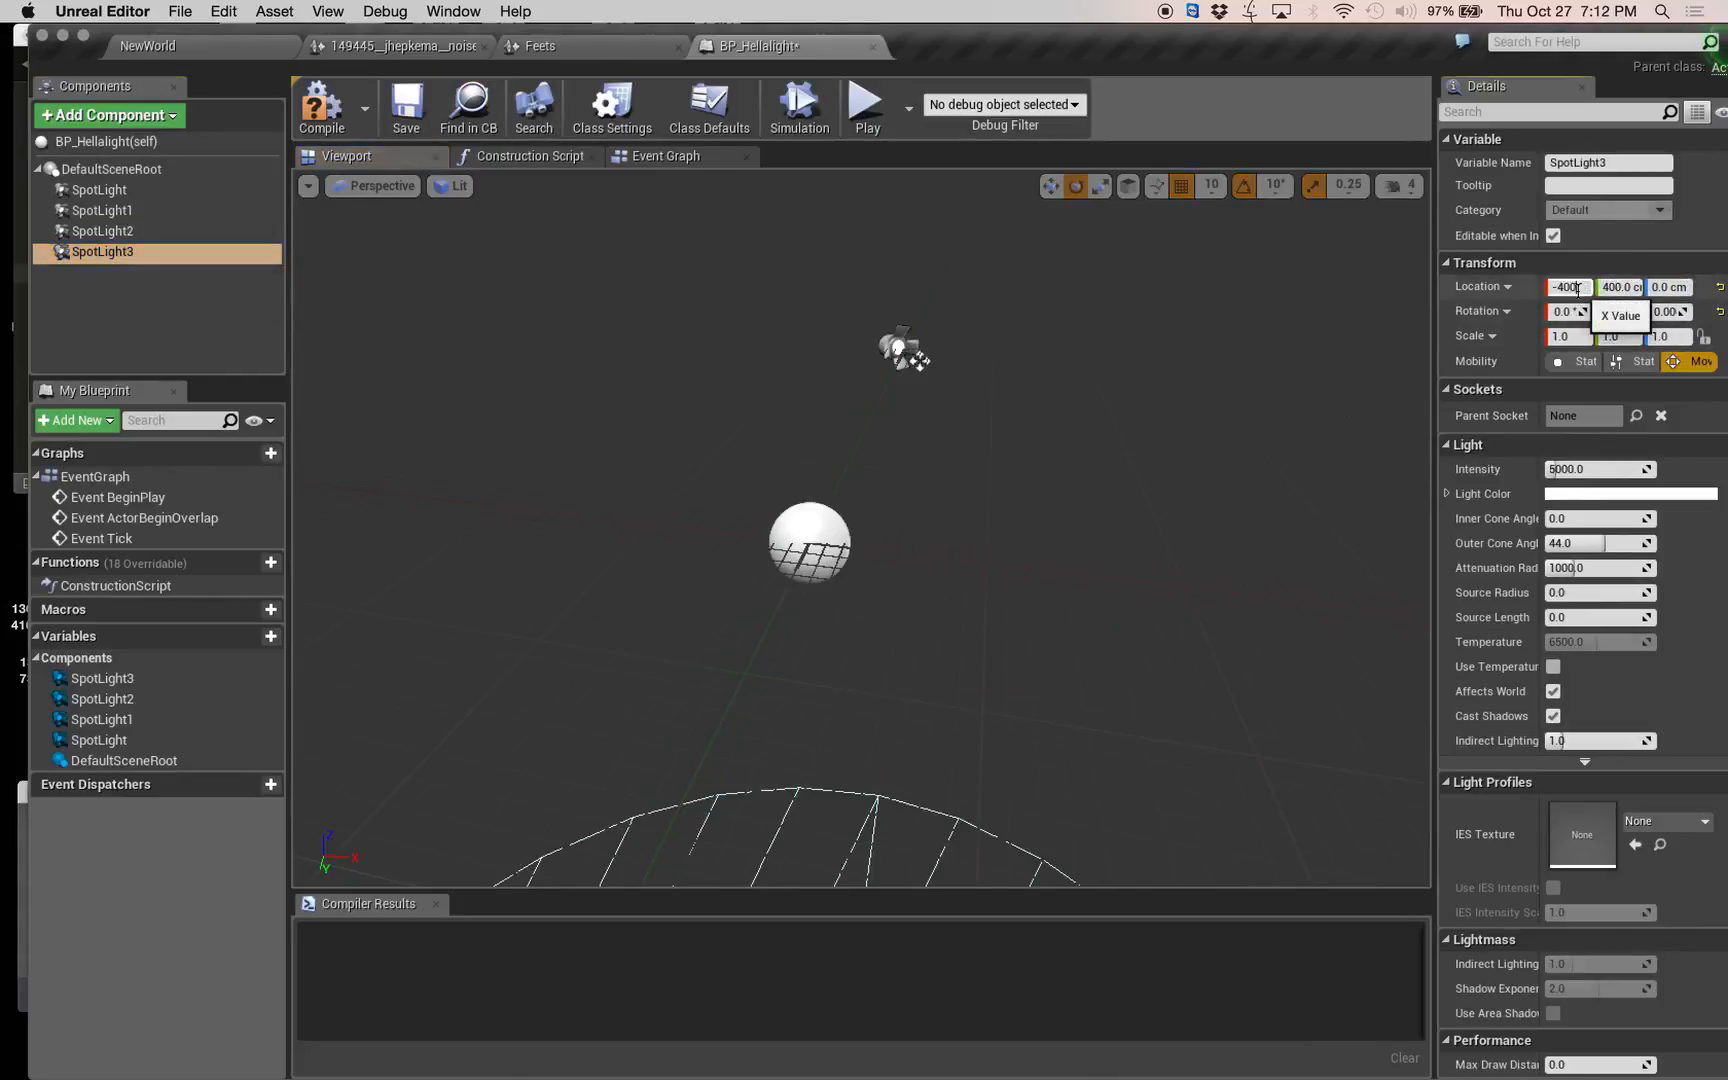
{"action": "type", "text": "-400"}
{"action": "key", "text": "Tab"}
{"action": "type", "text": "-"}
{"action": "key", "text": "Tab"}
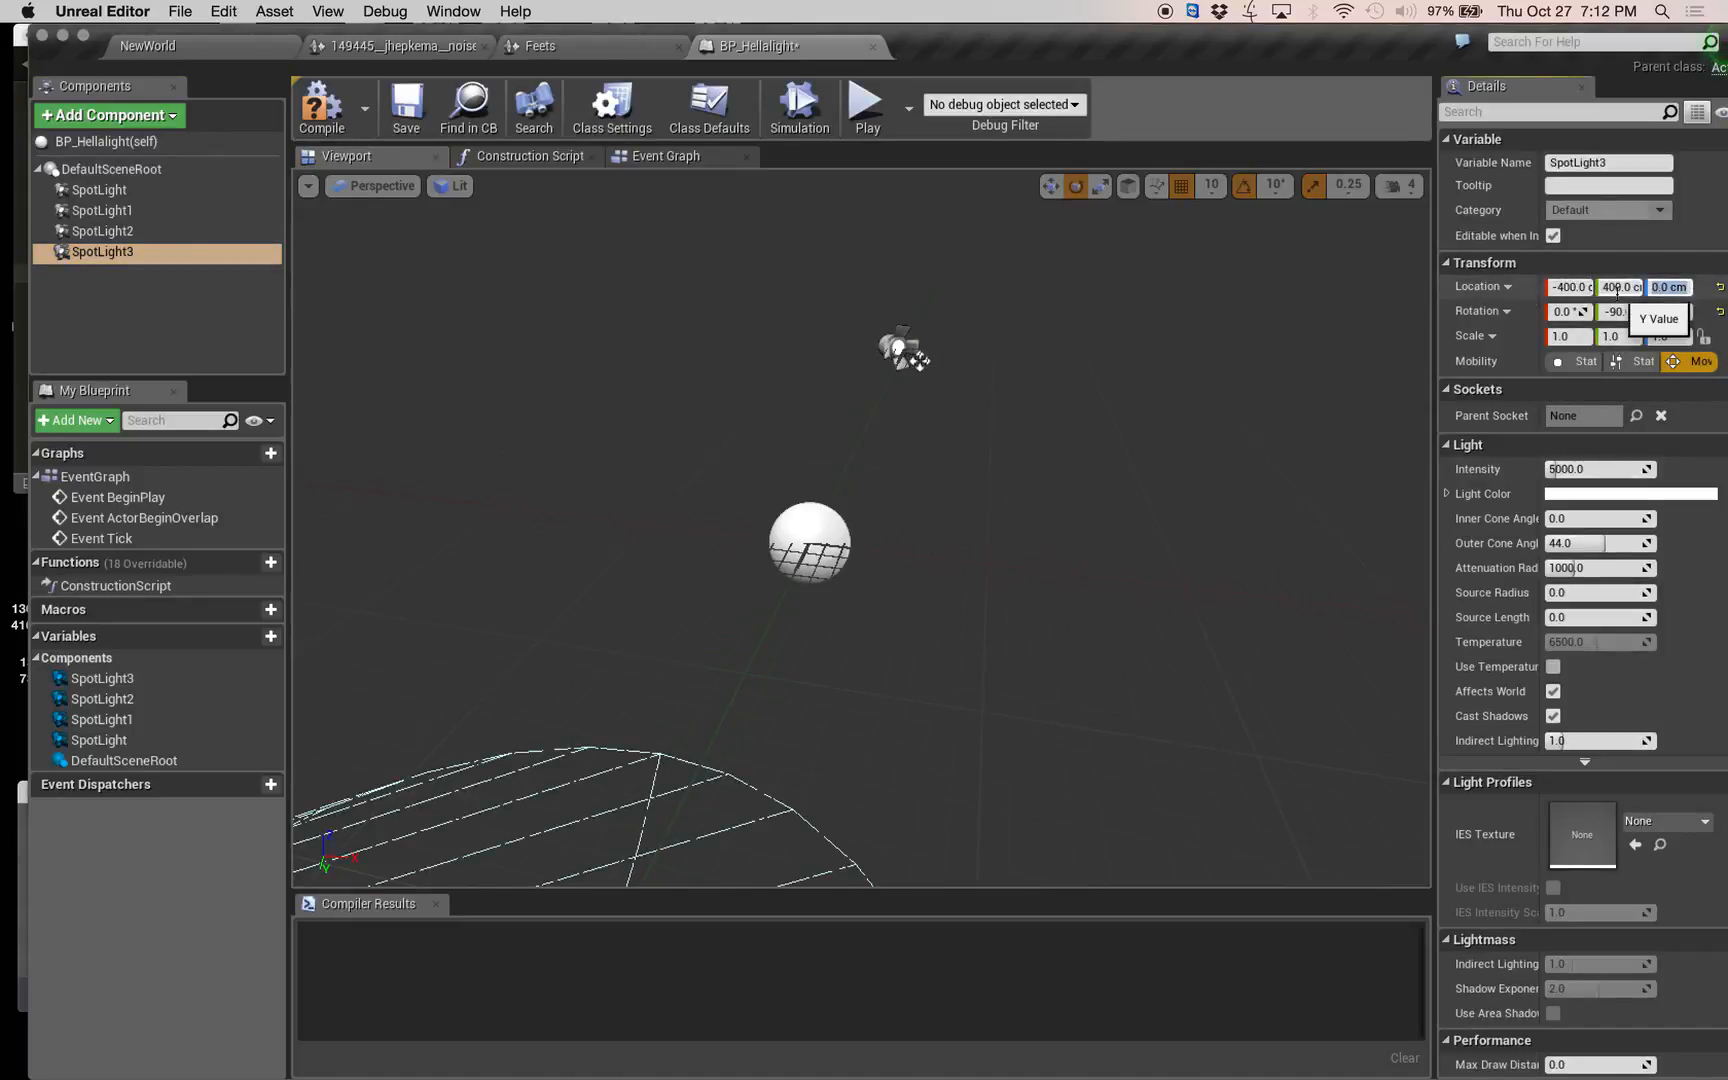
{"action": "key", "text": "Tab"}
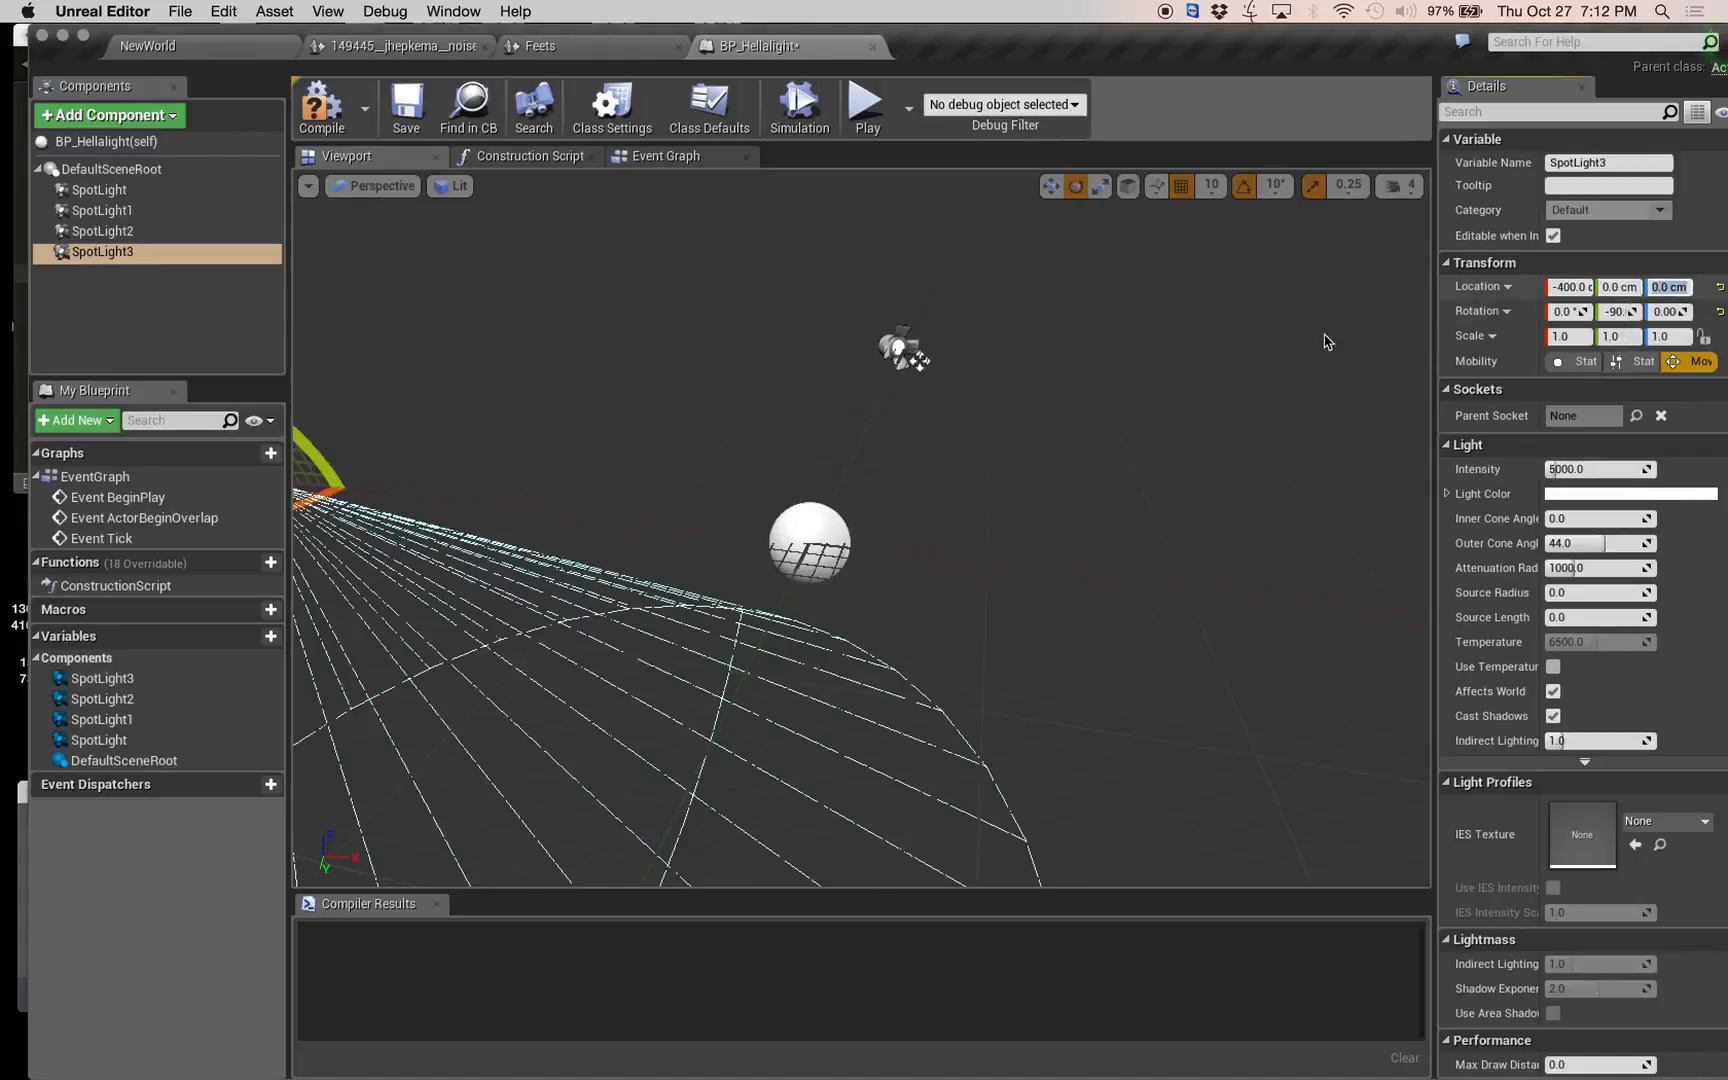
Select all four spotlights and set their inner cone angle to 25 degrees and intensity to 10000.
{"action": "right_click_drag", "start_coordinate": [1327, 340], "coordinate": [1003, 387]}
{"action": "key", "text": "s"}
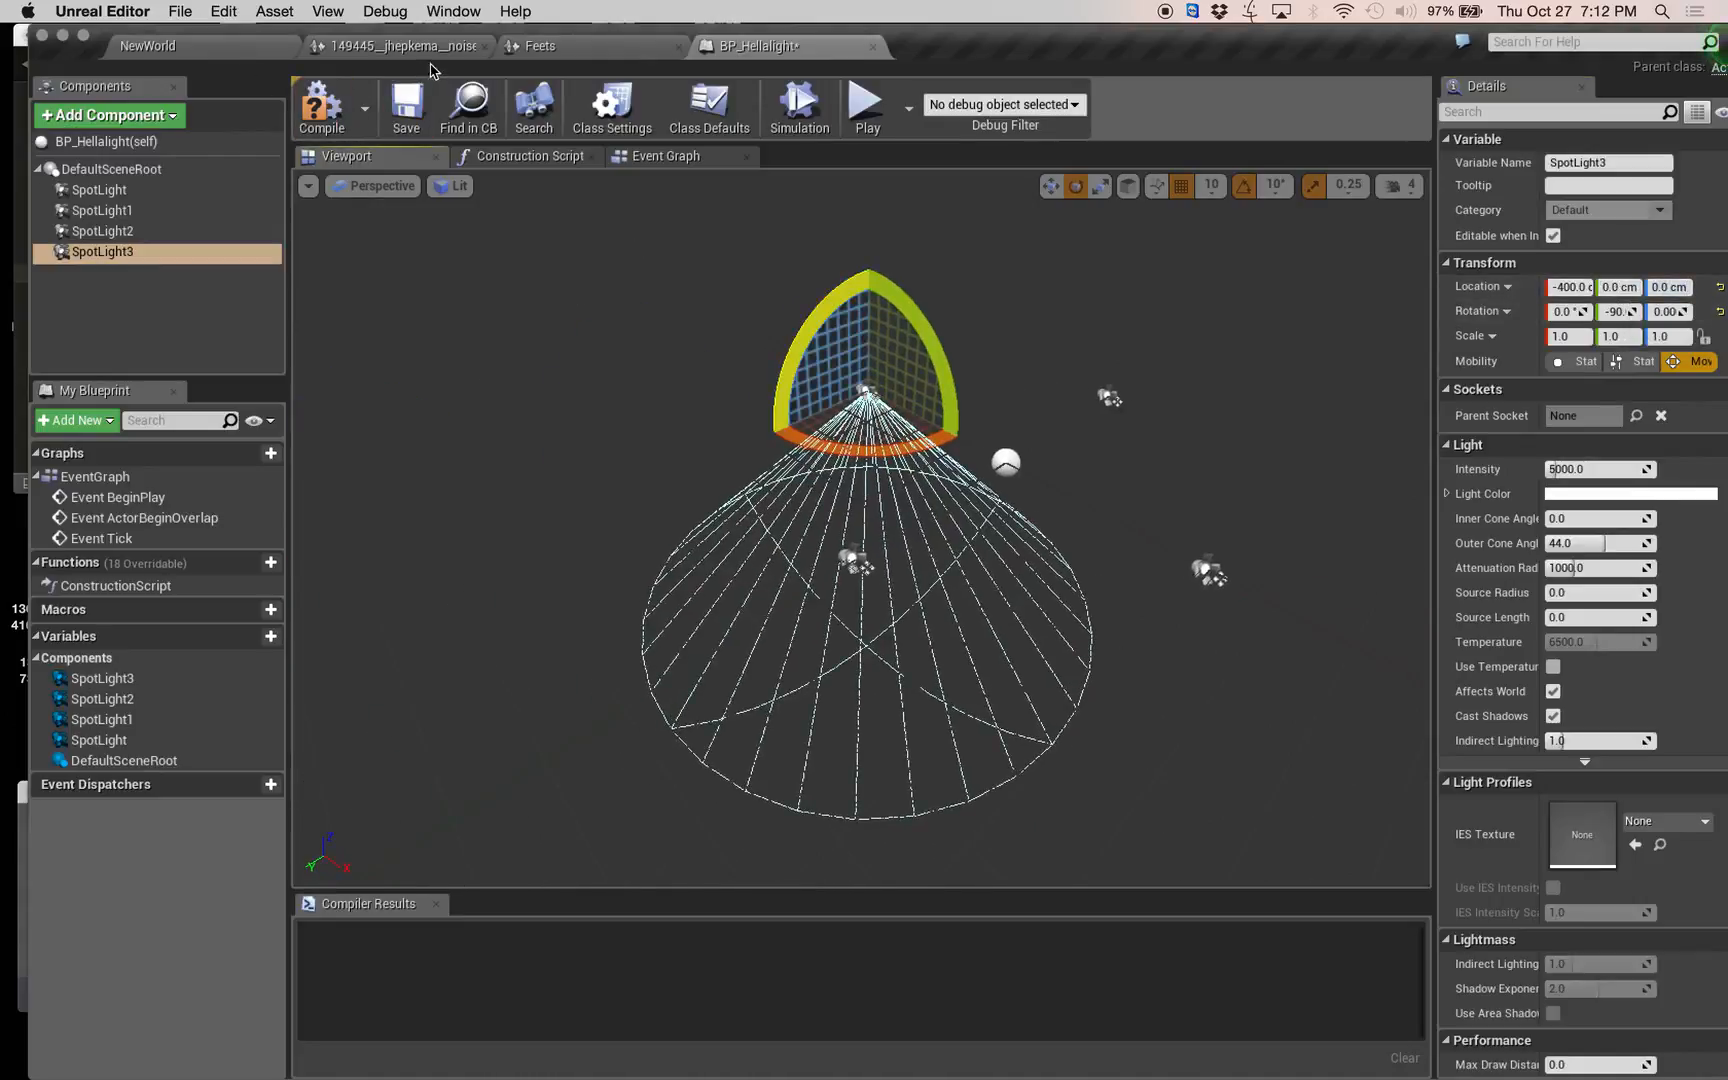
{"action": "left_click", "coordinate": [105, 190]}
{"action": "left_click", "coordinate": [103, 251], "text": "shift"}
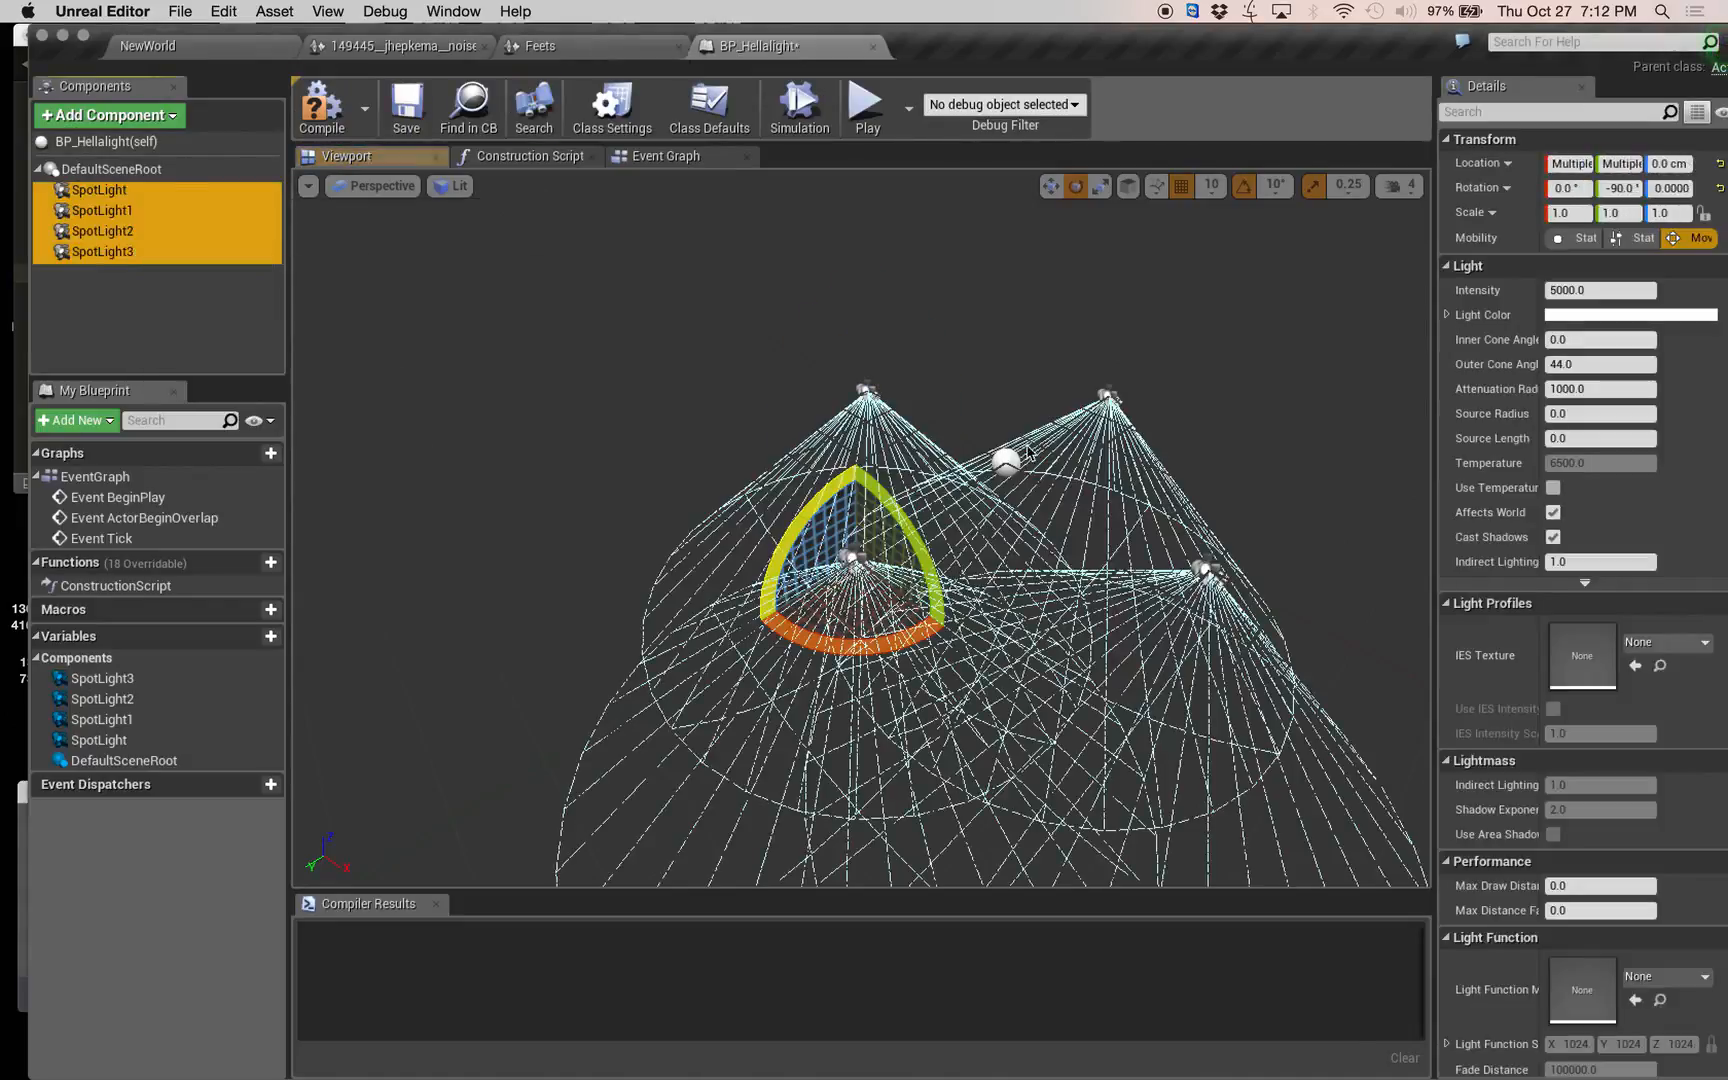
{"action": "left_click", "coordinate": [1583, 340]}
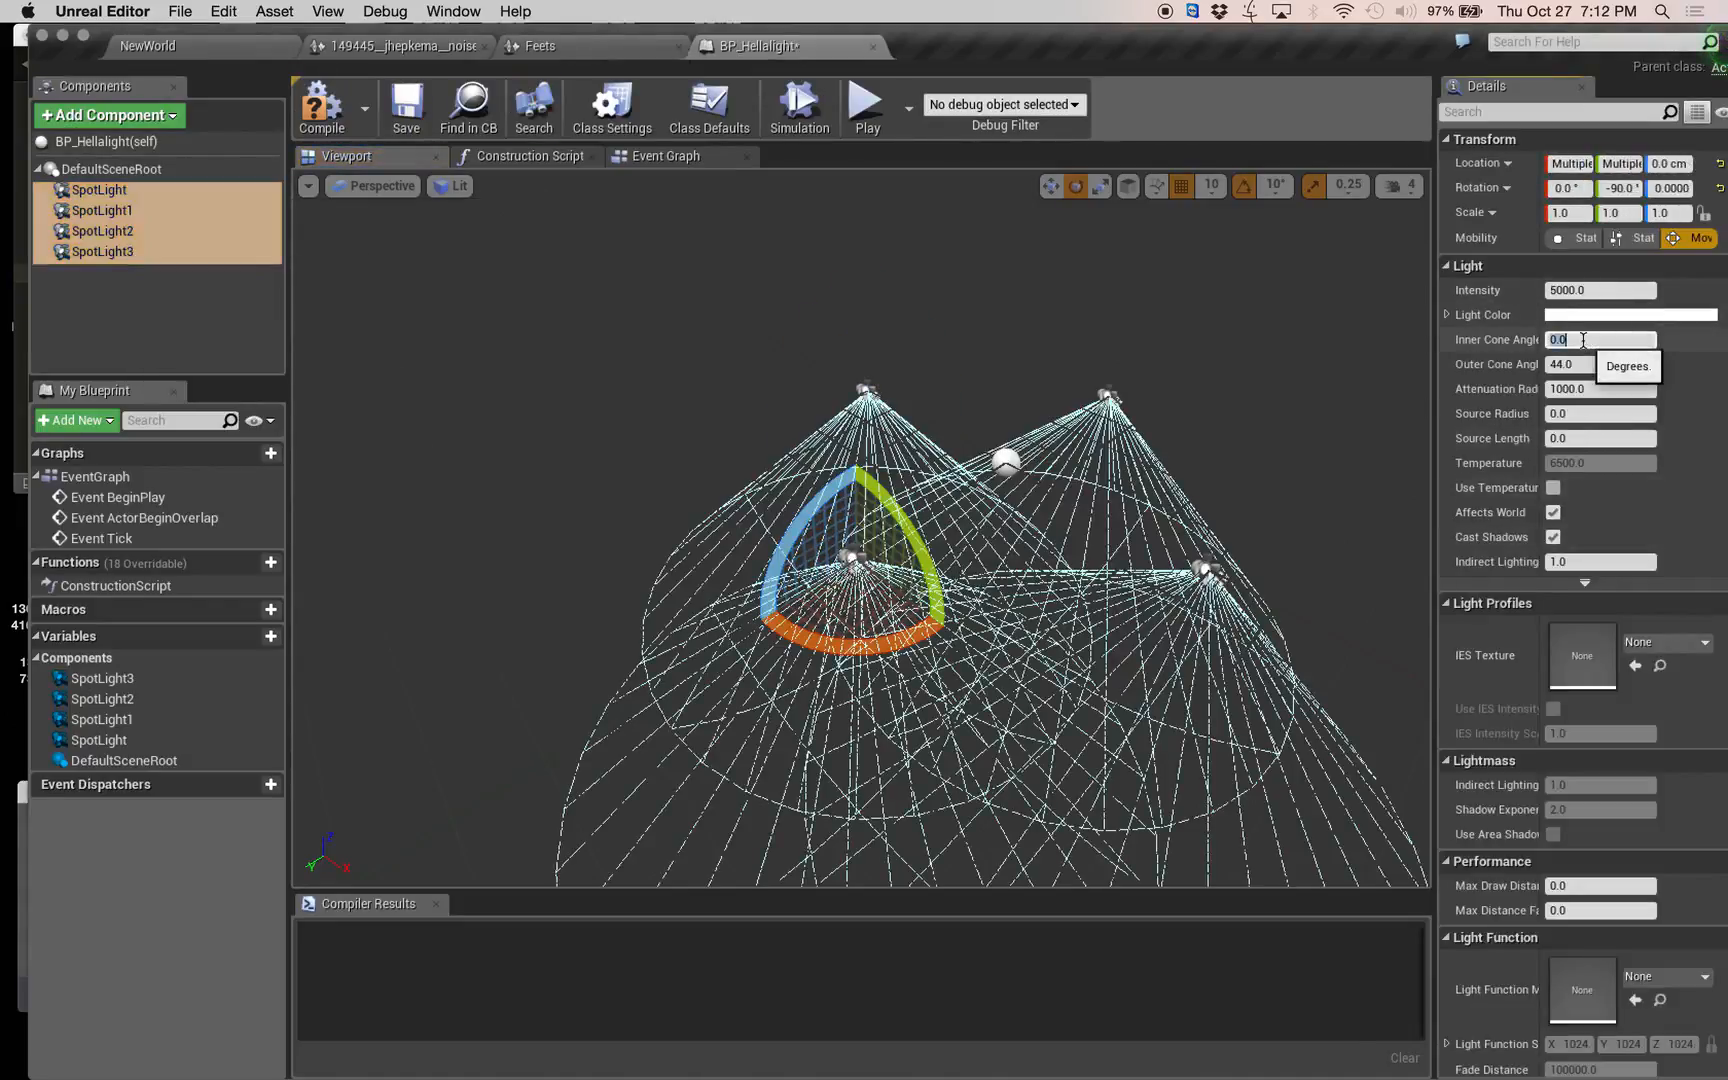
{"action": "type", "text": "20"}
{"action": "key", "text": "Tab"}
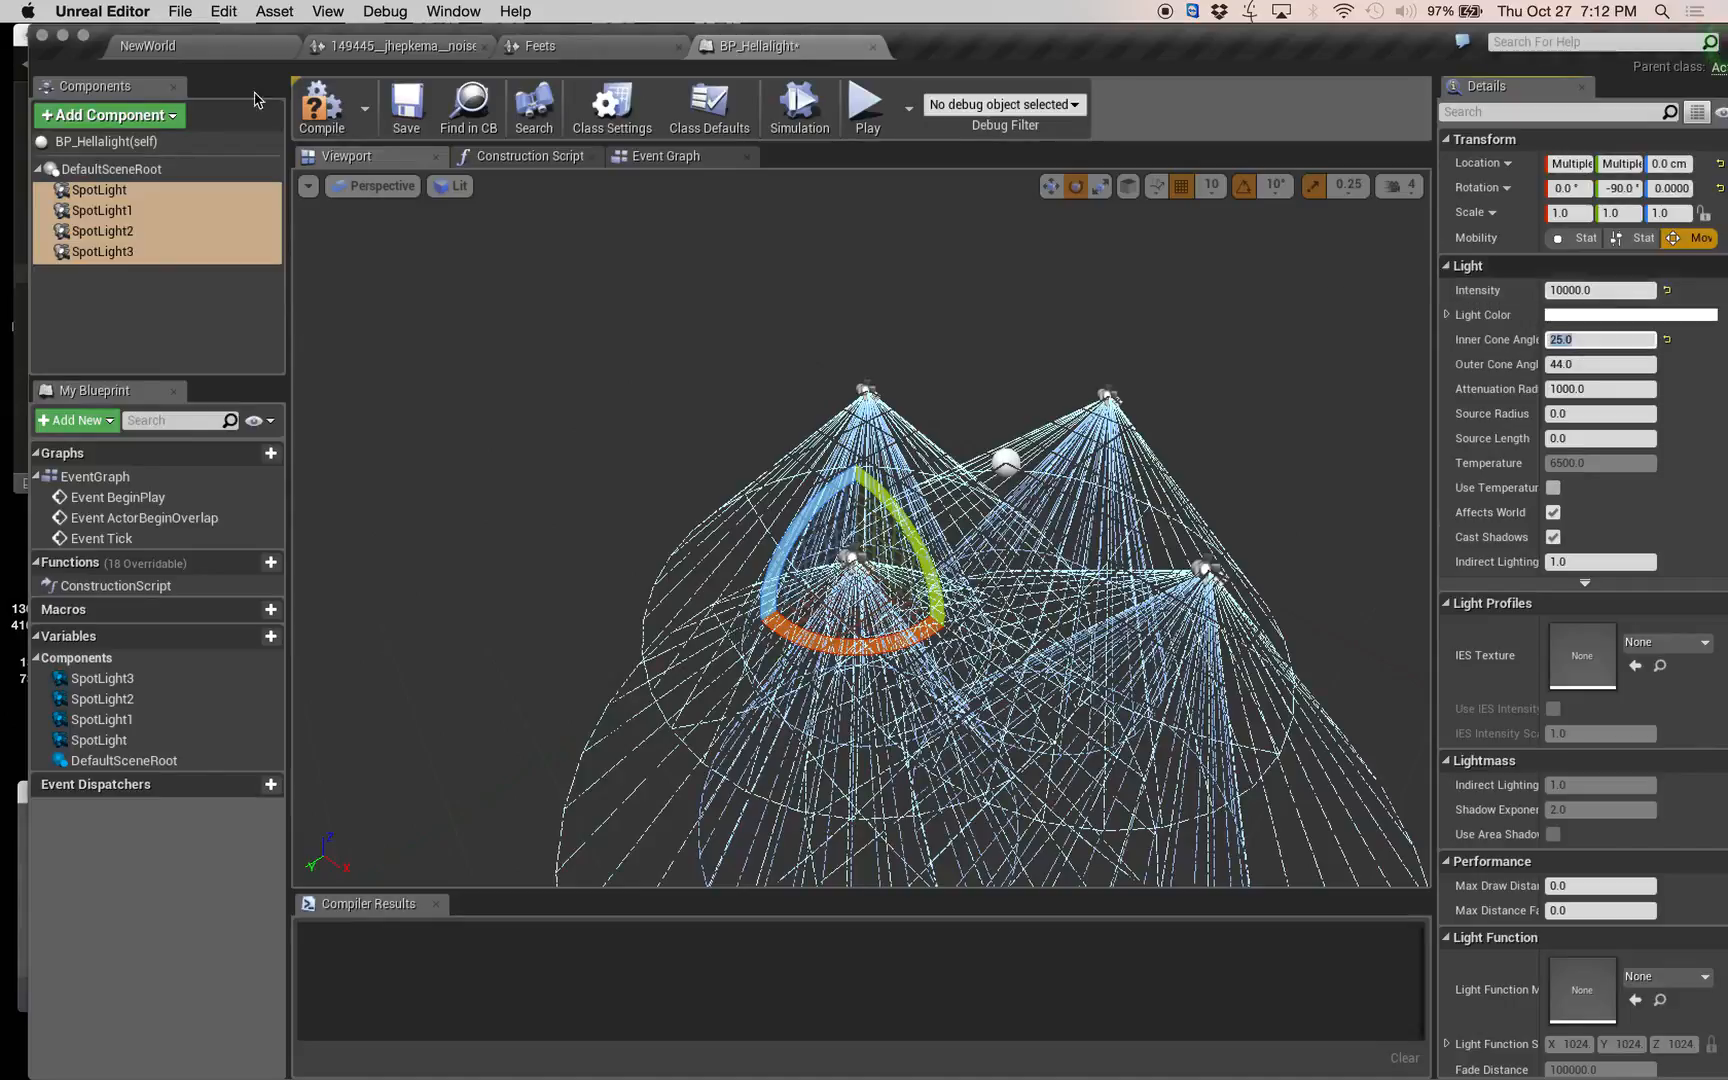
Compile the Blueprint, return to the NewWorld level and place a BP_Hellalight instance above the cube.
{"action": "left_click", "coordinate": [321, 106]}
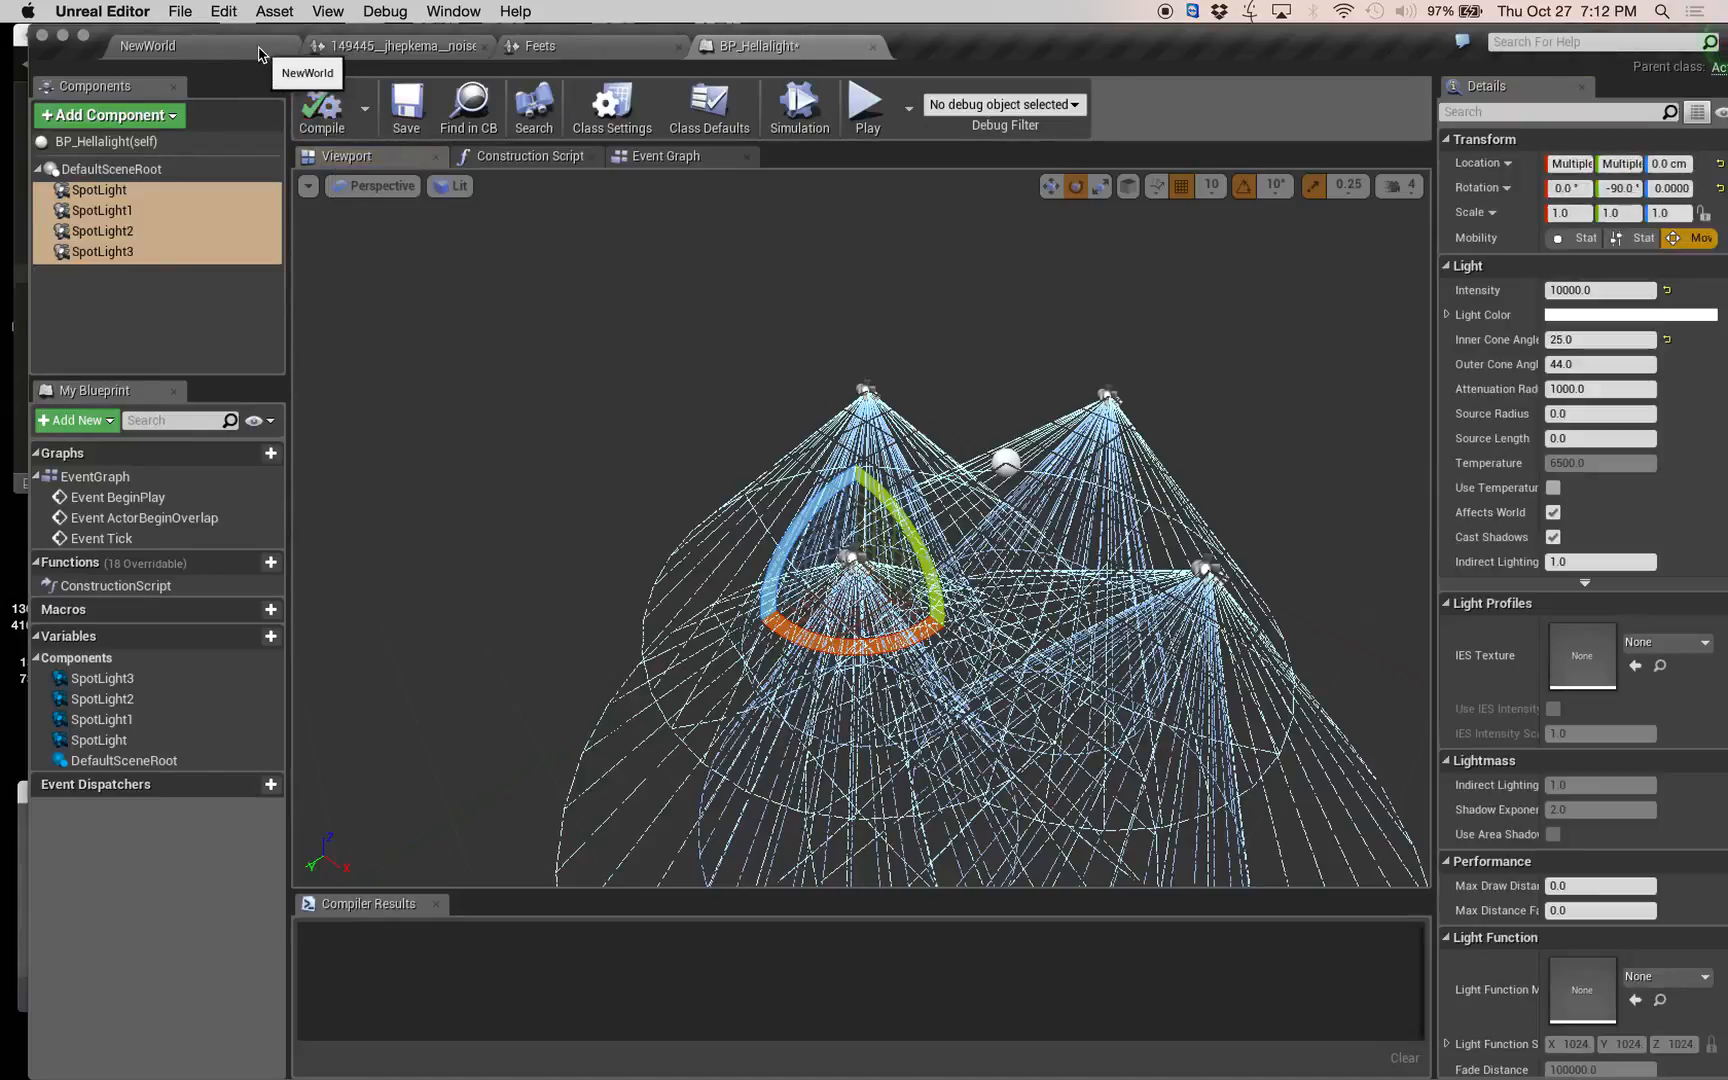
{"action": "left_click", "coordinate": [275, 47]}
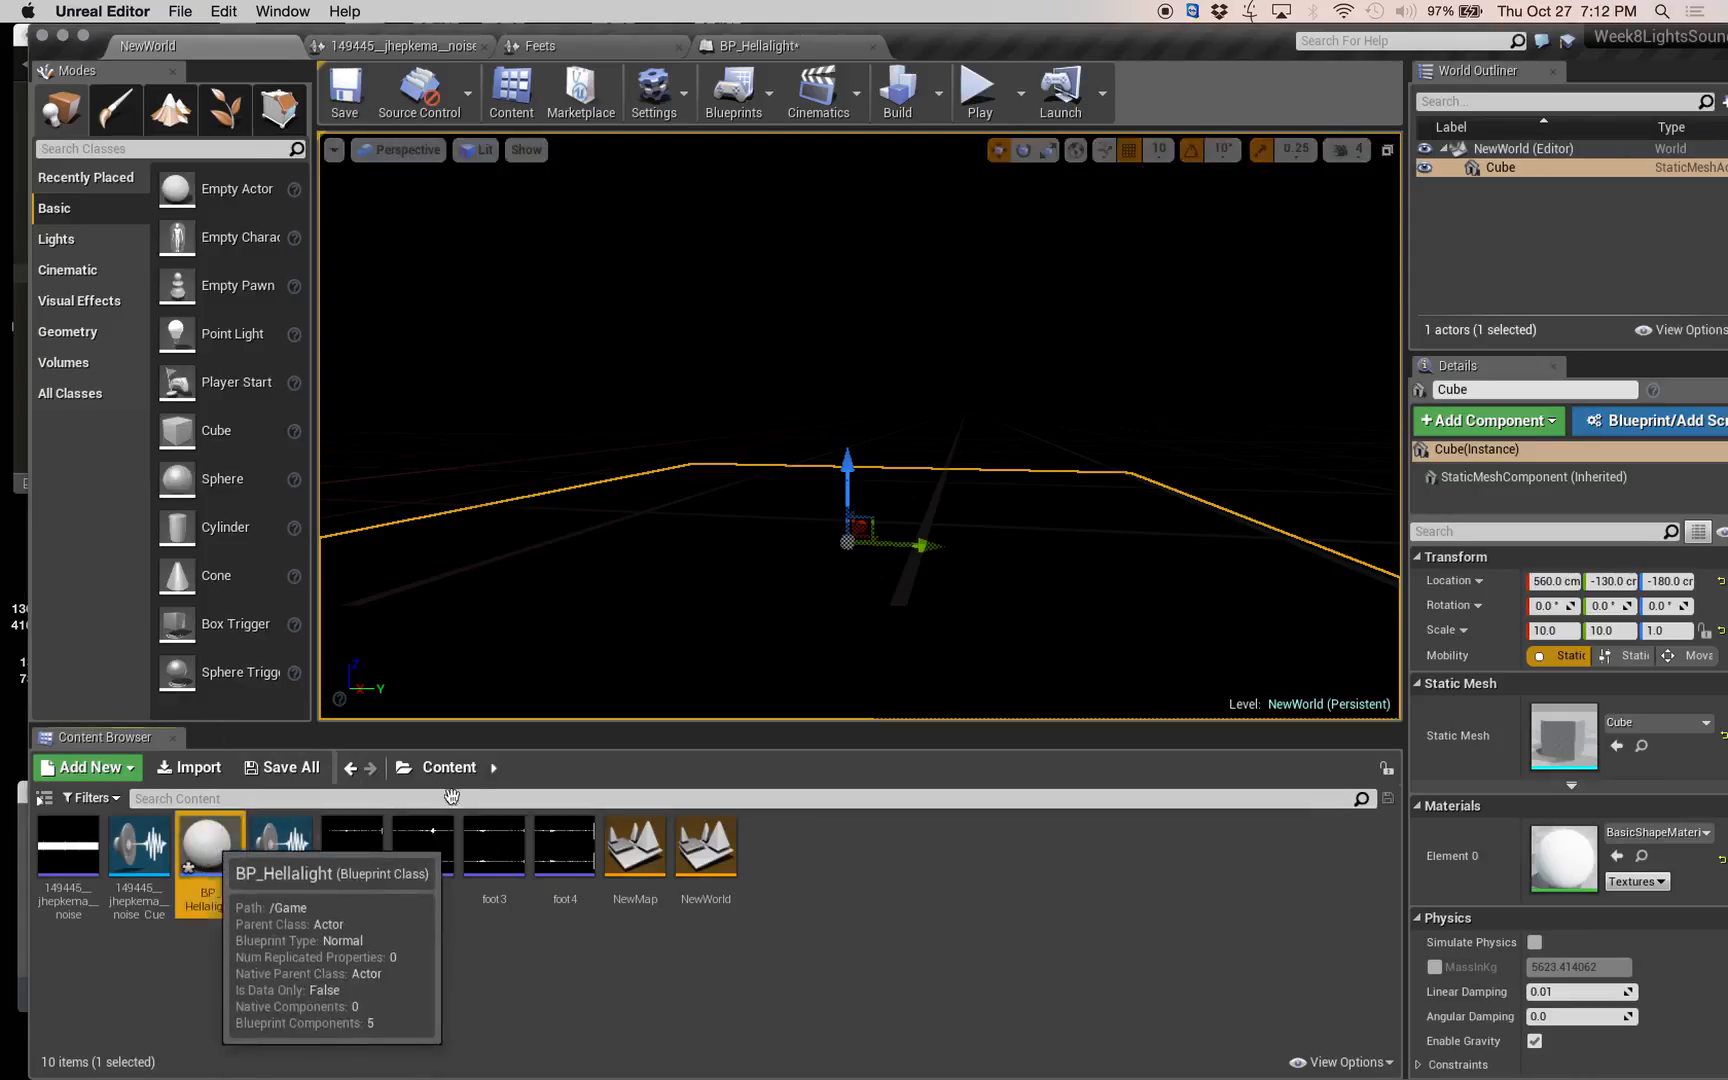
{"action": "left_click_drag", "start_coordinate": [209, 862], "coordinate": [853, 548]}
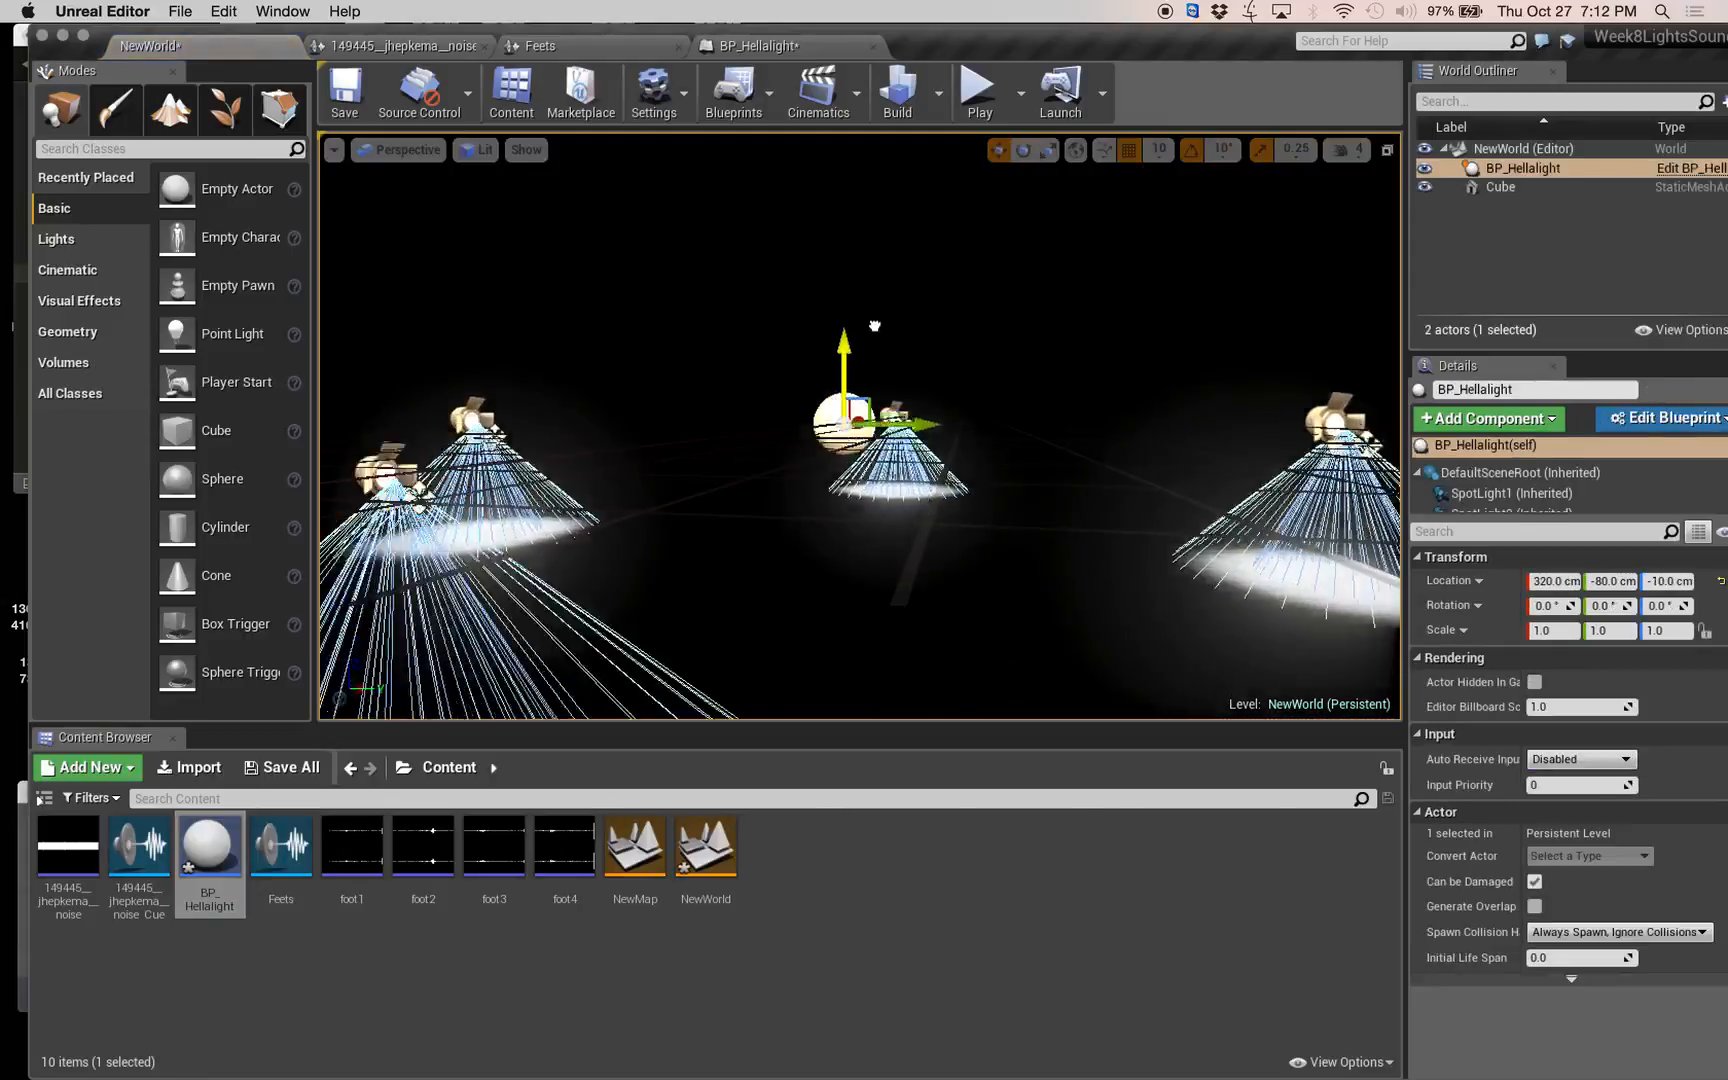
Raise and shift the BP_Hellalight instance above the cube to about X 560, Y -80, Z 320 cm.
{"action": "left_click_drag", "start_coordinate": [874, 326], "coordinate": [898, 227]}
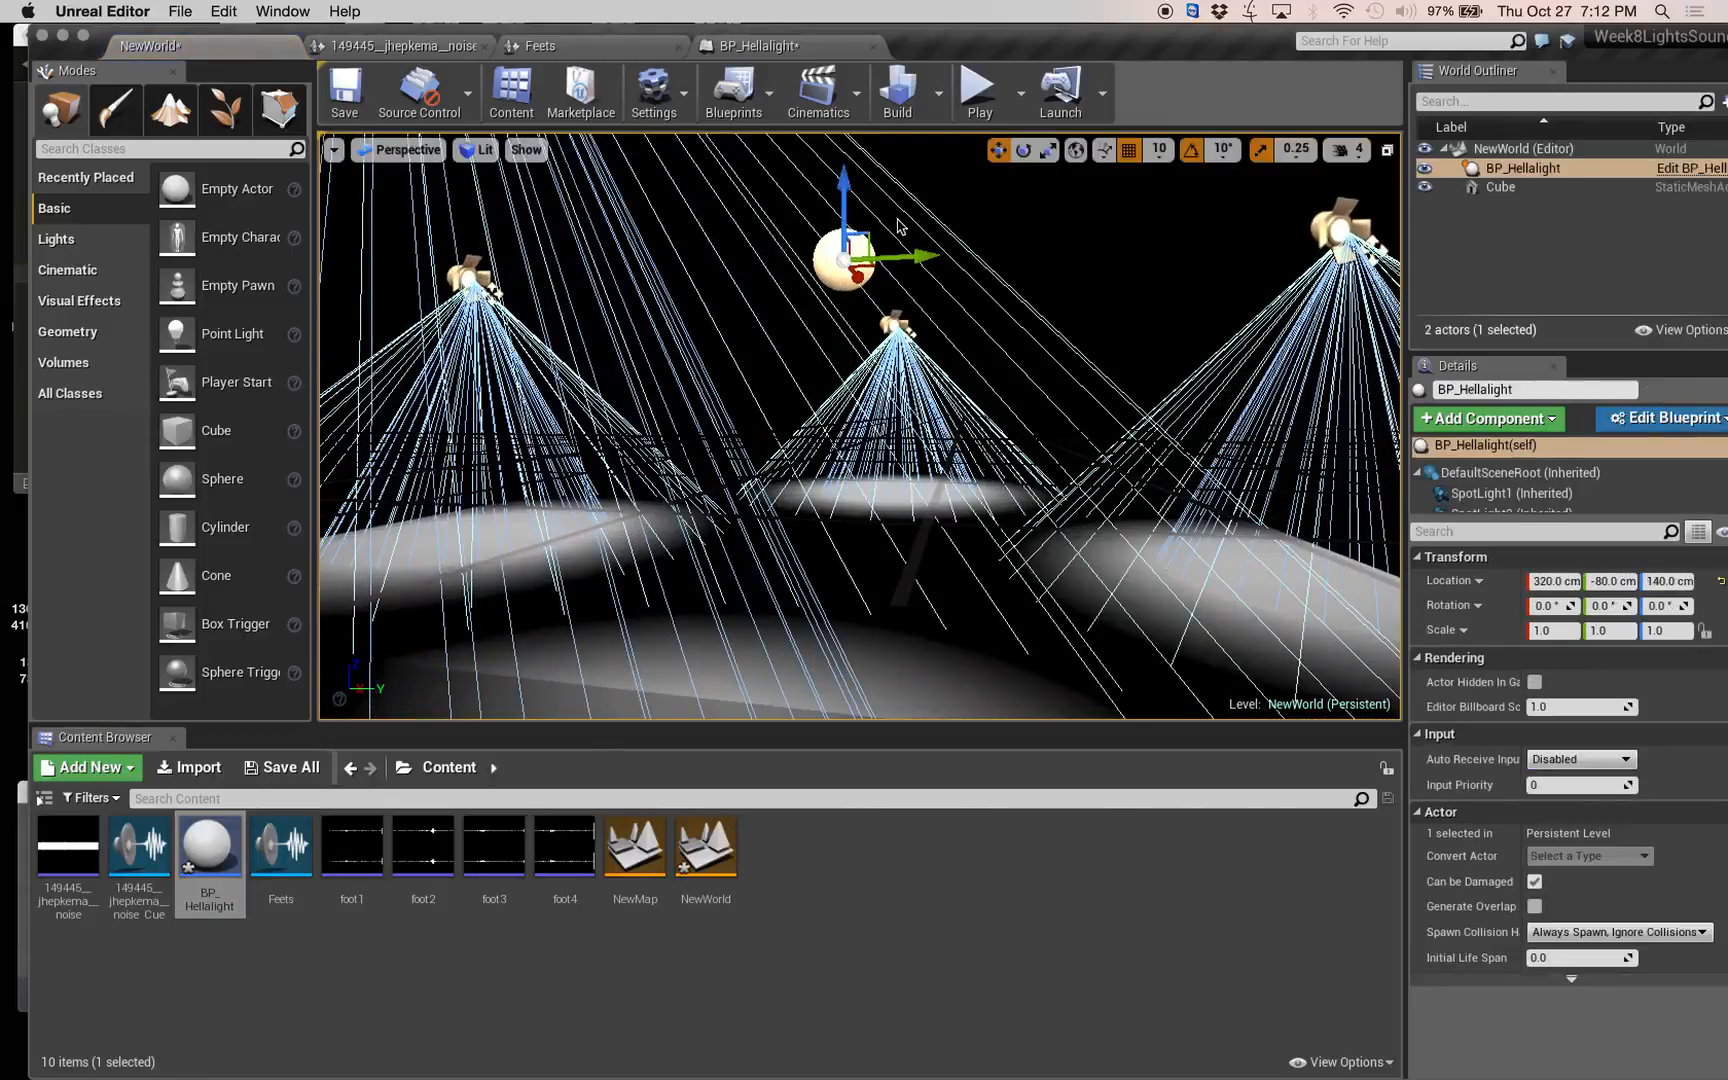
{"action": "right_click_drag", "start_coordinate": [896, 262], "coordinate": [870, 408]}
{"action": "key", "text": "s"}
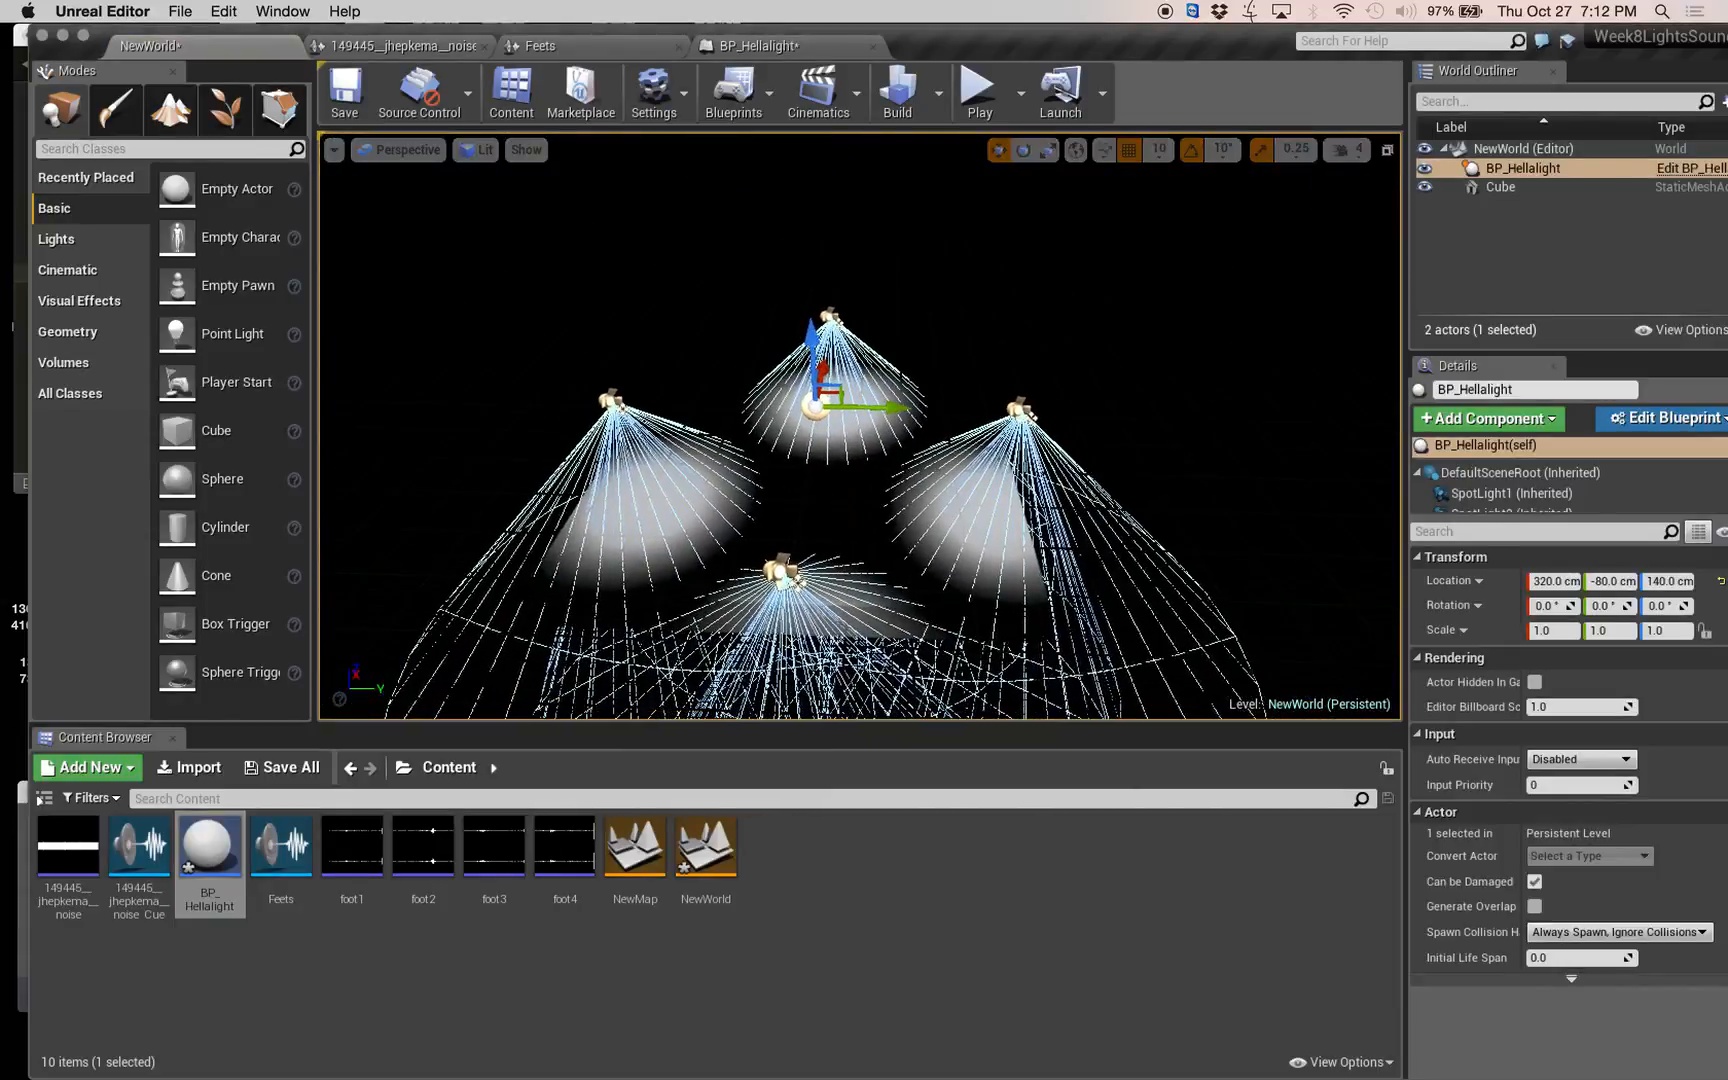
{"action": "left_click_drag", "start_coordinate": [812, 322], "coordinate": [821, 226]}
{"action": "right_click_drag", "start_coordinate": [821, 226], "coordinate": [762, 184]}
{"action": "key", "text": "d"}
{"action": "left_click_drag", "start_coordinate": [815, 276], "coordinate": [908, 312]}
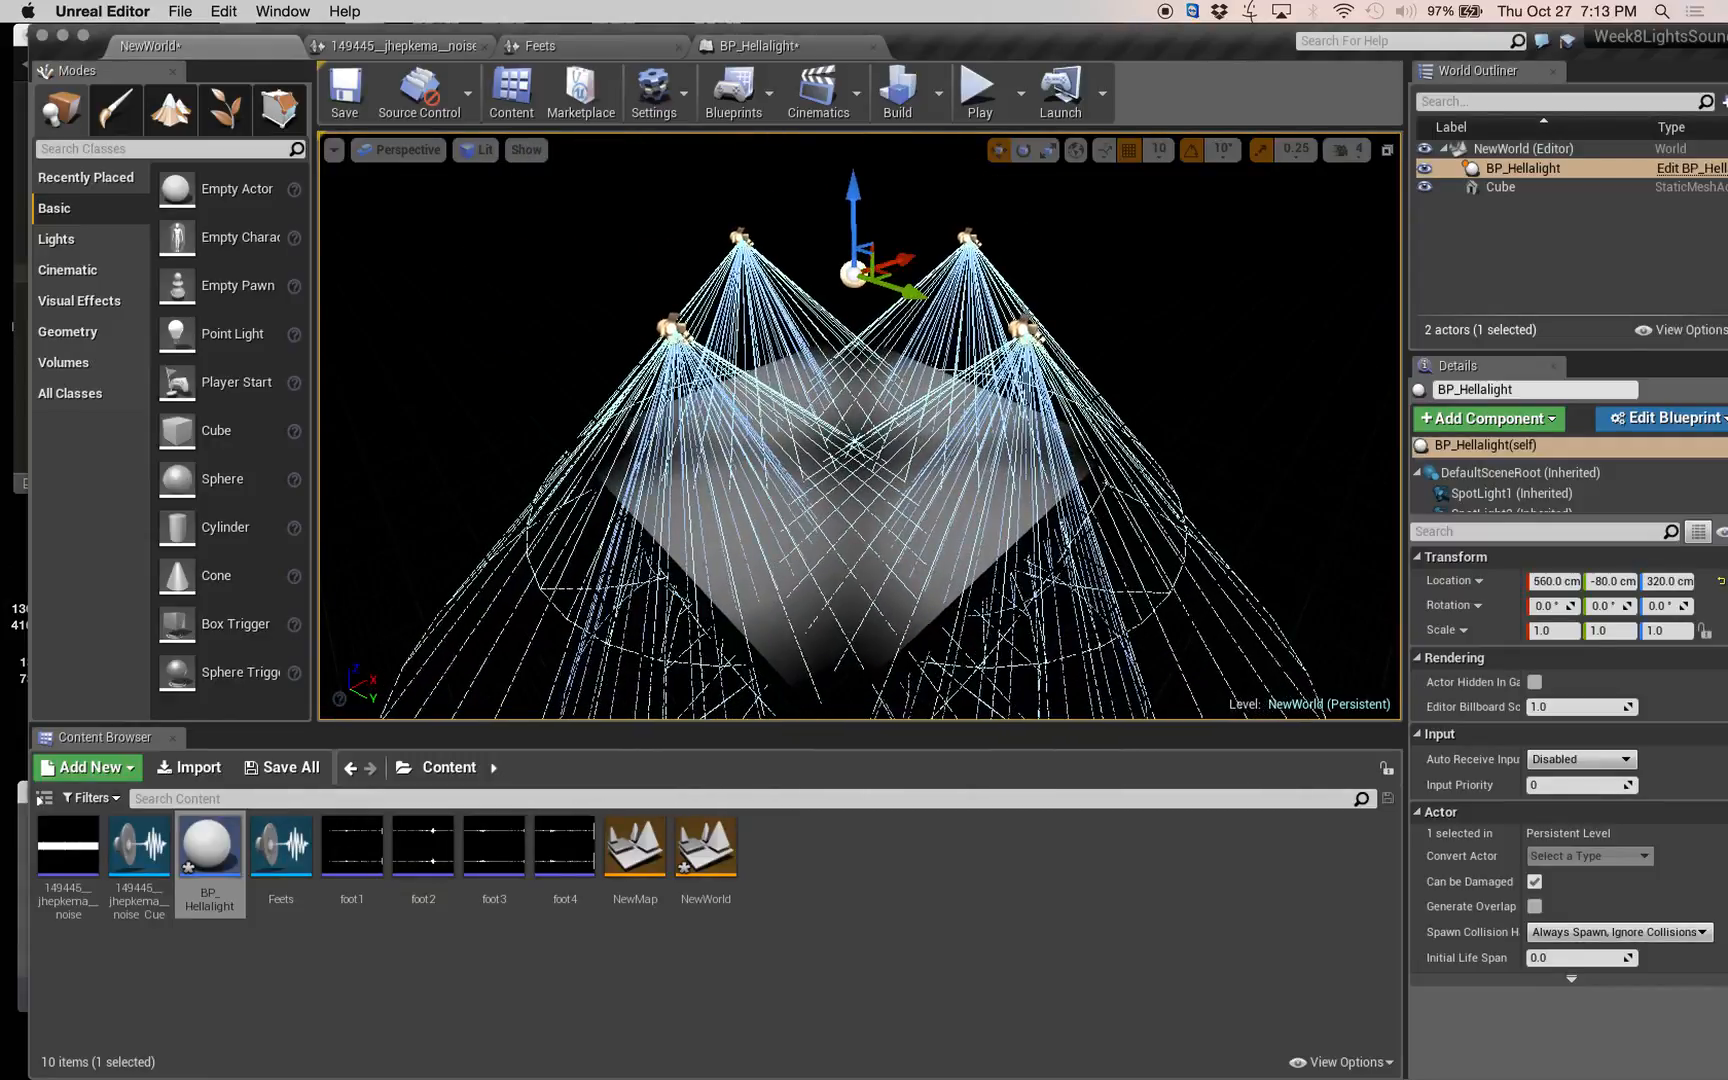
Examine the four spotlights and their light pools on the cube from several angles.
{"action": "key", "text": "a"}
{"action": "right_click_drag", "start_coordinate": [908, 312], "coordinate": [1056, 308]}
{"action": "key", "text": "w"}
{"action": "key", "text": "d"}
{"action": "key", "text": "s"}
{"action": "key", "text": "q"}
{"action": "key", "text": "a"}
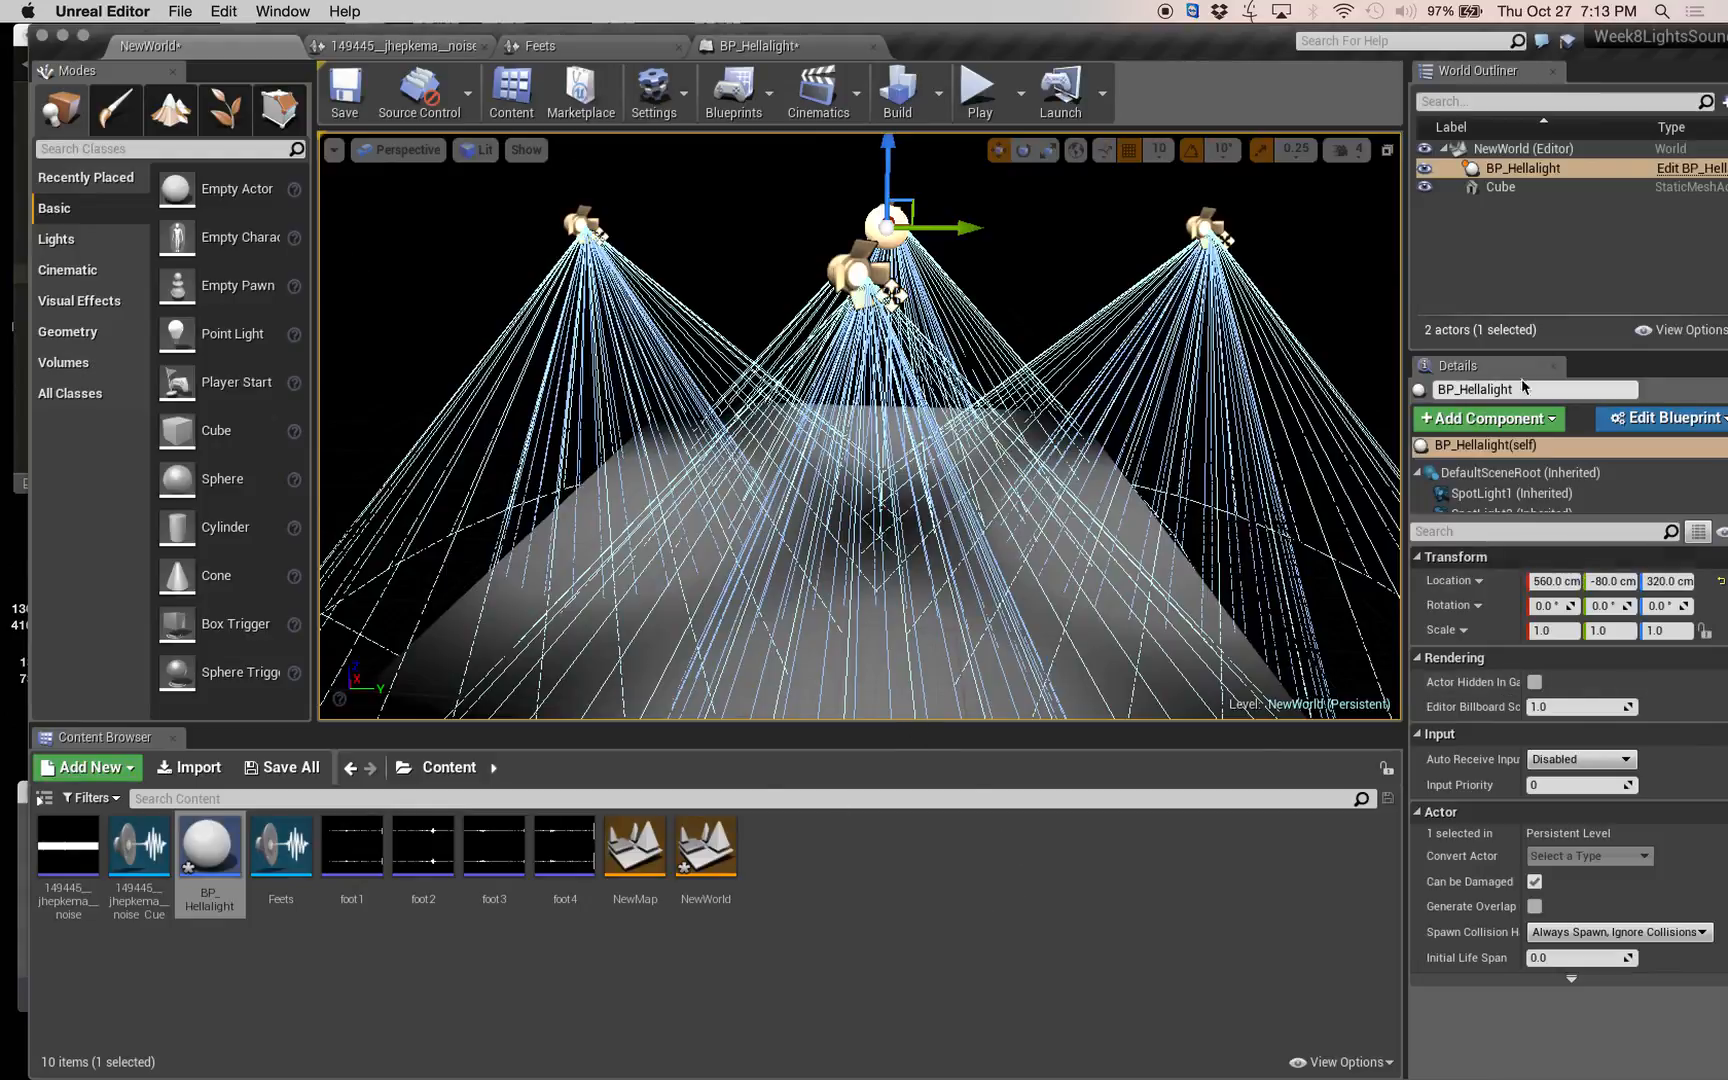
Switch to Chrome, search Google Images for "bodies in motion logo" and open the round Bodies in Motion Hawaii logo.
{"action": "mouse_move", "coordinate": [1712, 120]}
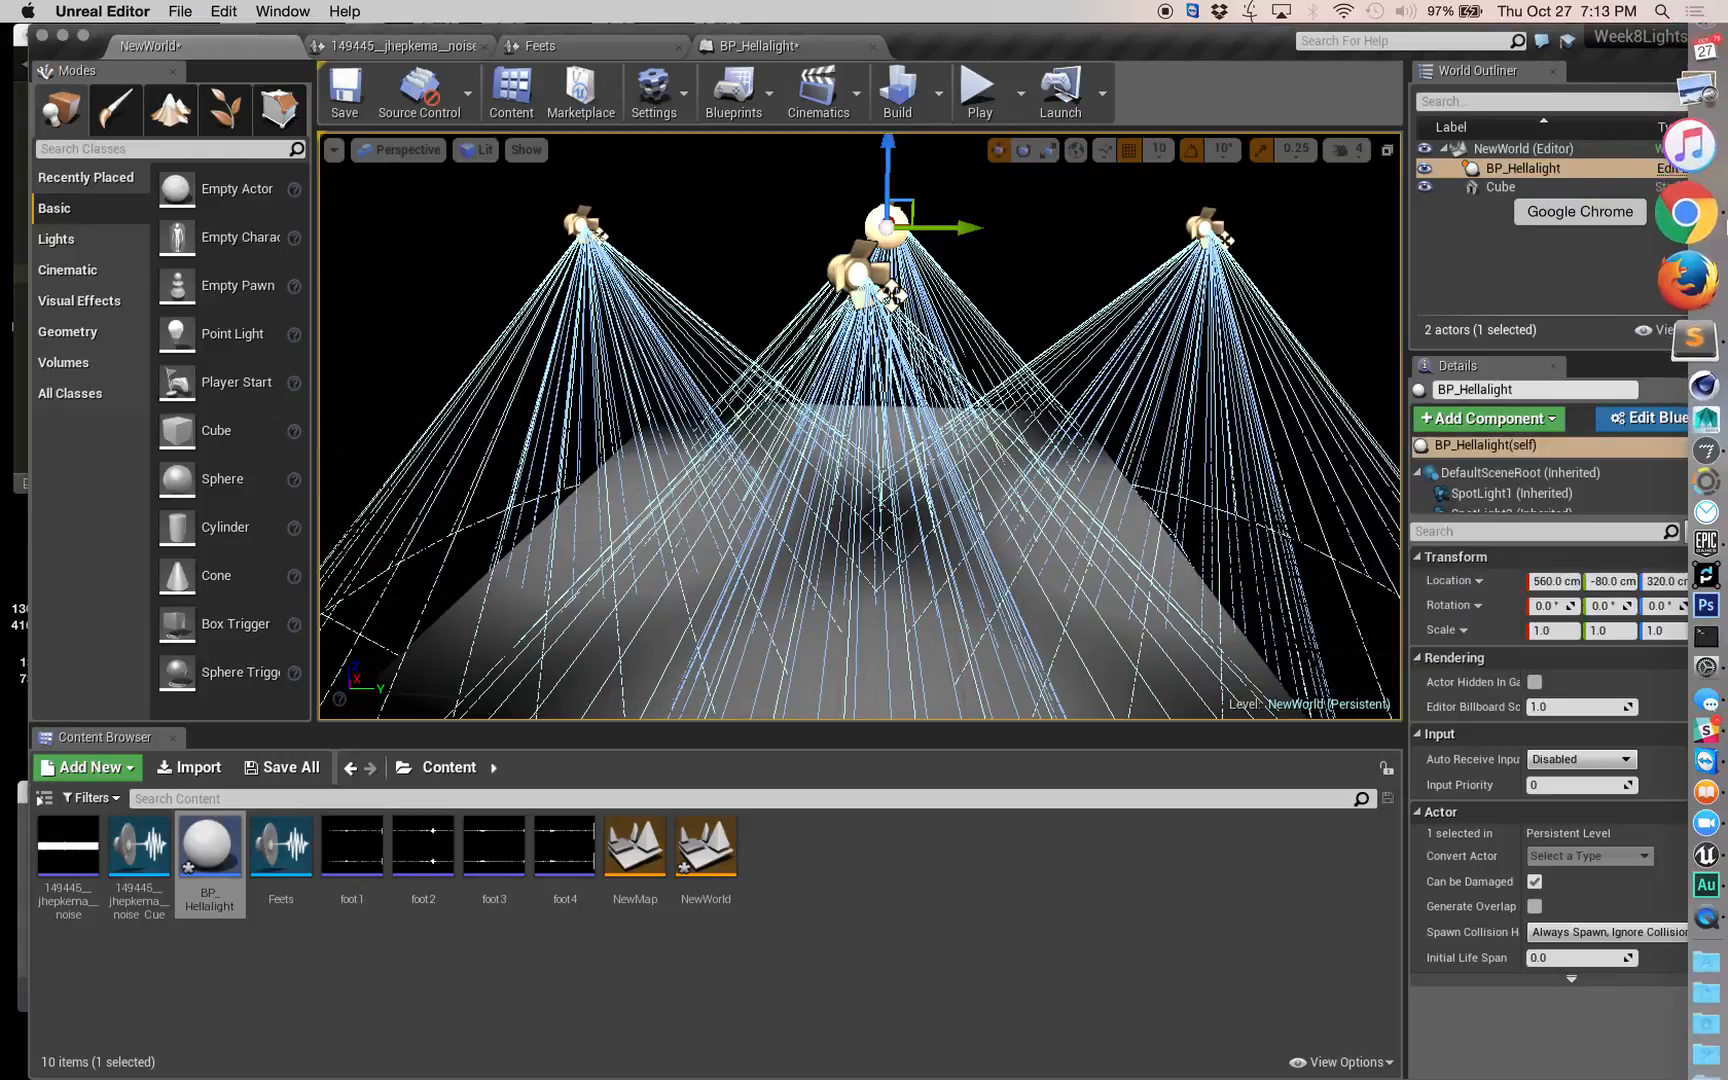
{"action": "left_click", "coordinate": [1719, 222]}
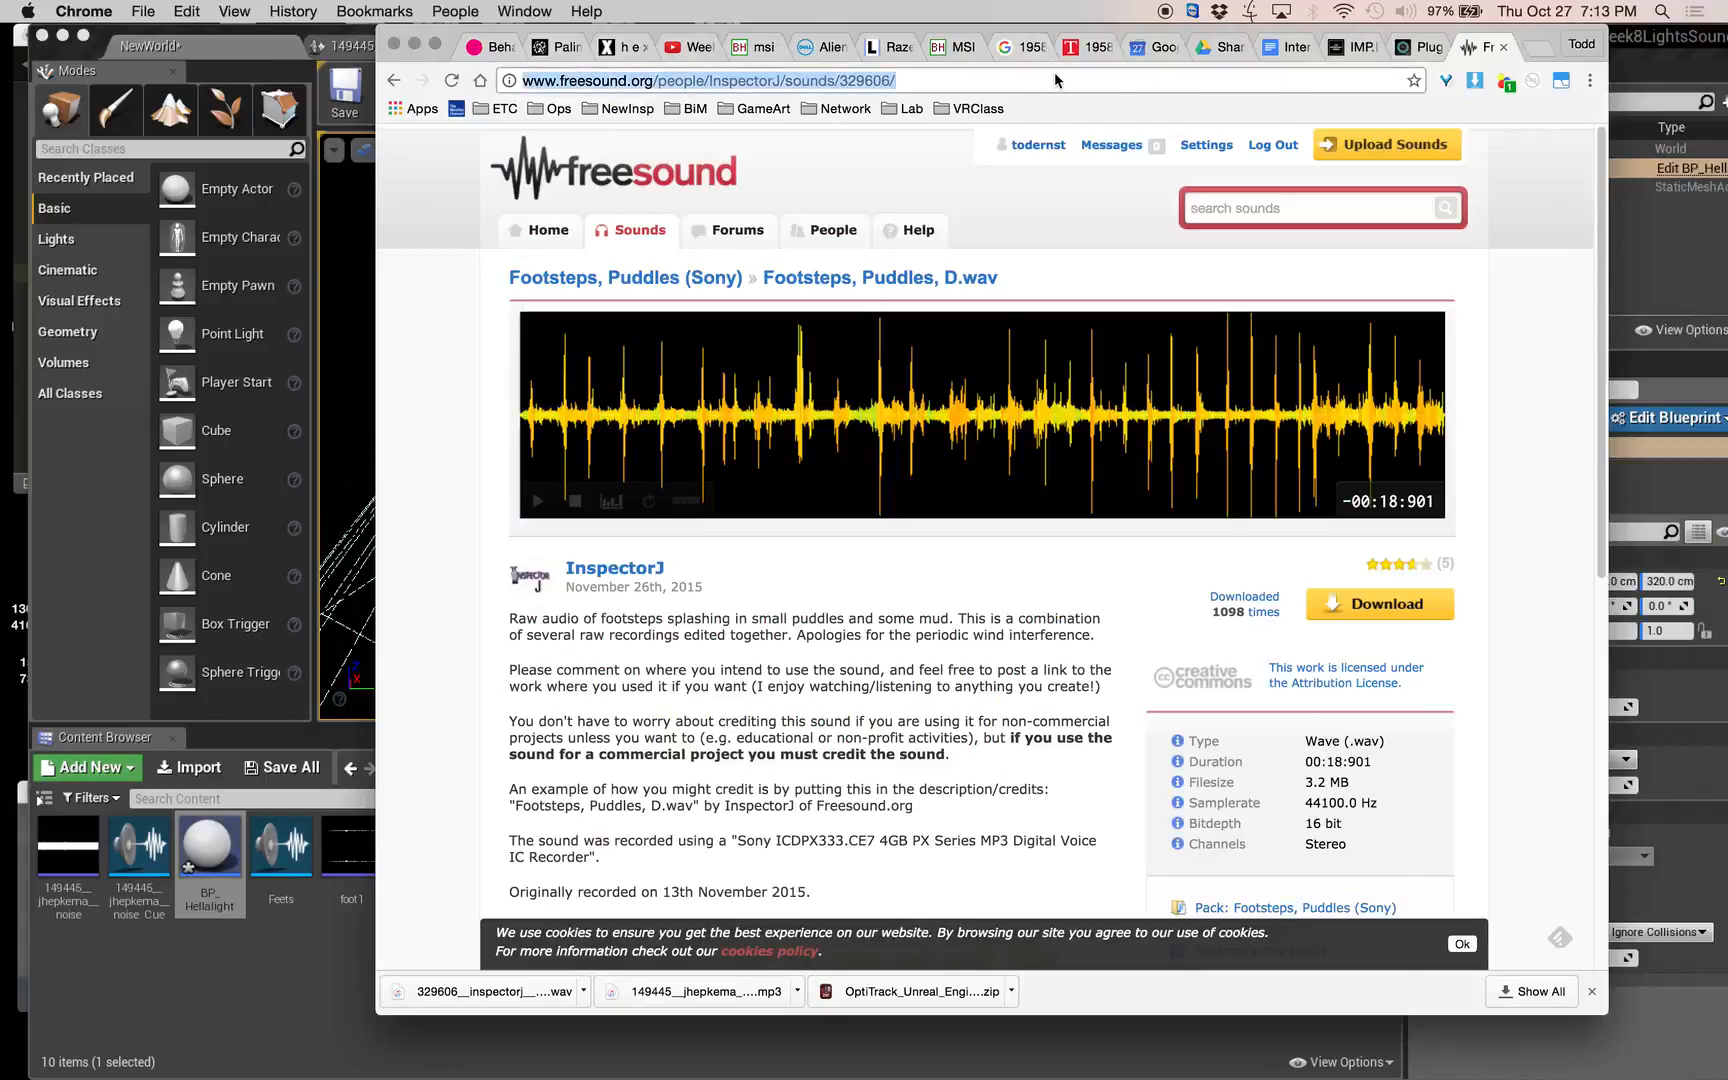
{"action": "type", "text": "bodies in motion"}
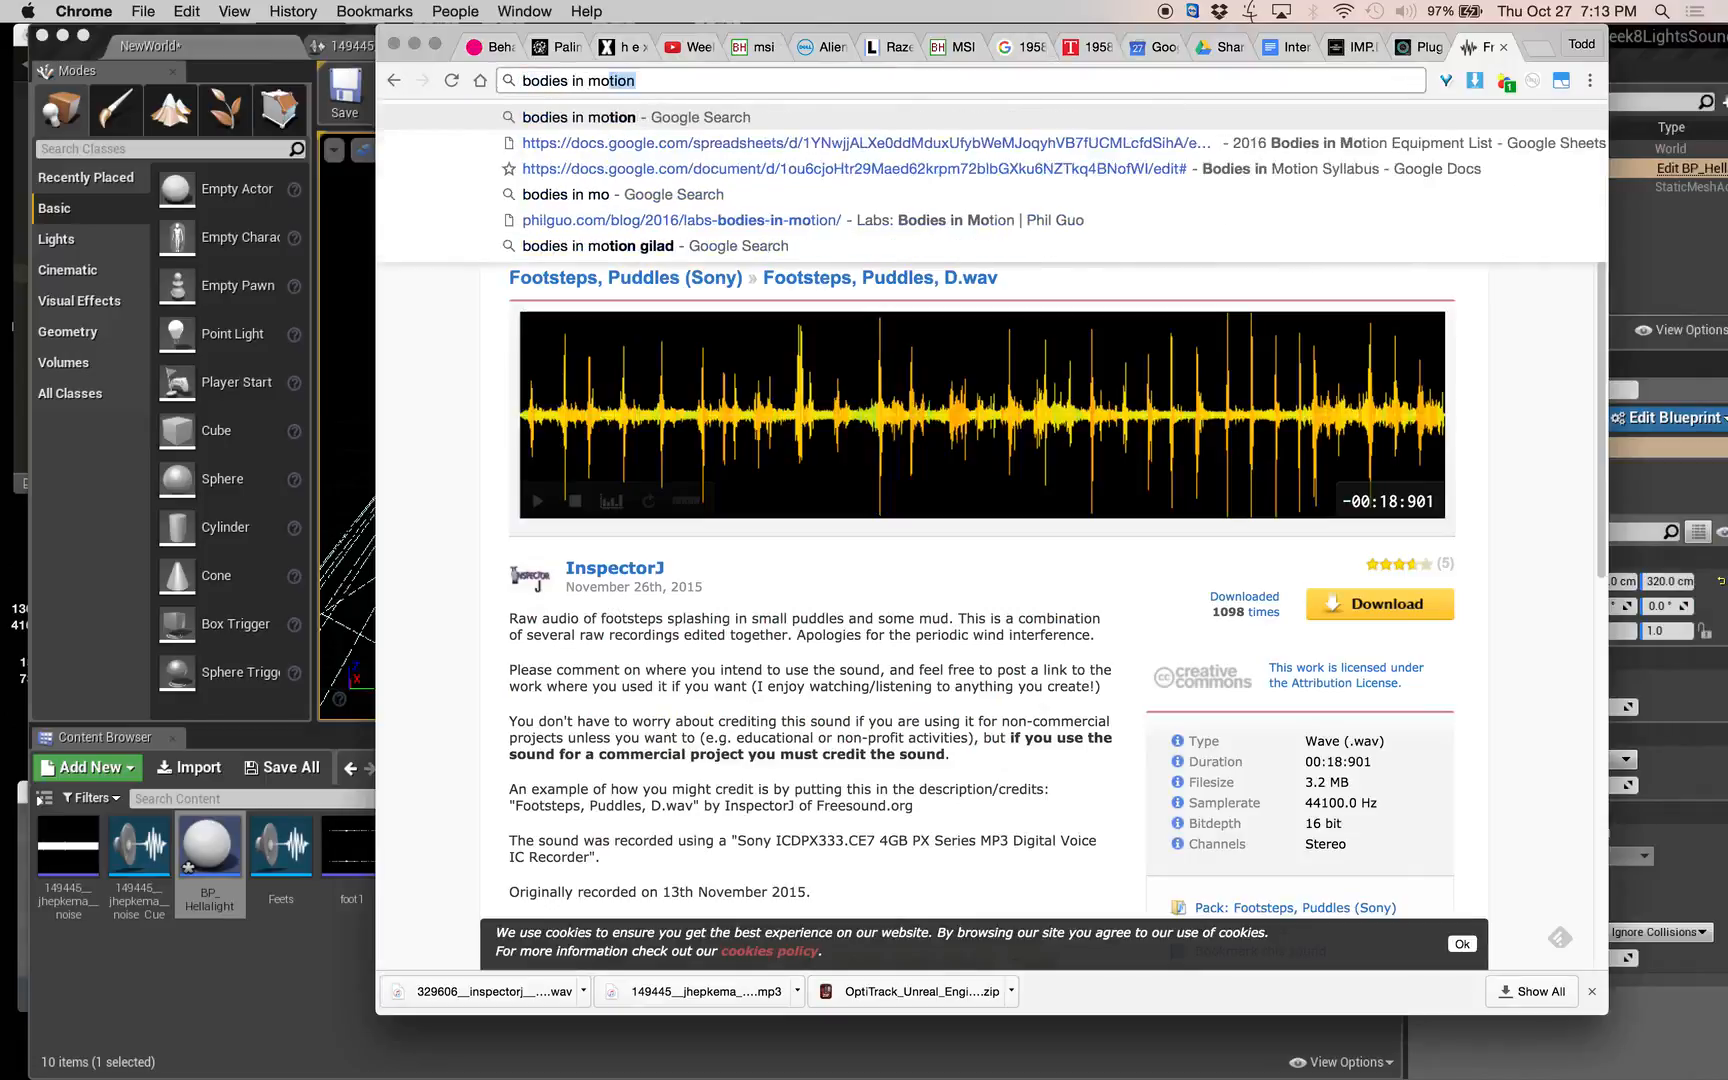
{"action": "type", "text": " logo"}
{"action": "key", "text": "Return"}
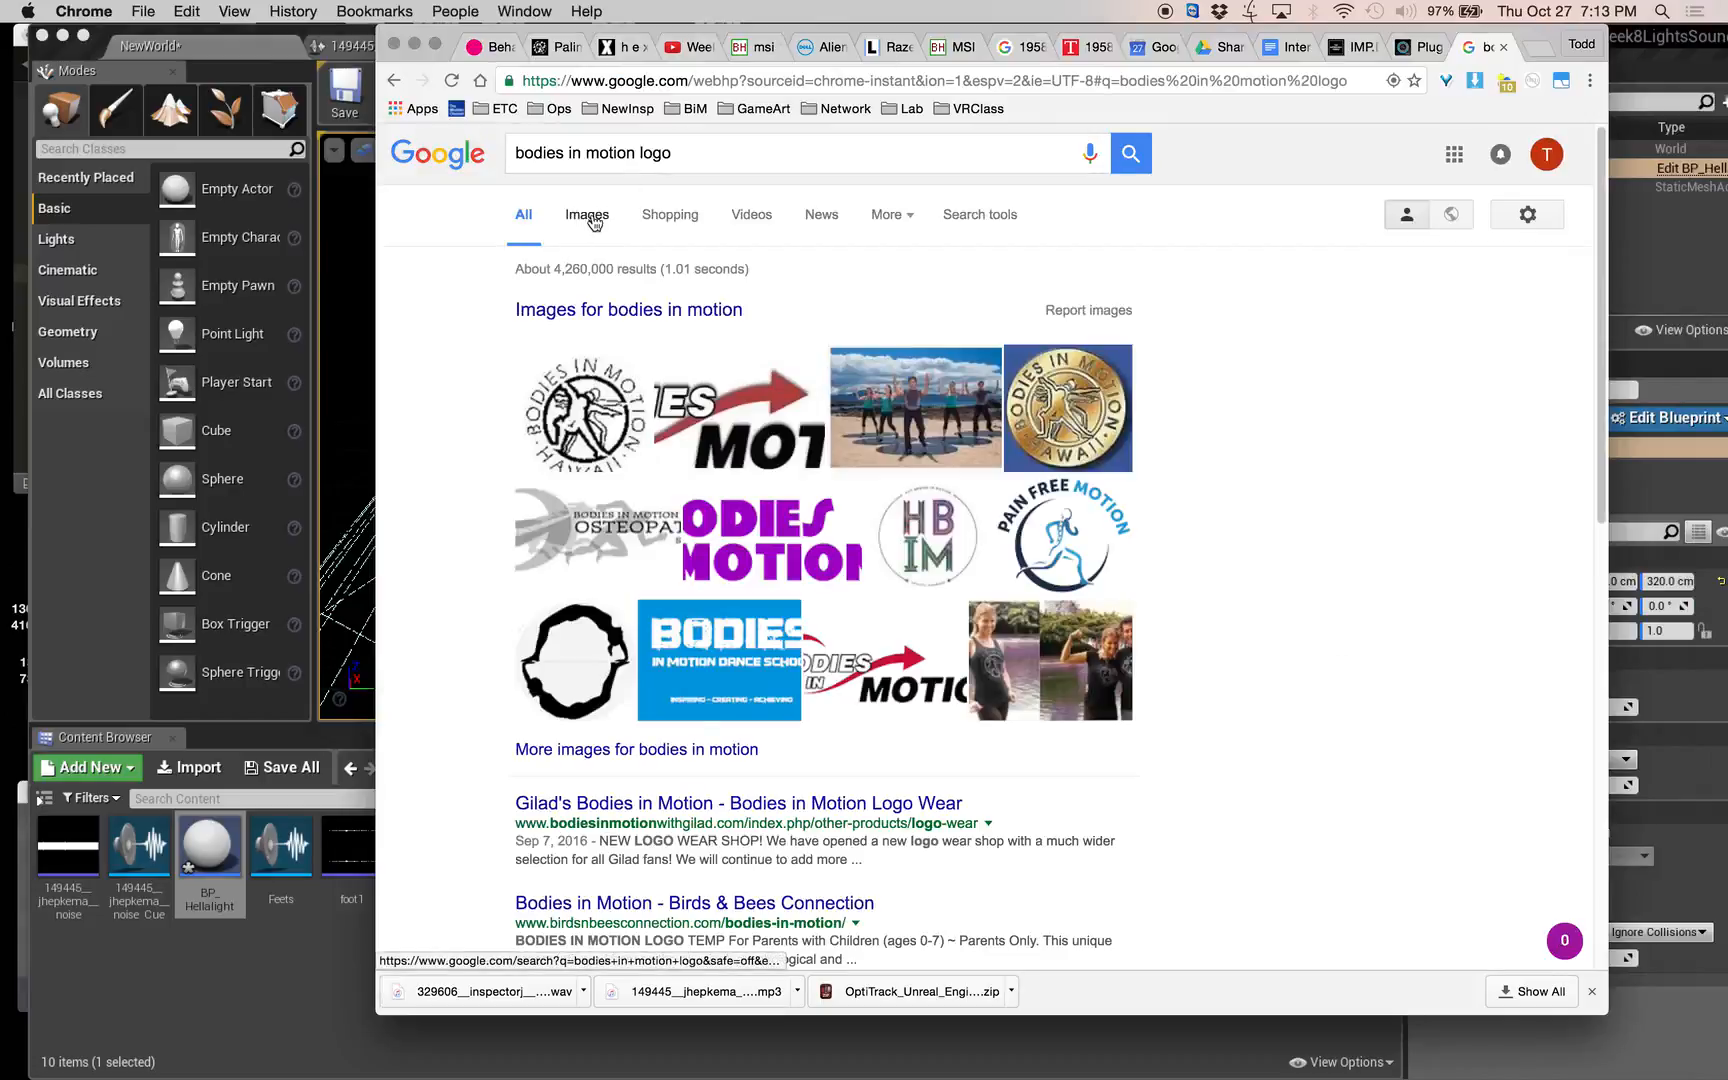
{"action": "left_click", "coordinate": [590, 218]}
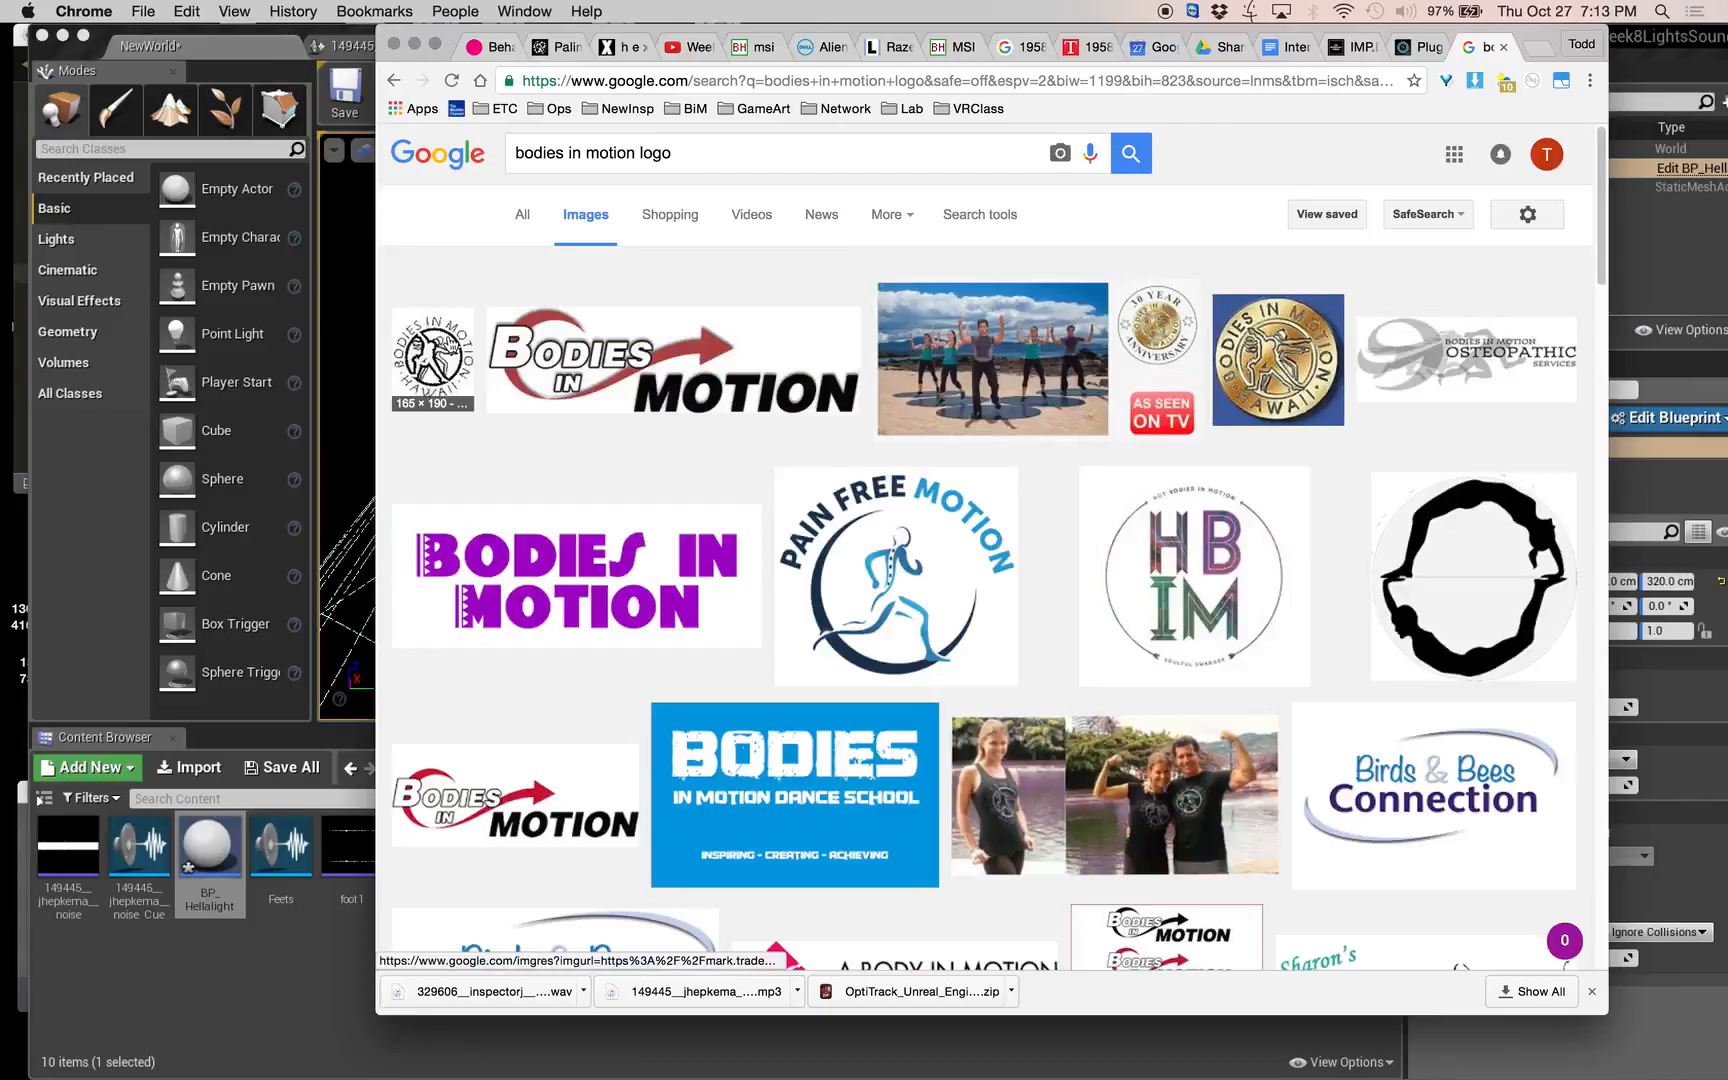
{"action": "left_click", "coordinate": [435, 355]}
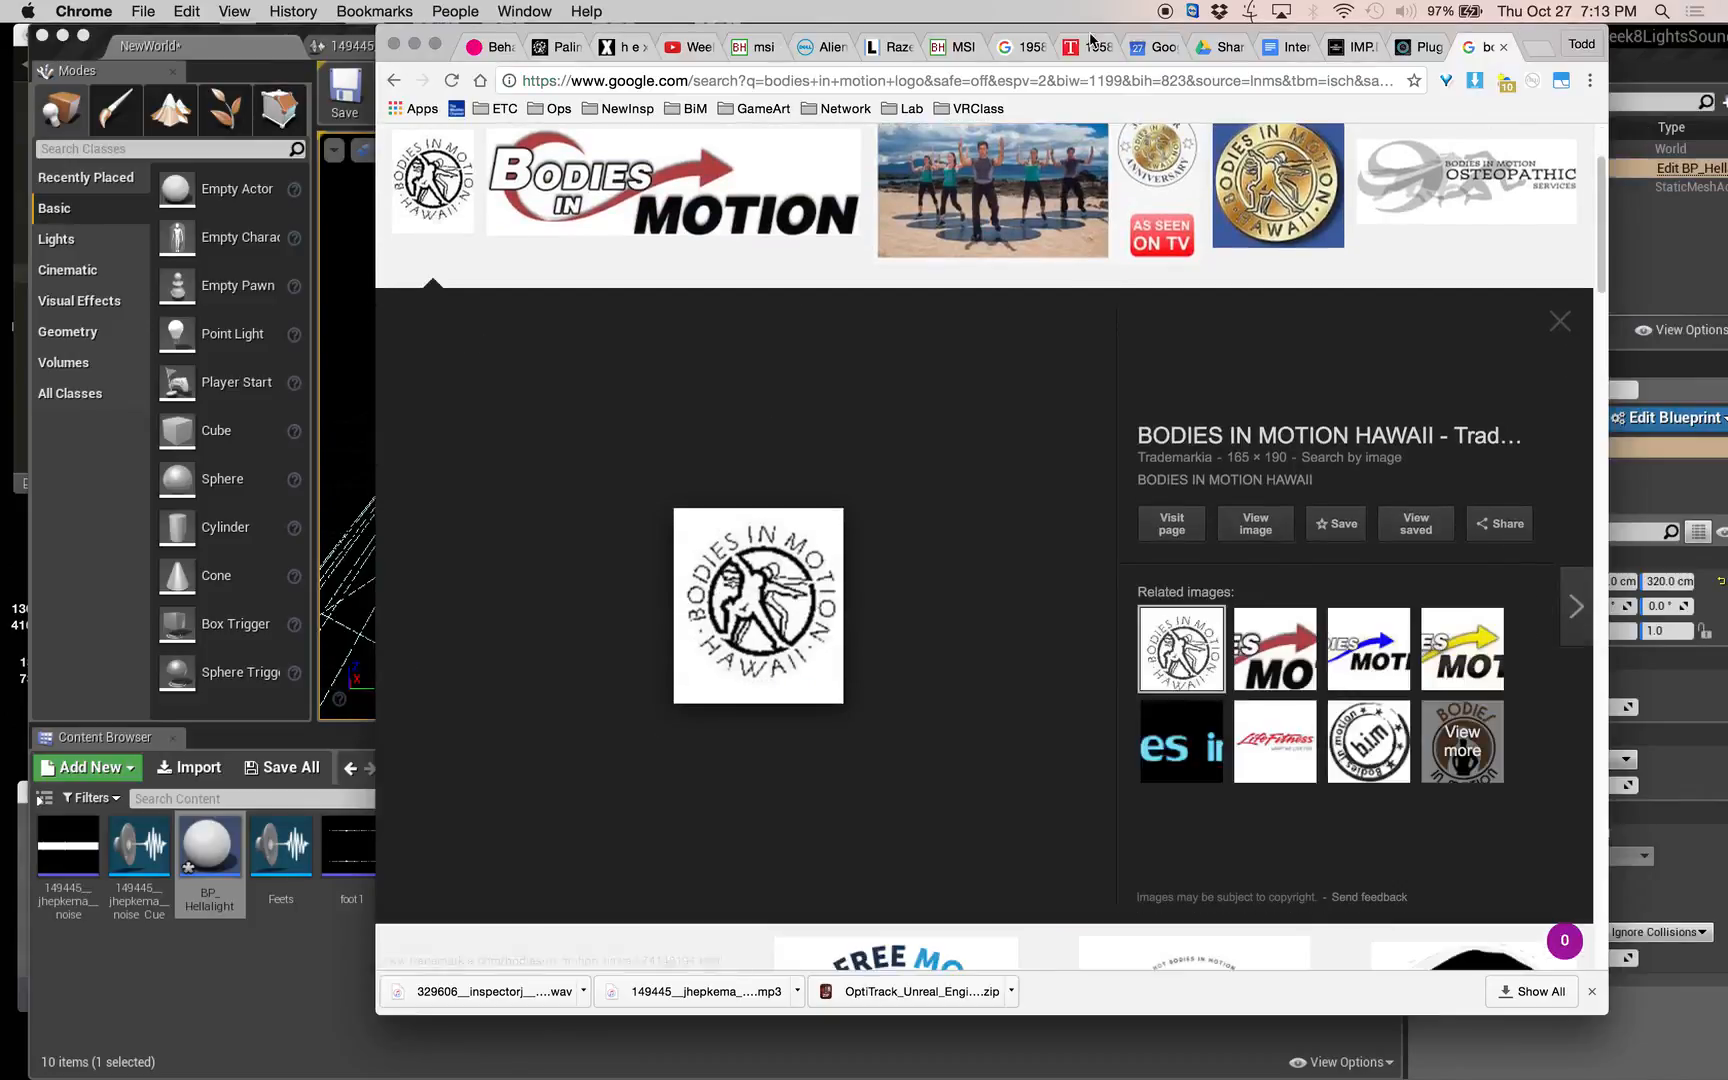
Save the Bodies in Motion Hawaii logo image into the Downloads folder in Finder and return to Unreal Editor.
{"action": "left_click", "coordinate": [1695, 62]}
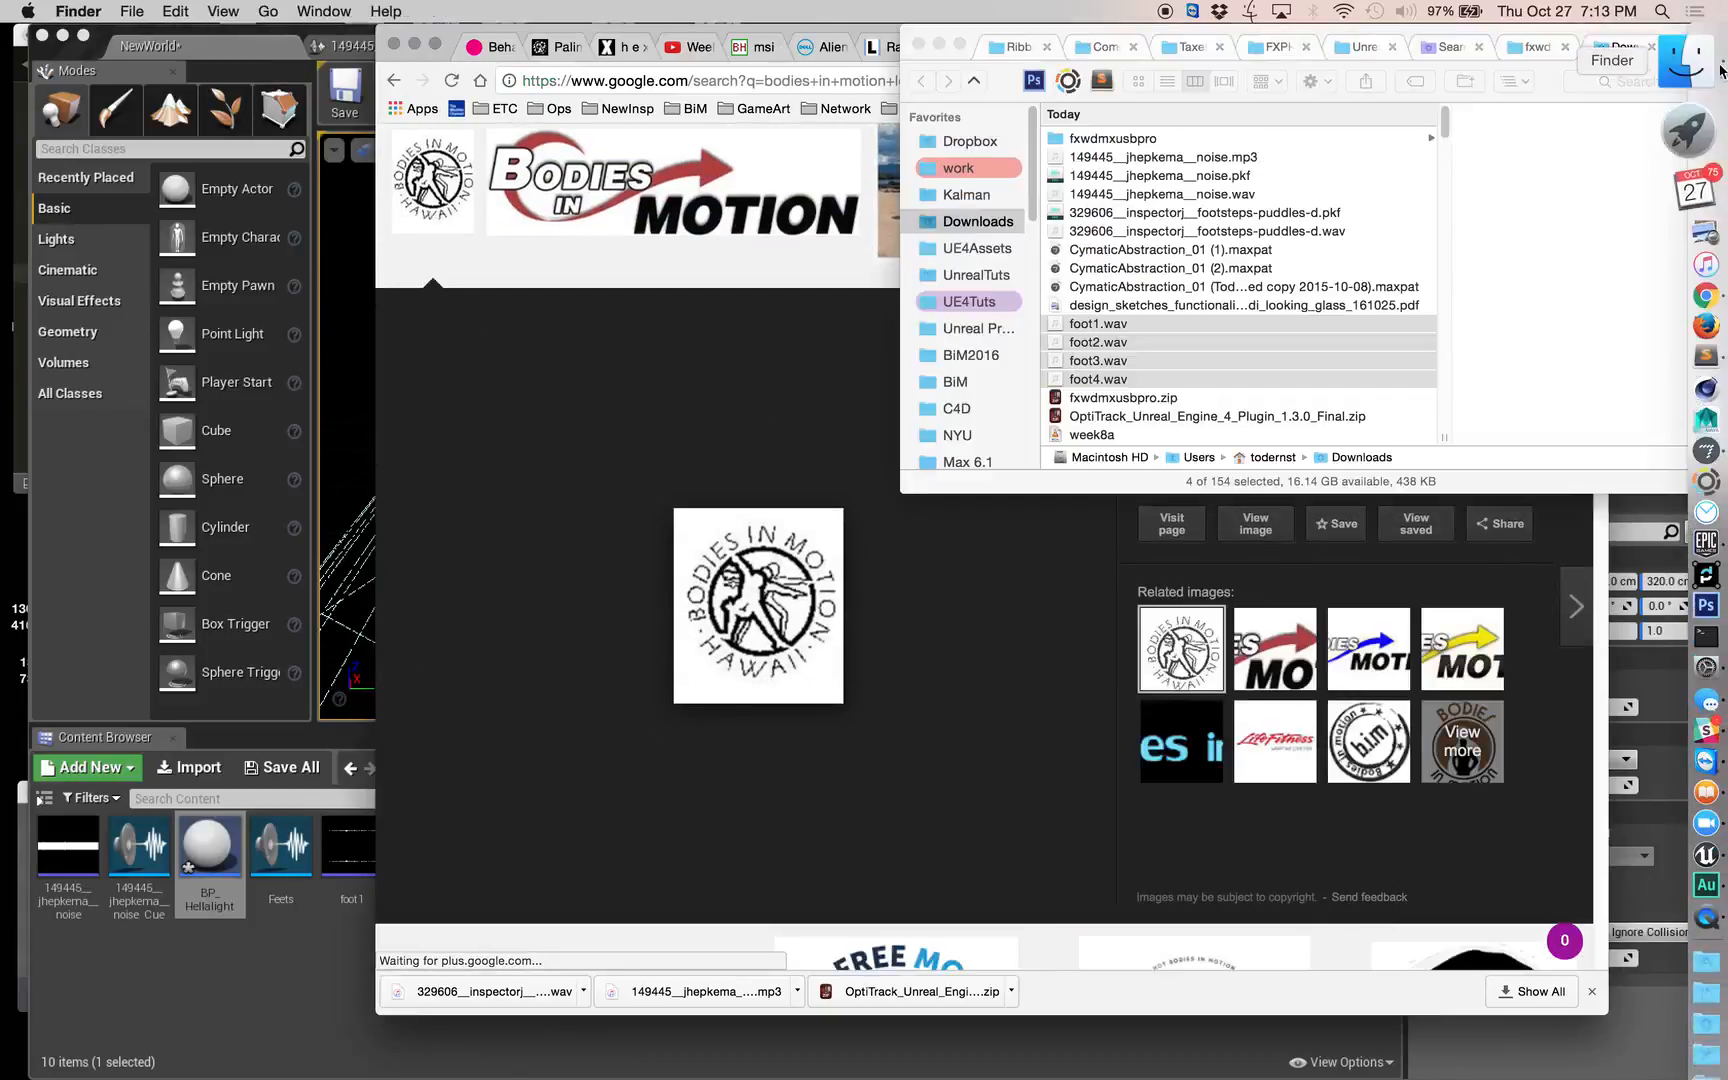
{"action": "left_click", "coordinate": [741, 603]}
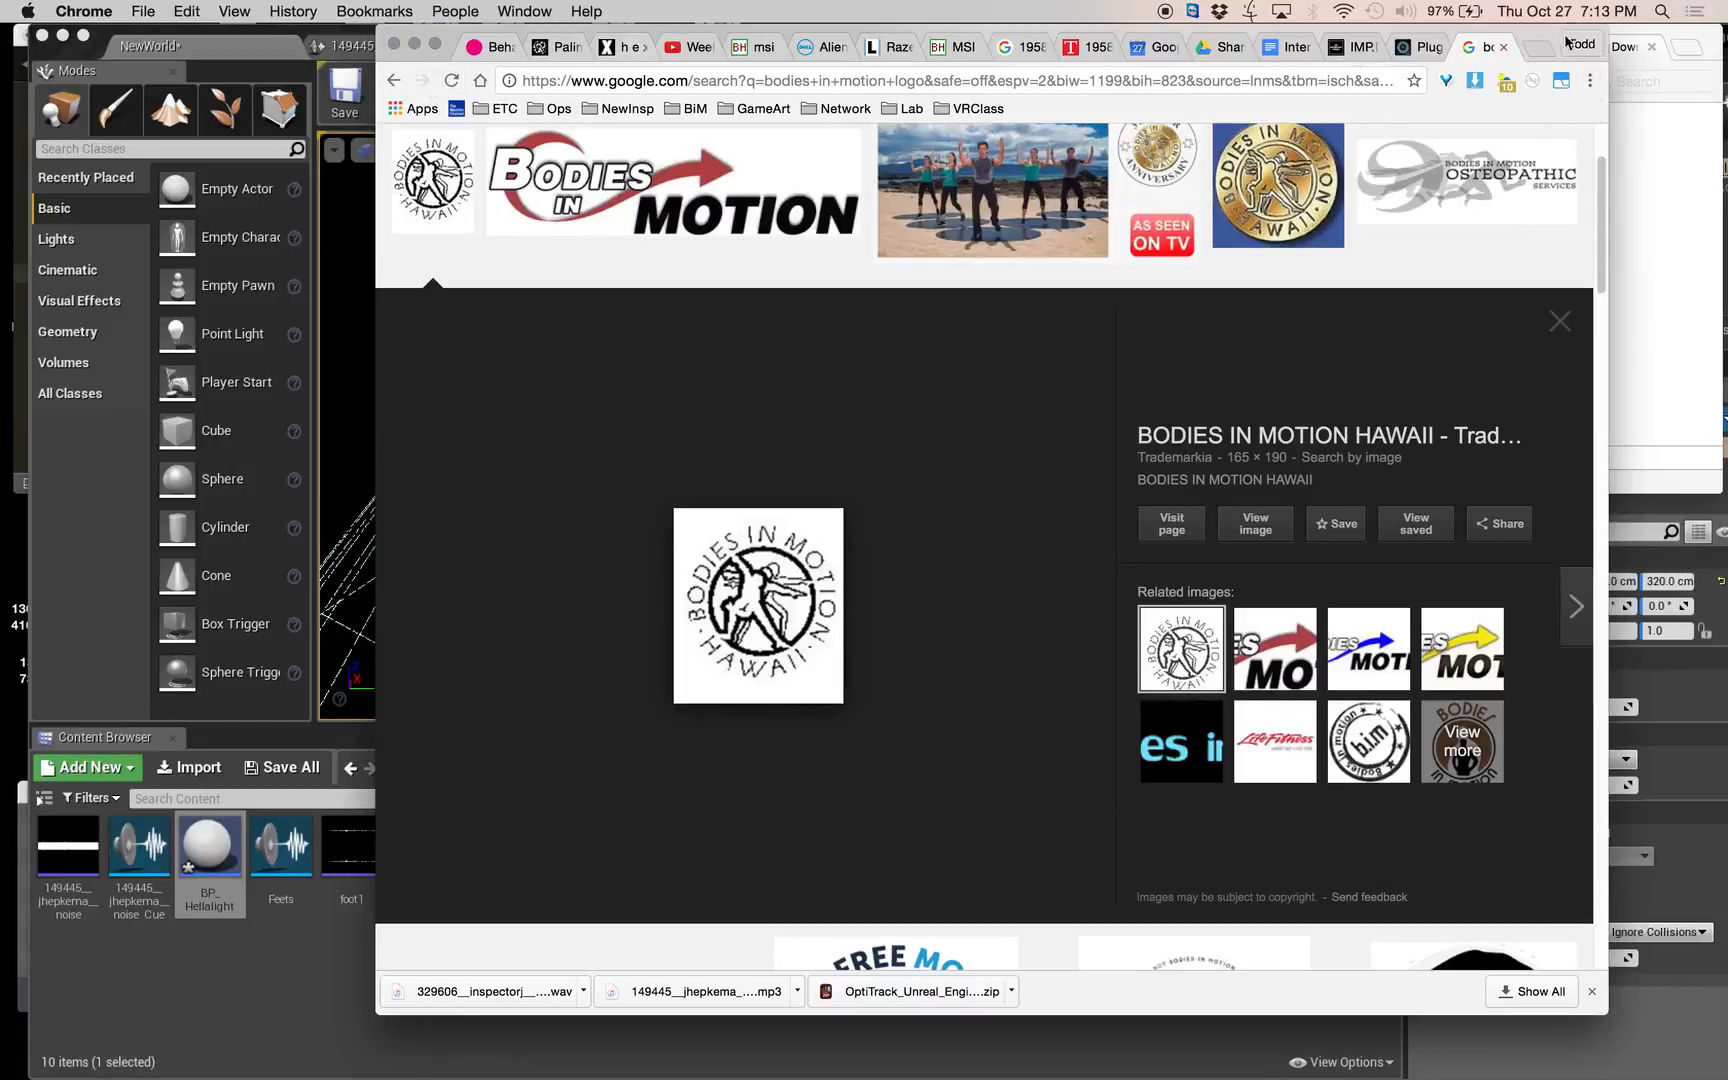
{"action": "left_click_drag", "start_coordinate": [1530, 36], "coordinate": [1074, 27]}
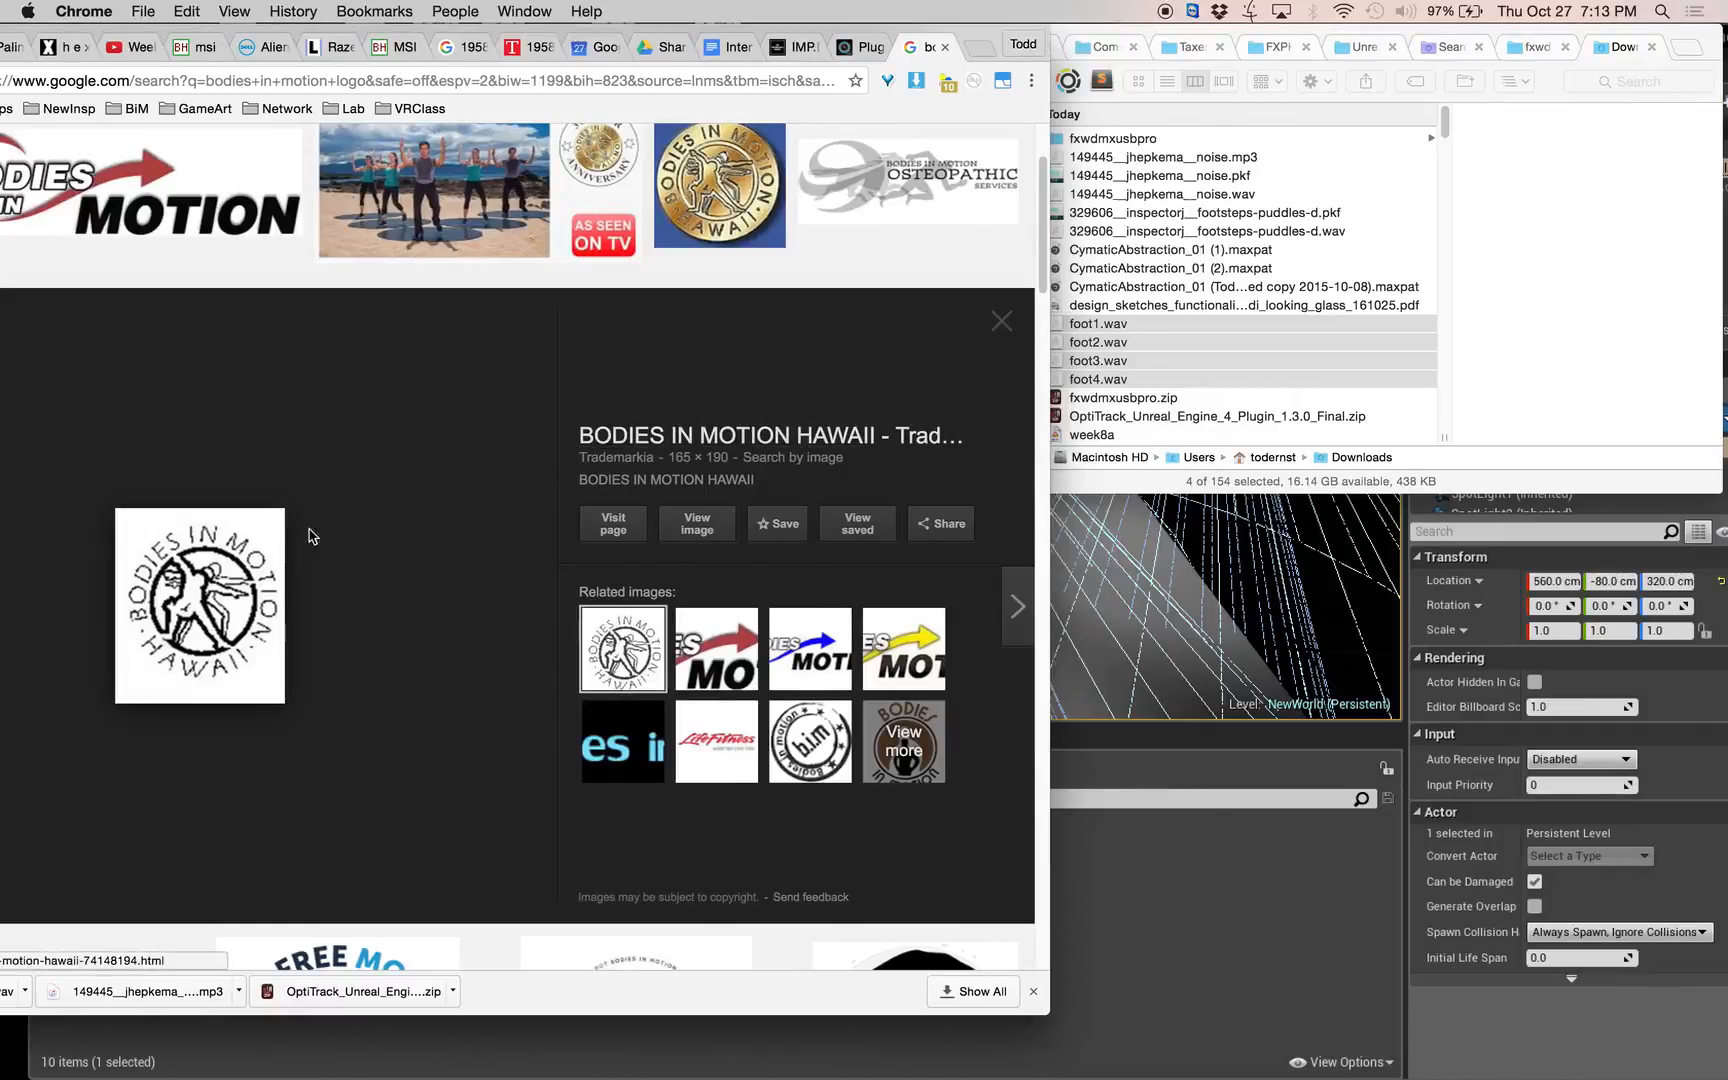
{"action": "left_click_drag", "start_coordinate": [240, 585], "coordinate": [1390, 200]}
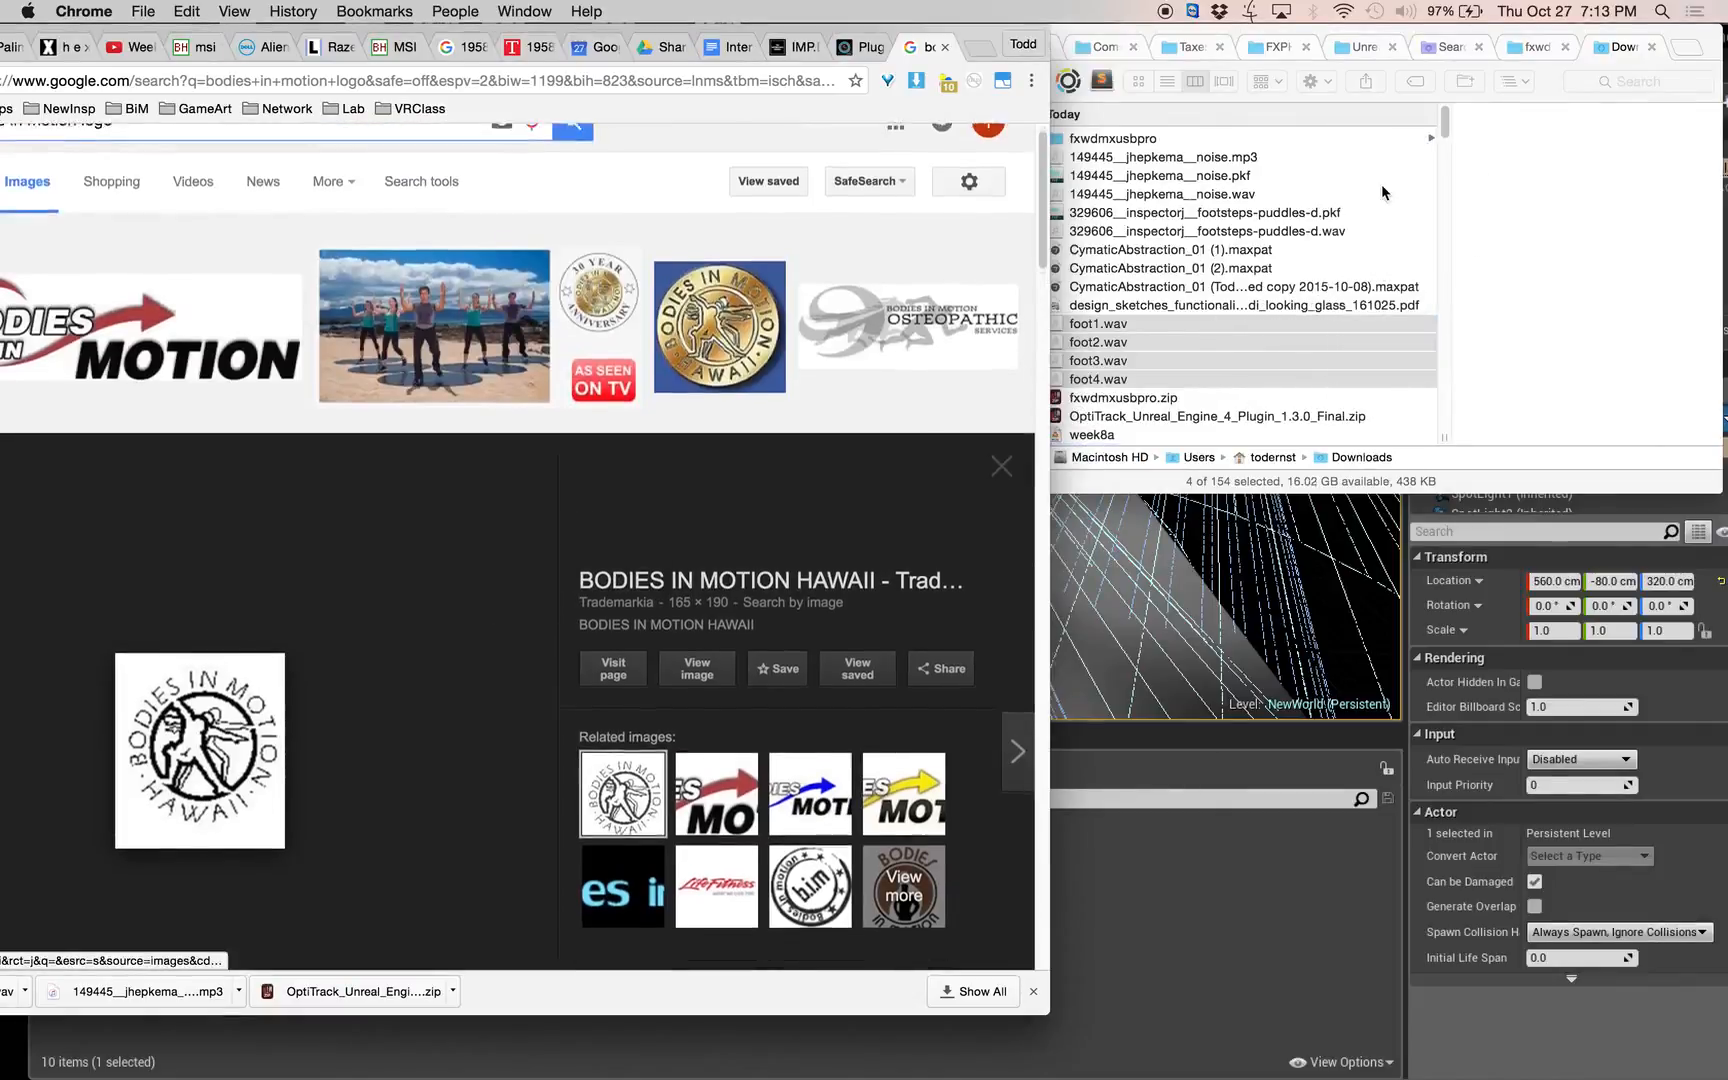
{"action": "left_click", "coordinate": [1258, 830]}
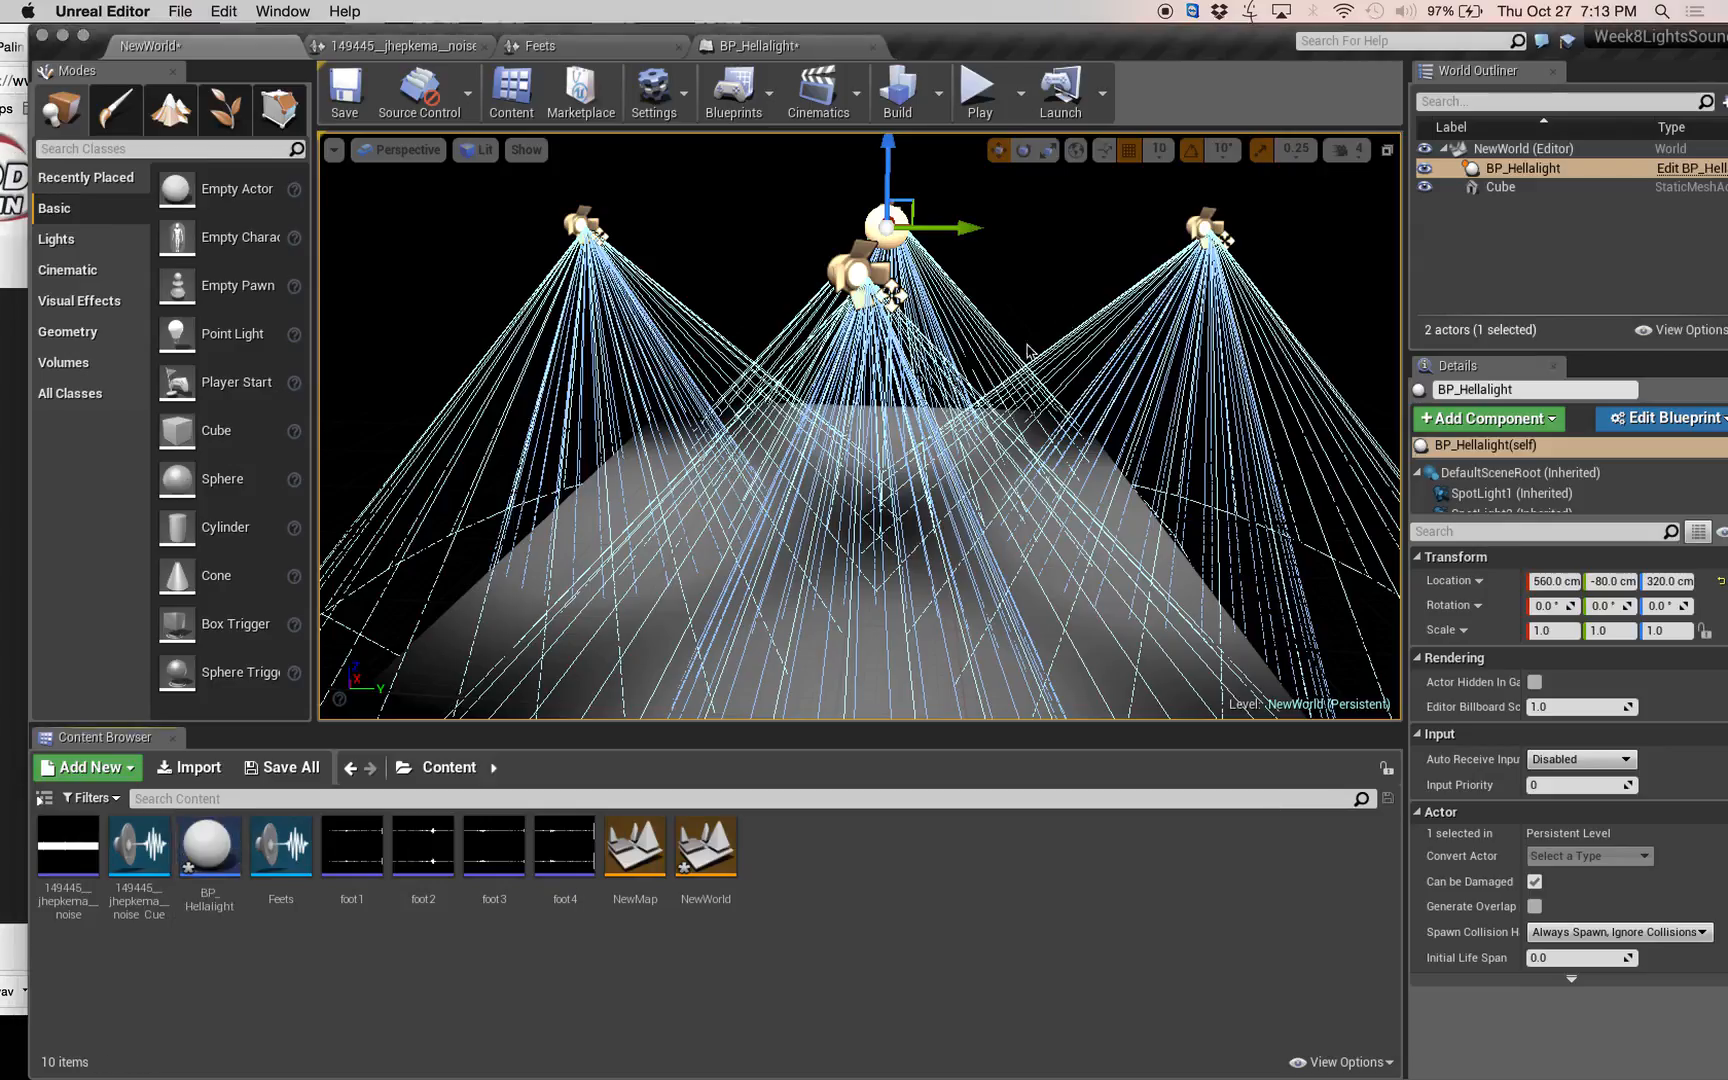
{"action": "key", "text": "super+Tab"}
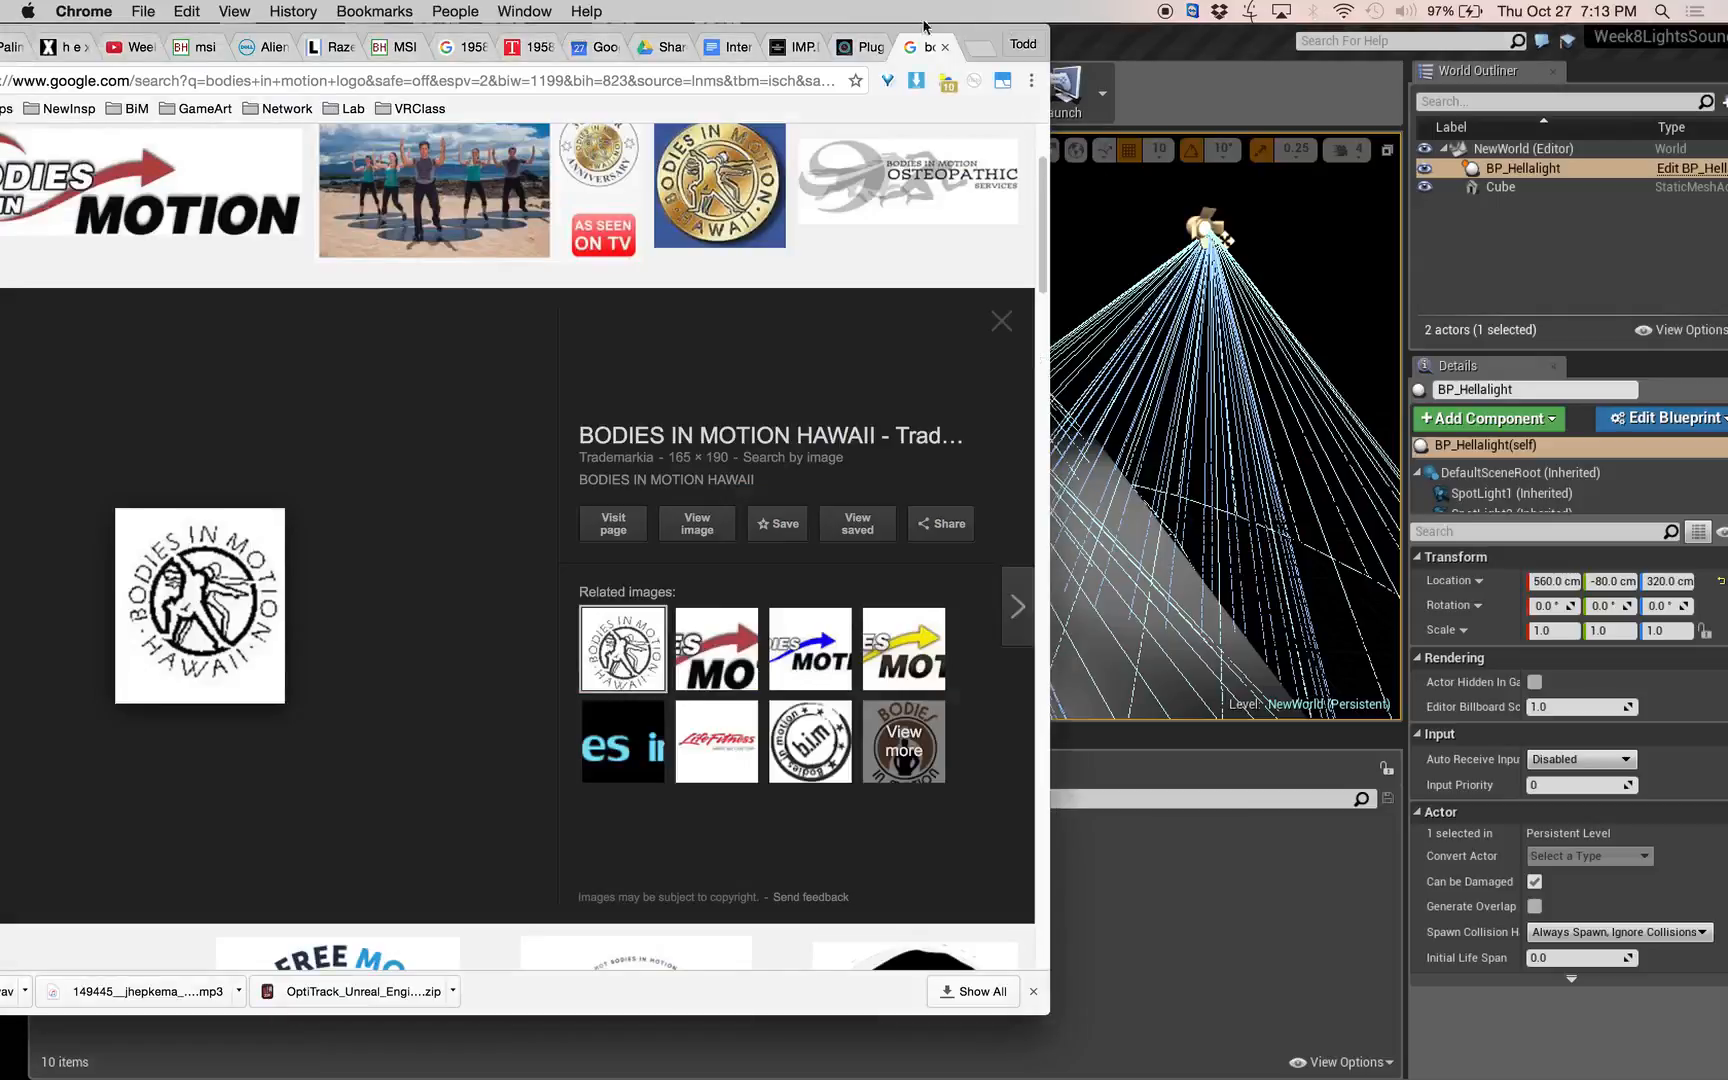
{"action": "left_click_drag", "start_coordinate": [121, 33], "coordinate": [450, 34]}
{"action": "left_click", "coordinate": [185, 45]}
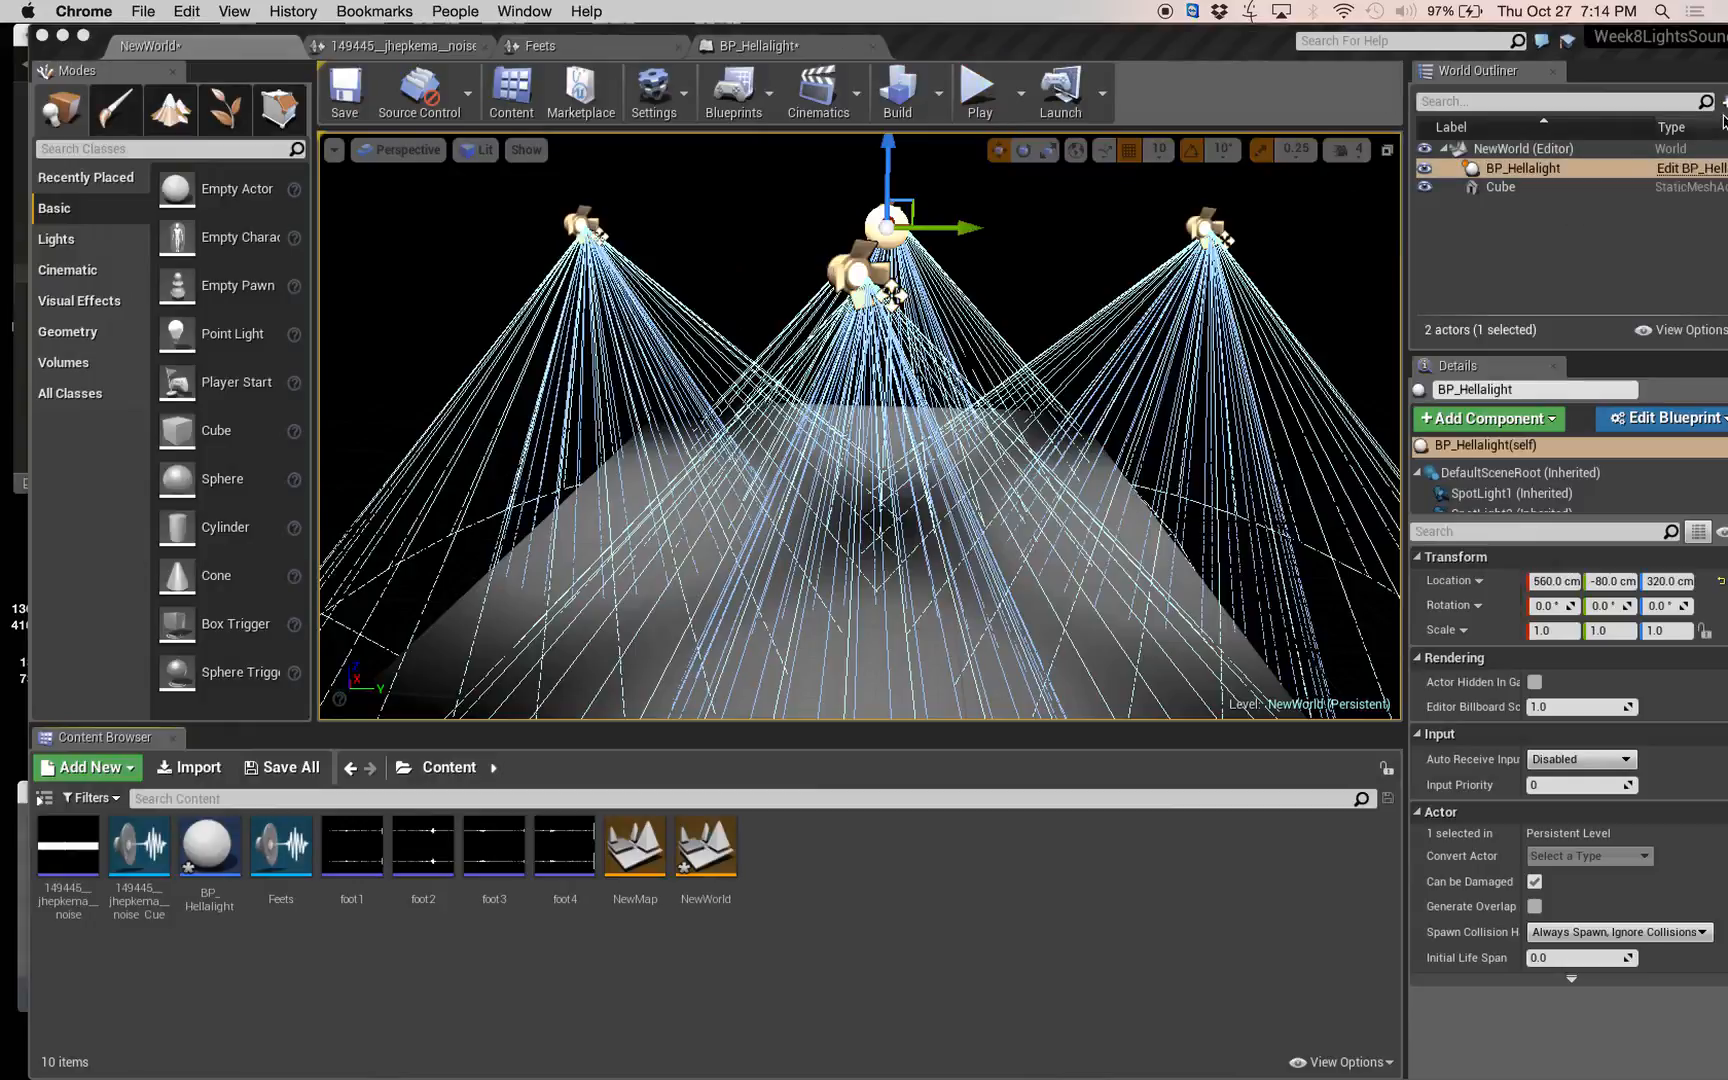
Import bodies-in-motion-hawaii-74148194.jpg from the Downloads folder into the project's Content folder.
{"action": "mouse_move", "coordinate": [1712, 90]}
{"action": "left_click", "coordinate": [1687, 47]}
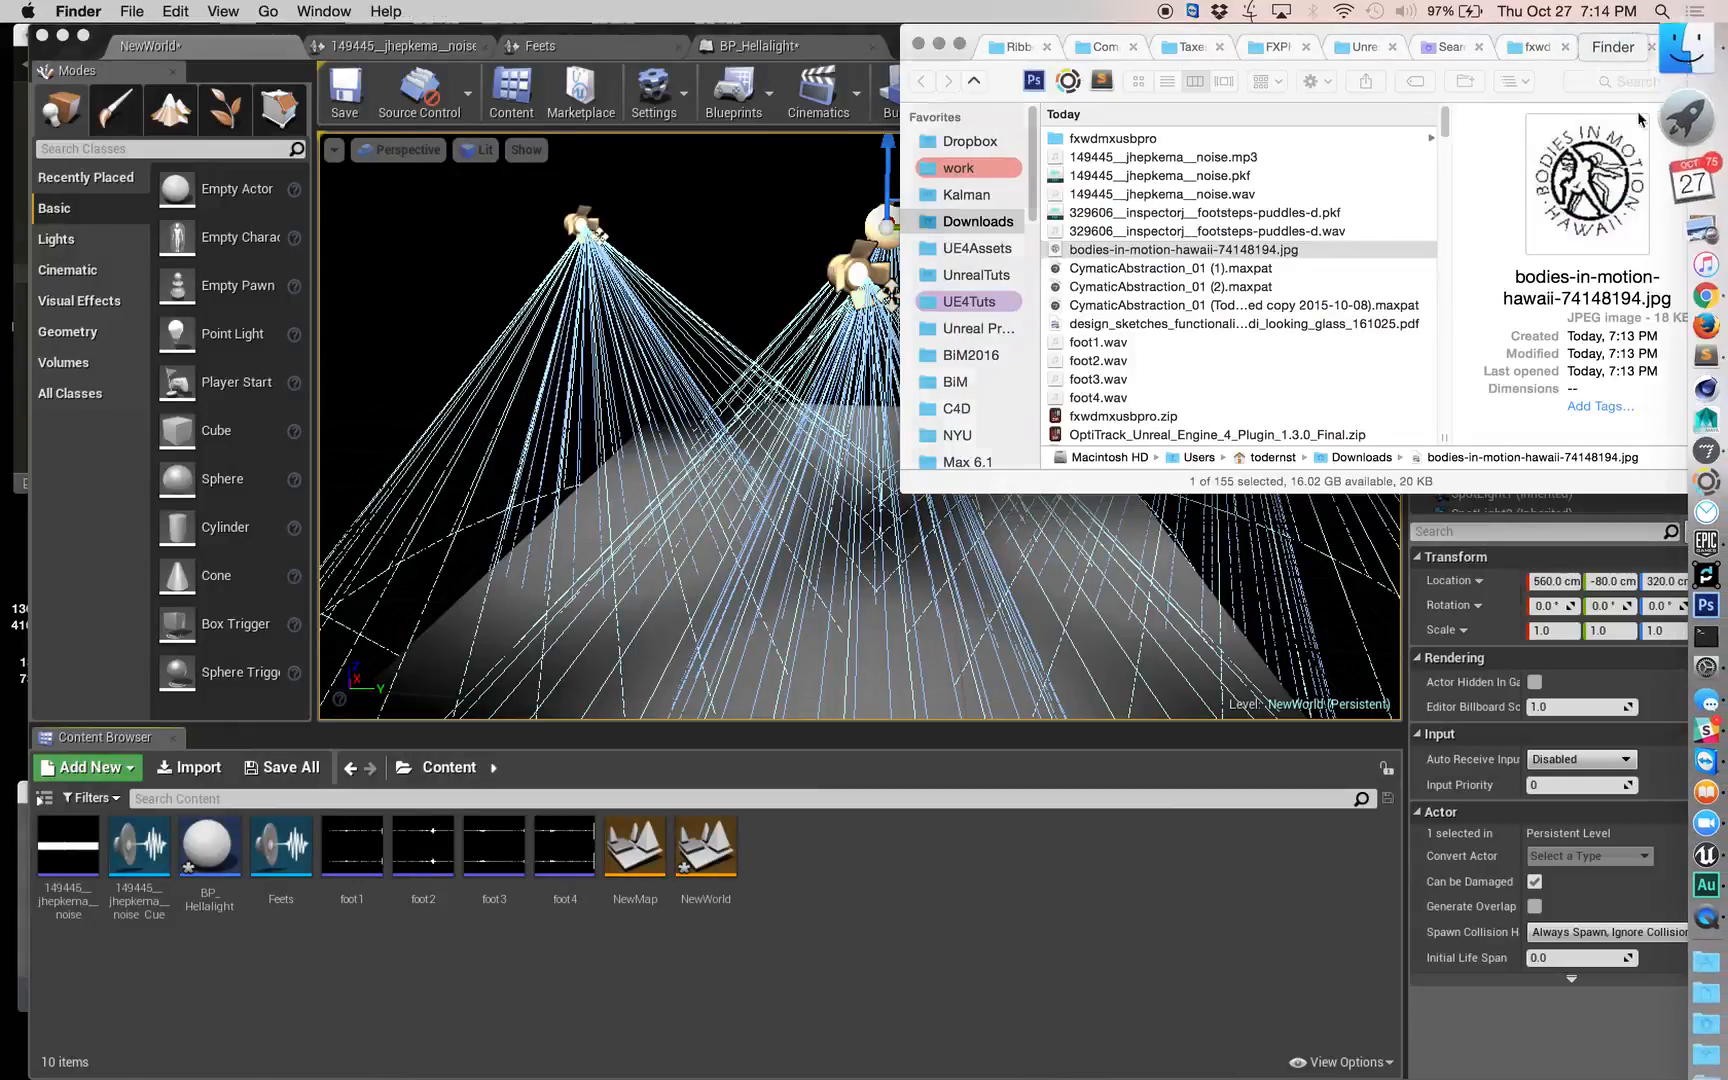
{"action": "left_click_drag", "start_coordinate": [1110, 318], "coordinate": [928, 870]}
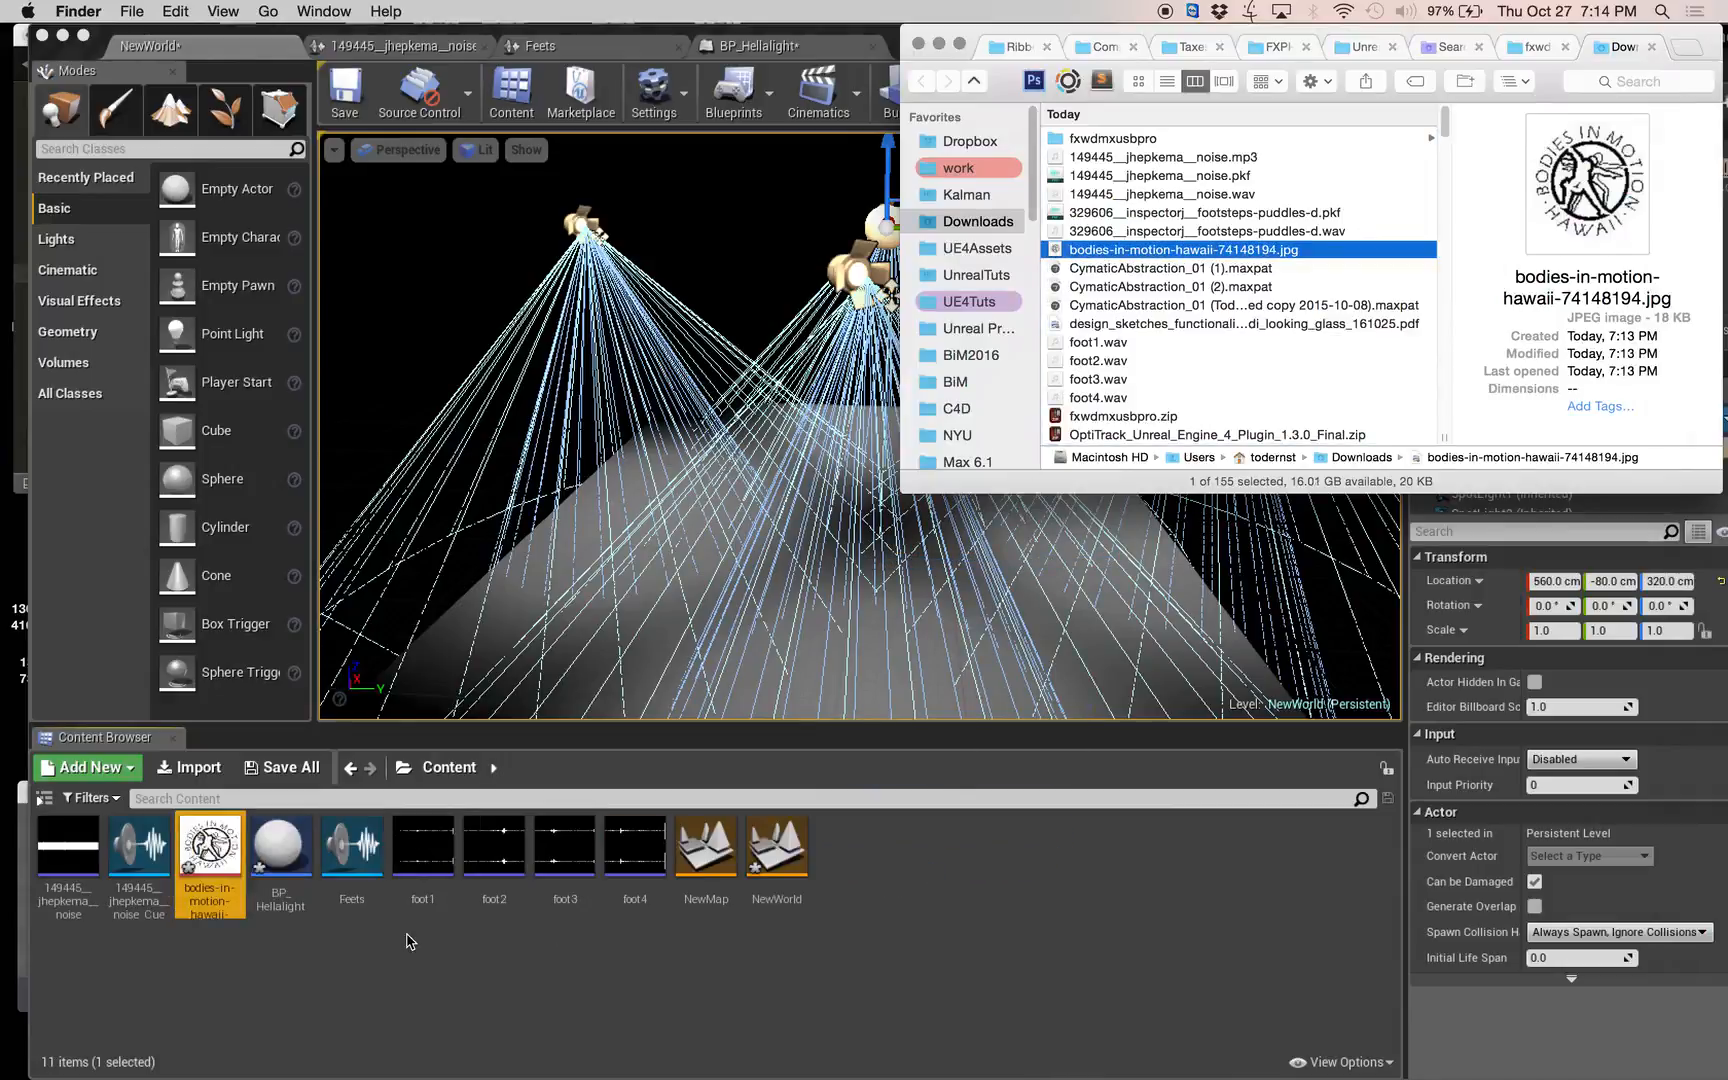
{"action": "left_click", "coordinate": [407, 940]}
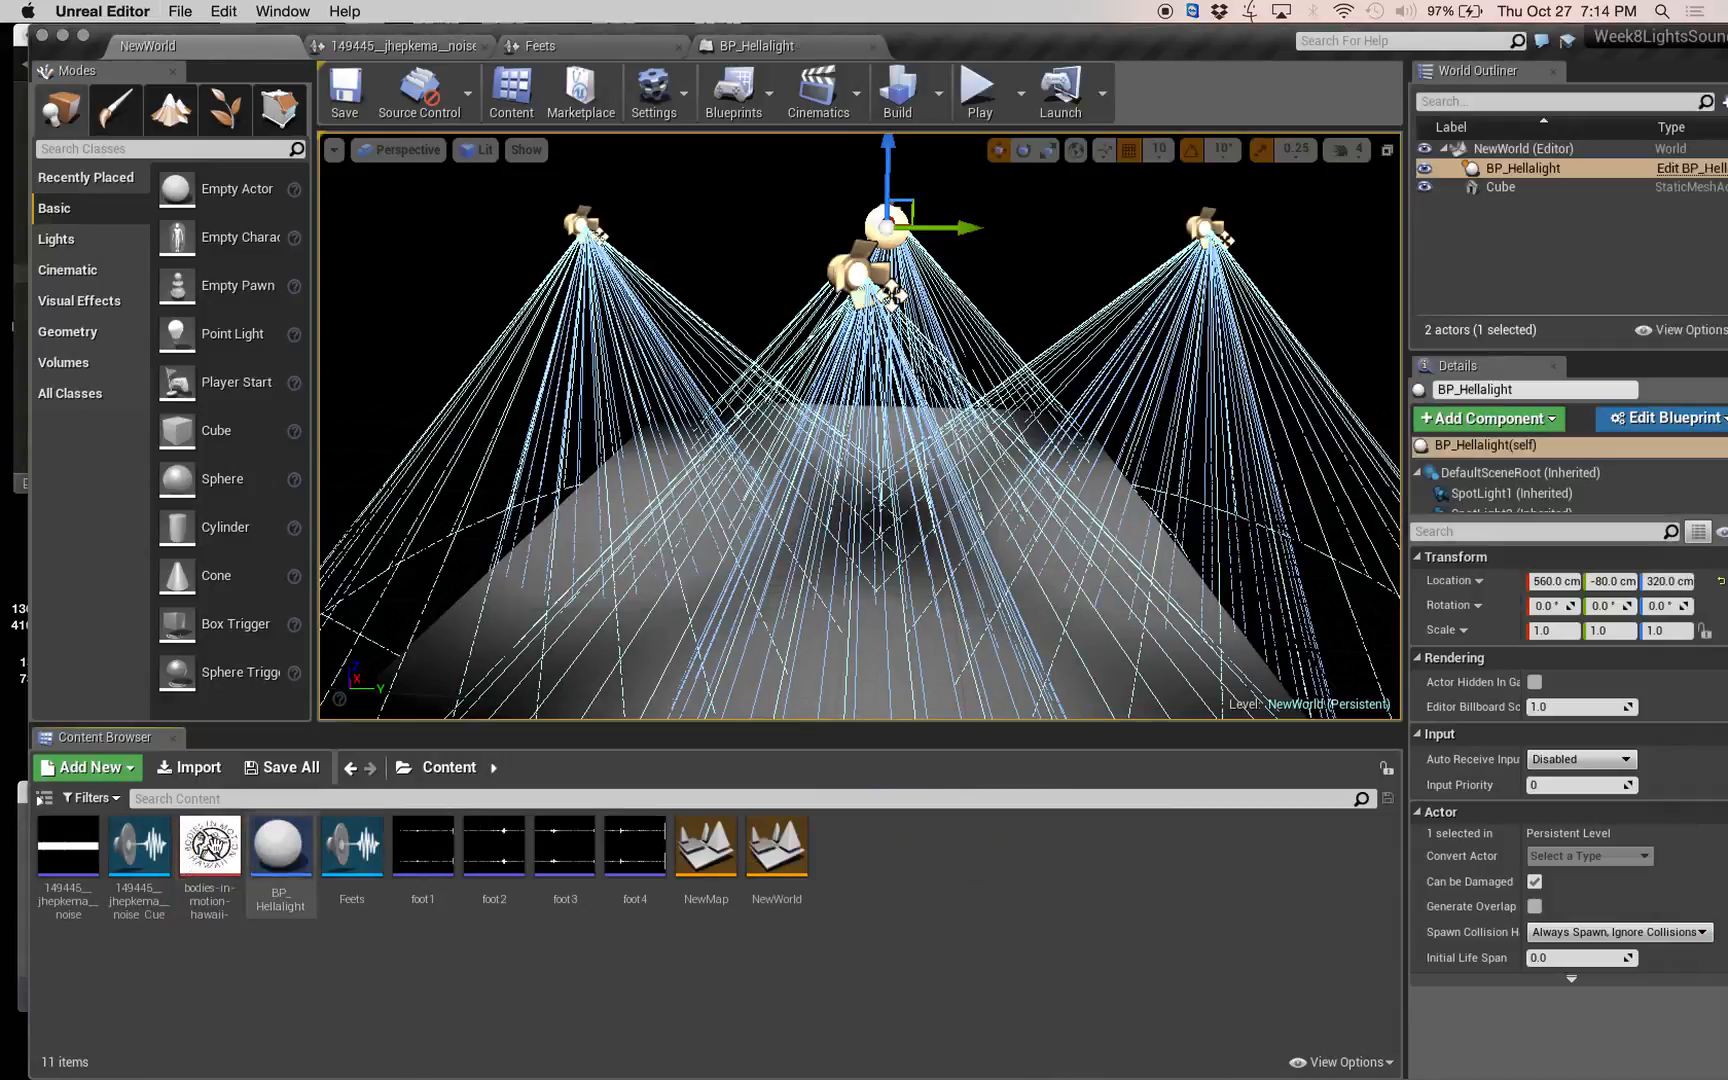
Create a material from the imported logo texture, keep its default name and open it for editing.
{"action": "right_click", "coordinate": [211, 843]}
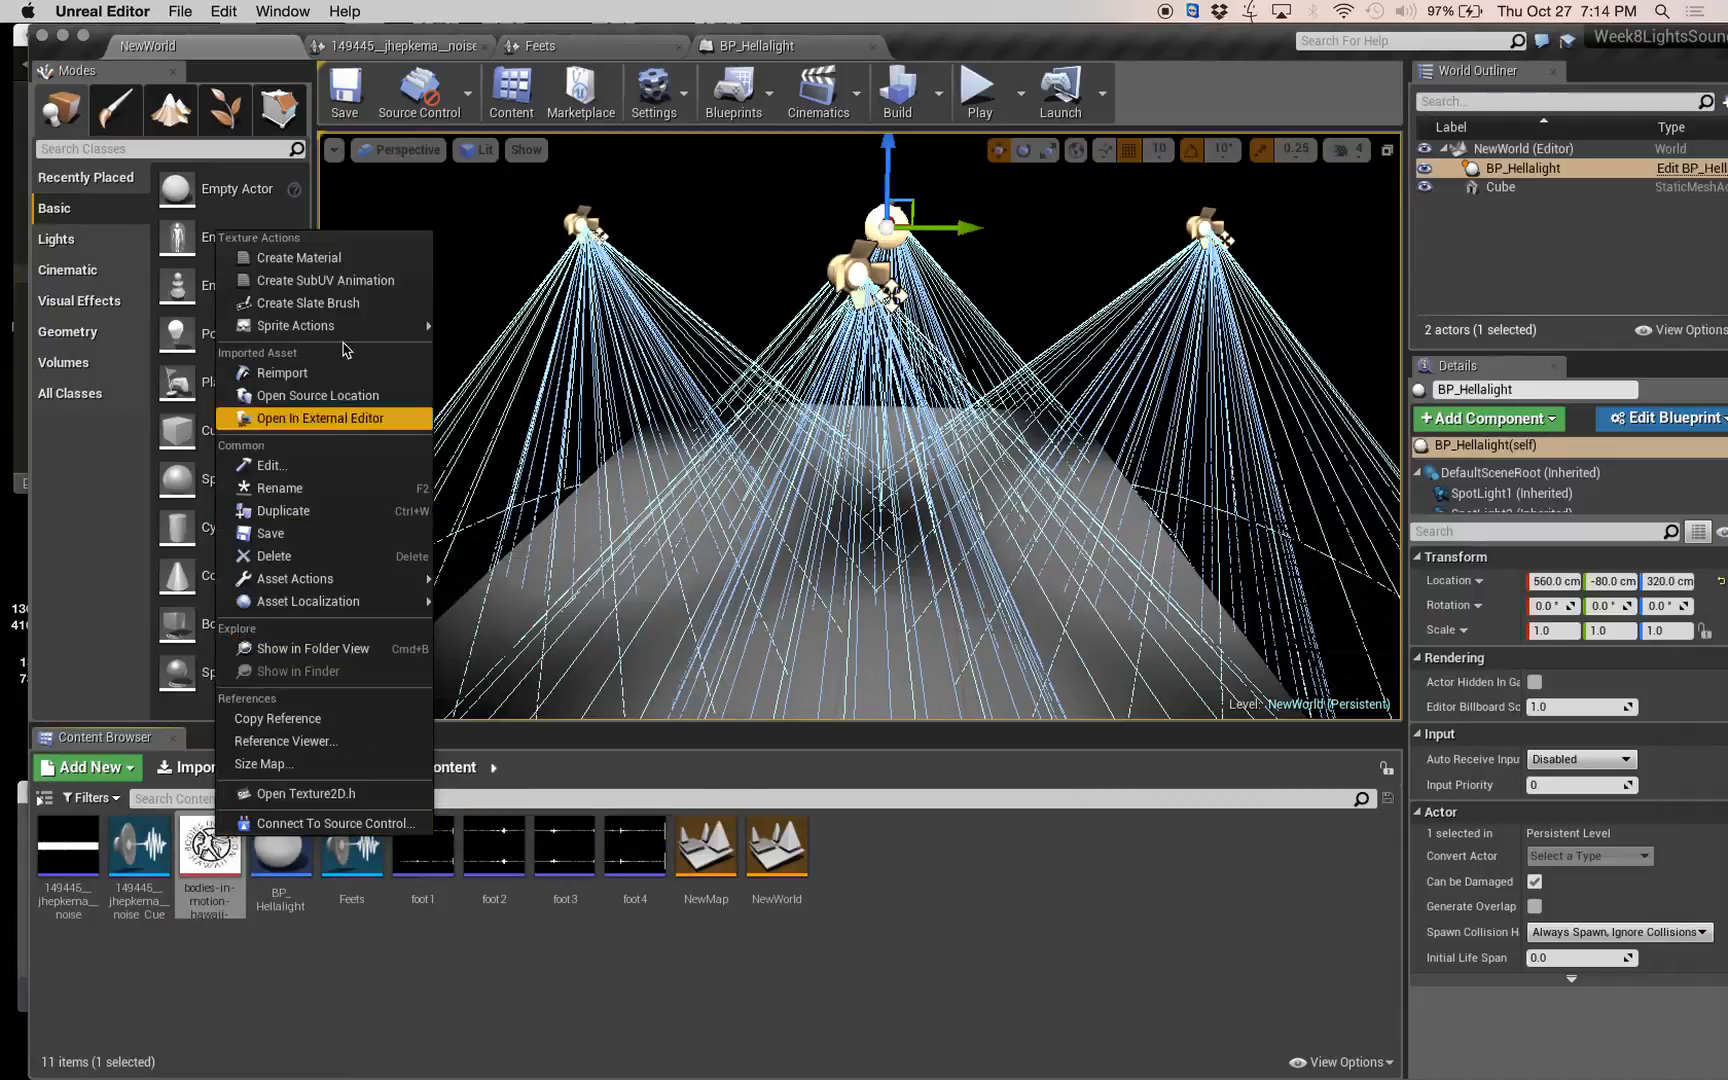
{"action": "left_click", "coordinate": [298, 258]}
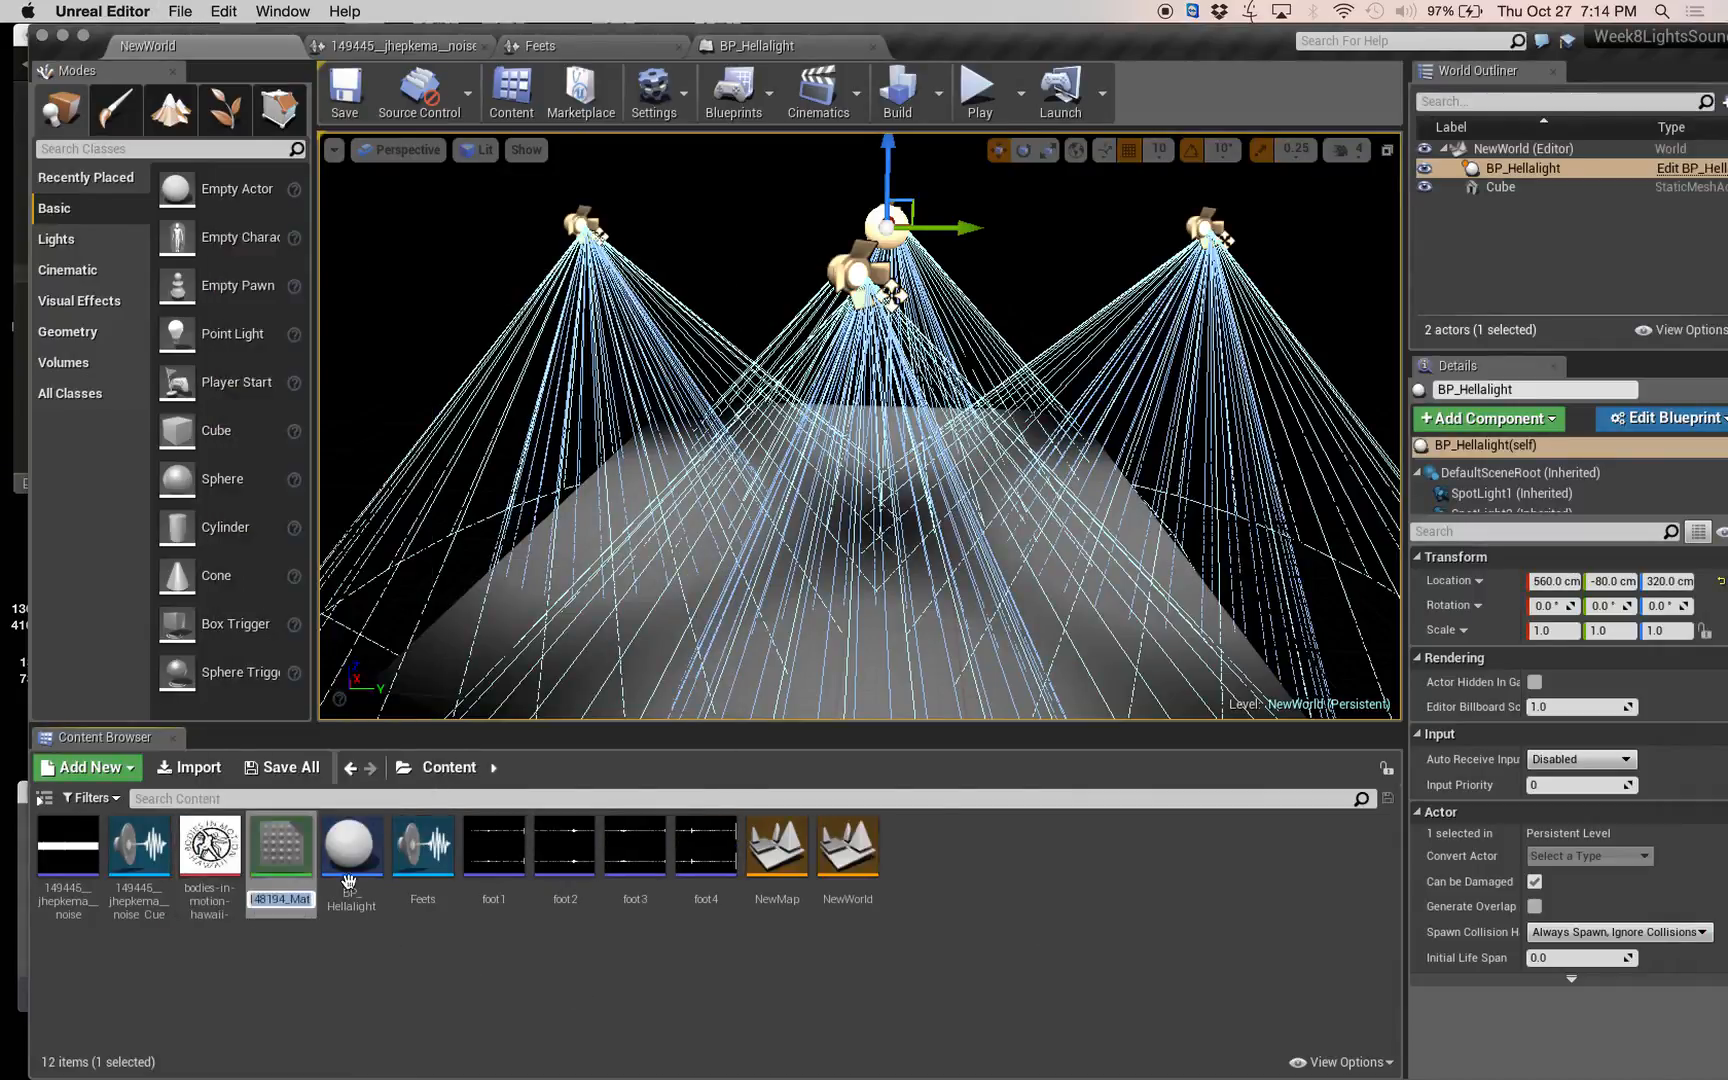
{"action": "double_click", "coordinate": [270, 850]}
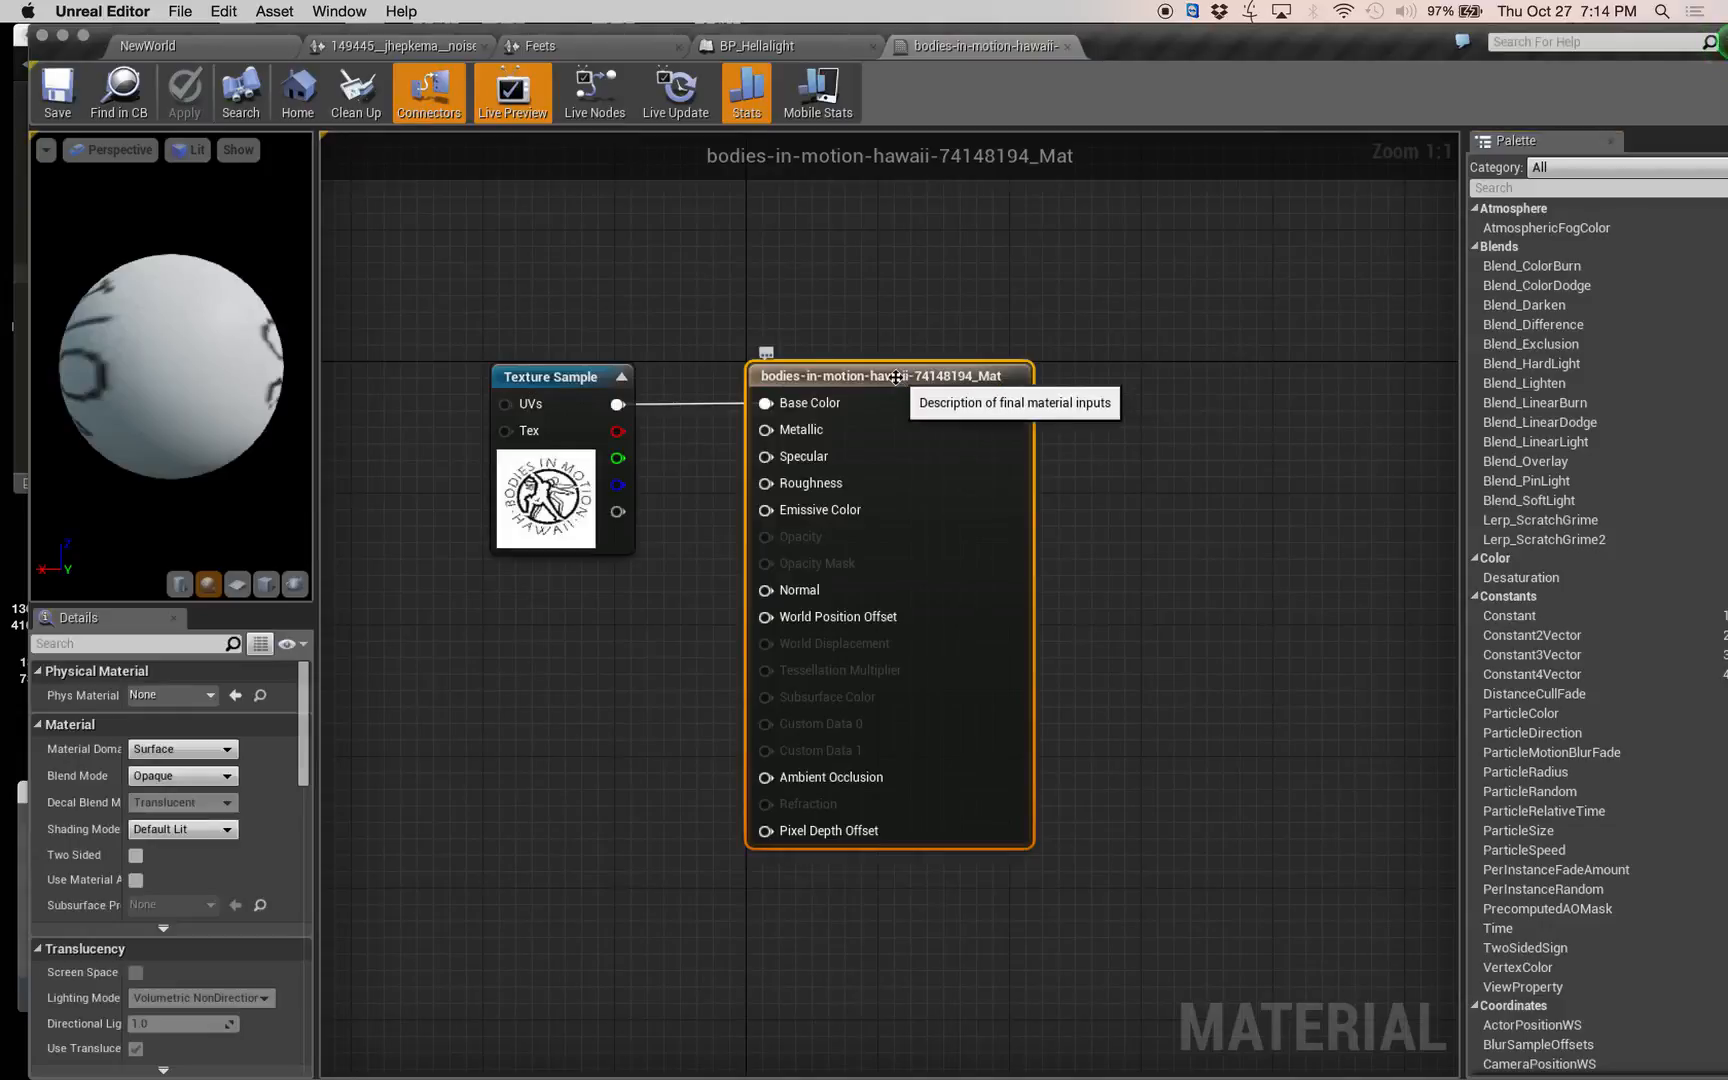
Set the material domain to Light Function and connect the Texture Sample's colour output to Emissive Color, spacing the two nodes apart.
{"action": "left_click", "coordinate": [161, 752]}
{"action": "left_click", "coordinate": [178, 794]}
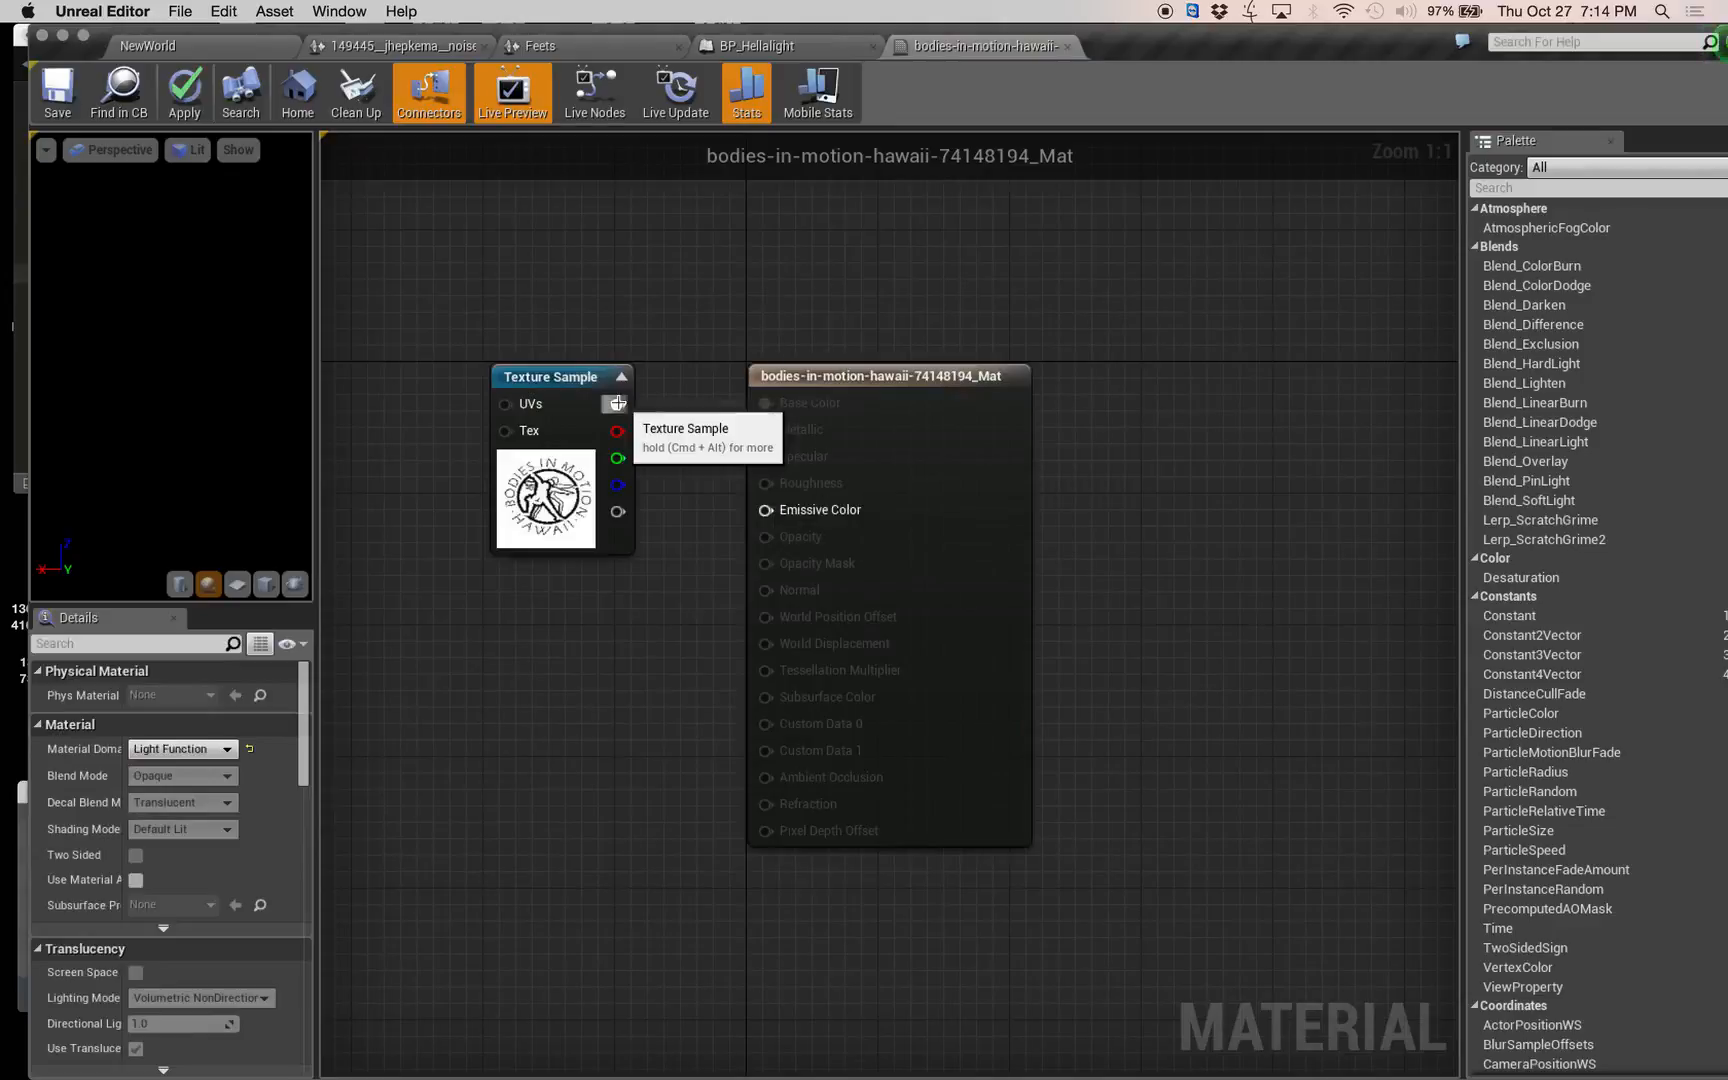
{"action": "left_click_drag", "start_coordinate": [617, 404], "coordinate": [840, 518]}
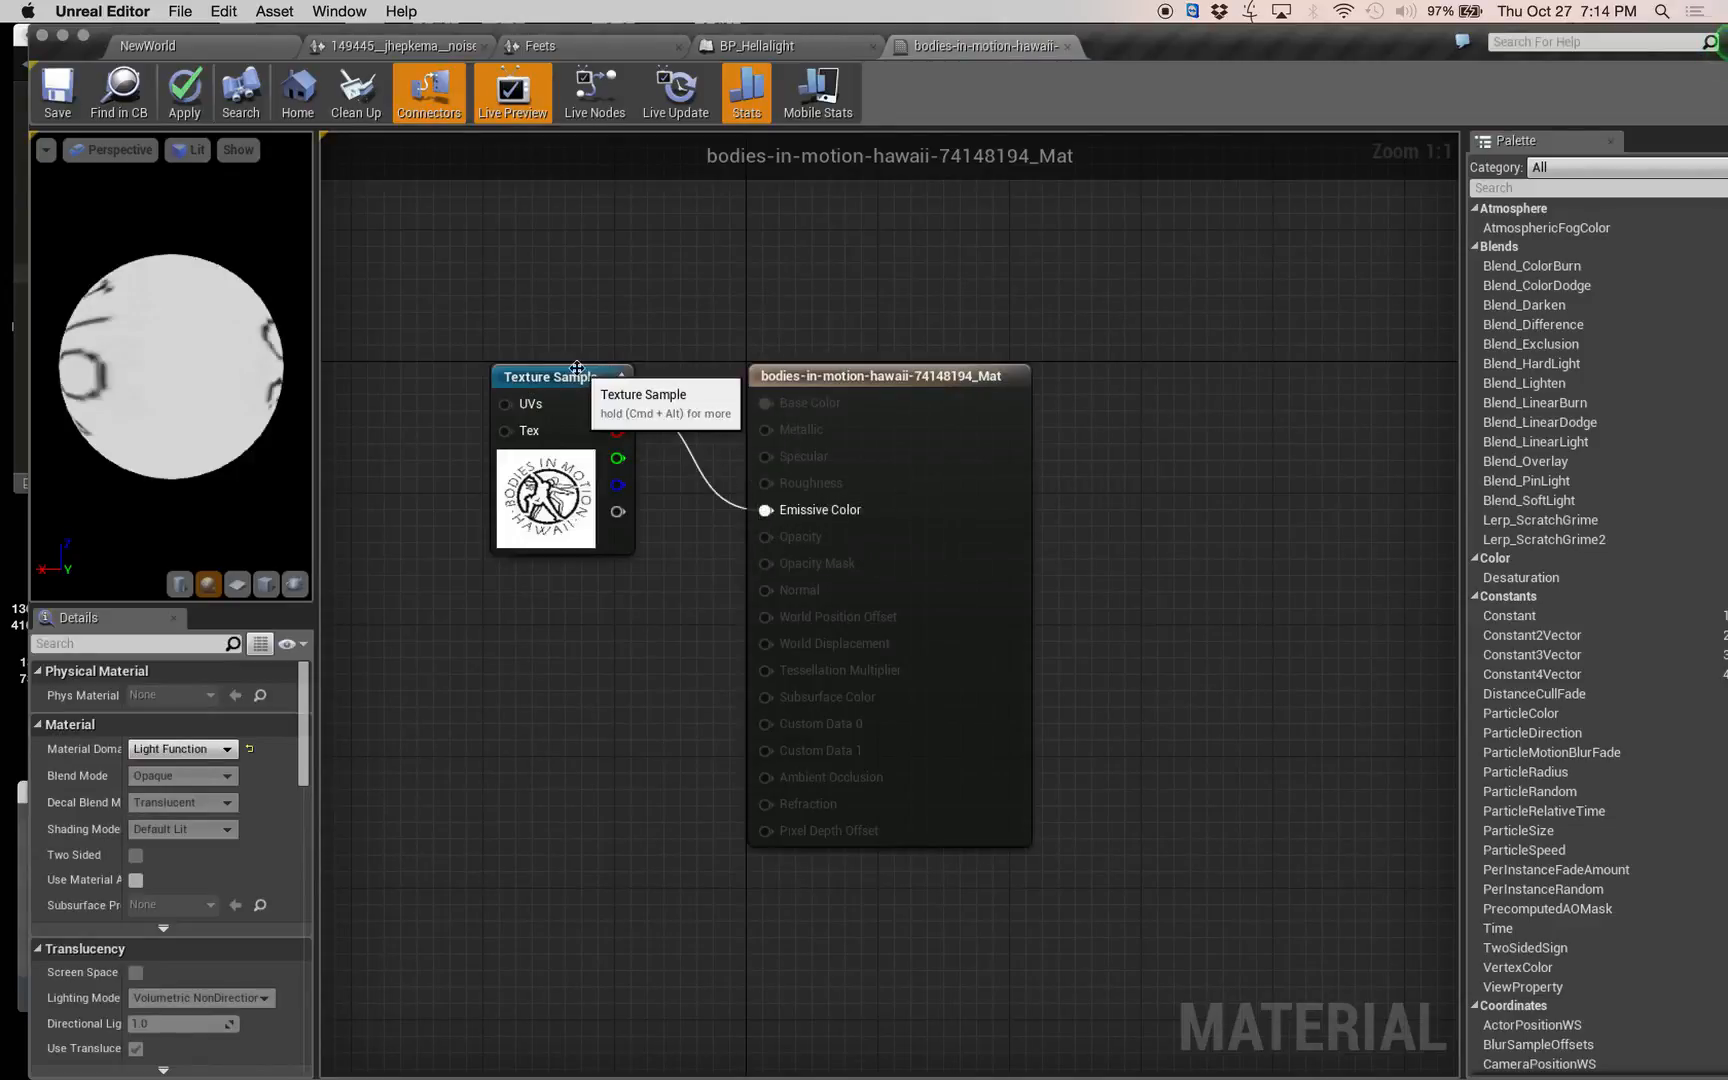
{"action": "left_click_drag", "start_coordinate": [574, 372], "coordinate": [552, 603]}
{"action": "left_click_drag", "start_coordinate": [800, 385], "coordinate": [1142, 451]}
Preview the logo material on a plane instead of the sphere and check the whole image.
{"action": "scroll", "coordinate": [177, 336], "scroll_direction": "down", "scroll_amount": 3}
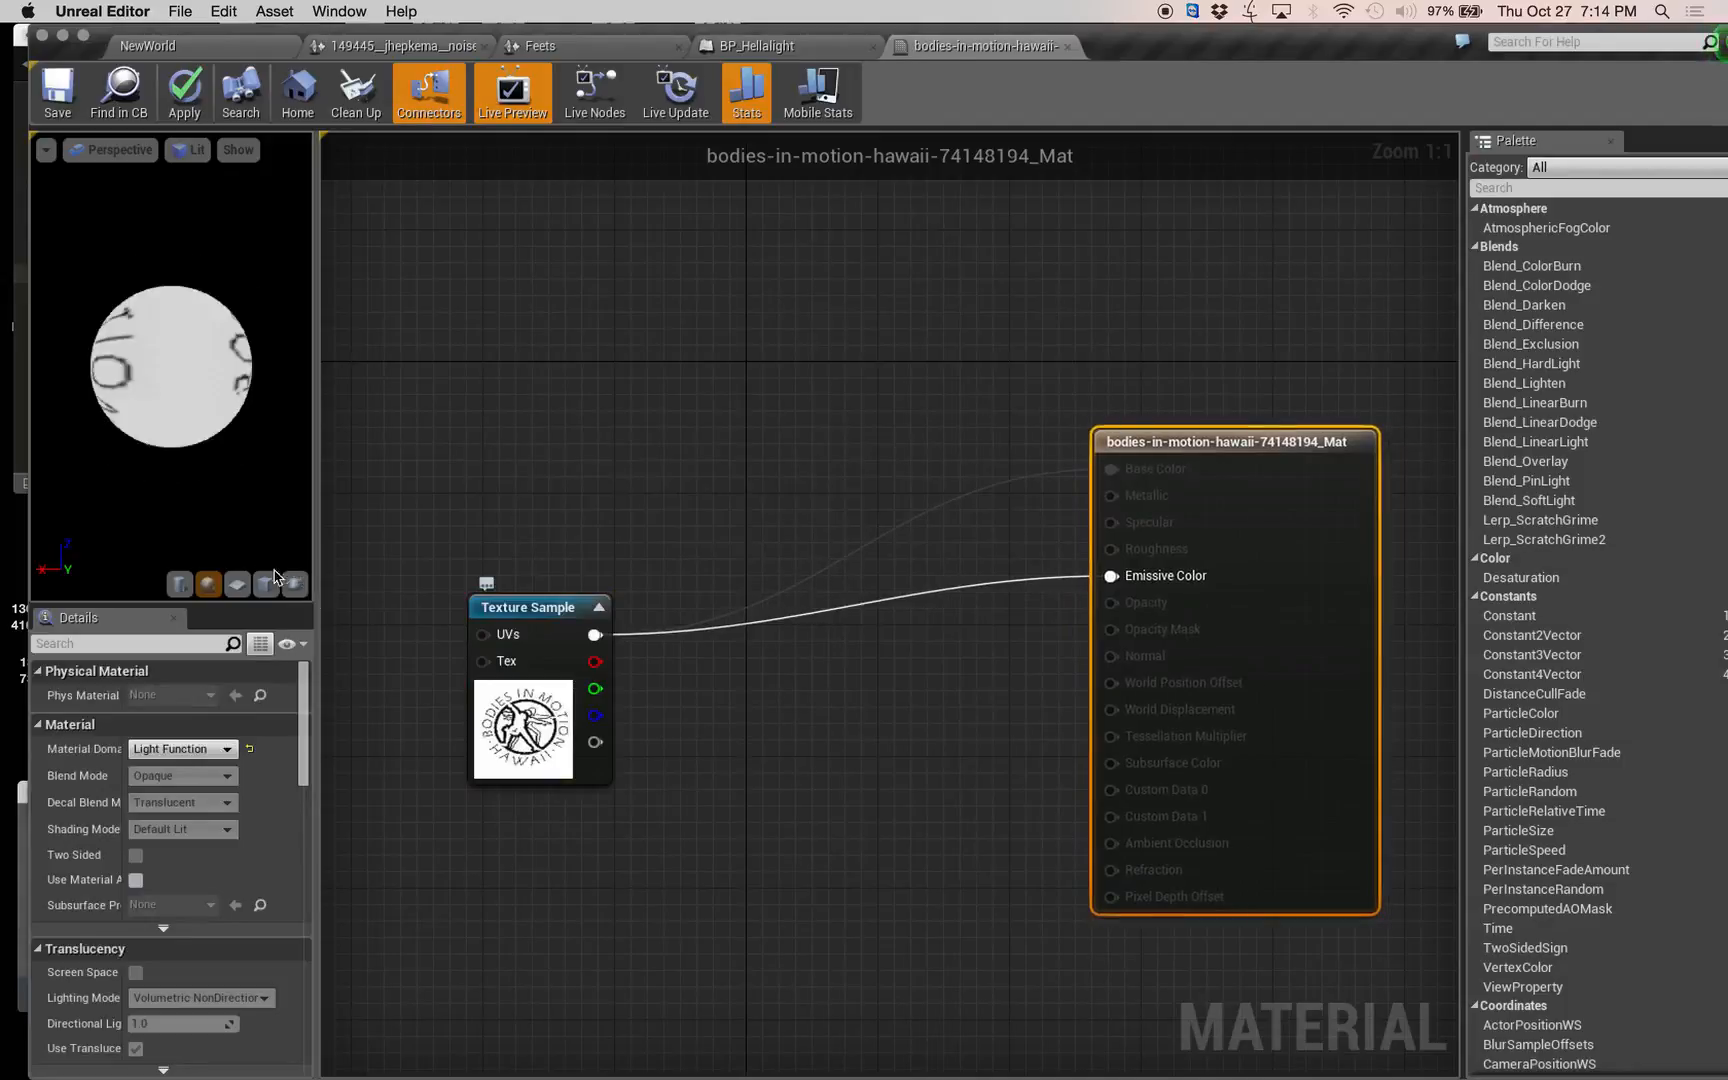
{"action": "left_click", "coordinate": [240, 586]}
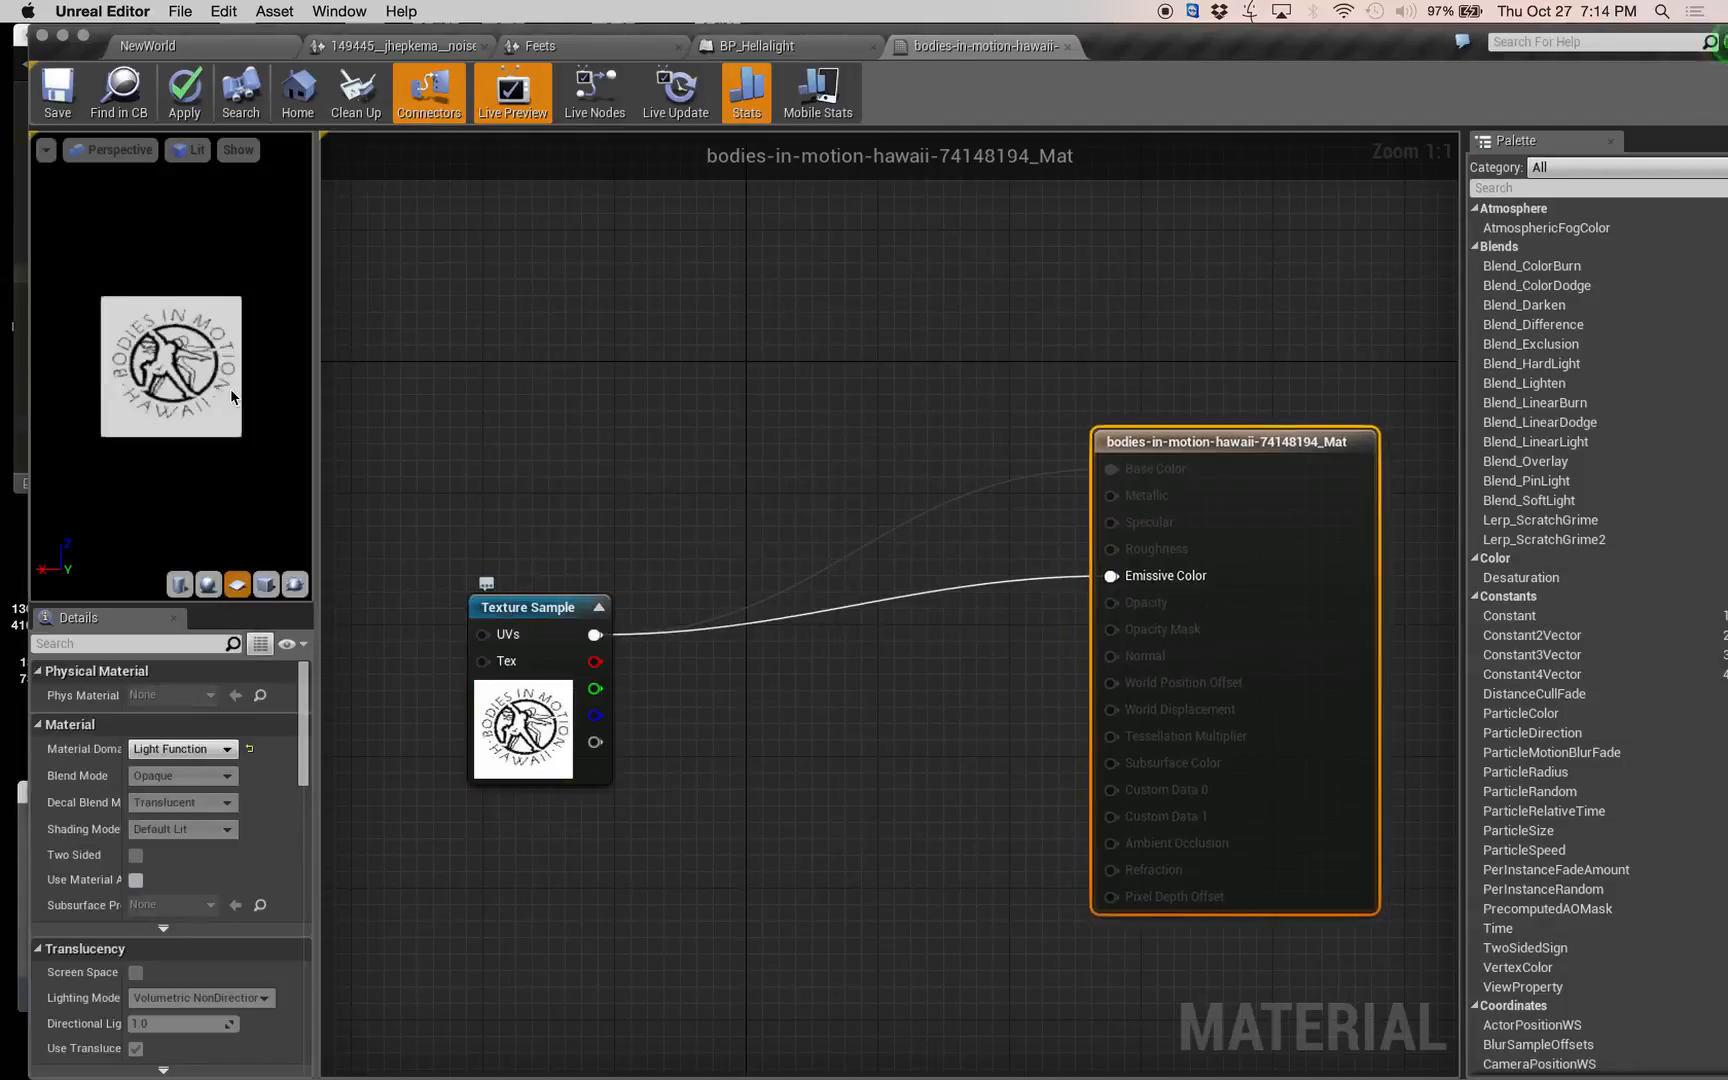
{"action": "scroll", "coordinate": [231, 392], "scroll_direction": "down", "scroll_amount": 2}
{"action": "scroll", "coordinate": [160, 382], "scroll_direction": "down", "scroll_amount": 2}
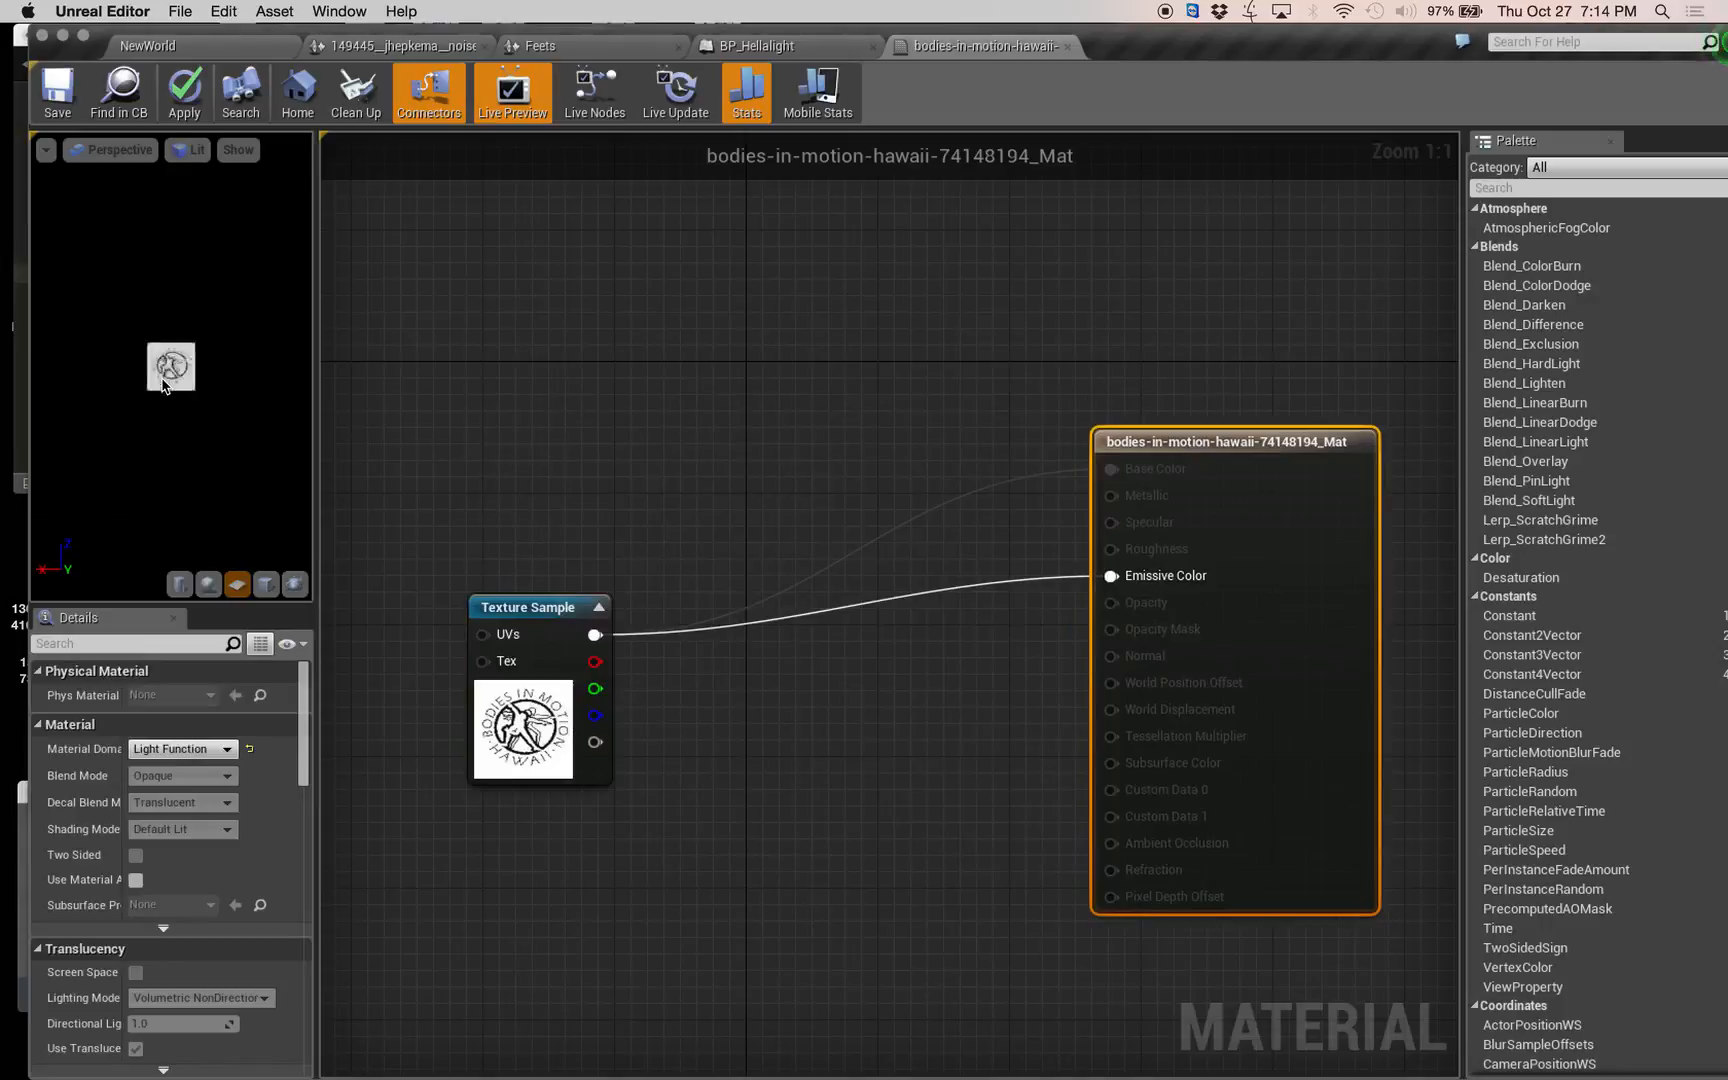
{"action": "scroll", "coordinate": [162, 380], "scroll_direction": "up", "scroll_amount": 6}
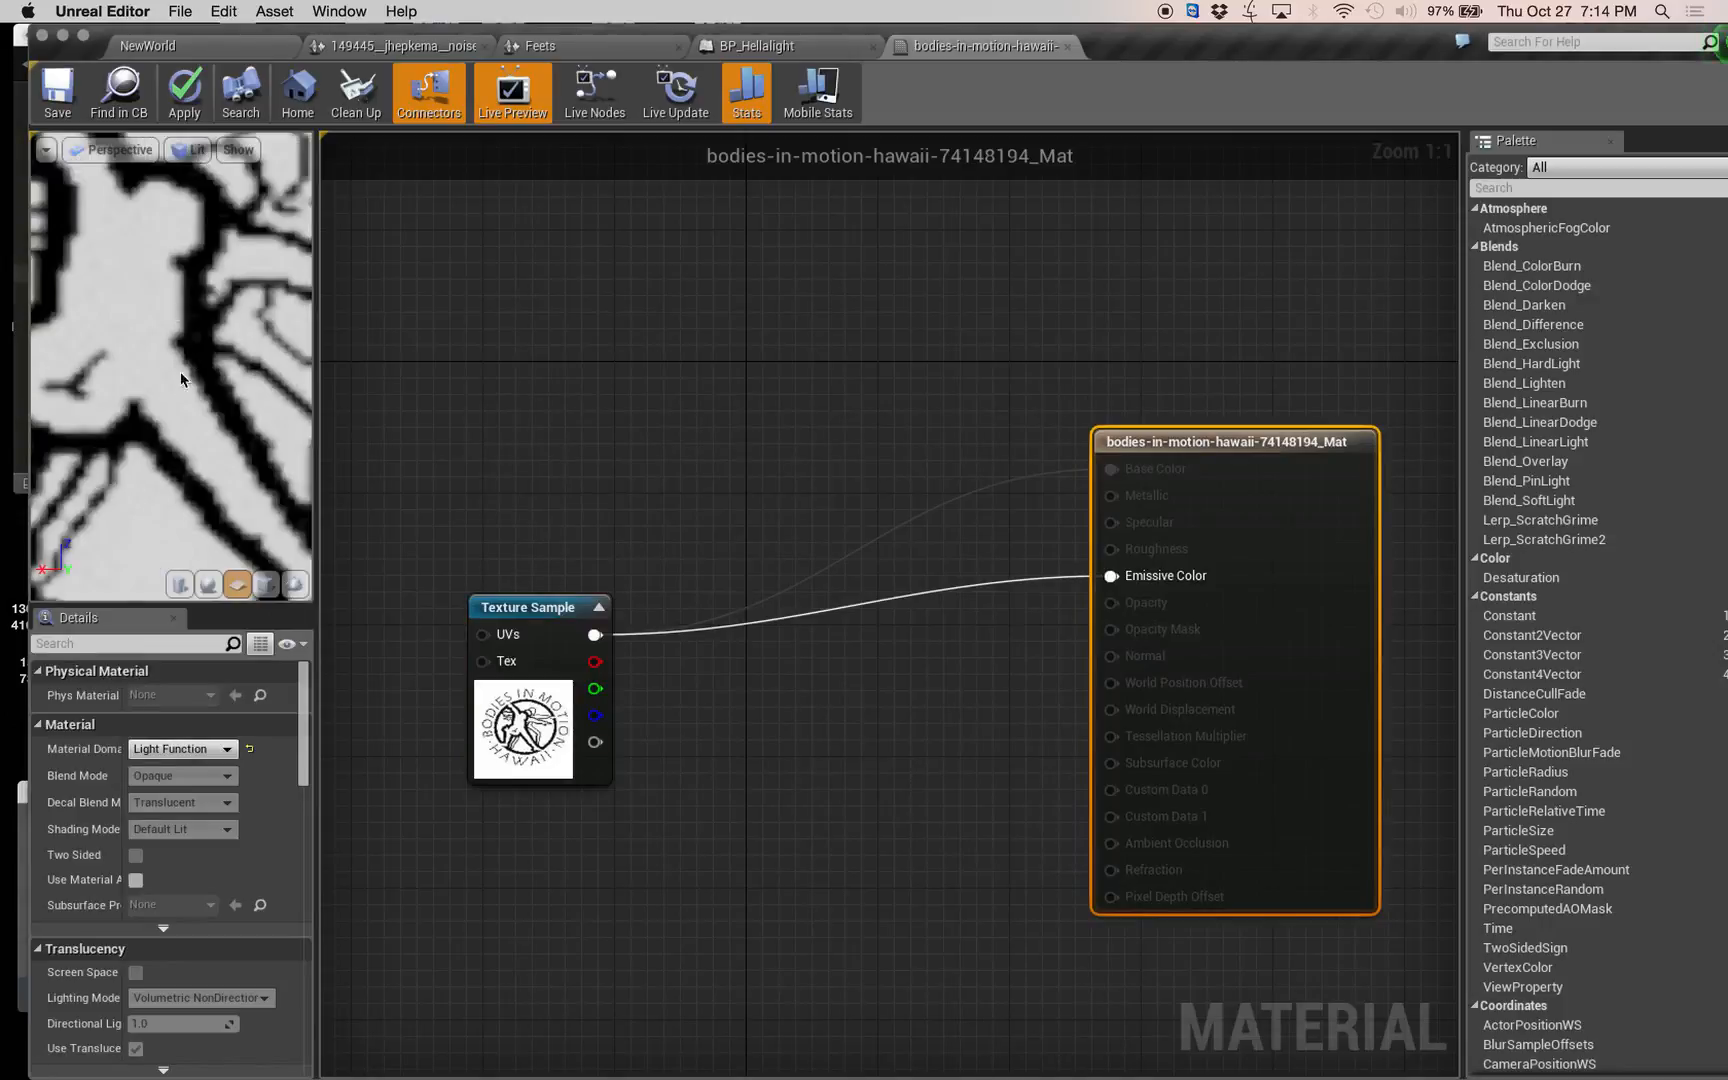
{"action": "scroll", "coordinate": [189, 410], "scroll_direction": "down", "scroll_amount": 3}
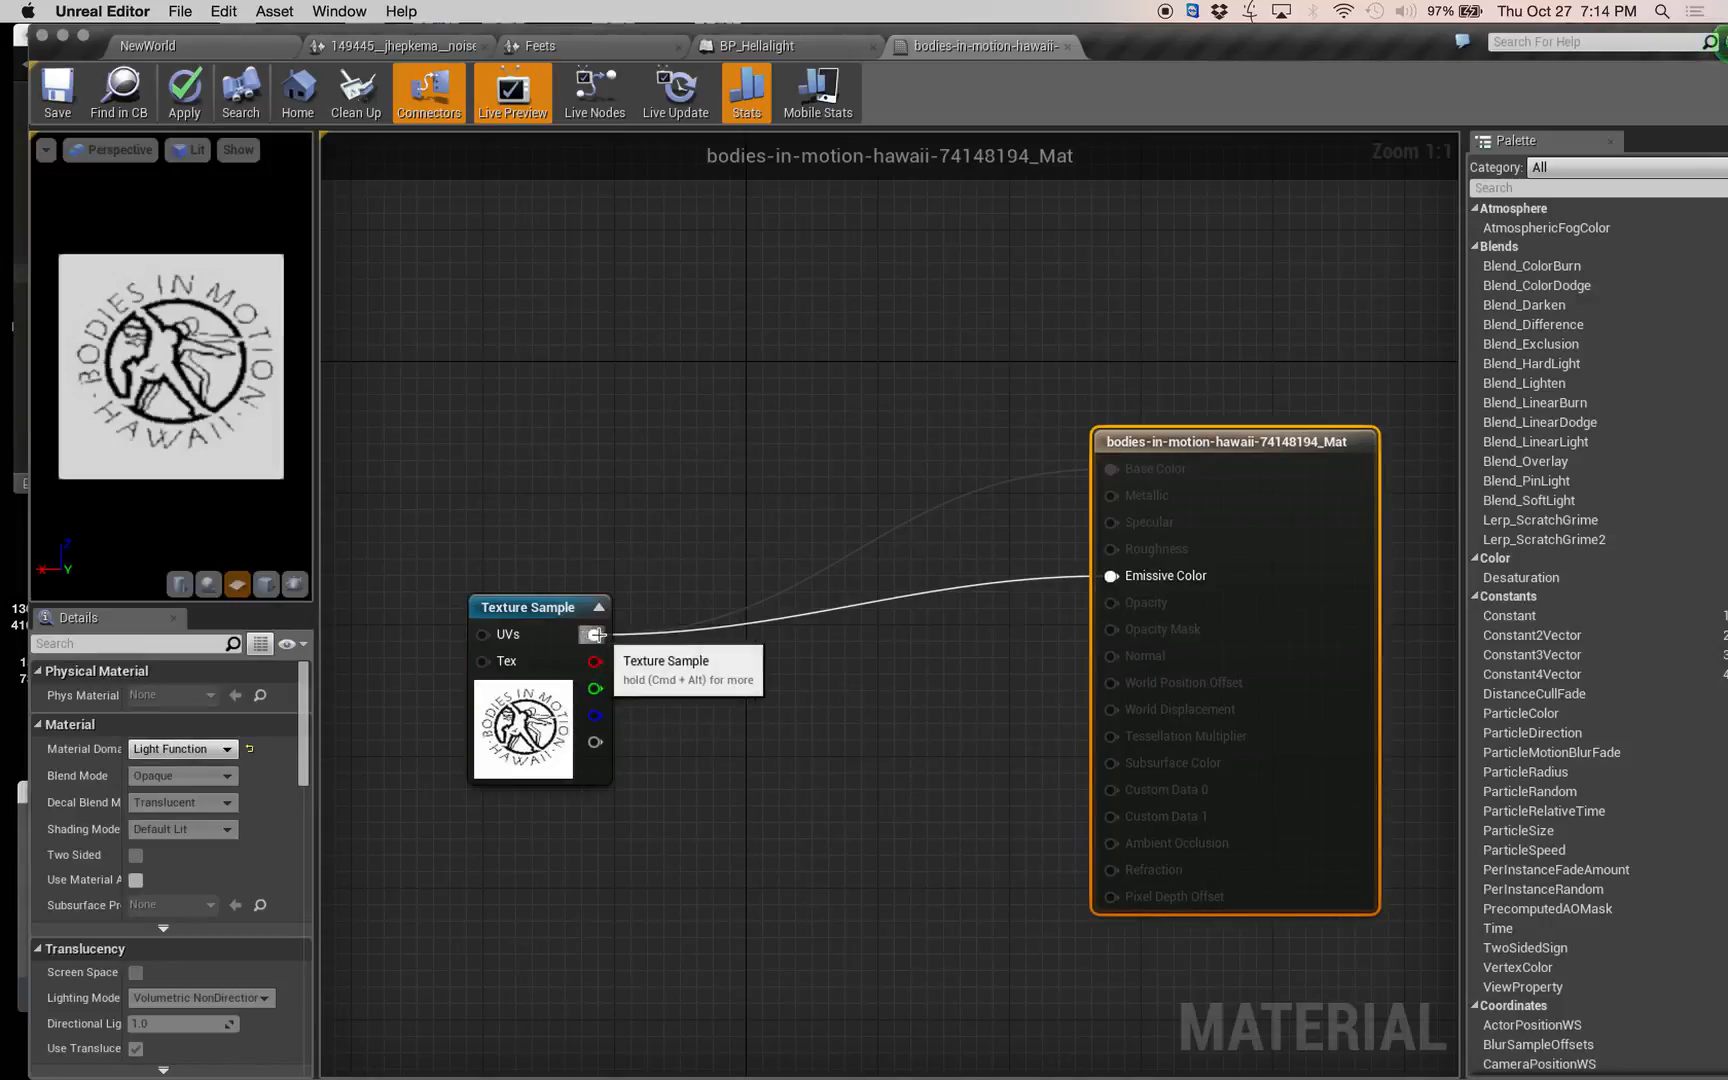
Invert the logo by routing the Texture Sample through a OneMinus node into Emissive Color, and expand that node's preview.
{"action": "left_click_drag", "start_coordinate": [595, 634], "coordinate": [745, 656]}
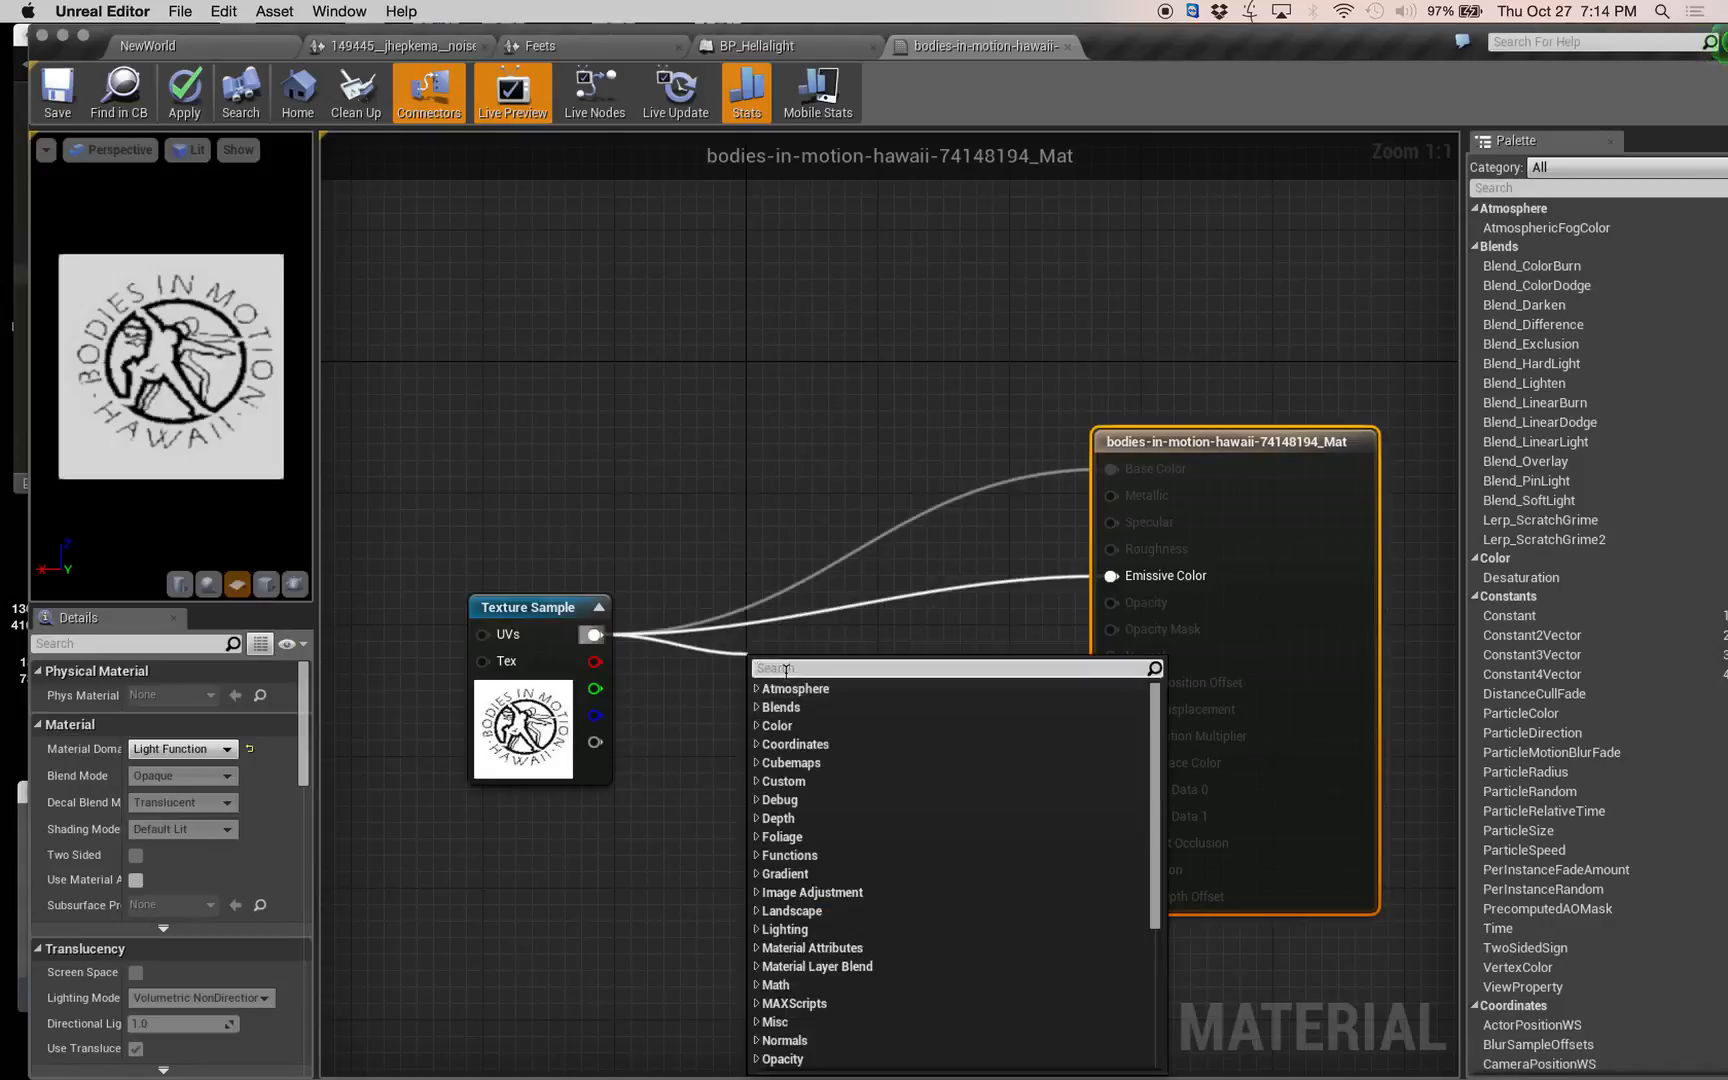
{"action": "type", "text": "1-"}
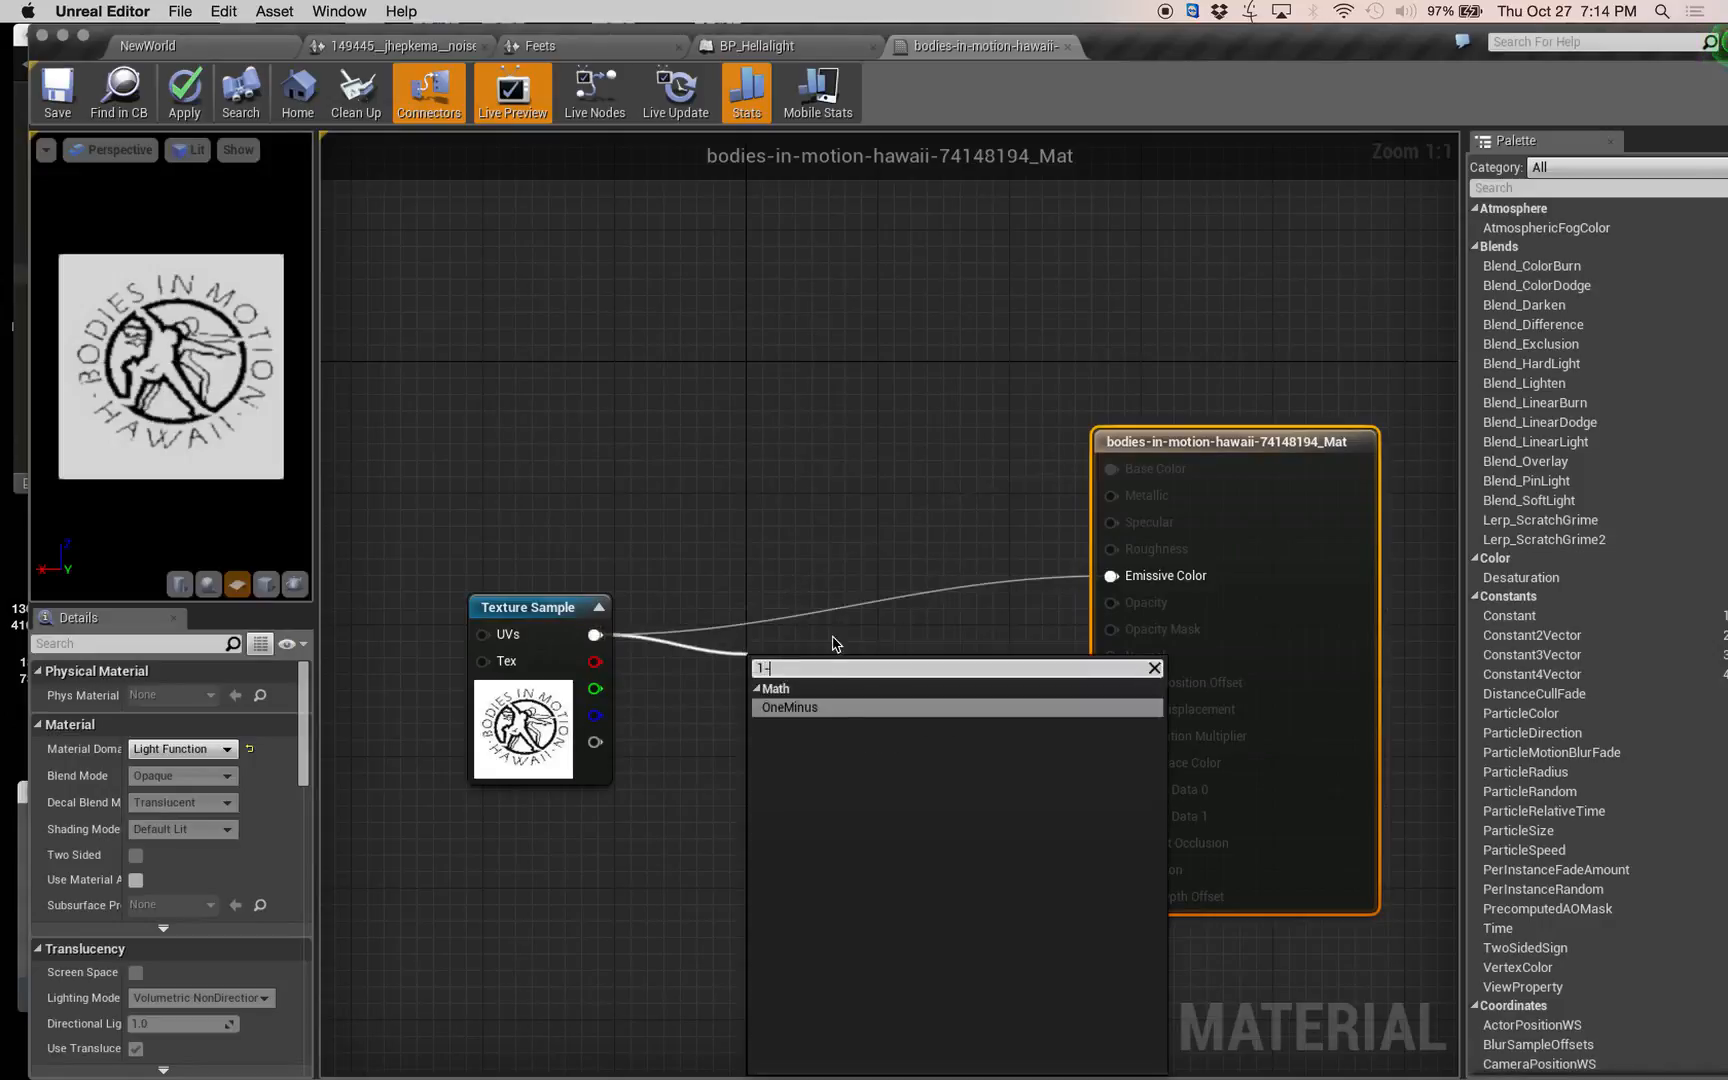
{"action": "left_click", "coordinate": [826, 706]}
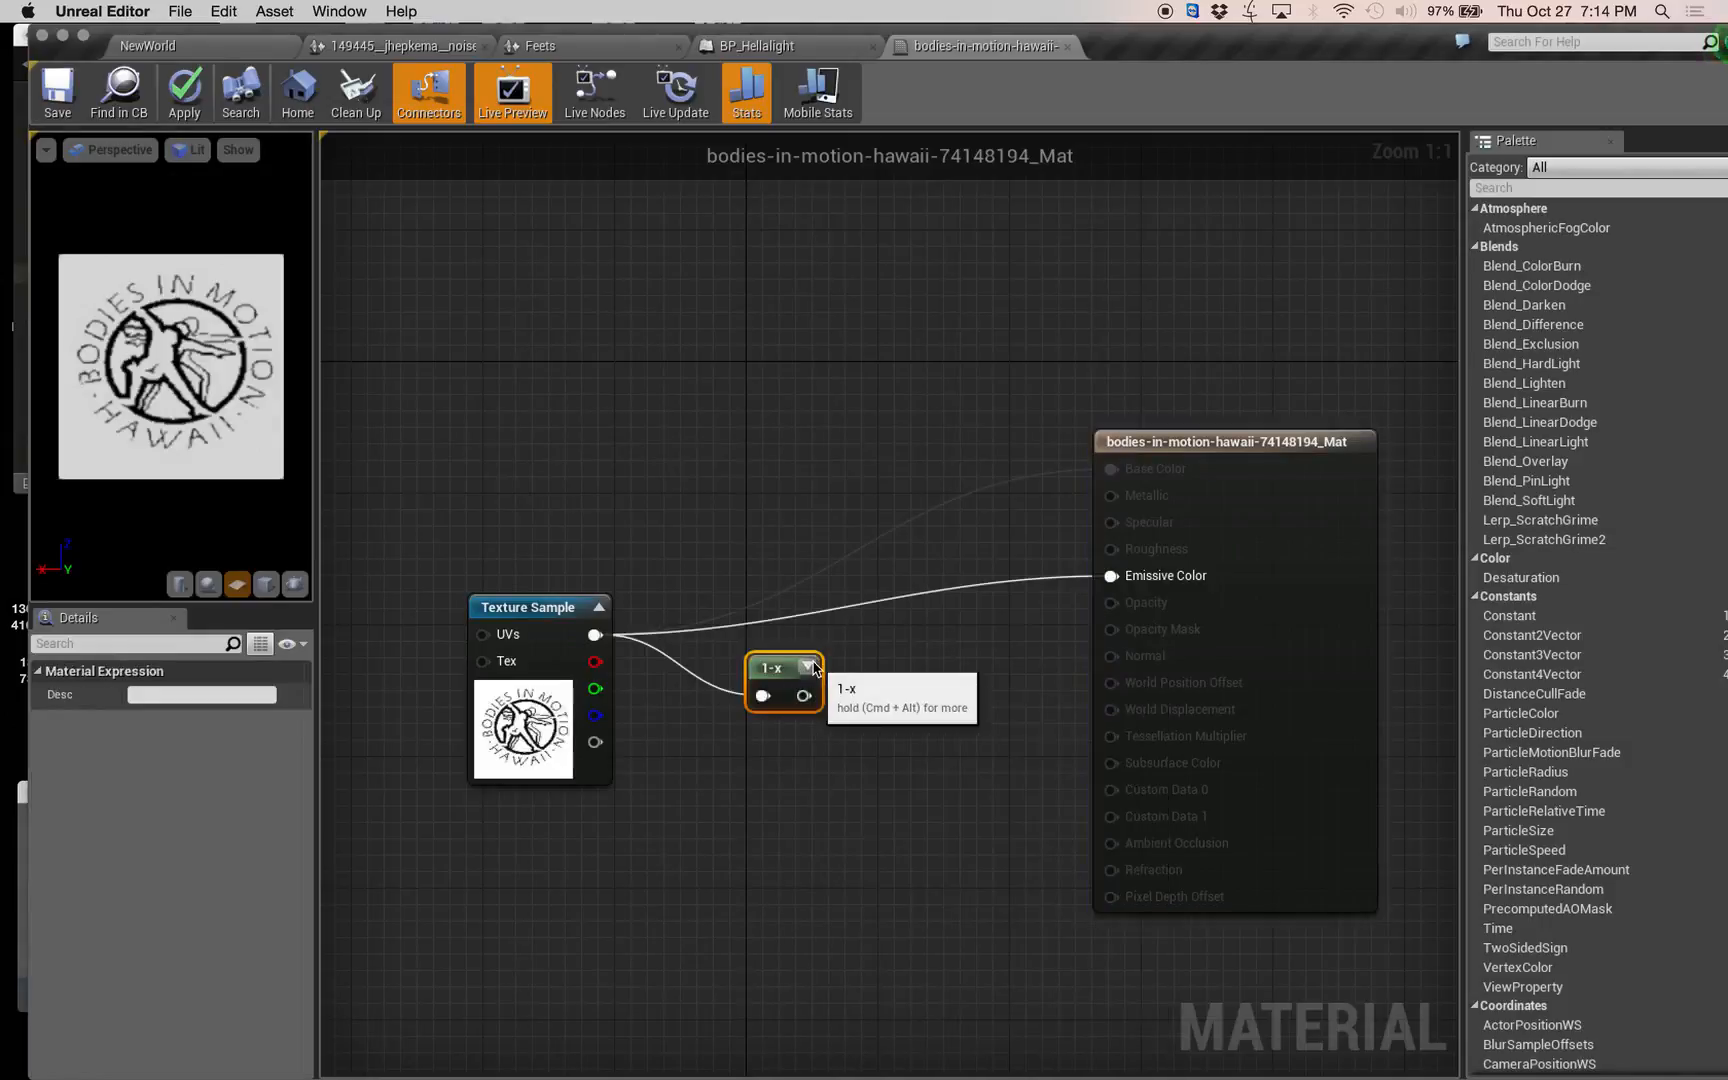
{"action": "left_click_drag", "start_coordinate": [805, 697], "coordinate": [1112, 578]}
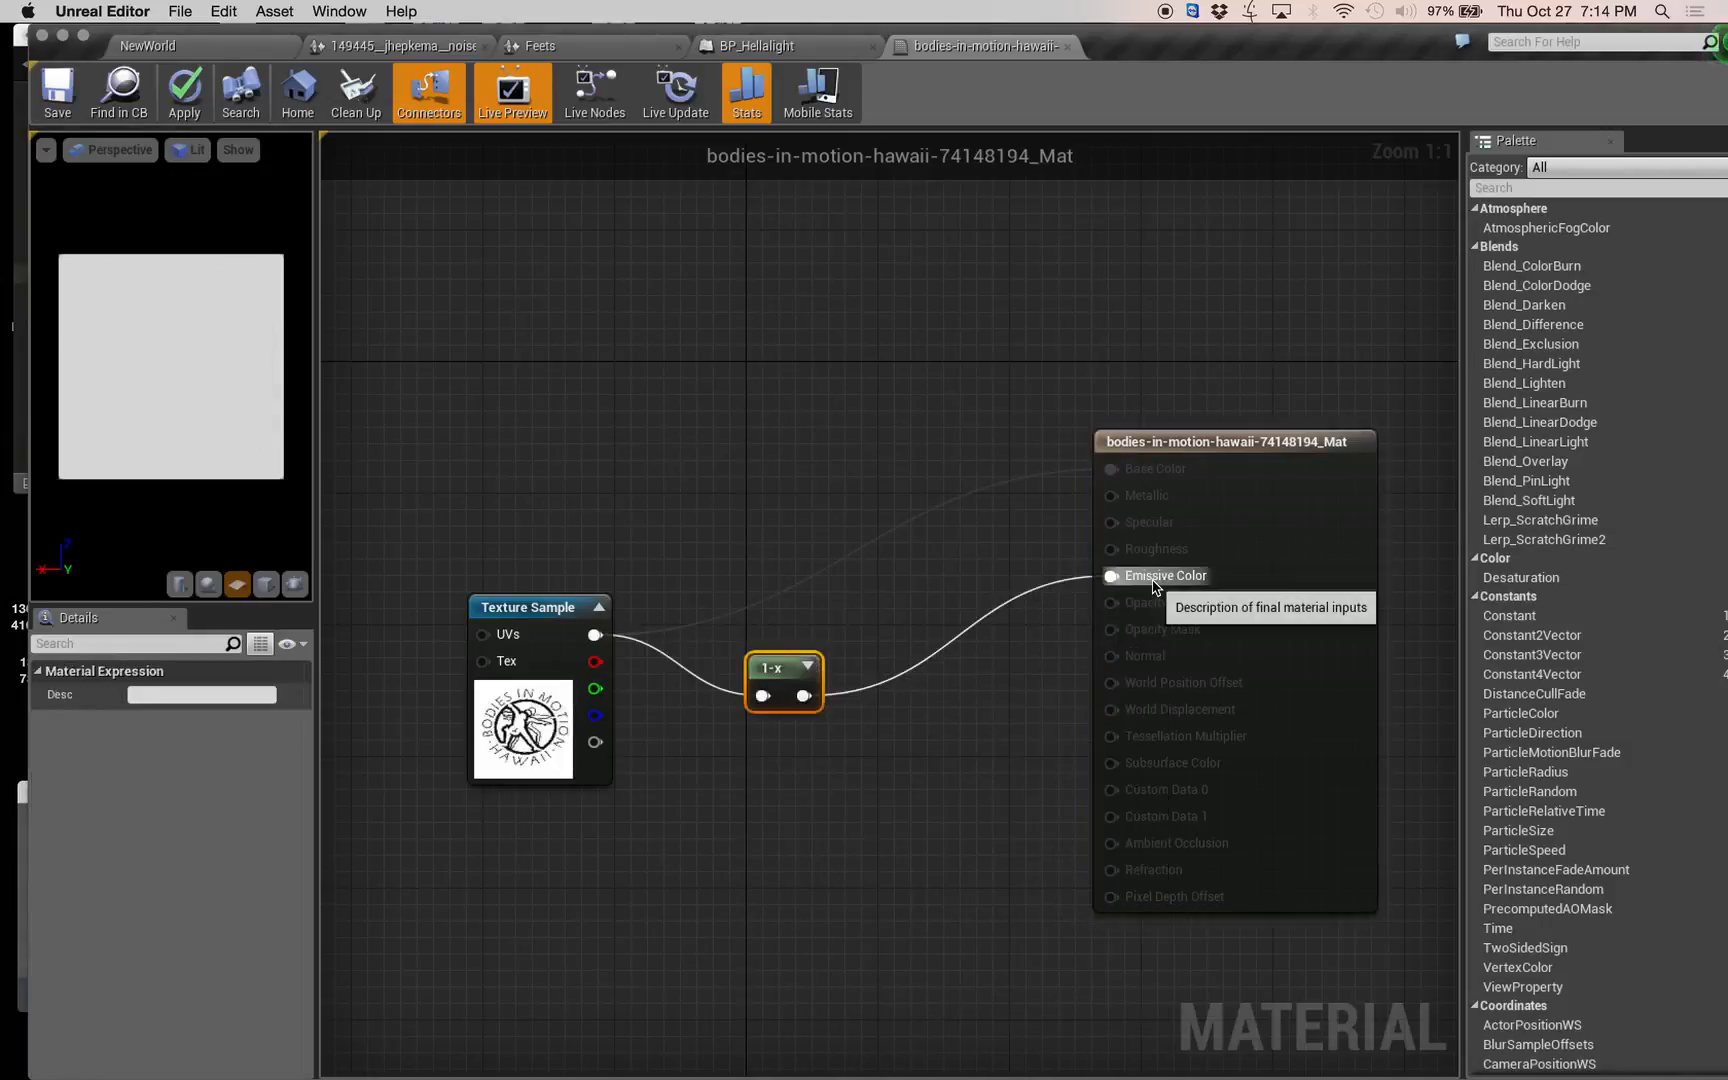
{"action": "left_click", "coordinate": [807, 665]}
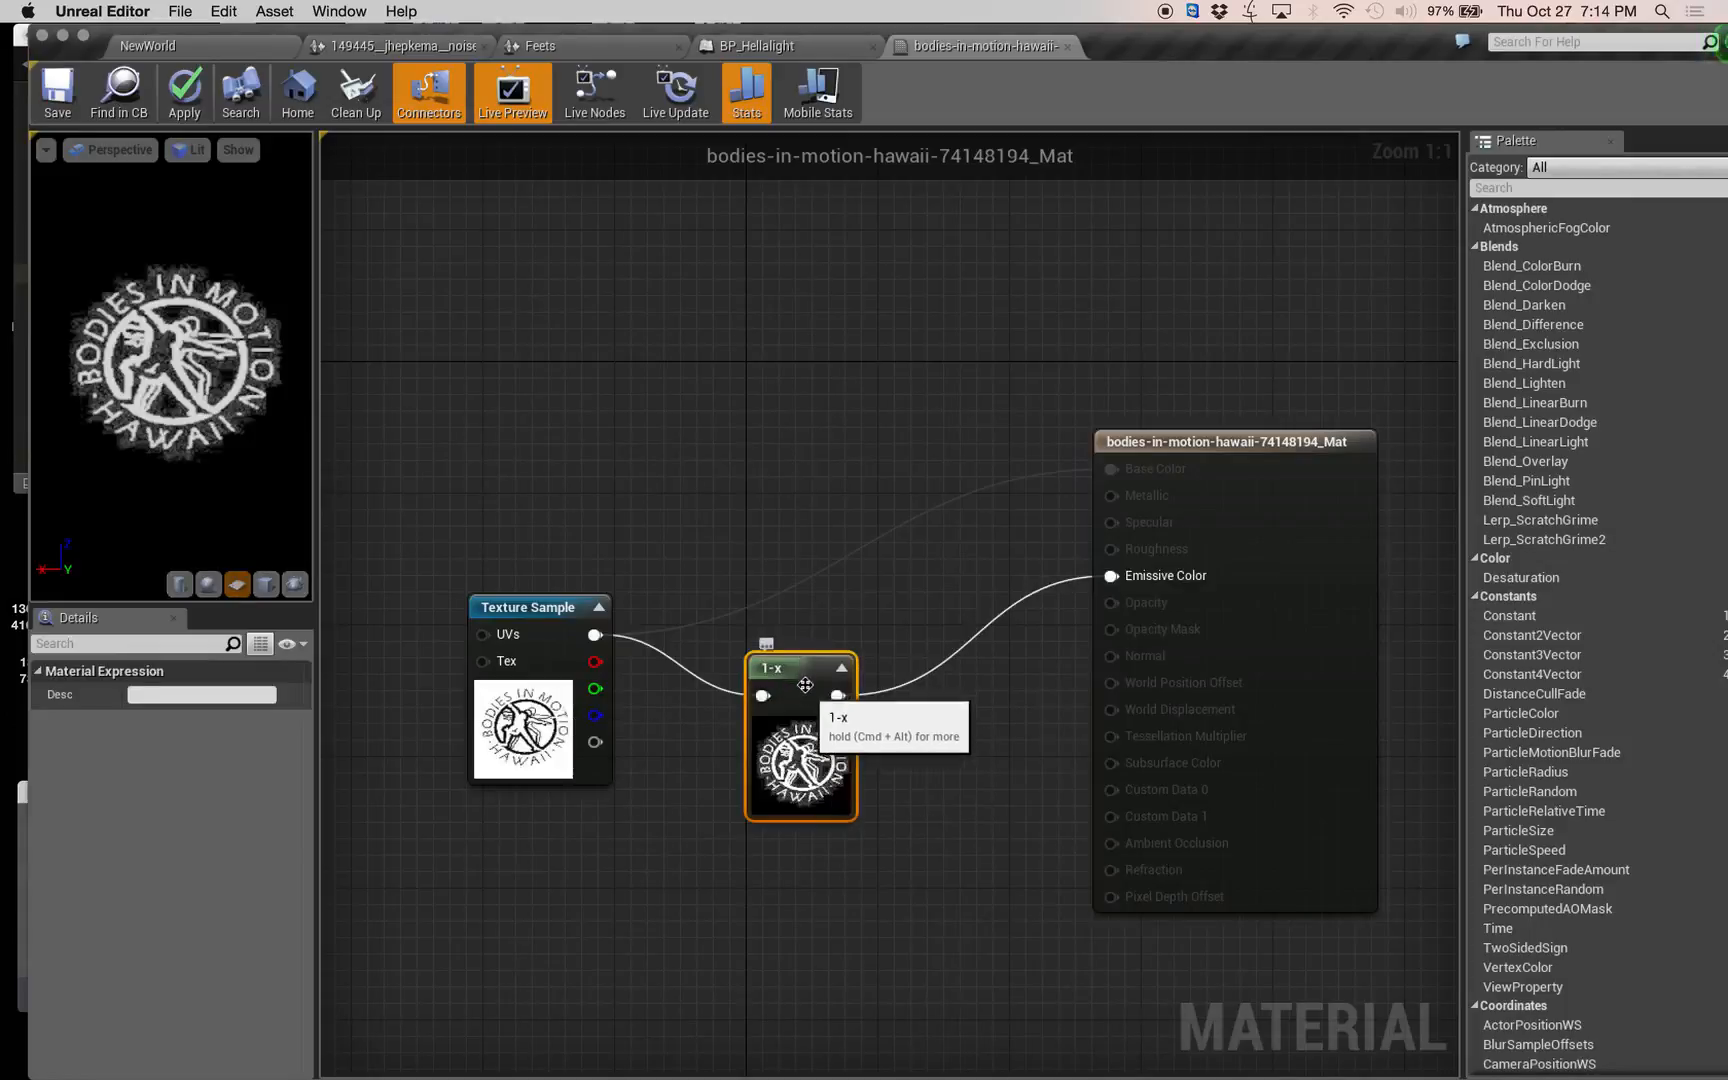
Line up the OneMinus node with the Texture Sample, move the material output node nearer, and apply the material changes.
{"action": "left_click_drag", "start_coordinate": [804, 696], "coordinate": [802, 636]}
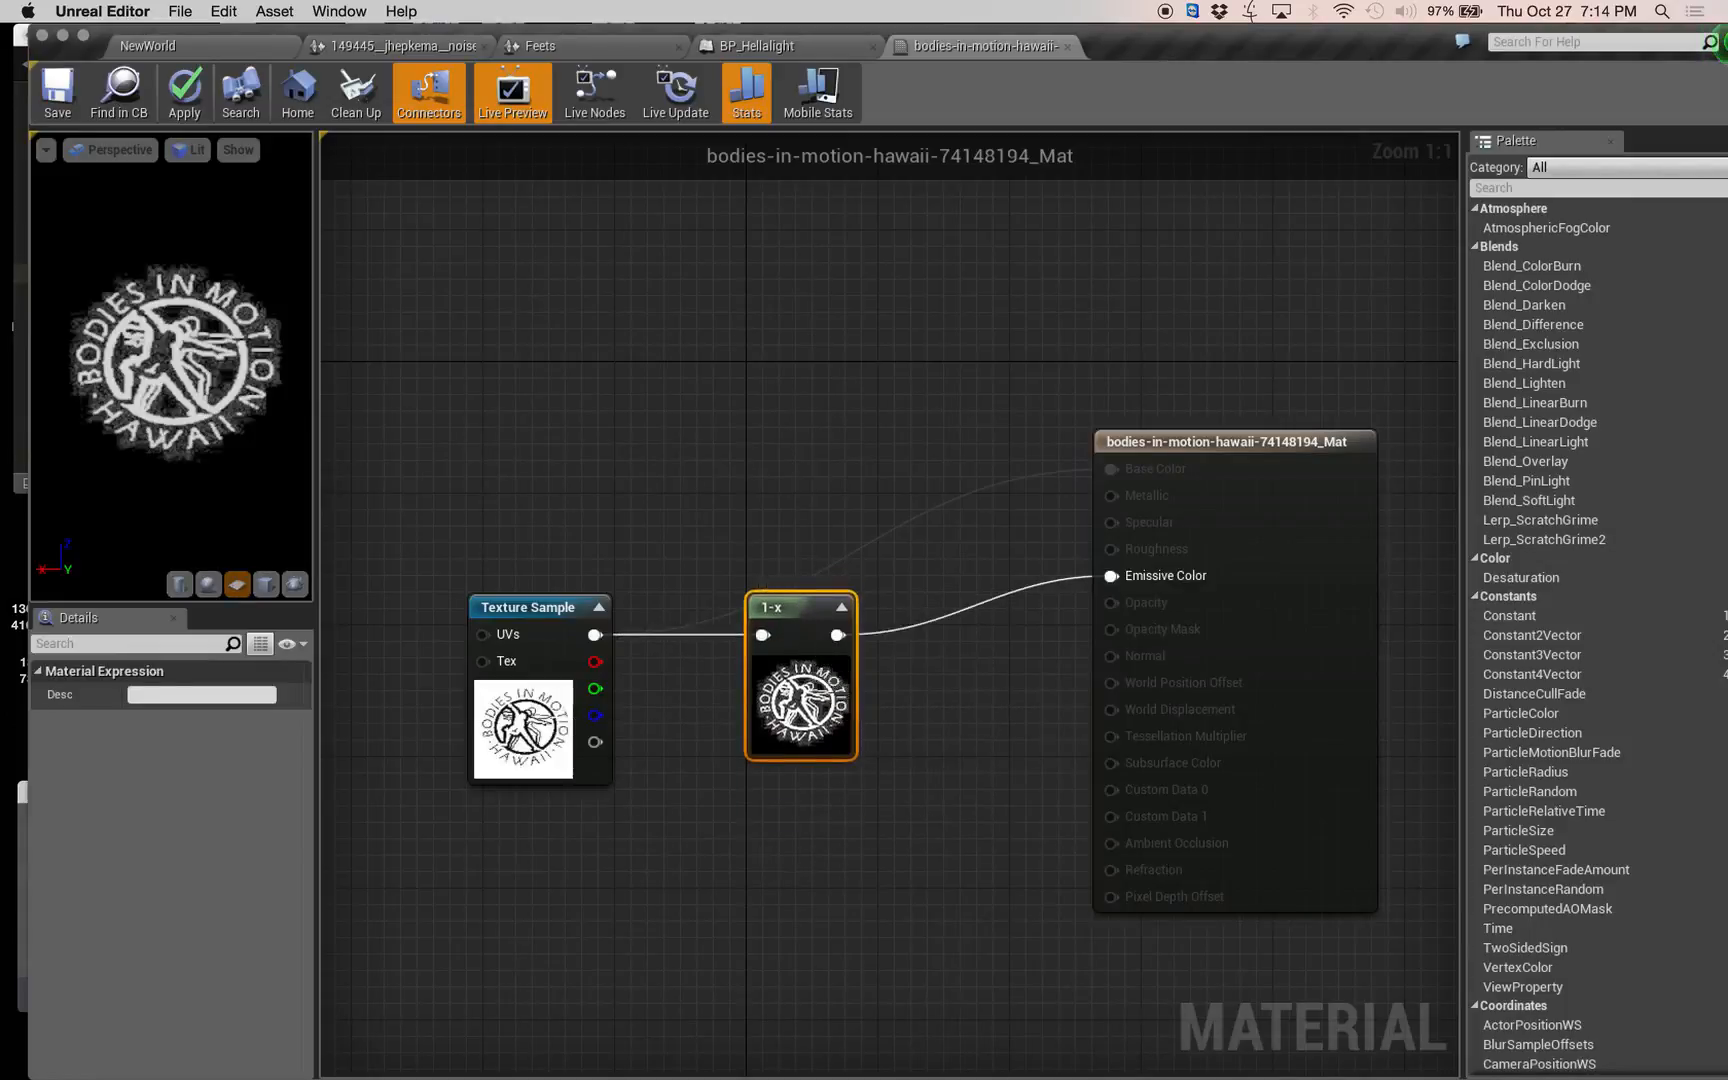
{"action": "right_click_drag", "start_coordinate": [760, 855], "coordinate": [806, 833]}
{"action": "left_click_drag", "start_coordinate": [1258, 431], "coordinate": [1156, 464]}
{"action": "right_click_drag", "start_coordinate": [899, 848], "coordinate": [805, 812]}
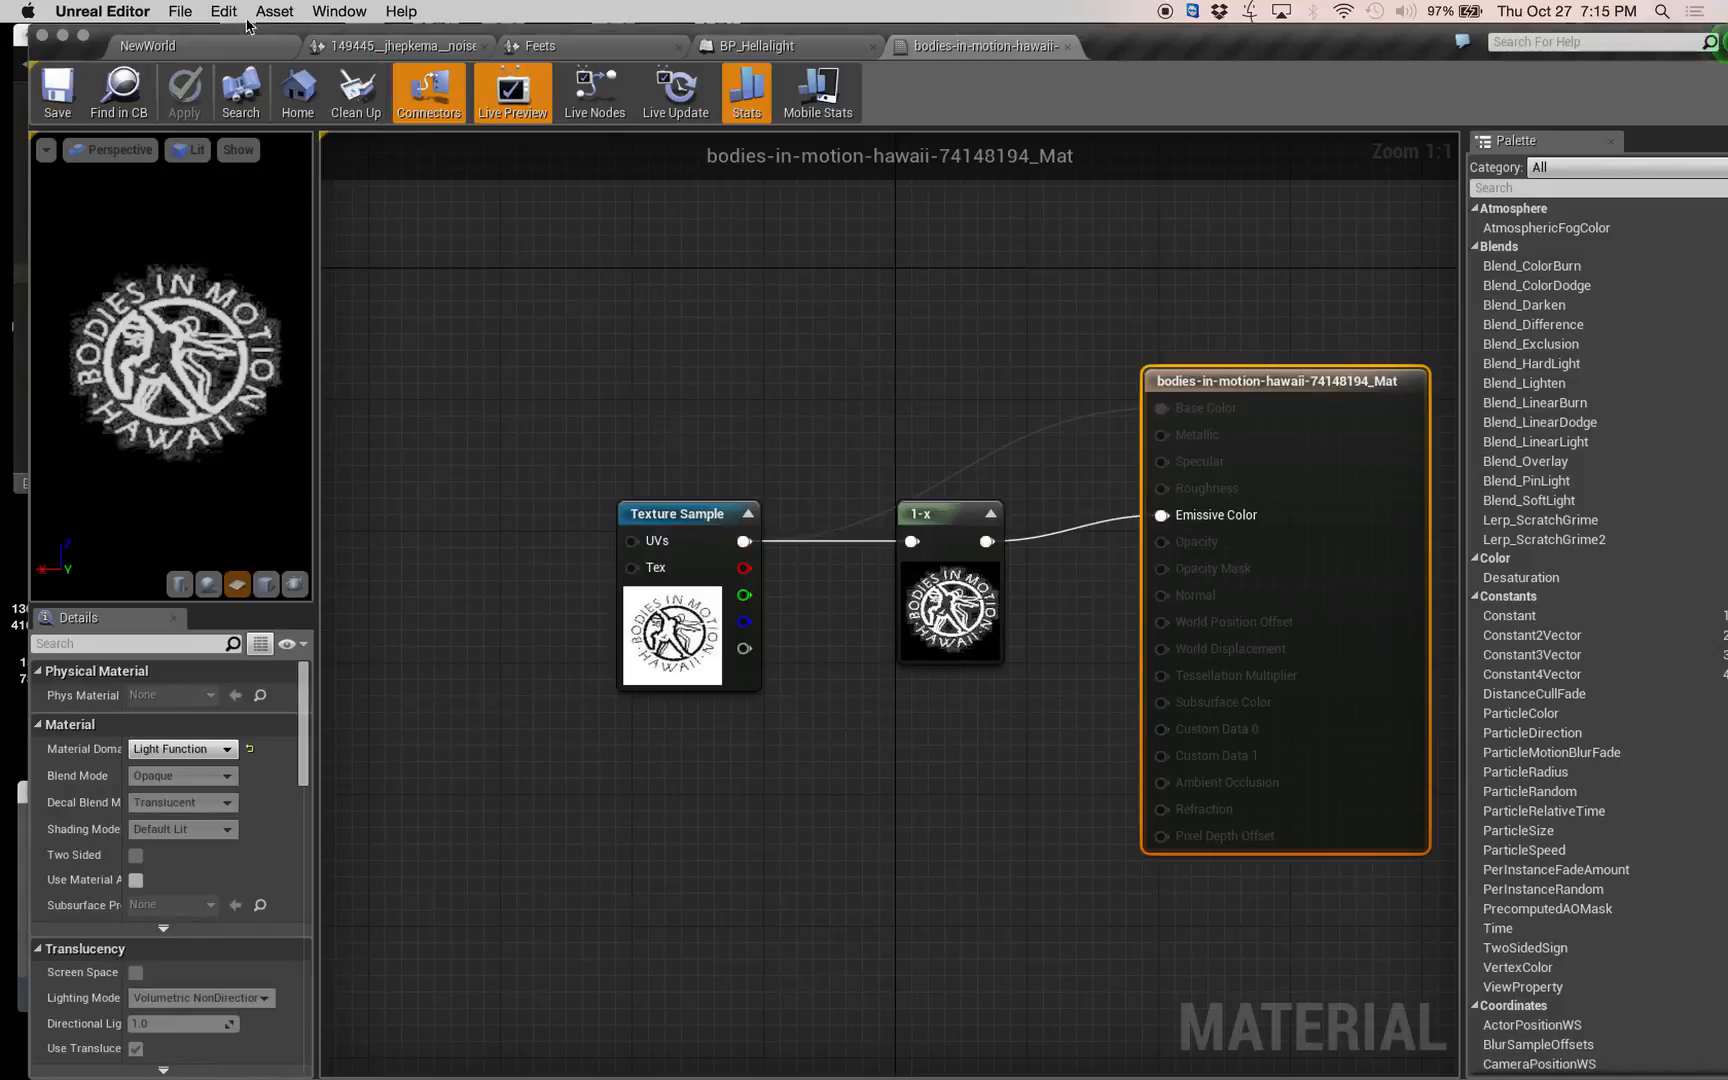
In the NewWorld level, scale the floor cube to 20 on X and Y, with Z at 1.
{"action": "left_click", "coordinate": [160, 46]}
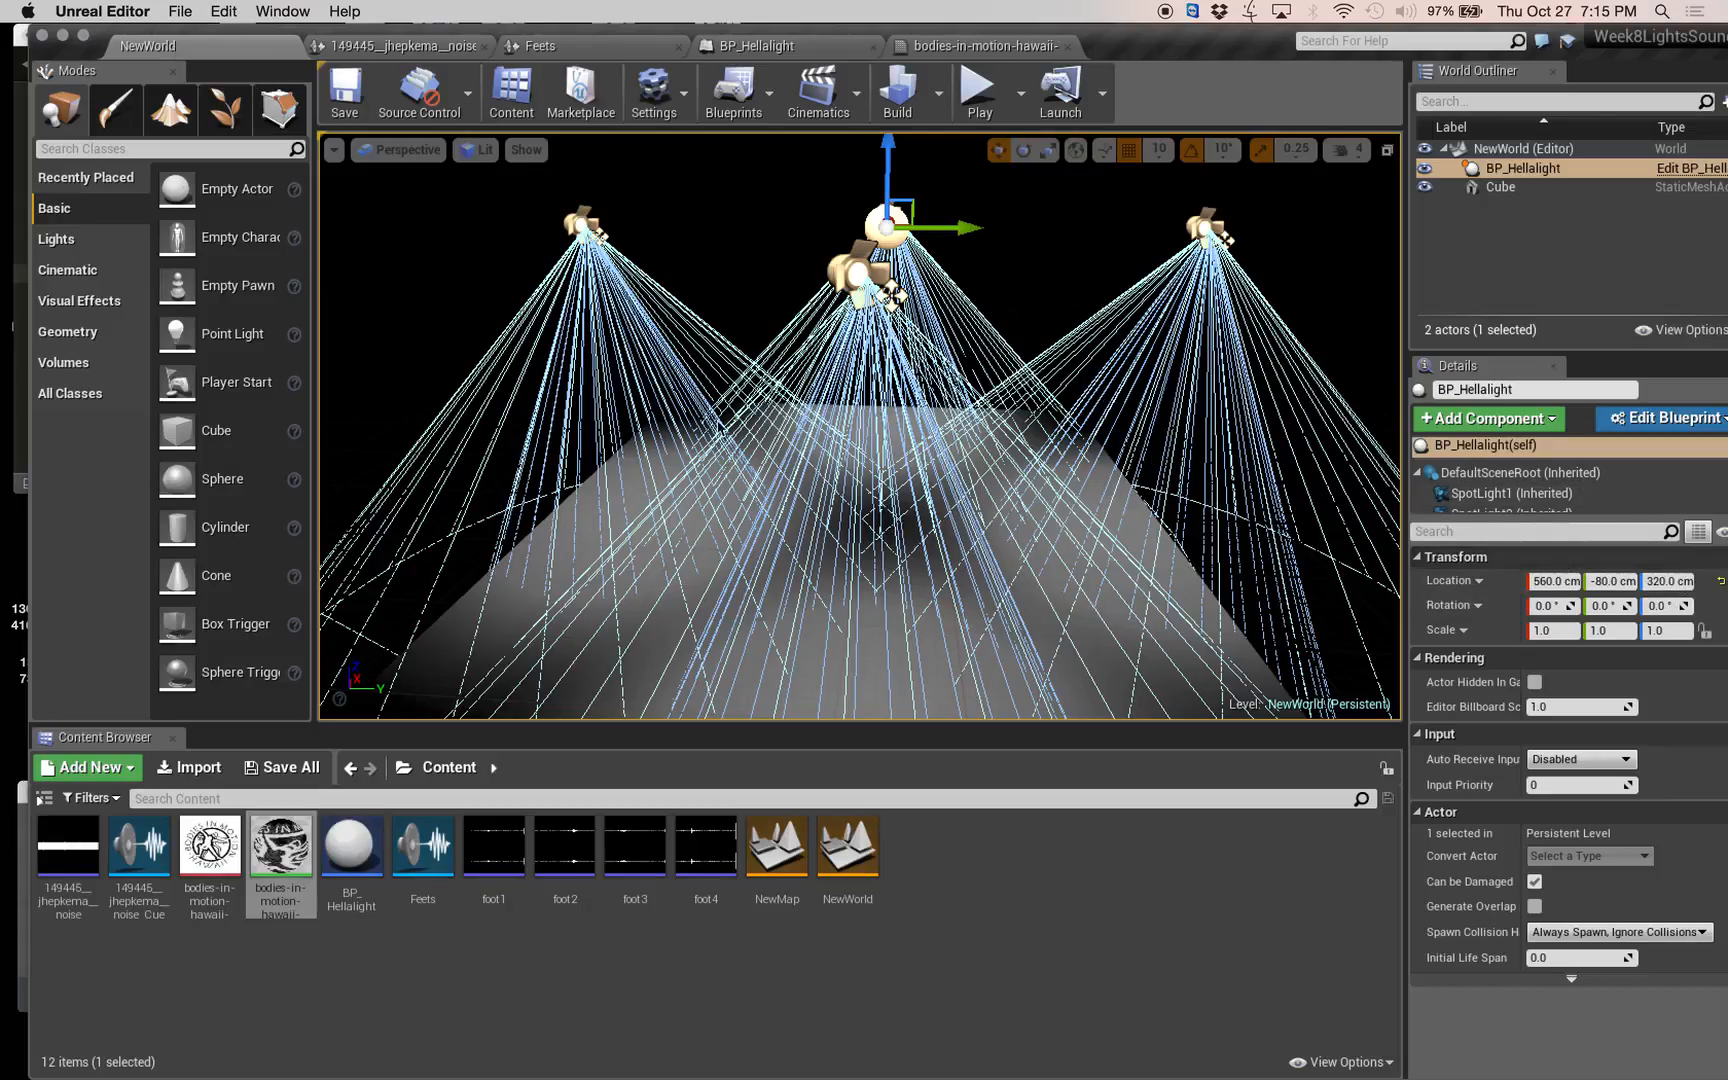
{"action": "left_click", "coordinate": [556, 539]}
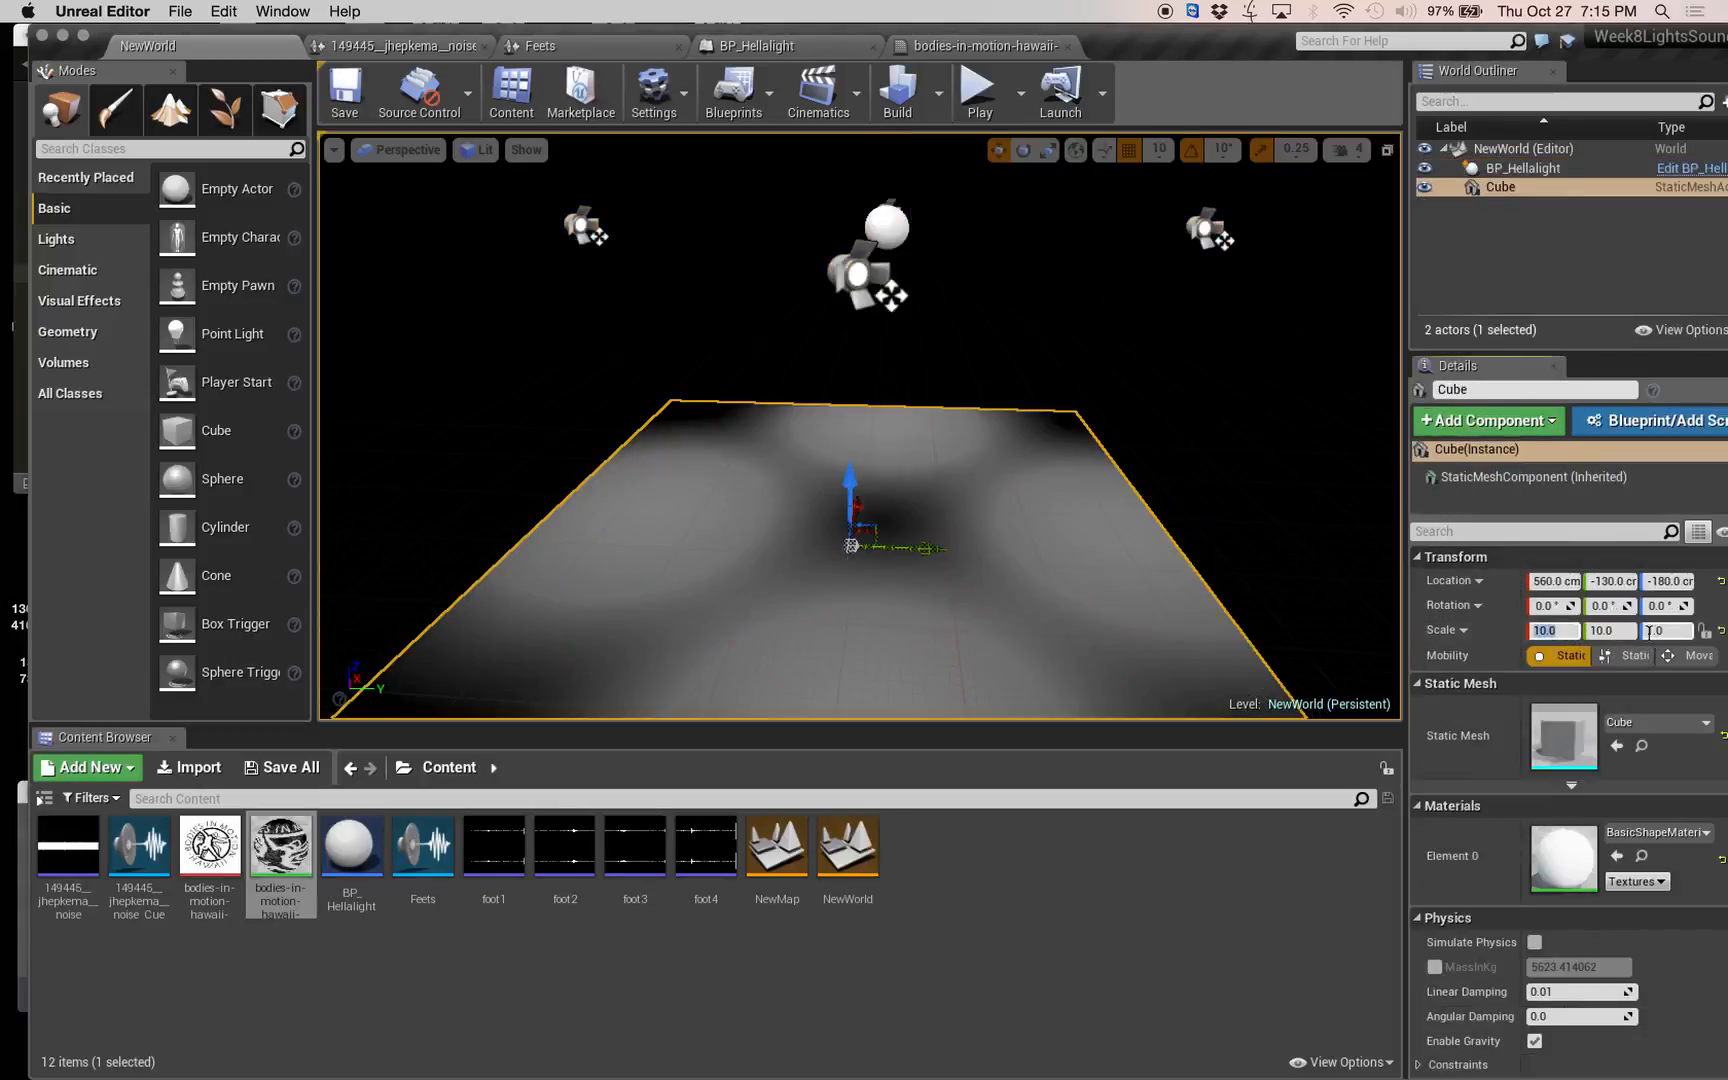
{"action": "type", "text": "20"}
{"action": "key", "text": "Tab"}
{"action": "type", "text": "20"}
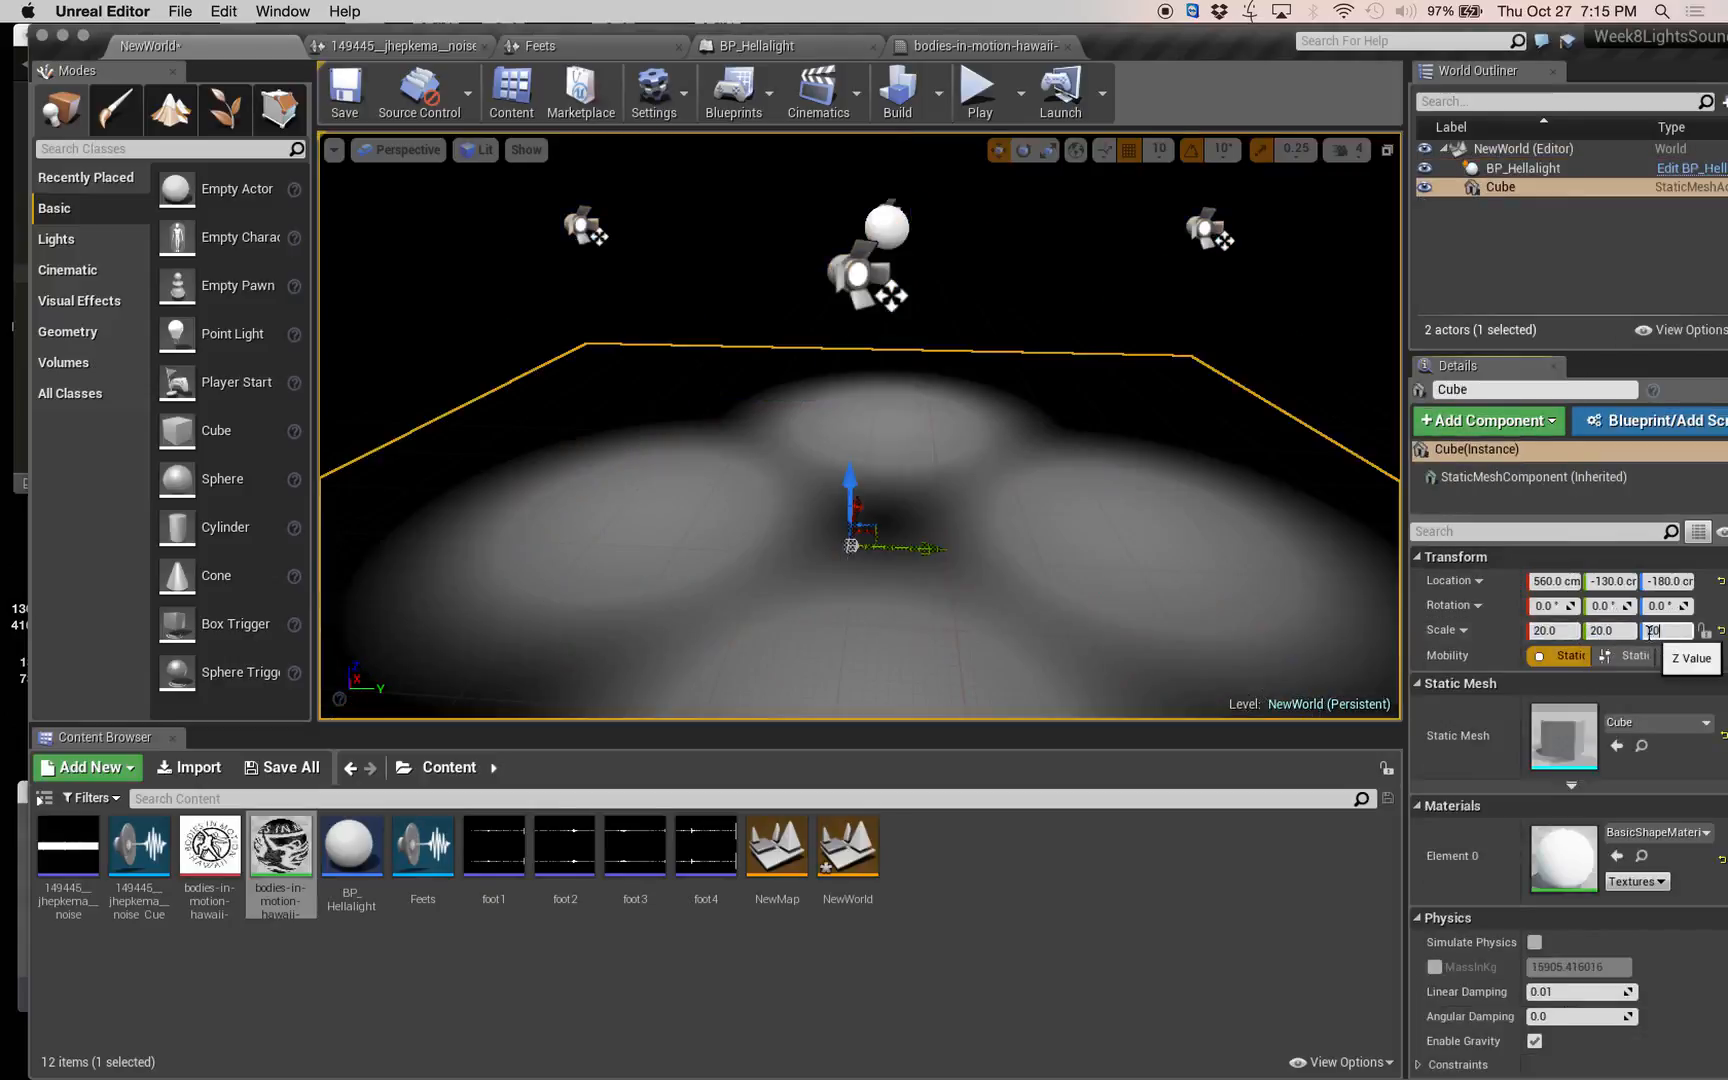
{"action": "key", "text": "Return"}
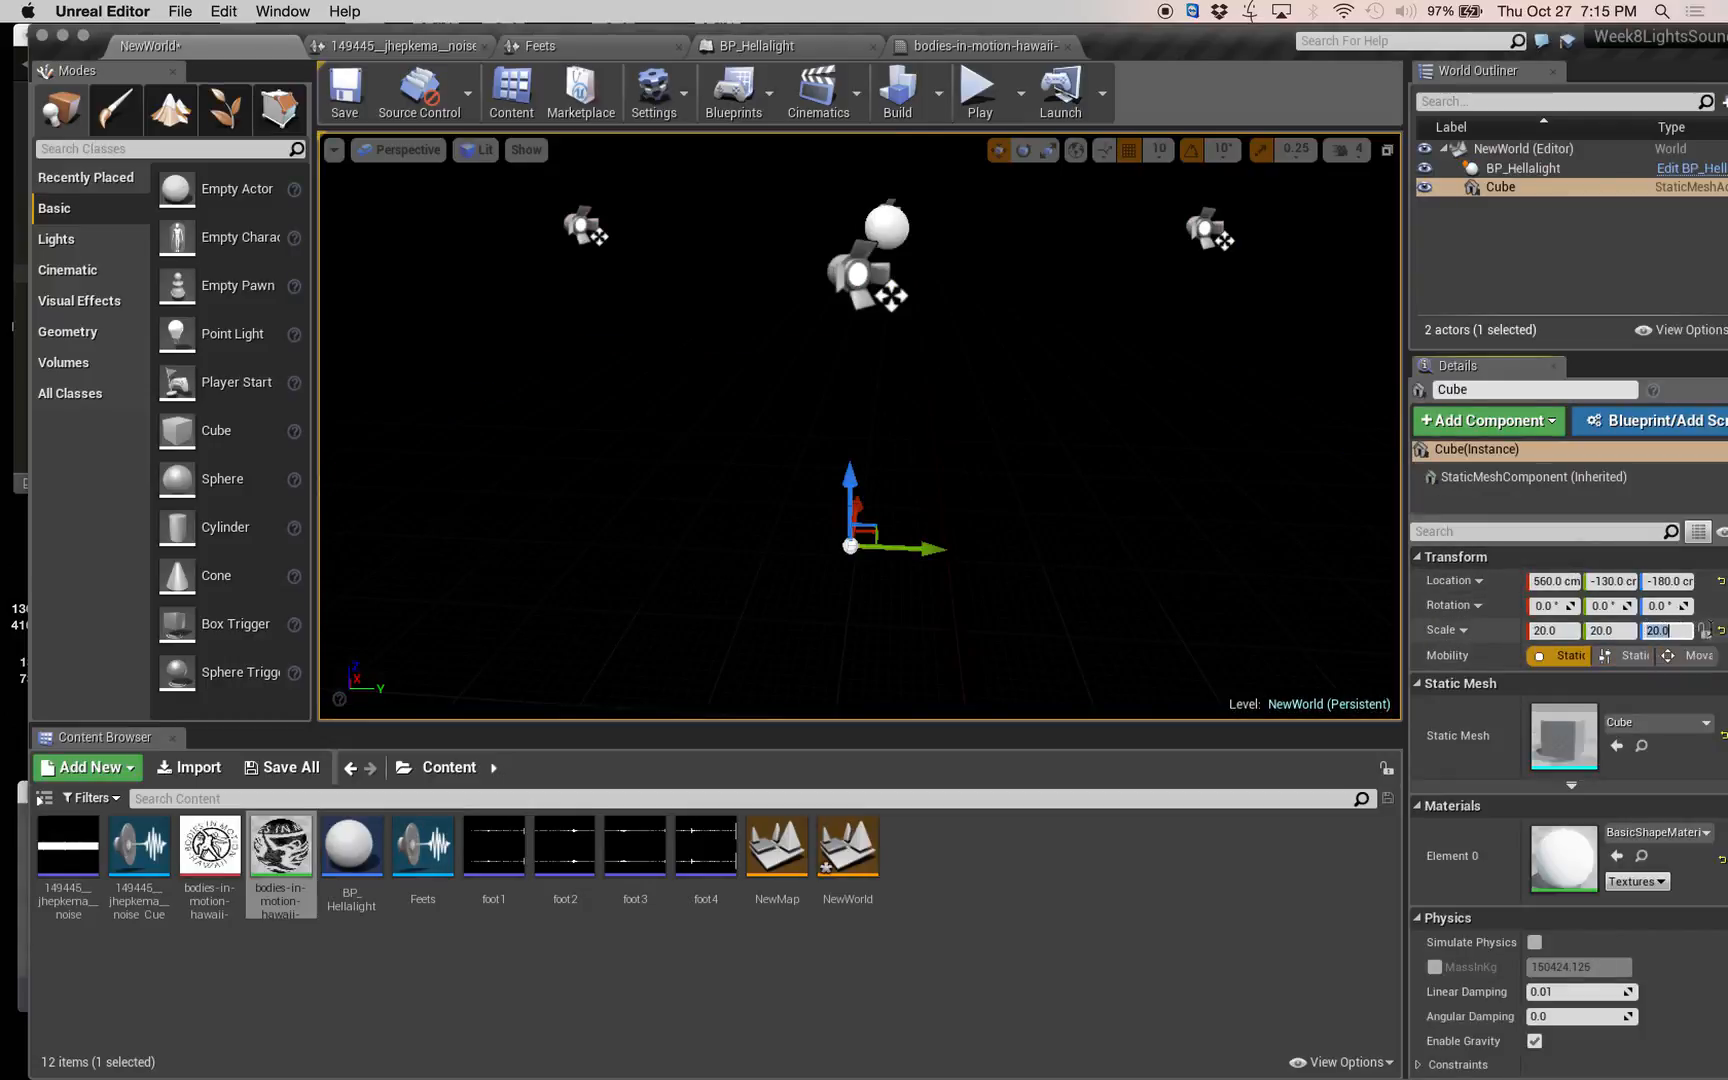
{"action": "left_click", "coordinate": [1718, 632]}
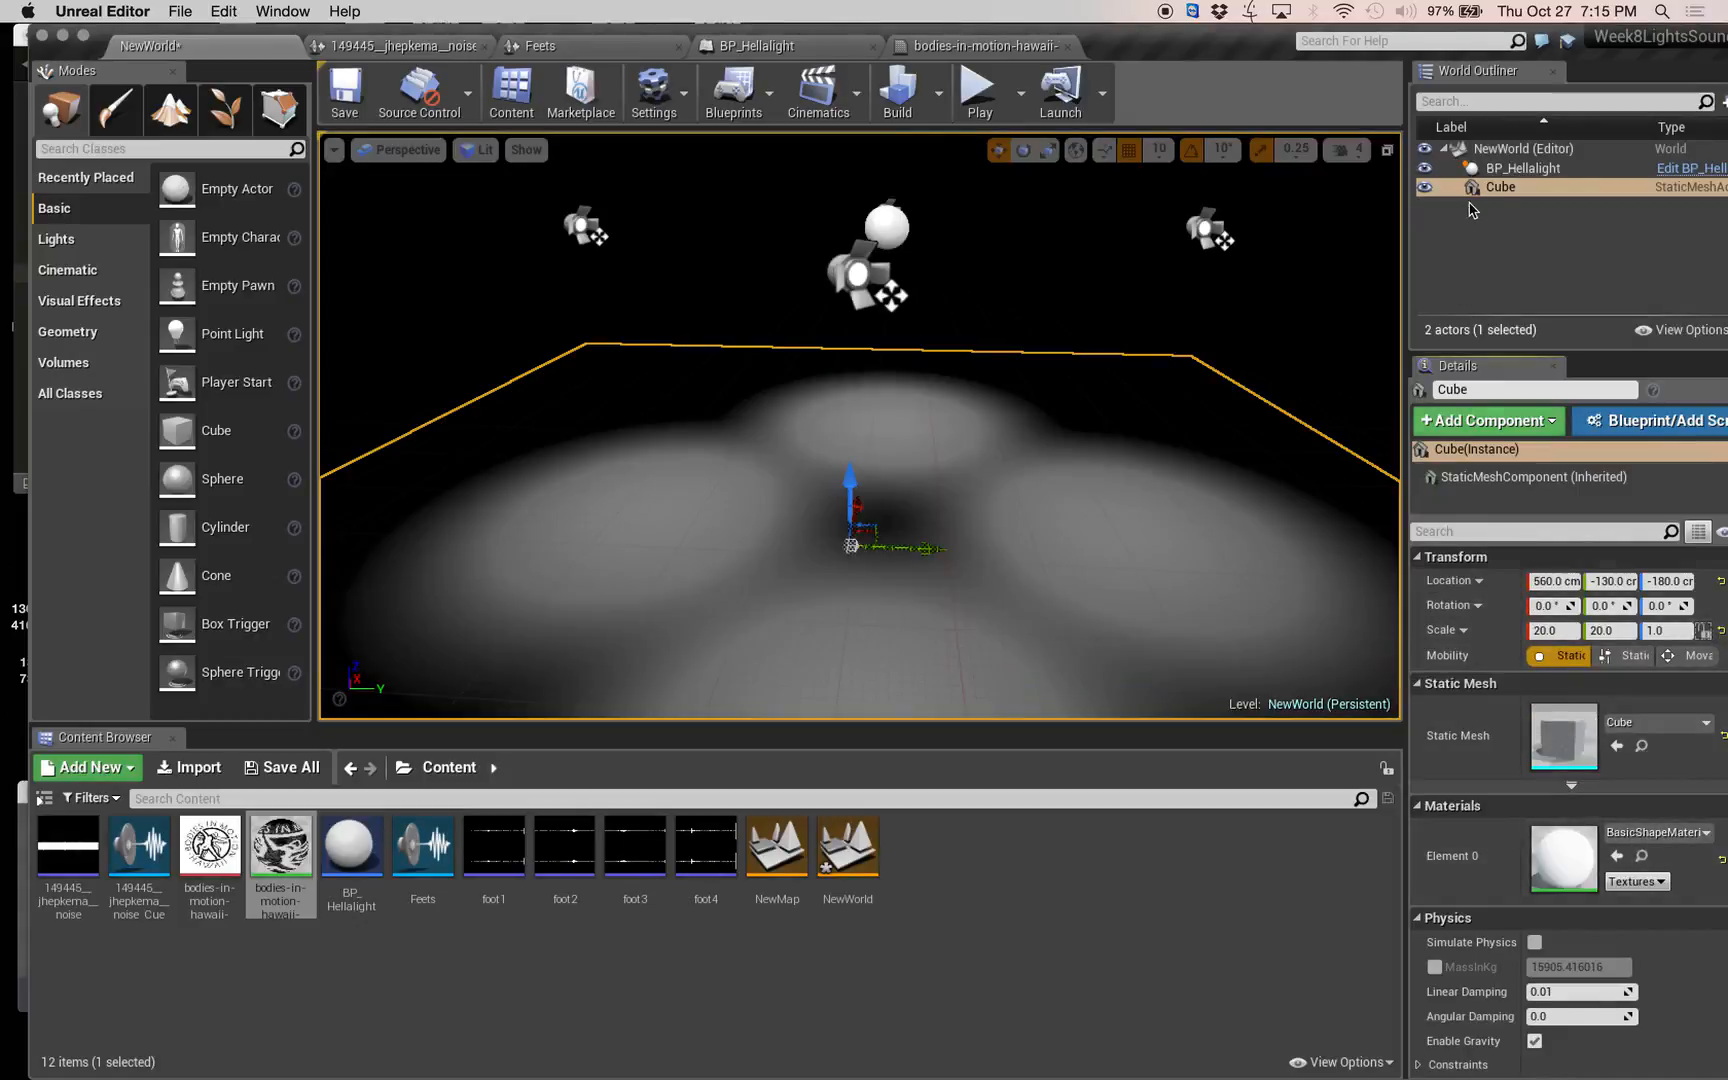
Assign bodies-in-motion-hawaii-74148194_Mat as the light function material of all four BP_Hellalight spotlights in the level.
{"action": "left_click", "coordinate": [1521, 171]}
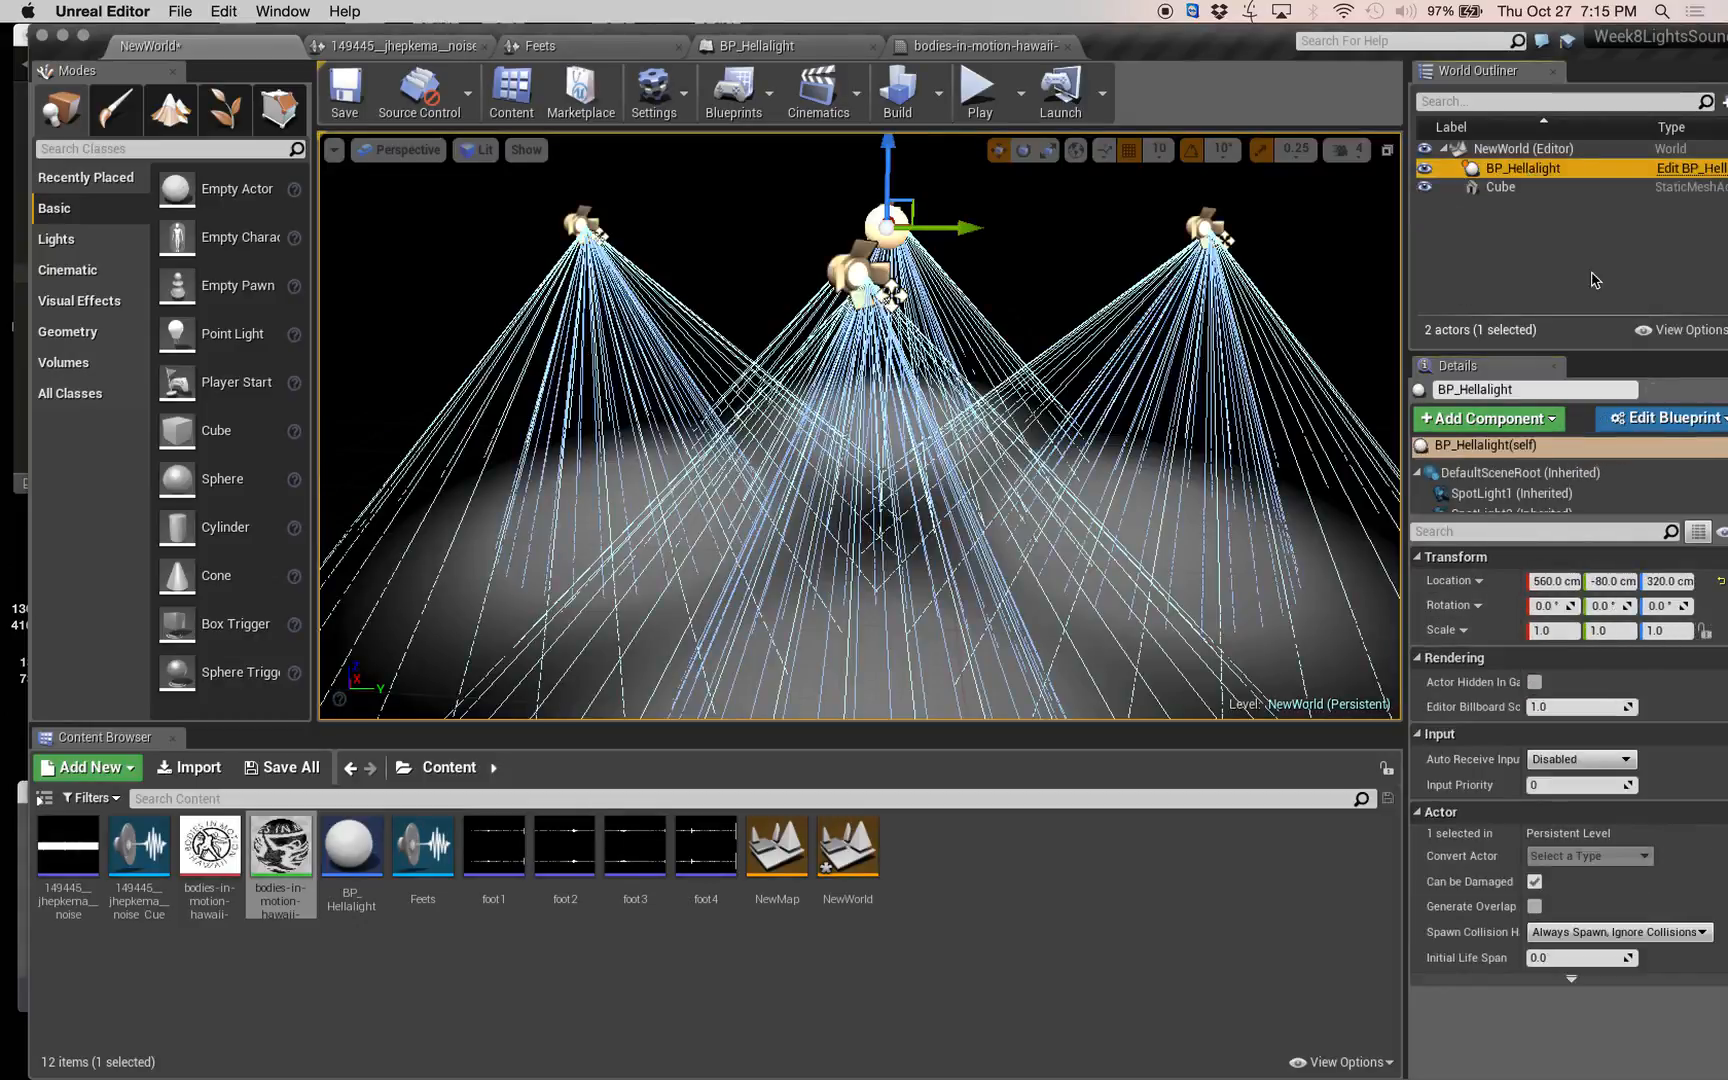
{"action": "left_click_drag", "start_coordinate": [1545, 518], "coordinate": [1545, 602]}
{"action": "left_click", "coordinate": [1510, 493]}
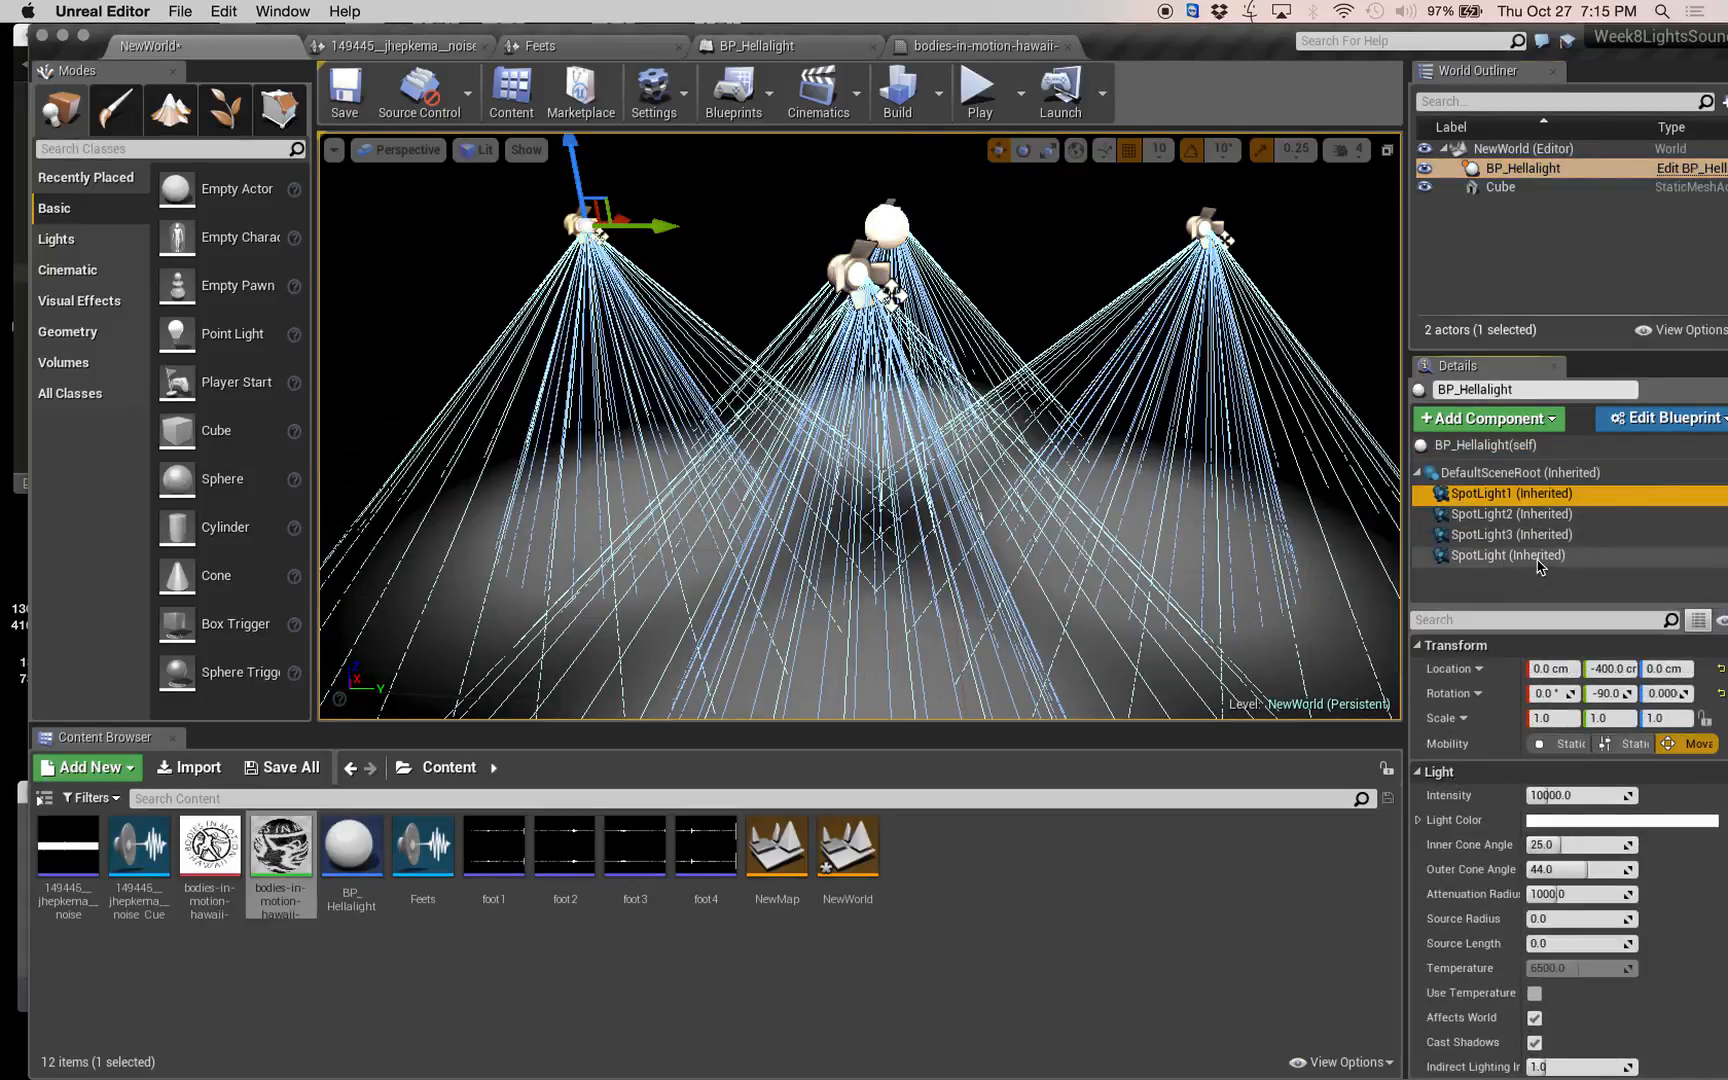
{"action": "left_click", "coordinate": [1538, 556], "text": "shift"}
{"action": "scroll", "coordinate": [1618, 900], "scroll_direction": "down", "scroll_amount": 10}
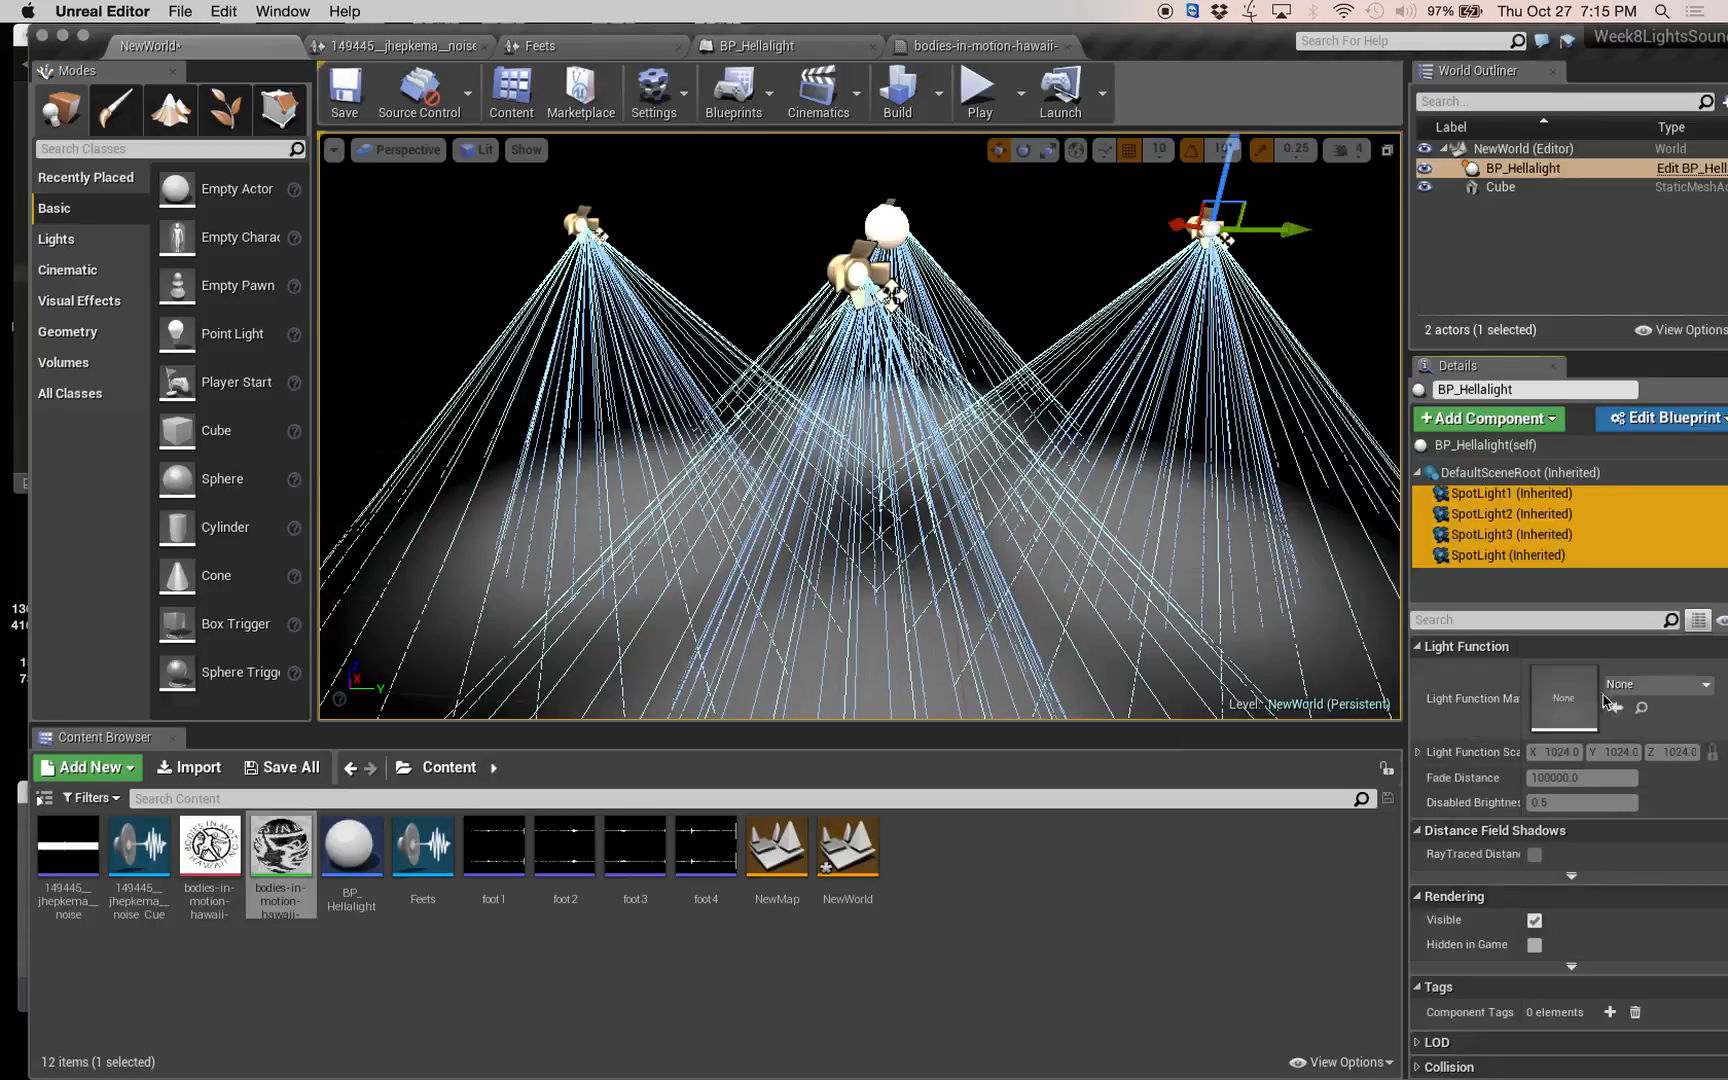
{"action": "left_click", "coordinate": [1672, 686]}
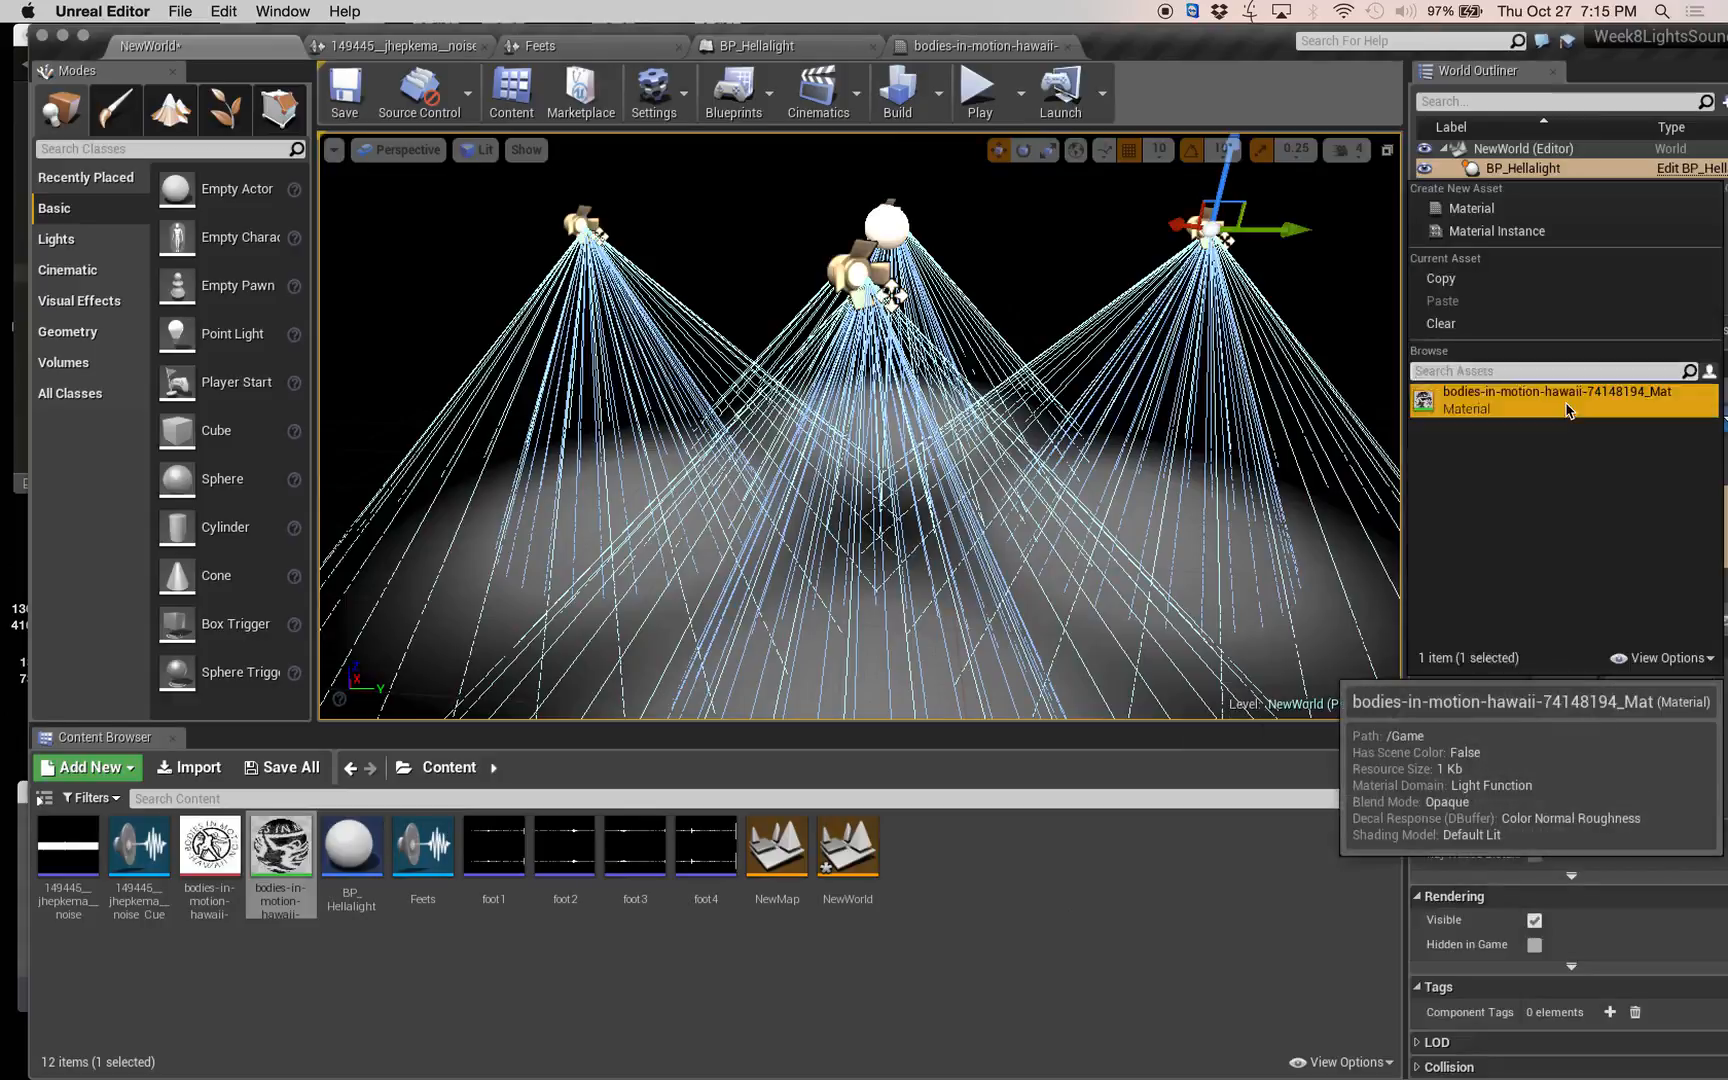
{"action": "left_click", "coordinate": [1566, 405]}
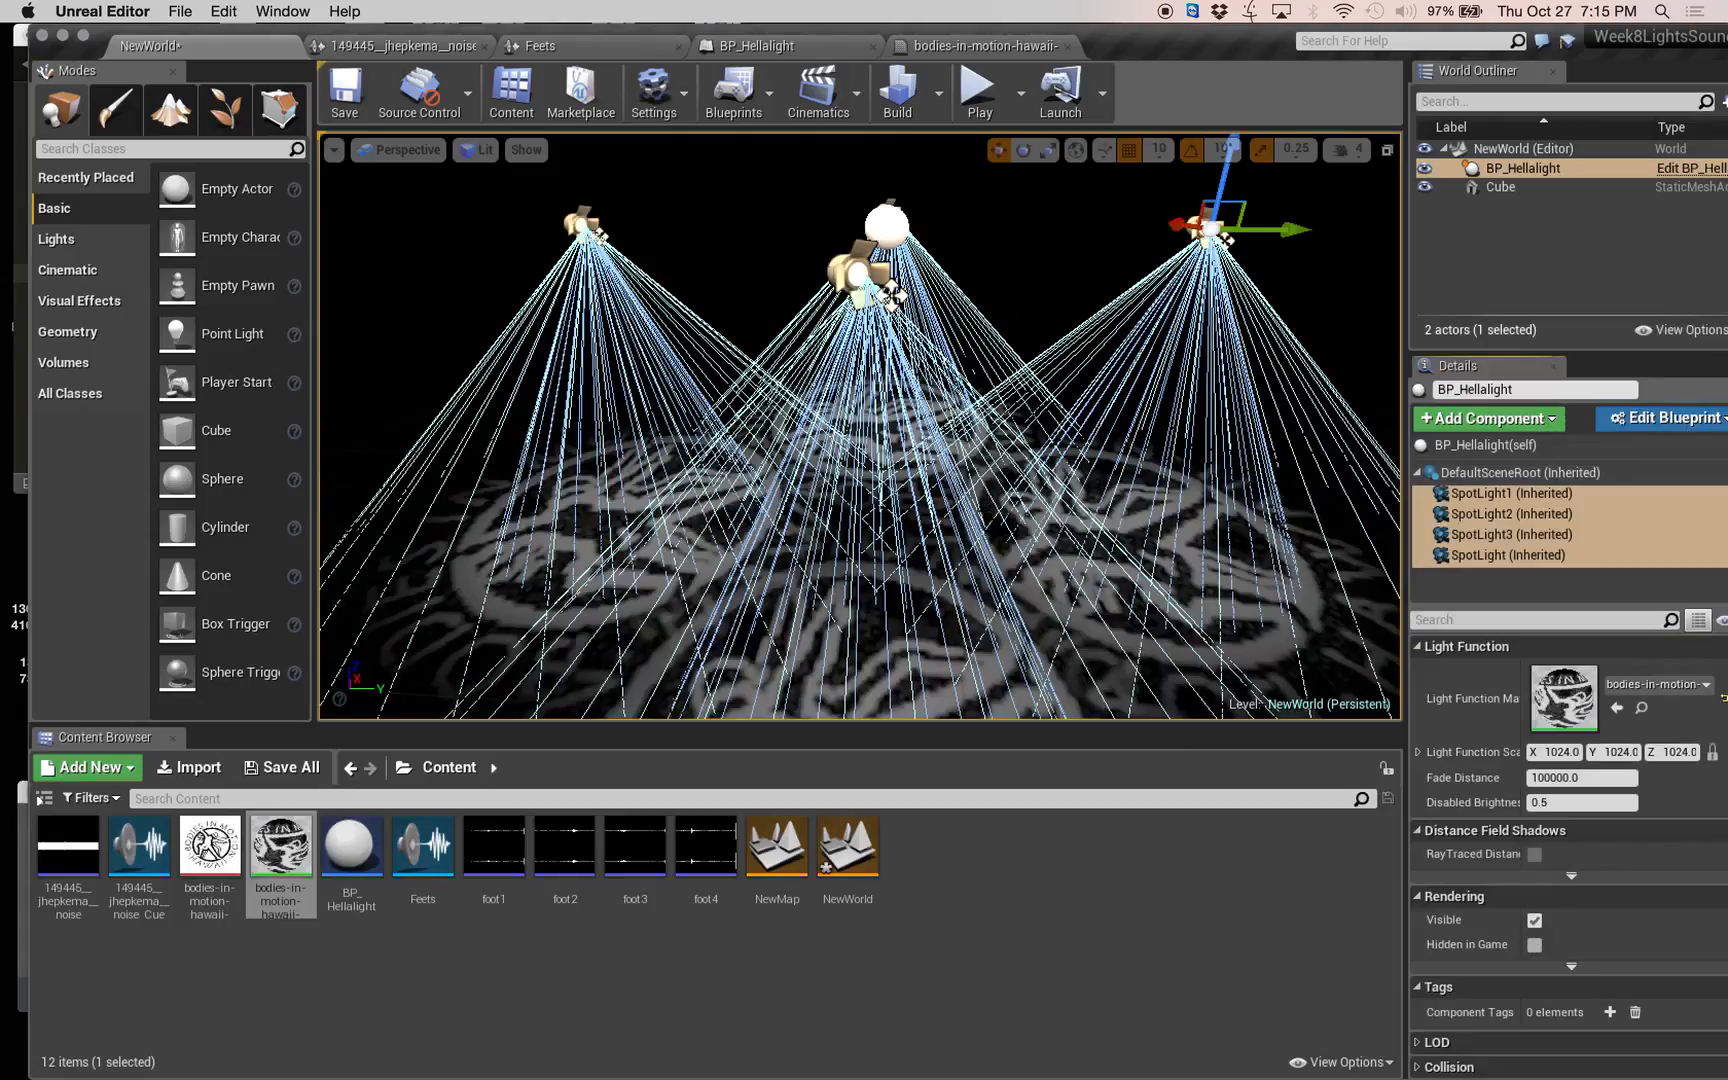
{"action": "right_click_drag", "start_coordinate": [860, 426], "coordinate": [690, 452]}
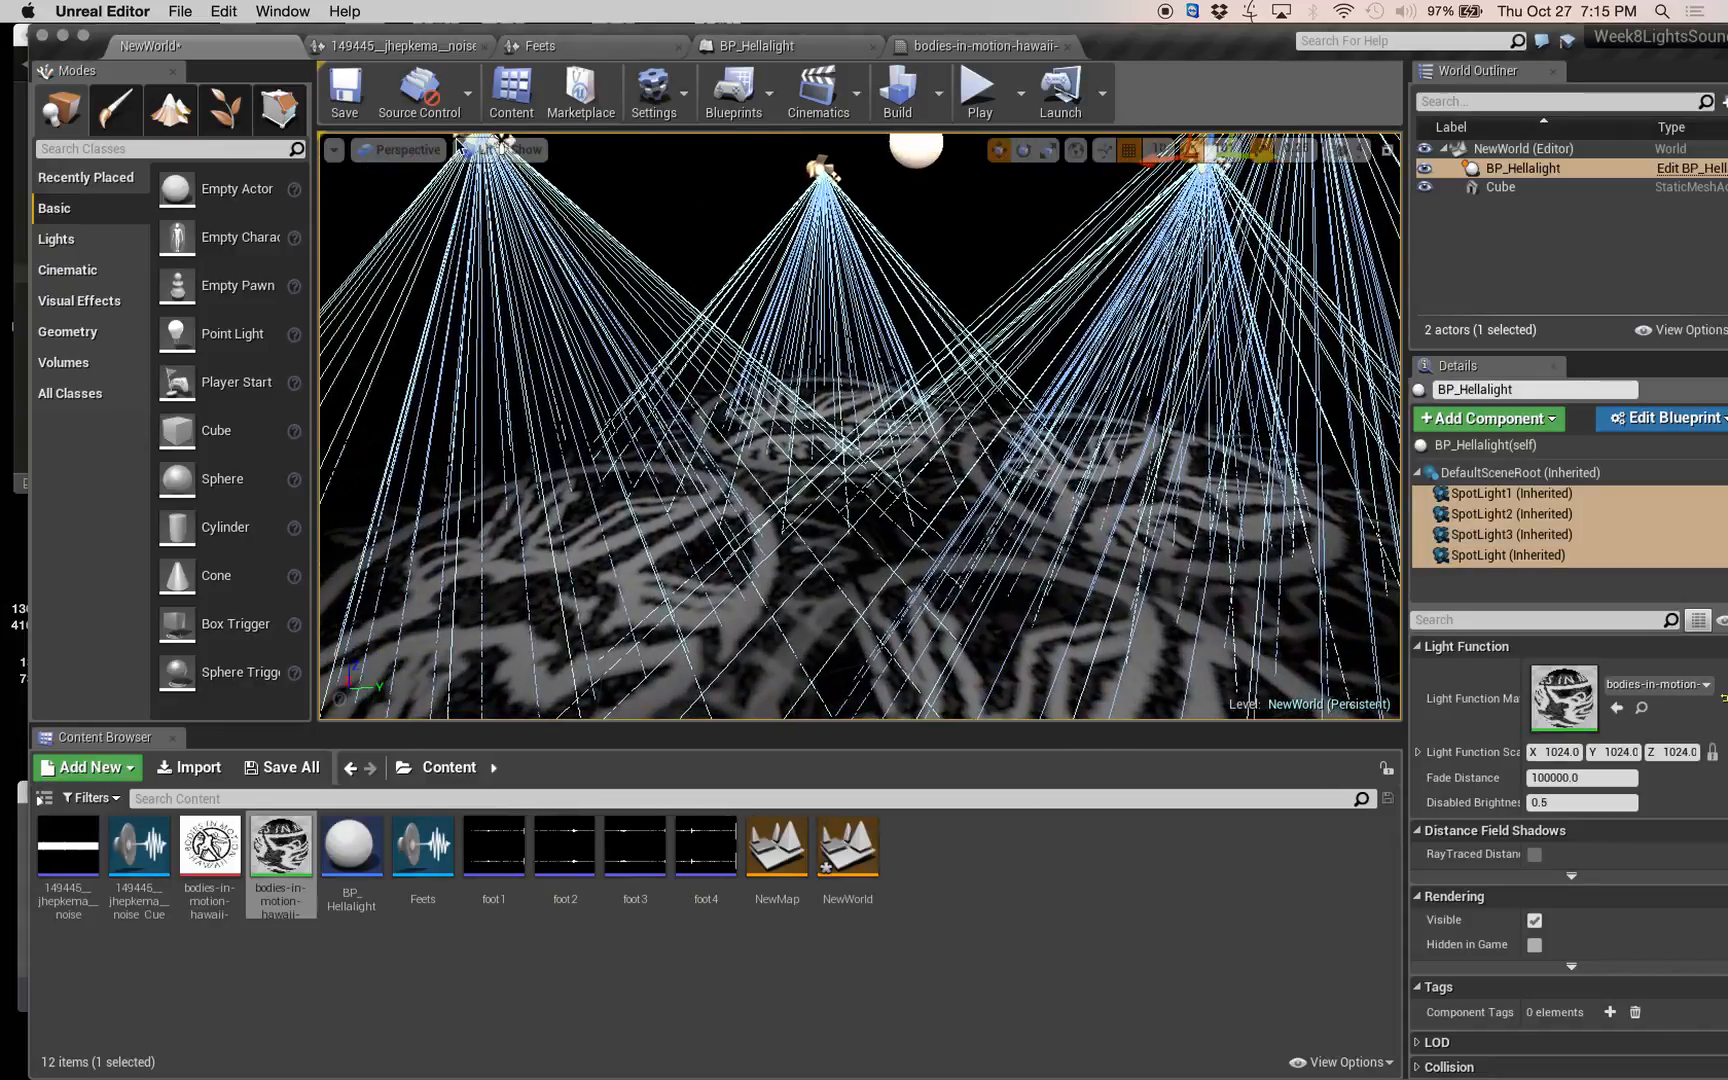
{"action": "left_click", "coordinate": [777, 56]}
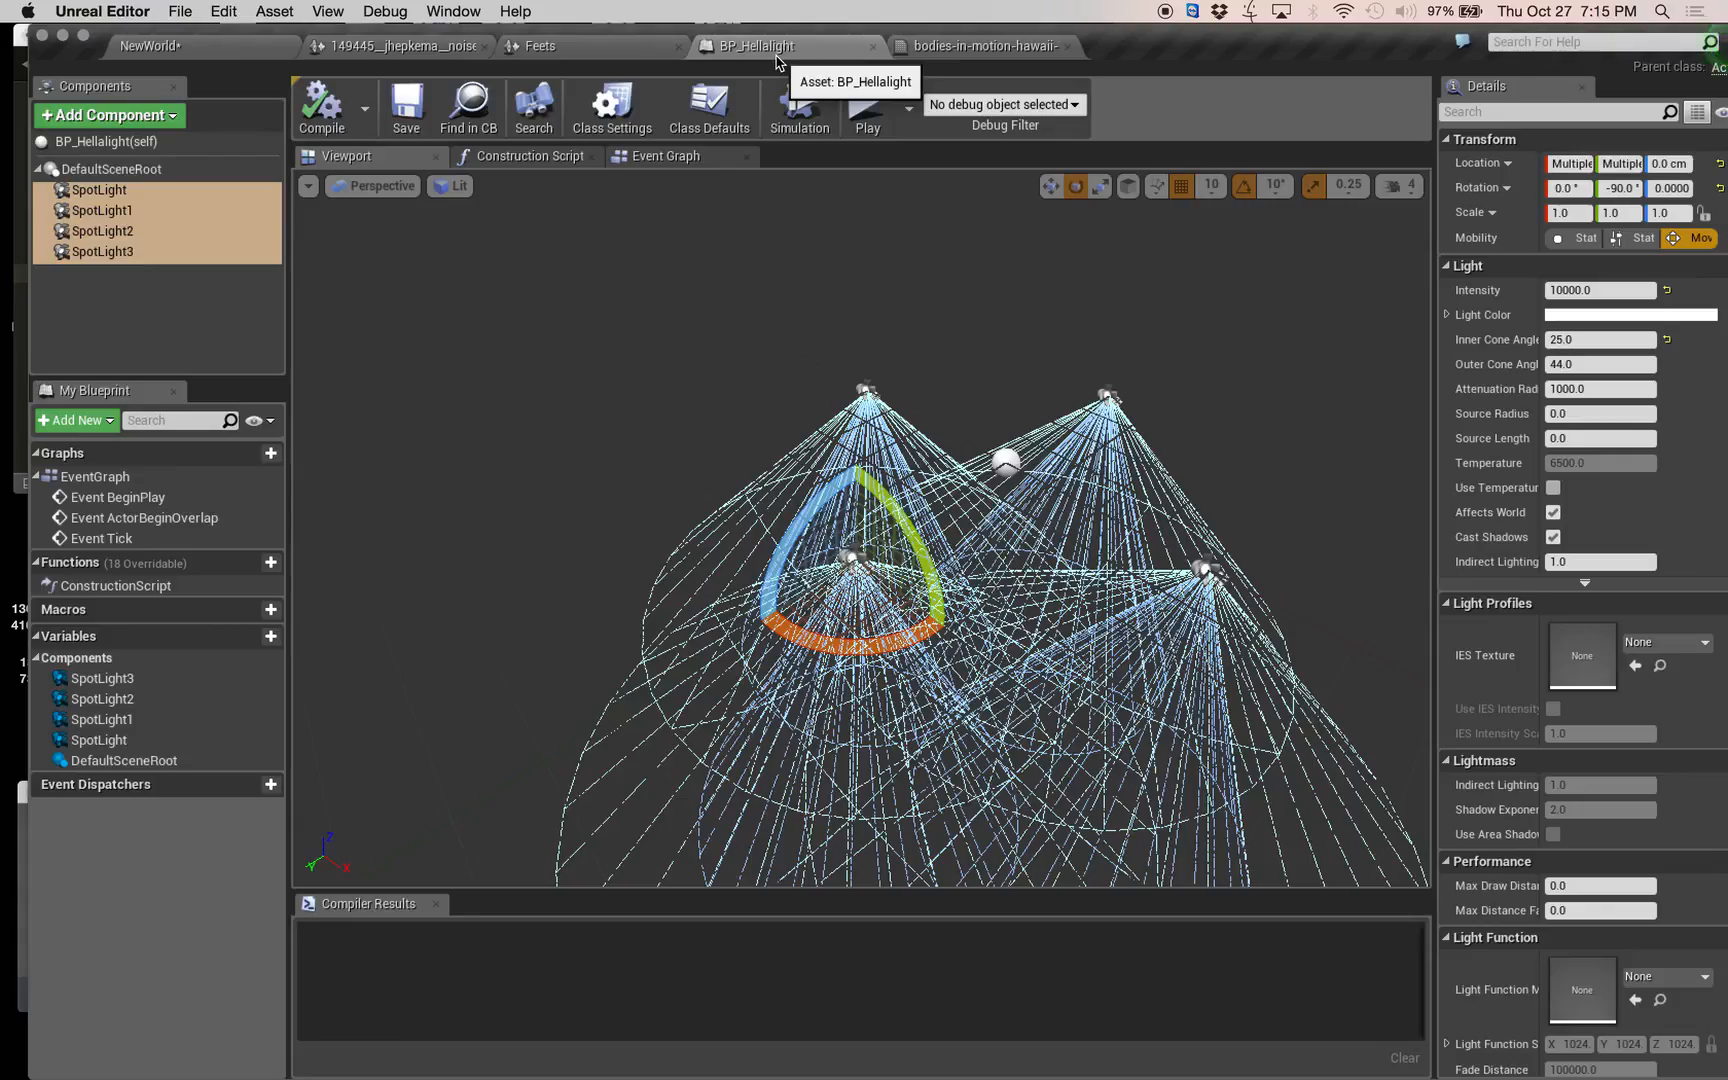
{"action": "left_click", "coordinate": [968, 54]}
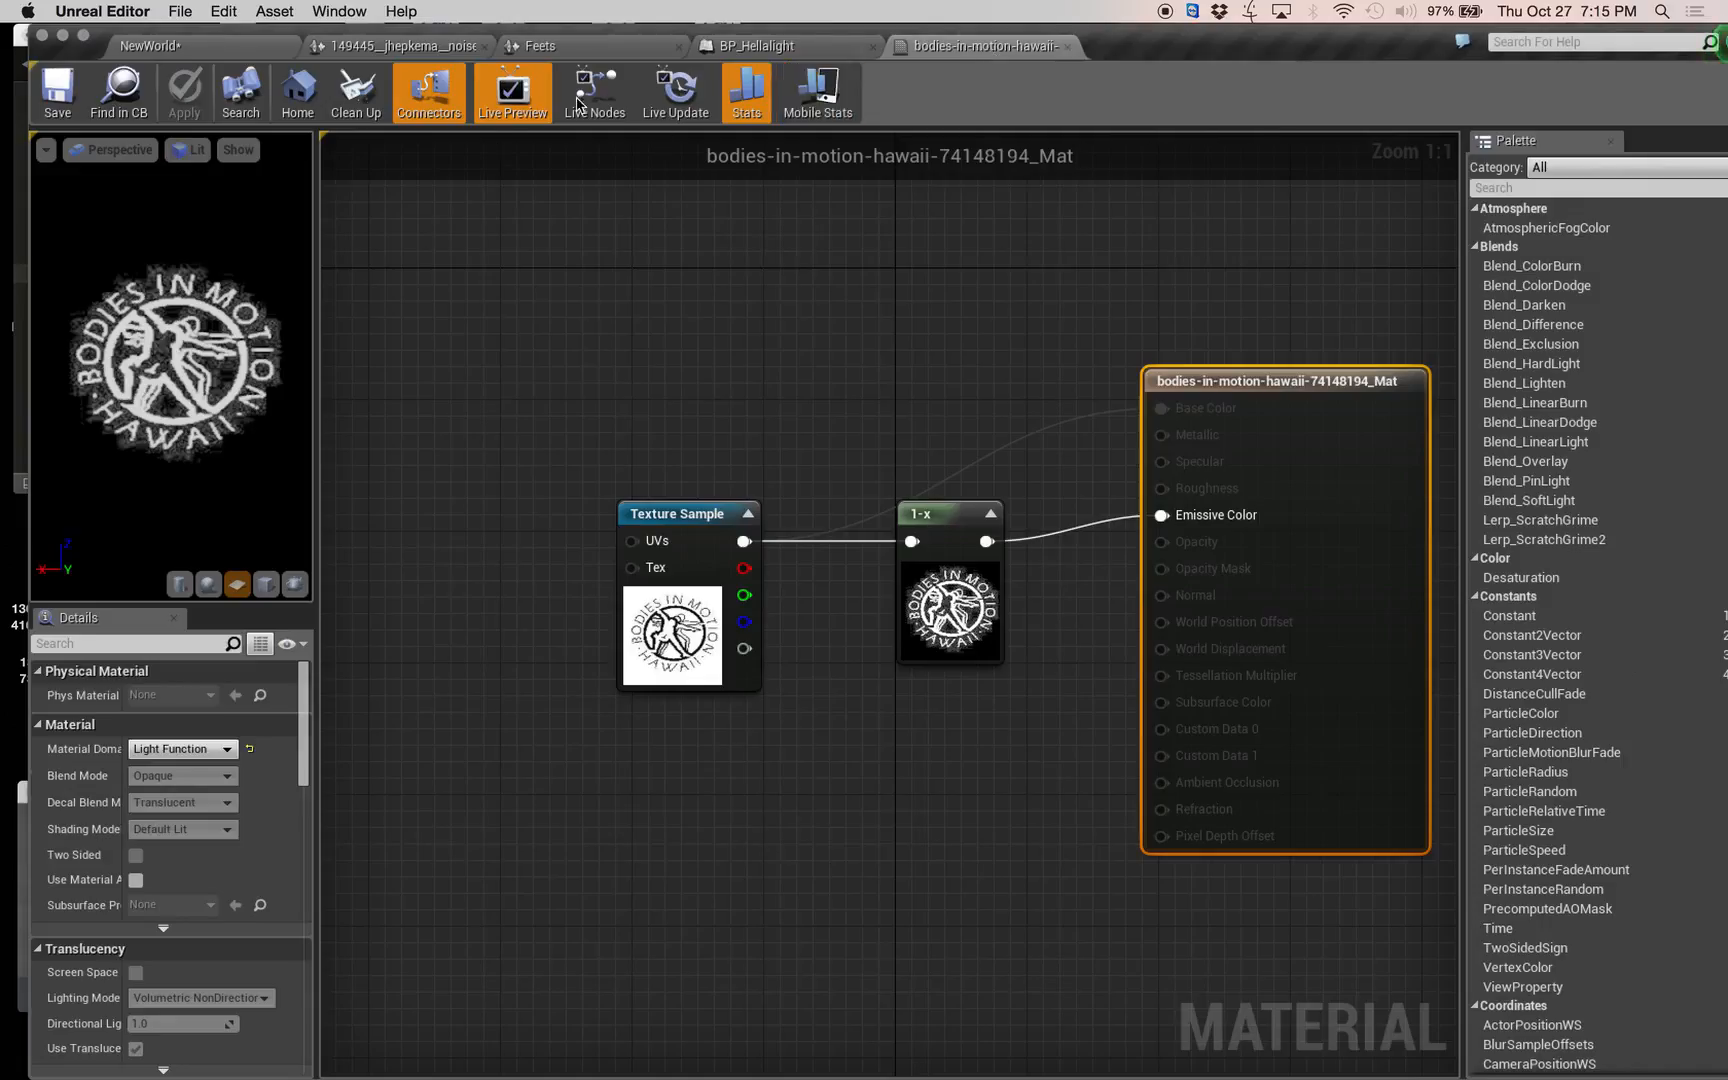
{"action": "left_click", "coordinate": [442, 50]}
{"action": "left_click", "coordinate": [722, 52]}
{"action": "left_click", "coordinate": [590, 47]}
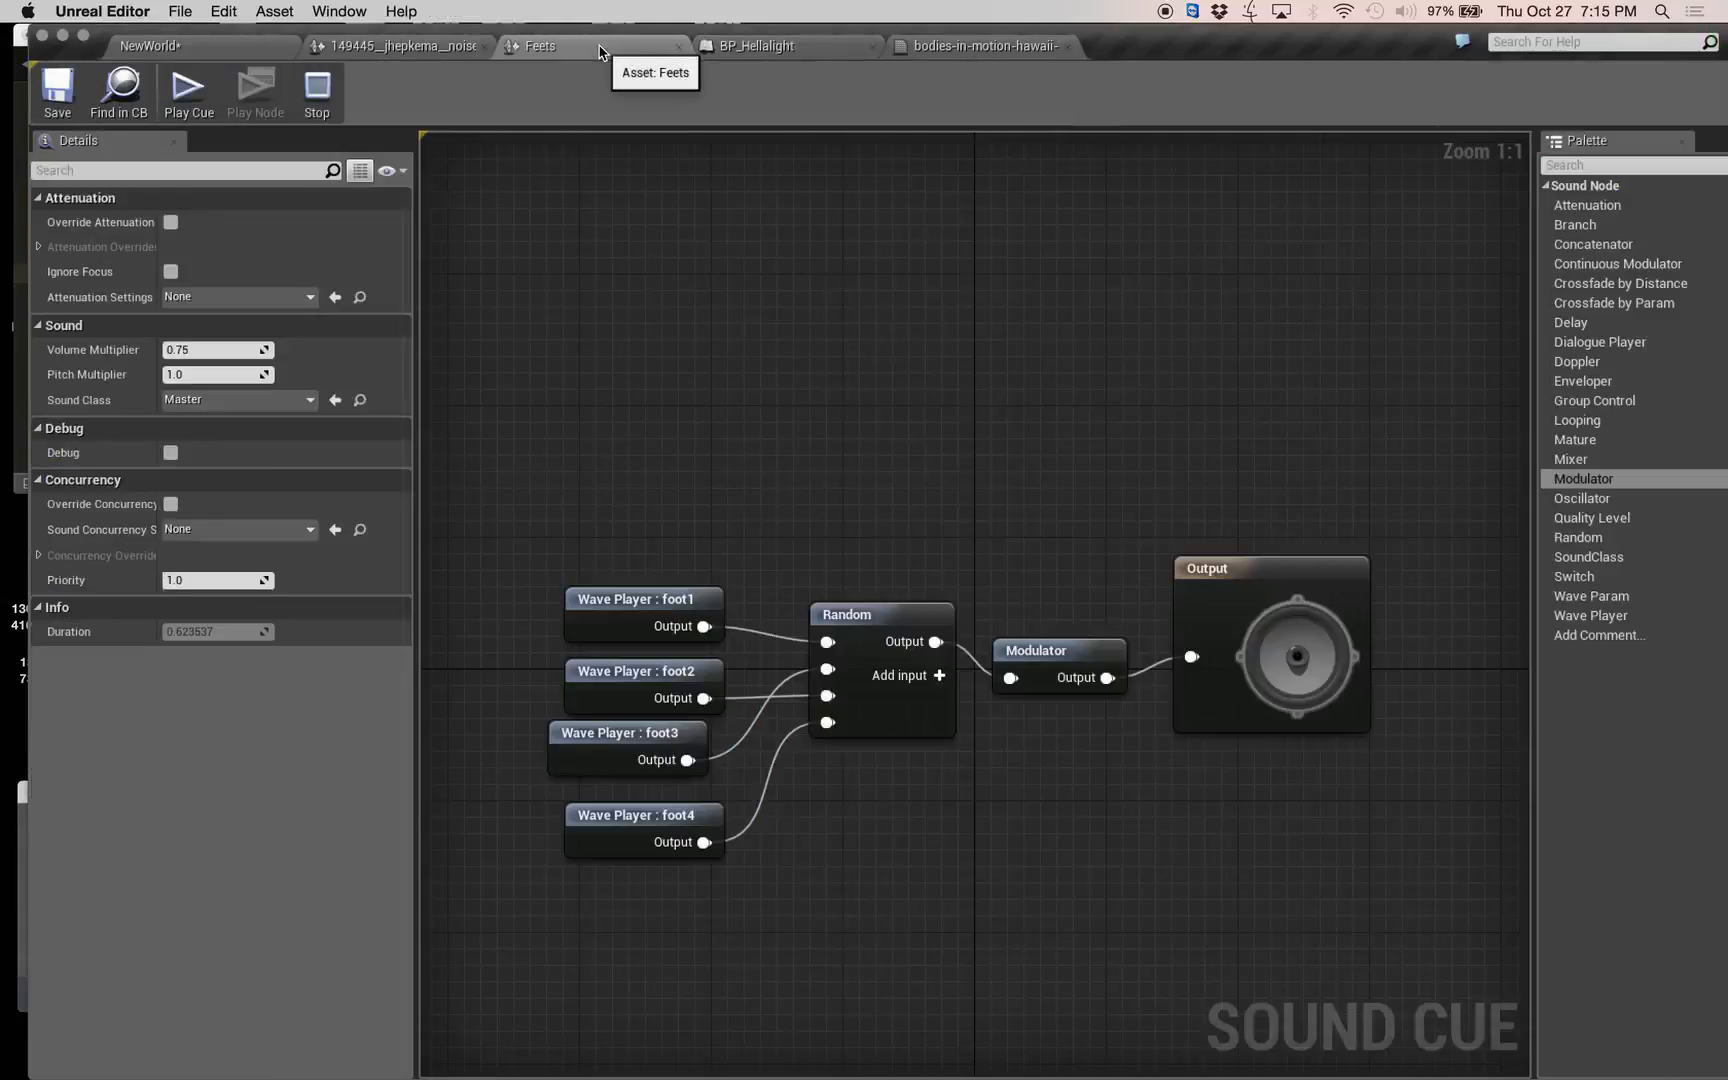
Add a Rotating Movement component to the BP_Hellalight blueprint, then compile and save it.
{"action": "left_click", "coordinate": [749, 50]}
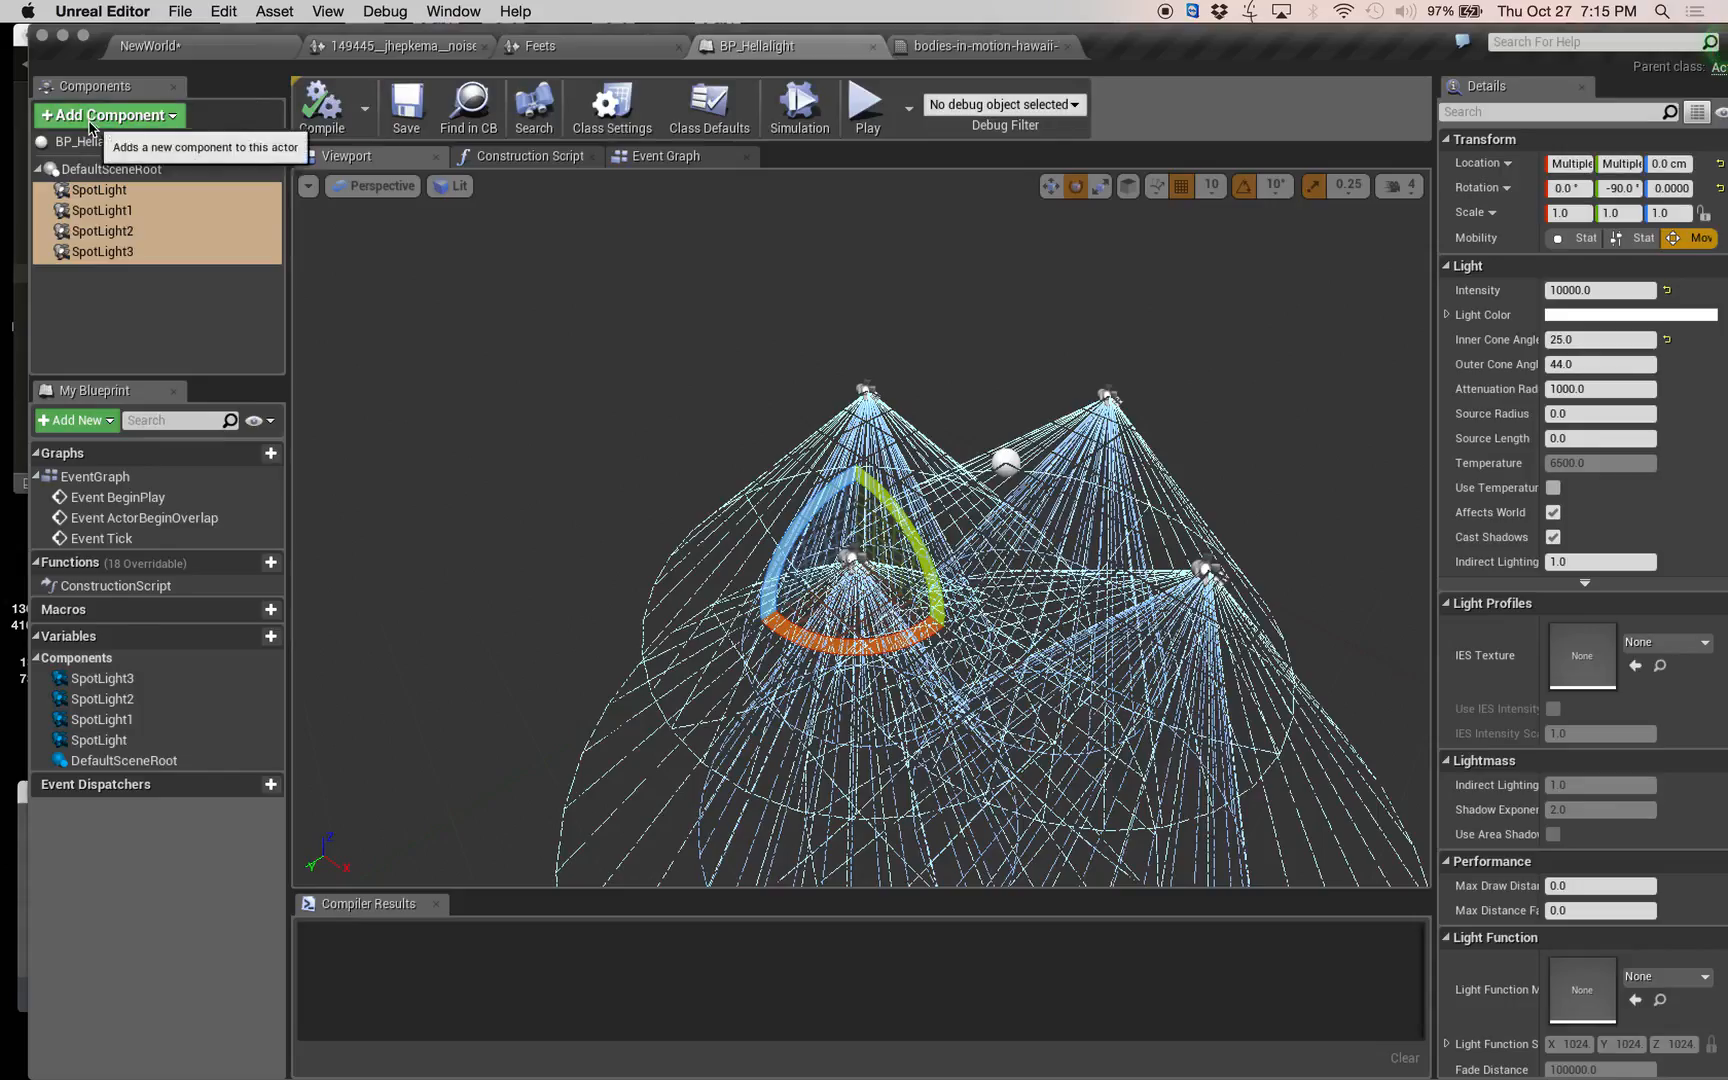
{"action": "left_click", "coordinate": [130, 114]}
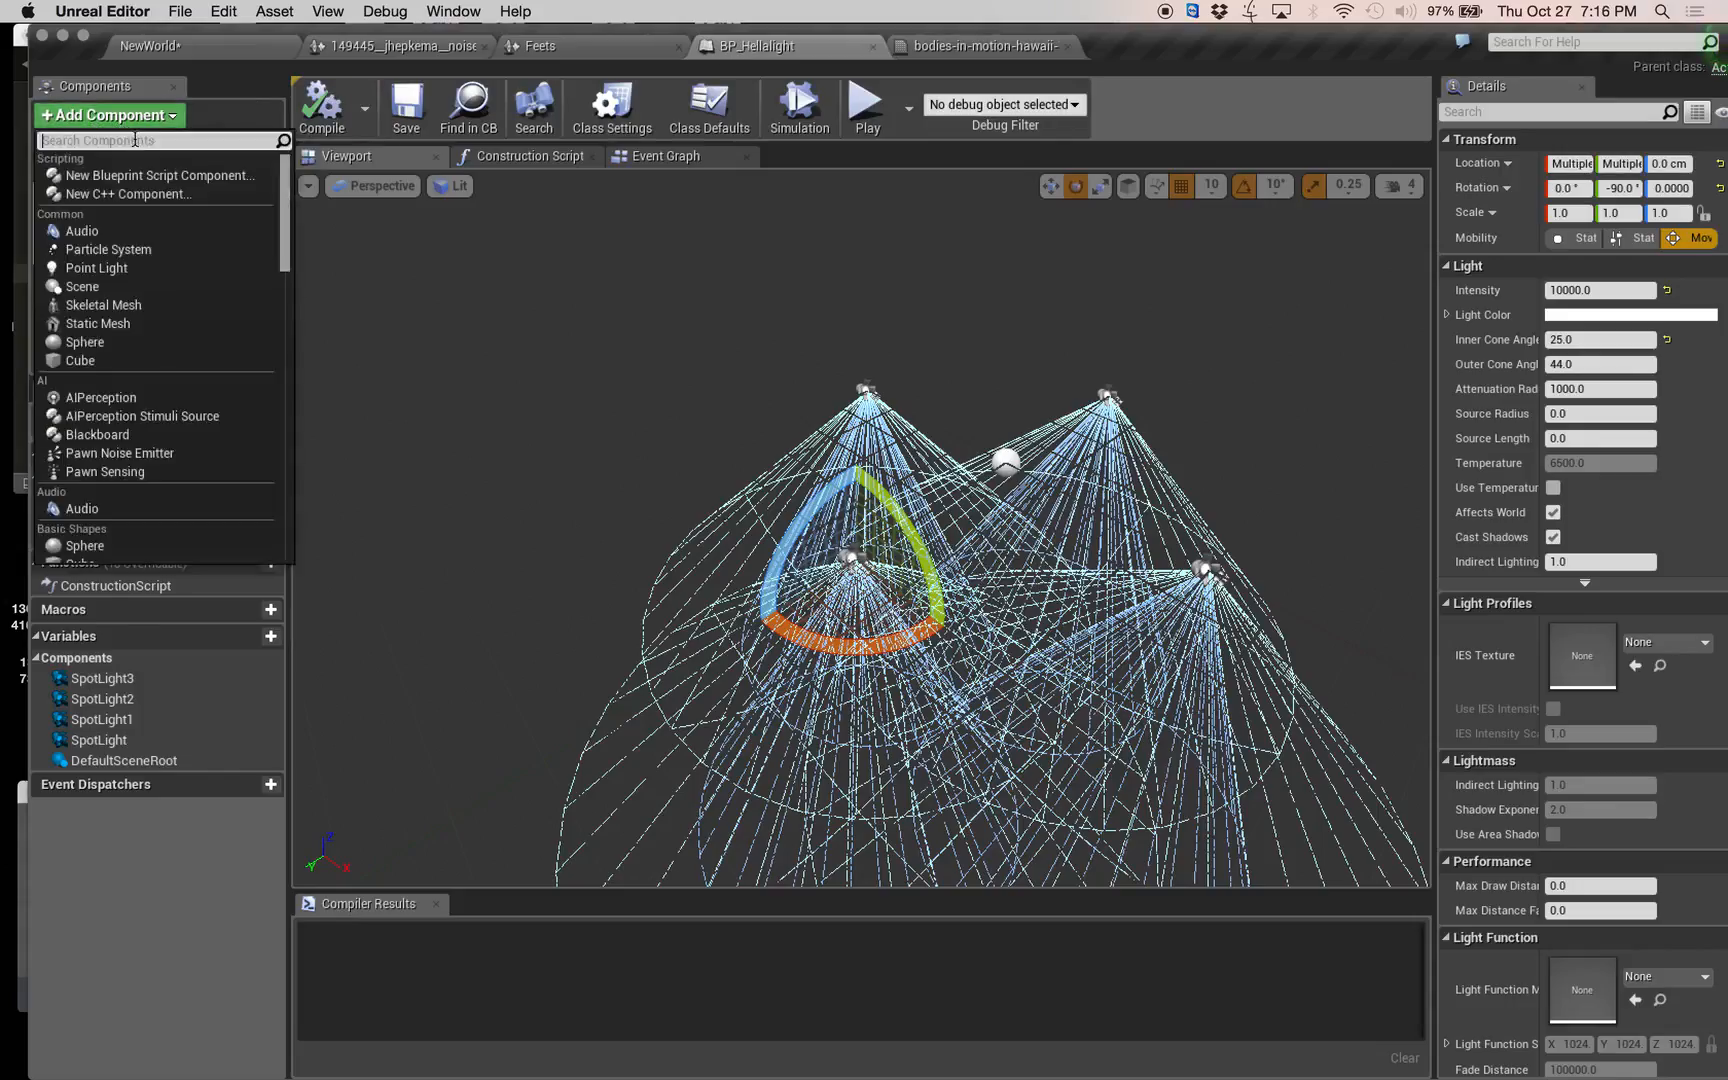
{"action": "type", "text": "rota"}
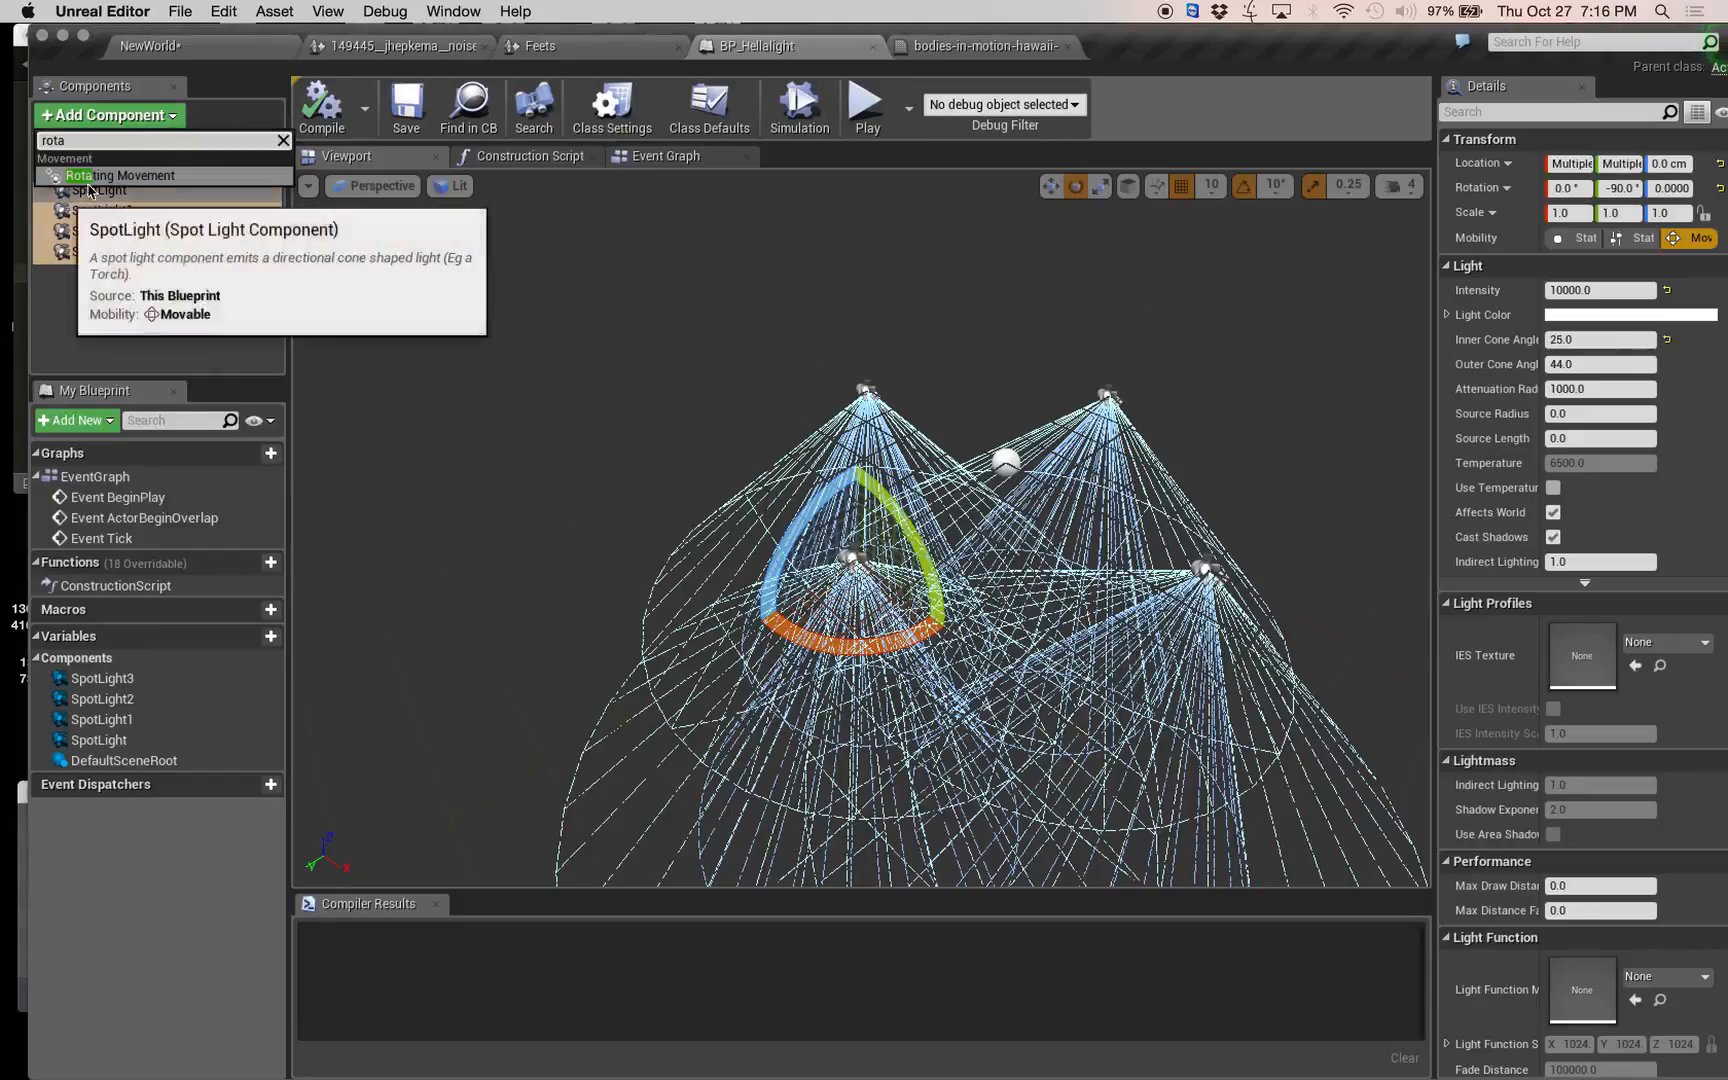
{"action": "key", "text": "Return"}
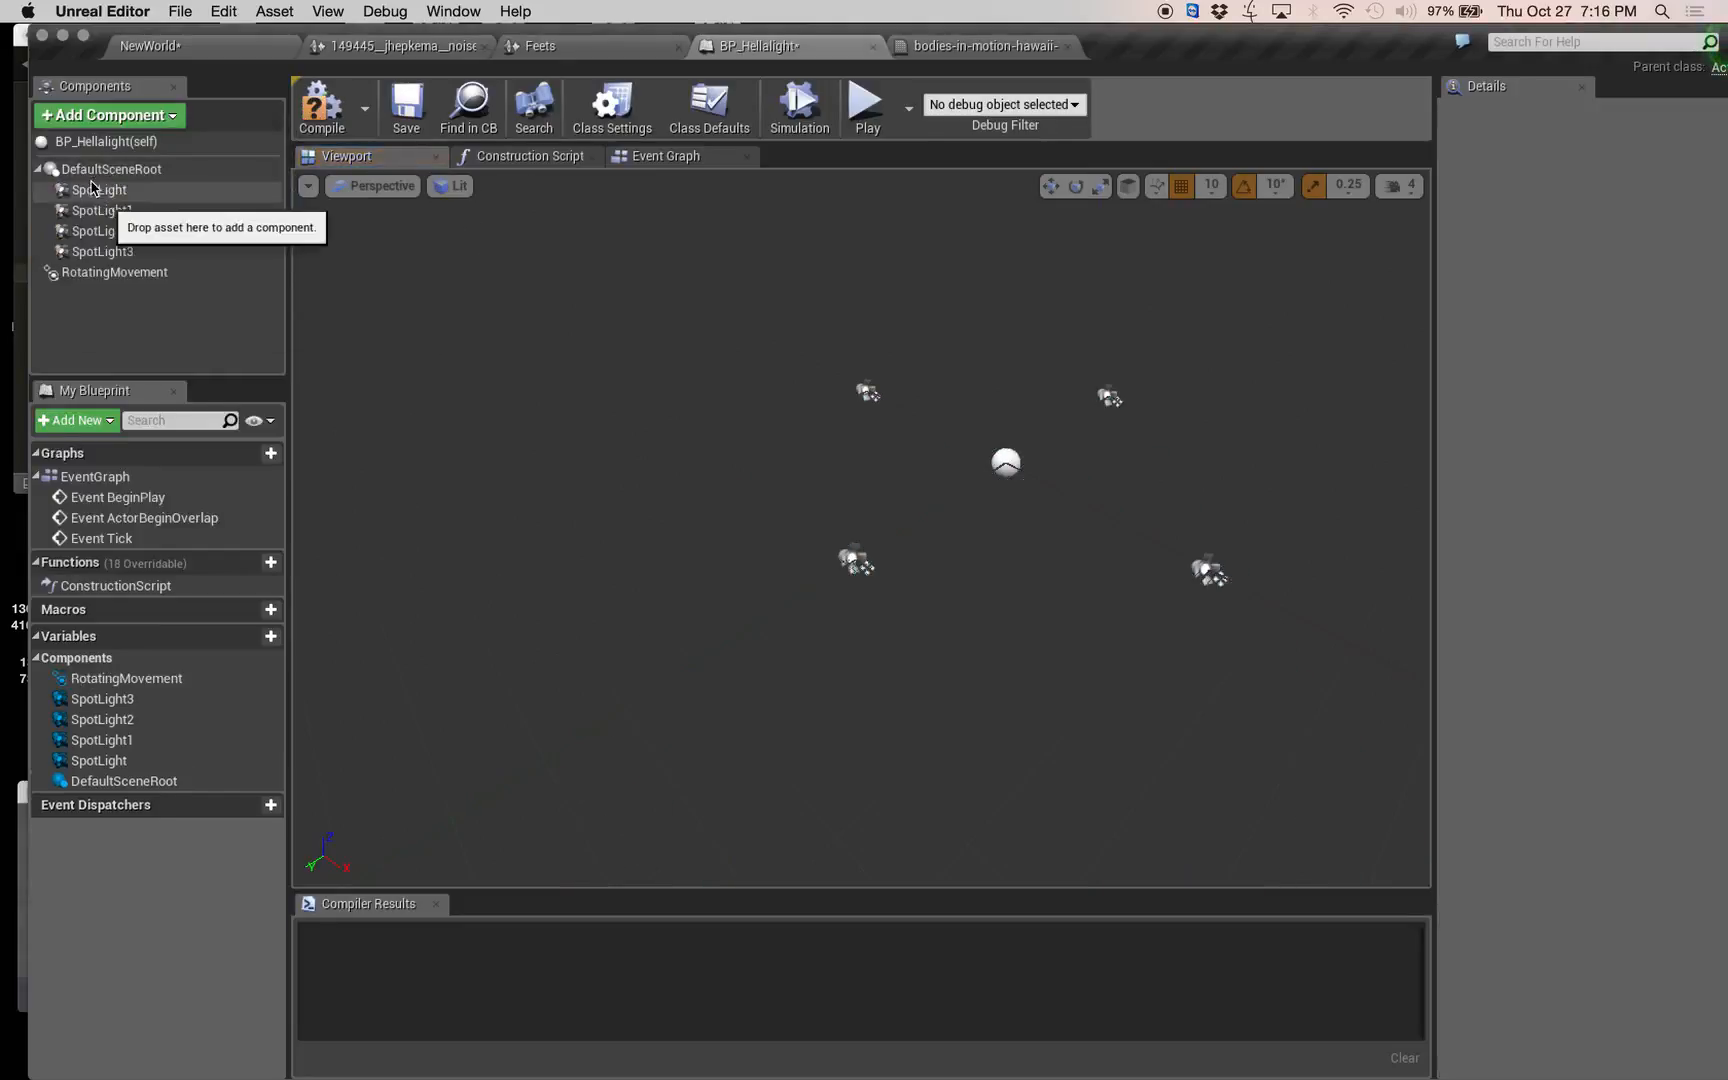
{"action": "left_click", "coordinate": [320, 105]}
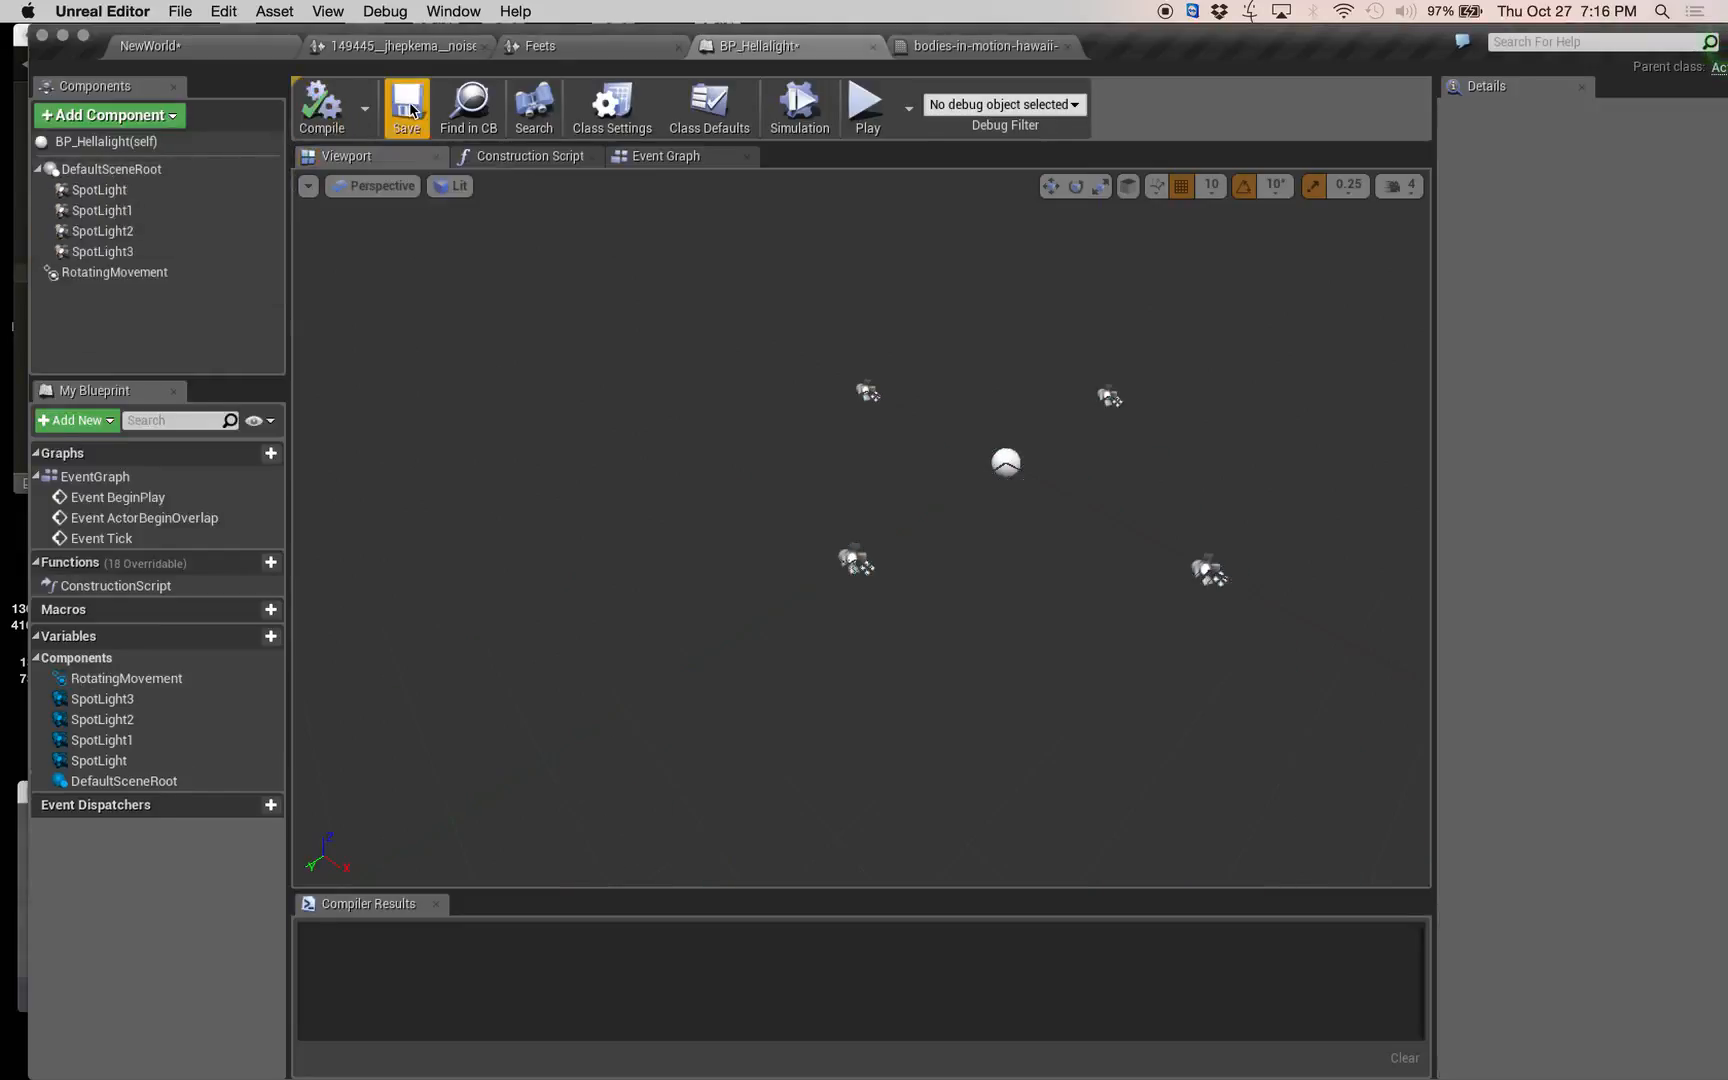
{"action": "left_click", "coordinate": [413, 111]}
Play the NewWorld level to watch the projected logos rotate across the floor, and end the play session.
{"action": "left_click", "coordinate": [227, 47]}
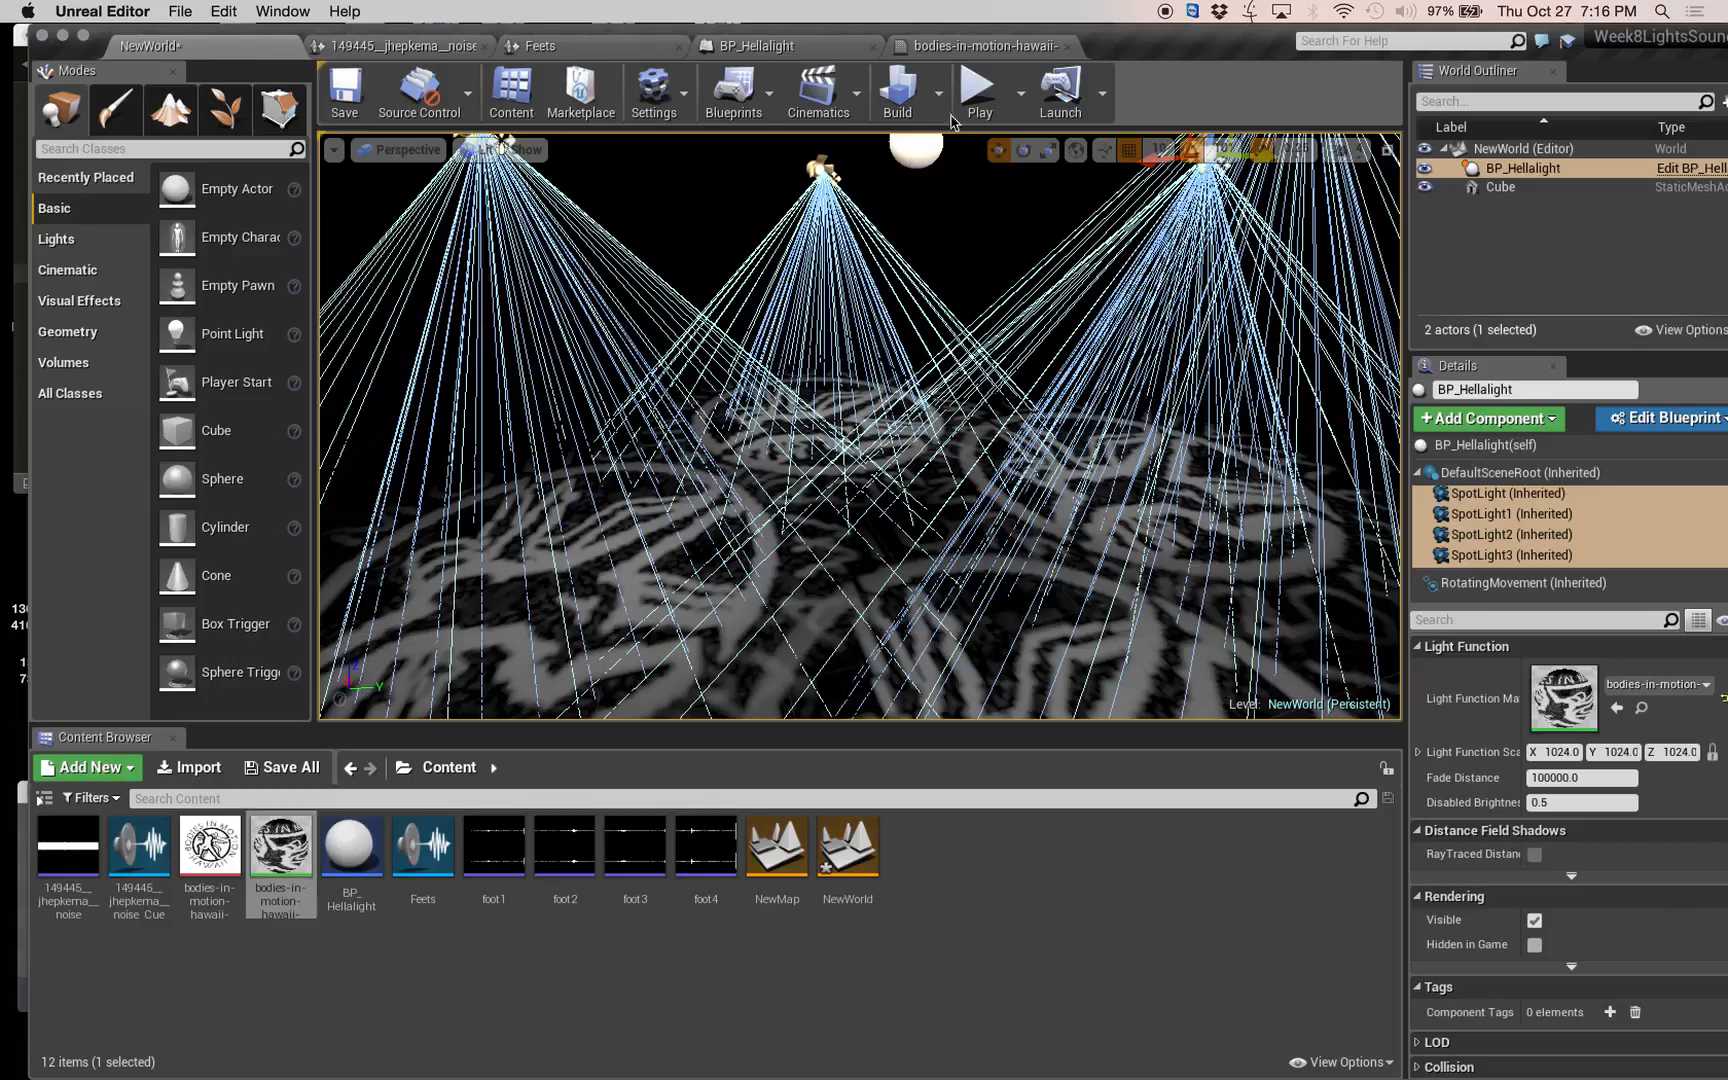
{"action": "left_click", "coordinate": [975, 95]}
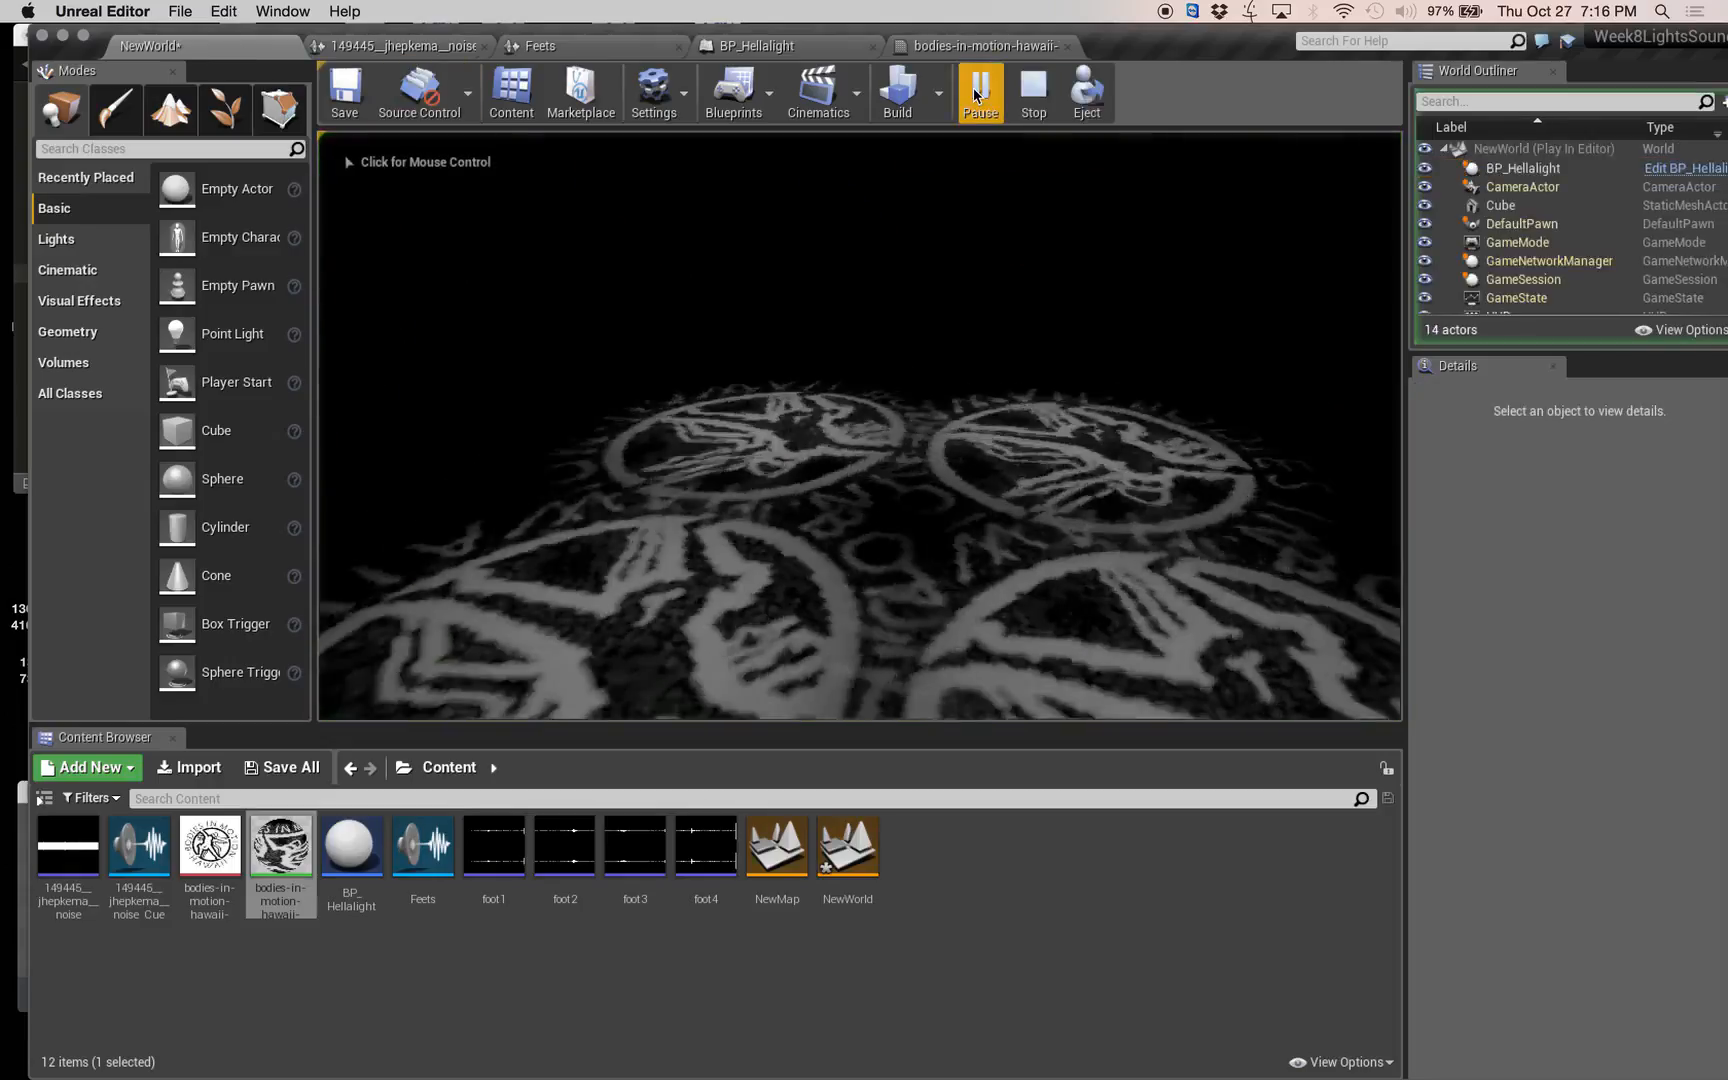
{"action": "left_click", "coordinate": [1066, 288]}
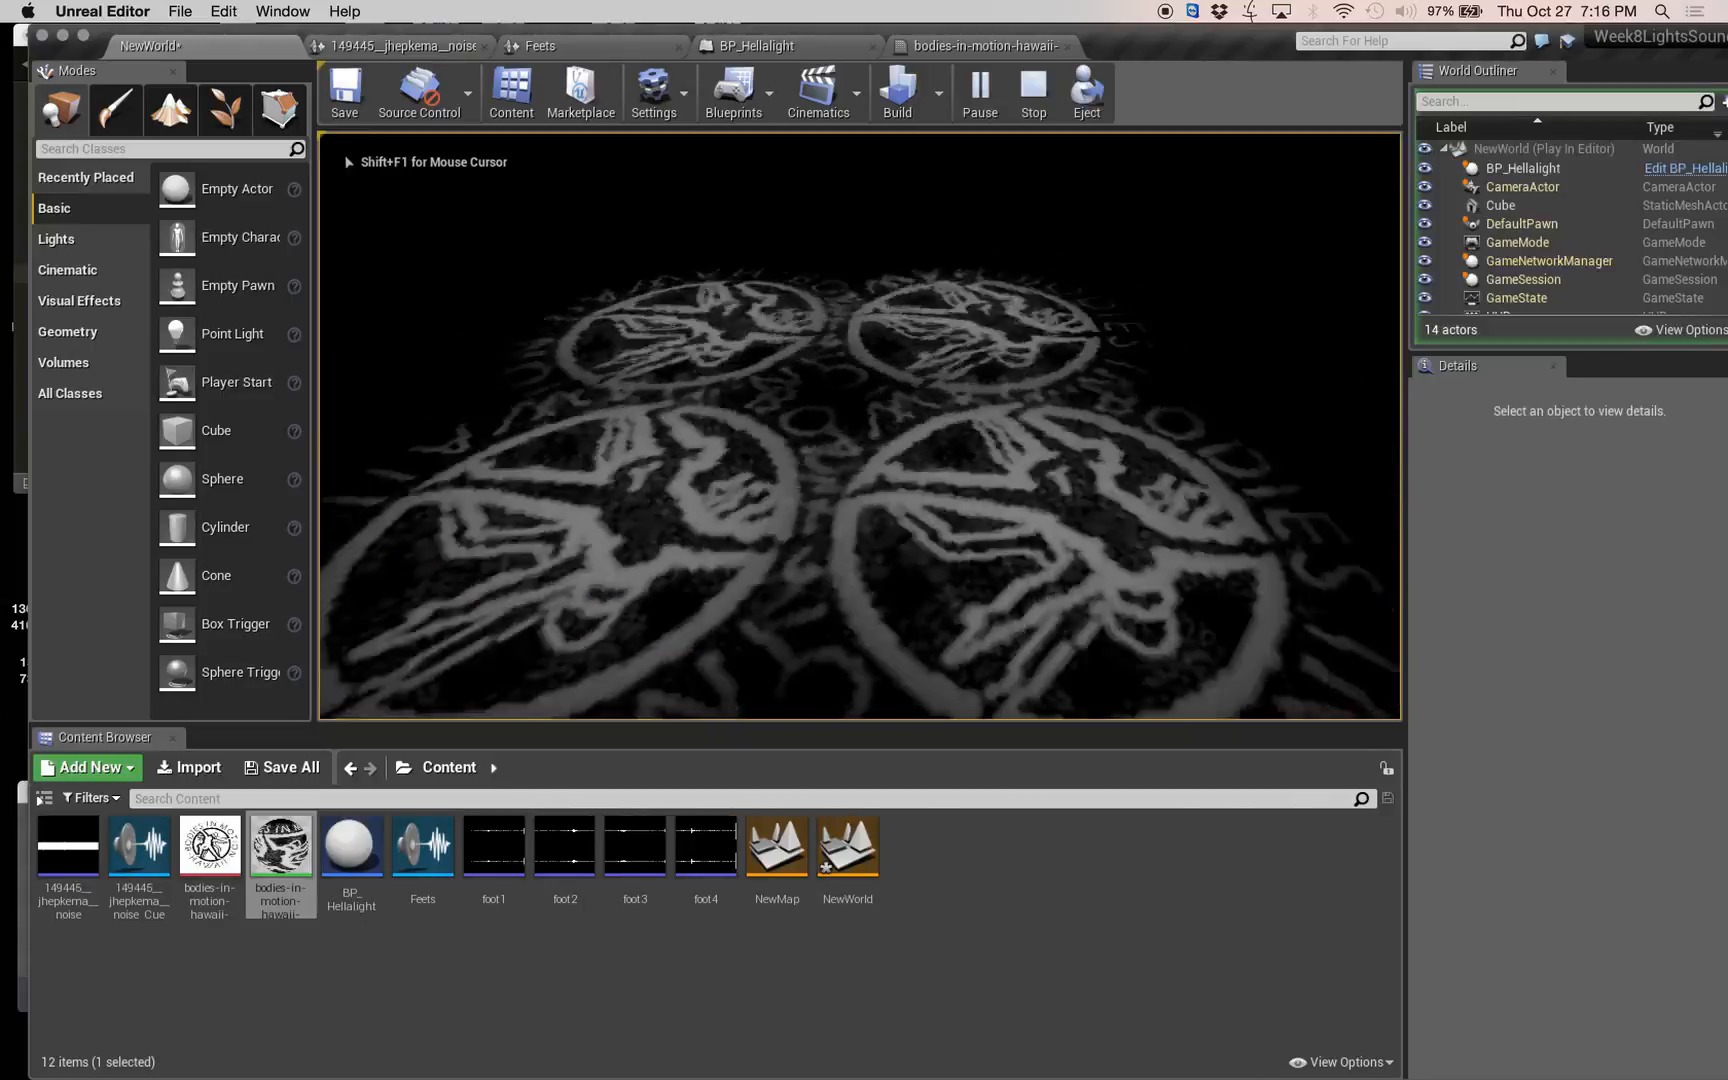
{"action": "key", "text": "Escape"}
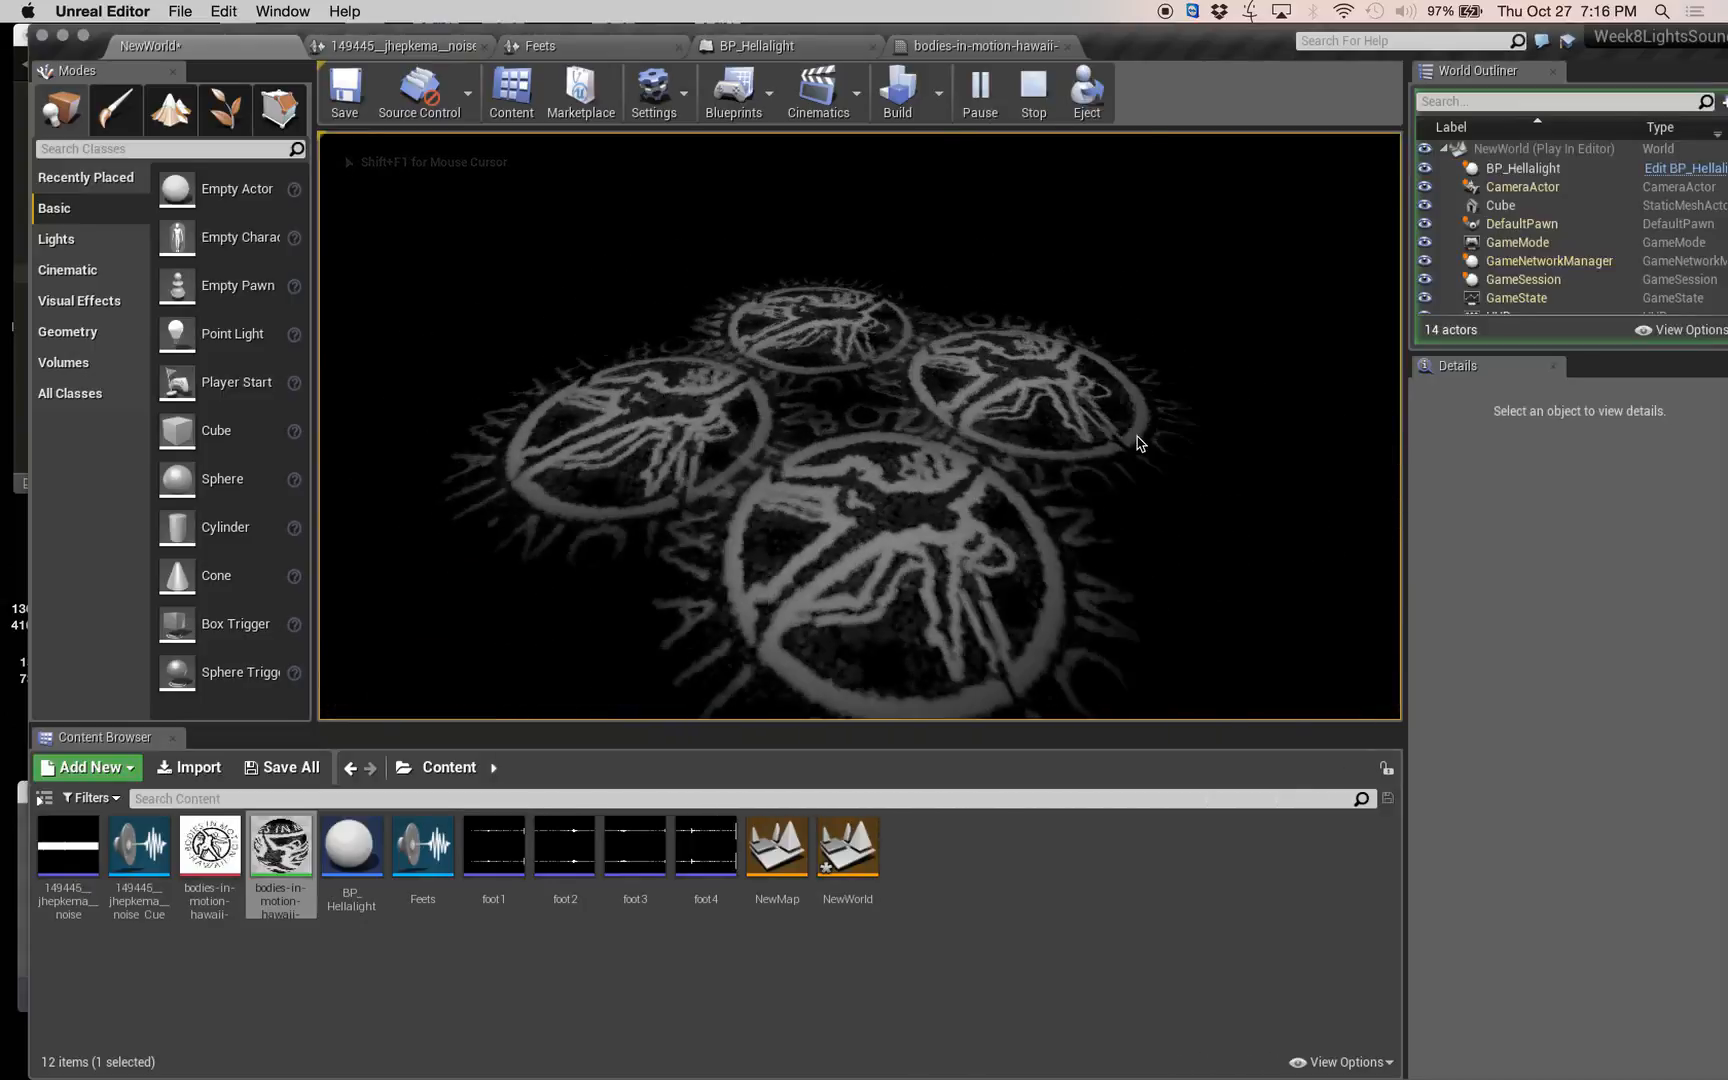
{"action": "key", "text": "Escape"}
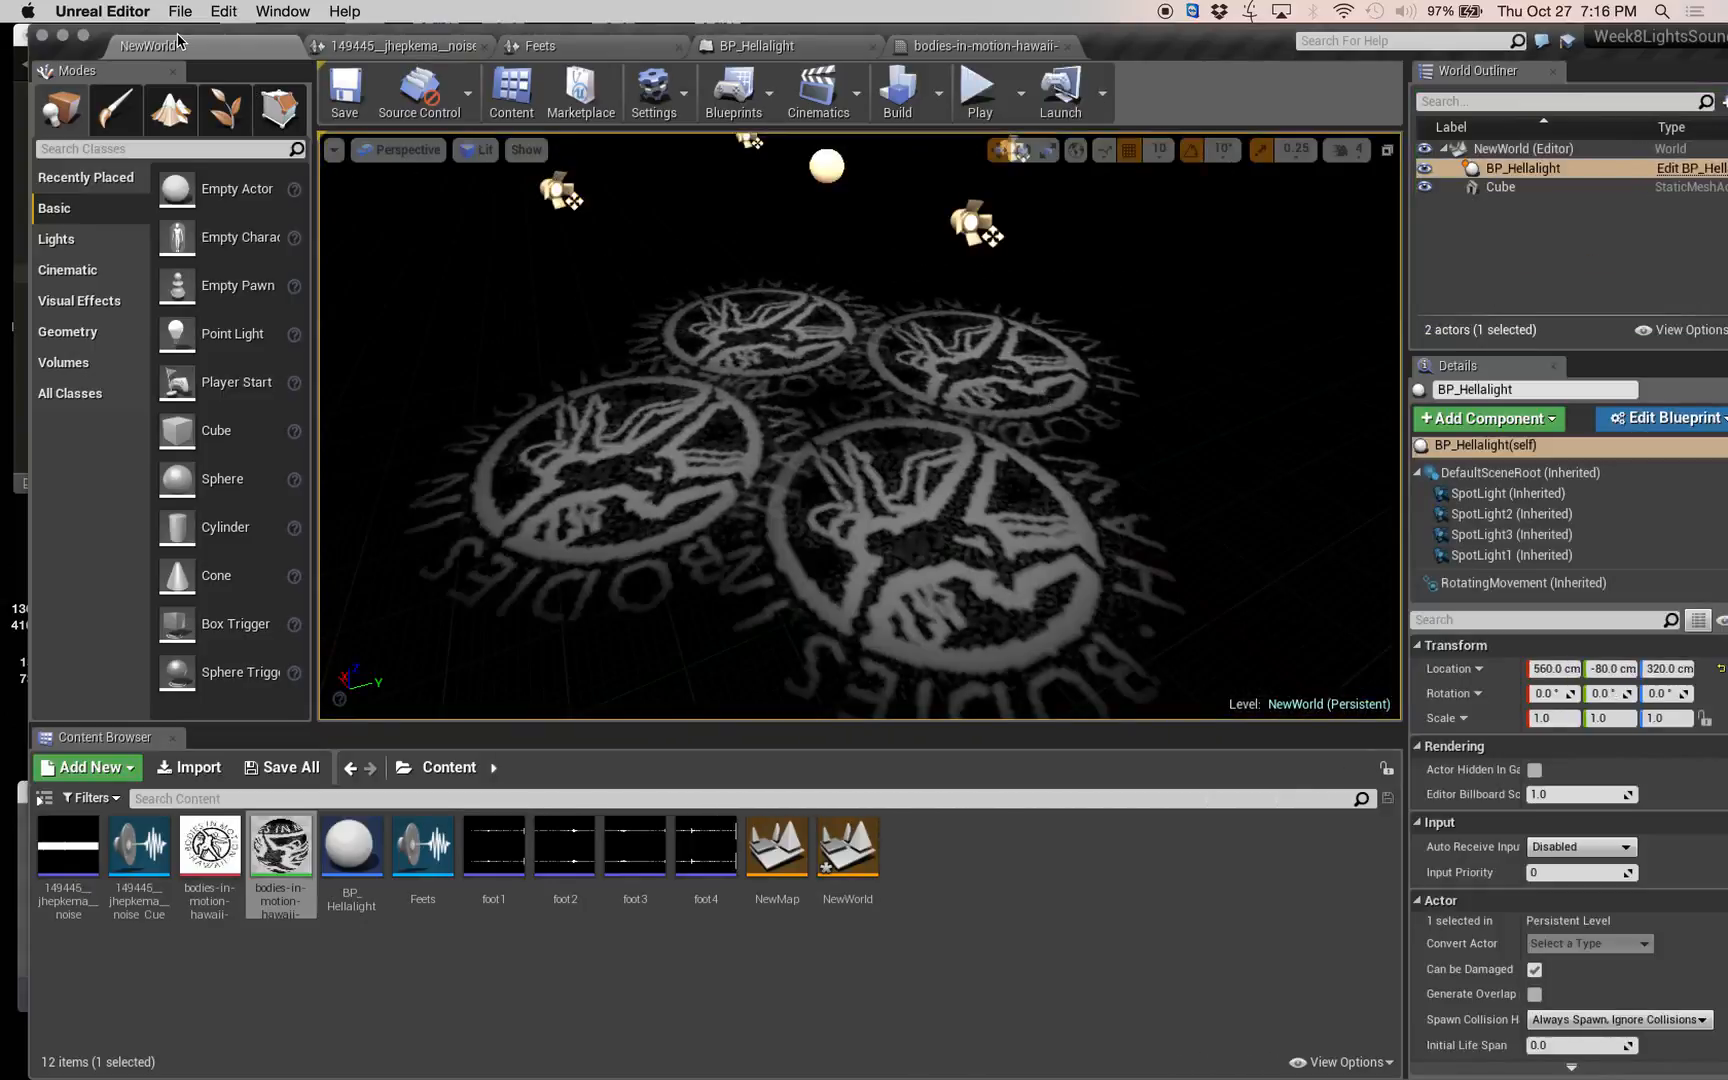
Place reference nodes for all four spotlights of BP_Hellalight in its Event Graph, beside the event nodes.
{"action": "left_click", "coordinate": [822, 47]}
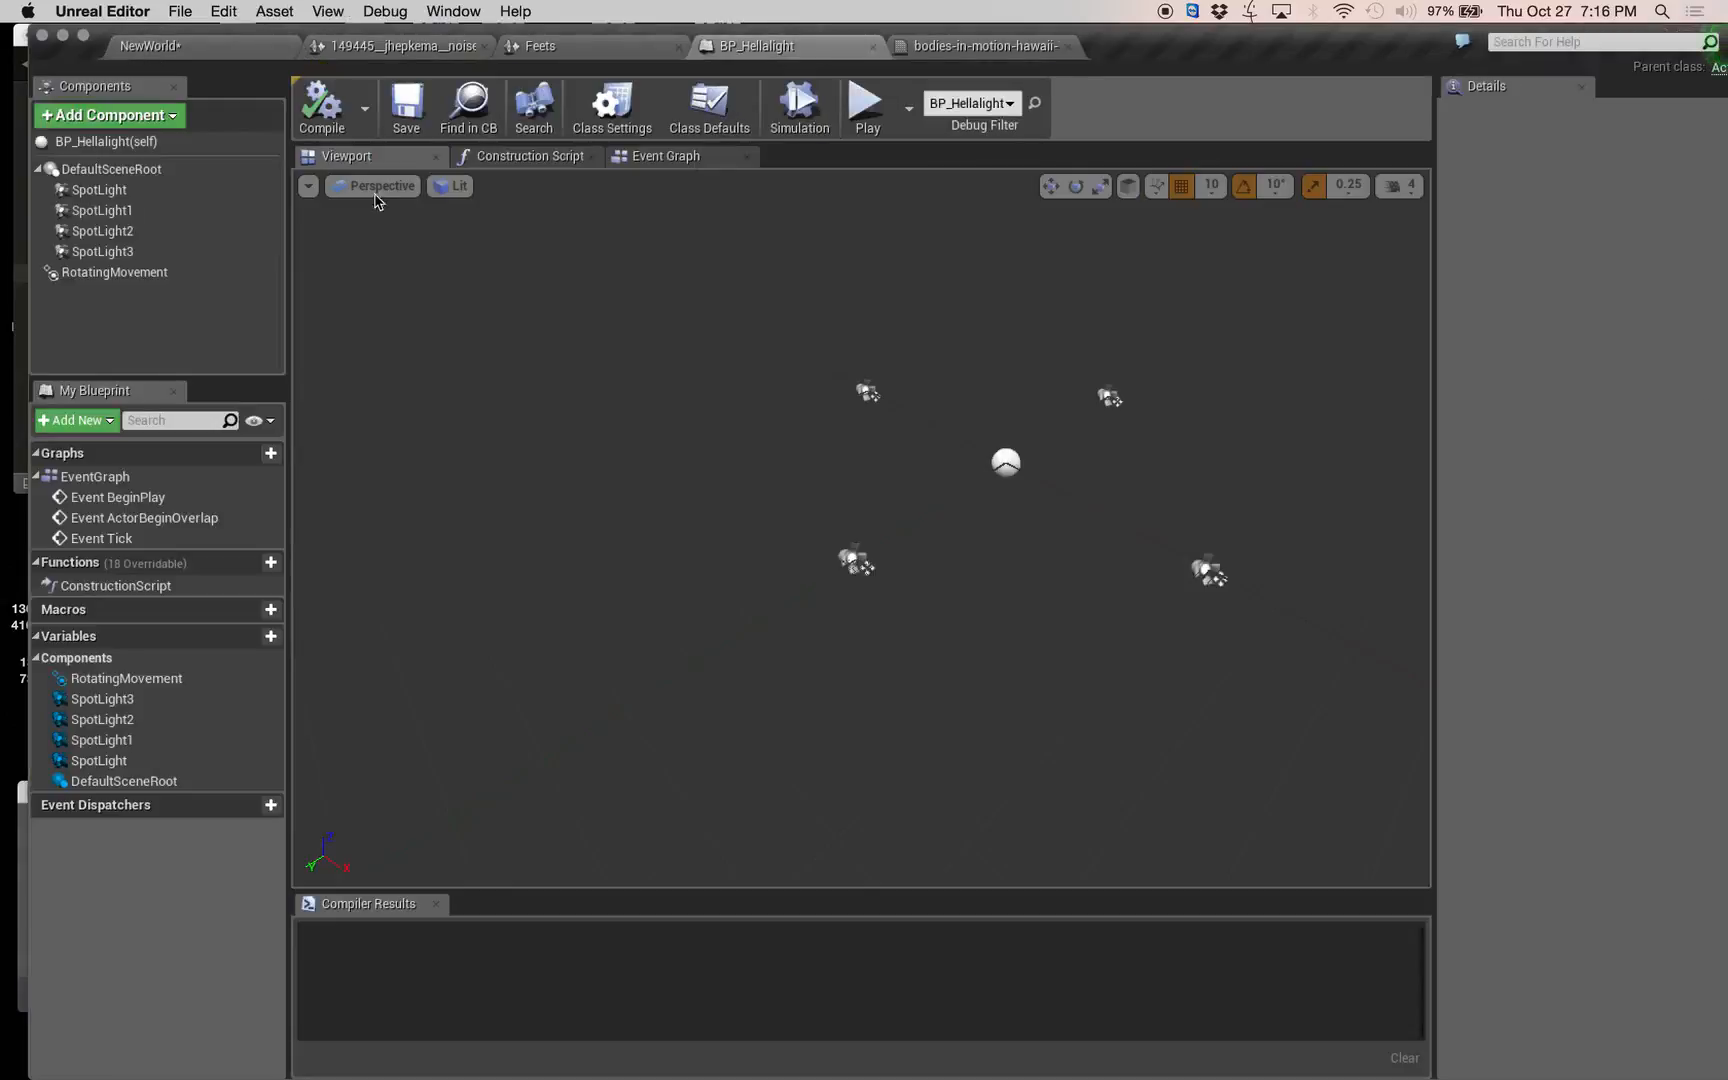
{"action": "left_click", "coordinate": [148, 274]}
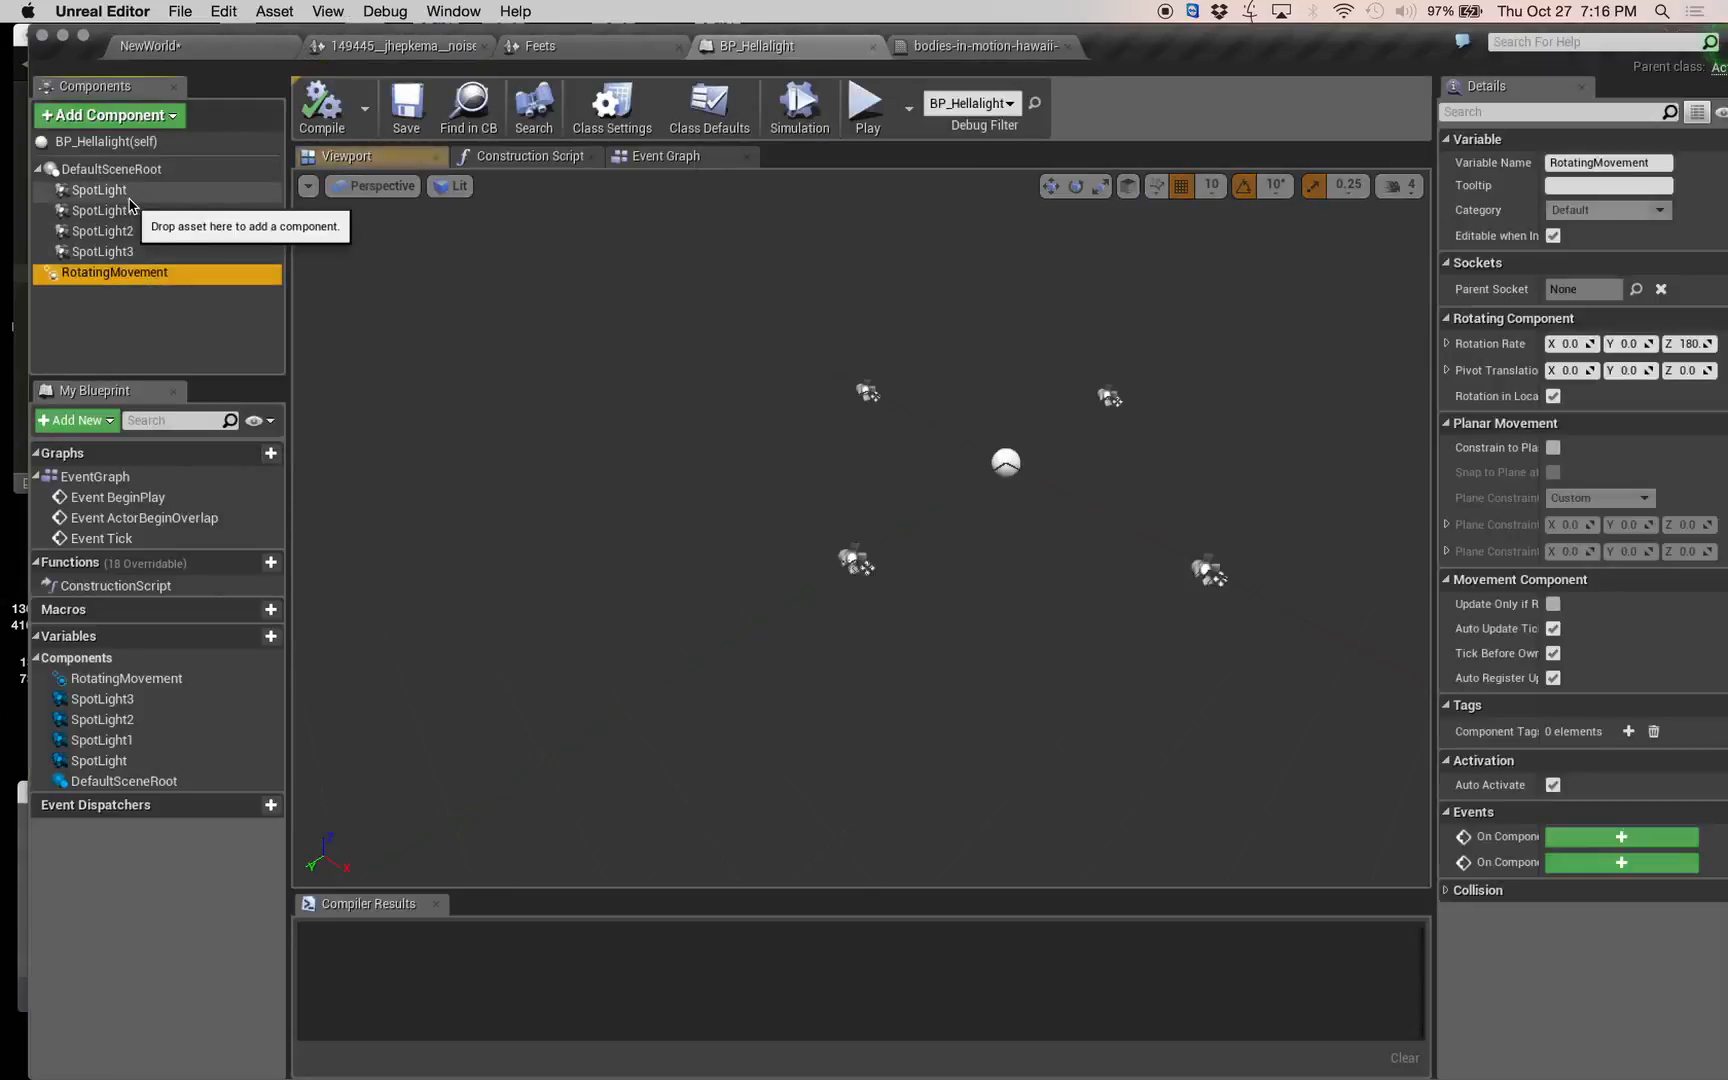
{"action": "left_click", "coordinate": [120, 191]}
{"action": "left_click", "coordinate": [105, 251], "text": "shift"}
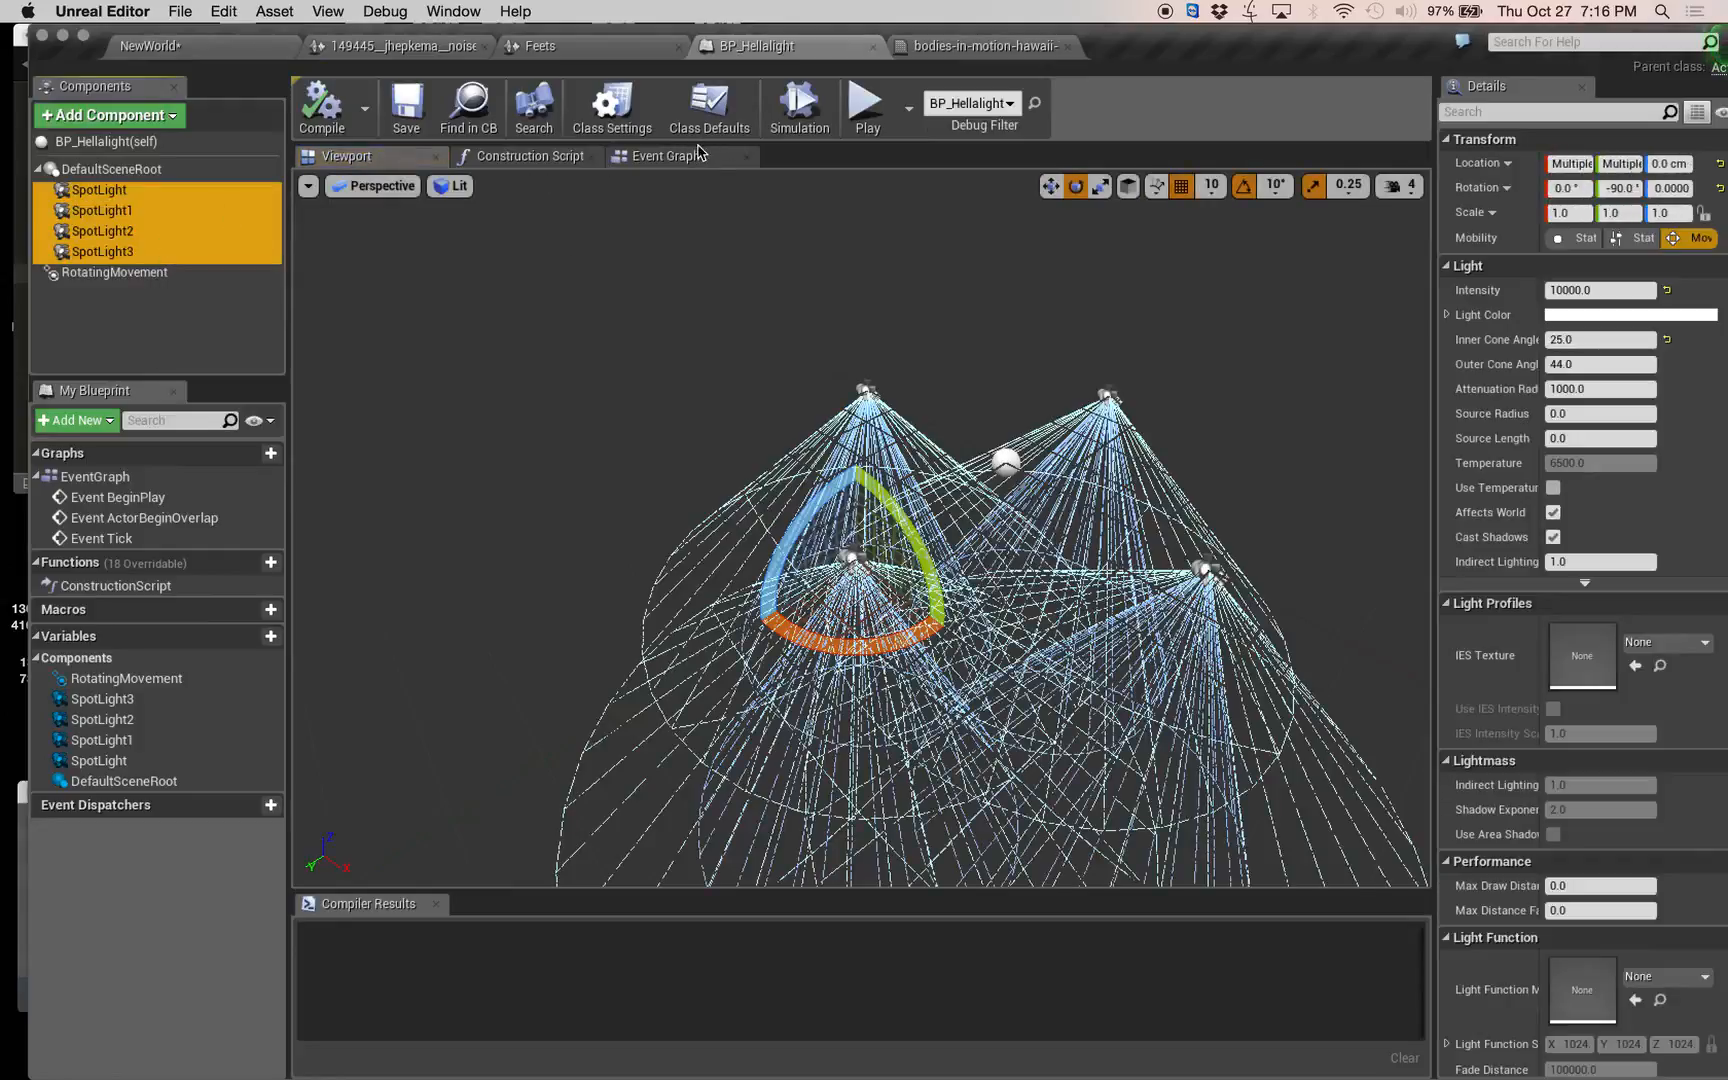
{"action": "left_click", "coordinate": [699, 155]}
{"action": "left_click_drag", "start_coordinate": [137, 212], "coordinate": [1067, 381]}
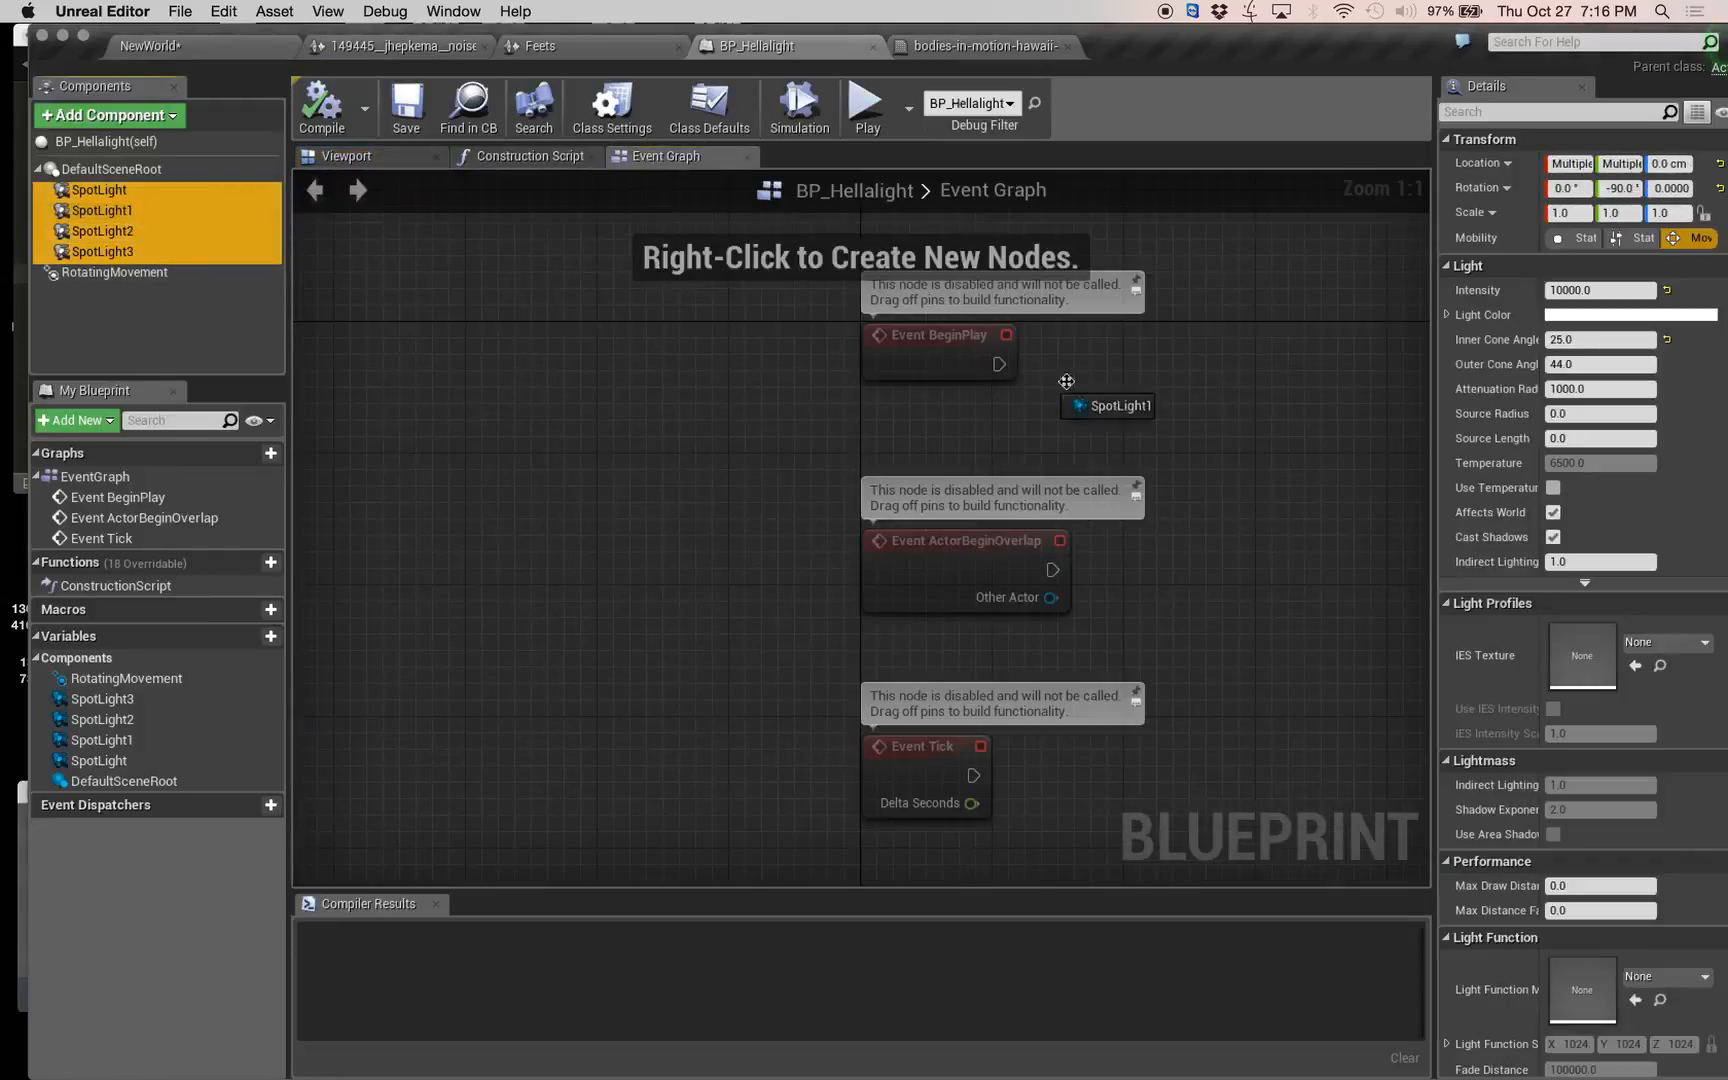
{"action": "left_click_drag", "start_coordinate": [1272, 494], "coordinate": [1272, 496]}
{"action": "right_click_drag", "start_coordinate": [1327, 726], "coordinate": [959, 625]}
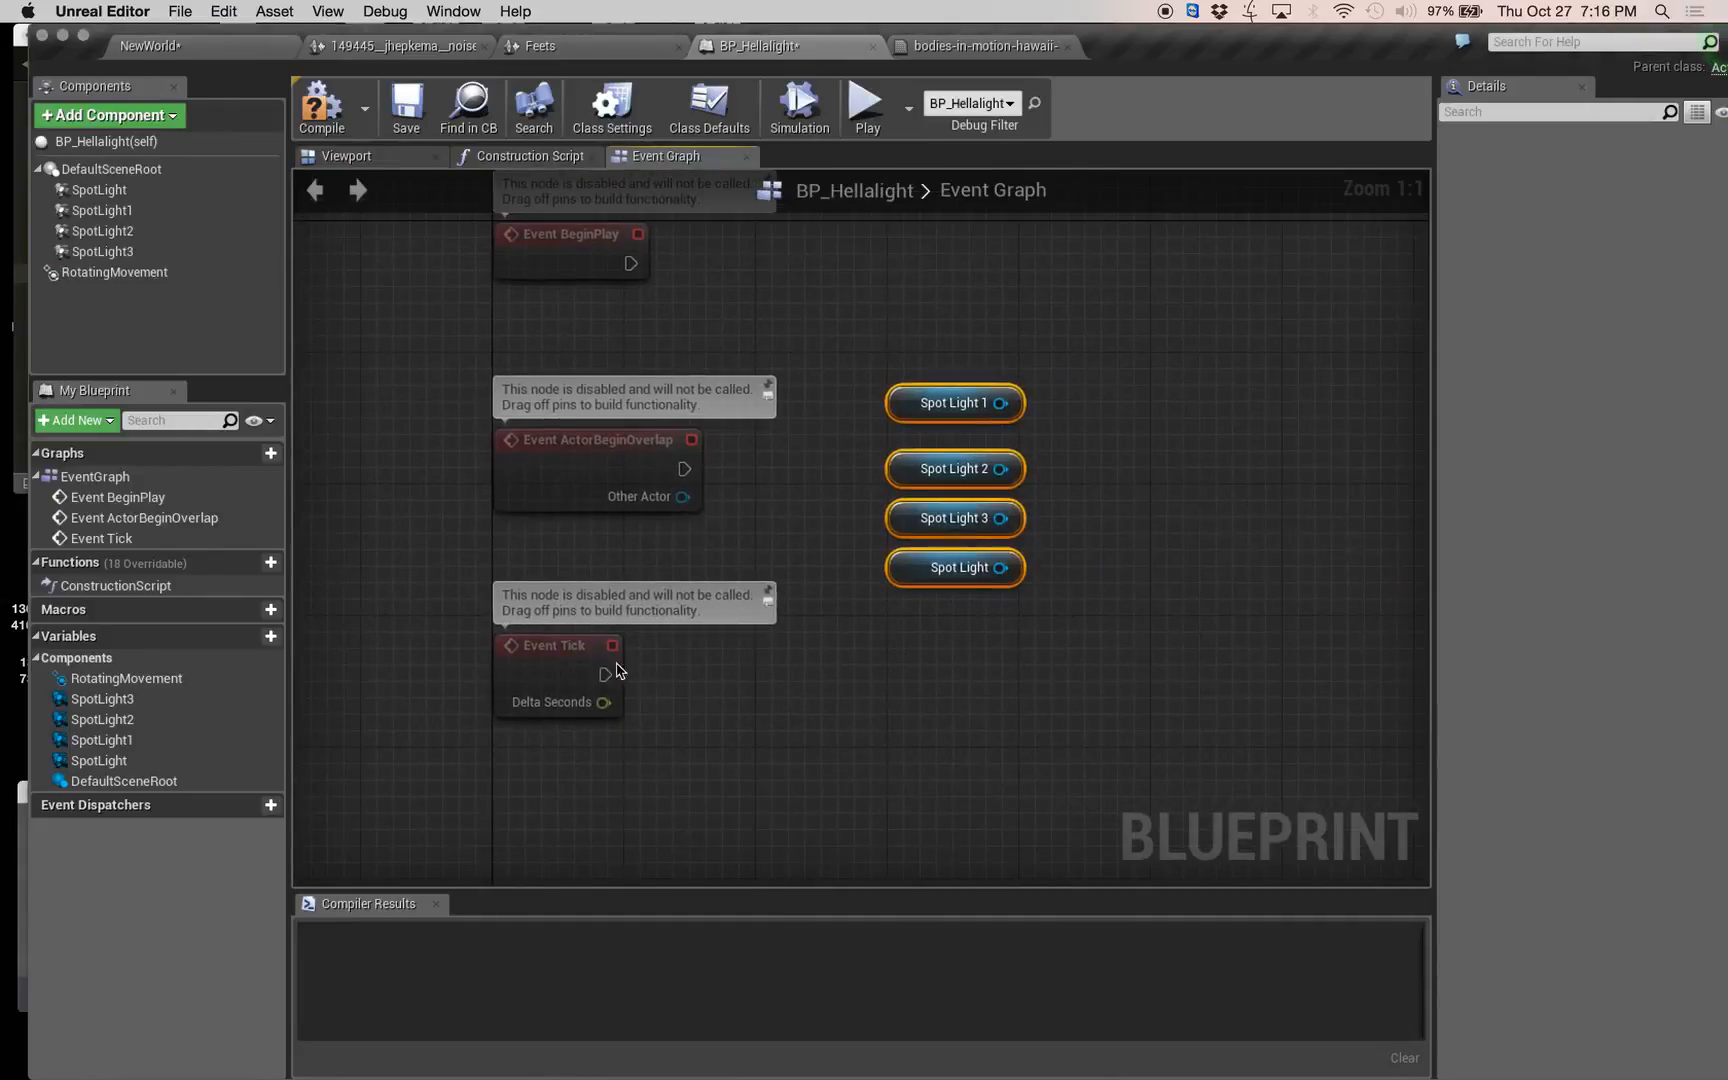
Add an AddLocalRotation node driven by Event Tick, searching for rotat with context sensitivity turned off.
{"action": "left_click_drag", "start_coordinate": [602, 674], "coordinate": [1205, 387]}
{"action": "type", "text": "rotat"}
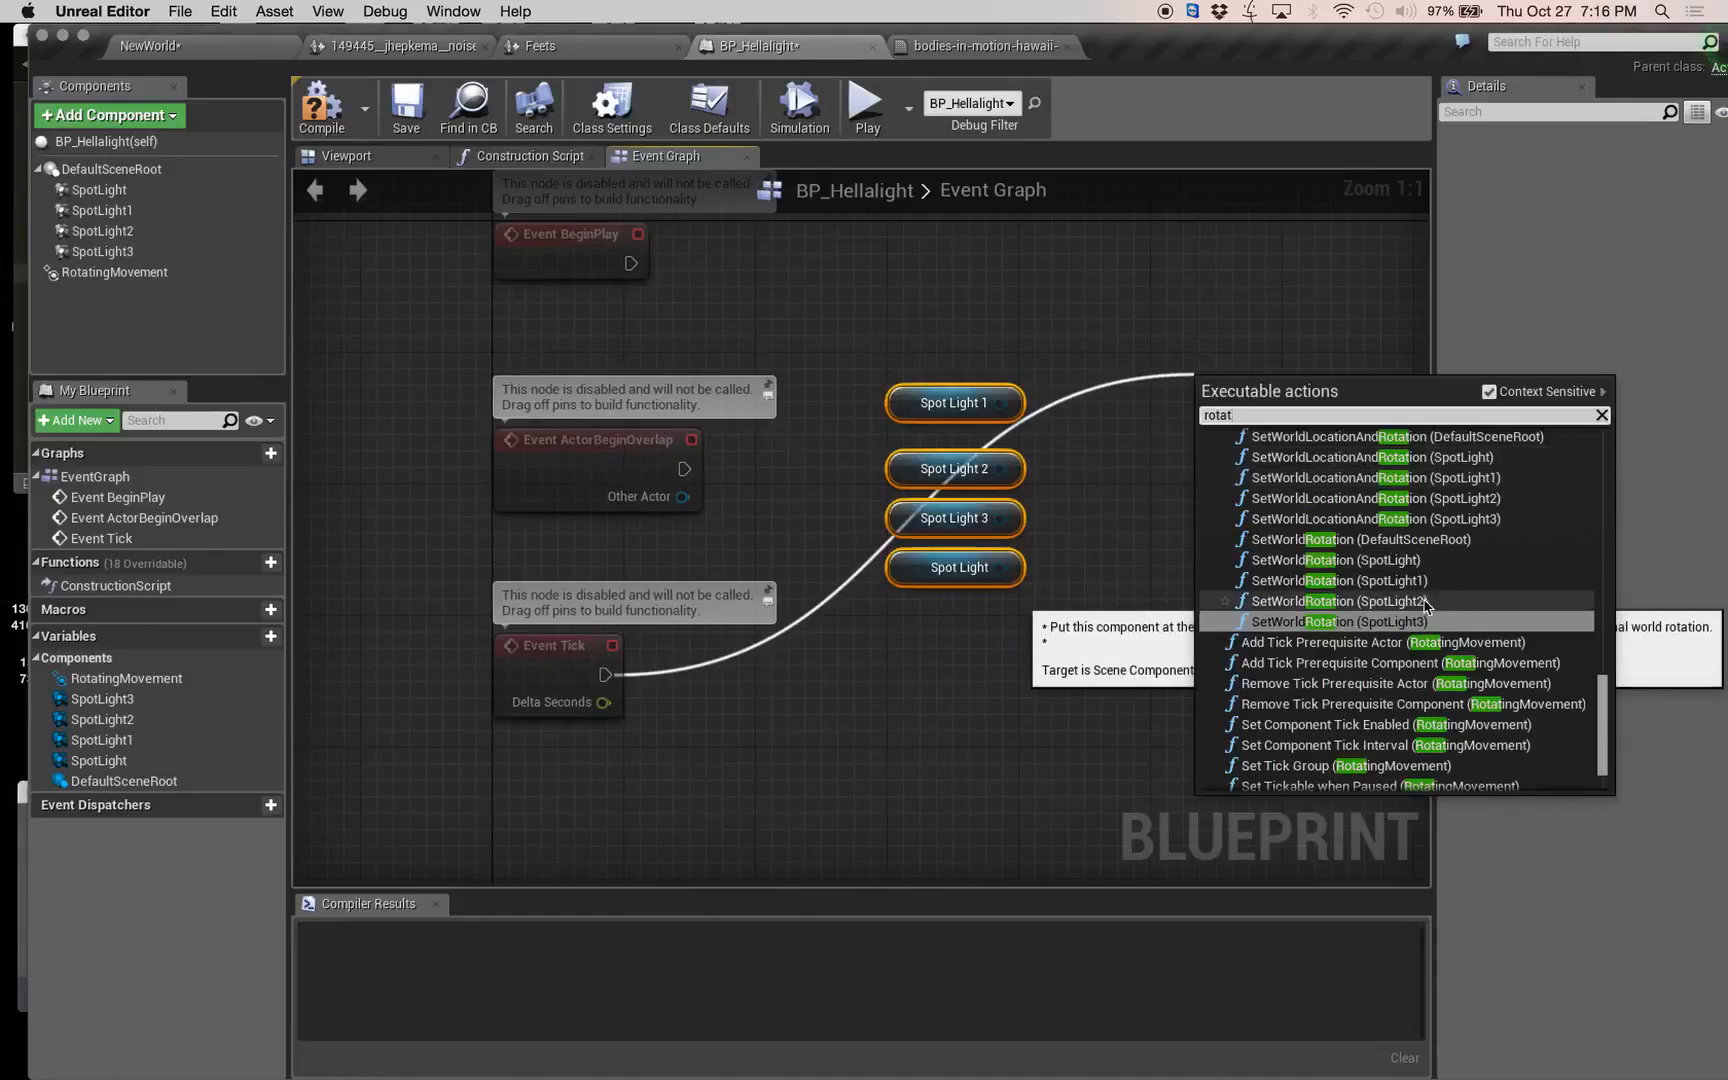
{"action": "scroll", "coordinate": [1436, 606], "scroll_direction": "down", "scroll_amount": 2}
{"action": "scroll", "coordinate": [1417, 612], "scroll_direction": "up", "scroll_amount": 15}
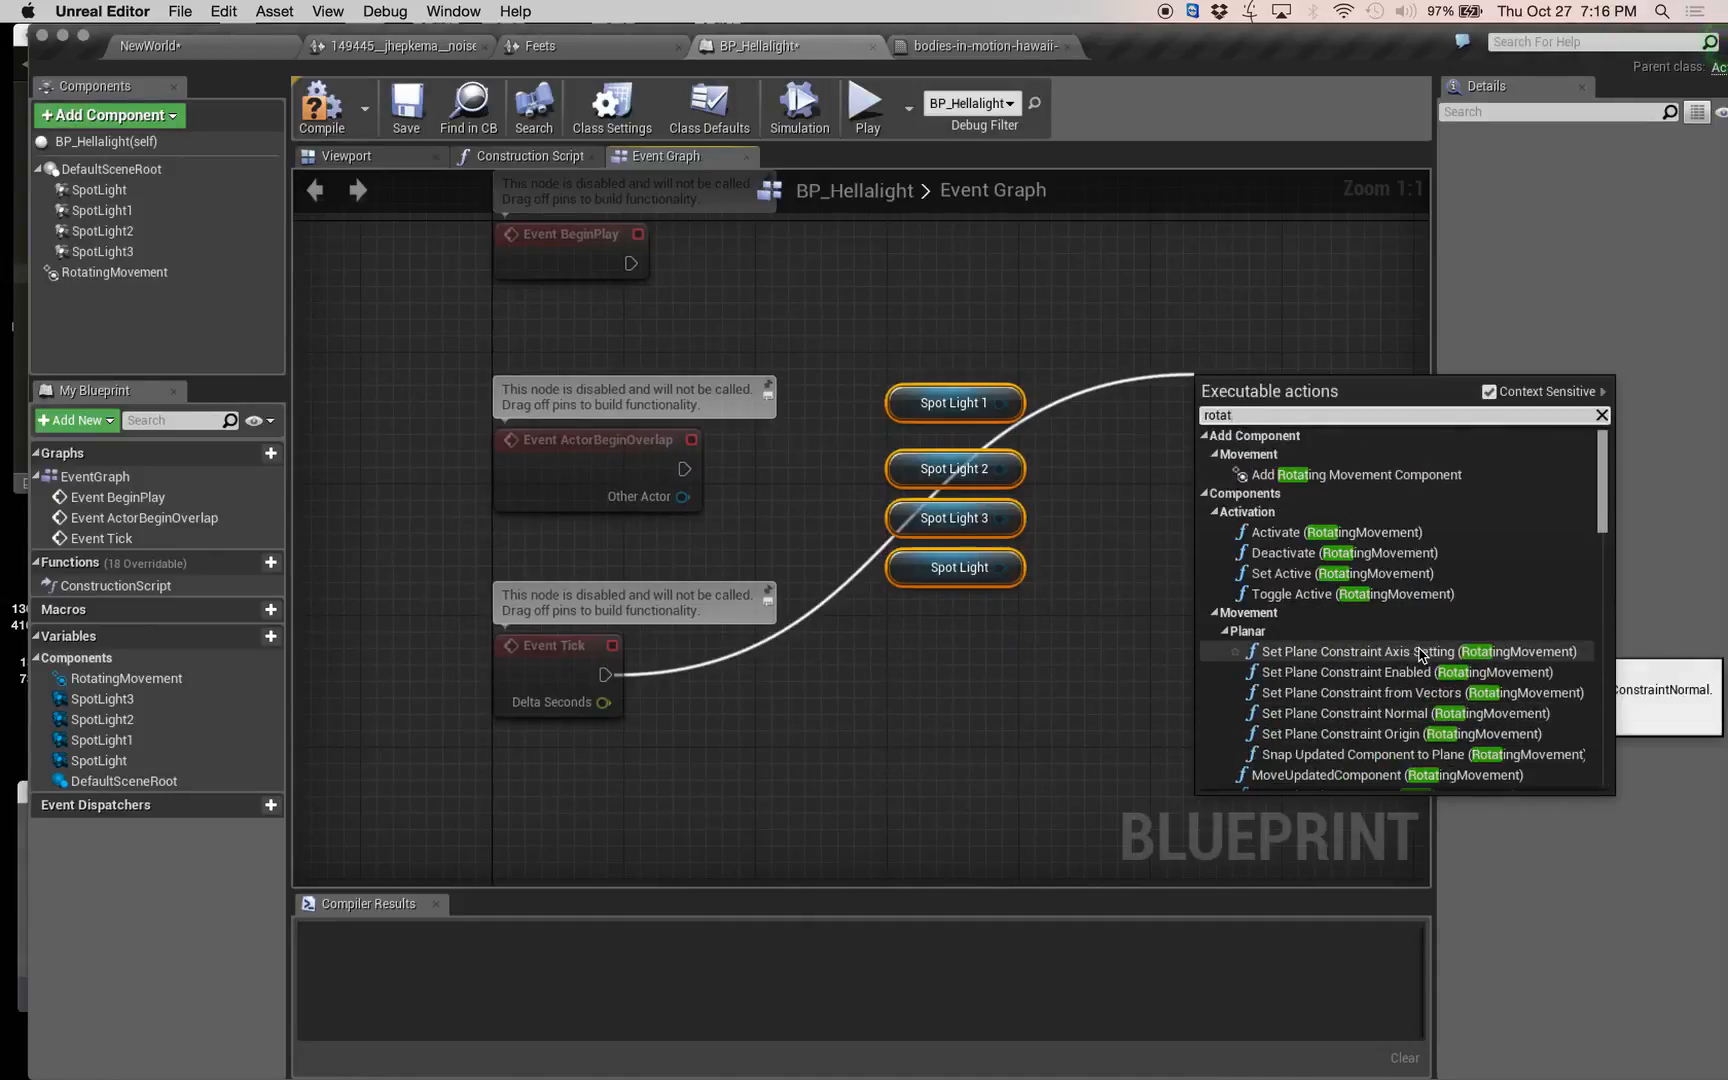
{"action": "scroll", "coordinate": [1419, 659], "scroll_direction": "down", "scroll_amount": 3}
{"action": "scroll", "coordinate": [1417, 658], "scroll_direction": "down", "scroll_amount": 8}
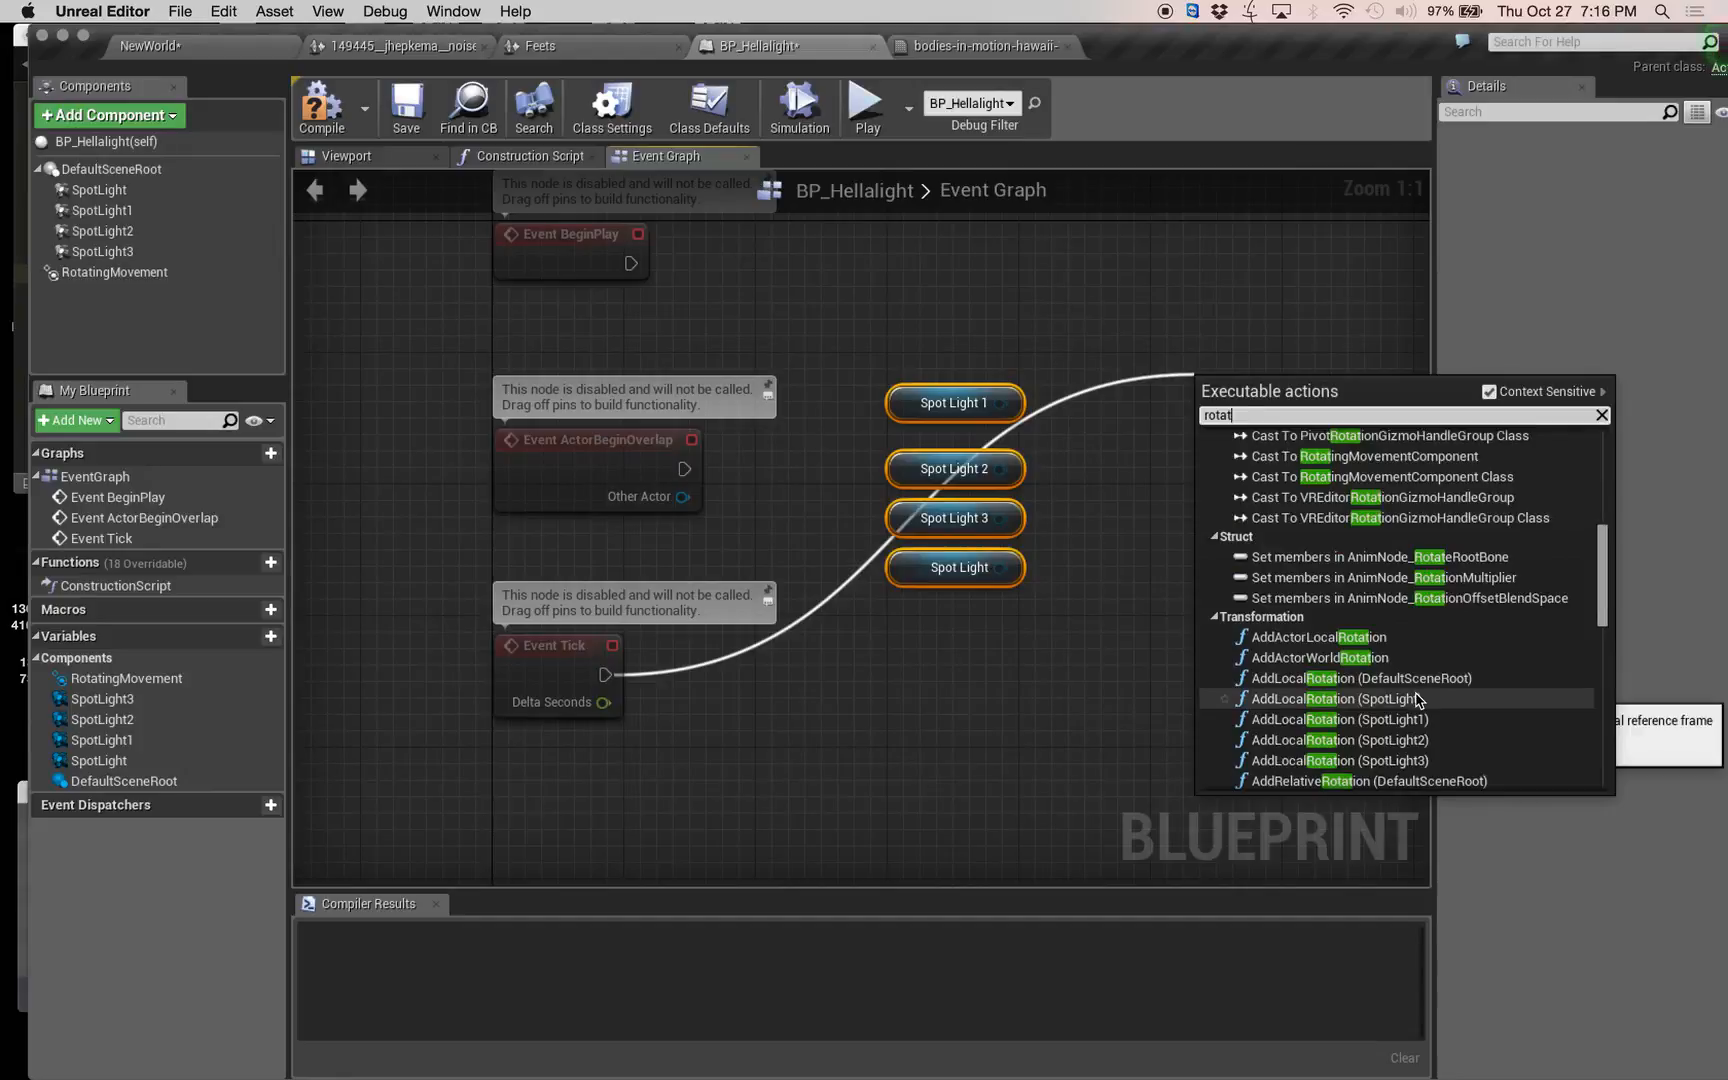
{"action": "left_click", "coordinate": [1489, 392]}
{"action": "scroll", "coordinate": [1430, 660], "scroll_direction": "up", "scroll_amount": 10}
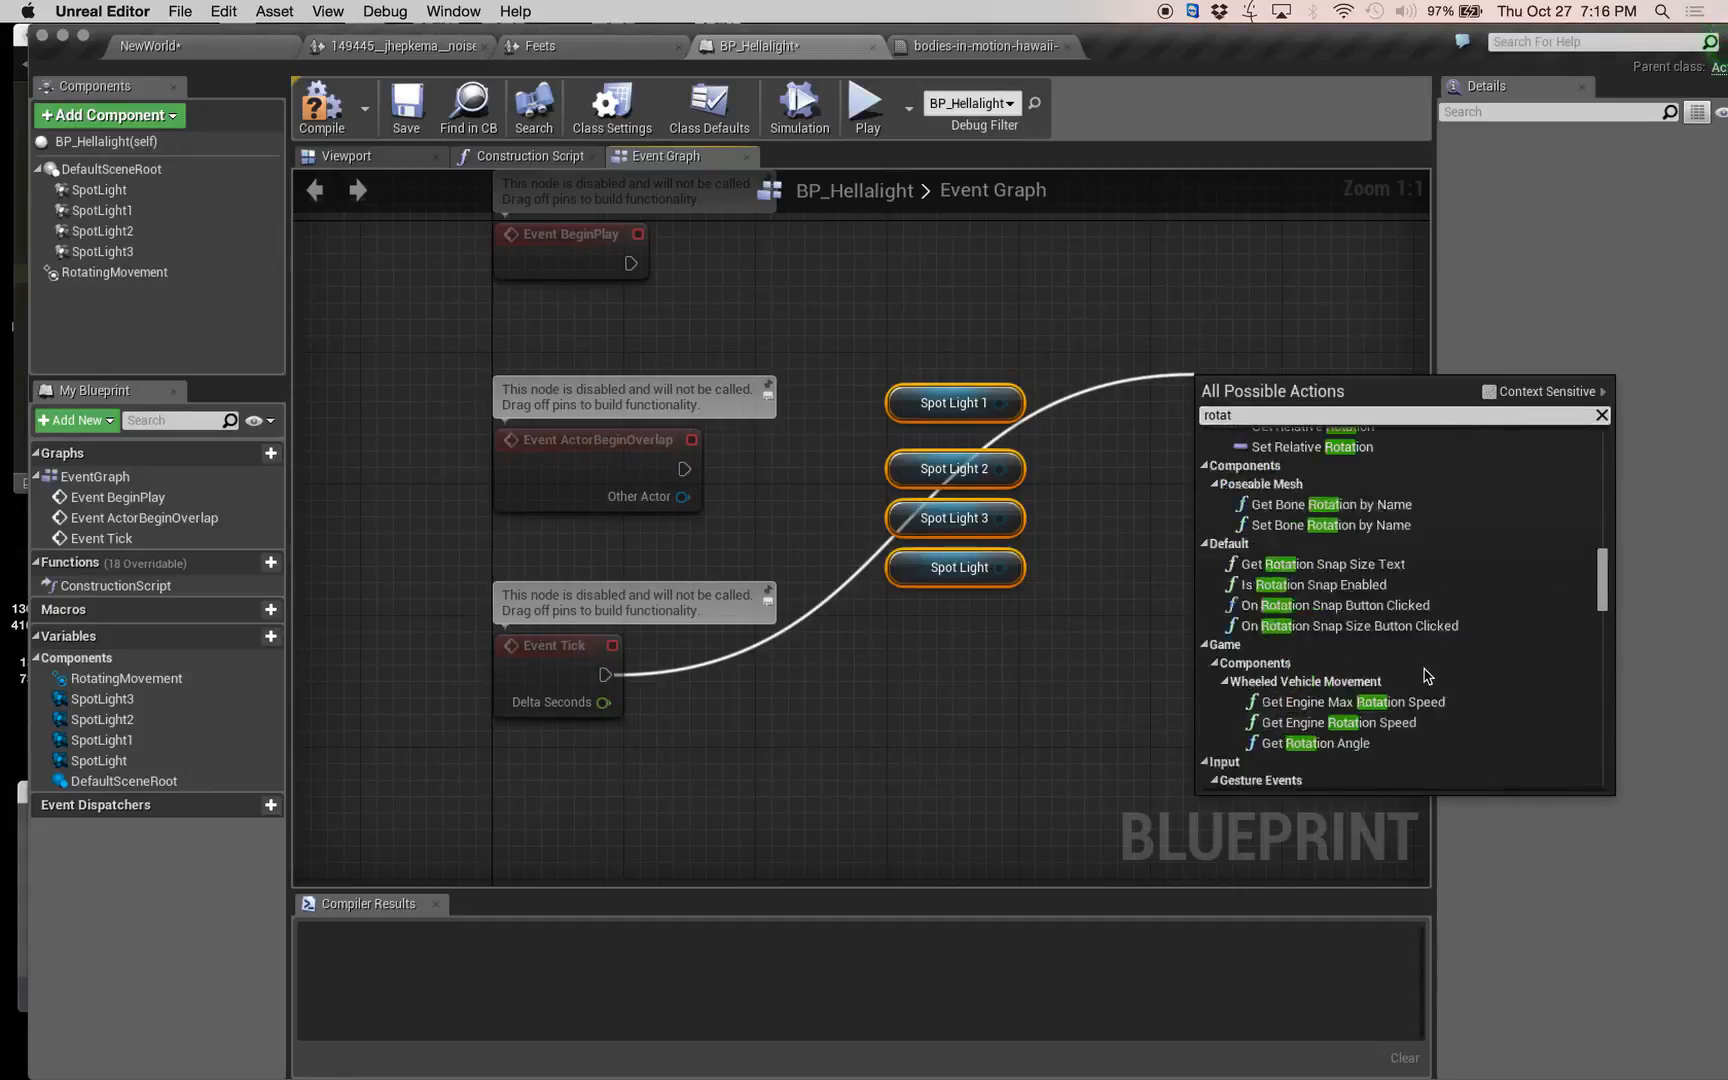
{"action": "scroll", "coordinate": [1425, 675], "scroll_direction": "down", "scroll_amount": 10}
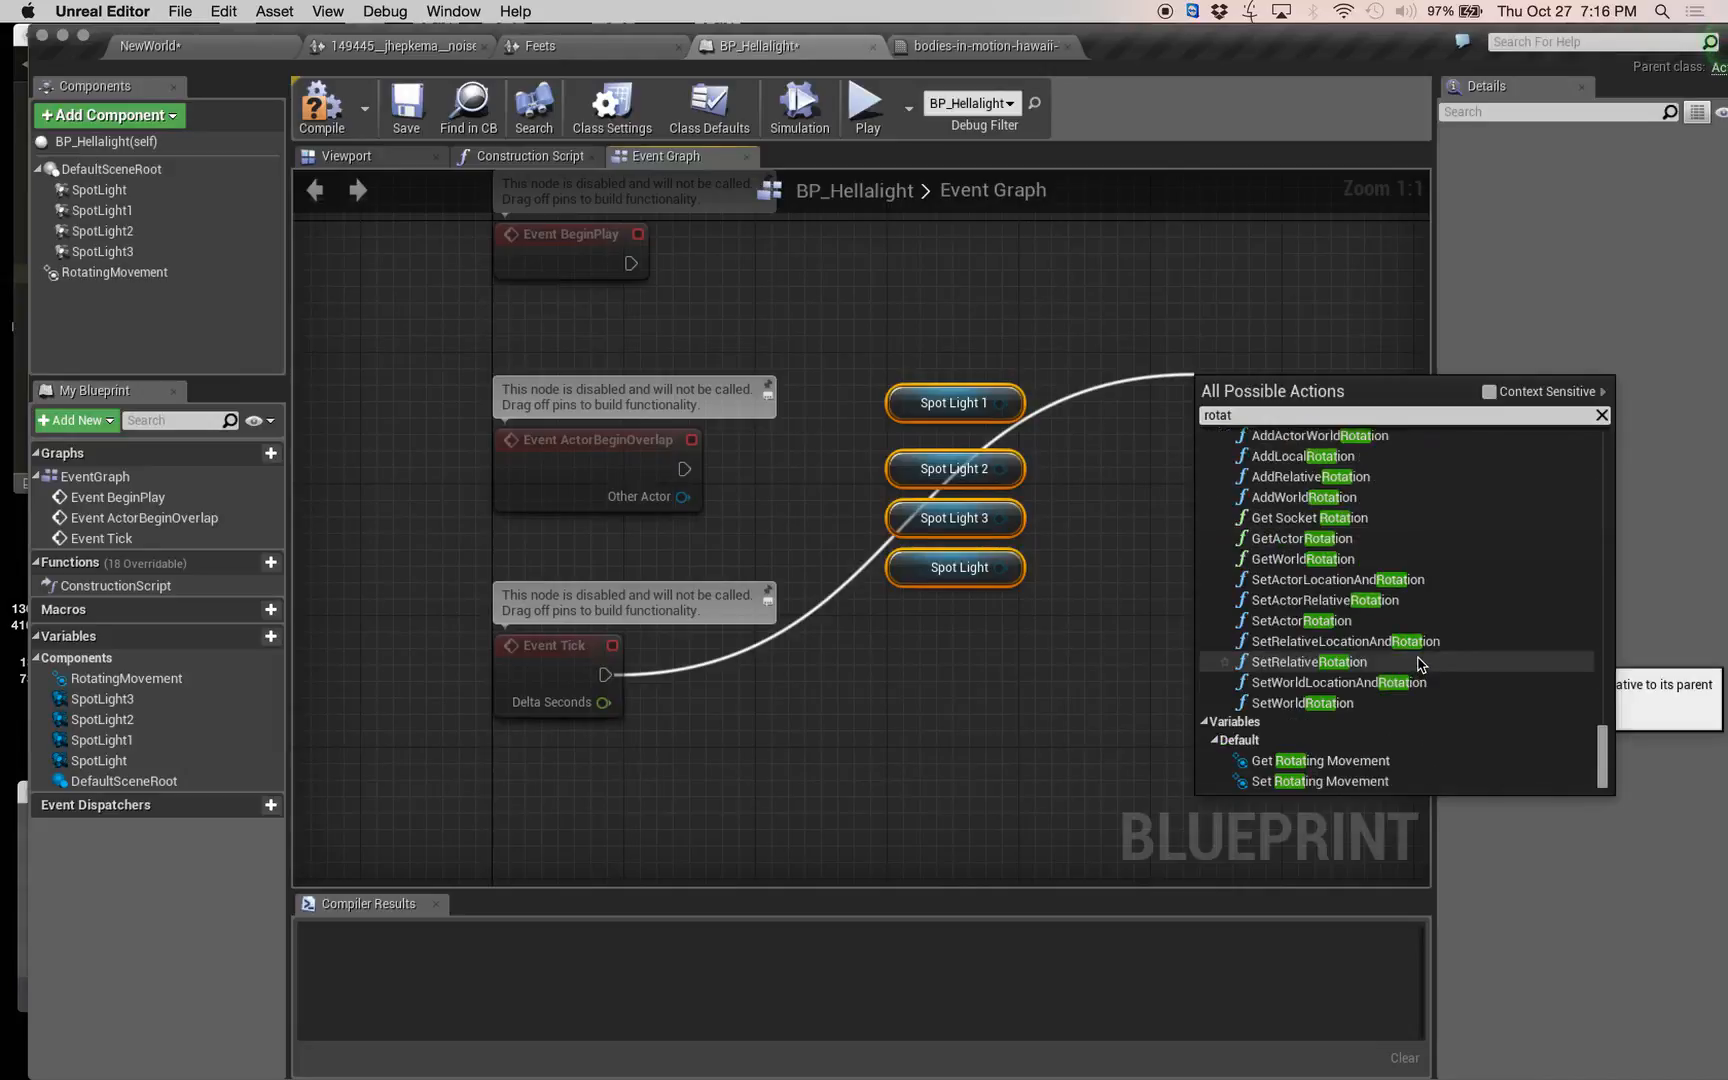
{"action": "left_click", "coordinate": [1320, 456]}
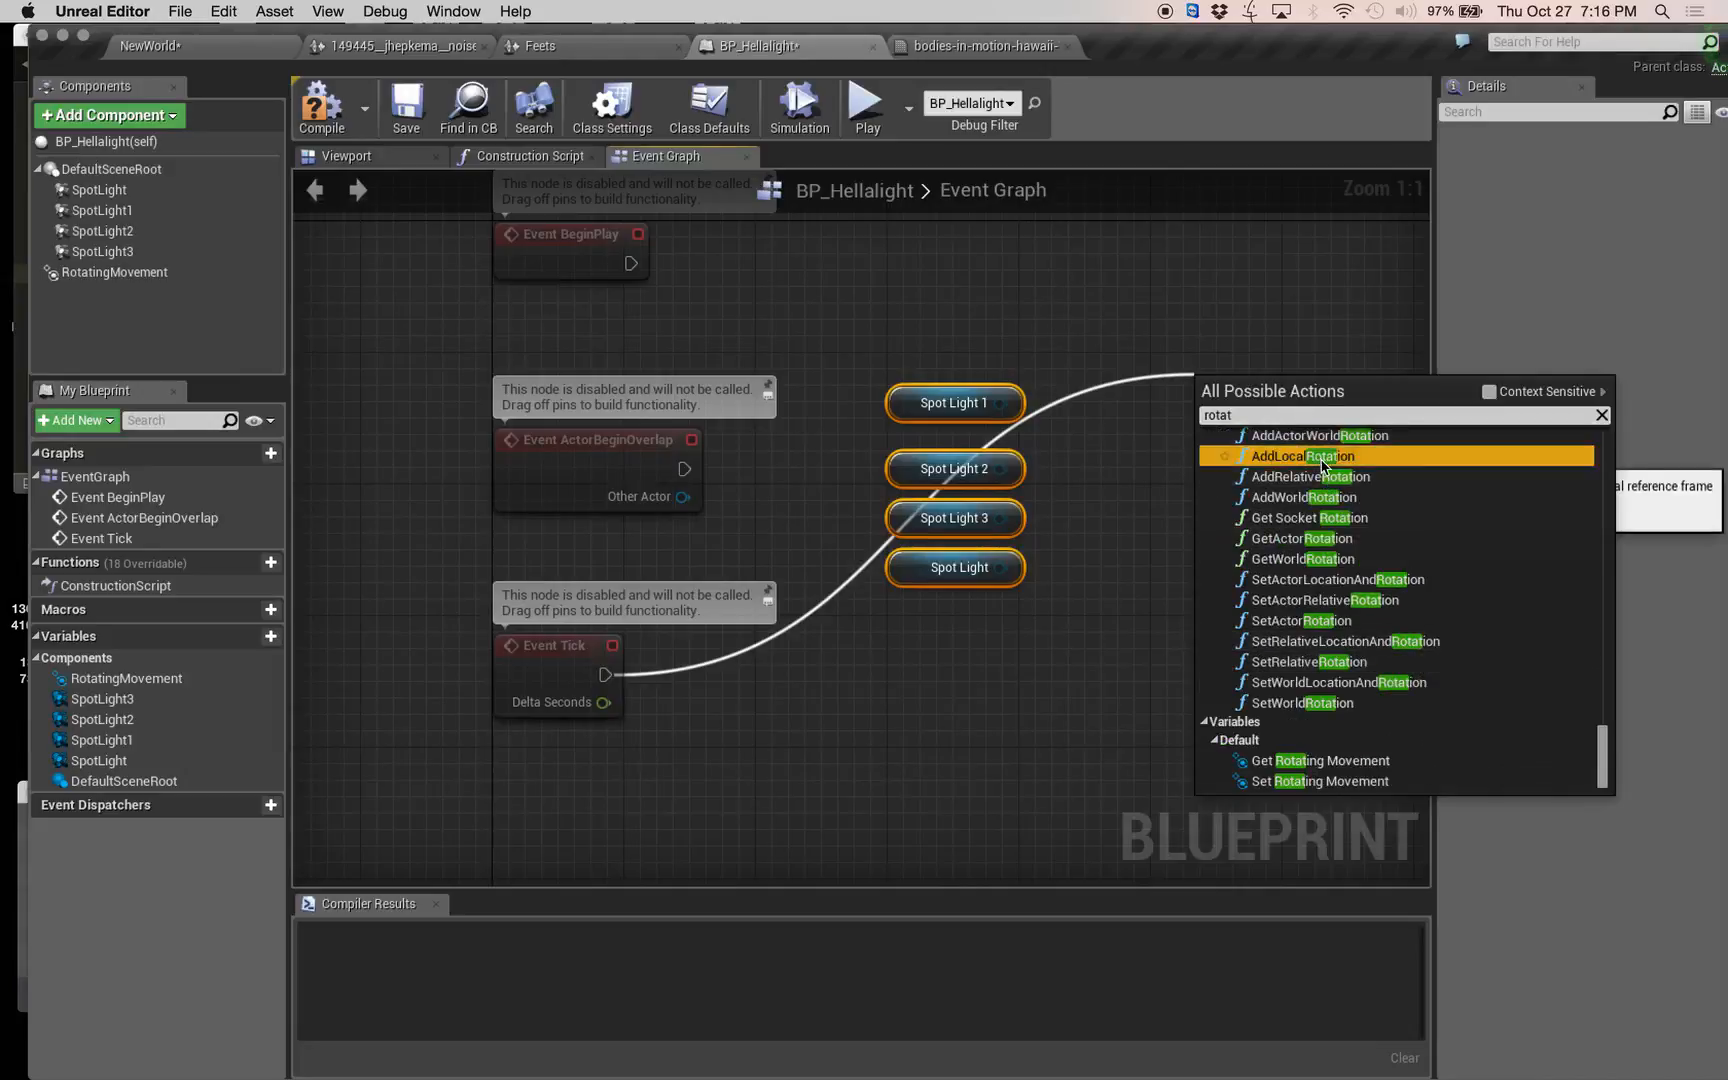
Connect all four spotlight references to the AddLocalRotation node's Target and set its Z delta rotation to 1.0.
{"action": "right_click_drag", "start_coordinate": [1252, 650], "coordinate": [1086, 645]}
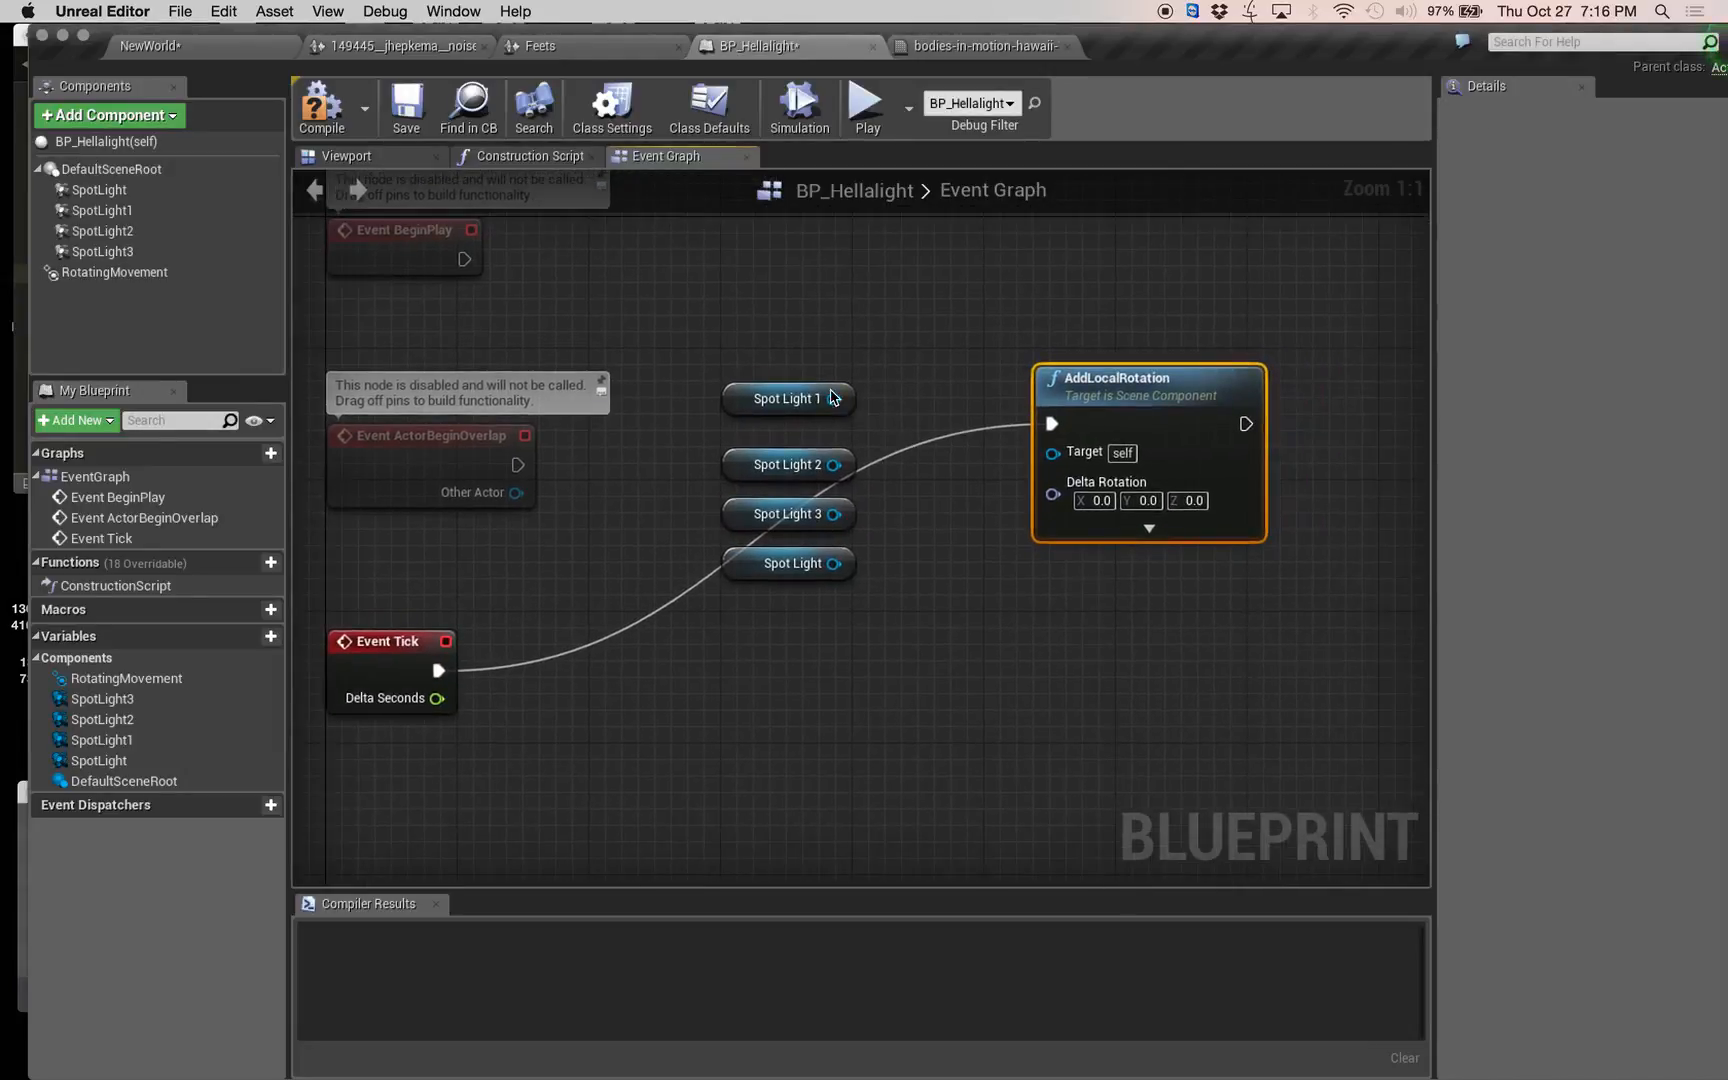
{"action": "left_click_drag", "start_coordinate": [833, 398], "coordinate": [1053, 452]}
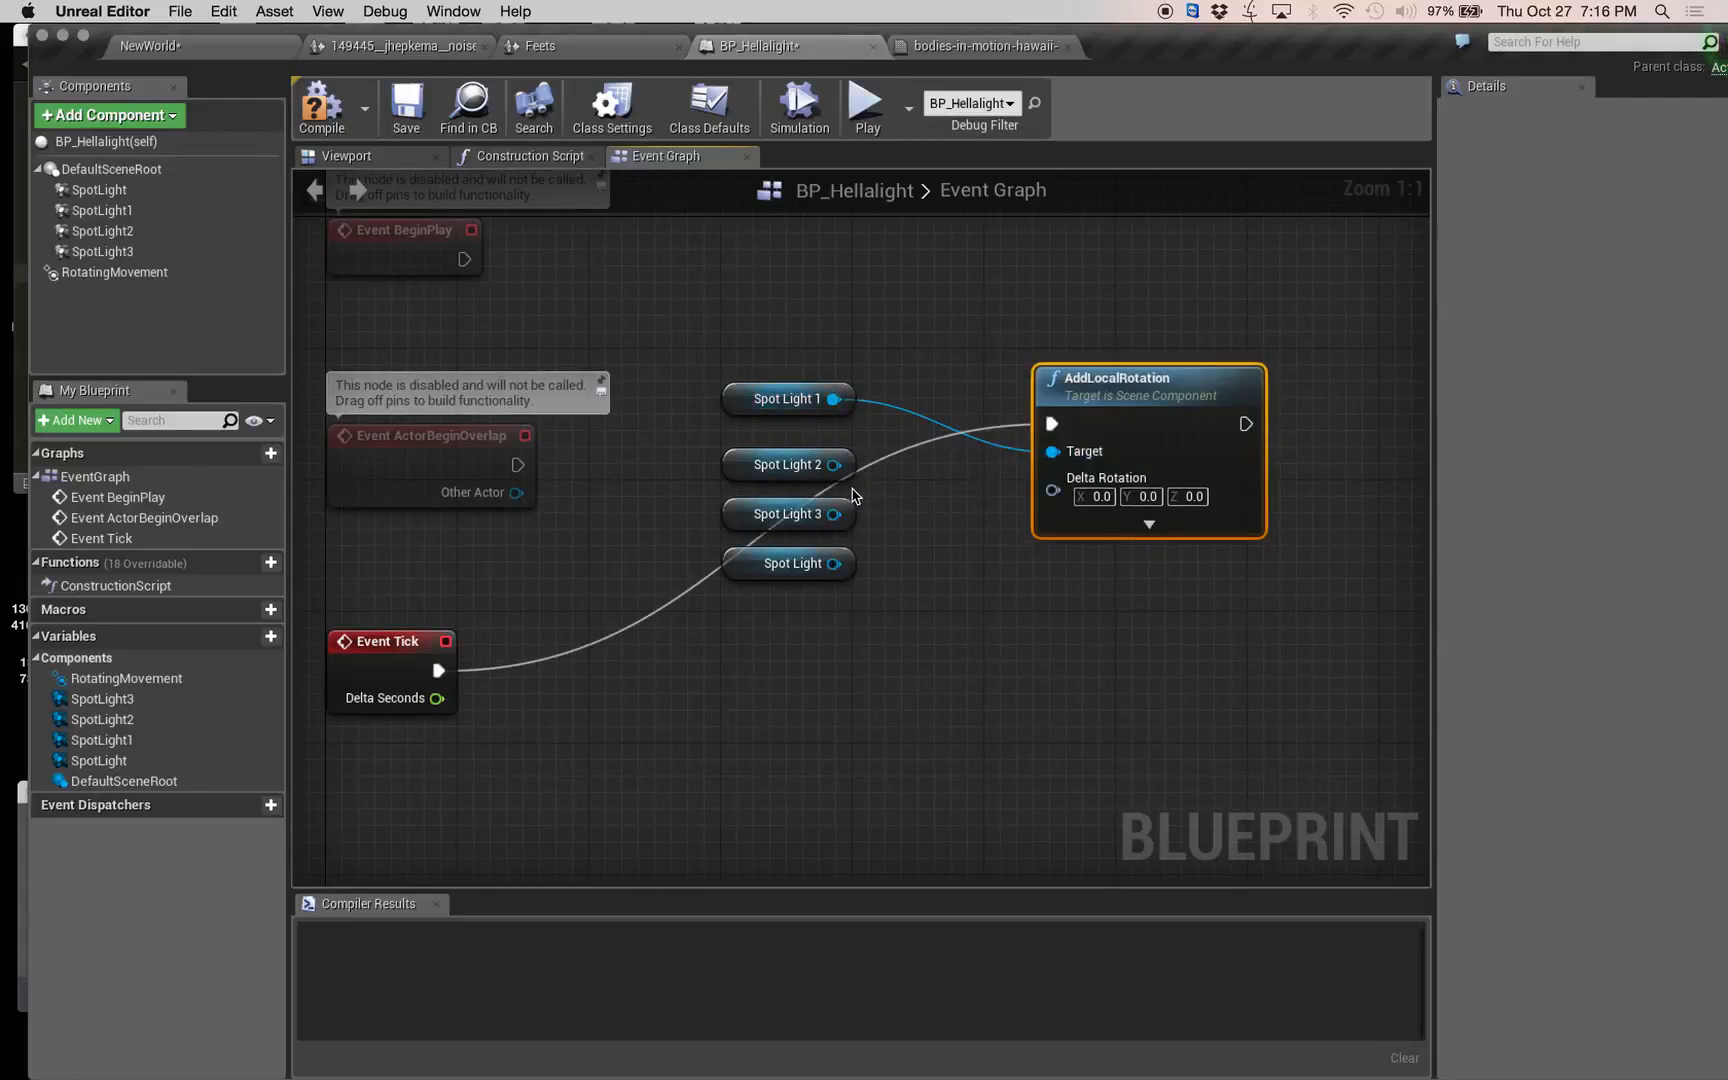
{"action": "left_click_drag", "start_coordinate": [833, 464], "coordinate": [1052, 465]}
{"action": "scroll", "coordinate": [1049, 470], "scroll_direction": "down", "scroll_amount": 1}
{"action": "left_click_drag", "start_coordinate": [845, 508], "coordinate": [1040, 454]}
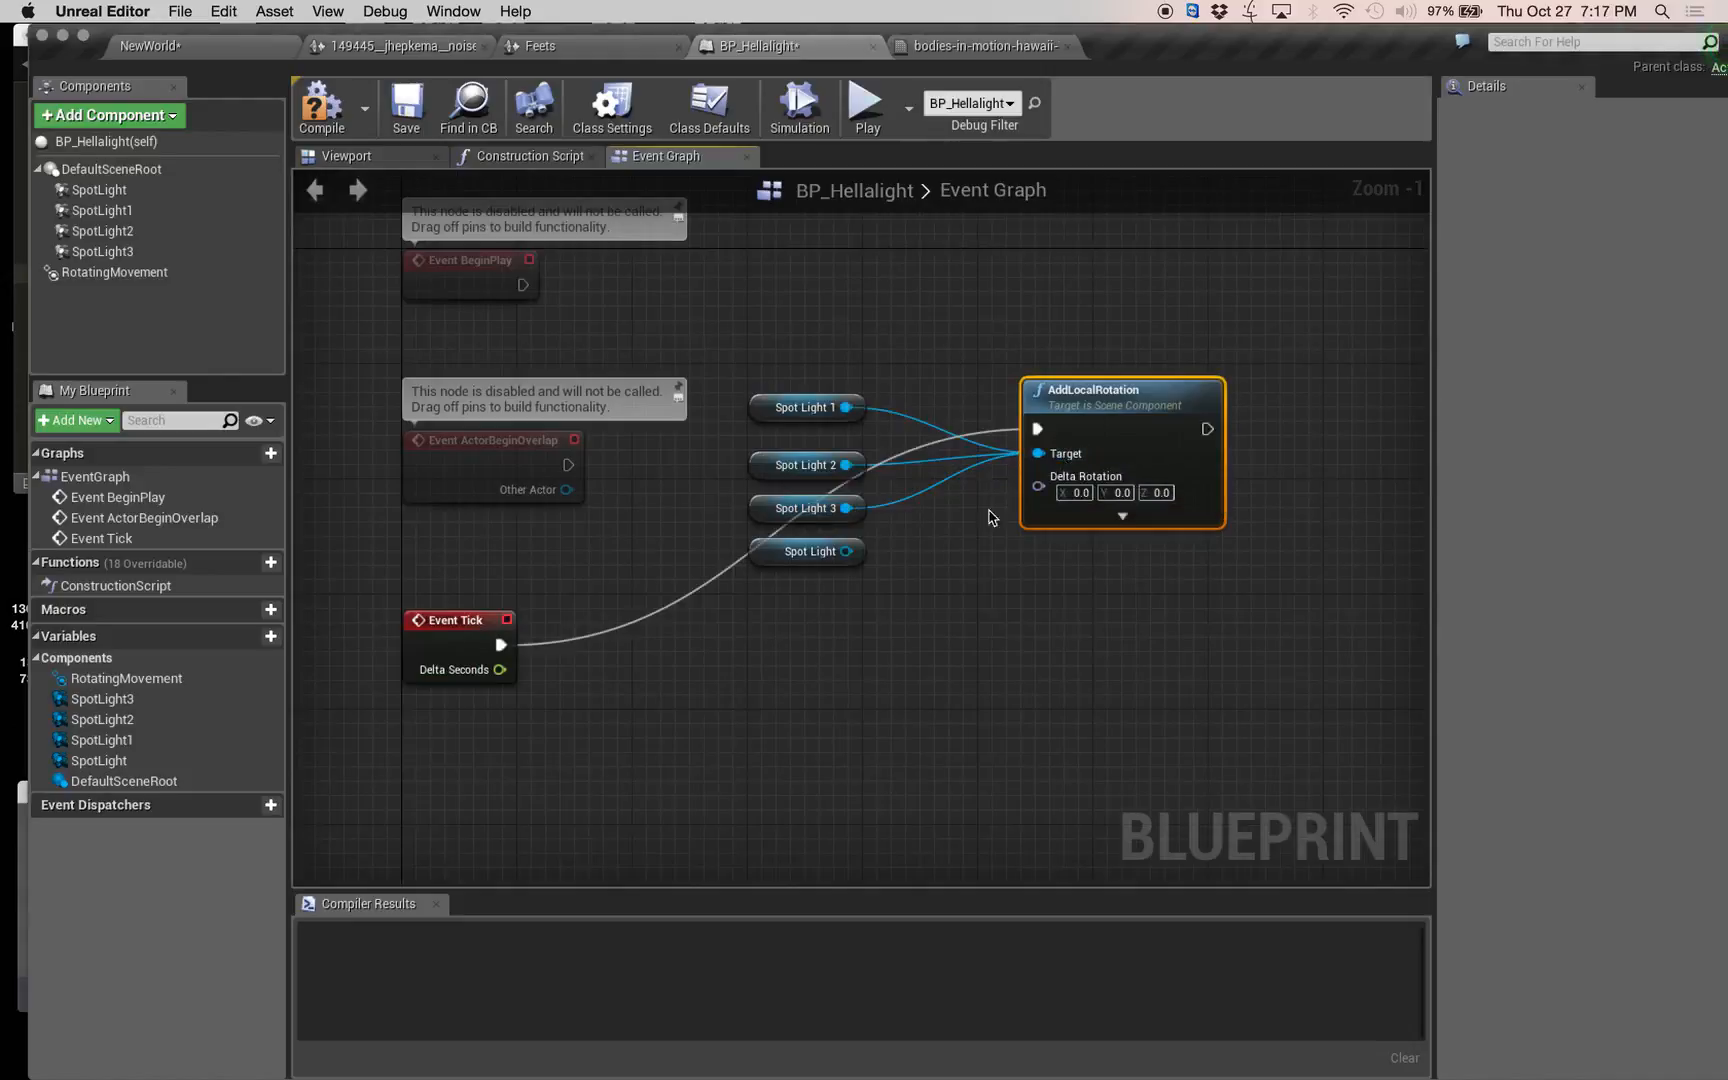
{"action": "left_click_drag", "start_coordinate": [846, 552], "coordinate": [1045, 455]}
Compile BP_Hellalight, briefly play the NewWorld level to check the lights' rotation, and return to the blueprint's Event Graph.
{"action": "left_click", "coordinate": [336, 108]}
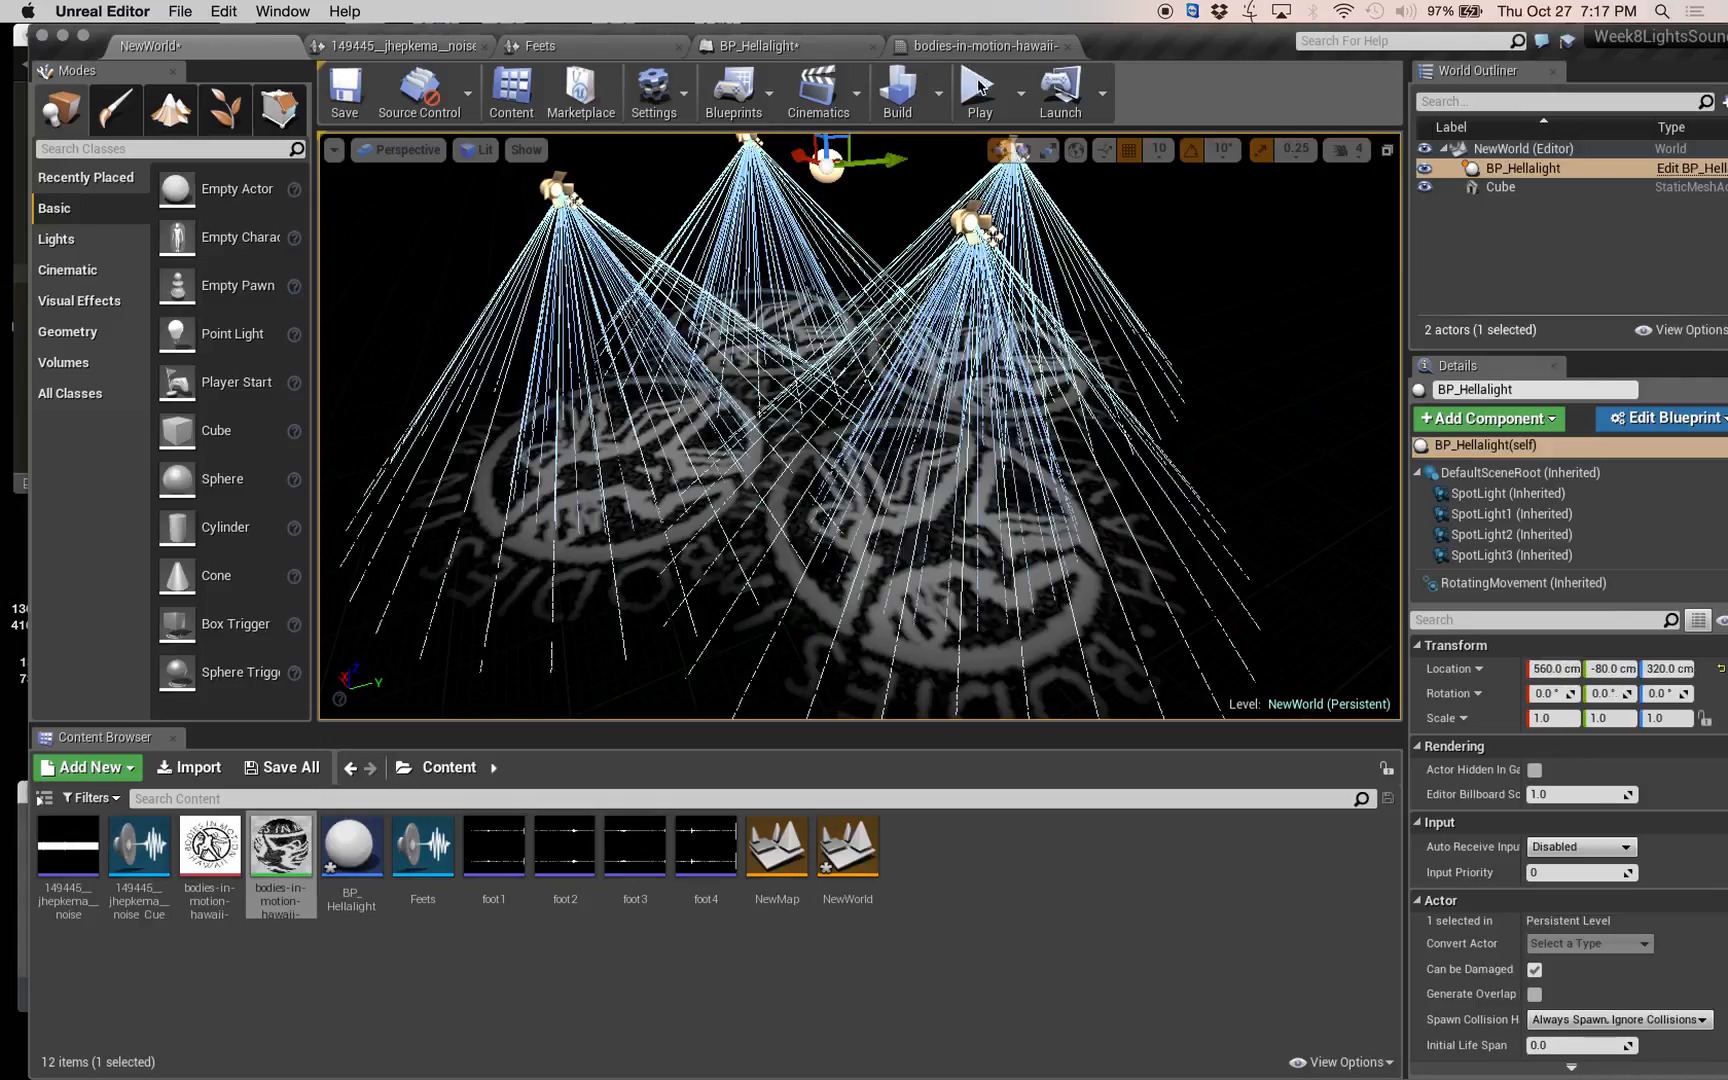
{"action": "left_click", "coordinate": [978, 88]}
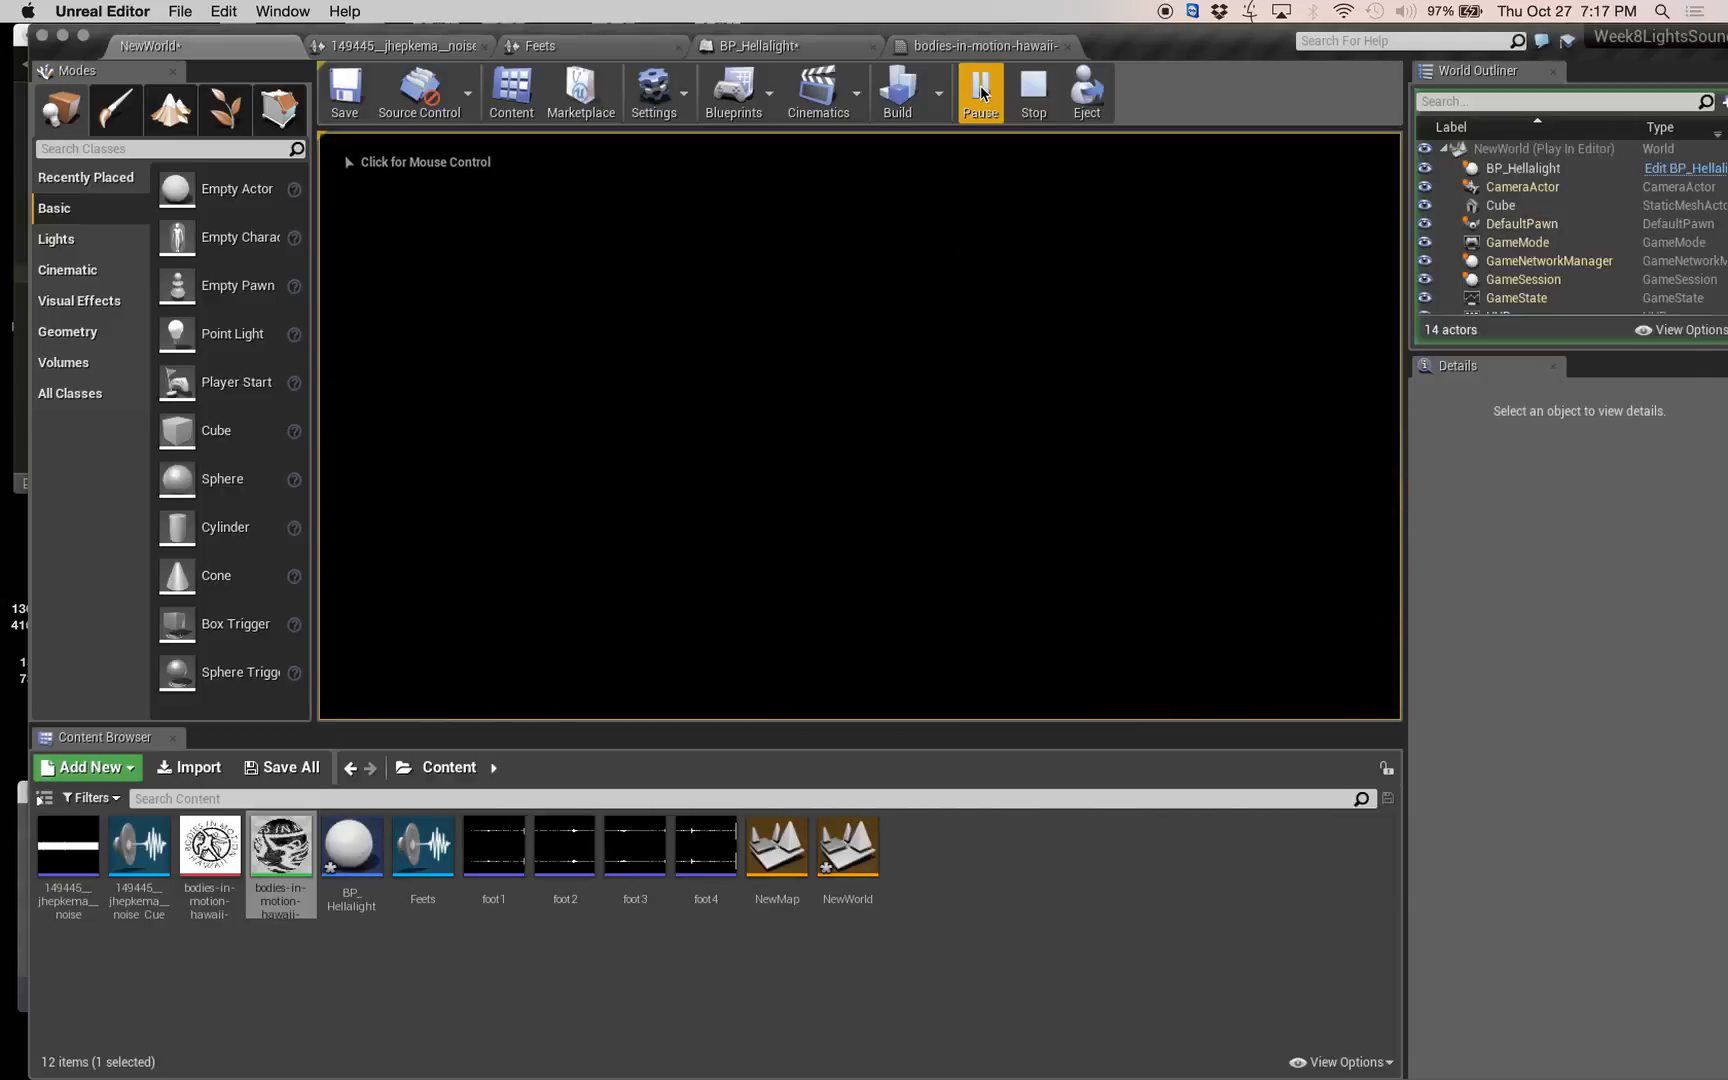
{"action": "left_click", "coordinate": [1033, 90]}
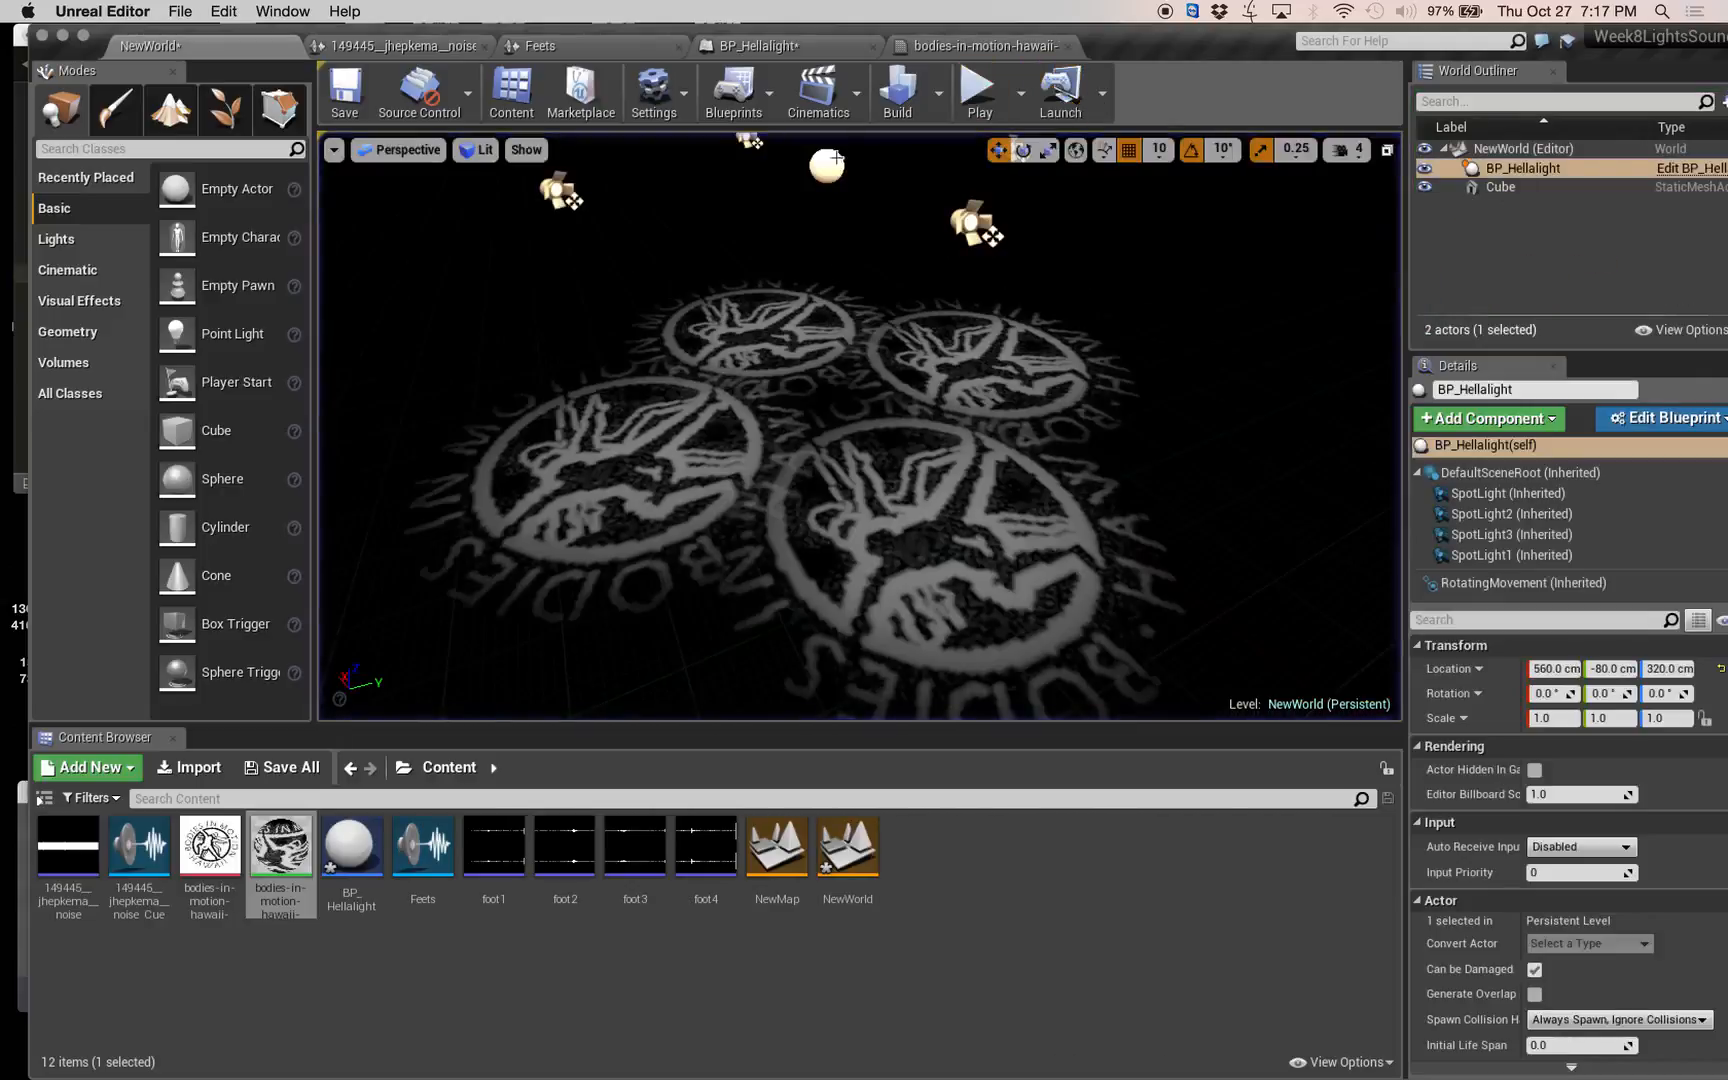
{"action": "left_click", "coordinate": [400, 46]}
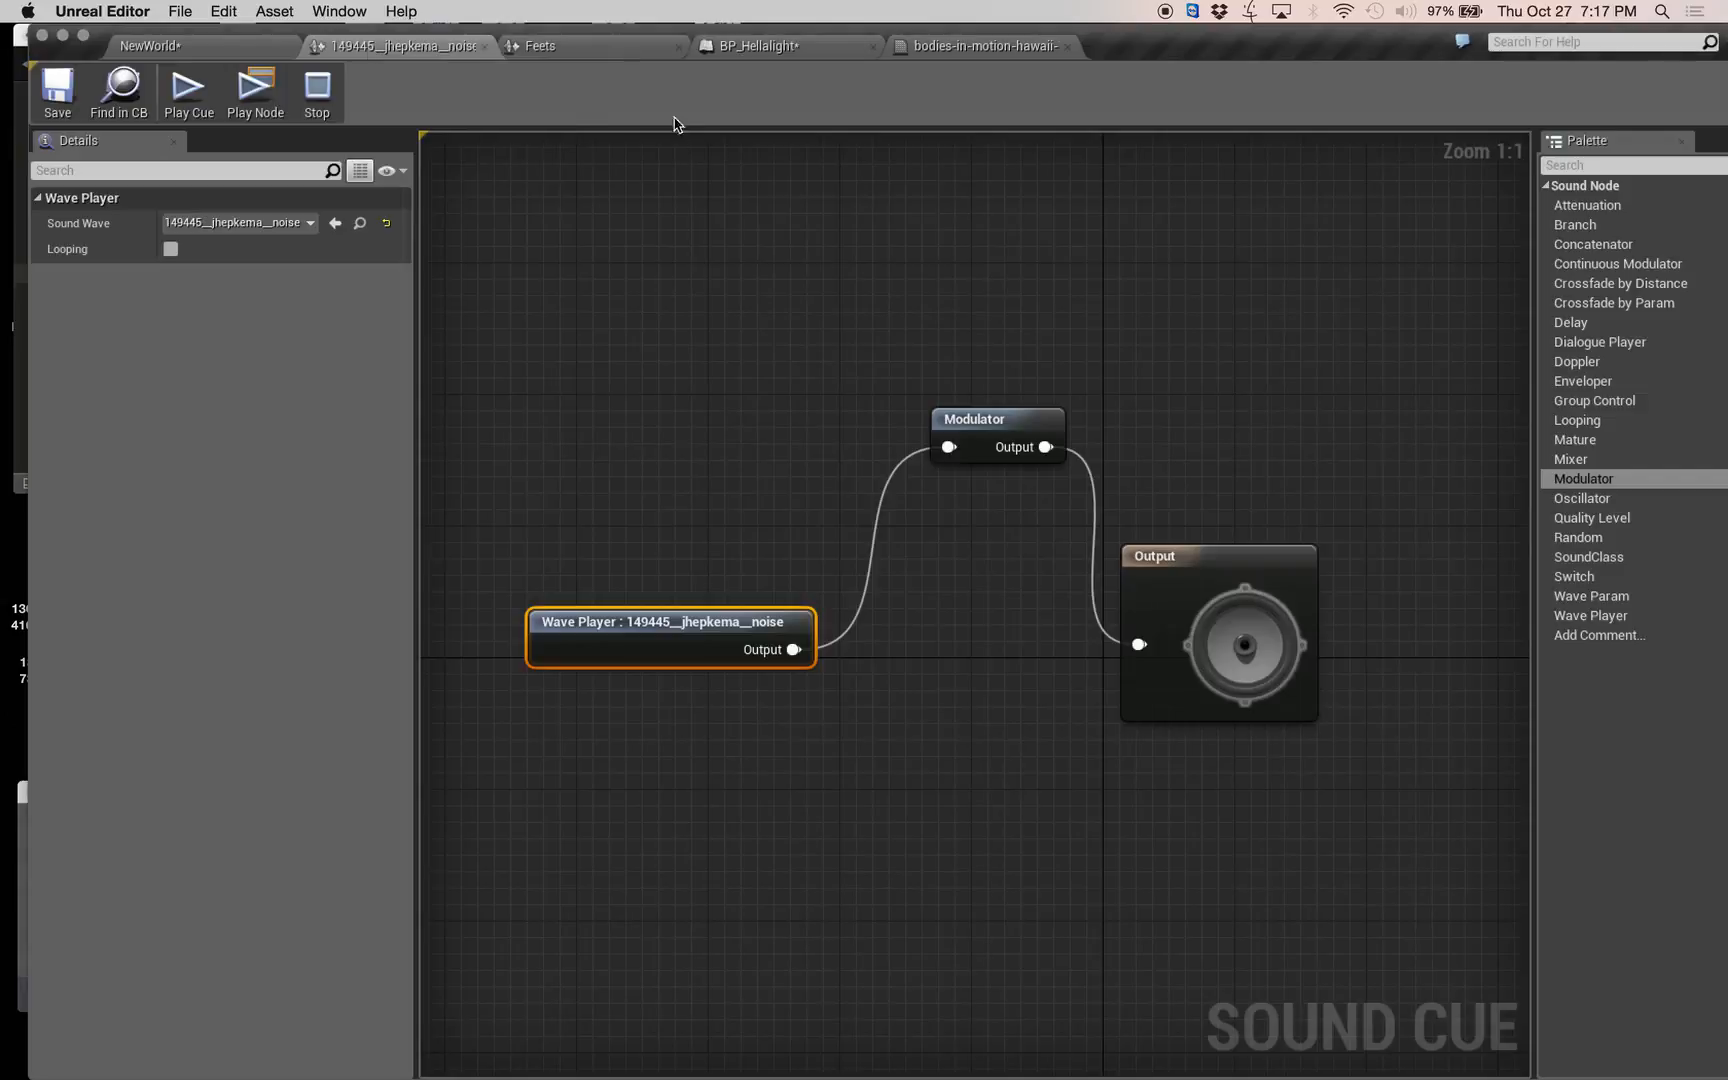
{"action": "left_click", "coordinate": [803, 48]}
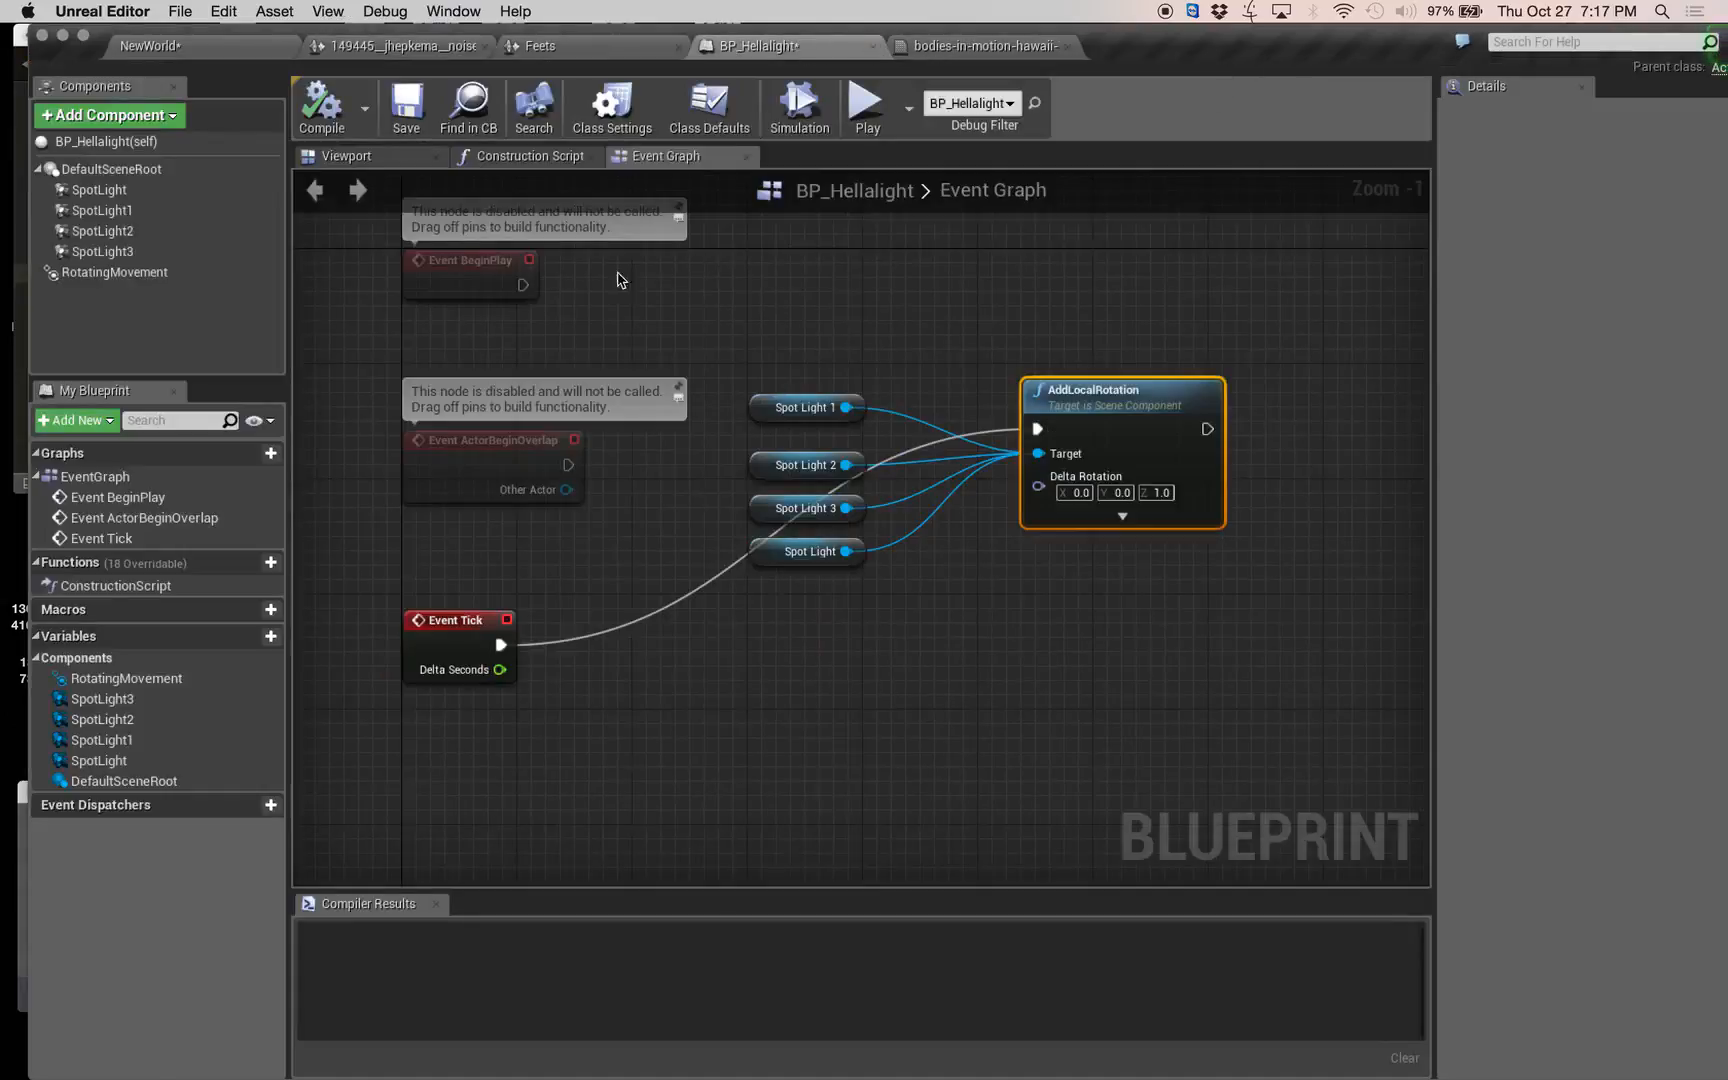
Disconnect Event Tick from the AddLocalRotation node, keeping the four spotlight connections to its Target.
{"action": "right_click_drag", "start_coordinate": [920, 337], "coordinate": [960, 360]}
{"action": "left_click_drag", "start_coordinate": [877, 348], "coordinate": [860, 616]}
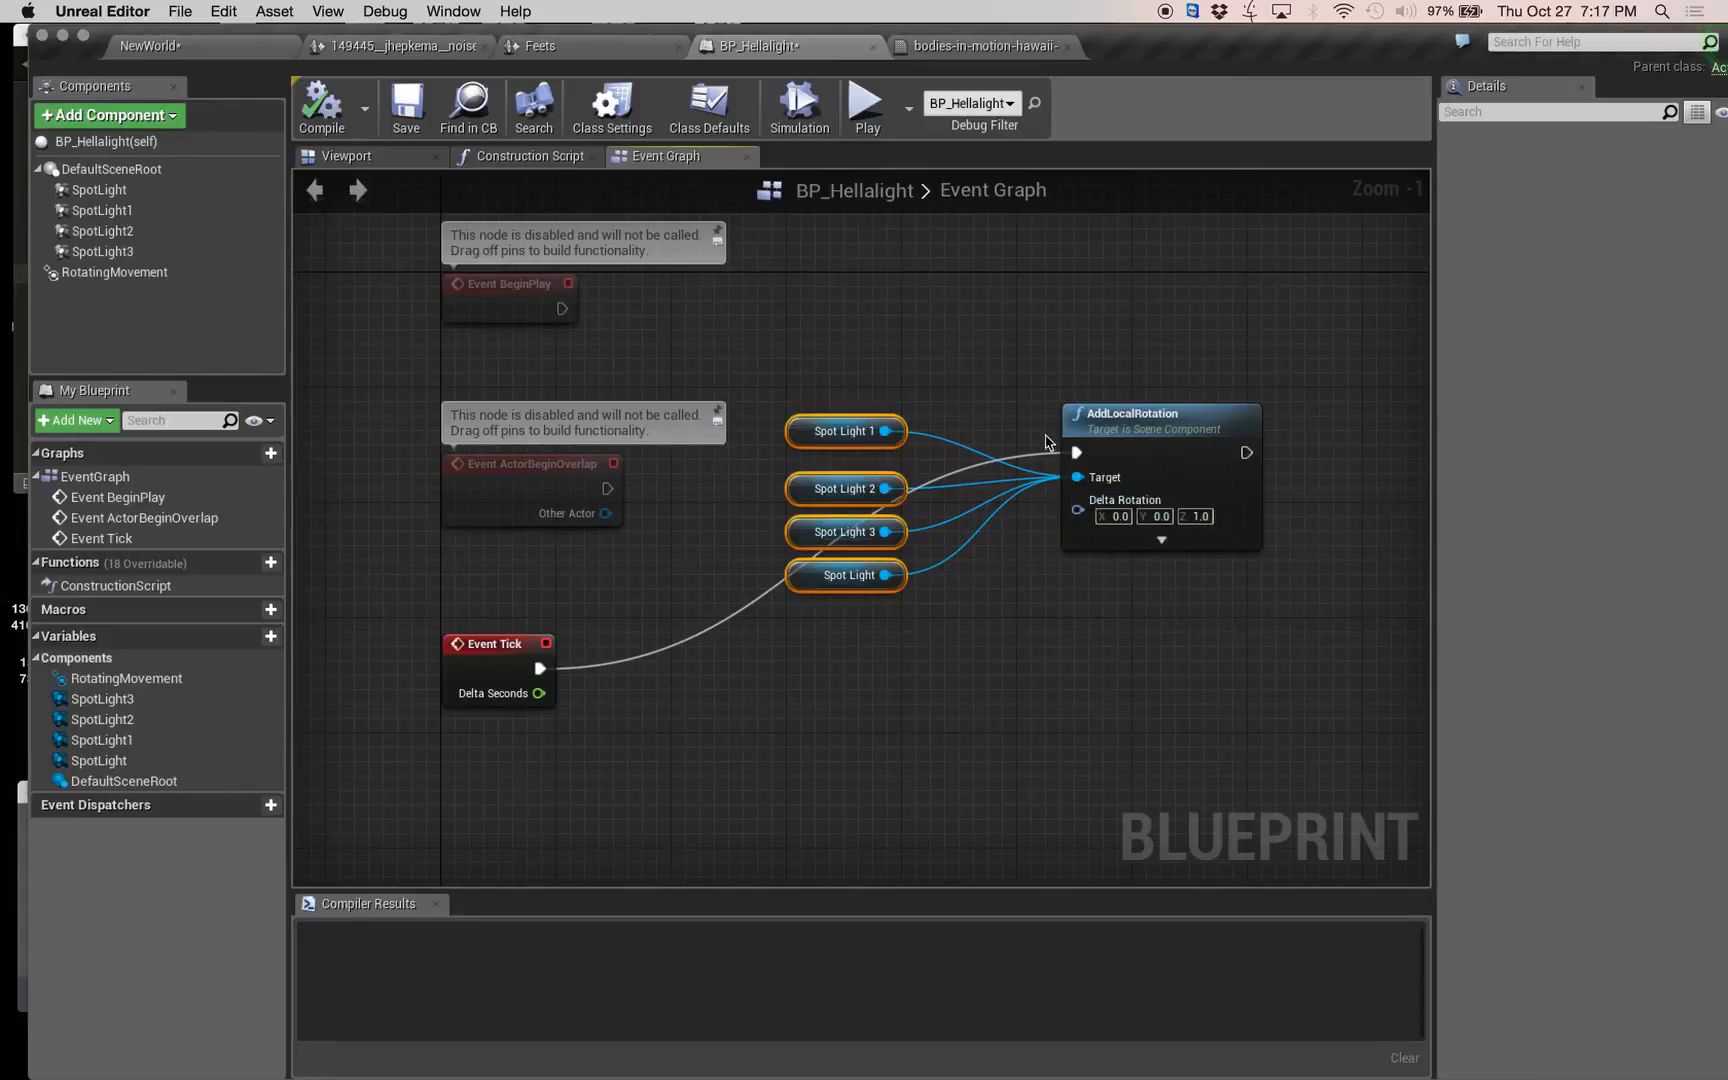
{"action": "left_click", "coordinate": [1076, 452], "text": "alt"}
{"action": "right_click_drag", "start_coordinate": [917, 316], "coordinate": [830, 340]}
{"action": "right_click", "coordinate": [940, 375]}
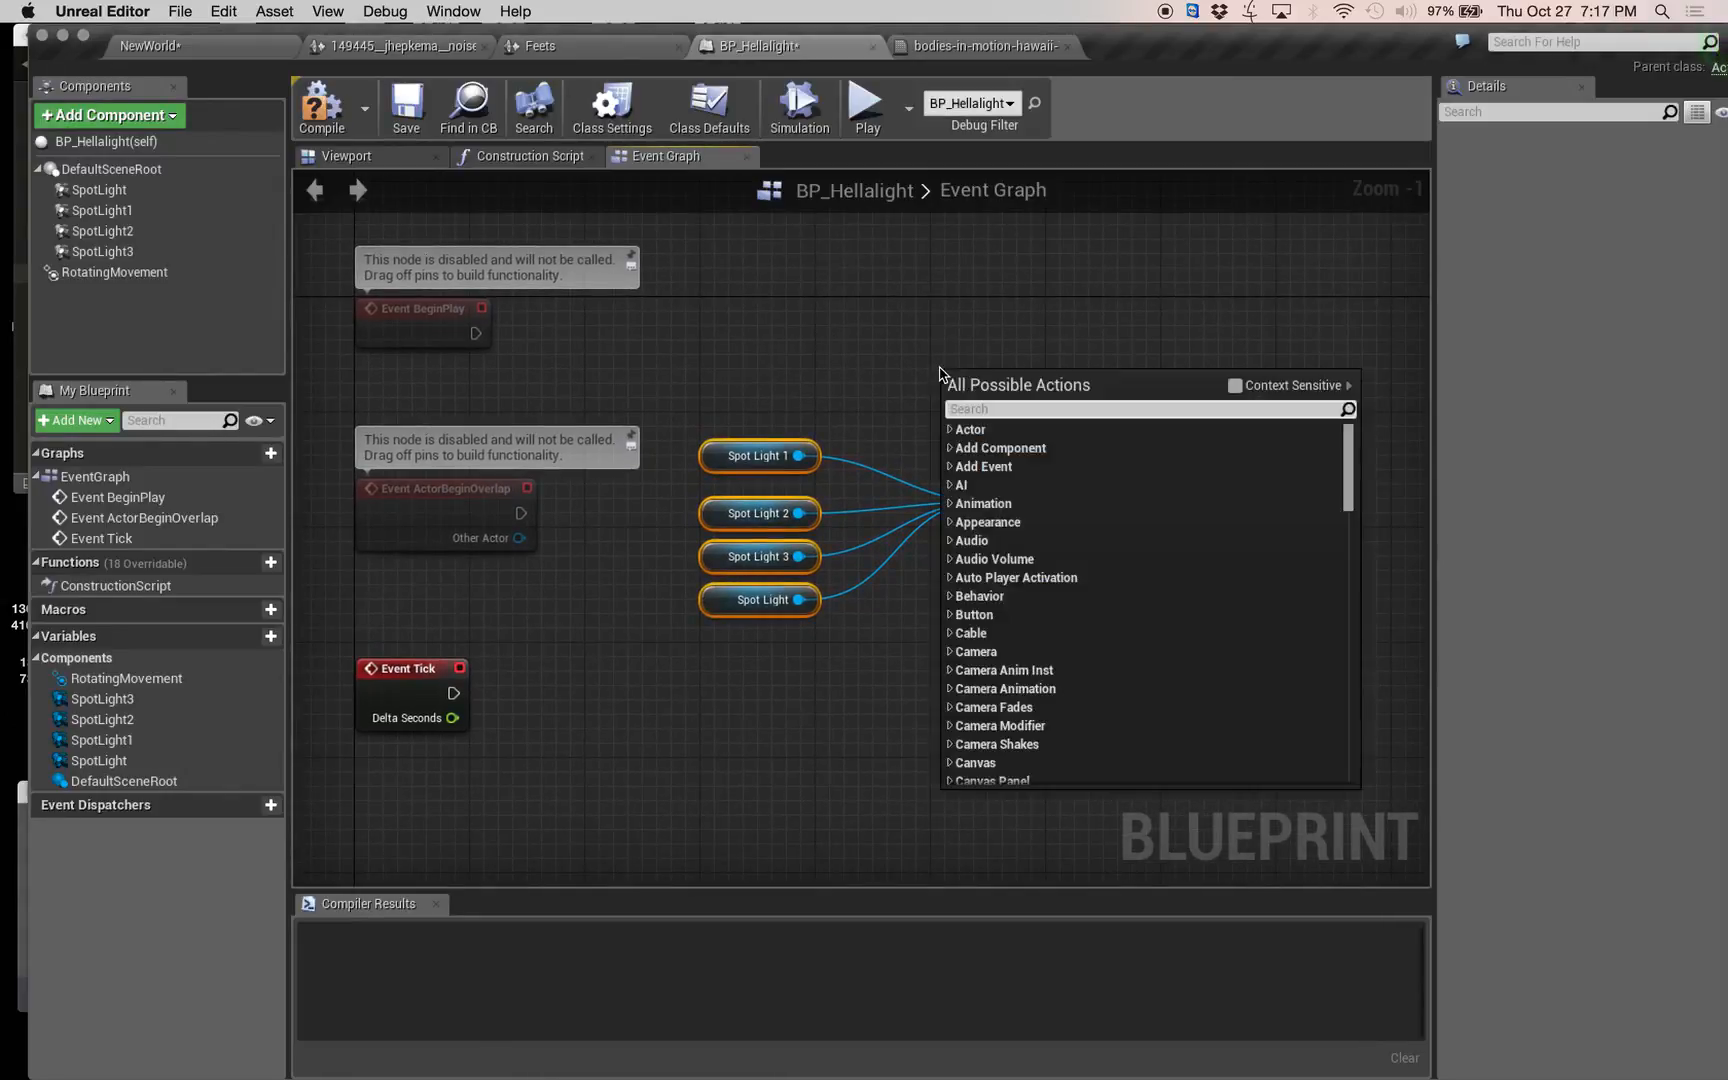
{"action": "left_click", "coordinate": [850, 372]}
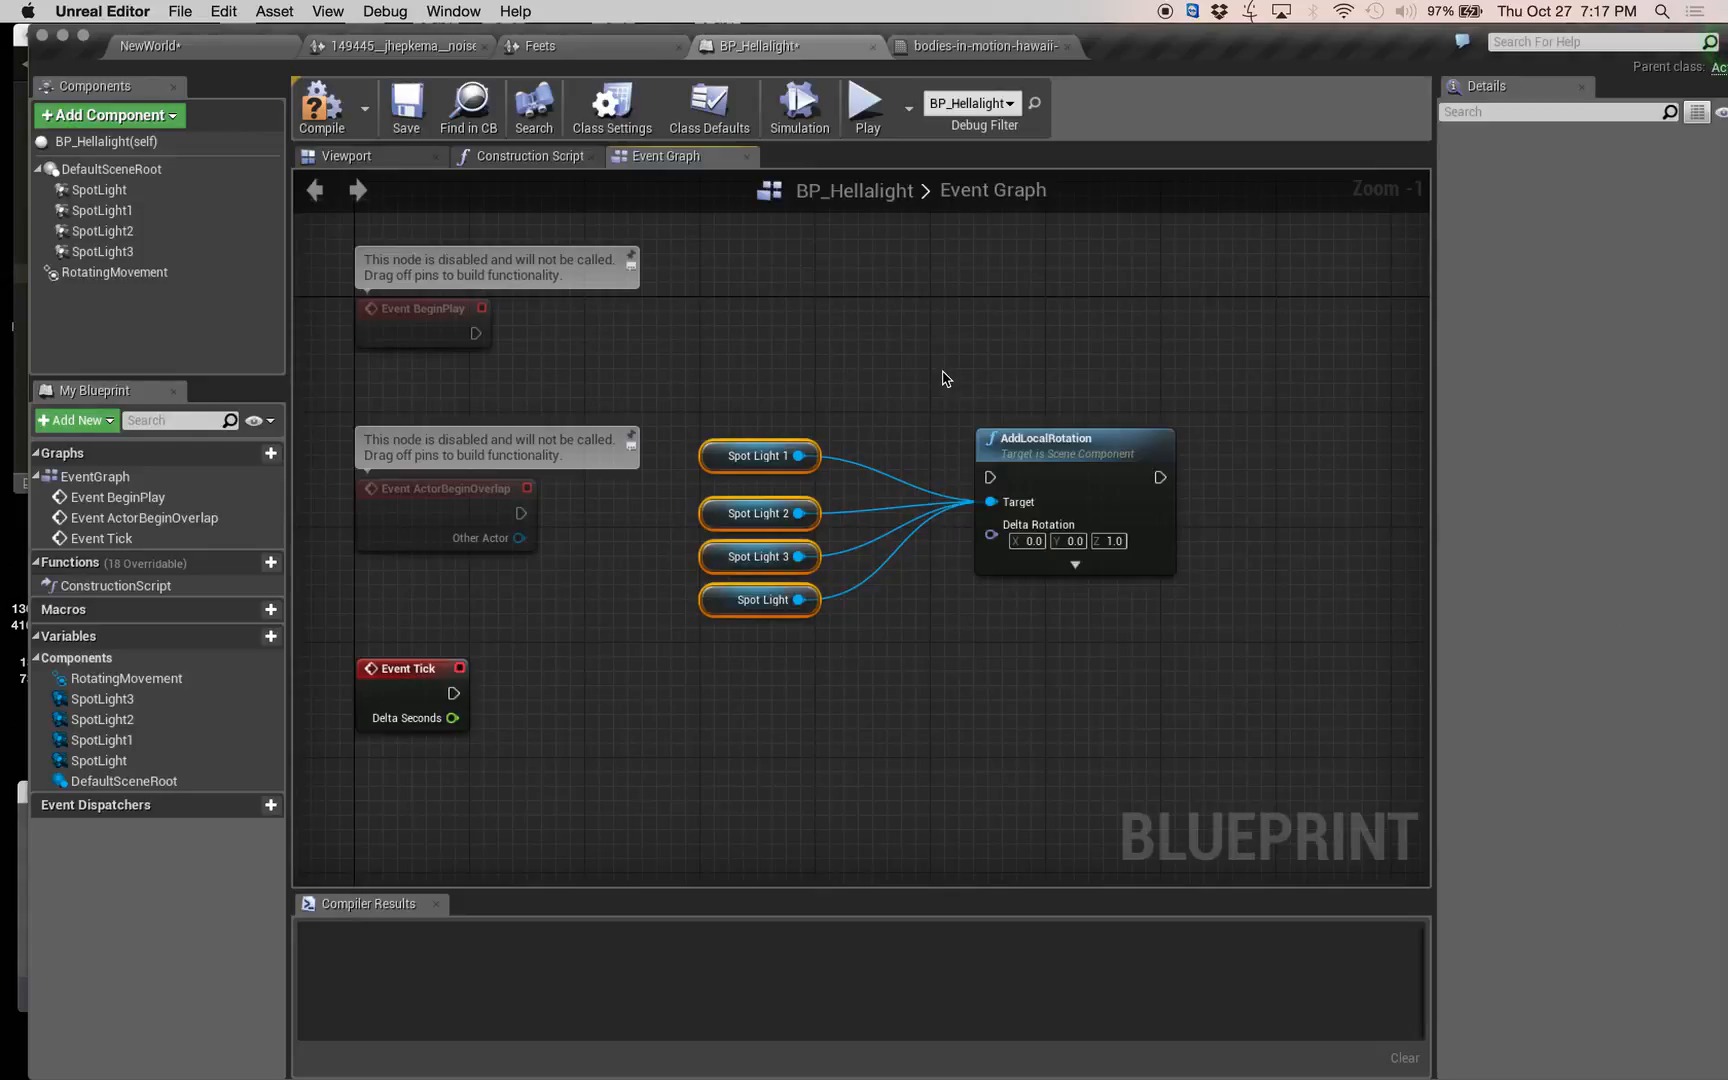
{"action": "right_click_drag", "start_coordinate": [943, 372], "coordinate": [921, 368]}
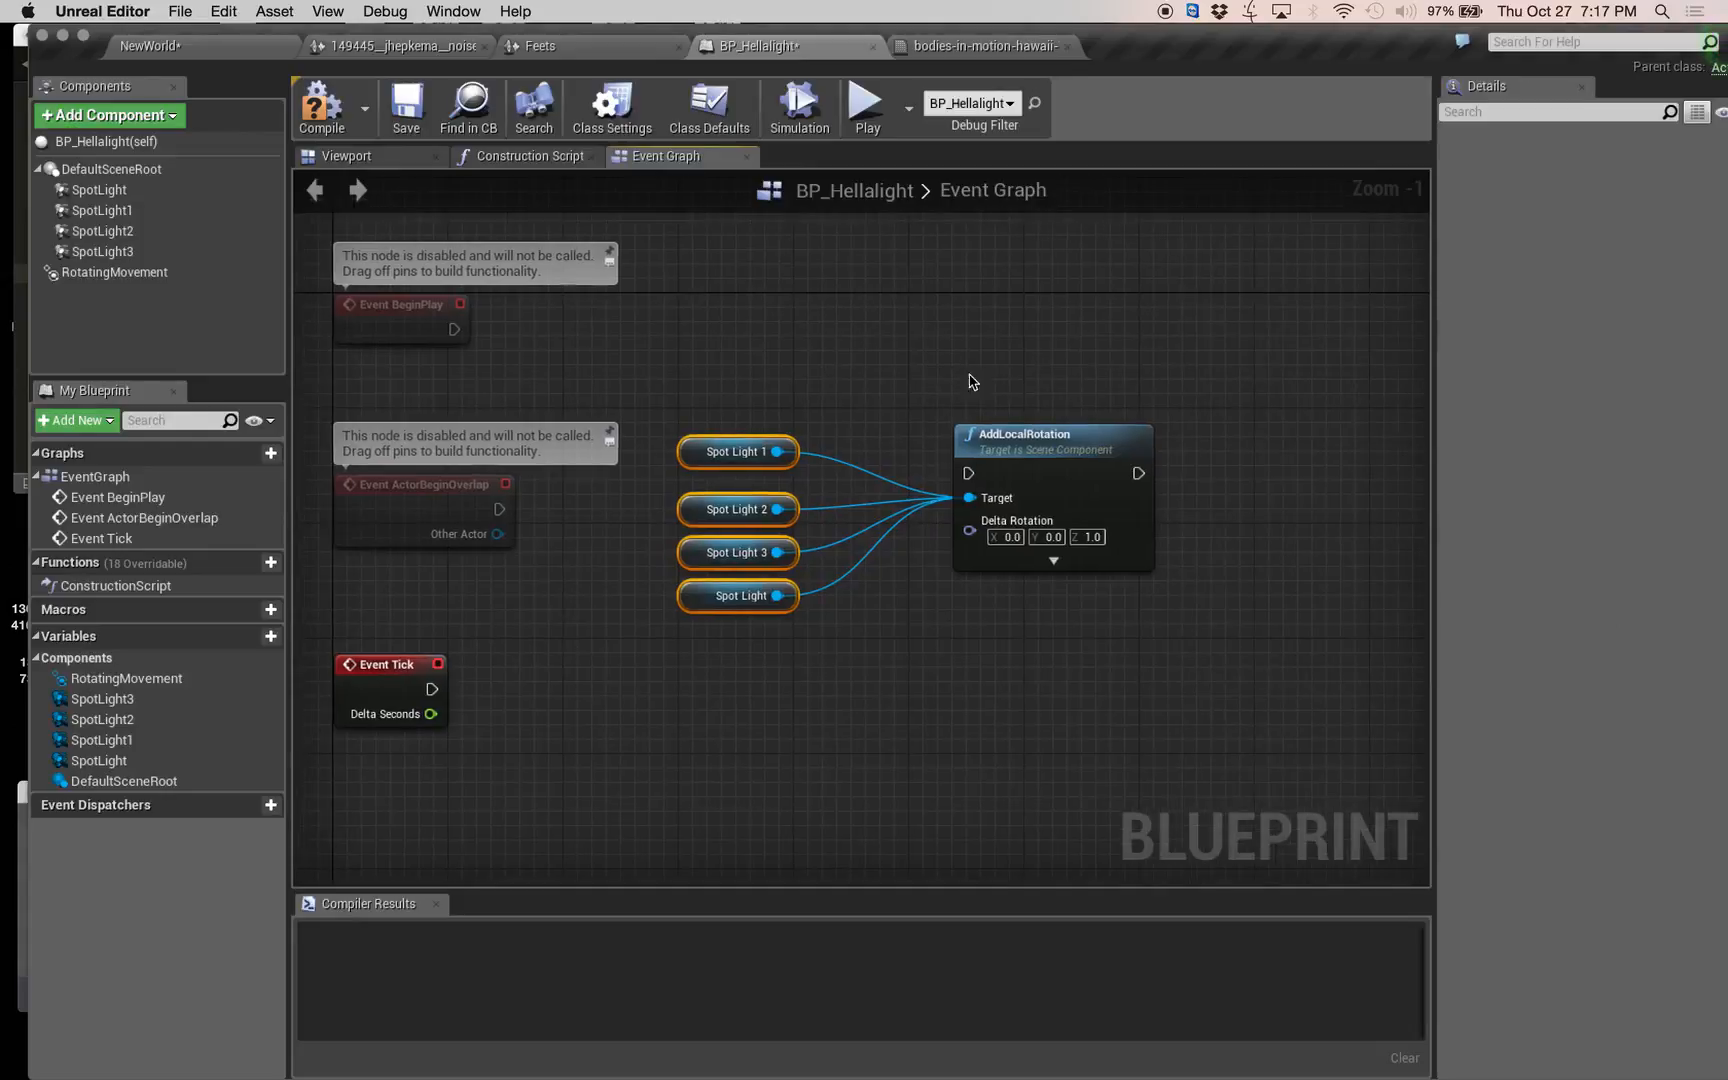
Add an AddActorLocalRotation node by searching for localrot, and place it below the AddLocalRotation node.
{"action": "right_click", "coordinate": [948, 316]}
{"action": "type", "text": "addrota"}
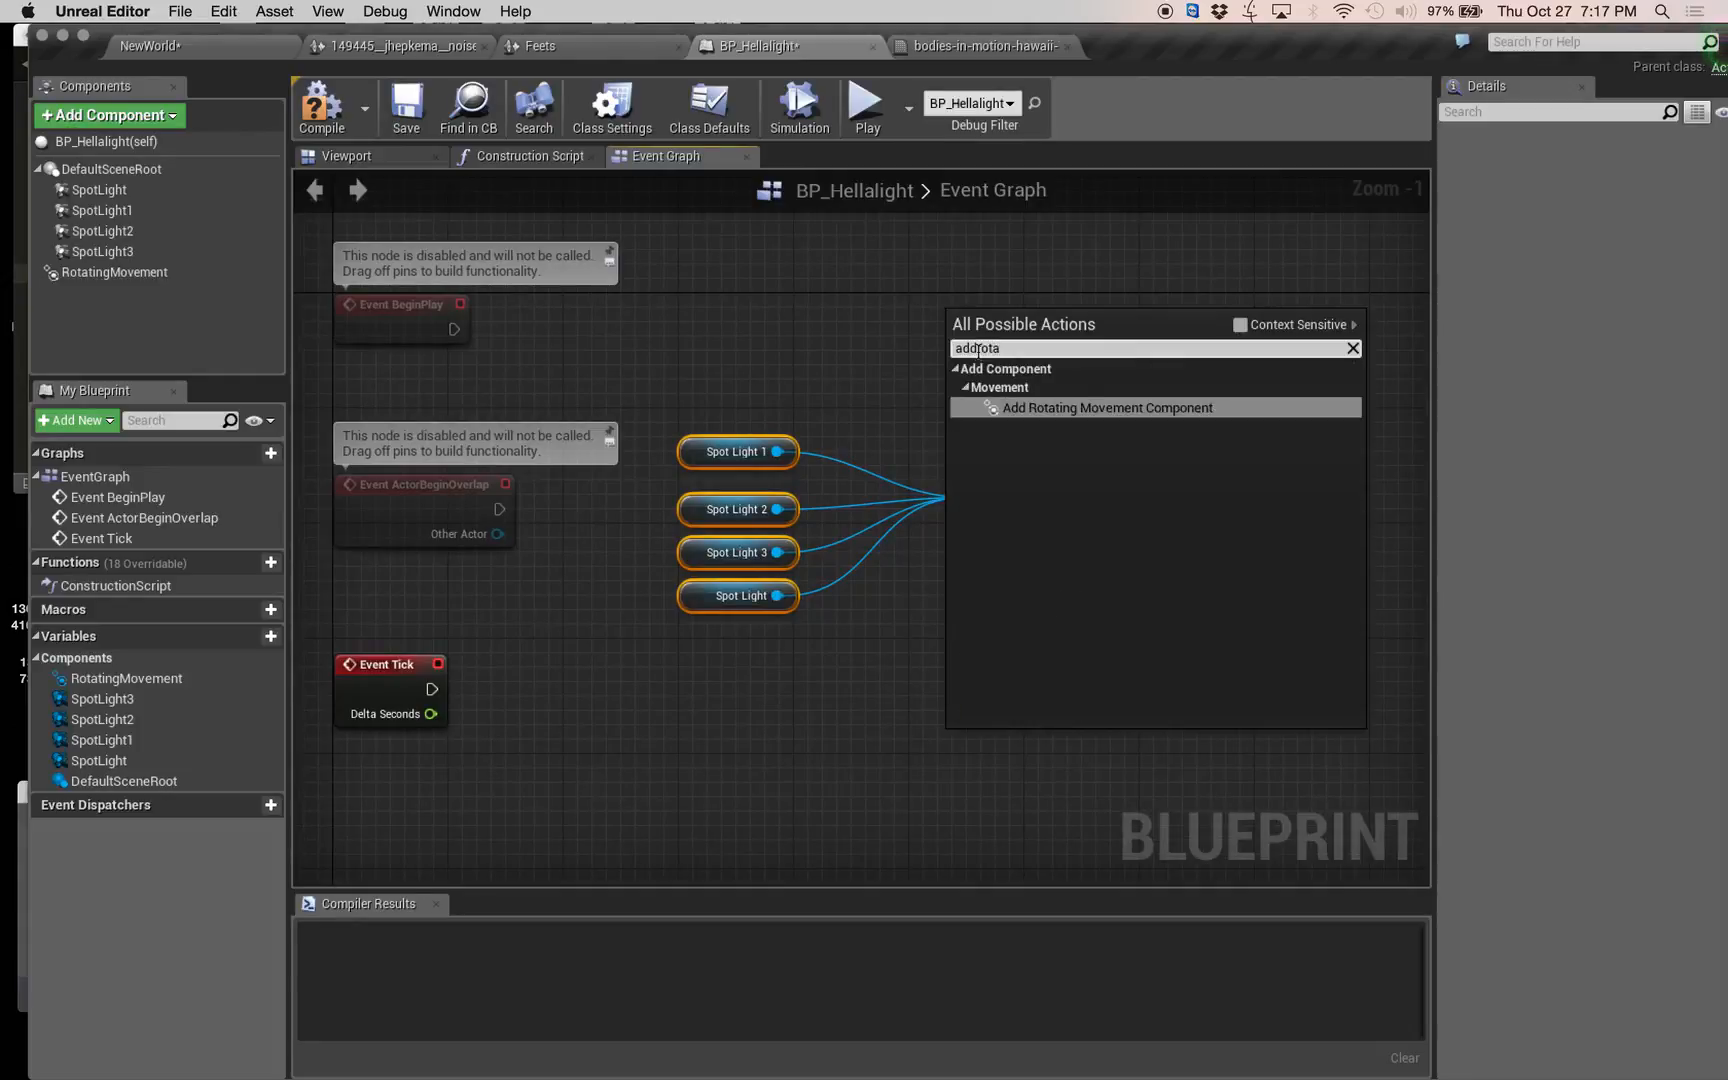
{"action": "key", "text": "BackSpace"}
{"action": "key", "text": "BackSpace"}
{"action": "key", "text": "BackSpace"}
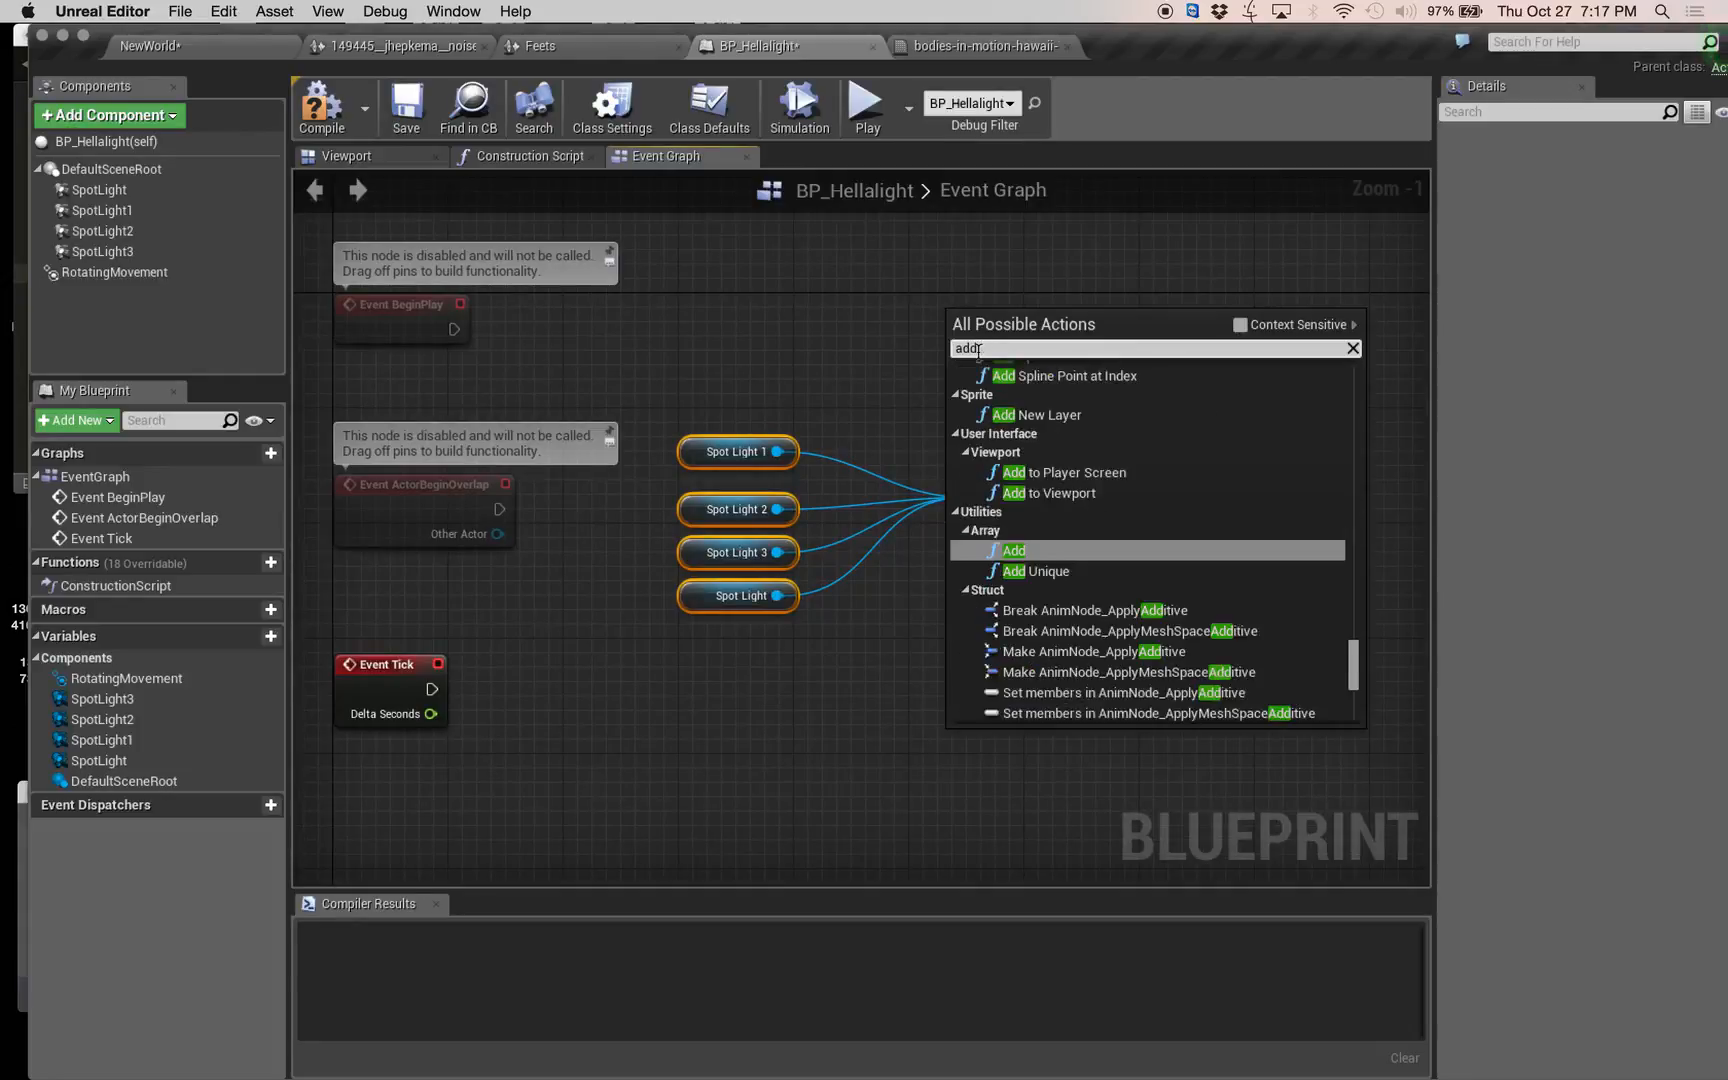
{"action": "scroll", "coordinate": [1097, 615], "scroll_direction": "down", "scroll_amount": 5}
{"action": "scroll", "coordinate": [1099, 625], "scroll_direction": "up", "scroll_amount": 8}
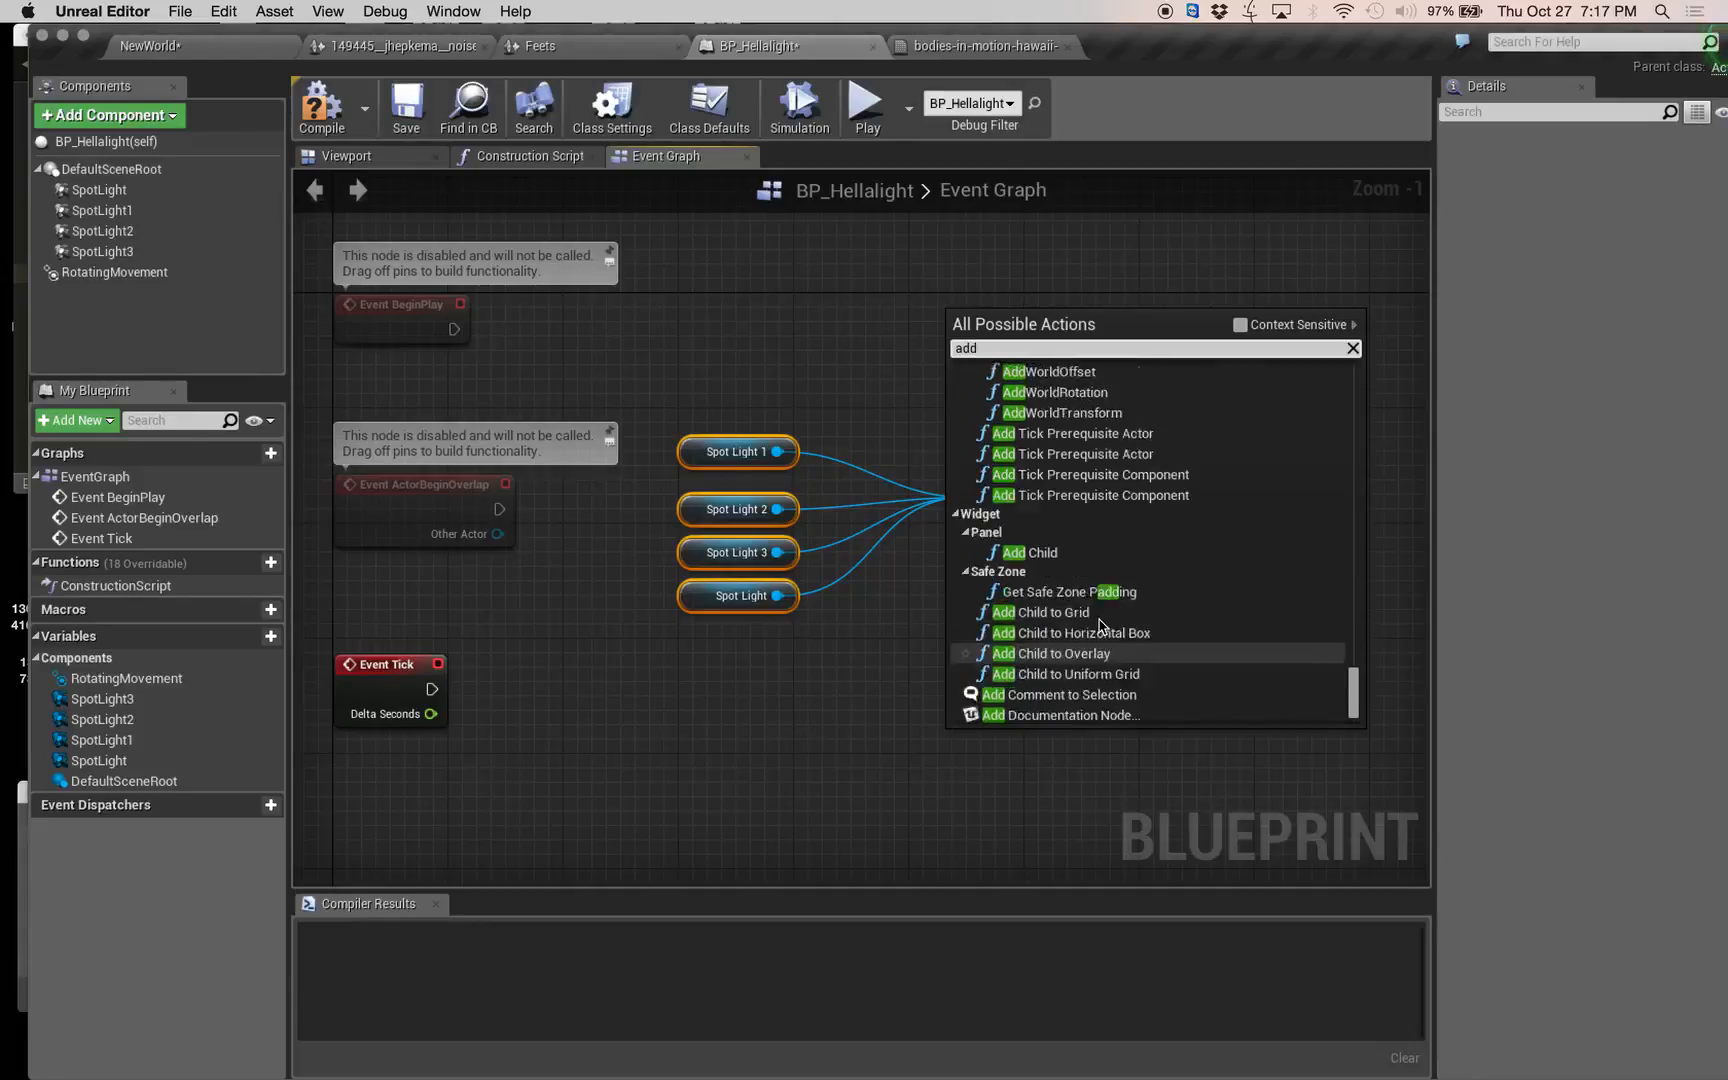
{"action": "scroll", "coordinate": [1097, 628], "scroll_direction": "up", "scroll_amount": 3}
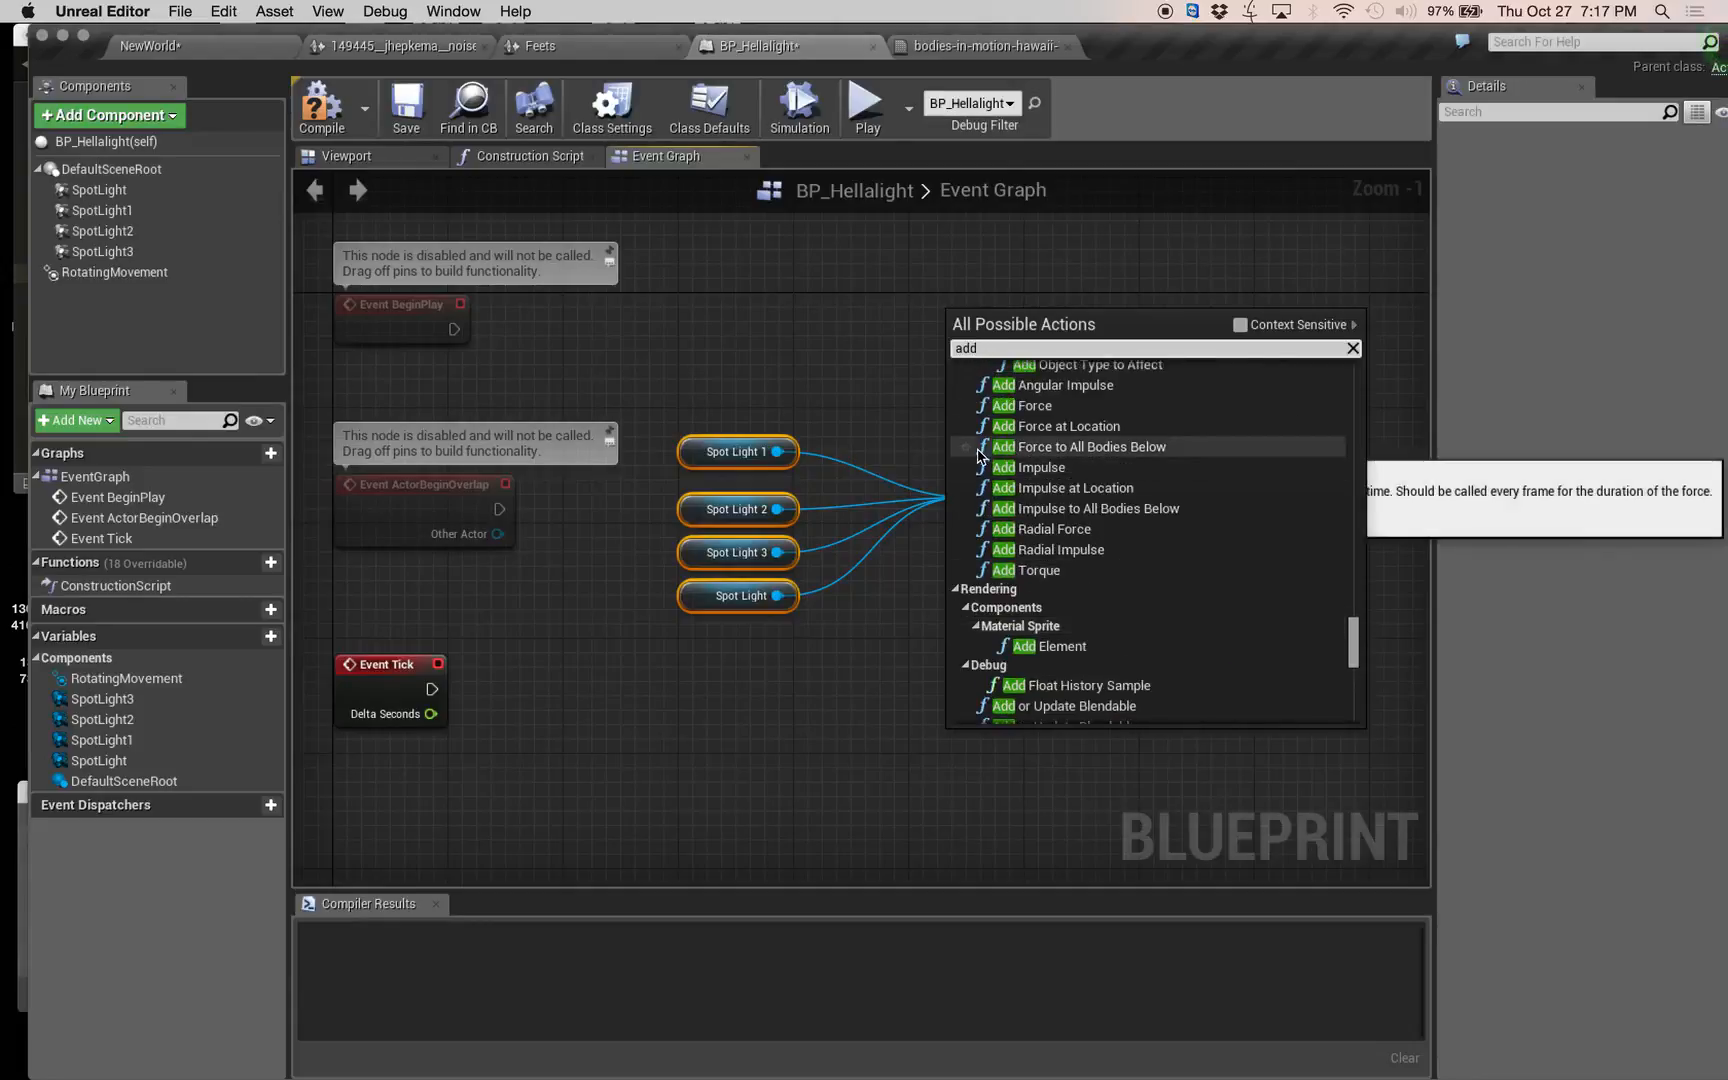
{"action": "type", "text": "loca"}
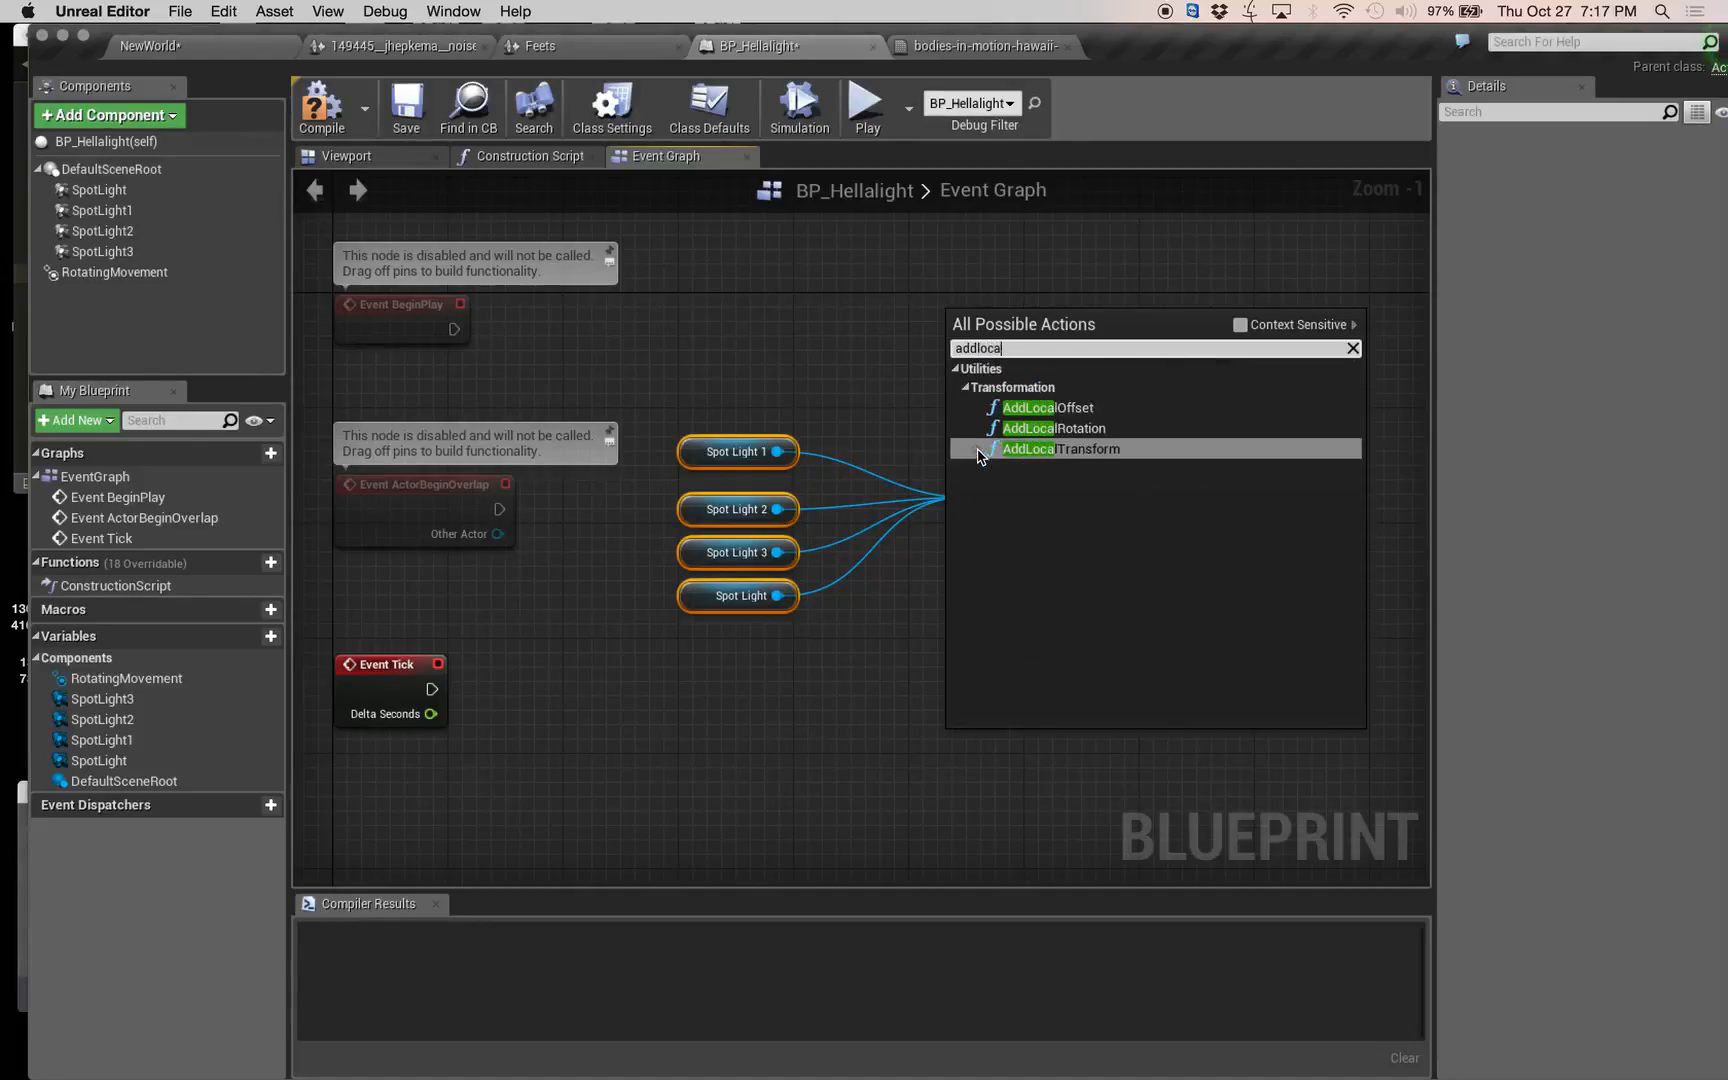
{"action": "double_click", "coordinate": [953, 348]}
{"action": "type", "text": "l"}
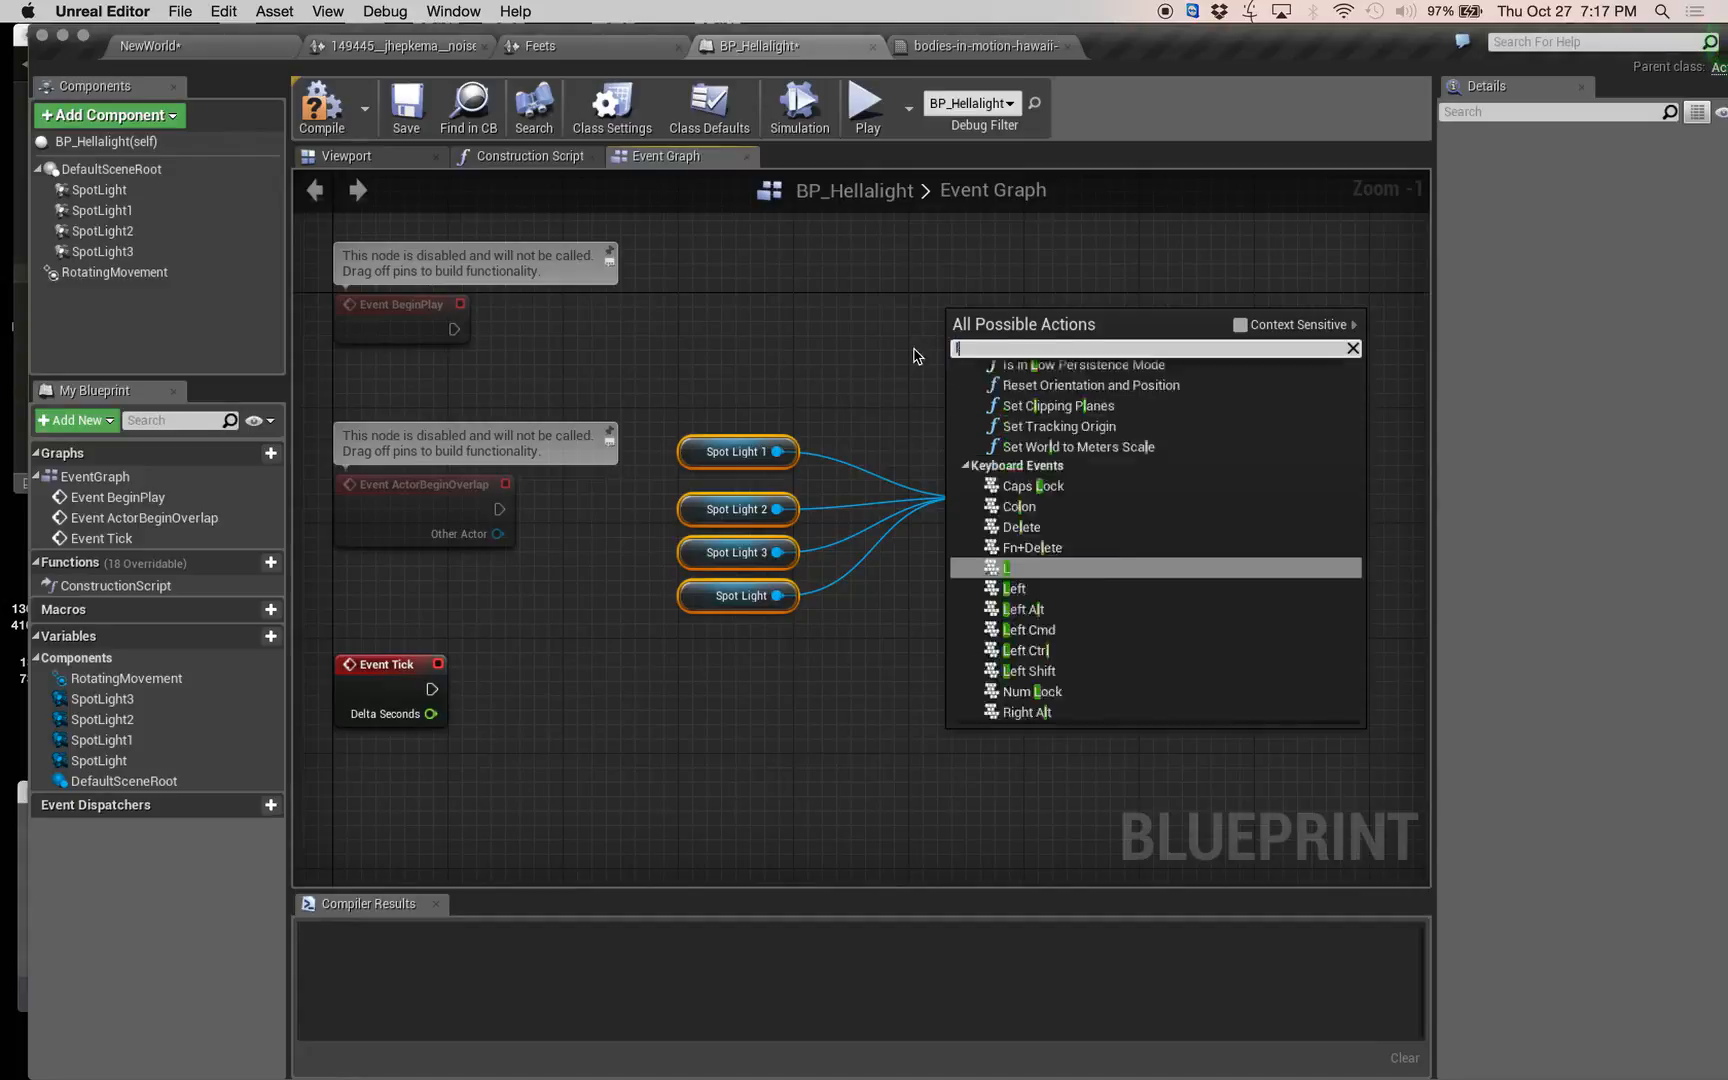
{"action": "type", "text": "ocalrot"}
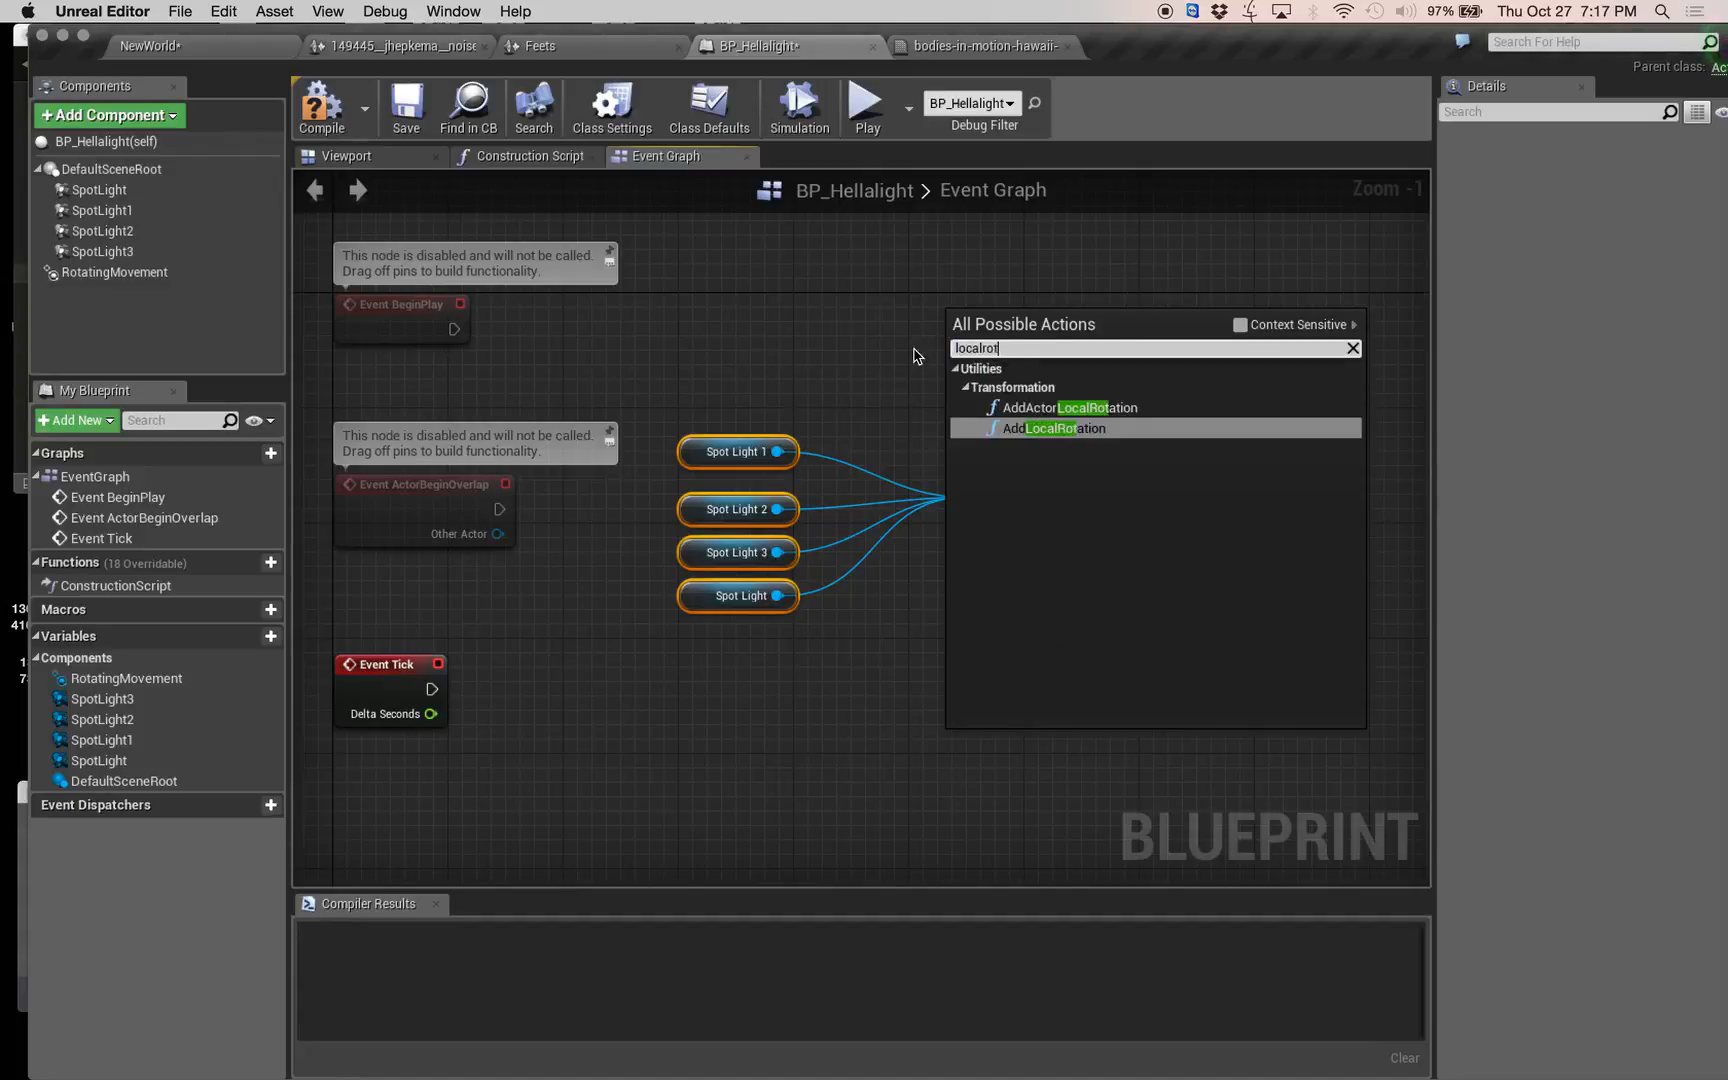
{"action": "left_click", "coordinate": [1090, 410]}
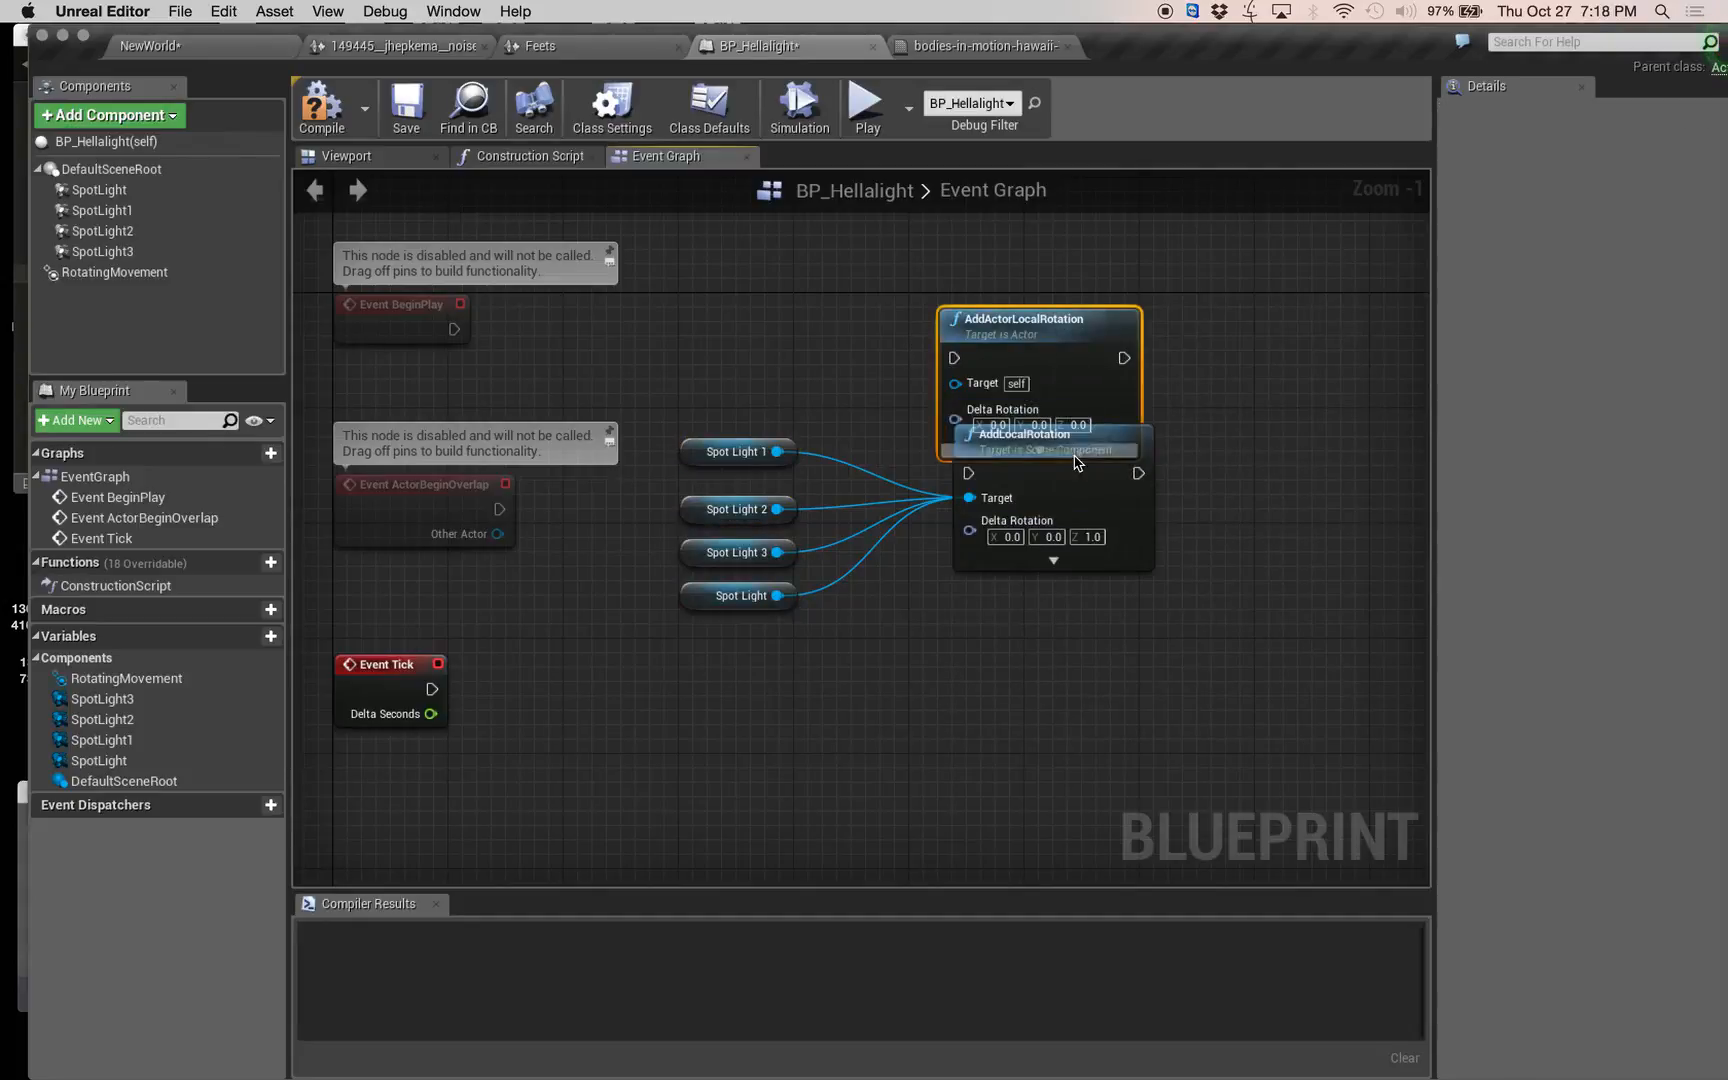
{"action": "left_click_drag", "start_coordinate": [1120, 436], "coordinate": [1096, 761]}
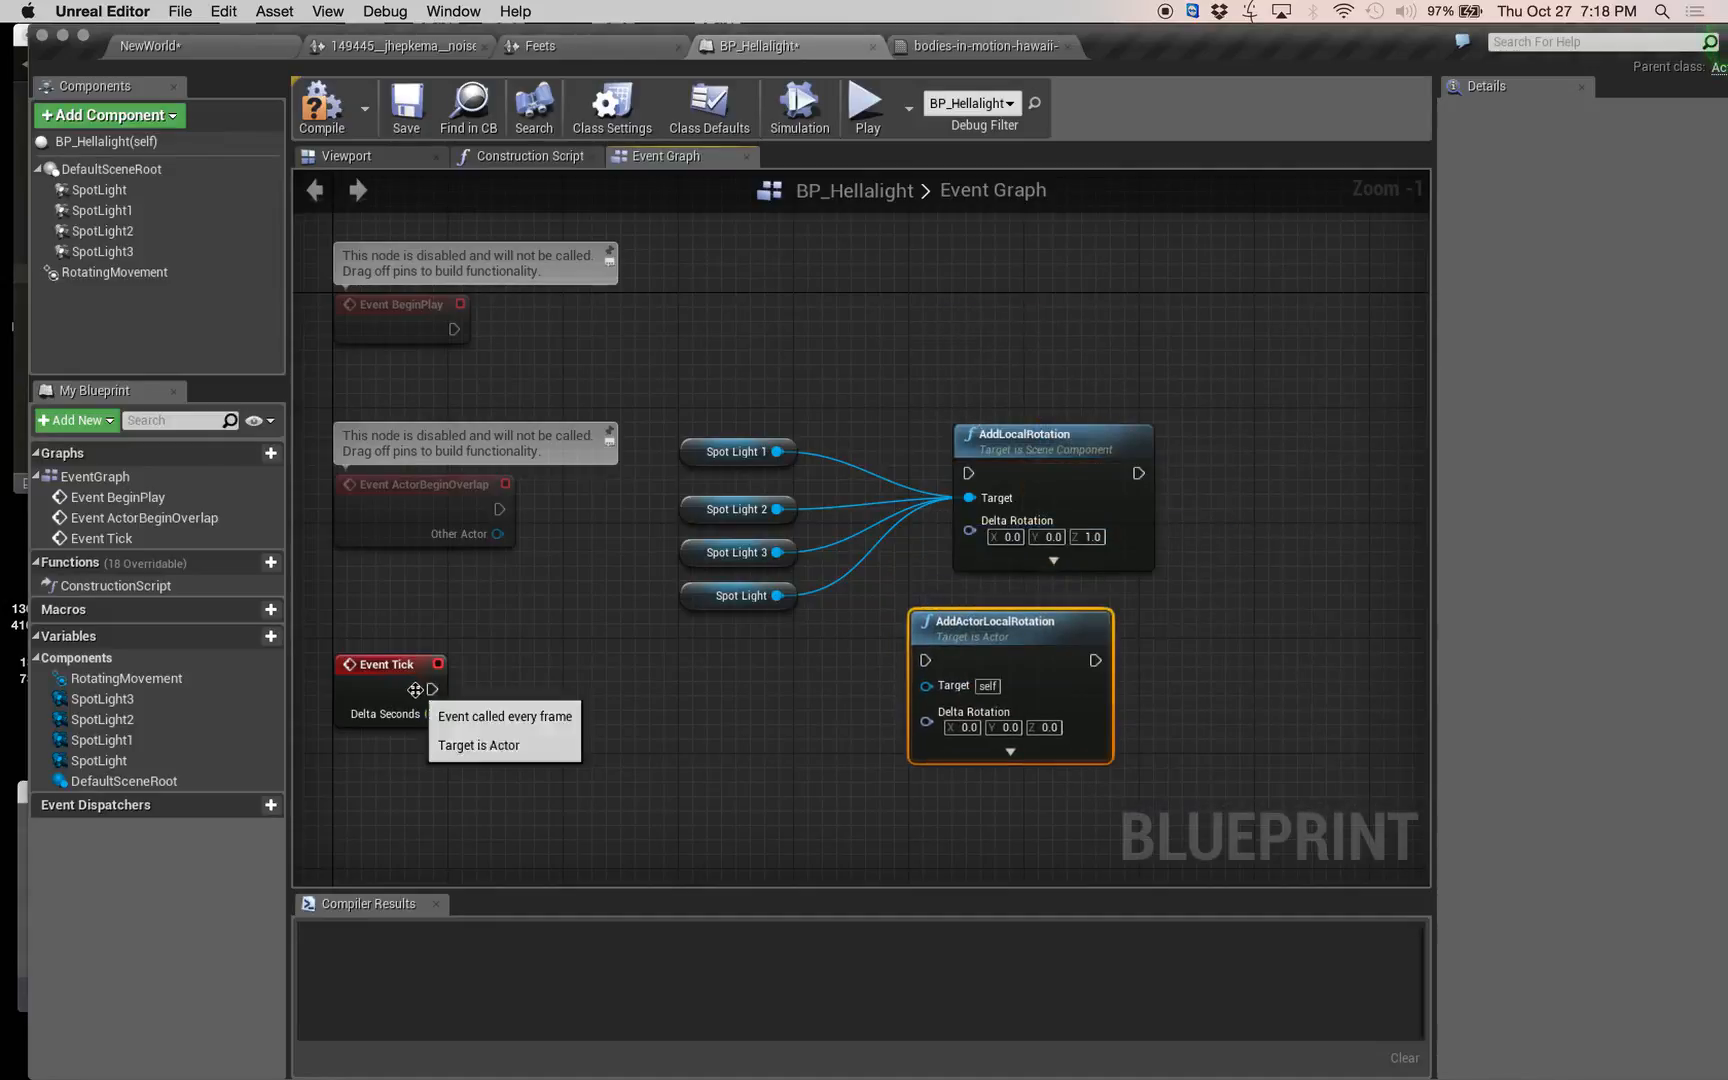
Connect Event Tick's execution output to the AddActorLocalRotation node.
{"action": "left_click_drag", "start_coordinate": [430, 689], "coordinate": [972, 643]}
{"action": "left_click", "coordinate": [792, 645]}
{"action": "left_click_drag", "start_coordinate": [432, 689], "coordinate": [925, 660]}
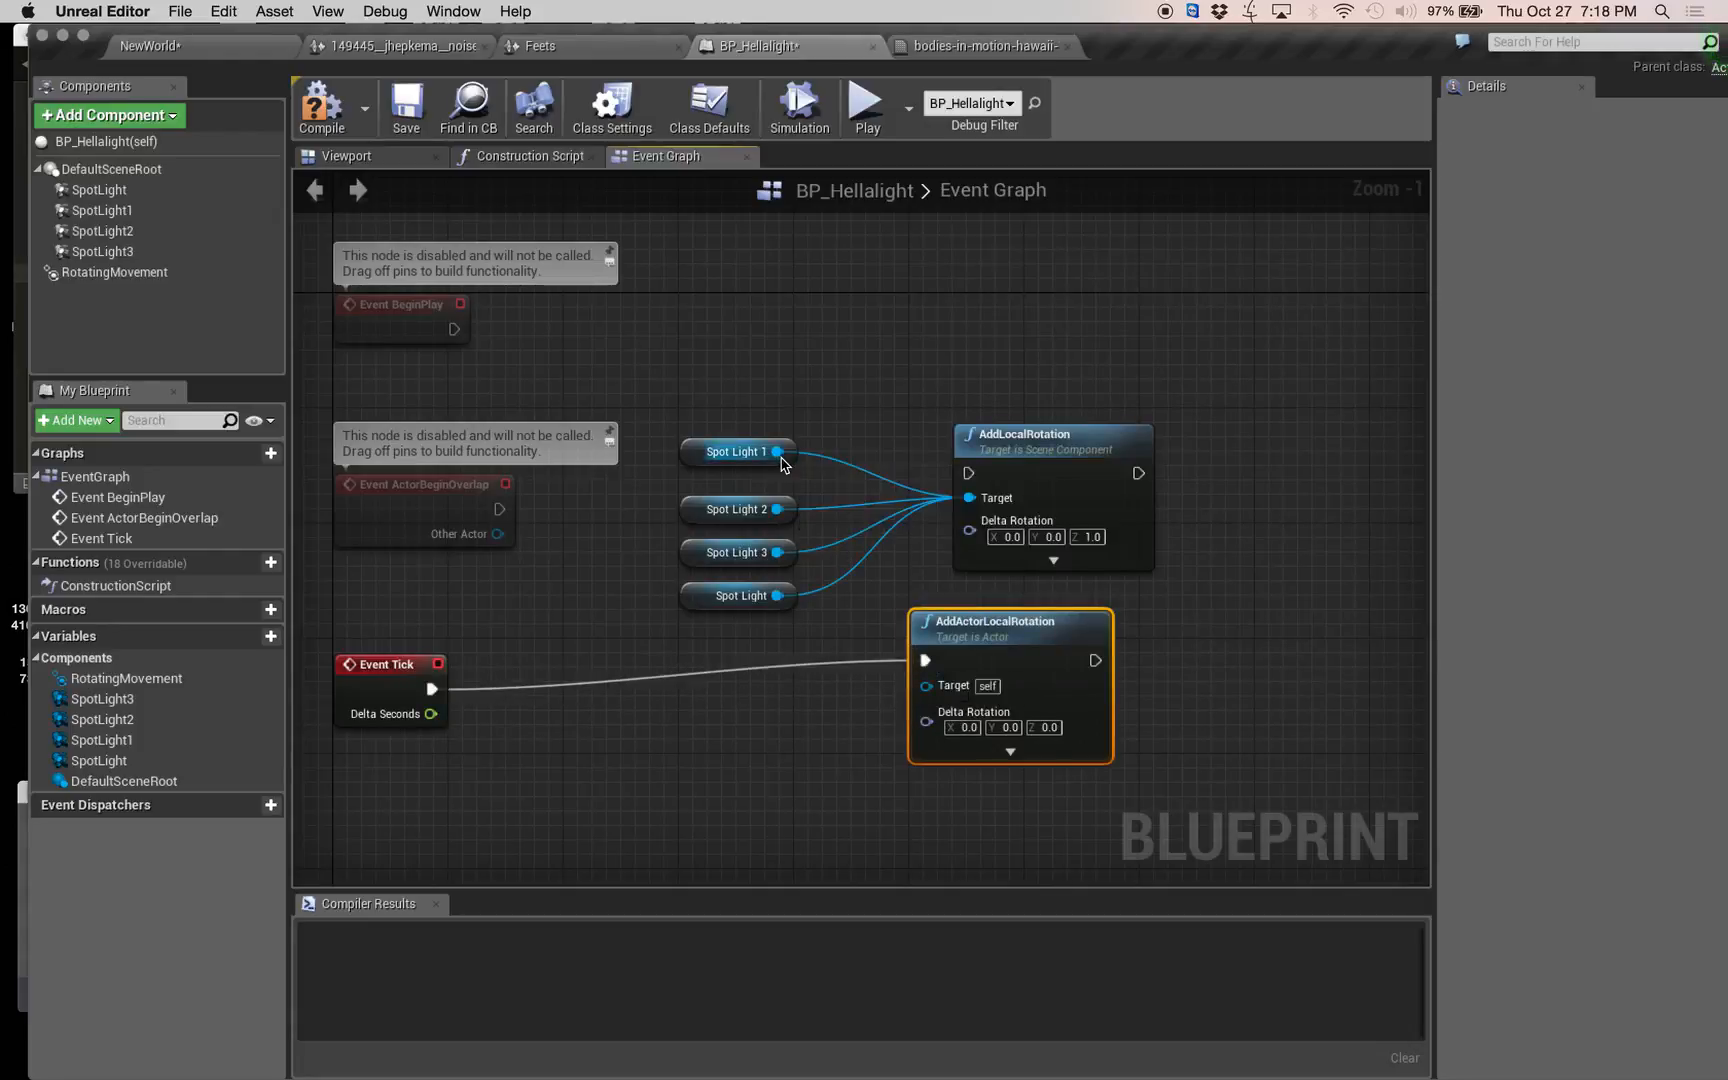
{"action": "left_click_drag", "start_coordinate": [781, 454], "coordinate": [796, 443]}
{"action": "left_click", "coordinate": [869, 330]}
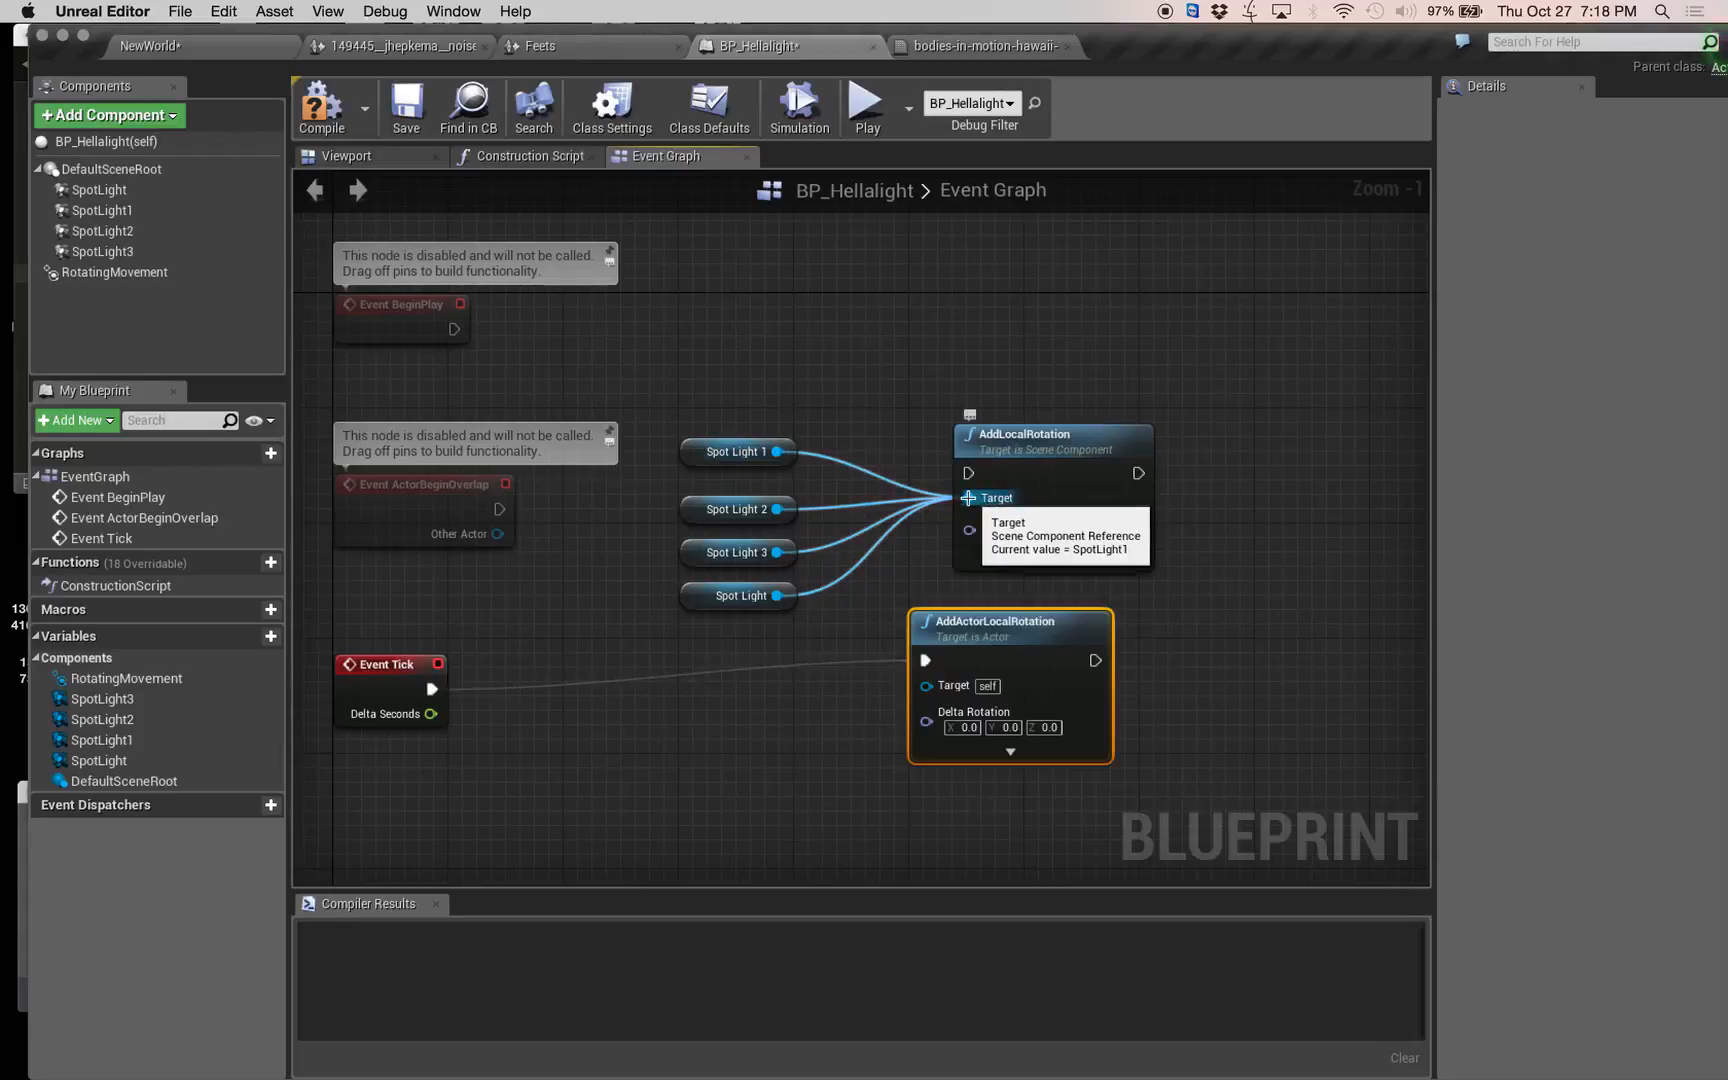
{"action": "right_click_drag", "start_coordinate": [966, 497], "coordinate": [907, 504]}
{"action": "mouse_move", "coordinate": [907, 504]}
{"action": "left_mouse_down", "text": "ctrl"}
{"action": "mouse_move", "coordinate": [845, 593]}
{"action": "mouse_move", "coordinate": [846, 685]}
{"action": "mouse_move", "coordinate": [892, 702]}
{"action": "mouse_move", "coordinate": [980, 481]}
{"action": "mouse_move", "coordinate": [909, 505]}
{"action": "left_mouse_up", "text": "ctrl"}
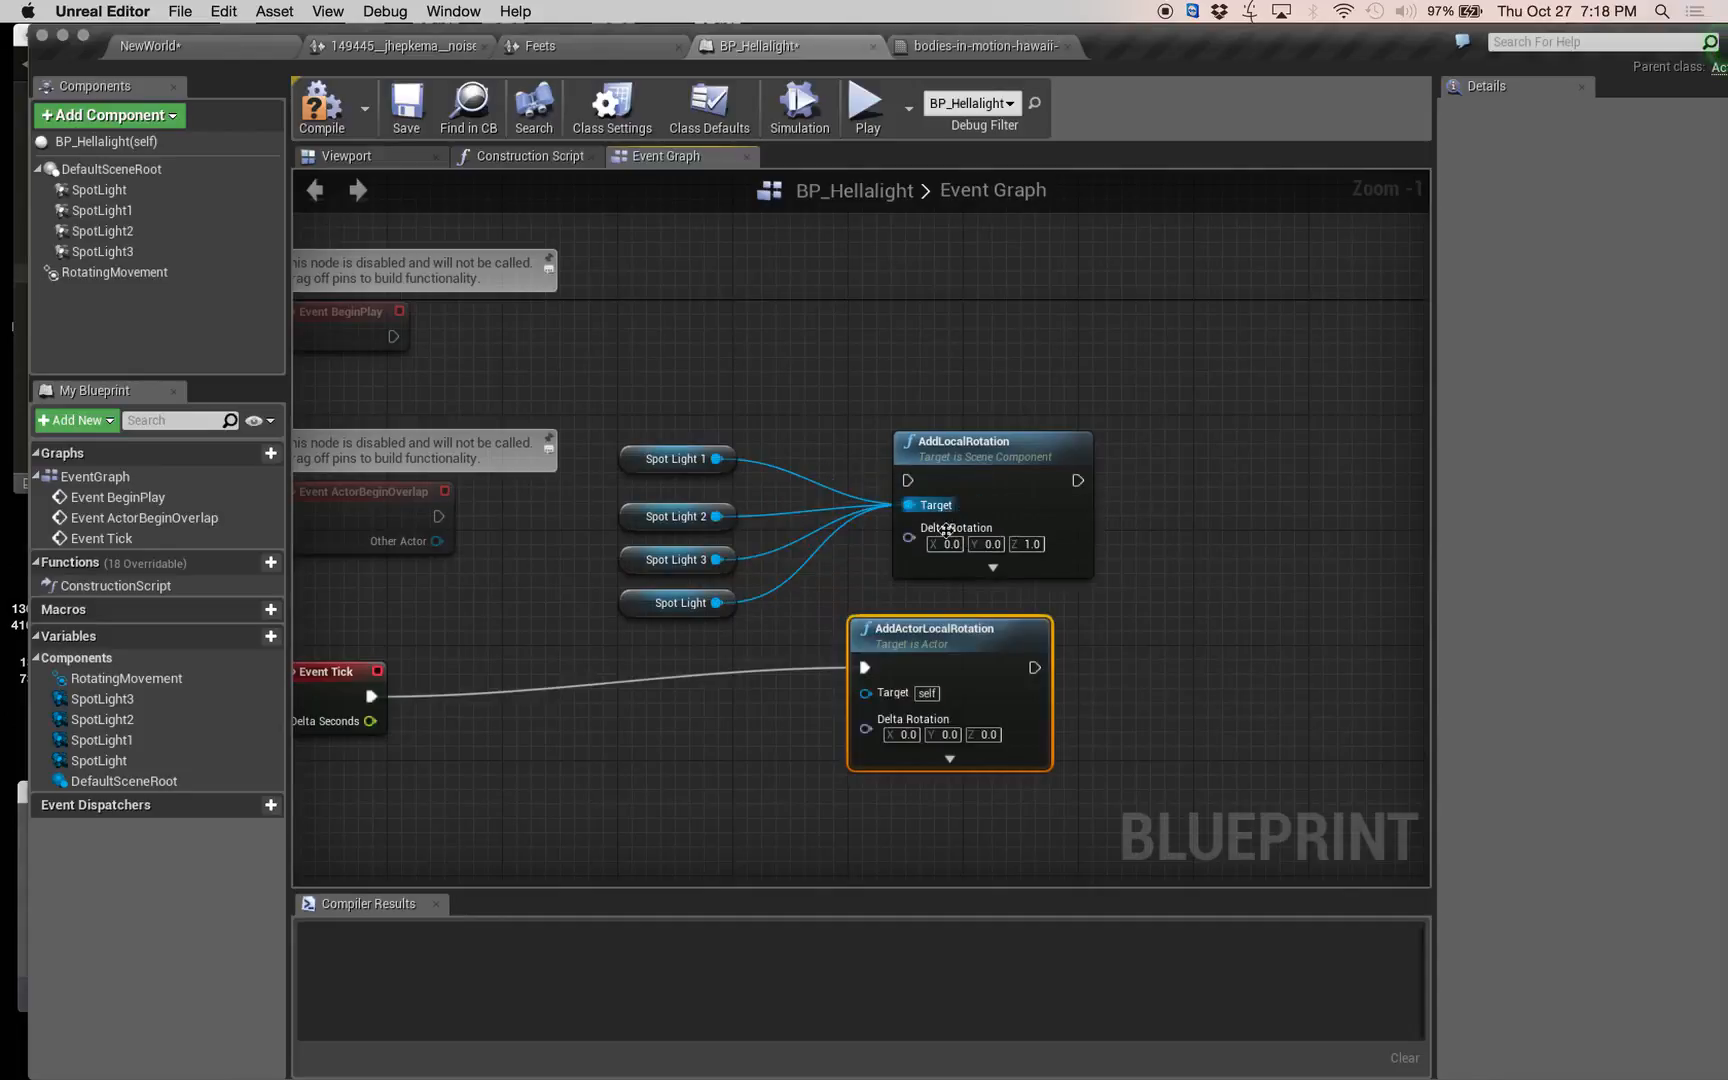
Break the link between Event Tick and AddActorLocalRotation, and save and compile the BP_Hellalight blueprint.
{"action": "left_click", "coordinate": [865, 667], "text": "alt"}
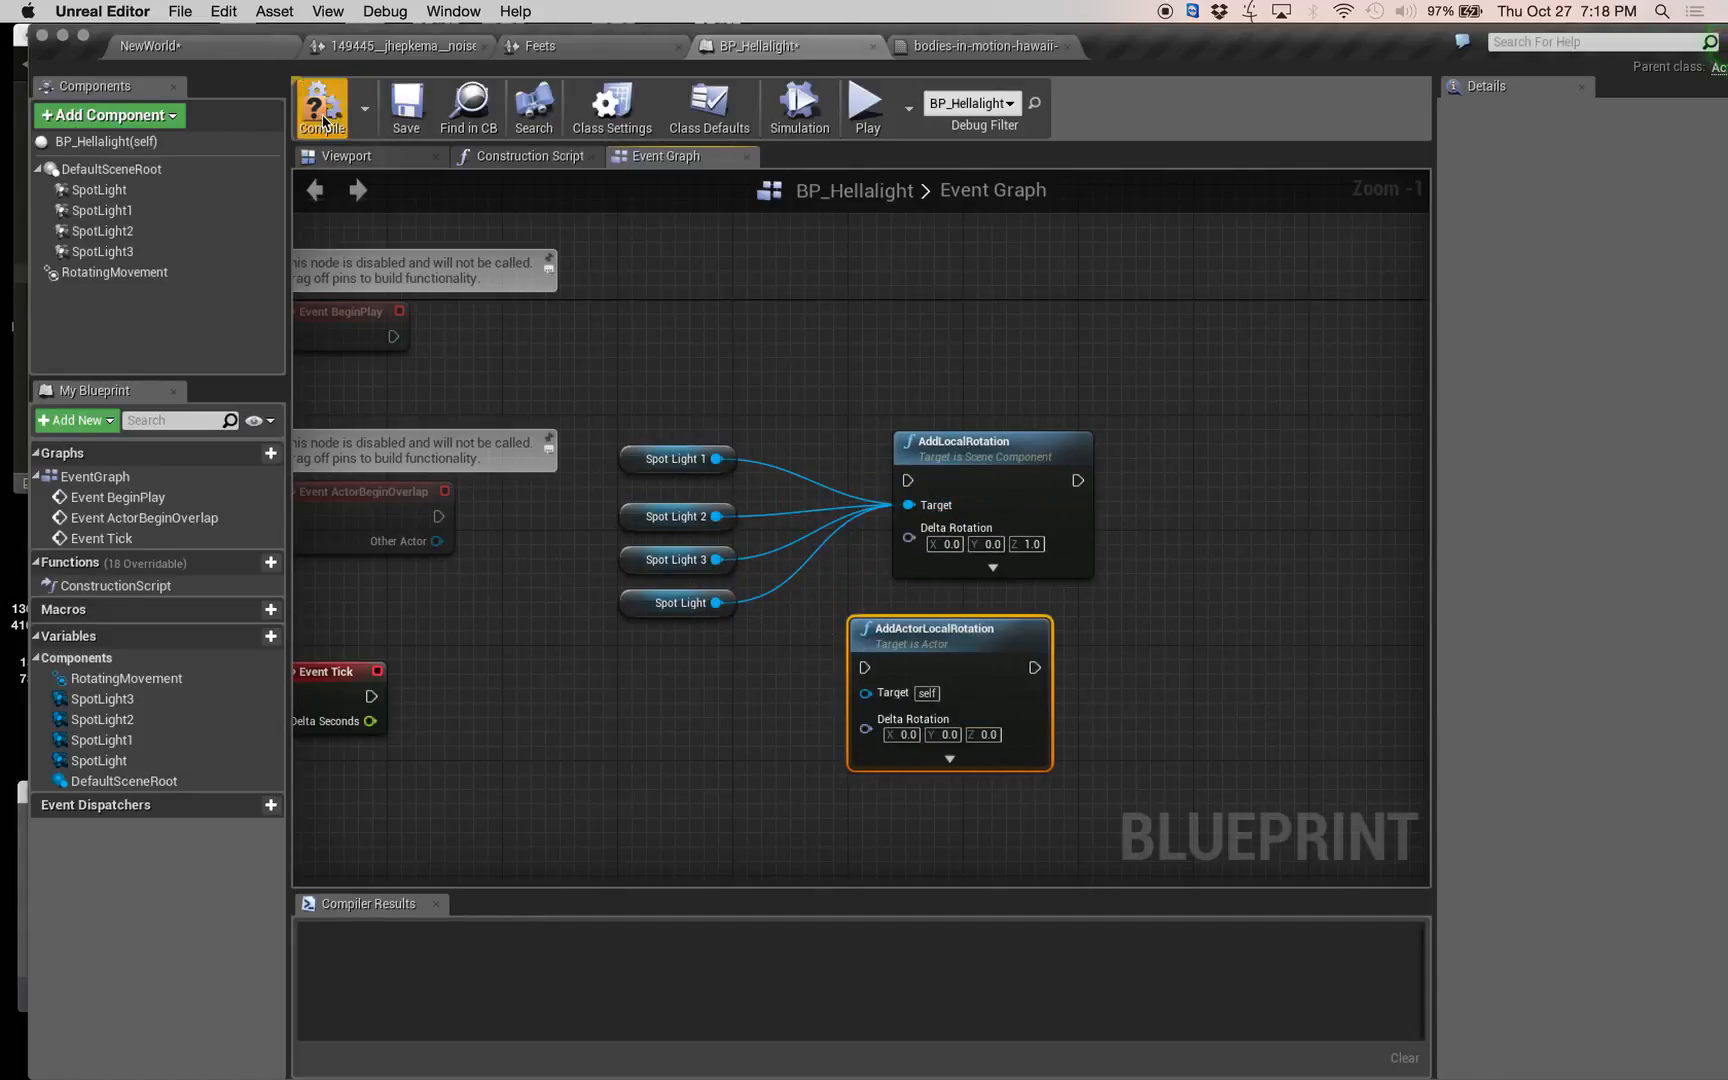
{"action": "left_click", "coordinate": [405, 108]}
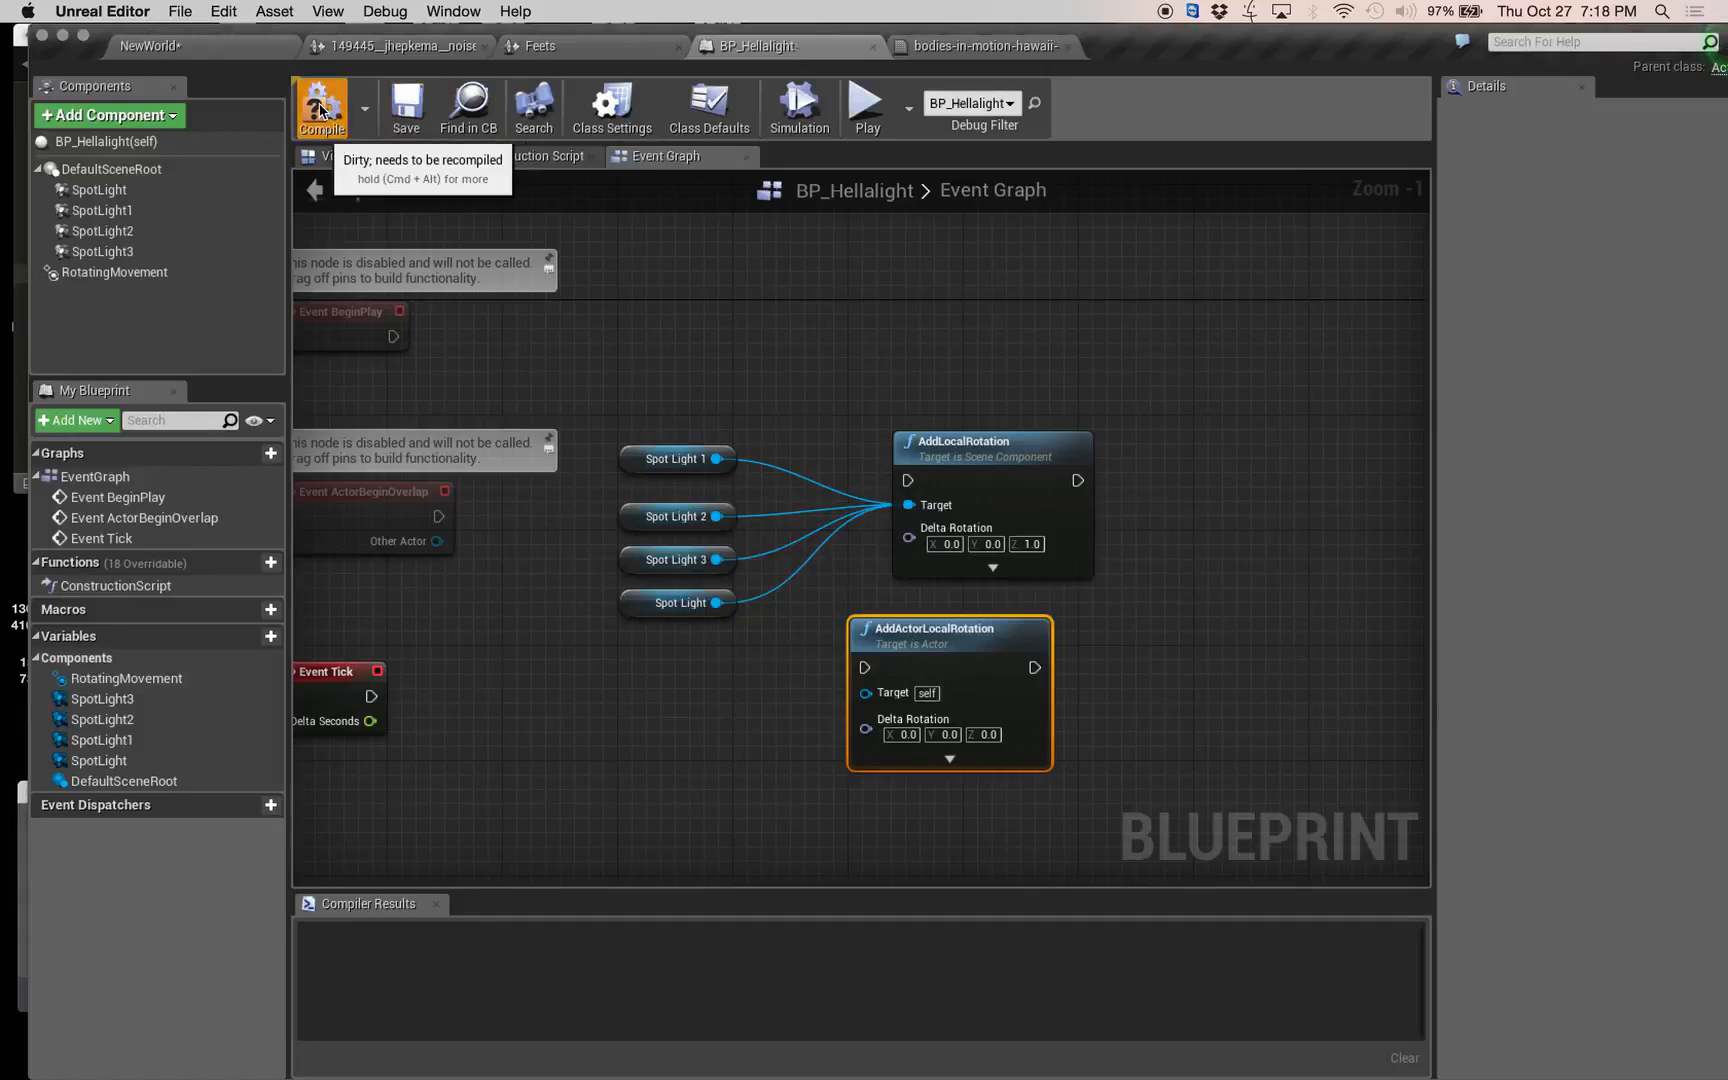
{"action": "left_click", "coordinate": [320, 110]}
Open the noise sound cue from the NewWorld level's content and delete its Modulator node.
{"action": "left_click", "coordinate": [222, 47]}
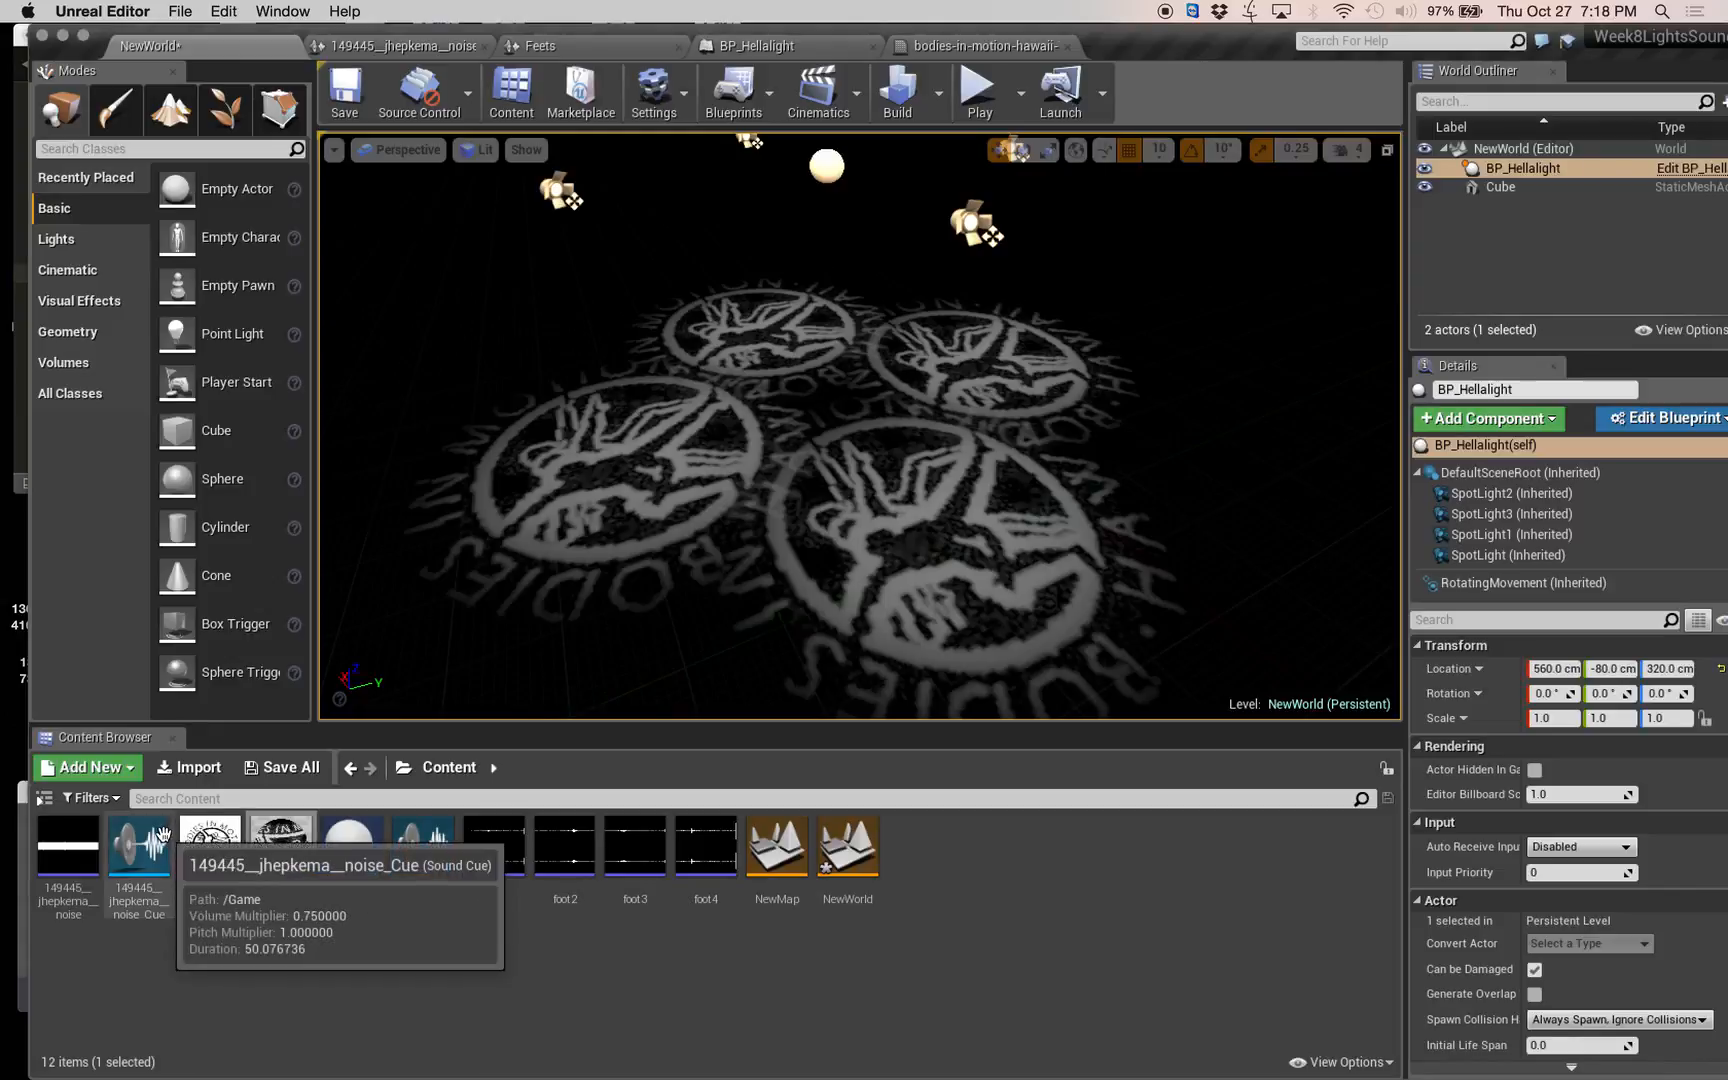
{"action": "double_click", "coordinate": [139, 850]}
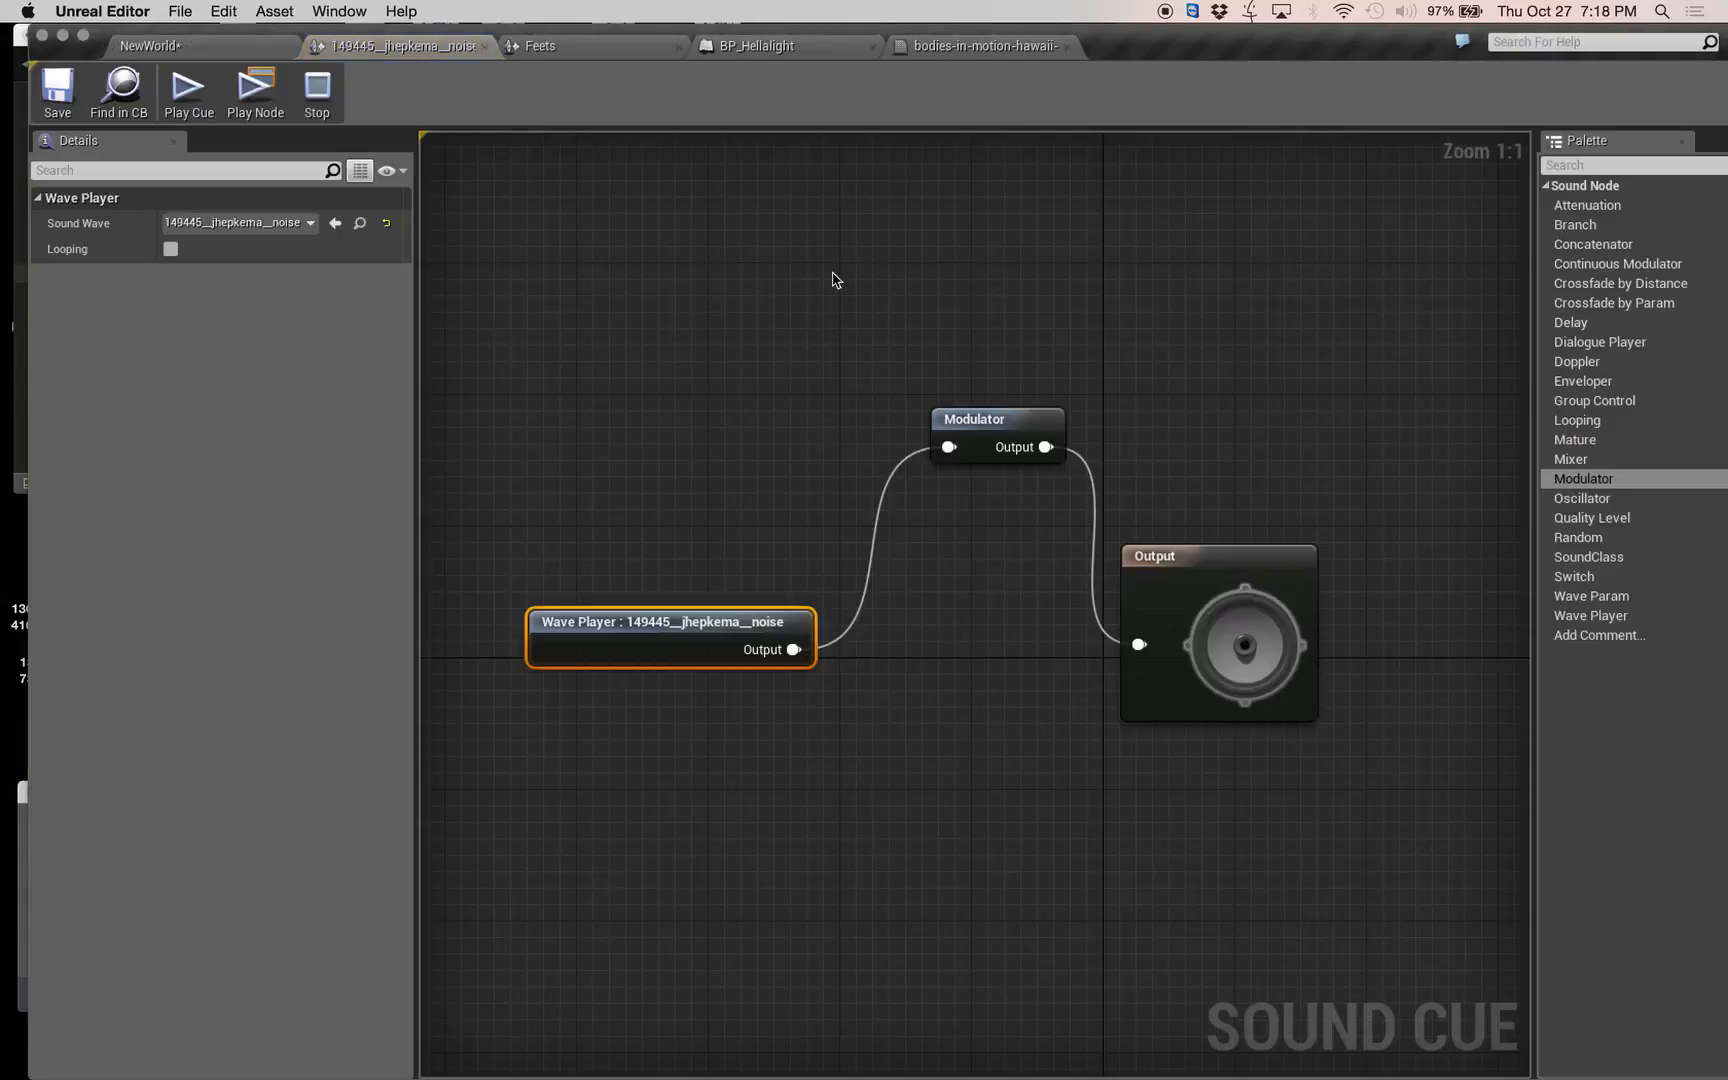
{"action": "left_click", "coordinate": [990, 420]}
{"action": "key", "text": "Delete"}
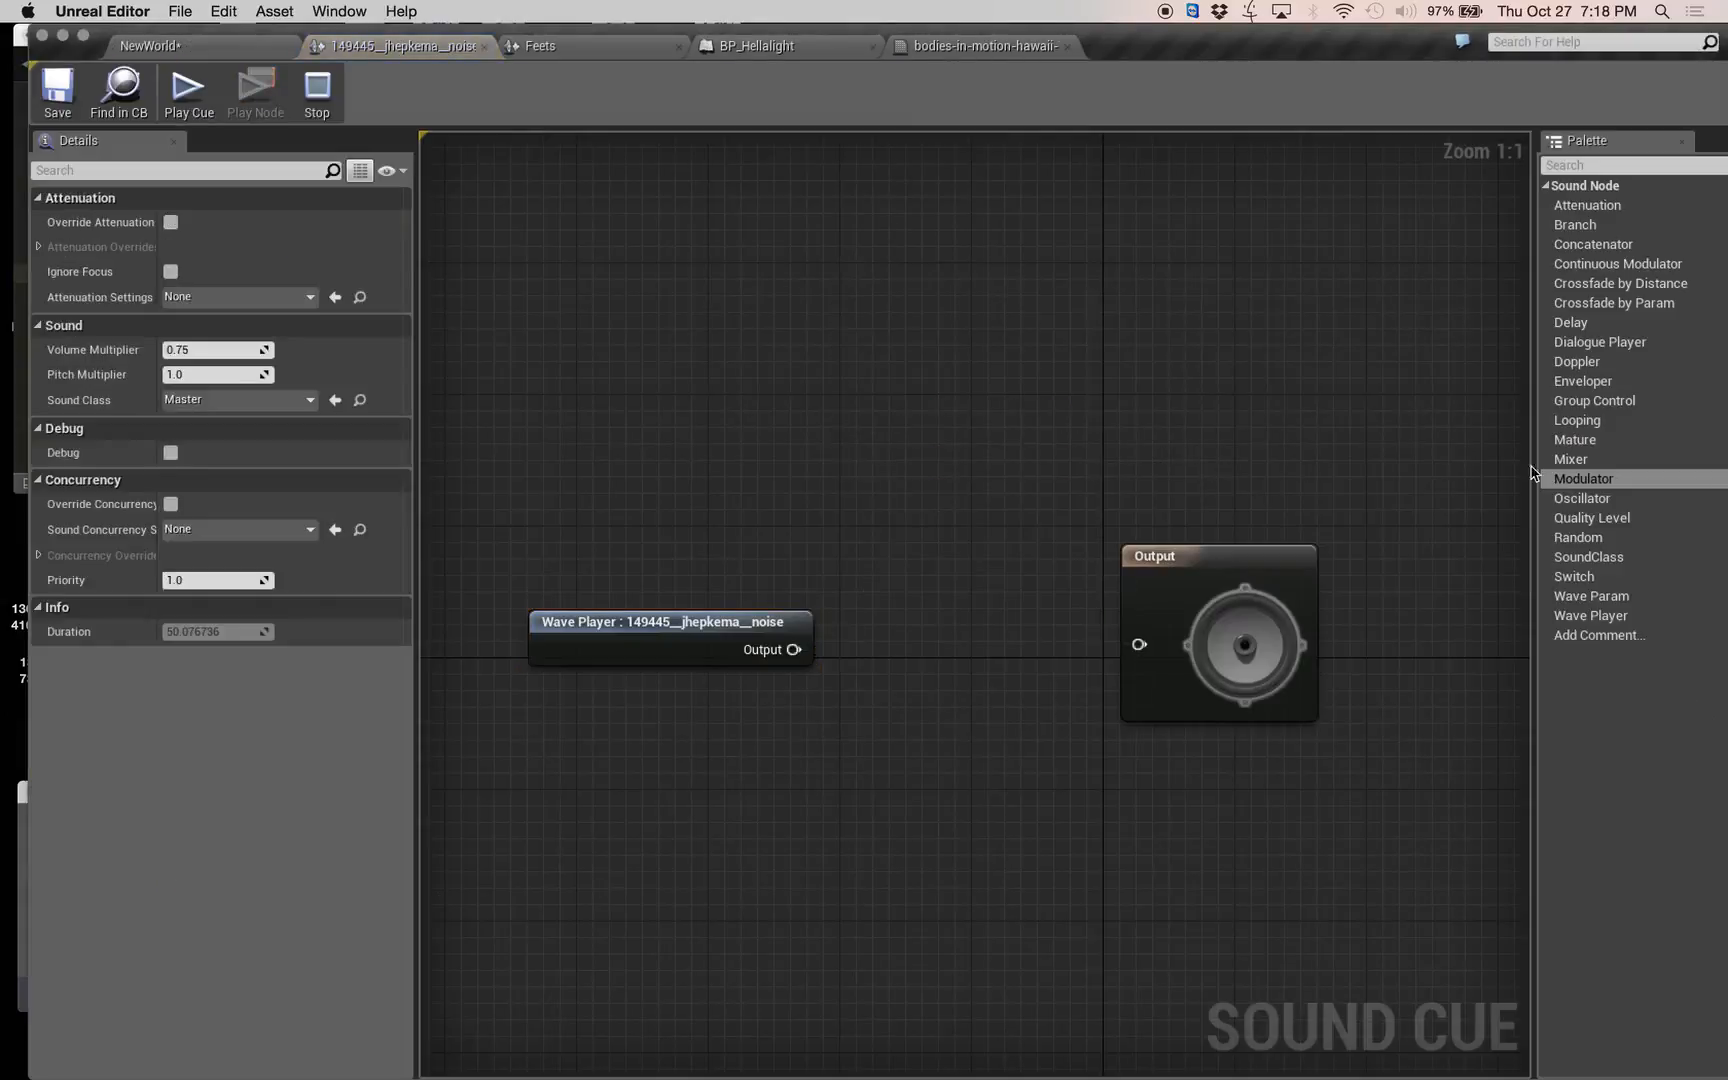
Search the sound nodes for dopp and pick the Doppler node to add to the cue.
{"action": "left_click", "coordinate": [1599, 165]}
{"action": "type", "text": "dopl"}
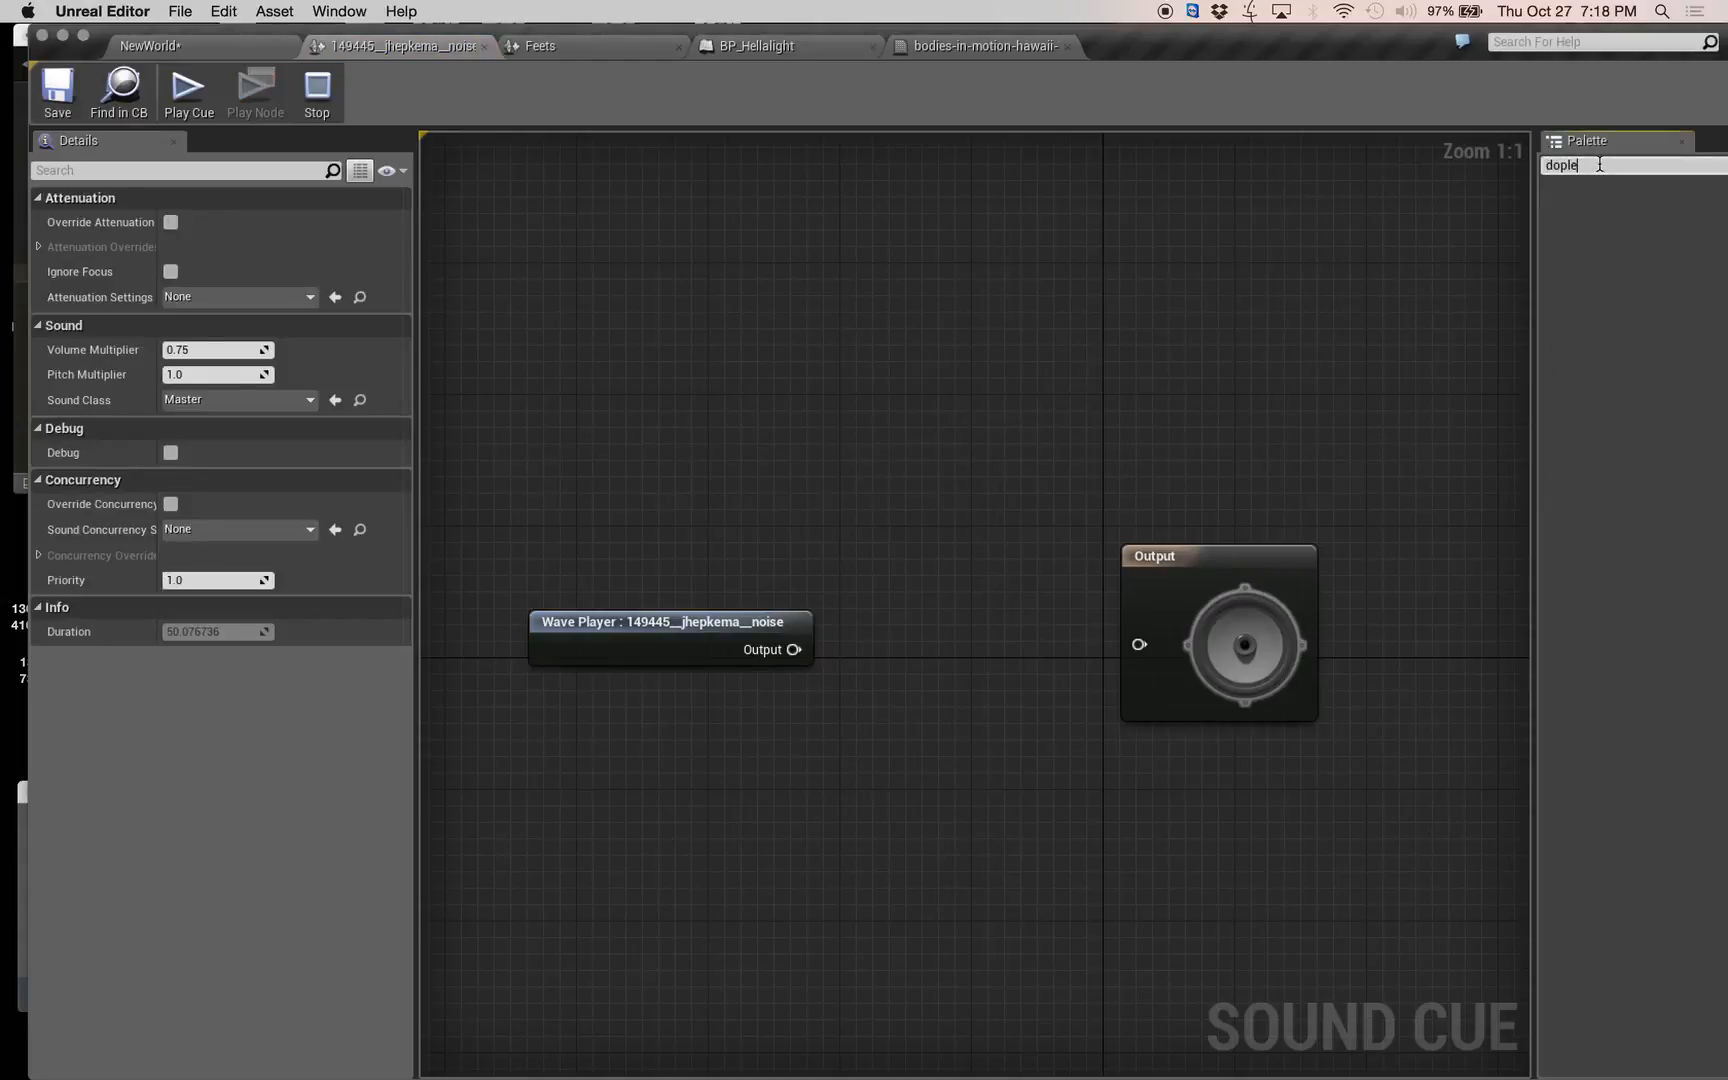
{"action": "key", "text": "BackSpace"}
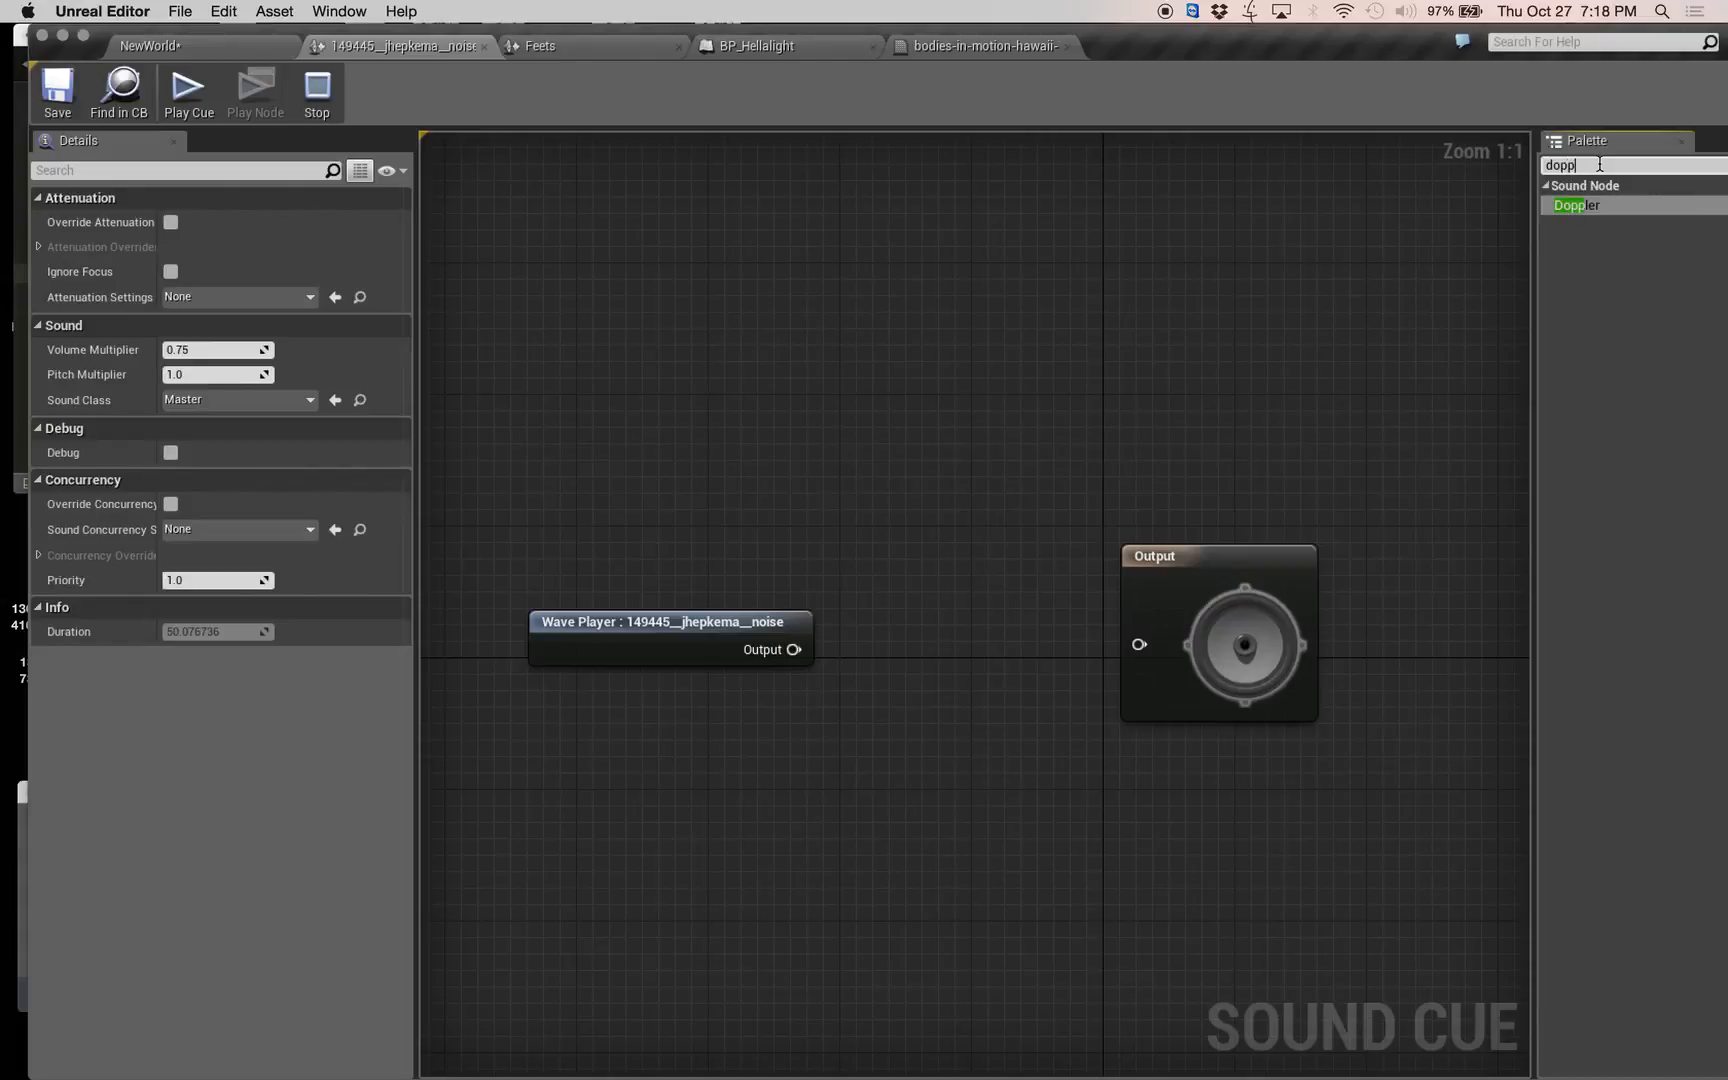
{"action": "left_click", "coordinate": [1592, 211]}
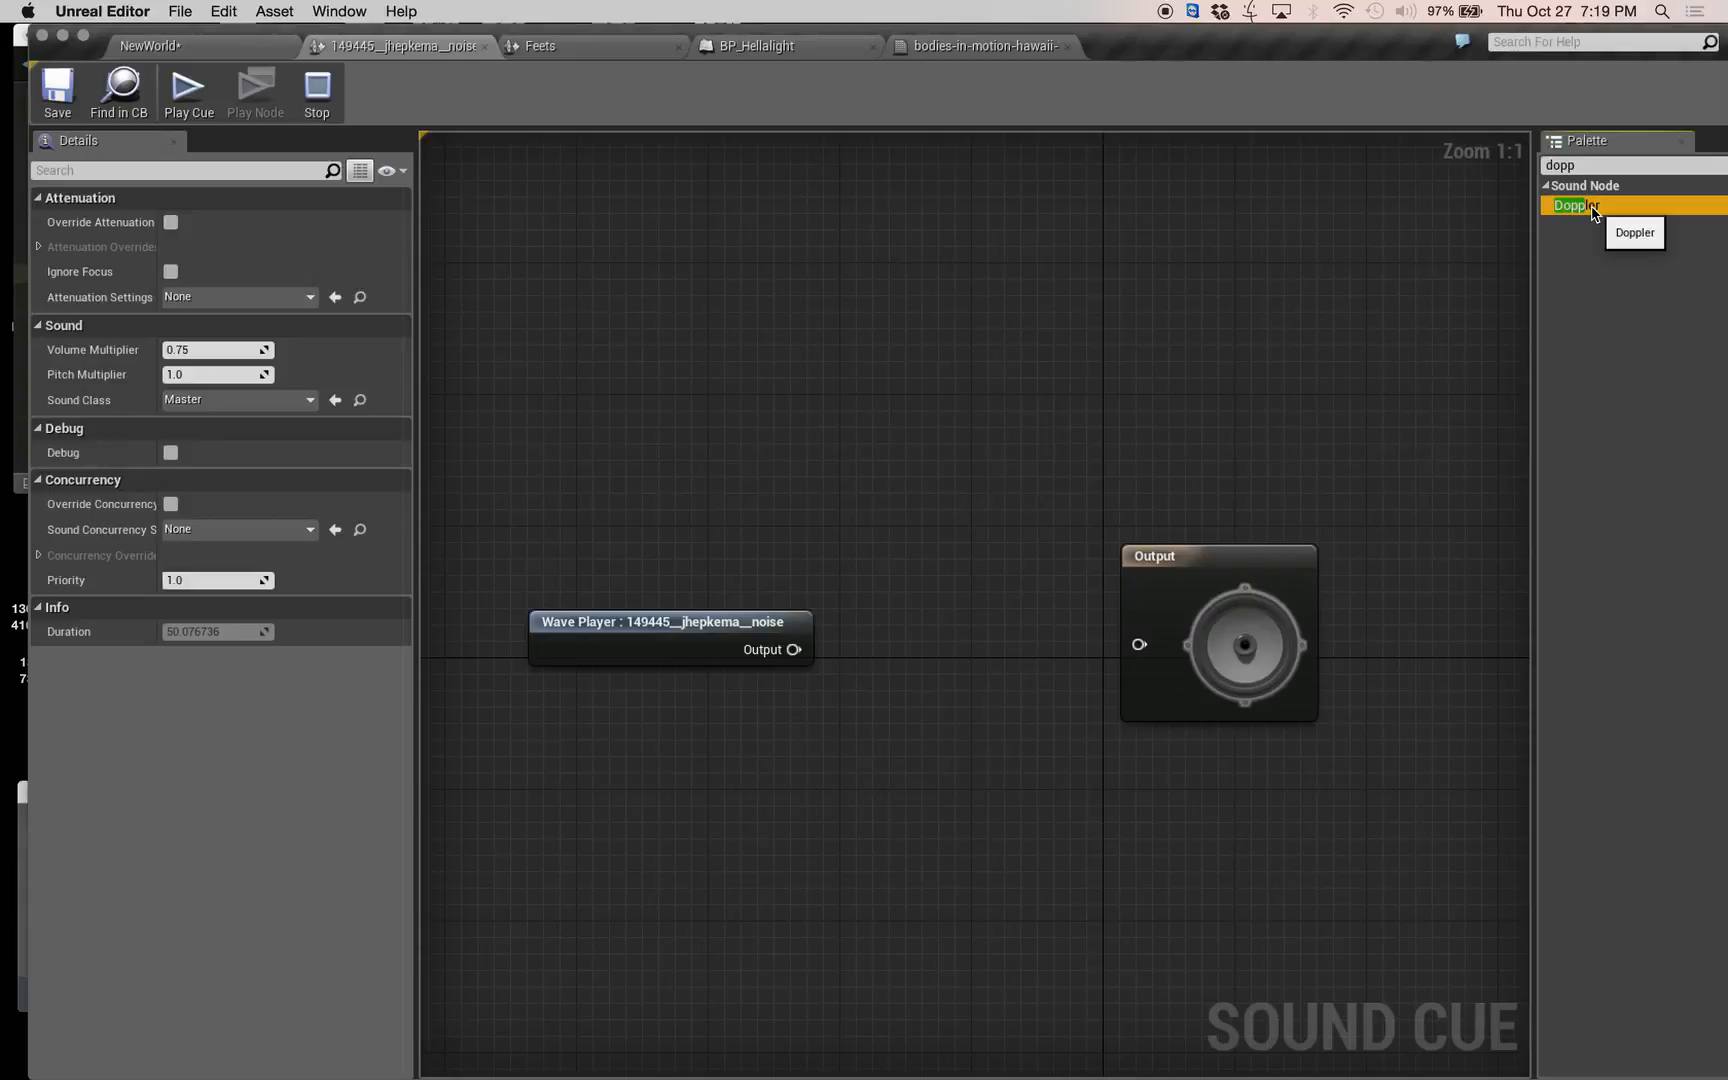
Place the Doppler node between the Wave Player and Output, wire it to both, save the noise cue, and return to the NewWorld level.
{"action": "left_click_drag", "start_coordinate": [1256, 322], "coordinate": [860, 494]}
{"action": "left_click_drag", "start_coordinate": [799, 649], "coordinate": [882, 524]}
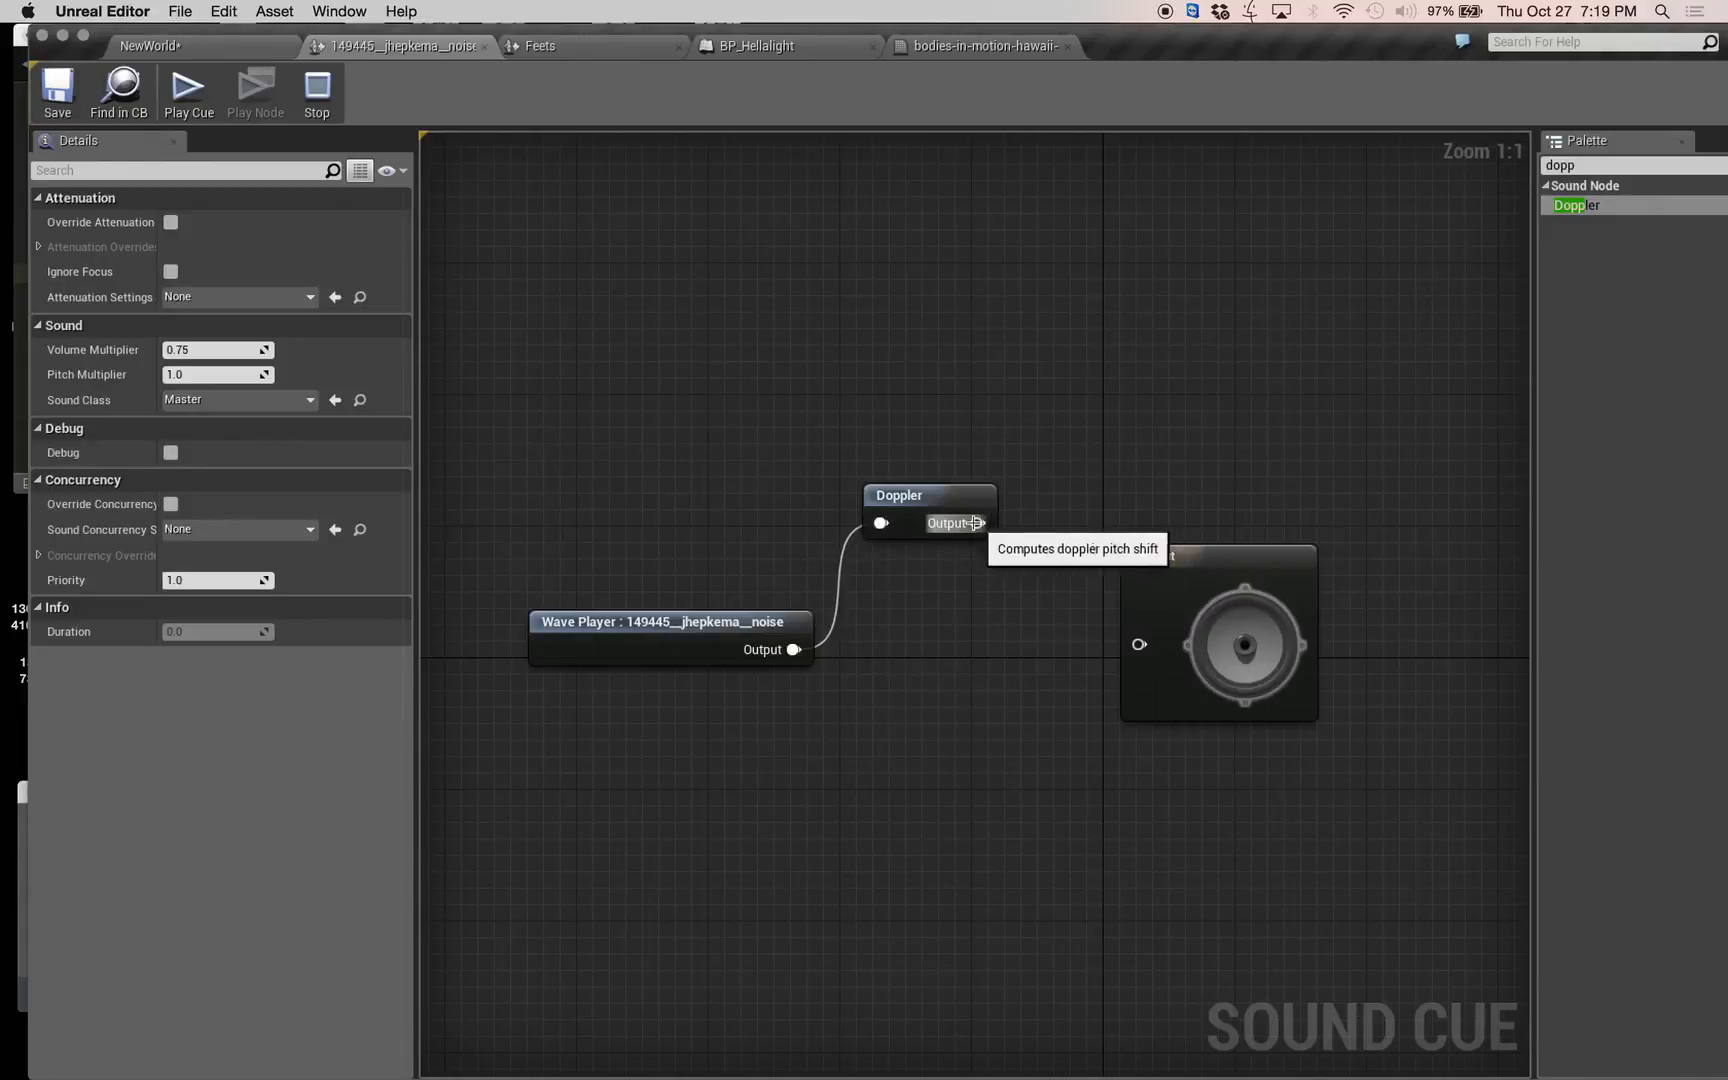
{"action": "left_click_drag", "start_coordinate": [988, 526], "coordinate": [1139, 644]}
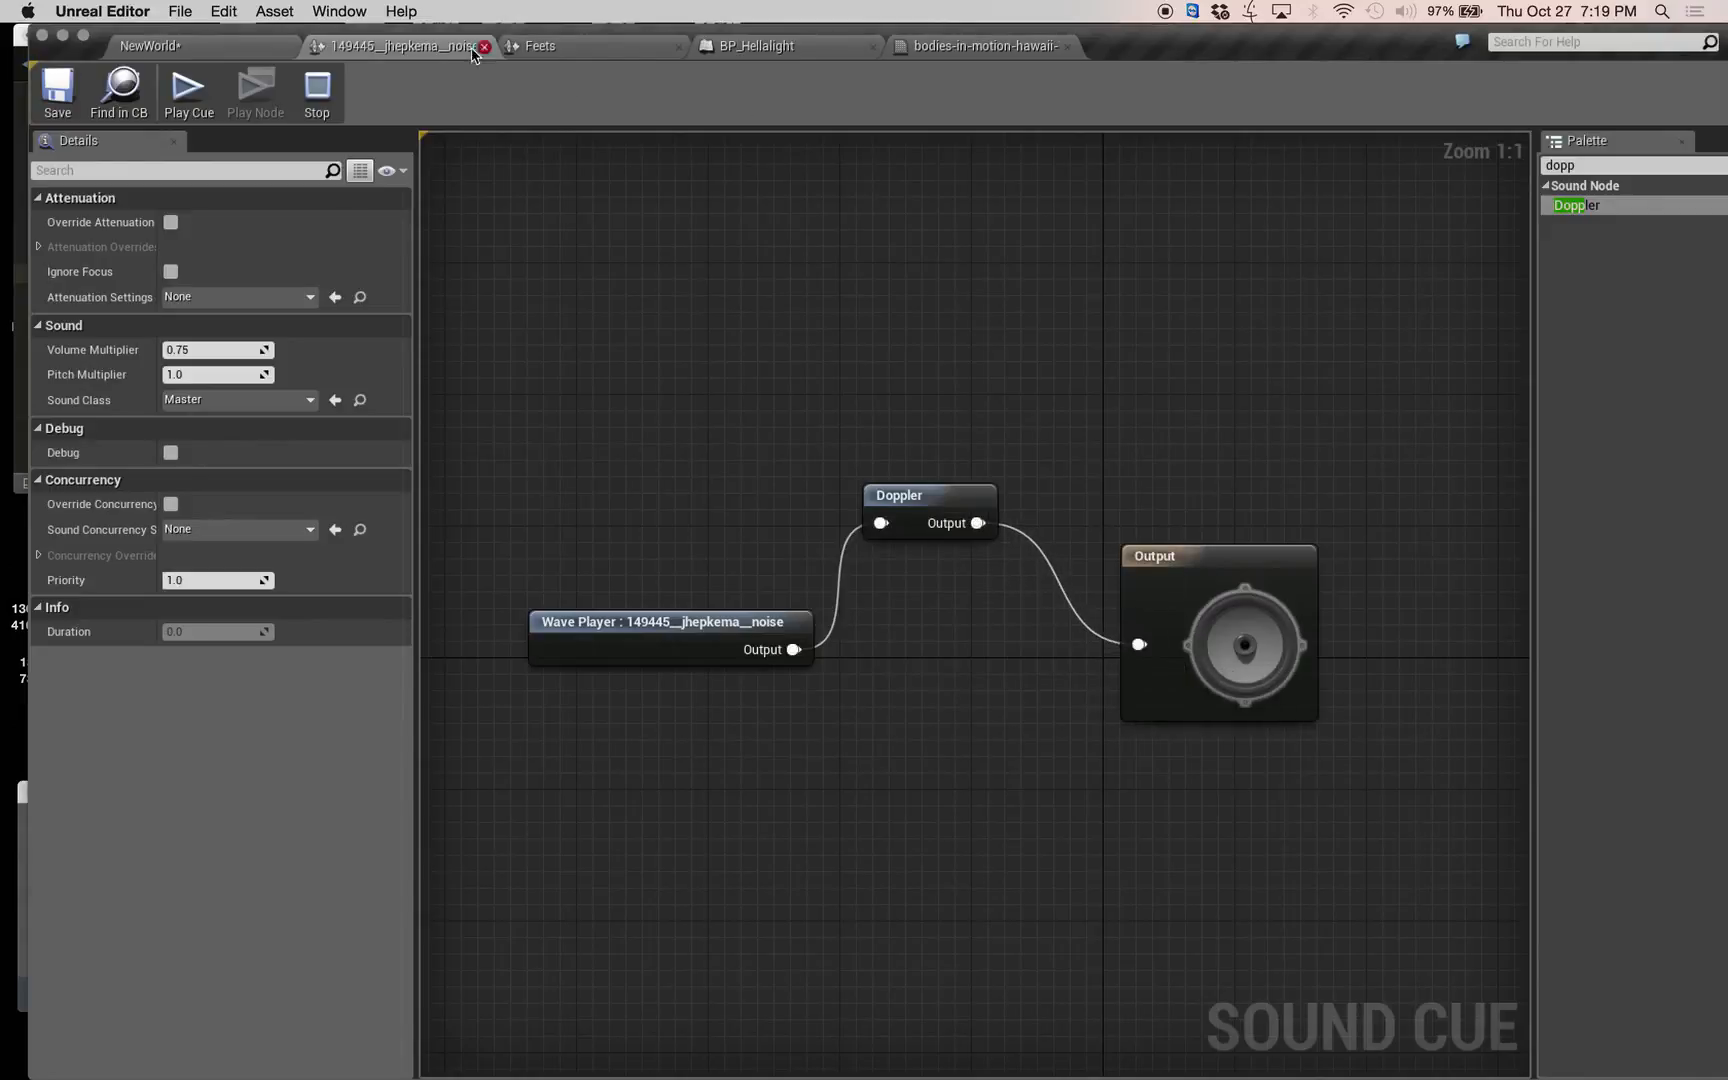
{"action": "left_click", "coordinate": [58, 92]}
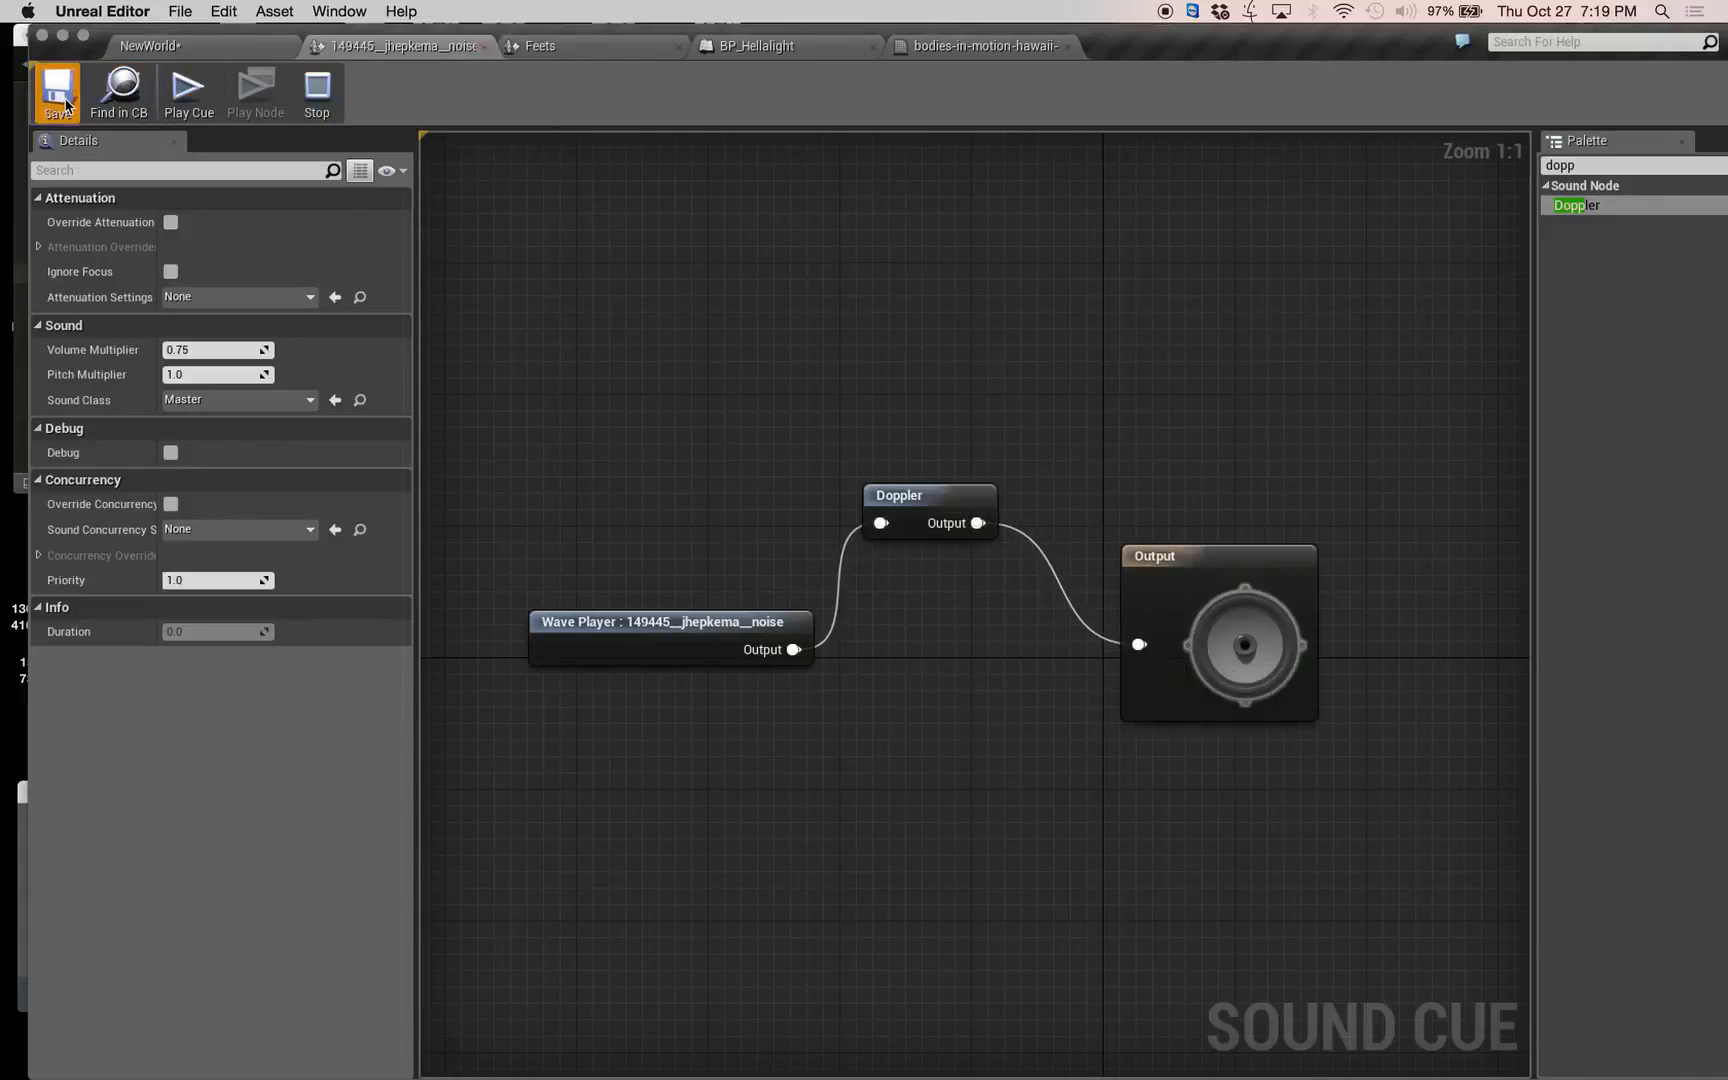
{"action": "left_click", "coordinate": [236, 47]}
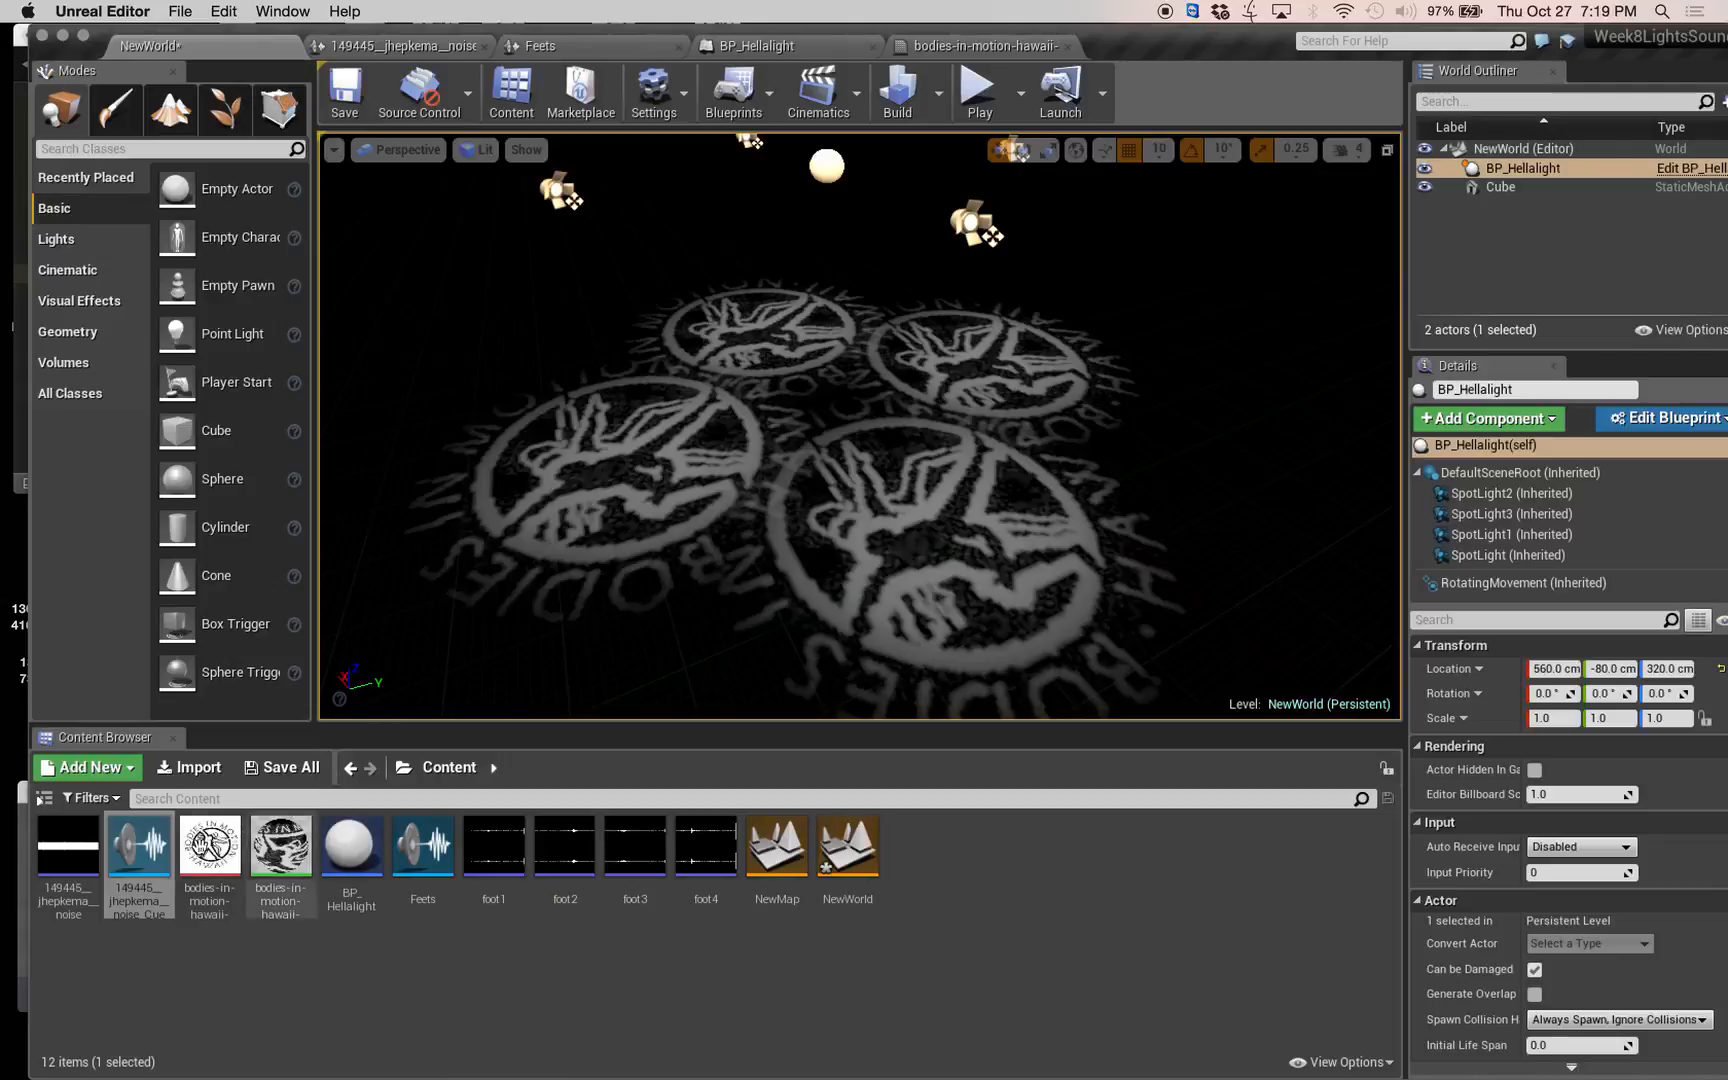
{"action": "left_click", "coordinate": [140, 848]}
{"action": "left_click_drag", "start_coordinate": [473, 676], "coordinate": [783, 413]}
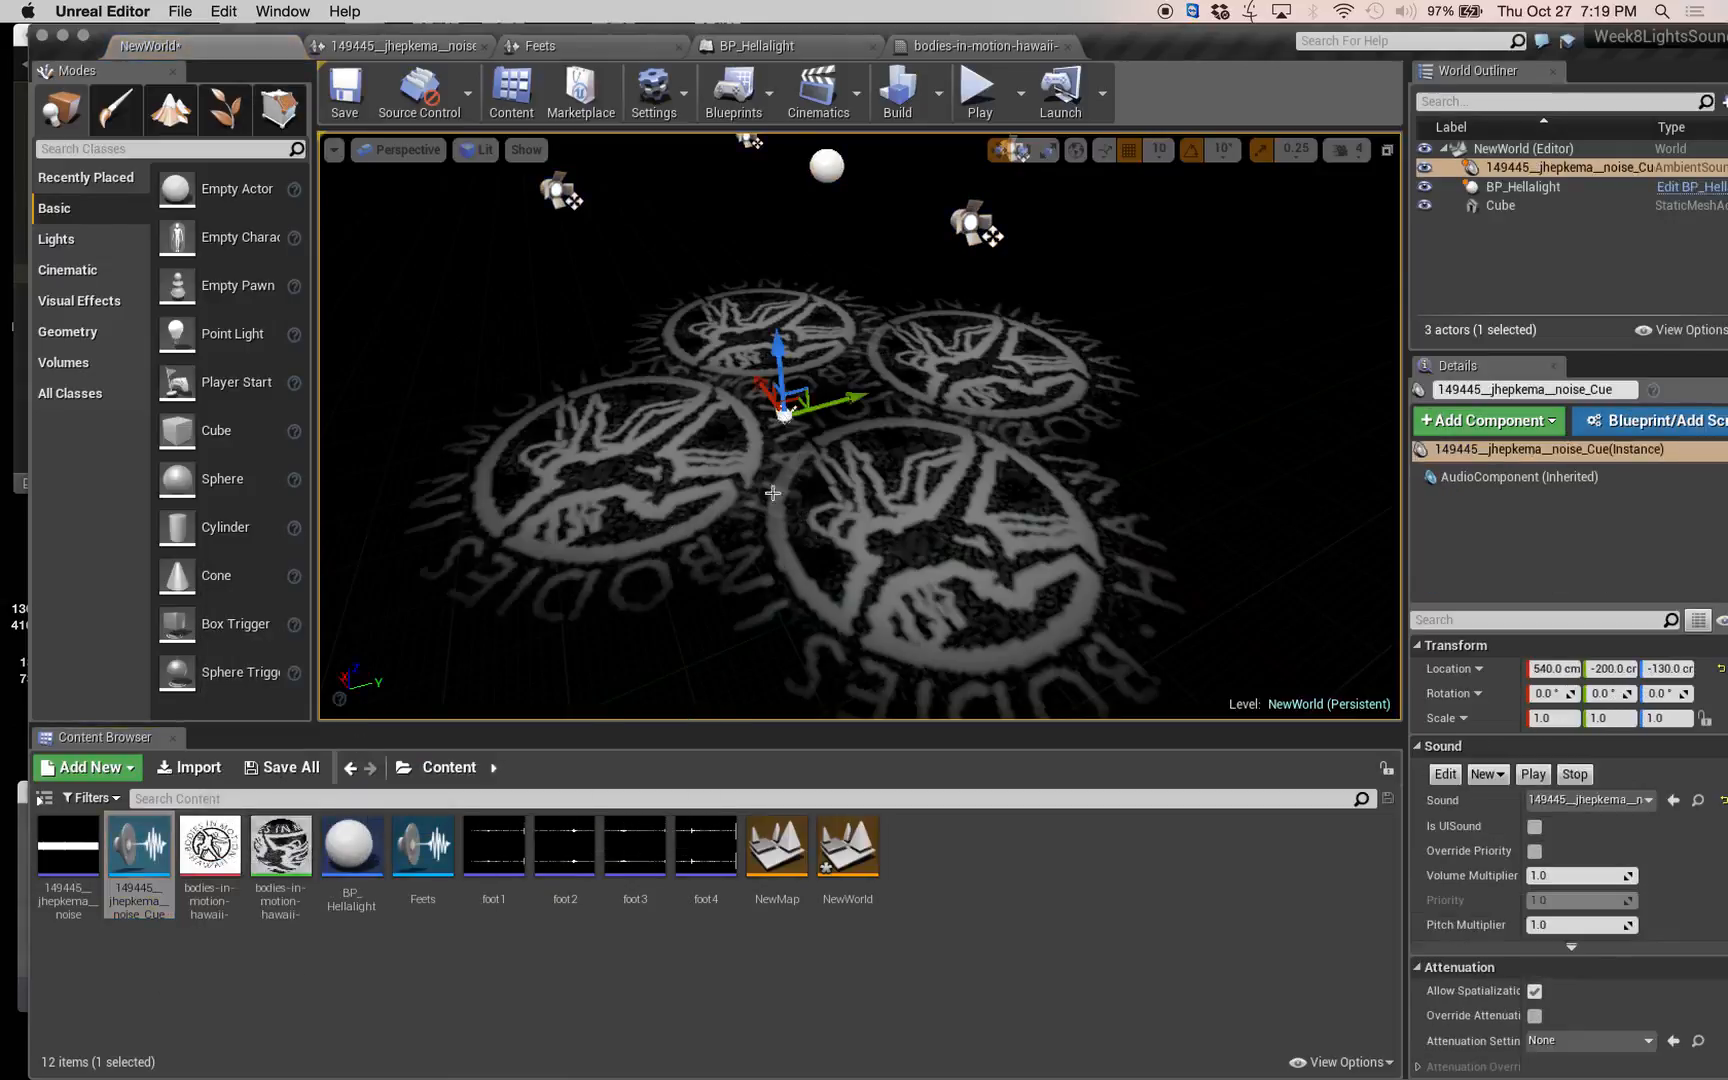
{"action": "scroll", "coordinate": [787, 467], "scroll_direction": "up", "scroll_amount": 10}
{"action": "scroll", "coordinate": [790, 455], "scroll_direction": "down", "scroll_amount": 15}
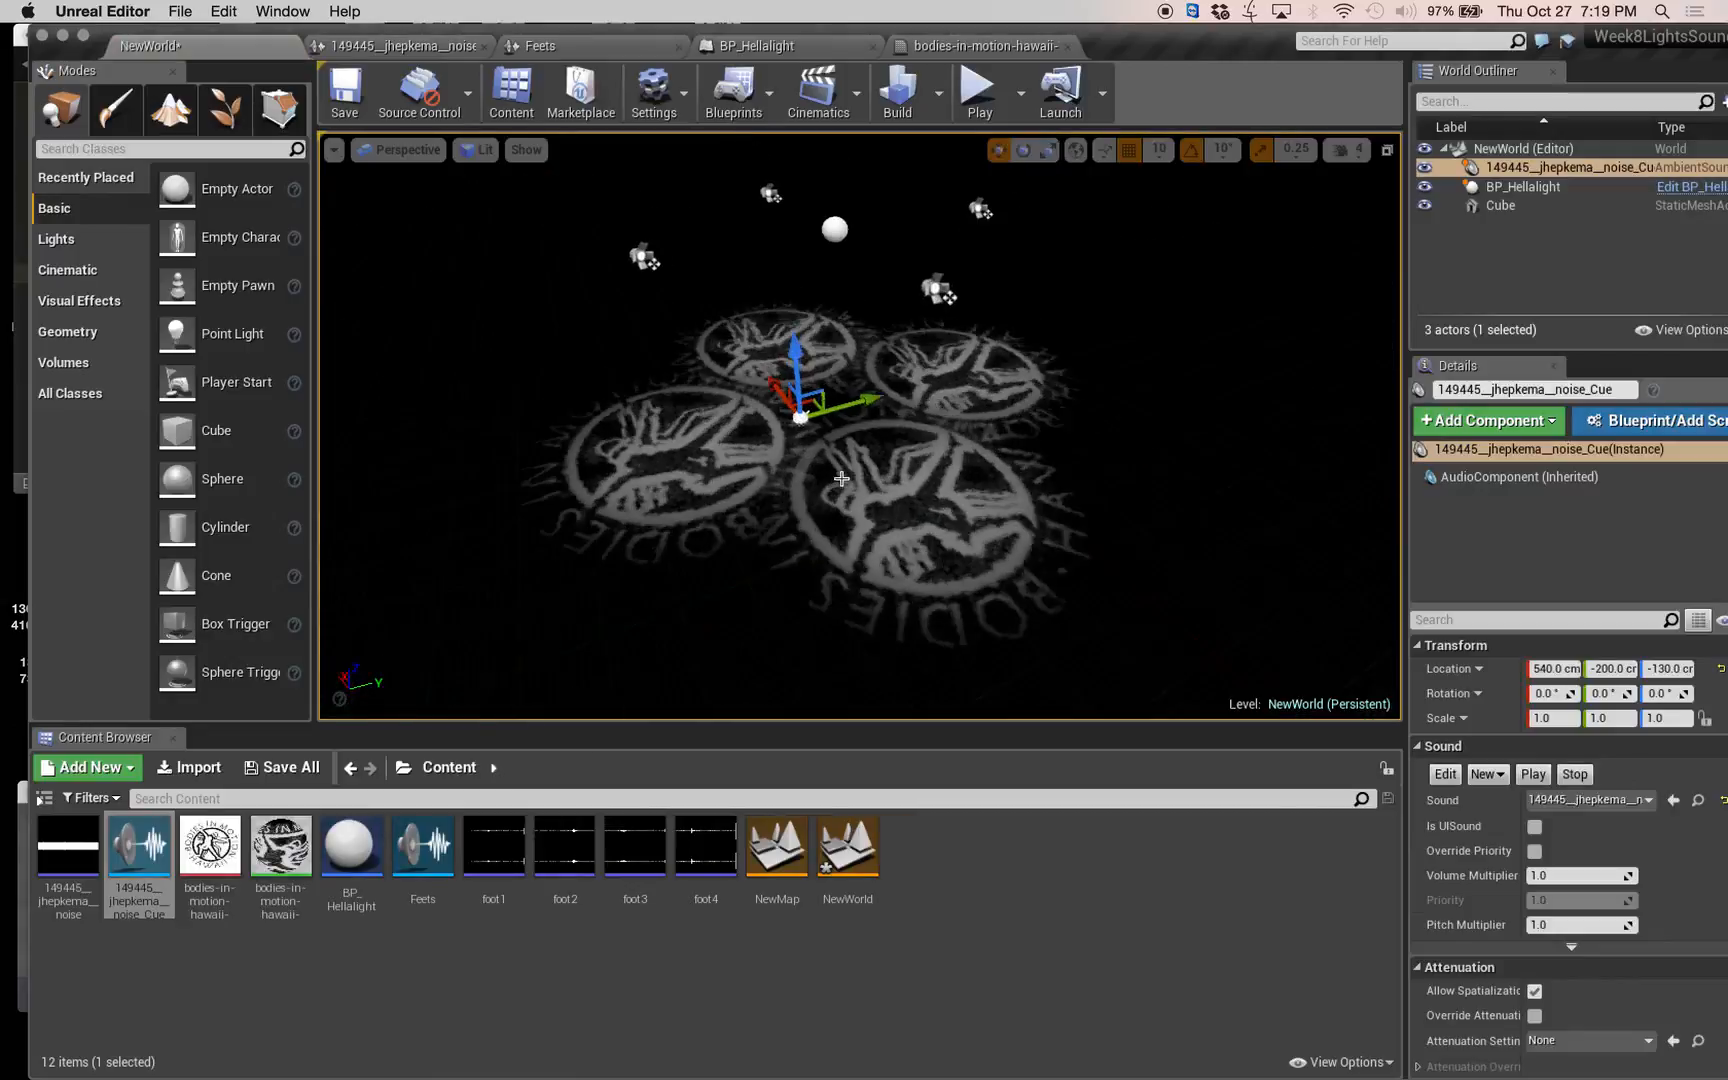
{"action": "scroll", "coordinate": [841, 479], "scroll_direction": "down", "scroll_amount": 6}
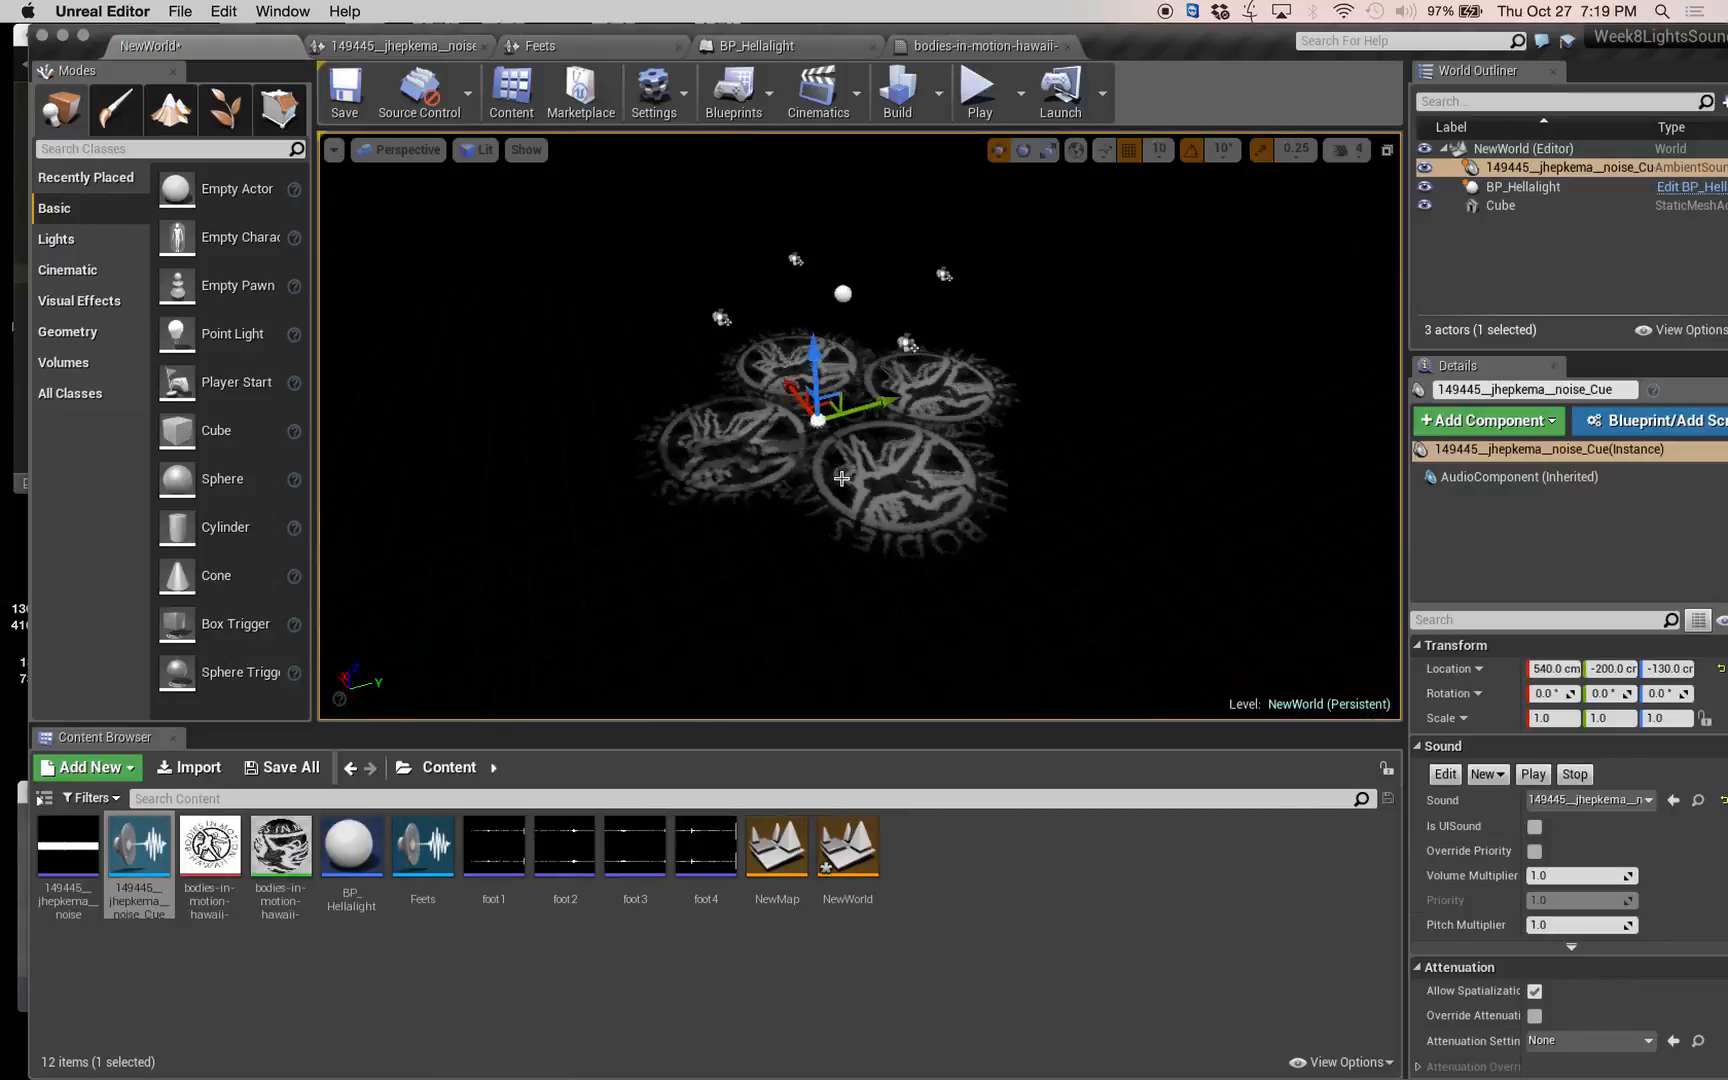
{"action": "scroll", "coordinate": [835, 494], "scroll_direction": "up", "scroll_amount": 5}
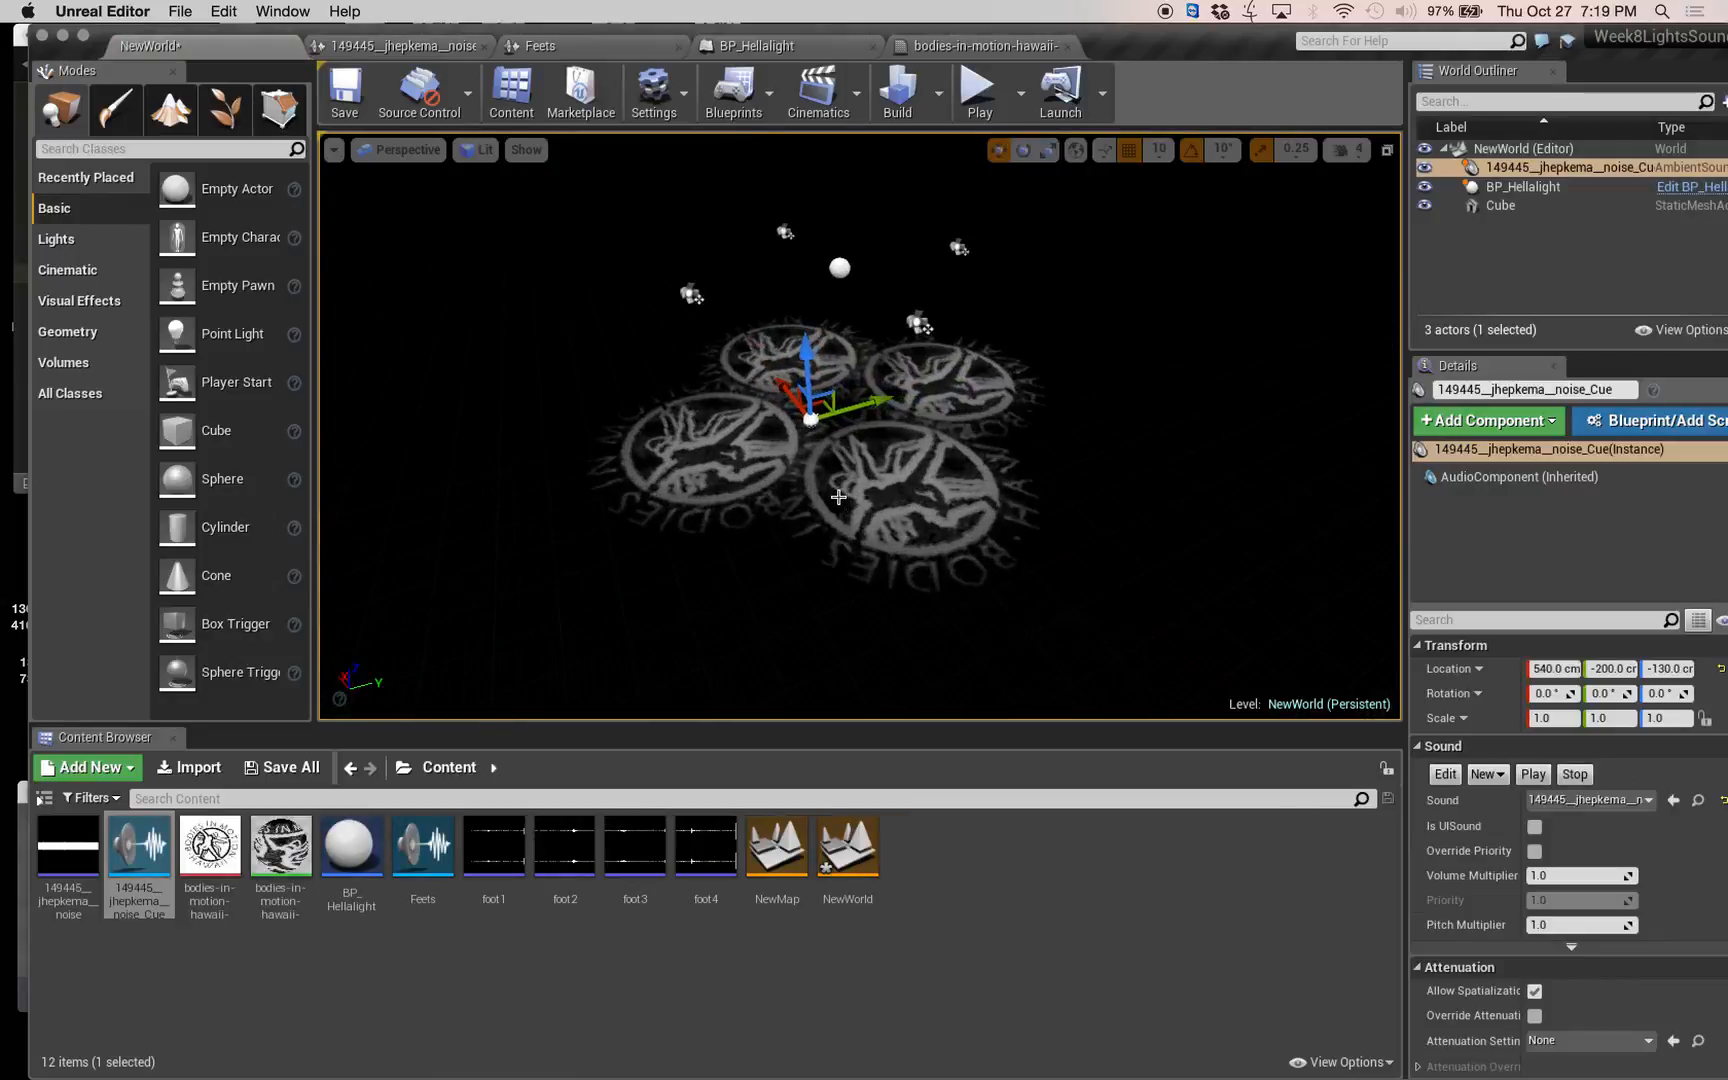
{"action": "key", "text": "Delete"}
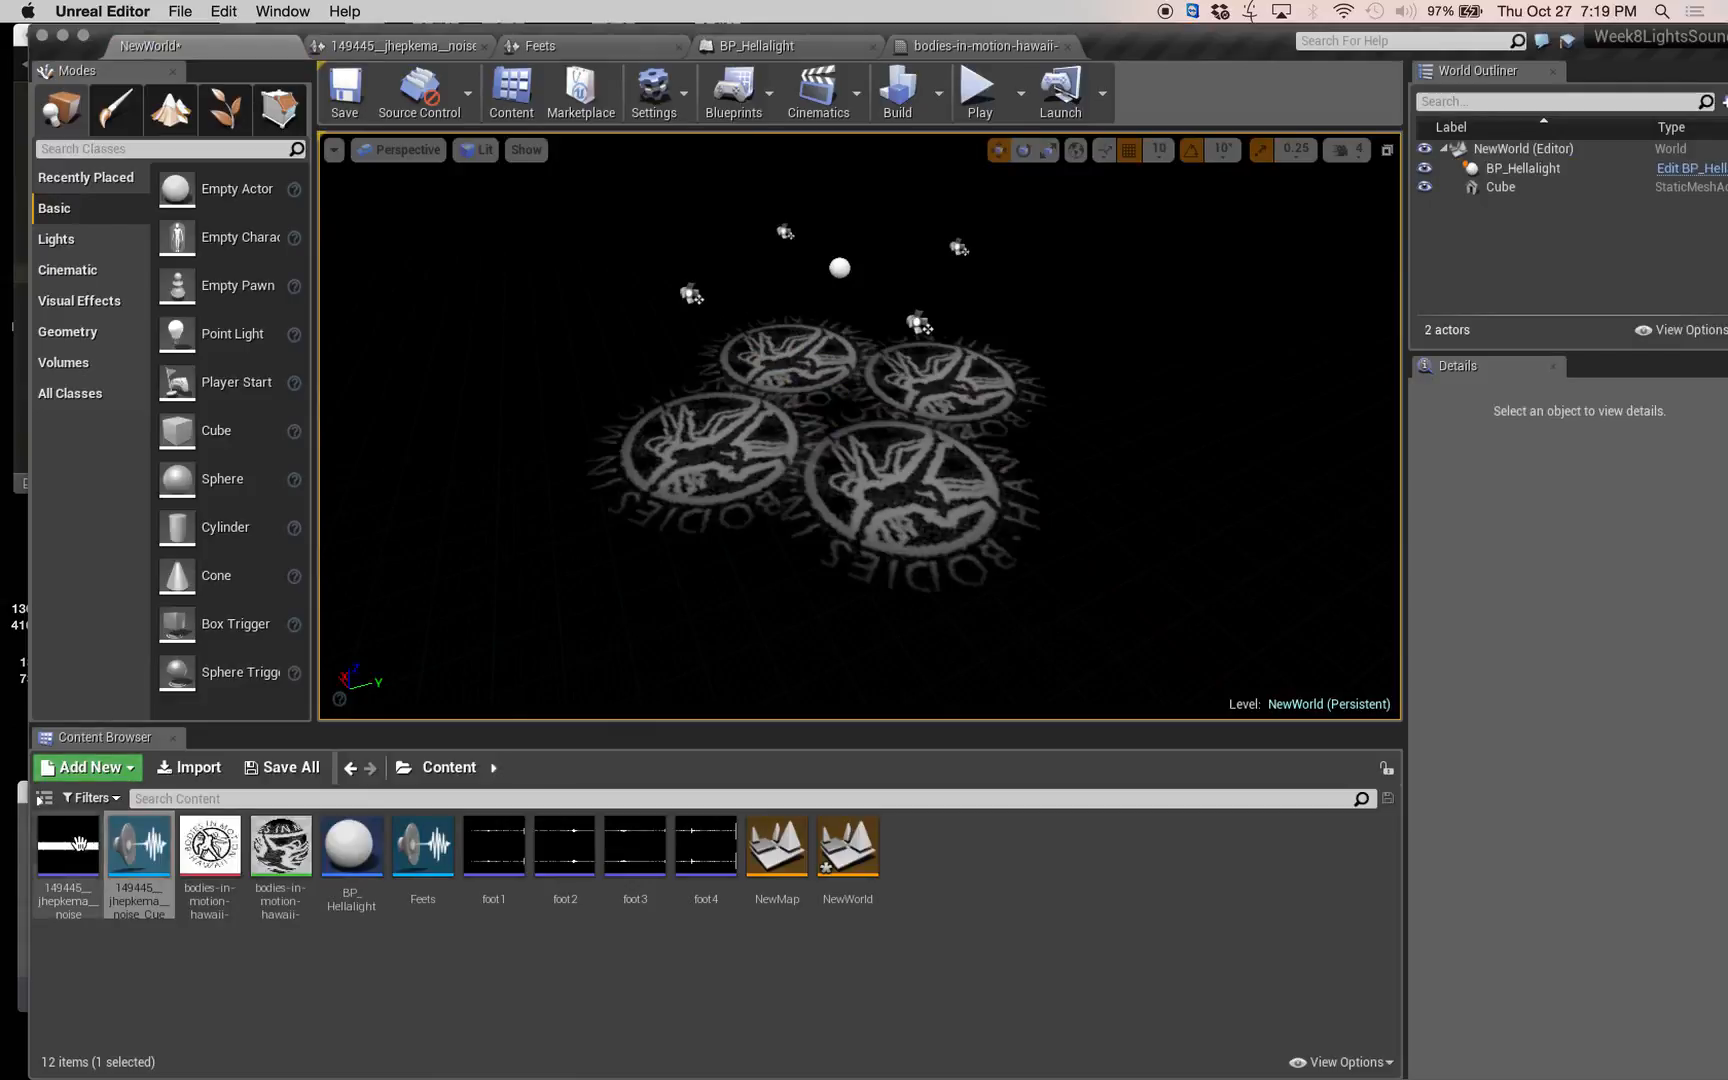
Place the noise sound wave among the projected logos at about 610, -130, -130 cm and enable Override Attenuation on it.
{"action": "left_click_drag", "start_coordinate": [76, 842], "coordinate": [822, 403]}
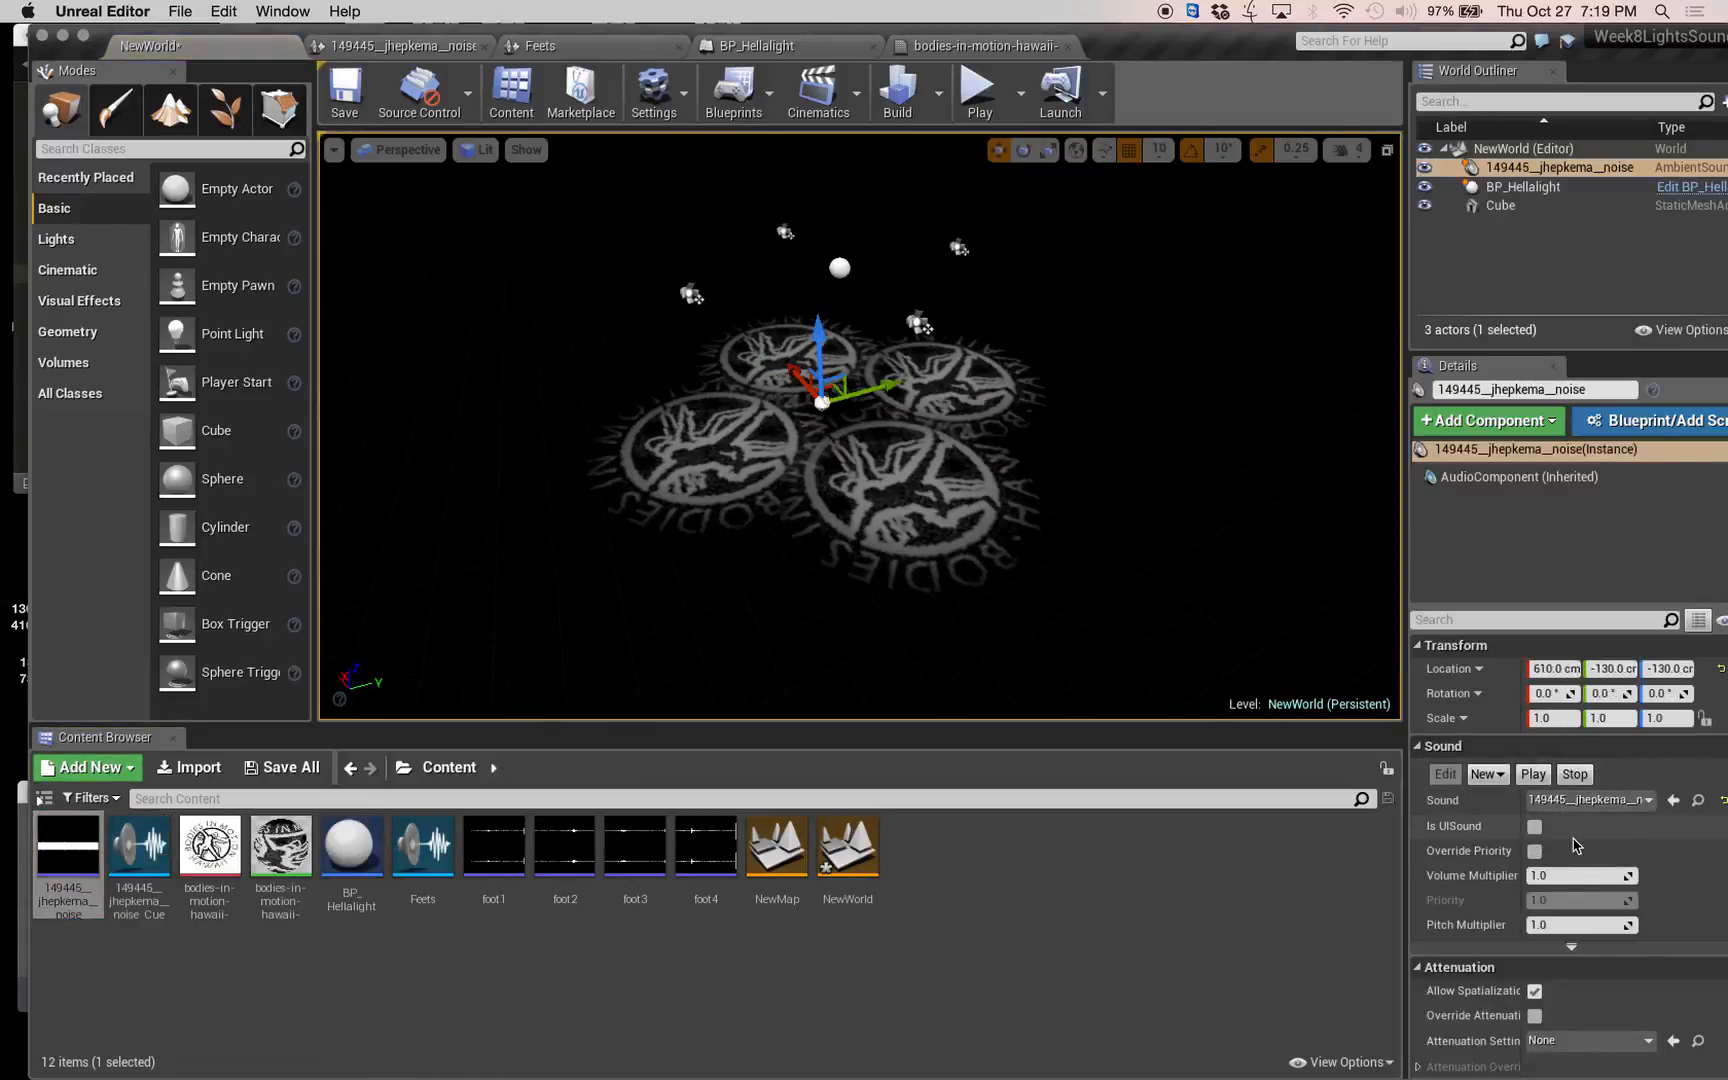
{"action": "scroll", "coordinate": [1578, 850], "scroll_direction": "down", "scroll_amount": 10}
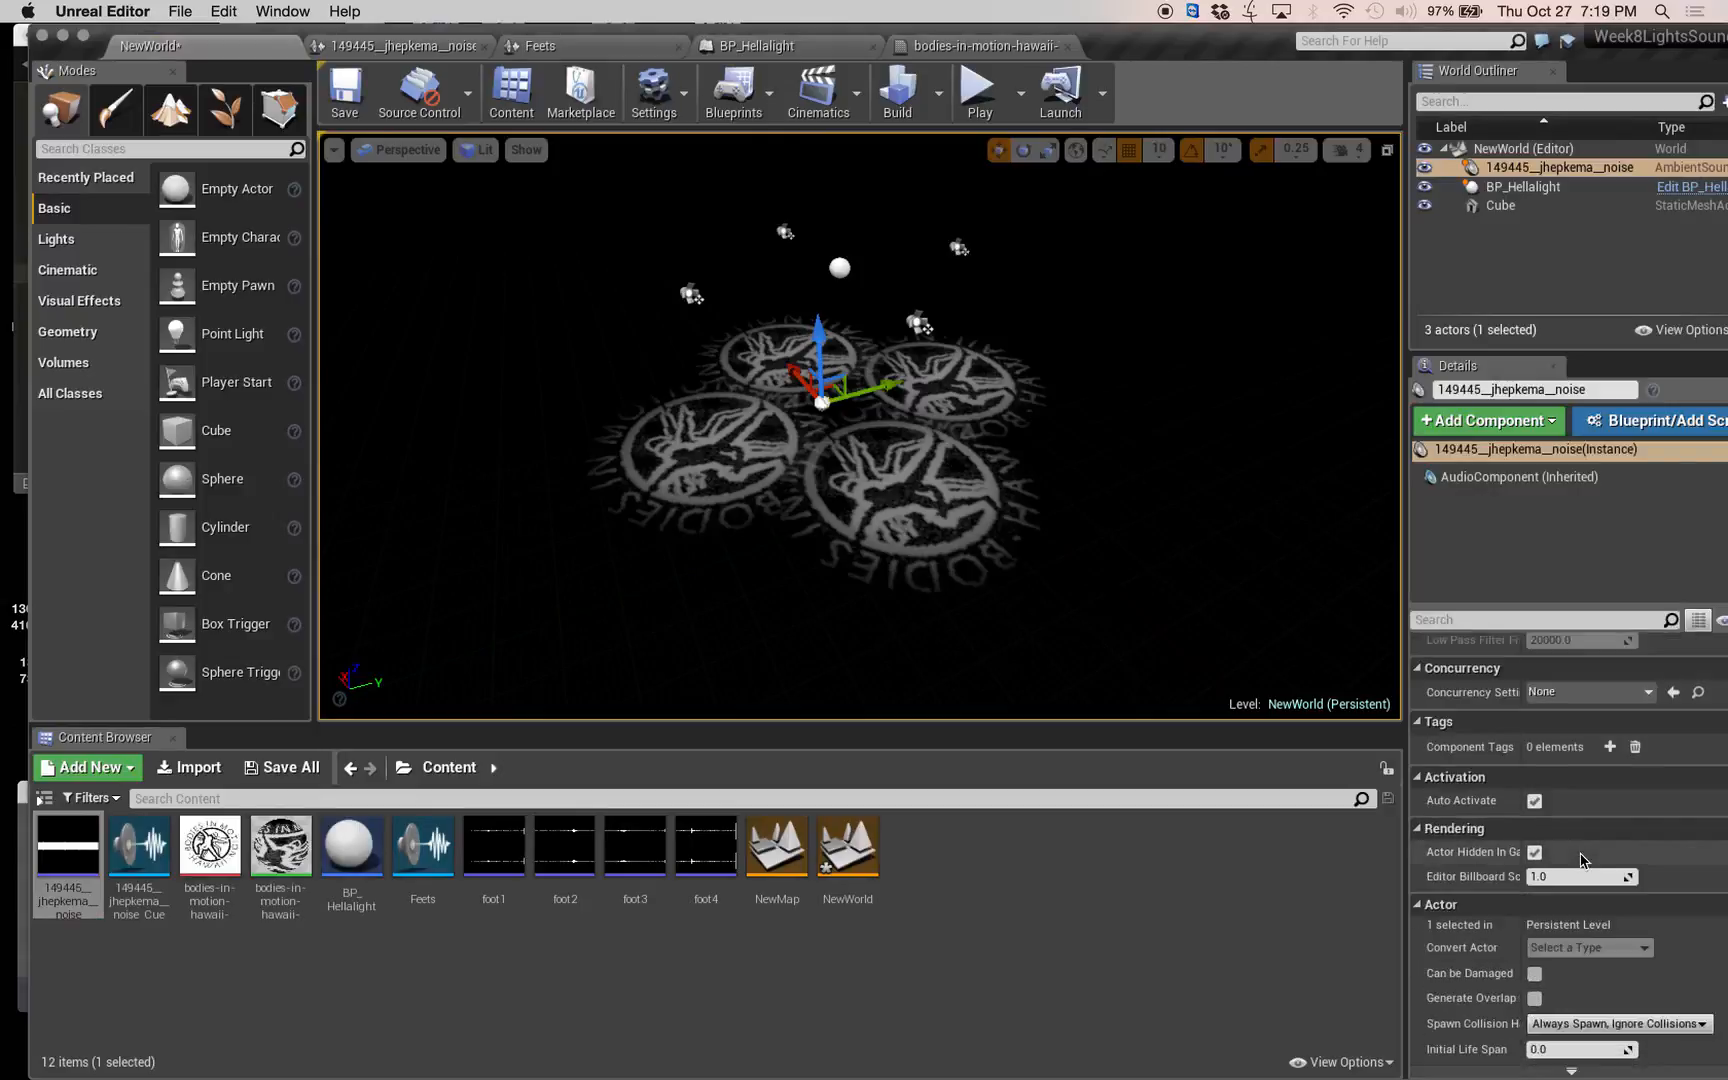
{"action": "scroll", "coordinate": [1581, 860], "scroll_direction": "up", "scroll_amount": 8}
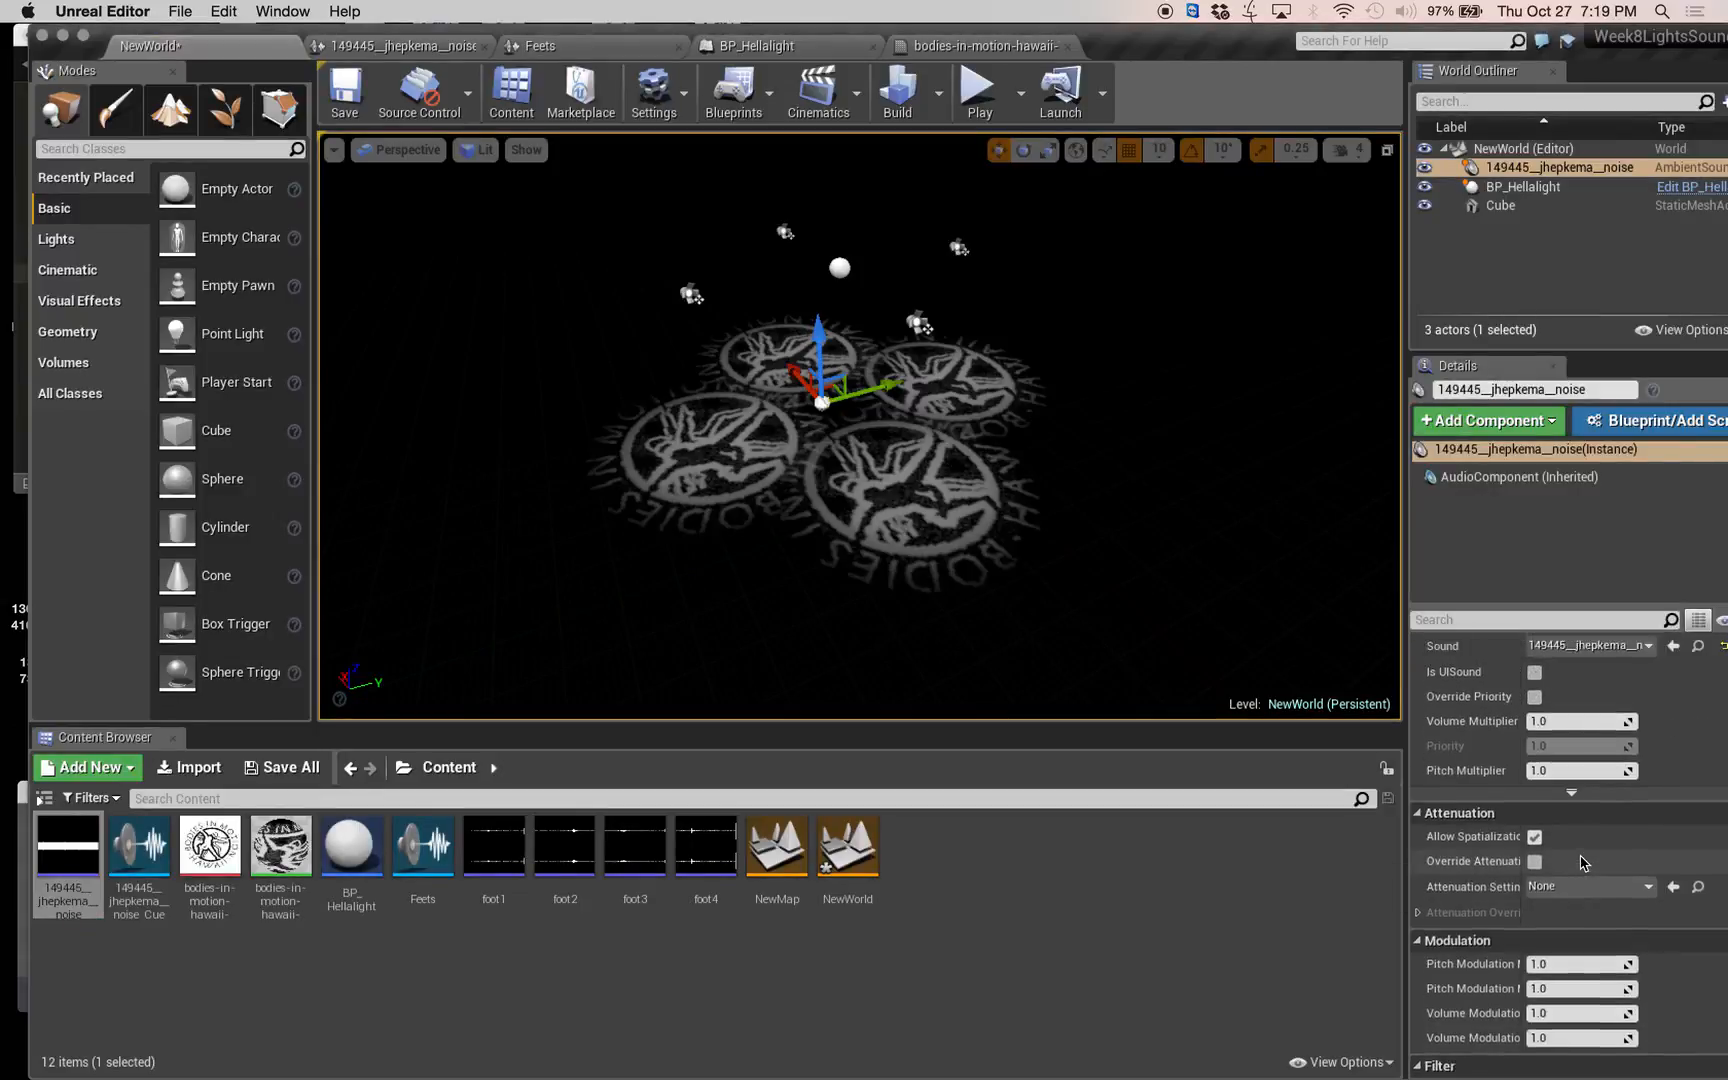
{"action": "left_click", "coordinate": [1535, 862]}
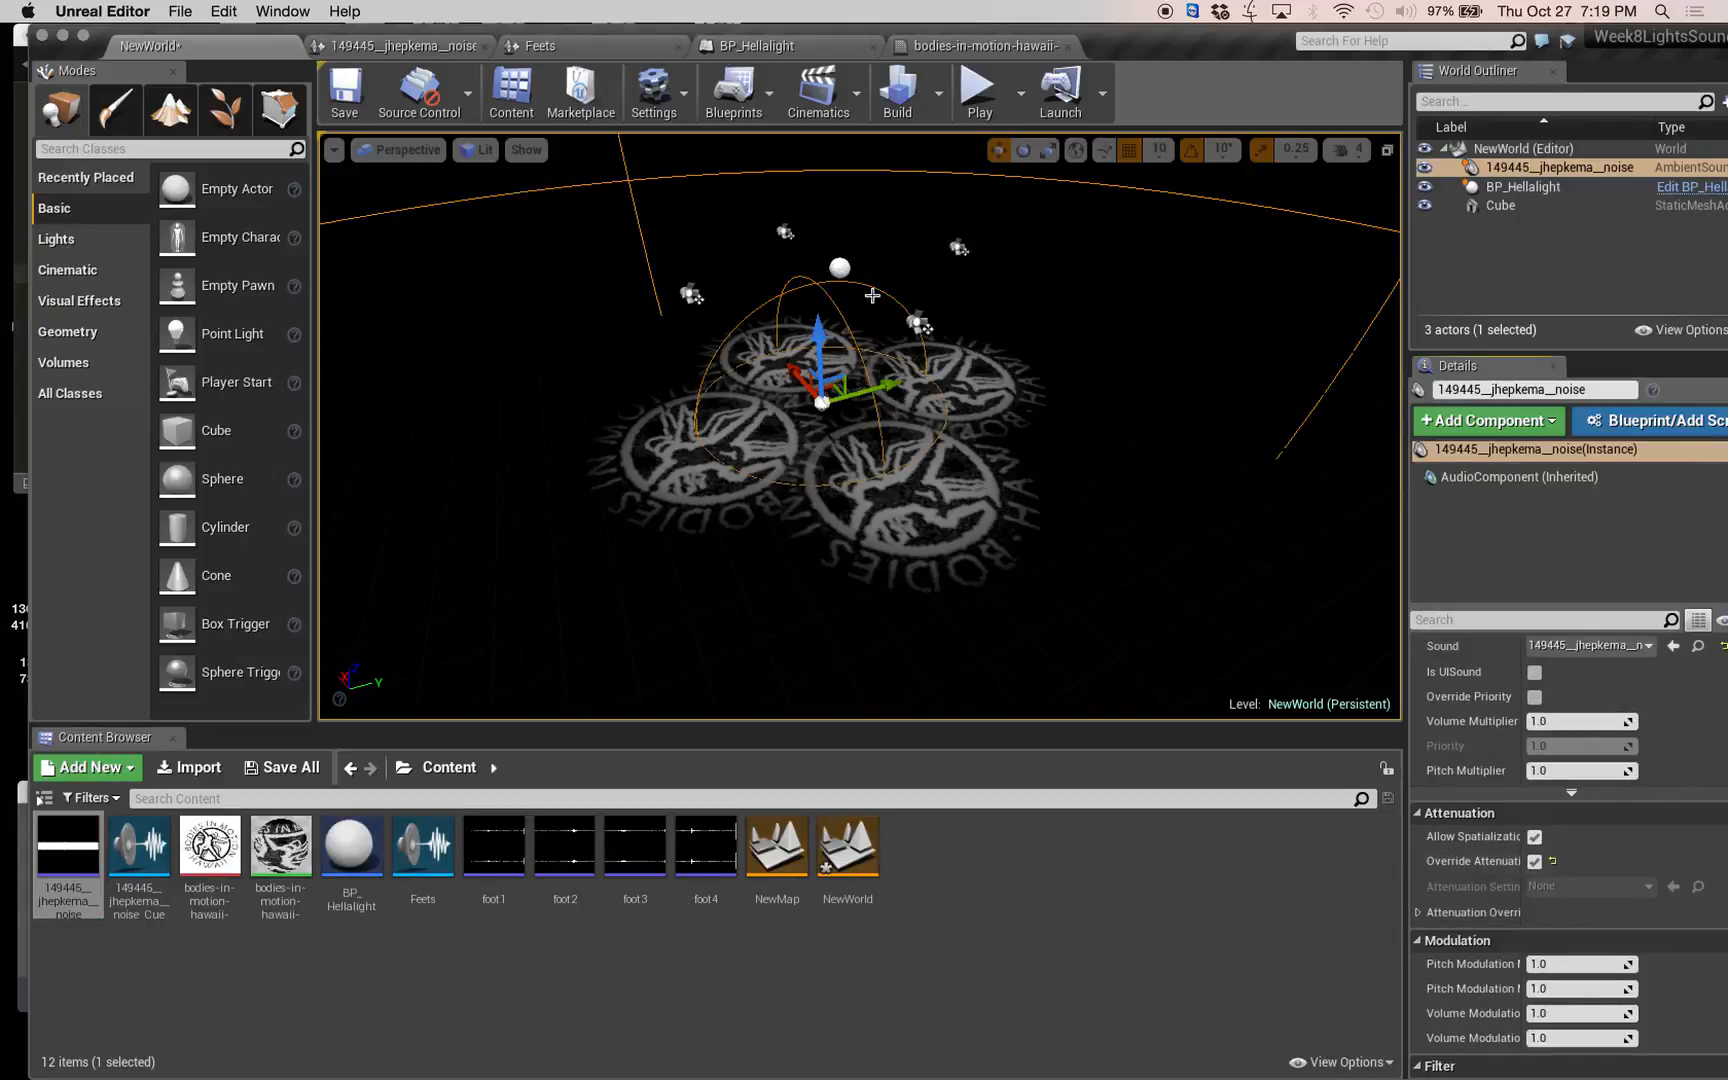
{"action": "mouse_move", "coordinate": [1003, 478]}
{"action": "right_mouse_down"}
{"action": "mouse_move", "coordinate": [1065, 410]}
{"action": "mouse_move", "coordinate": [1300, 418]}
{"action": "mouse_move", "coordinate": [1070, 418]}
{"action": "mouse_move", "coordinate": [969, 484]}
{"action": "right_mouse_up"}
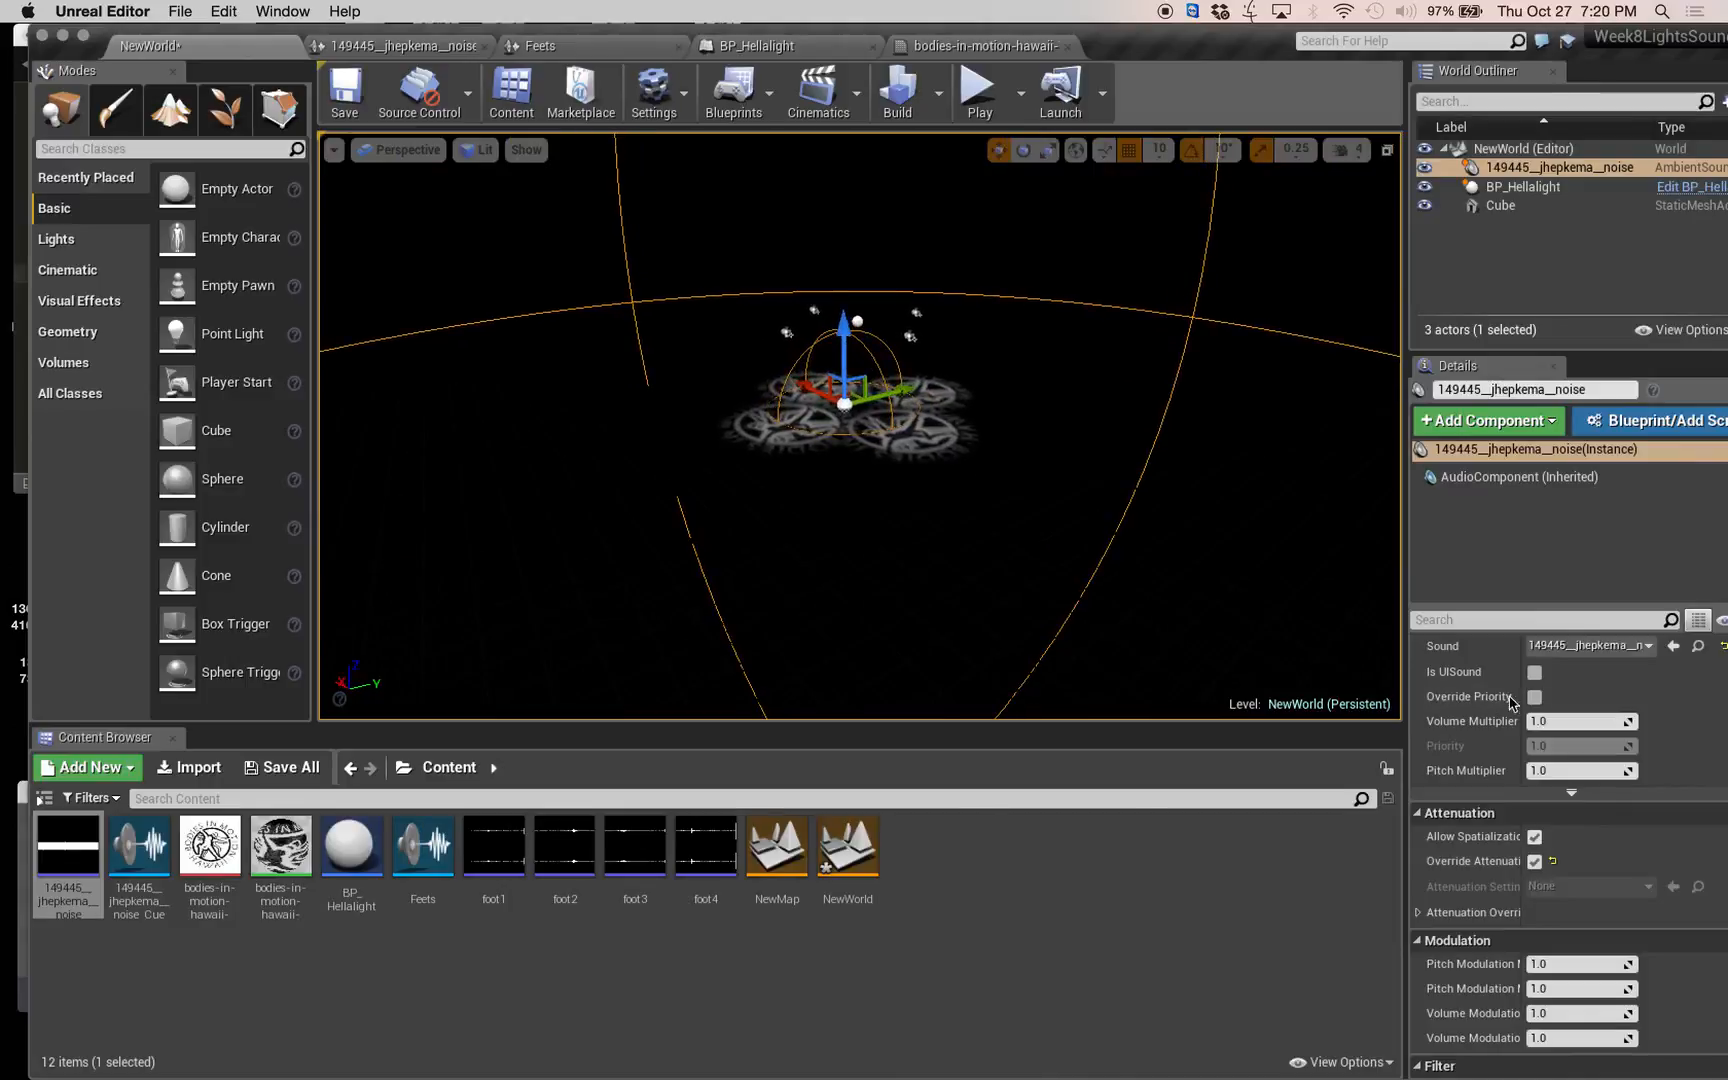
Expand the noise sound's attenuation overrides and set the Falloff Distance to 600.
{"action": "left_click", "coordinate": [1416, 912]}
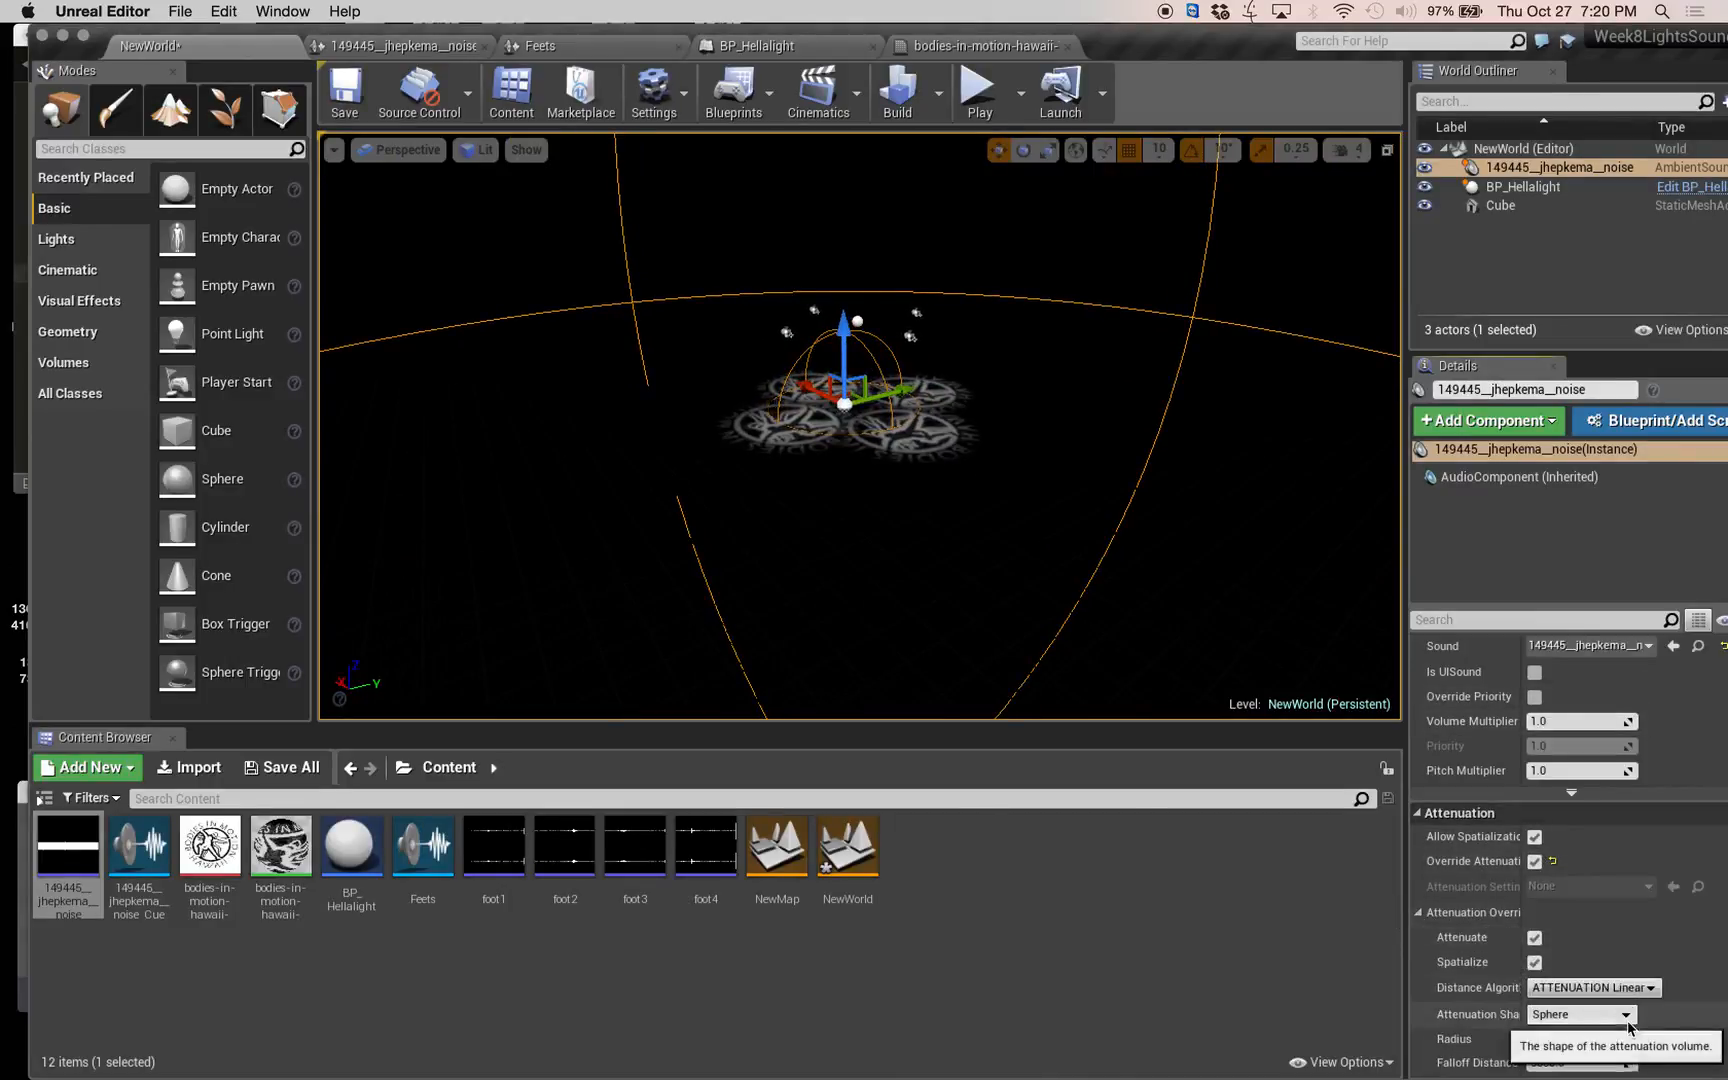
{"action": "scroll", "coordinate": [1630, 1026], "scroll_direction": "up", "scroll_amount": 3}
{"action": "scroll", "coordinate": [1630, 930], "scroll_direction": "down", "scroll_amount": 10}
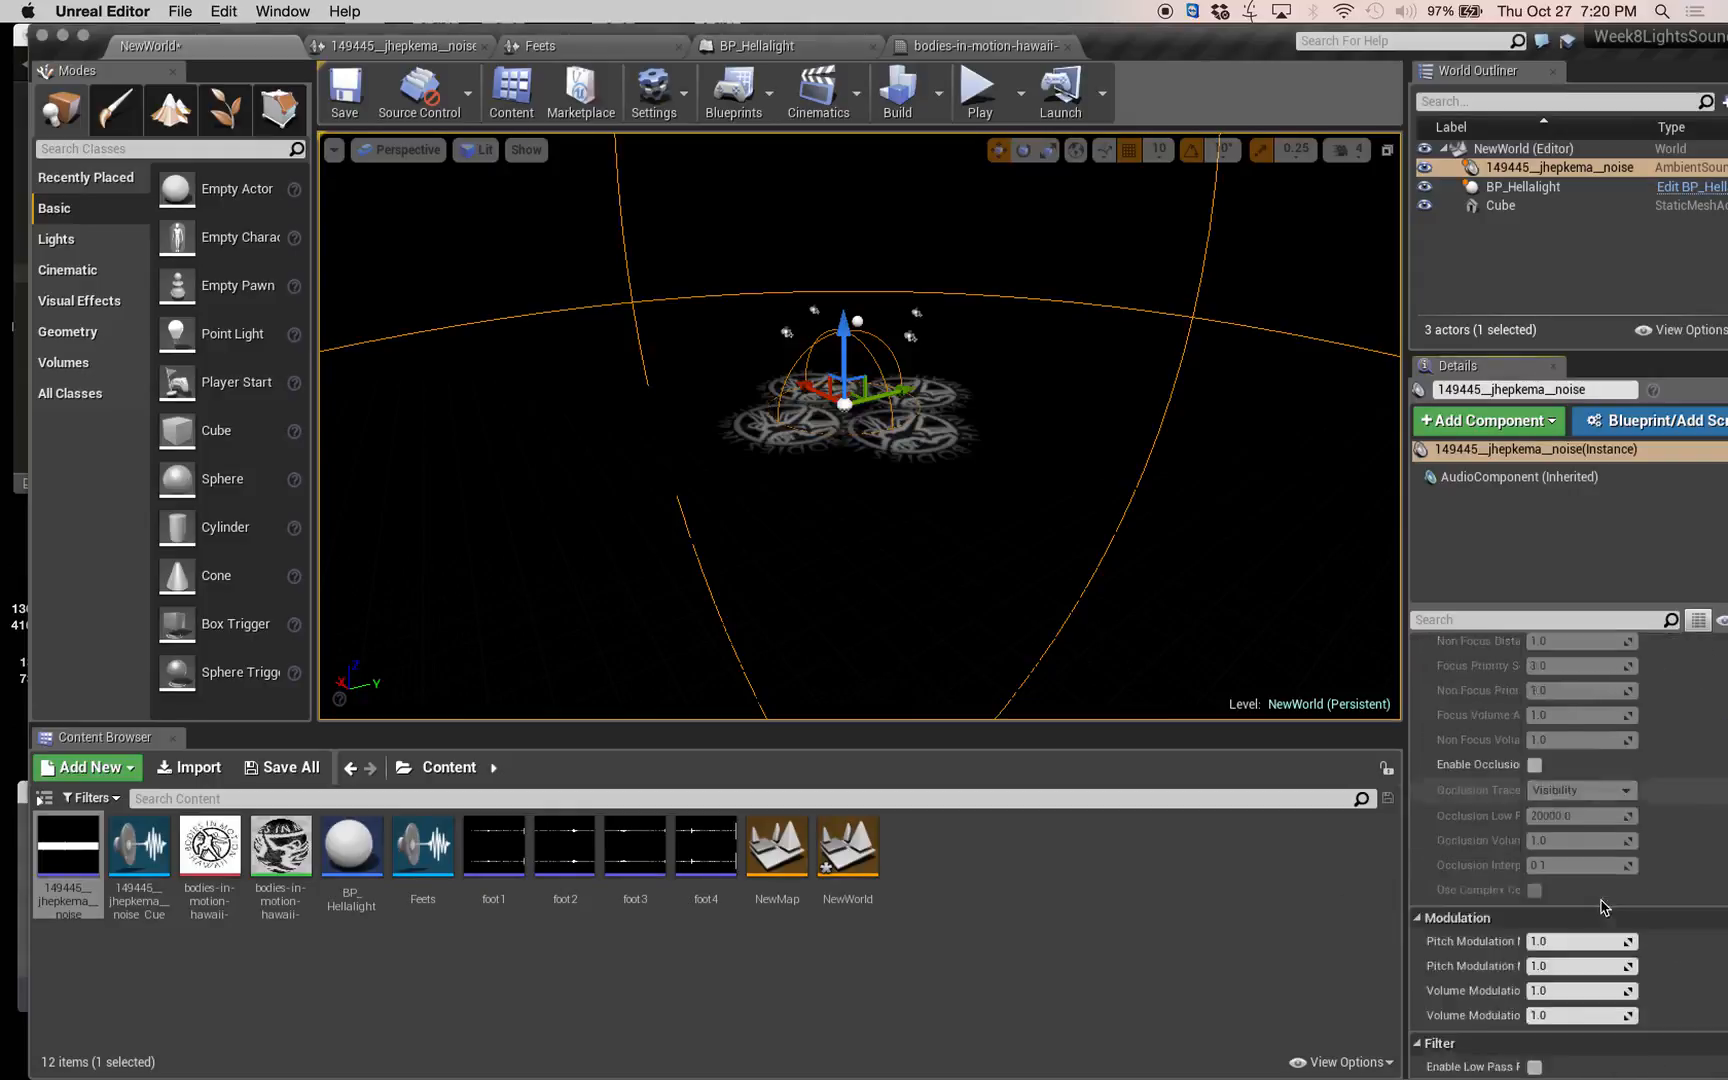
{"action": "scroll", "coordinate": [1650, 884], "scroll_direction": "up", "scroll_amount": 10}
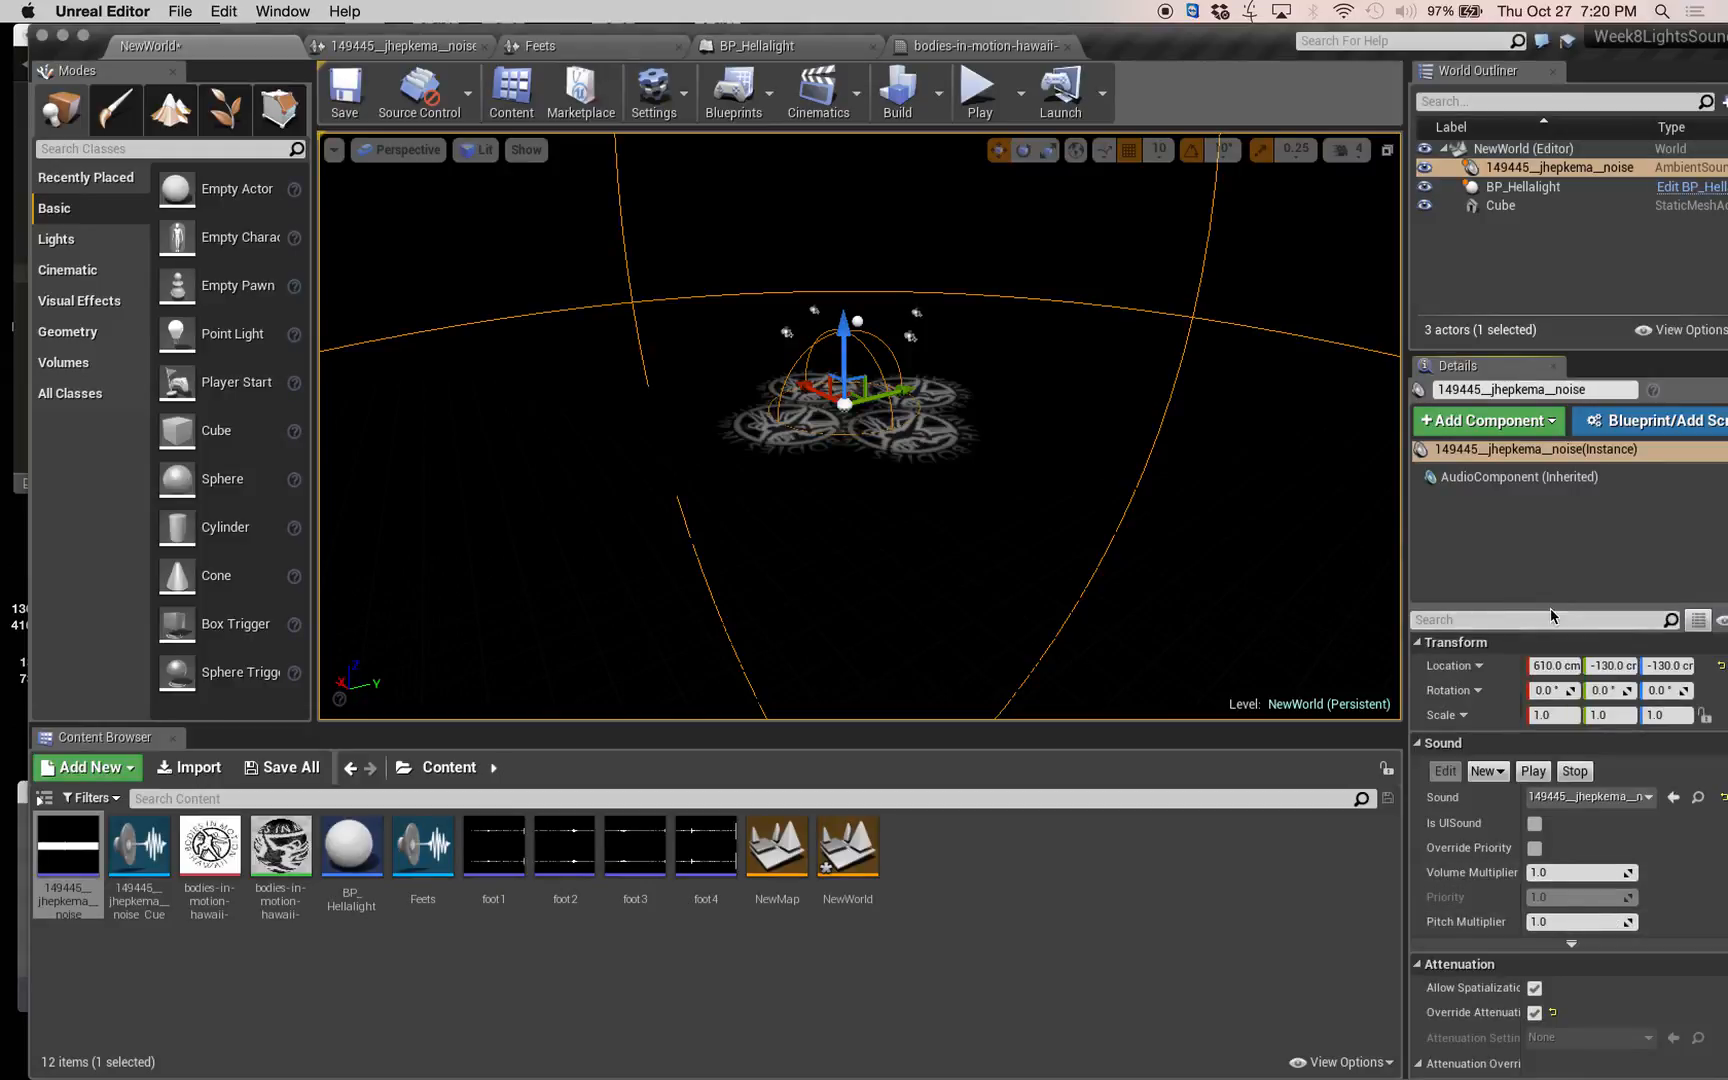
{"action": "left_click_drag", "start_coordinate": [1551, 612], "coordinate": [1559, 515]}
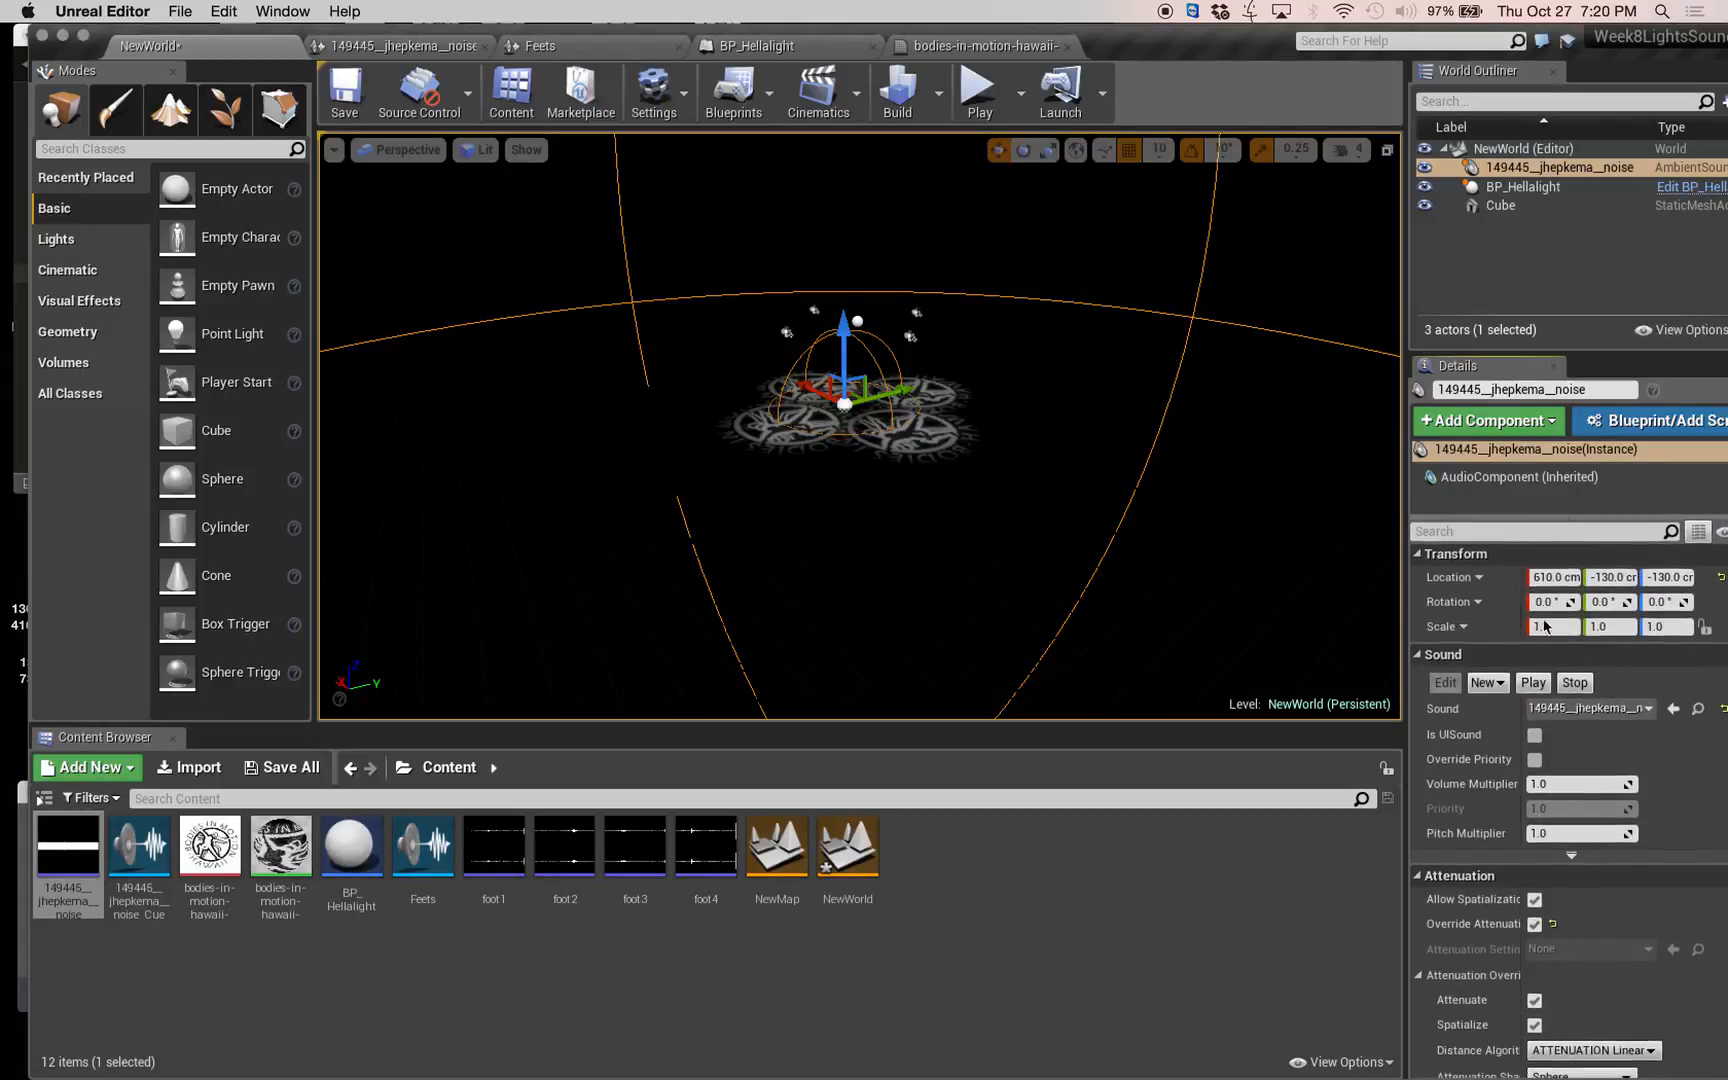
{"action": "scroll", "coordinate": [1589, 1019], "scroll_direction": "up", "scroll_amount": 1}
{"action": "scroll", "coordinate": [1585, 1017], "scroll_direction": "down", "scroll_amount": 3}
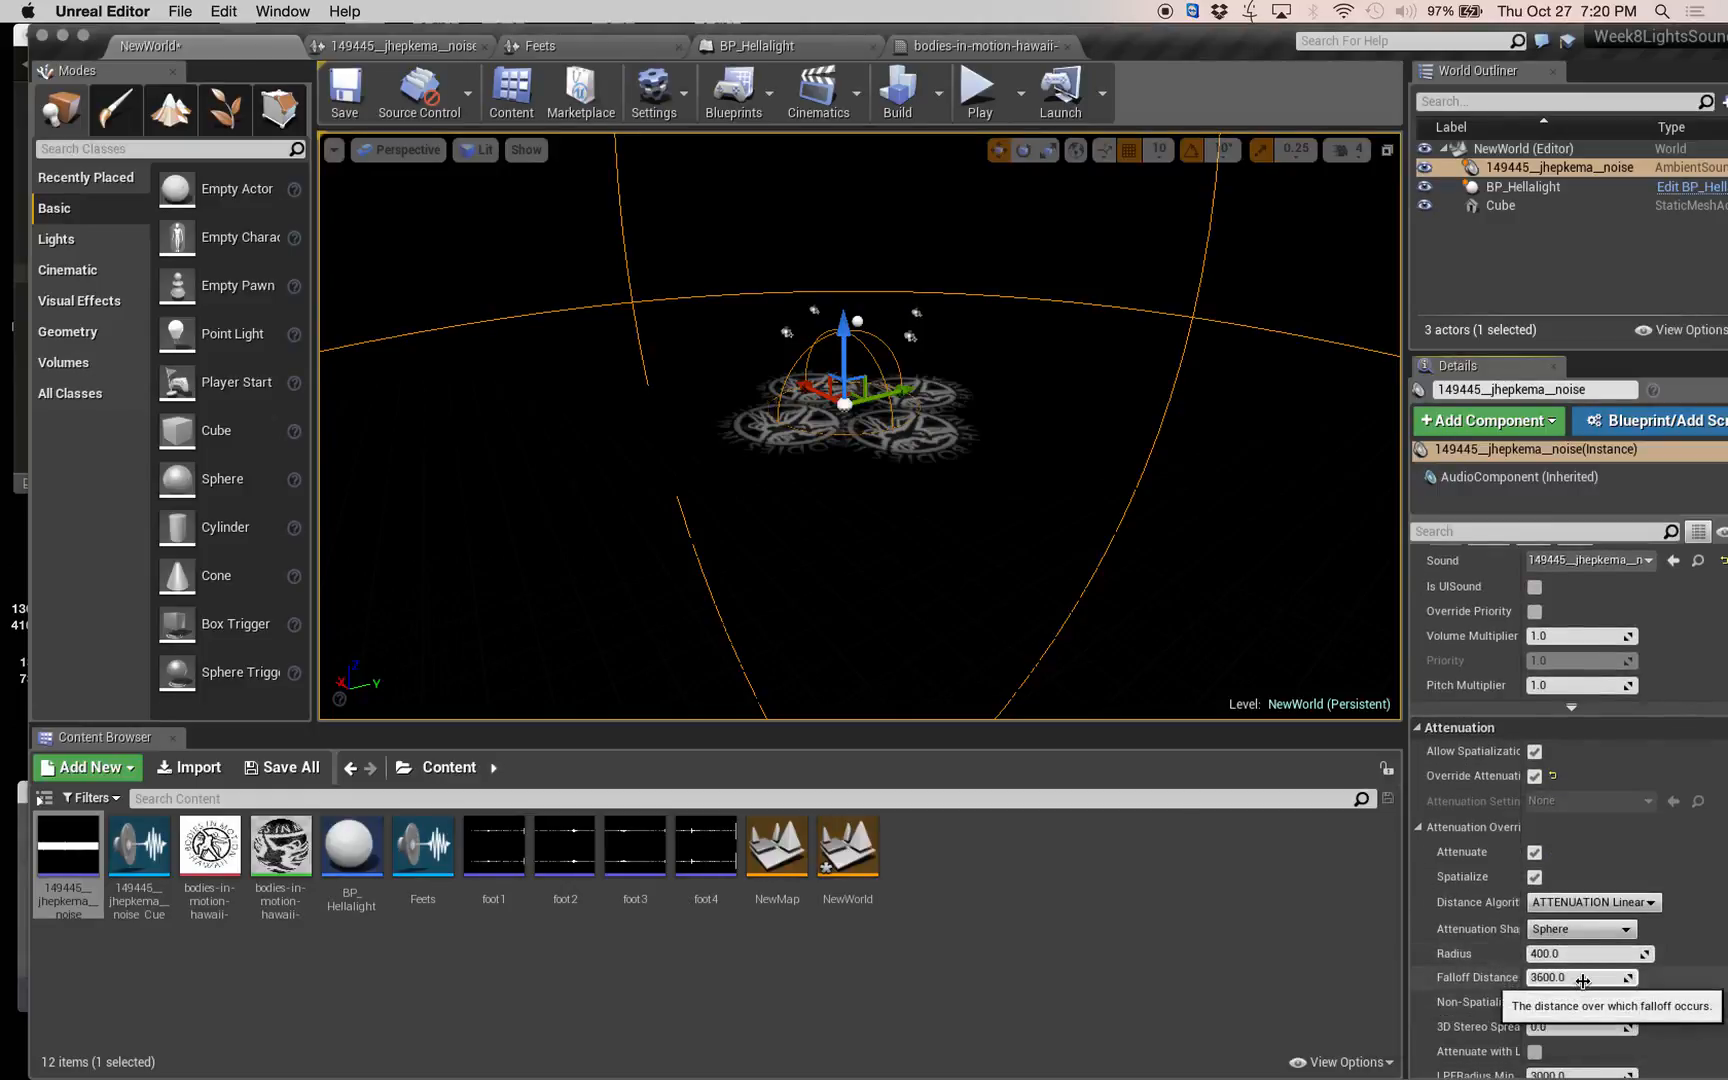
{"action": "left_click", "coordinate": [1583, 978]}
{"action": "type", "text": "67"}
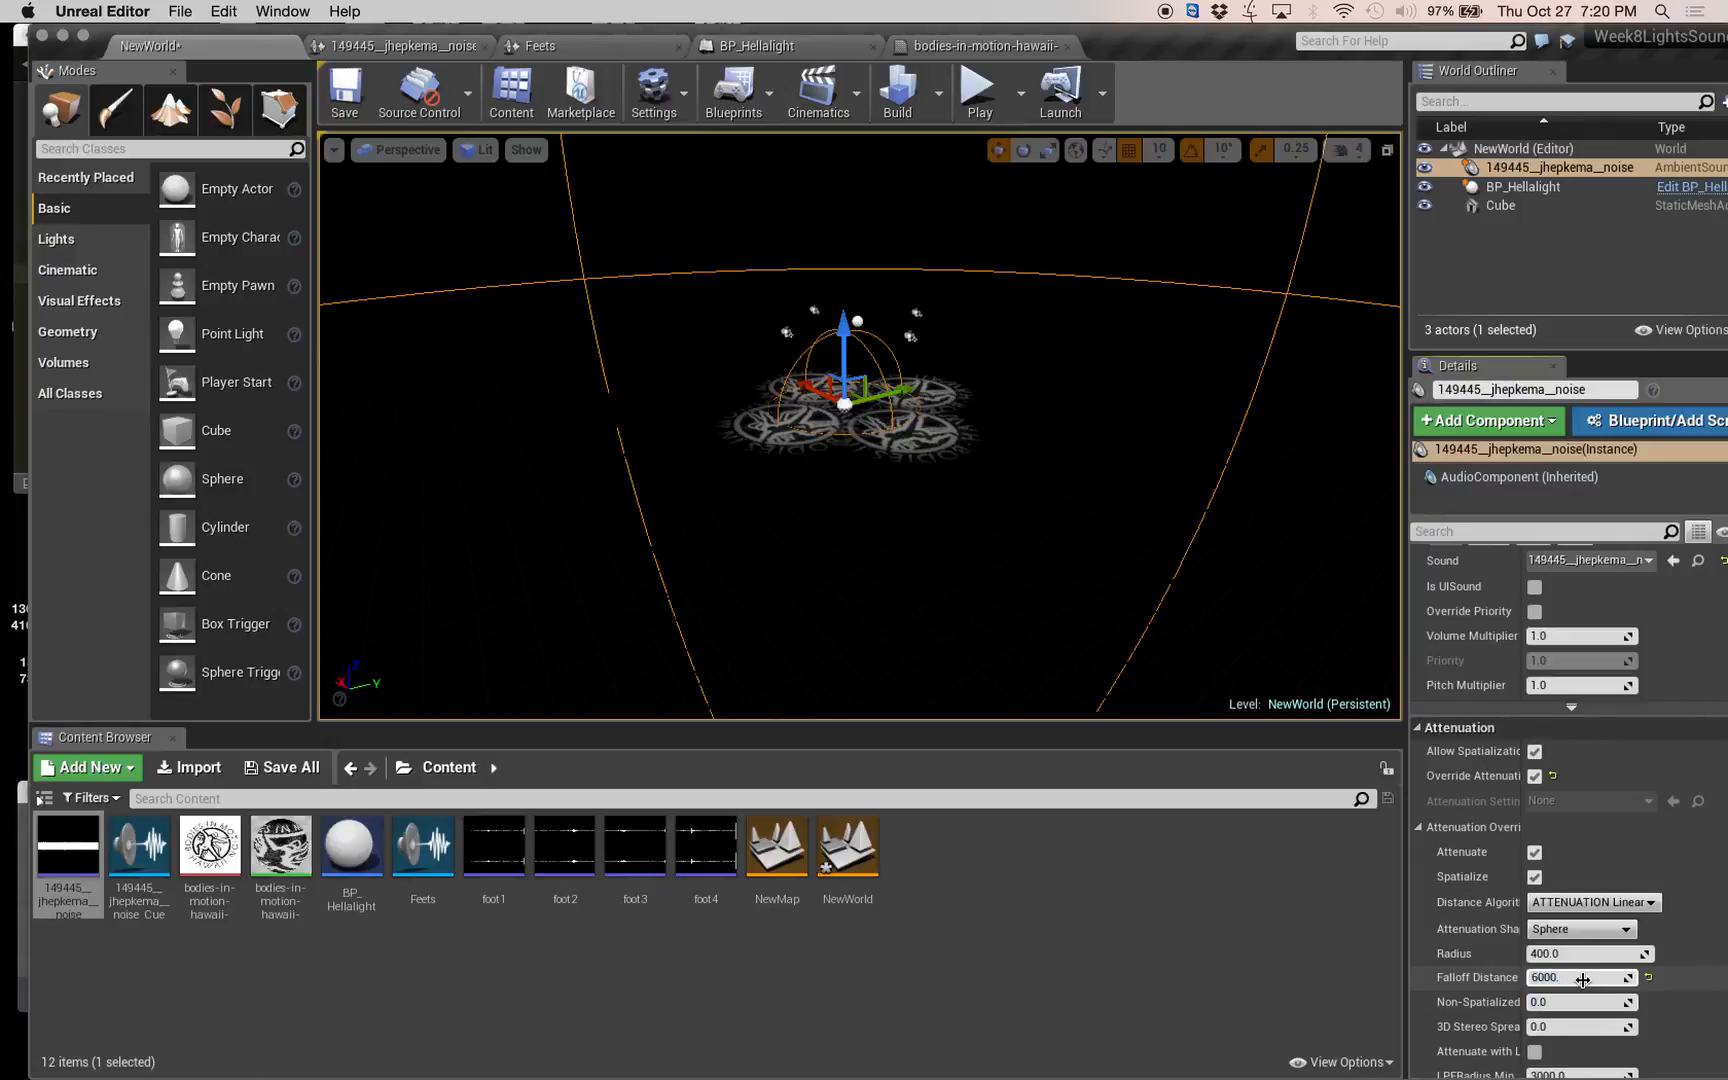
{"action": "key", "text": "Tab"}
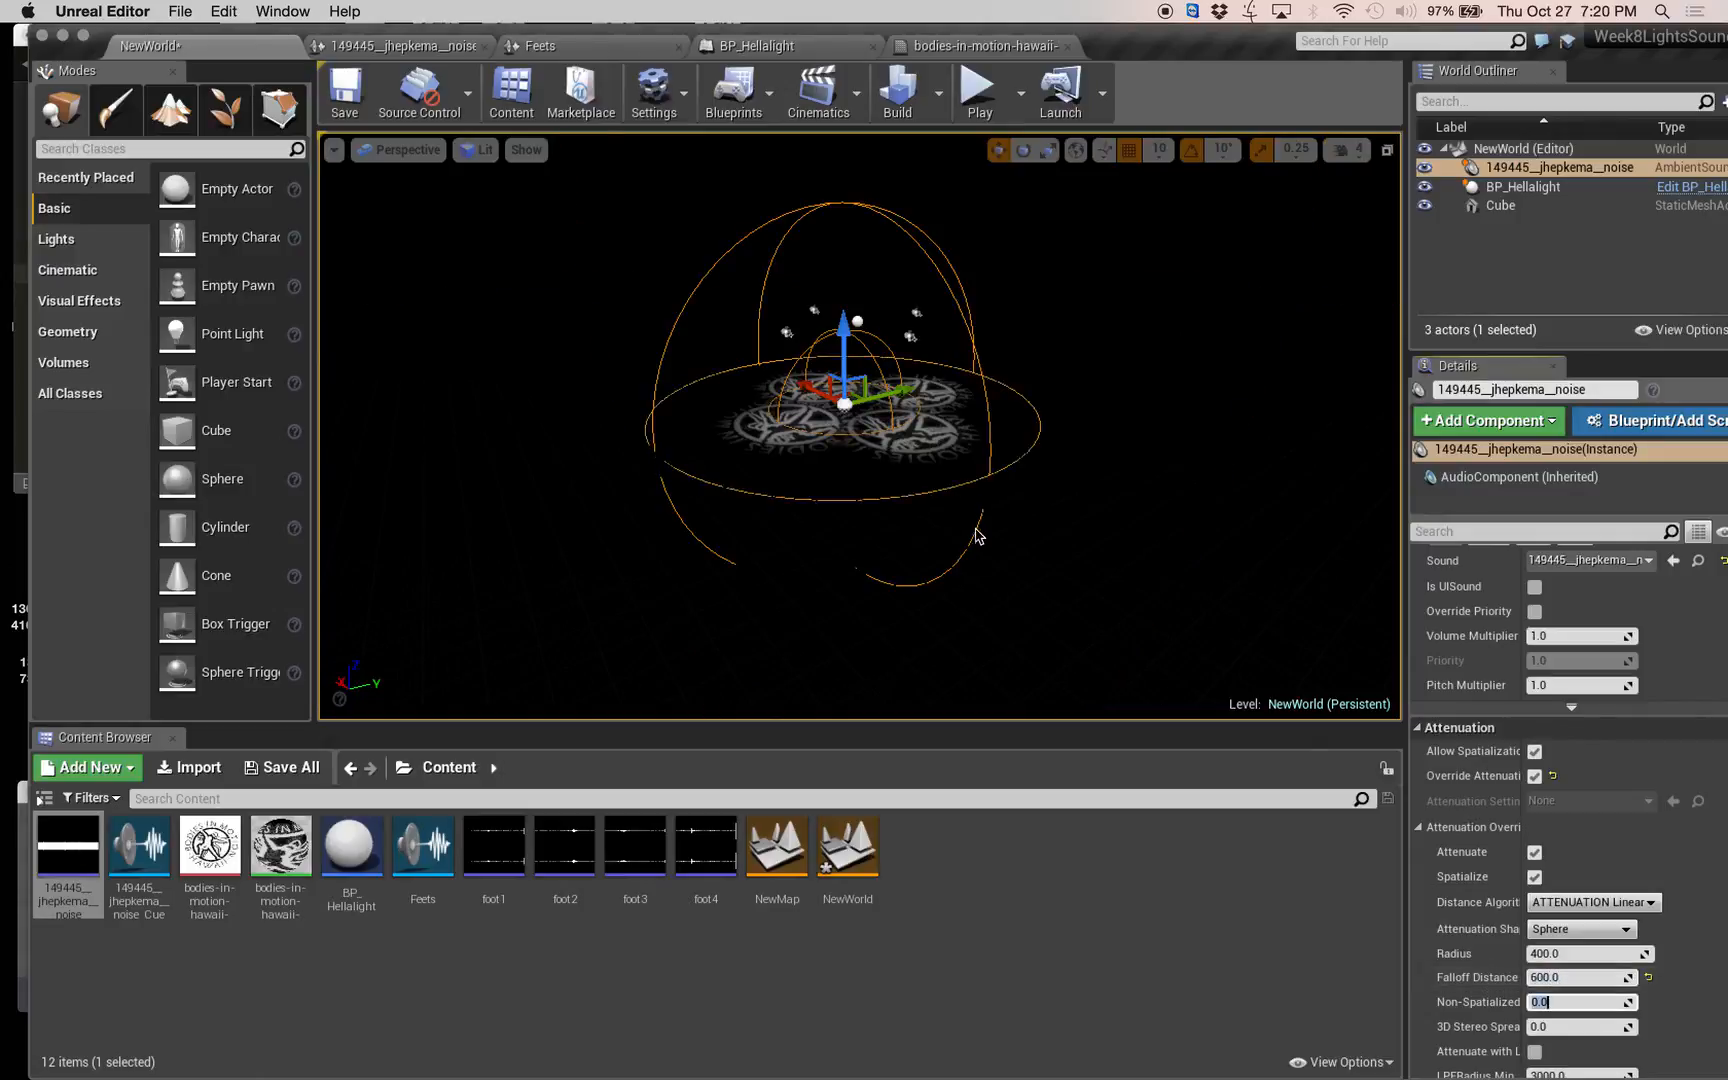
{"action": "left_click_drag", "start_coordinate": [948, 300], "coordinate": [953, 255]}
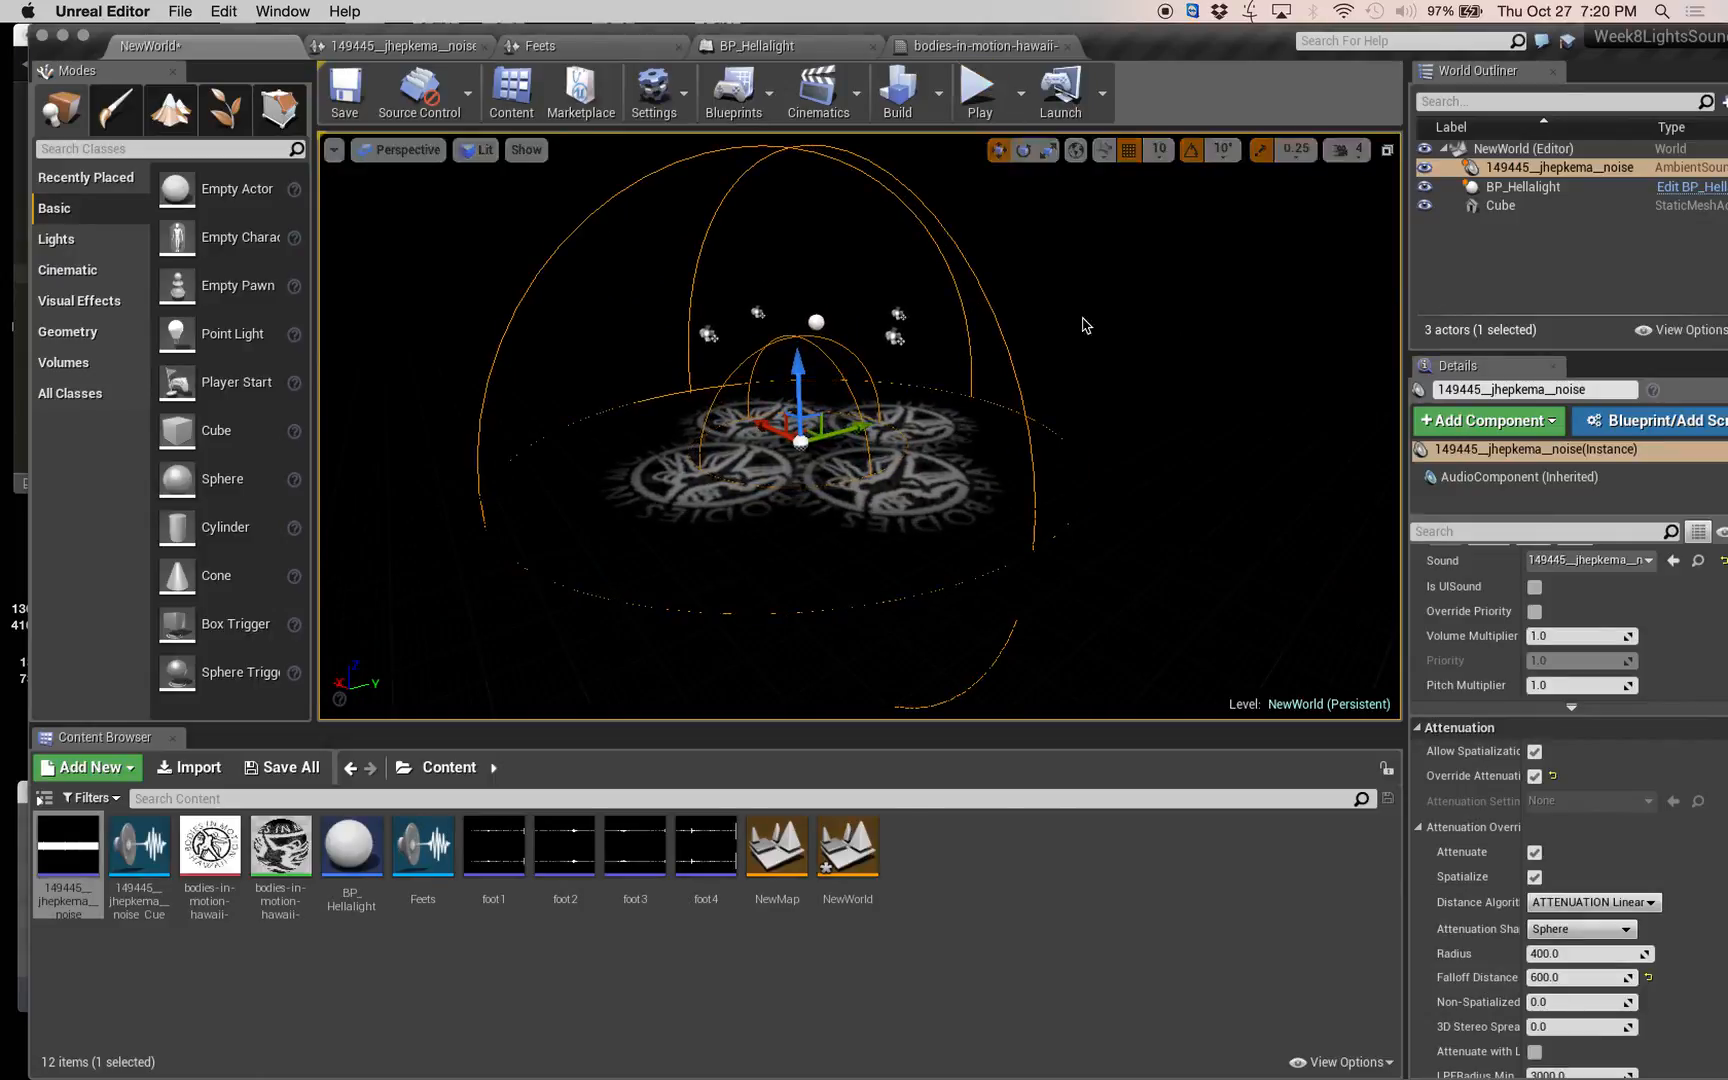
Play the level, fly toward the logos to hear the noise sound's falloff, and end the play session.
{"action": "left_click", "coordinate": [978, 95]}
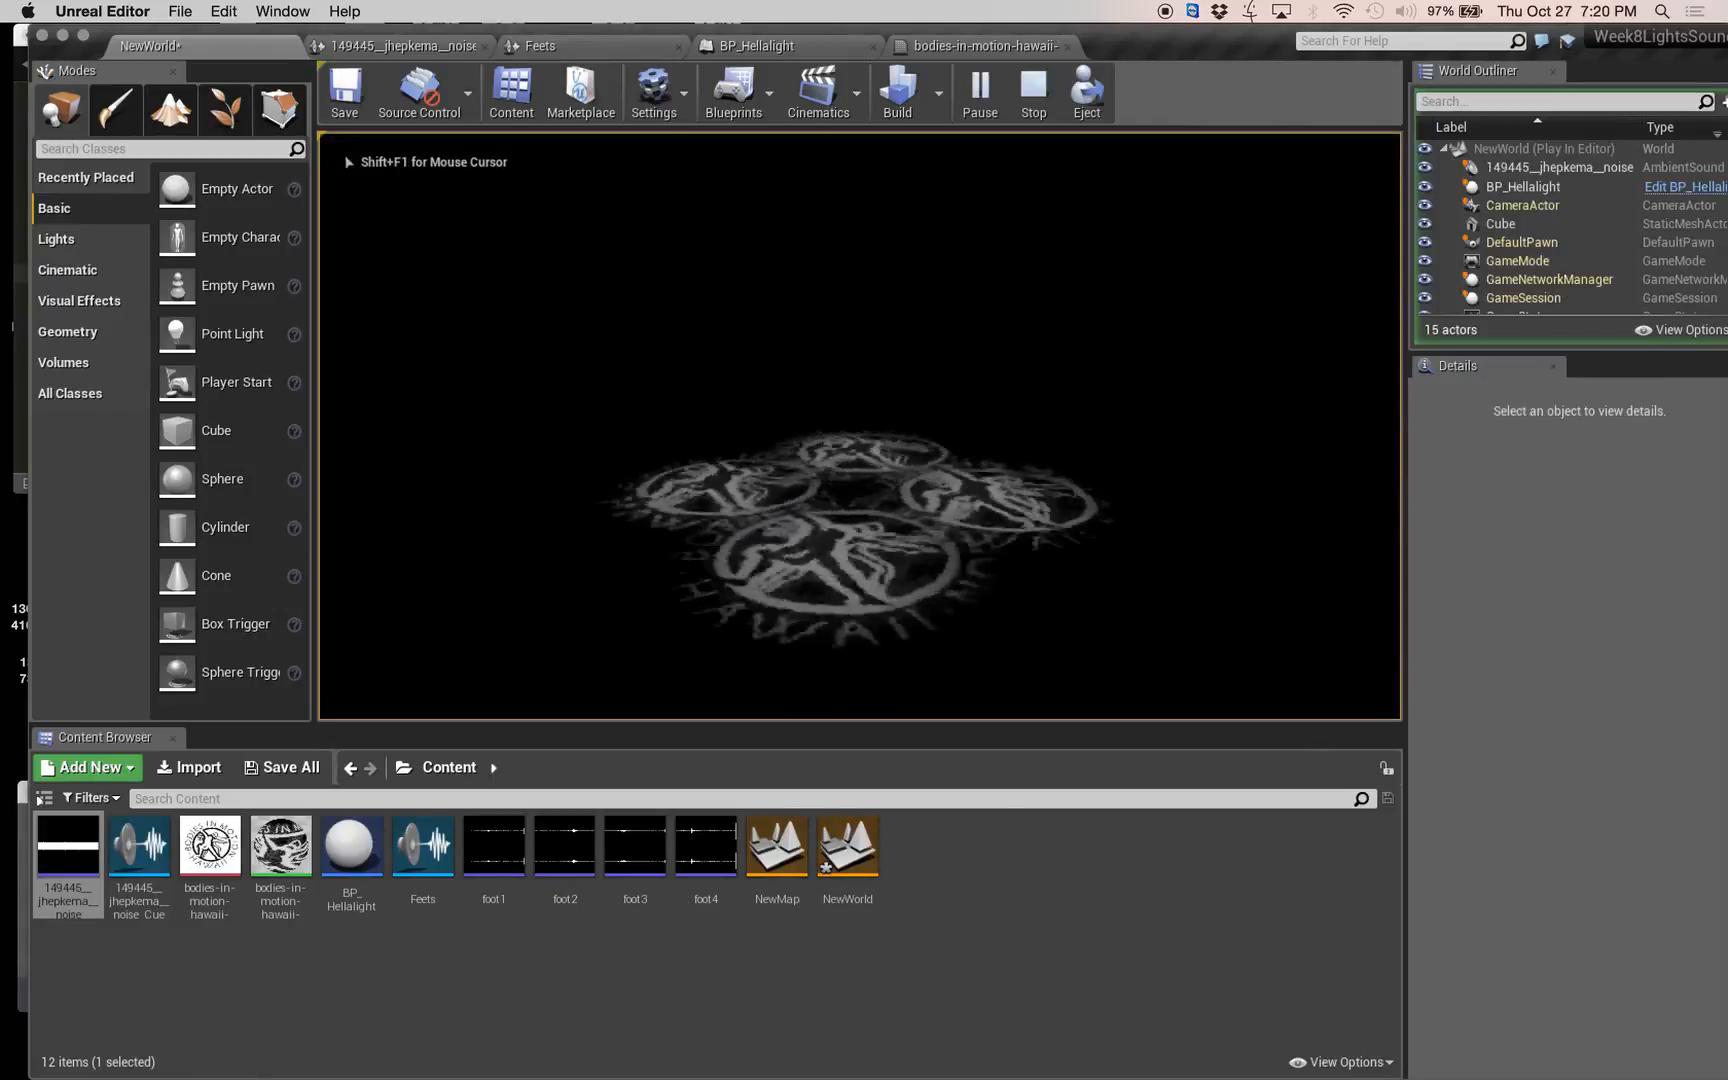
{"action": "key", "text": "w"}
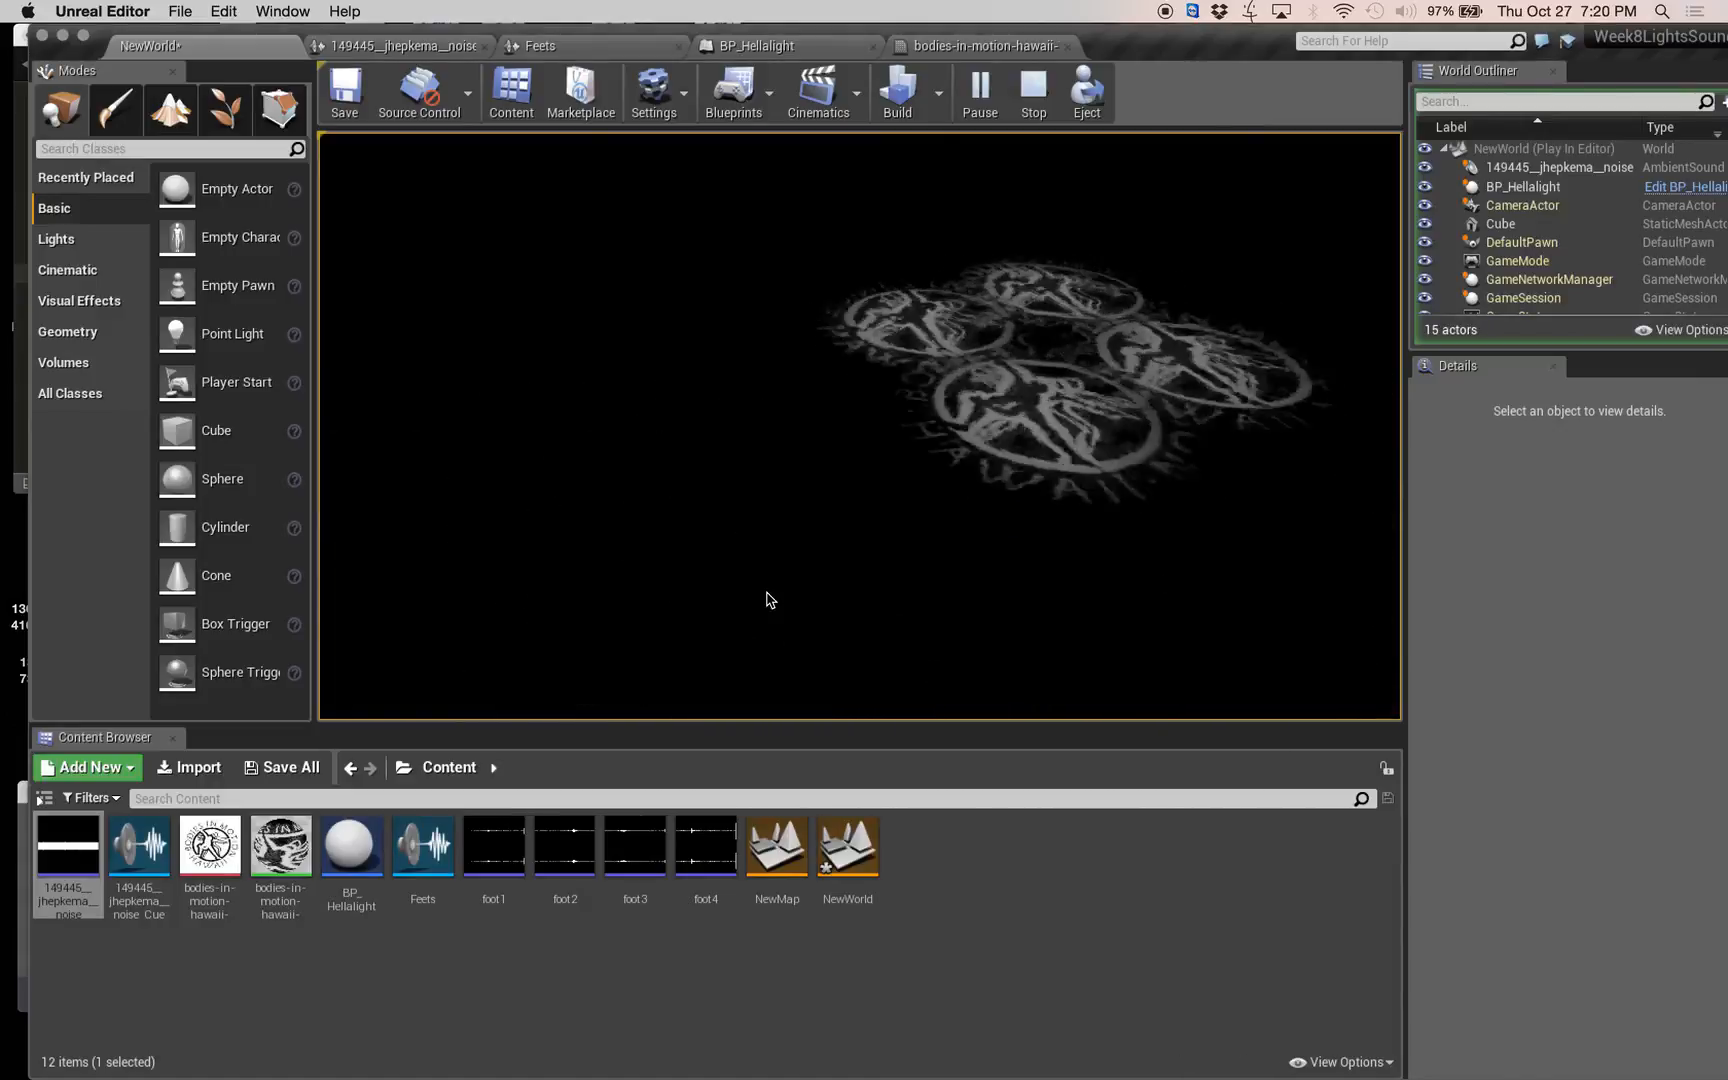
{"action": "key", "text": "Escape"}
Enable Looping on the noise sound wave asset and return to the NewWorld level.
{"action": "double_click", "coordinate": [66, 846]}
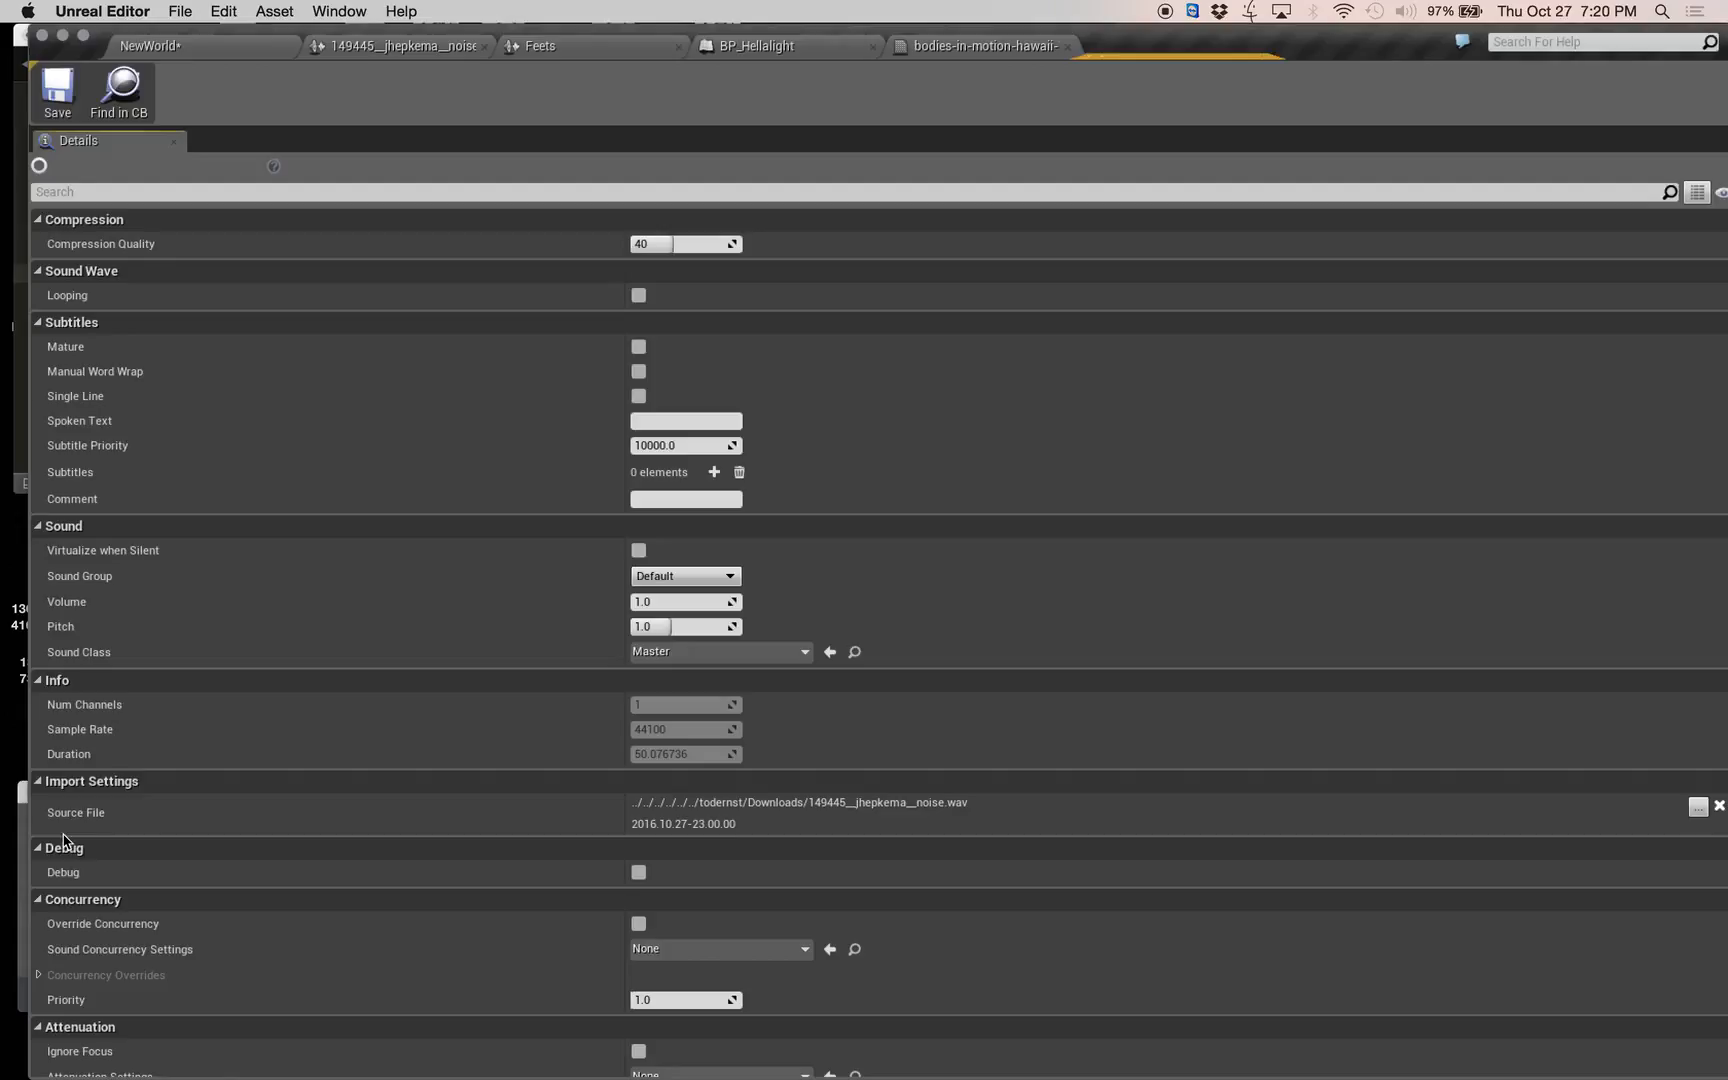
{"action": "left_click", "coordinate": [638, 295]}
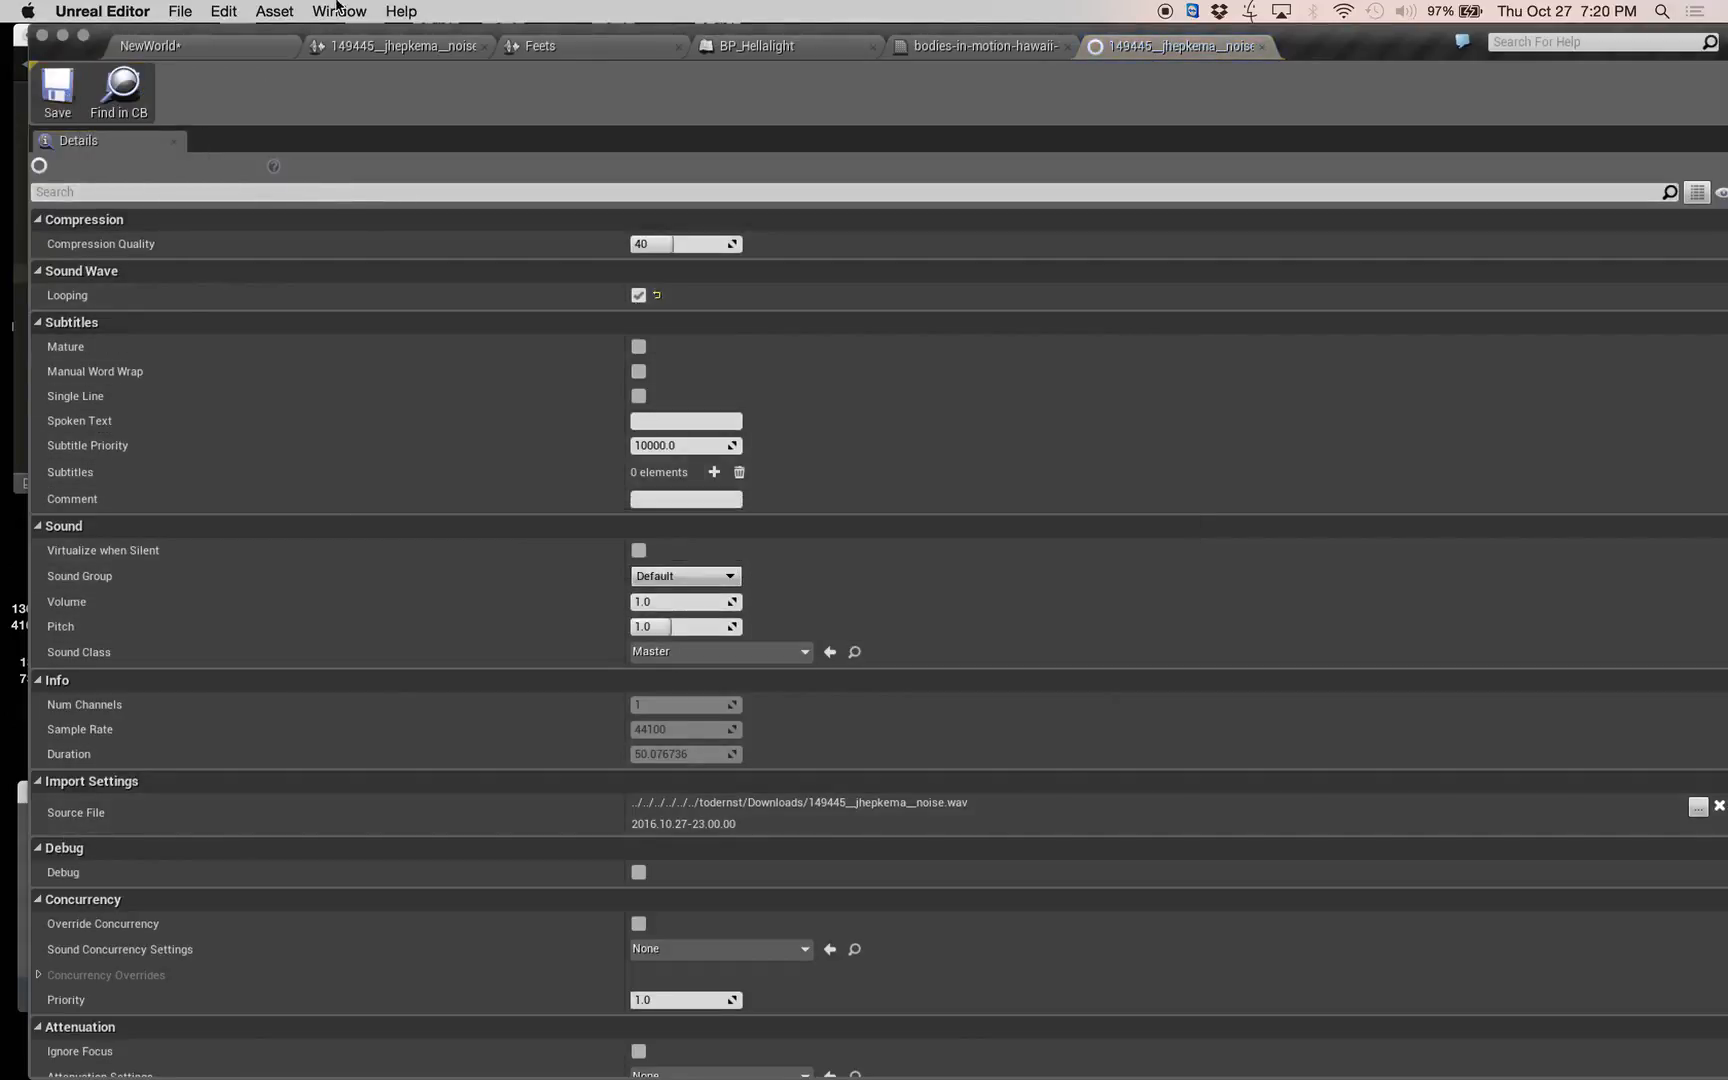
{"action": "left_click", "coordinate": [190, 45]}
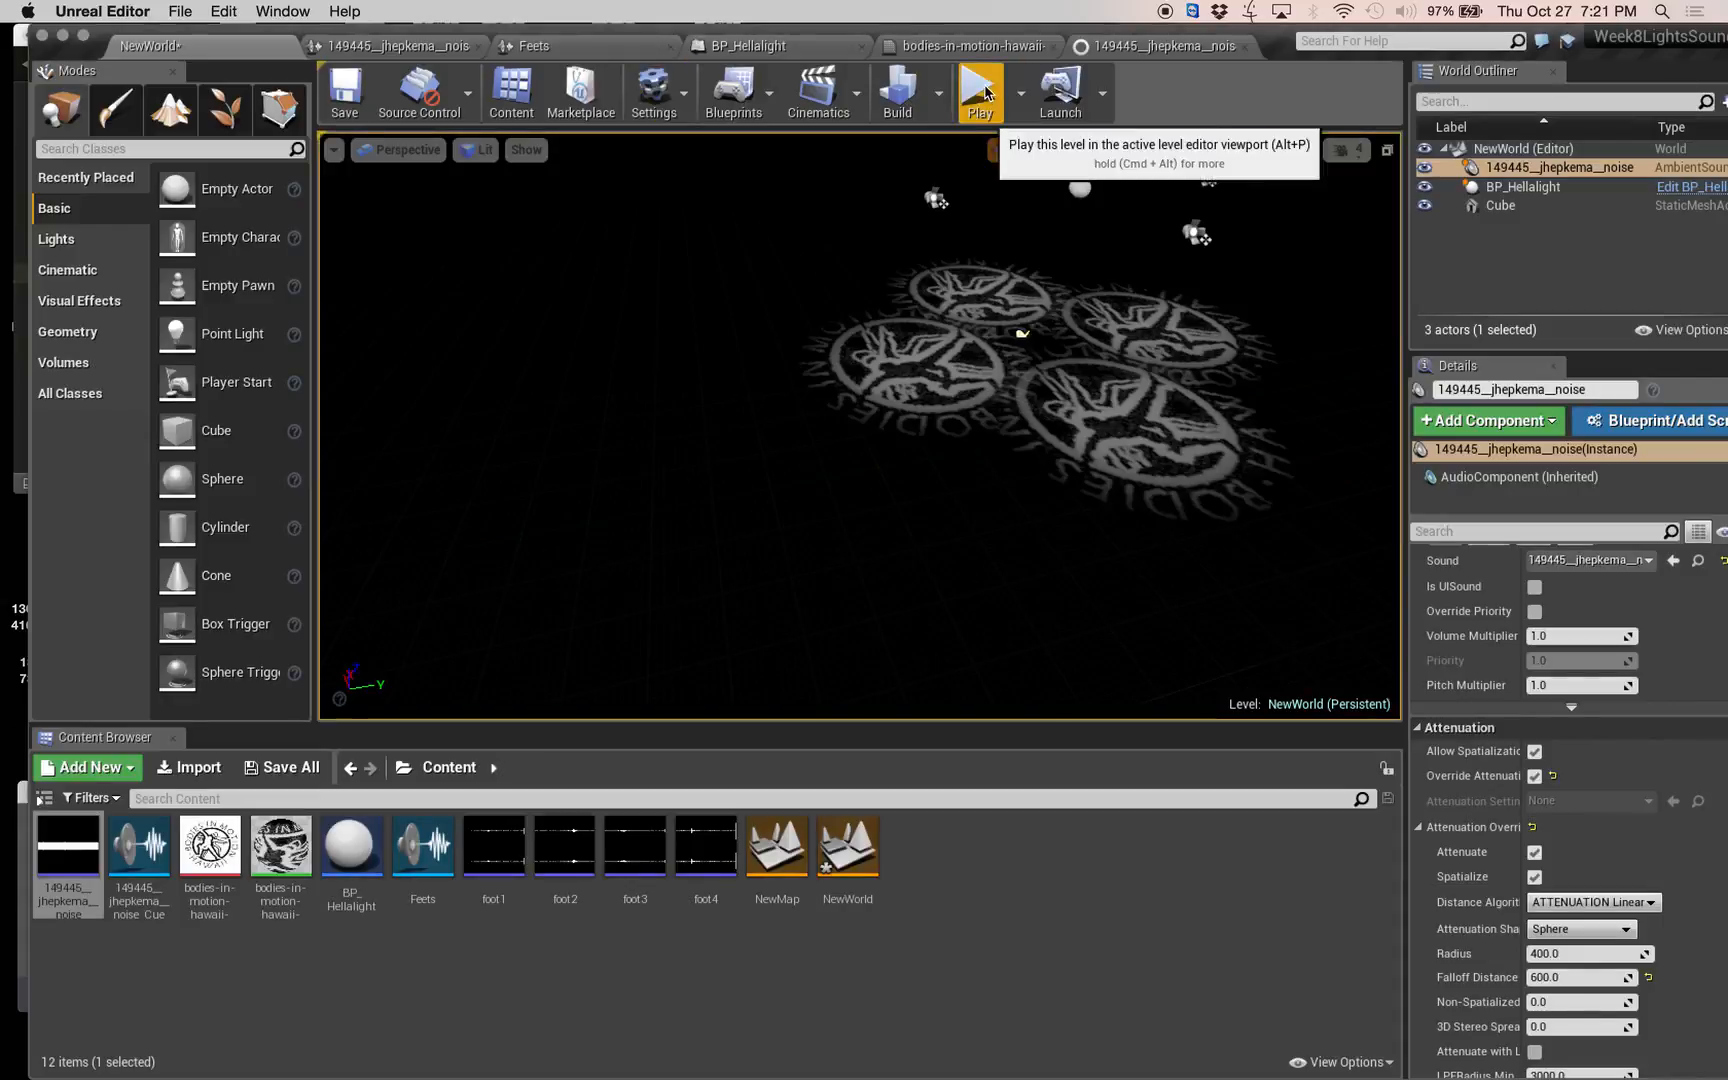
Play the level and move repeatedly toward and away from the logos to test the looping noise sound, then end the play session.
{"action": "right_click_drag", "start_coordinate": [1080, 326], "coordinate": [1140, 304]}
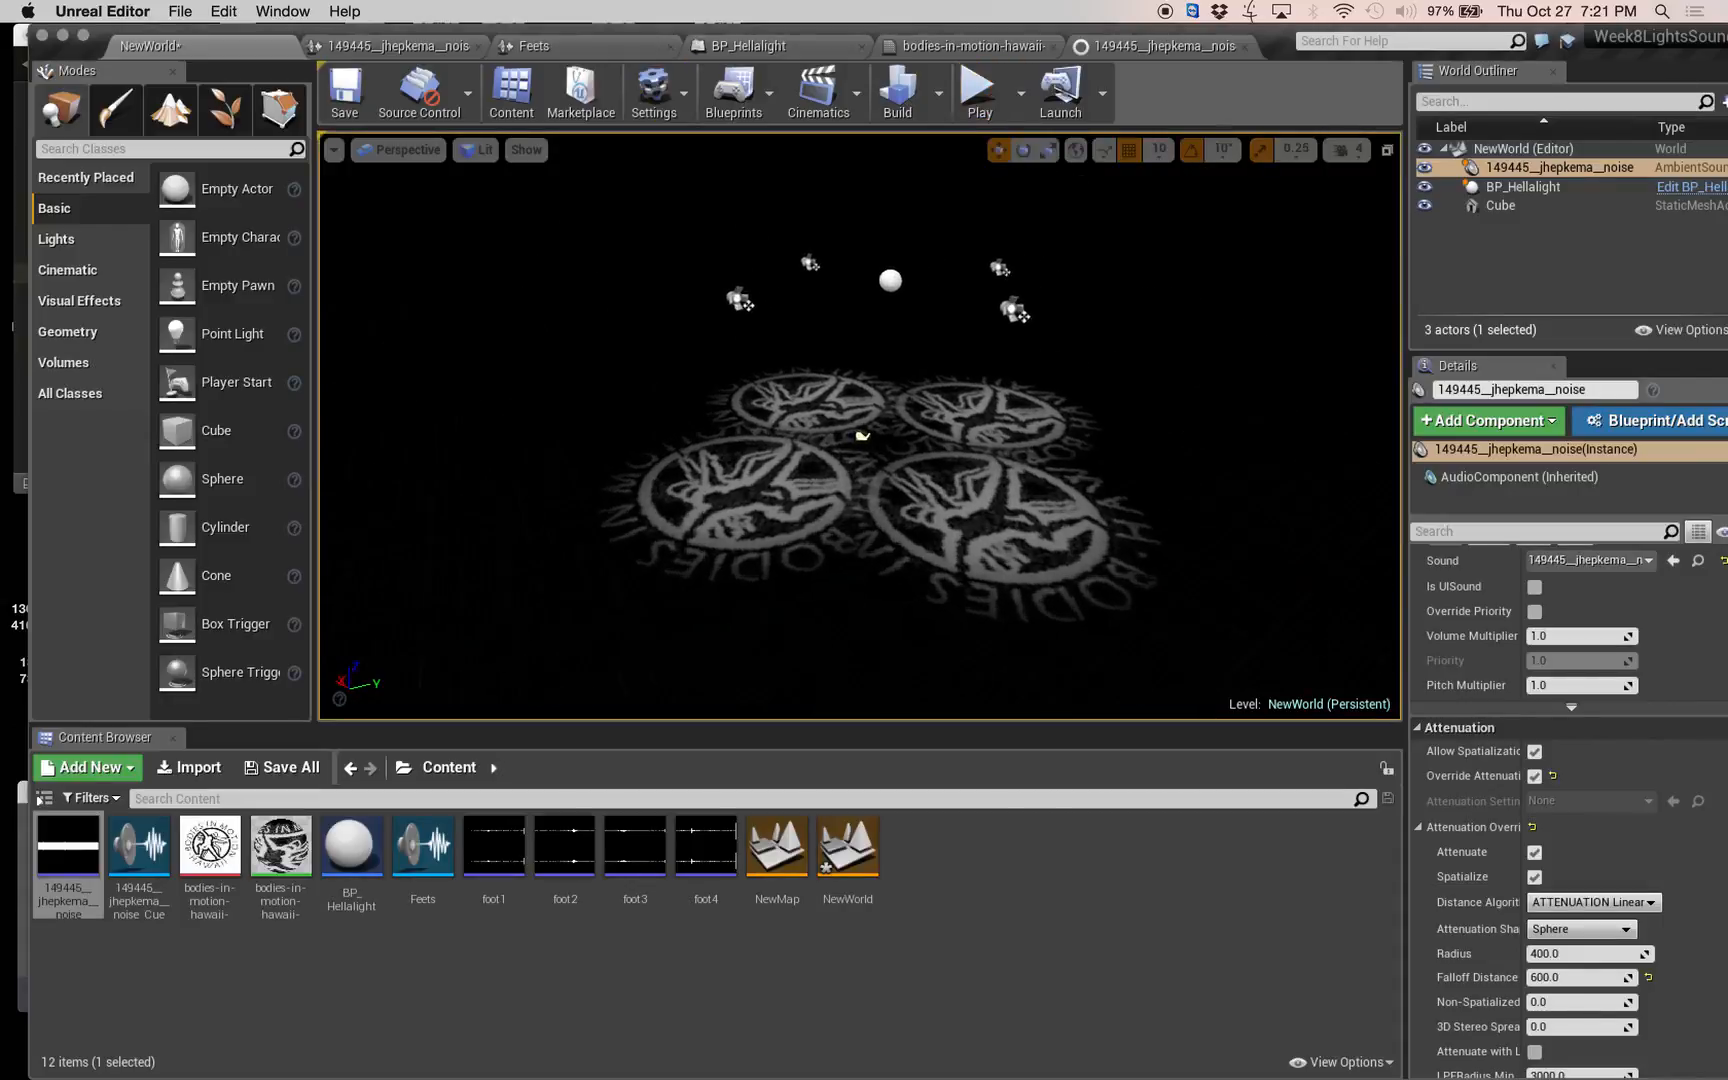
{"action": "left_click", "coordinate": [979, 90]}
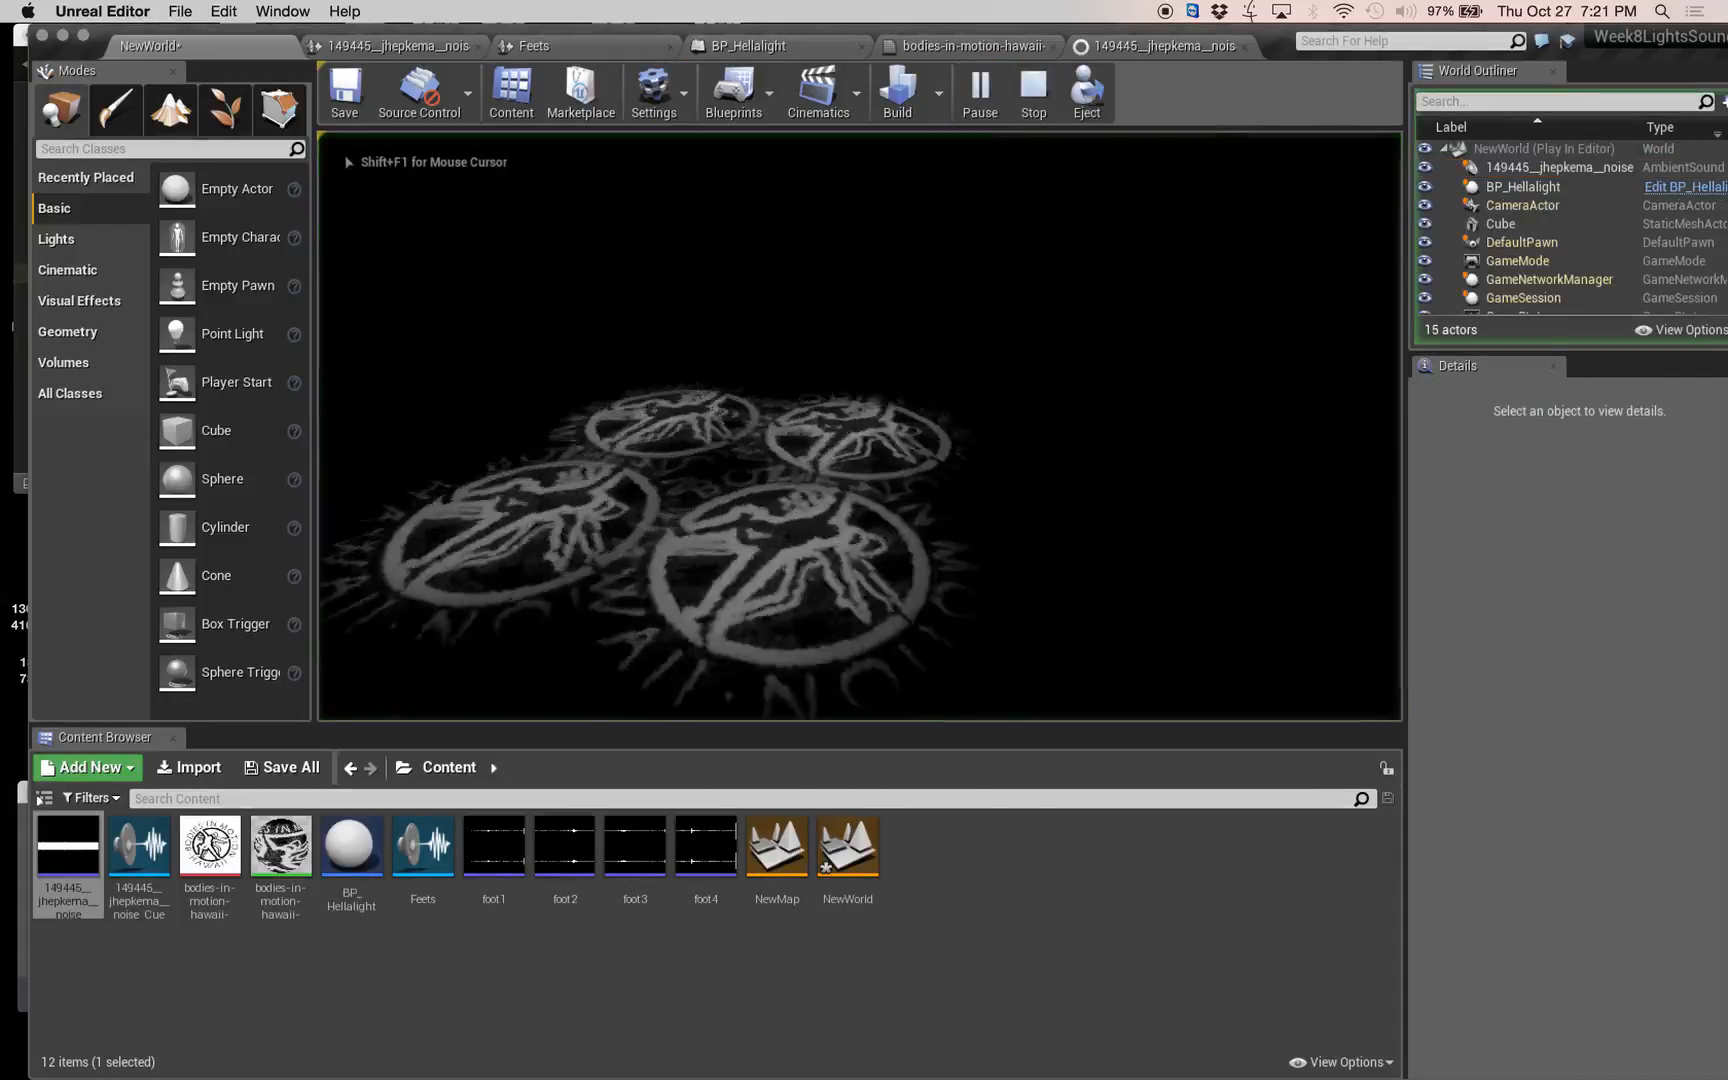
{"action": "key", "text": "w"}
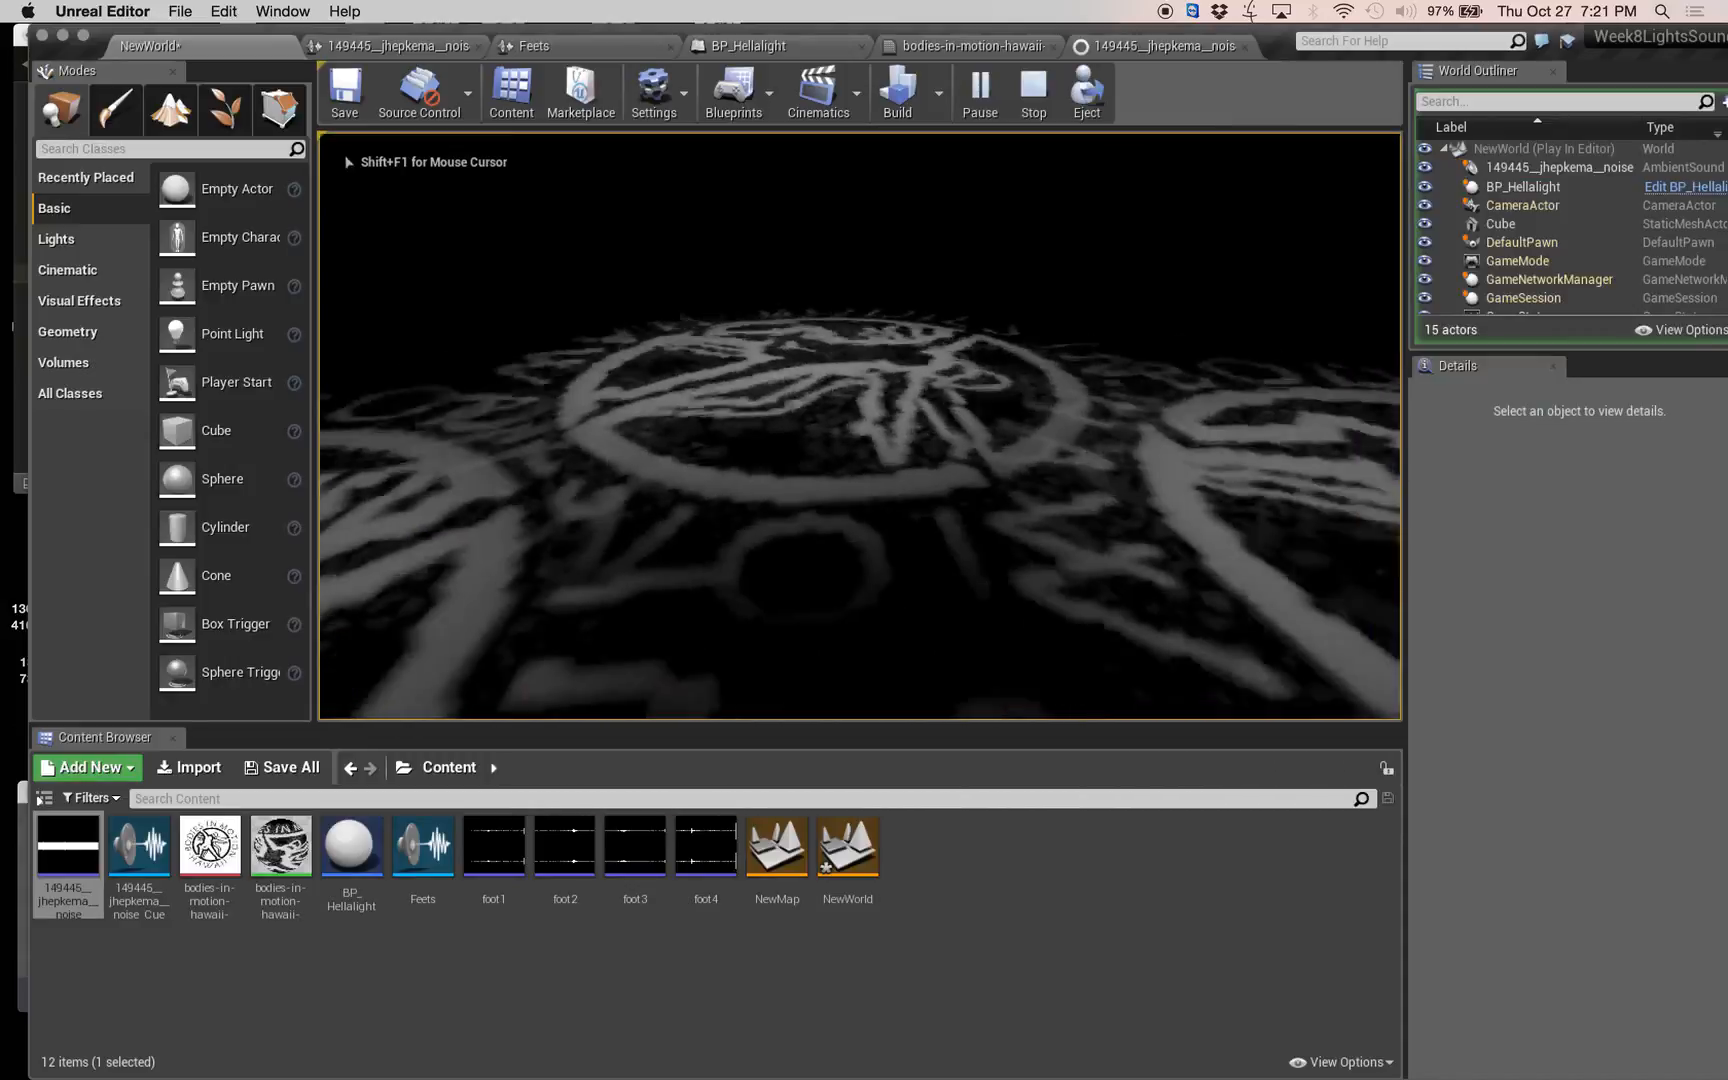
{"action": "key", "text": "s"}
{"action": "key", "text": "w"}
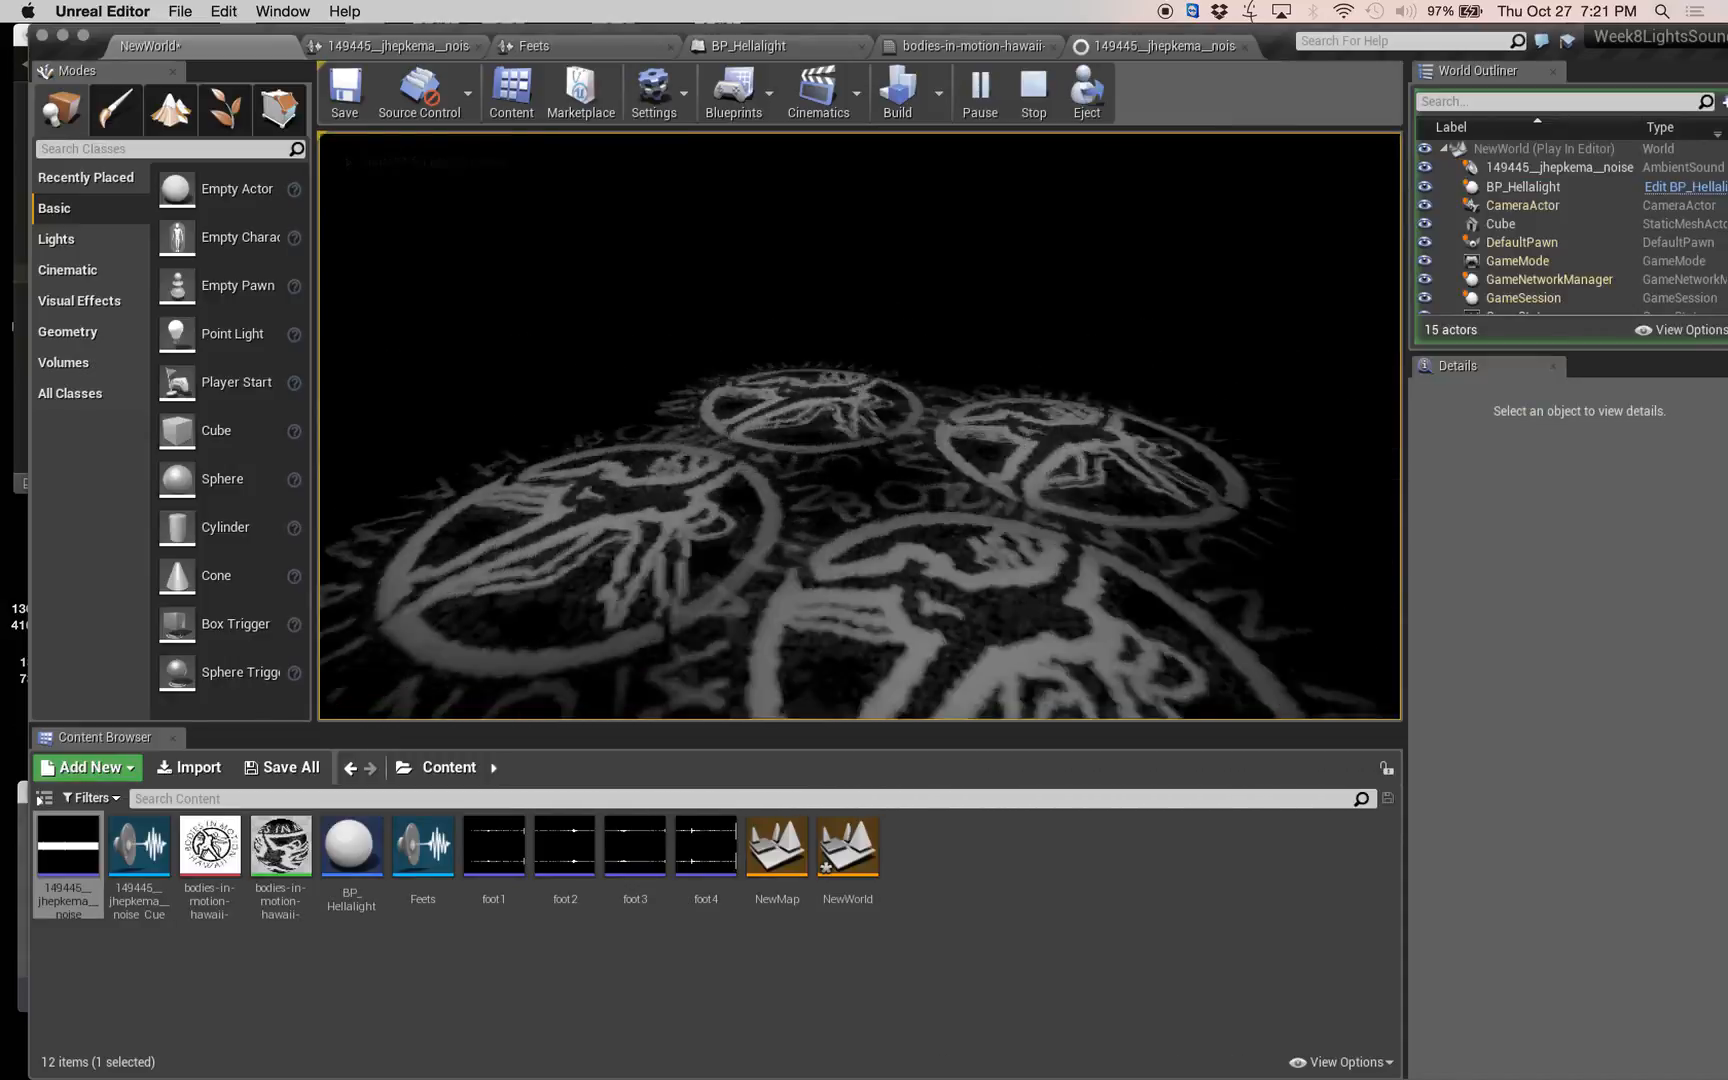
{"action": "key", "text": "s"}
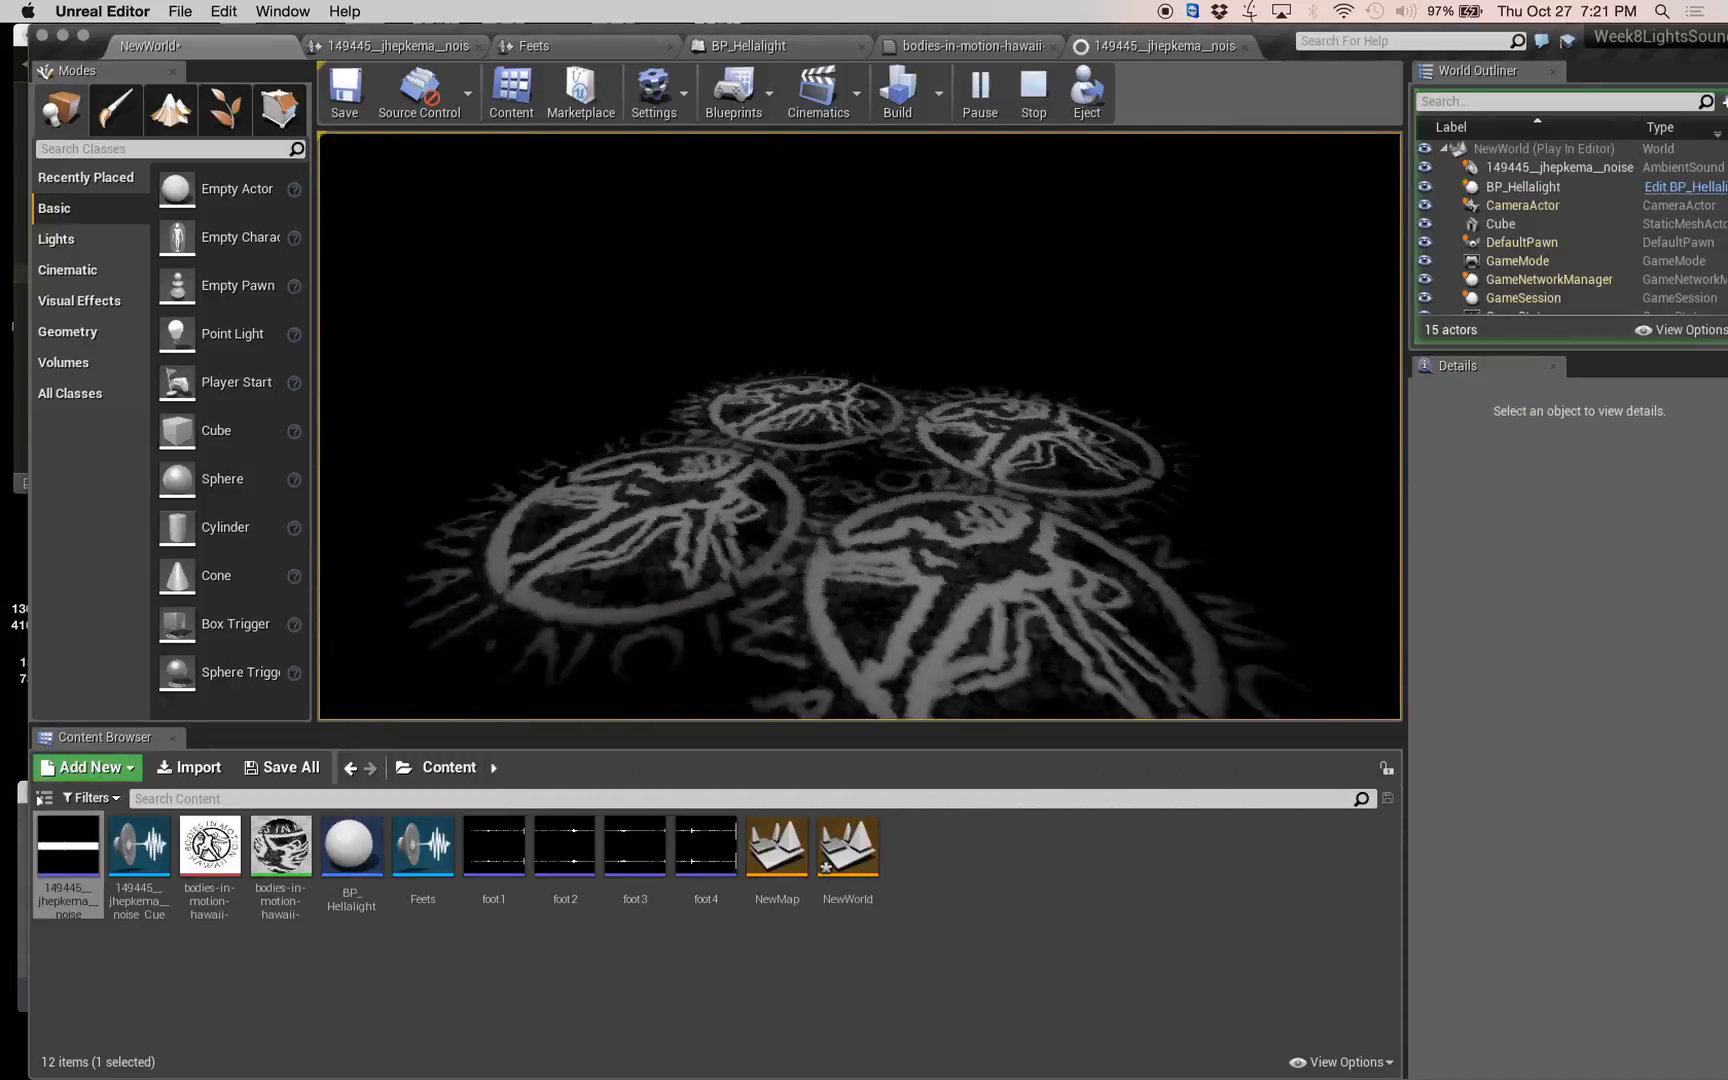
{"action": "key", "text": "w"}
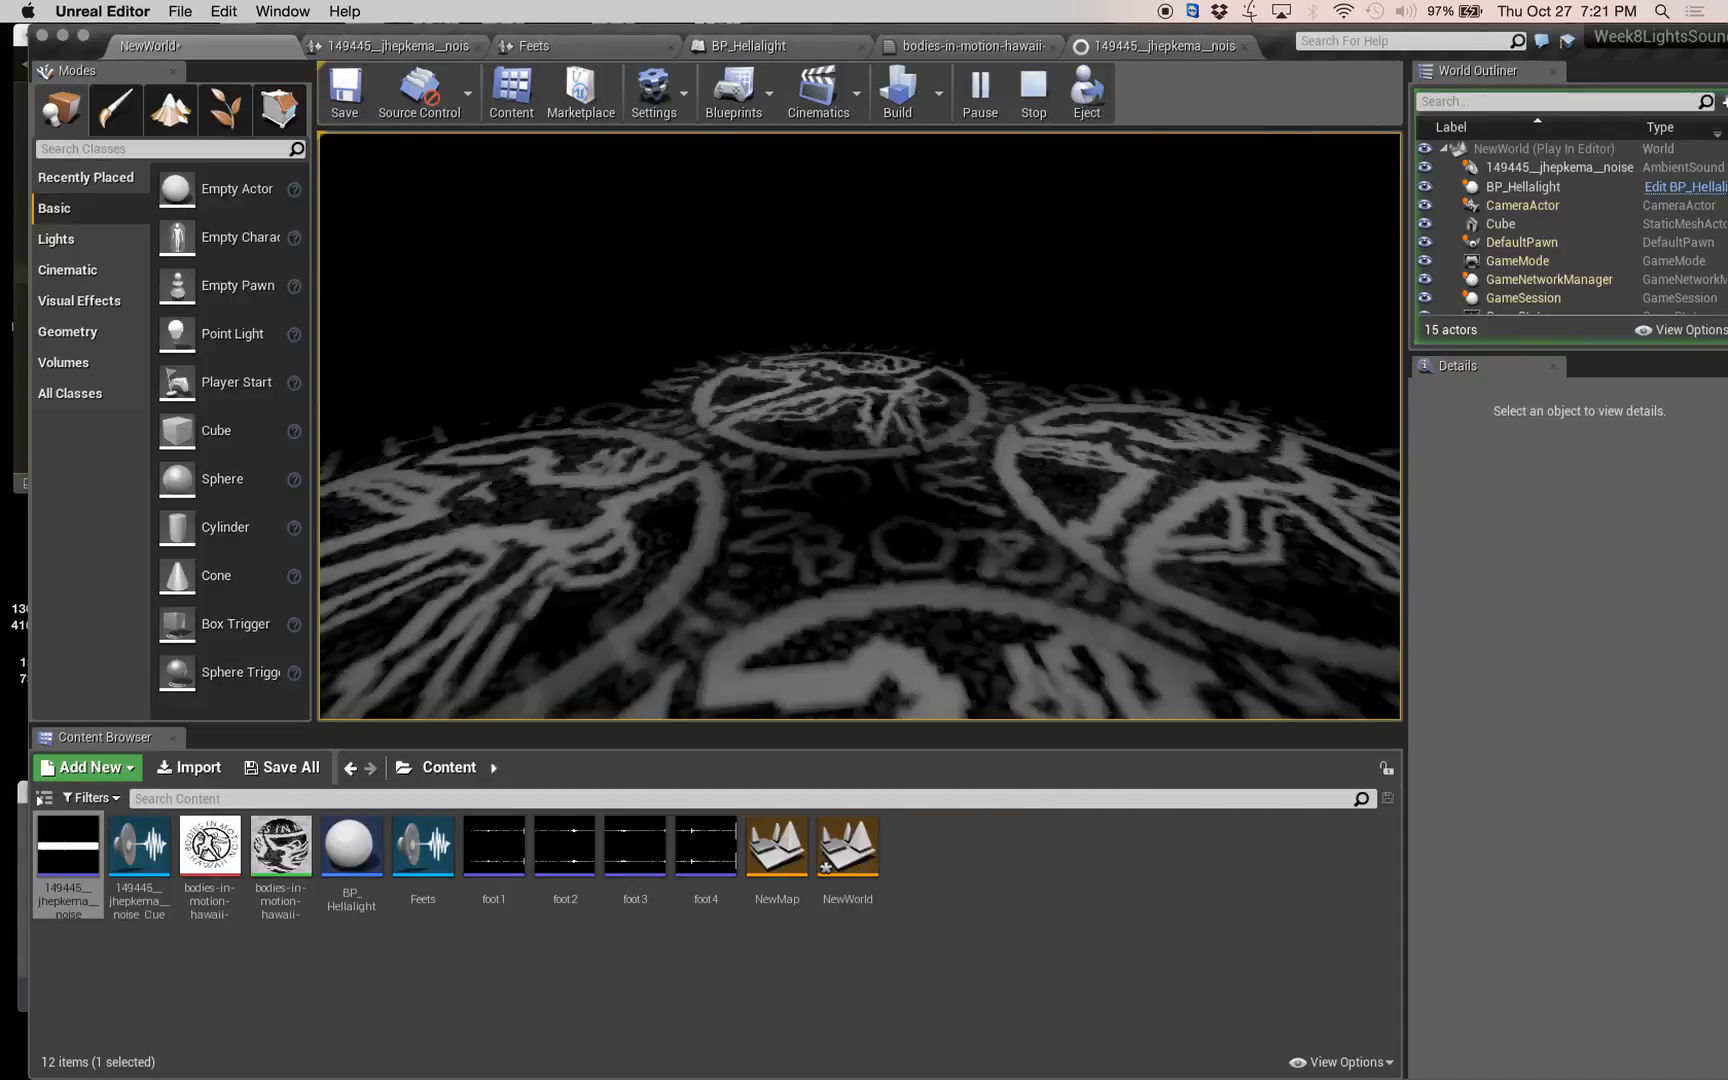
{"action": "key", "text": "s"}
{"action": "key", "text": "Escape"}
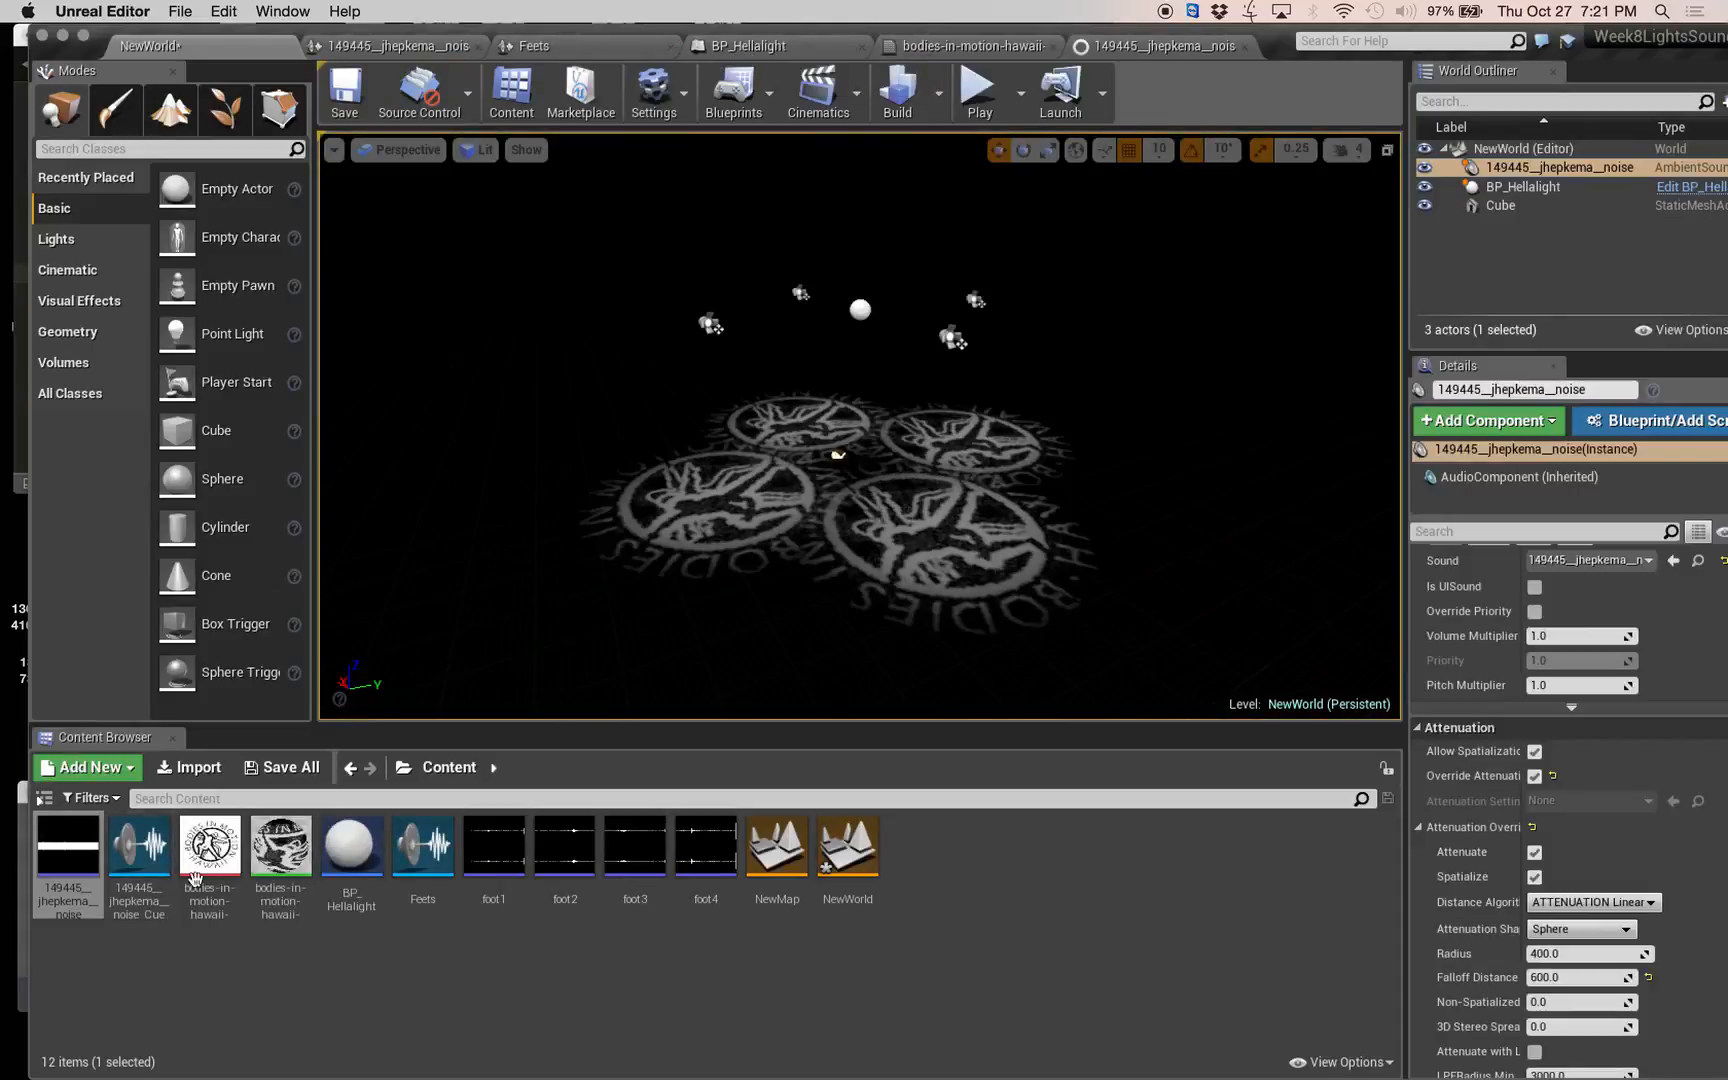
Open the noise sound cue and set its Doppler node's Doppler Intensity to 2.
{"action": "double_click", "coordinate": [122, 850]}
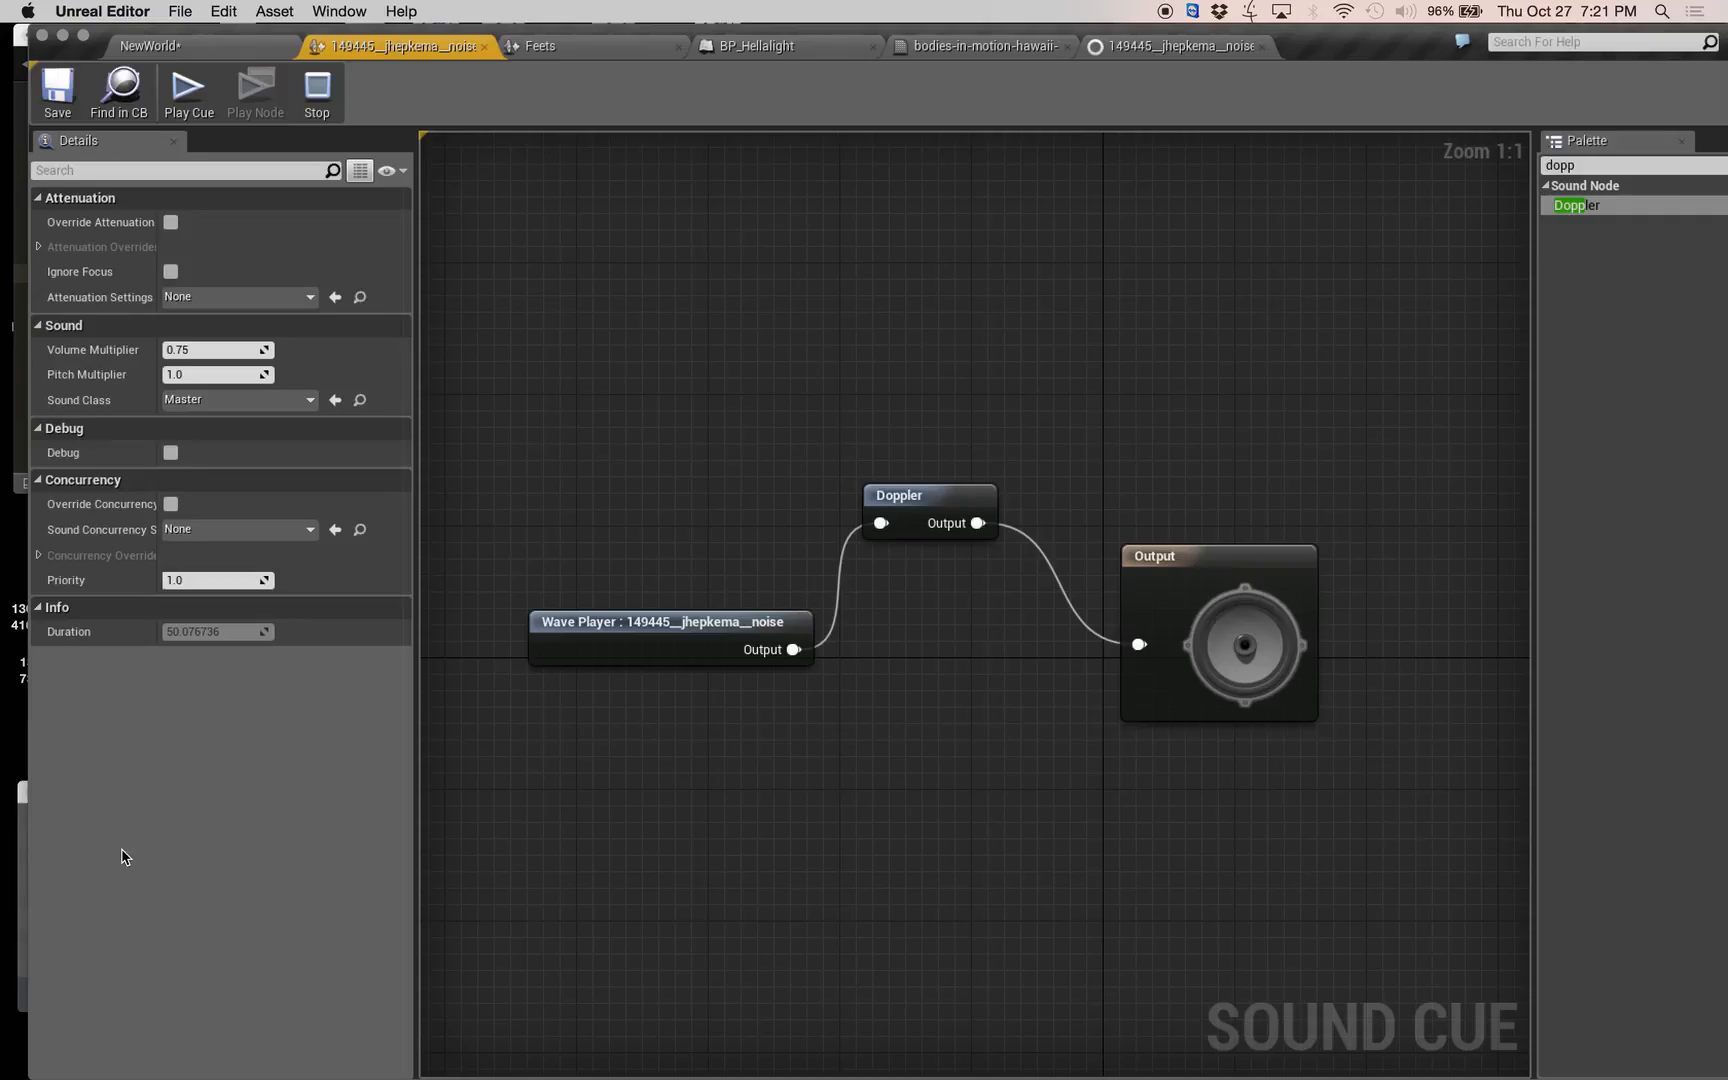
{"action": "left_click", "coordinate": [925, 499]}
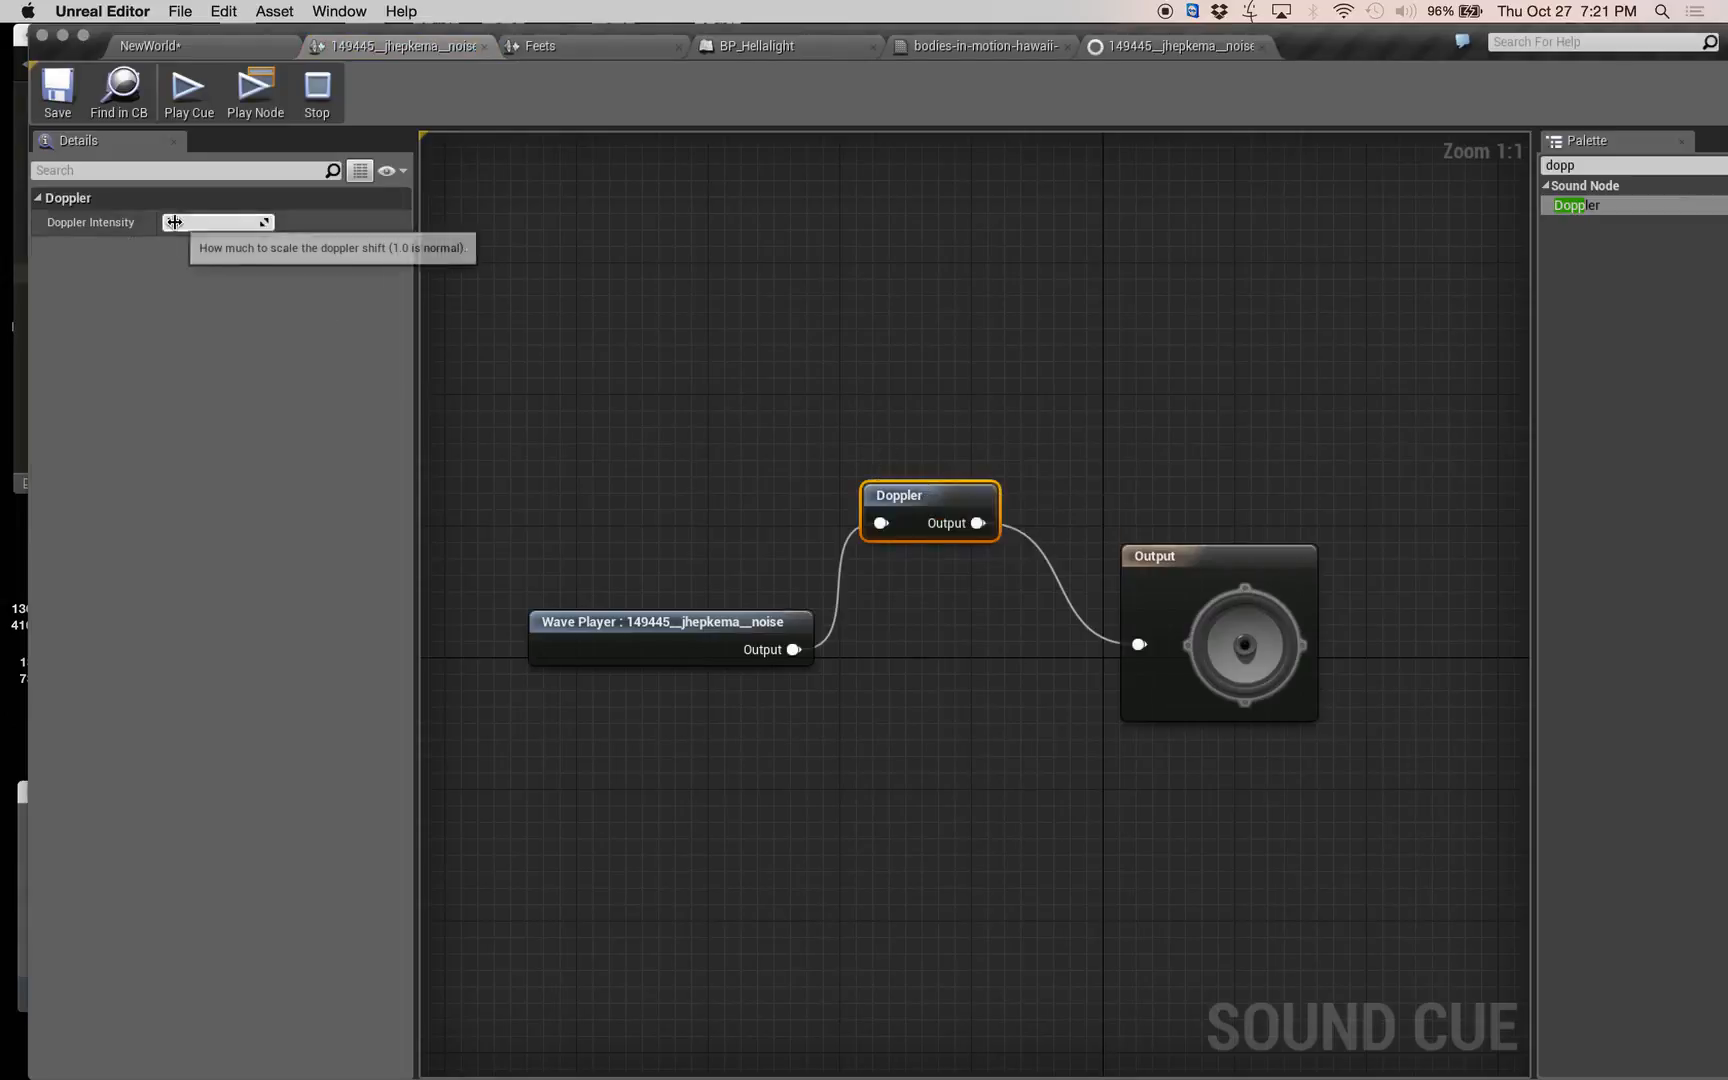
{"action": "left_click", "coordinate": [212, 222]}
{"action": "type", "text": "2"}
{"action": "left_click", "coordinate": [432, 246]}
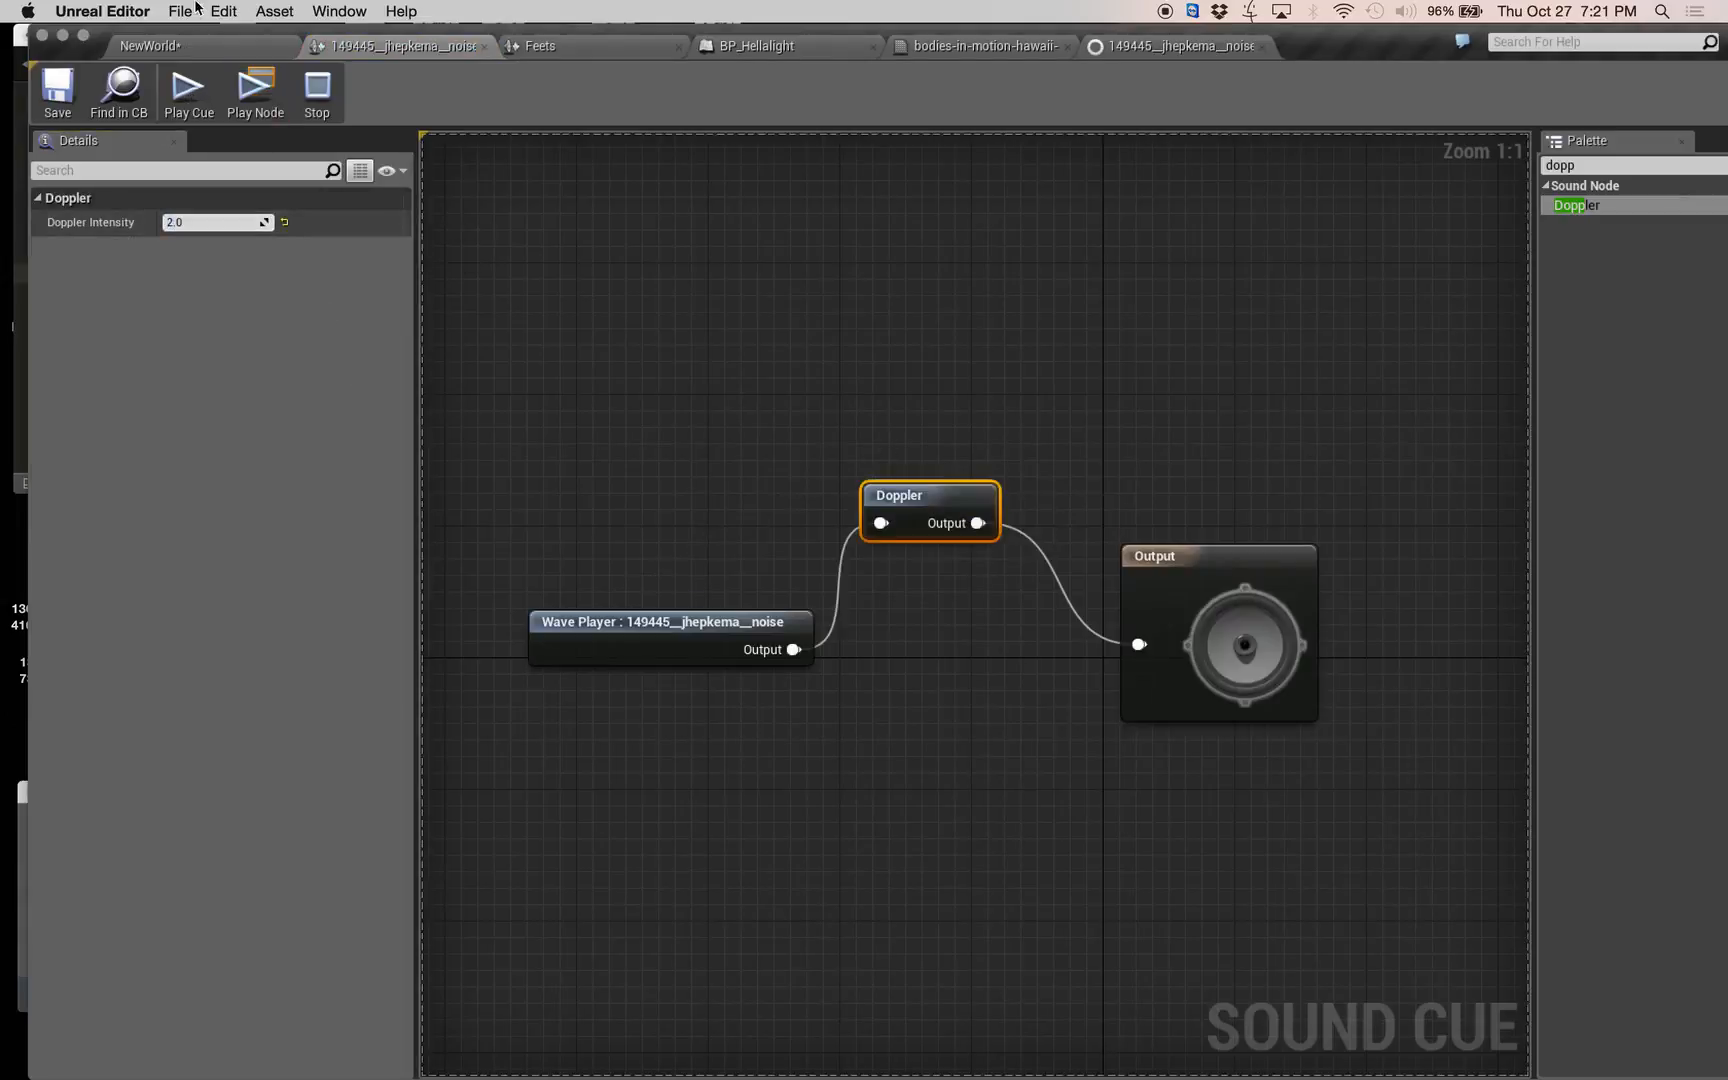
In BP_Hellalight, add an Audio component using the noise cue and parent it under SpotLight.
{"action": "left_click", "coordinate": [760, 46]}
{"action": "left_click", "coordinate": [99, 190]}
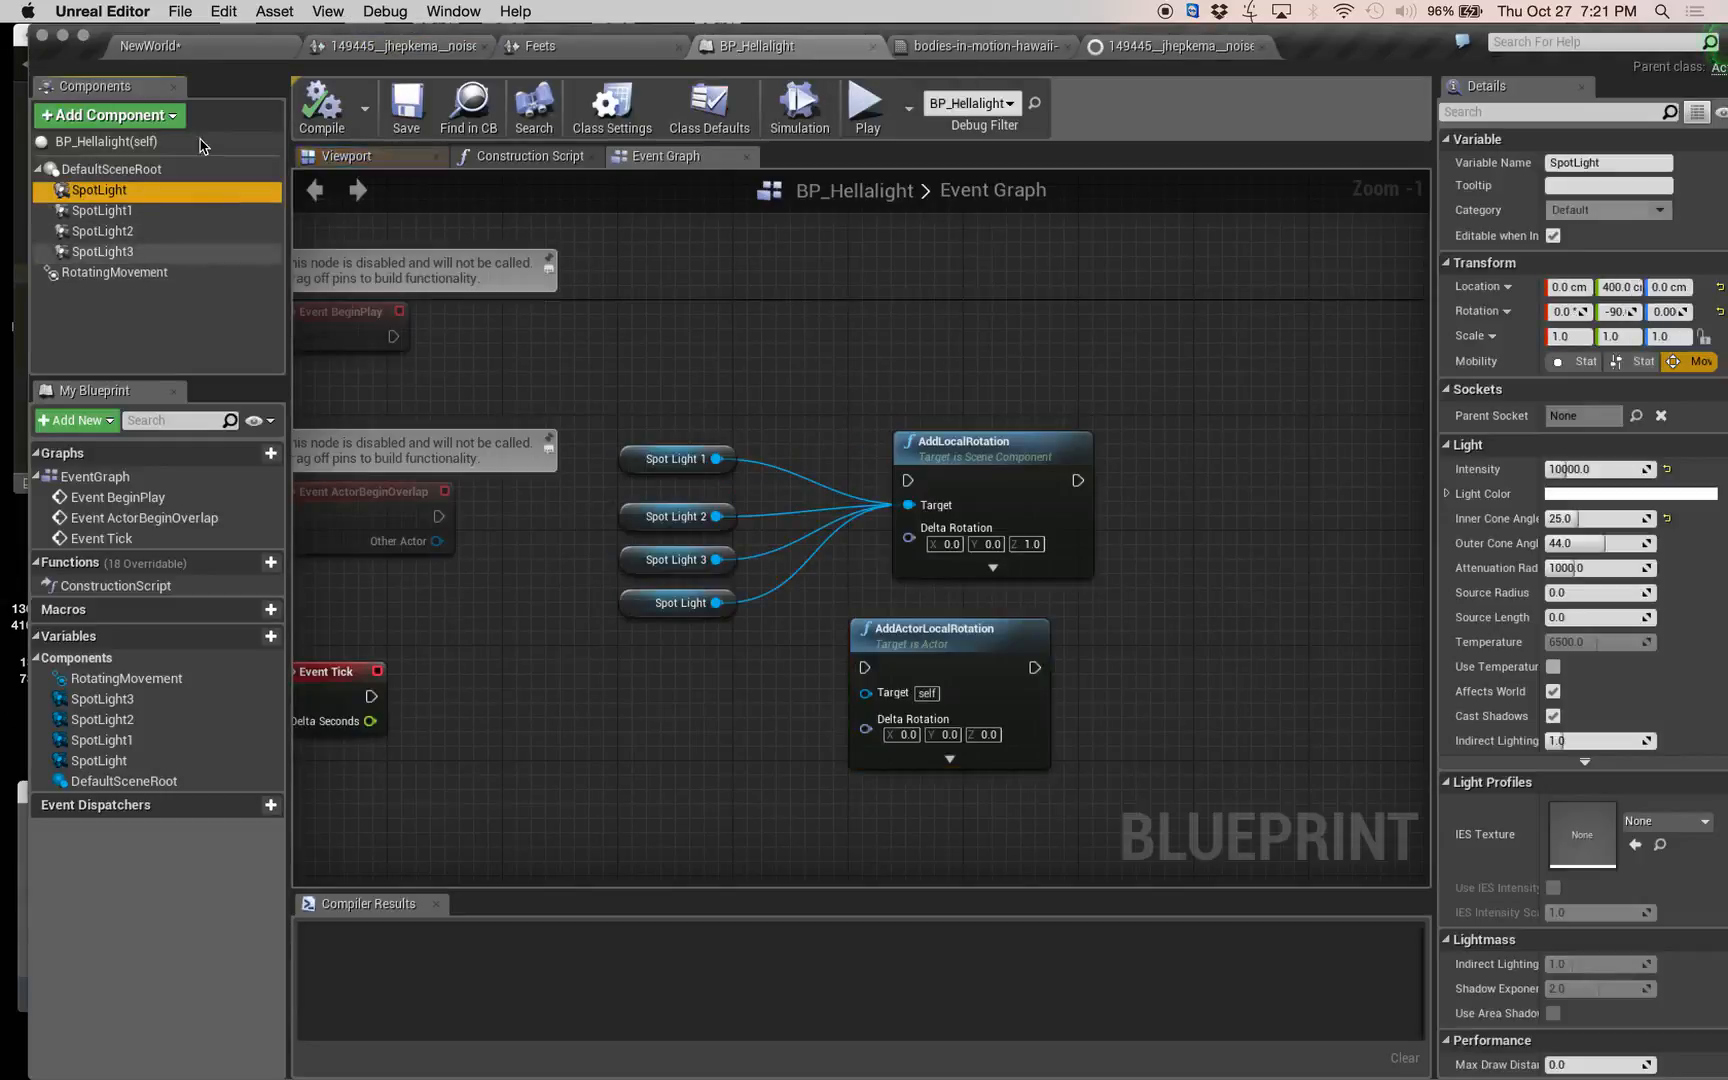
{"action": "left_click", "coordinate": [178, 118]}
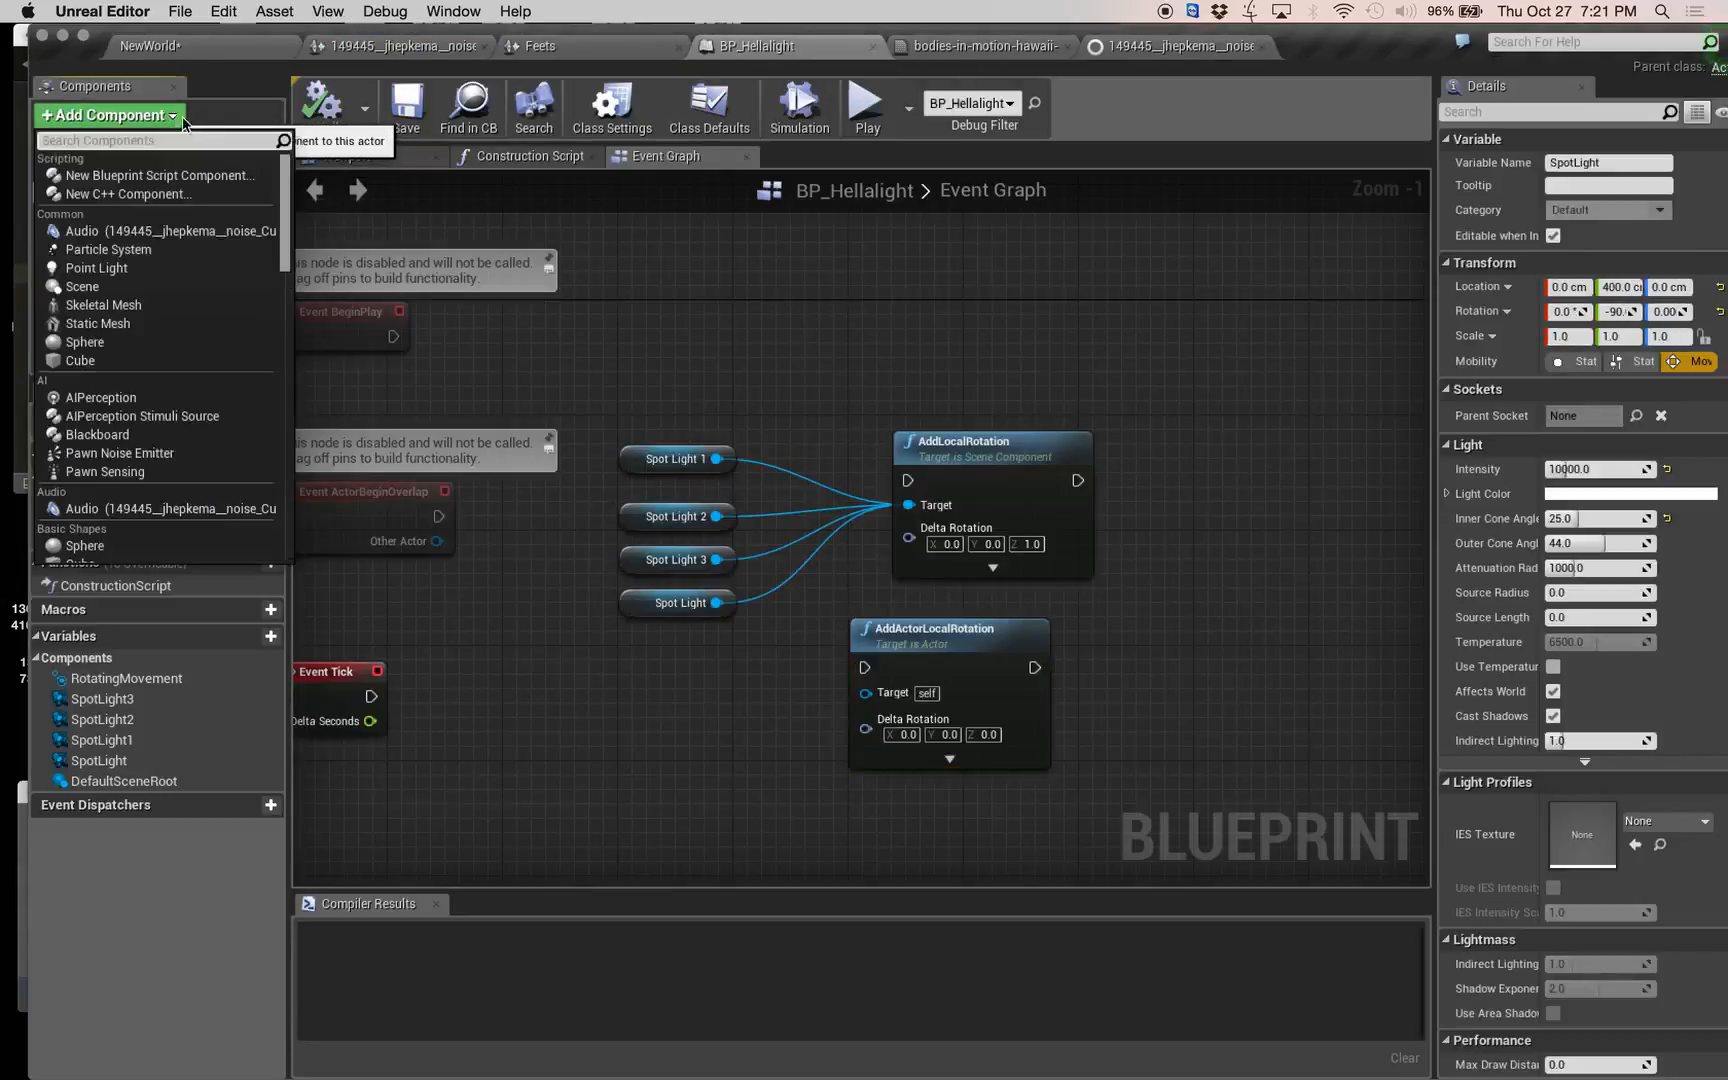
{"action": "left_click", "coordinate": [150, 231]}
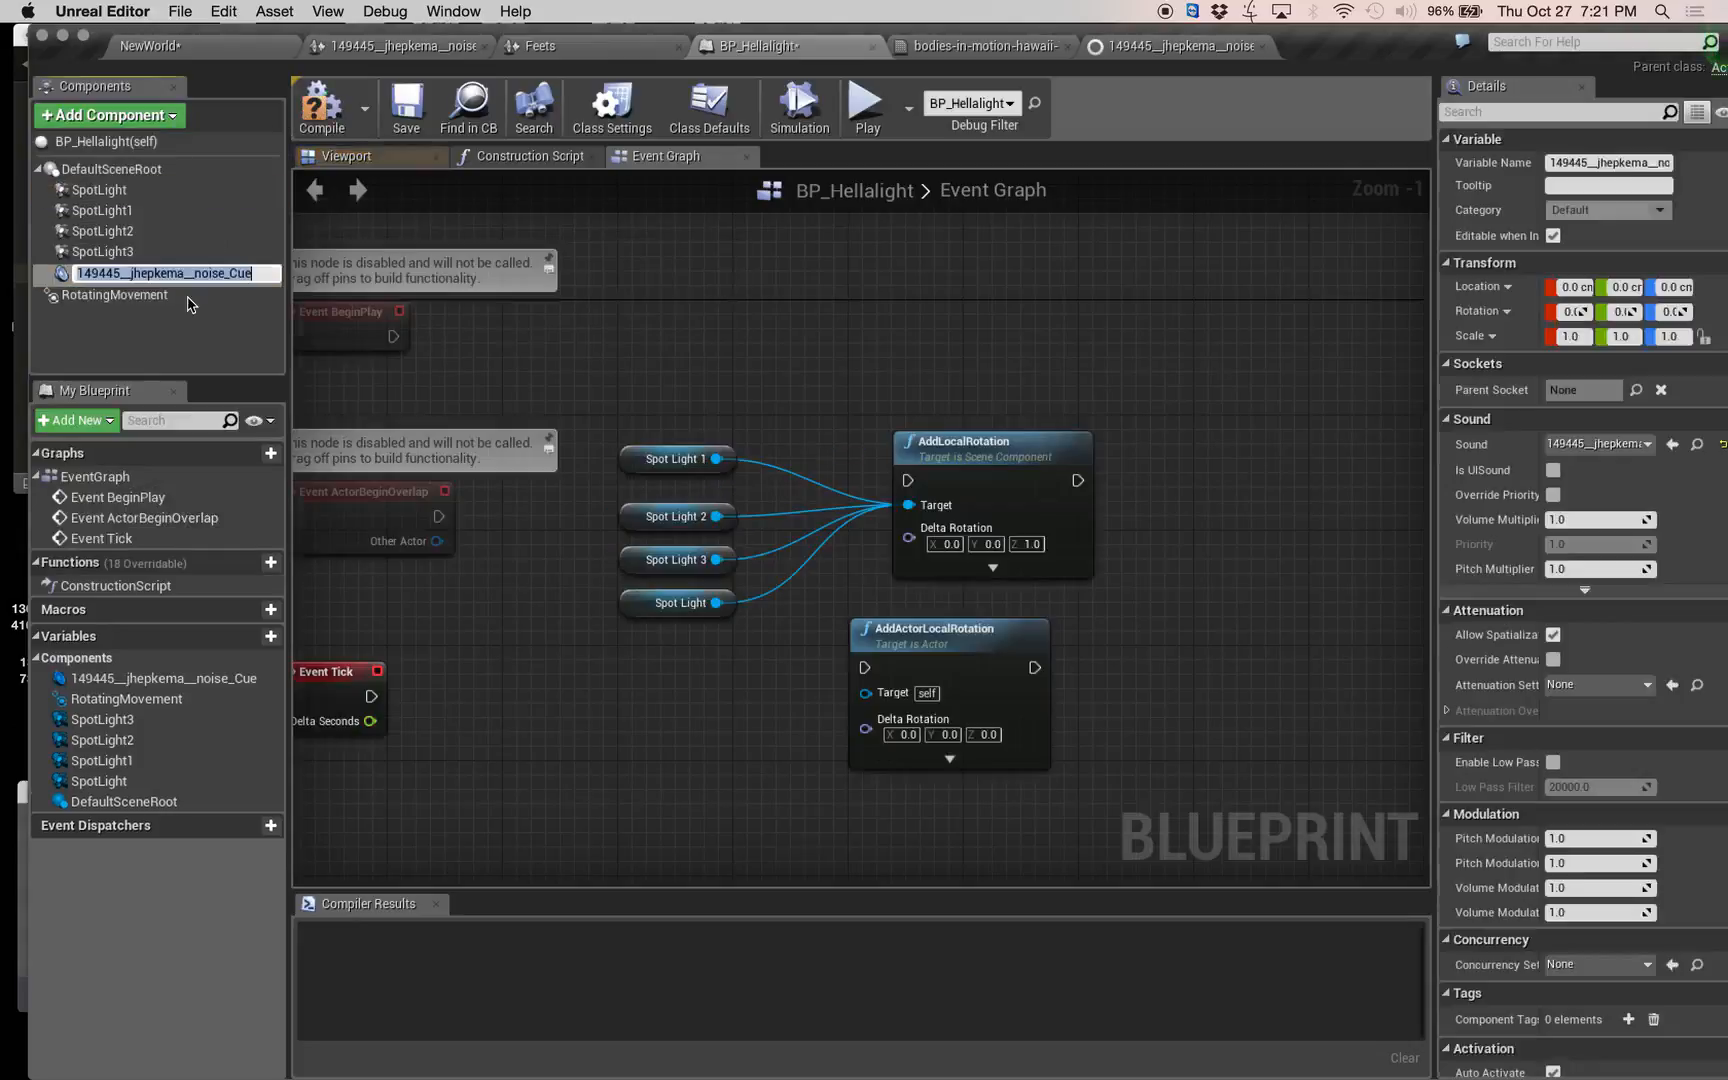
{"action": "key", "text": "Return"}
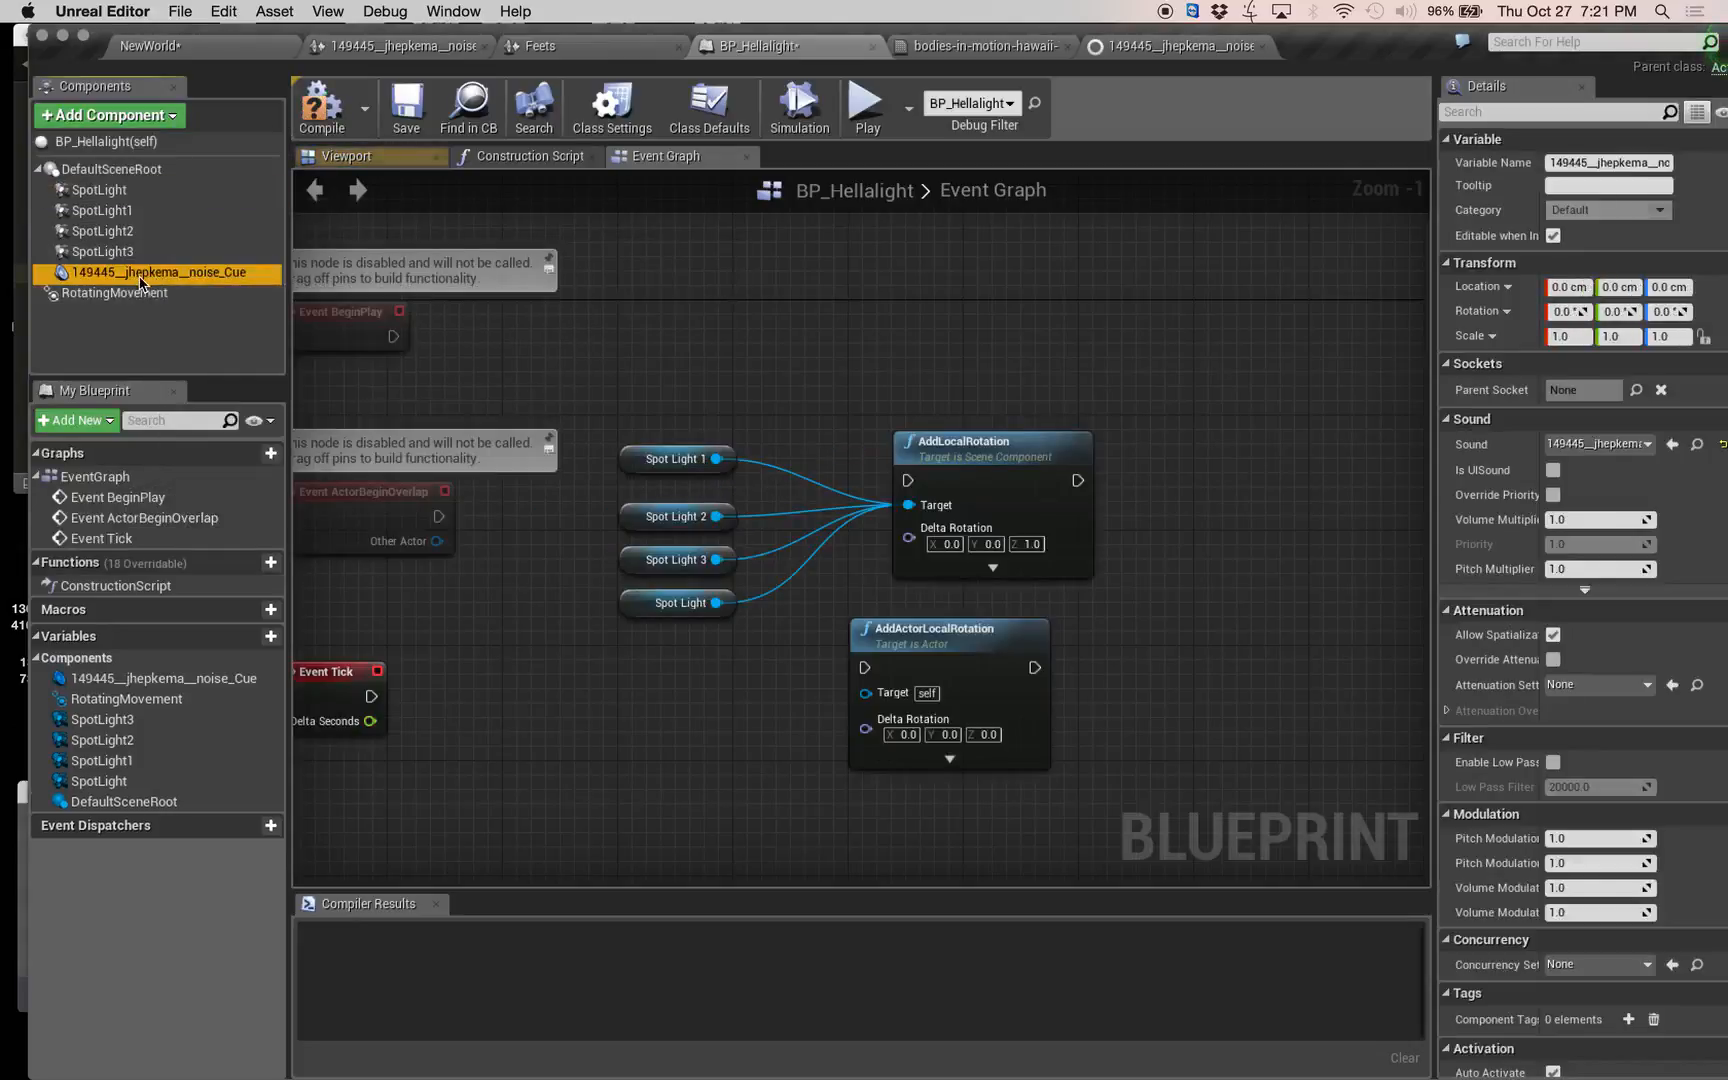
{"action": "left_click_drag", "start_coordinate": [140, 283], "coordinate": [120, 191]}
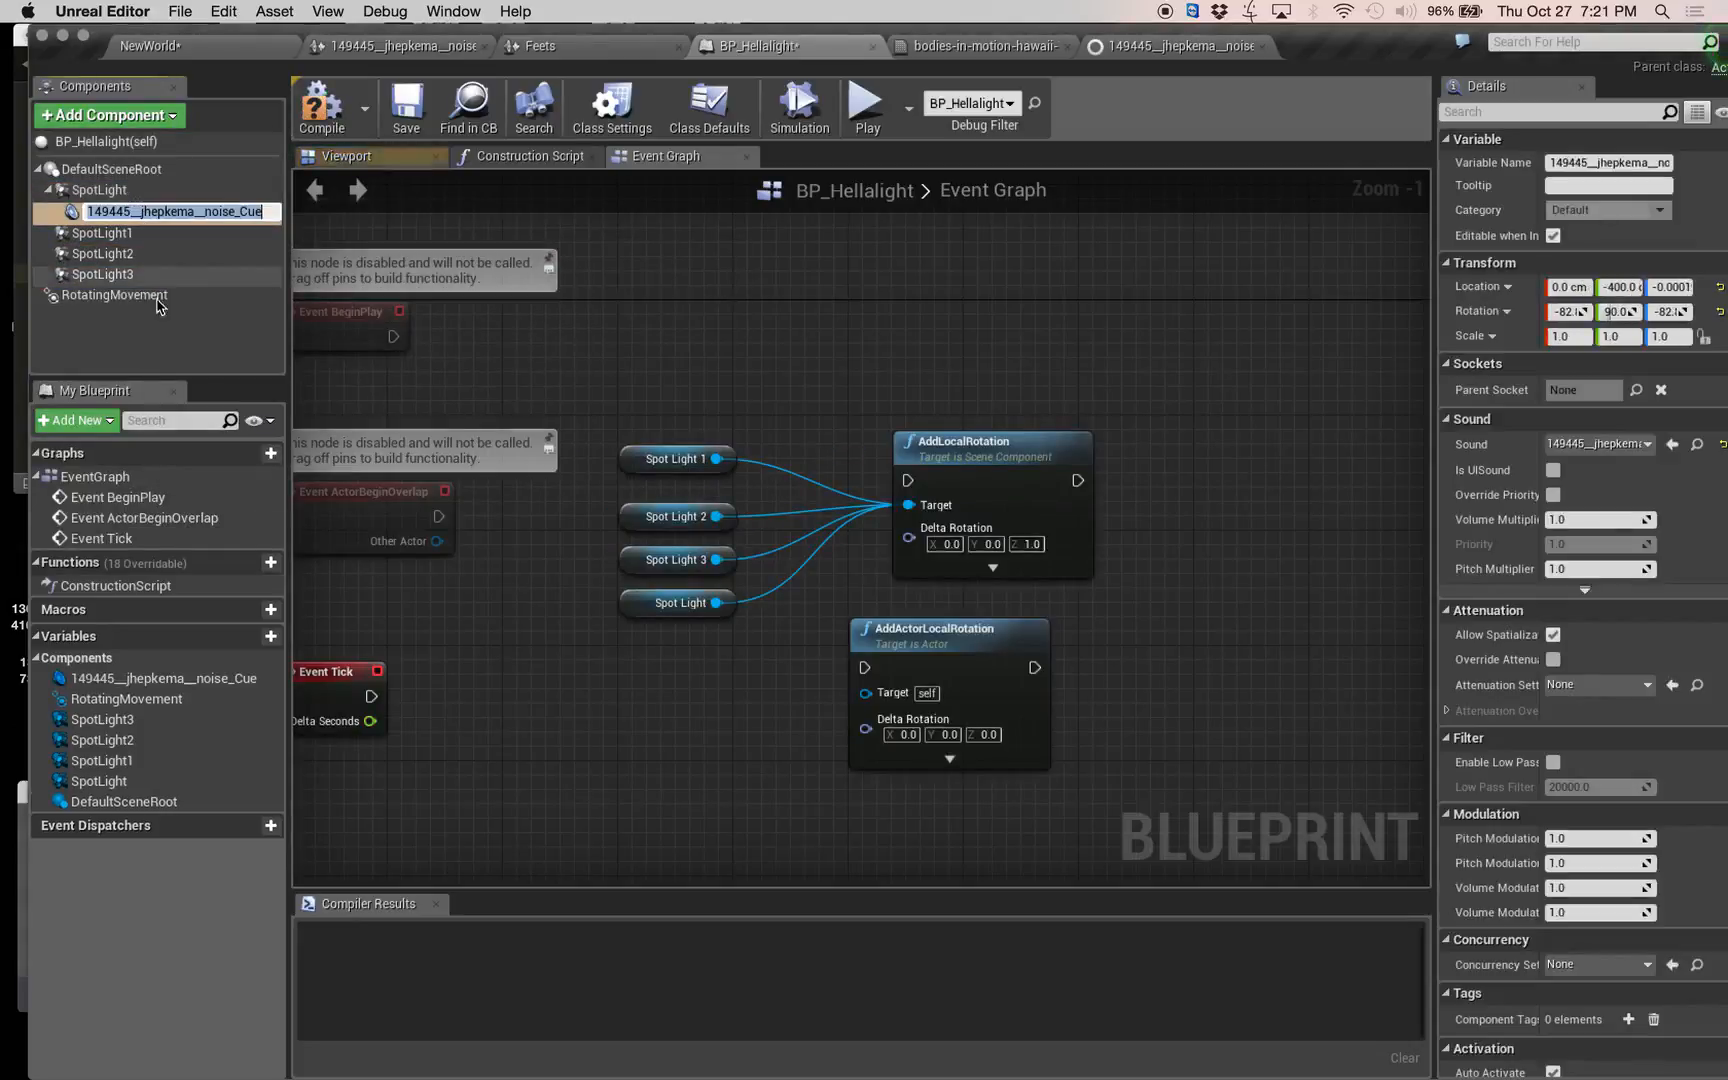
Close the My Blueprint panel and duplicate the noise cue audio component twice, parenting one copy under SpotLight1 and the other under SpotLight2.
{"action": "left_click_drag", "start_coordinate": [149, 388], "coordinate": [136, 531]}
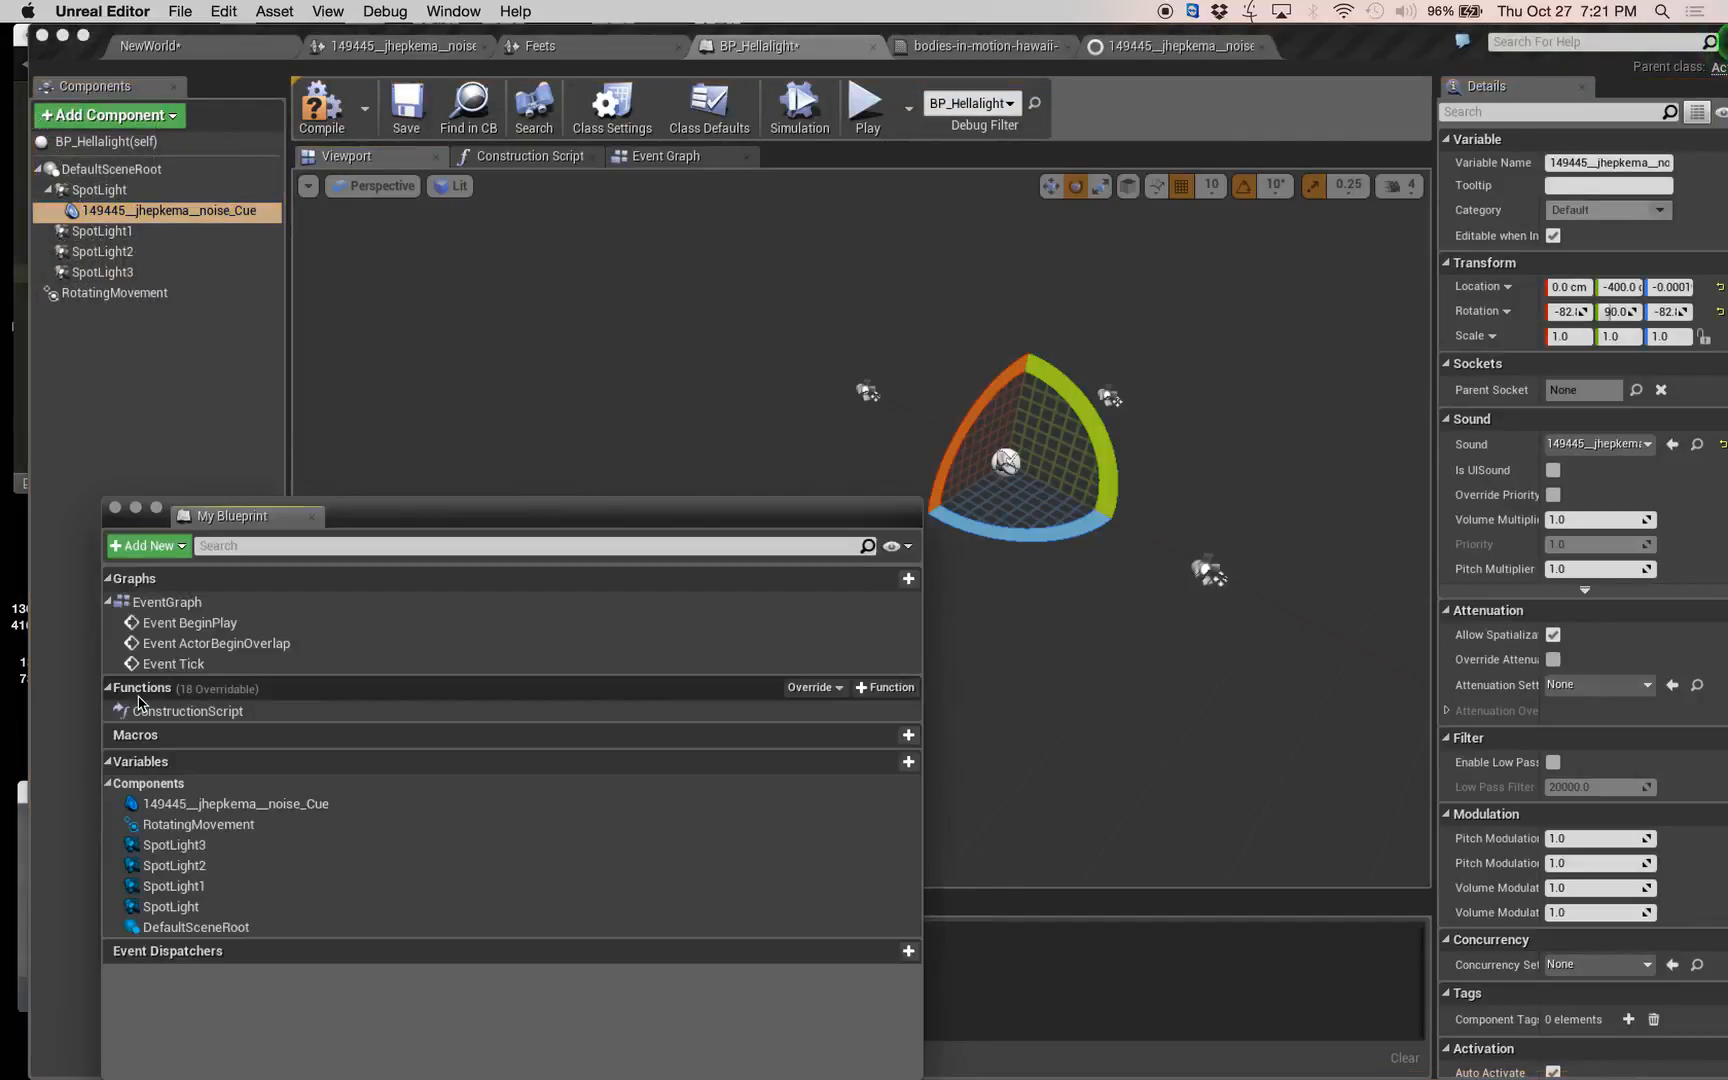
{"action": "left_click", "coordinate": [115, 508]}
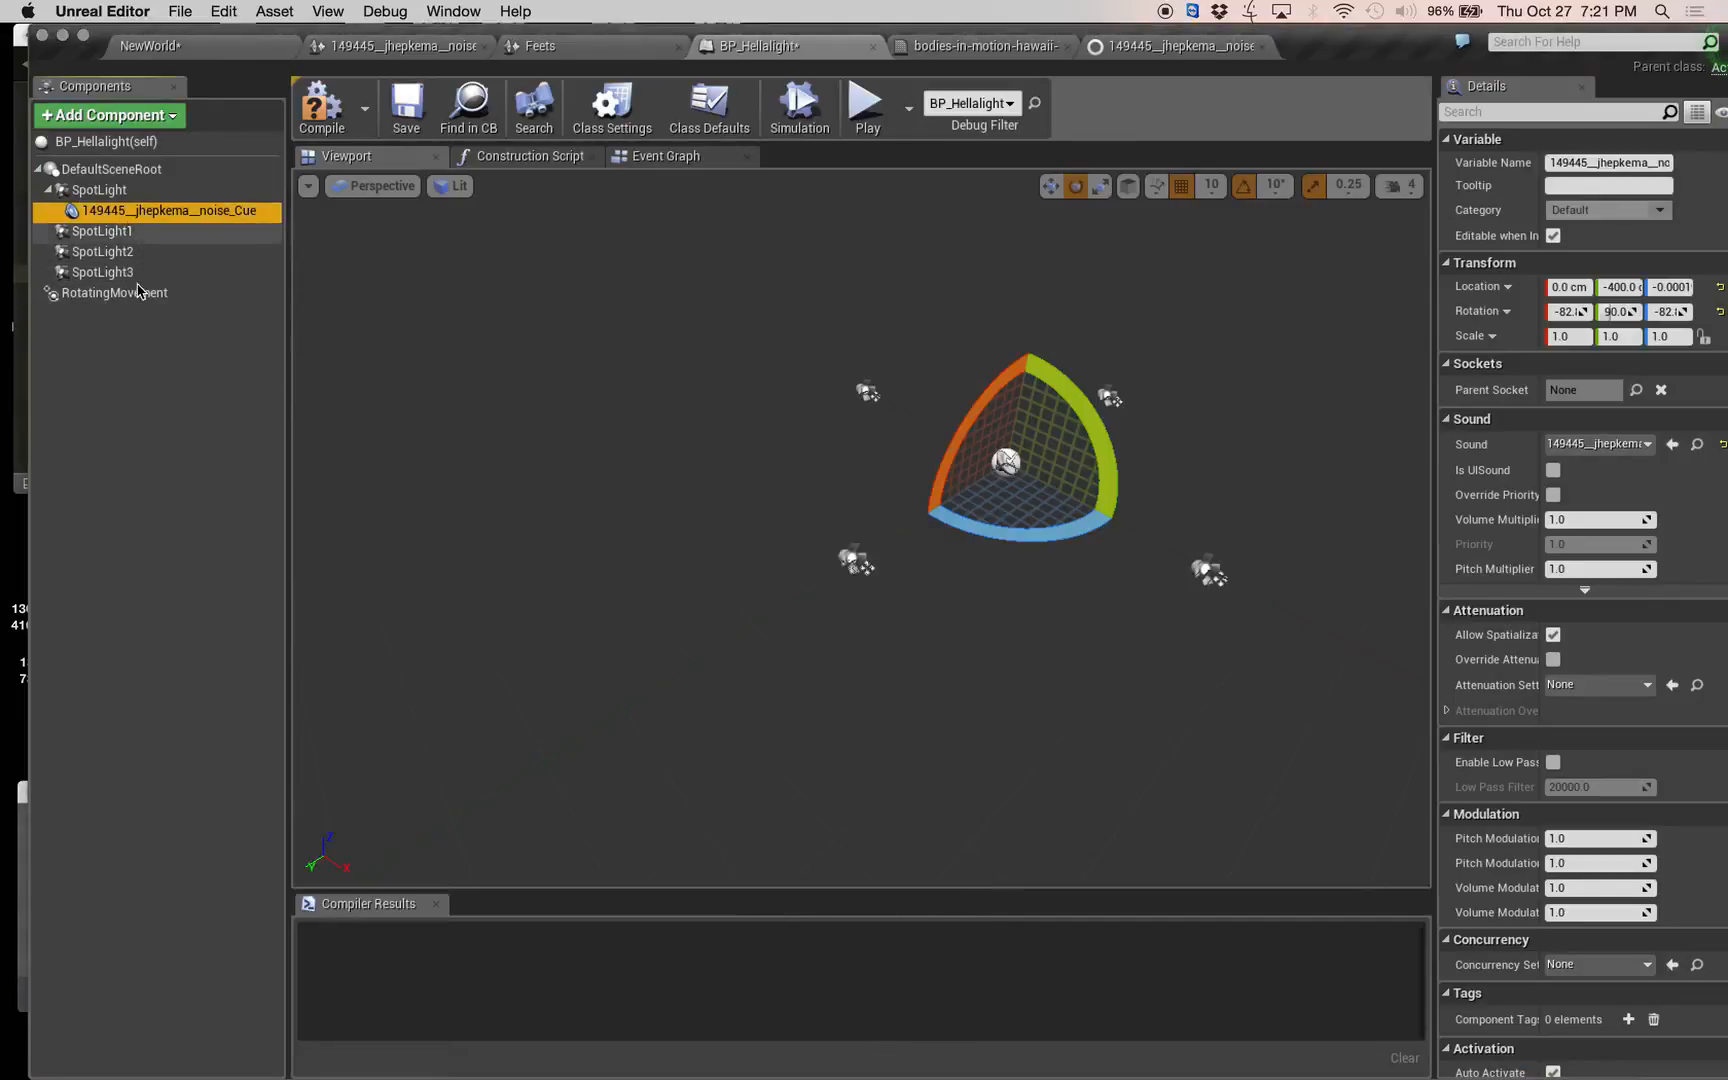
{"action": "key", "text": "super+w"}
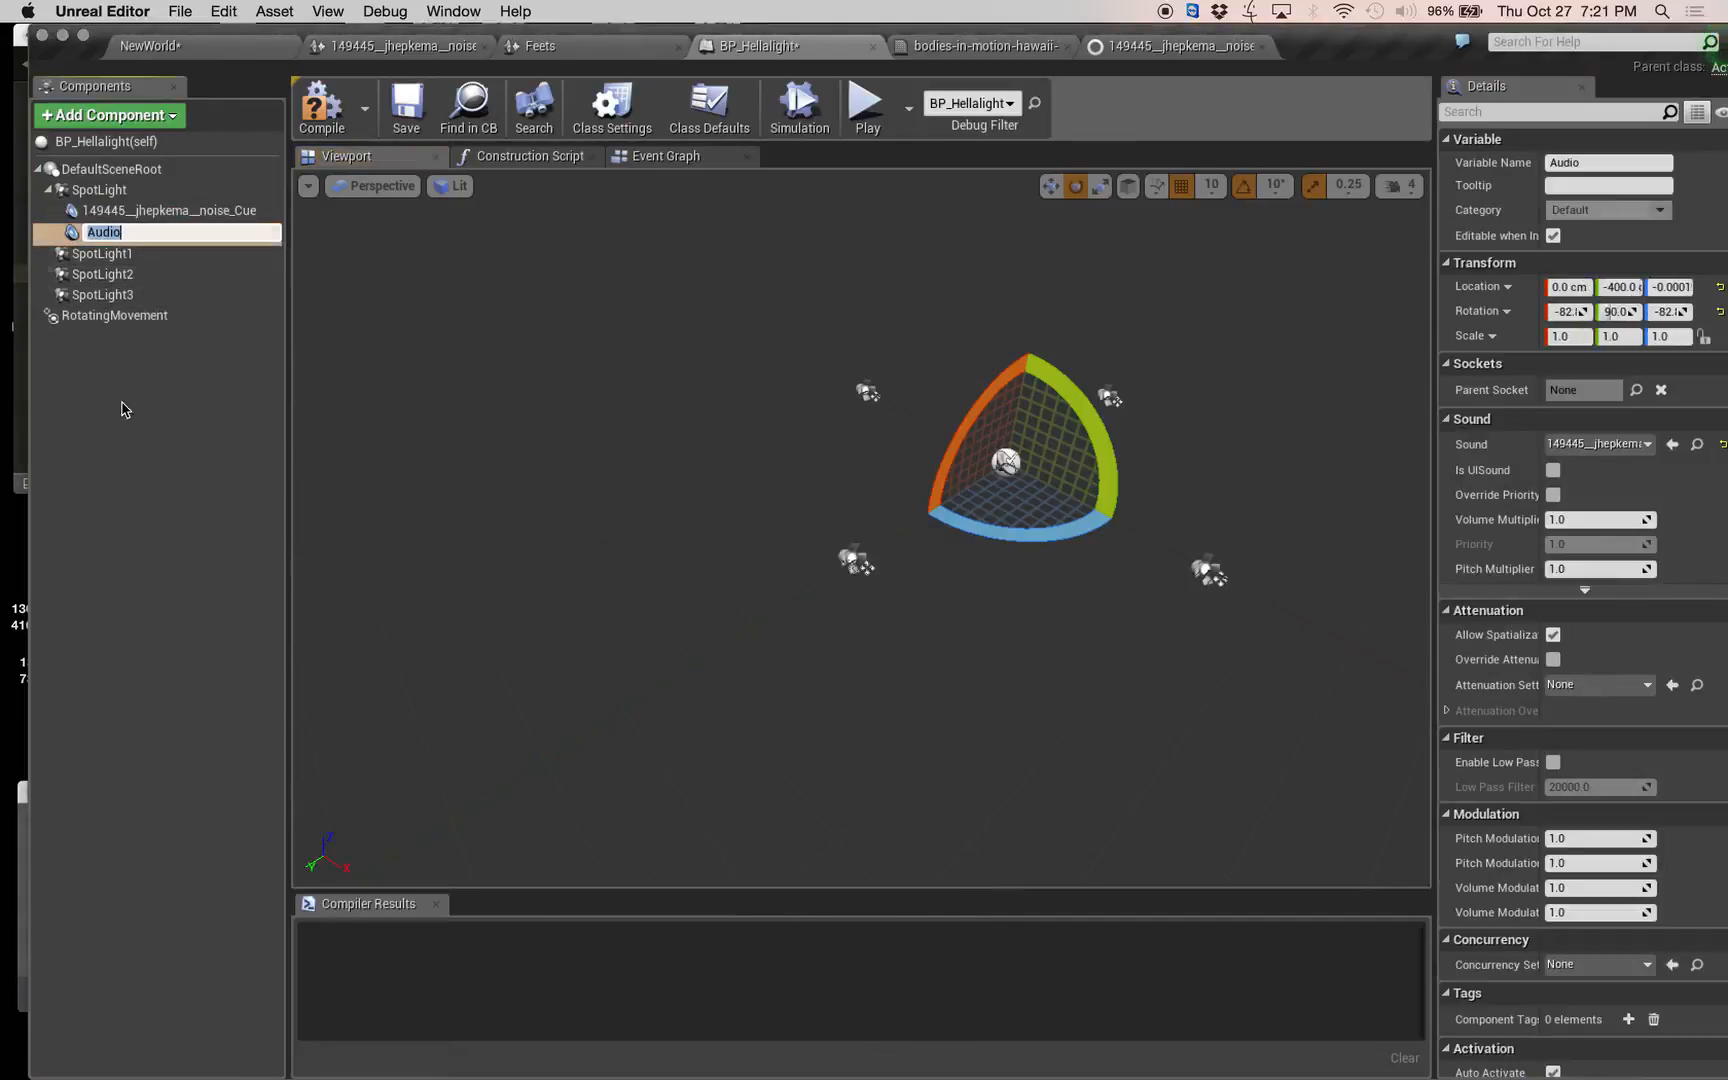
{"action": "left_click_drag", "start_coordinate": [105, 232], "coordinate": [116, 261]}
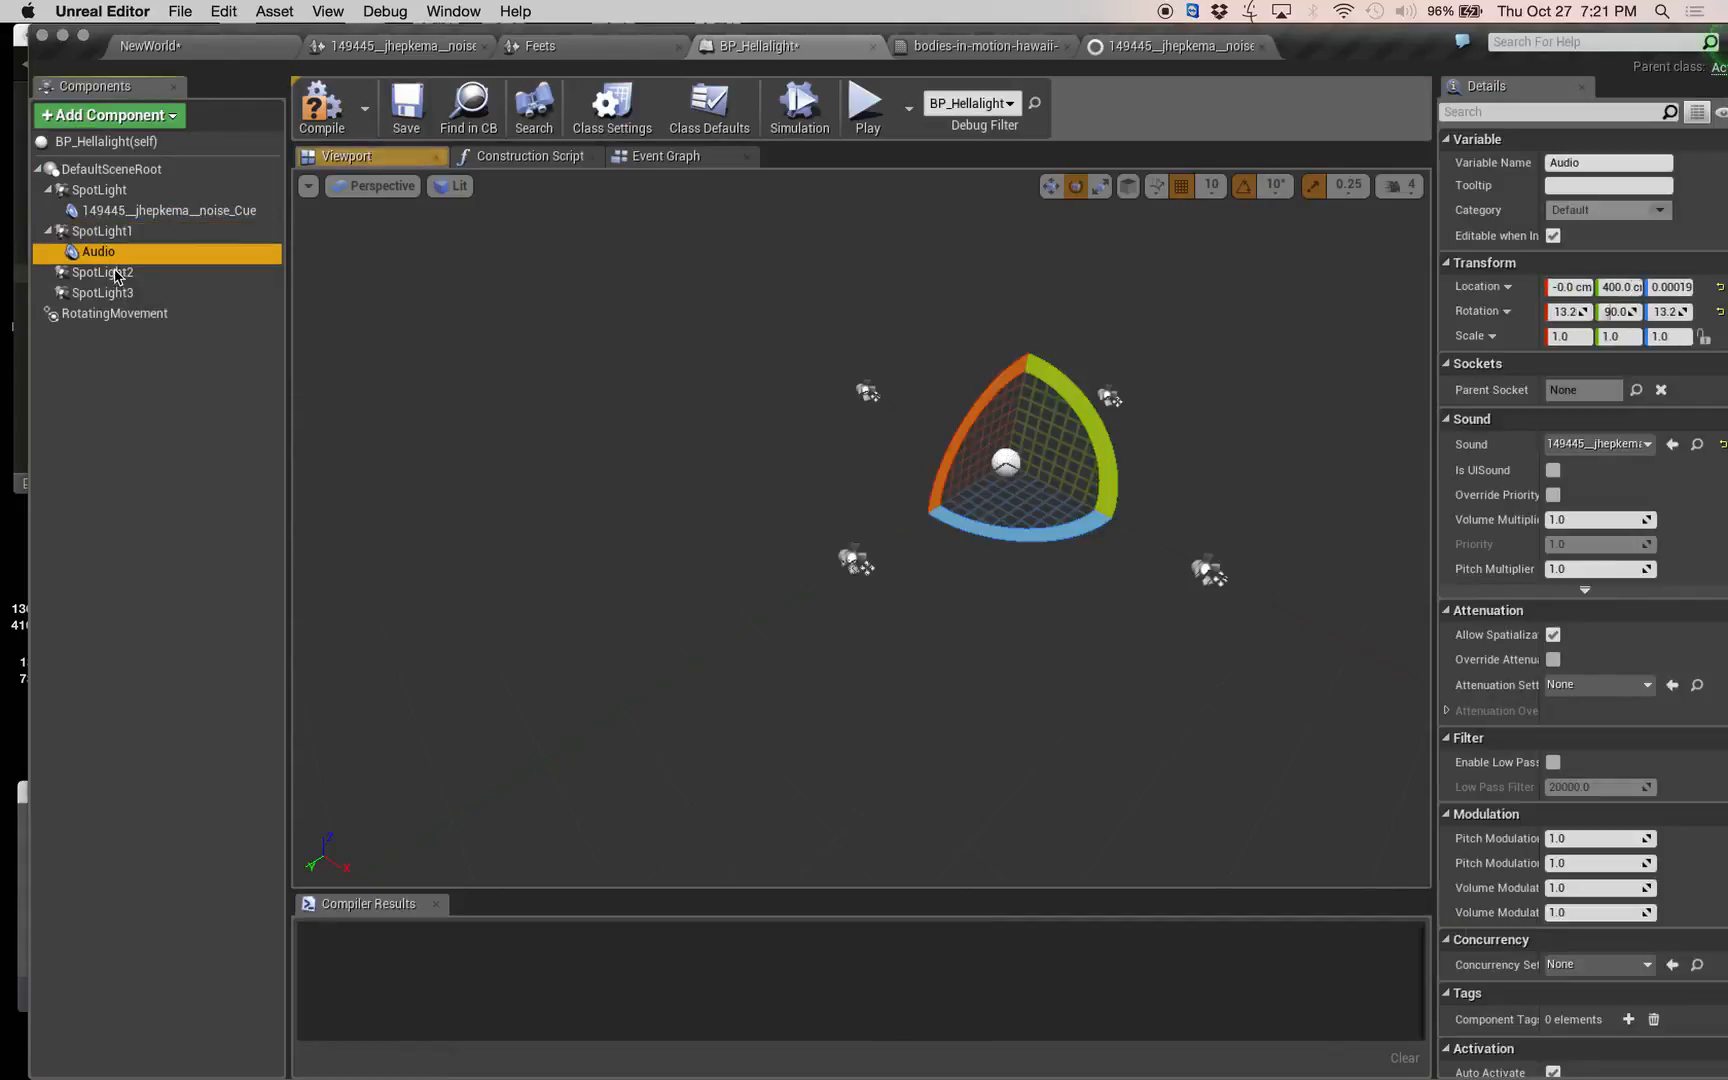
{"action": "key", "text": "super+w"}
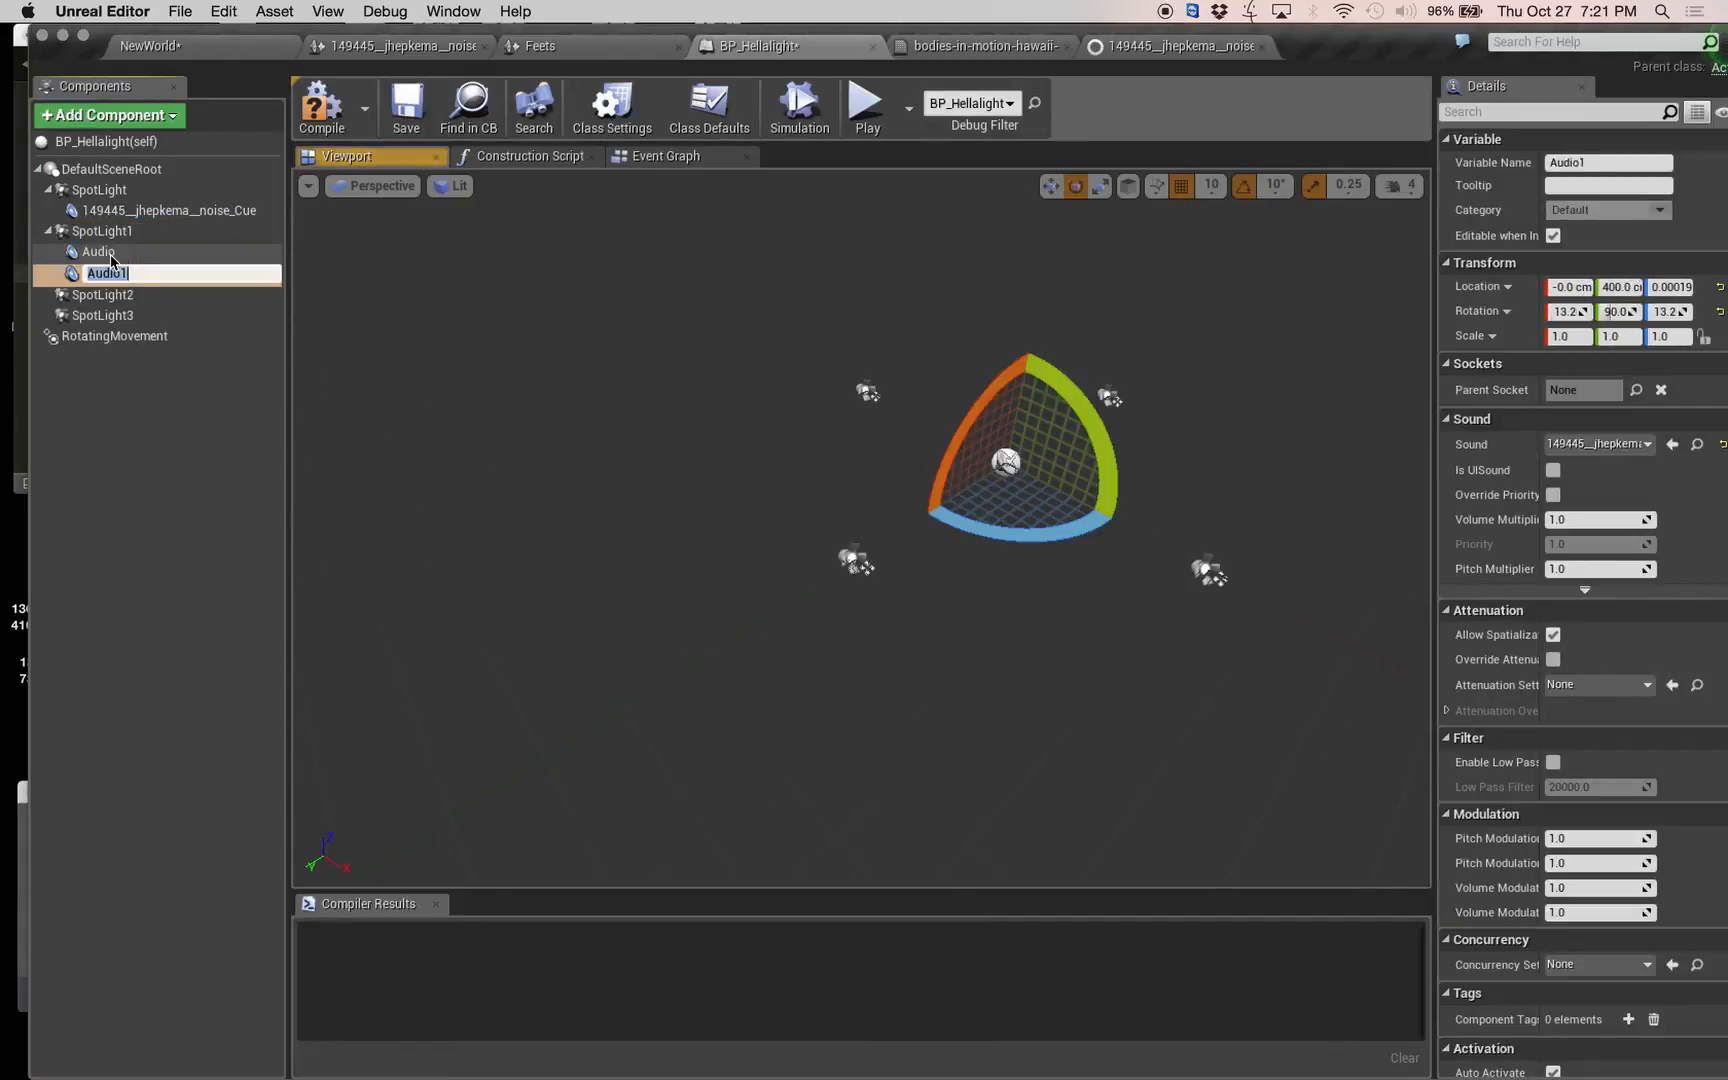
{"action": "left_click_drag", "start_coordinate": [76, 280], "coordinate": [88, 296]}
Add another Audio component using the noise cue and parent it under SpotLight3.
{"action": "left_click", "coordinate": [135, 116]}
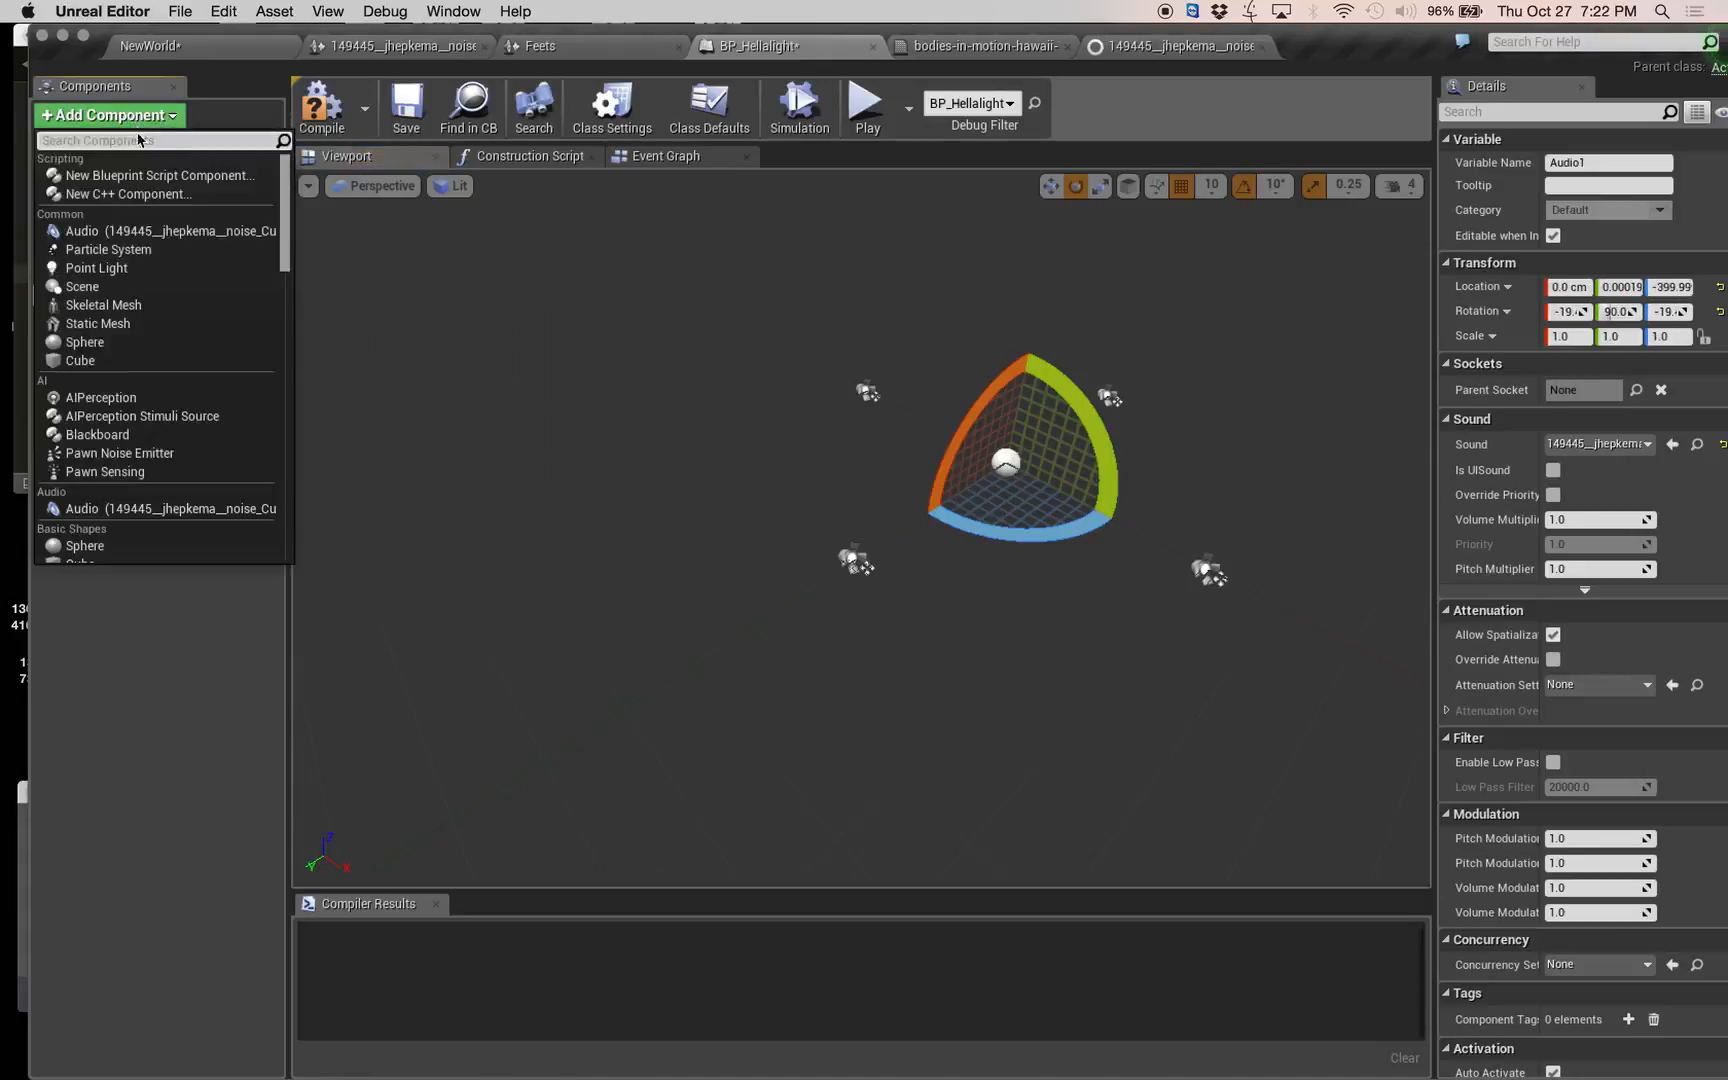
{"action": "left_click", "coordinate": [137, 228]}
{"action": "left_click", "coordinate": [104, 400]}
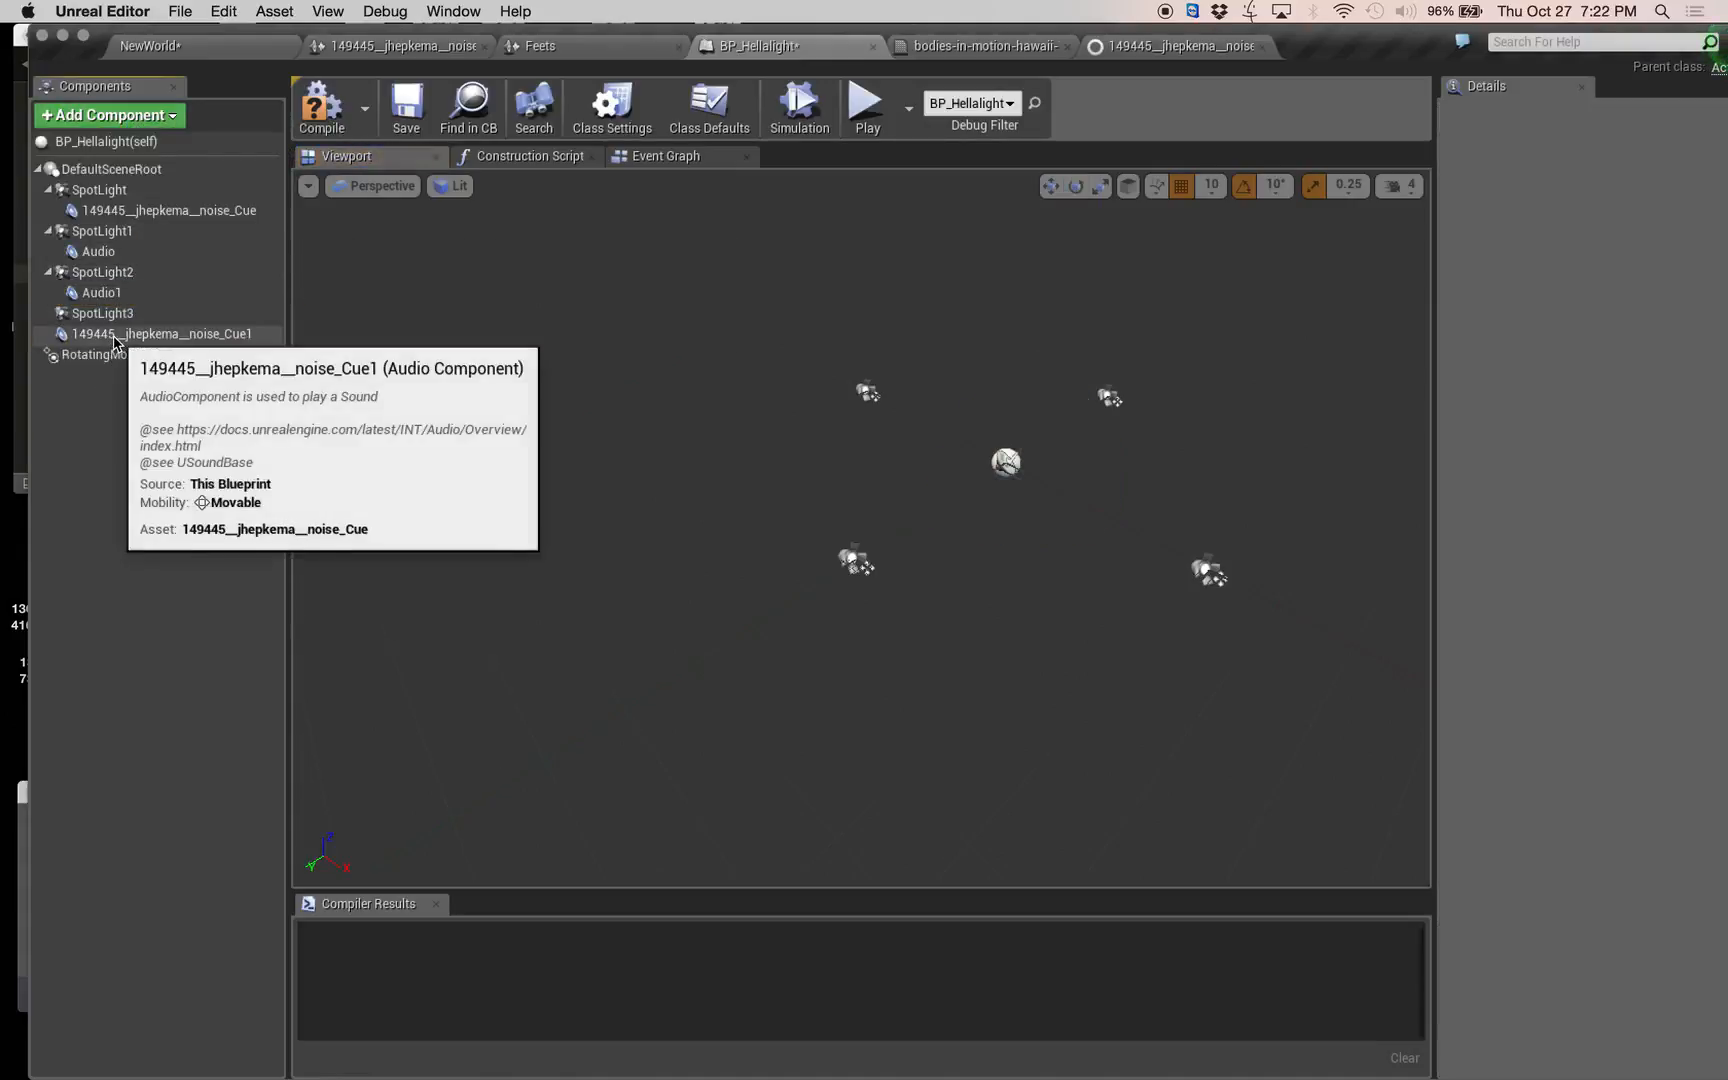
{"action": "left_click_drag", "start_coordinate": [113, 333], "coordinate": [117, 322]}
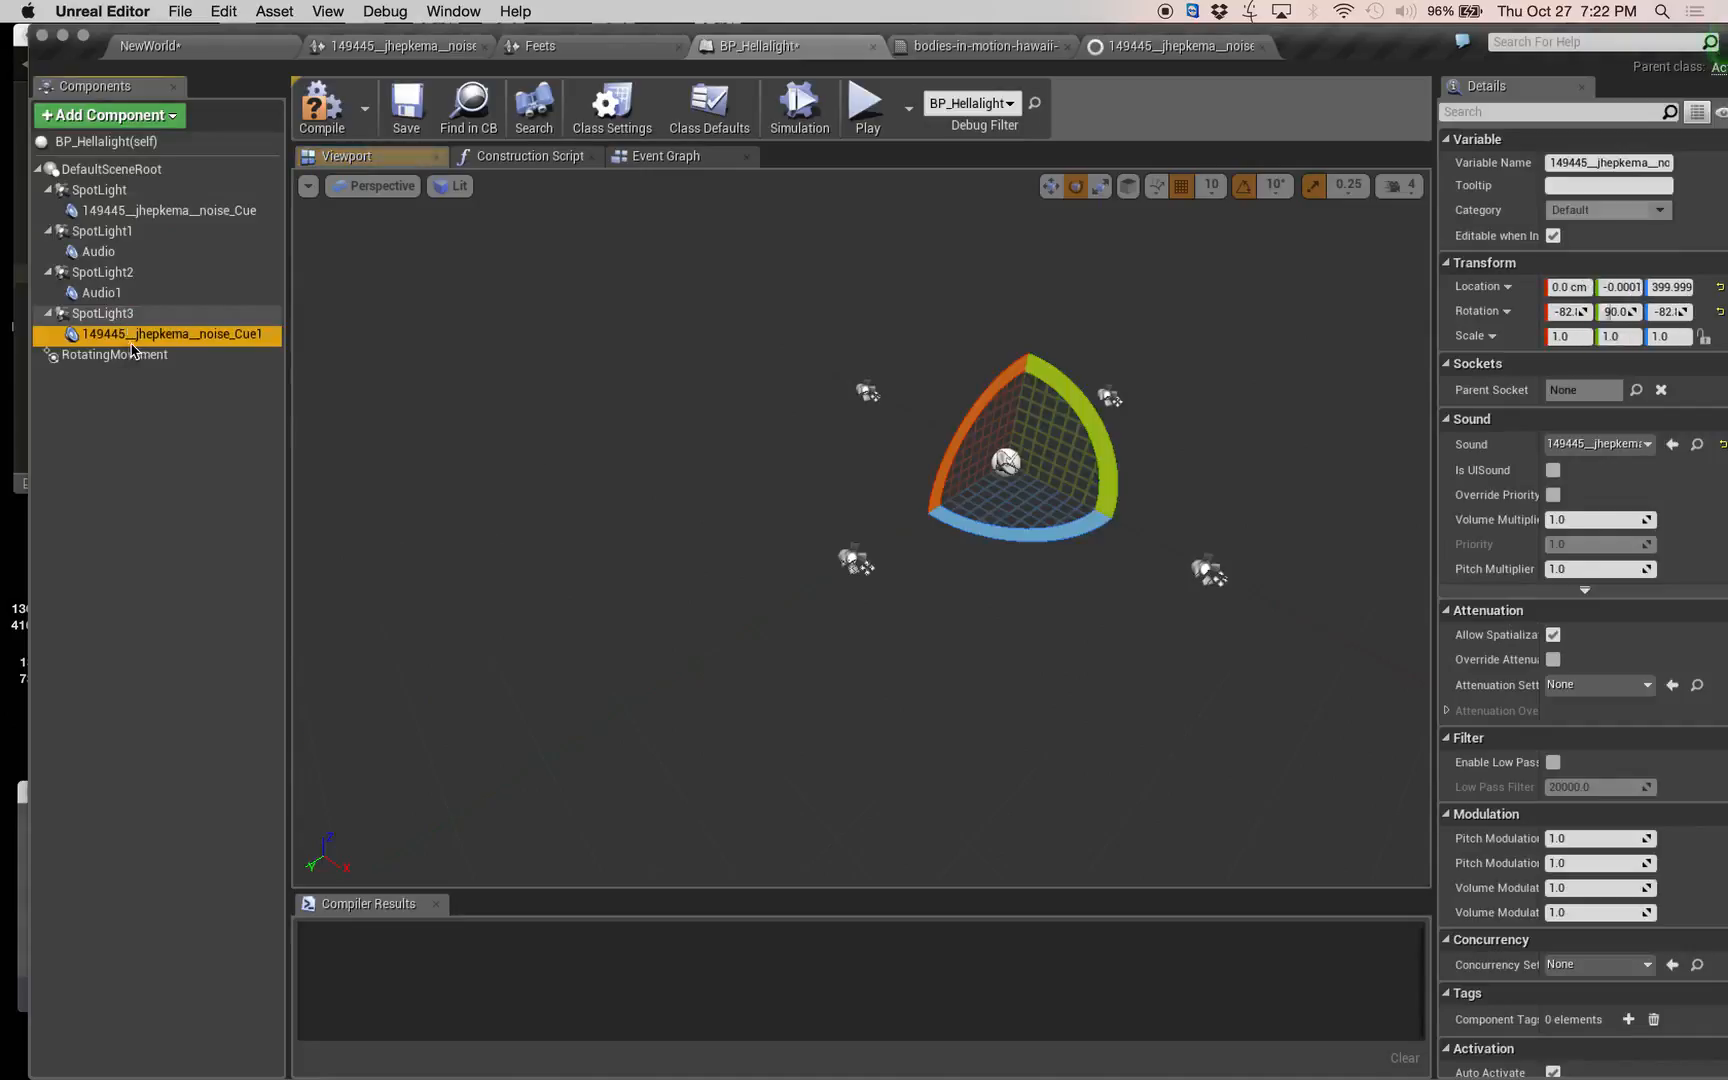
Set the Z location to 0 for the audio components under SpotLight3 and SpotLight2.
{"action": "left_click", "coordinate": [122, 292]}
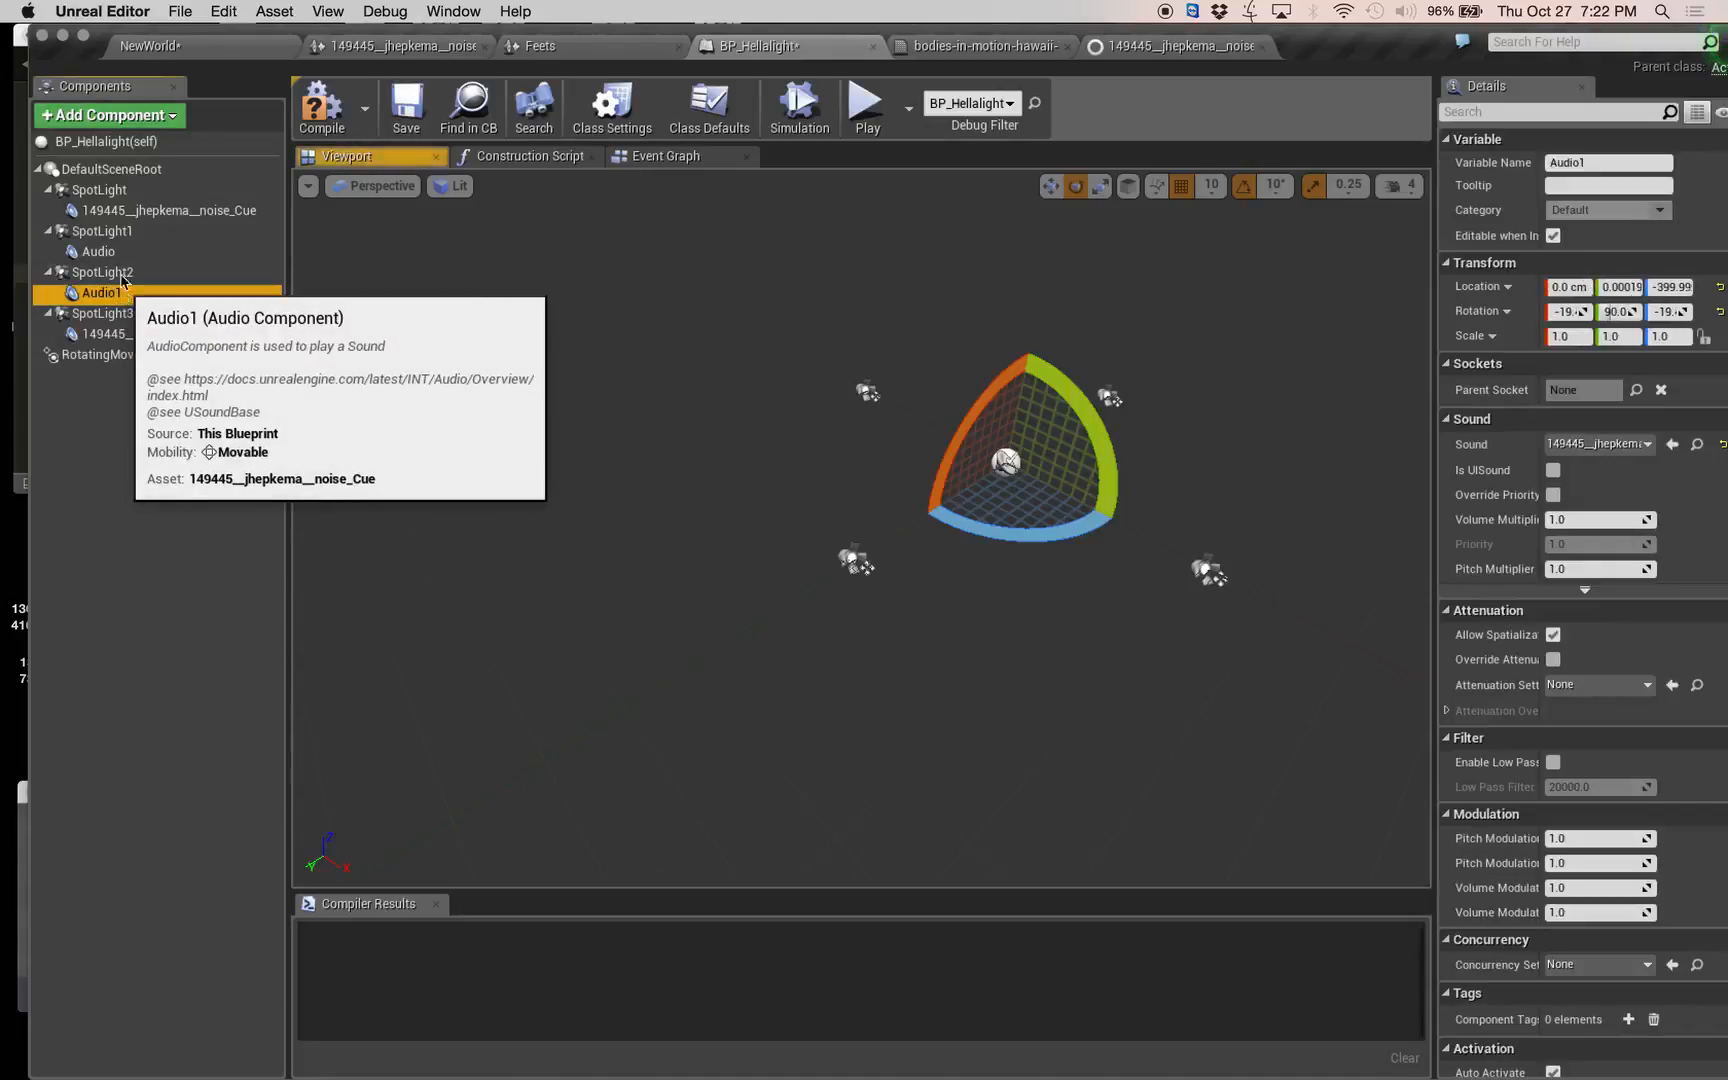
{"action": "left_click", "coordinate": [130, 334]}
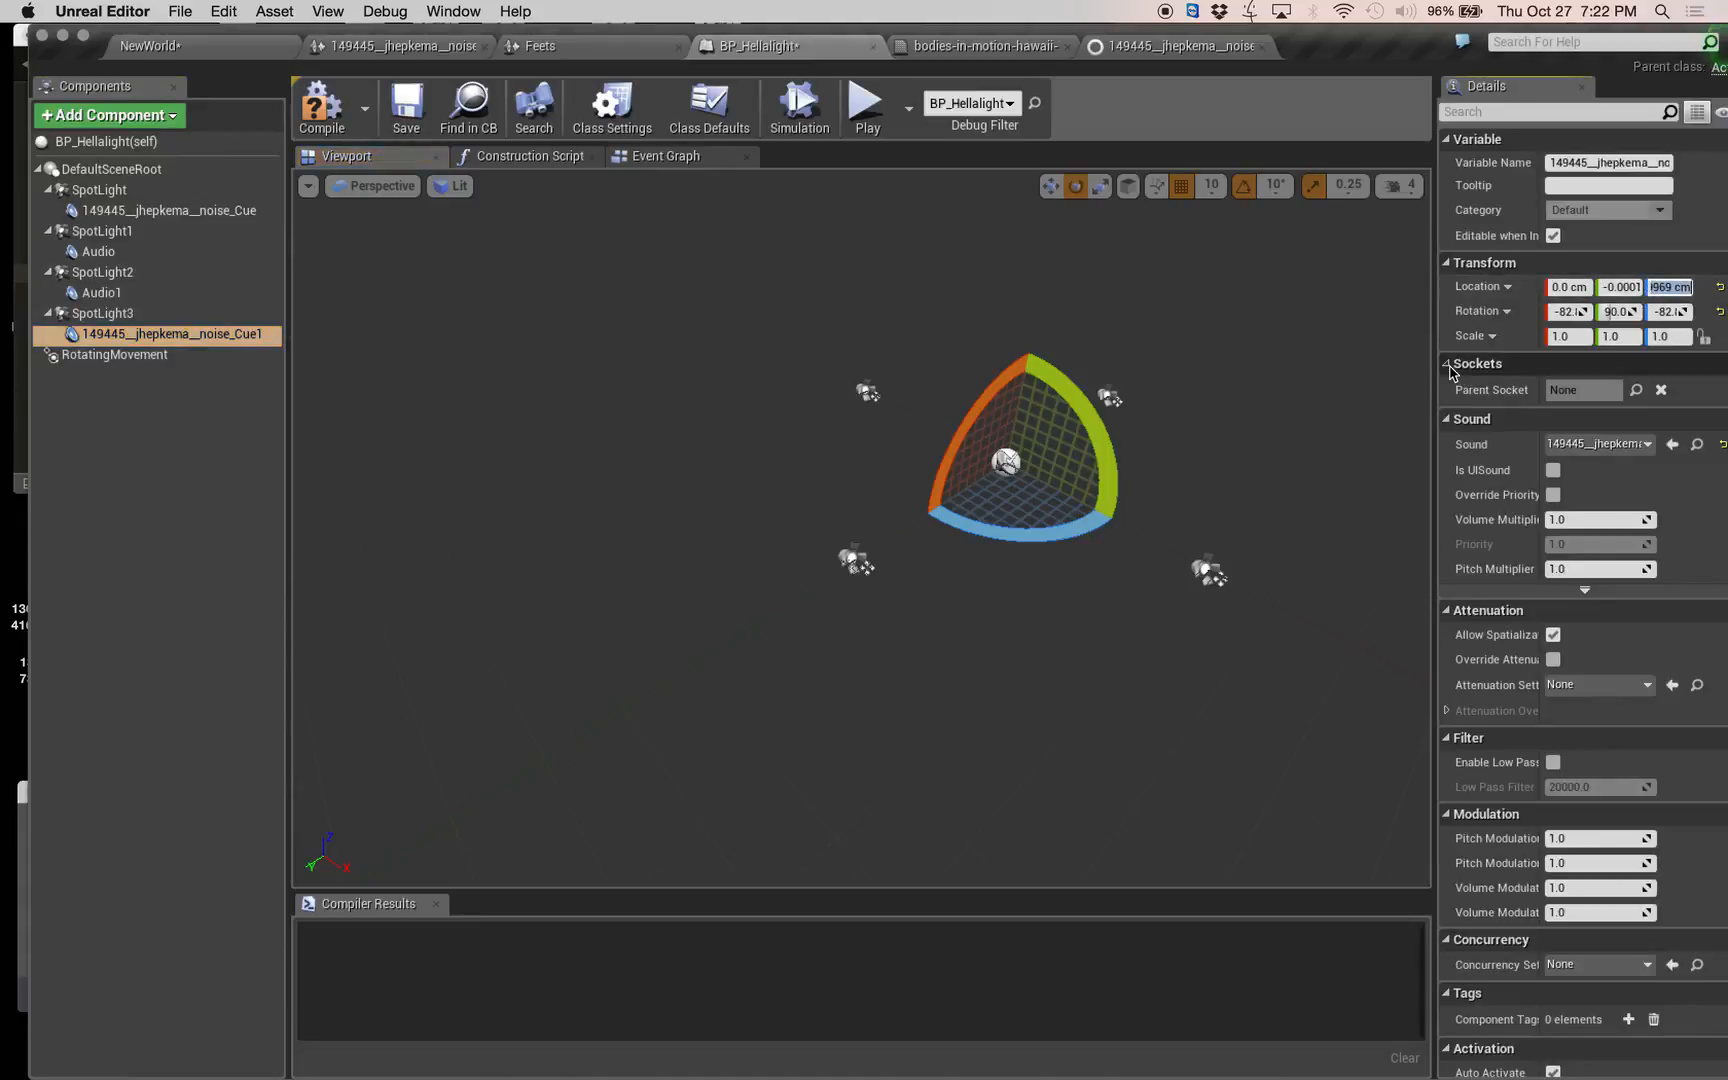
{"action": "type", "text": "0"}
{"action": "key", "text": "Return"}
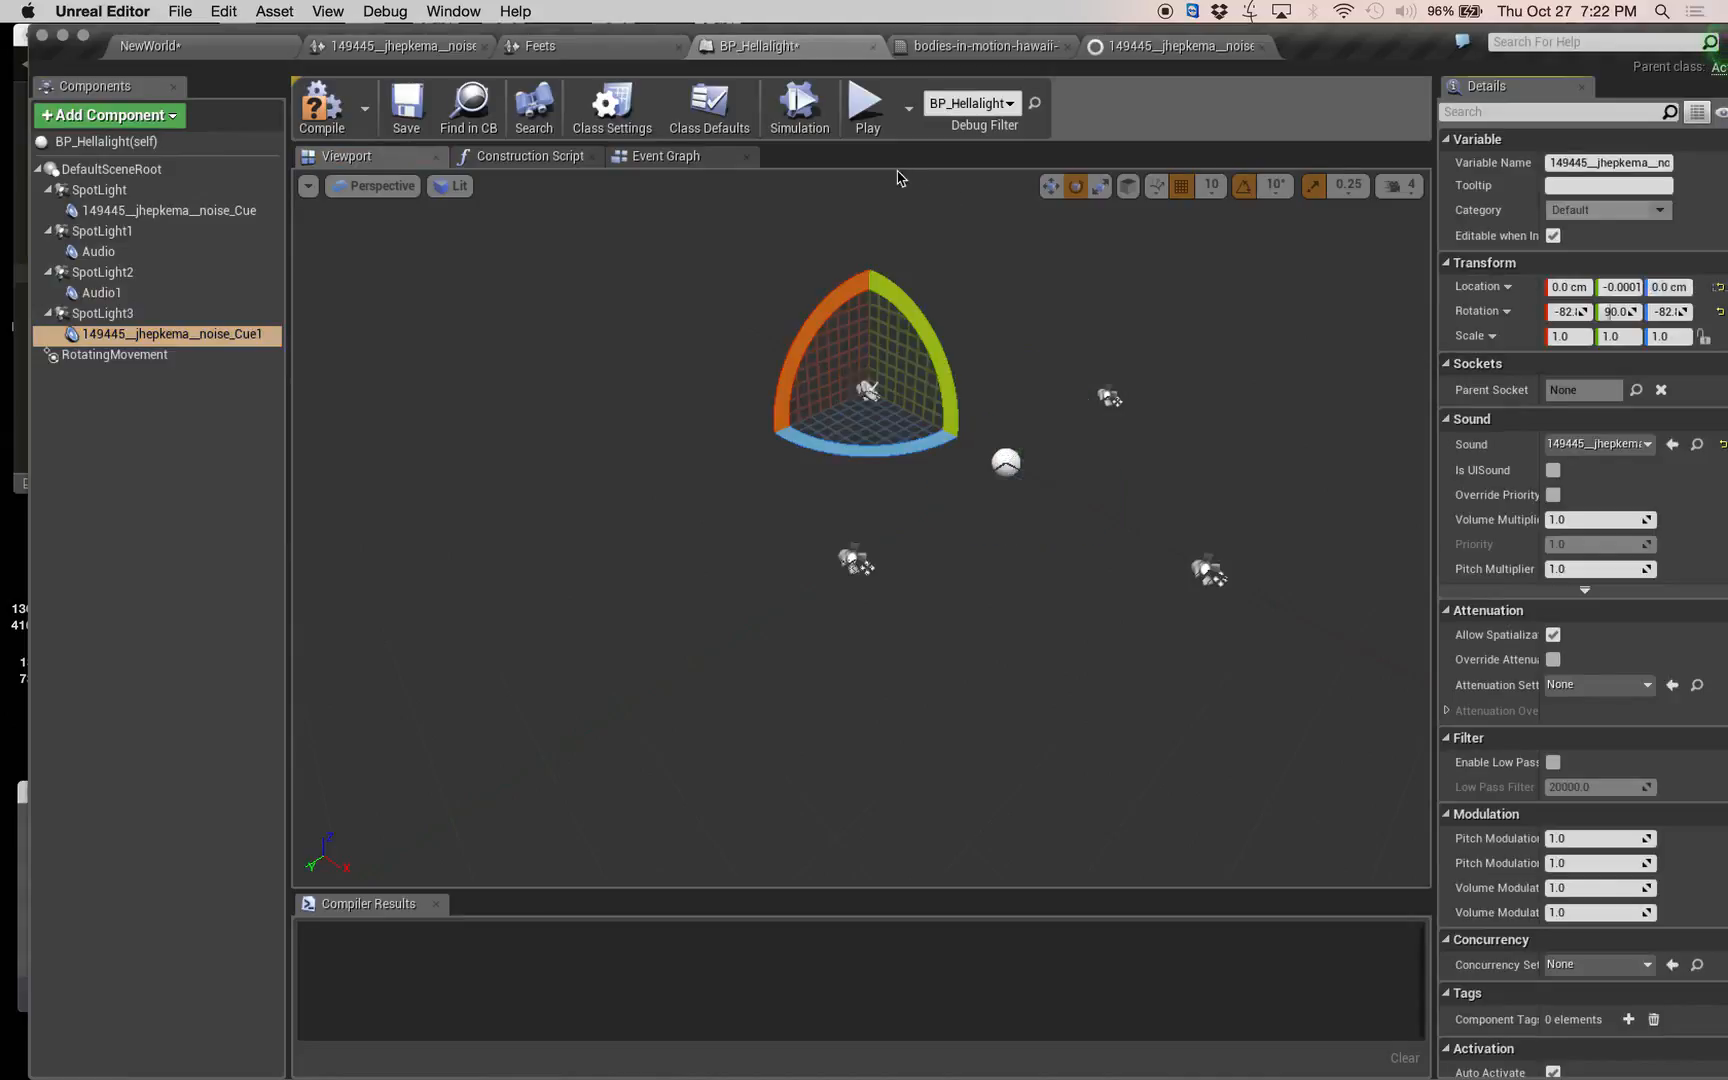
{"action": "left_click", "coordinate": [120, 292]}
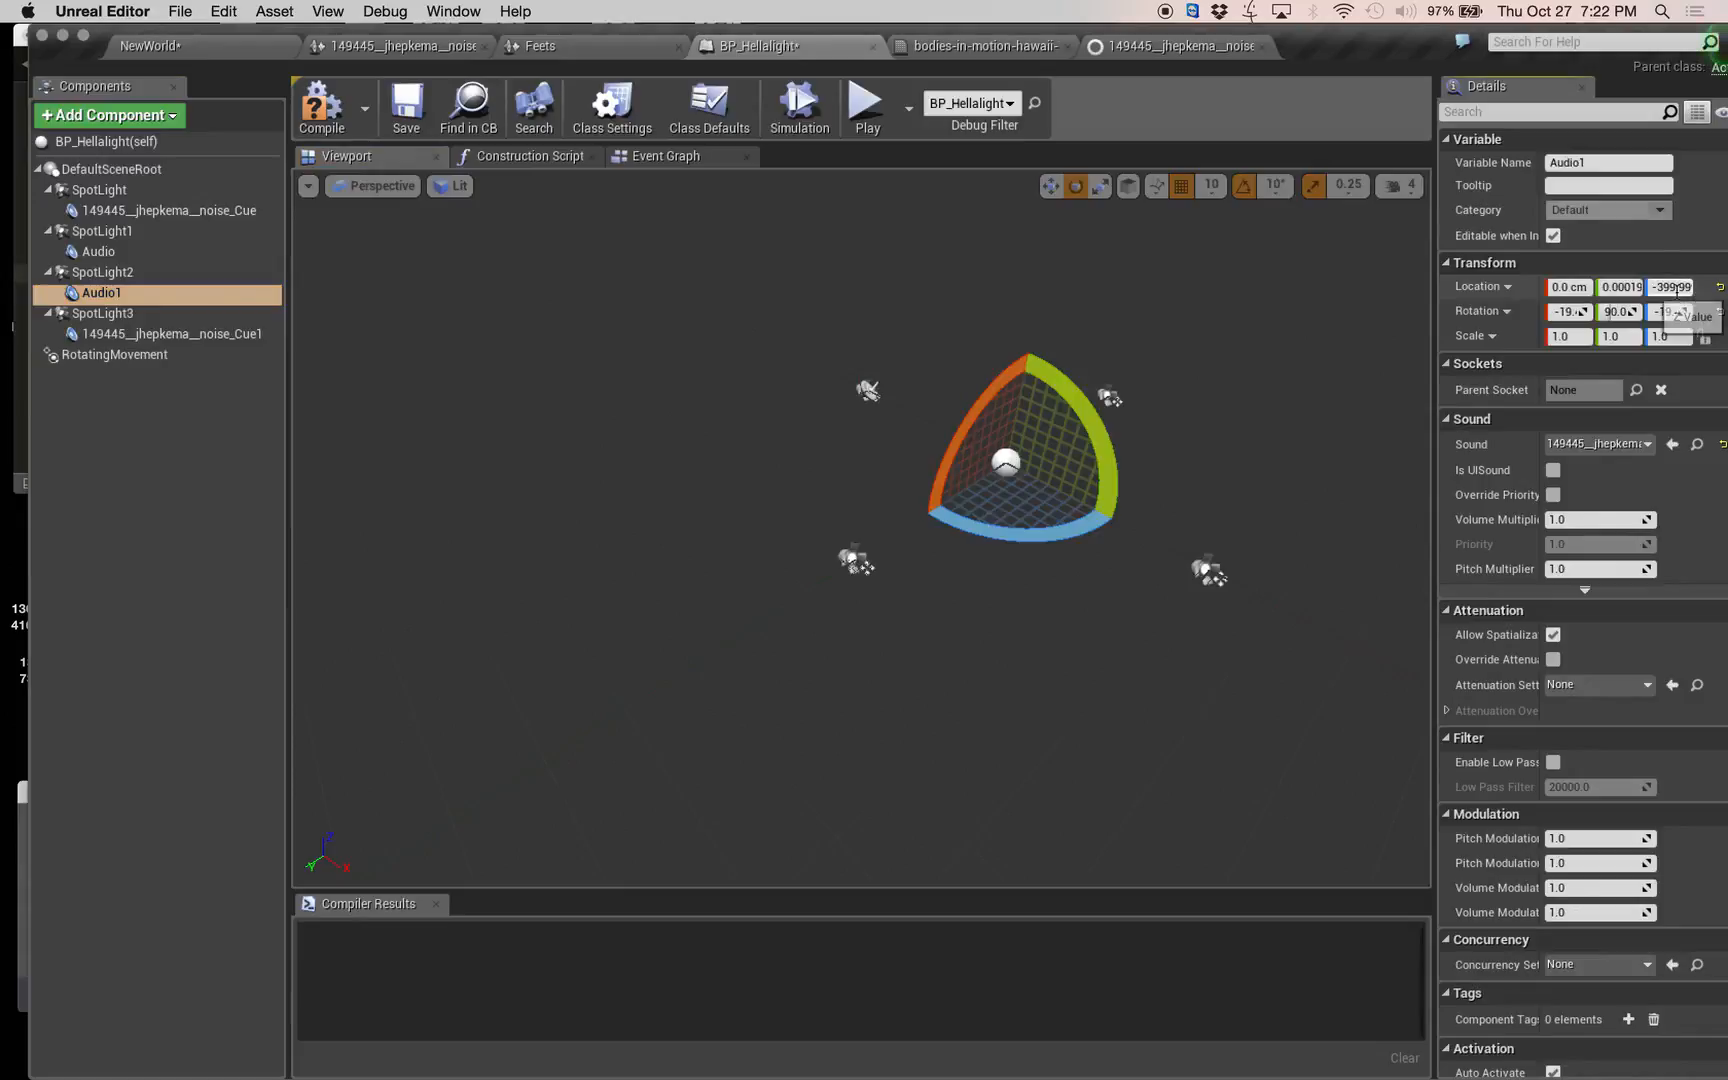
{"action": "key", "text": "Return"}
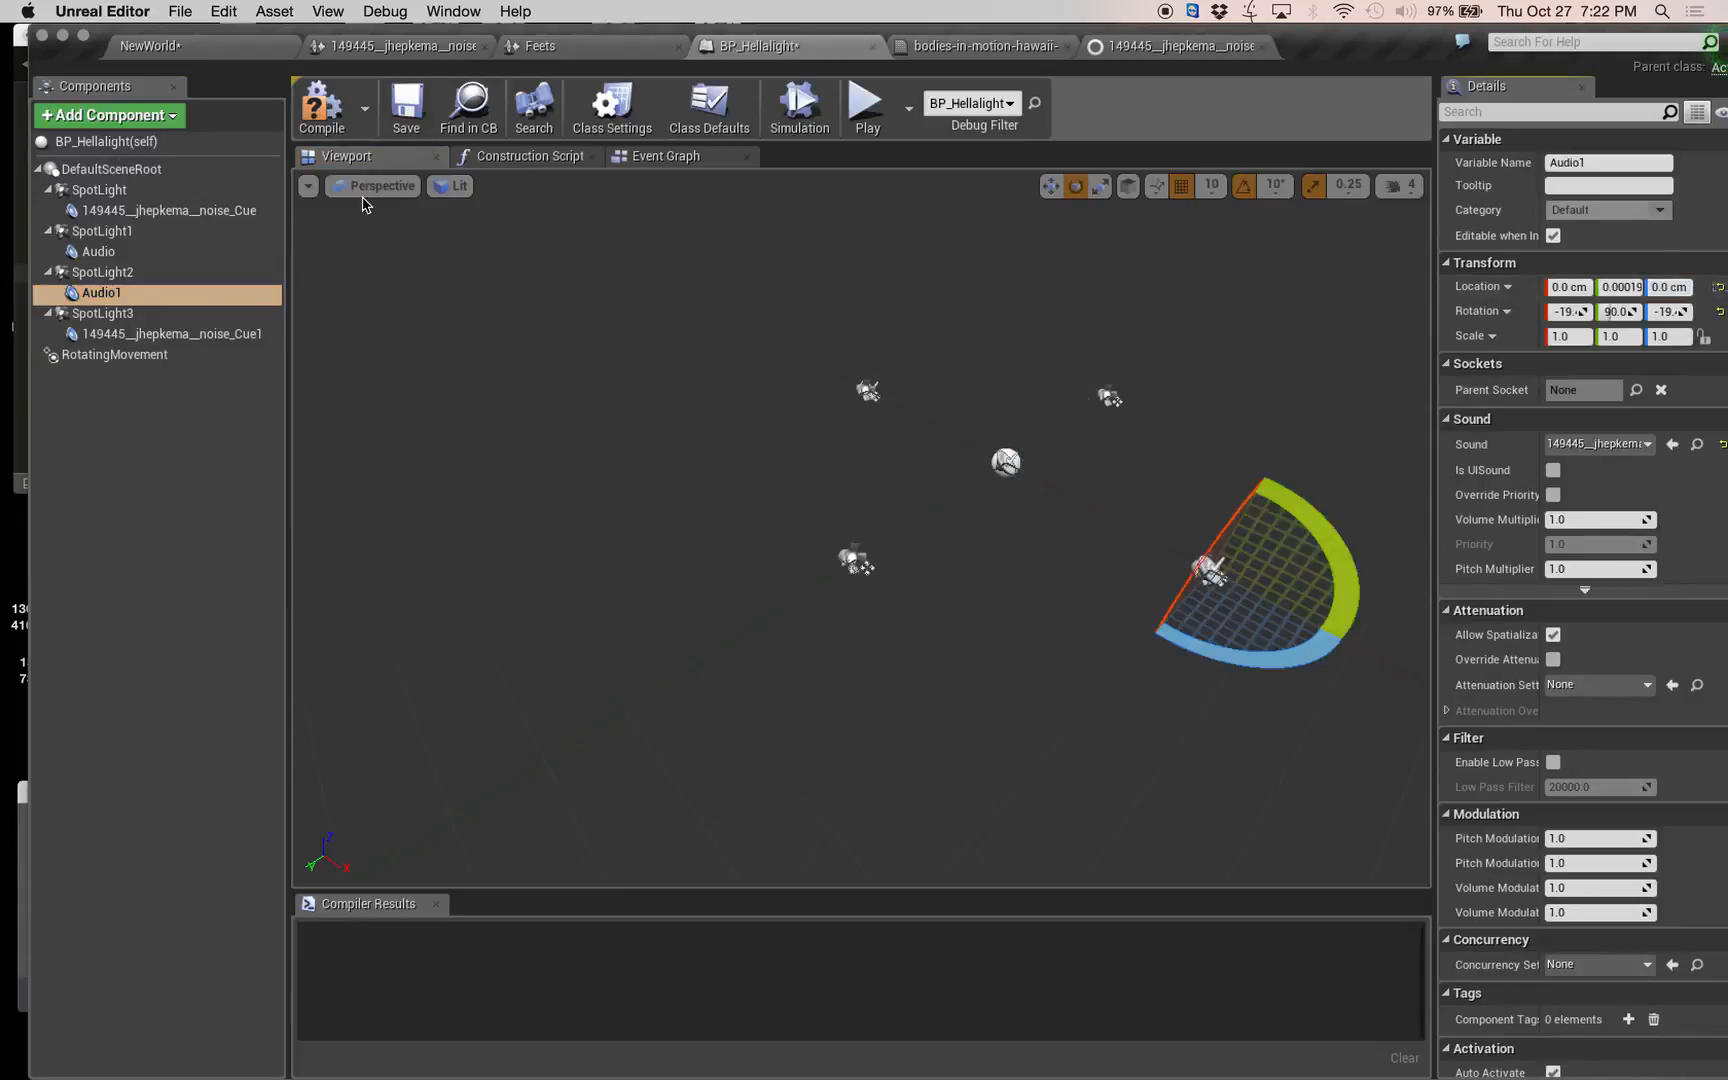
Set the Y location to 0 for the audio components under SpotLight1 and SpotLight, and compile the blueprint.
{"action": "left_click", "coordinate": [110, 251]}
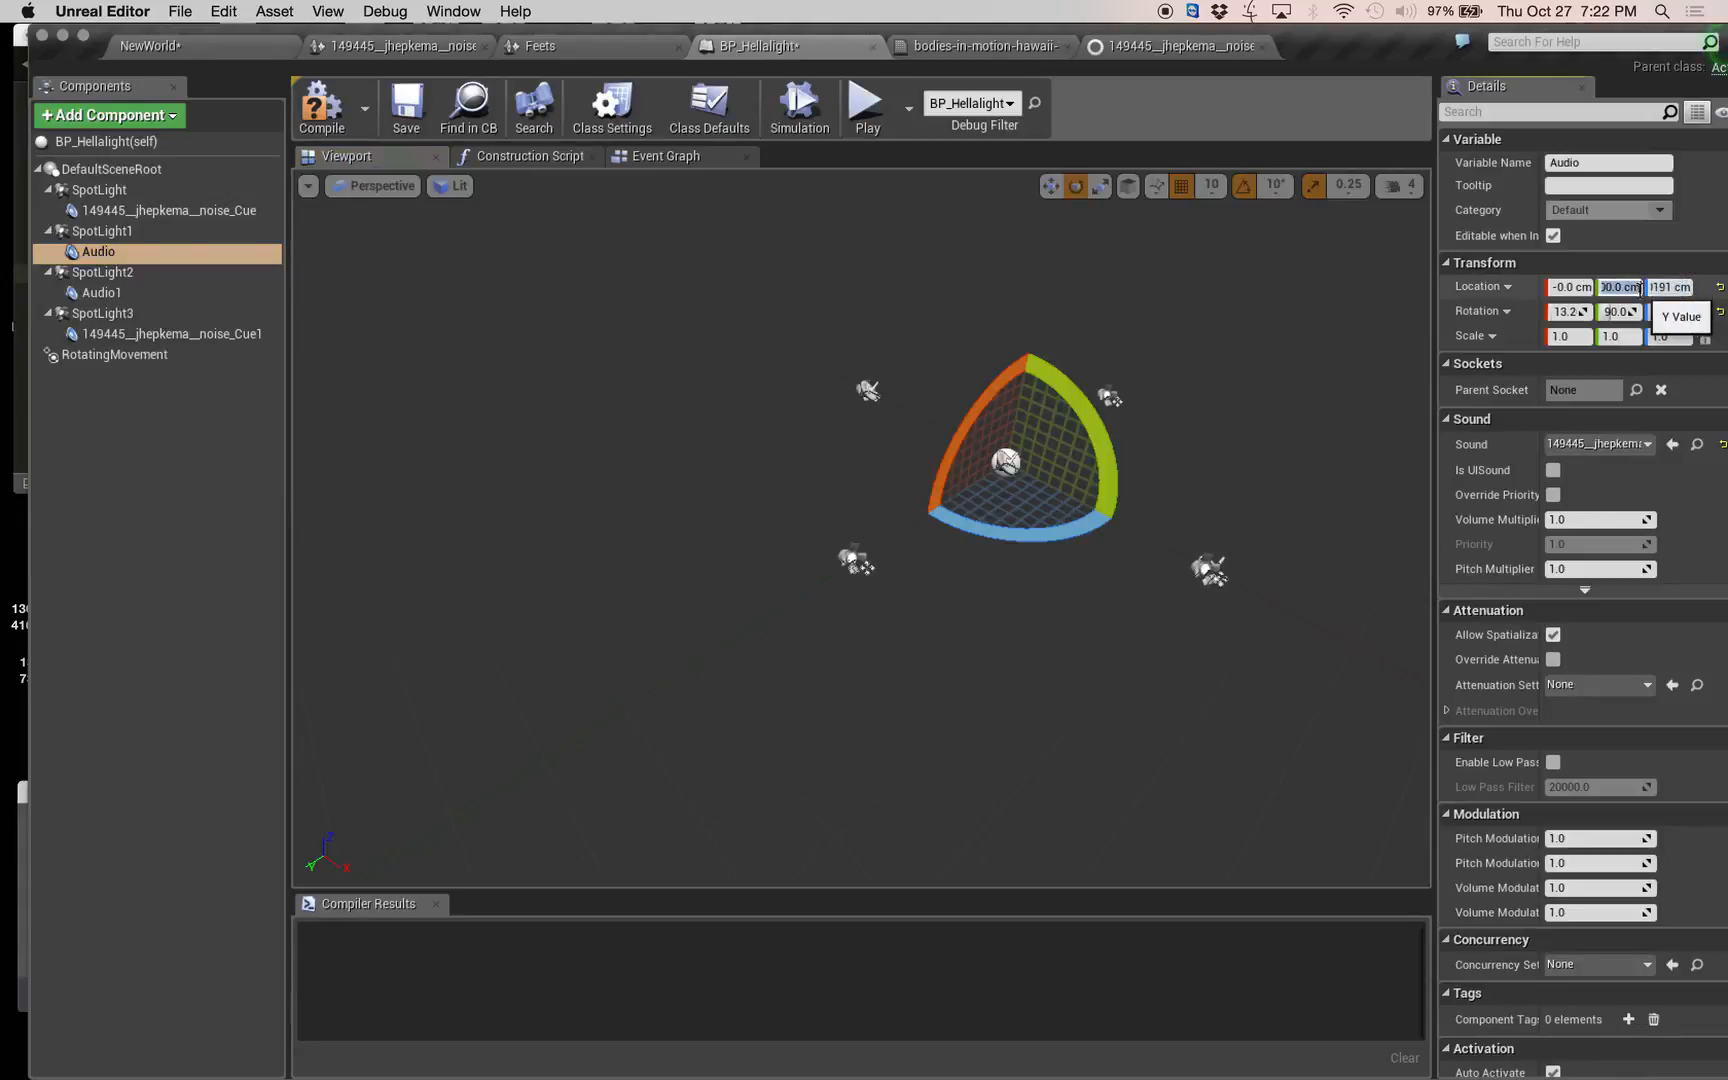
{"action": "left_click", "coordinate": [1638, 287]}
{"action": "type", "text": "0"}
{"action": "key", "text": "Tab"}
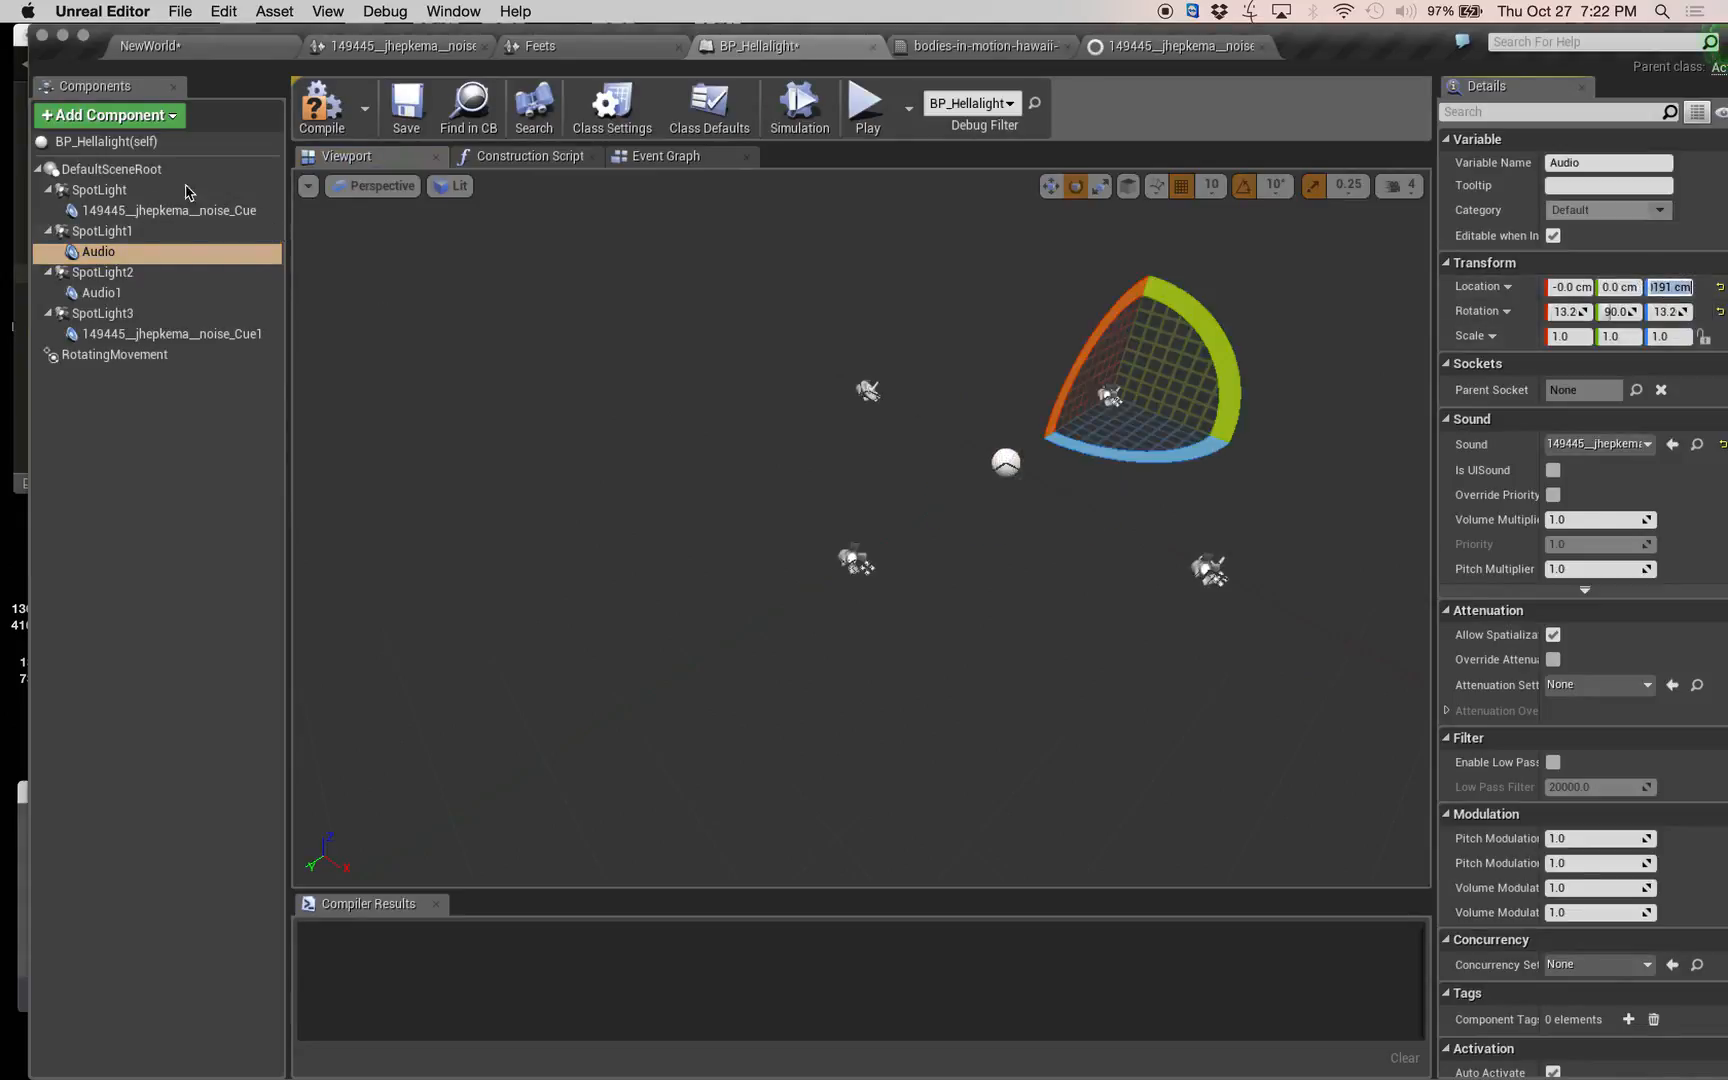
{"action": "left_click", "coordinate": [160, 210]}
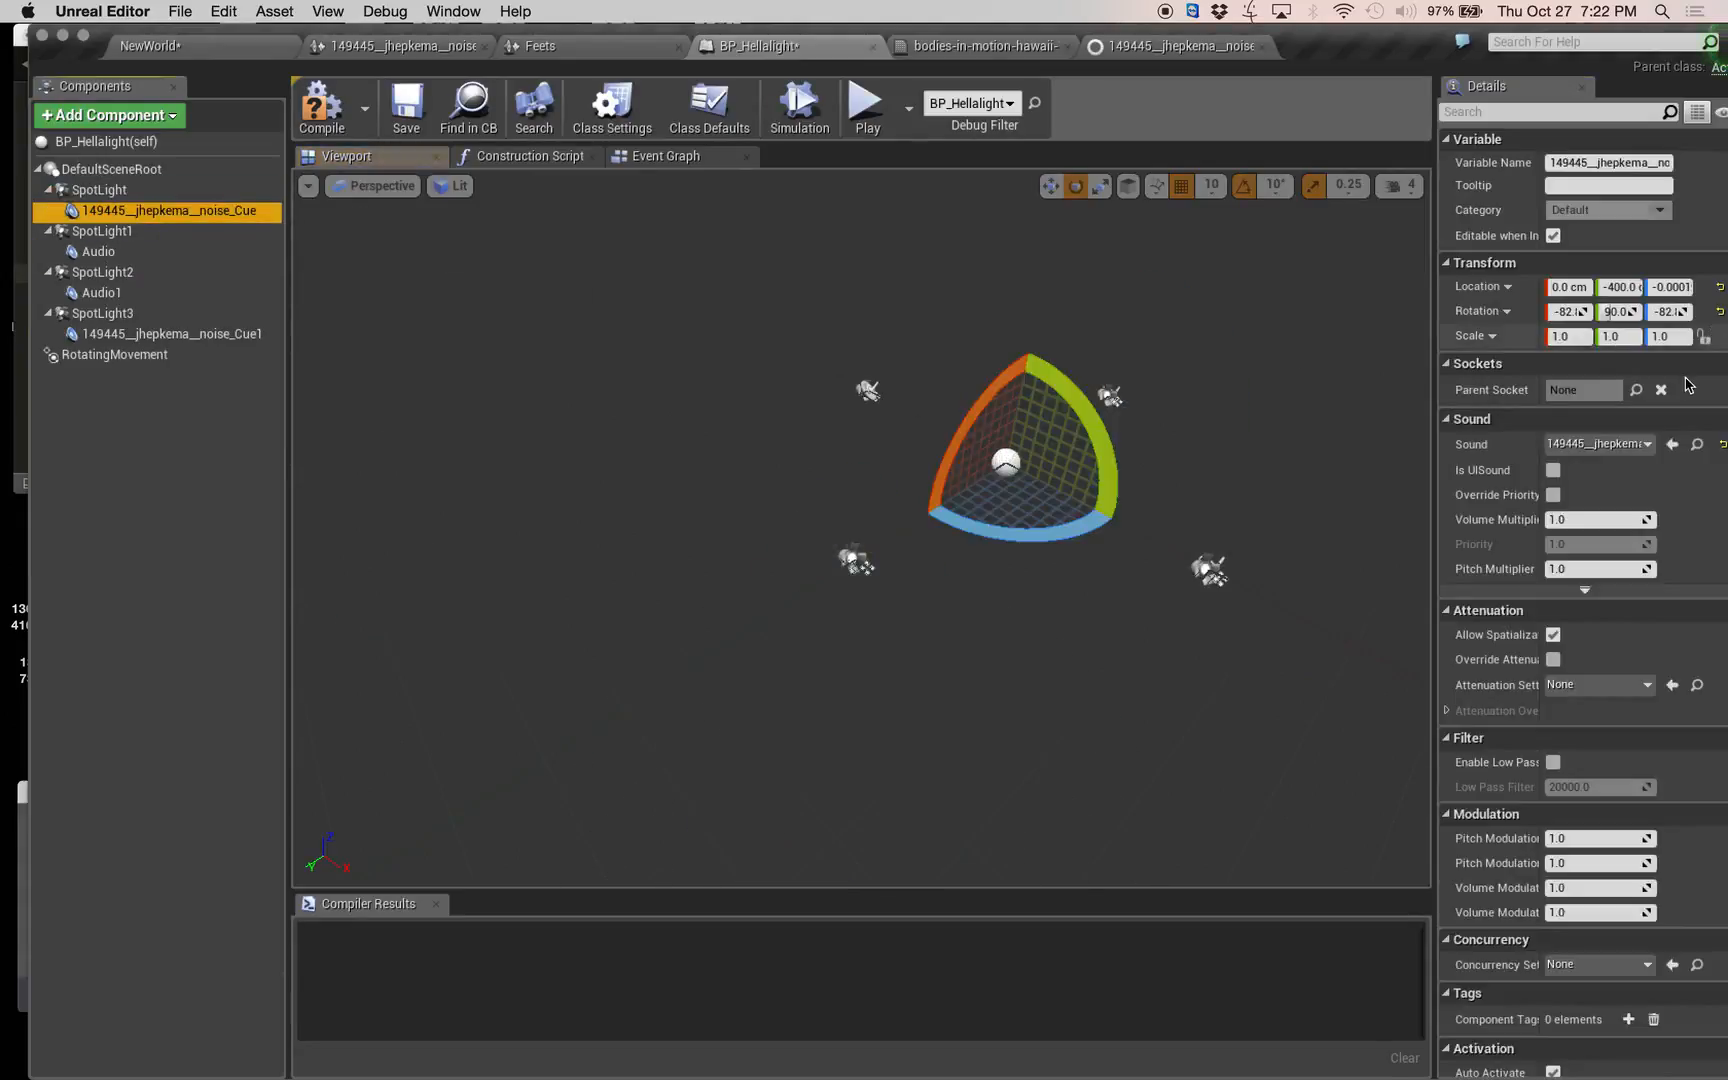
{"action": "left_click", "coordinate": [1619, 287]}
{"action": "type", "text": "0"}
{"action": "key", "text": "Tab"}
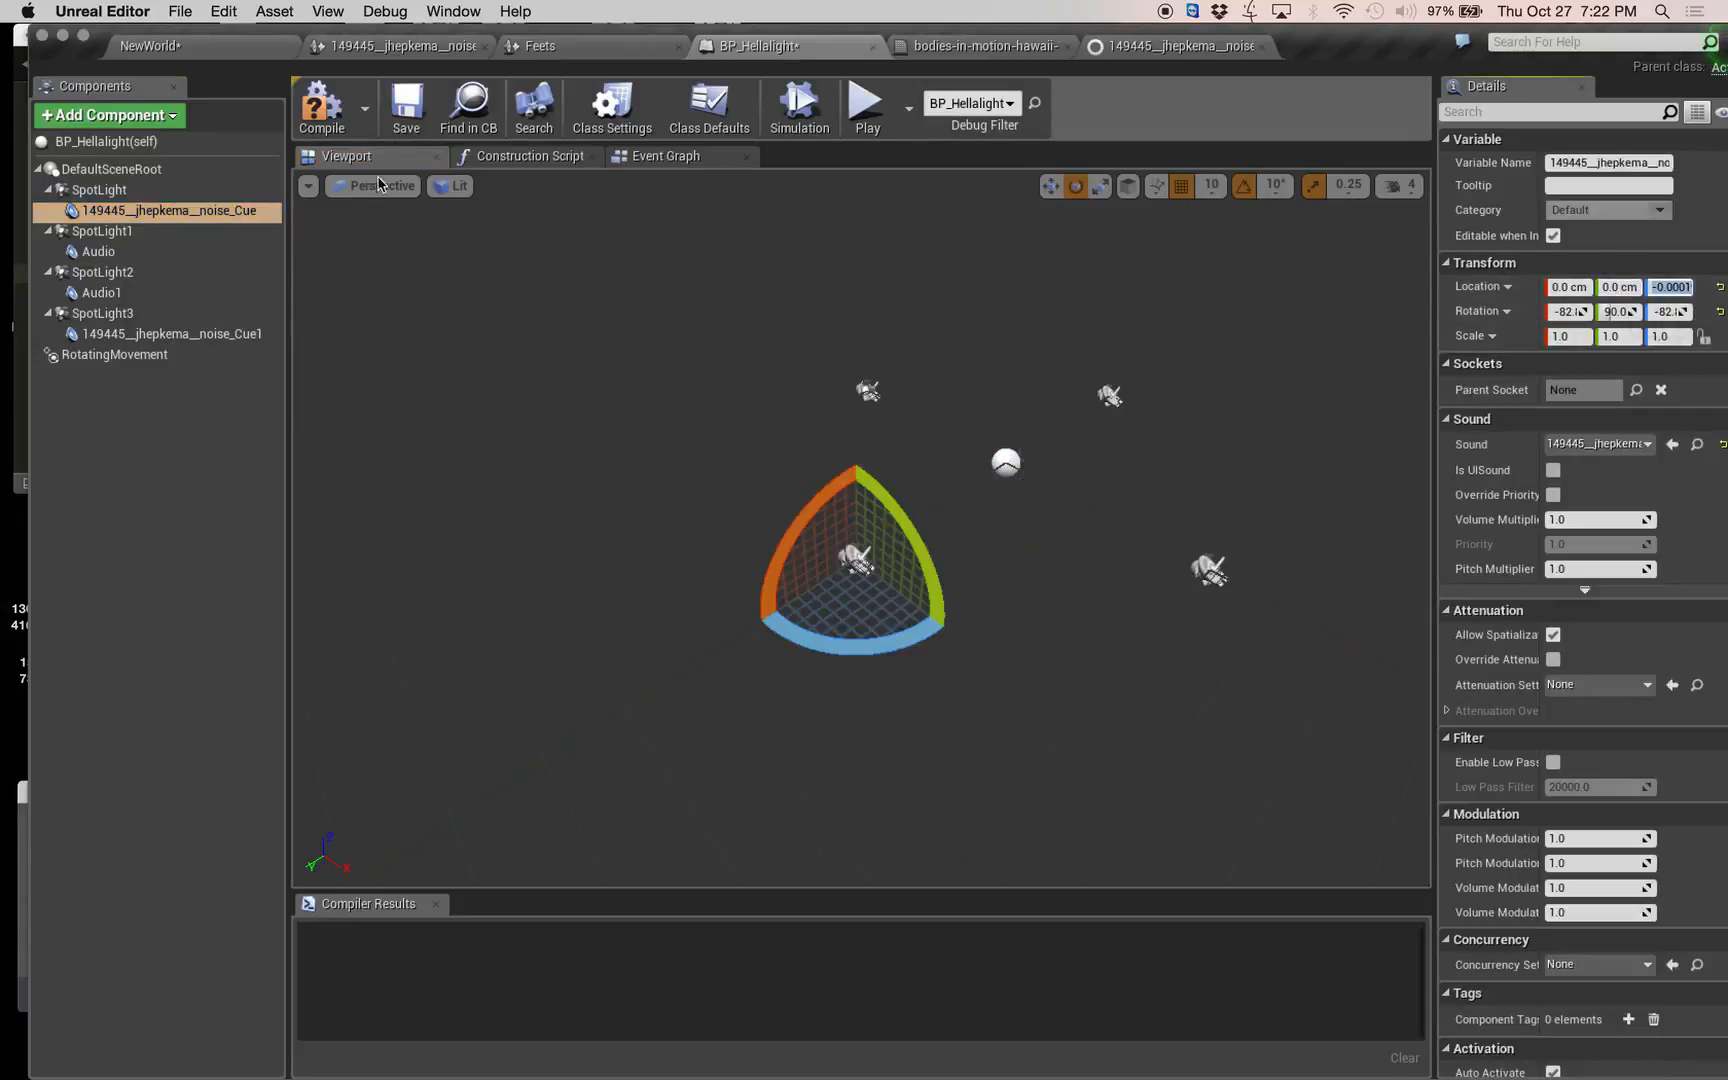
{"action": "left_click", "coordinate": [328, 117]}
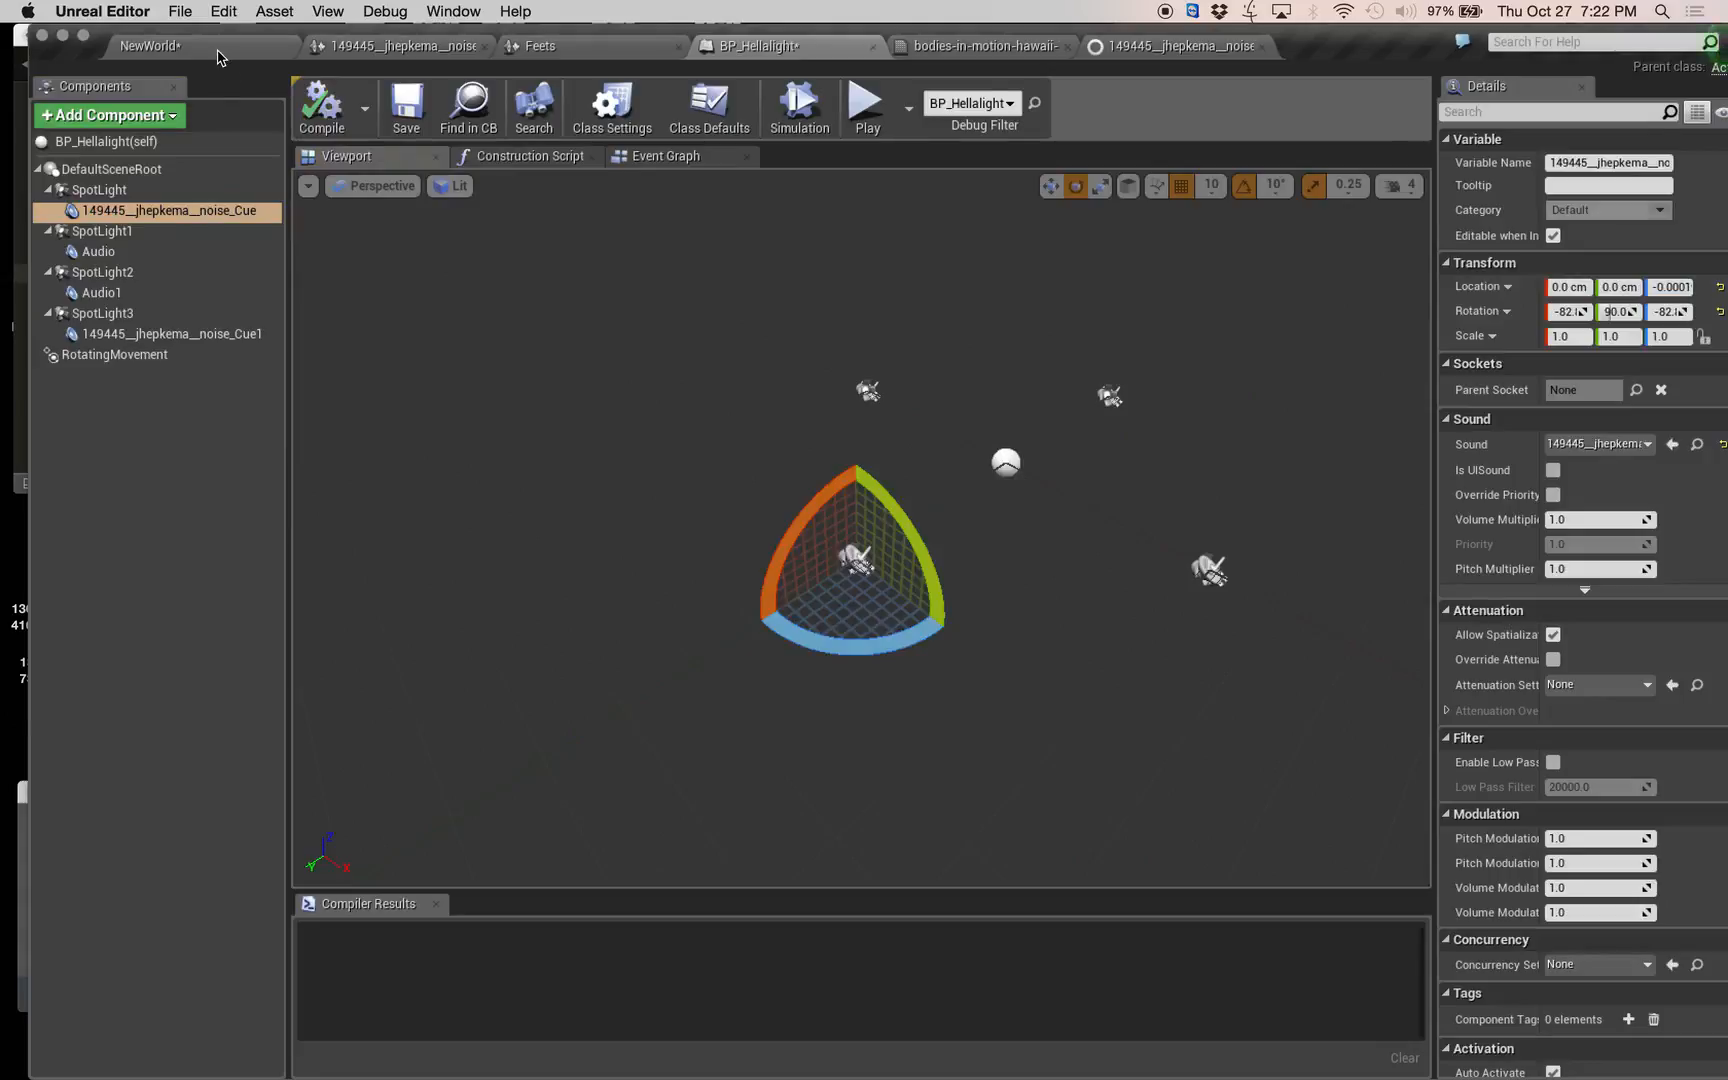
Play the NewWorld level, fly toward and back away from the rotating logos to hear the Doppler noise, and end the play session.
{"action": "left_click", "coordinate": [220, 50]}
{"action": "left_click", "coordinate": [980, 92]}
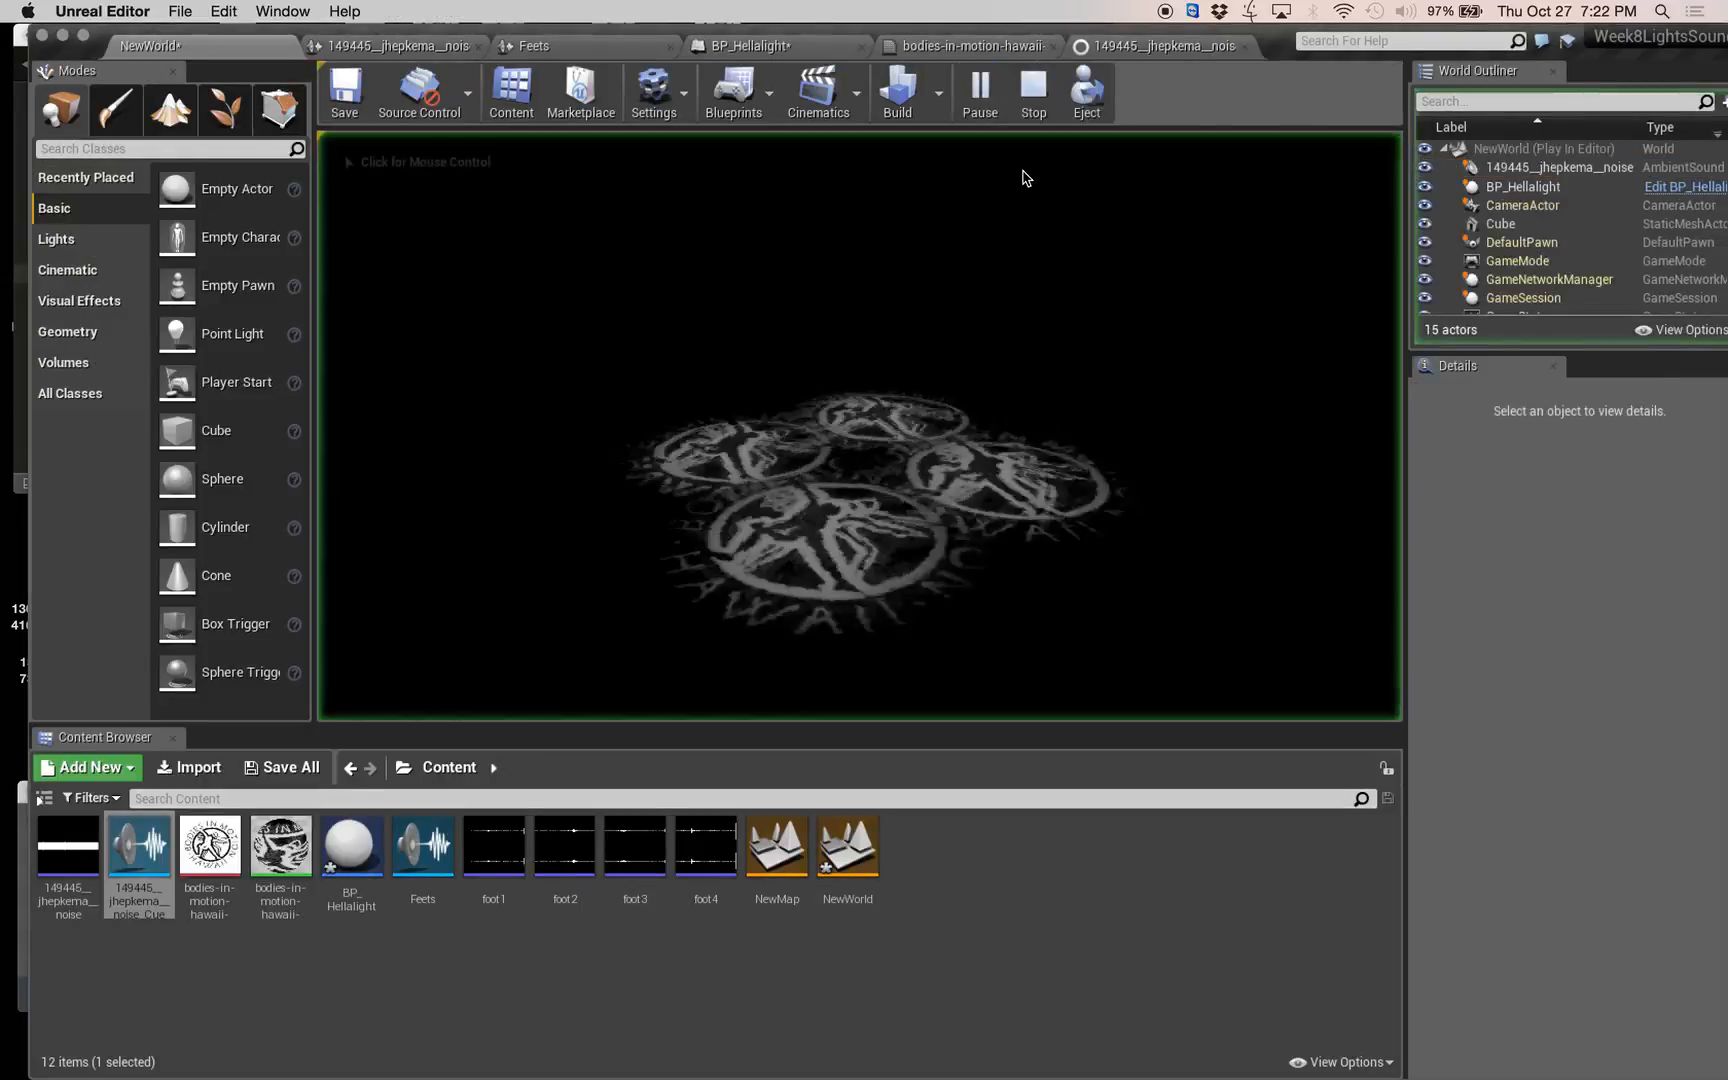
{"action": "left_click", "coordinate": [1022, 224]}
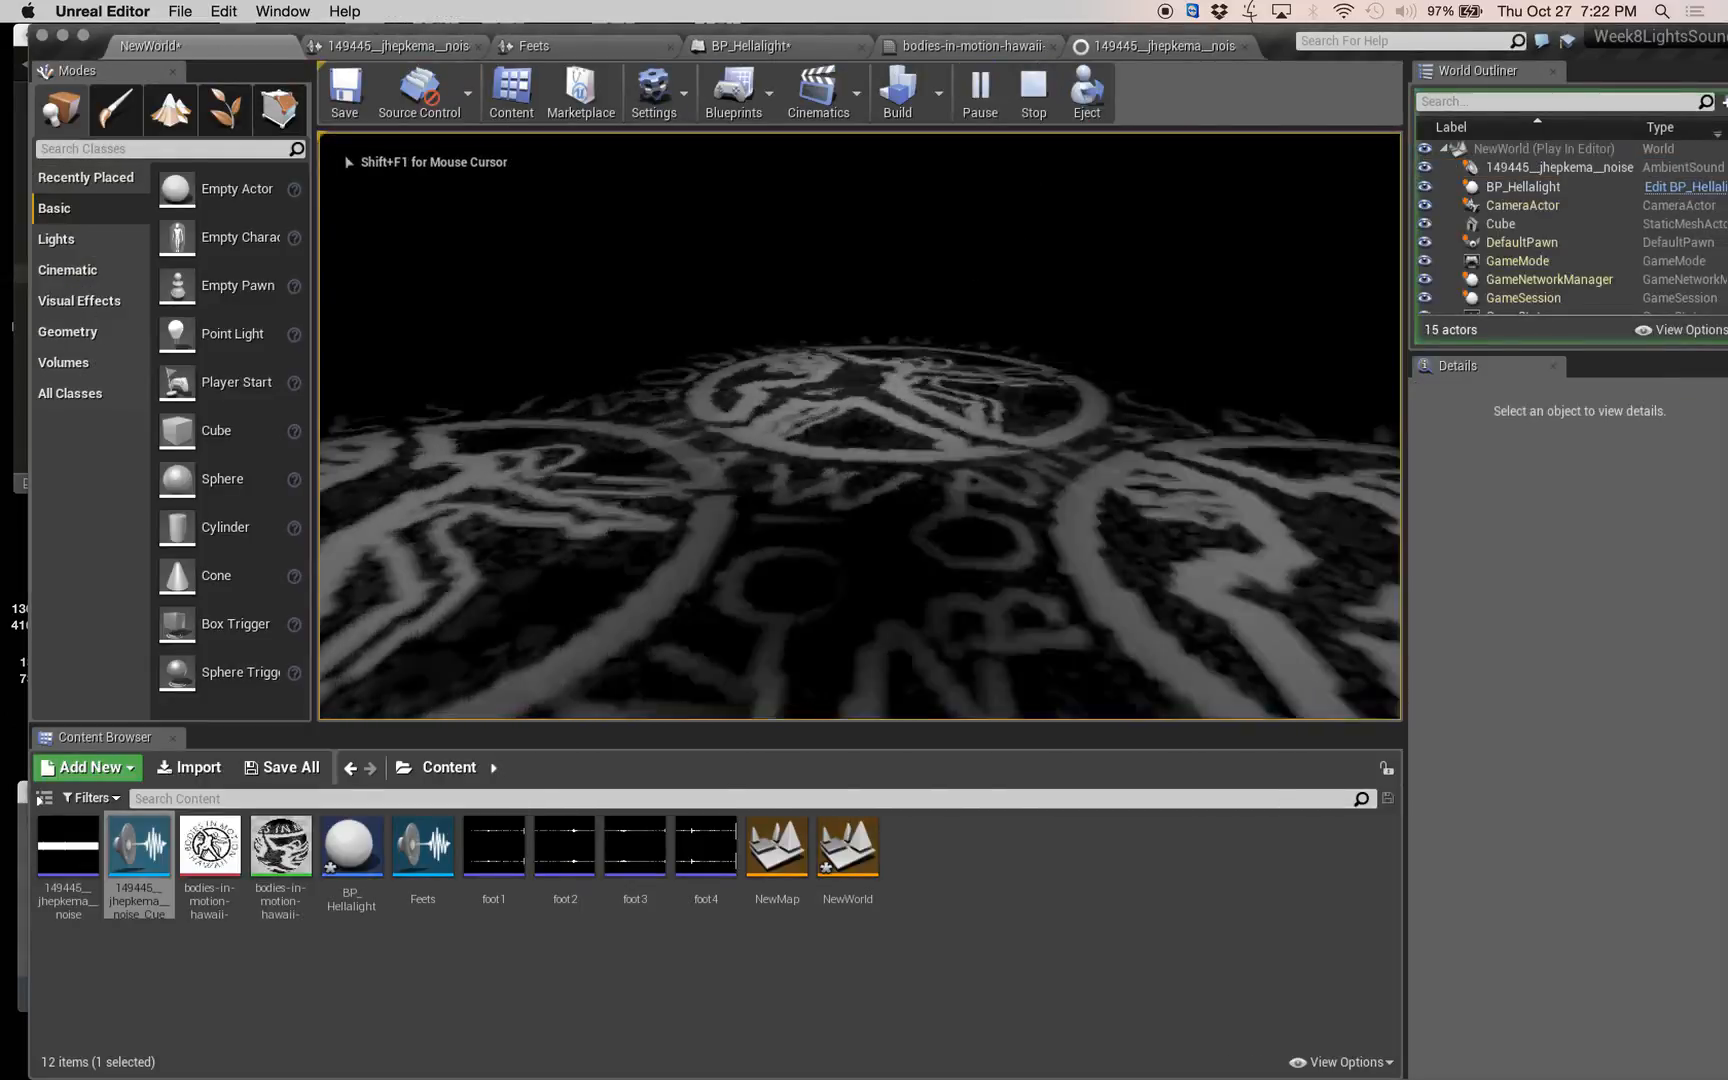
{"action": "key", "text": "s"}
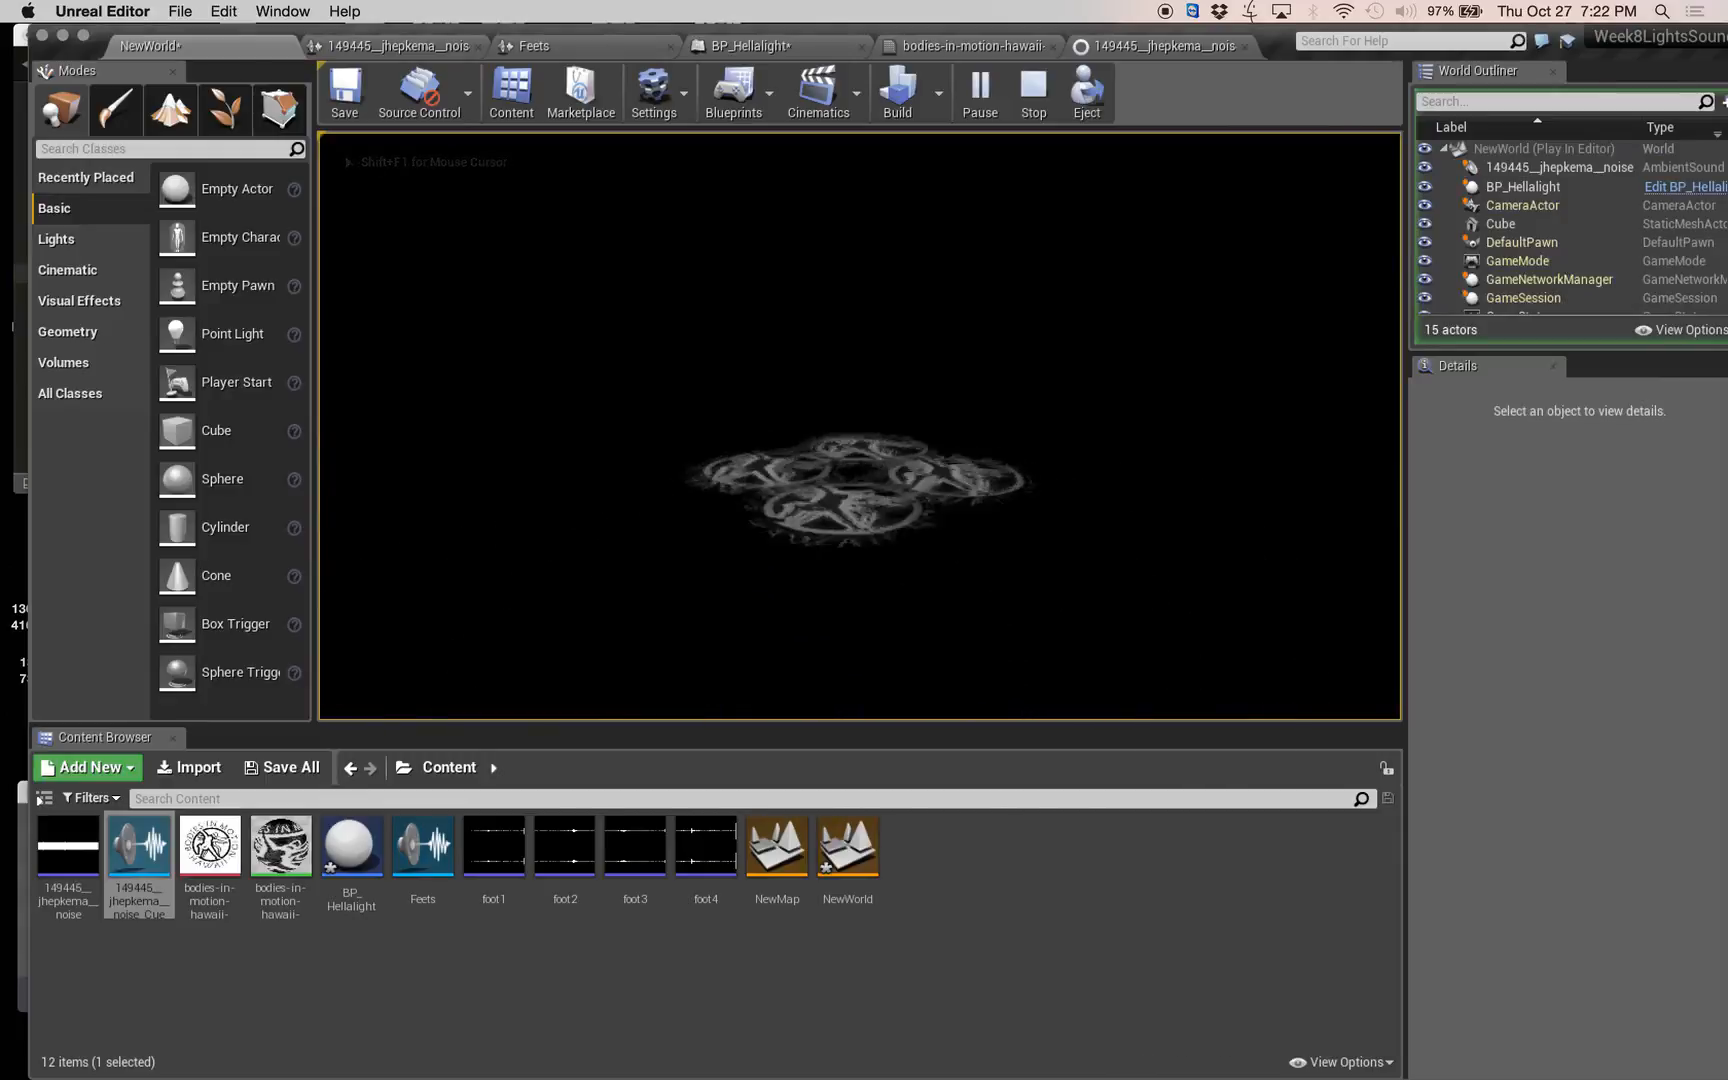
{"action": "key", "text": "s"}
{"action": "key", "text": "Escape"}
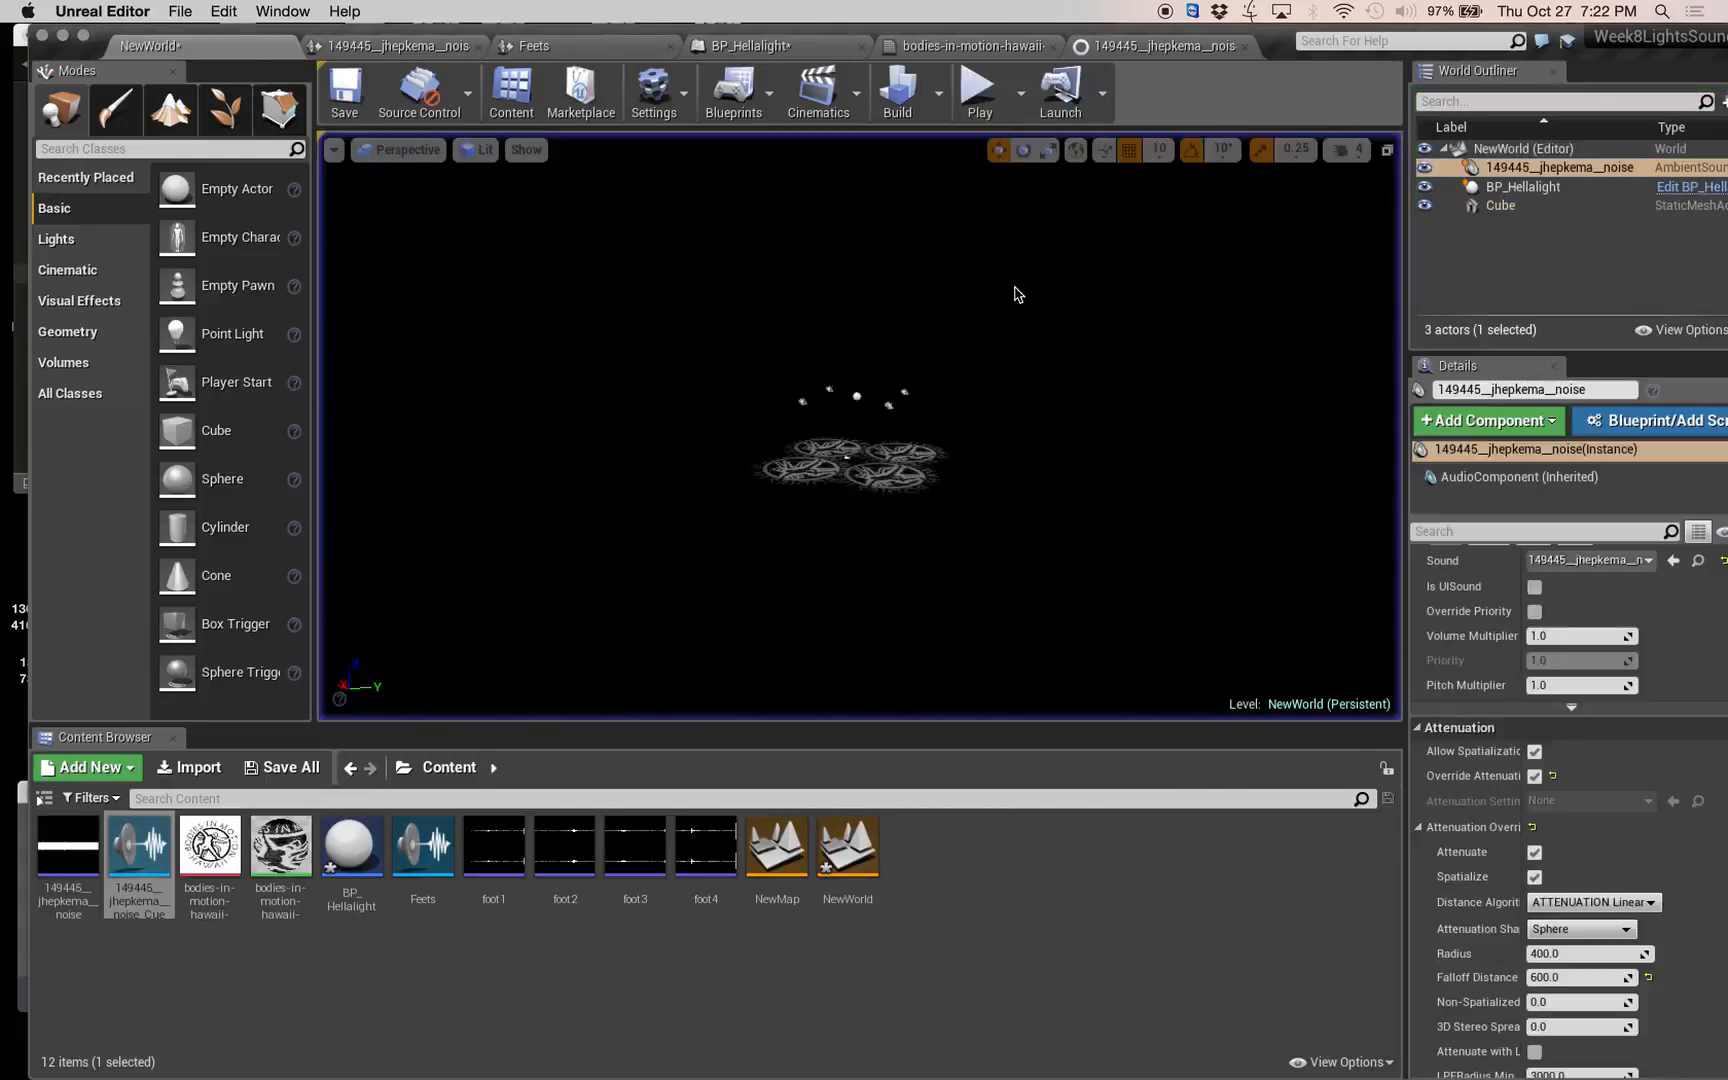
Bring the rotating lights closer in the level view and save all modified assets and the level.
{"action": "scroll", "coordinate": [848, 455], "scroll_direction": "up", "scroll_amount": 10}
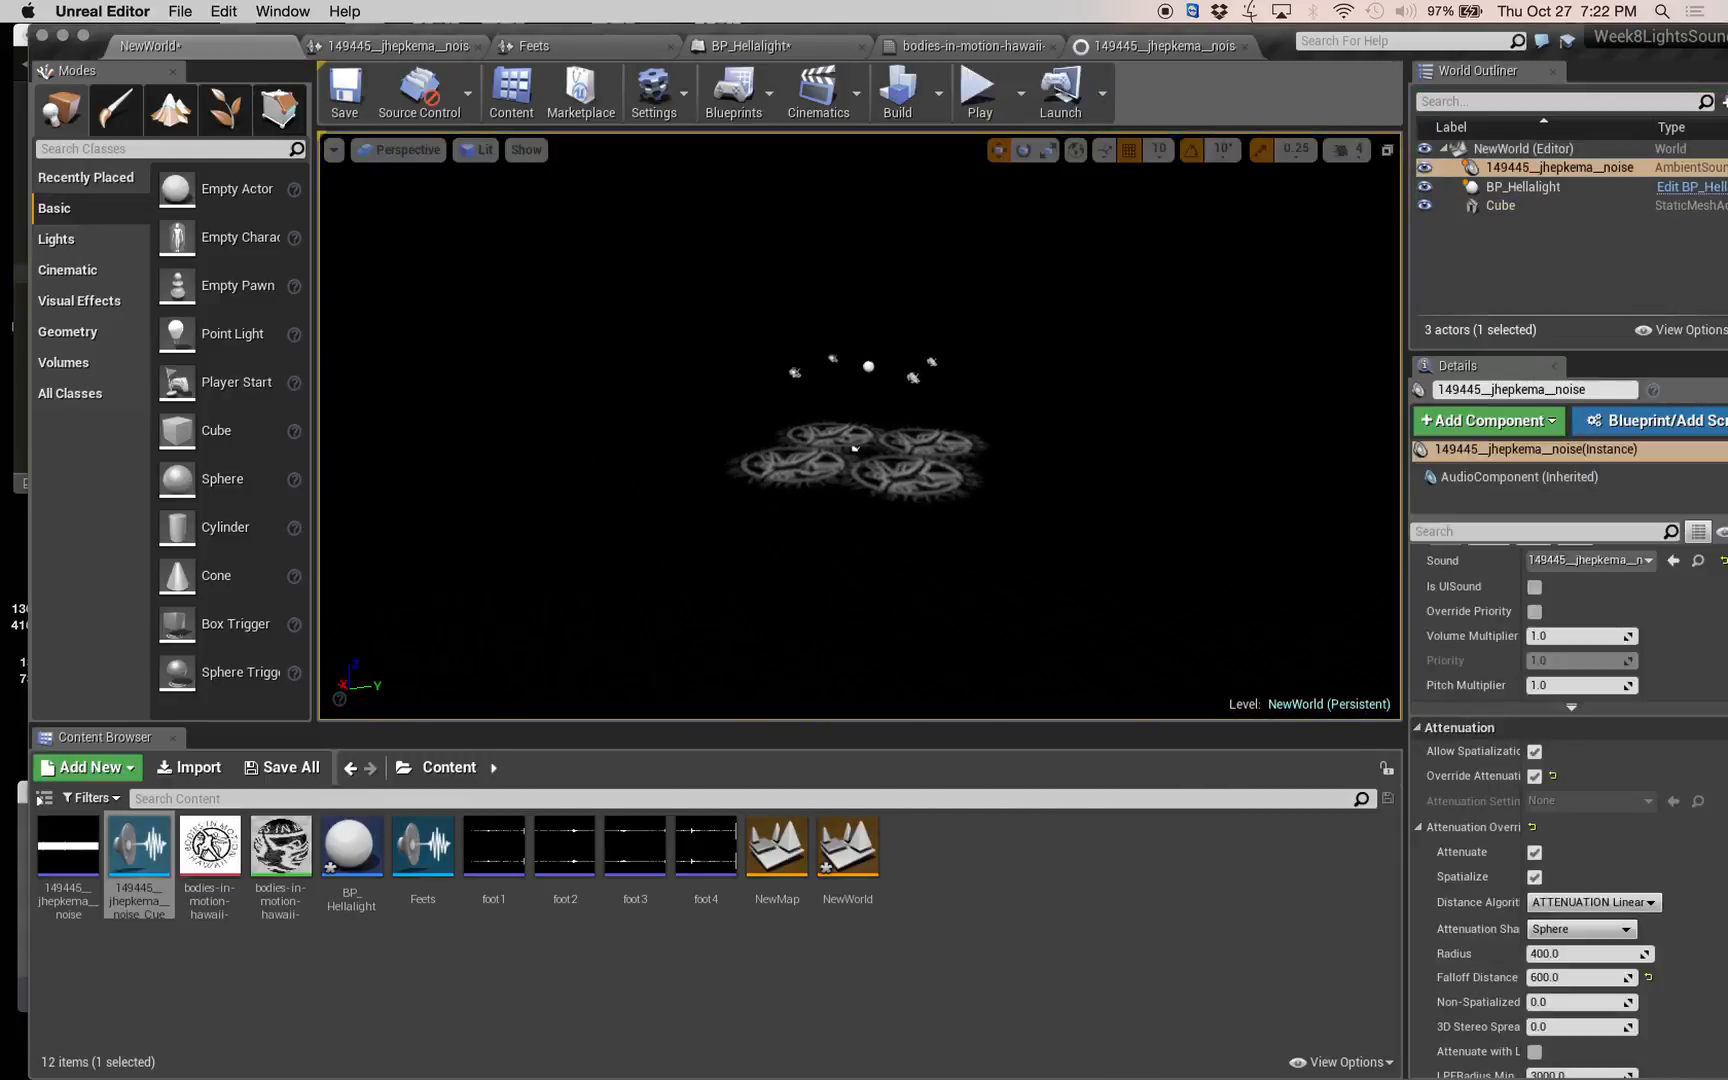
{"action": "scroll", "coordinate": [973, 459], "scroll_direction": "up", "scroll_amount": 3}
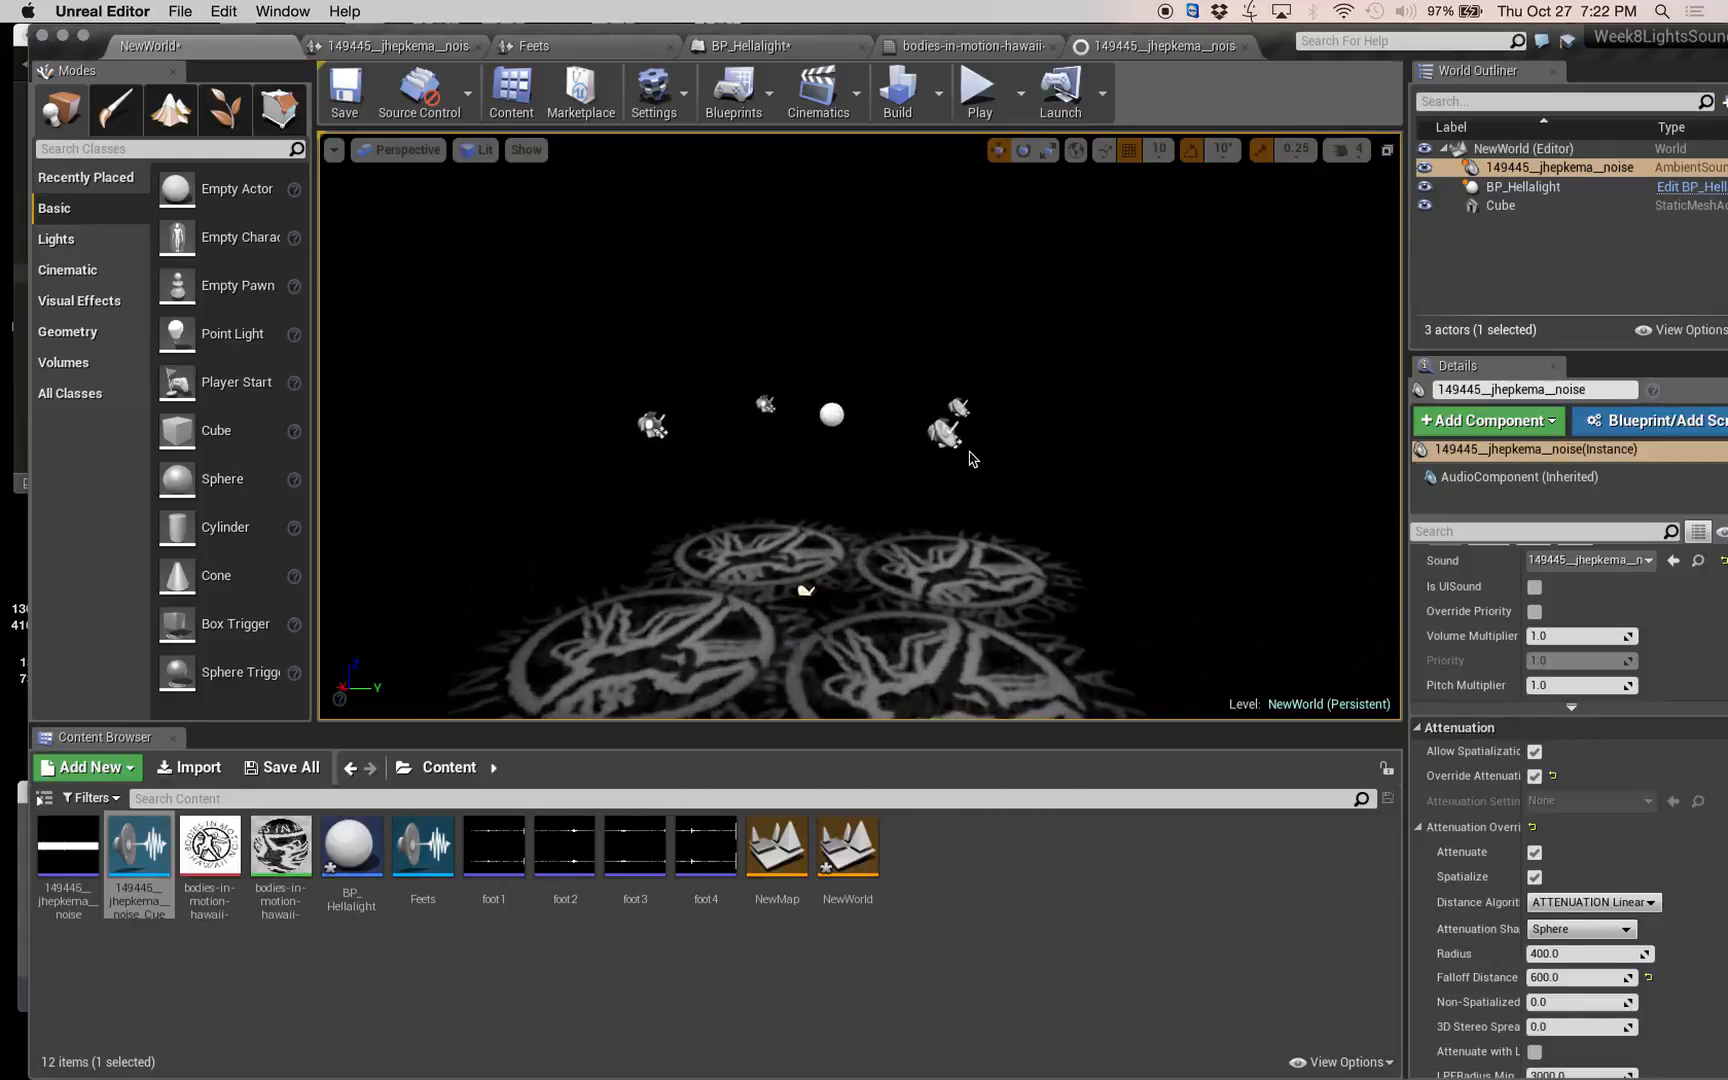
{"action": "key", "text": "super+shift+s"}
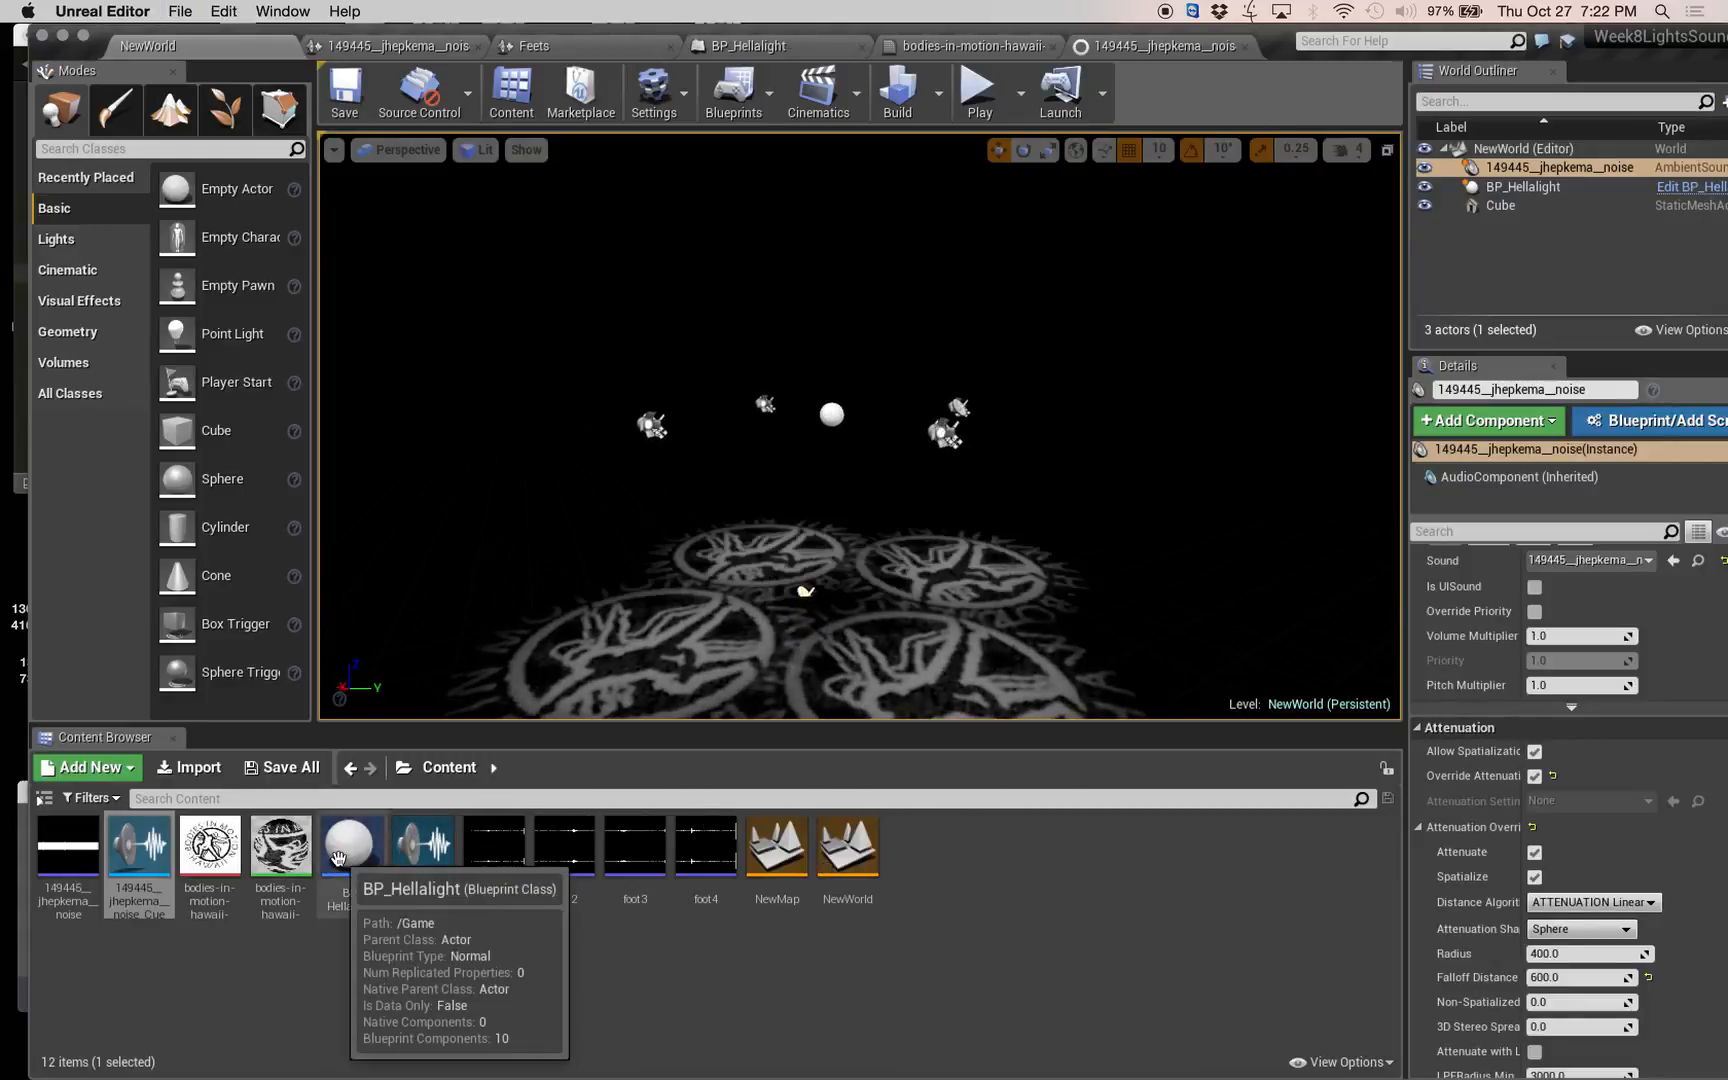
Review the node graphs of the noise sound cue and the Feets sound cue.
{"action": "left_click", "coordinate": [436, 44]}
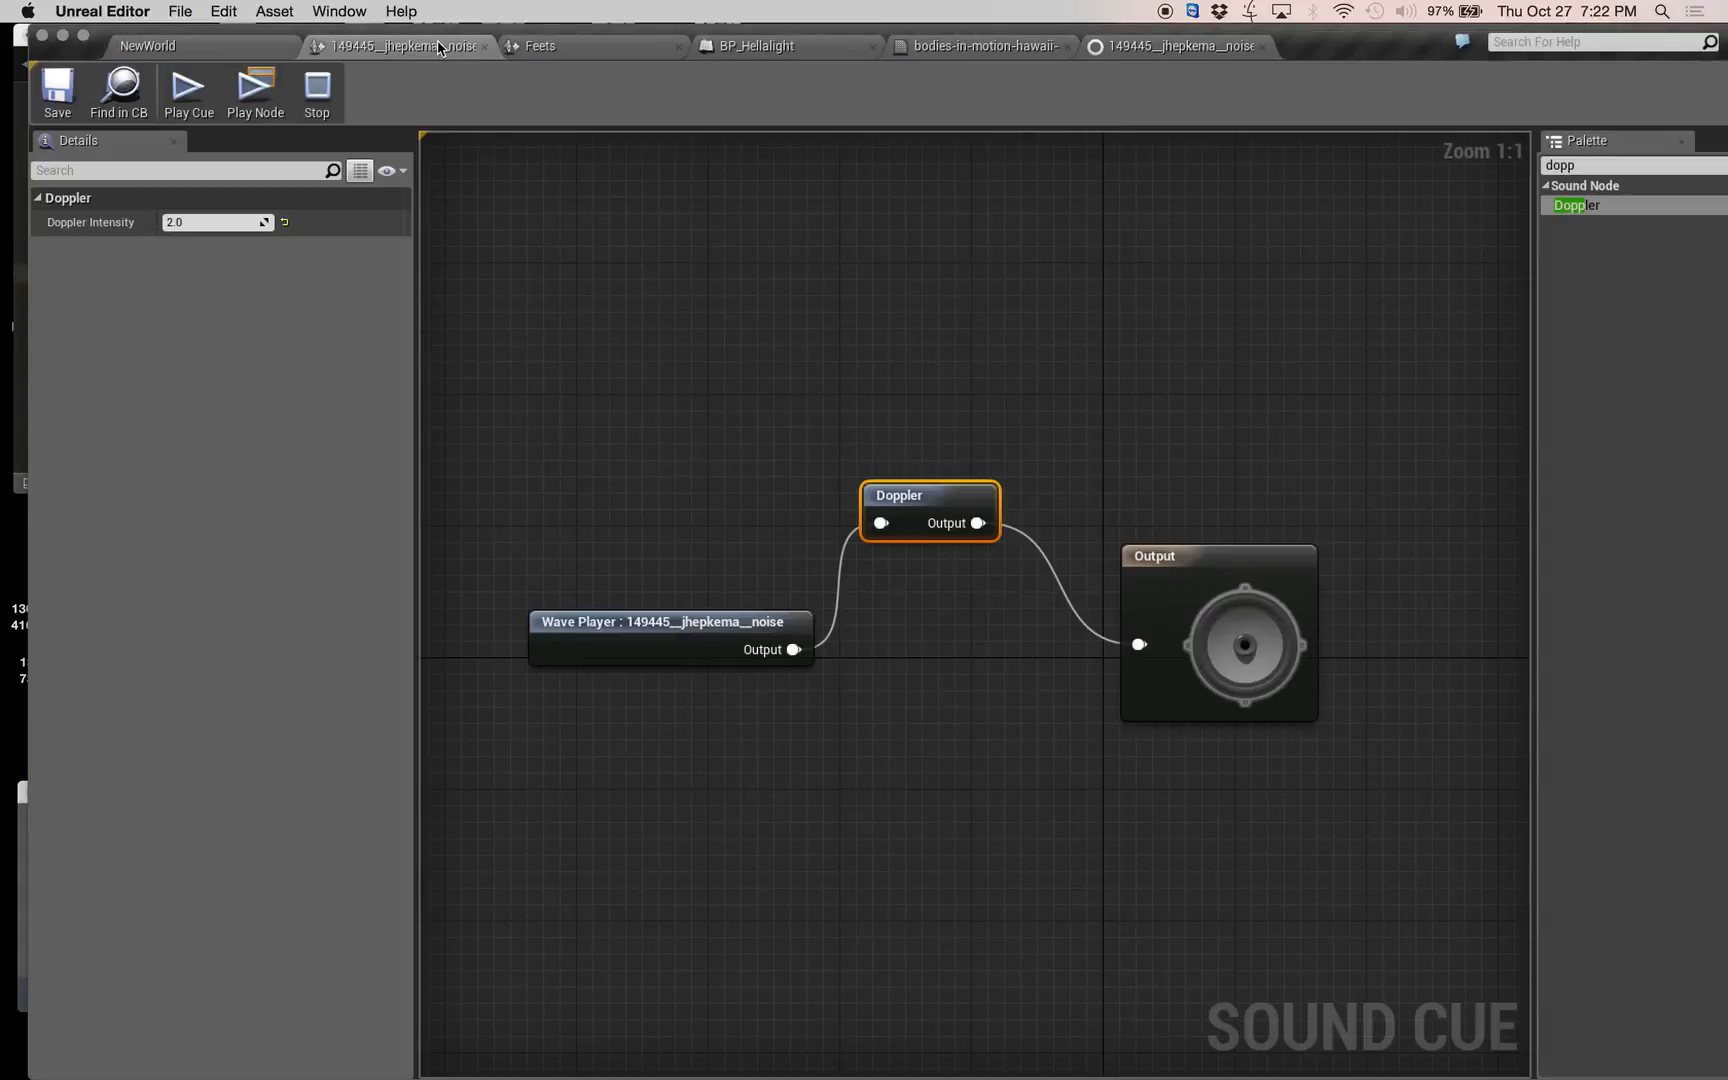
{"action": "left_click", "coordinate": [567, 48]}
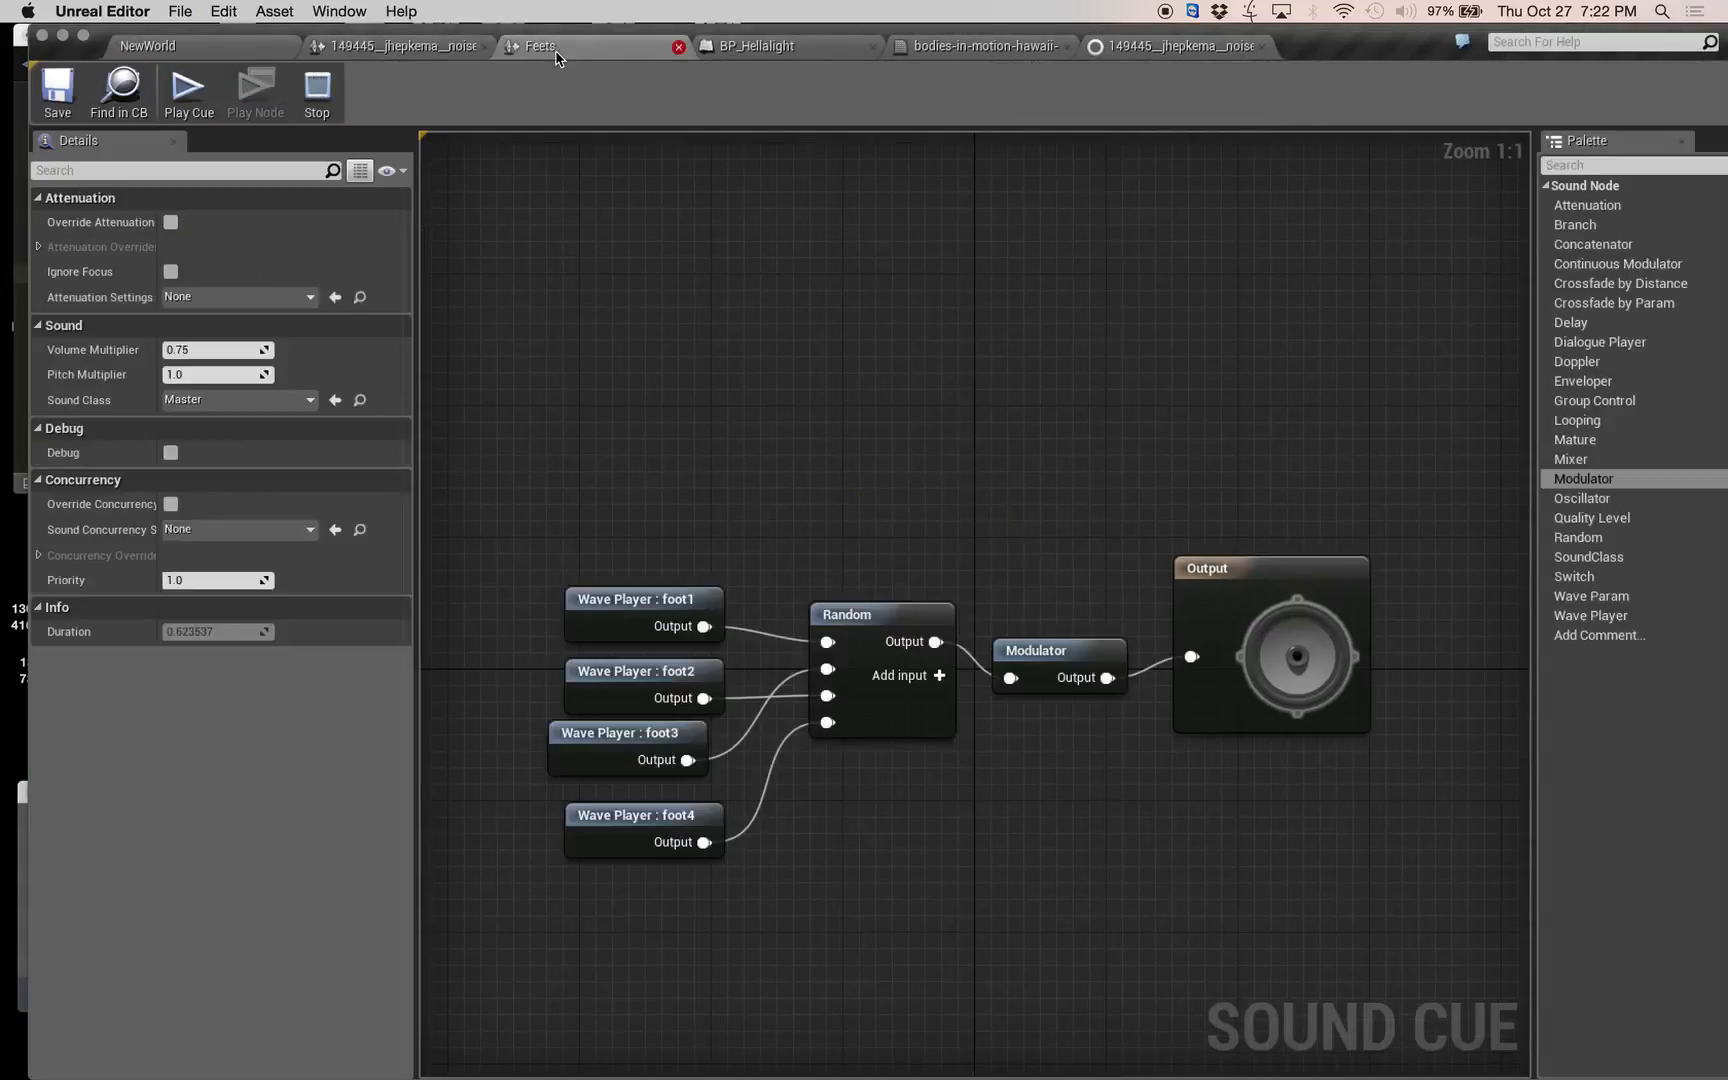
Override the attenuation of the noise audio component under SpotLight in BP_Hellalight and expand its attenuation settings.
{"action": "left_click", "coordinate": [392, 48]}
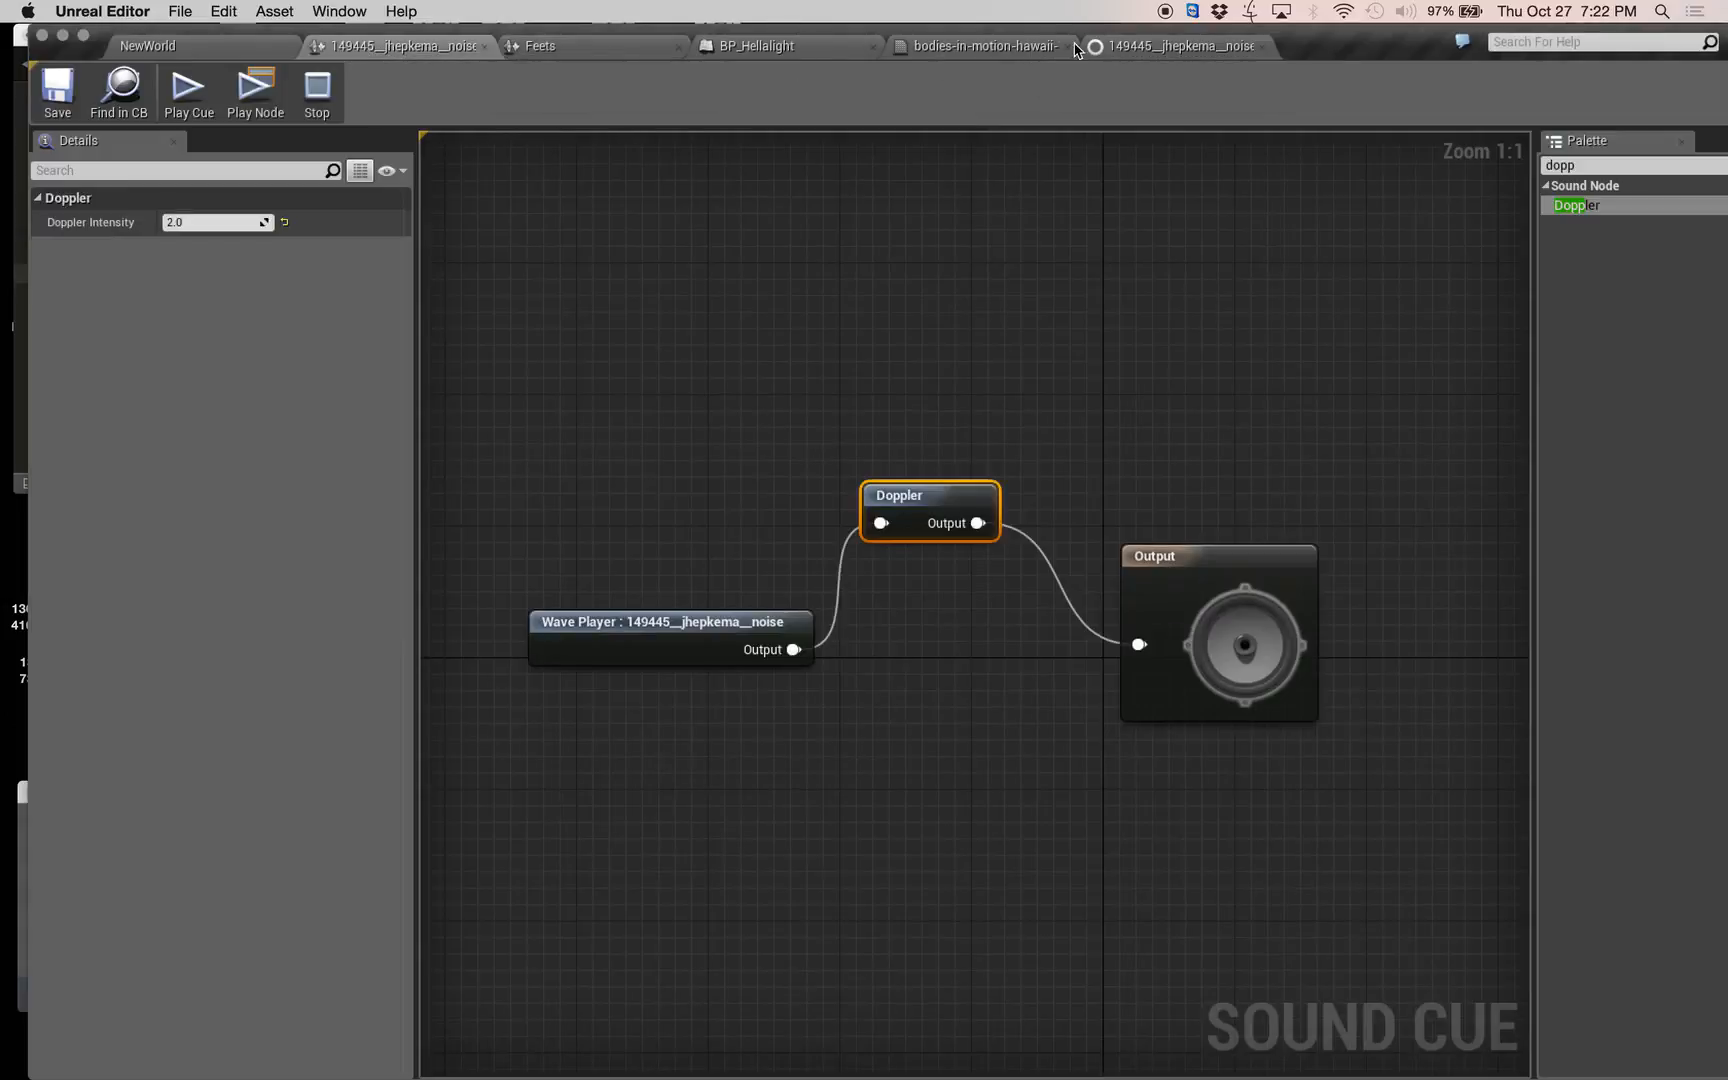
{"action": "left_click", "coordinate": [733, 48]}
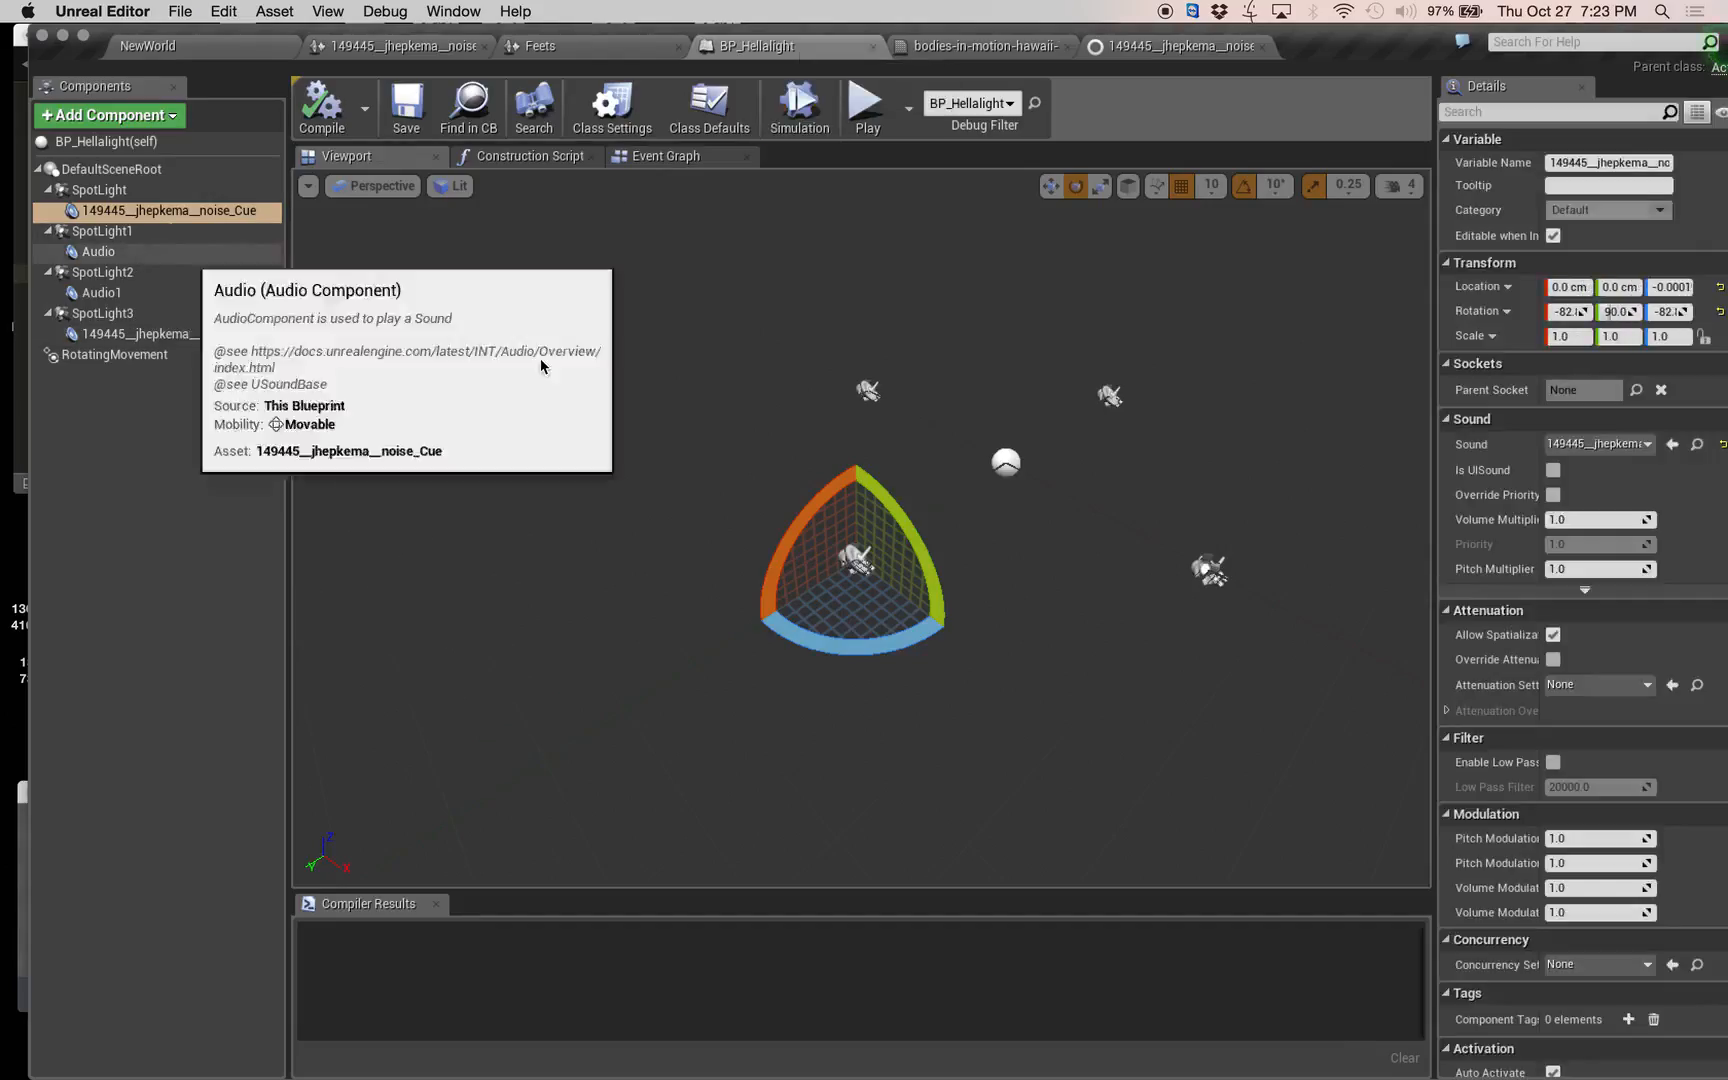
{"action": "left_click", "coordinate": [1553, 660]}
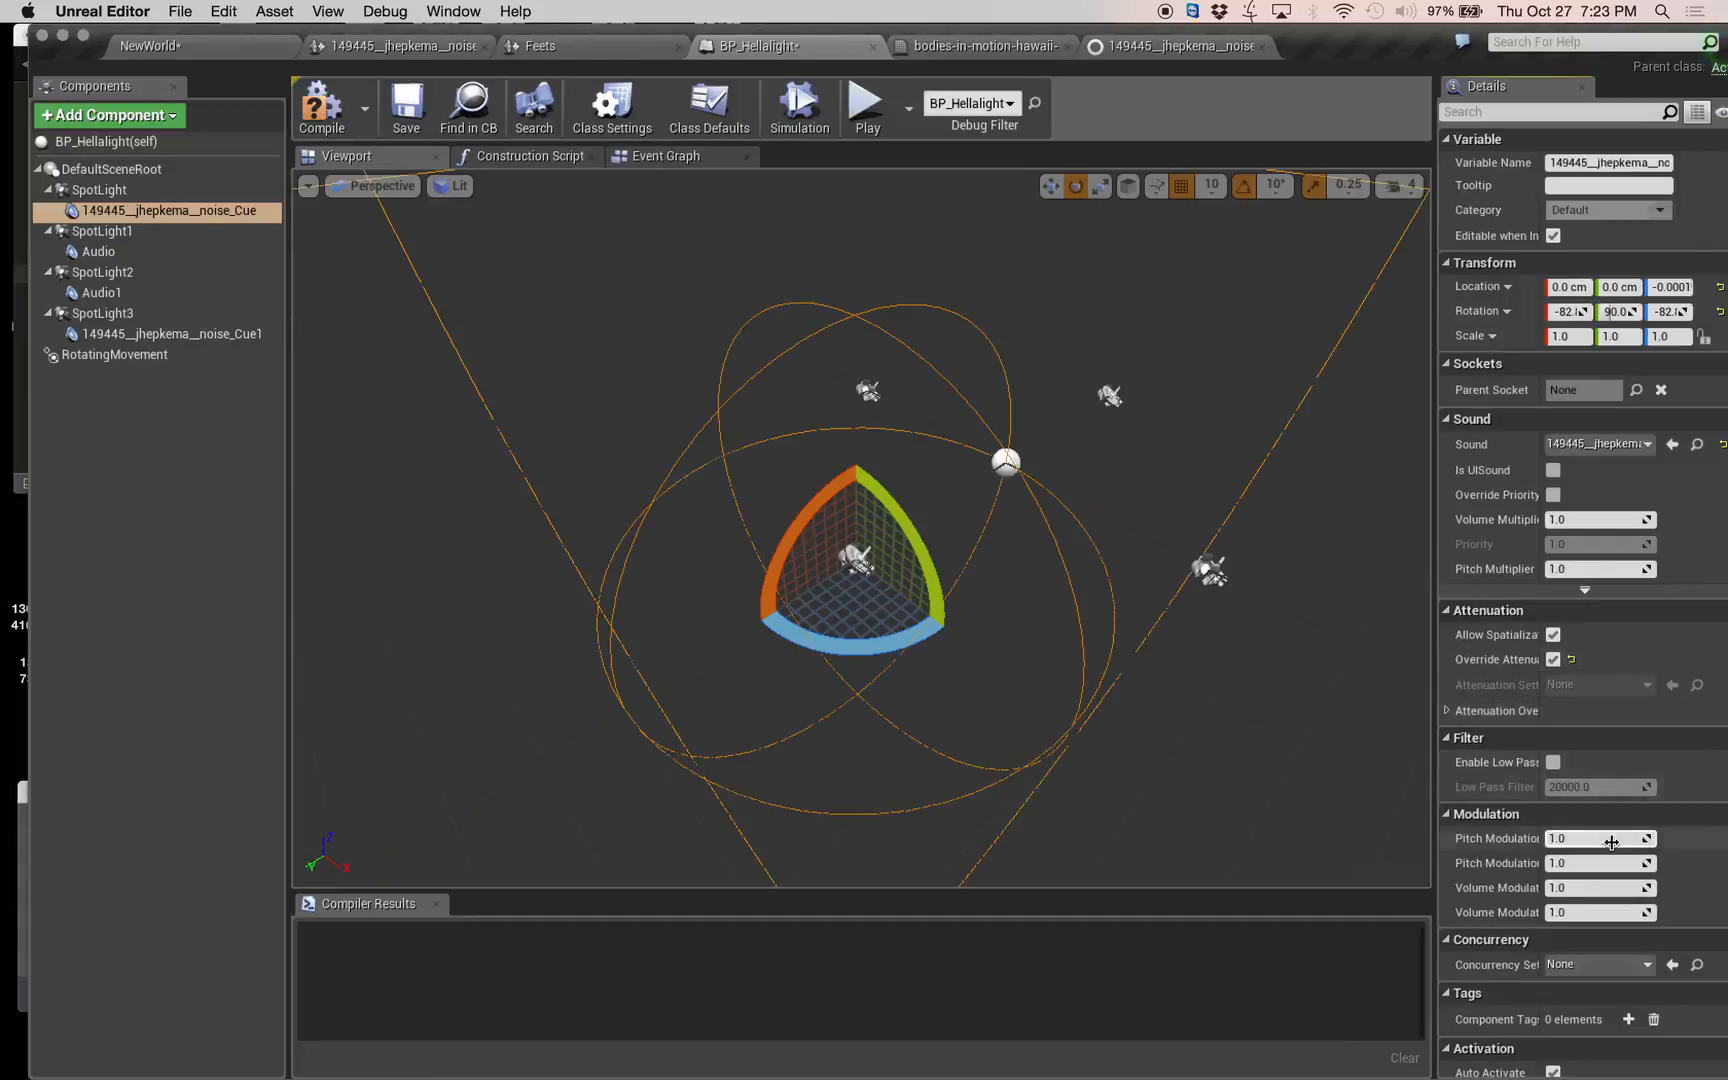
{"action": "left_click", "coordinate": [1447, 712]}
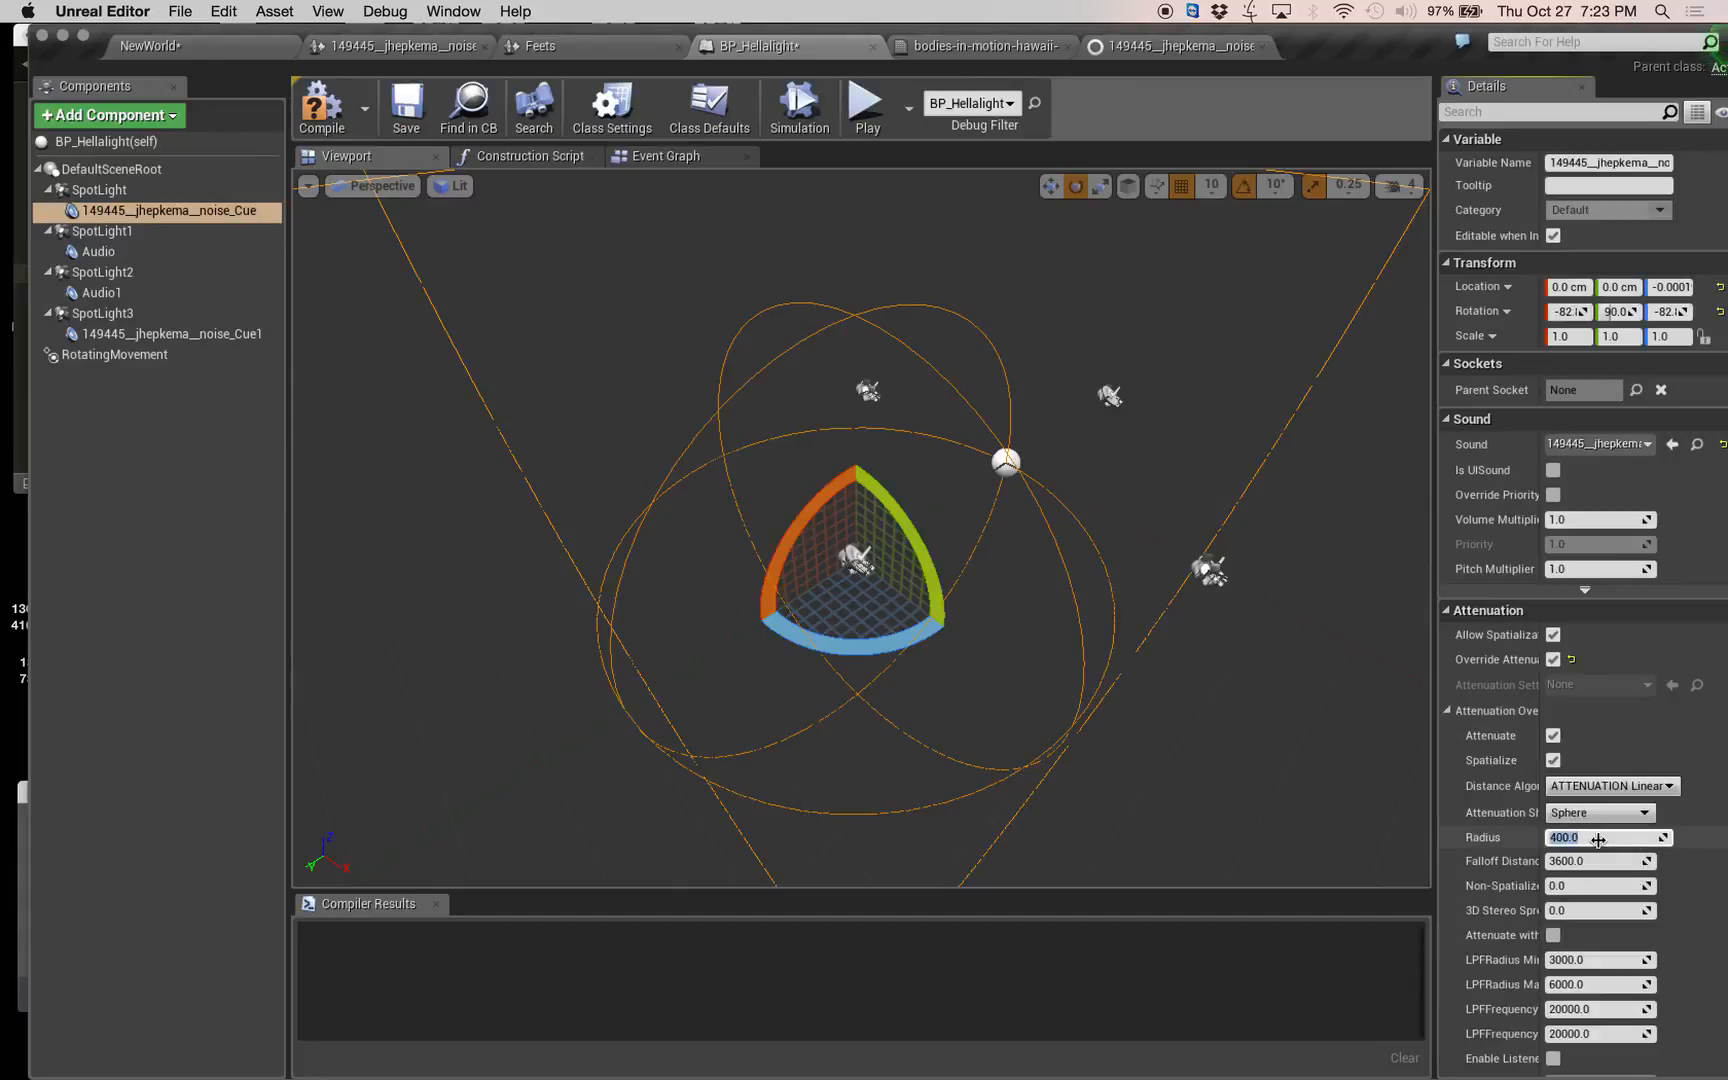
Set the attenuation radius to 200 and the falloff distance to 400 for SpotLight's noise audio component.
{"action": "left_click", "coordinate": [1598, 840]}
{"action": "type", "text": "200"}
{"action": "key", "text": "Tab"}
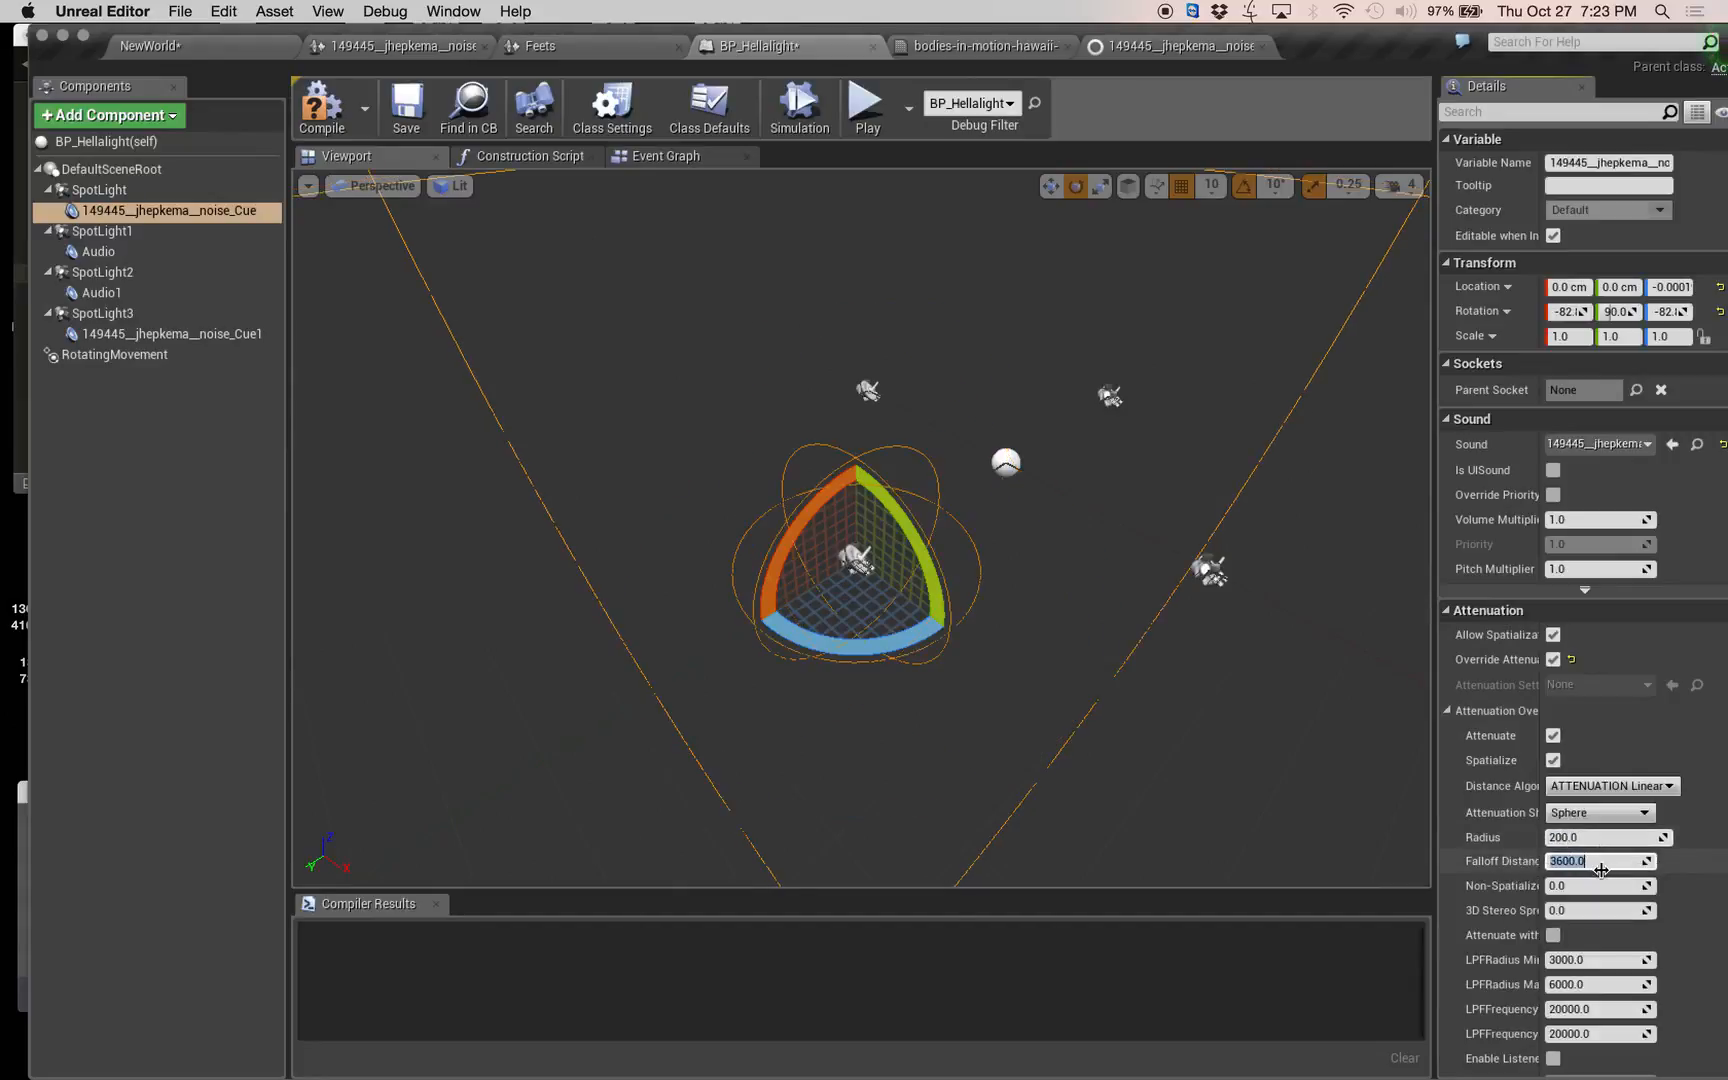
{"action": "key", "text": "Tab"}
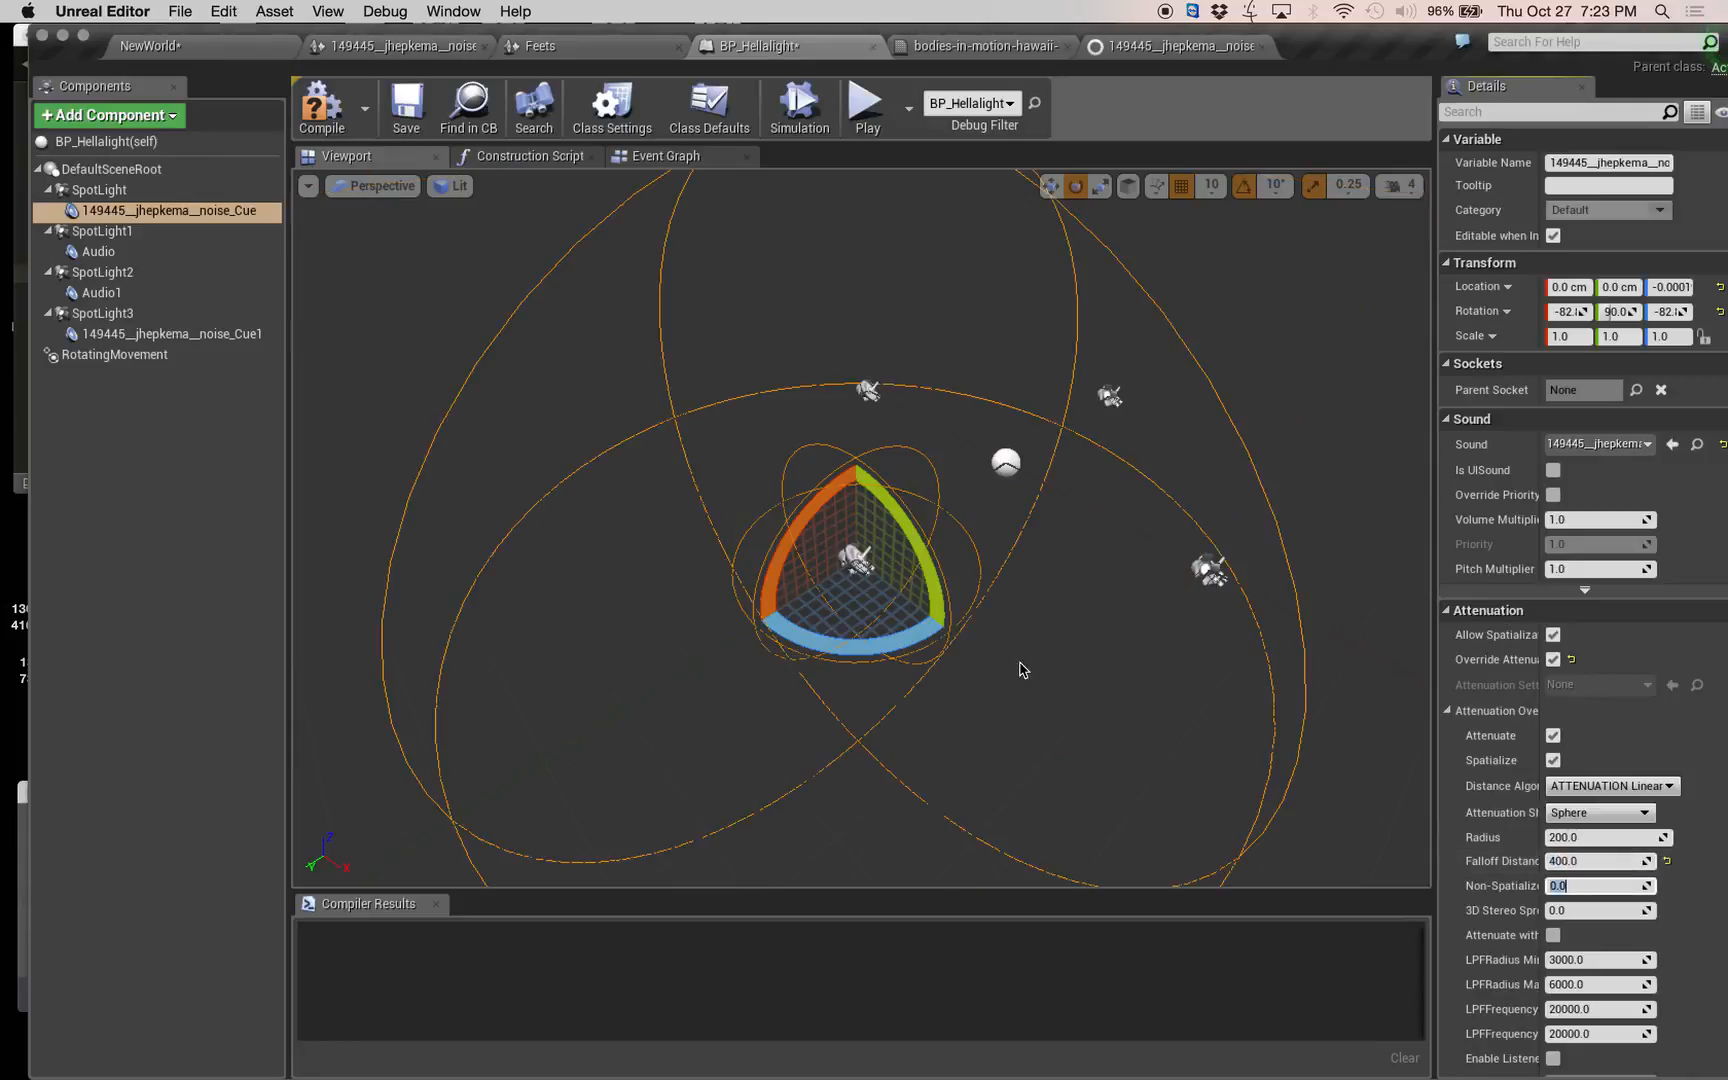
{"action": "scroll", "coordinate": [1022, 669], "scroll_direction": "down", "scroll_amount": 6}
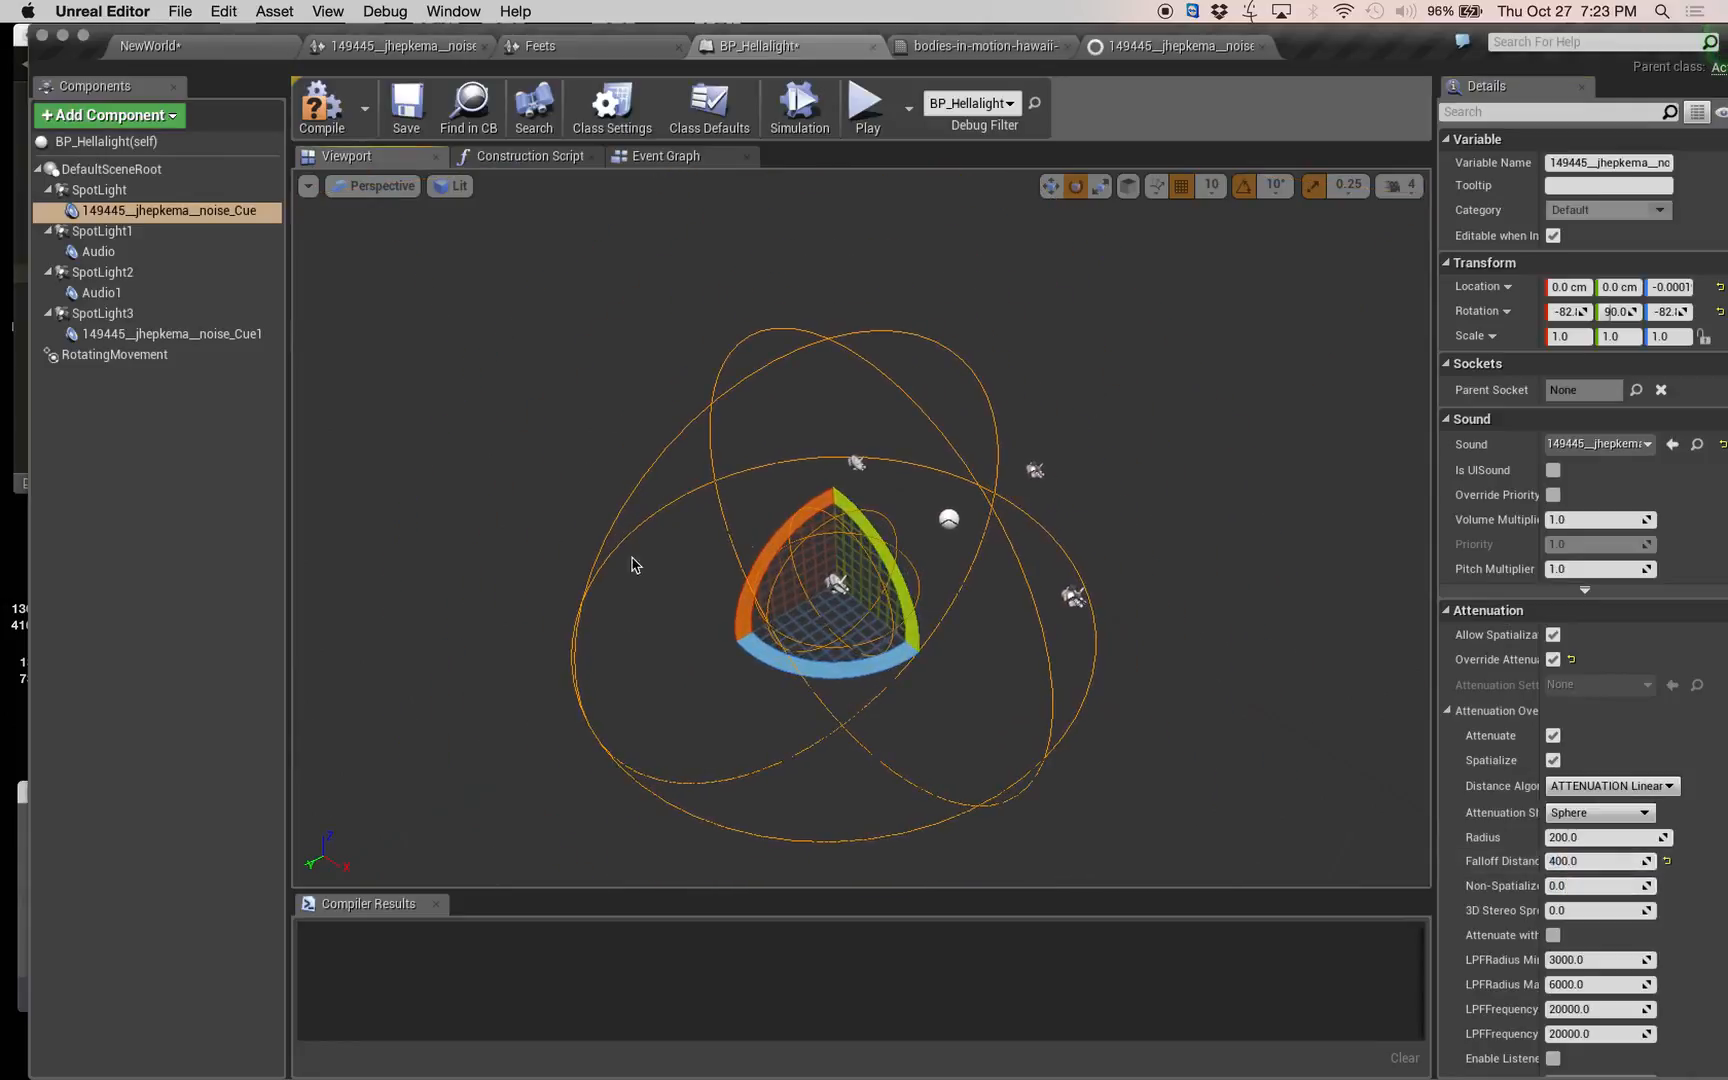
{"action": "left_click", "coordinate": [207, 431]}
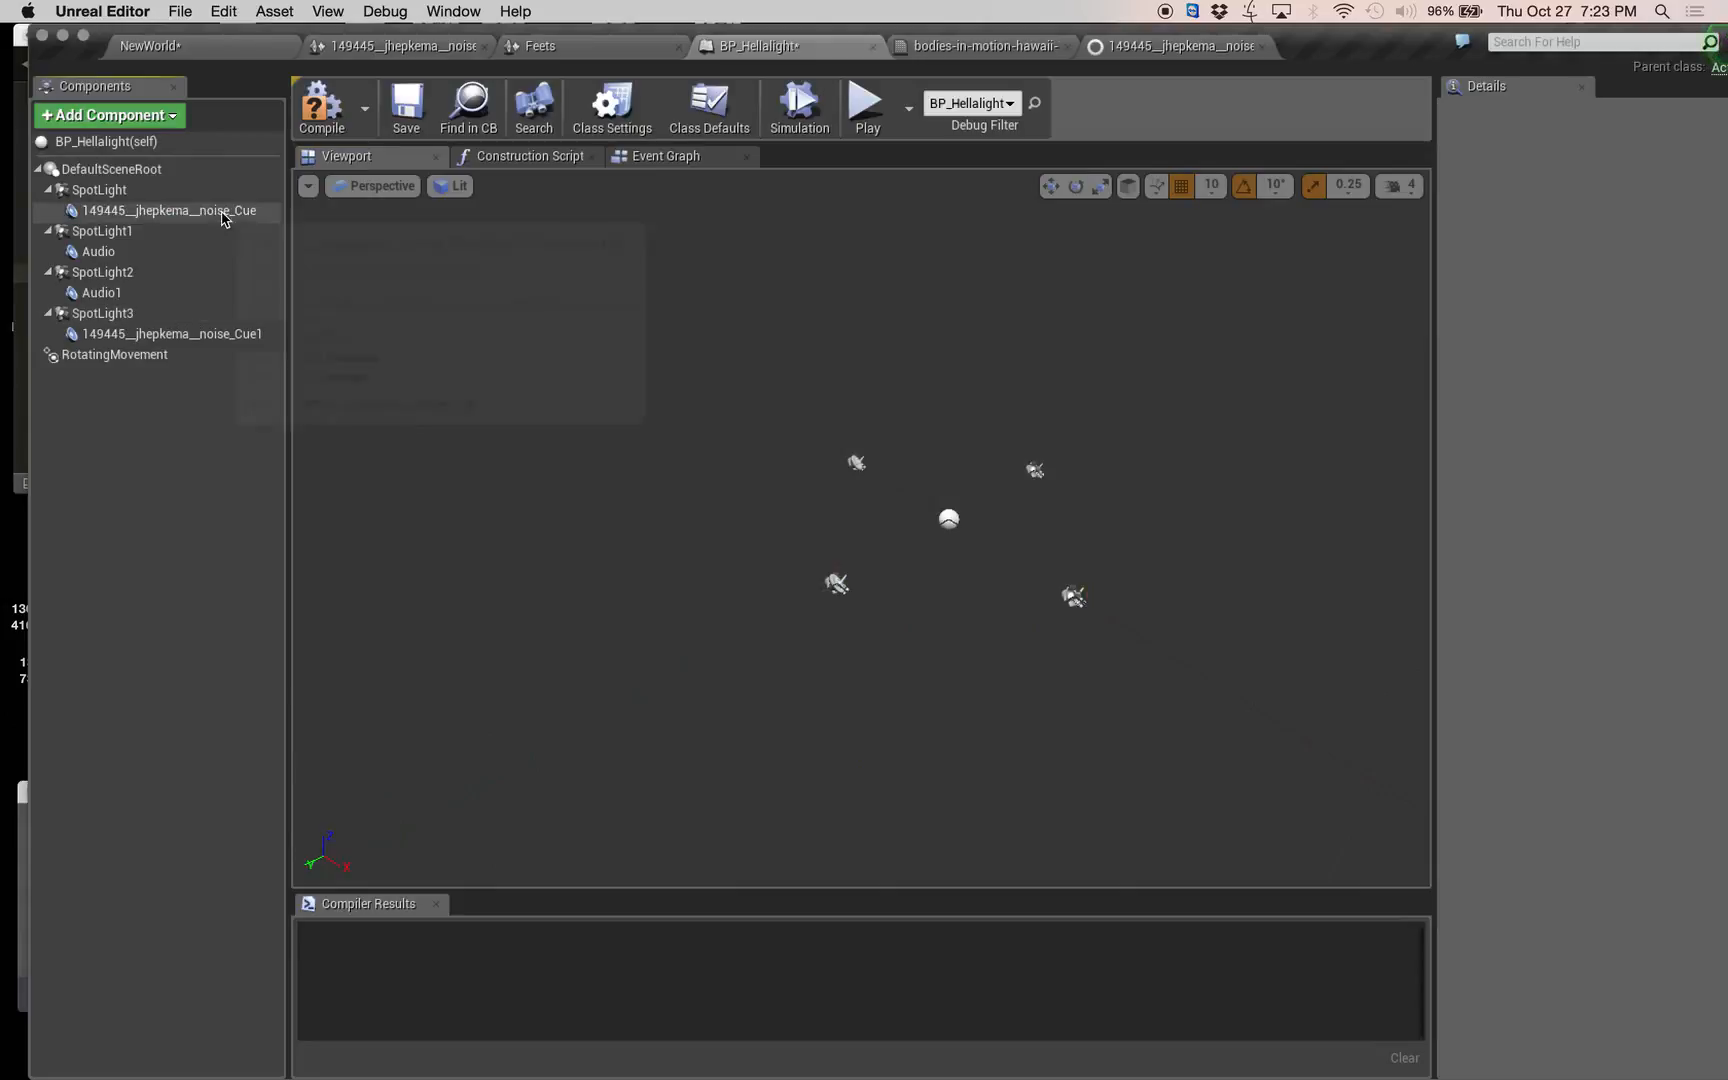
Replace the audio component under SpotLight1 with a copy of SpotLight's attenuated noise component.
{"action": "left_click", "coordinate": [200, 210]}
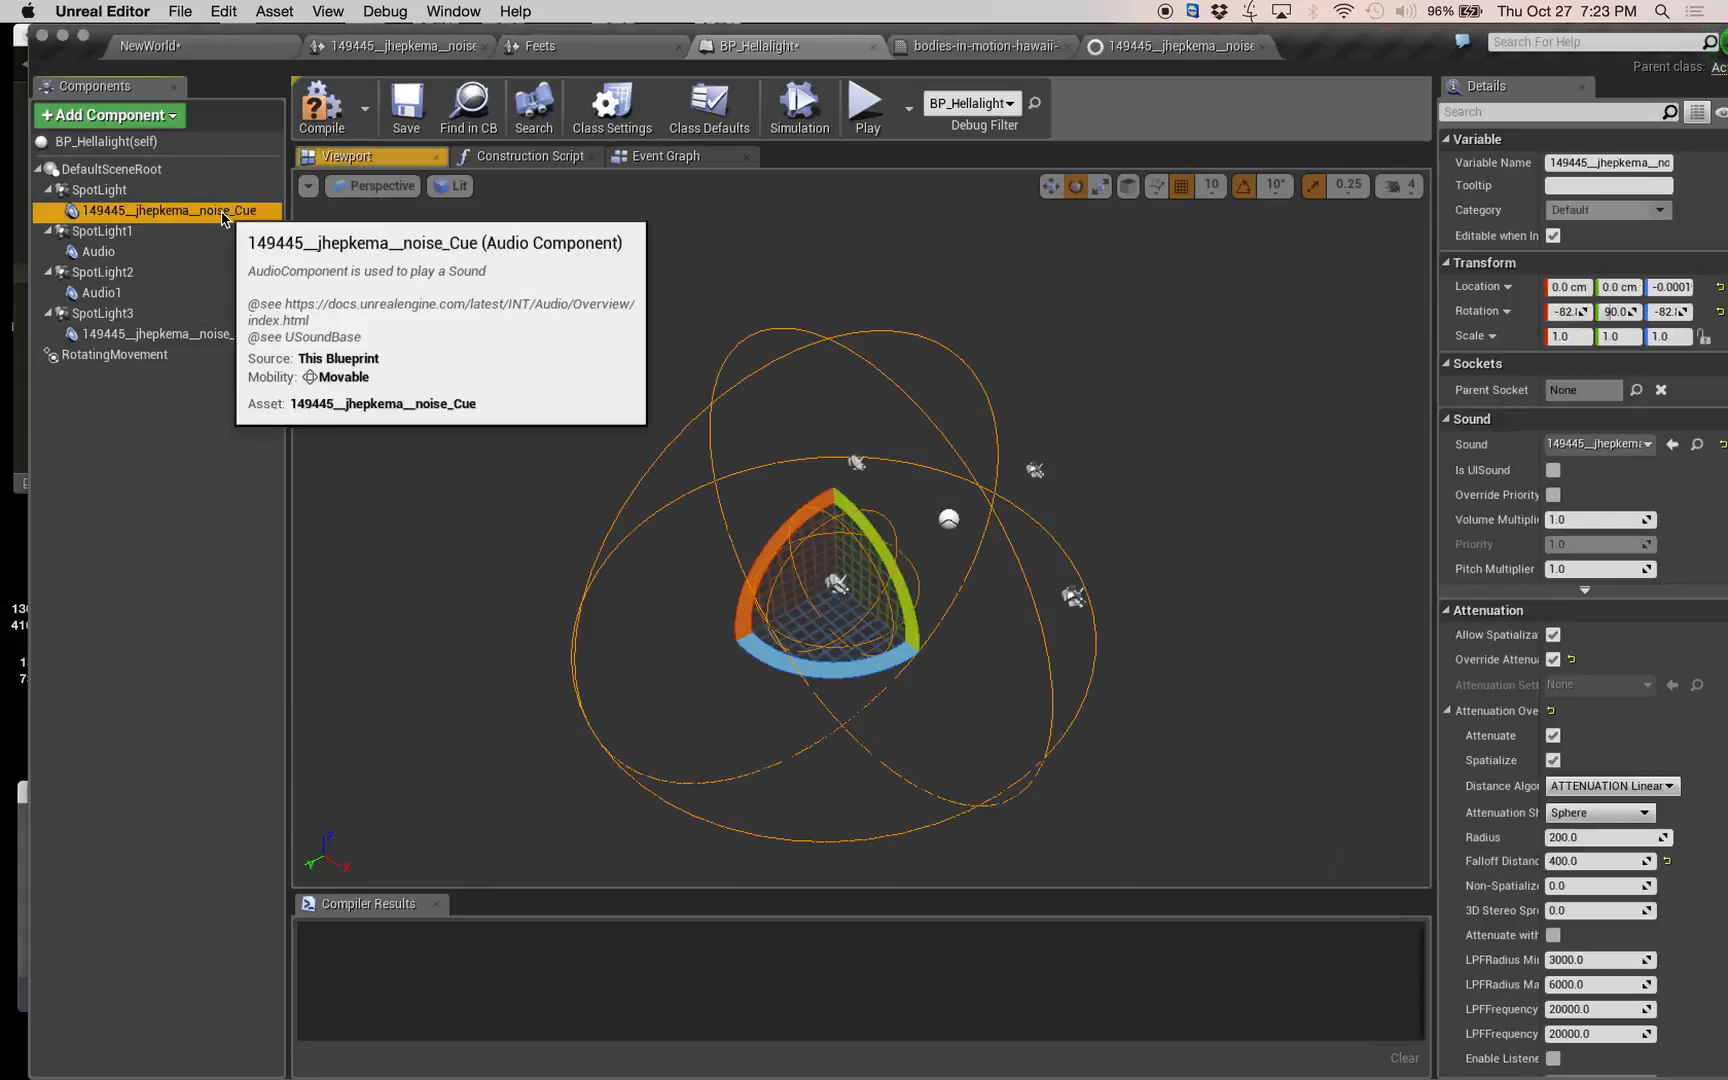
{"action": "left_click", "coordinate": [98, 233]}
{"action": "key", "text": "super+v"}
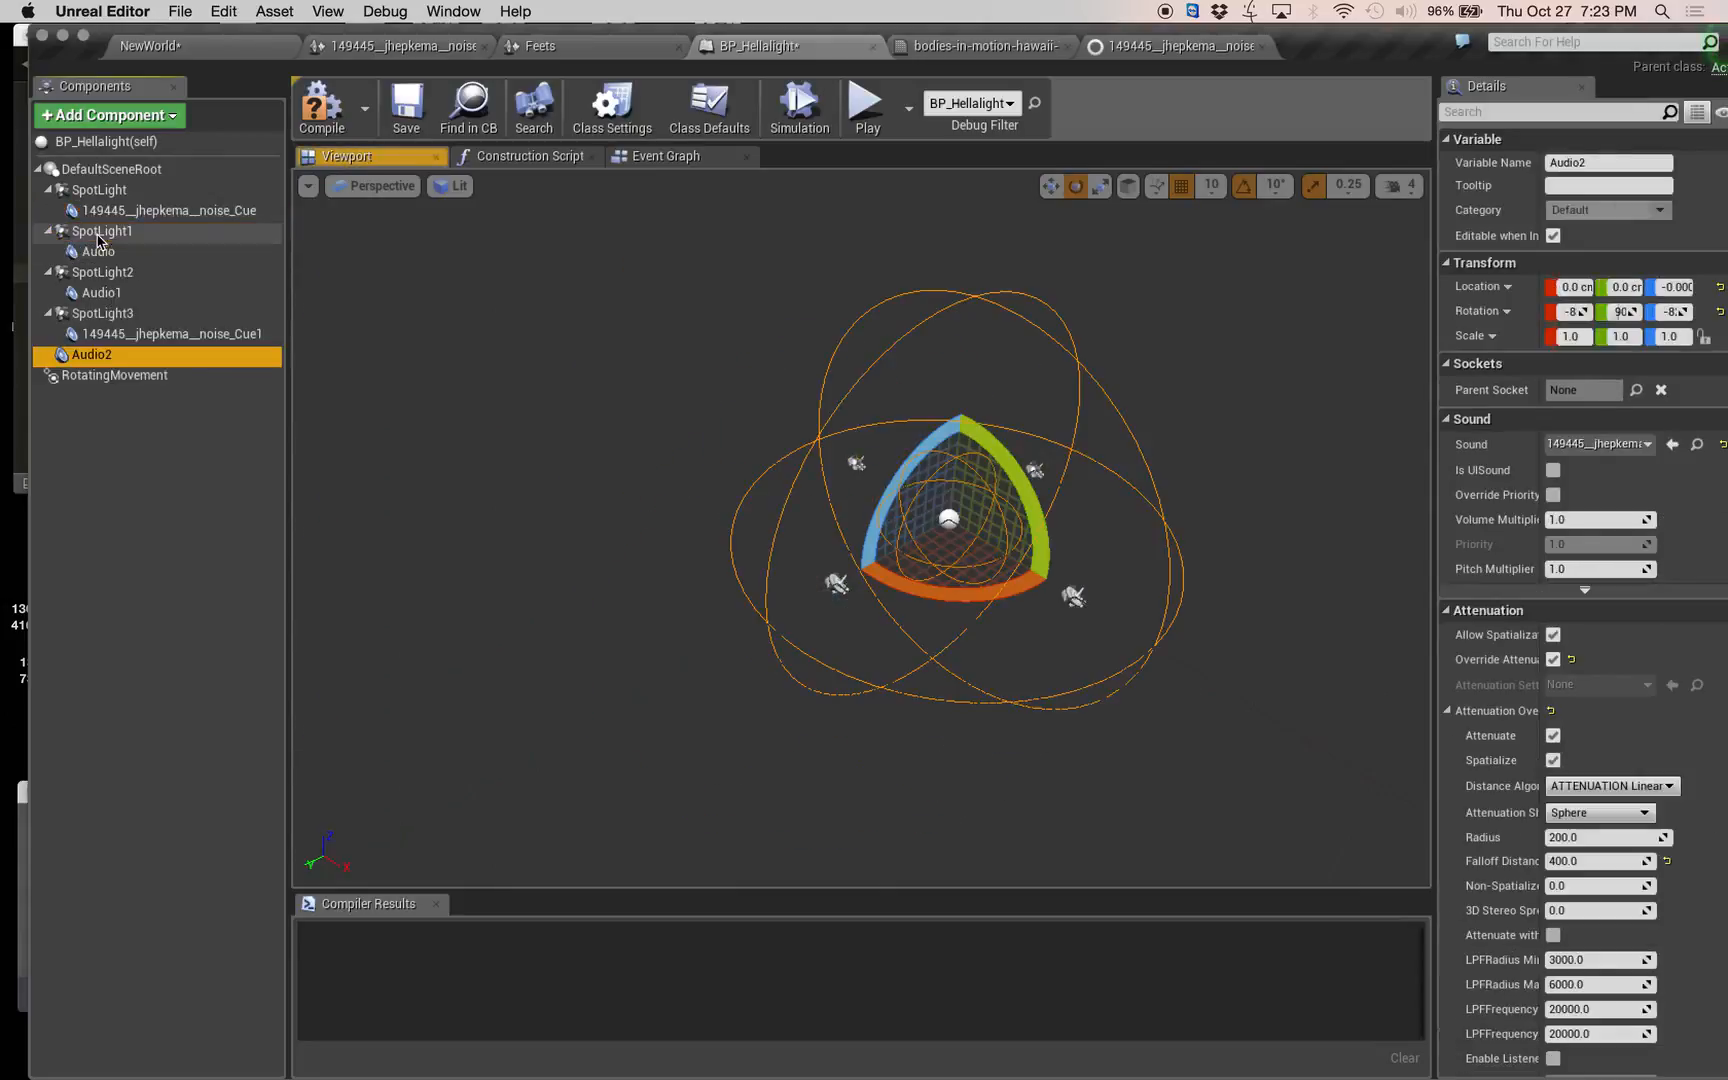
{"action": "left_click_drag", "start_coordinate": [100, 352], "coordinate": [118, 250]}
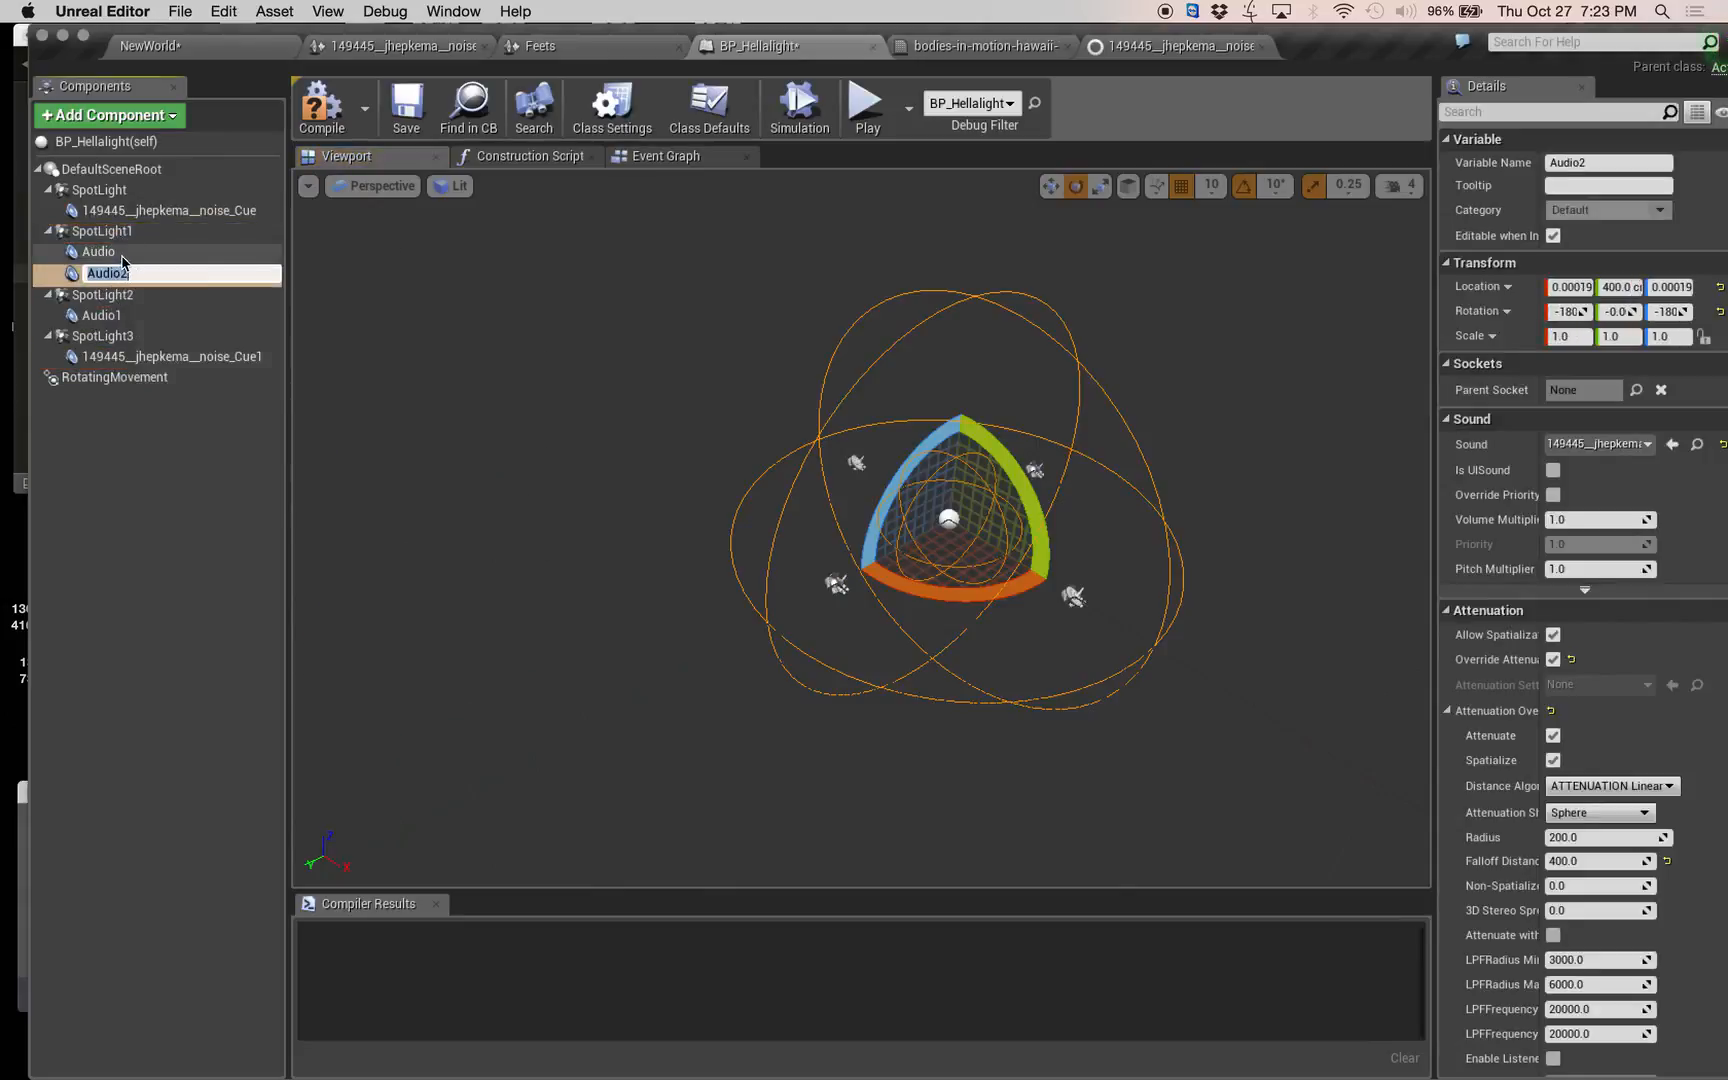
{"action": "left_click", "coordinate": [121, 253]}
{"action": "key", "text": "Delete"}
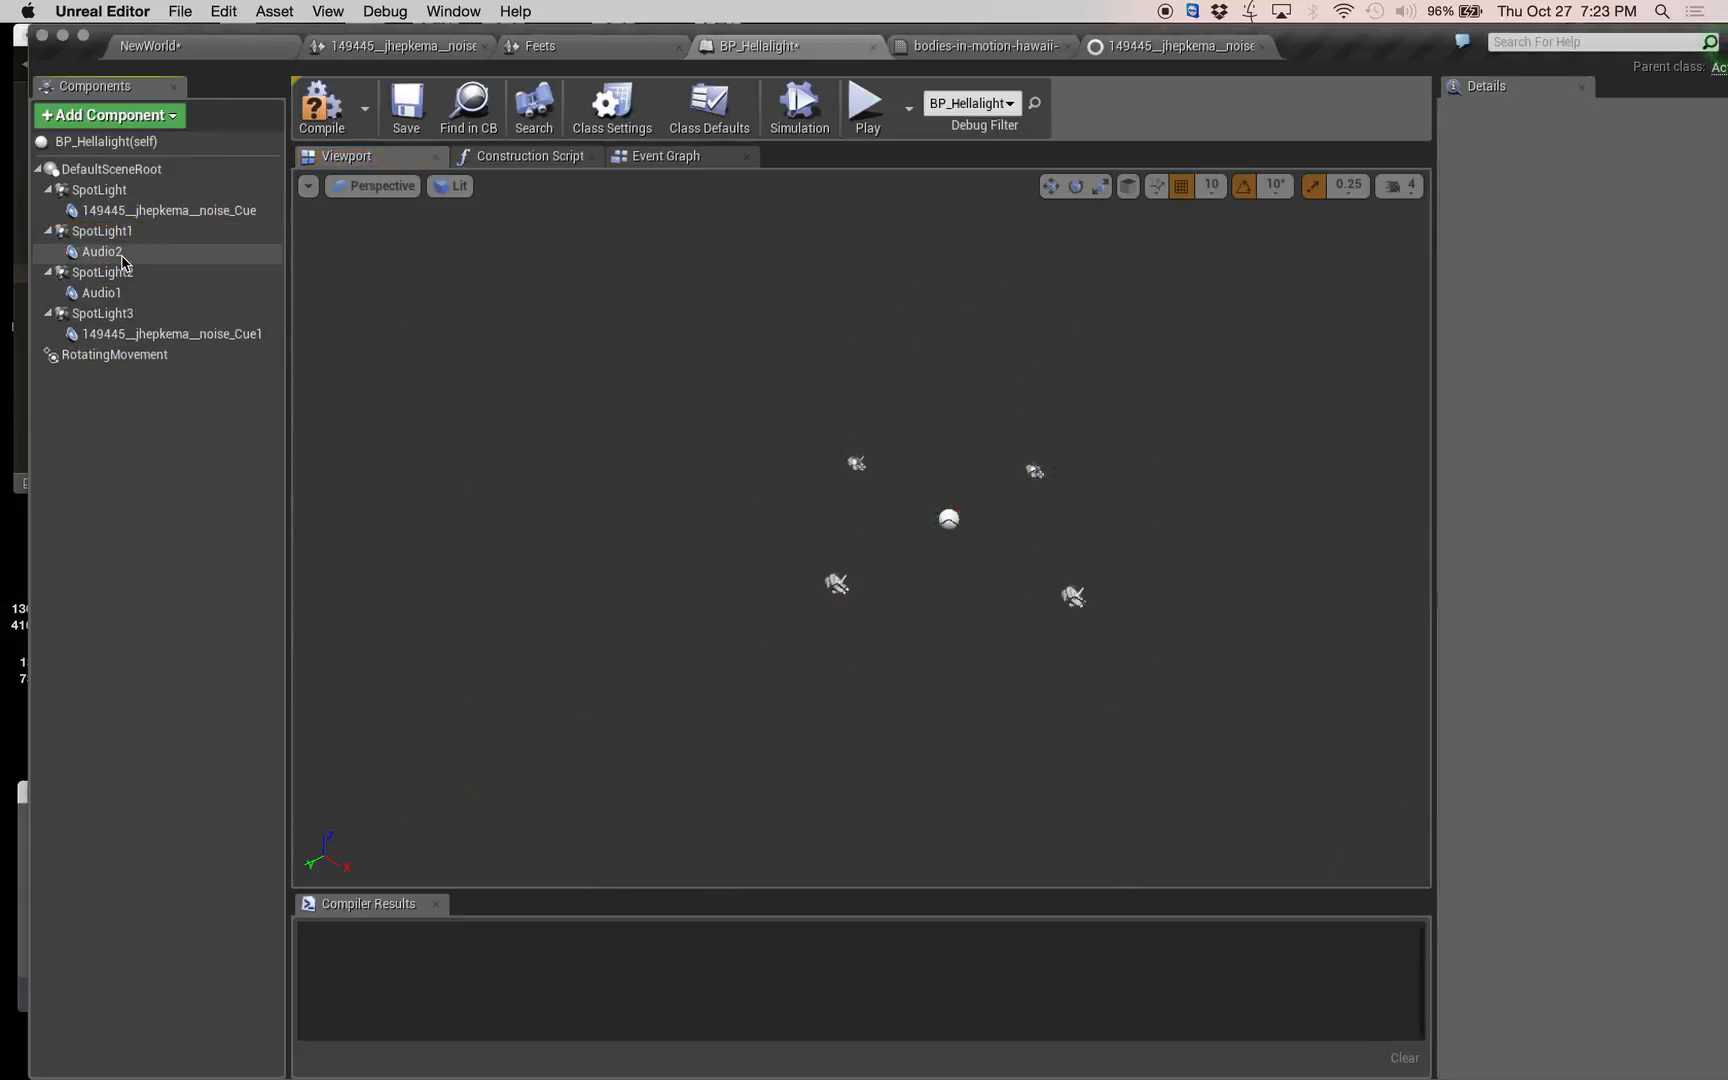
Set the Y location of the copied audio component under SpotLight1 to 0.
{"action": "left_click", "coordinate": [110, 252]}
{"action": "left_click", "coordinate": [1609, 287]}
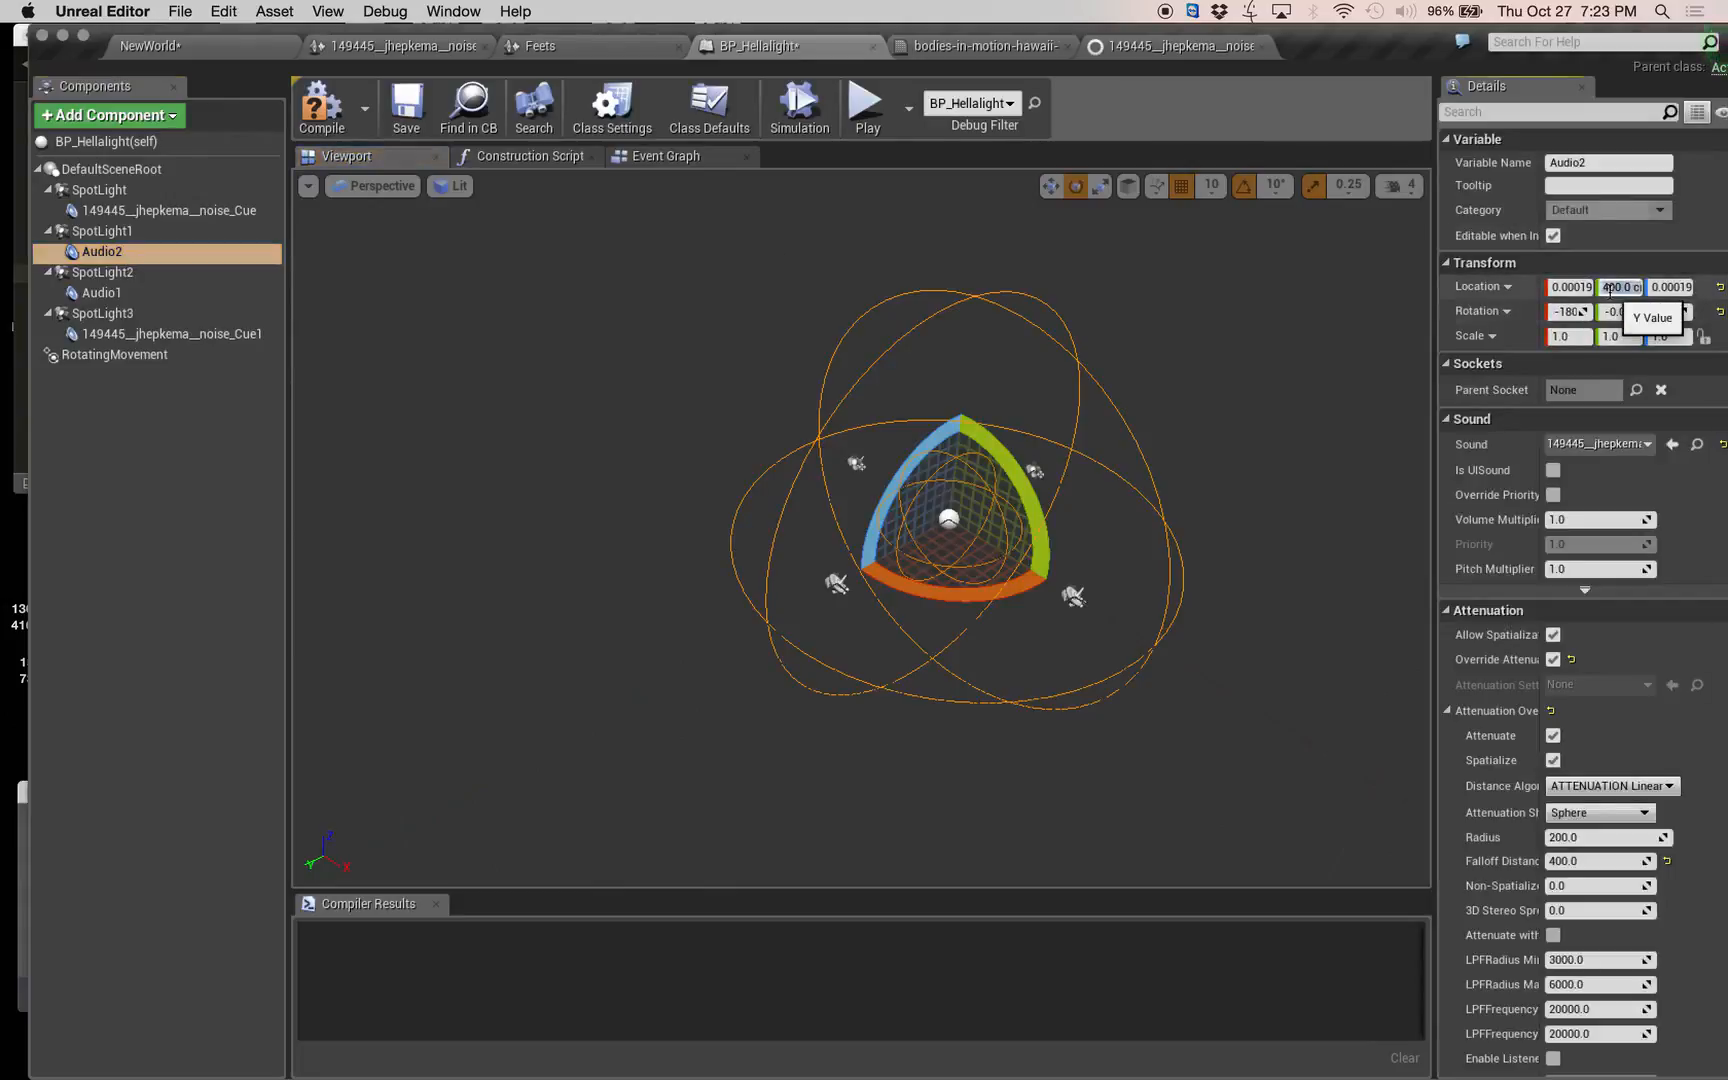
{"action": "type", "text": "0"}
{"action": "key", "text": "Tab"}
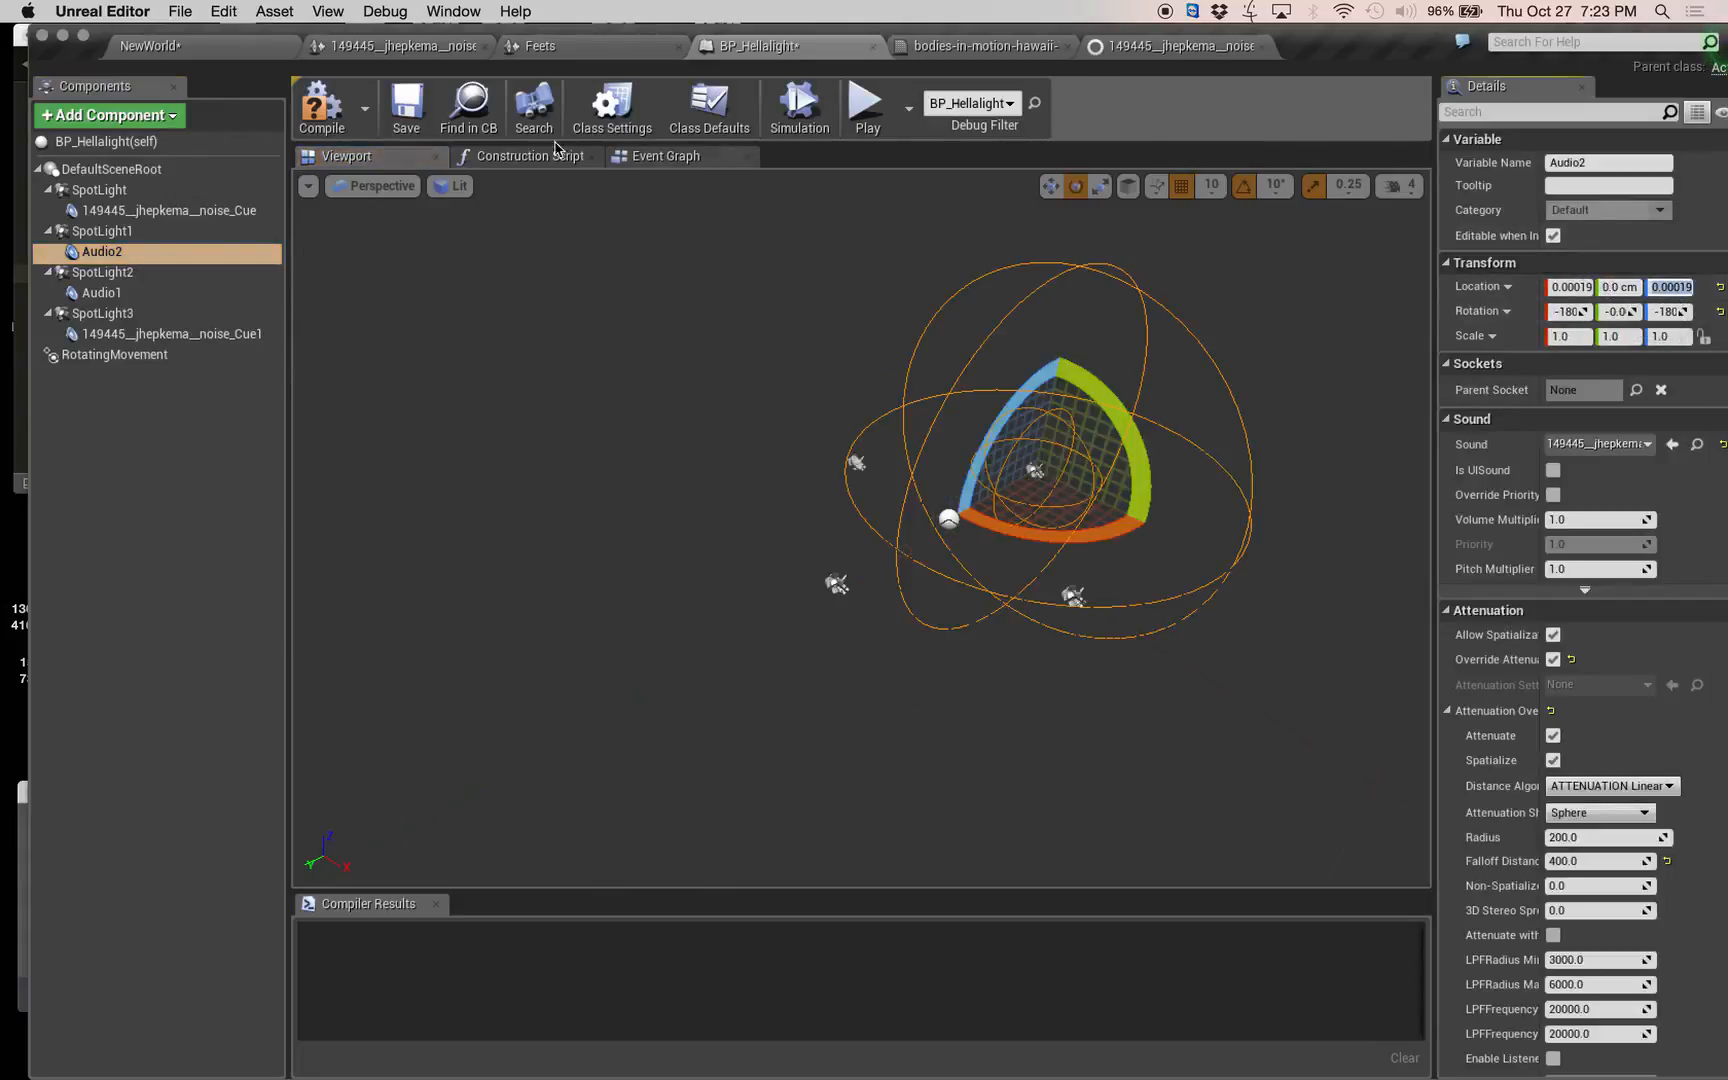
Replace the audio component under SpotLight2 with a copy of the attenuated noise component.
{"action": "left_click", "coordinate": [110, 292]}
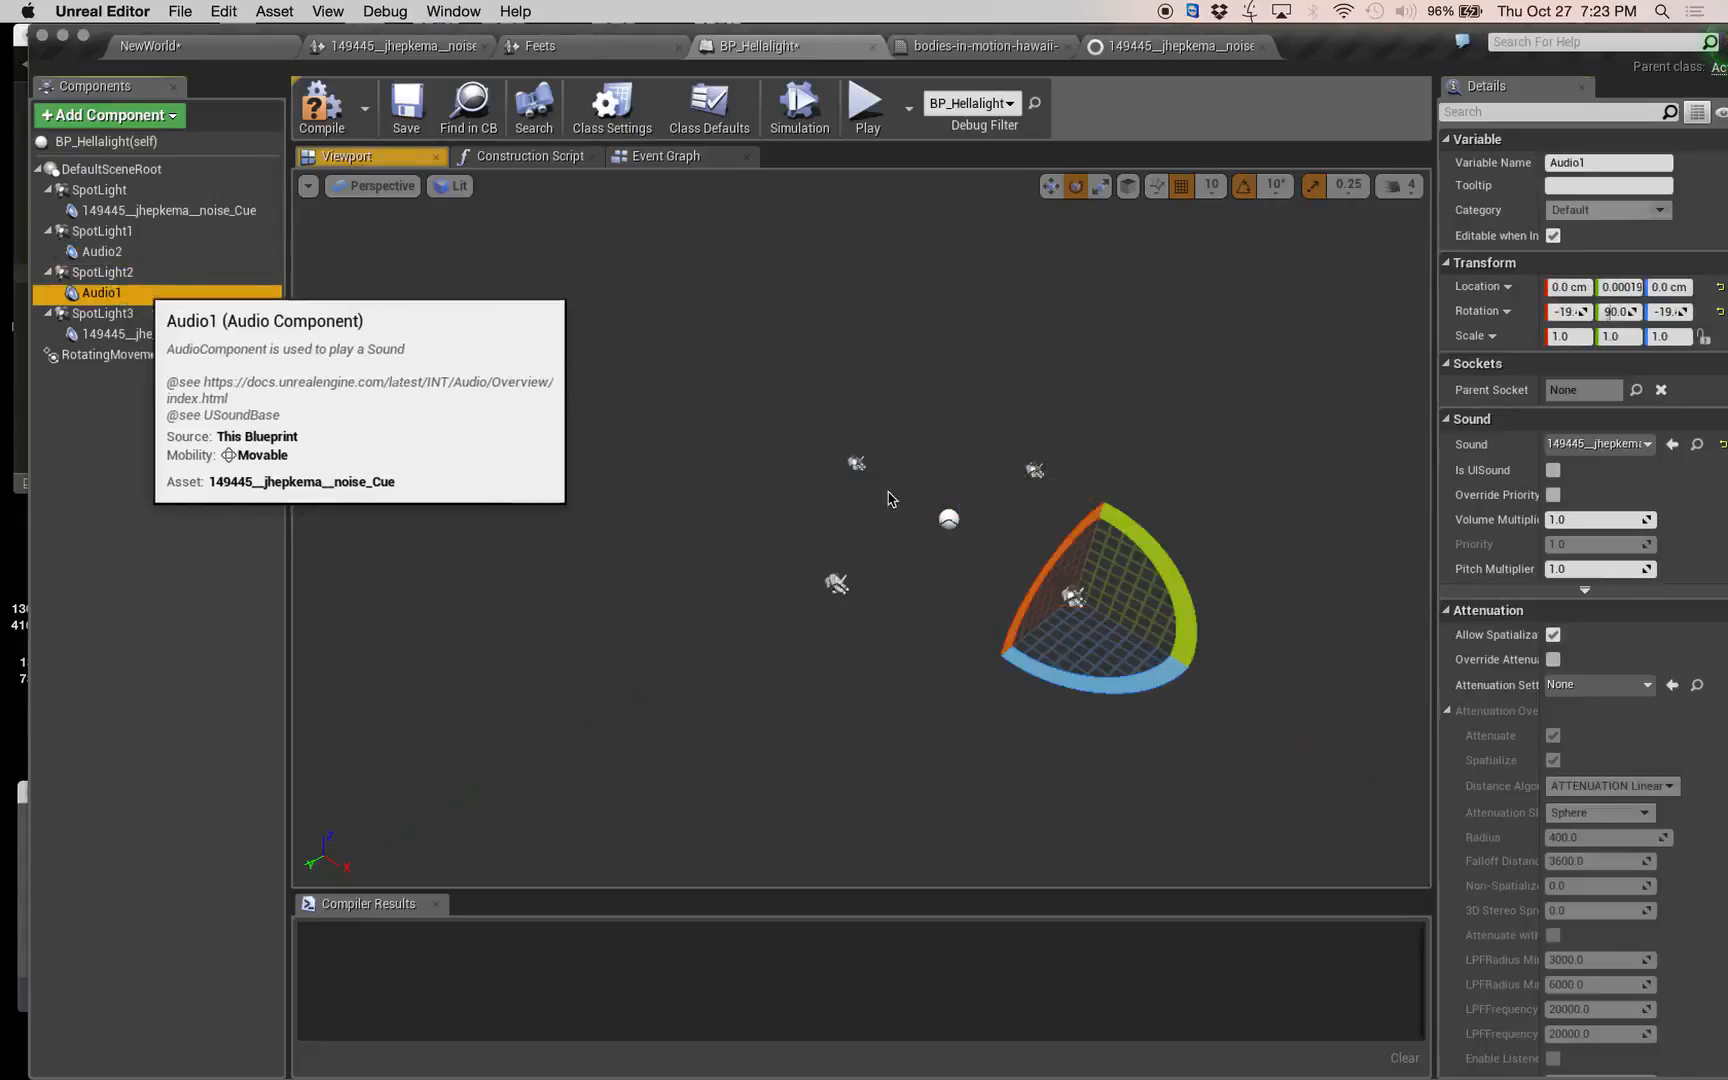
{"action": "left_click", "coordinate": [108, 251]}
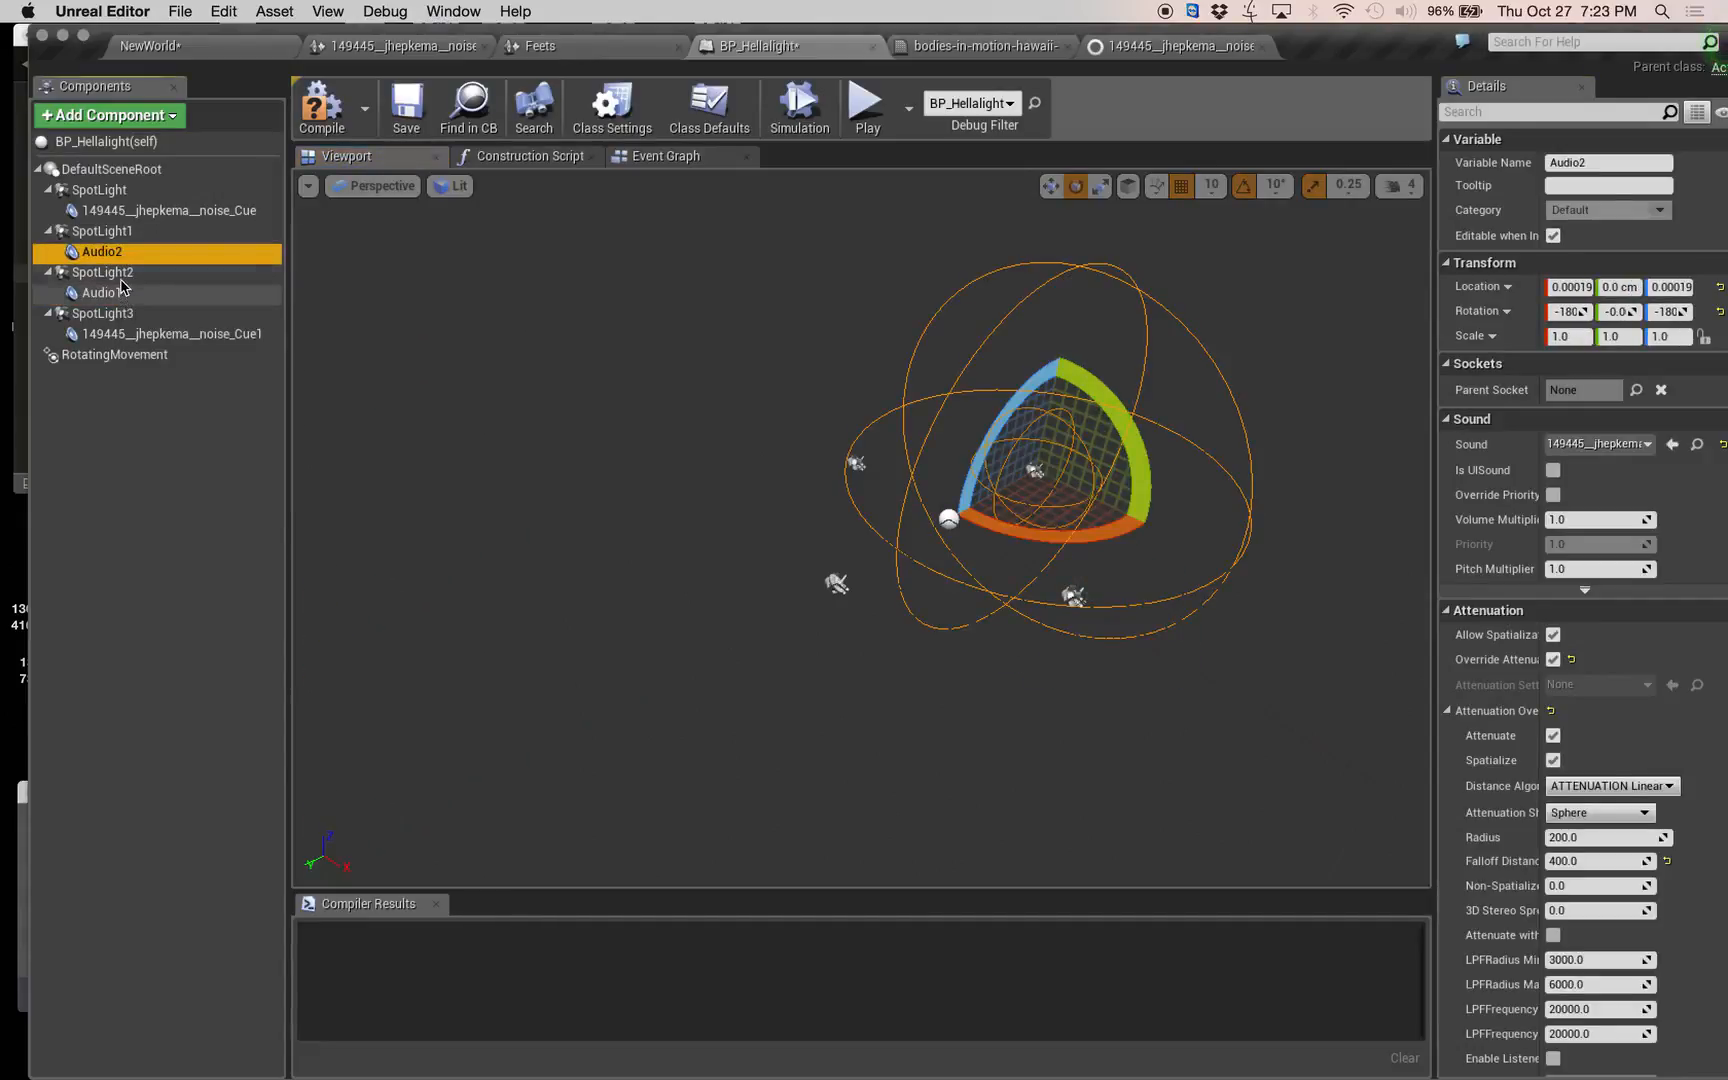
{"action": "left_click", "coordinate": [115, 274]}
{"action": "key", "text": "super+v"}
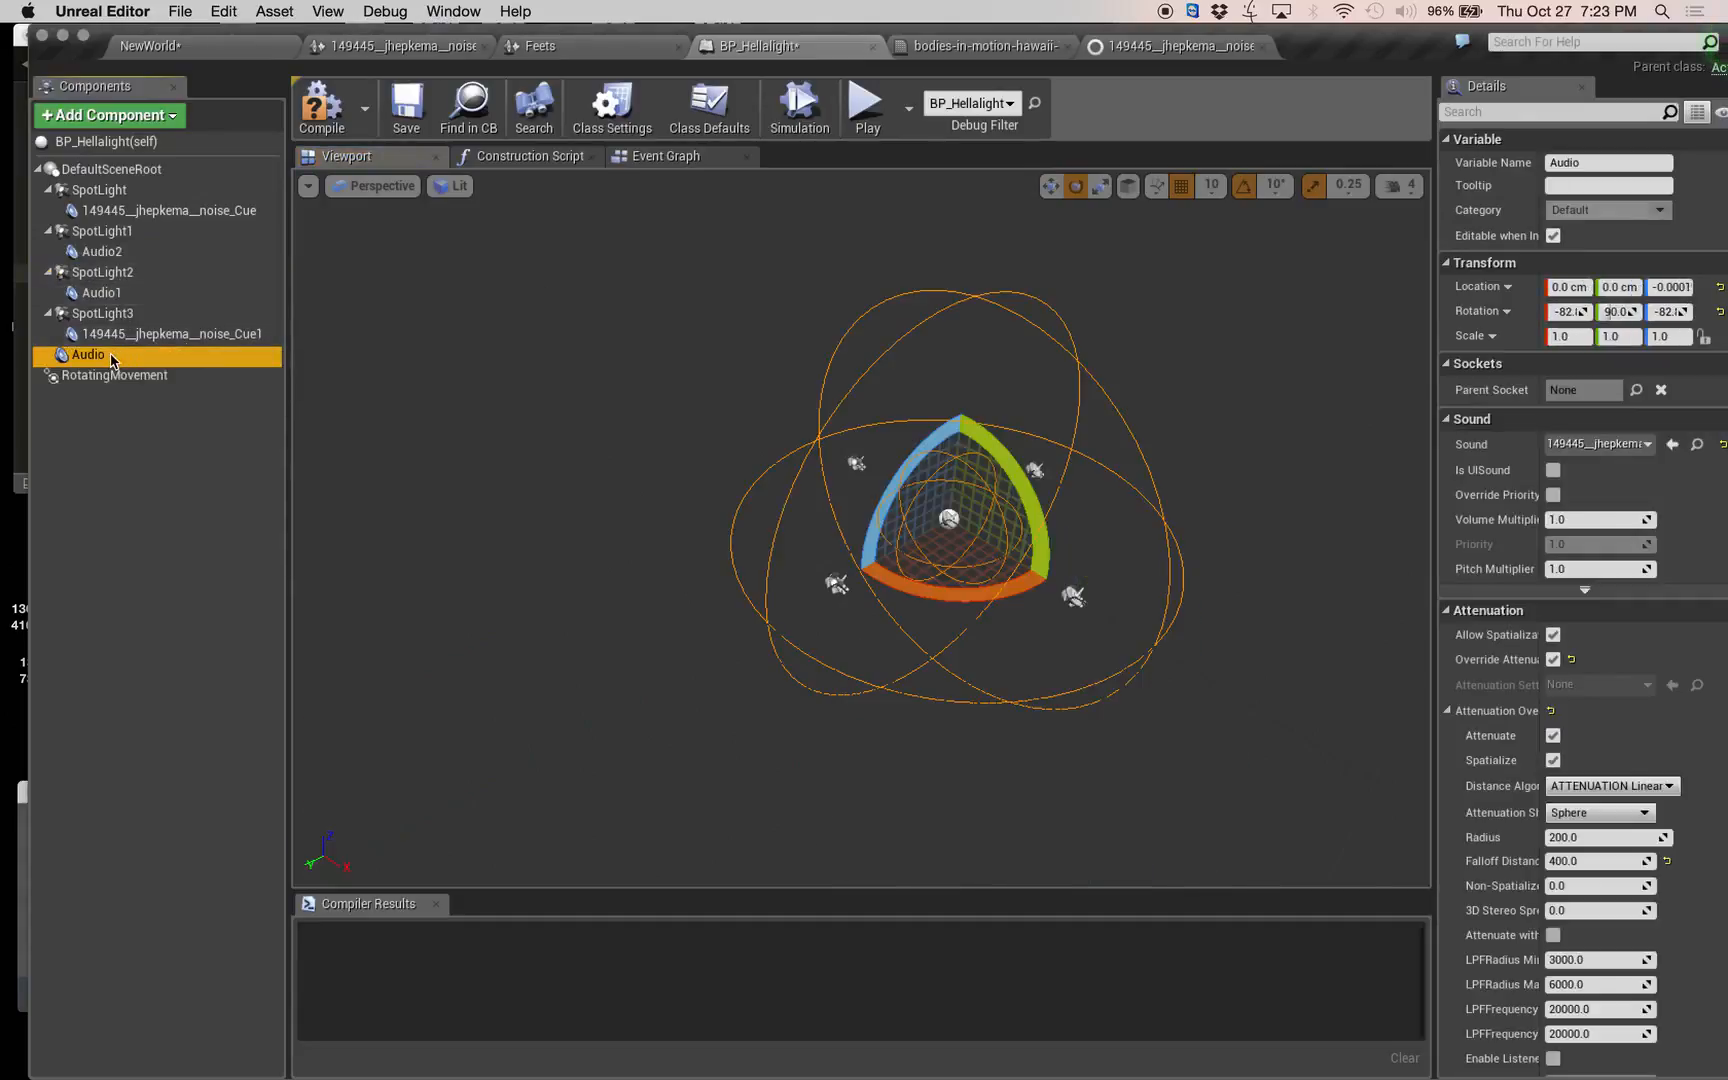
{"action": "left_click_drag", "start_coordinate": [113, 361], "coordinate": [117, 296]}
{"action": "left_click_drag", "start_coordinate": [115, 283], "coordinate": [117, 285]}
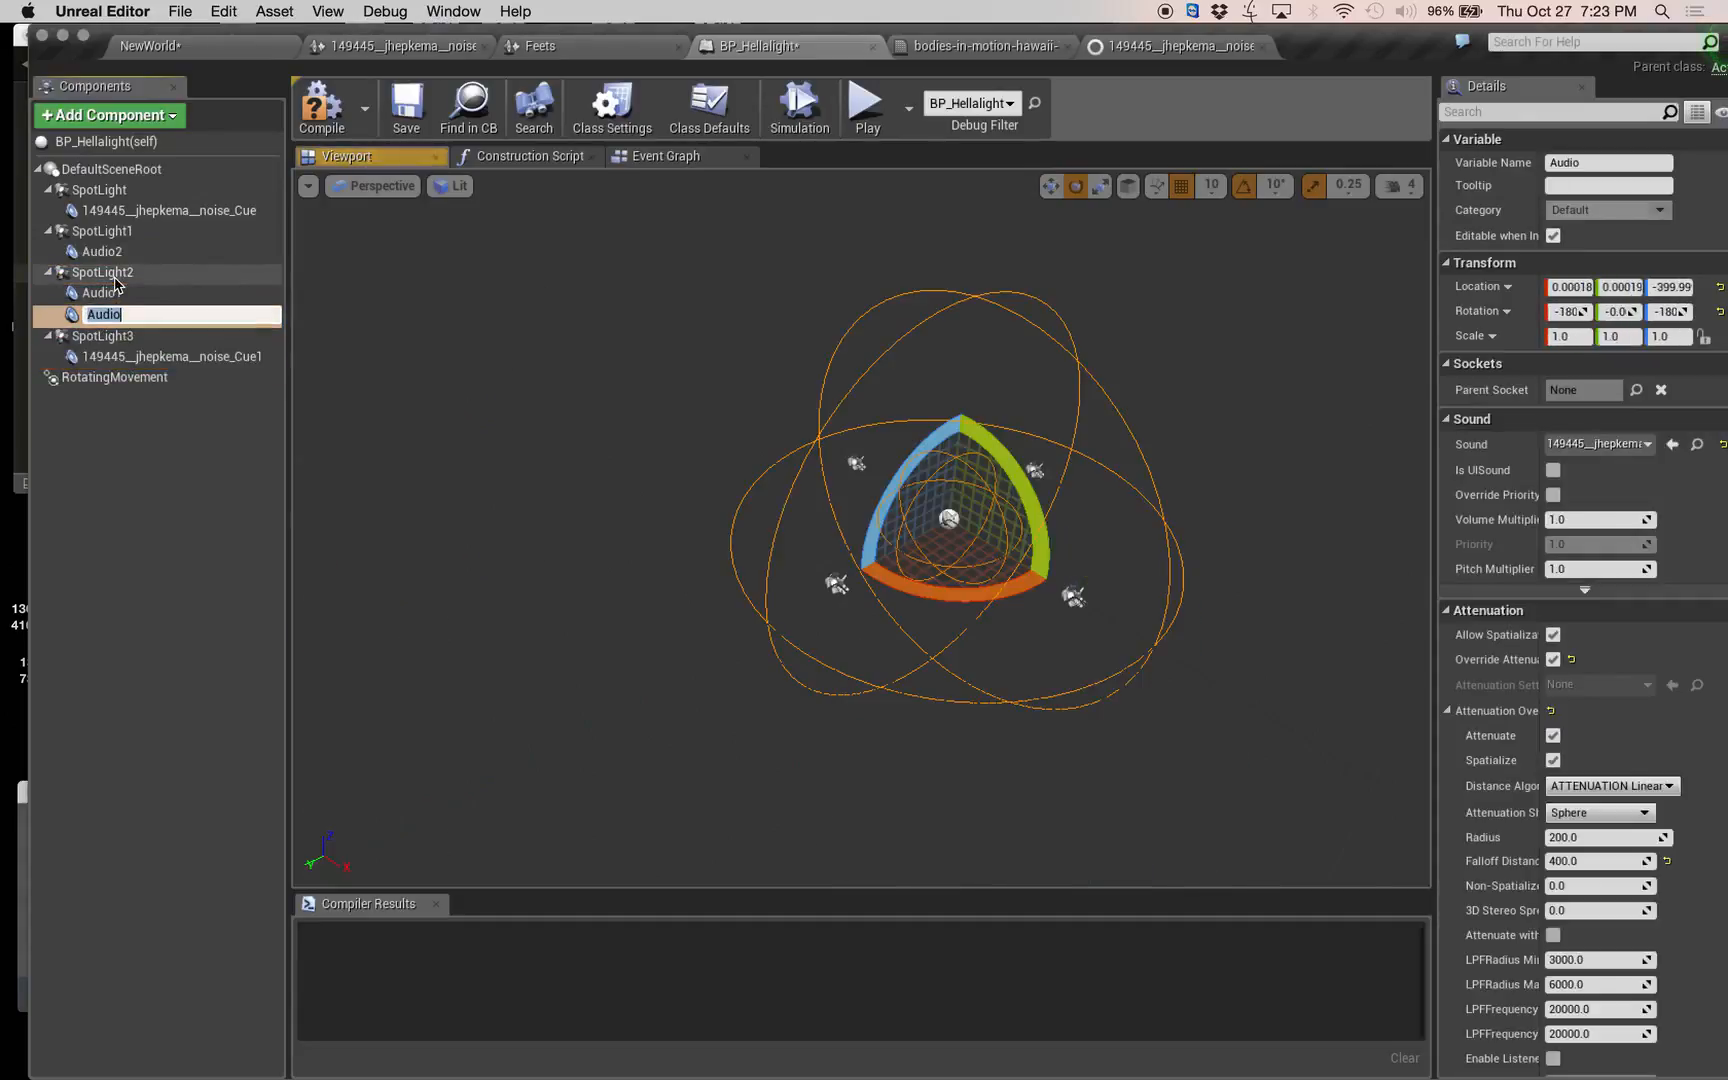
{"action": "left_click", "coordinate": [138, 292]}
{"action": "key", "text": "Delete"}
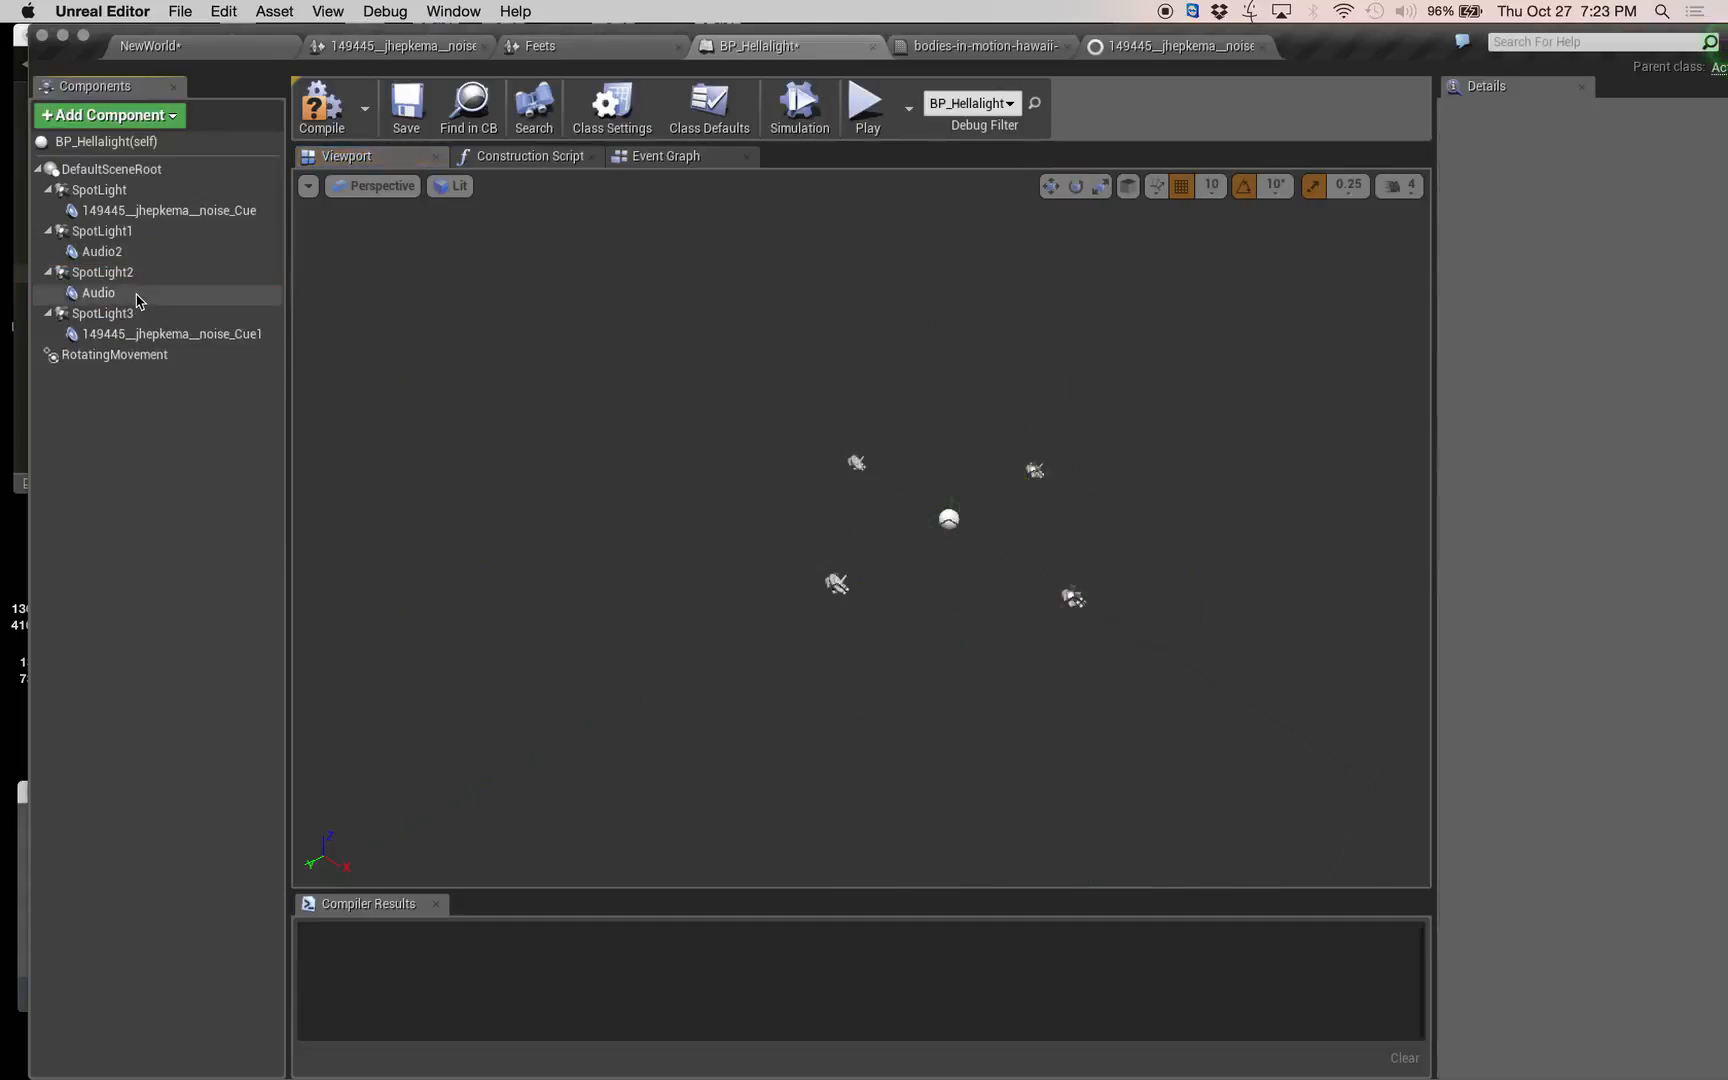
Set the Z location of the copied audio component under SpotLight2 to 0.
{"action": "left_click", "coordinate": [140, 293]}
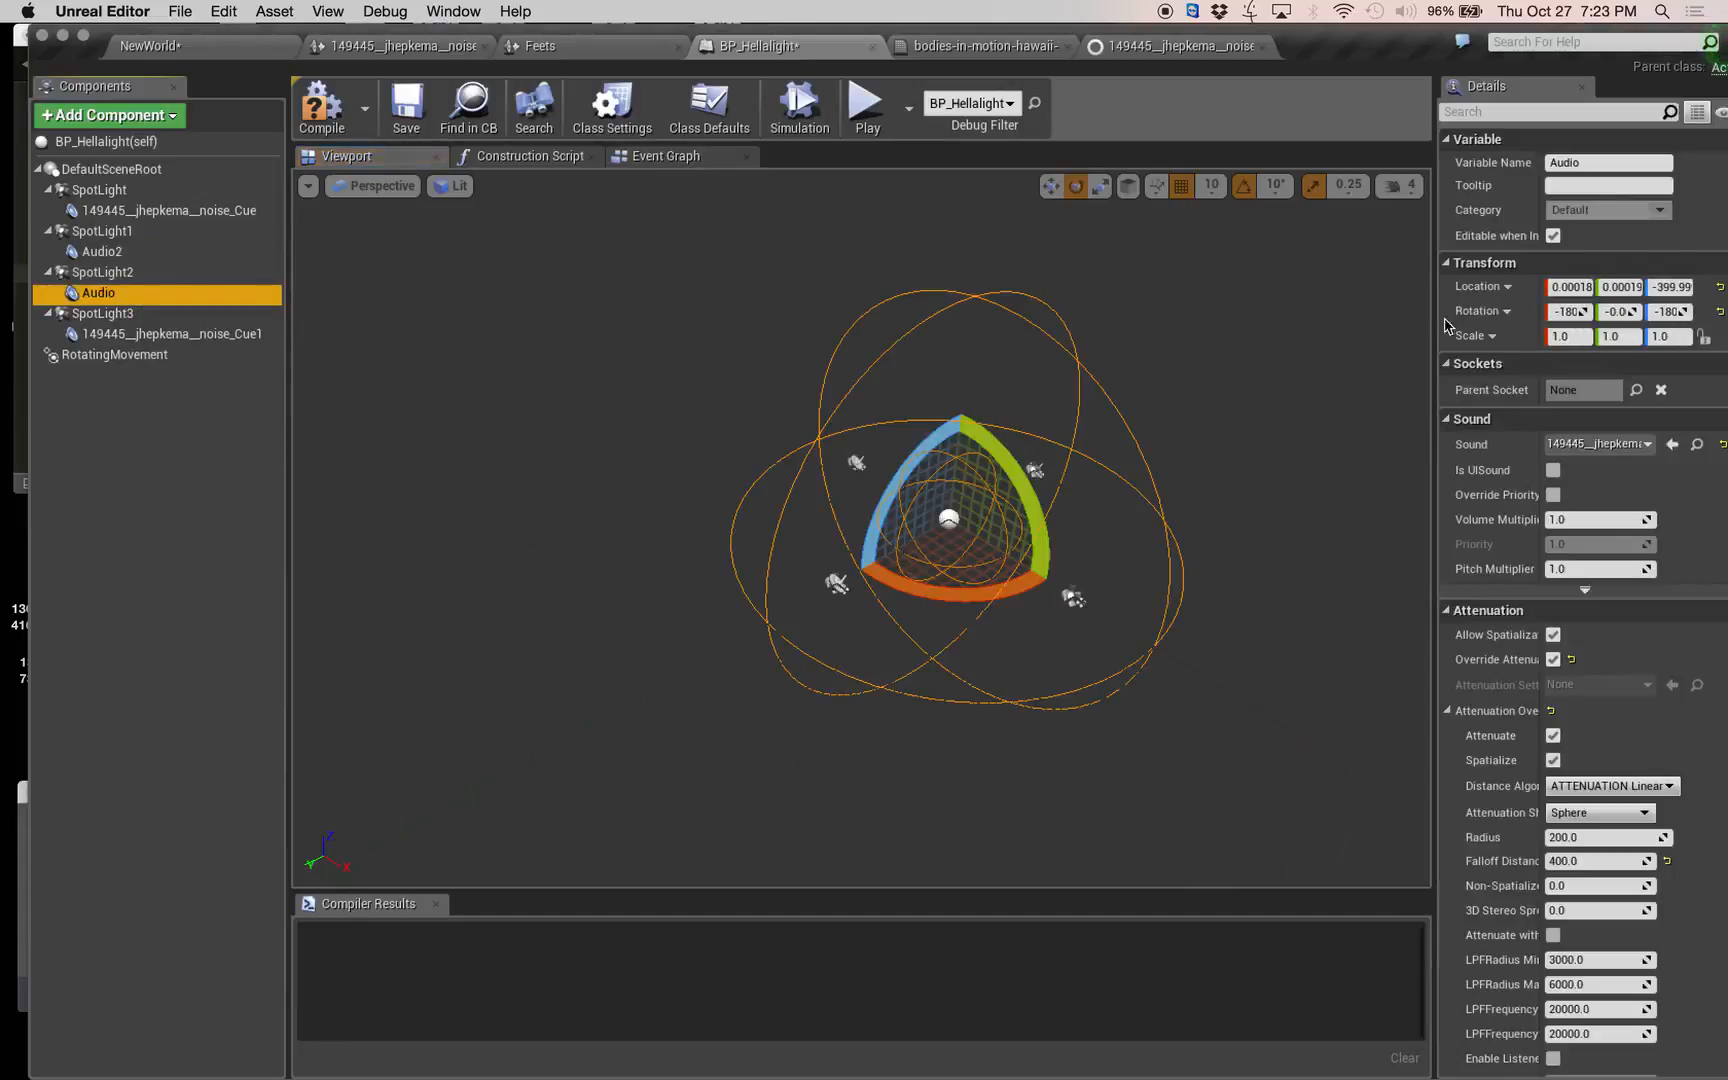
{"action": "left_click", "coordinate": [1686, 286]}
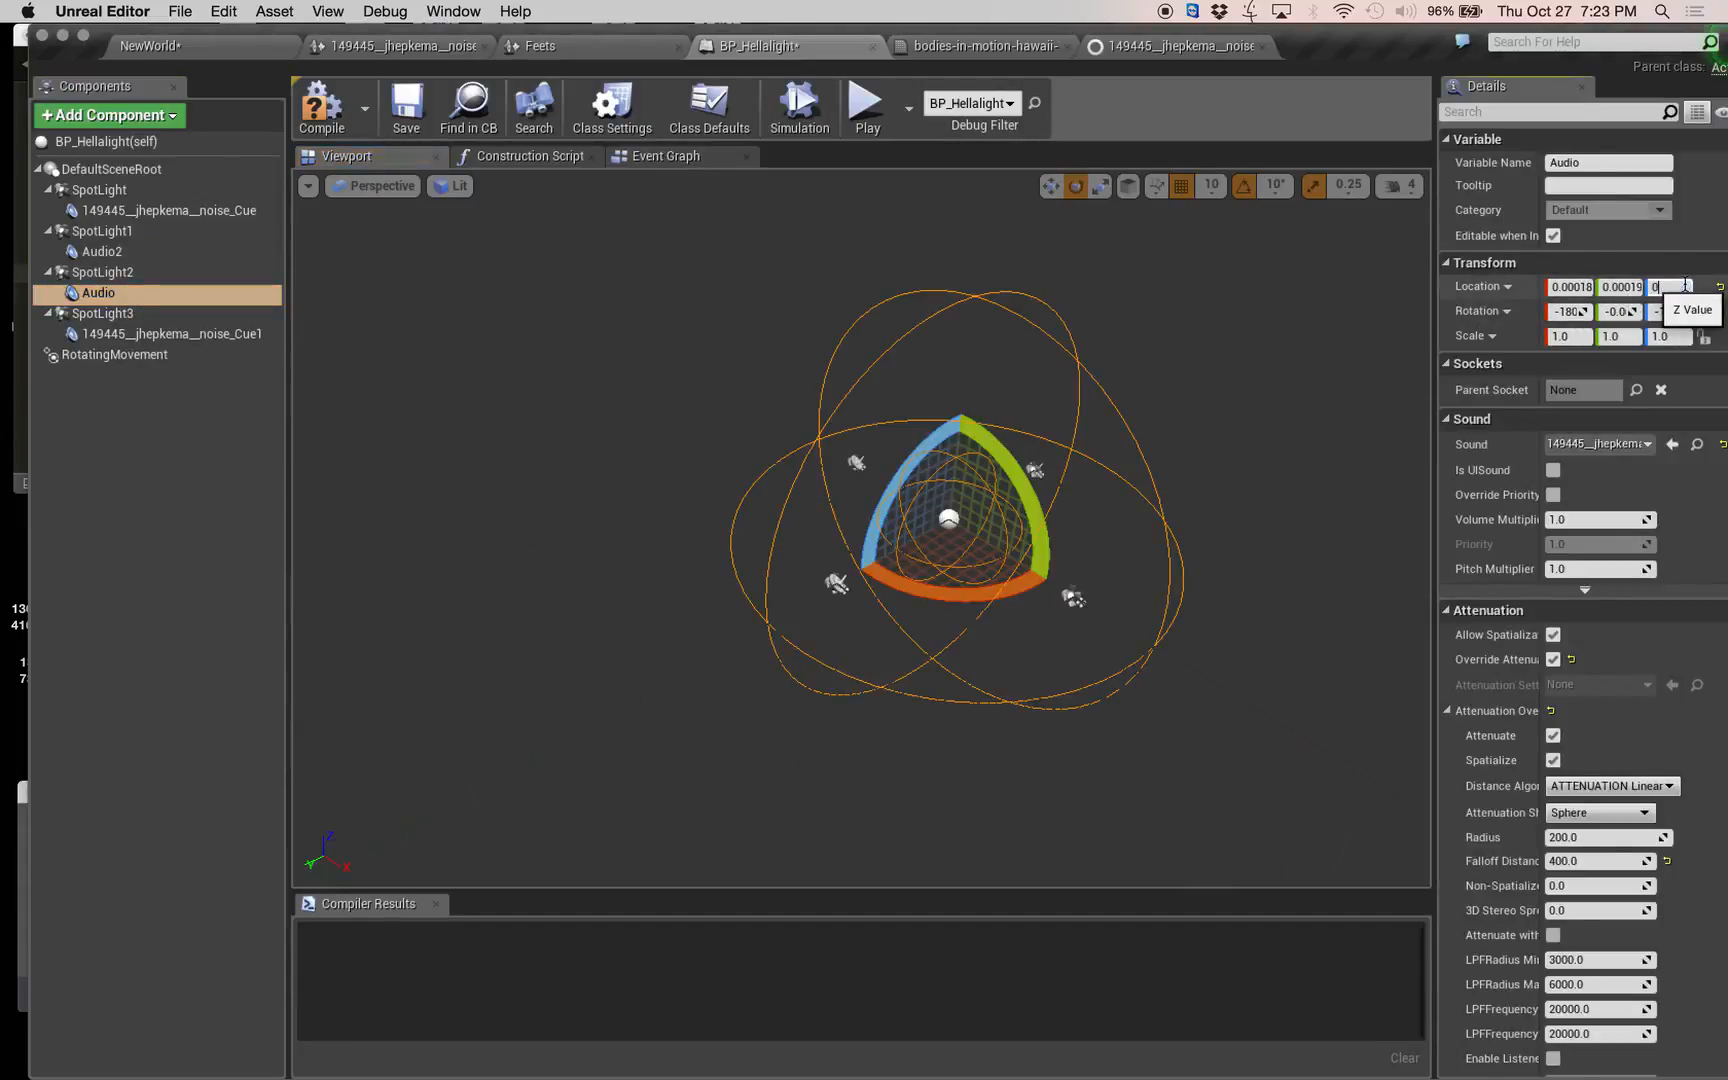
{"action": "type", "text": "0"}
{"action": "key", "text": "Return"}
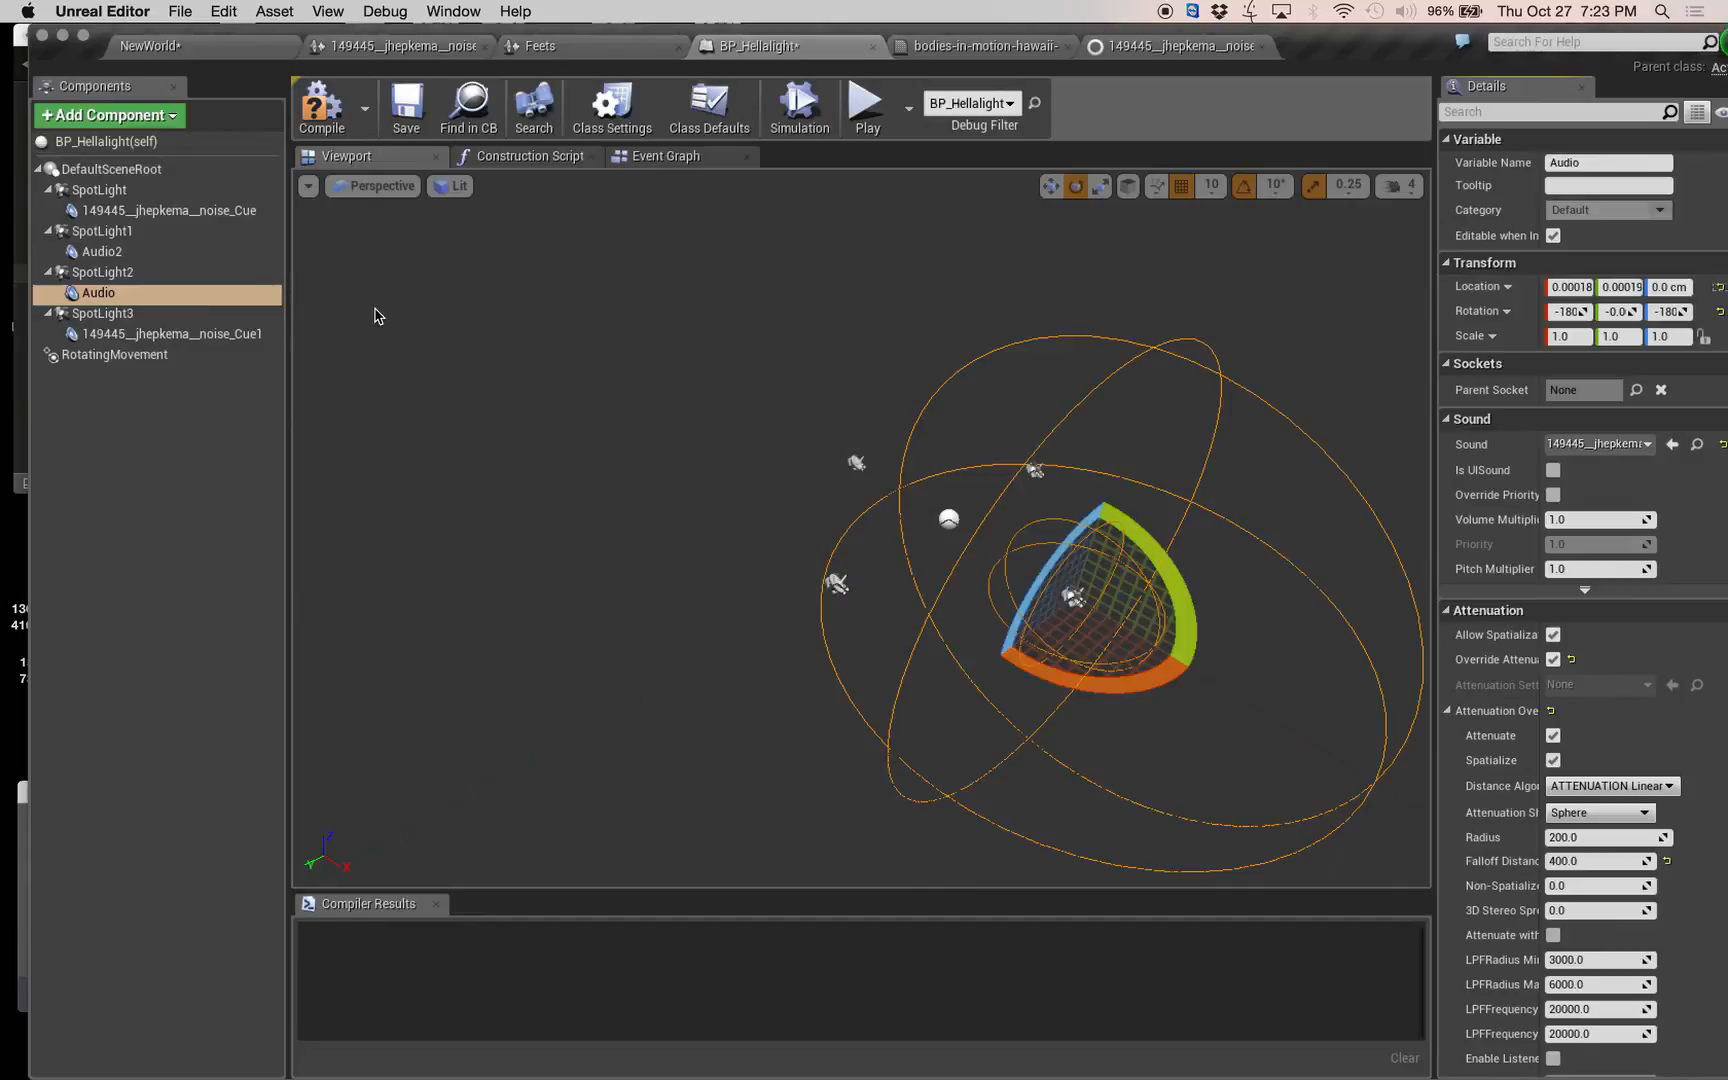
Replace the audio component under SpotLight3 with a copy of the attenuated noise component and set its Z location to 0.
{"action": "left_click", "coordinate": [100, 317]}
{"action": "key", "text": "super+v"}
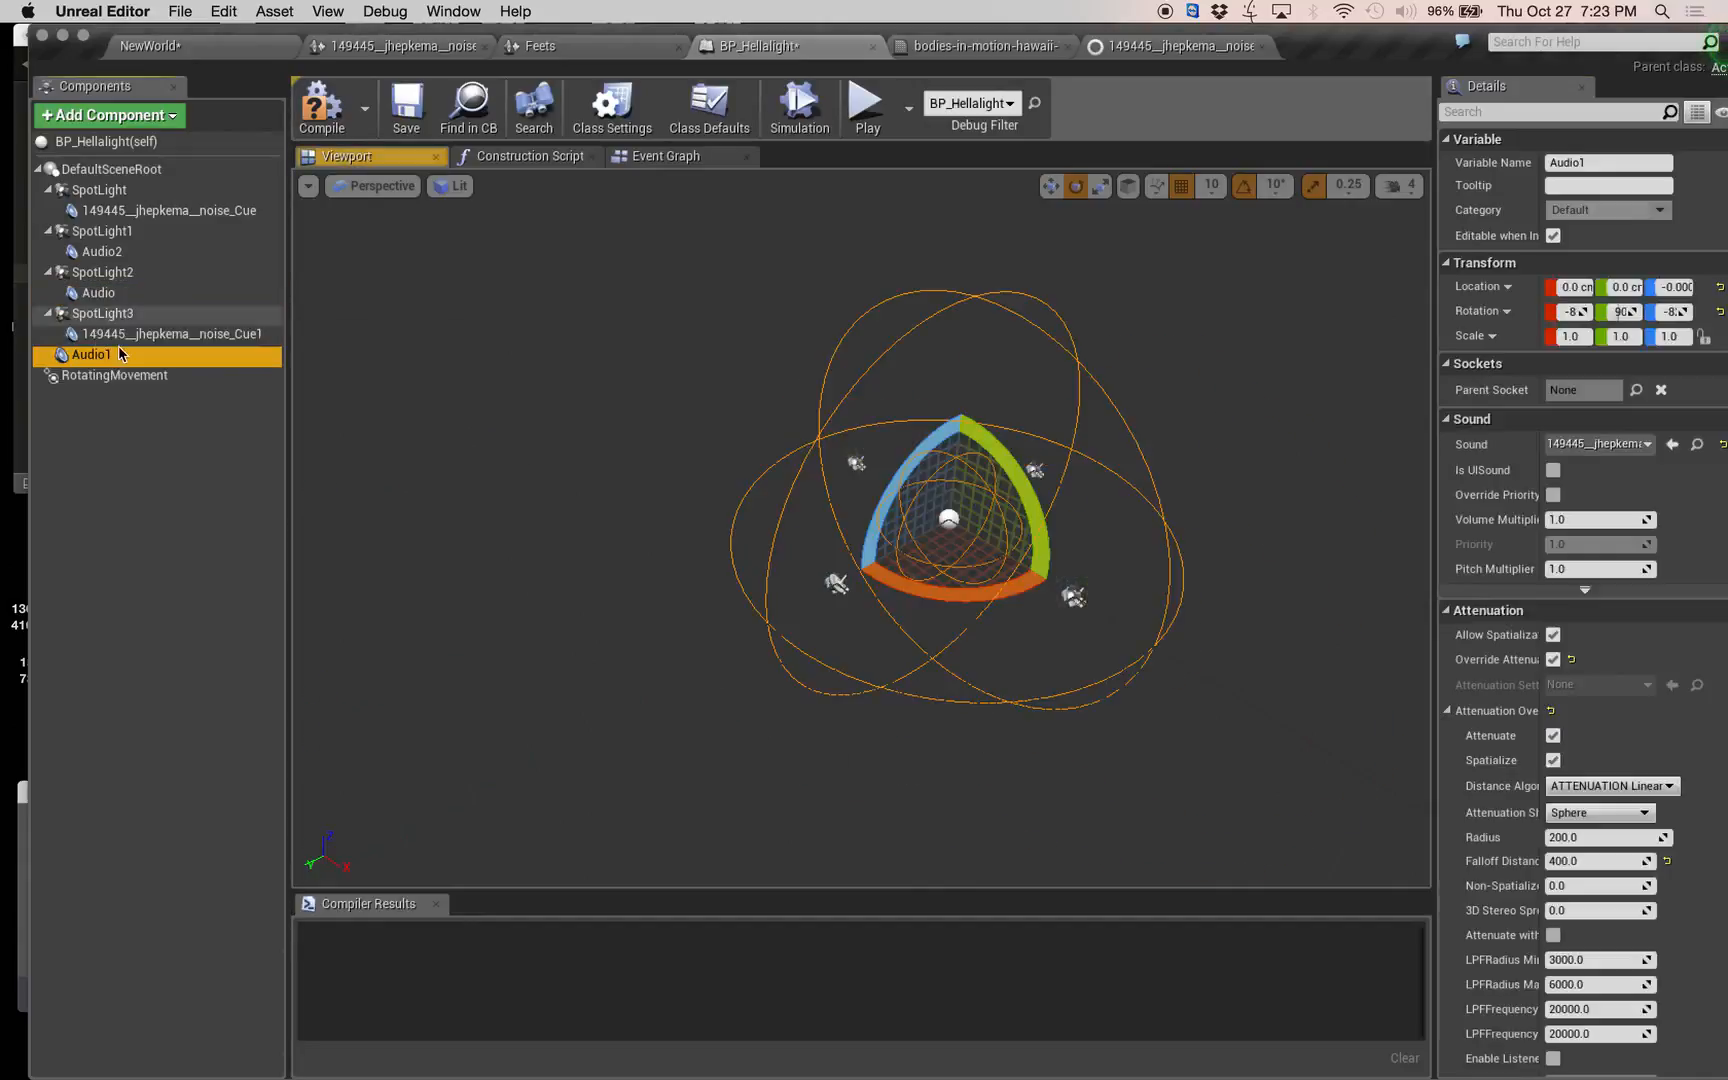
{"action": "left_click_drag", "start_coordinate": [93, 353], "coordinate": [105, 319]}
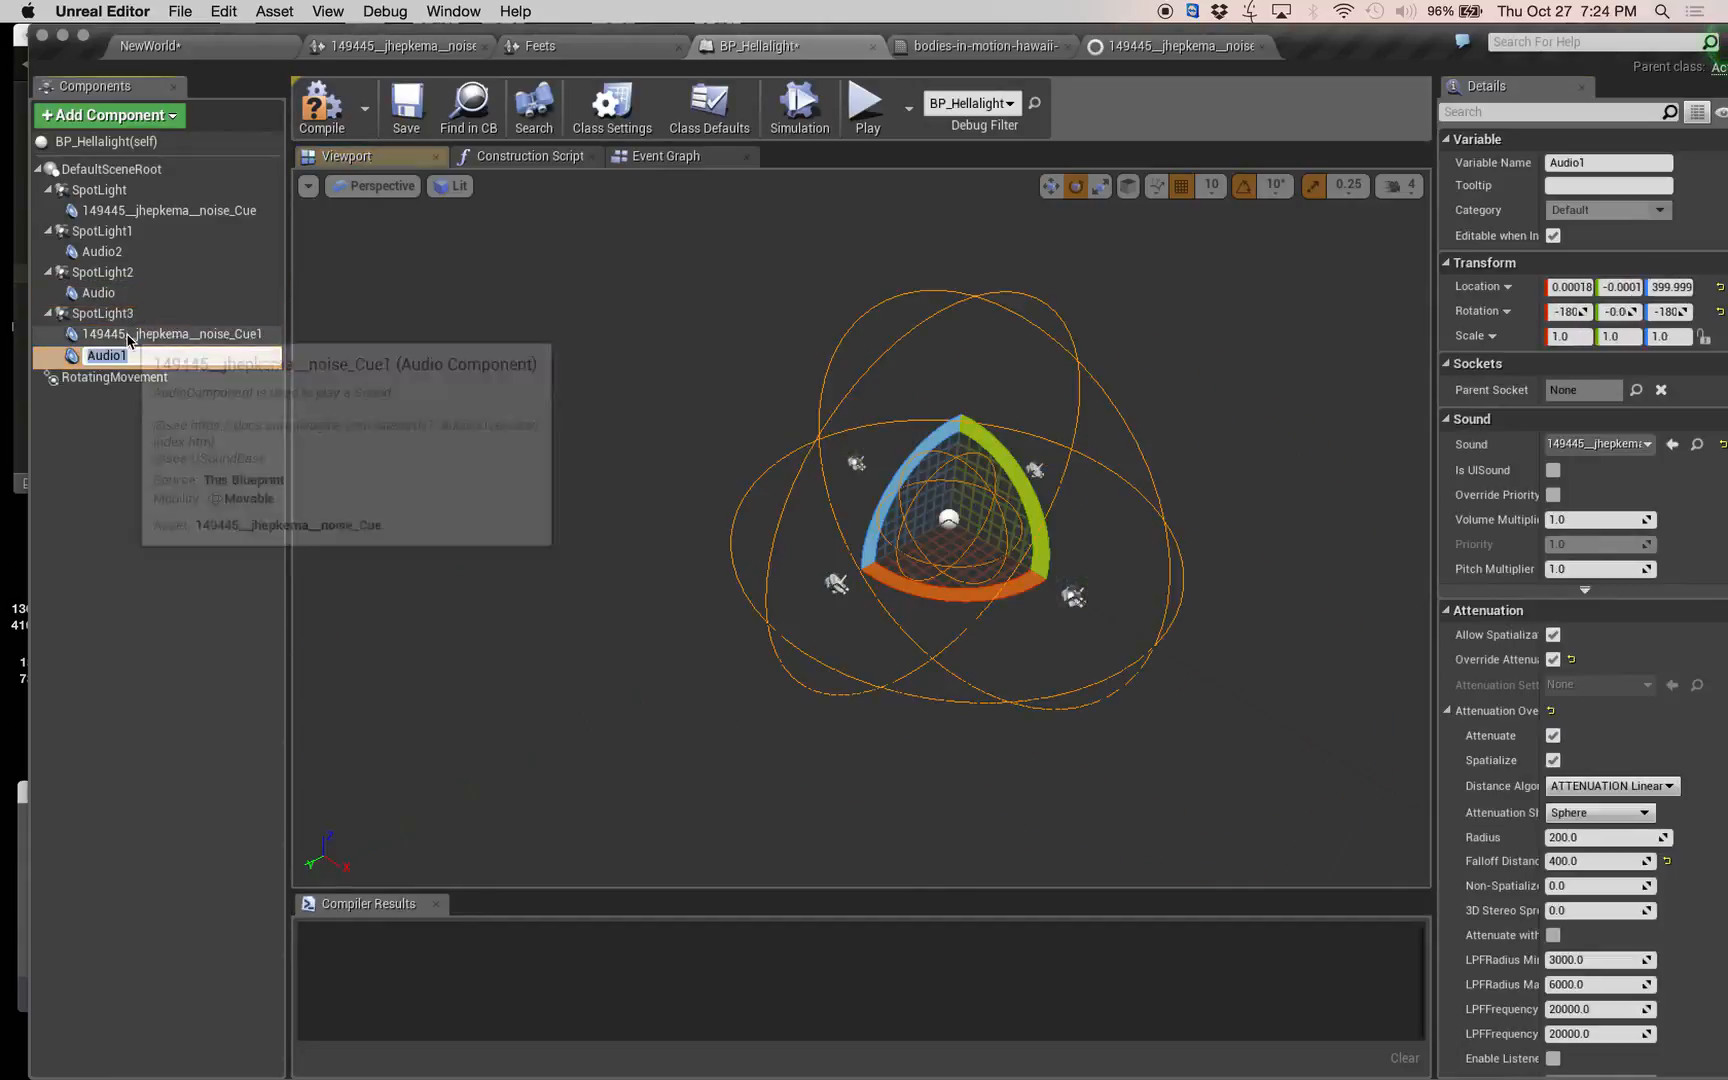
{"action": "left_click", "coordinate": [110, 334]}
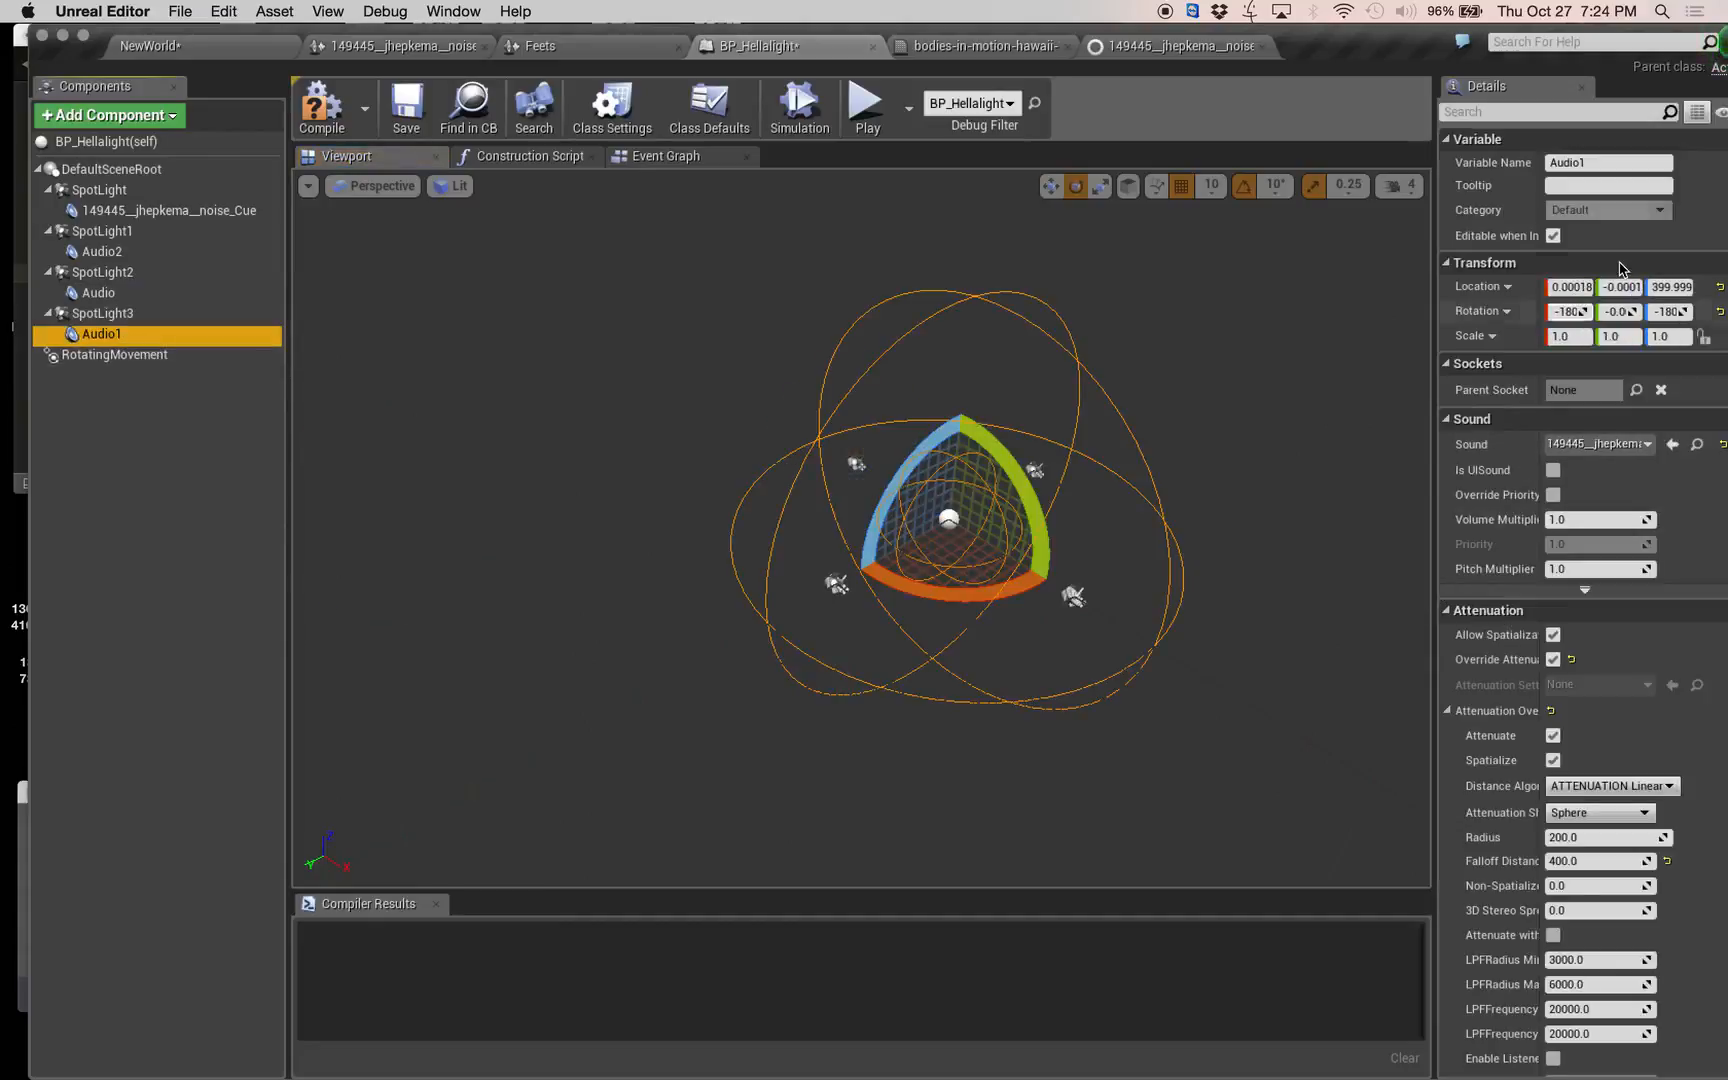
{"action": "left_click", "coordinate": [1684, 286]}
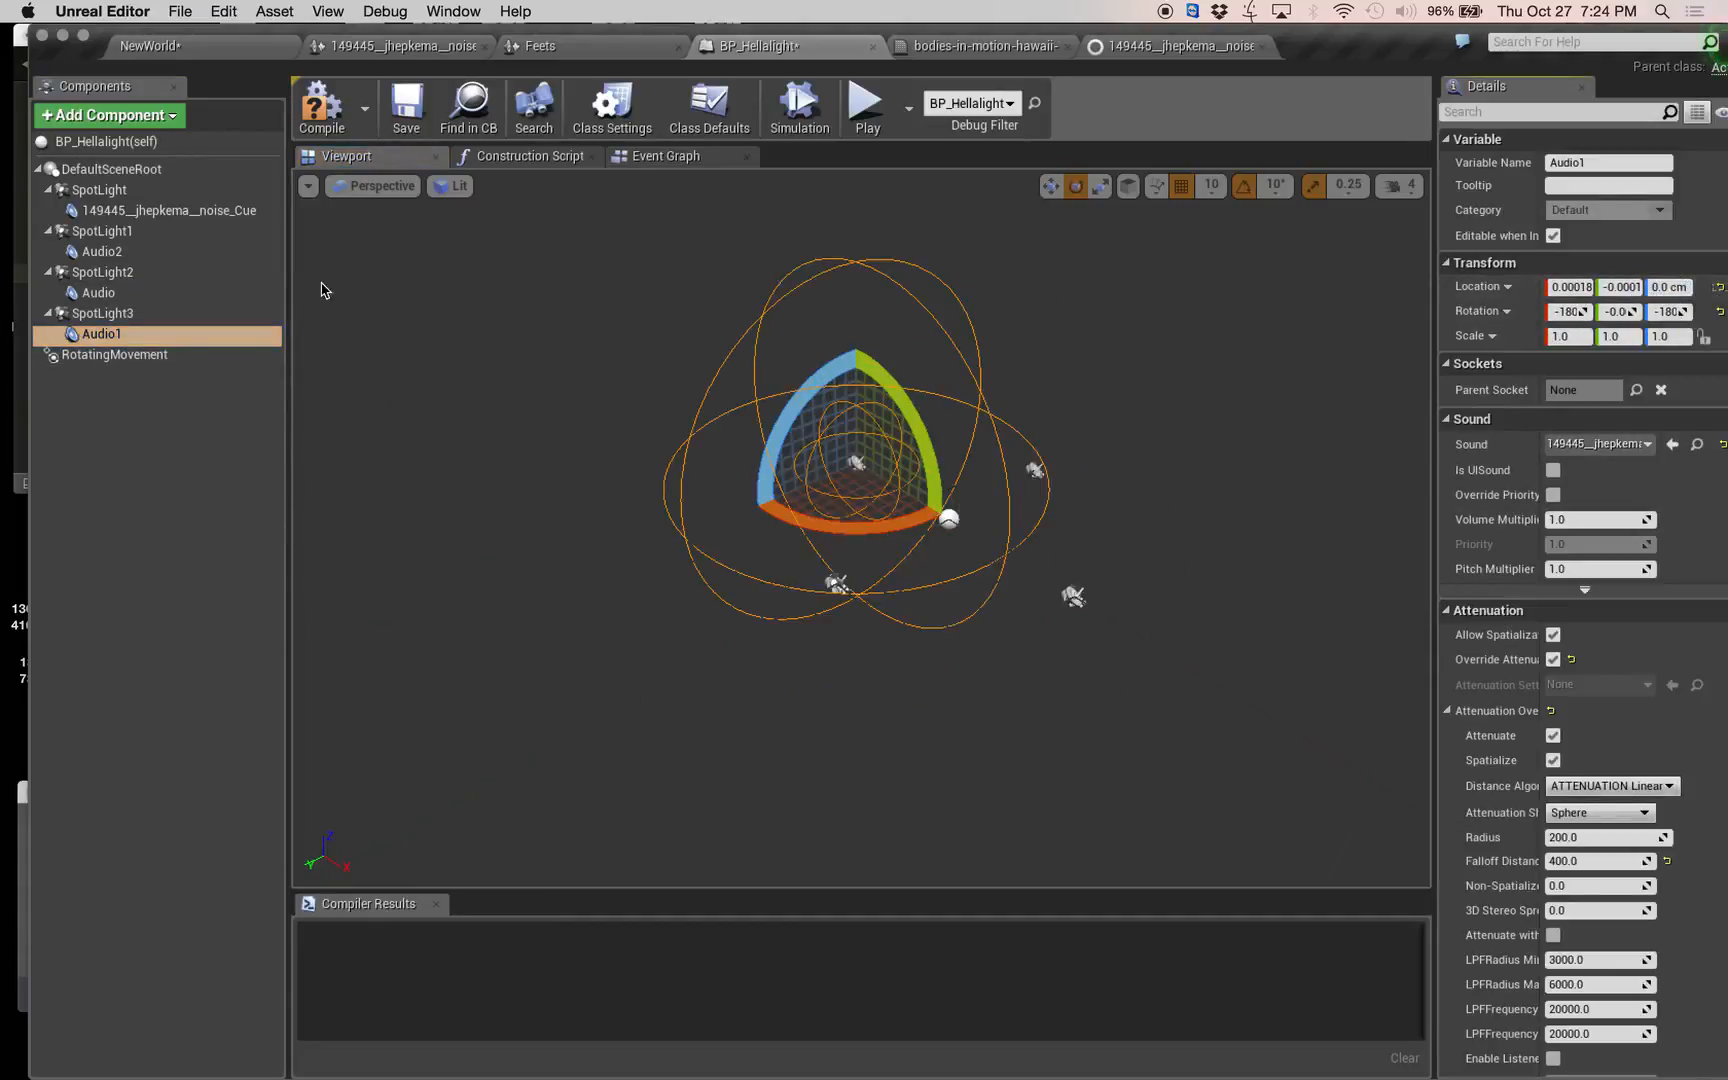
Check the placement and attenuation range of the audio component under each of the four spotlights and compile the blueprint.
{"action": "left_click", "coordinate": [125, 294]}
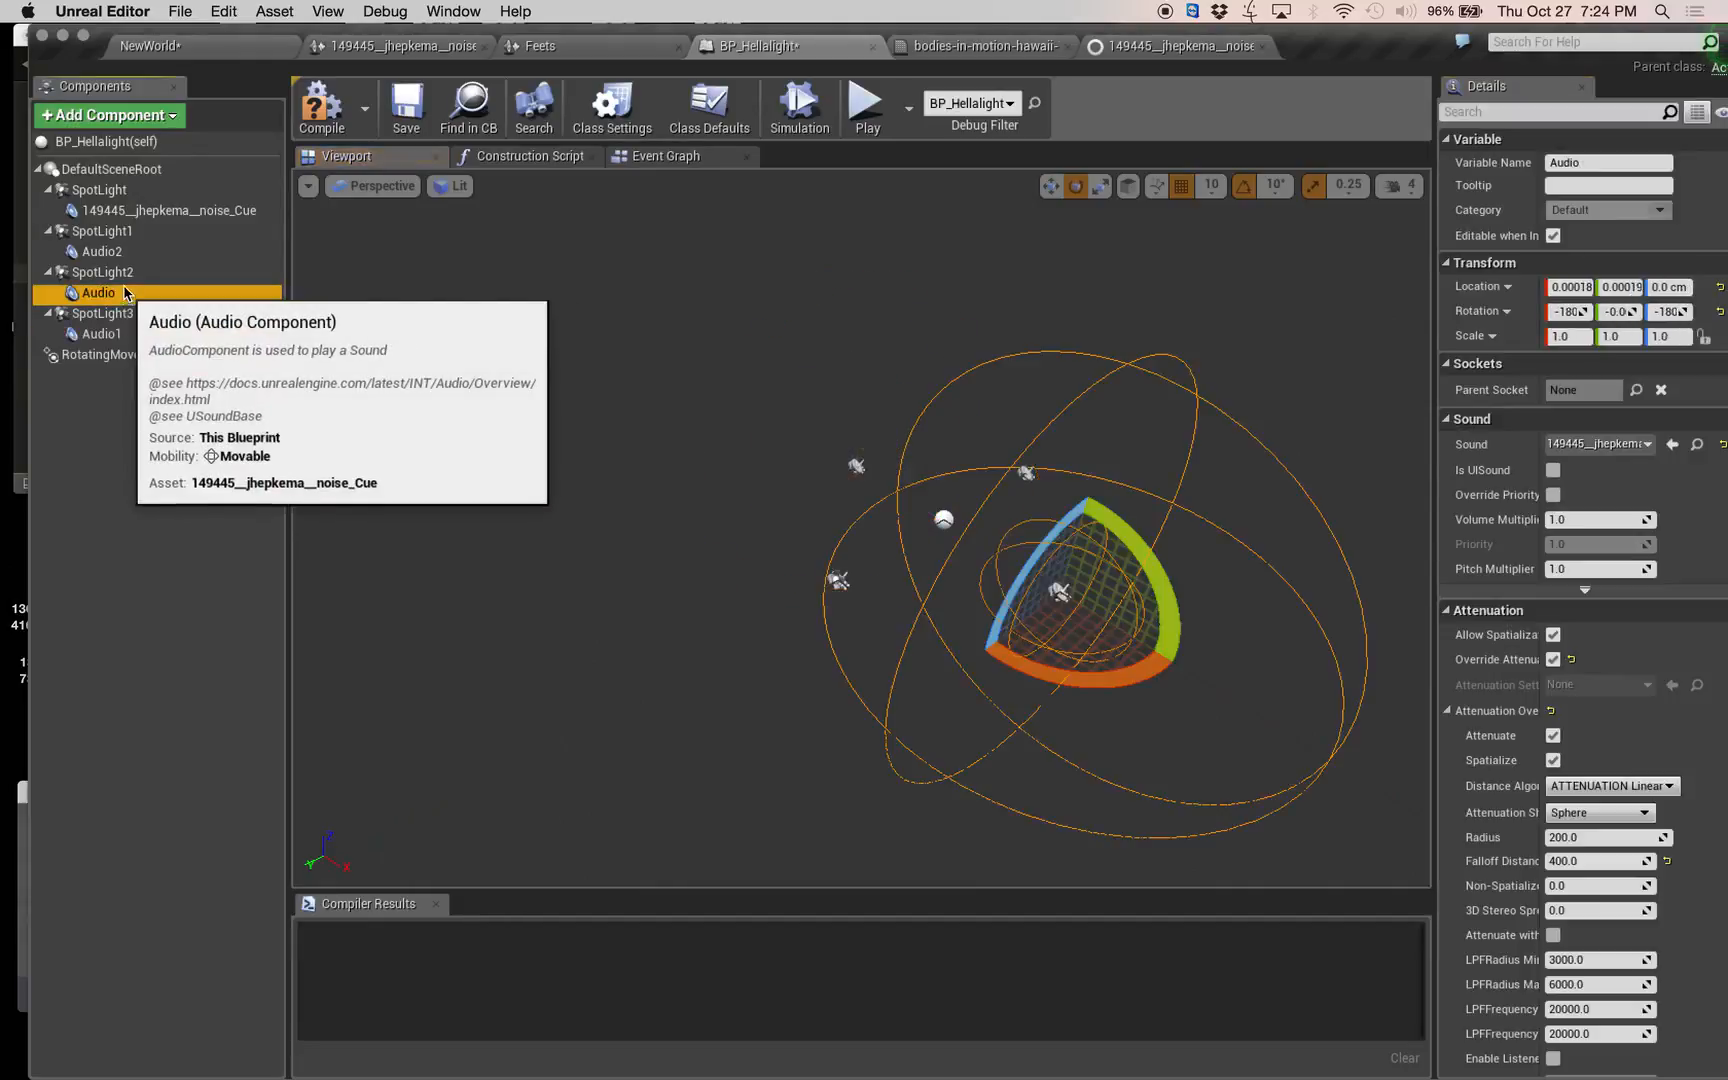
{"action": "left_click", "coordinate": [130, 253]}
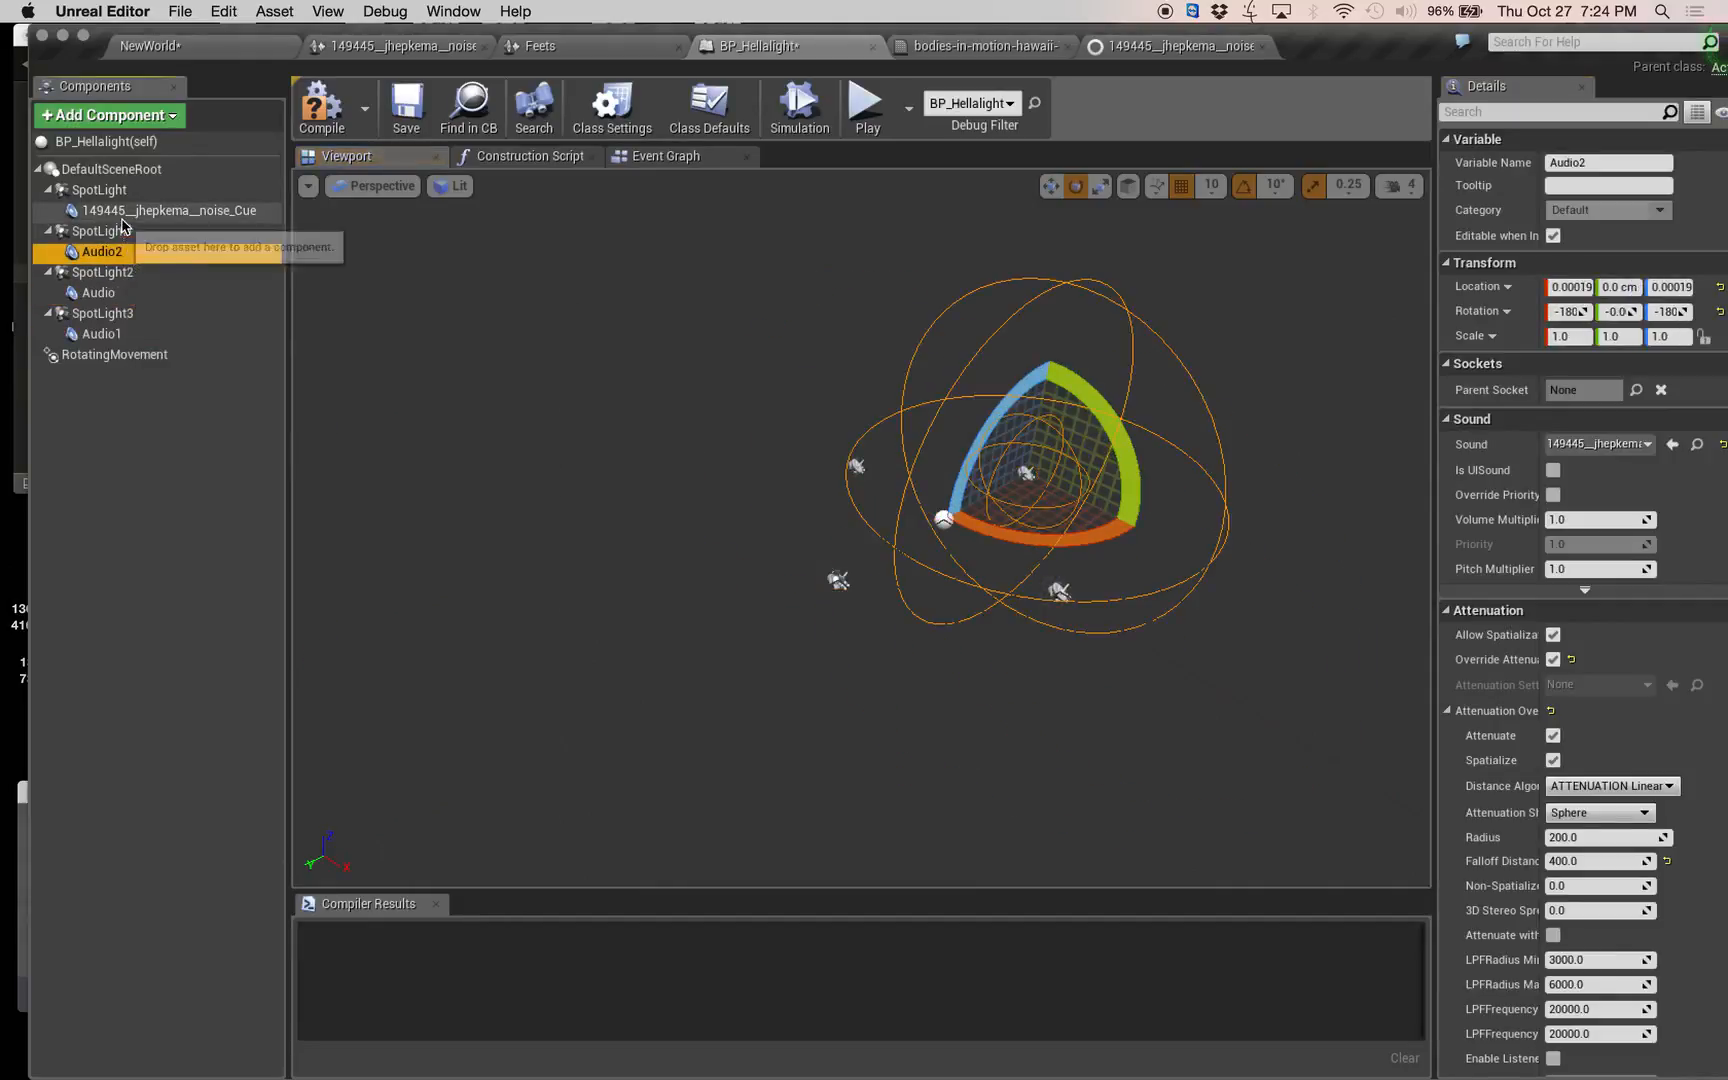
{"action": "left_click", "coordinate": [130, 211]}
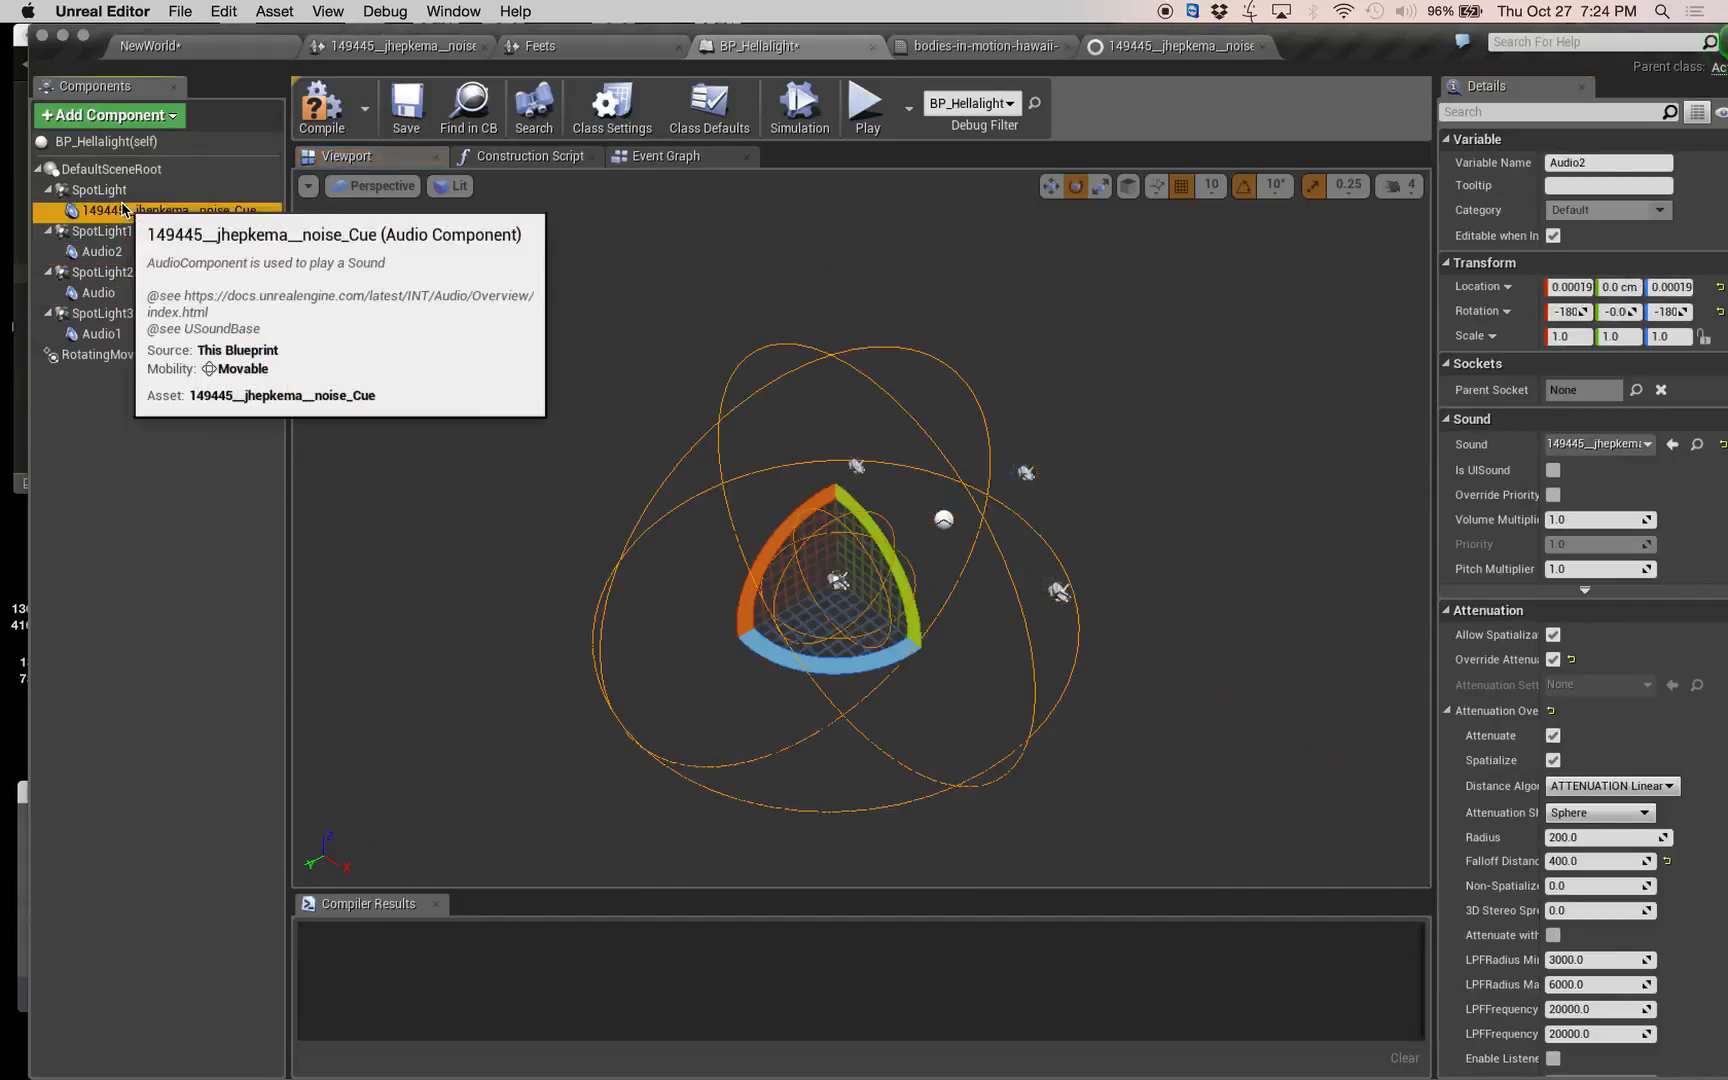
{"action": "left_click", "coordinate": [131, 334]}
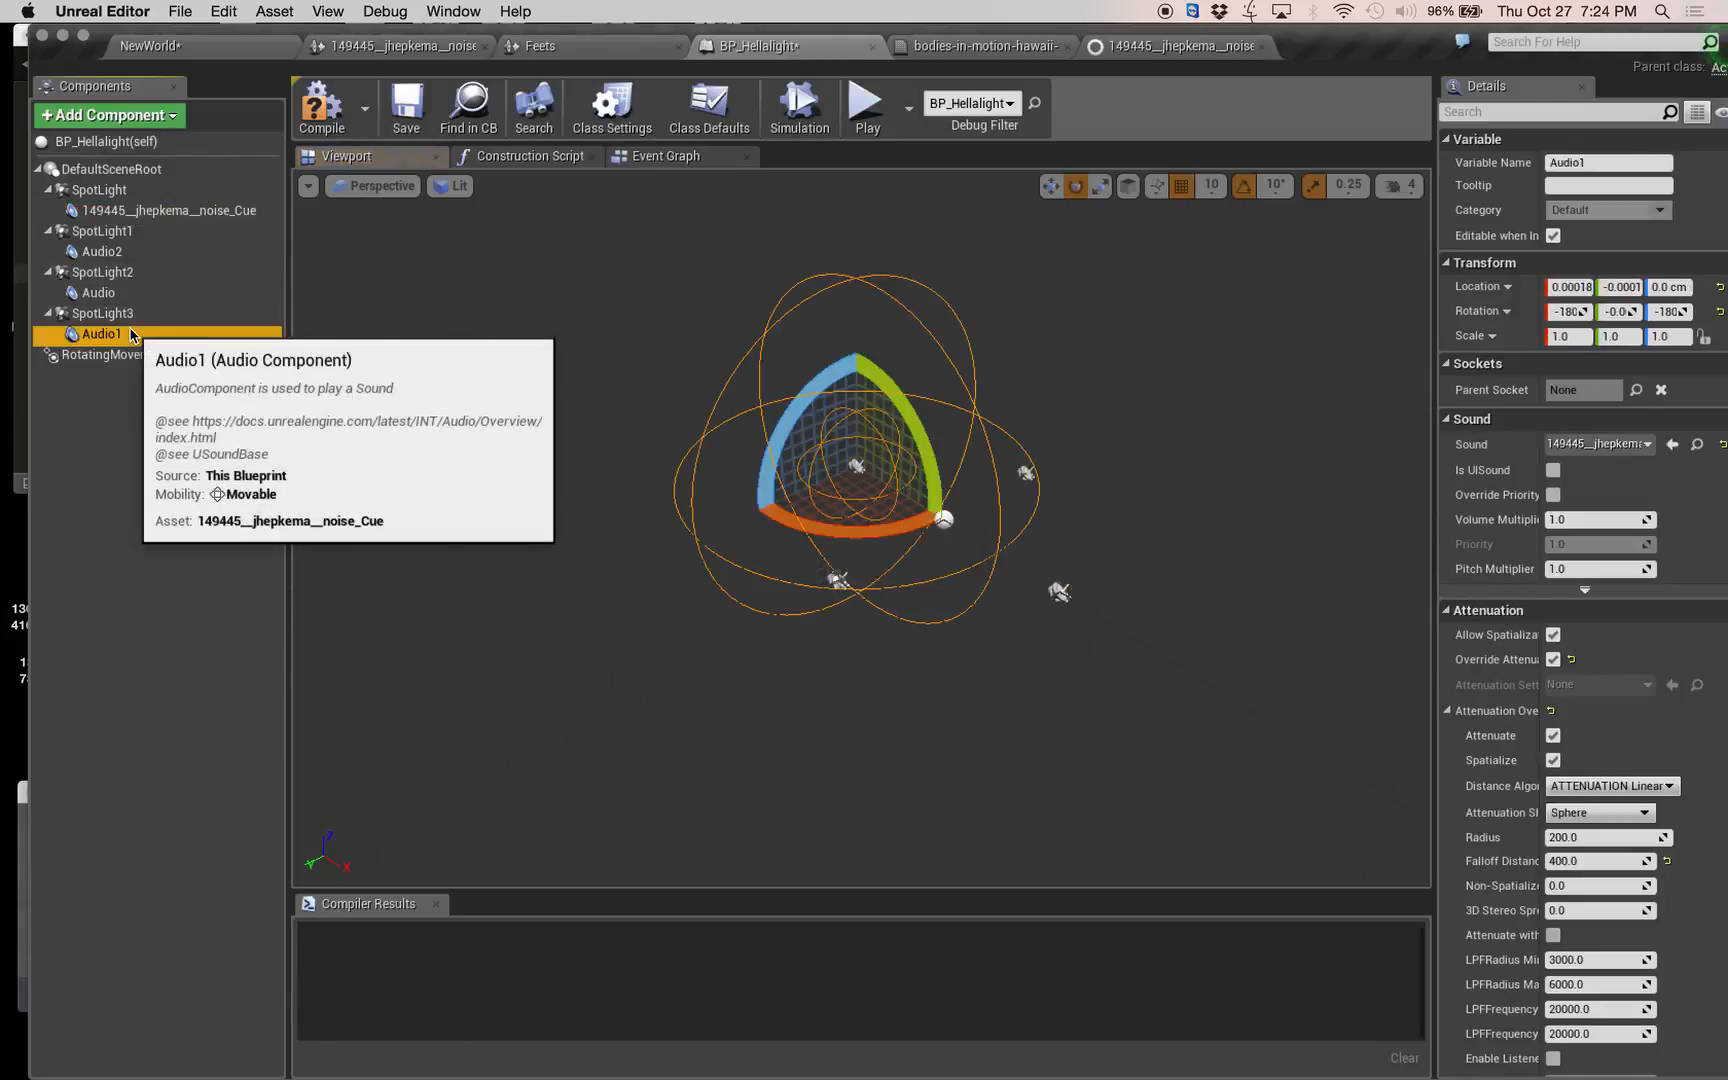
{"action": "left_click", "coordinate": [323, 130]}
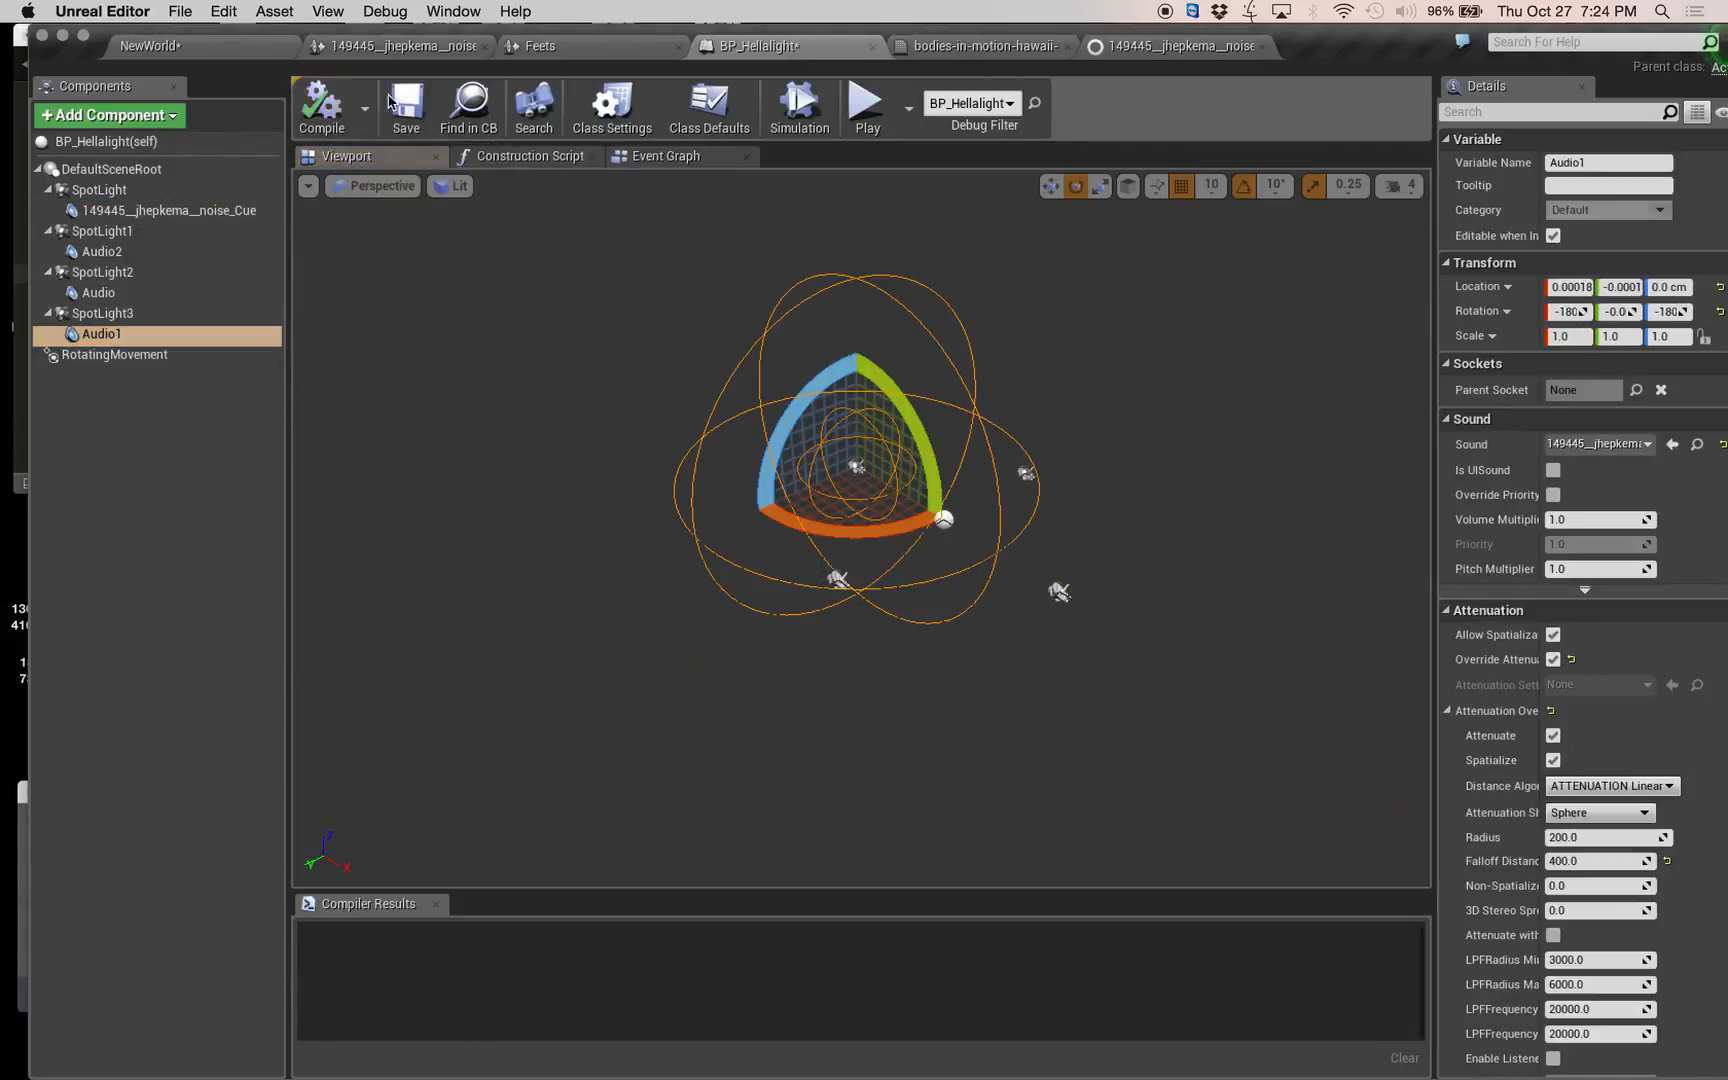
Save the modified NewWorld level and start playing it.
{"action": "left_click", "coordinate": [212, 52]}
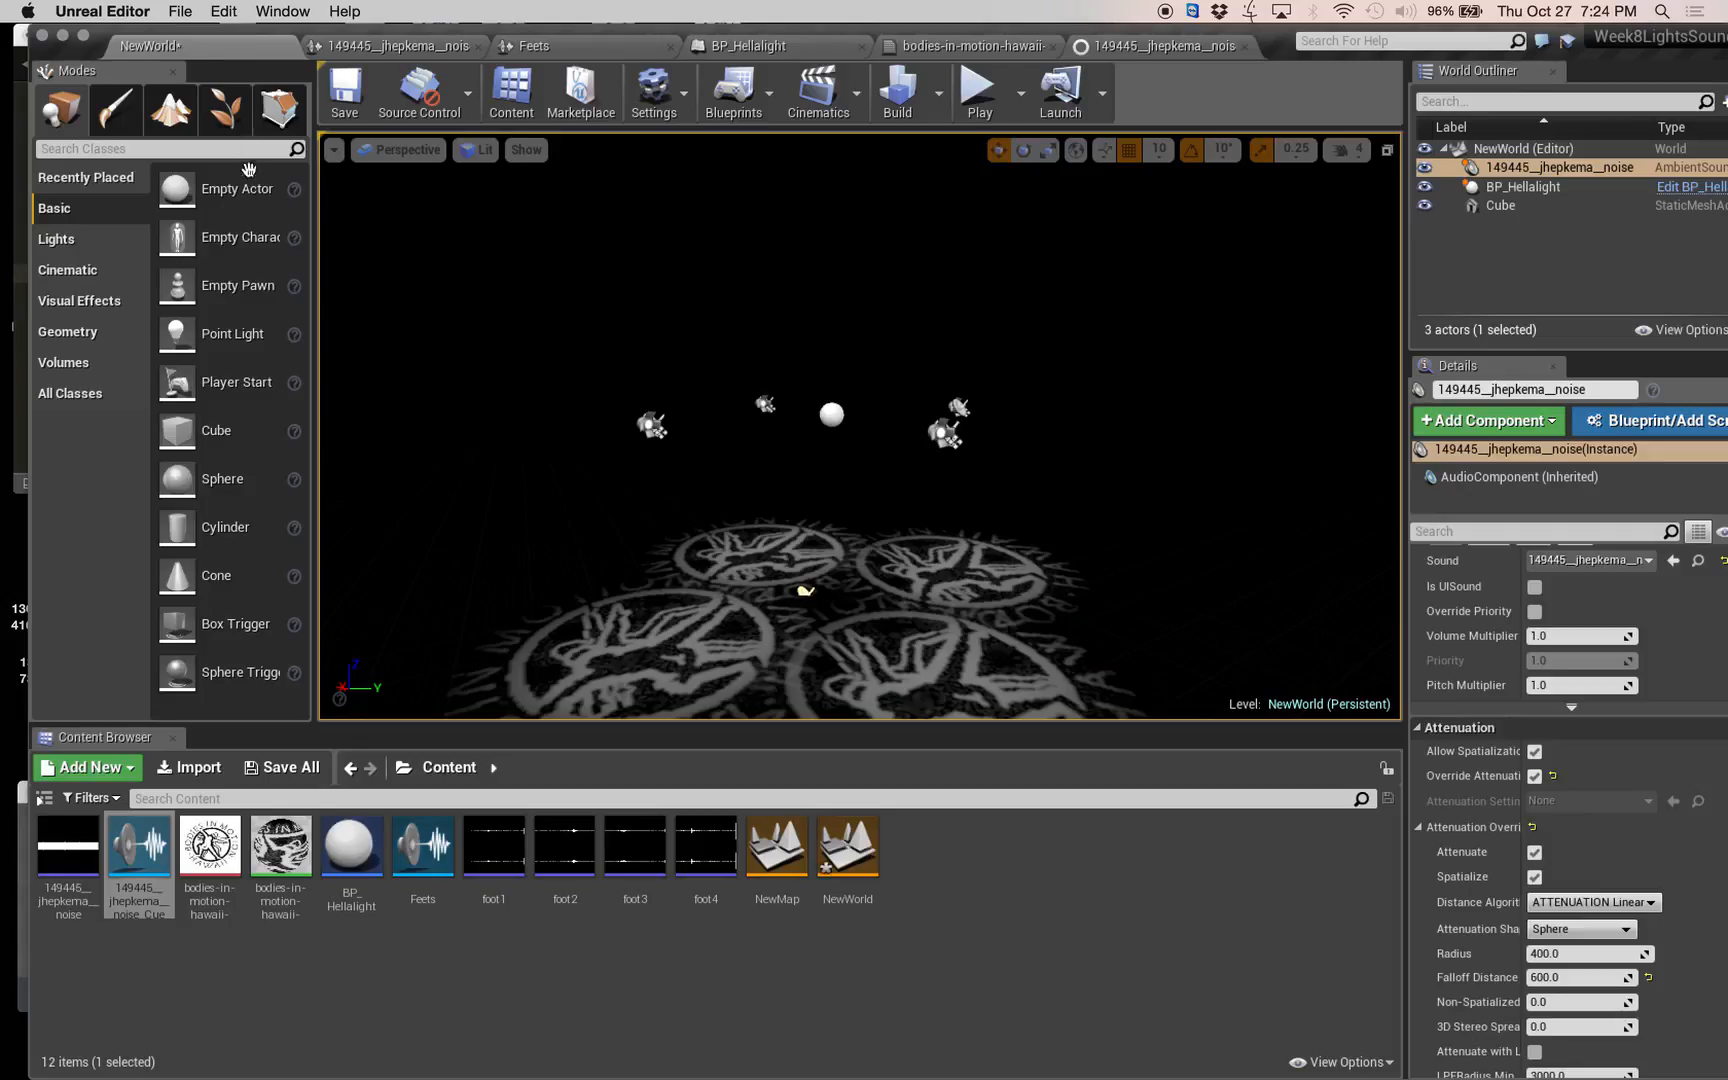
{"action": "left_click", "coordinate": [290, 768]}
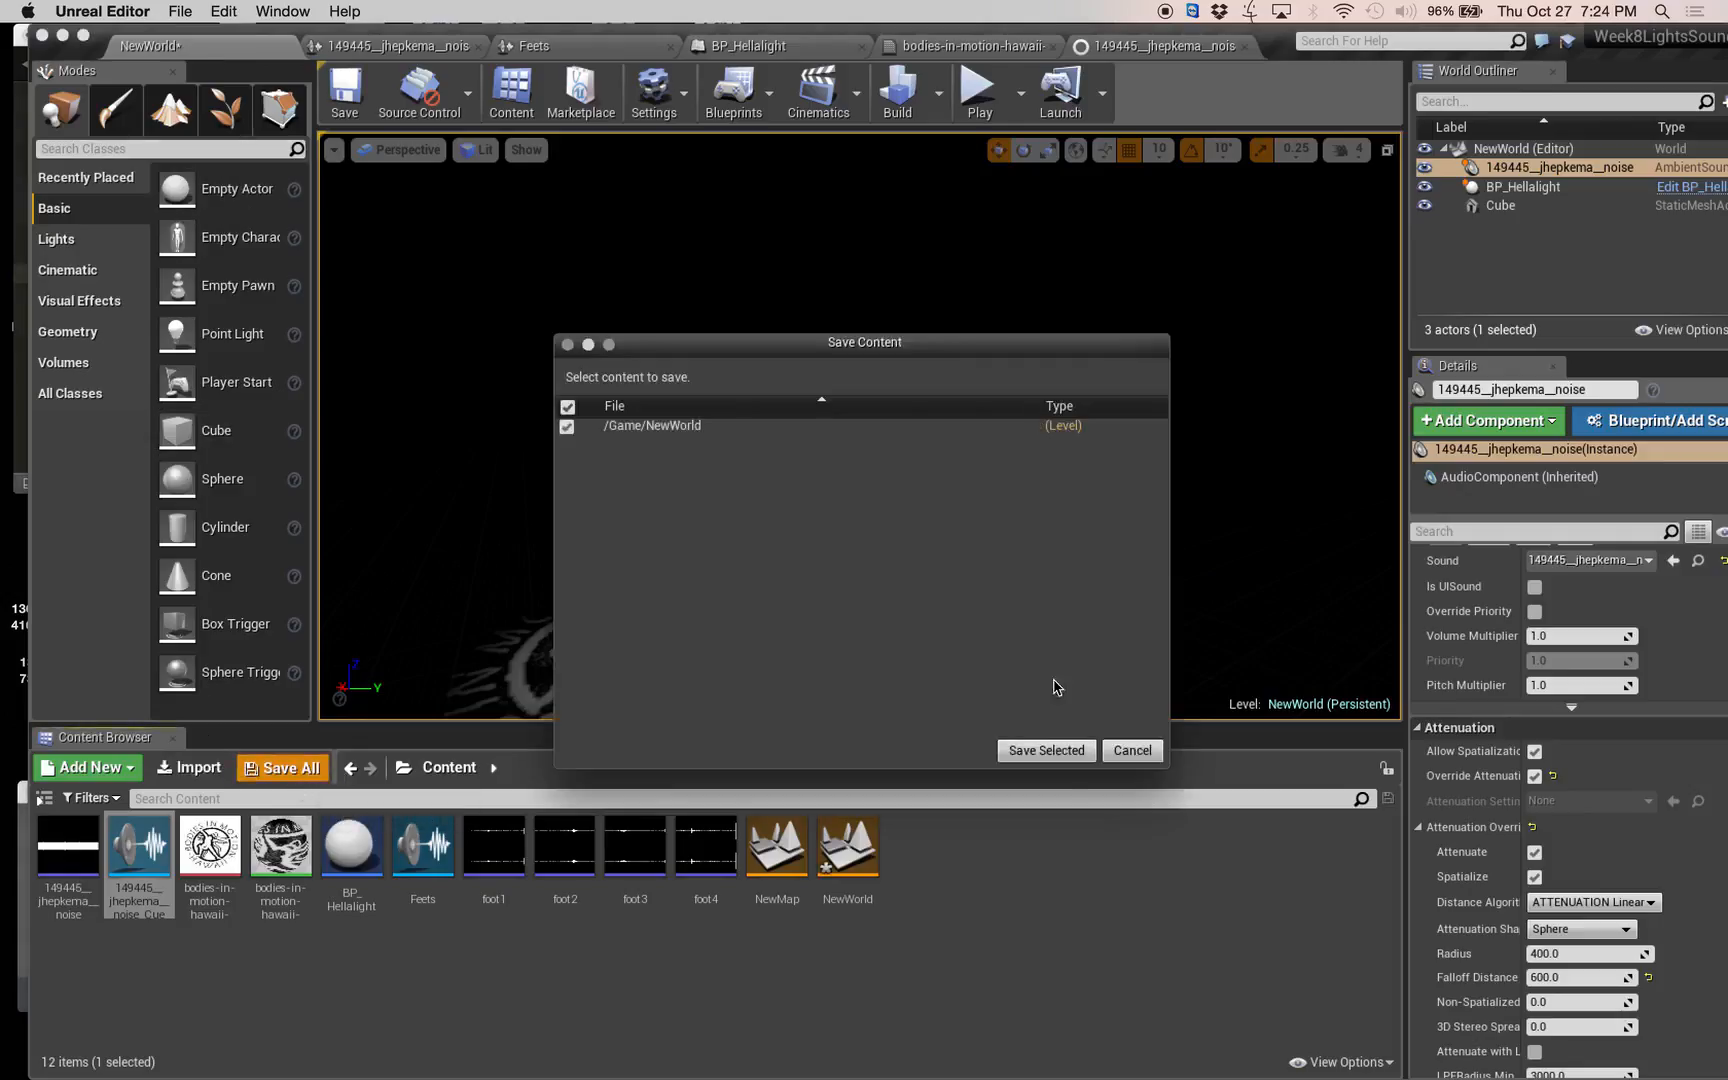
{"action": "left_click", "coordinate": [1046, 750]}
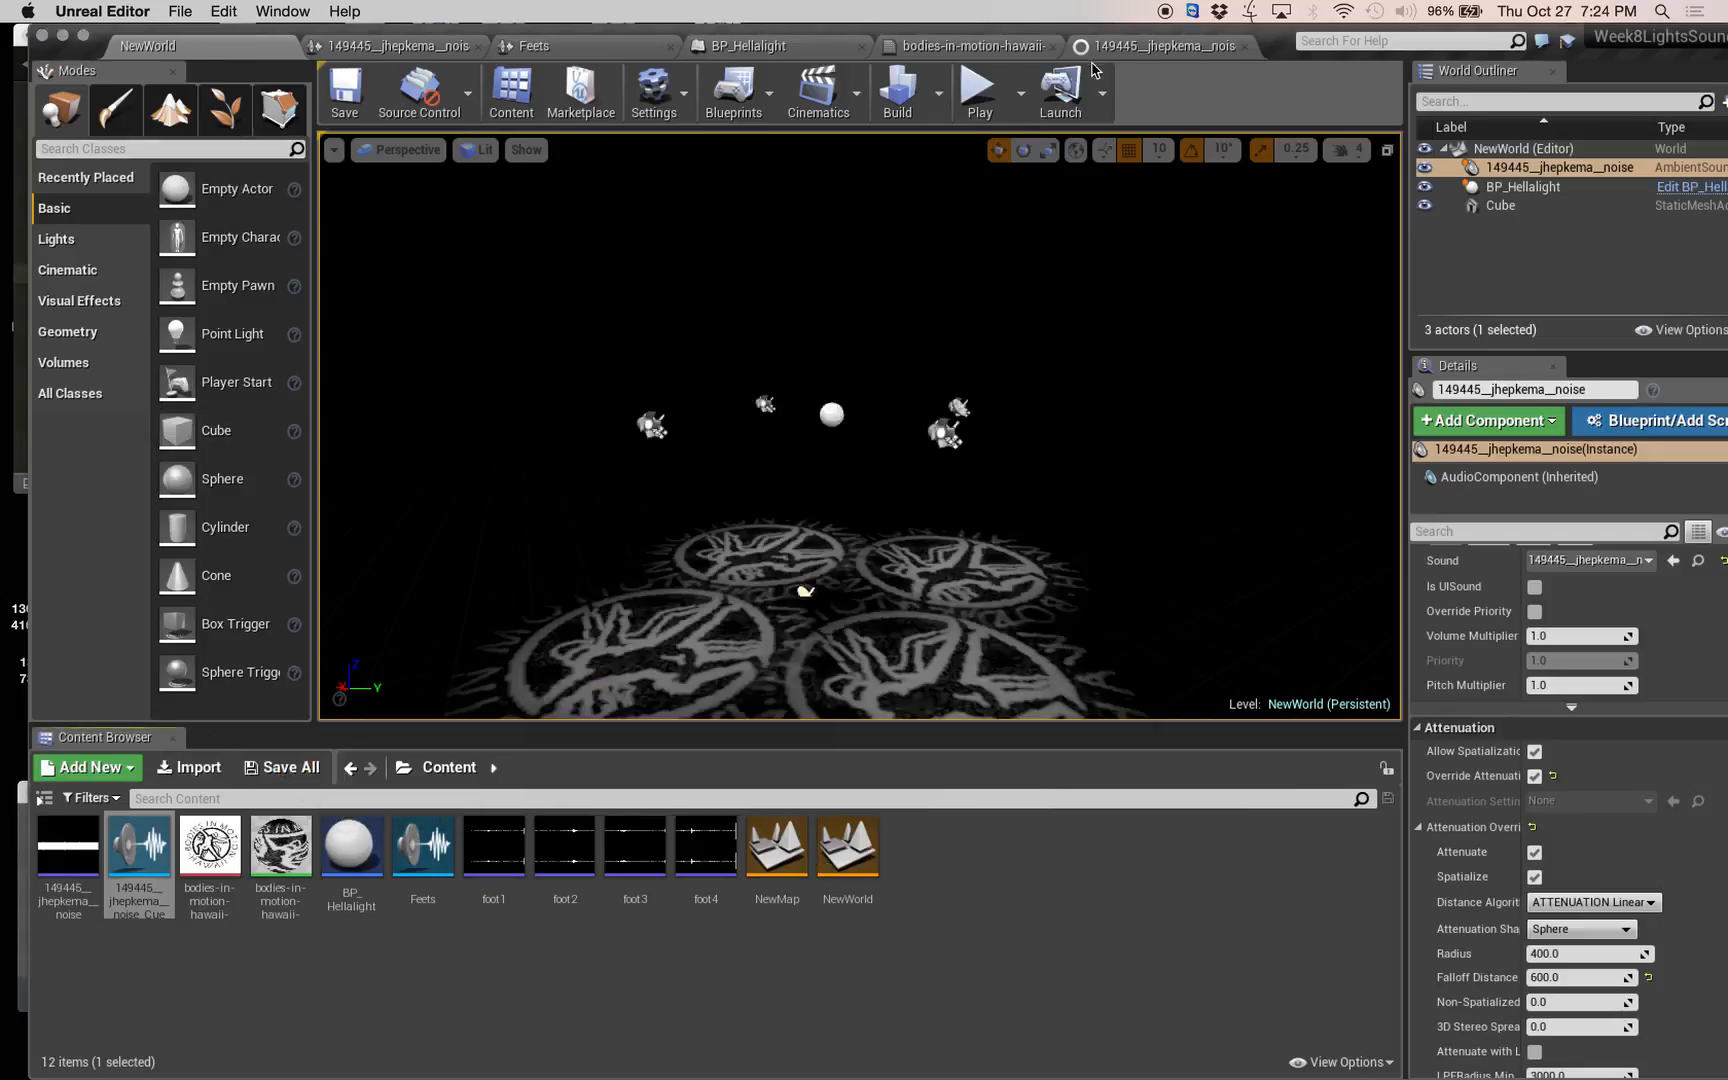
{"action": "left_click", "coordinate": [979, 88]}
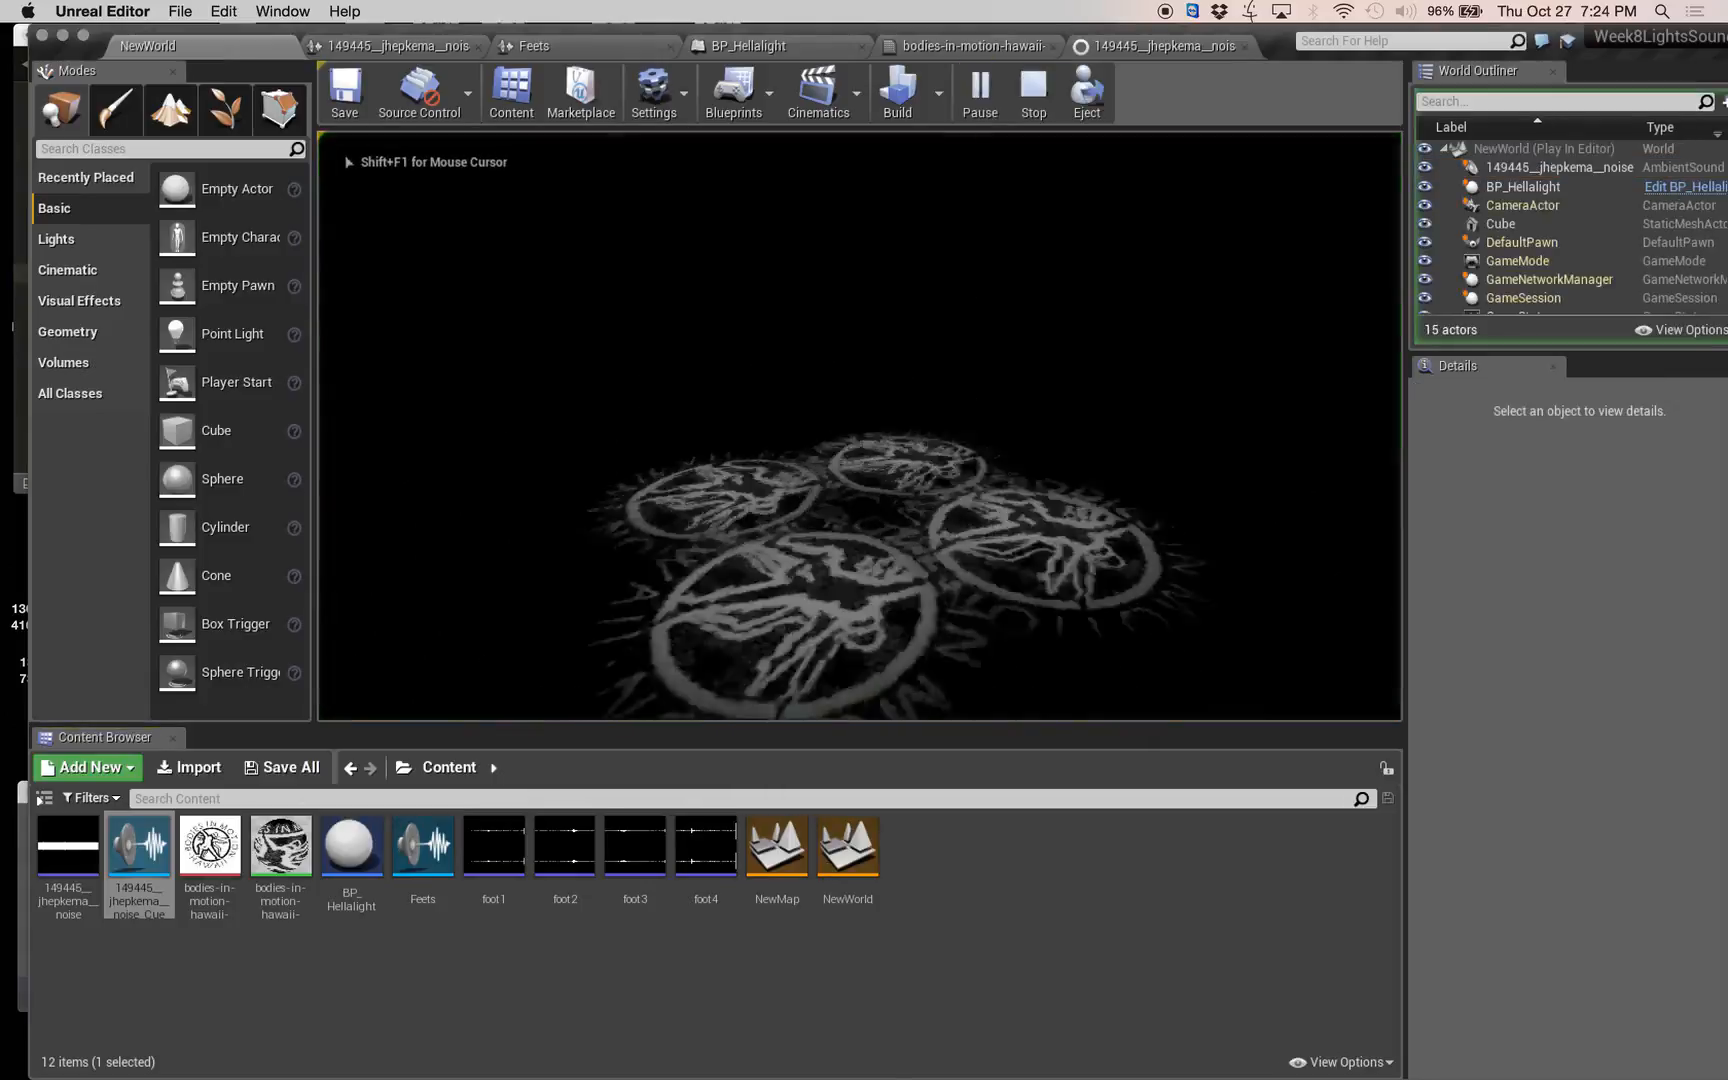
Move back and forth past the projected lights to test the sound, end play, and review the noise cue's Doppler node.
{"action": "key", "text": "w"}
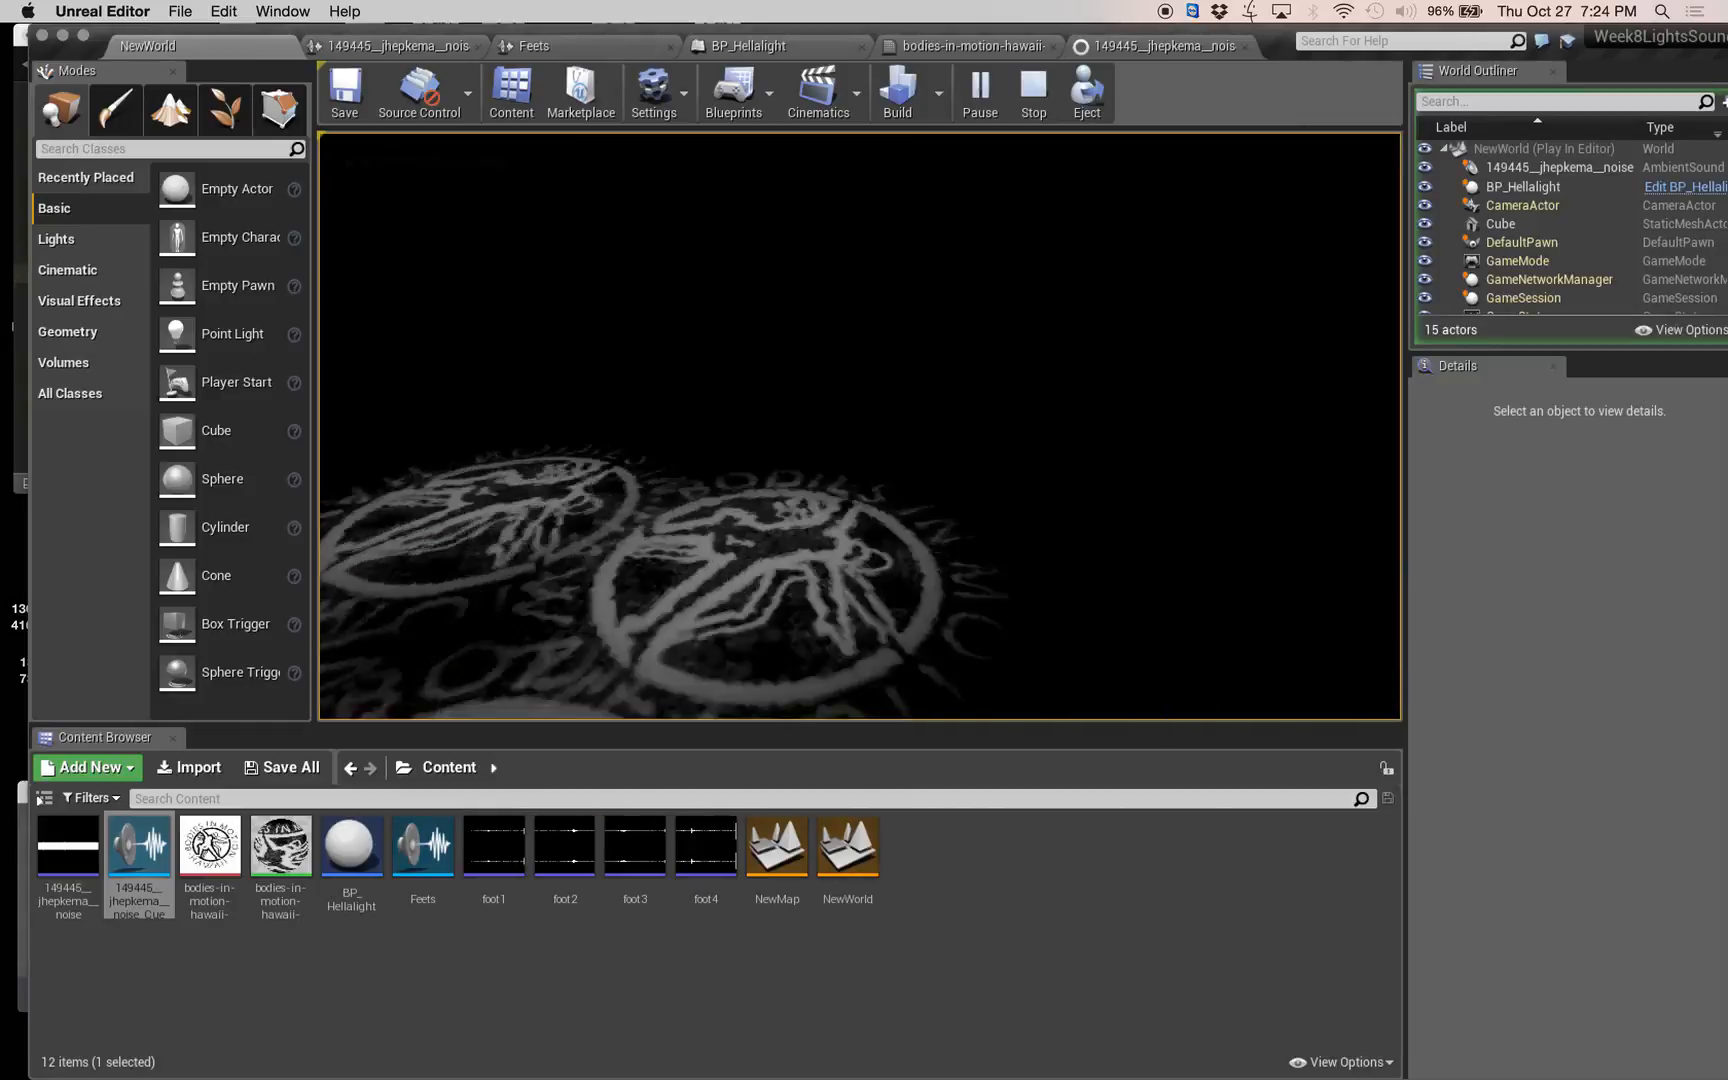
{"action": "key", "text": "s"}
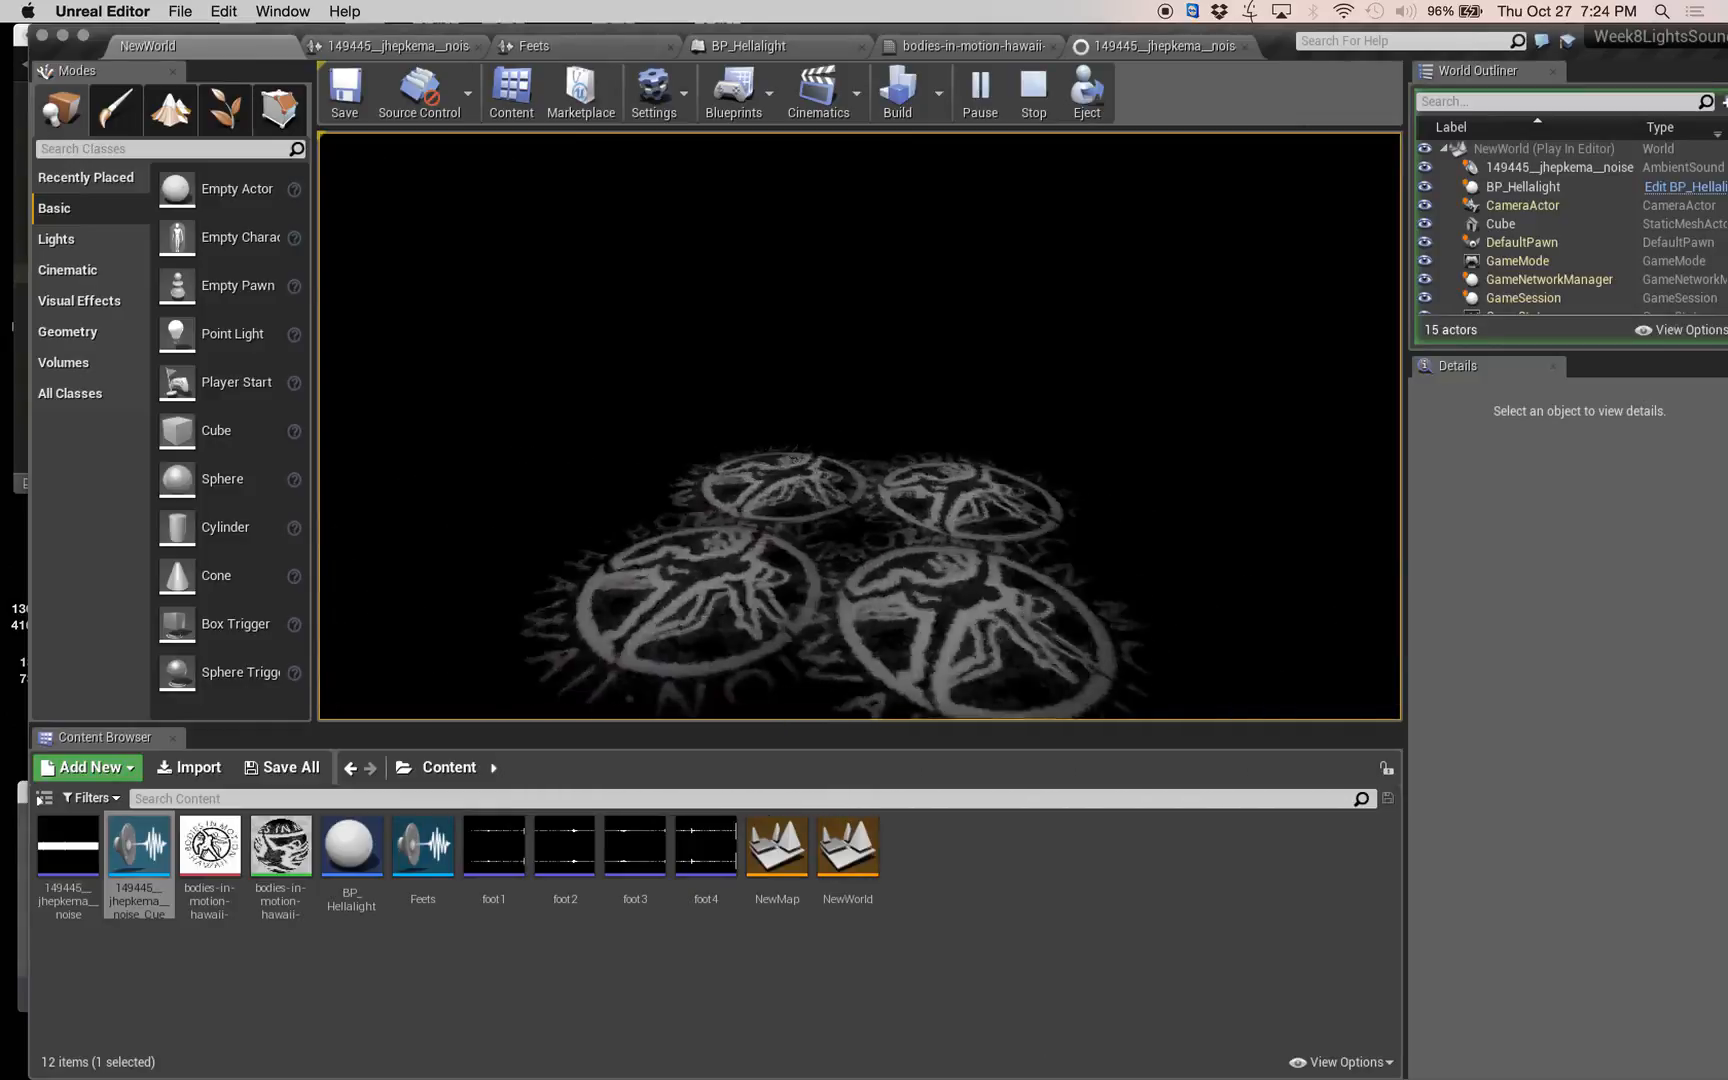
{"action": "key", "text": "w"}
{"action": "key", "text": "s"}
{"action": "key", "text": "w"}
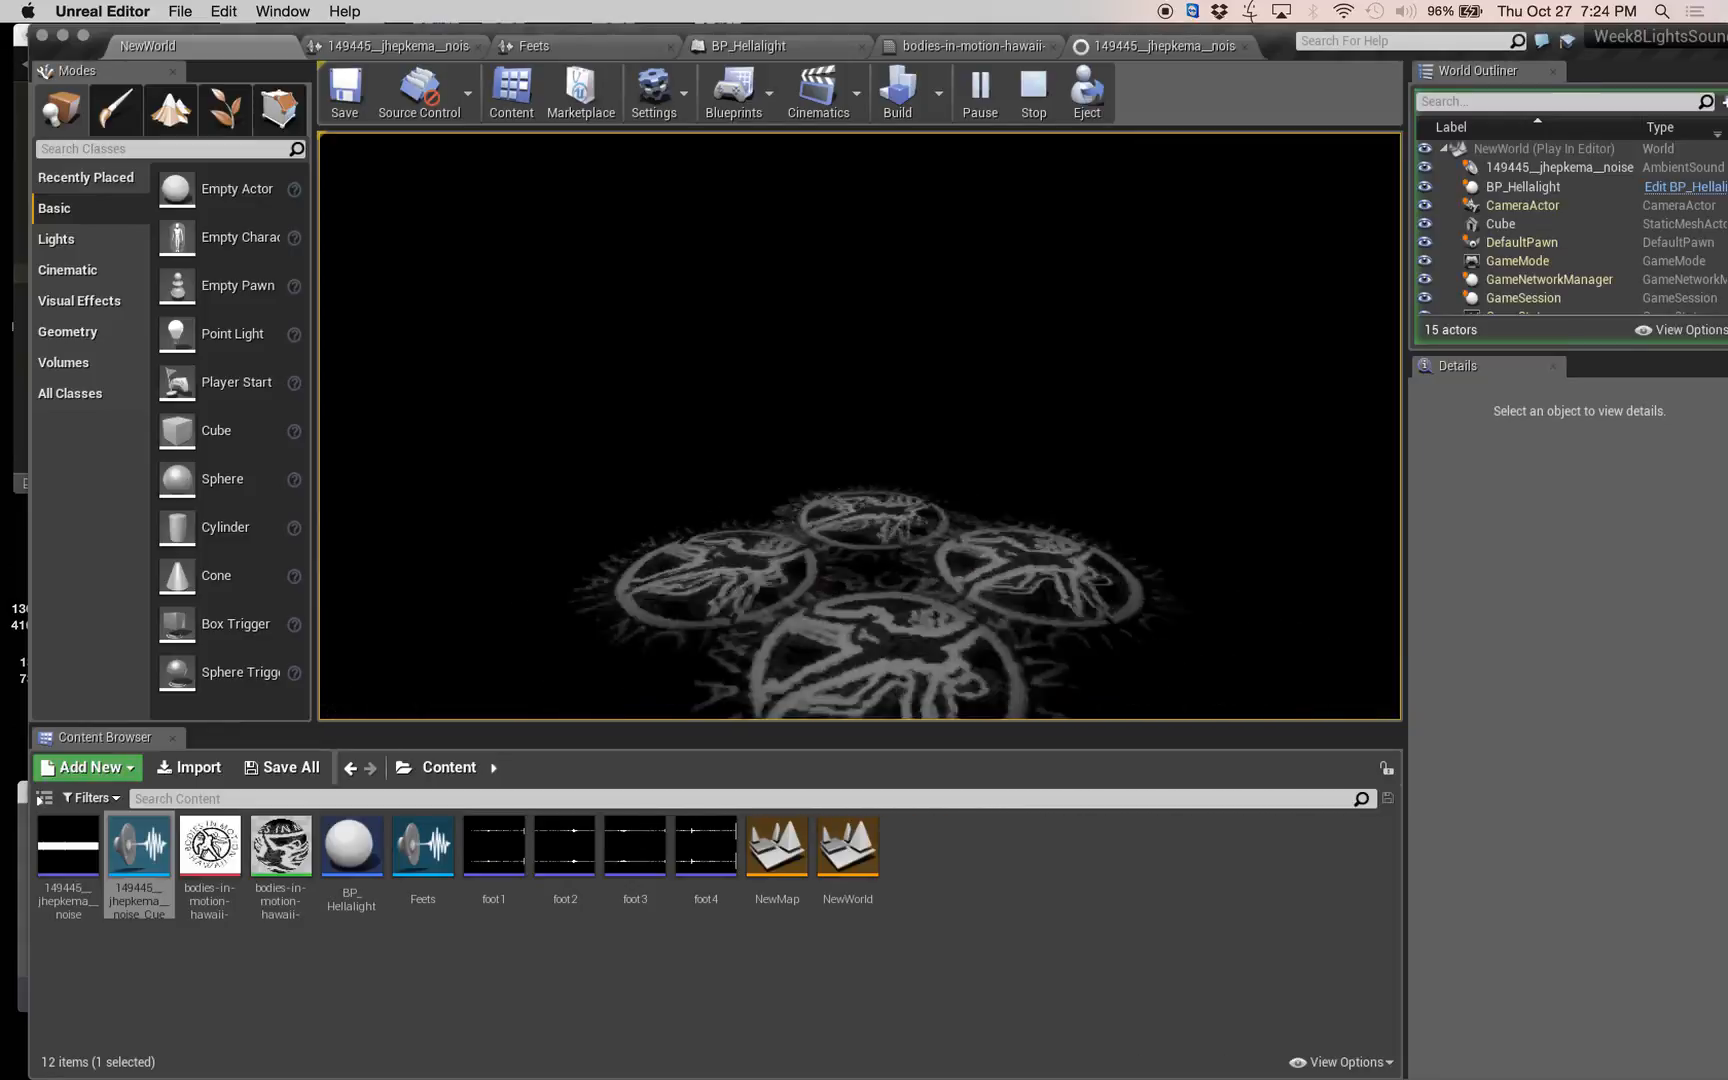
{"action": "key", "text": "Escape"}
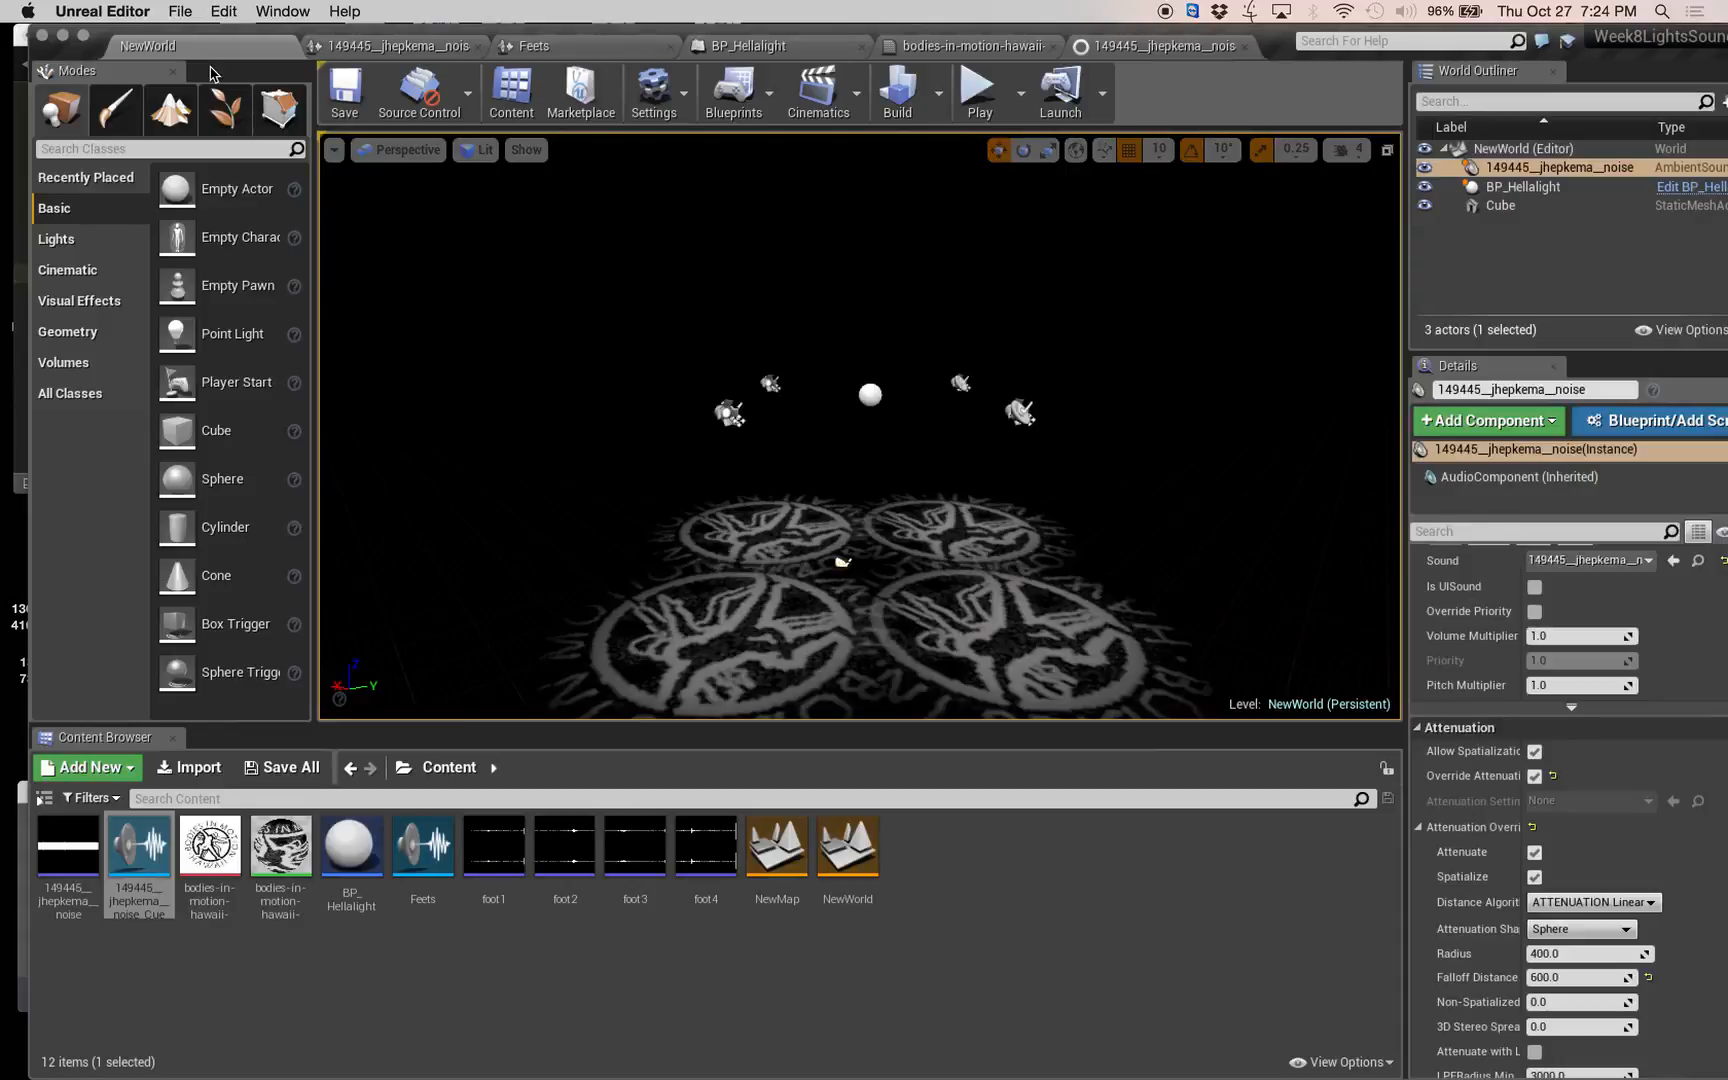
{"action": "left_click", "coordinate": [385, 45]}
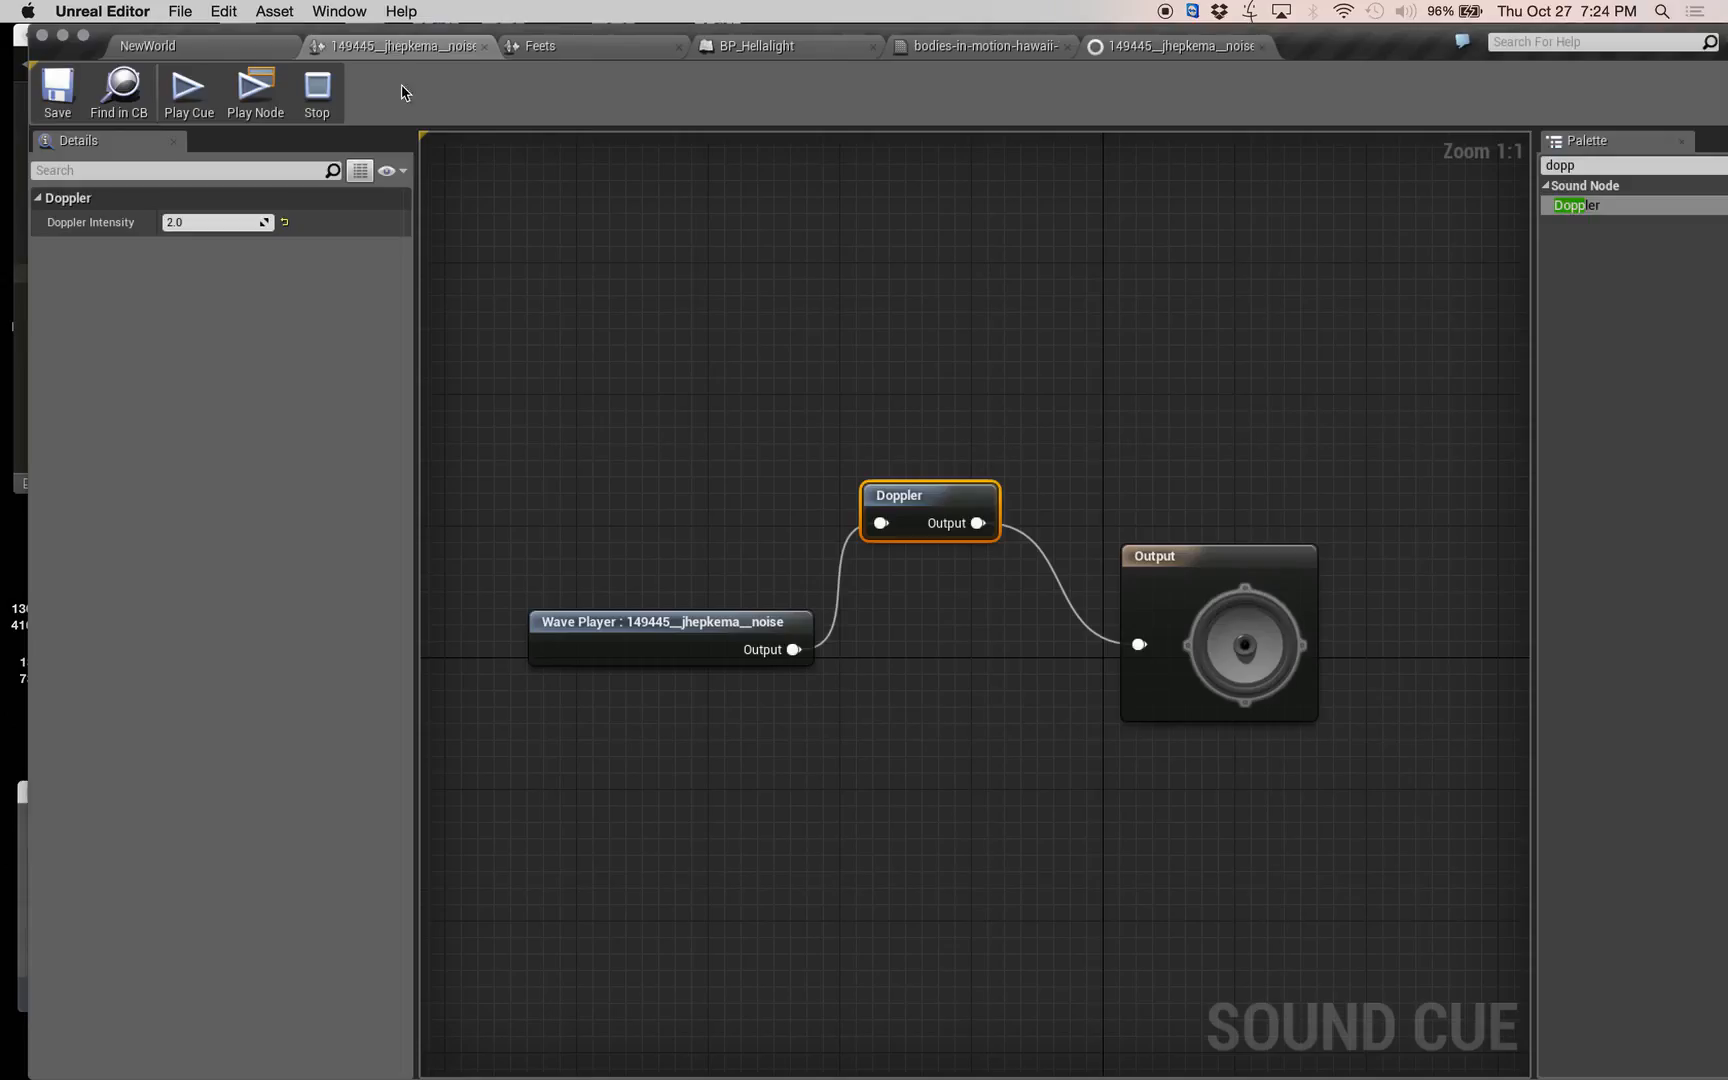
{"action": "left_click", "coordinate": [223, 47]}
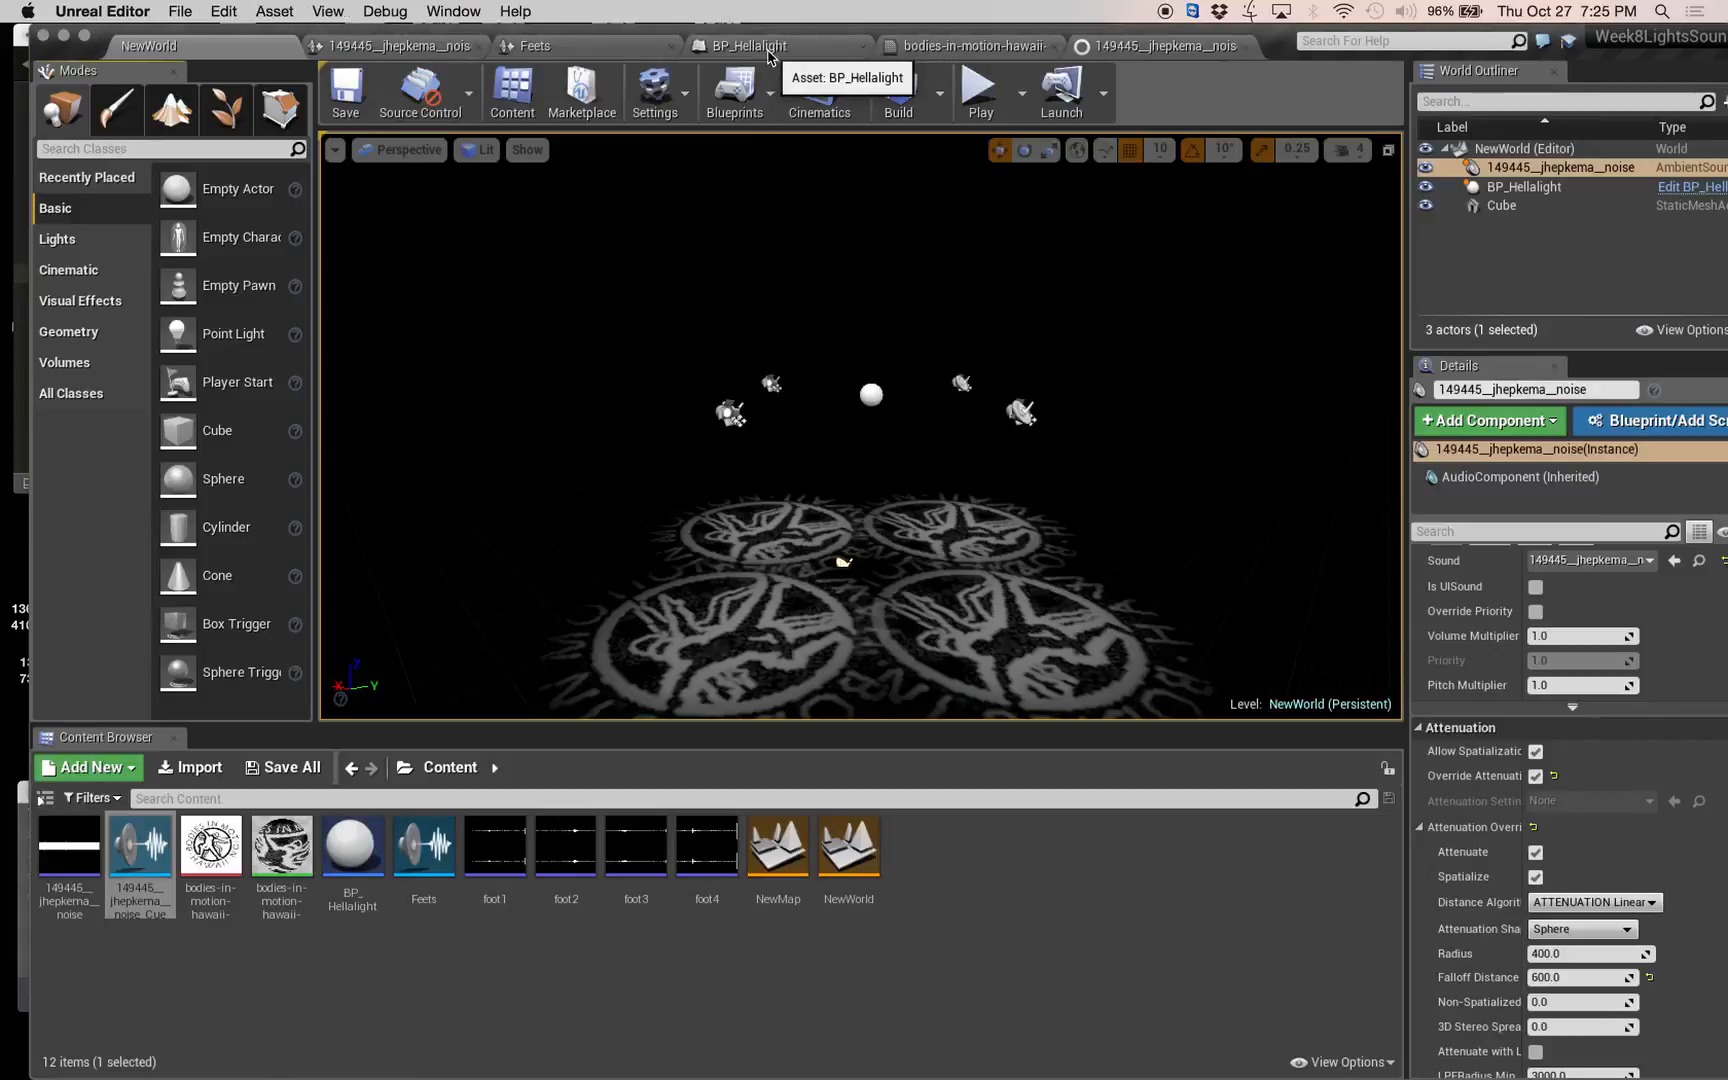
Open the bodies-in-motion-hawaii-74148194_Mat material and add a Time node above the texture sample.
{"action": "left_click", "coordinate": [845, 48]}
{"action": "left_click", "coordinate": [950, 47]}
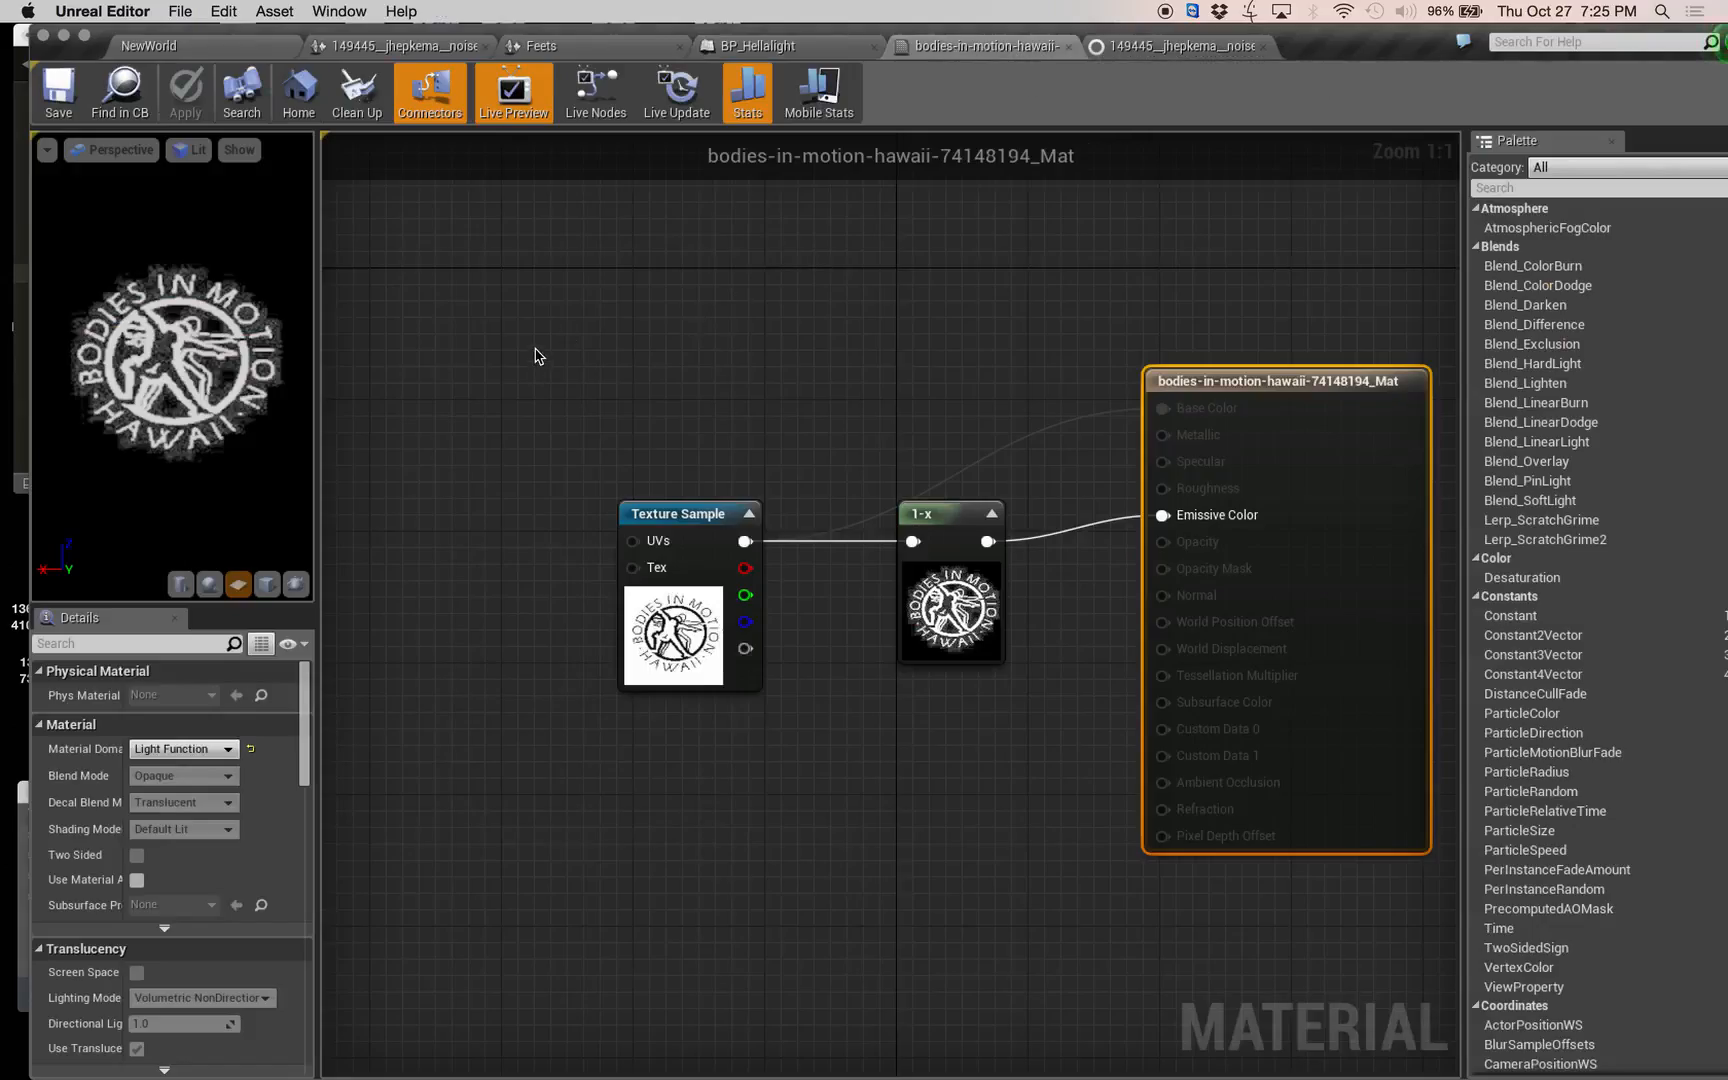
{"action": "right_click", "coordinate": [497, 327]}
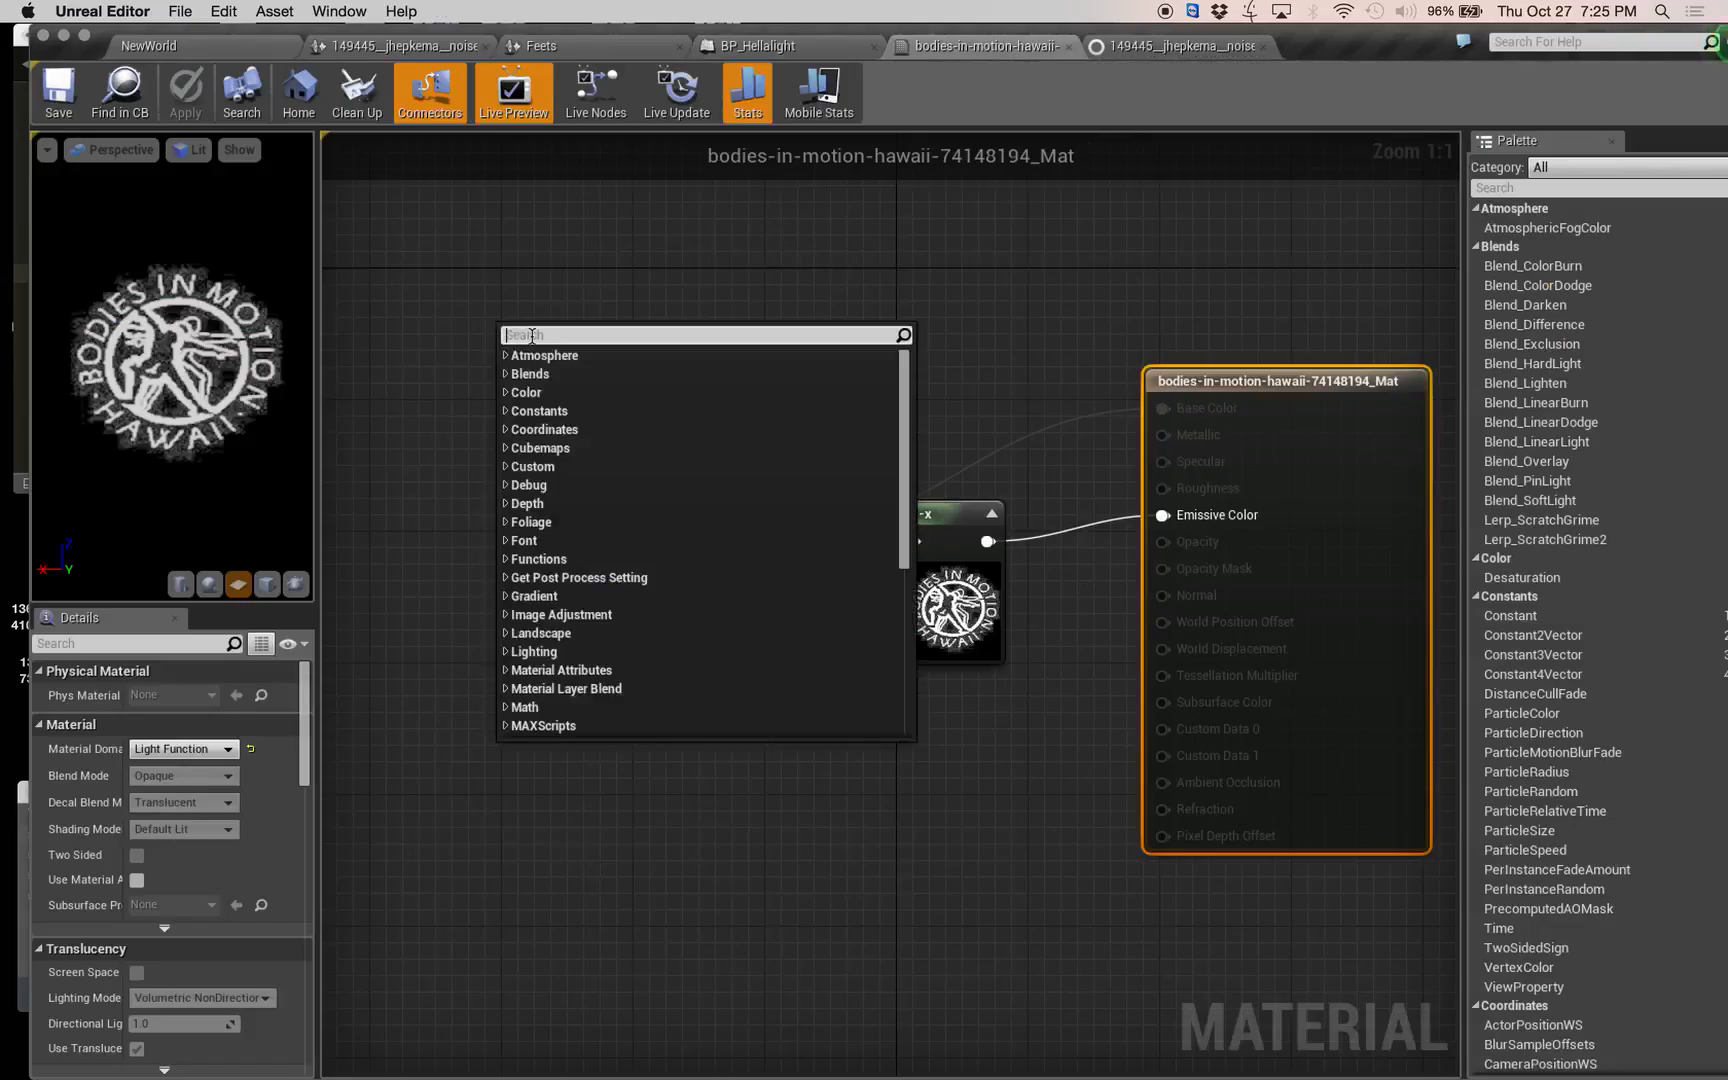
{"action": "type", "text": "time"}
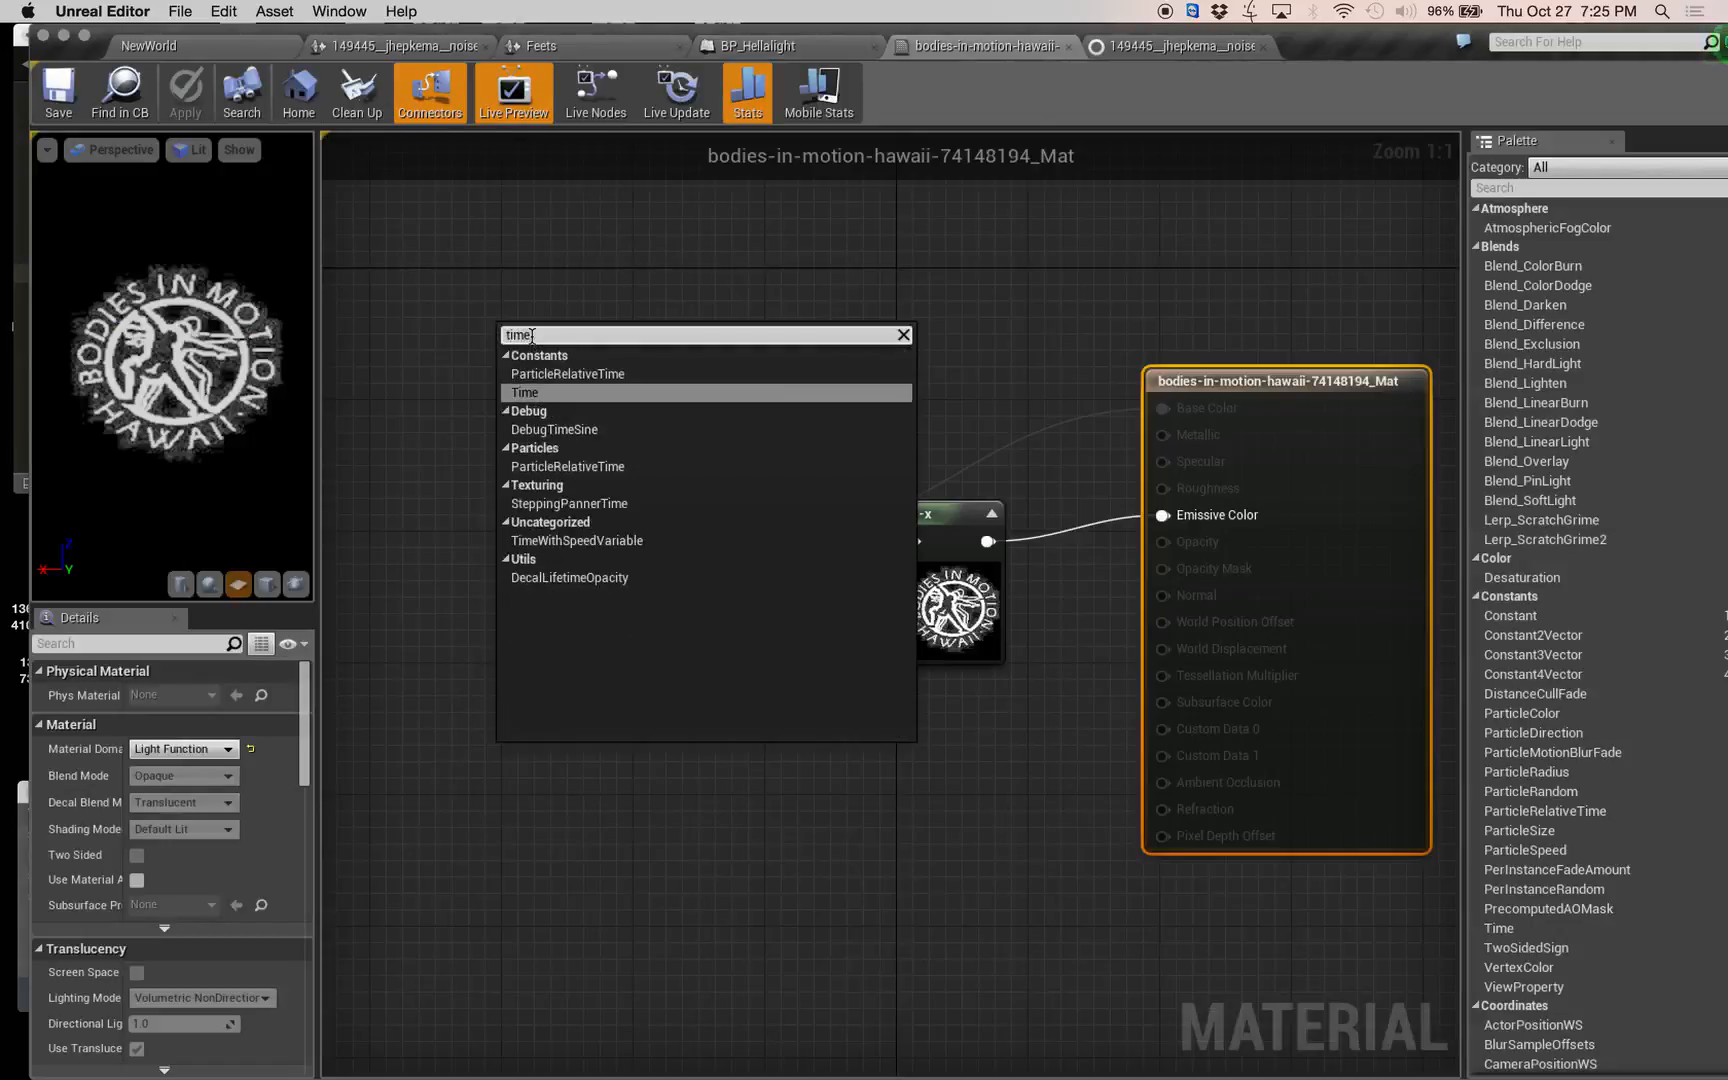
{"action": "key", "text": "Return"}
Chain a Frac node and then a Sine node onto the Time node's output and line them up in a row.
{"action": "left_click_drag", "start_coordinate": [539, 335], "coordinate": [652, 357]}
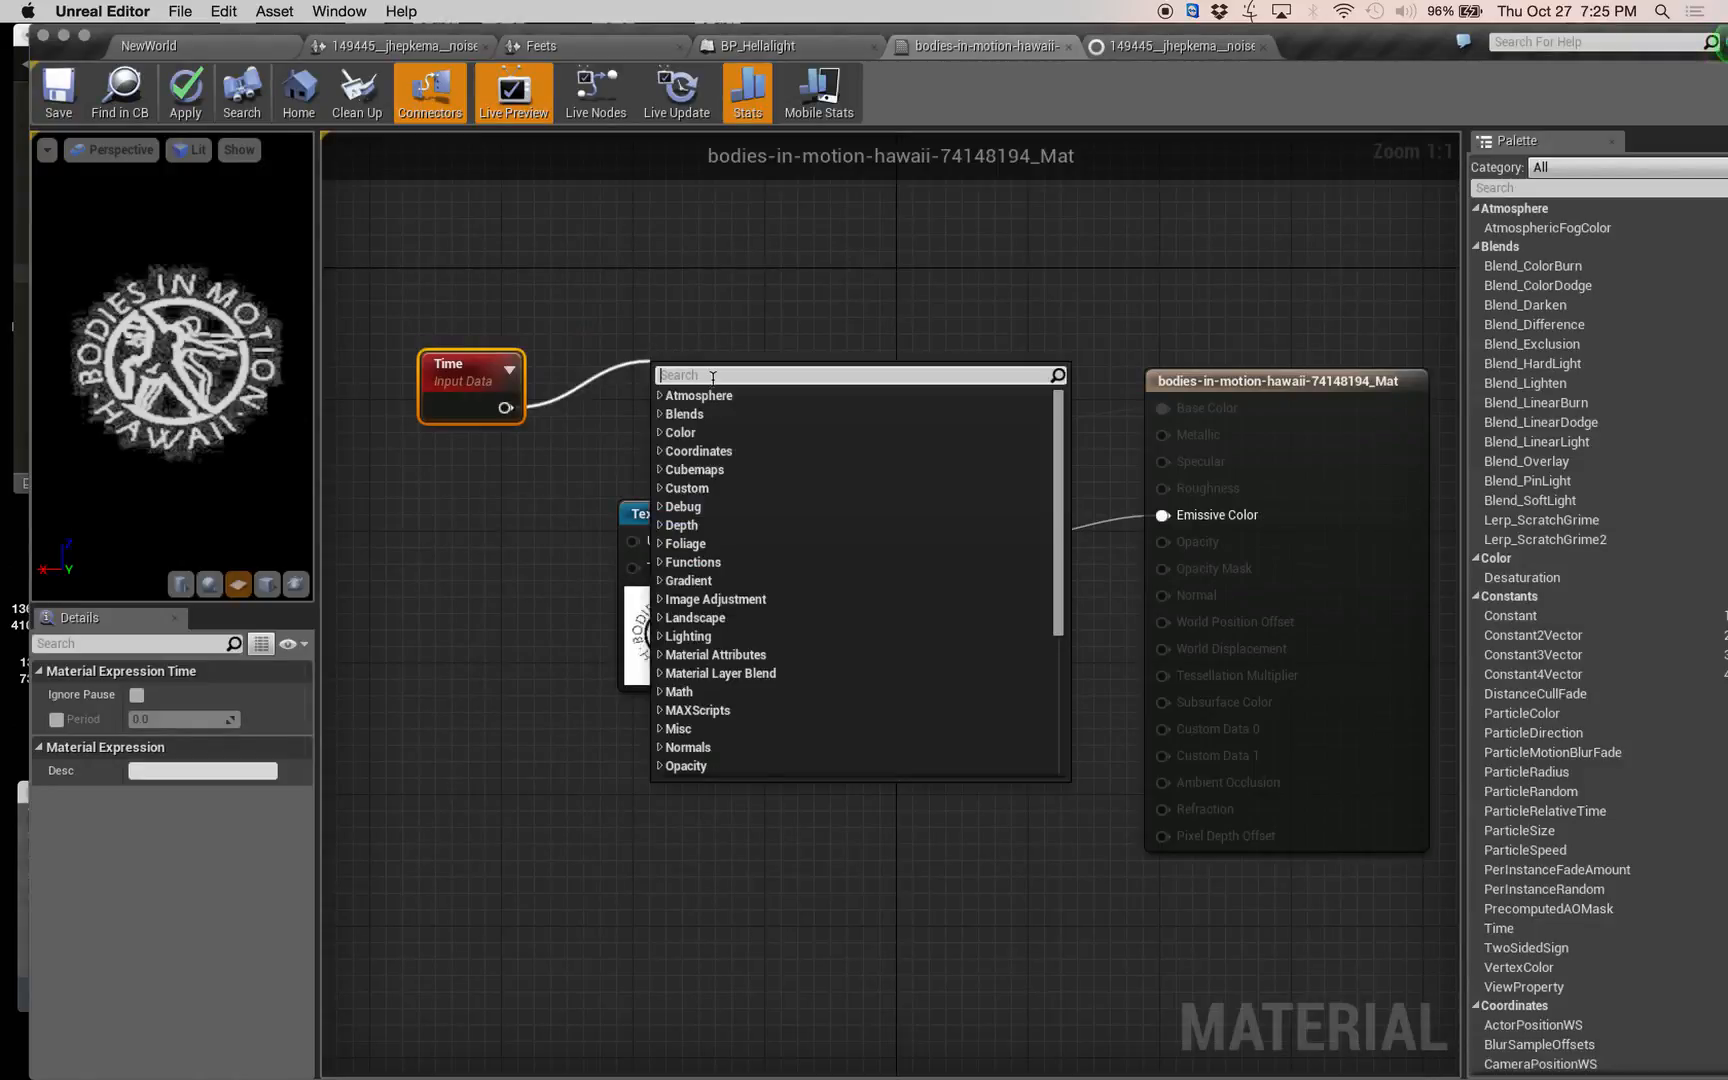
{"action": "type", "text": "frac"}
{"action": "key", "text": "Return"}
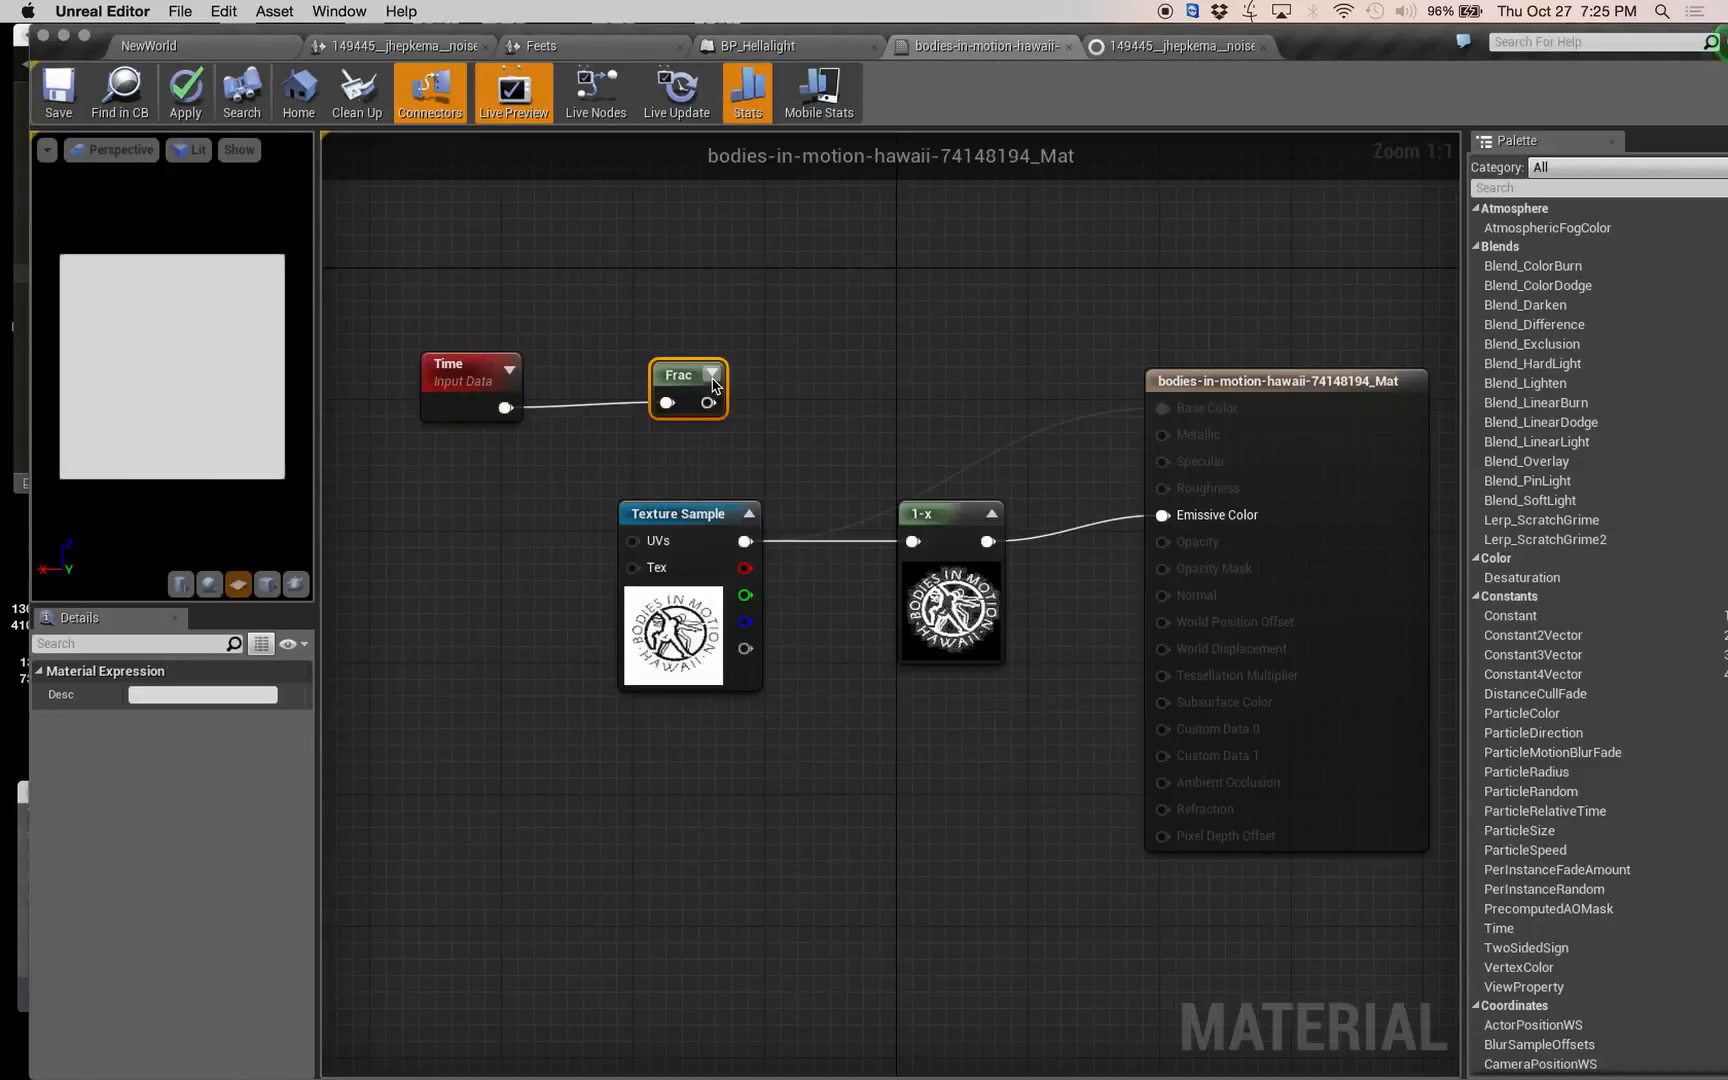
{"action": "mouse_move", "coordinate": [658, 382]}
{"action": "left_mouse_down"}
{"action": "mouse_move", "coordinate": [592, 365]}
{"action": "mouse_move", "coordinate": [693, 393]}
{"action": "mouse_move", "coordinate": [676, 369]}
{"action": "left_mouse_up"}
{"action": "type", "text": "sin"}
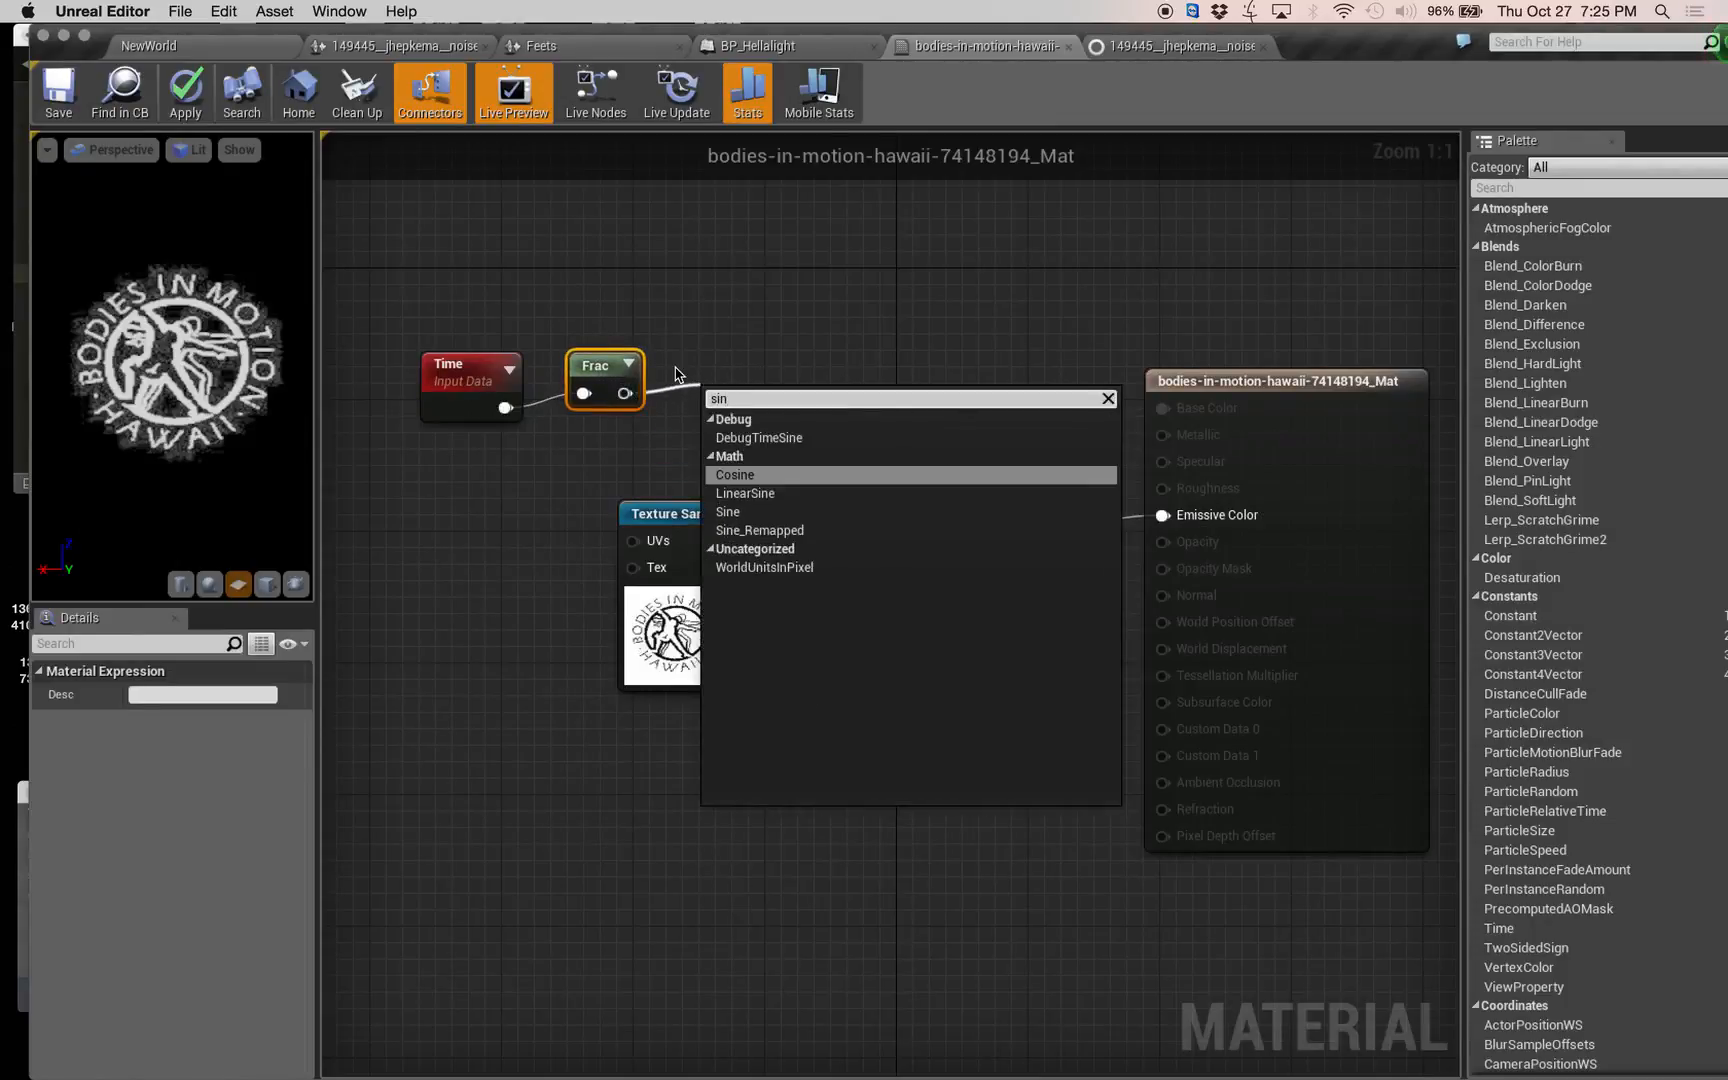
{"action": "left_click", "coordinate": [765, 511]}
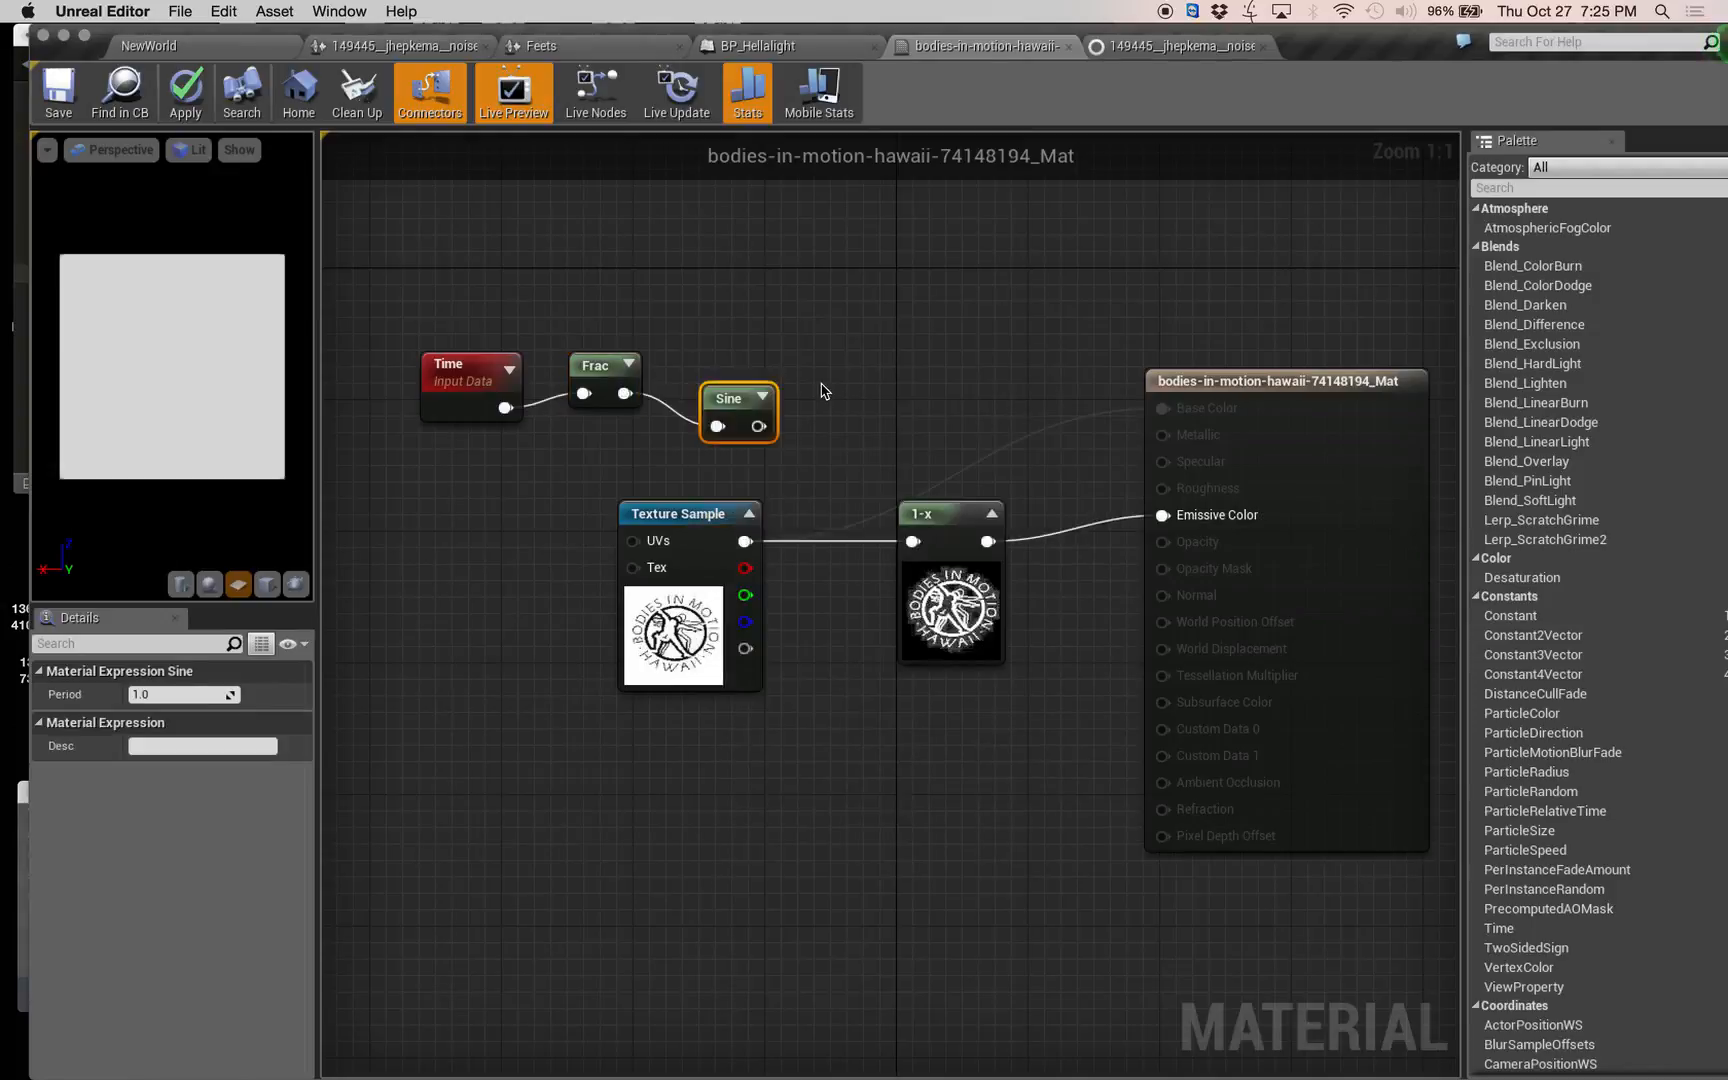
{"action": "left_click_drag", "start_coordinate": [764, 395], "coordinate": [778, 363]}
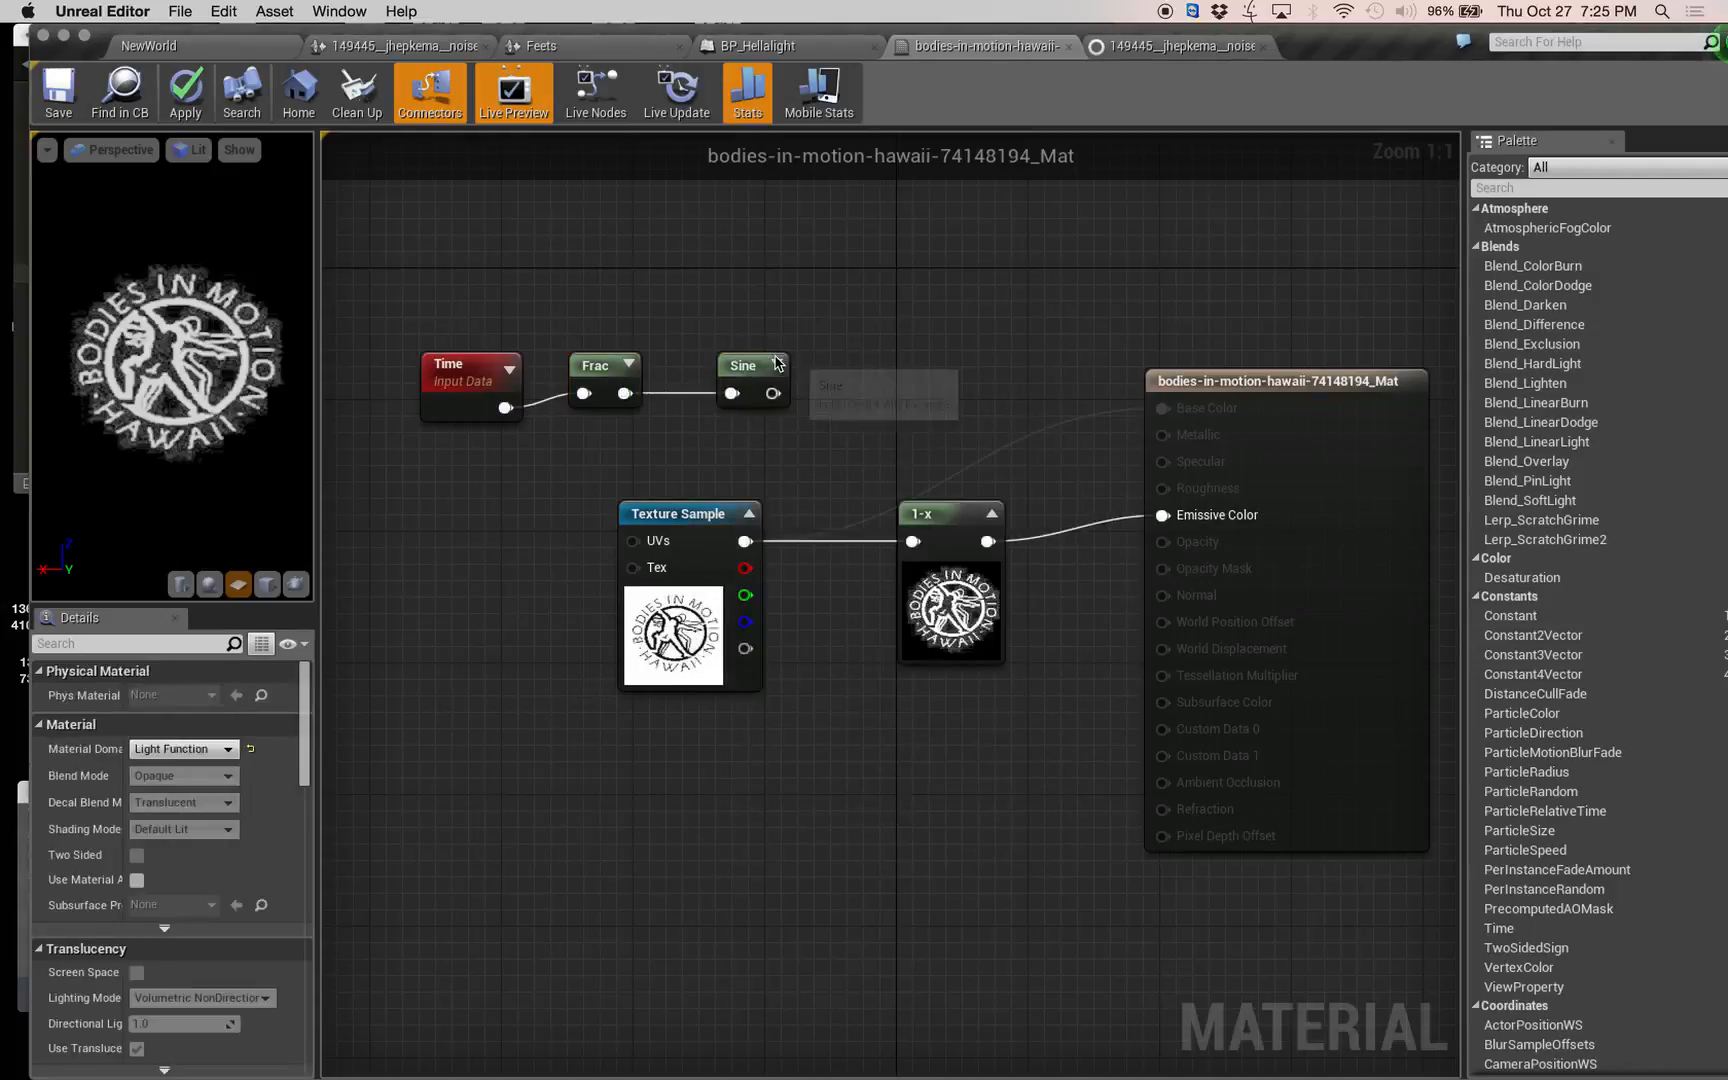
Expand the previews of the Sine and Frac nodes and align the two nodes.
{"action": "left_click", "coordinate": [778, 363]}
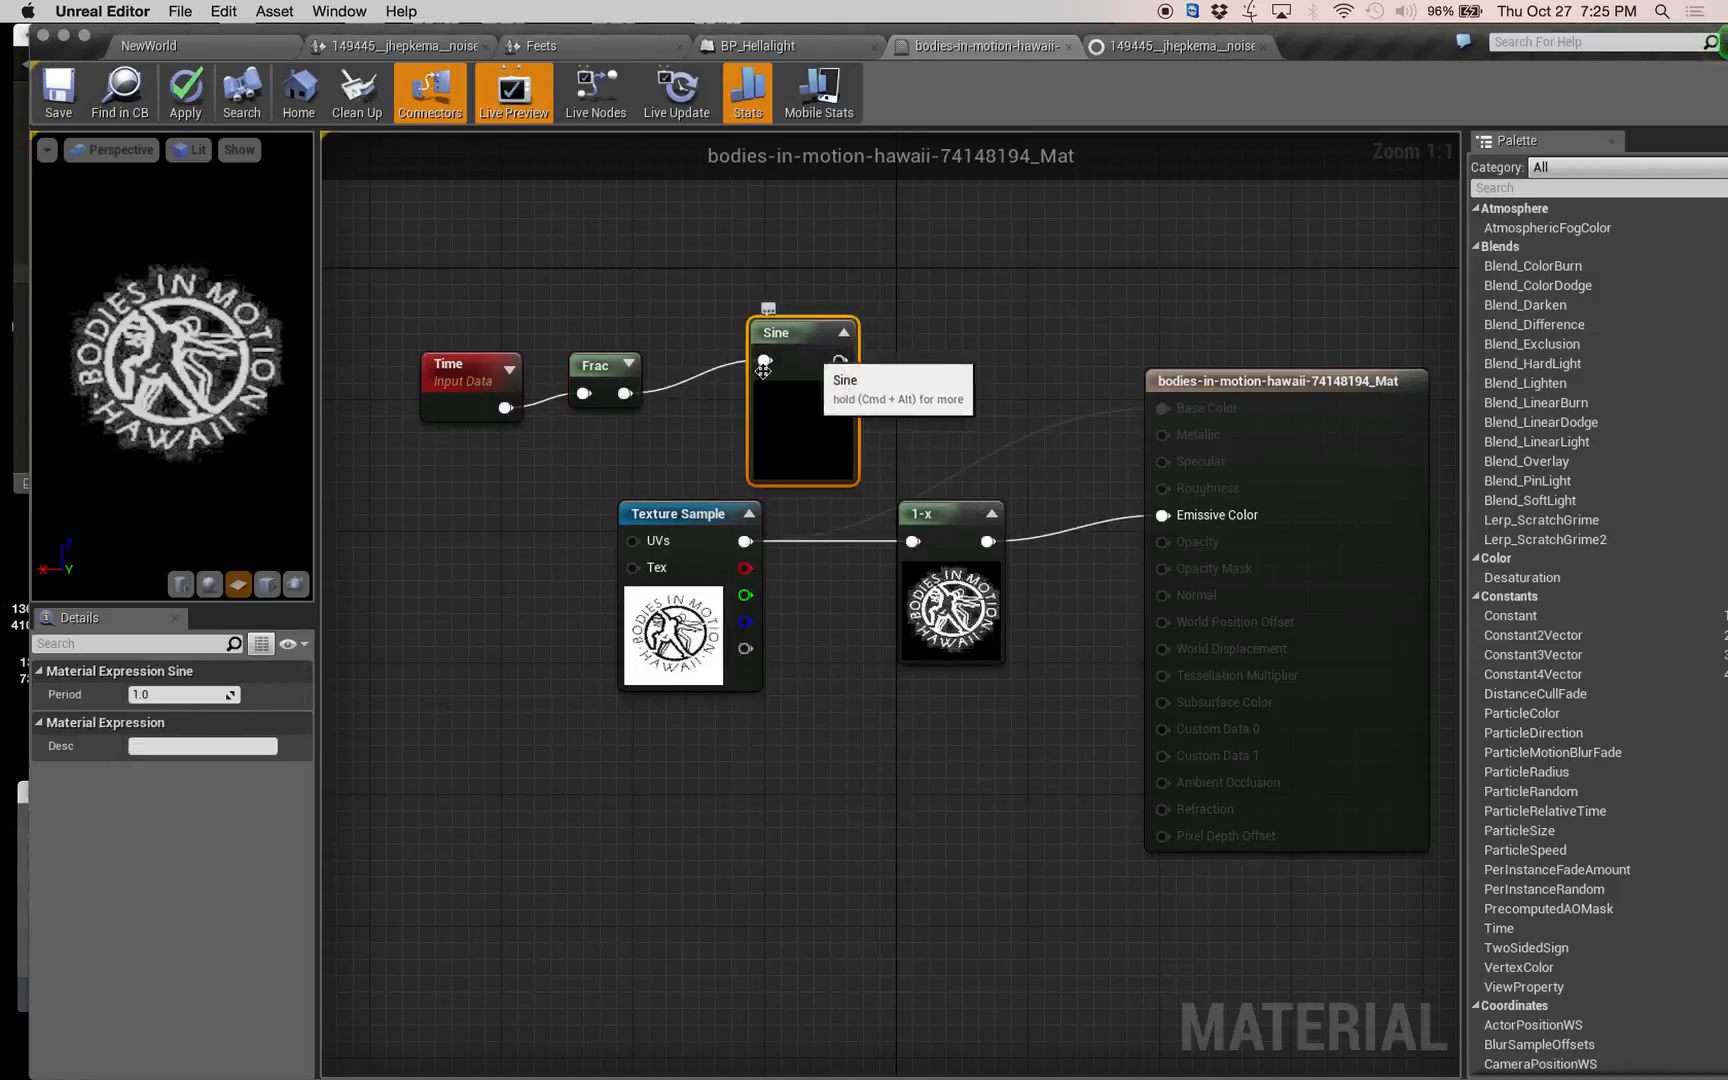
{"action": "left_click", "coordinate": [627, 362]}
{"action": "left_click_drag", "start_coordinate": [620, 373], "coordinate": [624, 342]}
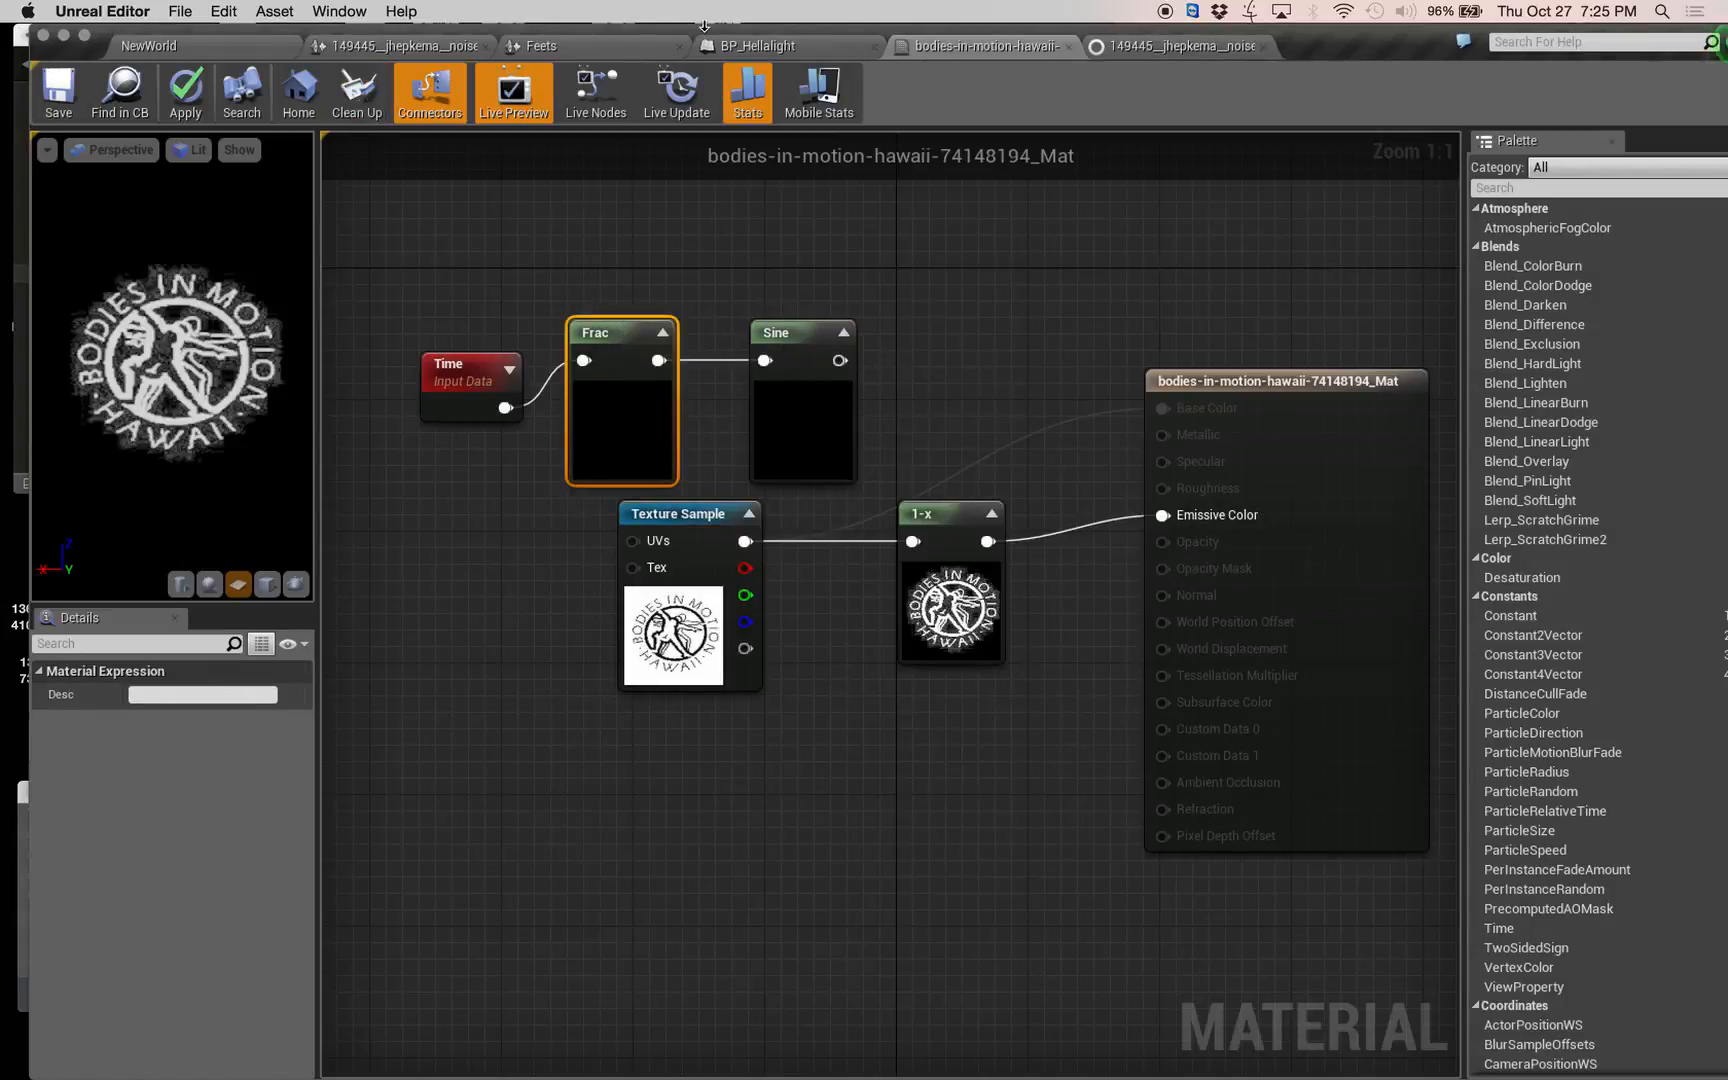
Uncover the light typesWK8 notes and check the flicker light function's node order, then return to the material graph.
{"action": "left_click_drag", "start_coordinate": [1392, 40], "coordinate": [1622, 28]}
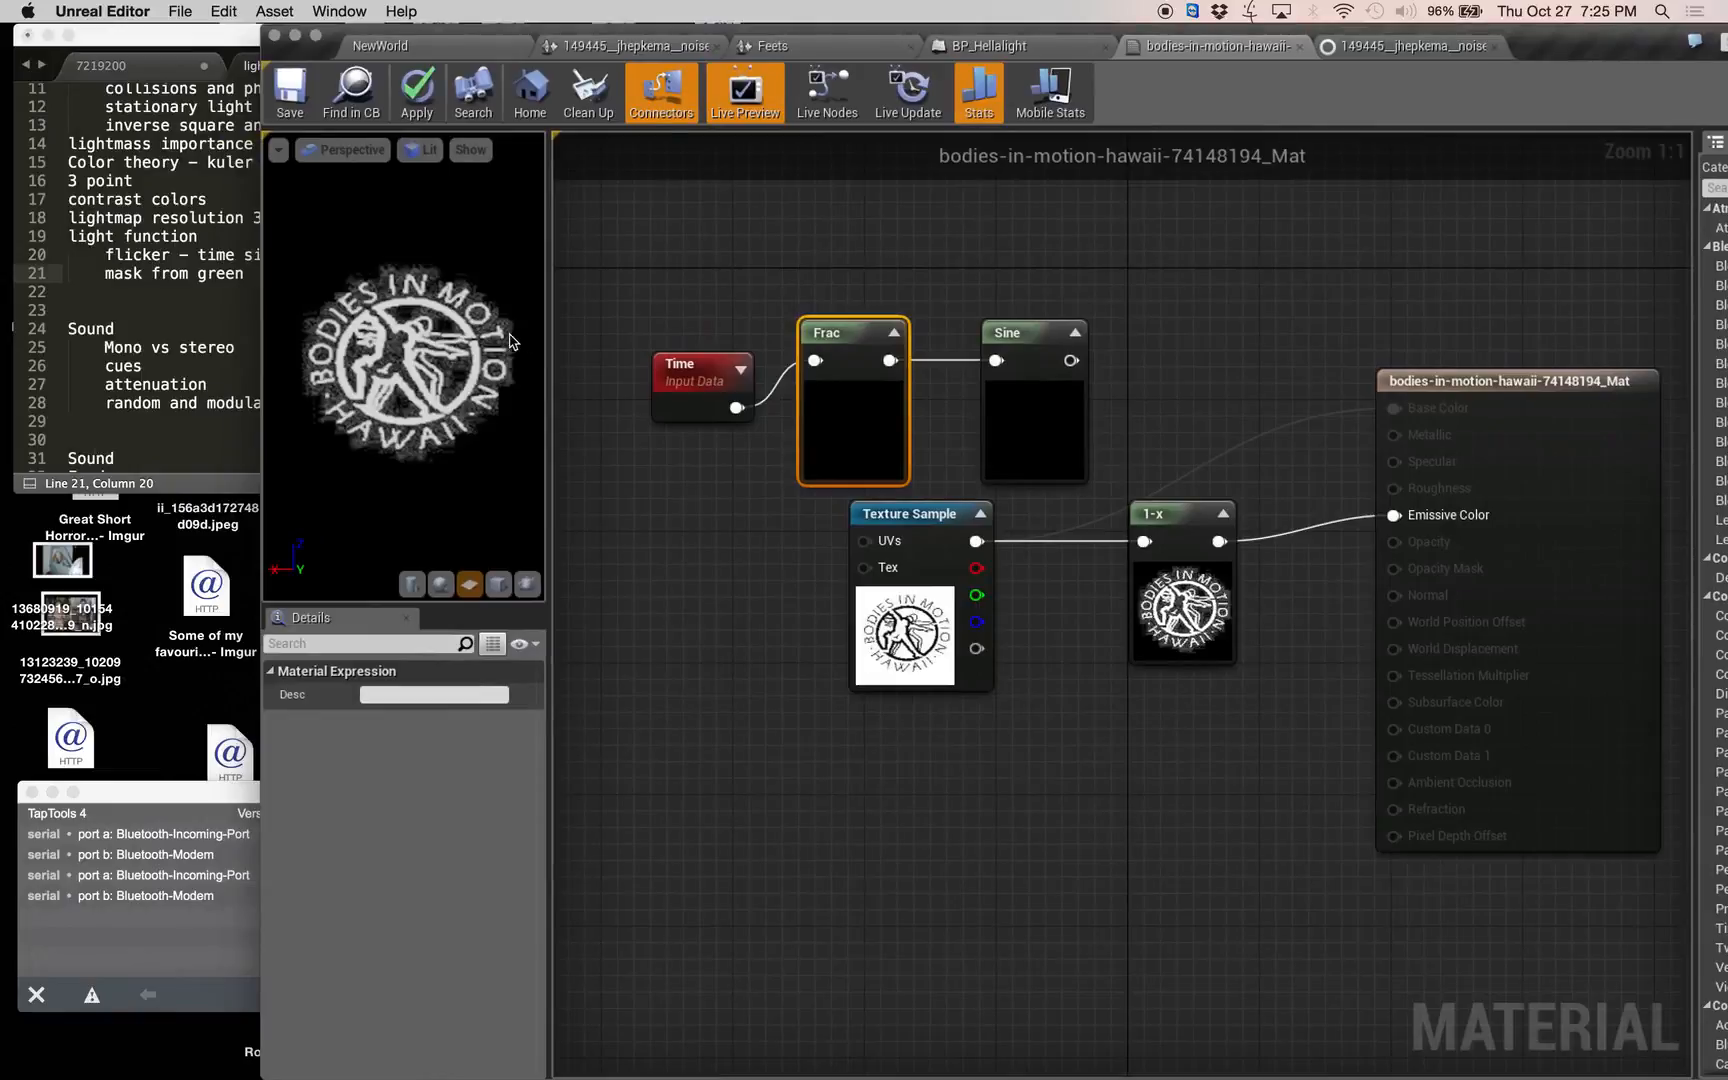
{"action": "left_click", "coordinate": [175, 355]}
{"action": "scroll", "coordinate": [242, 368], "scroll_direction": "down", "scroll_amount": 6}
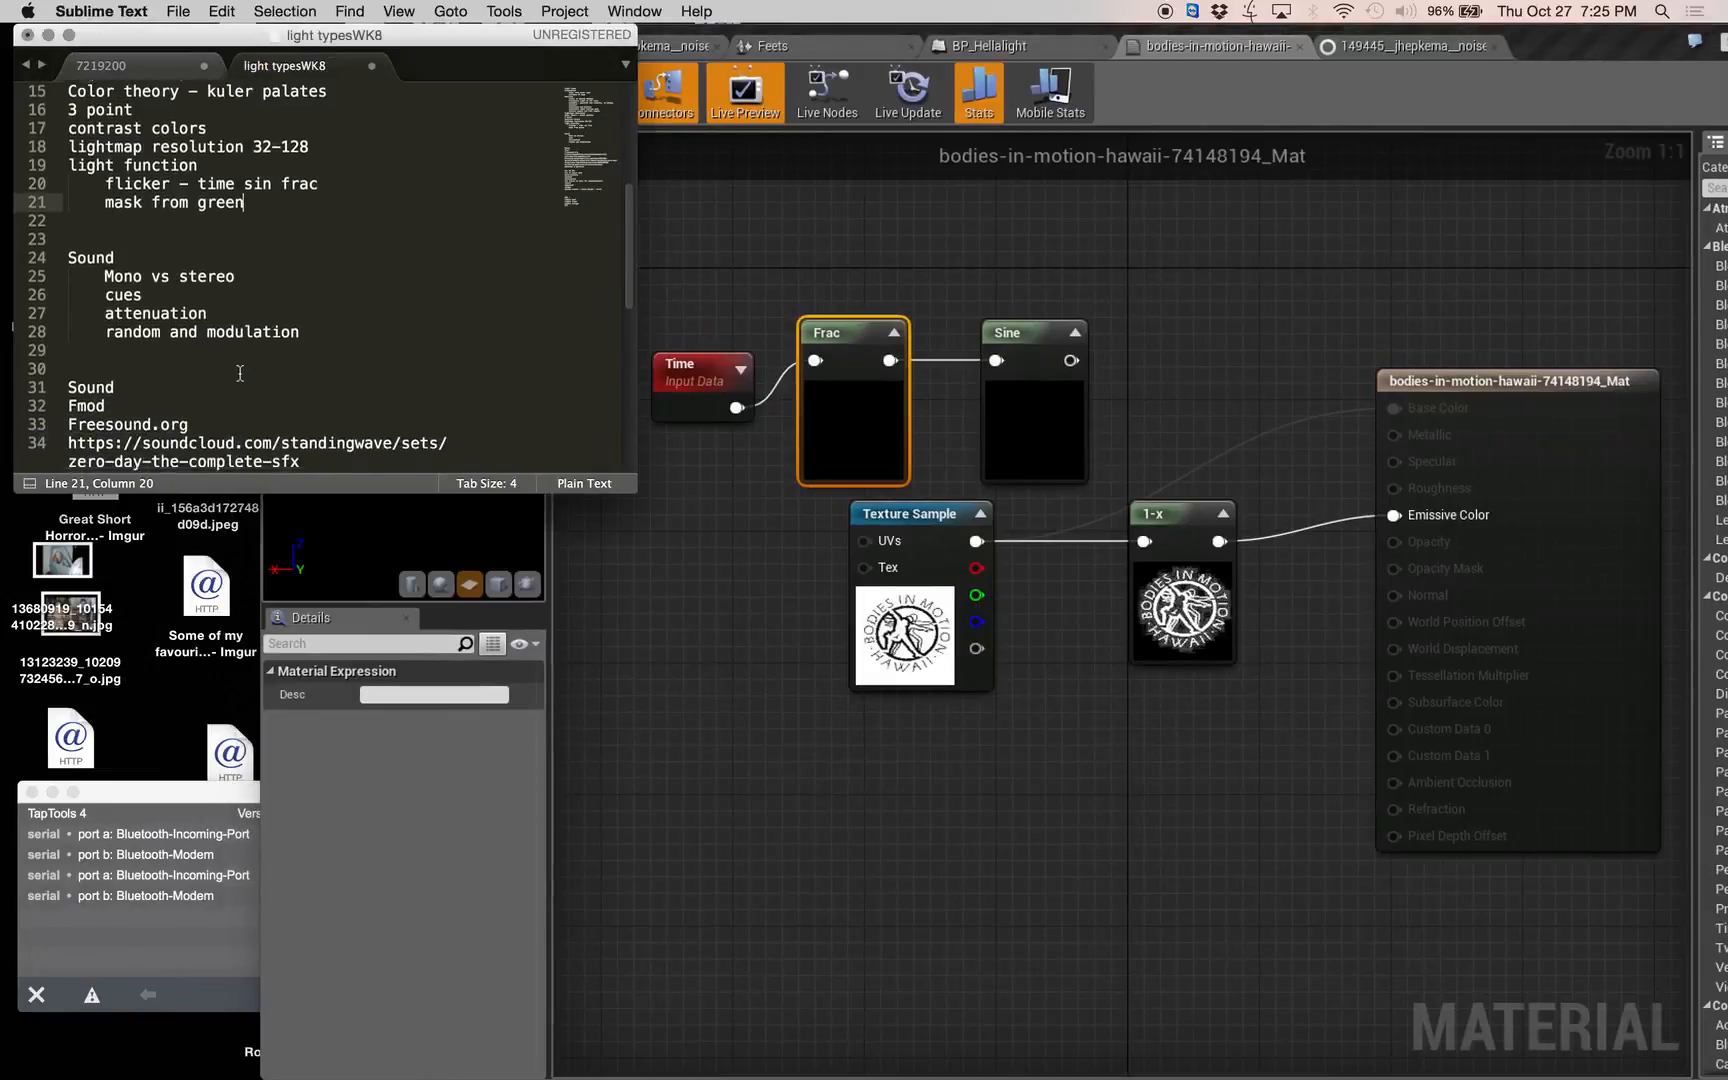
{"action": "scroll", "coordinate": [242, 368], "scroll_direction": "down", "scroll_amount": 3}
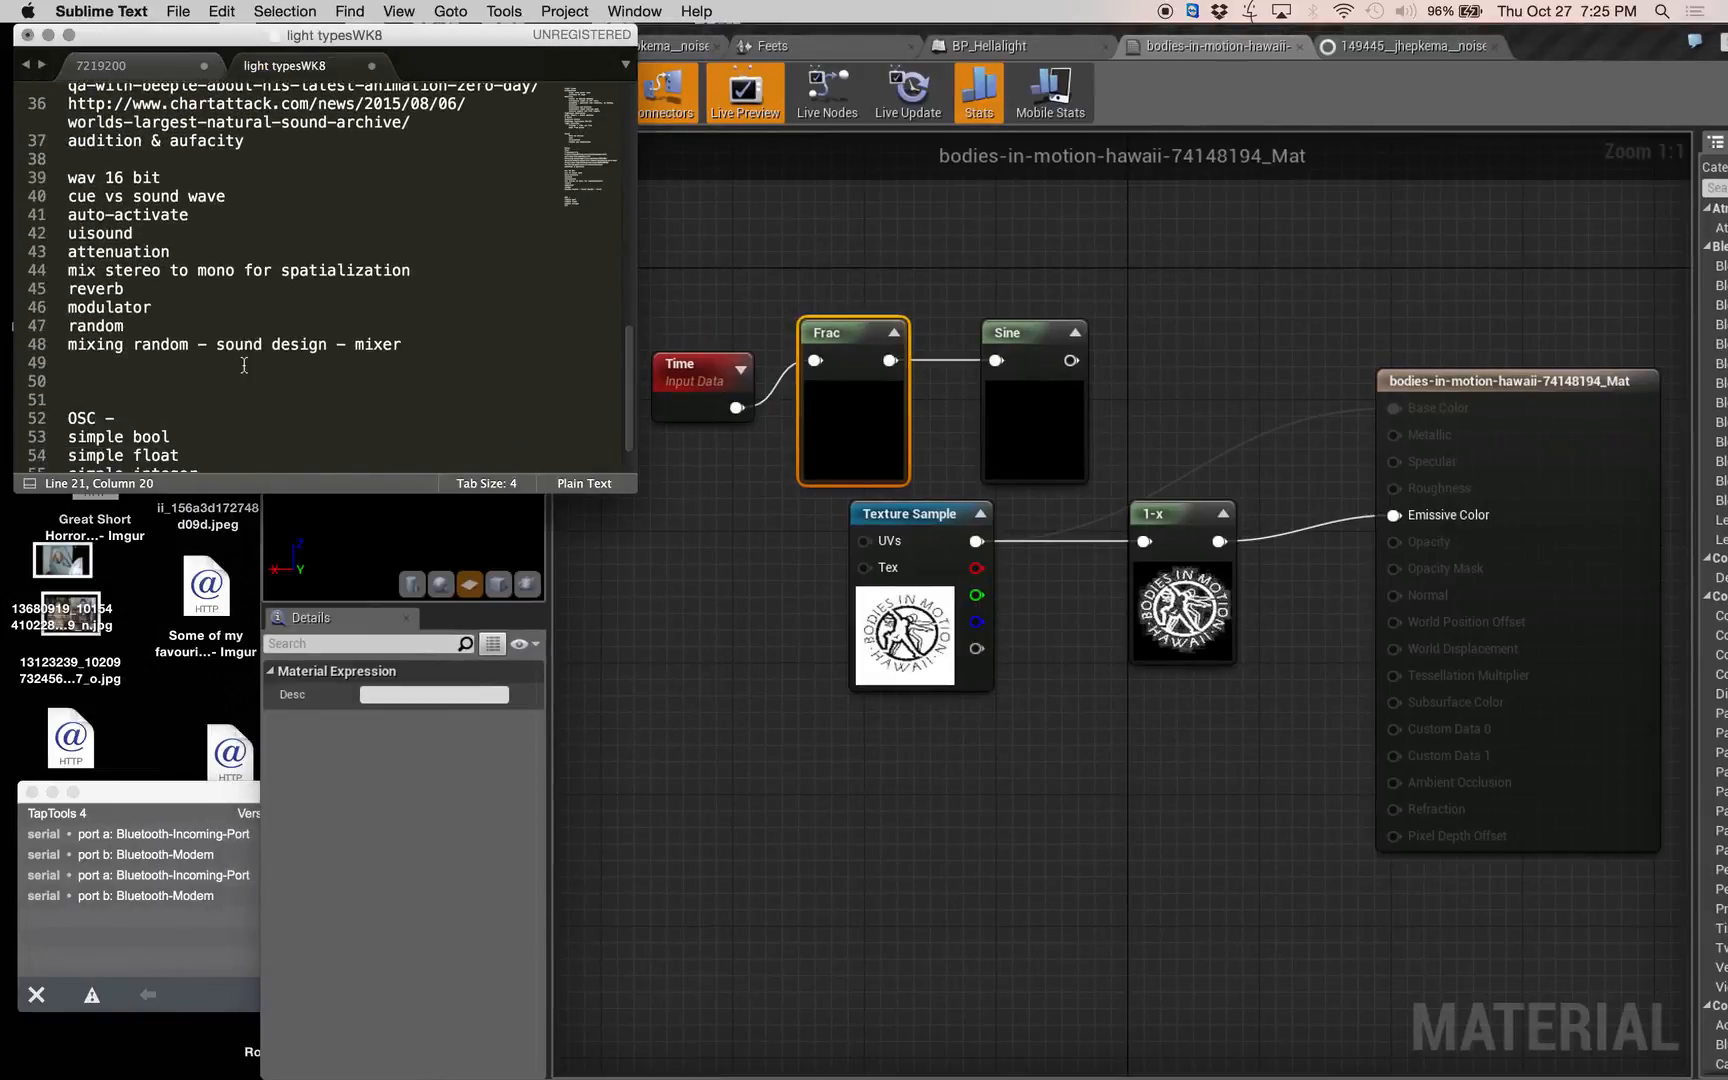
{"action": "scroll", "coordinate": [260, 365], "scroll_direction": "down", "scroll_amount": 3}
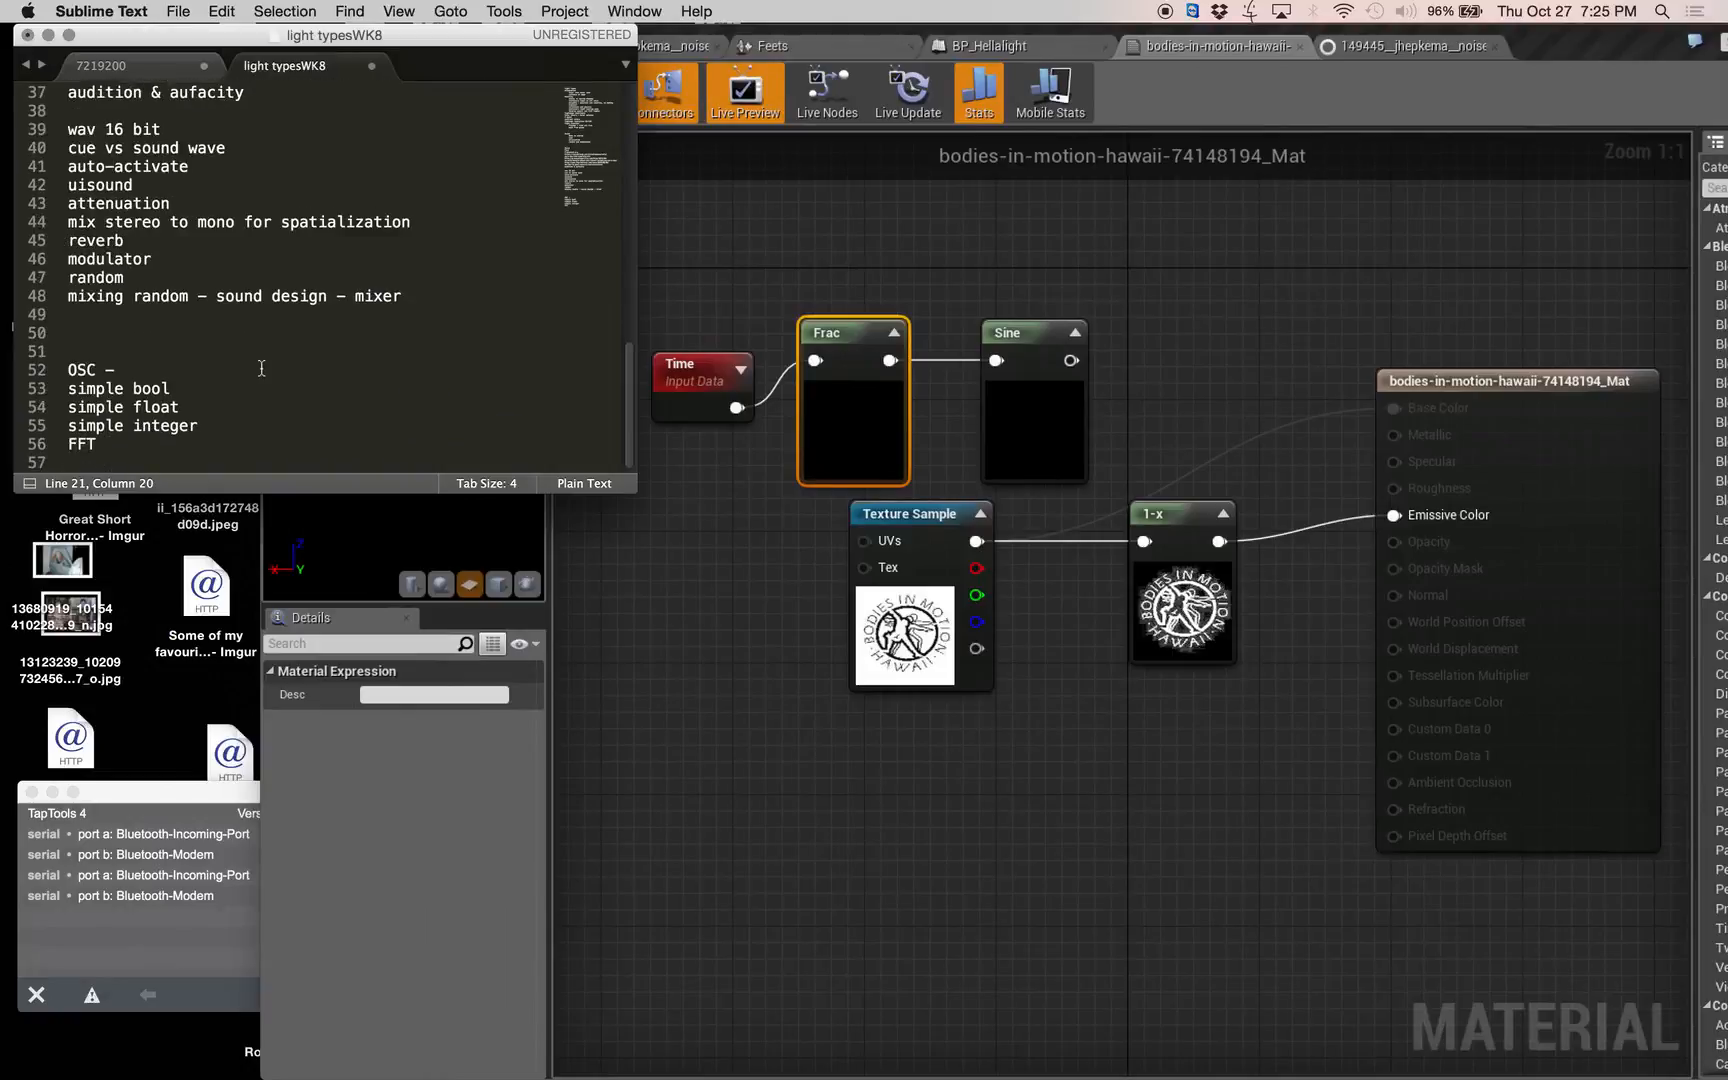
{"action": "scroll", "coordinate": [261, 368], "scroll_direction": "up", "scroll_amount": 3}
{"action": "scroll", "coordinate": [261, 370], "scroll_direction": "up", "scroll_amount": 4}
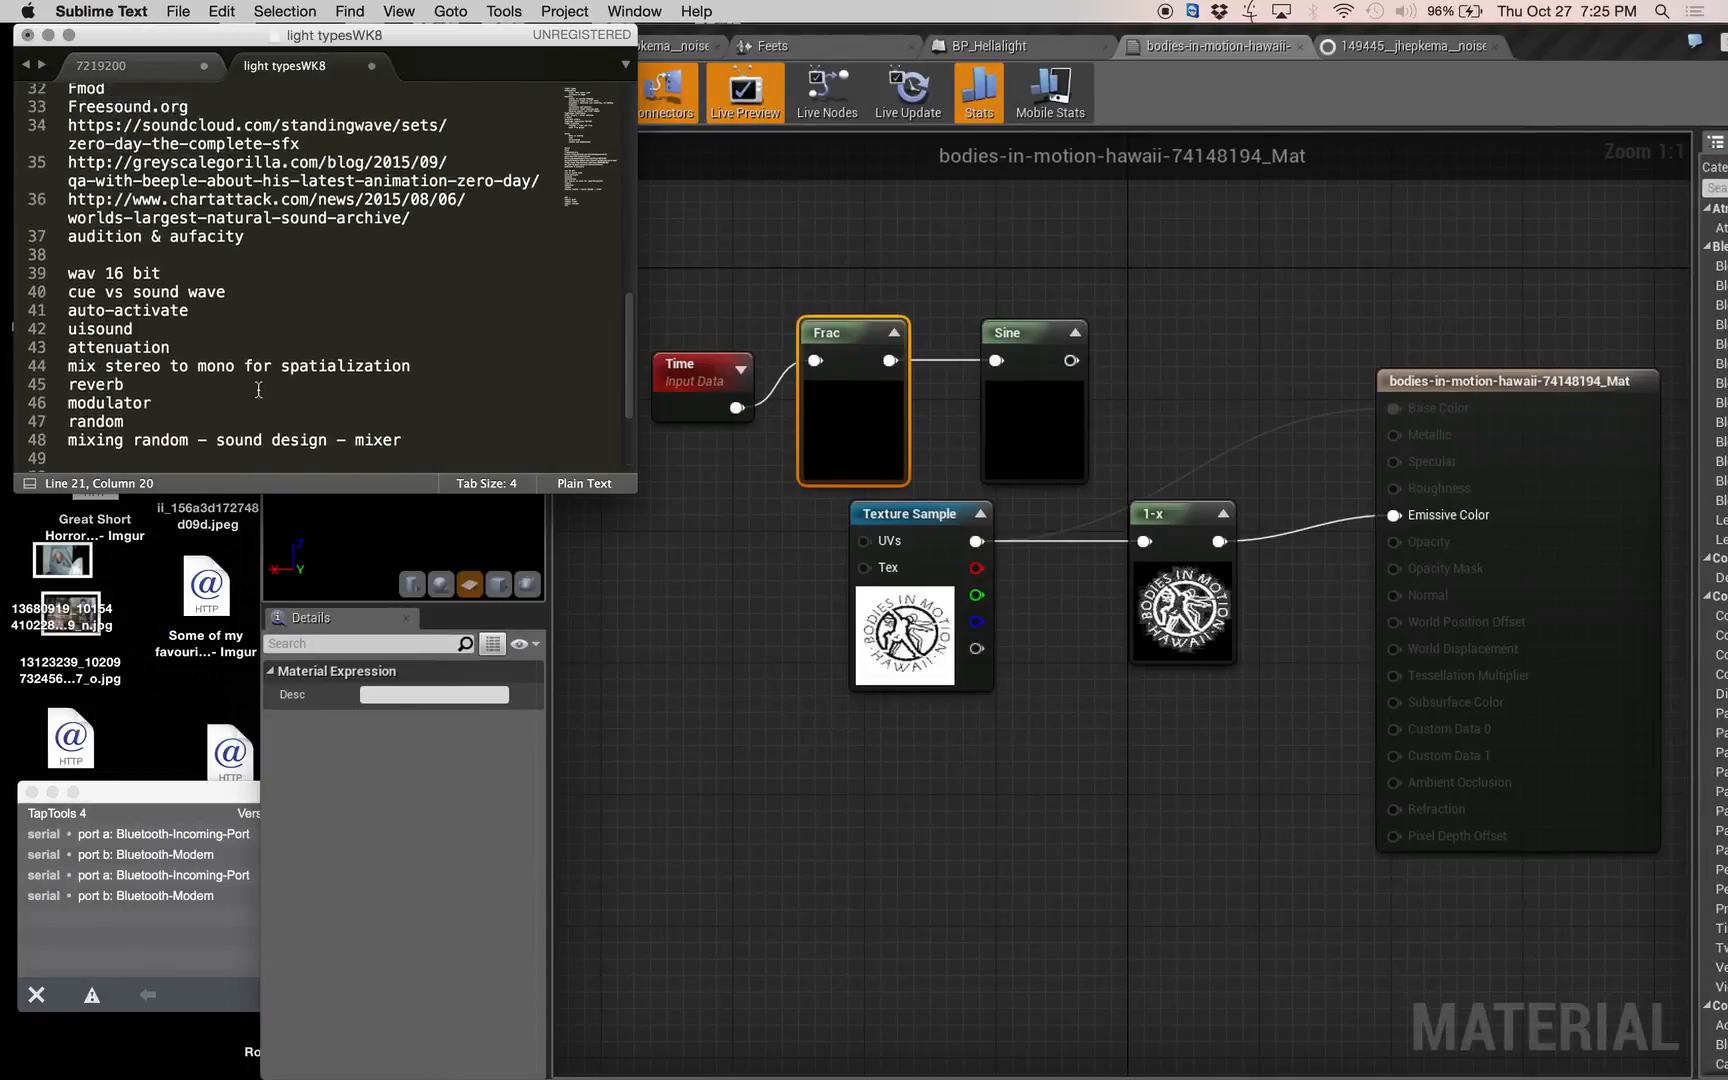
{"action": "scroll", "coordinate": [263, 396], "scroll_direction": "up", "scroll_amount": 8}
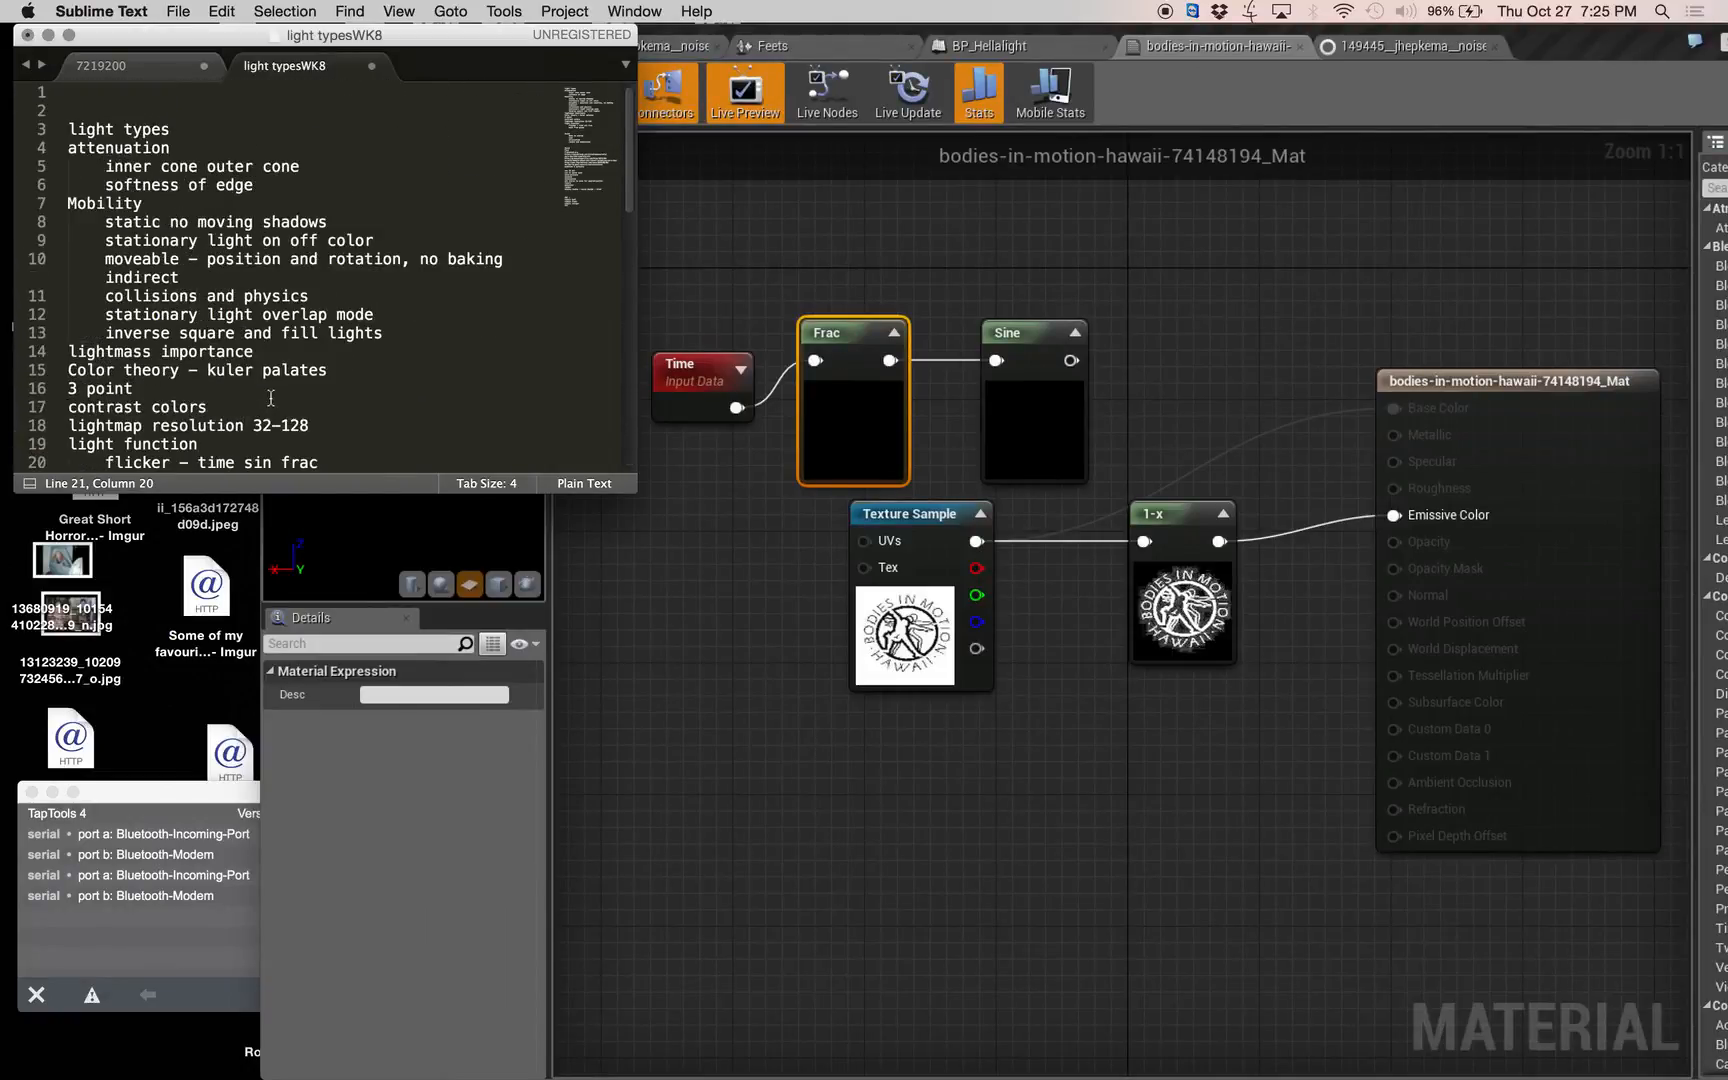
{"action": "scroll", "coordinate": [362, 414], "scroll_direction": "down", "scroll_amount": 1}
{"action": "left_click", "coordinate": [1236, 381]}
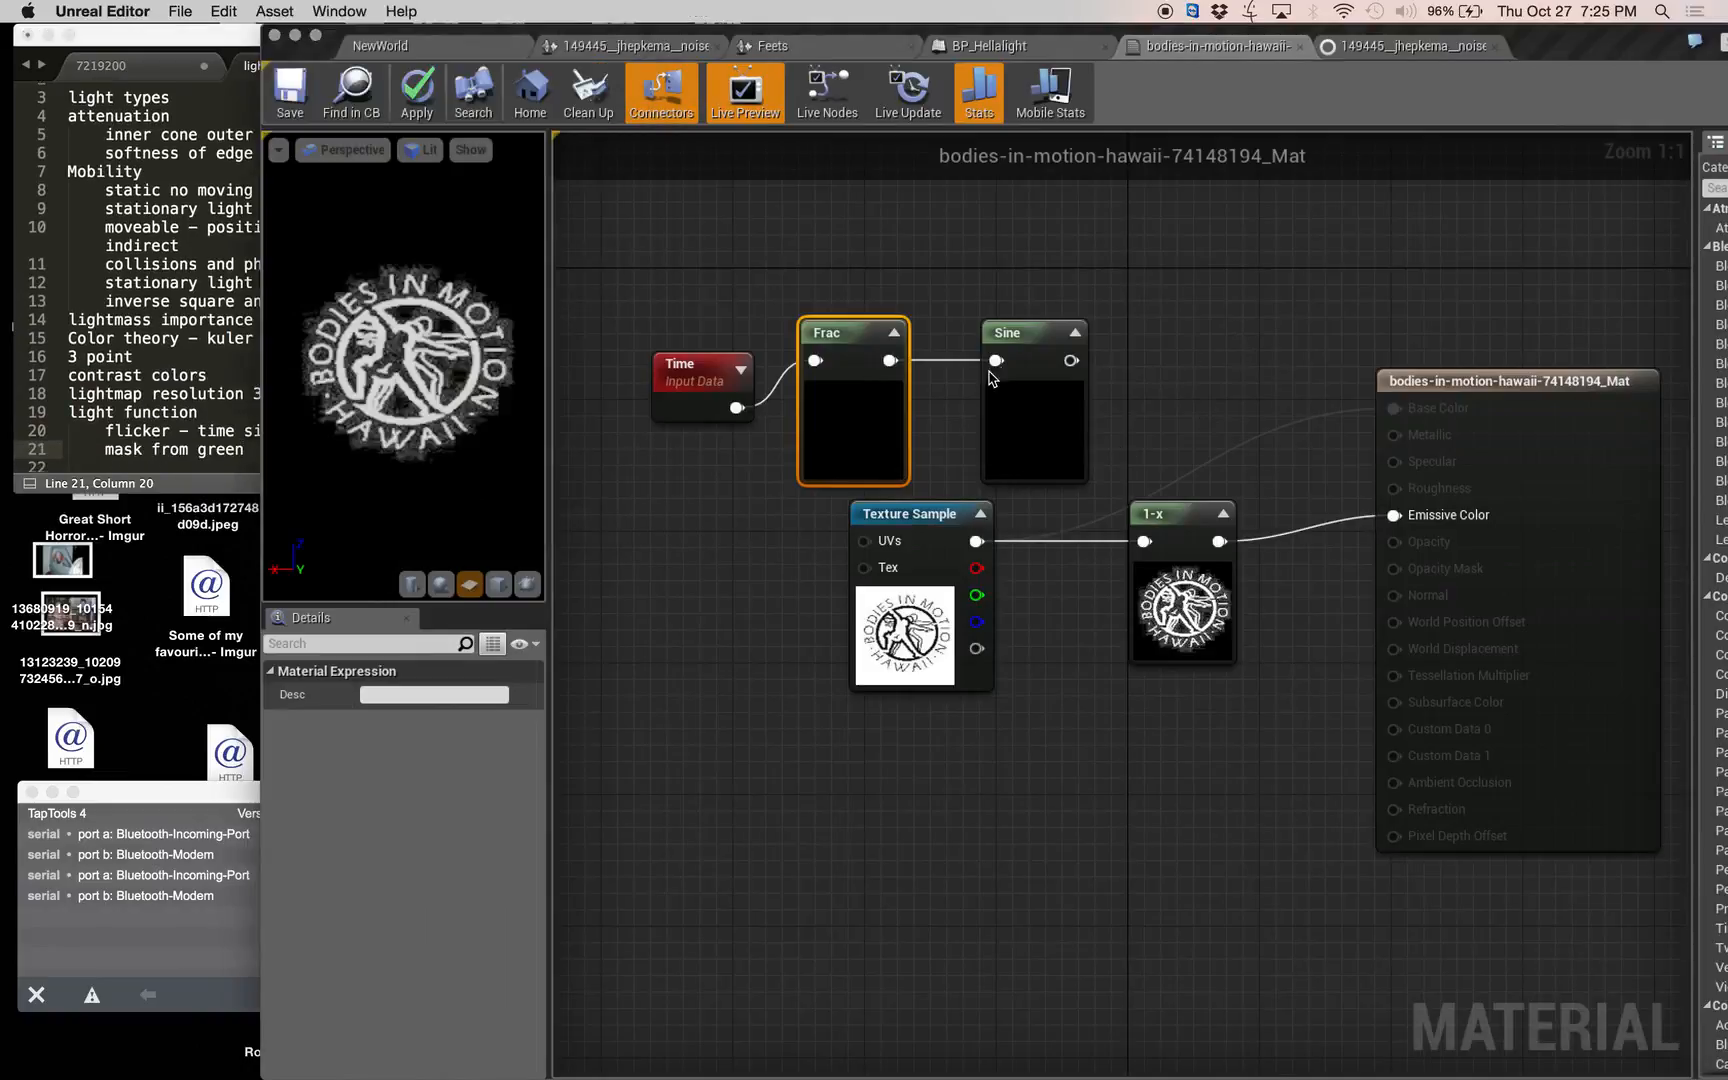
Rewire the chain so Time feeds Sine and Sine feeds Frac, and move both nodes closer to Time.
{"action": "left_click_drag", "start_coordinate": [737, 407], "coordinate": [996, 360]}
{"action": "left_click_drag", "start_coordinate": [873, 330], "coordinate": [1219, 281]}
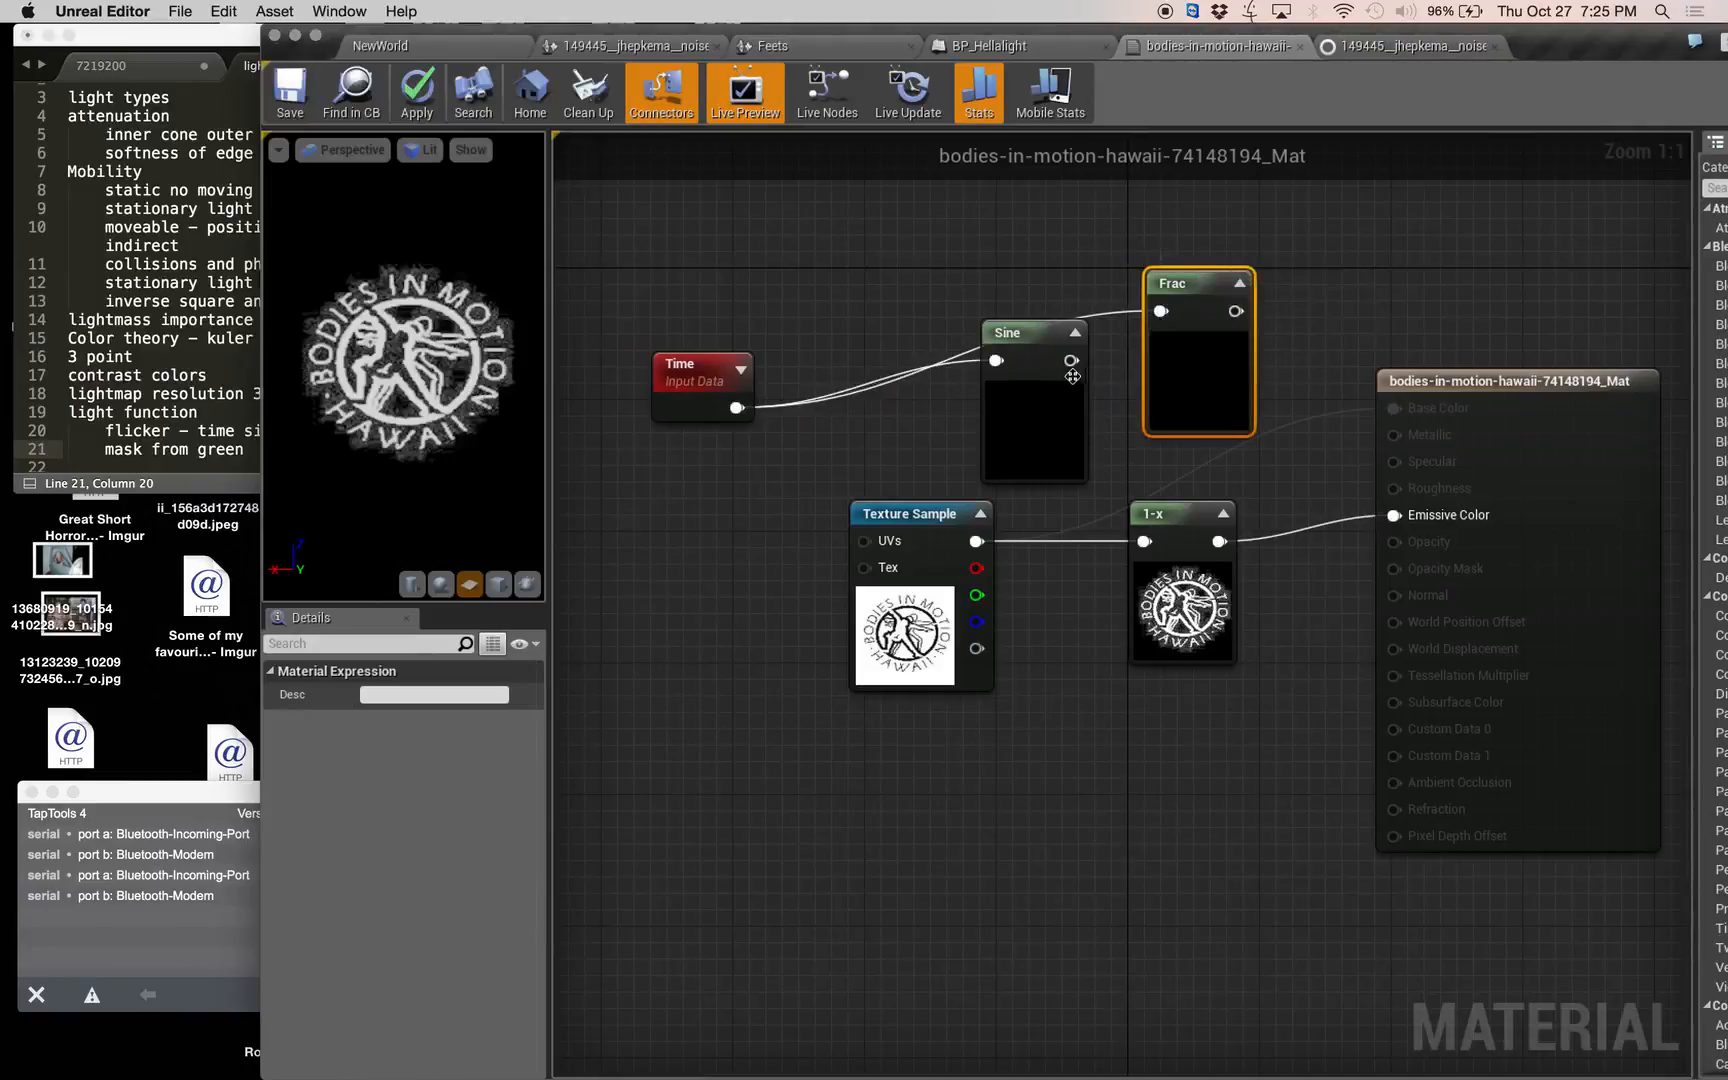
{"action": "left_click_drag", "start_coordinate": [1071, 360], "coordinate": [1170, 322]}
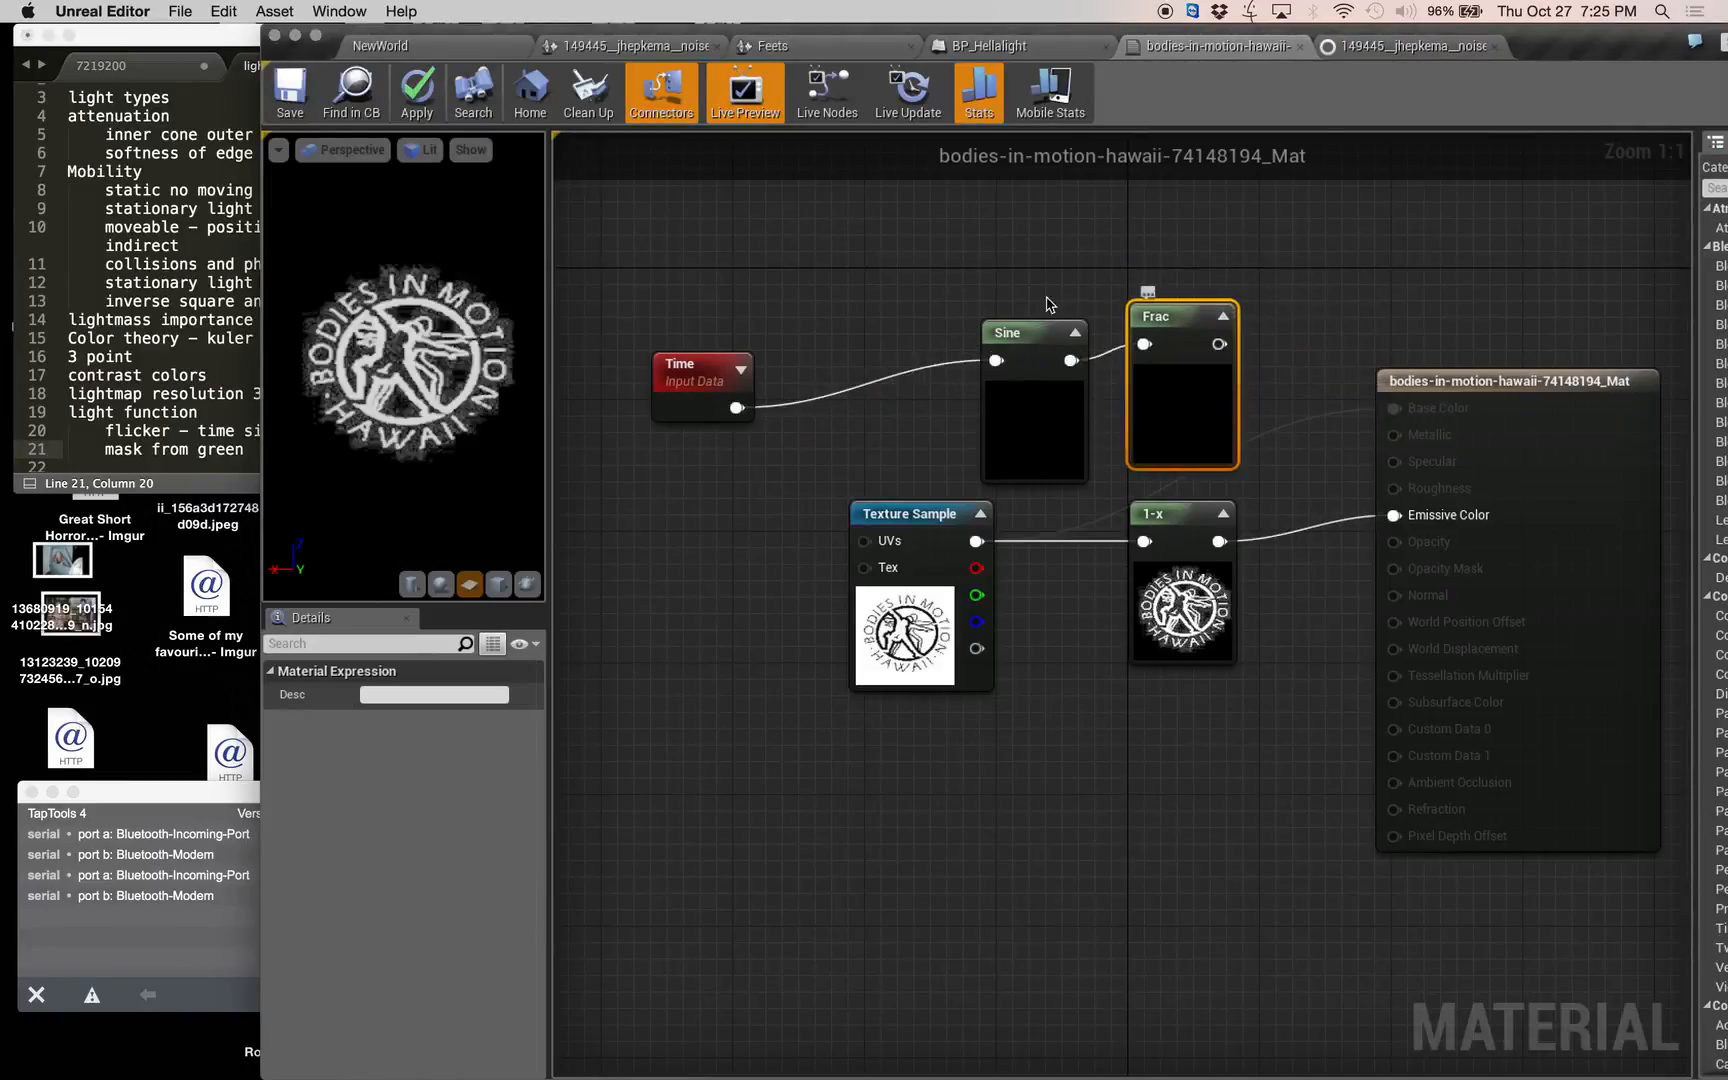
{"action": "left_click_drag", "start_coordinate": [959, 249], "coordinate": [1075, 370], "text": "shift"}
{"action": "left_click_drag", "start_coordinate": [1178, 328], "coordinate": [1013, 312]}
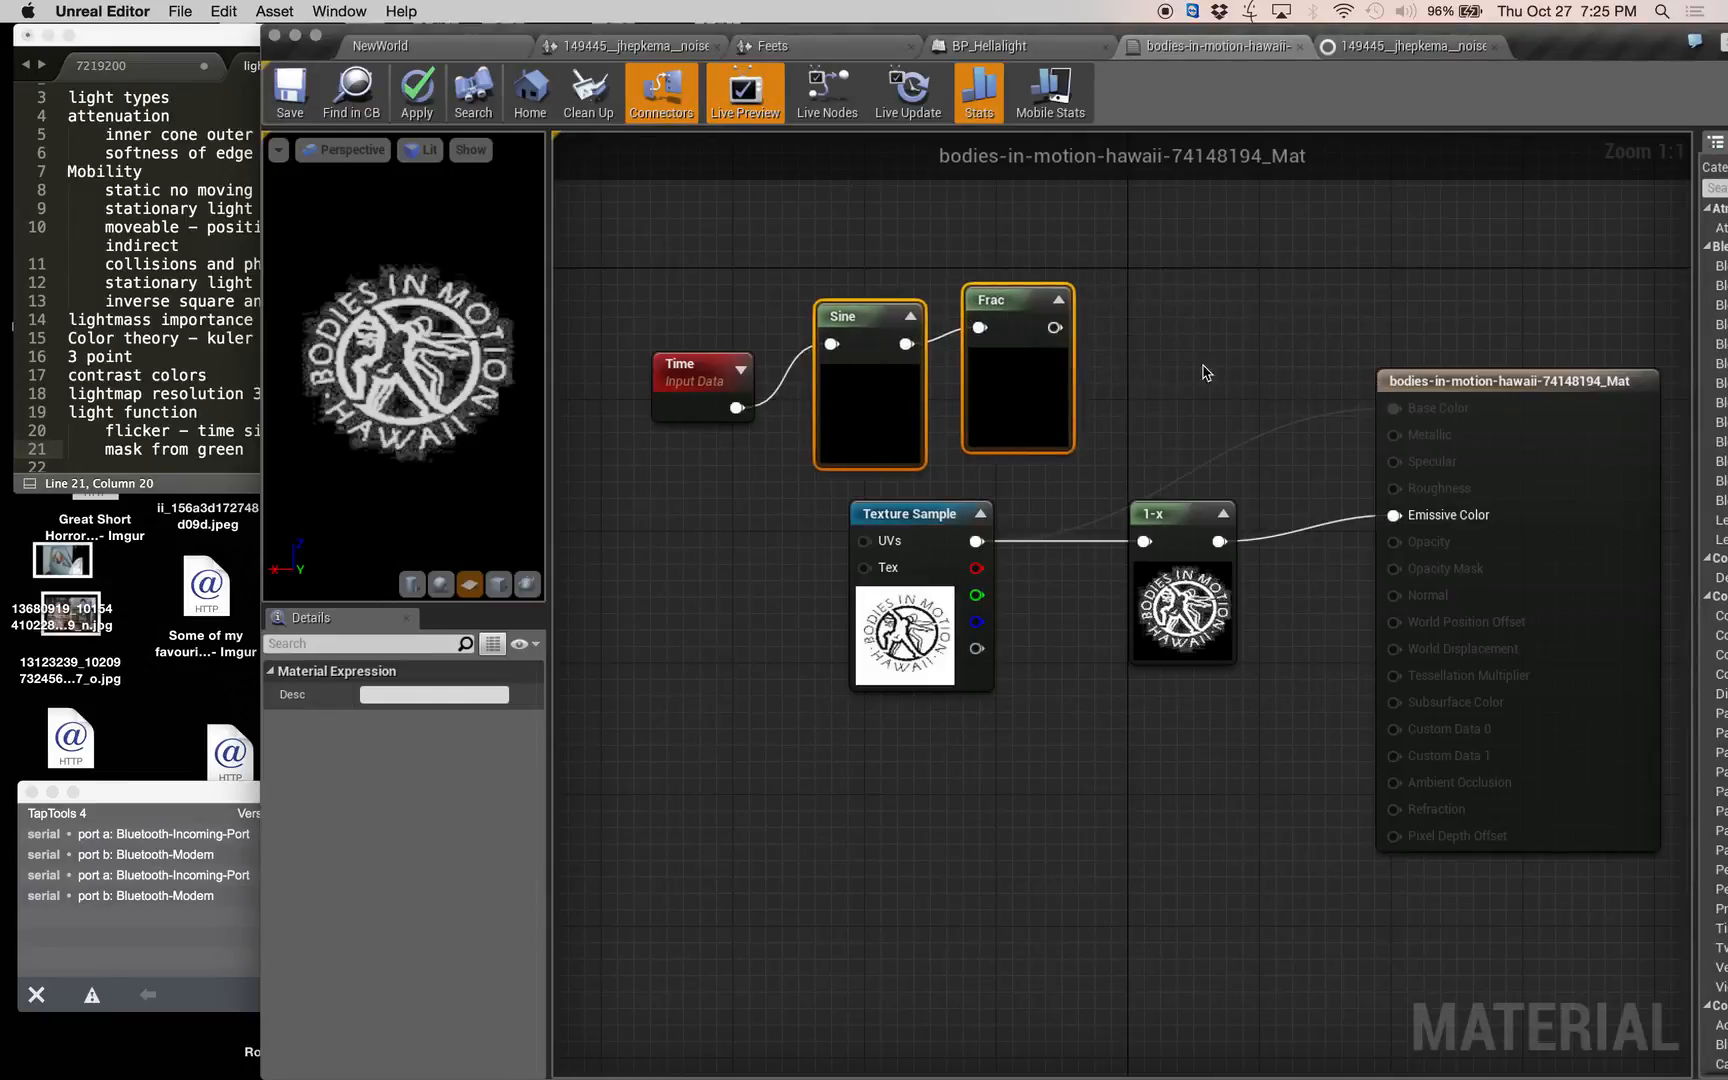
Add a Multiply node with Frac in A and the 1-x output in B, and connect its result to Emissive Color.
{"action": "right_click", "coordinate": [1183, 368]}
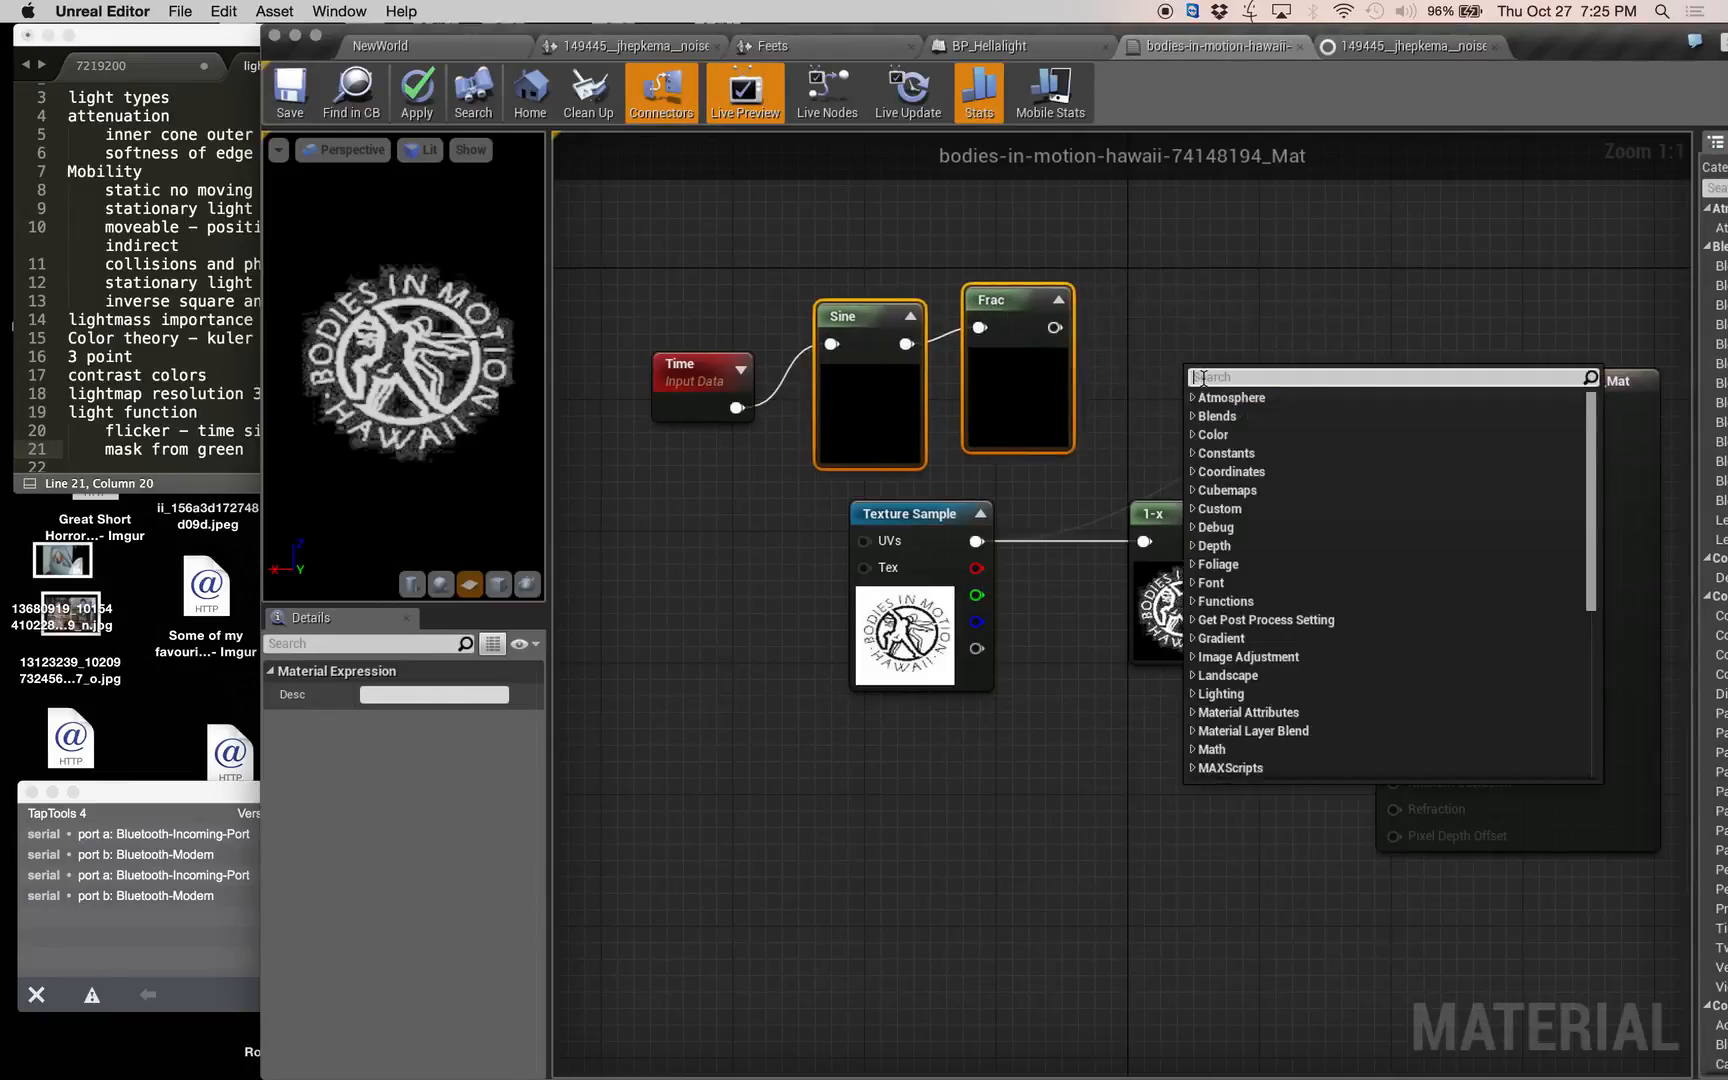
{"action": "type", "text": "multiply"}
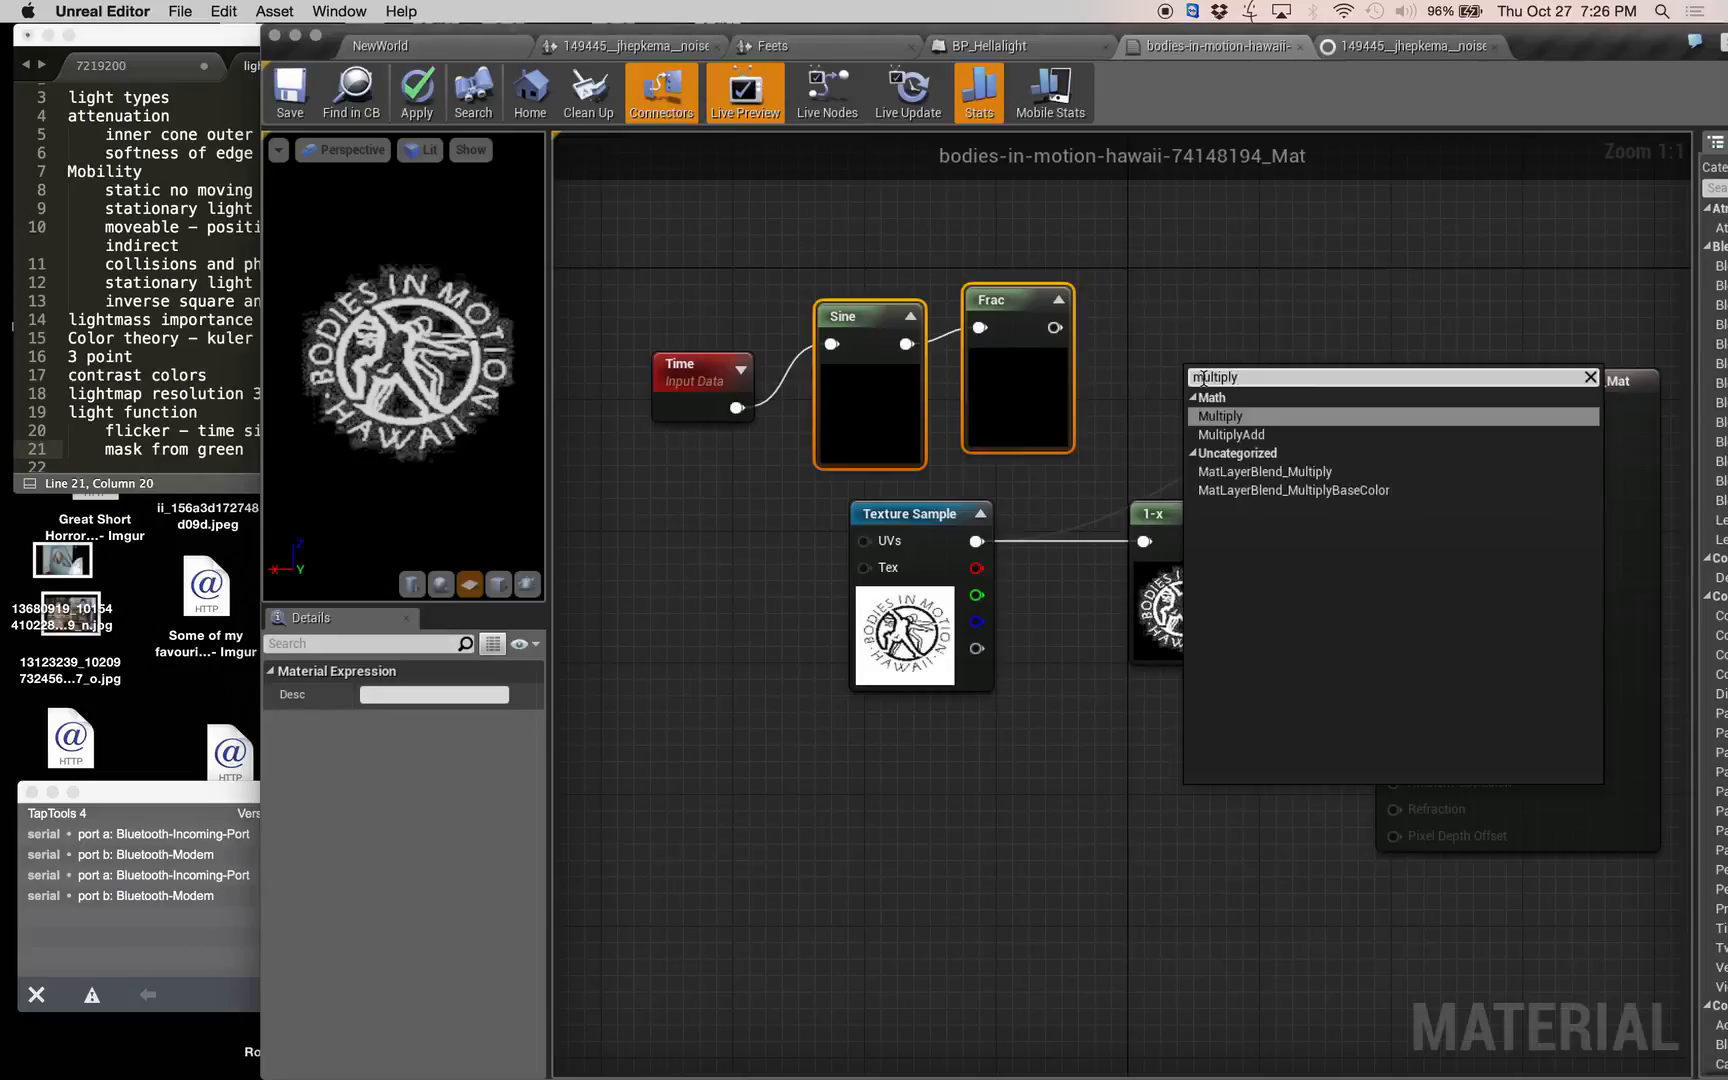
{"action": "key", "text": "Return"}
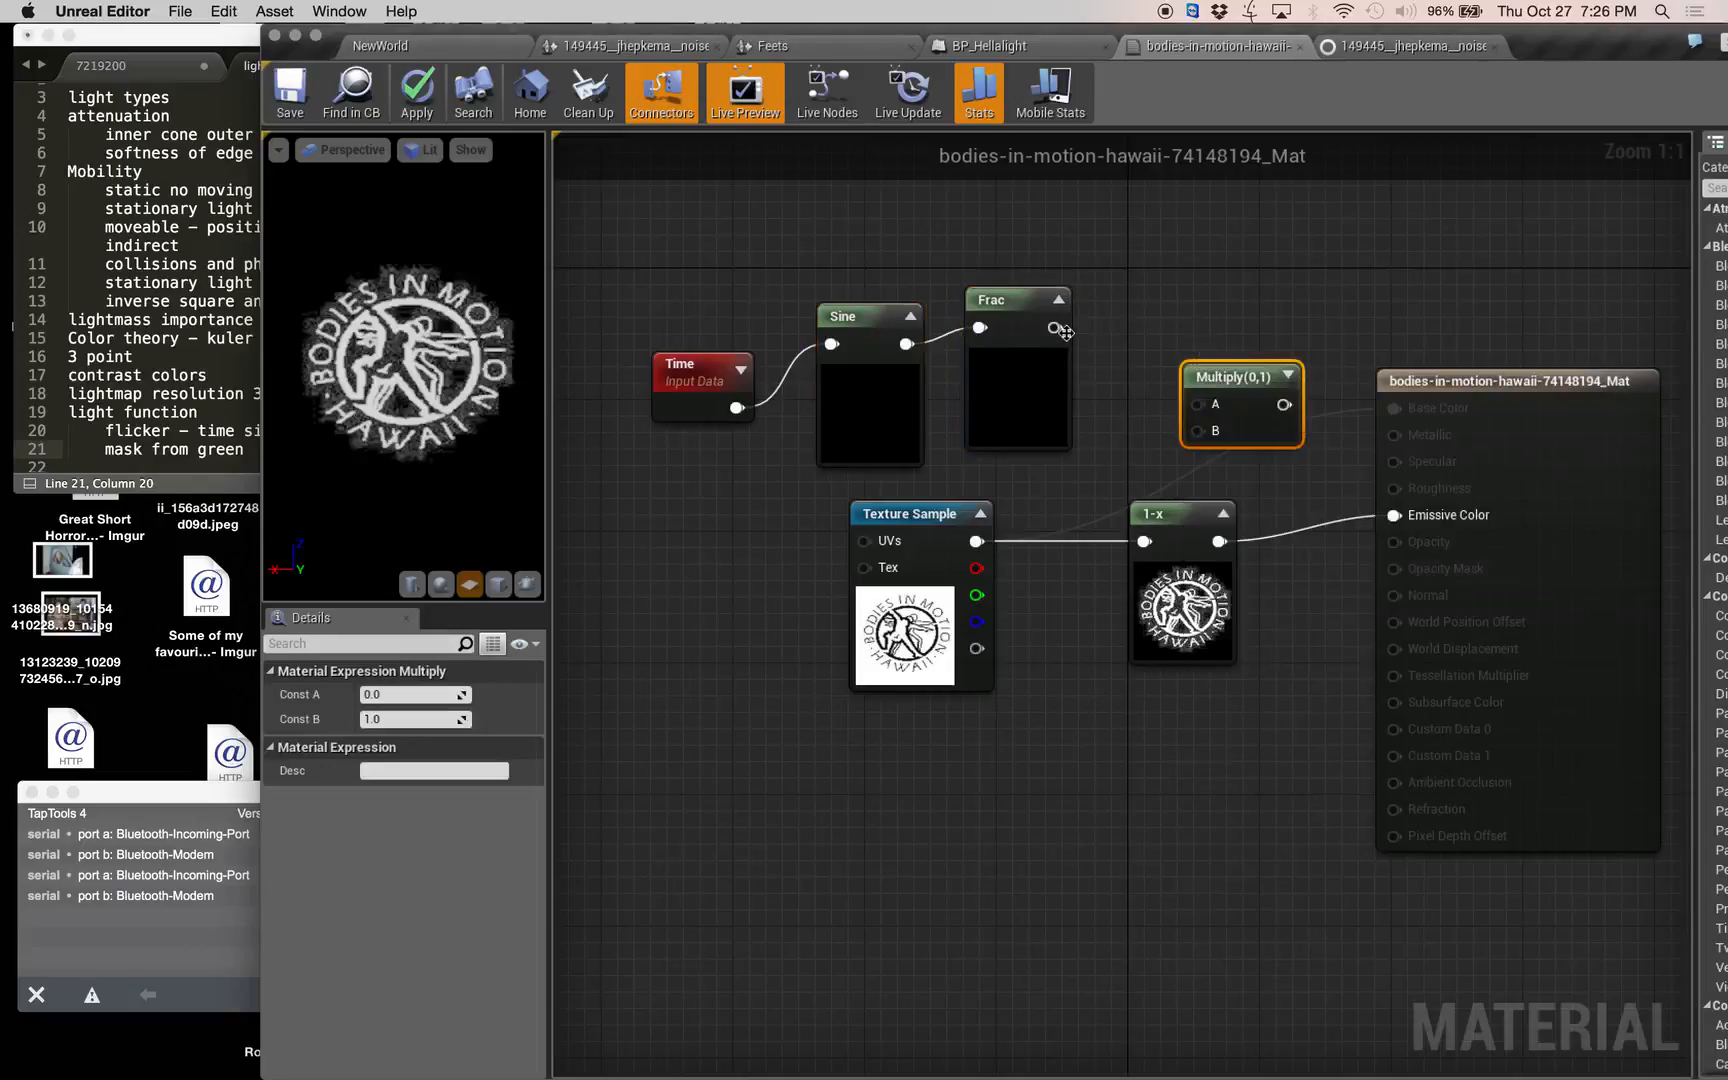
{"action": "left_click_drag", "start_coordinate": [1054, 327], "coordinate": [1217, 420]}
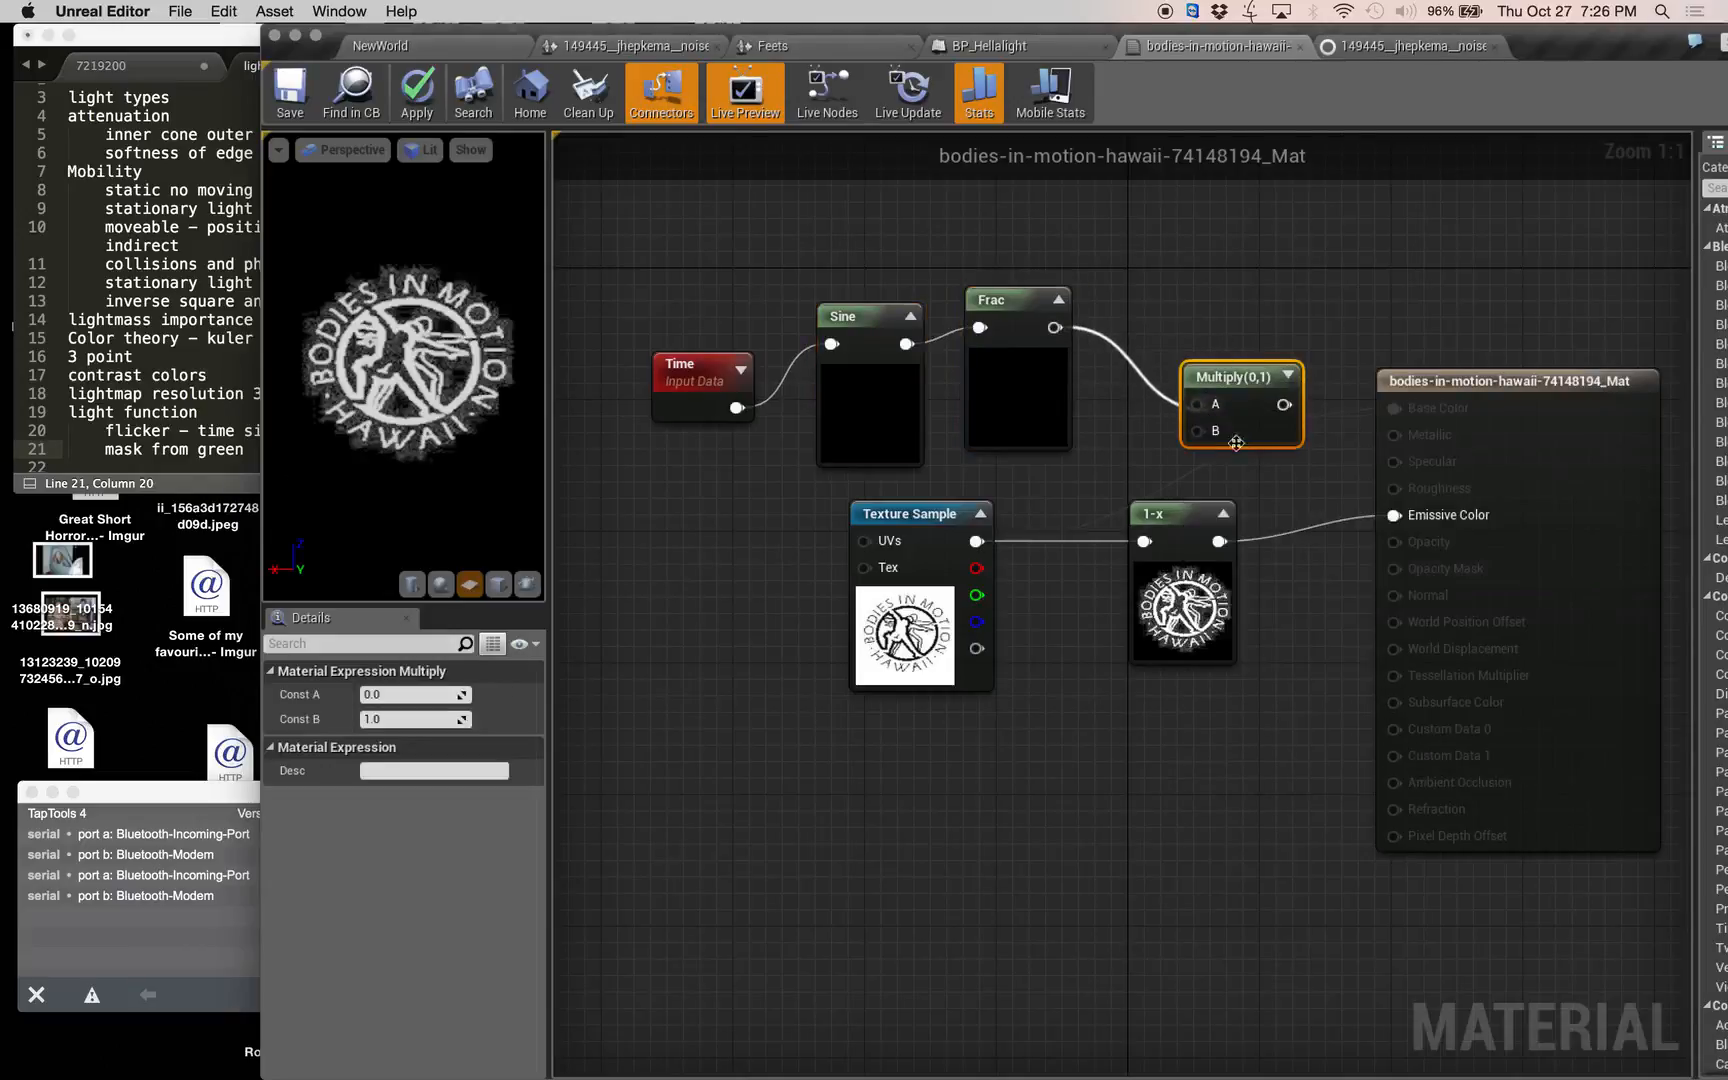
{"action": "left_click_drag", "start_coordinate": [1219, 541], "coordinate": [1396, 515]}
{"action": "left_click_drag", "start_coordinate": [1195, 515], "coordinate": [1129, 548]}
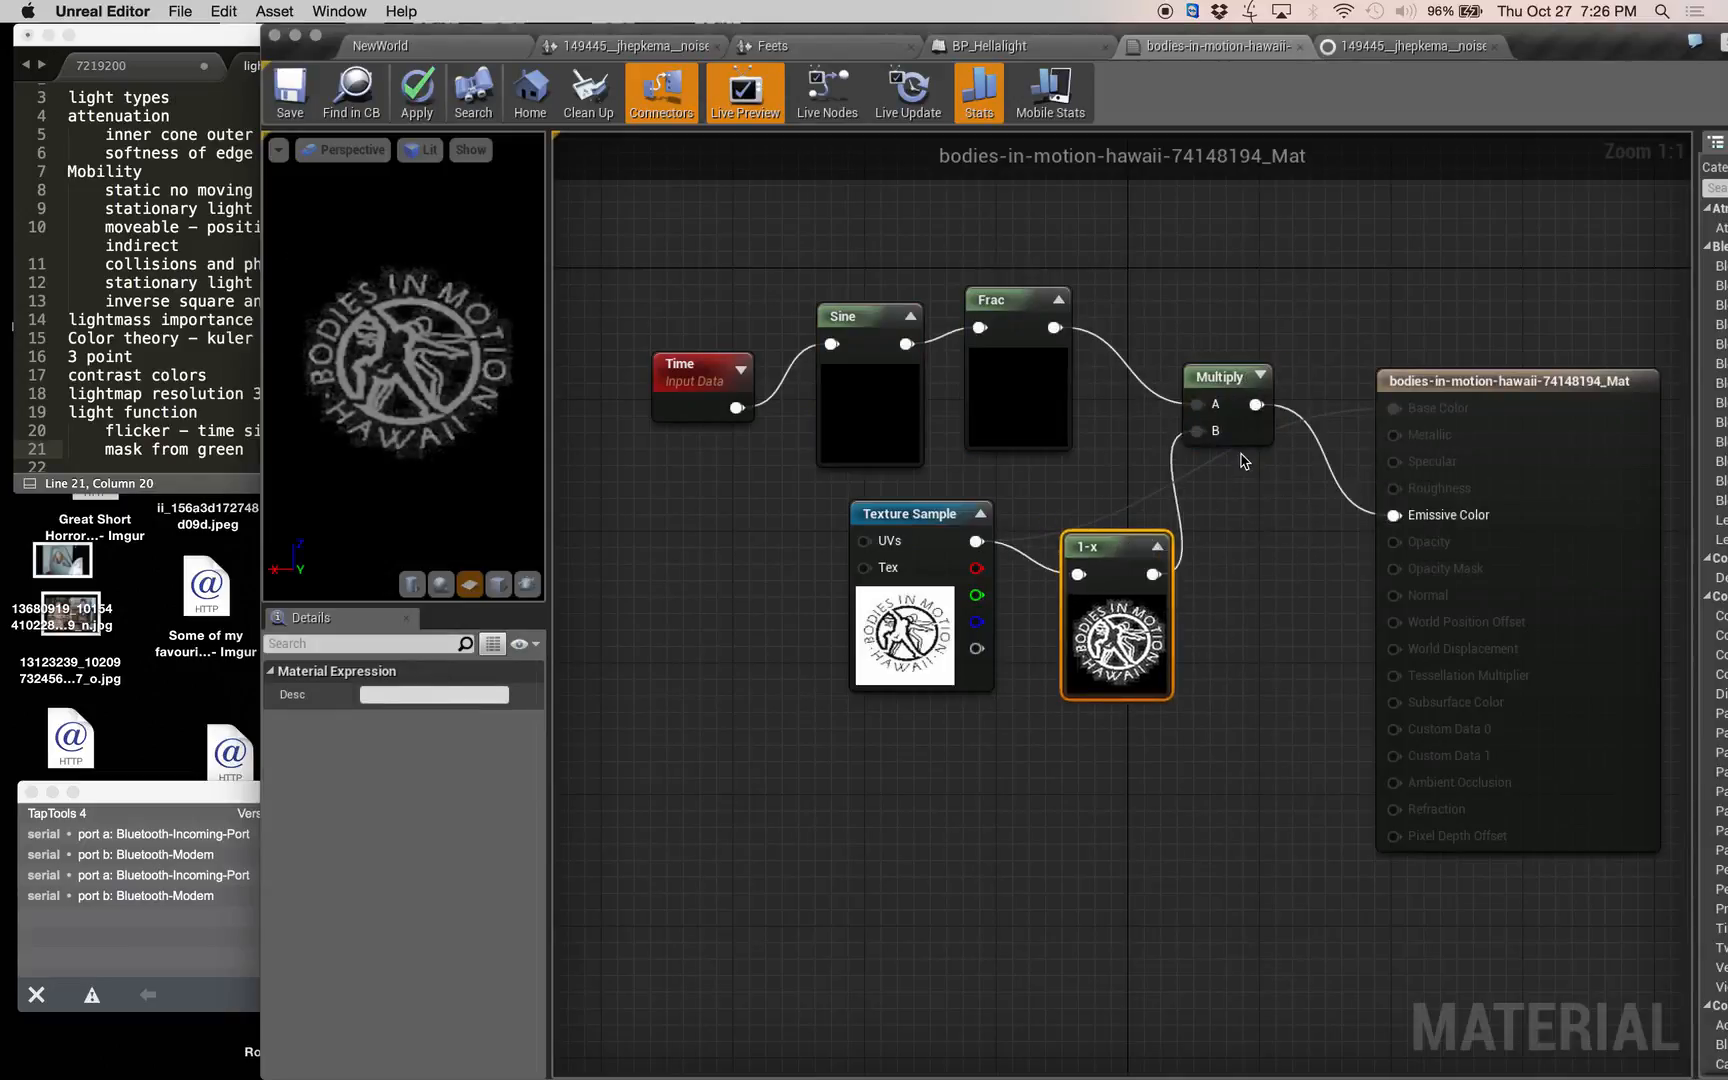
Save the material and return to the NewWorld level to view the flickering logo lights.
{"action": "left_click", "coordinate": [291, 93]}
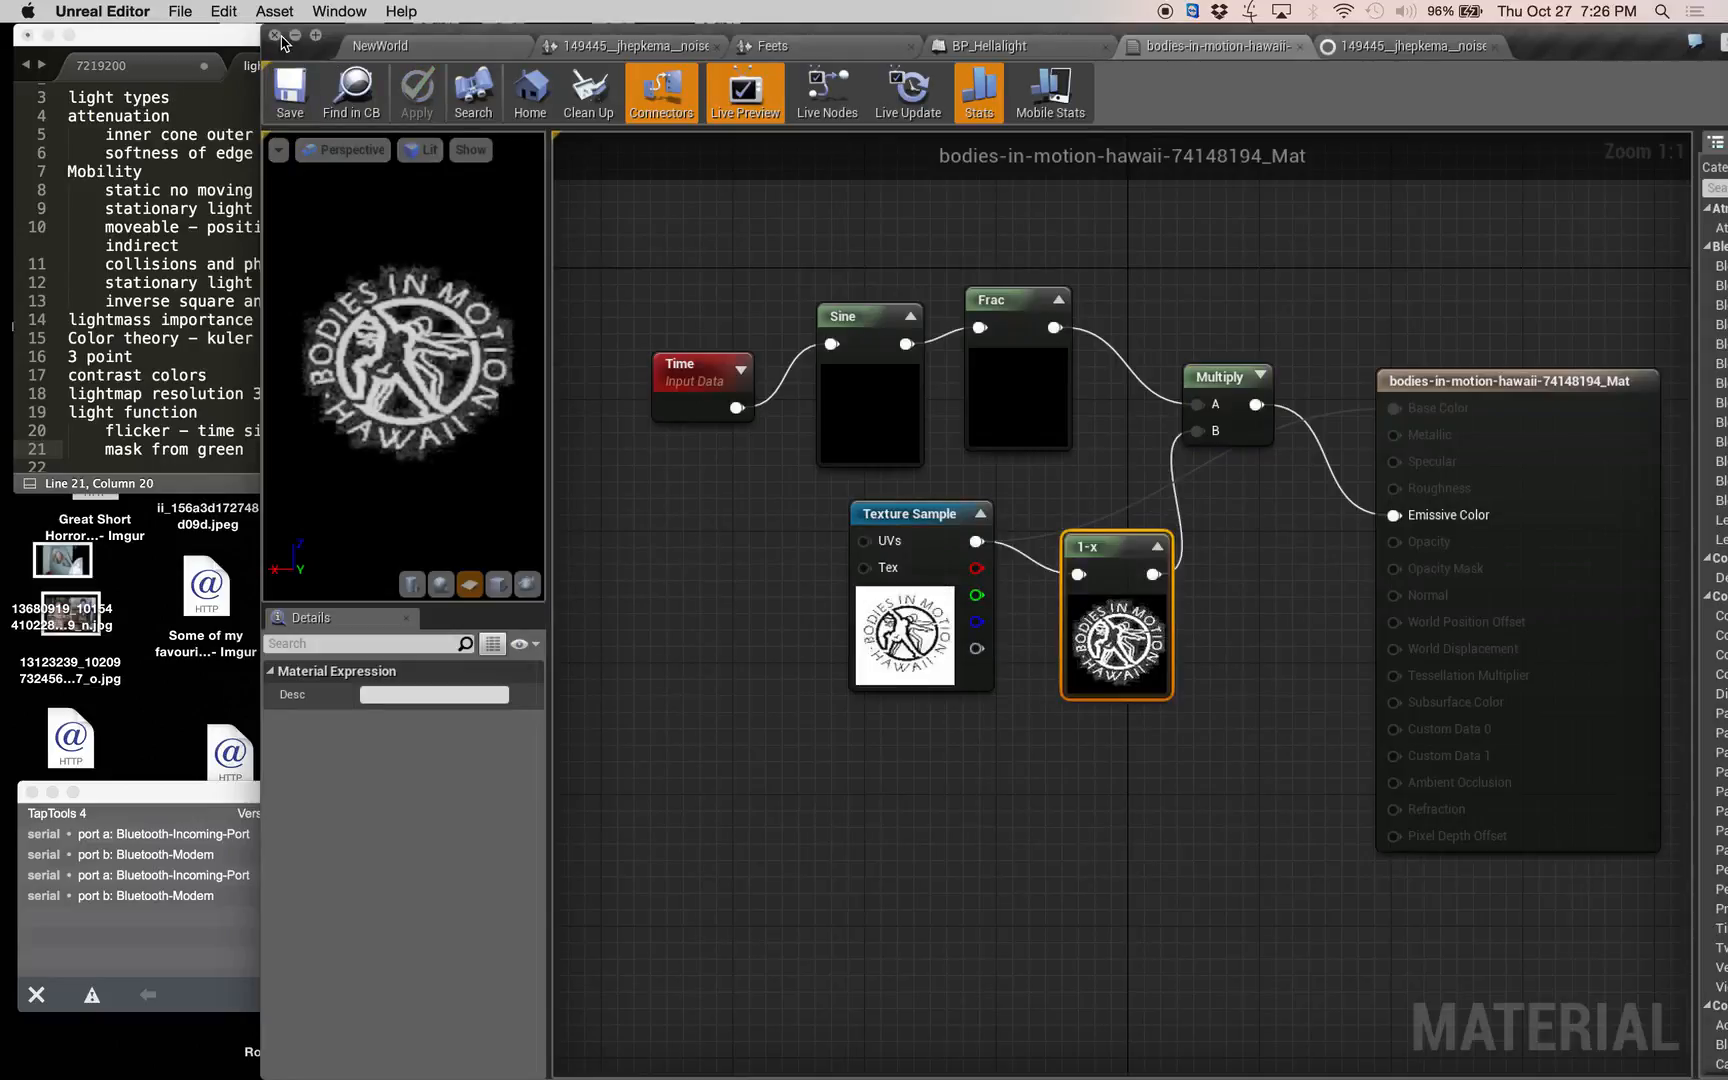
{"action": "left_click_drag", "start_coordinate": [432, 38], "coordinate": [210, 47]}
{"action": "left_click", "coordinate": [210, 47]}
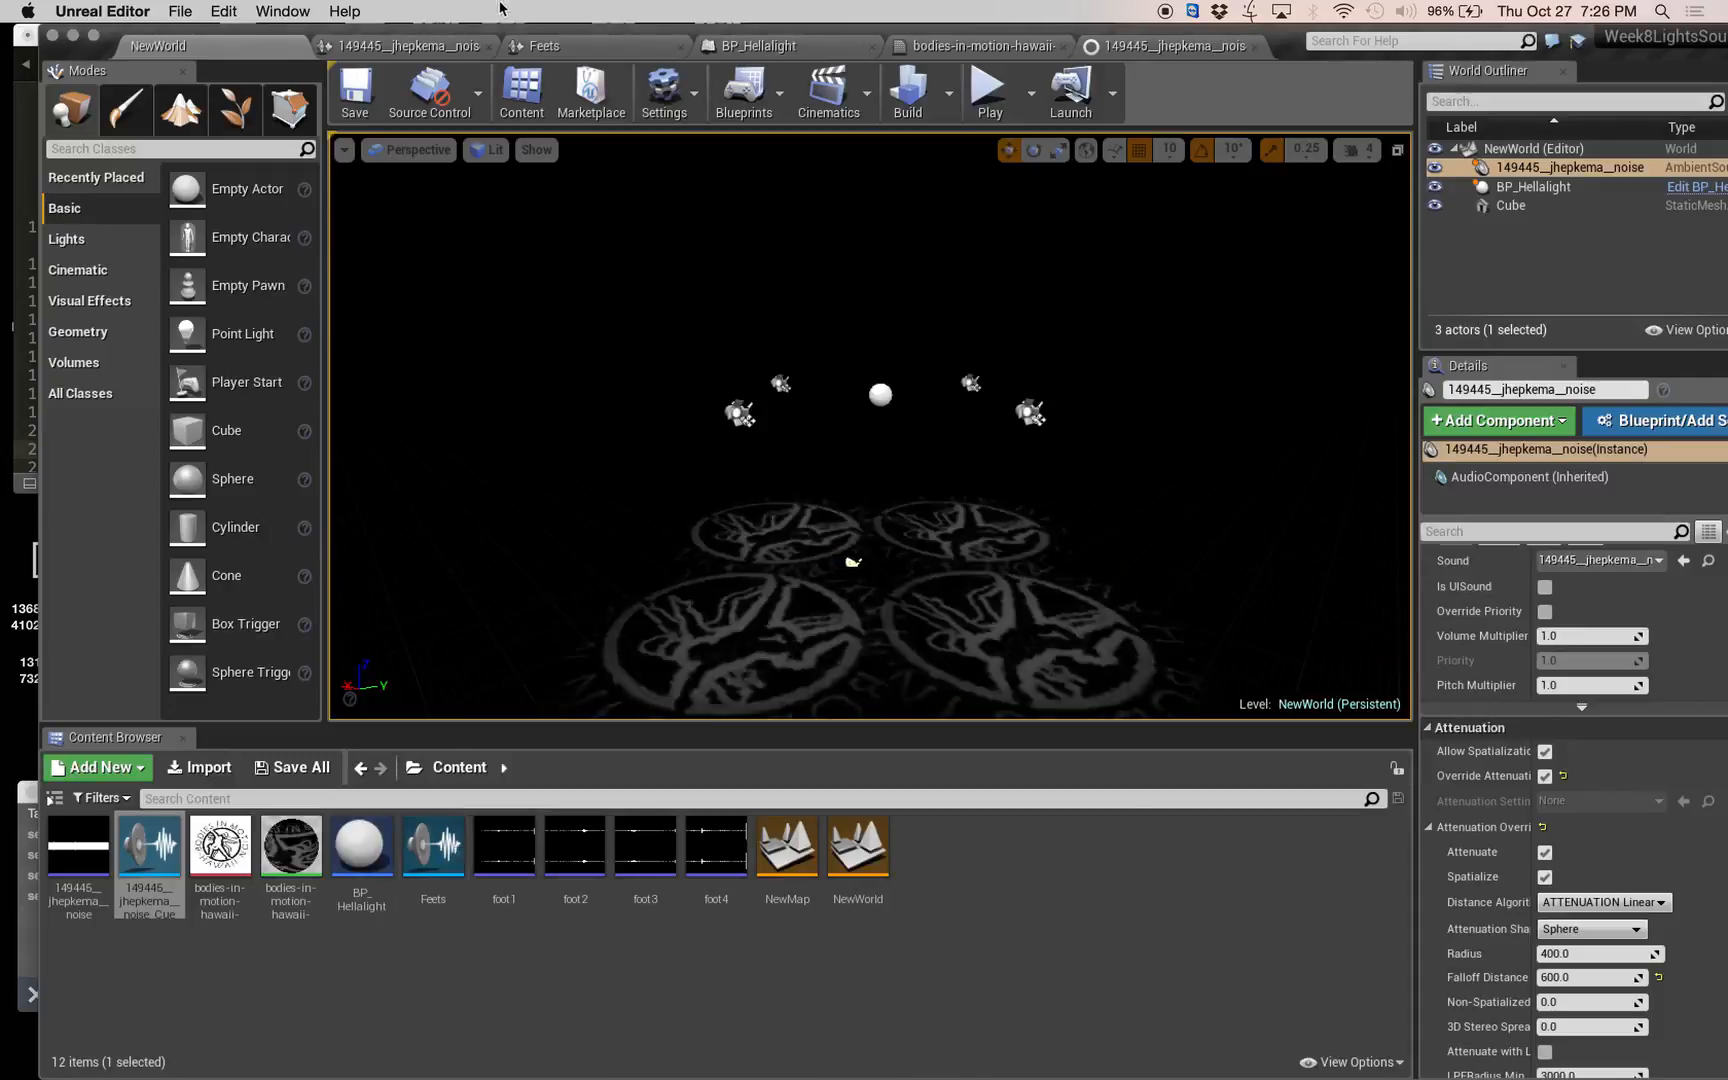
In the BP_Hellalight blueprint, set the SpotLight component's light color to blue-violet, hex sRGB 7F62FFFF.
{"action": "left_click", "coordinate": [430, 46]}
{"action": "left_click", "coordinate": [765, 48]}
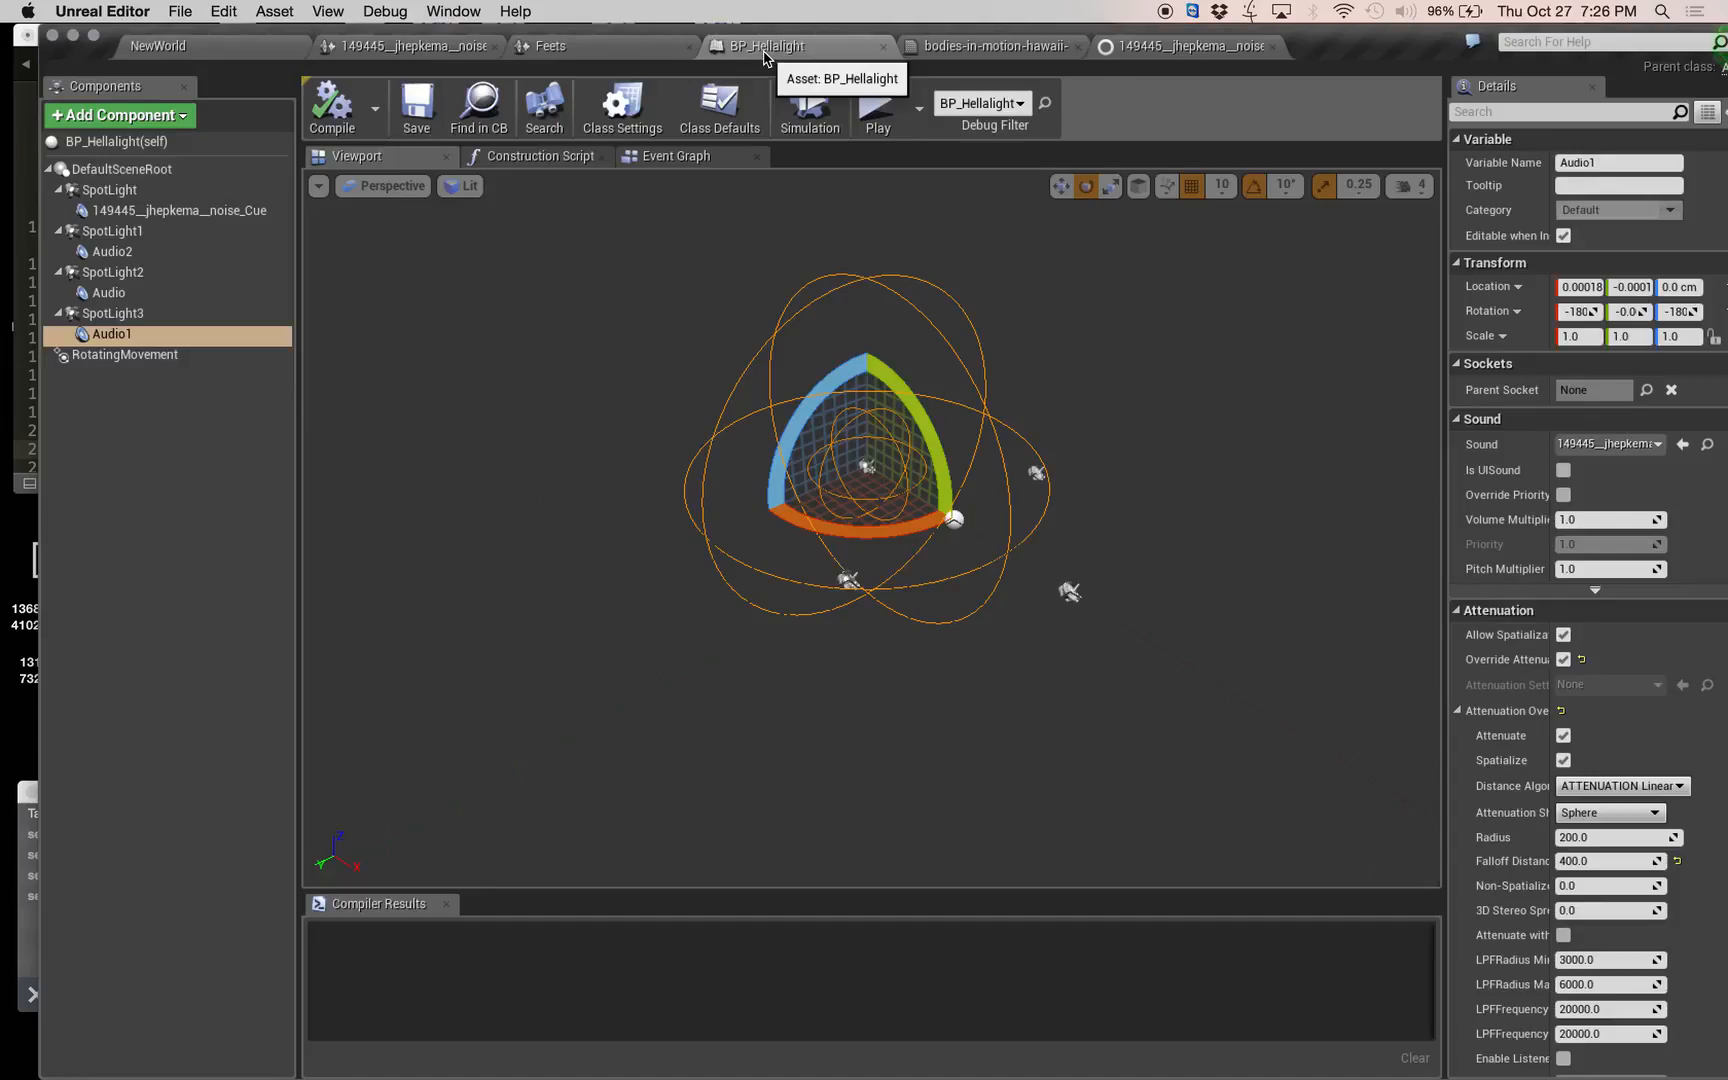
{"action": "left_click", "coordinate": [110, 190]}
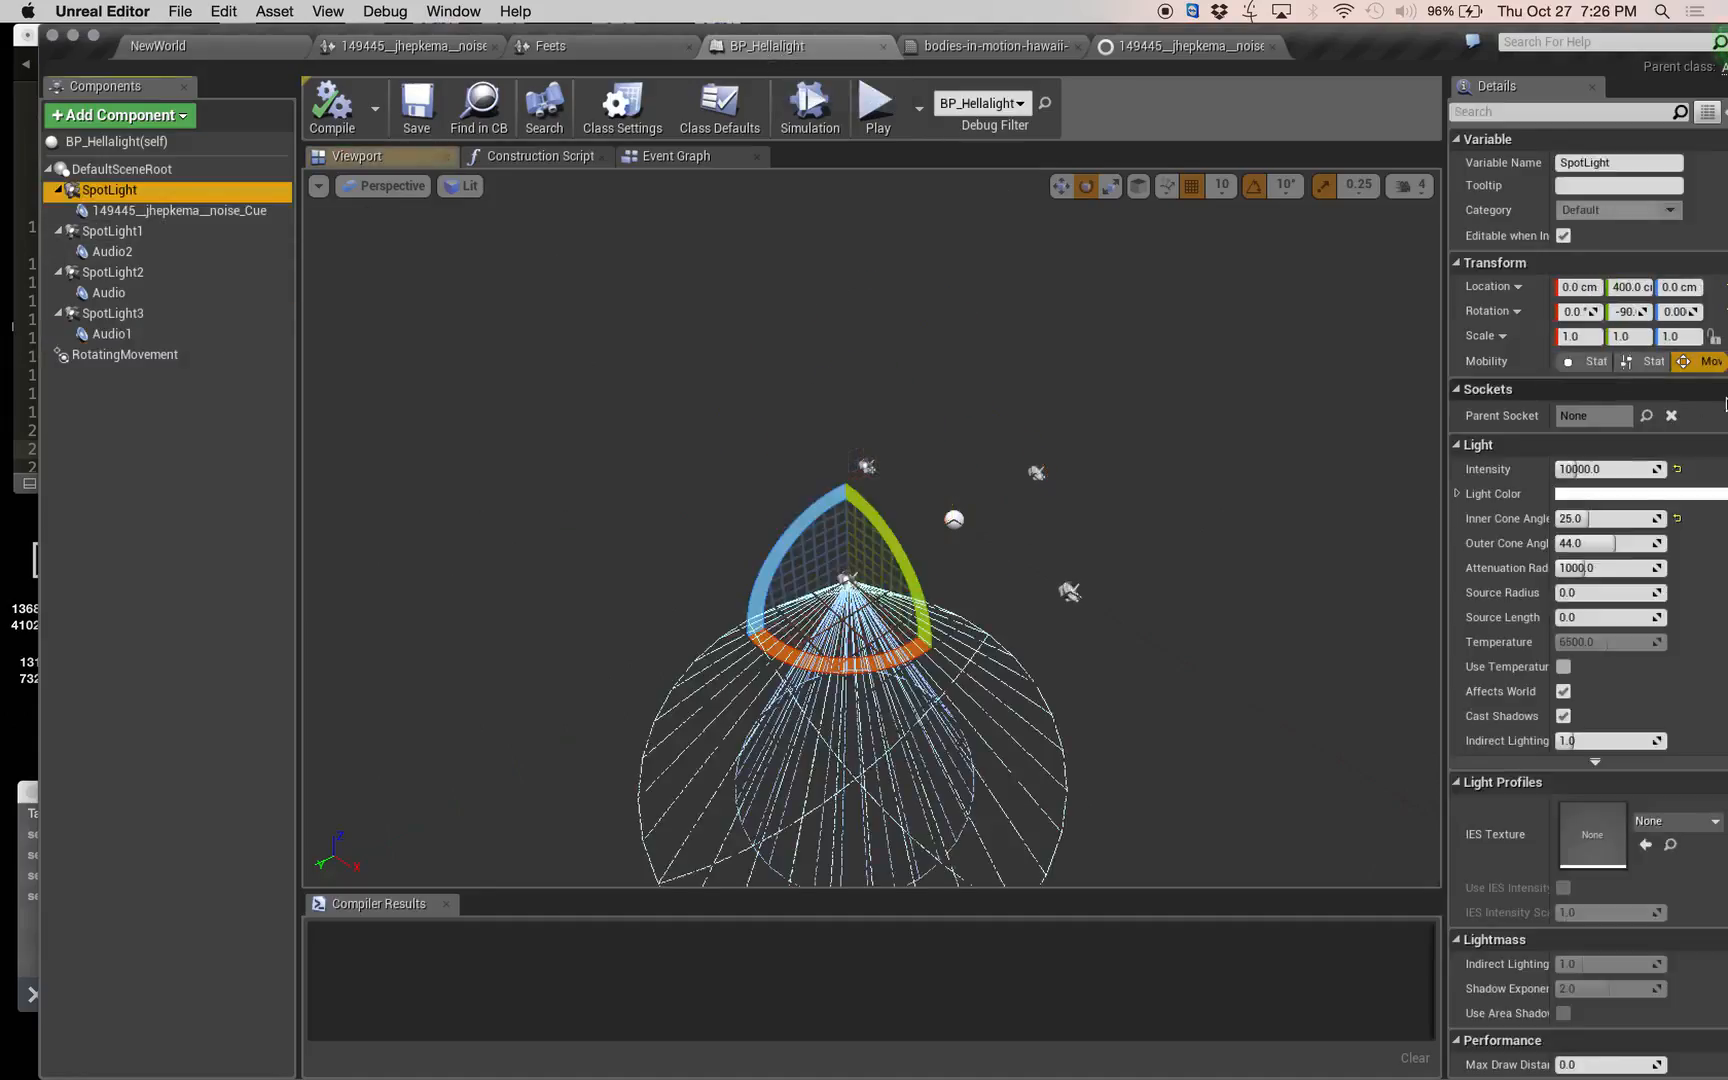
{"action": "left_click", "coordinate": [1656, 493]}
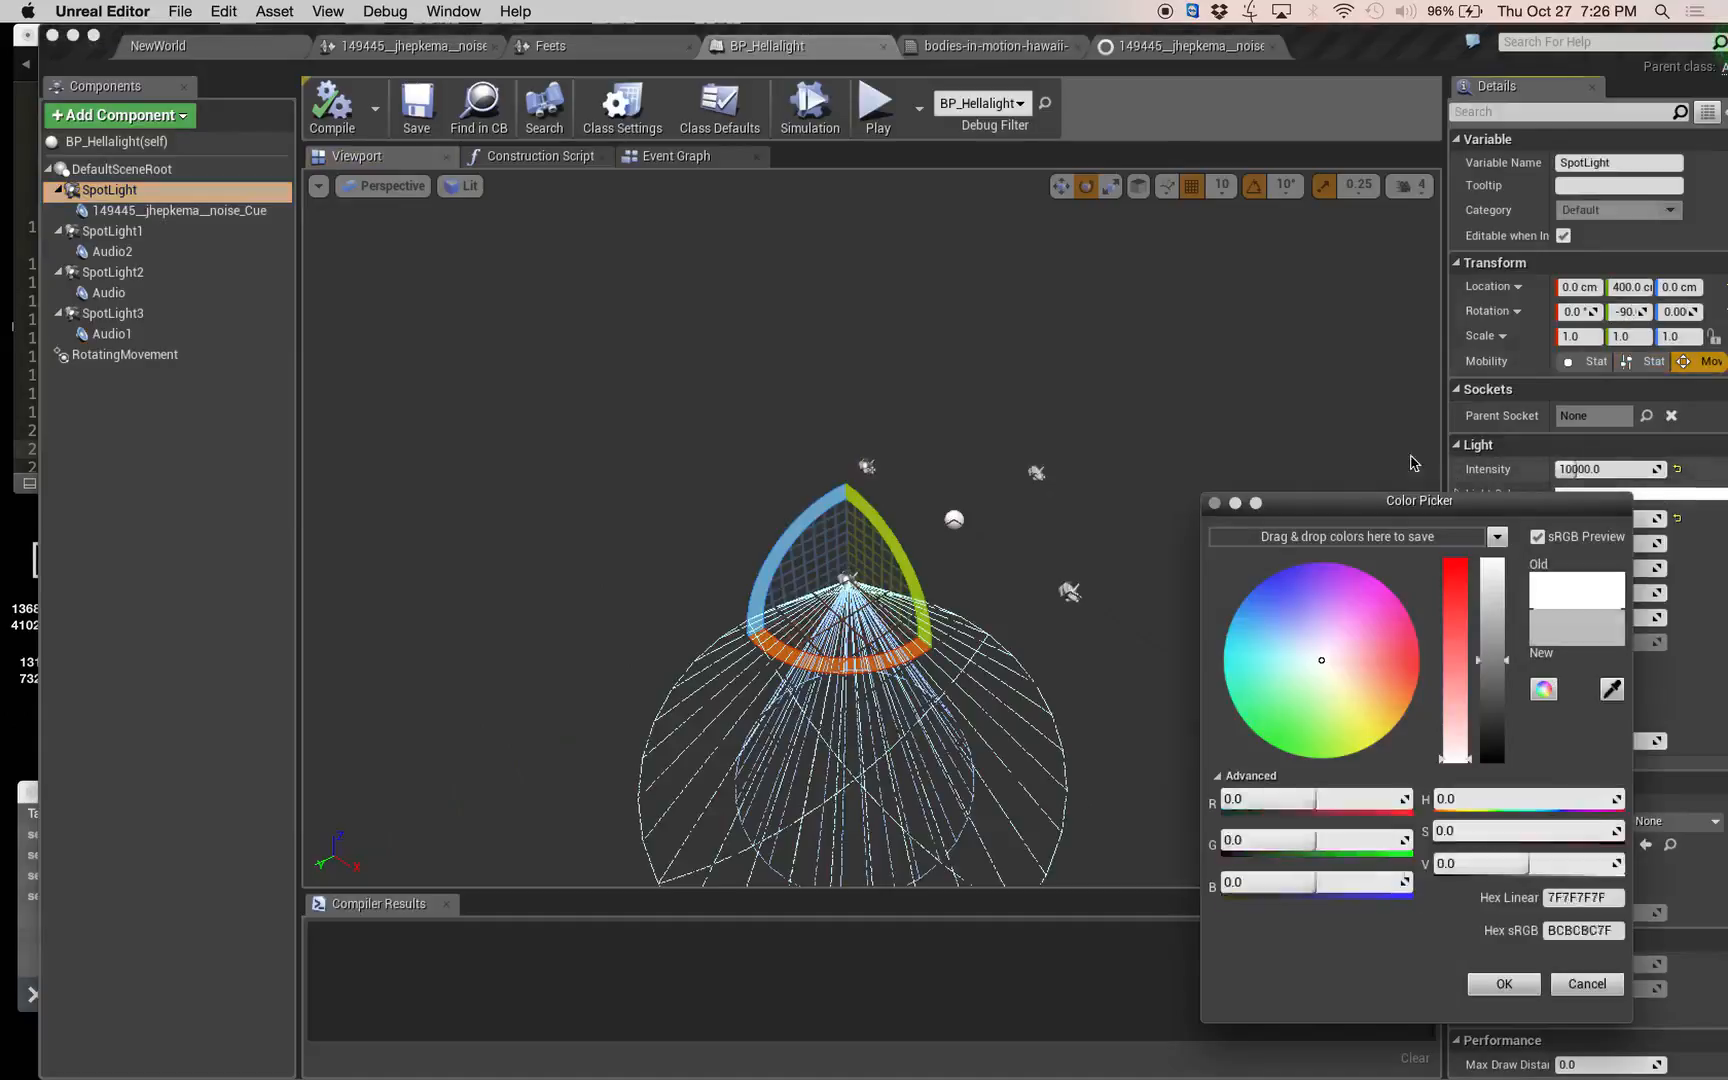
{"action": "left_click", "coordinate": [1287, 583]}
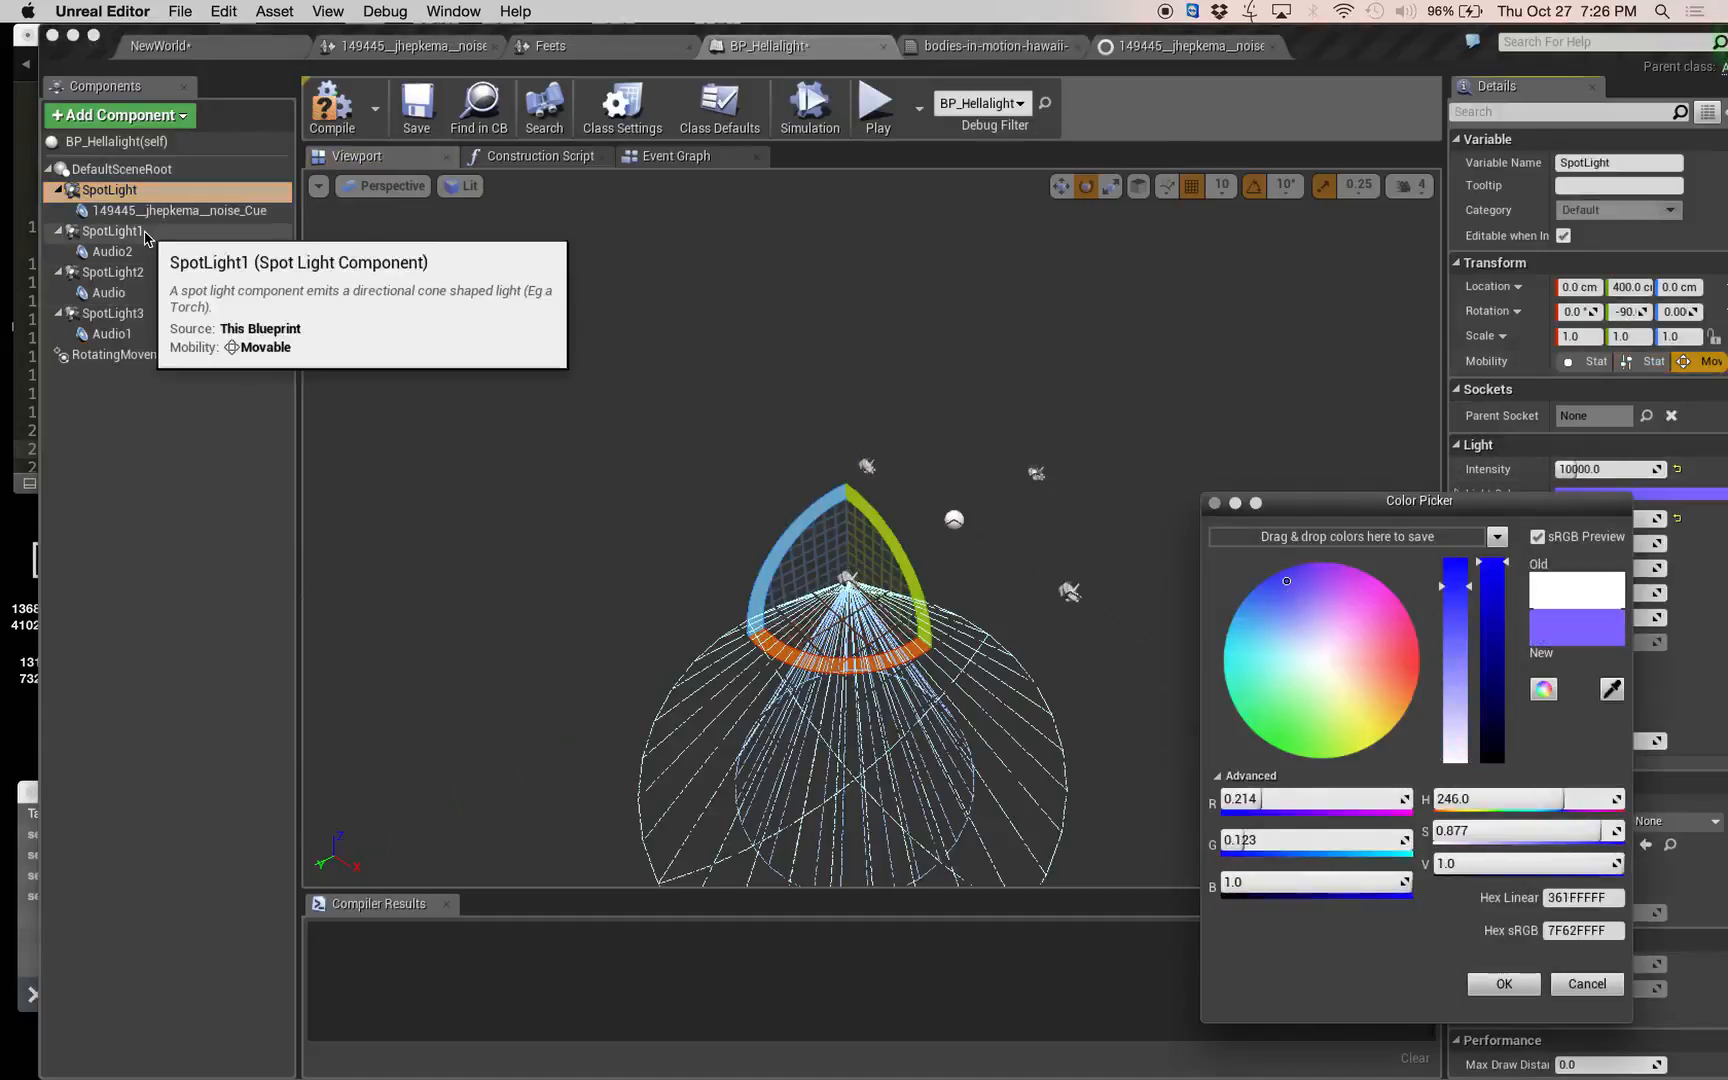
Set SpotLight1's light color to pink, hex sRGB FF57B6FF.
{"action": "left_click", "coordinate": [110, 231]}
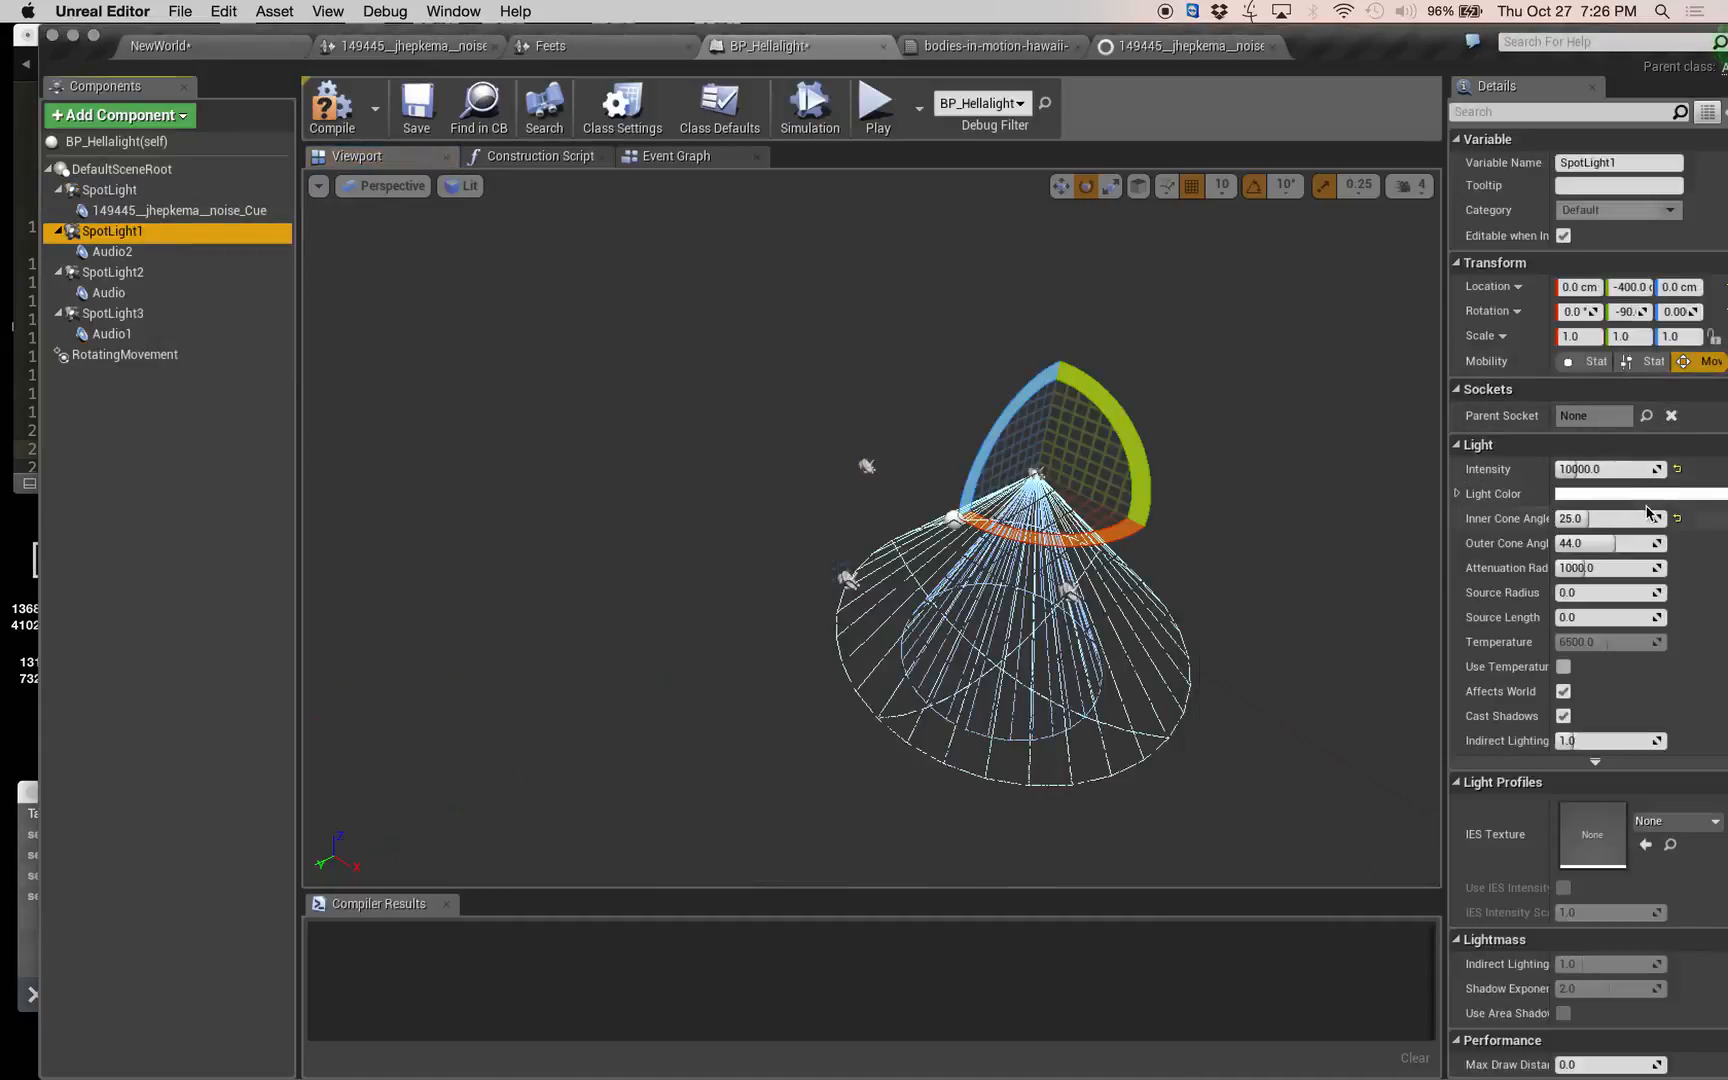
{"action": "left_click", "coordinate": [1646, 494]}
{"action": "left_click", "coordinate": [1395, 631]}
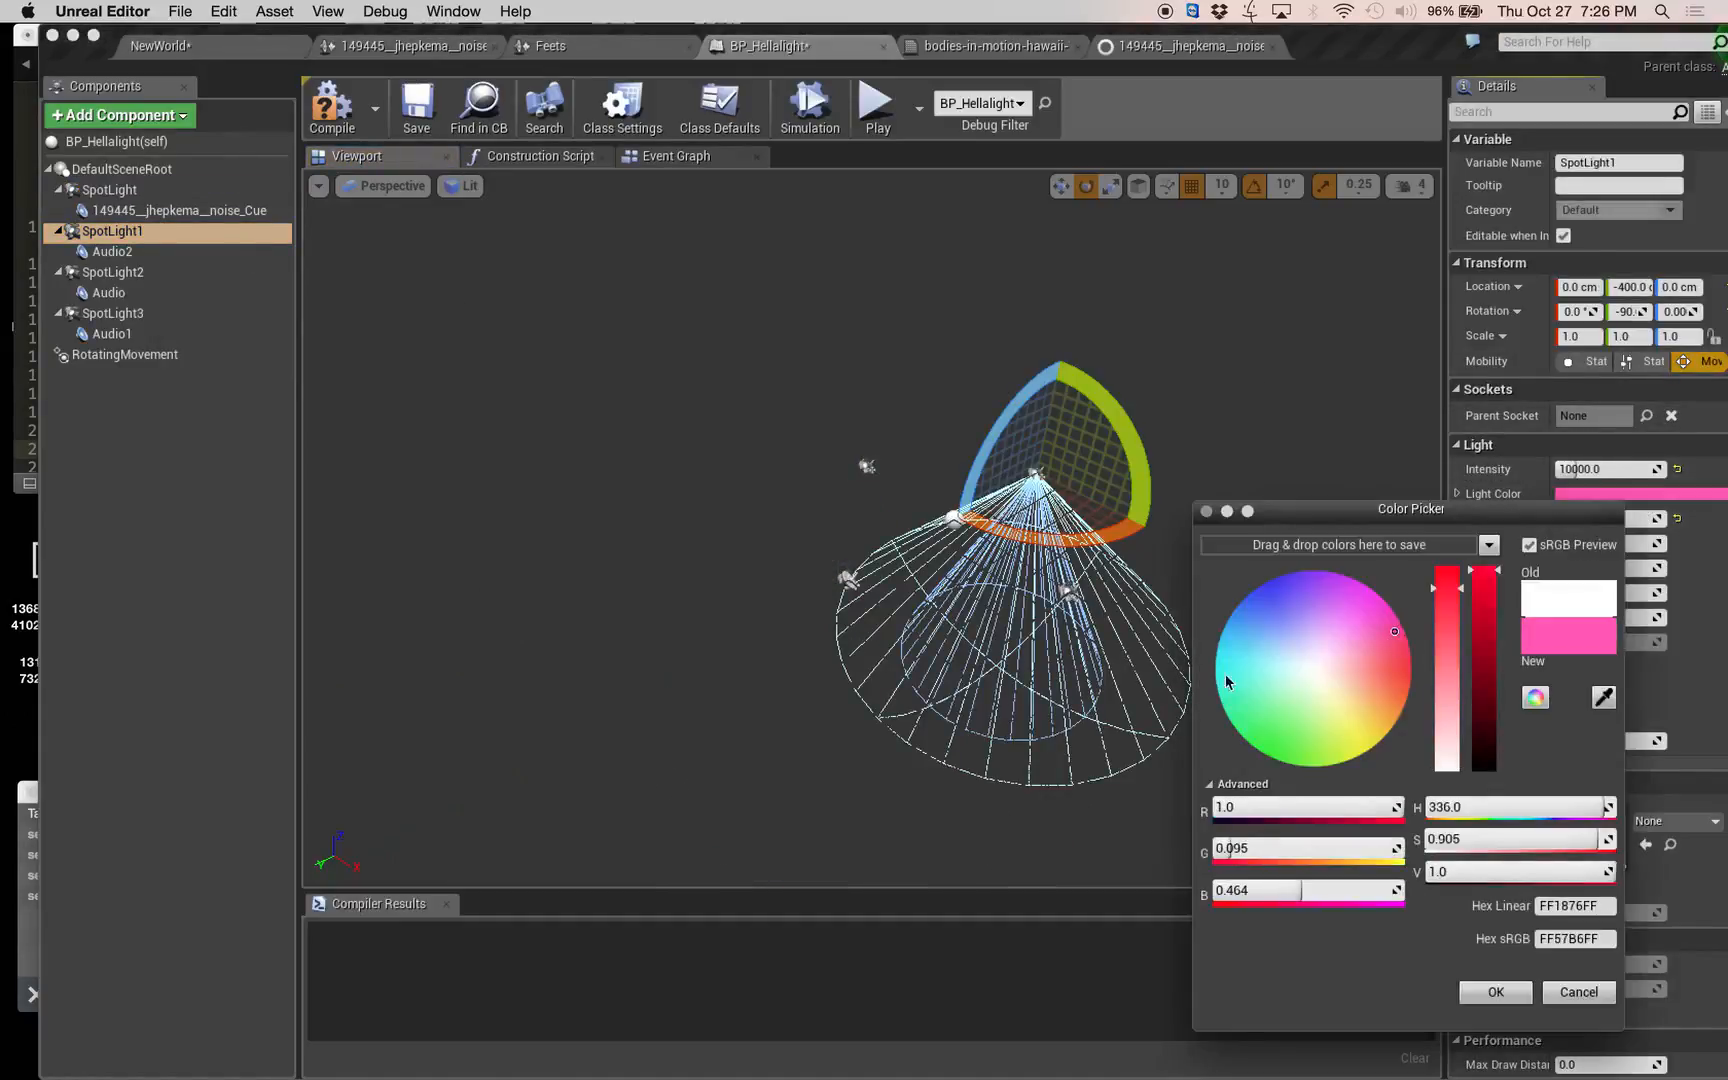
Set SpotLight2's light color to light green, hex sRGB BEFF92FF.
{"action": "left_click", "coordinate": [112, 272]}
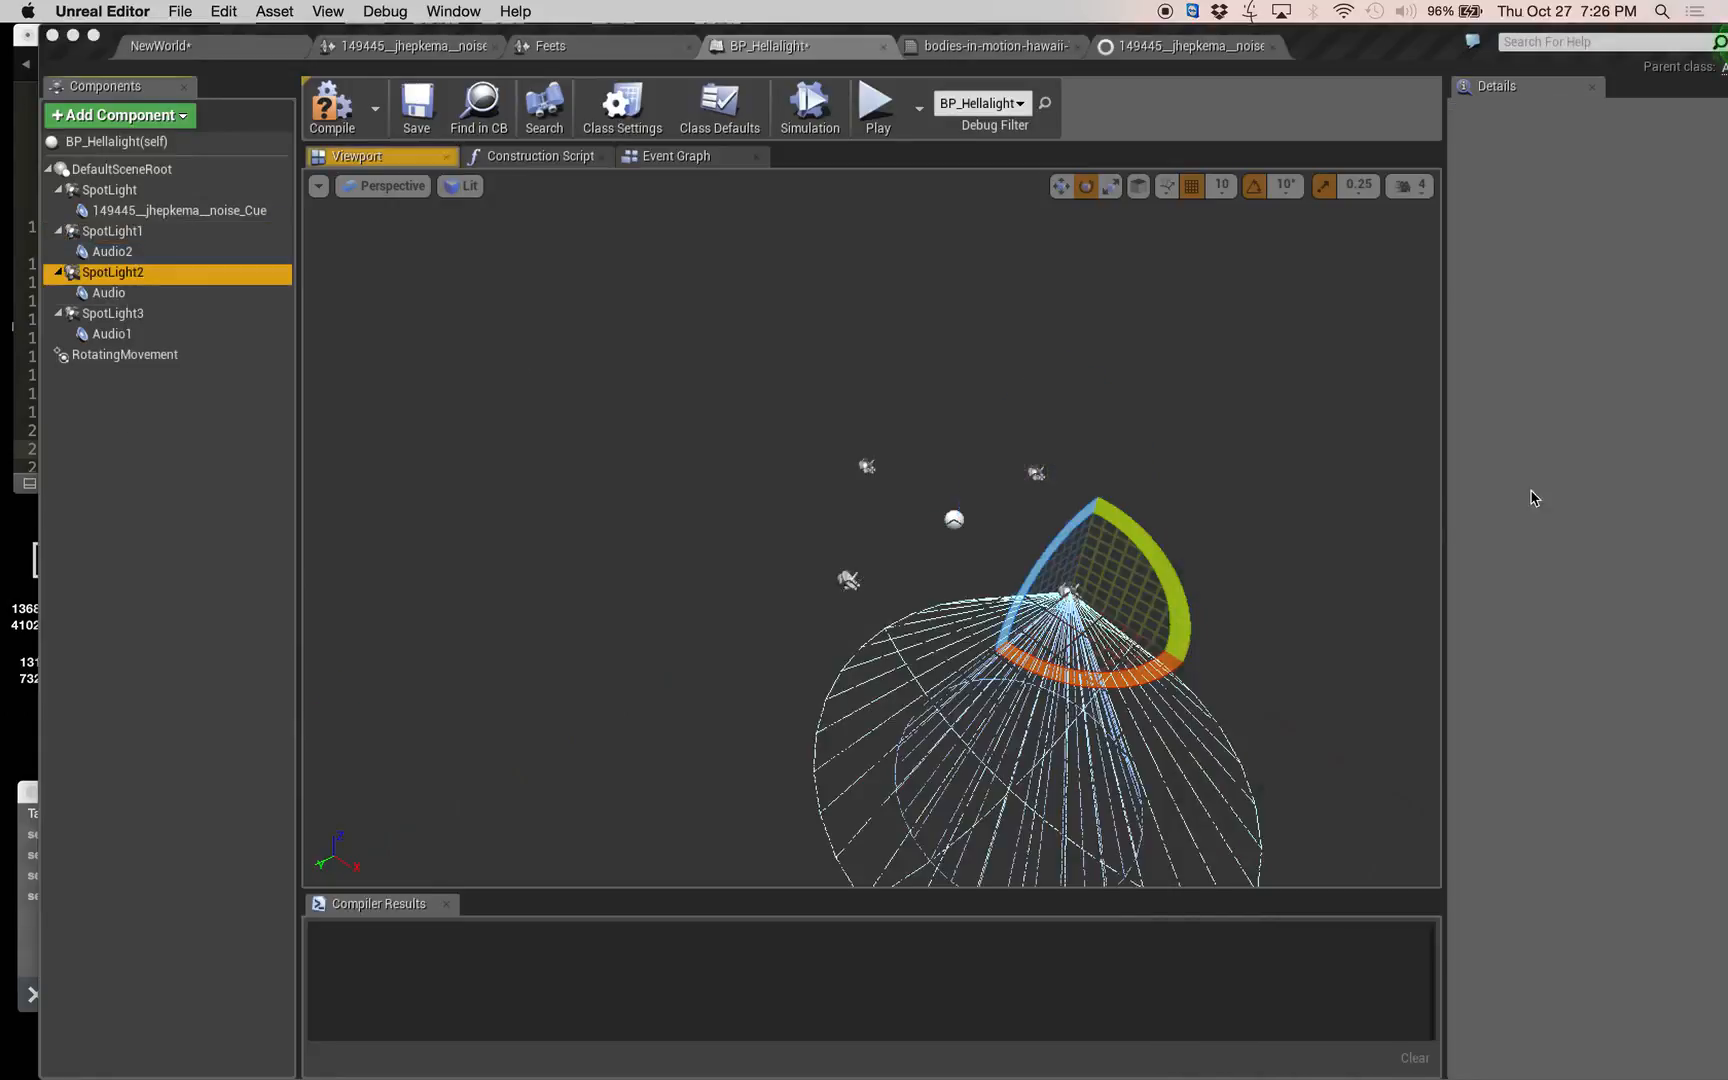
{"action": "left_click", "coordinate": [1596, 500]}
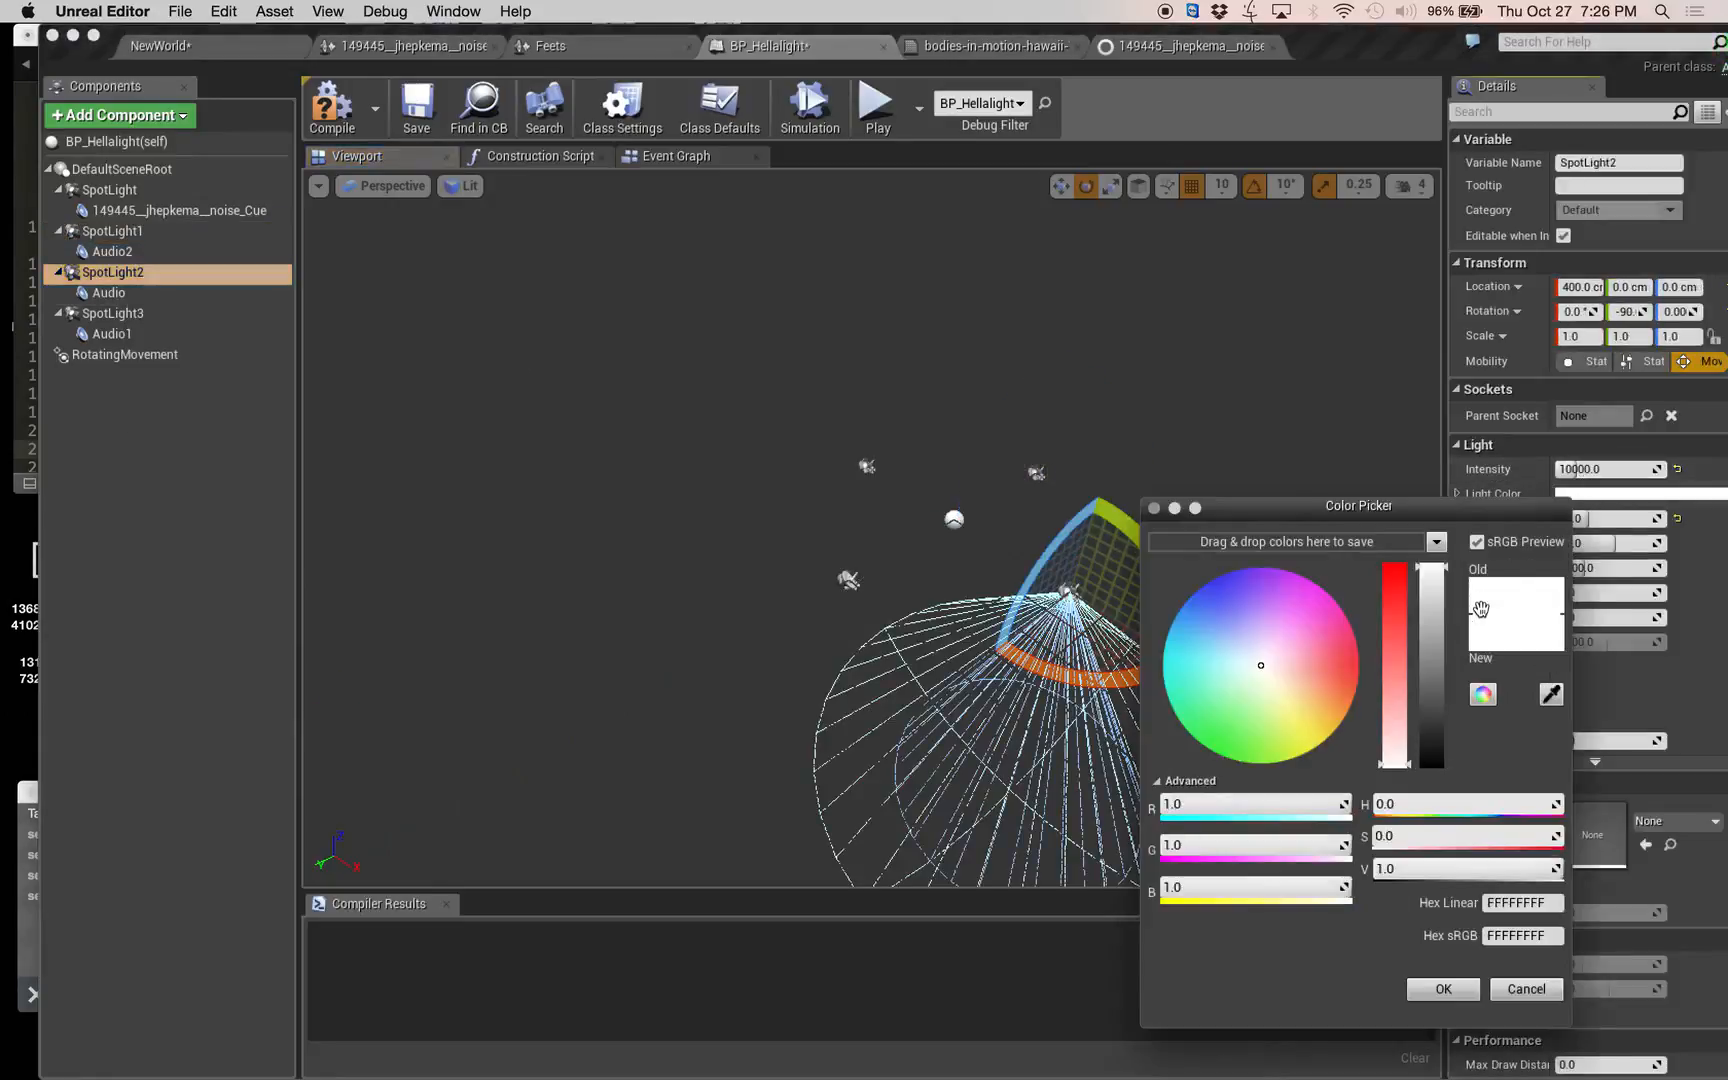
{"action": "left_click", "coordinate": [1299, 640]}
{"action": "left_click", "coordinate": [1247, 734]}
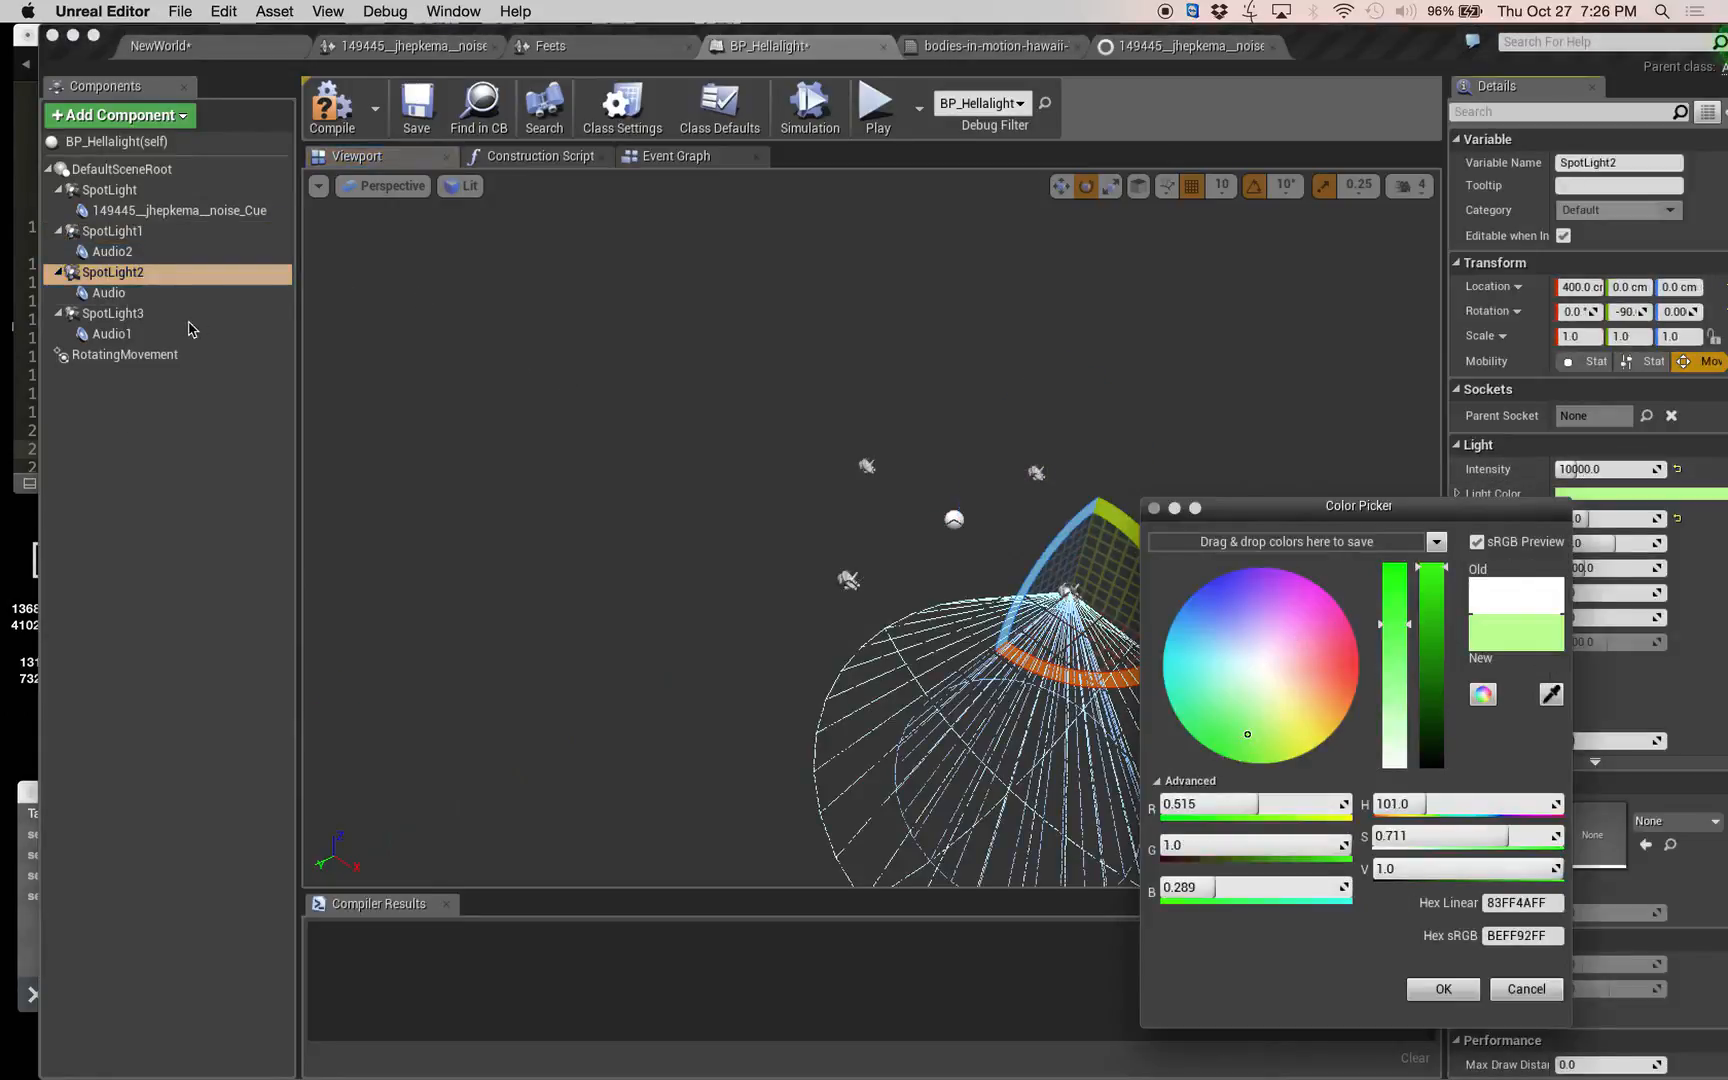
Compile the BP_Hellalight blueprint and play the NewWorld level briefly to preview the colored rotating logo lights.
{"action": "left_click", "coordinate": [319, 132]}
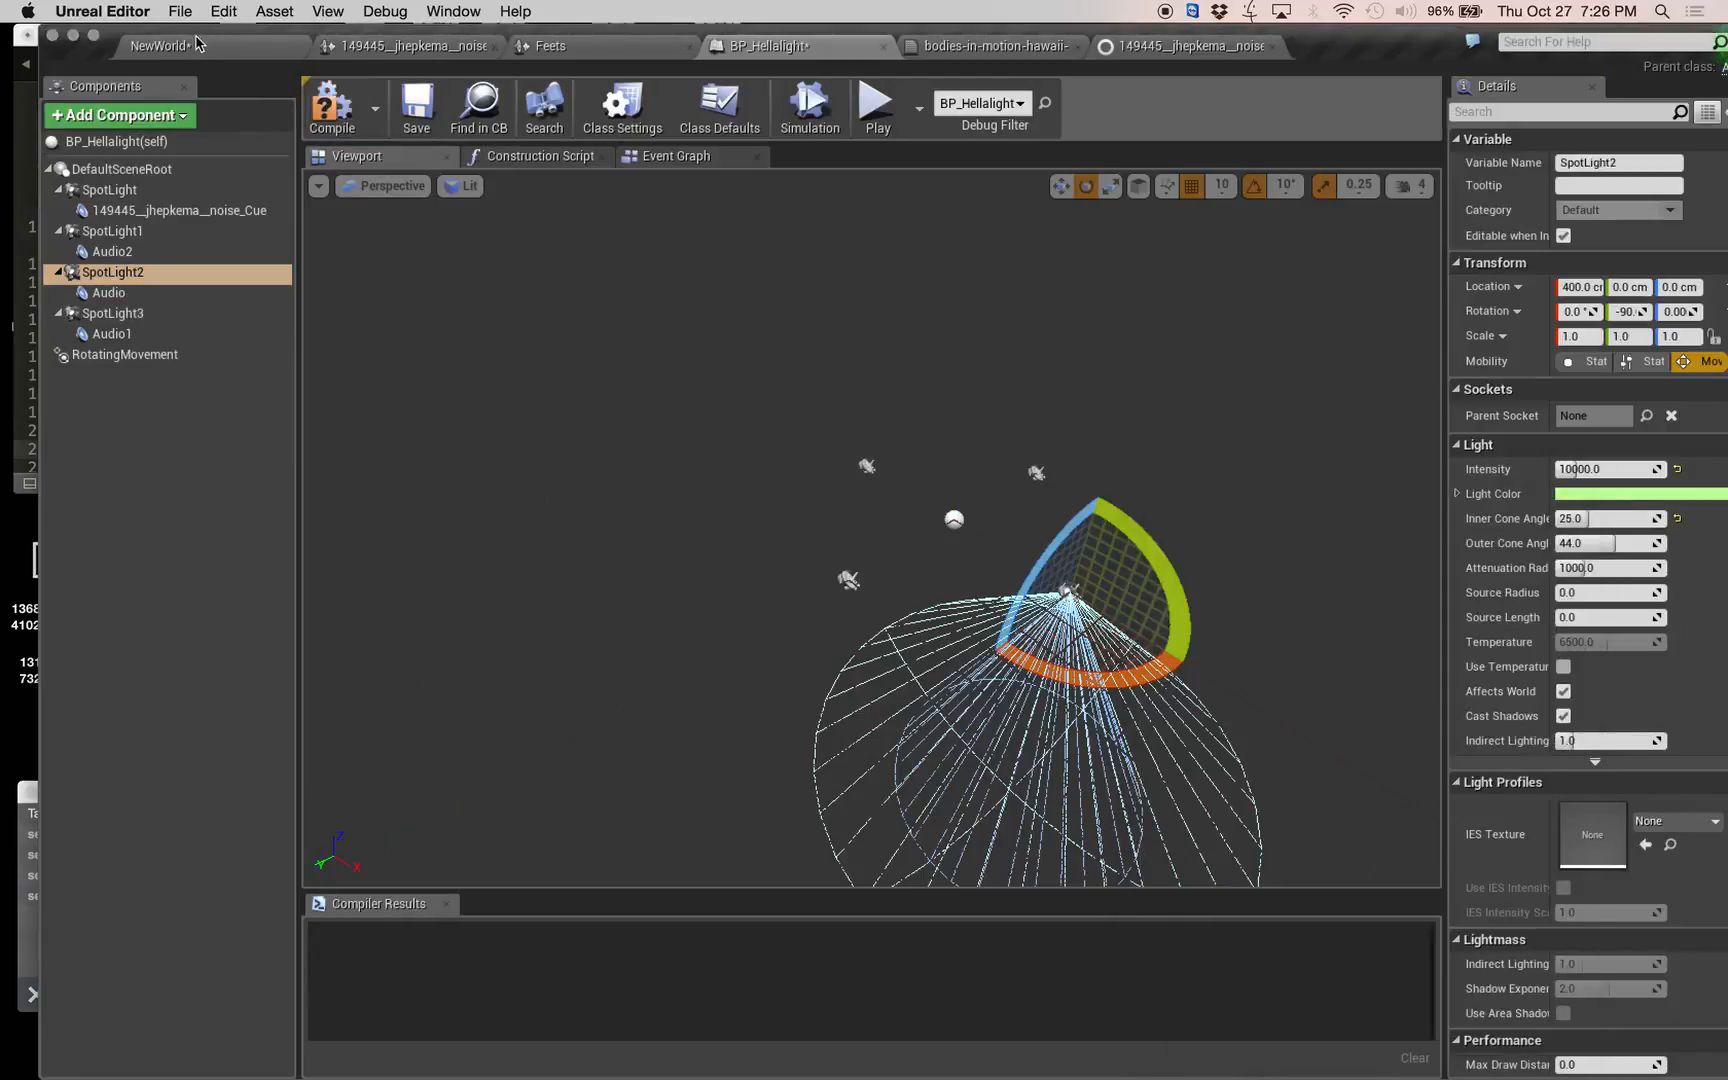
{"action": "left_click", "coordinate": [255, 50]}
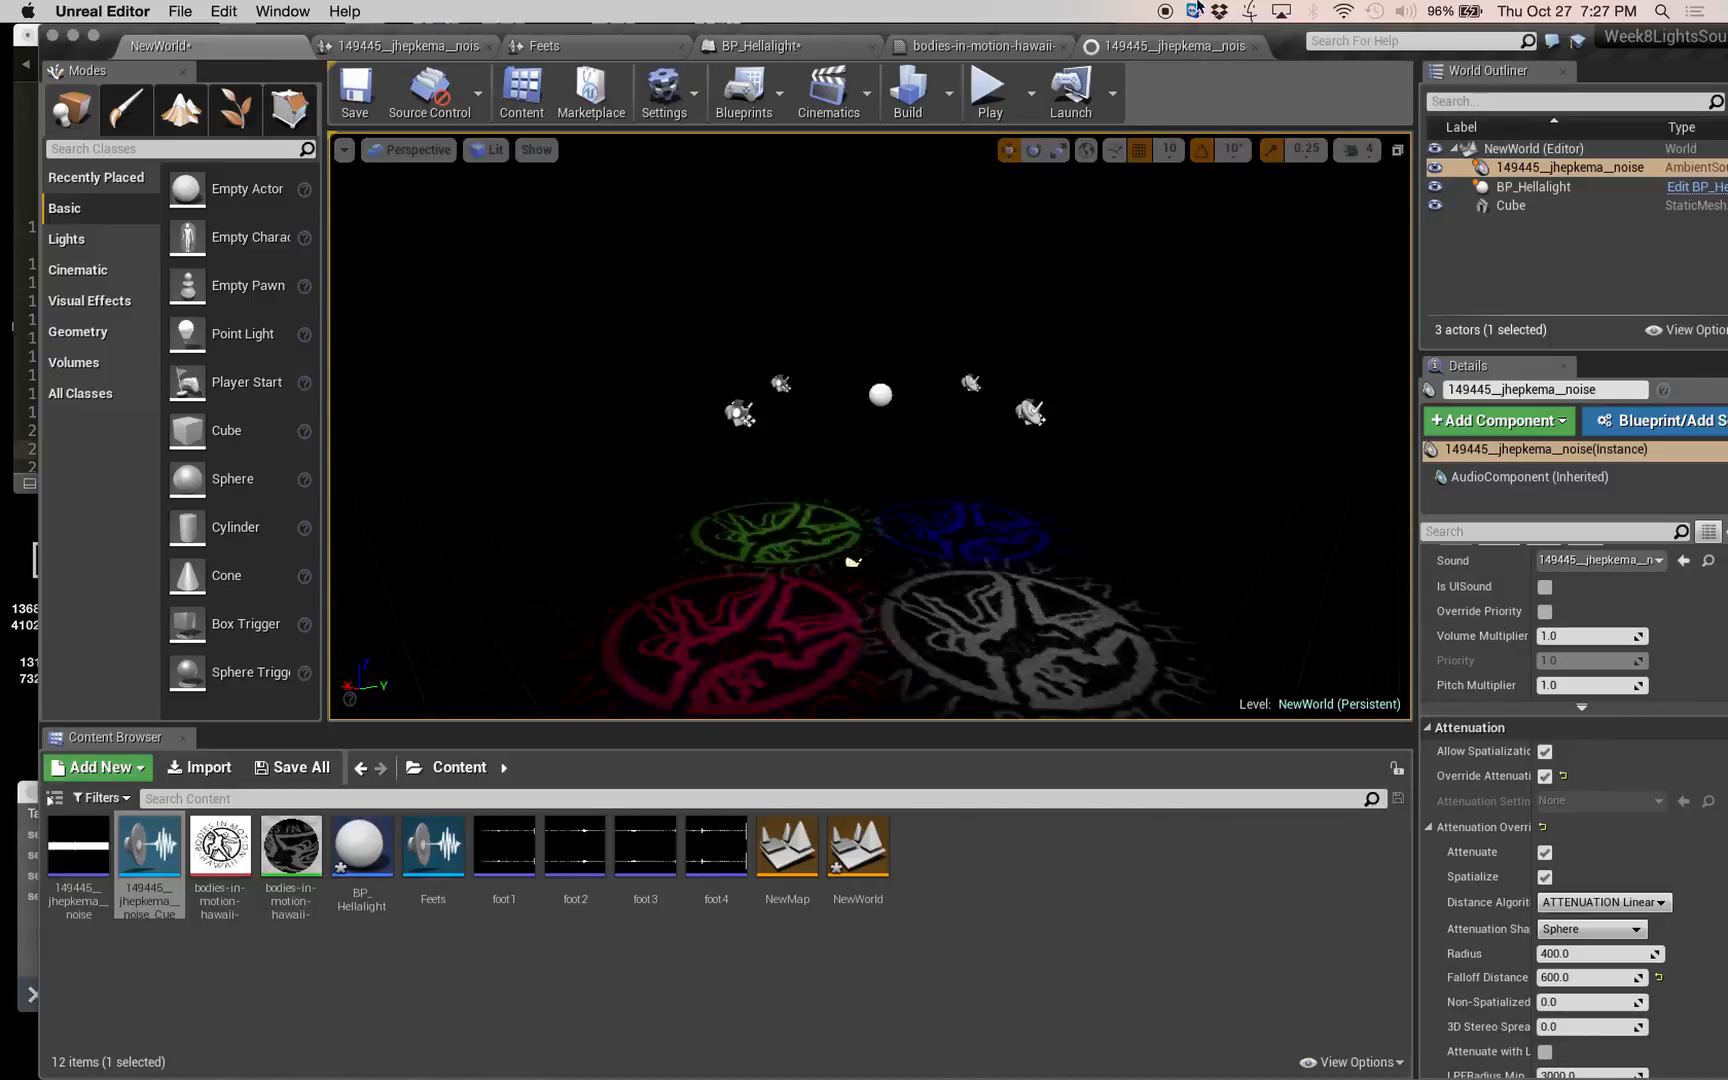
{"action": "left_click", "coordinate": [990, 92]}
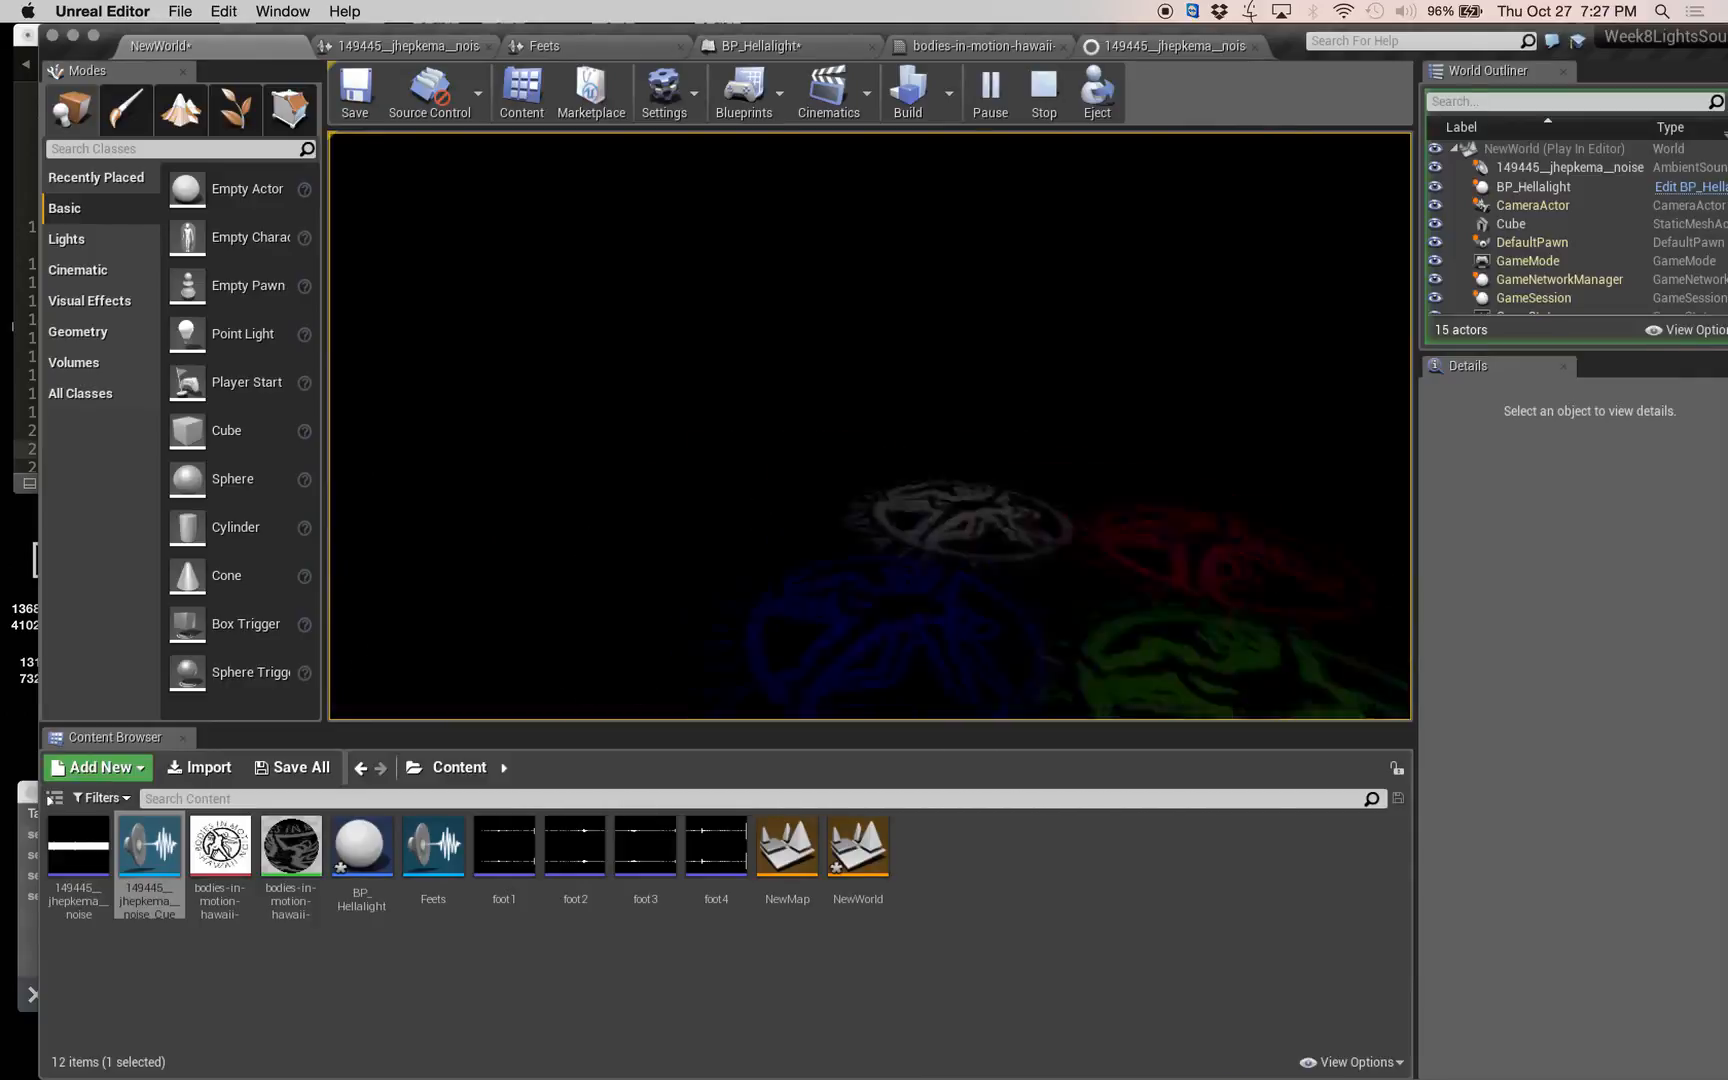
{"action": "key", "text": "Escape"}
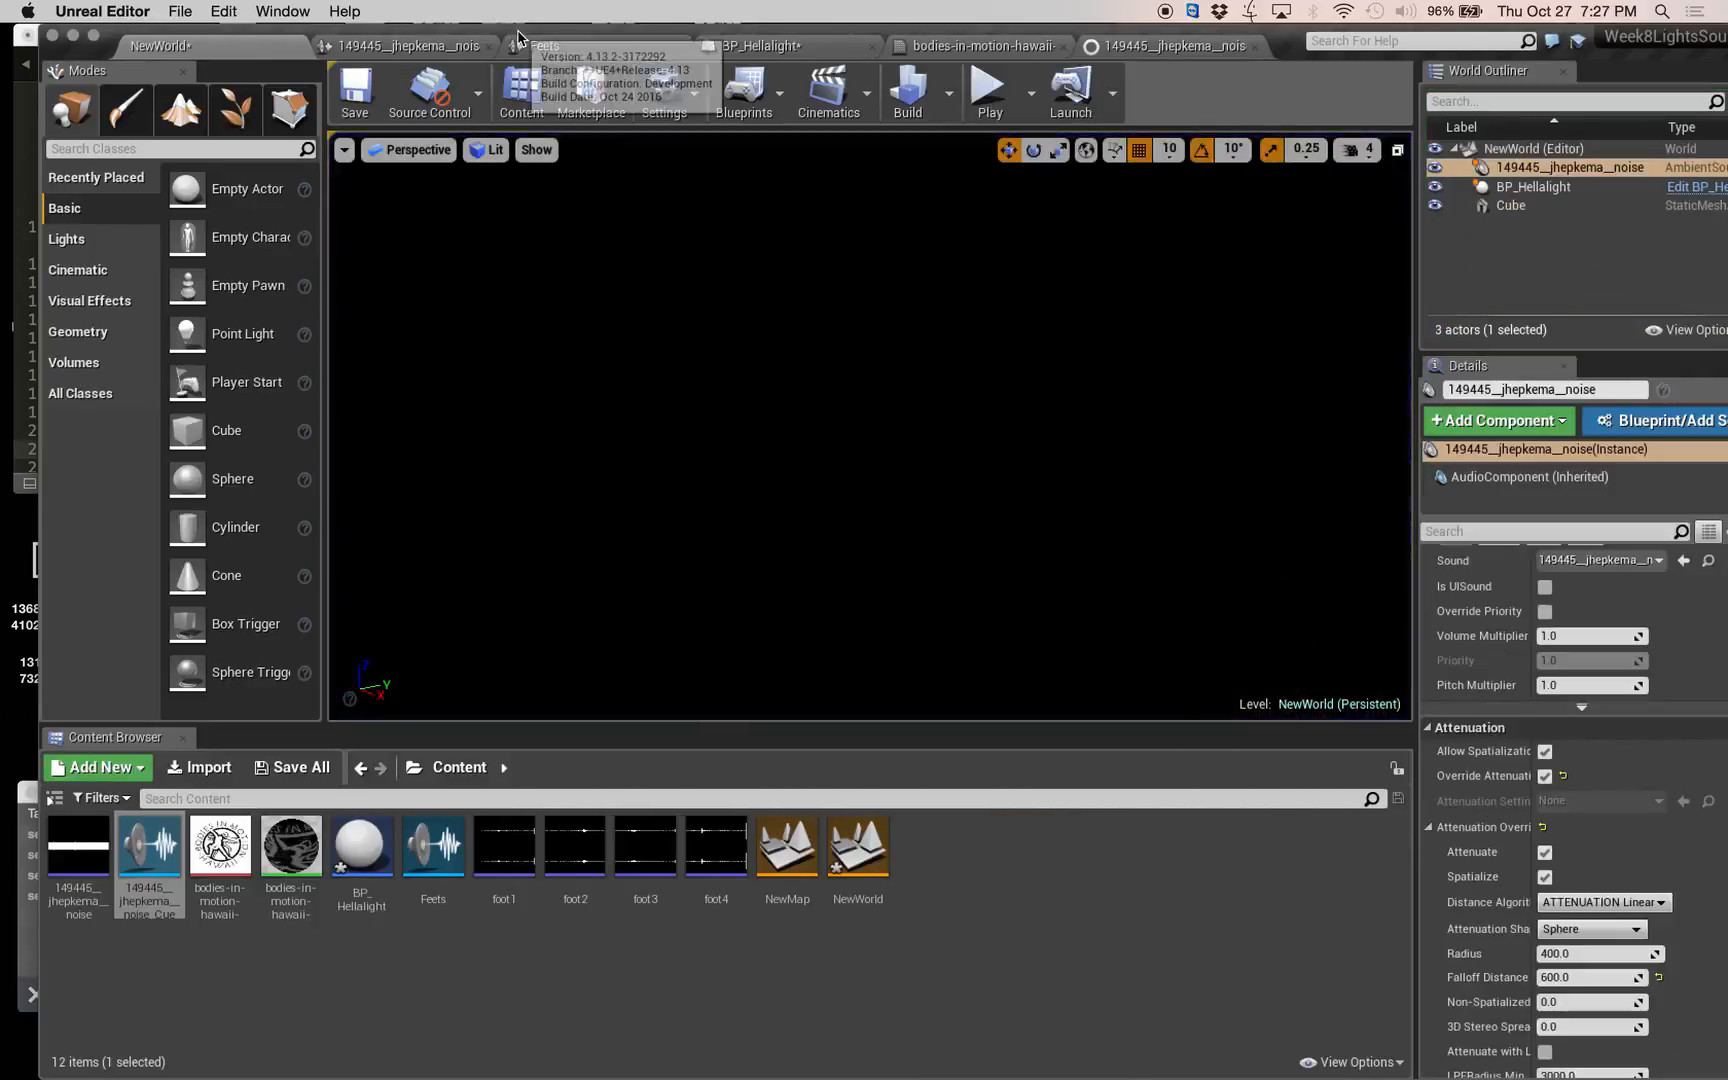
Read through the light typesWK8 notes down to the sound and OSC topics, and check the noise cue's Doppler graph.
{"action": "left_click_drag", "start_coordinate": [519, 36], "coordinate": [852, 14]}
{"action": "left_click", "coordinate": [278, 355]}
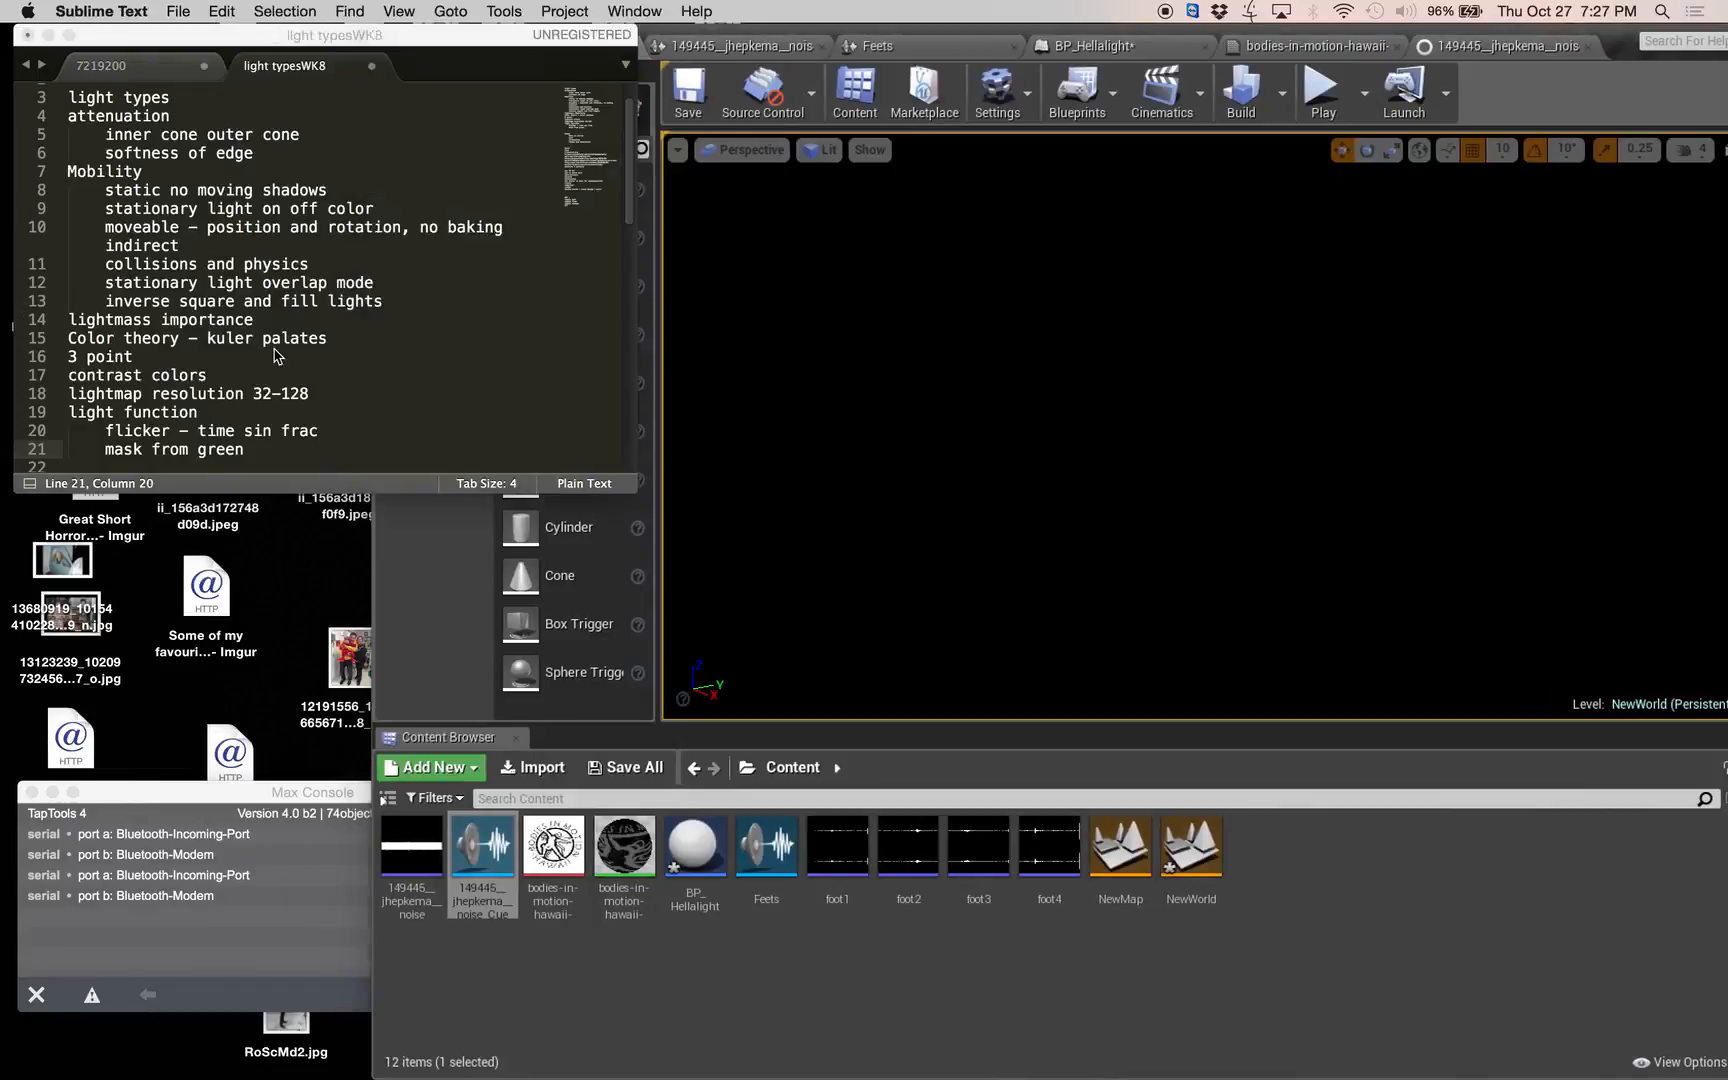
{"action": "scroll", "coordinate": [318, 314], "scroll_direction": "up", "scroll_amount": 1}
{"action": "scroll", "coordinate": [320, 315], "scroll_direction": "down", "scroll_amount": 10}
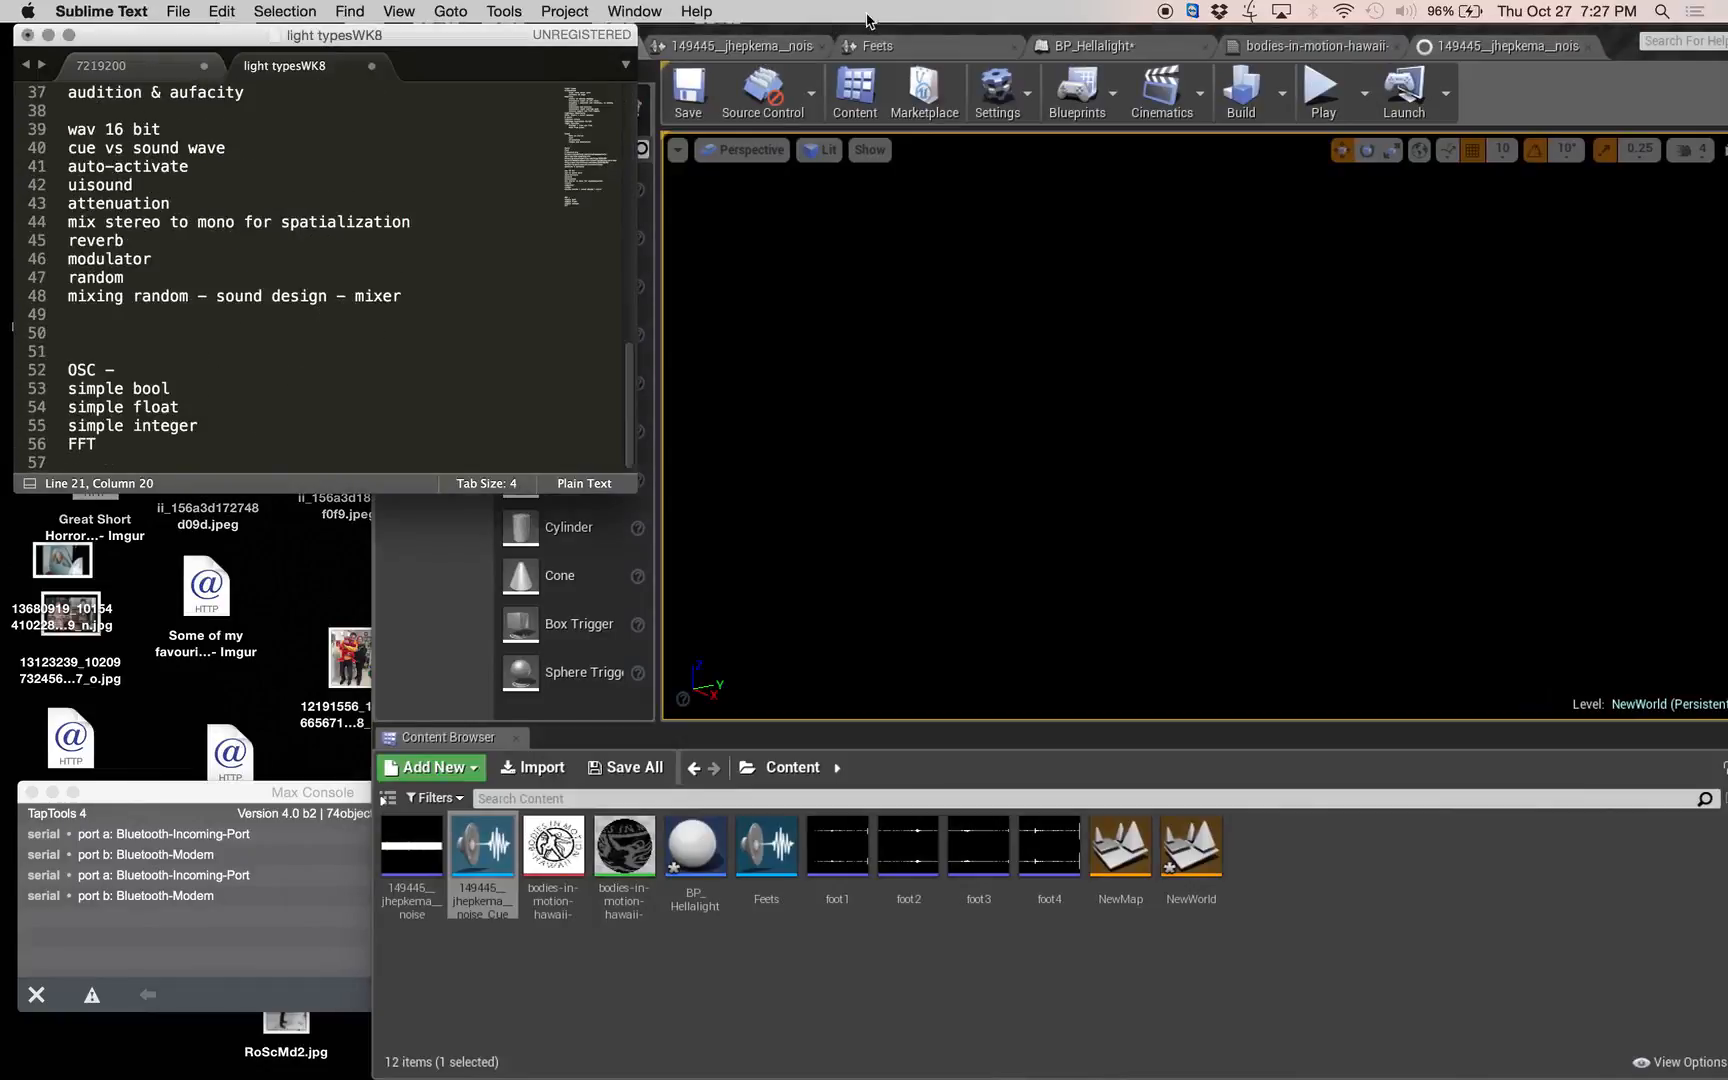
{"action": "left_click_drag", "start_coordinate": [948, 36], "coordinate": [606, 18]}
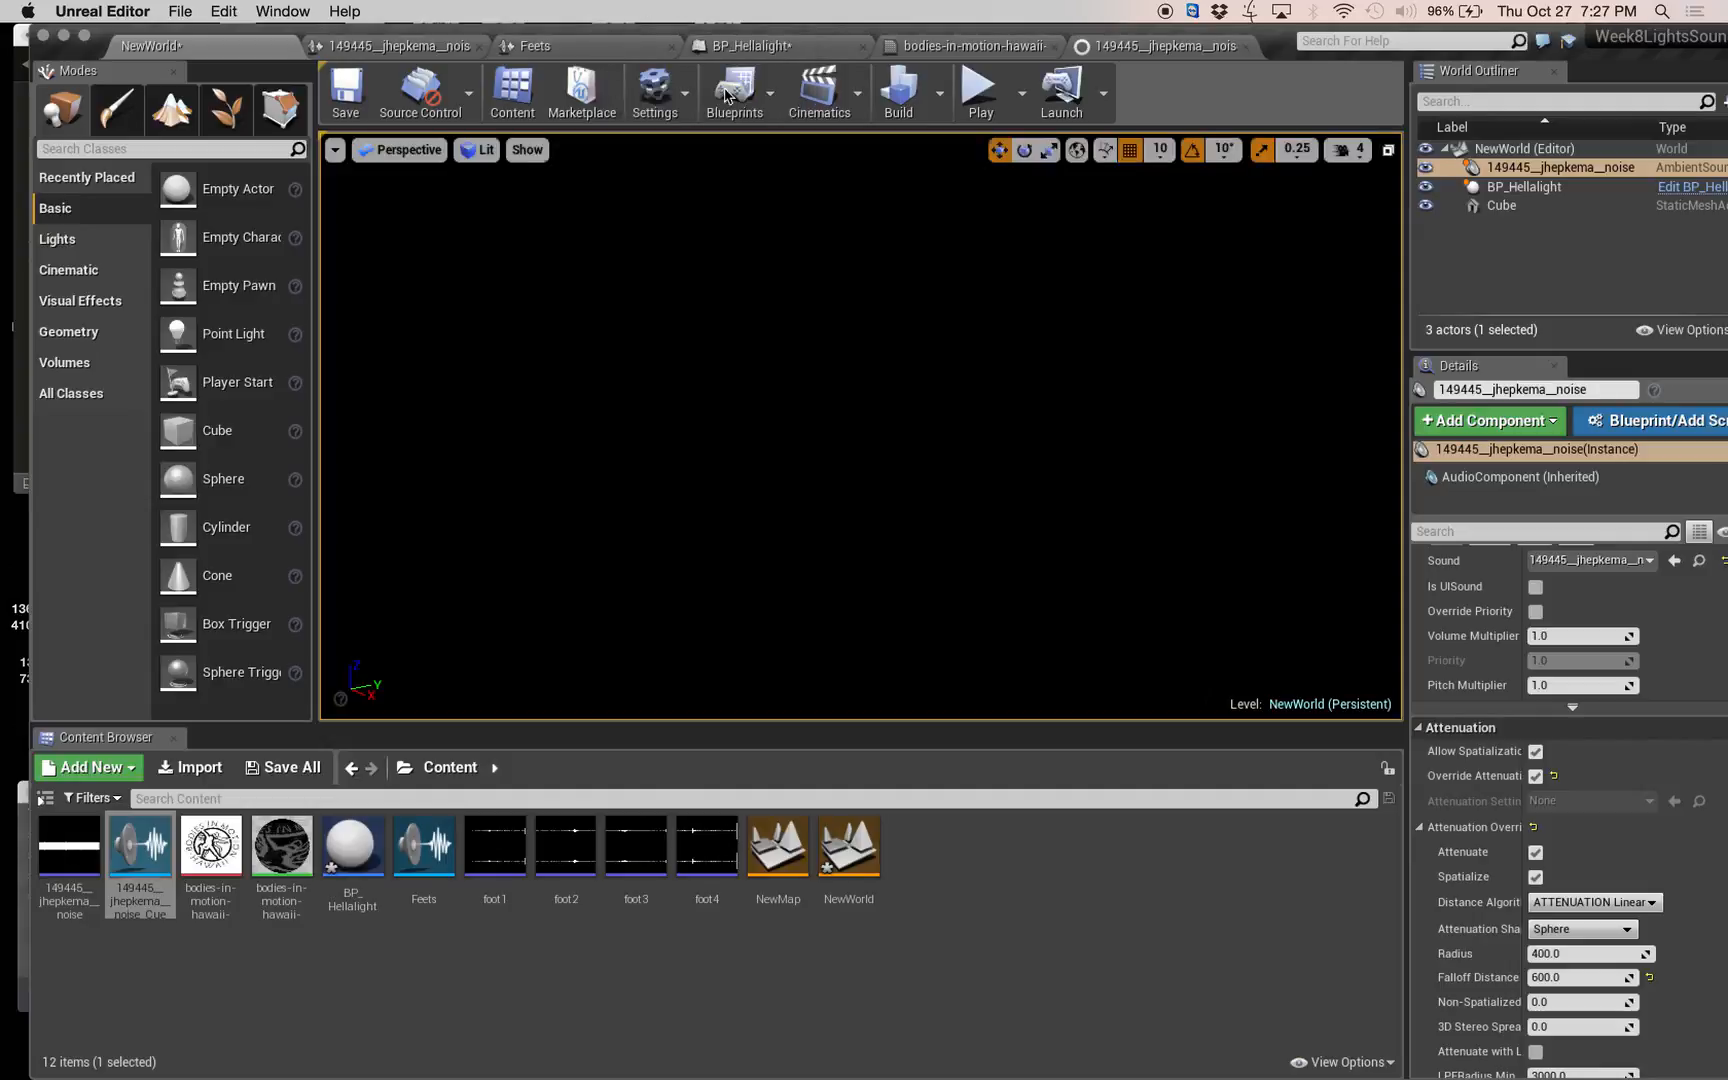
{"action": "left_click", "coordinate": [357, 47]}
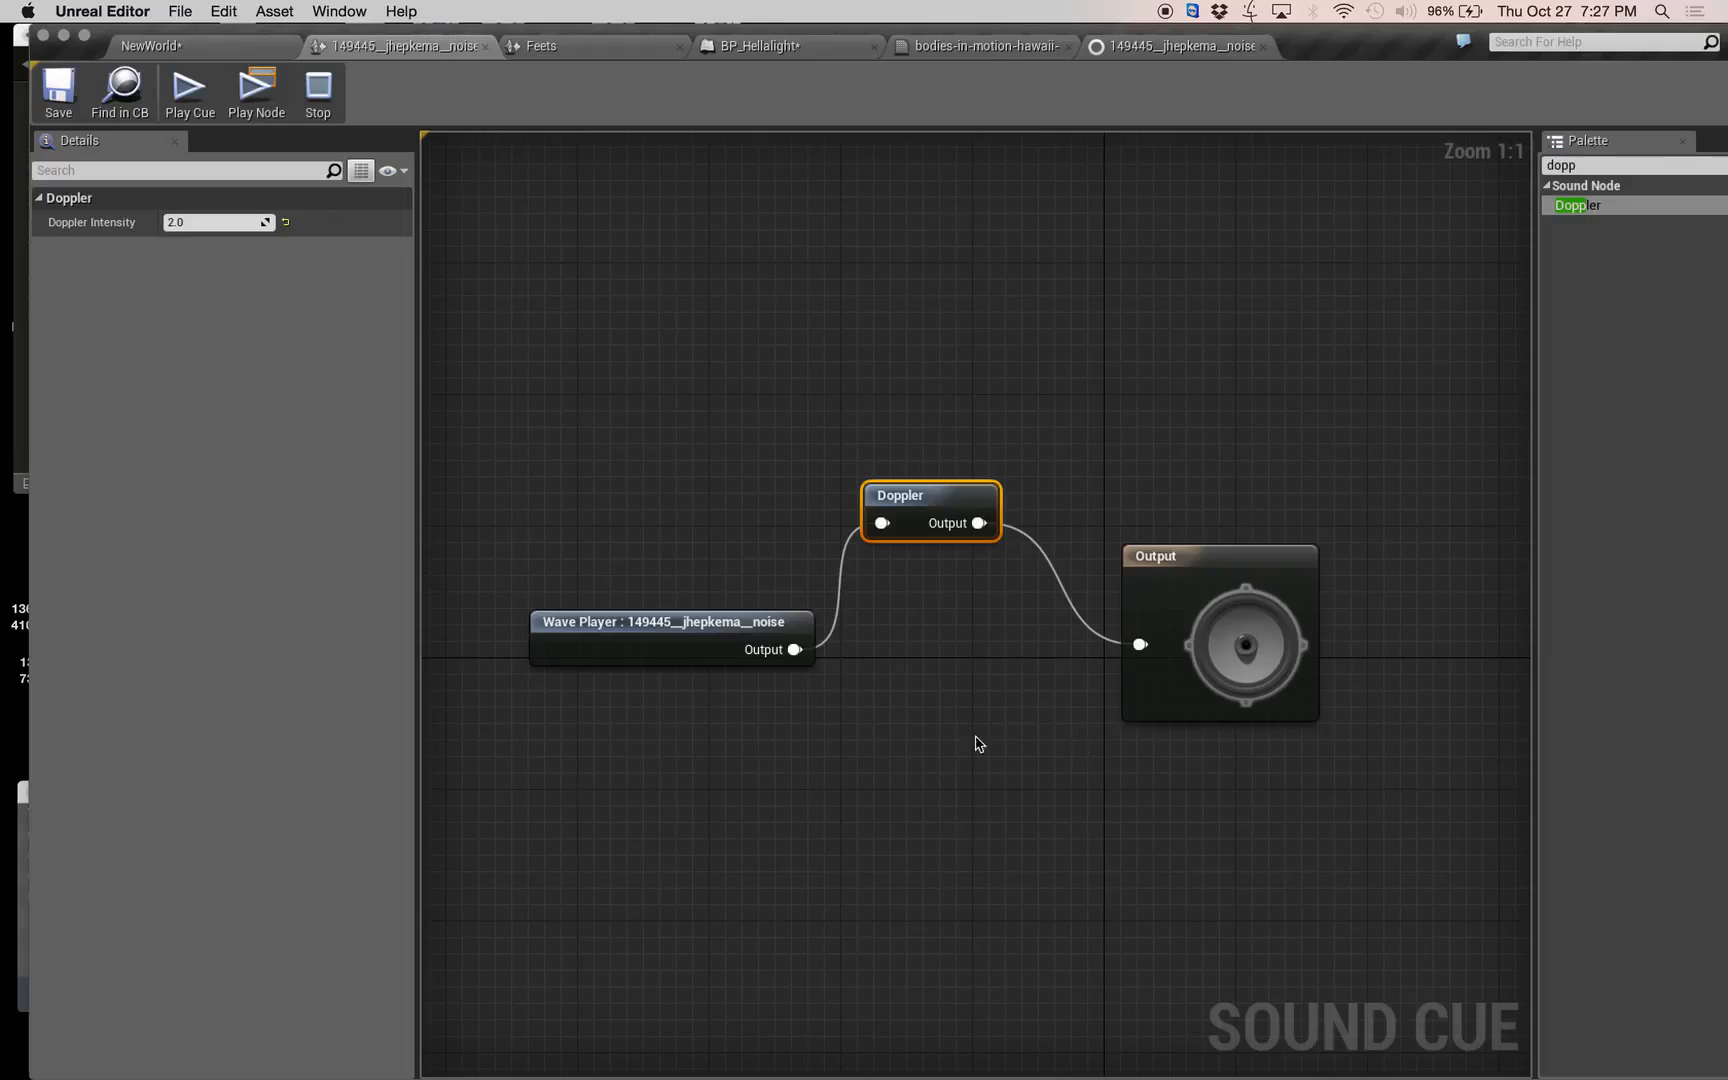
{"action": "left_click", "coordinate": [176, 57]}
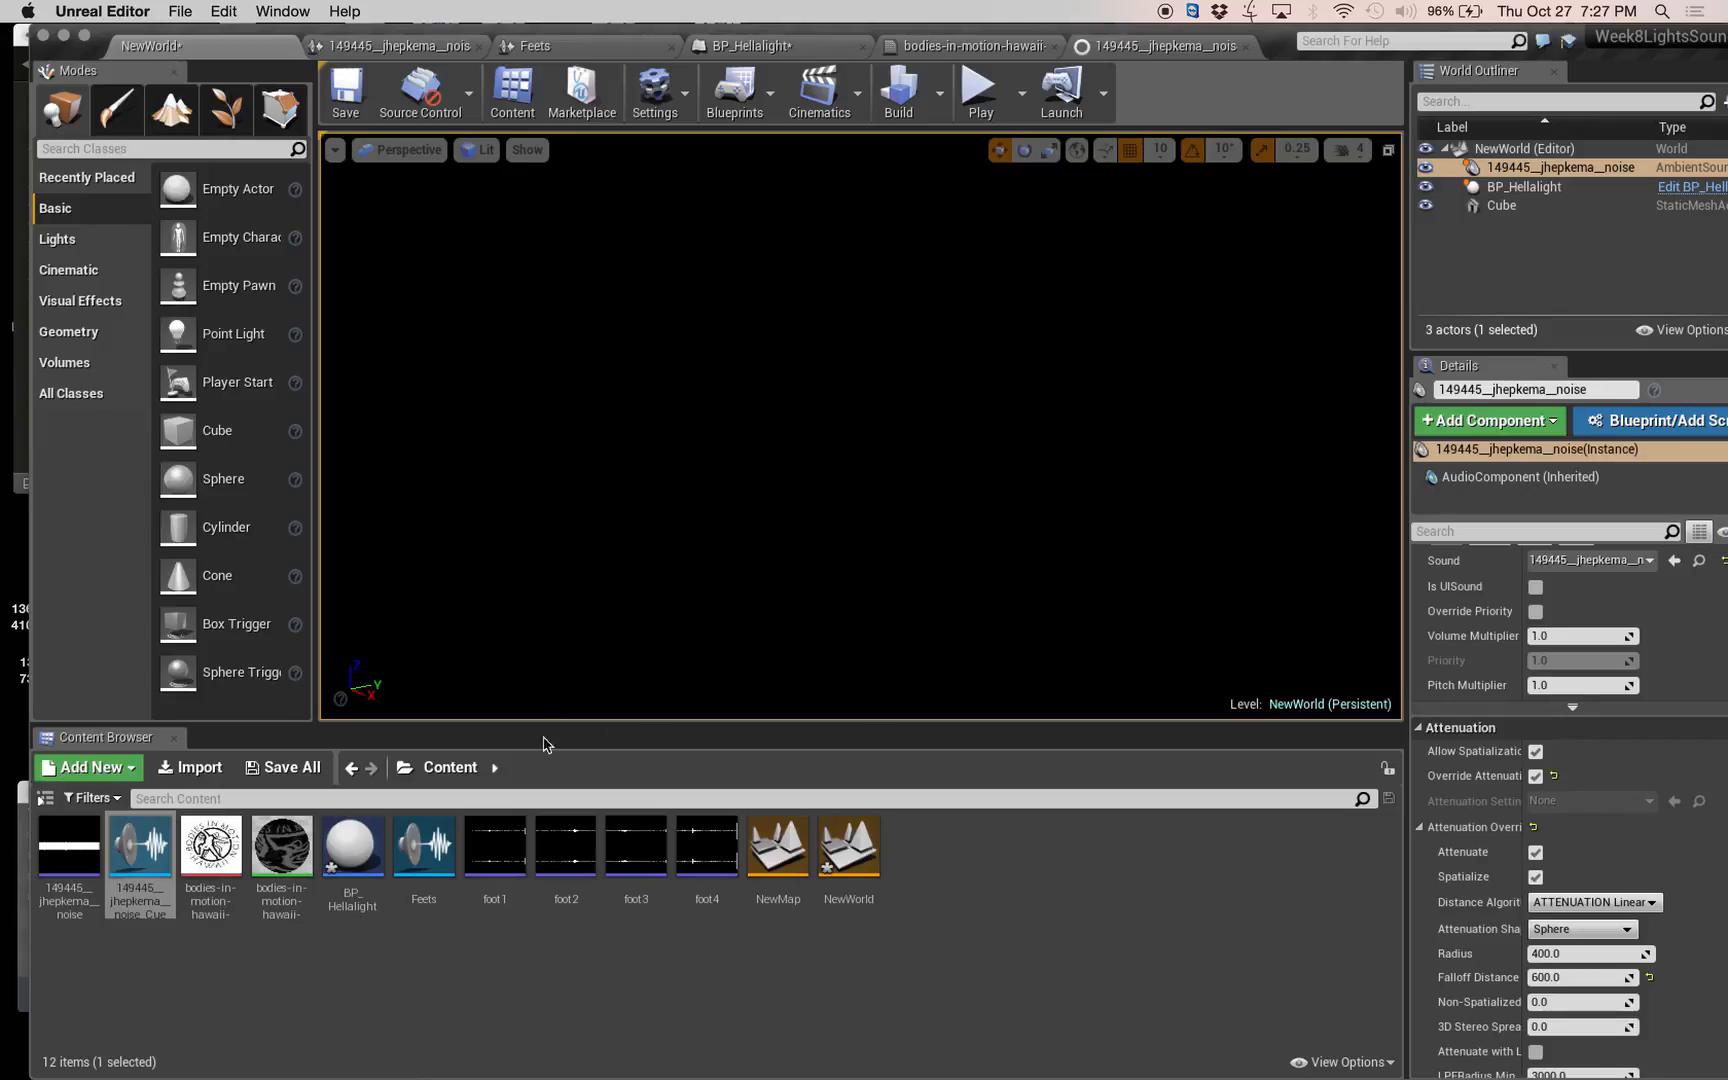
Place the 149445__jhepkema__noise sound wave among the floor logos in the level and turn off its Auto Activate.
{"action": "right_click_drag", "start_coordinate": [620, 440], "coordinate": [827, 581]}
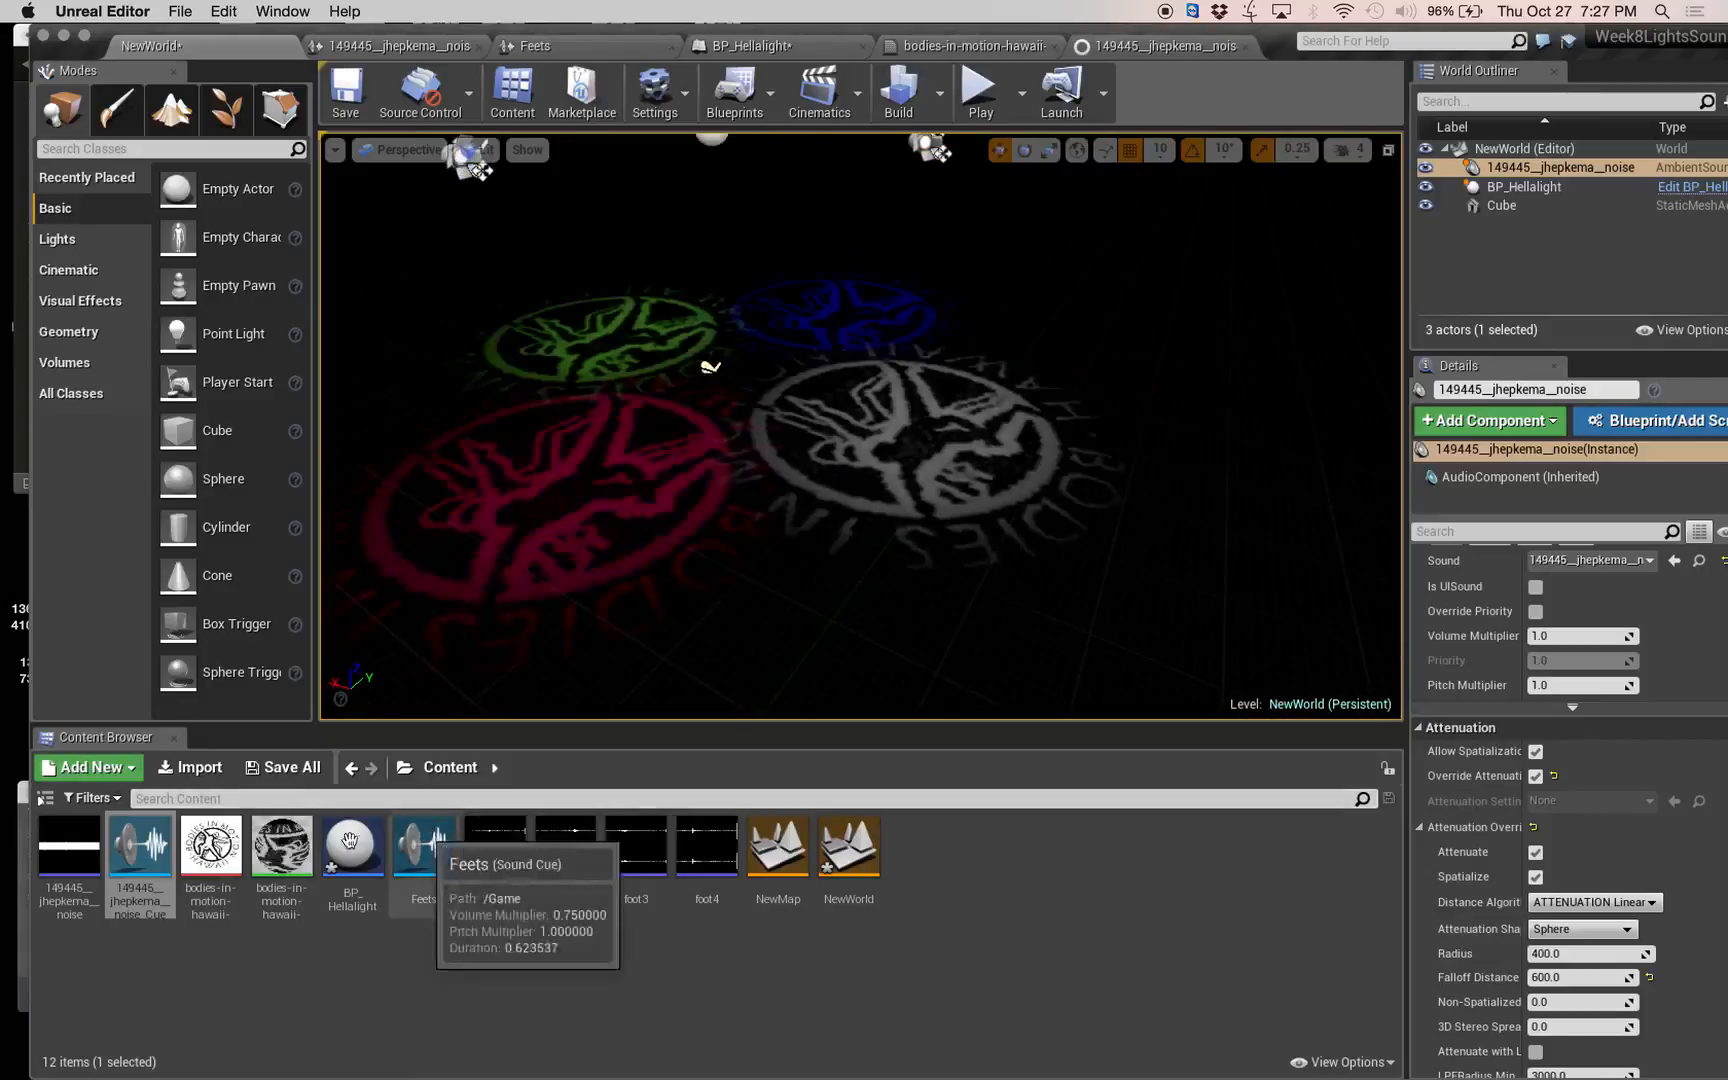
{"action": "left_click_drag", "start_coordinate": [97, 843], "coordinate": [705, 438]}
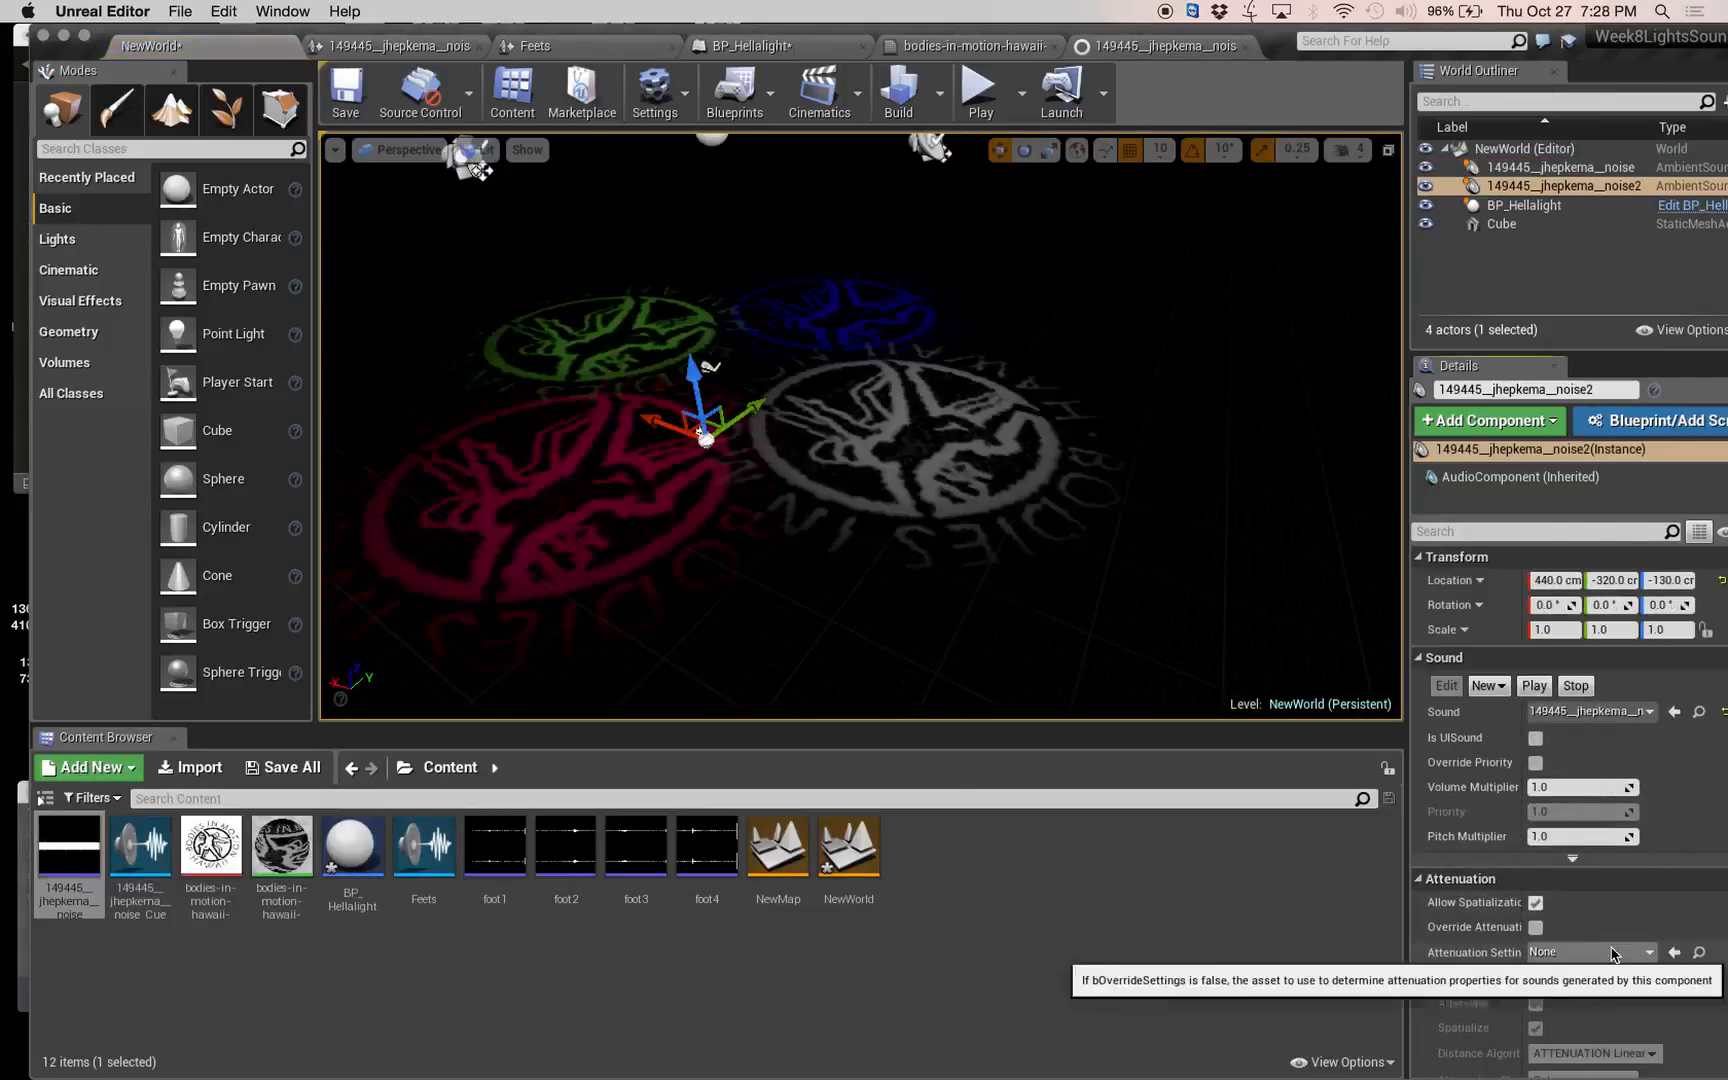
{"action": "scroll", "coordinate": [1560, 895], "scroll_direction": "down", "scroll_amount": 10}
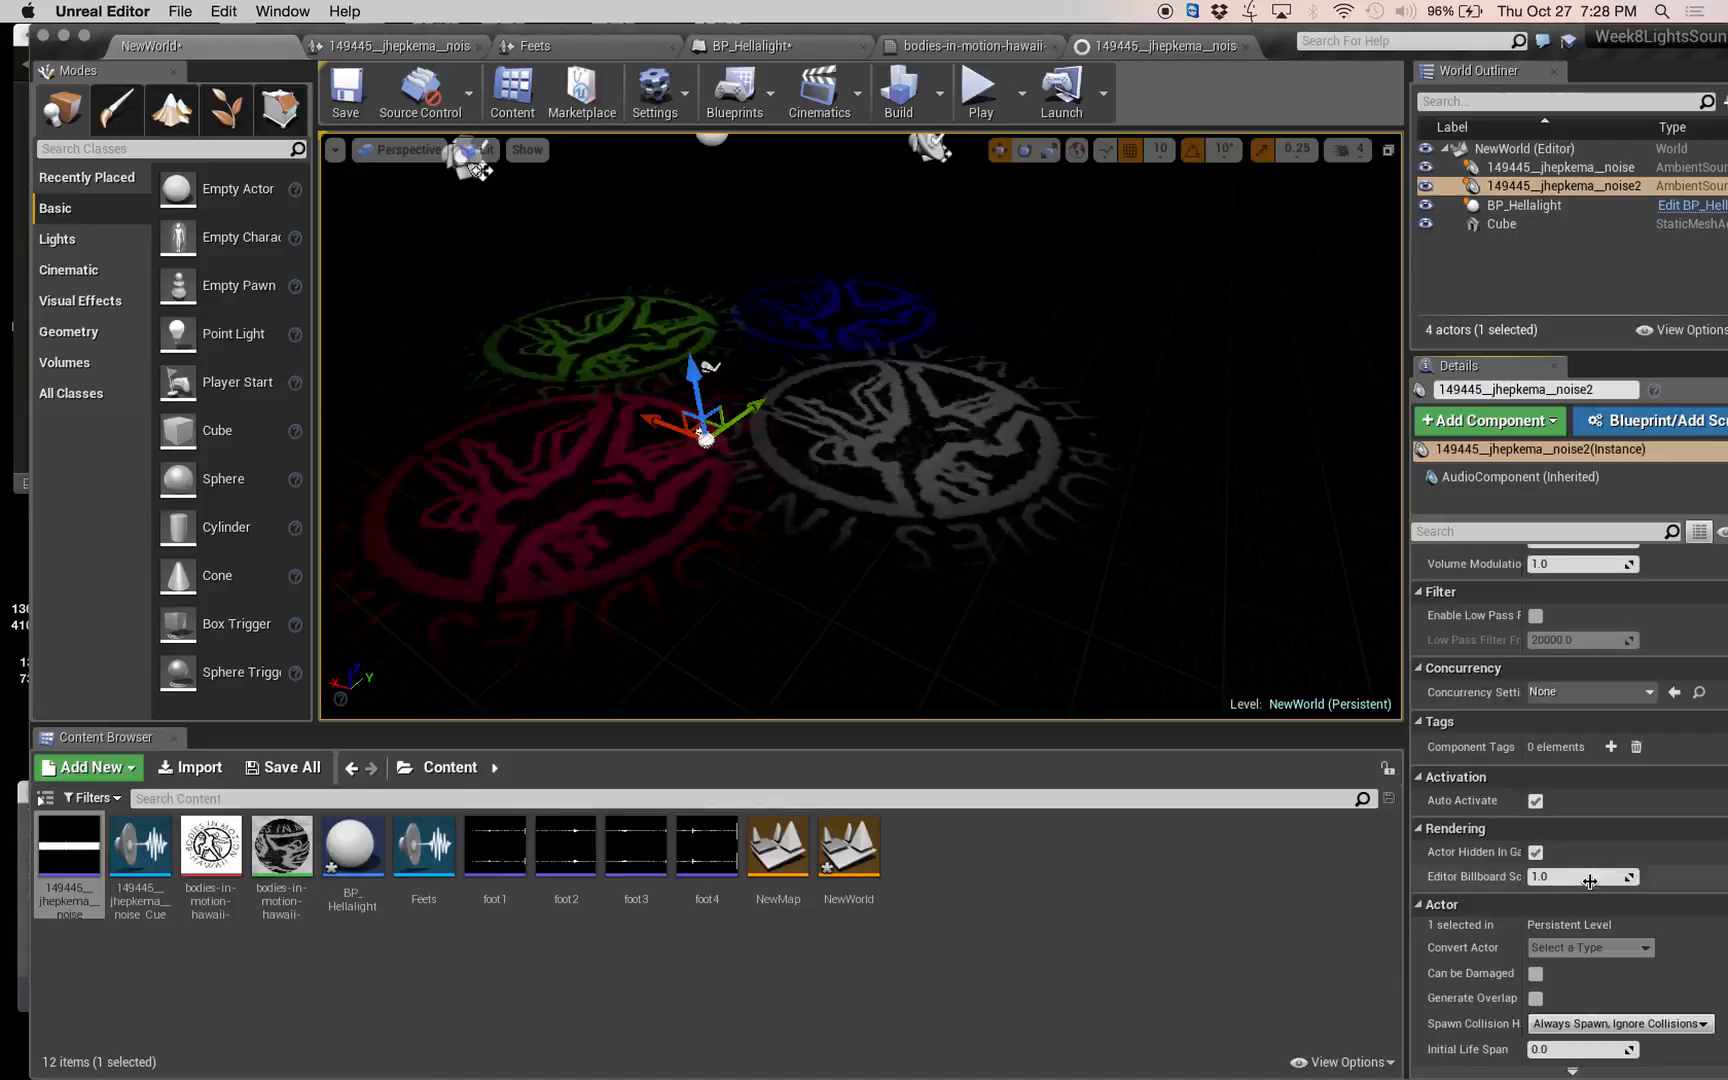
{"action": "left_click", "coordinate": [1536, 801]}
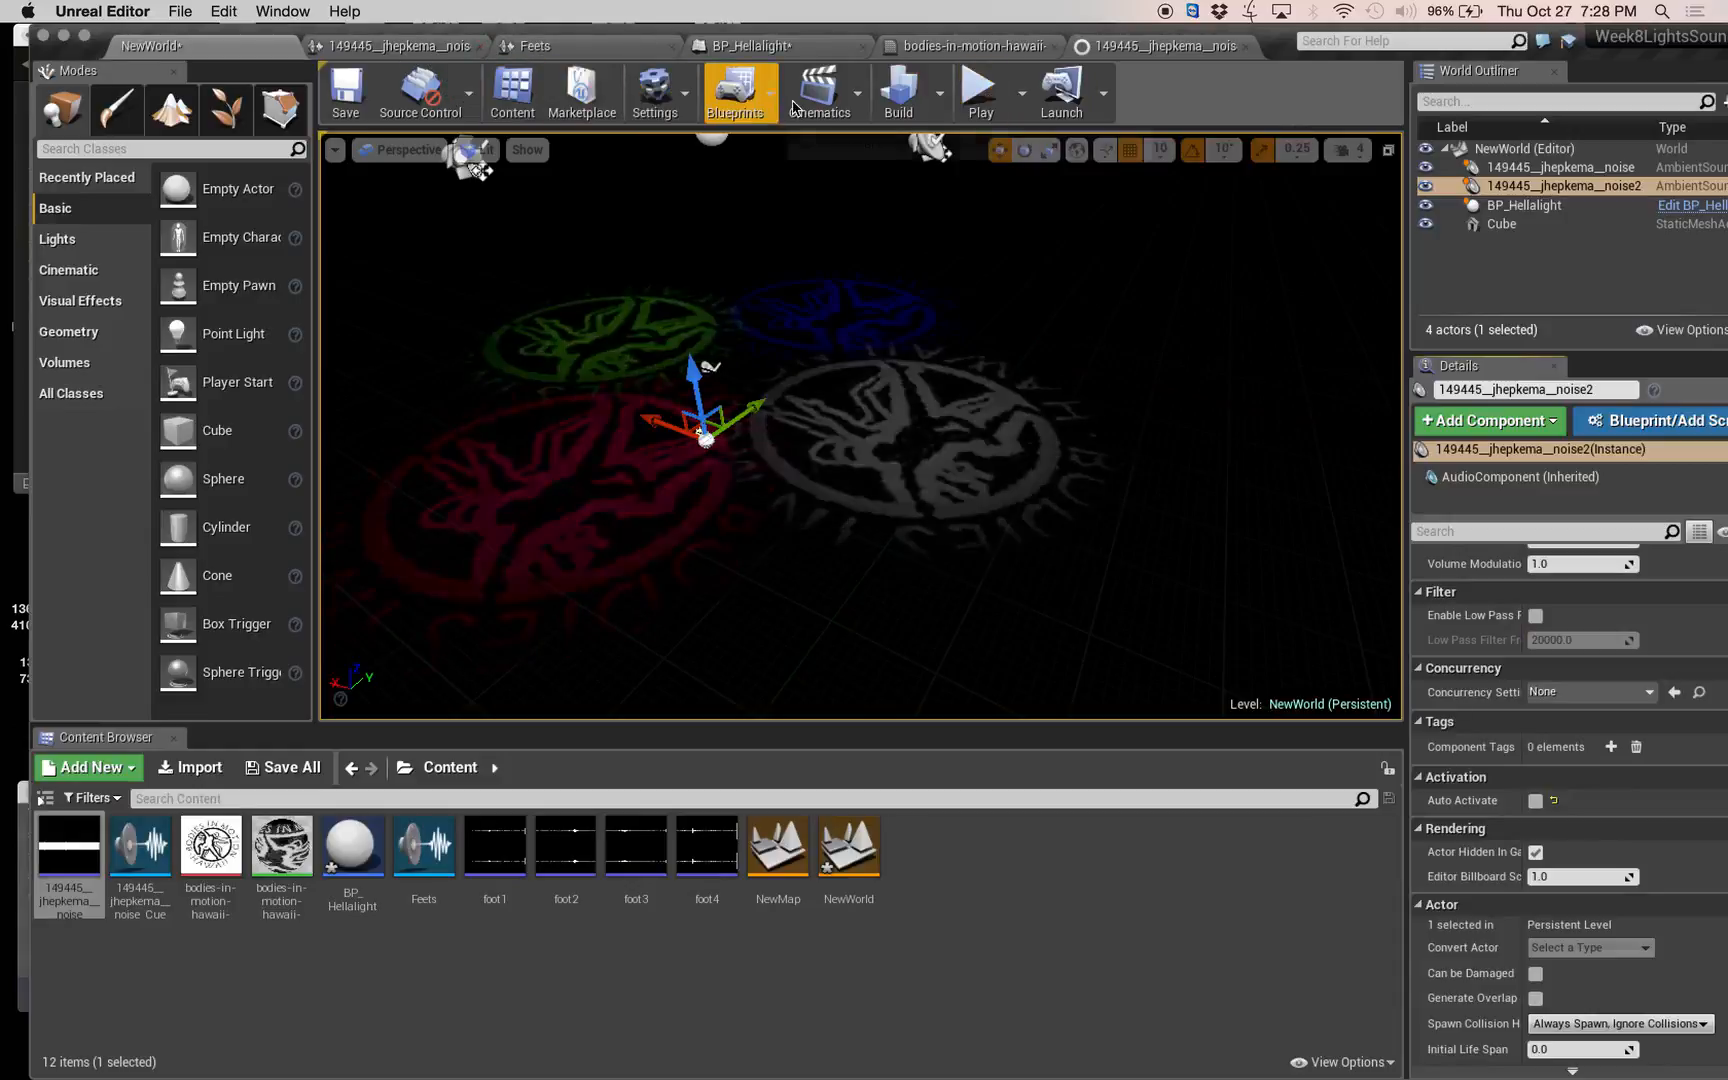
Open the NewWorld level blueprint and add a P key input event to its event graph.
{"action": "left_click", "coordinate": [757, 104]}
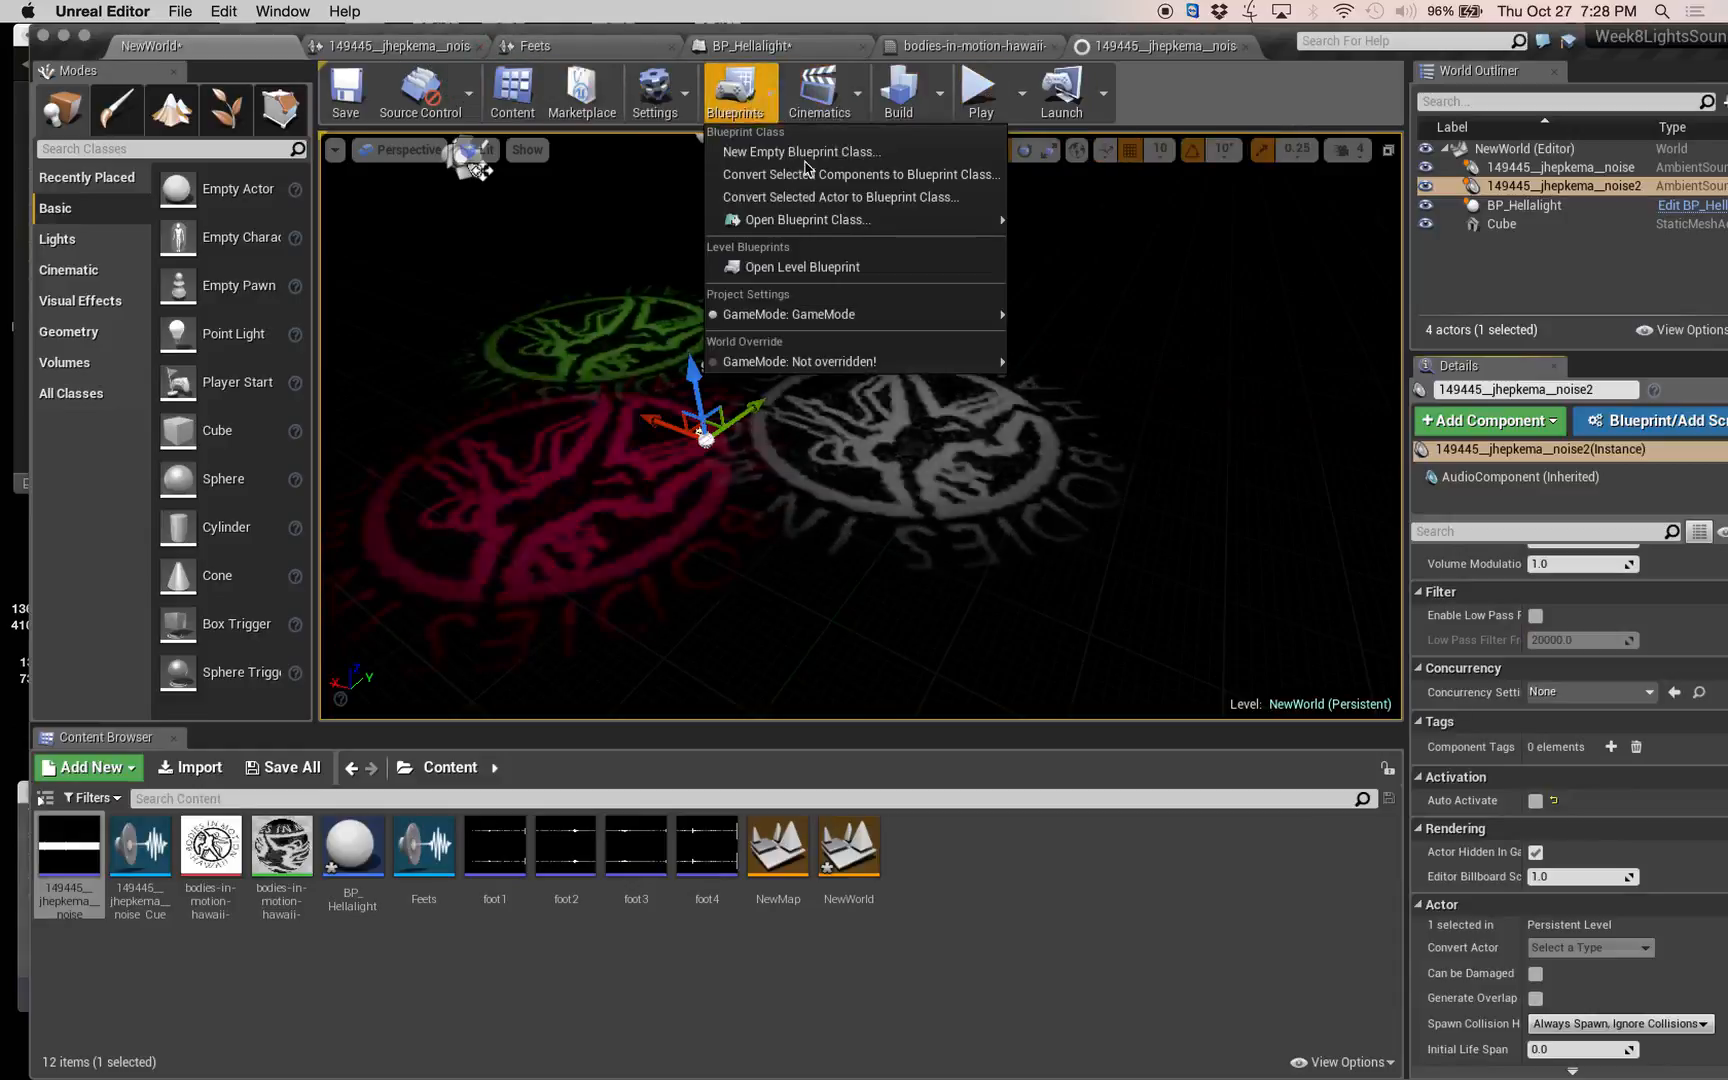
{"action": "left_click", "coordinate": [790, 267]}
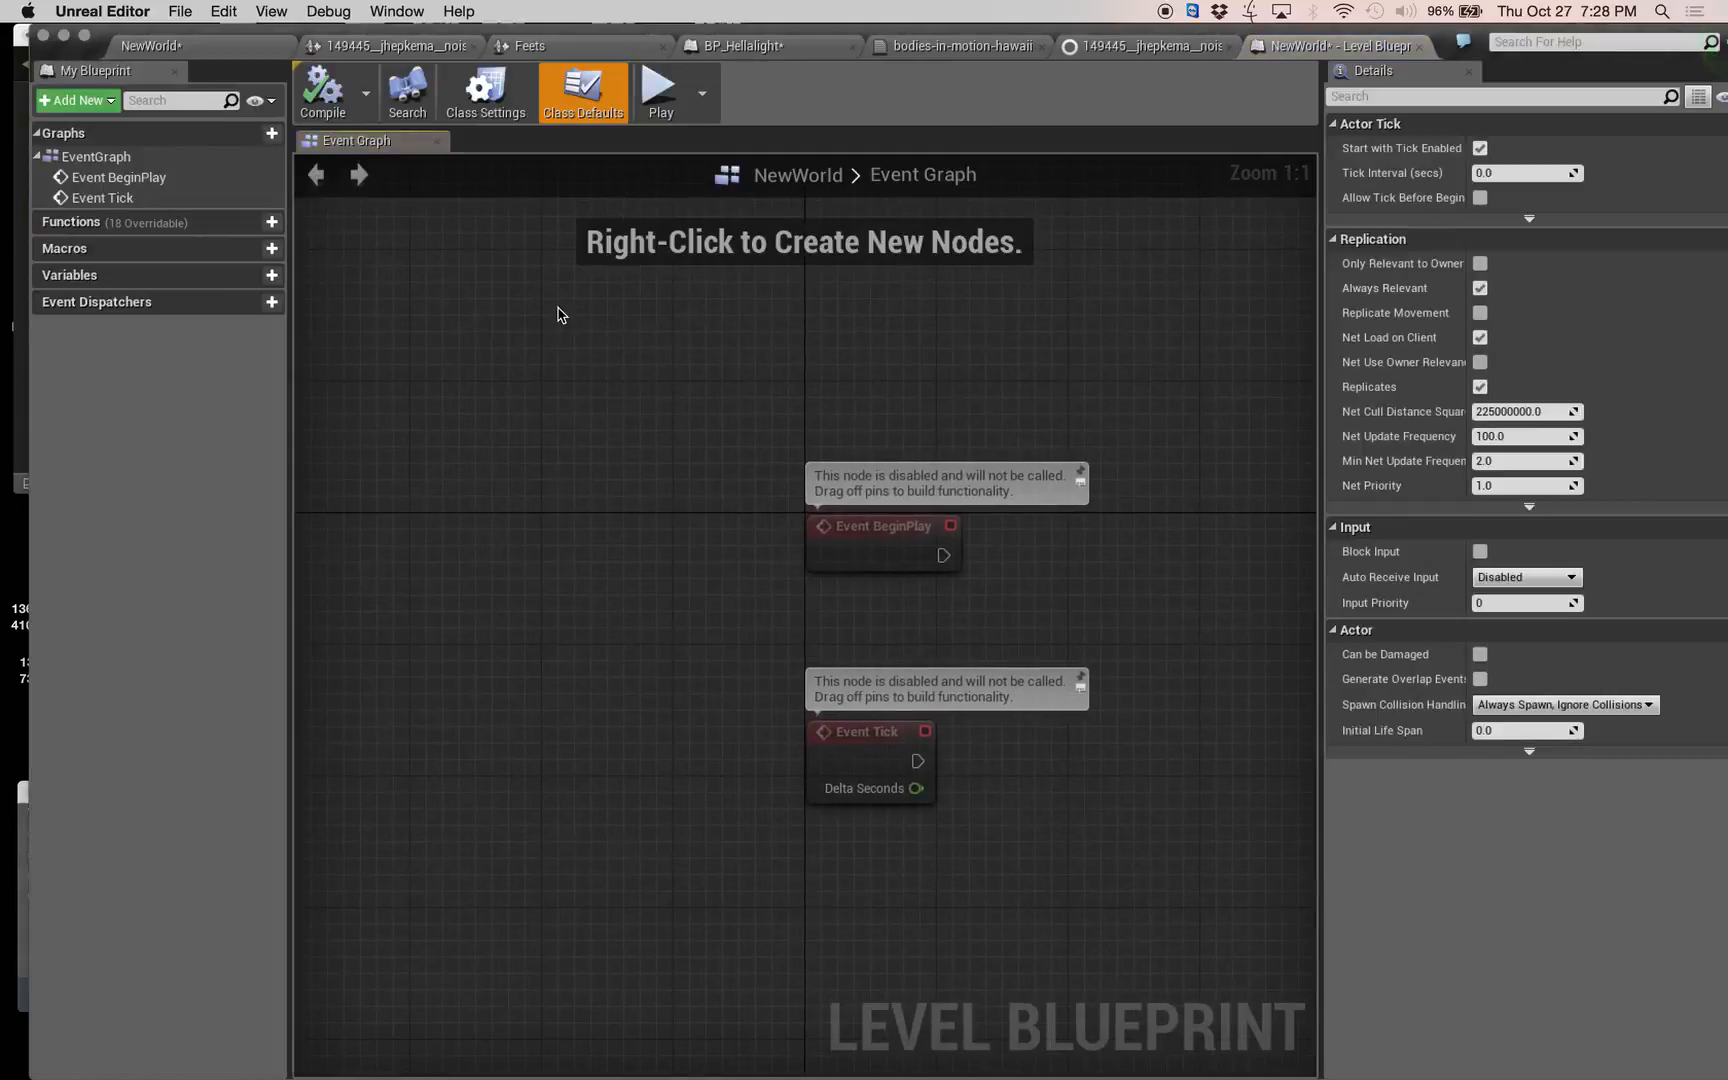
{"action": "right_click", "coordinate": [560, 316]}
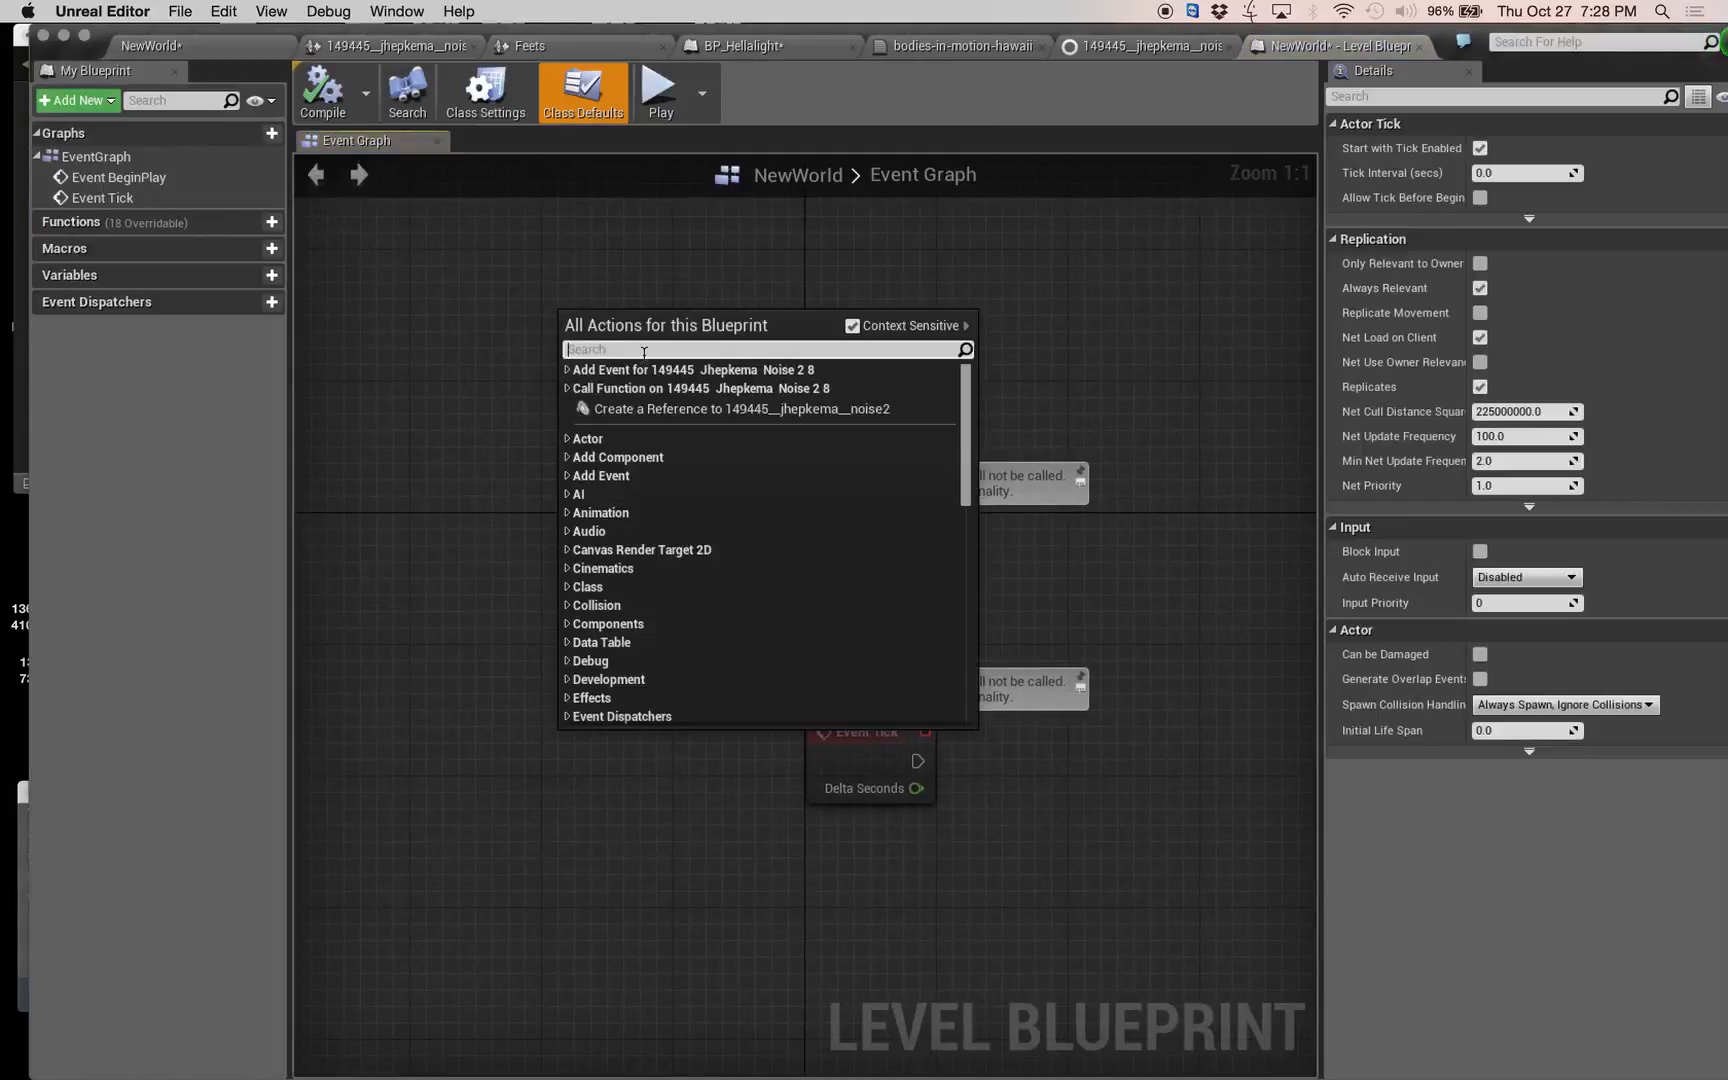
{"action": "type", "text": "p"}
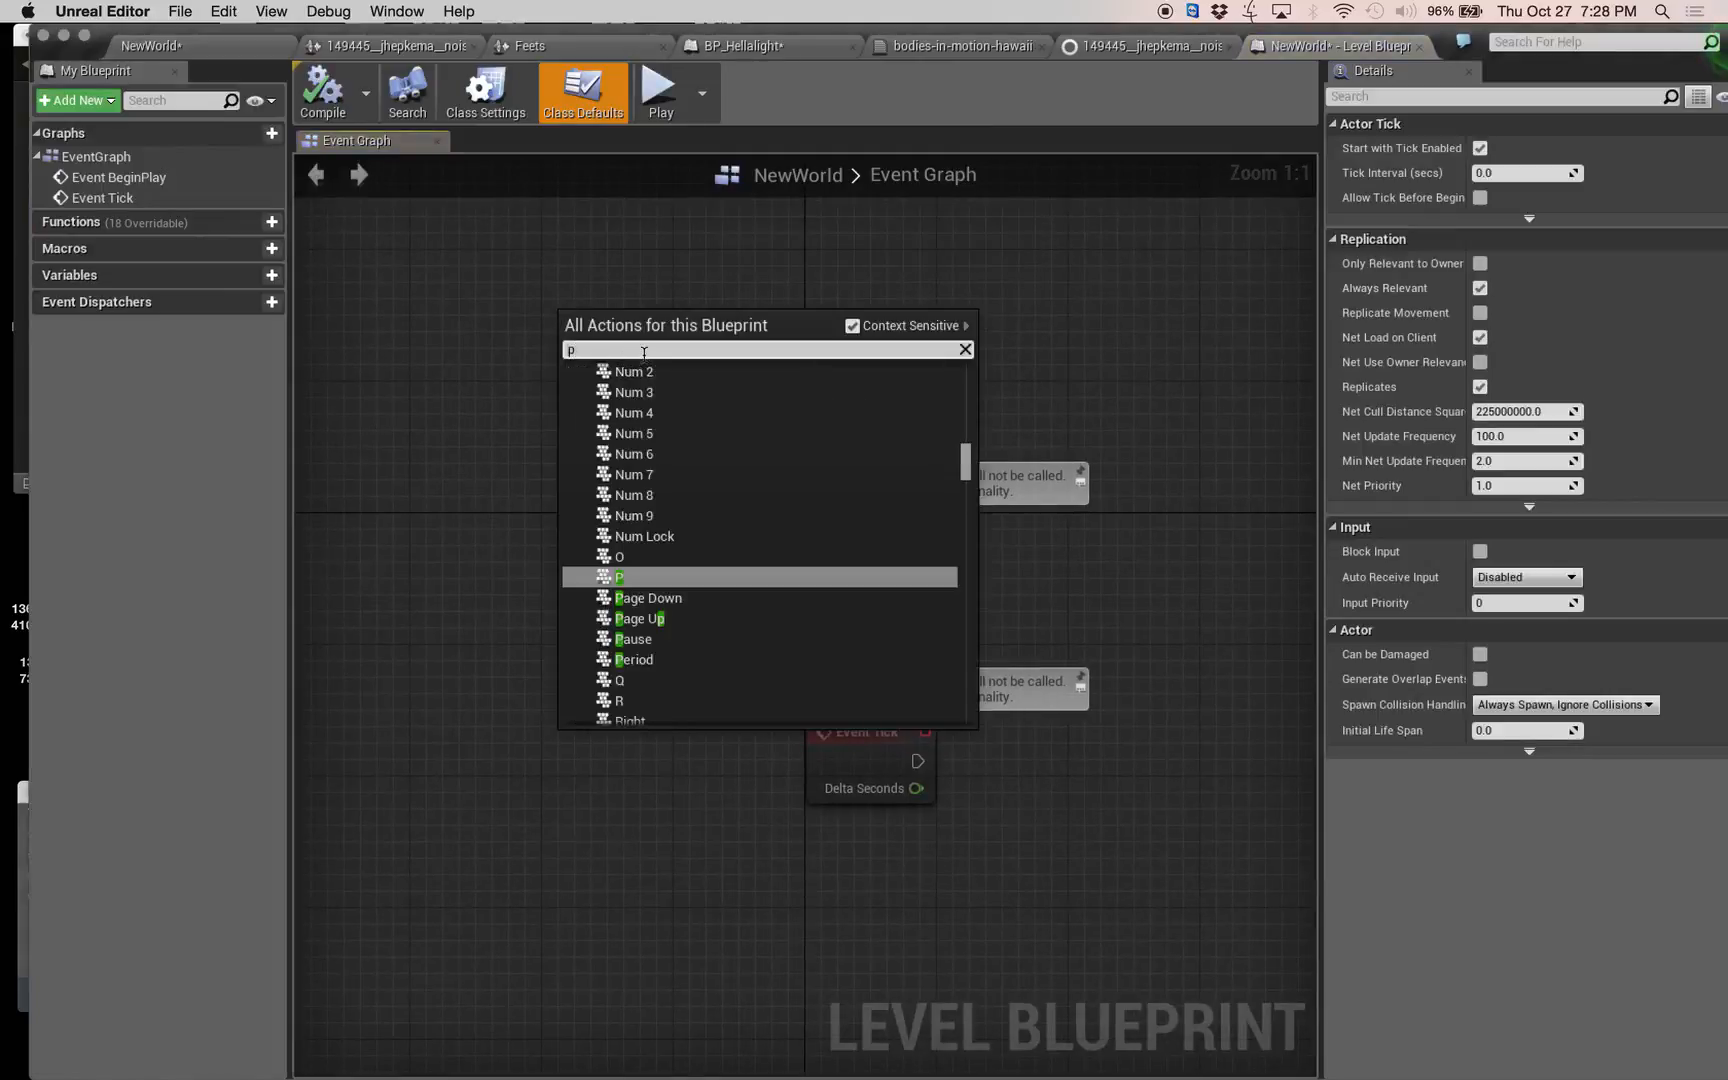
{"action": "left_click", "coordinate": [645, 580]}
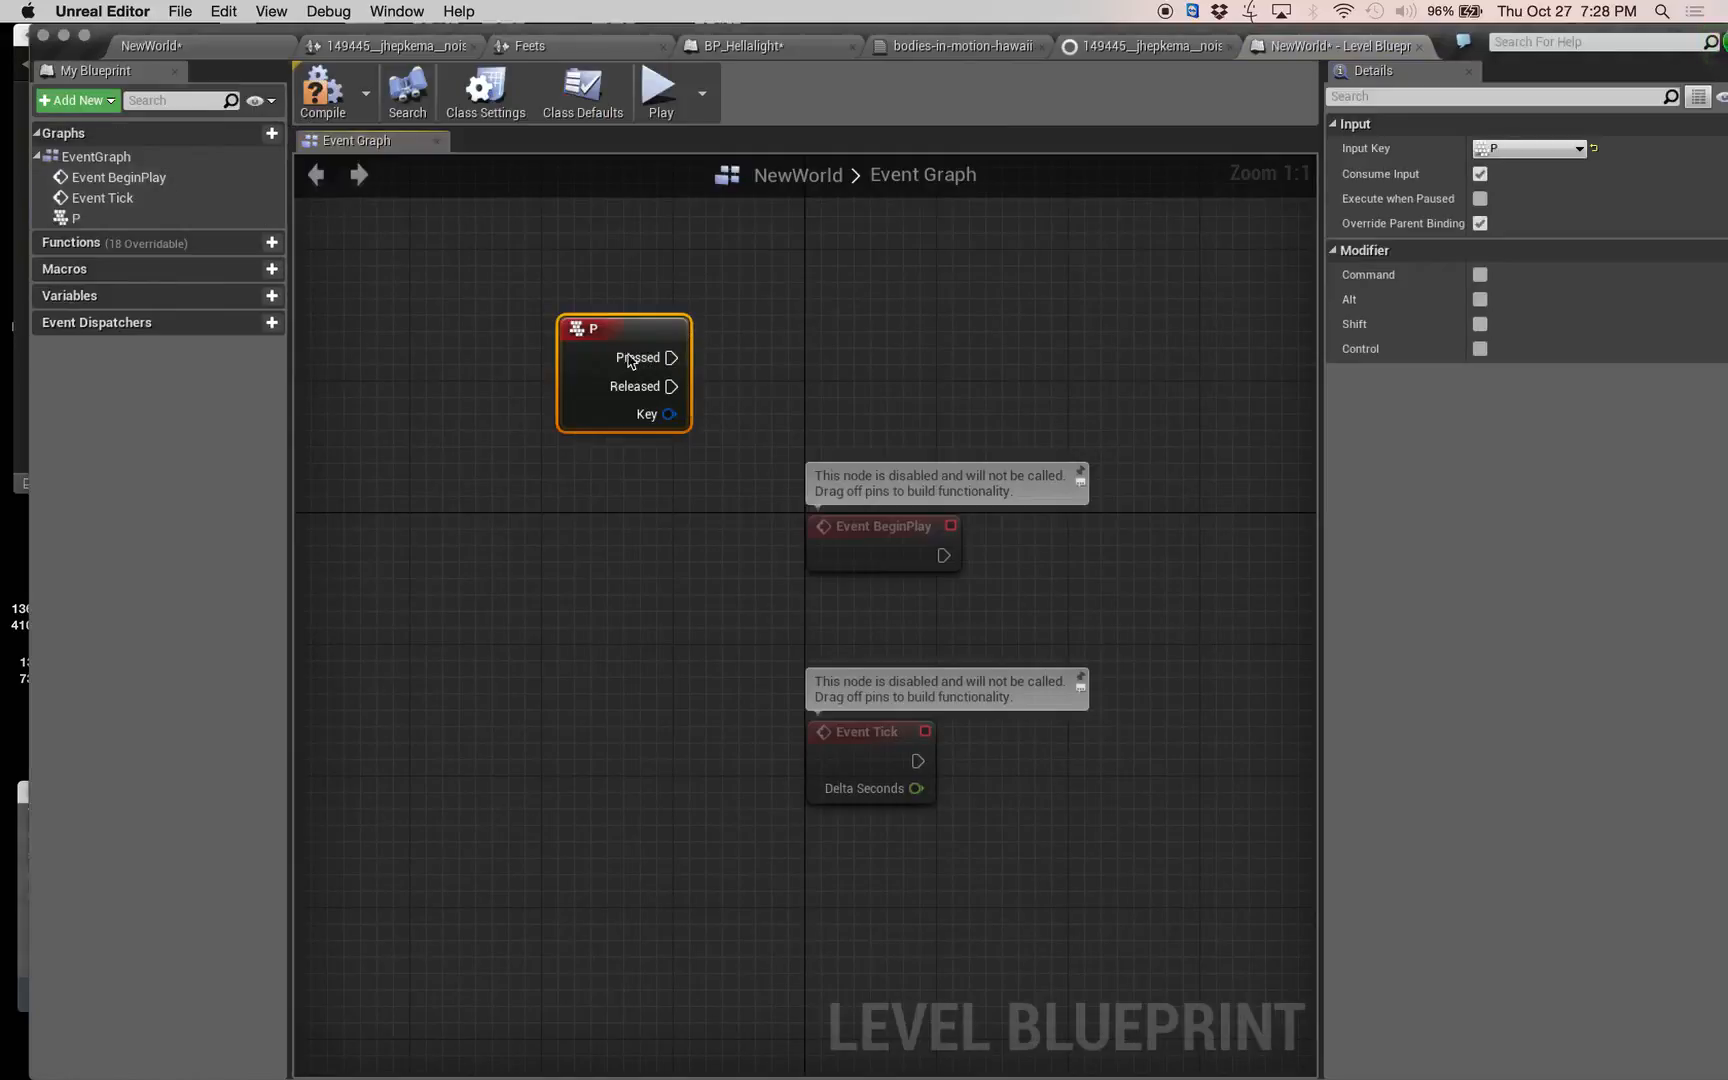
Add a reference to the 149445__jhepkema__noise2 ambient sound and an Activate (AudioComponent) node driven by it.
{"action": "right_click", "coordinate": [897, 348]}
{"action": "left_click", "coordinate": [997, 444]}
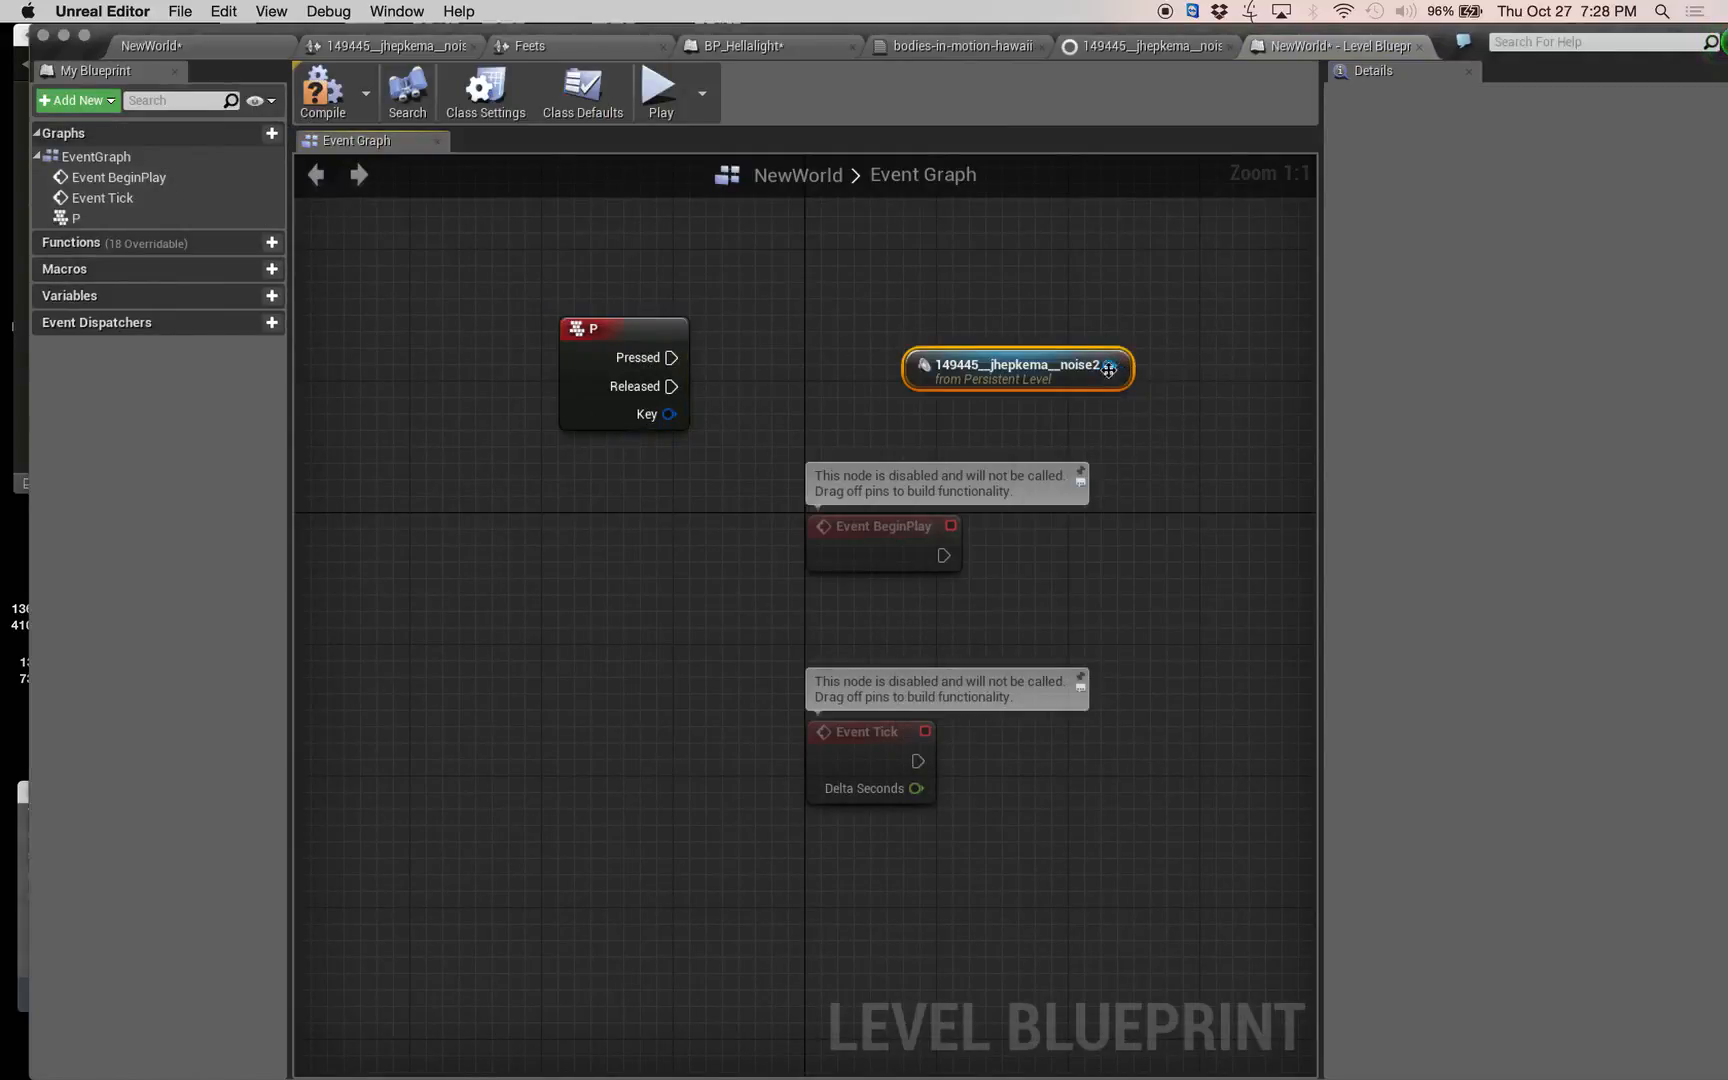
{"action": "left_click_drag", "start_coordinate": [1109, 366], "coordinate": [1234, 328]}
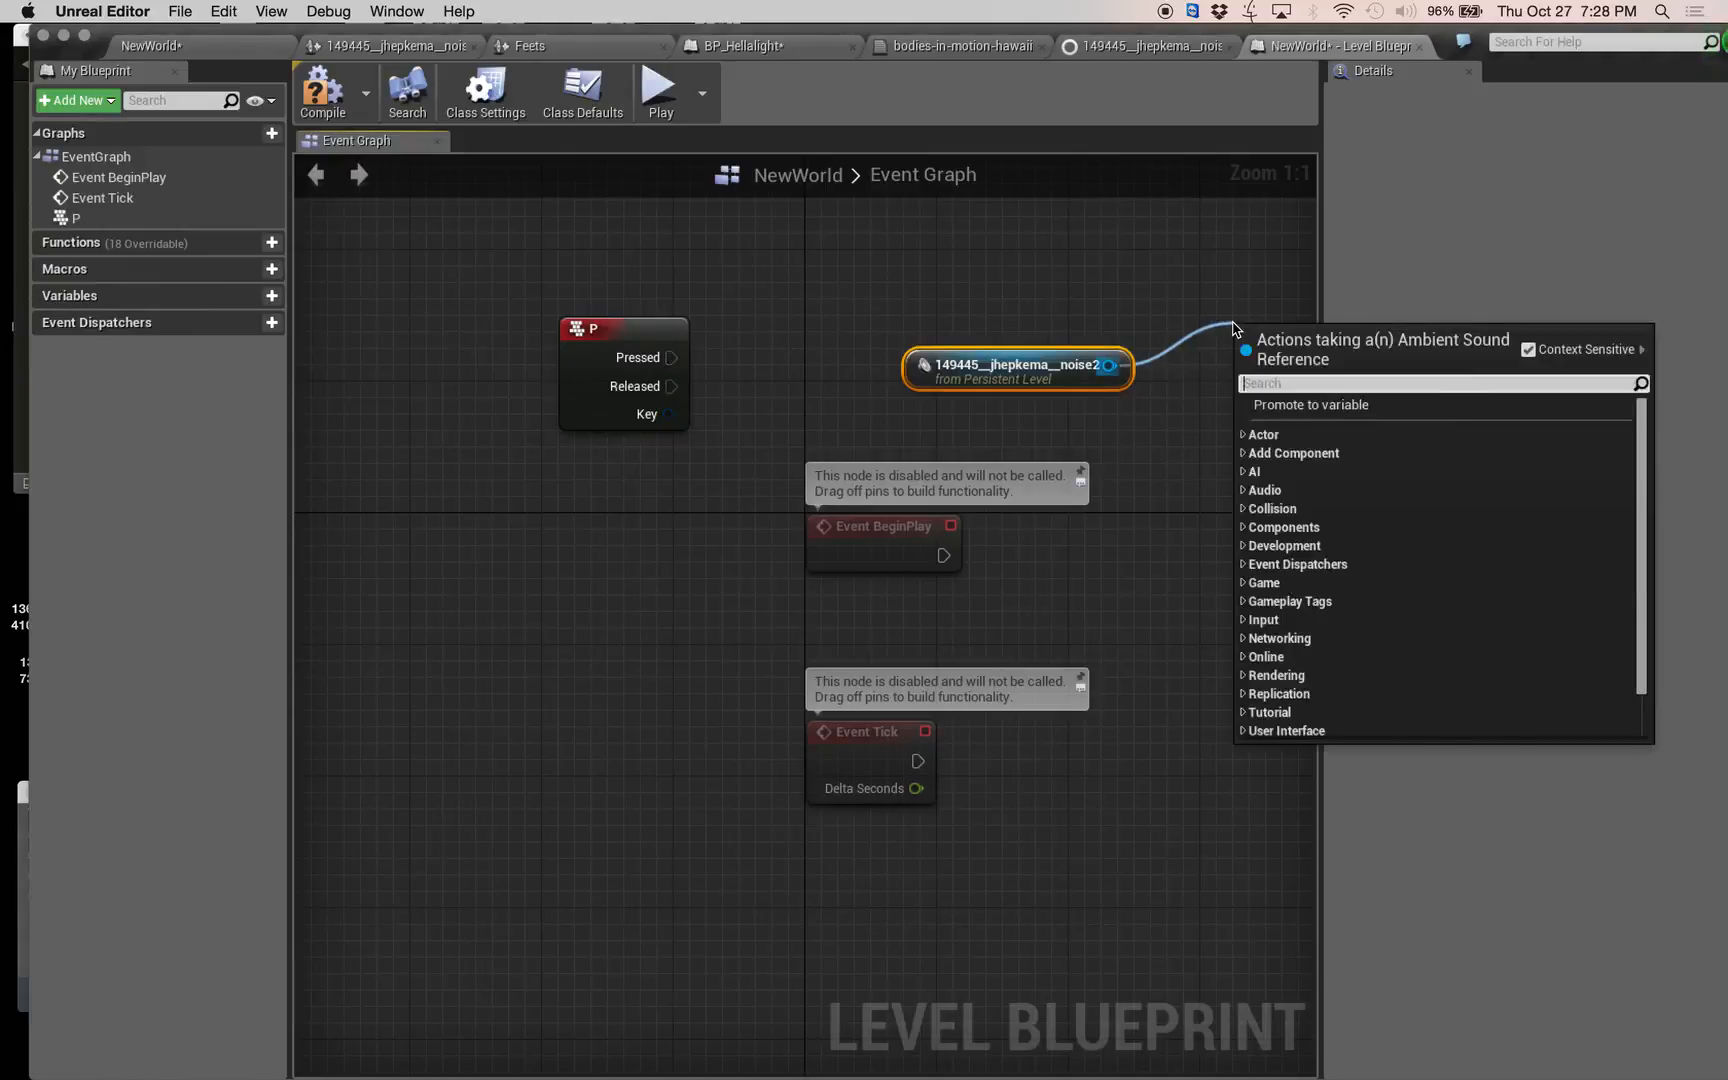
{"action": "type", "text": "activ"}
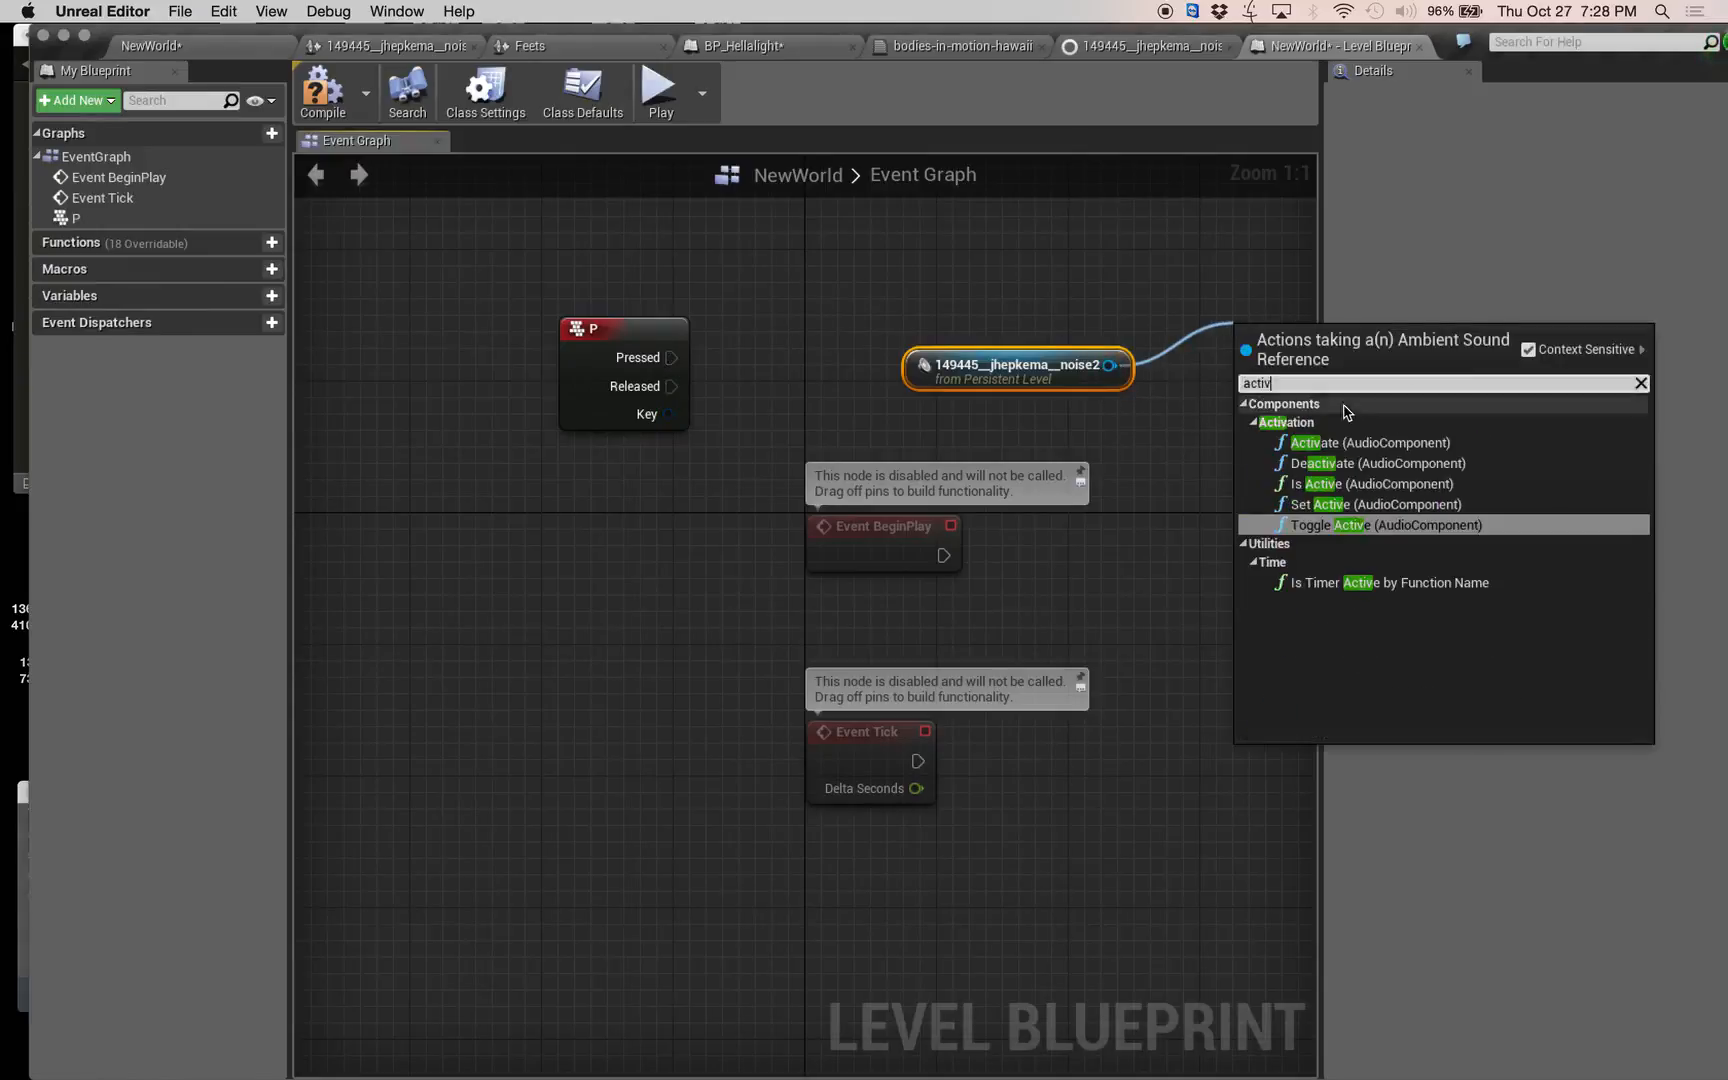
{"action": "left_click", "coordinate": [1370, 442]}
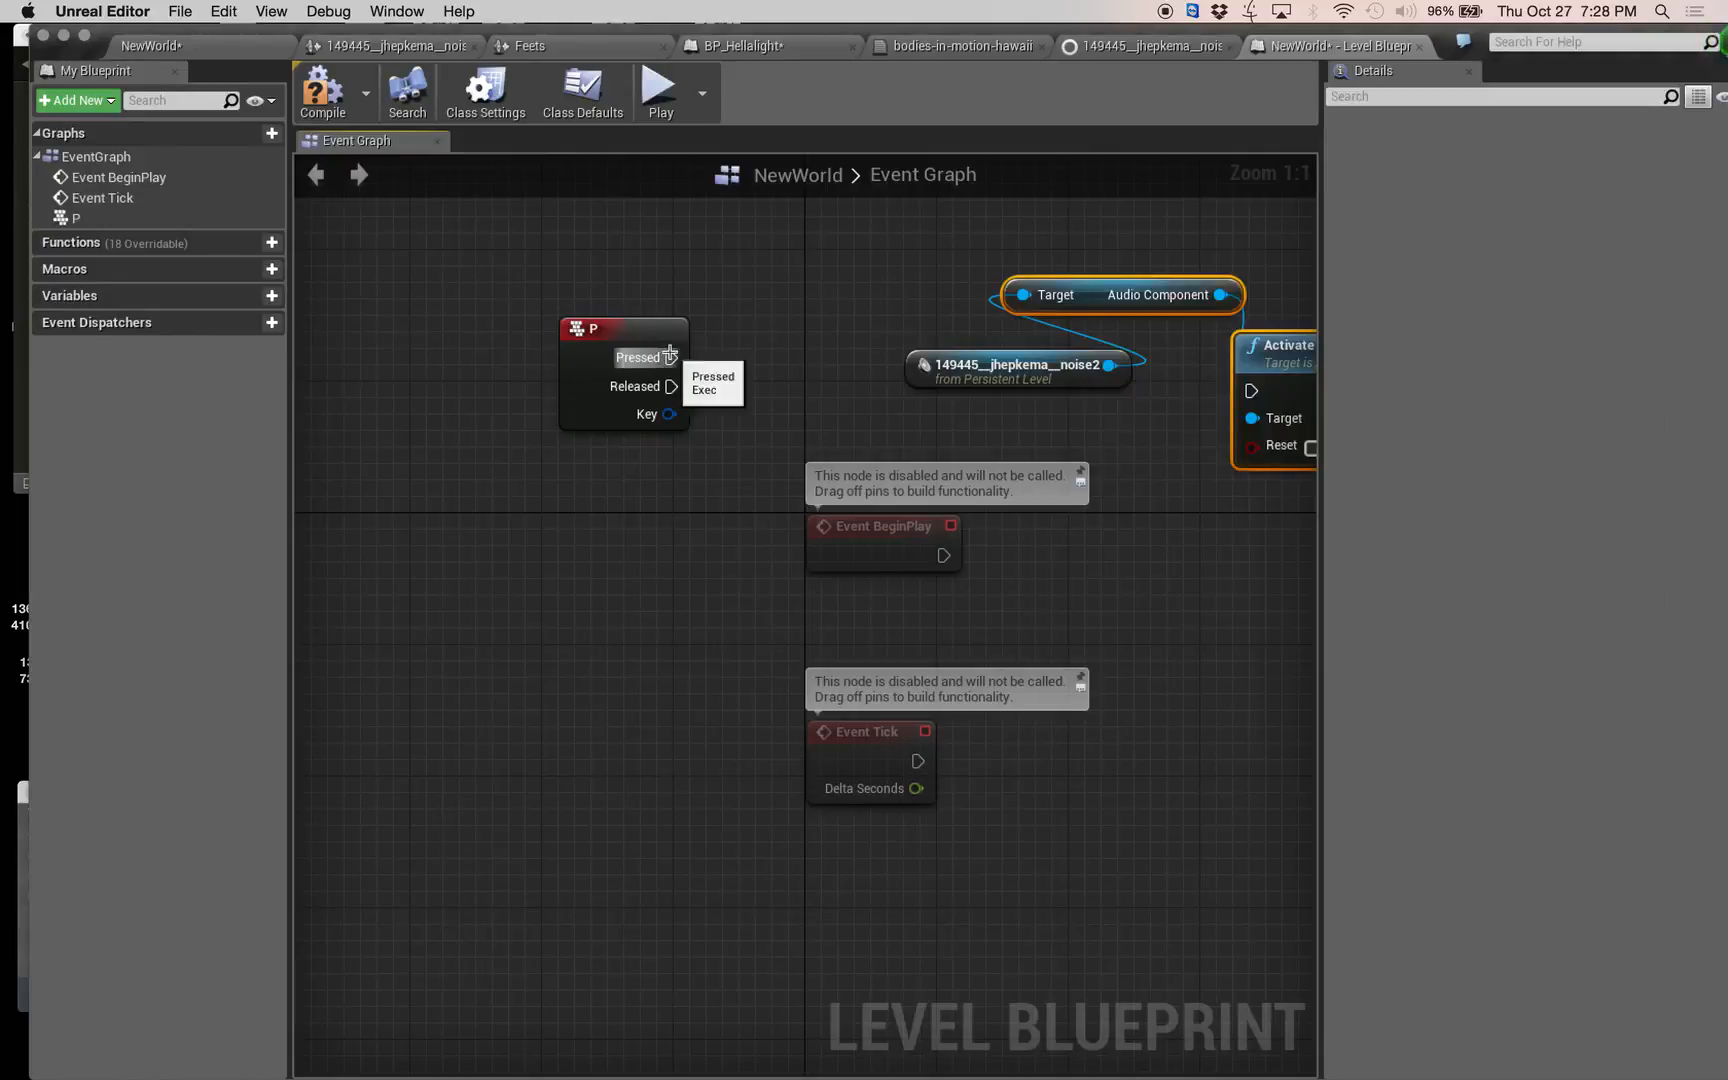
Connect the P event's Pressed output to Activate and move the noise2 reference node clear of the wire.
{"action": "left_click_drag", "start_coordinate": [671, 357], "coordinate": [1251, 393]}
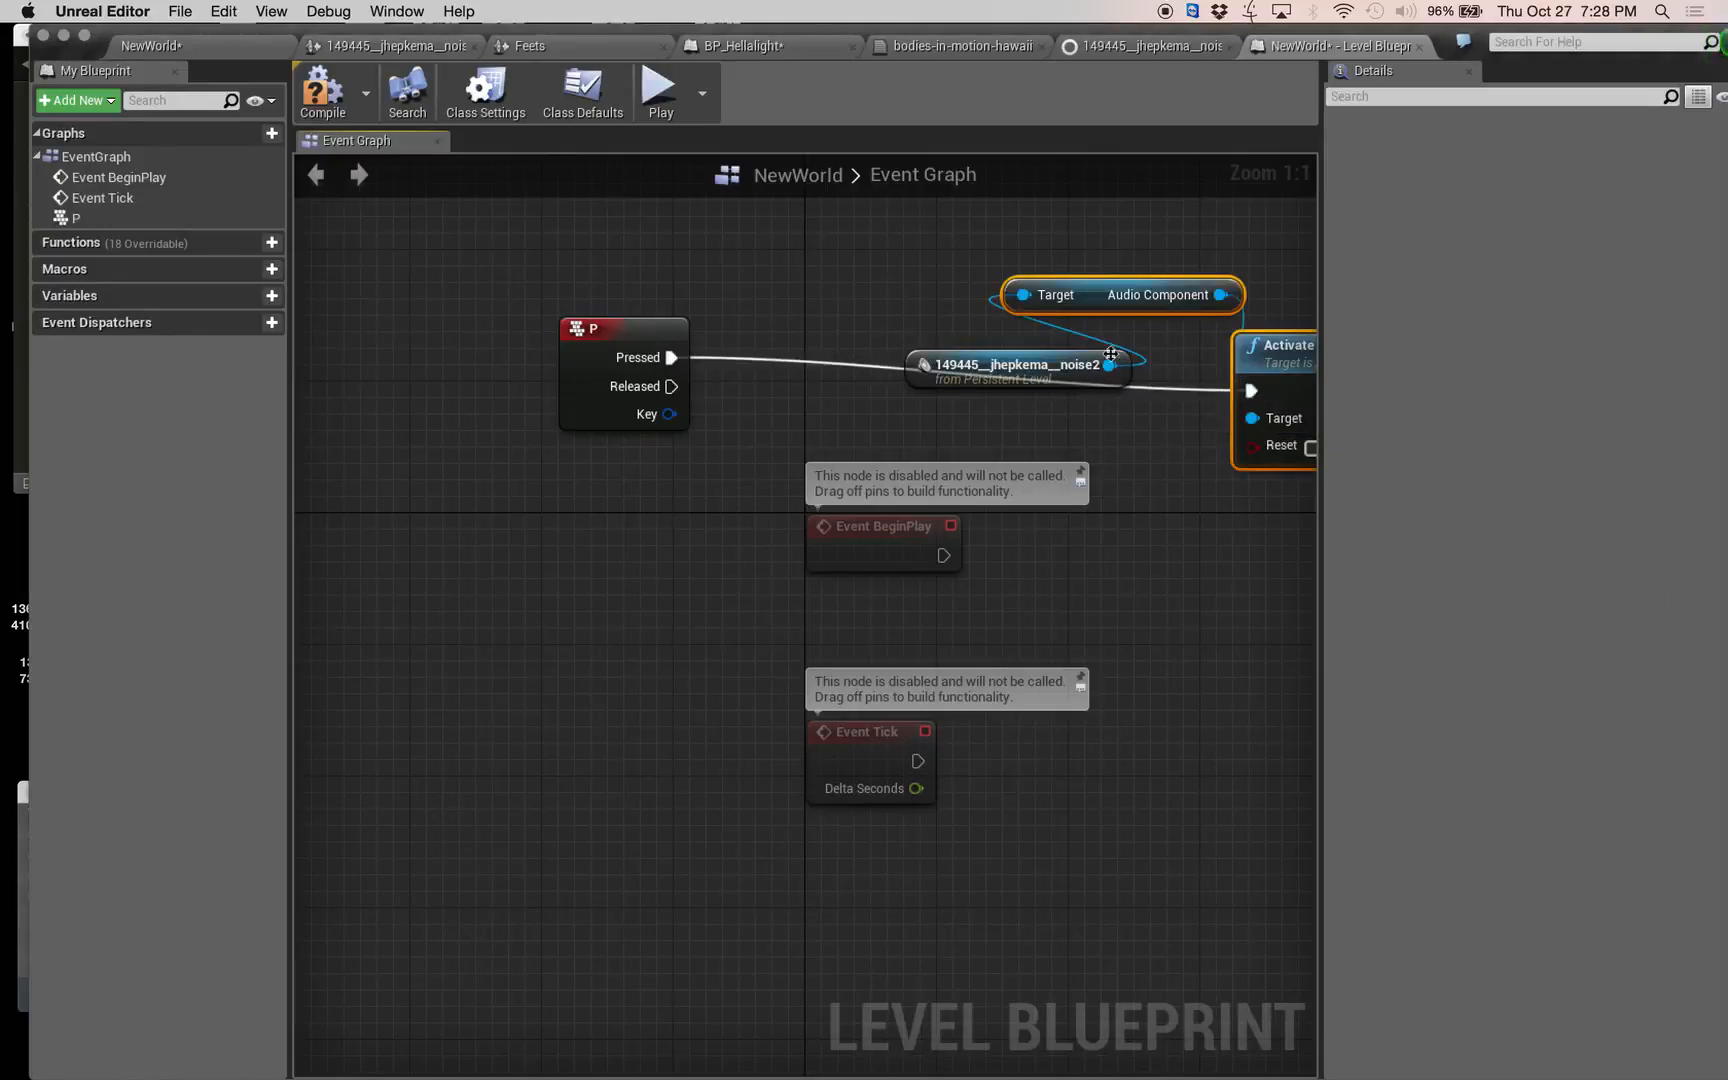
{"action": "left_click_drag", "start_coordinate": [1019, 353], "coordinate": [843, 271]}
{"action": "right_click_drag", "start_coordinate": [1249, 486], "coordinate": [1314, 668]}
{"action": "right_click_drag", "start_coordinate": [999, 388], "coordinate": [771, 353]}
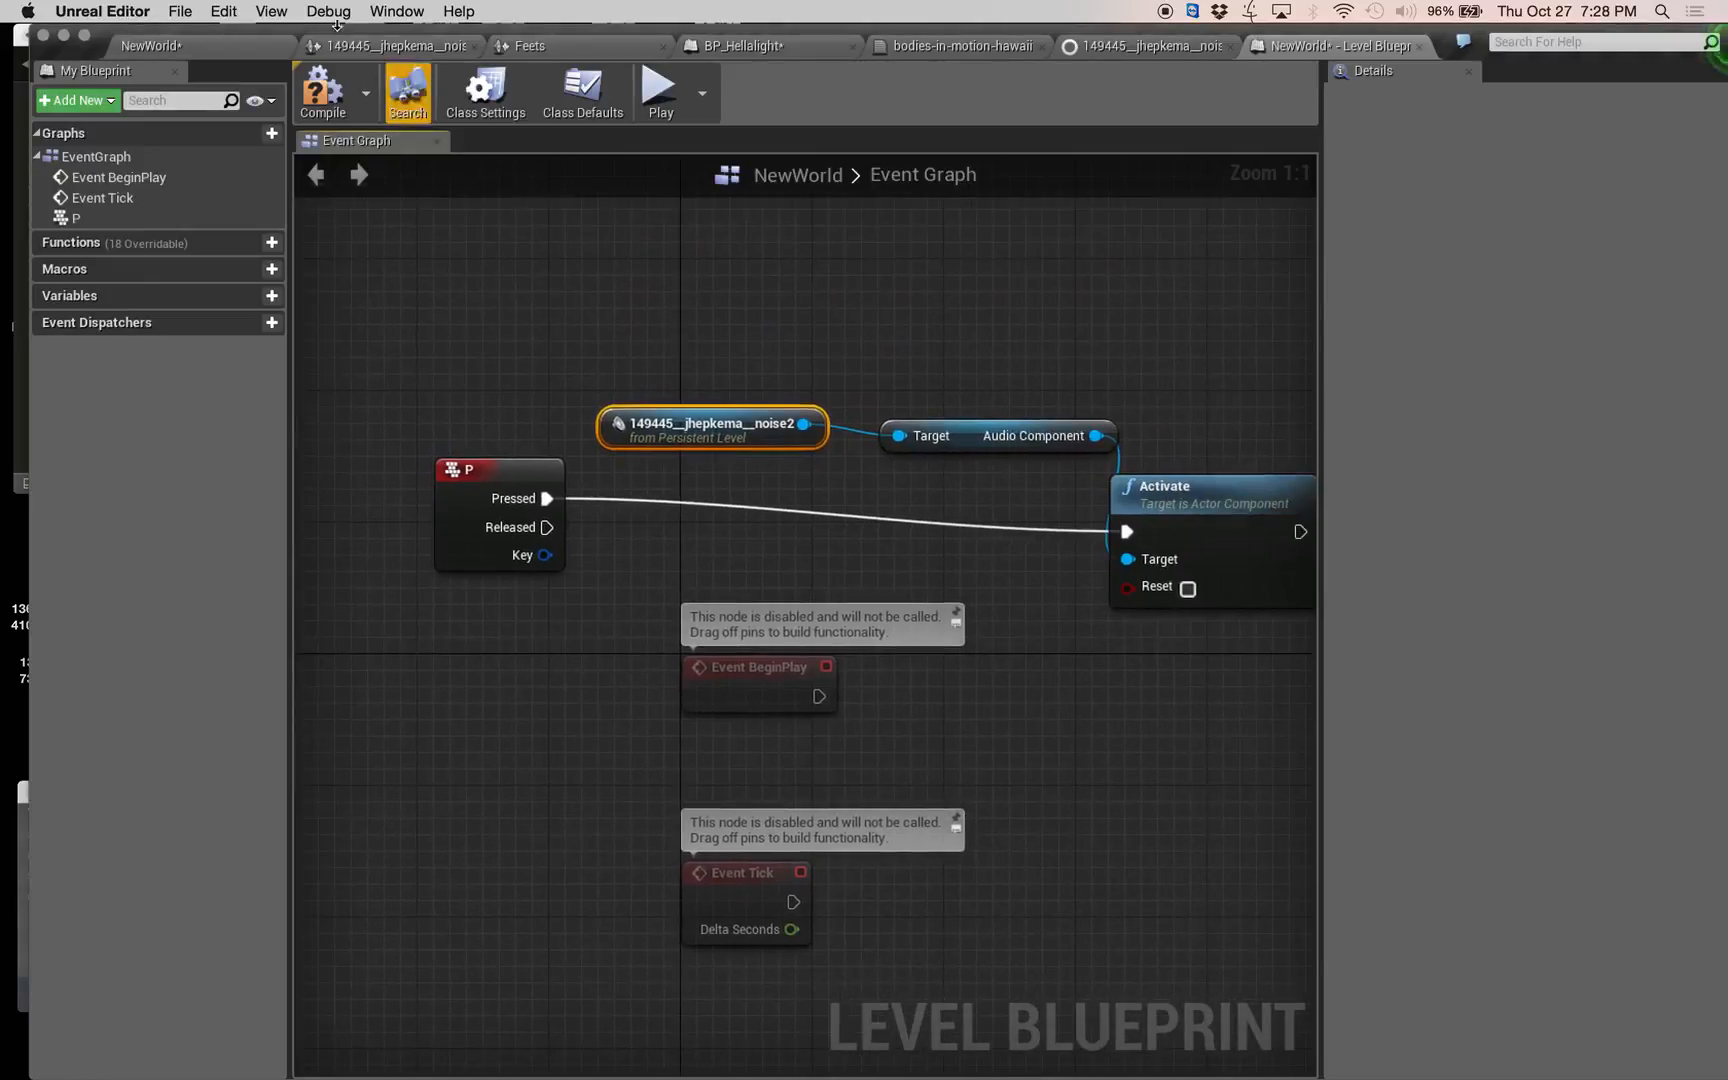
Return to the NewWorld level, bring the lights and new sound into view, and save the changes.
{"action": "left_click", "coordinate": [202, 46]}
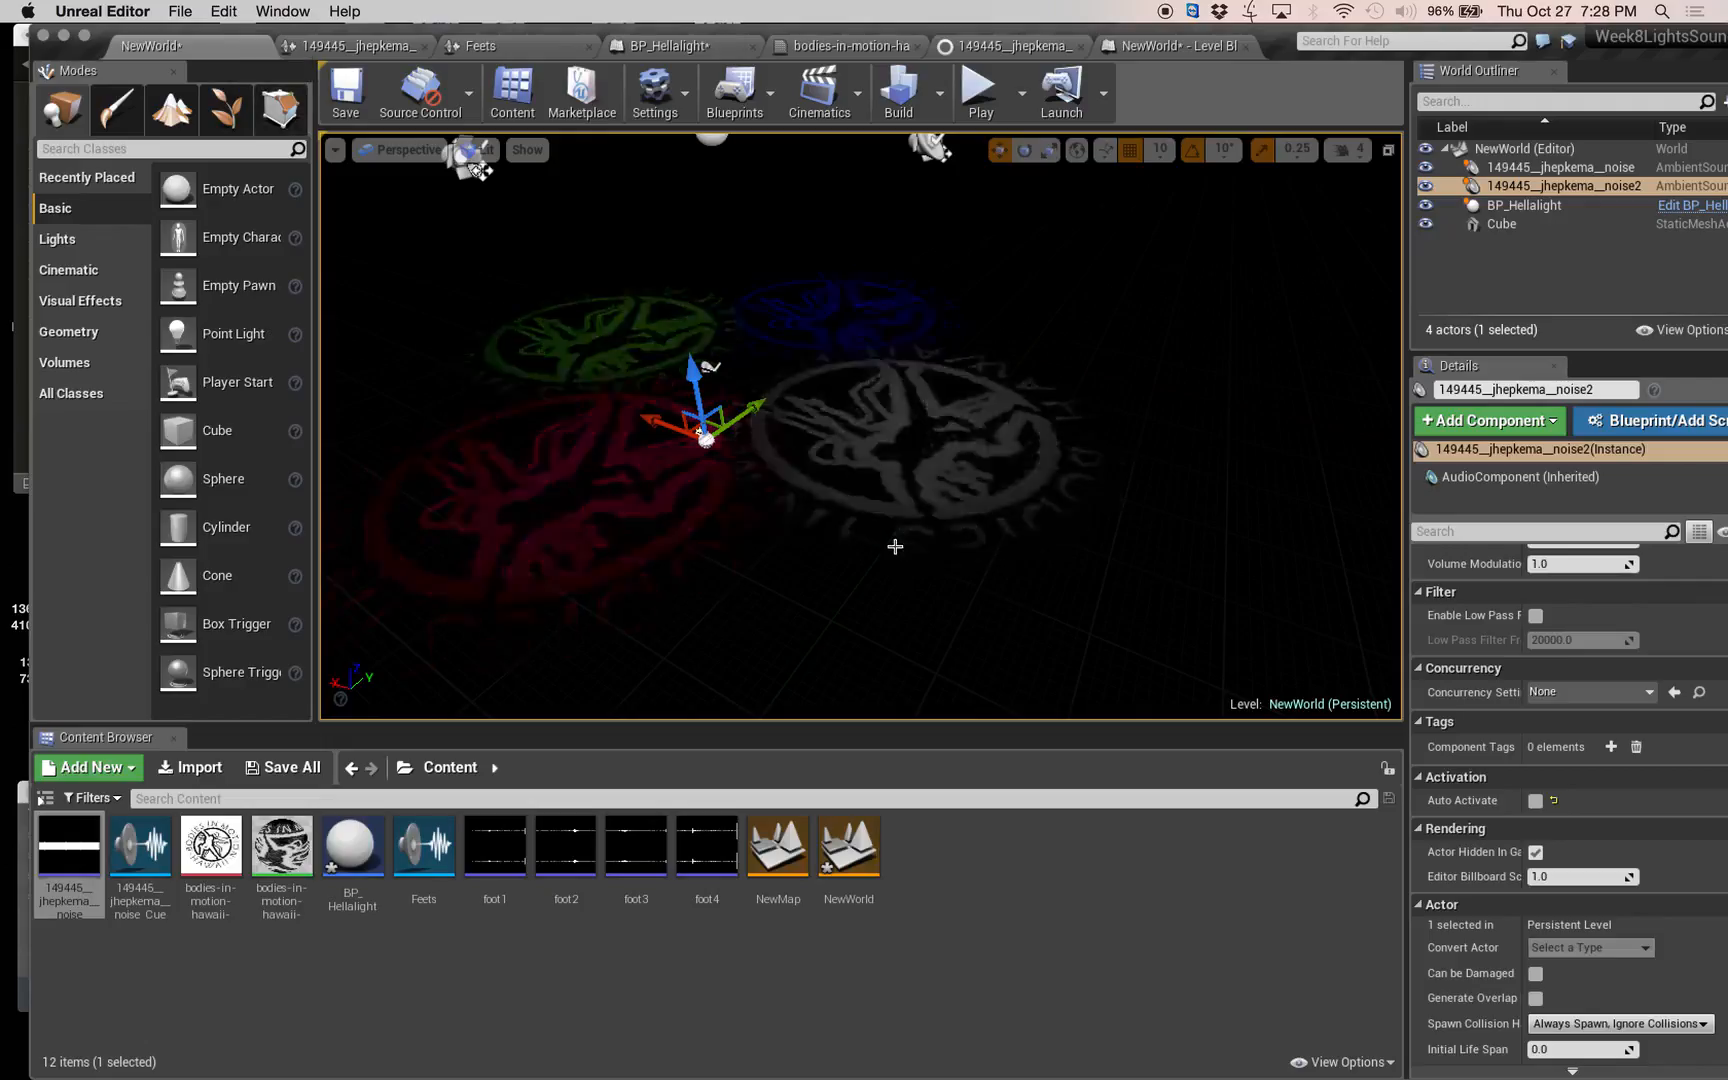
{"action": "scroll", "coordinate": [680, 455], "scroll_direction": "down", "scroll_amount": 5}
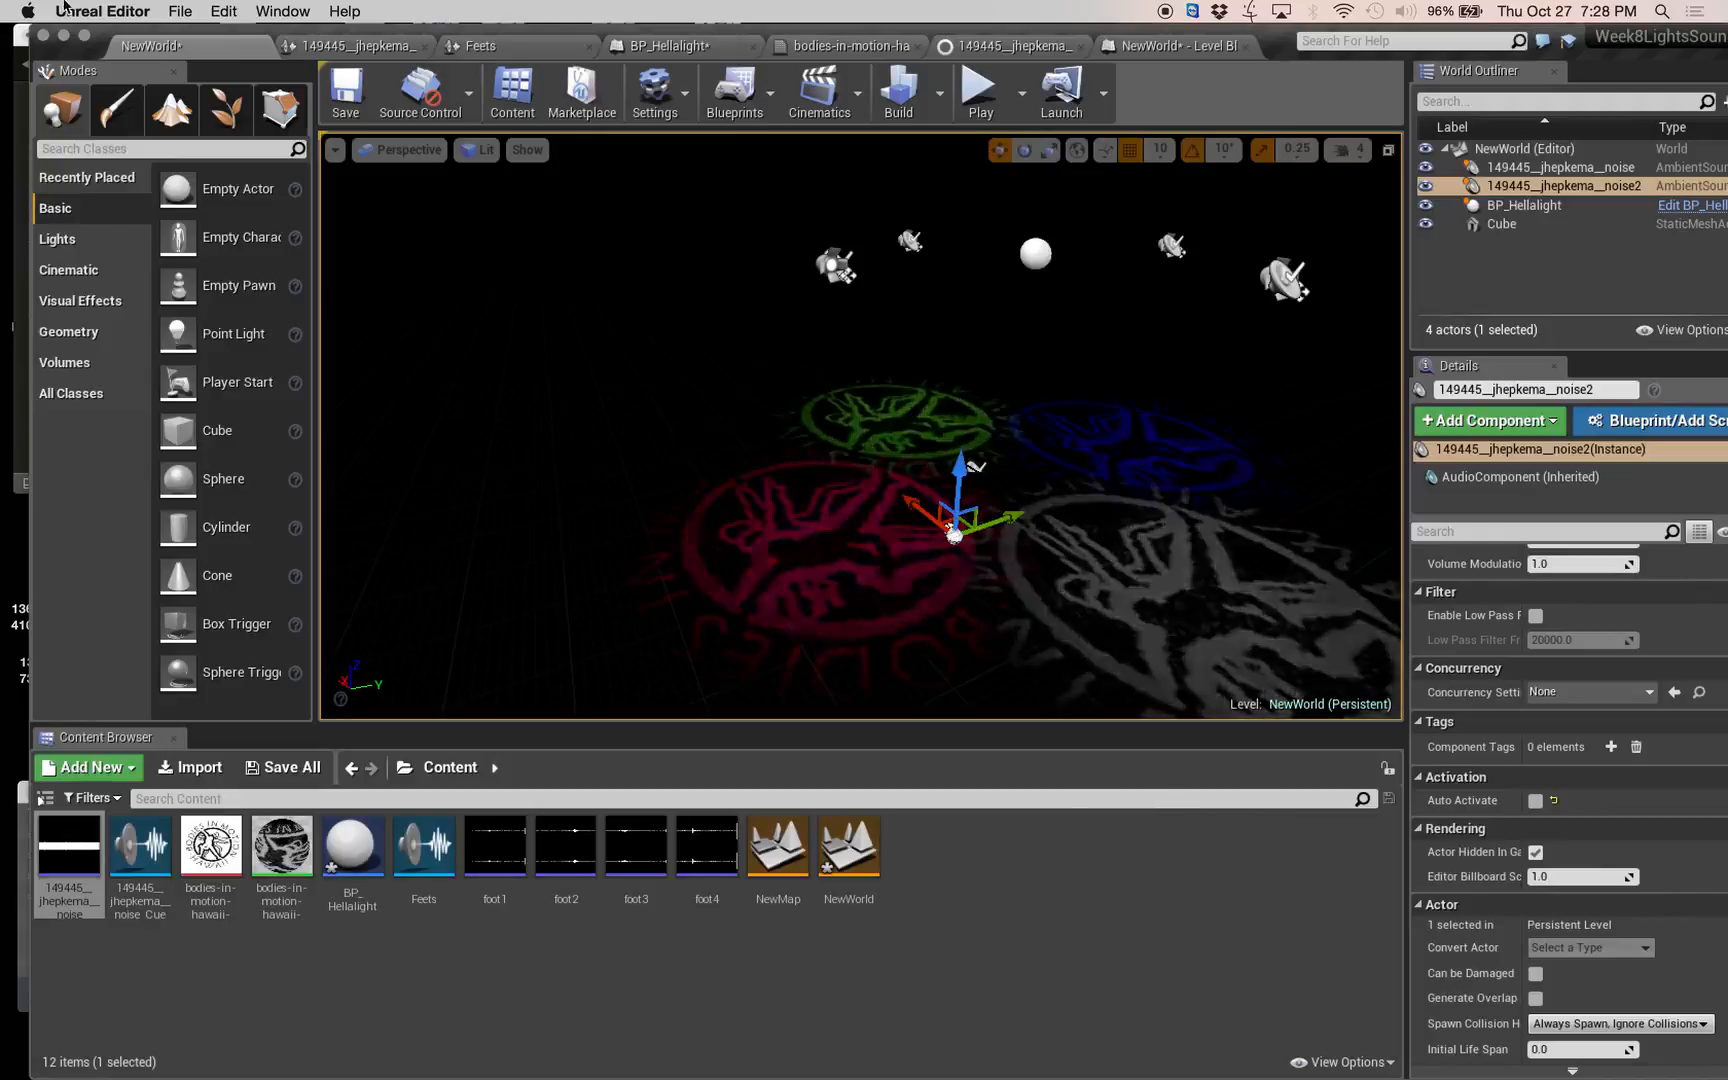
{"action": "key", "text": "super+s"}
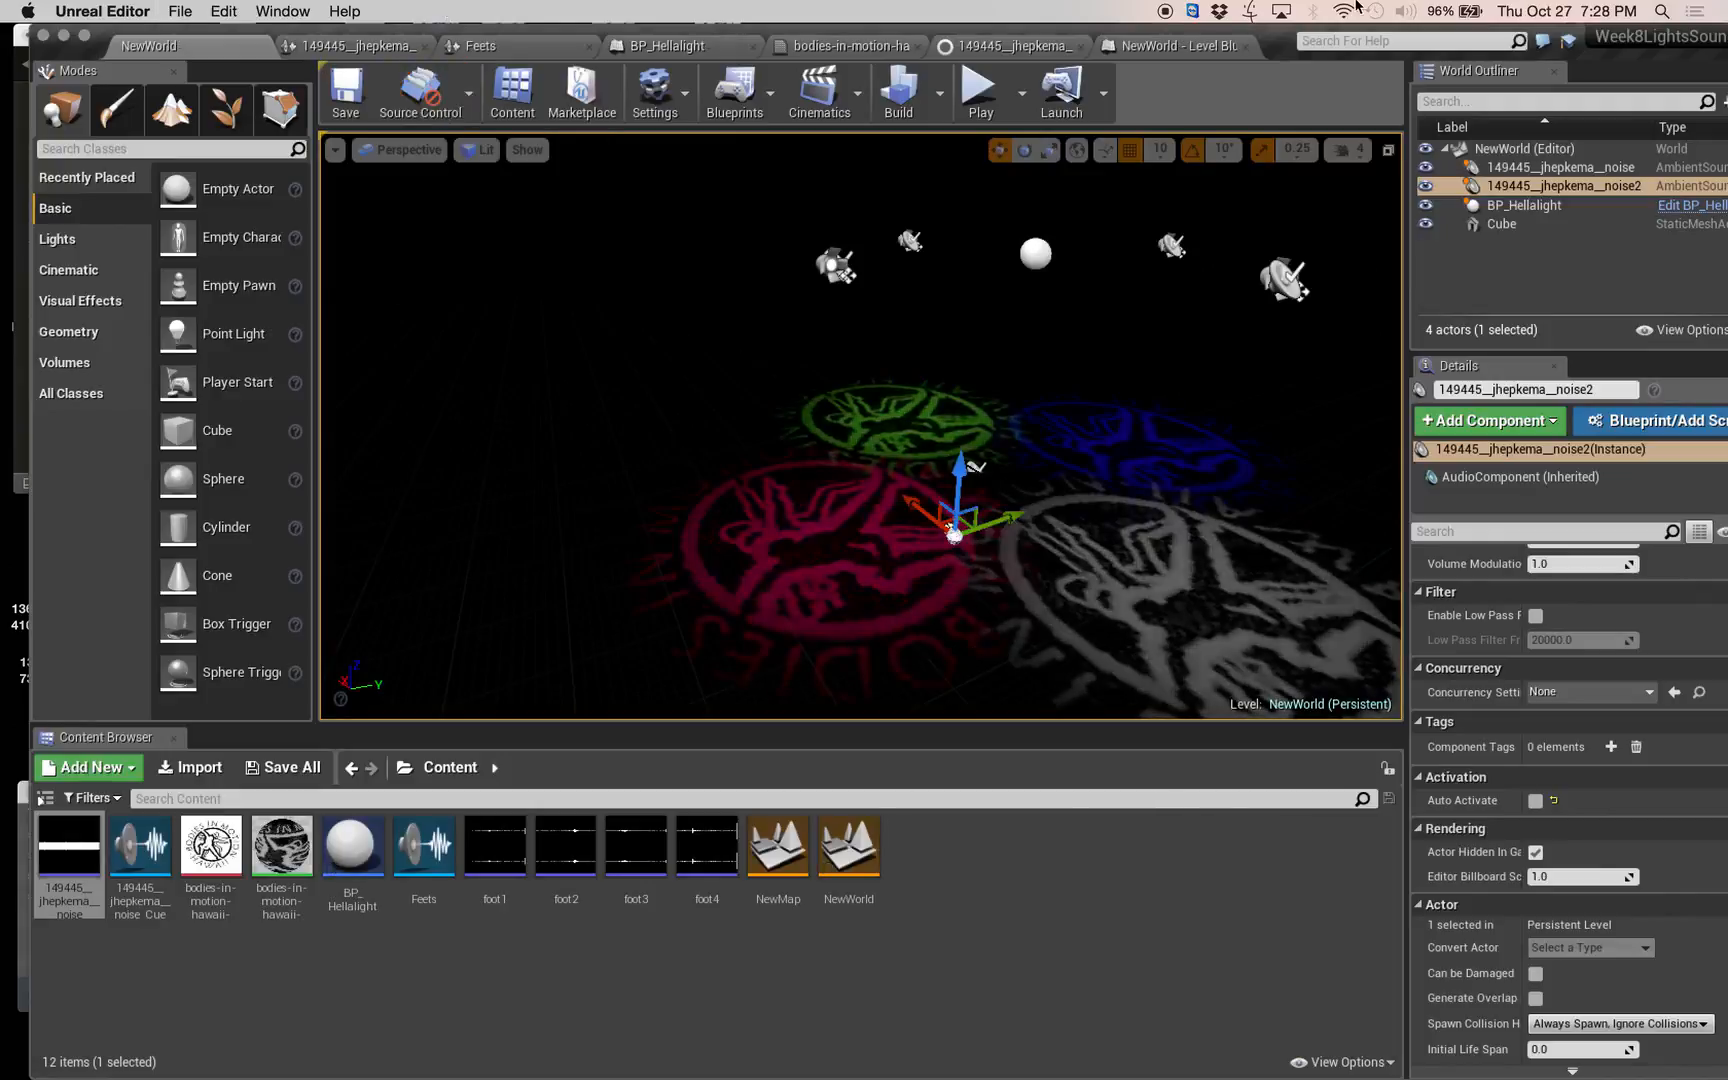